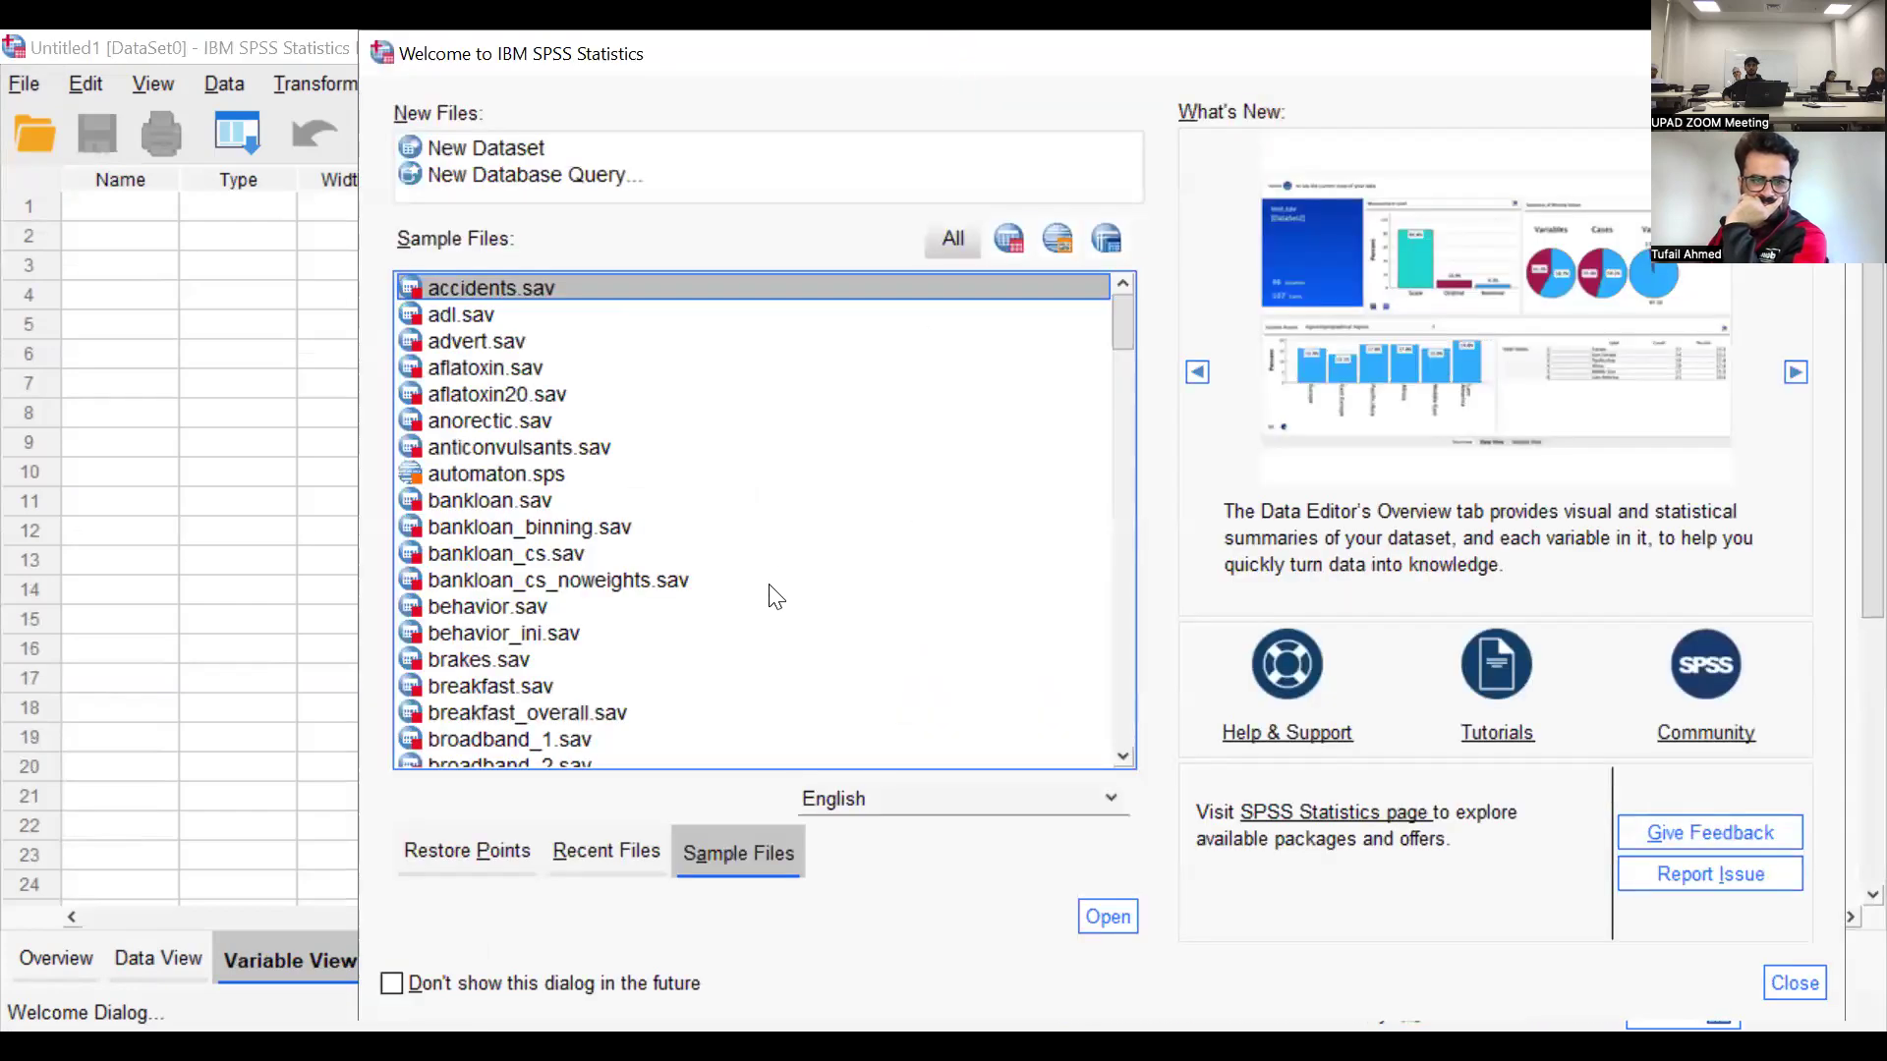
Find and open the sample dataset demo.sav from the welcome dialog's sample files
scroll(776, 596, "down", 12)
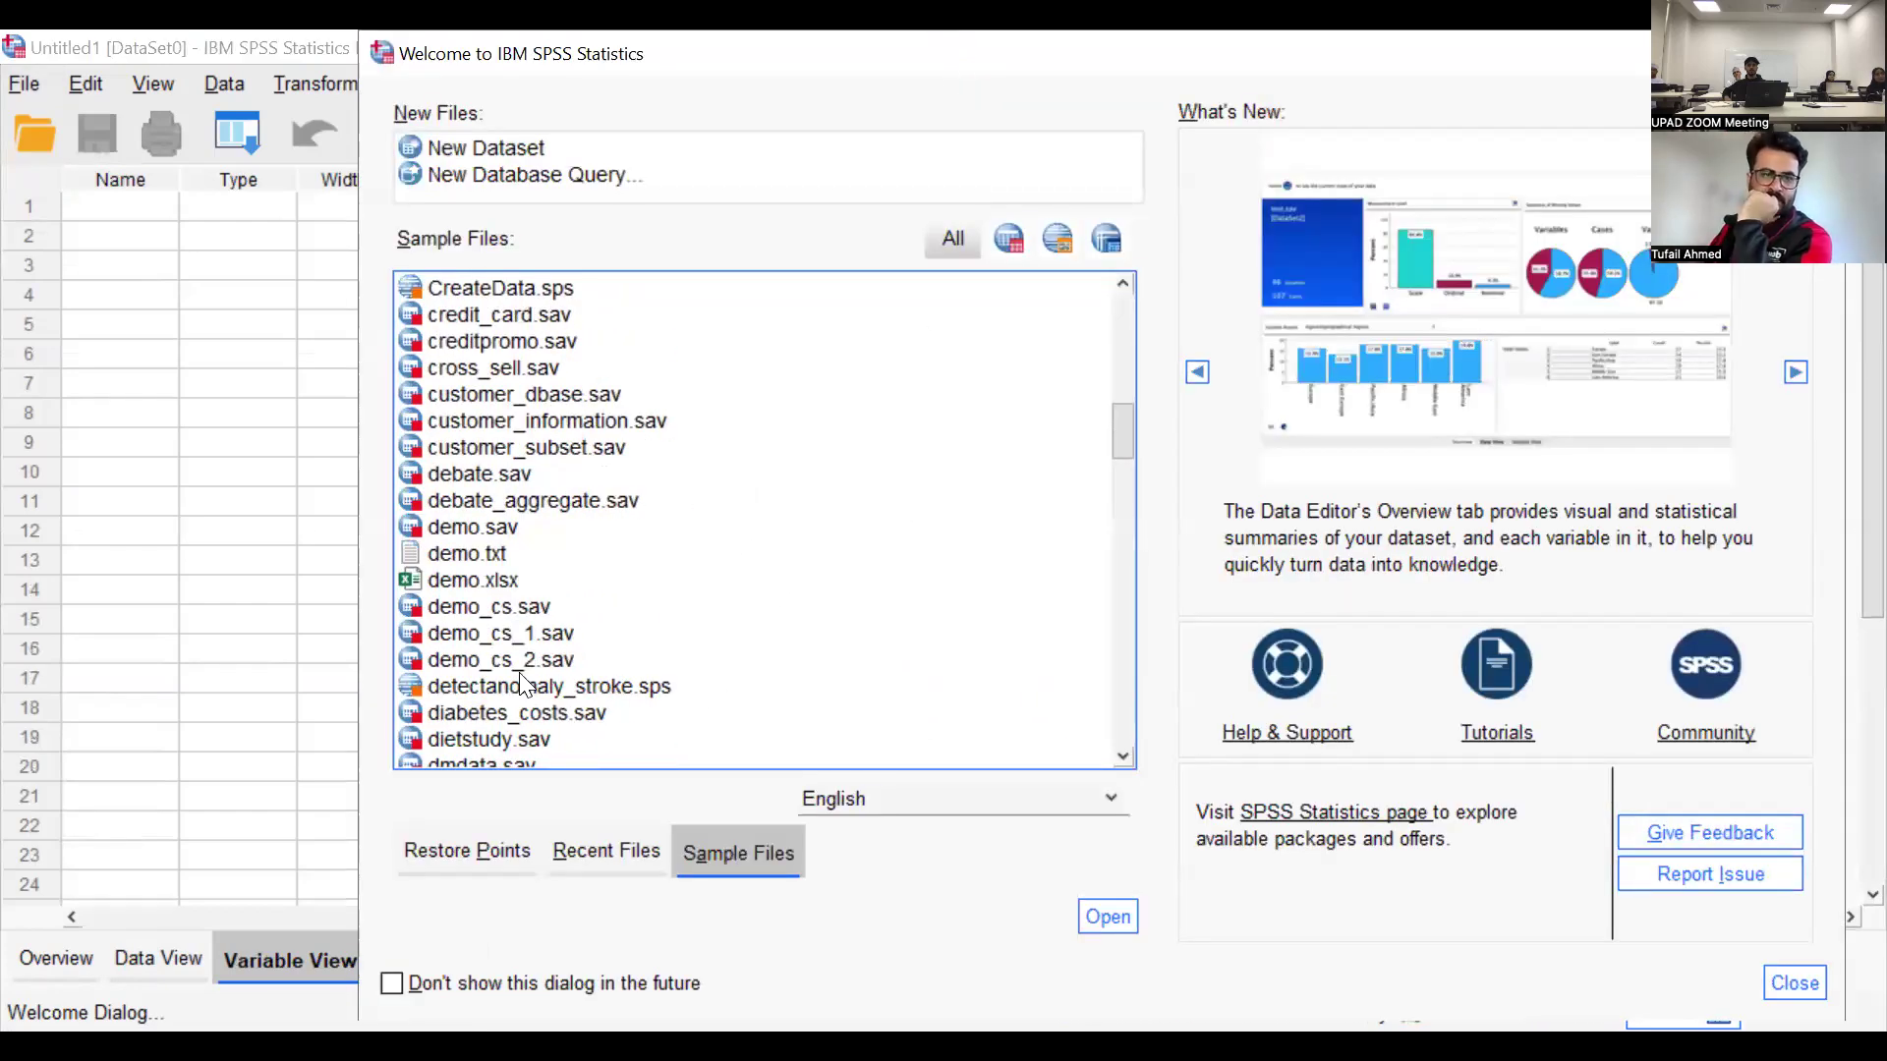
scroll(545, 739, "down", 10)
scroll(545, 740, "down", 14)
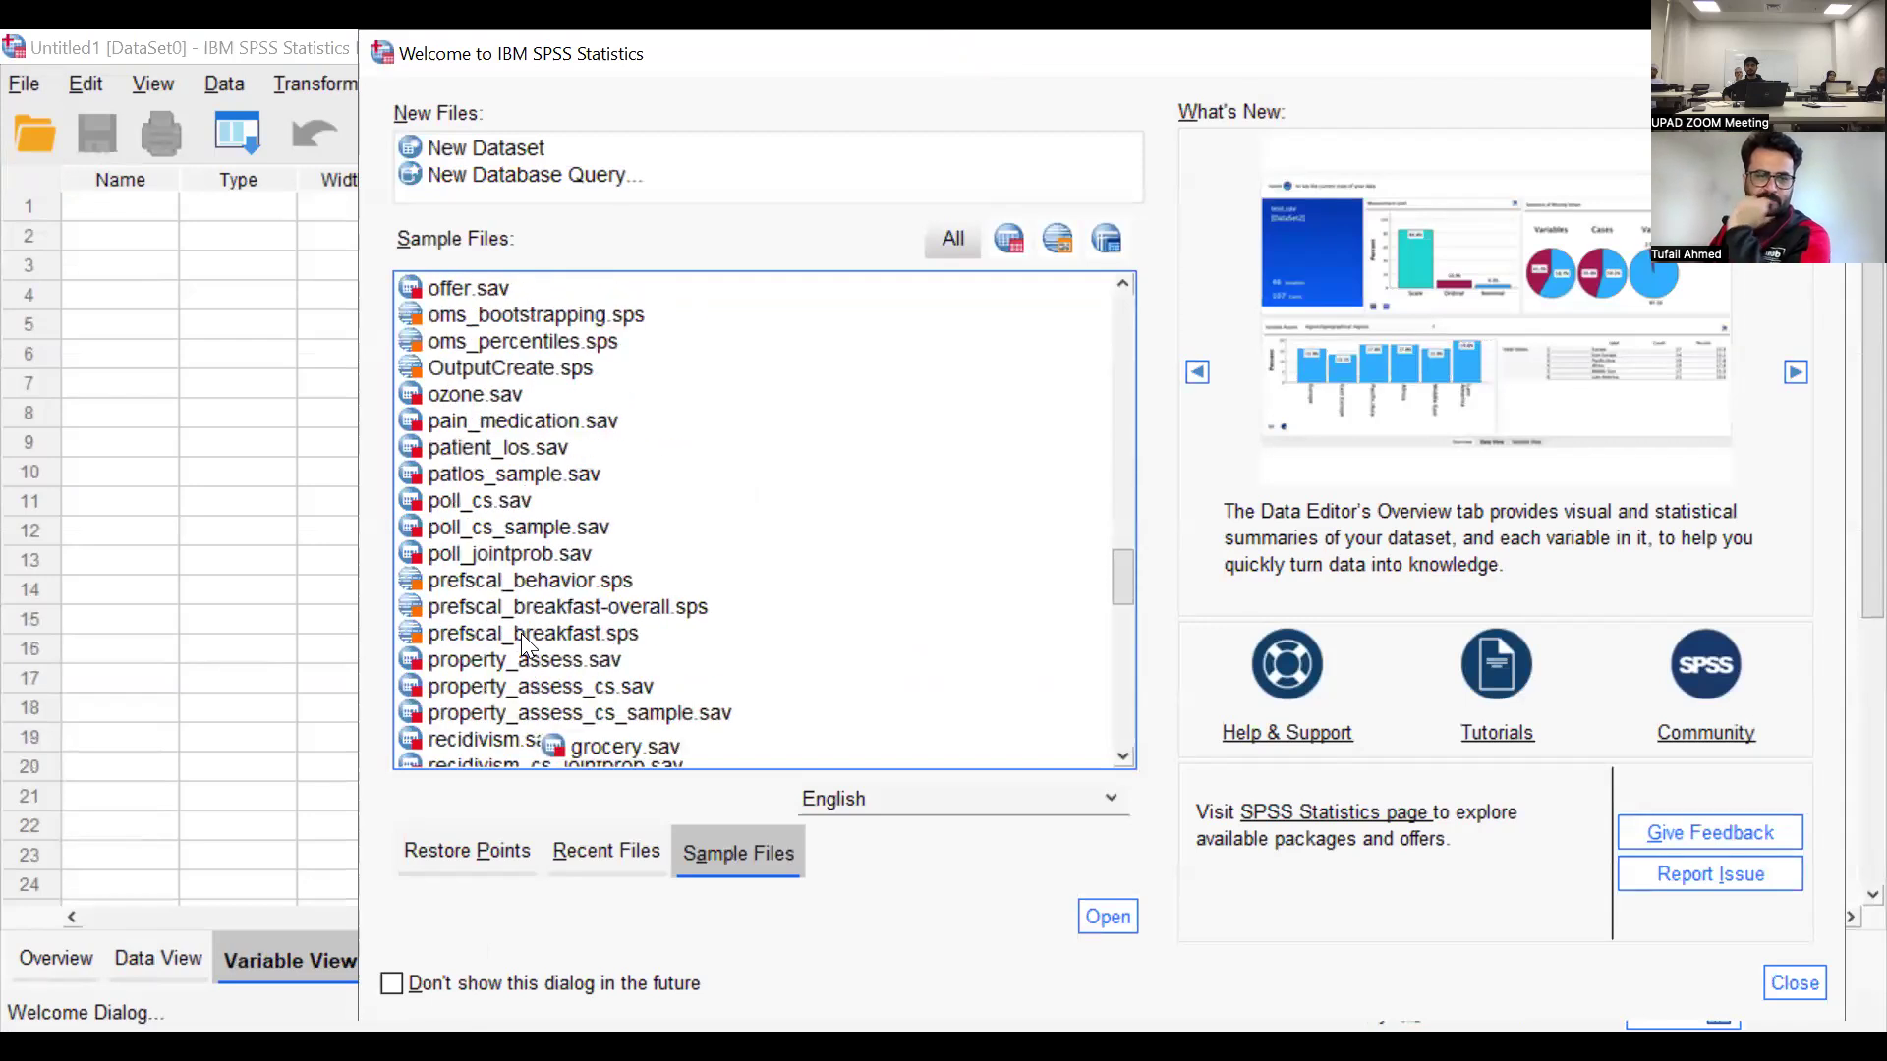
left_click(521, 604)
key("d")
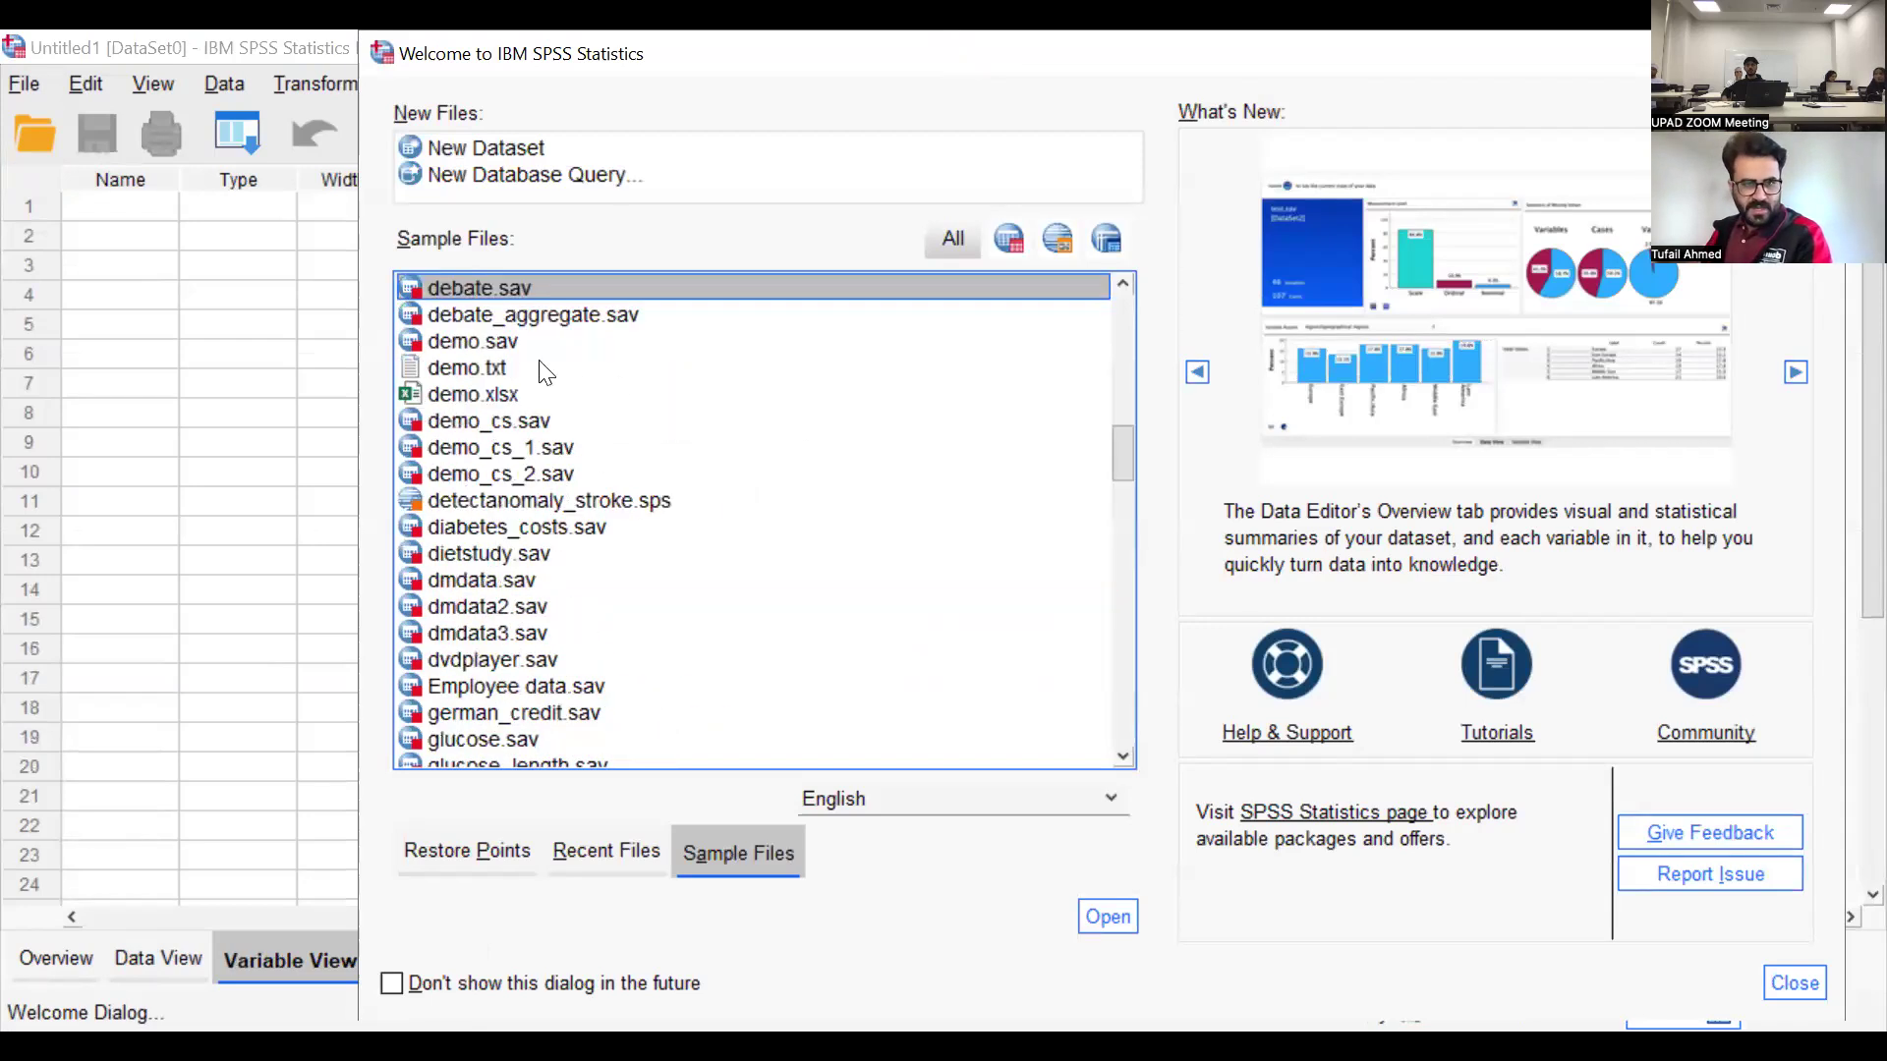
left_click(496, 342)
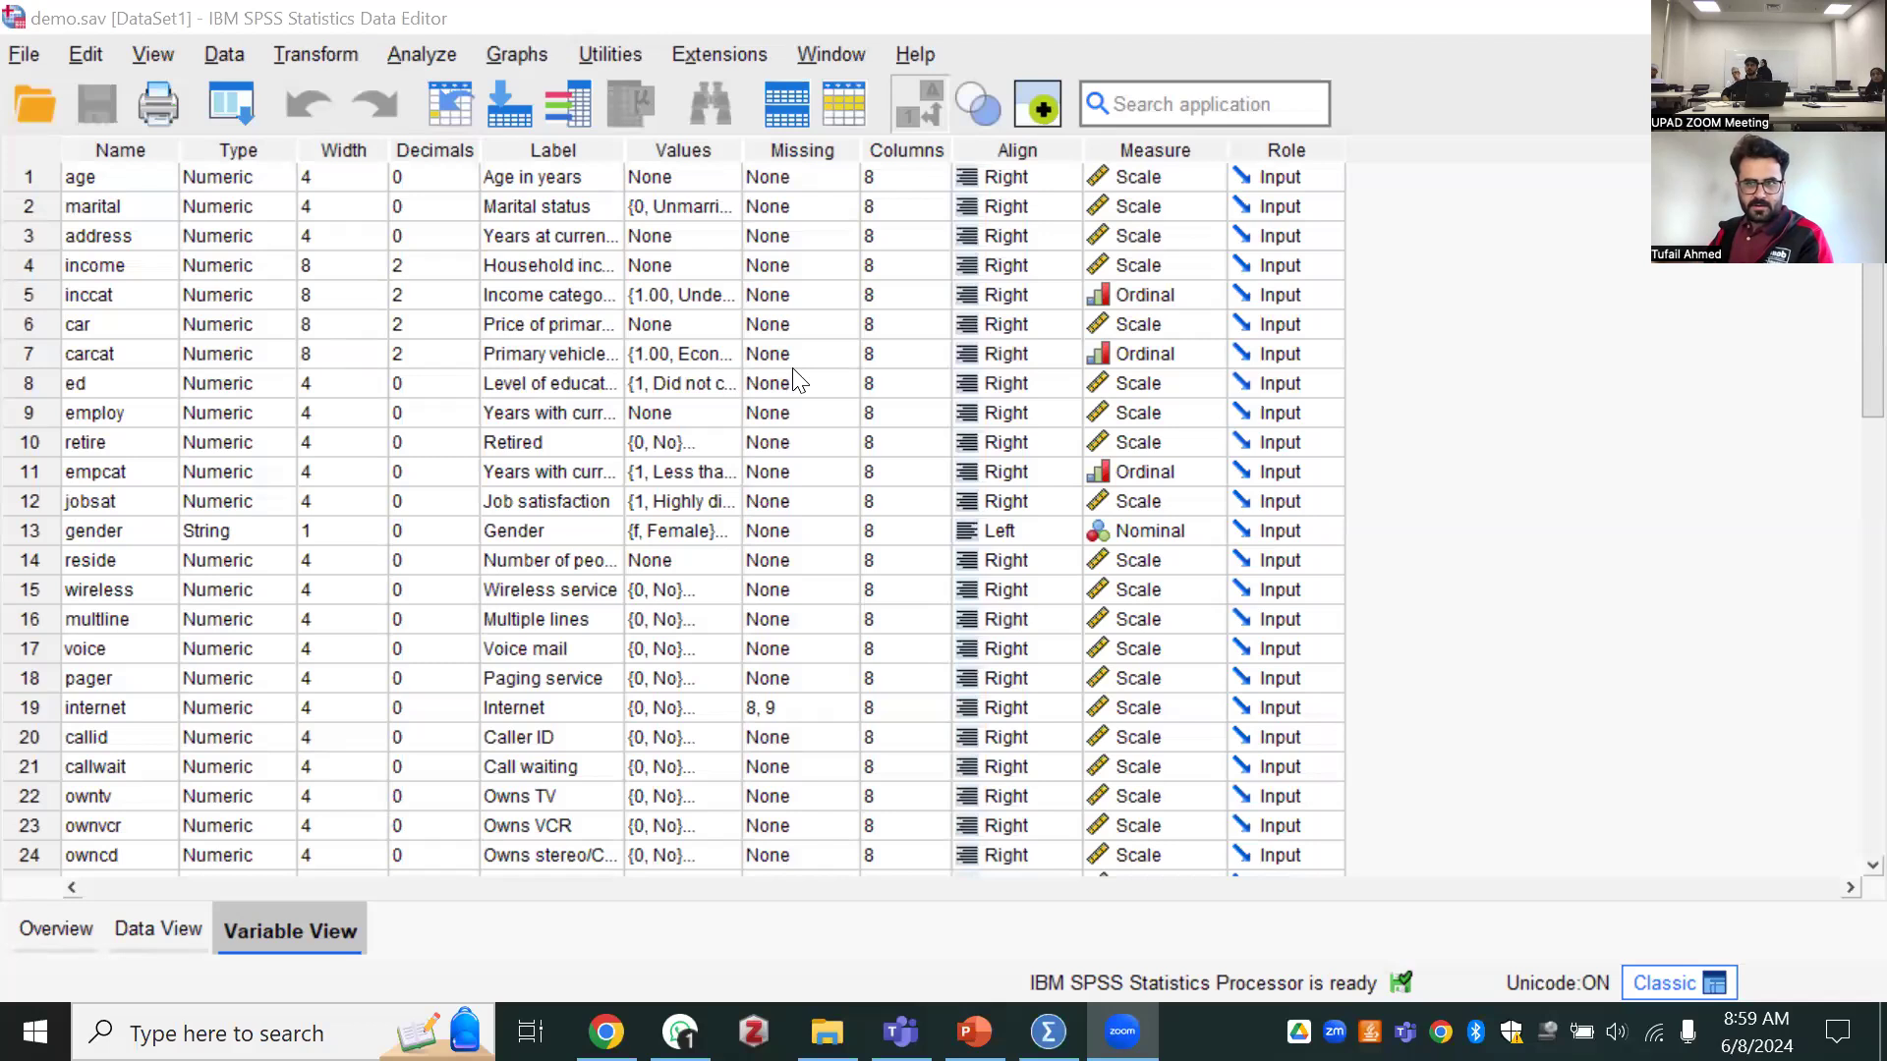
Bring up the Welcome Dialog again from the data editor
left_click(22, 55)
left_click(25, 55)
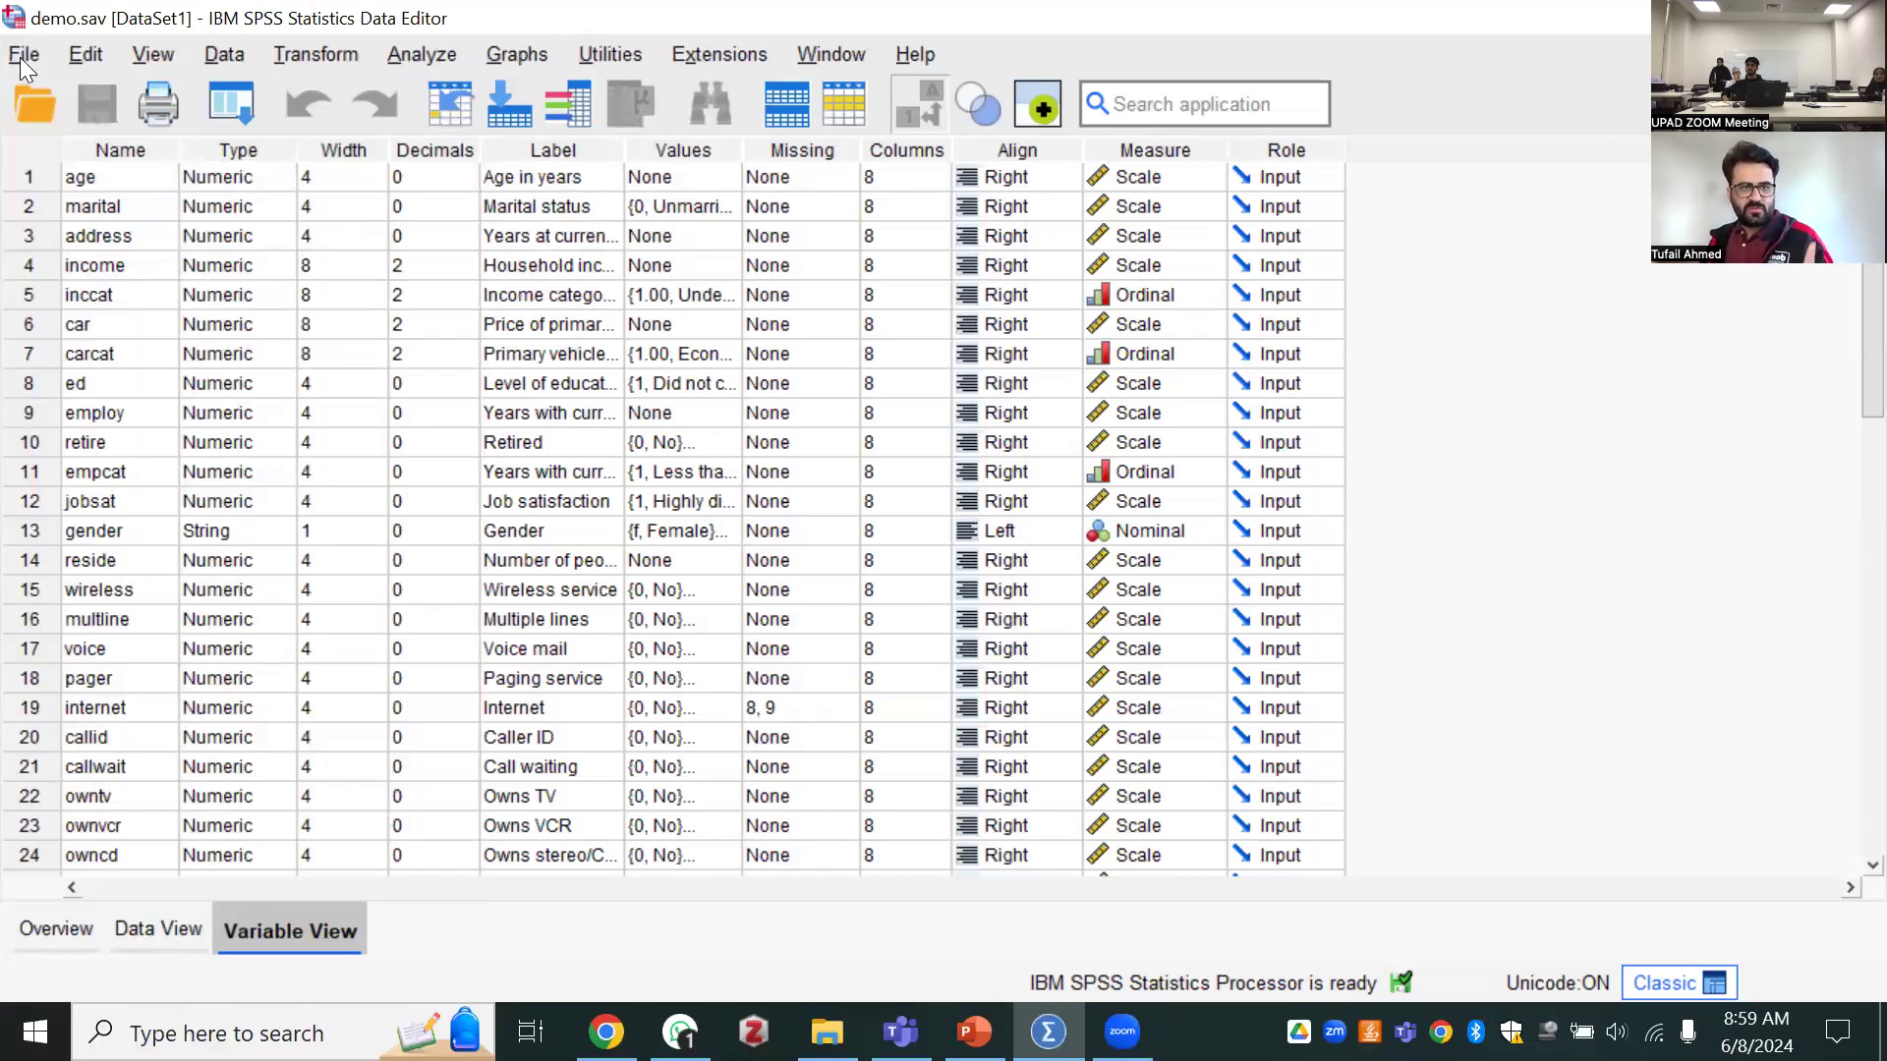
left_click(22, 55)
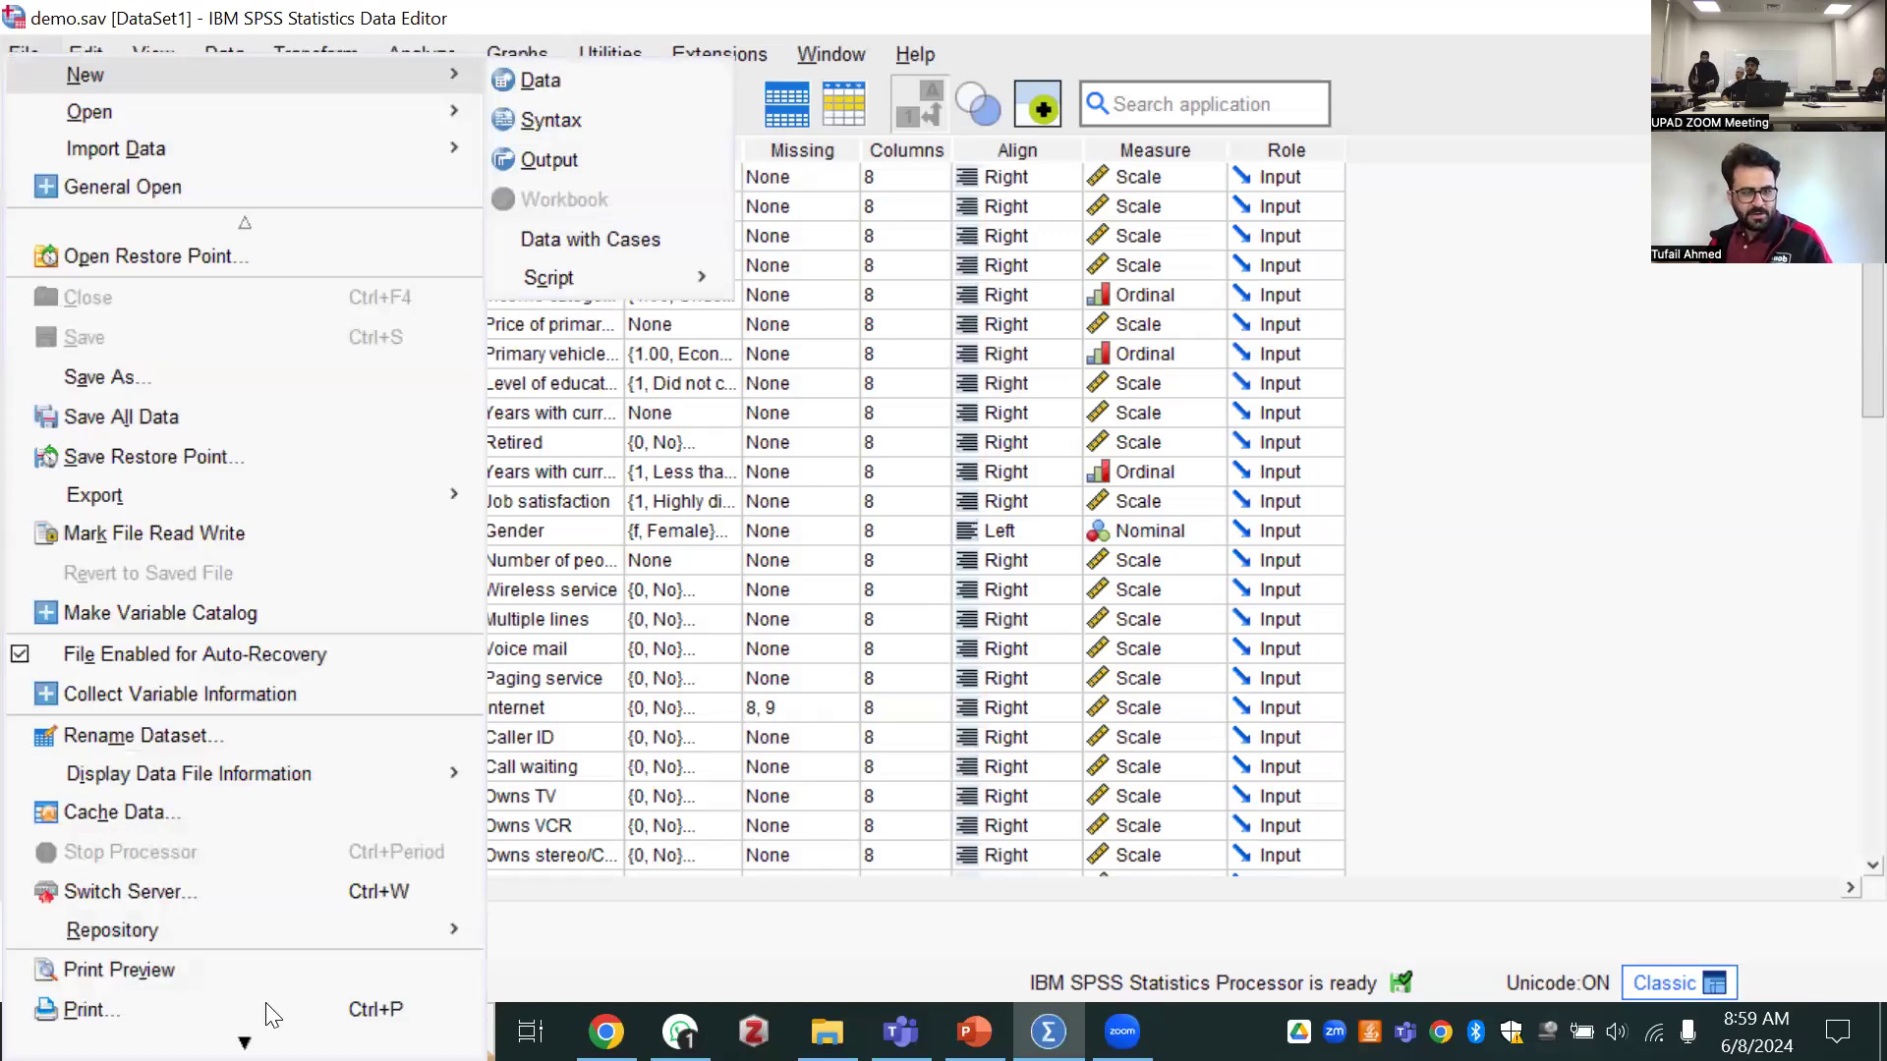
mouse_move(245, 1006)
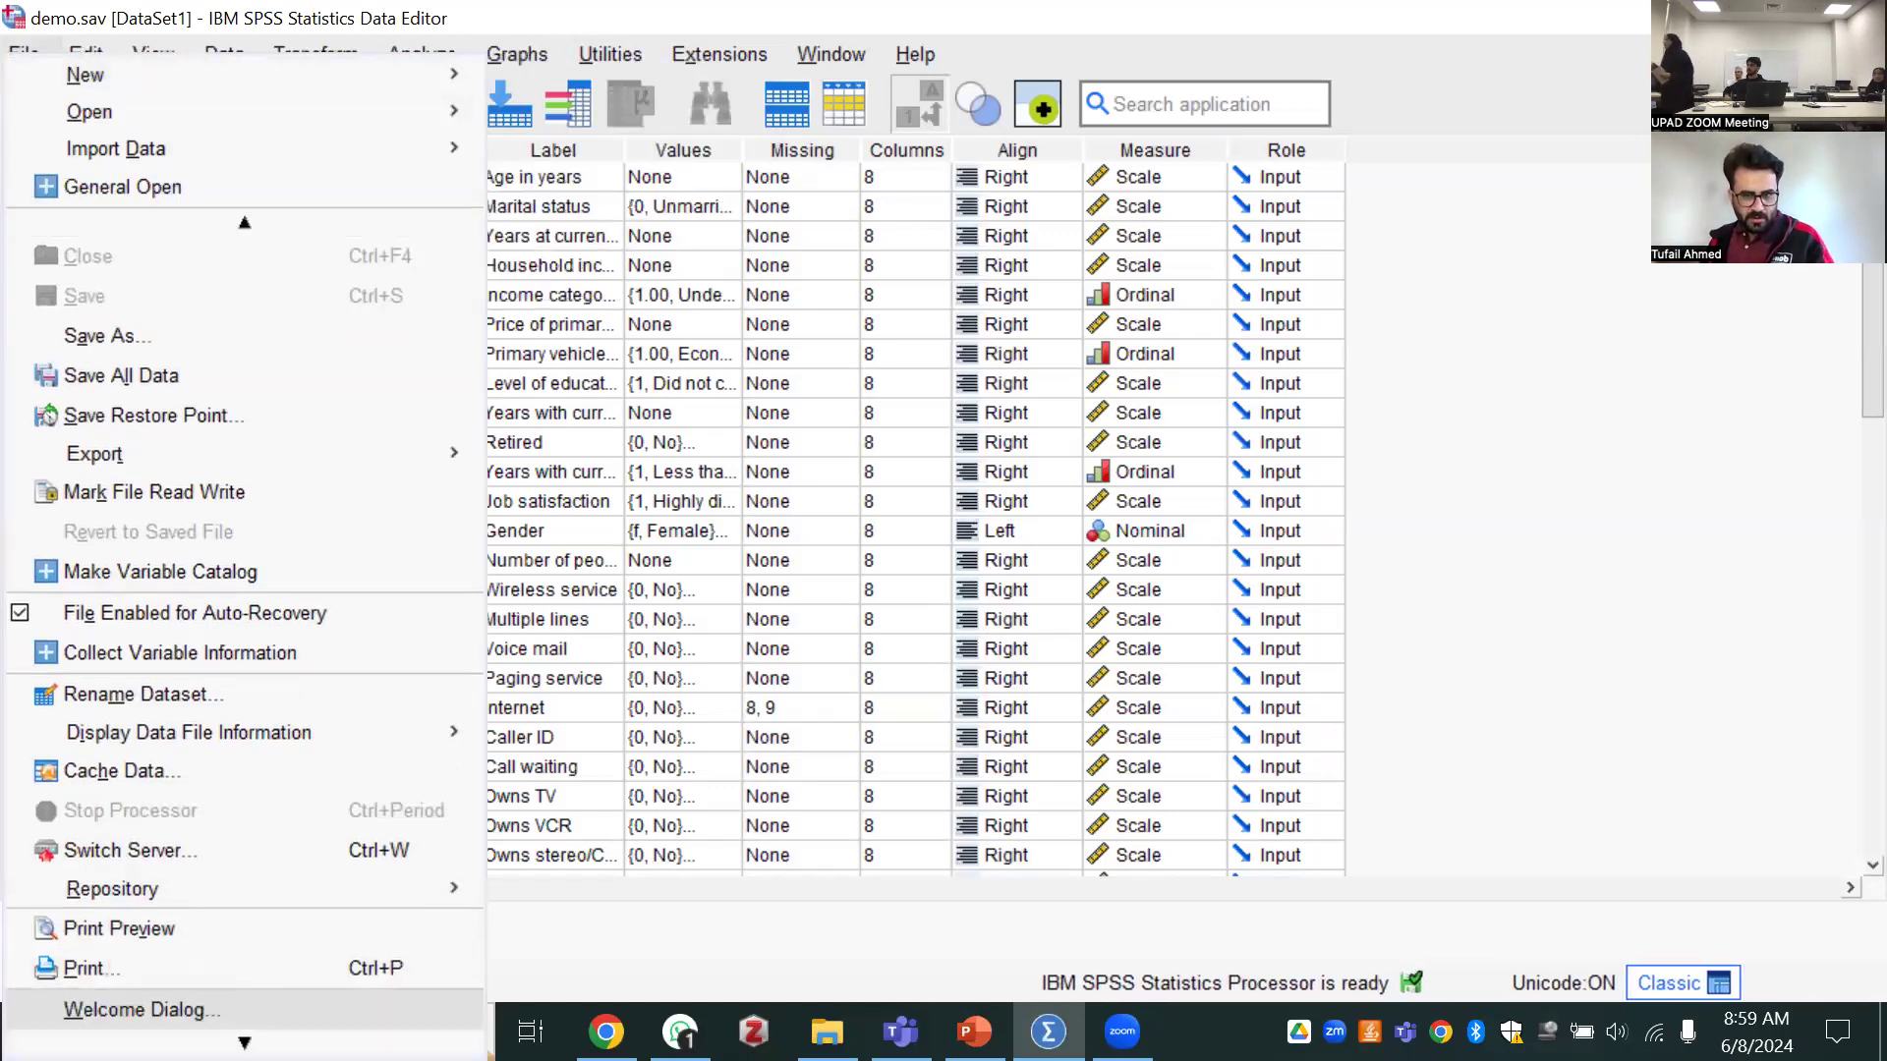
left_click(201, 1012)
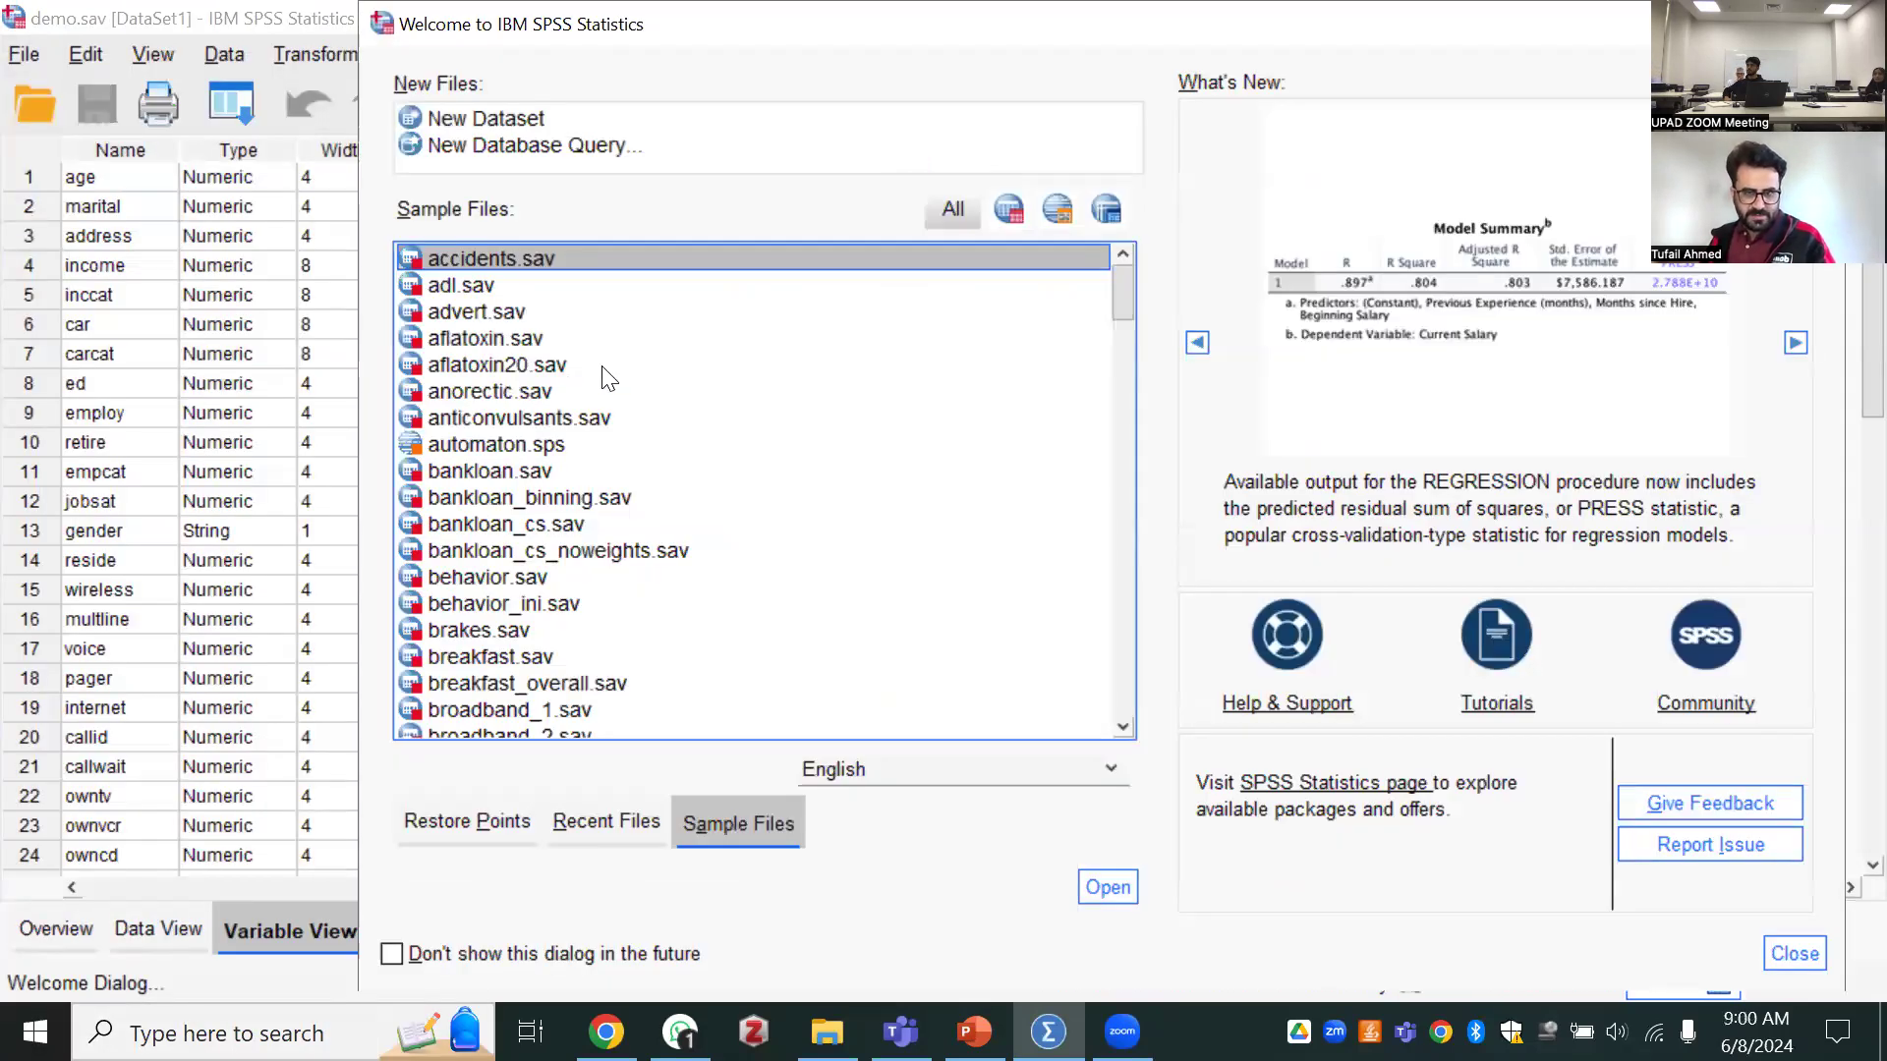
Open the sample dataset demo.sav a second time, in a new window
scroll(601, 374, "down", 10)
scroll(602, 413, "down", 20)
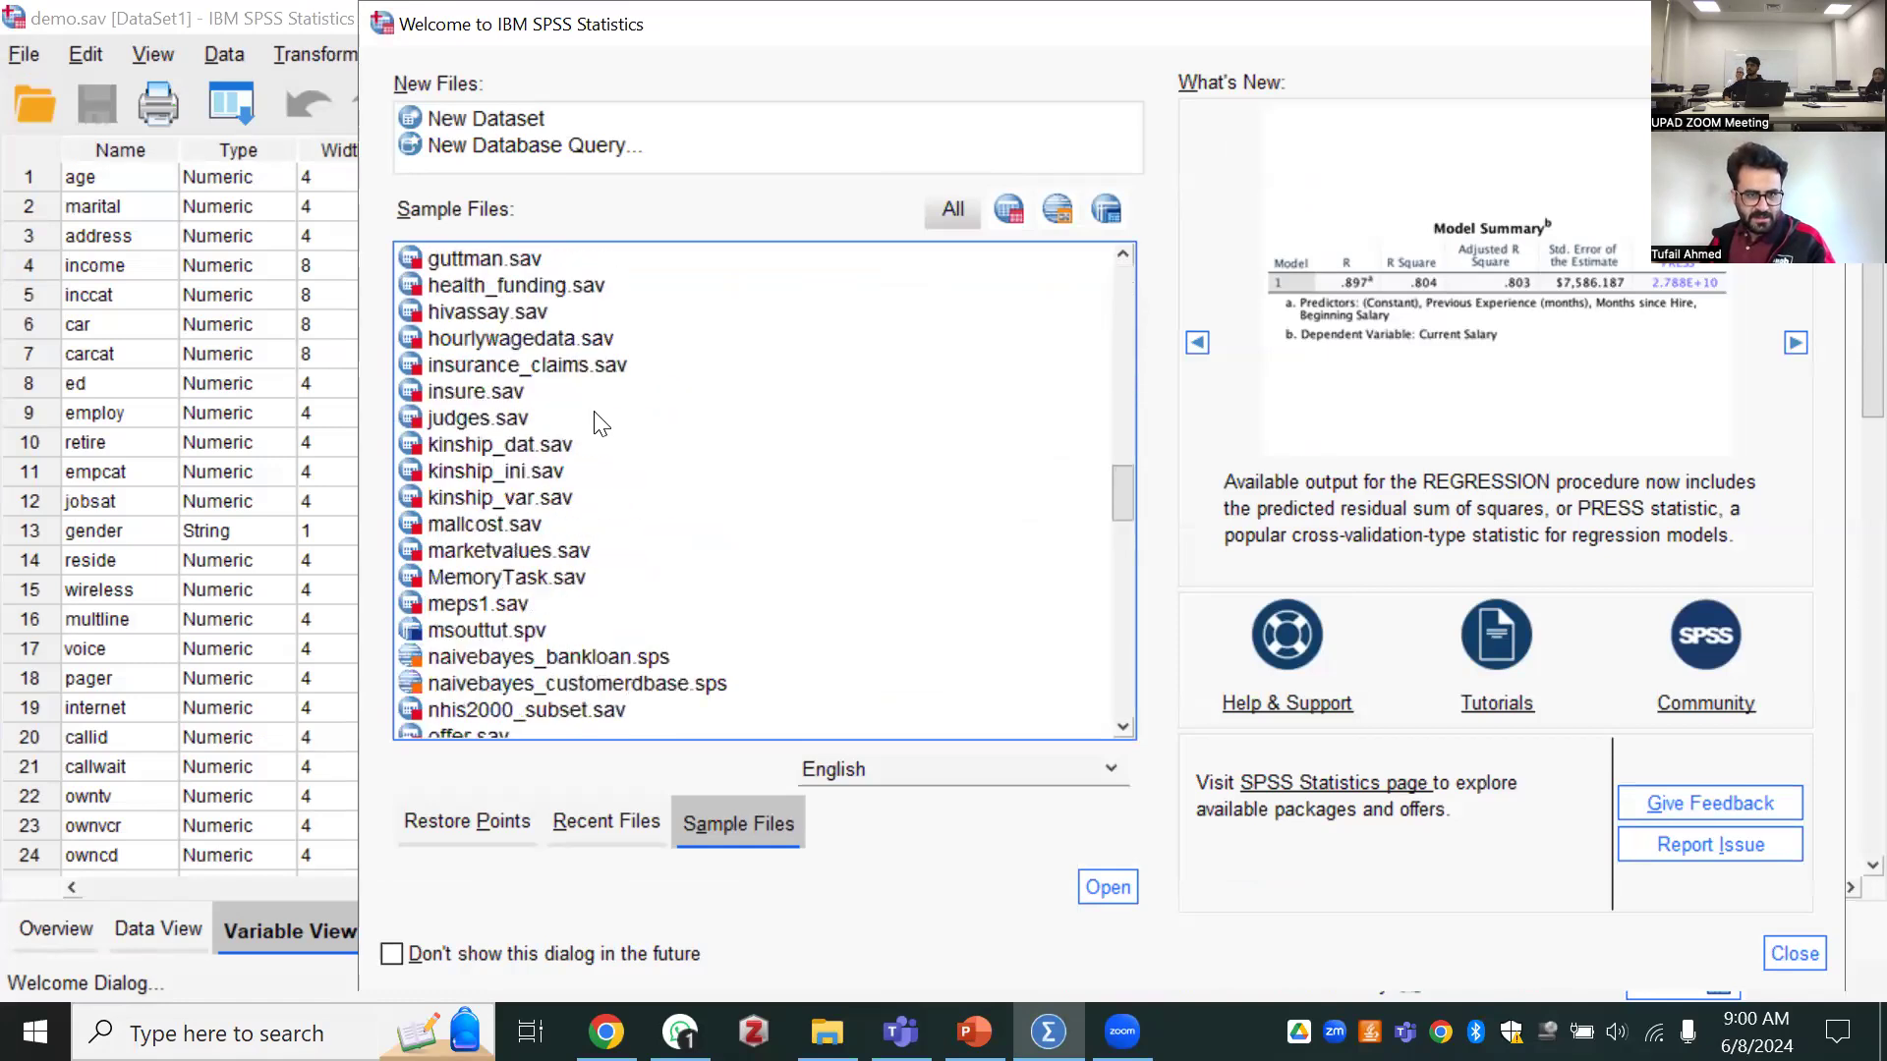
left_click(501, 419)
key("d")
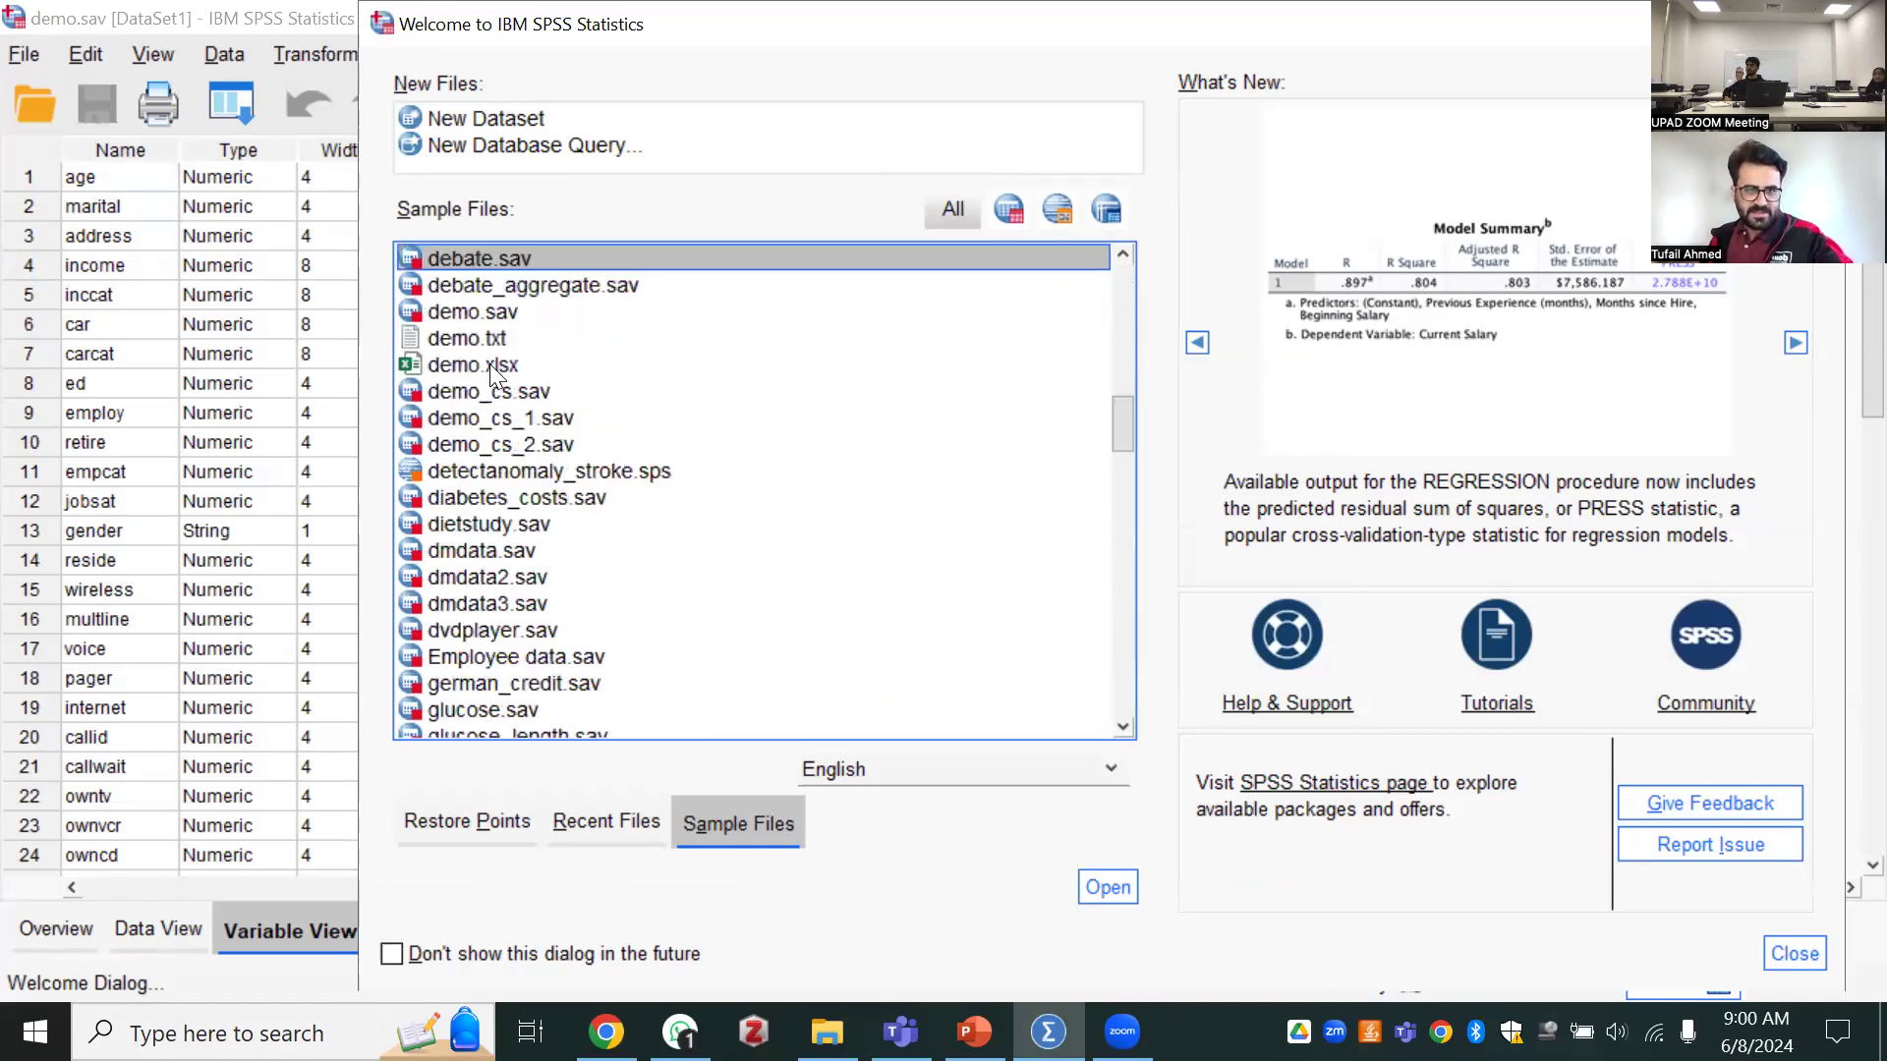
left_click(473, 313)
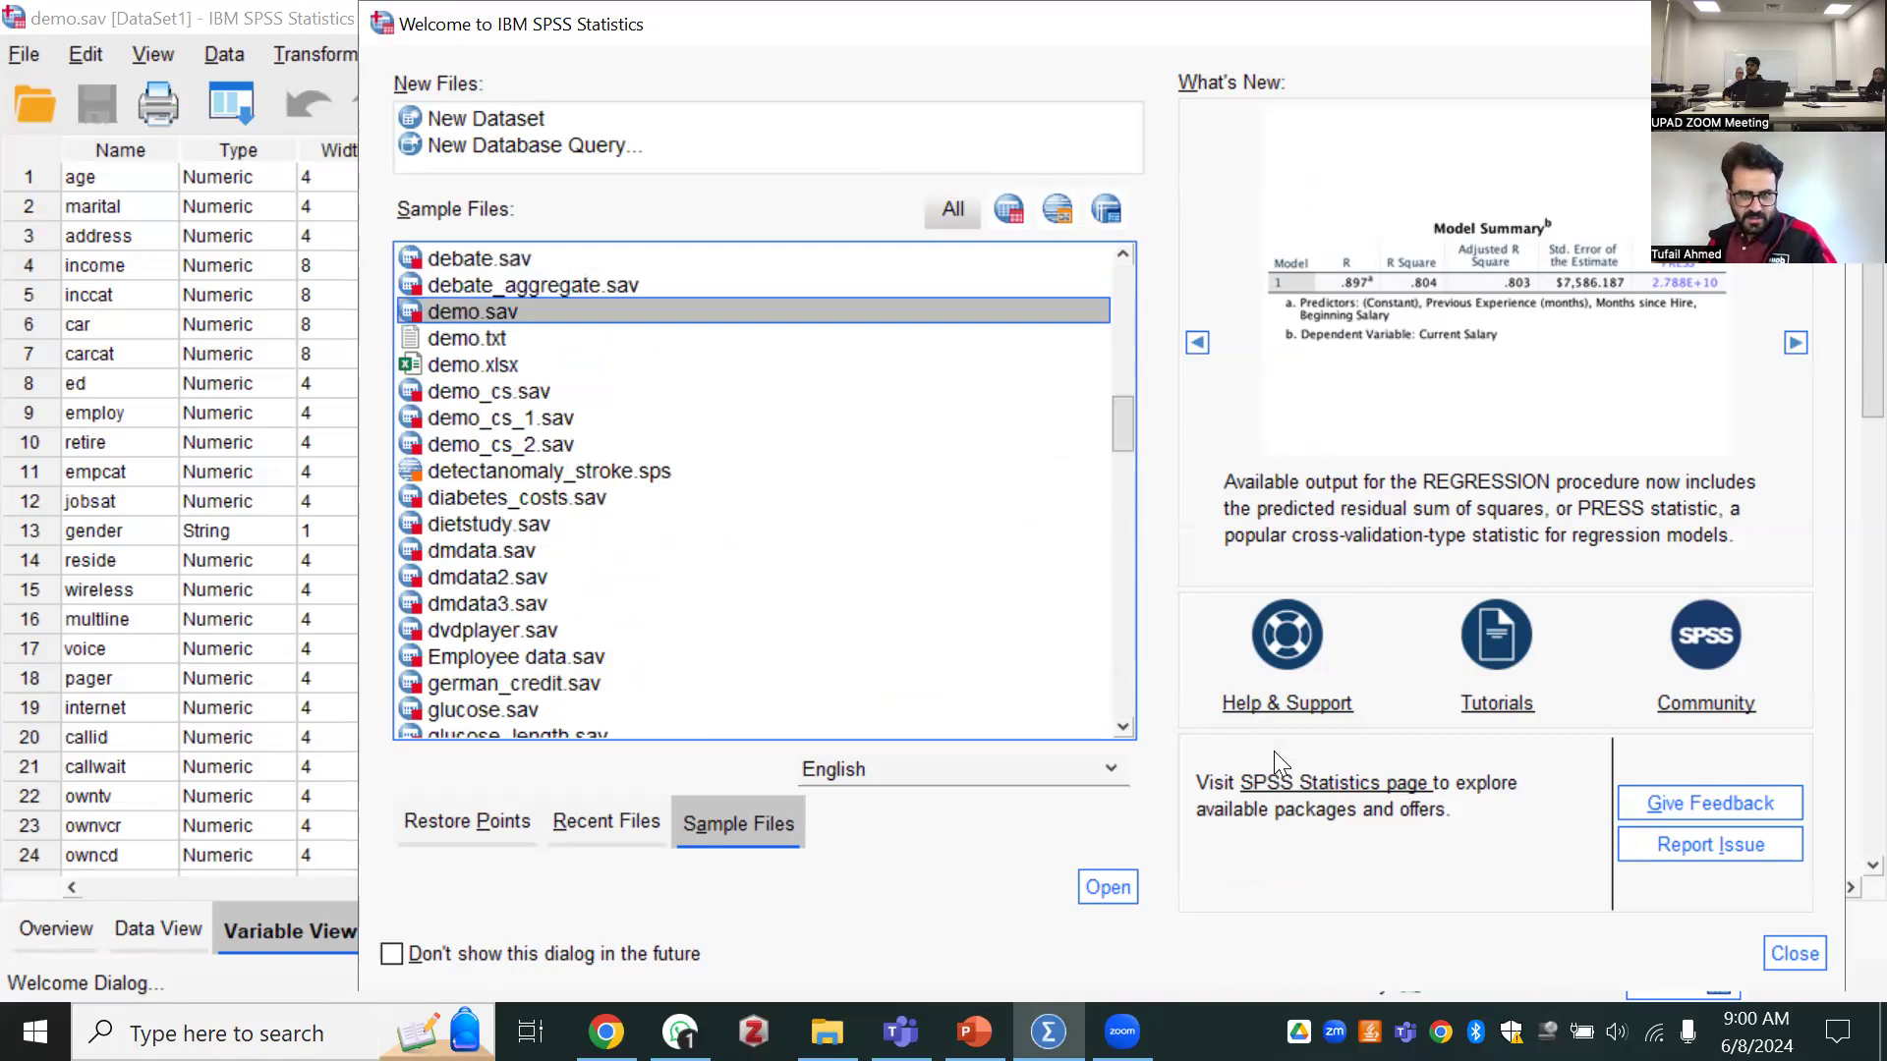
double_click(456, 317)
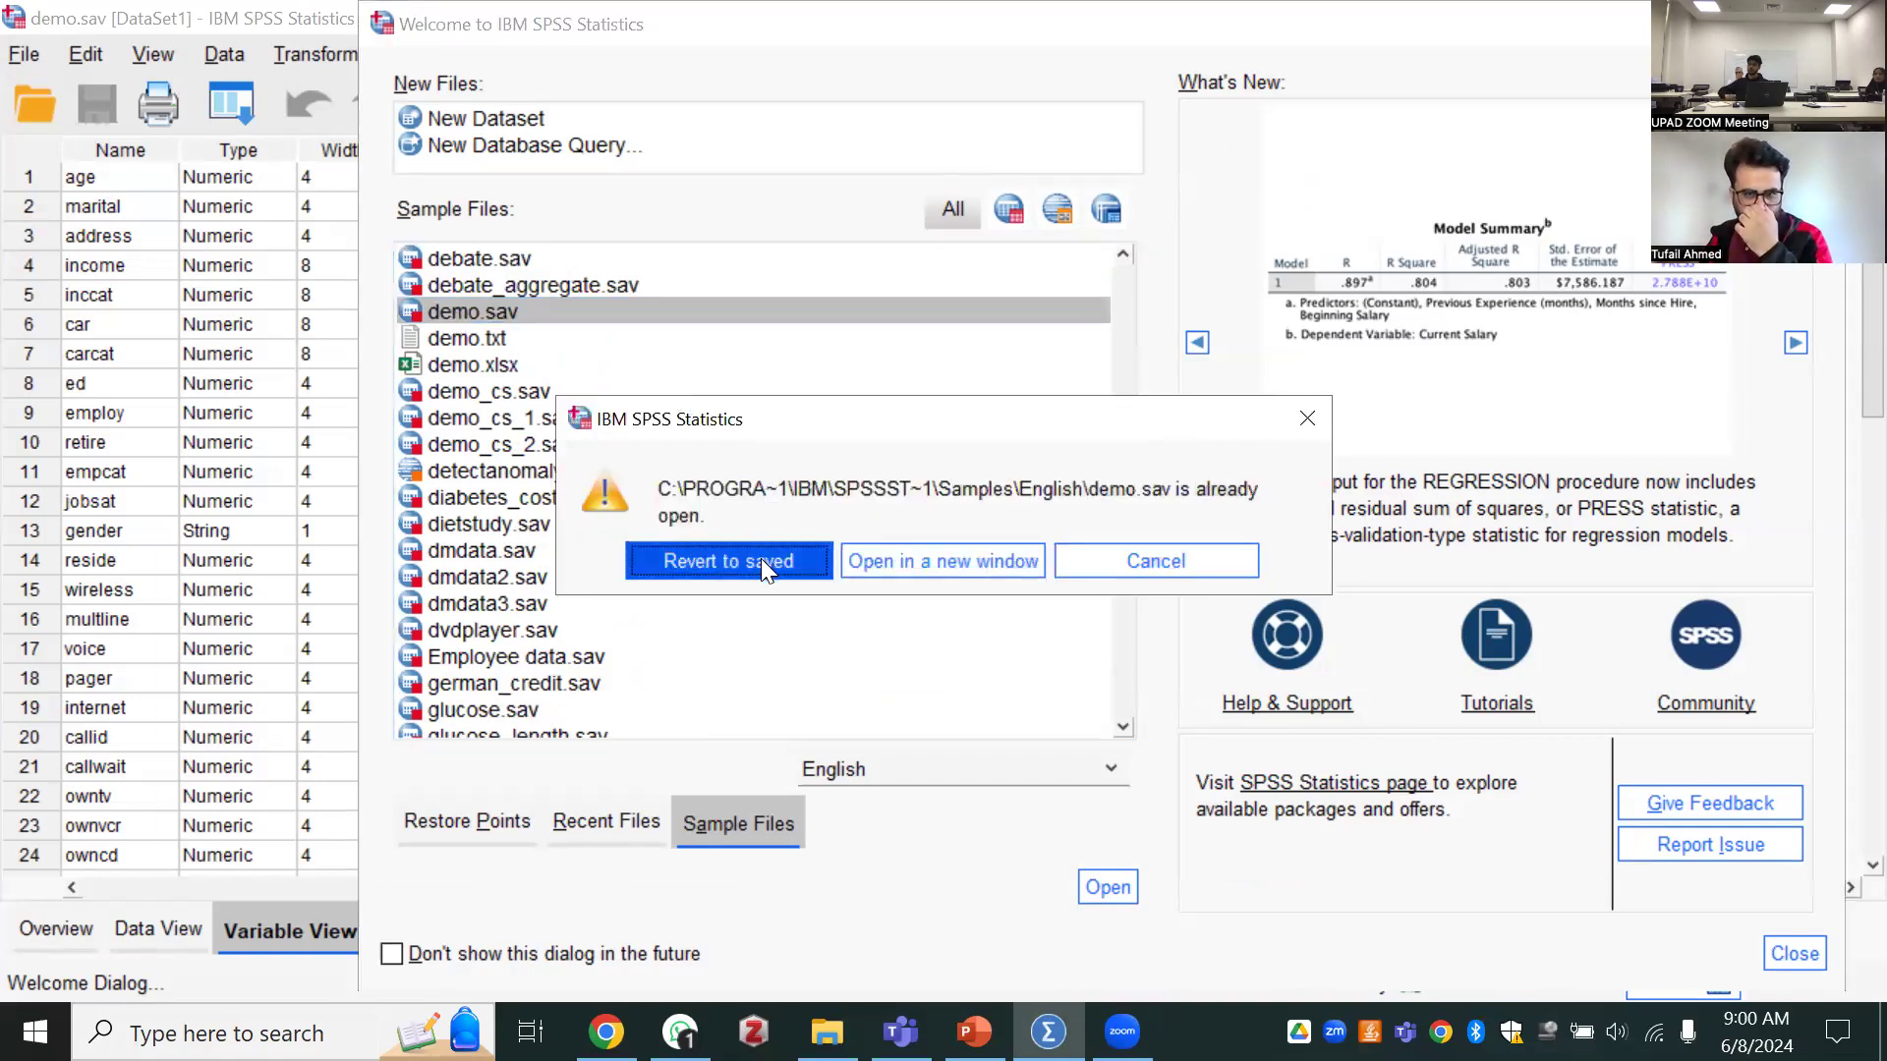
left_click(941, 560)
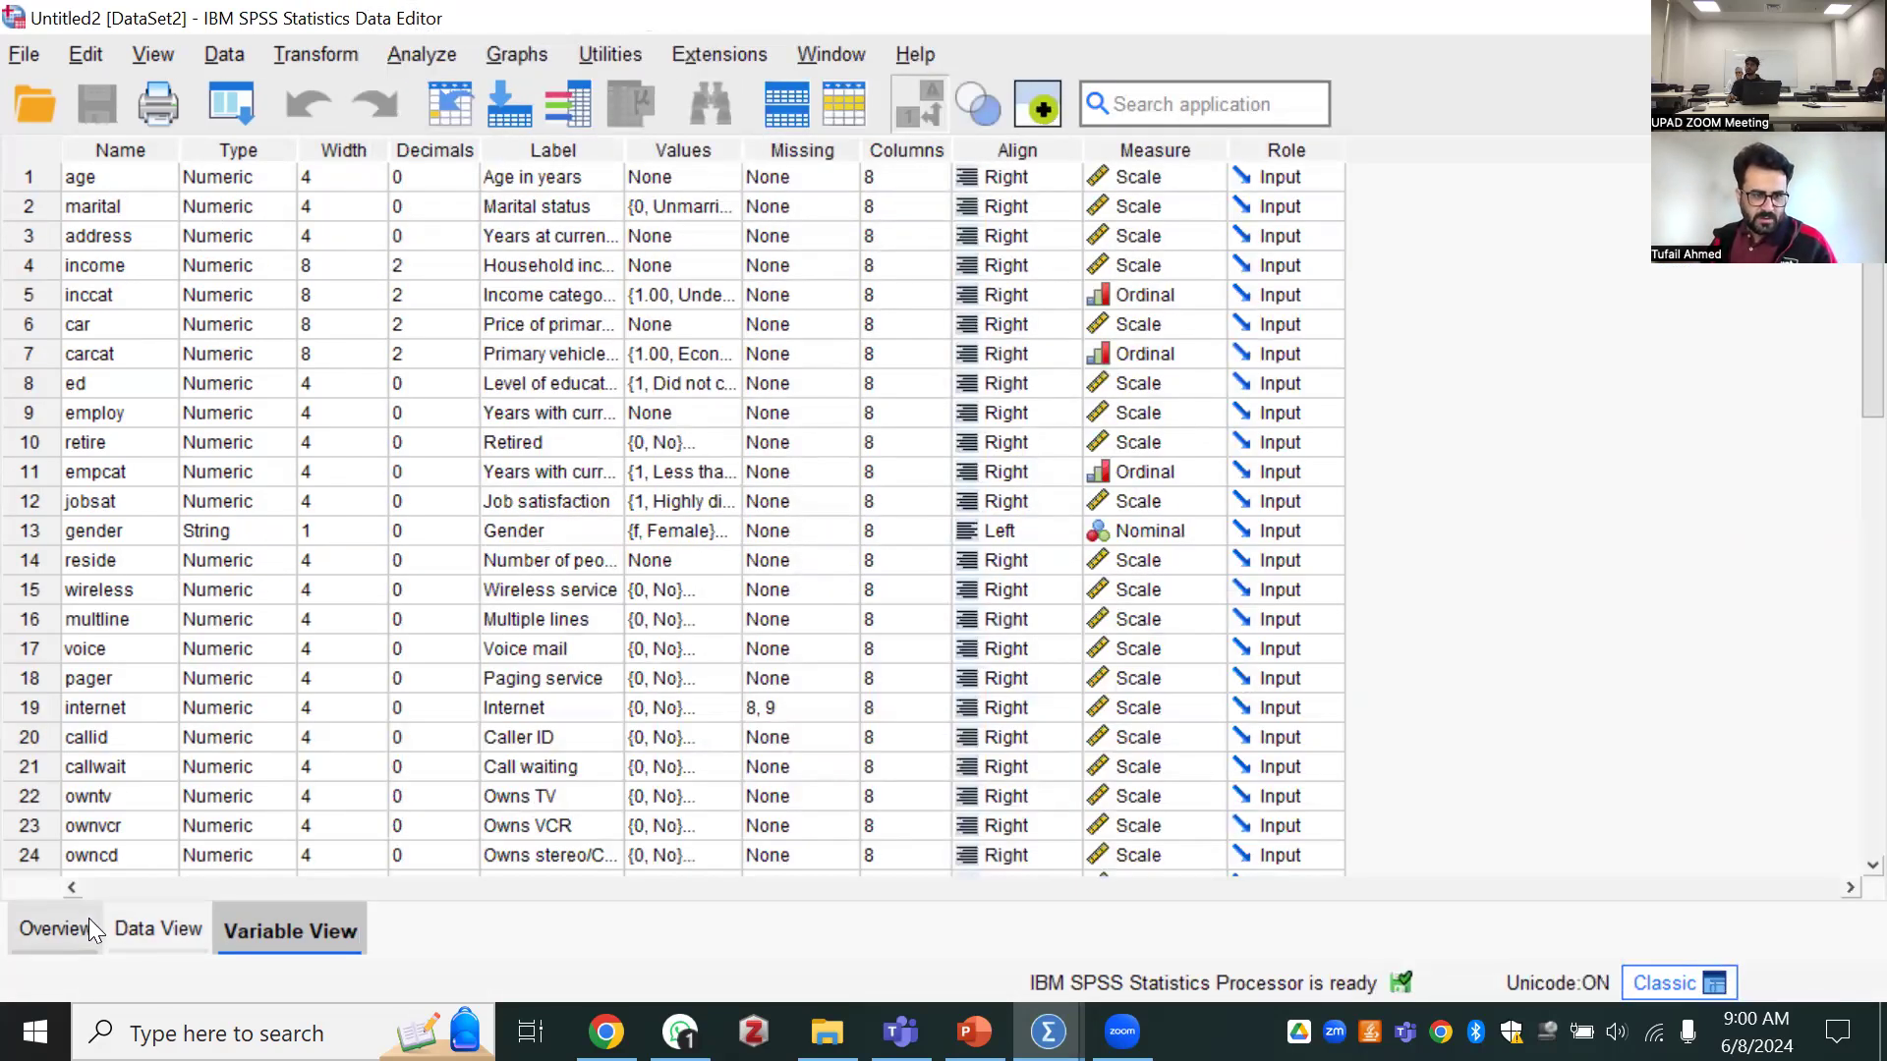
Add a new variable named Educationlevel after response in the list of variable definitions
left_click(144, 930)
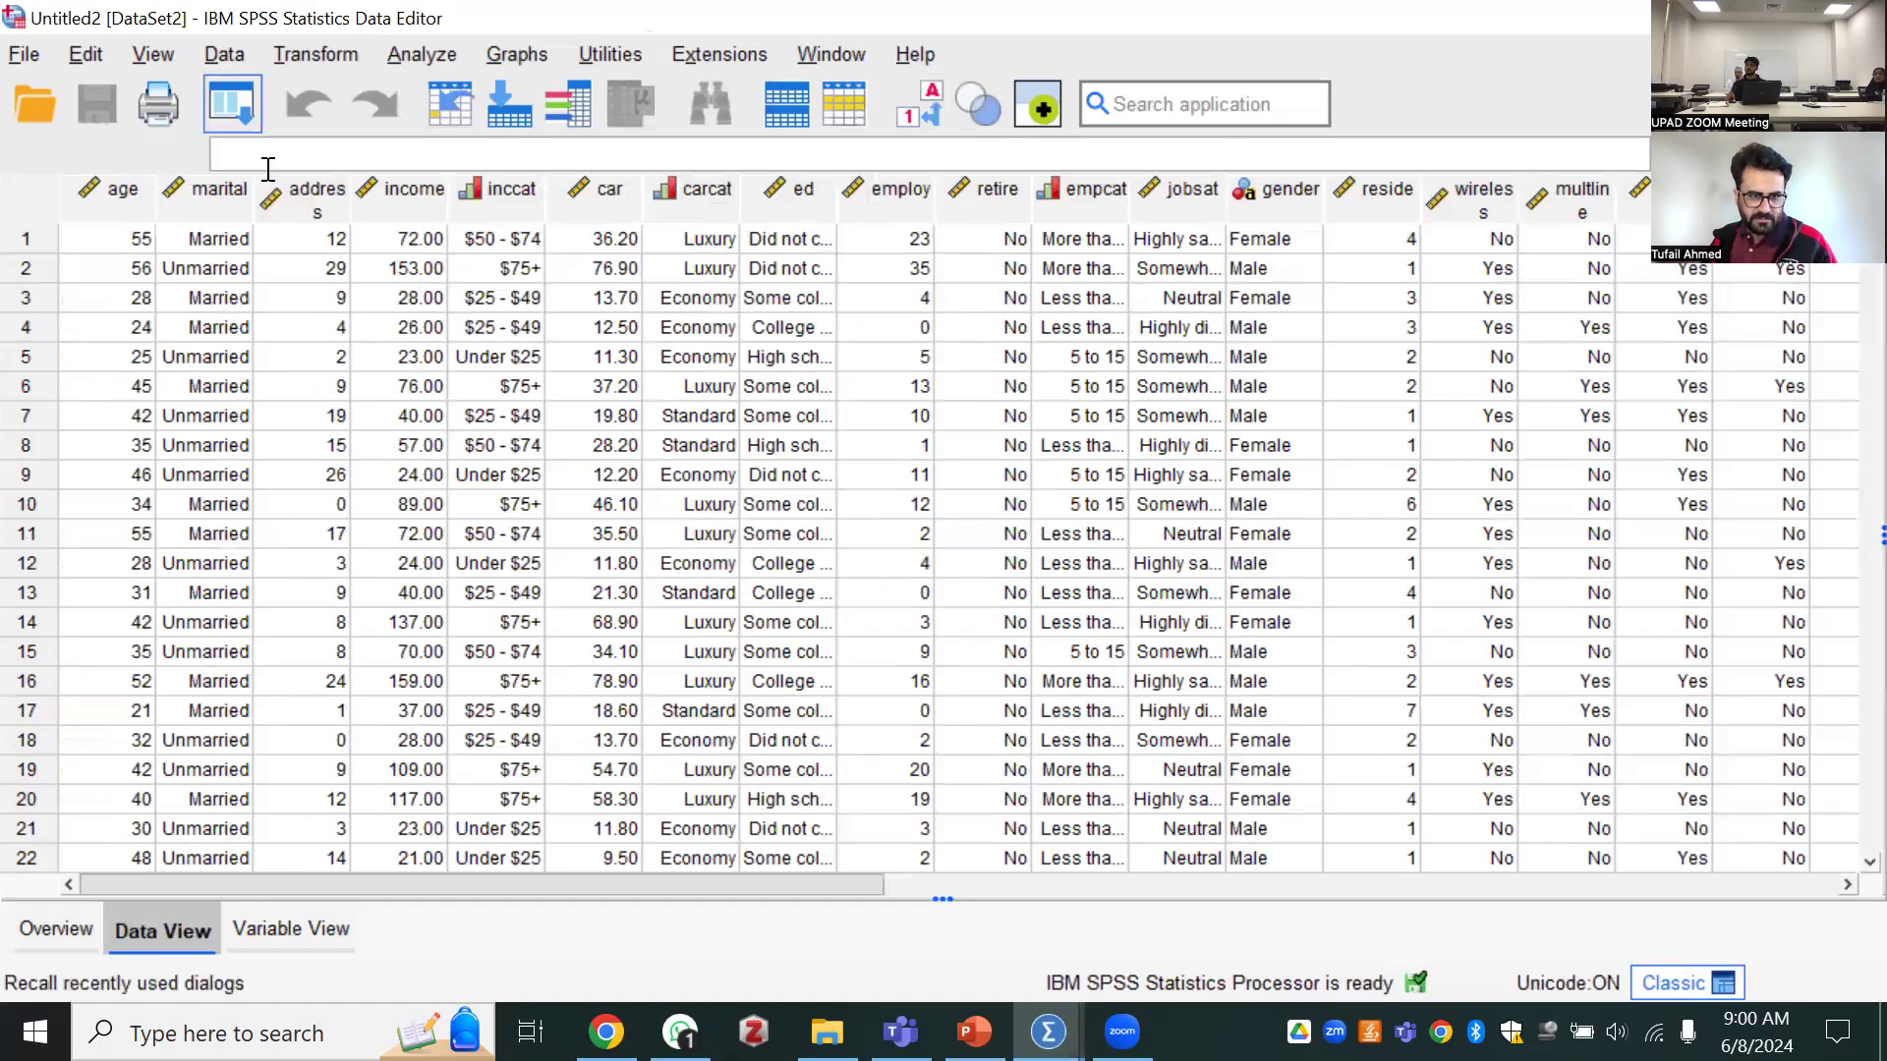
left_click(246, 935)
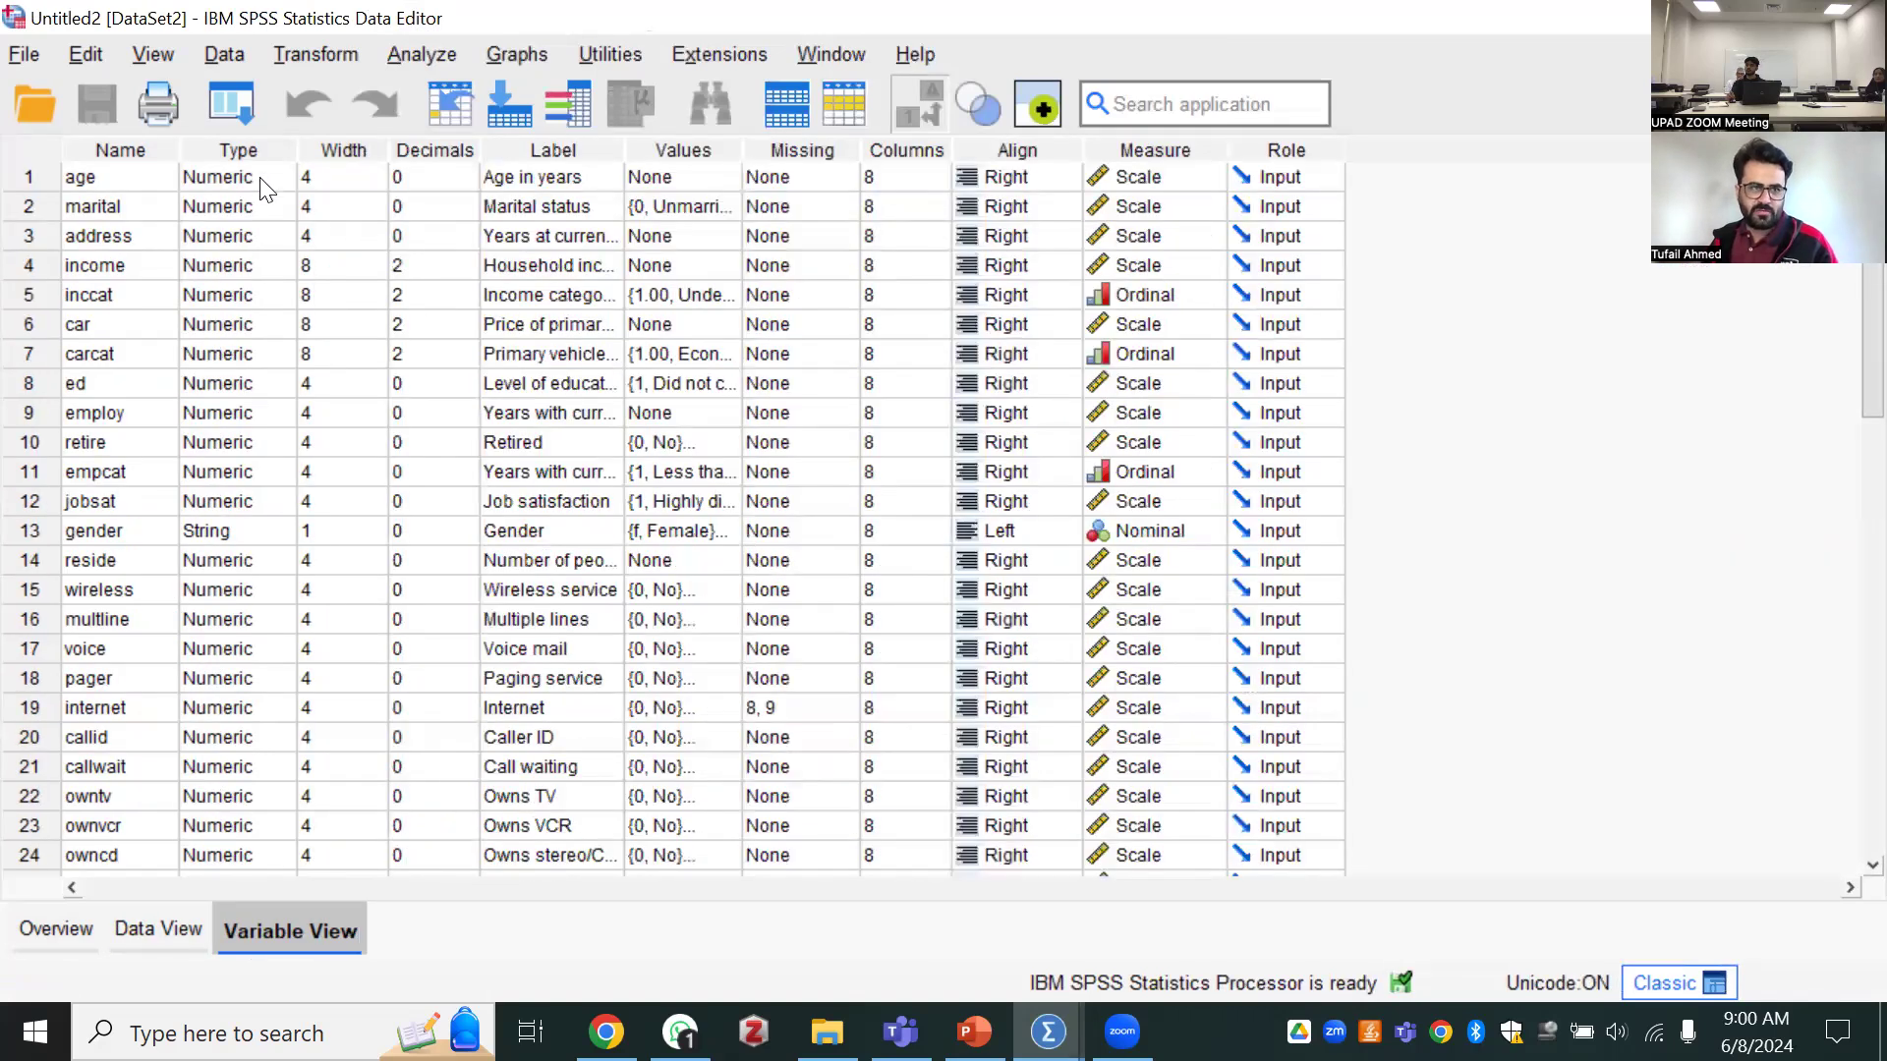
scroll(243, 236, "down", 2)
scroll(115, 298, "up", 2)
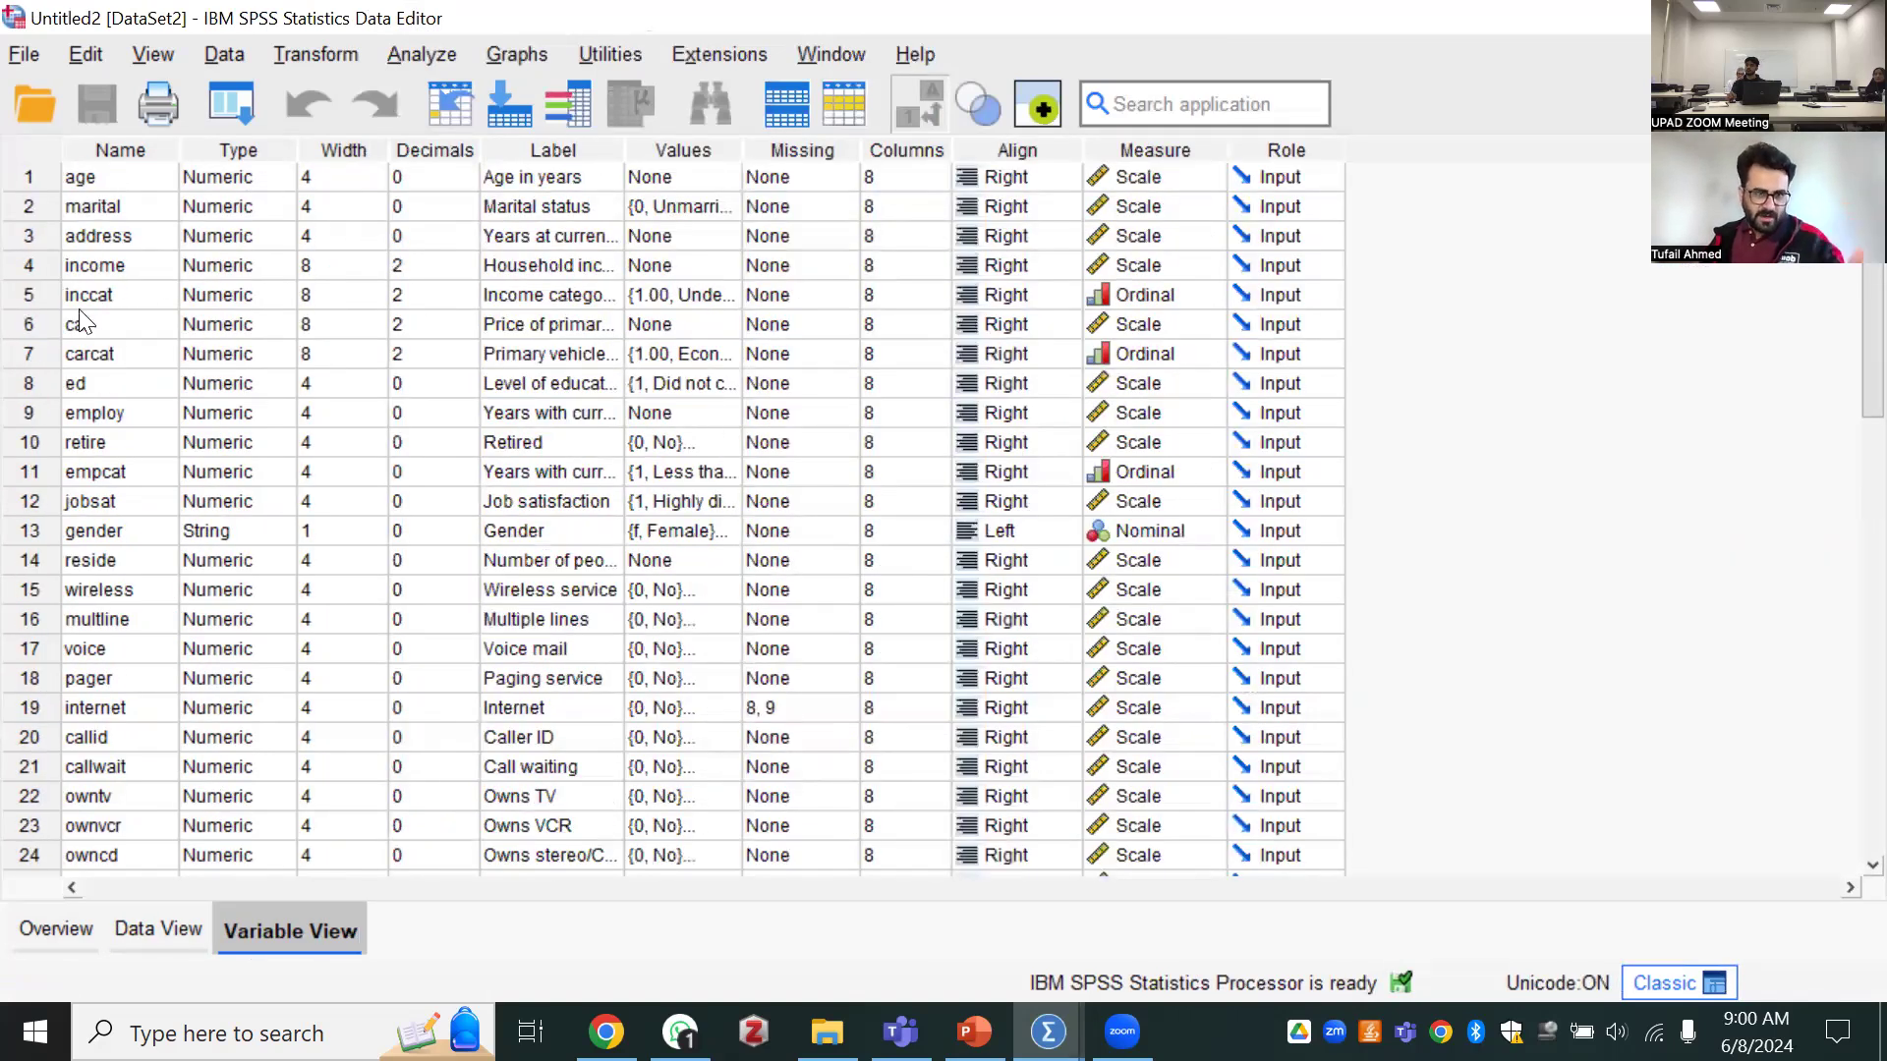
scroll(358, 352, "down", 6)
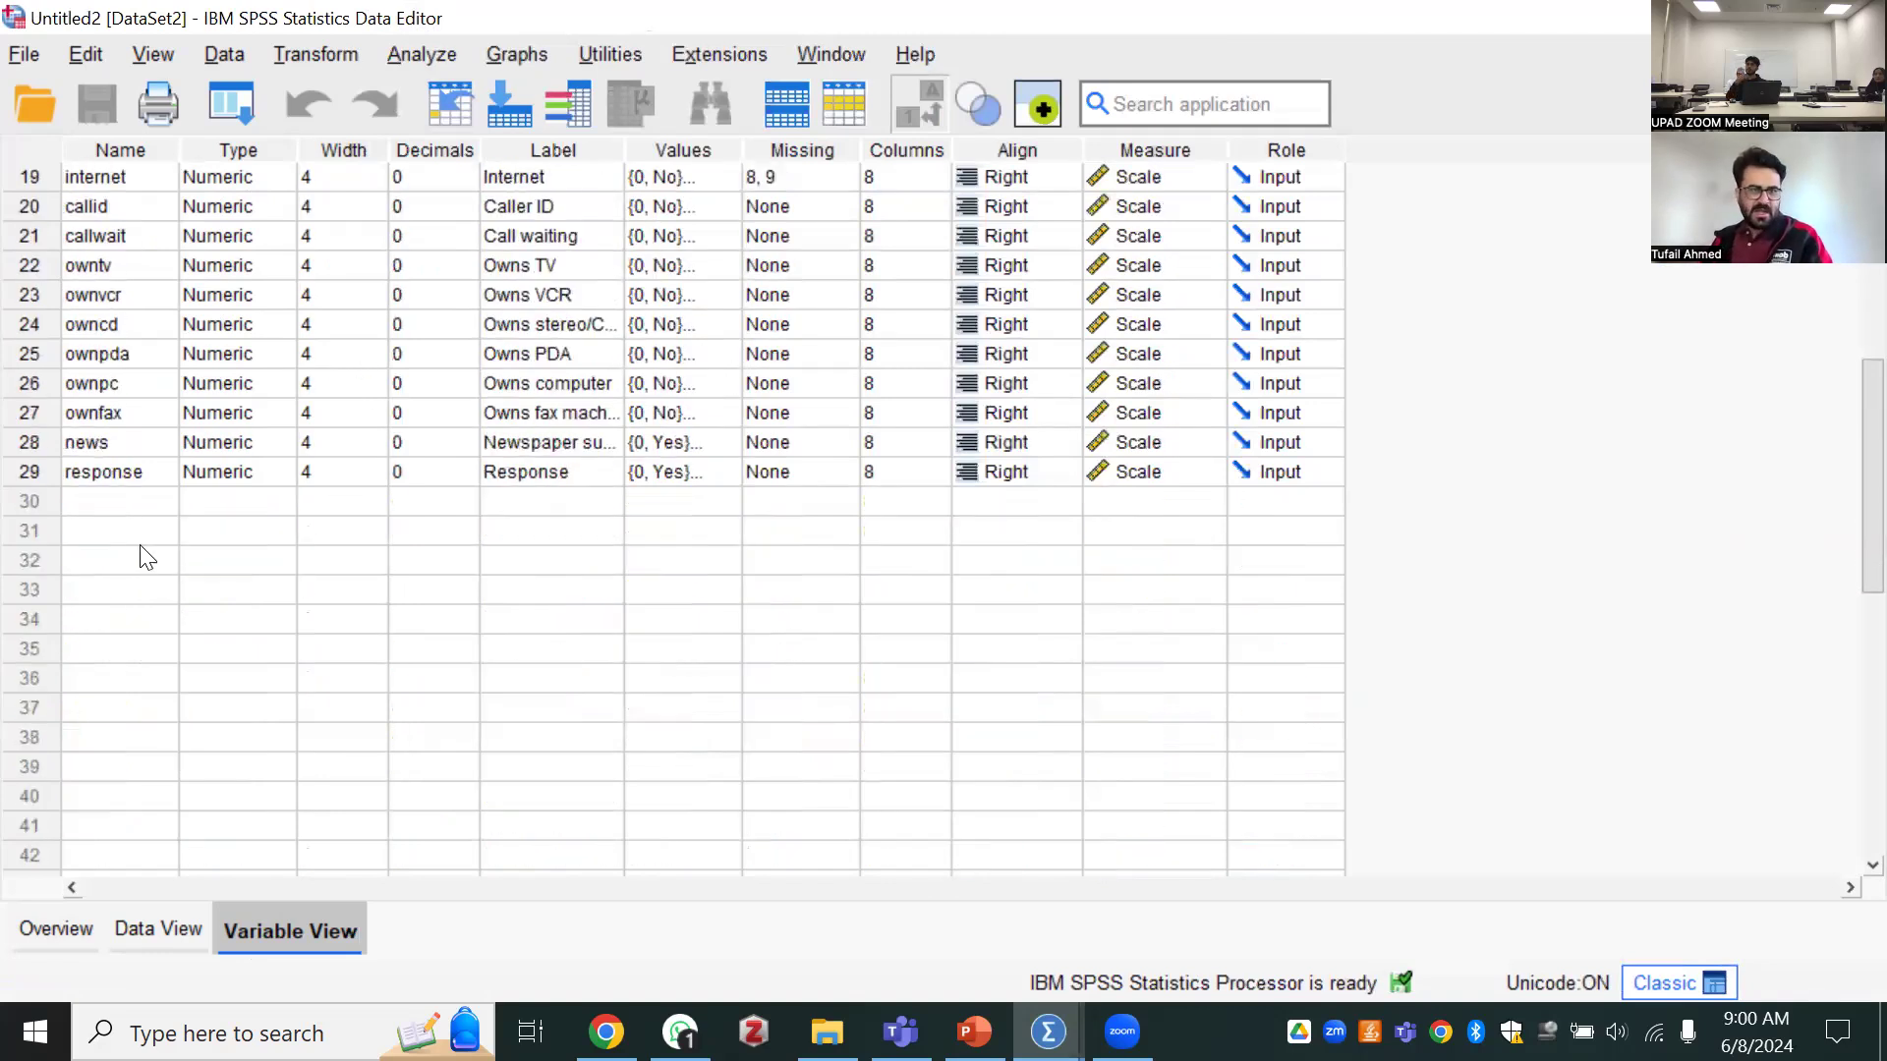
left_click(131, 490)
type("c")
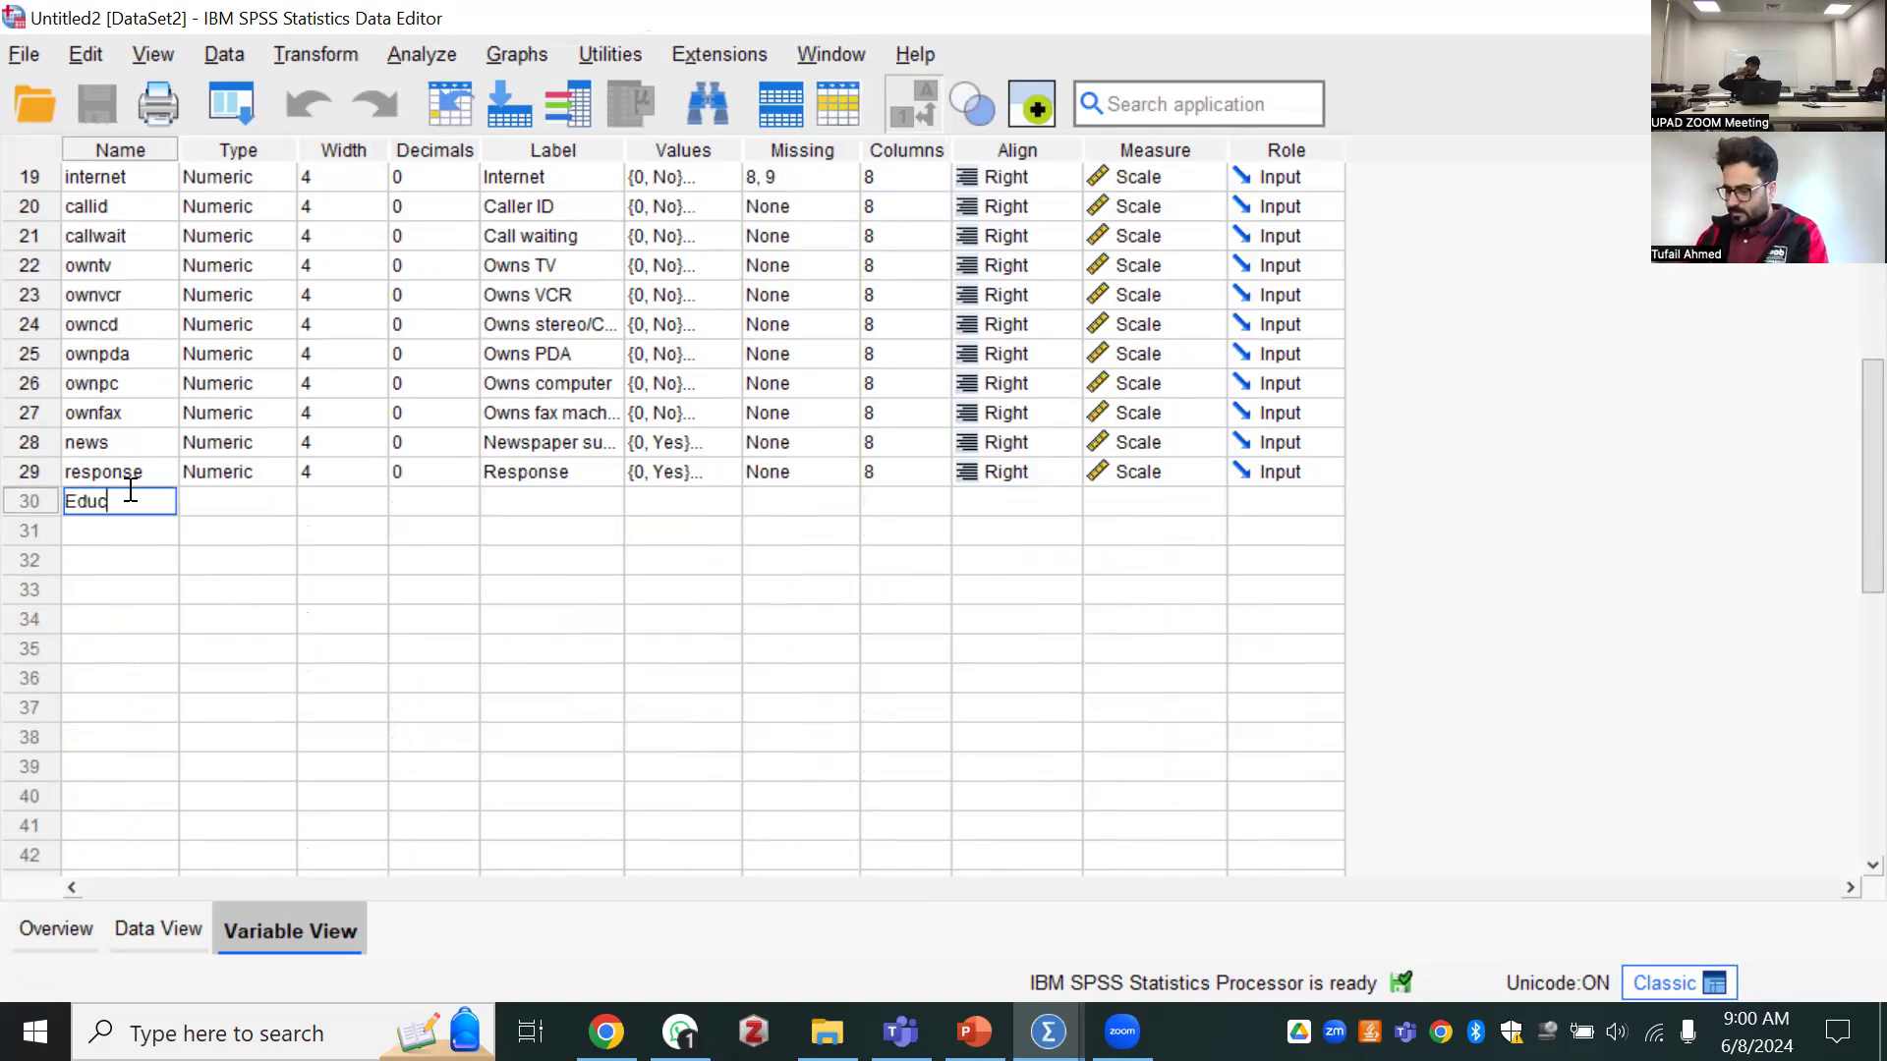
type("akcation level")
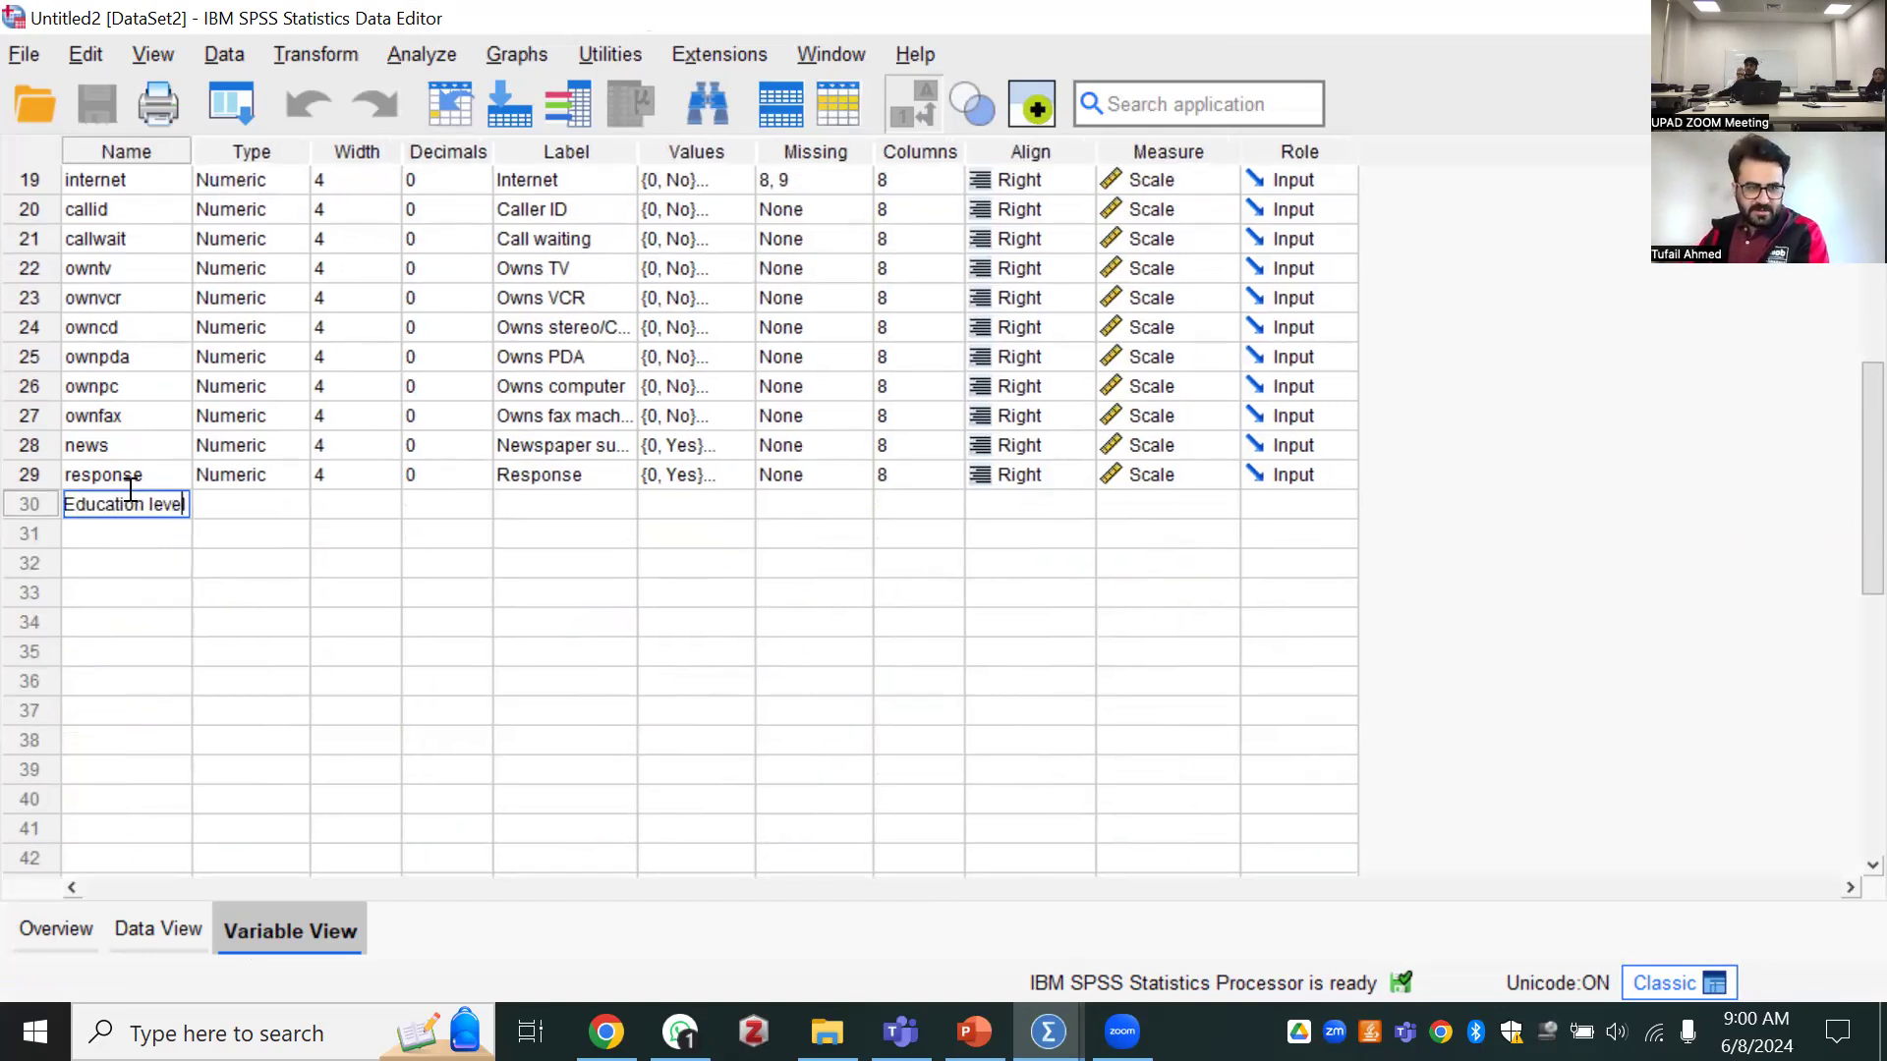
key("BackSpace")
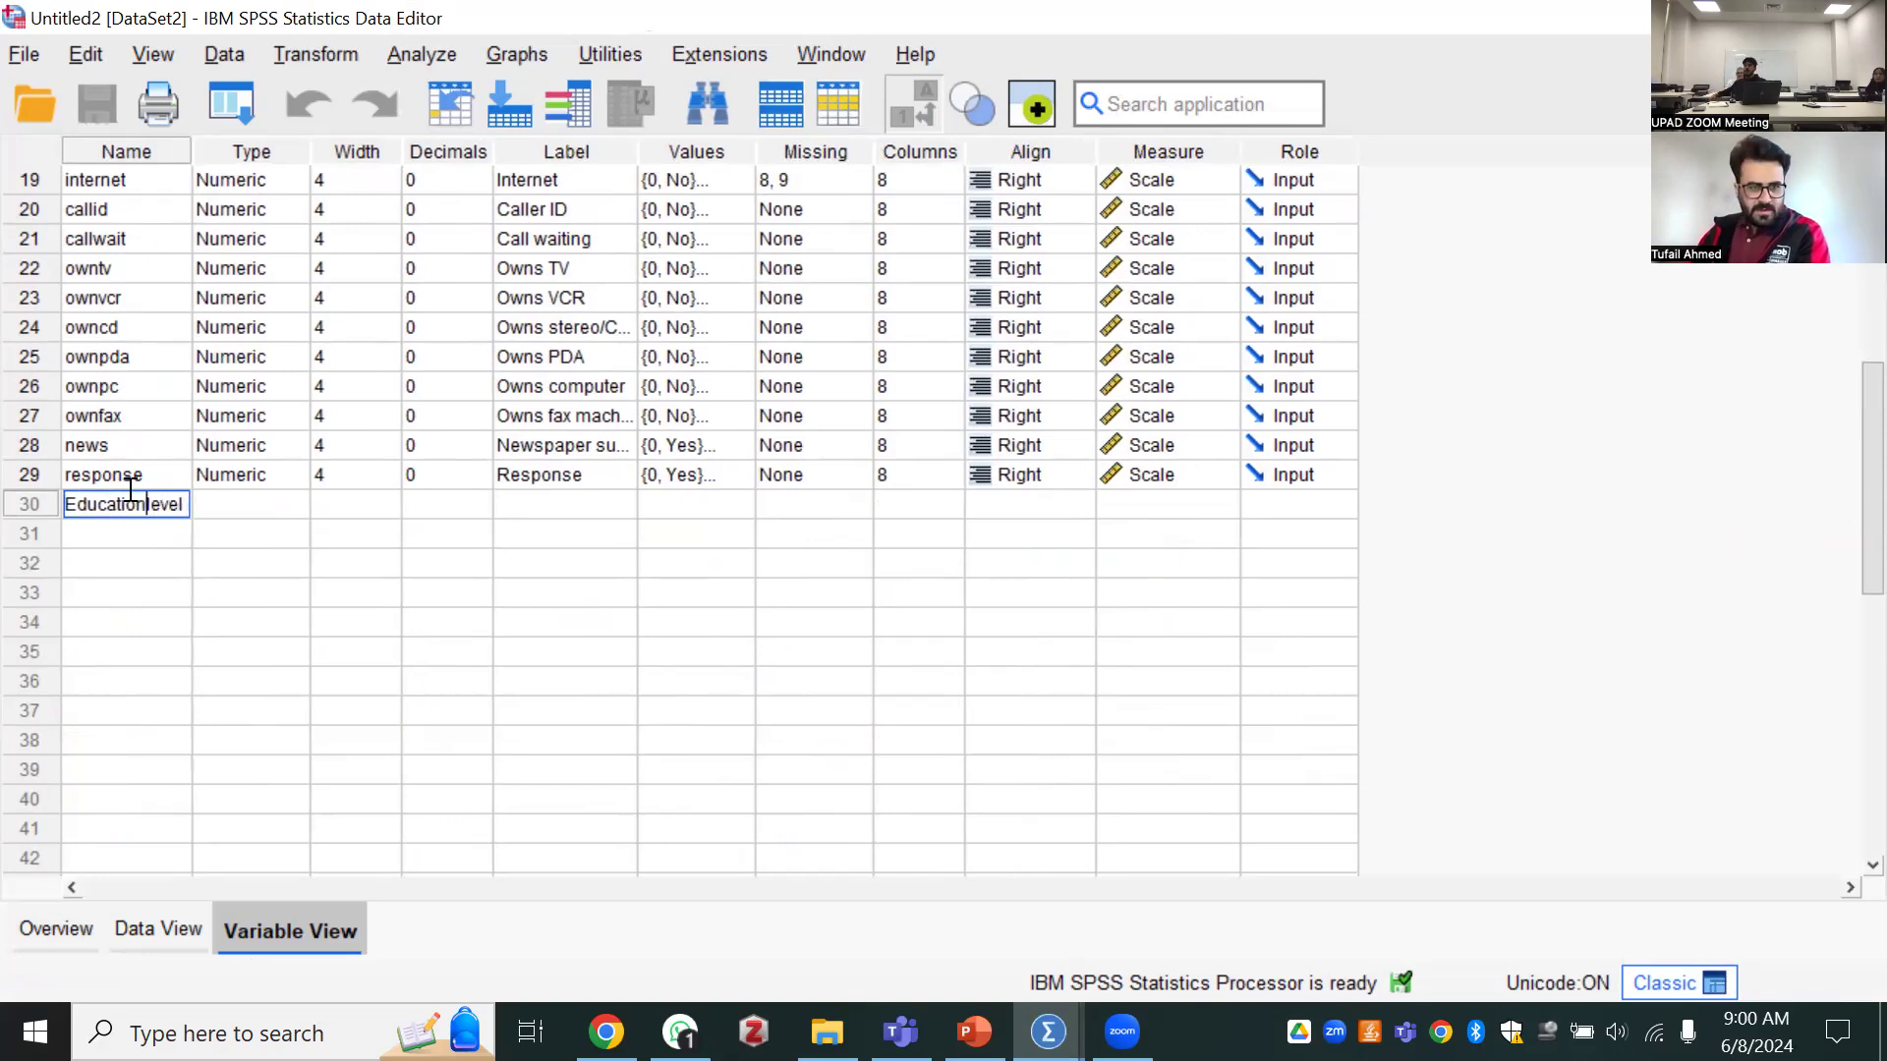
key("Tab")
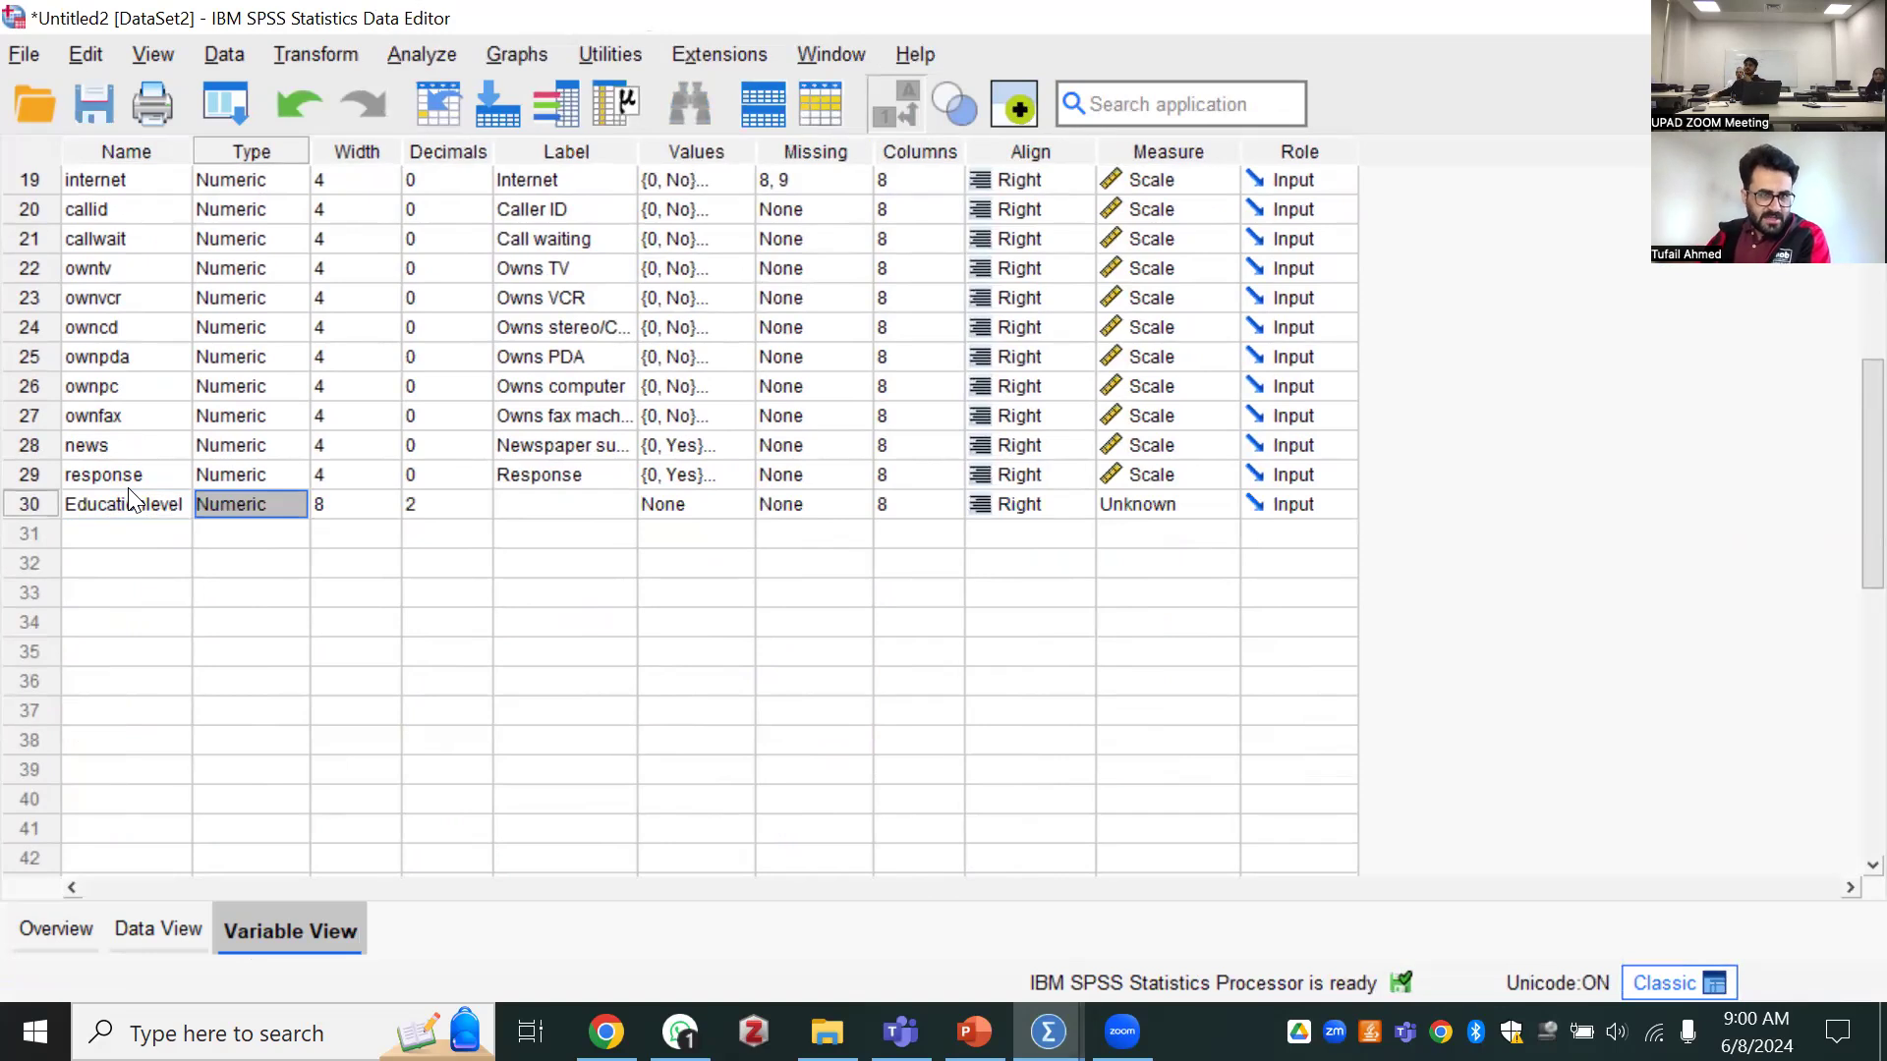
key("Tab")
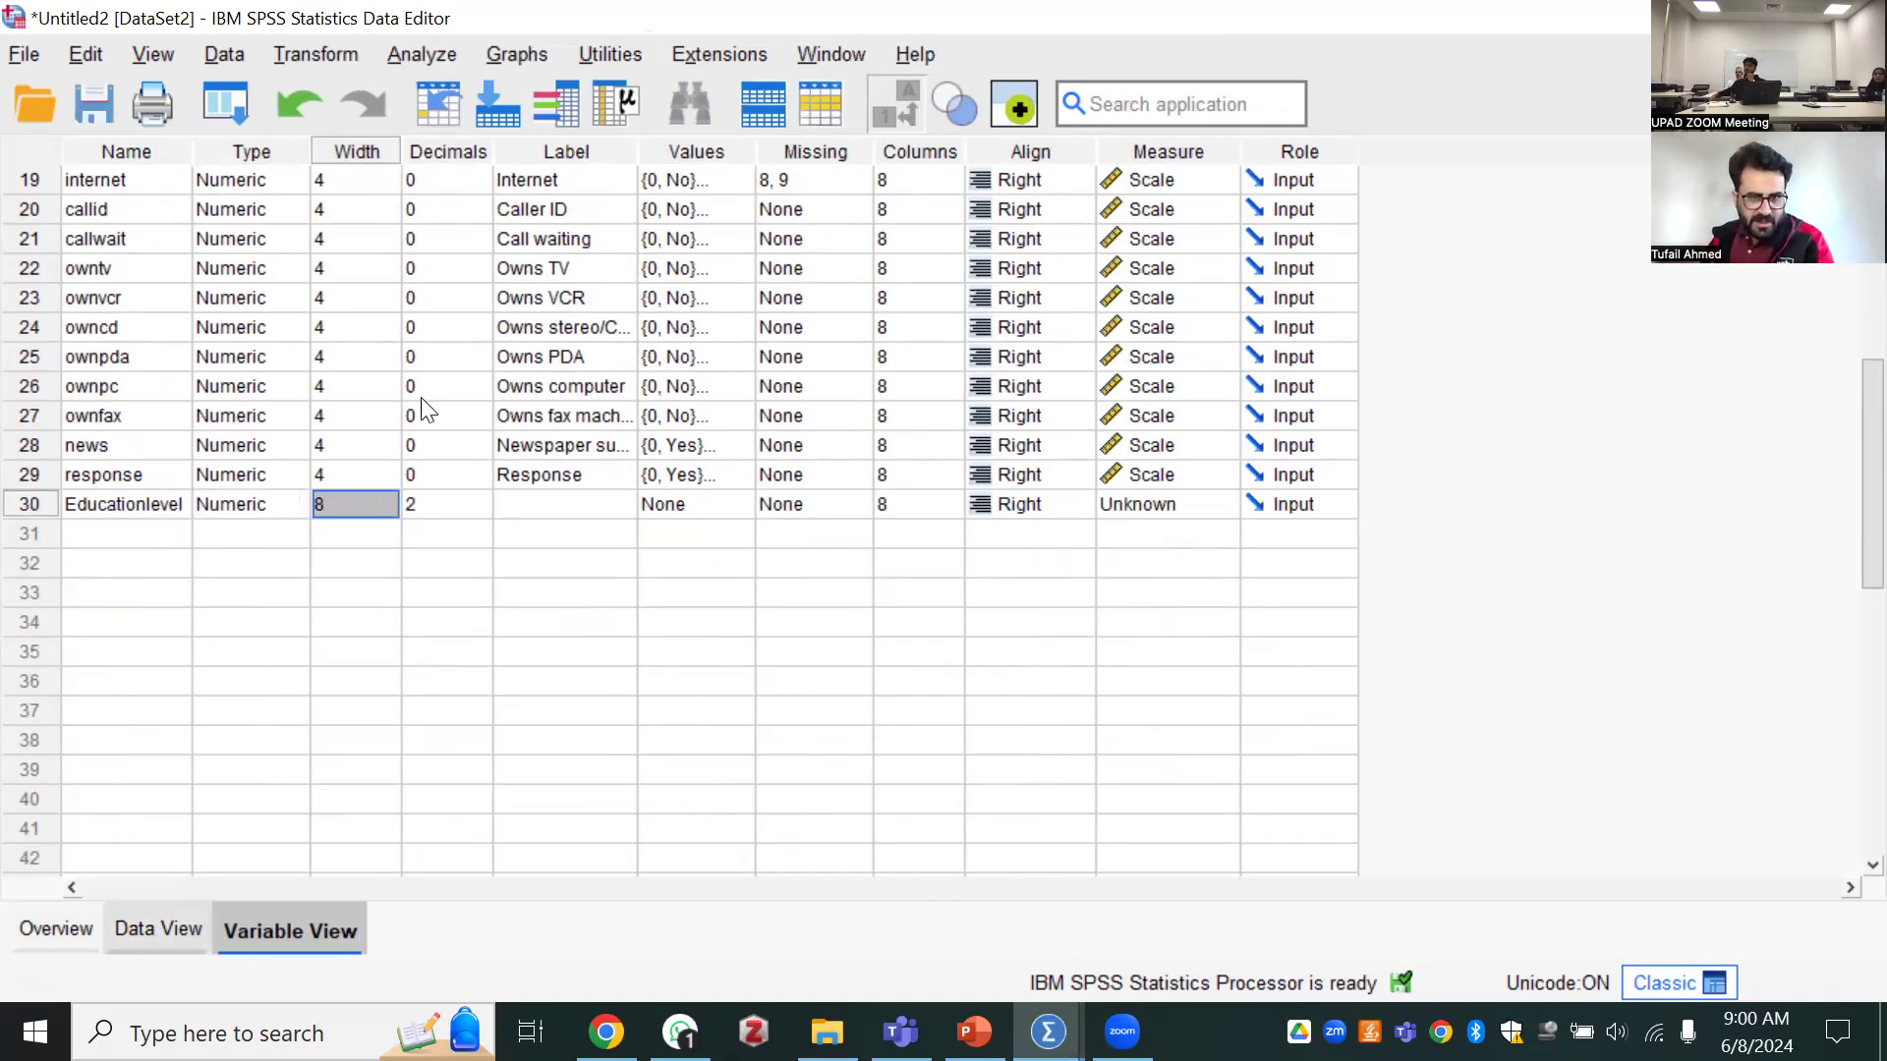
Switch between variable definitions and data, and look through the case records of the dataset
key("ctrl+t")
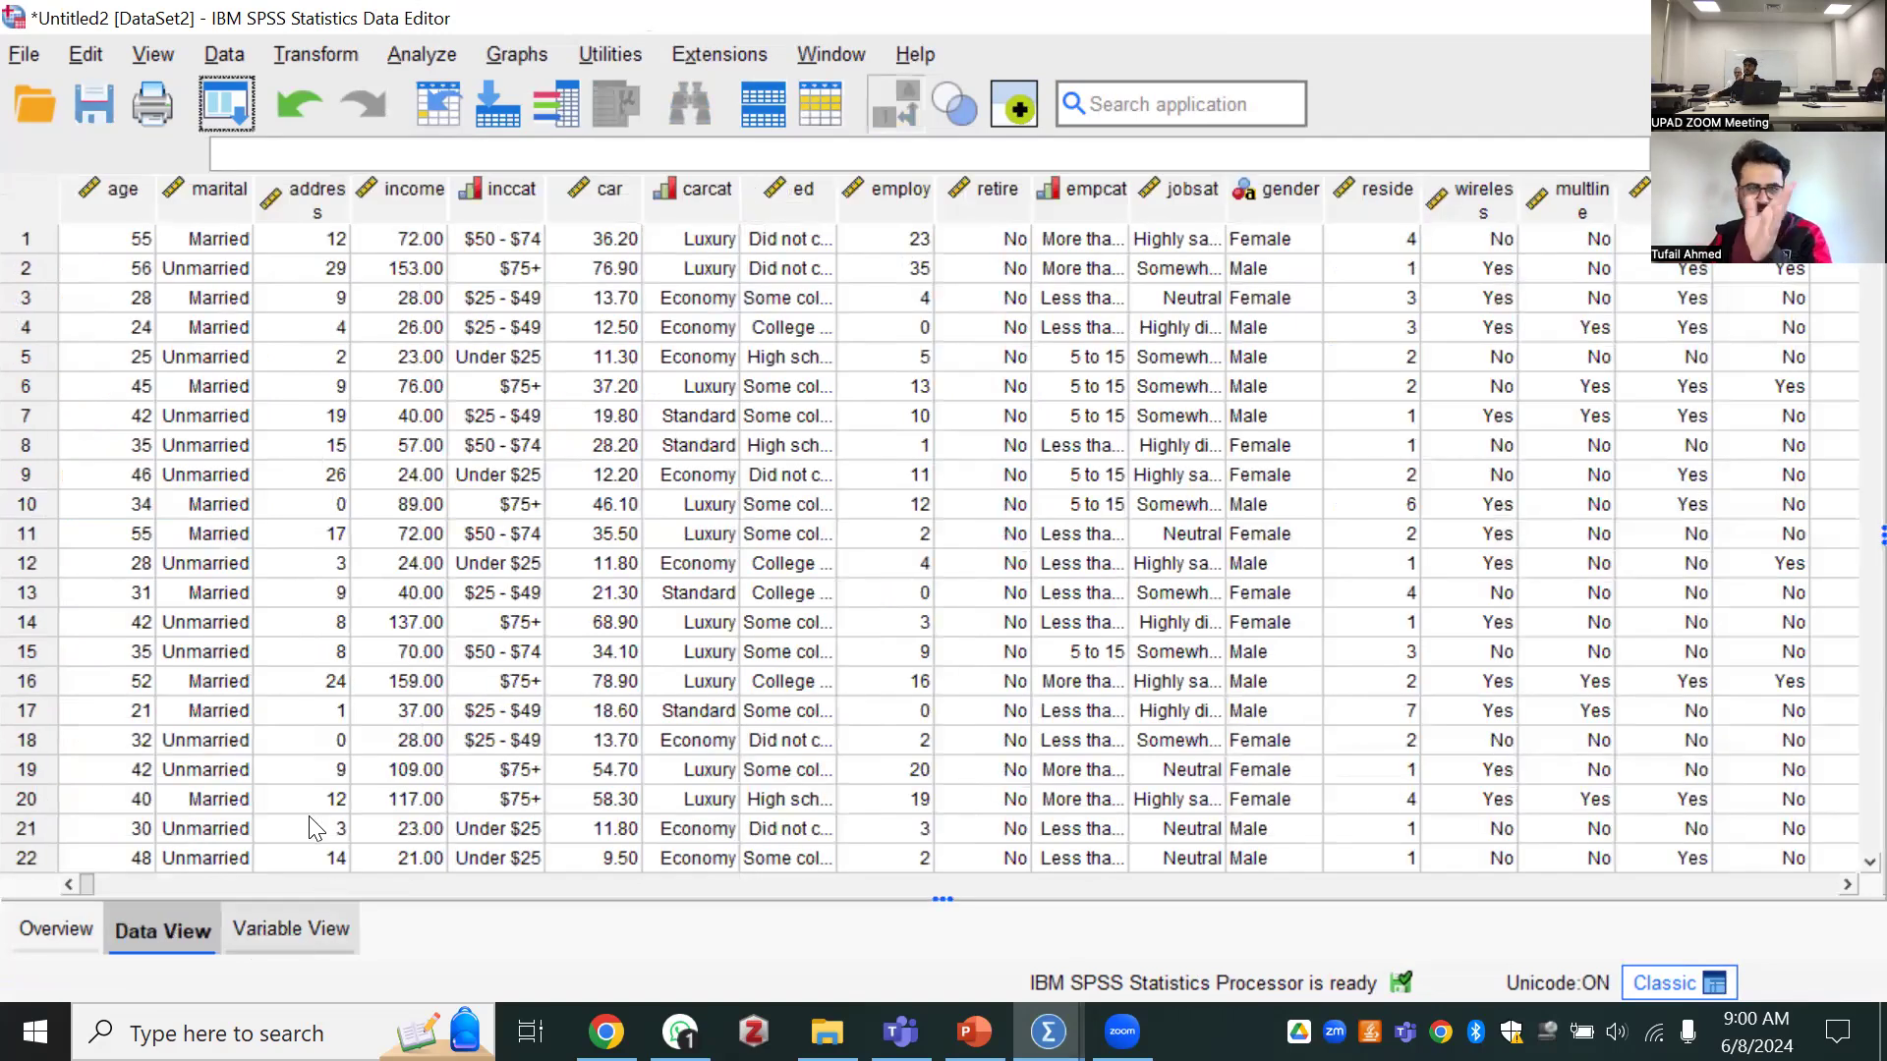
key("ctrl+t")
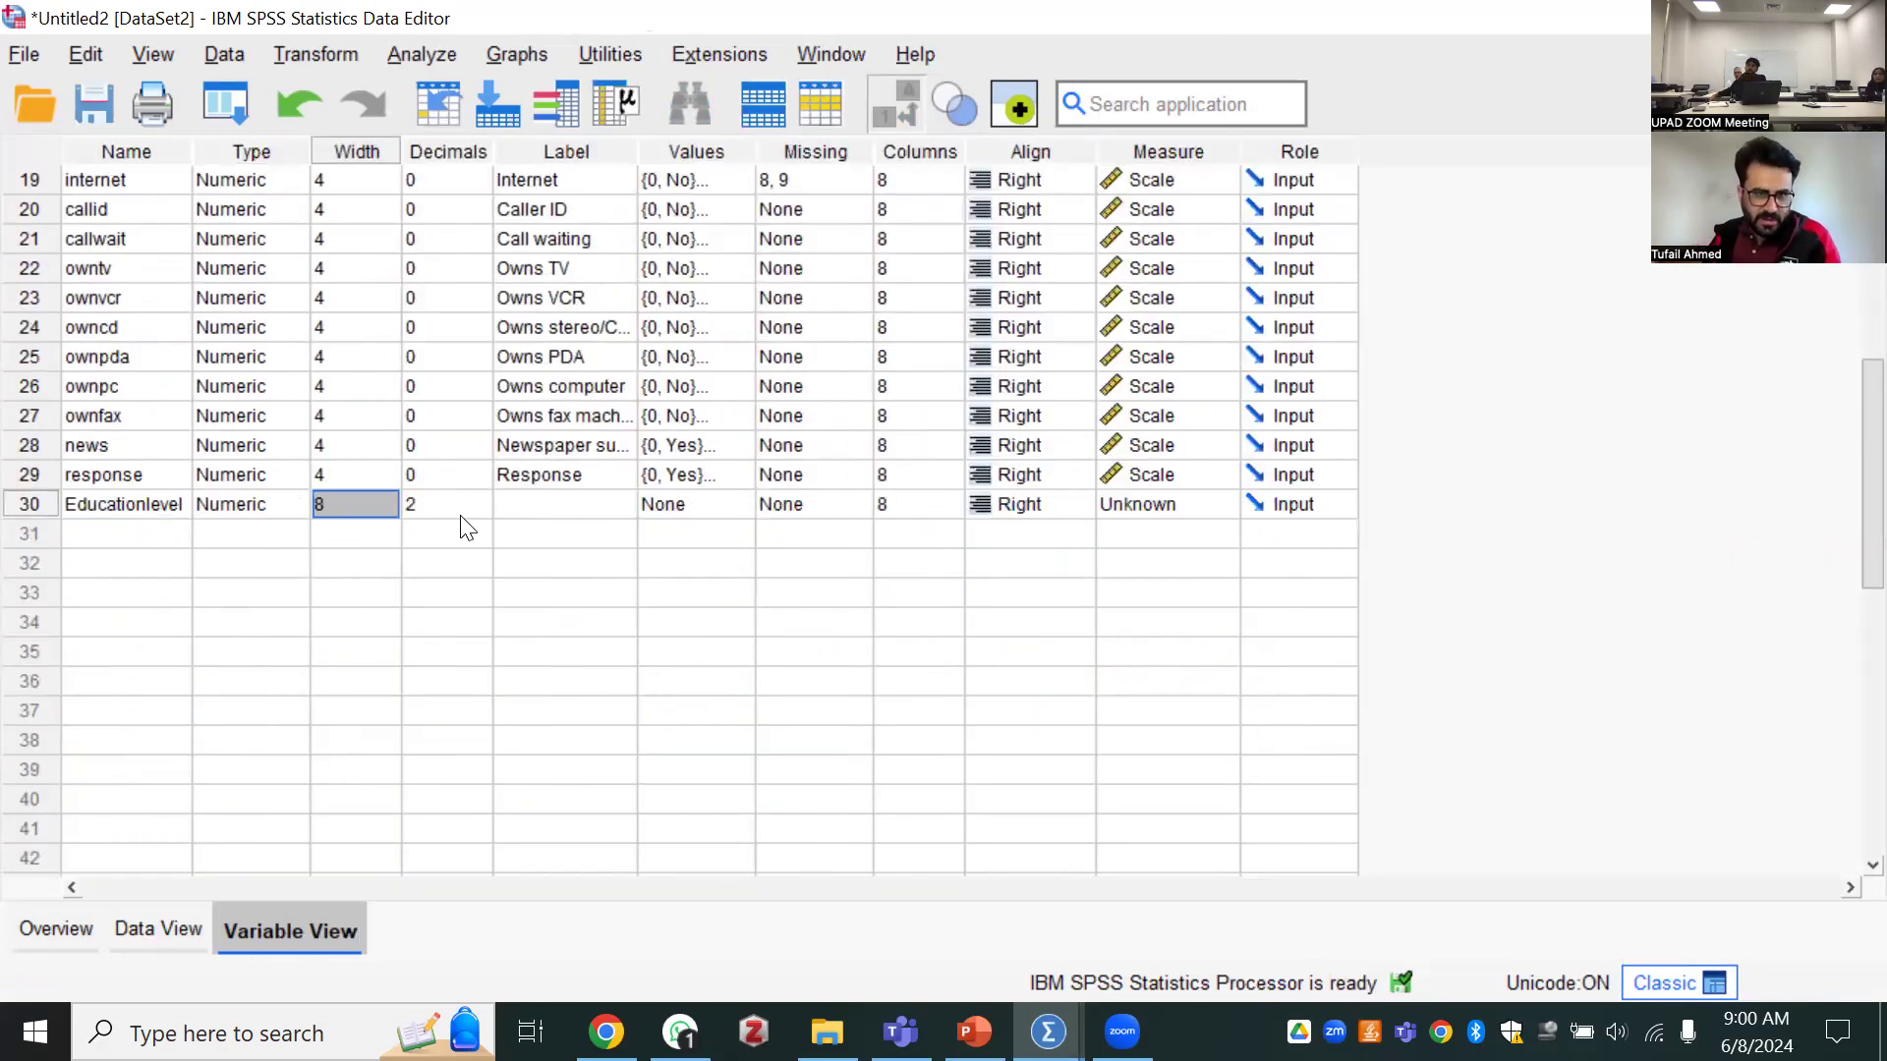
left_click(521, 504)
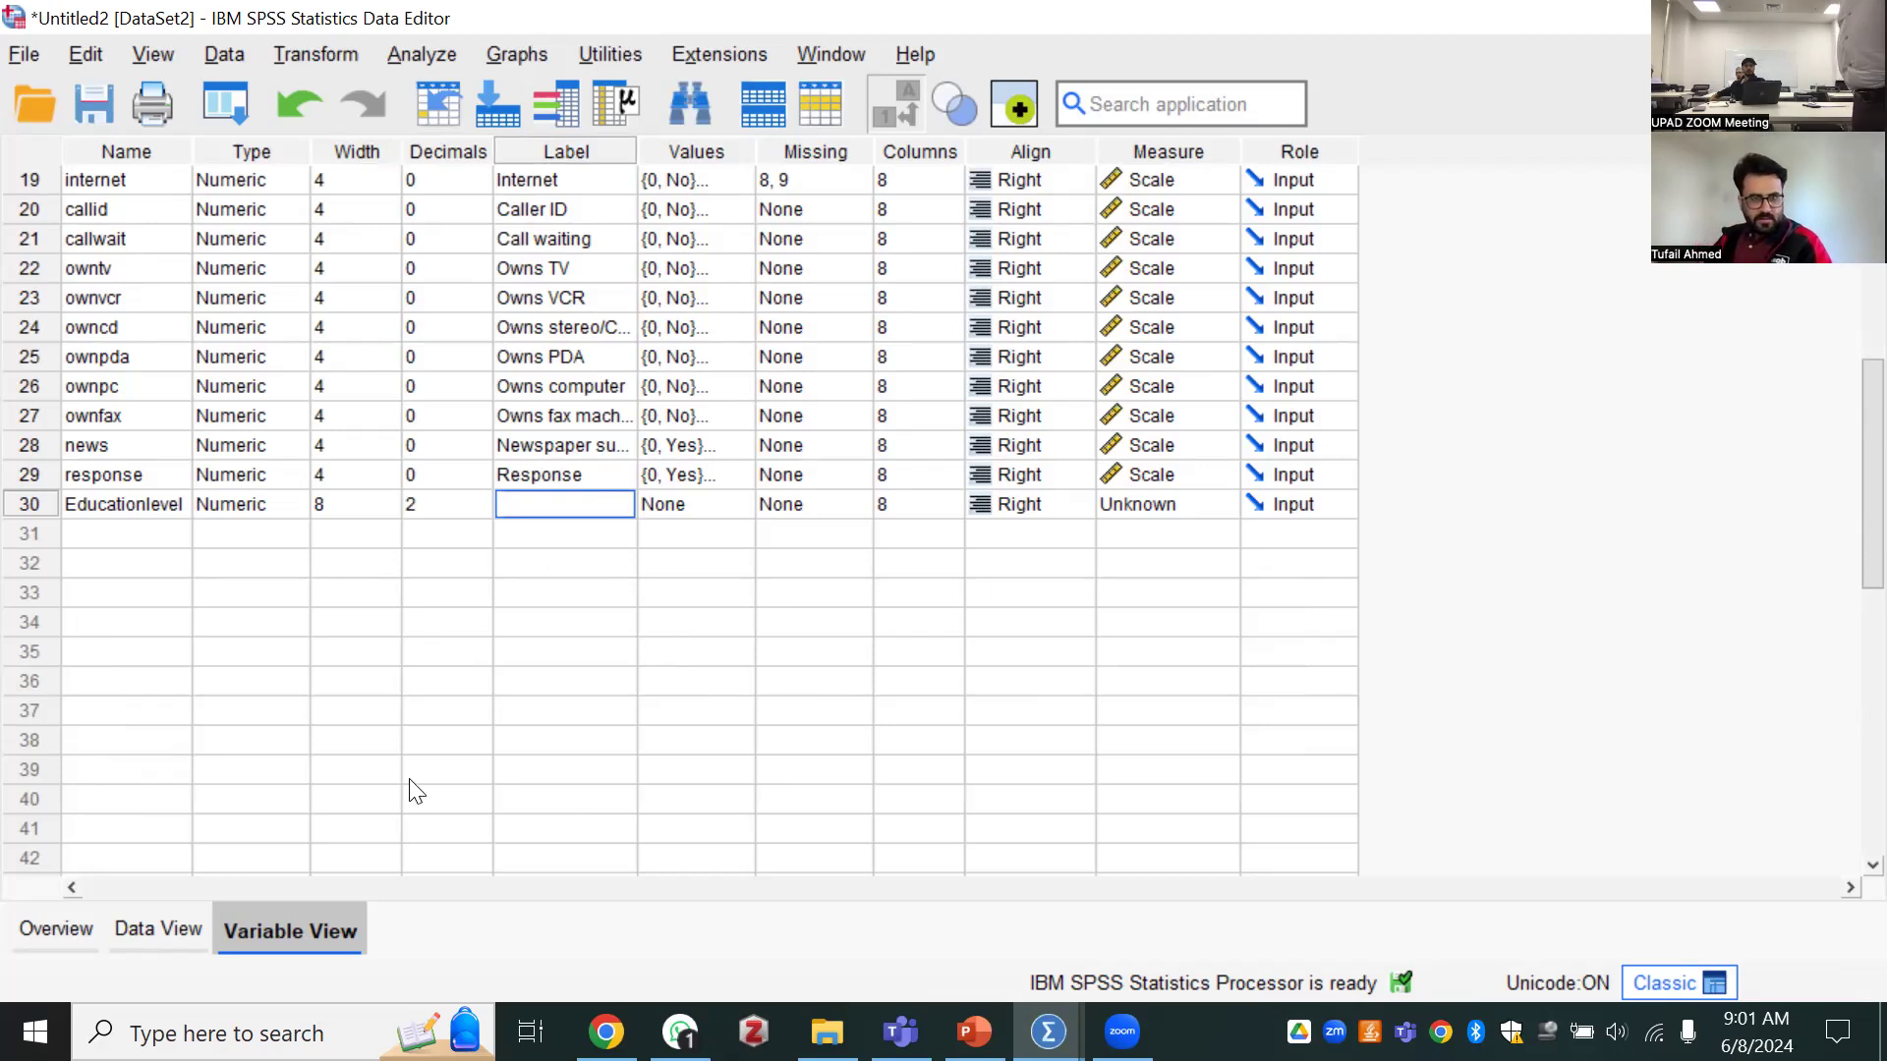
left_click(182, 928)
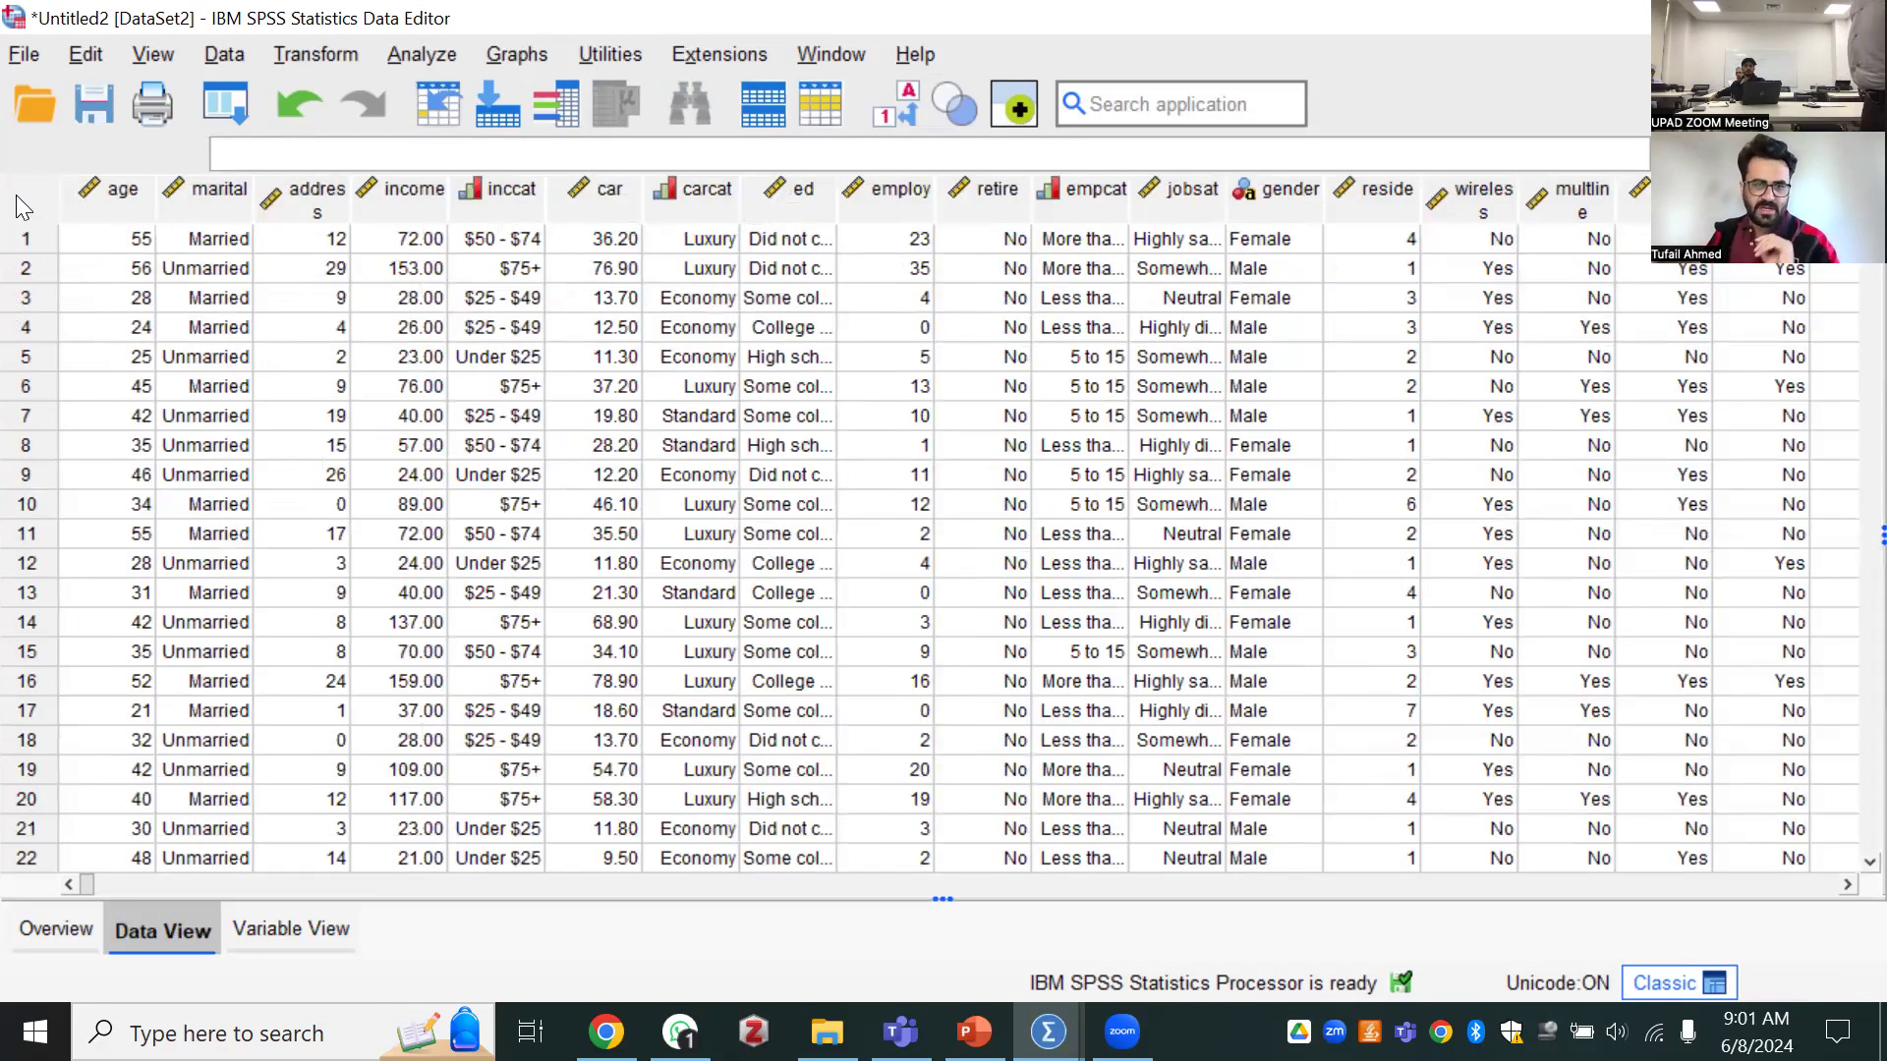
scroll(113, 339, "down", 6)
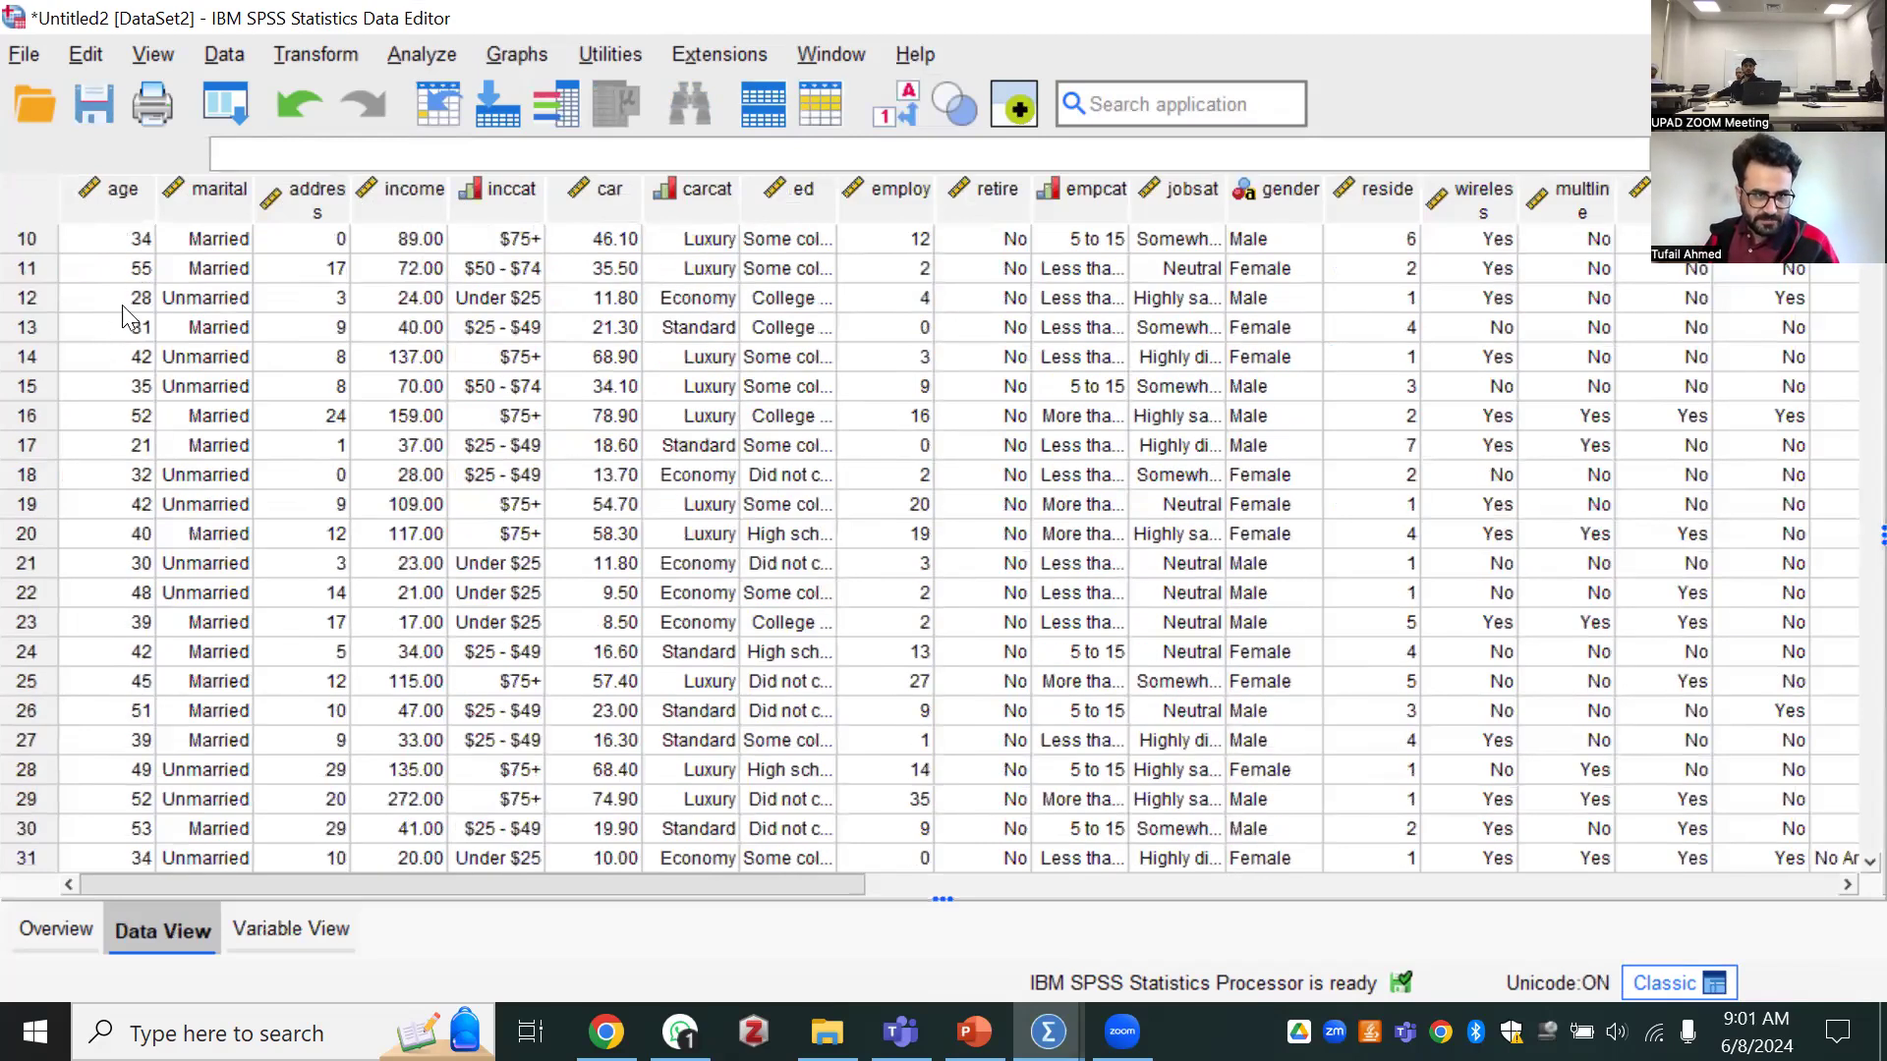
scroll(113, 339, "down", 6)
scroll(118, 353, "up", 2)
scroll(118, 354, "up", 5)
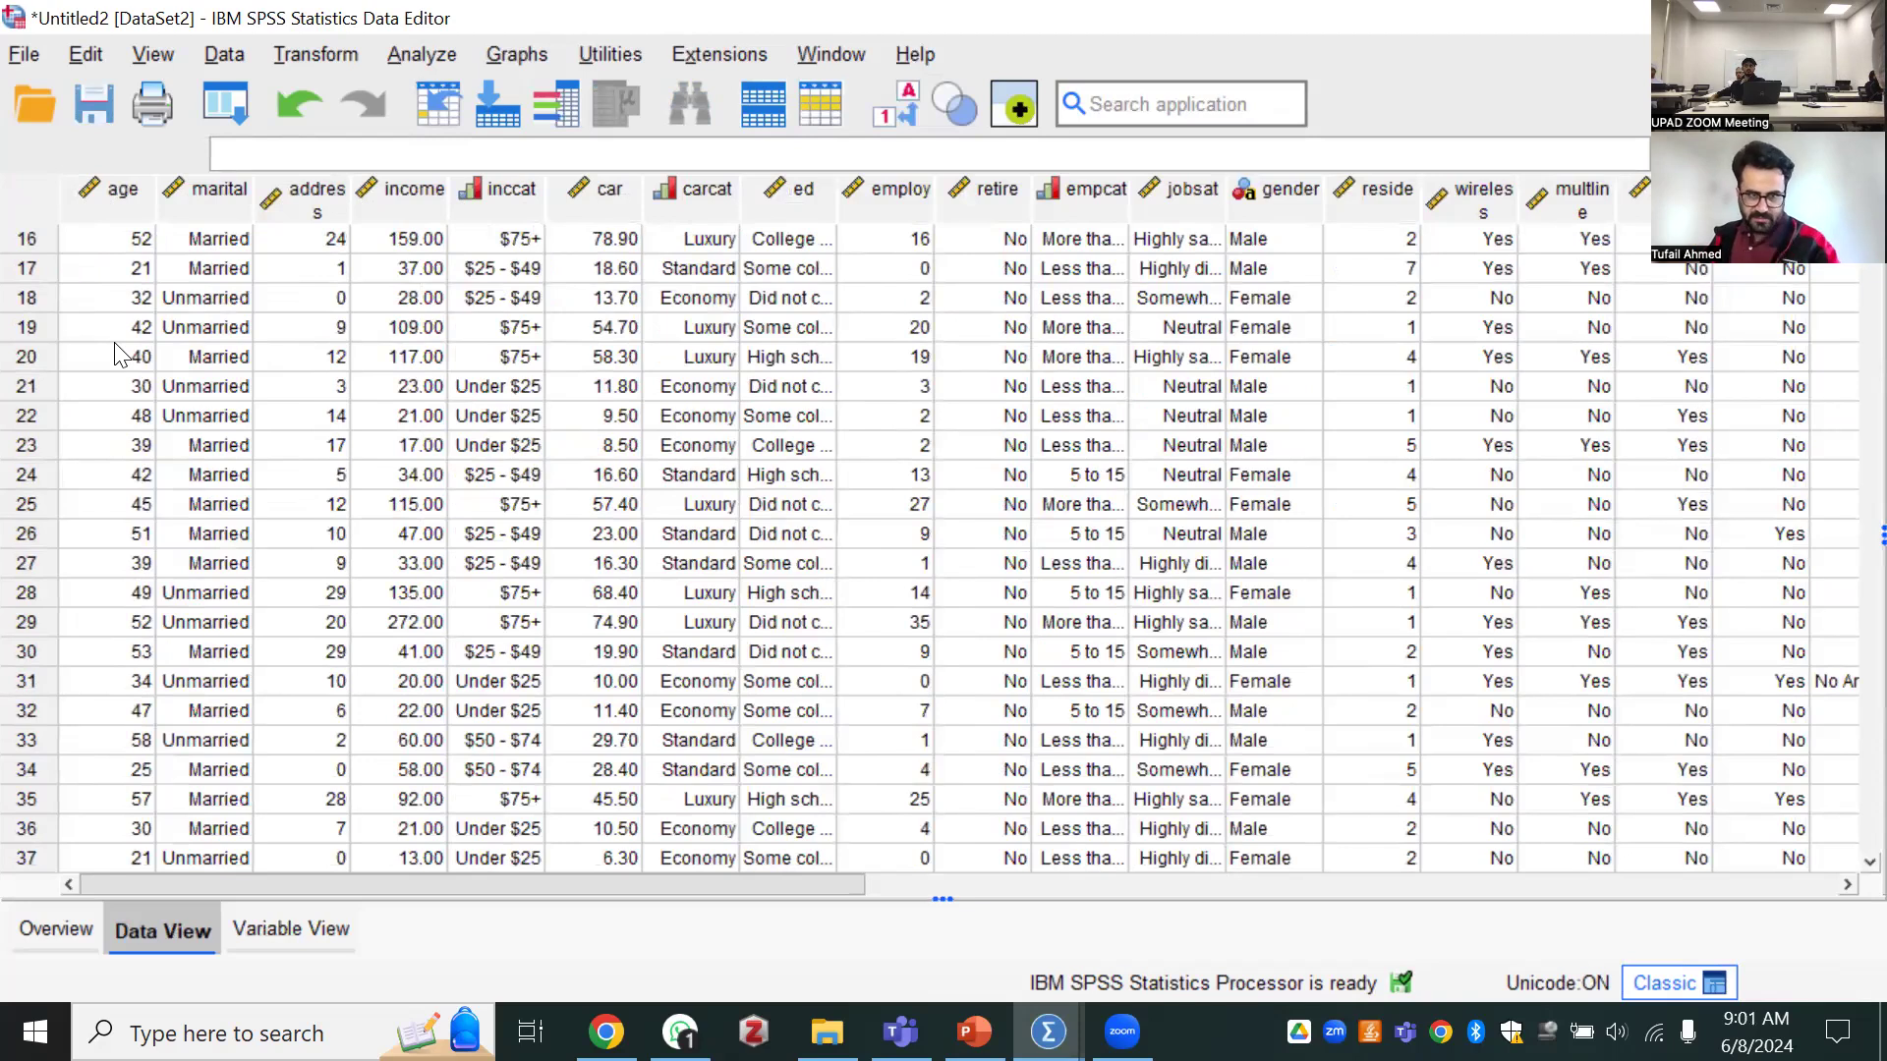
scroll(117, 353, "up", 5)
Examine the first case's age, marital and address values, the age and marital columns, and the category choices for marital
left_click(113, 253)
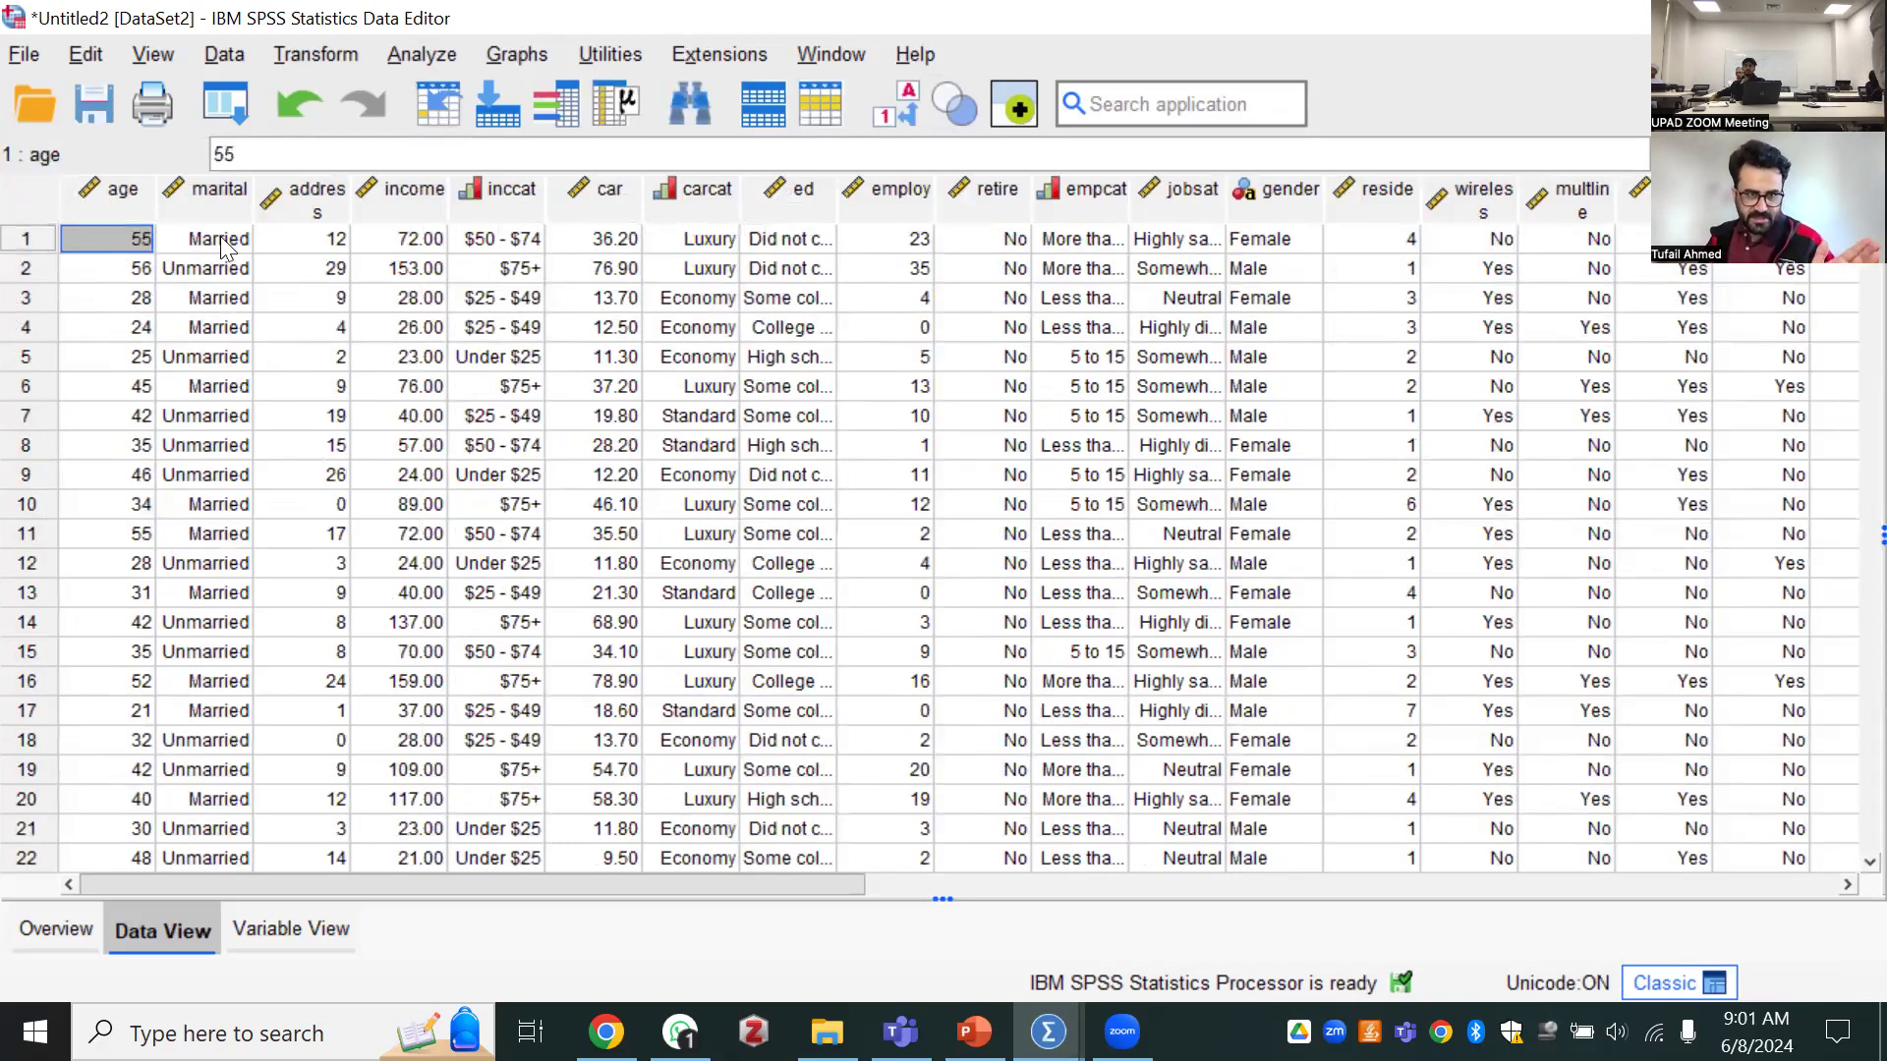
left_click(218, 252)
left_click(342, 257)
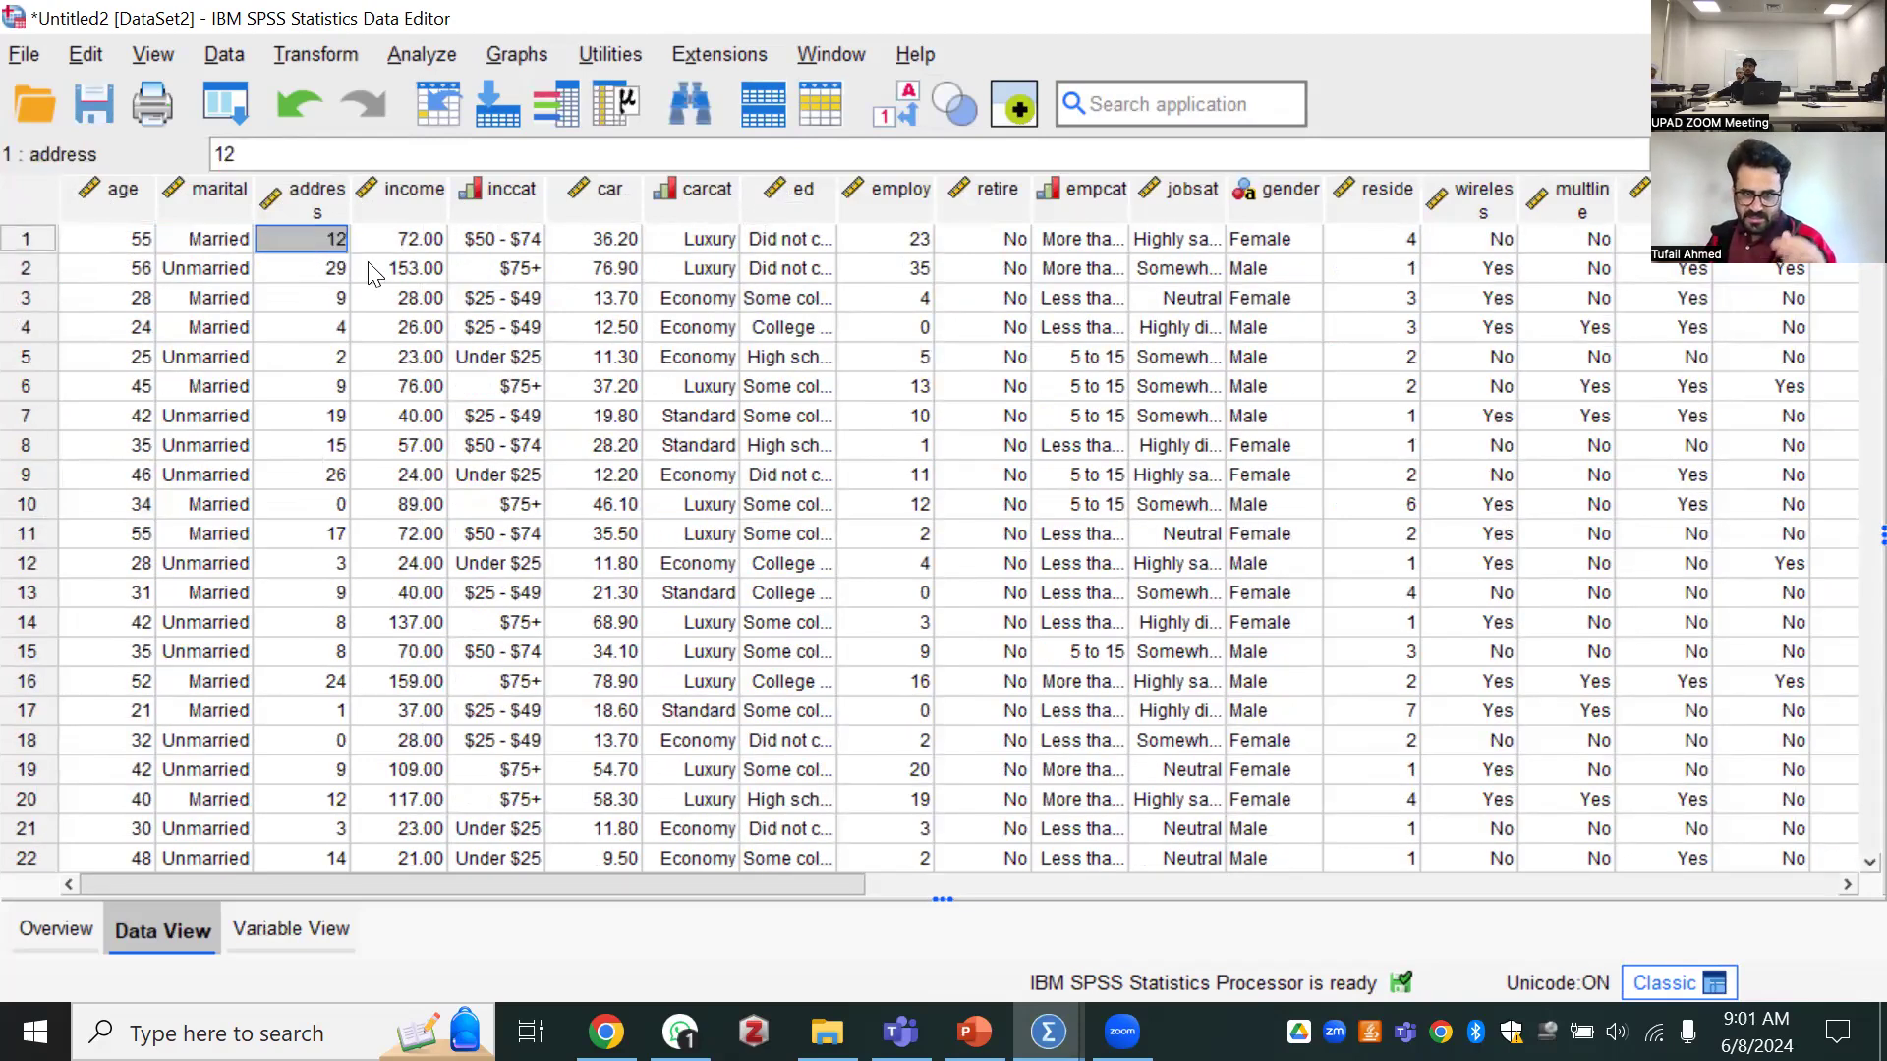
left_click(98, 202)
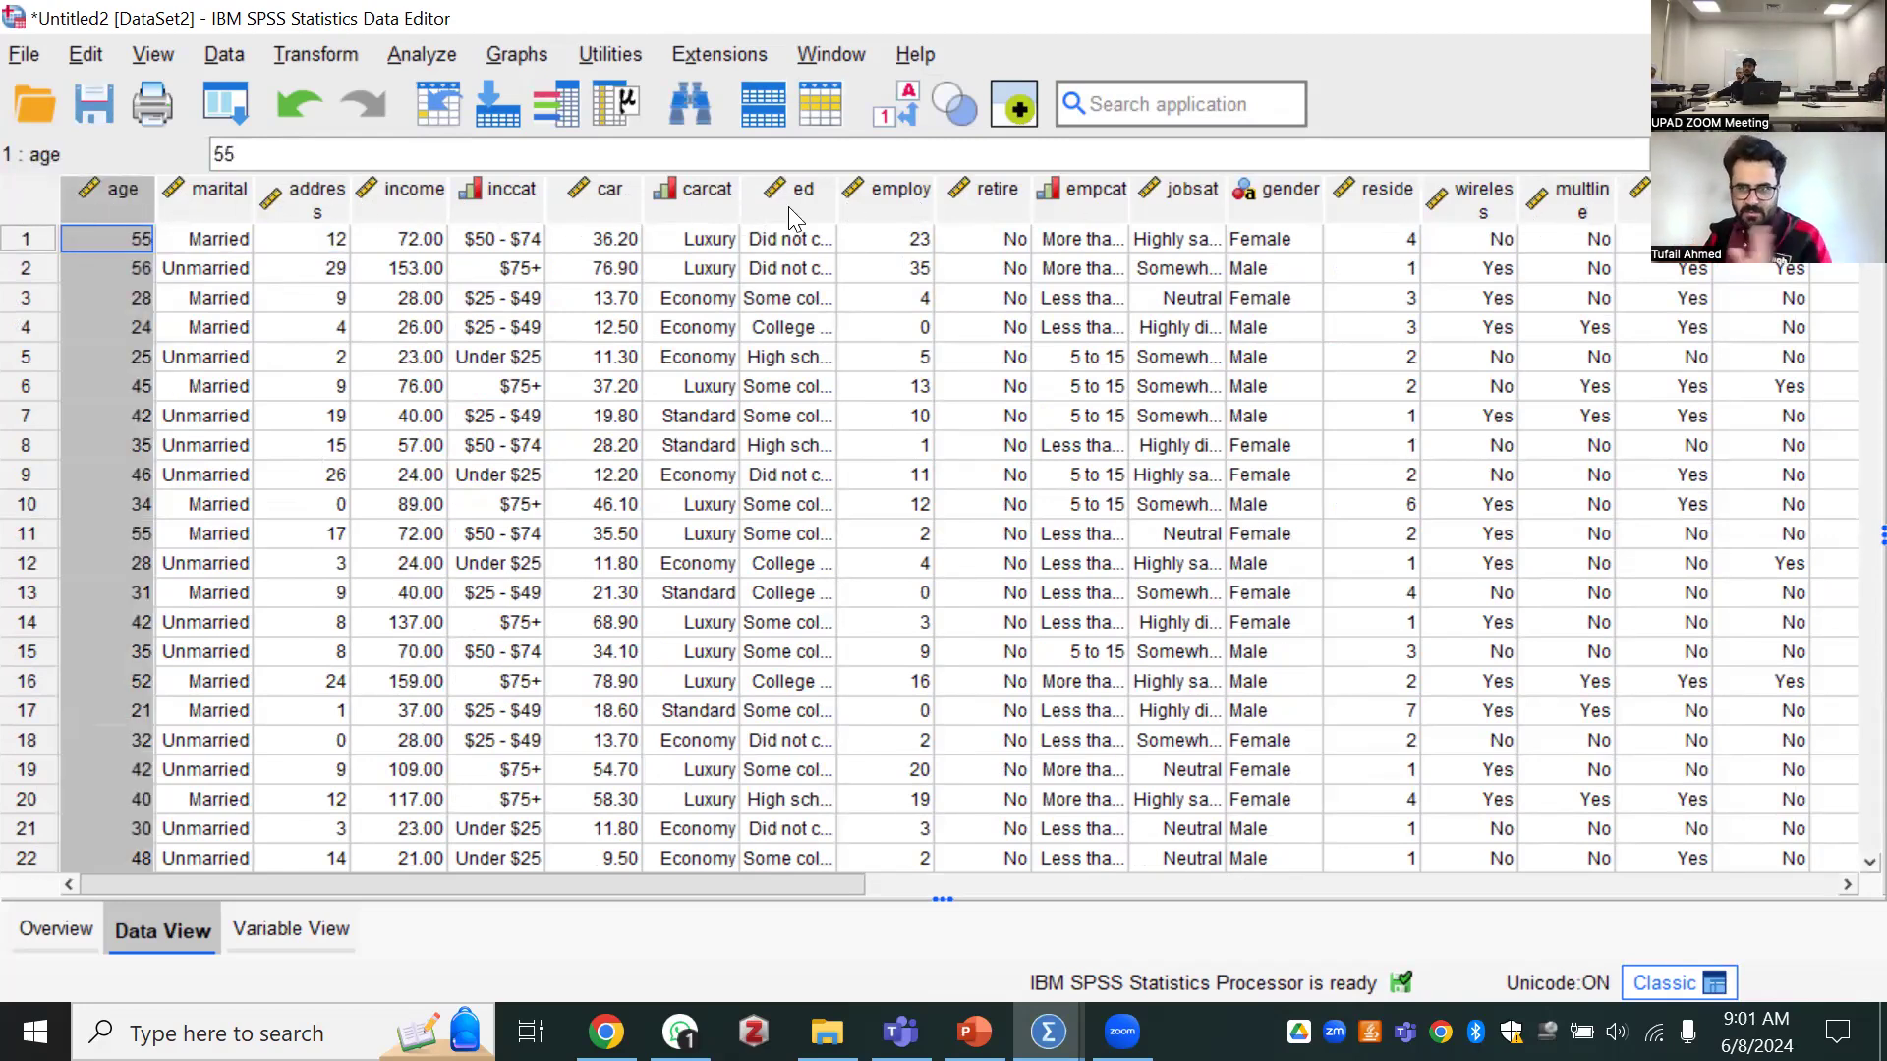
left_click(203, 198)
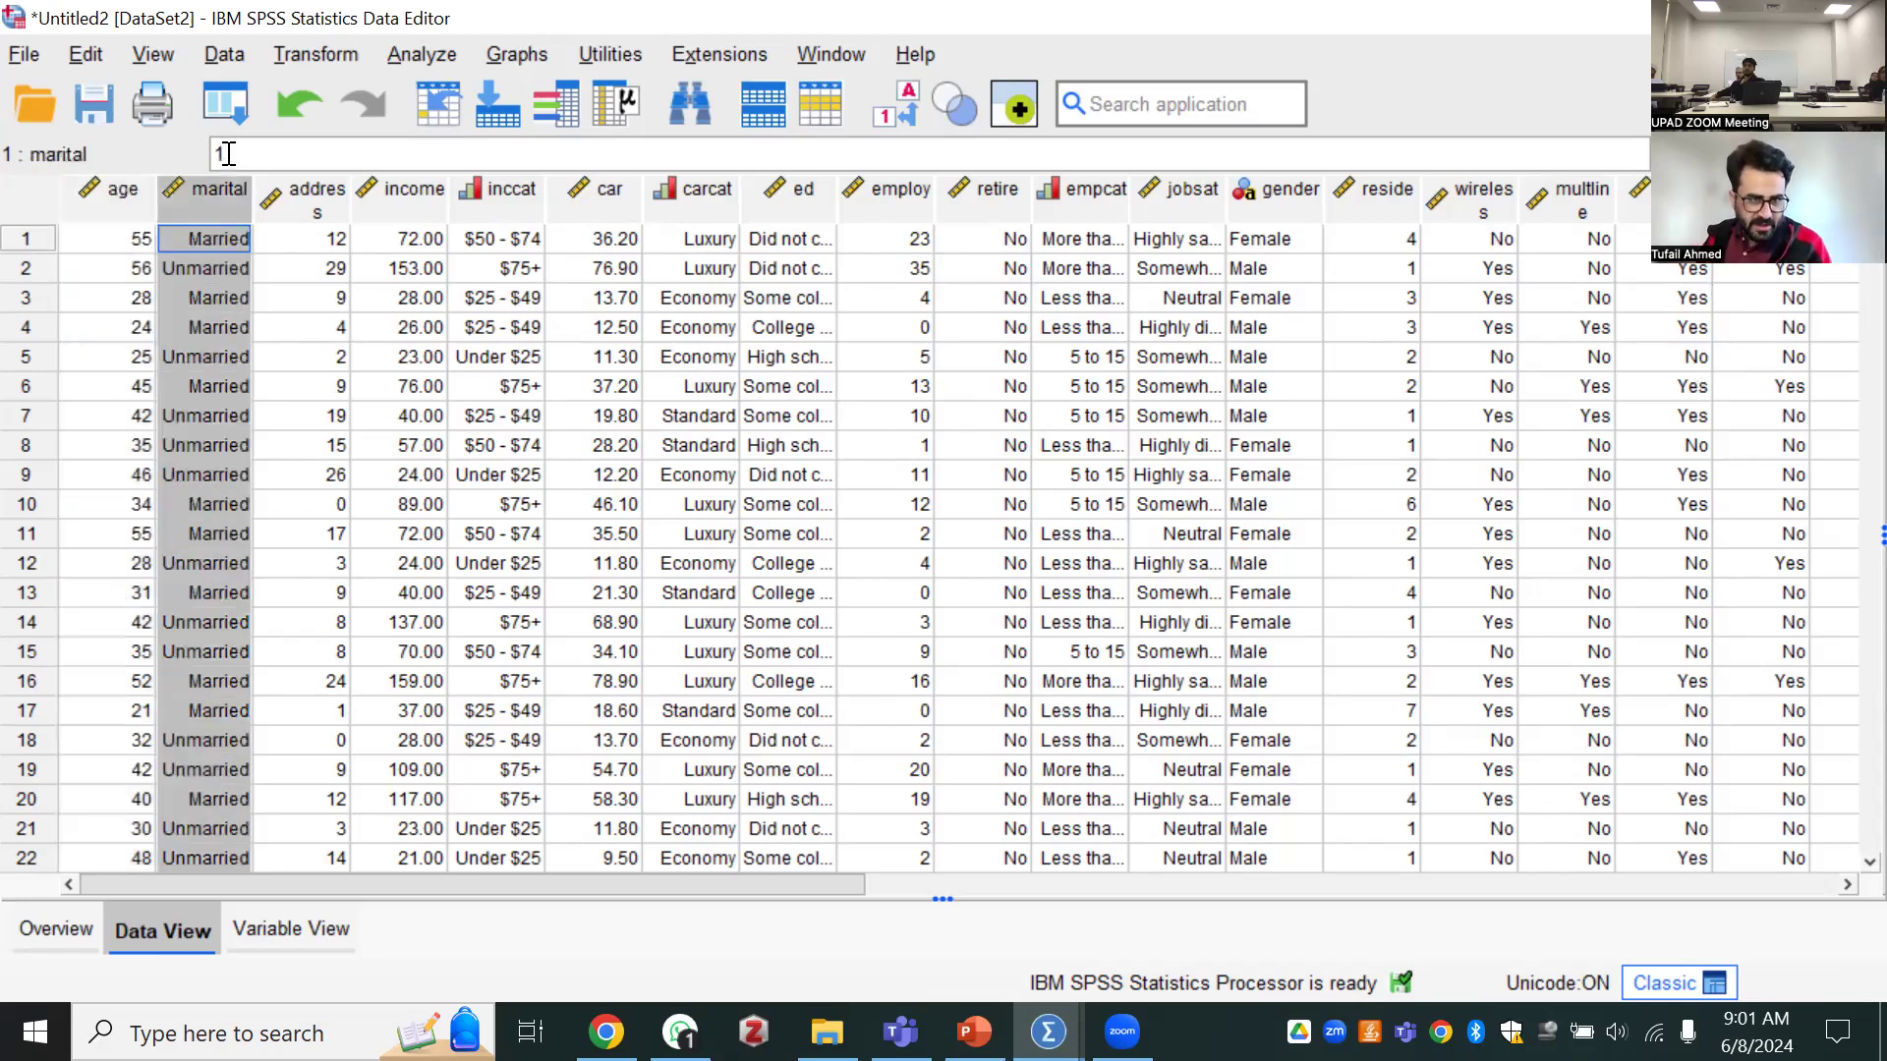
double_click(202, 241)
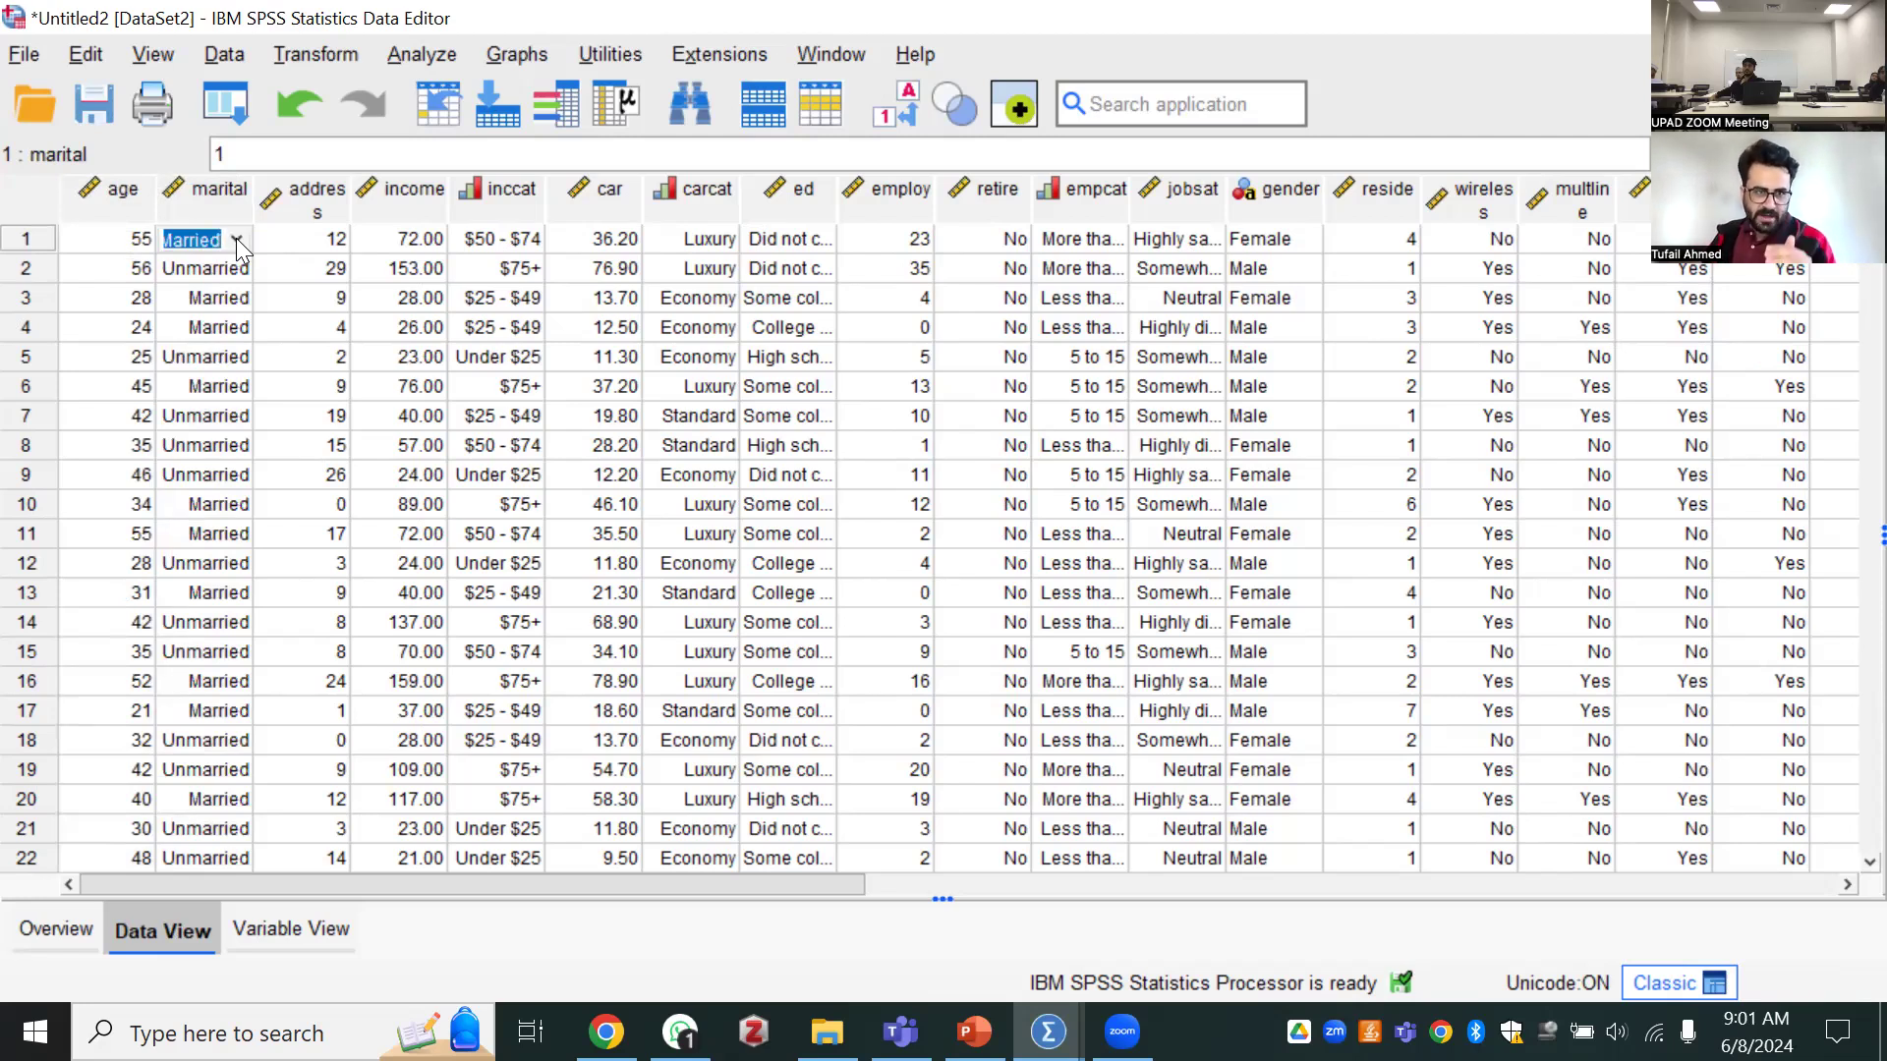
left_click(236, 239)
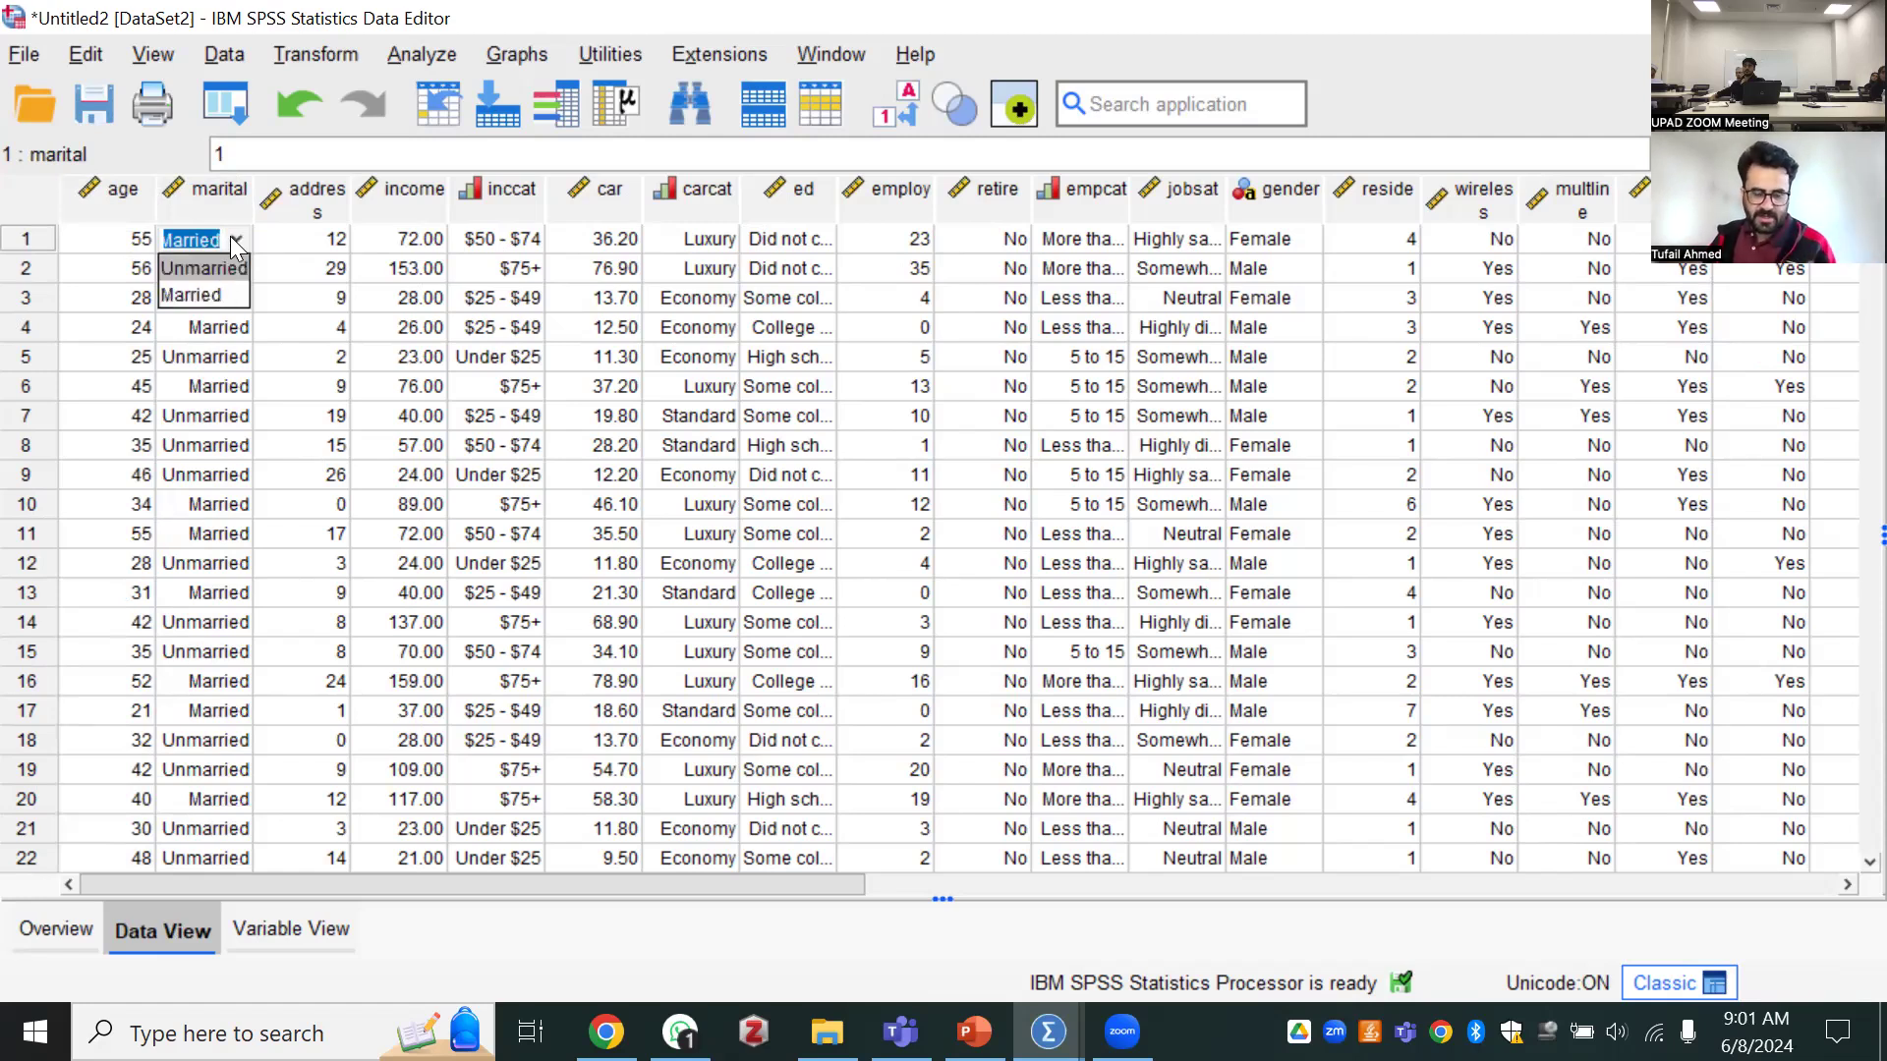
left_click(232, 240)
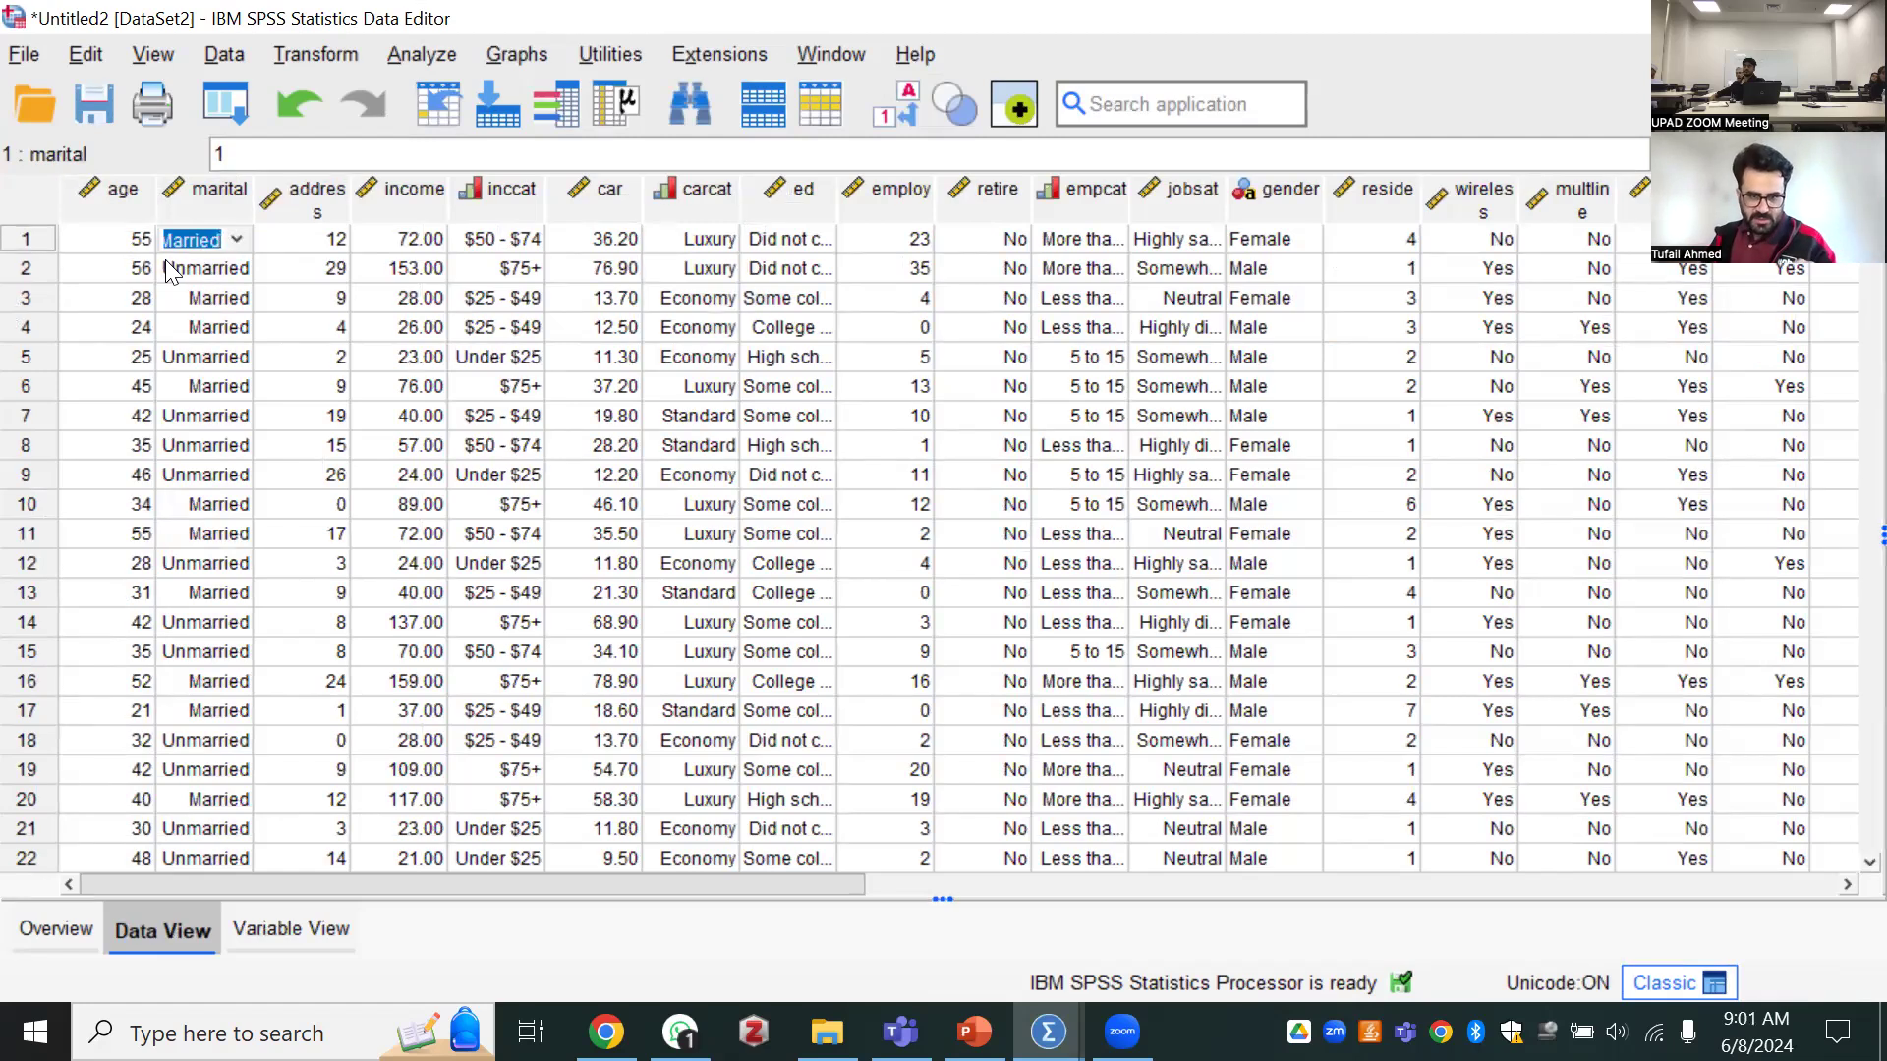
Examine the age variable's measurement level choices and value labels in the variable definitions
left_click(261, 927)
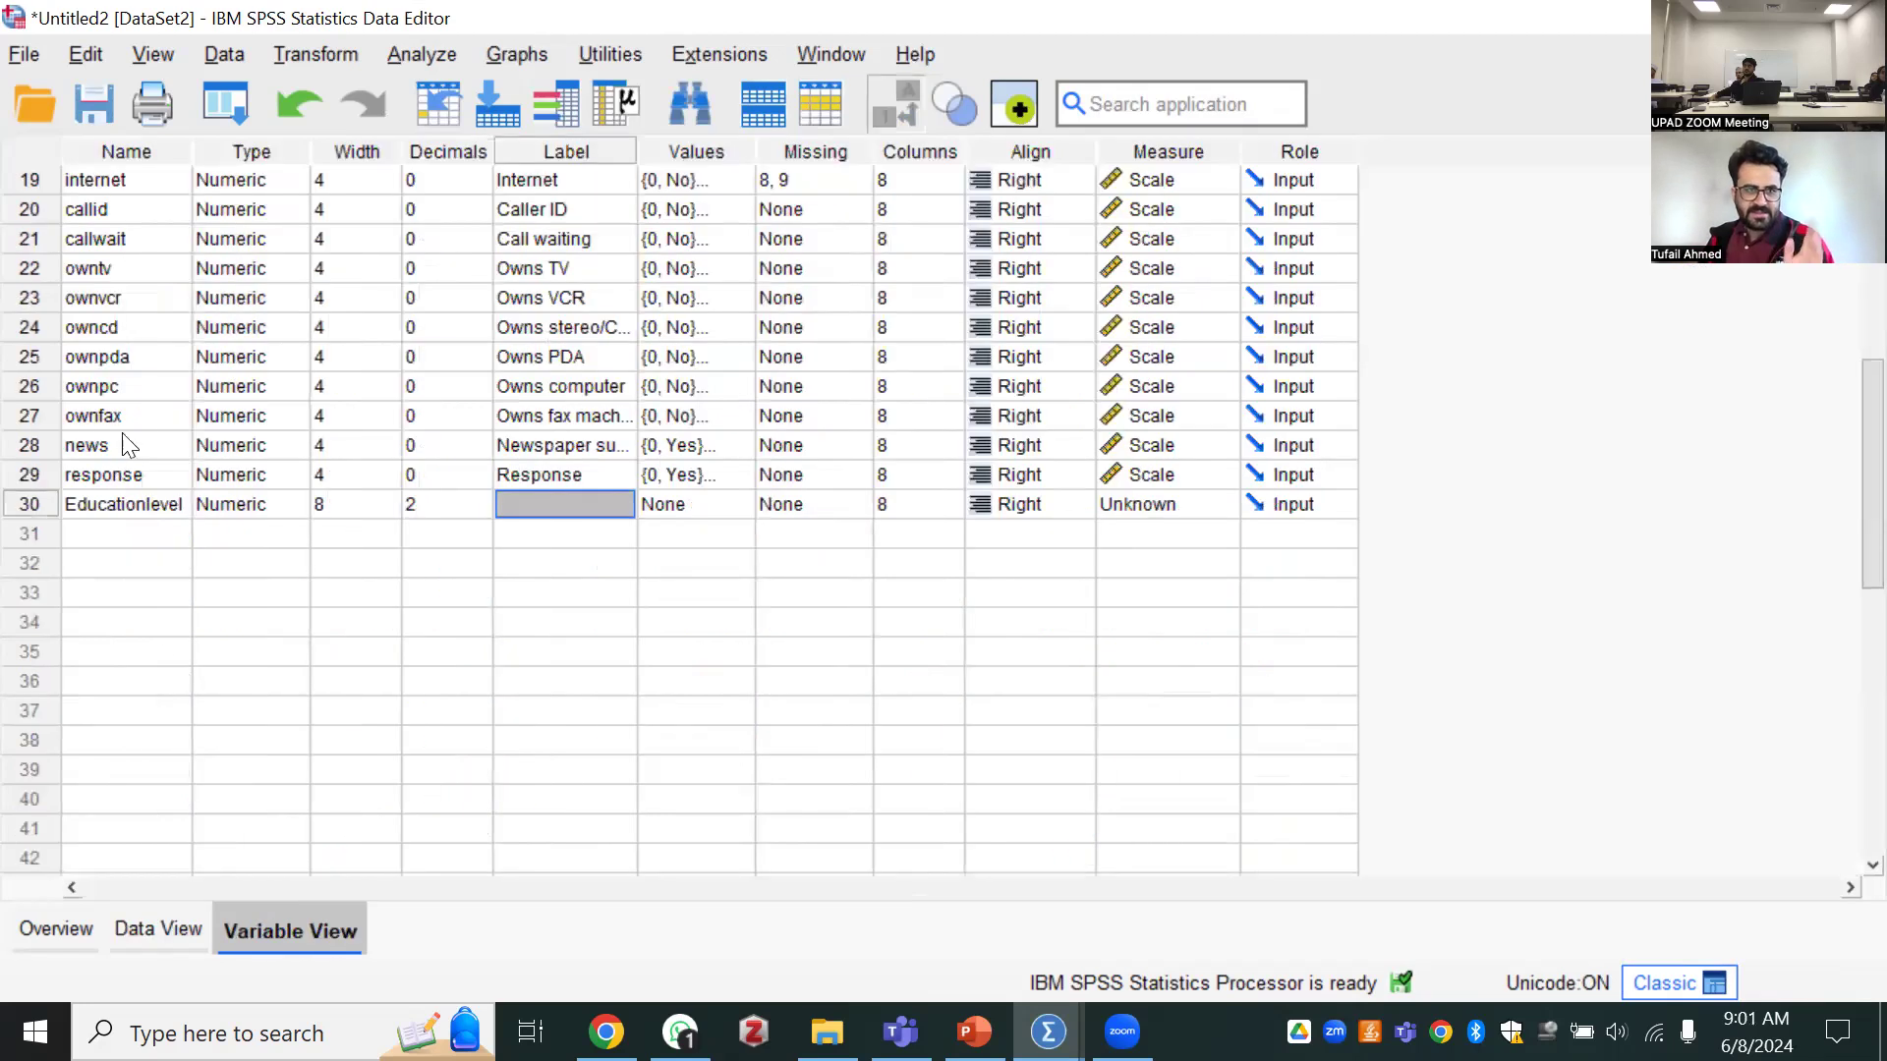
scroll(100, 430, "up", 6)
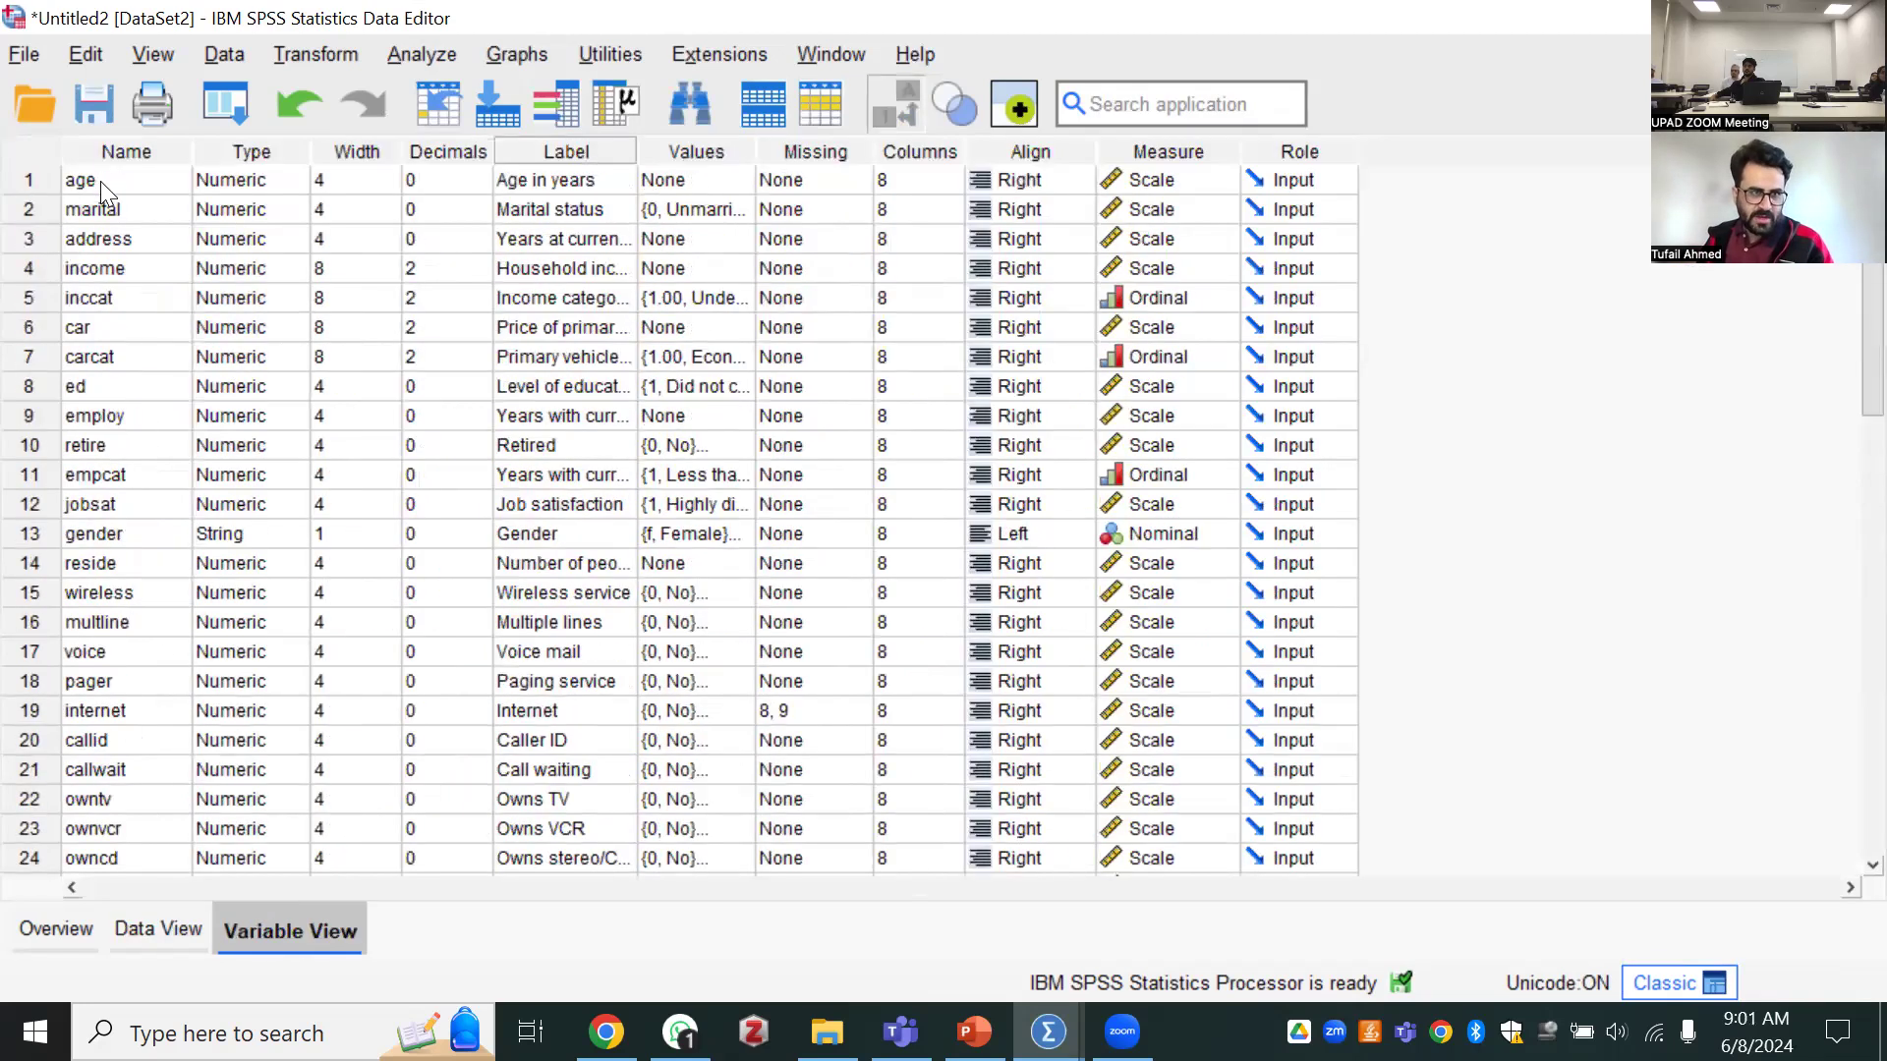
left_click(99, 180)
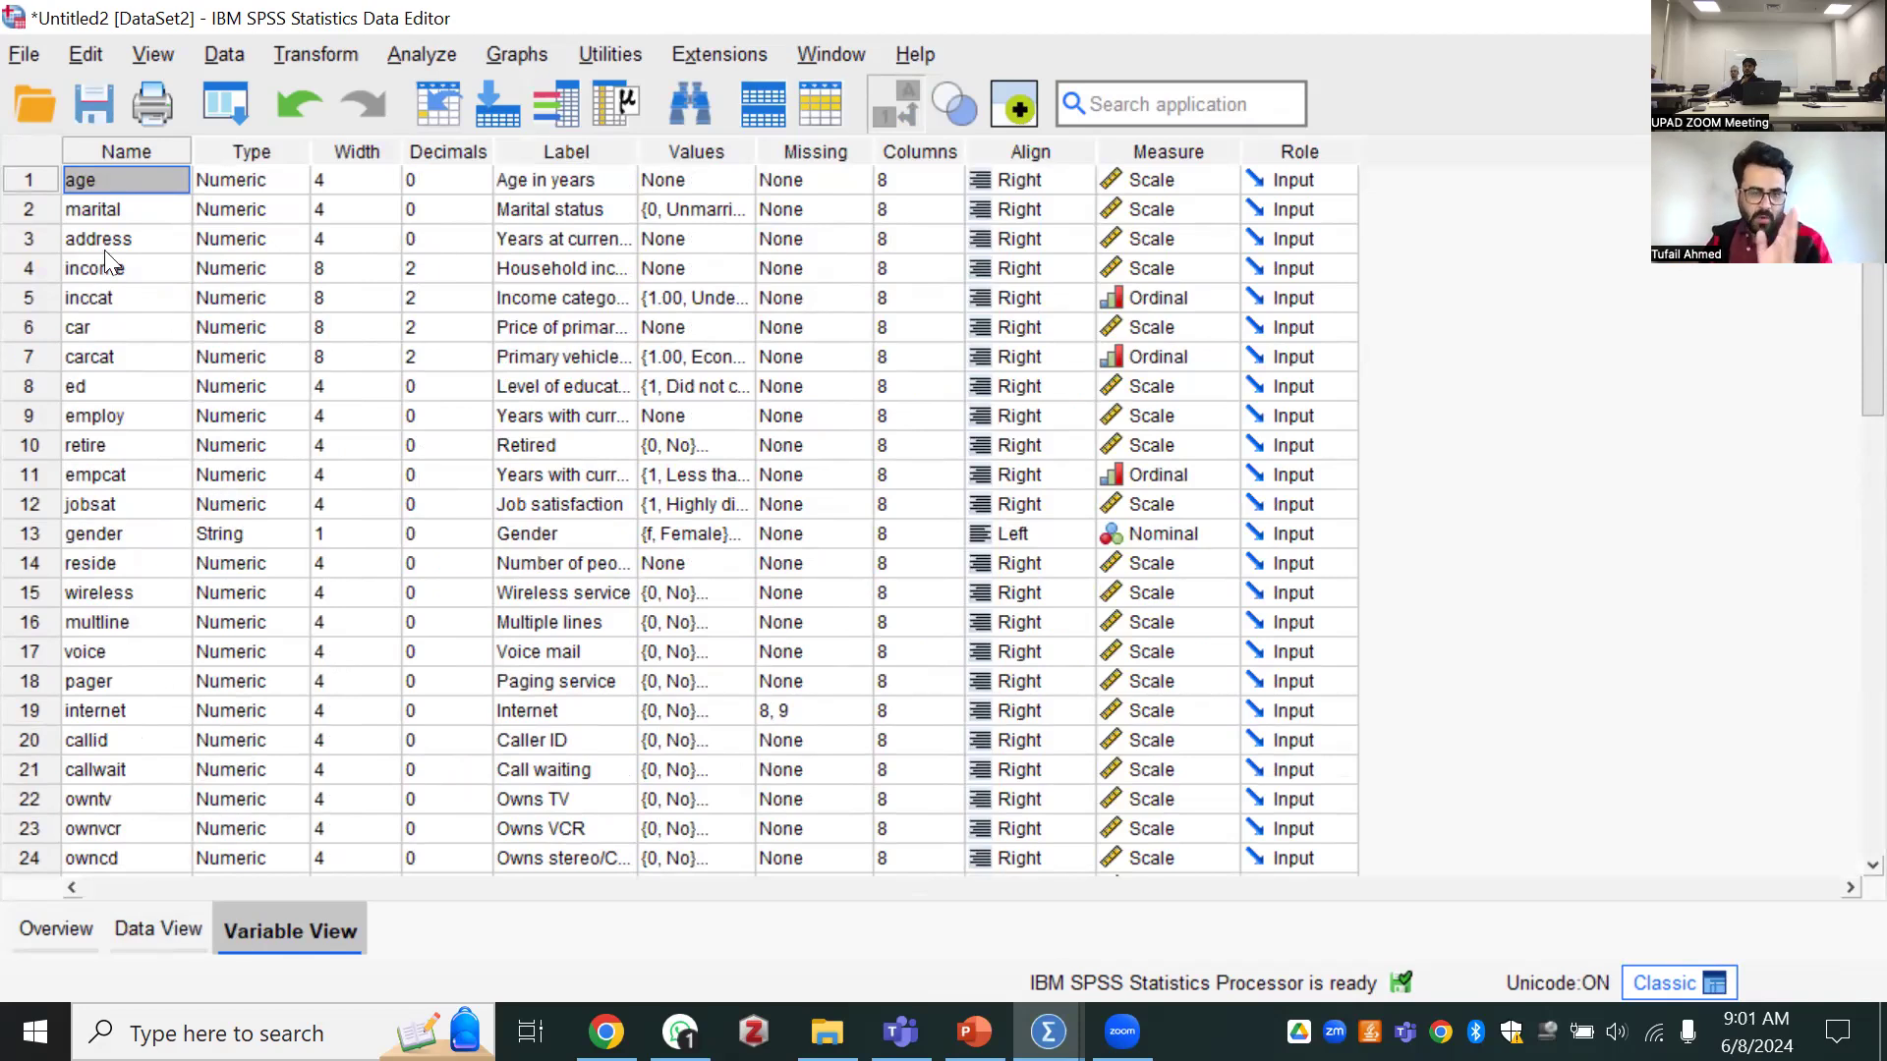
left_click(1138, 179)
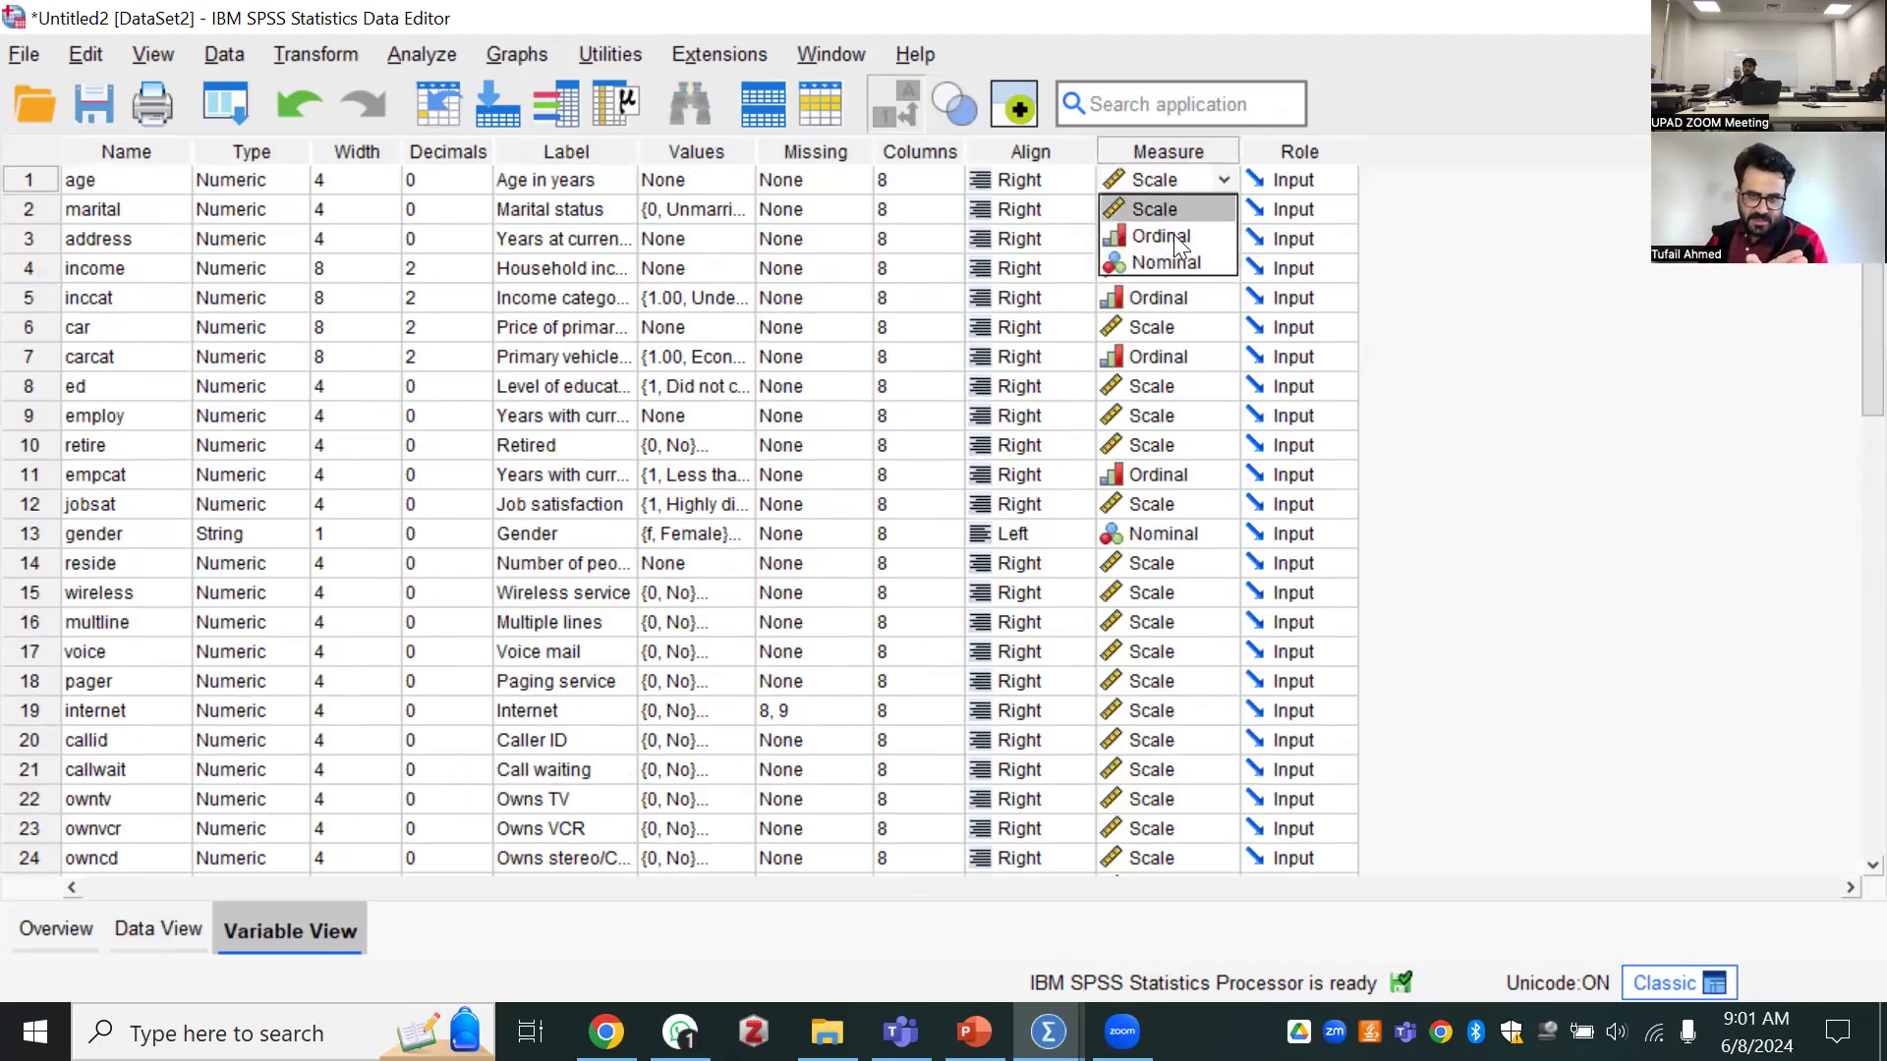
left_click(682, 183)
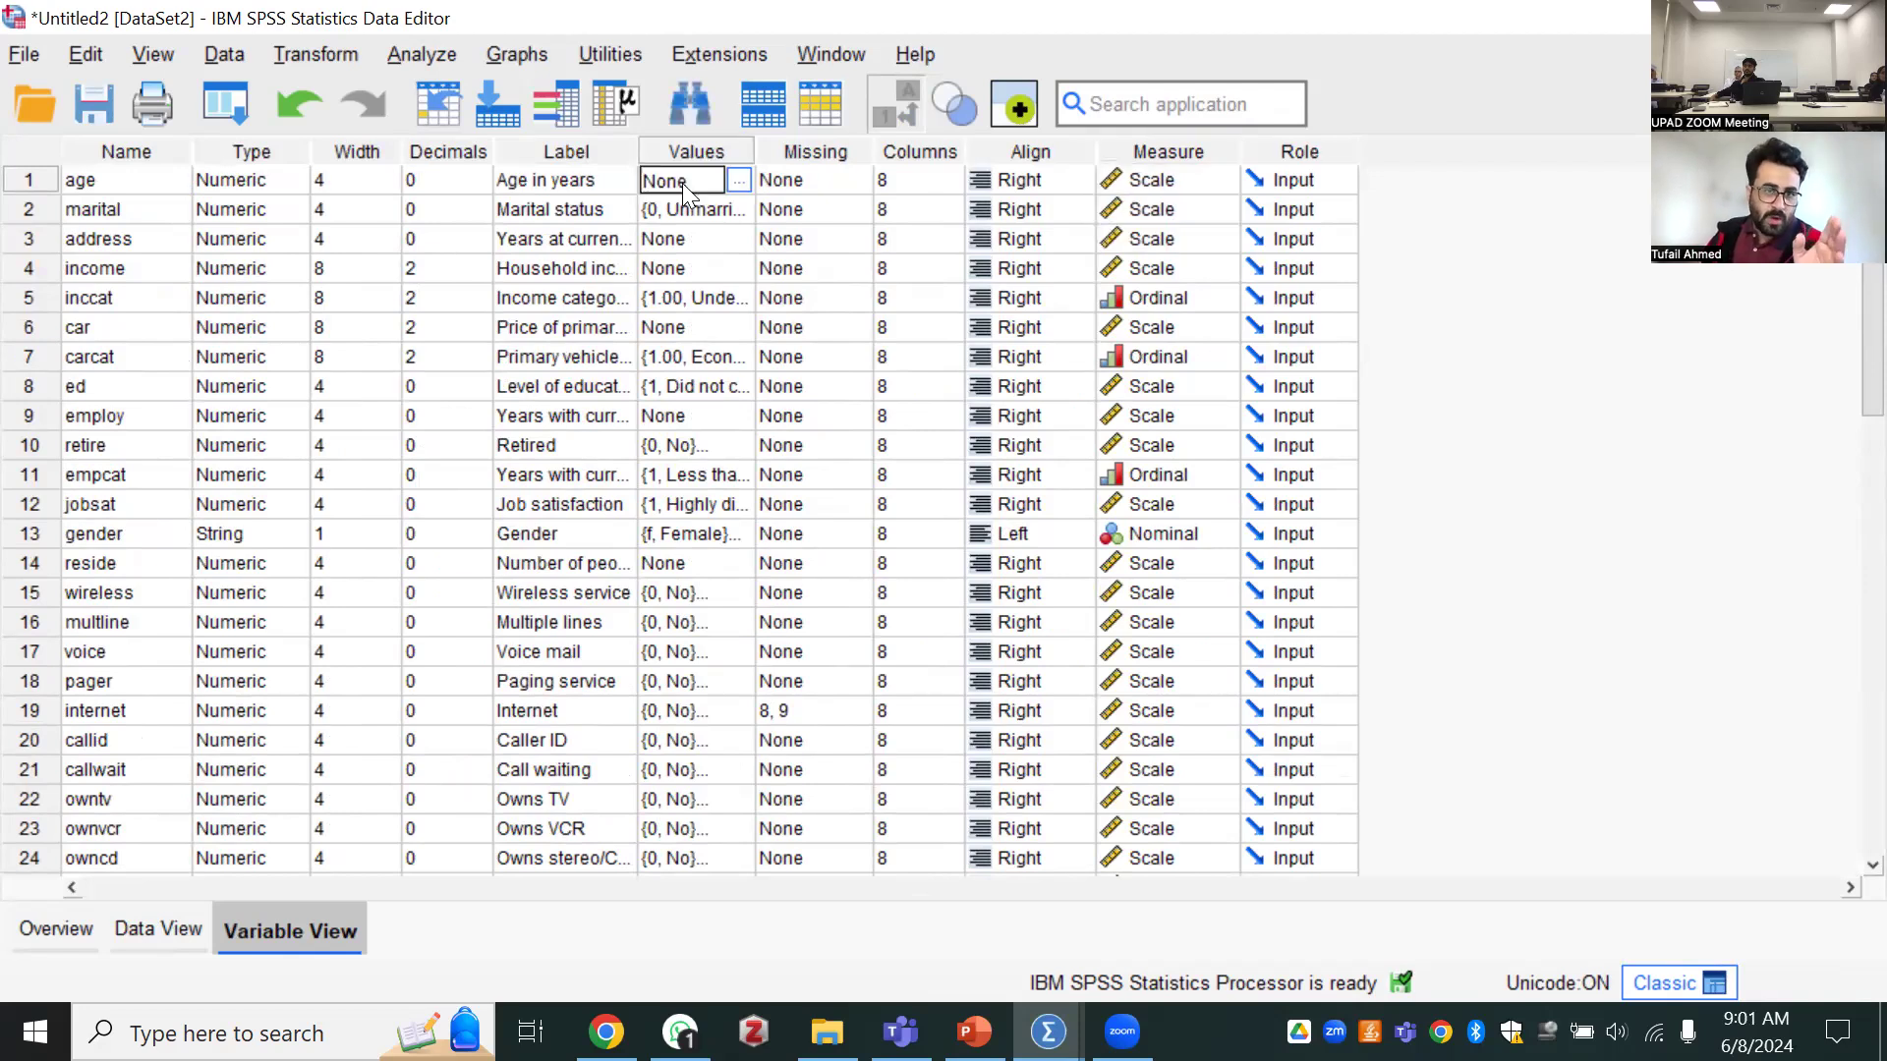
Compare marital in the case data with its definition, and inspect the value labels assigned to its codes
left_click(717, 210)
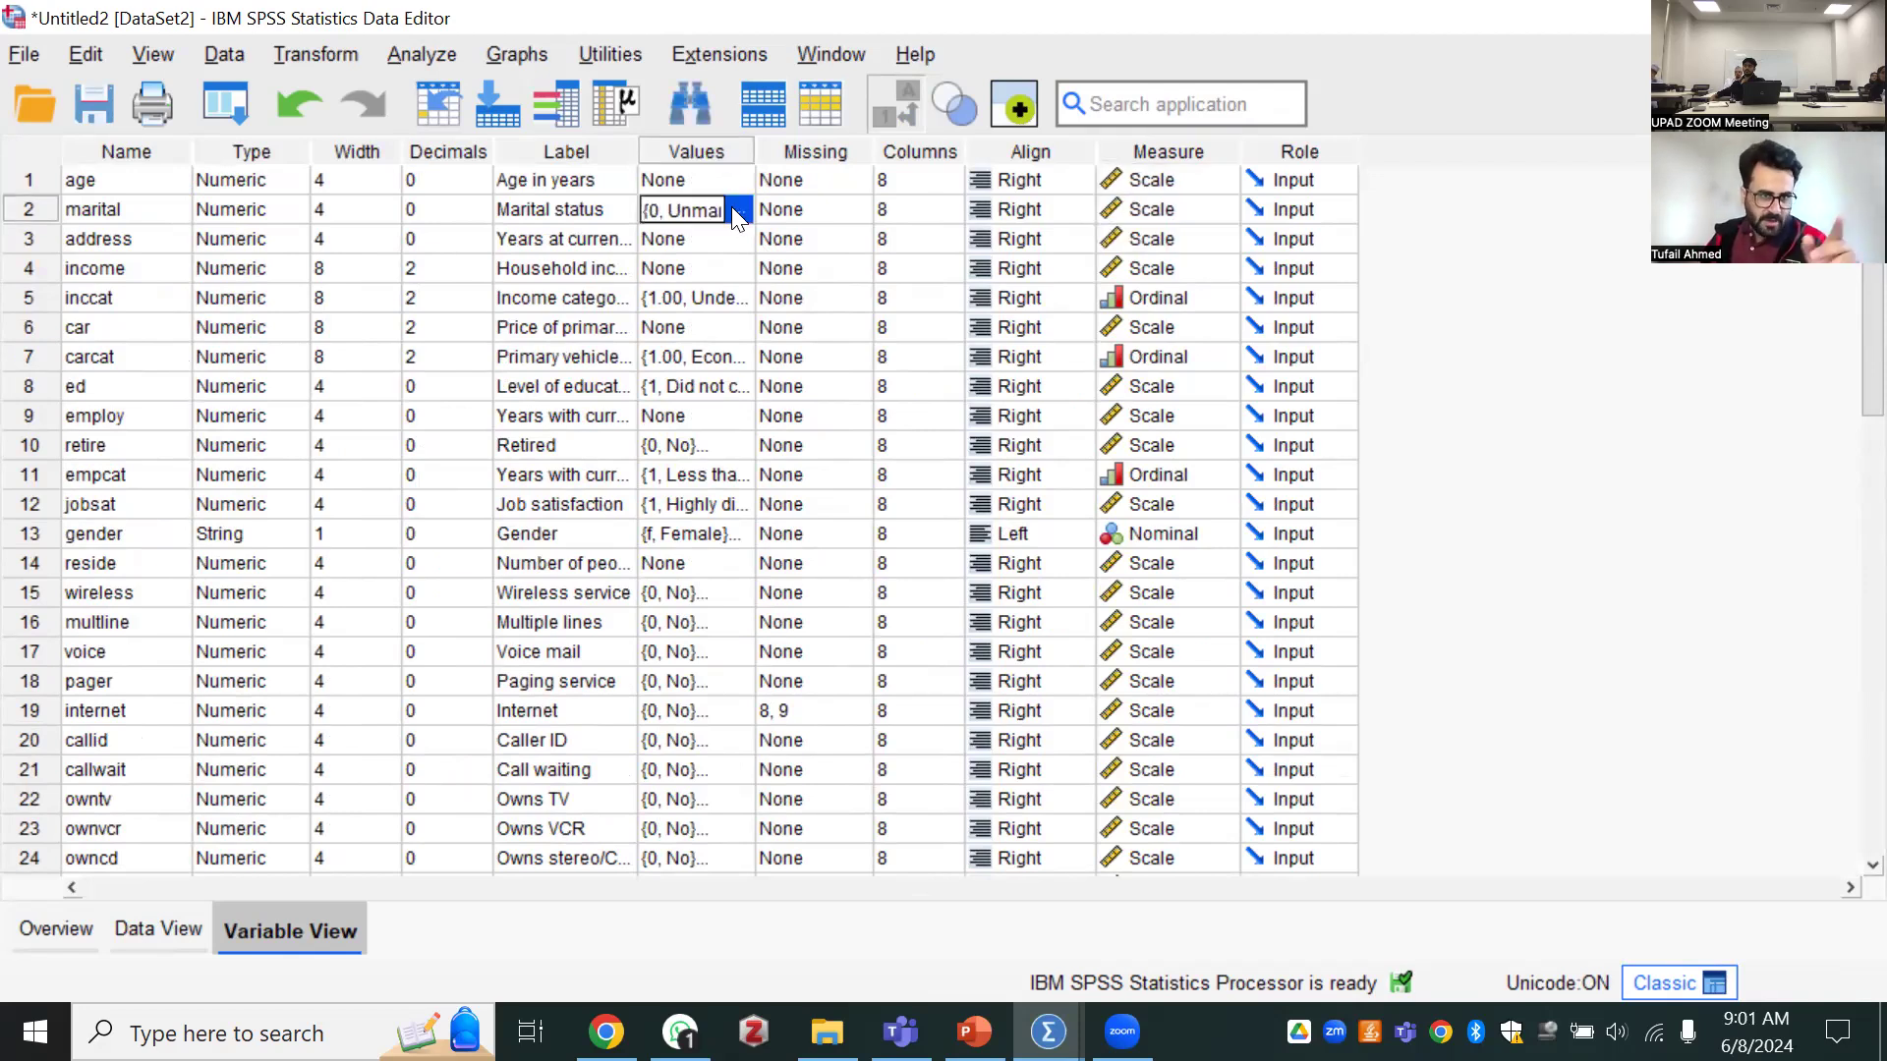
left_click(158, 928)
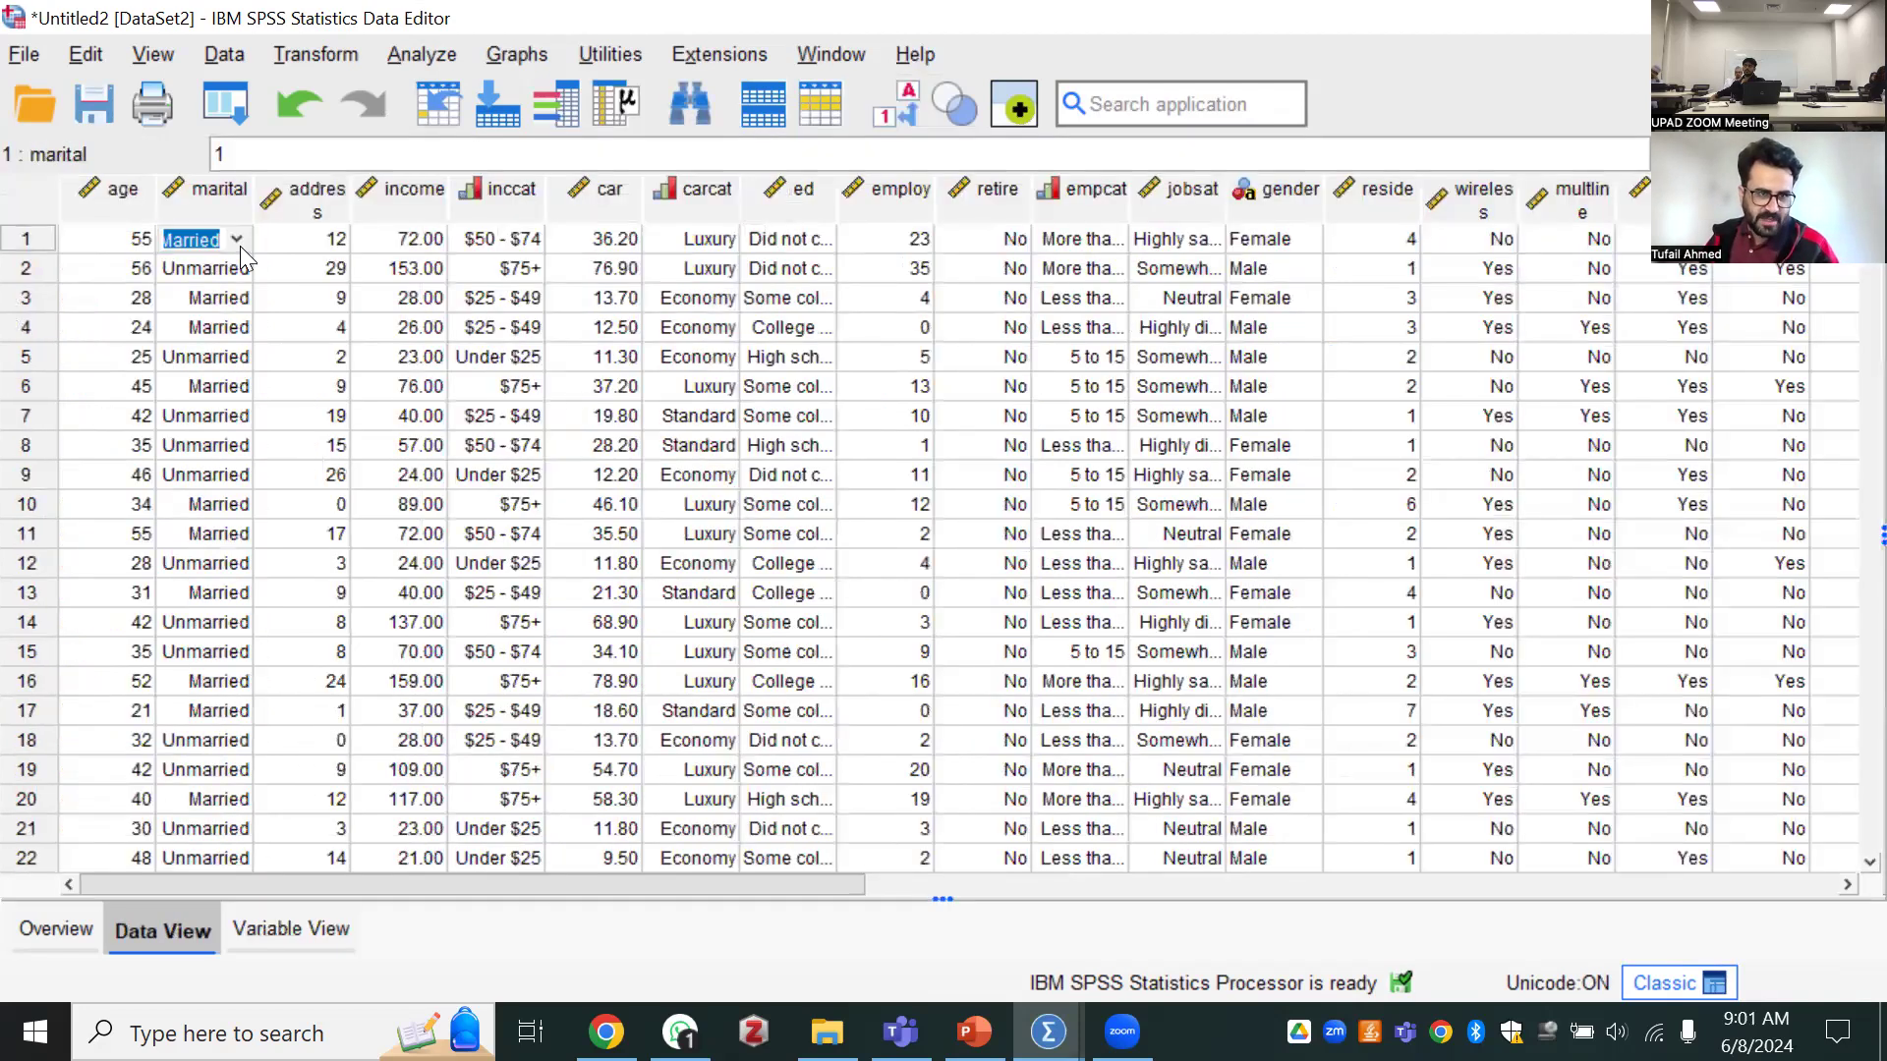
left_click(290, 929)
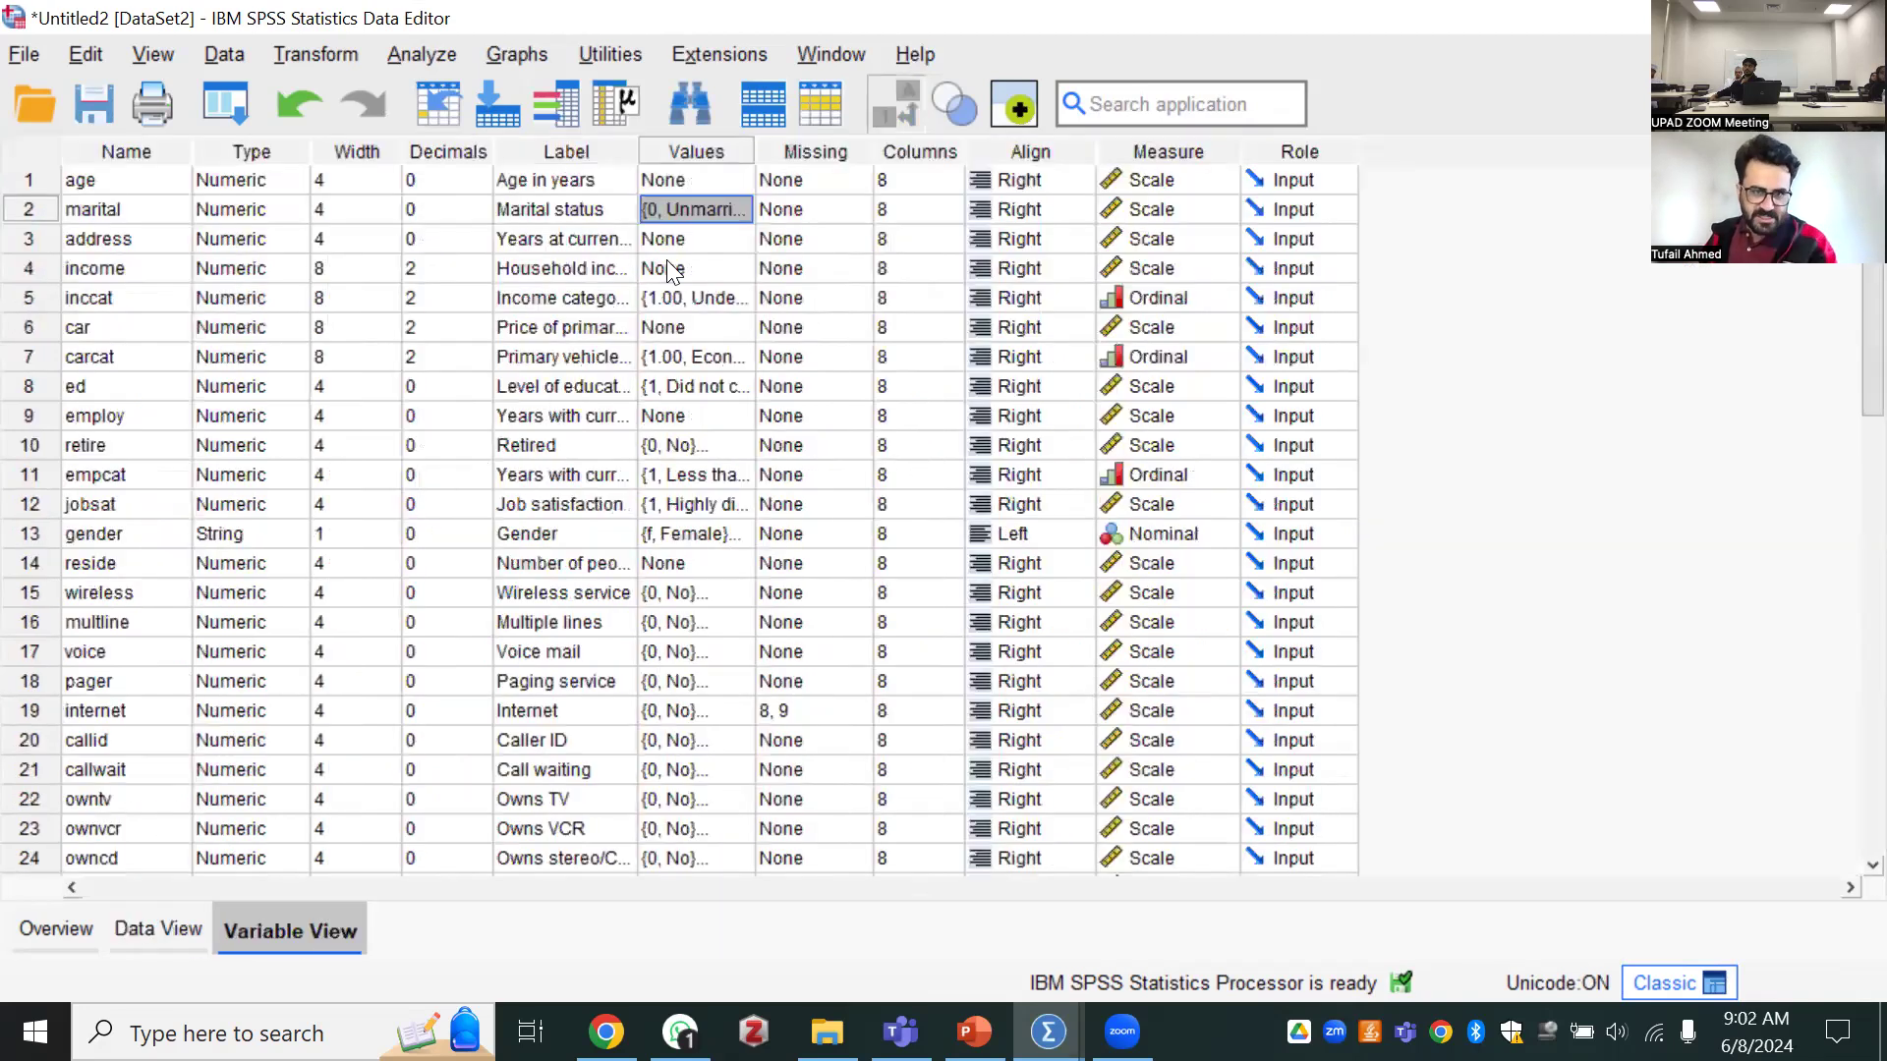
left_click(703, 193)
left_click(726, 212)
left_click(742, 209)
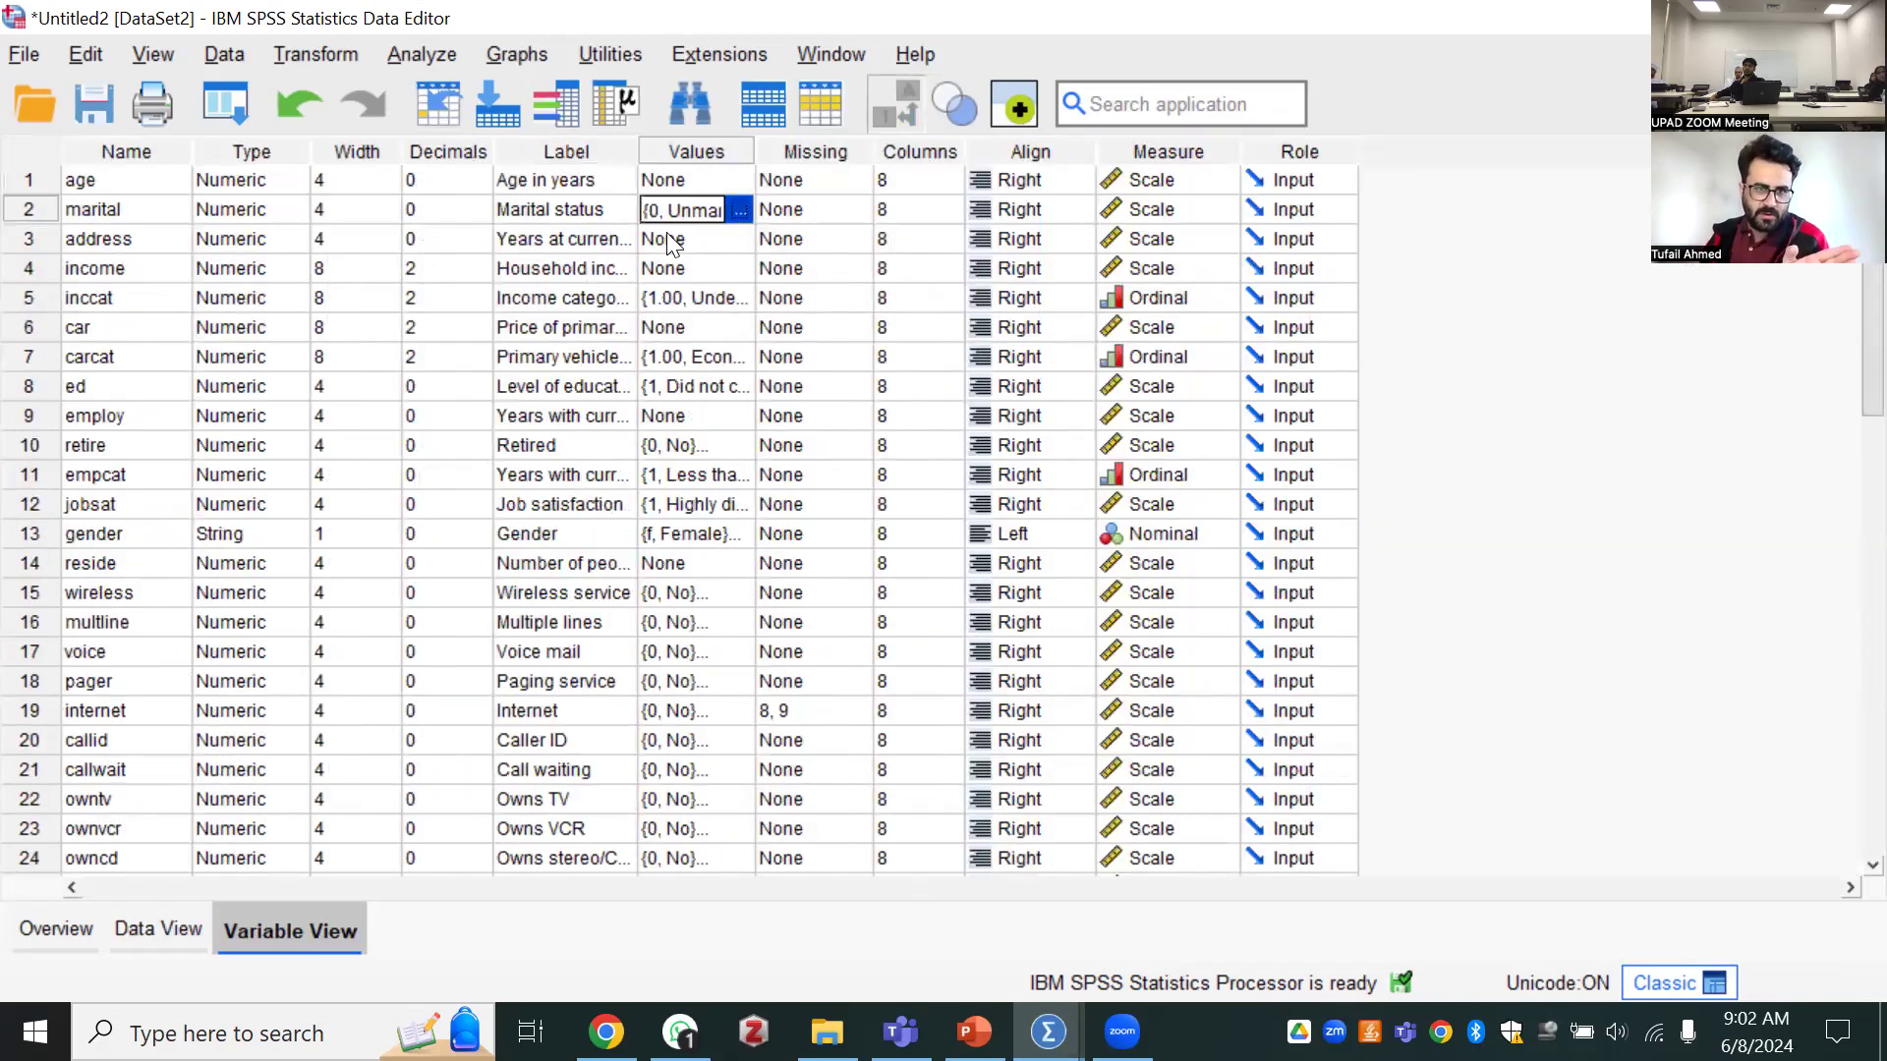
left_click_drag(589, 260, 511, 189)
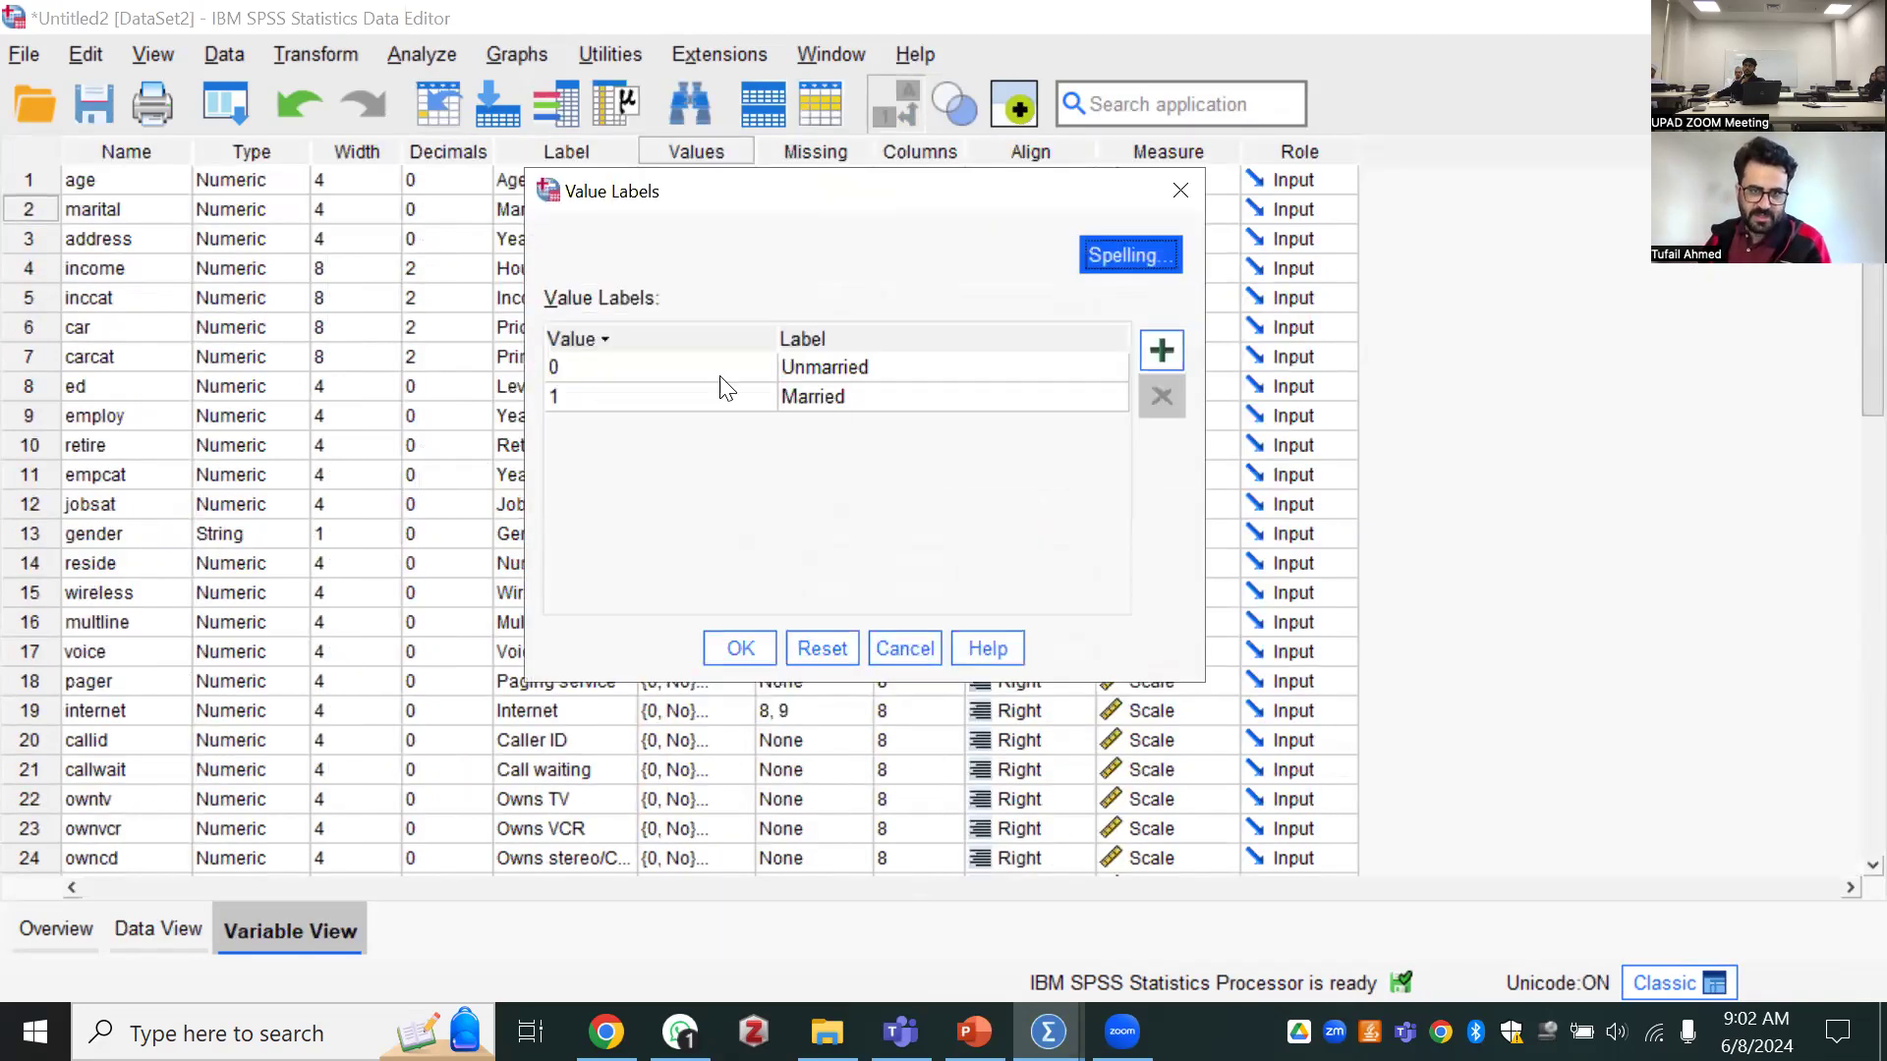
left_click(816, 397)
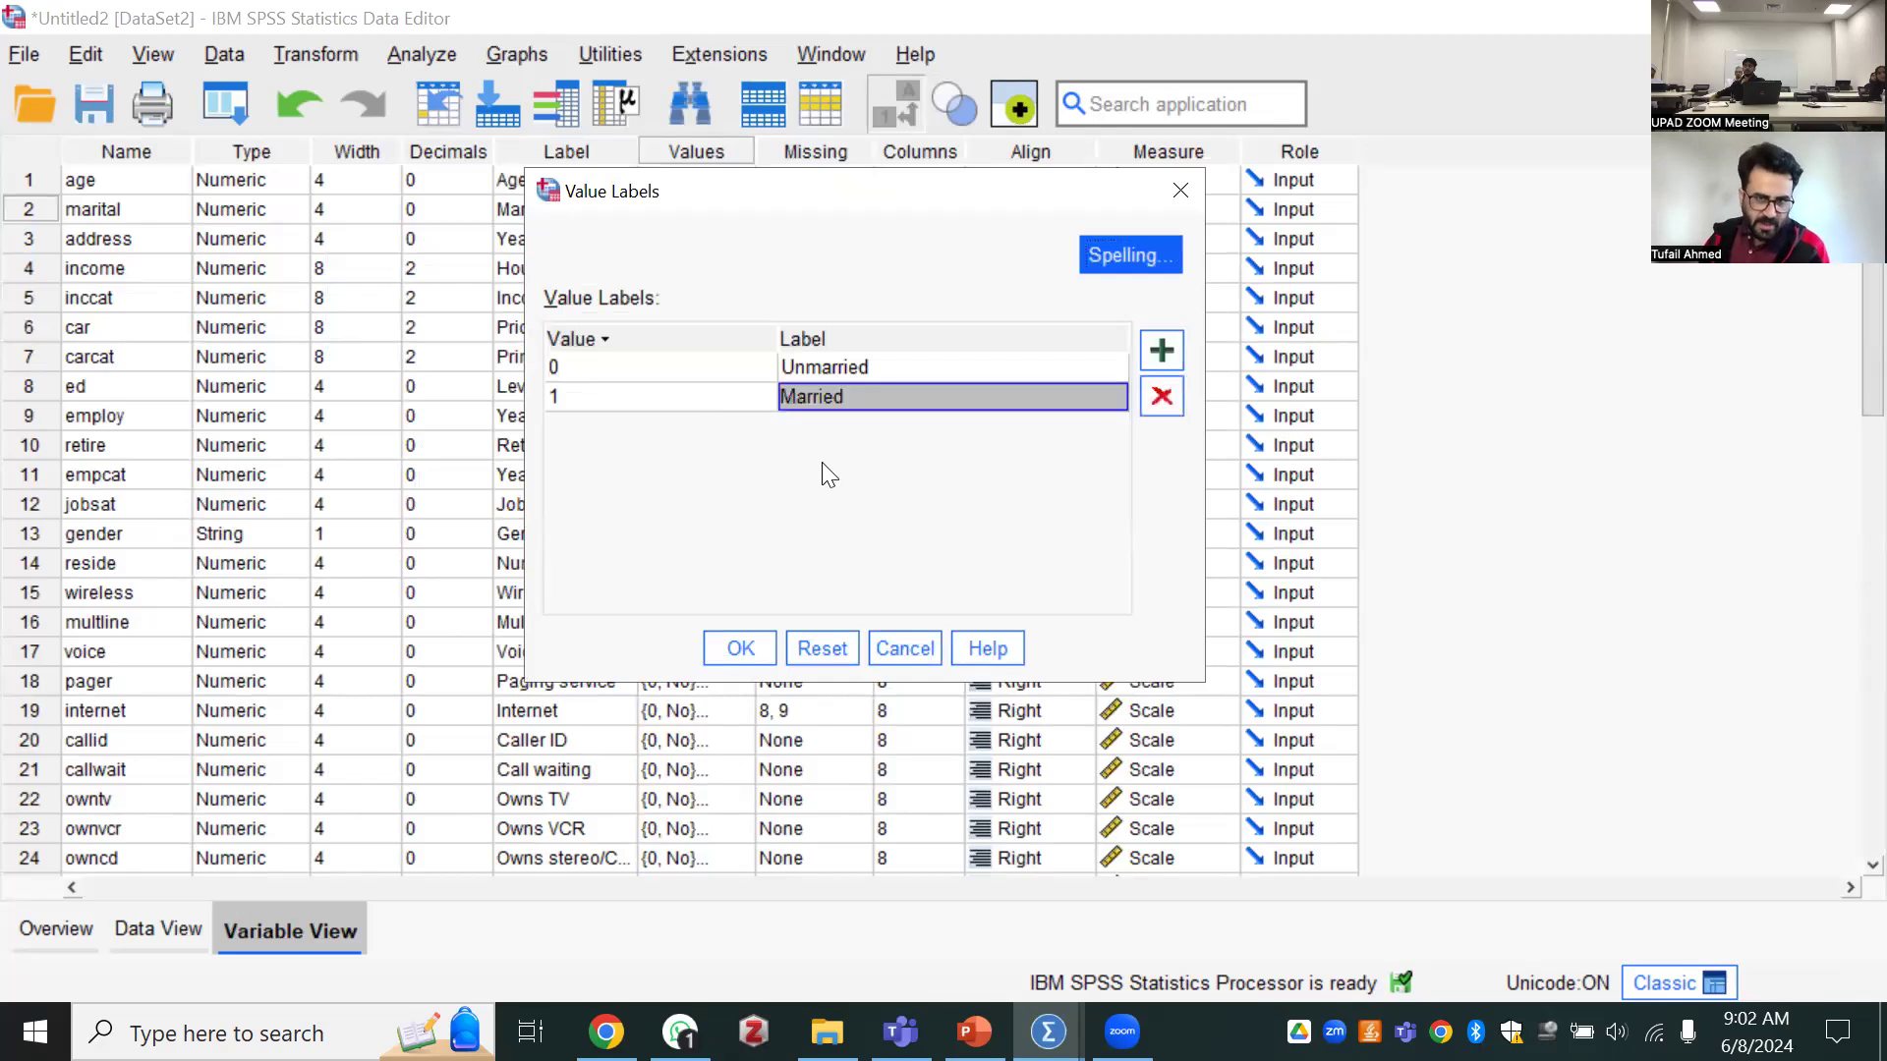
left_click(1180, 191)
Look through the case records and the dataset overview, finishing back at the variable definitions
left_click(160, 928)
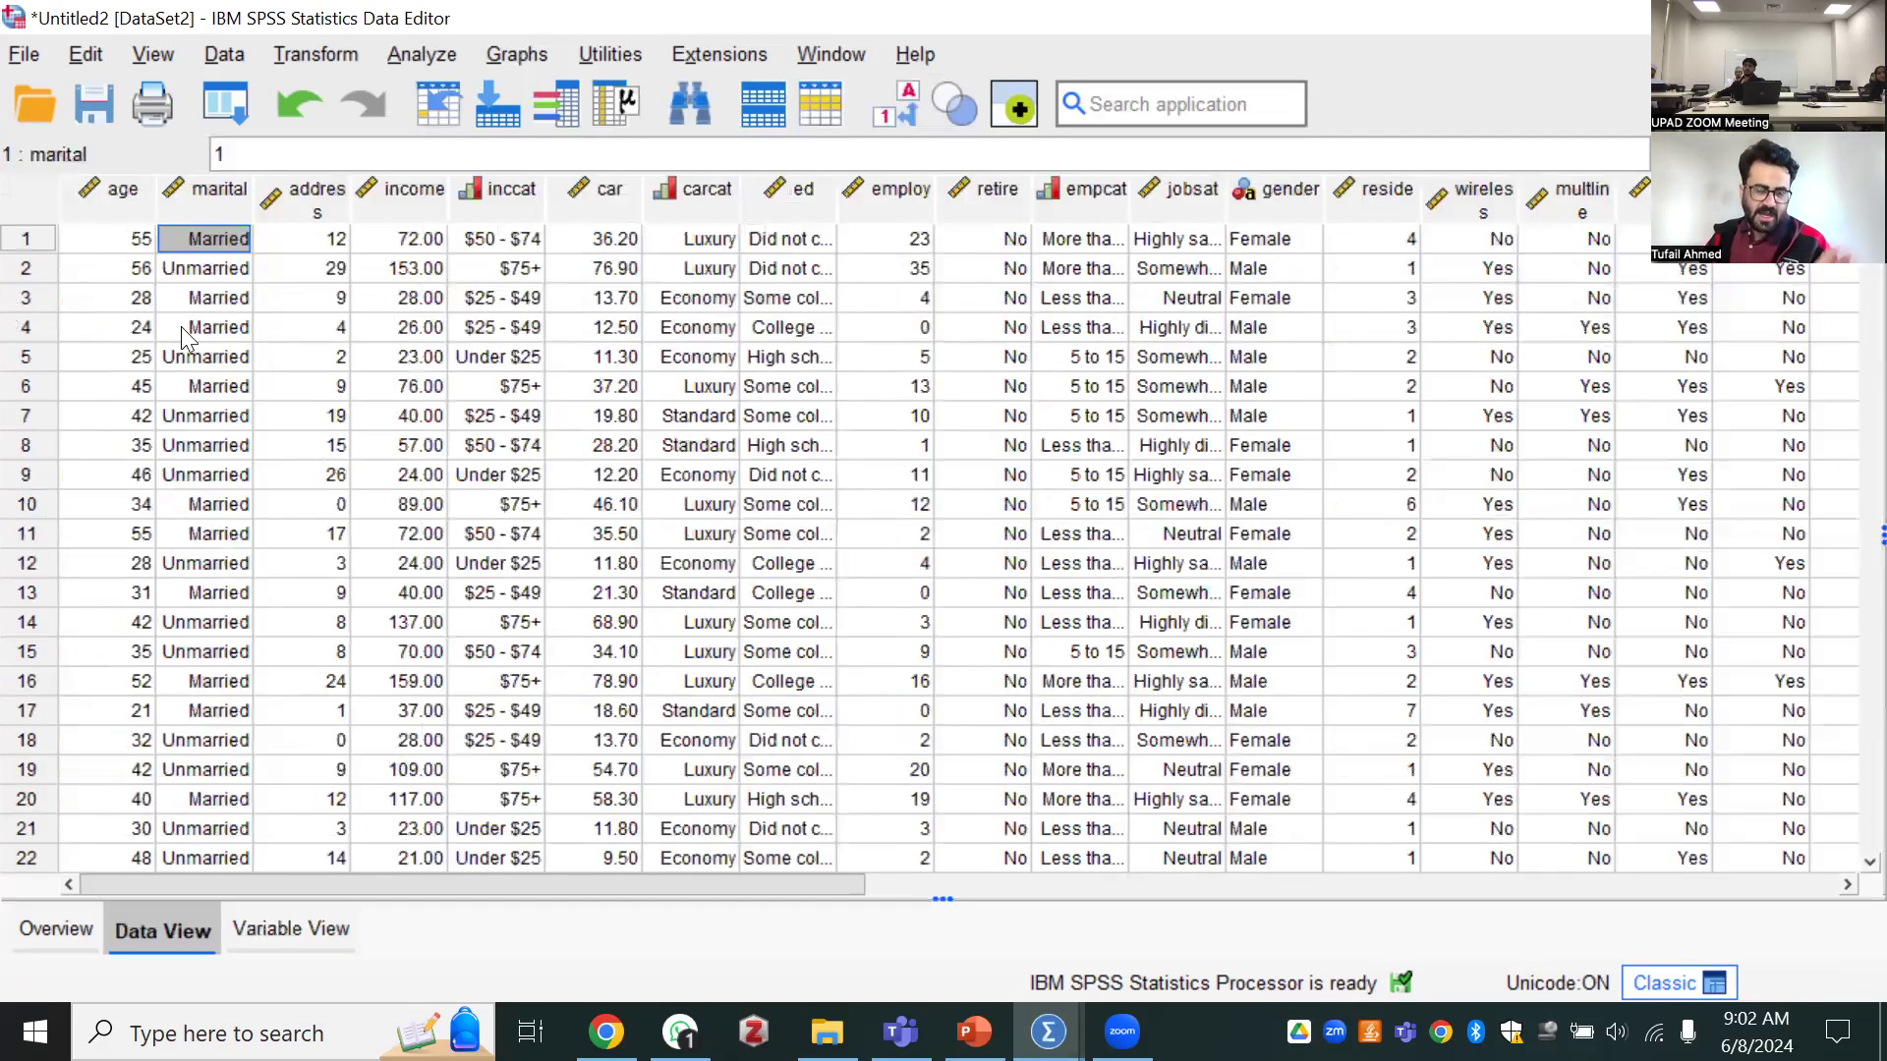
scroll(187, 393, "down", 20)
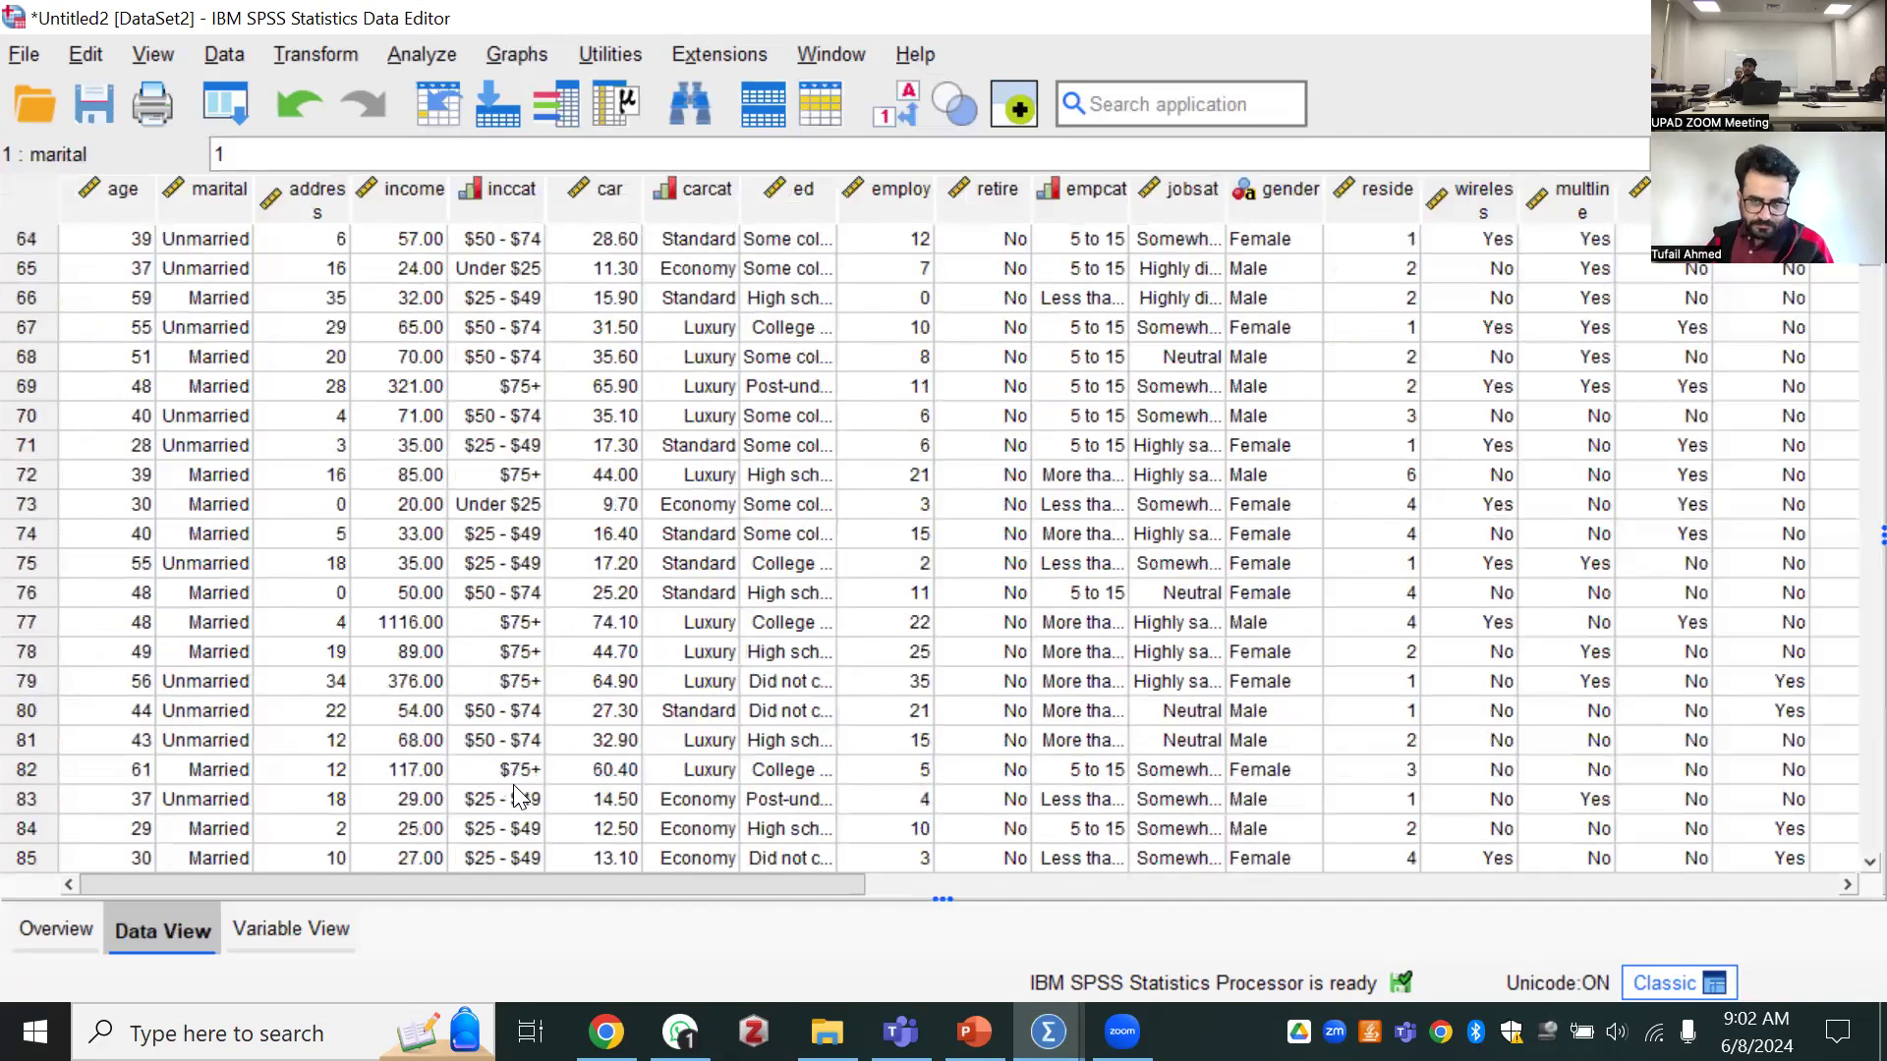
scroll(518, 796, "down", 9)
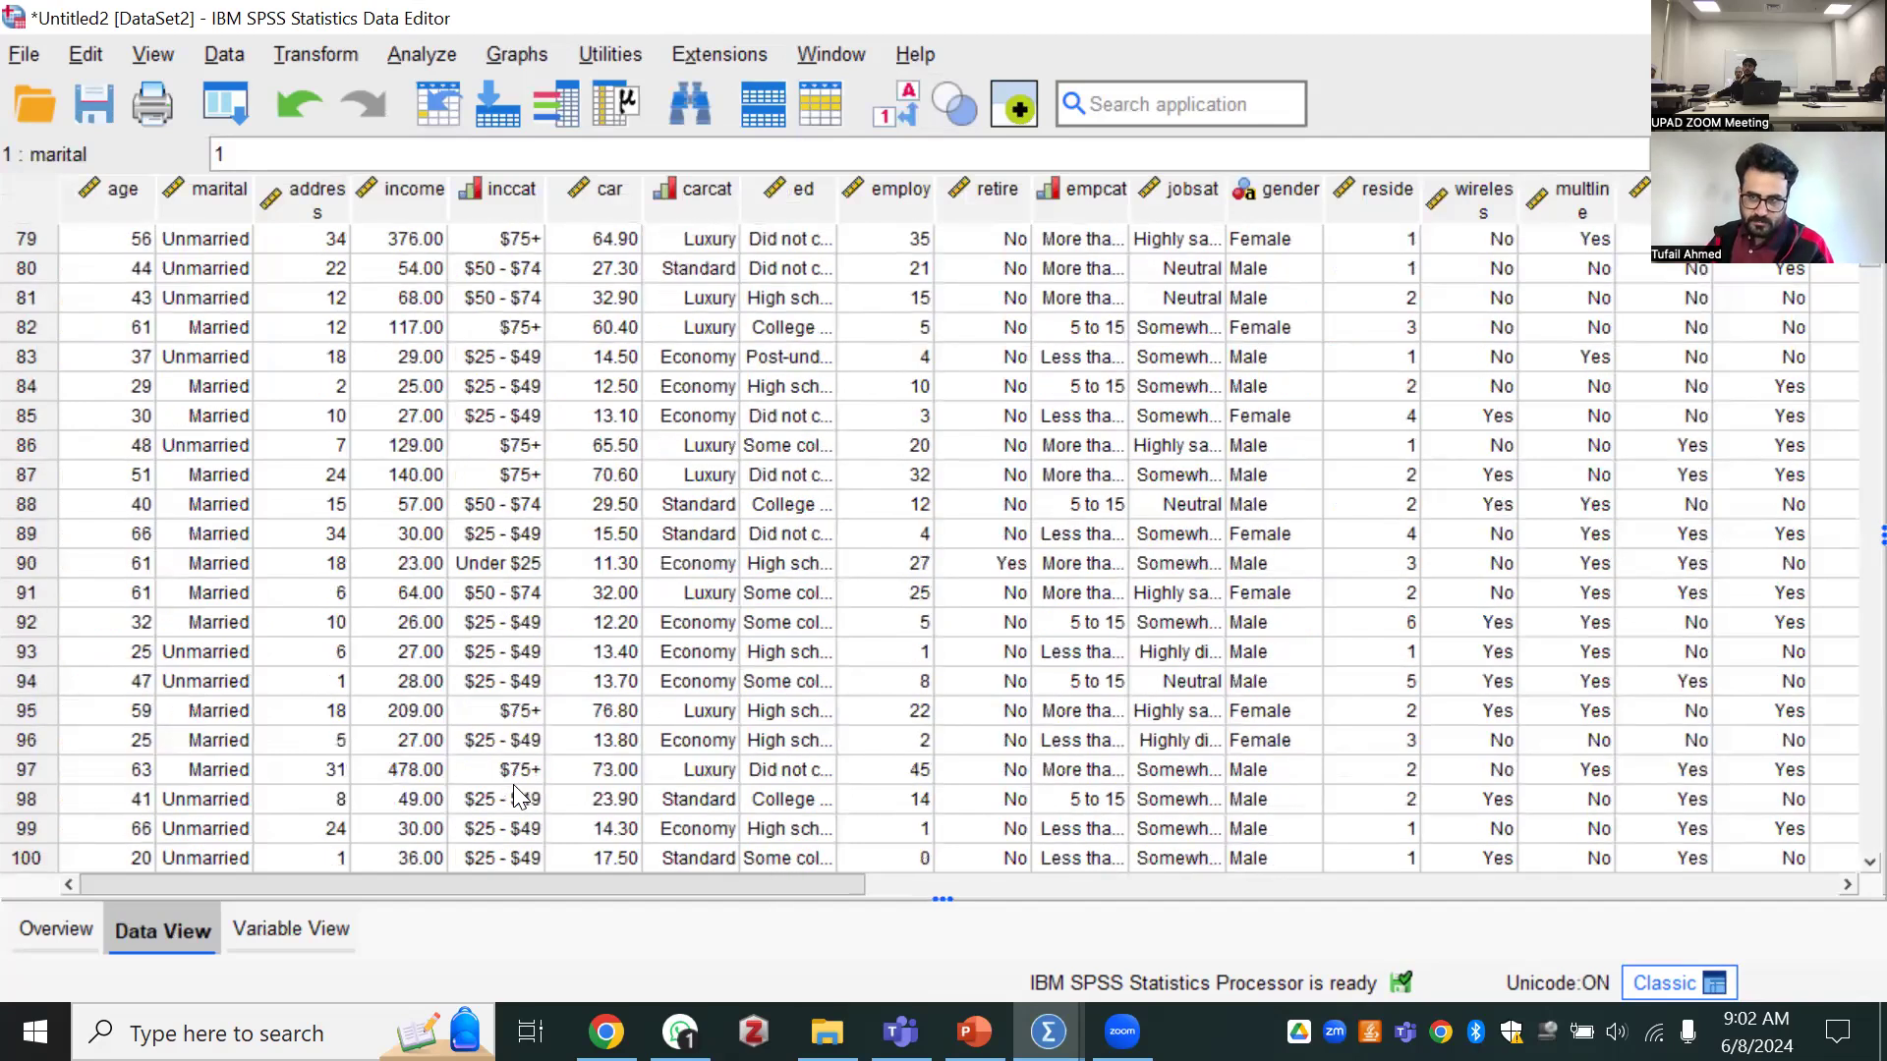
left_click(61, 929)
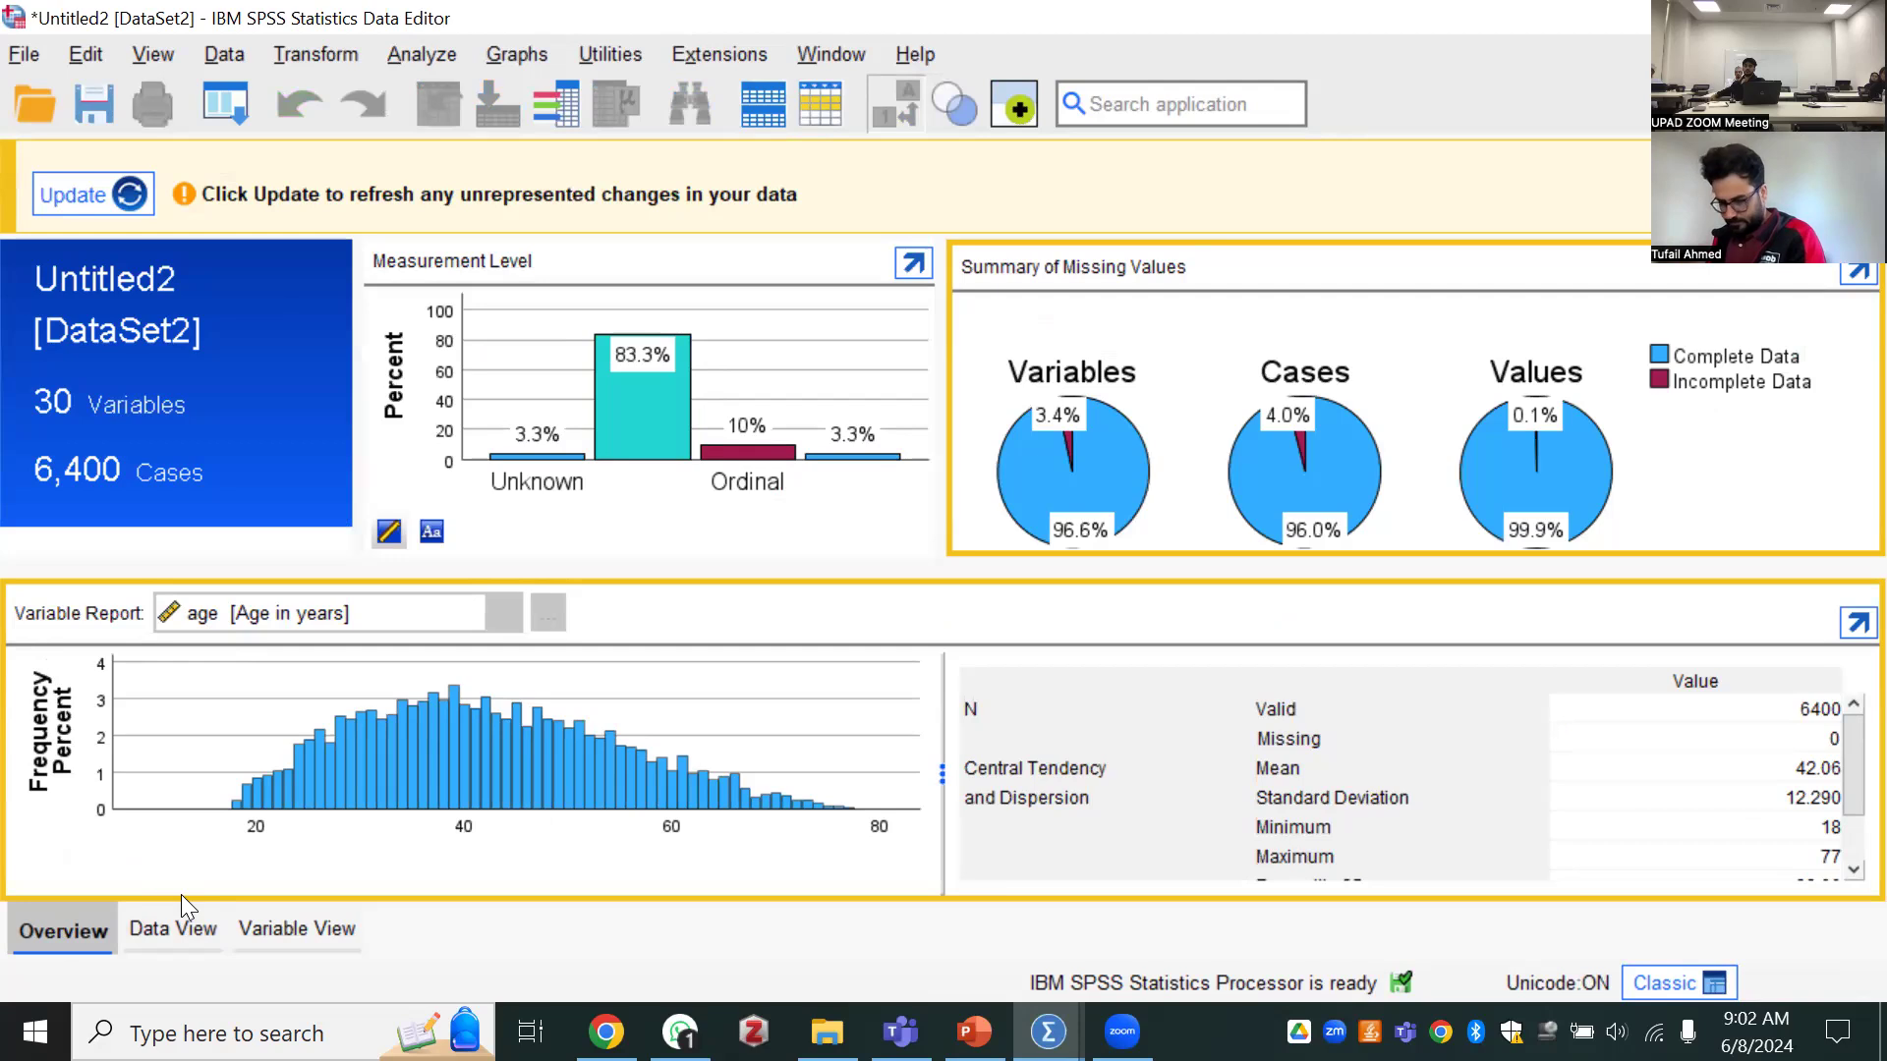
left_click(285, 930)
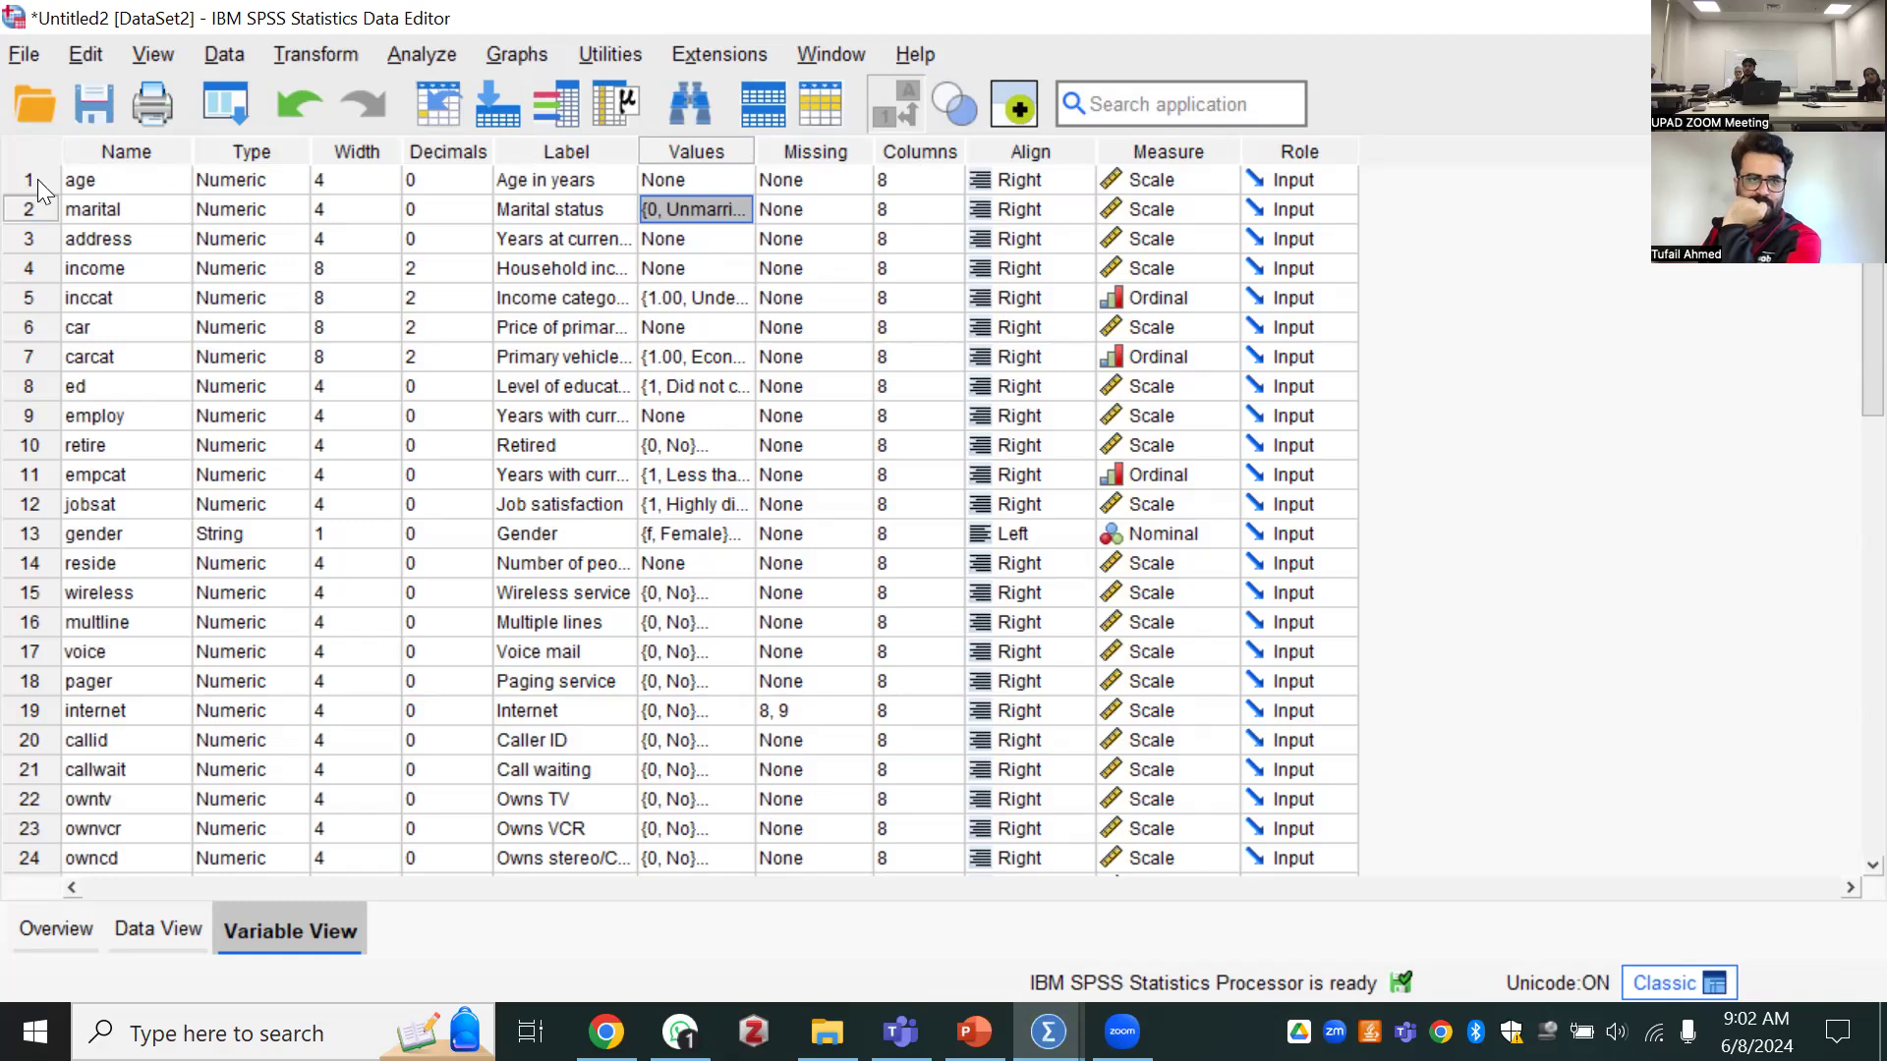
left_click(92, 179)
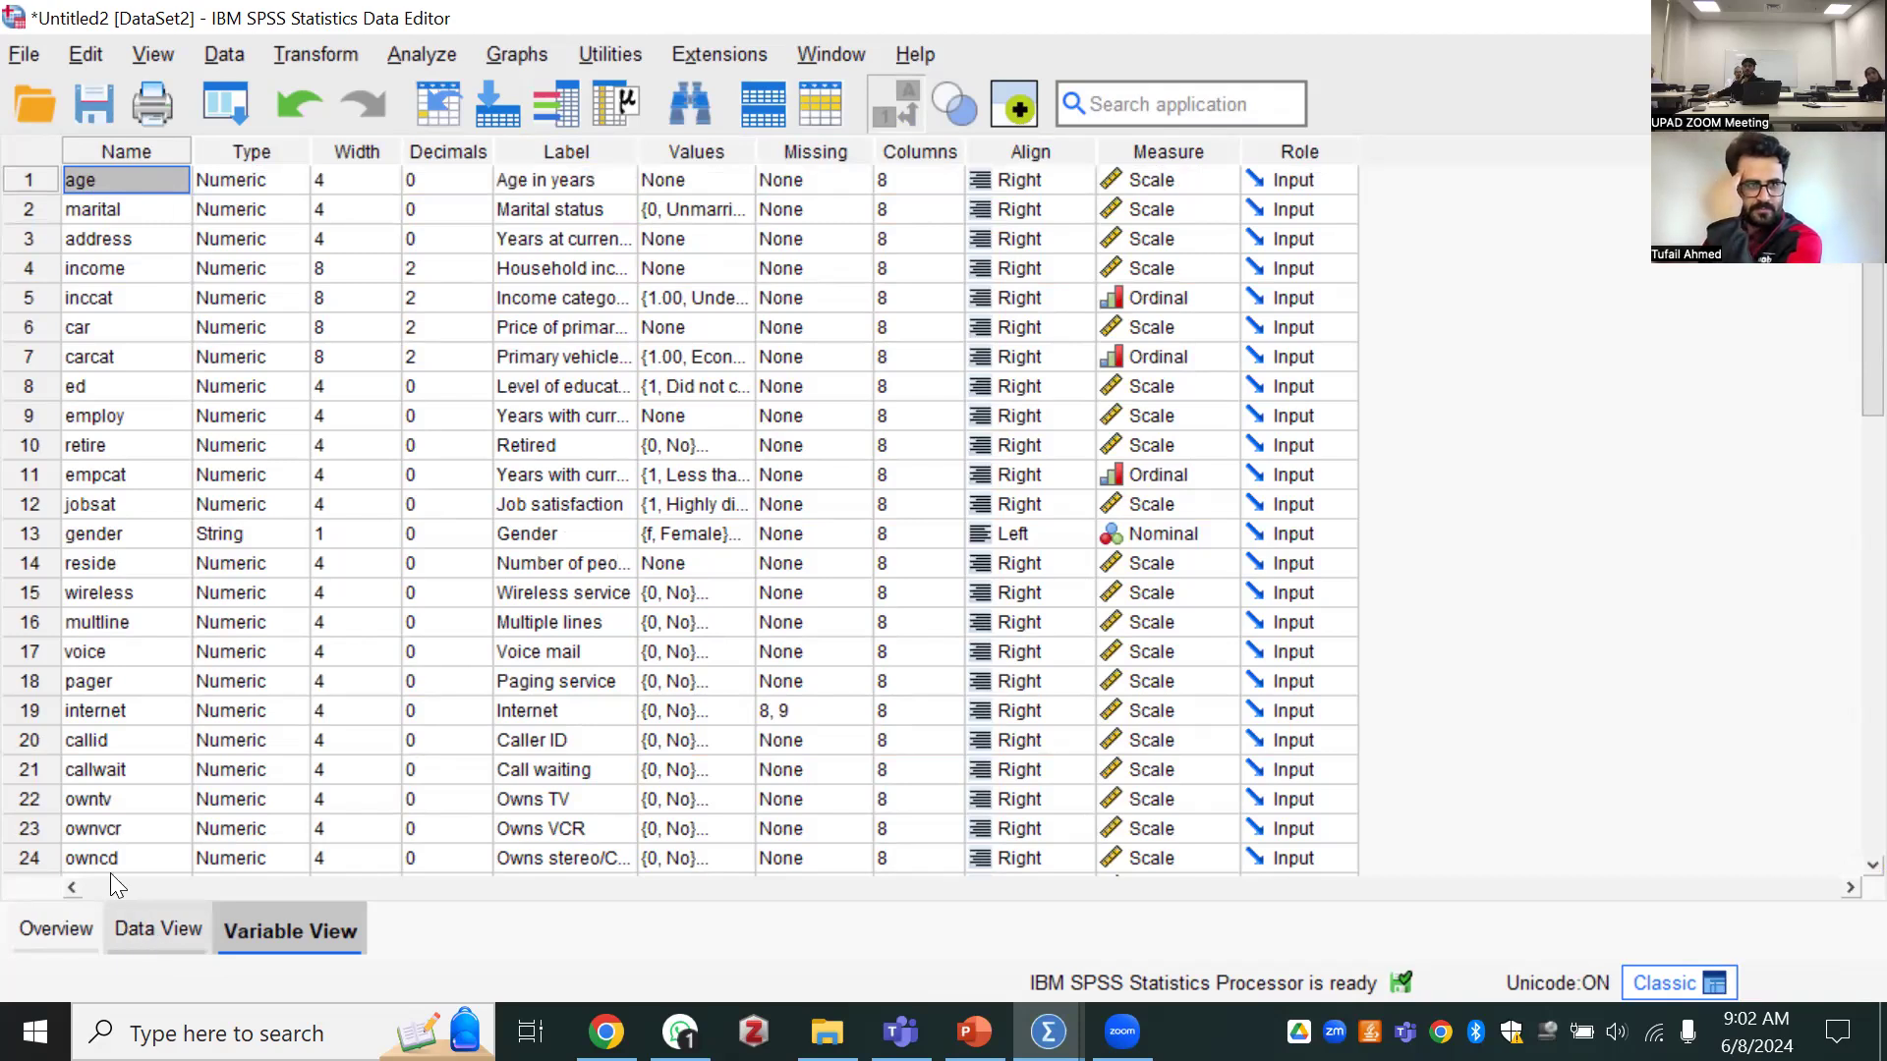
left_click(25, 59)
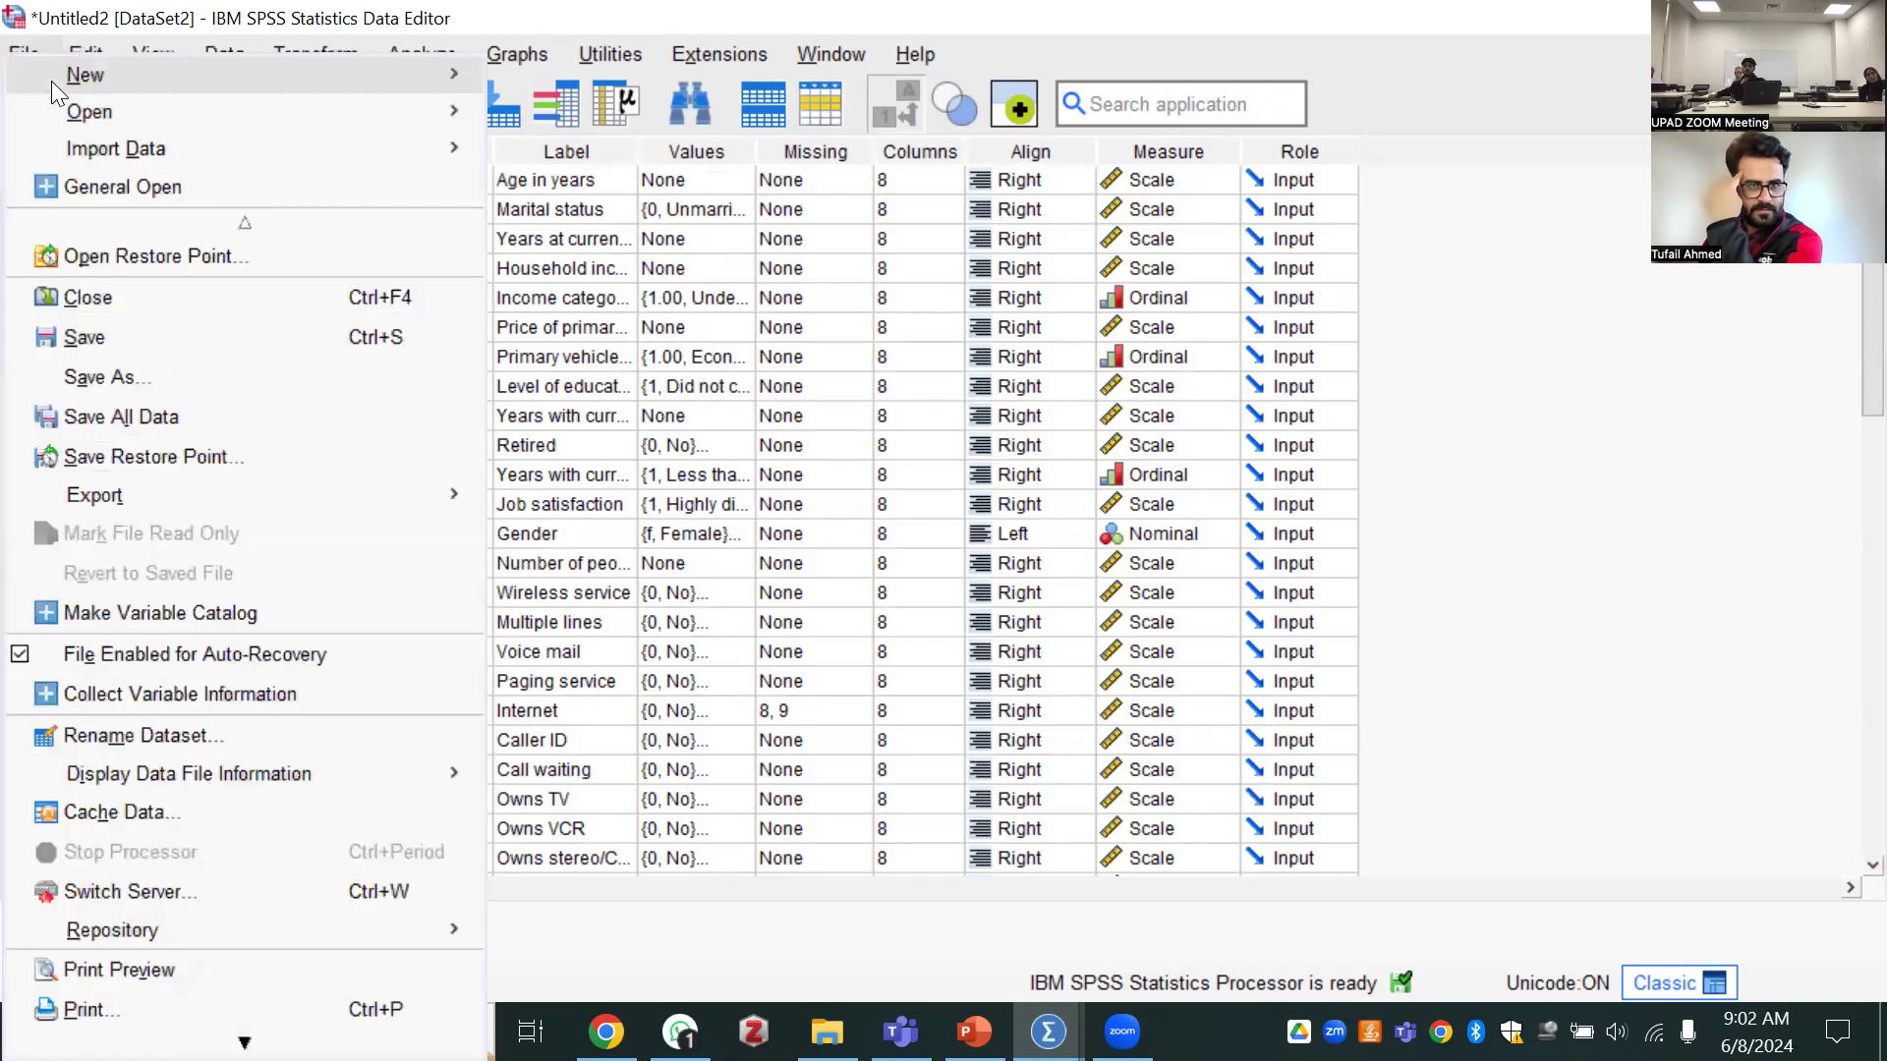
mouse_move(200, 77)
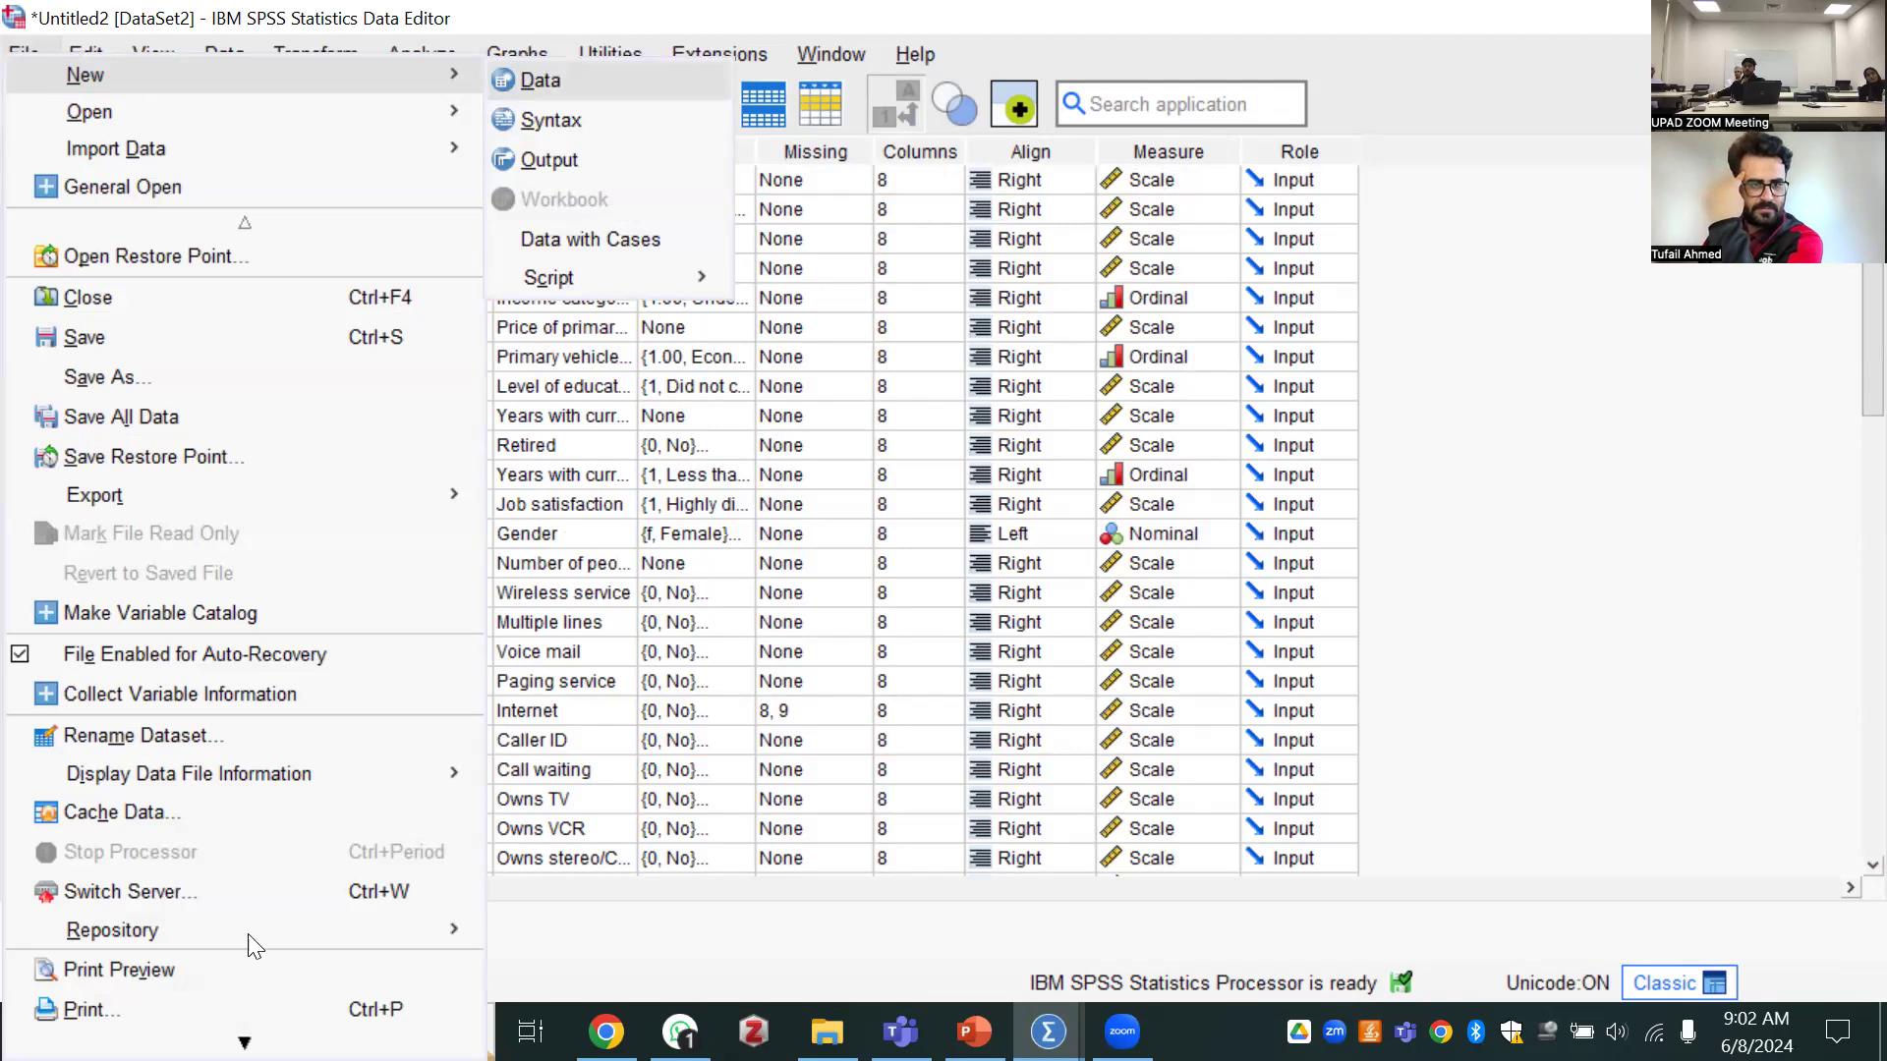
key("Escape")
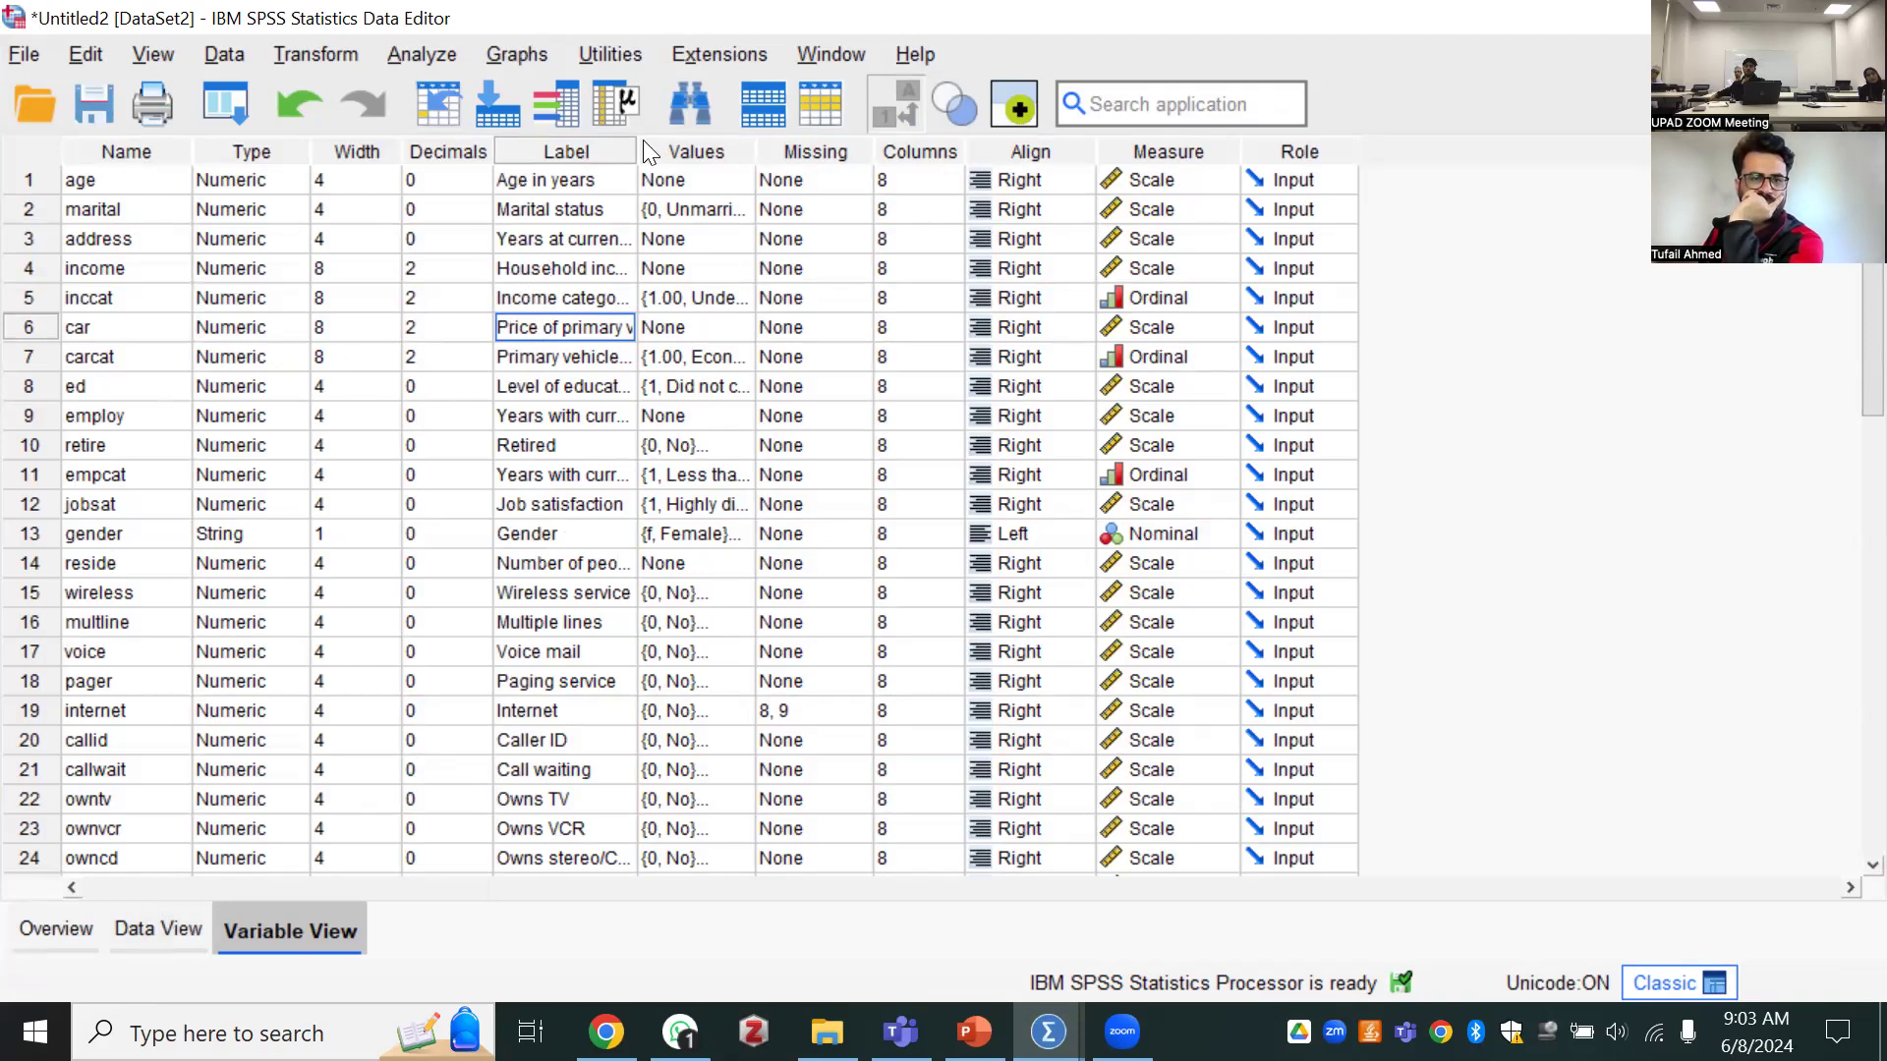
Widen the Label column of the variable definitions, and open and close the value labels of Educationlevel
left_click_drag(664, 146, 732, 147)
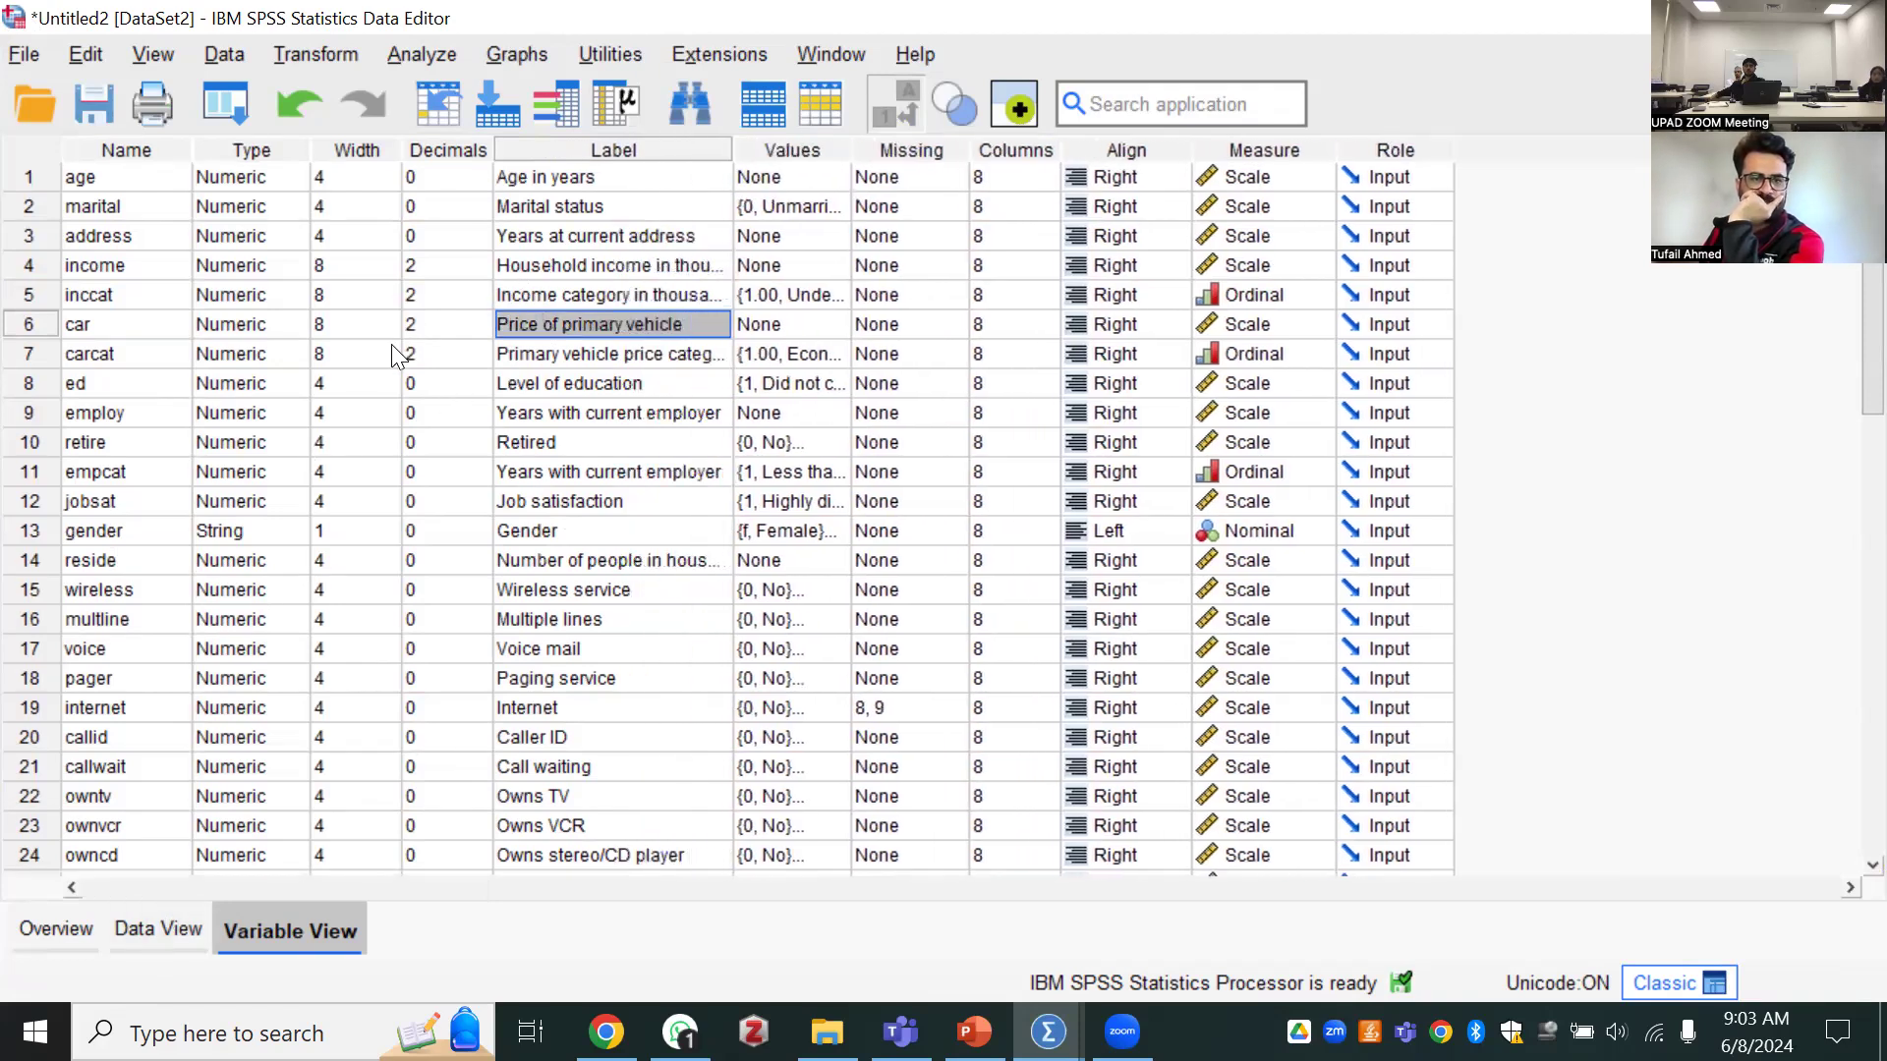
scroll(152, 632, "down", 5)
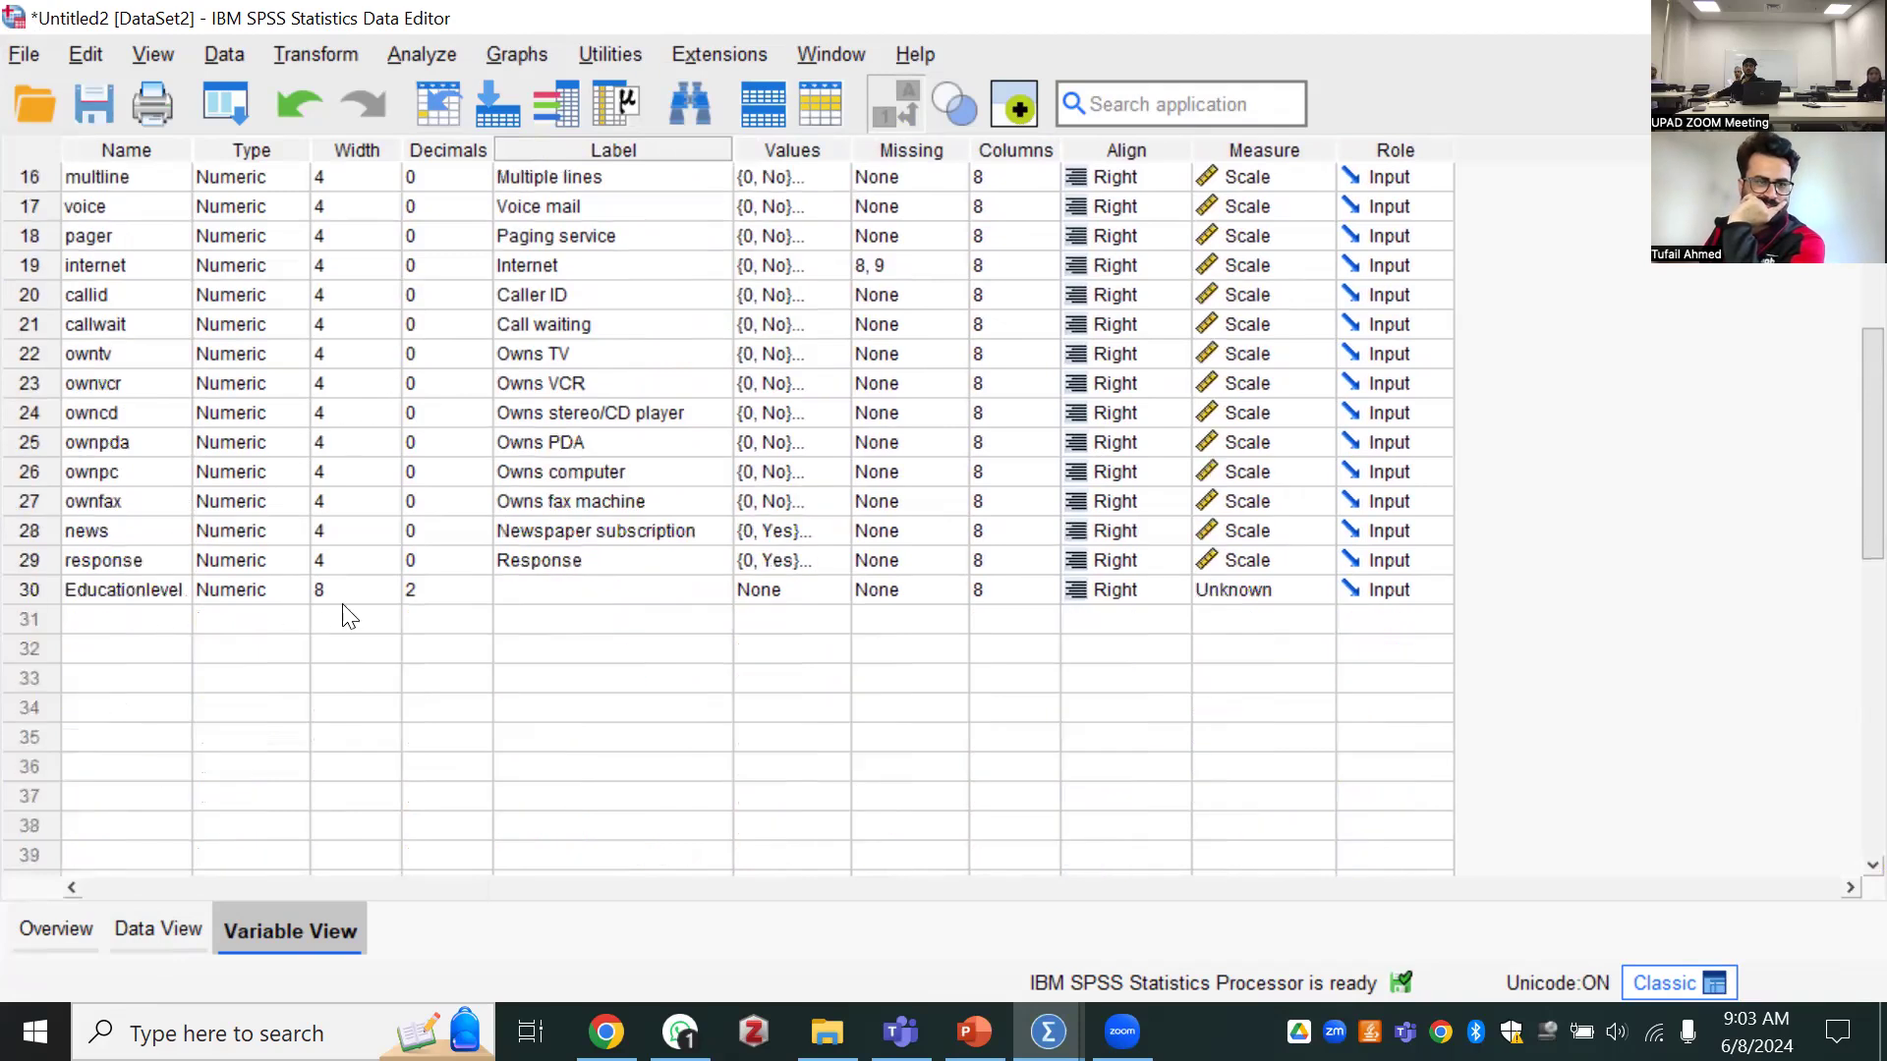
double_click(570, 590)
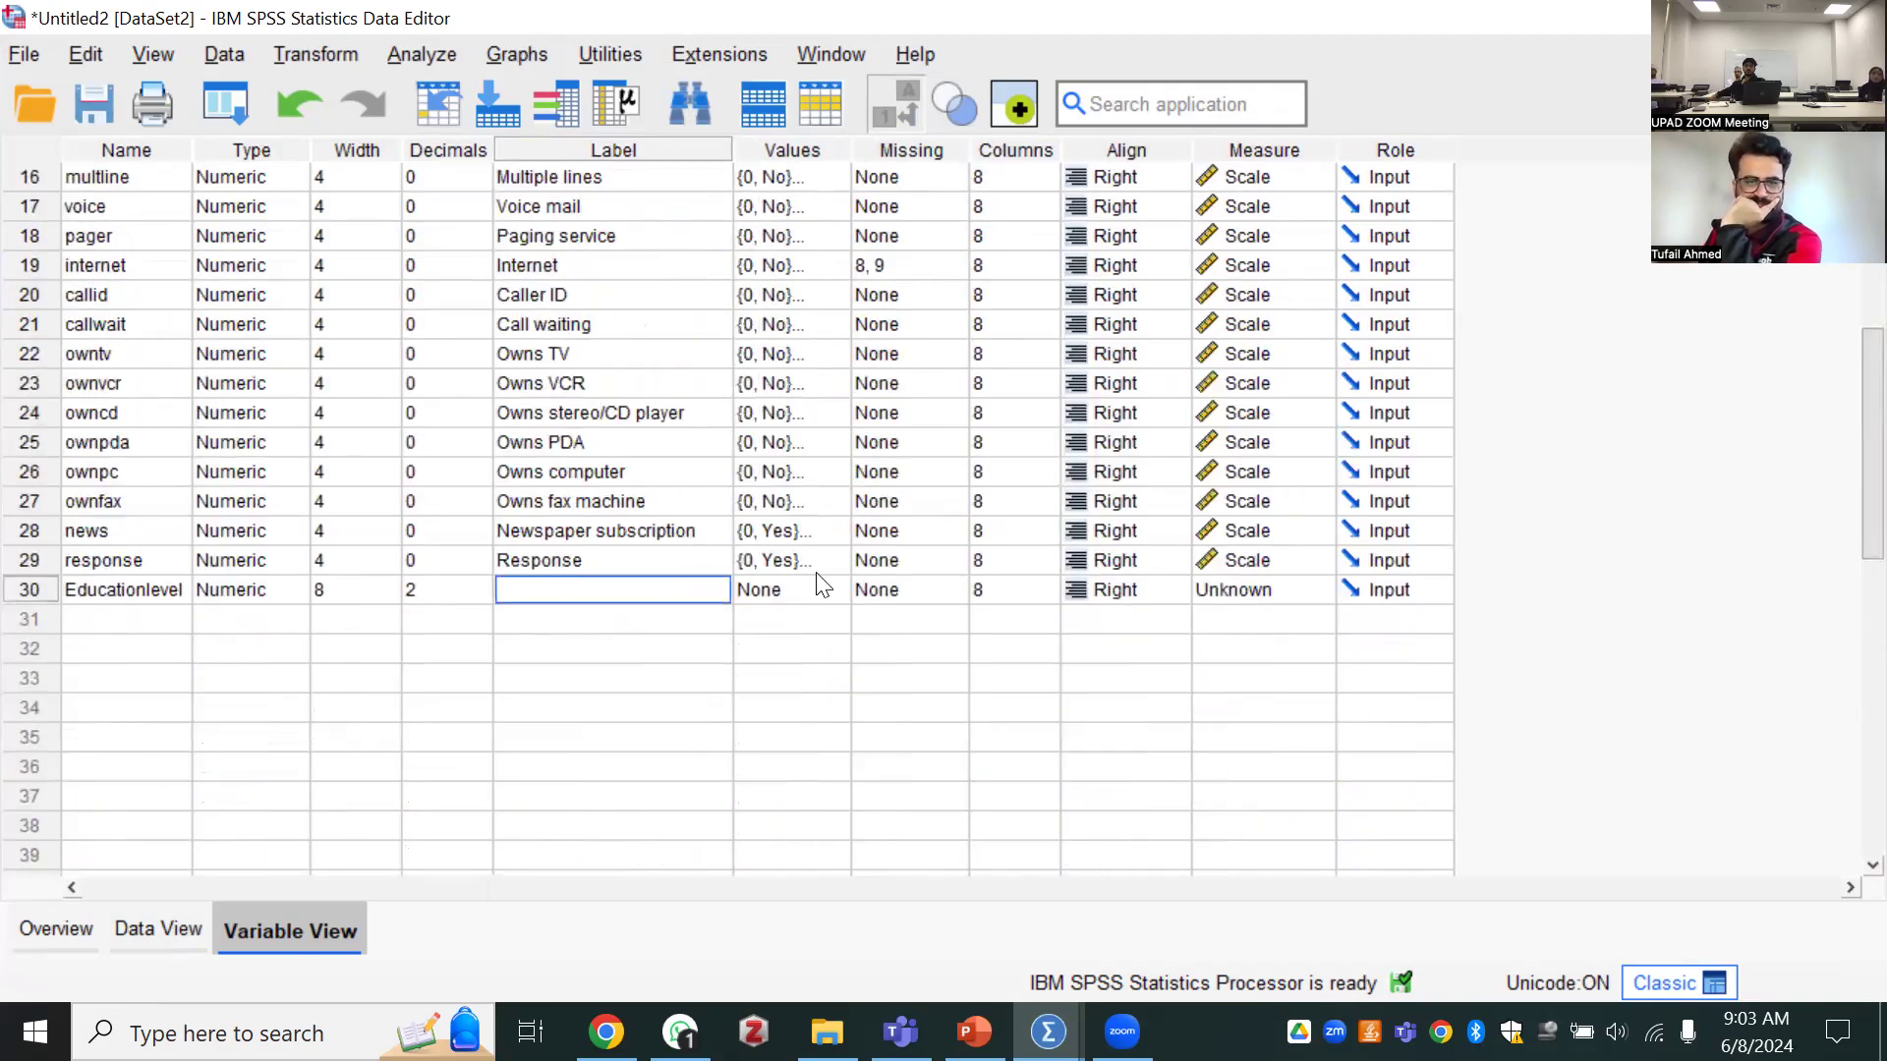
left_click(819, 596)
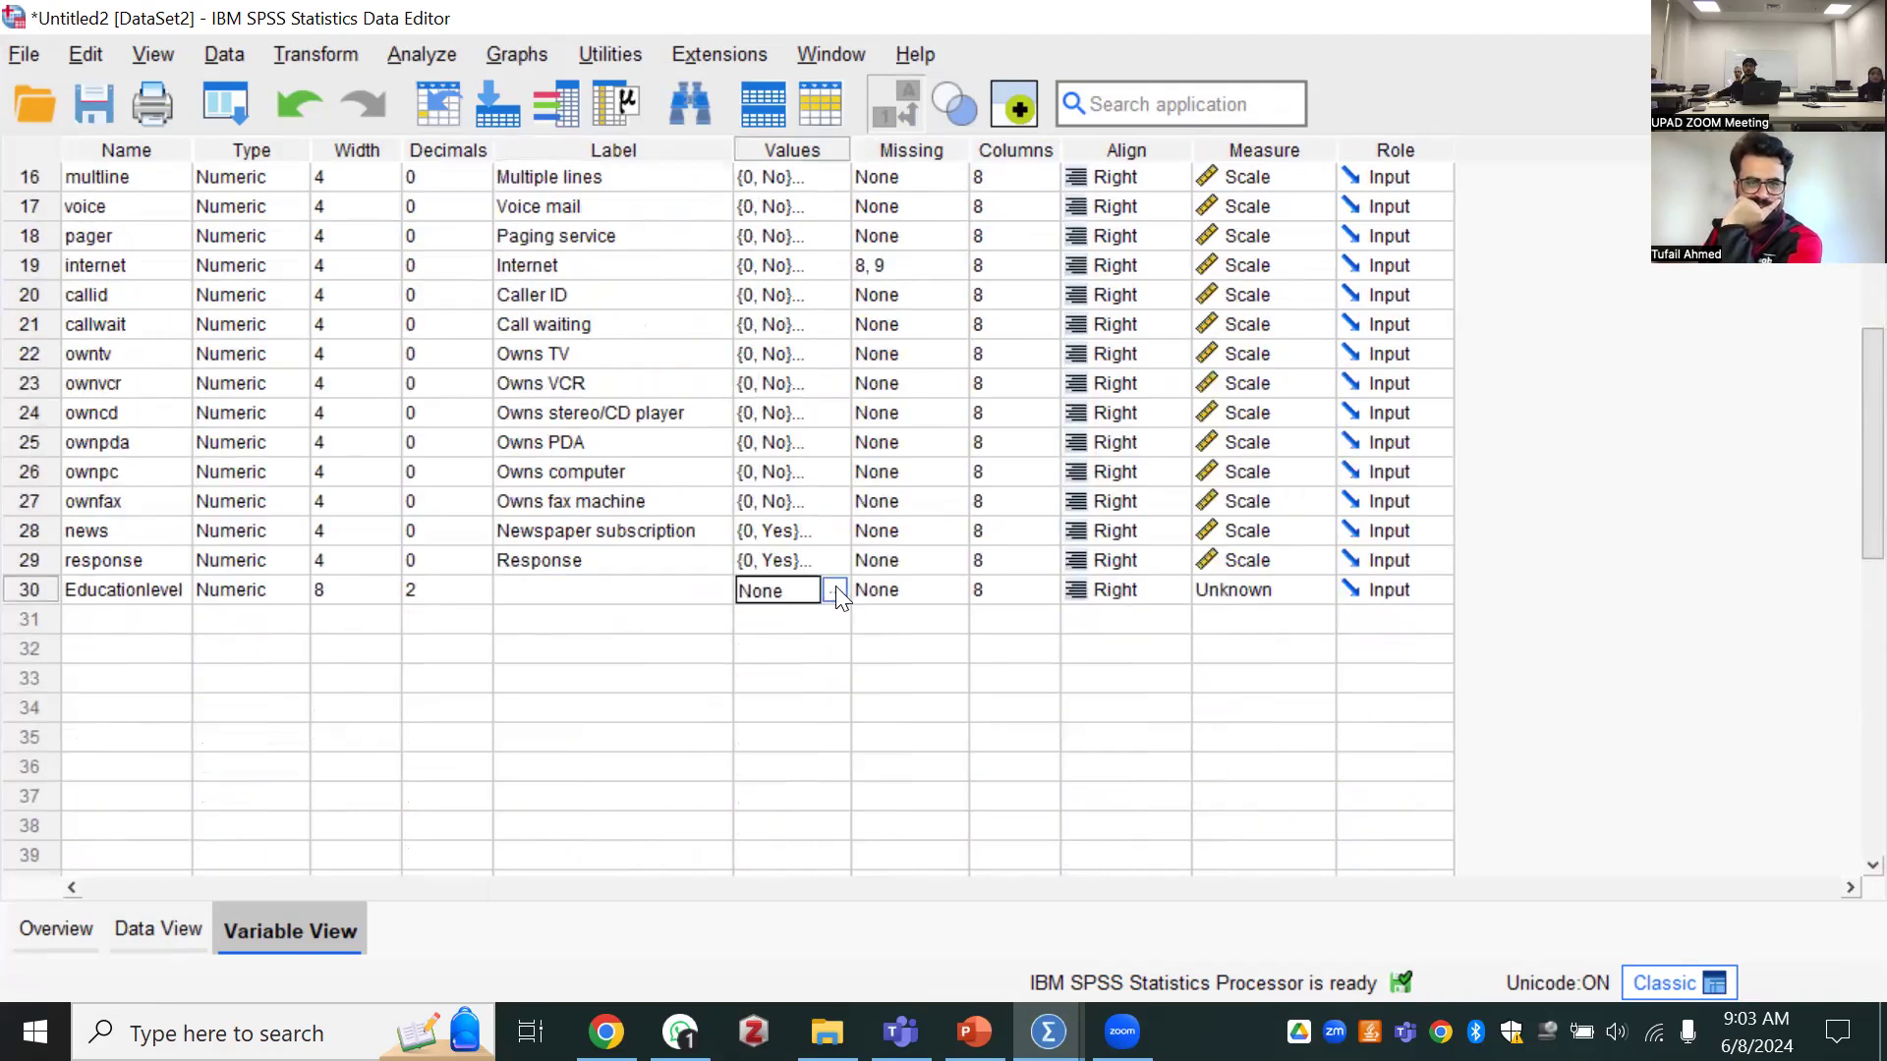
left_click(832, 593)
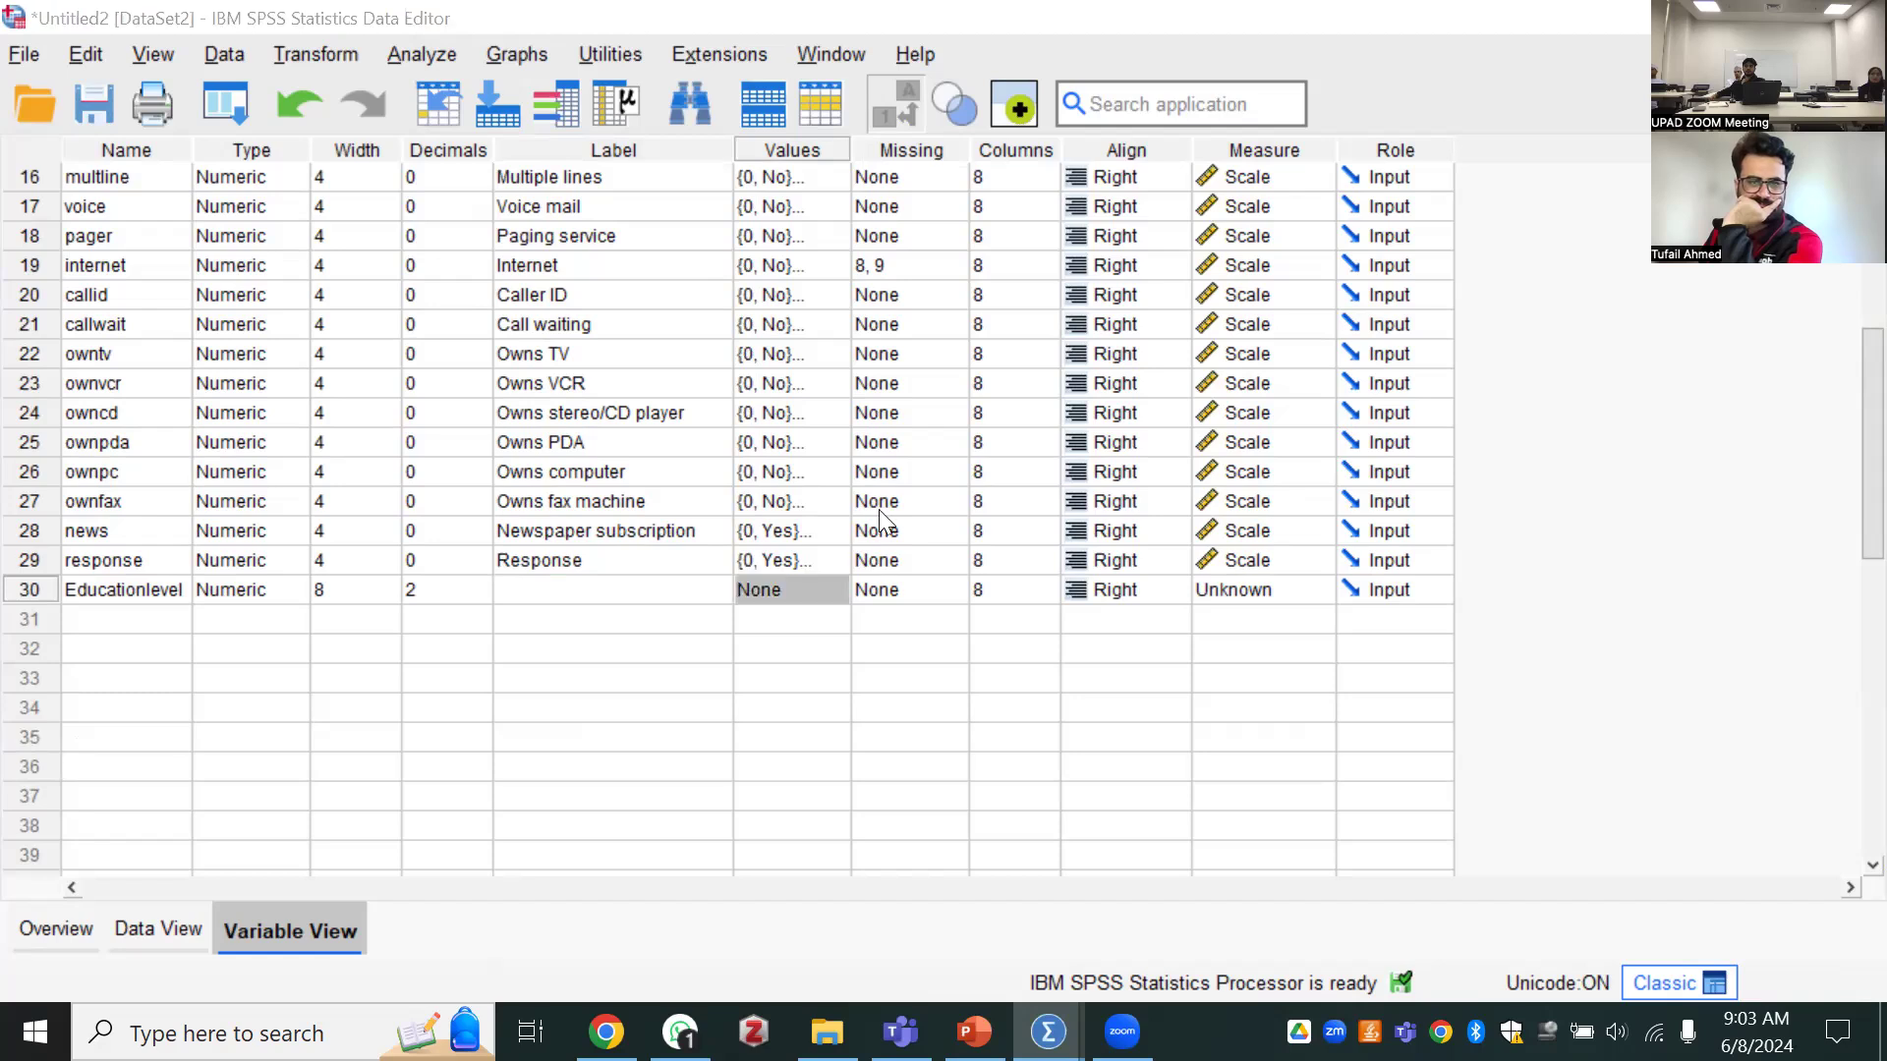
left_click(1243, 265)
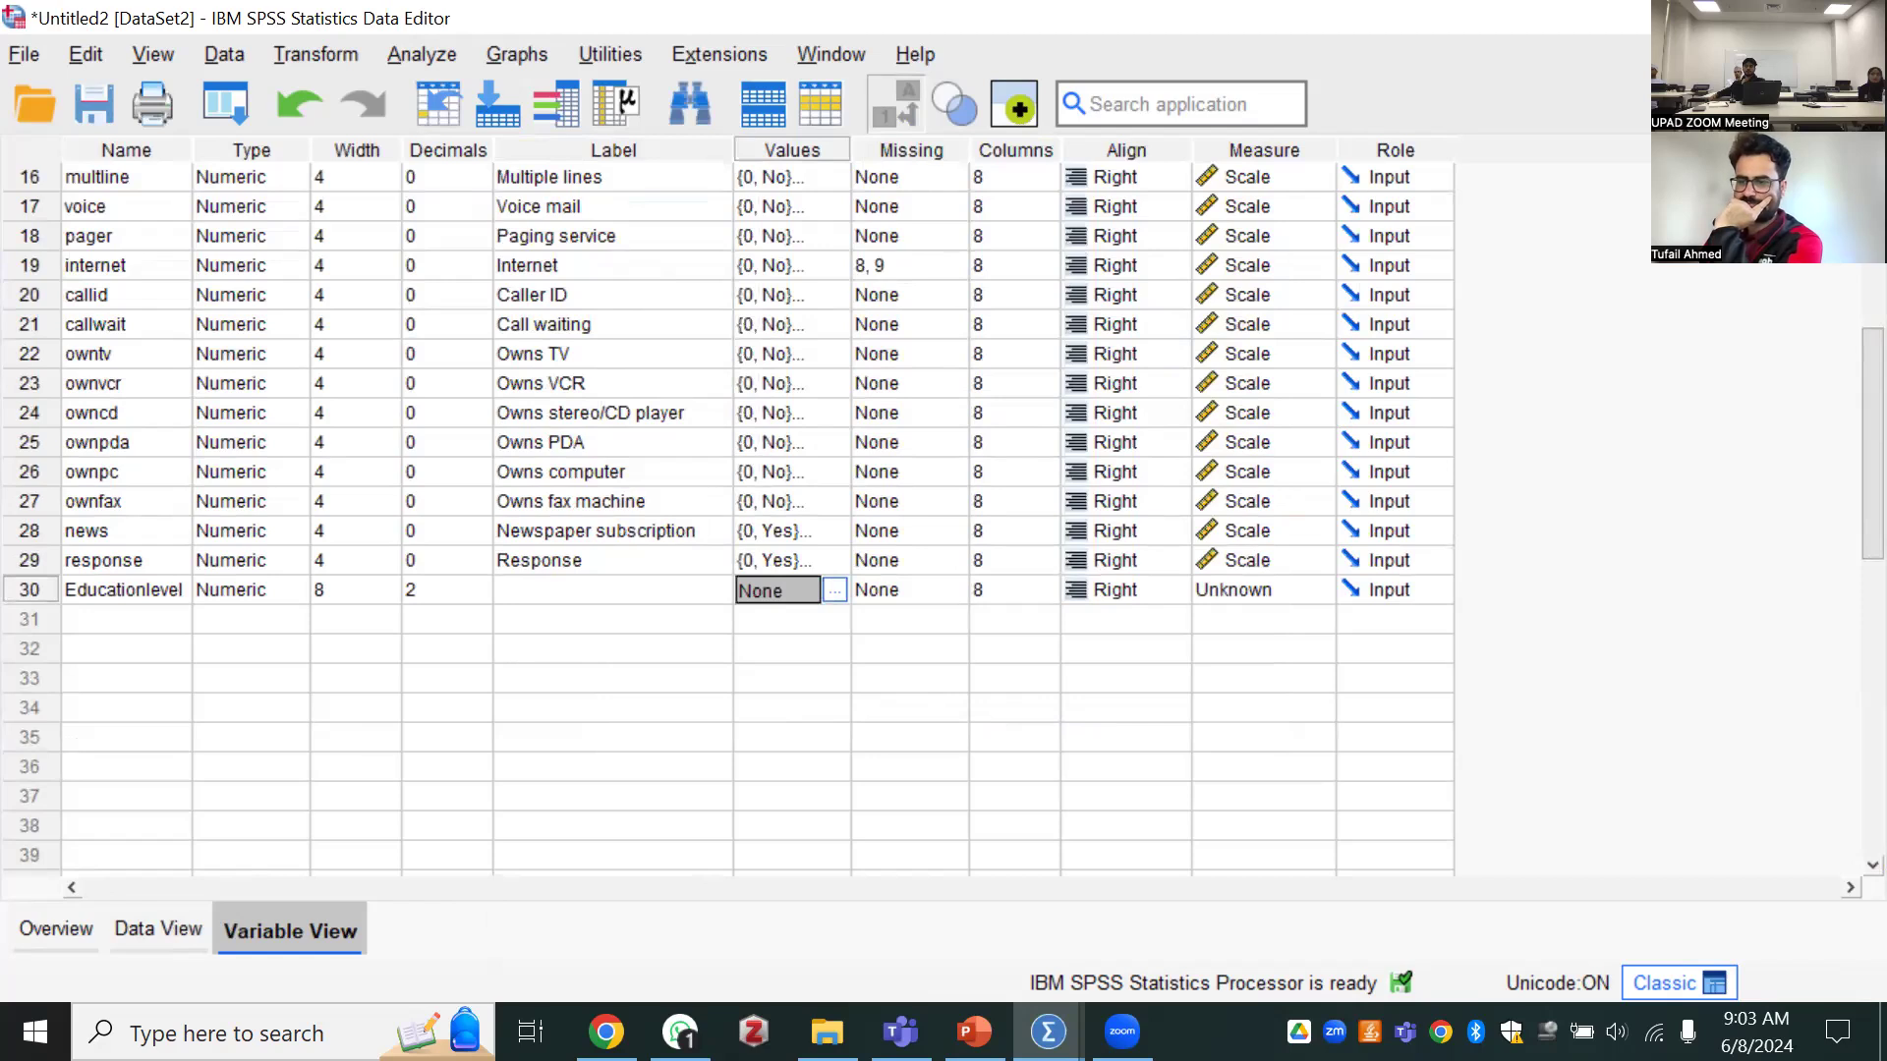
Switch to the Quantitative Analysis presentation in PowerPoint and try presenting from the "Adding a new Variable" slide
key("alt+Tab")
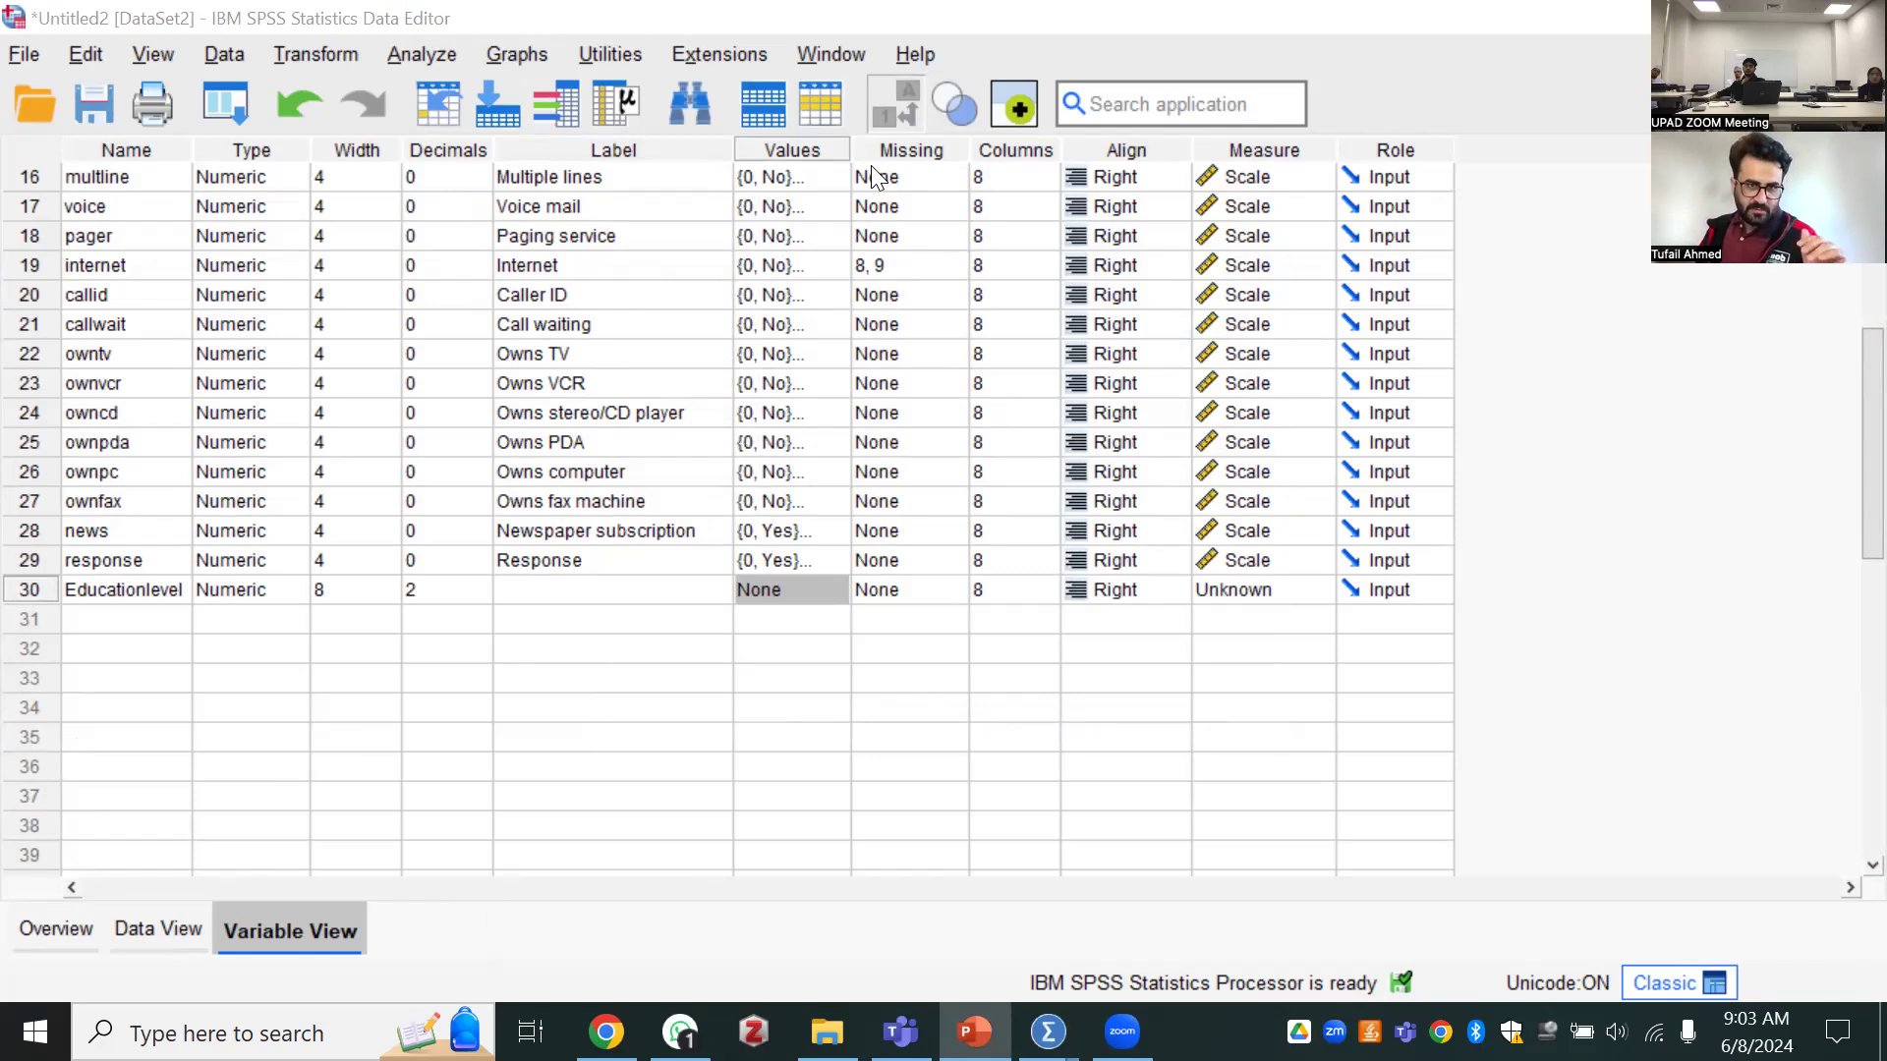
left_click(18, 928)
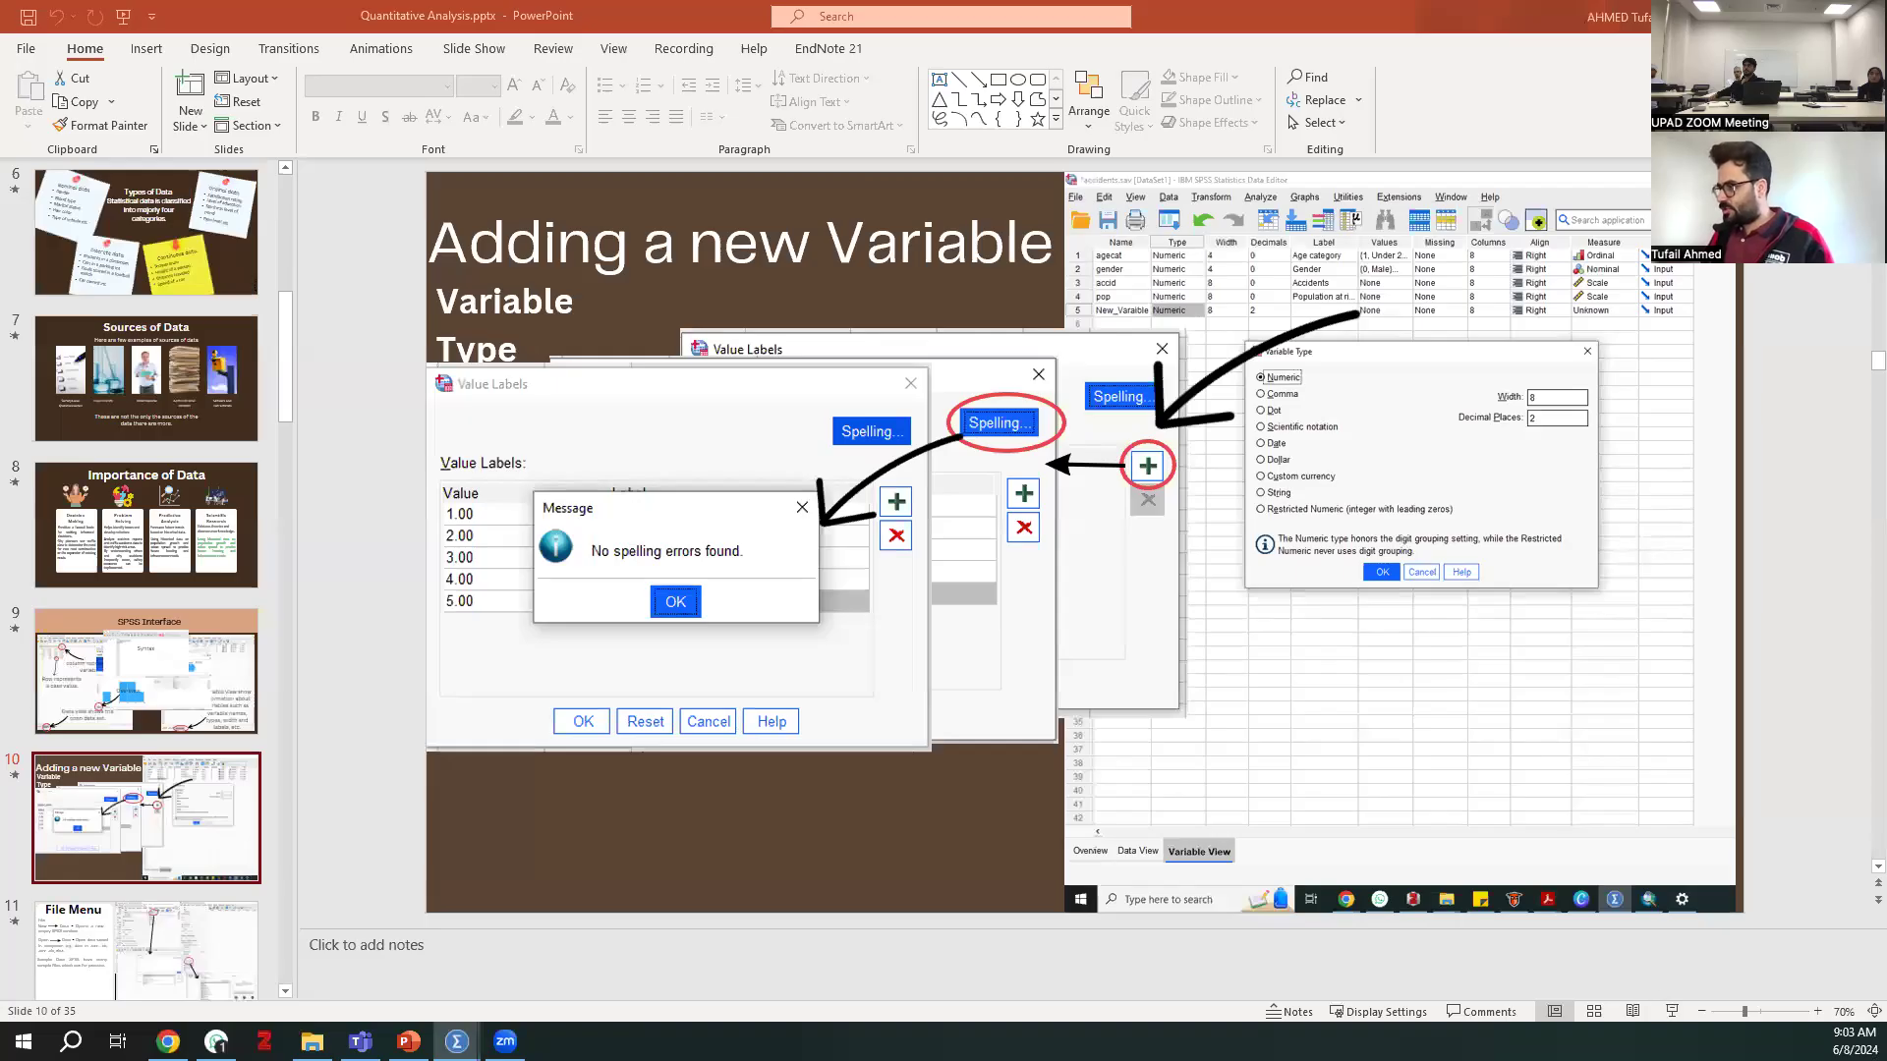
left_click(1672, 1011)
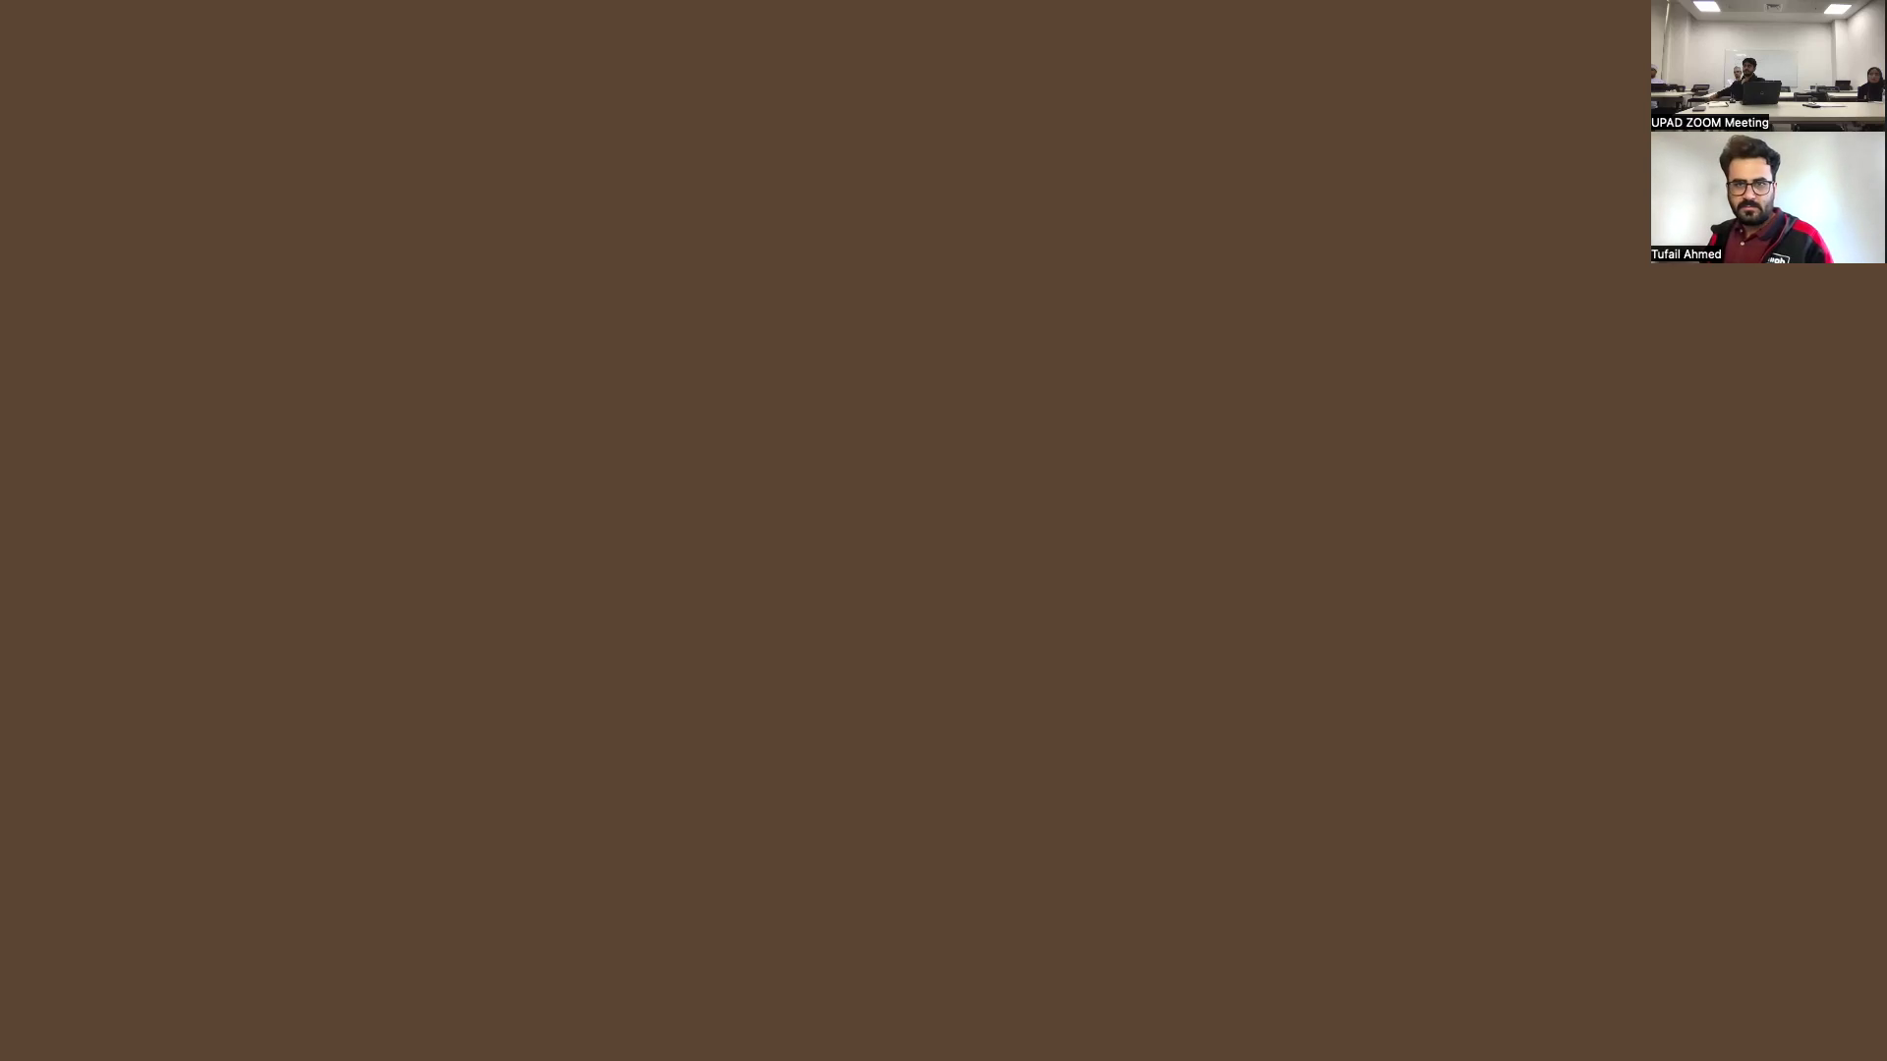
key("Escape")
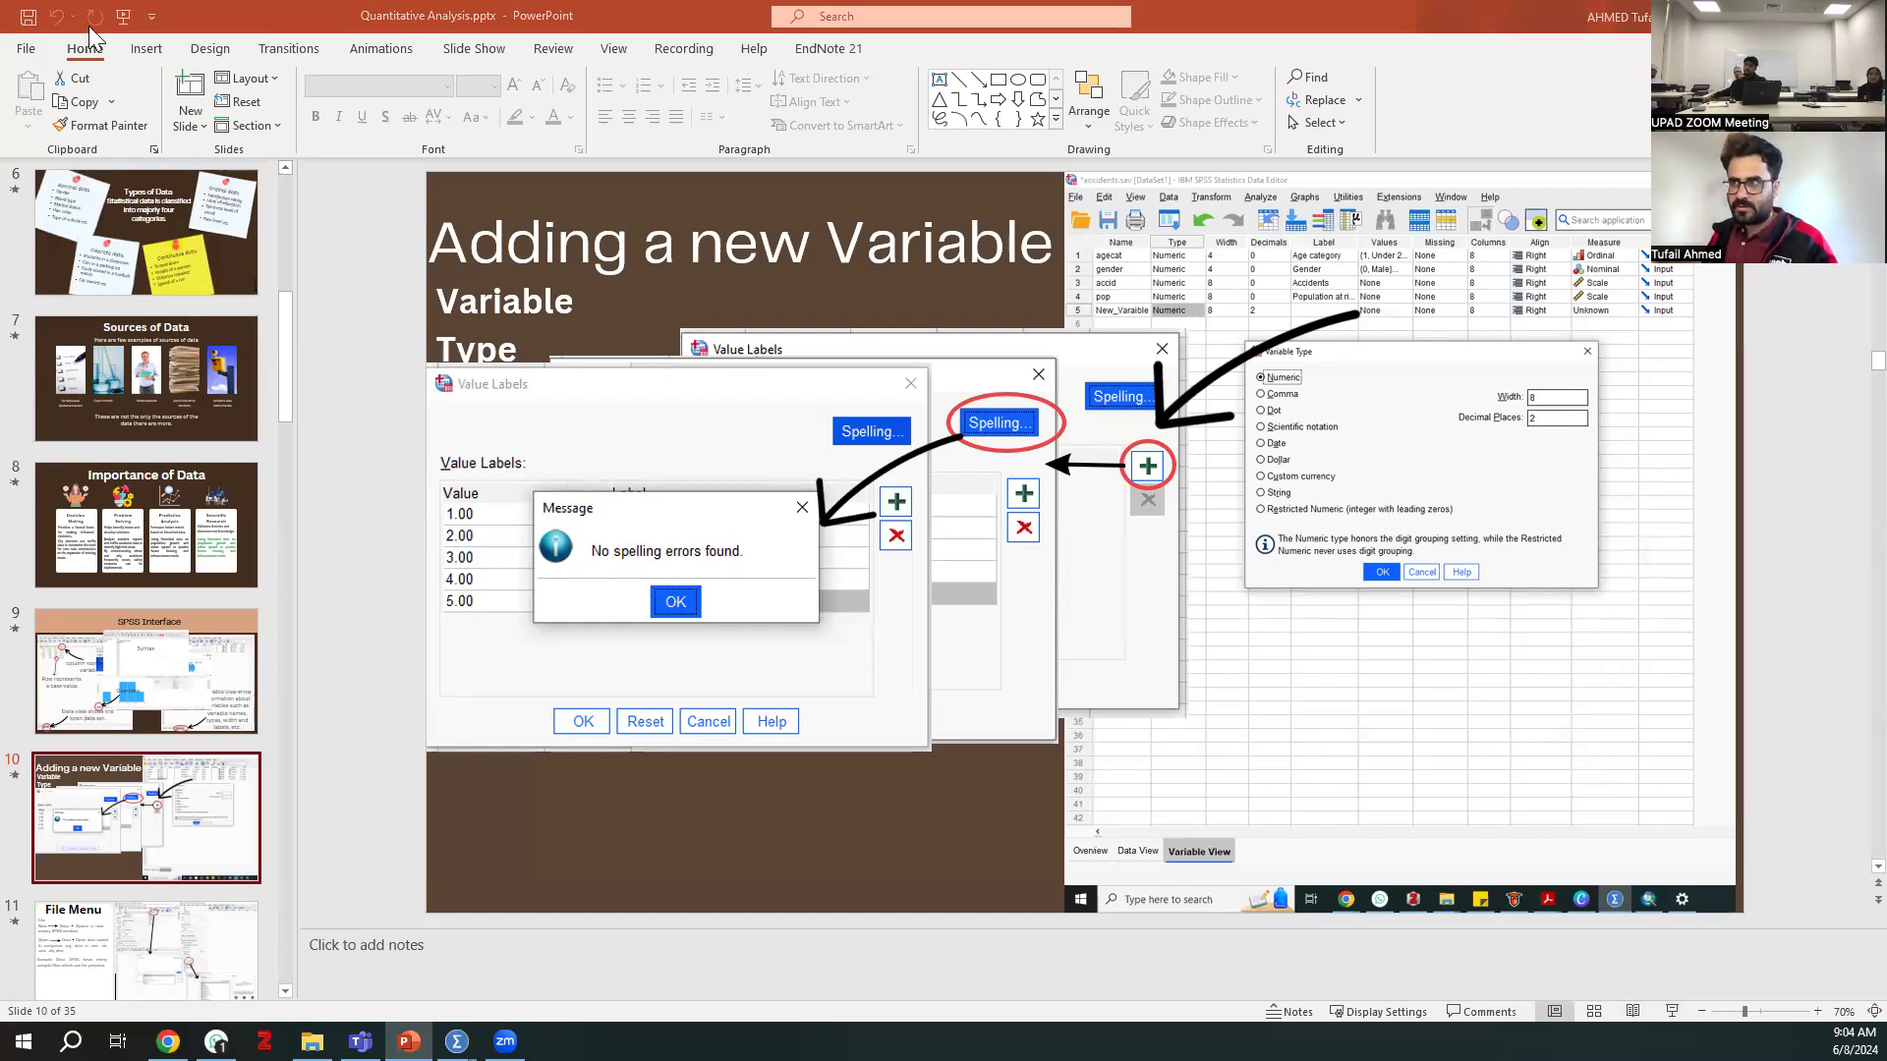
Present from the "SPSS Interface" slide and advance through "Adding a new Variable" to its value labels and spelling check illustrations
left_click(162, 656)
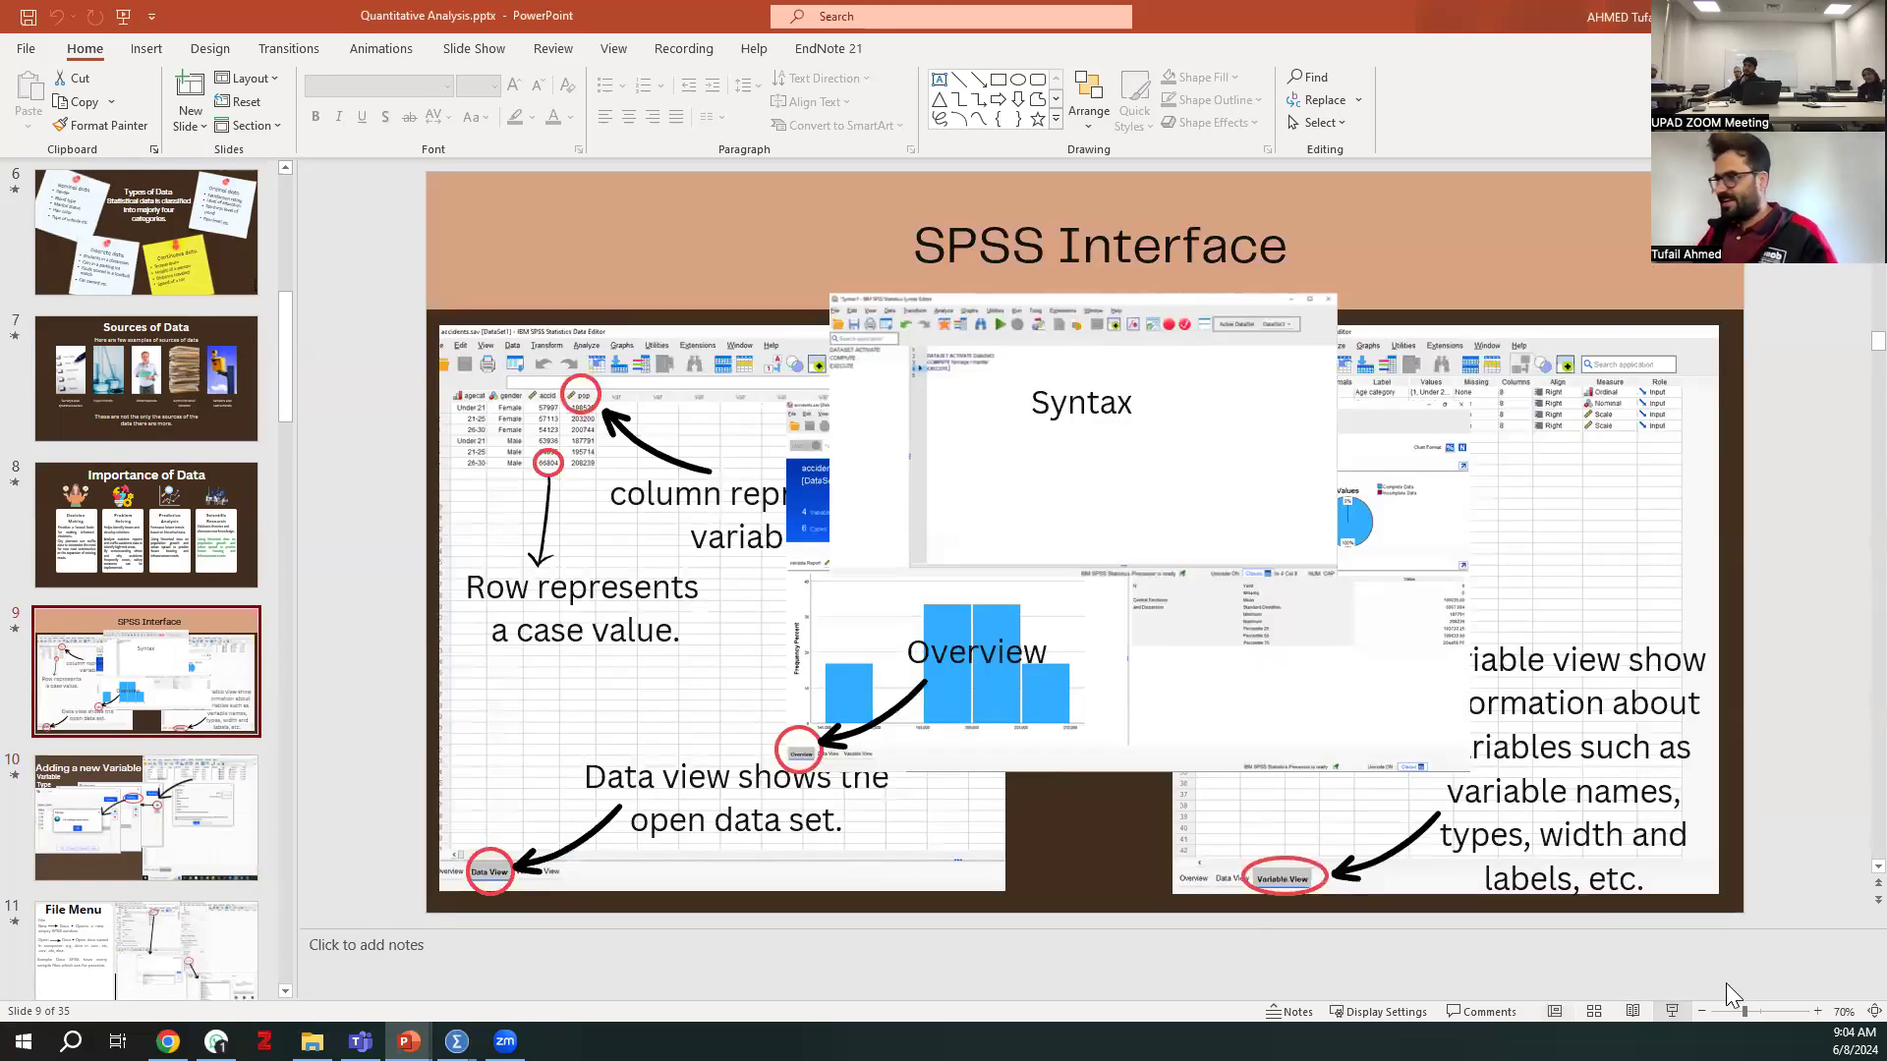
left_click(1672, 1011)
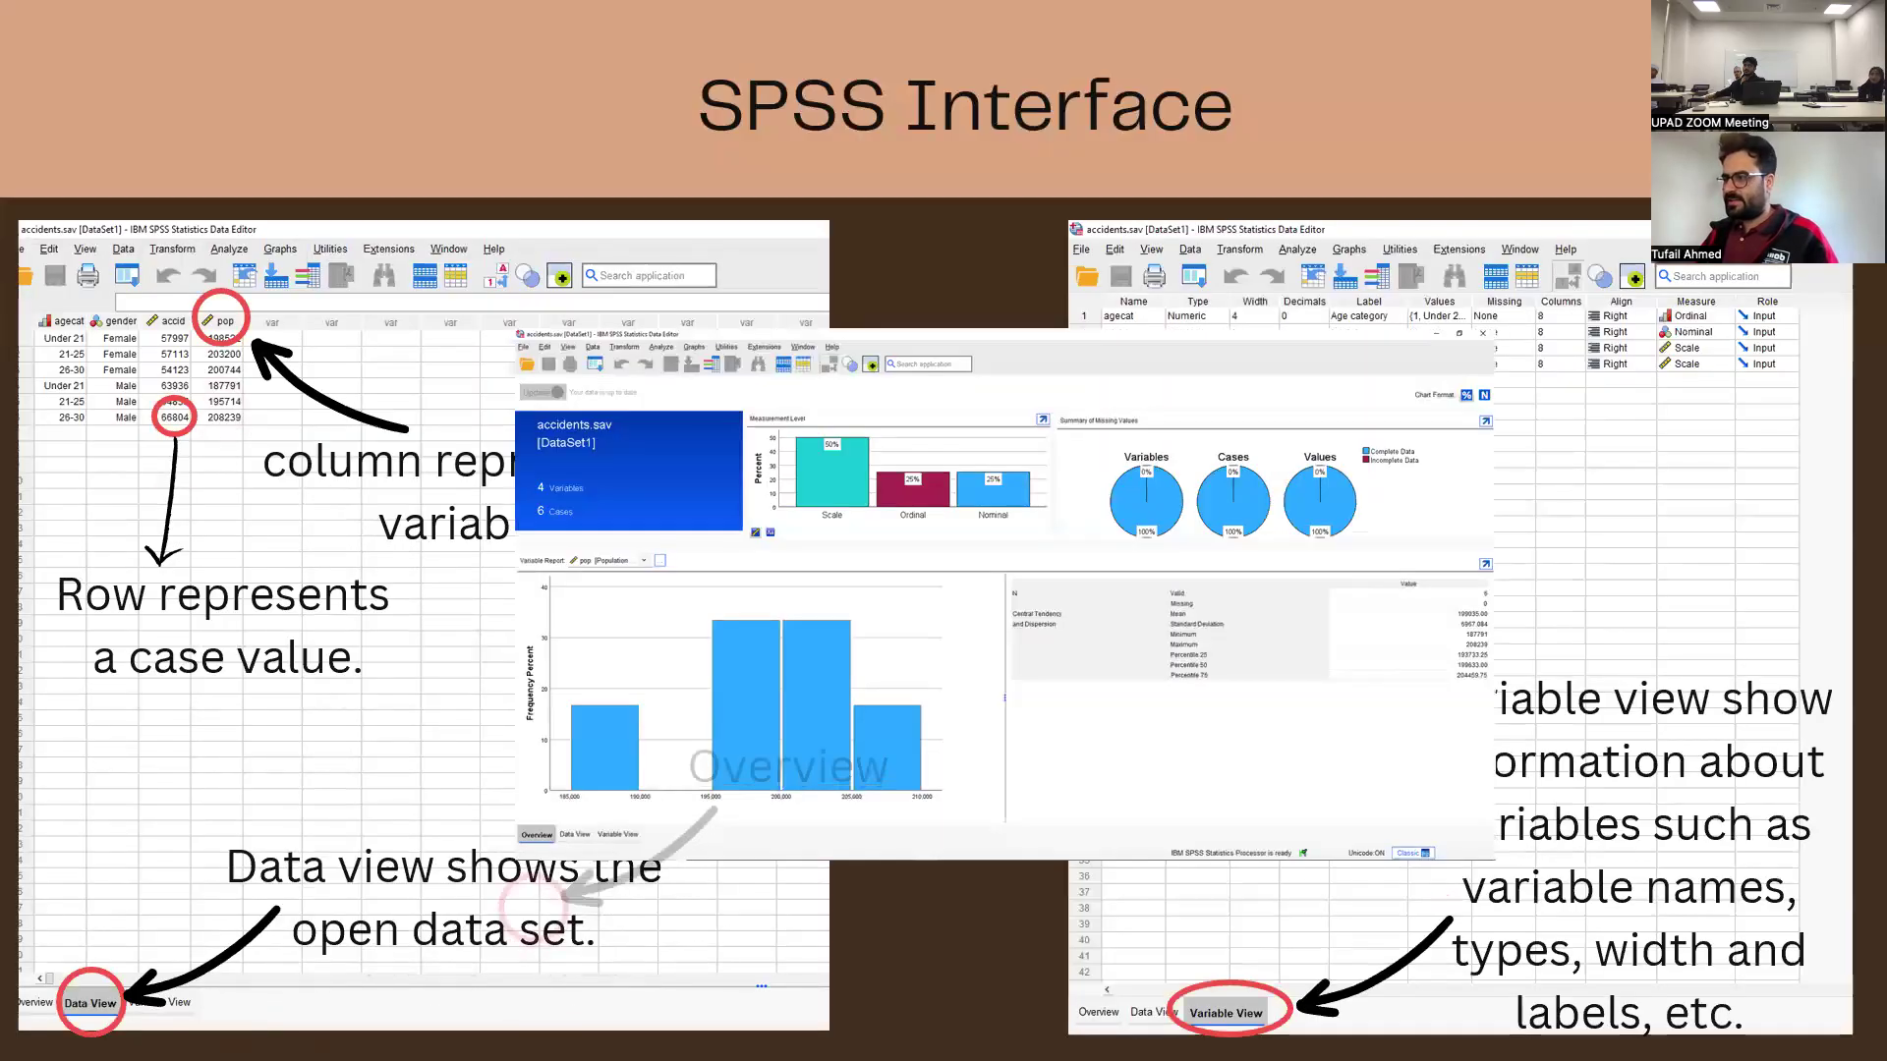
key("Right")
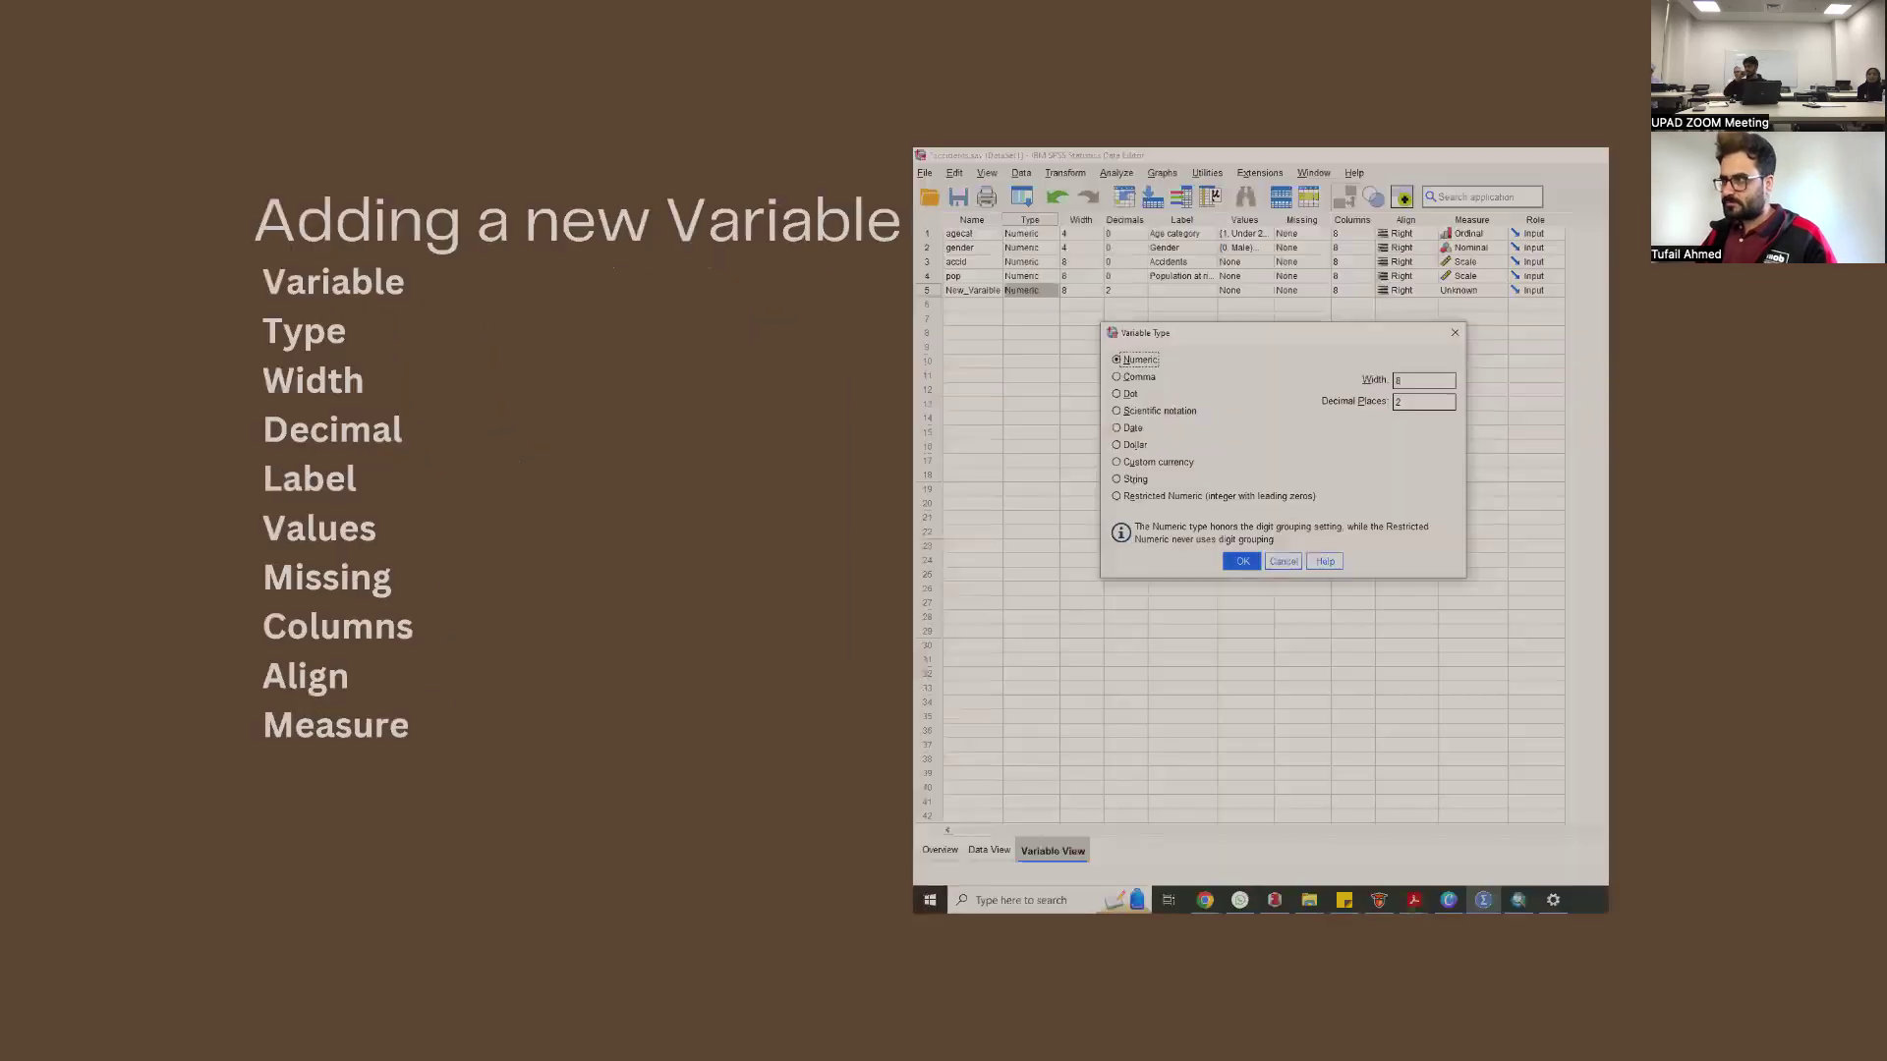
key("Right")
key("Left")
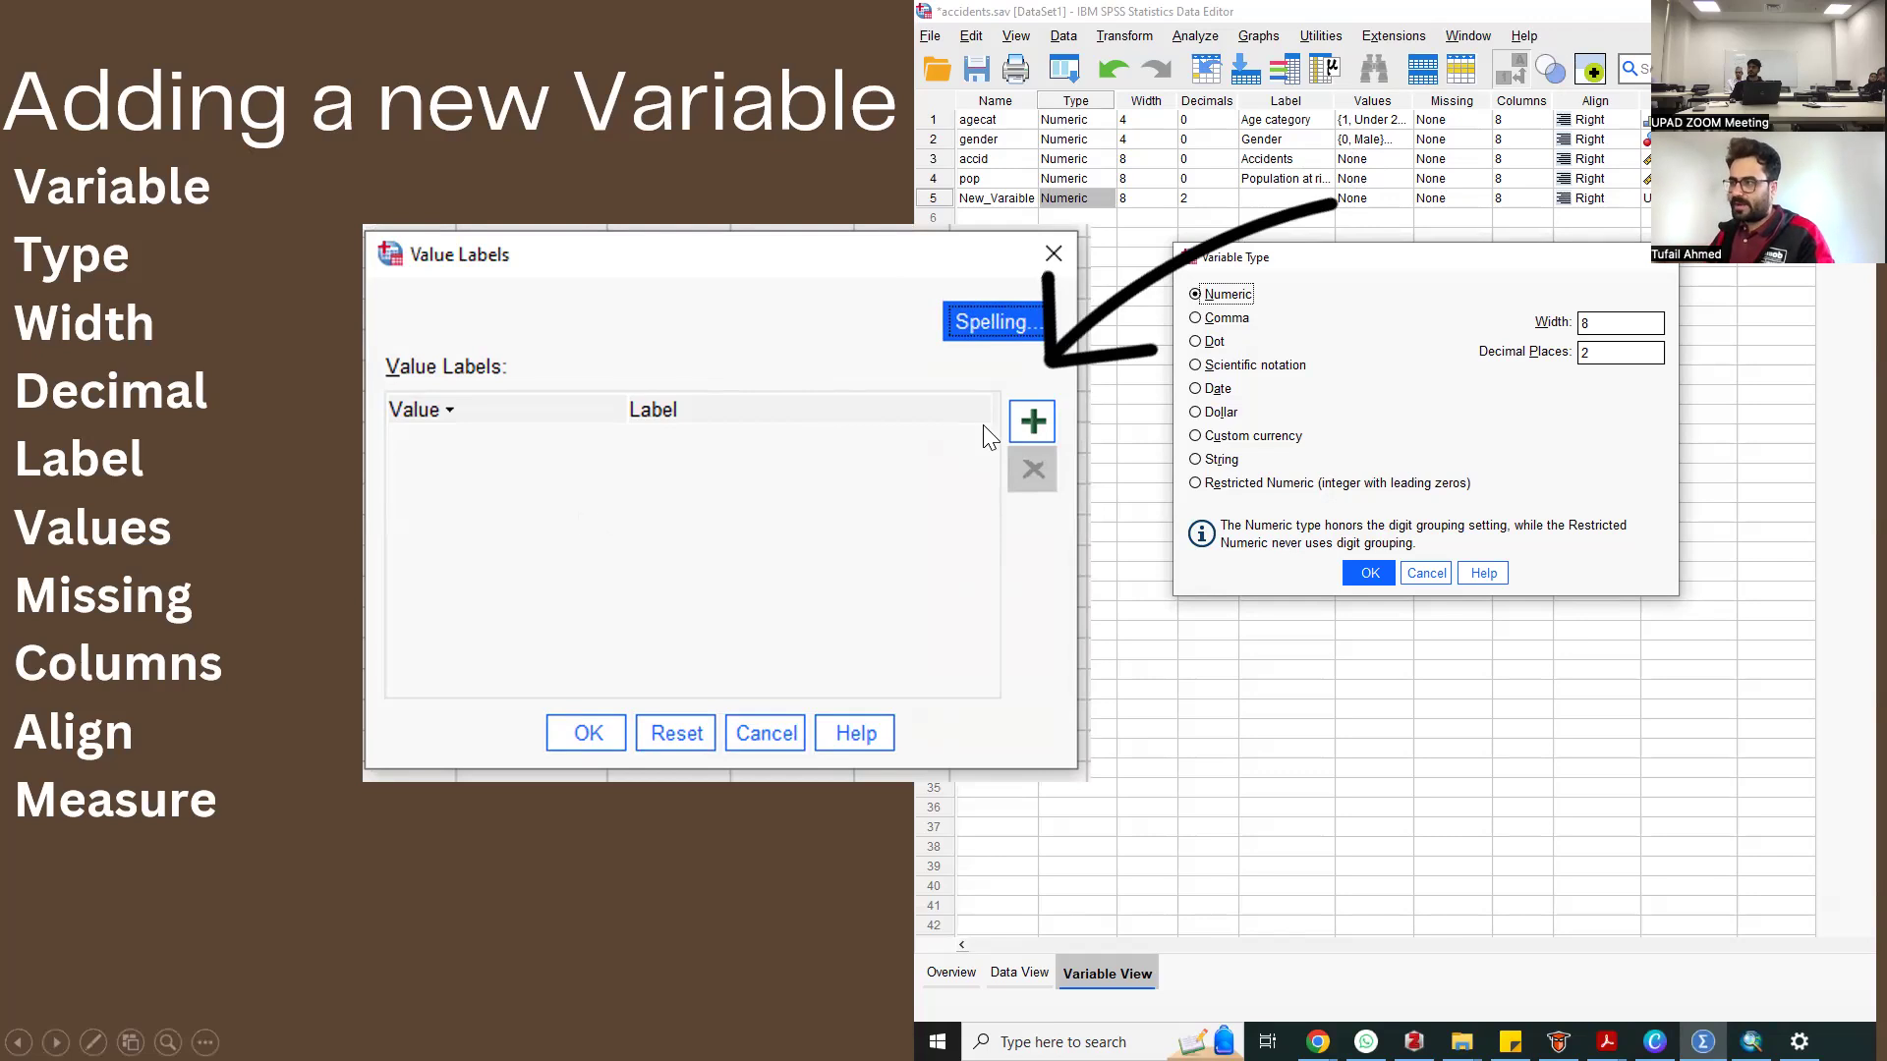
left_click(1019, 422)
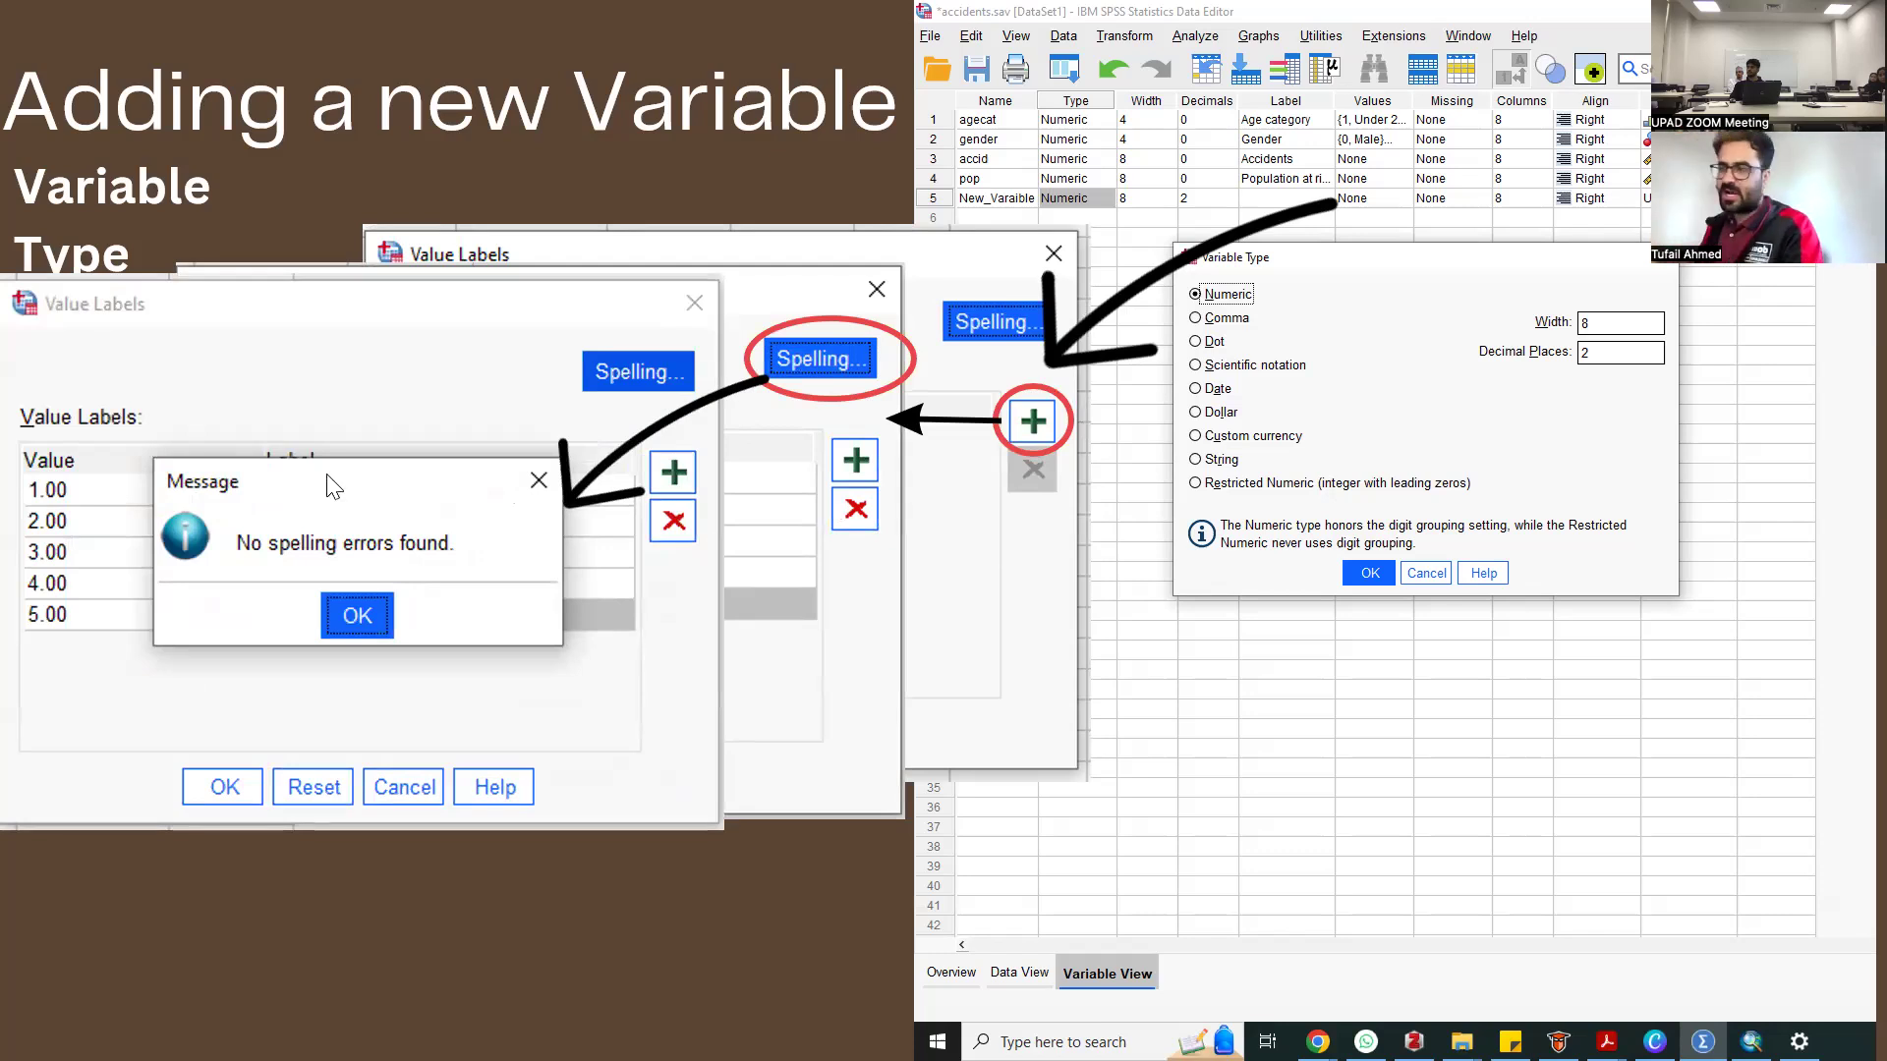
End the slide show and launch a new session of IBM SPSS Statistics
key("Escape")
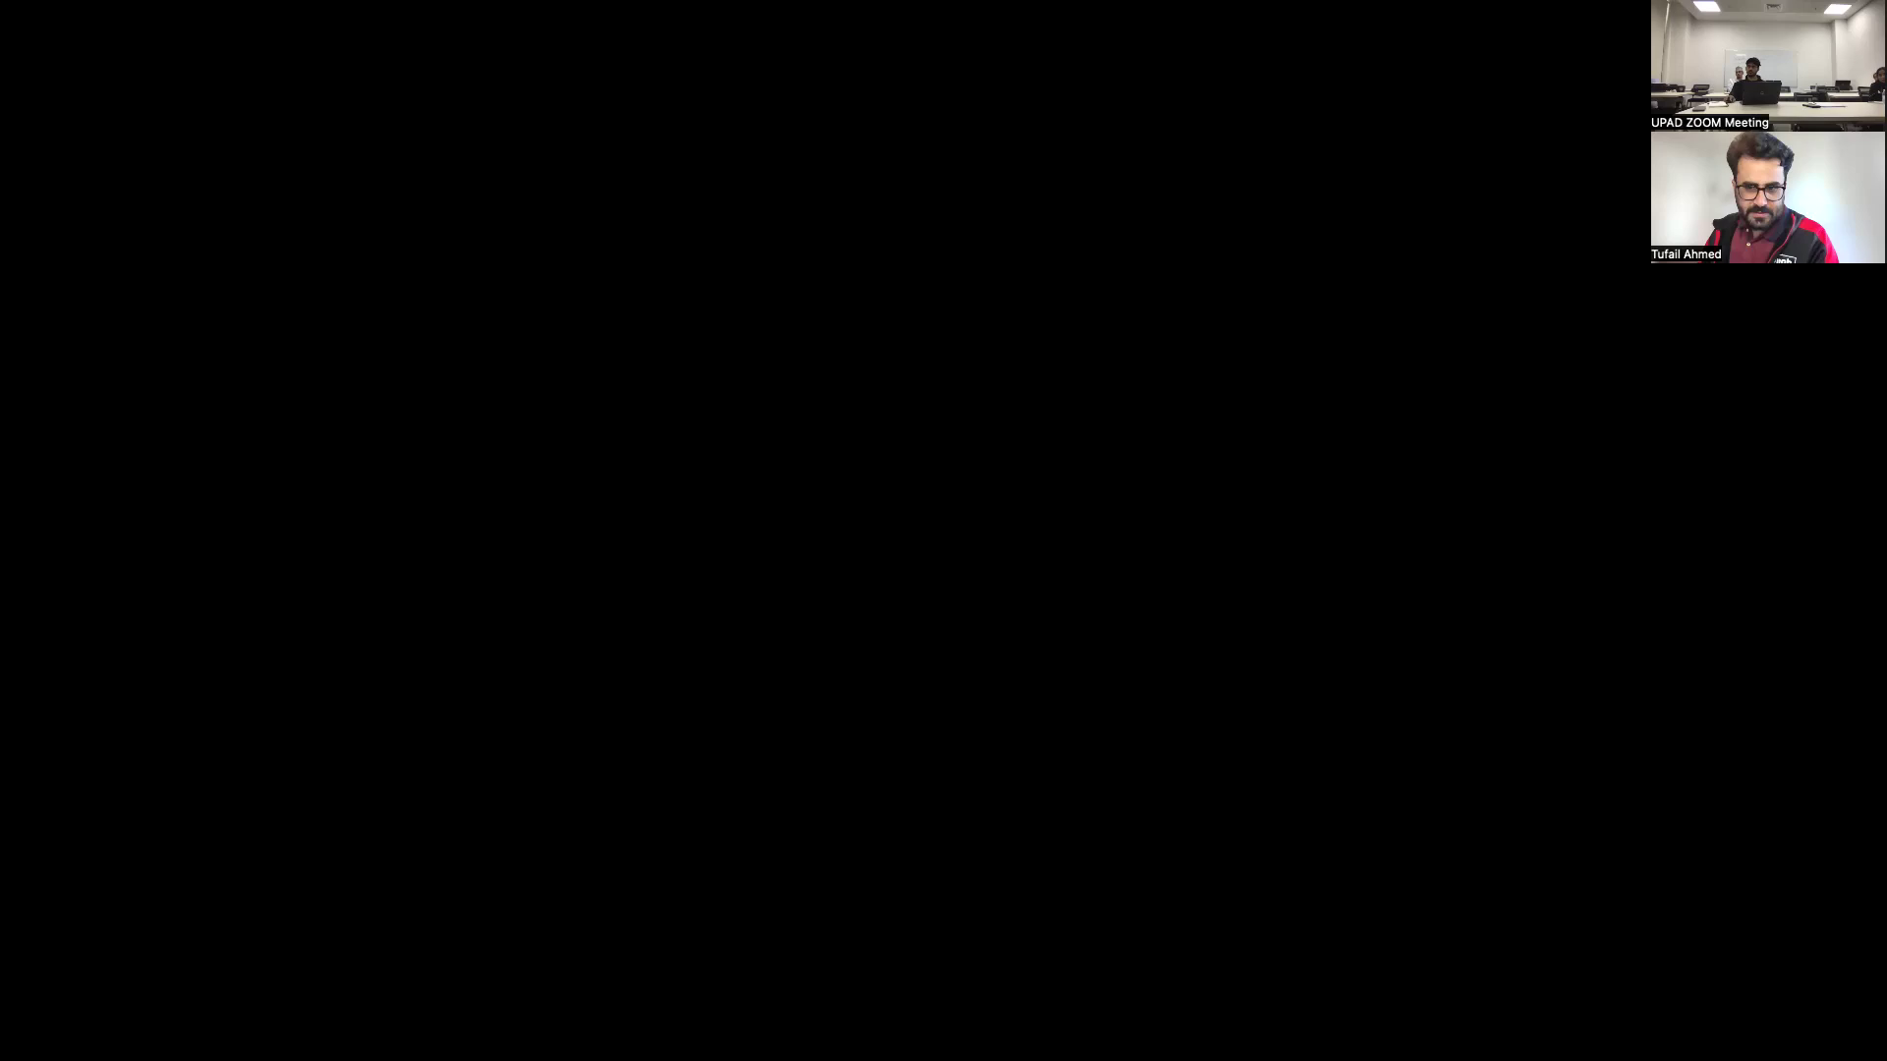
key("super")
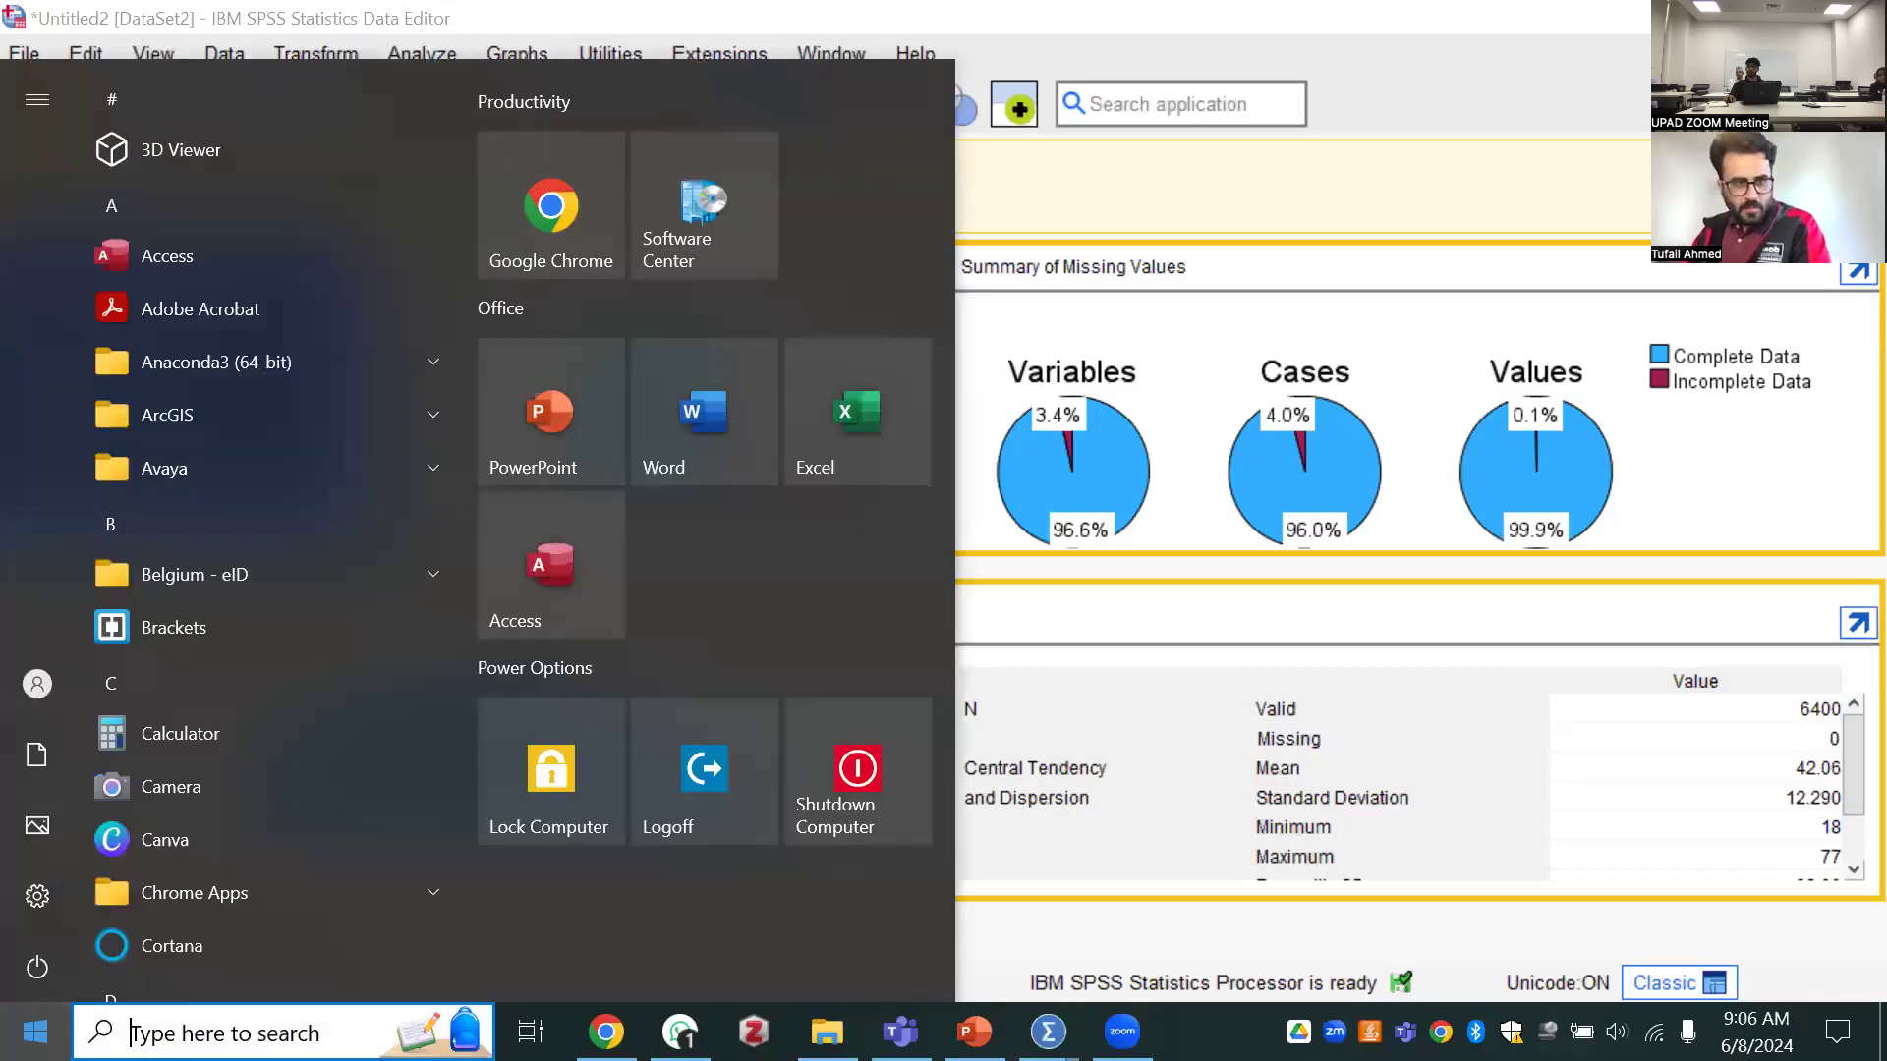
type("sp")
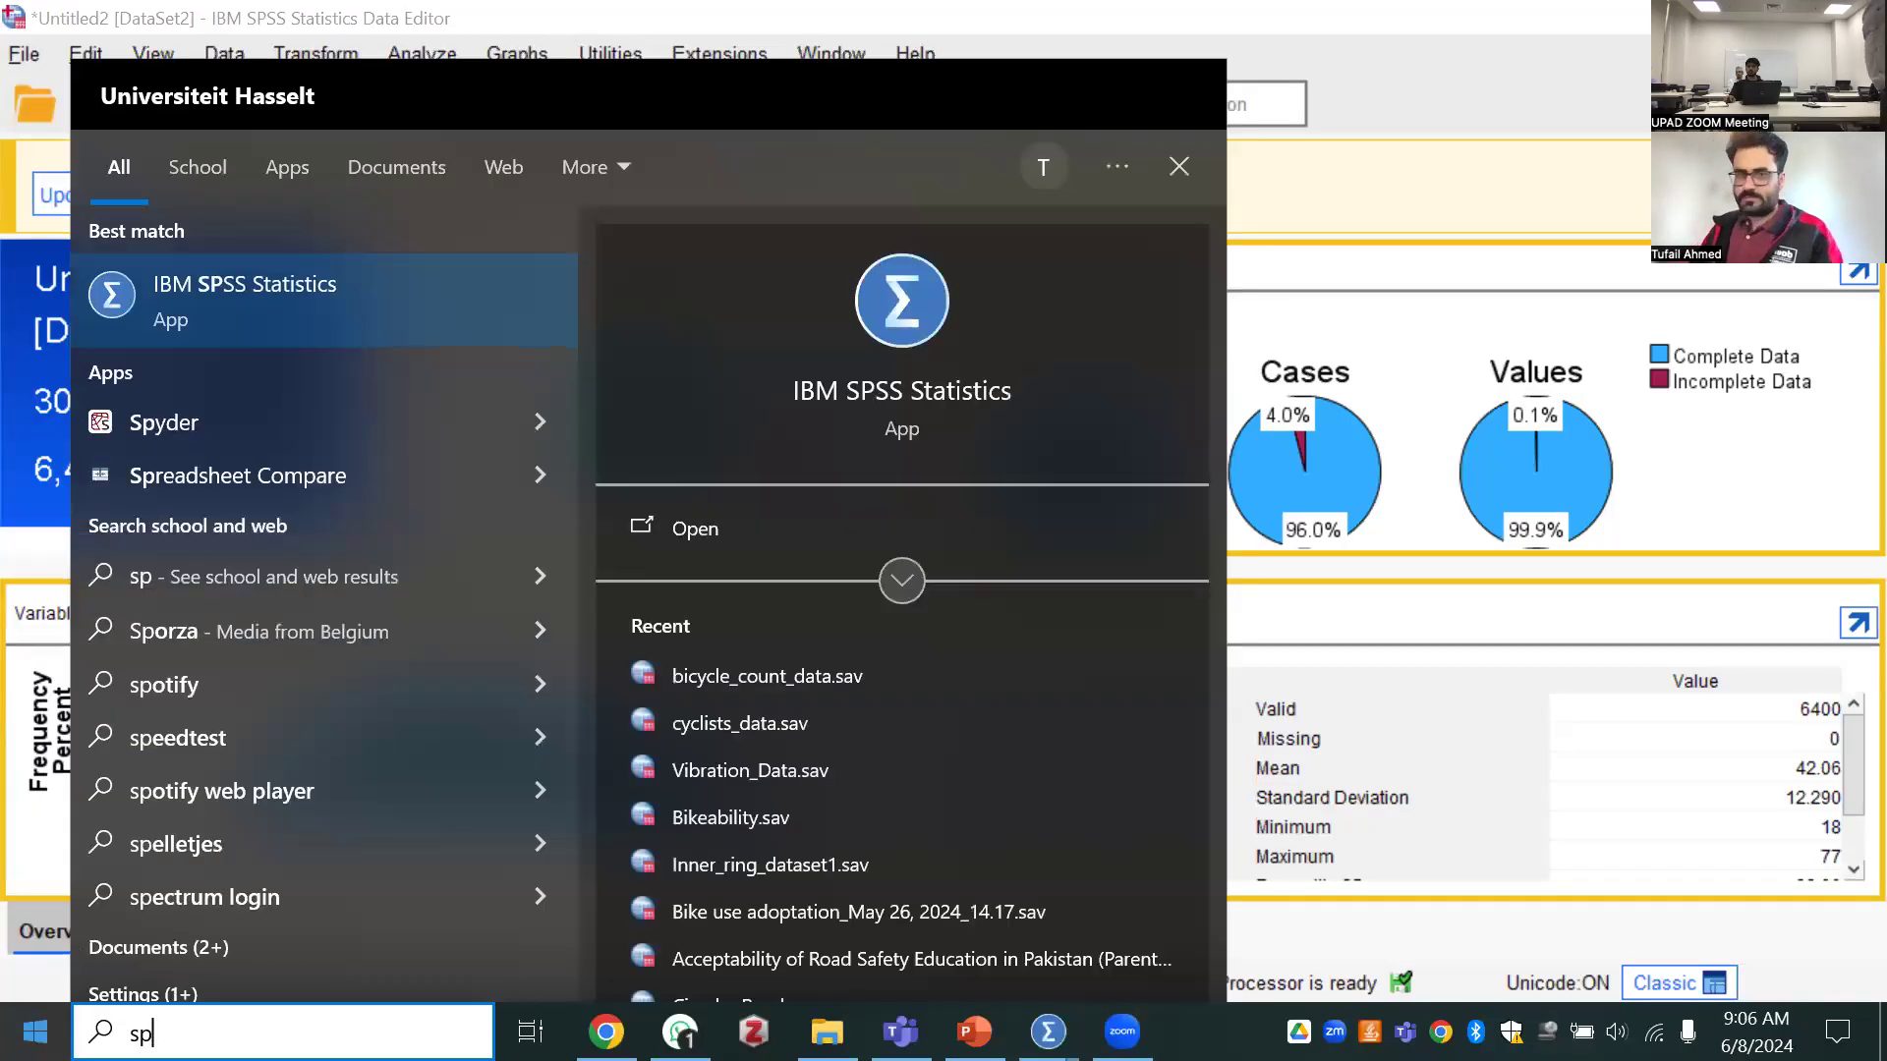
key("Return")
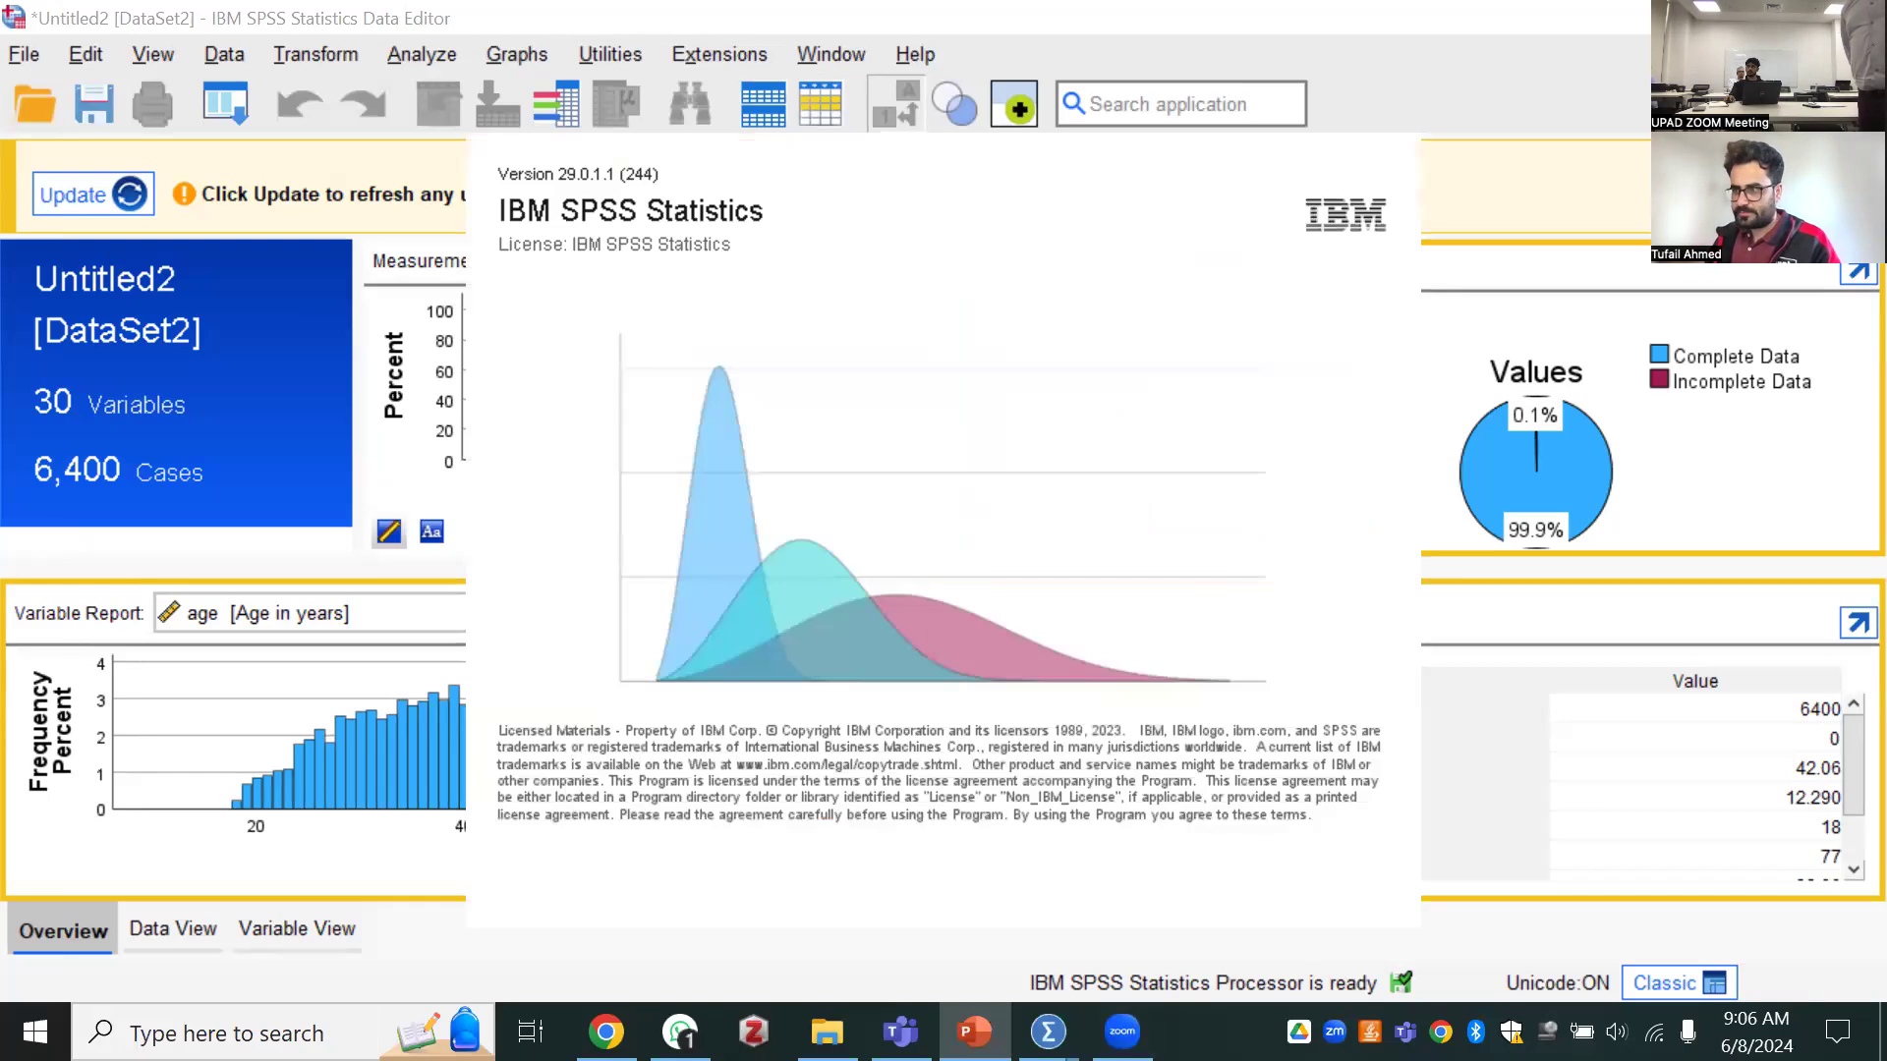
Dismiss the welcome dialog and show the variable definitions of the empty untitled dataset
mouse_move(1048, 1032)
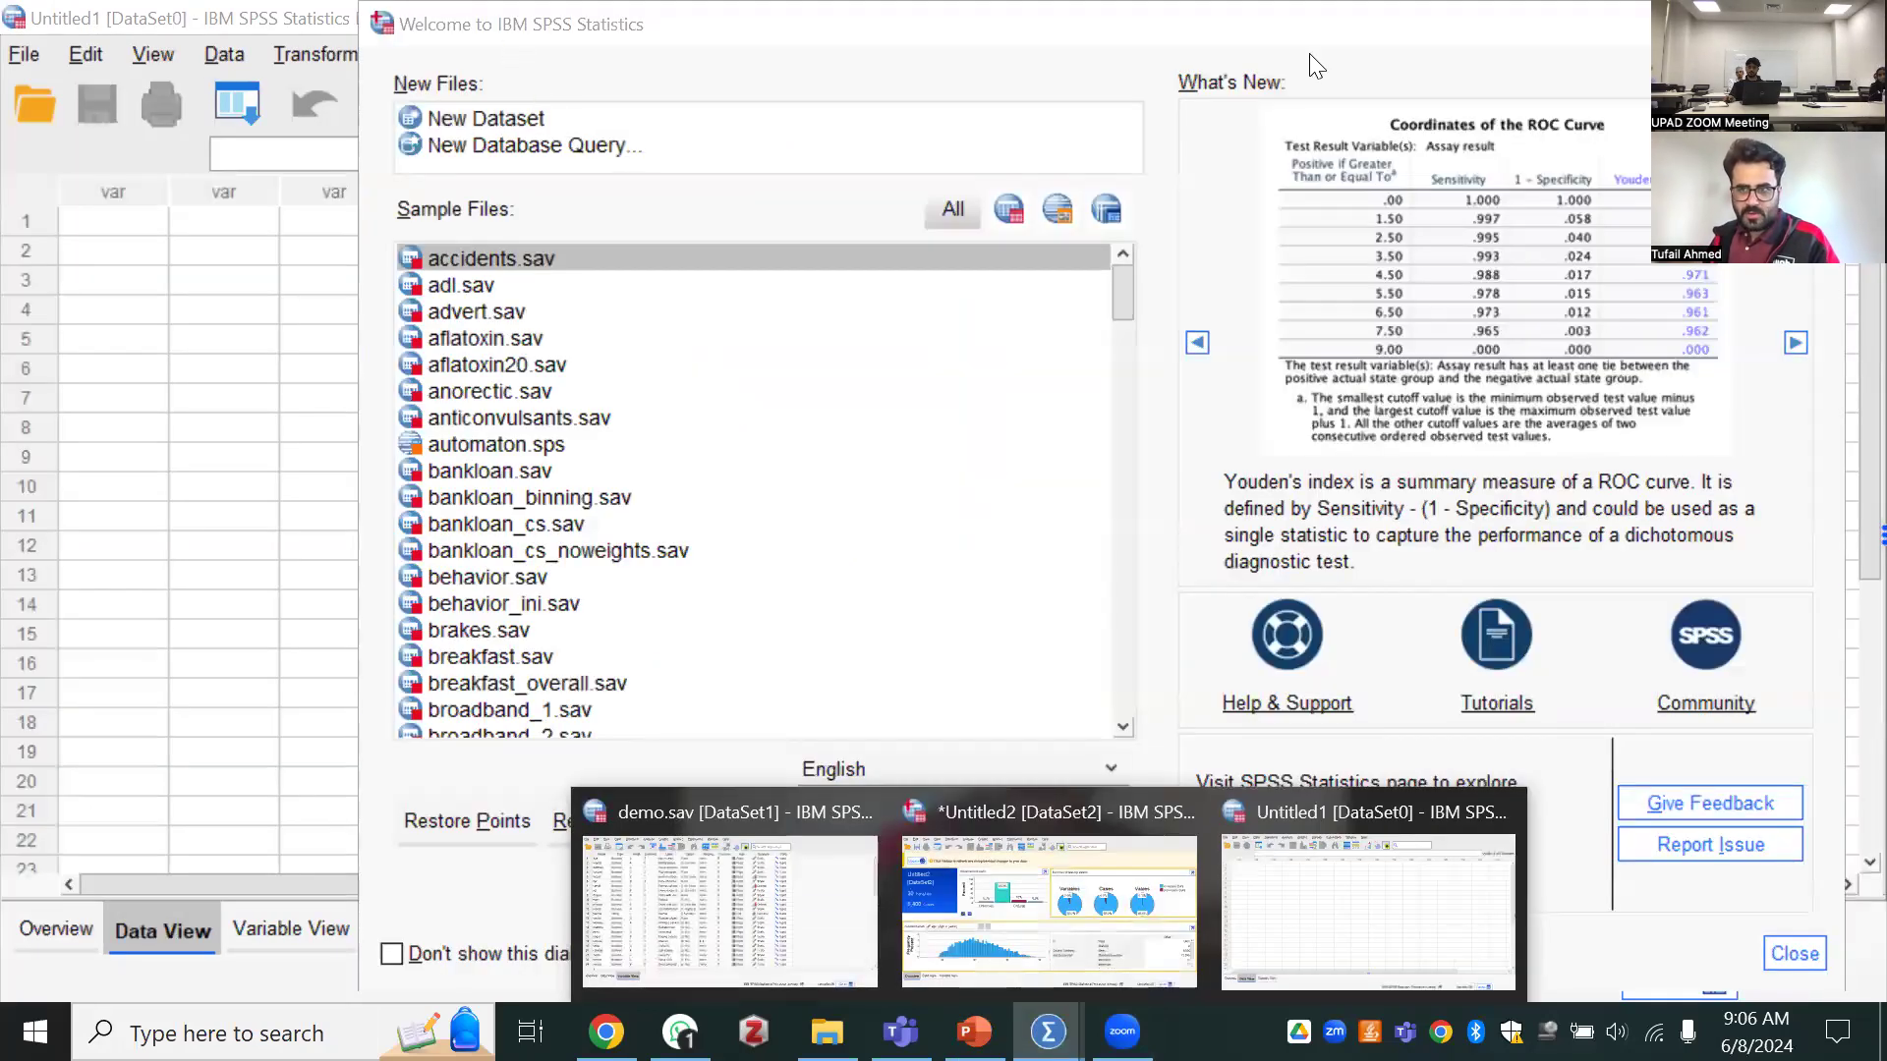
left_click_drag(1309, 31, 1194, 70)
left_click(8, 206)
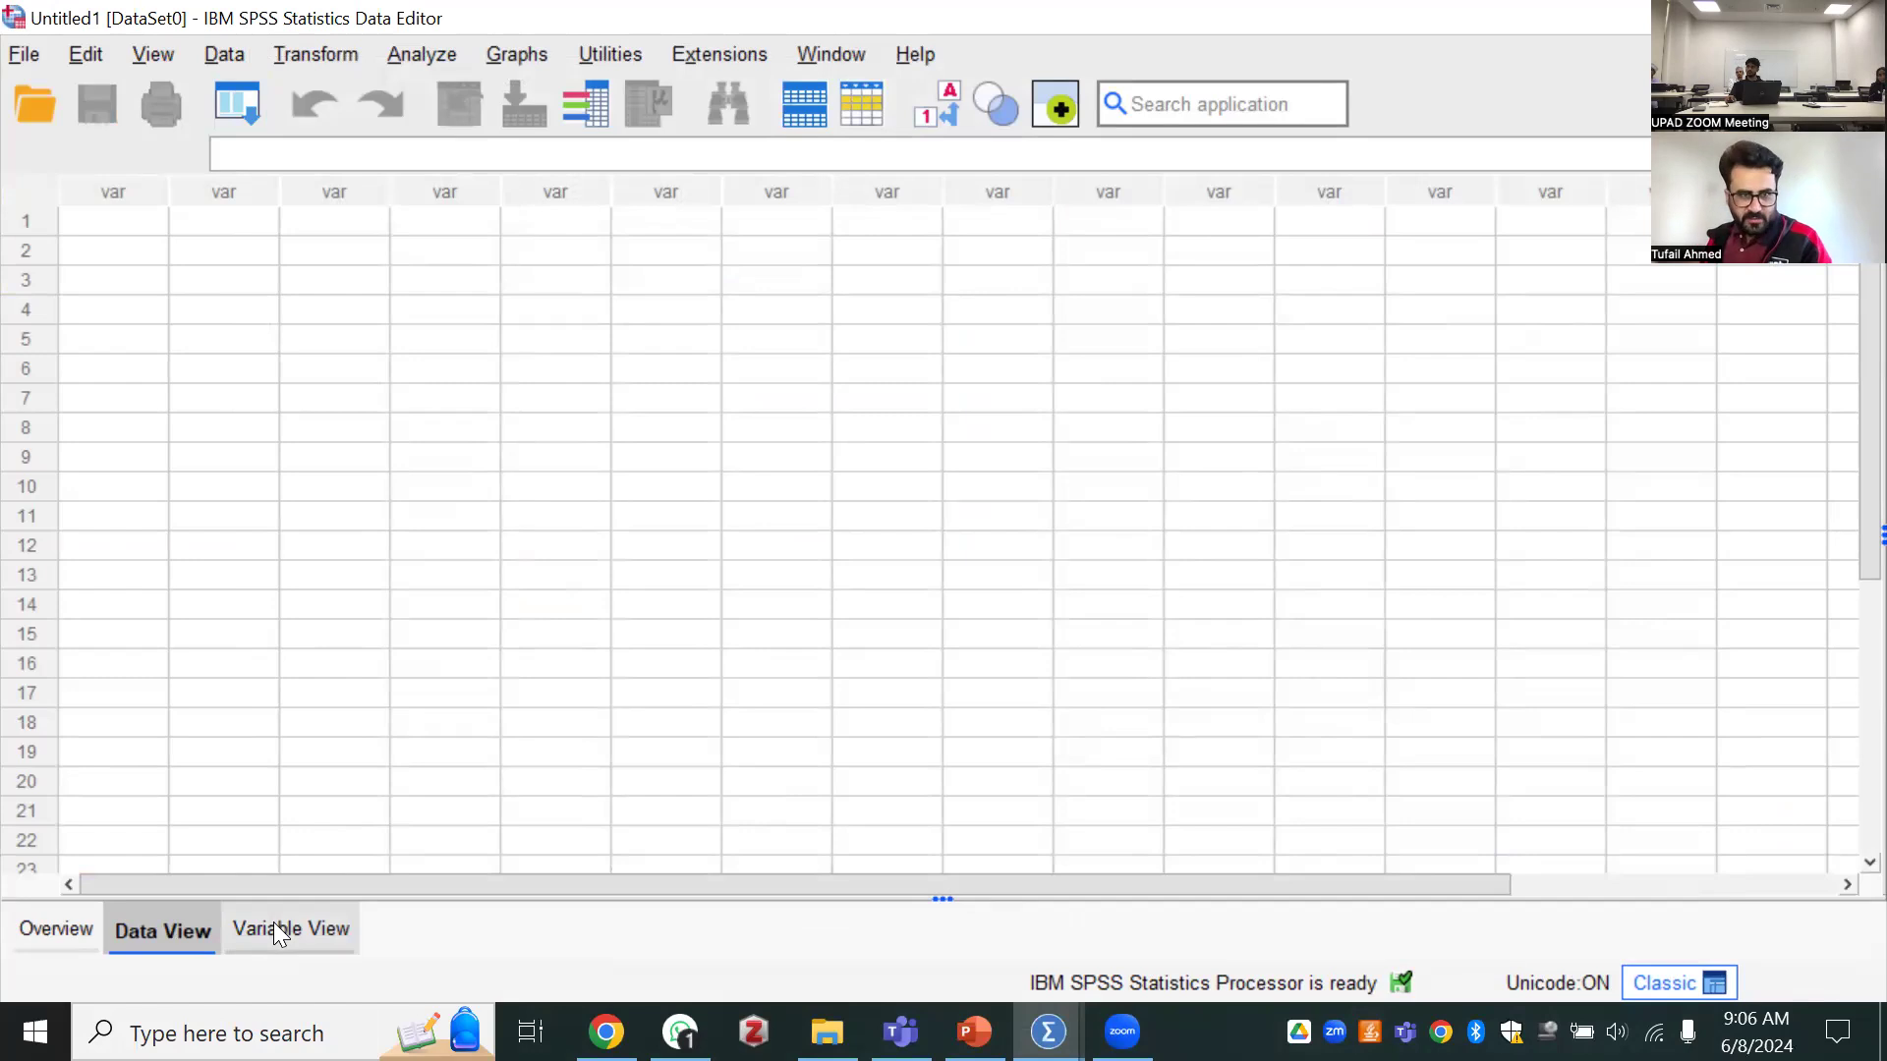
left_click(291, 971)
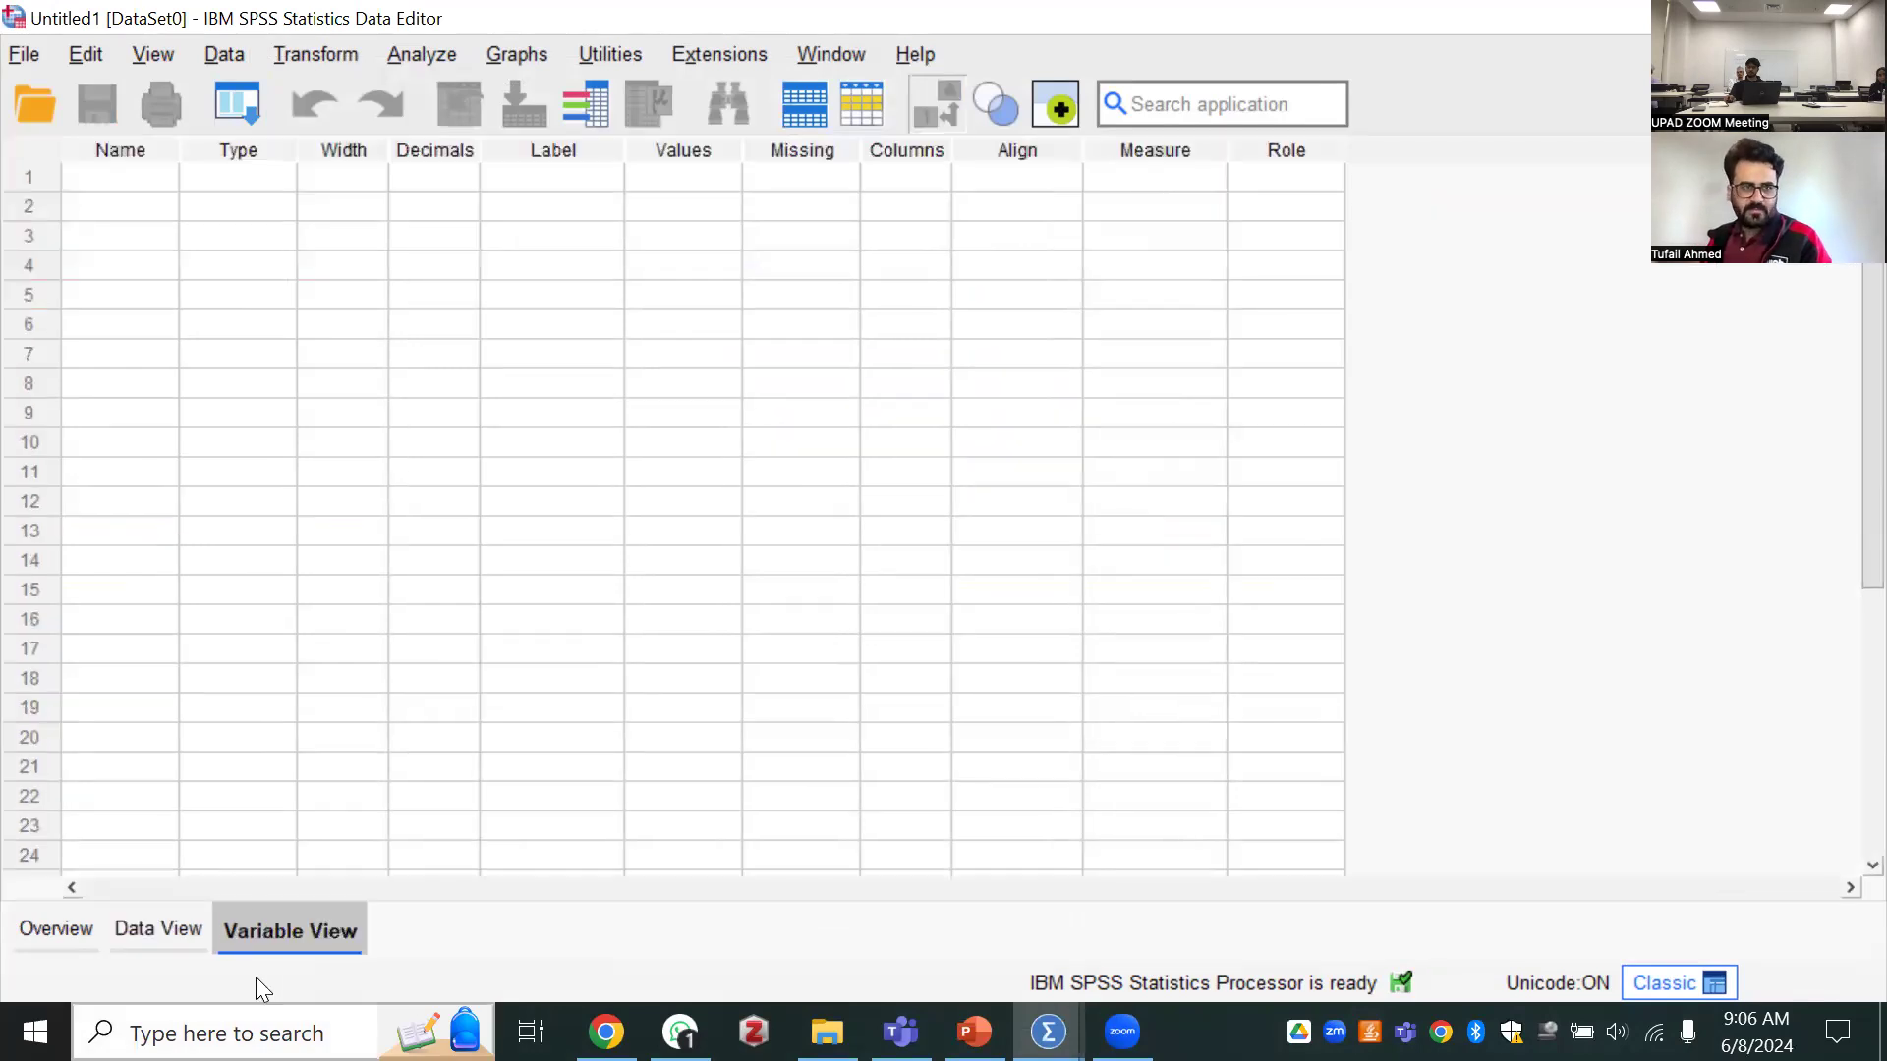
left_click(143, 174)
double_click(151, 181)
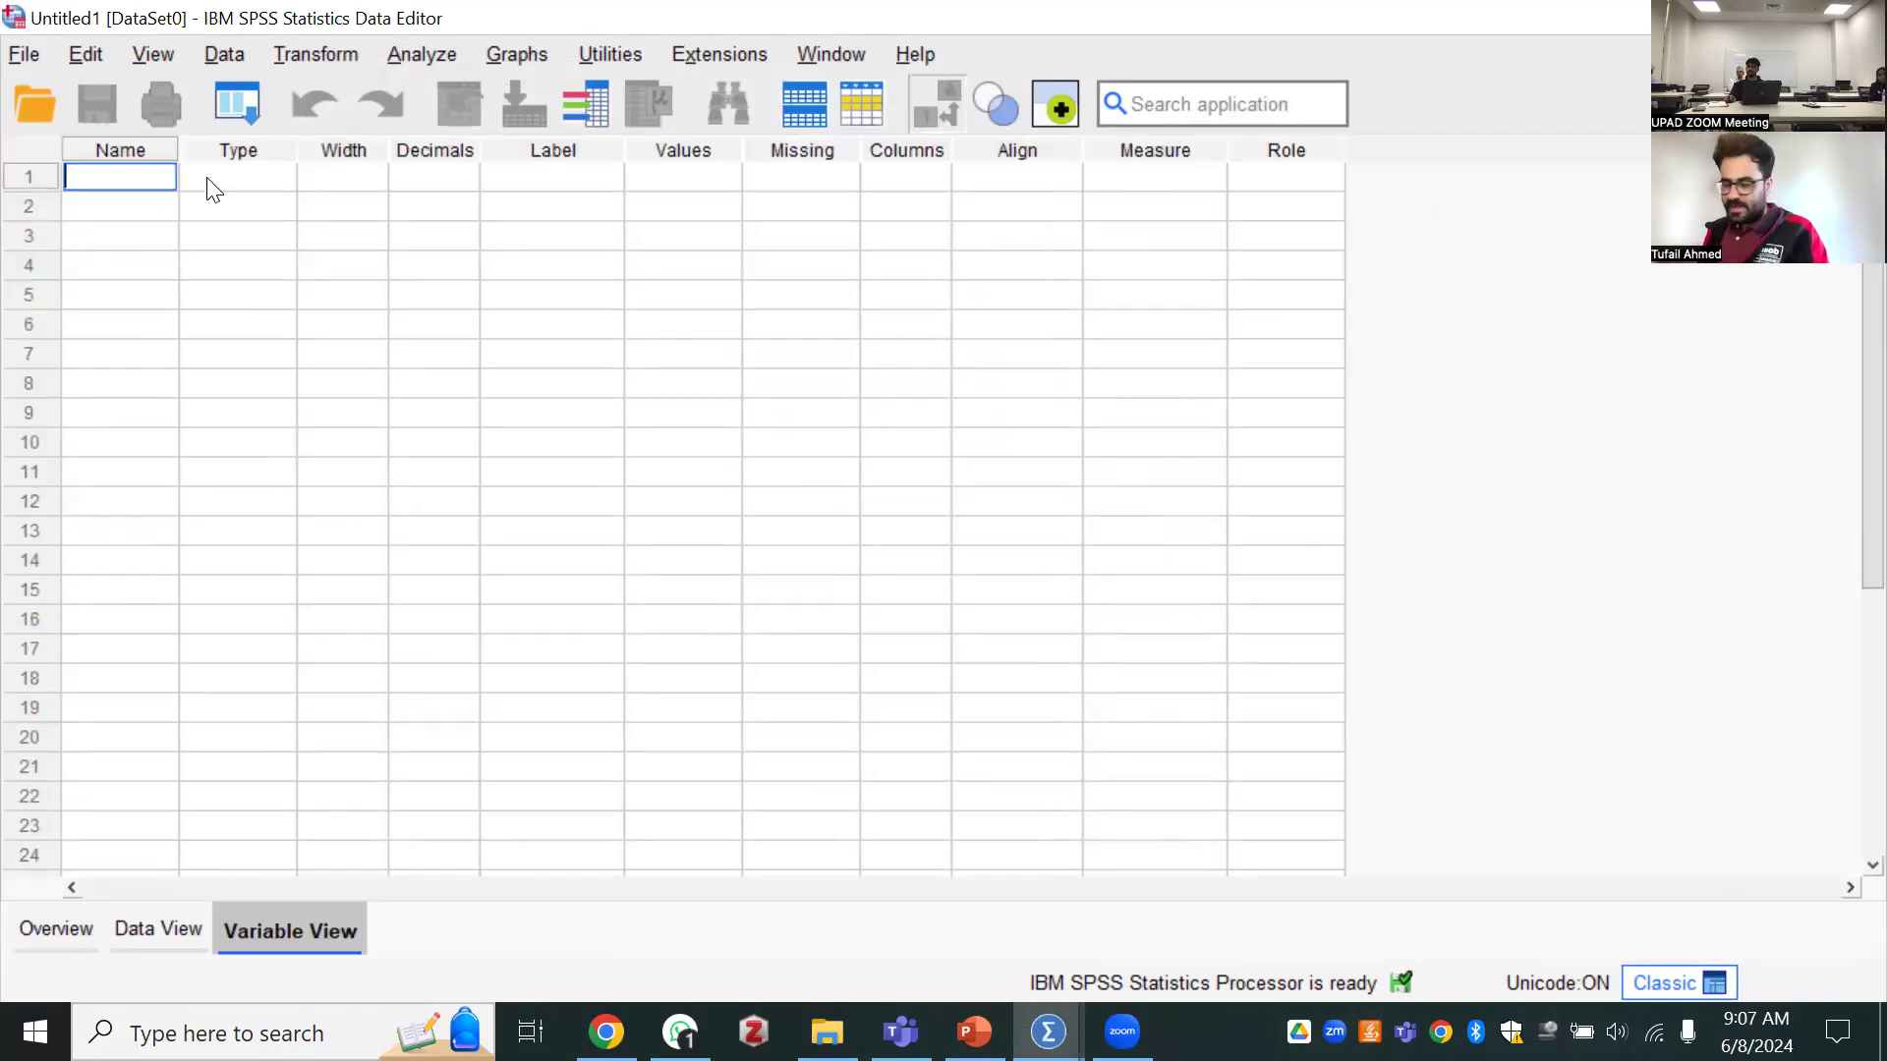
type("age")
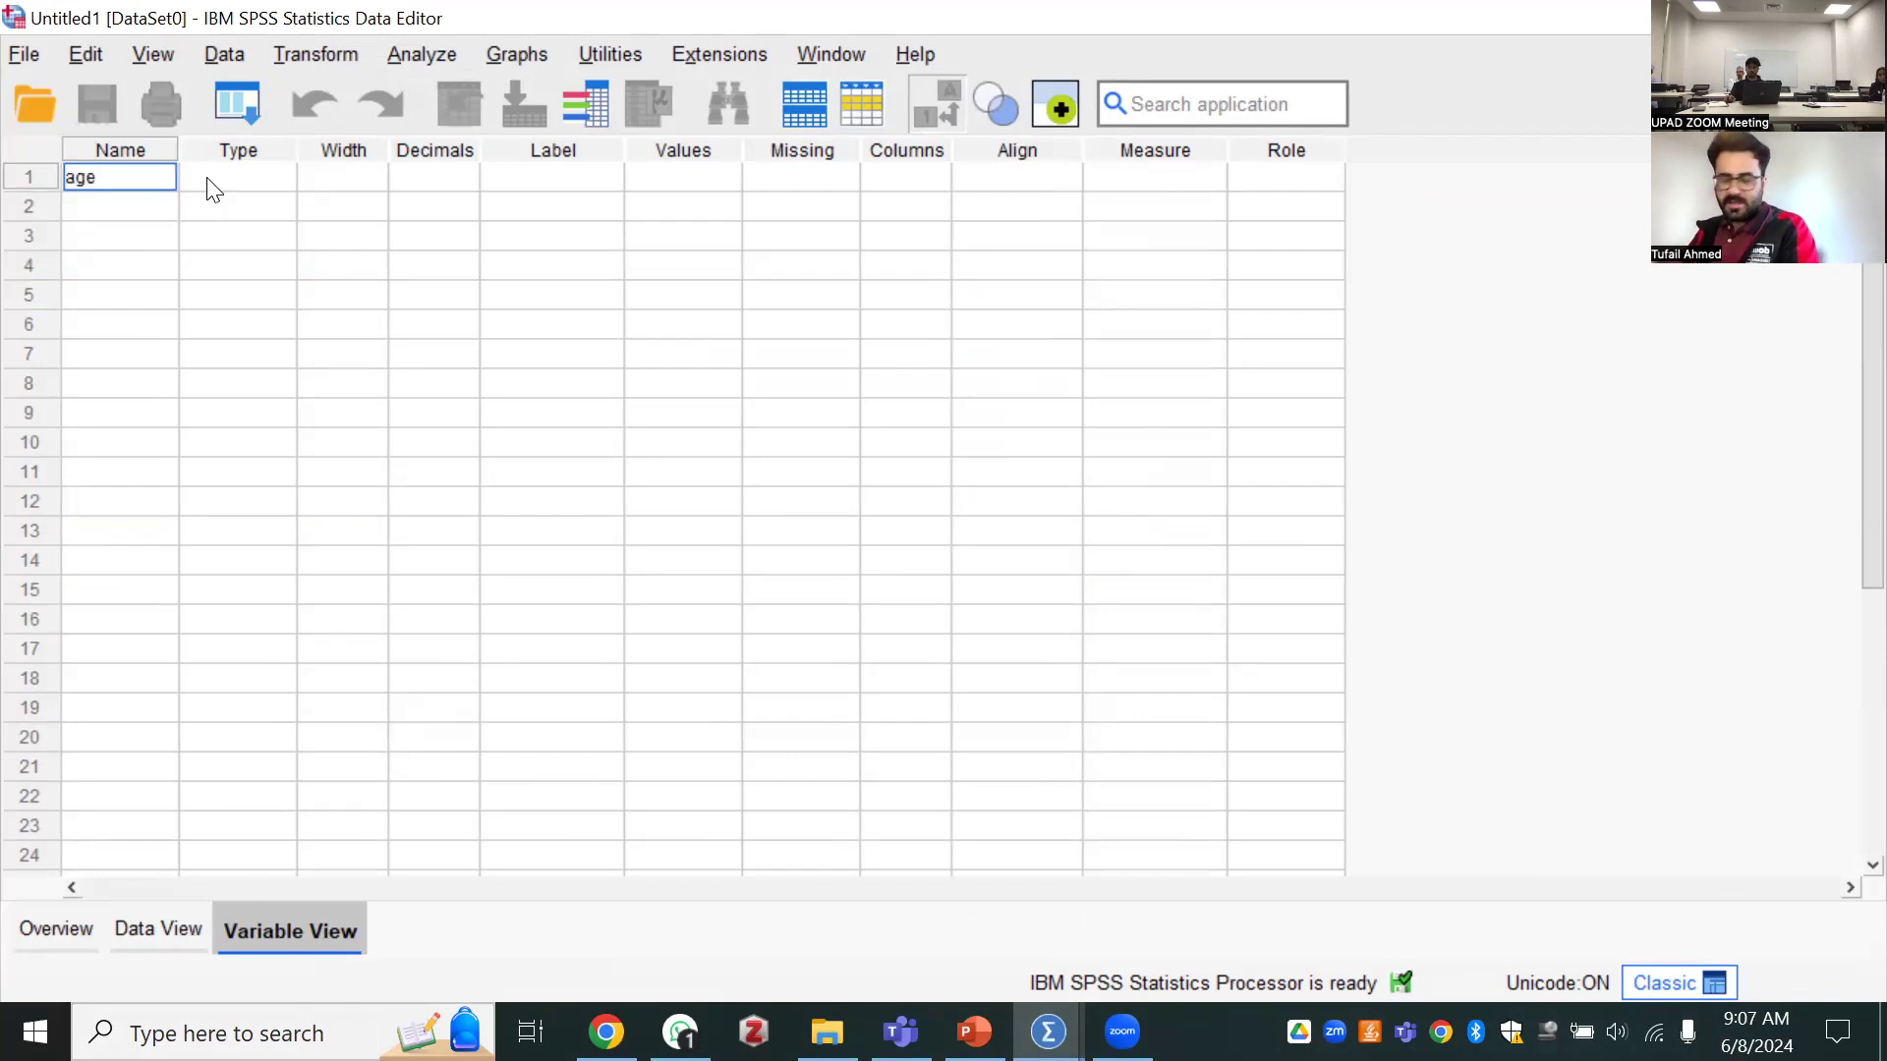
key("BackSpace")
key("BackSpace")
key("BackSpace")
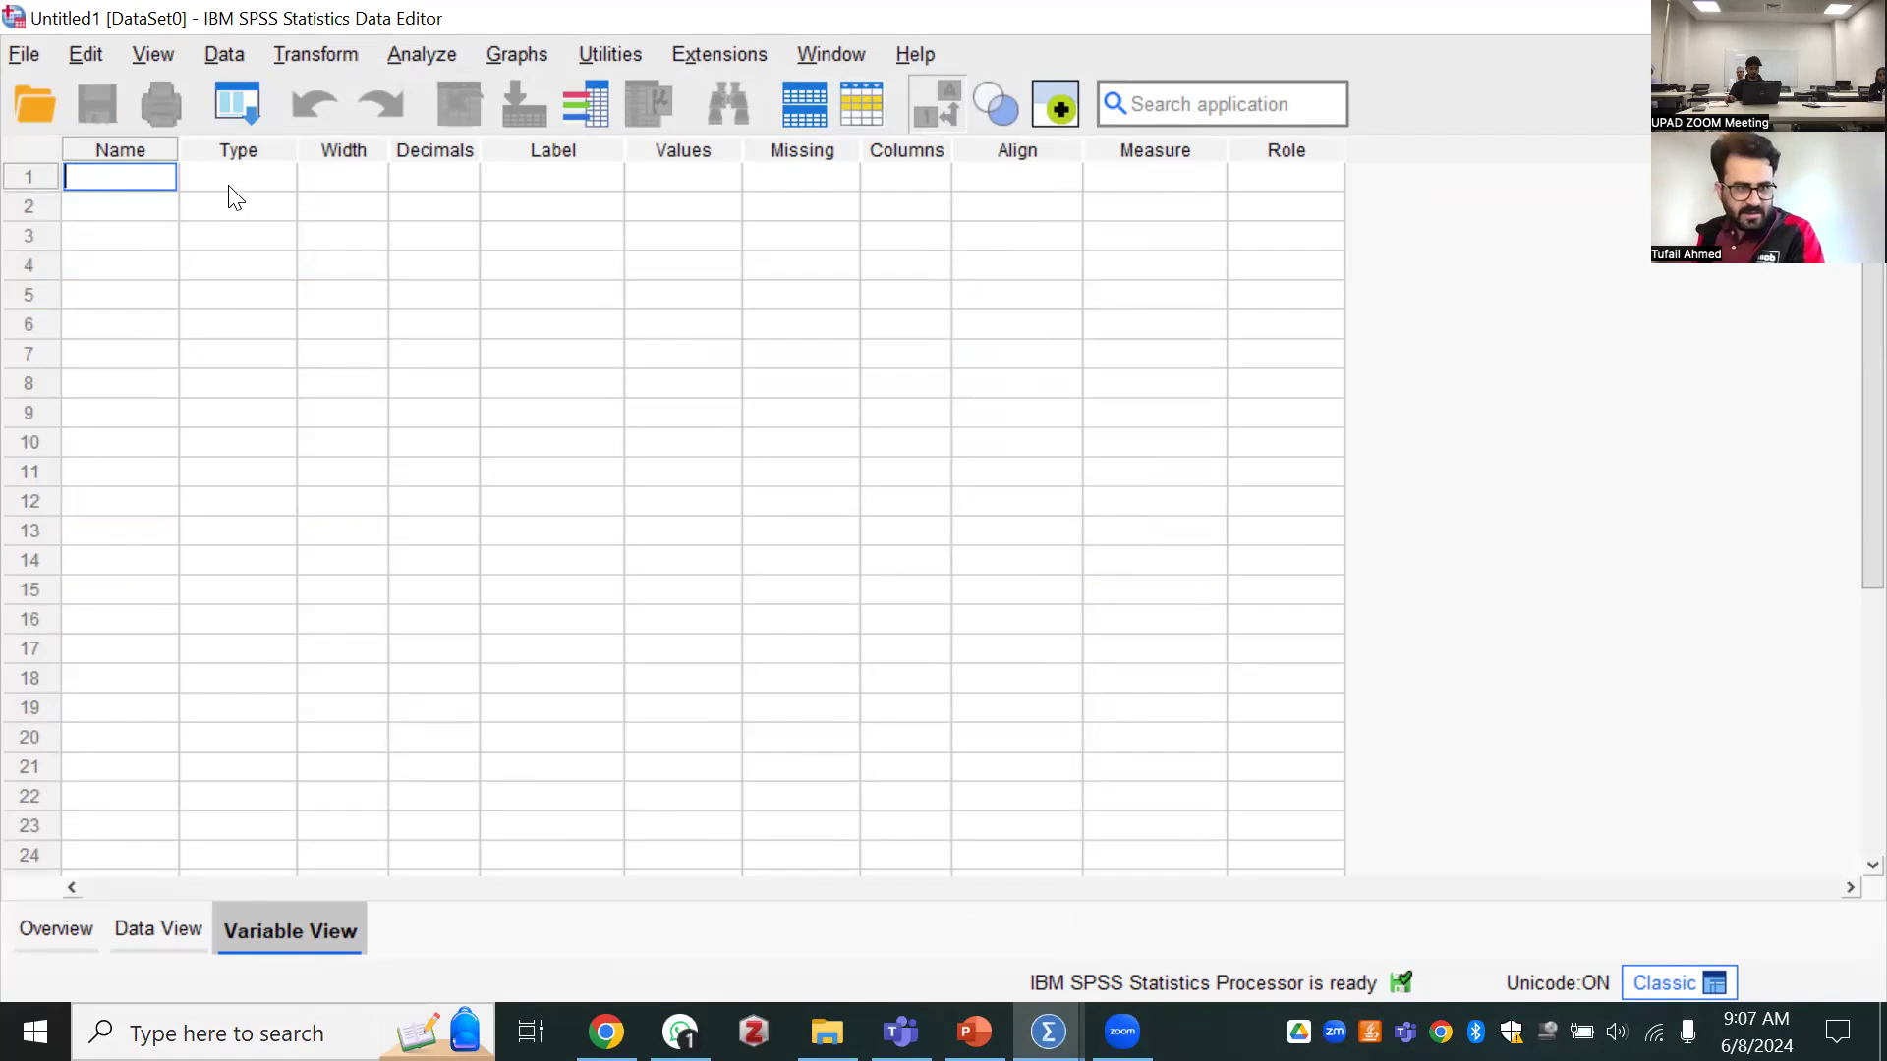
left_click(287, 226)
left_click(286, 226)
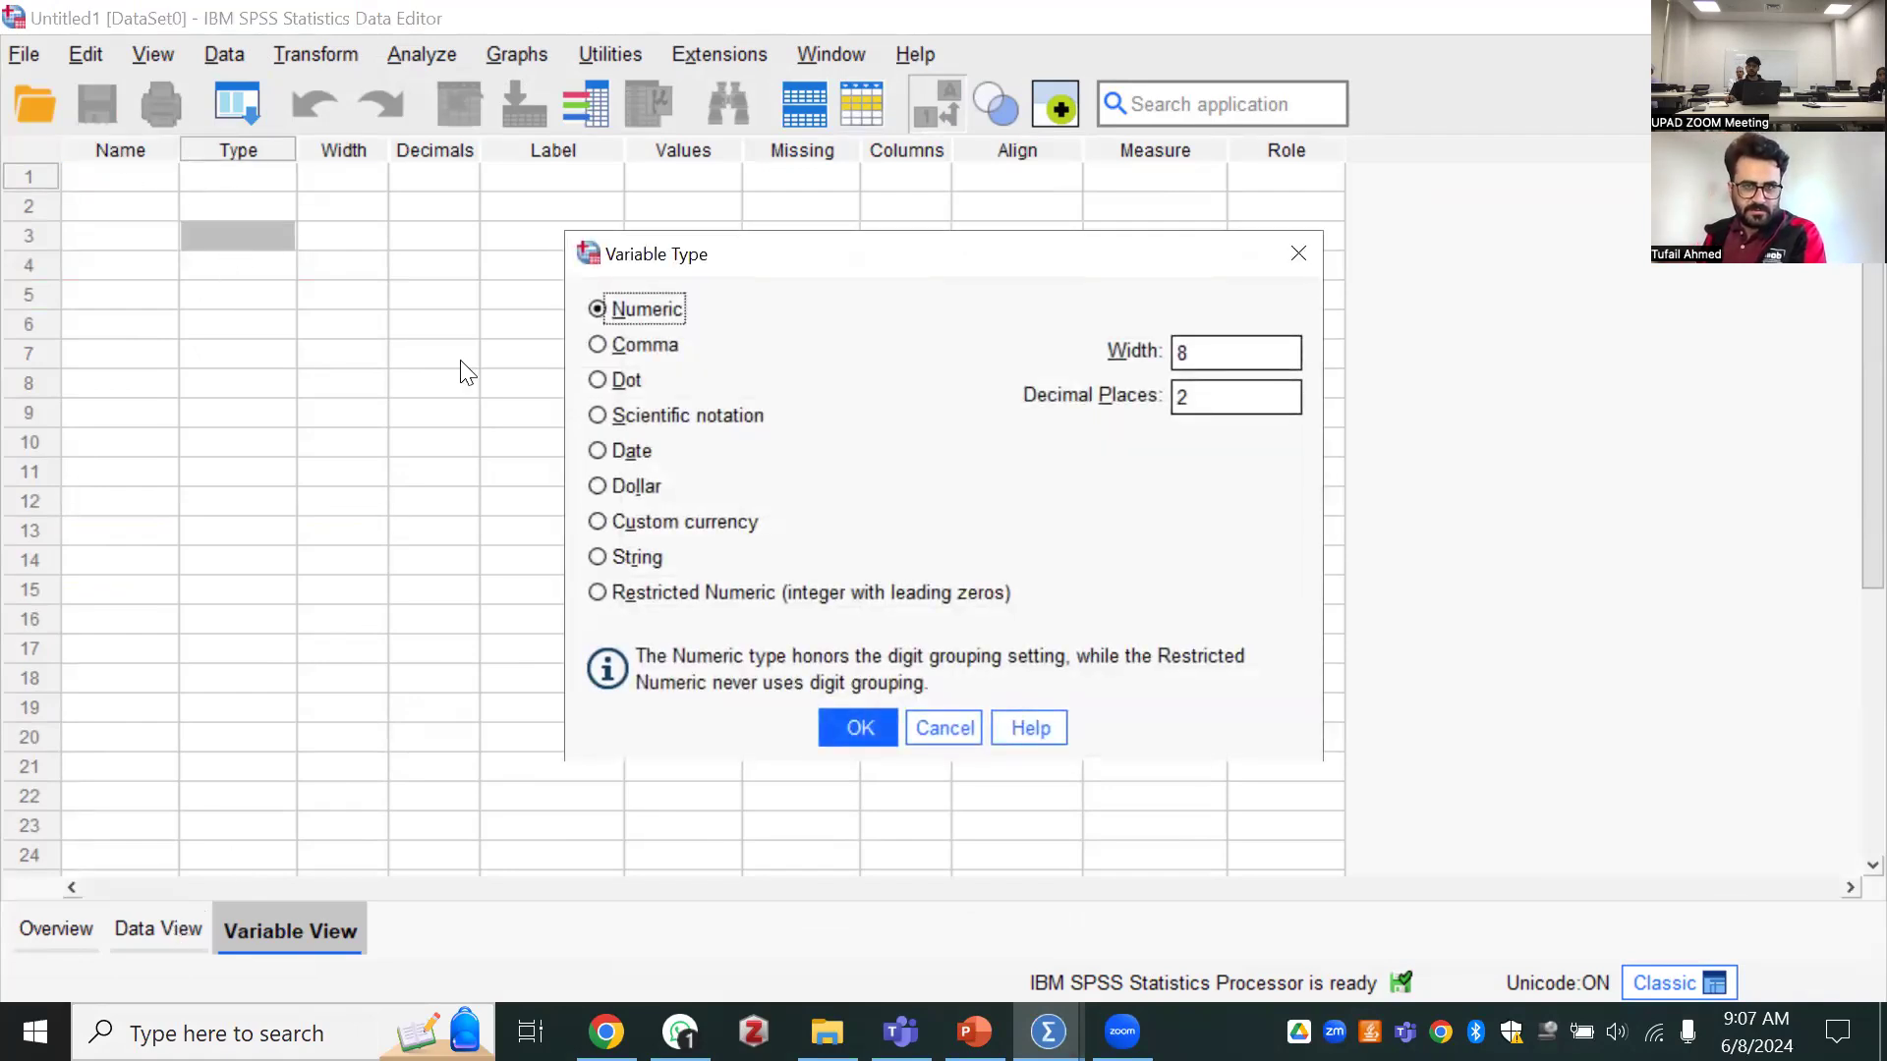
Define the first variable in the empty dataset with the name "age"
left_click(106, 181)
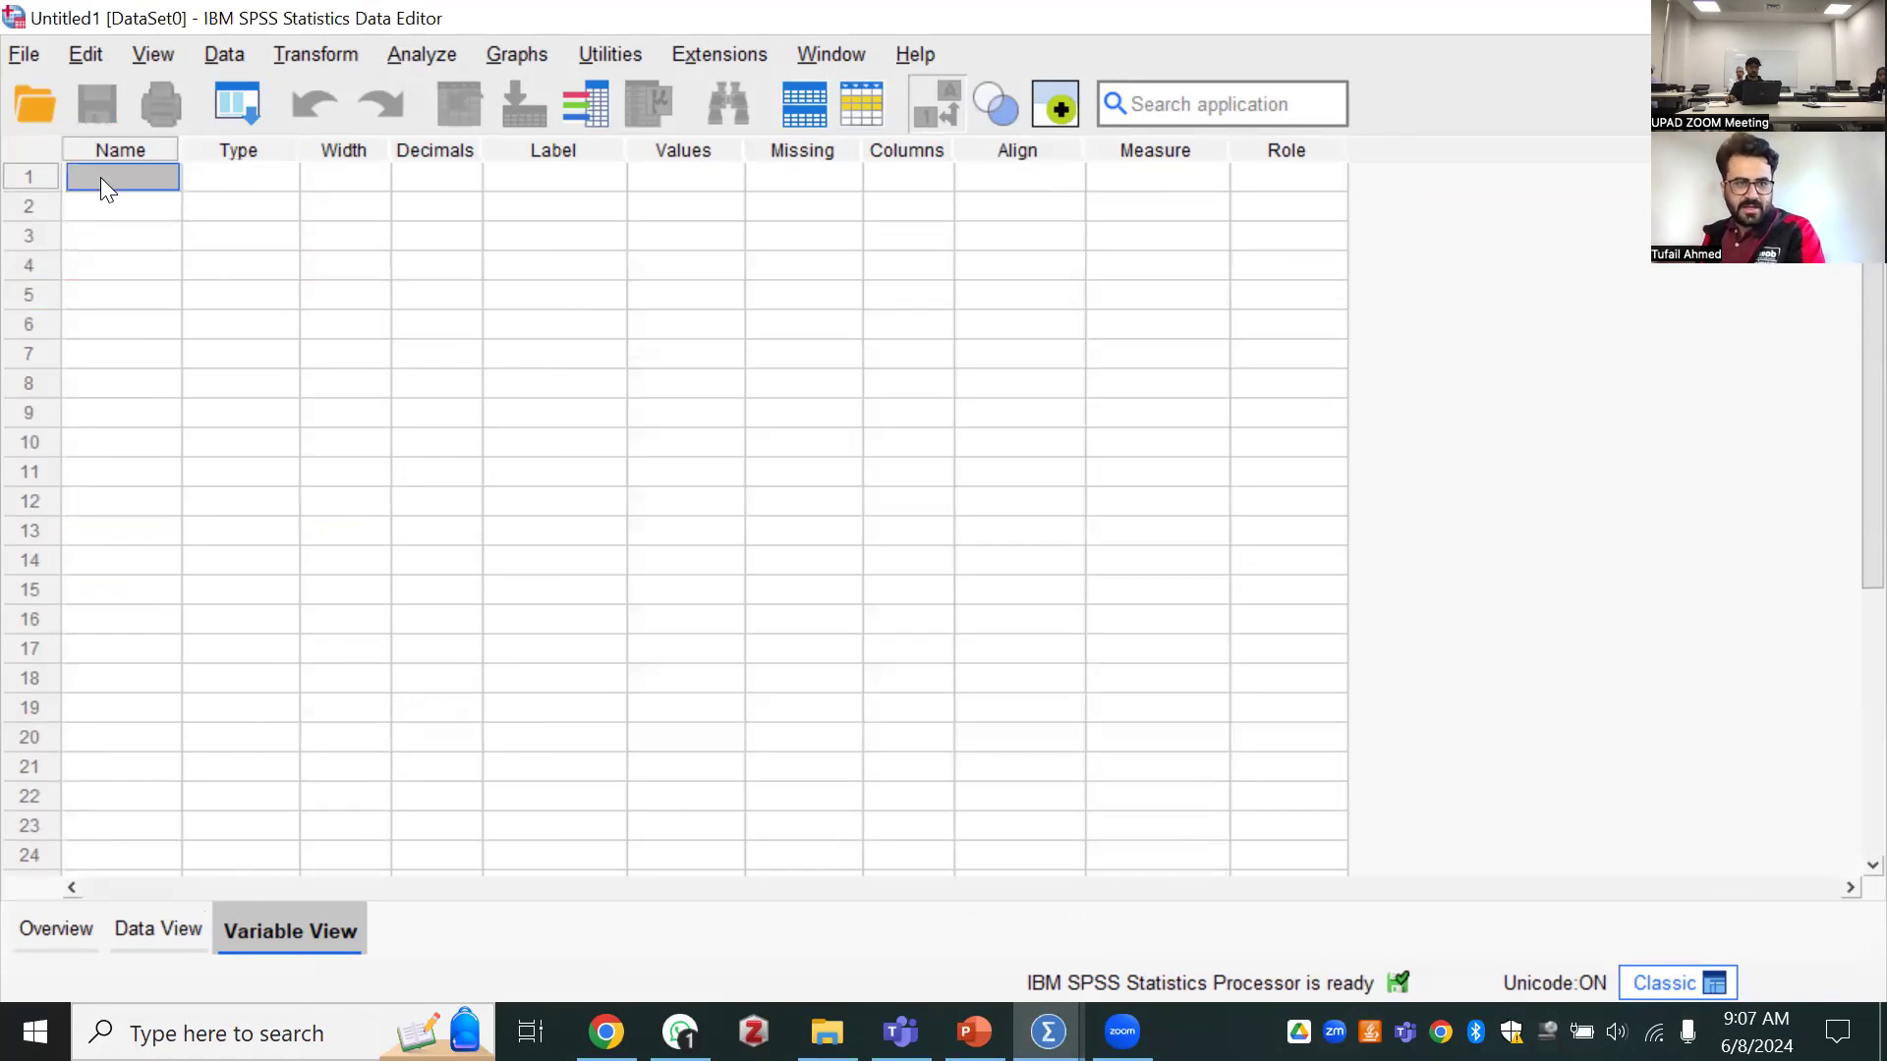
left_click(80, 173)
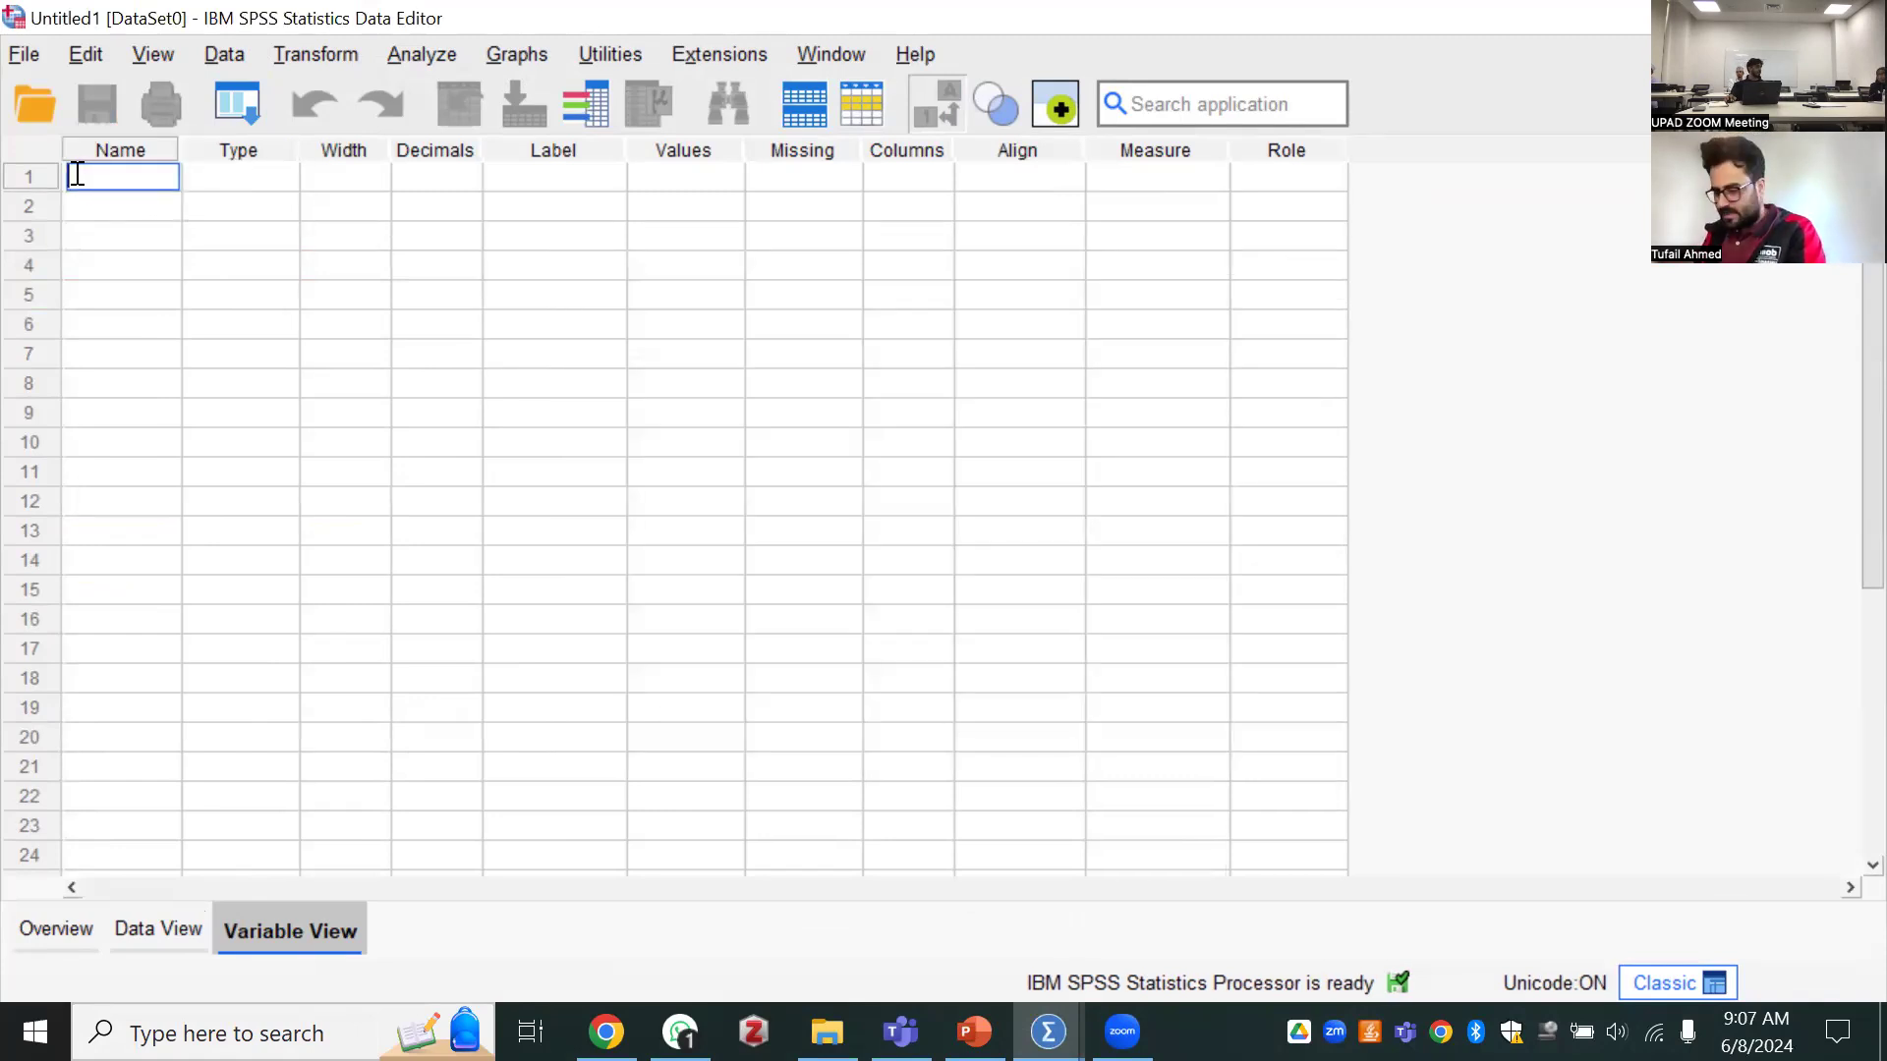
type("age")
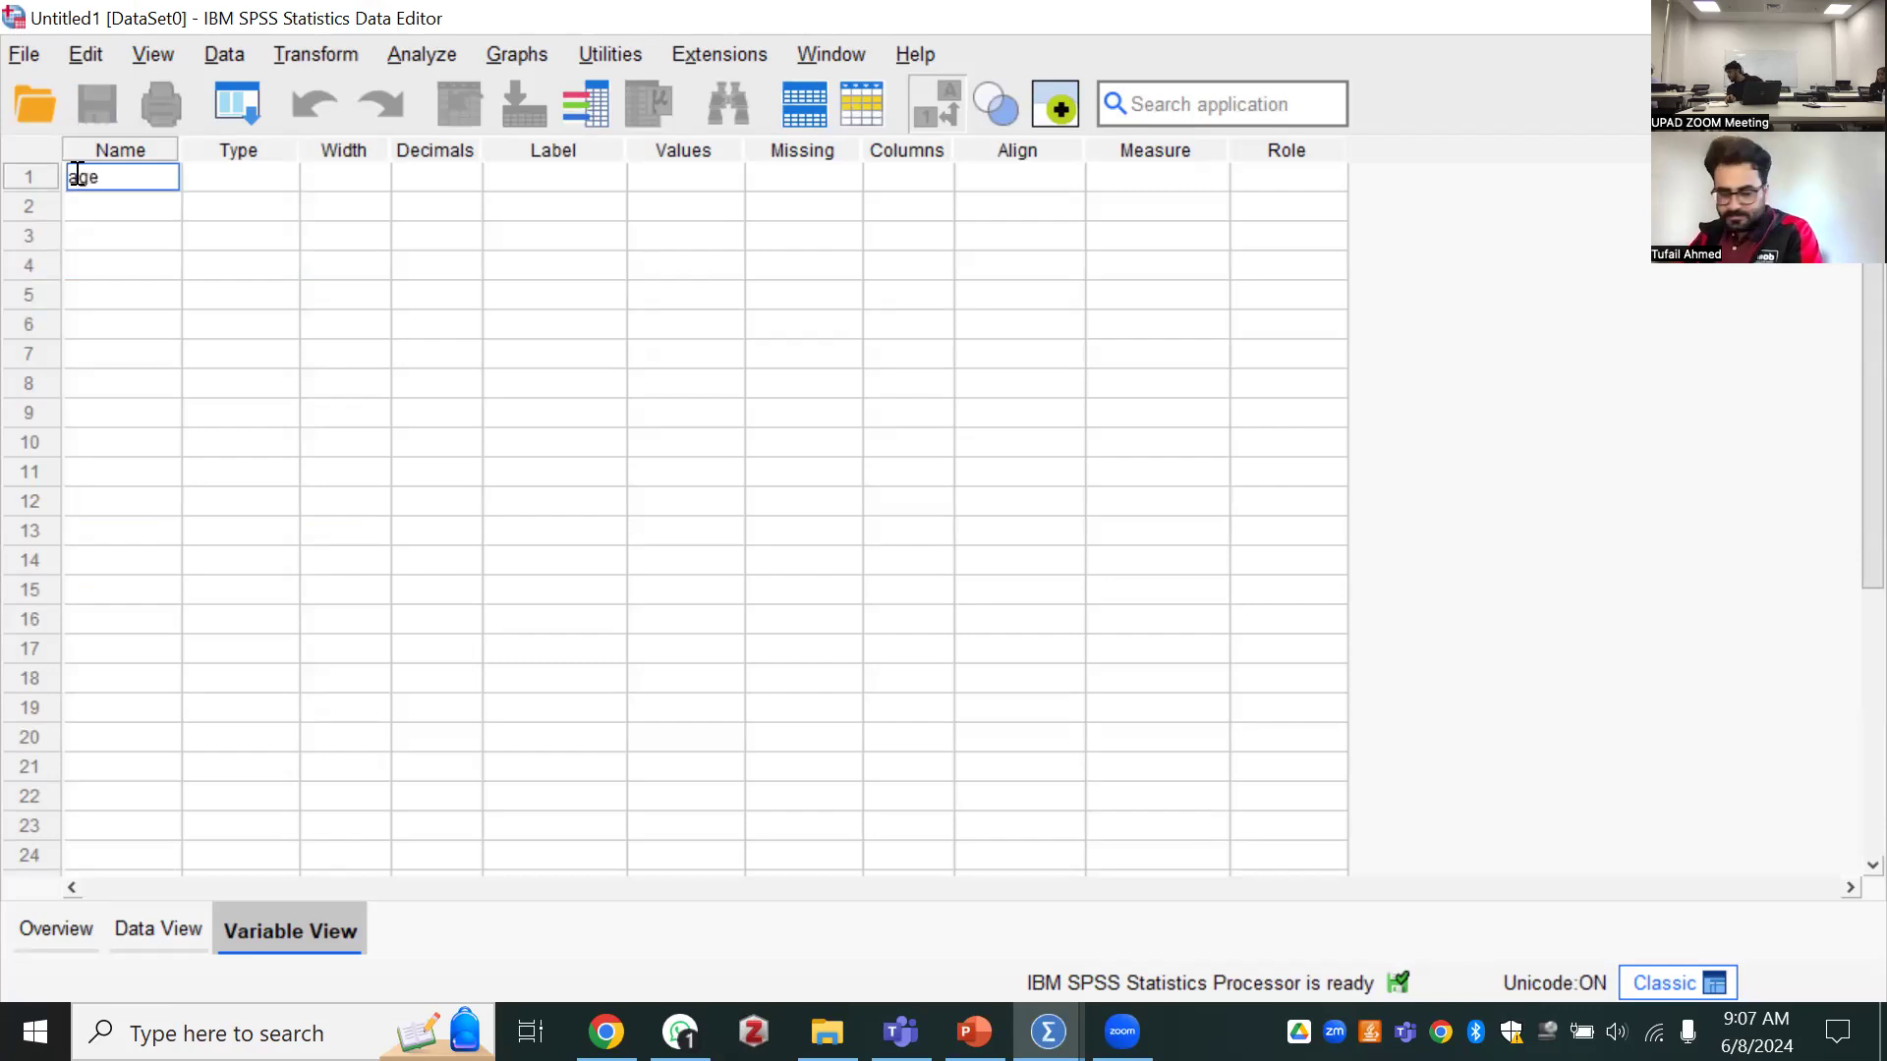
key("Tab")
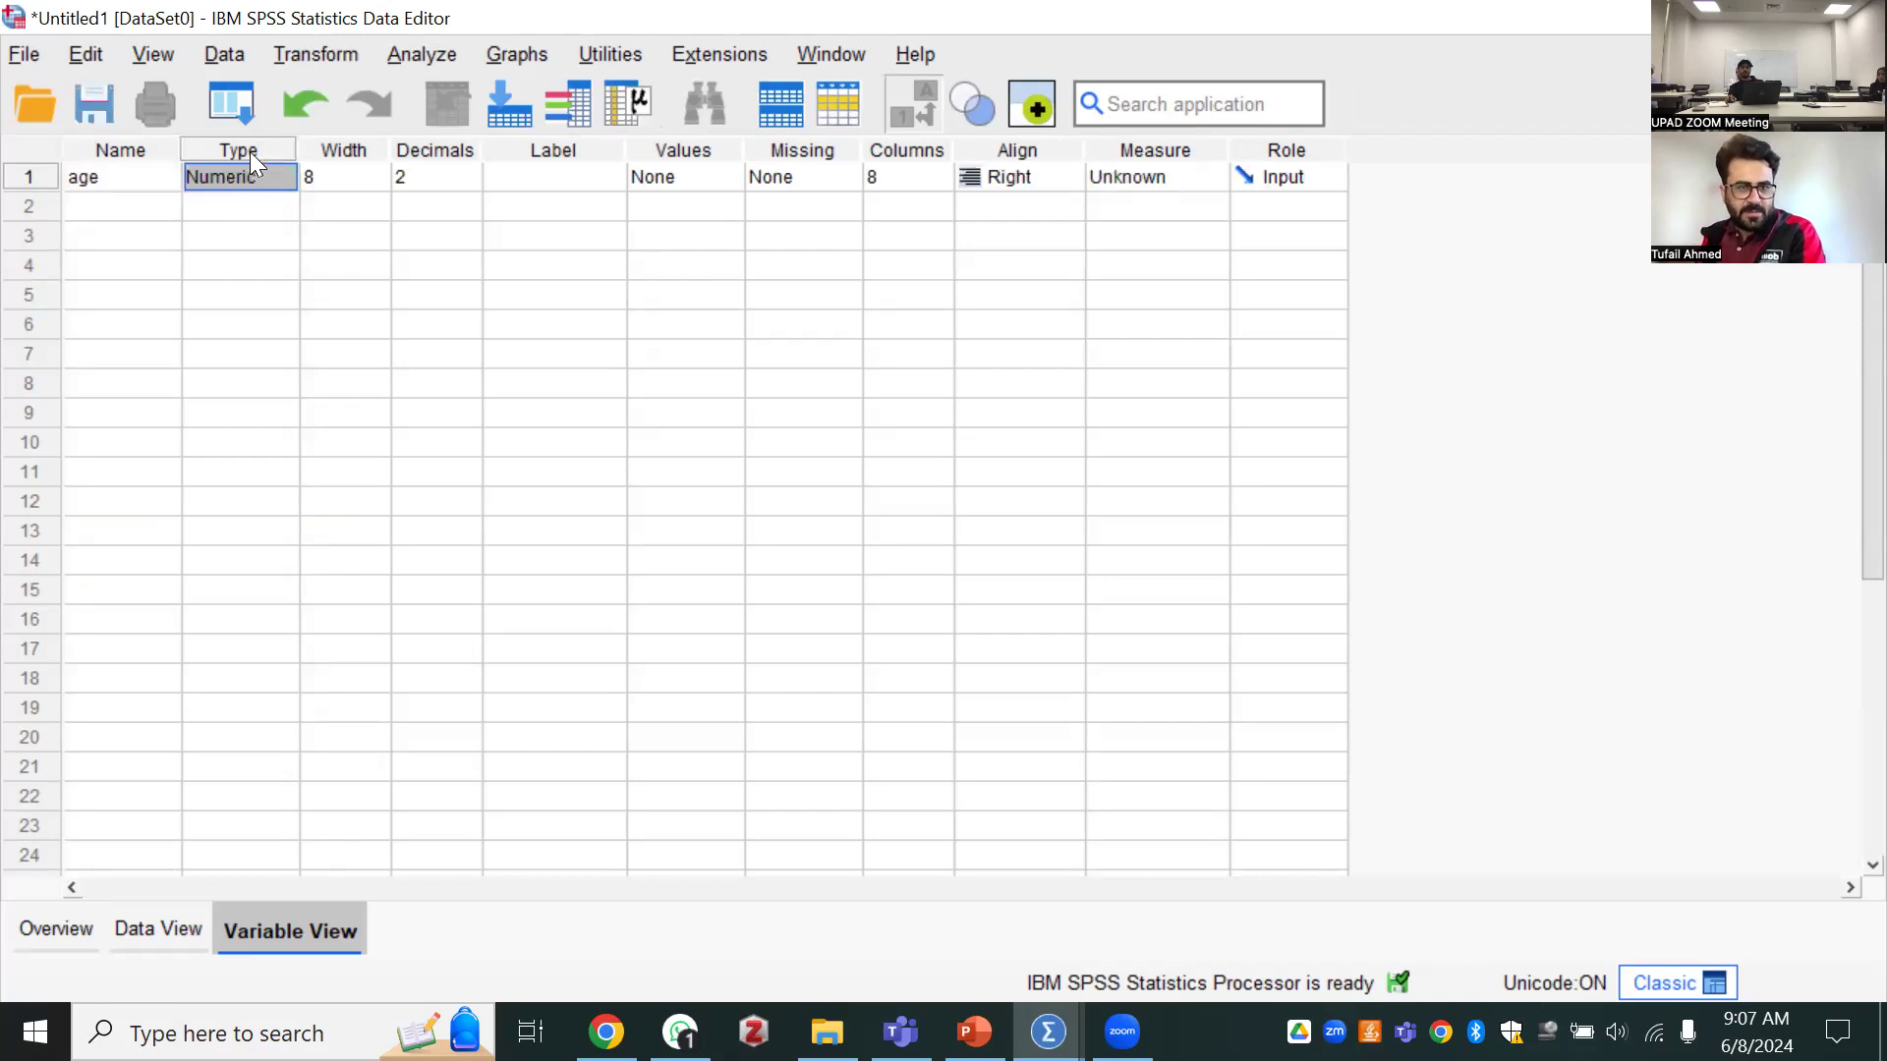
Review the available variable types for age and keep the Numeric type
left_click(257, 173)
left_click(283, 179)
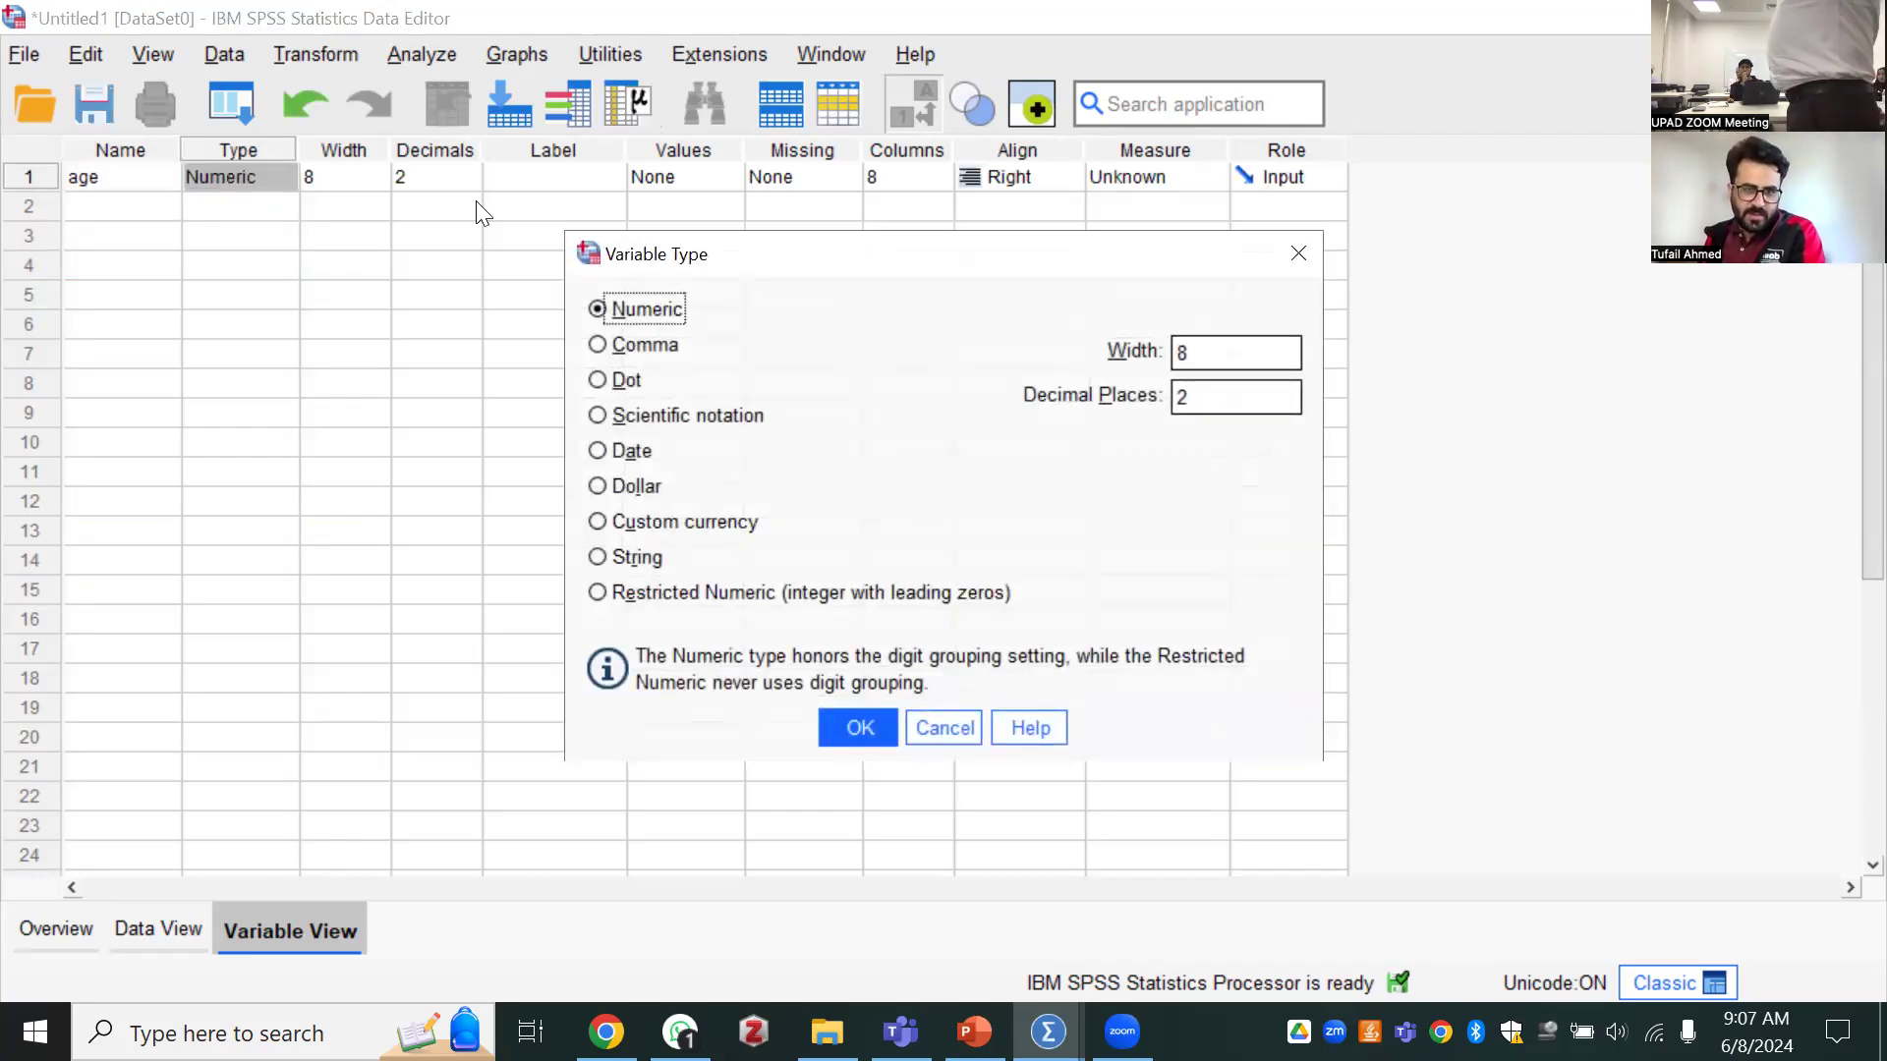
left_click(847, 733)
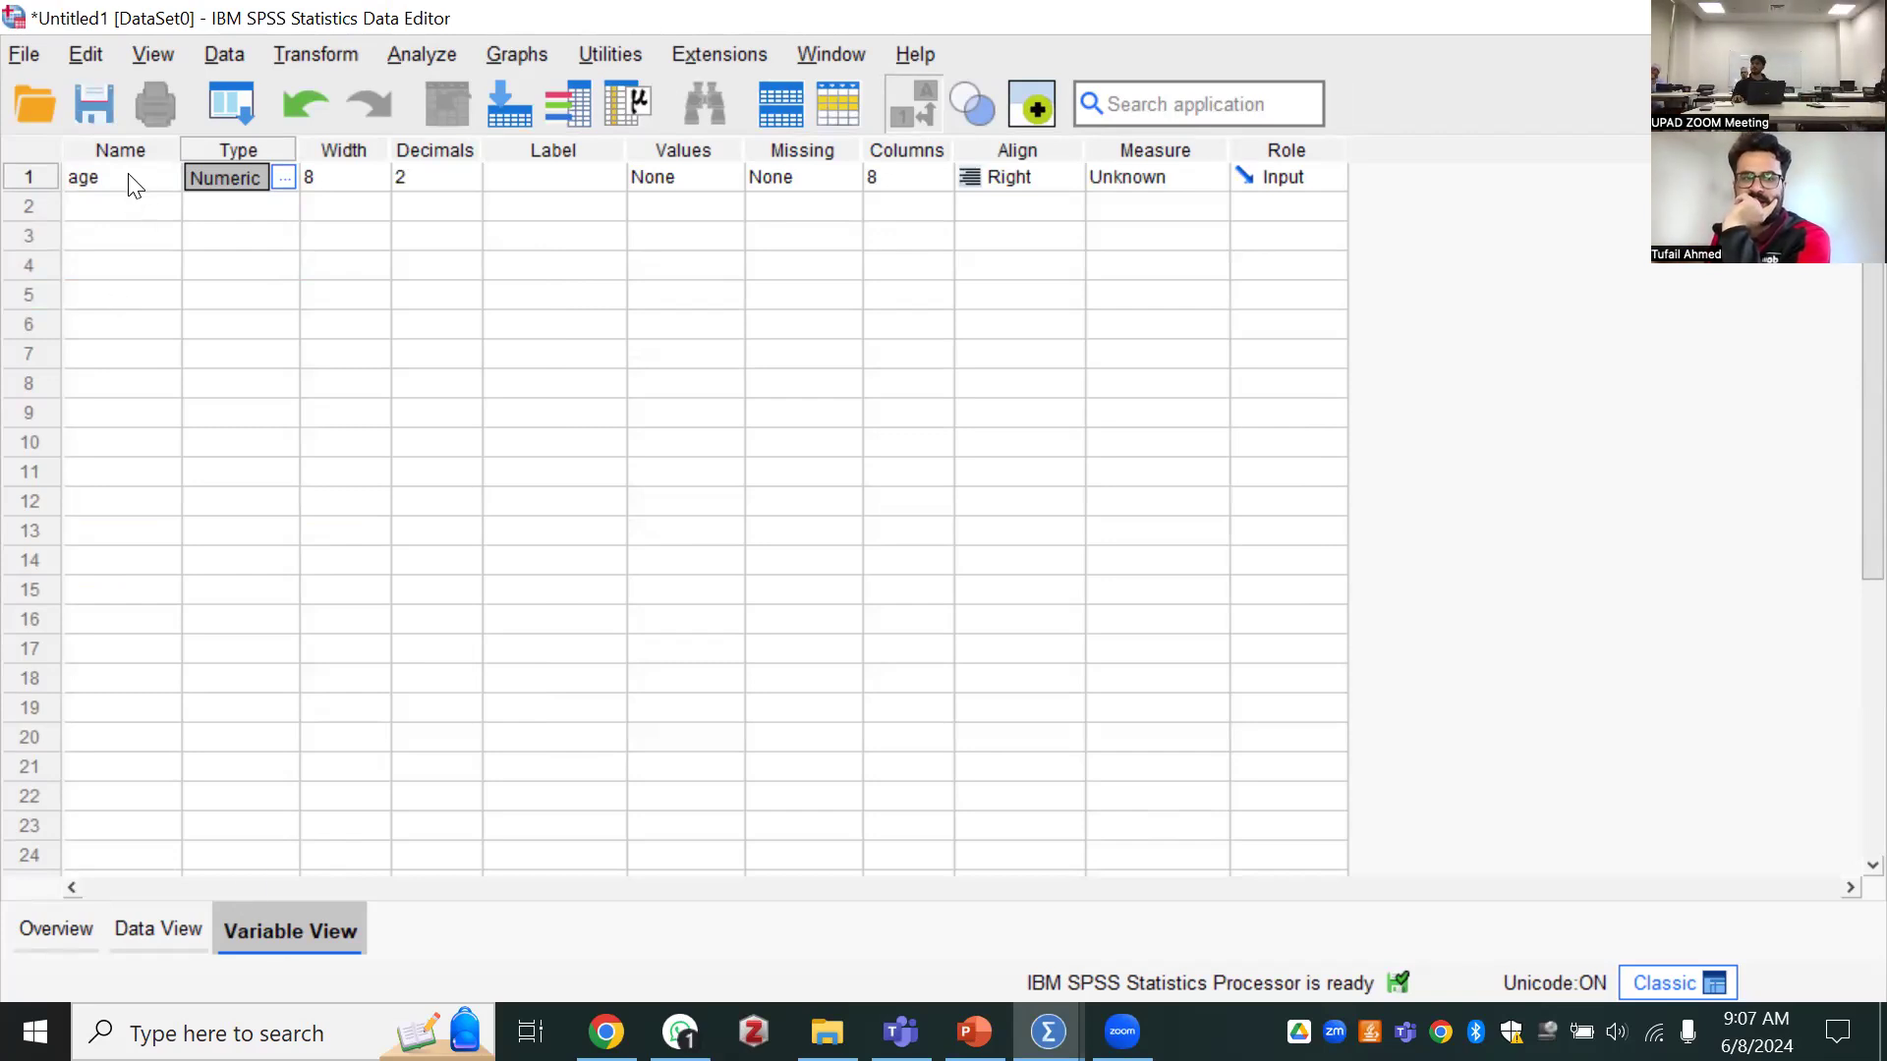
left_click(283, 180)
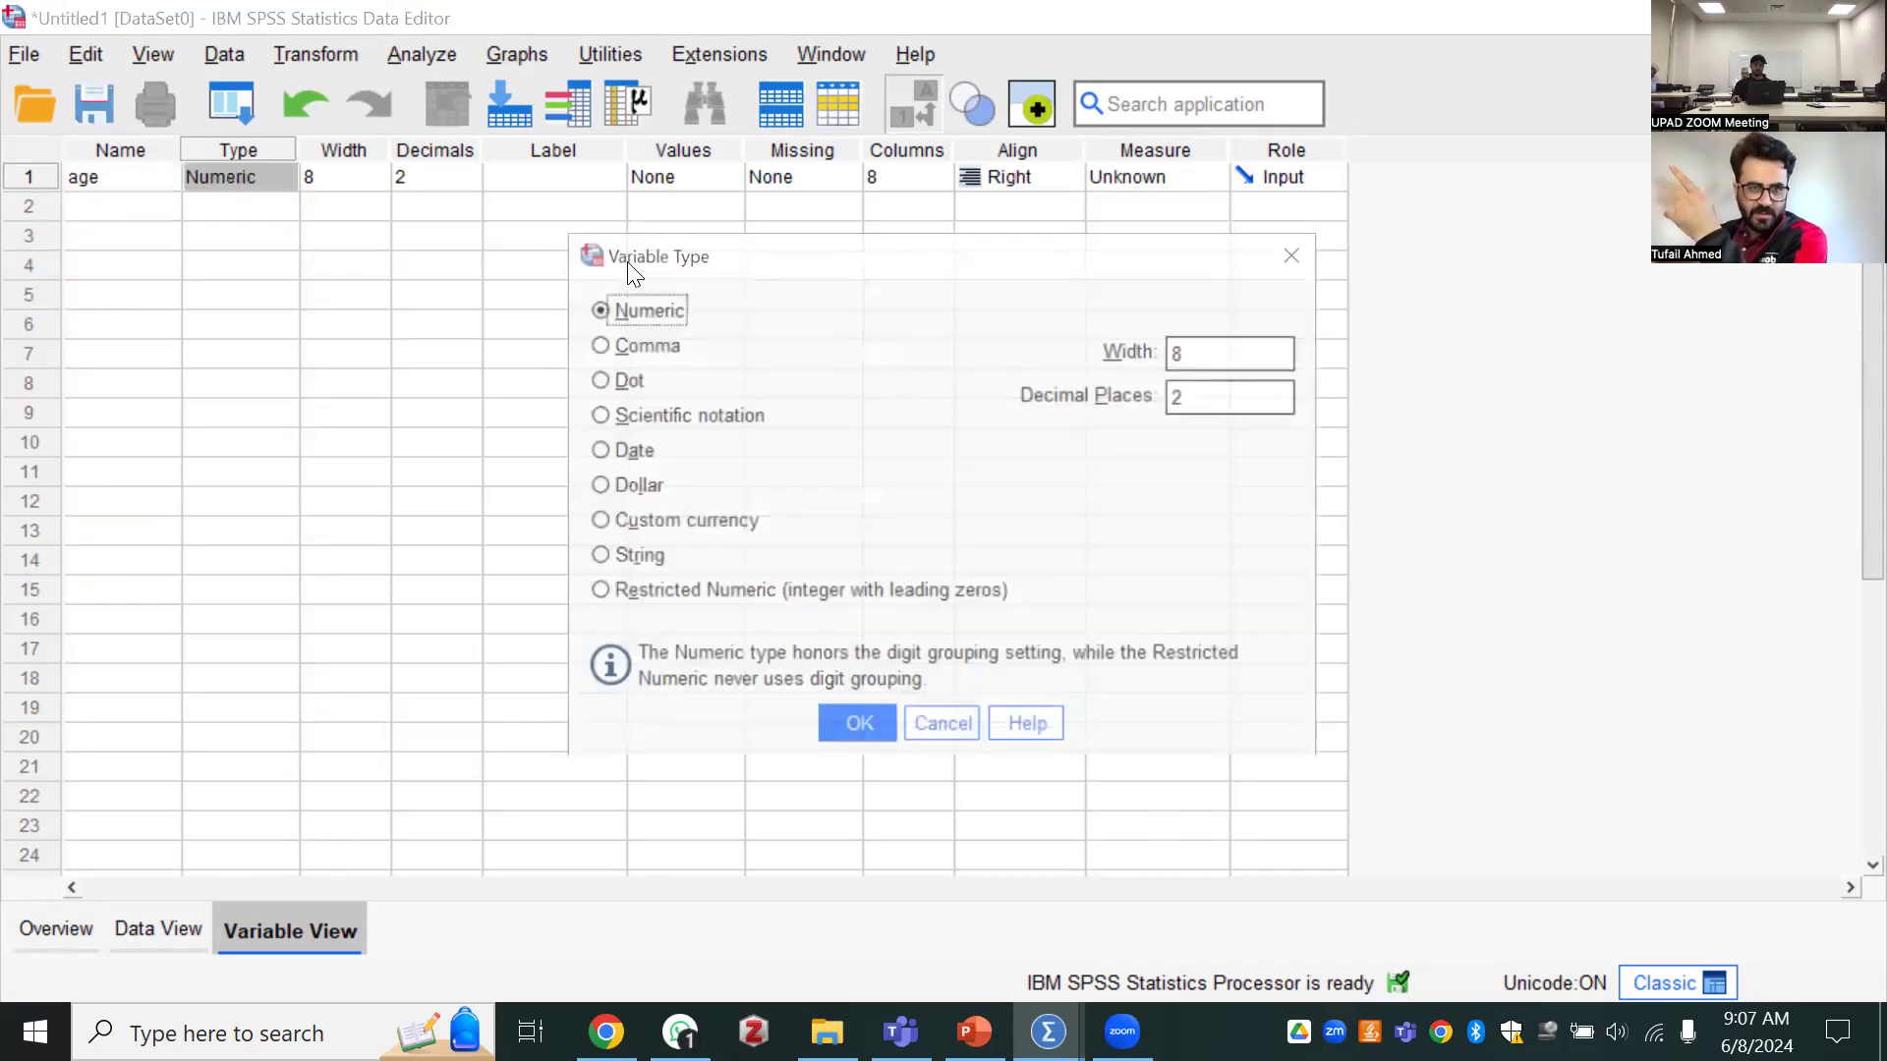
left_click_drag(421, 259, 112, 273)
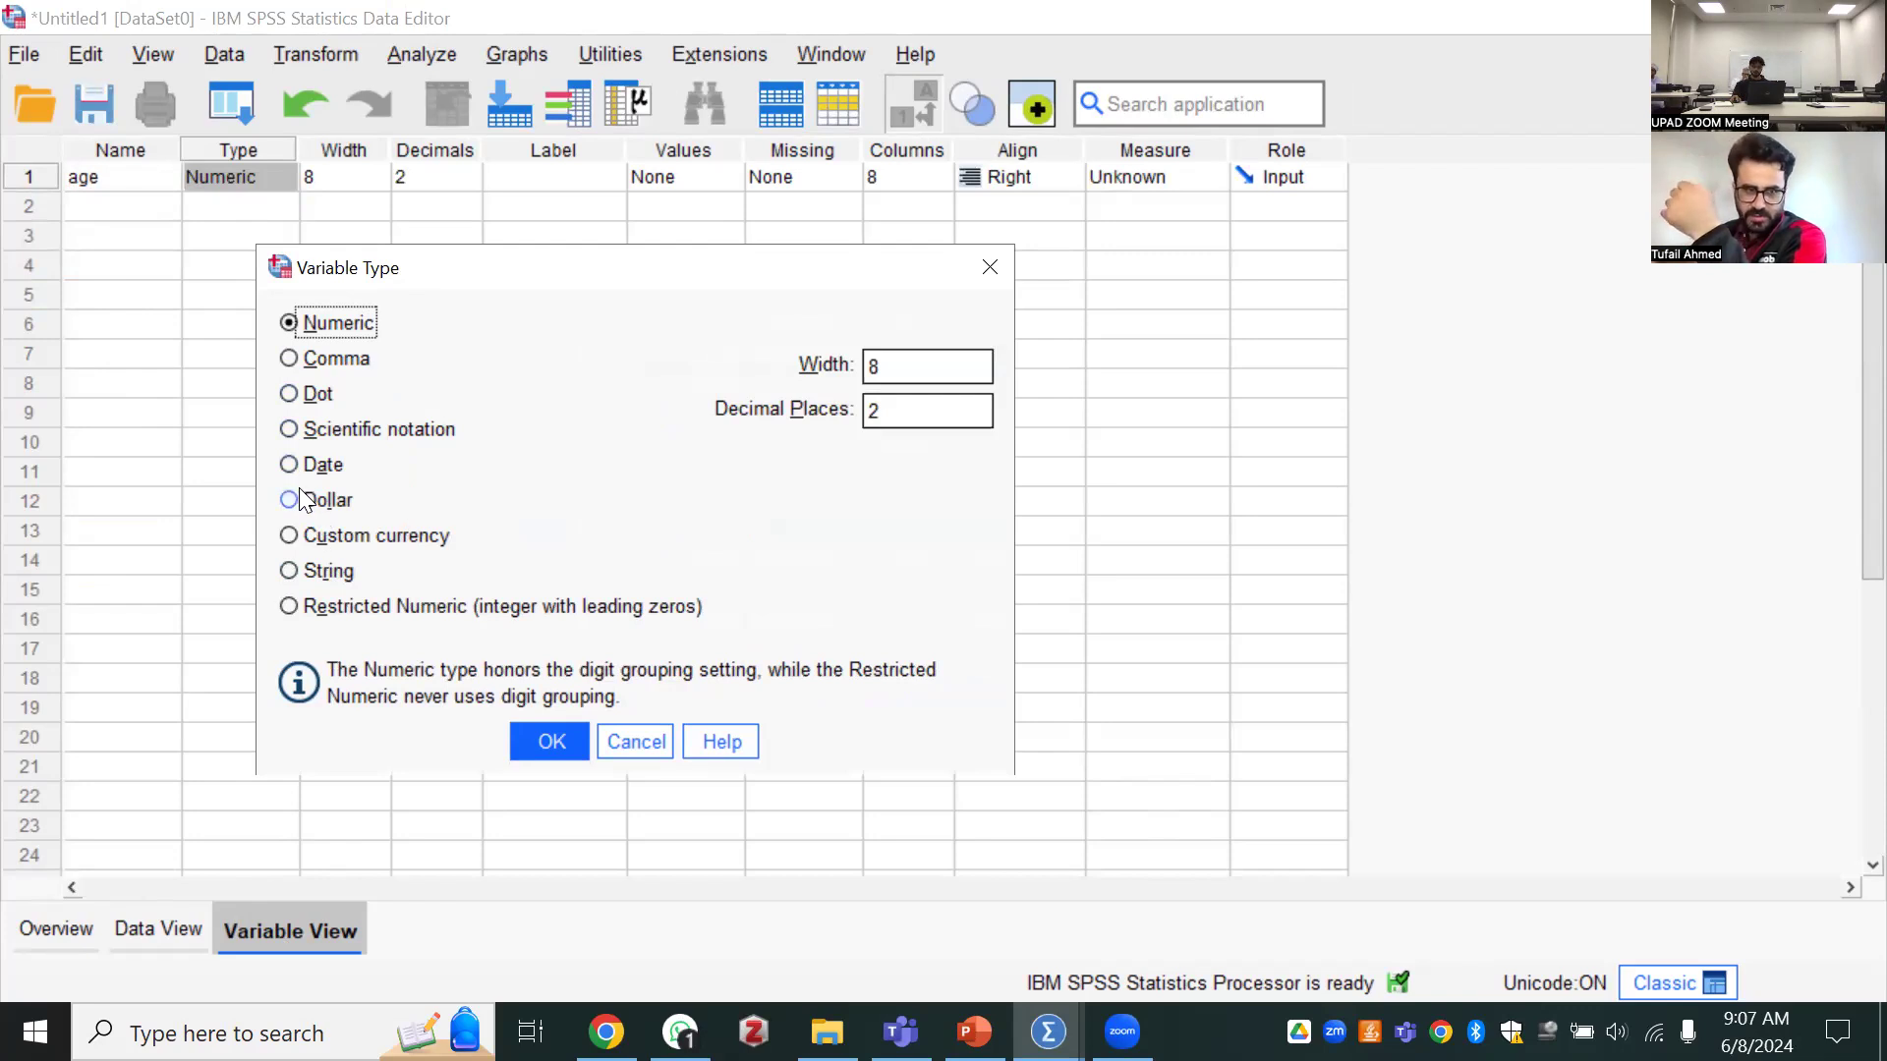
left_click(550, 741)
left_click(283, 178)
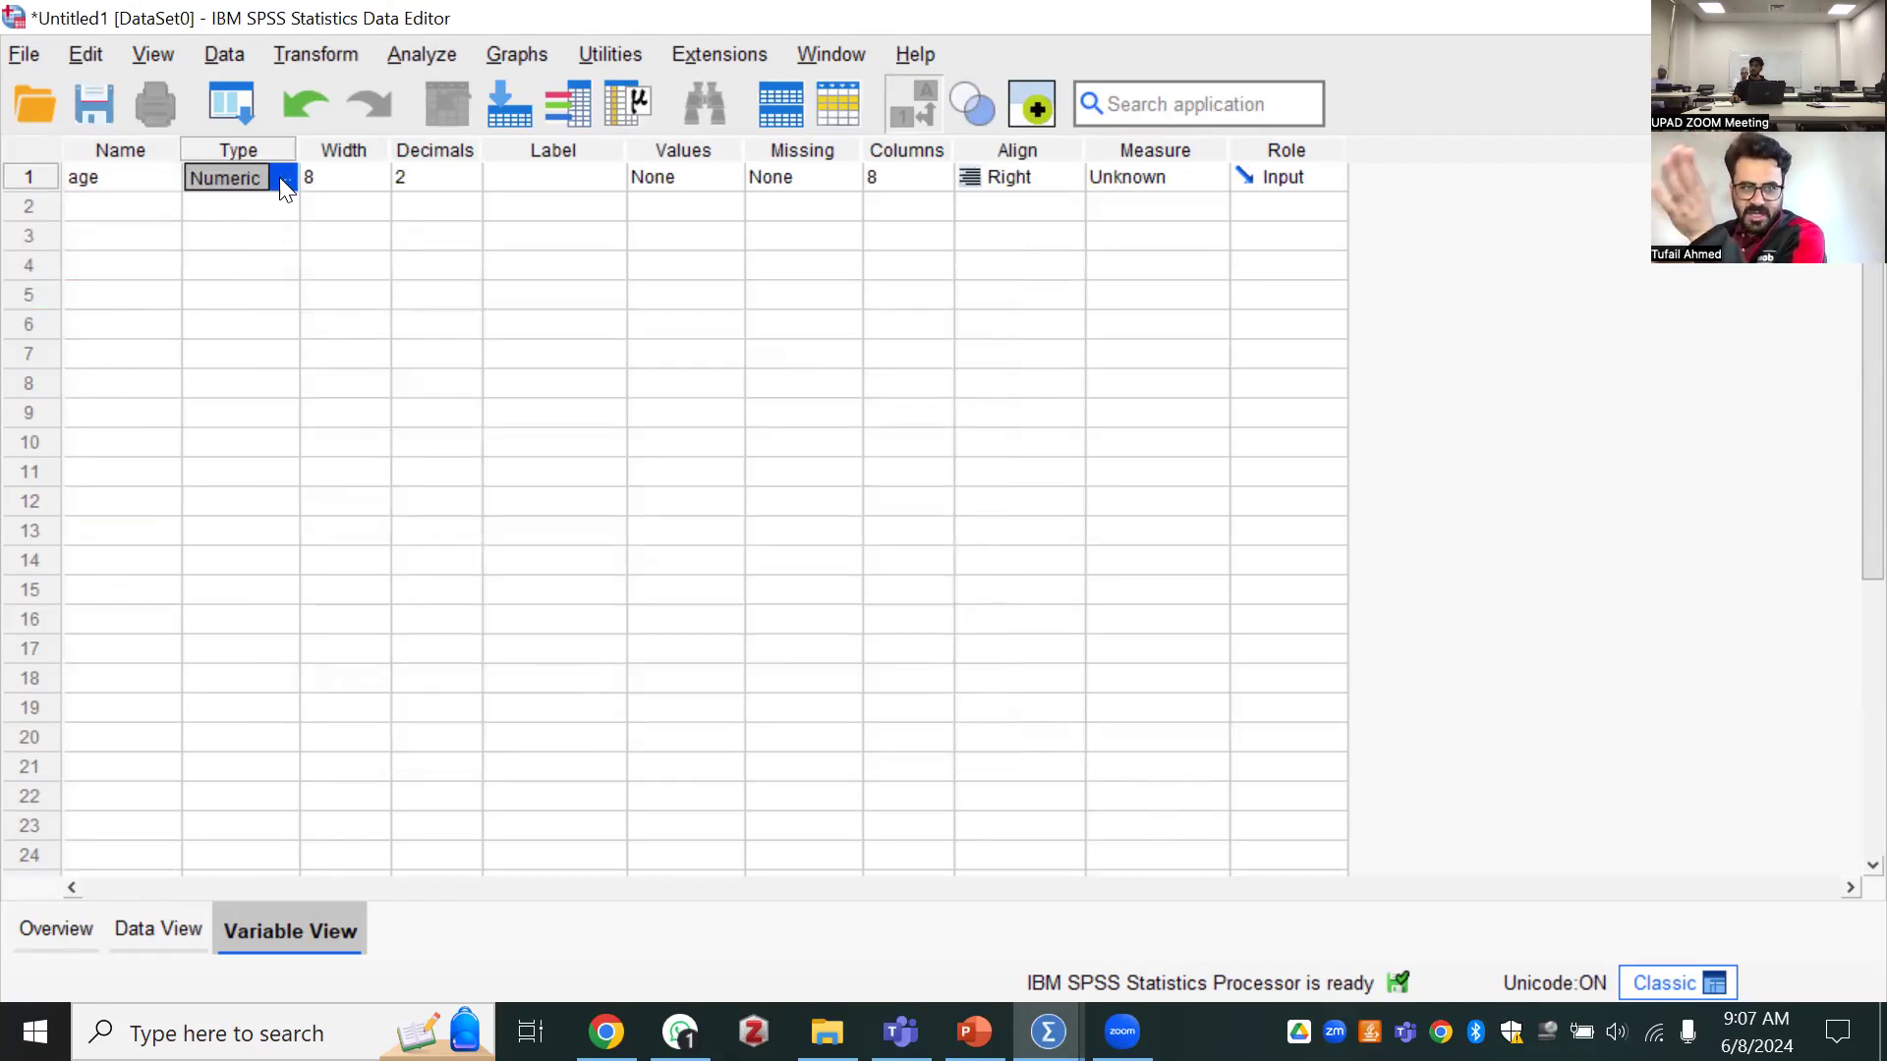
left_click(842, 727)
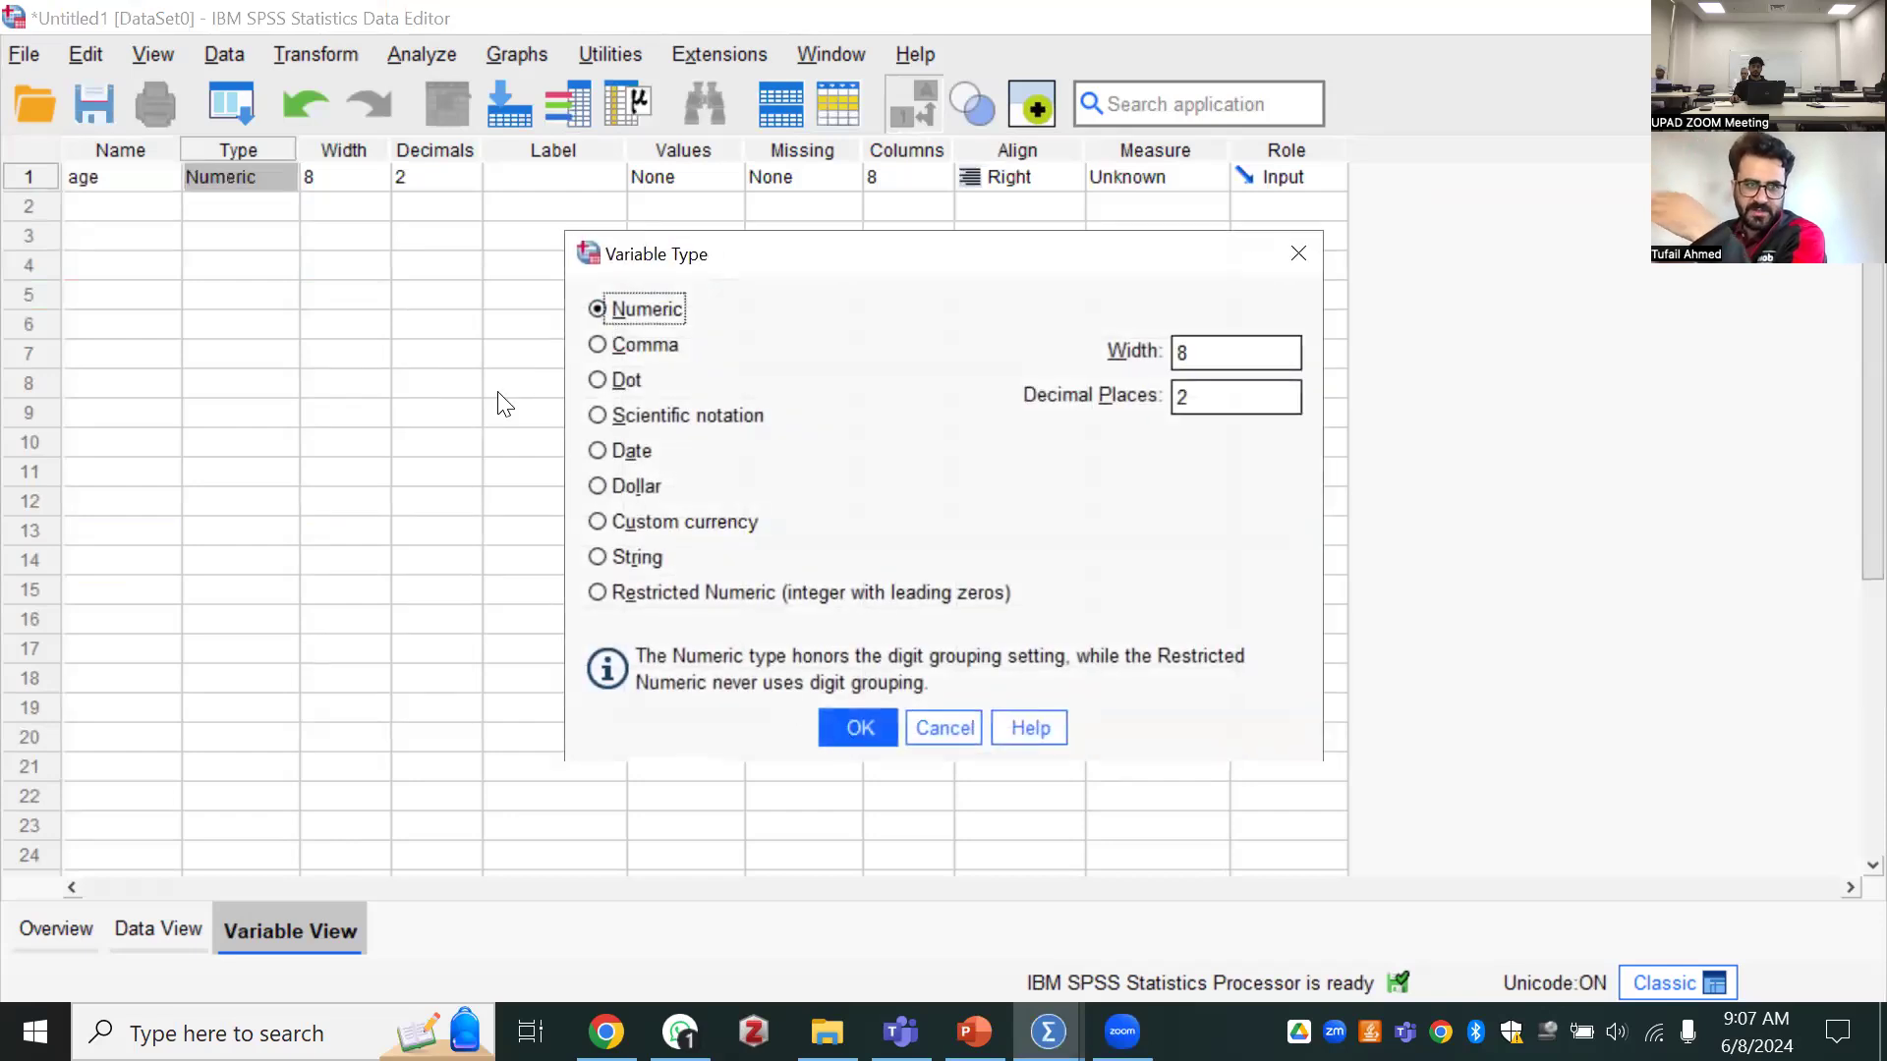
Check age's width setting and its column among the data records, returning to the variable definitions
left_click(362, 182)
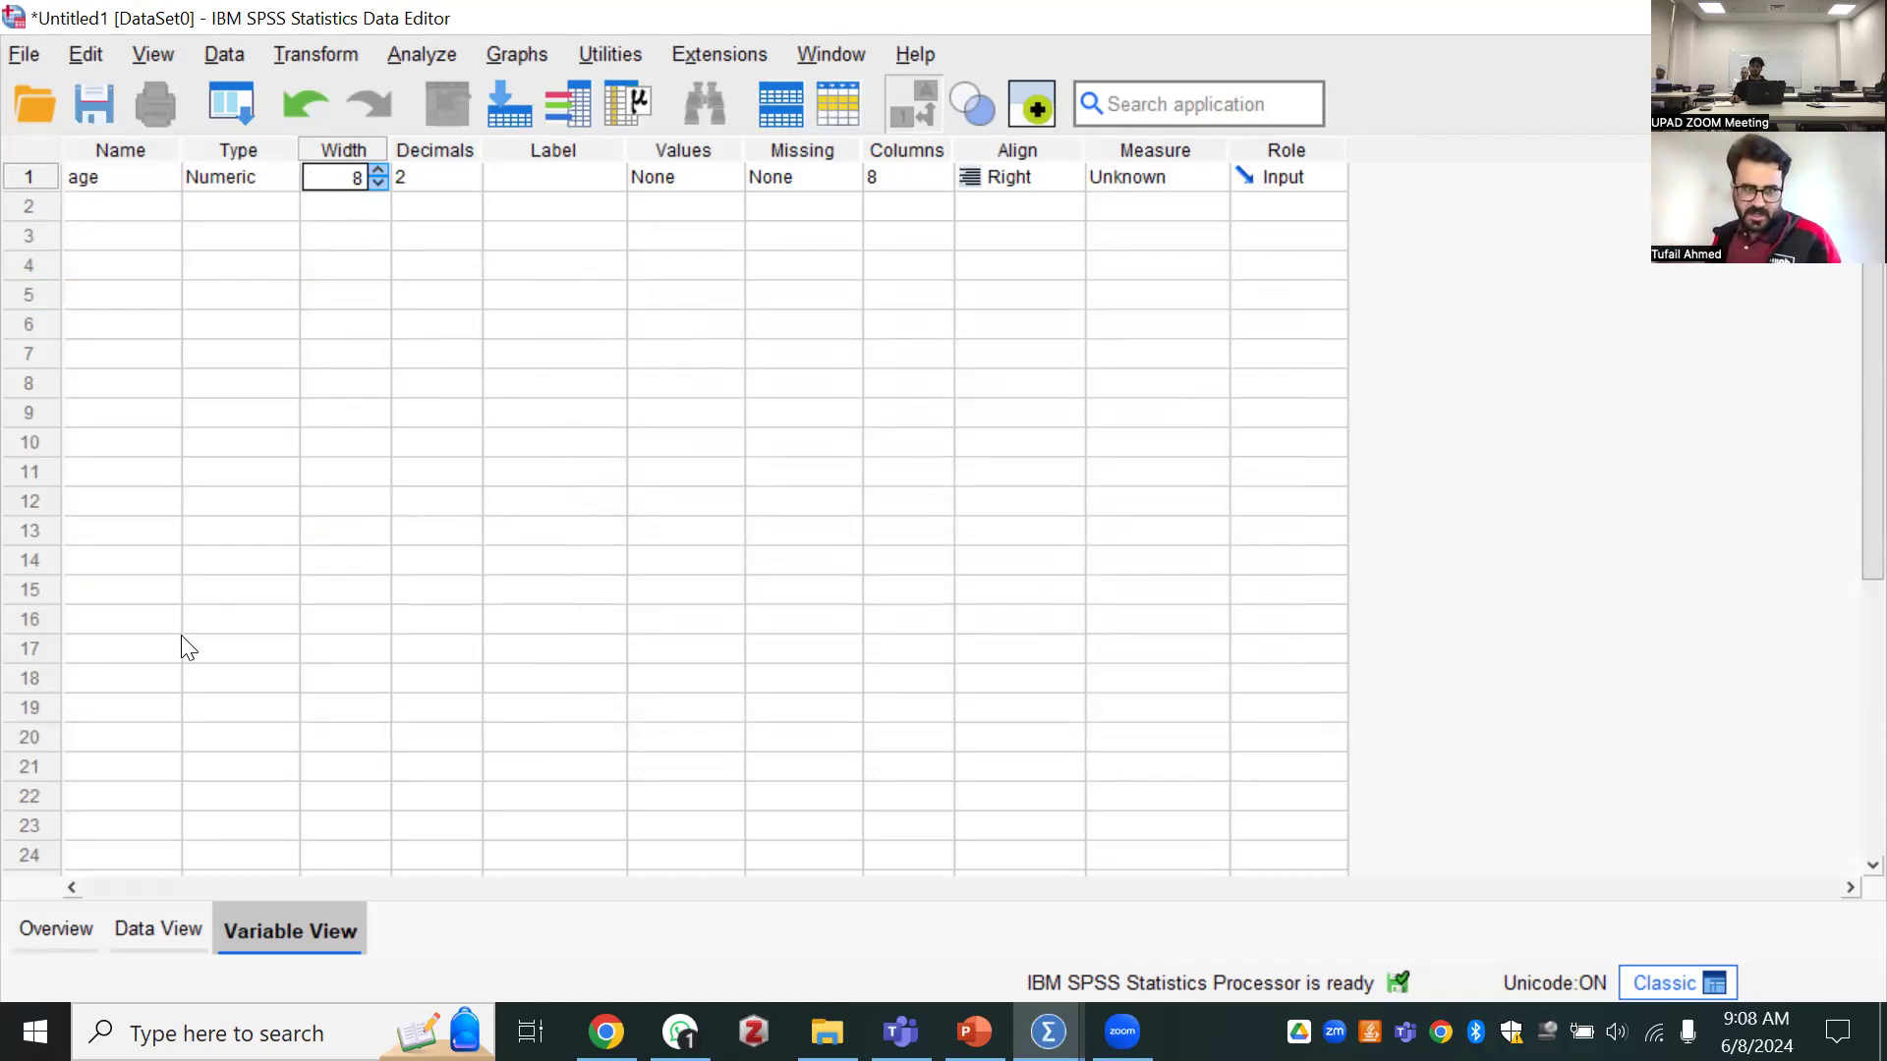
left_click(128, 933)
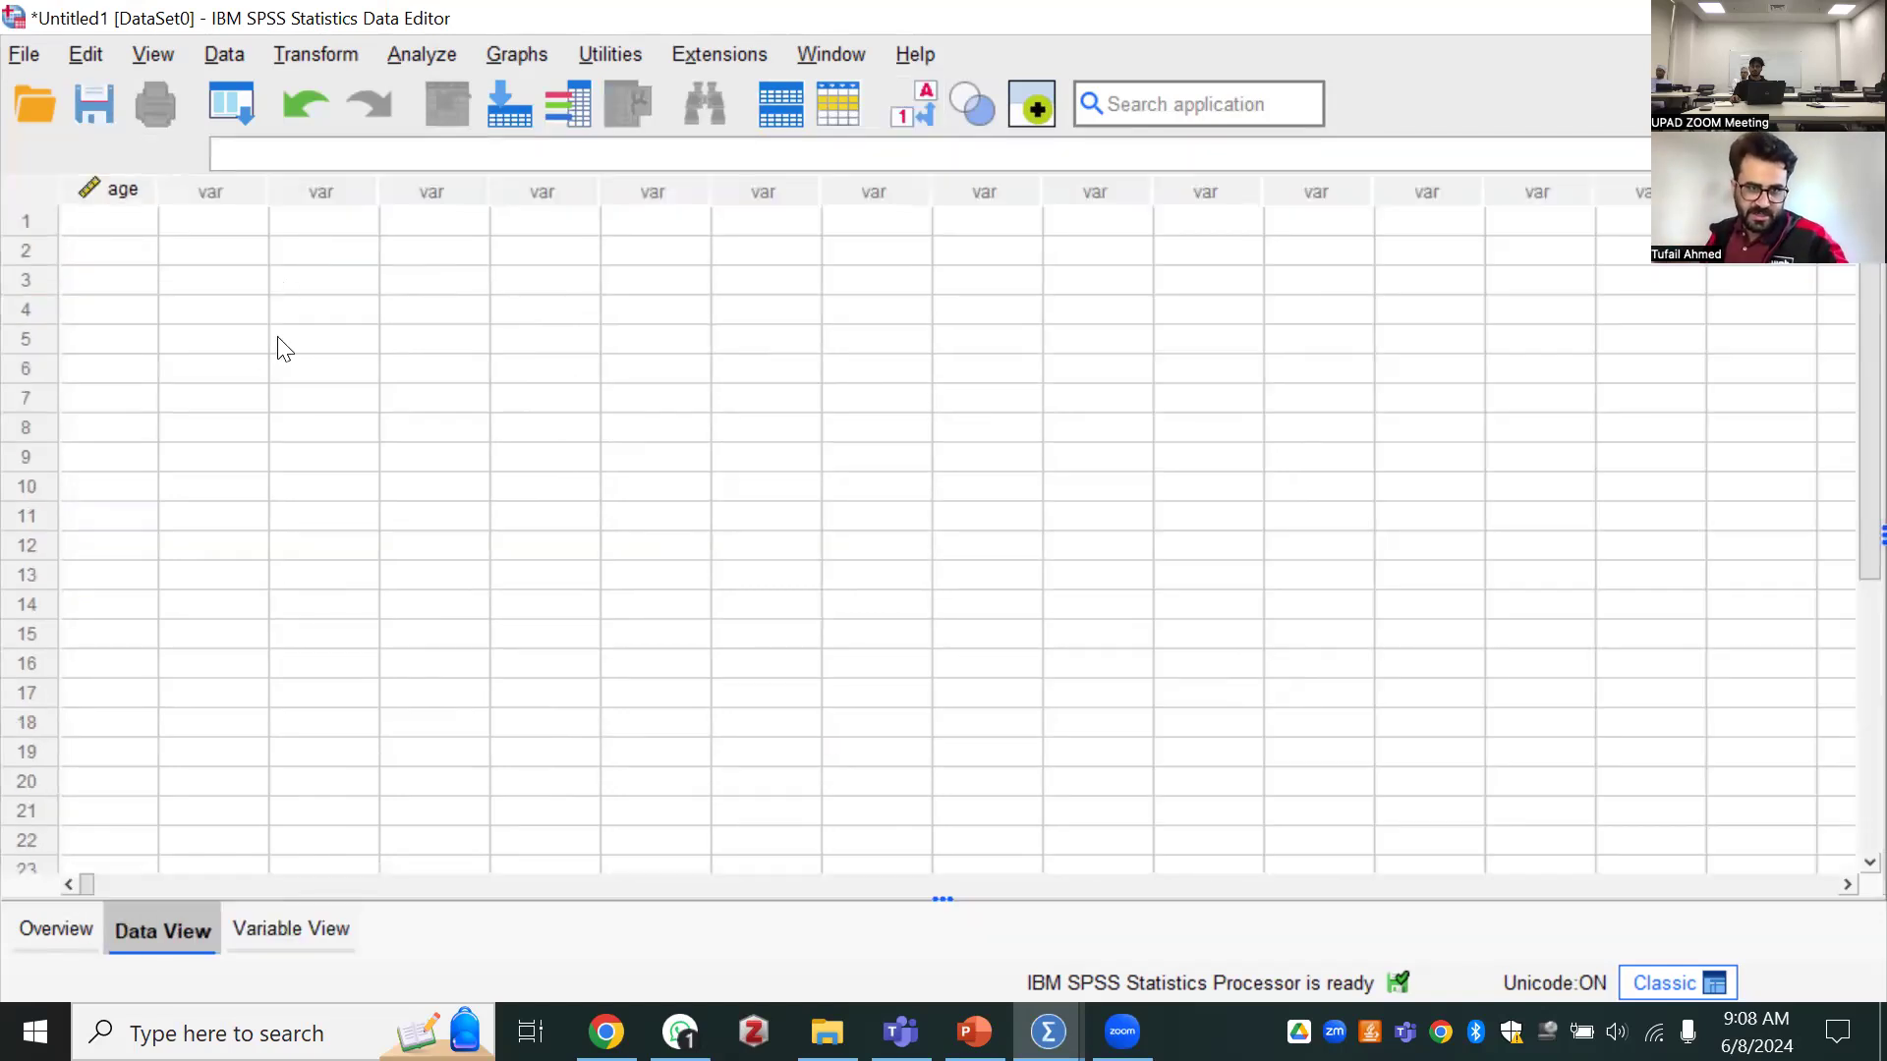
left_click(257, 930)
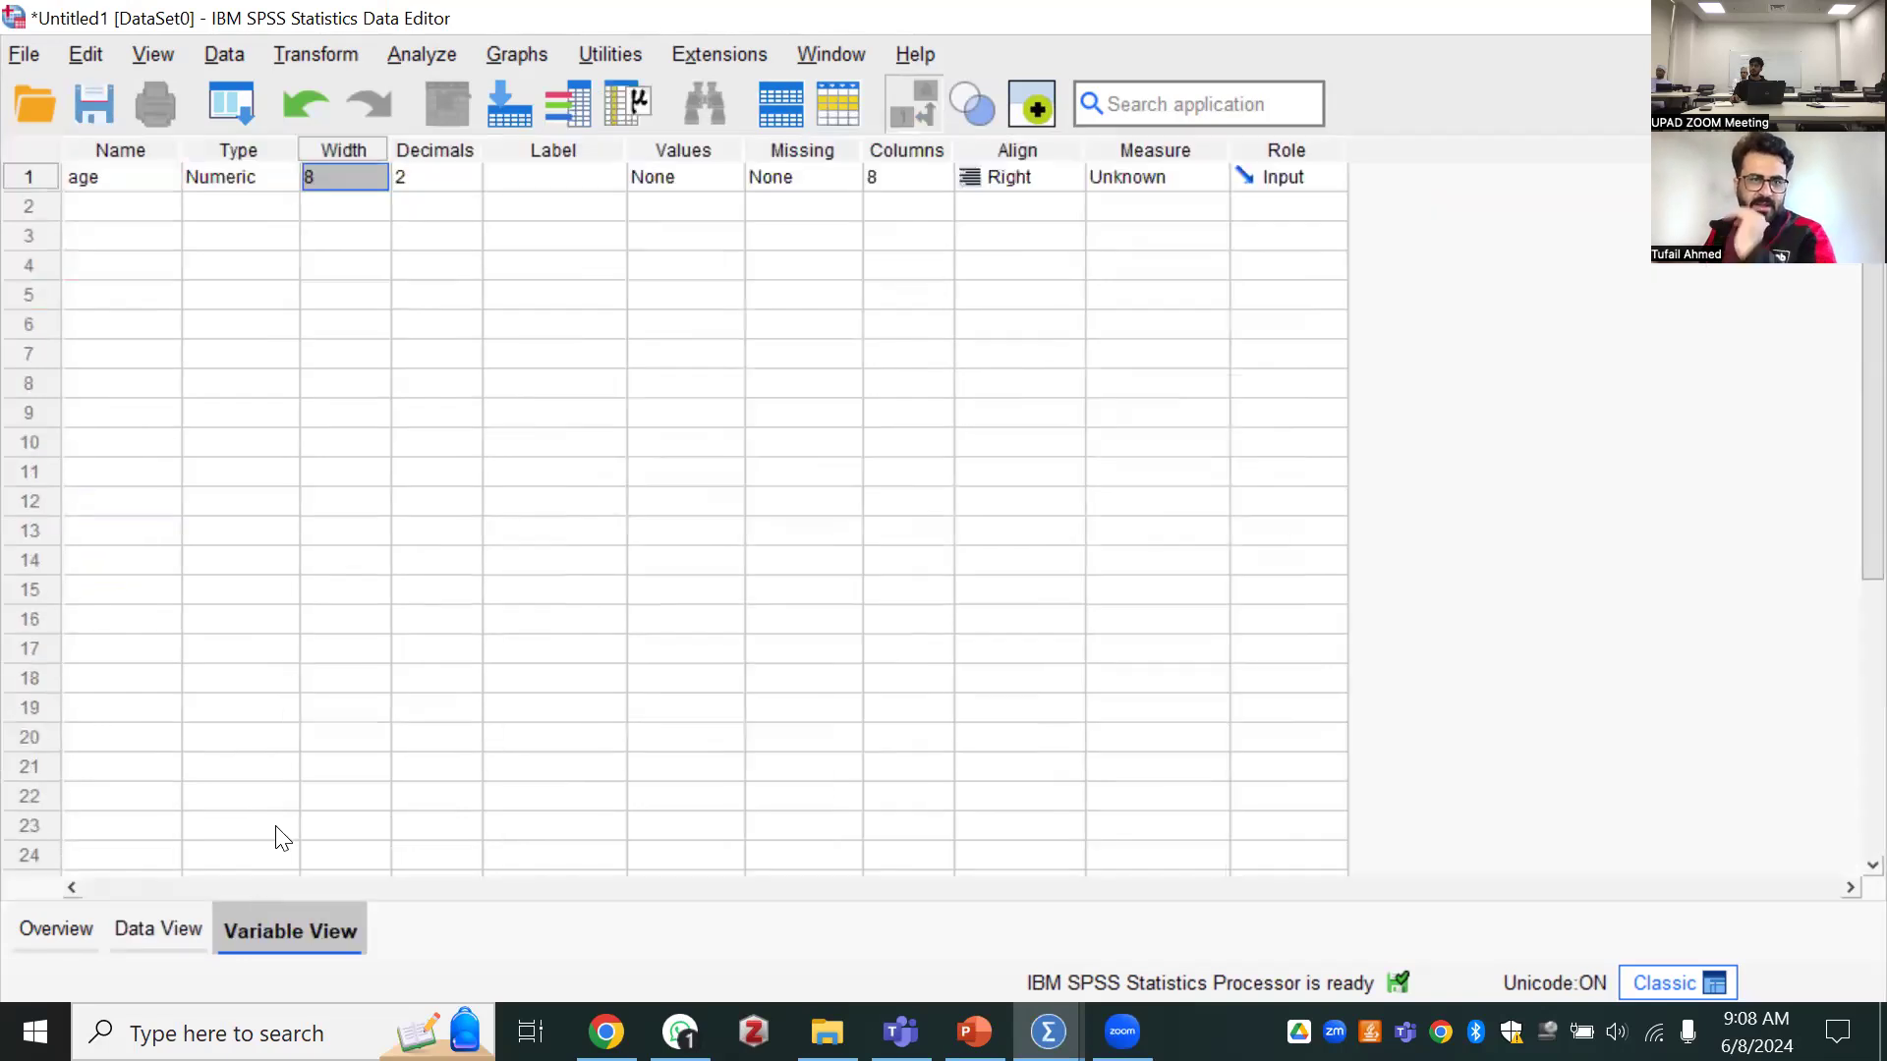
Set the decimals of age to 0 and give the variable the label "age categories"
left_click(455, 178)
left_click(468, 183)
left_click(468, 183)
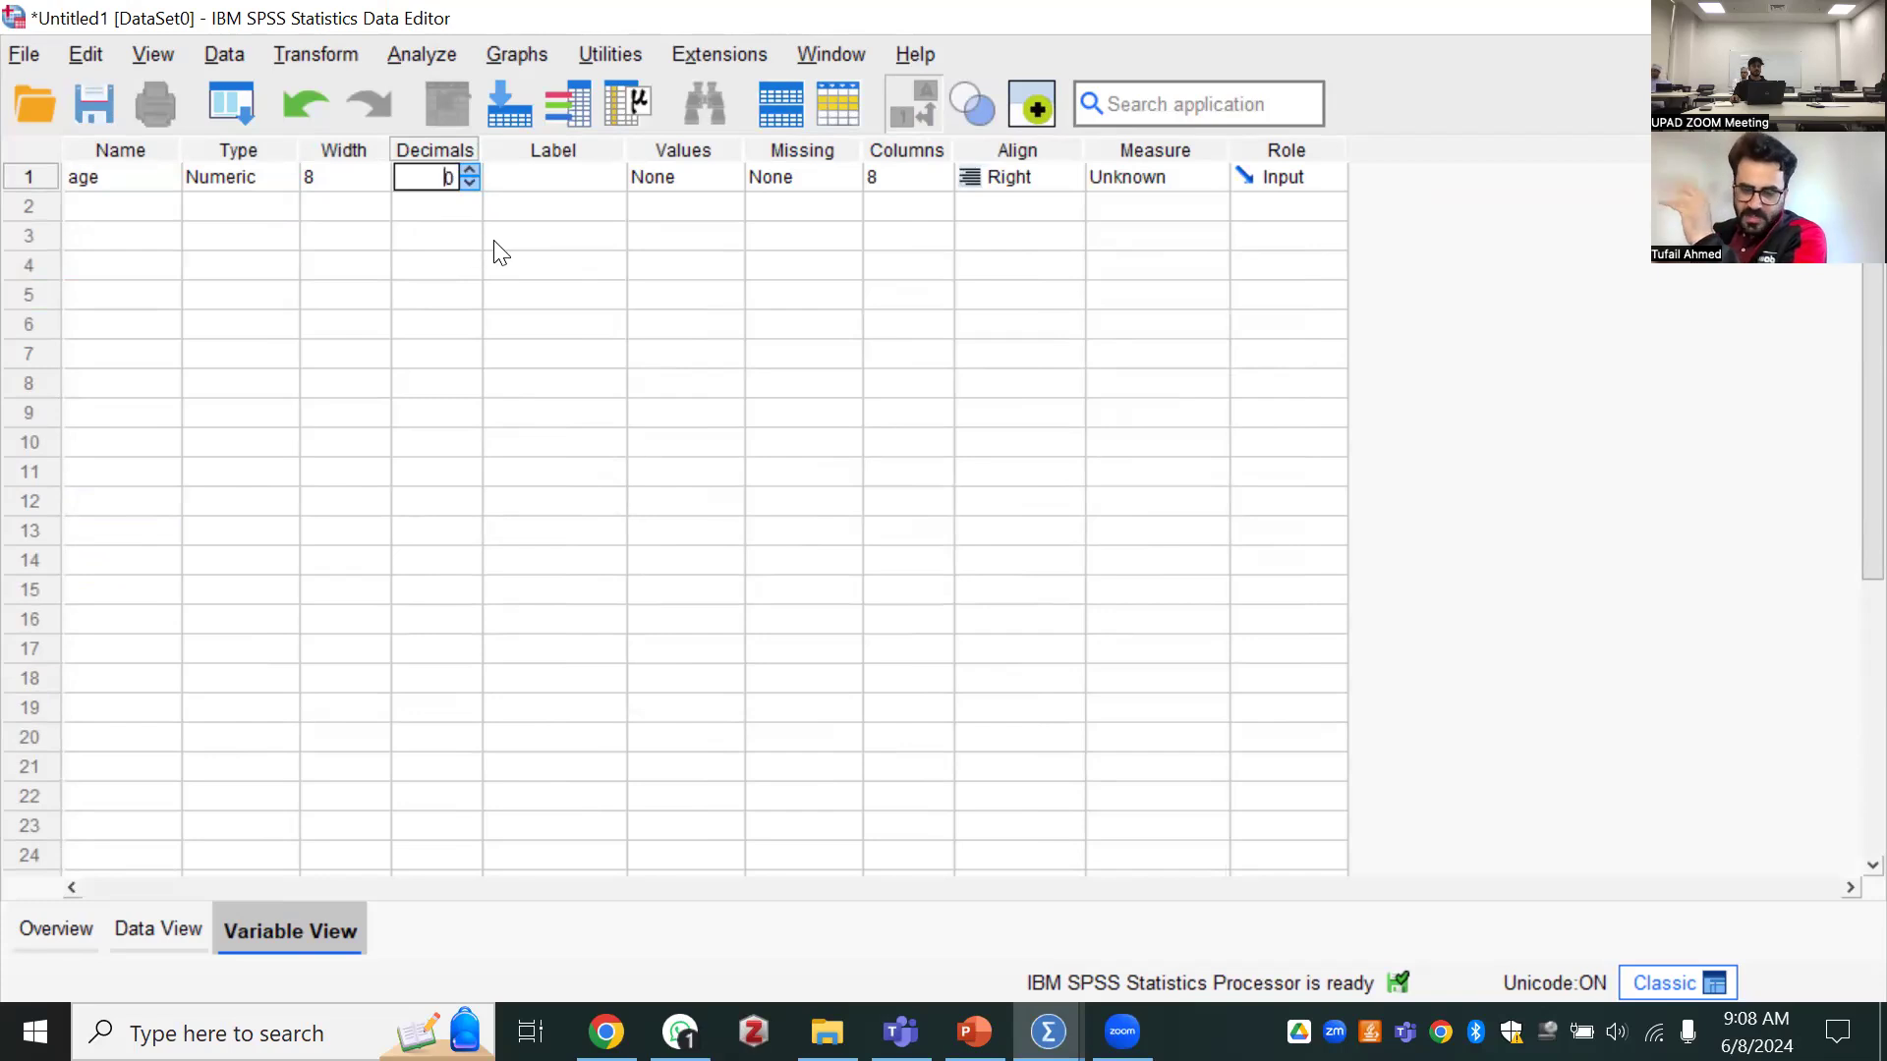
left_click(543, 177)
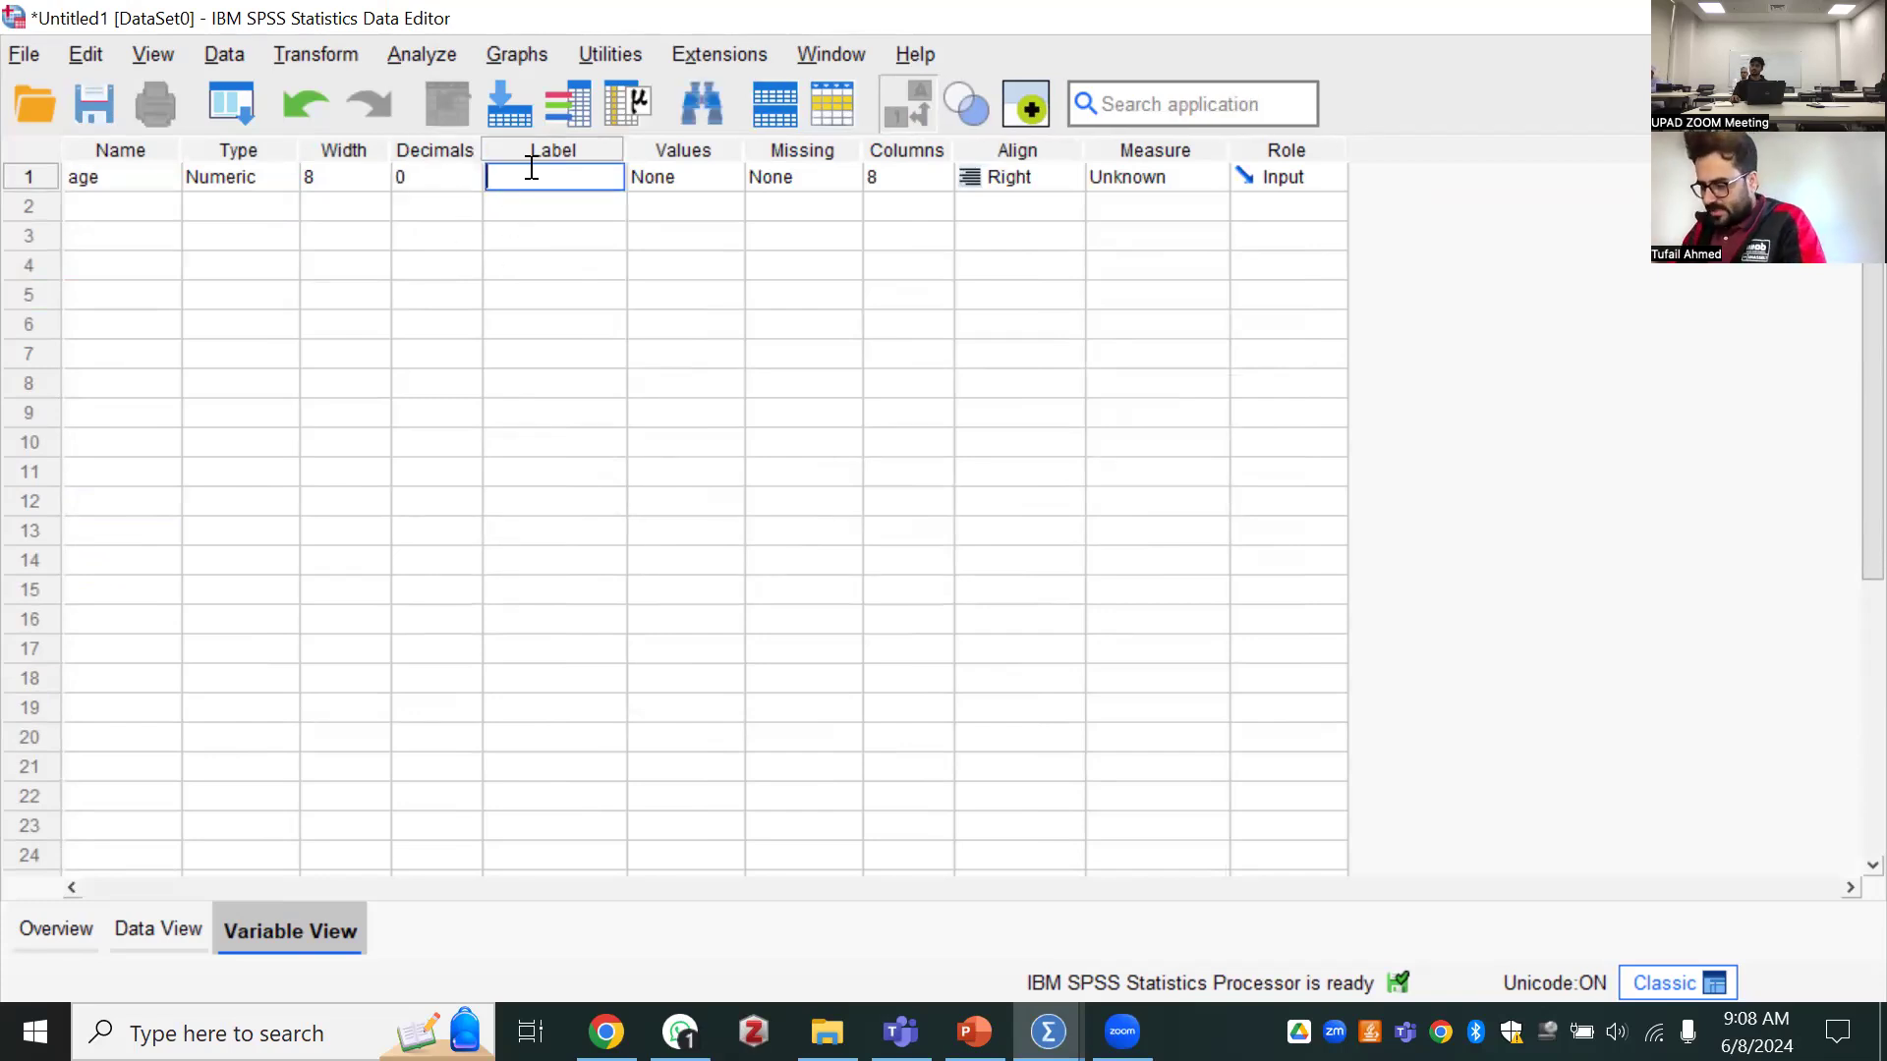
type("a")
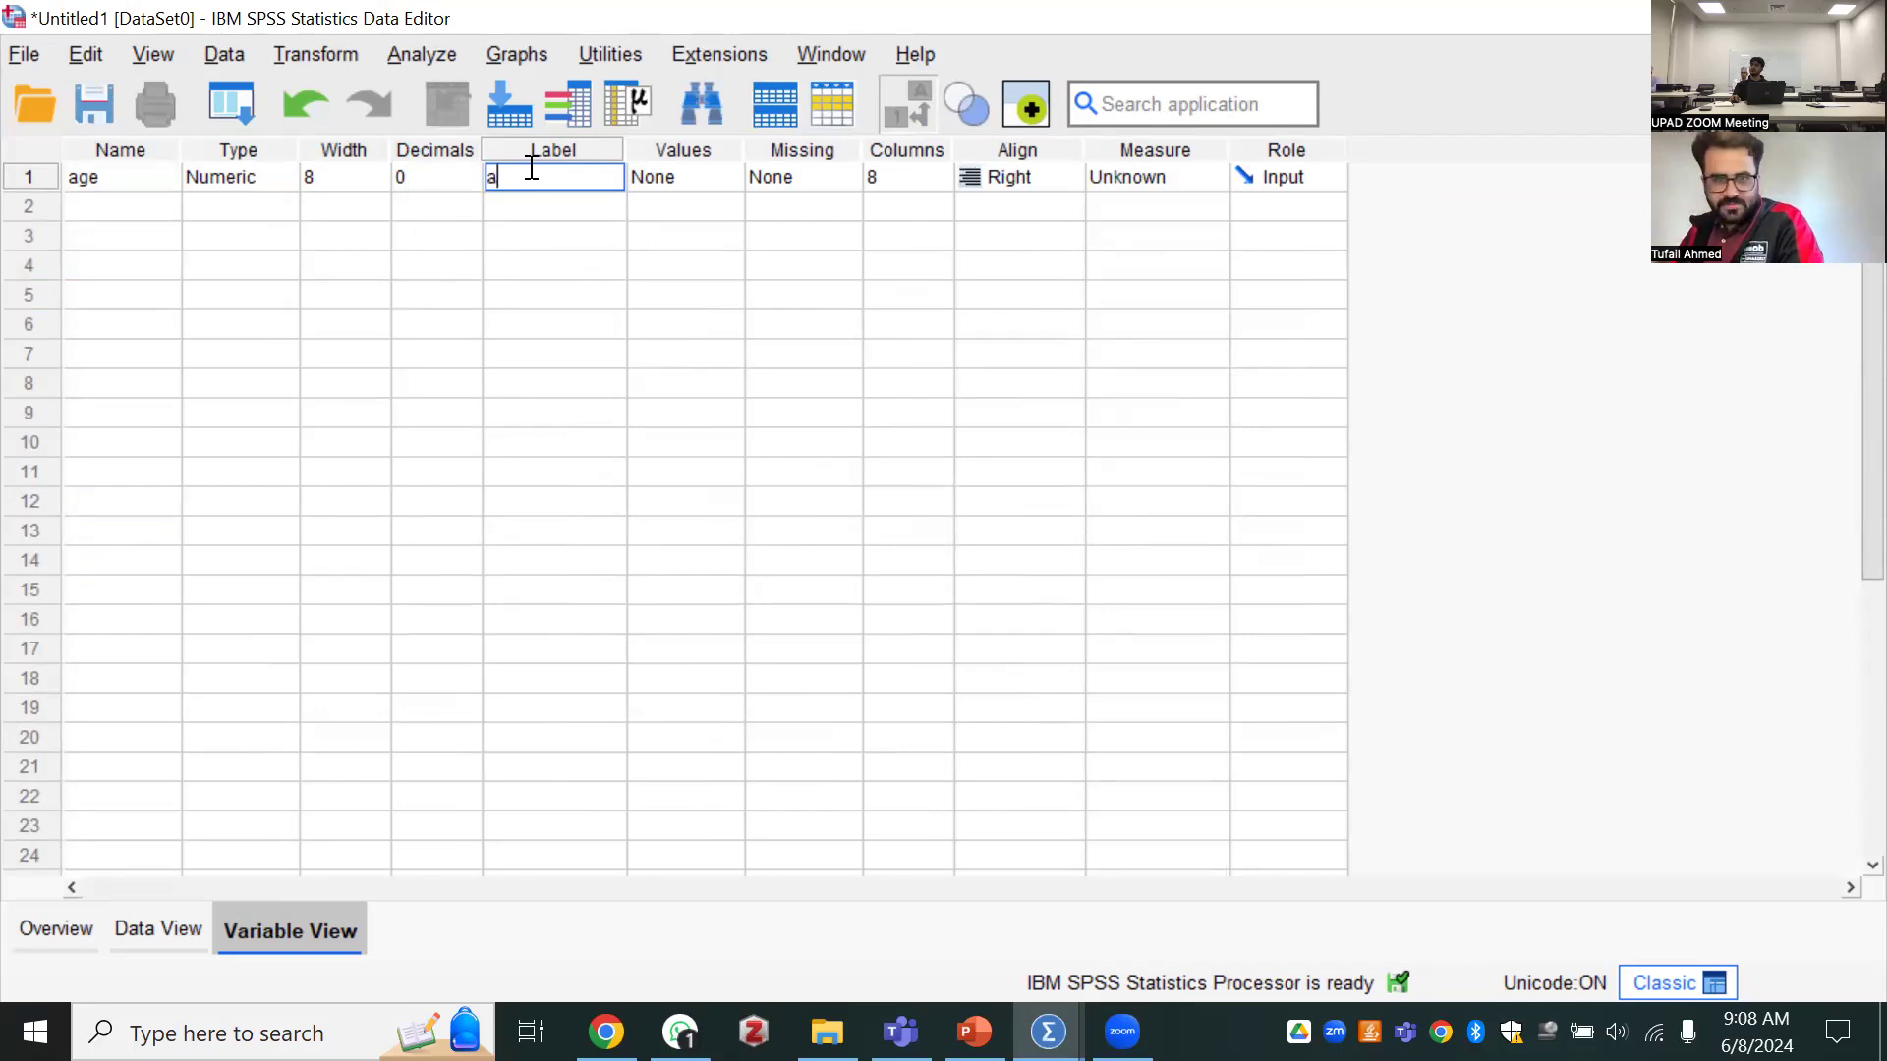
type("ge categories")
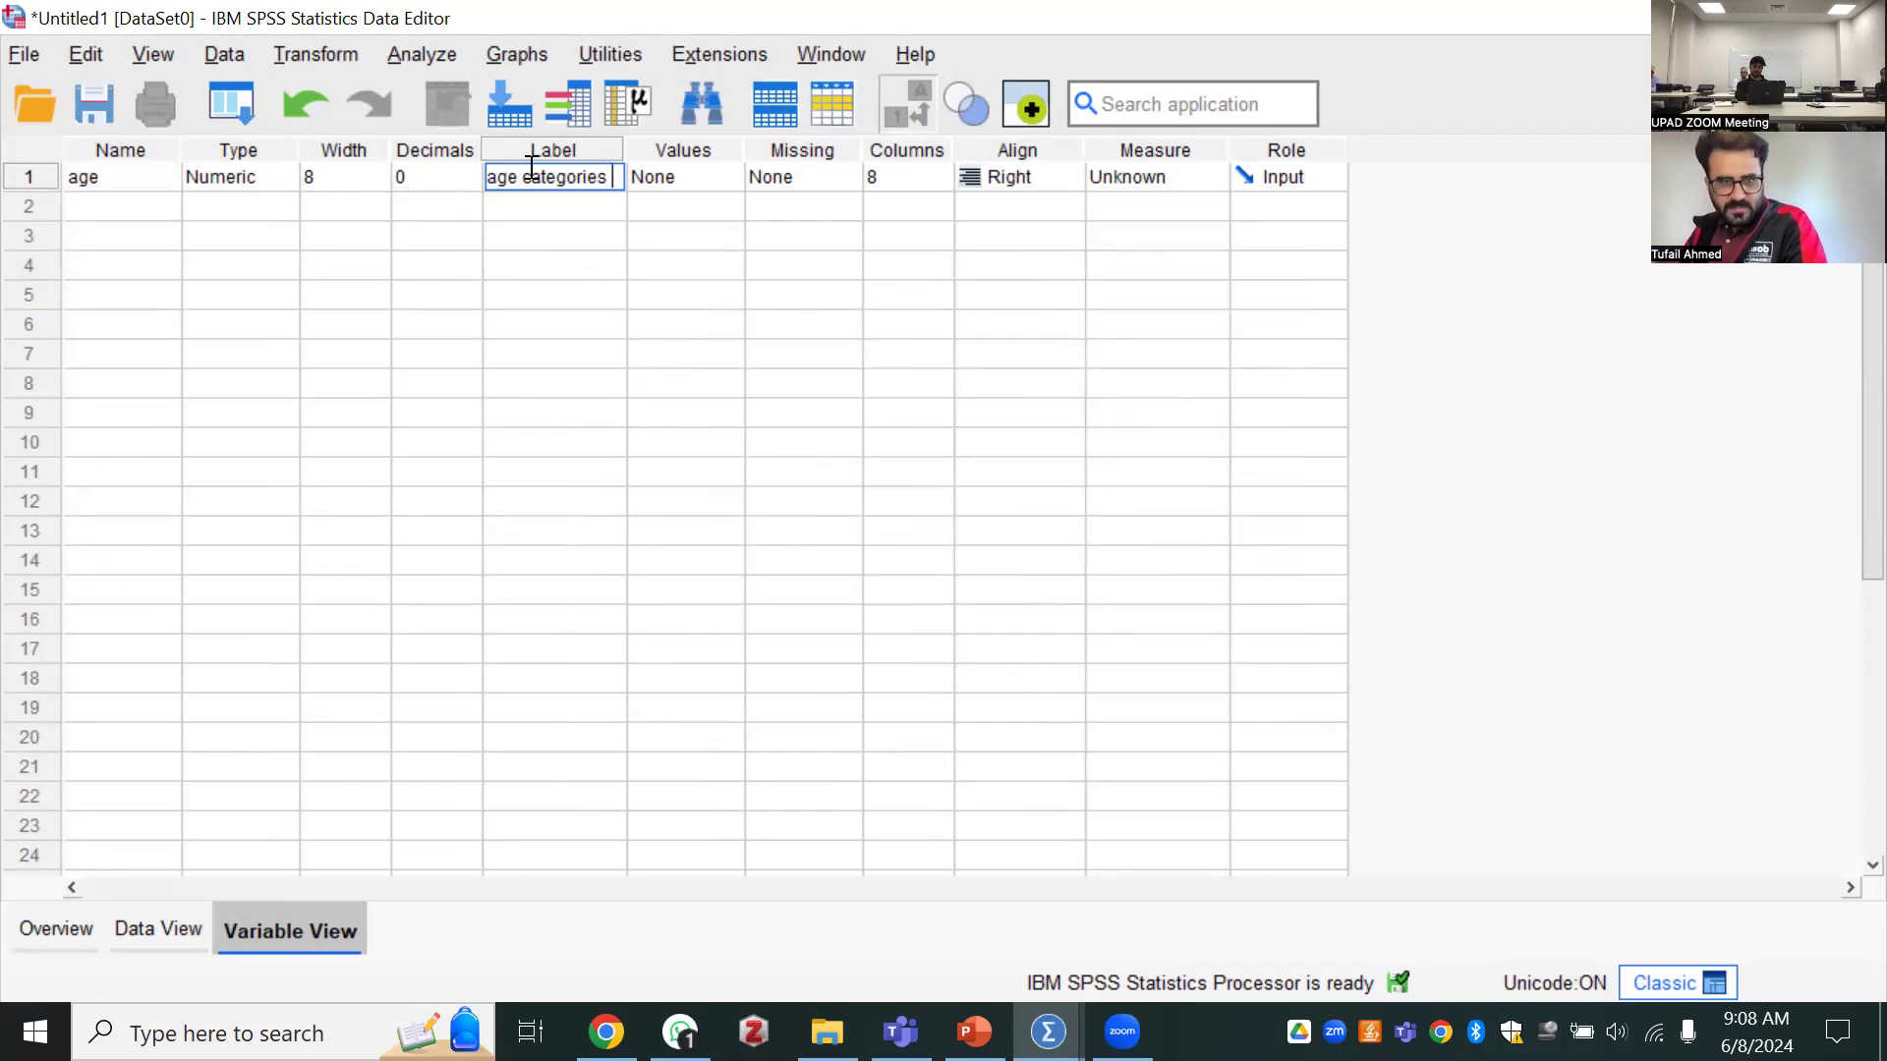
key("BackSpace")
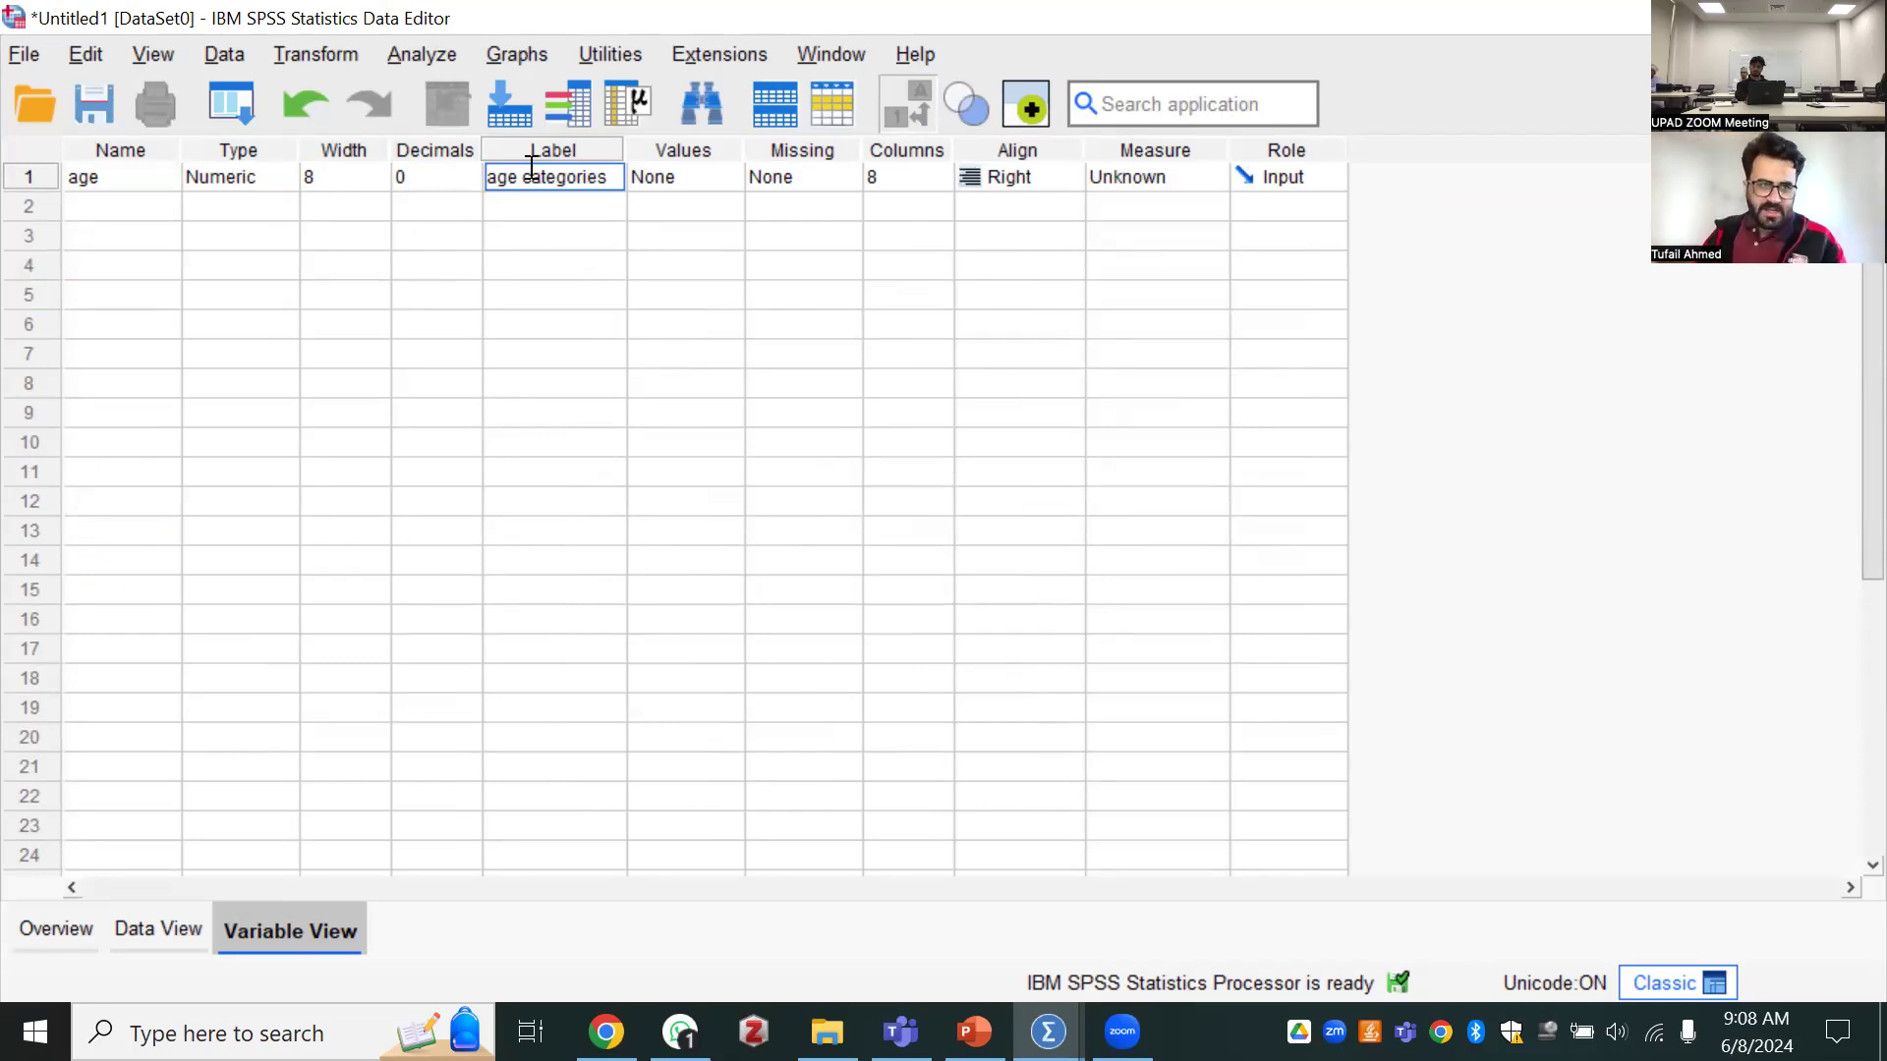
left_click(137, 183)
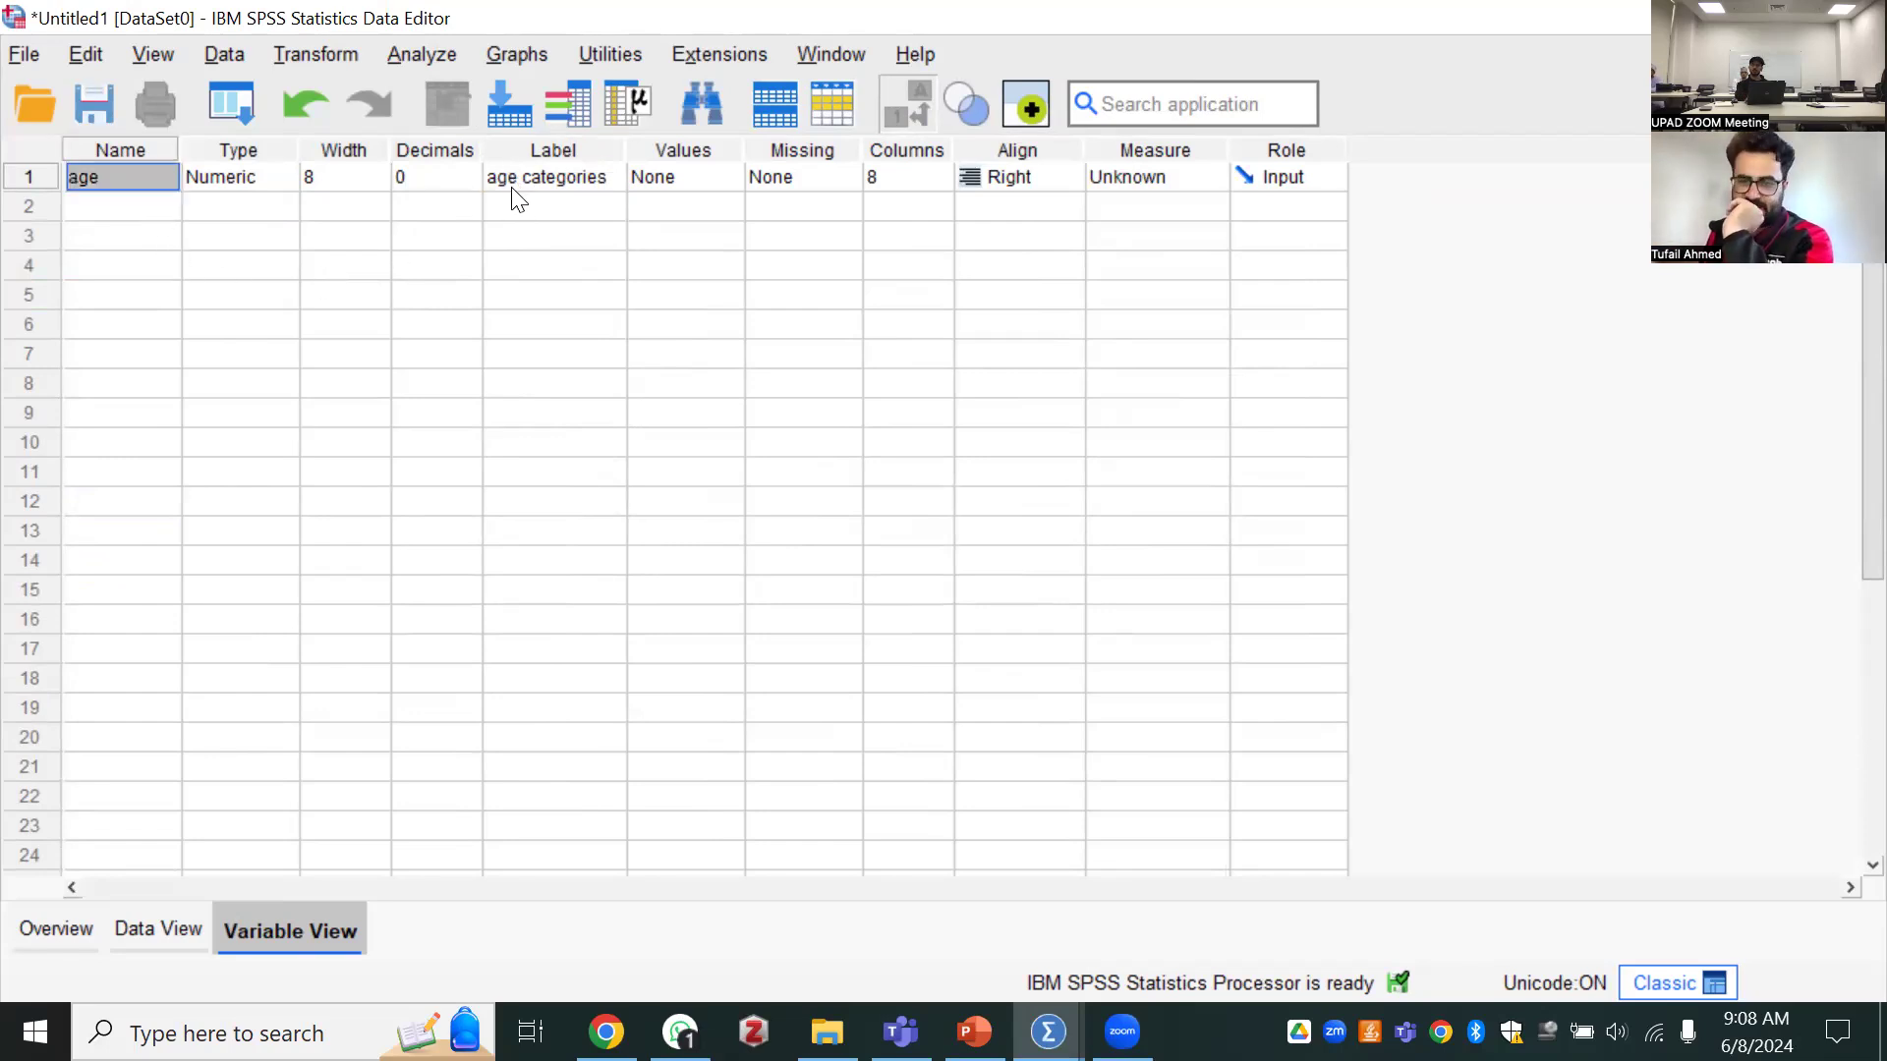
double_click(108, 179)
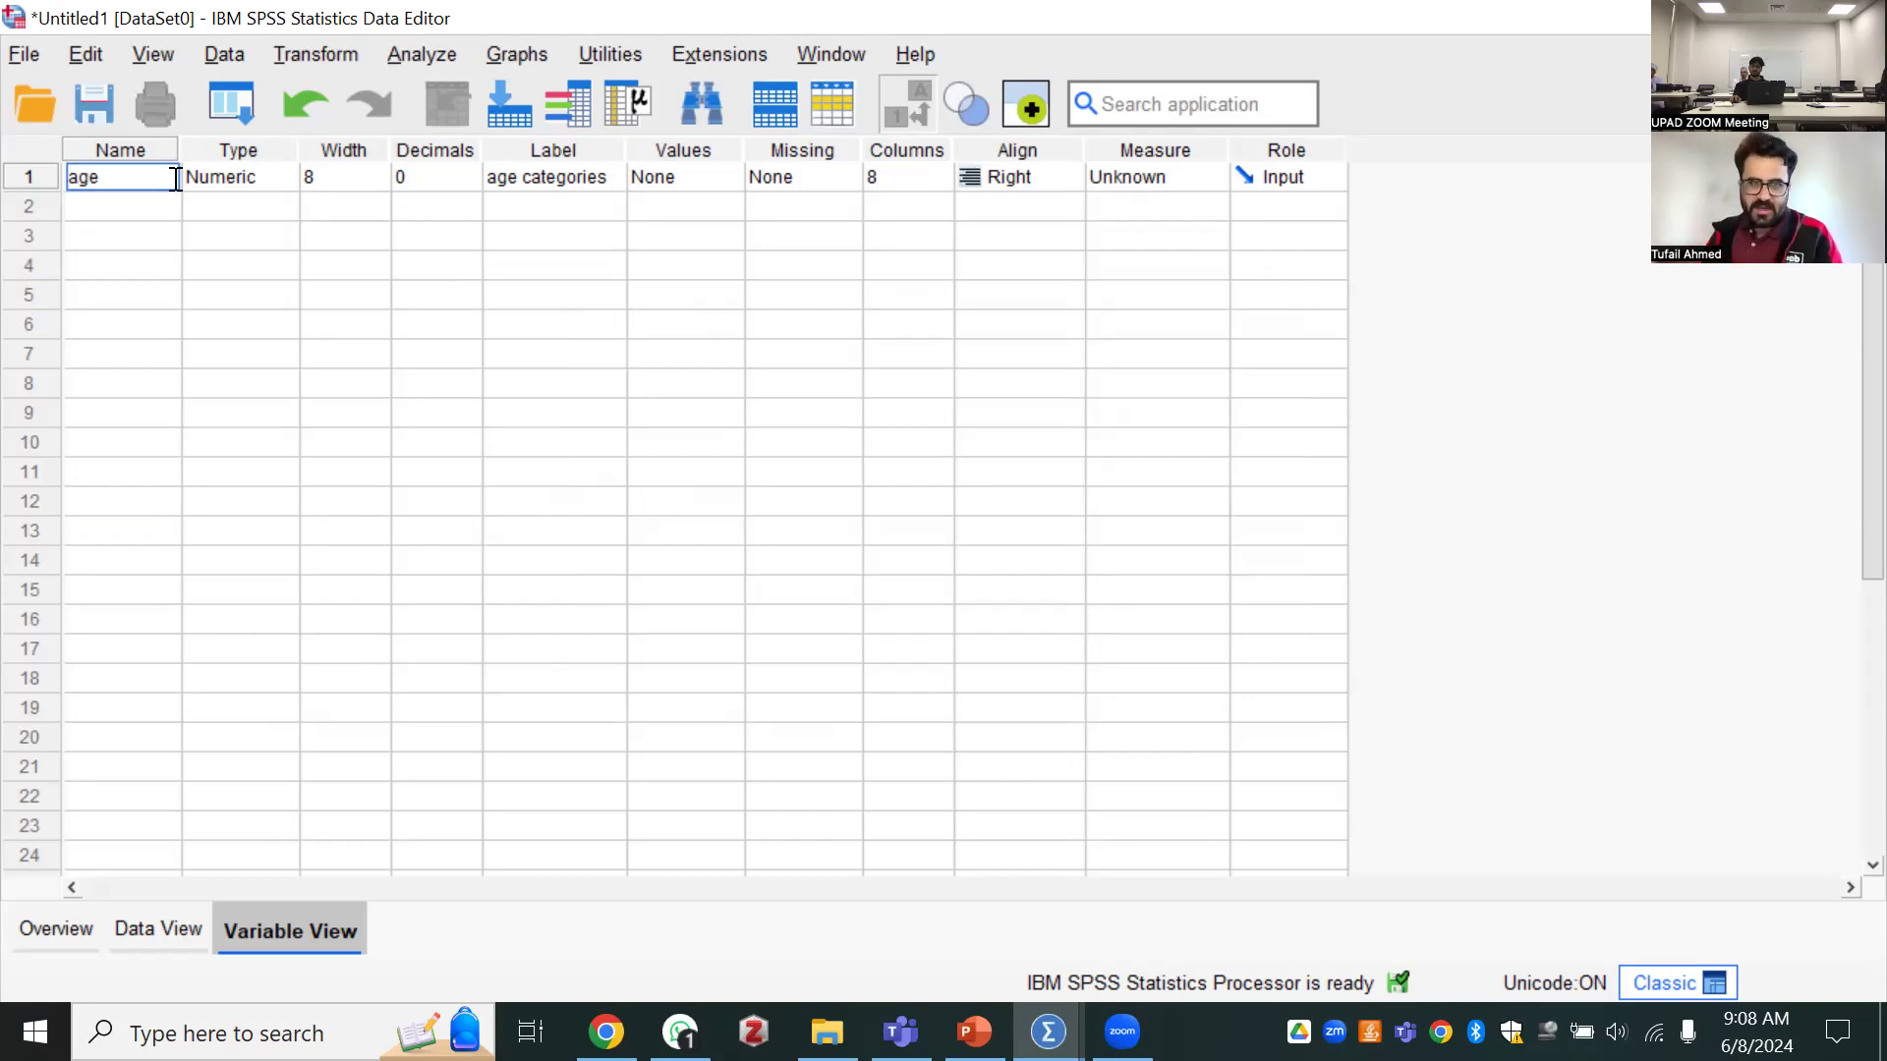
left_click(588, 180)
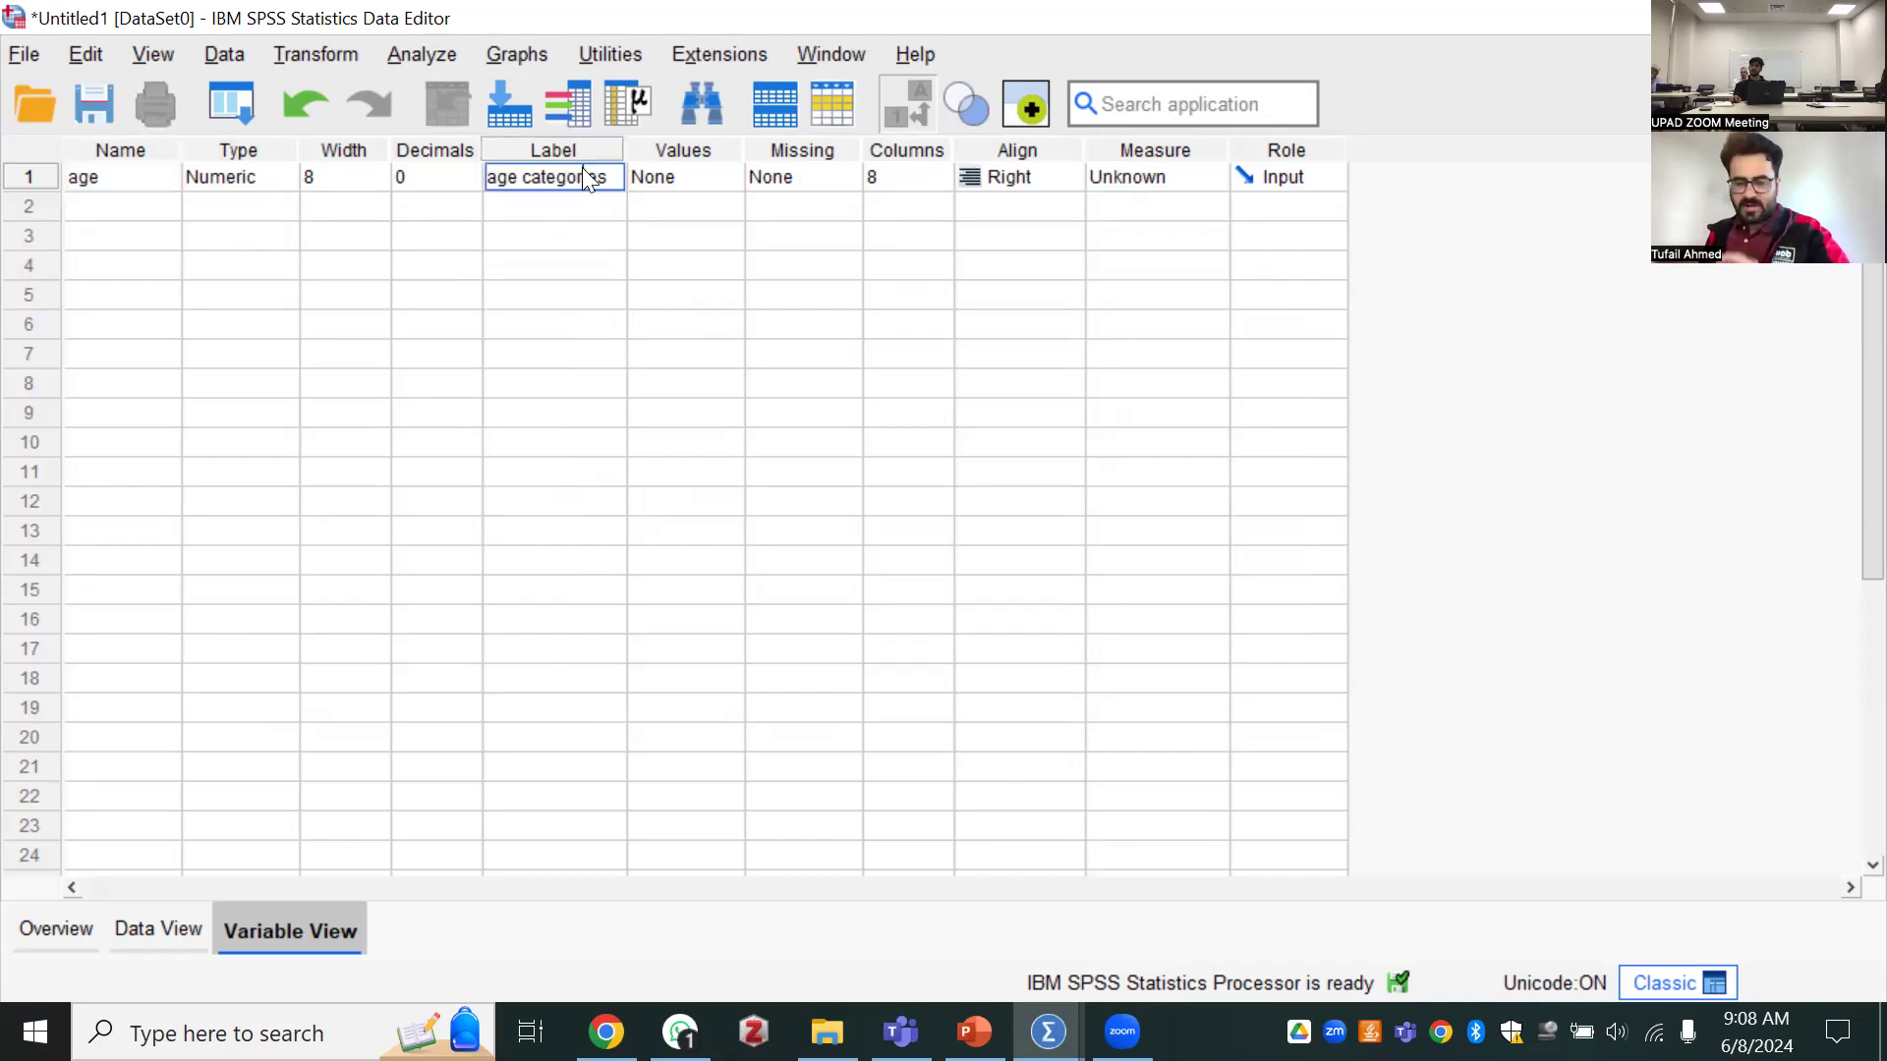
left_click(666, 187)
left_click(729, 174)
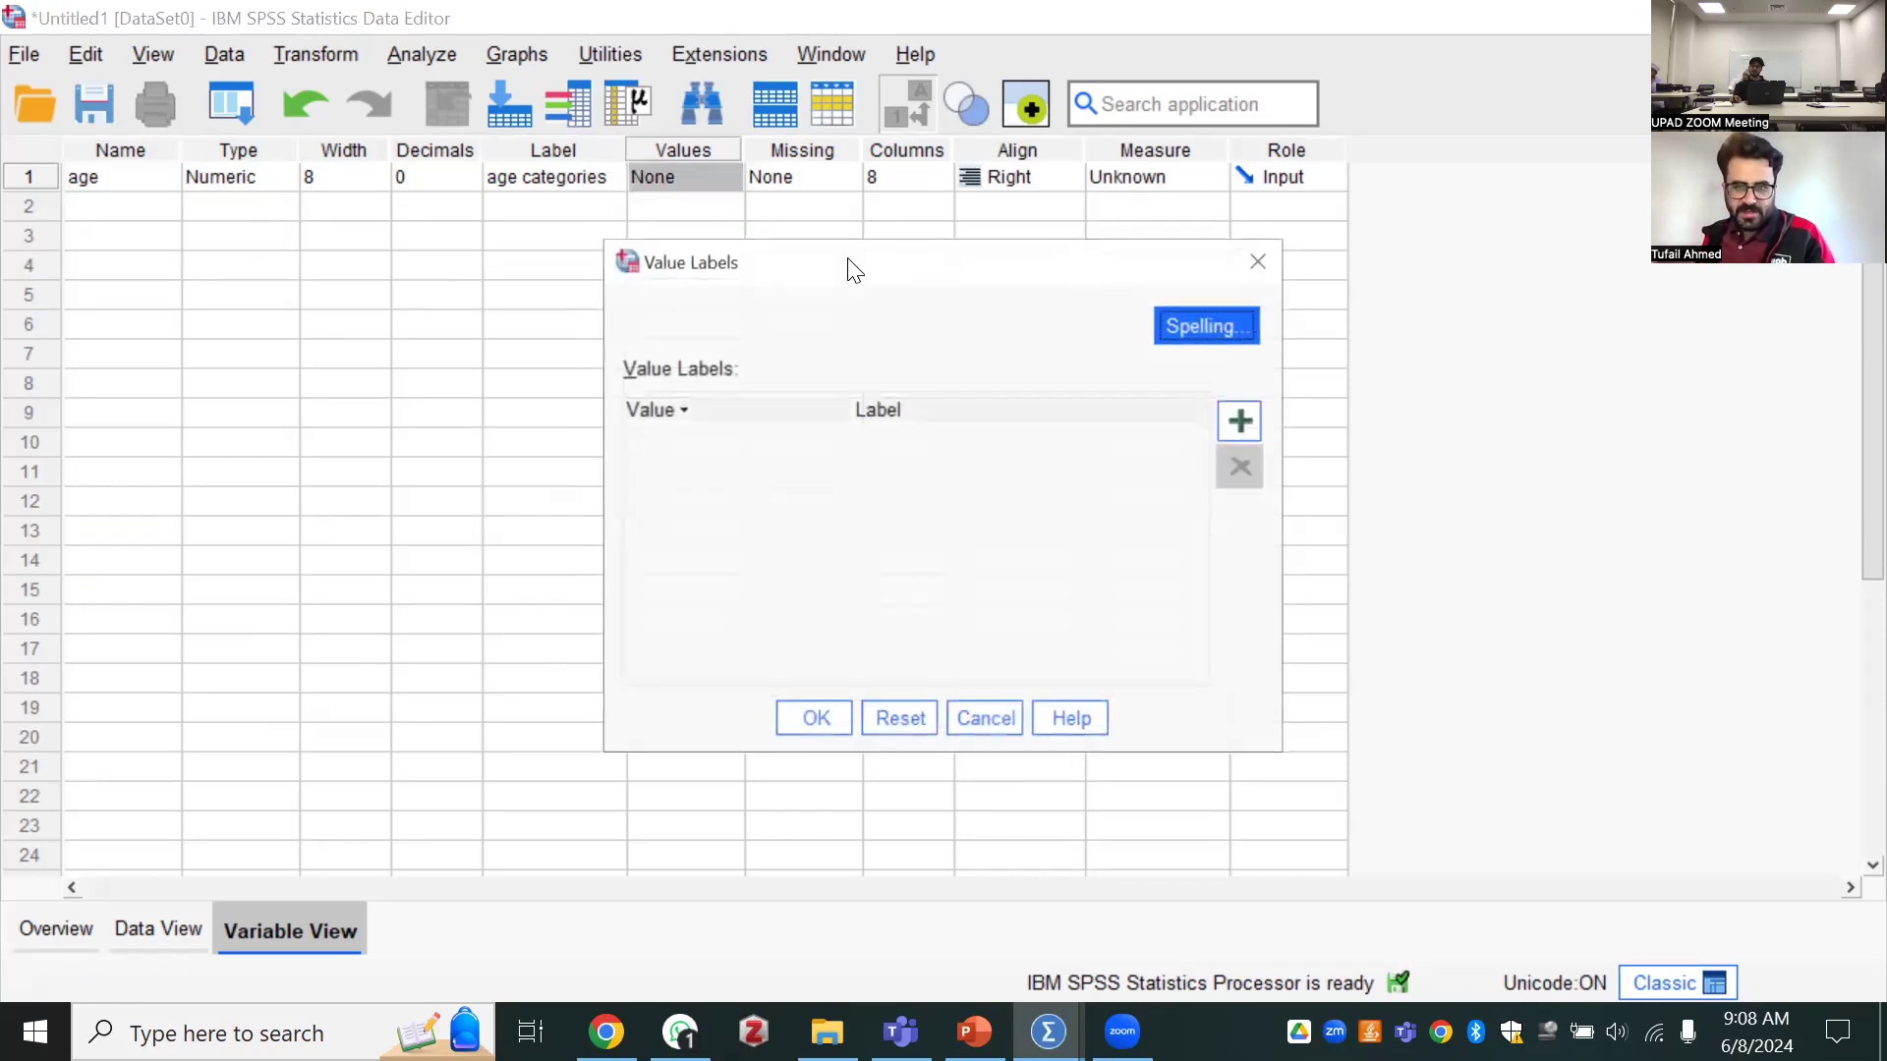
left_click(1258, 262)
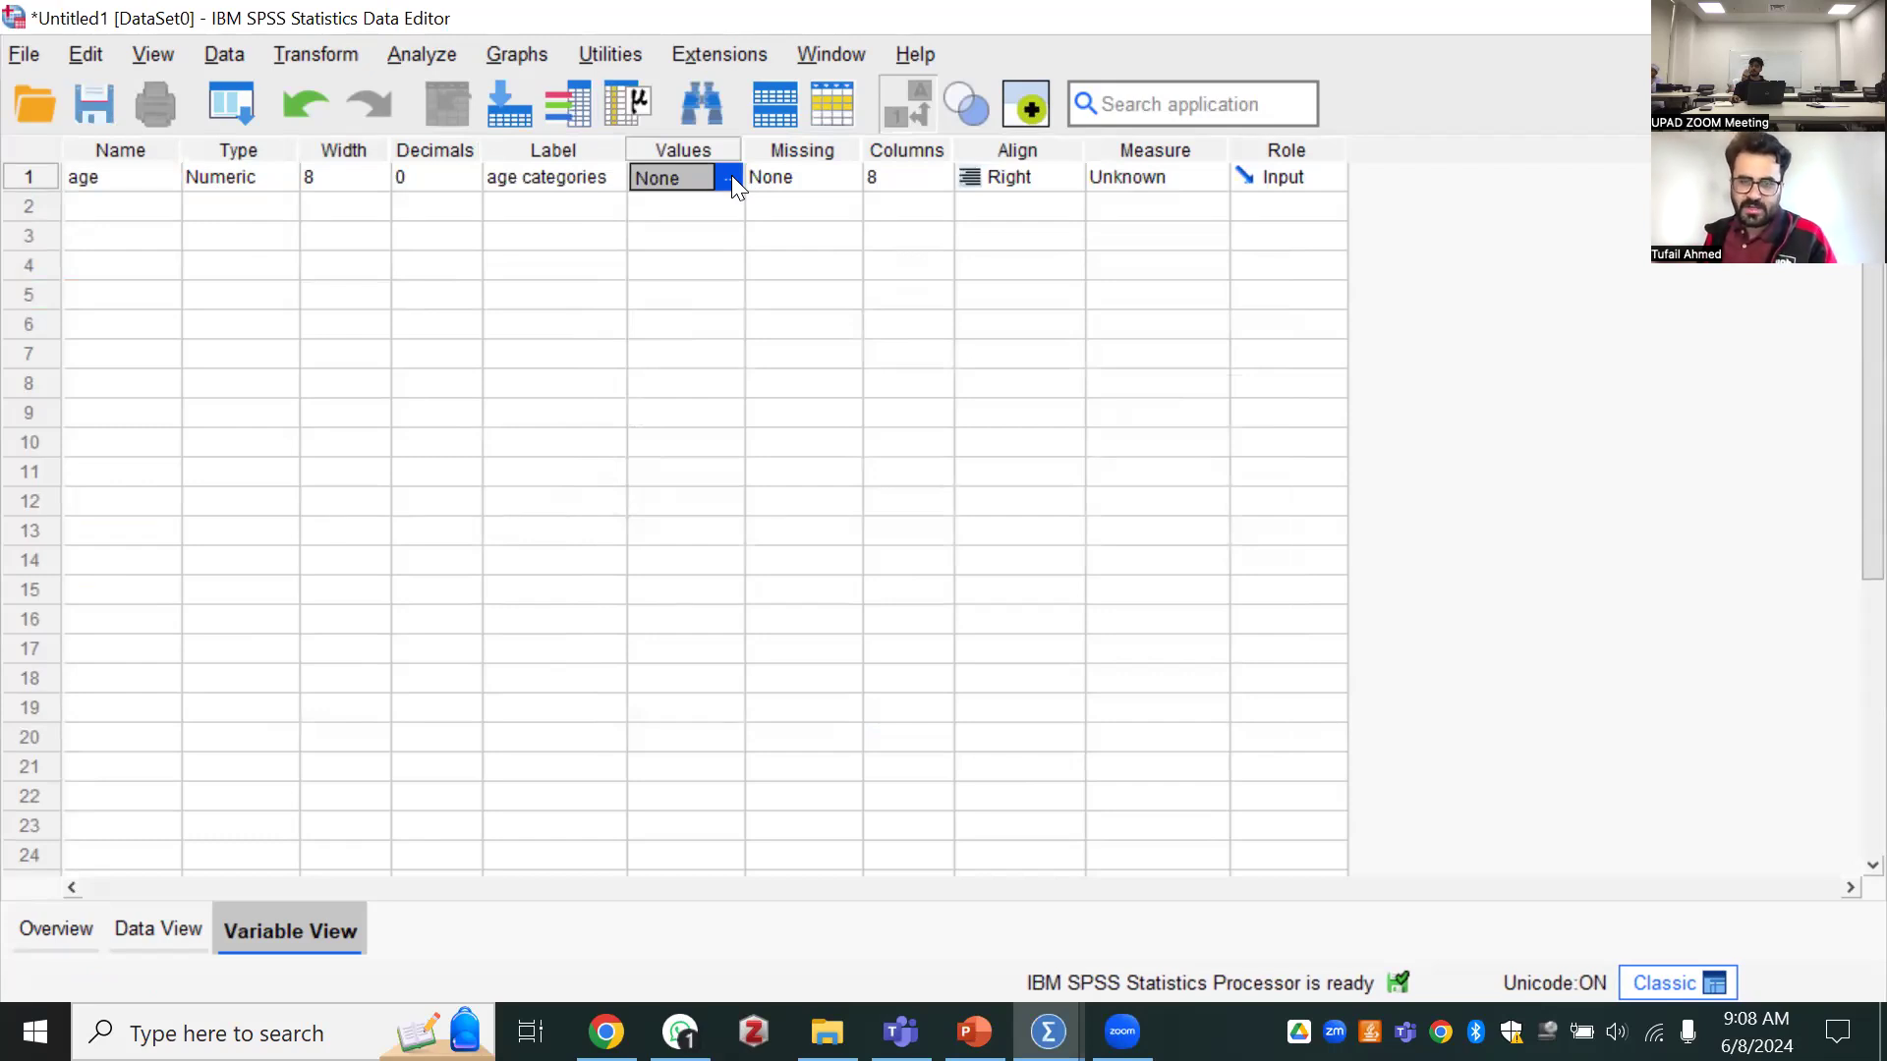
left_click(731, 175)
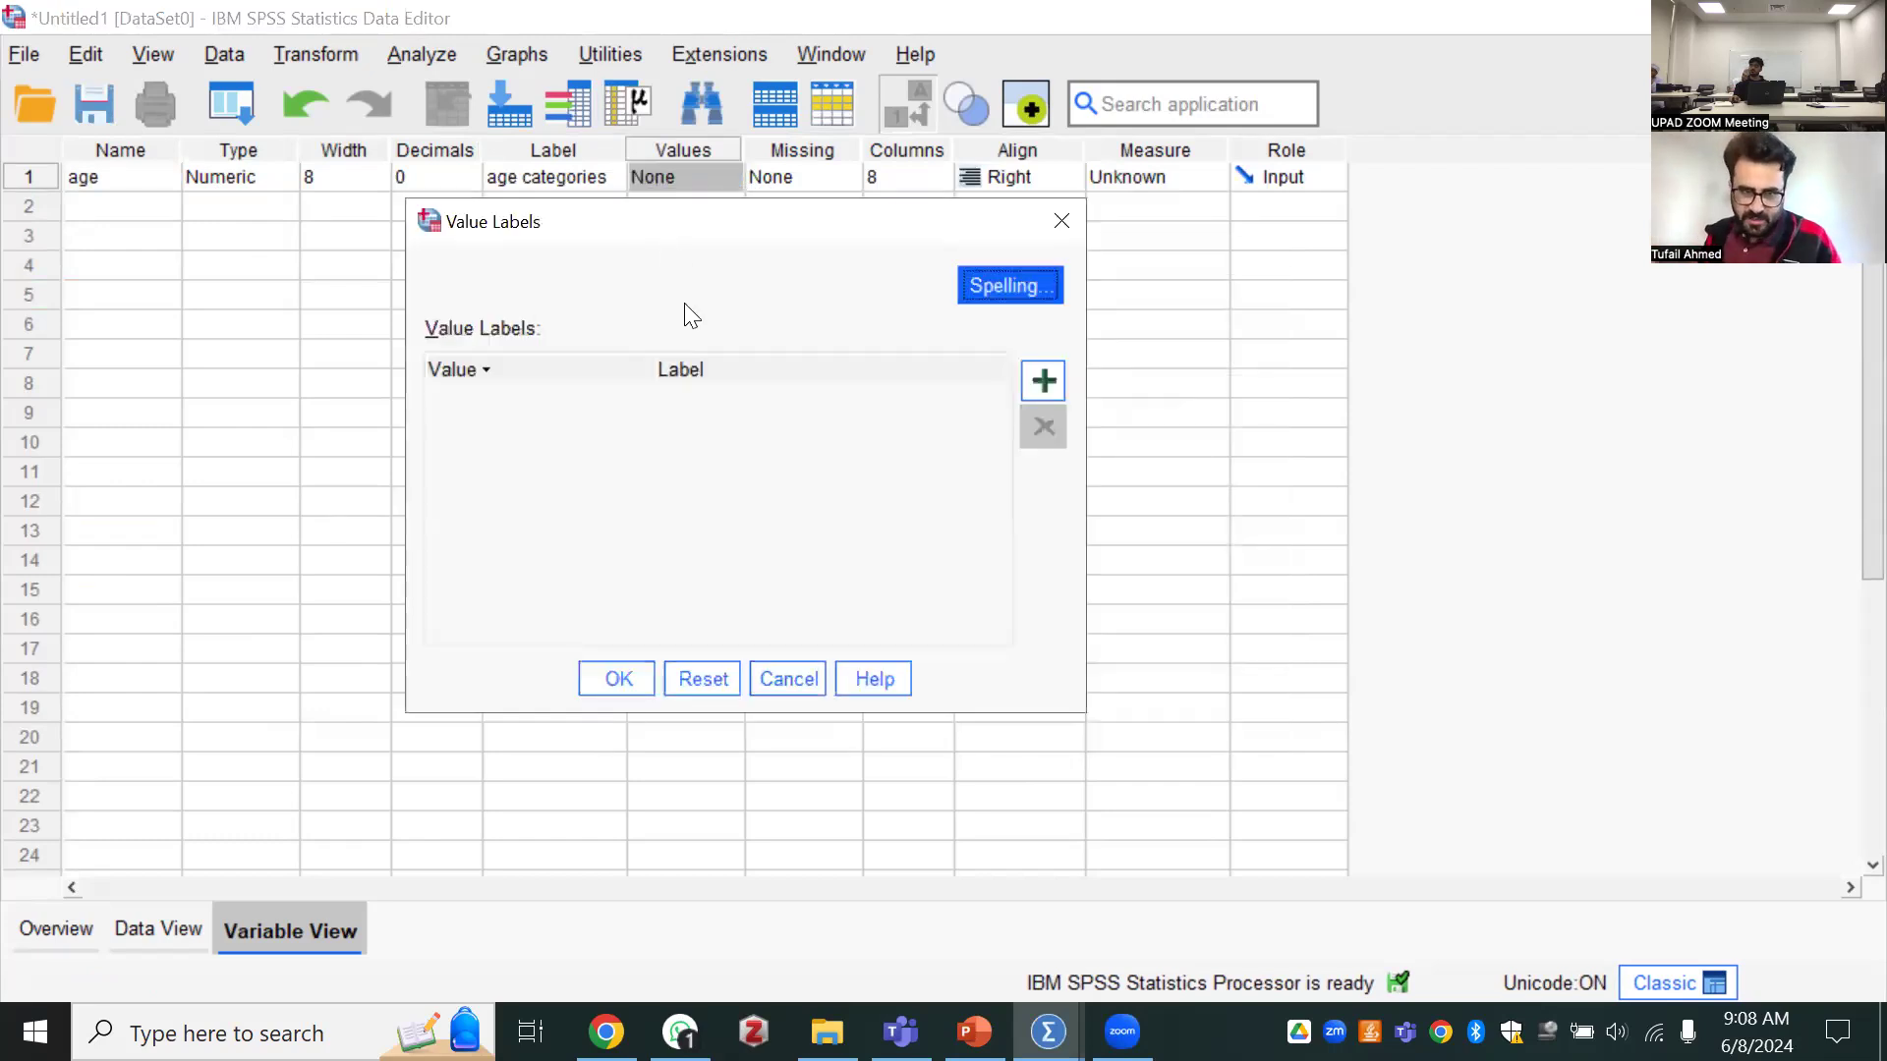
left_click(1061, 222)
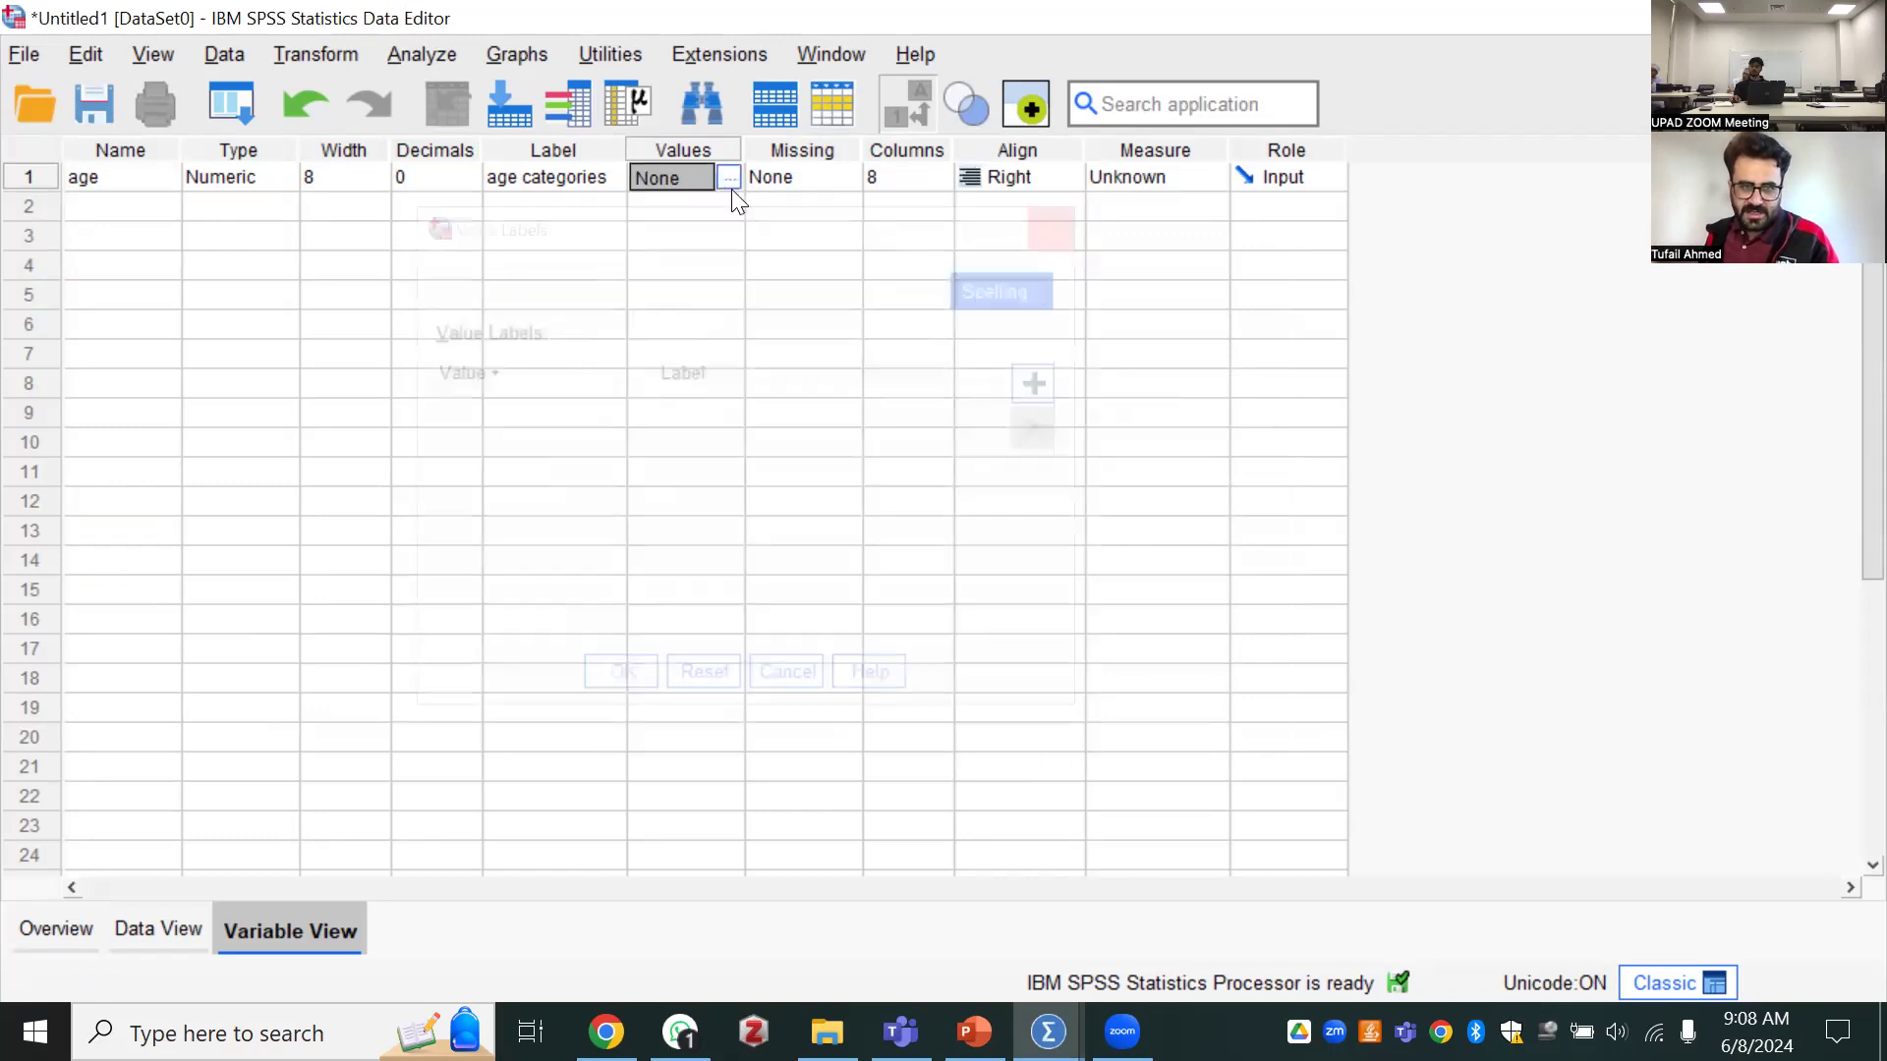
Start the value labels of the age variable by assigning the label "1-25 years" to value 1
left_click(725, 178)
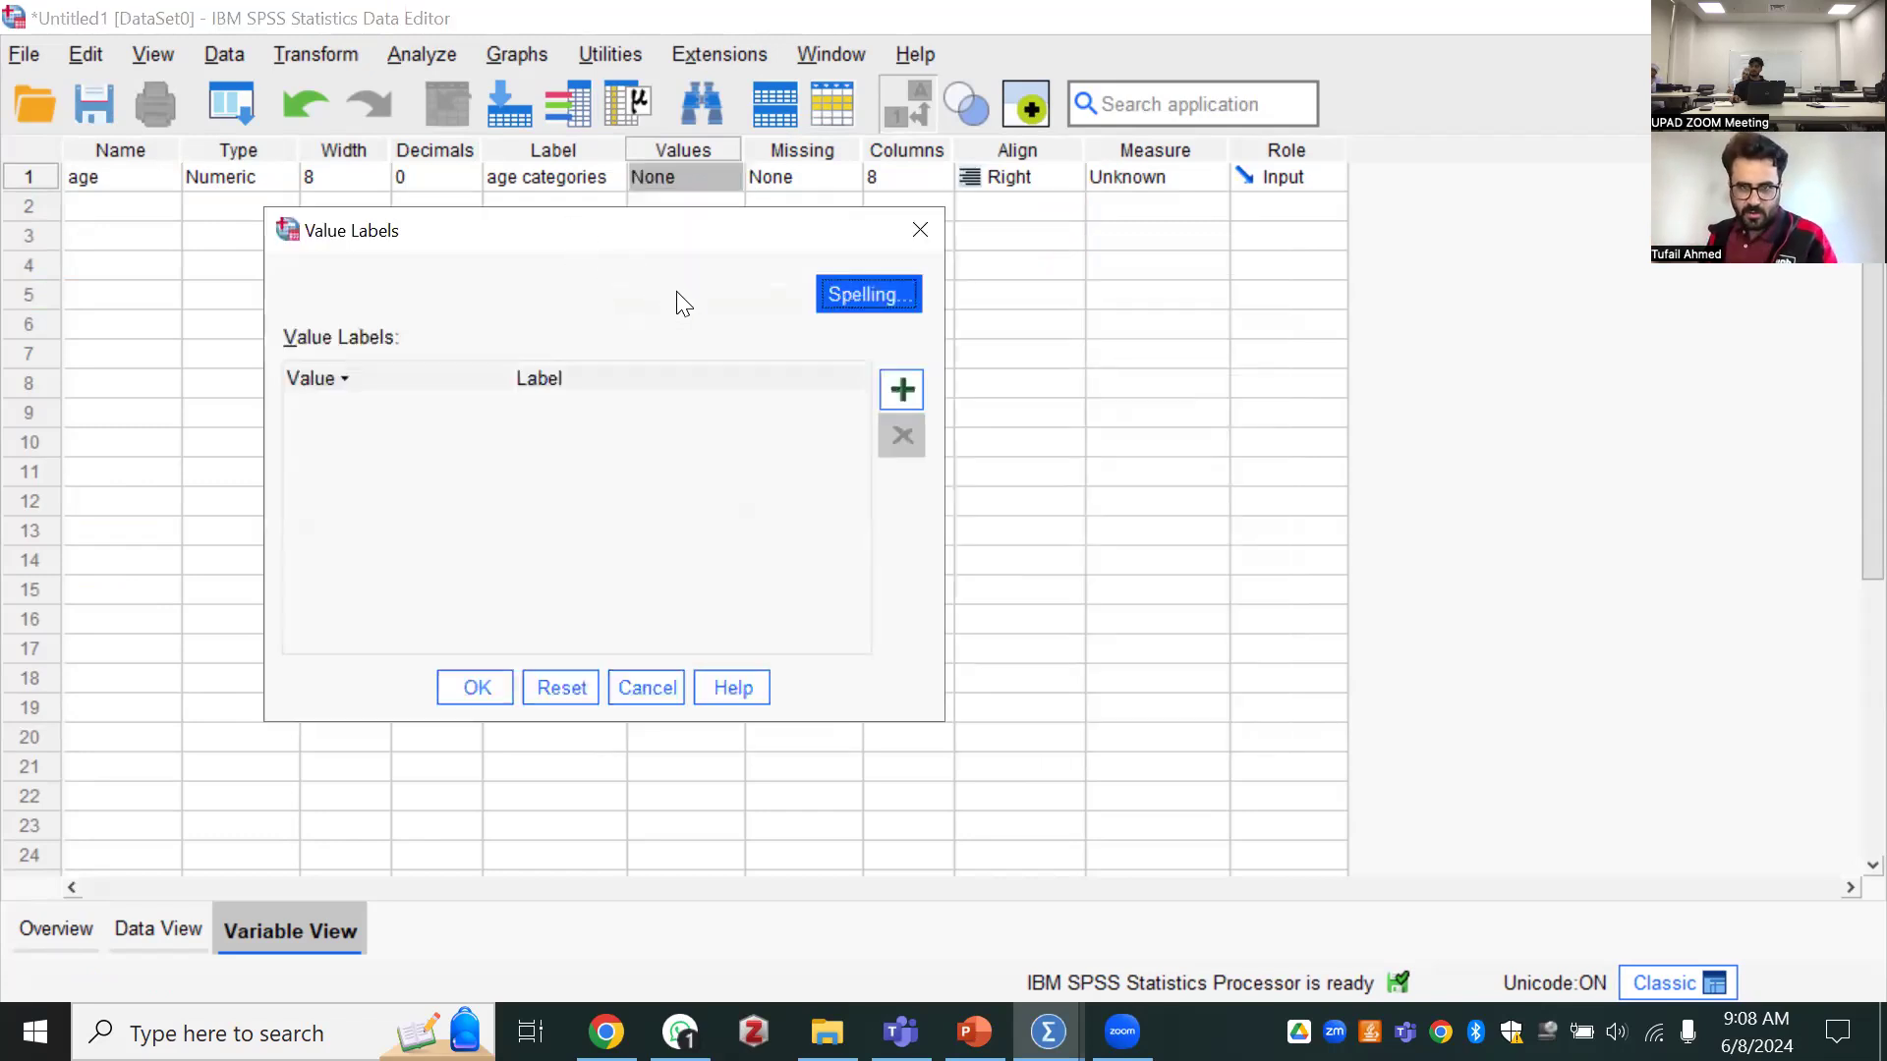
left_click(899, 389)
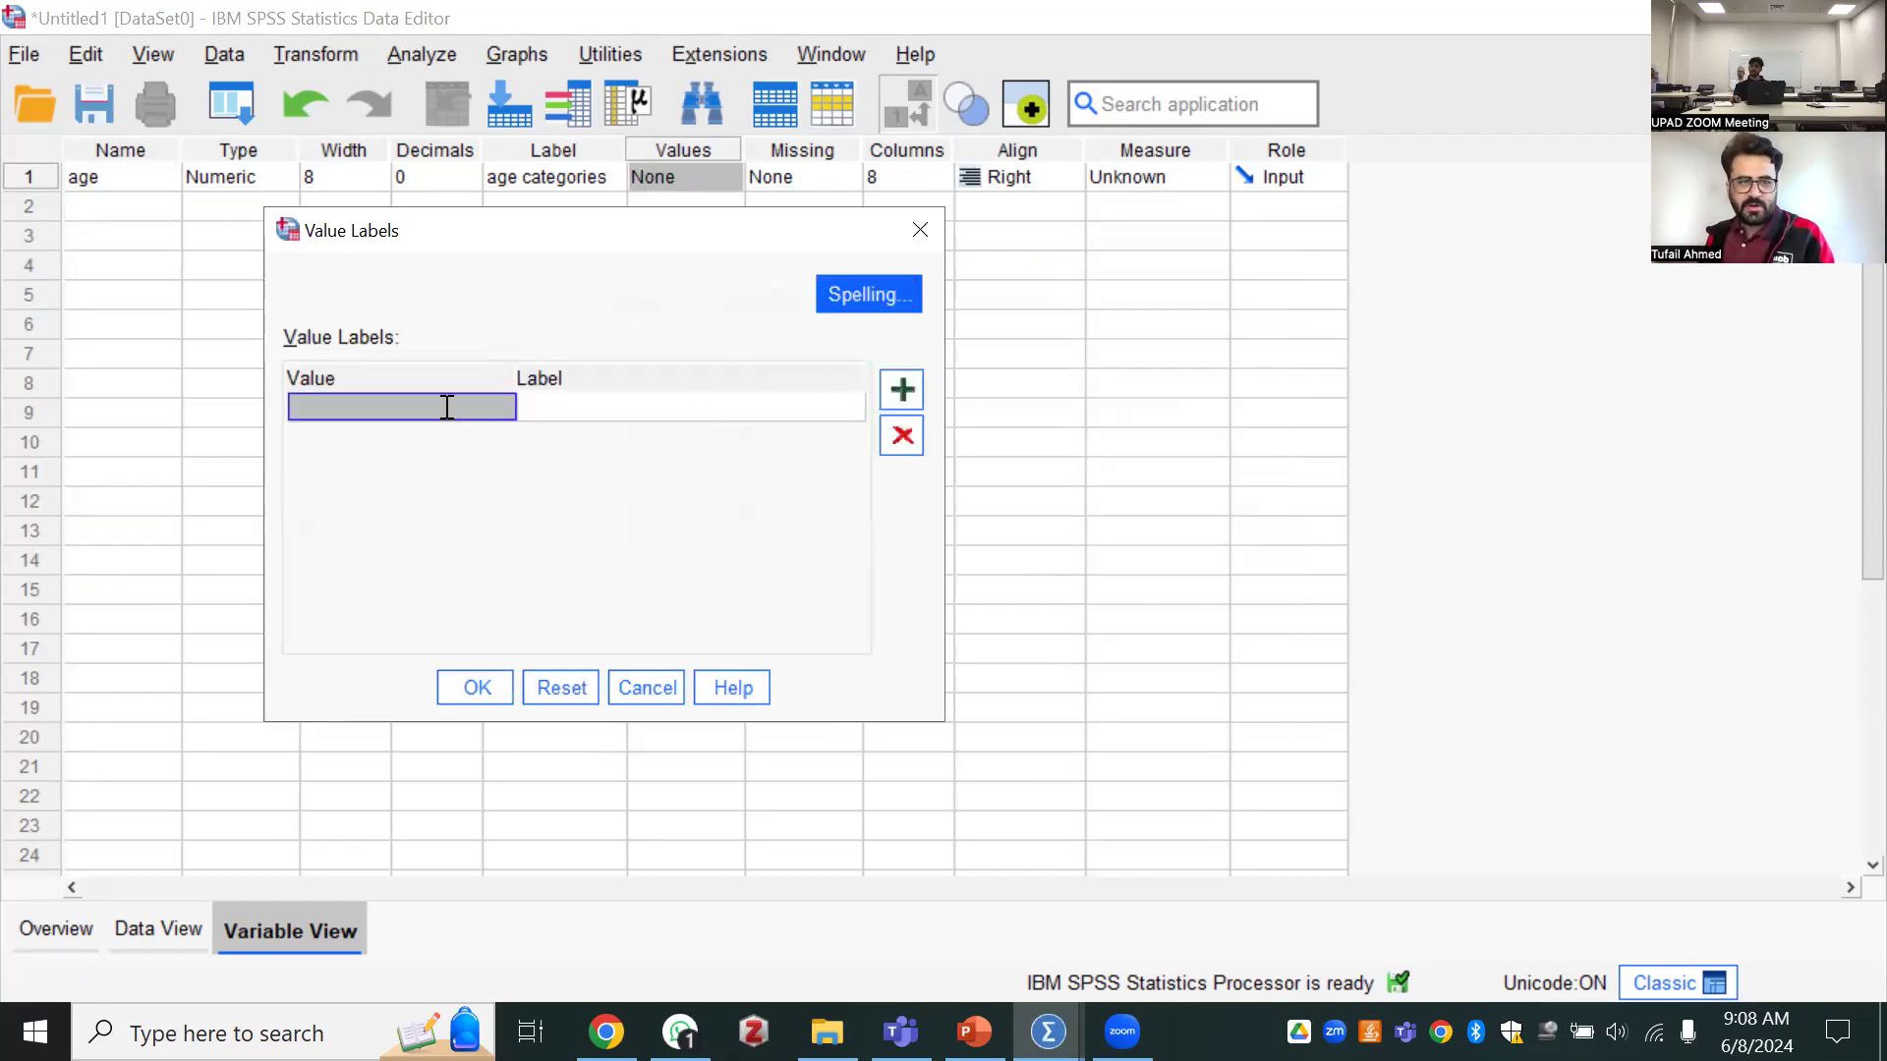
type("1")
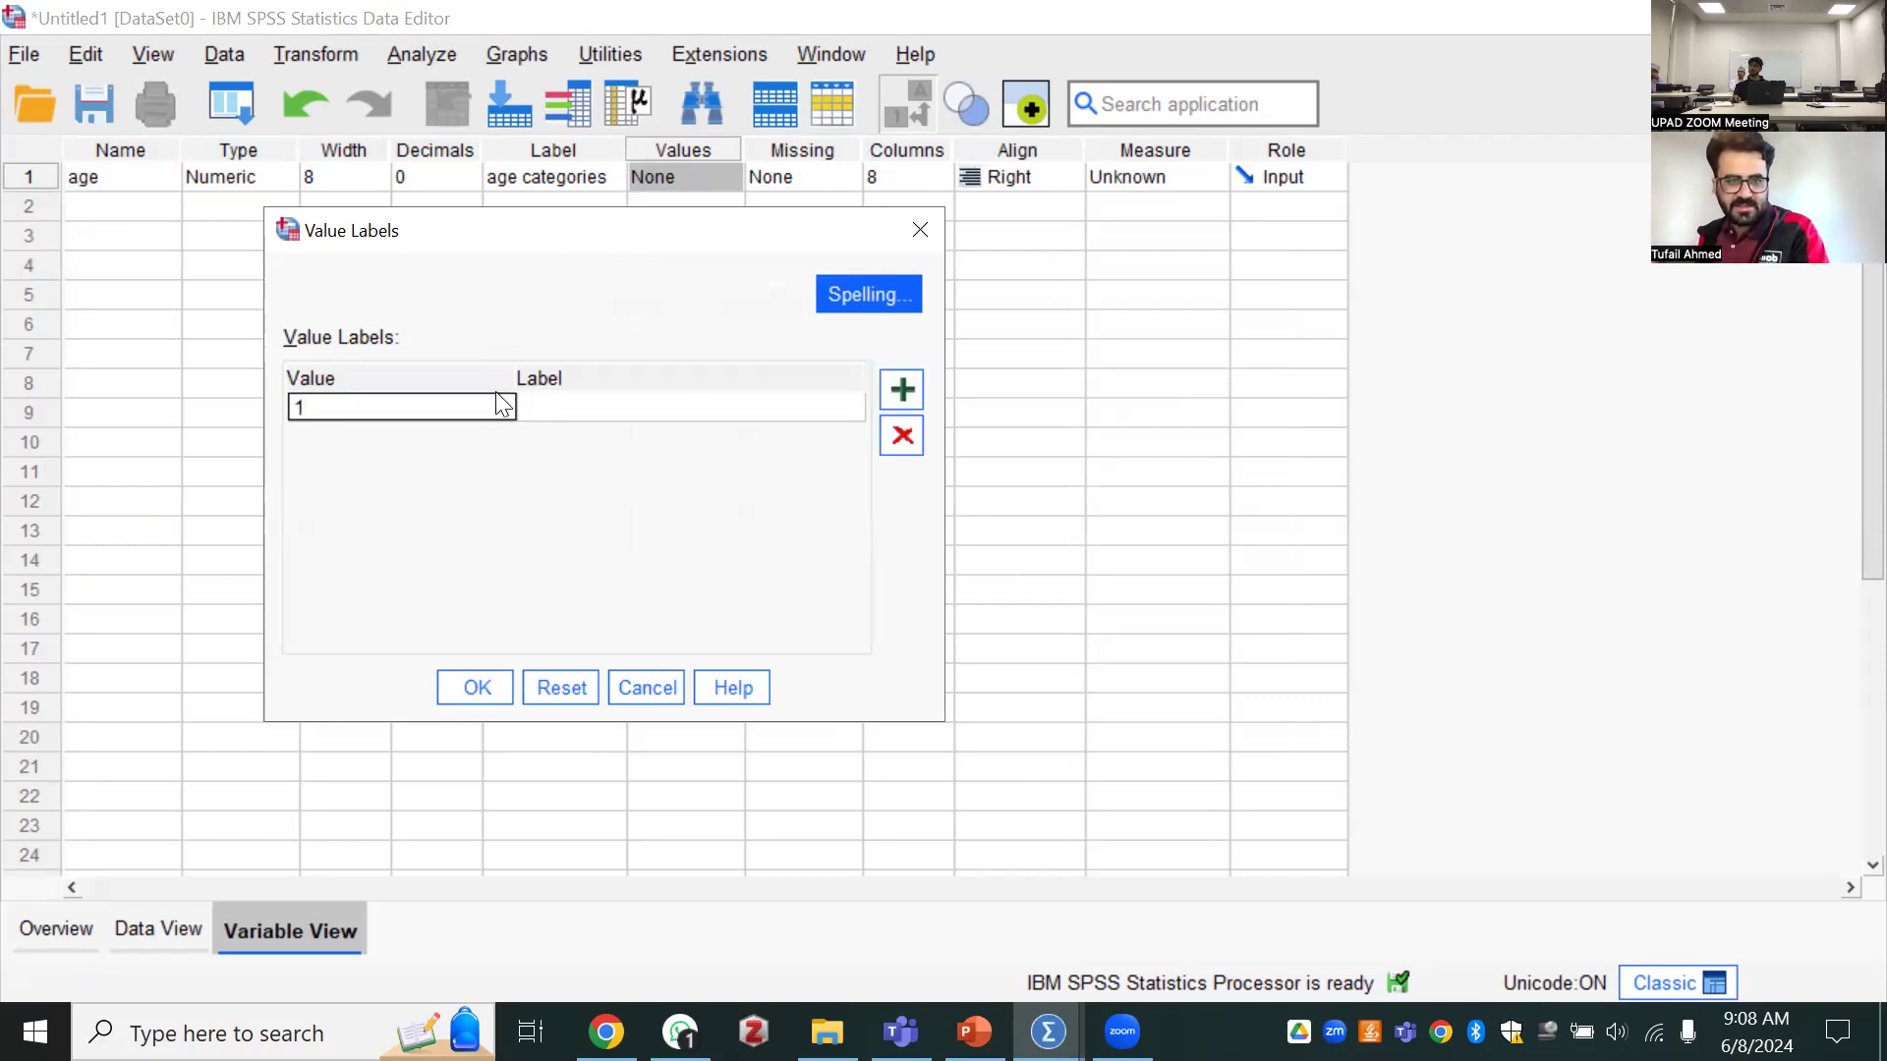
left_click(551, 404)
type("les")
key("BackSpace")
key("BackSpace")
key("BackSpace")
type("1-25 veas")
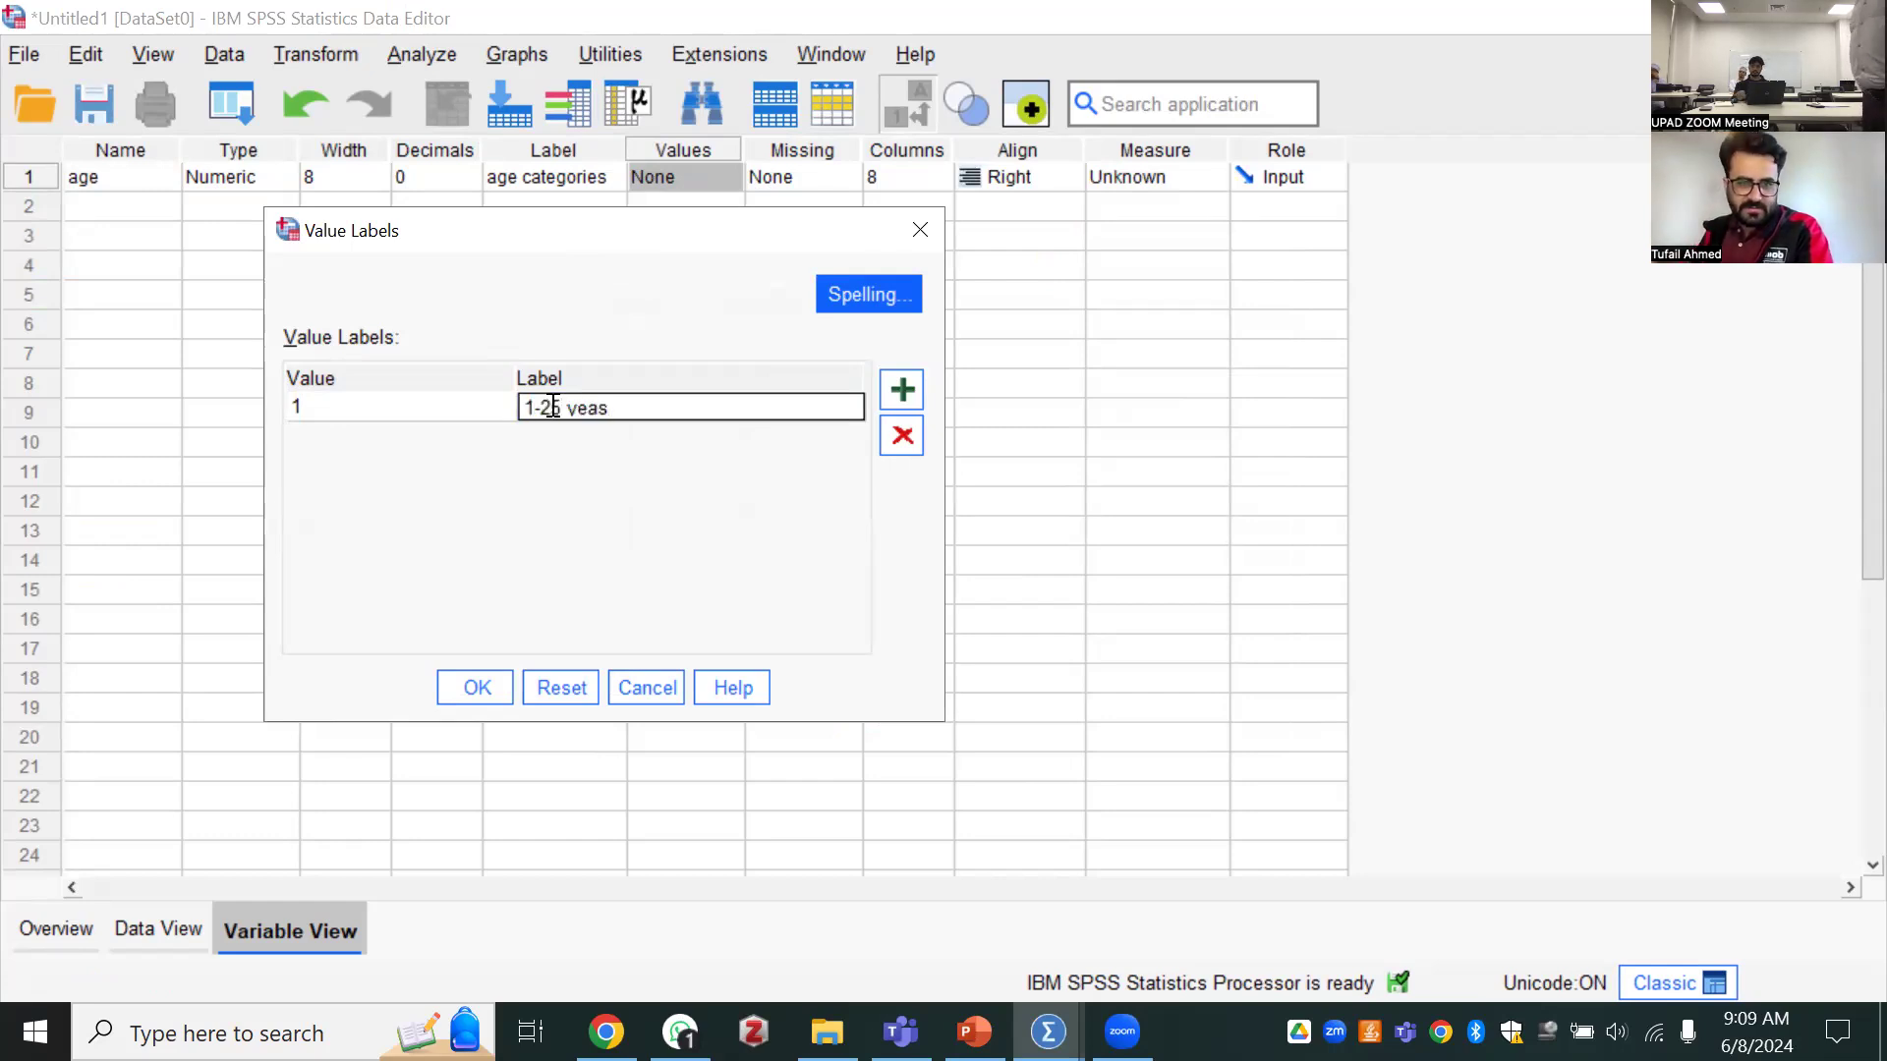
left_click(604, 407)
type("r")
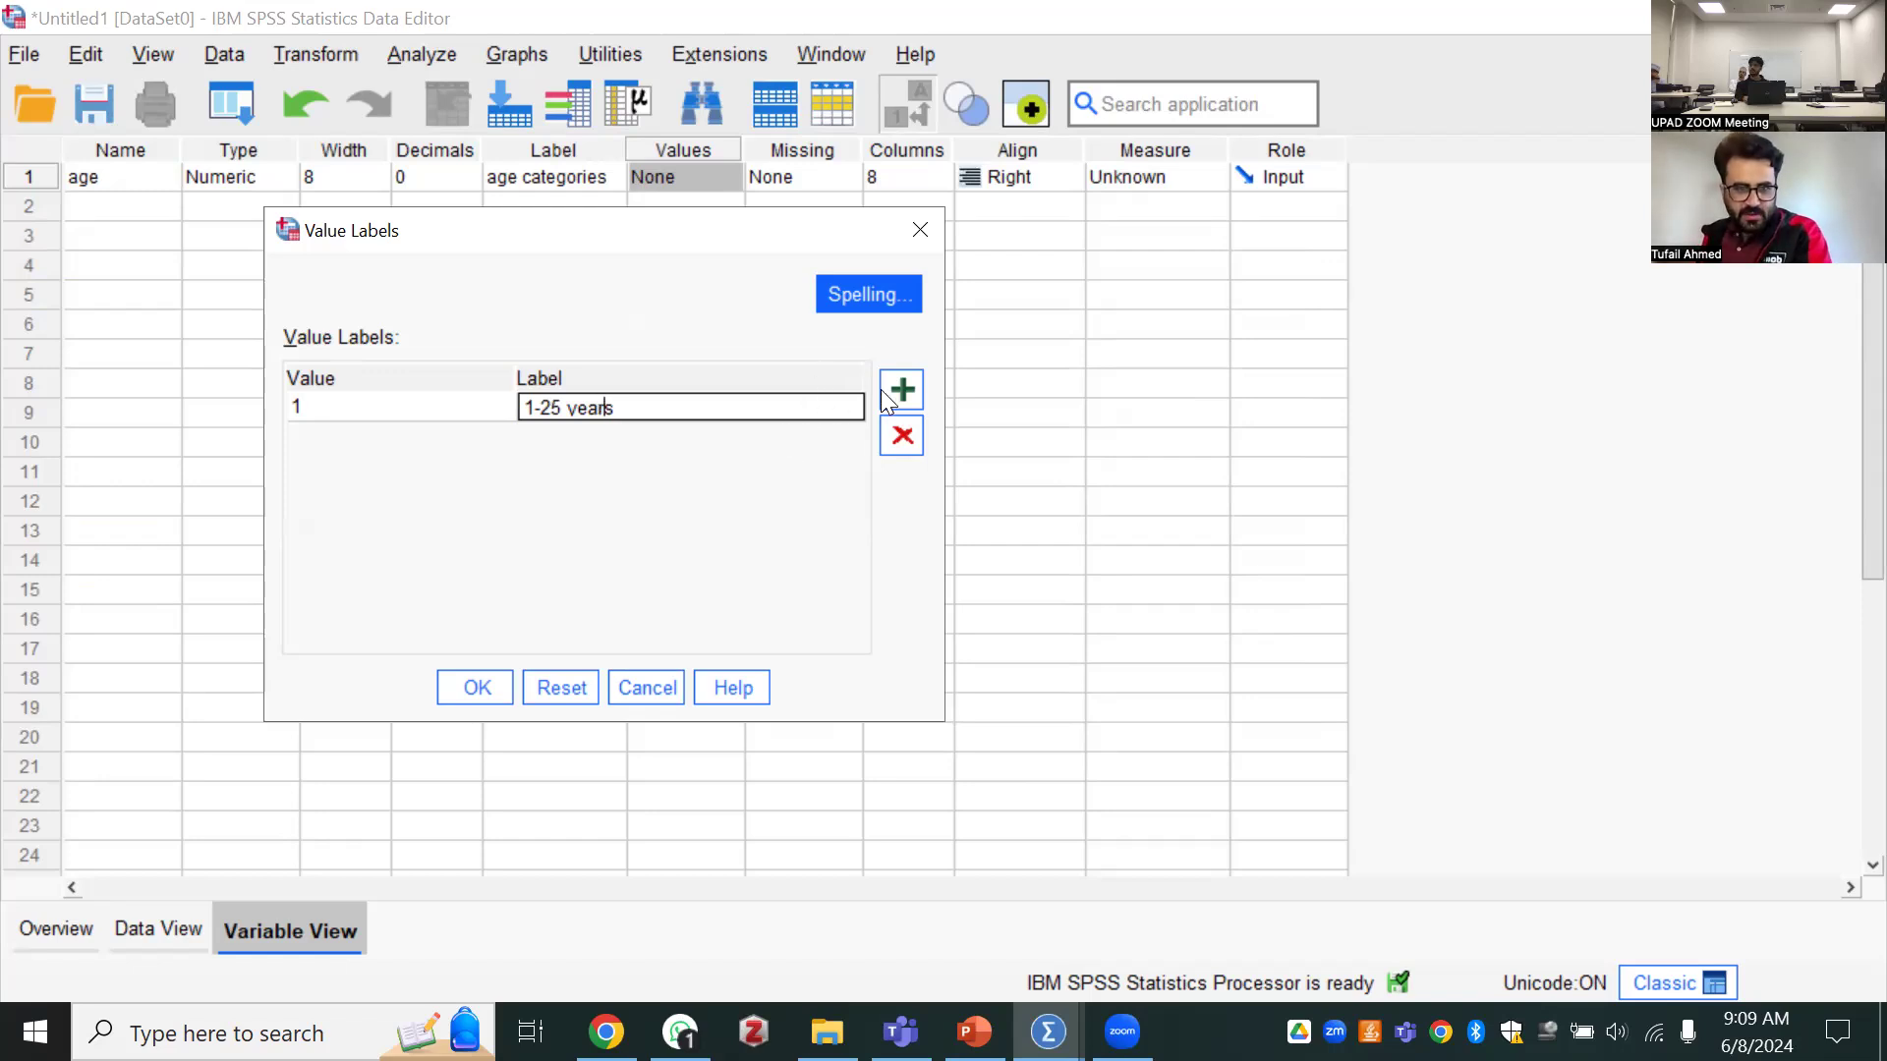
Add a second value label for age, assigning "26-30" to value 2
left_click(900, 391)
left_click(359, 436)
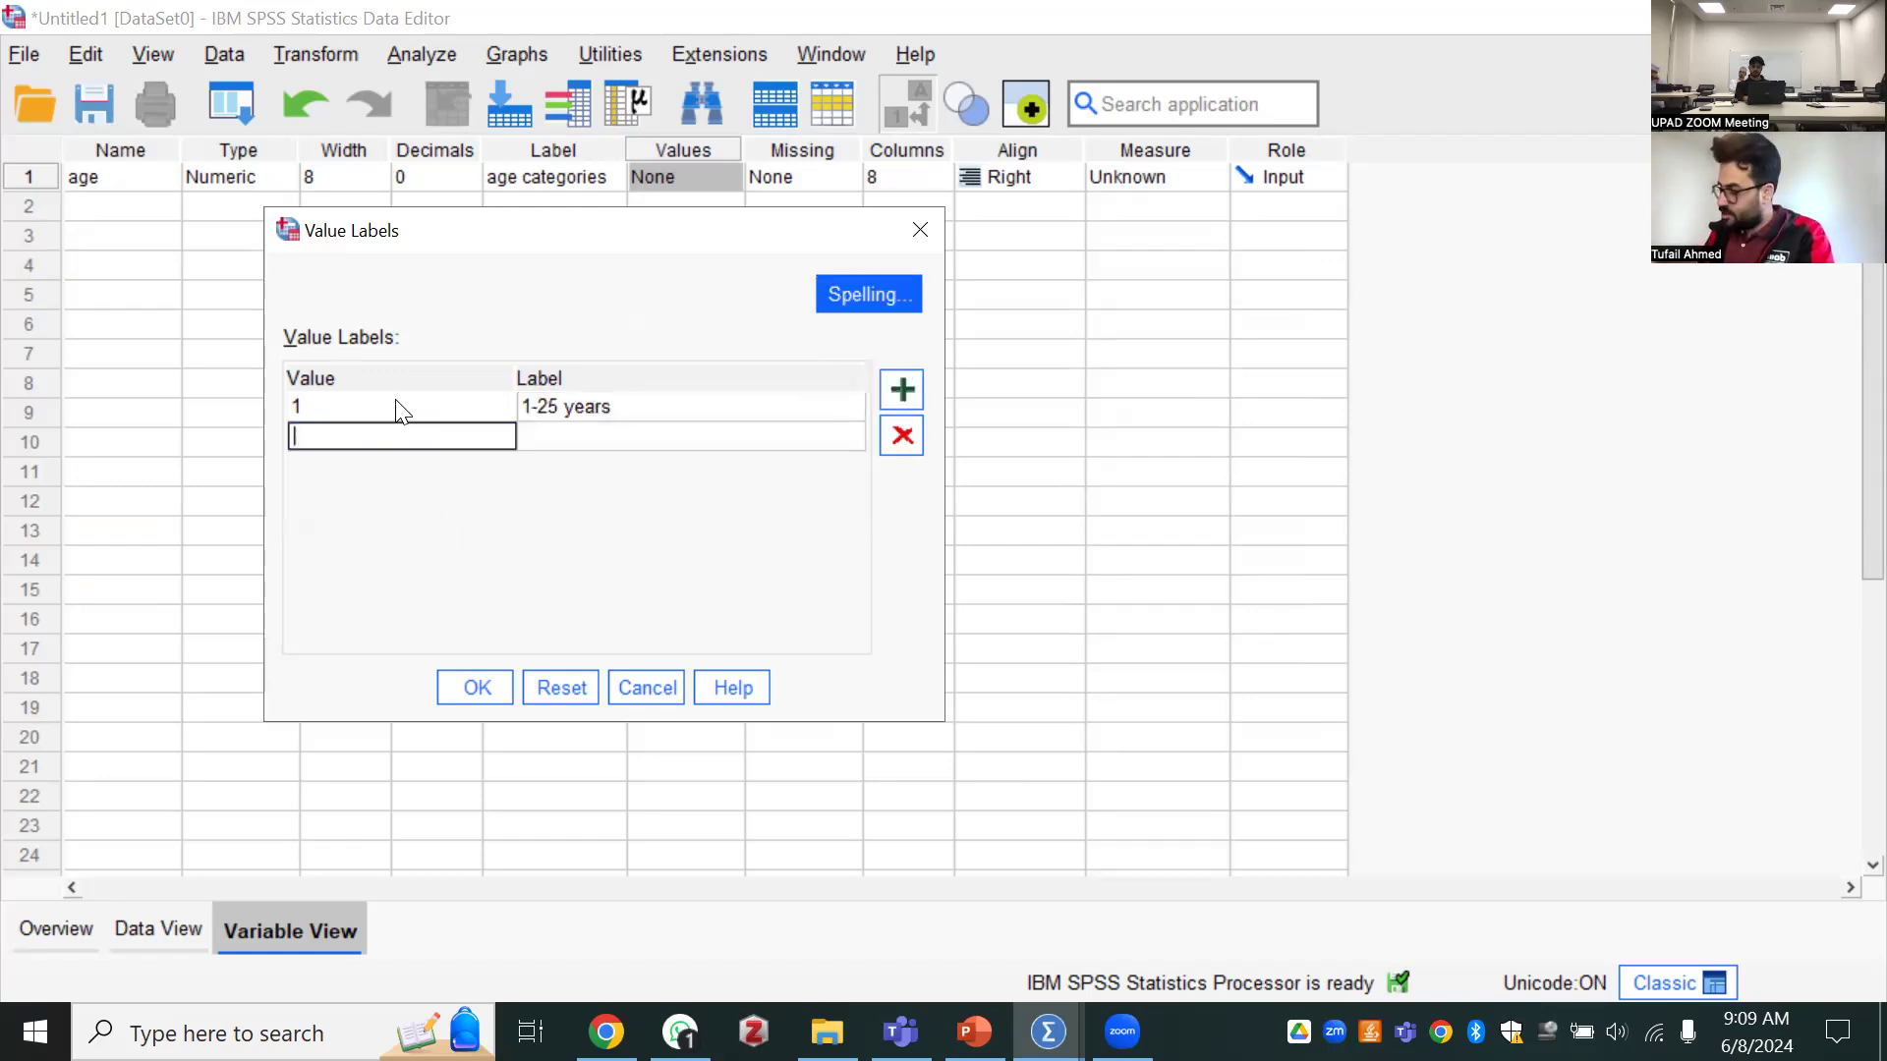
type("2")
left_click(542, 432)
type("29")
type("-30")
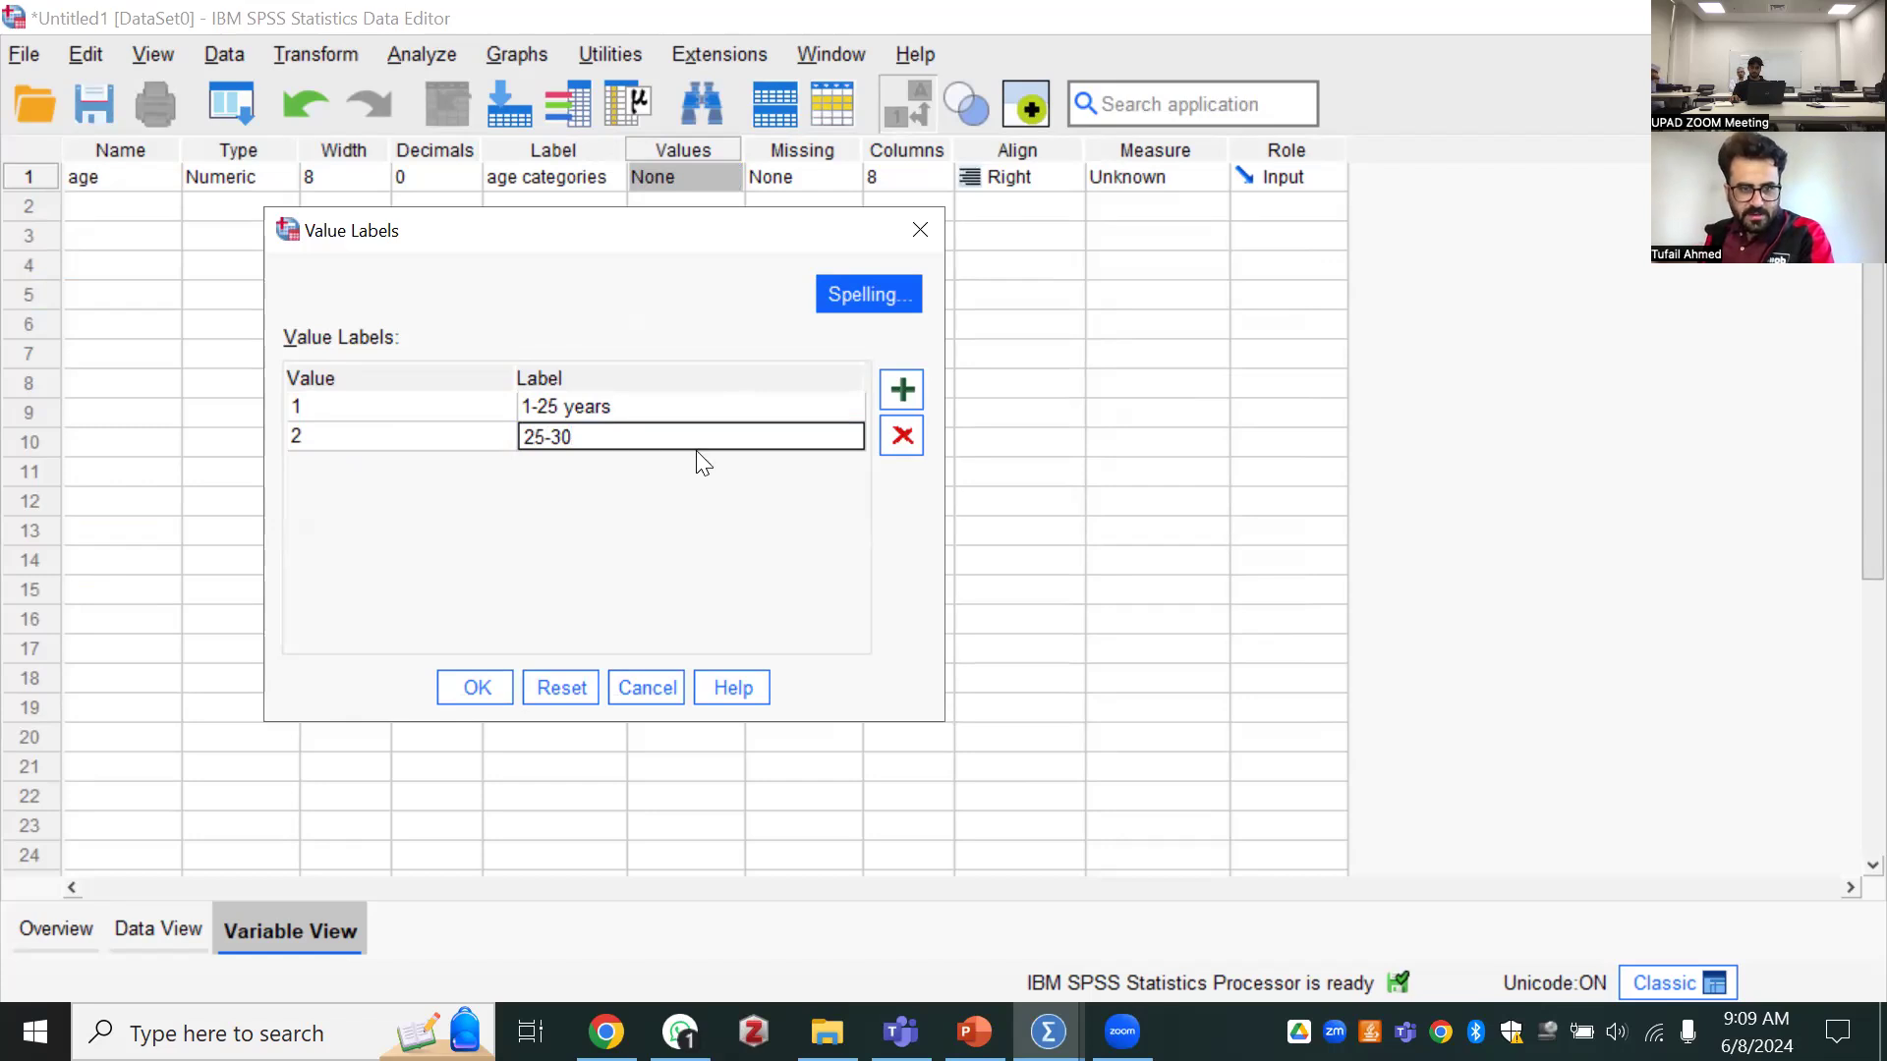
left_click(547, 436)
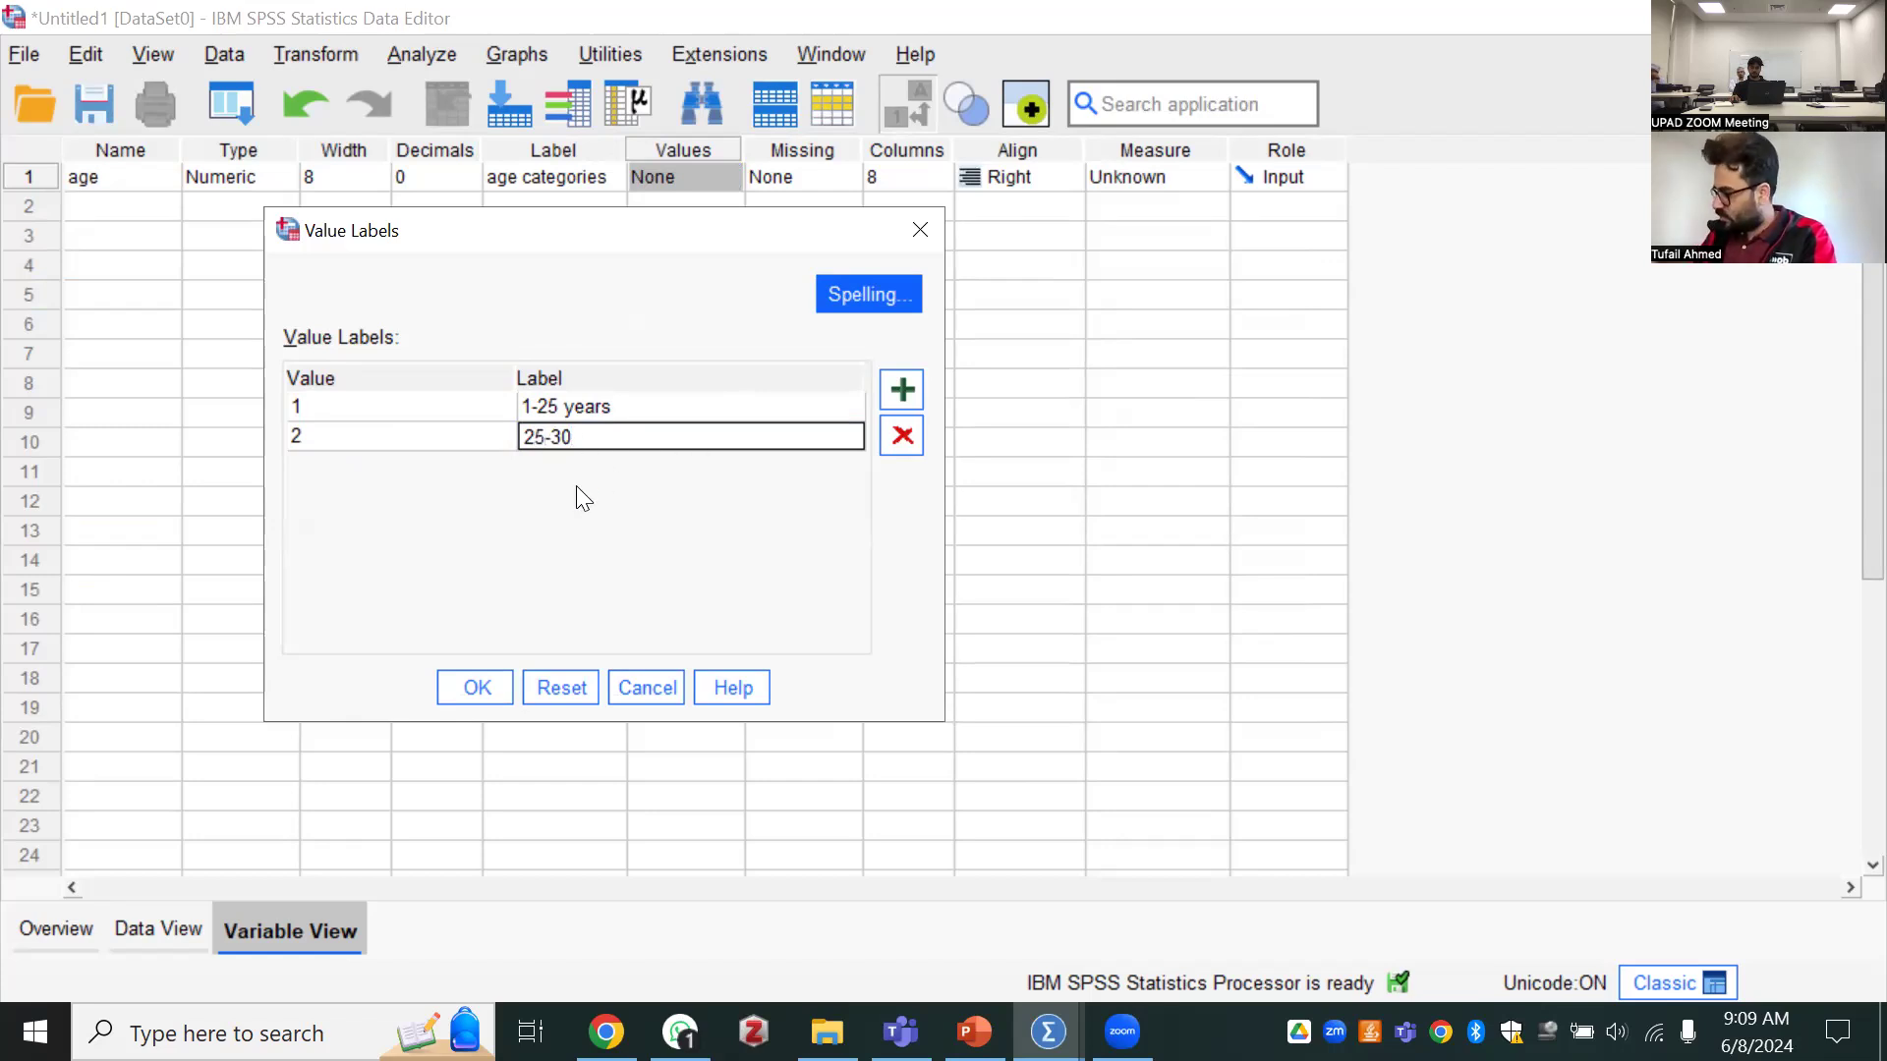
key("BackSpace")
type("6")
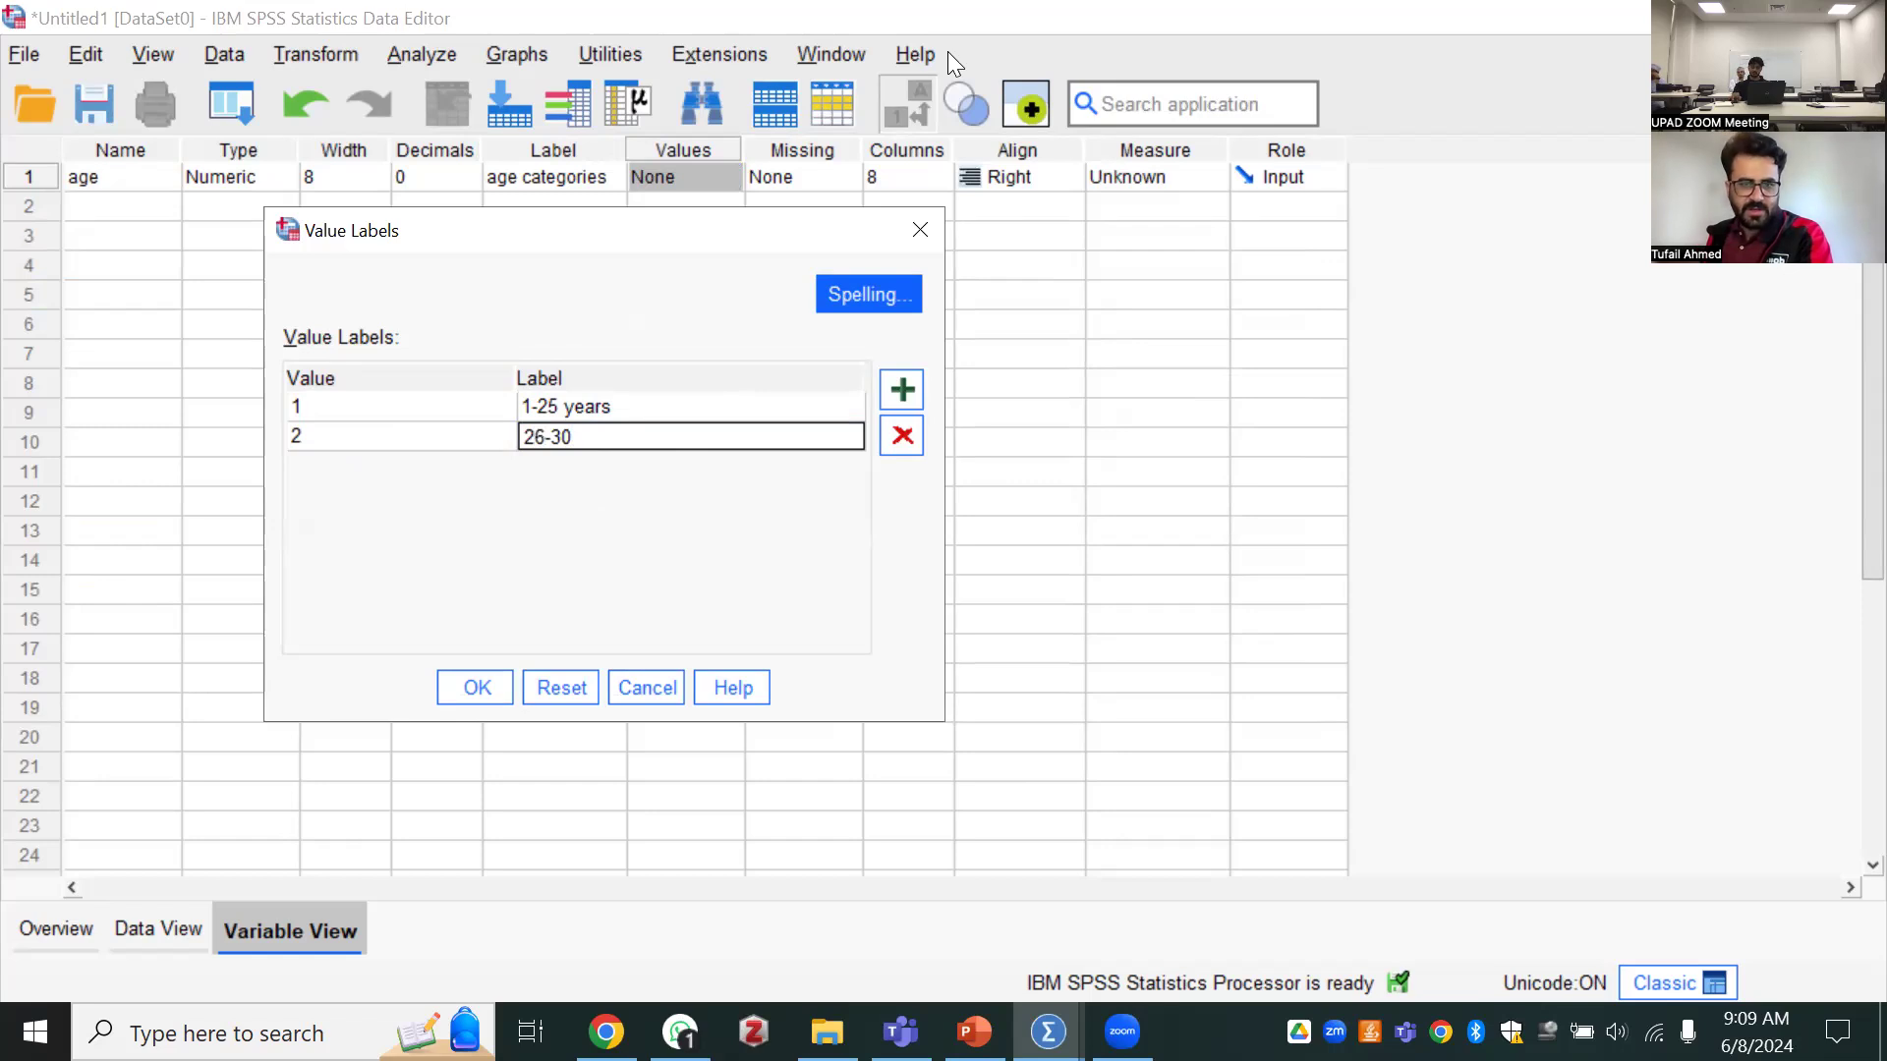
Add a third value label for age, assigning "31-45" to value 3
left_click(901, 389)
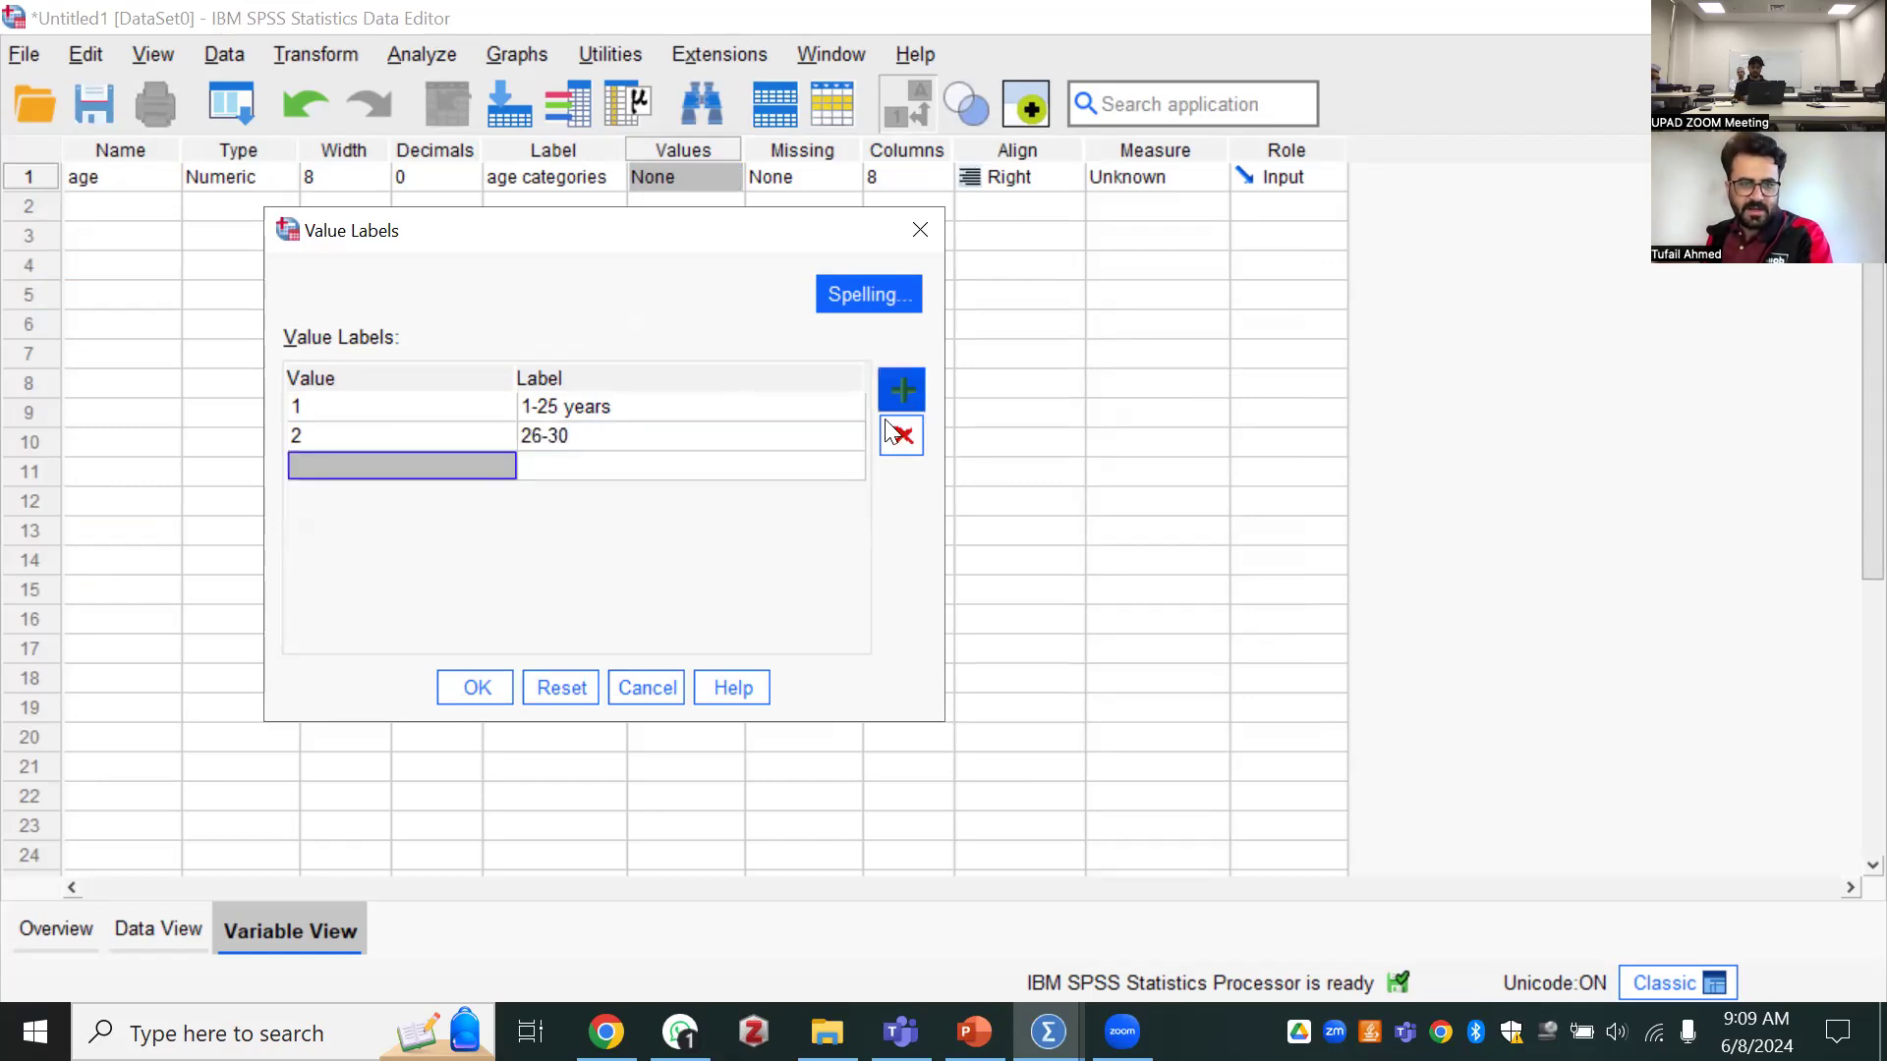
left_click(393, 477)
type("3")
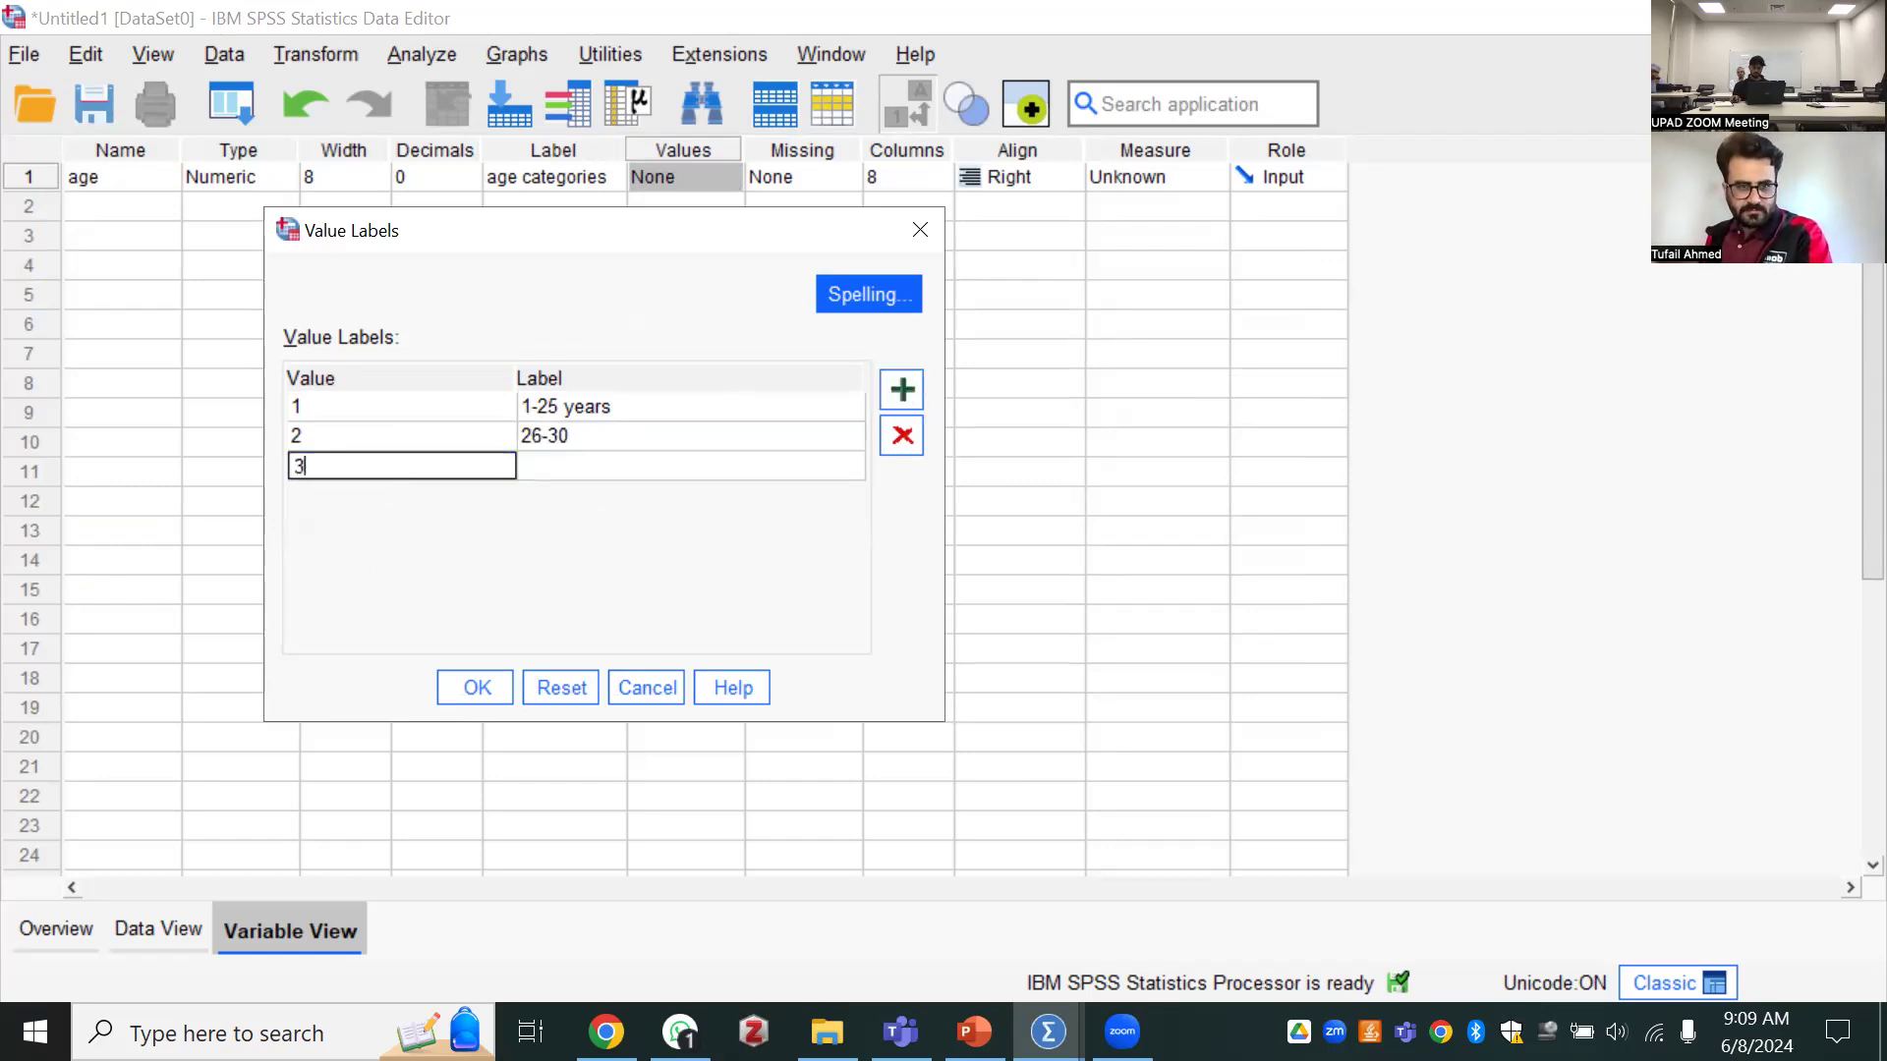
key("Tab")
type("231")
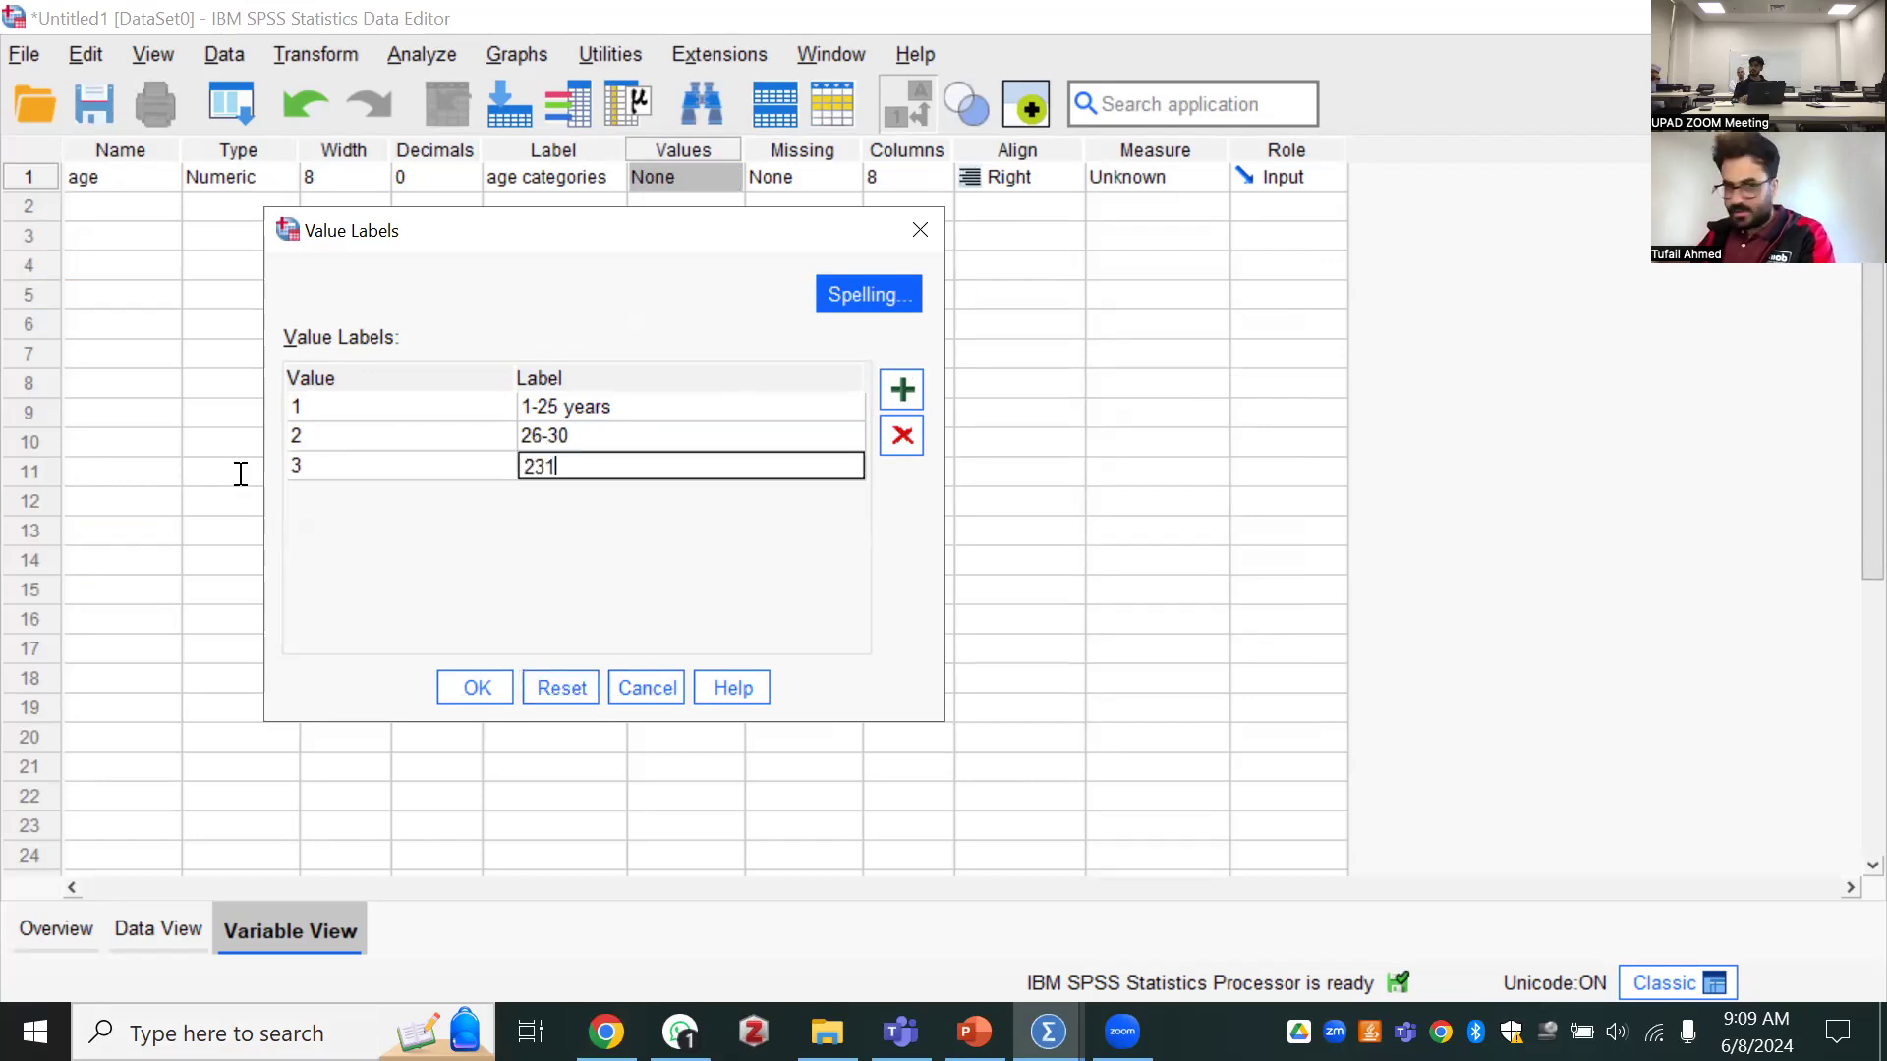
key("BackSpace")
key("BackSpace")
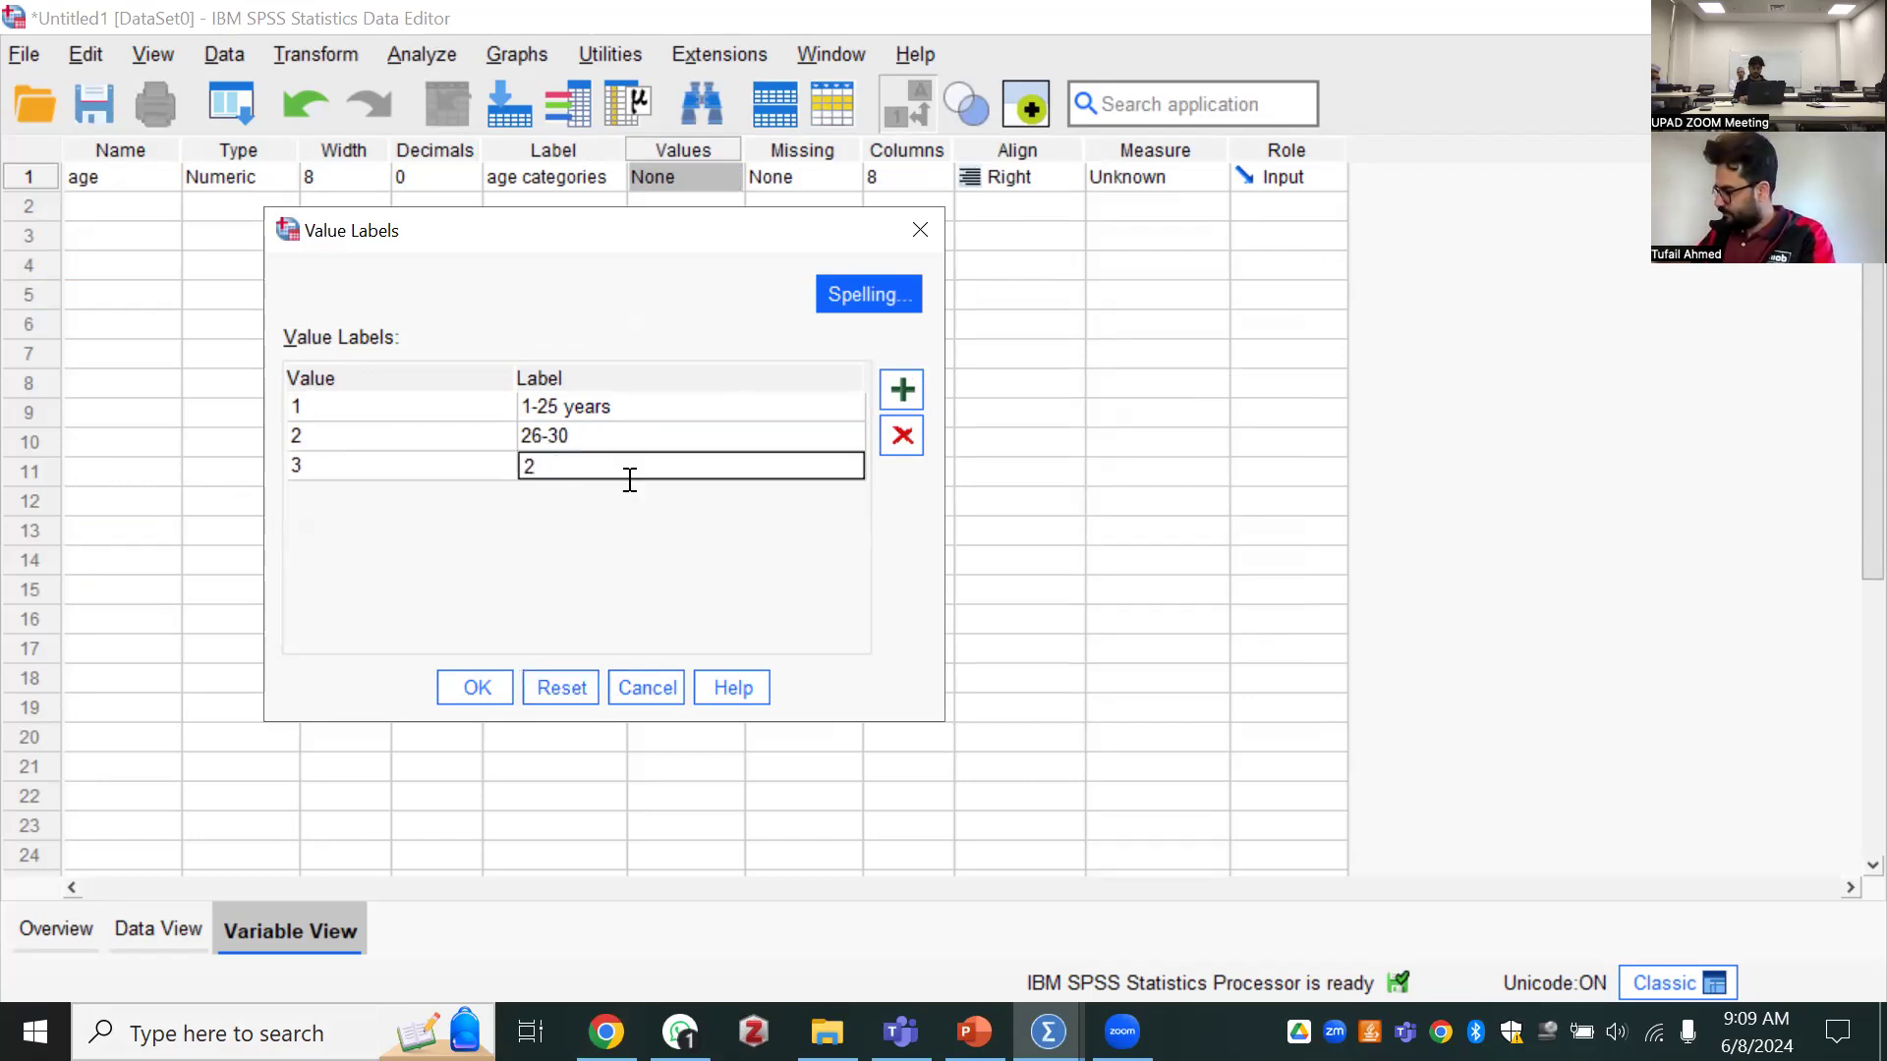
type("31-45")
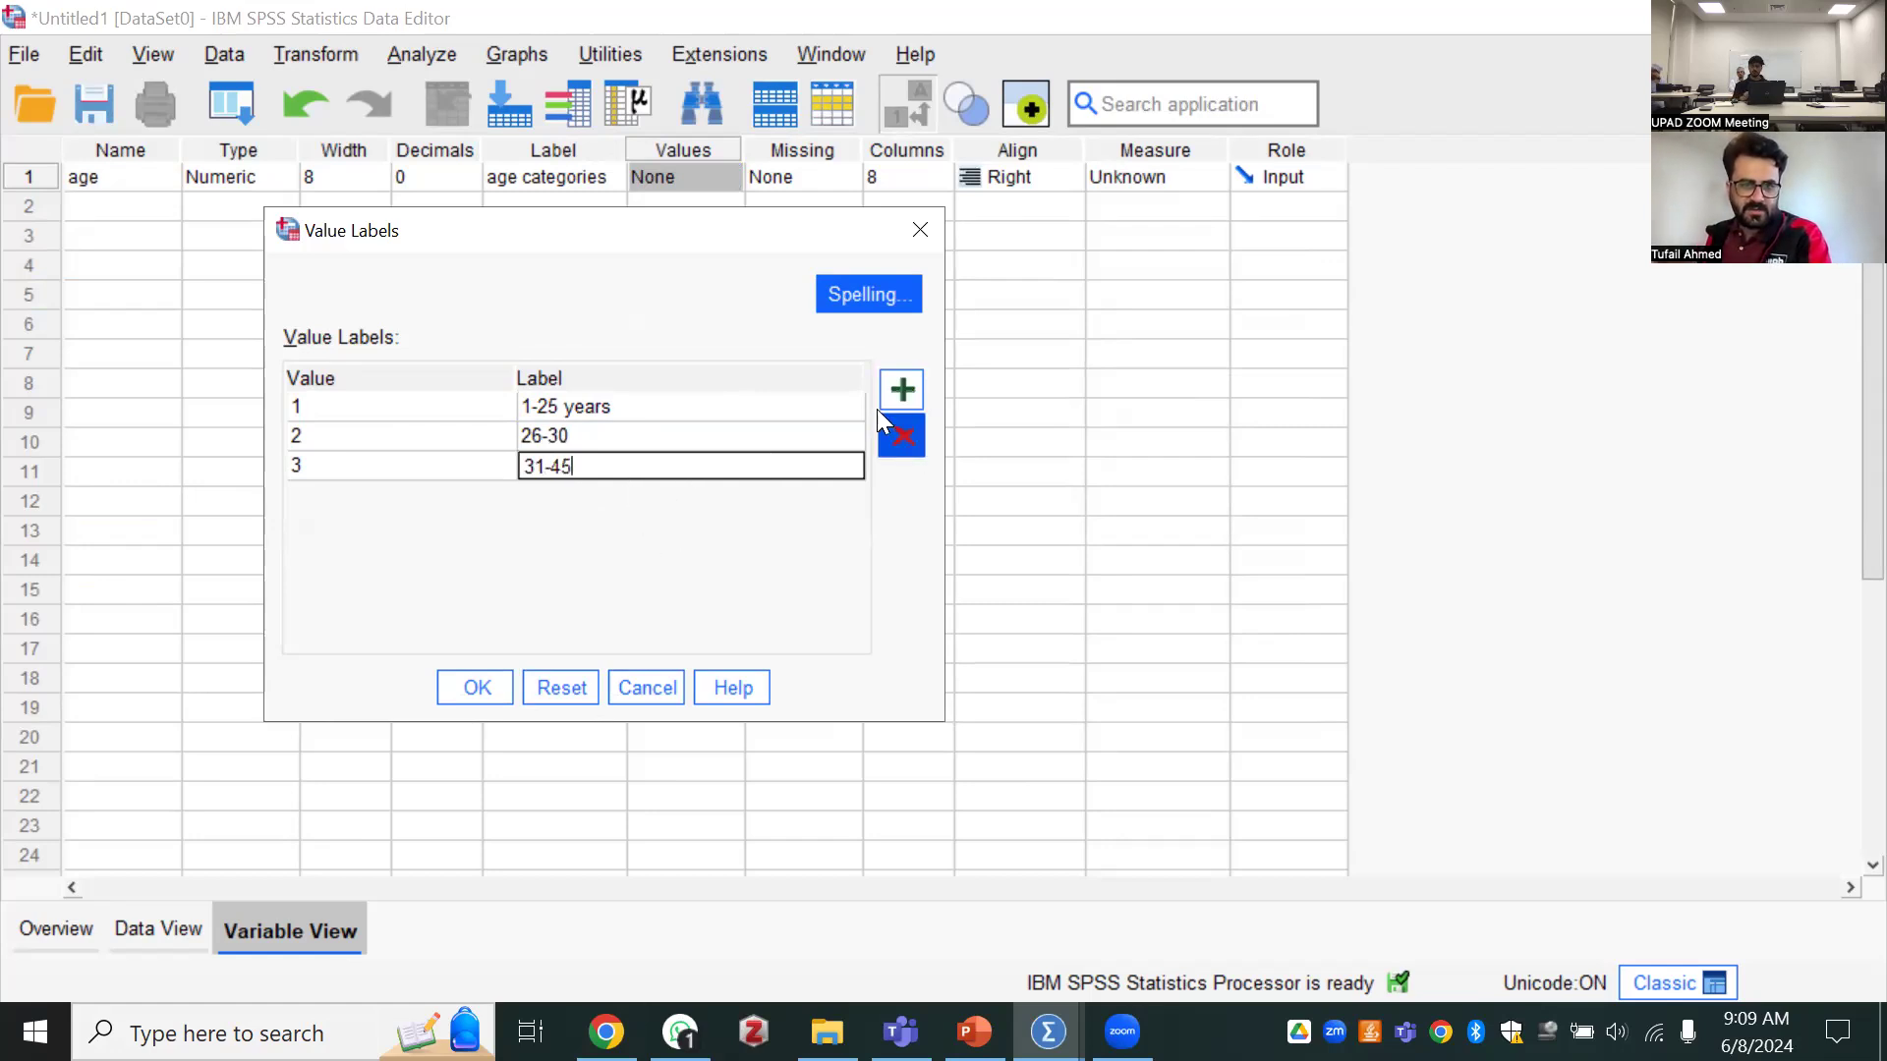
Add a fourth value label for age, assigning "MORE THAN 45" to value 4
left_click(900, 391)
left_click(420, 494)
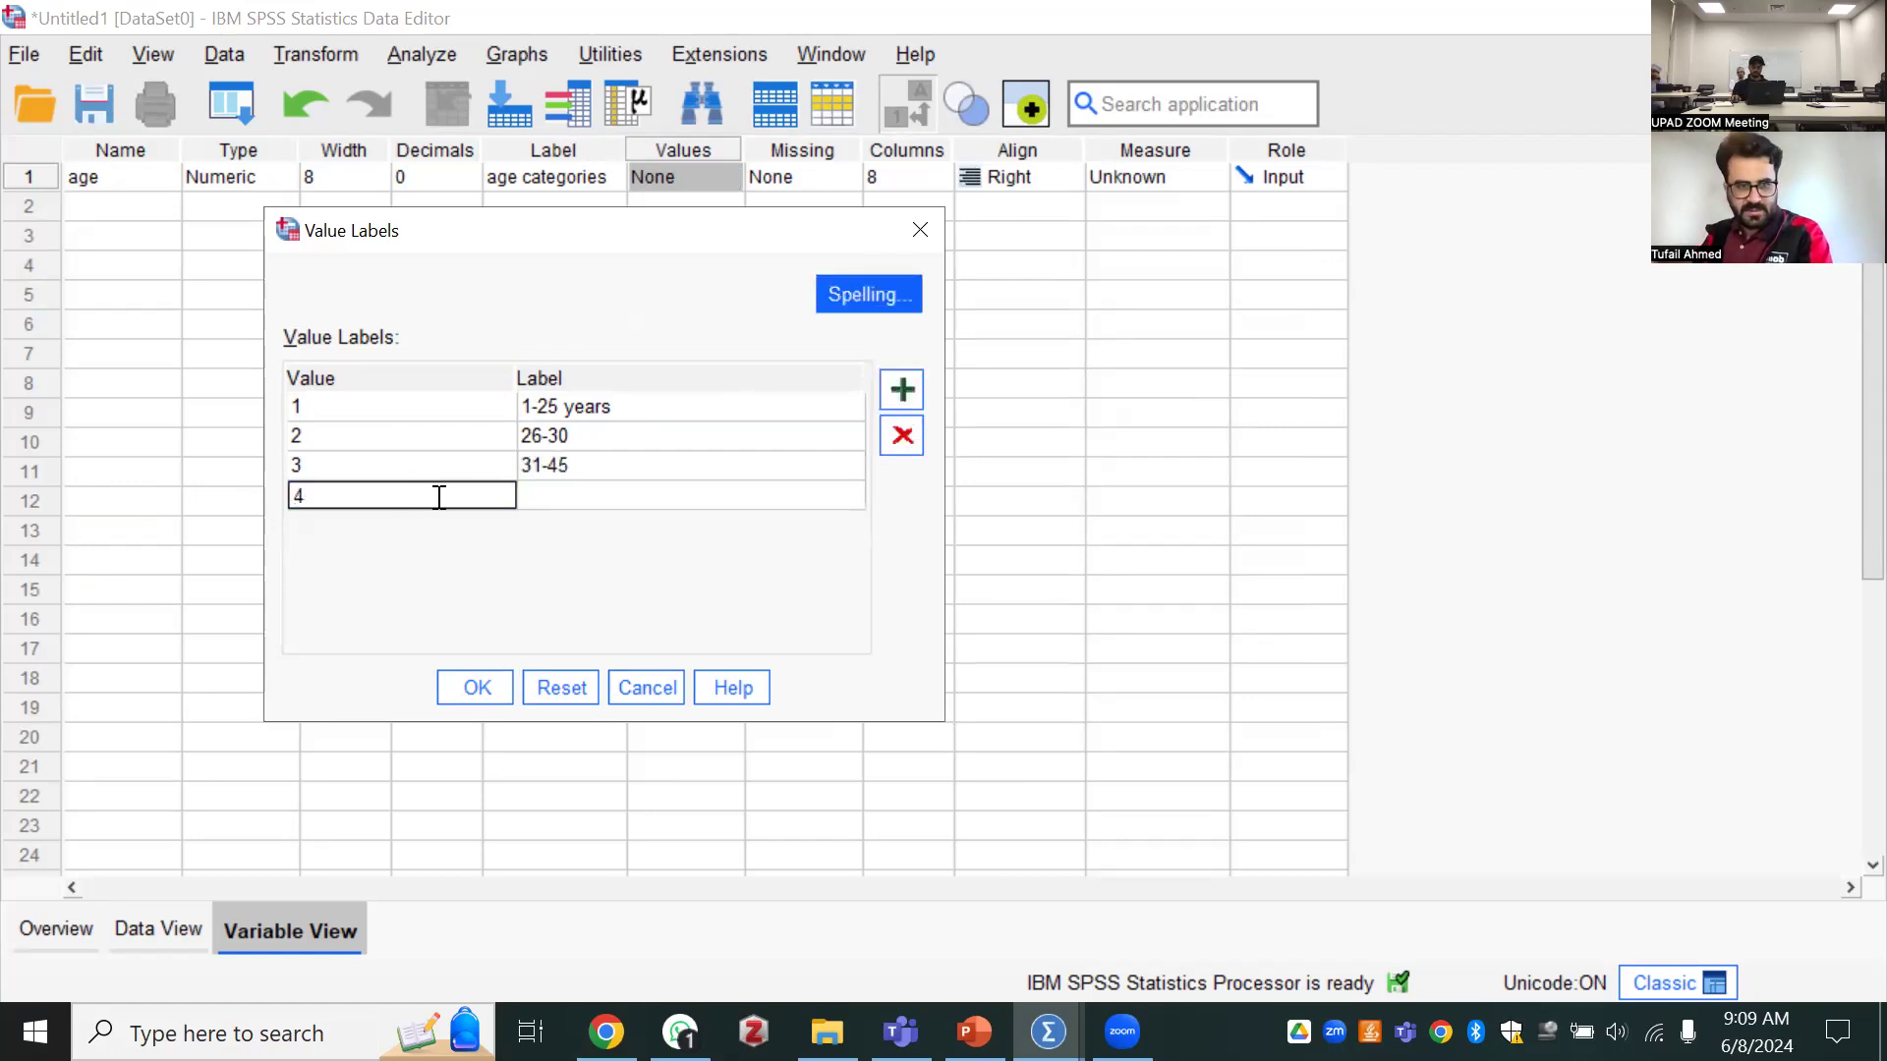
left_click(644, 494)
type("MORE THAN45")
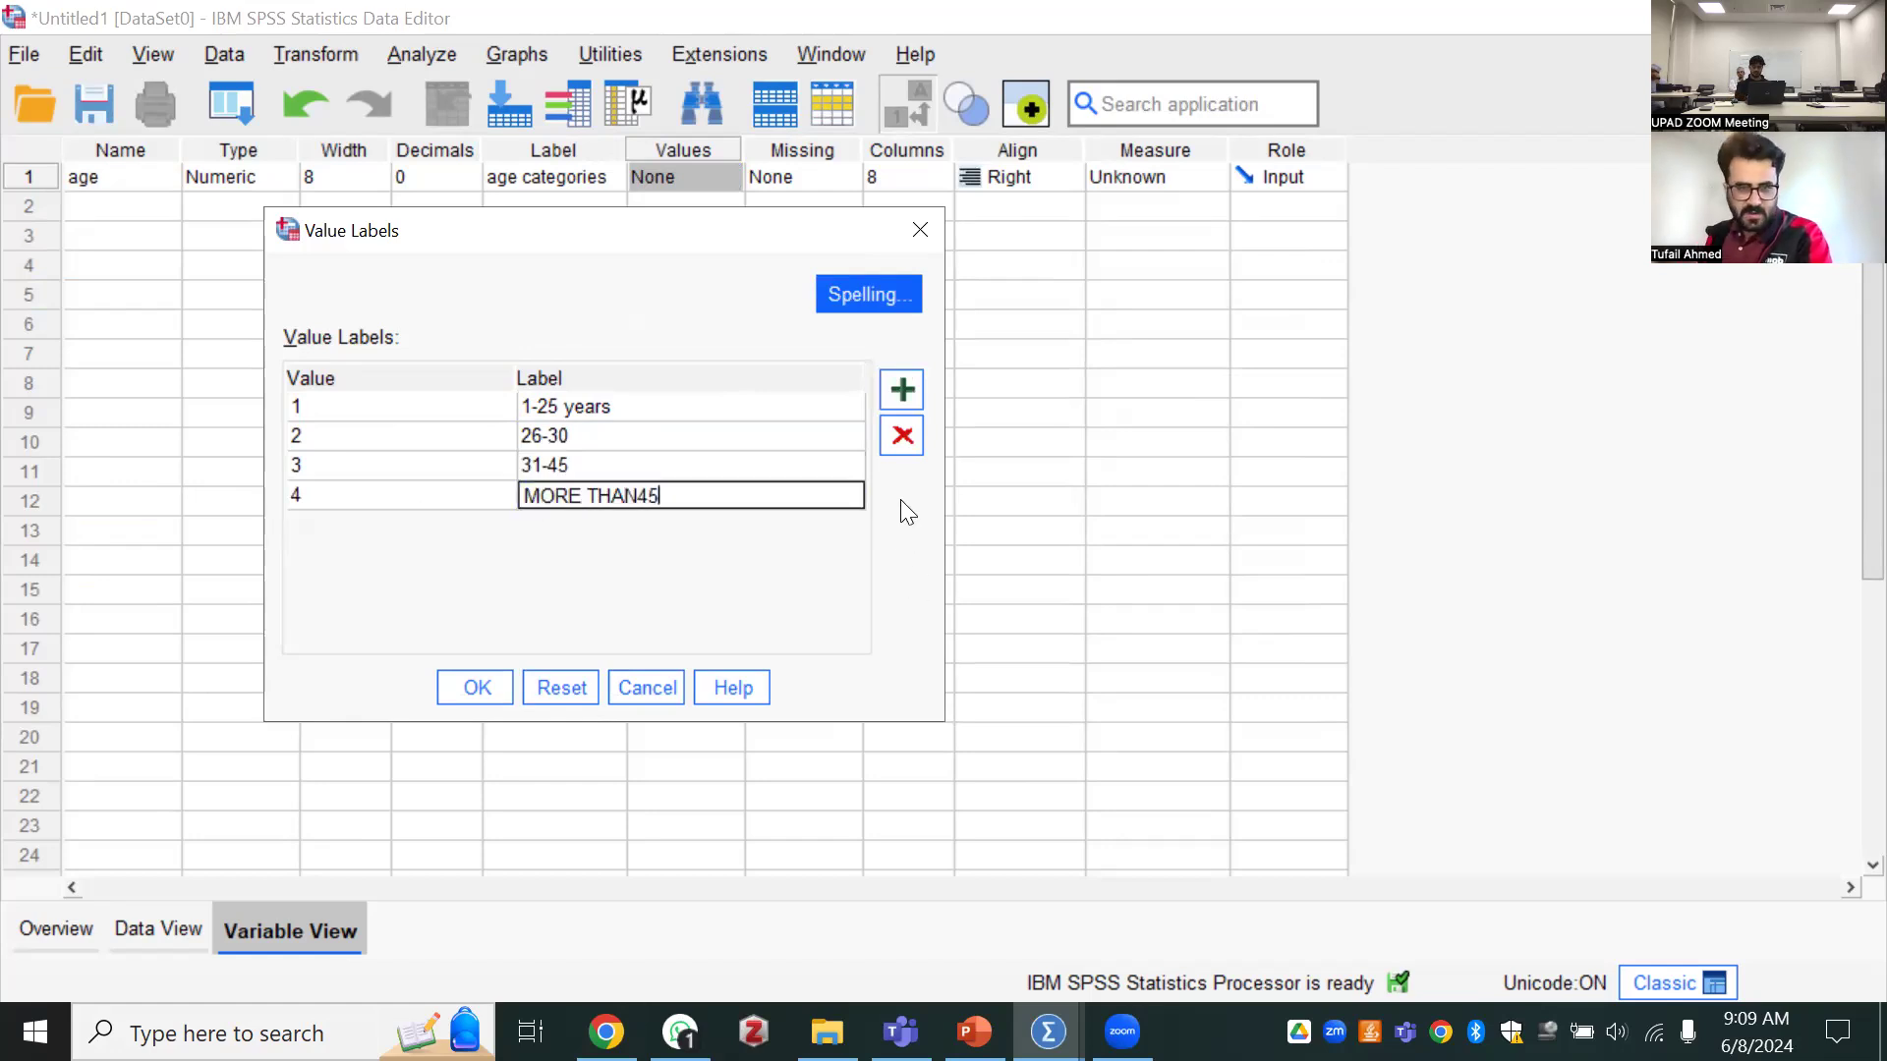
key("Left")
key("Left")
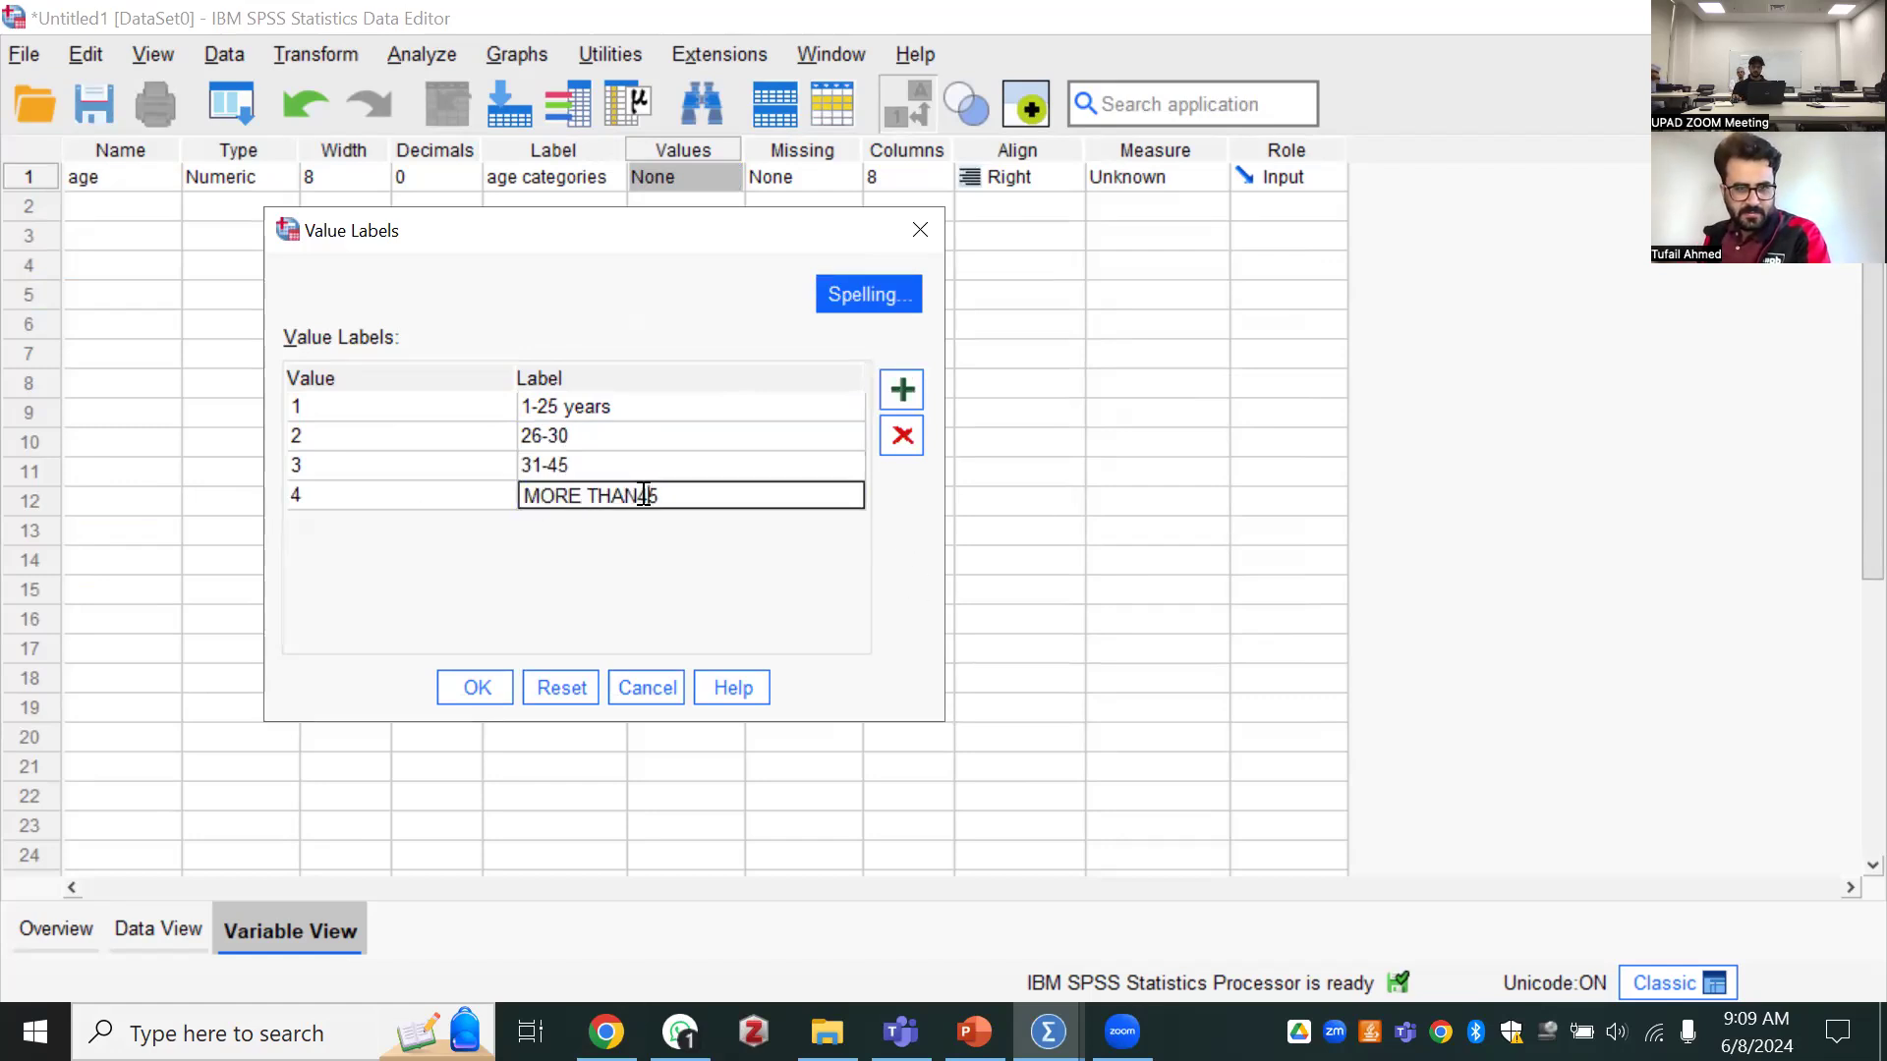
Check the spelling of the four value labels and apply them to the age variable
left_click(863, 299)
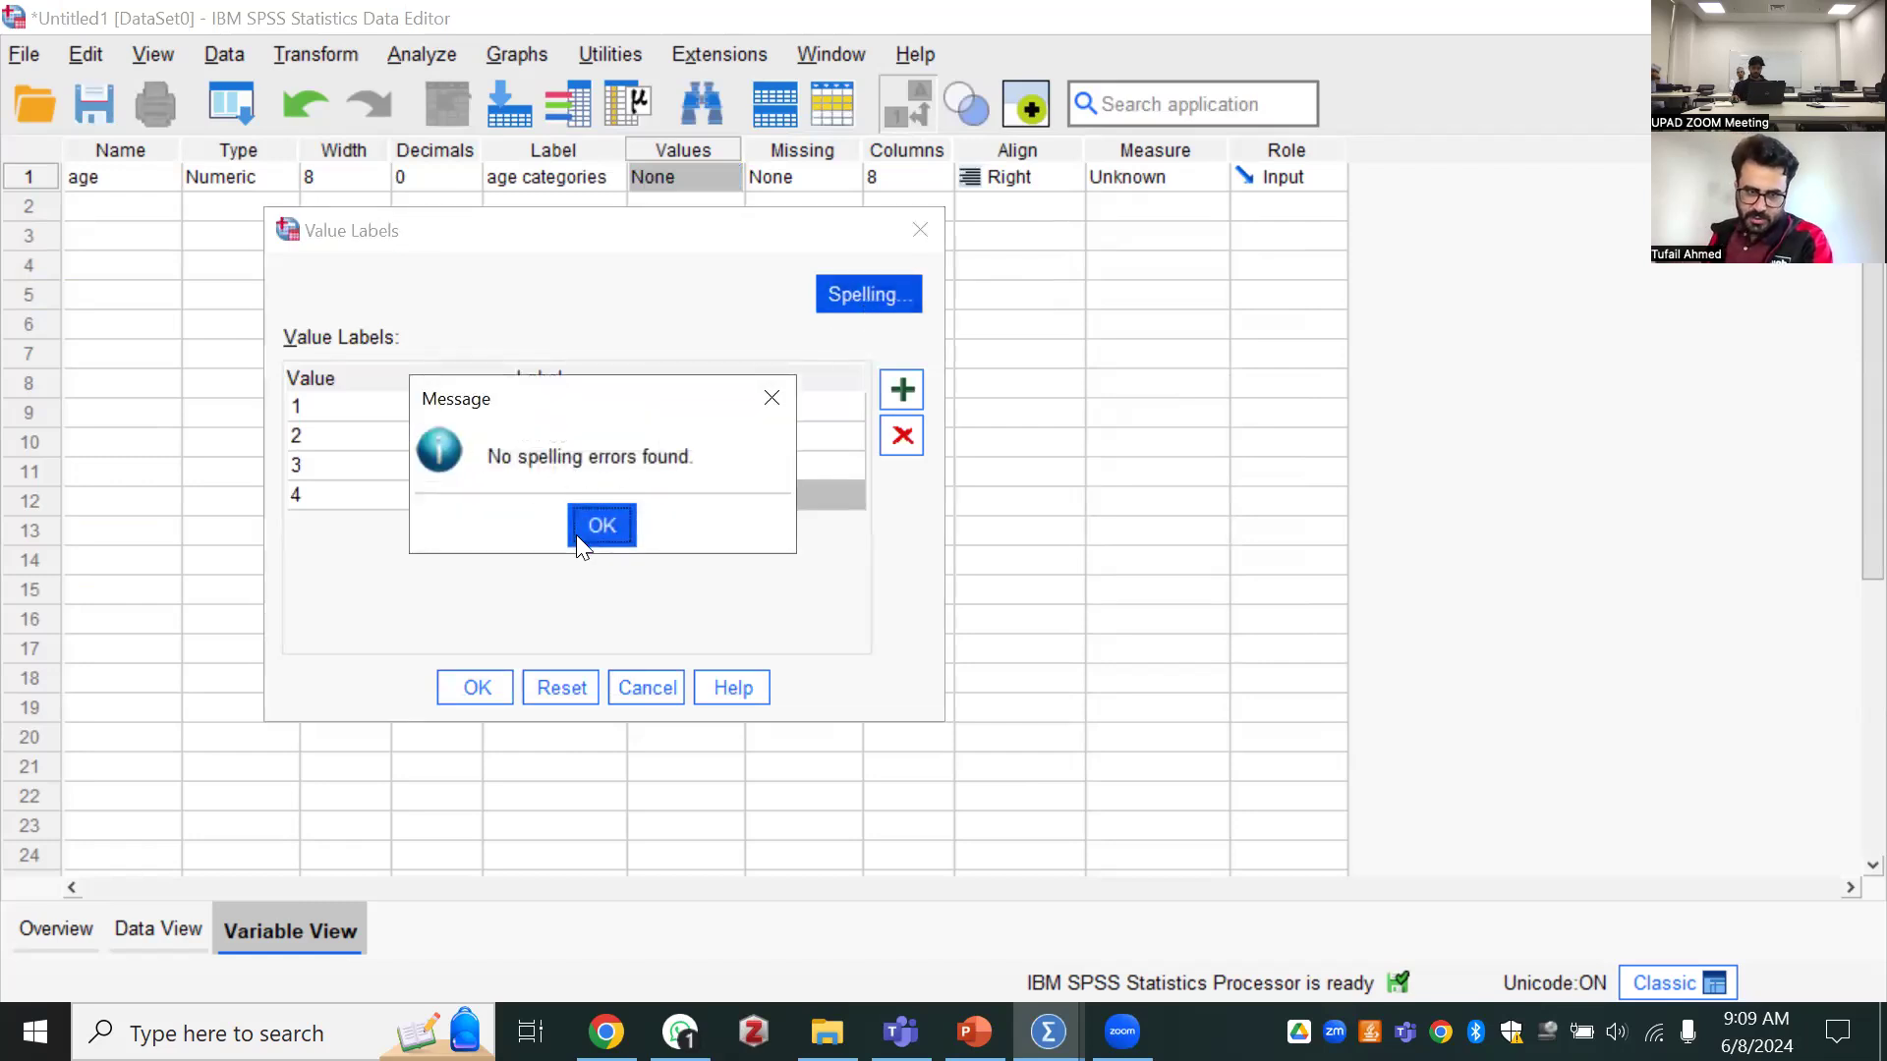
left_click(602, 514)
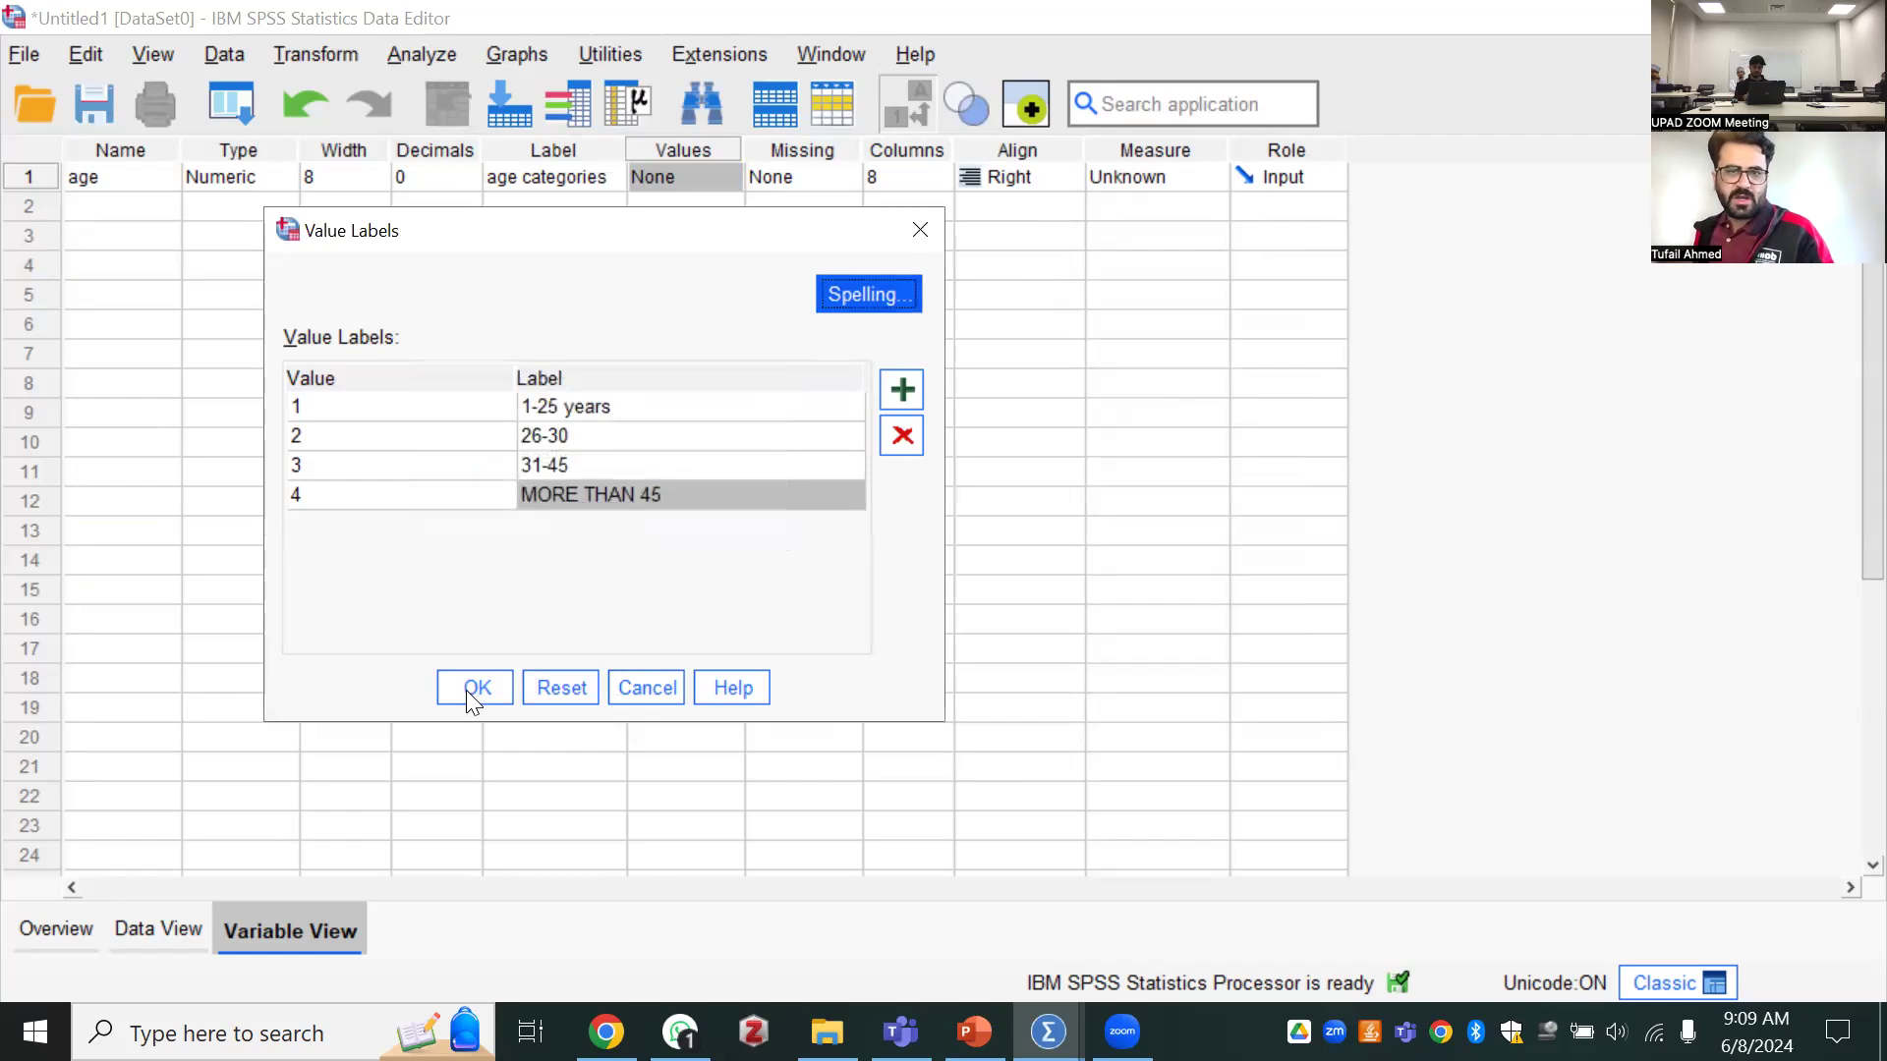
left_click(475, 688)
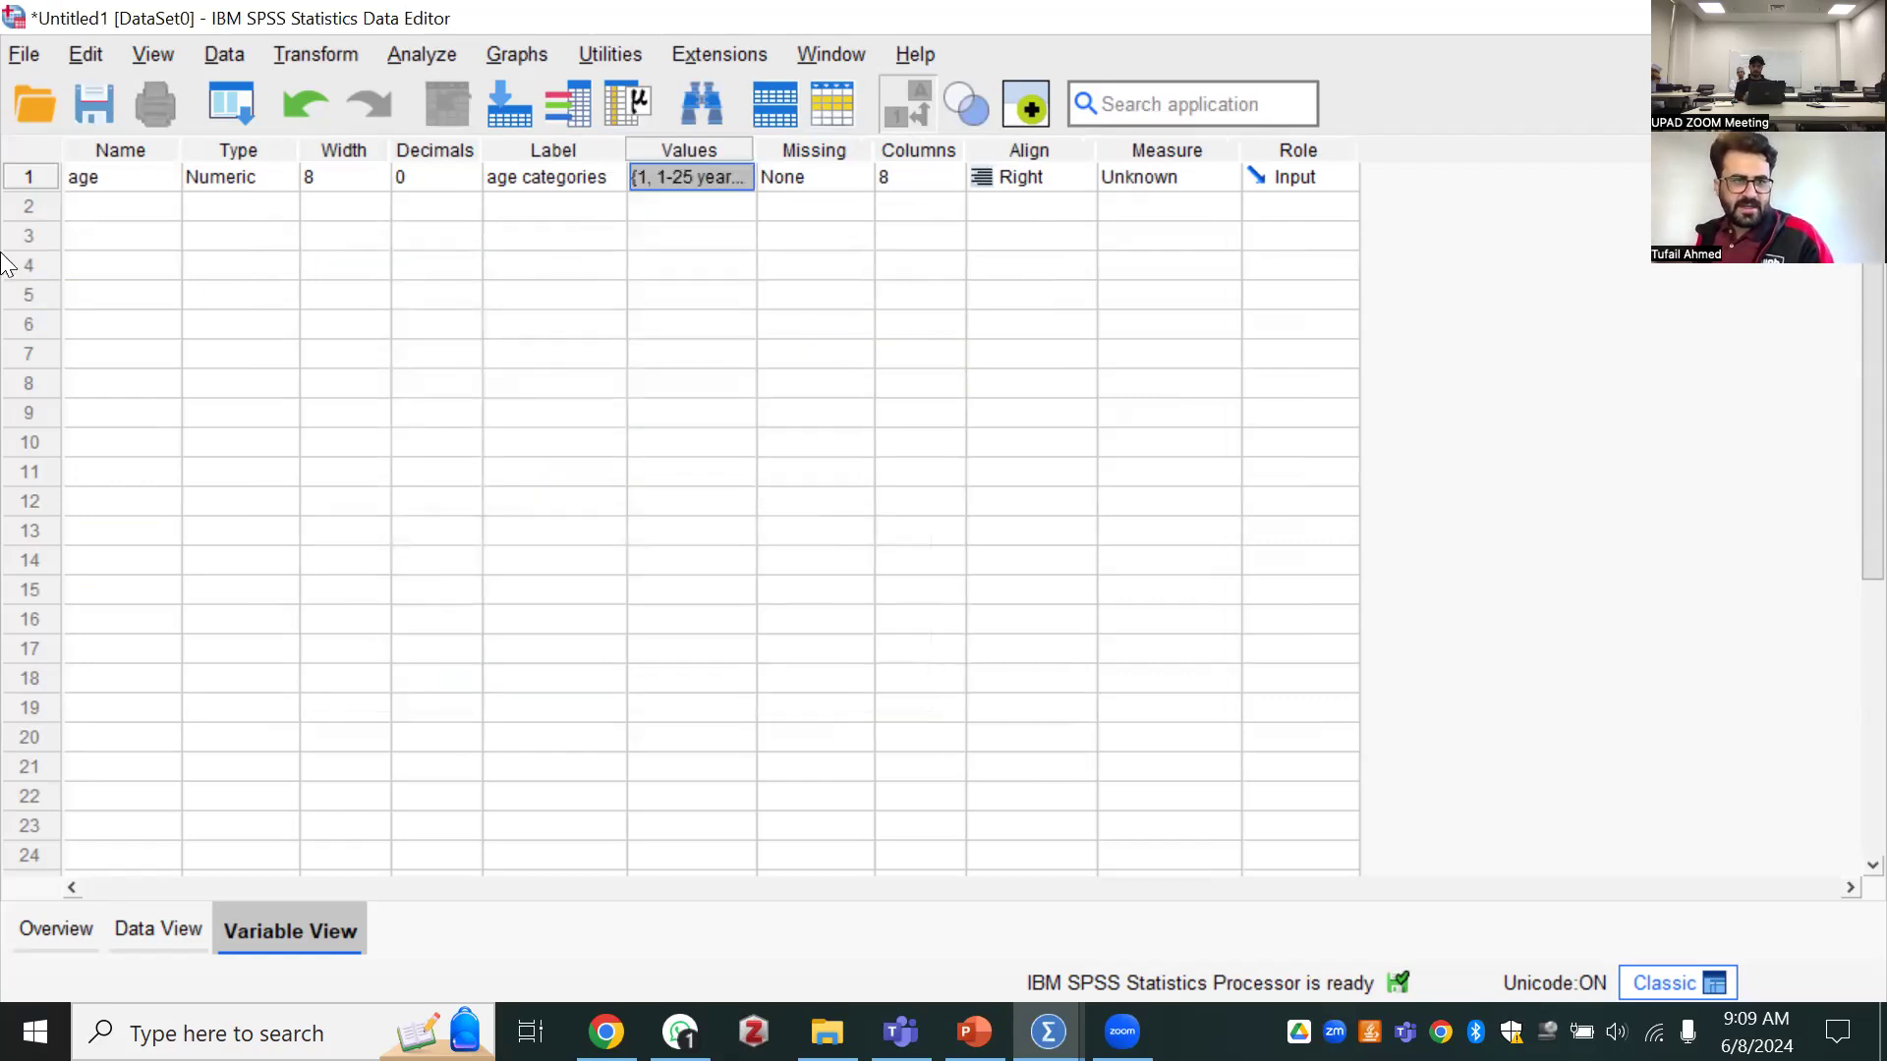
Try to define a second variable below age with the name "Education level"
left_click(139, 206)
type("EDY")
key("BackSpace")
key("BackSpace")
type("ducation")
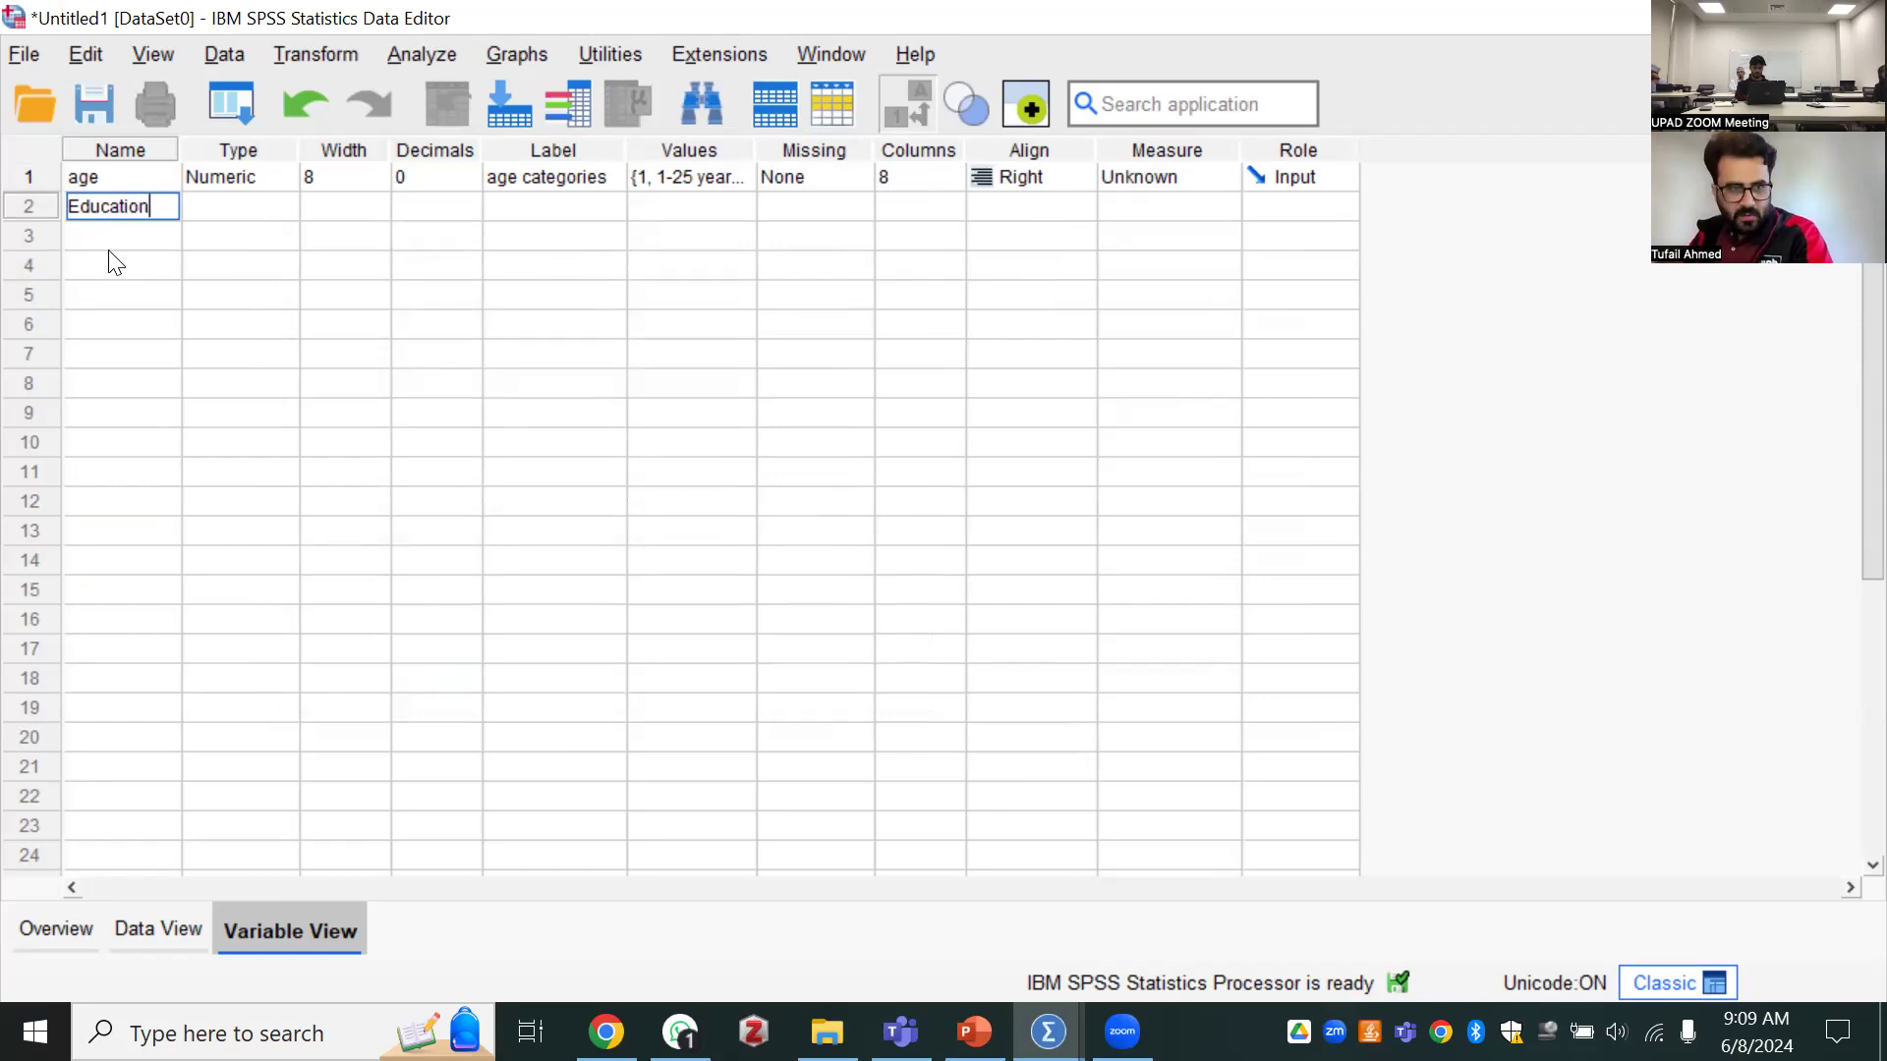
type(" level")
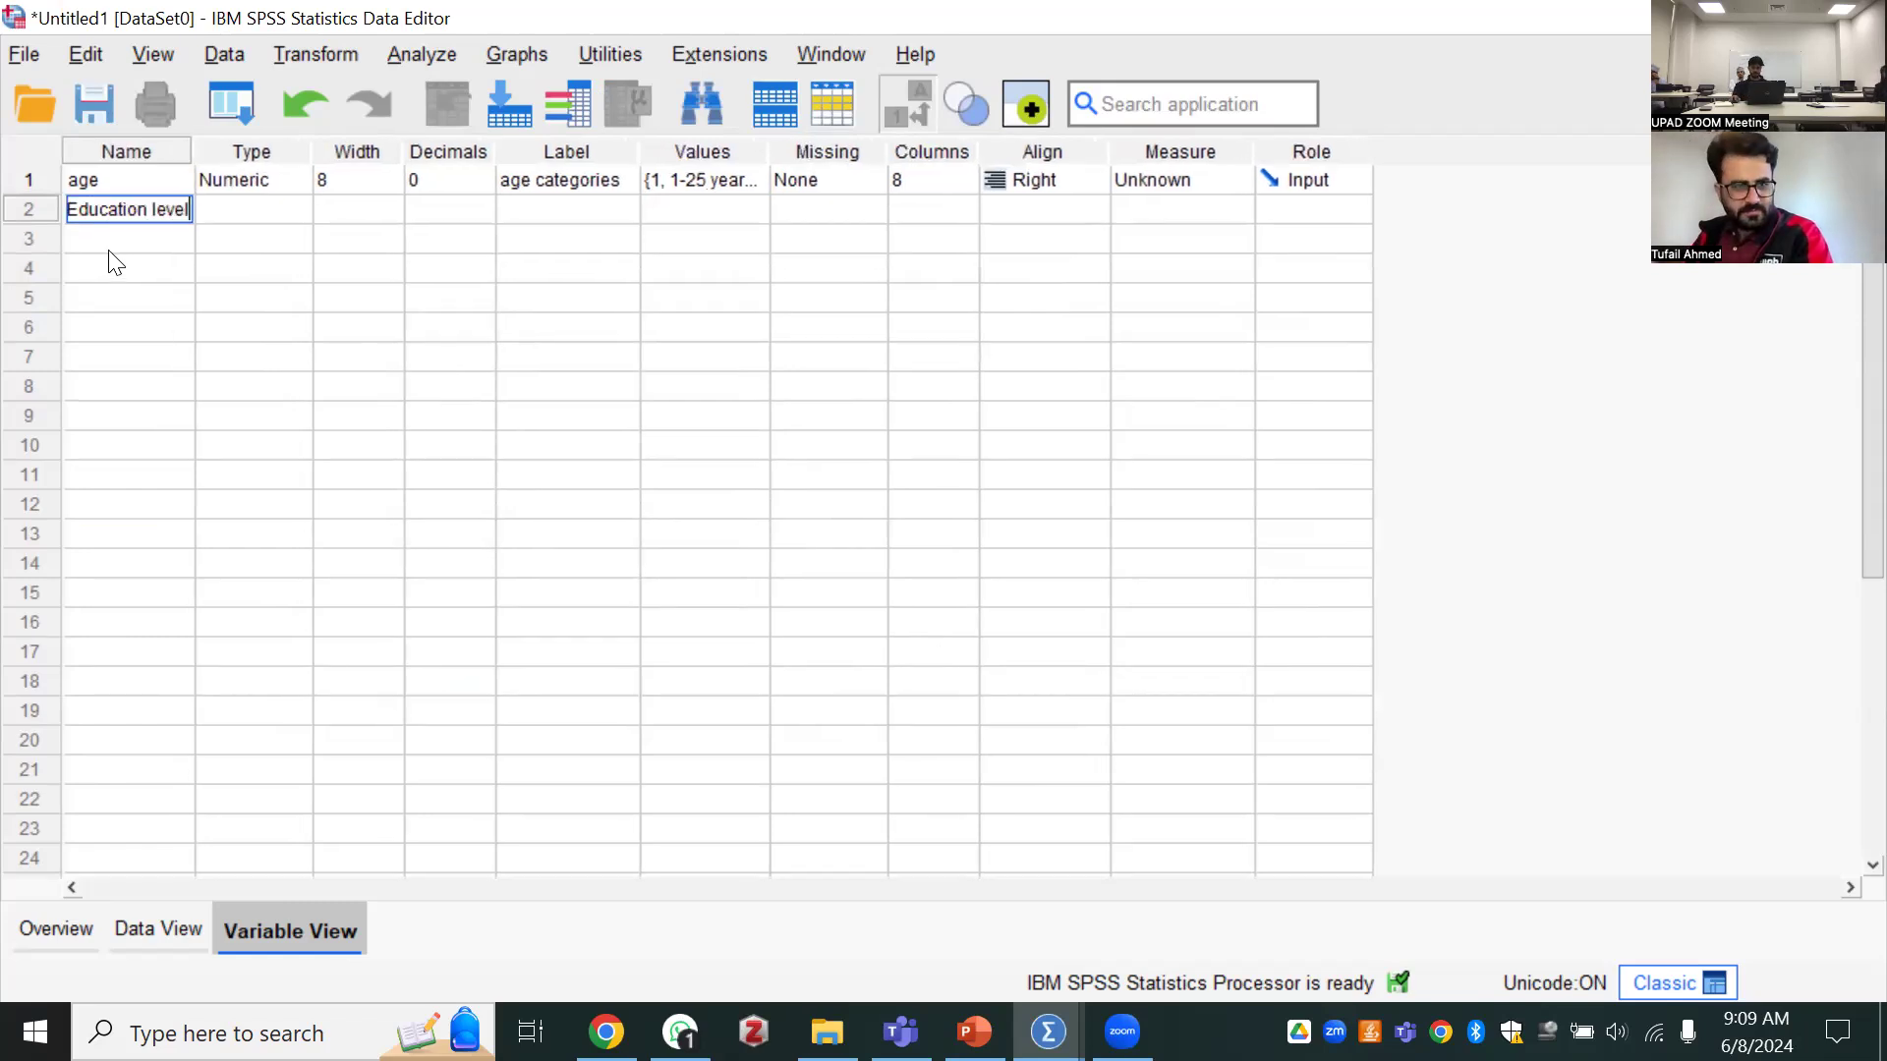
key("Tab")
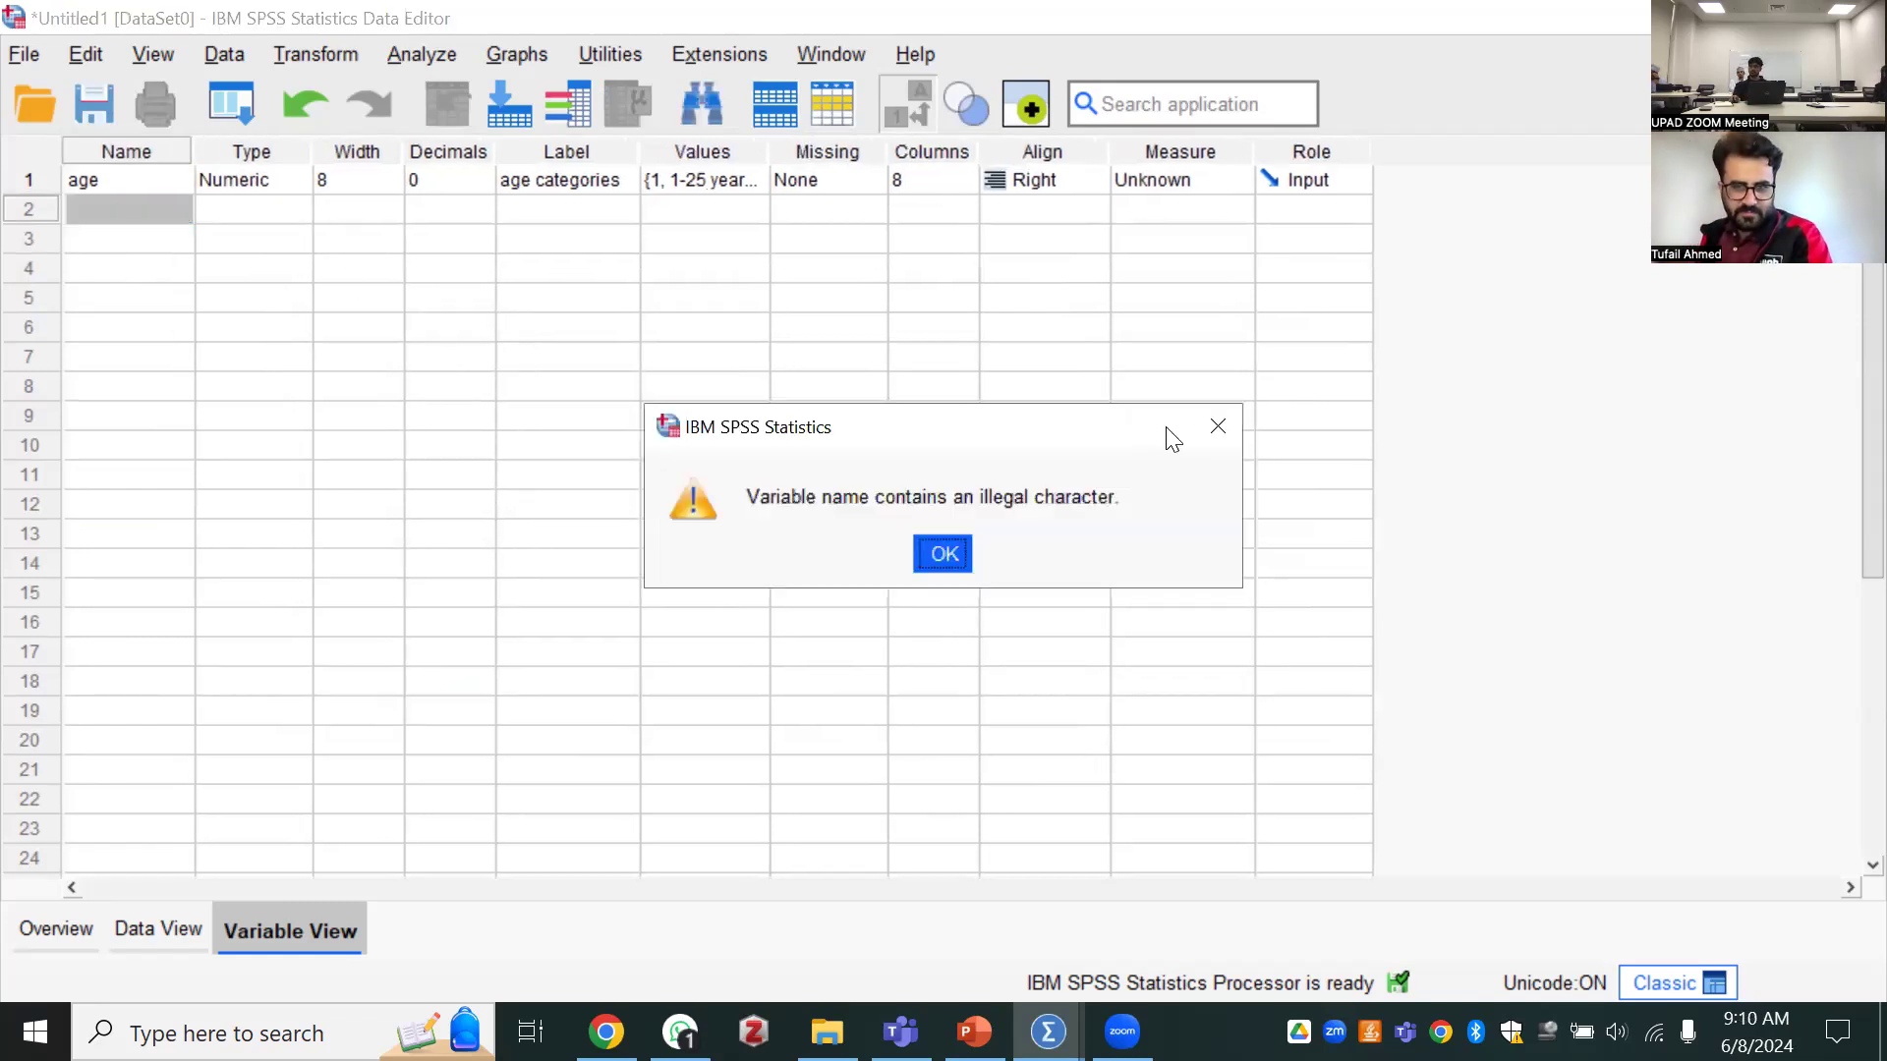
left_click(1218, 426)
Try to name the second variable "education level" in all lowercase letters
double_click(135, 214)
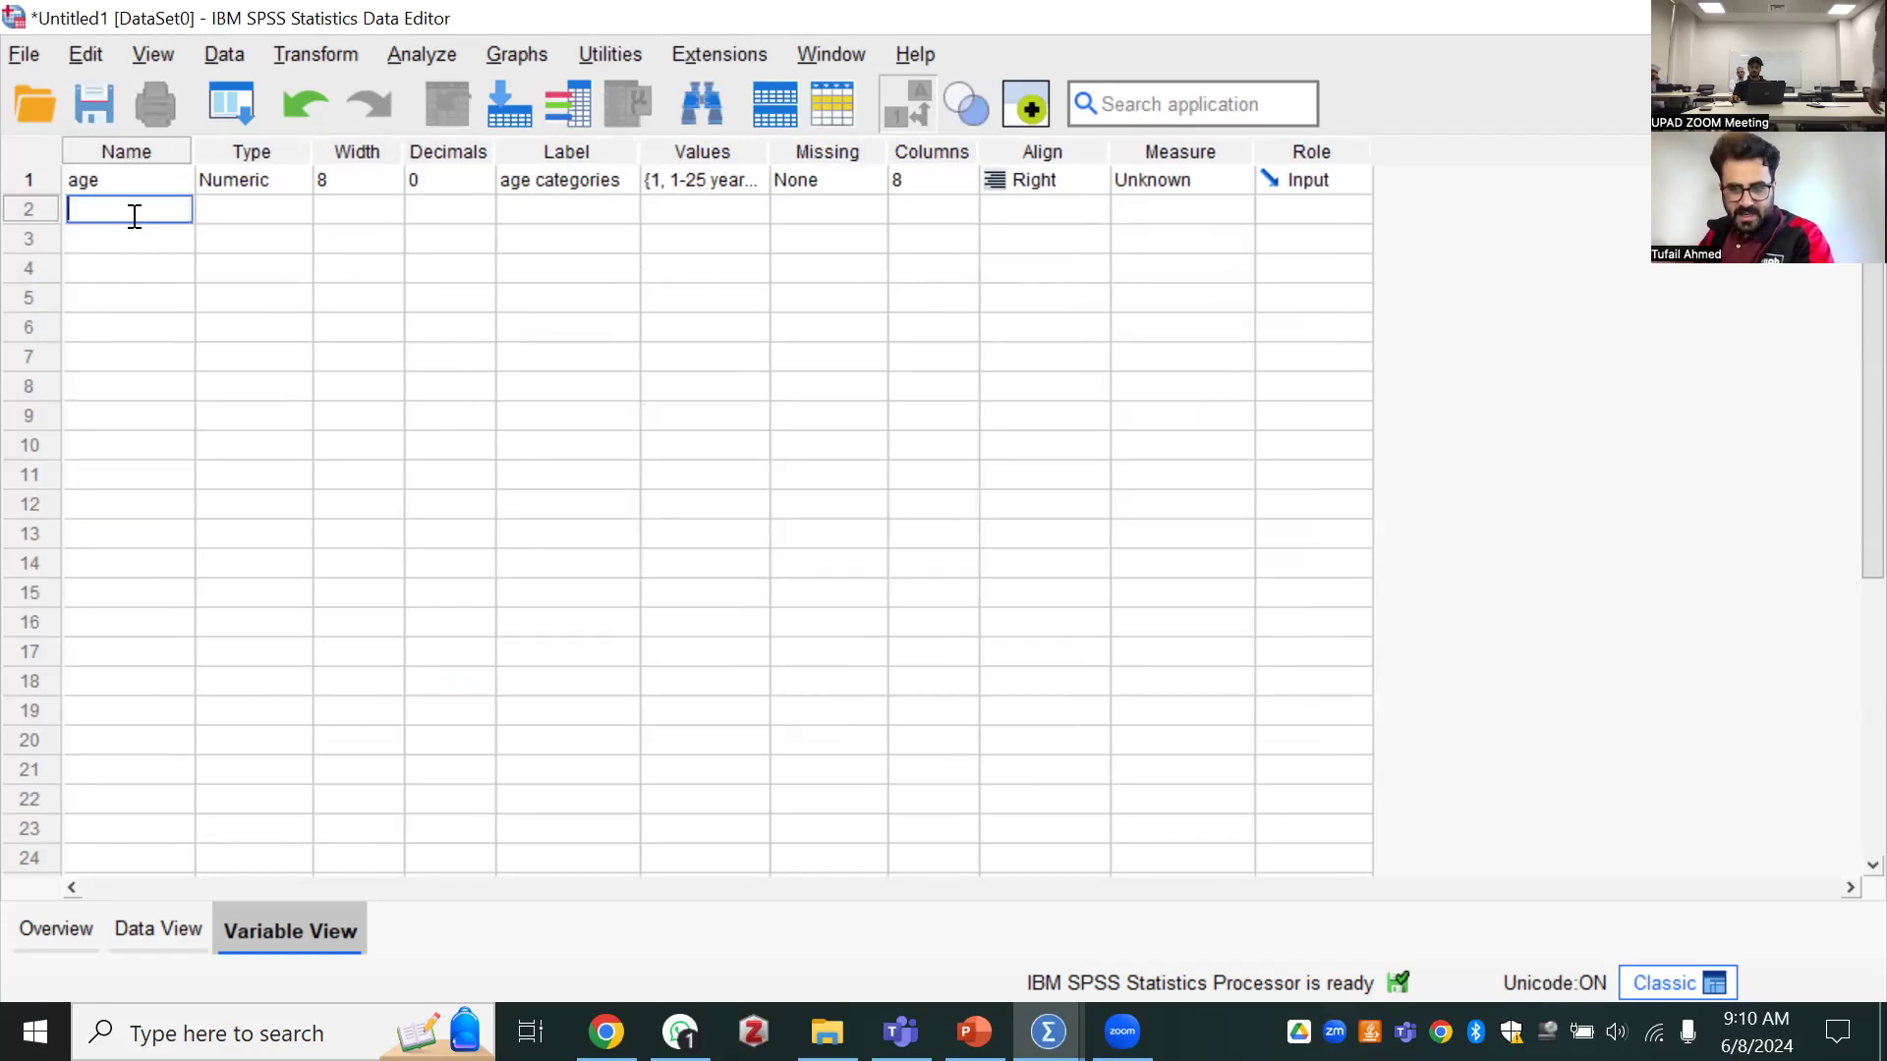
type("educati")
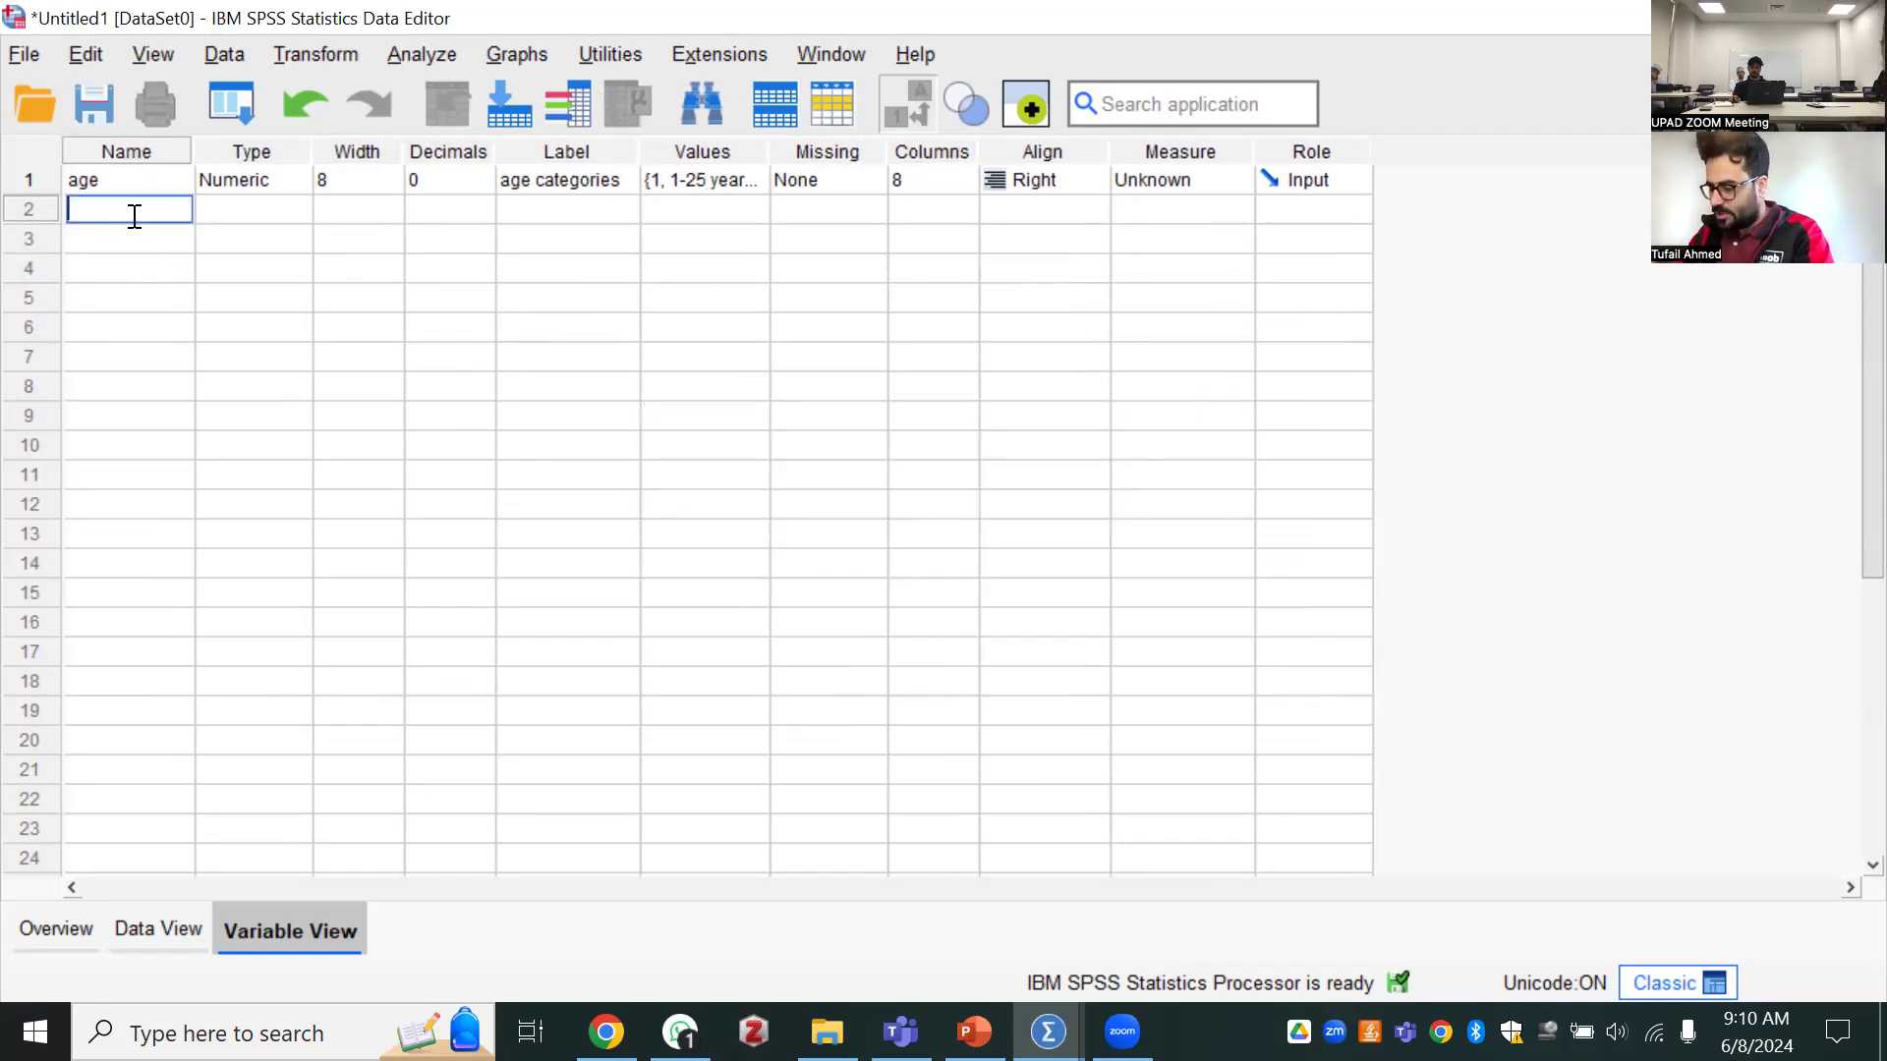
type("on ")
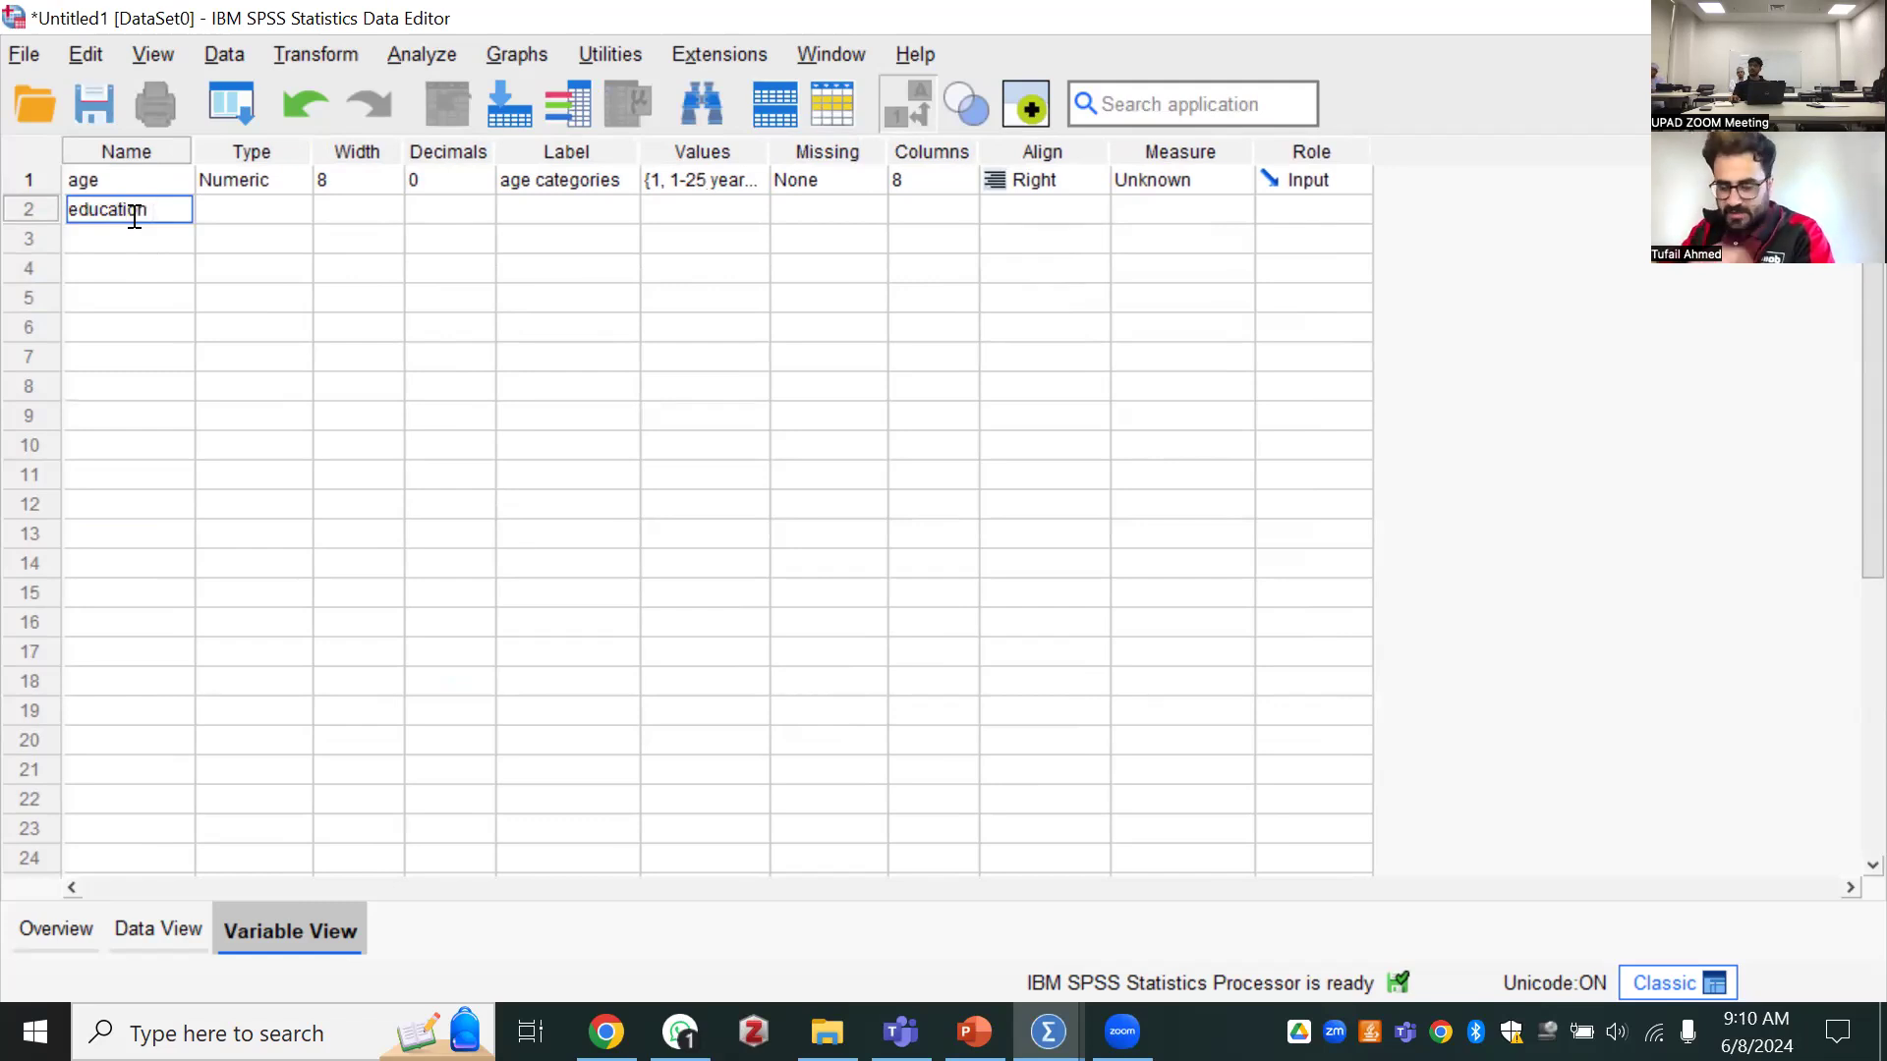
type("lewwel")
key("BackSpace")
key("BackSpace")
key("BackSpace")
key("BackSpace")
type("vel")
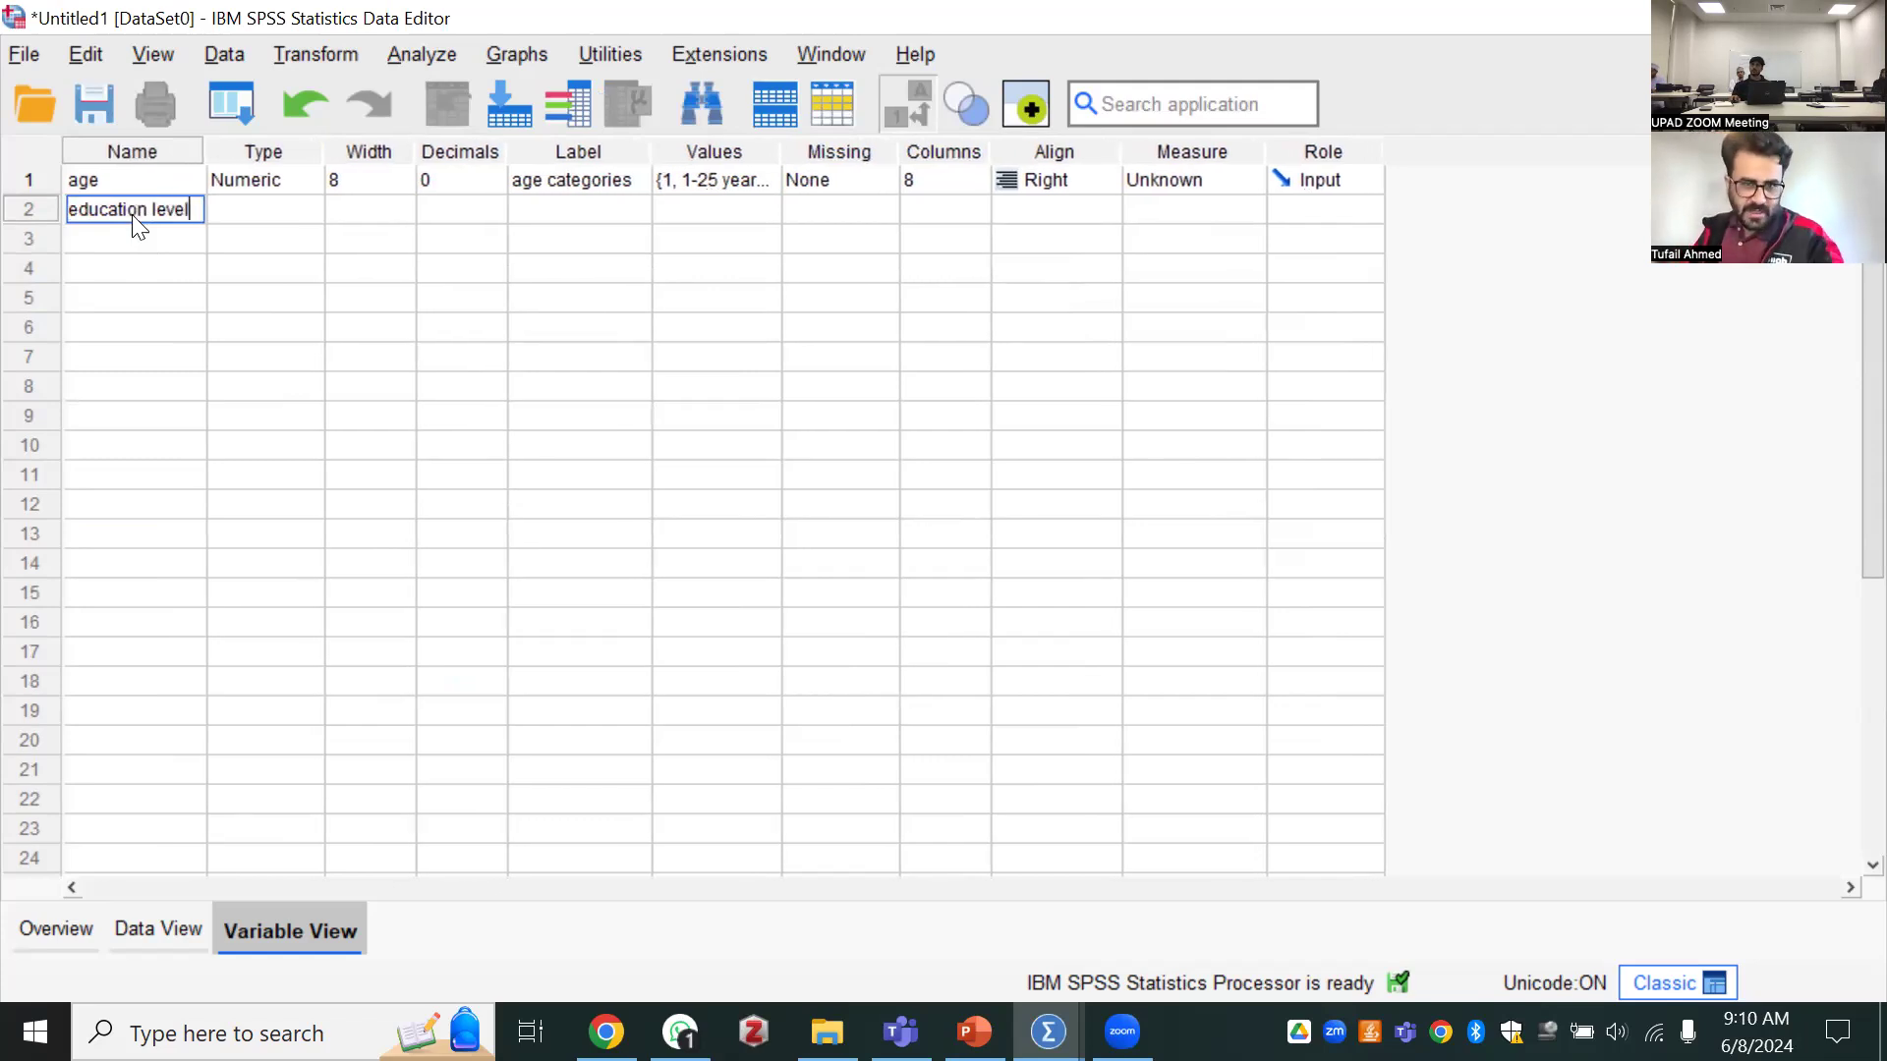
key("Return")
key("Return")
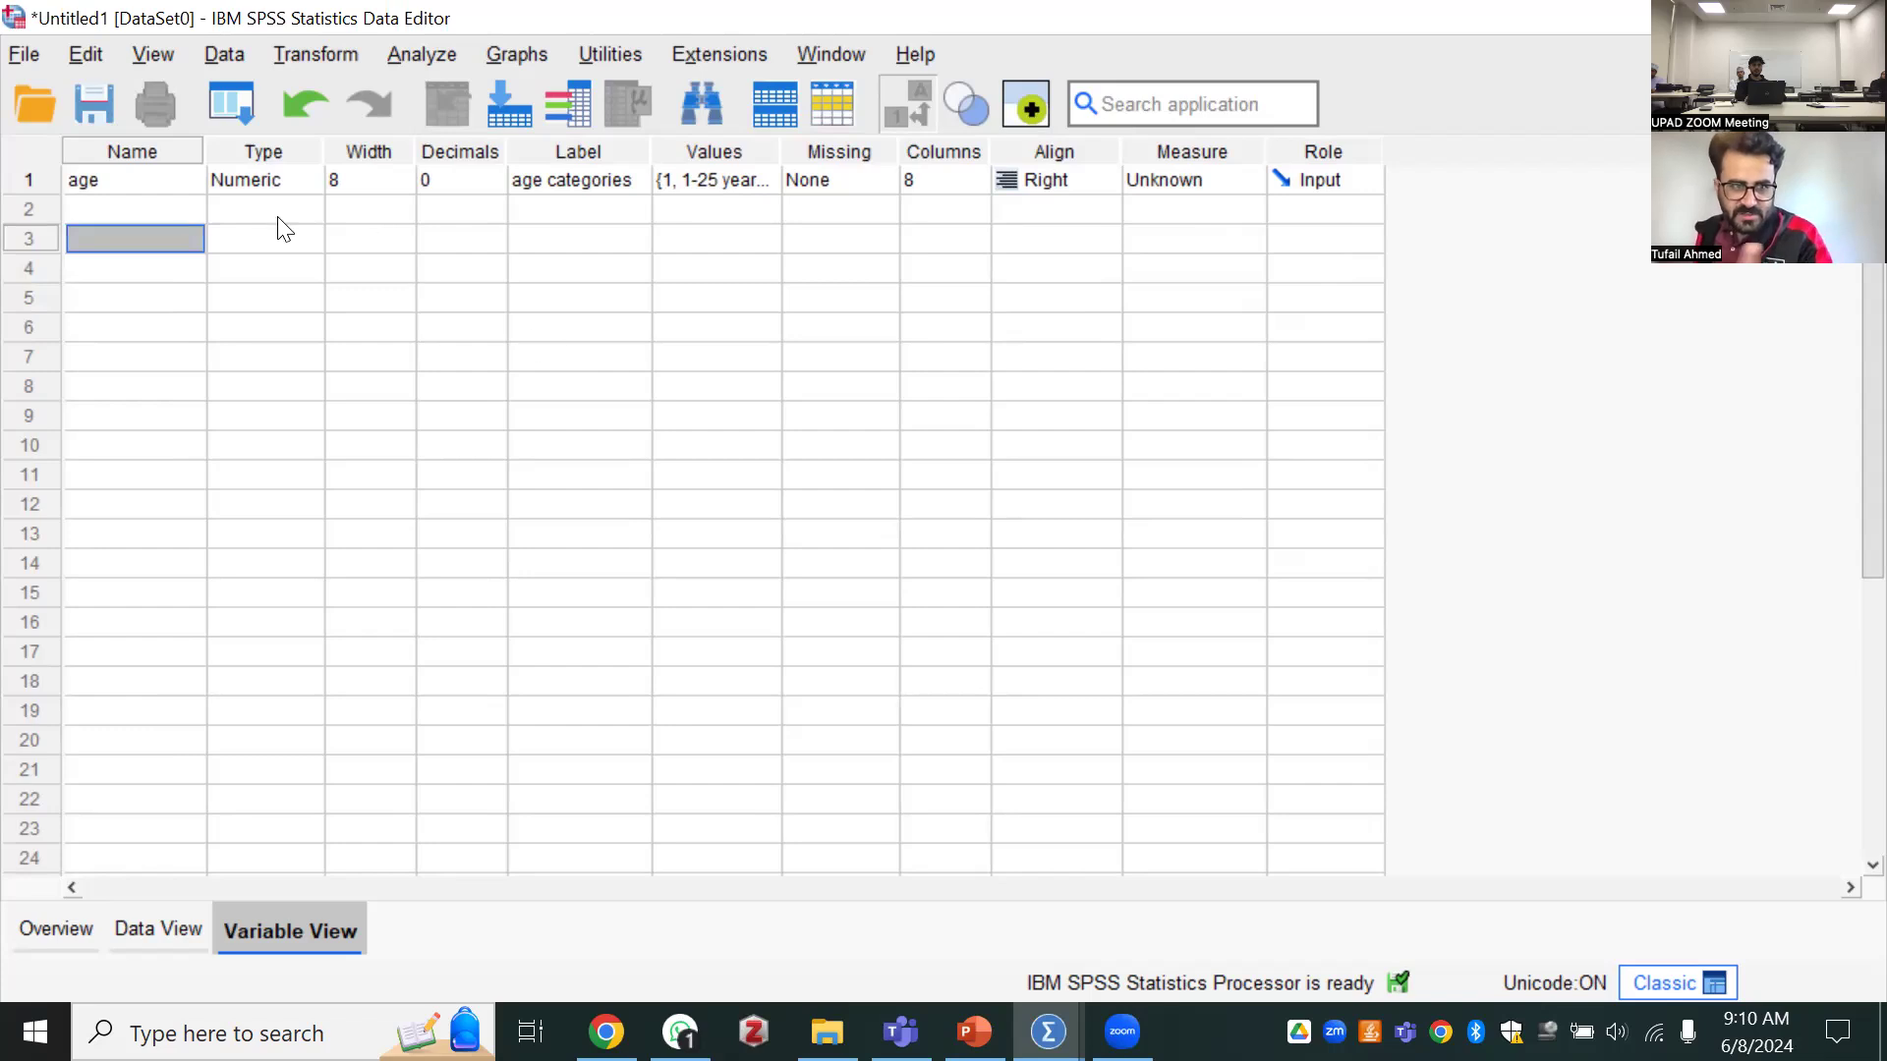
Name the second variable with the single word "Education"
left_click(153, 207)
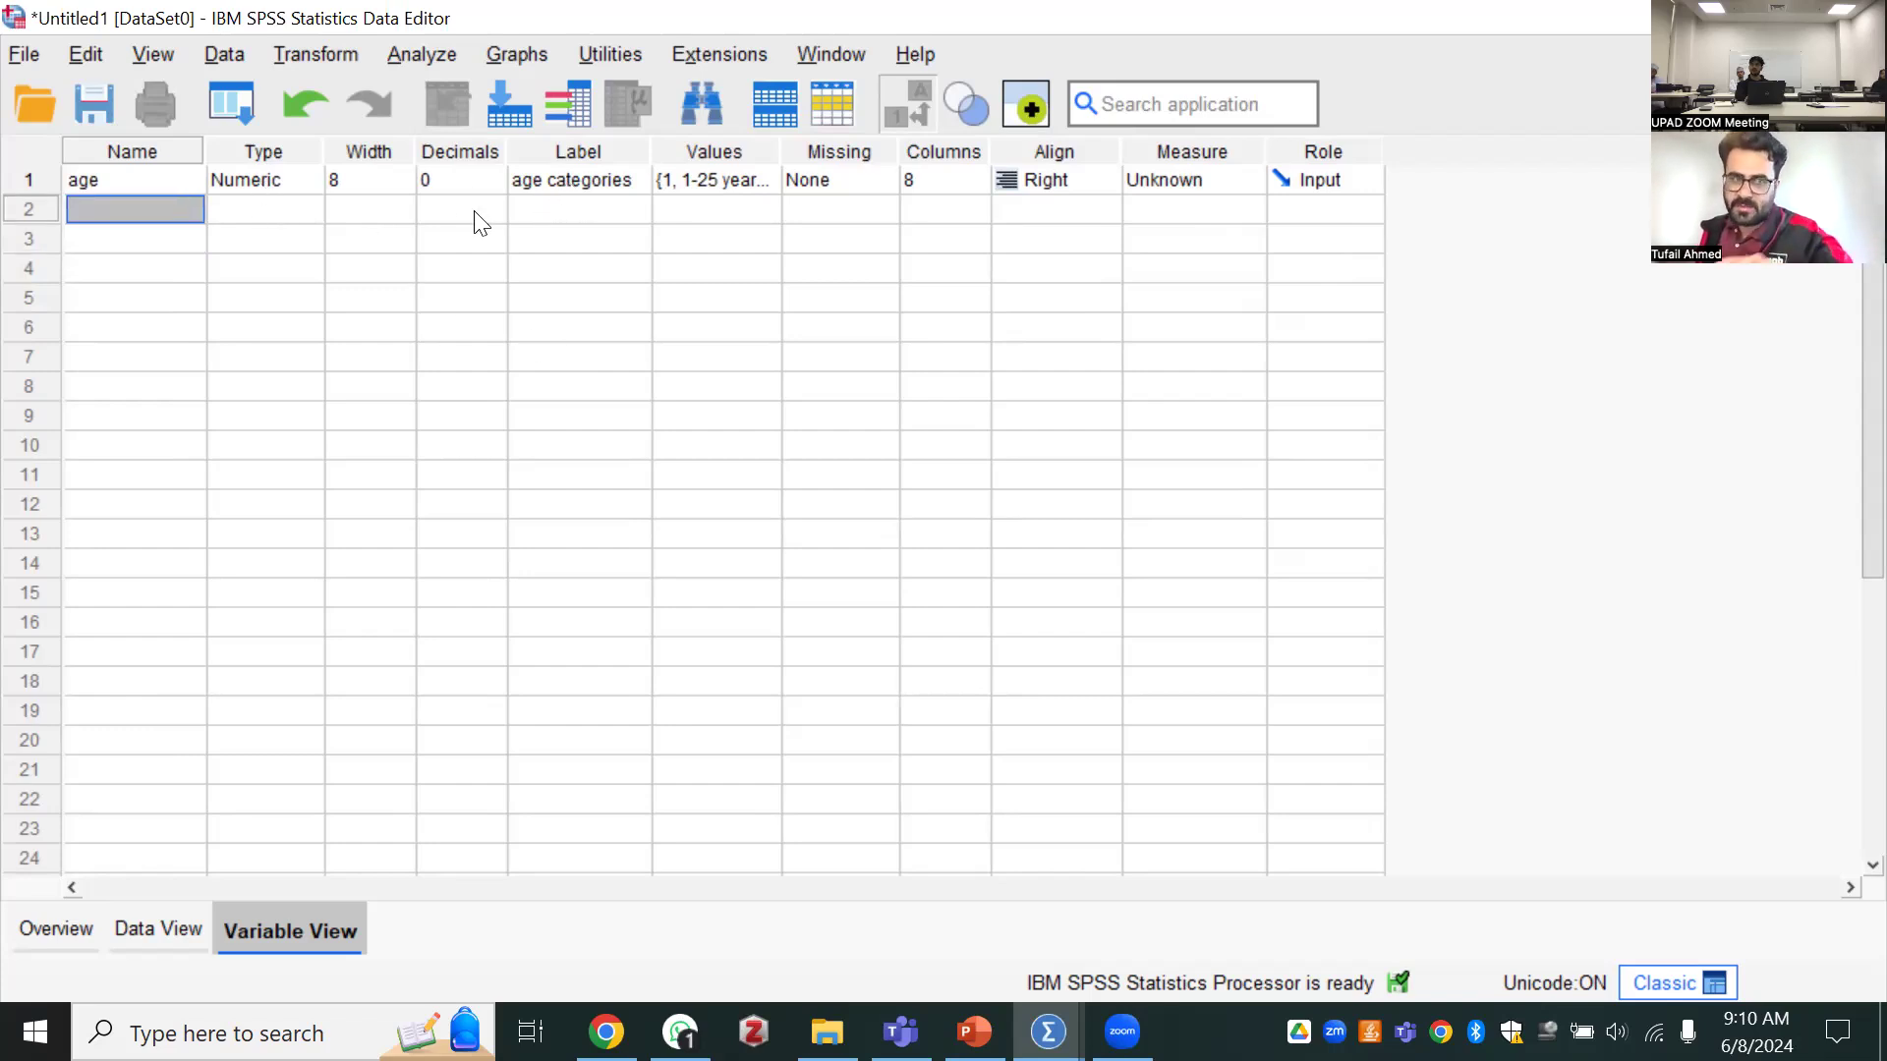
left_click(167, 206)
type("E")
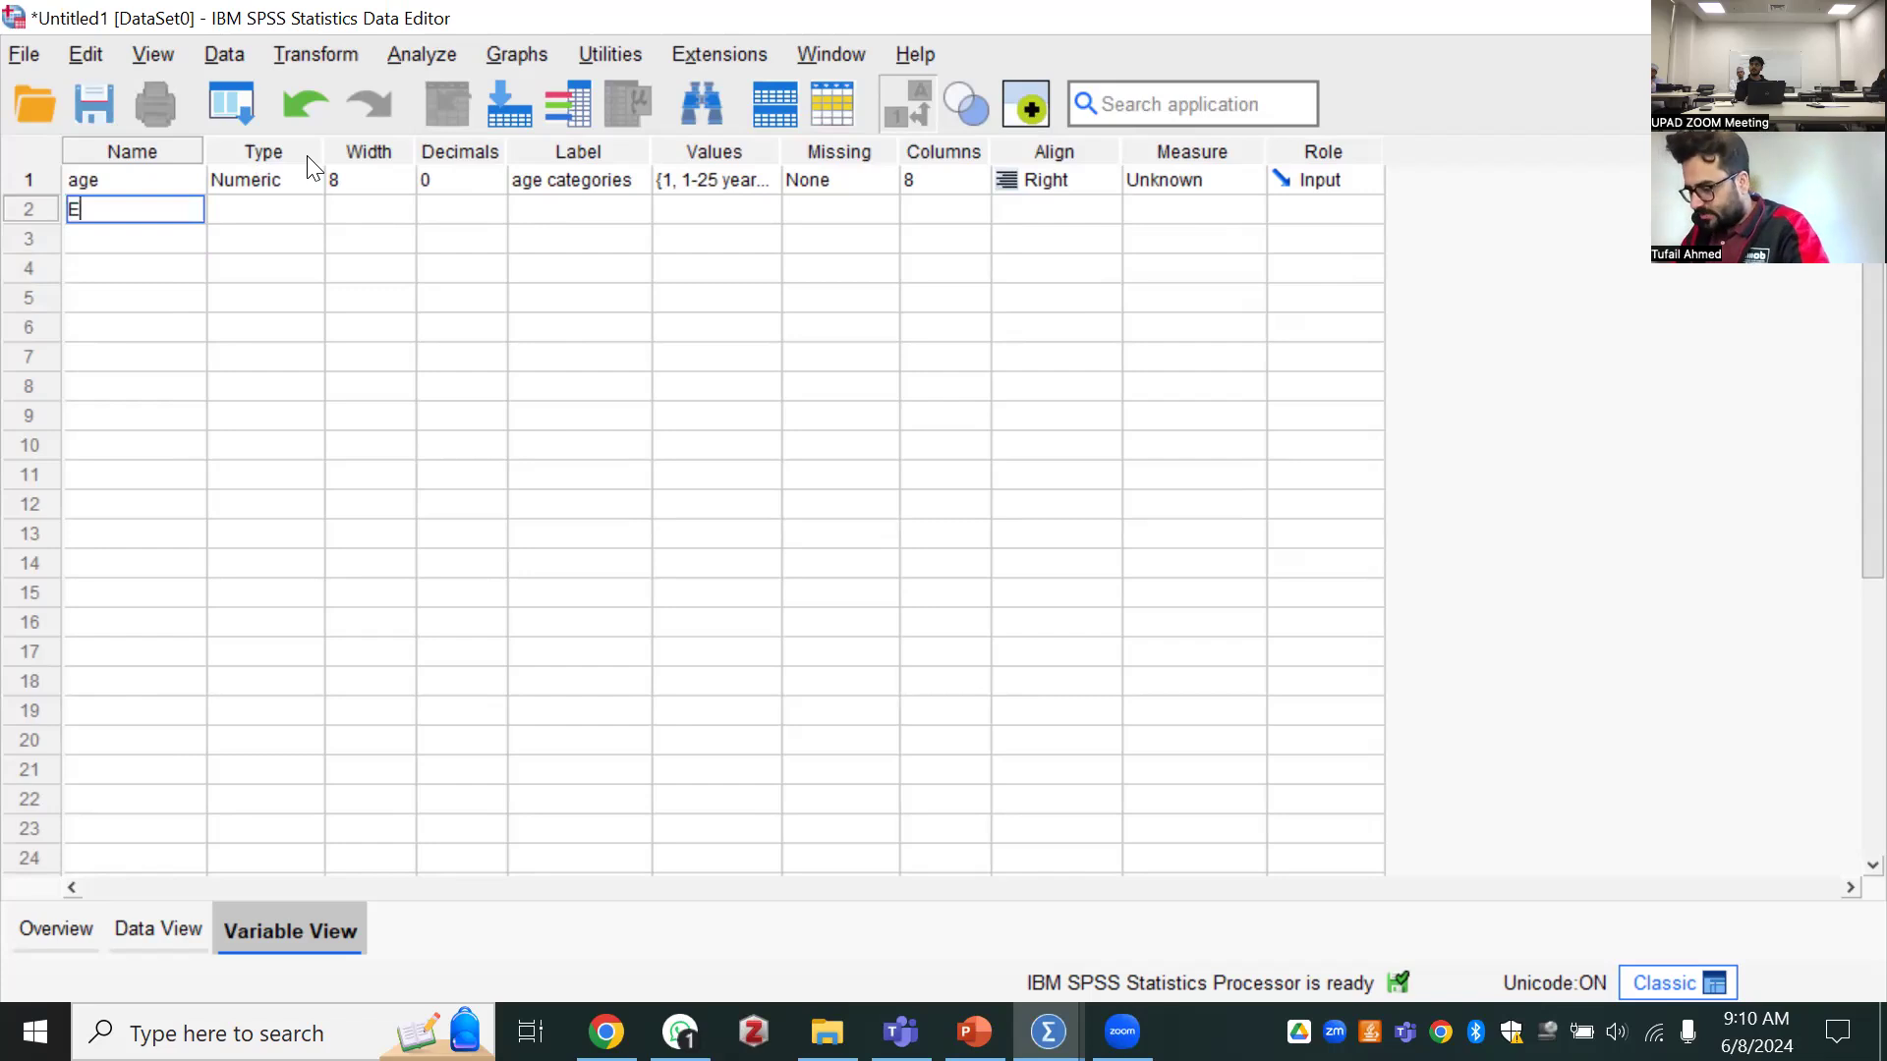
type("ducation")
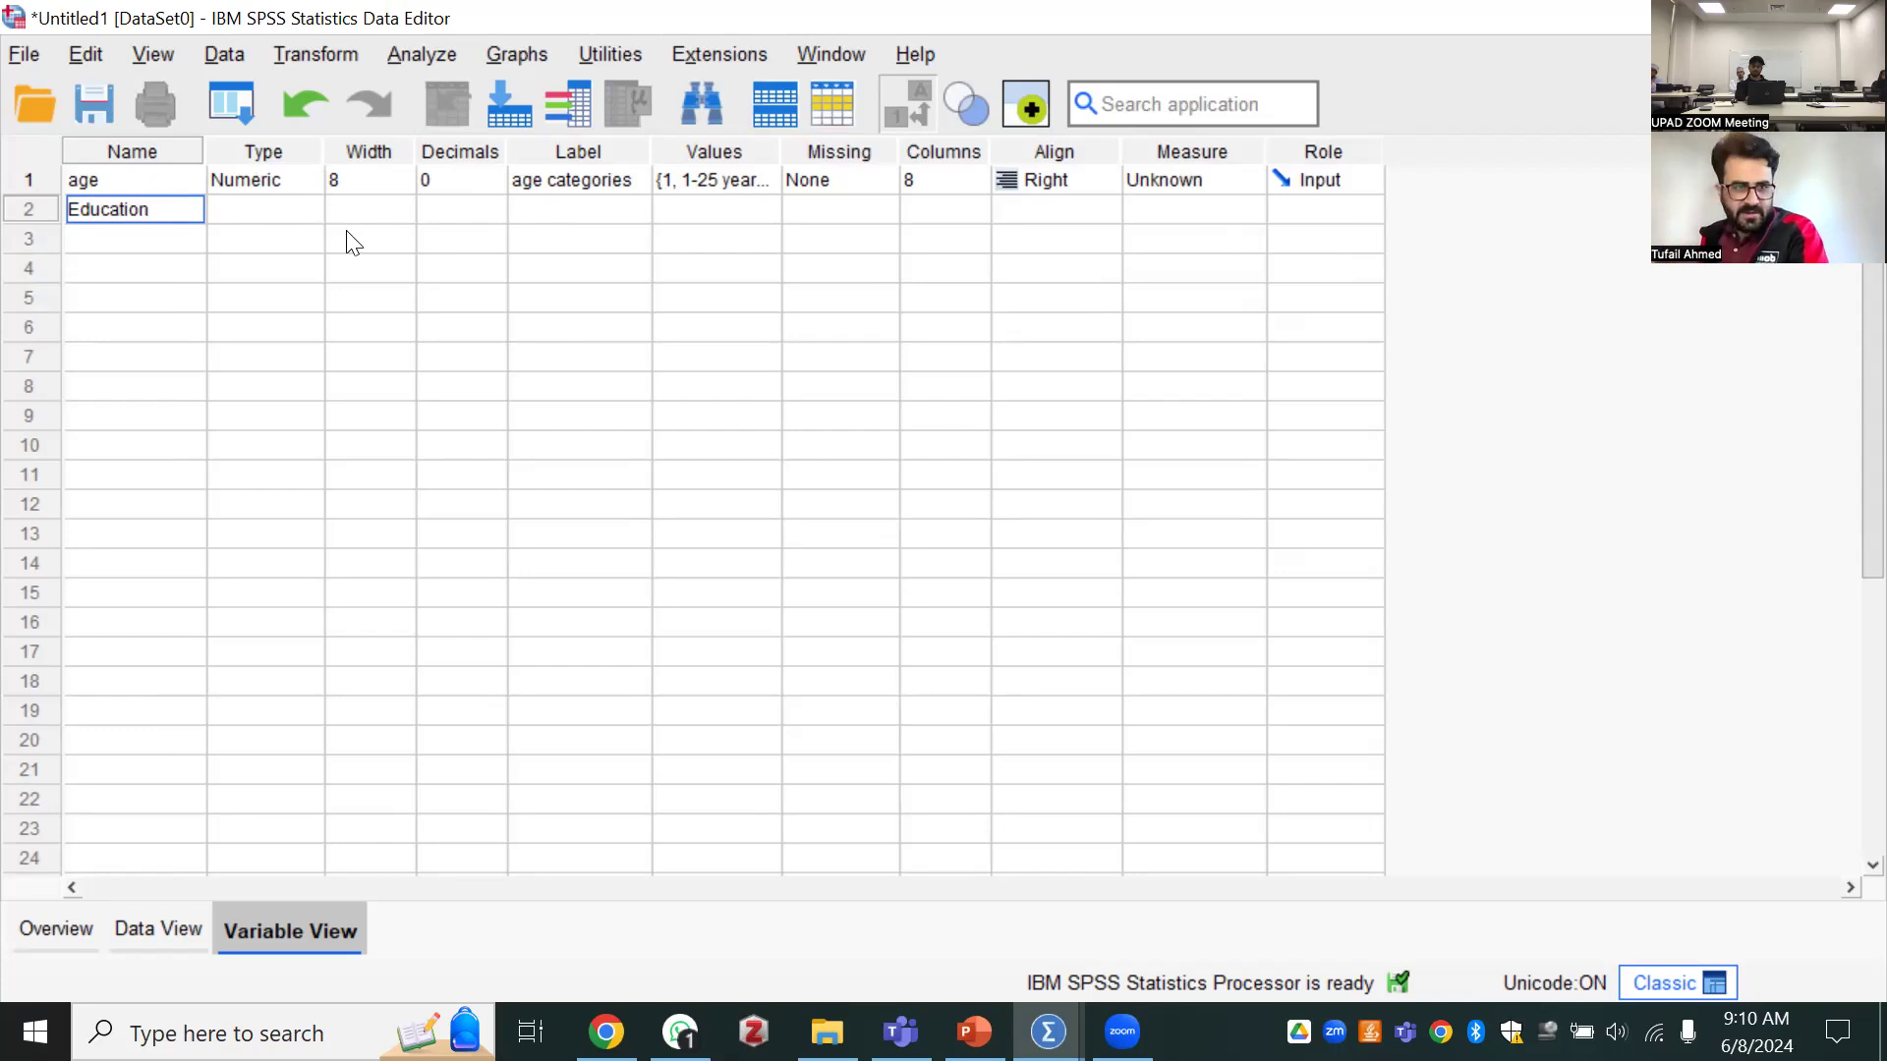
Keep the Education variable's type as Numeric and give it the label "EDUCATION LEVEL OF THE PERSON"
left_click(280, 210)
left_click(304, 213)
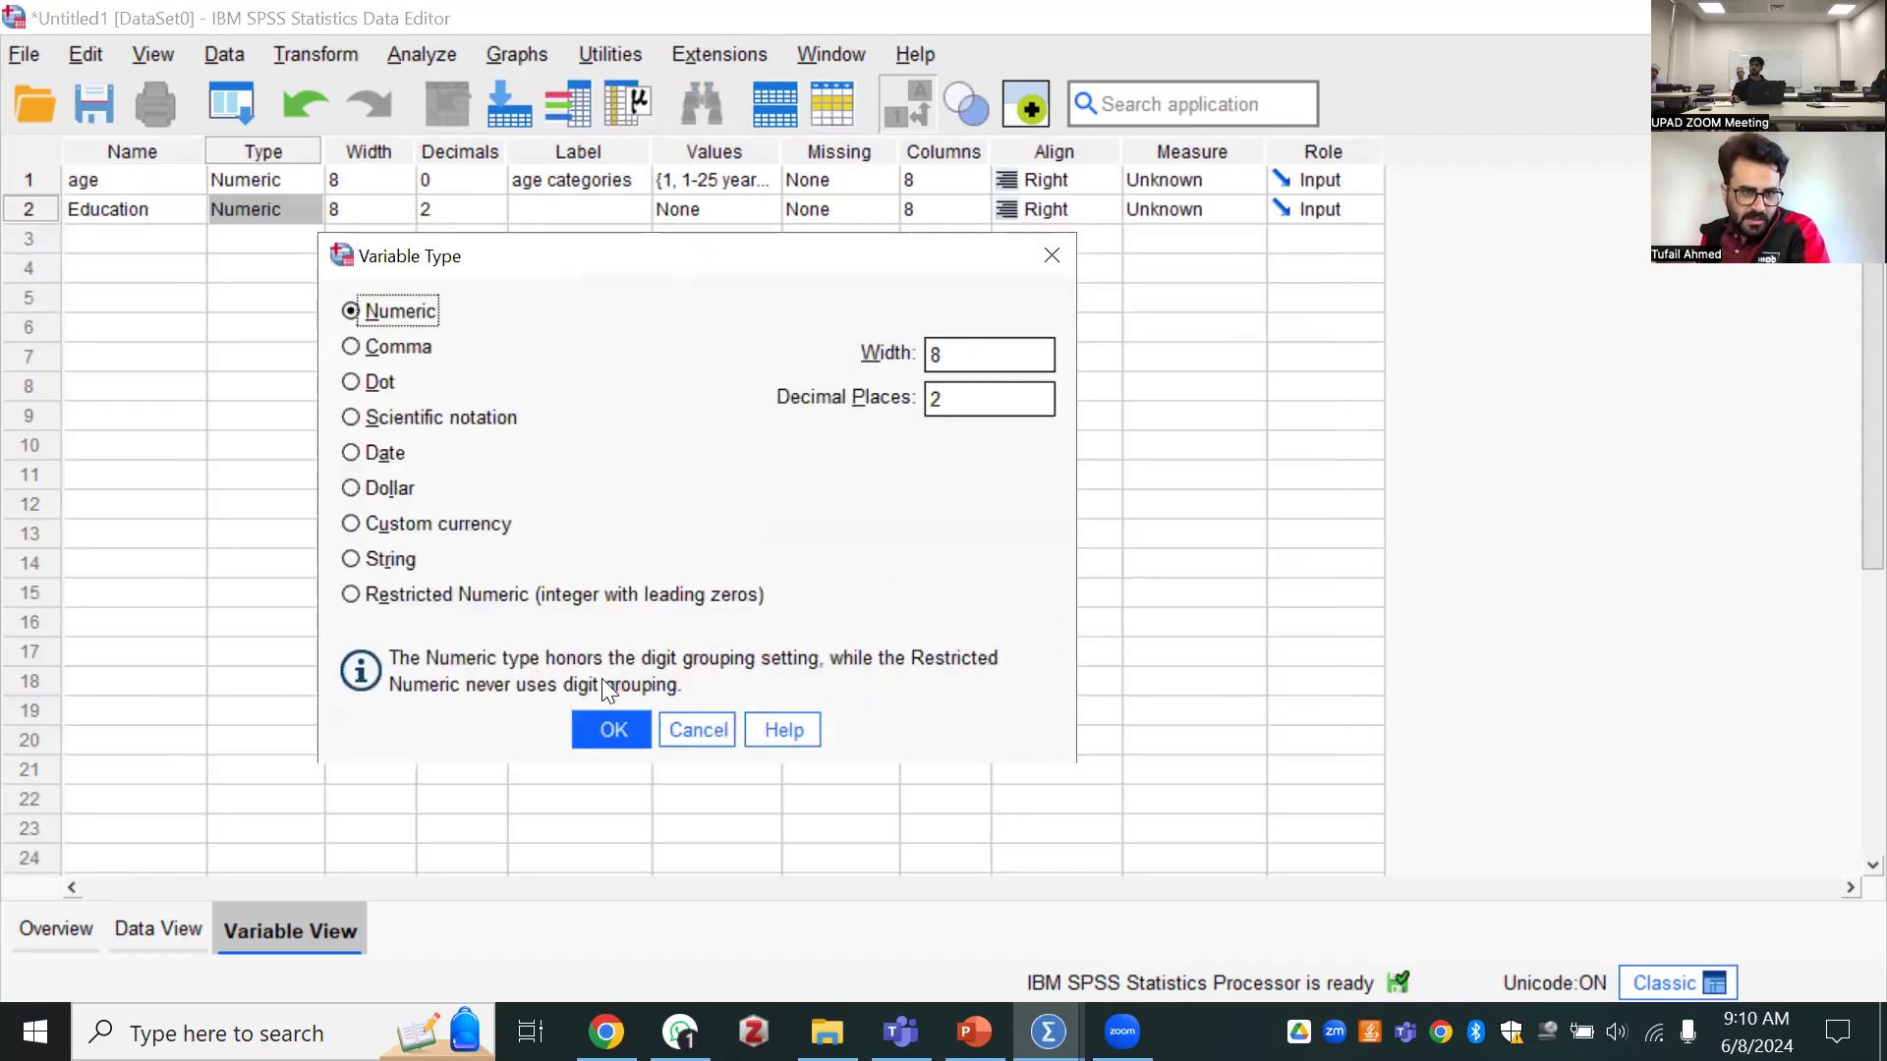
left_click(601, 727)
left_click(568, 212)
left_click(571, 213)
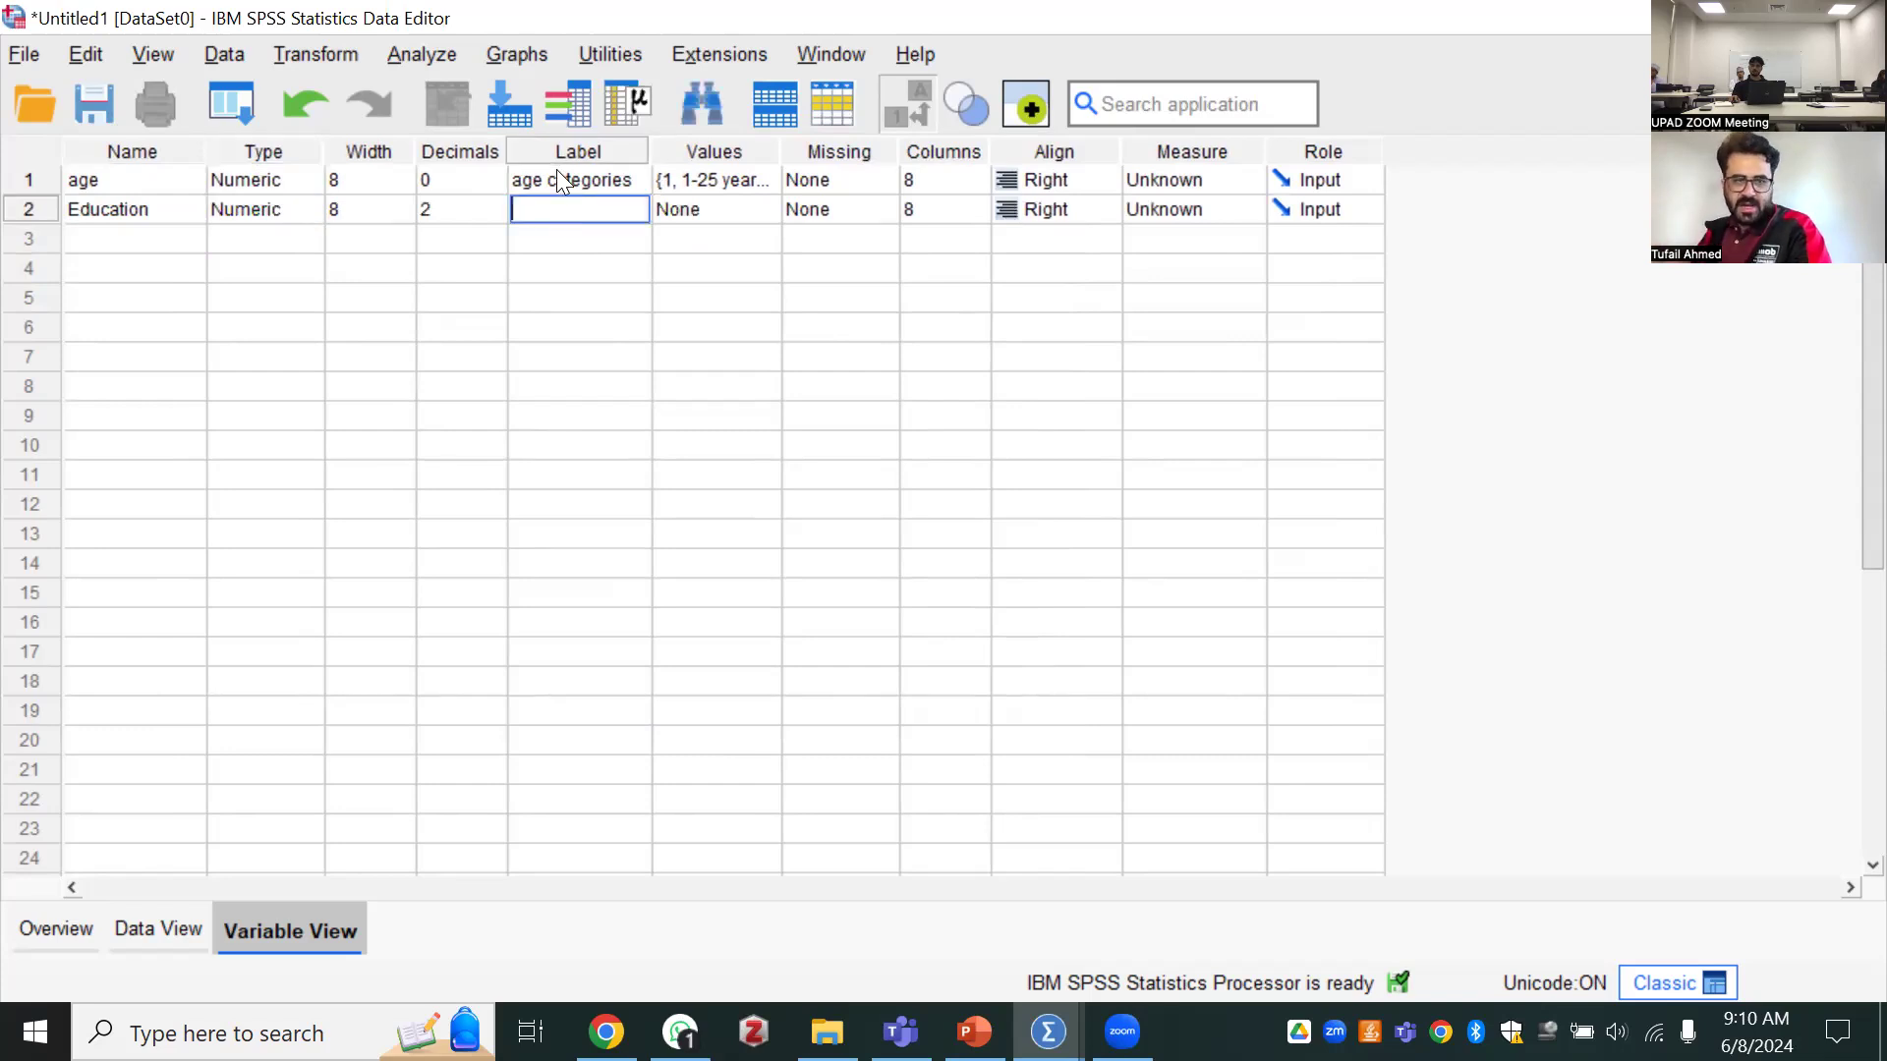
type("EDUCATIO")
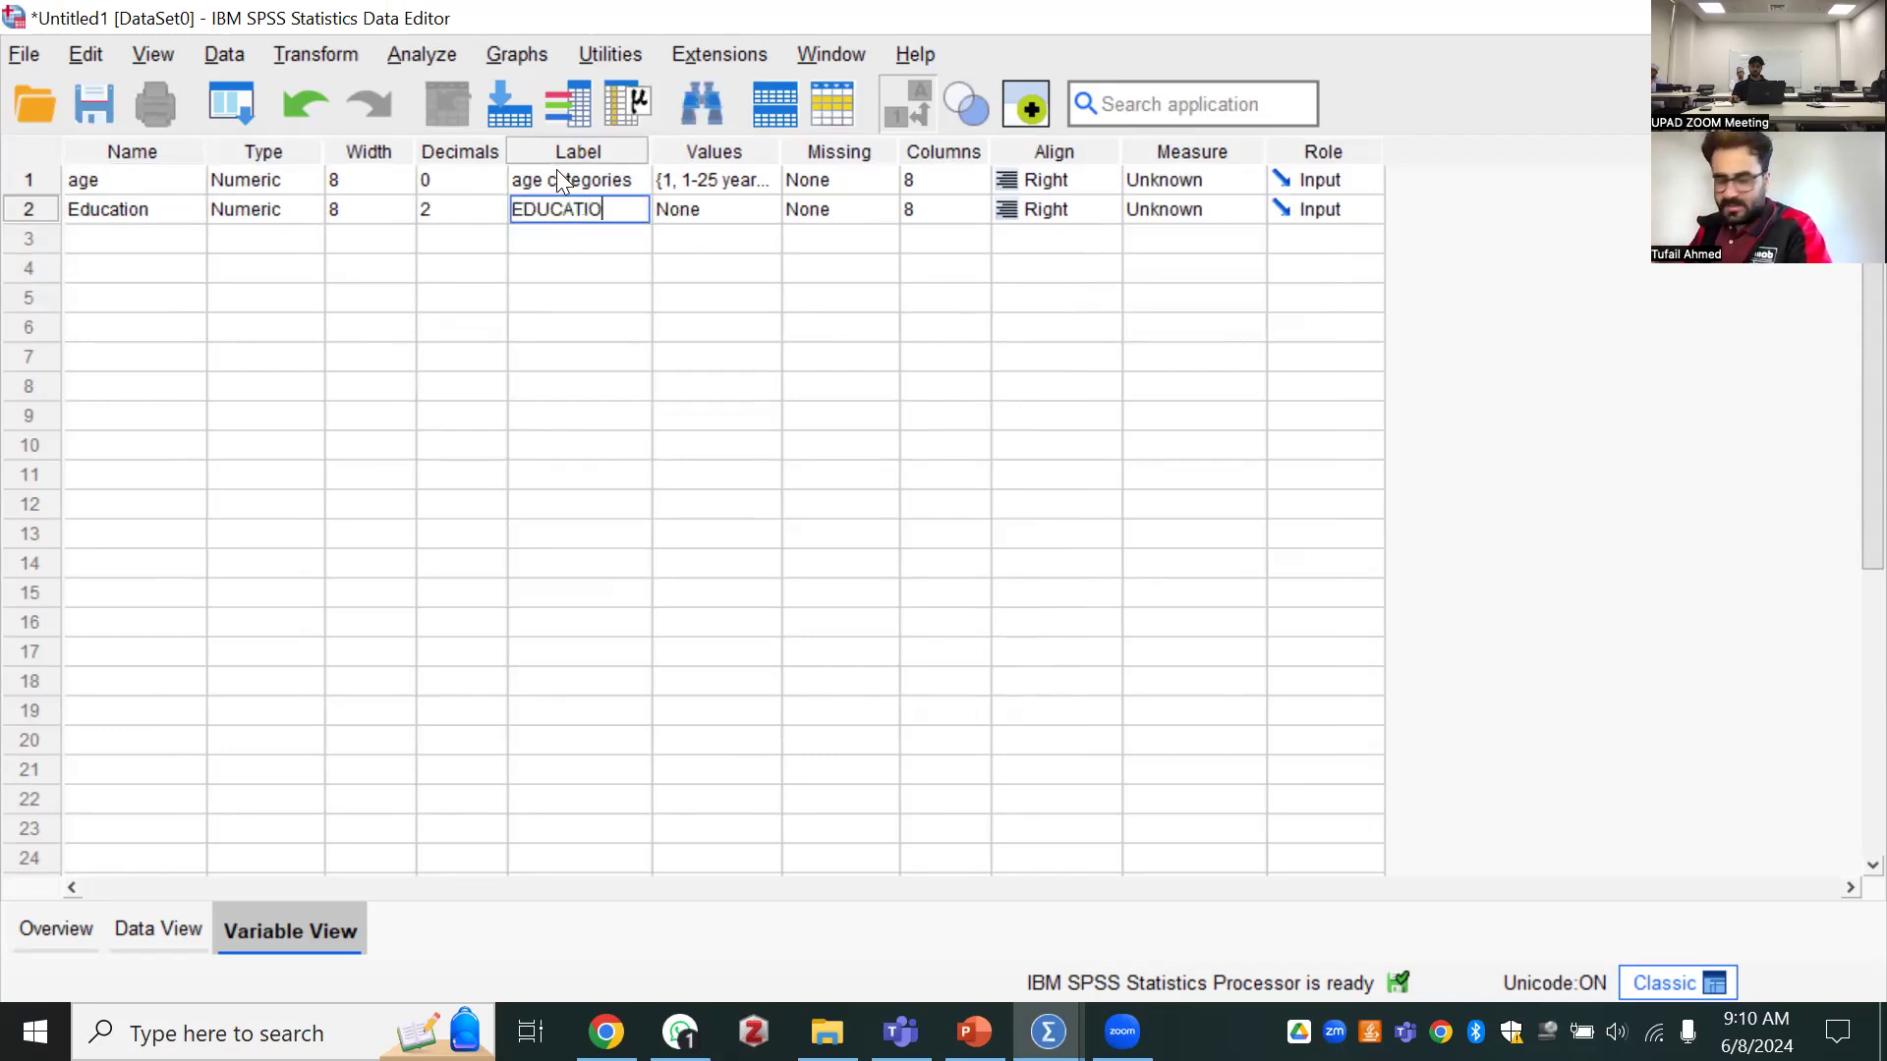
type("N LEVEL OF")
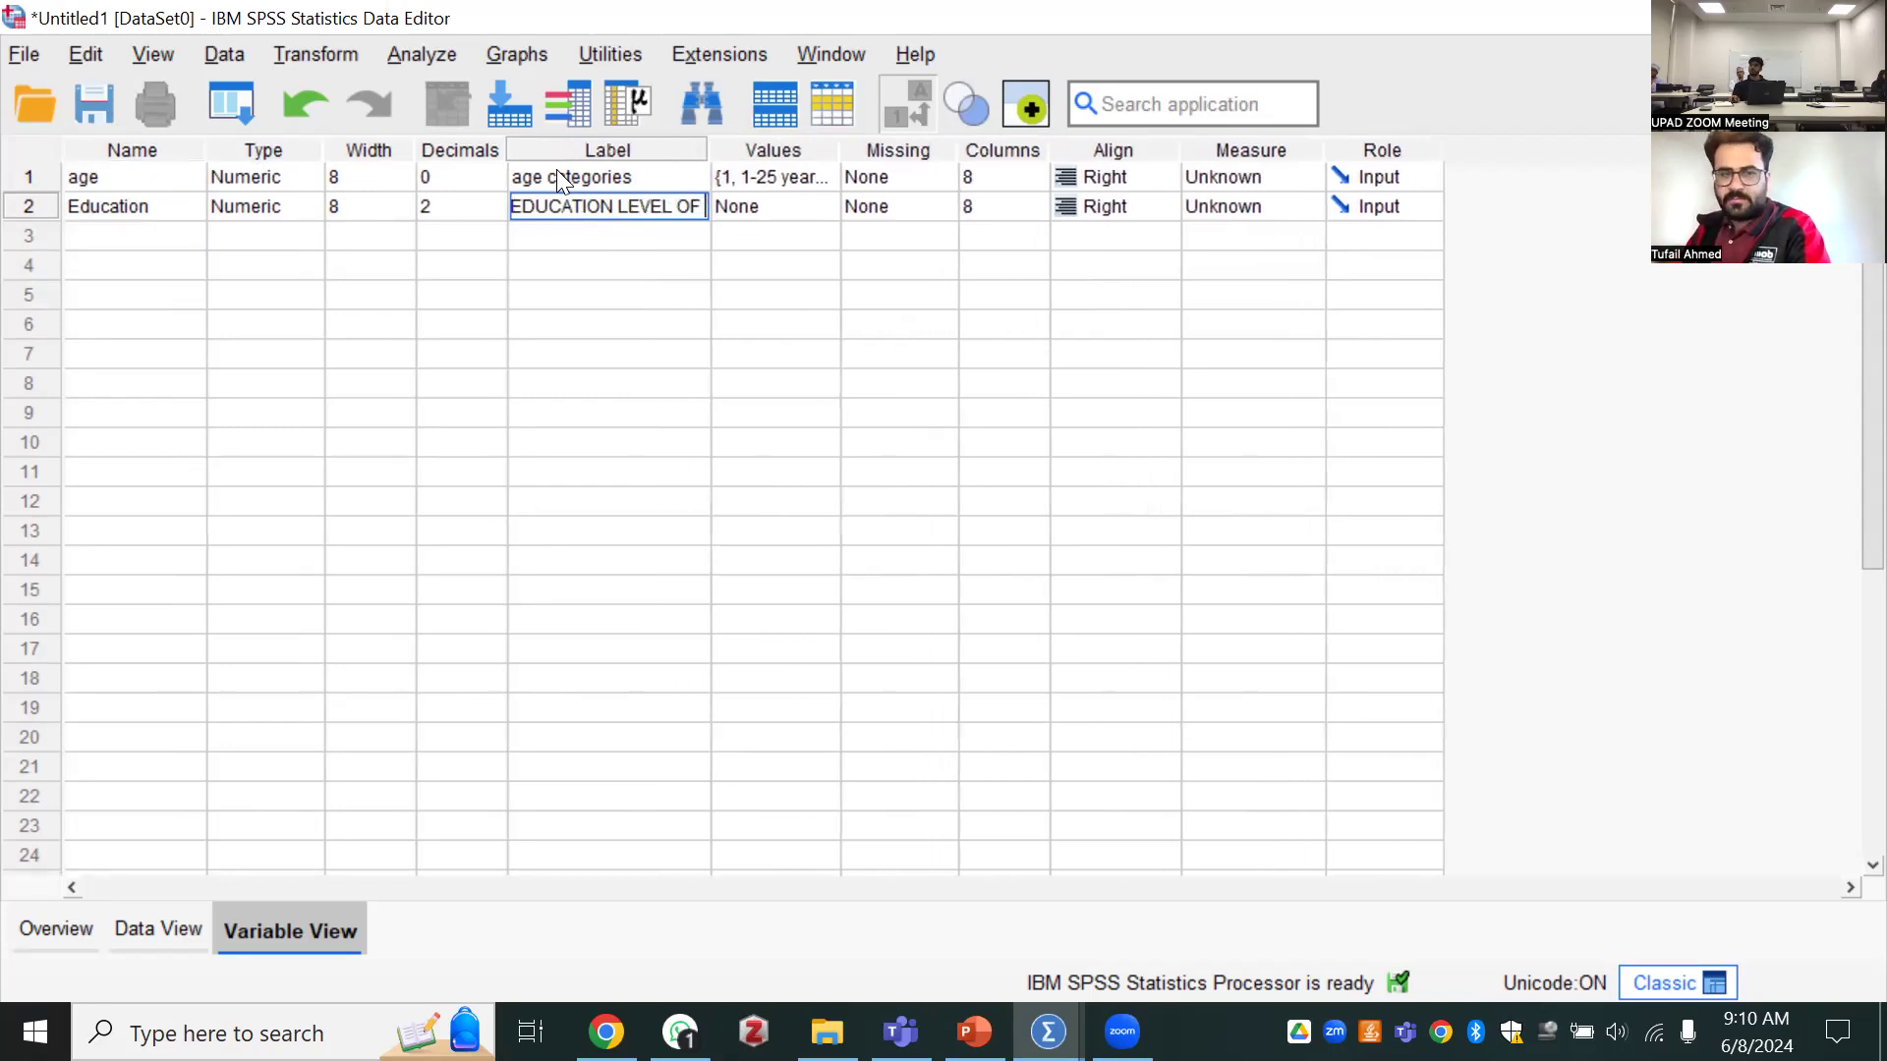
type(" THE PERSON")
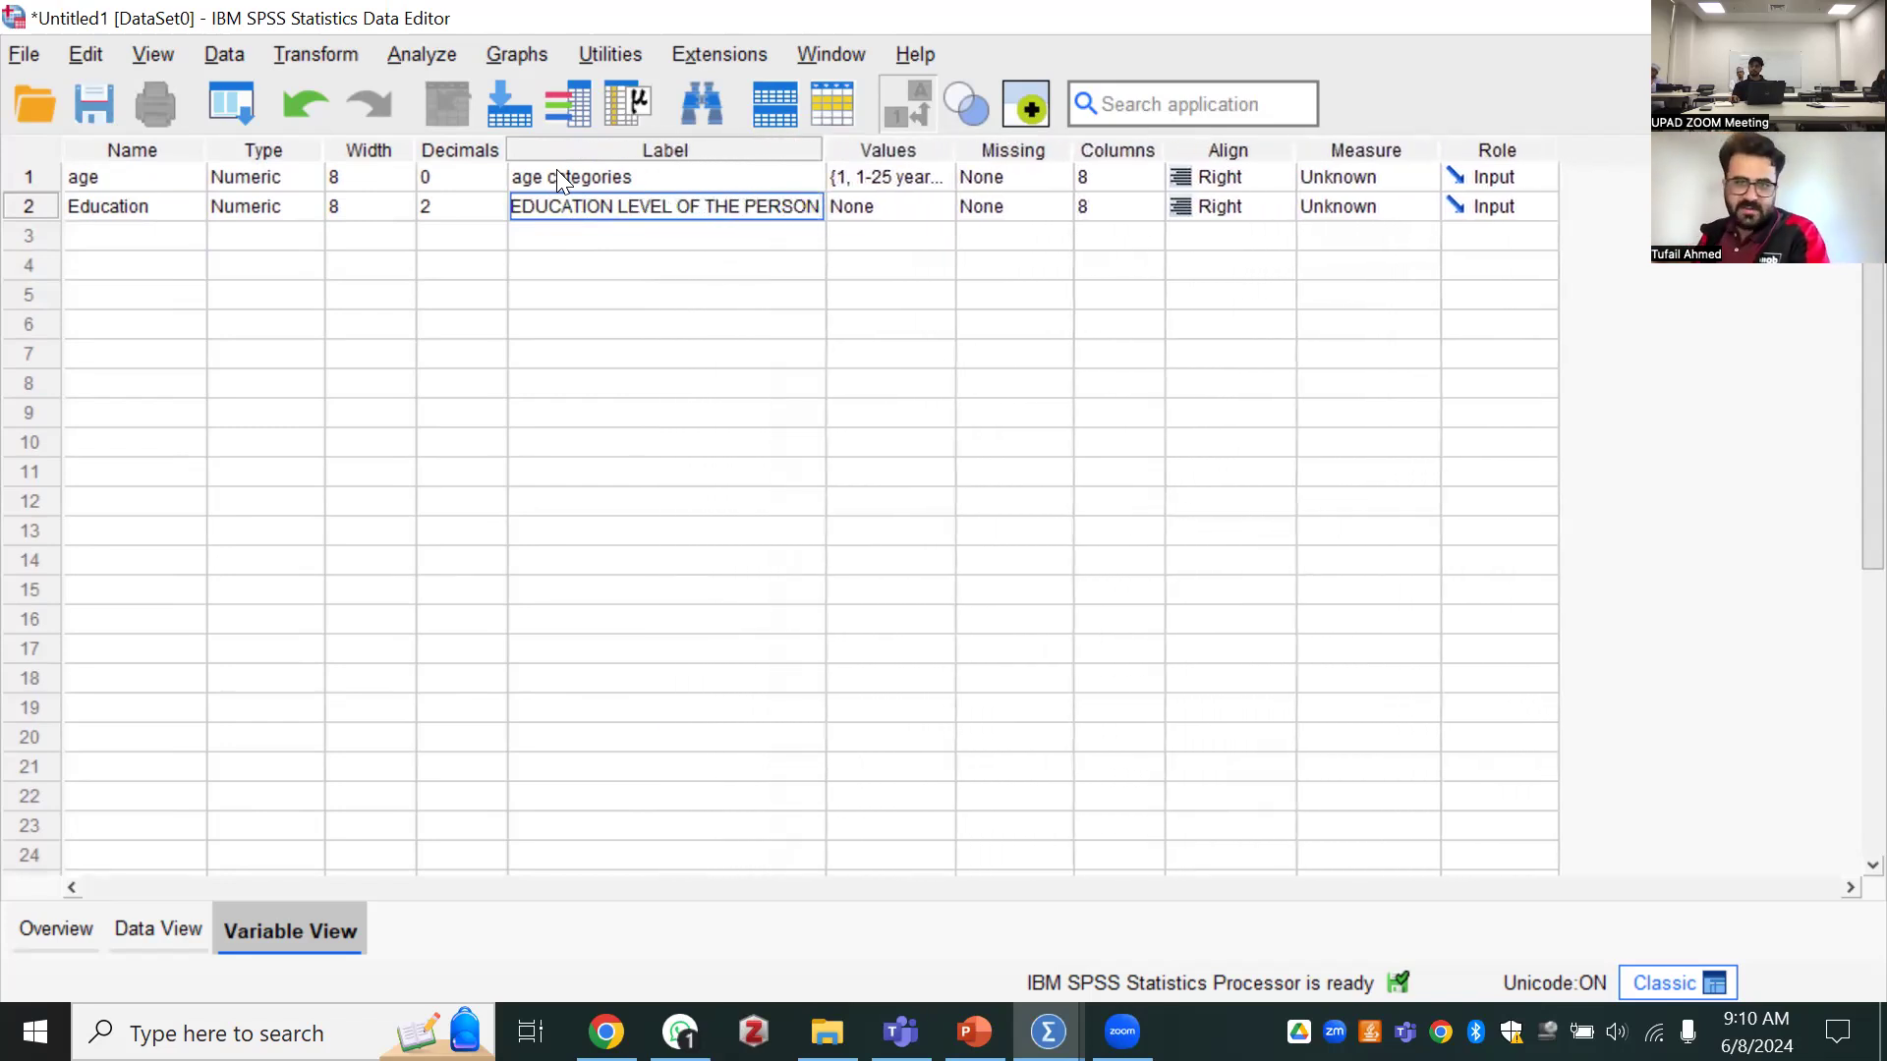
key("Tab")
Start the value labels for the Education variable by assigning the label "bachelor degree" to the value 1
left_click(869, 215)
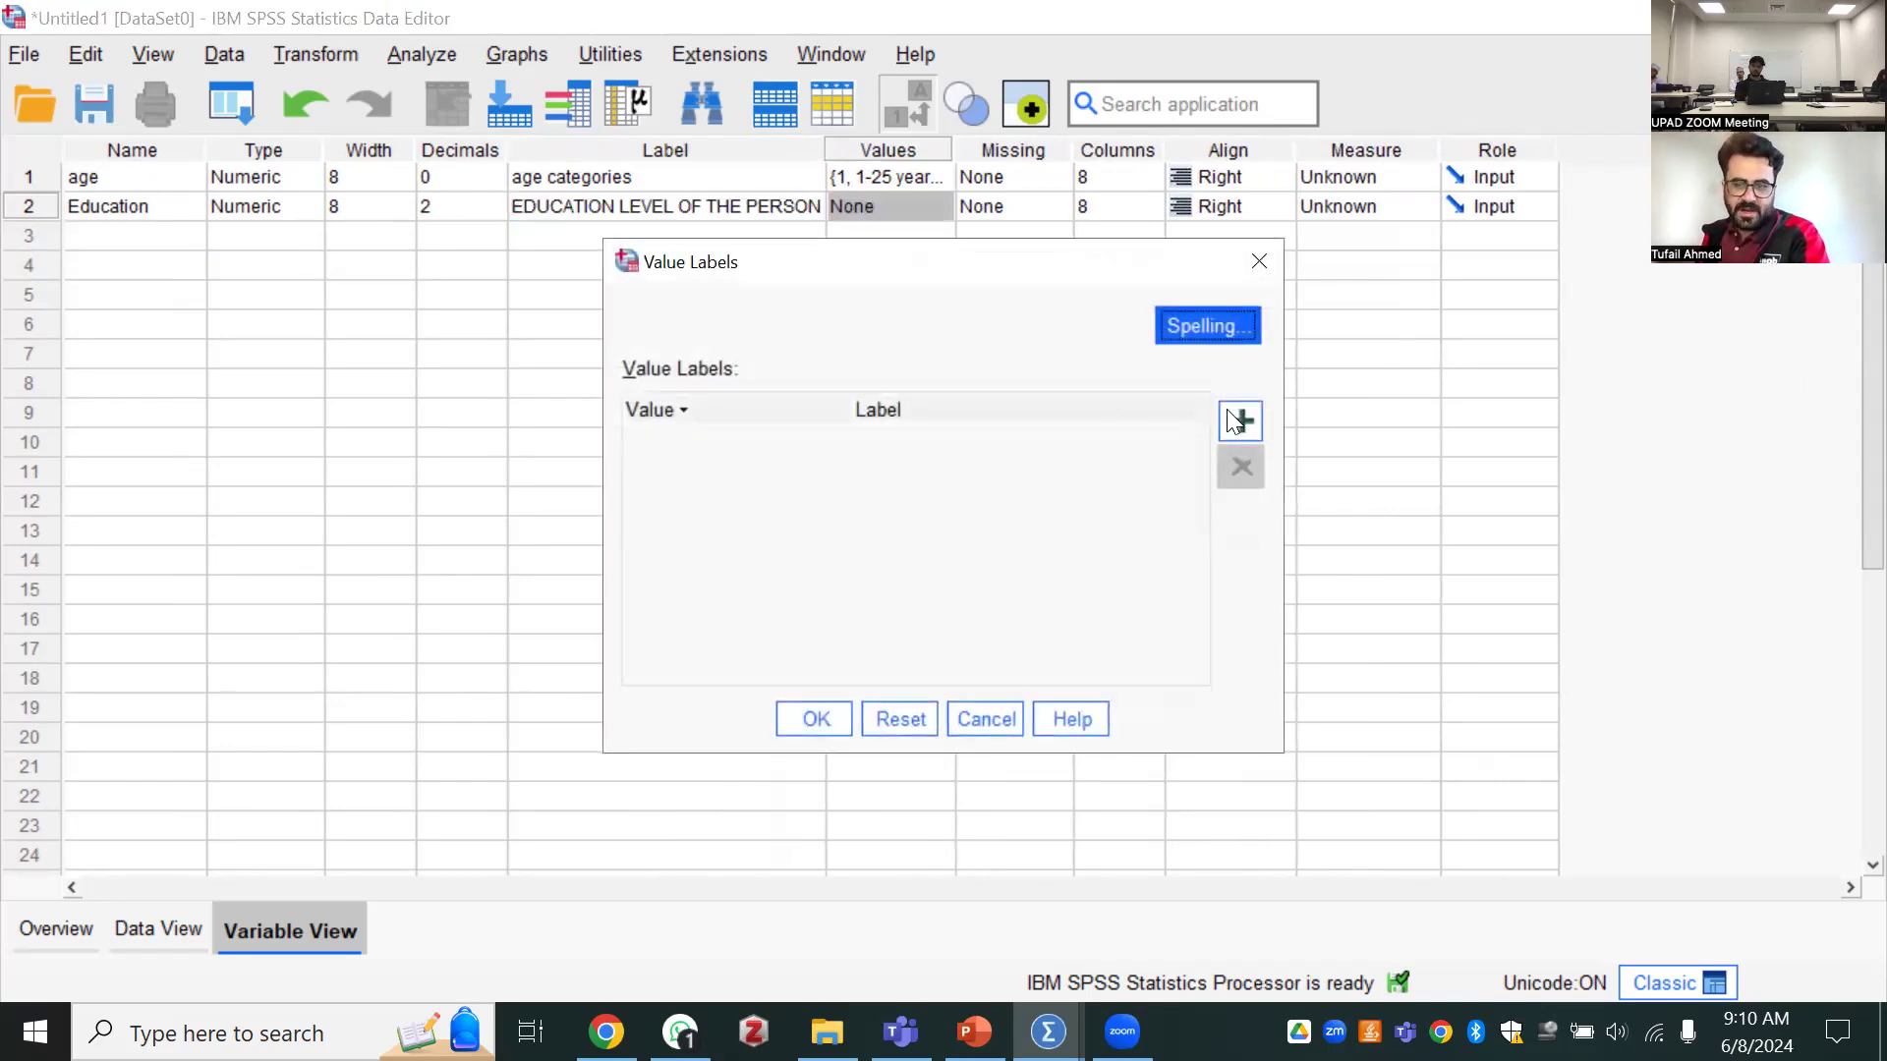
left_click(695, 443)
left_click(695, 442)
type("1")
type("B")
key("BackSpace")
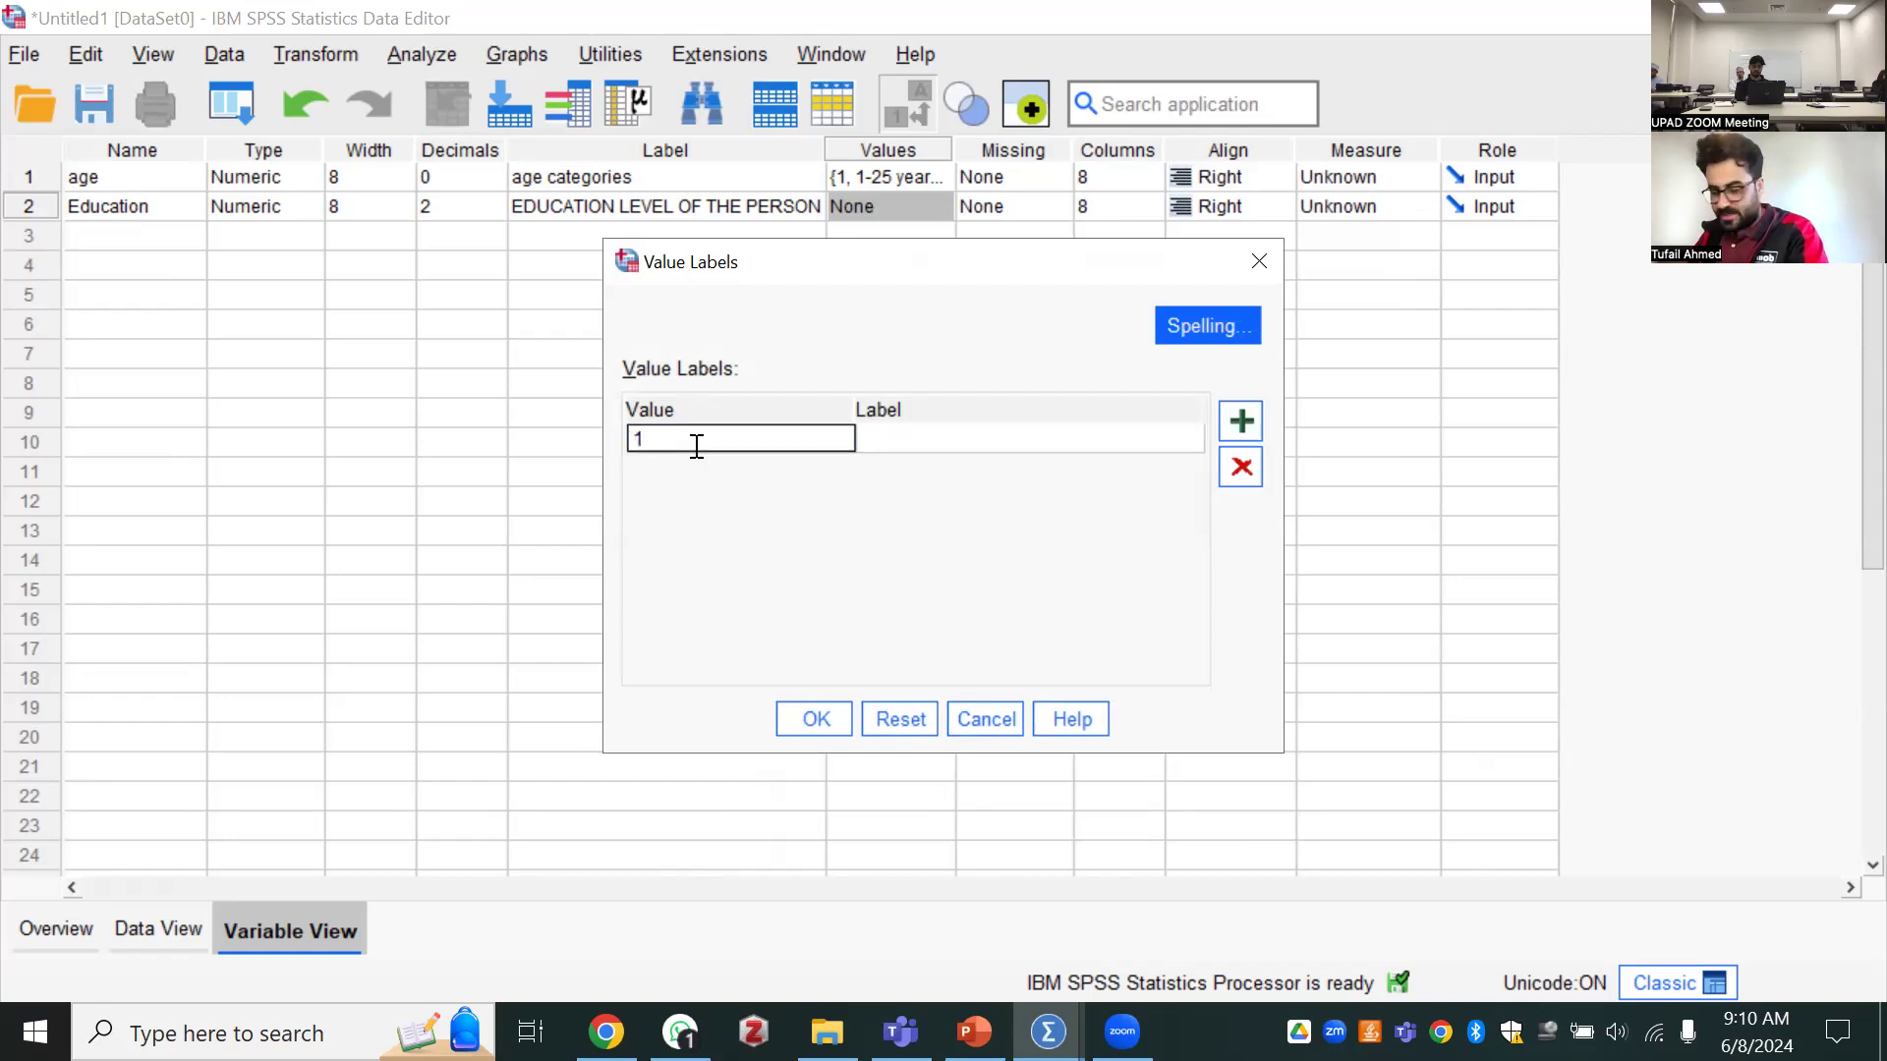
key("Tab")
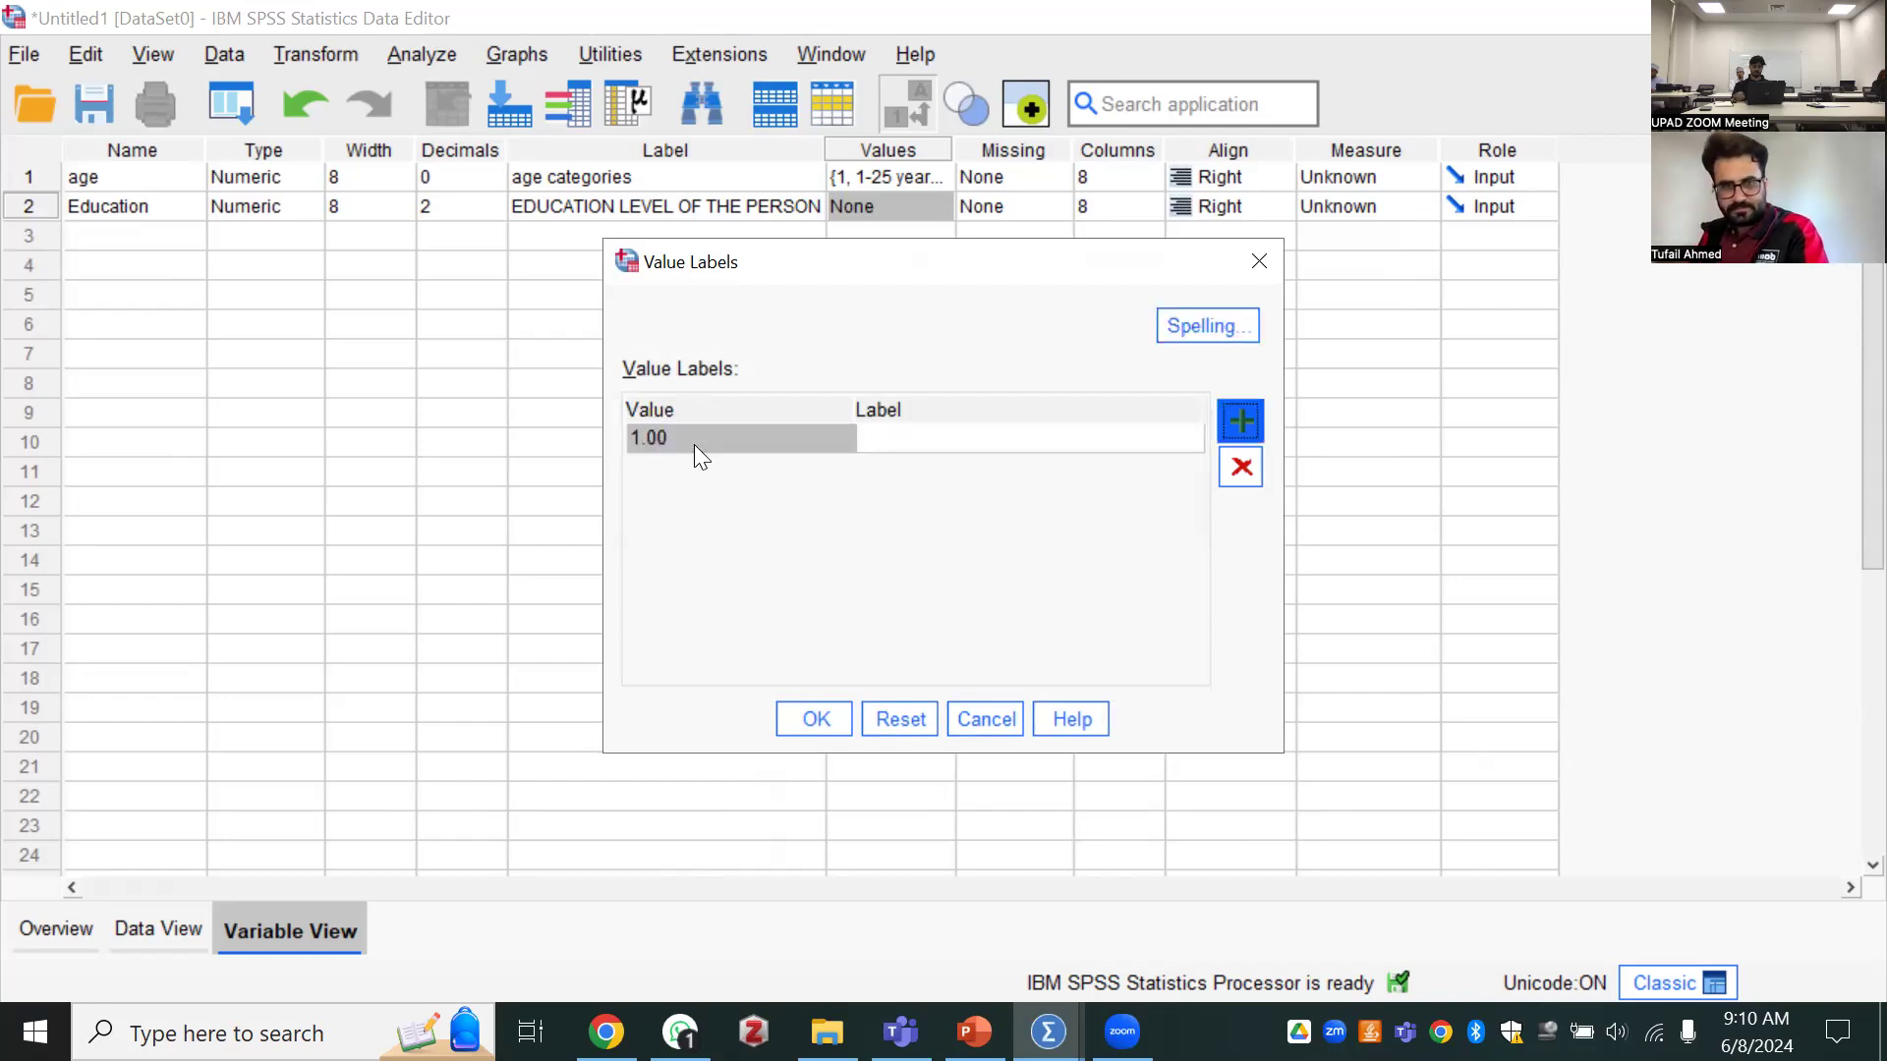
left_click(948, 446)
type("bac")
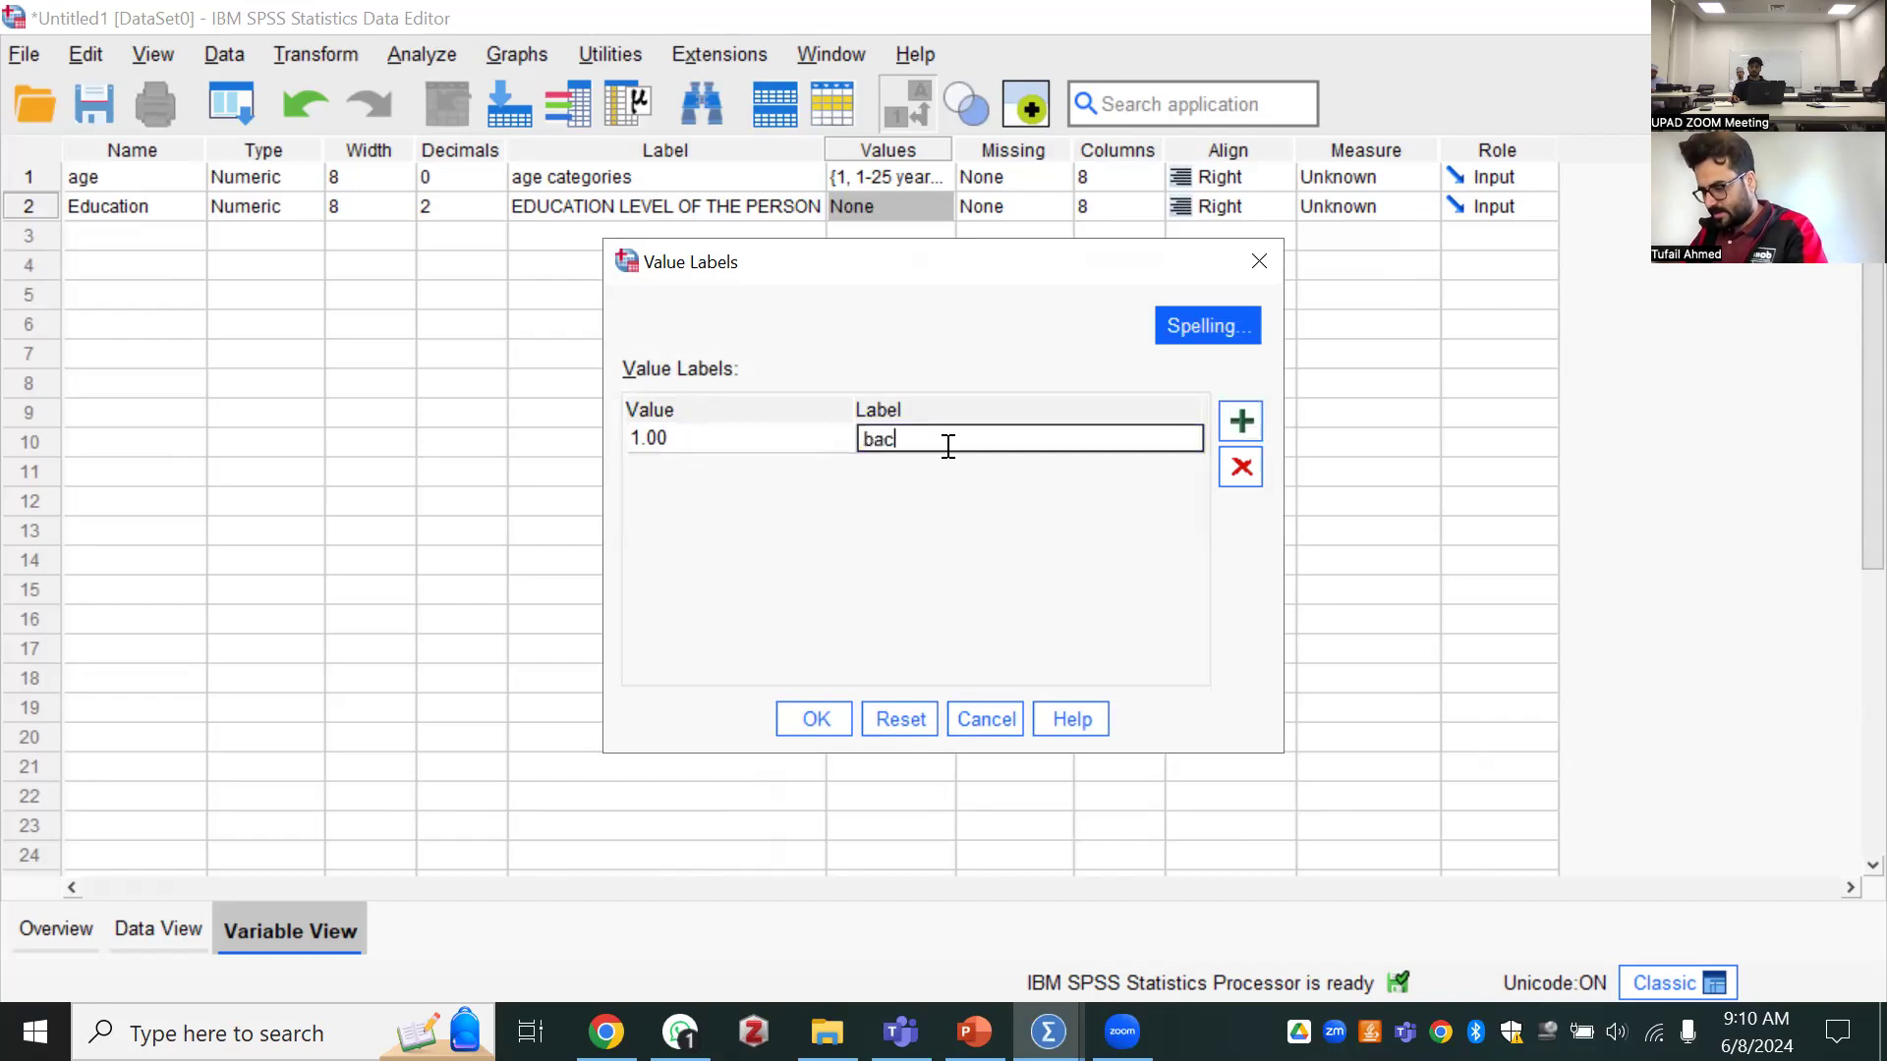
type("helor degree")
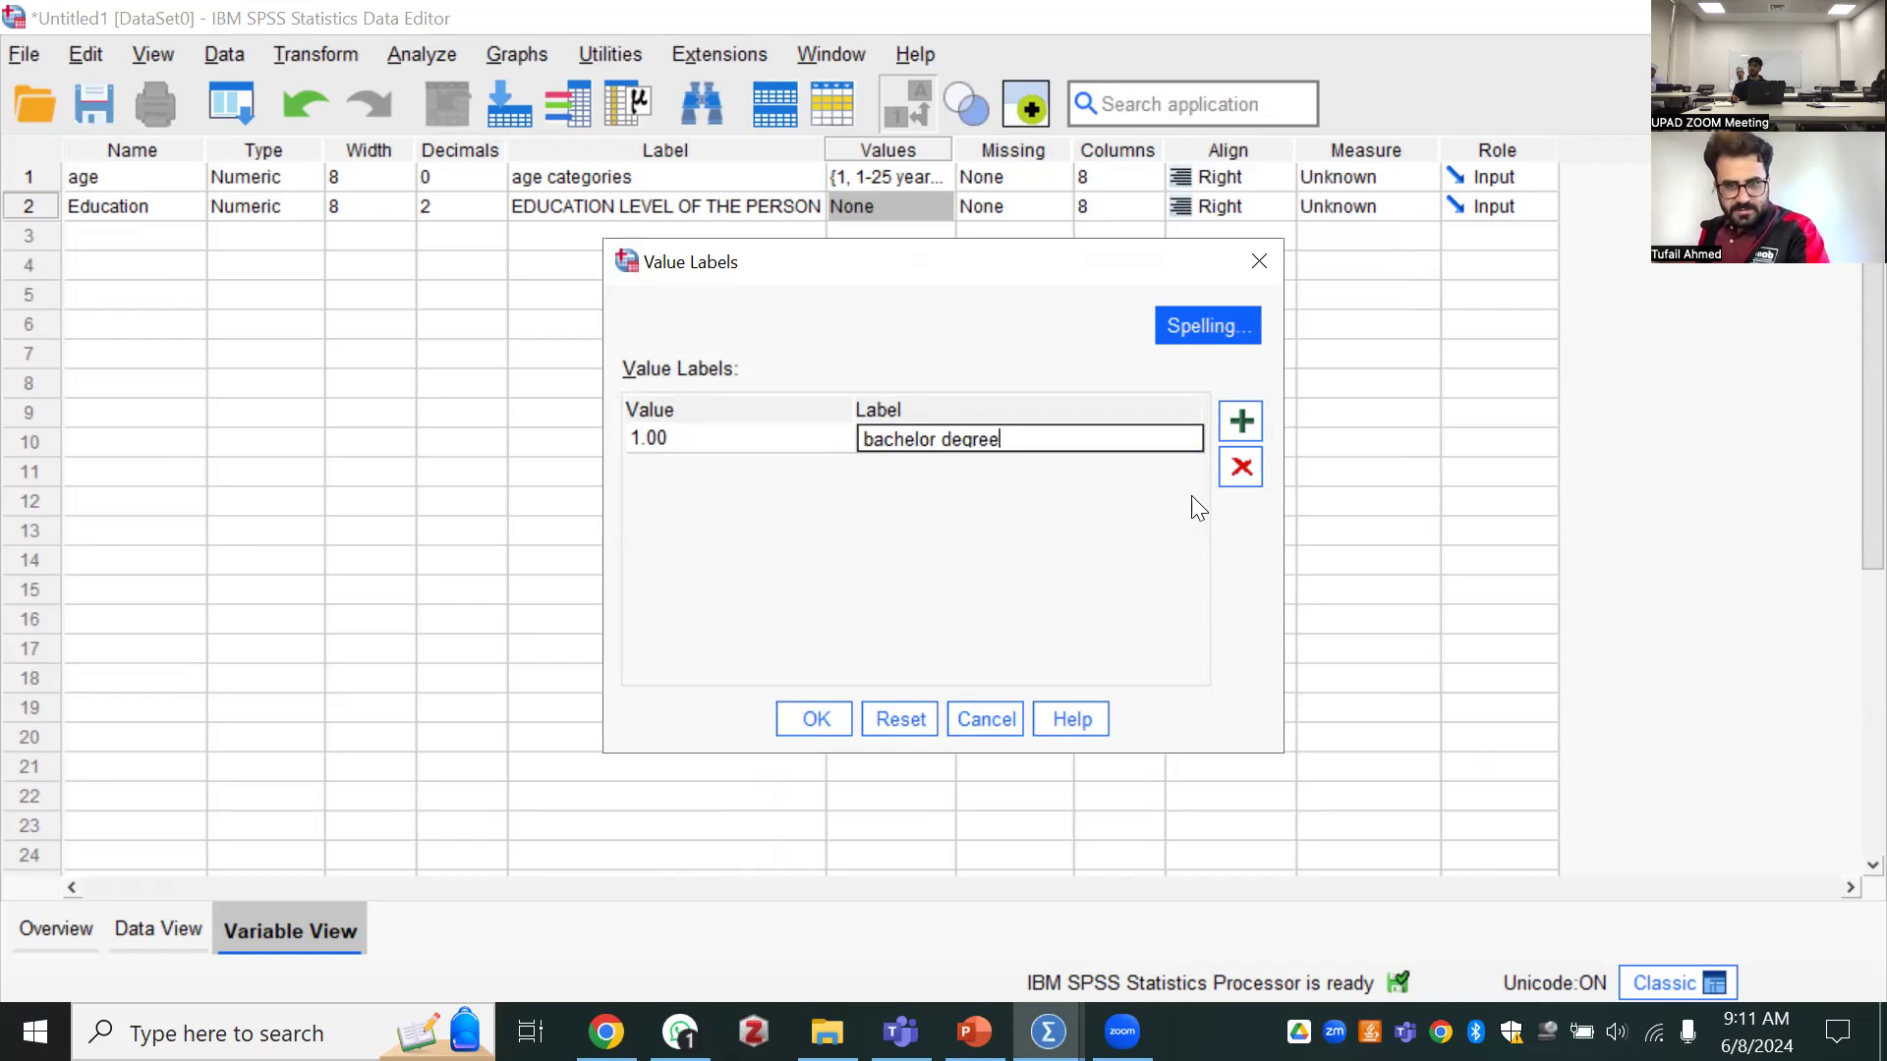
Add the value labels 2 for "master" and 3 for "PhD", and apply the list to Education
left_click(811, 466)
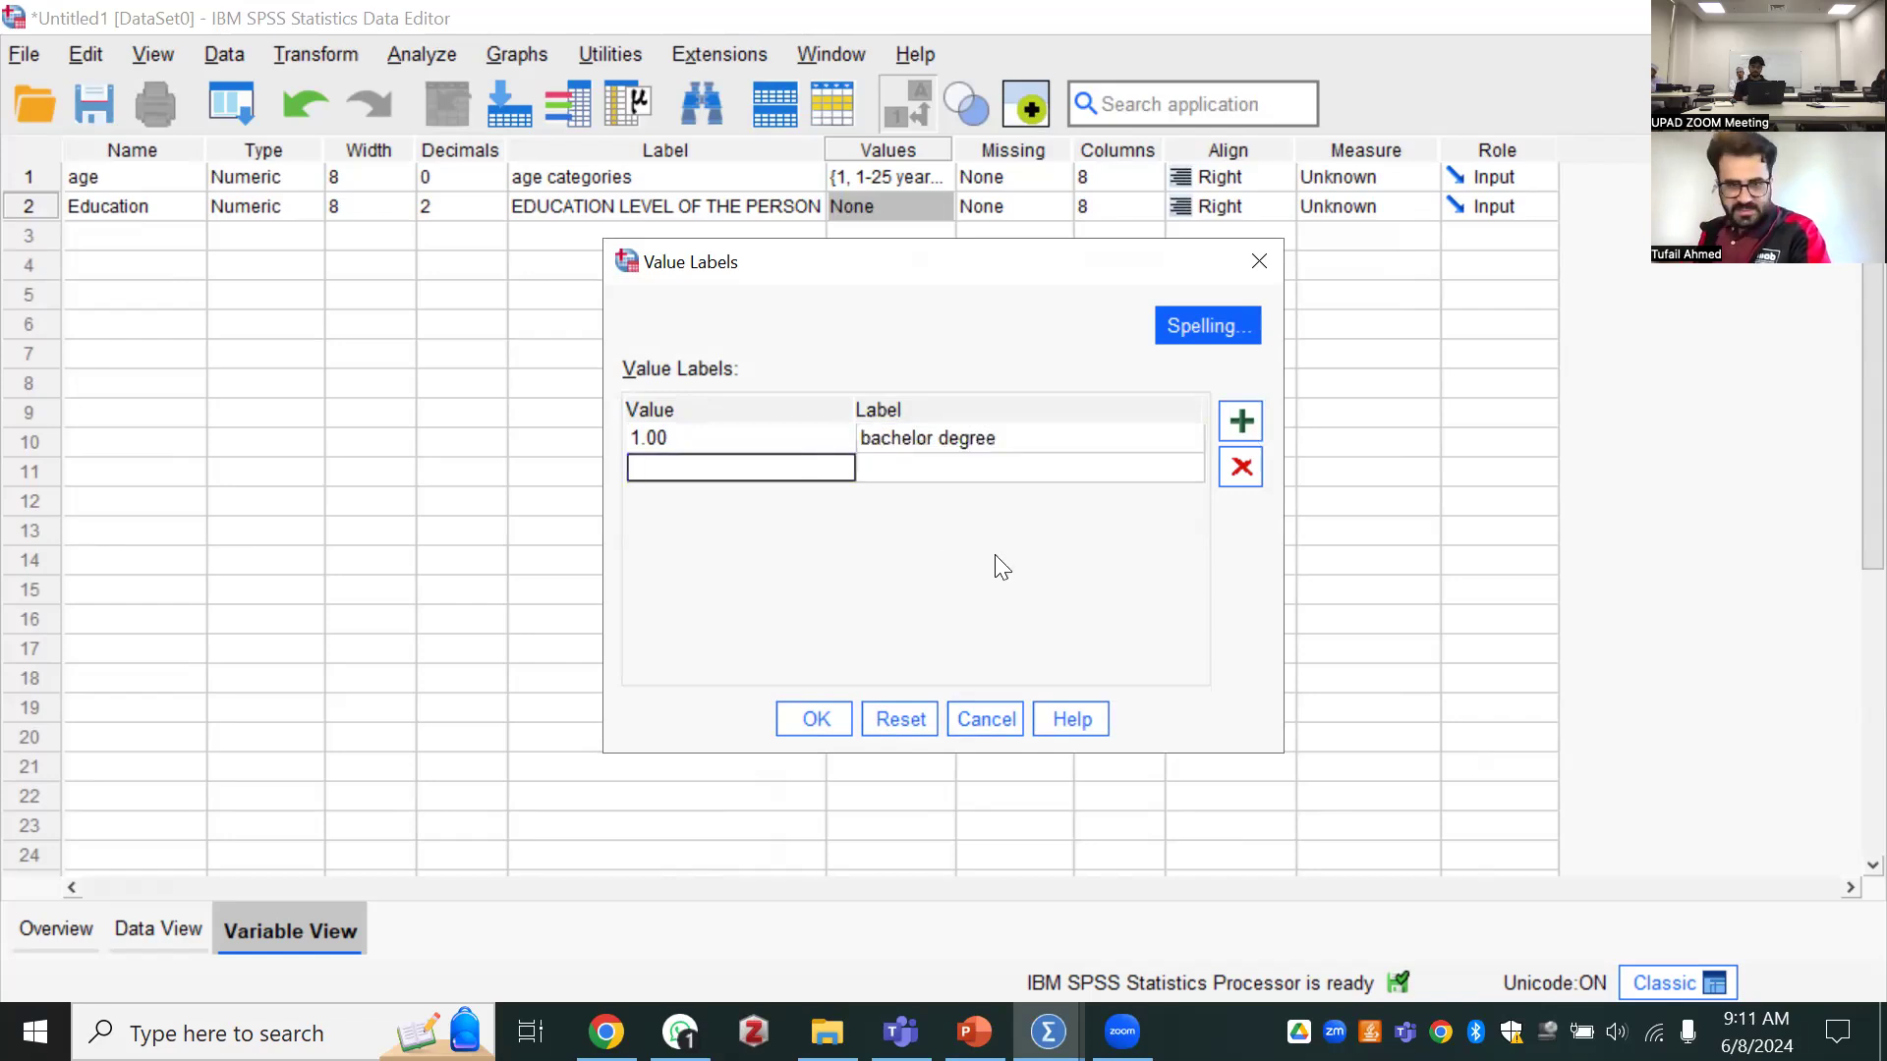
type("2")
left_click(901, 468)
type("m")
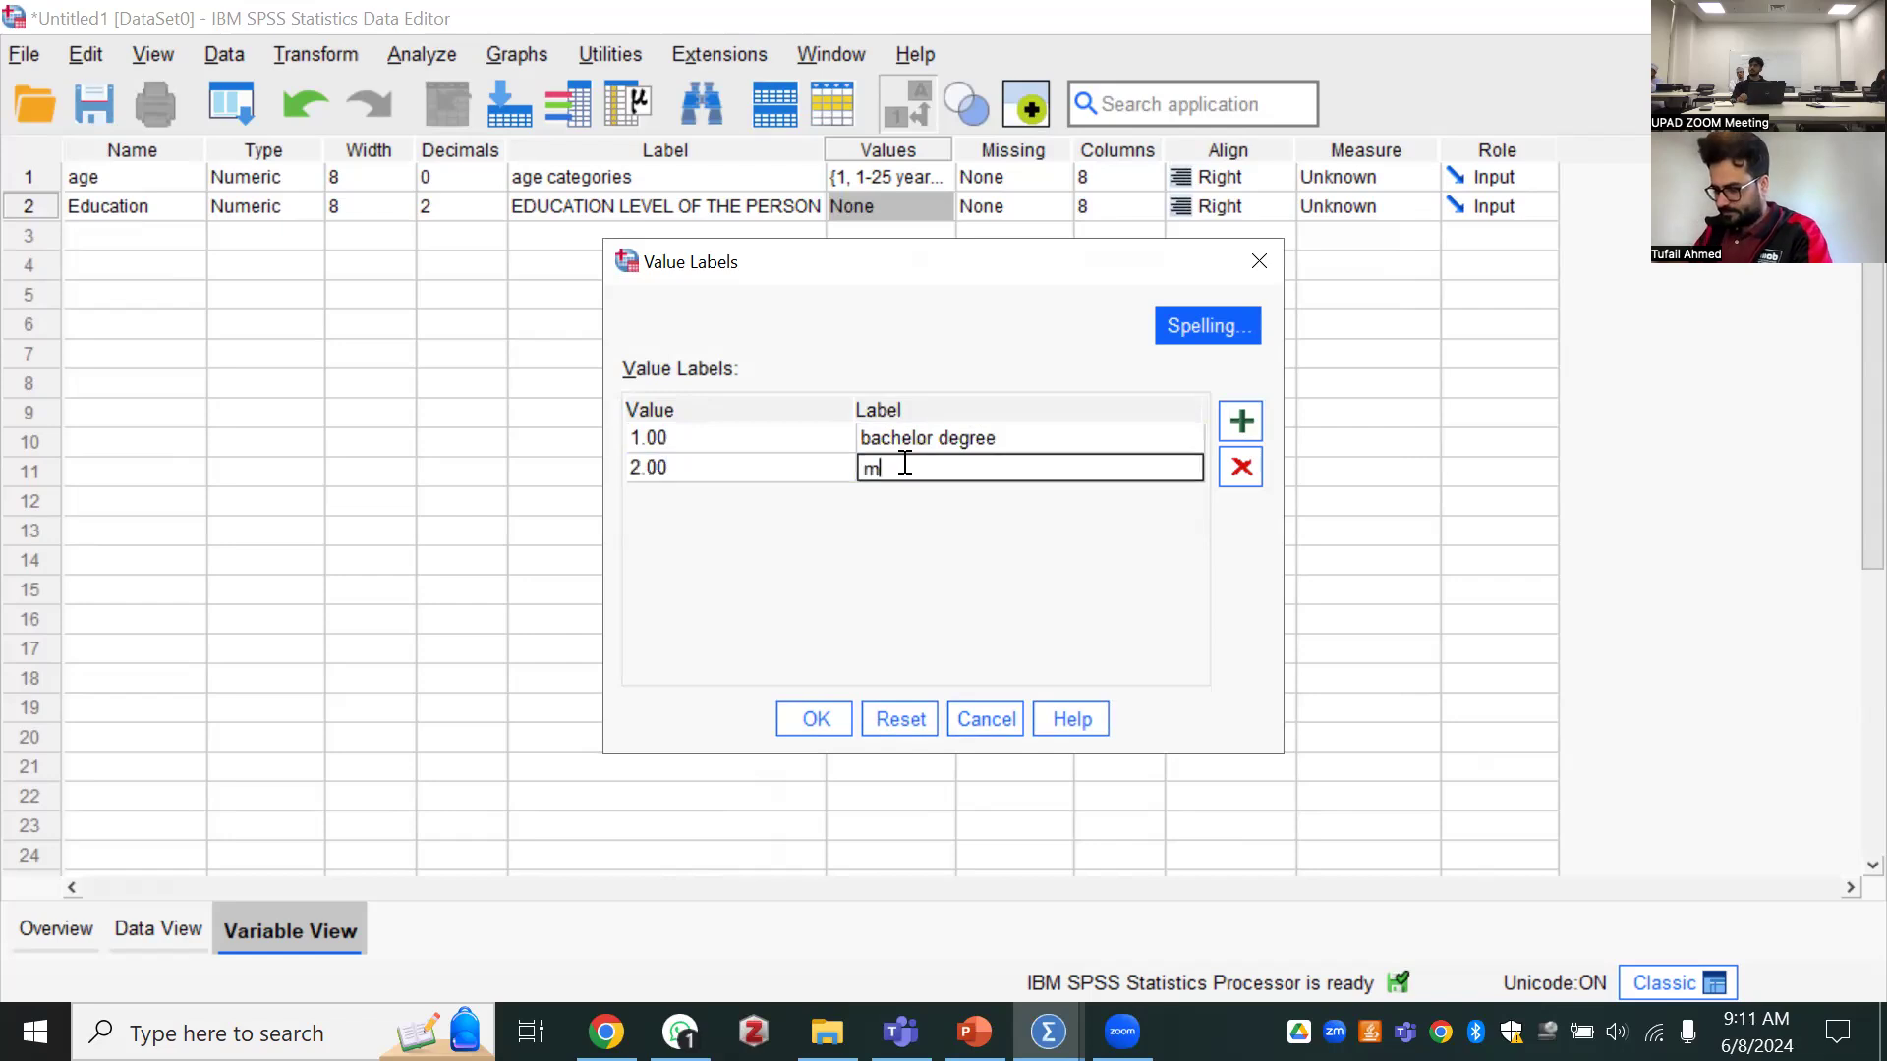
type("aster")
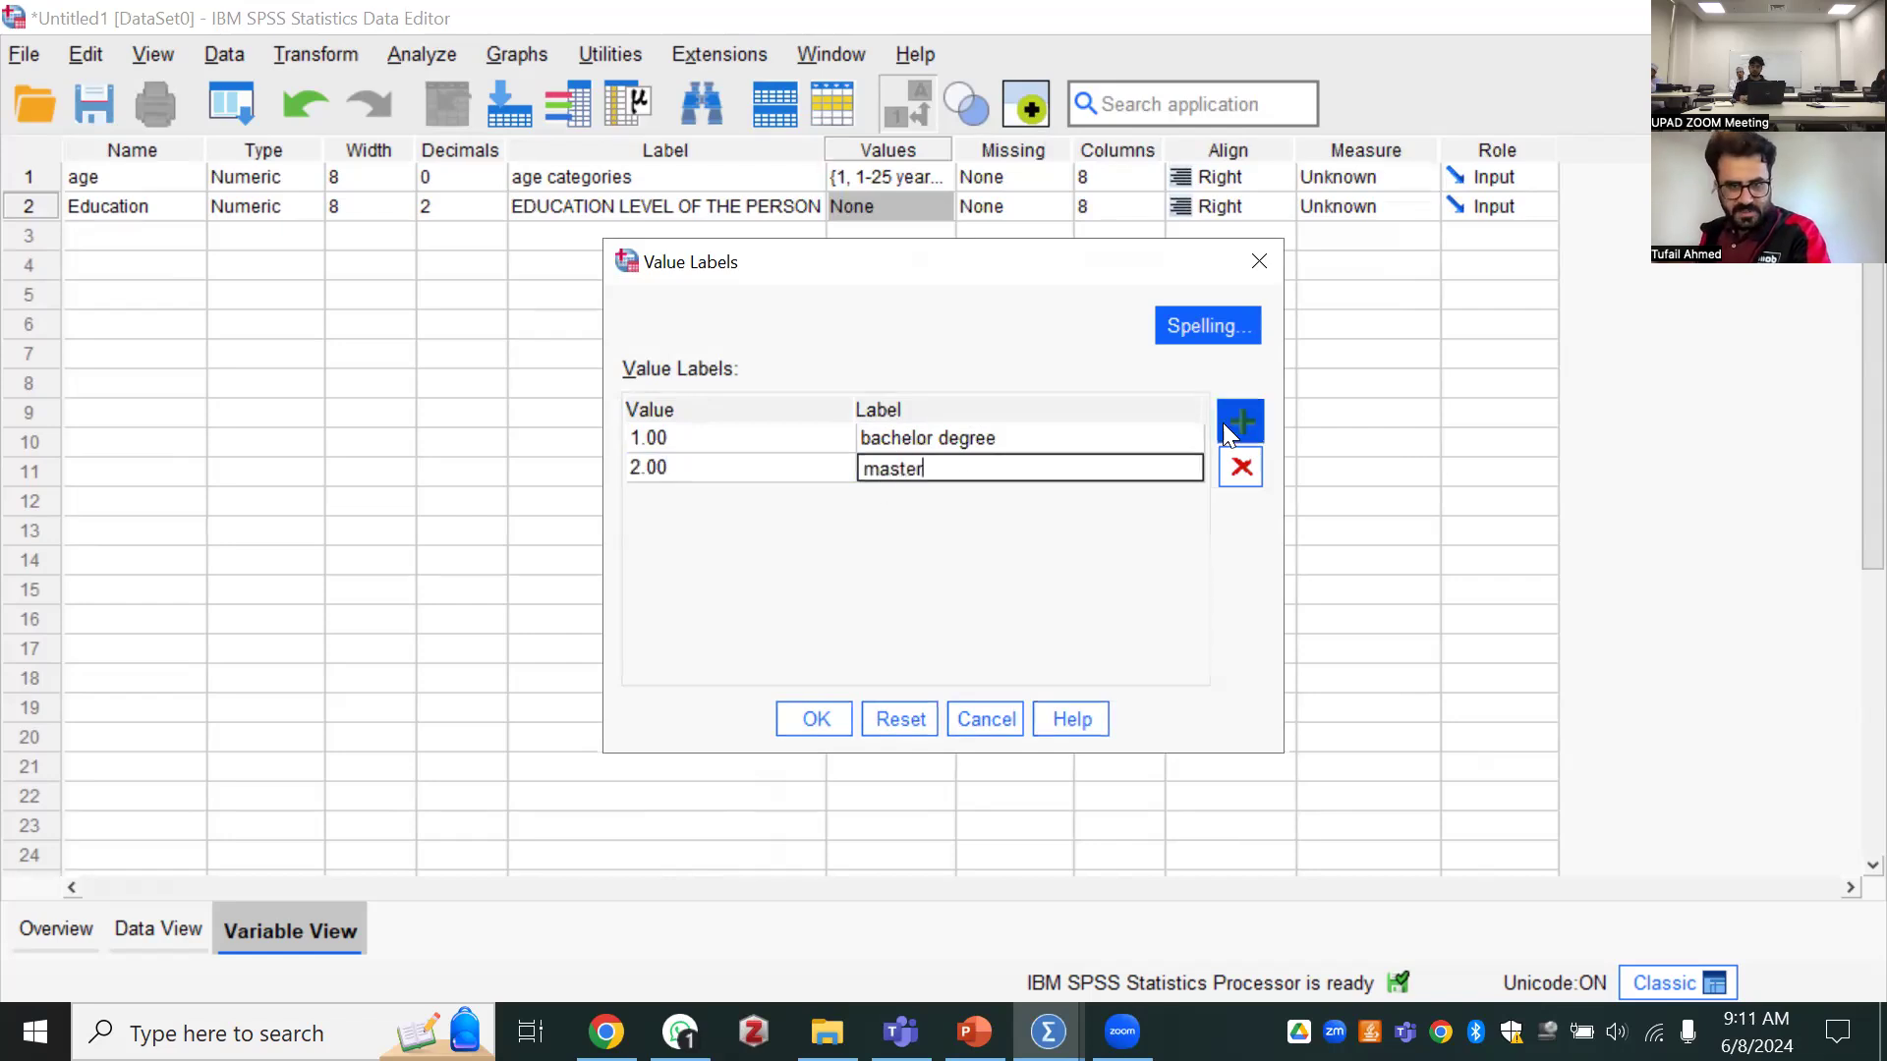
left_click(1240, 420)
left_click(641, 497)
type("3")
left_click(869, 496)
type("PhD")
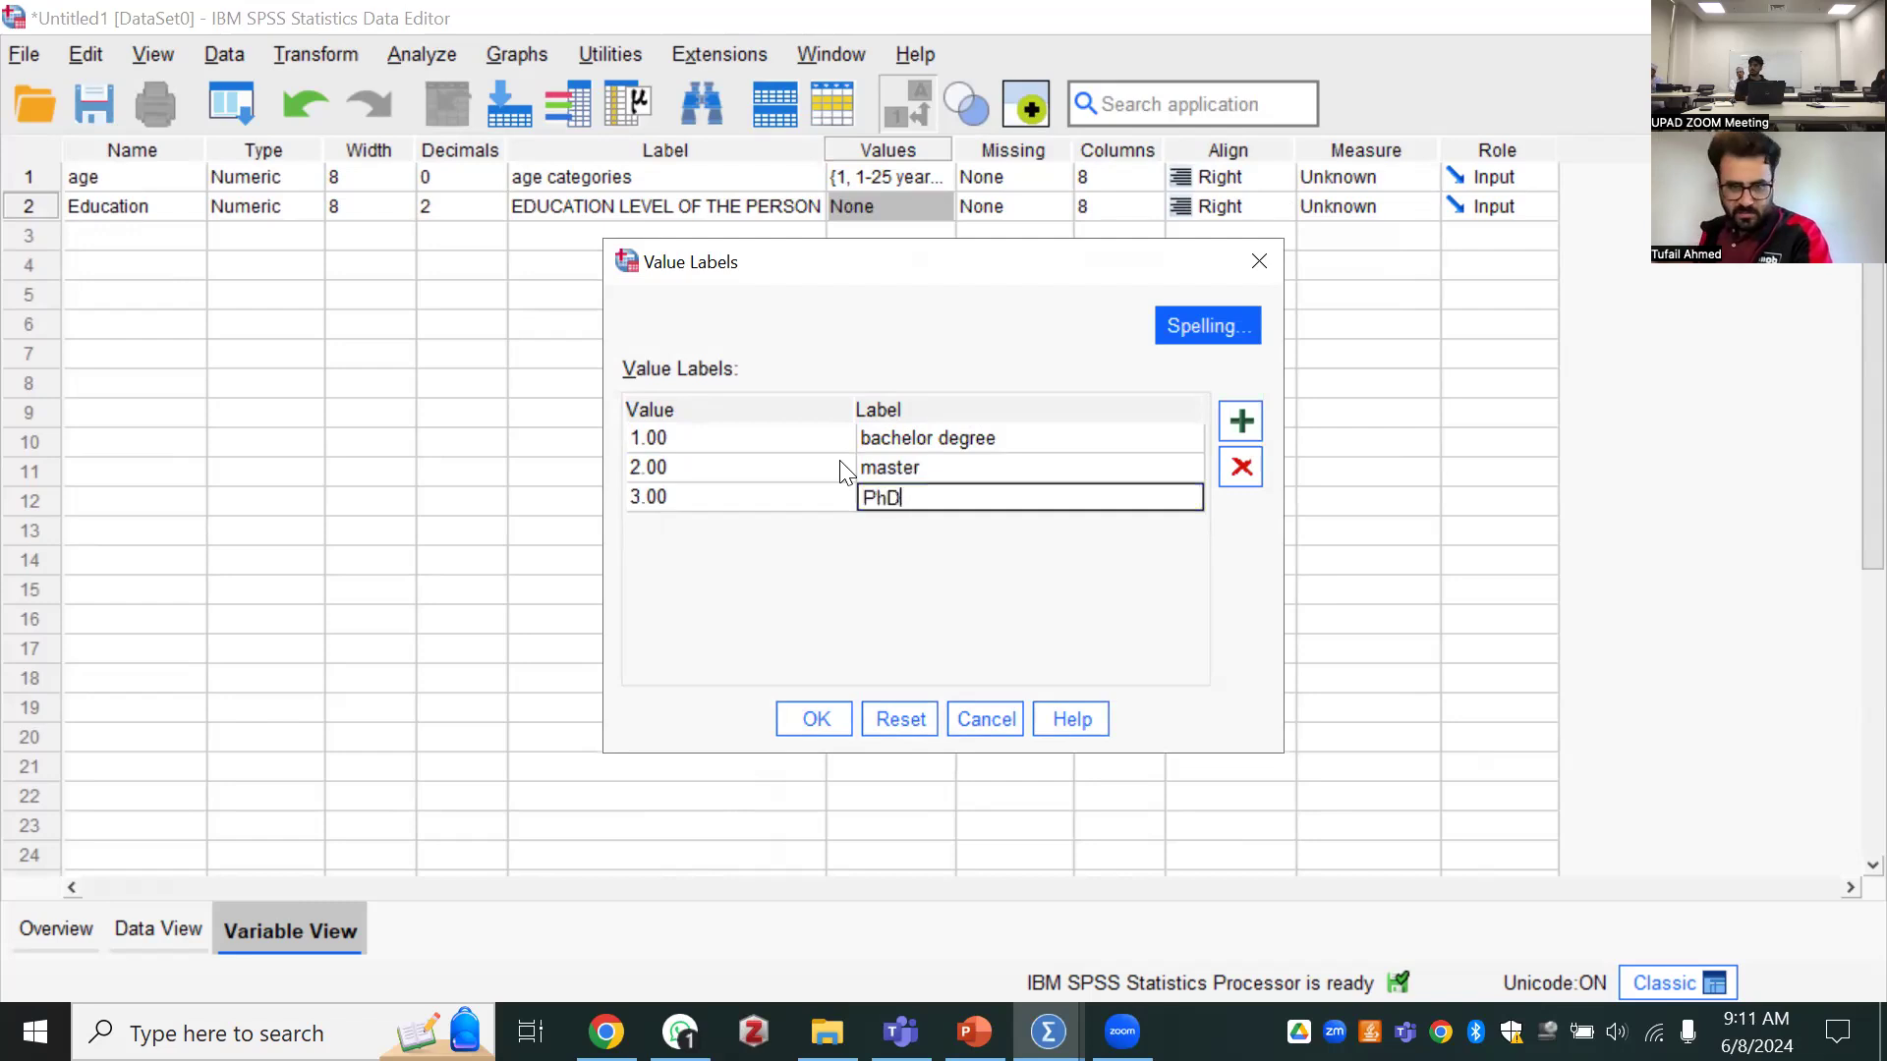
left_click(791, 720)
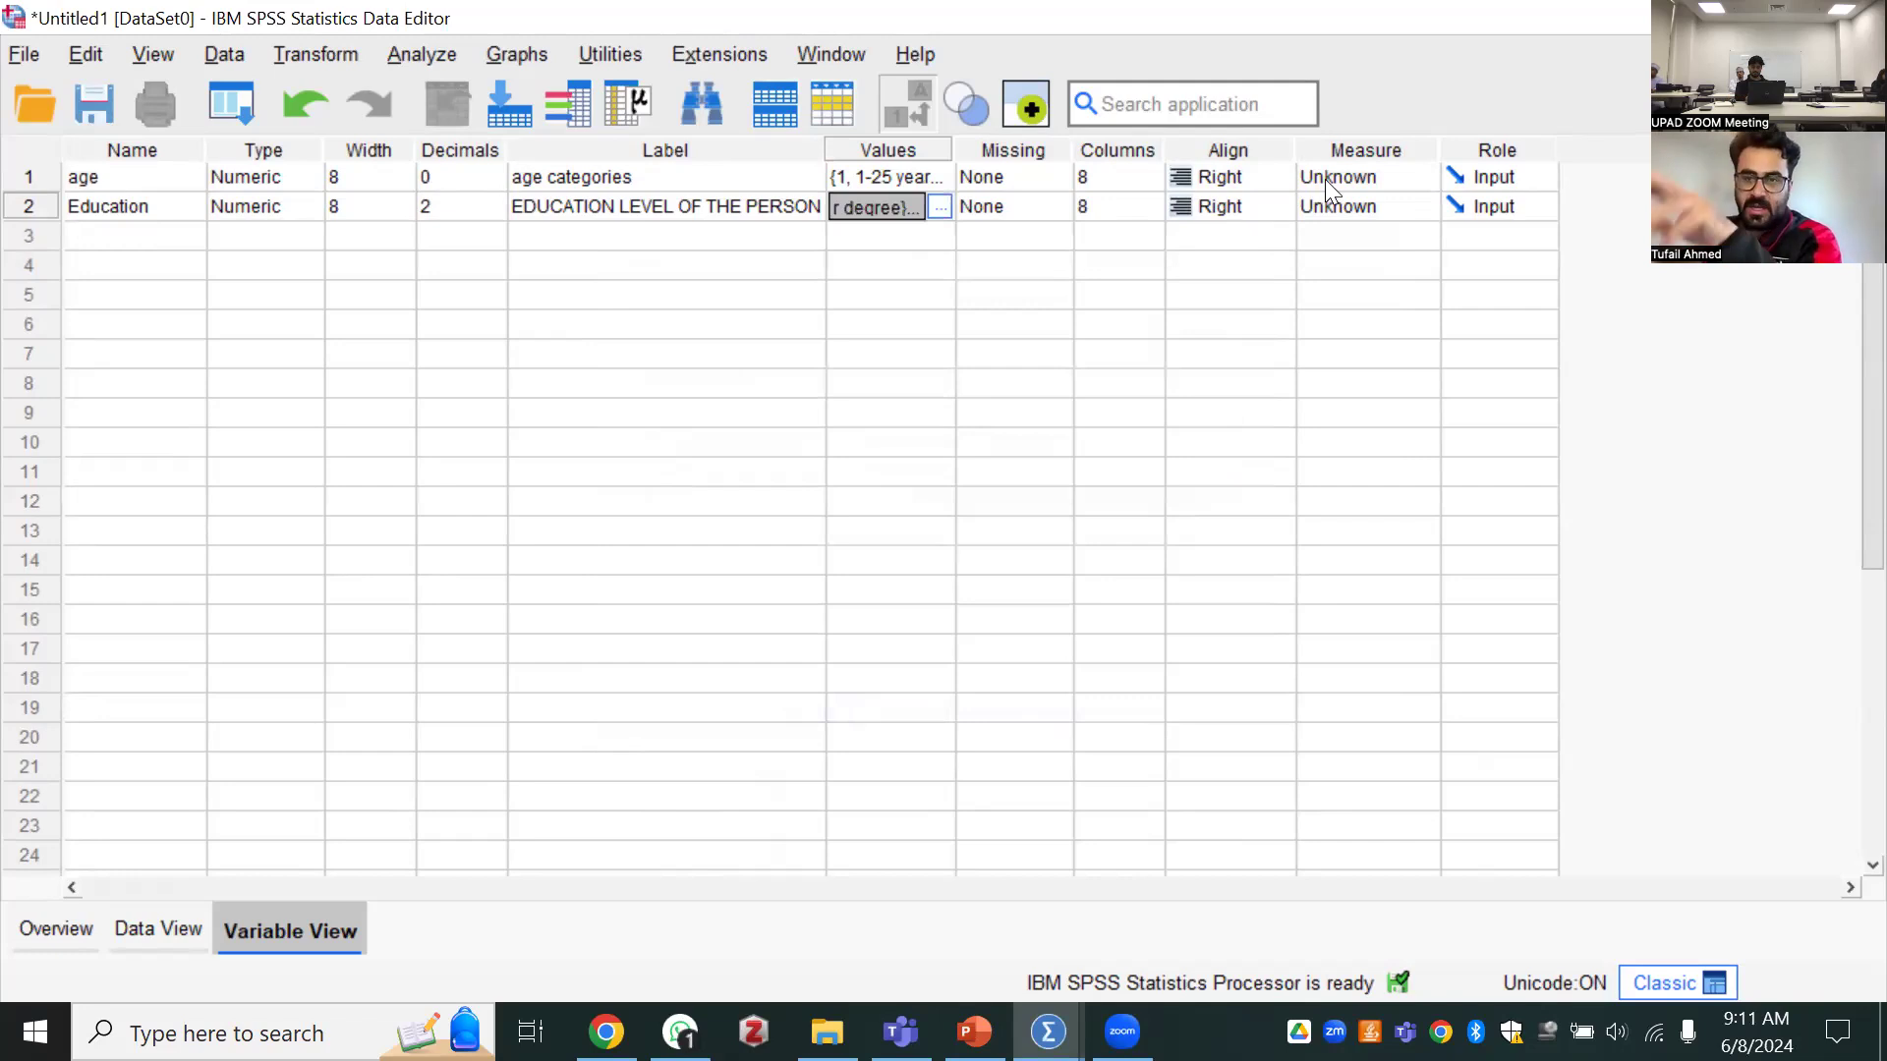
Set the measurement level of the age variable to Nominal and that of the Education variable to Ordinal
left_click(1364, 176)
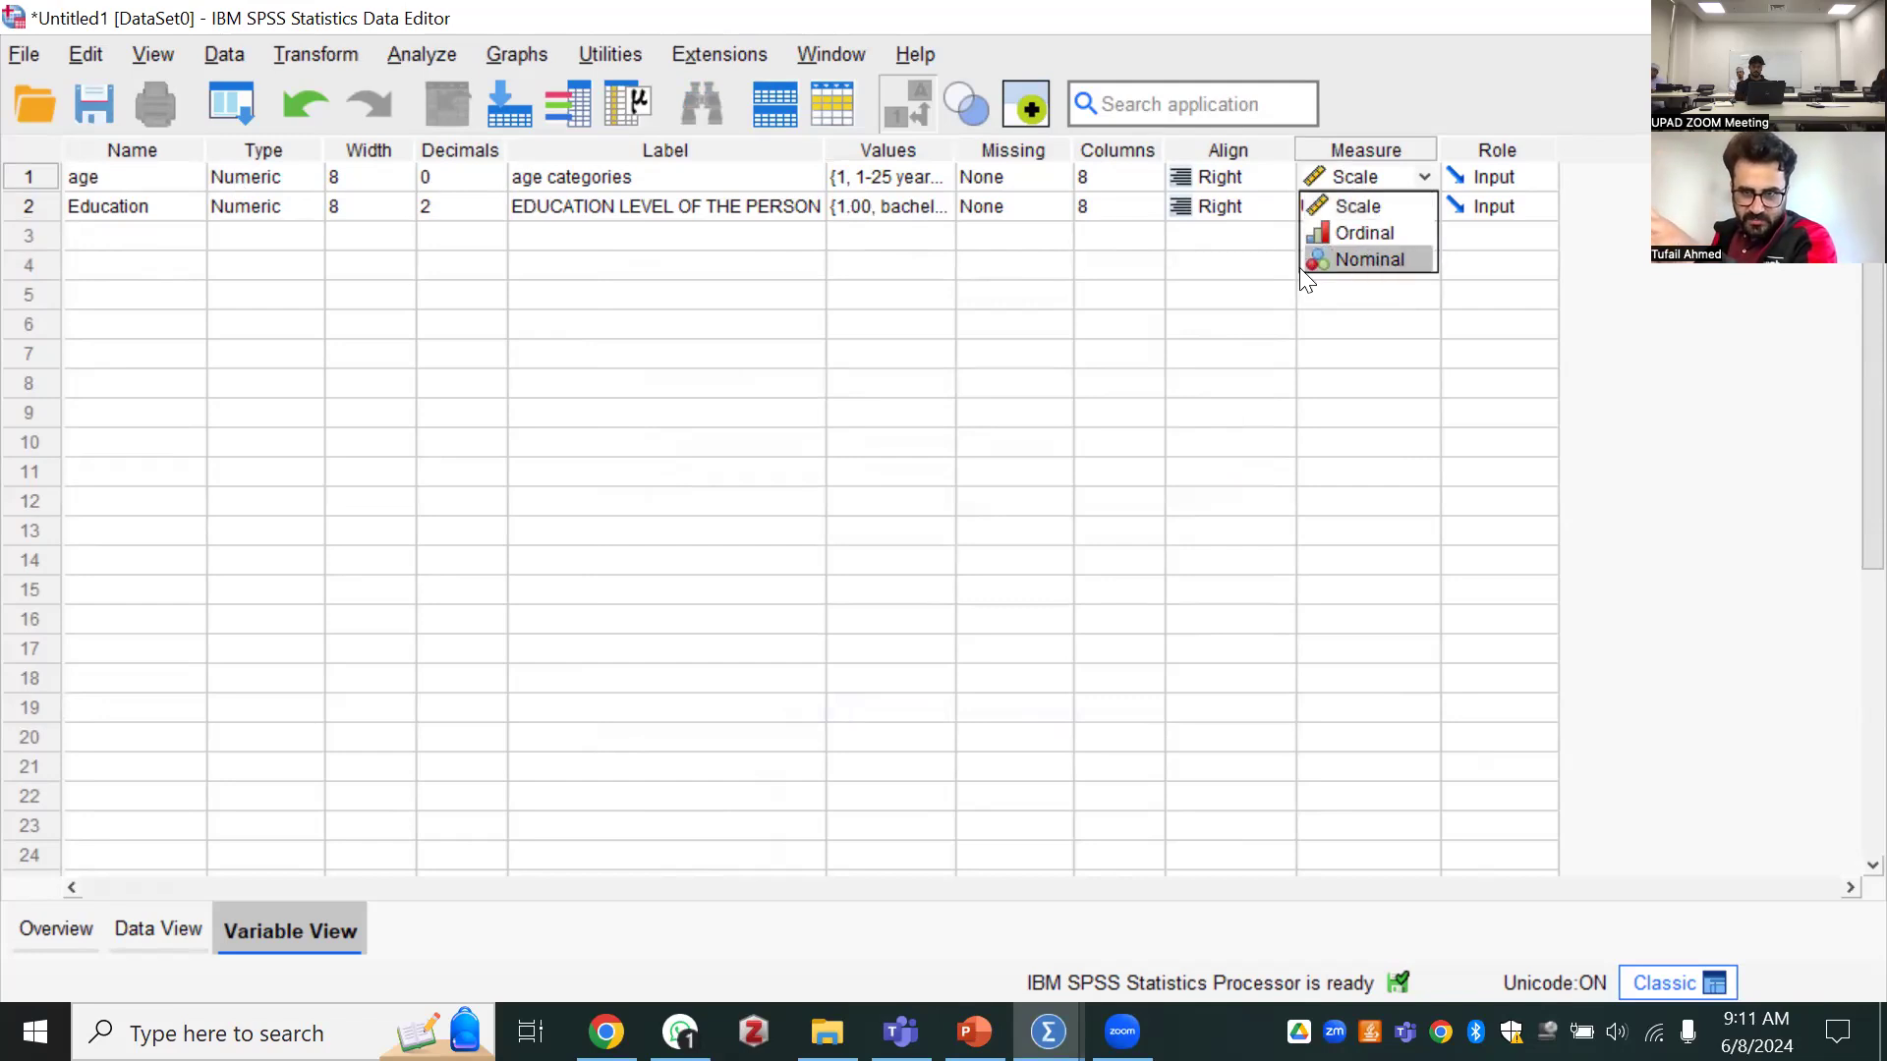
left_click(1365, 259)
left_click(1352, 206)
left_click(1327, 207)
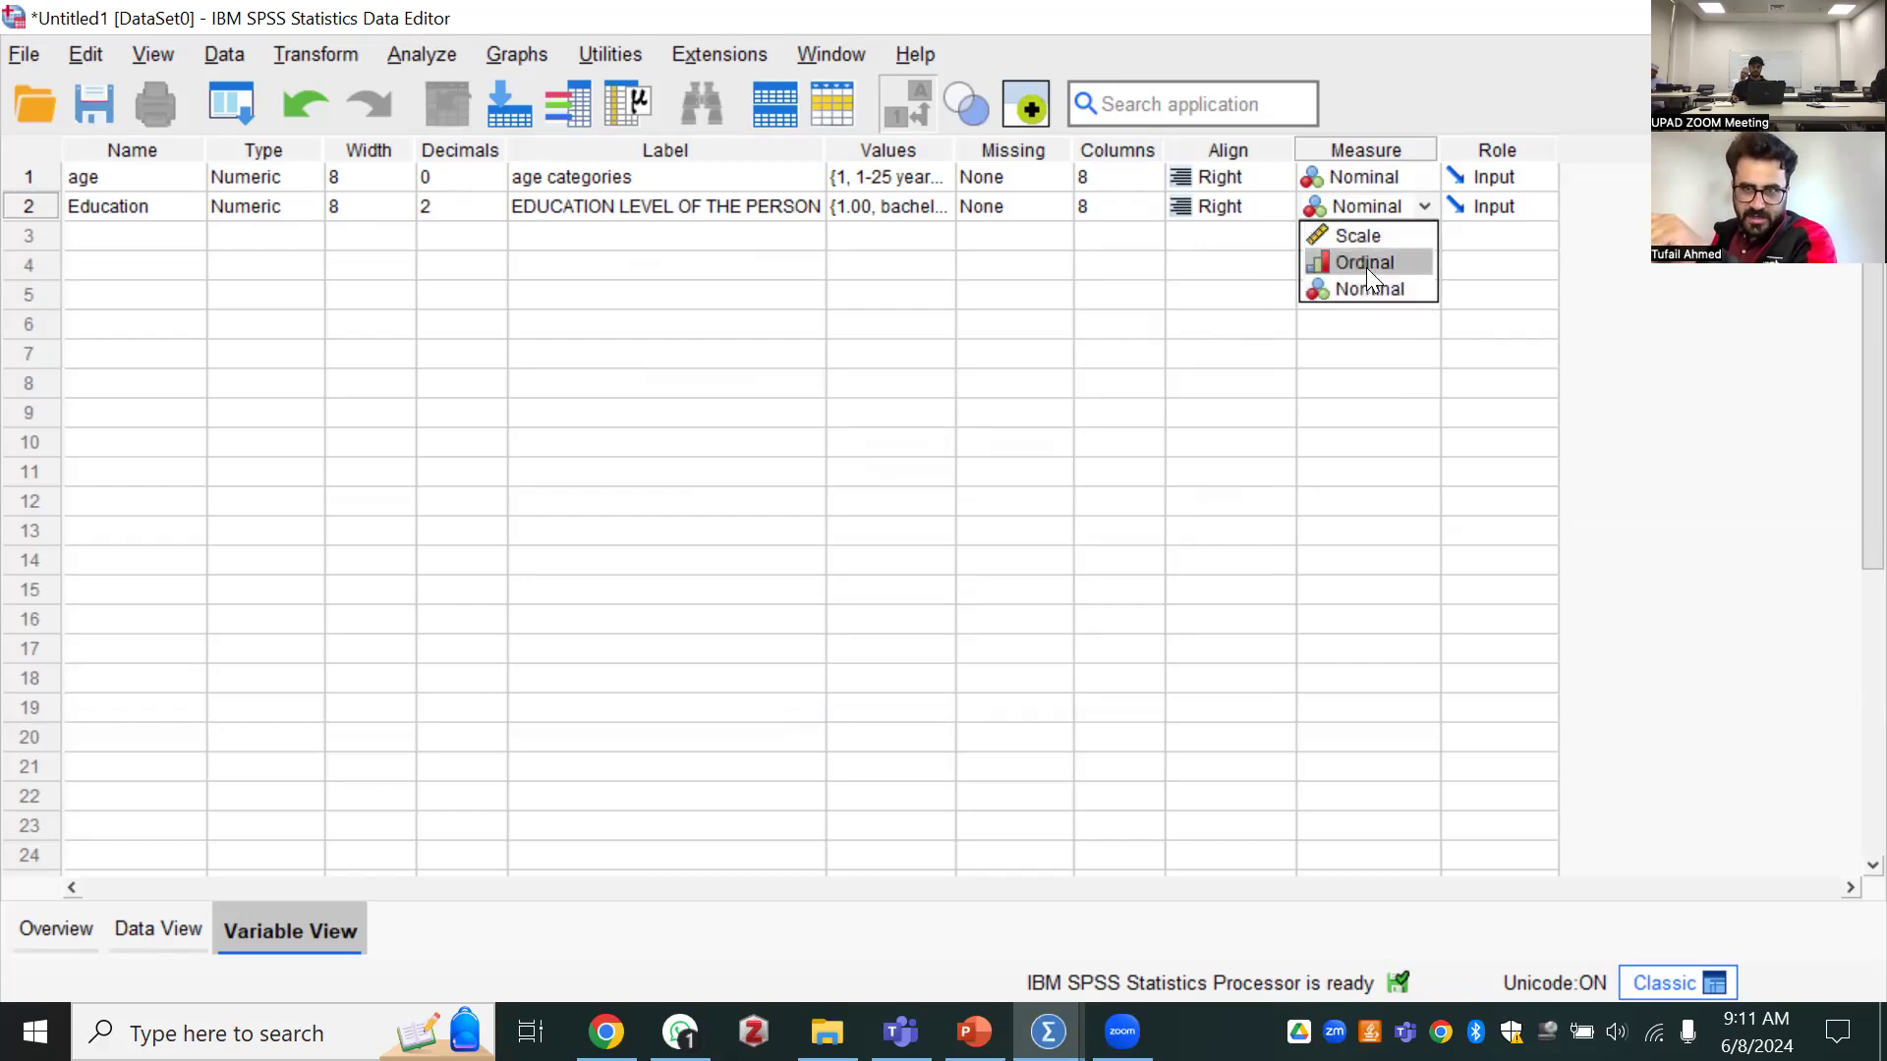
left_click(1344, 258)
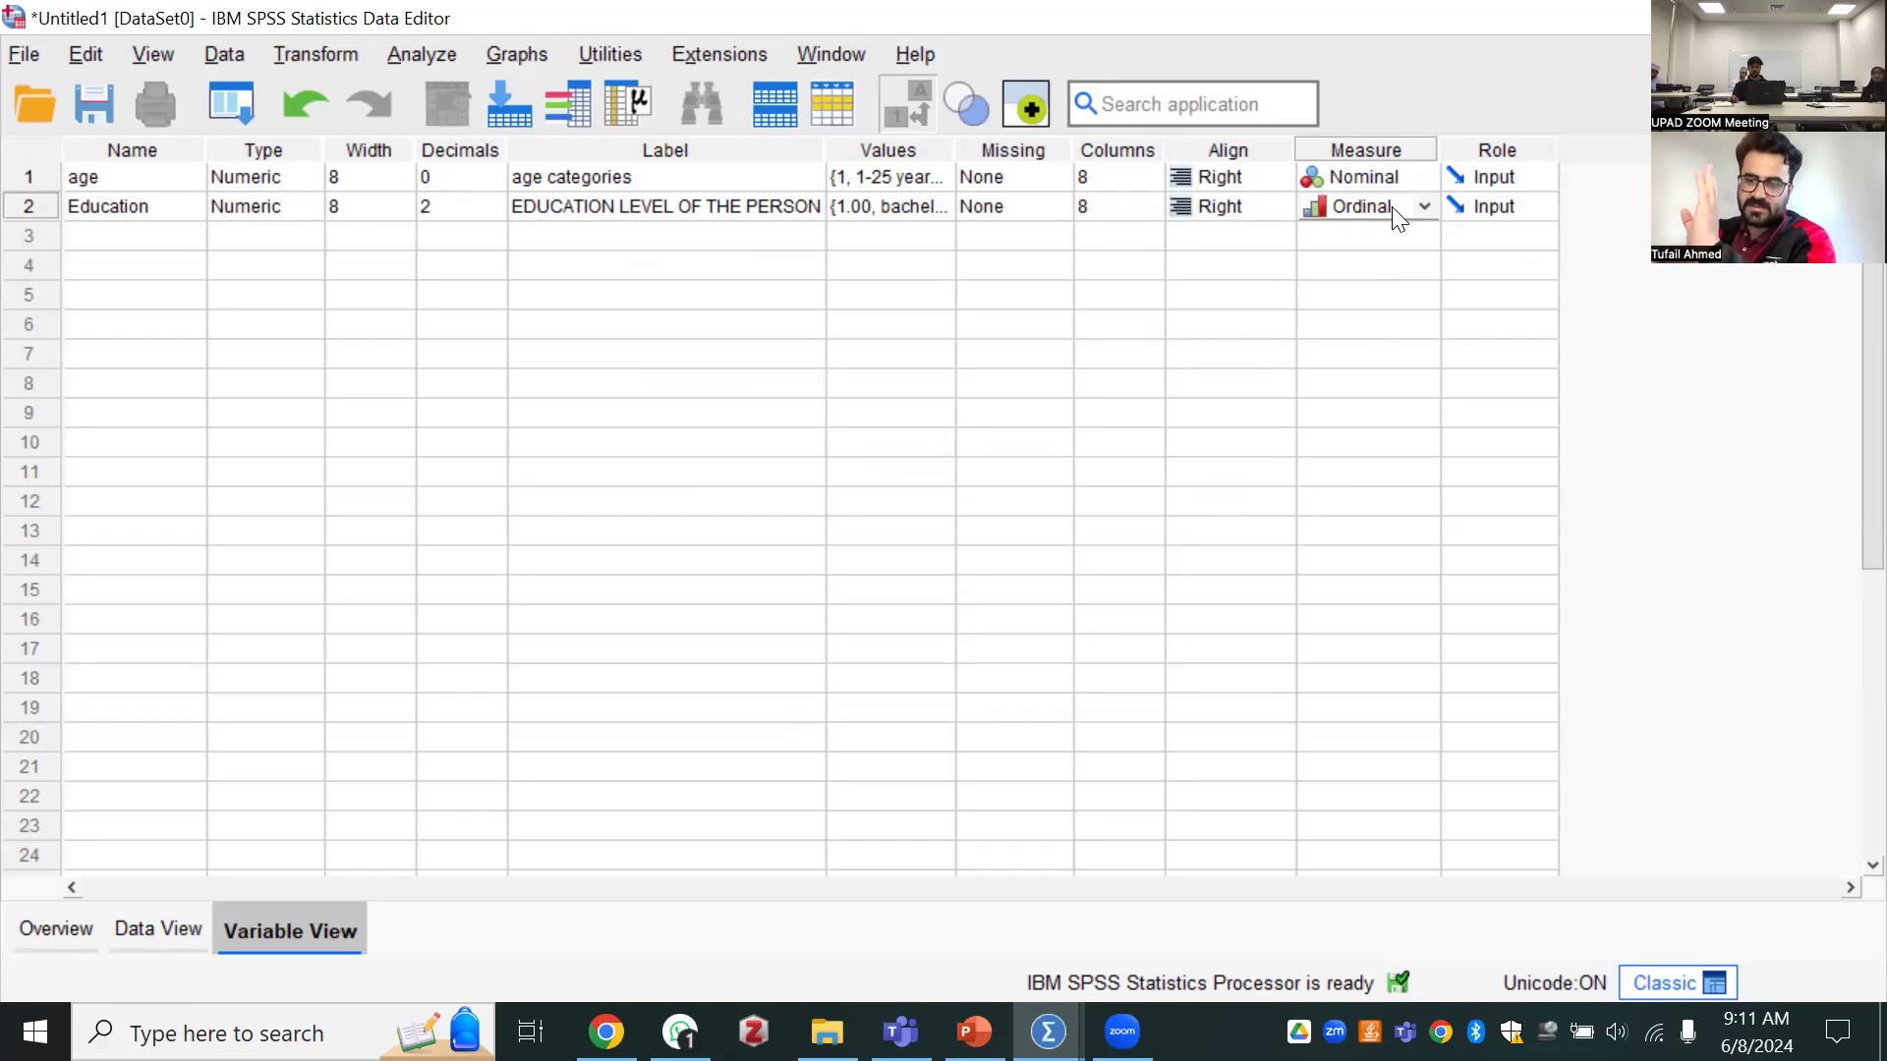
View Education's alignment options and the columns for both variables in the data sheet, and return to the variable definitions
left_click(1243, 208)
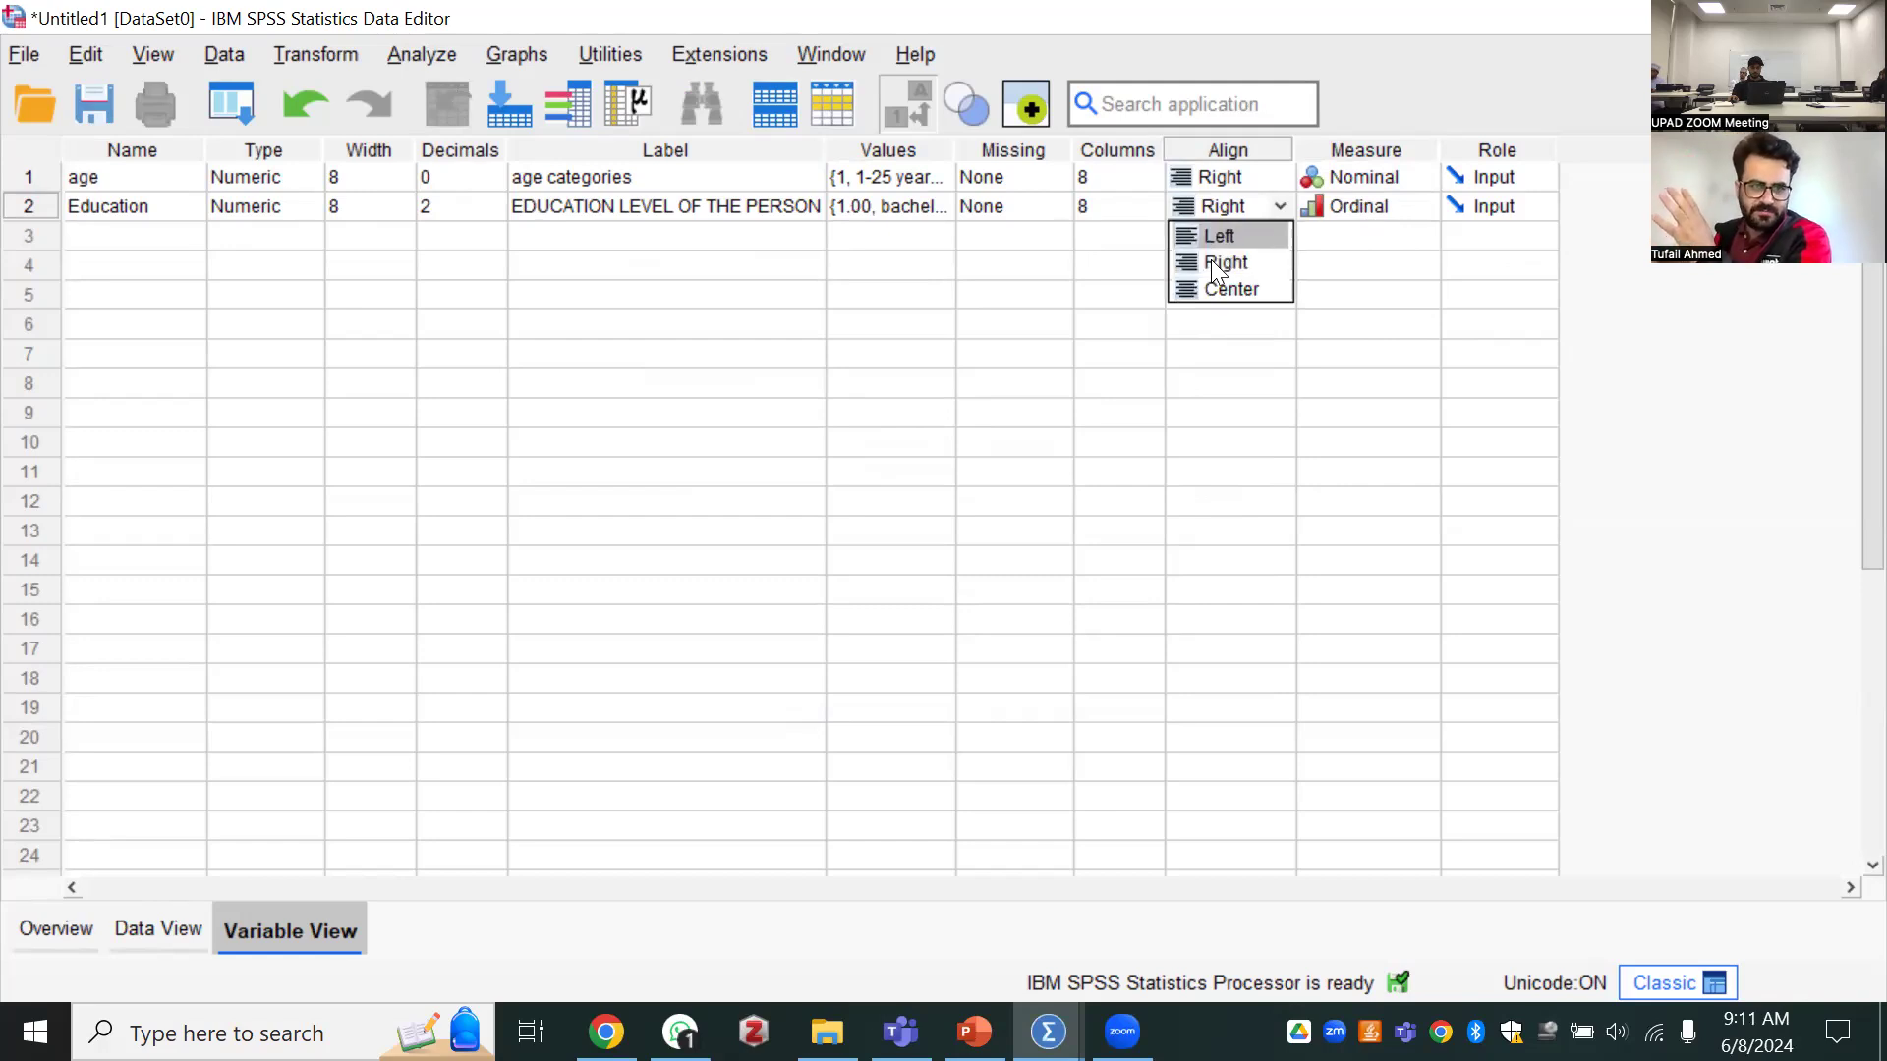
left_click(442, 602)
left_click(162, 929)
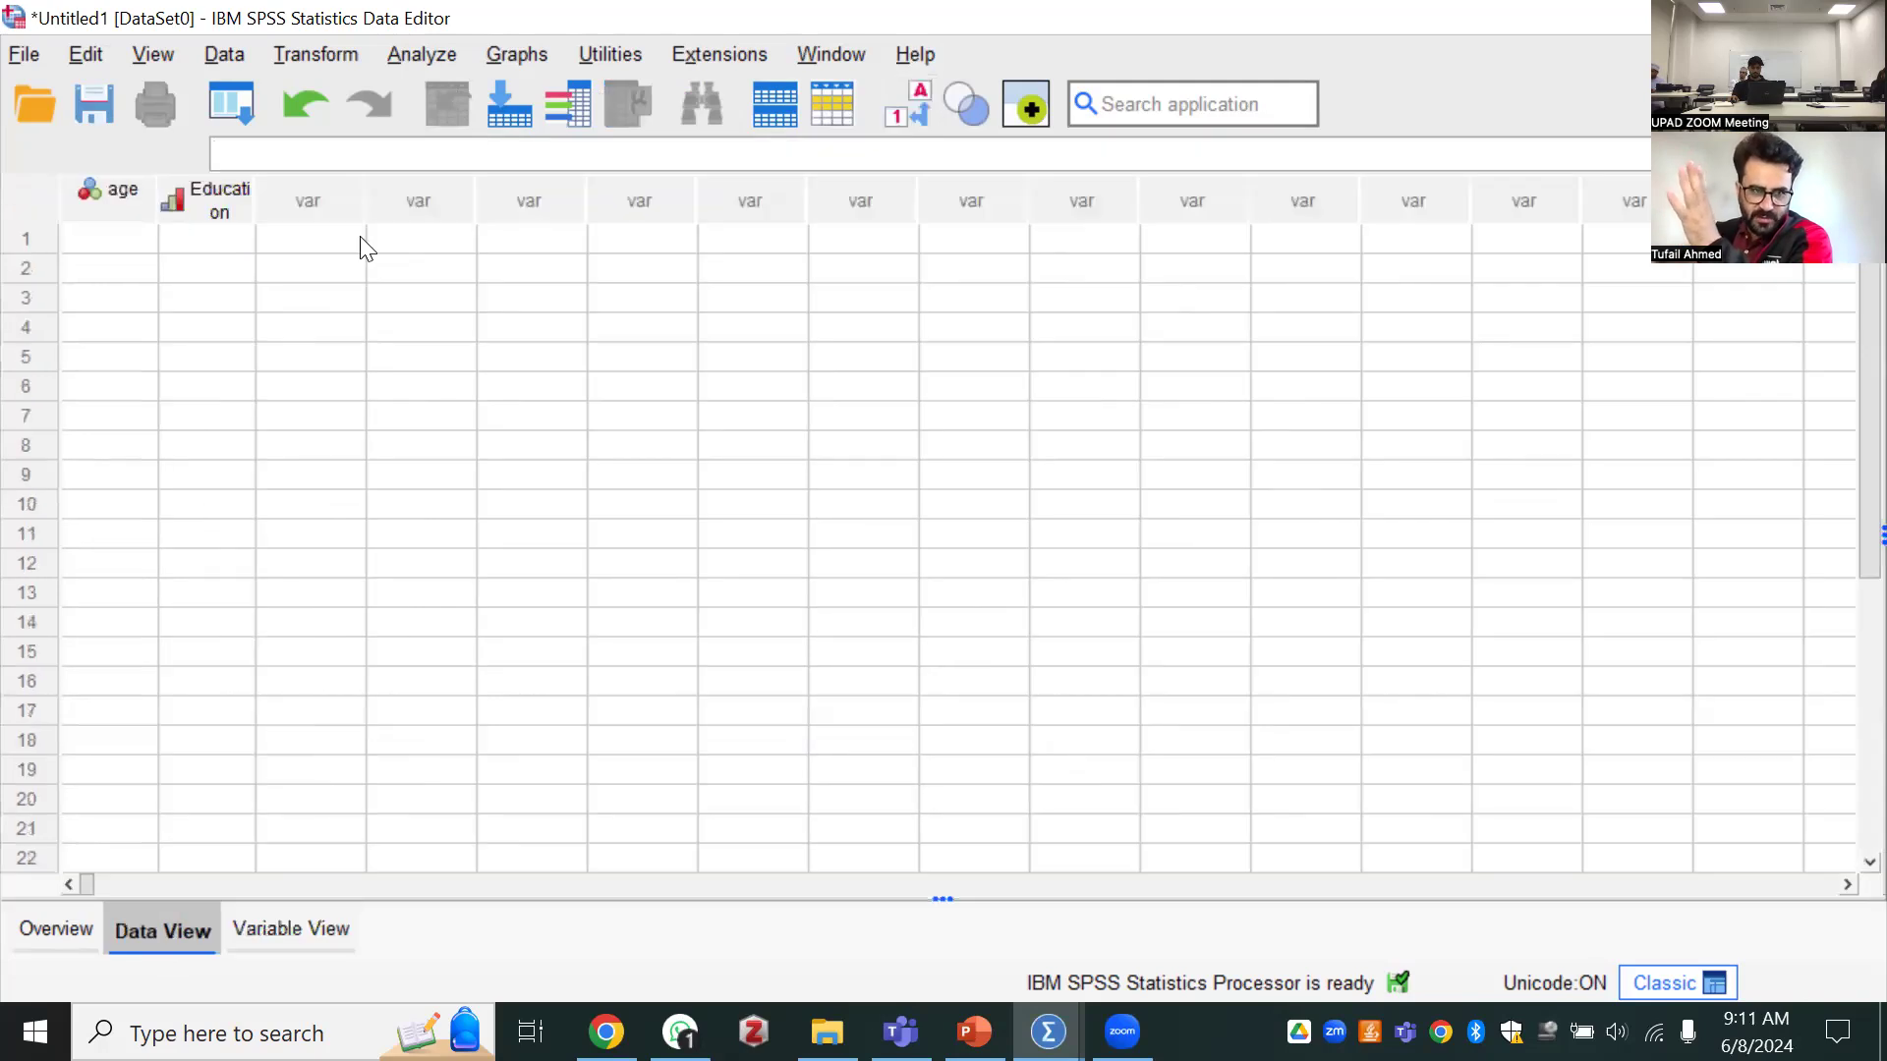
left_click(261, 943)
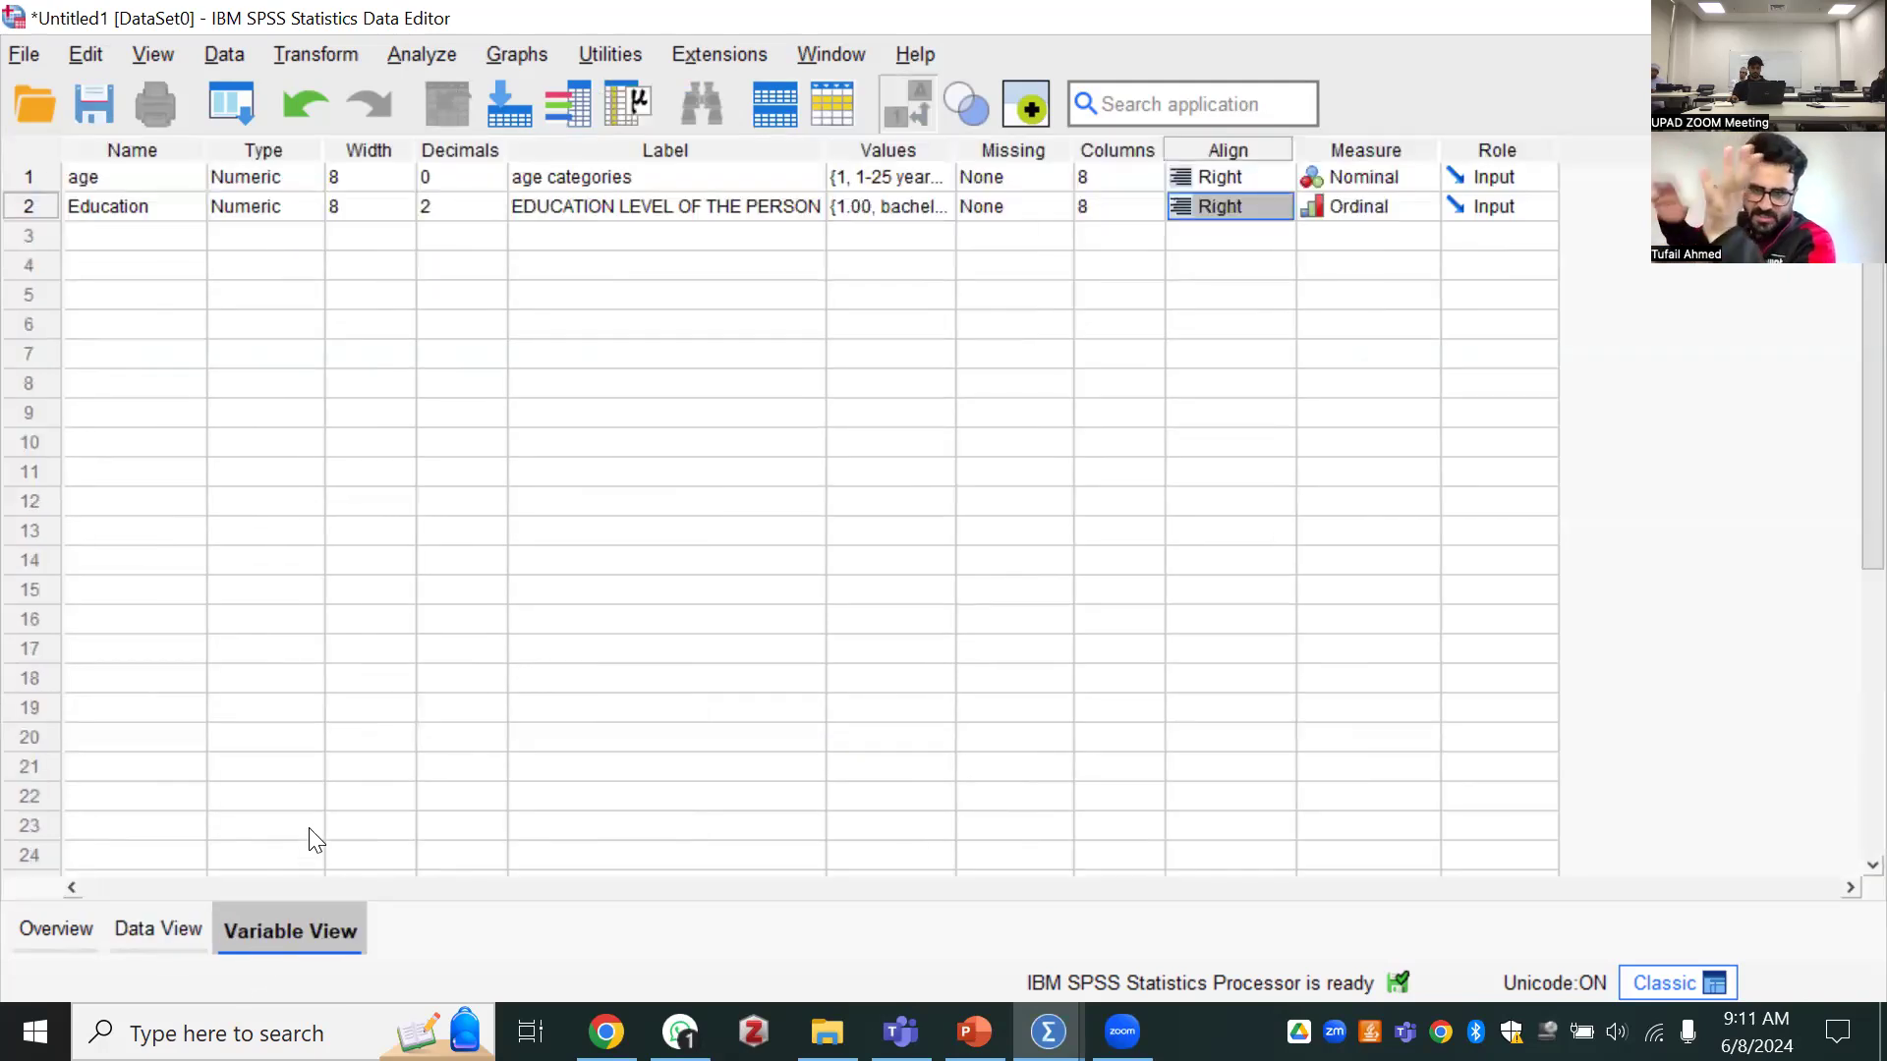
left_click(101, 234)
left_click(1412, 236)
left_click(1411, 236)
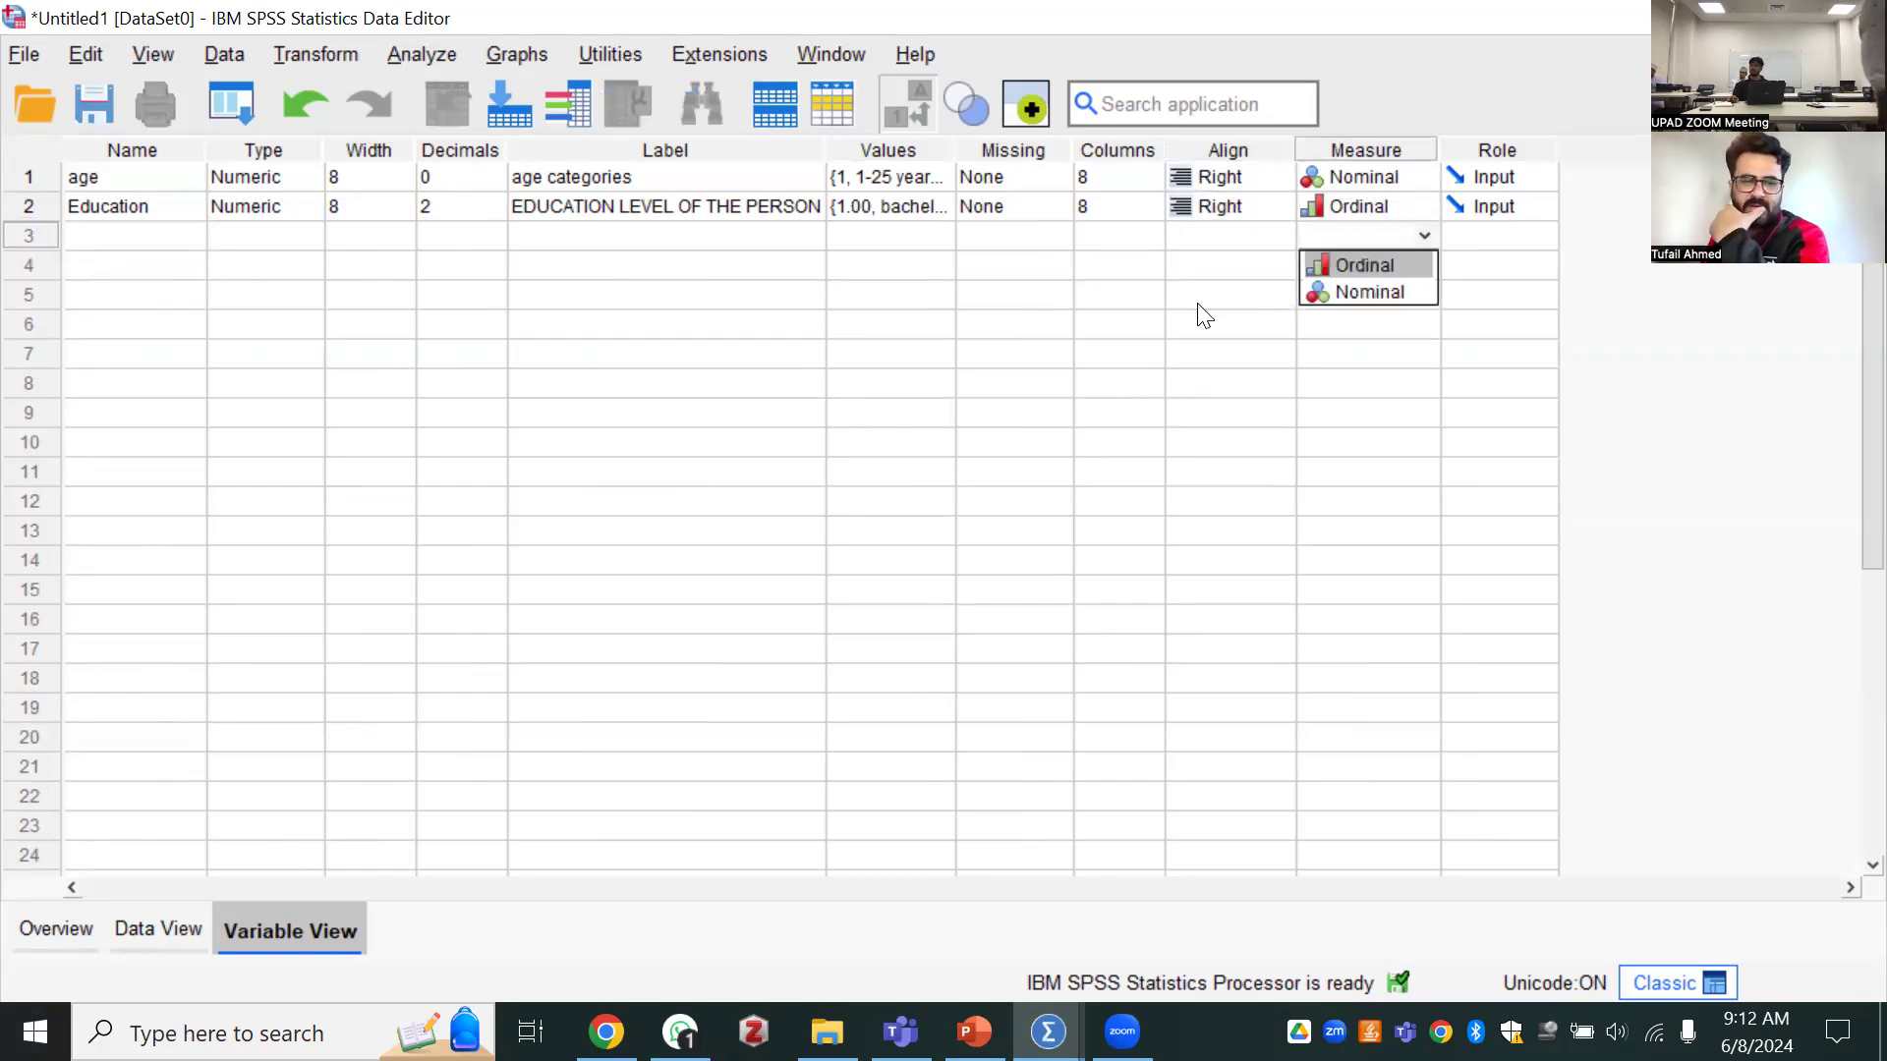
Define a third variable named "income" below Education with the label "income of a person"
left_click(162, 234)
left_click(164, 236)
type("income")
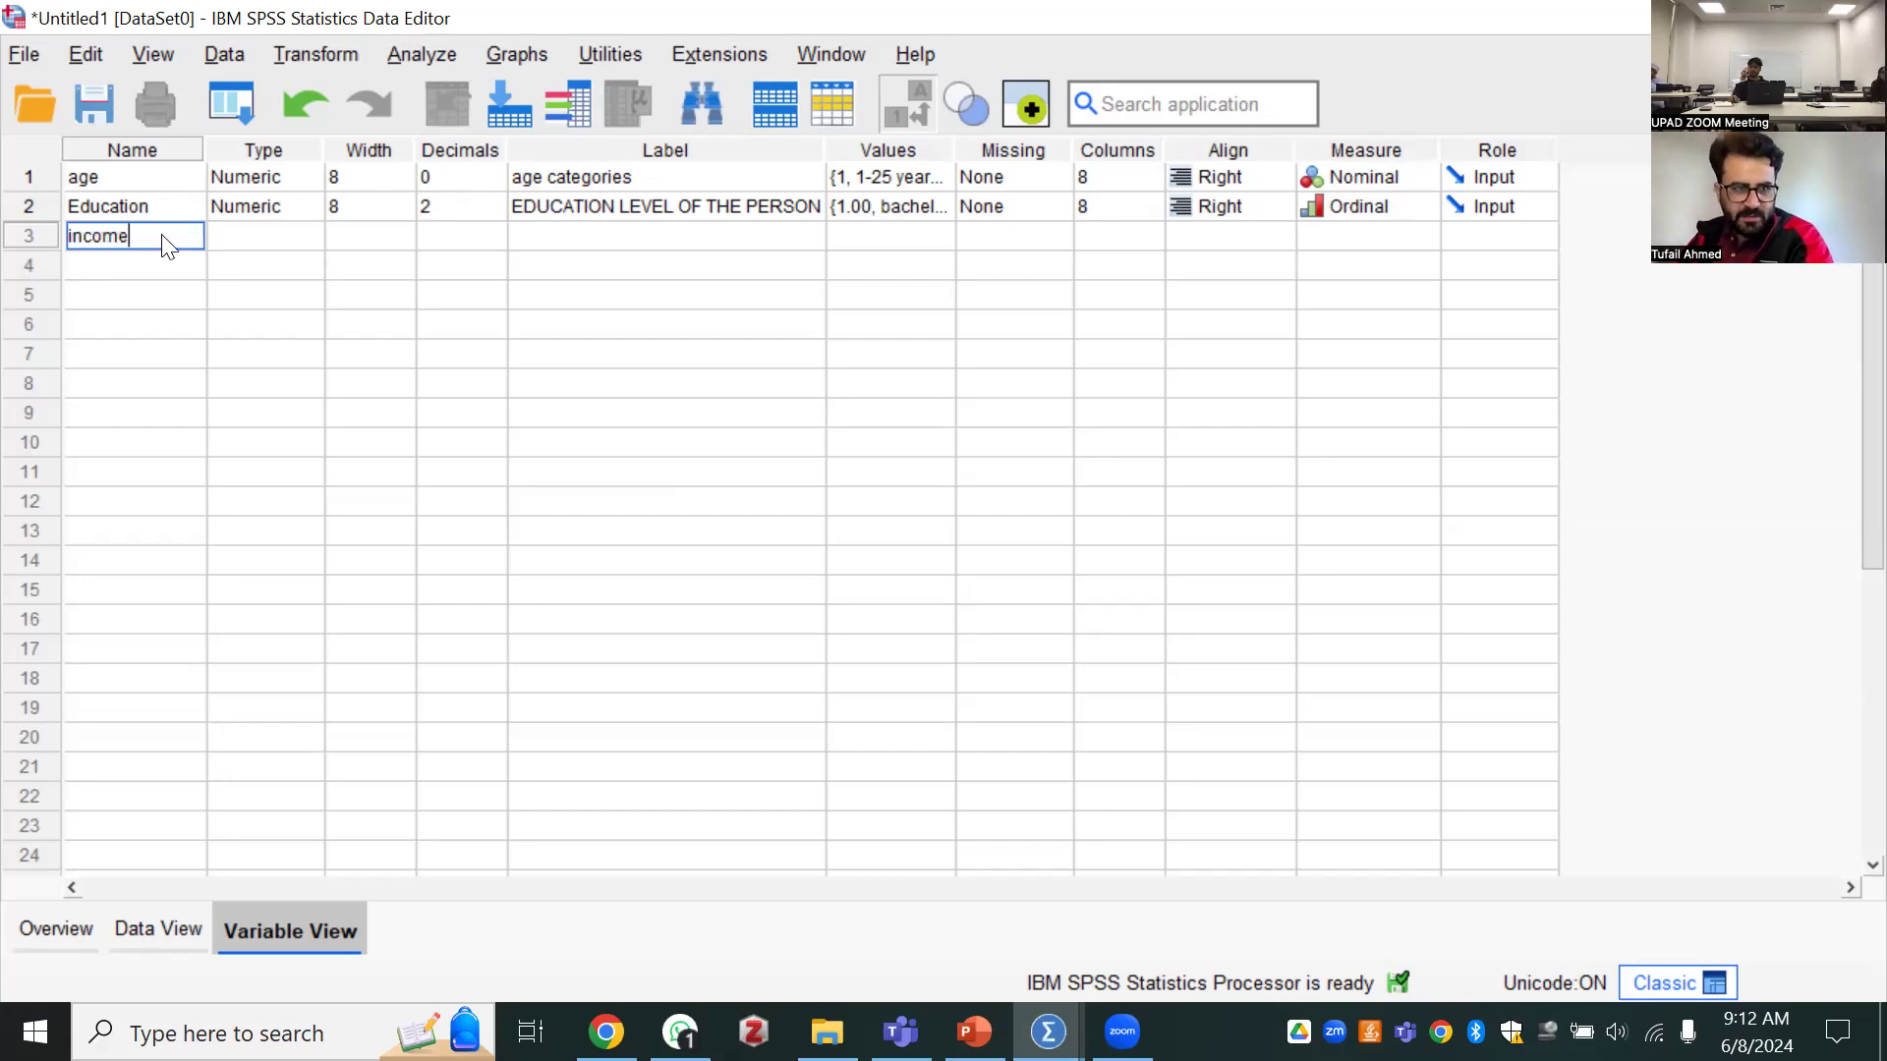
key("Tab")
key("Tab")
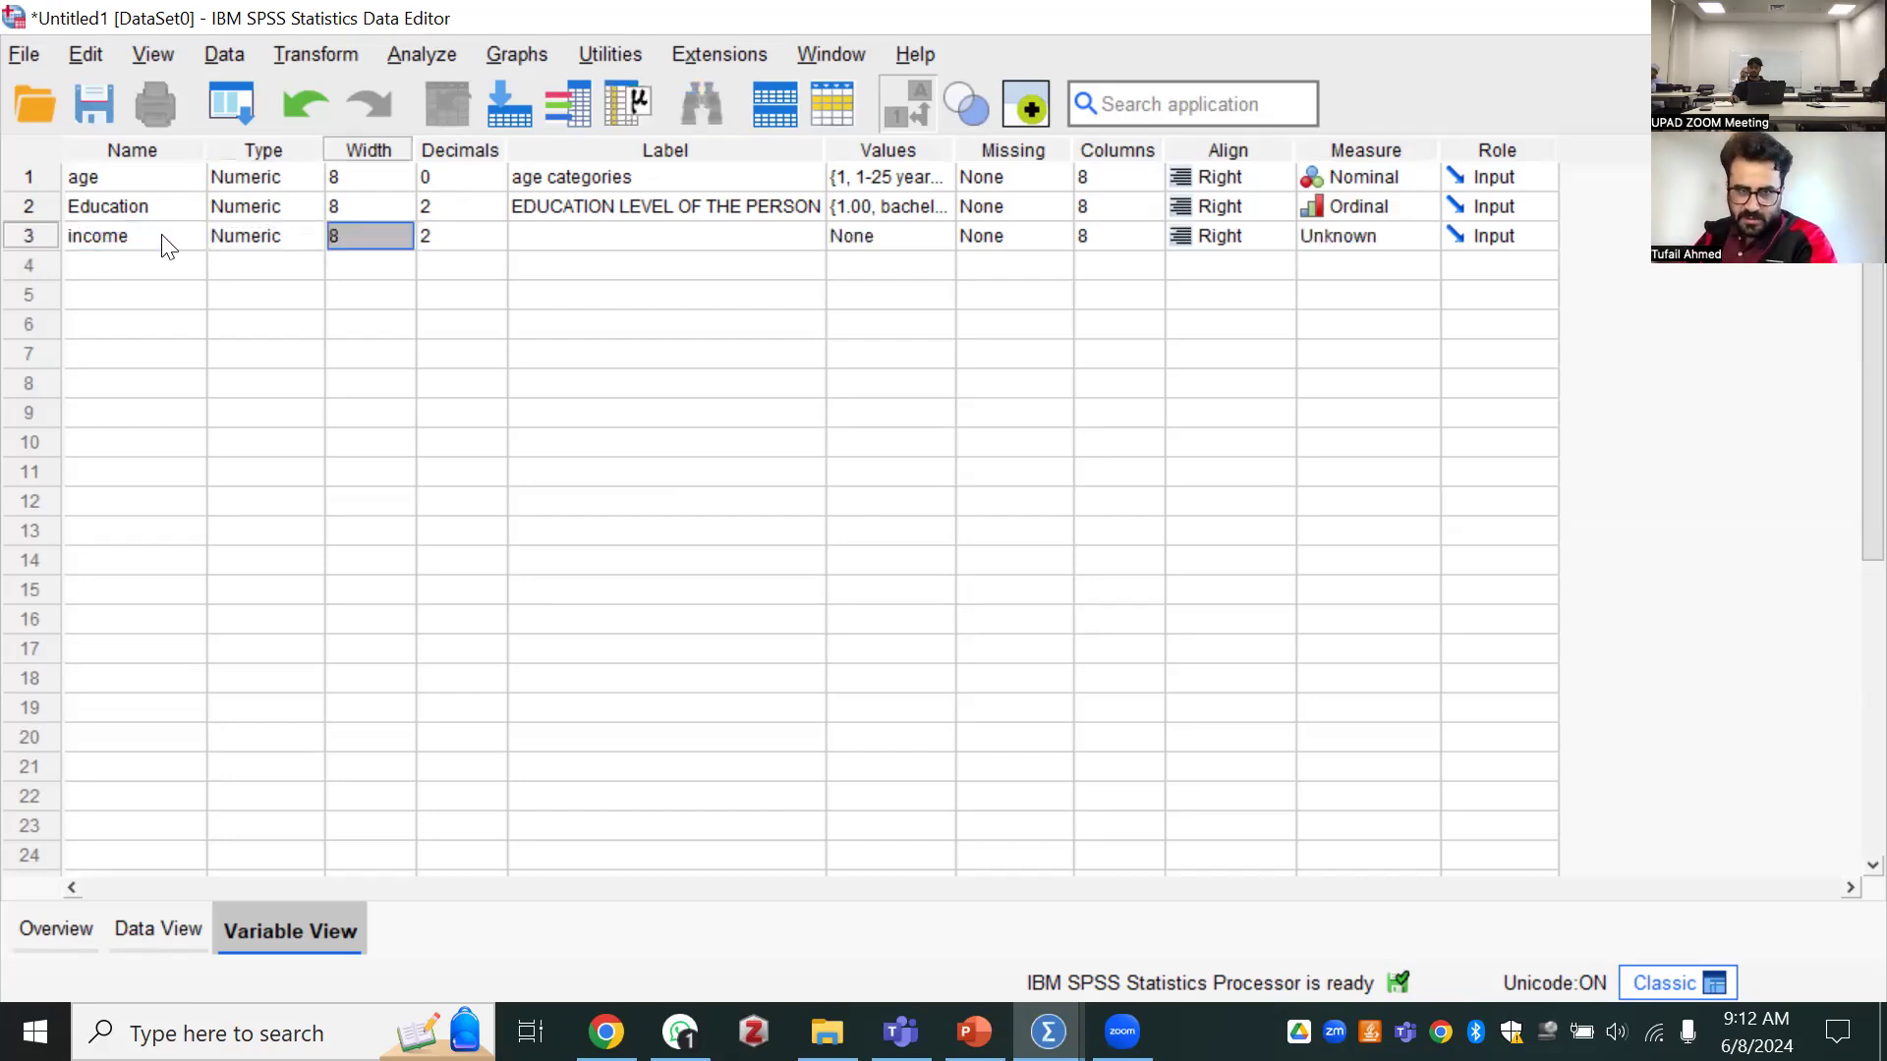
key("Tab")
key("Tab")
type("income of a person")
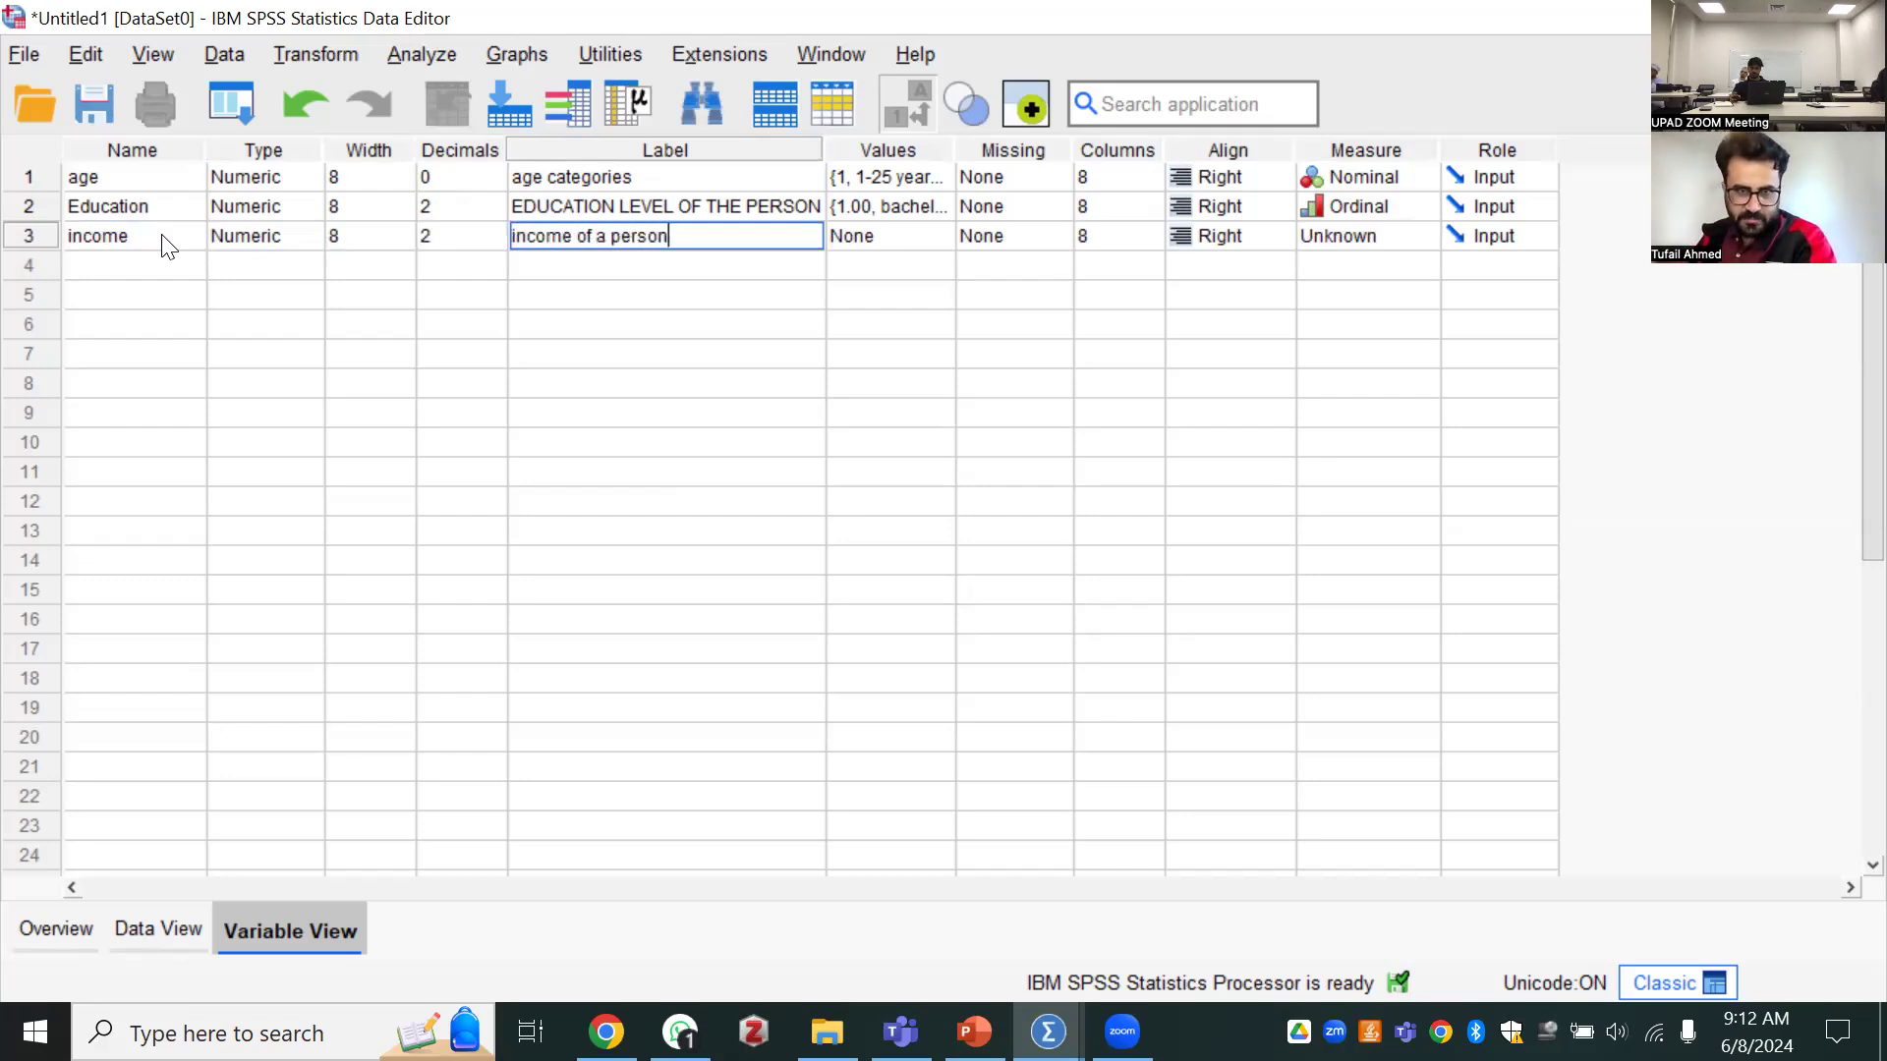
key("Tab")
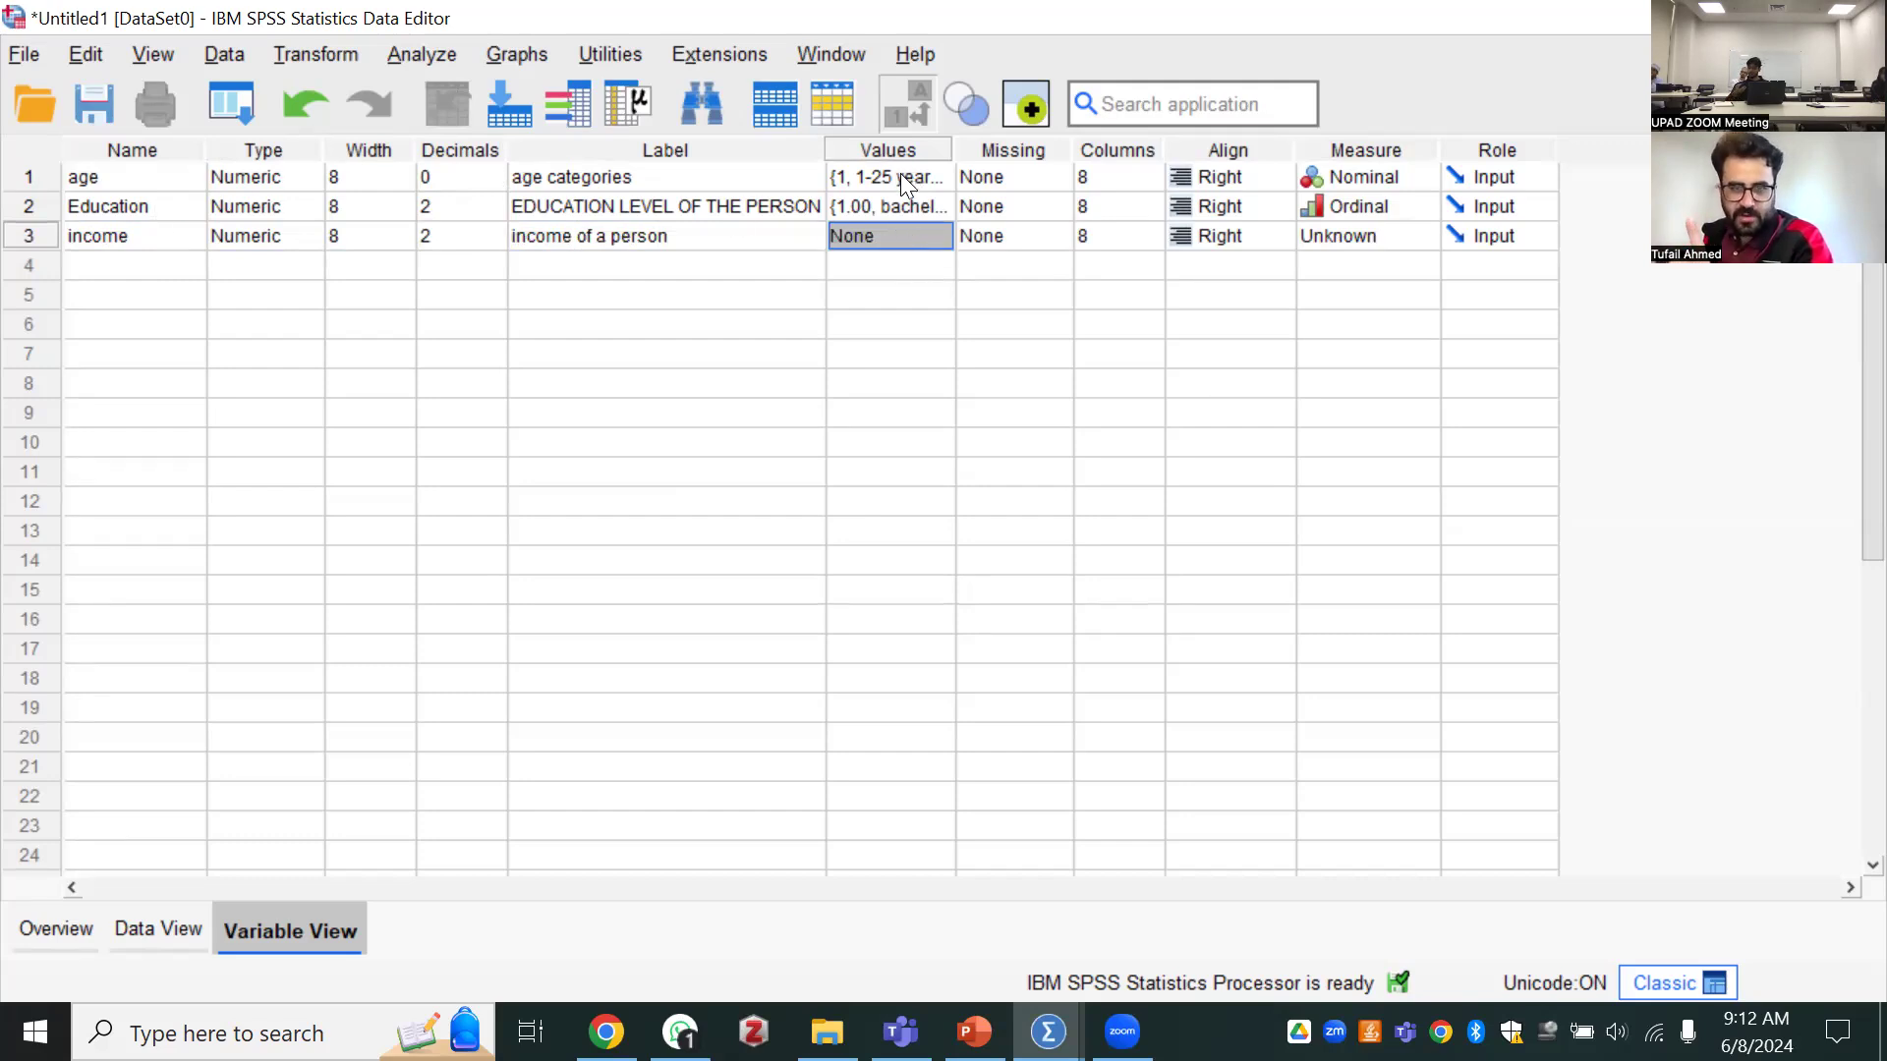
Leave the income variable without value labels and set its measurement level to Scale
left_click(937, 178)
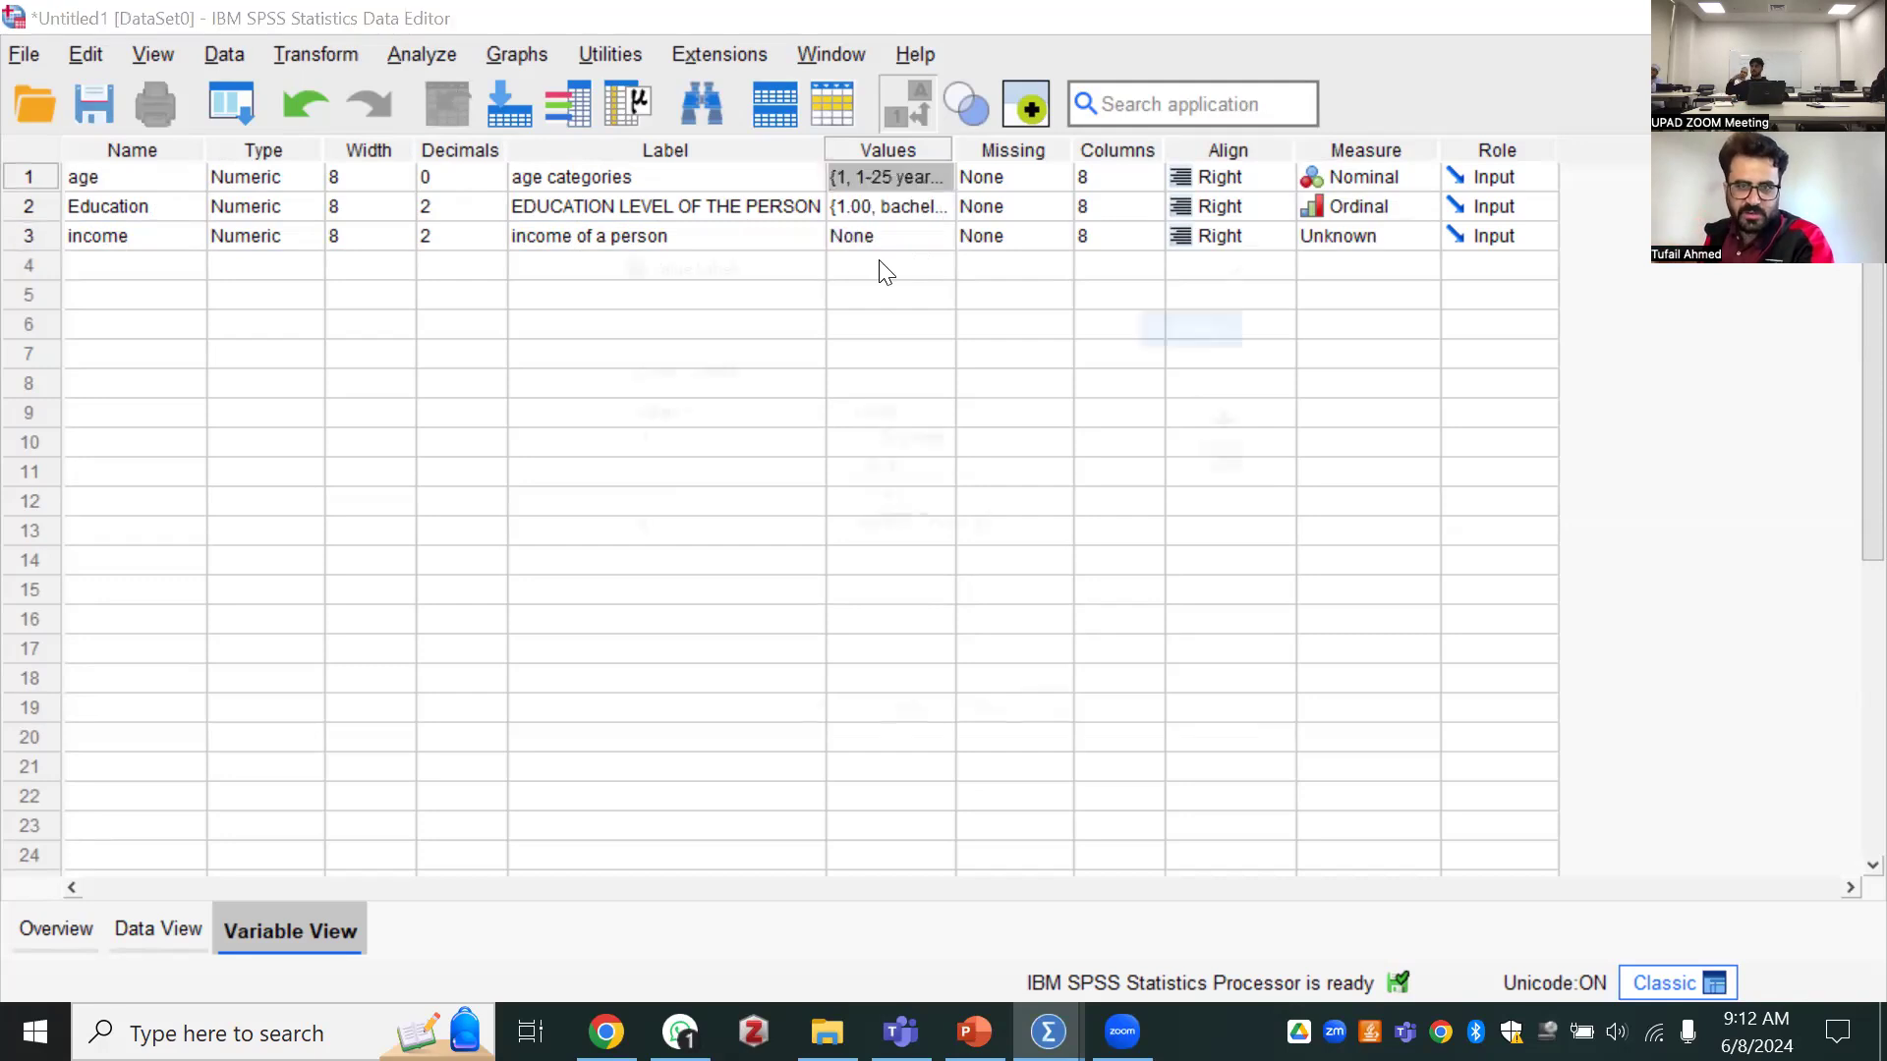
key("Escape")
left_click(892, 240)
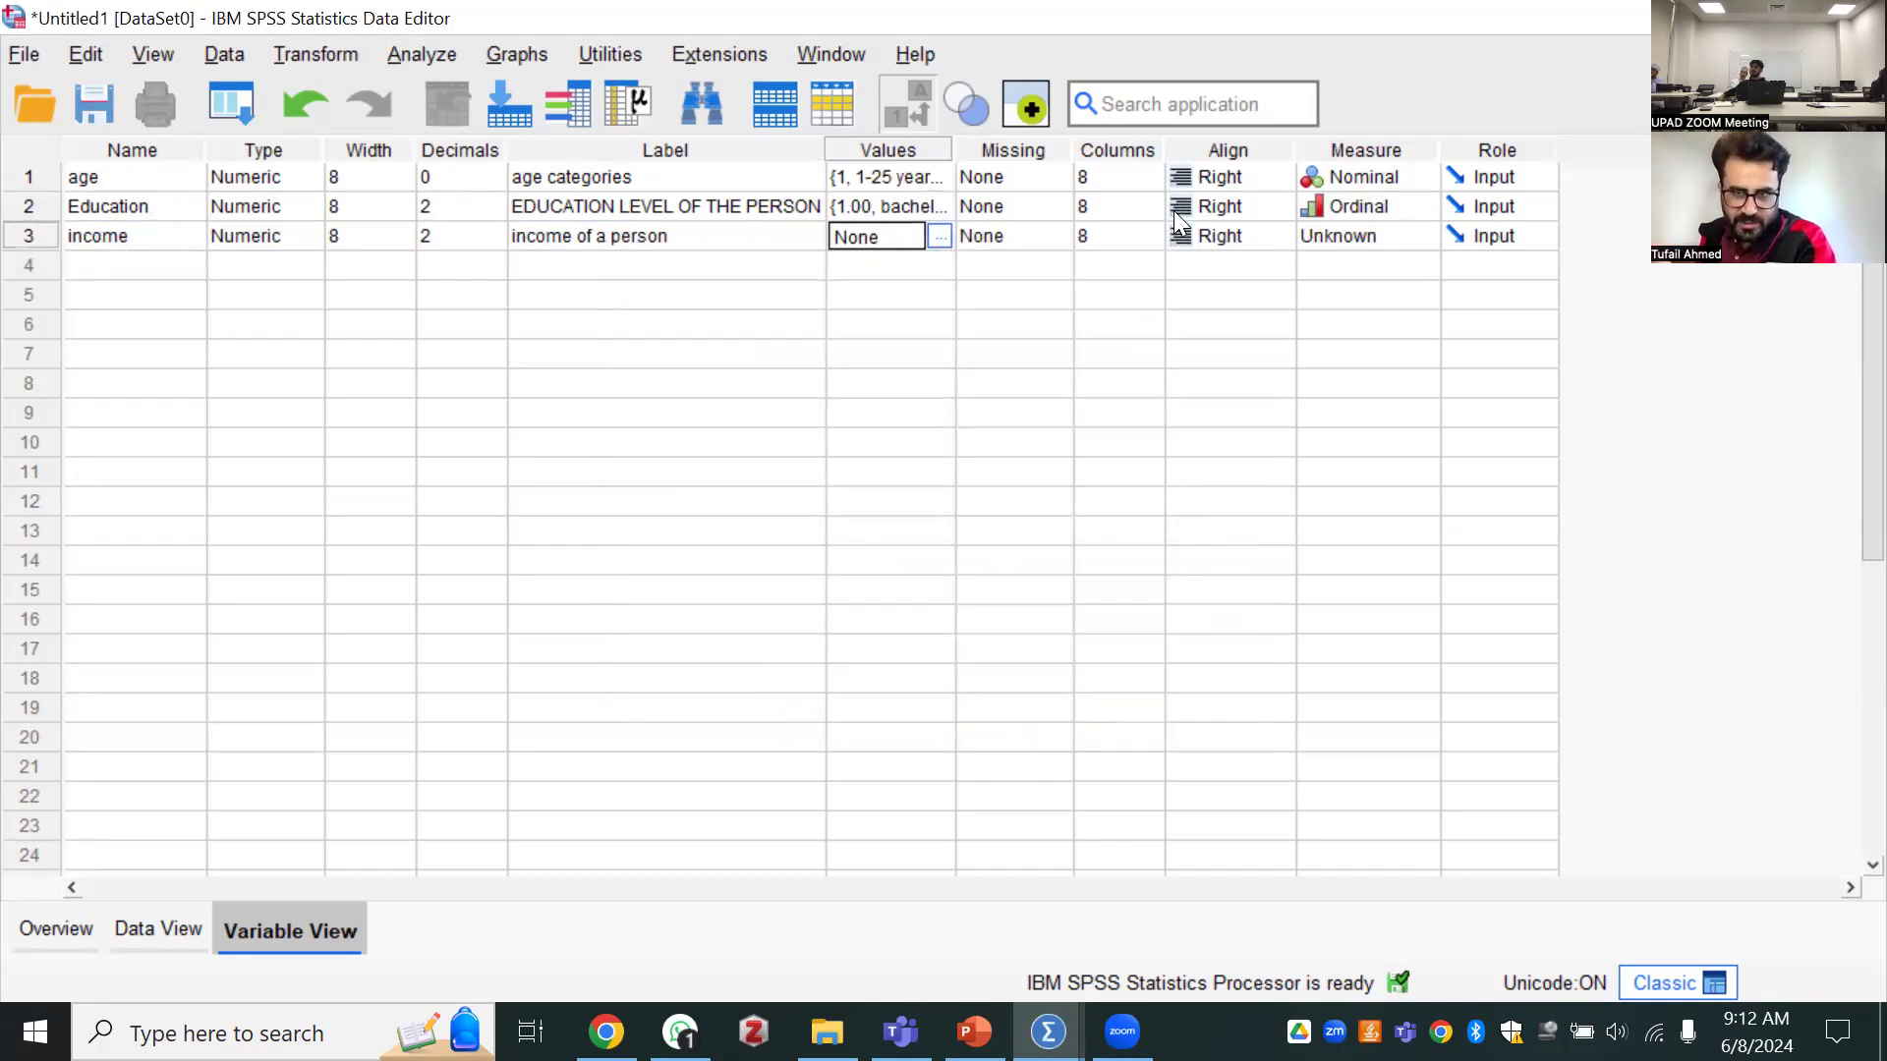
left_click(1317, 234)
key("Return")
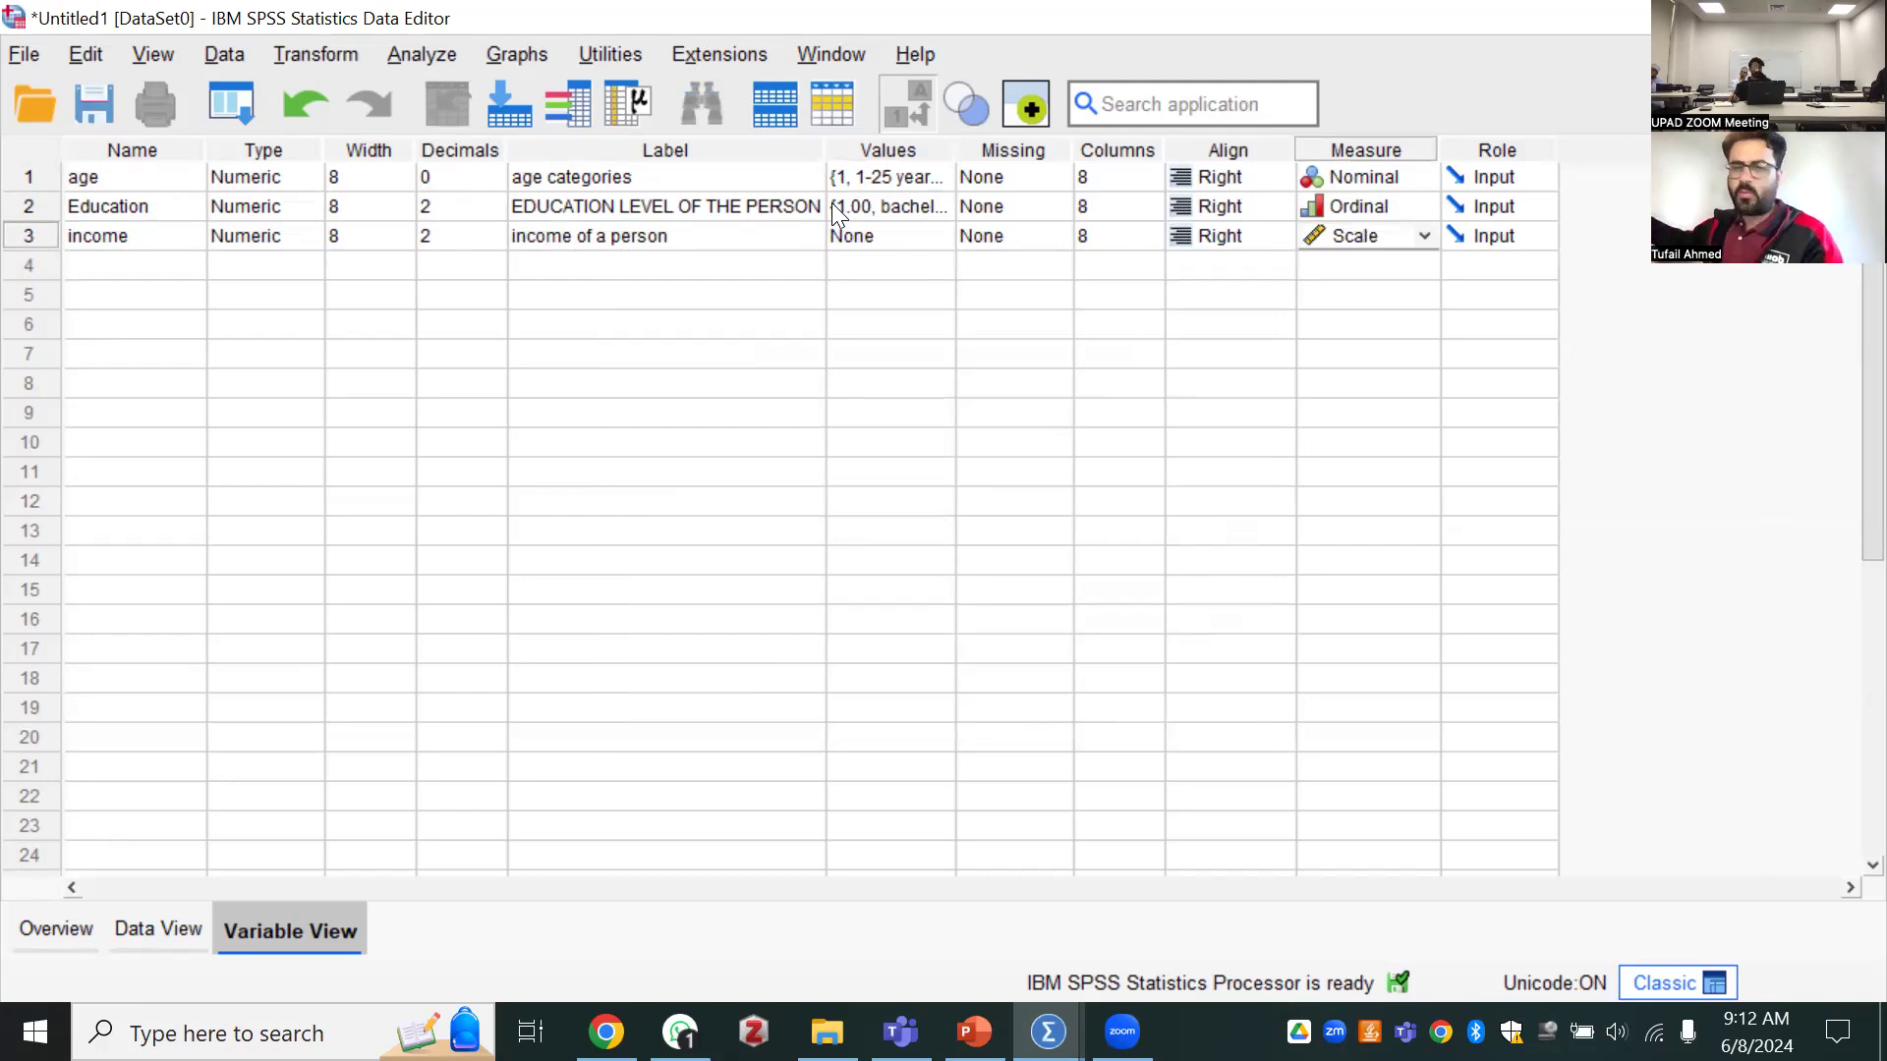
Review the value labels of the age variable against the income variable's values setting and measurement level options
left_click(881, 238)
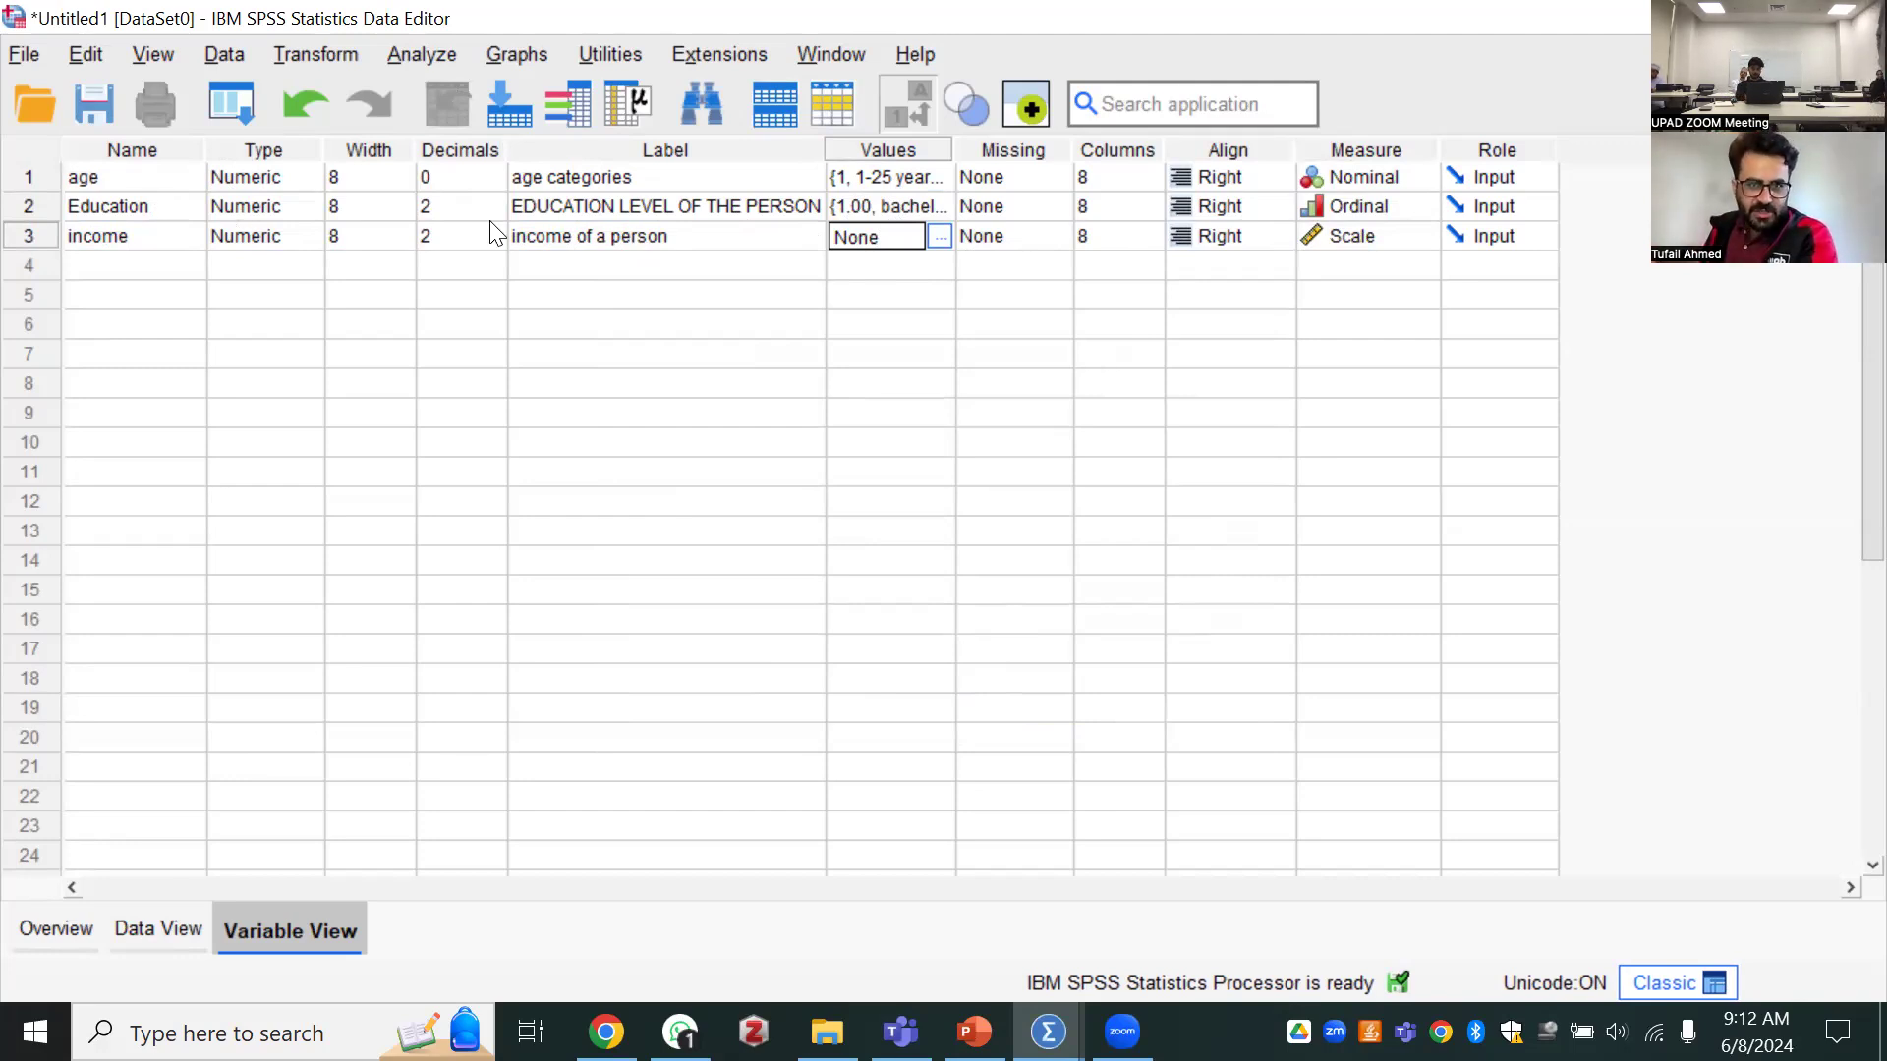
left_click(933, 185)
left_click(938, 178)
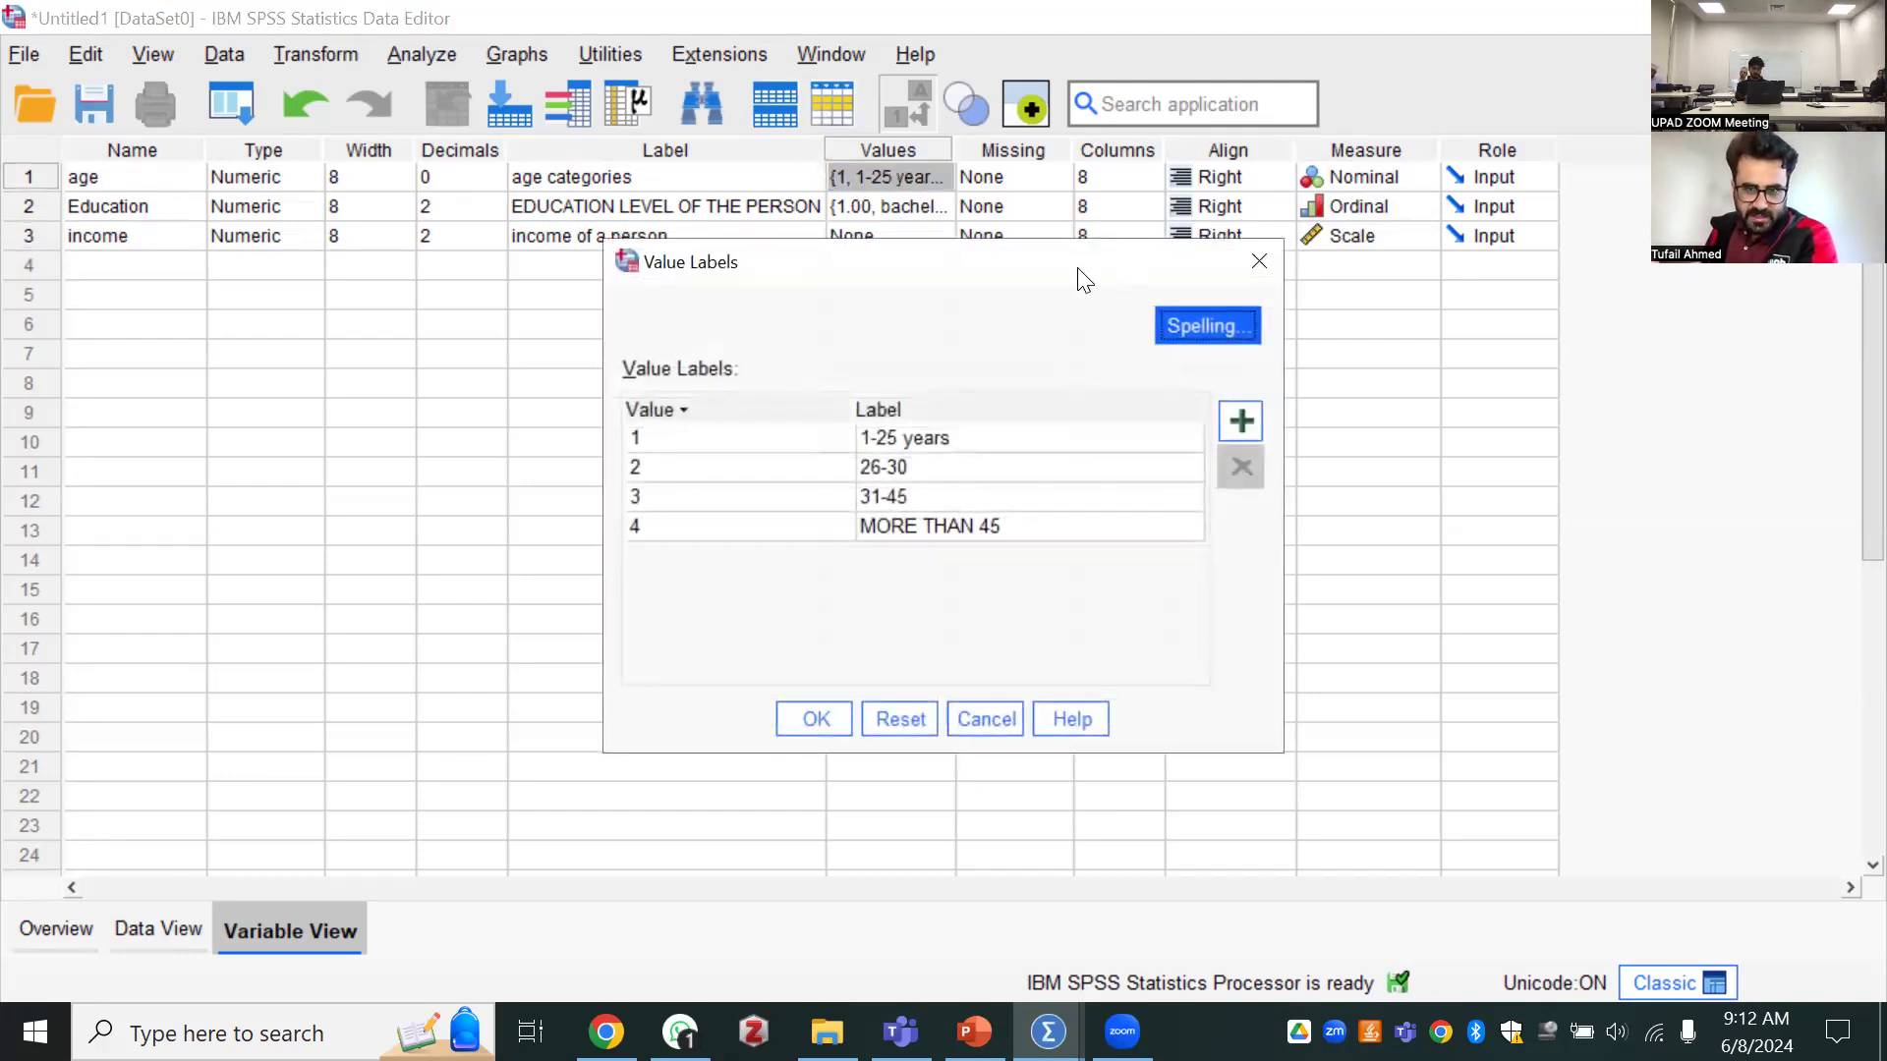
left_click(870, 151)
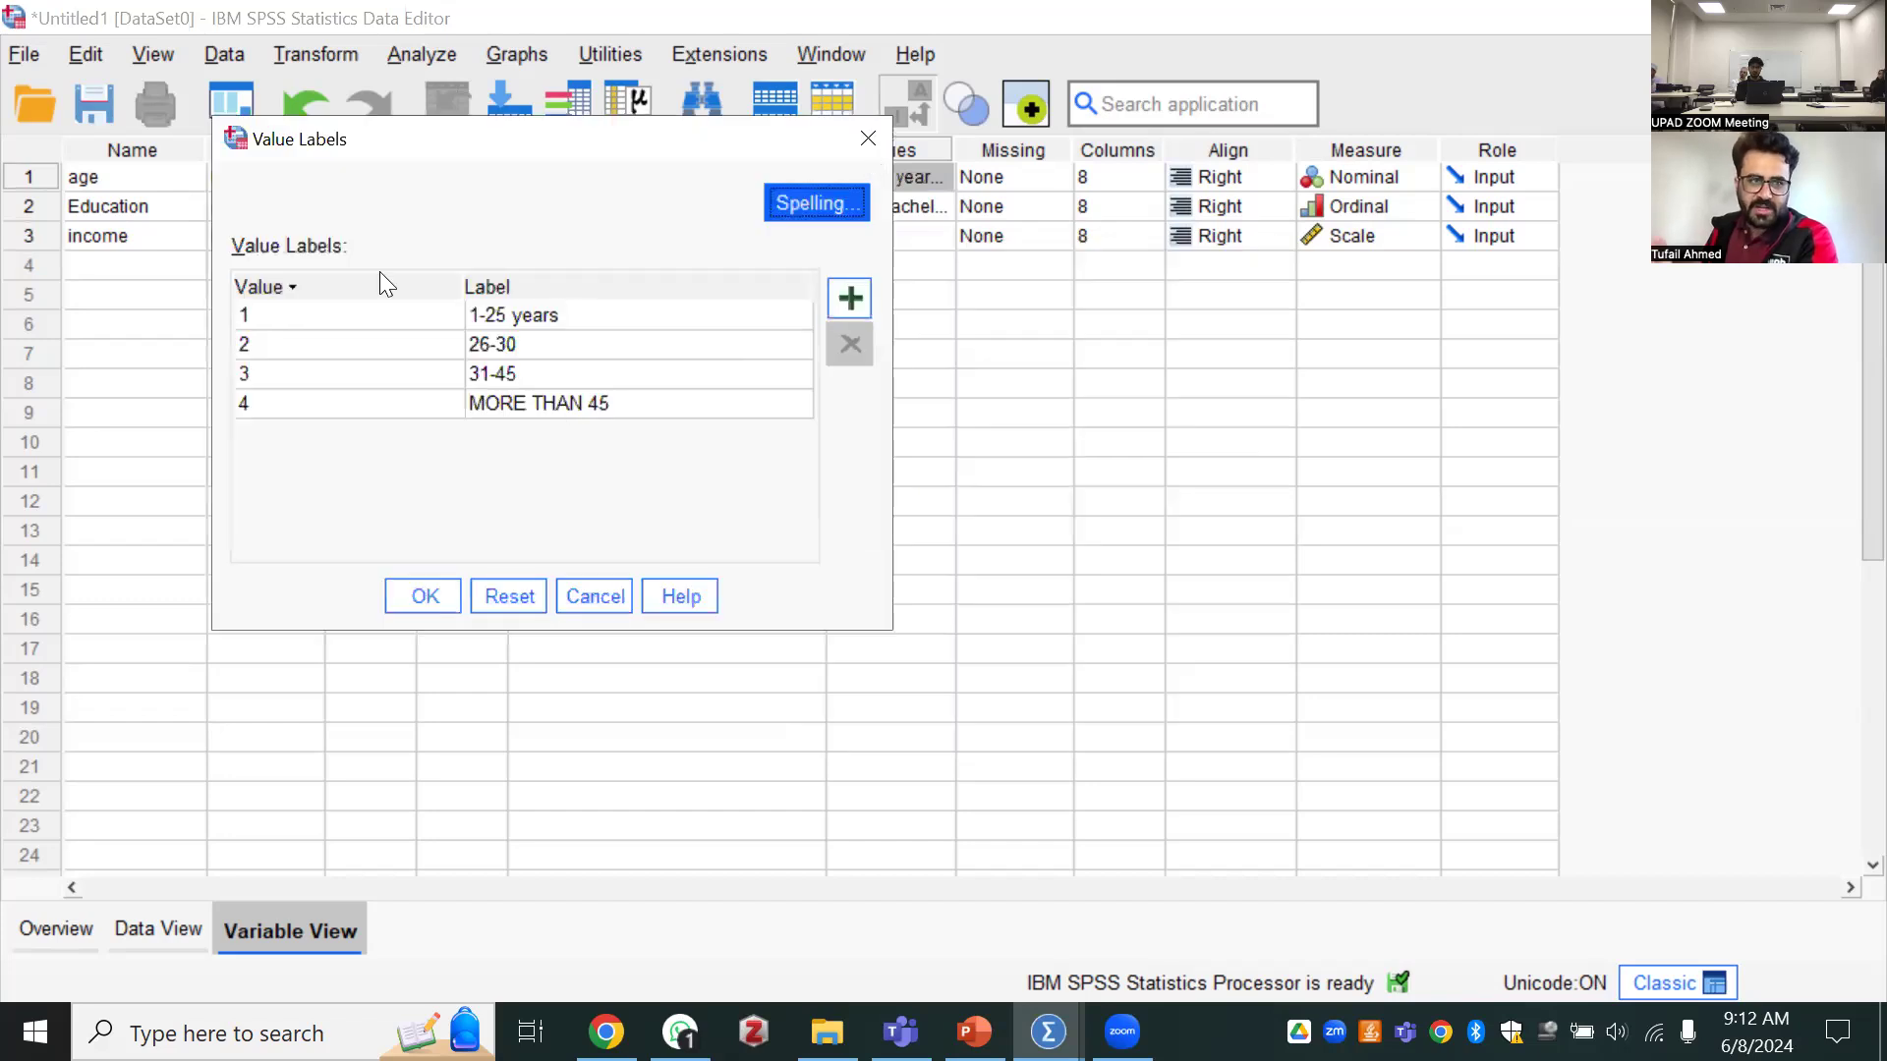
left_click(159, 245)
left_click(884, 240)
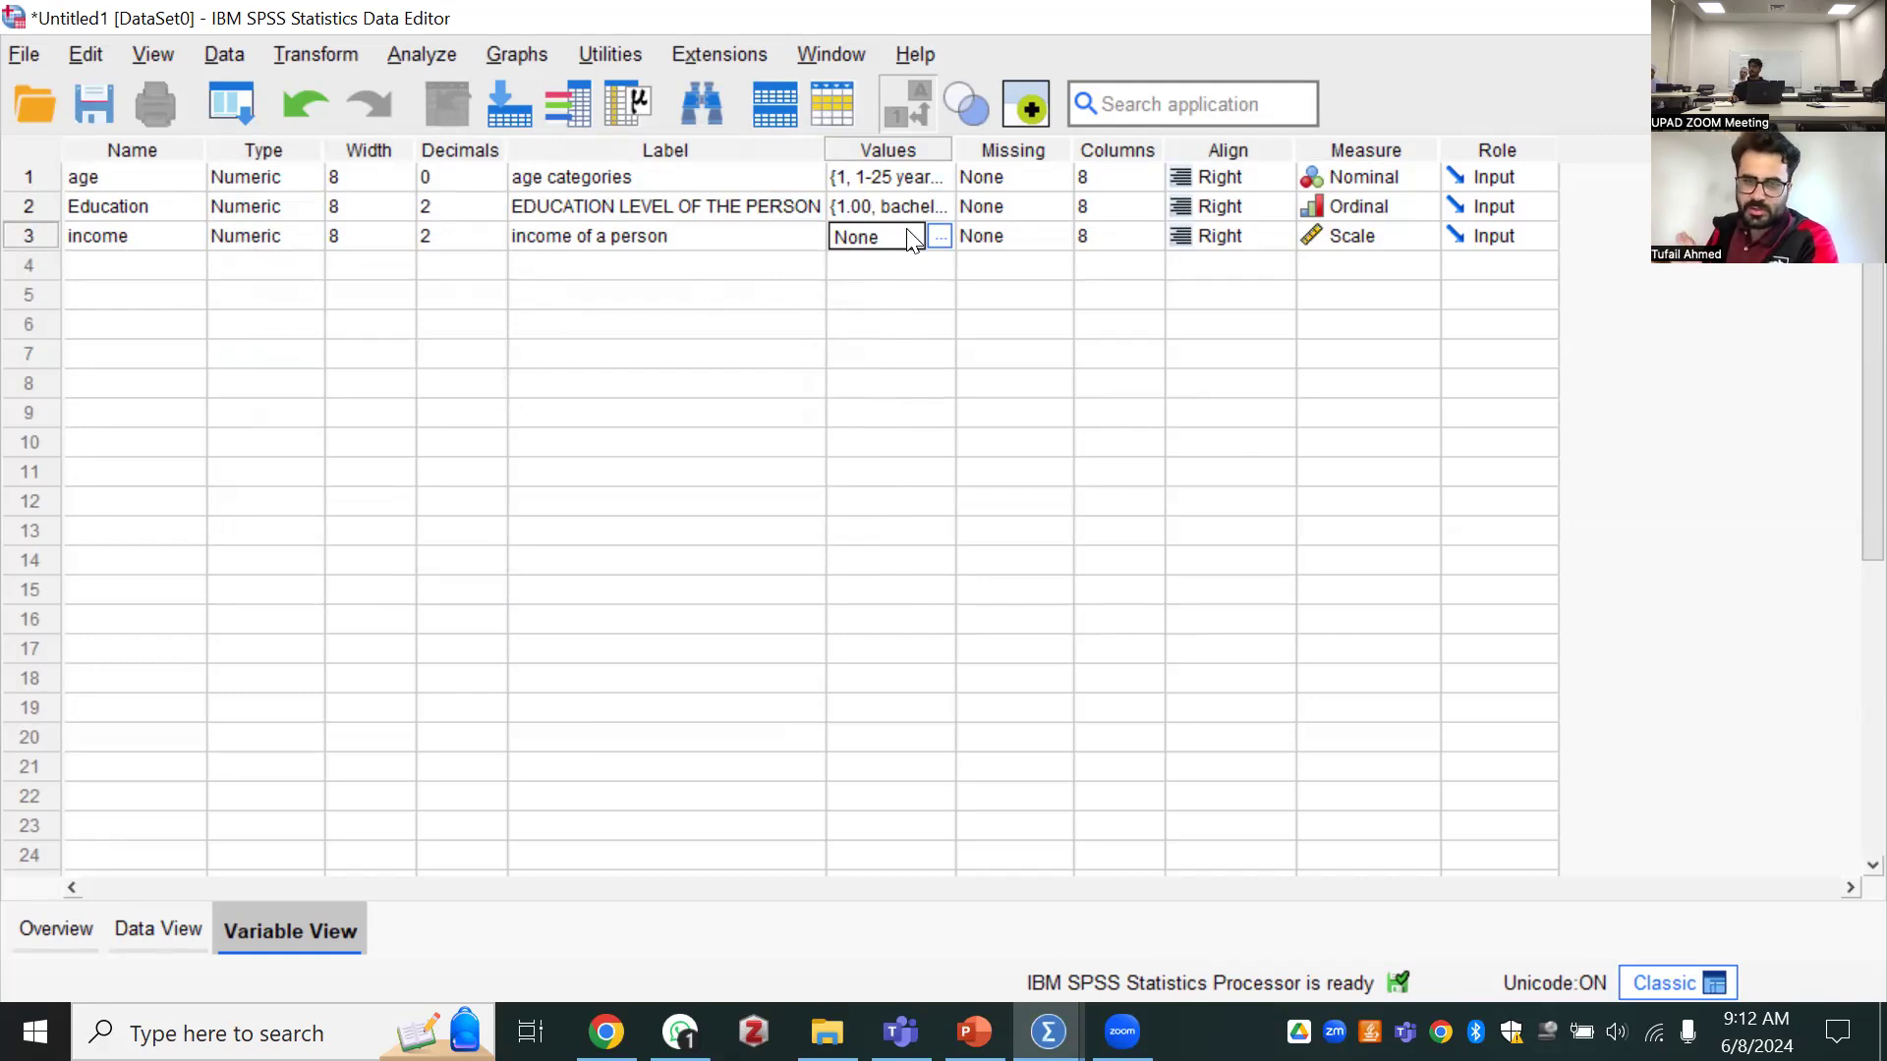
left_click(1381, 239)
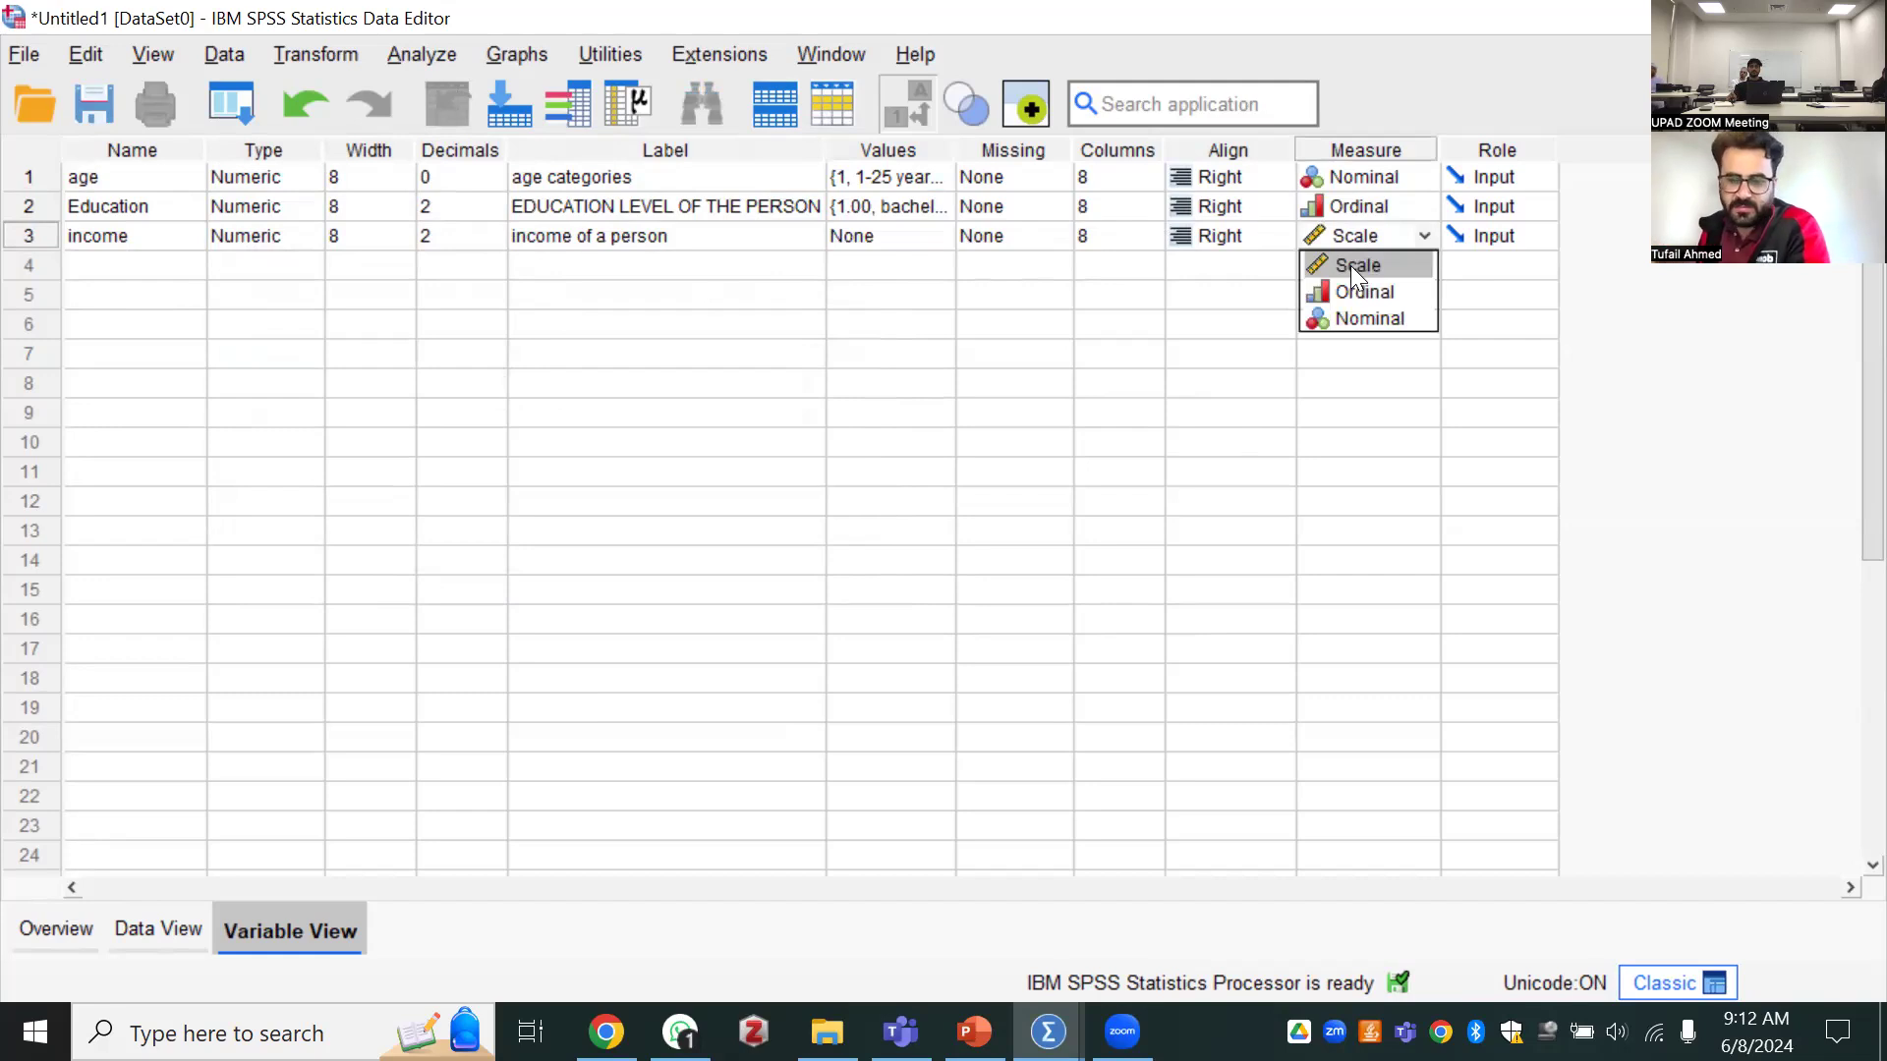
left_click(1446, 473)
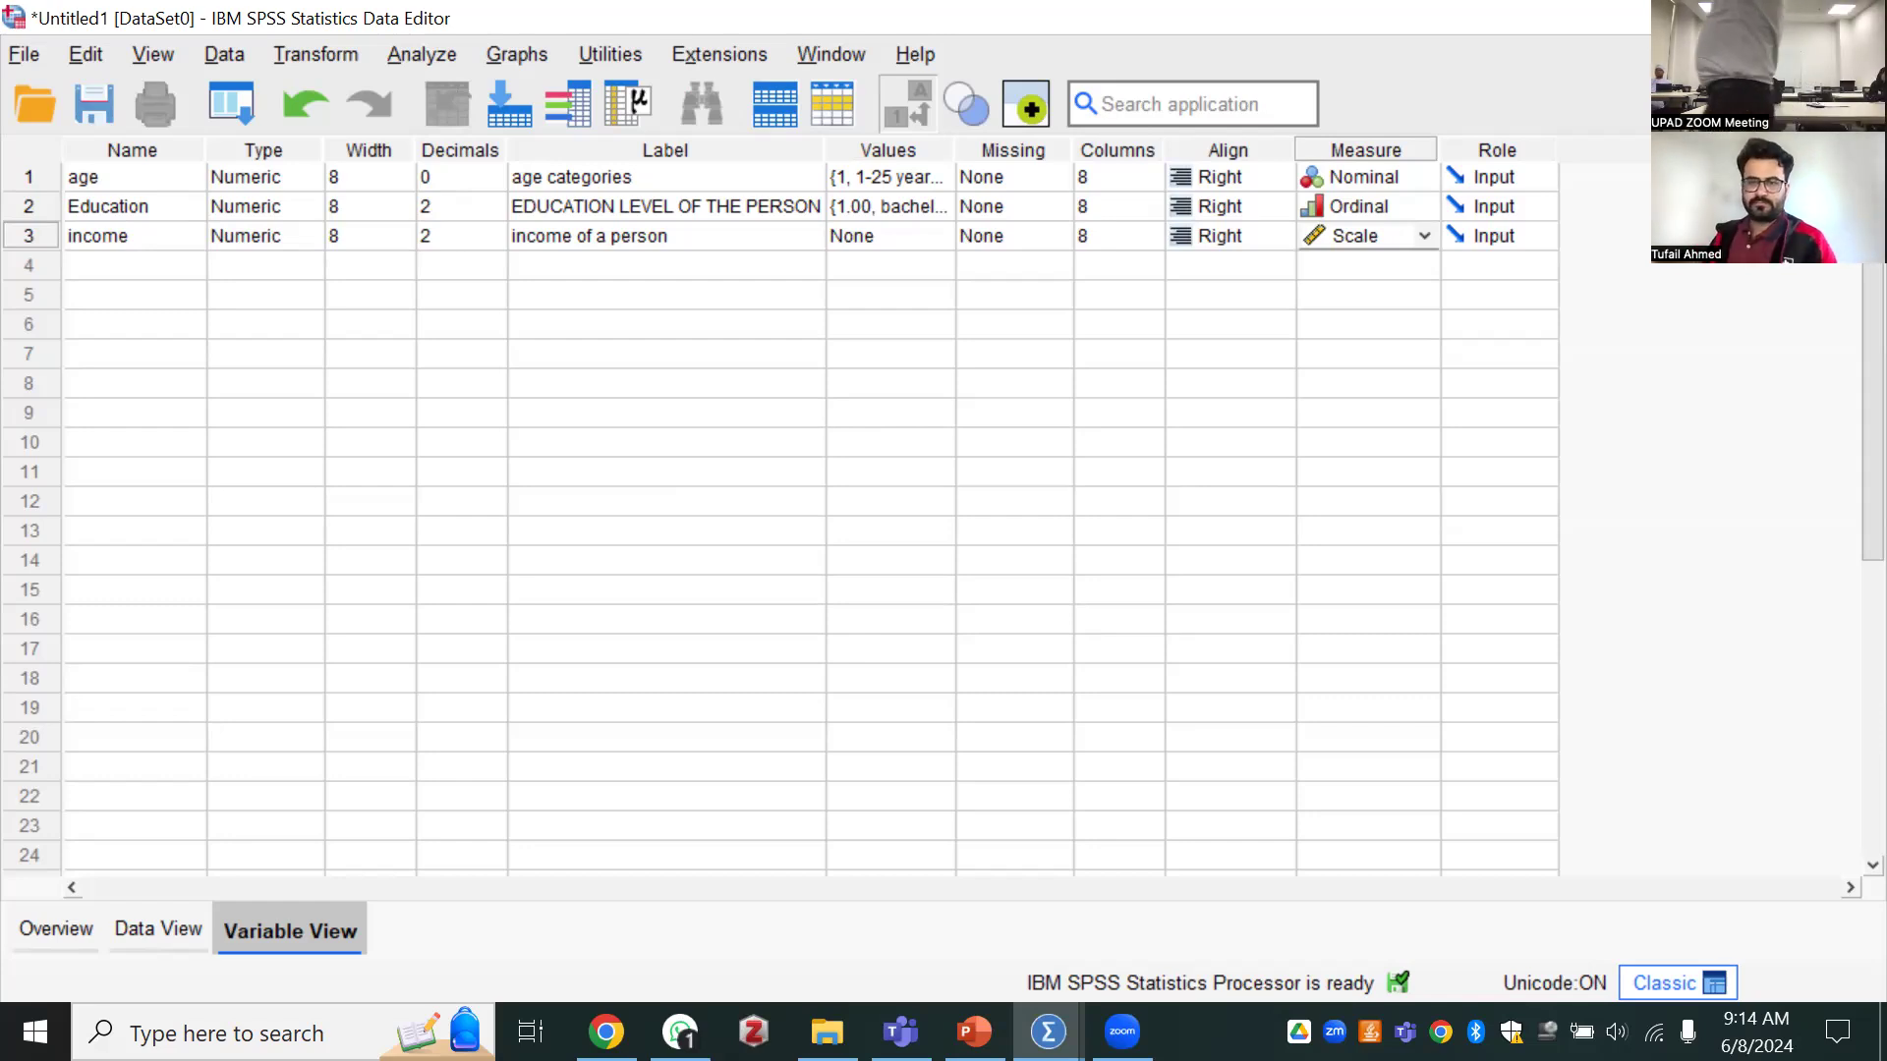
Open the income variable's value labels and label value 1 as "less than 1000"
left_click(876, 244)
left_click(935, 236)
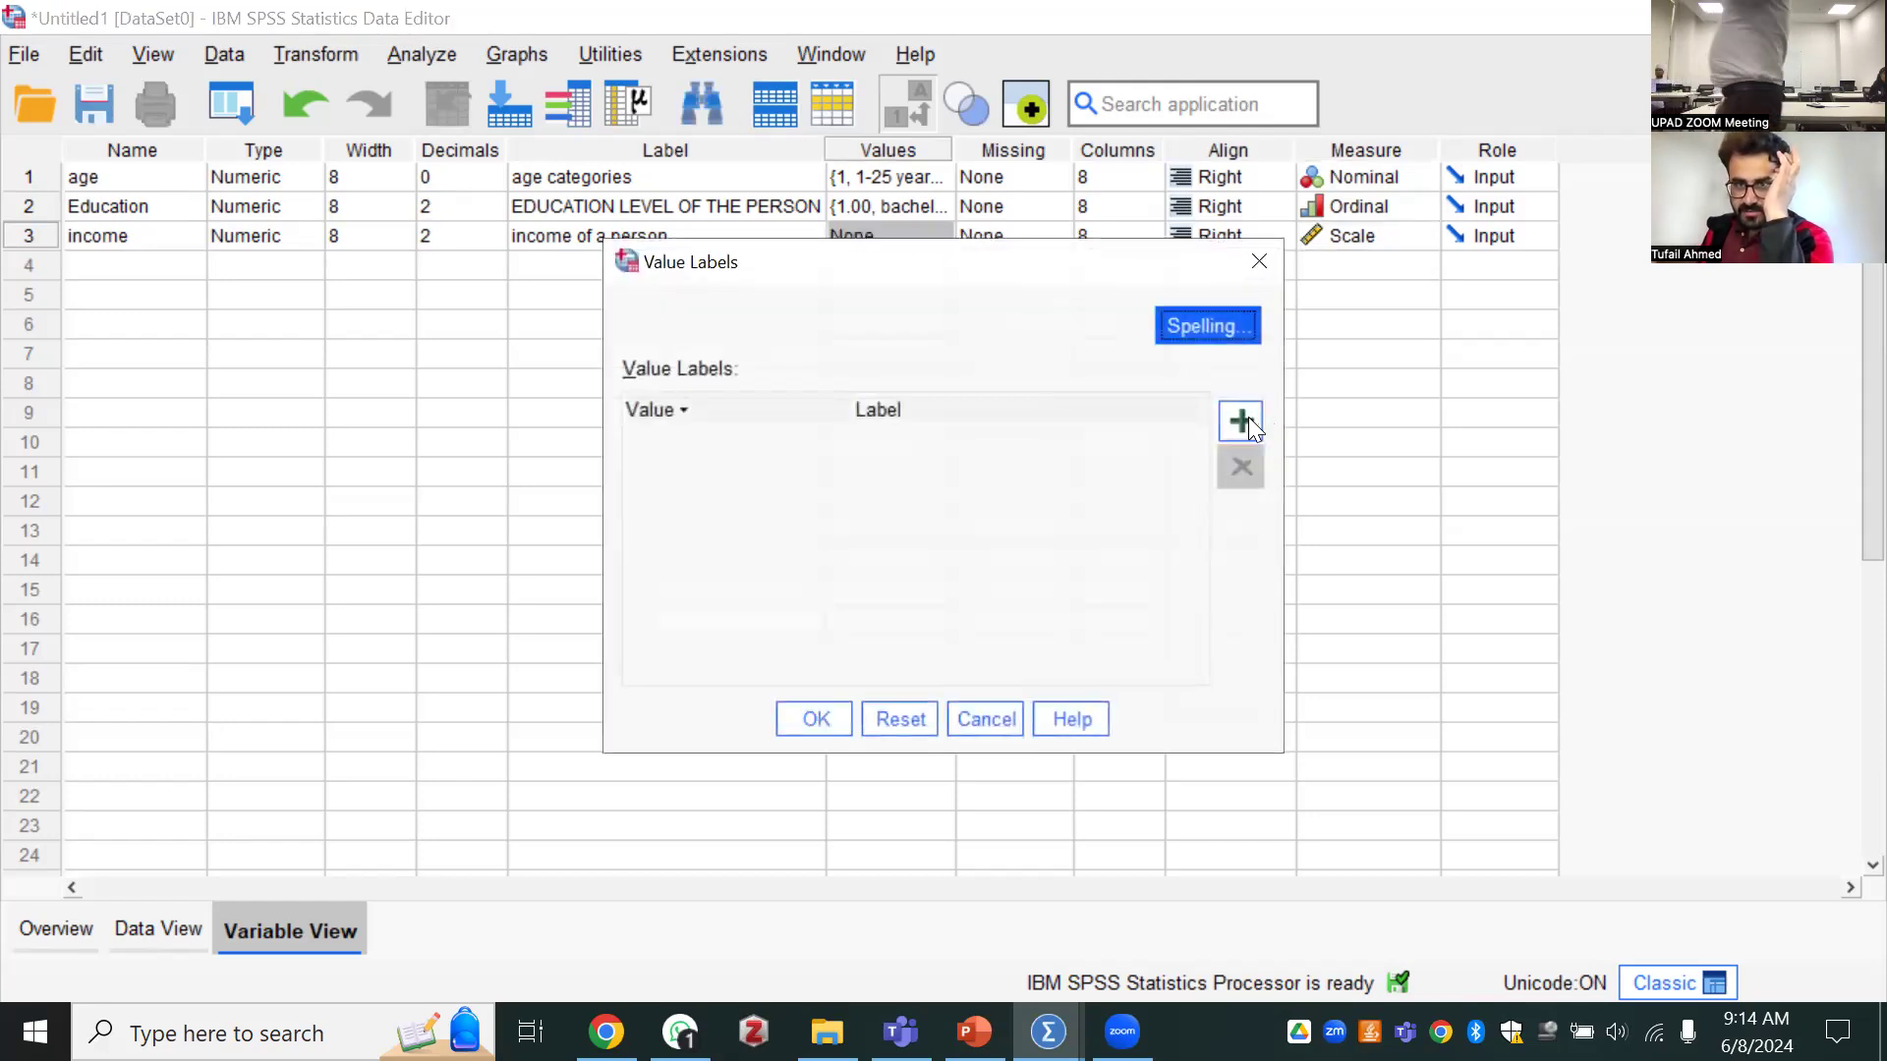
left_click(1240, 422)
left_click(744, 434)
type("1")
left_click(1192, 433)
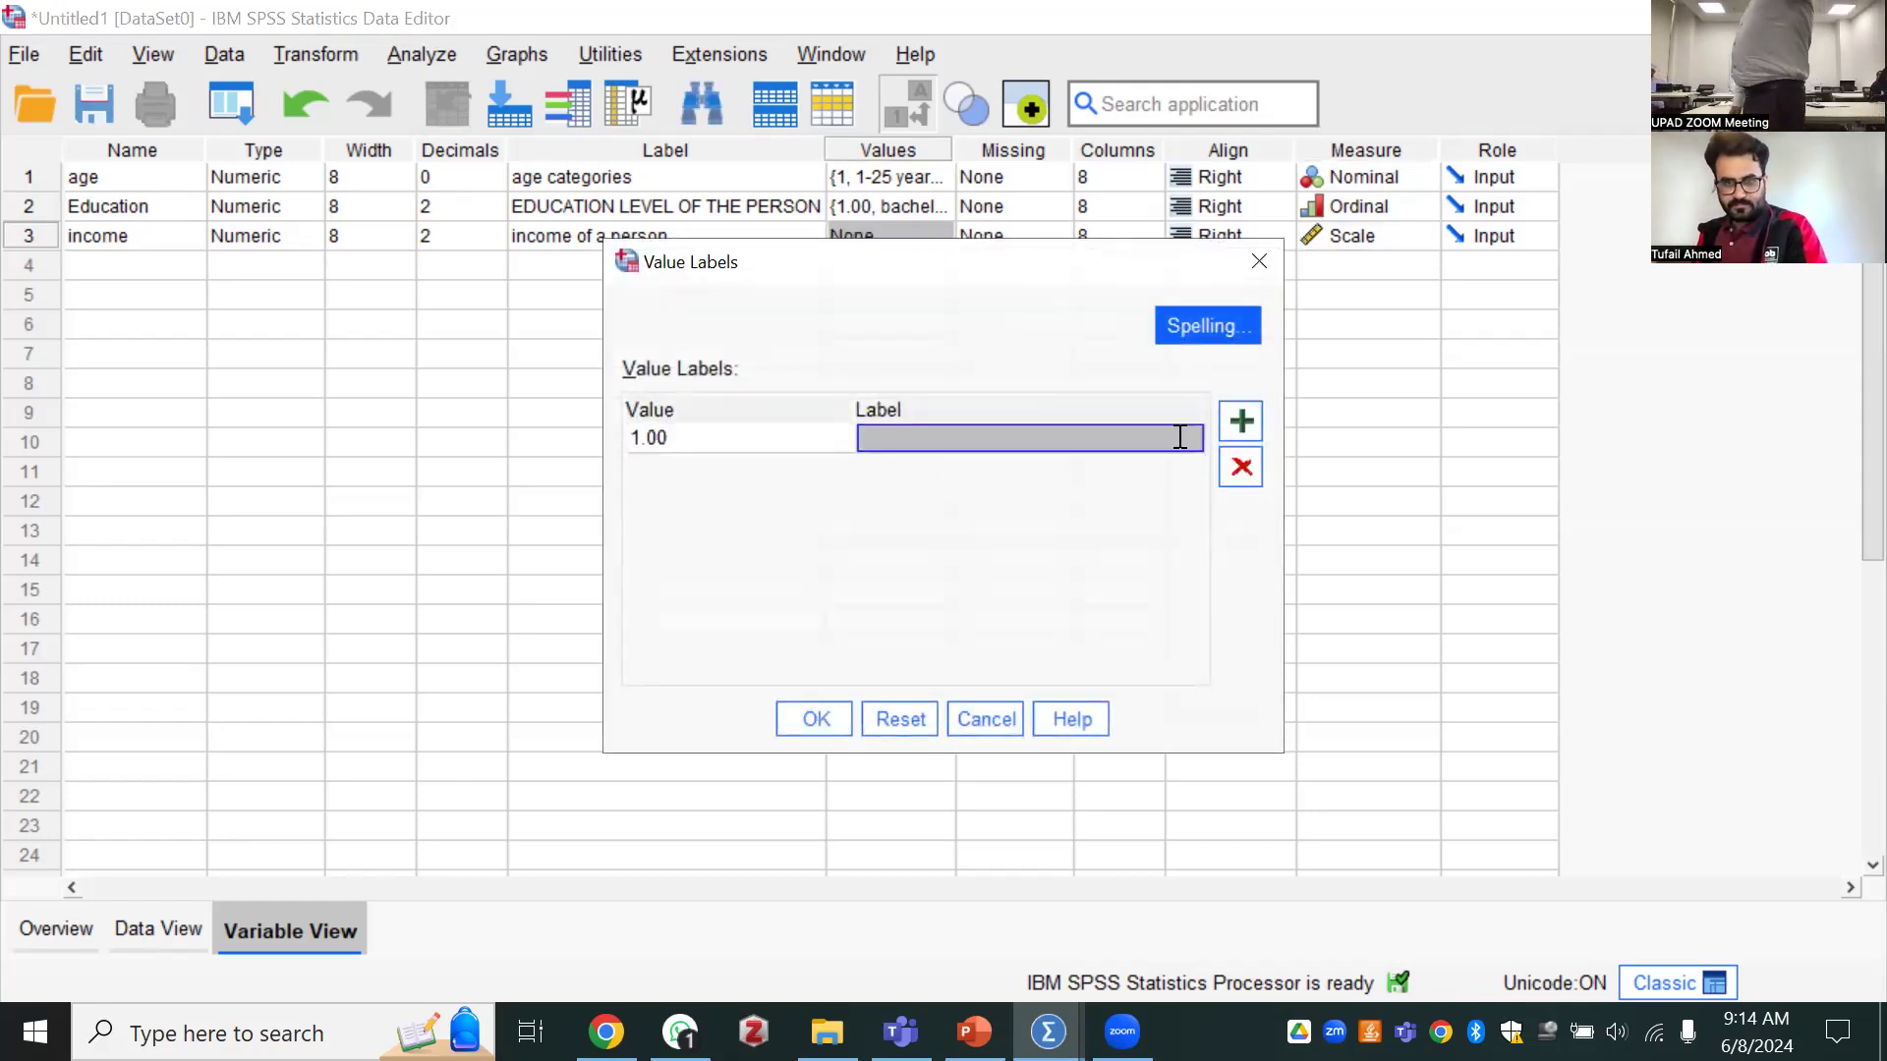
type("less than 1")
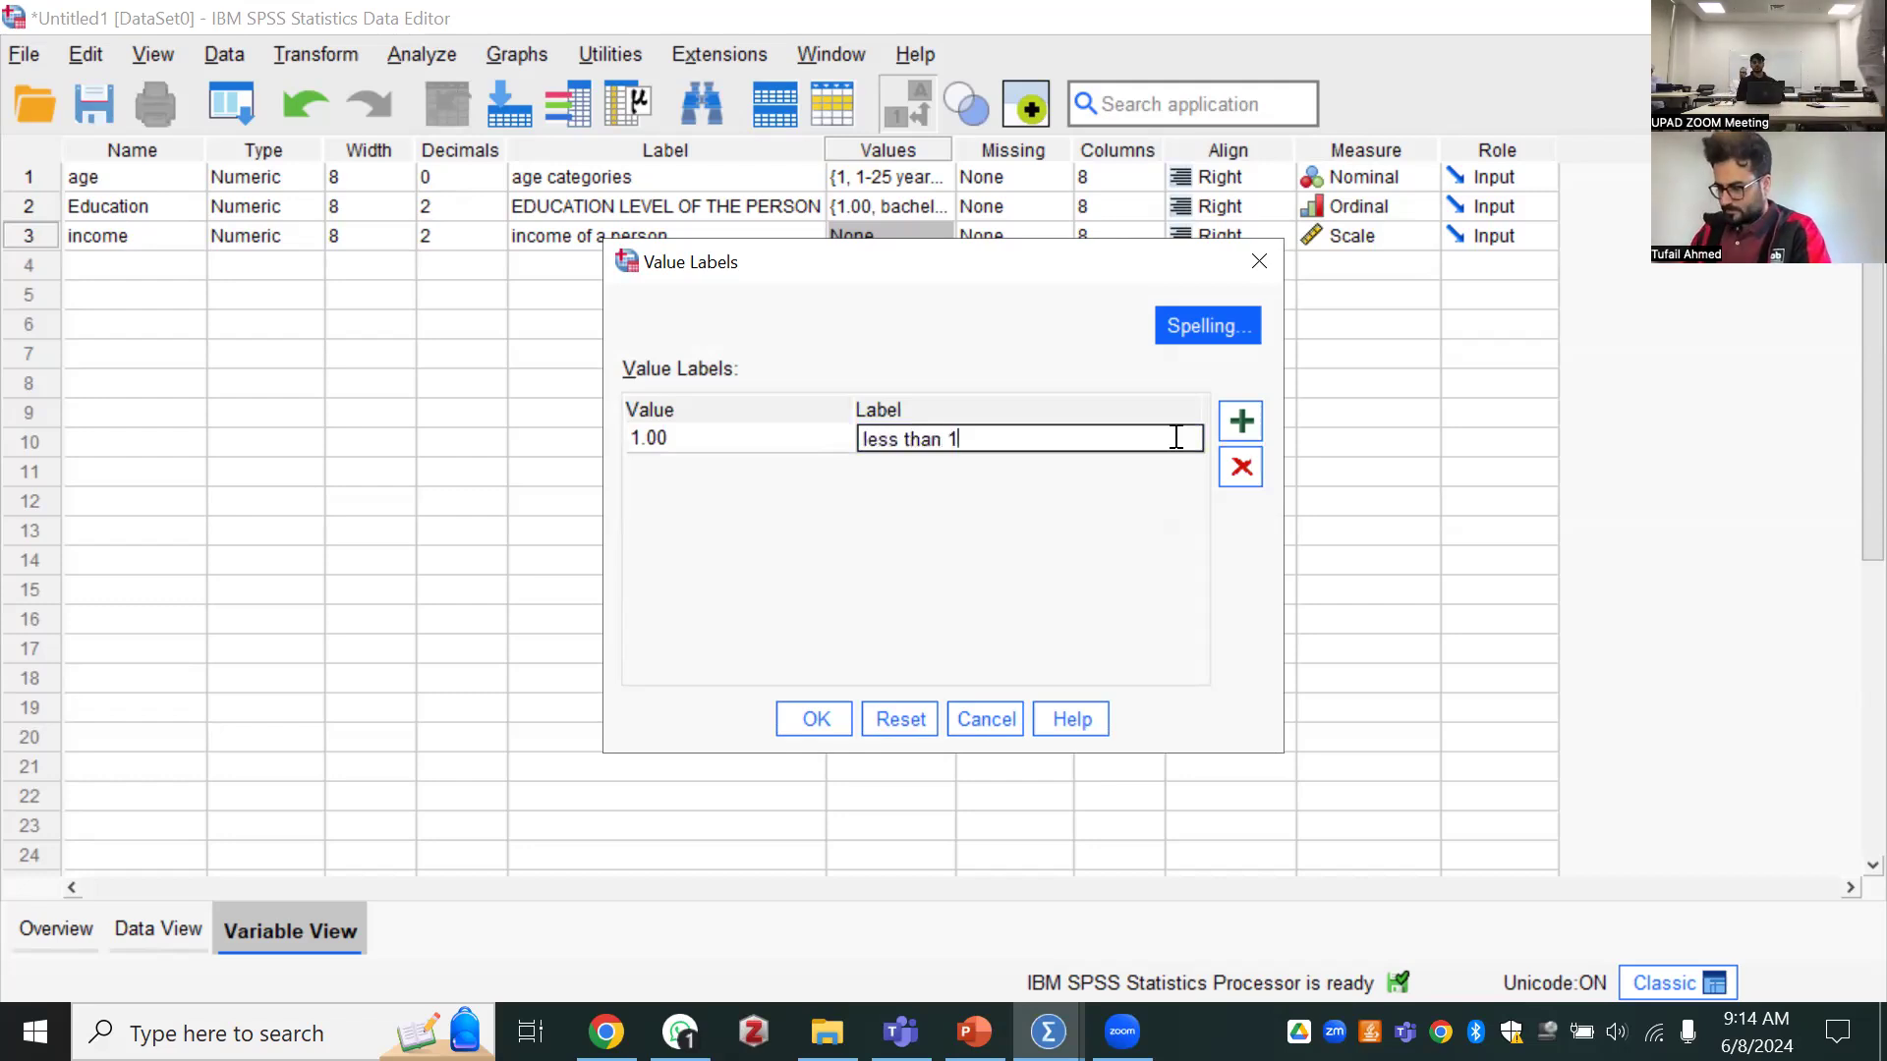
type("000")
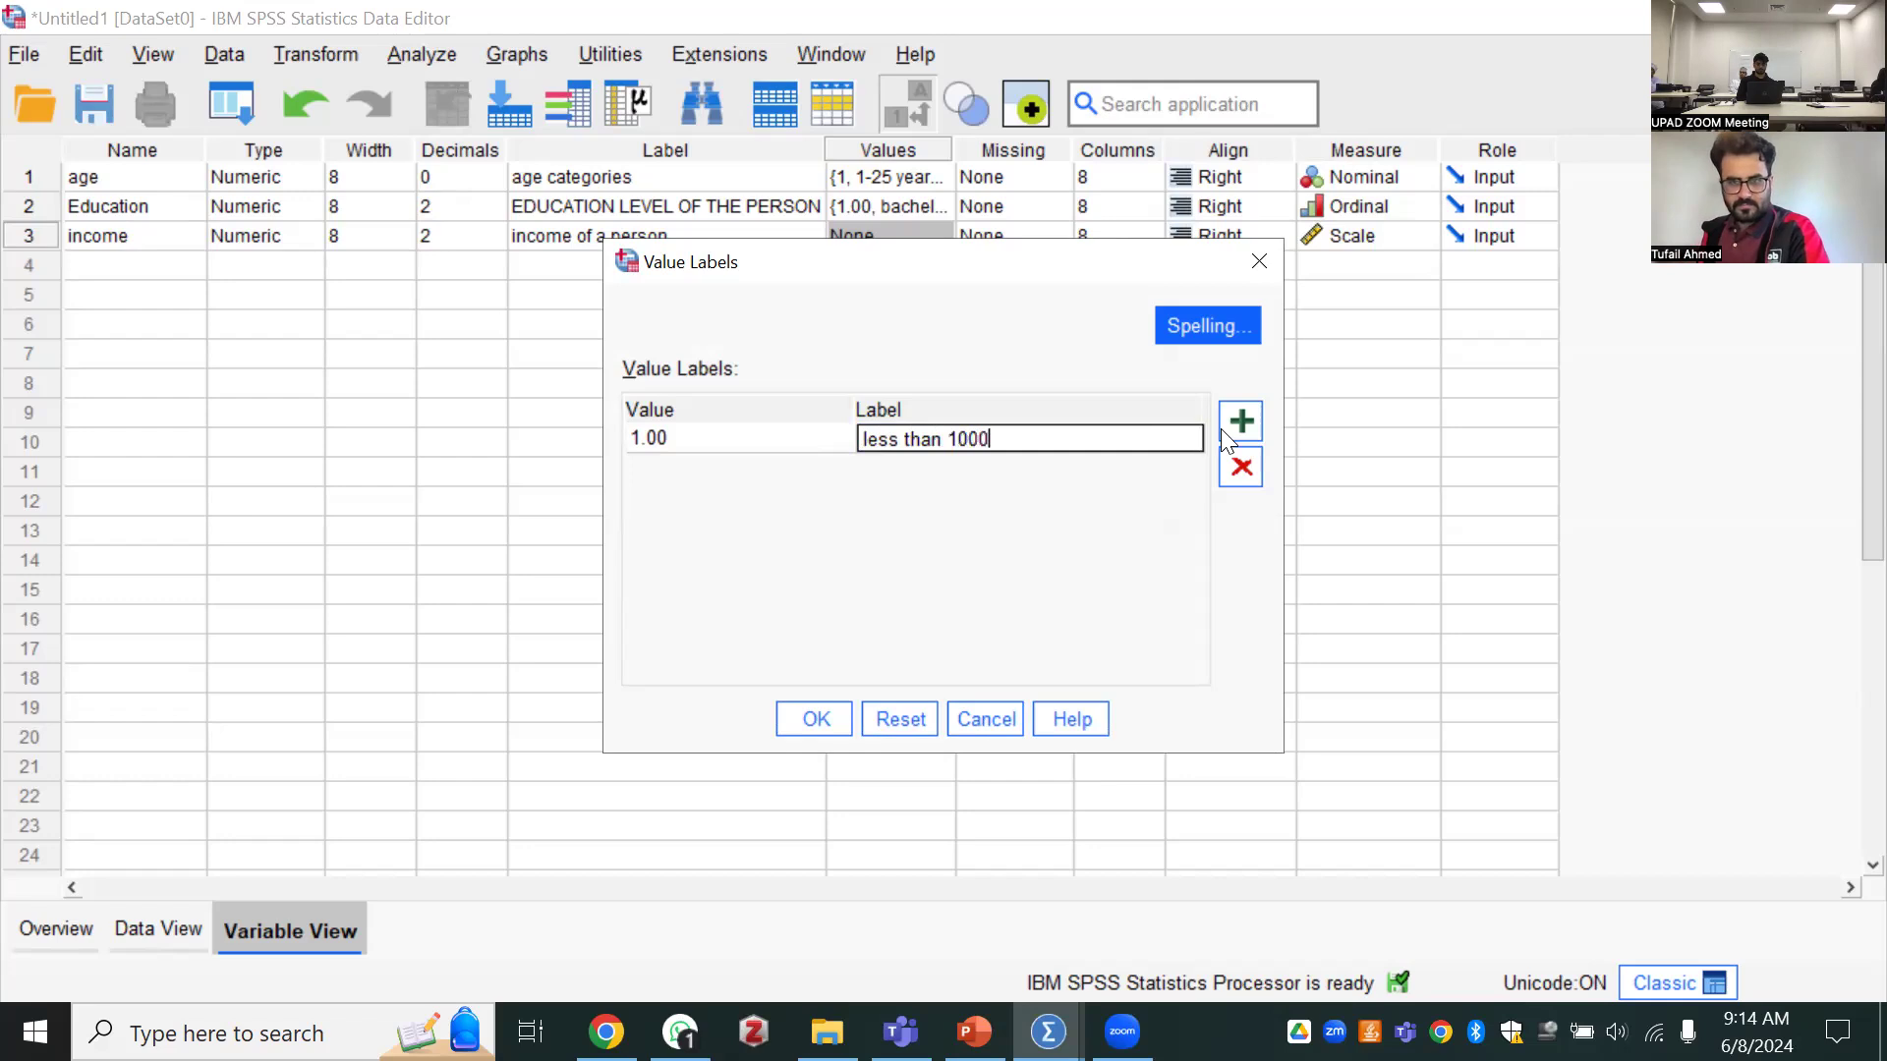
Add a second income value label that assigns "1000-2000" to value 2
key("Return")
left_click(755, 468)
type("2")
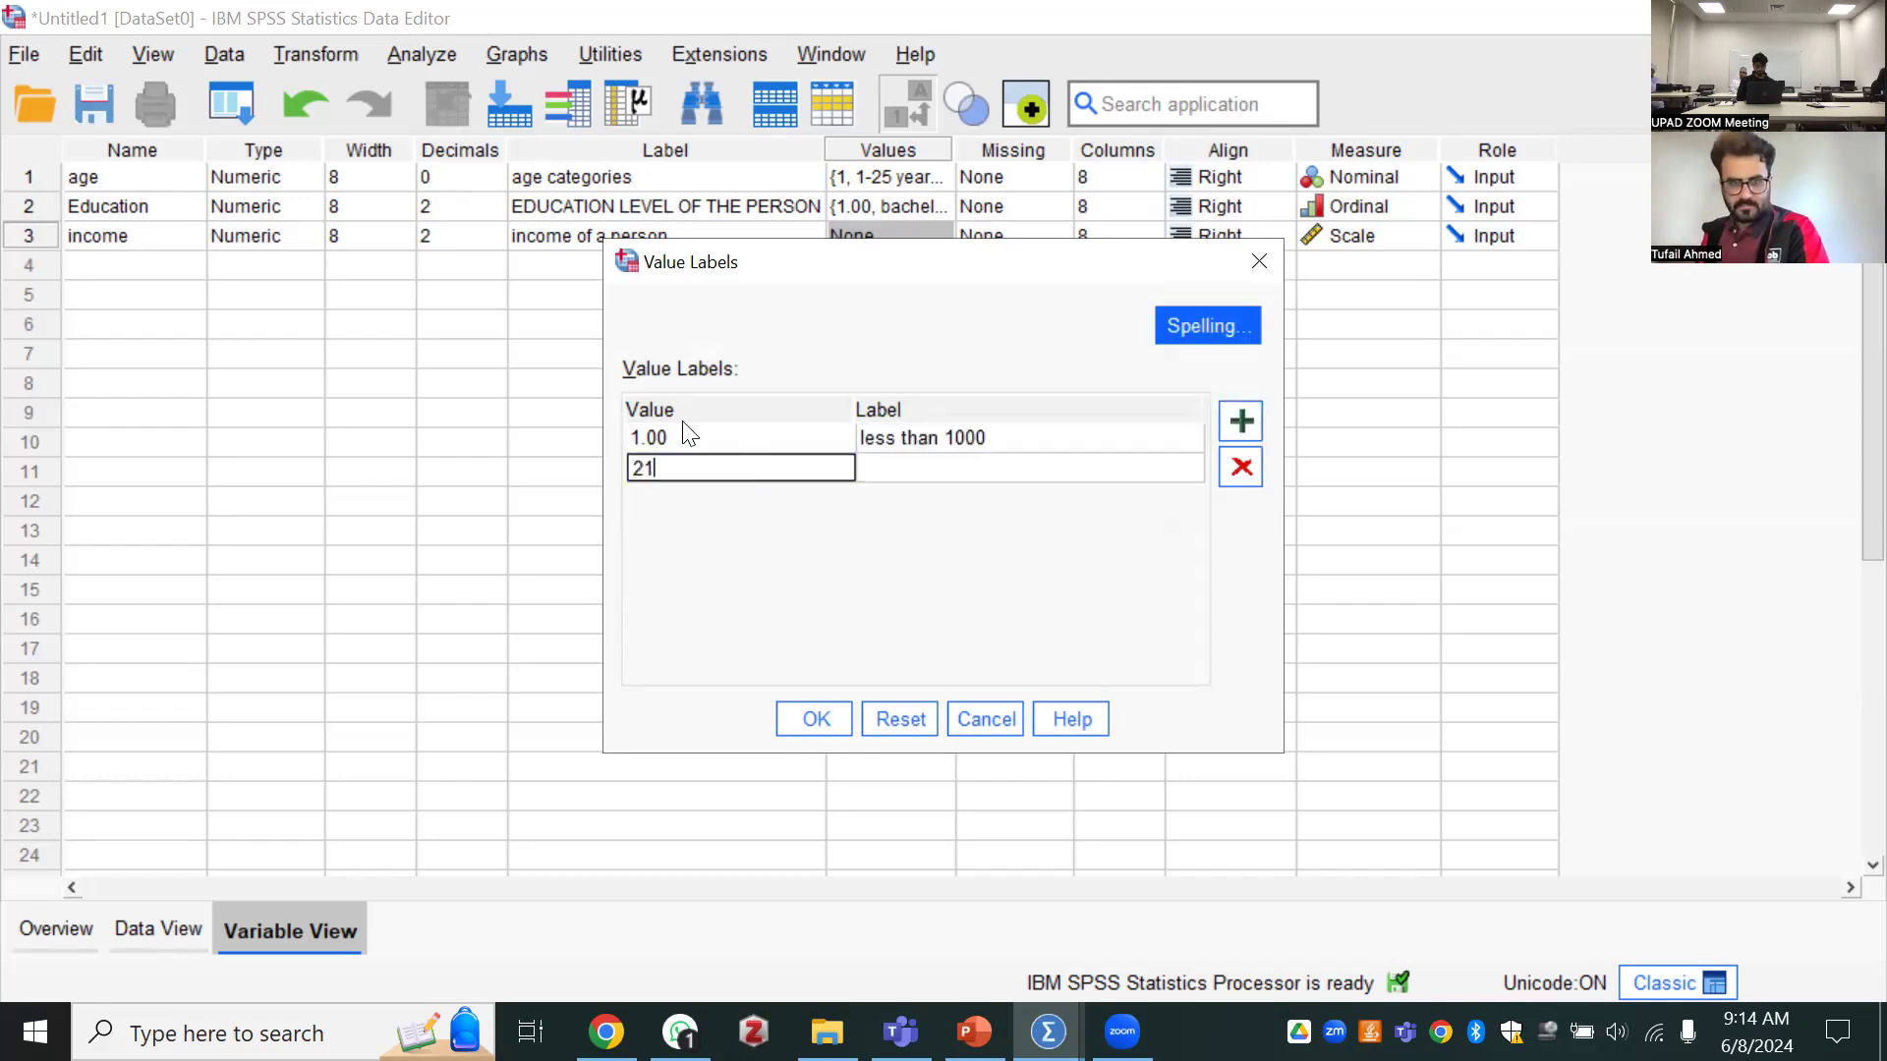
left_click(936, 465)
left_click(942, 468)
type("l")
key("BackSpace")
type("1")
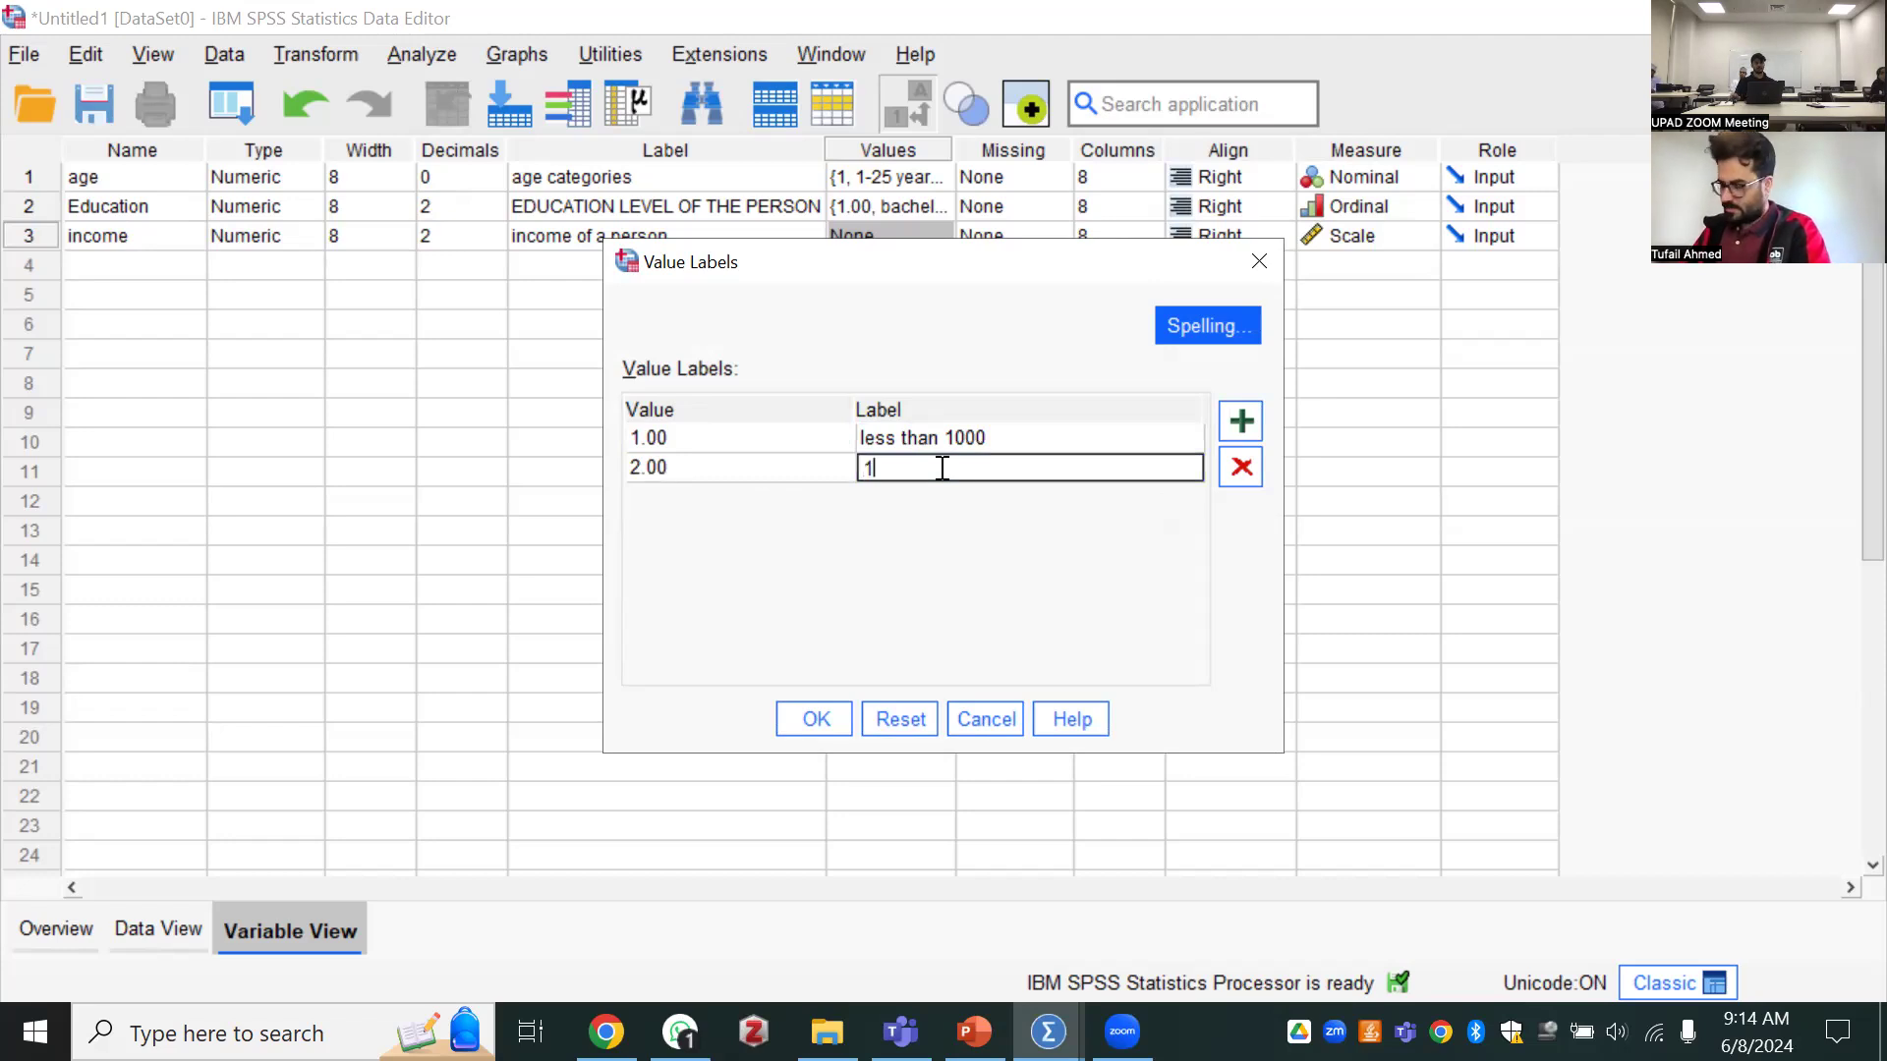
type("000")
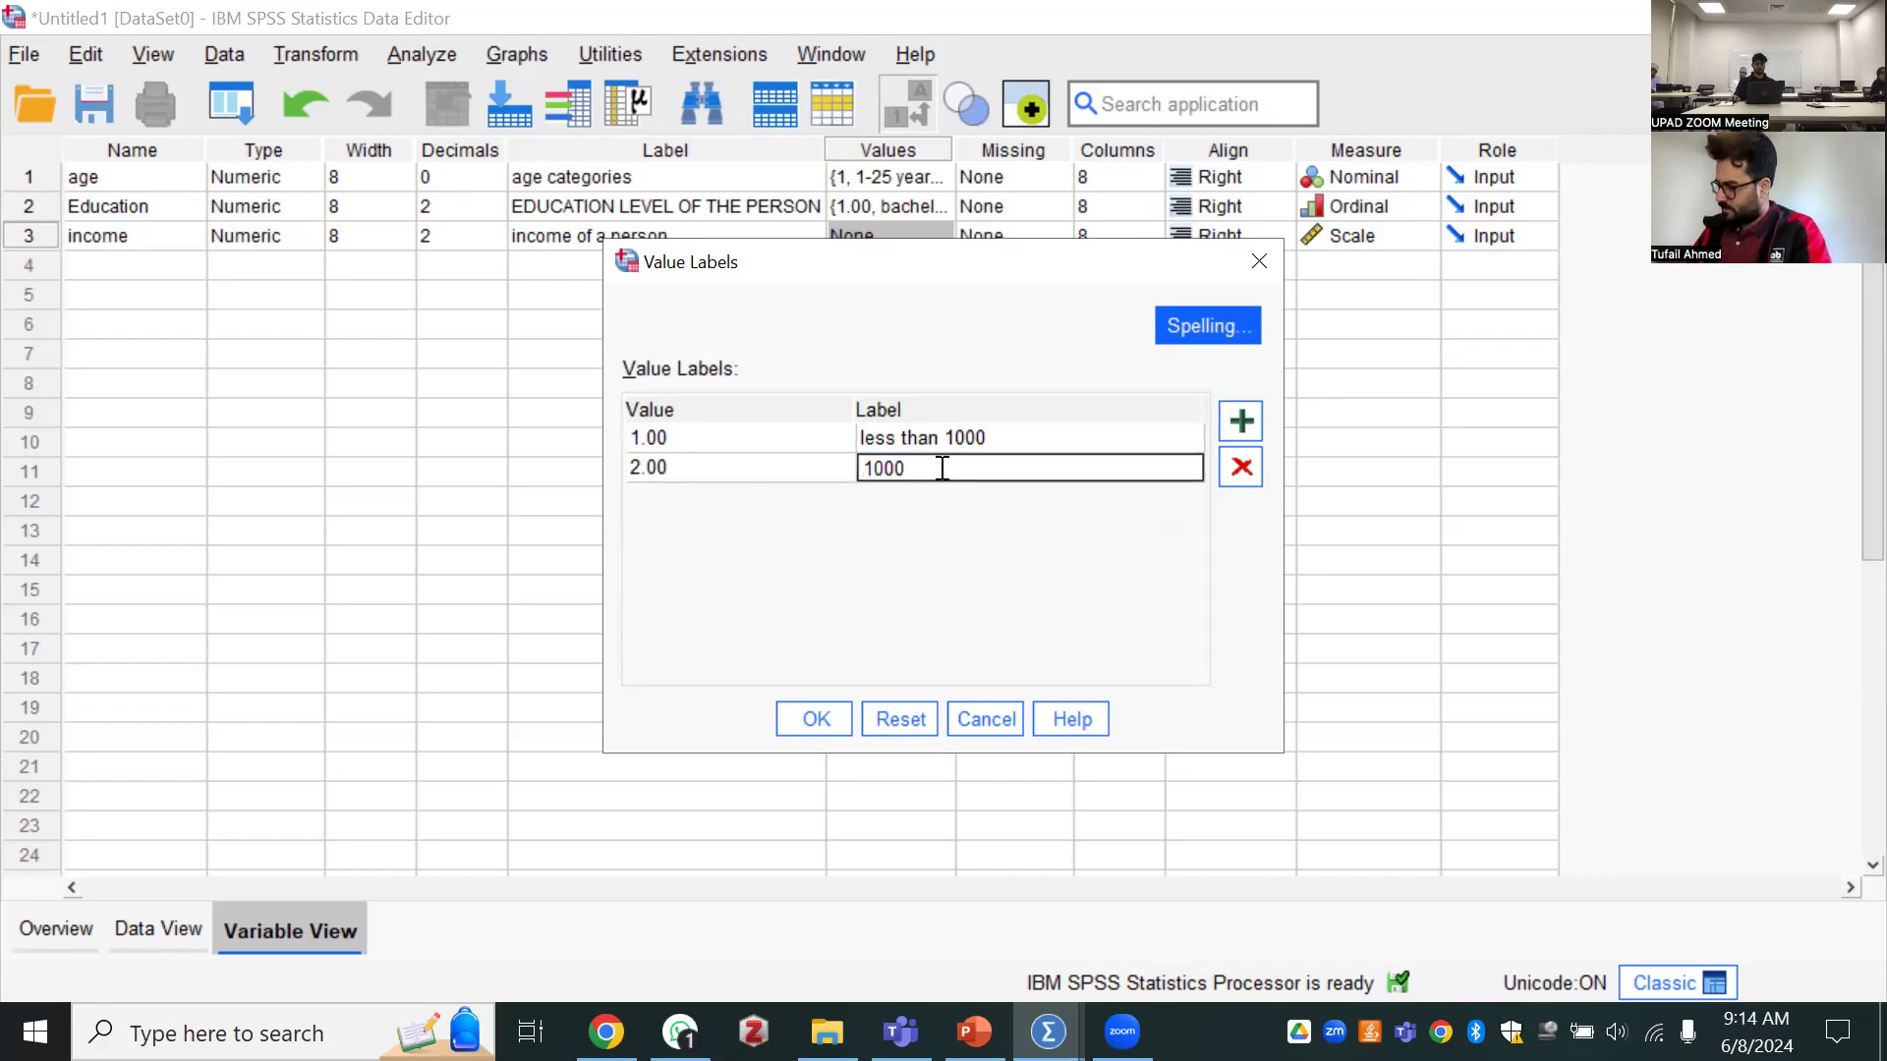
type("-2000")
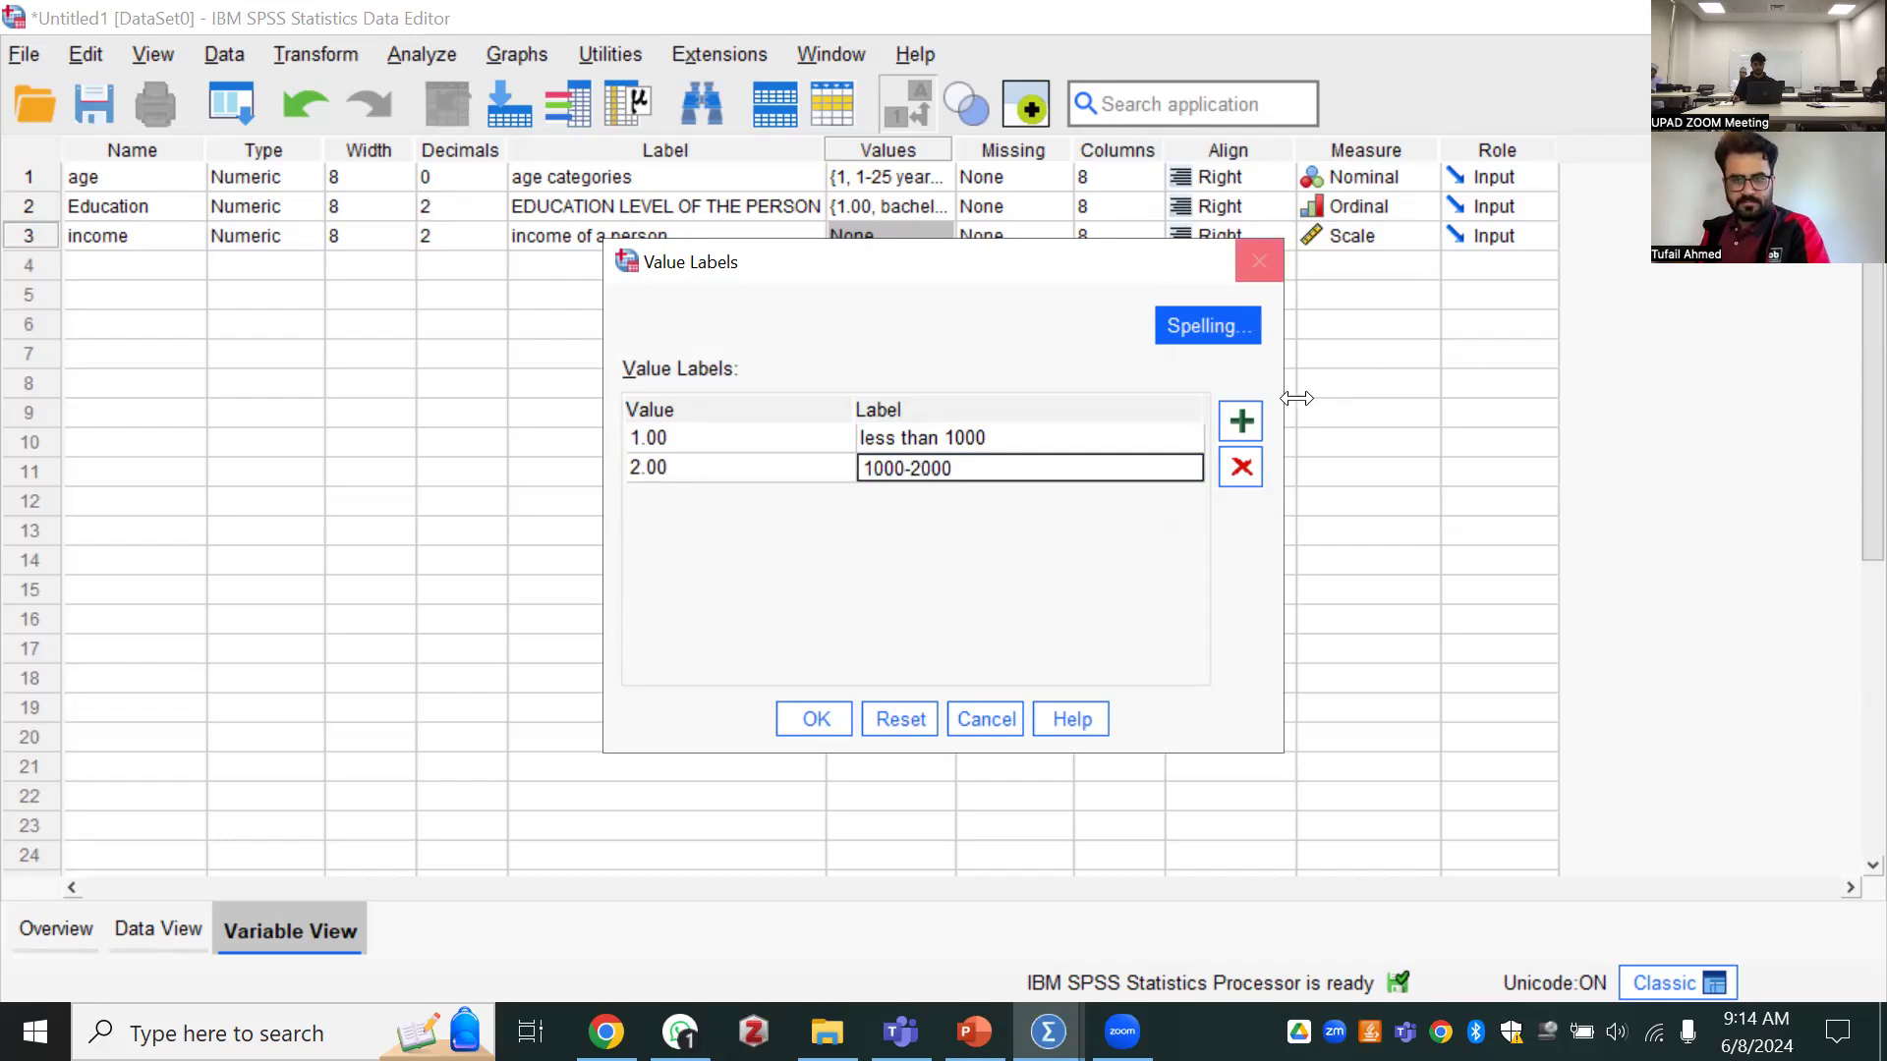
Add a third income value label that assigns "2000-3000" to value 3, and apply the labels
key("Return")
left_click(739, 494)
type("3")
left_click(893, 497)
type("2000-3000")
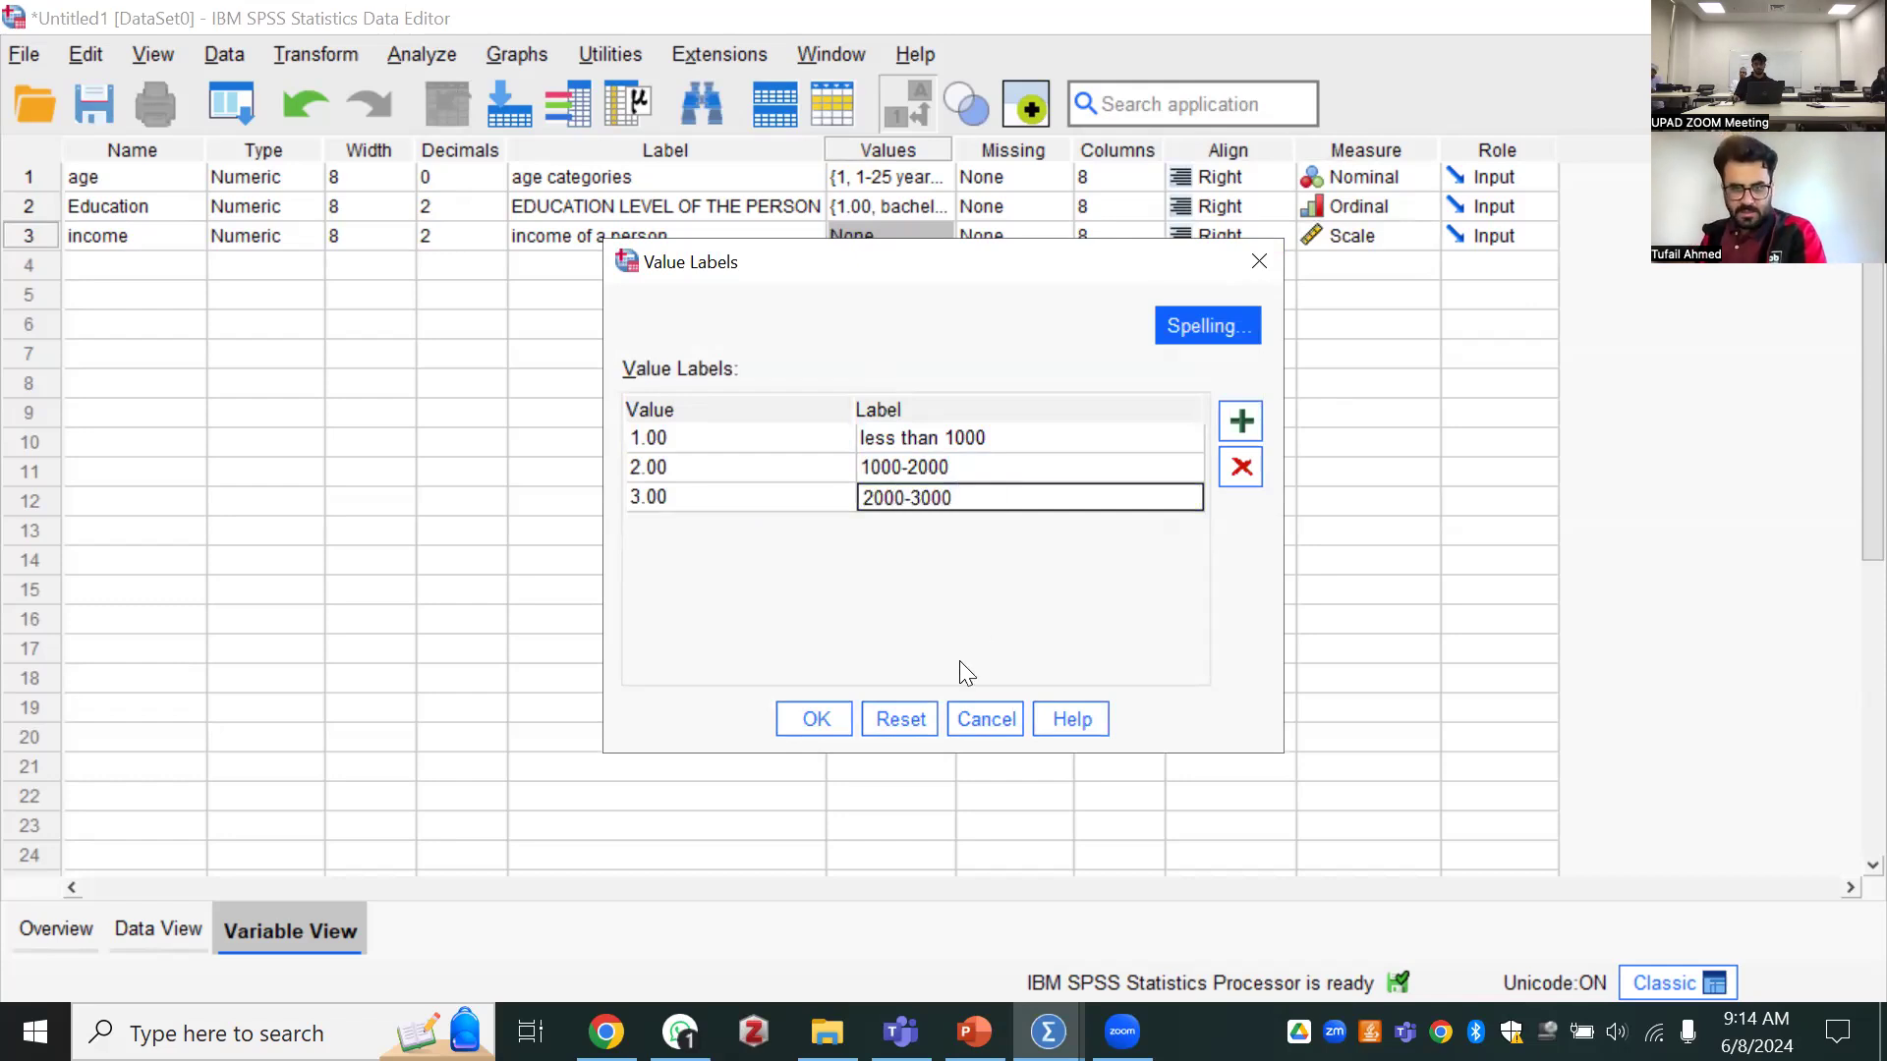
left_click(820, 727)
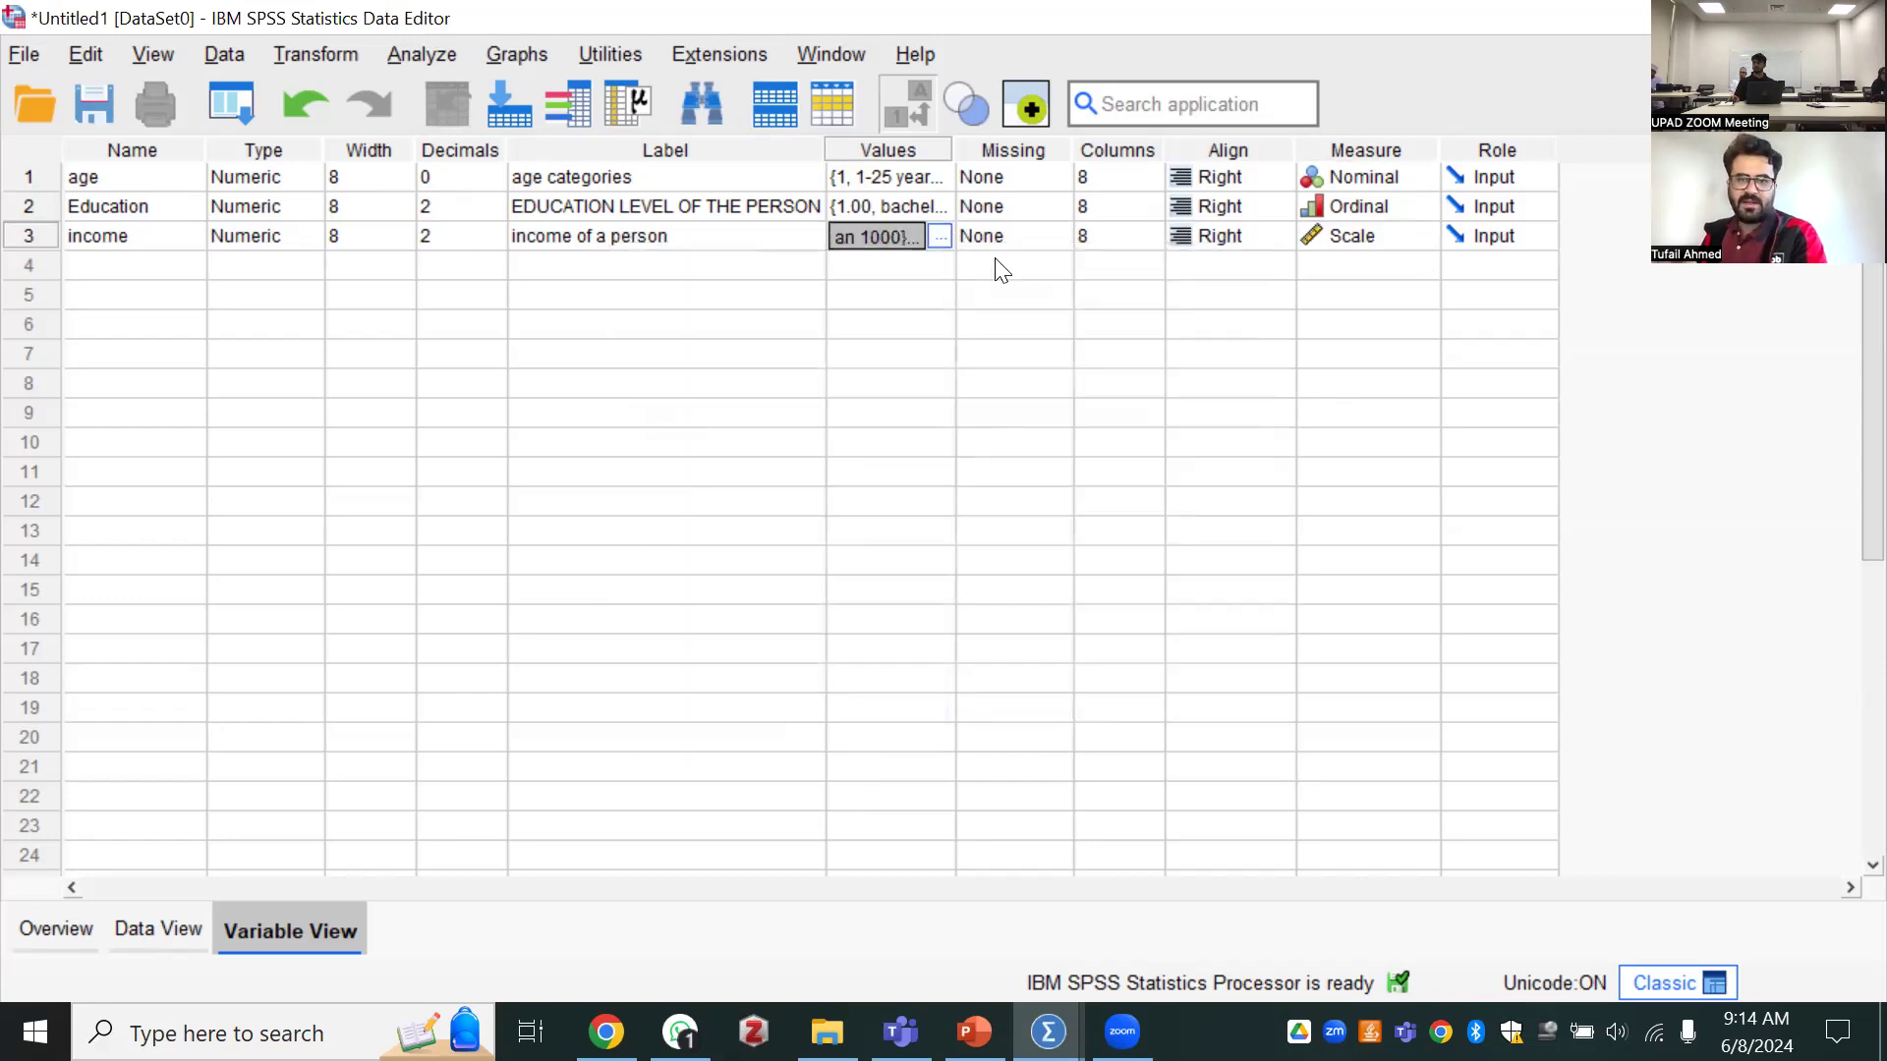
Review the income variable's value labels and leave them as they are
left_click(939, 237)
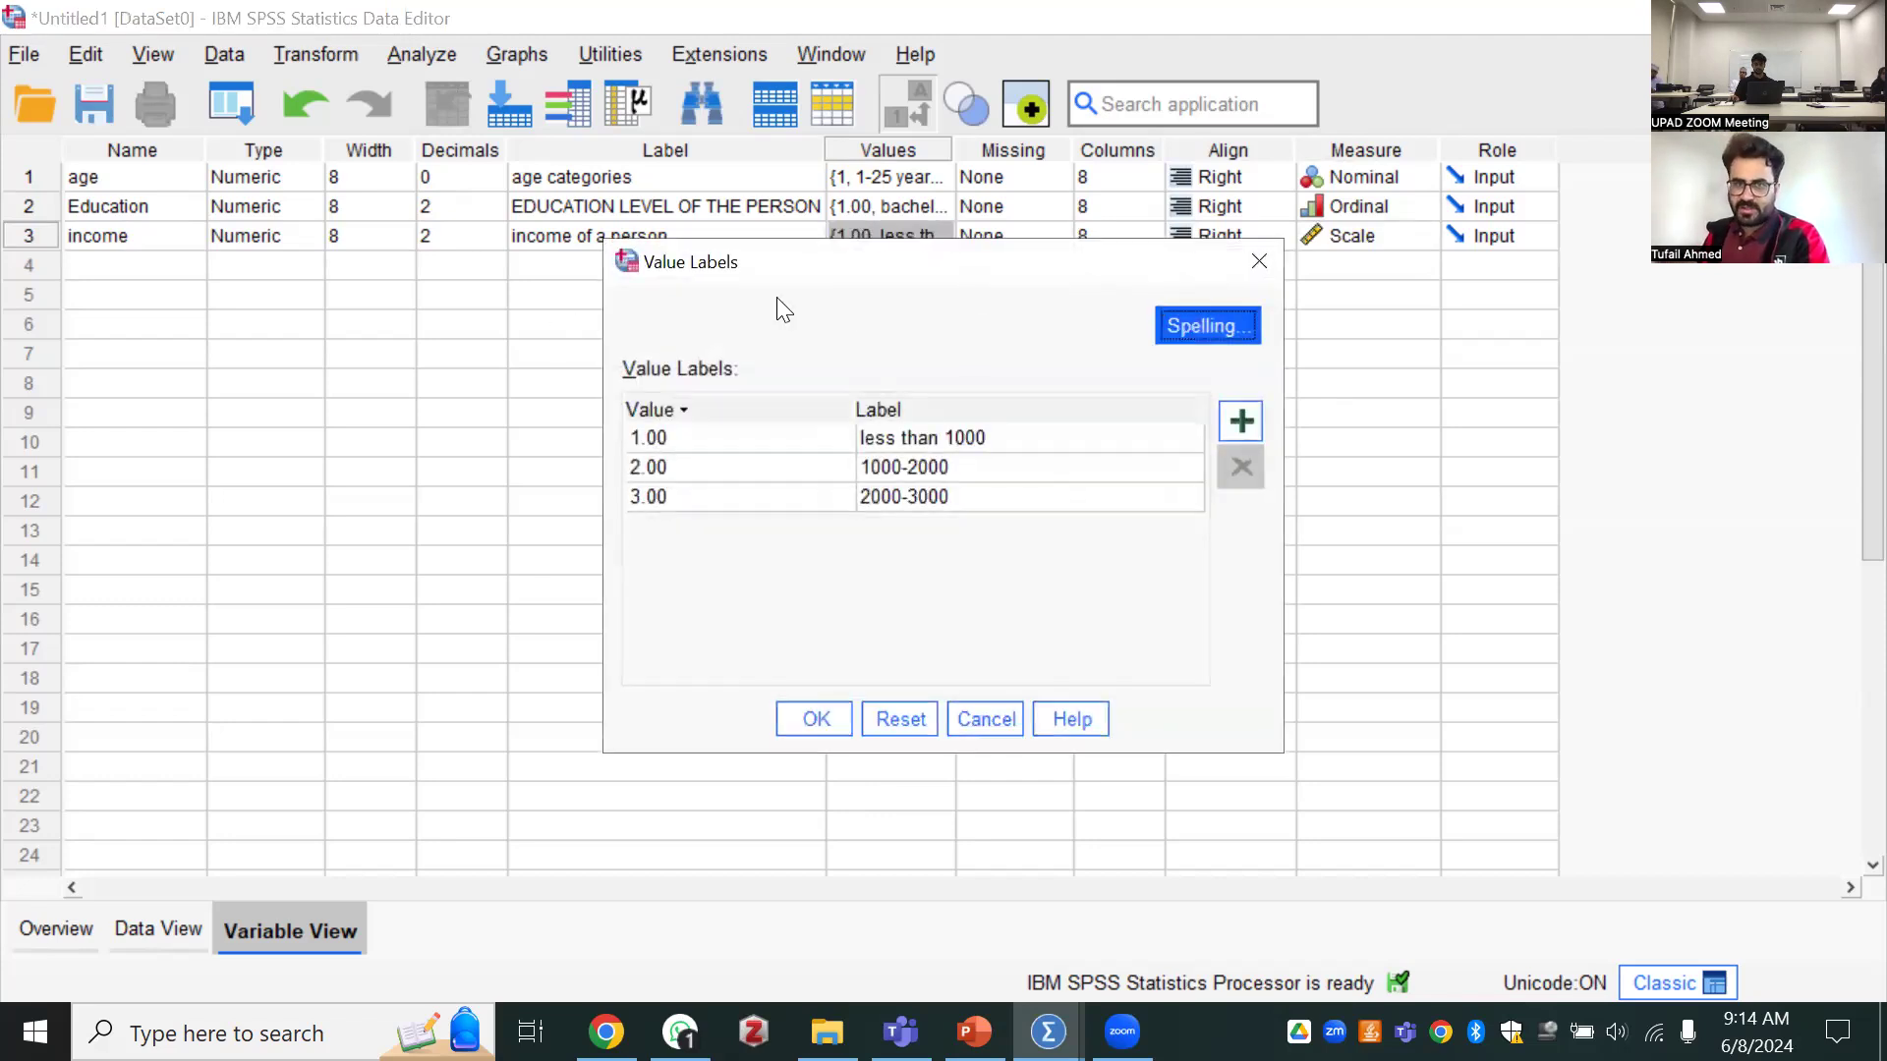
left_click_drag(1110, 271, 1081, 277)
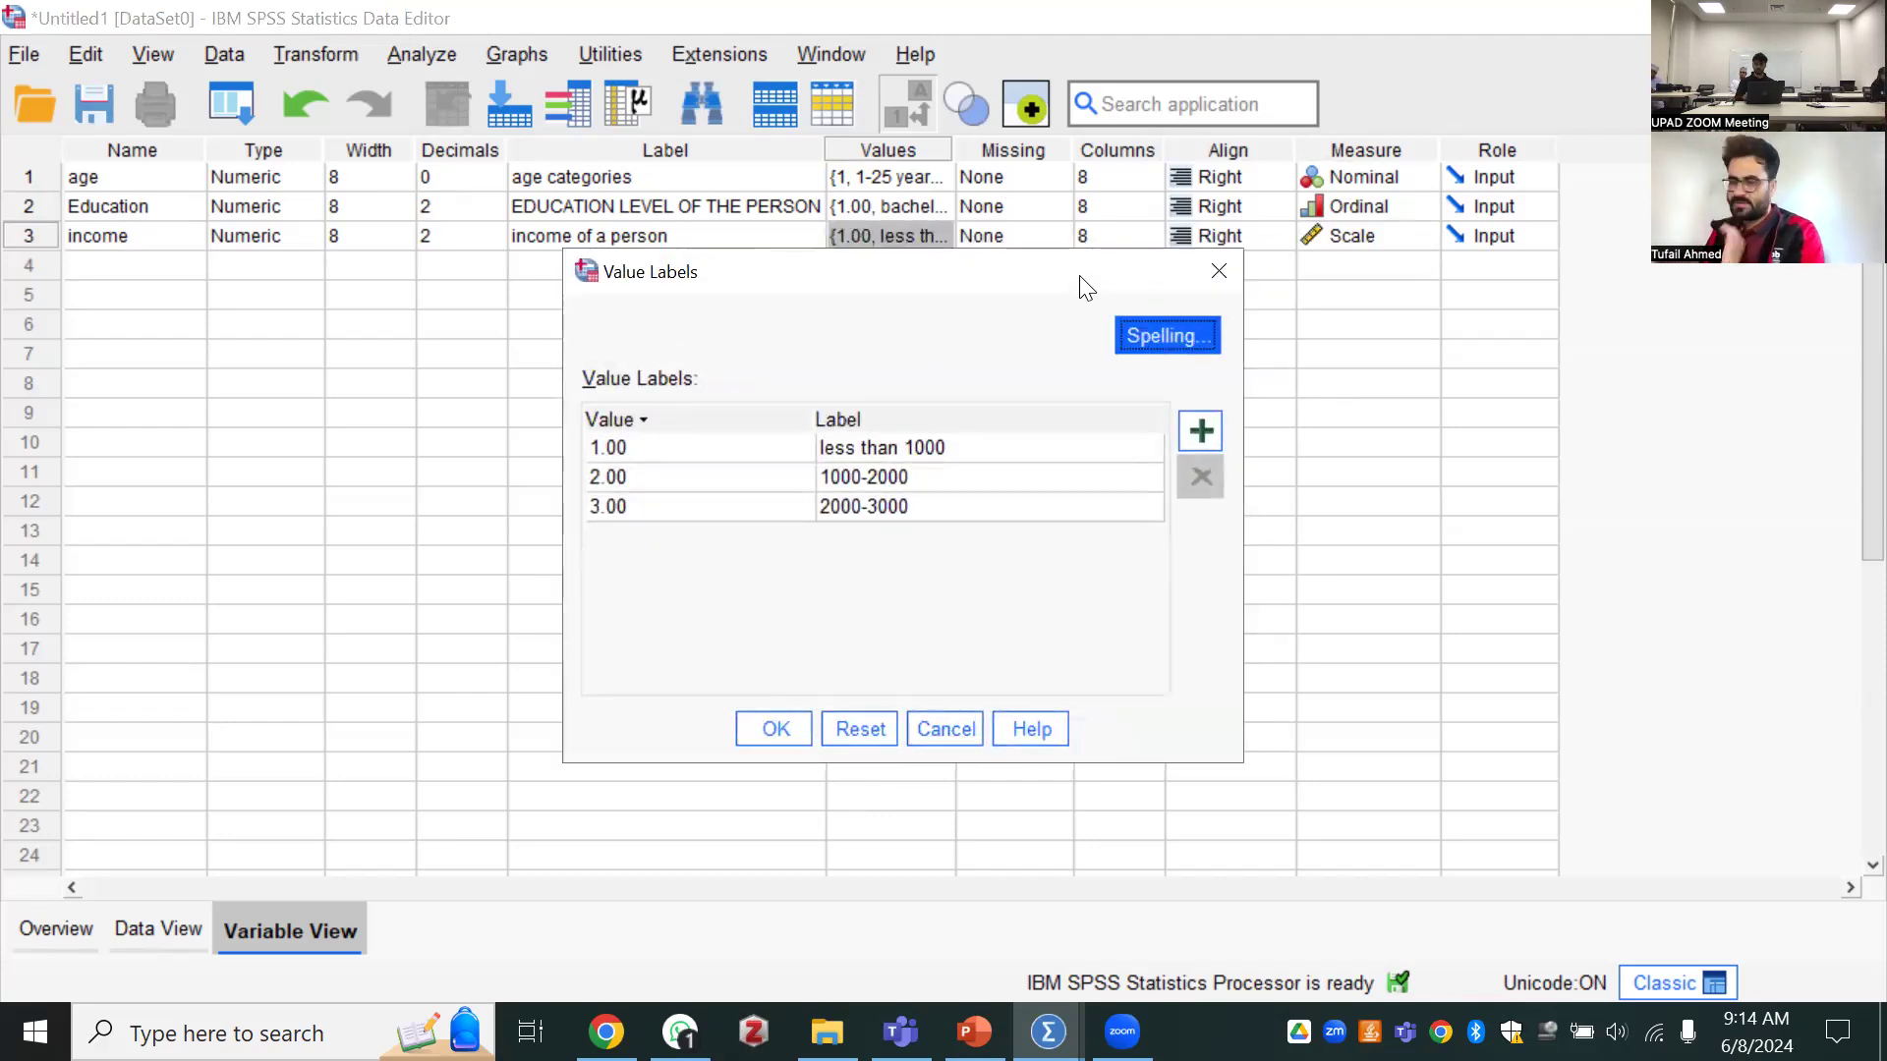
left_click(1219, 271)
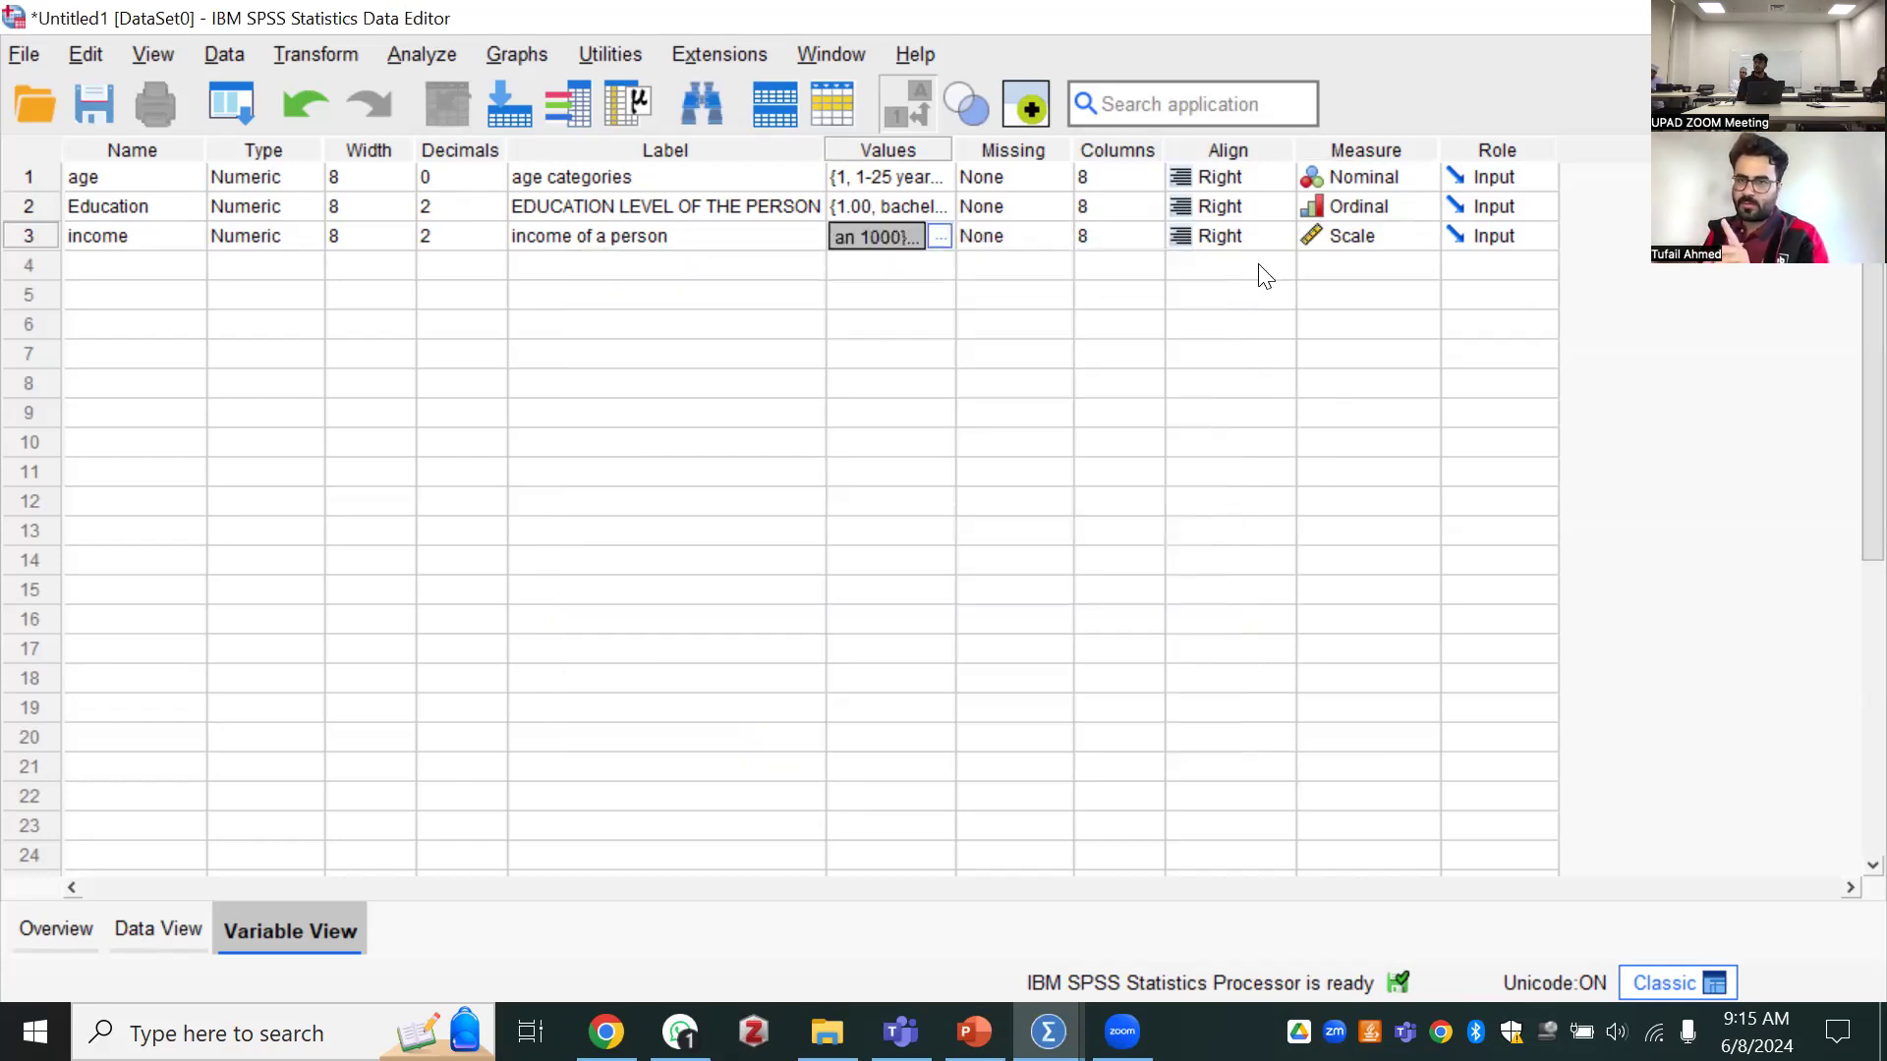
Set the income variable's measurement level to Nominal and switch to the data sheet
left_click(1334, 241)
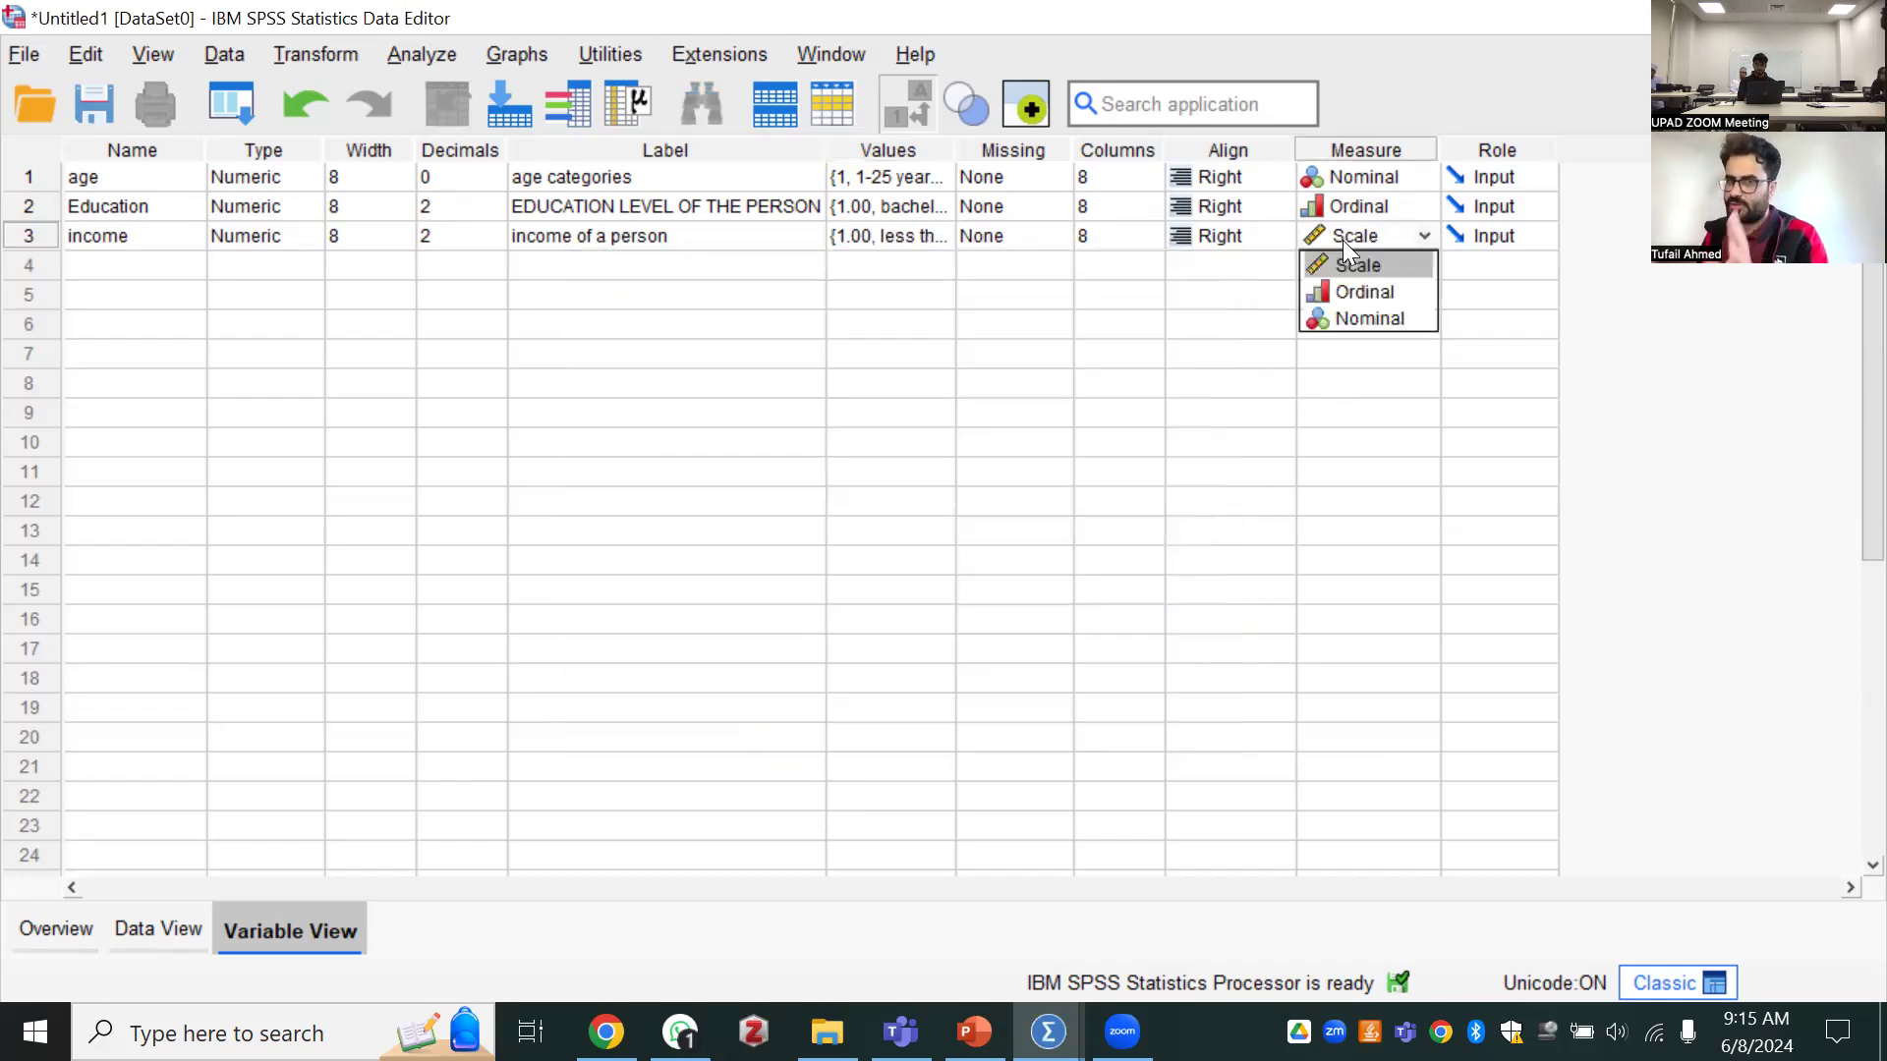
left_click(1331, 312)
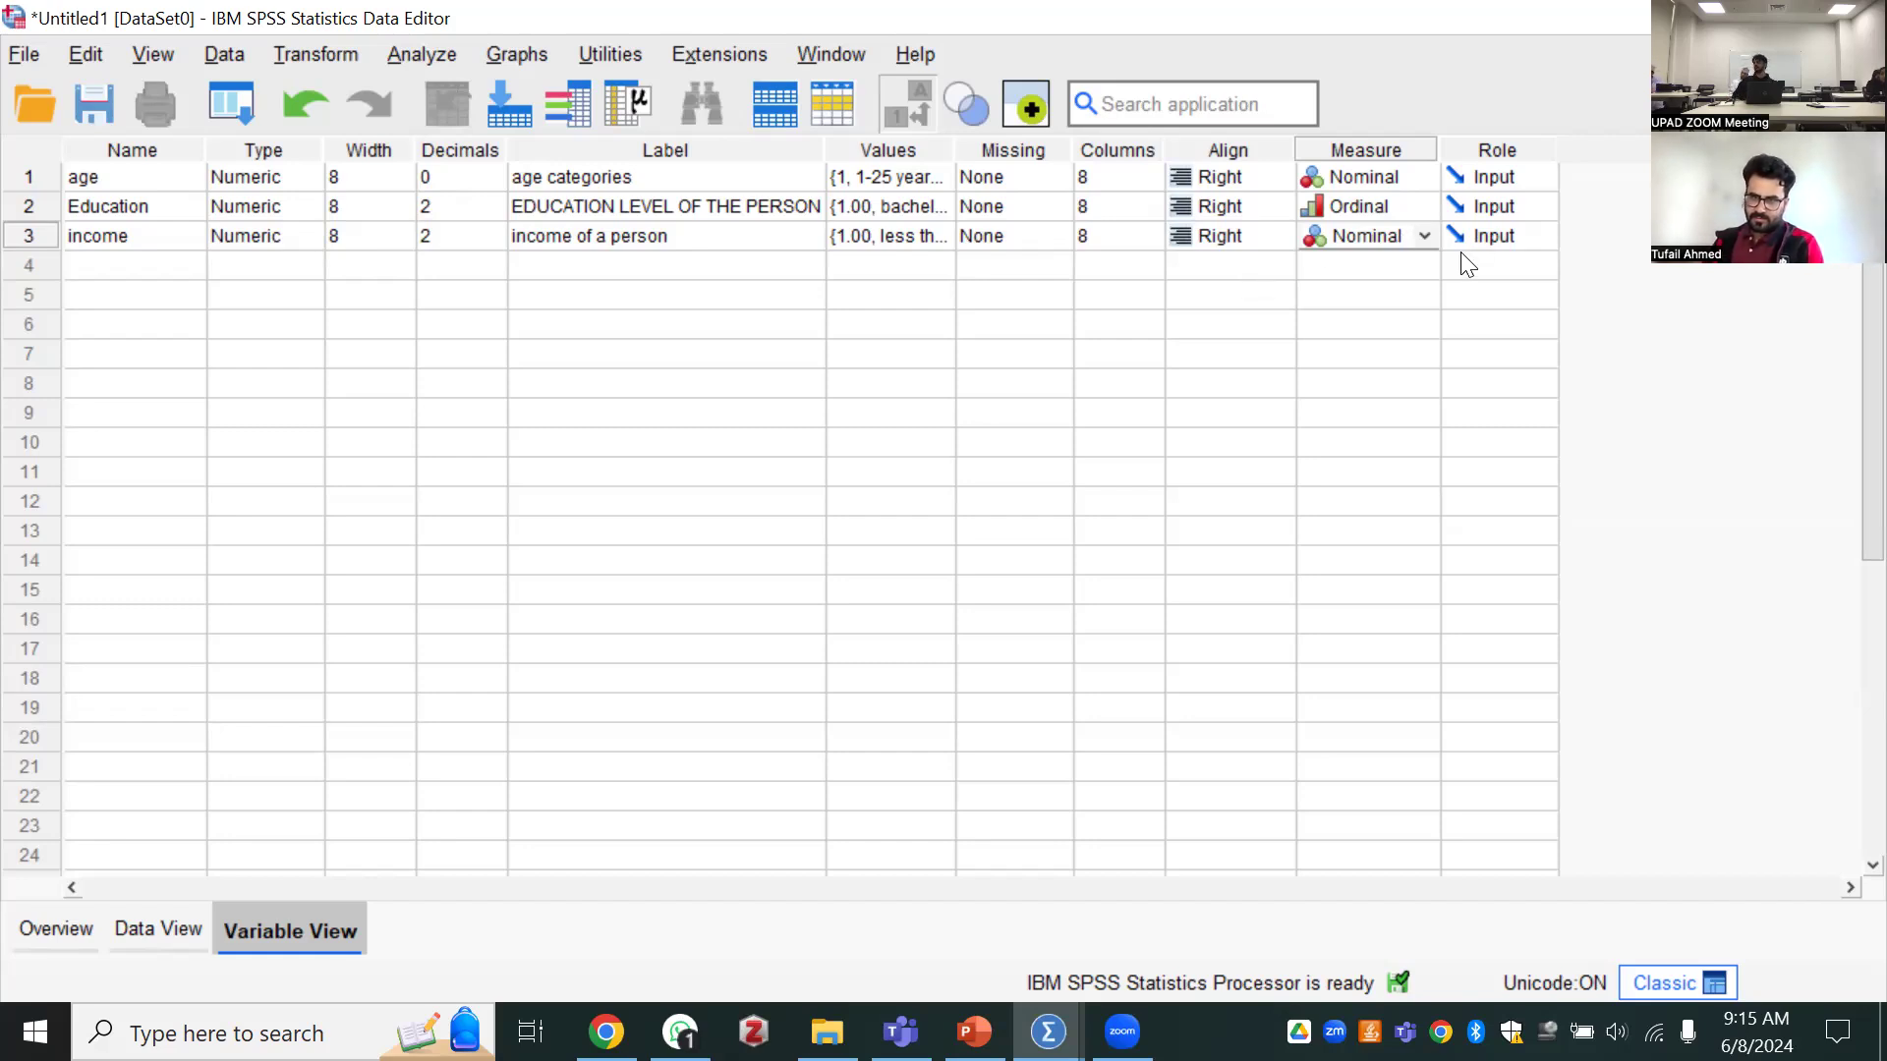
left_click(1425, 240)
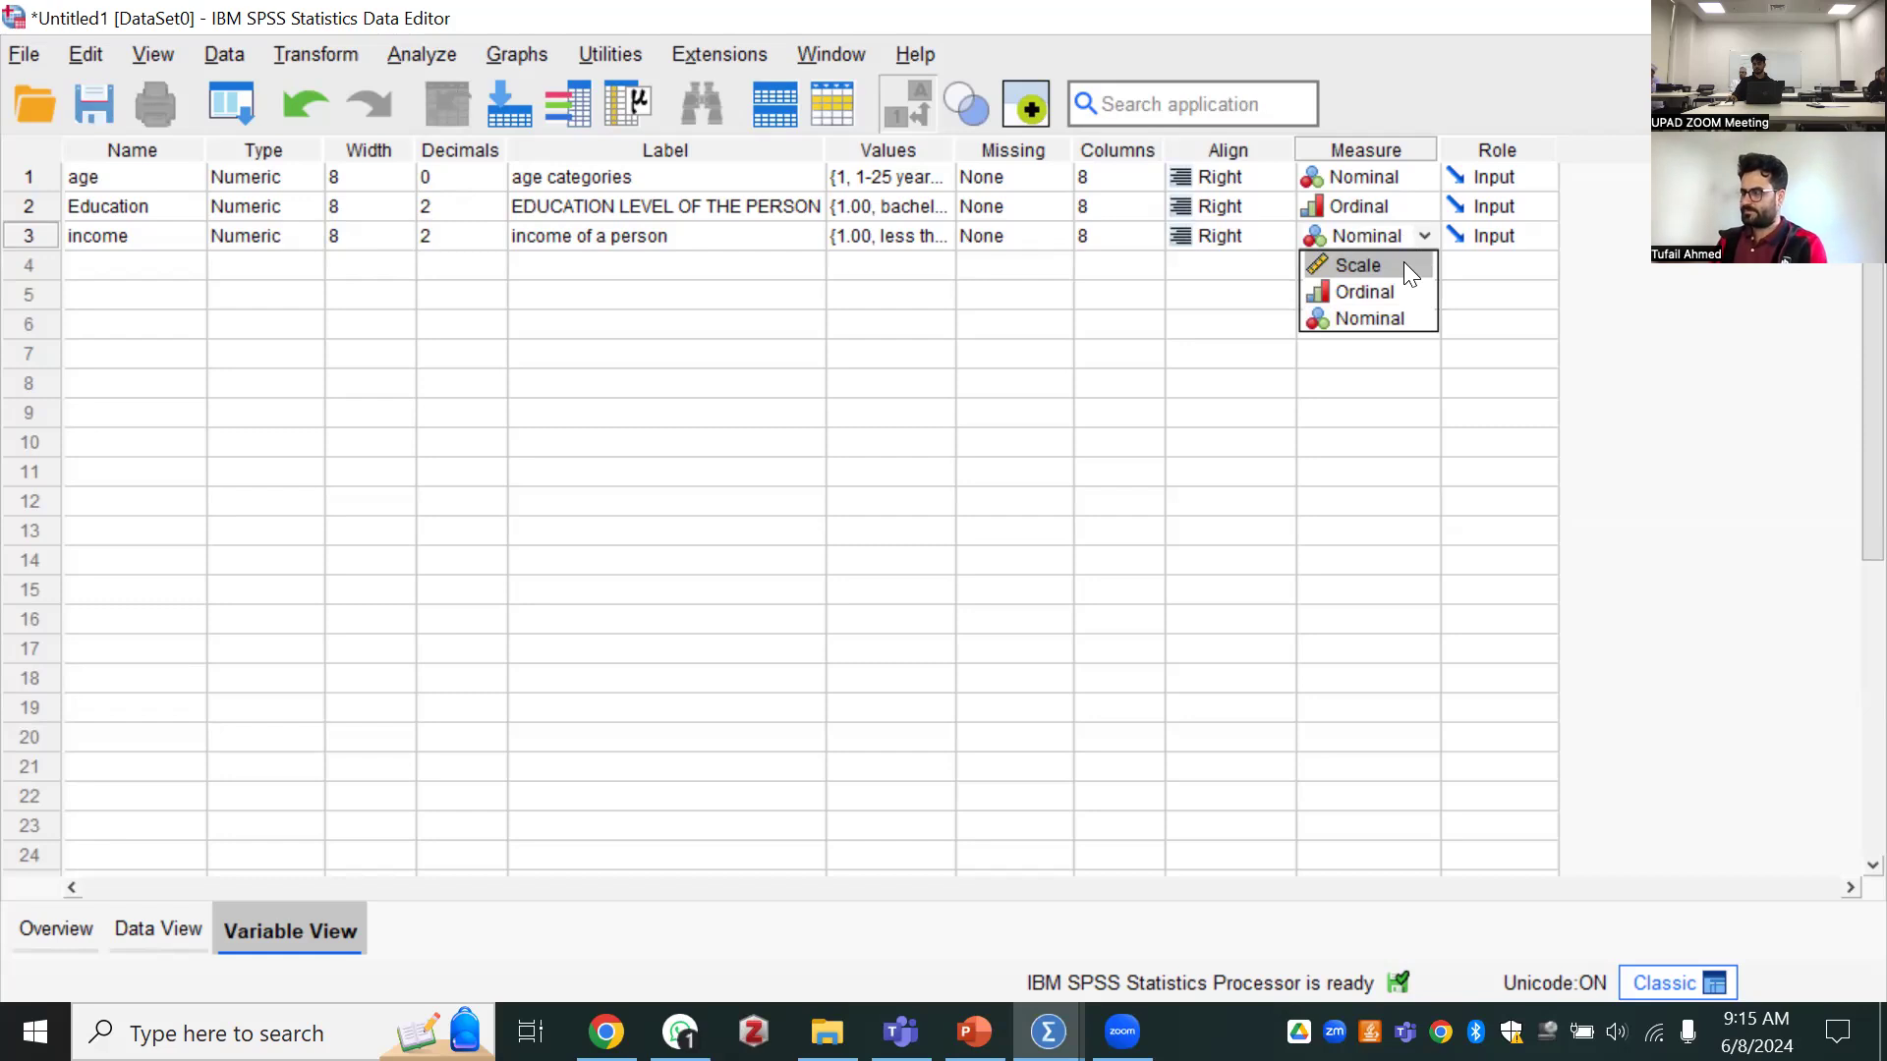
left_click(1585, 312)
left_click(149, 930)
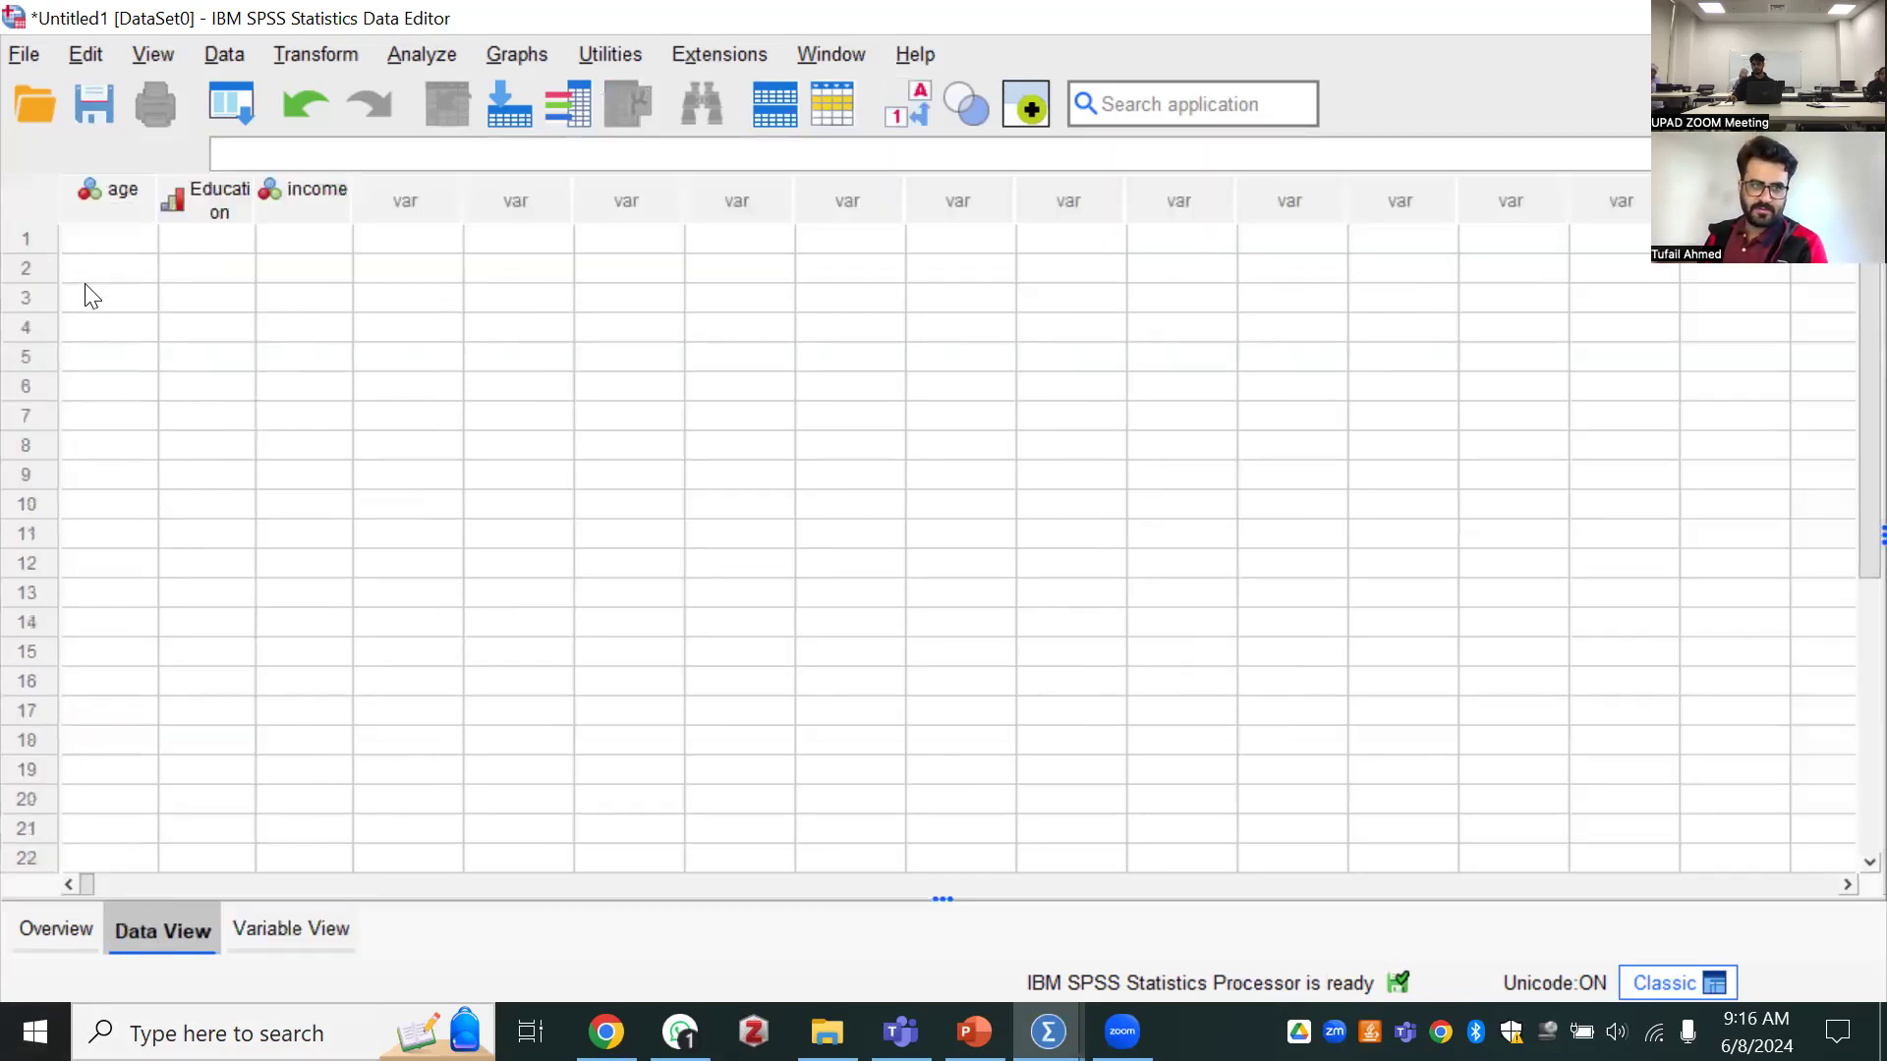
Set the age of the first case to the category "1-25 years"
left_click(89, 236)
left_click(88, 236)
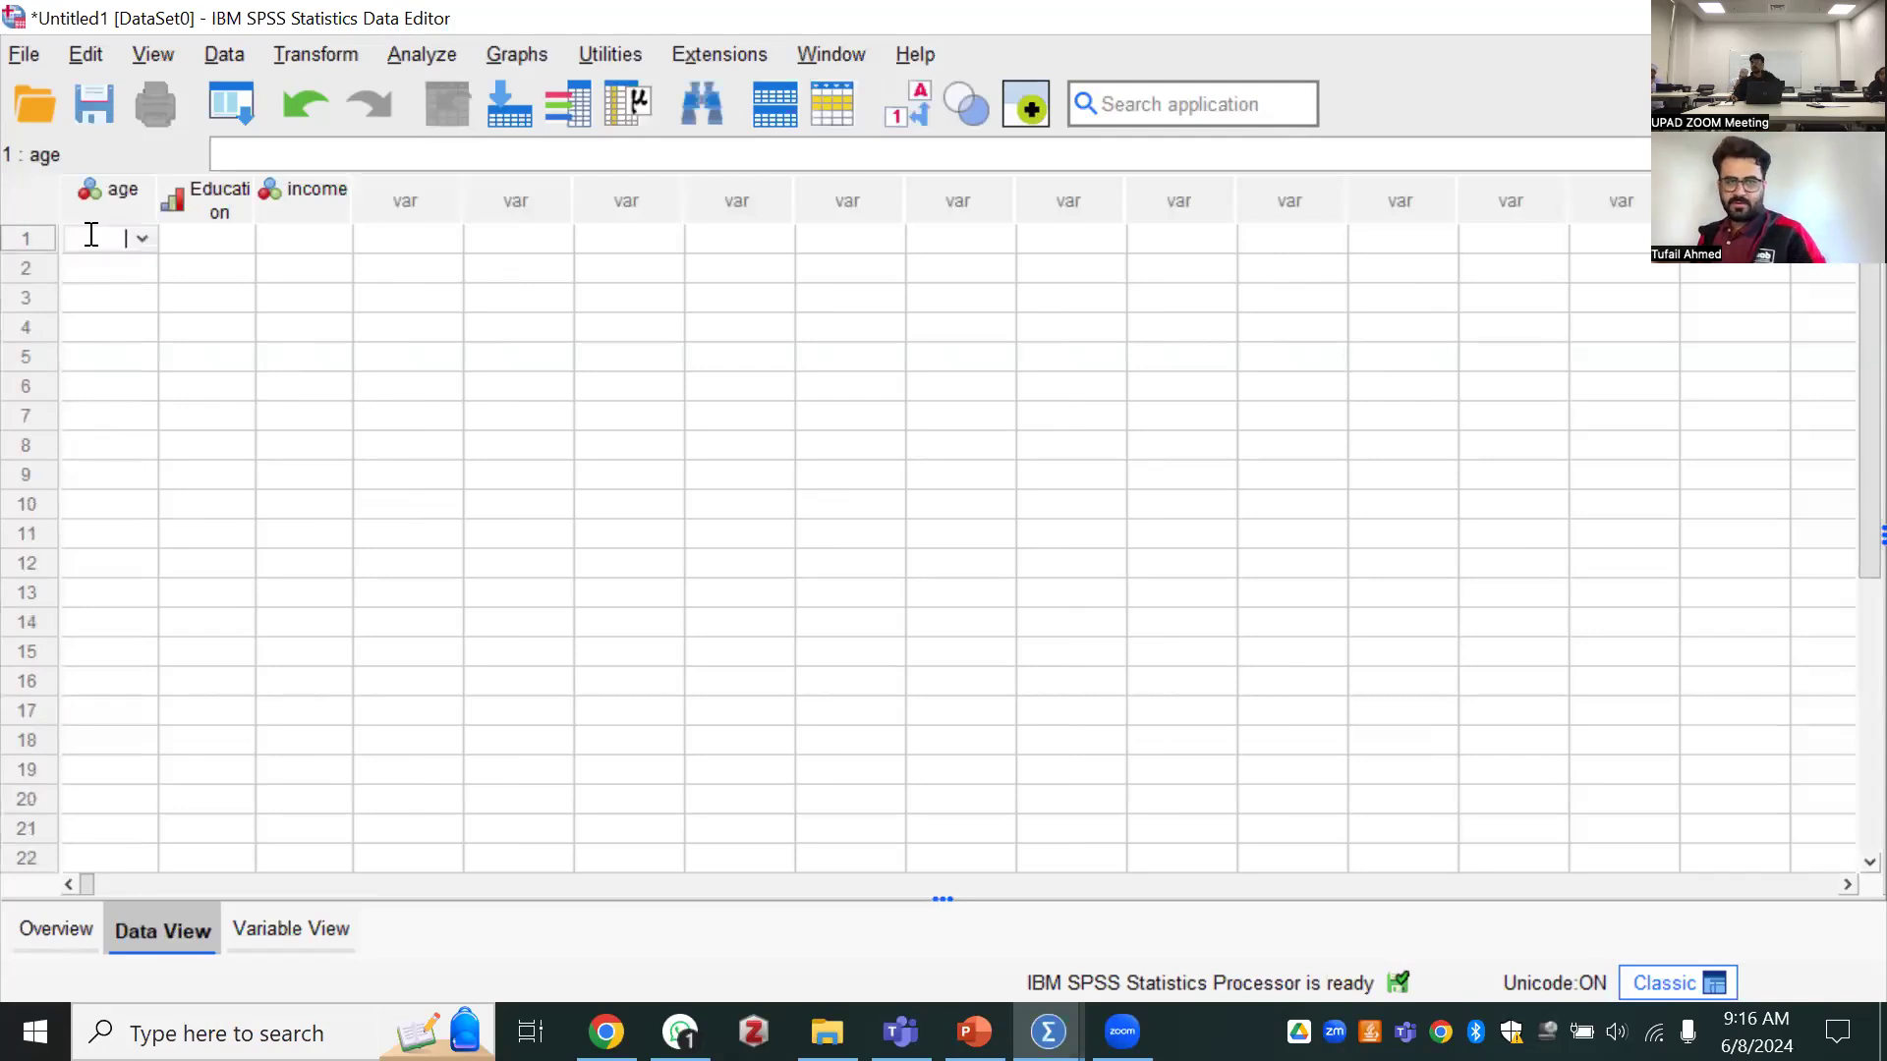
left_click(140, 243)
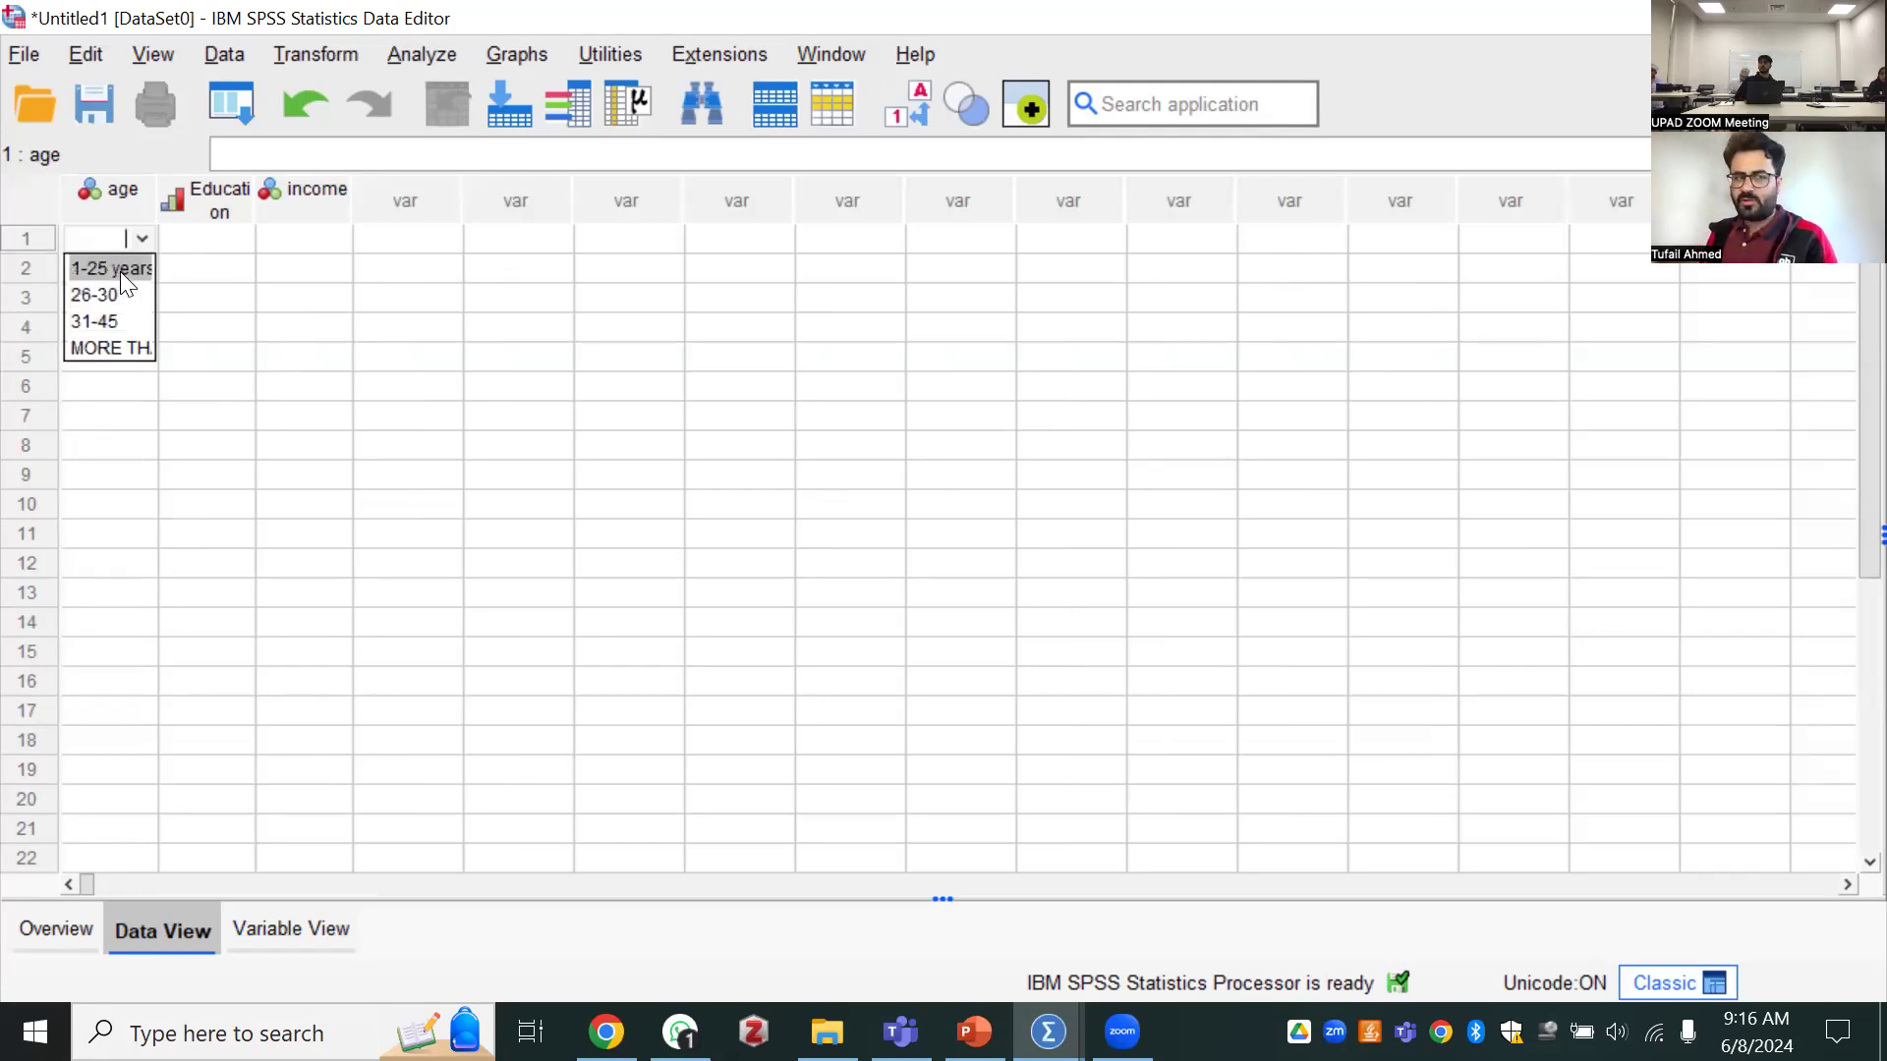
left_click(139, 241)
left_click(138, 245)
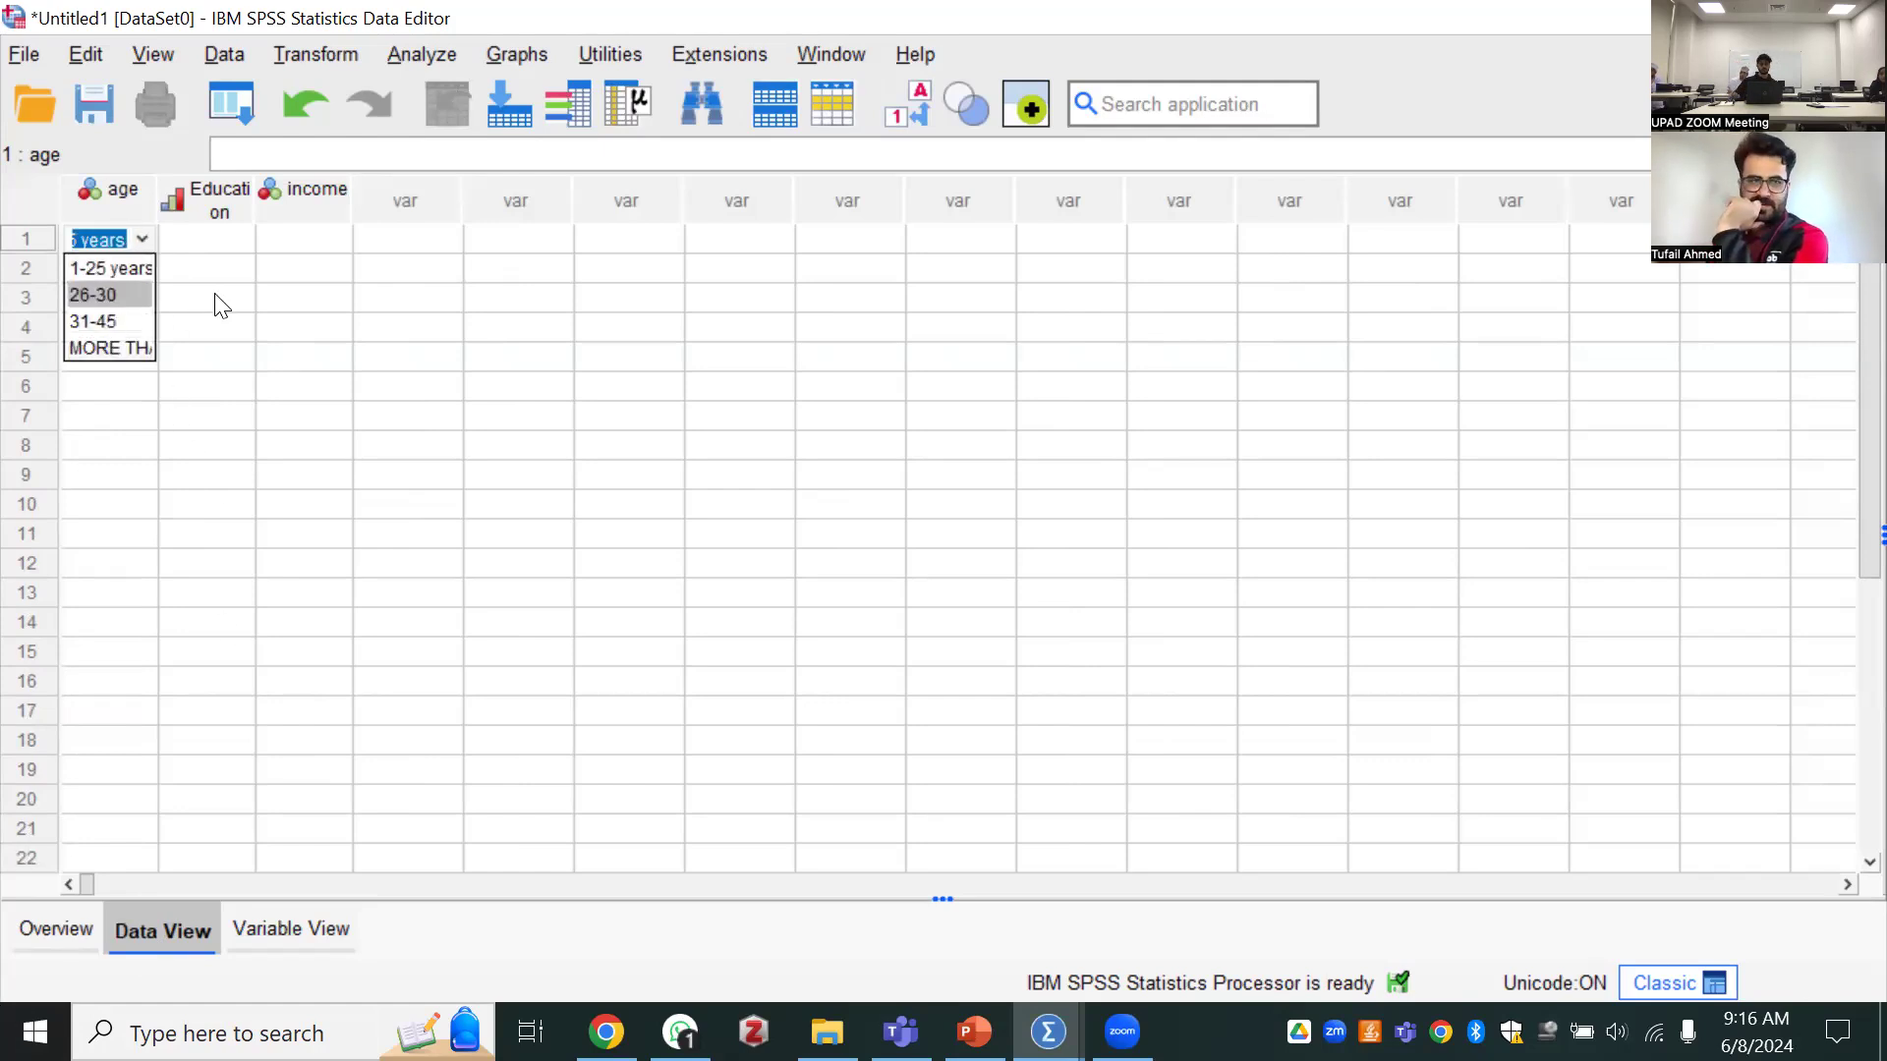
left_click(205, 916)
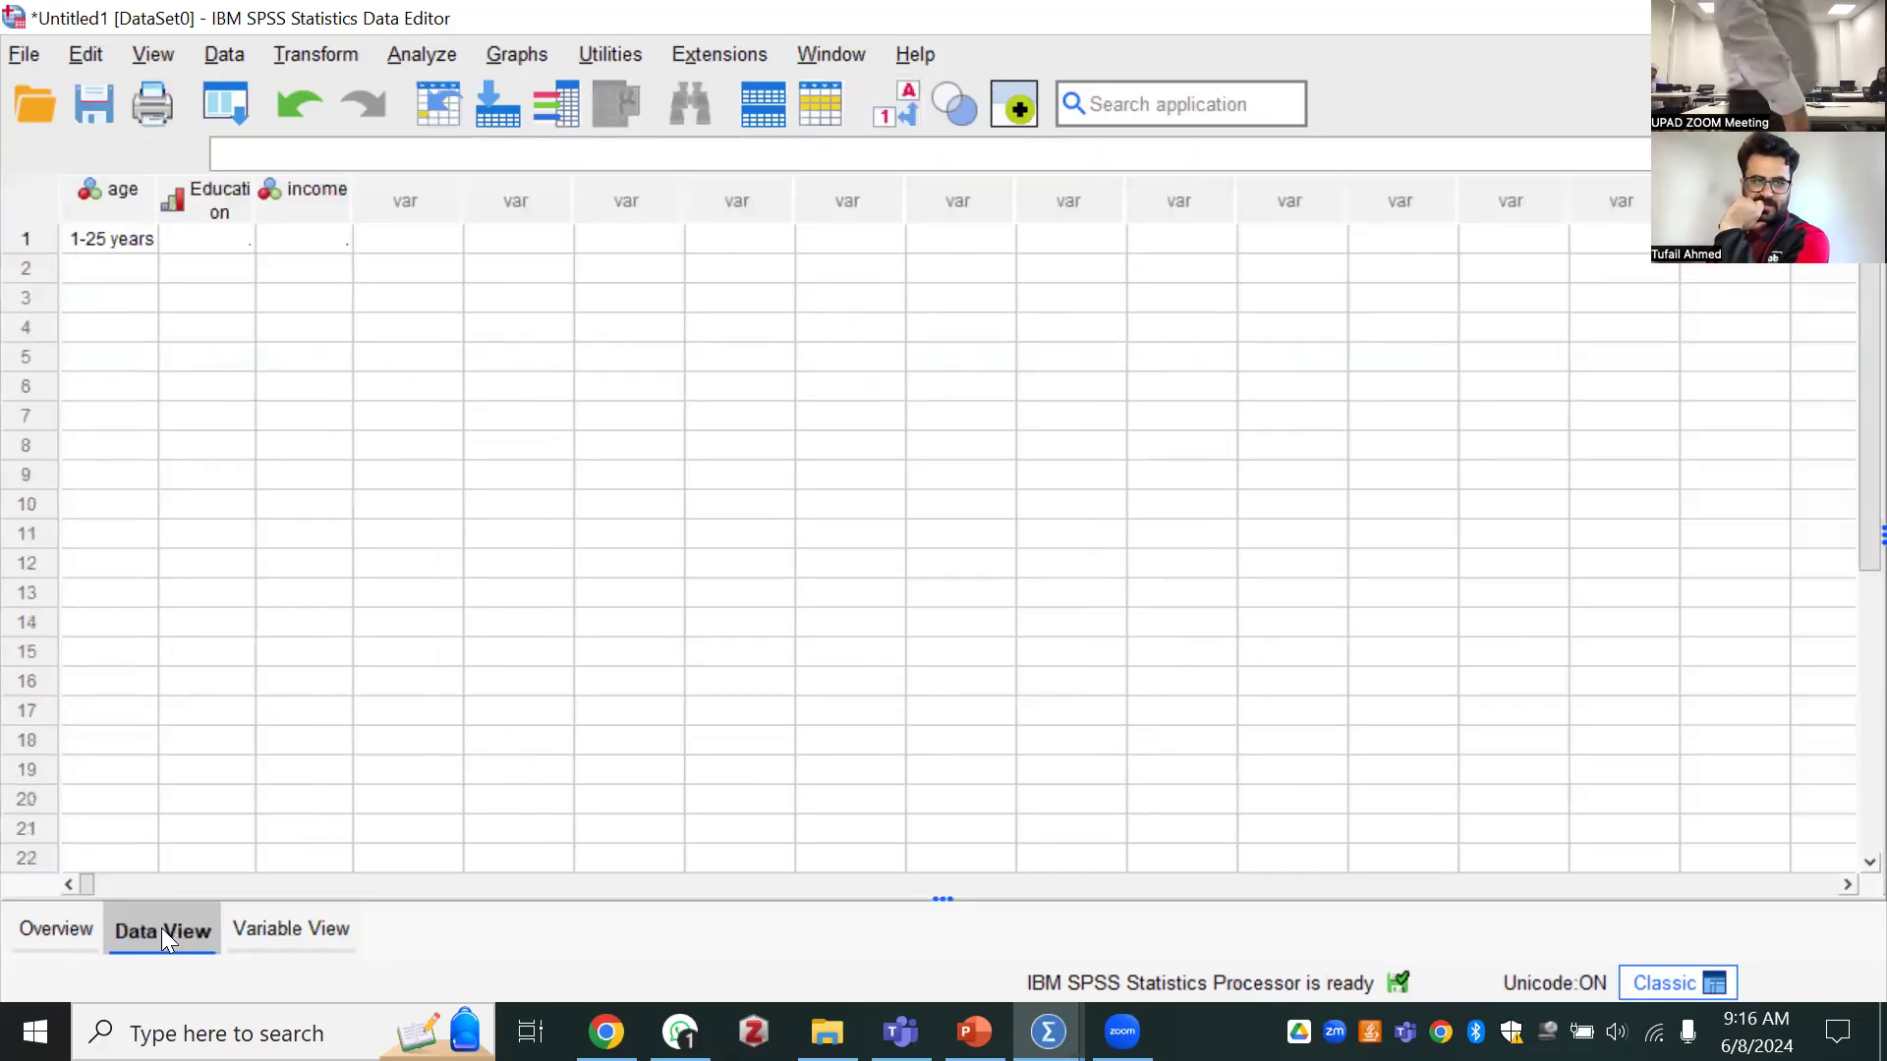
Change the age of the first case to the category "26-30"
double_click(146, 240)
left_click(143, 239)
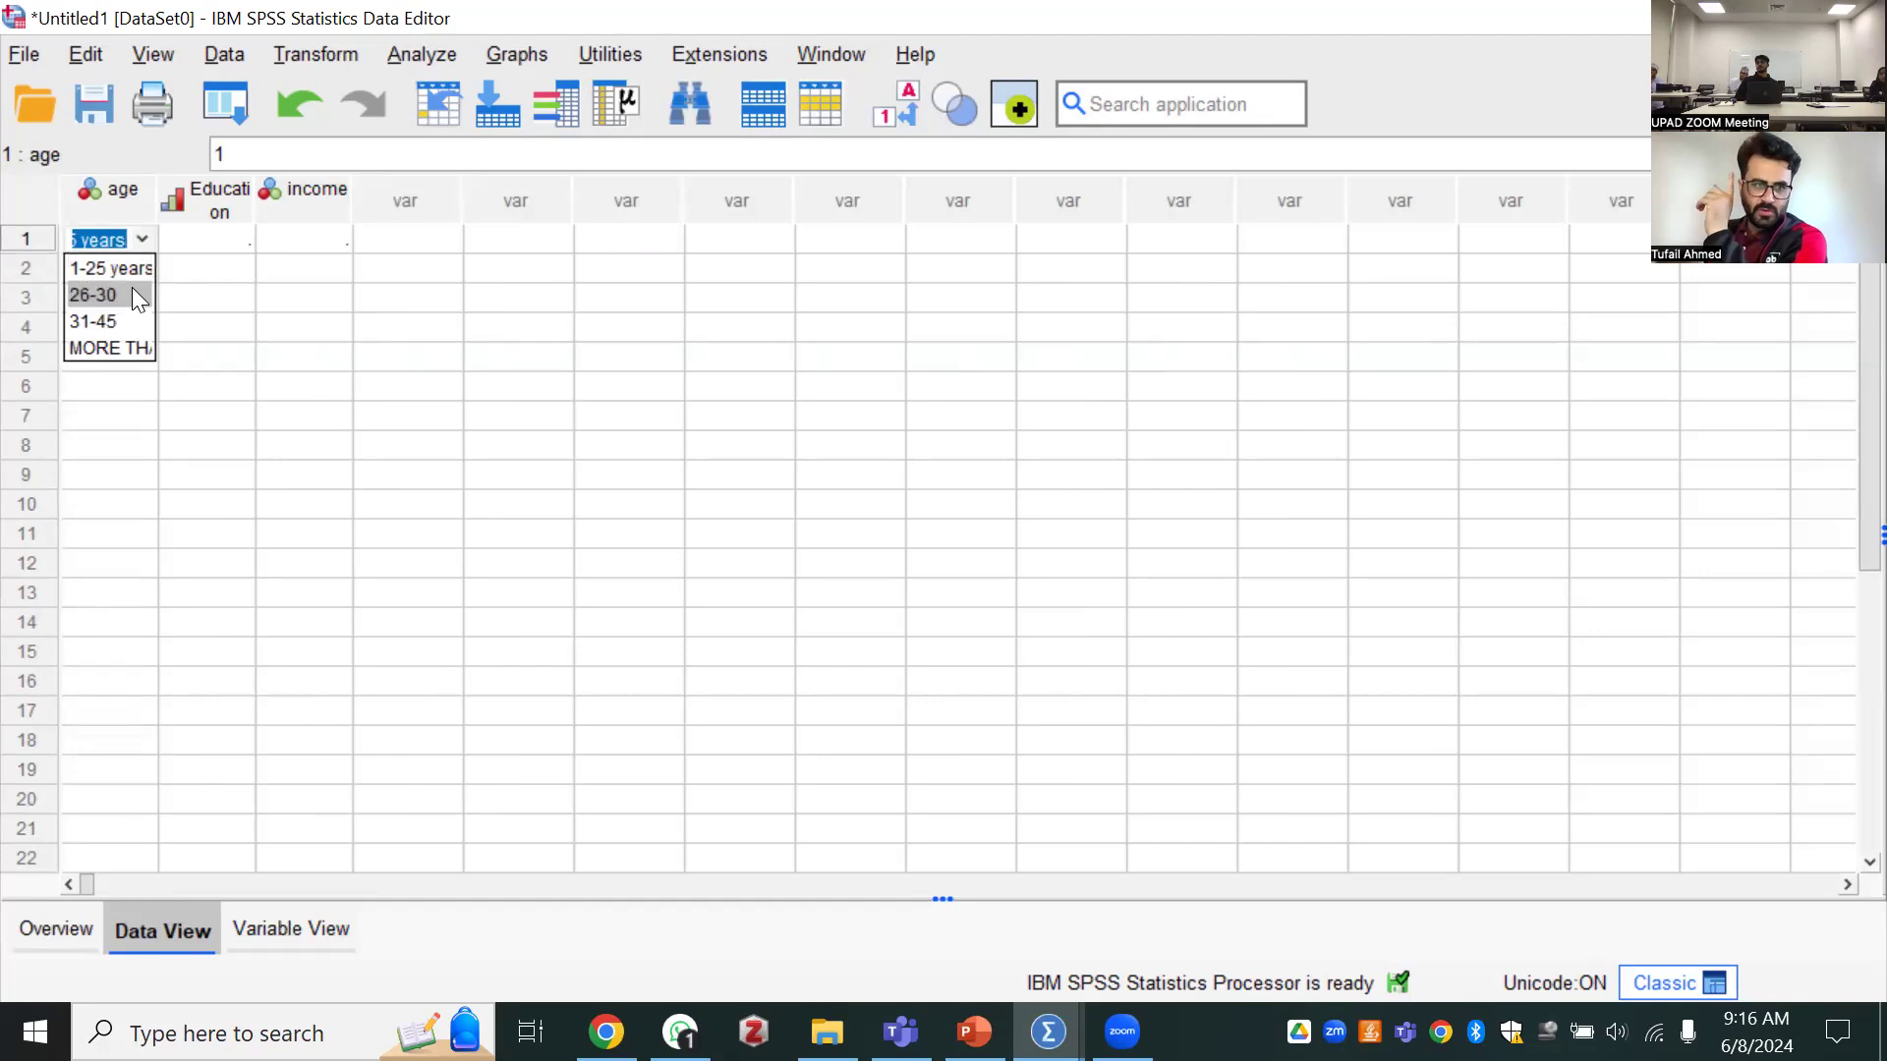
left_click(144, 289)
left_click(142, 239)
left_click(142, 239)
left_click(143, 240)
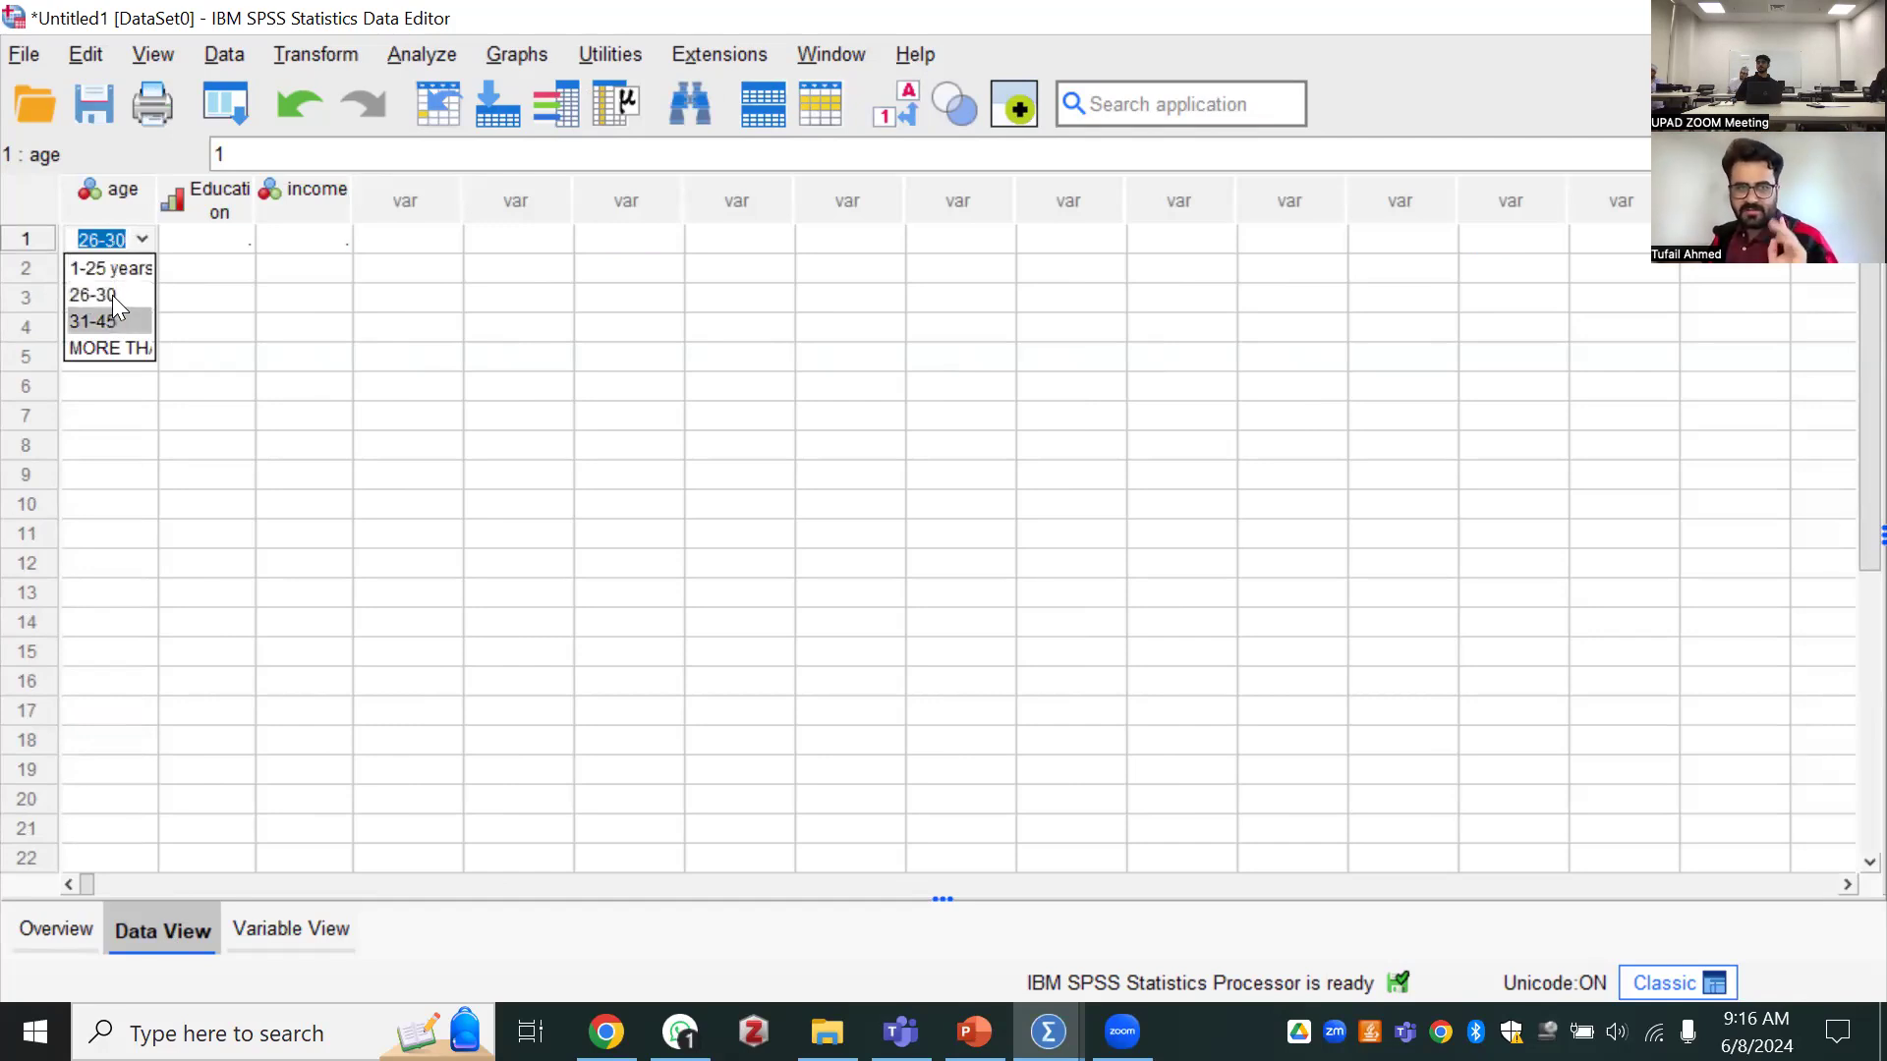
left_click(112, 292)
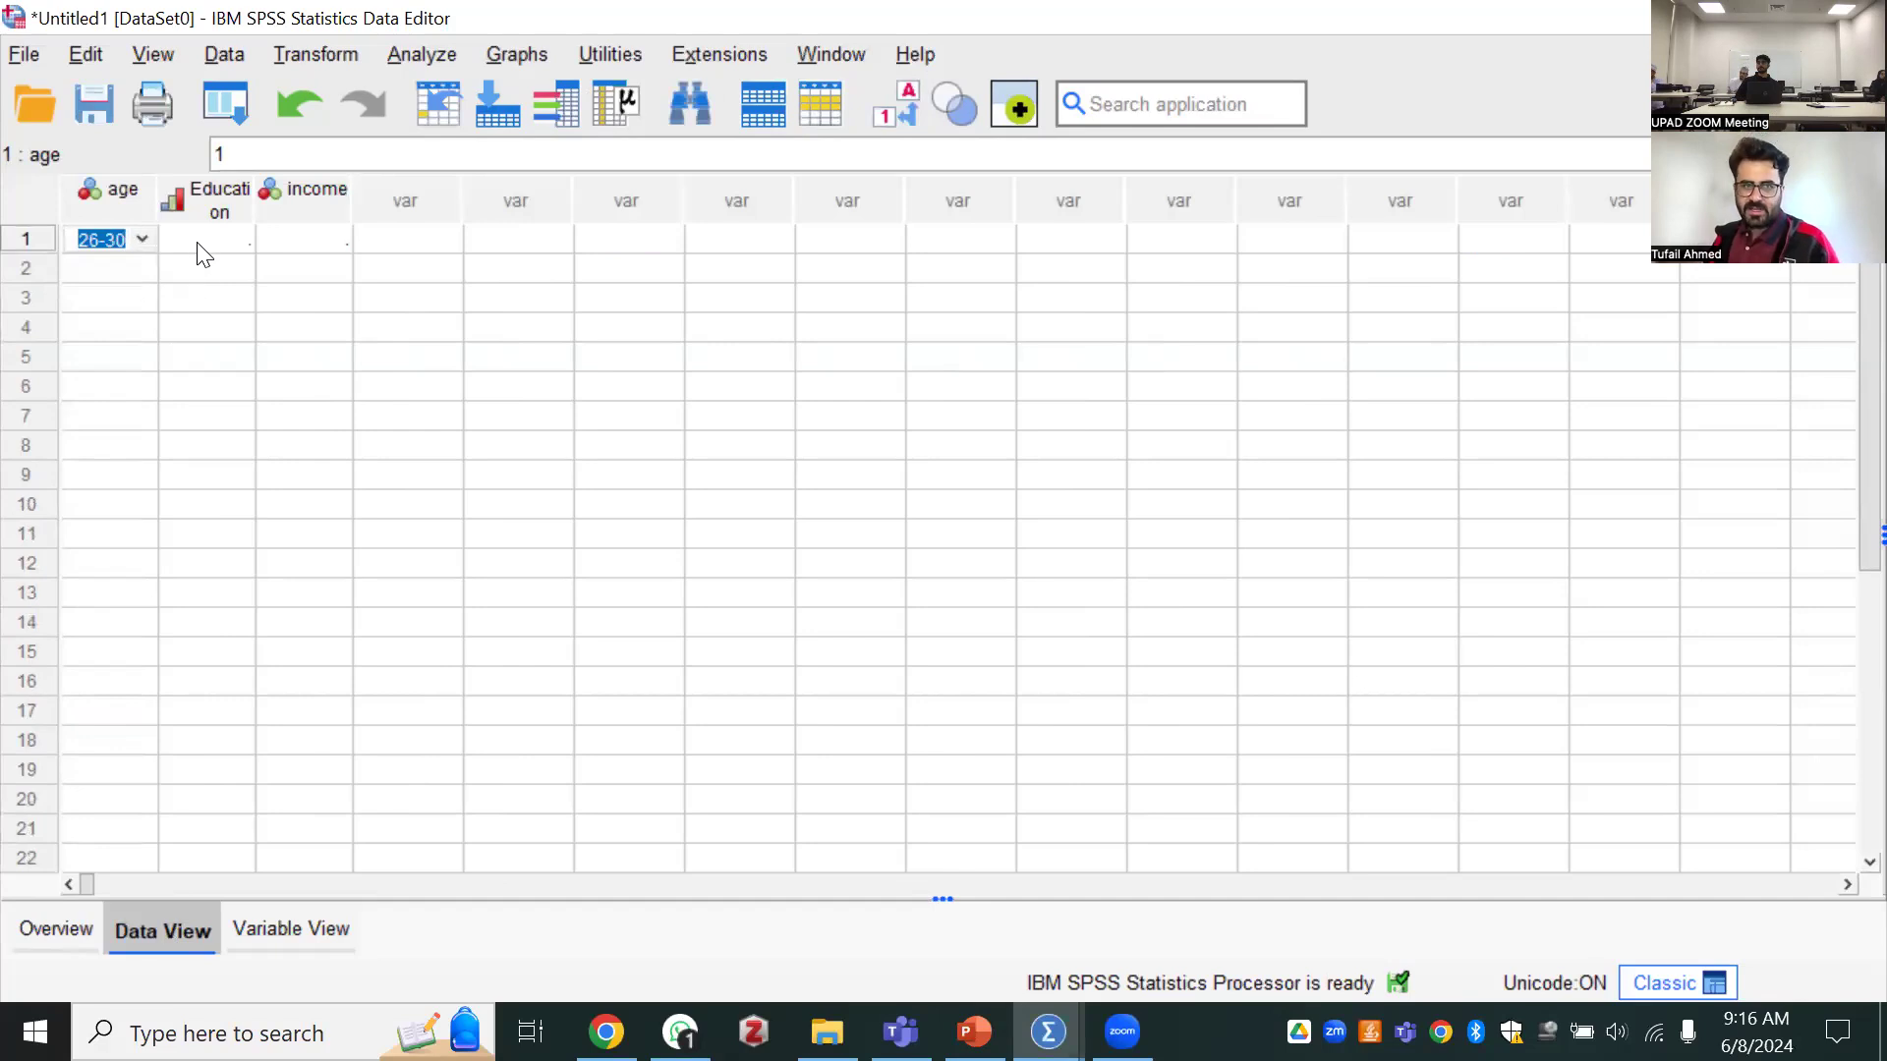
Set the Education value of the first case to "master"
left_click(224, 243)
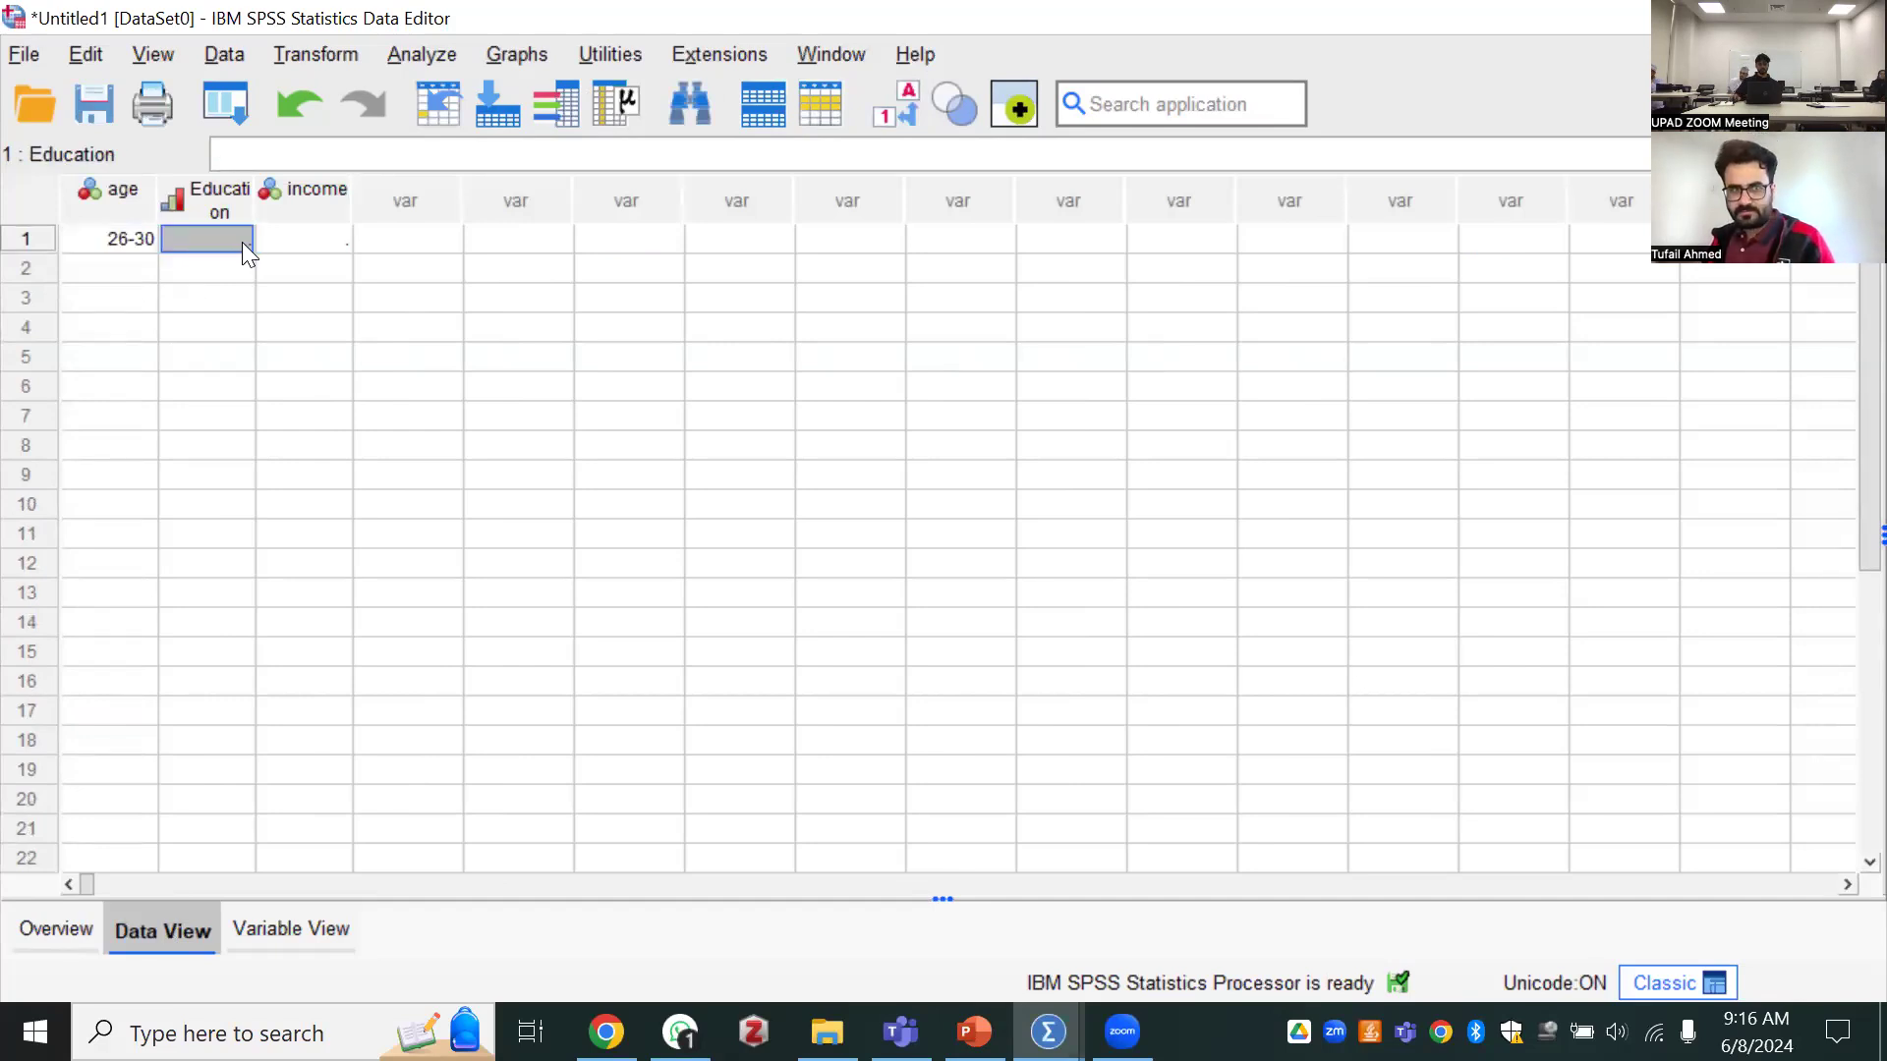
left_click(244, 239)
left_click(238, 237)
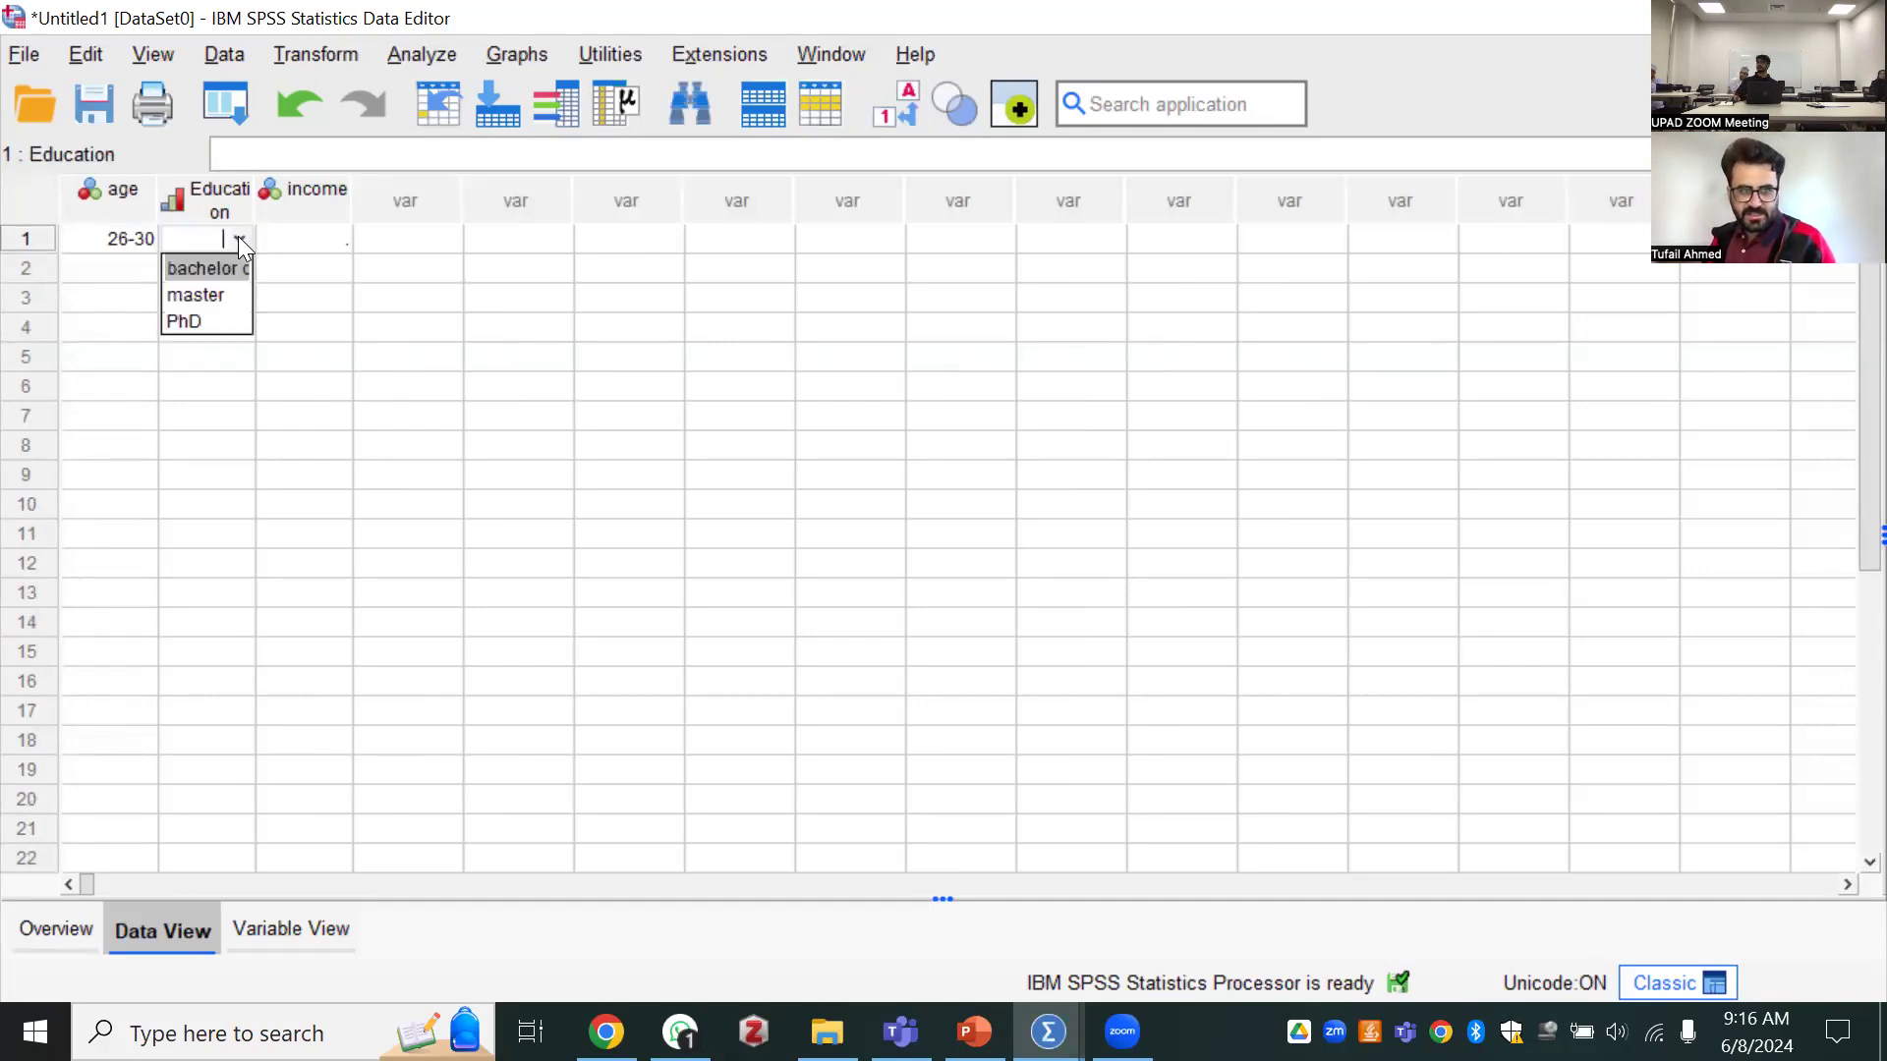
left_click(238, 238)
left_click(238, 238)
left_click(218, 285)
Set the income of the first case to the category "1000-2000"
left_click(300, 246)
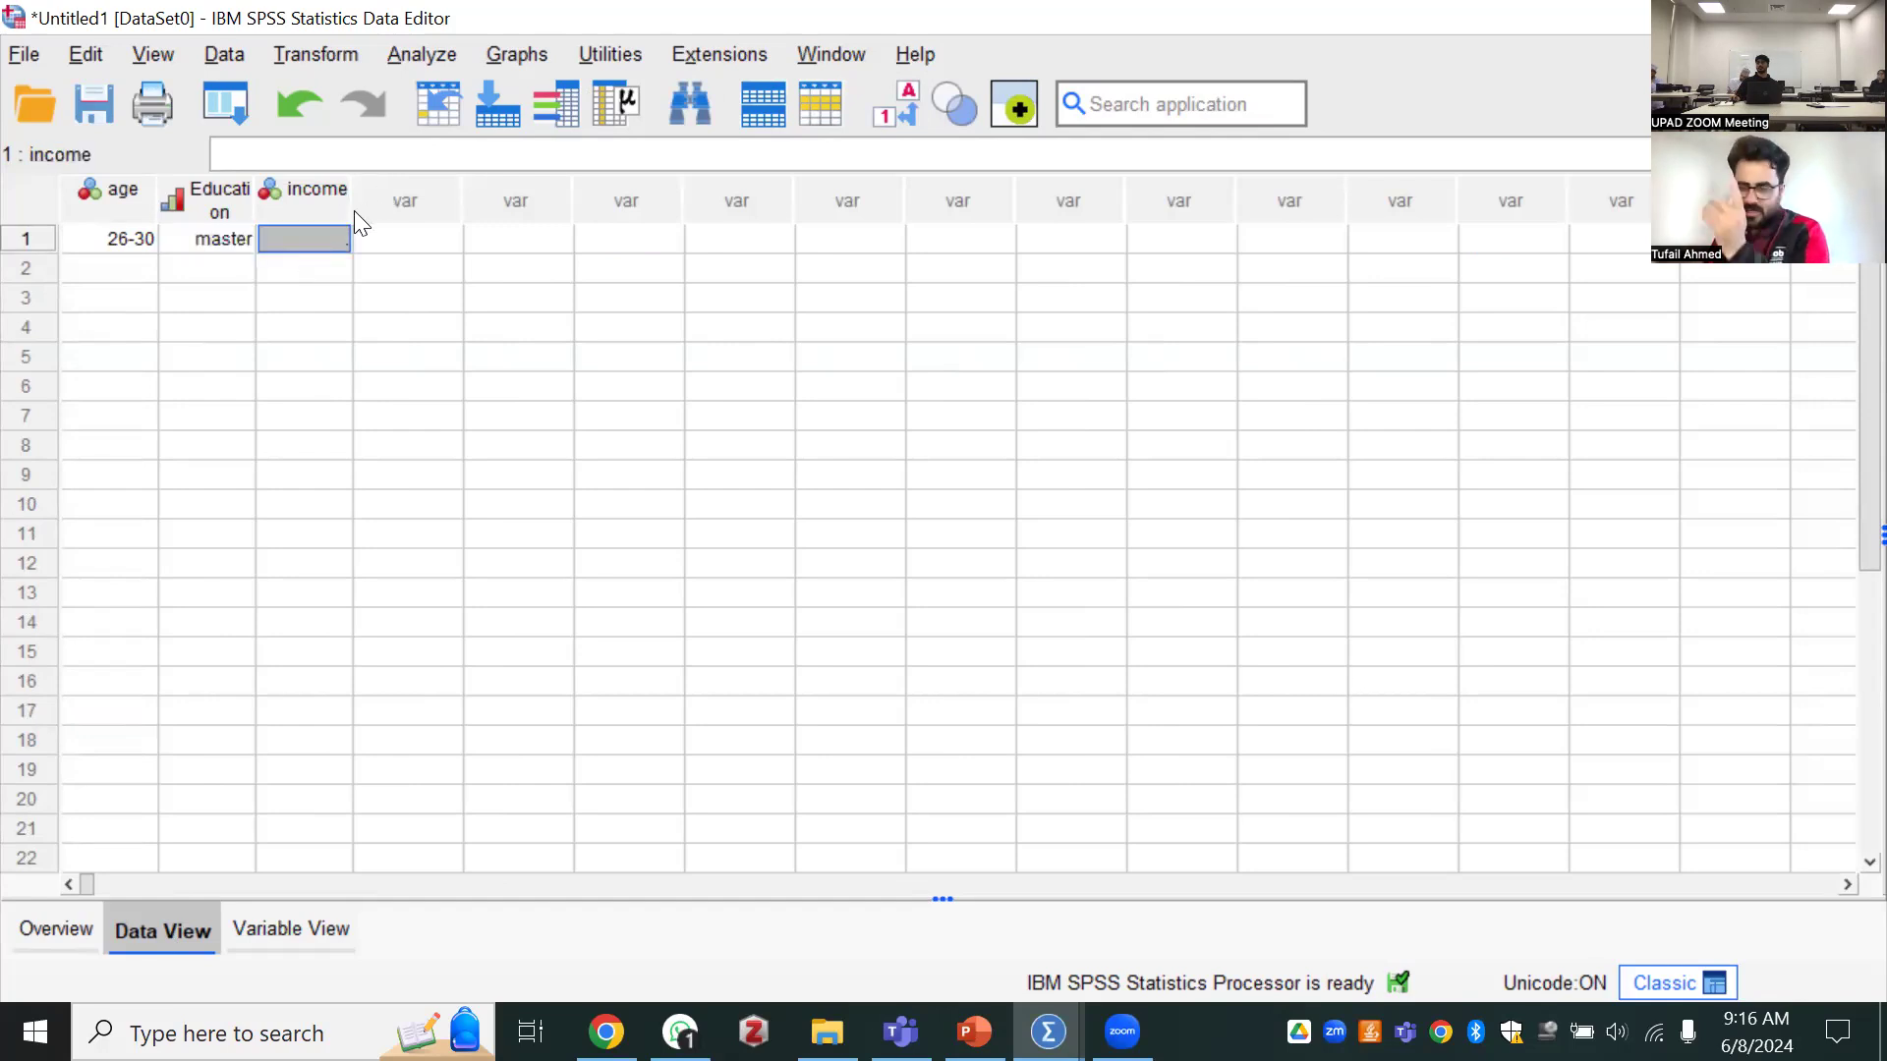
left_click(341, 229)
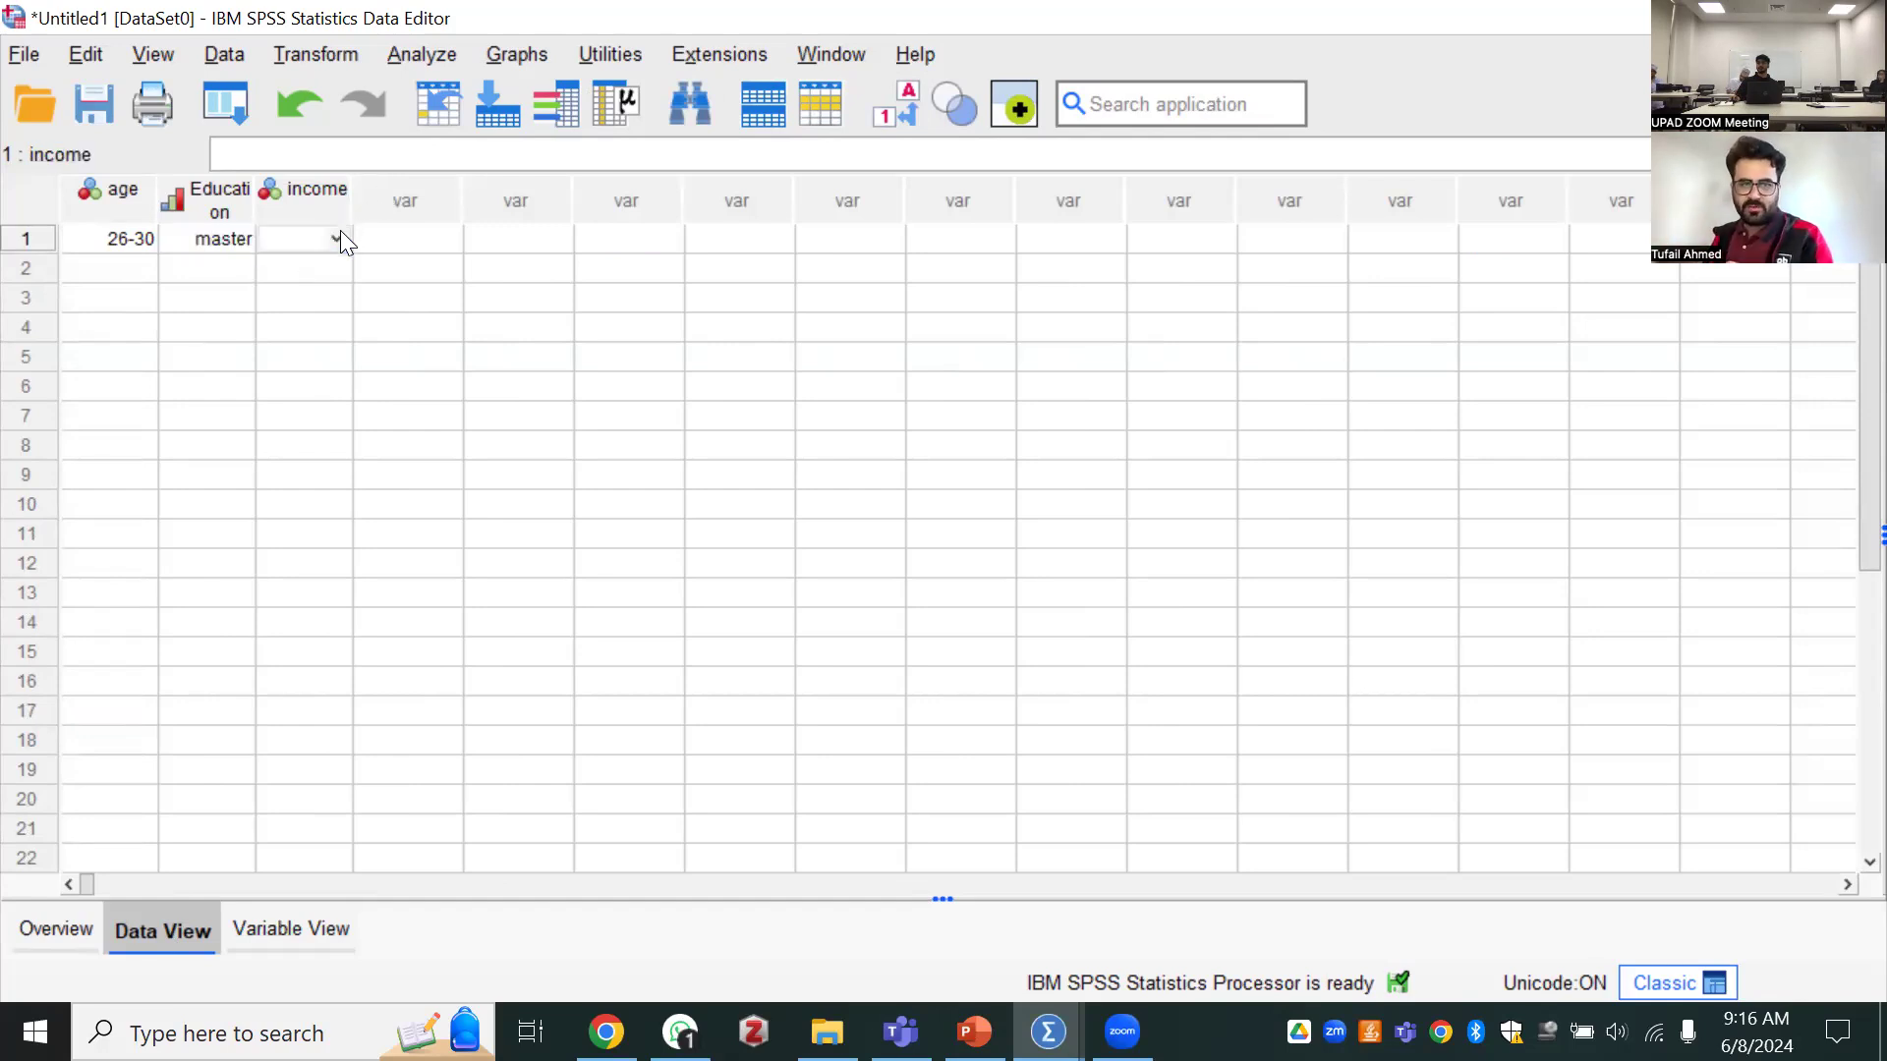
left_click(338, 237)
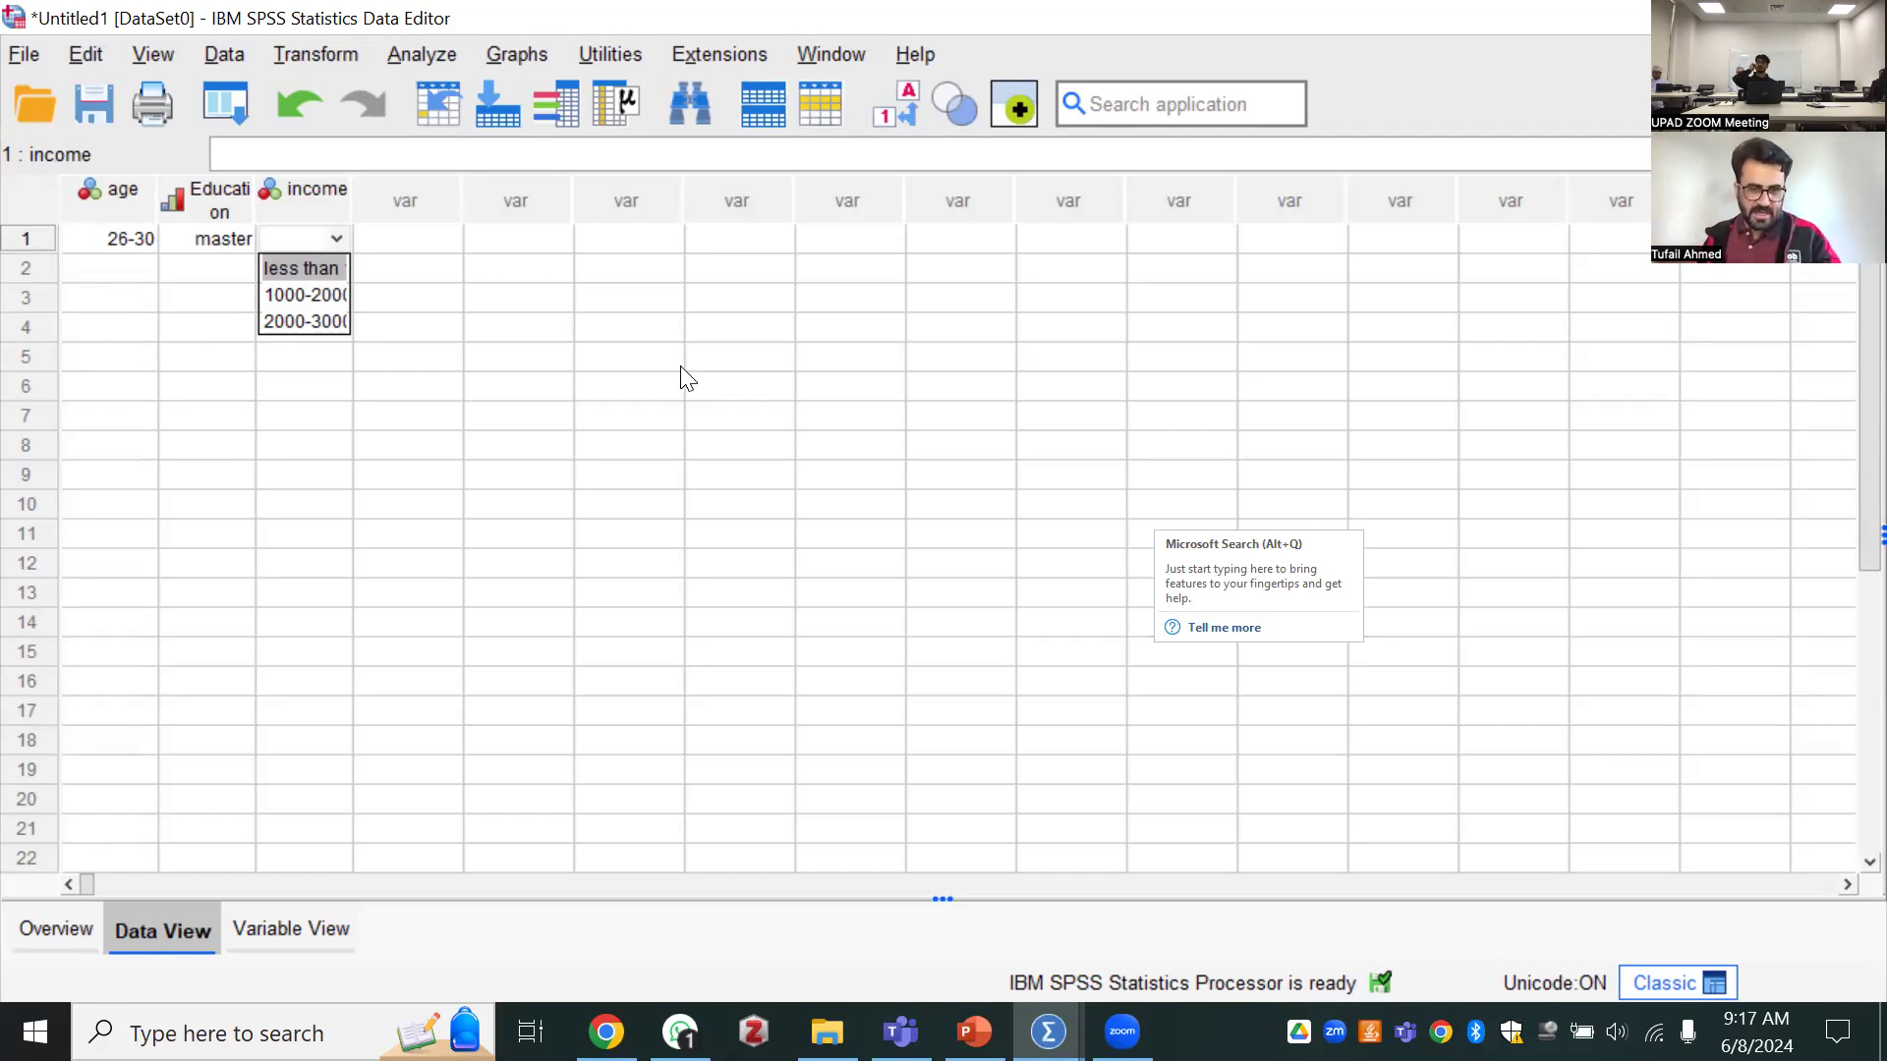
left_click(337, 240)
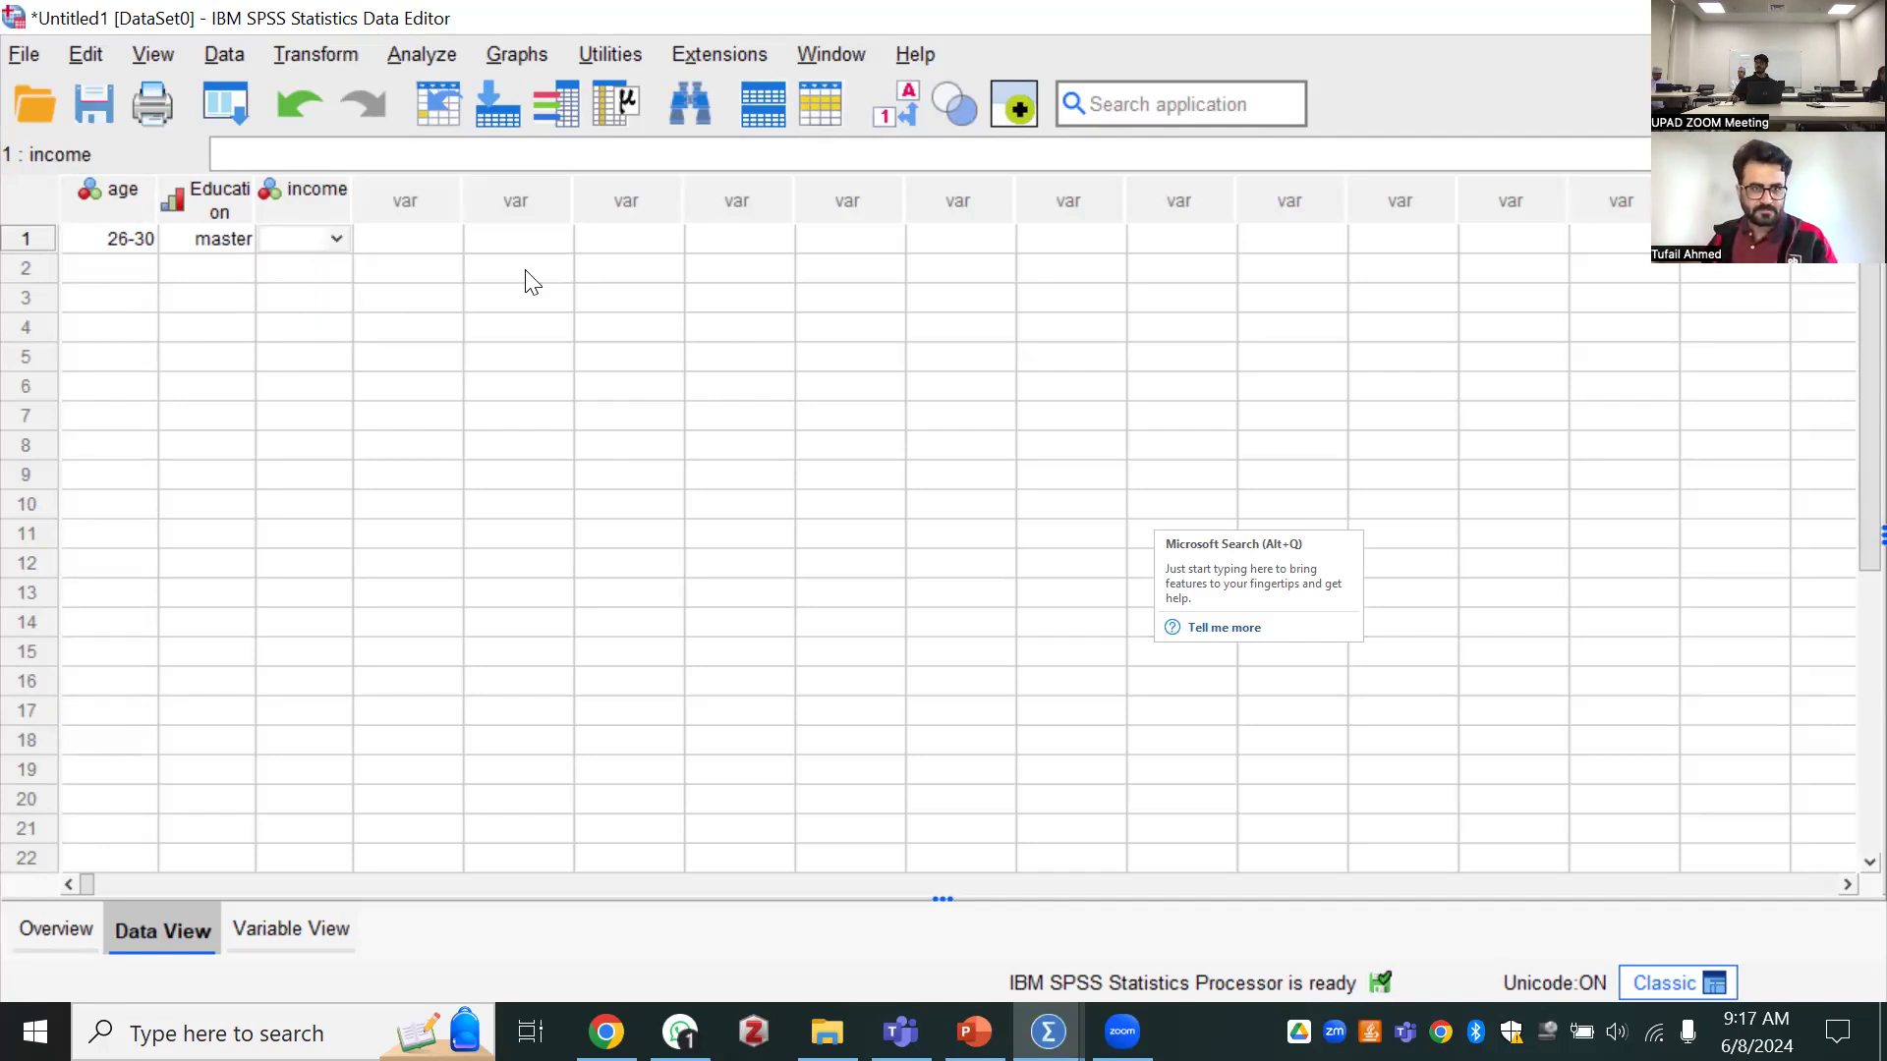
left_click(336, 239)
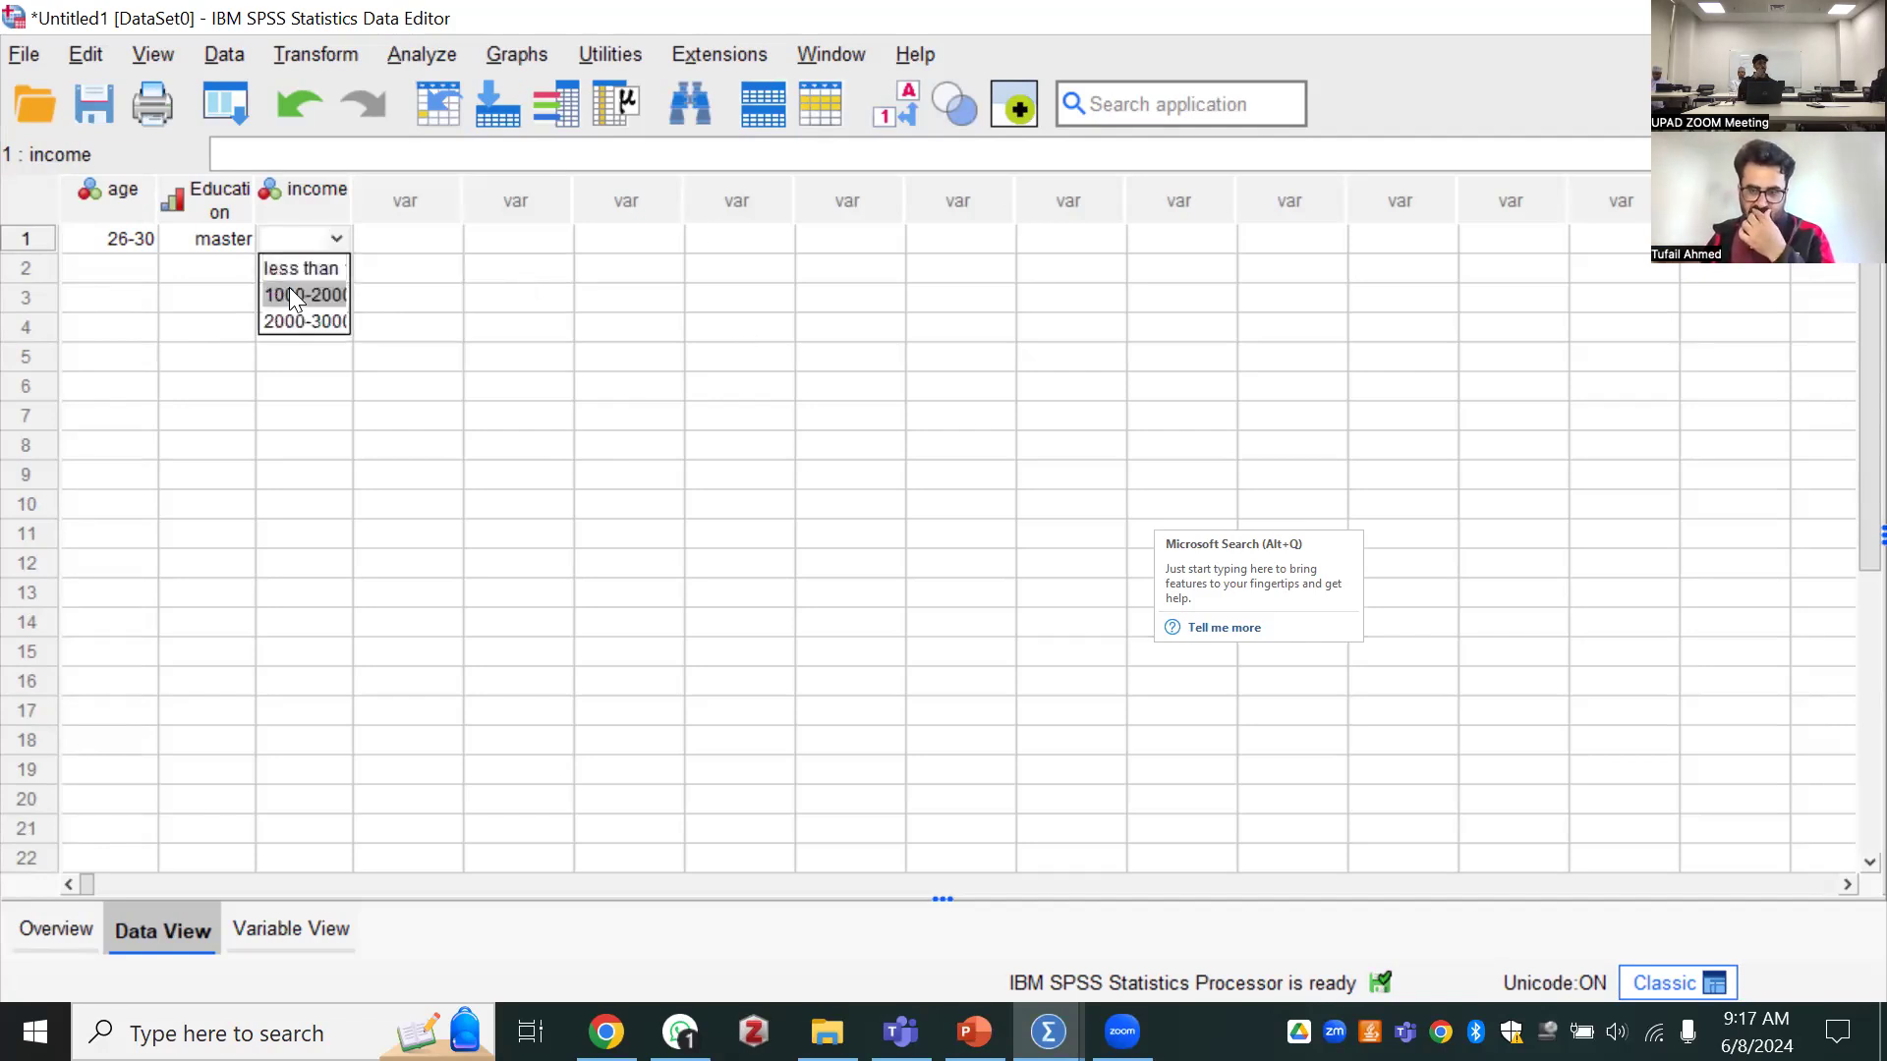
left_click(293, 294)
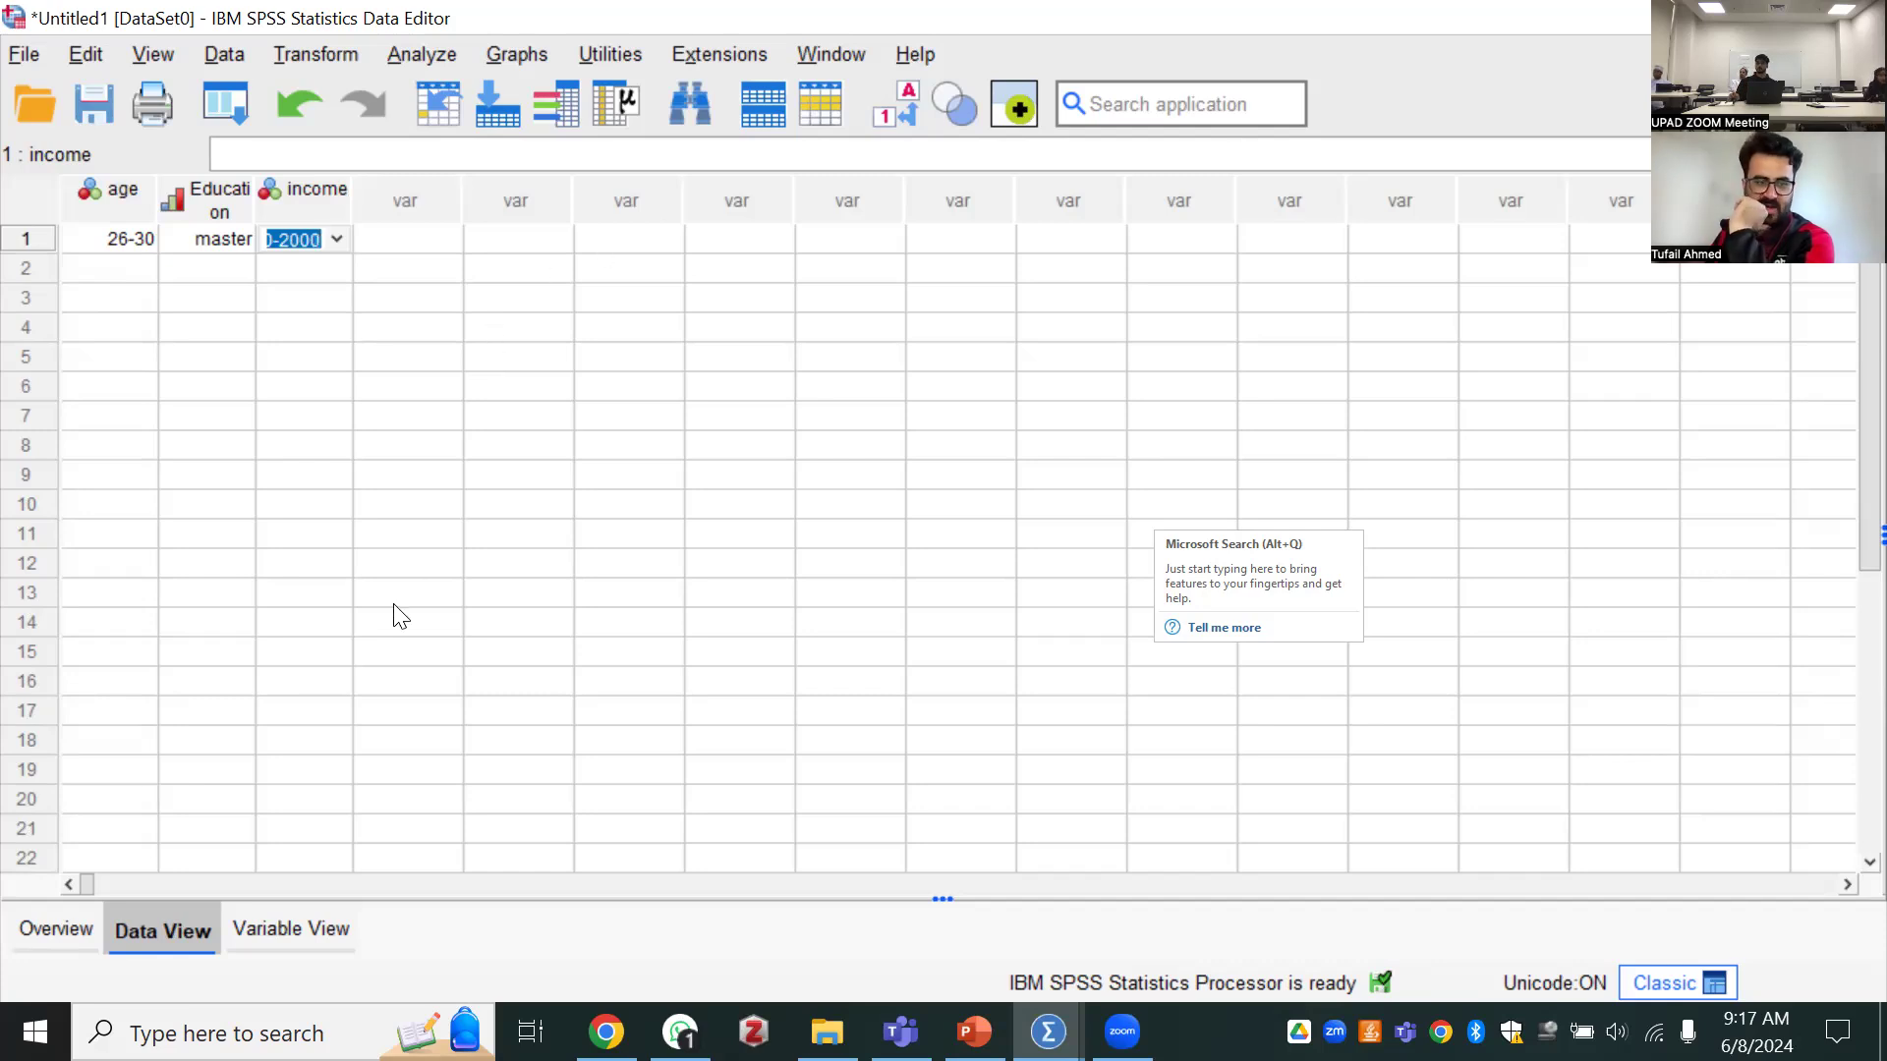
Review the variable definitions and the age categories available for the first case
left_click(236, 932)
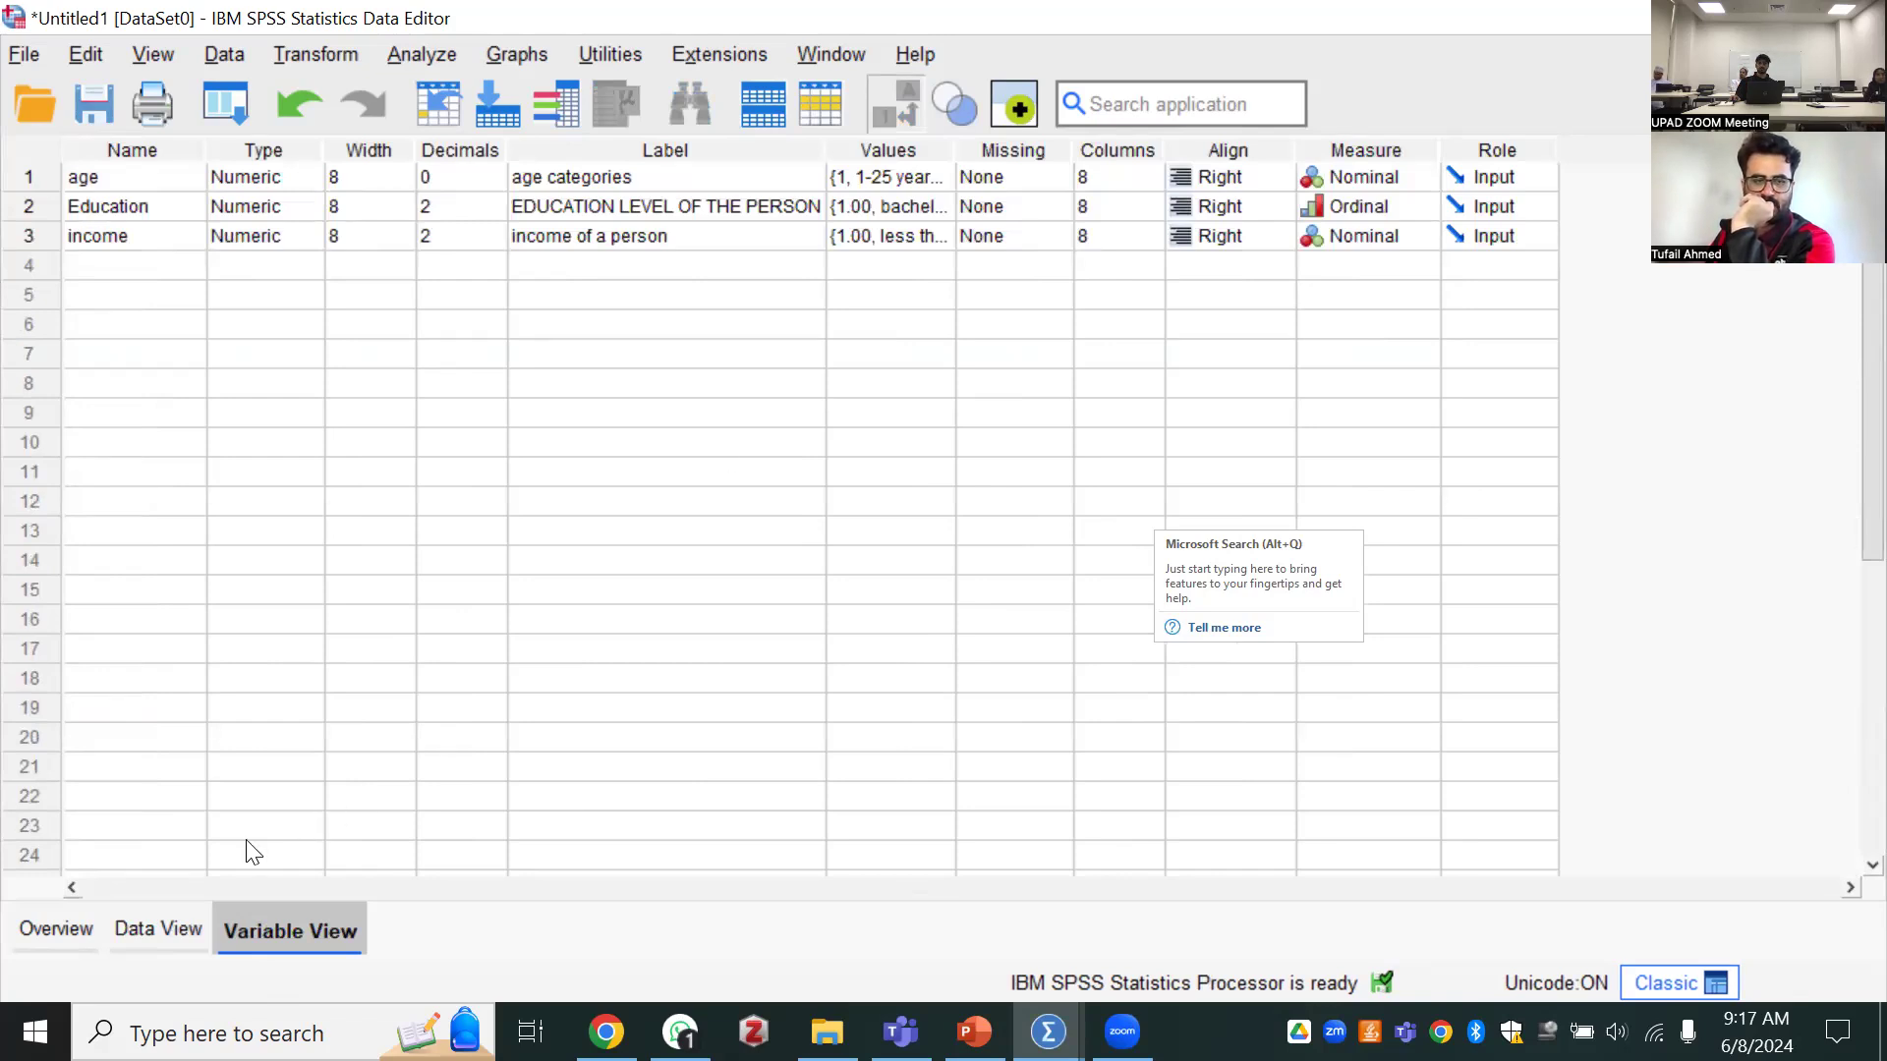
left_click(162, 930)
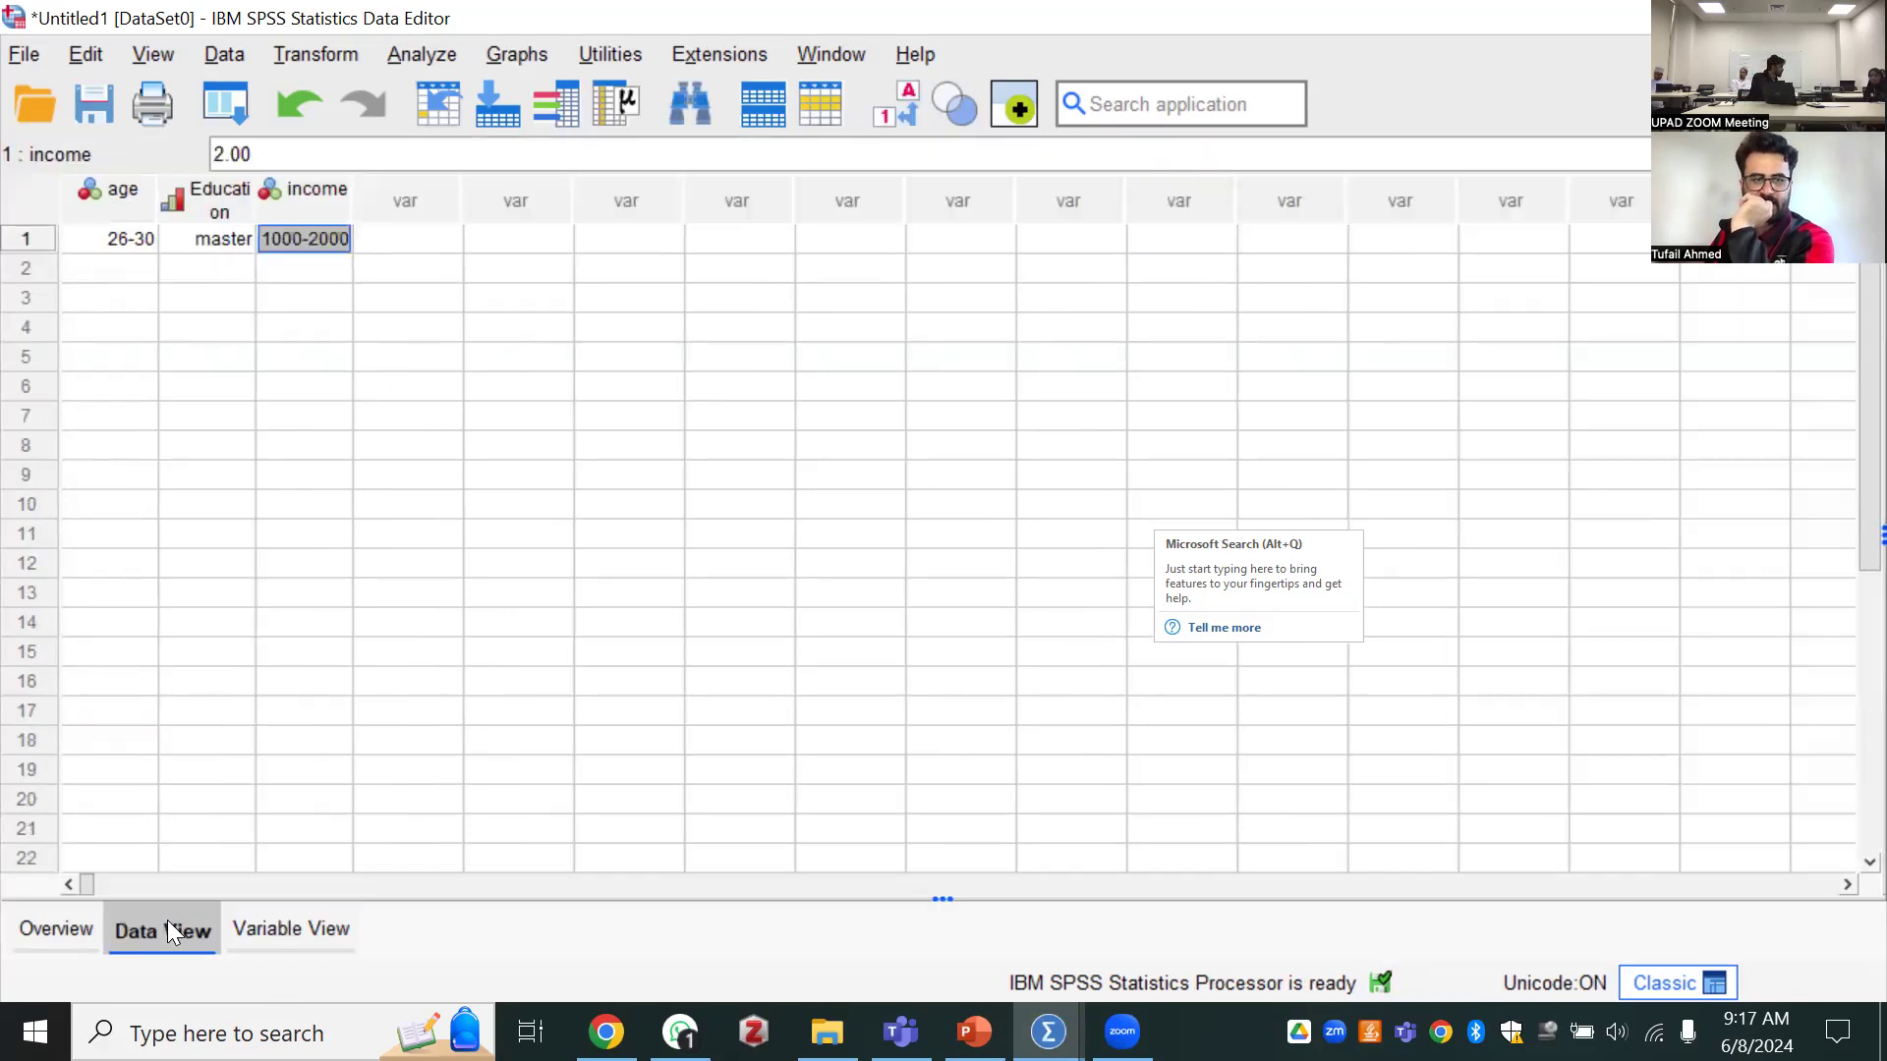
double_click(129, 240)
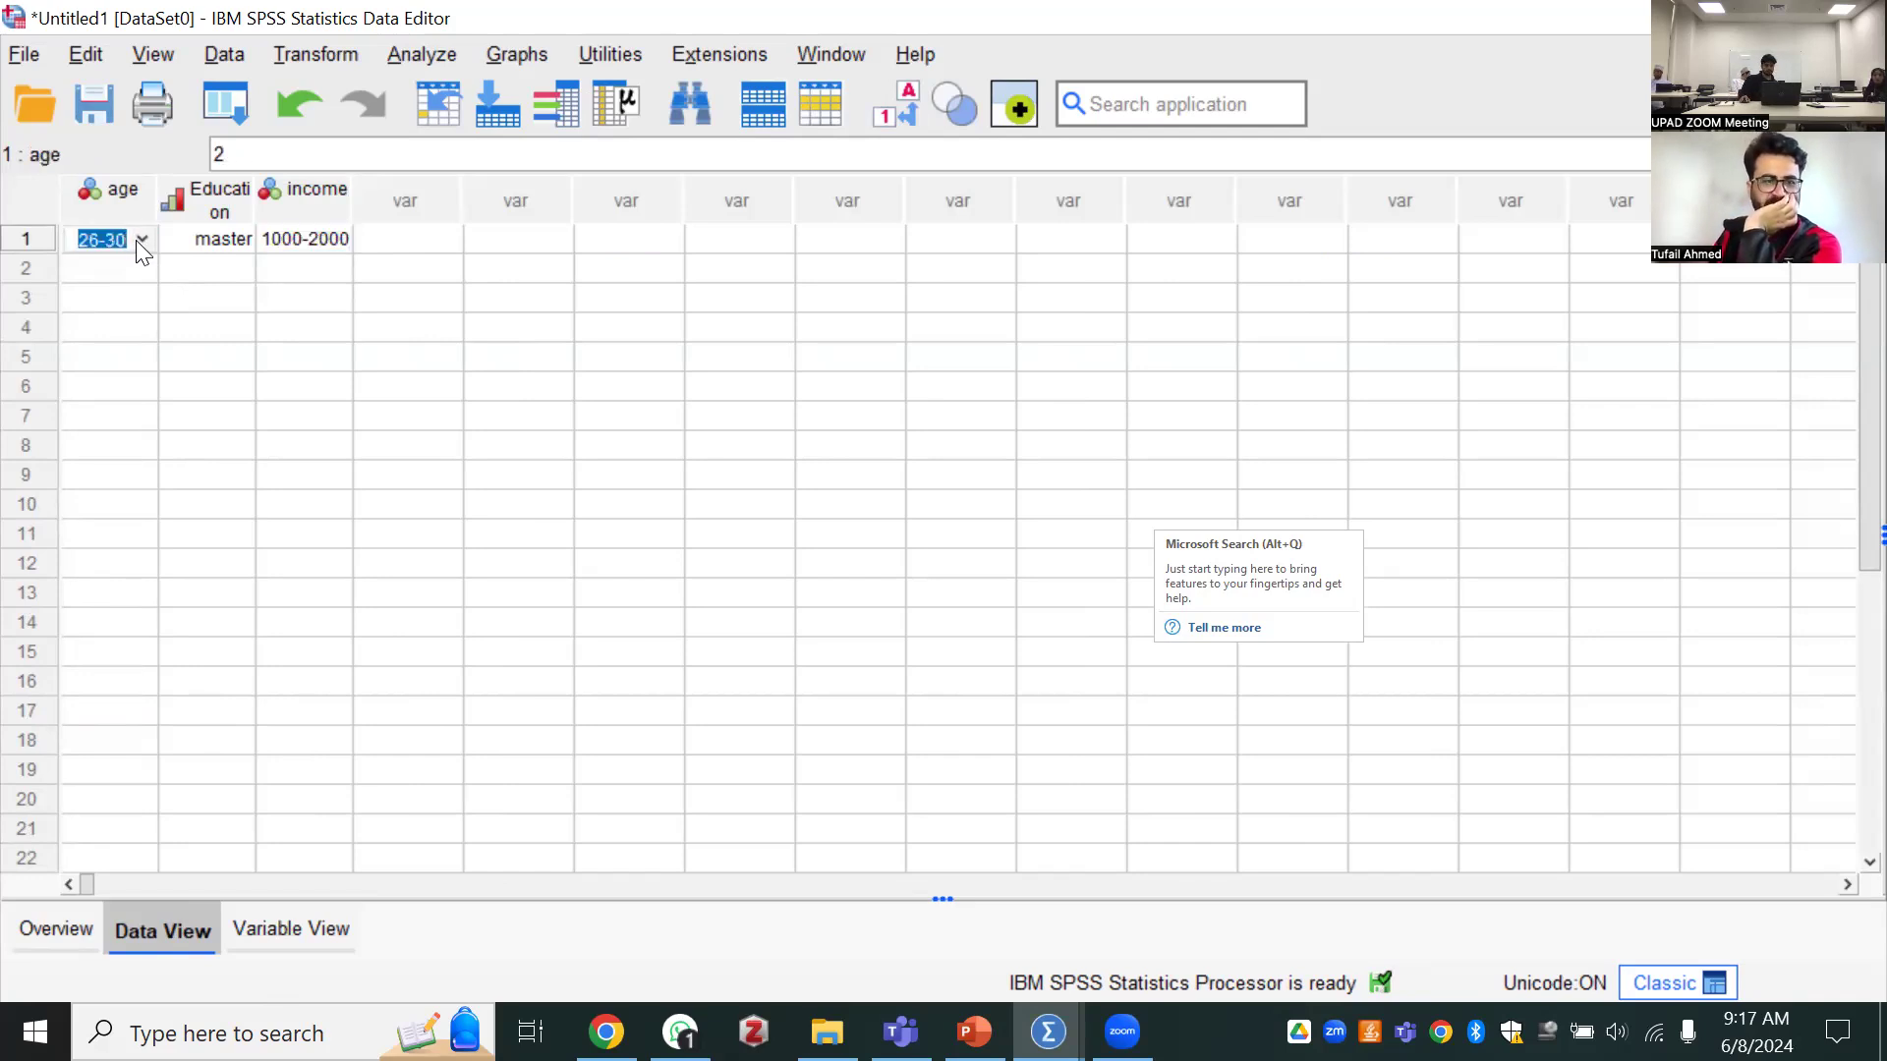
left_click(140, 242)
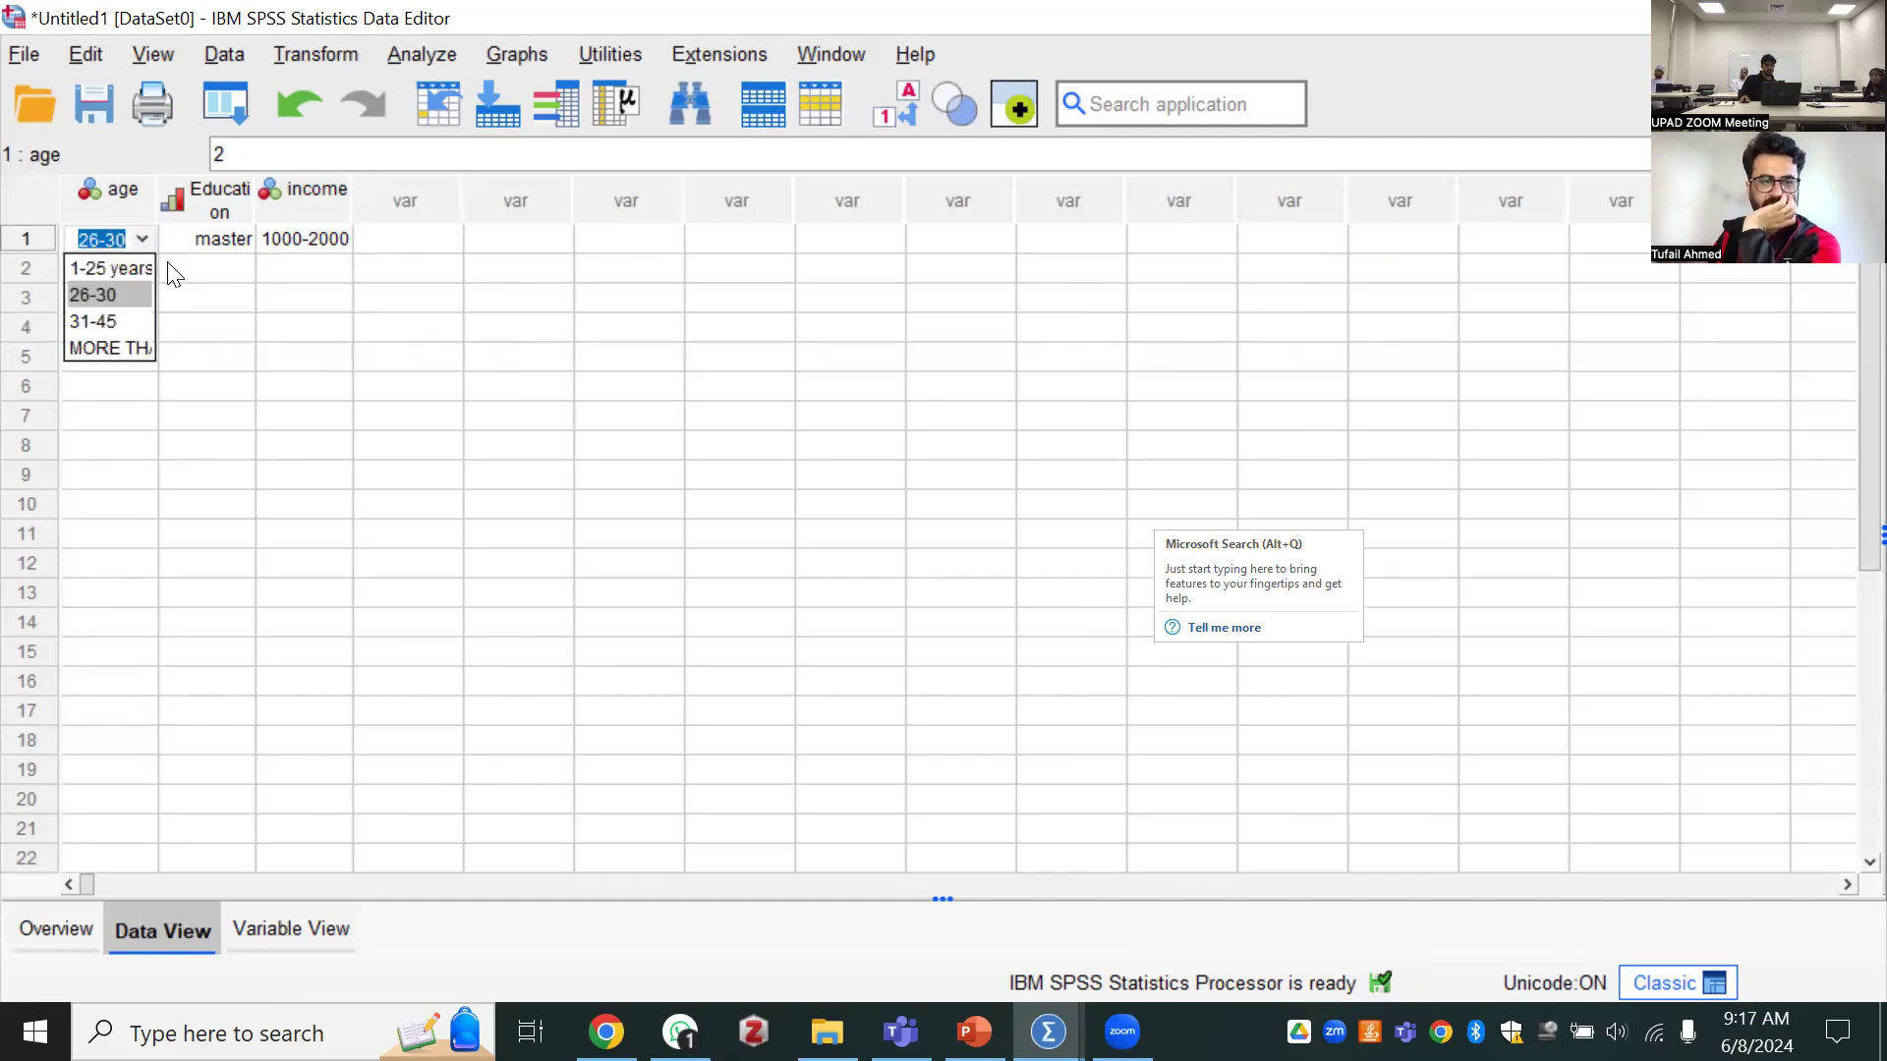
left_click(163, 260)
double_click(152, 236)
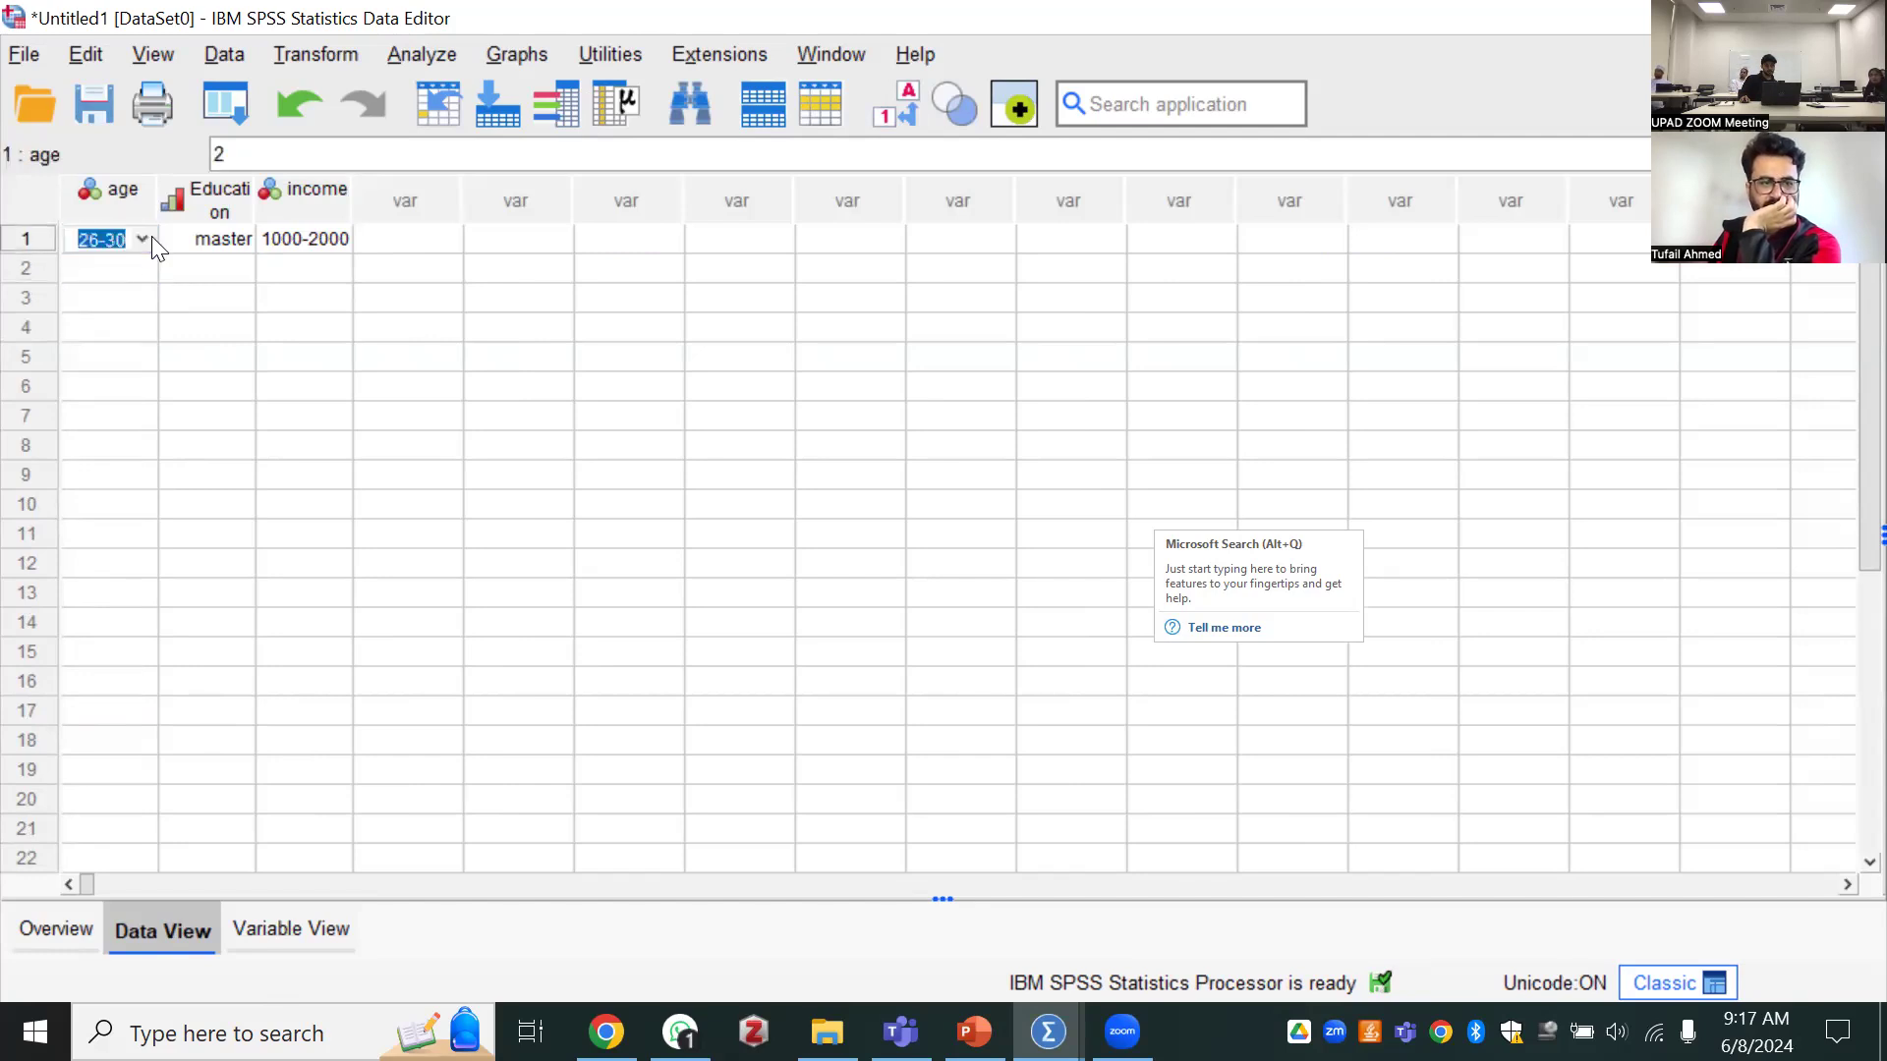
left_click(142, 240)
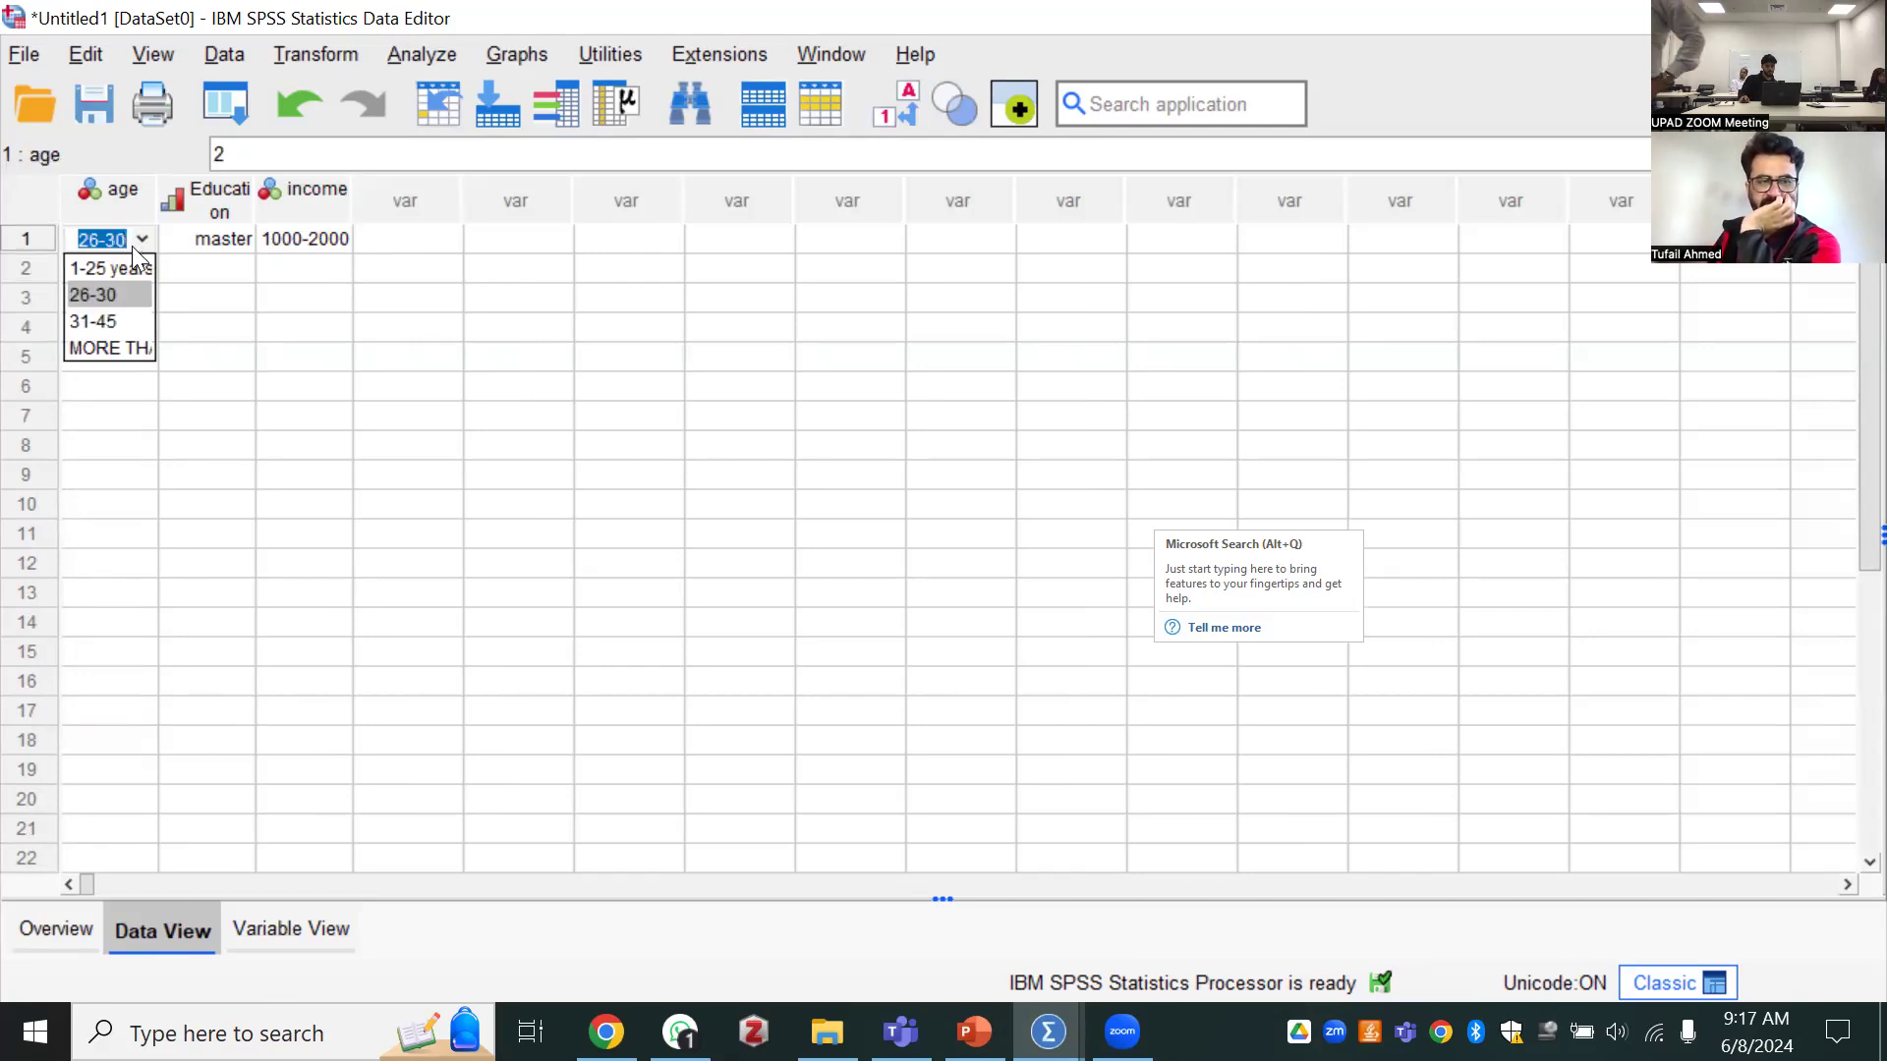
key("Down")
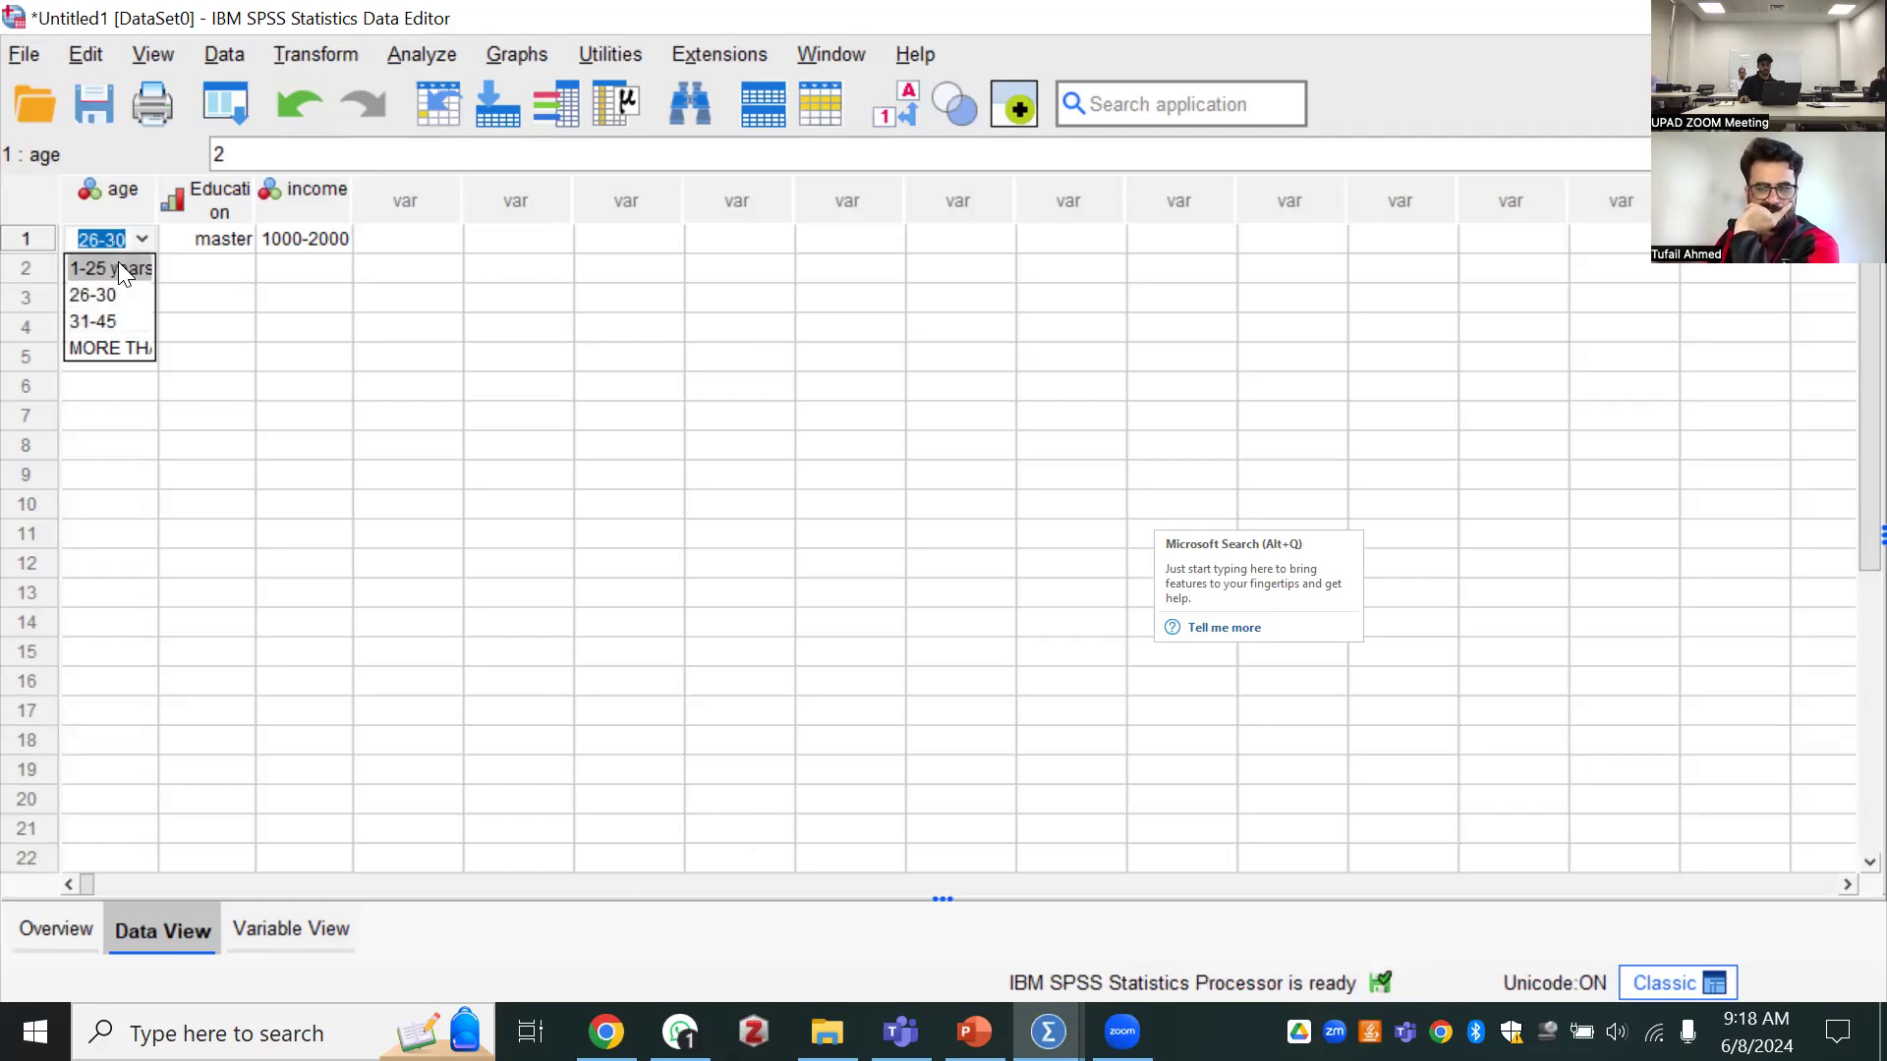
Examine the role options available for the age variable in the variable definitions
left_click(319, 941)
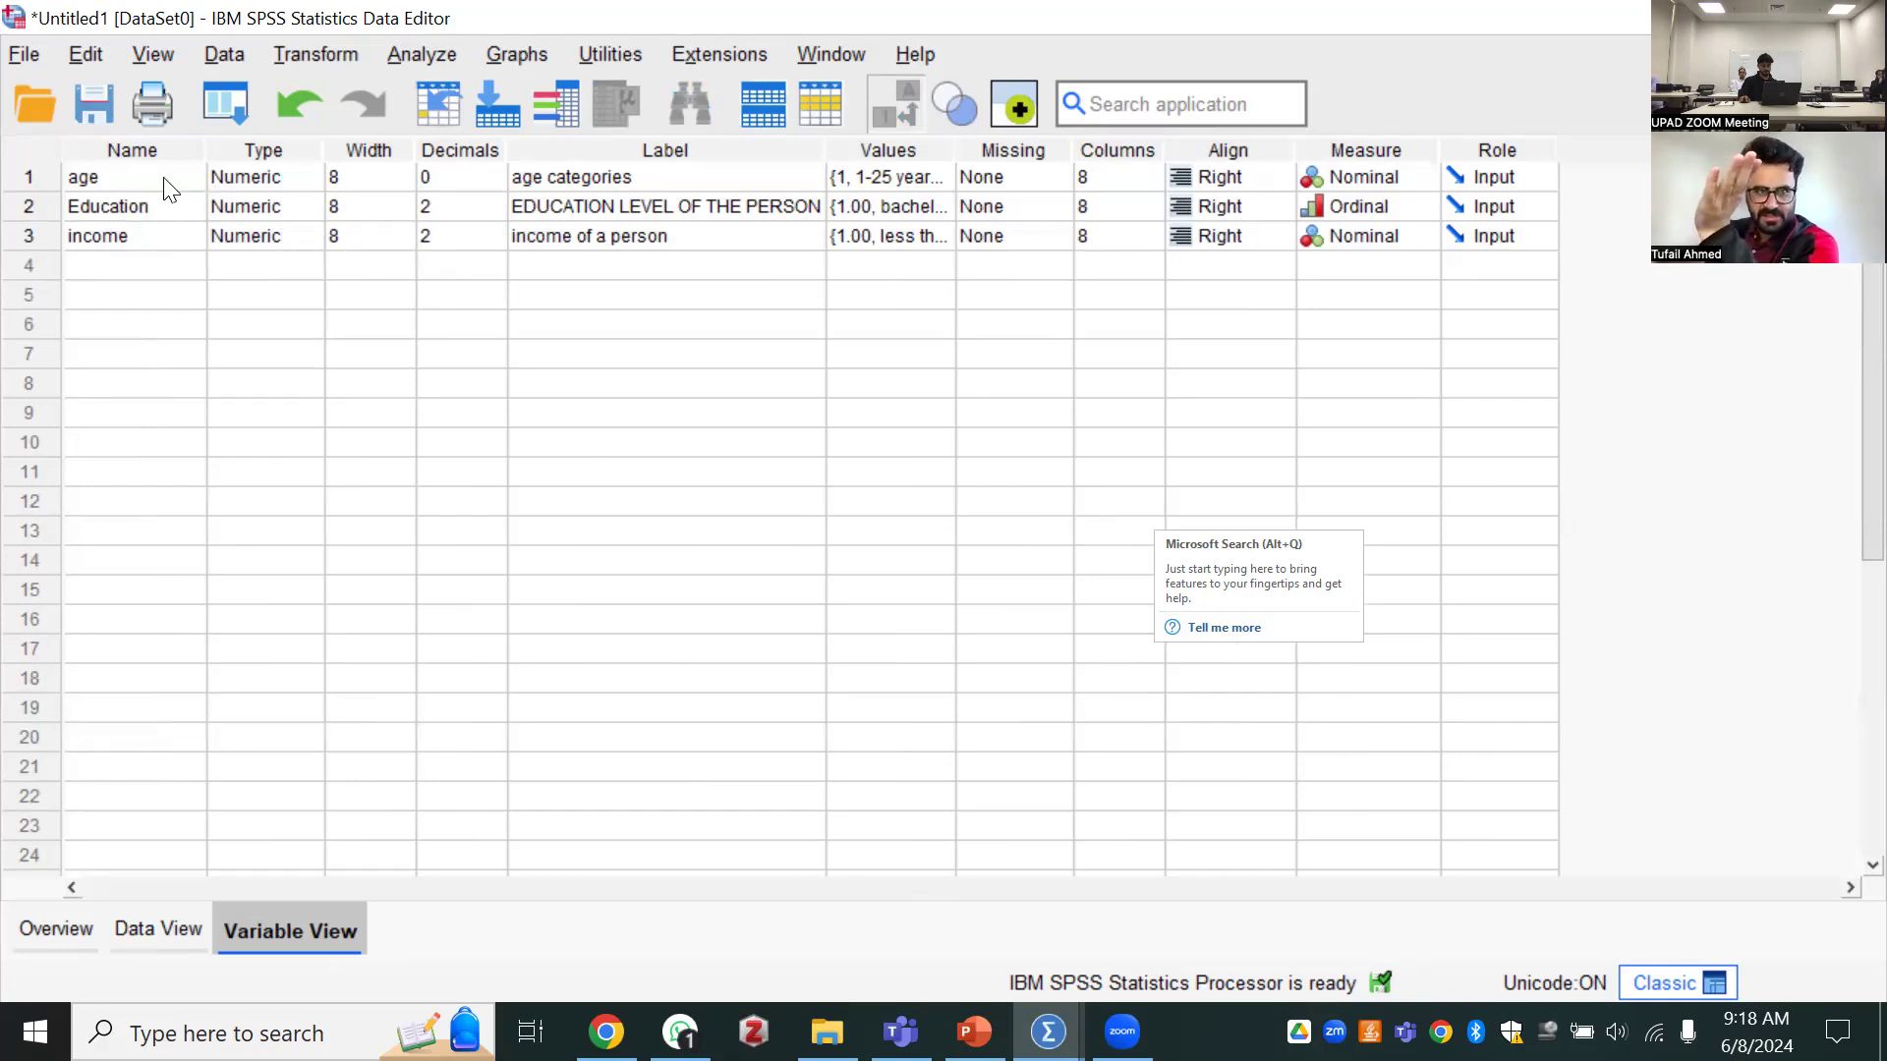
left_click(1506, 169)
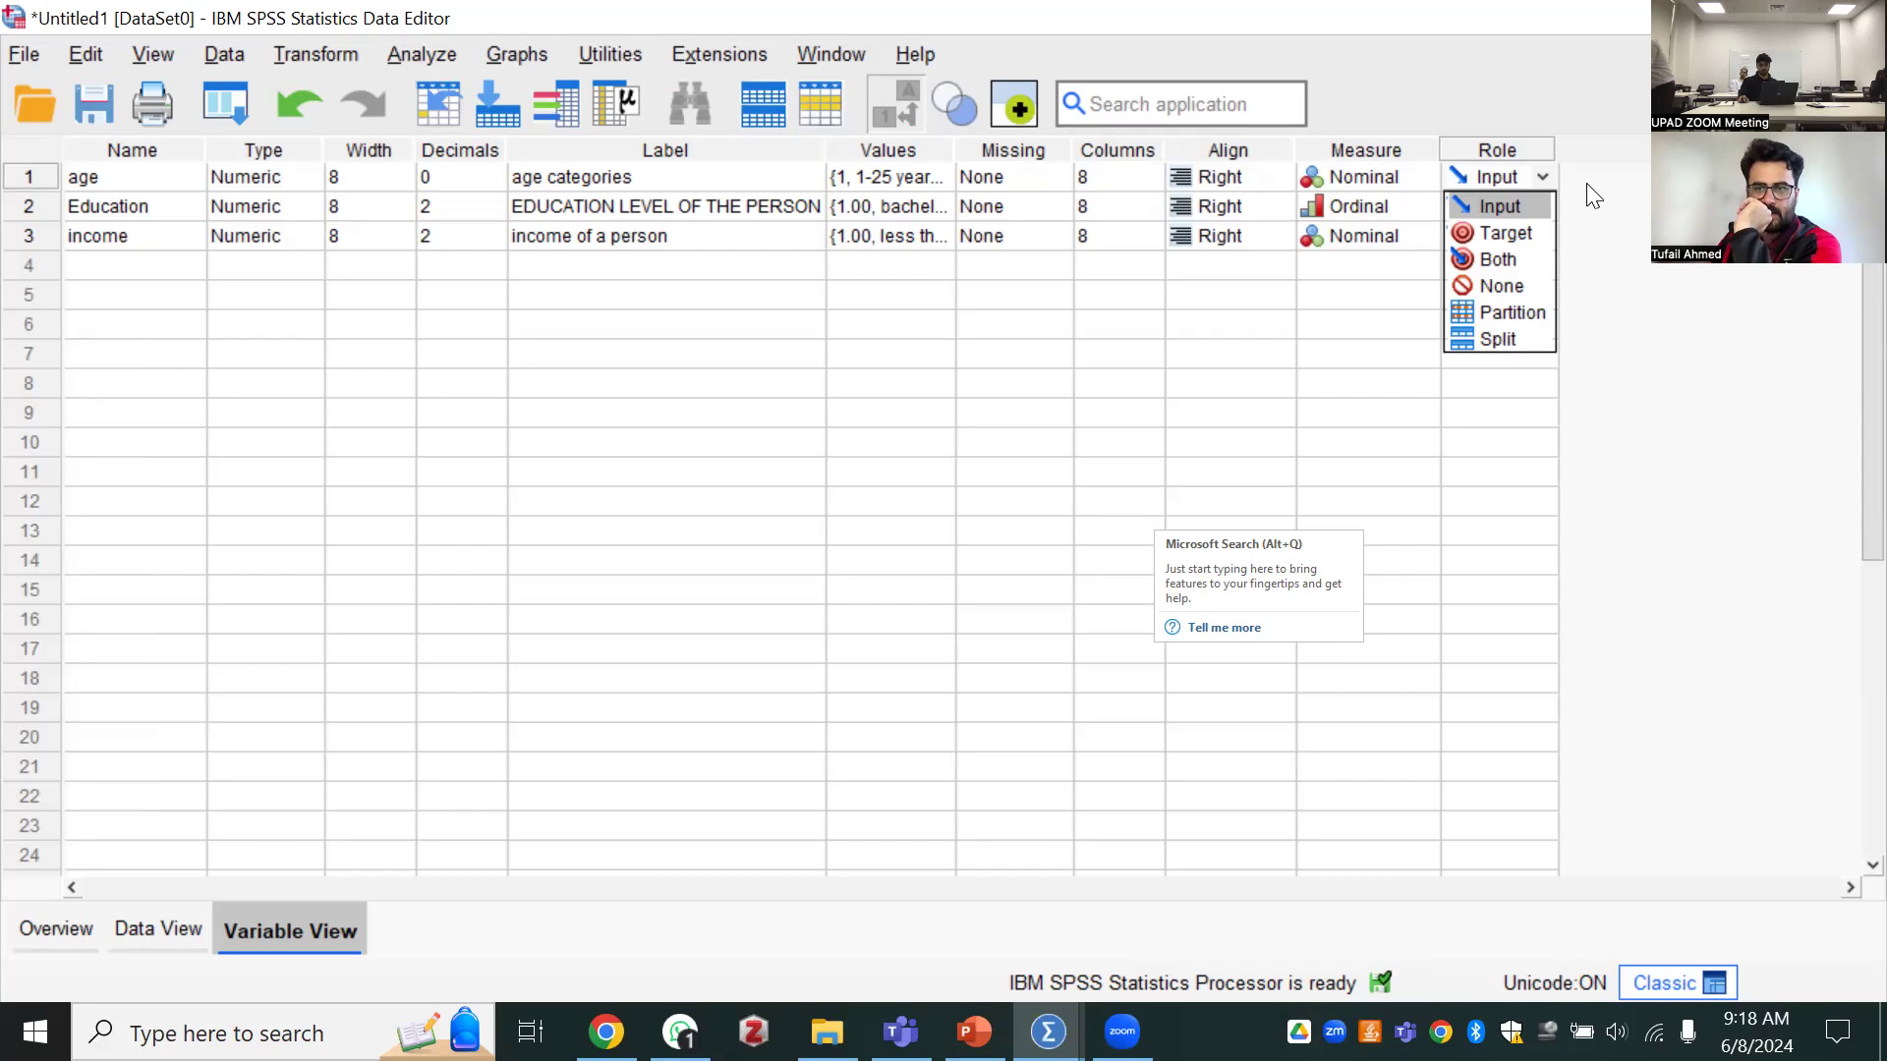
left_click(1560, 182)
left_click(1541, 180)
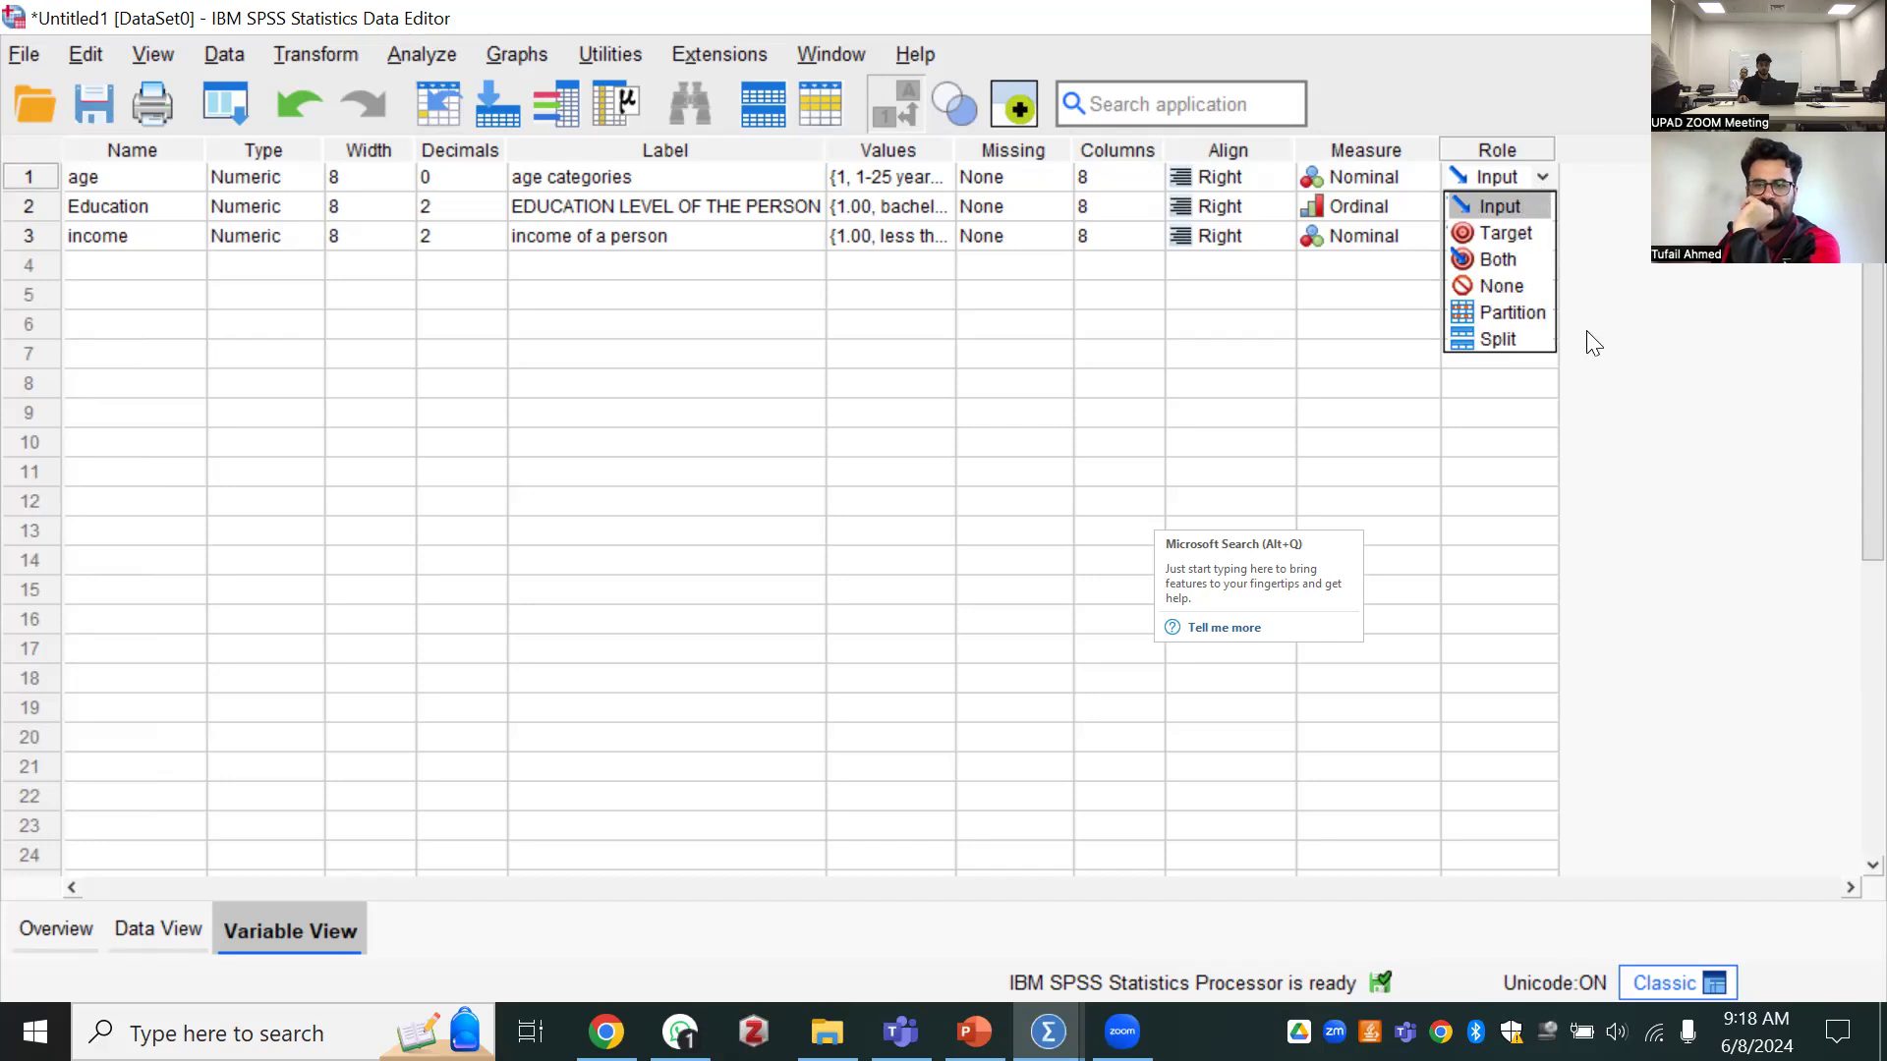
key("Down")
key("Down")
key("Down")
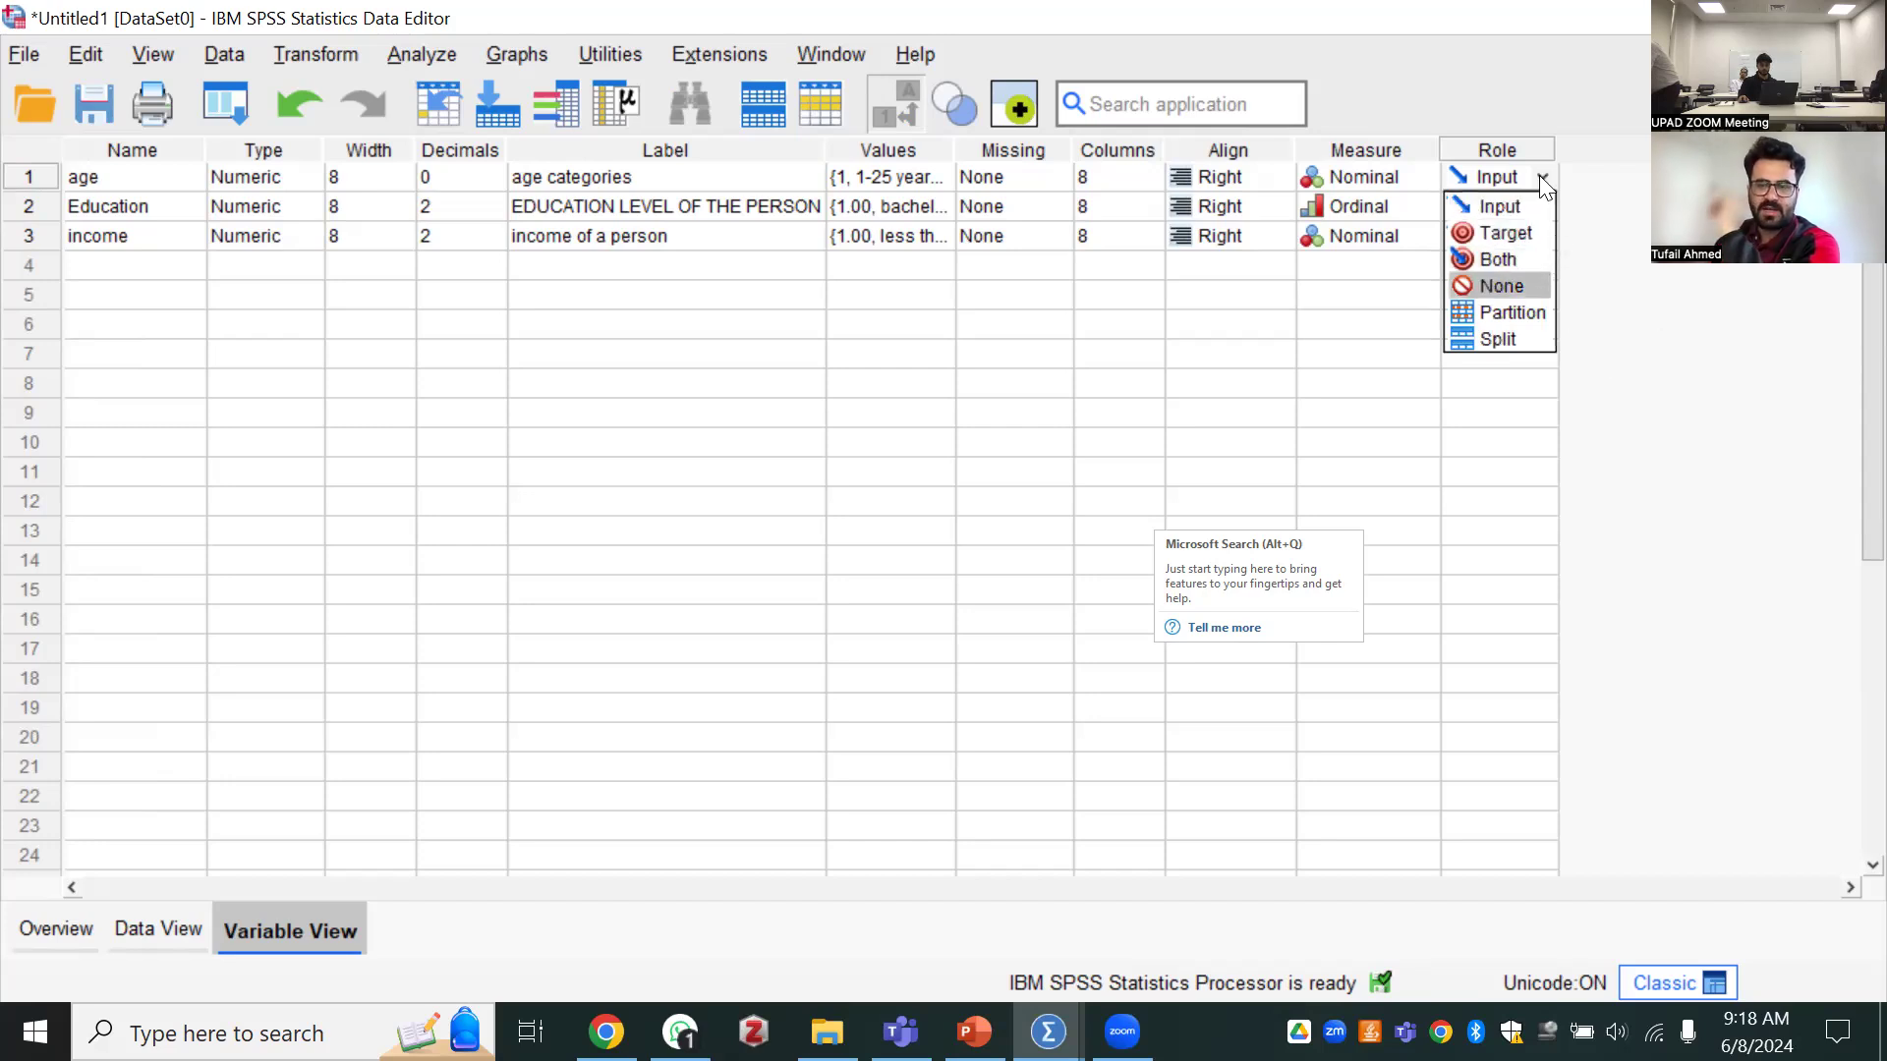
left_click(1539, 177)
left_click(1541, 177)
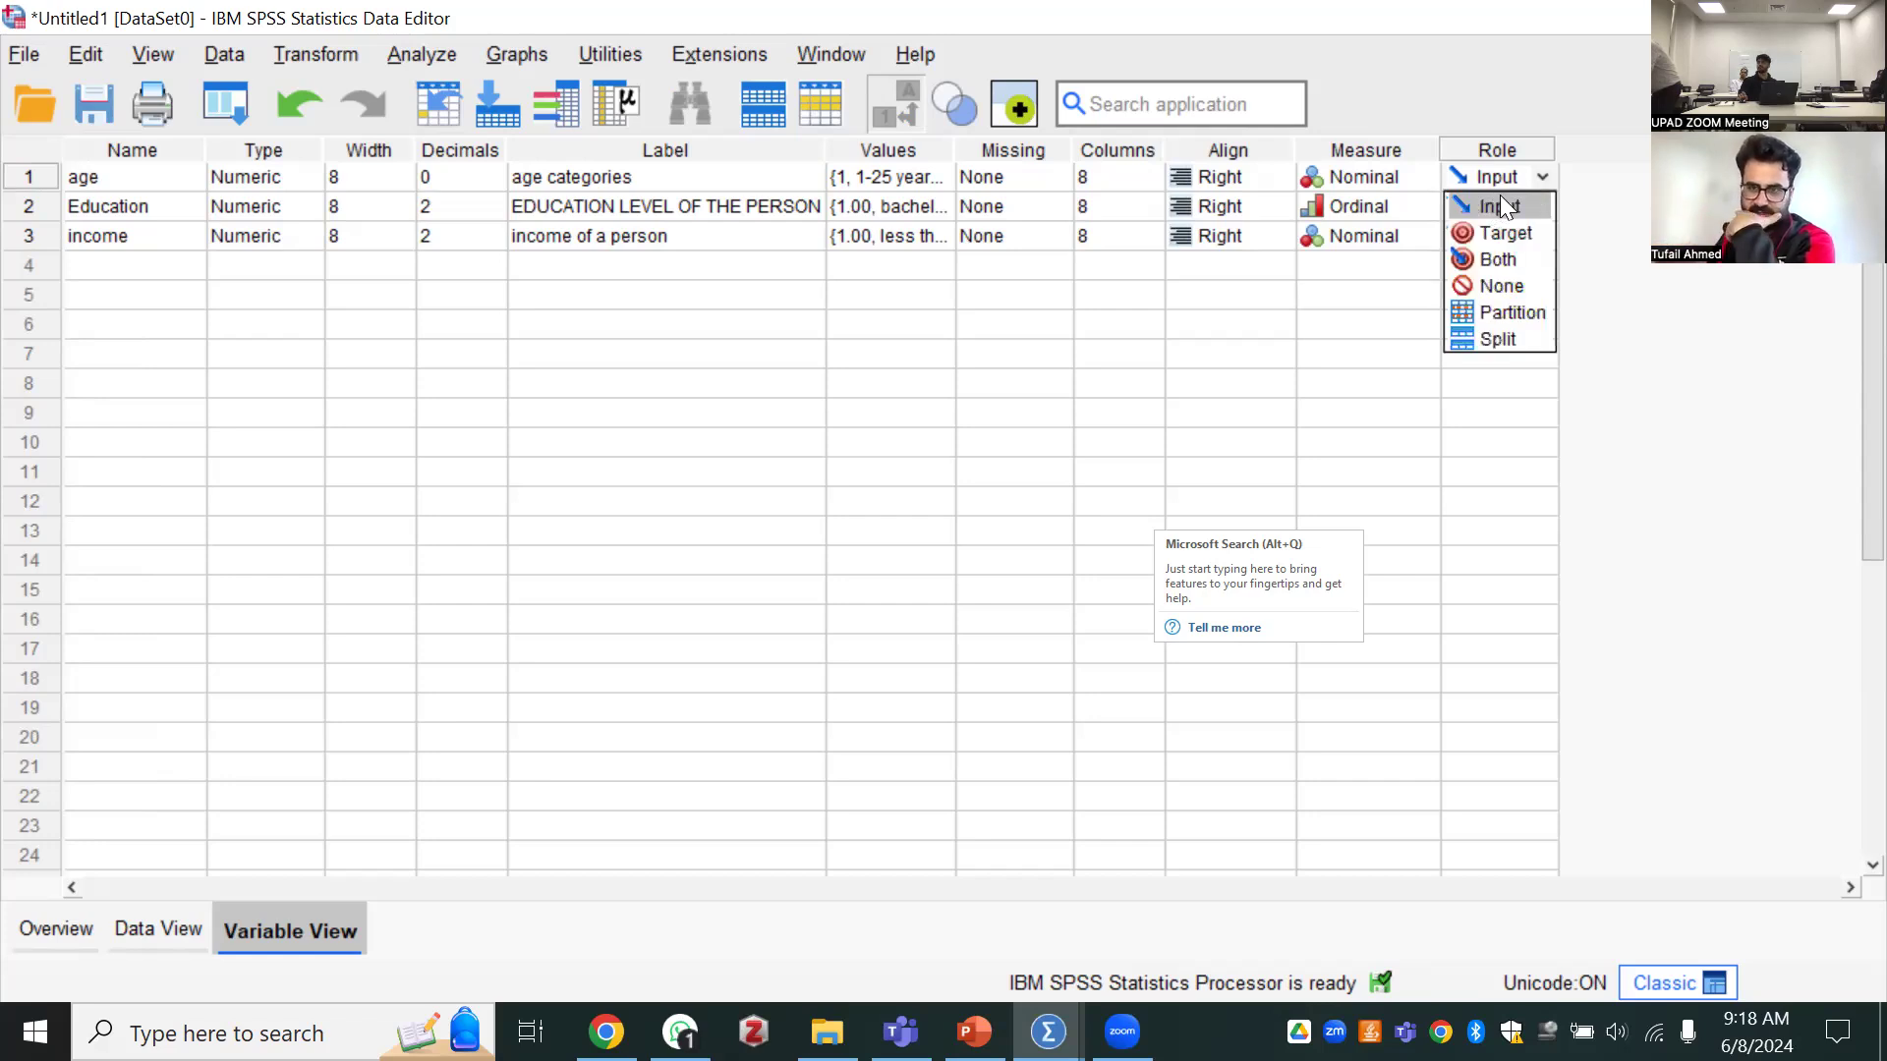
left_click(1560, 193)
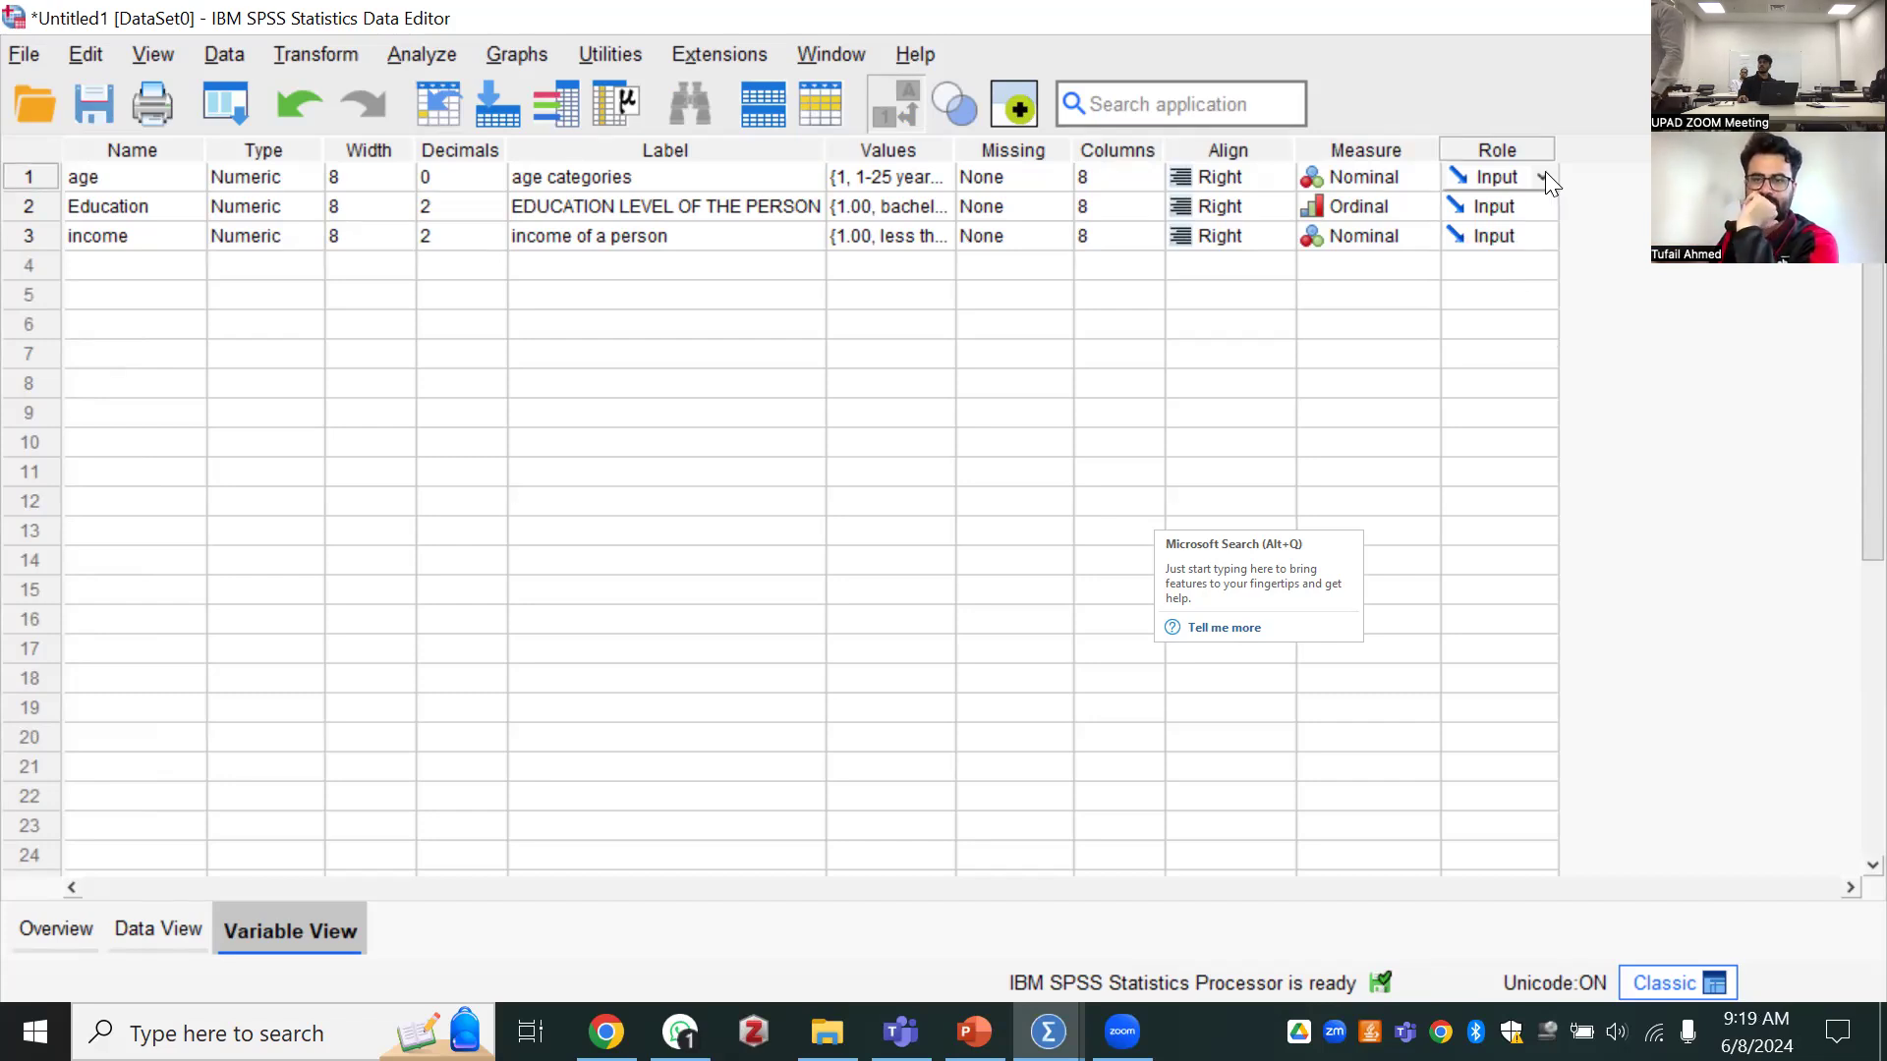
left_click(1543, 178)
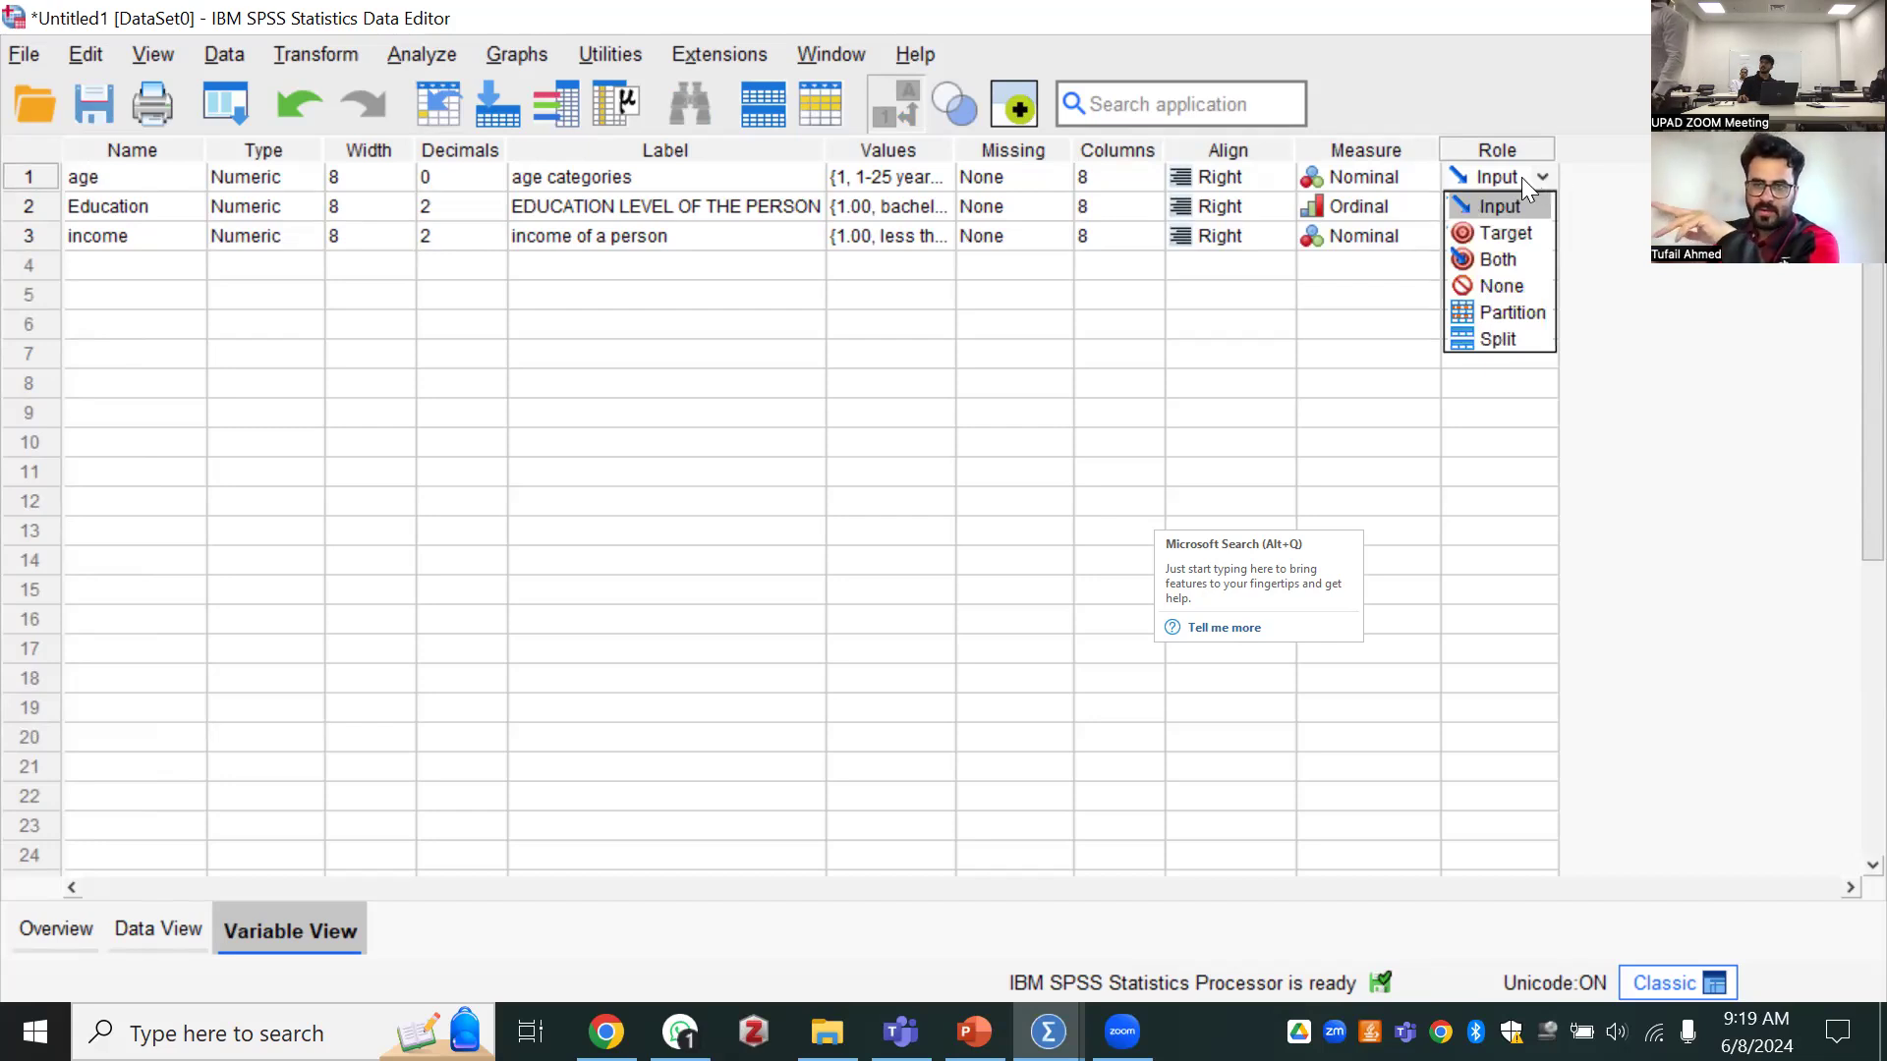
left_click(1517, 167)
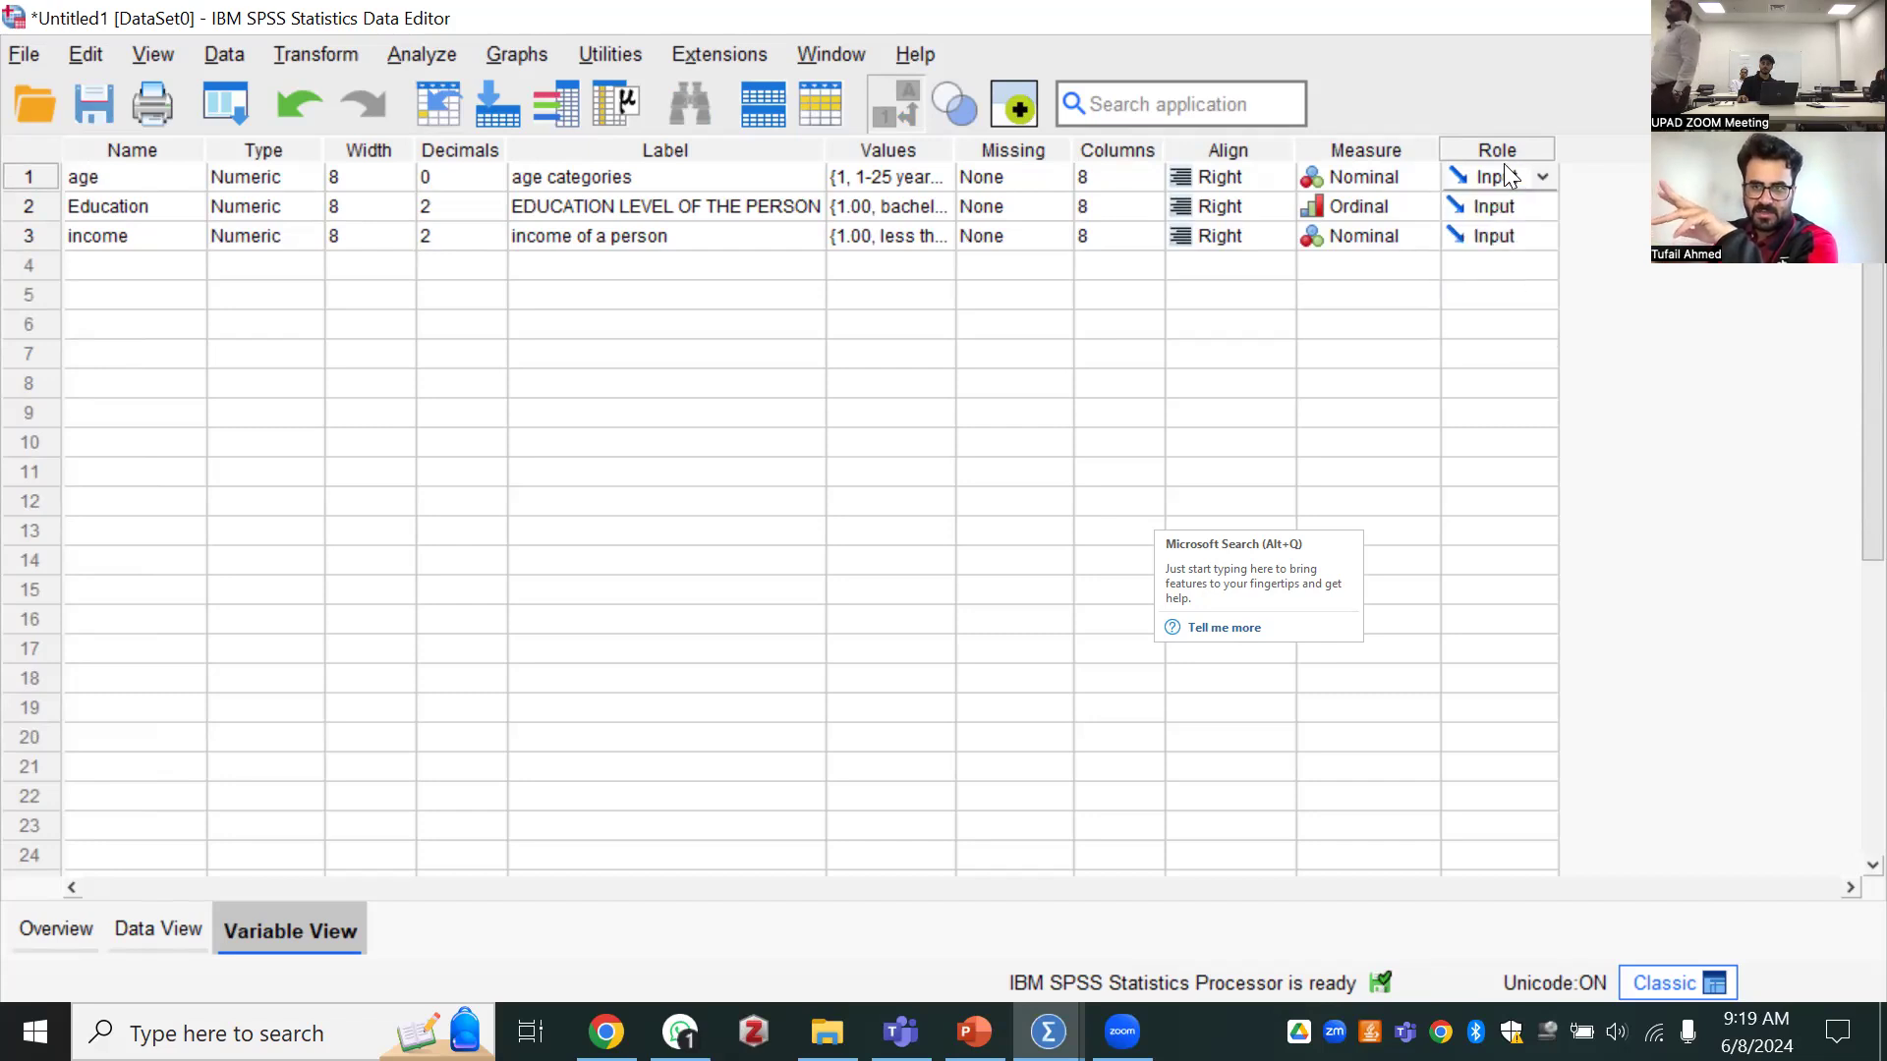
left_click(1535, 175)
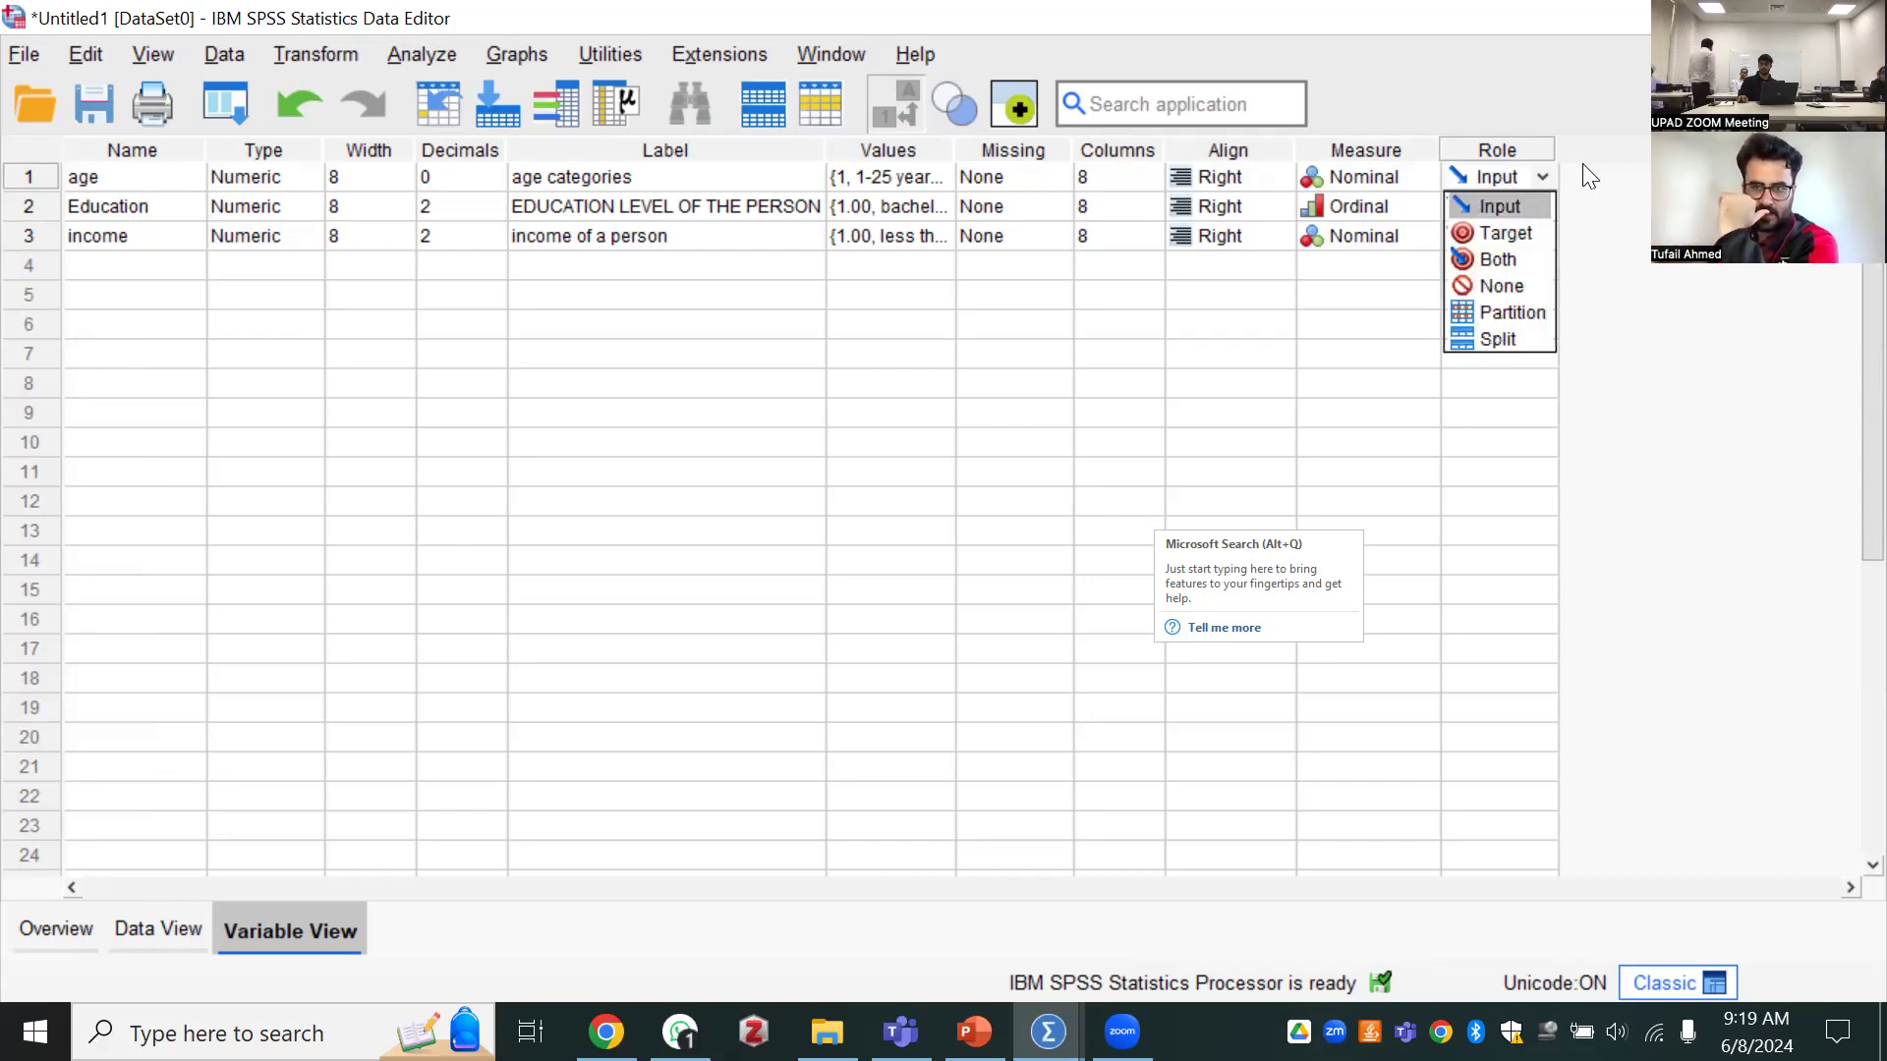
left_click(1541, 175)
left_click(1523, 171)
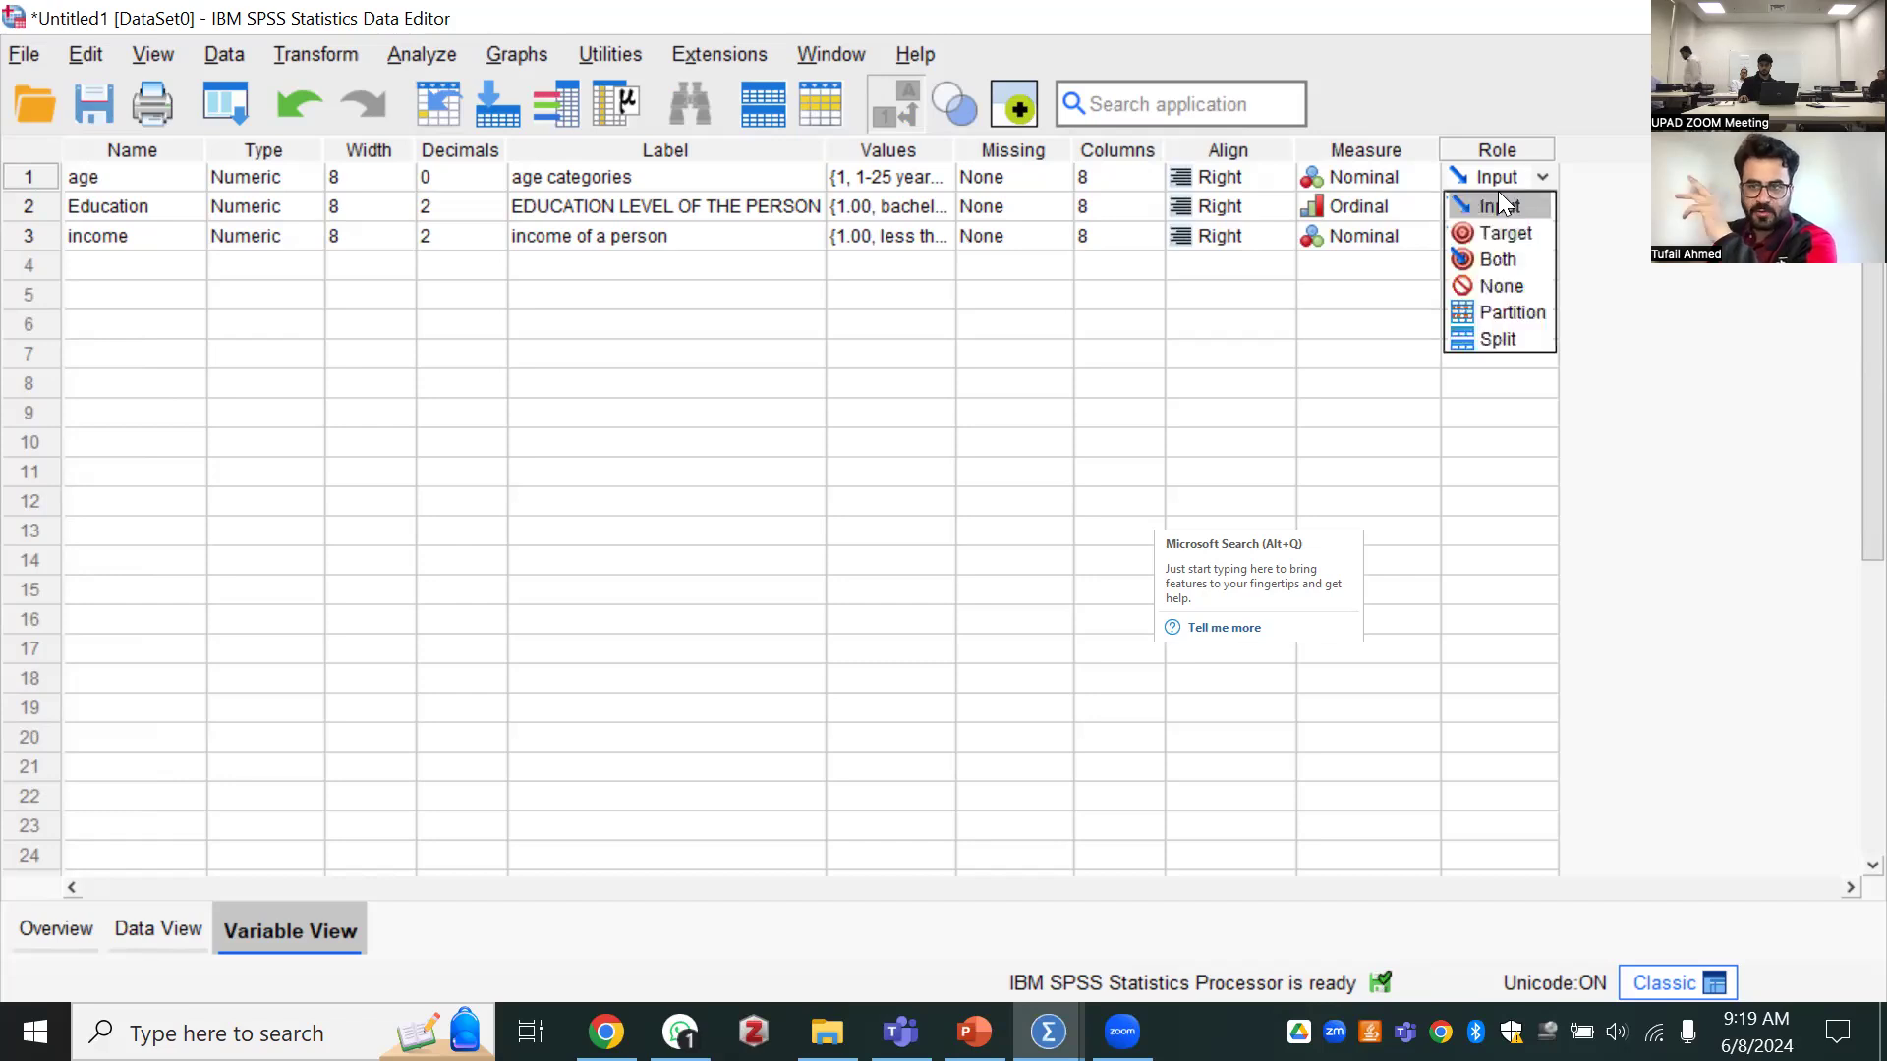
Enter 12 as the age of the second case in the data grid
left_click(160, 930)
left_click(118, 271)
left_click(114, 271)
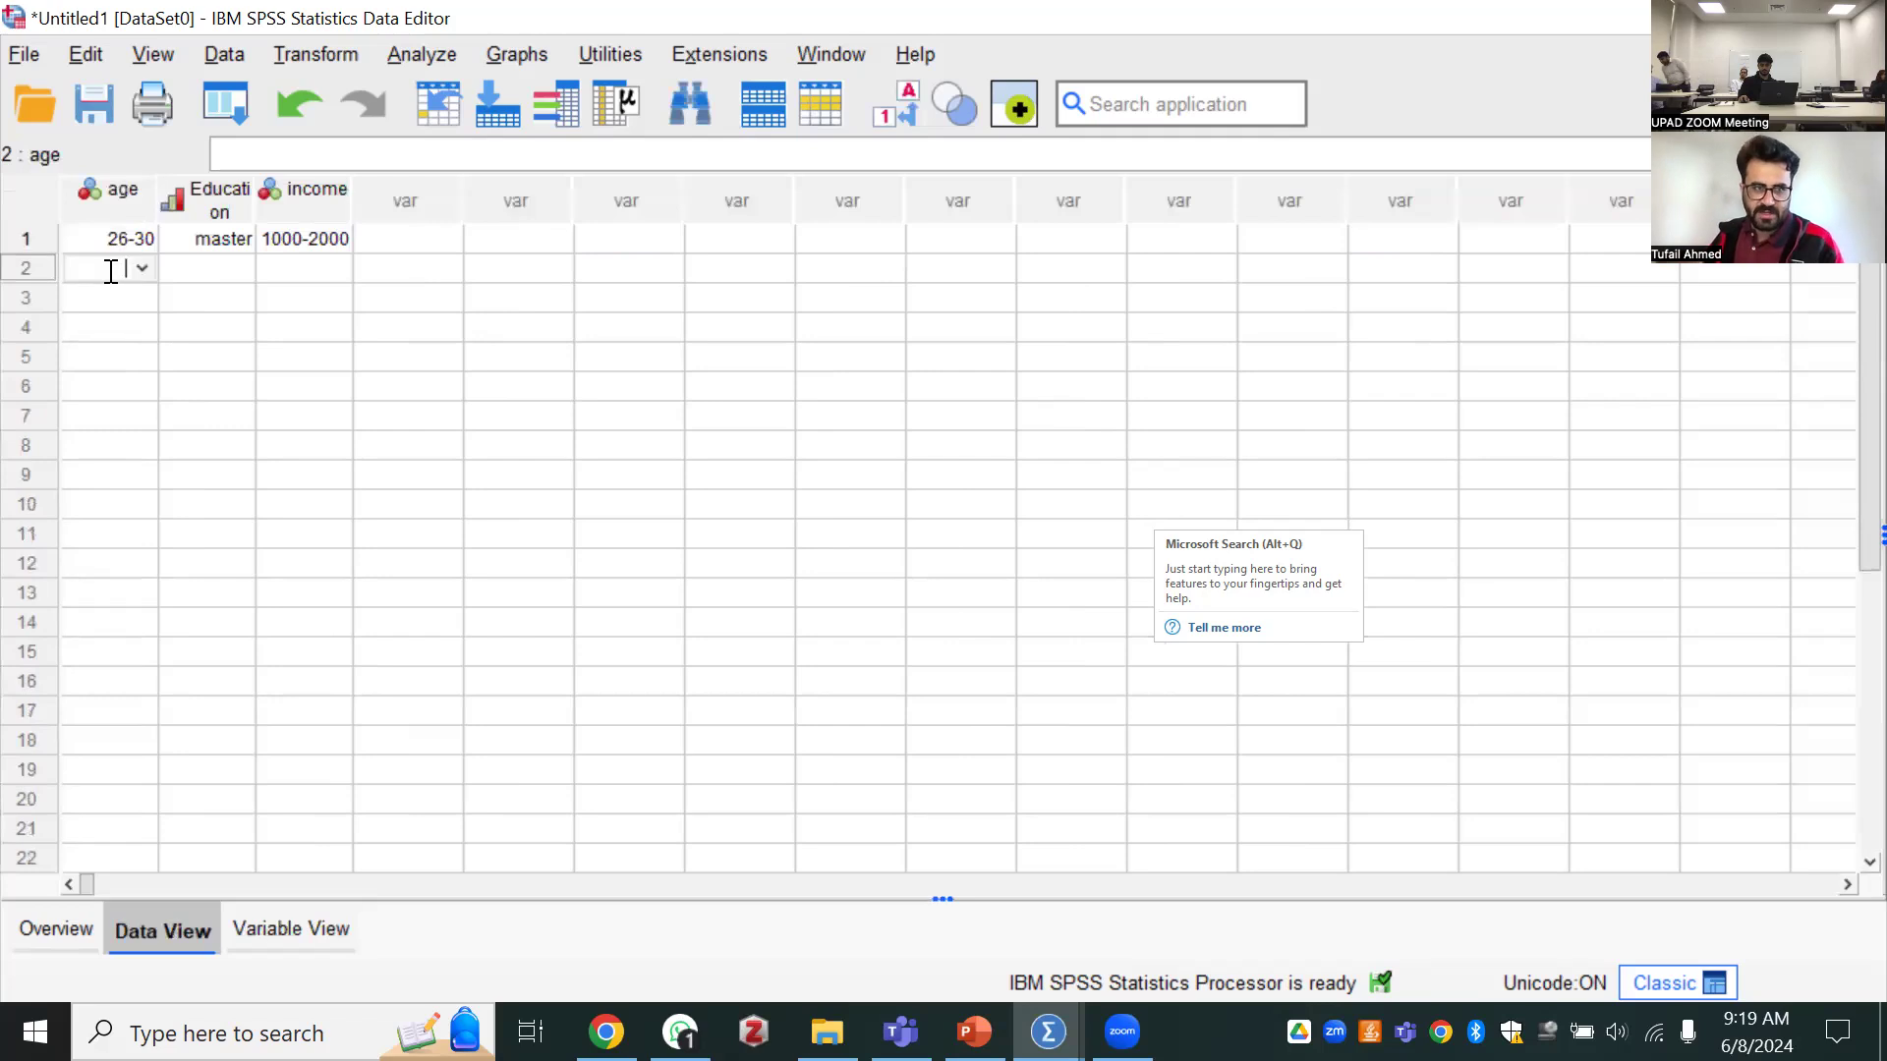
key("Return")
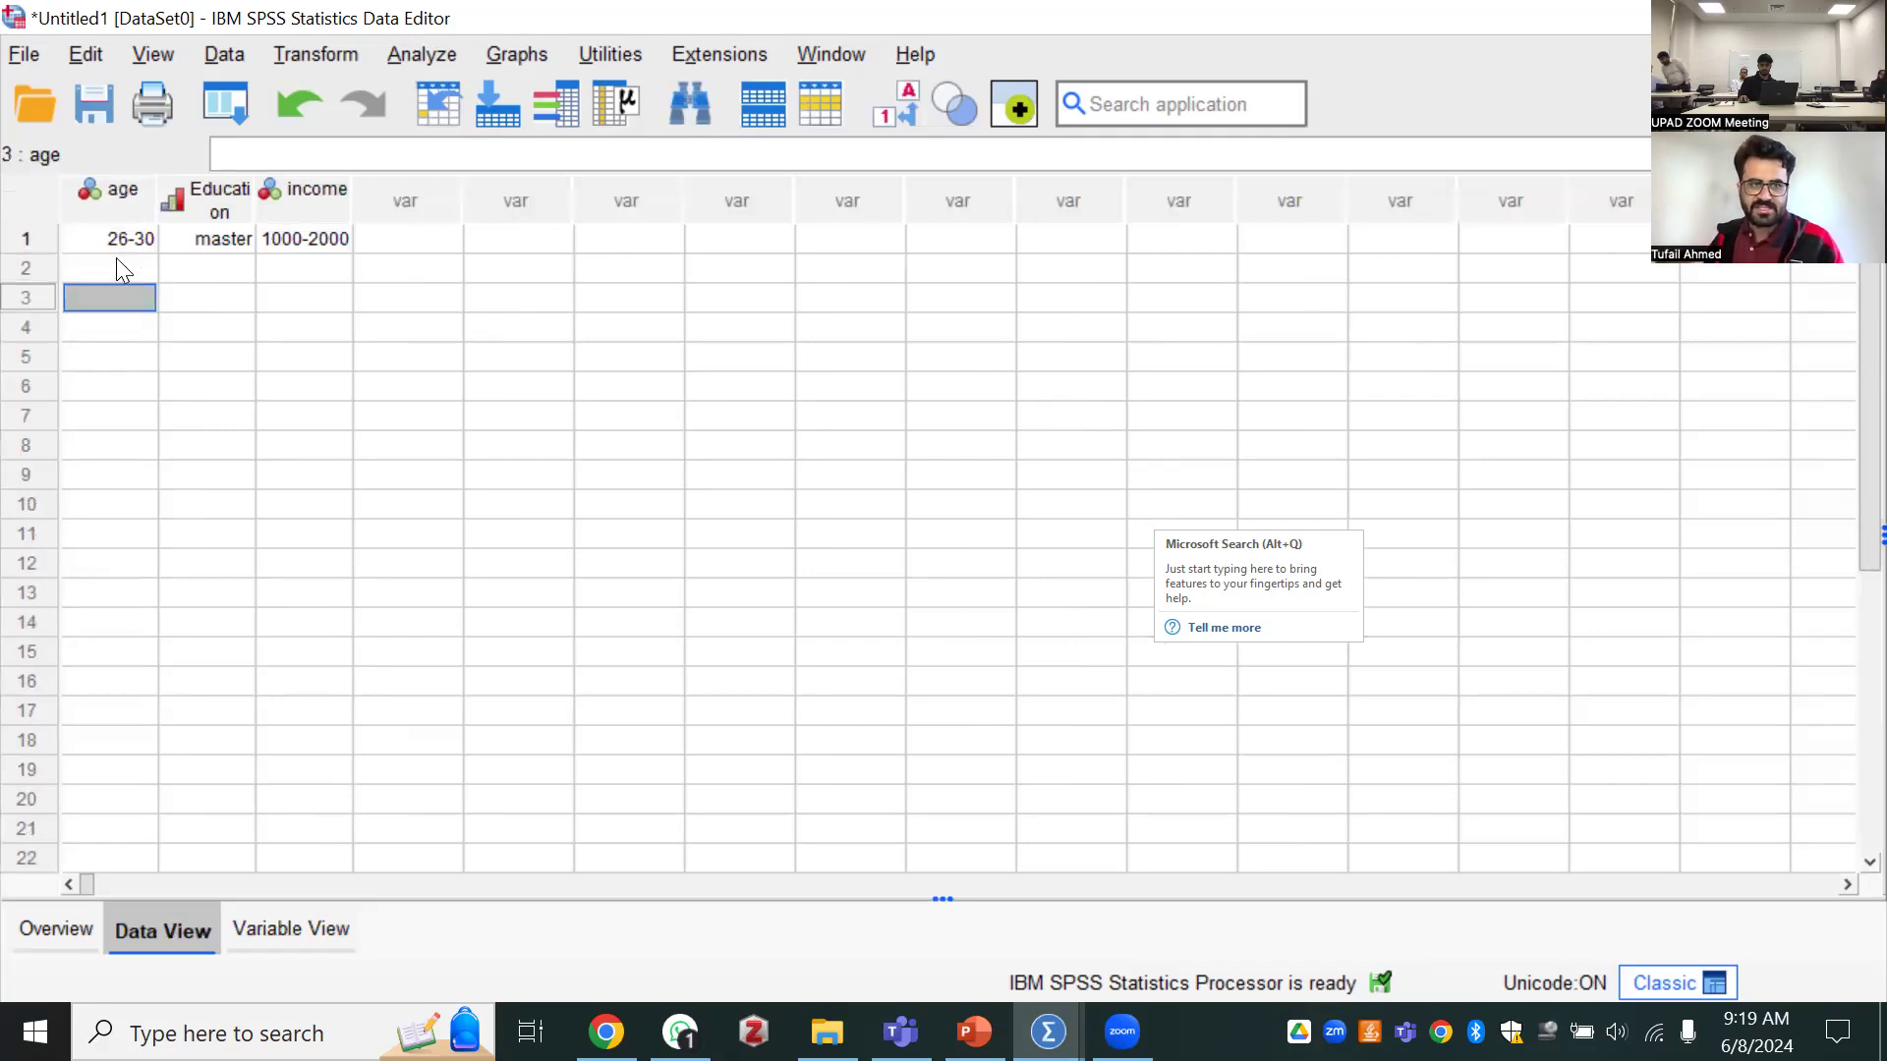
left_click(116, 259)
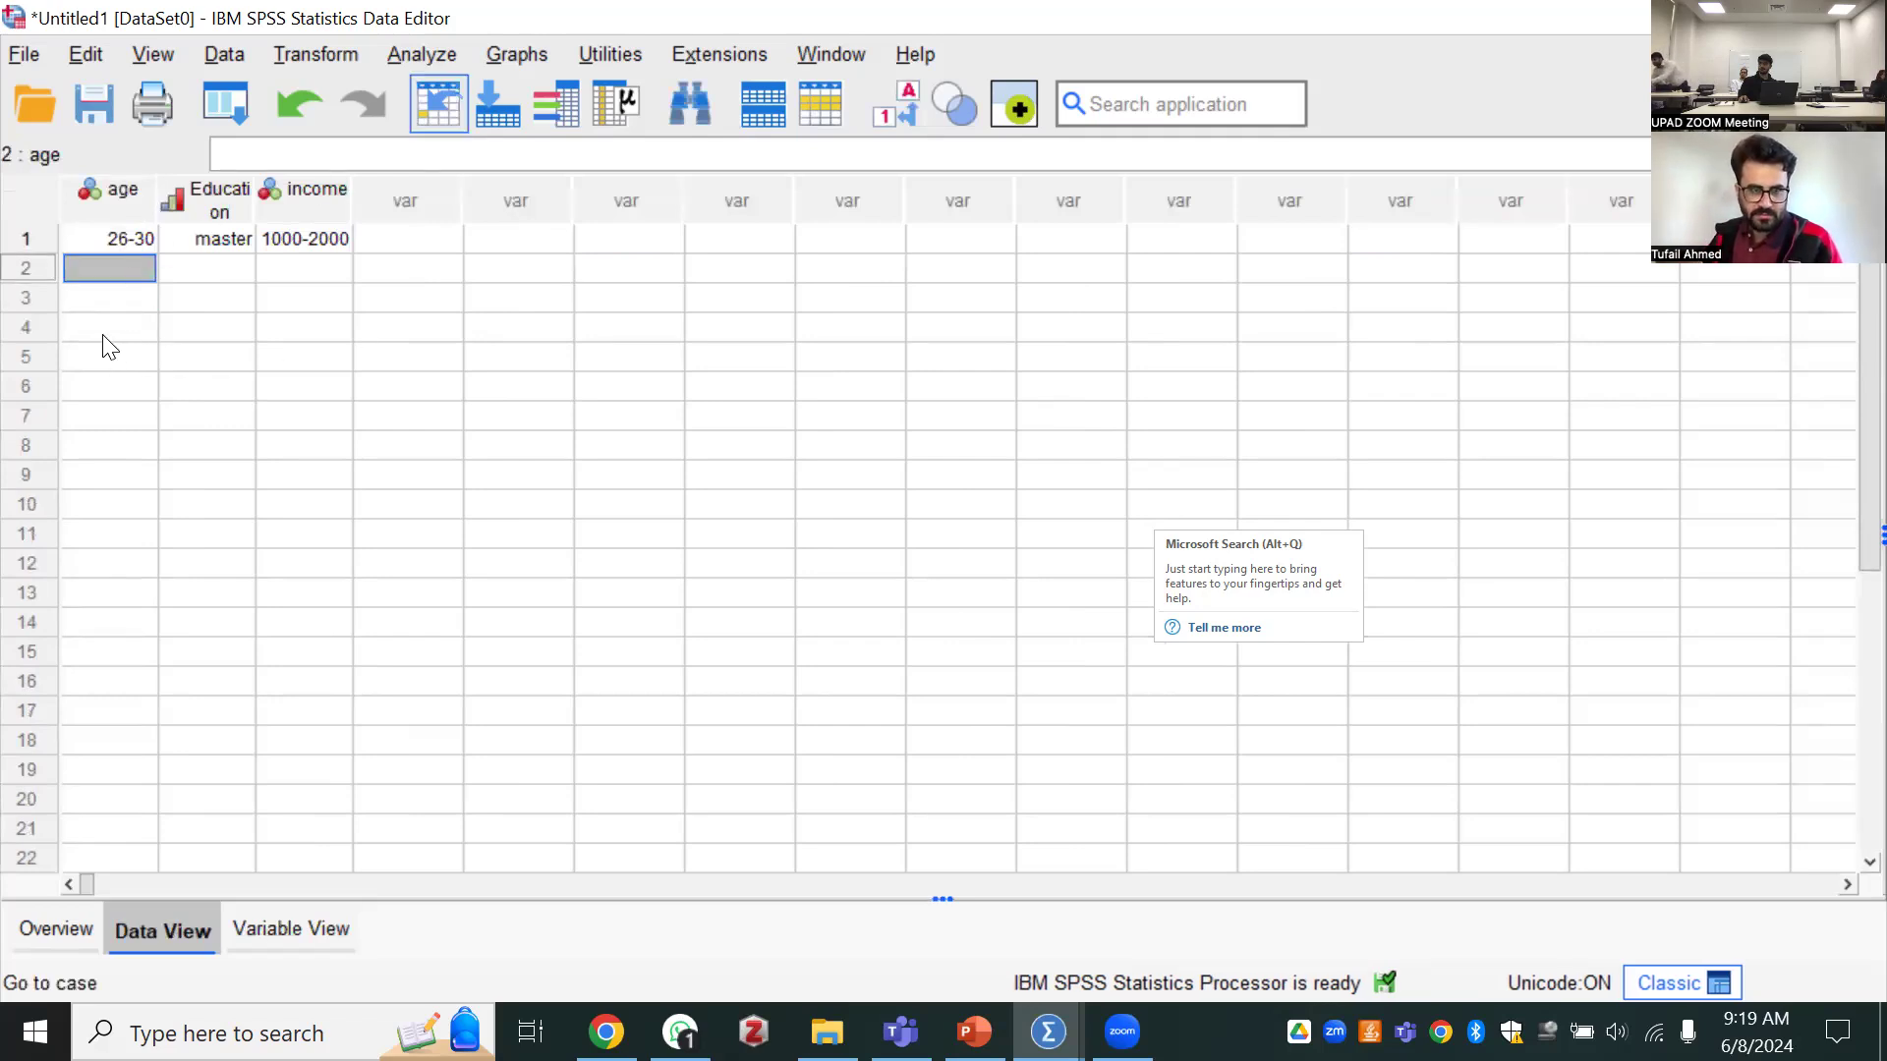
double_click(83, 282)
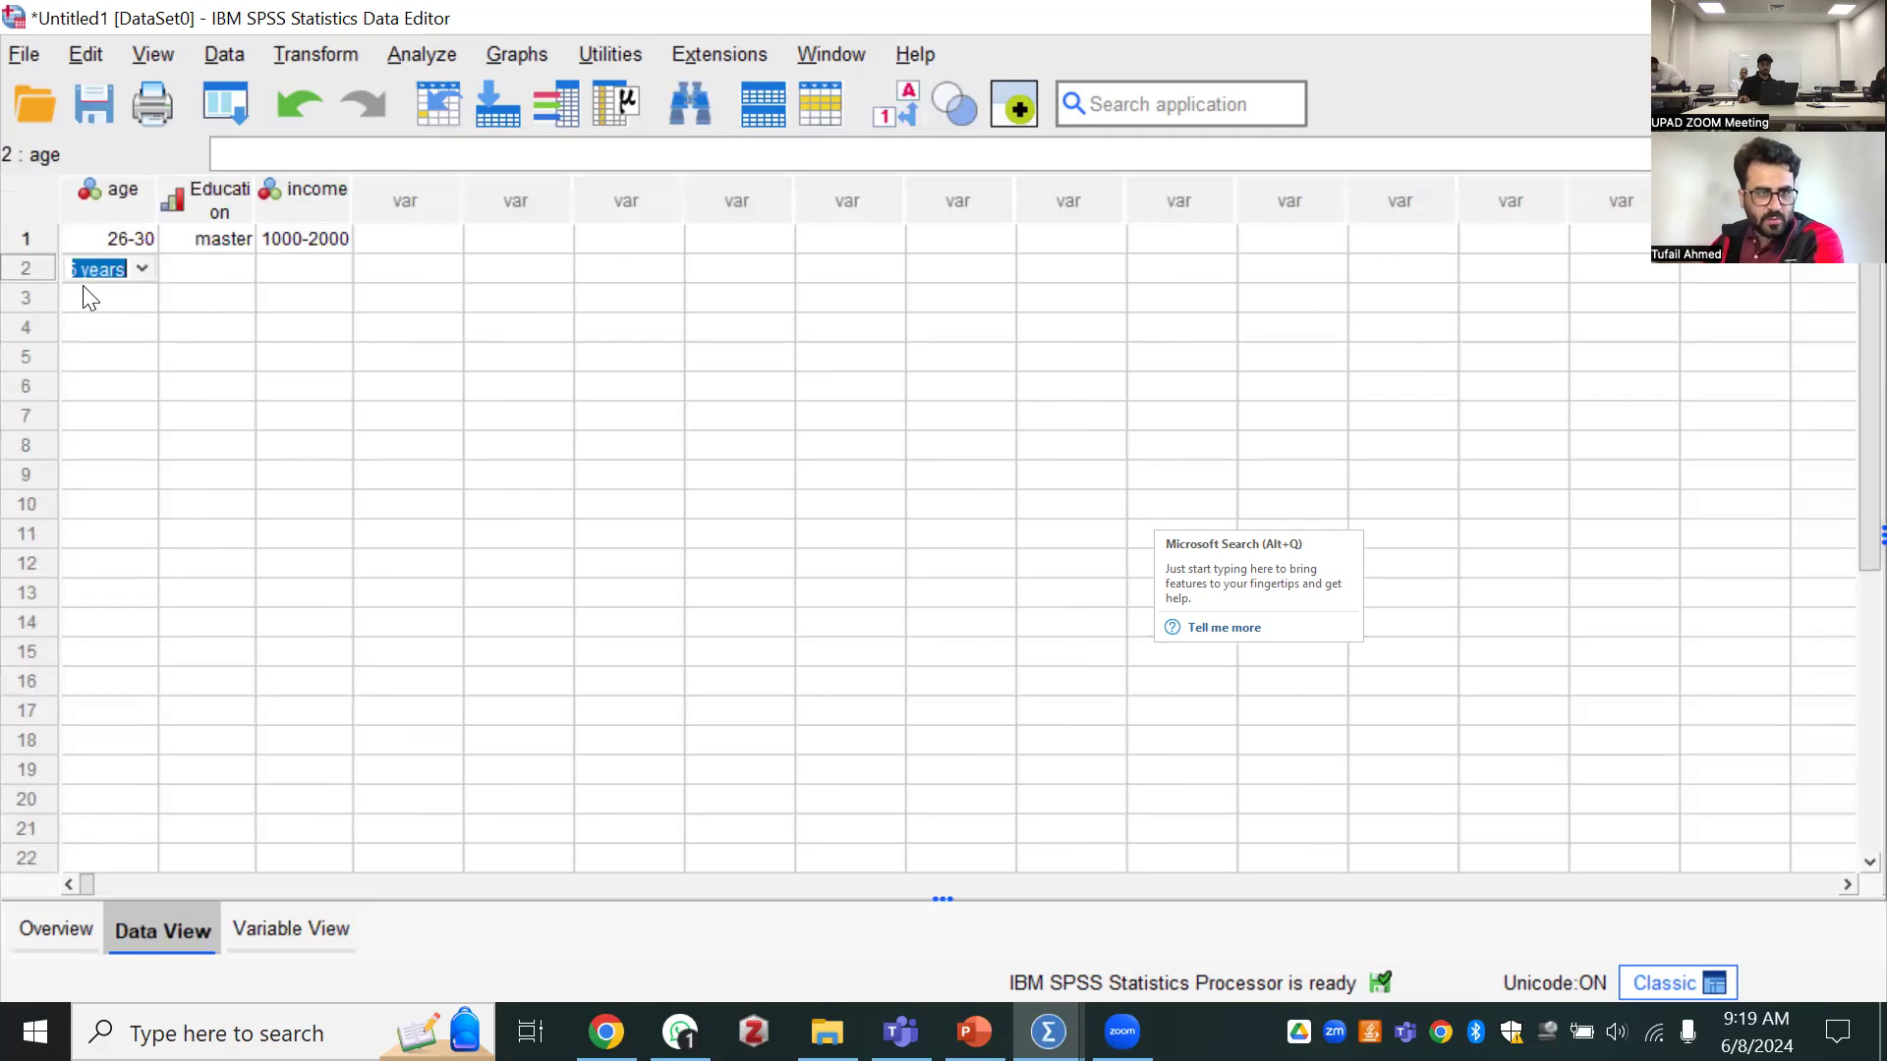
type("12")
key("Return")
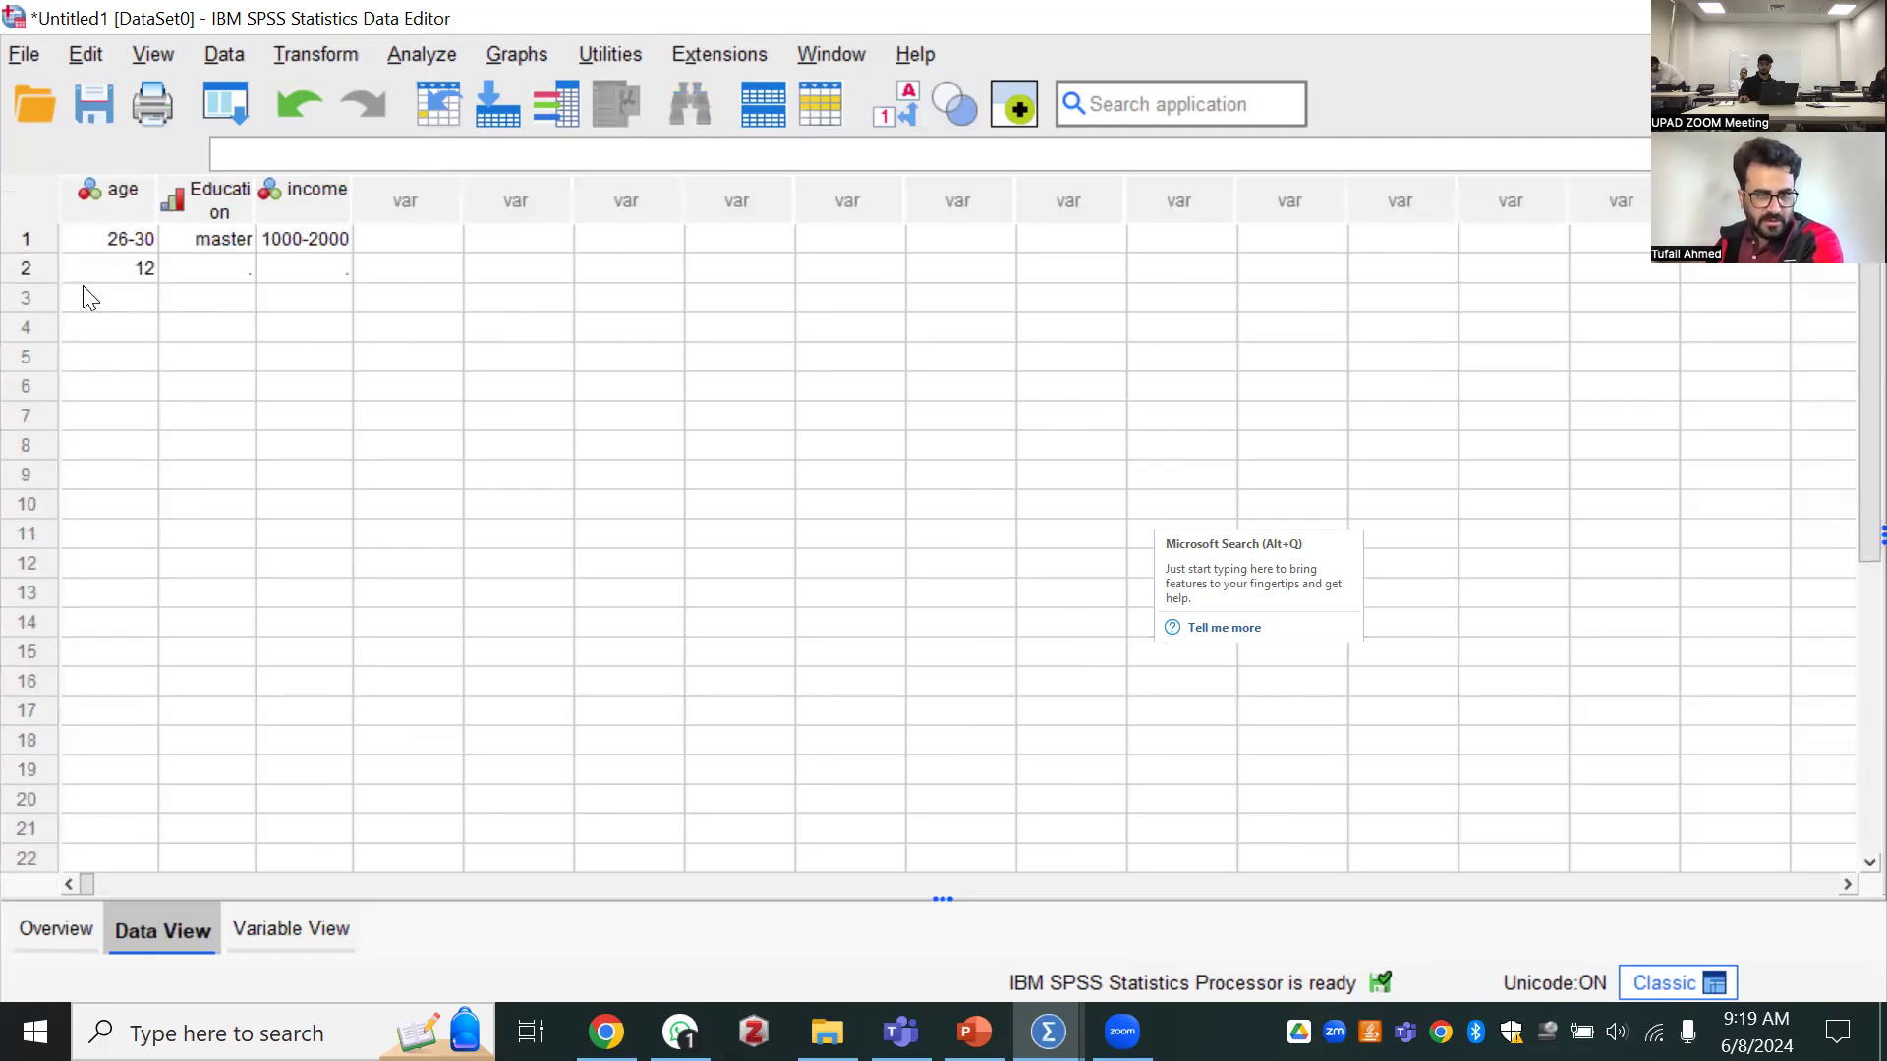
Set the age of the second case to the category "26-30"
left_click(106, 265)
double_click(105, 266)
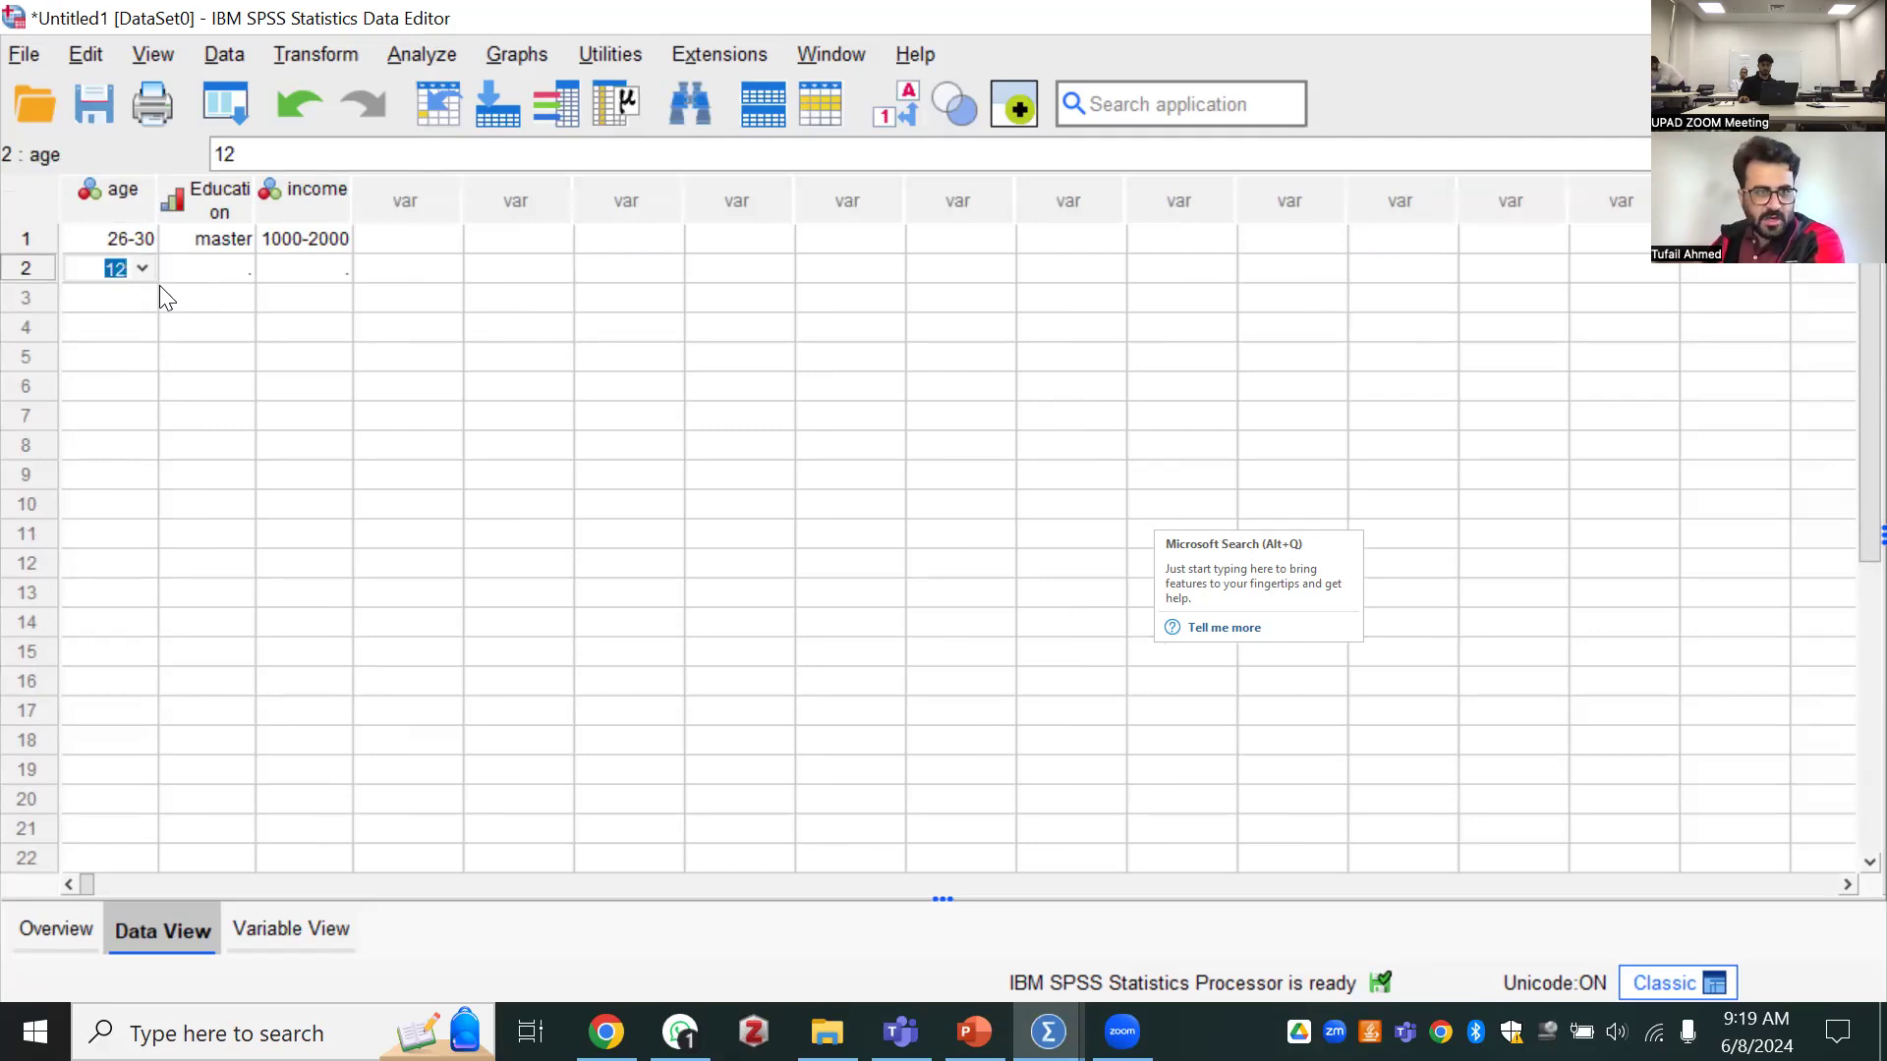
type("2")
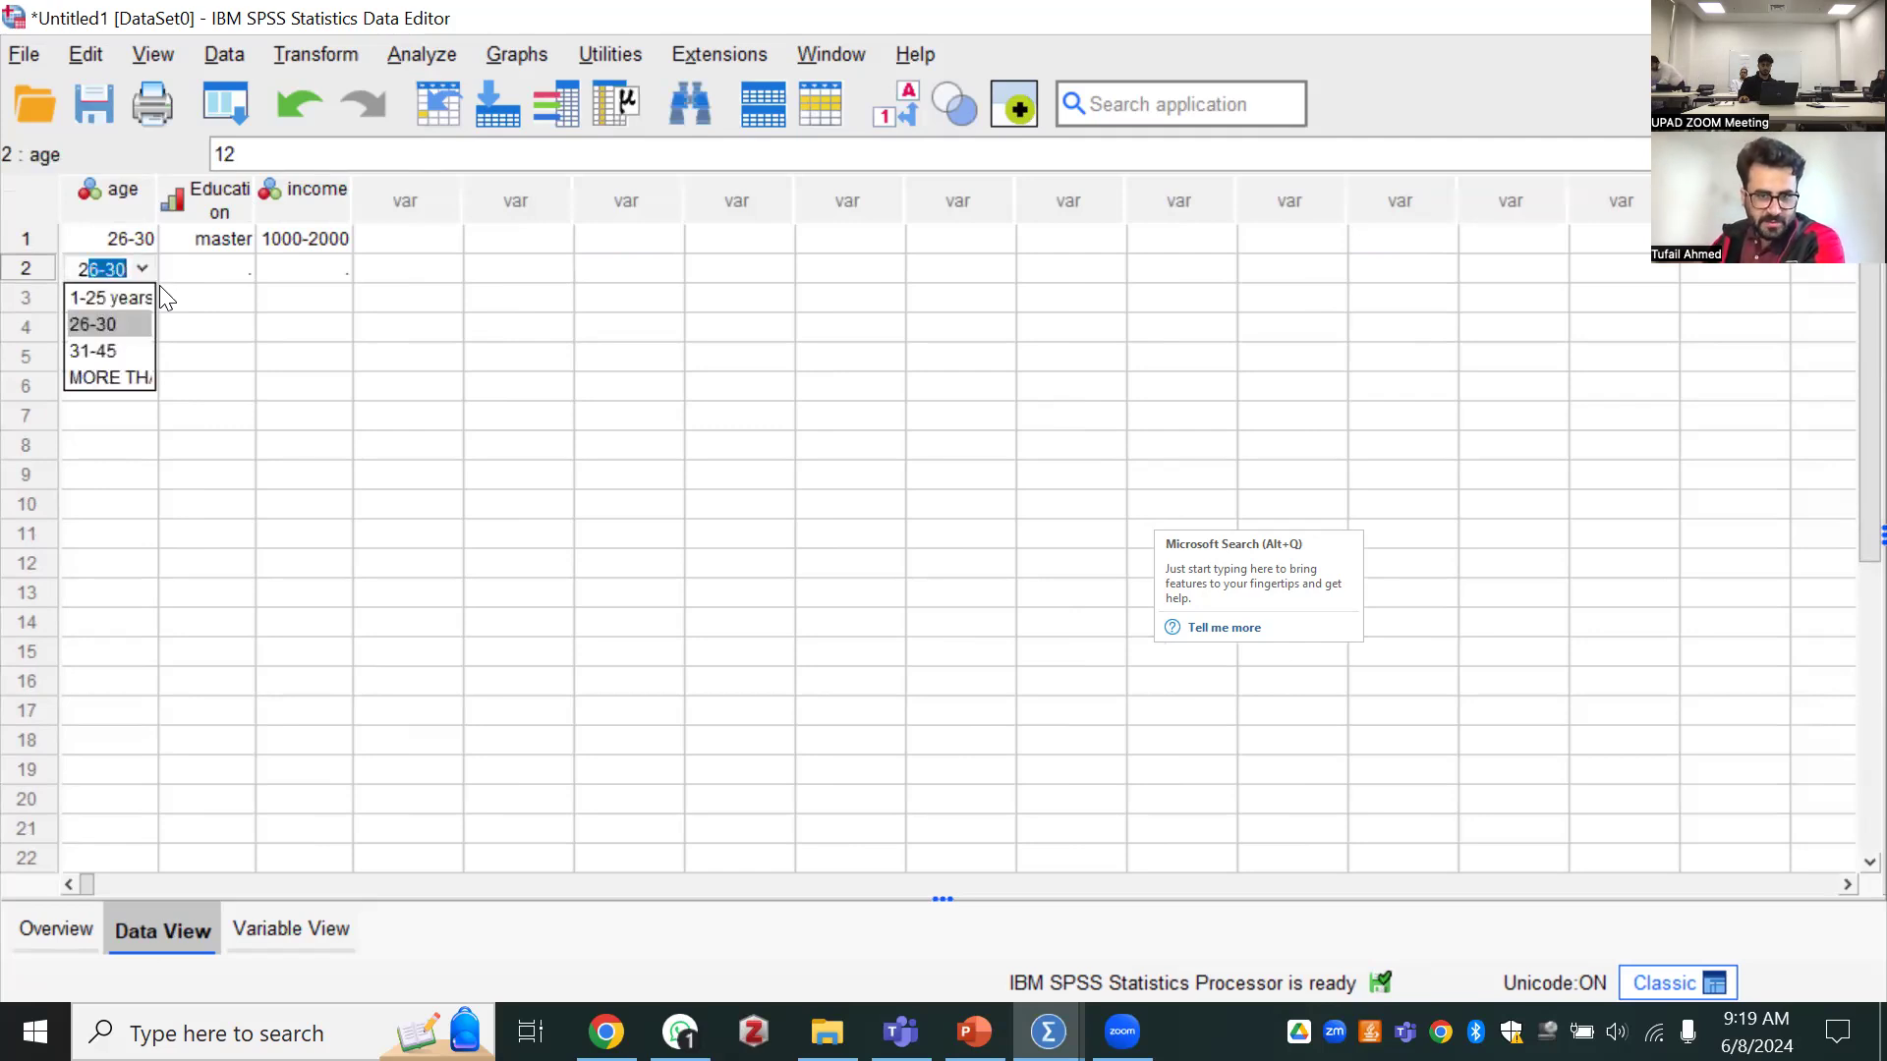
key("Return")
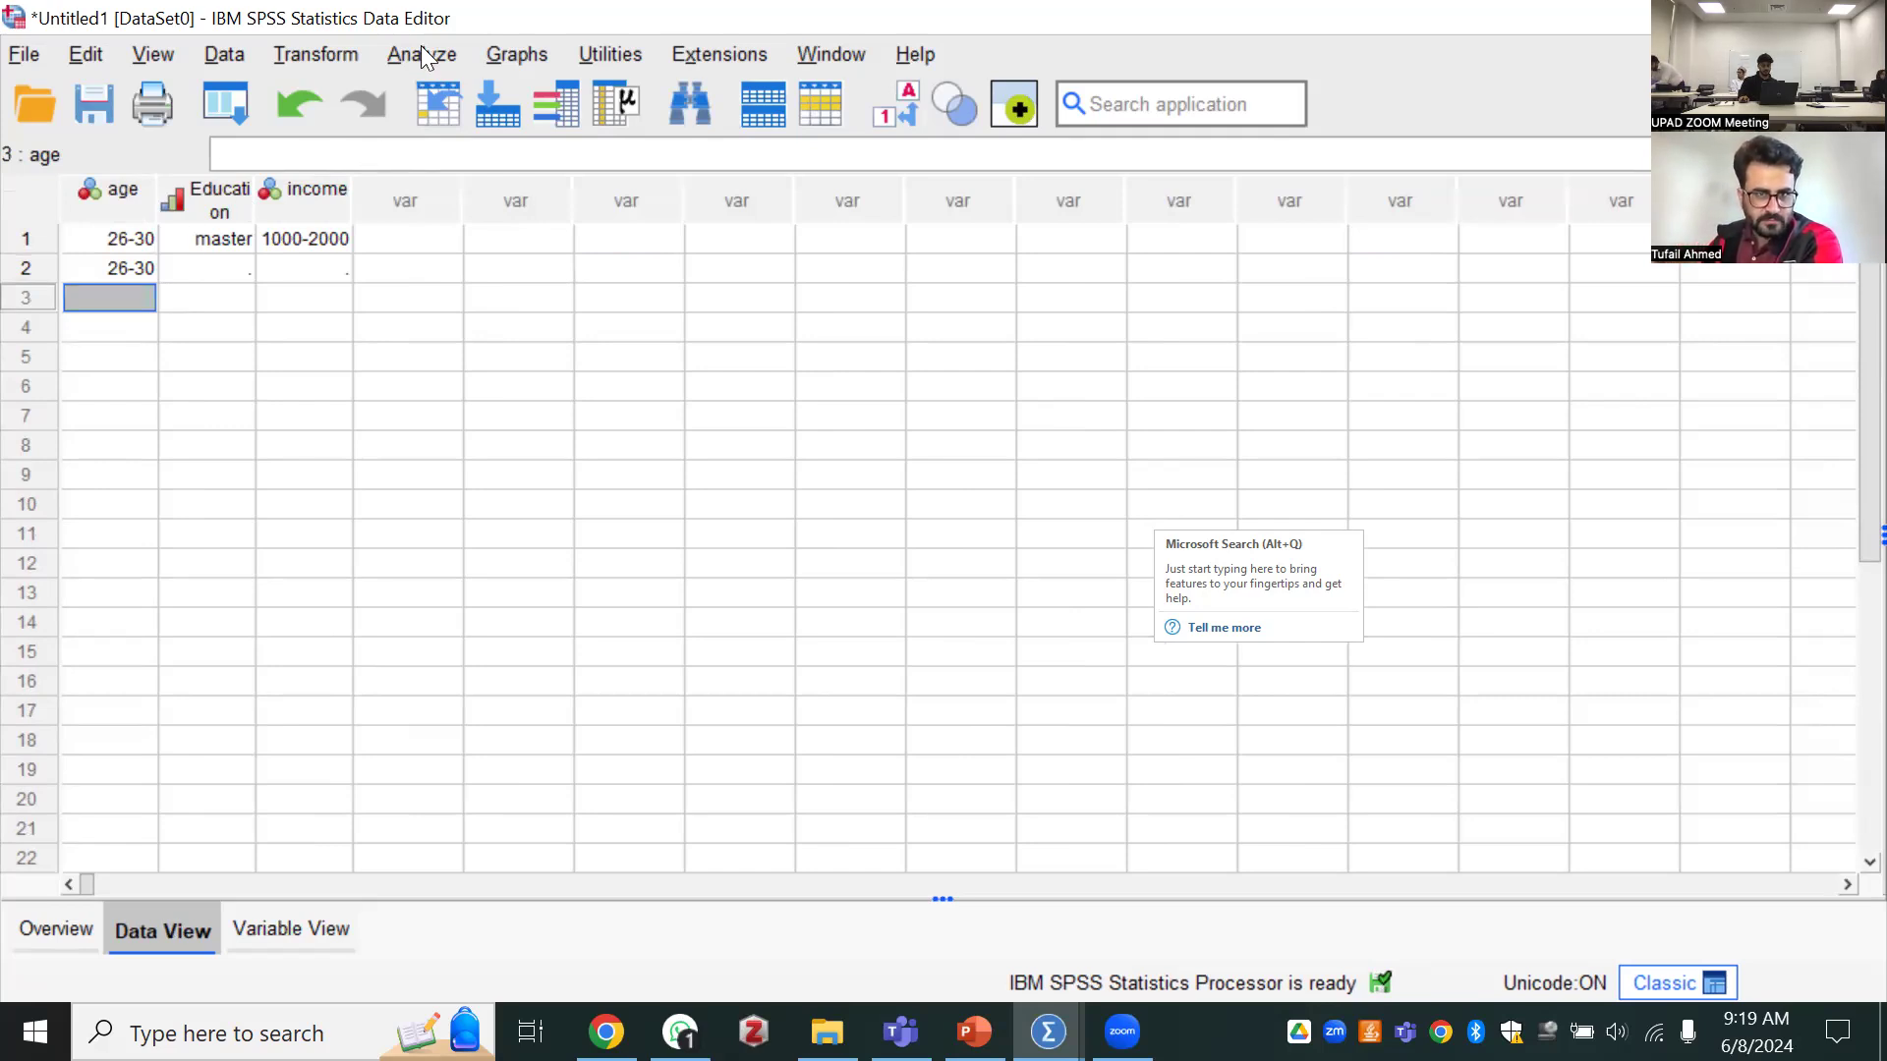
left_click(216, 268)
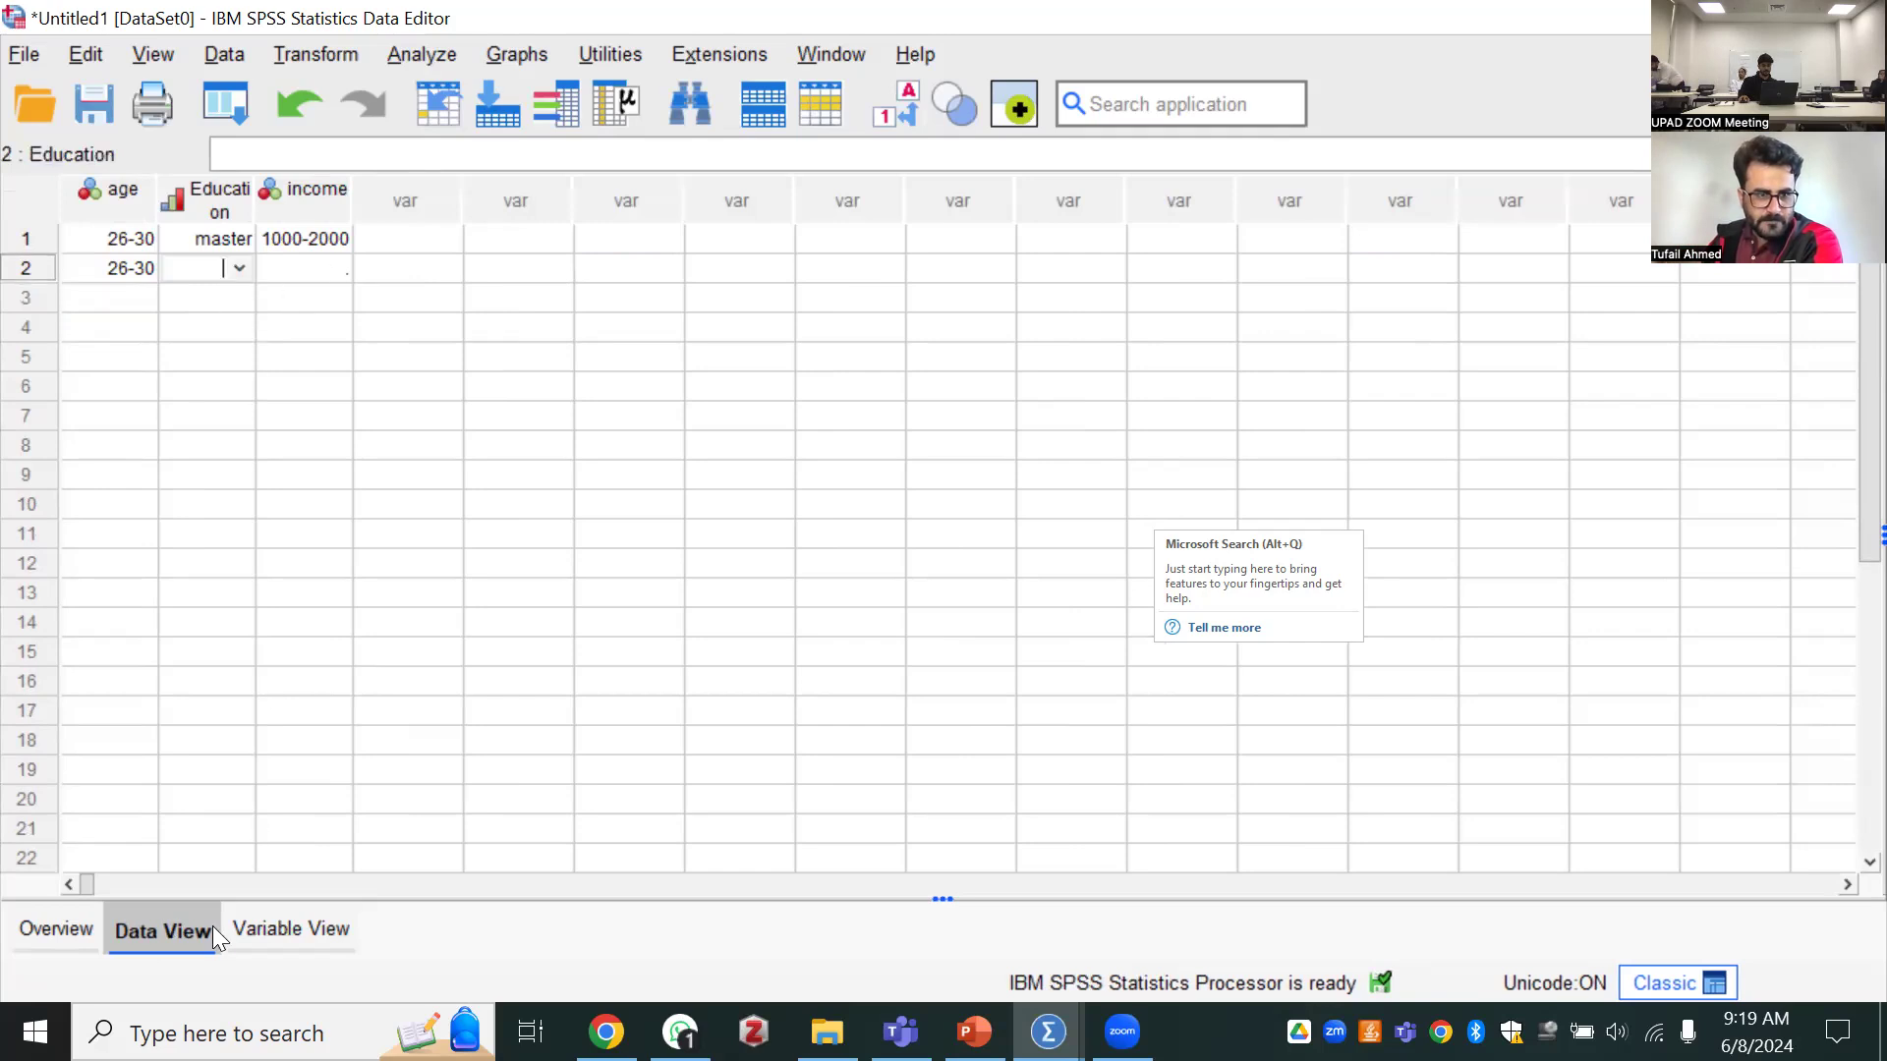
Open the sample data file accidents.sav from the welcome dialog
left_click(248, 932)
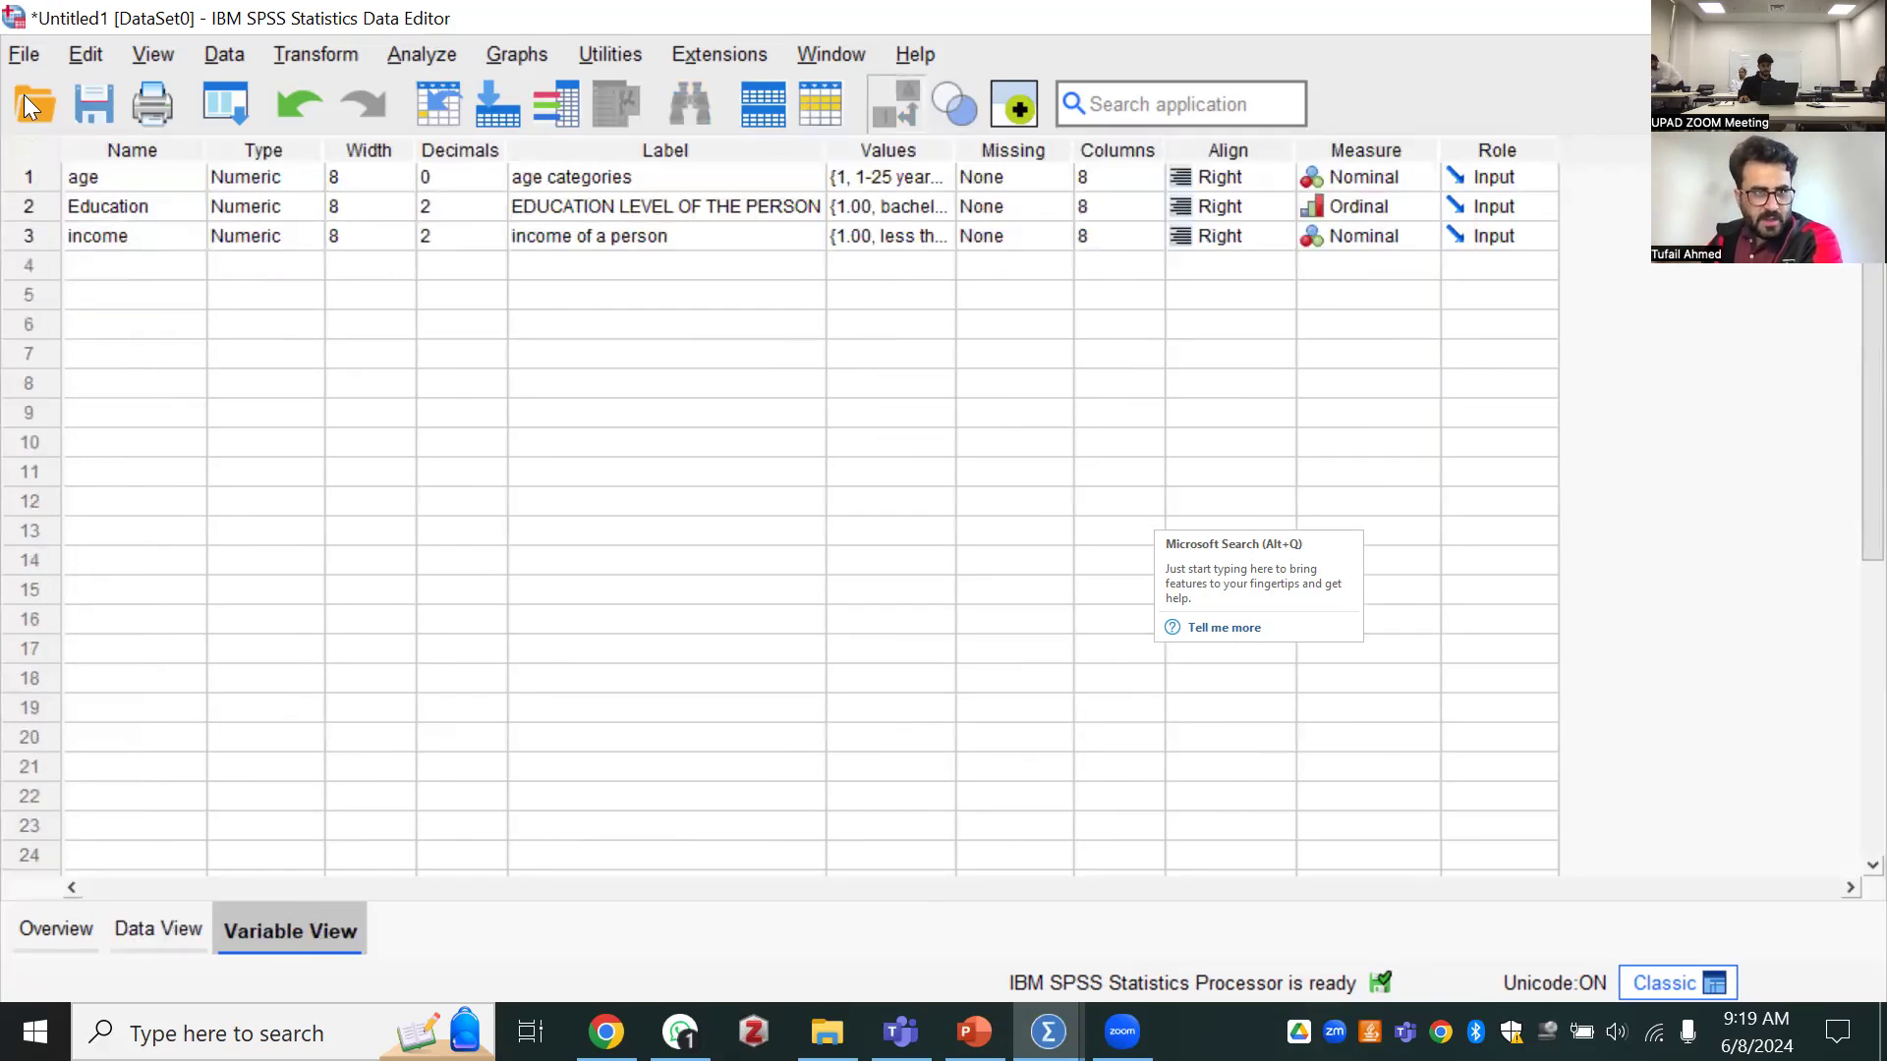
left_click(19, 56)
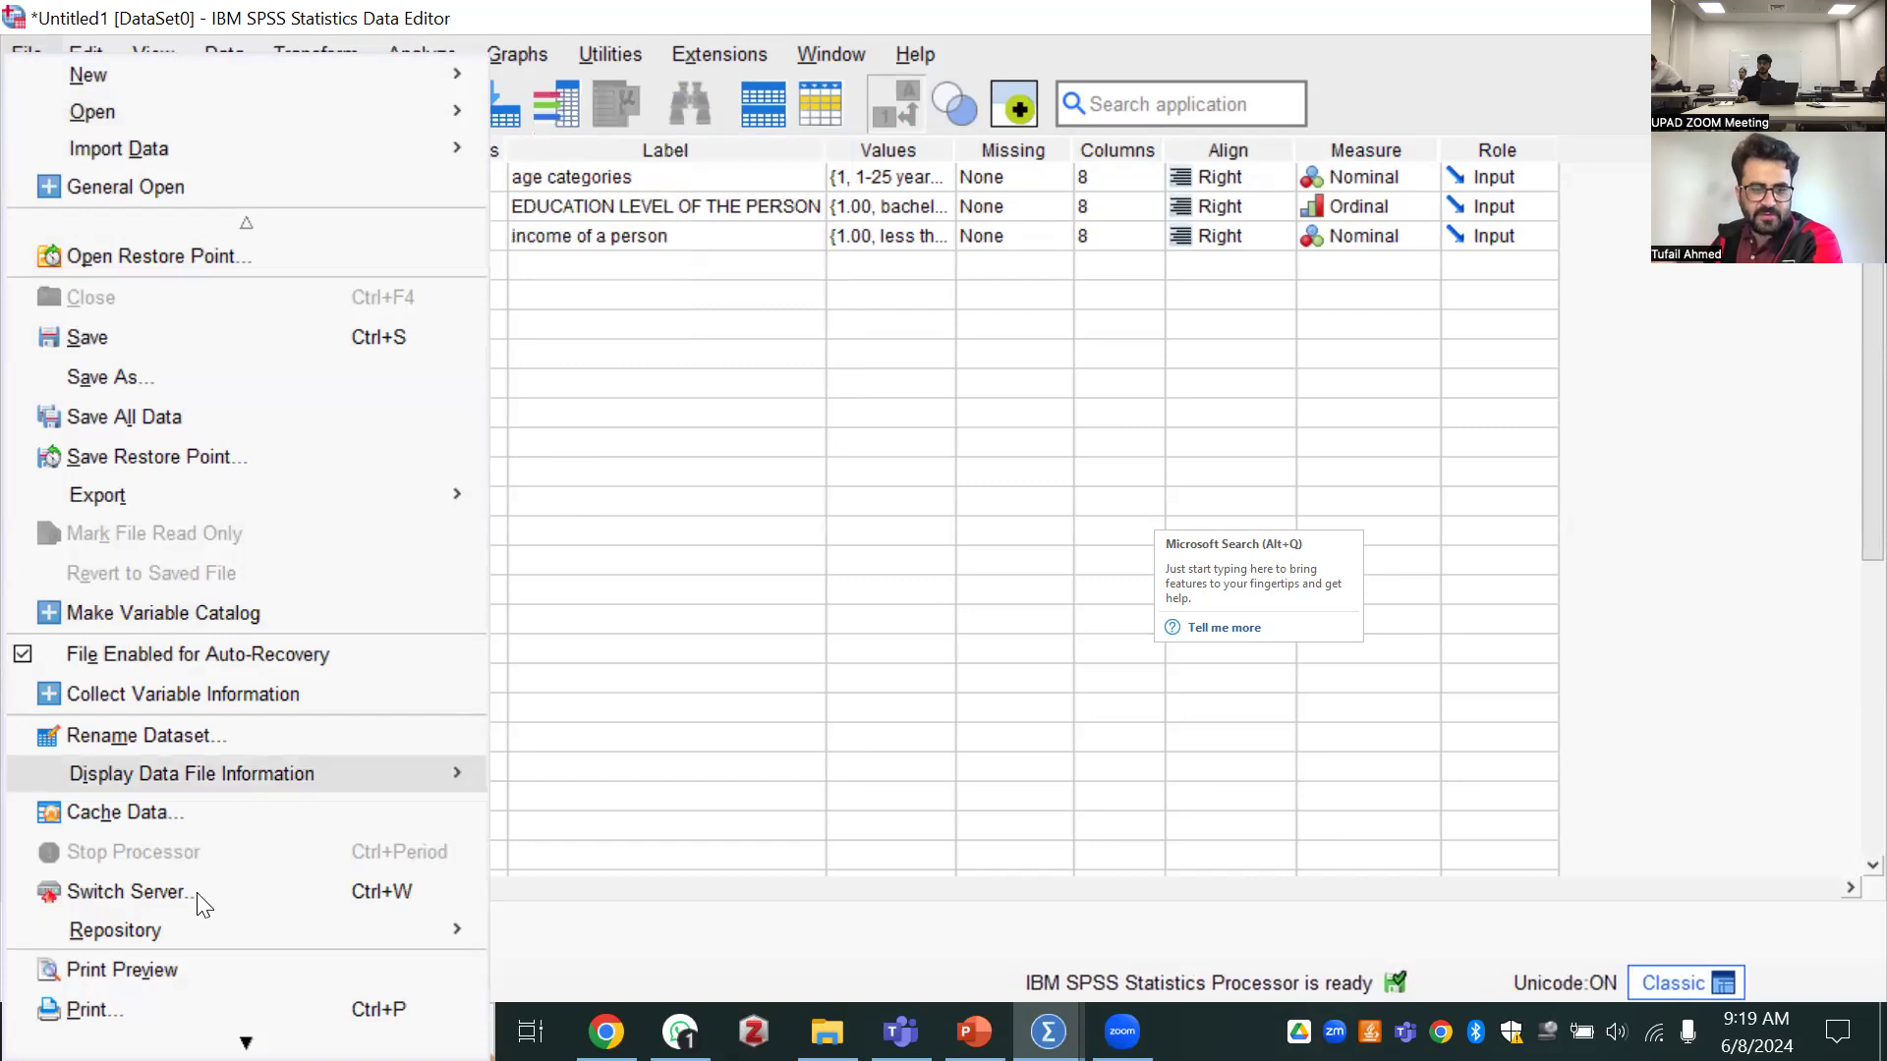
scroll(234, 945, "down", 4)
scroll(244, 990, "down", 3)
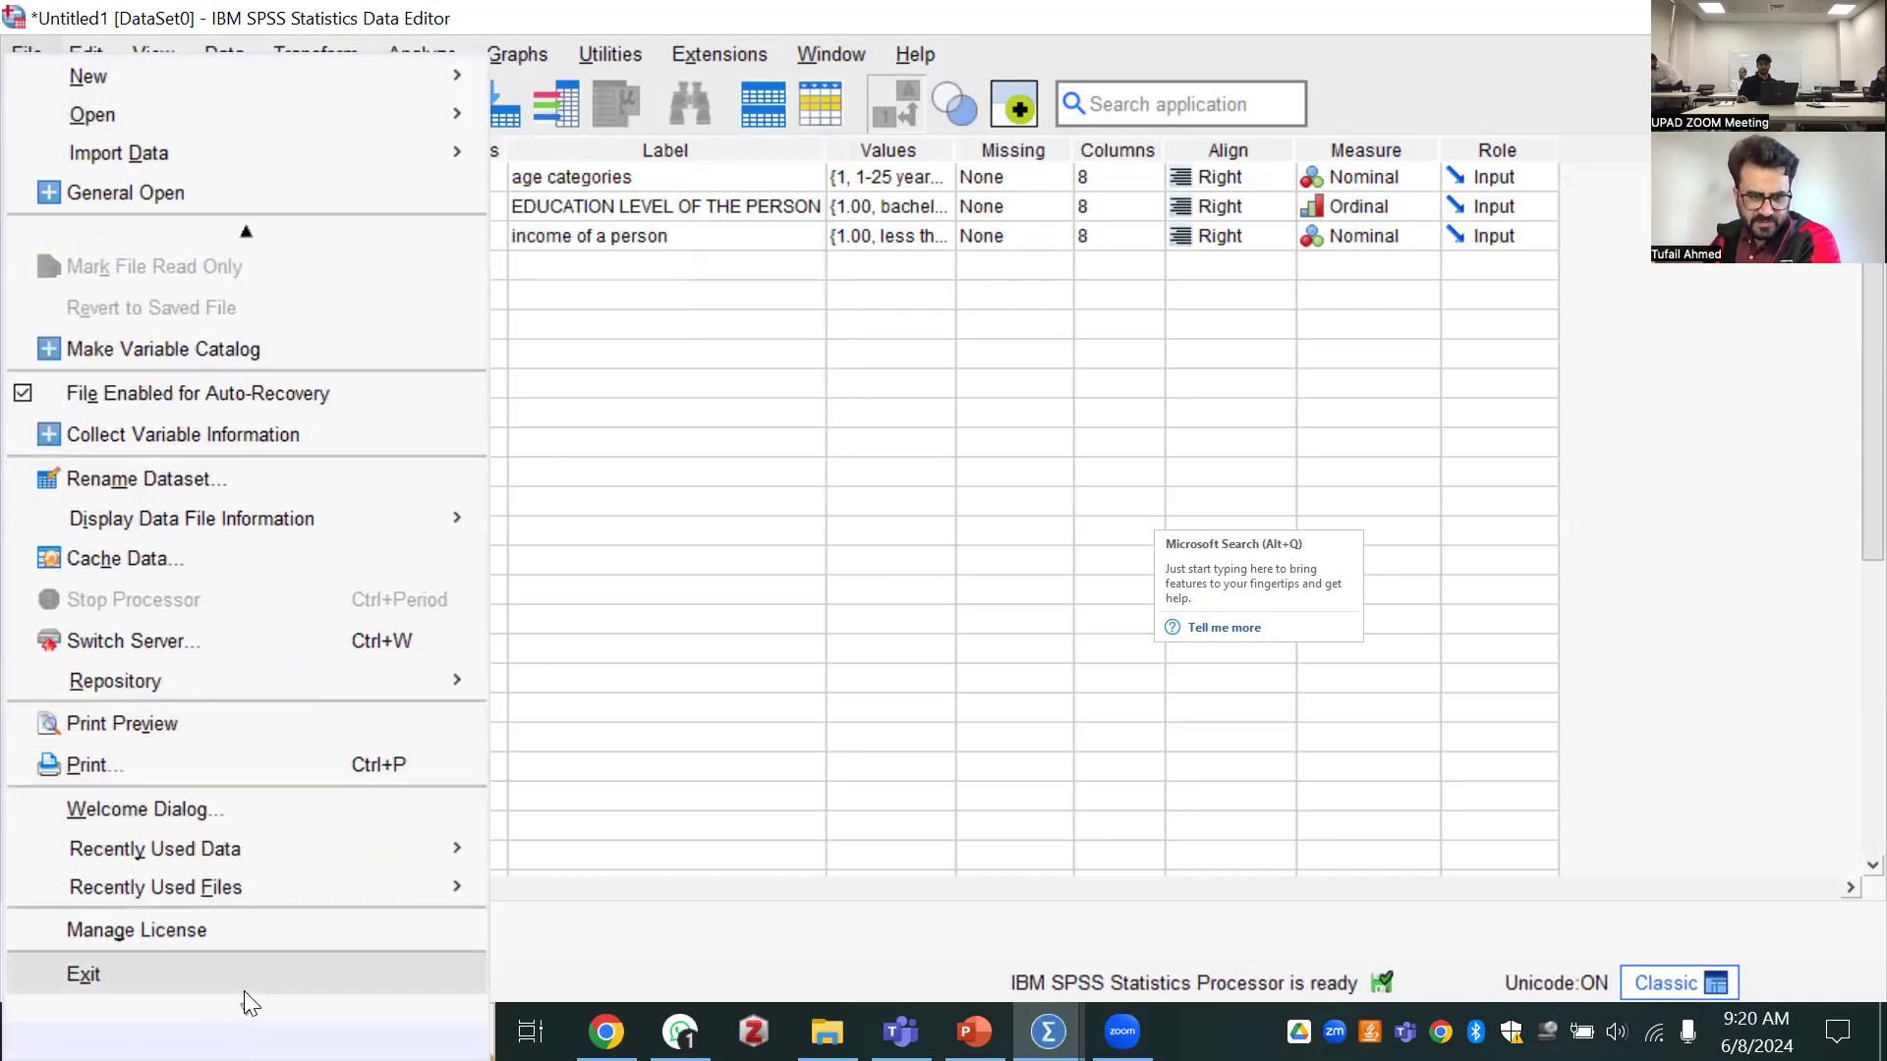
left_click(26, 56)
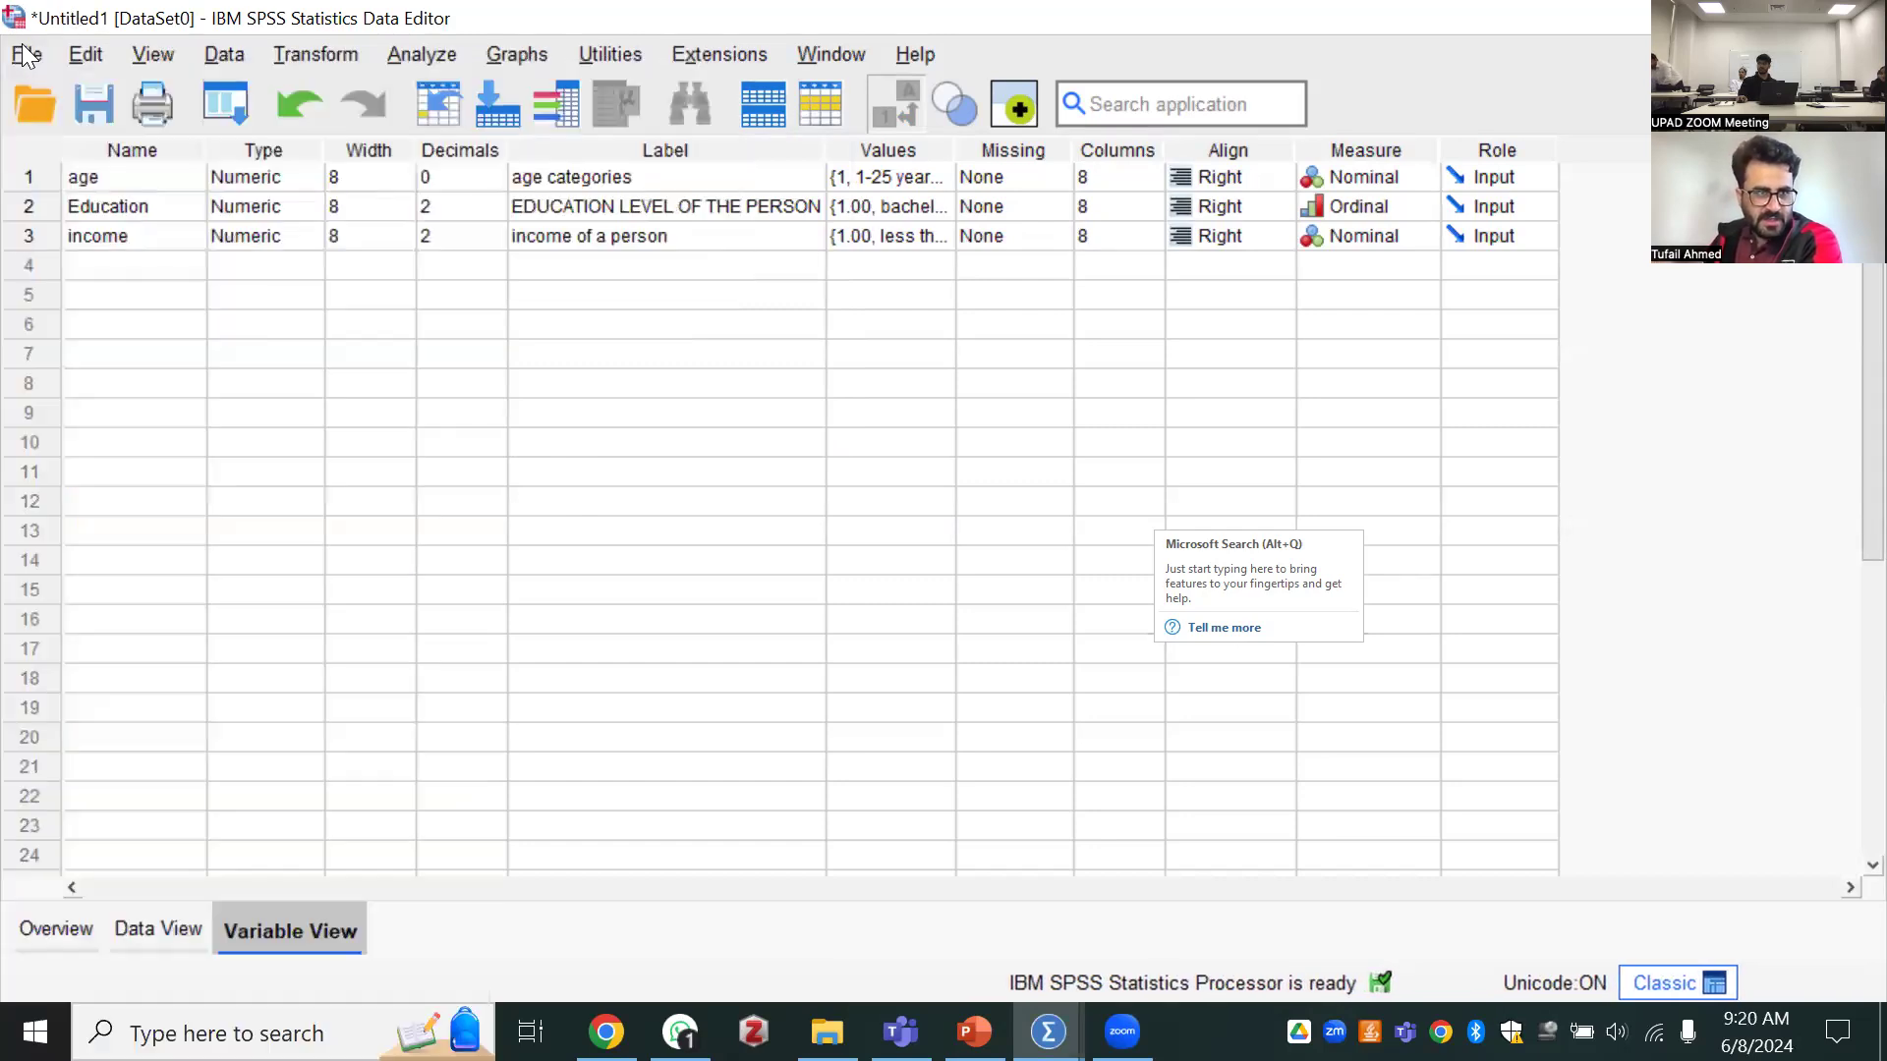
left_click(26, 56)
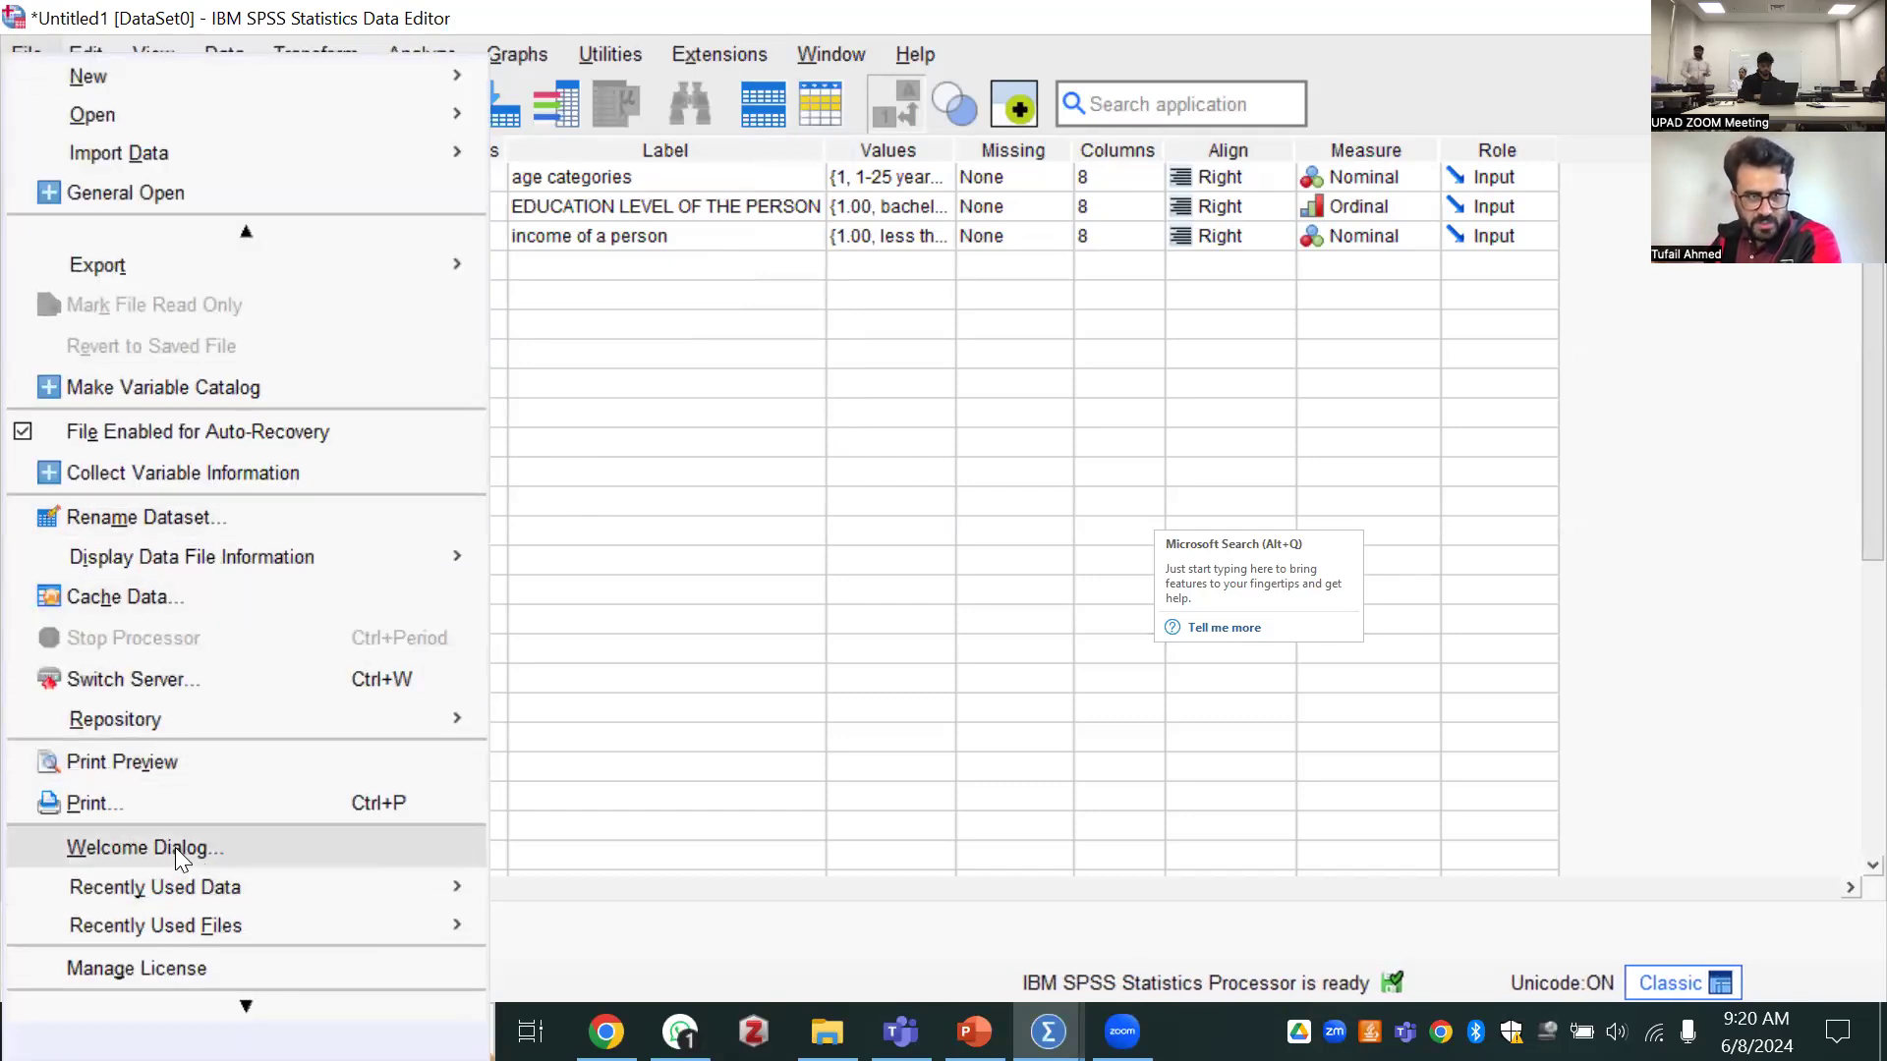
left_click(29, 56)
left_click(29, 56)
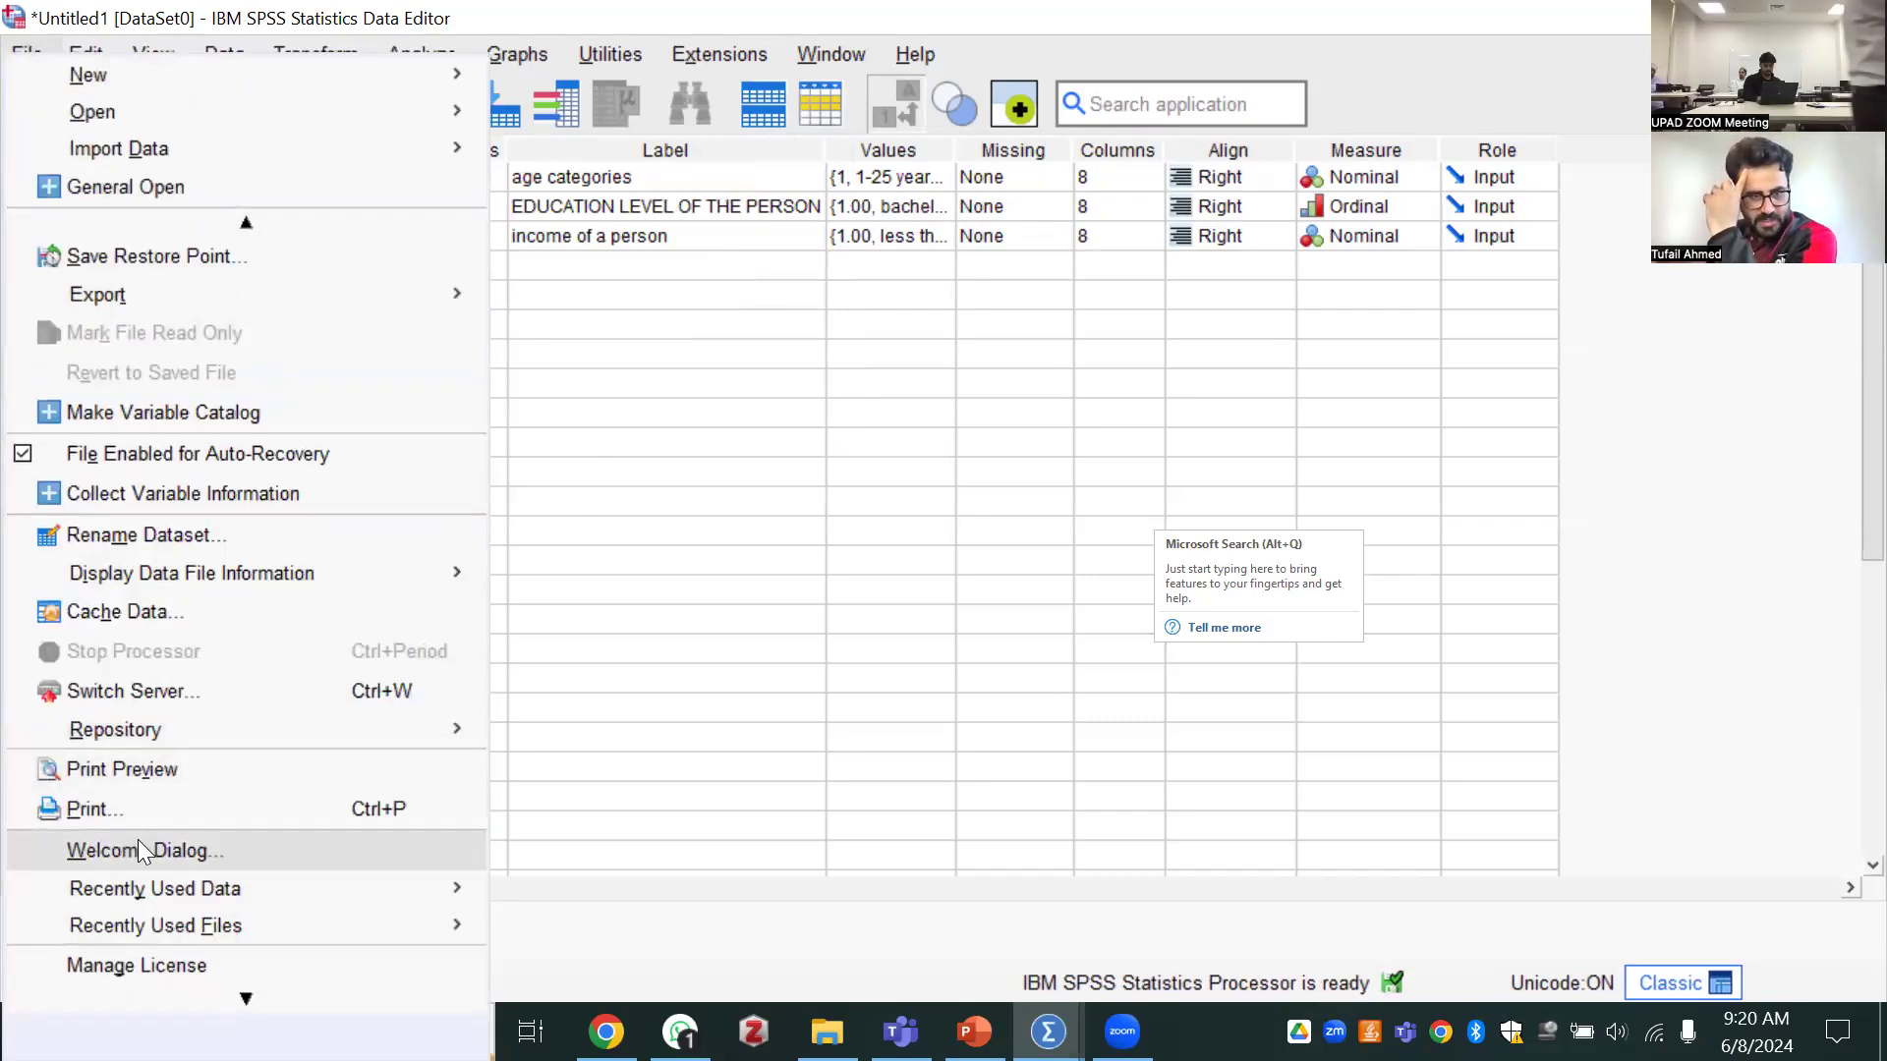
left_click(710, 390)
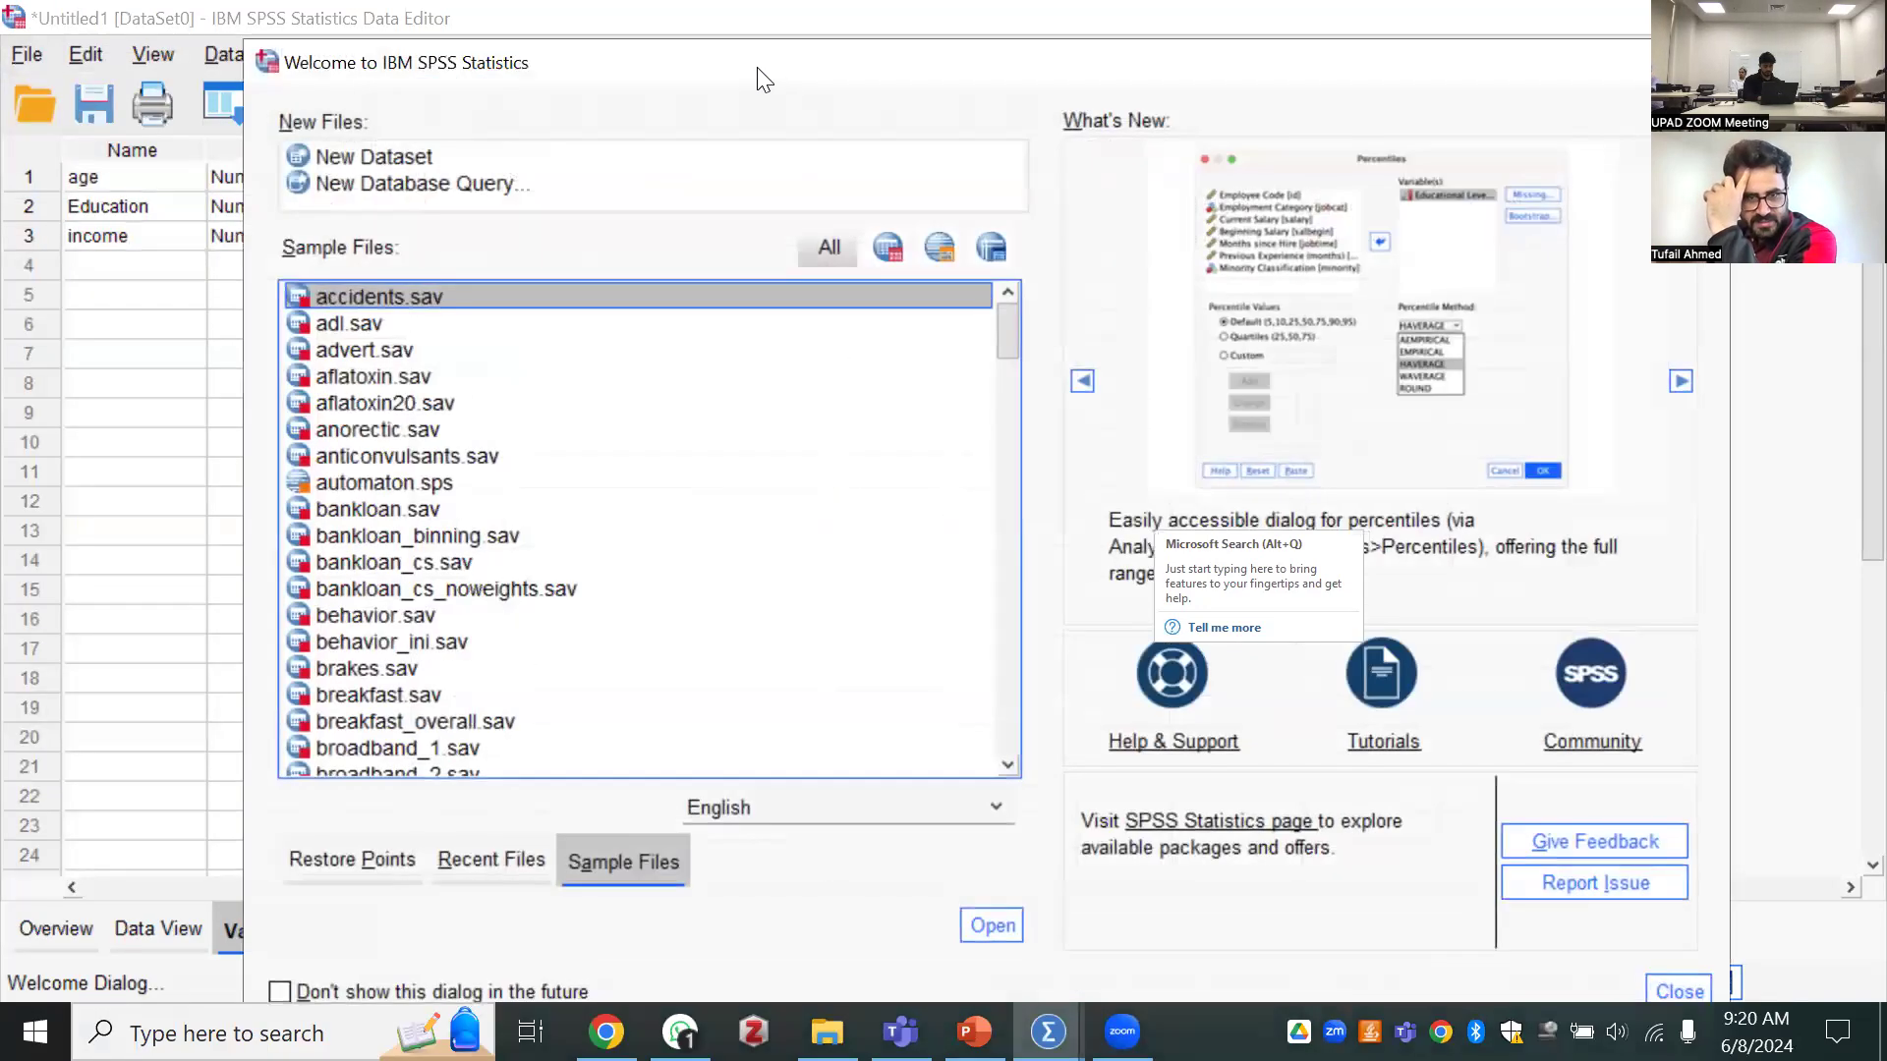
left_click(258, 261)
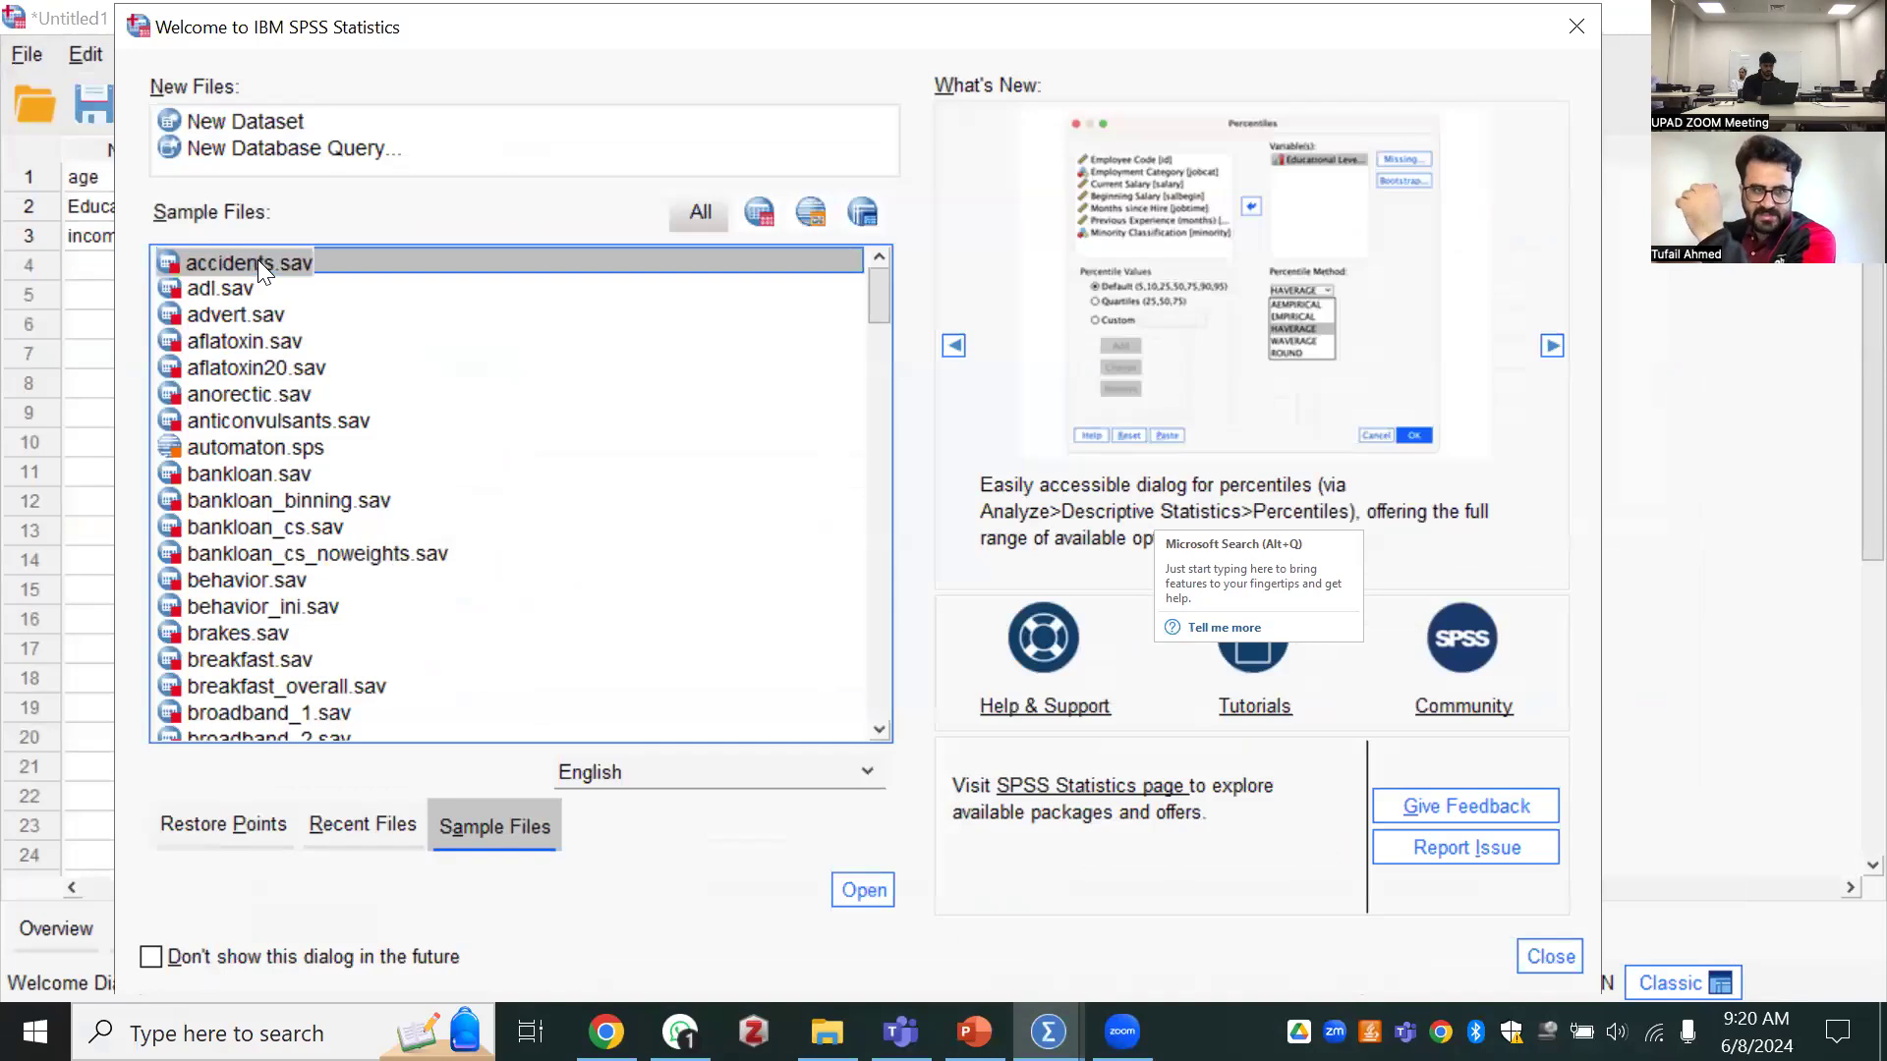
double_click(344, 262)
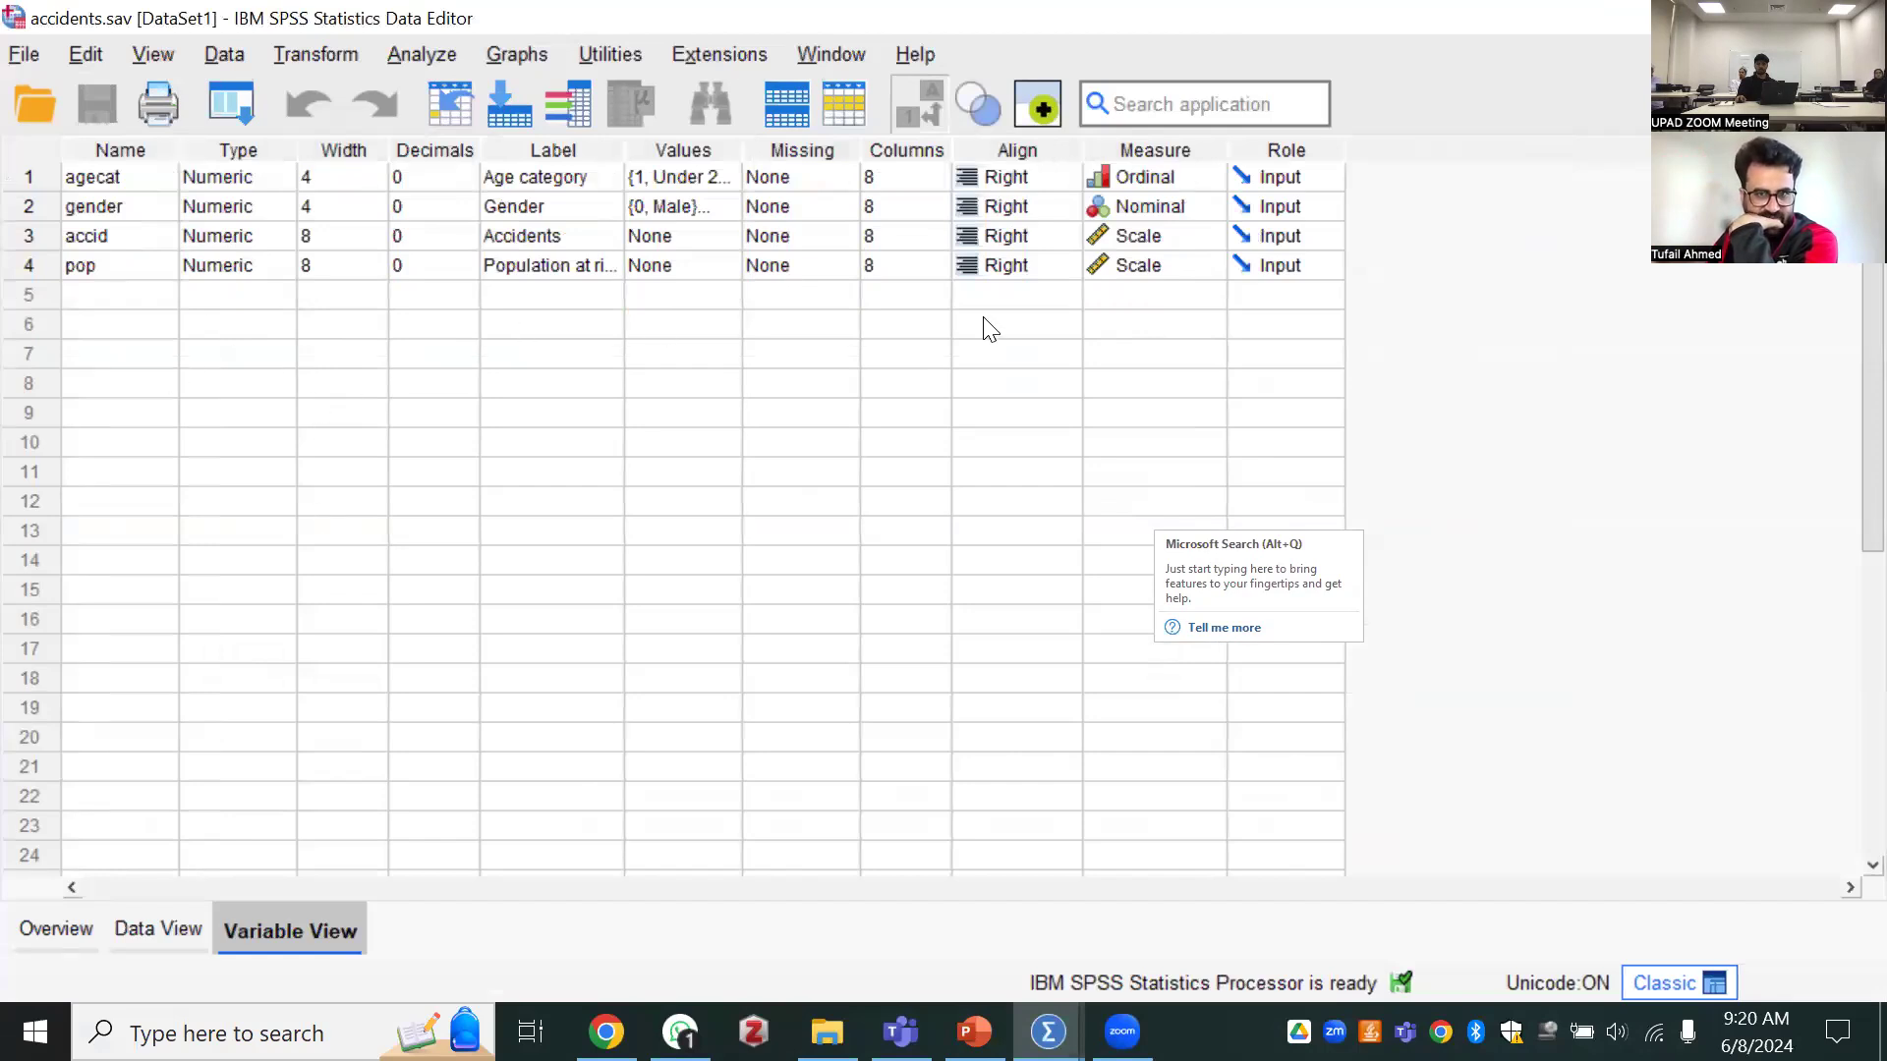
Reopen the sample file accidents.sav from the welcome dialog, reverting to its saved version
left_click(162, 929)
left_click(285, 926)
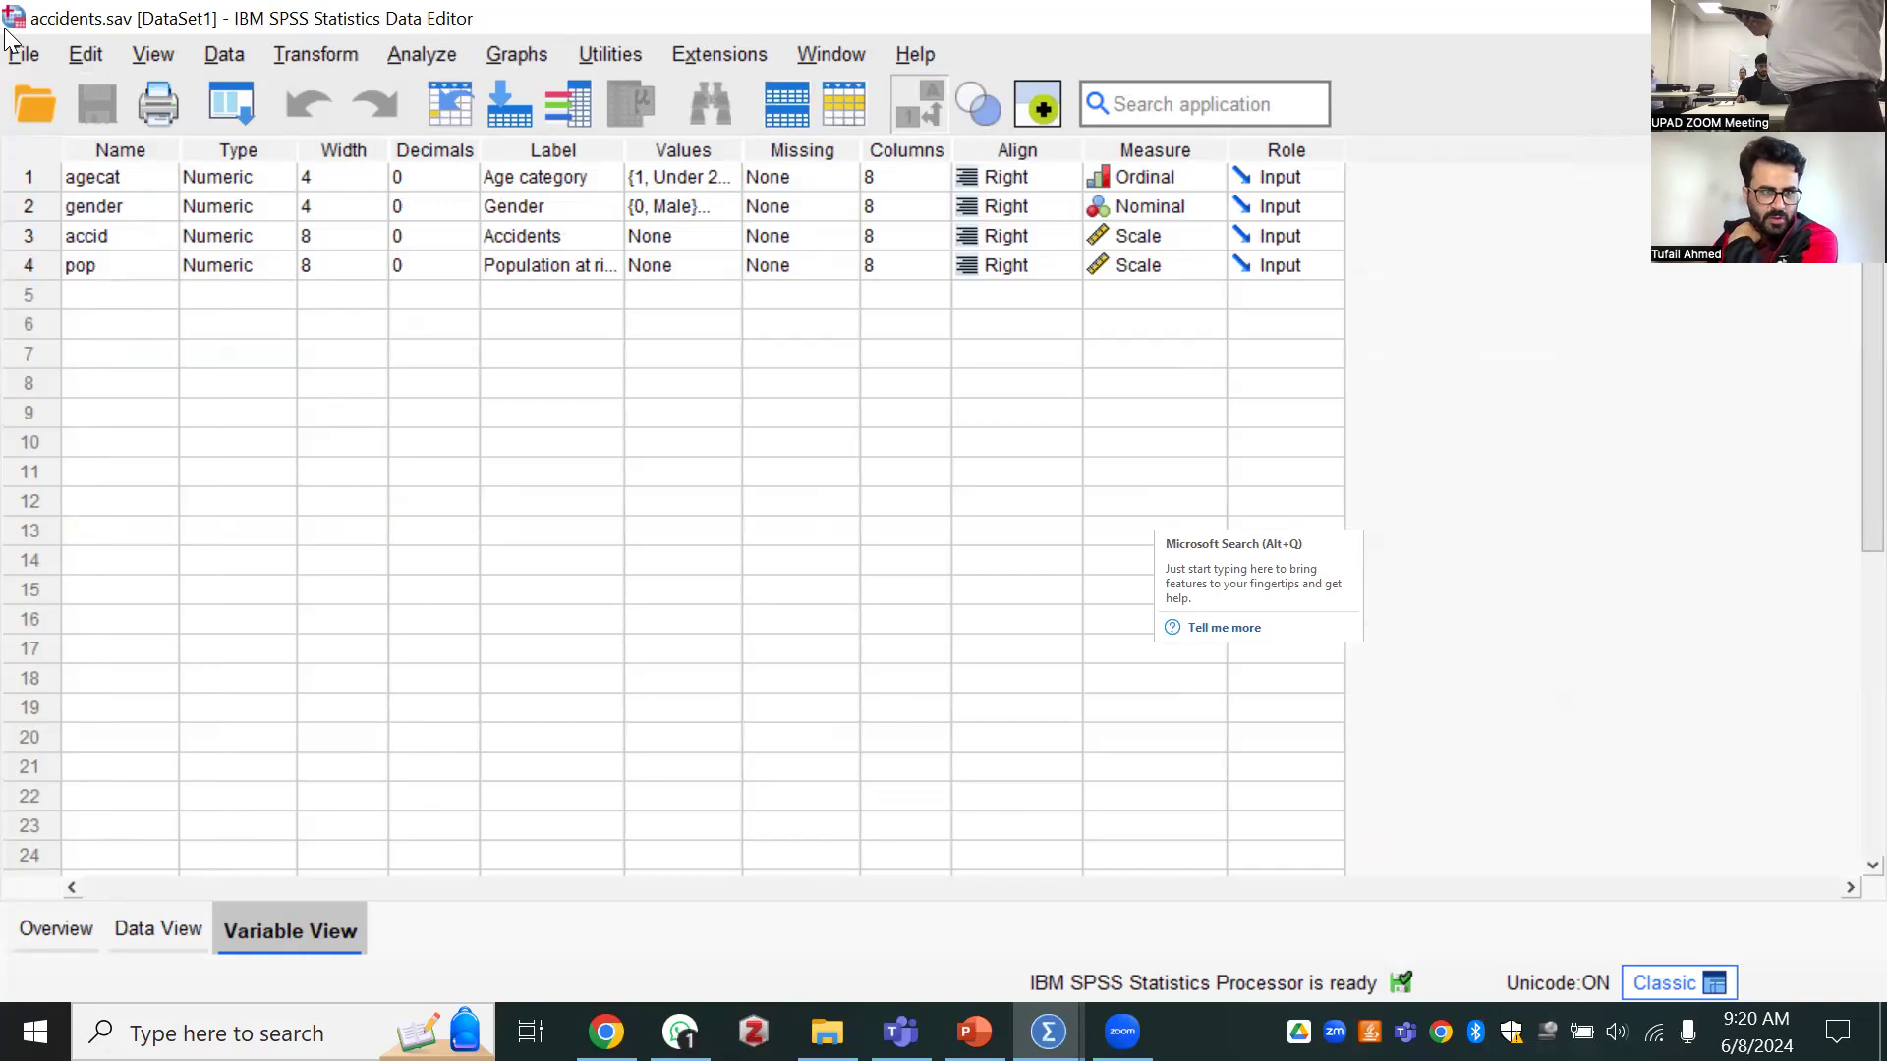
left_click(22, 54)
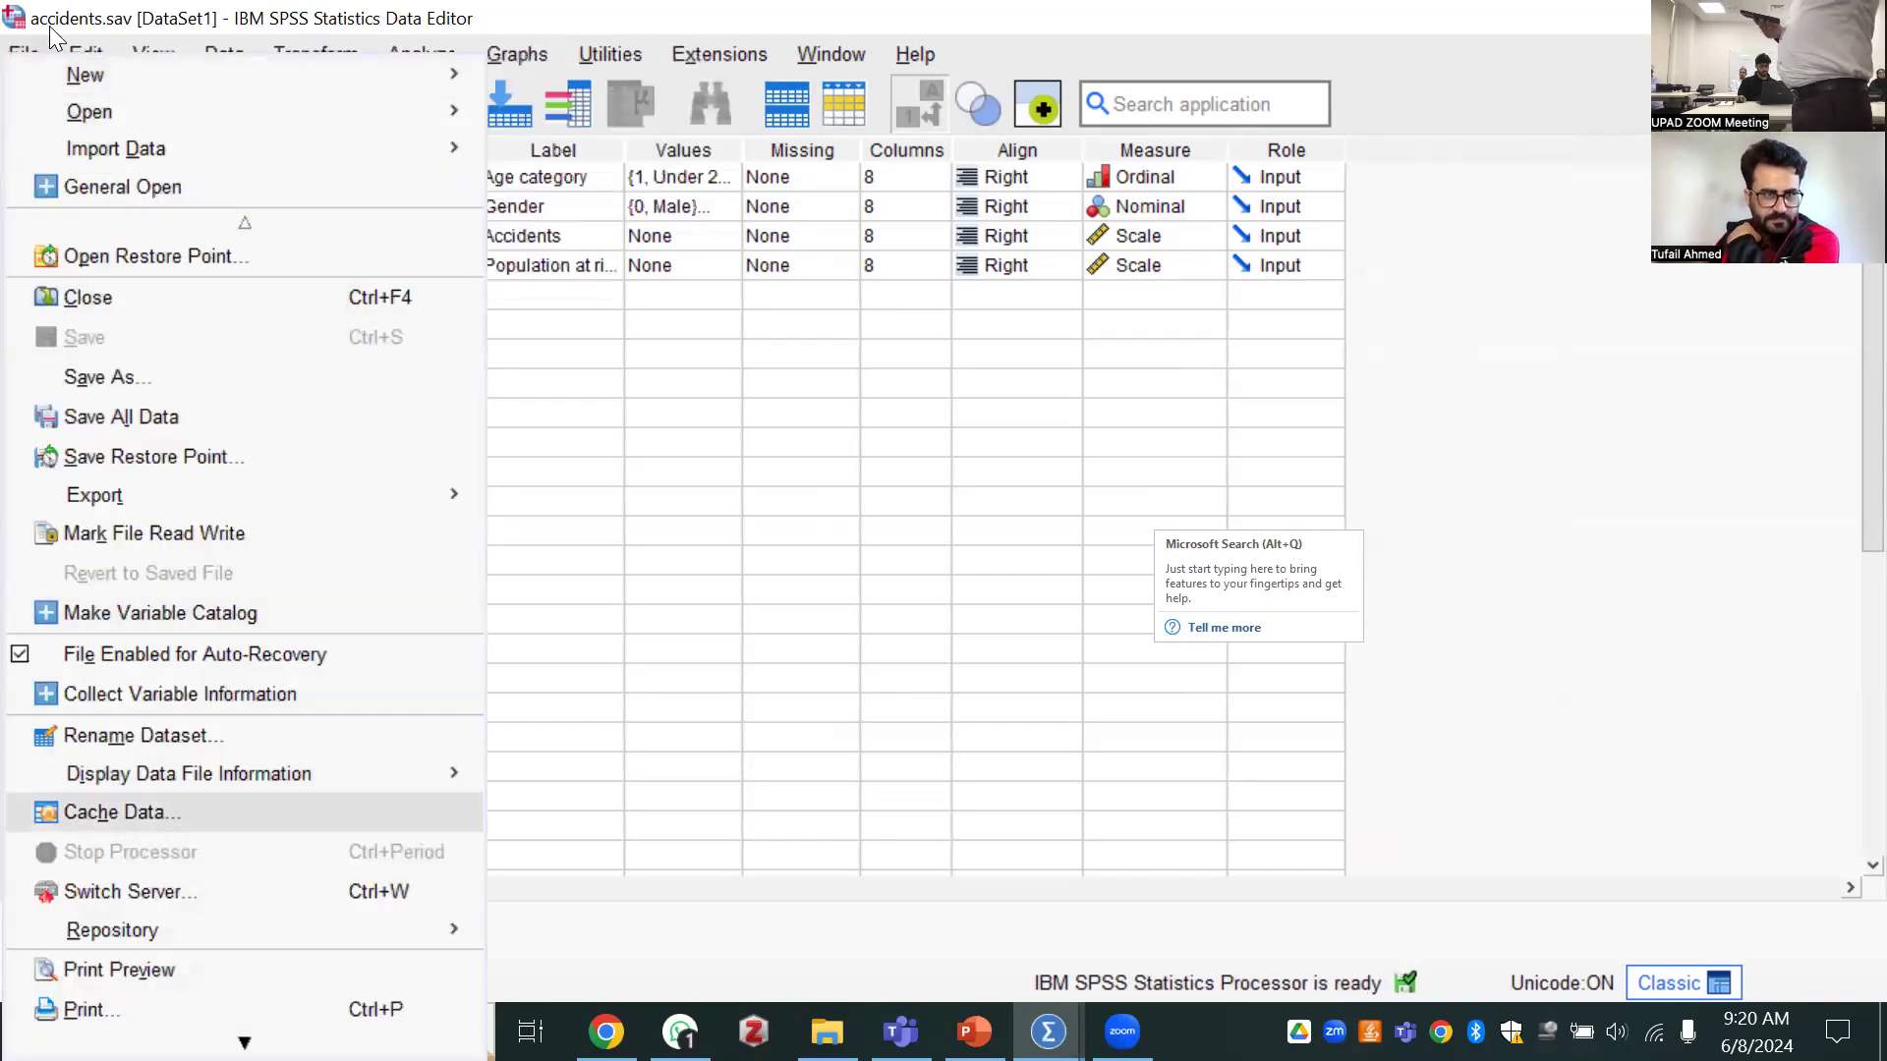
scroll(232, 1006, "down", 1)
scroll(216, 1006, "down", 2)
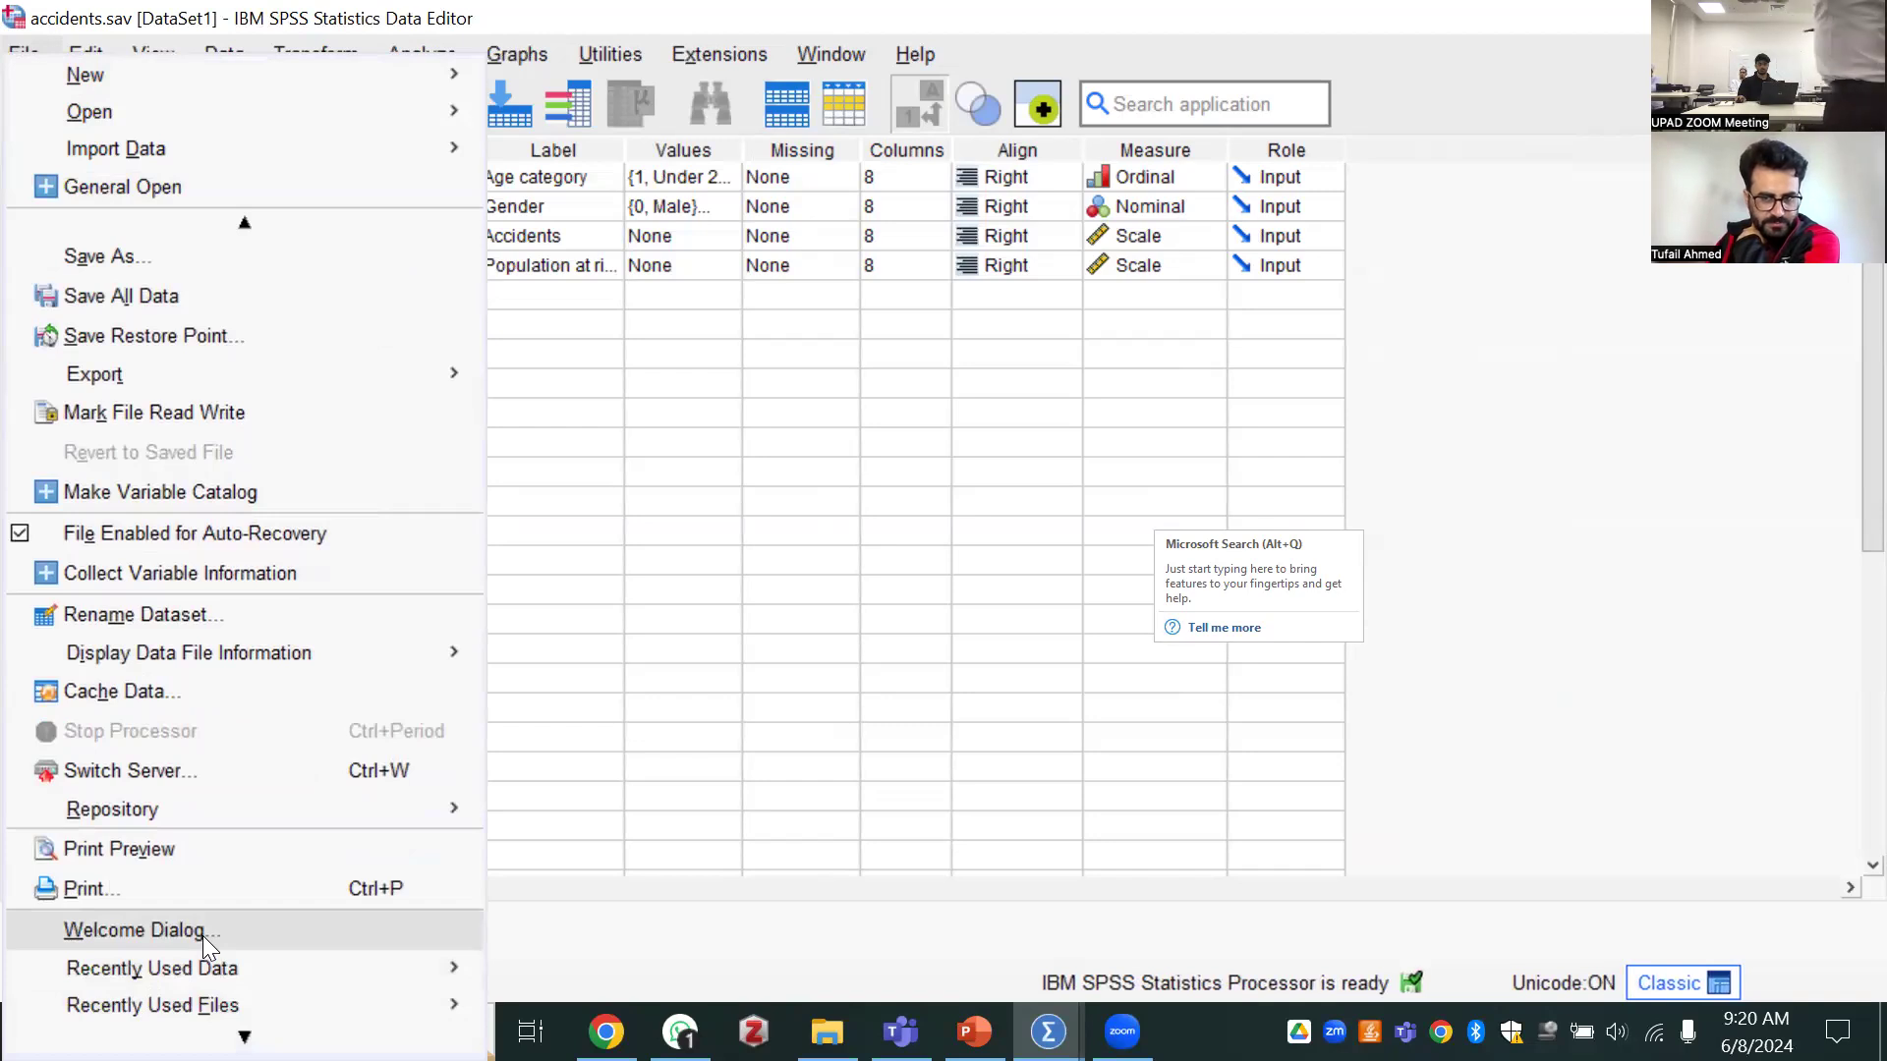
left_click(203, 935)
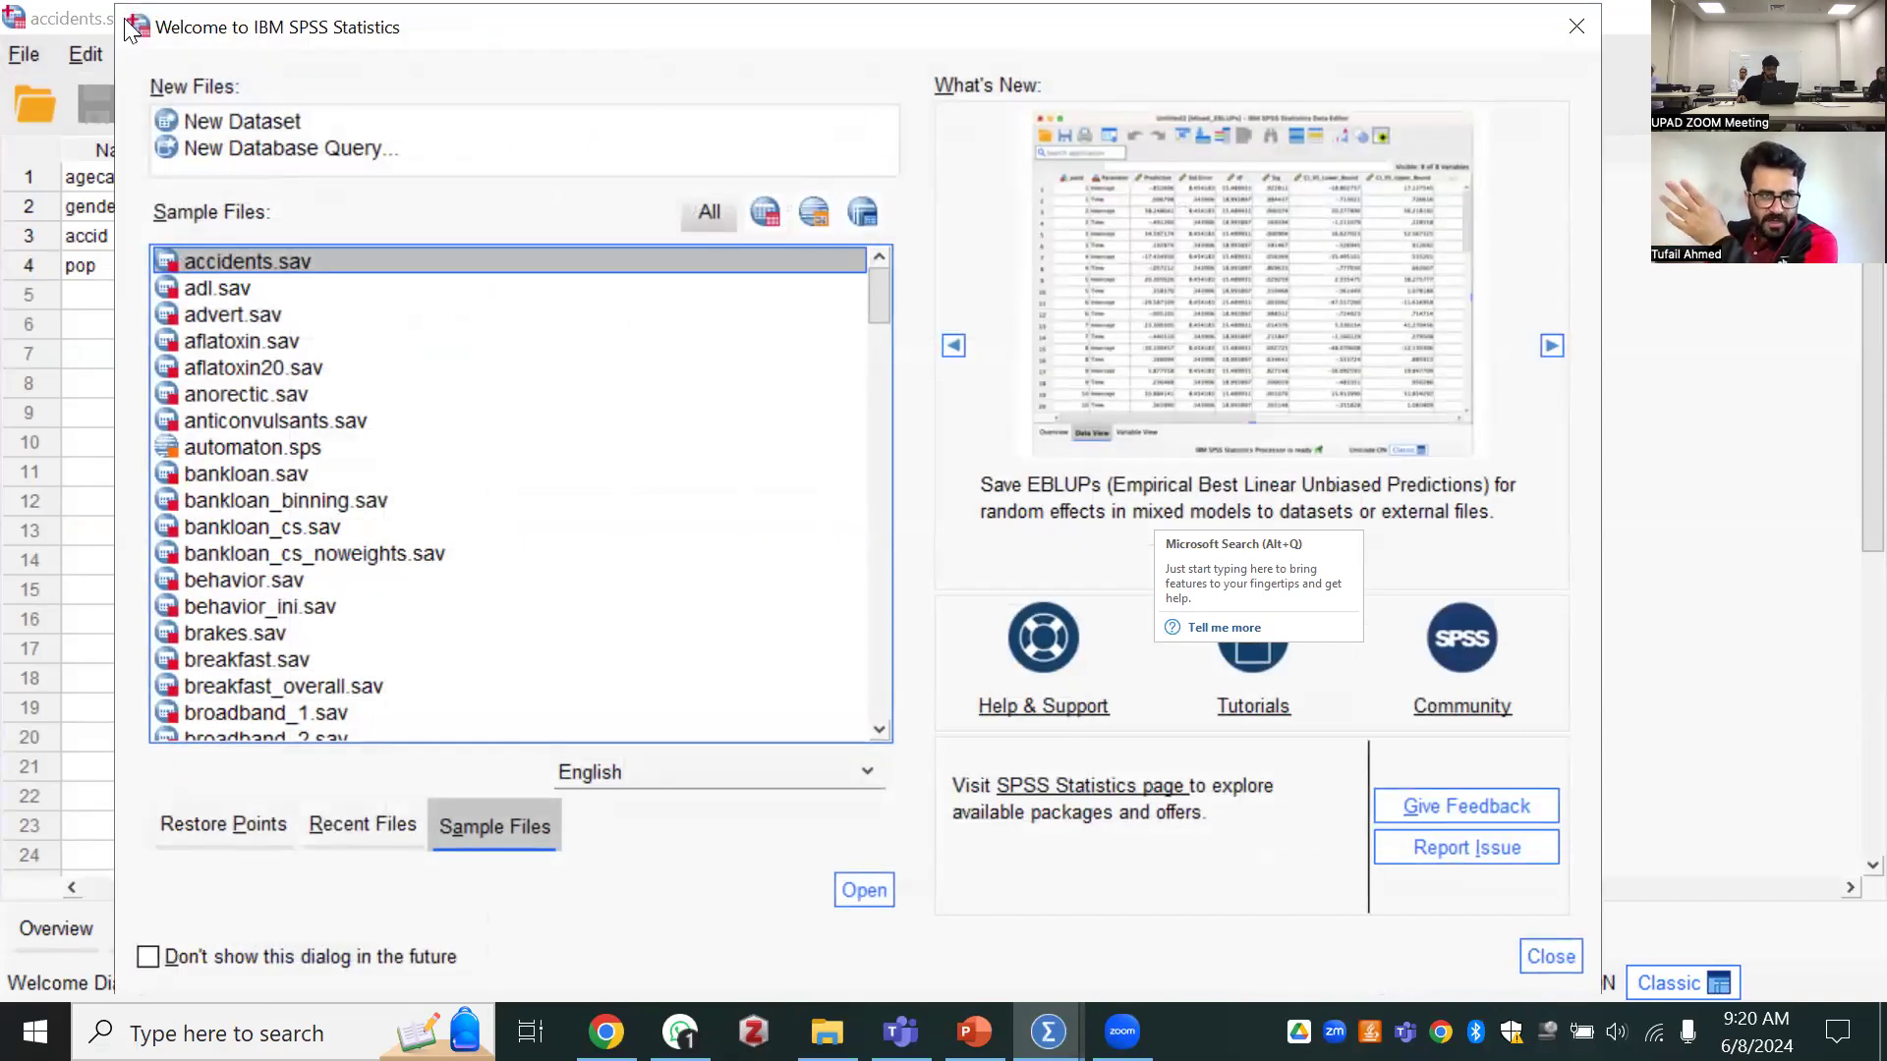
left_click_drag(147, 48, 152, 59)
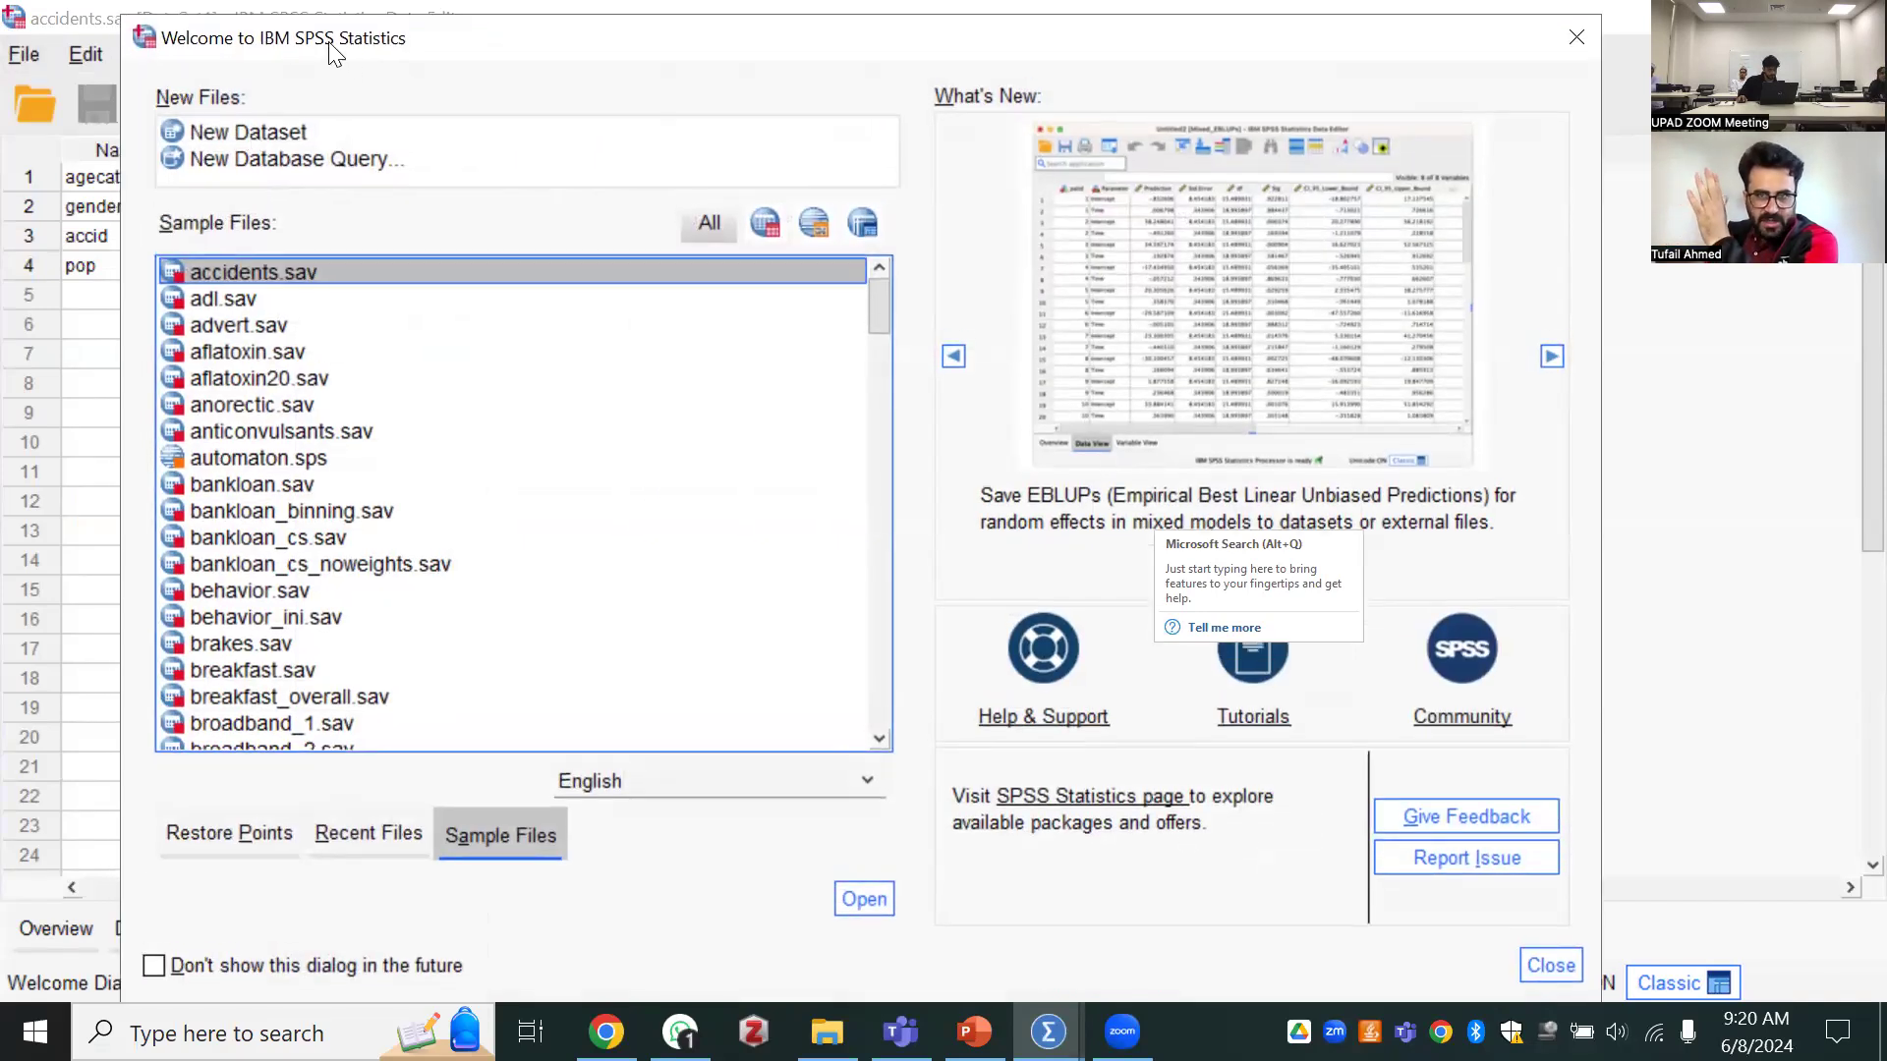
left_click_drag(329, 54, 300, 40)
left_click(214, 257)
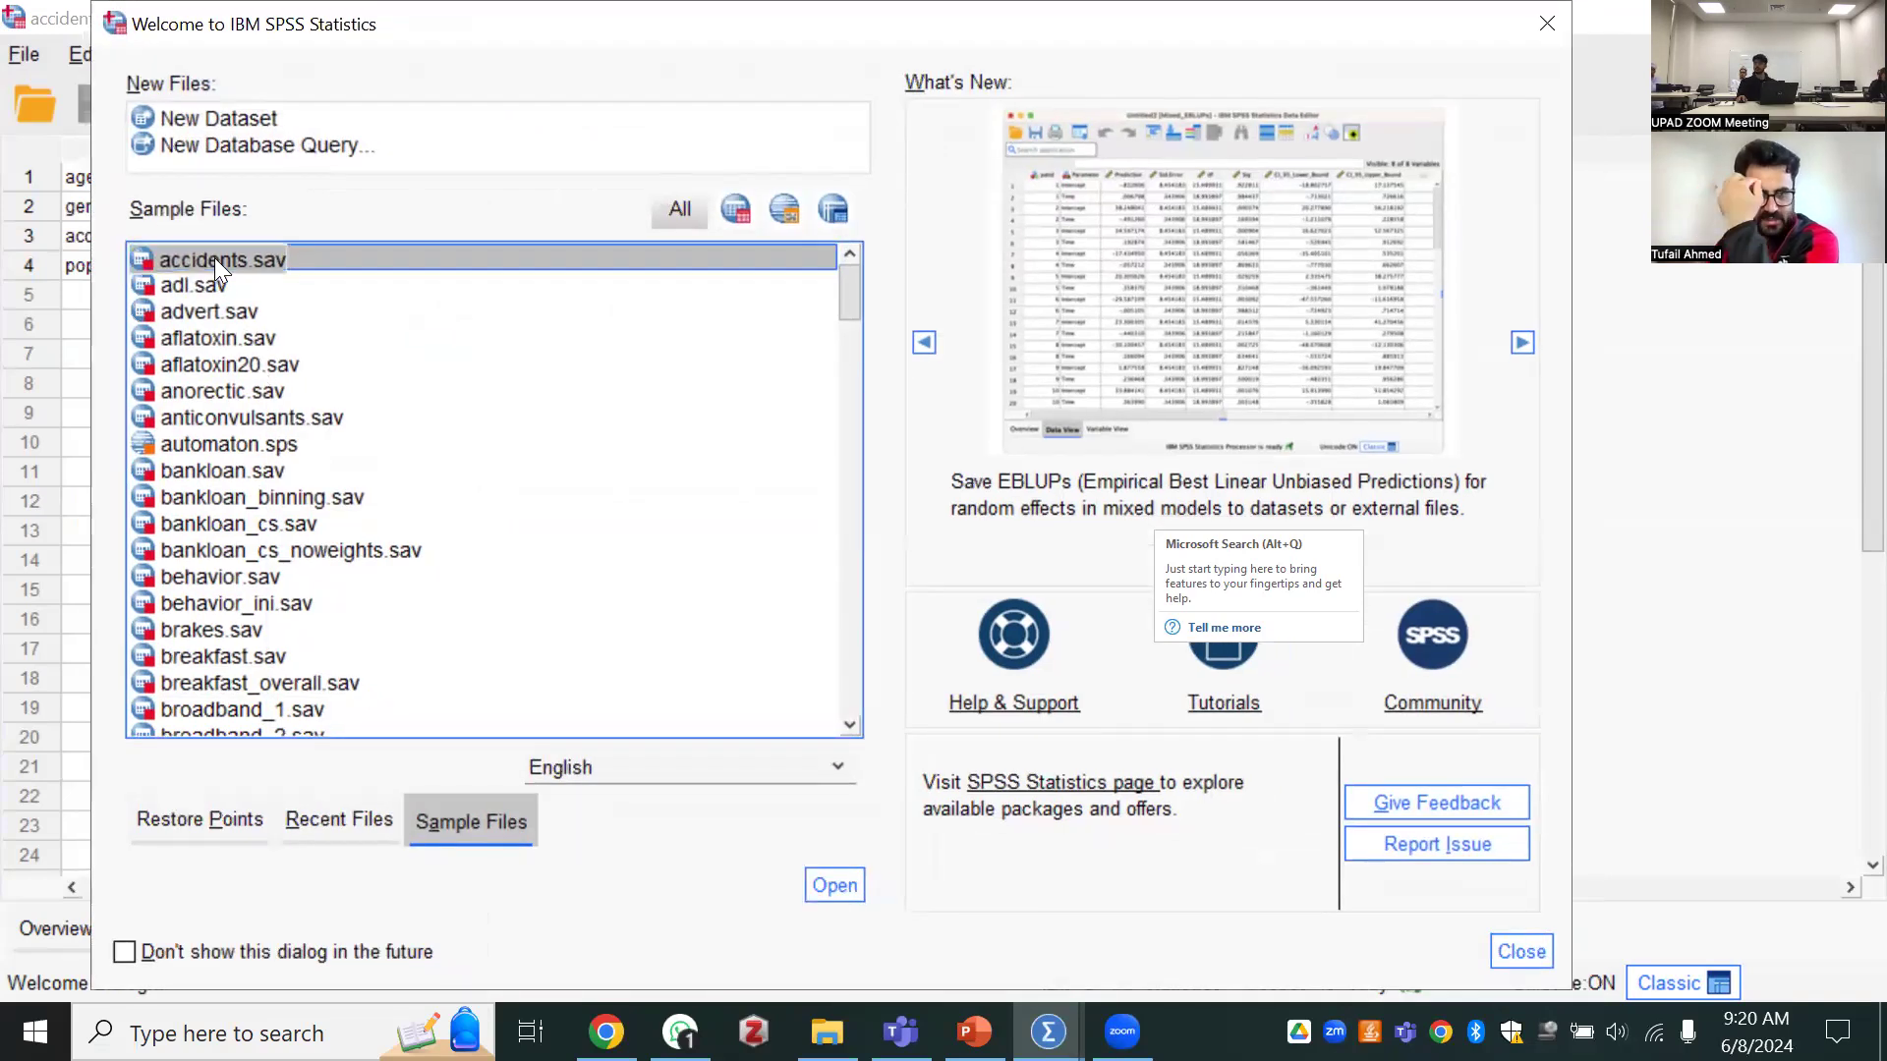
double_click(268, 252)
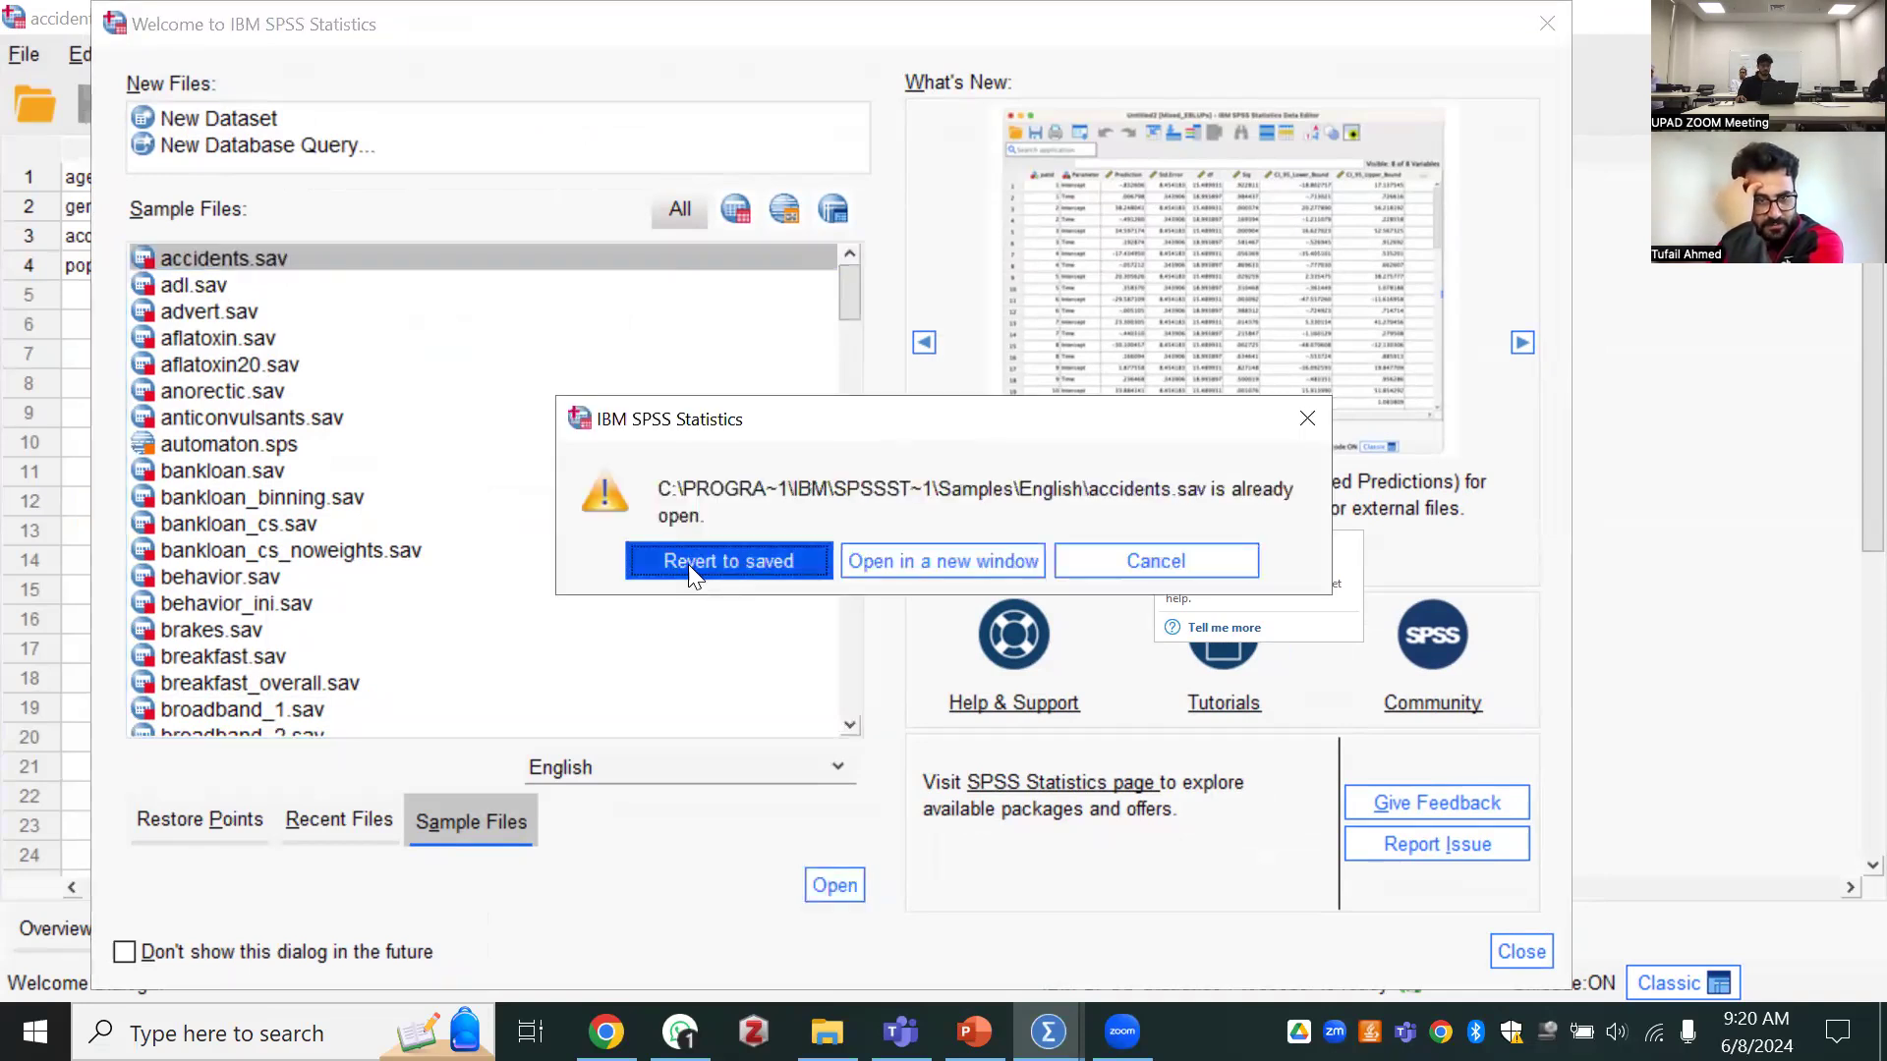
left_click(690, 568)
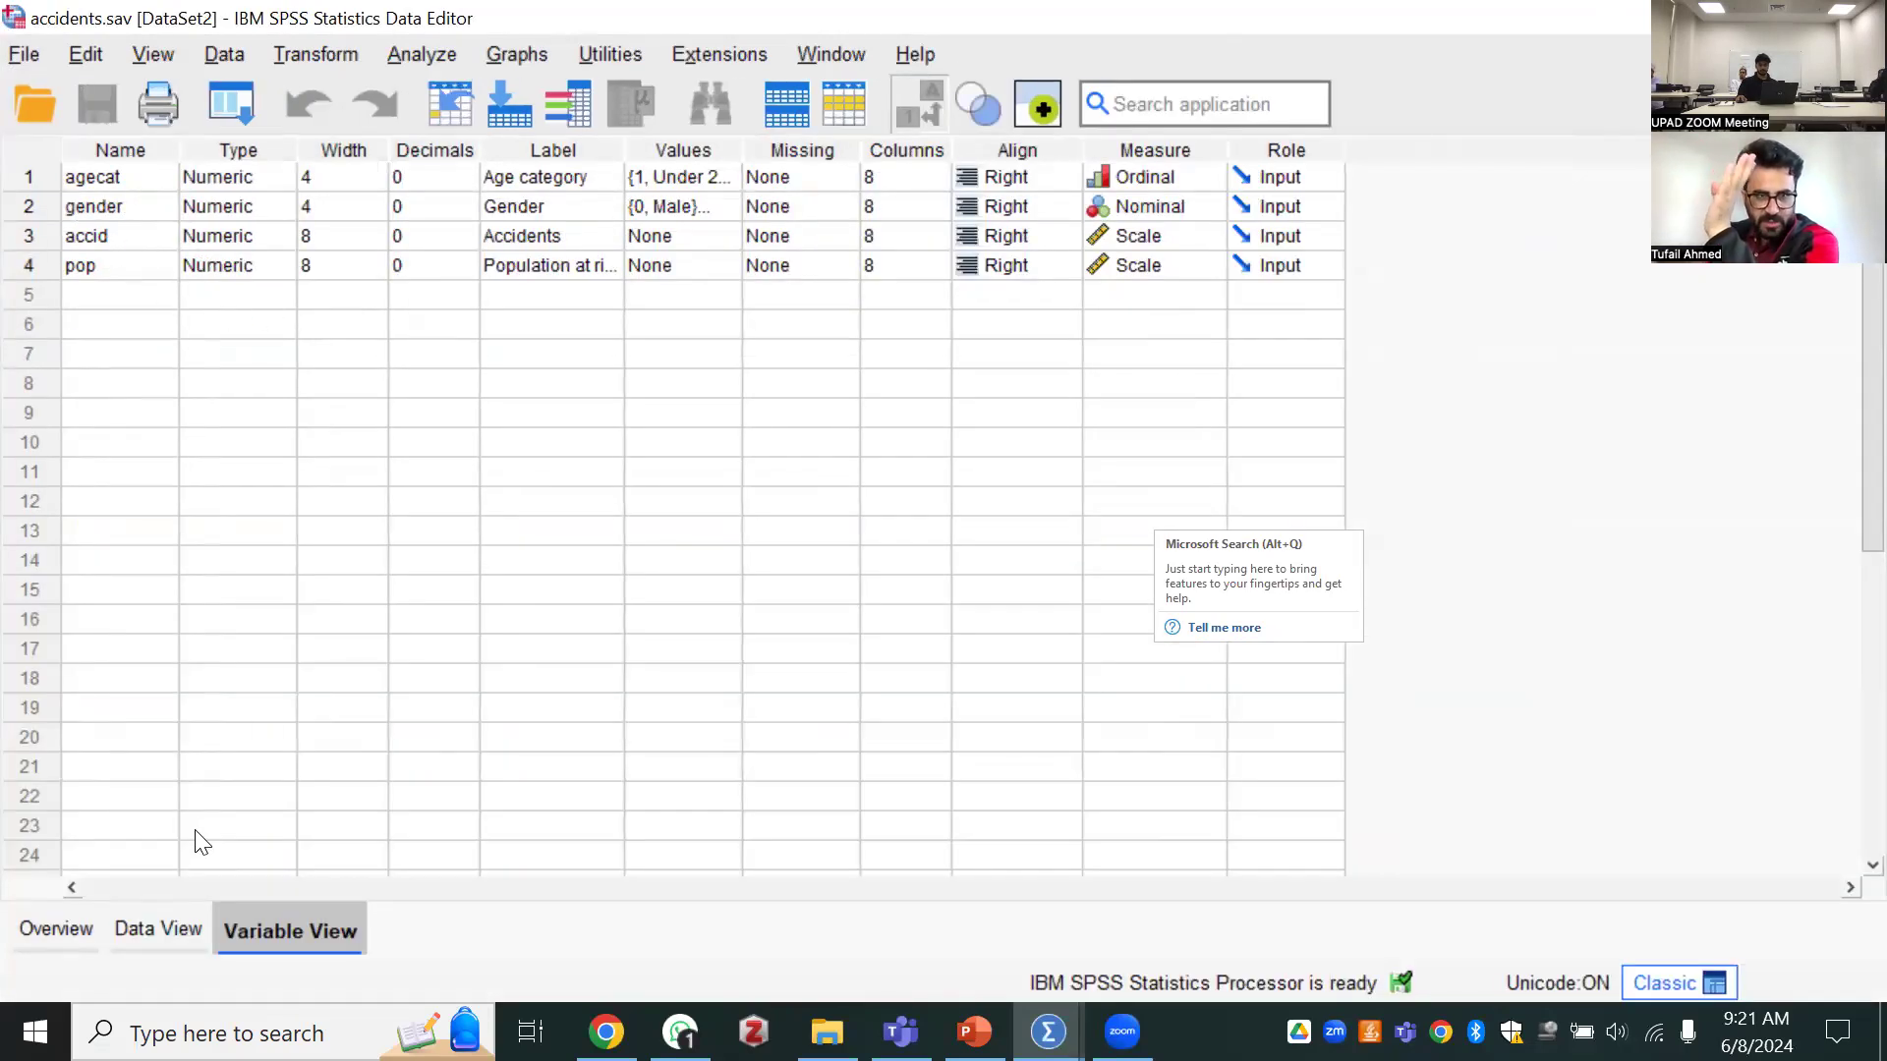
Examine the age category options available for the empty seventh case in the data grid
left_click(185, 934)
left_click(104, 397)
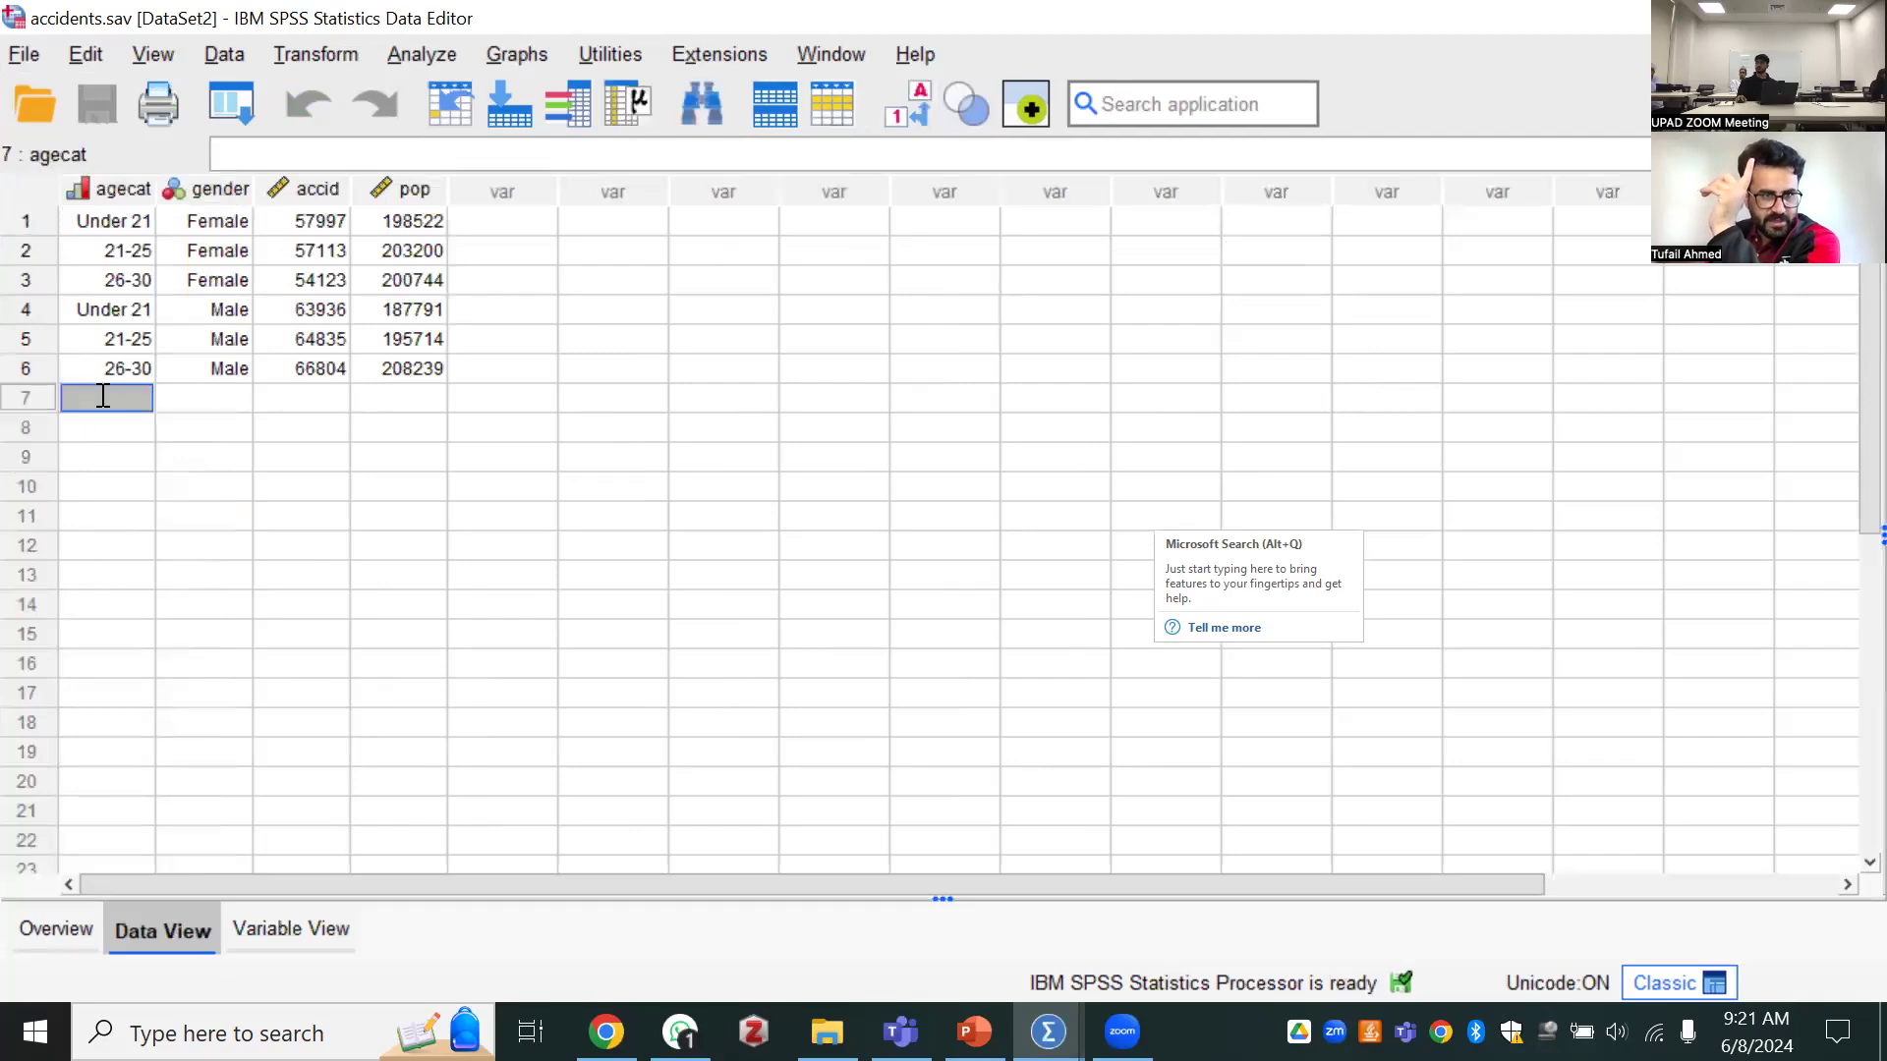
left_click(104, 395)
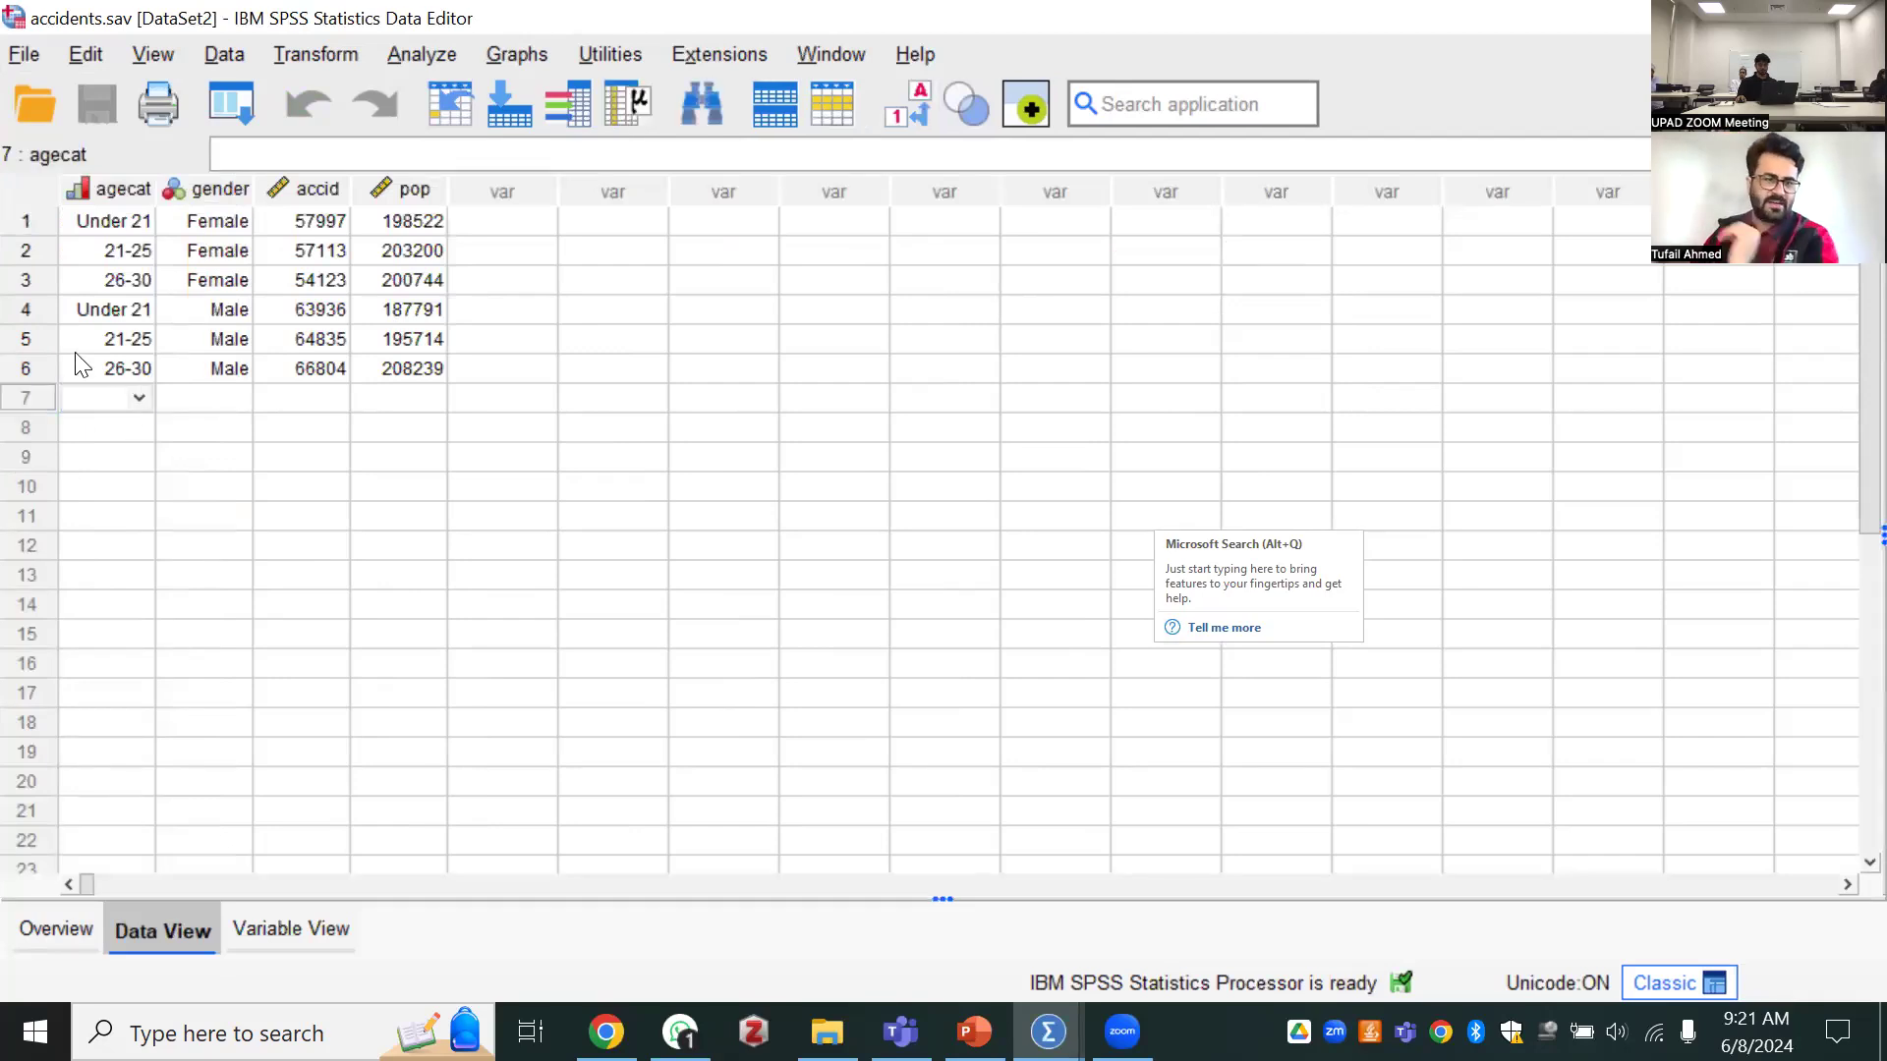
left_click(139, 395)
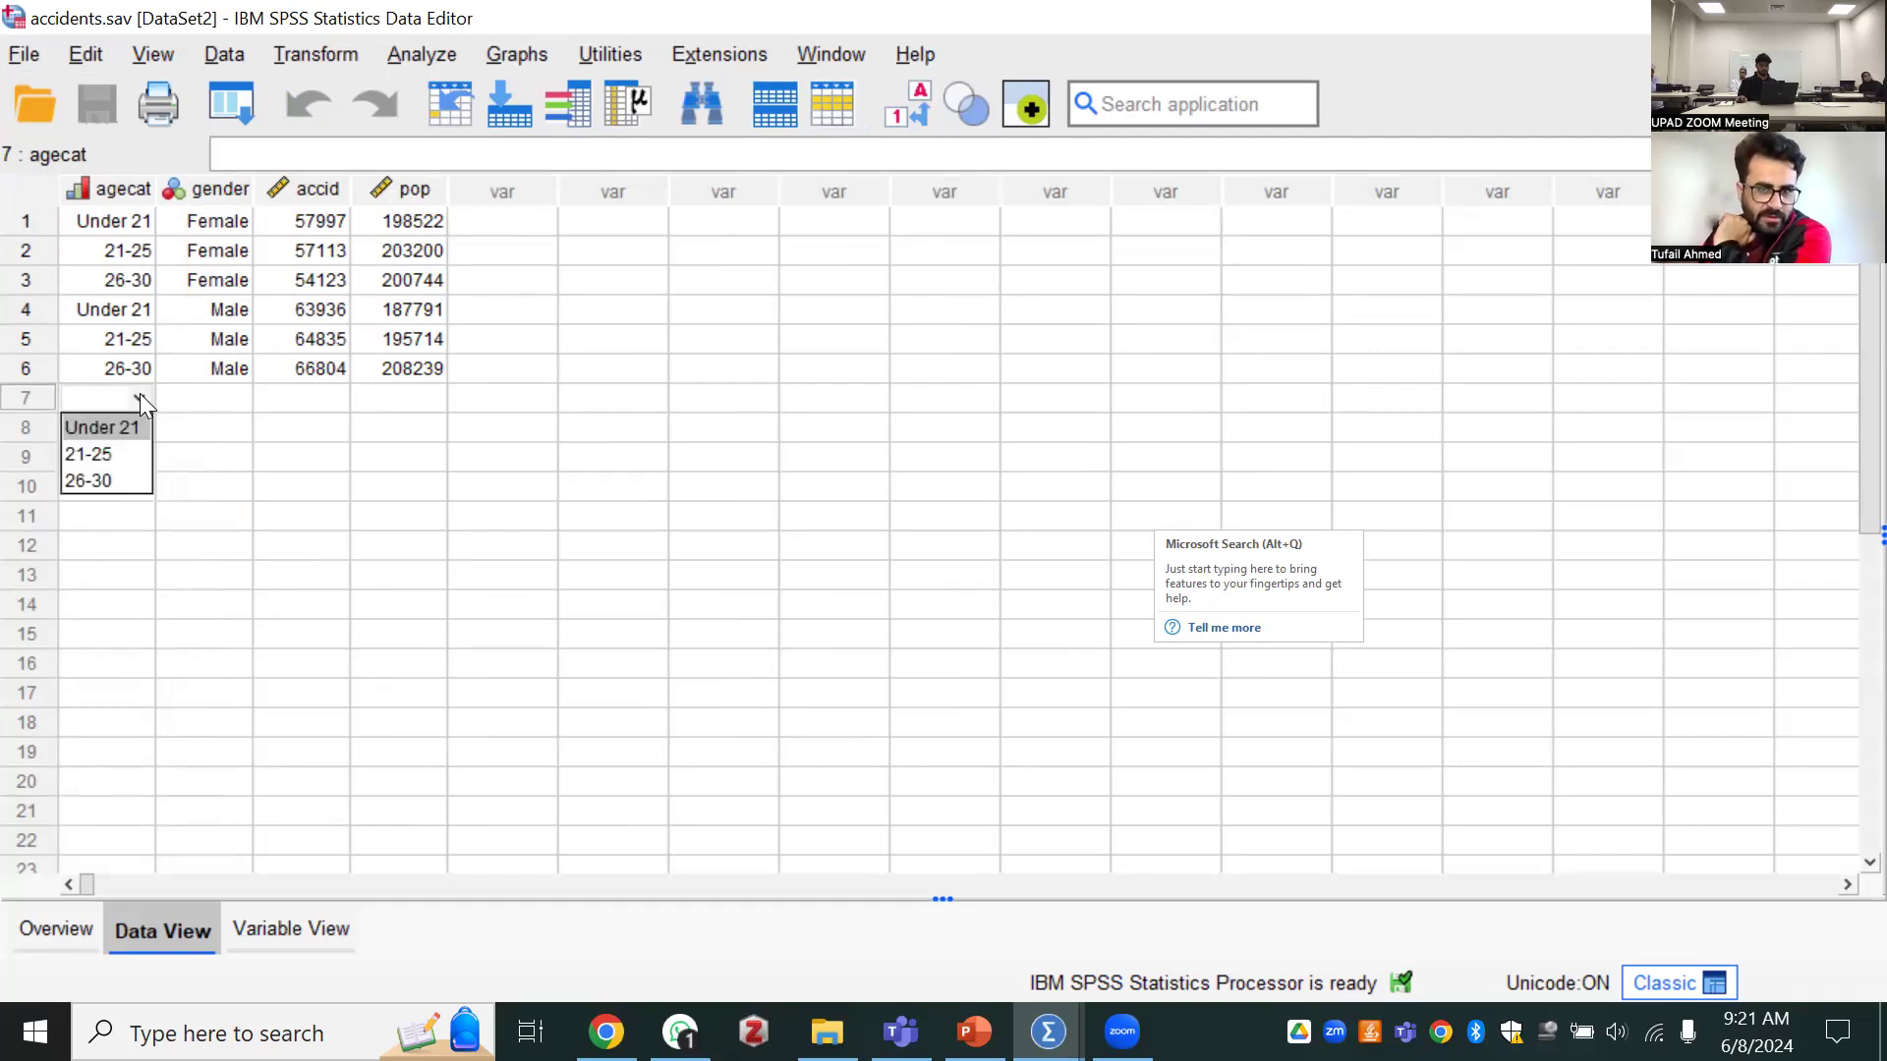
left_click(140, 395)
left_click(139, 395)
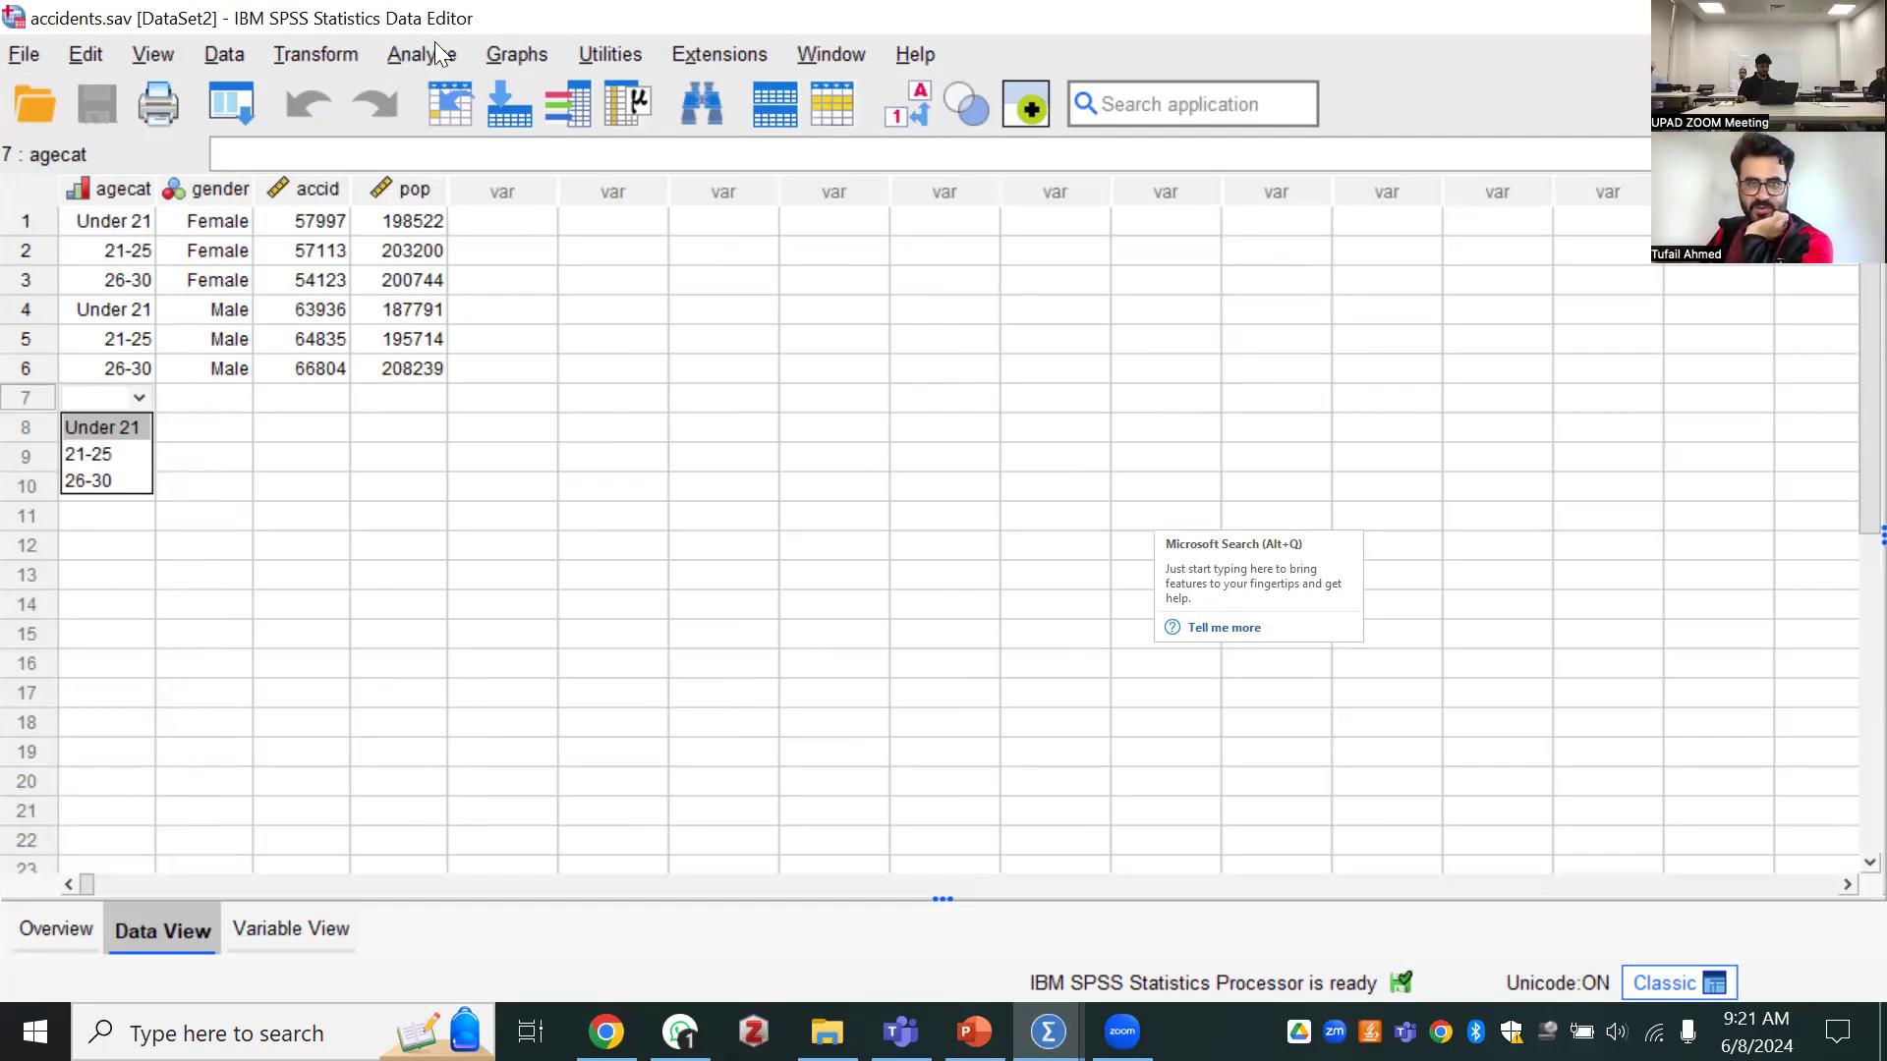
left_click(144, 401)
left_click(143, 401)
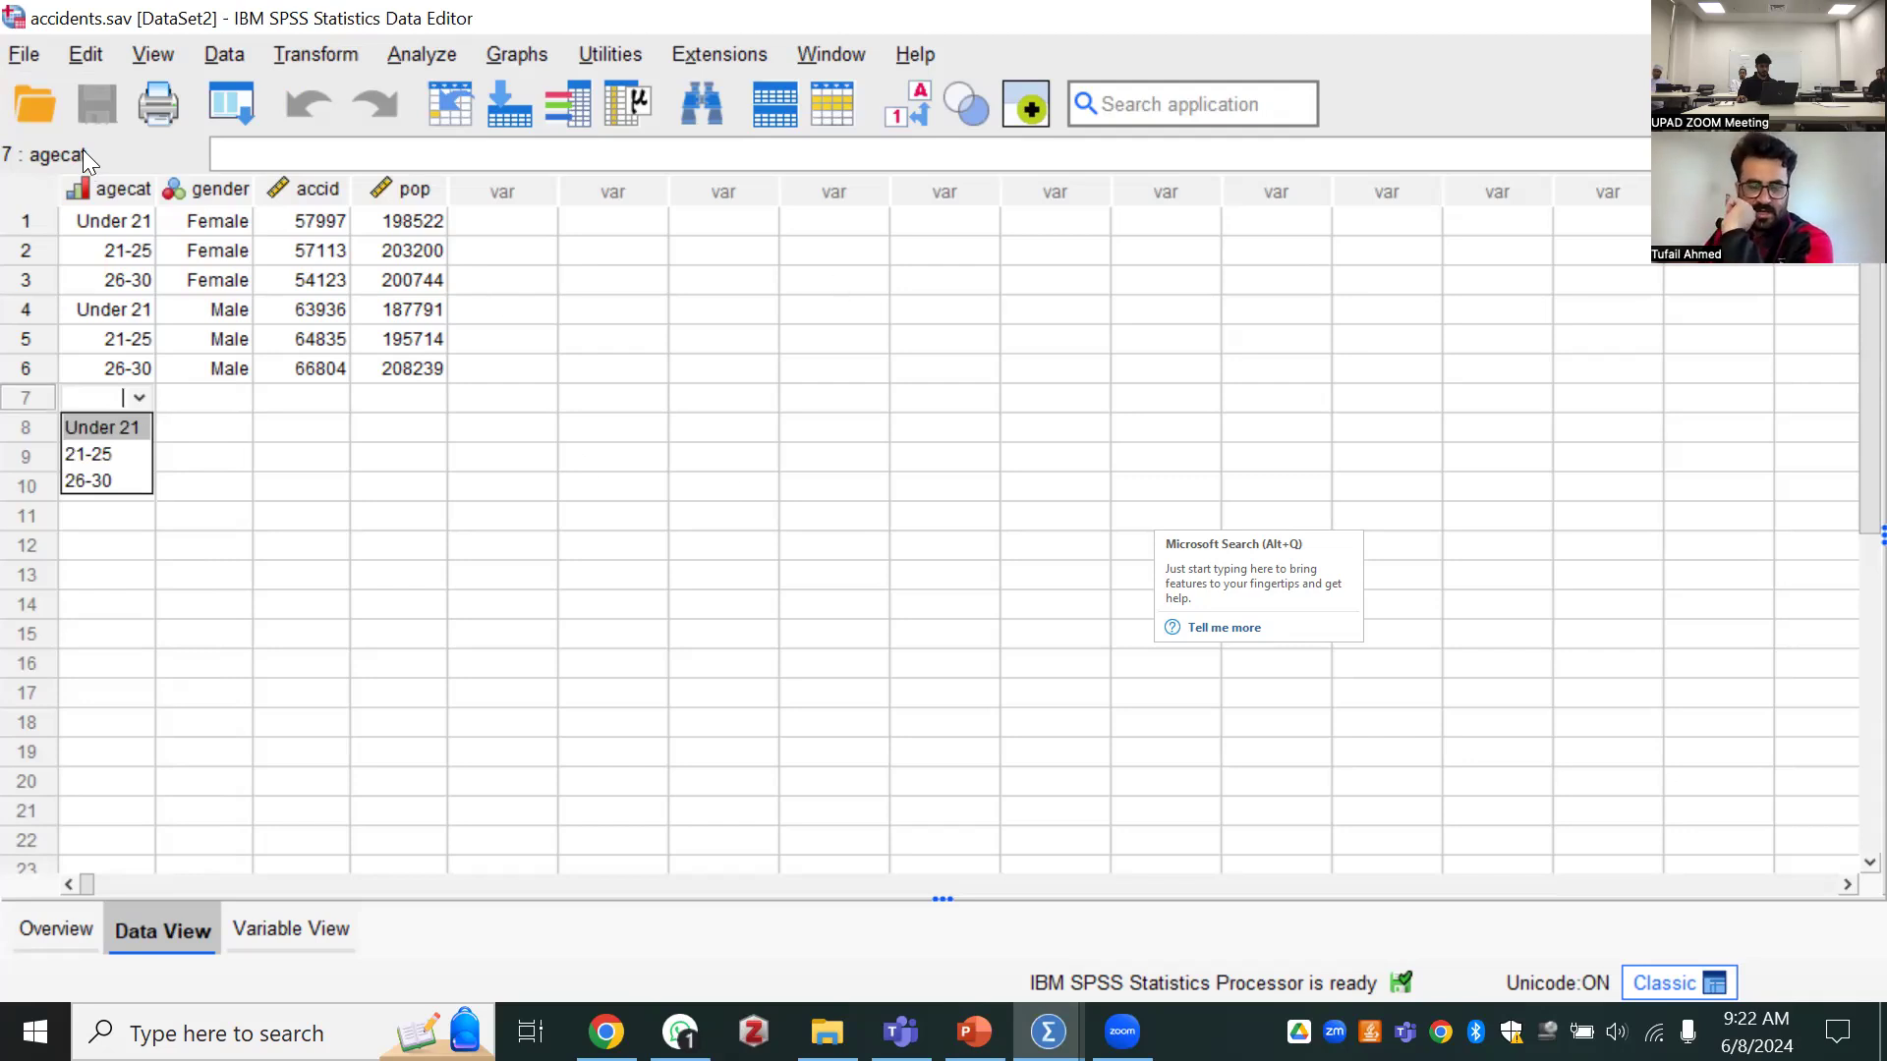
Load accidents.sav again from the welcome dialog's sample files, reverting the already open dataset to its saved version
left_click(24, 54)
scroll(147, 733, "down", 1)
scroll(94, 688, "down", 1)
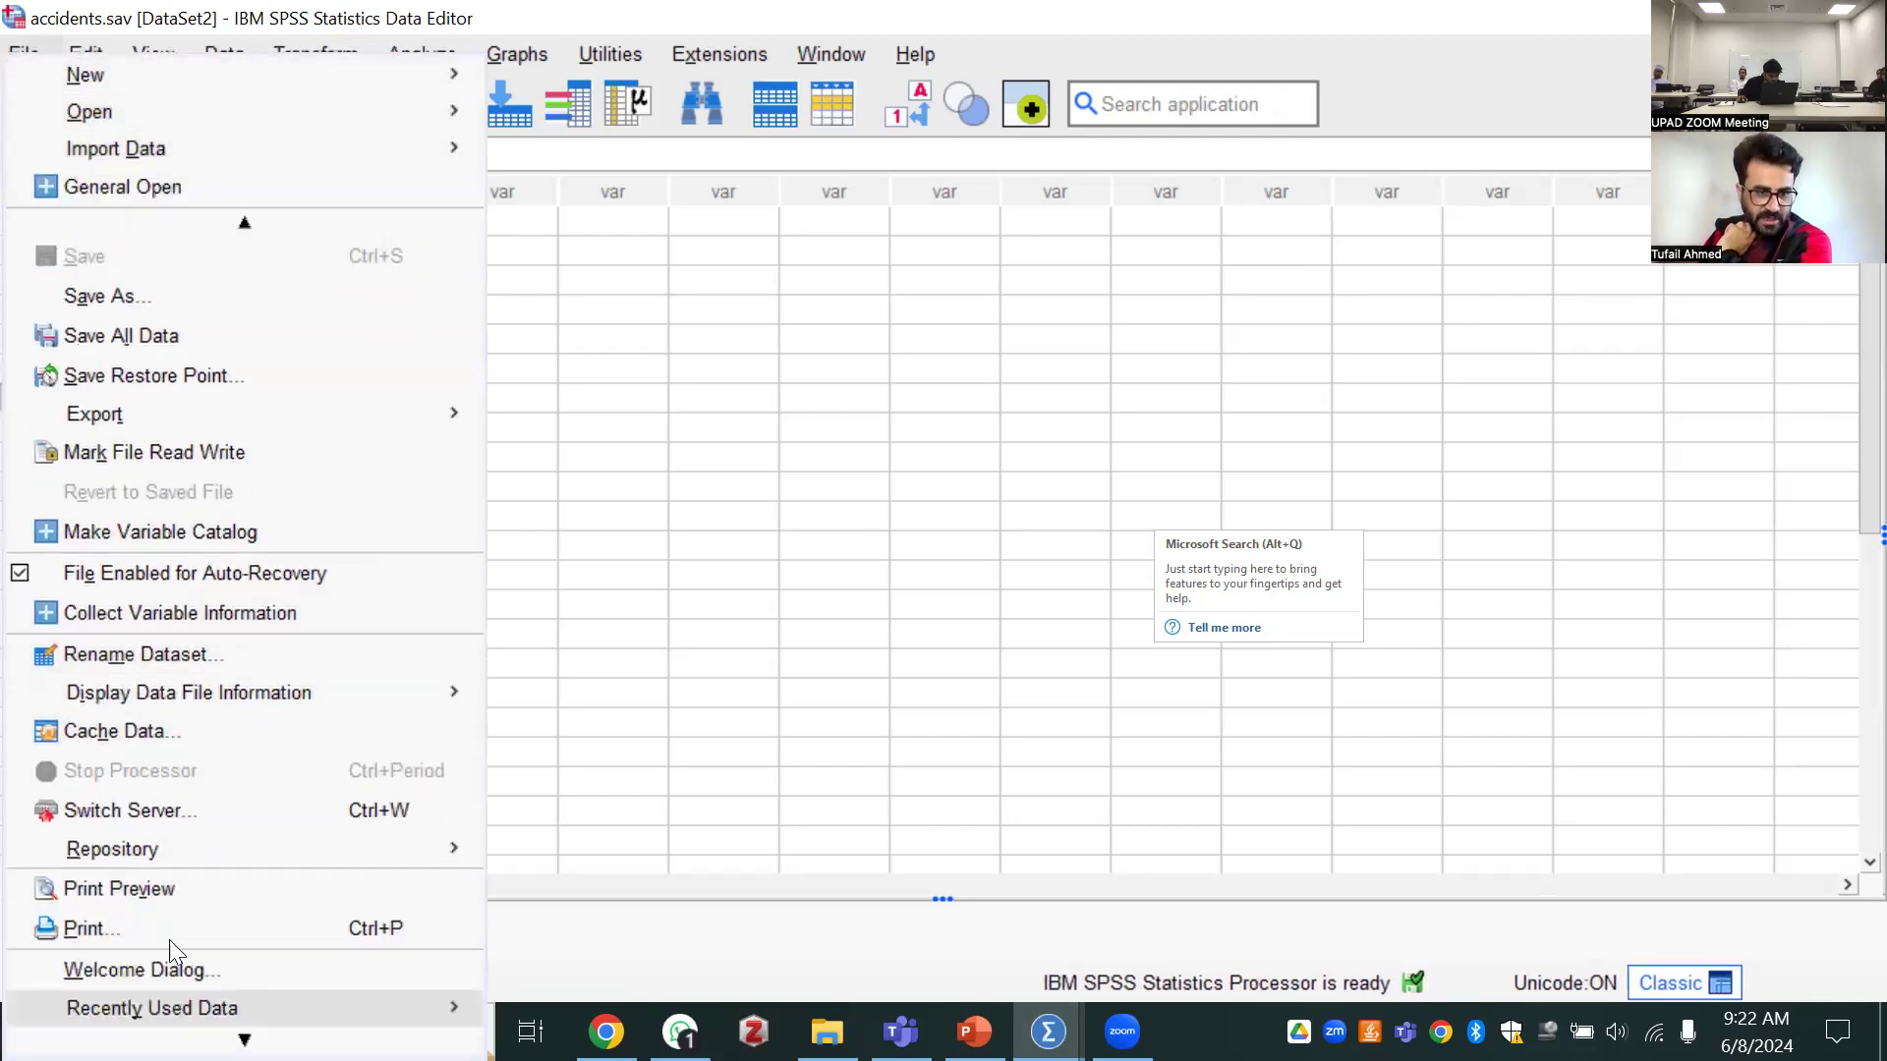
left_click(198, 967)
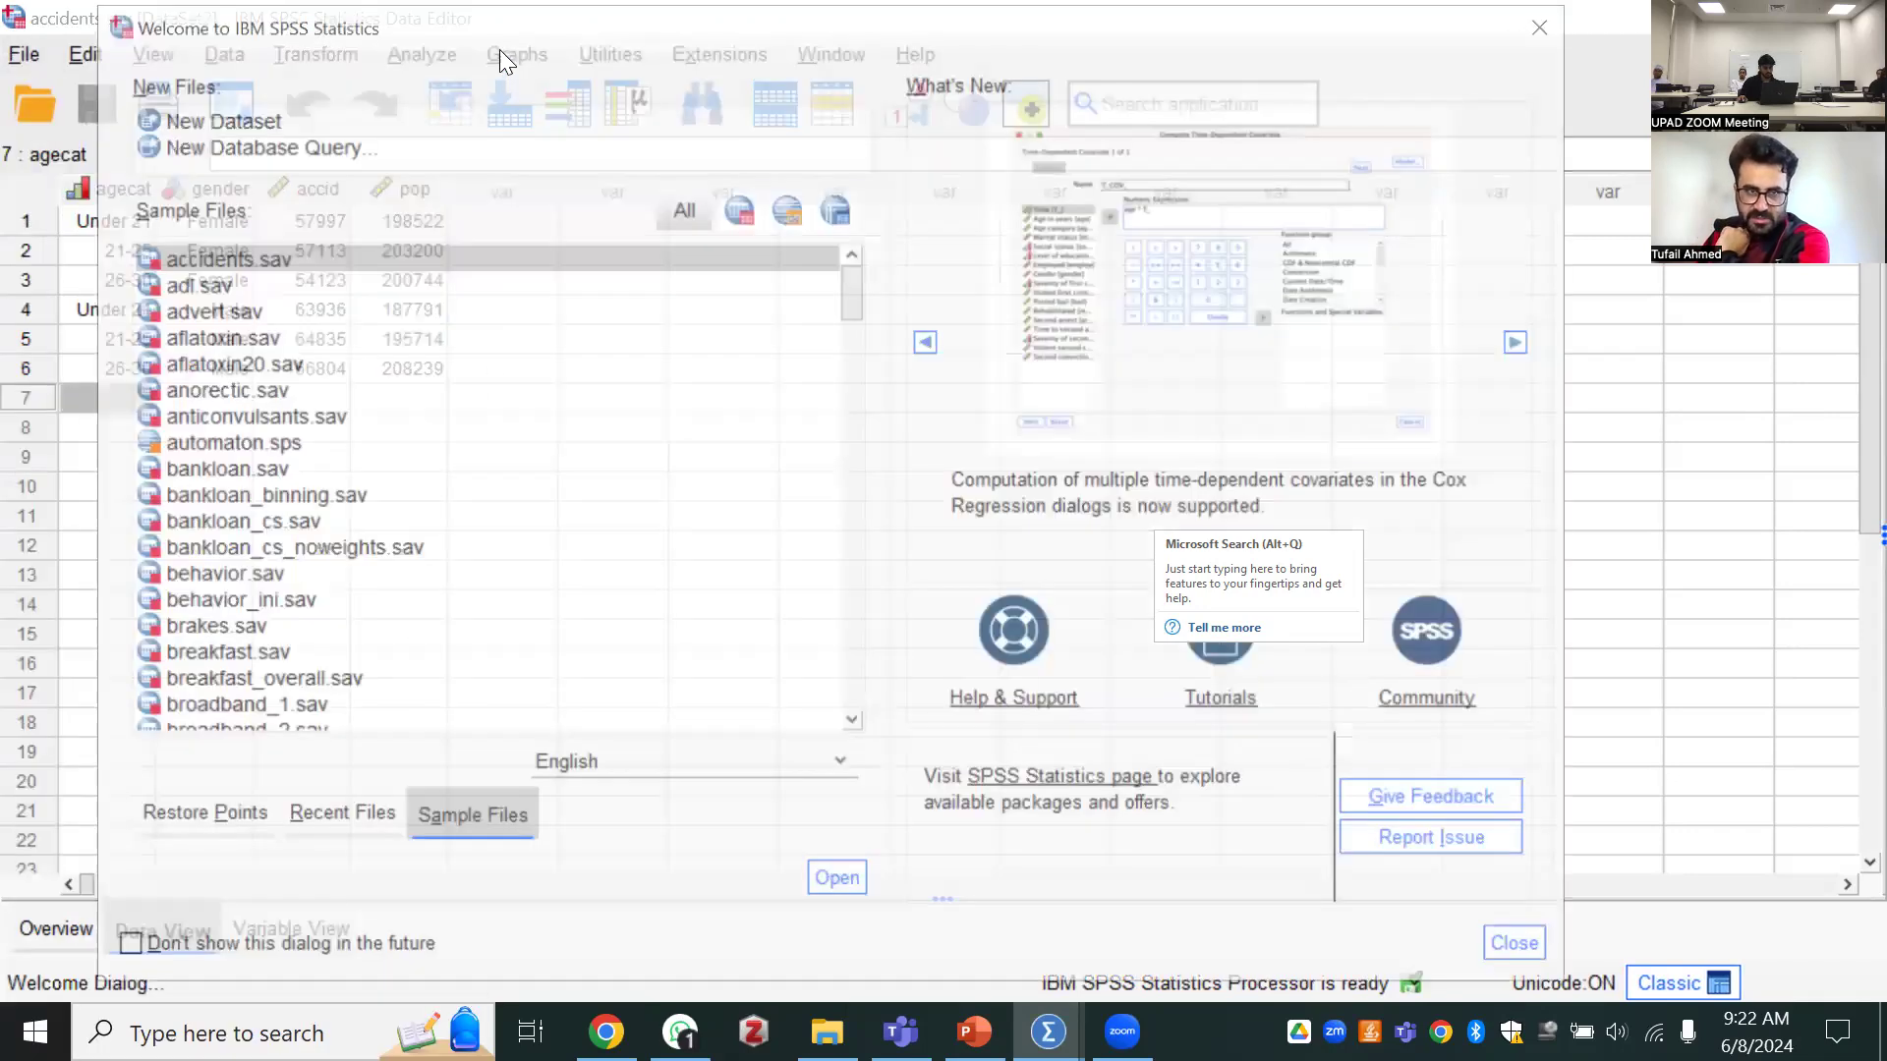
left_click_drag(89, 8, 306, 106)
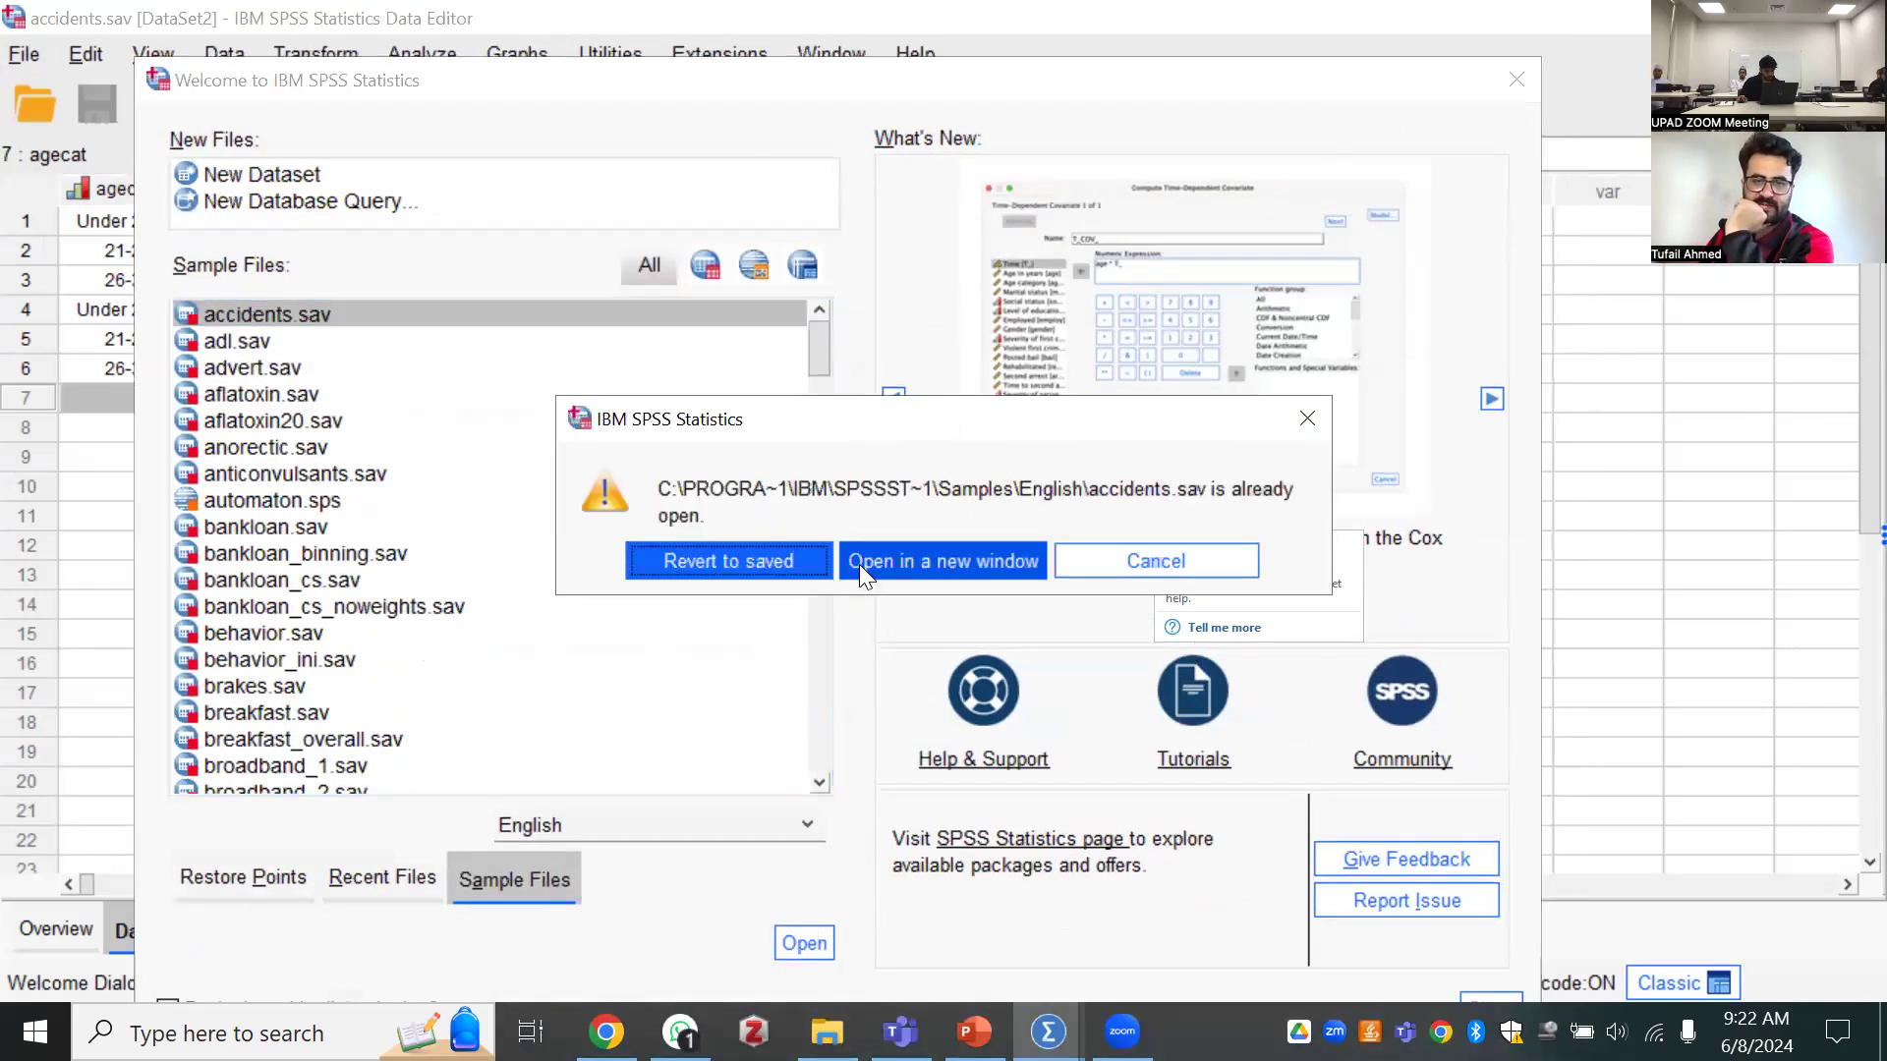
left_click(749, 558)
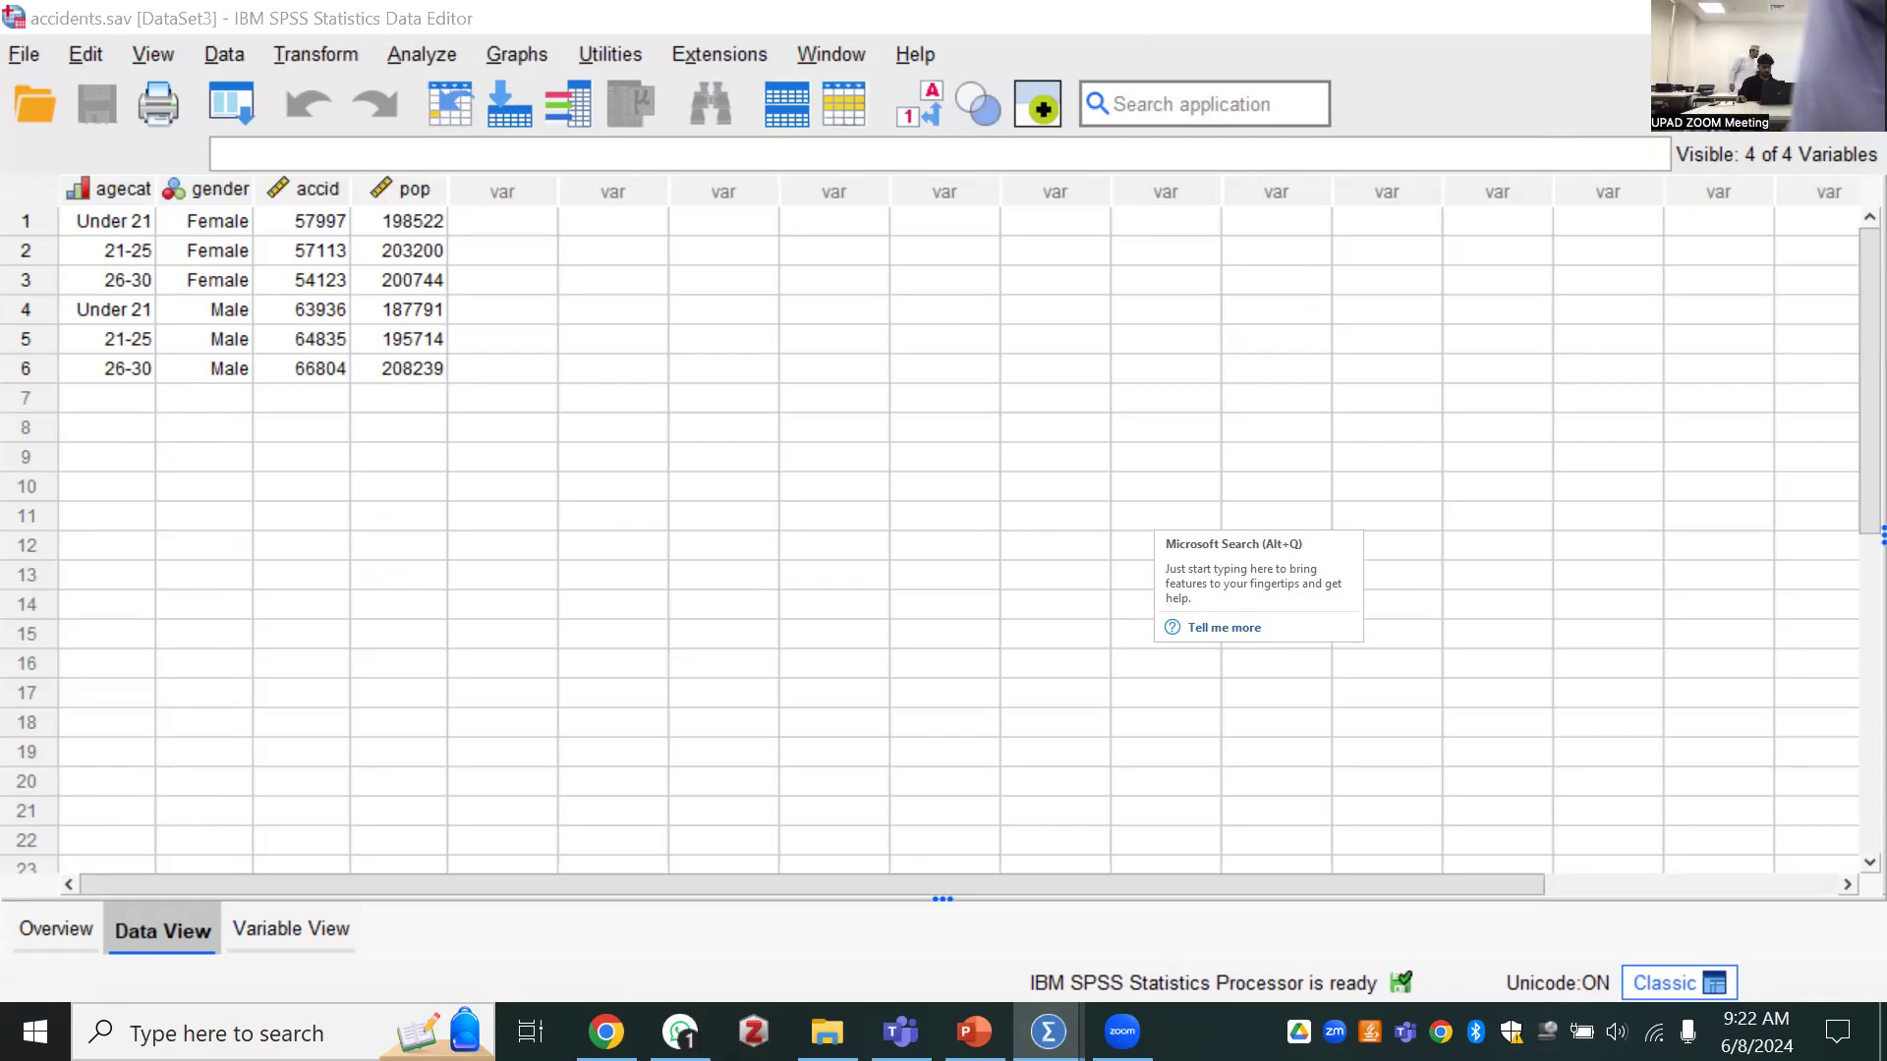
Switch to Google Chrome and open a new browser window
left_click(606, 1032)
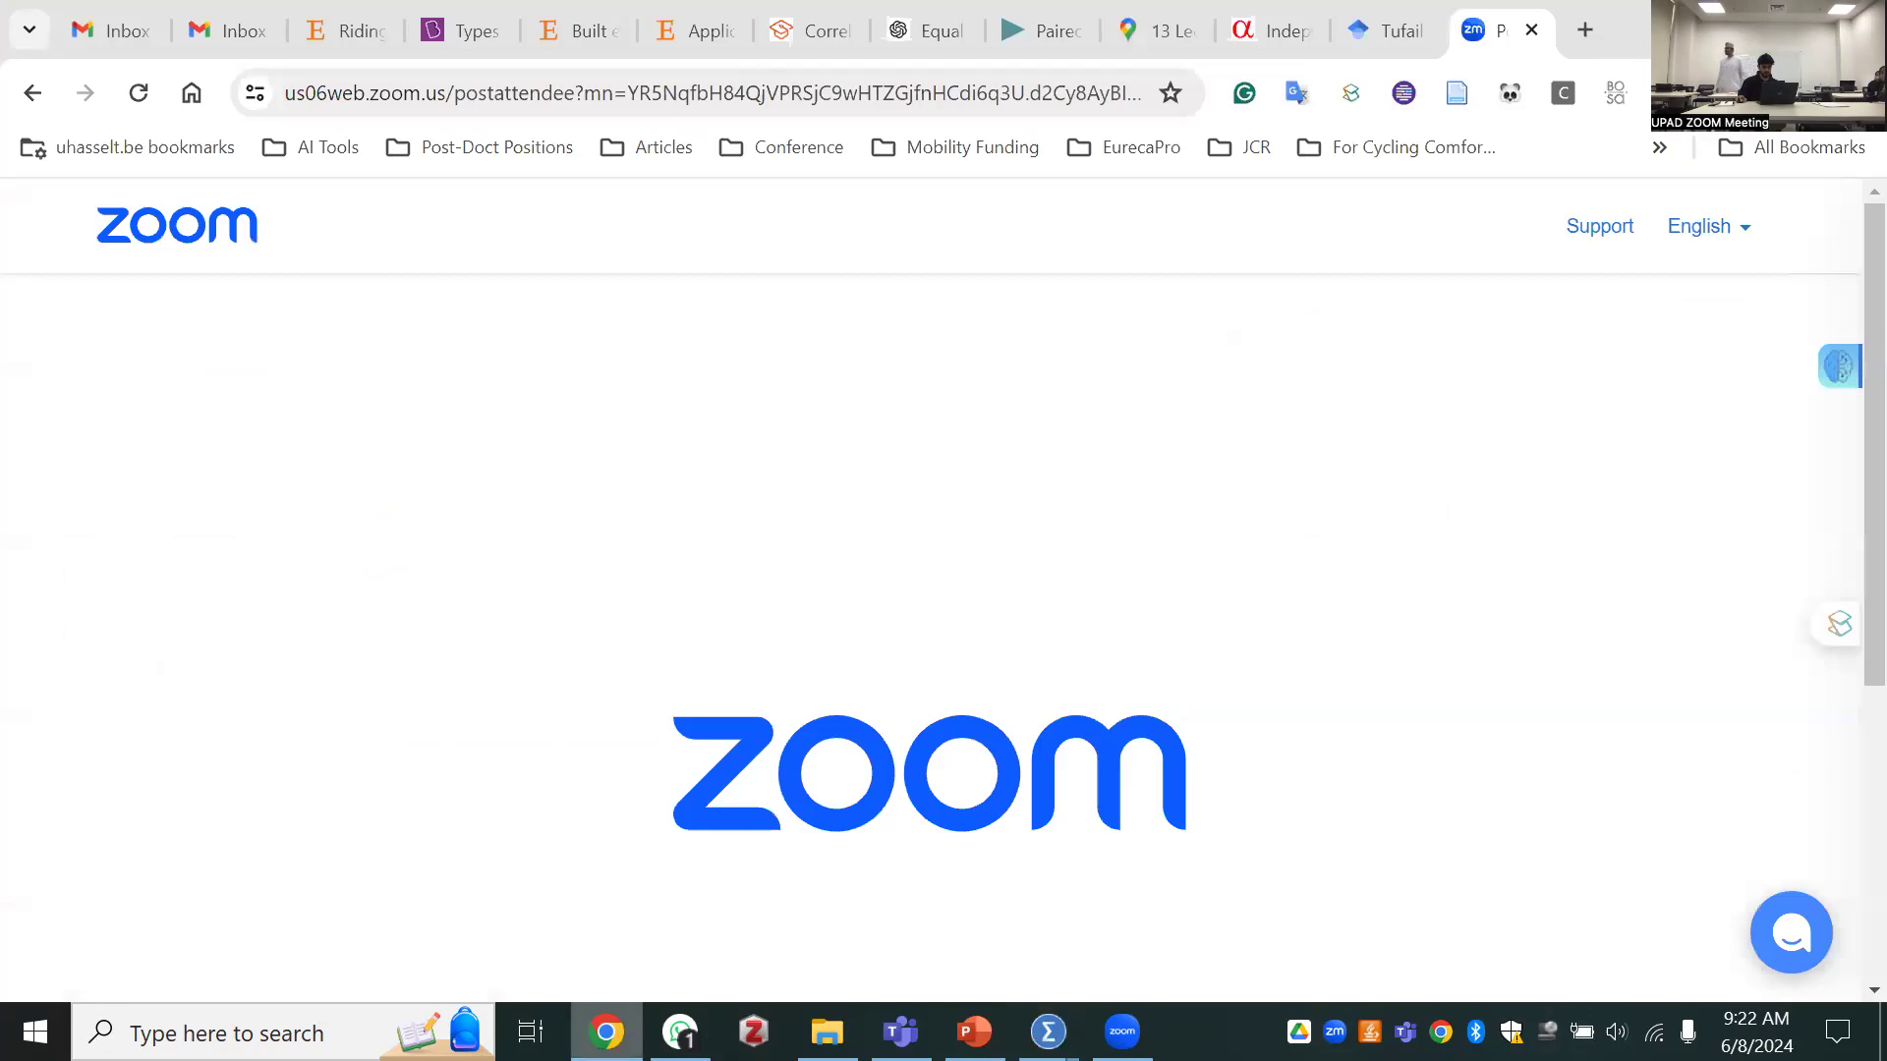
right_click(584, 993)
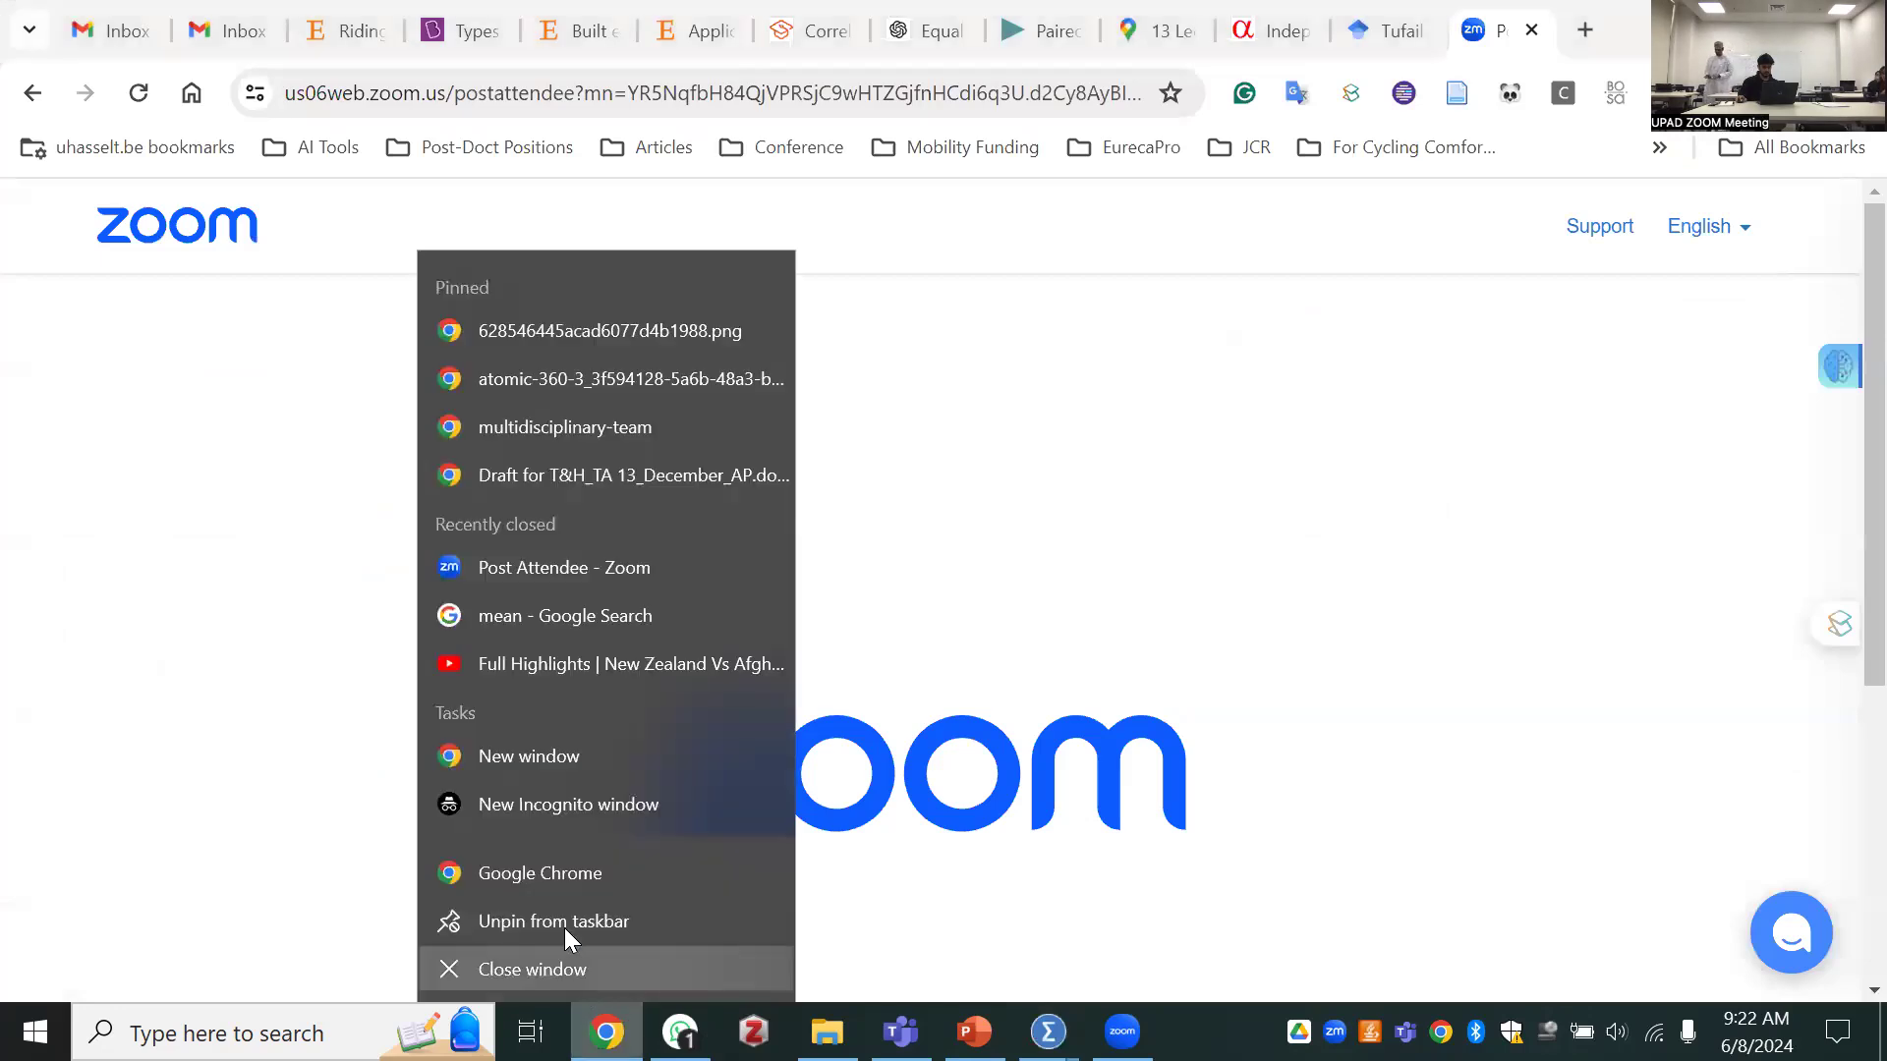
left_click(589, 756)
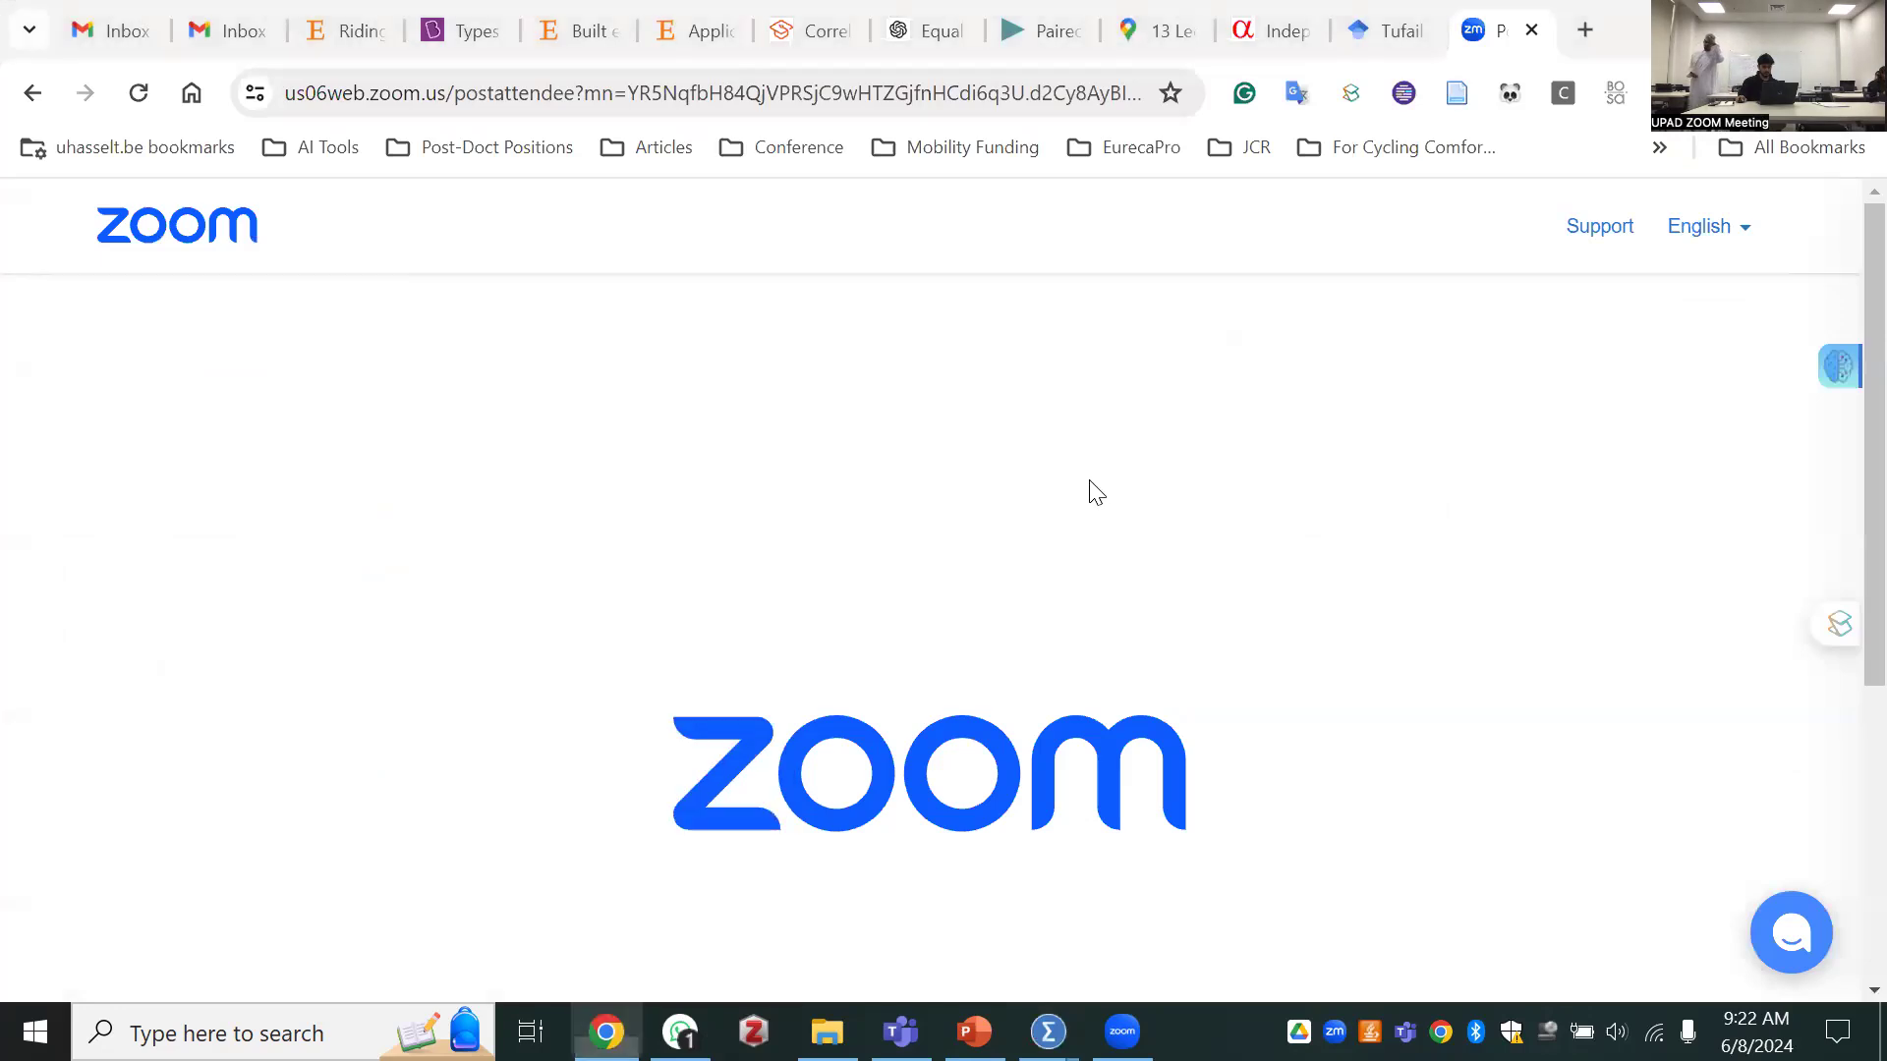
left_click(1785, 19)
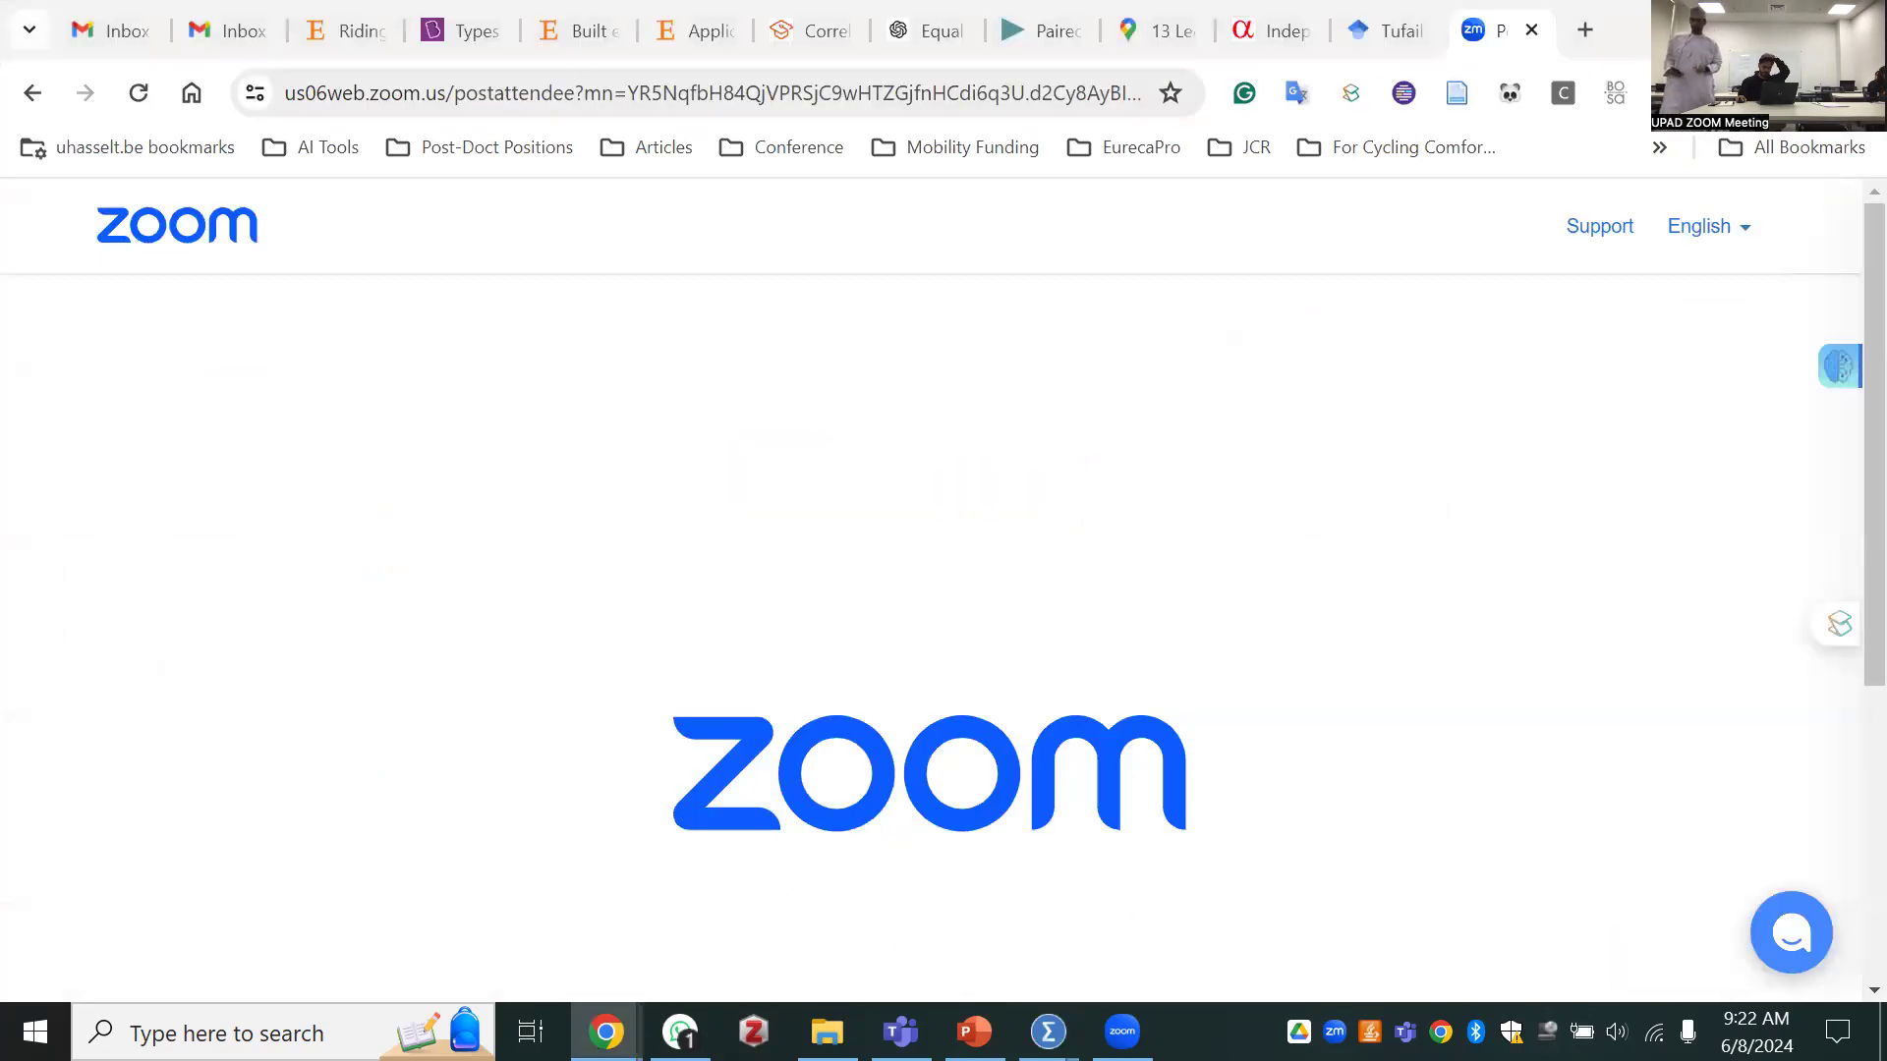
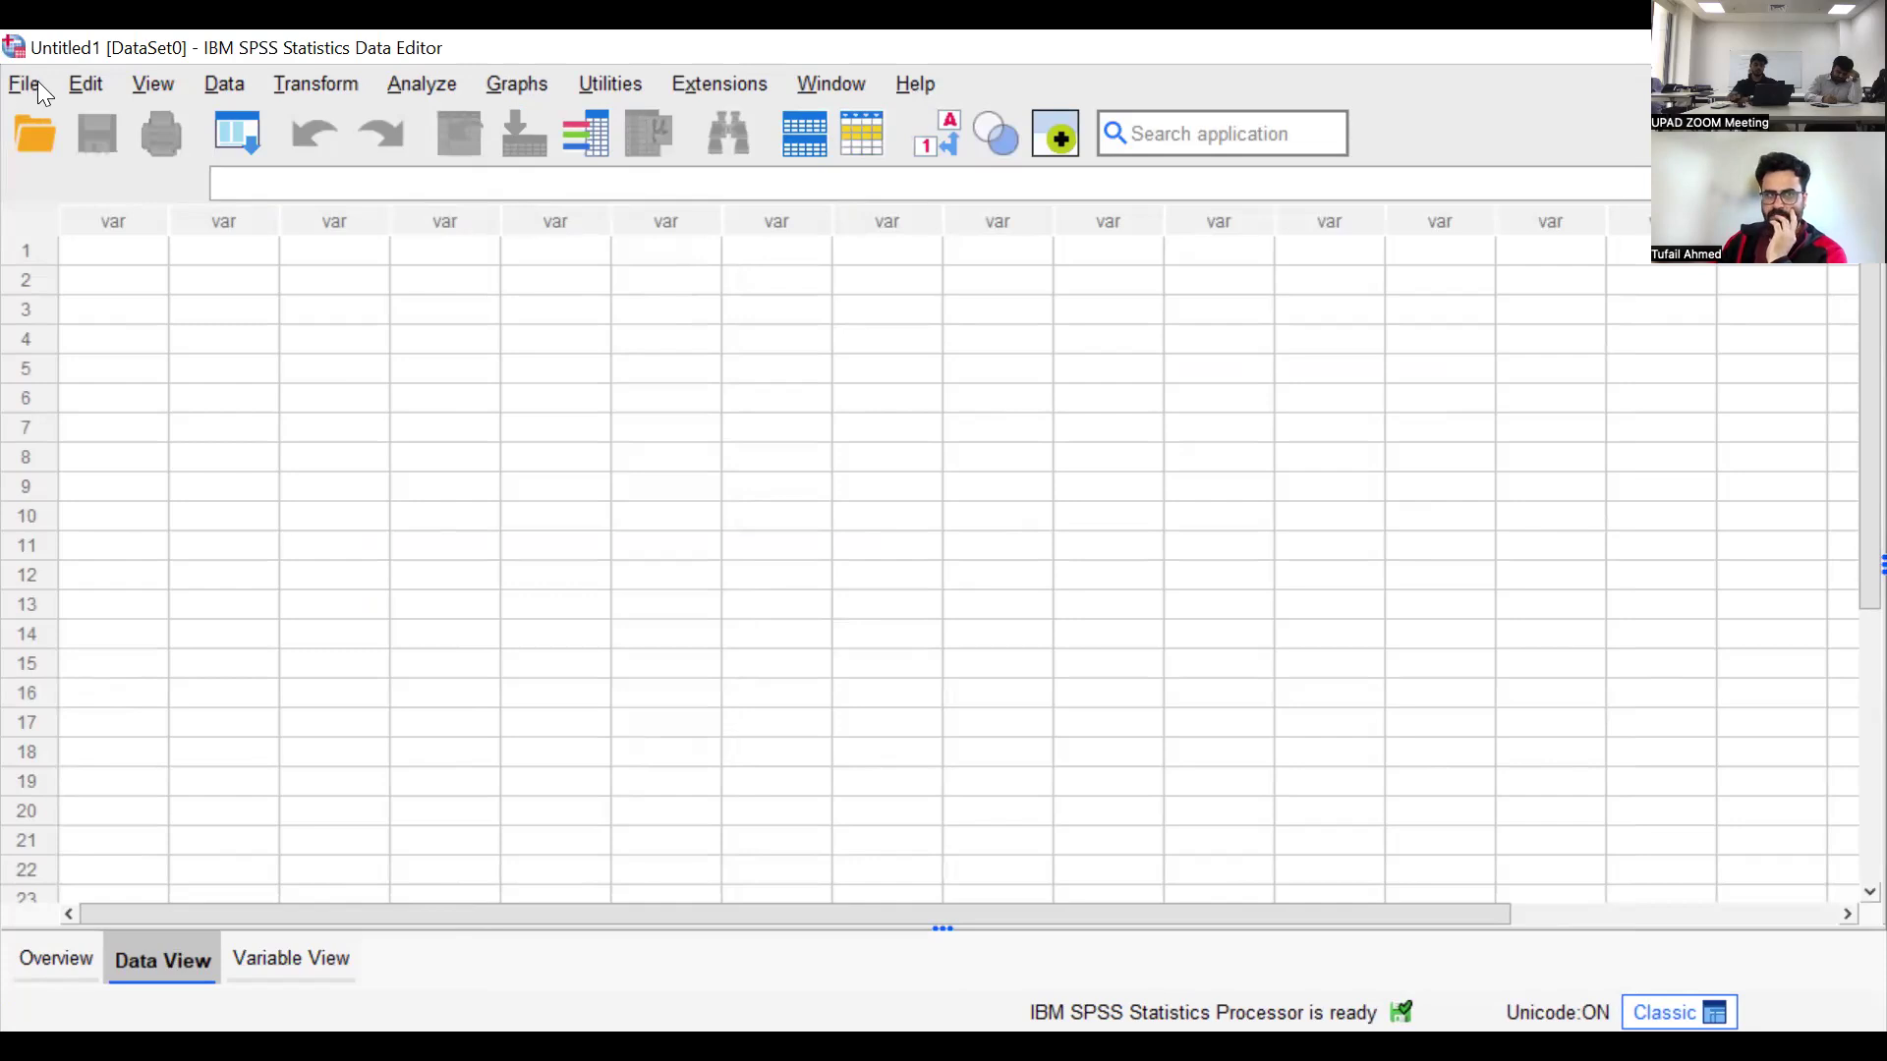
left_click(35, 81)
mouse_move(41, 175)
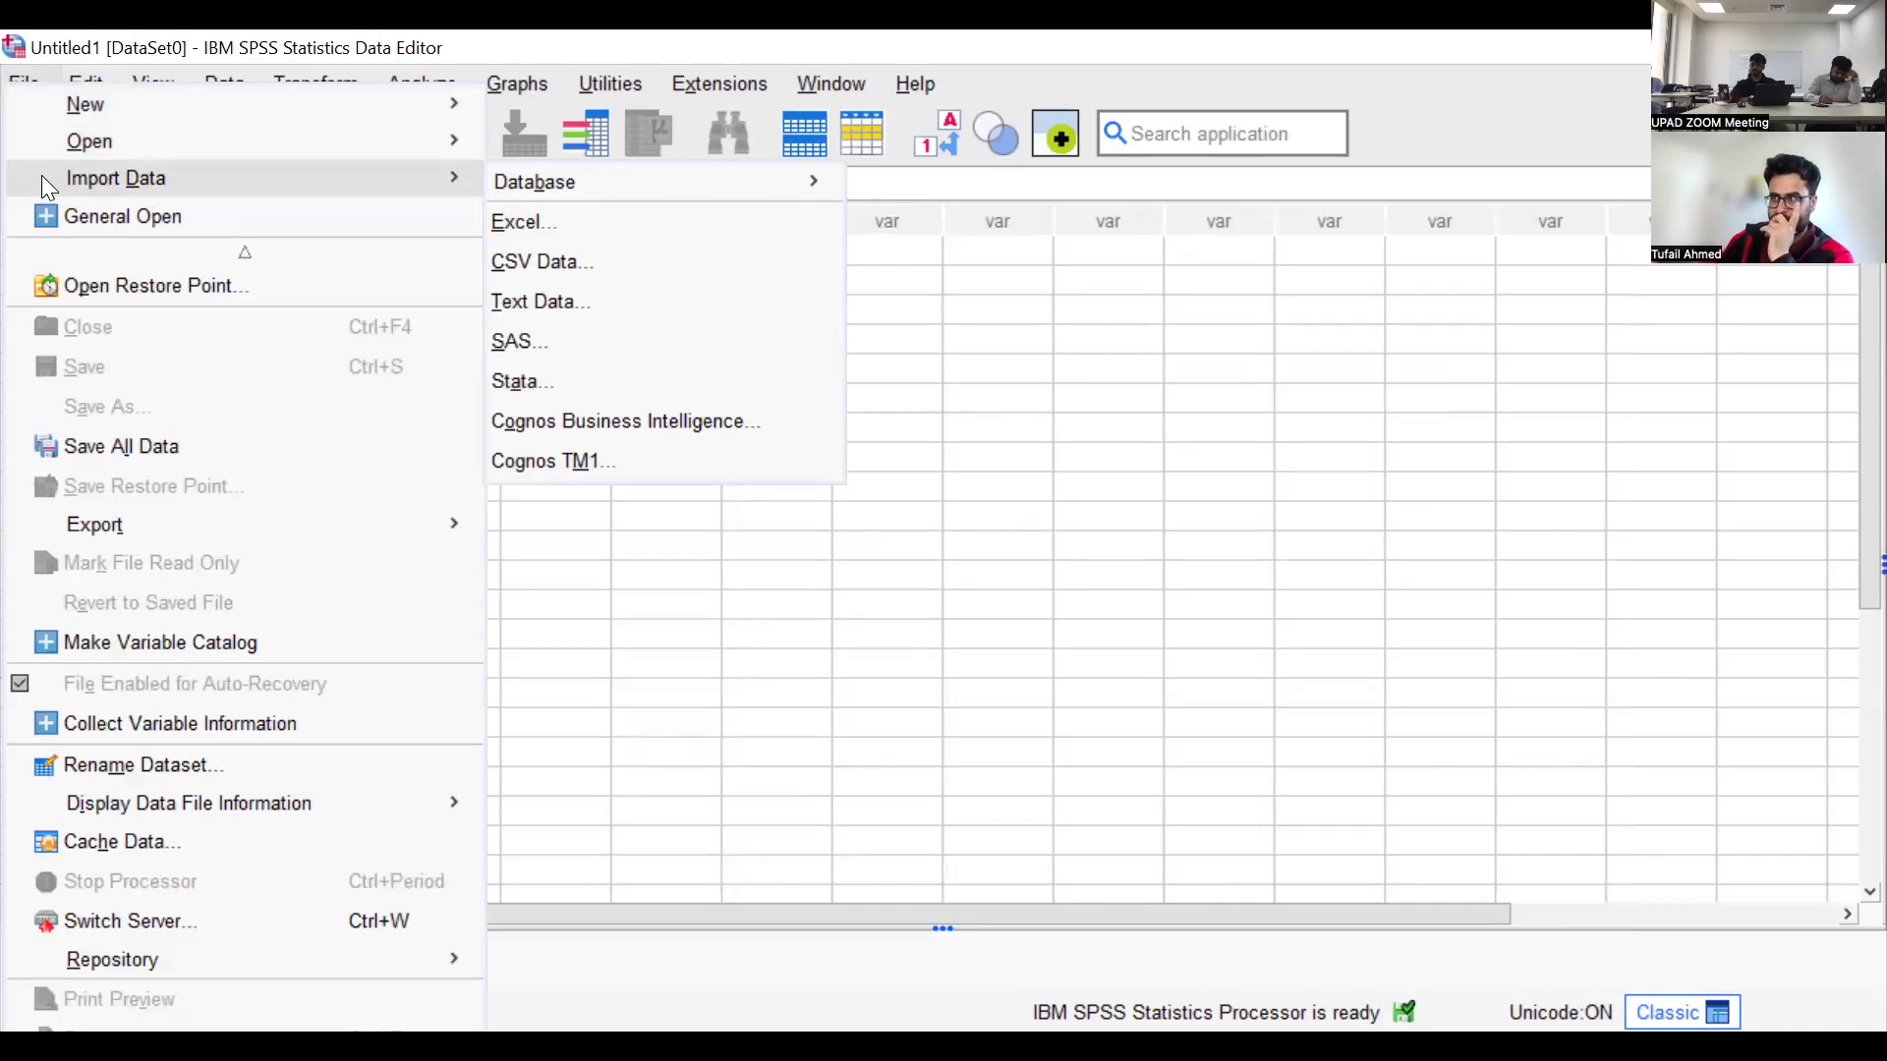
left_click(27, 87)
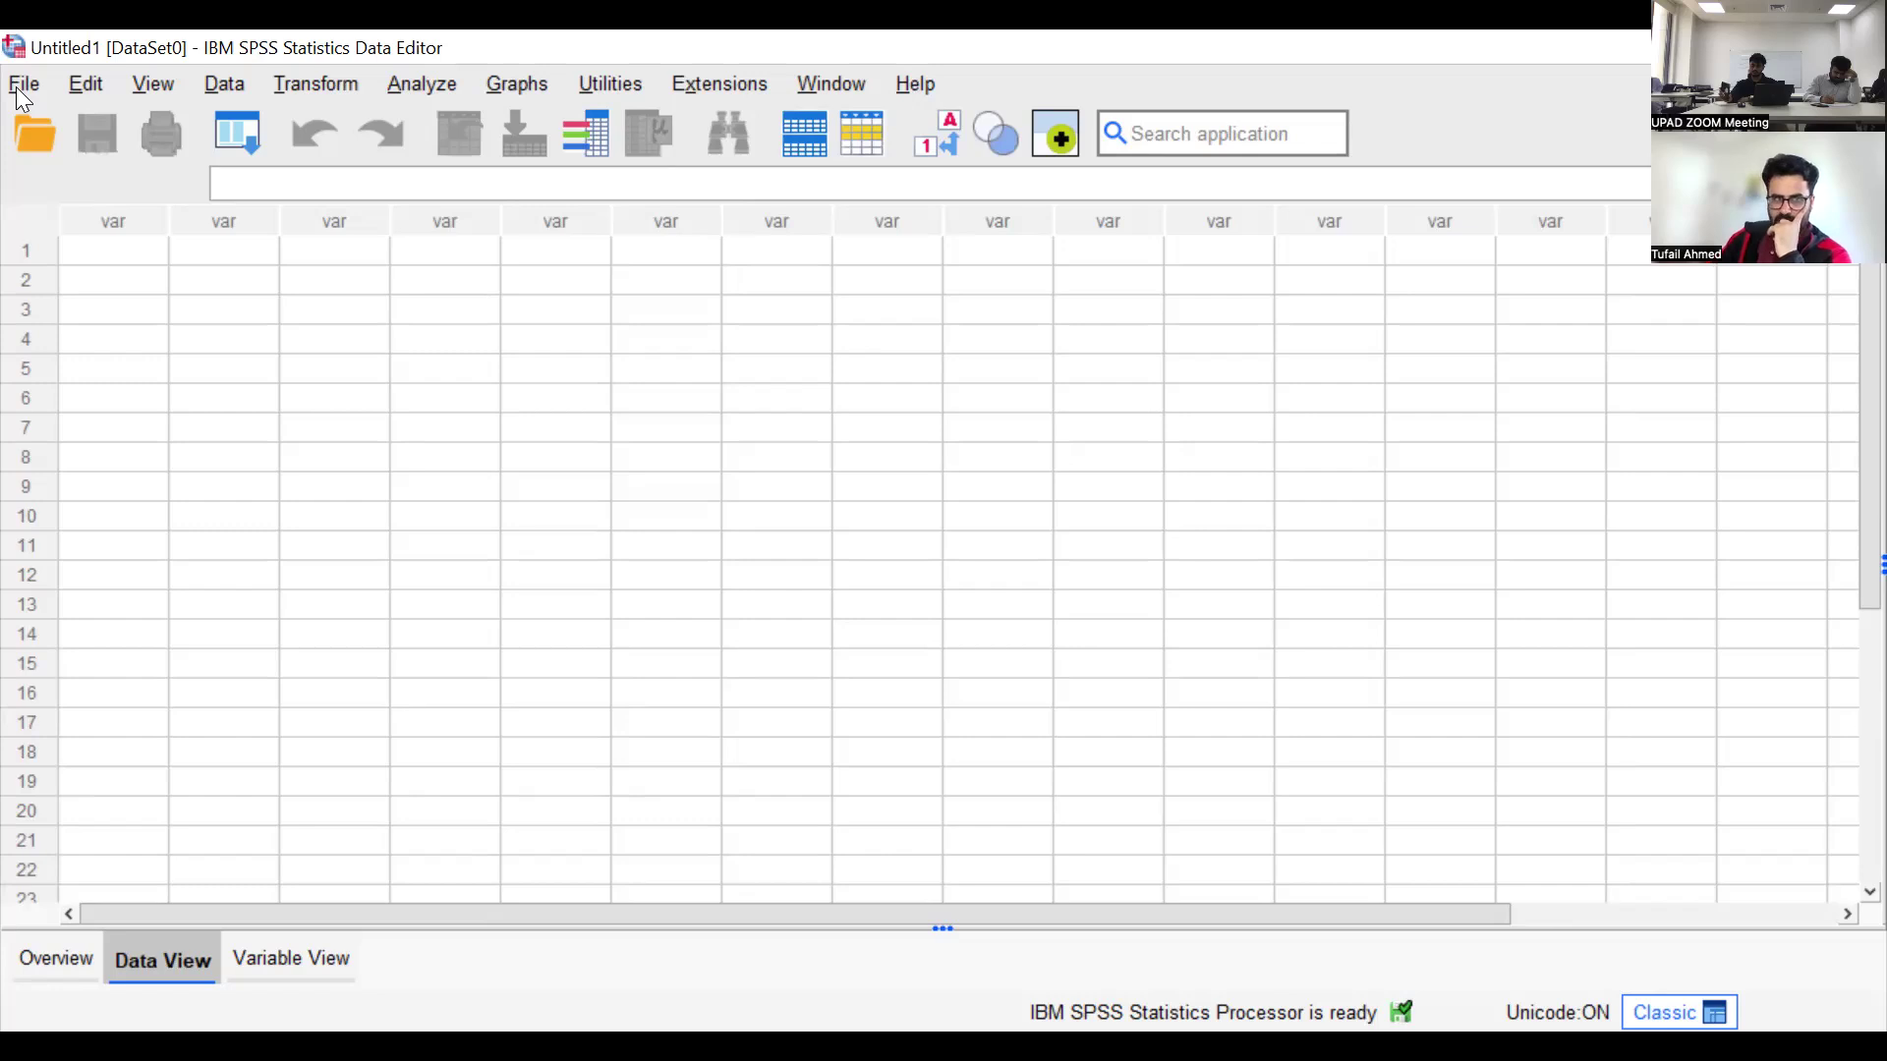
left_click(20, 89)
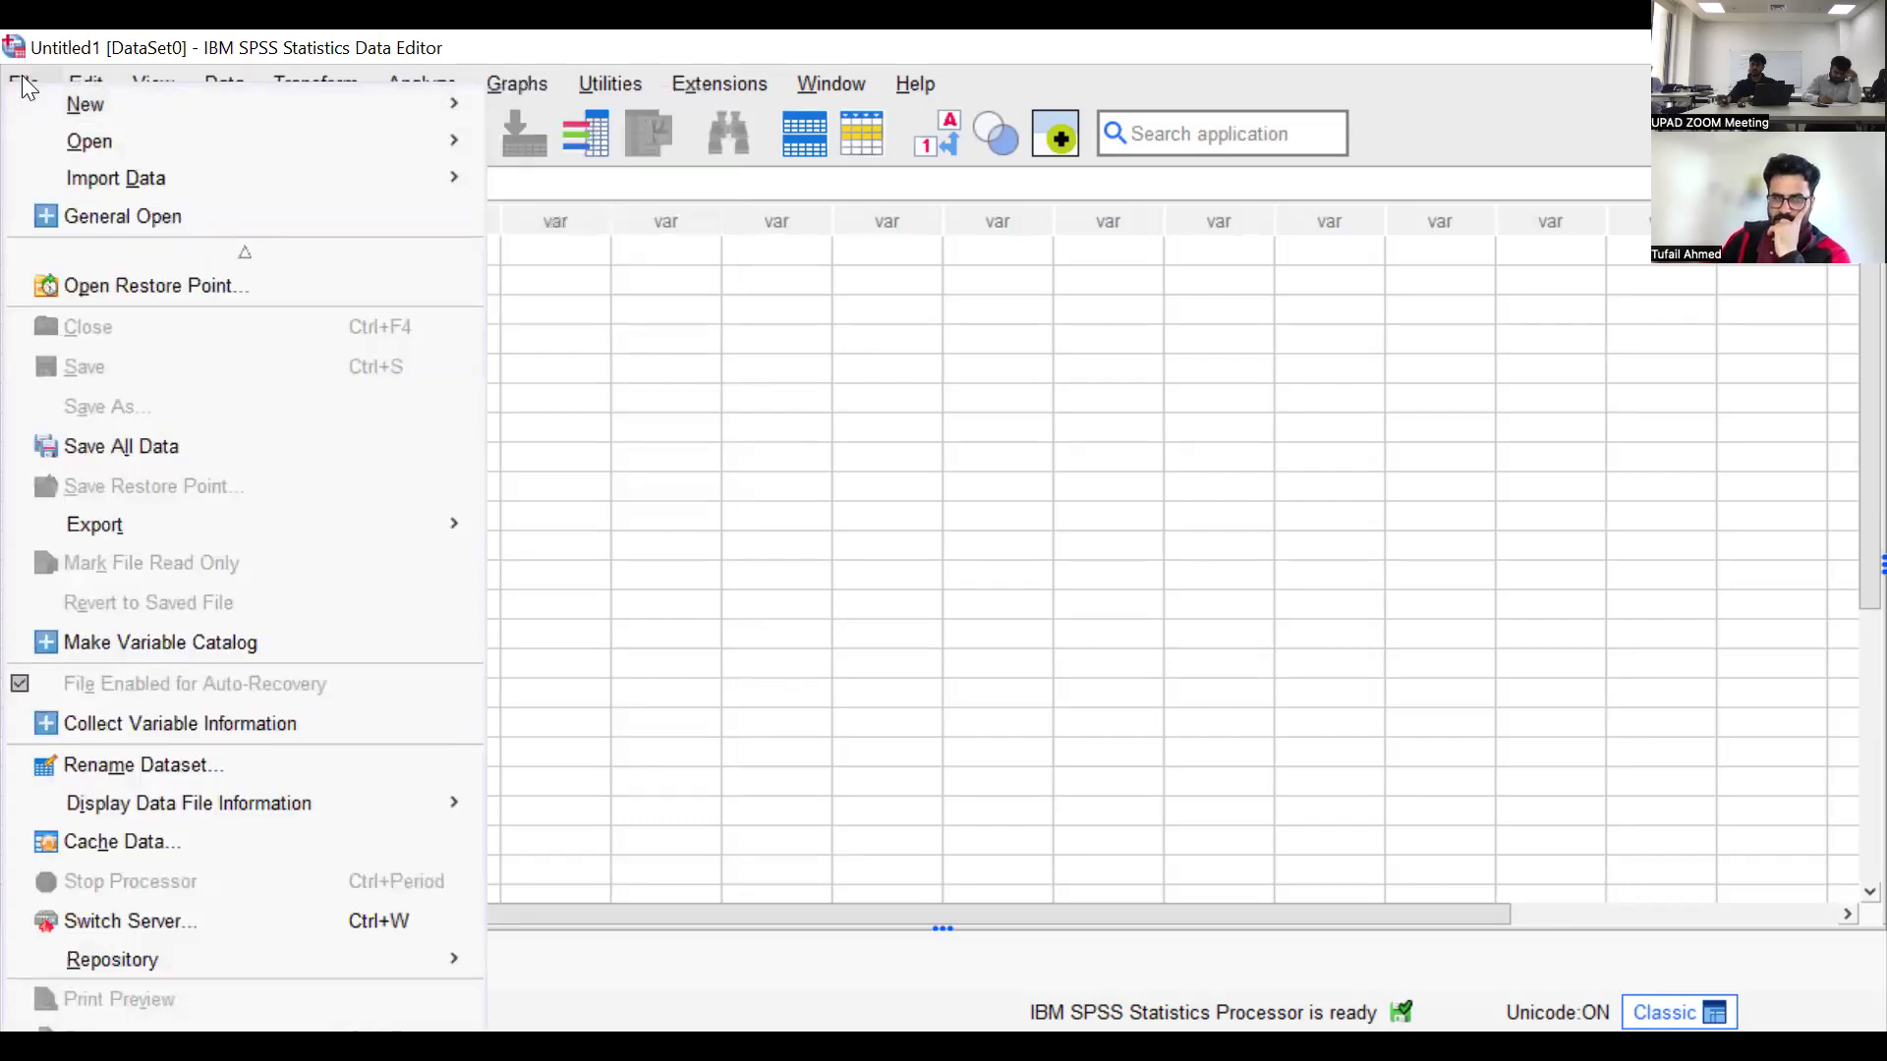
left_click(26, 87)
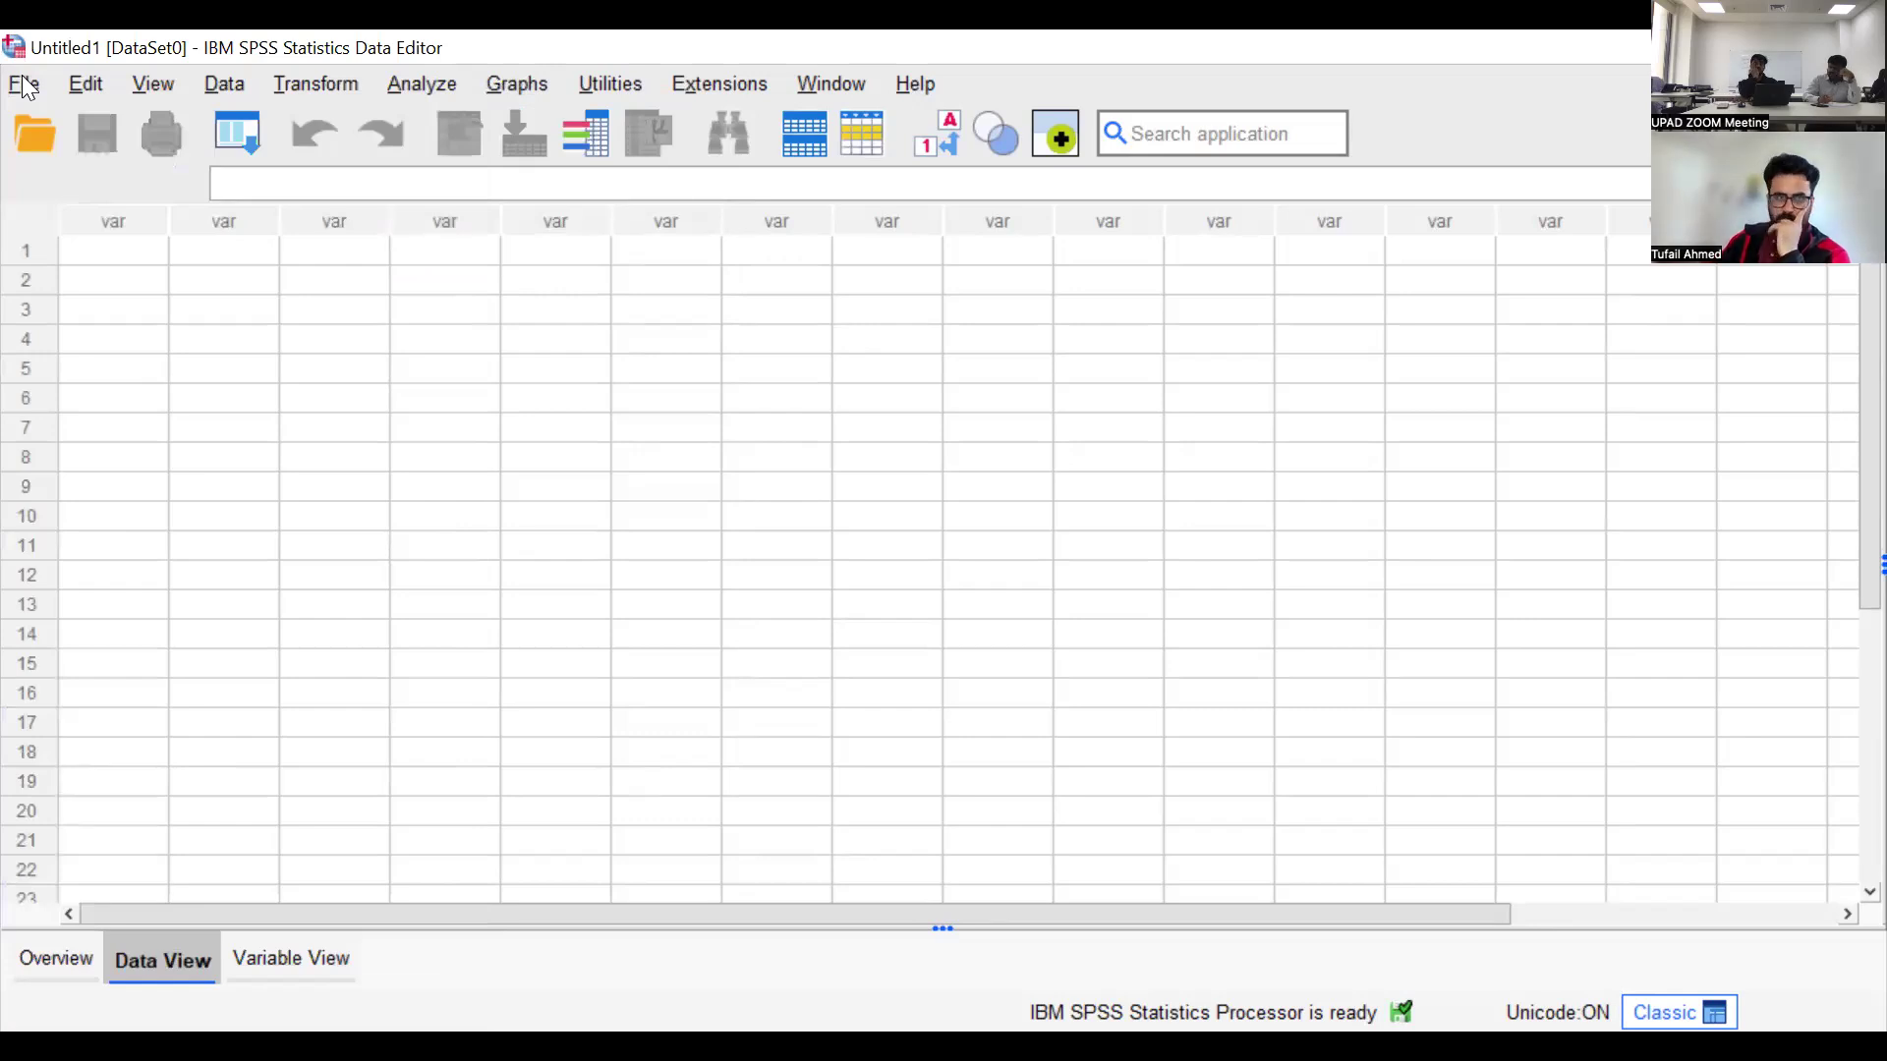
Start a text data import of the file Data.txt from the Data folder
left_click(24, 86)
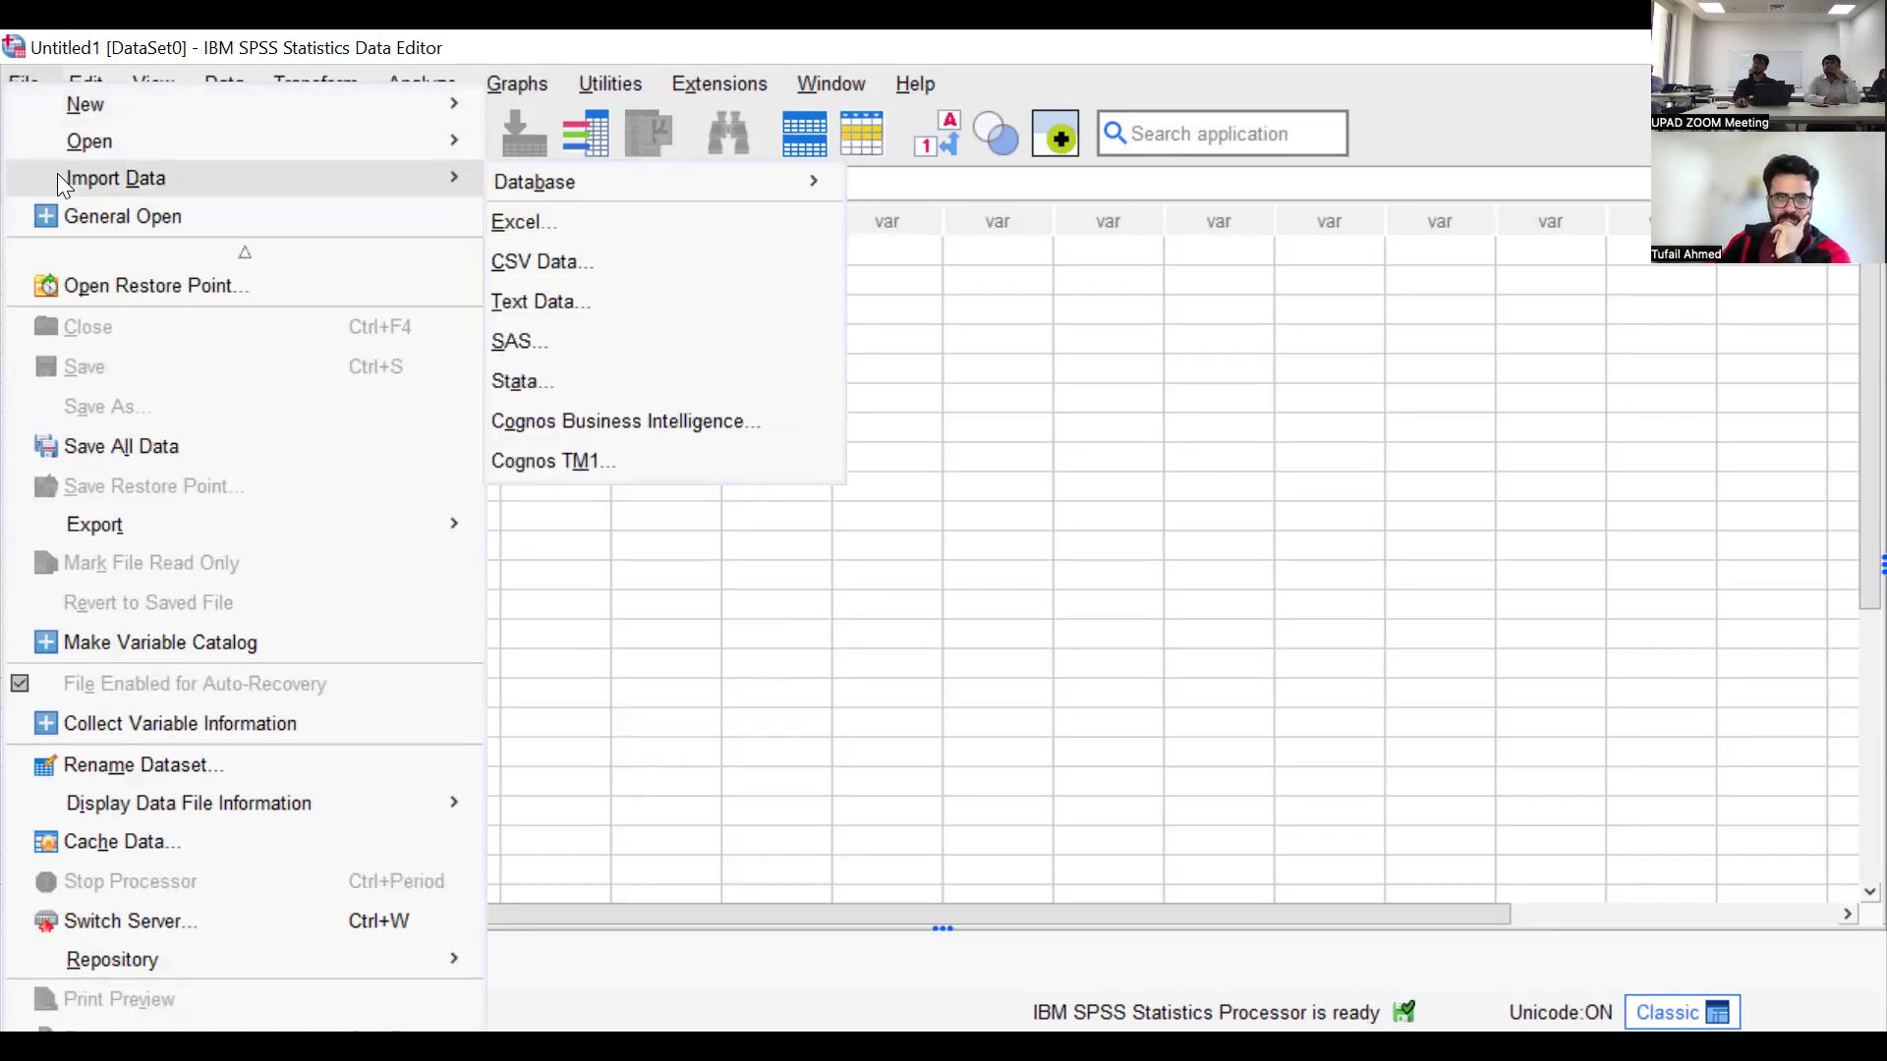
left_click(555, 314)
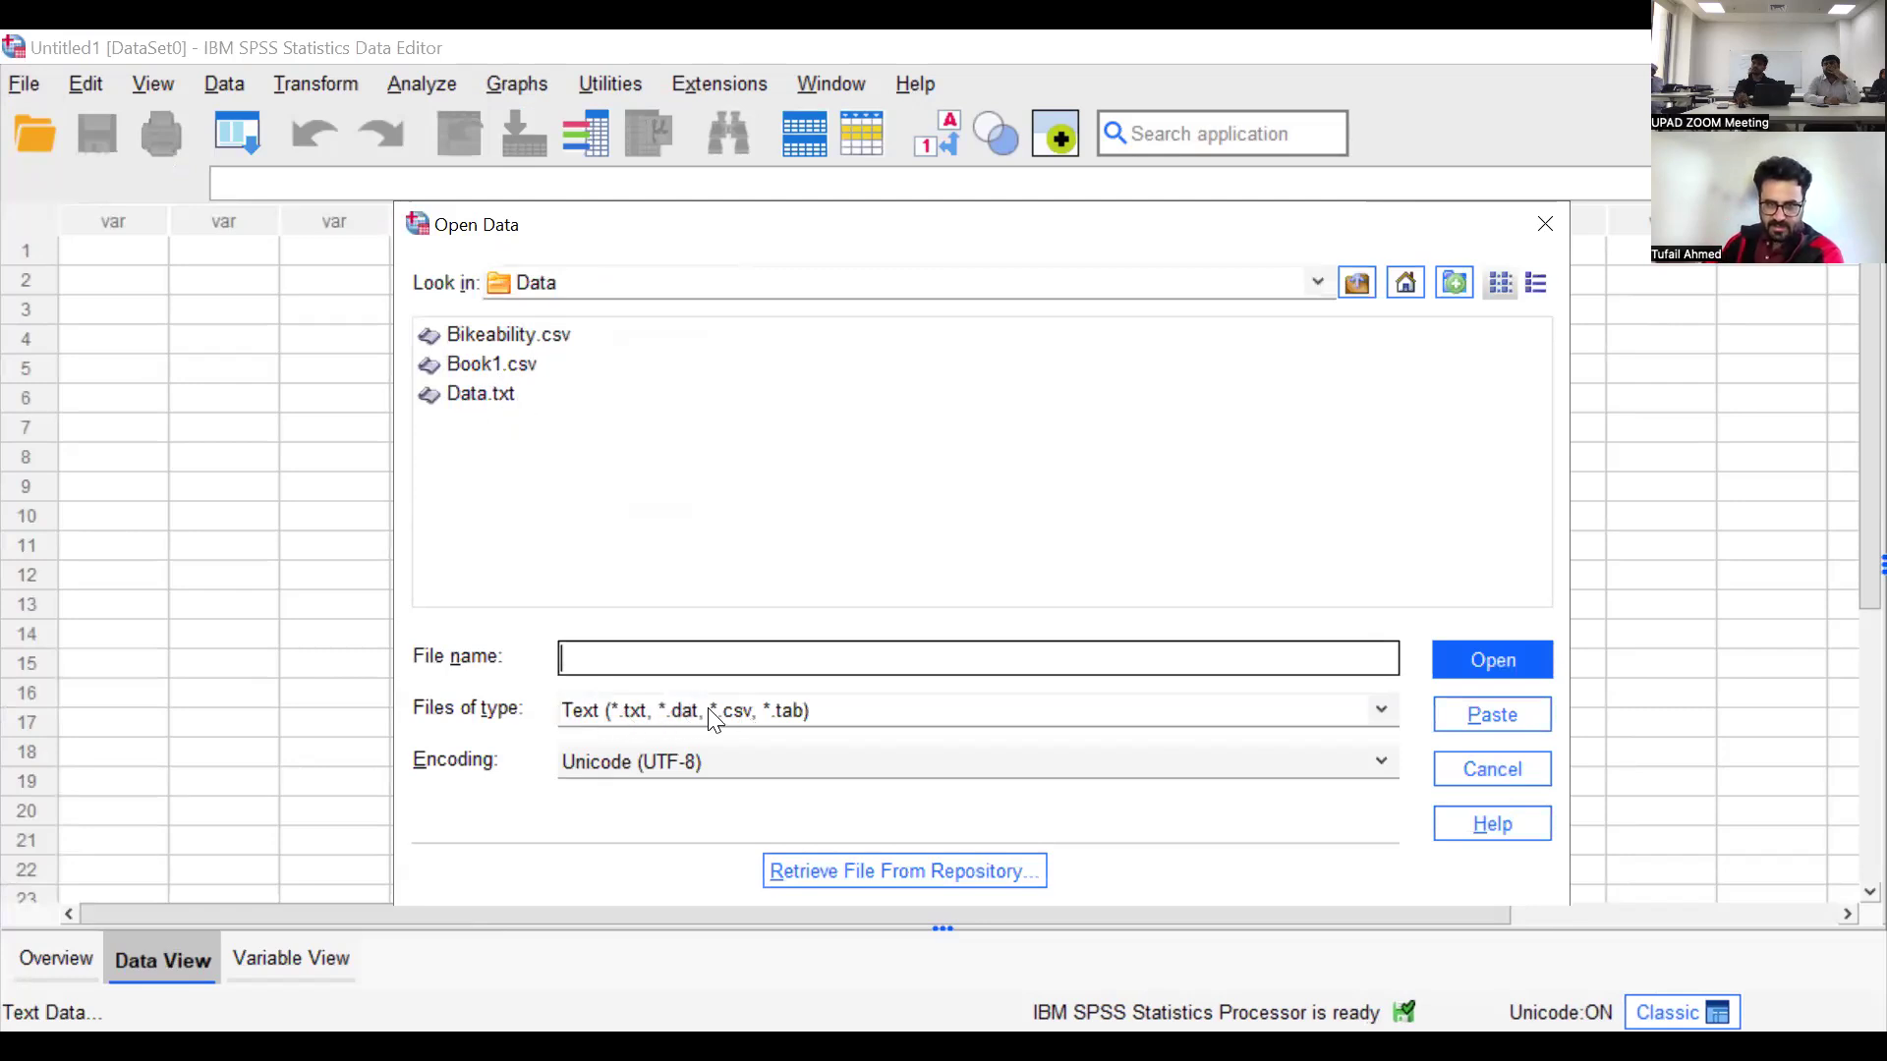
left_click(490, 401)
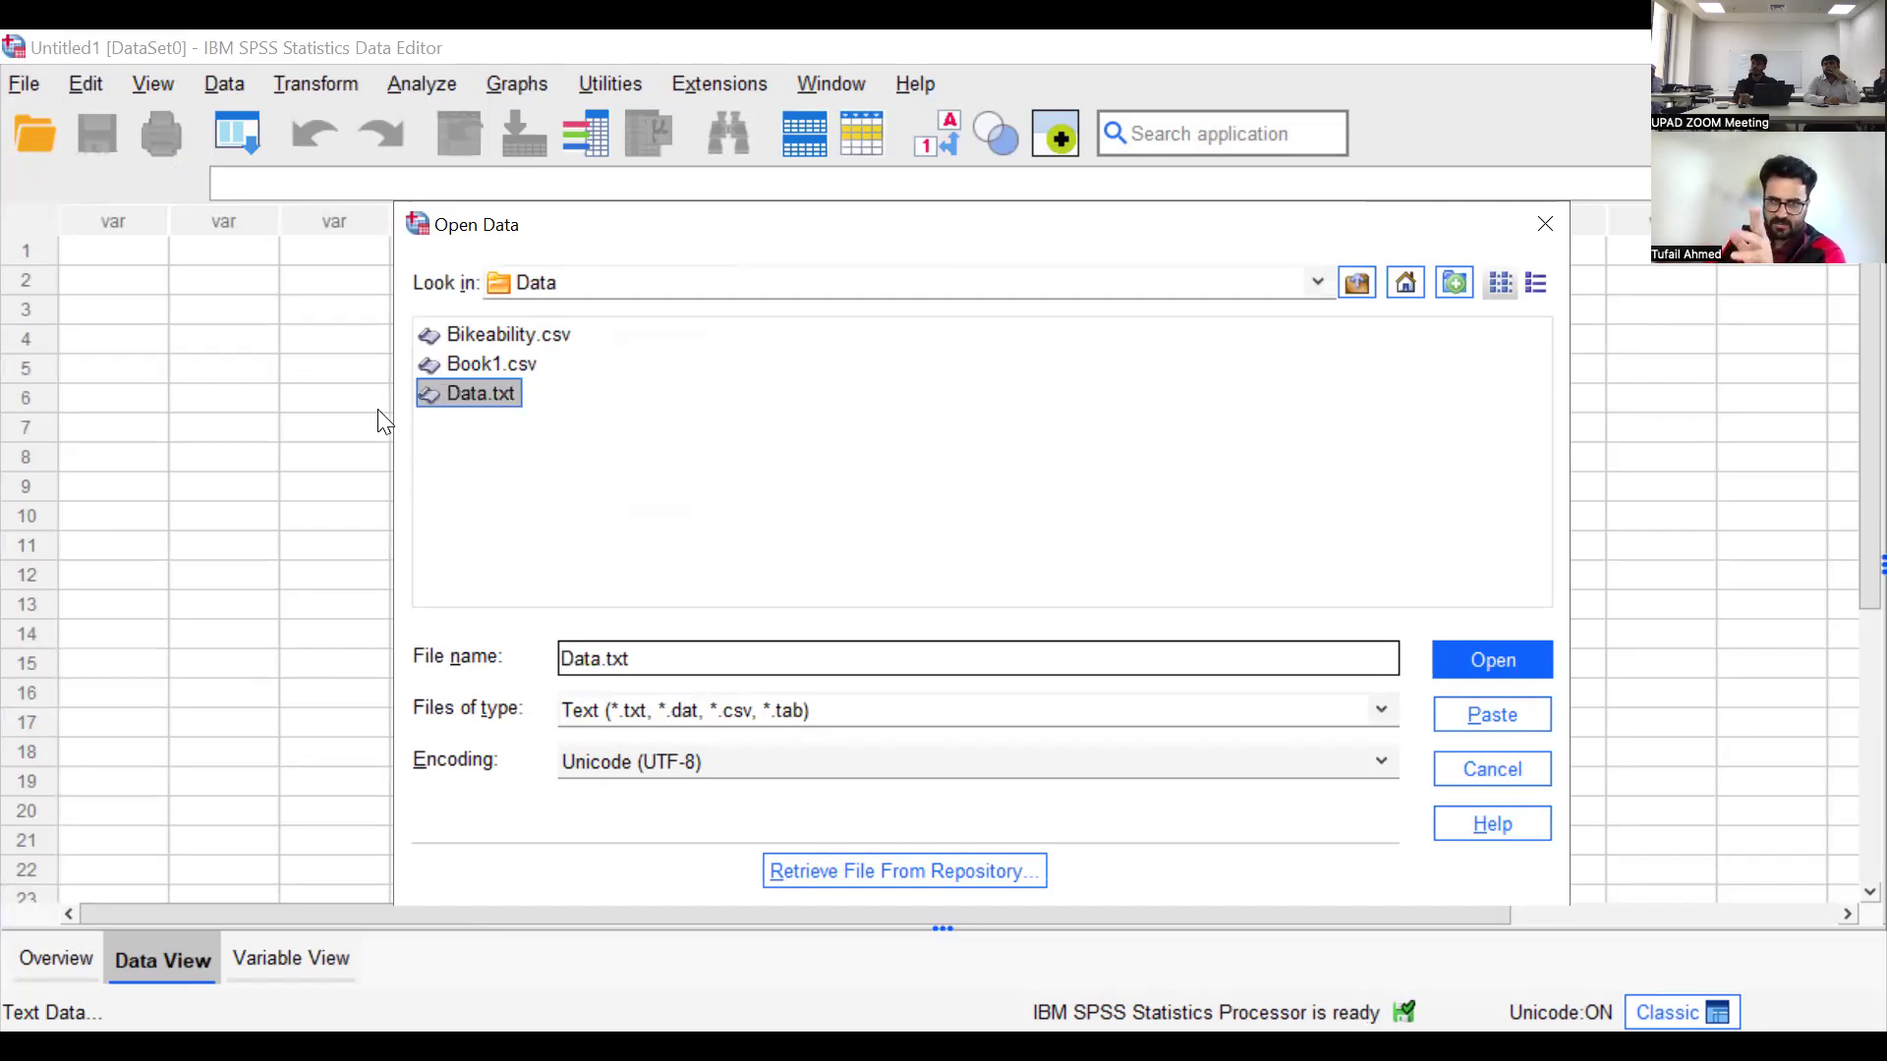
left_click(434, 393)
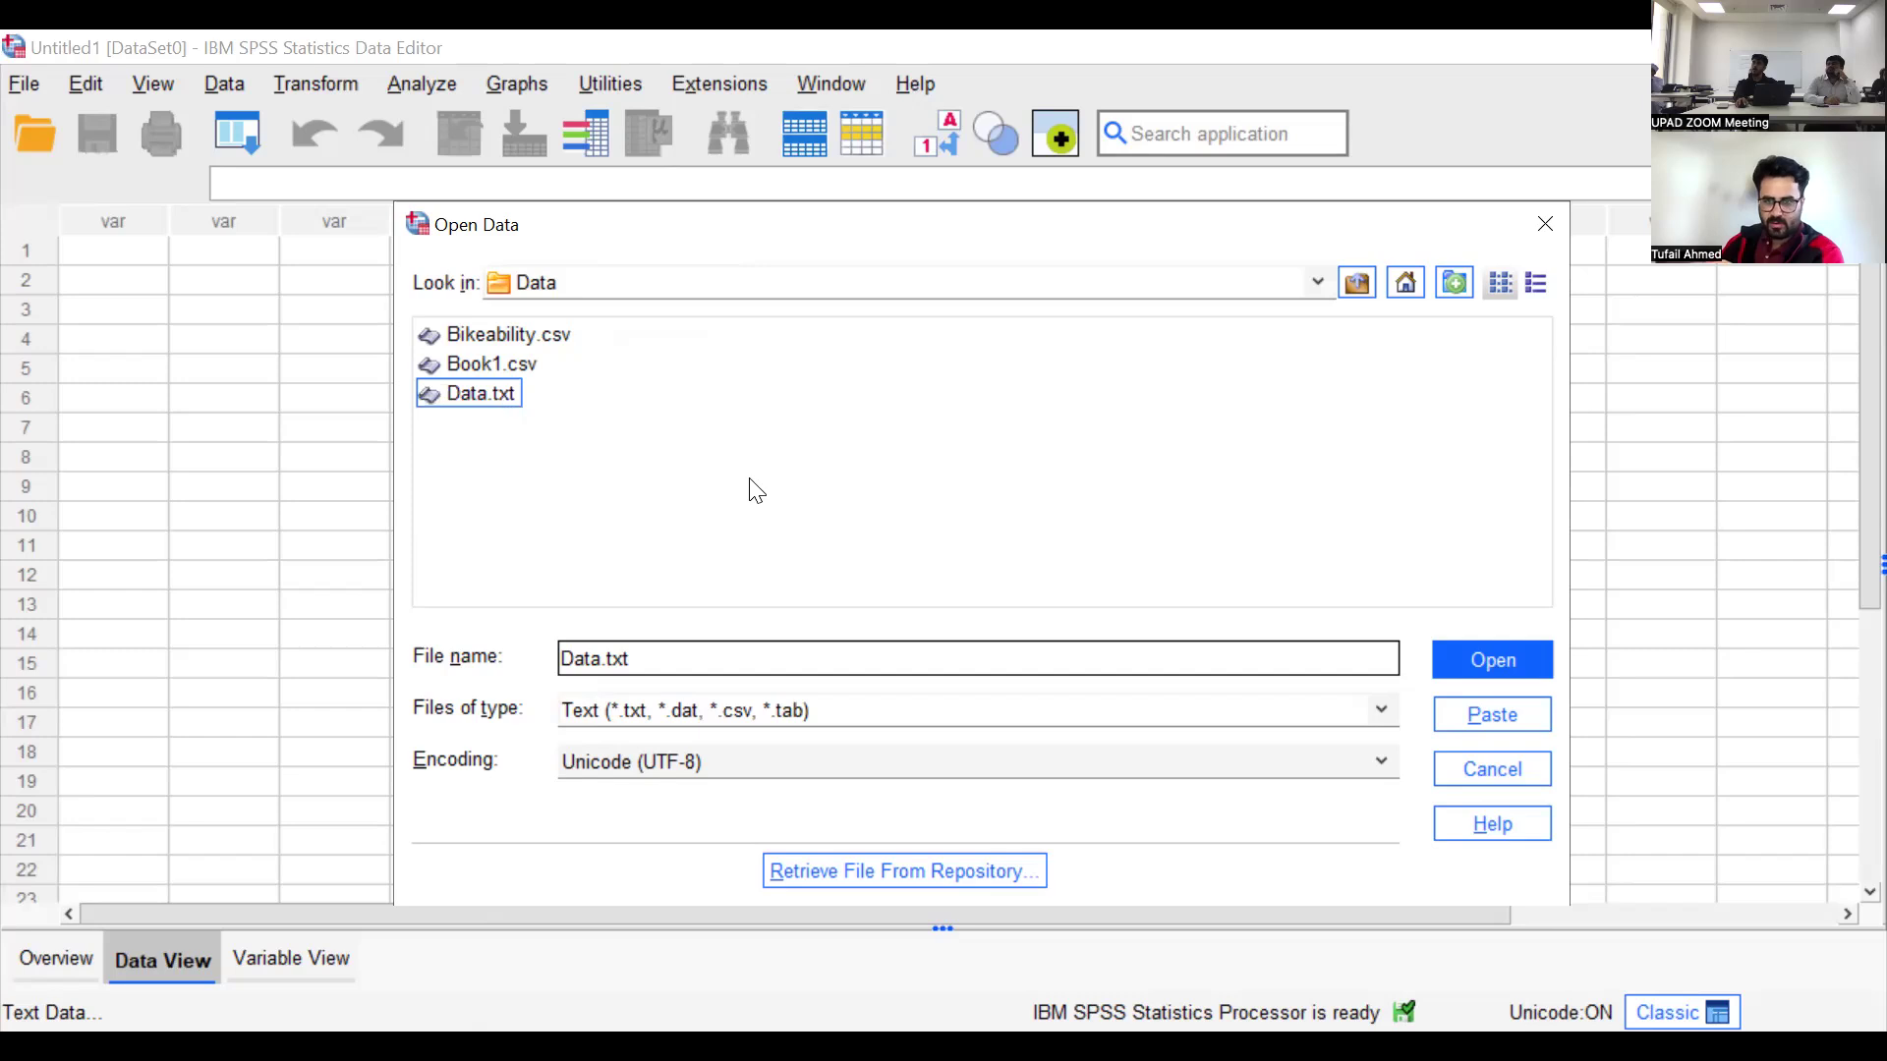
left_click(1514, 668)
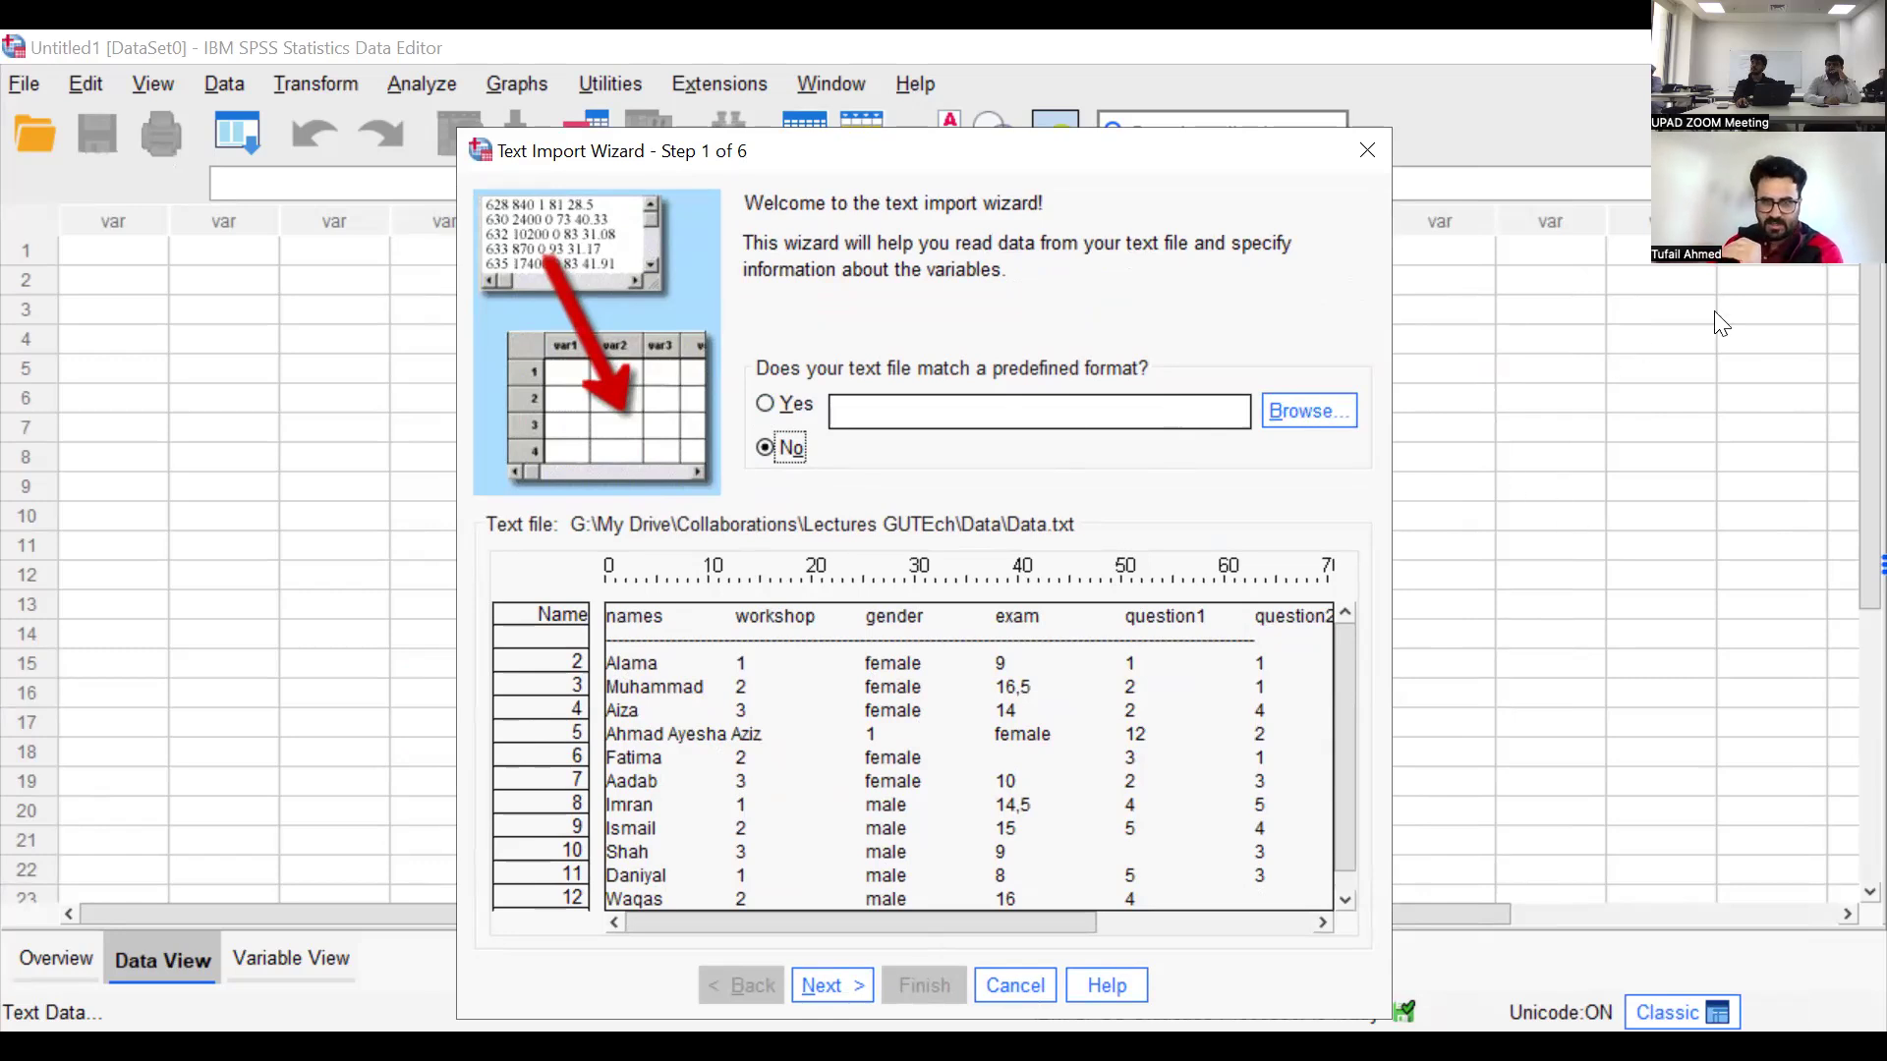
Continue the import without a predefined format and keep the variables arranged as delimited
left_click(833, 973)
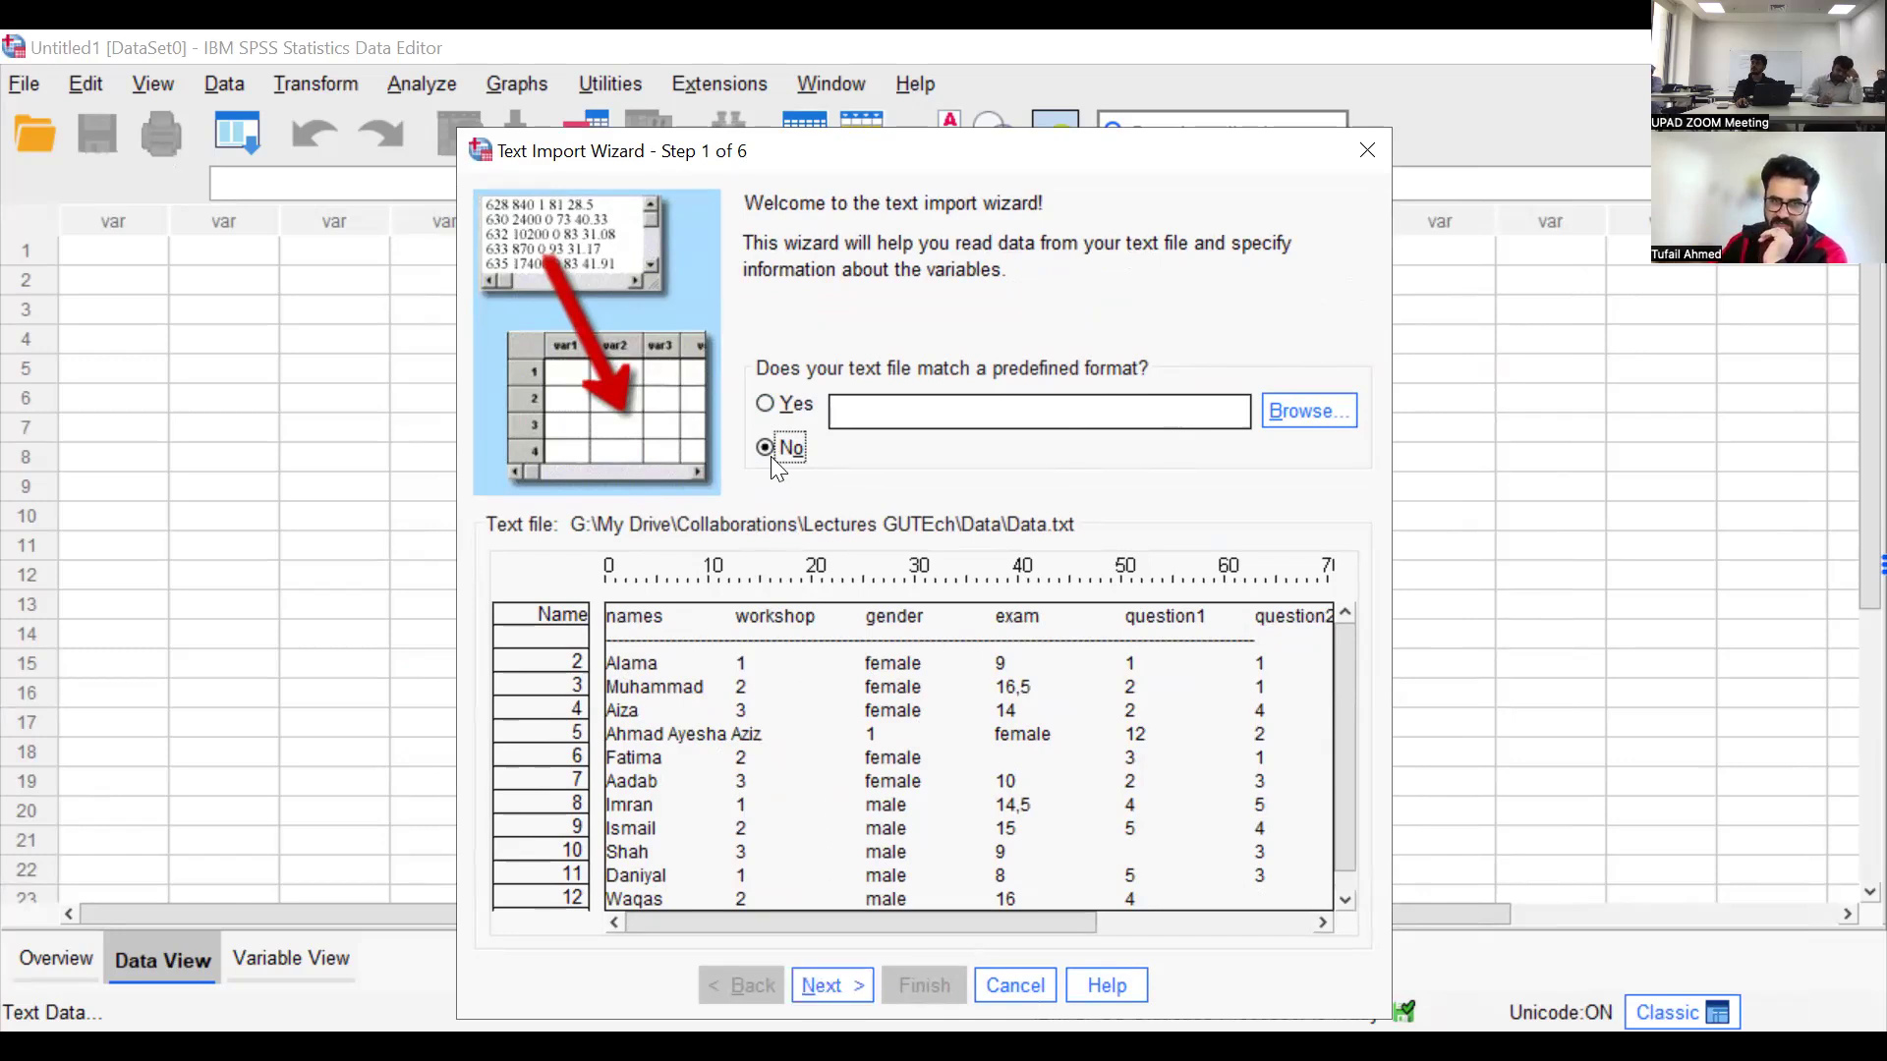
left_click(839, 979)
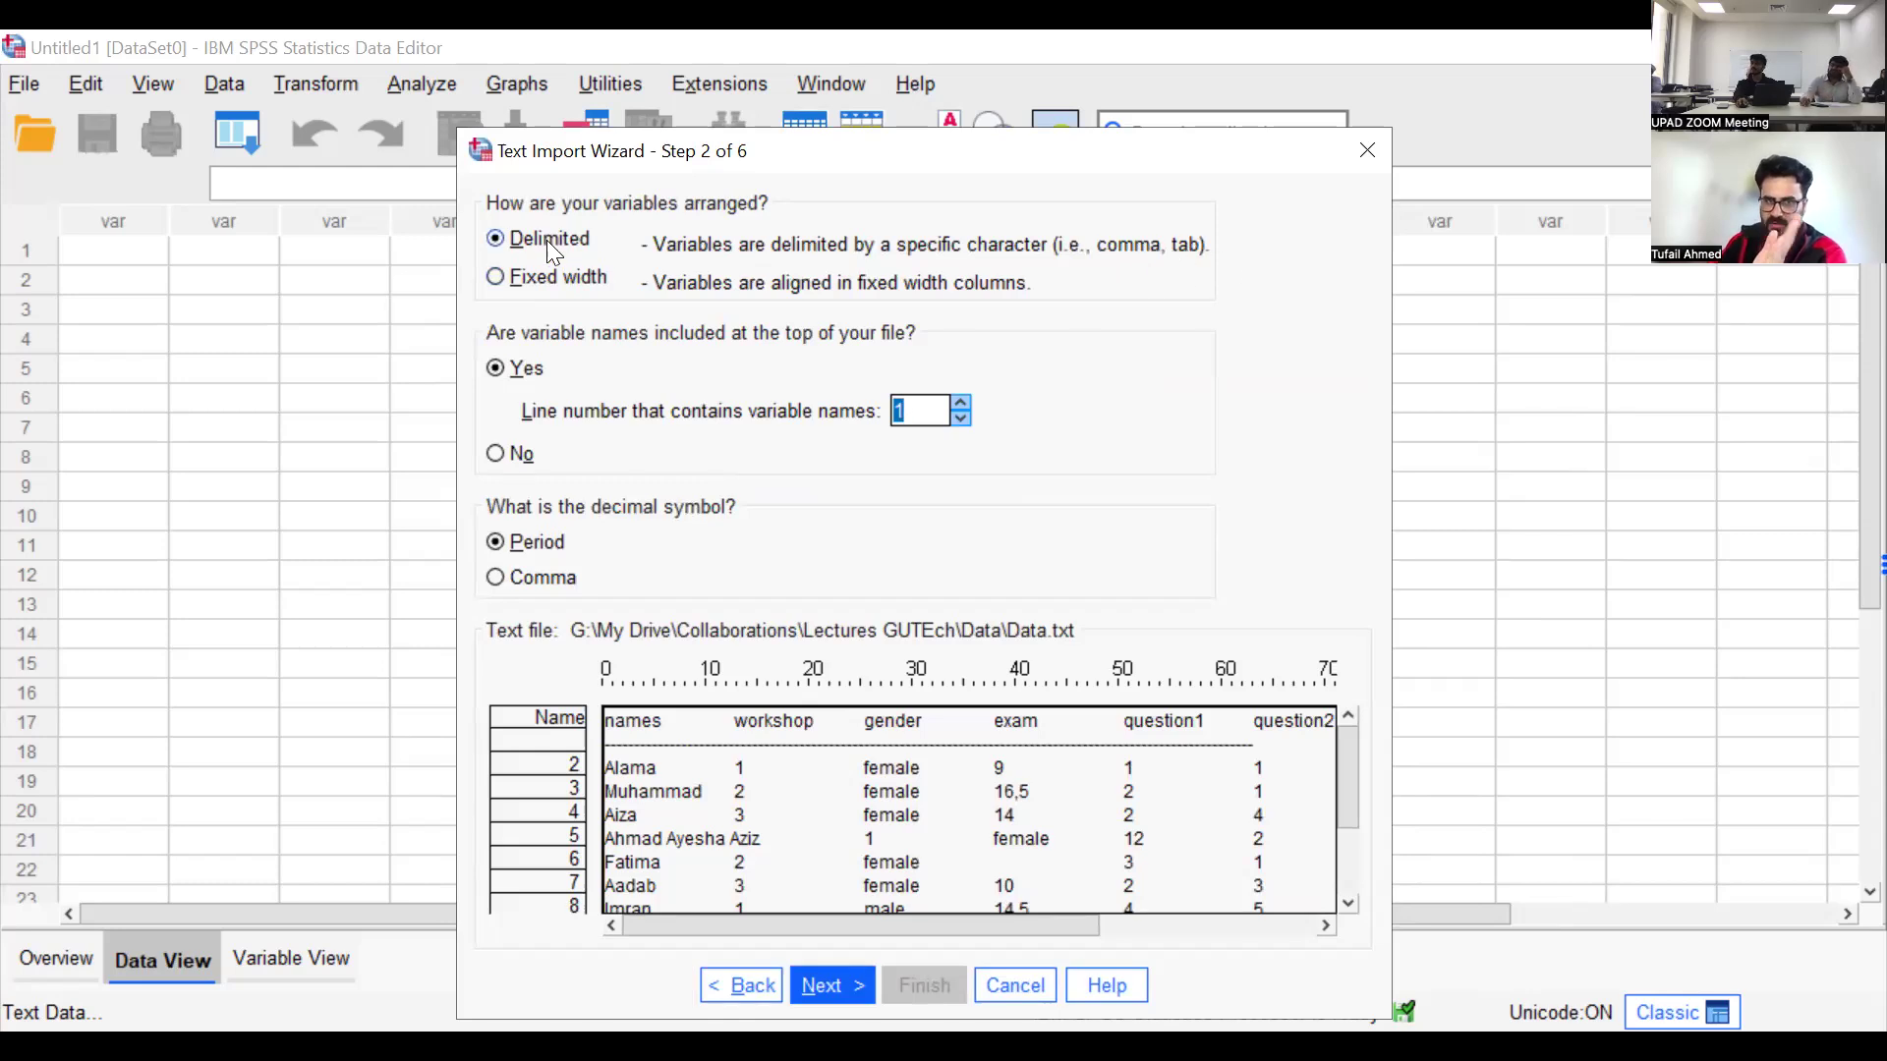
left_click(498, 244)
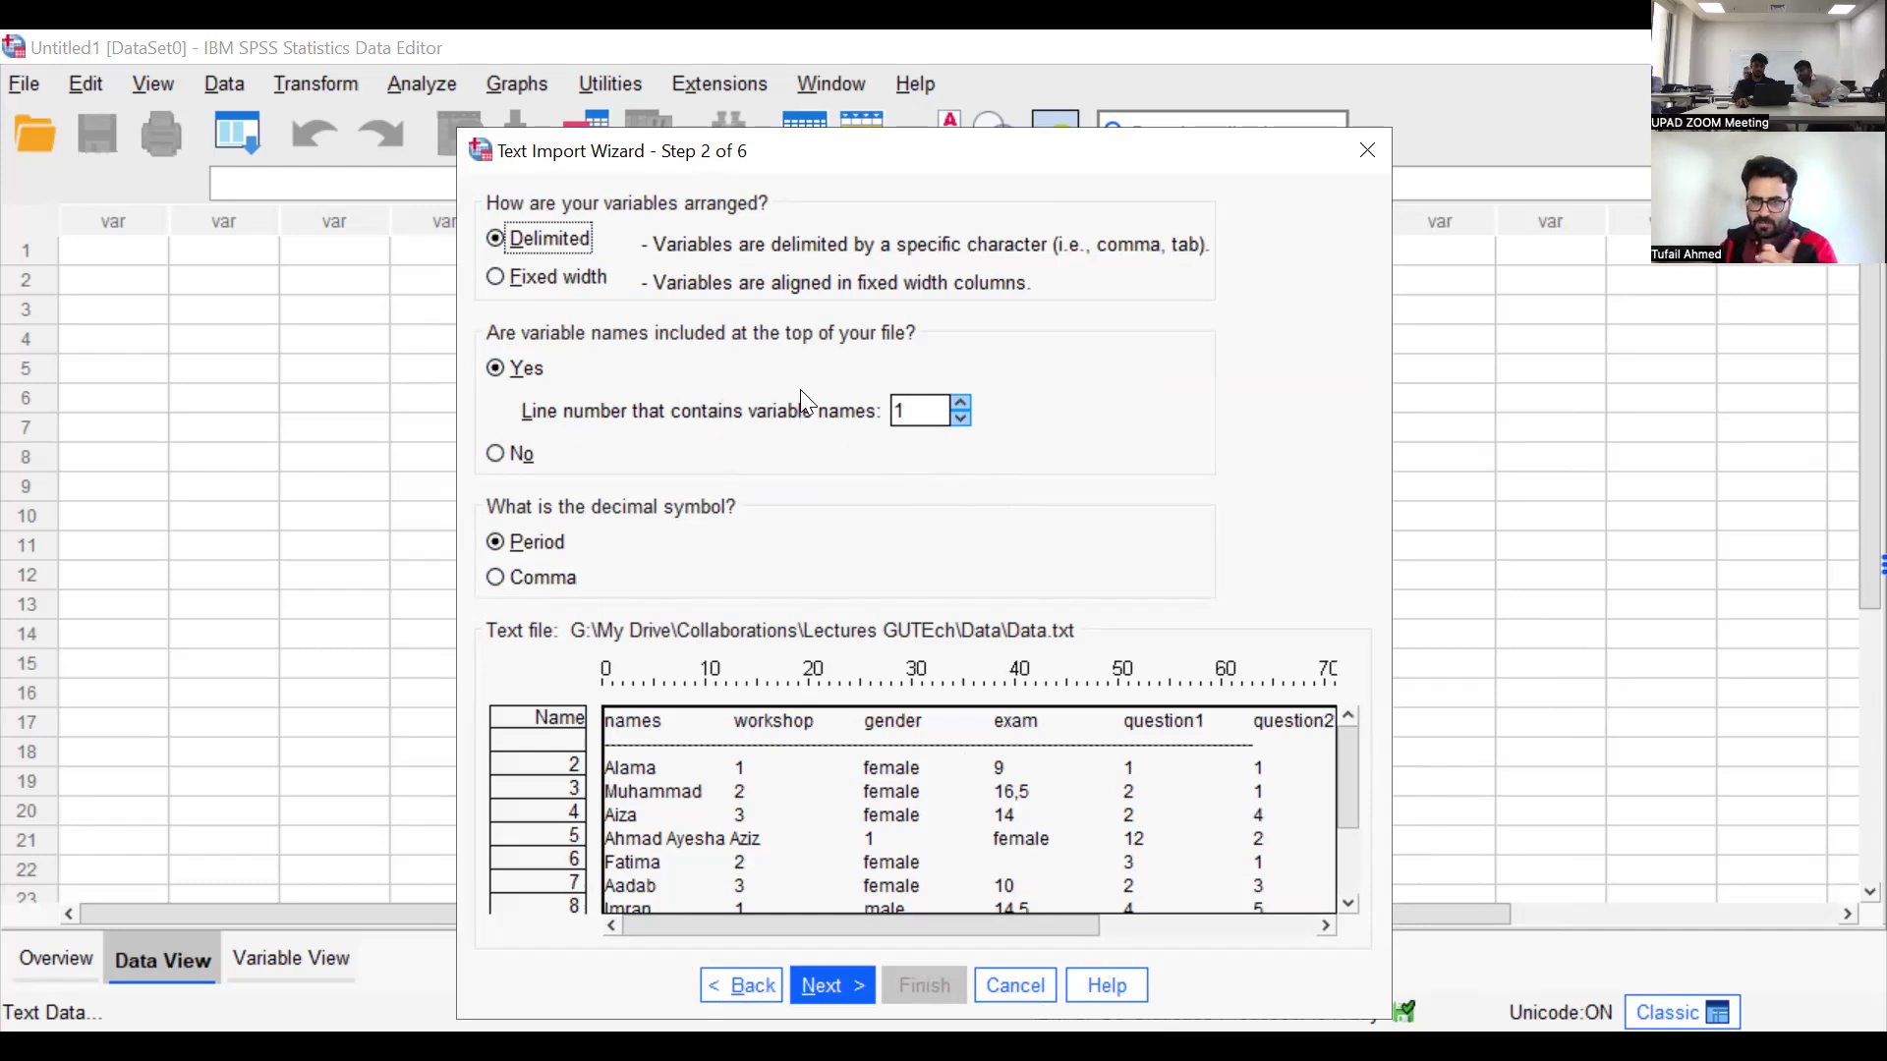
Try lines 2 and 3 as the line containing variable names, and return the setting to line 1
double_click(927, 410)
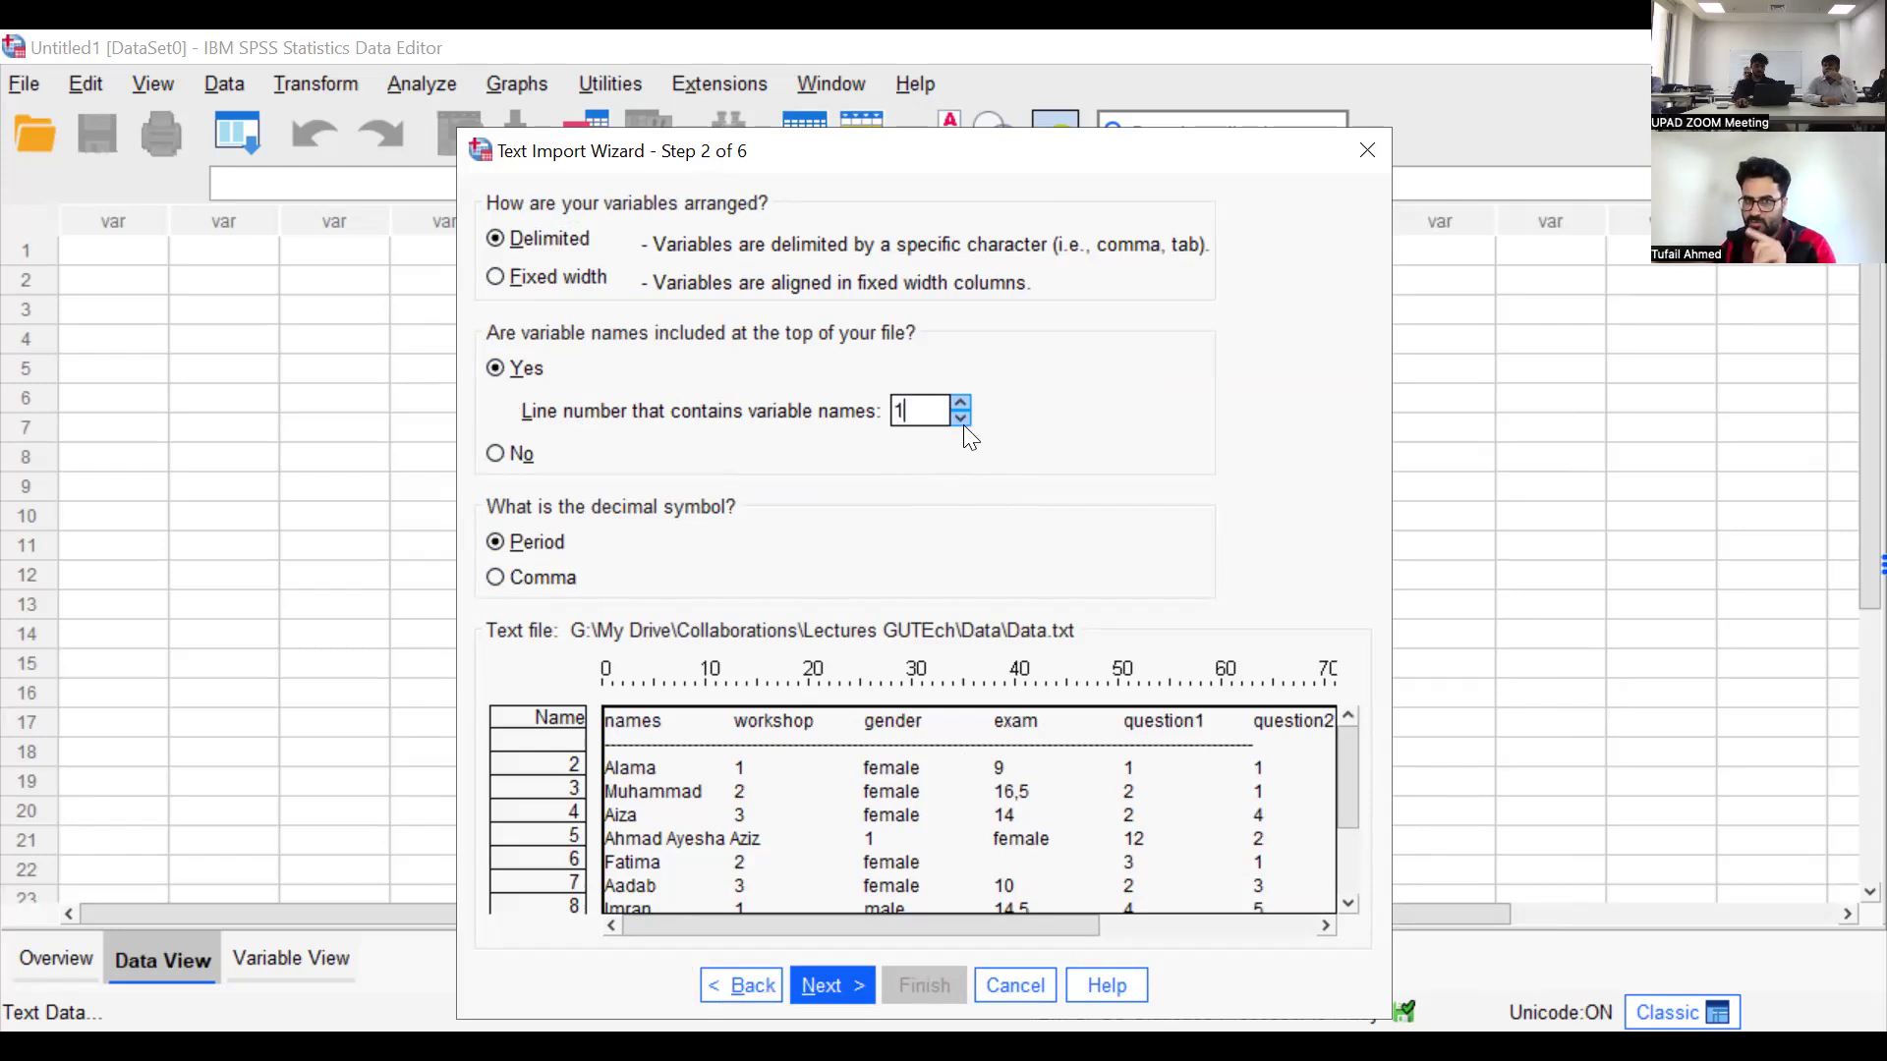
left_click(962, 404)
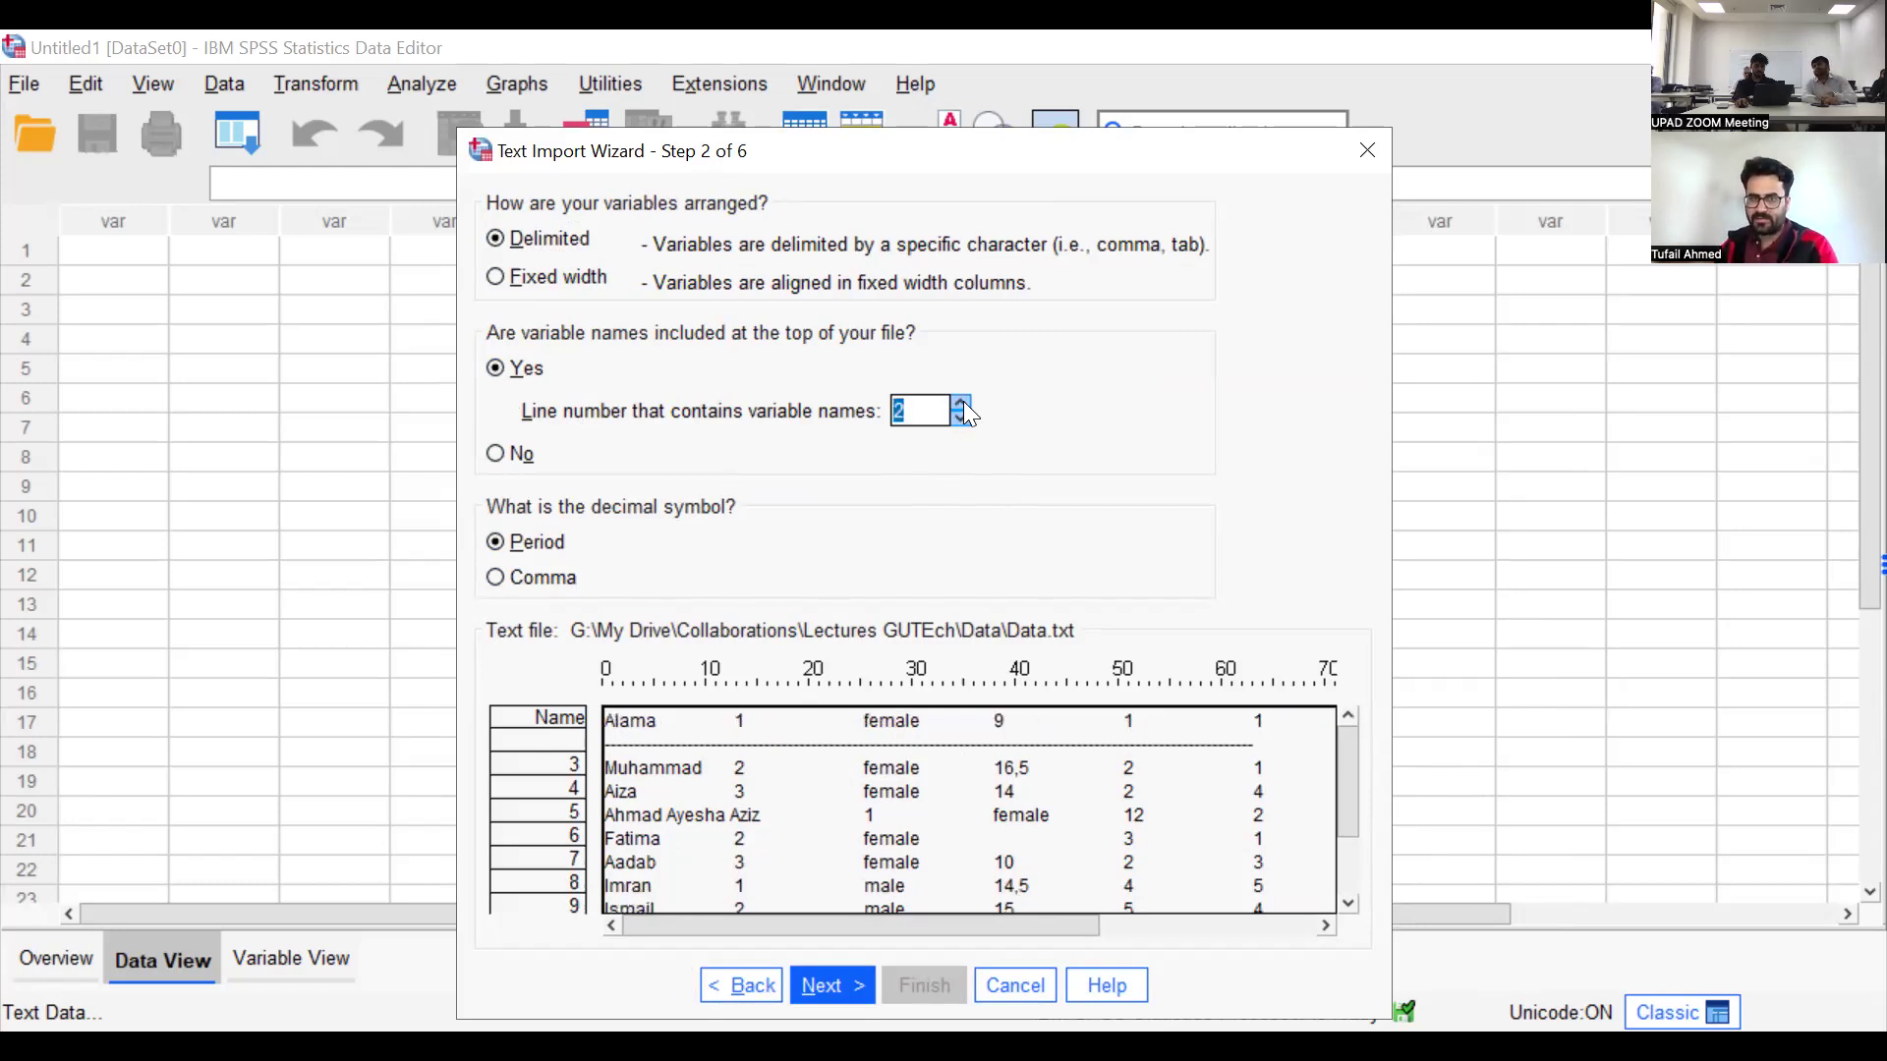
left_click(962, 404)
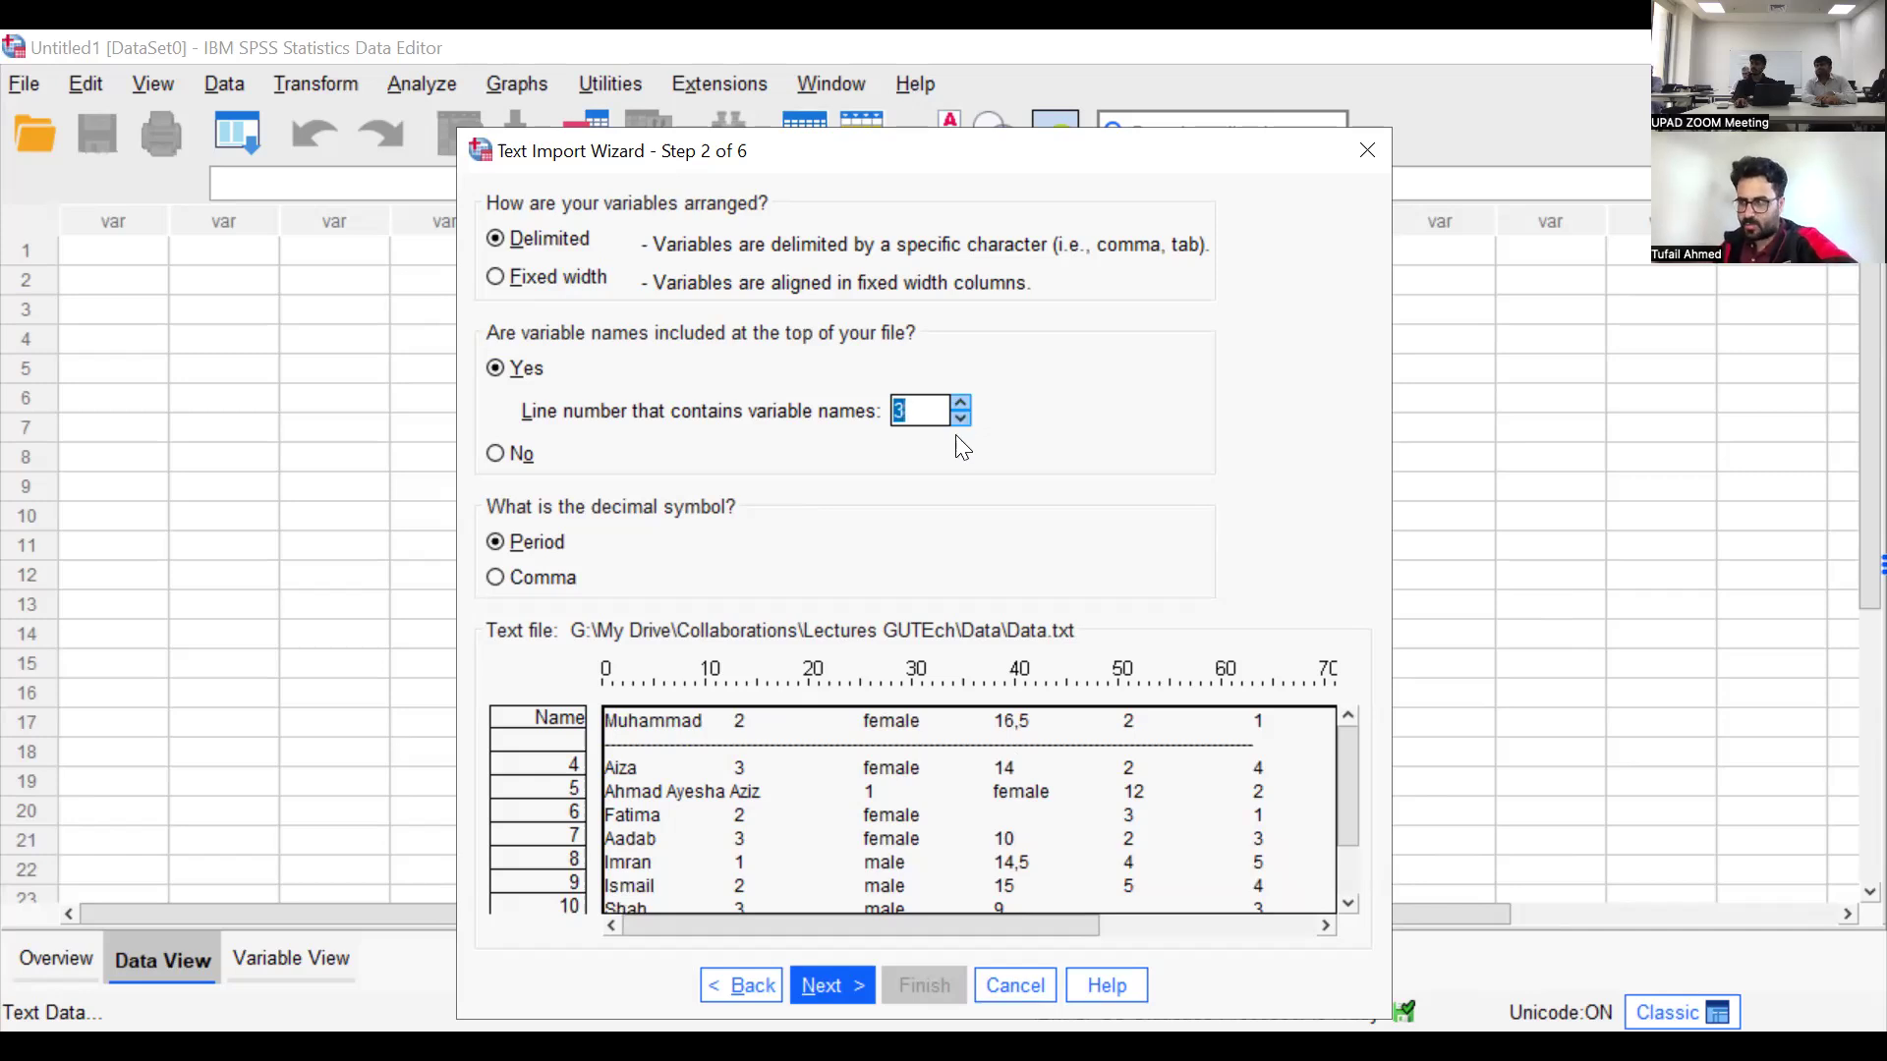
left_click(961, 420)
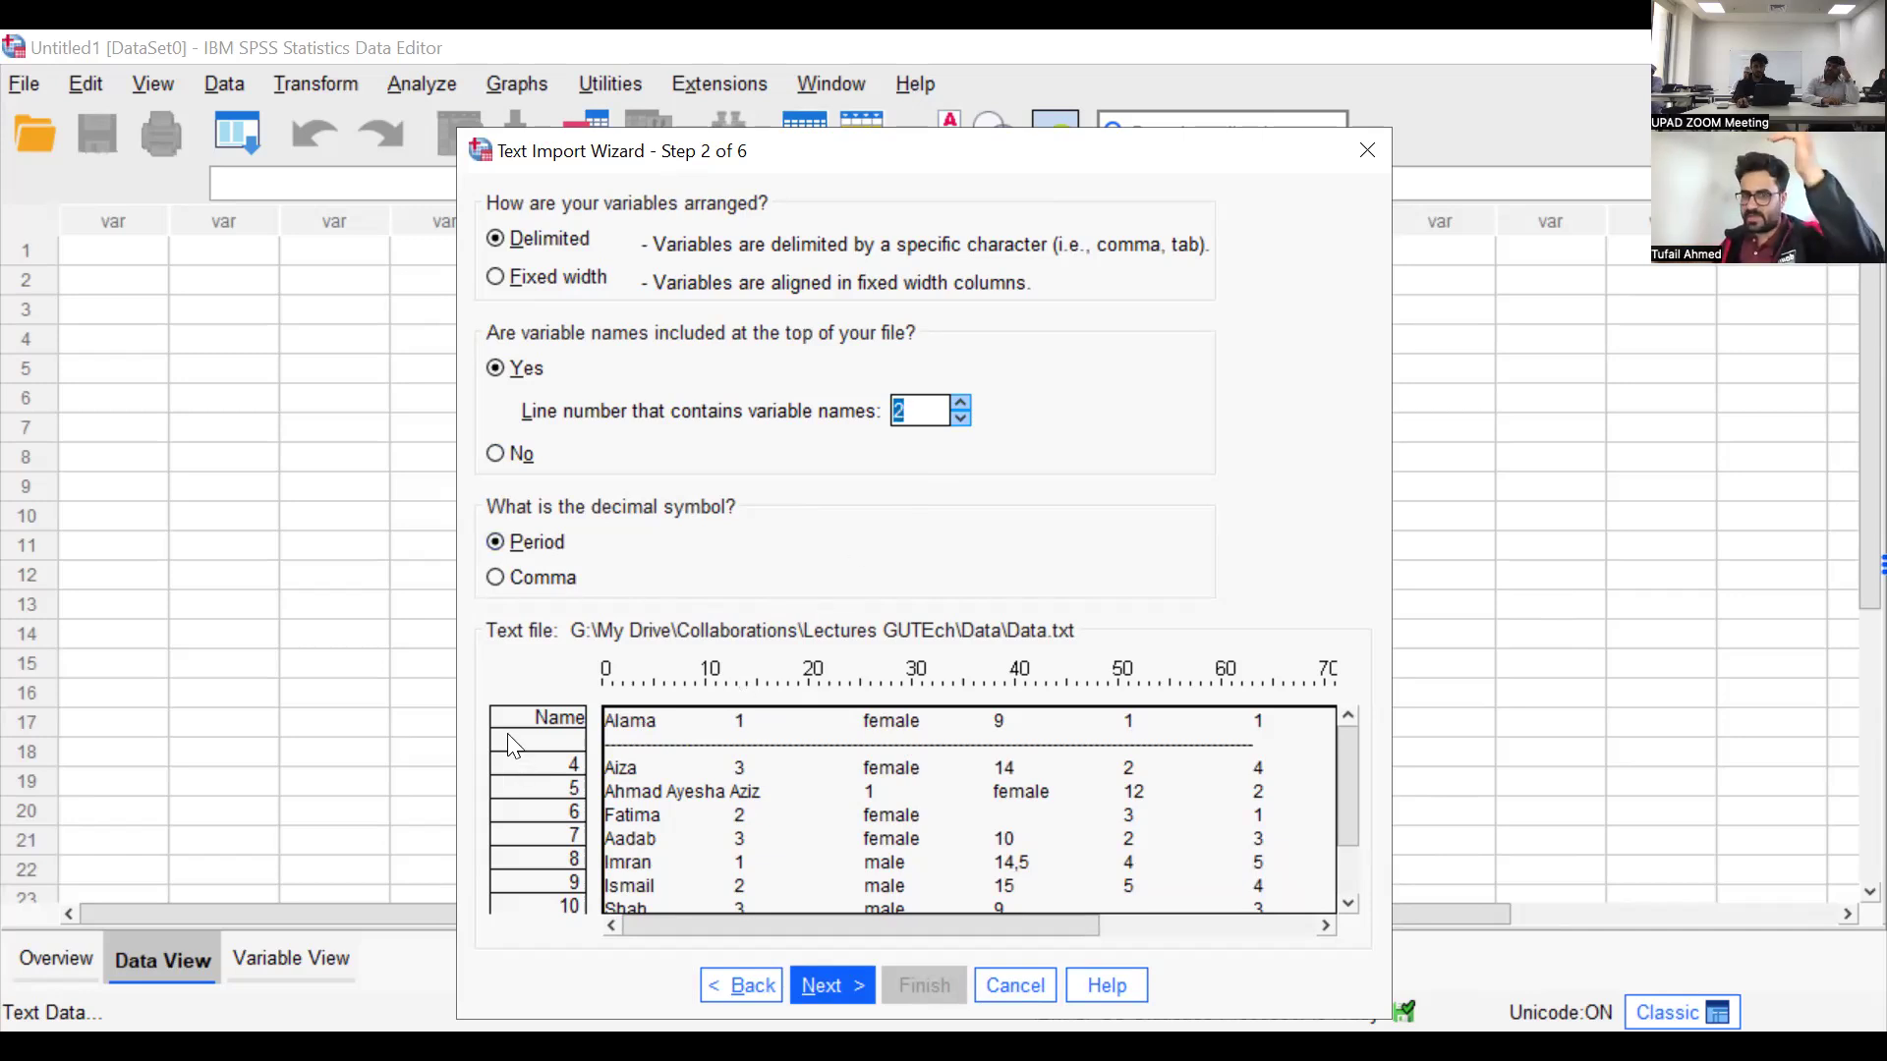
left_click(959, 418)
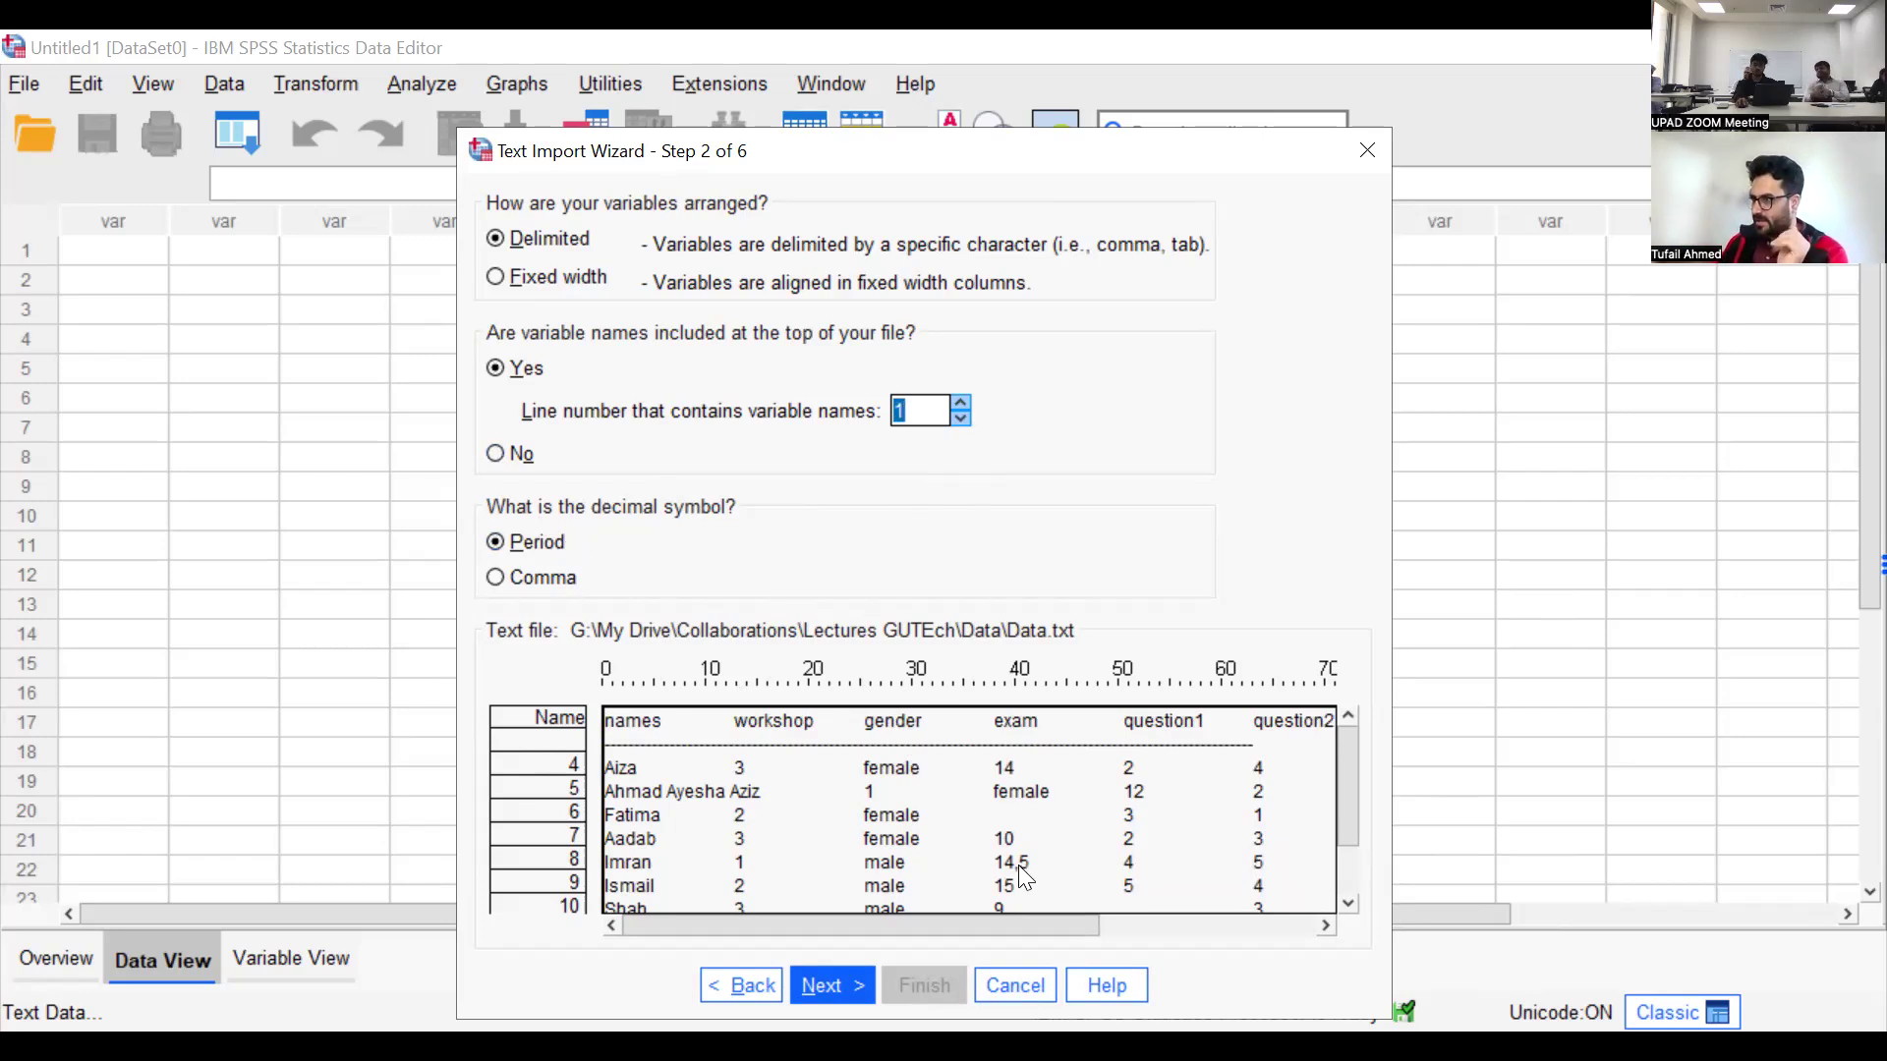
Set the decimal symbol for the imported text file to Comma
left_click(527, 580)
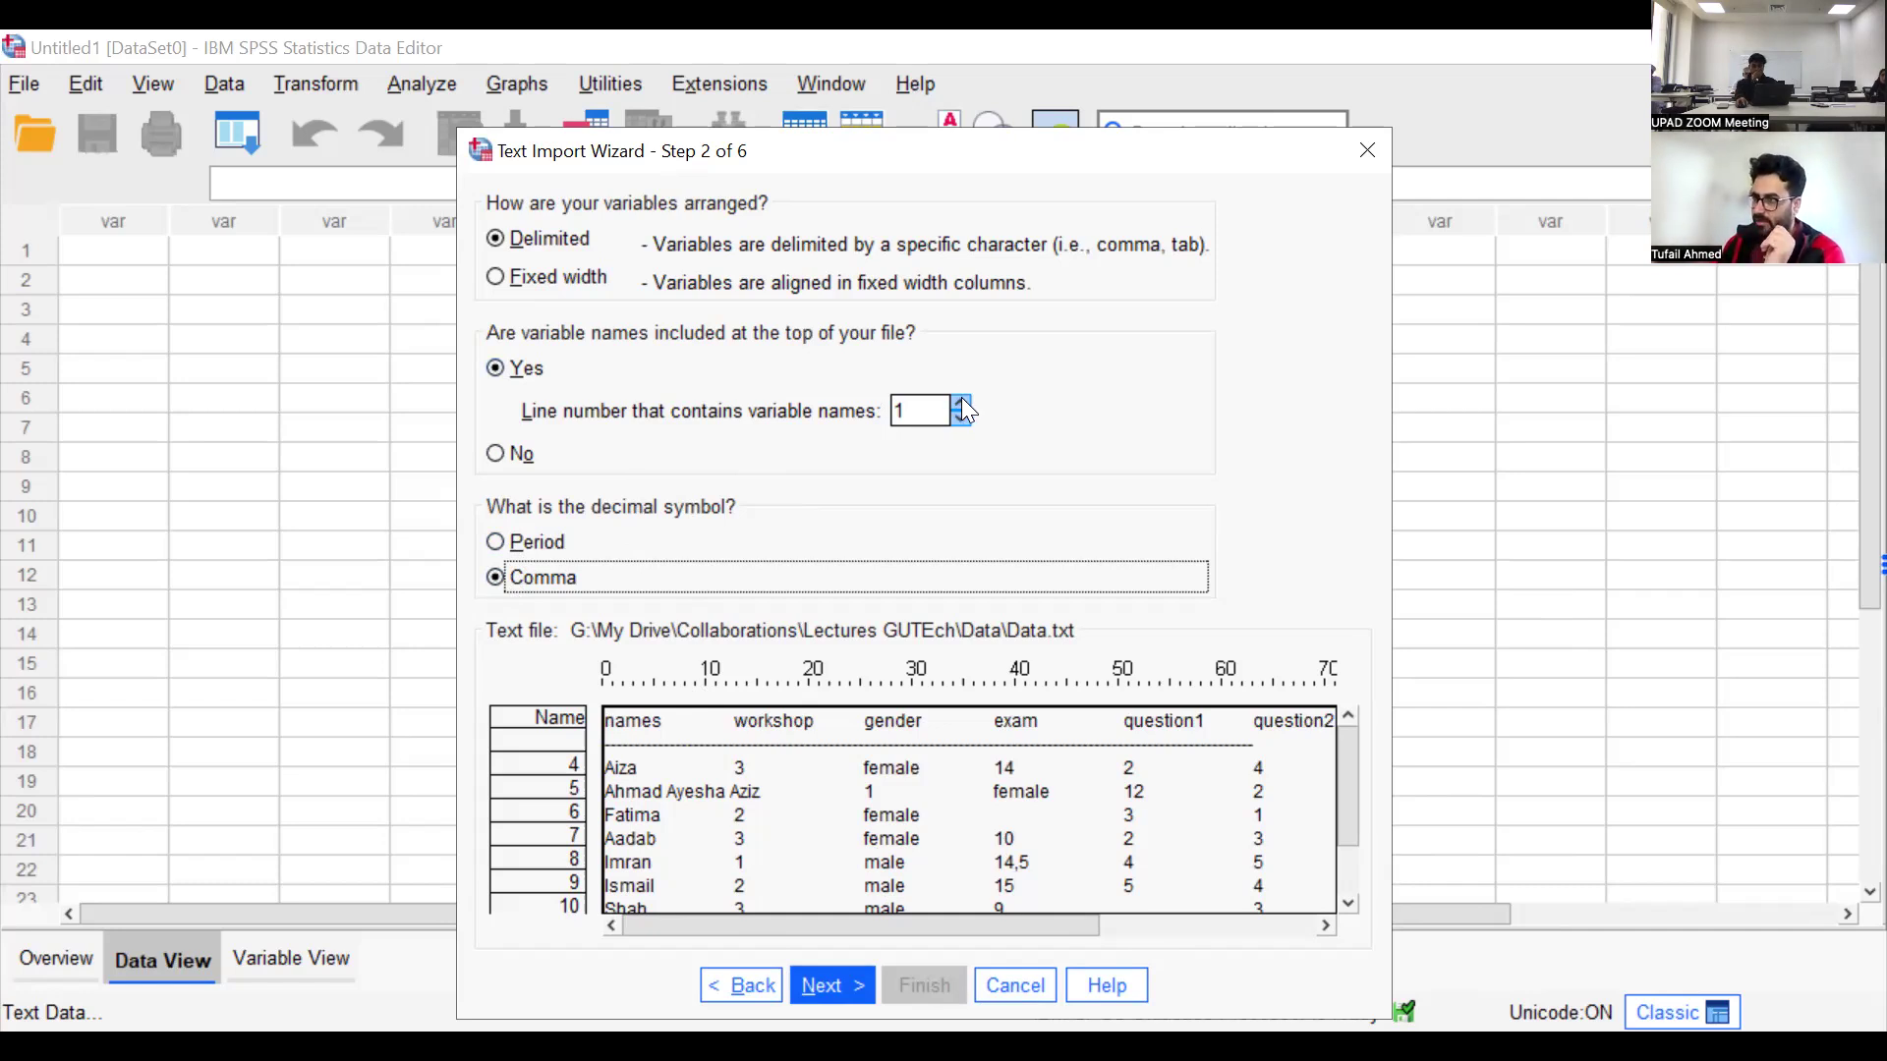
left_click(617, 723)
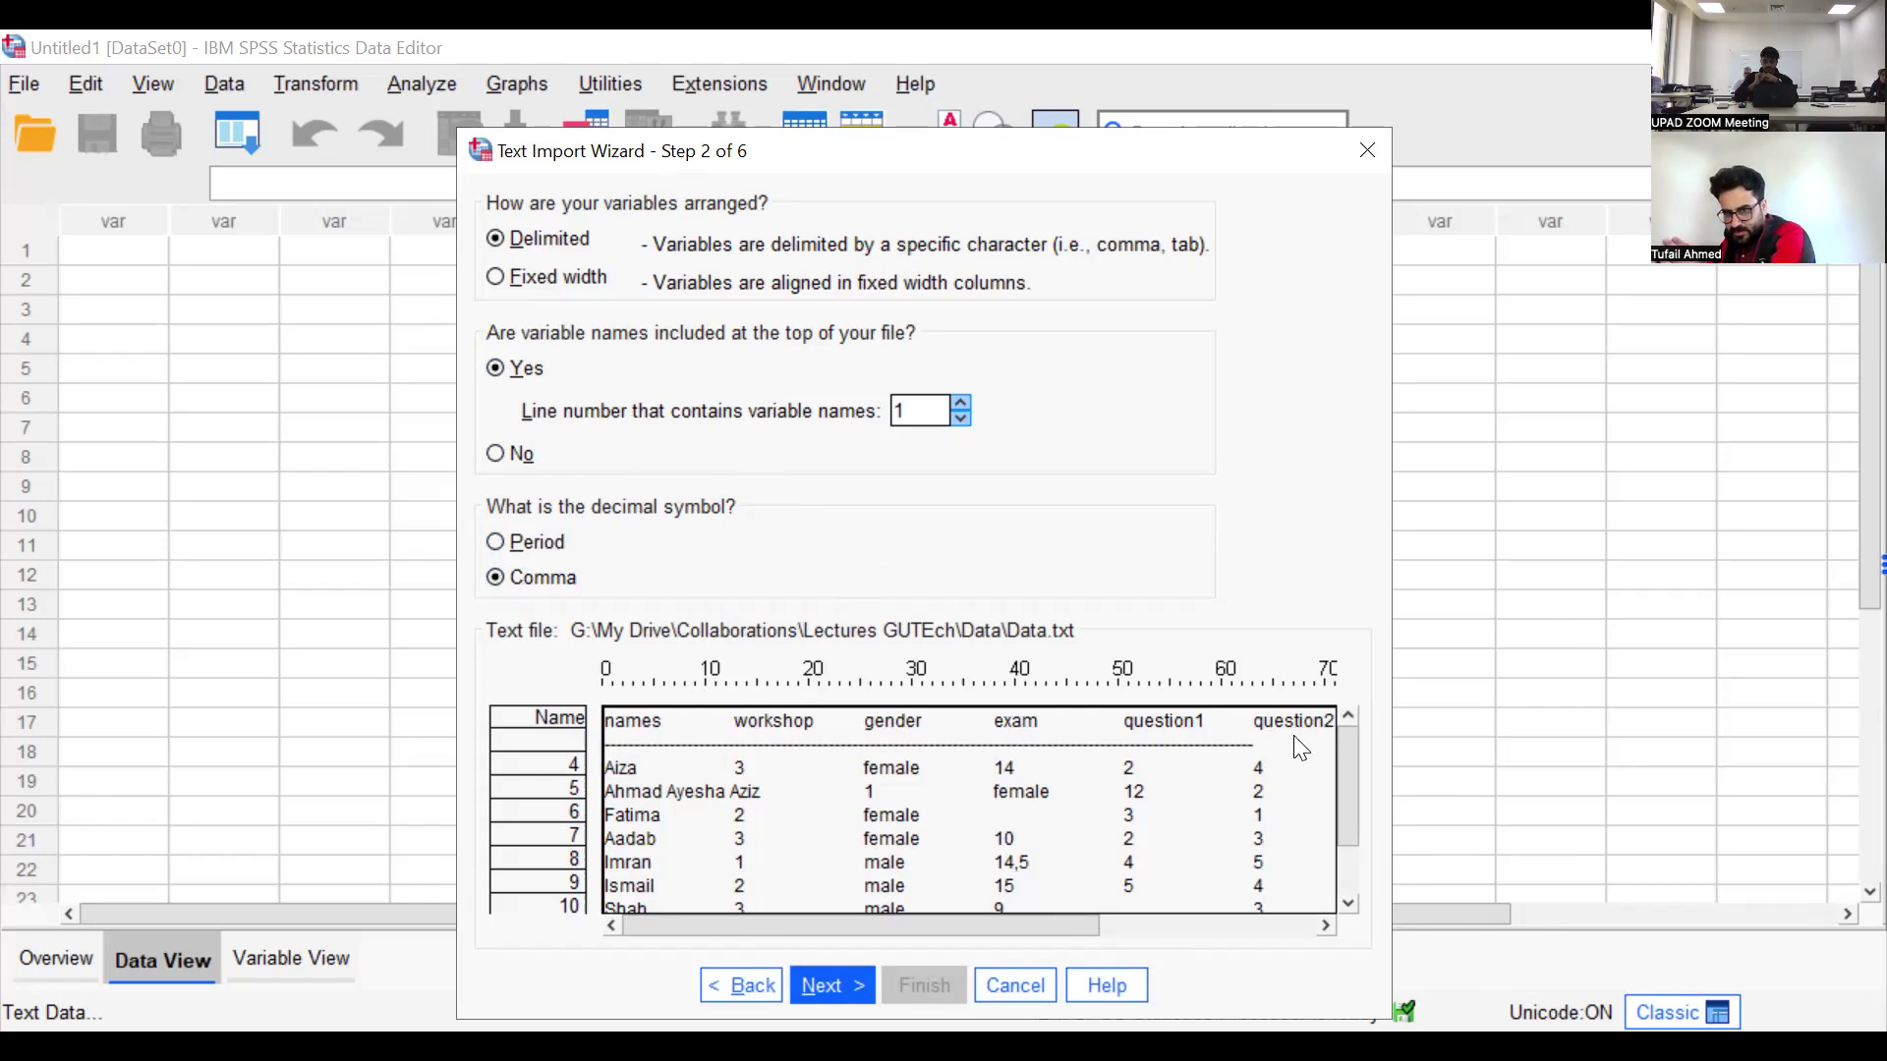
Try entering 2 as the variable names' line number again, and restore it to 1
left_click(960, 403)
left_click(935, 412)
key("BackSpace")
type("2")
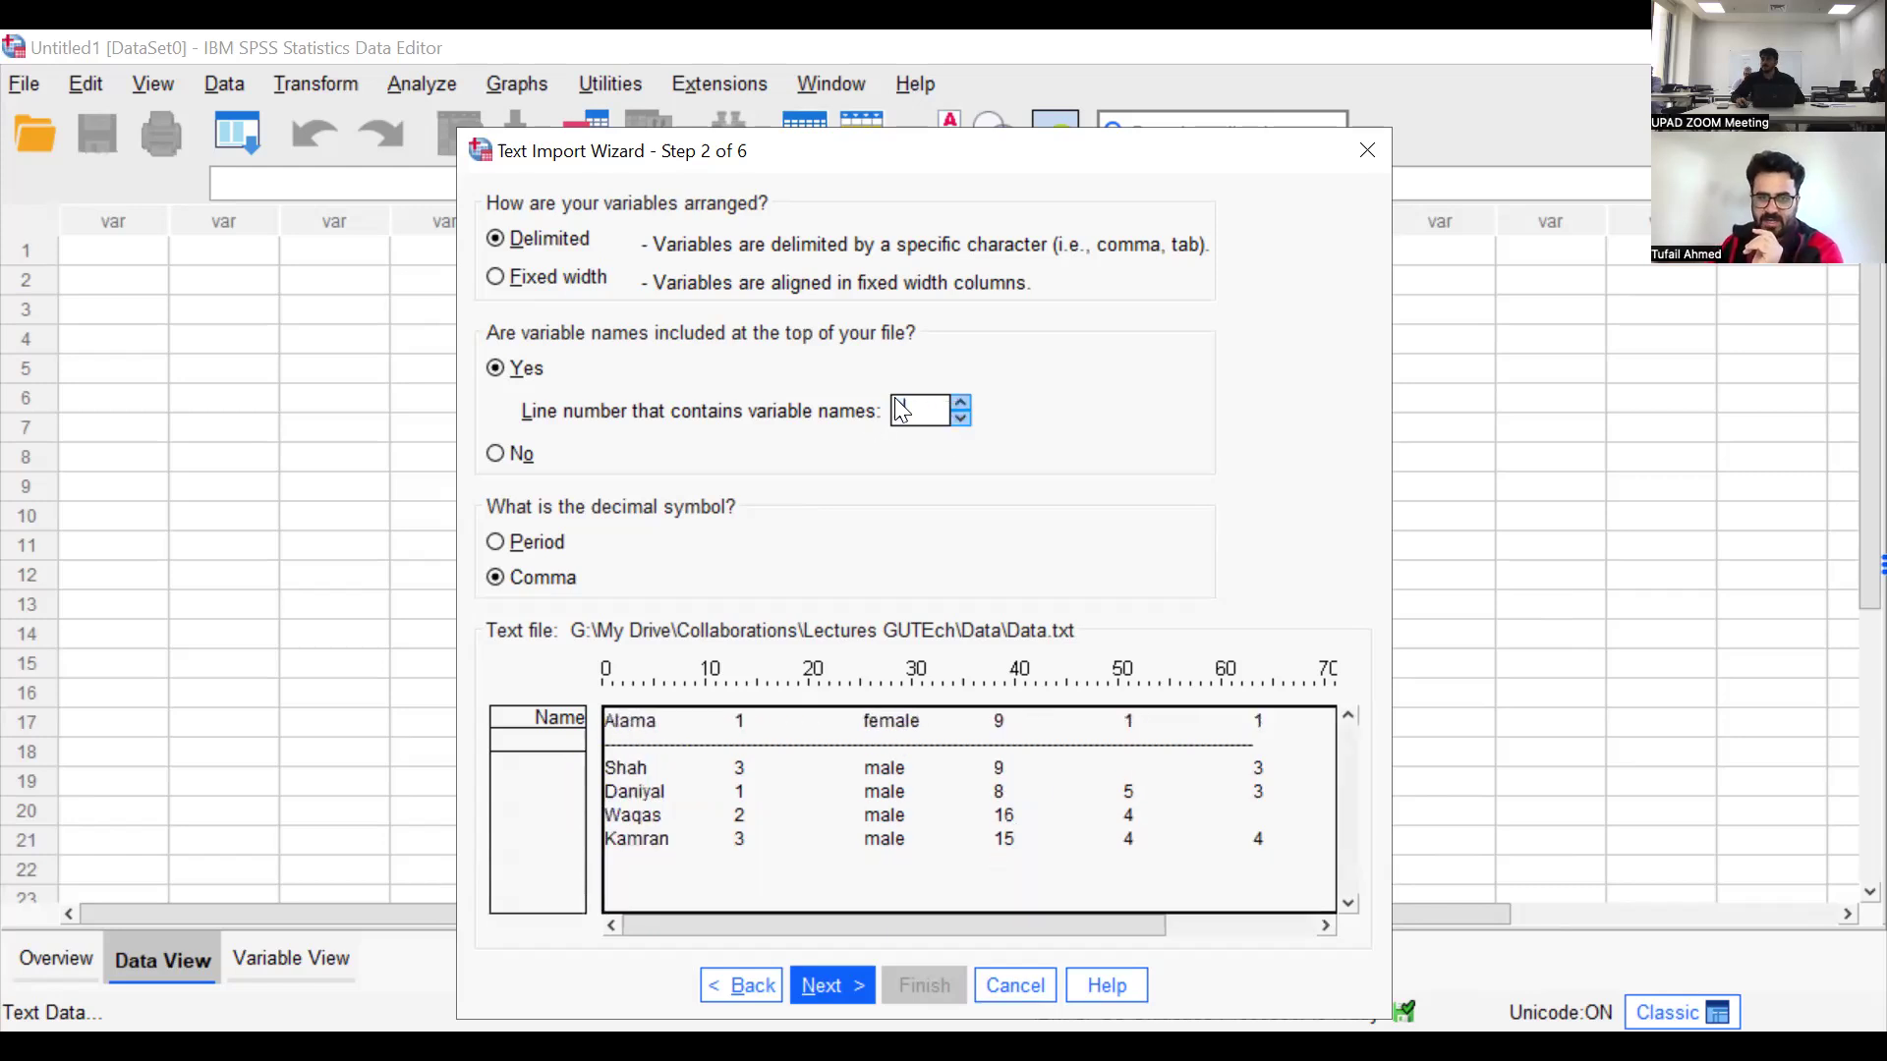
key("Tab")
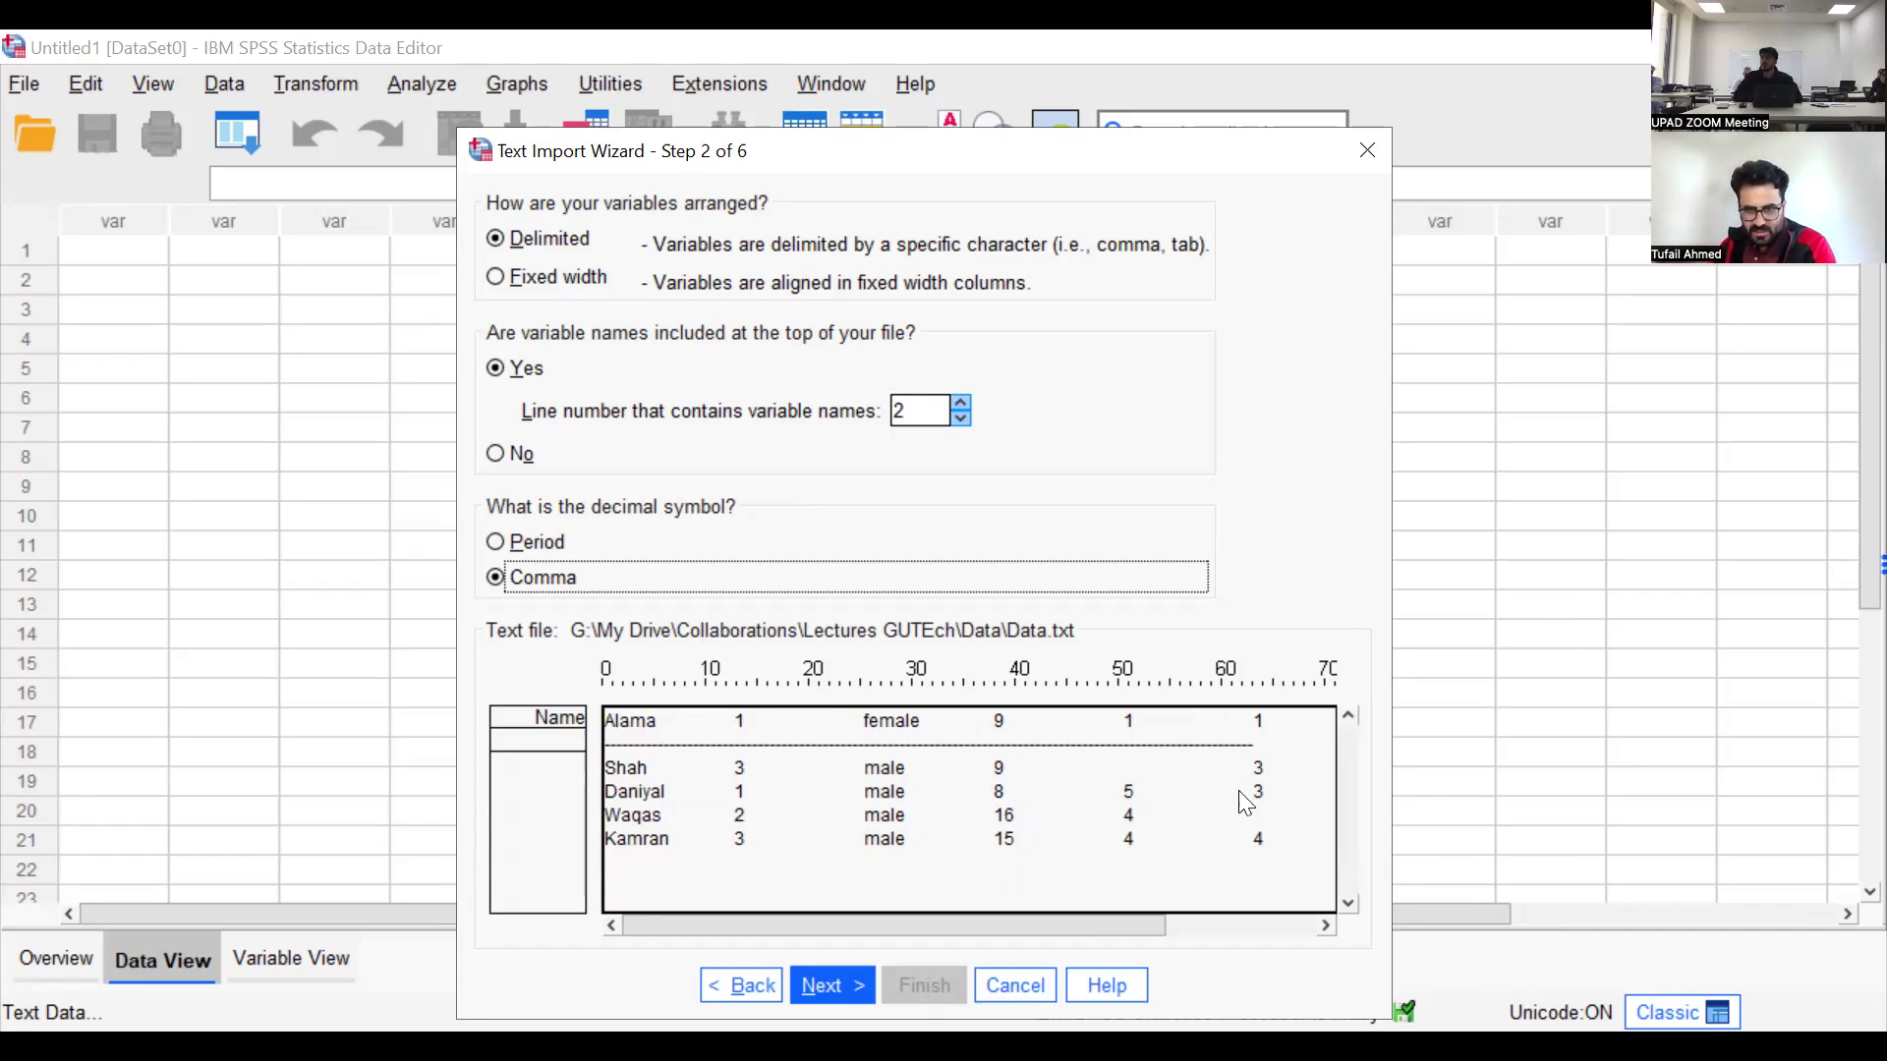
left_click(962, 404)
left_click(962, 418)
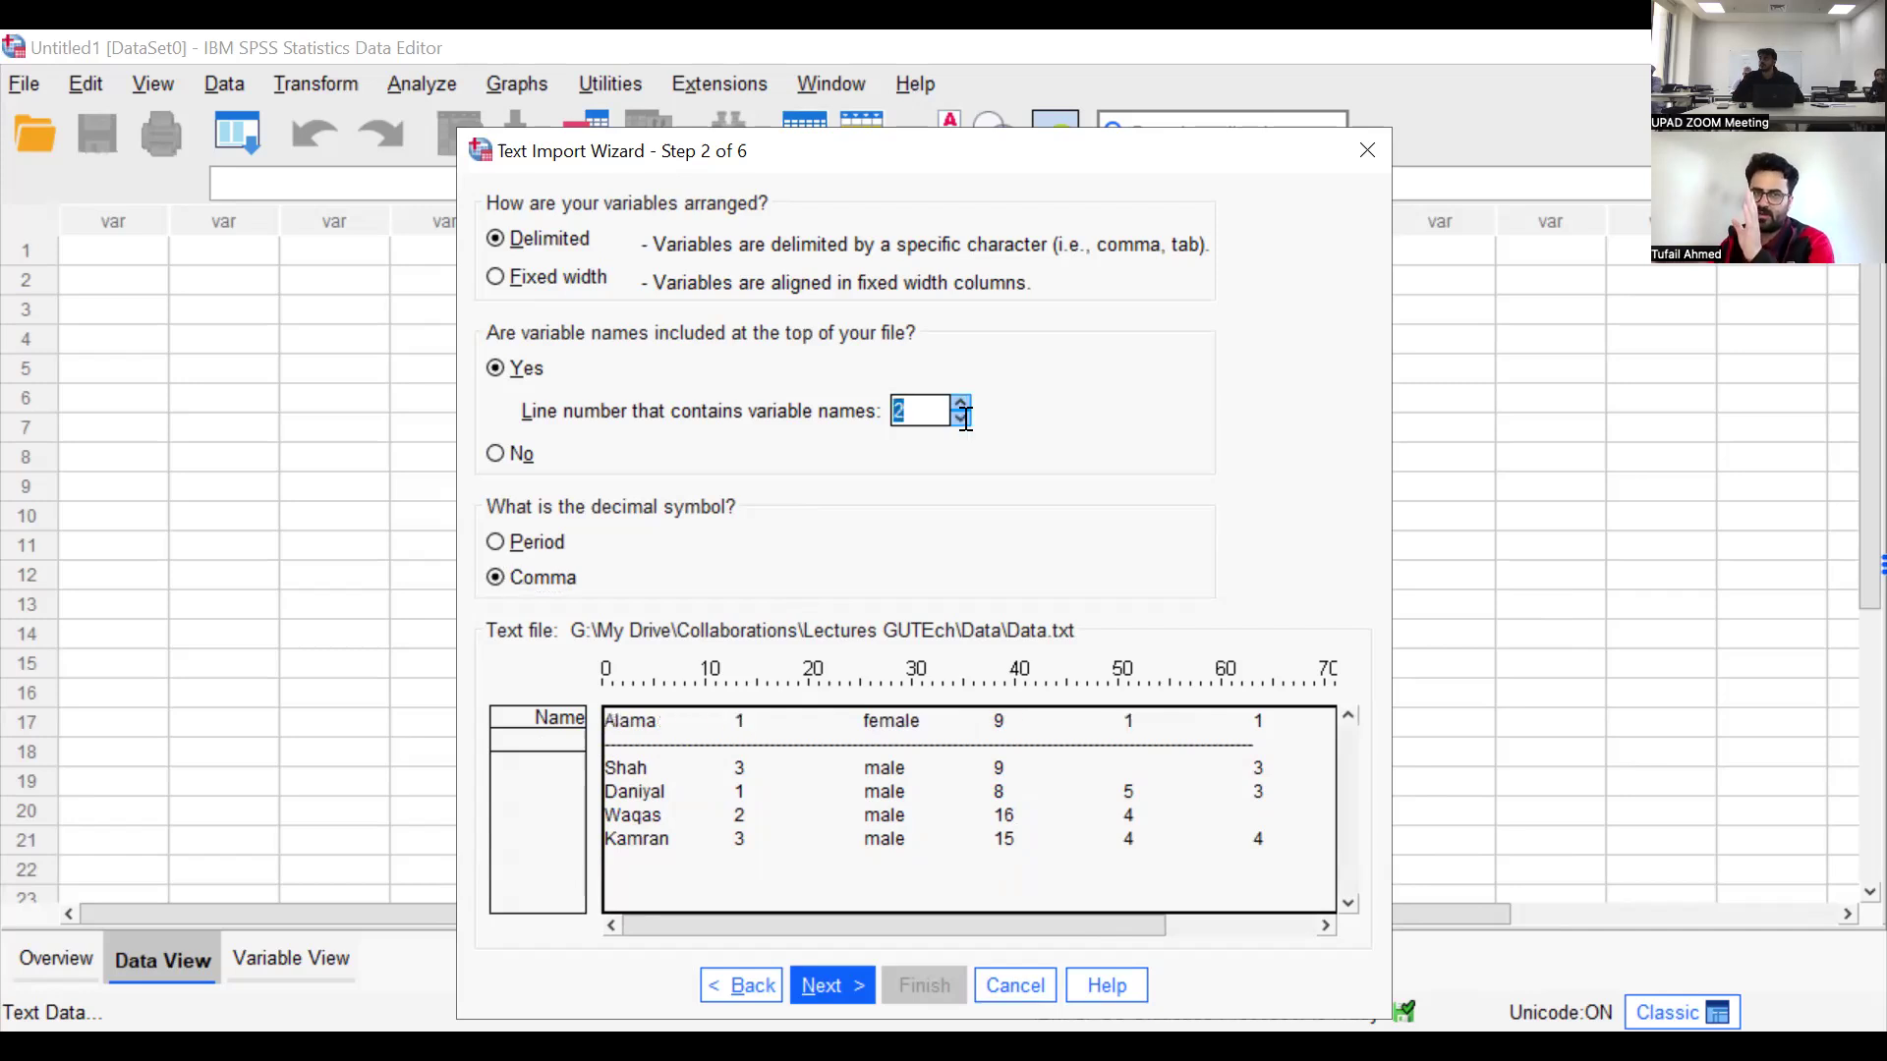
left_click(962, 419)
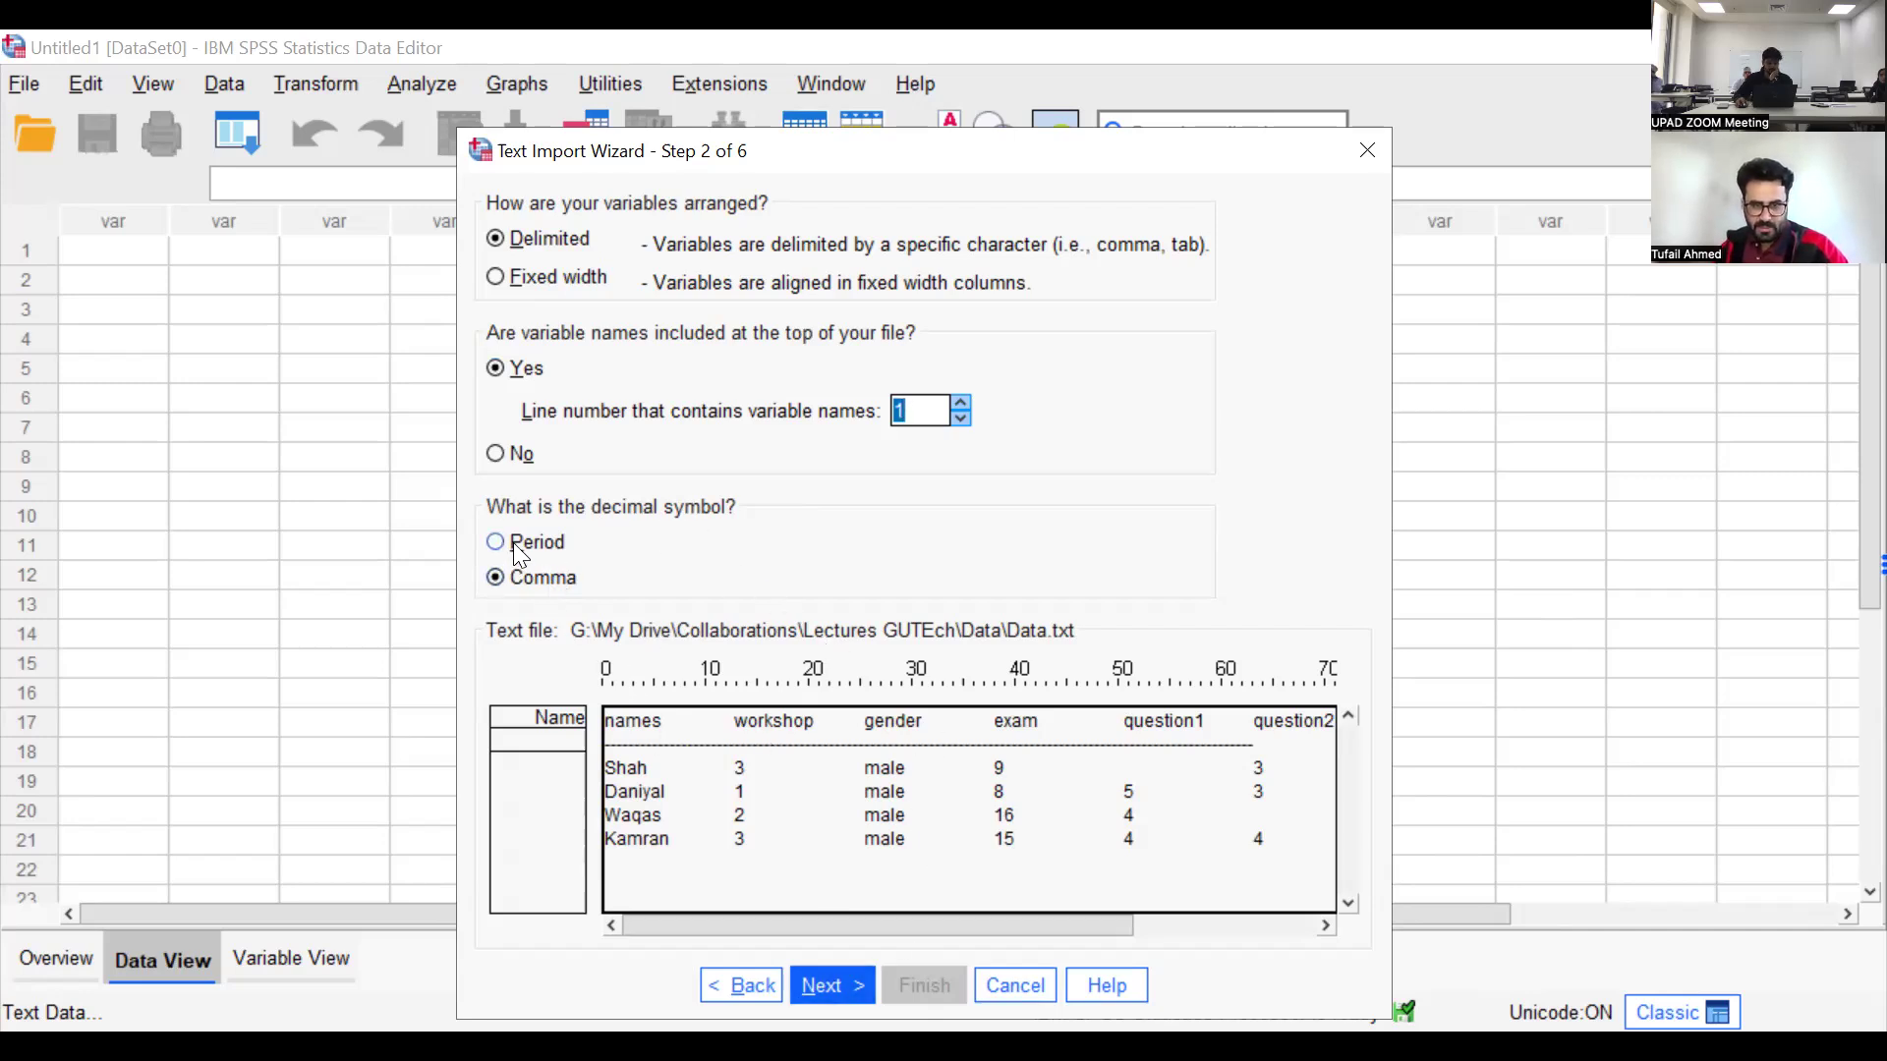
Proceed to the case settings and set the first case of data to begin on line 2
left_click(849, 978)
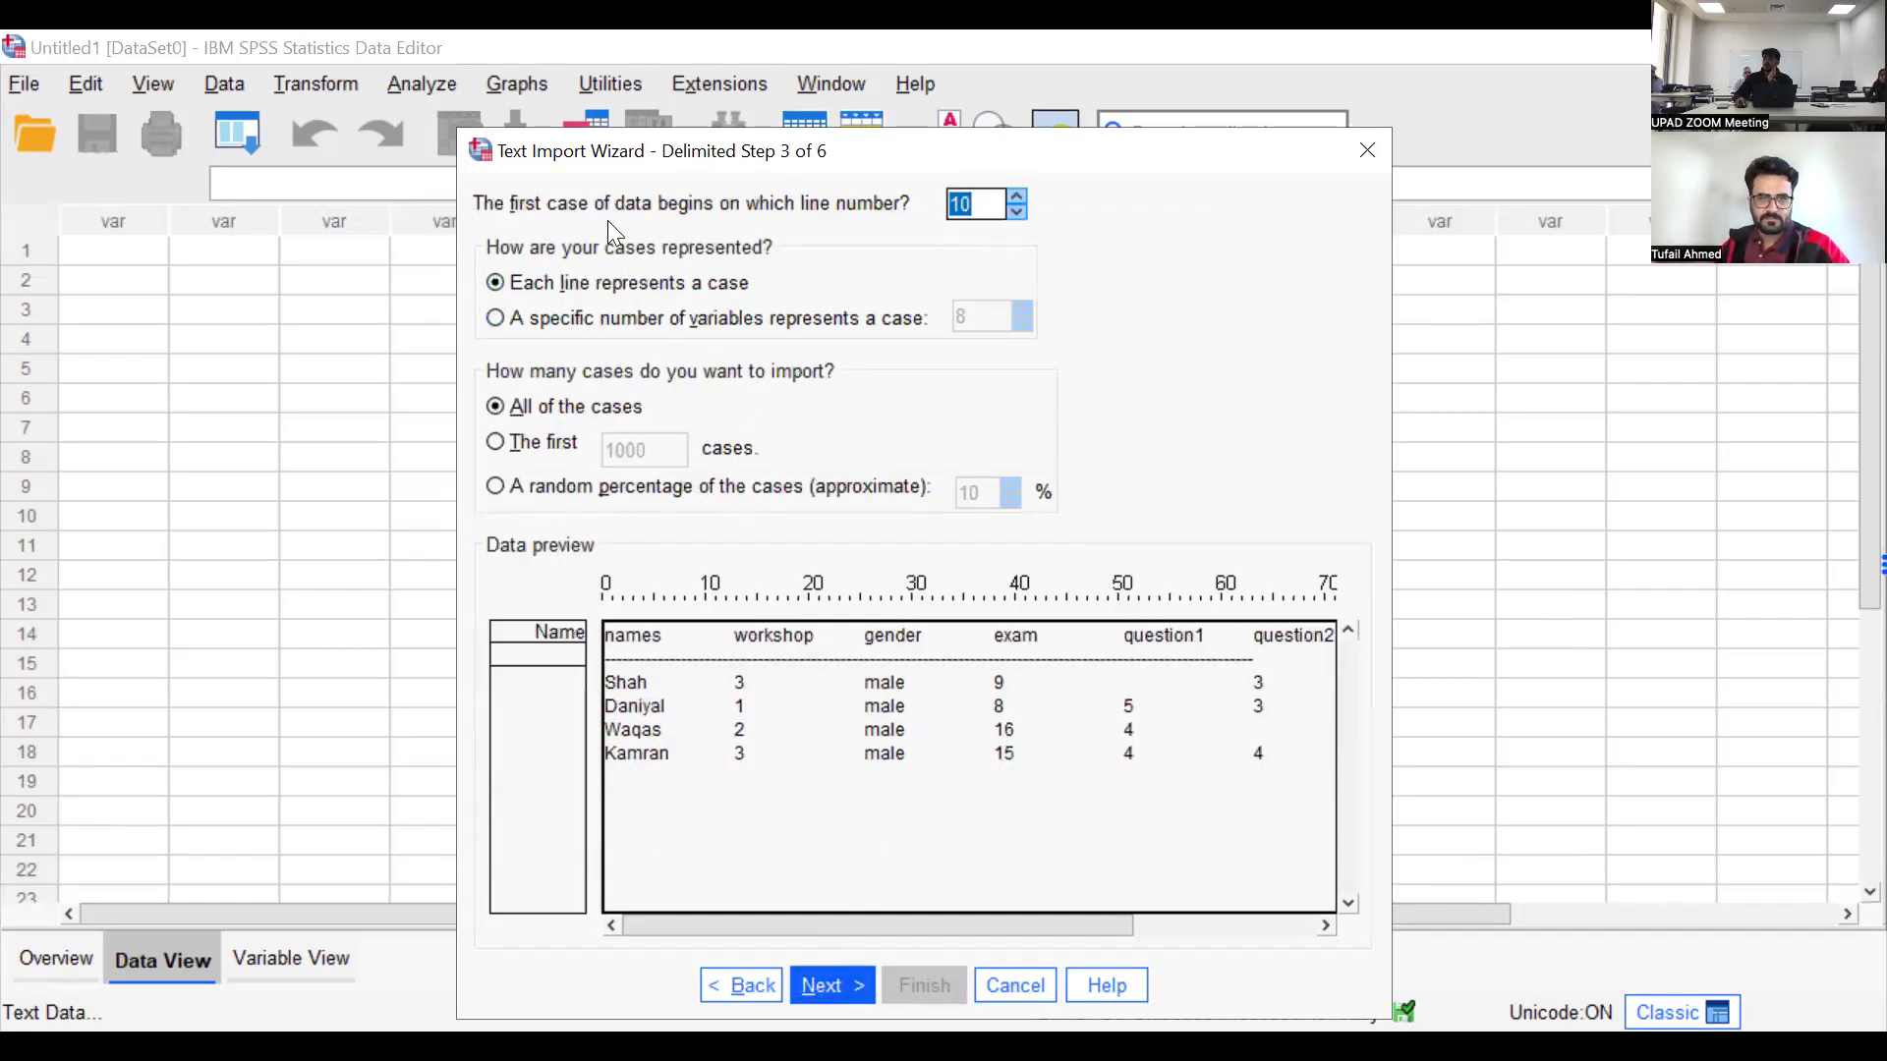
left_click(960, 203)
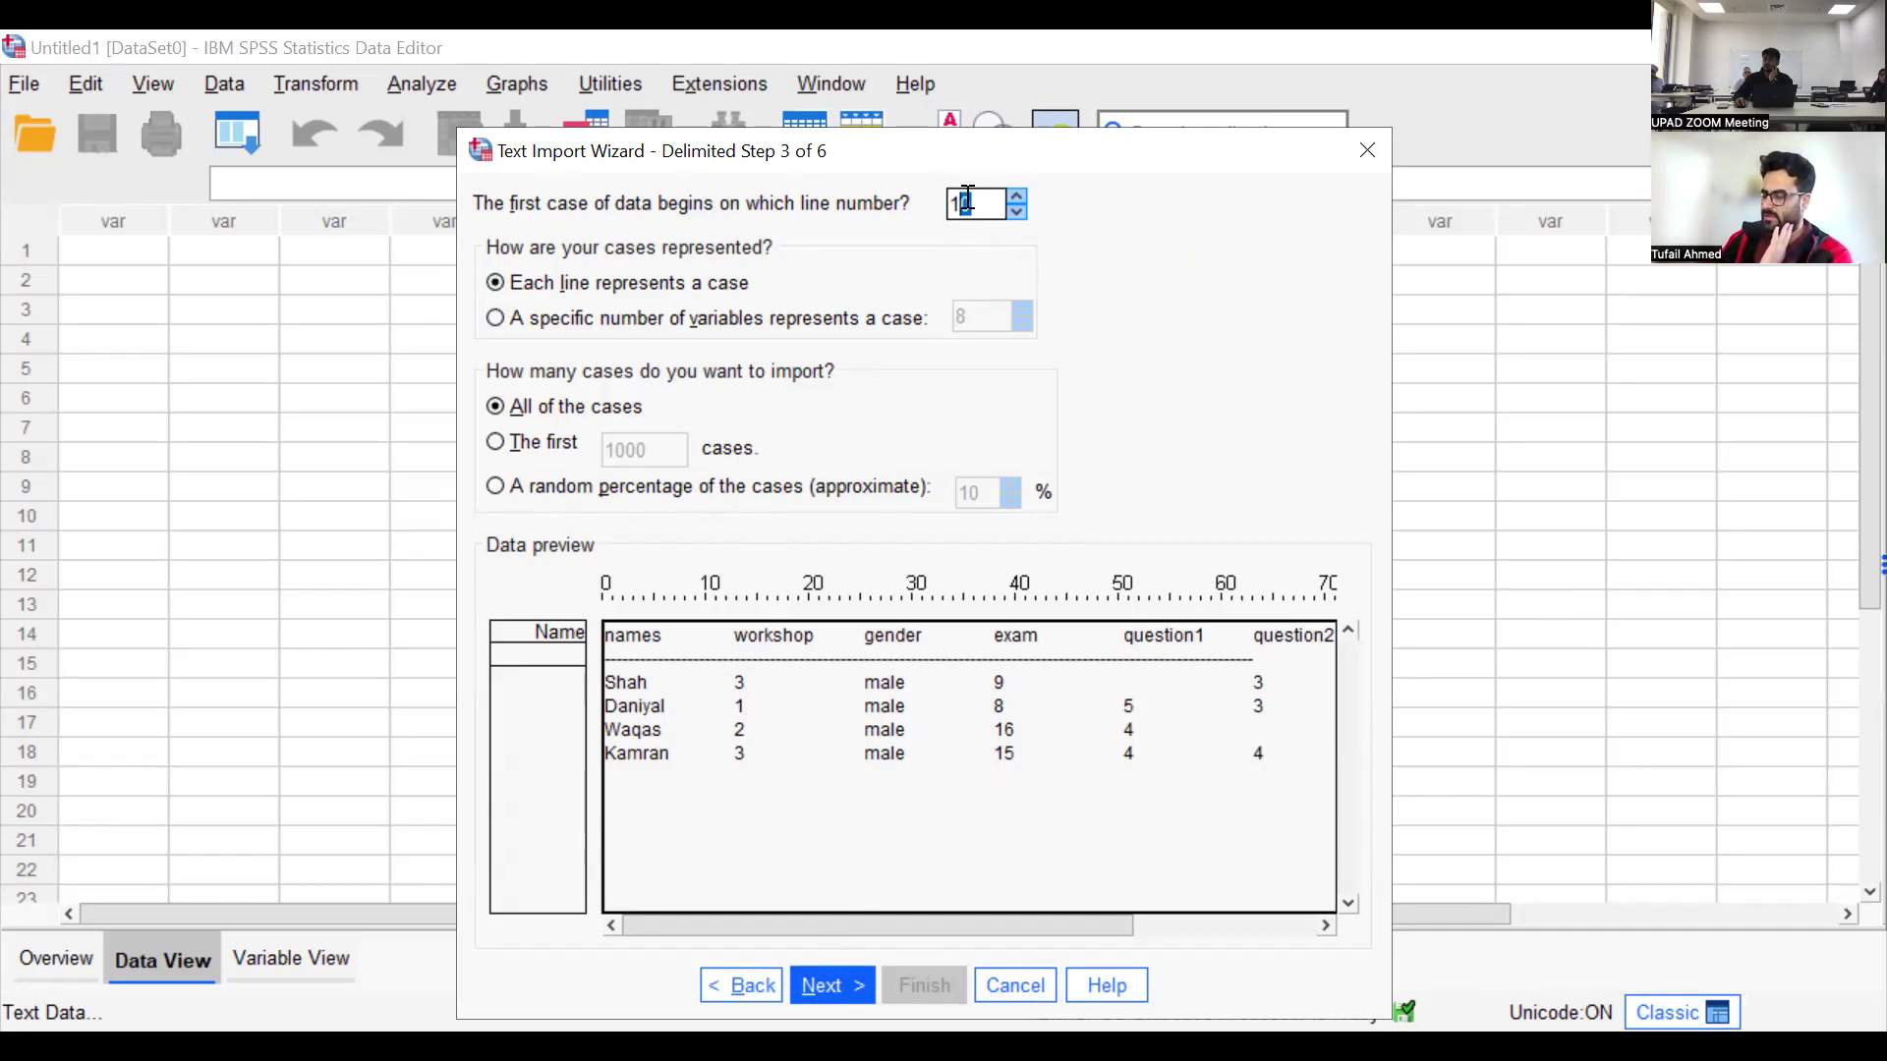
key("BackSpace")
key("BackSpace")
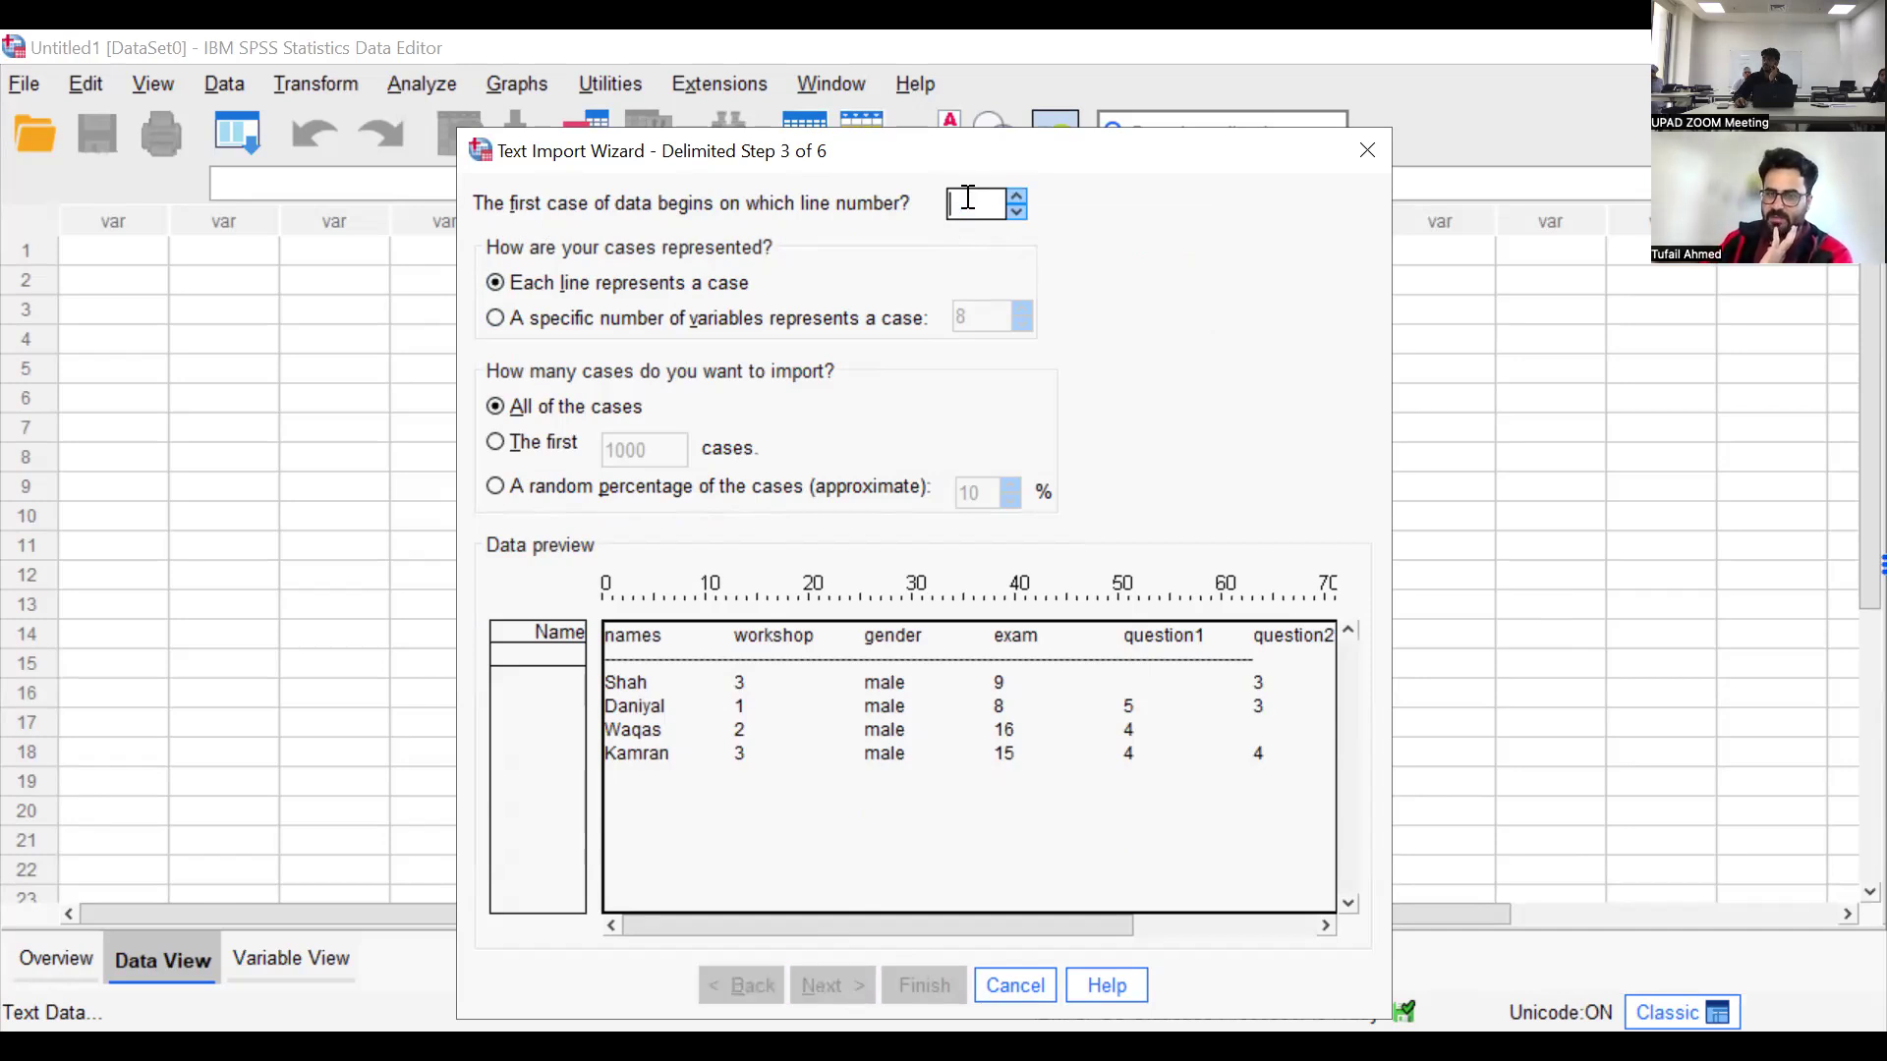
type("2")
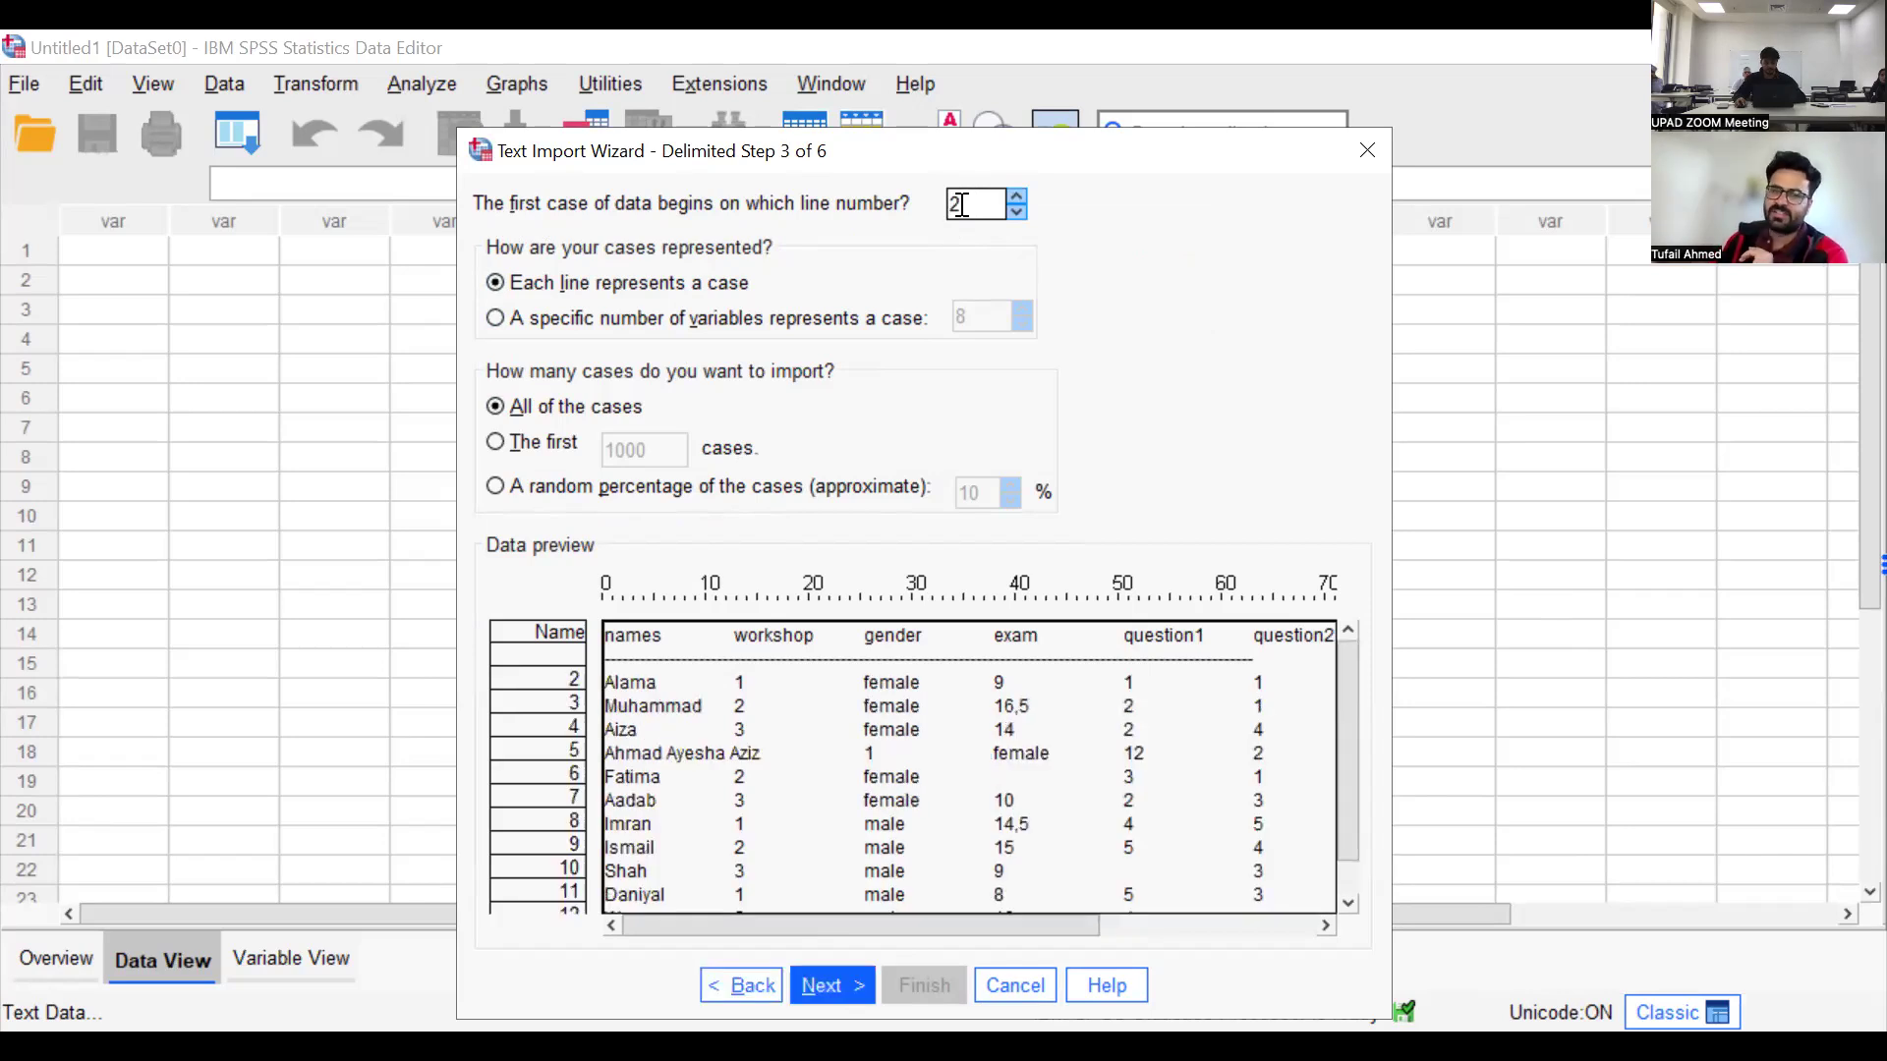
Try line 10 as the start of the data cases, and set it back to line 2
left_click_drag(967, 201, 952, 203)
type("10")
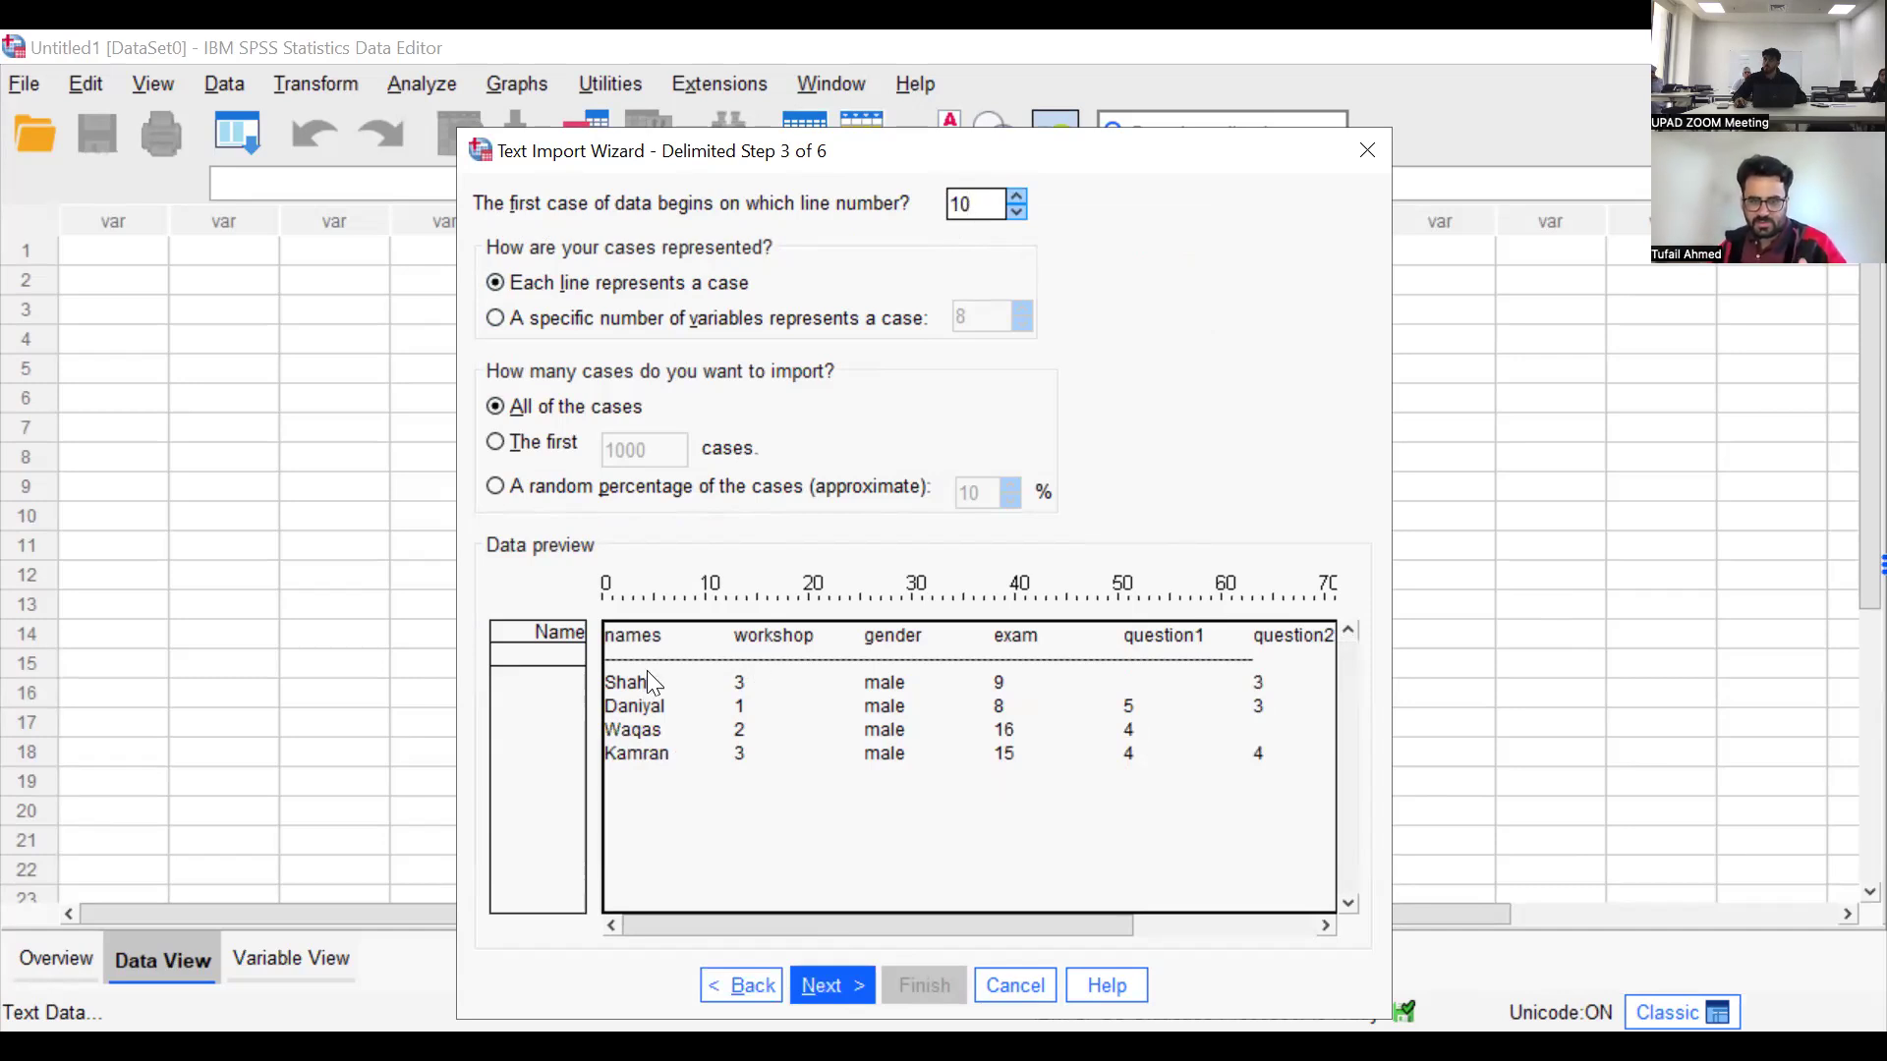
left_click_drag(978, 203, 949, 203)
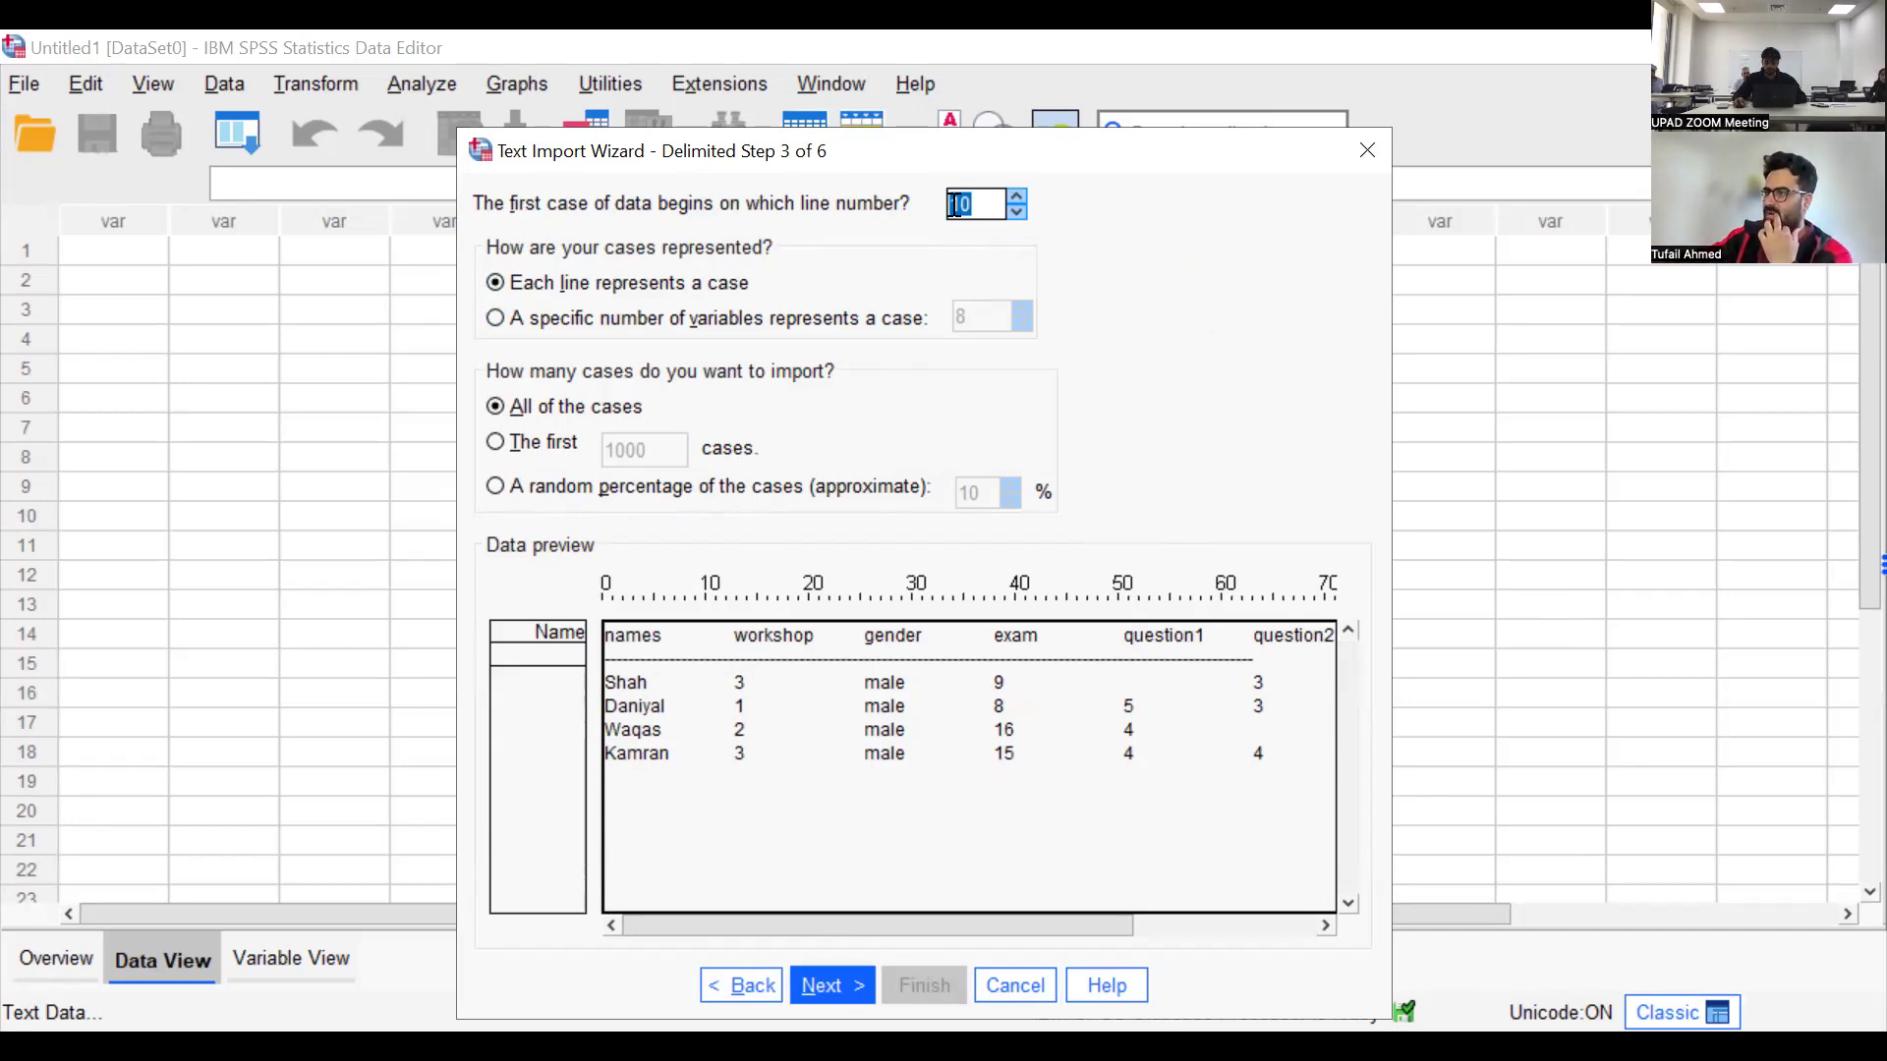
type("2")
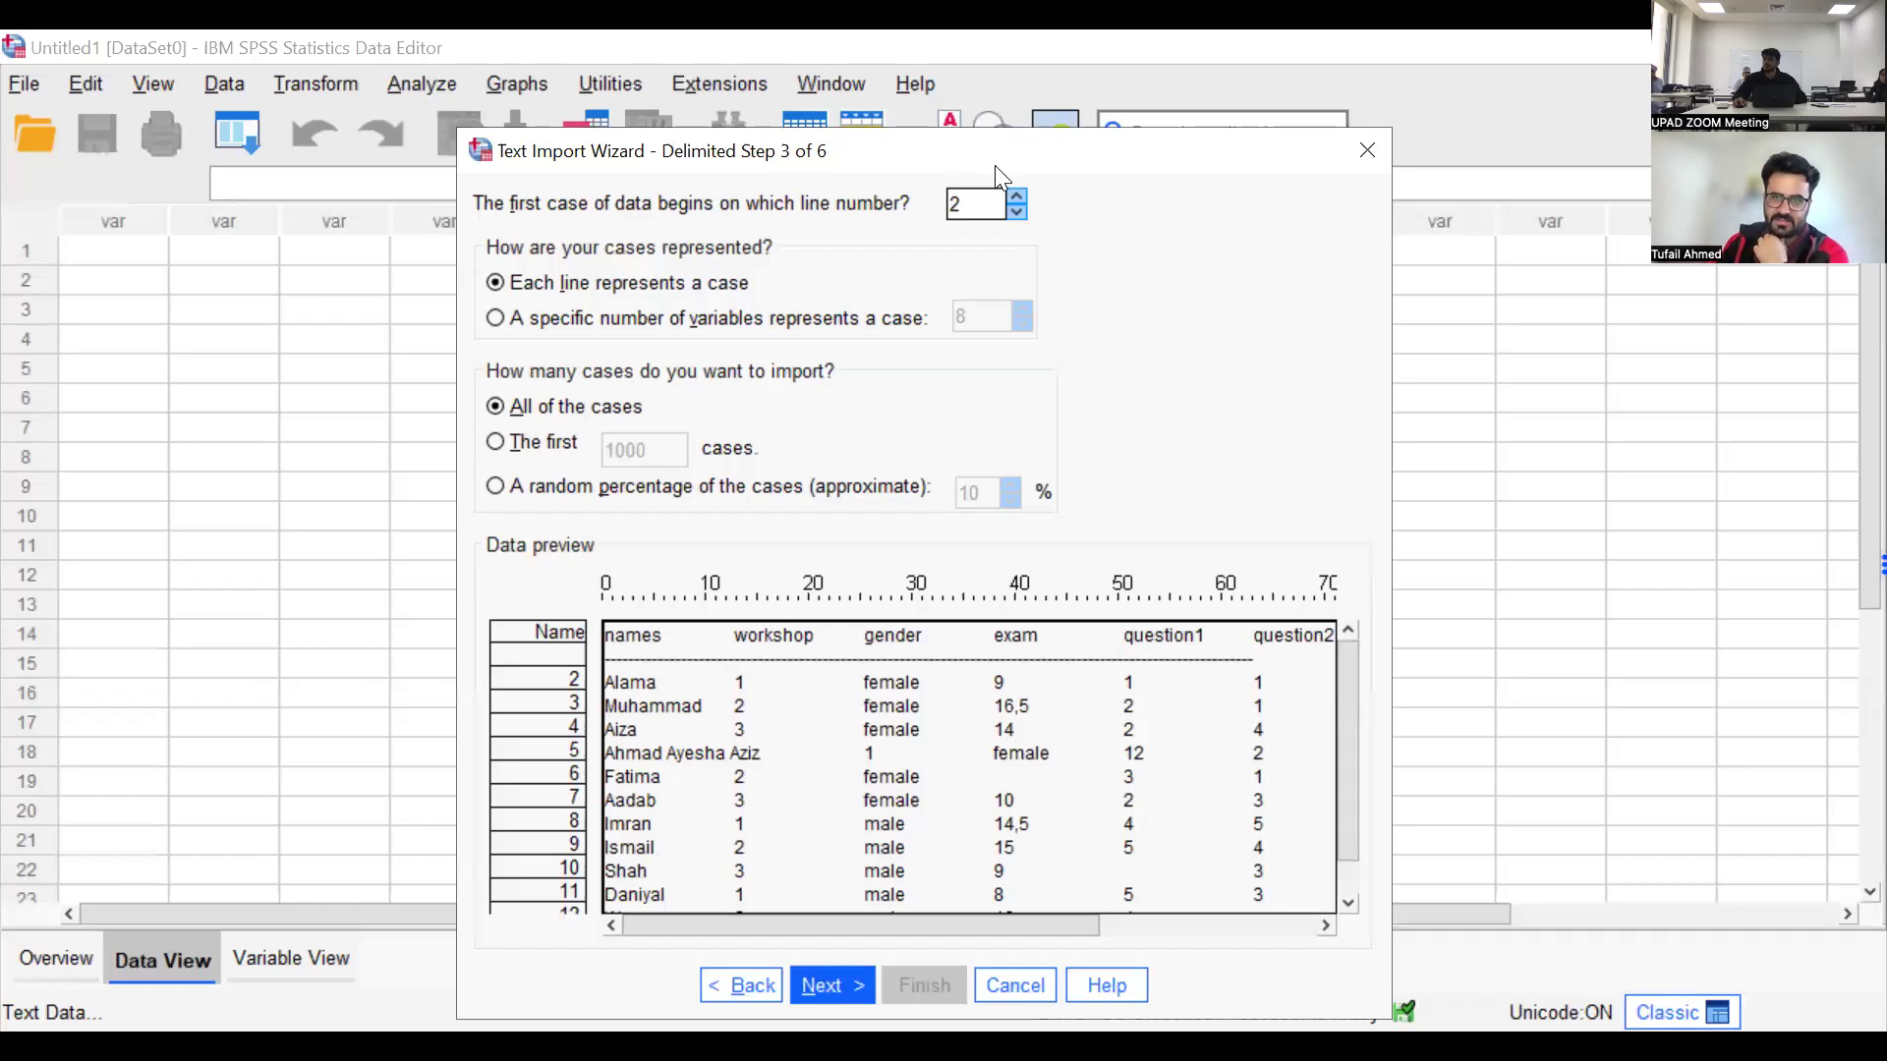
left_click_drag(964, 200, 945, 199)
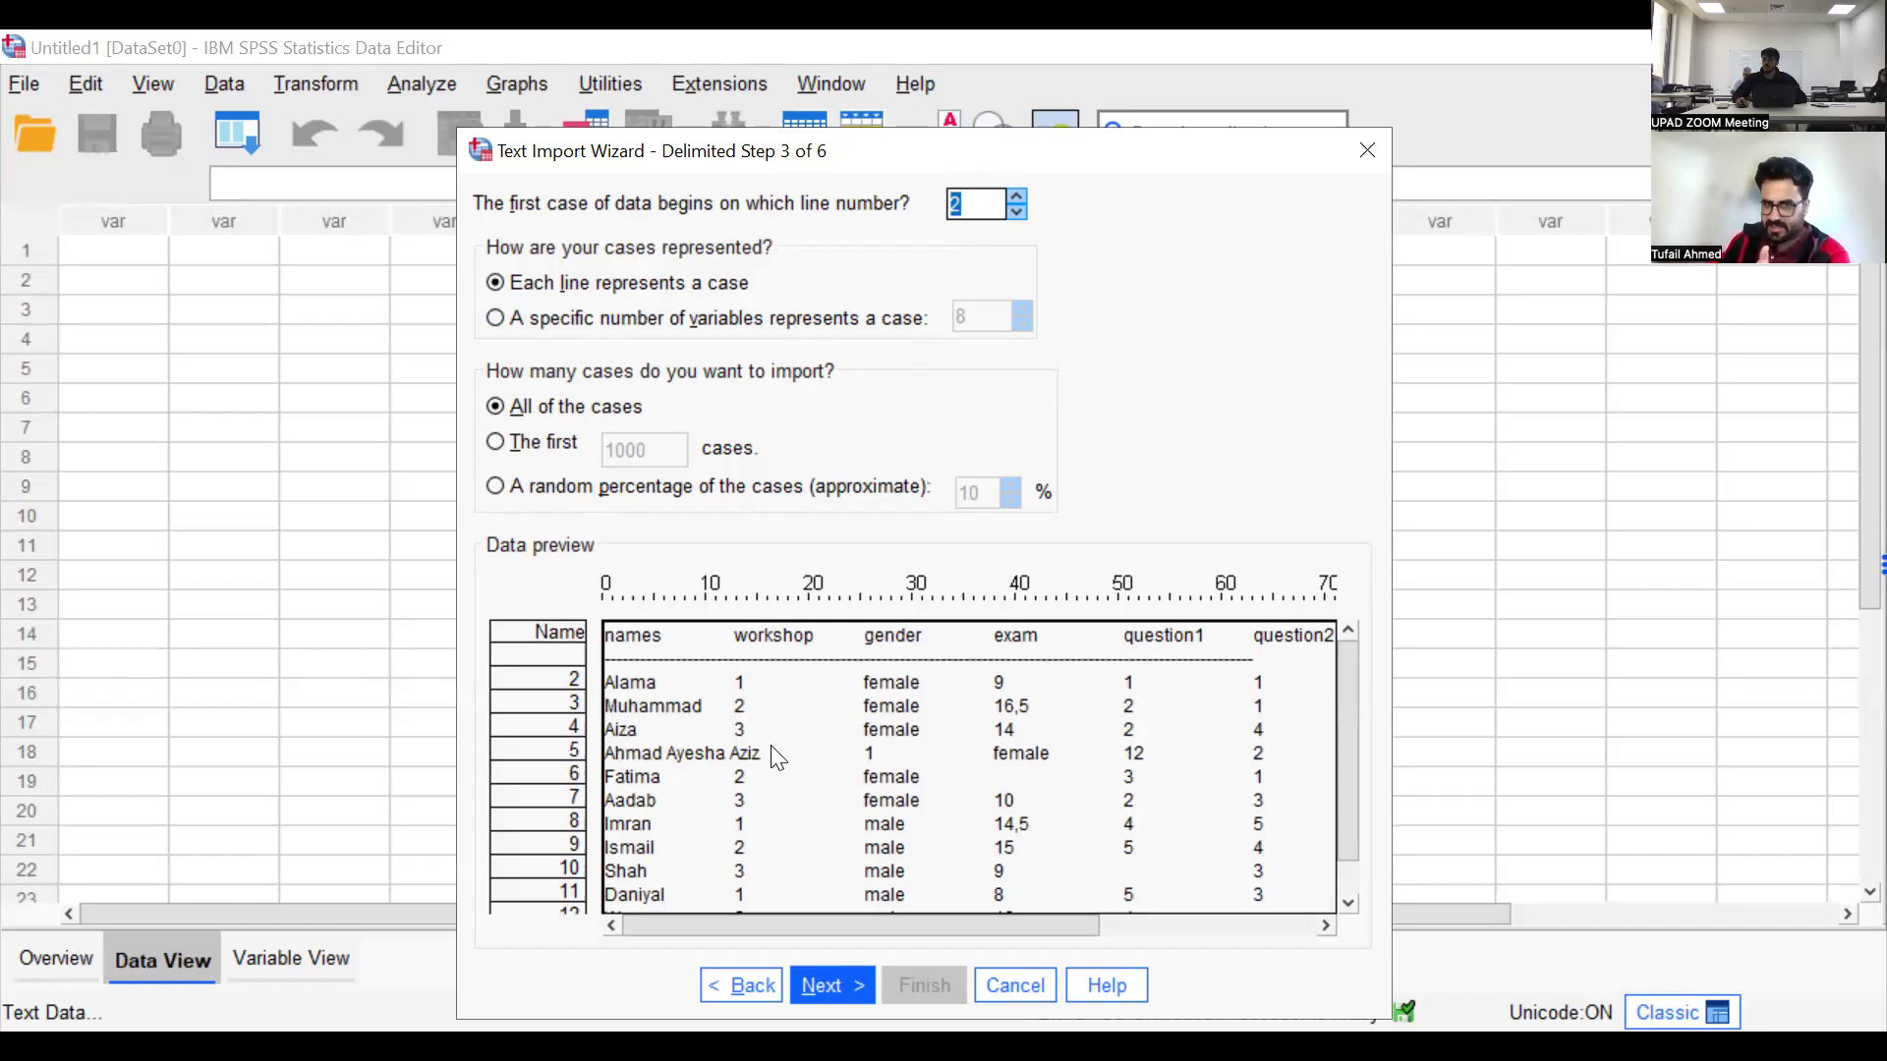
Try cases defined by a number of variables and a limit of the first 5 cases, restoring one case per line and all cases
left_click(865, 317)
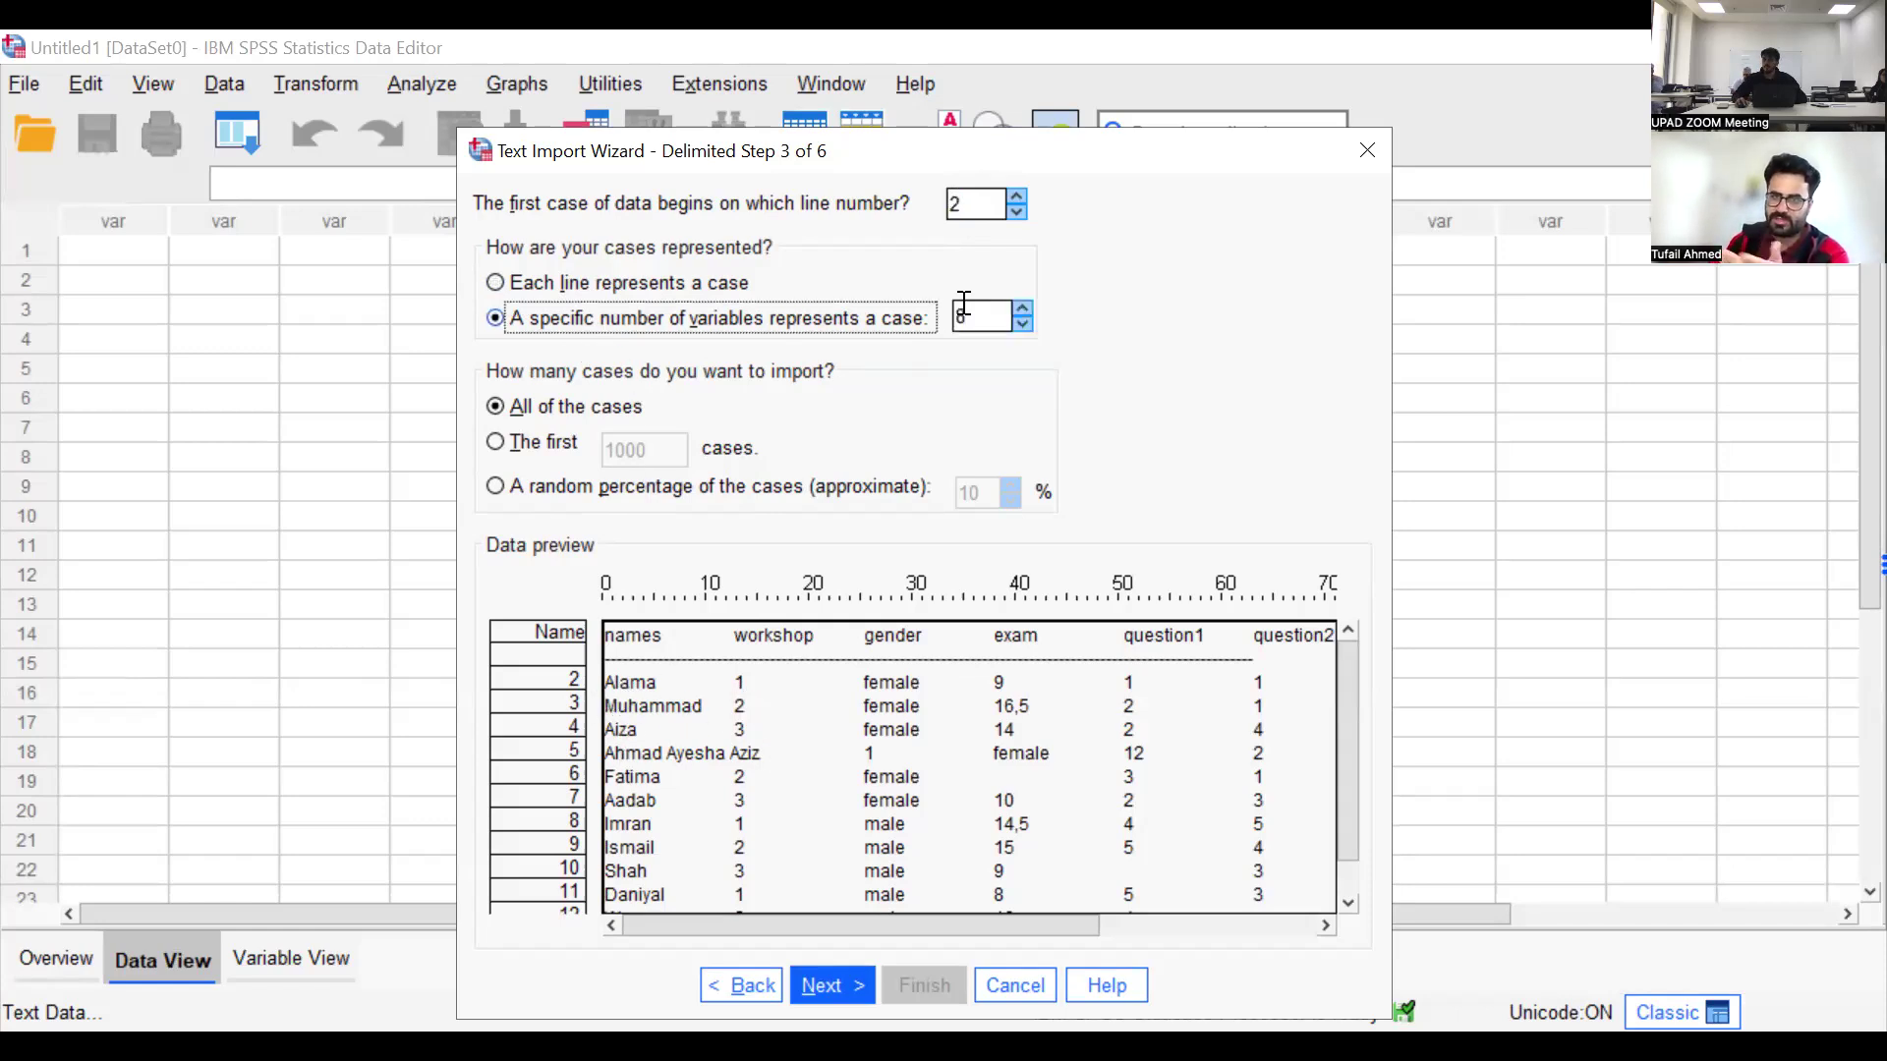
left_click(681, 285)
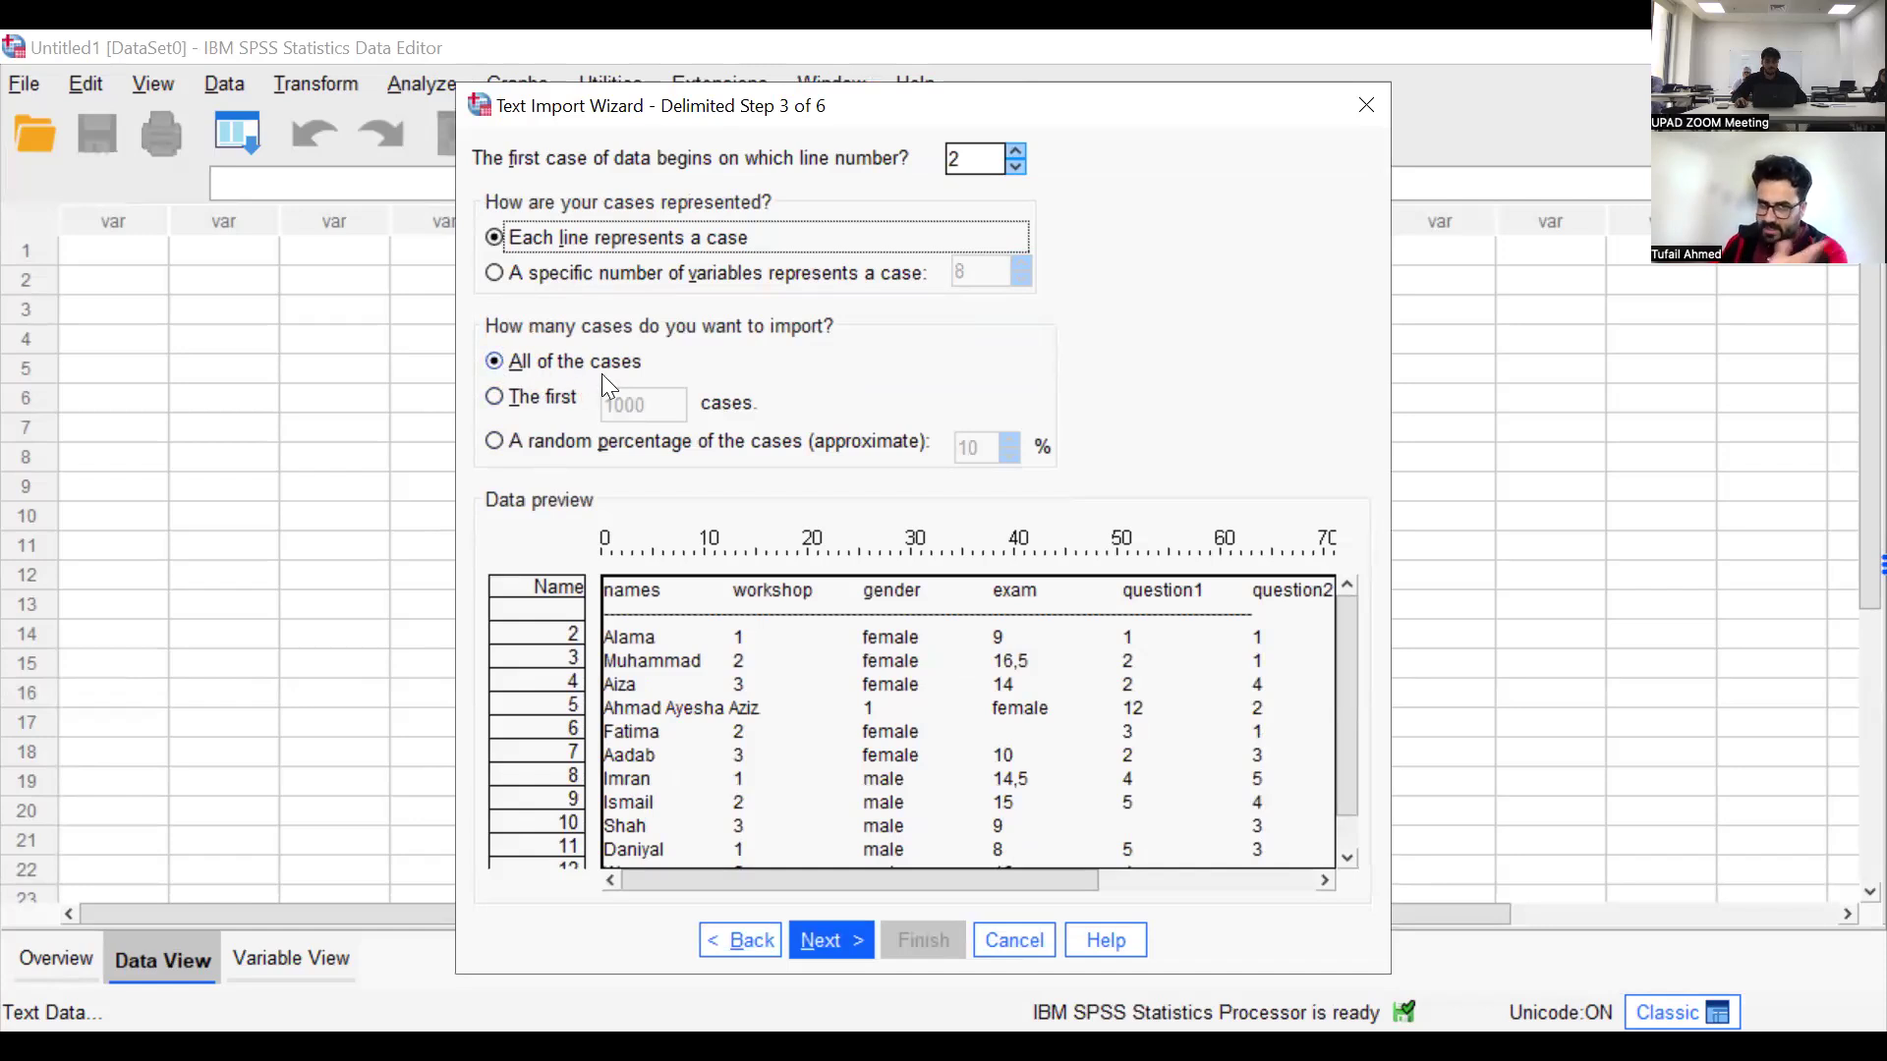
left_click(570, 399)
double_click(651, 400)
type("5")
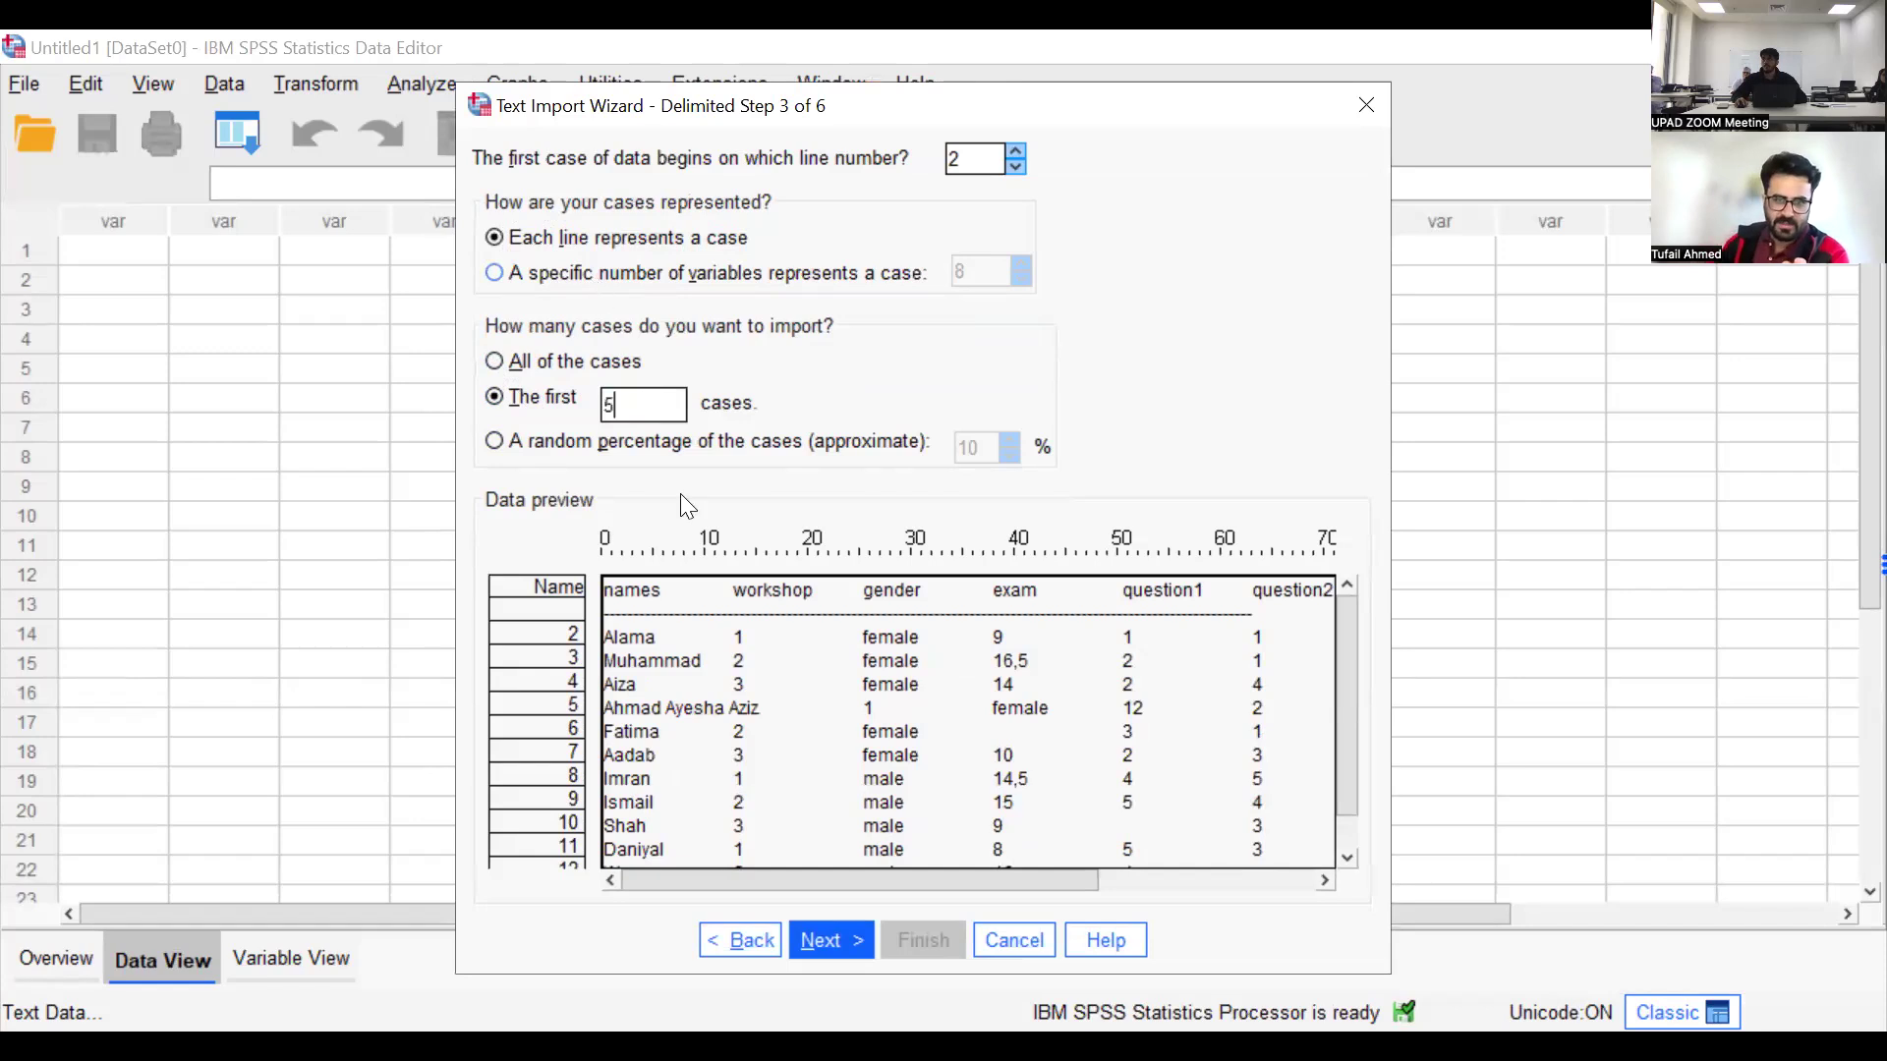
key("alt+a")
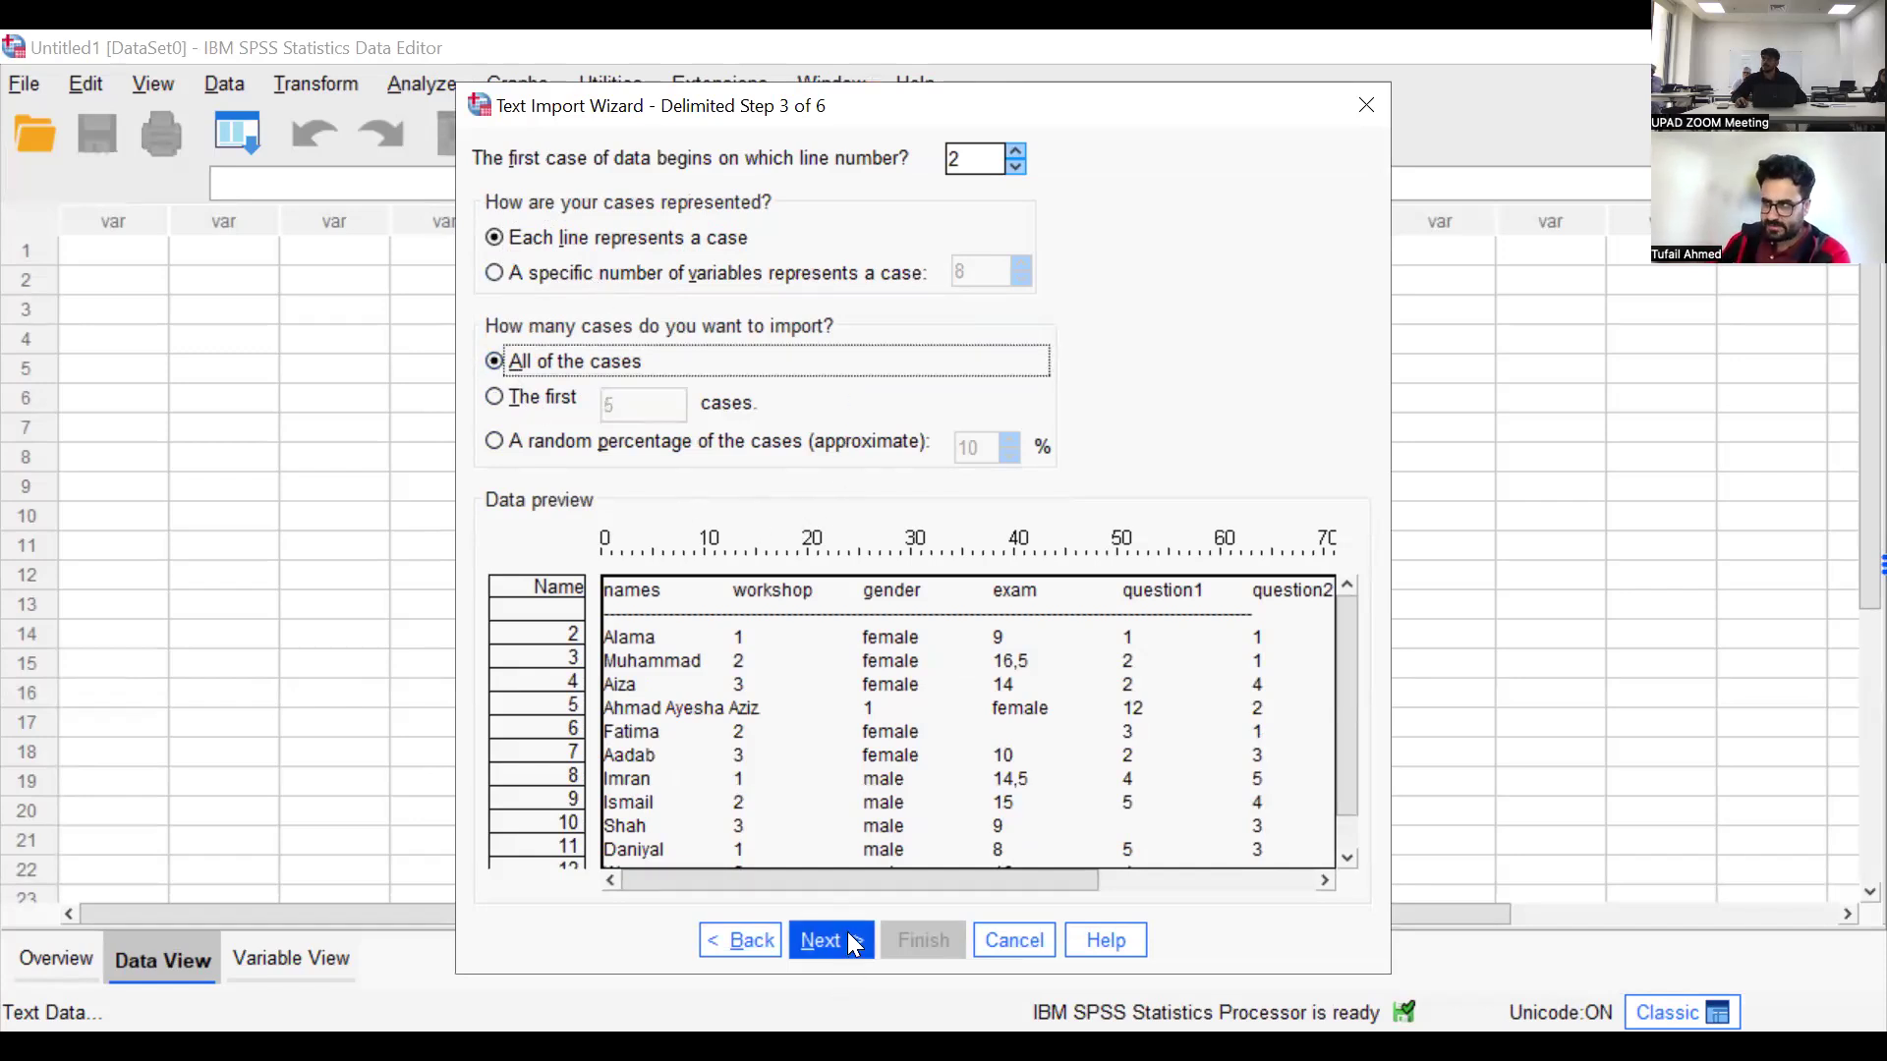
Proceed to the delimiter settings and try the import without the Tab delimiter, restoring Tab alongside Space
left_click(849, 940)
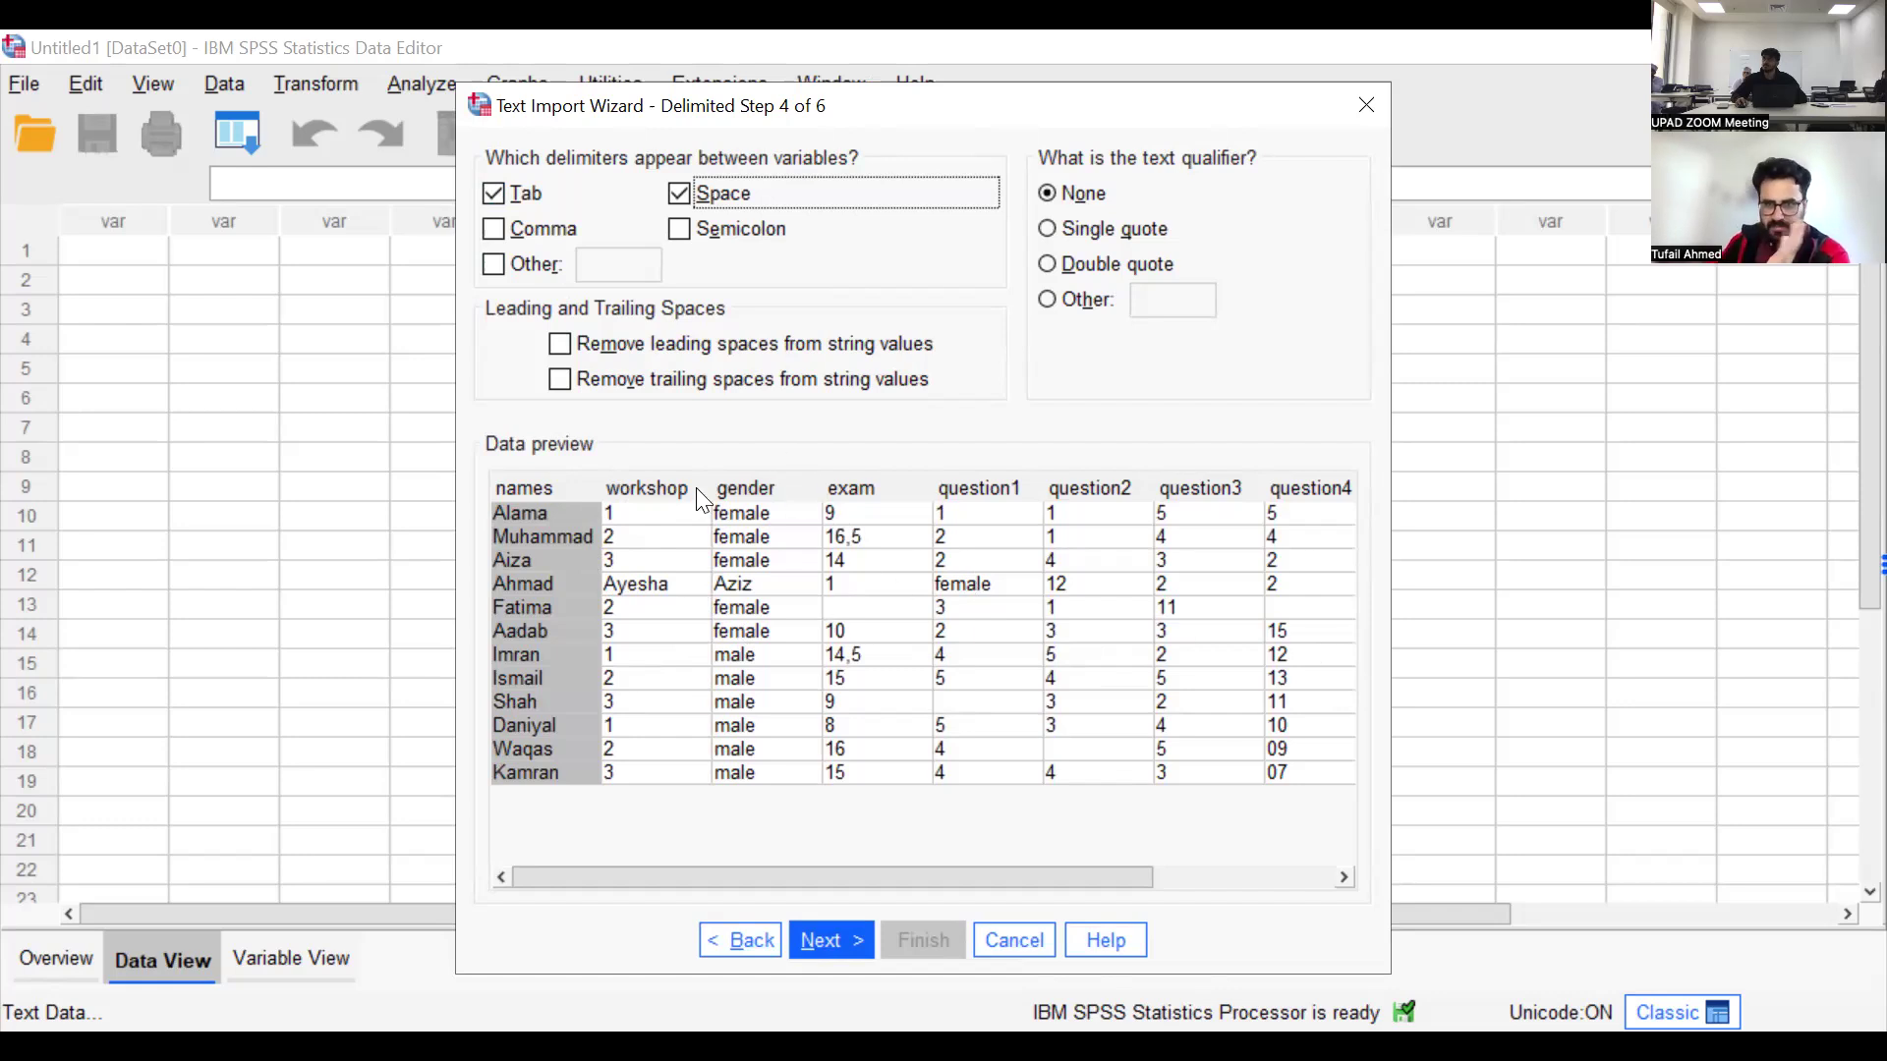
left_click(492, 193)
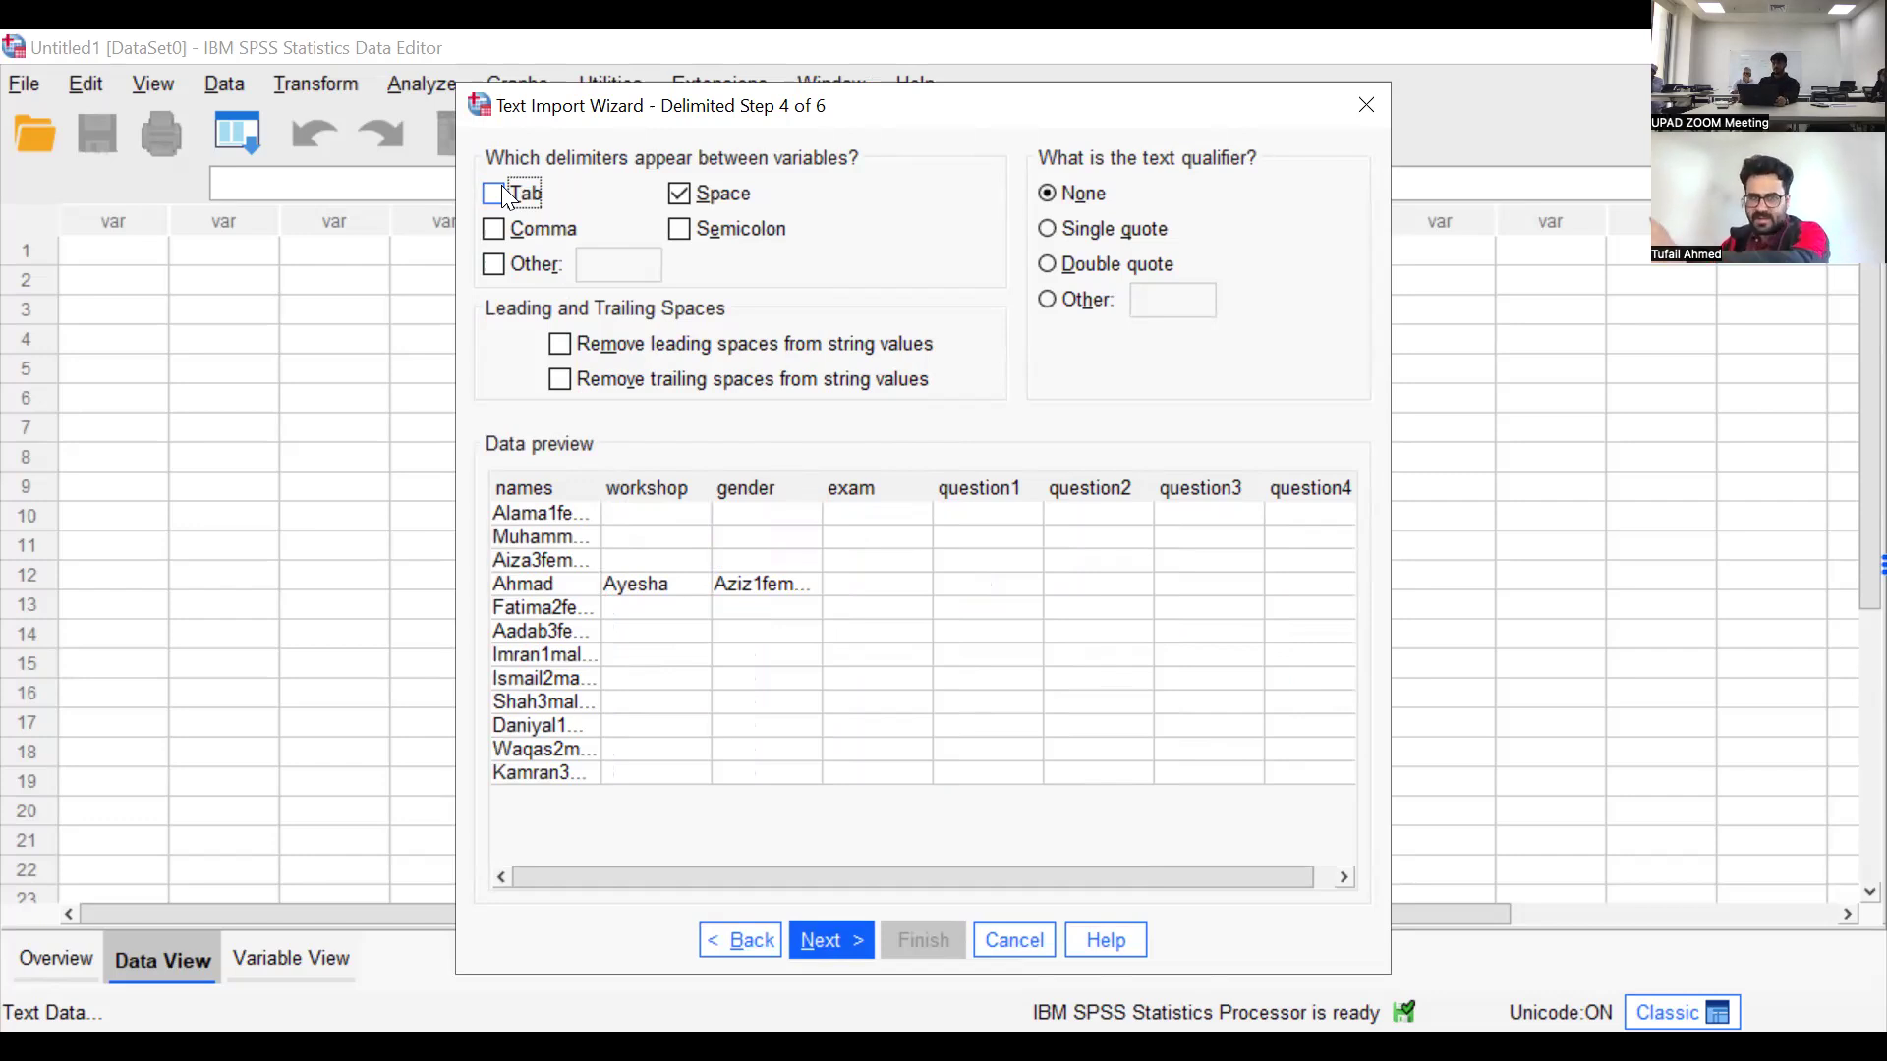
left_click(506, 196)
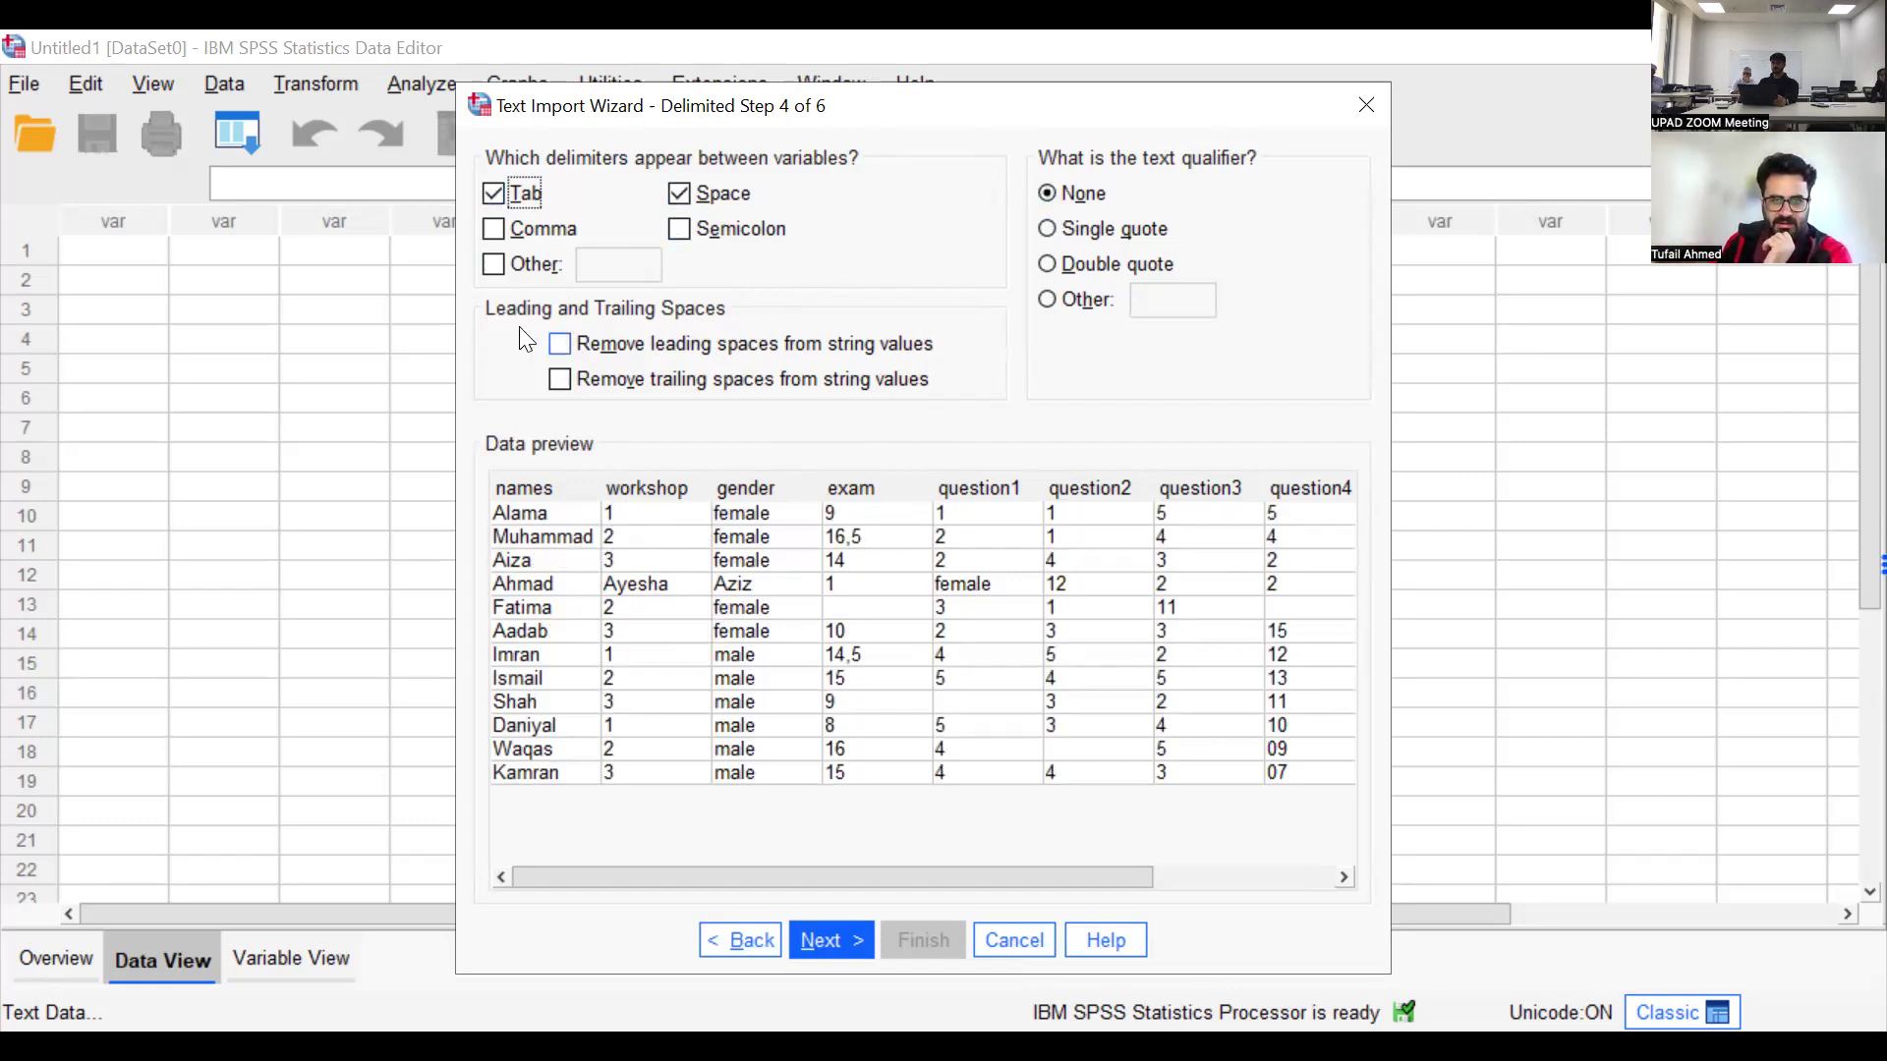
Accept the delimiters, rename the names variable as name_of_person, and continue to the wizard's final step
left_click(825, 941)
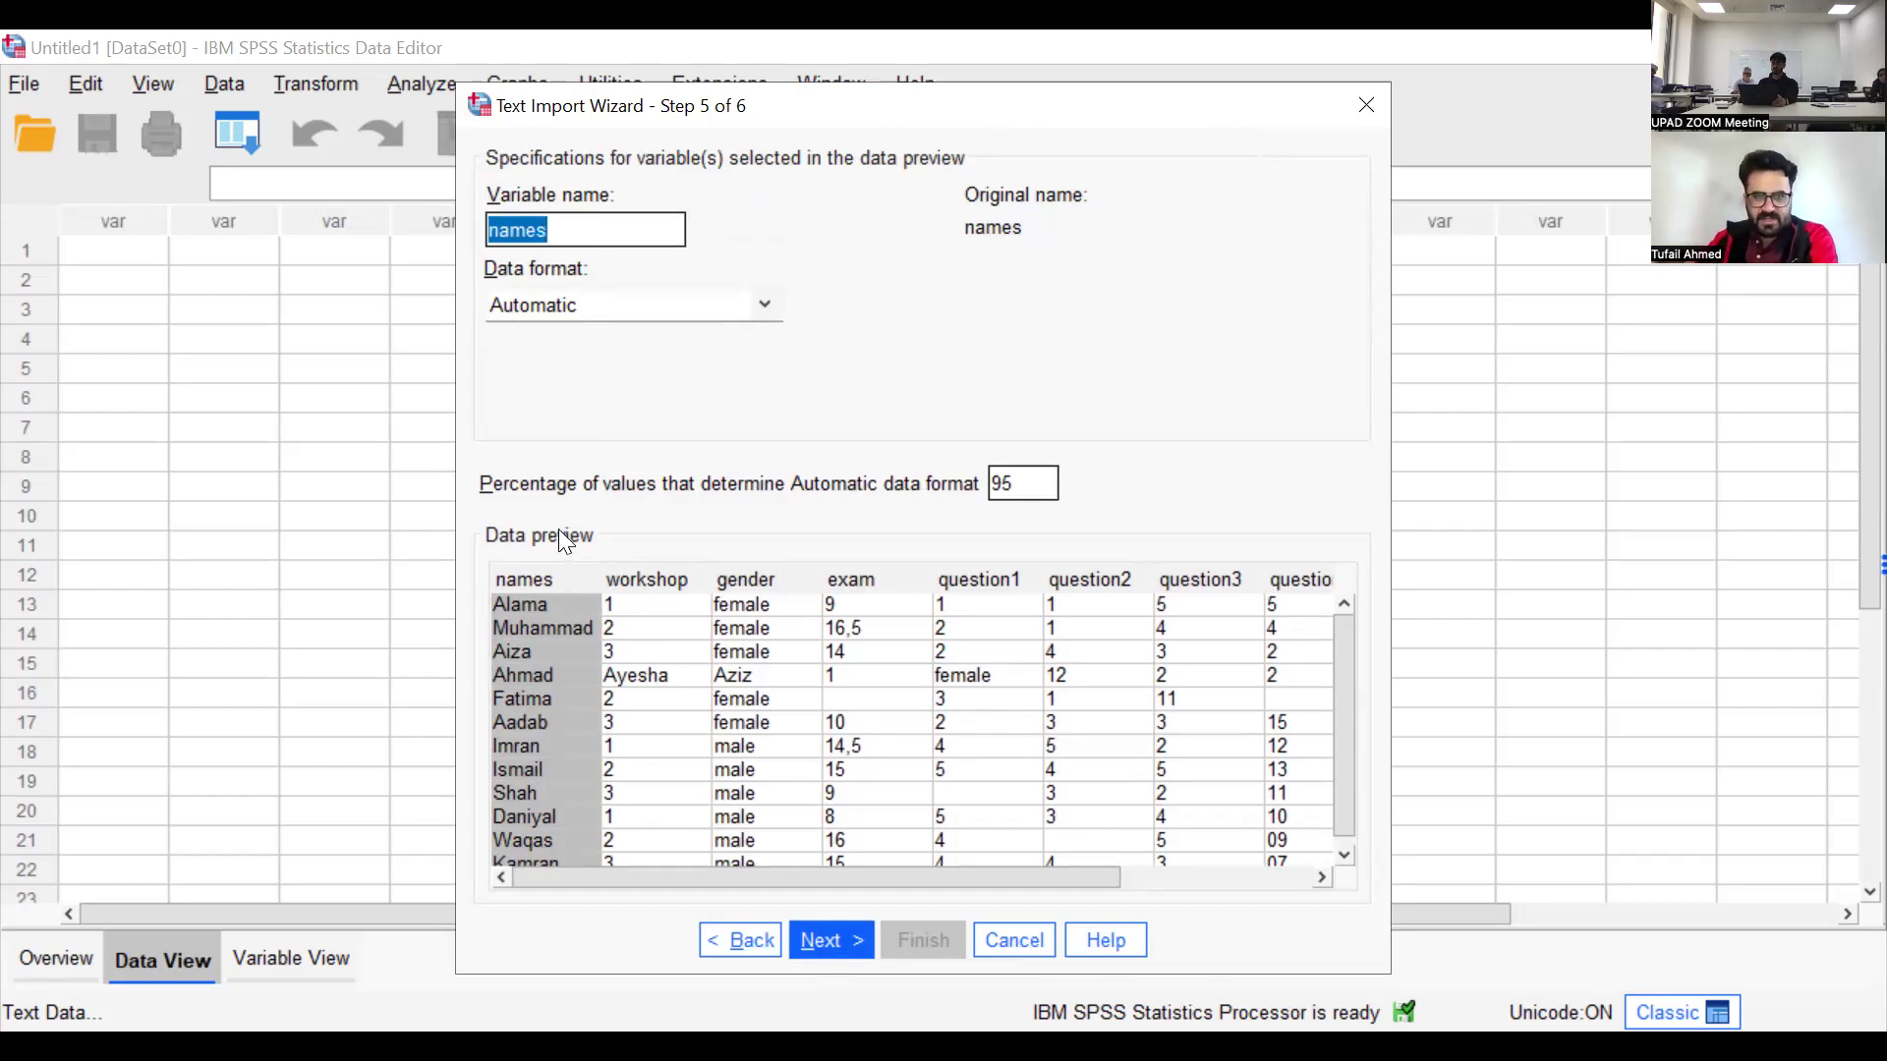
type("name")
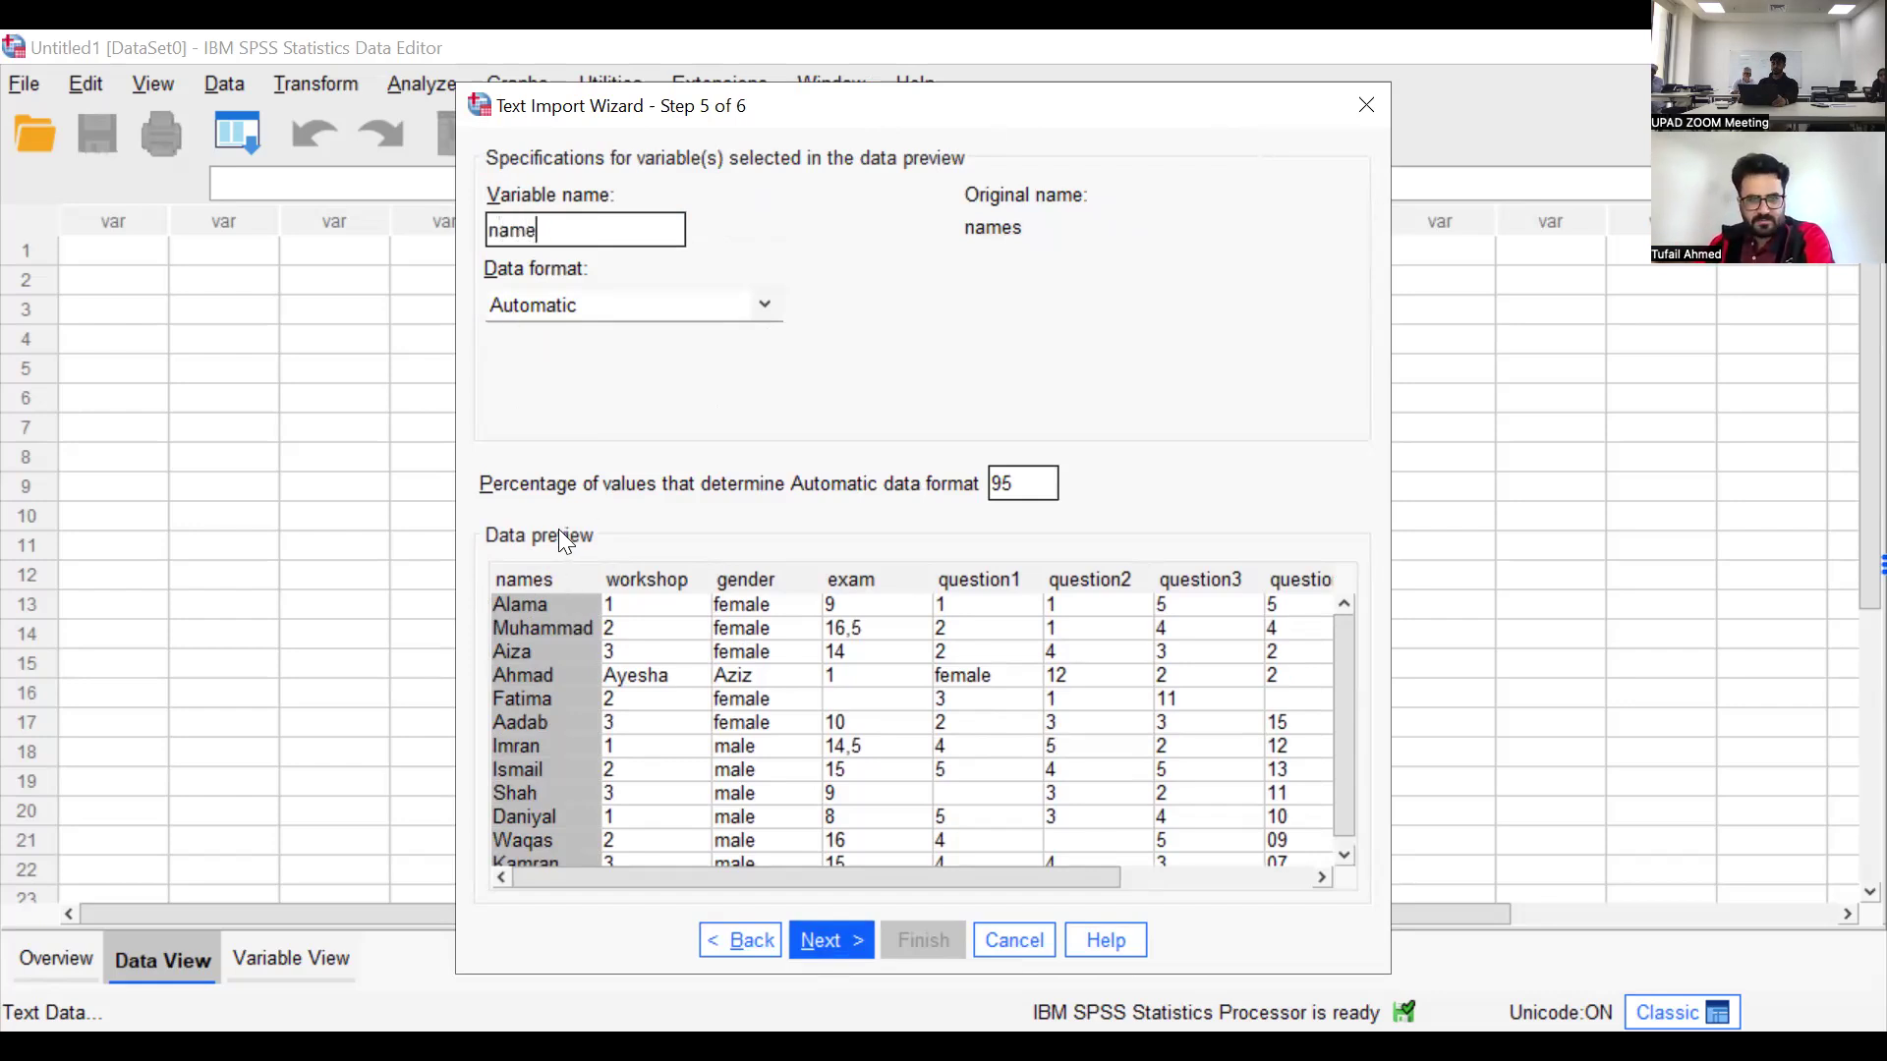
type("_of_person")
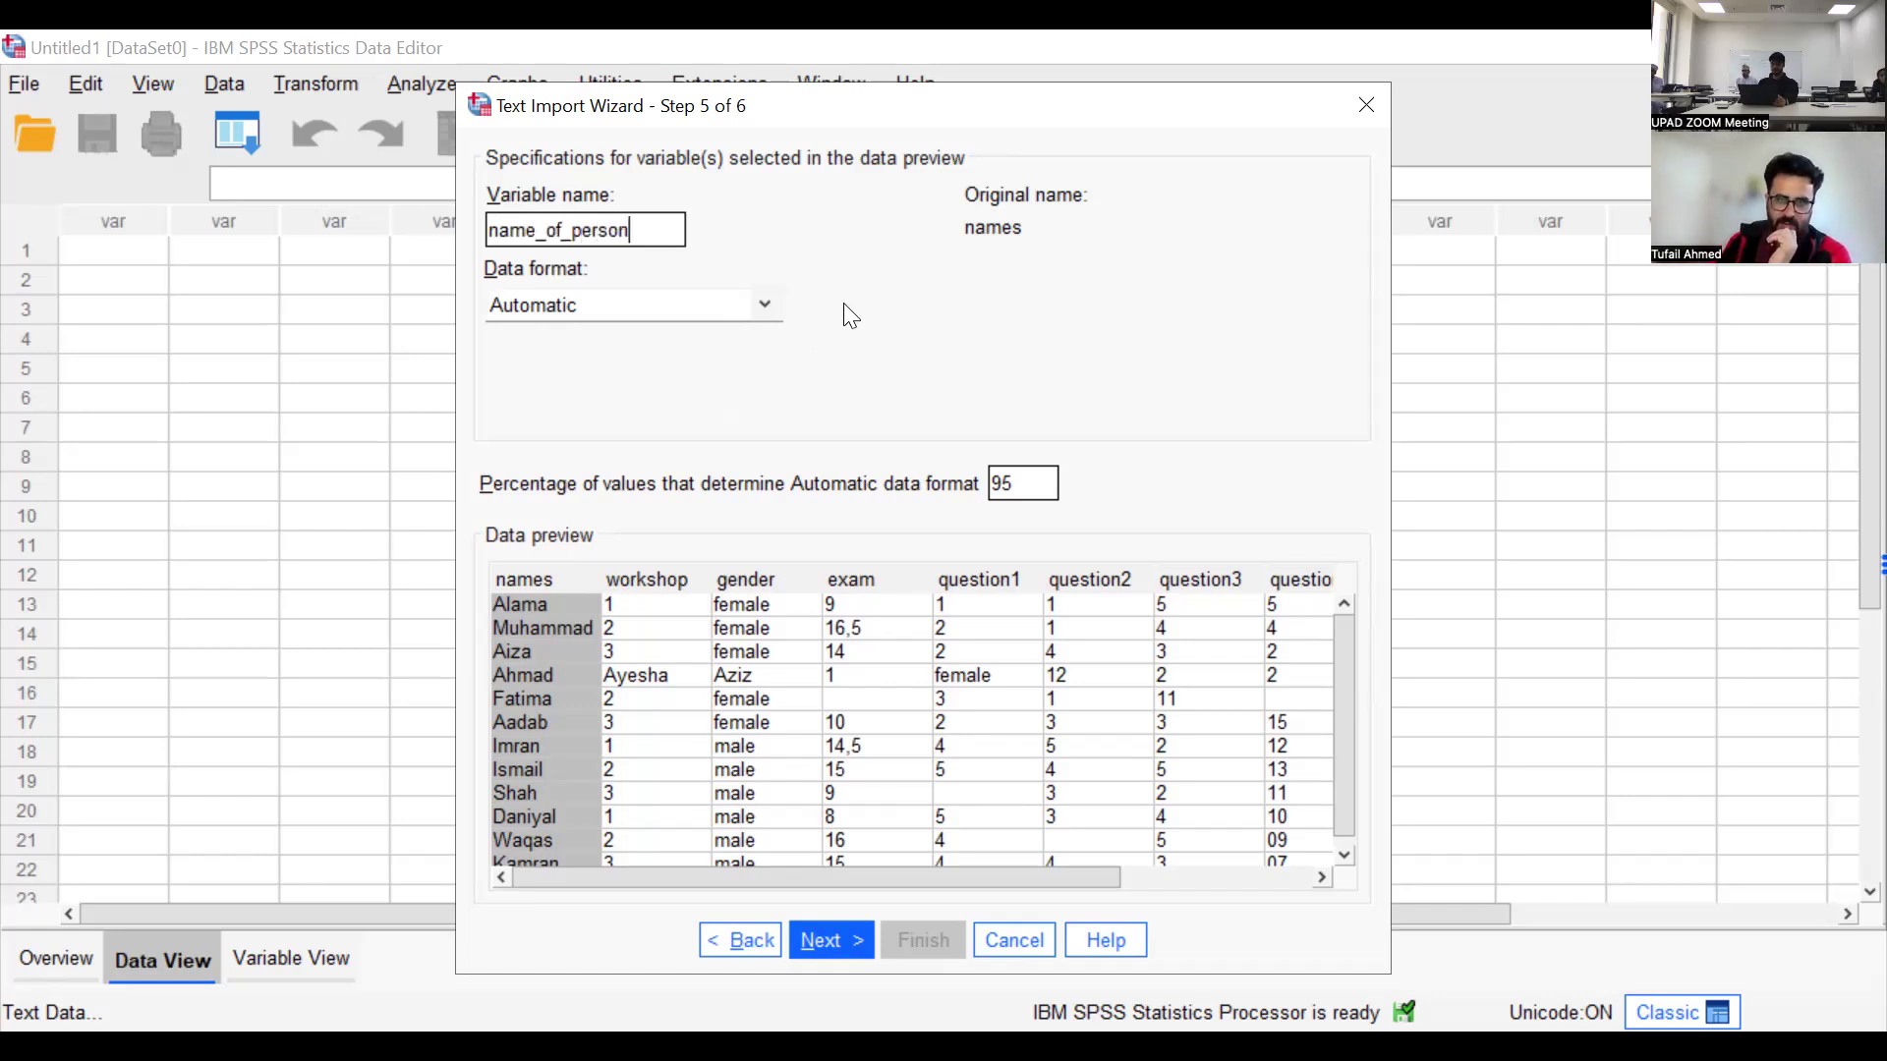
left_click(851, 944)
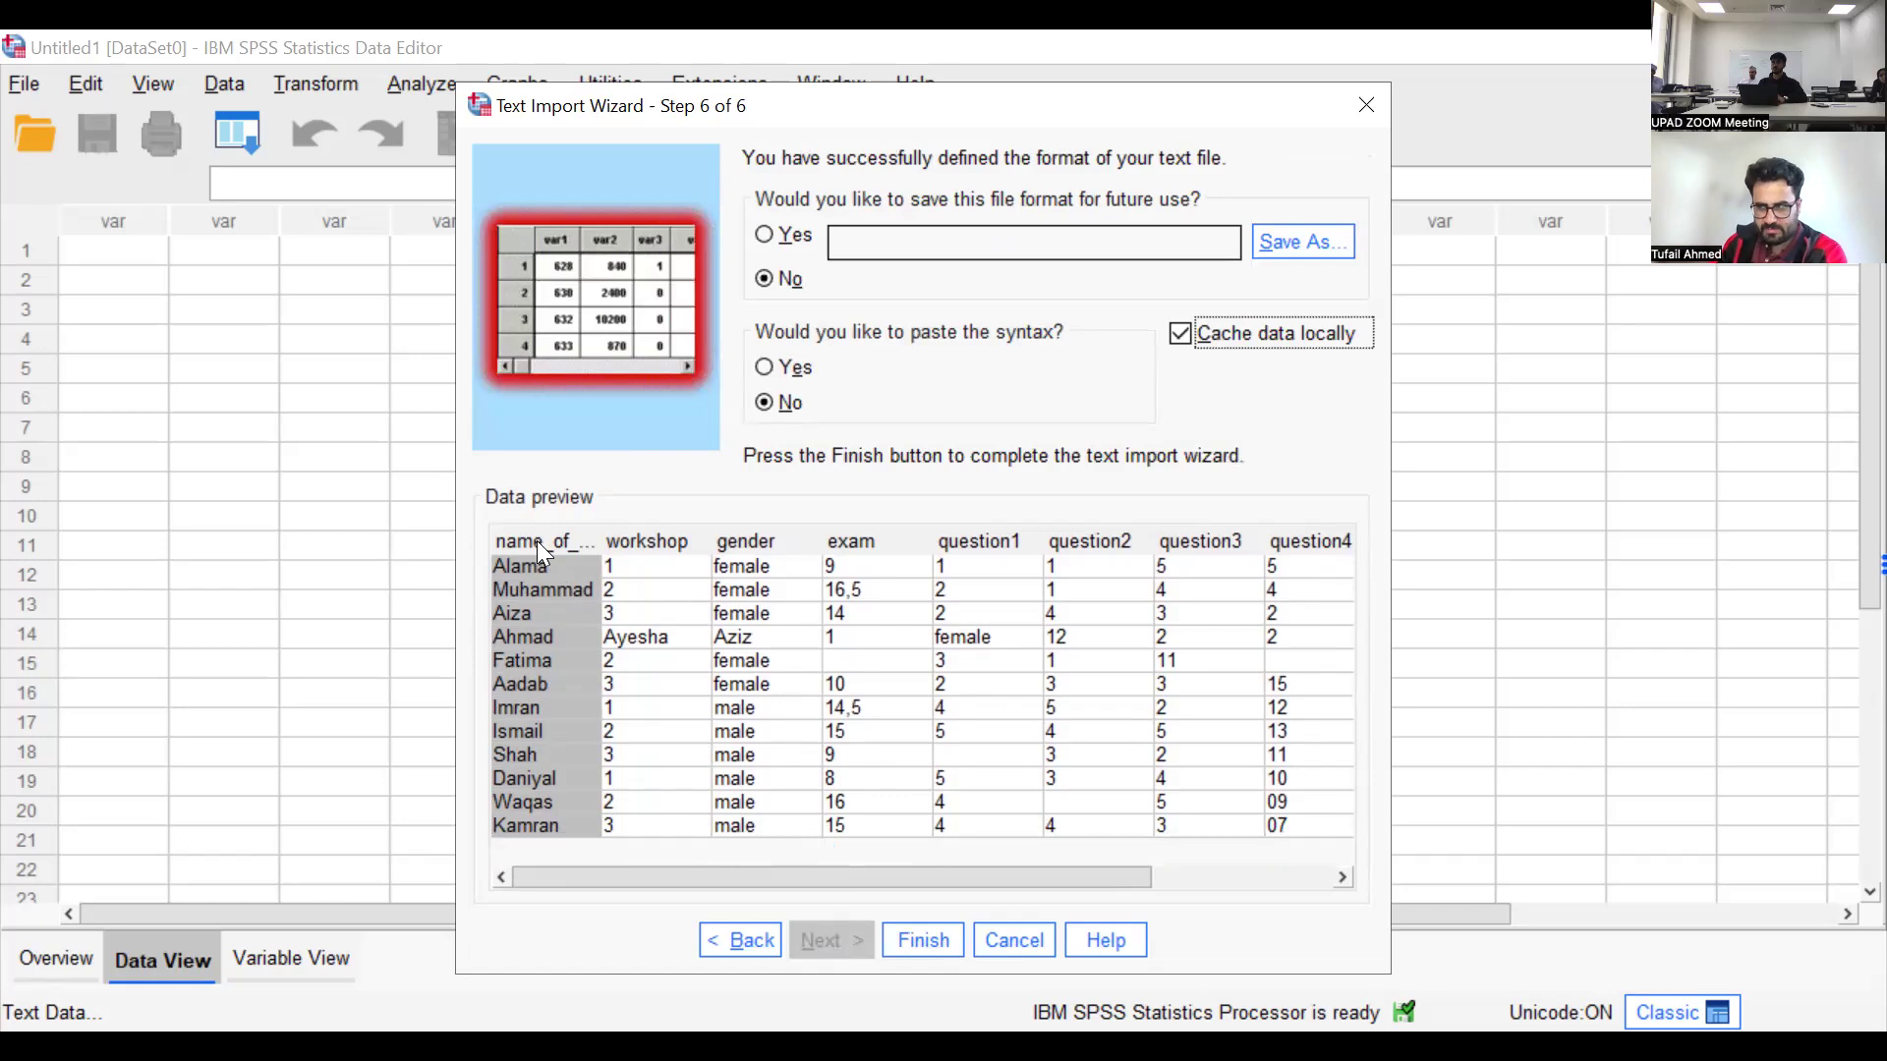
left_click(744, 943)
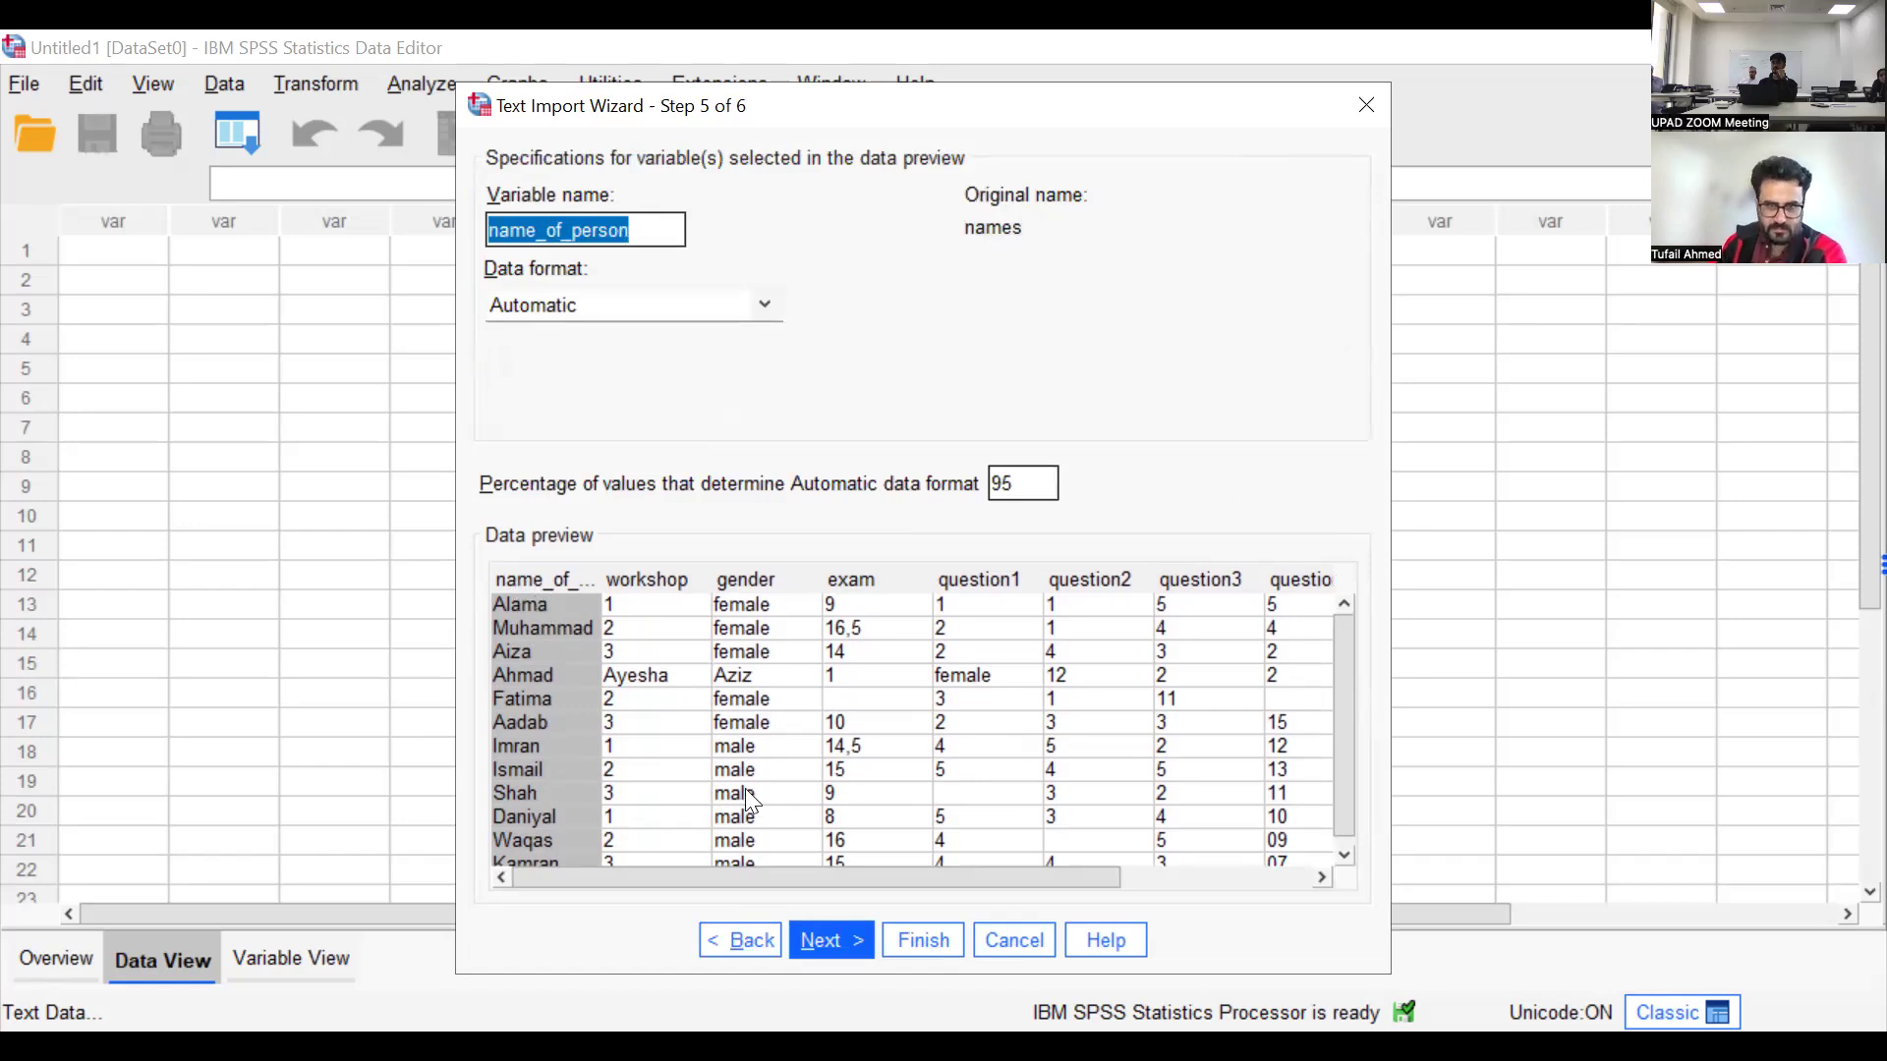
left_click(822, 941)
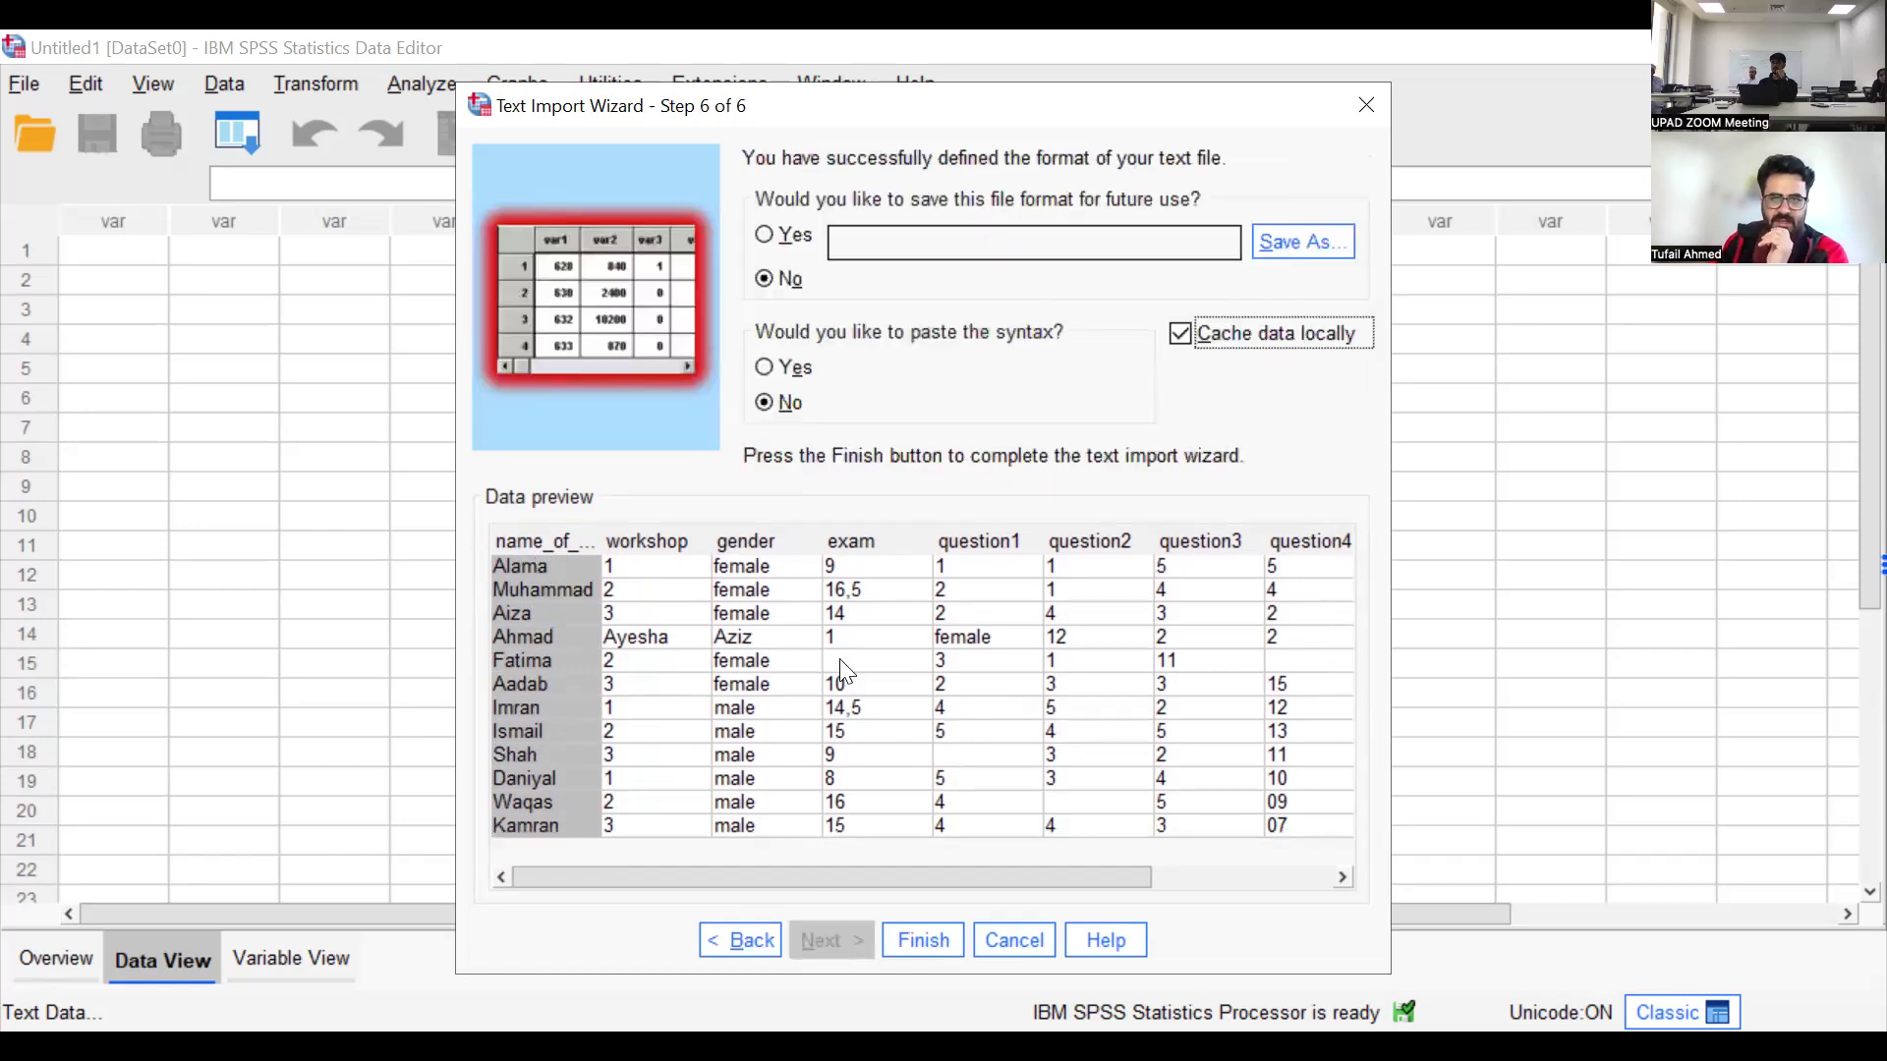
Leave the file format unsaved, choose to paste the syntax, and finish the text import
left_click(762, 238)
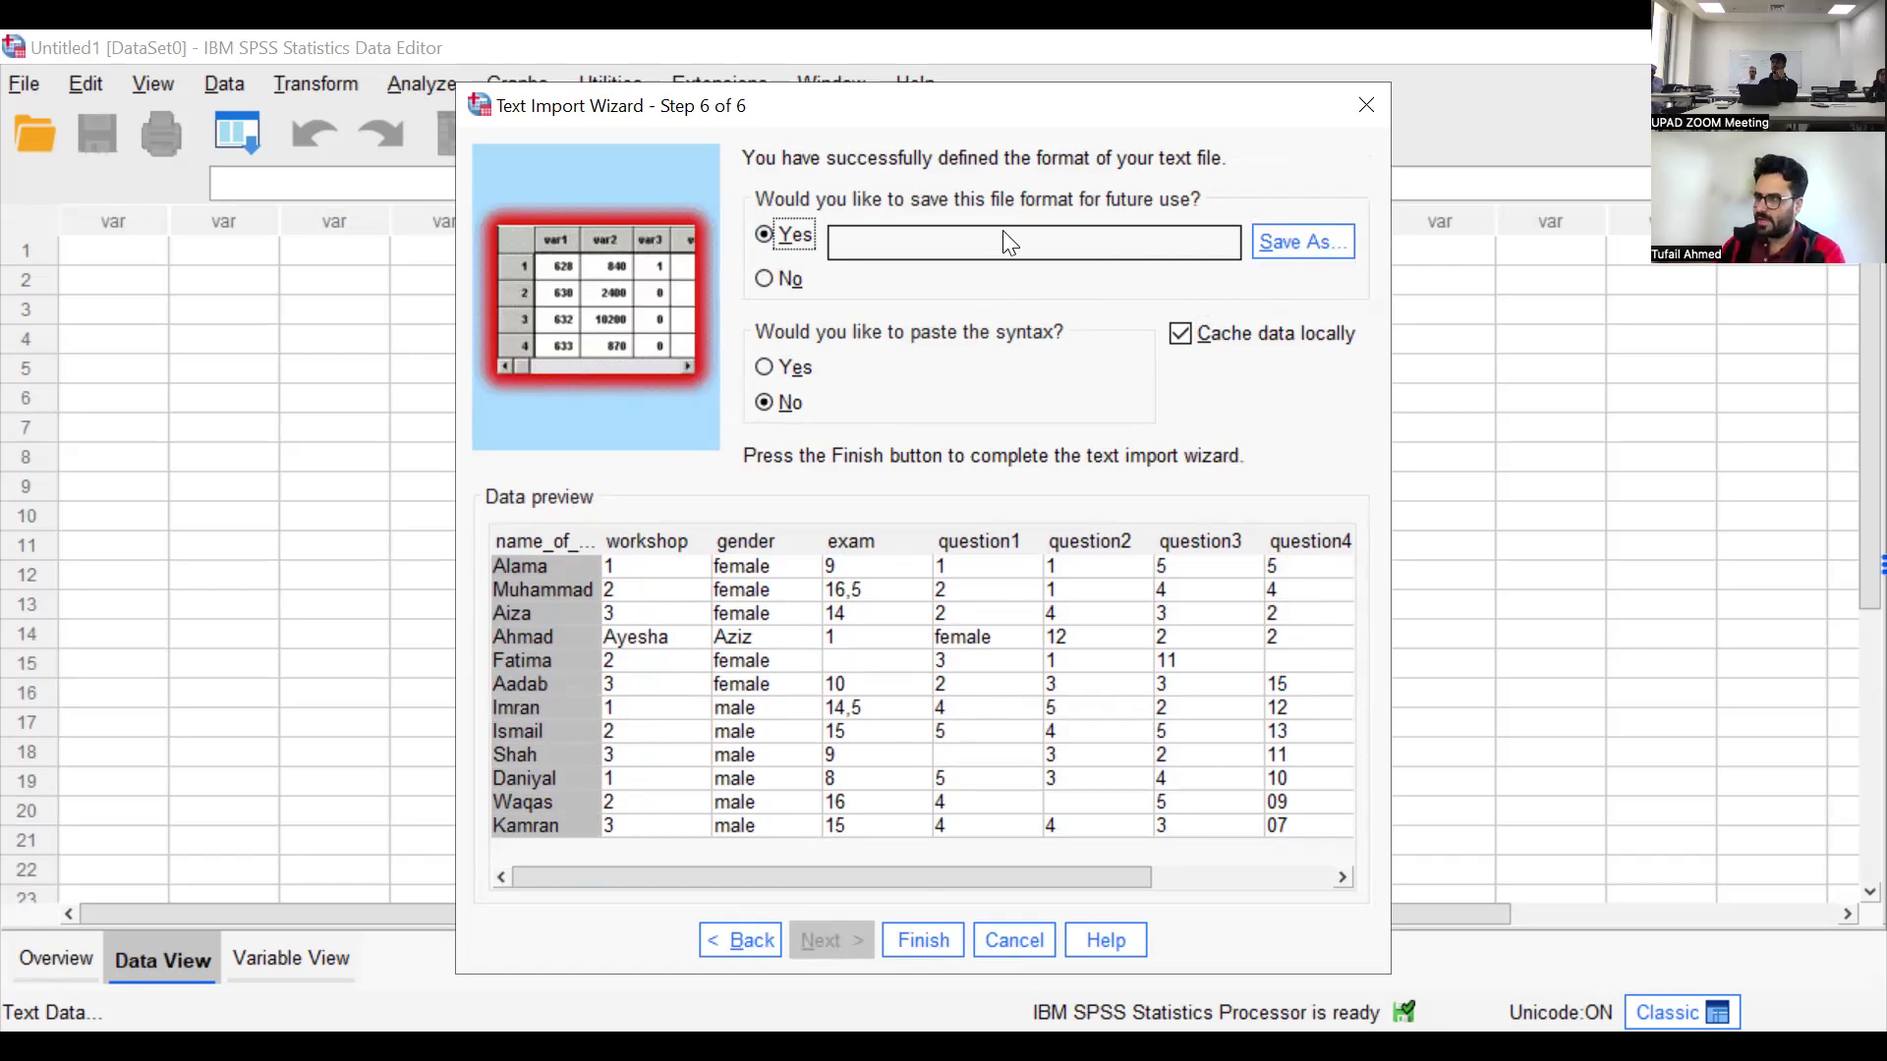
left_click(767, 280)
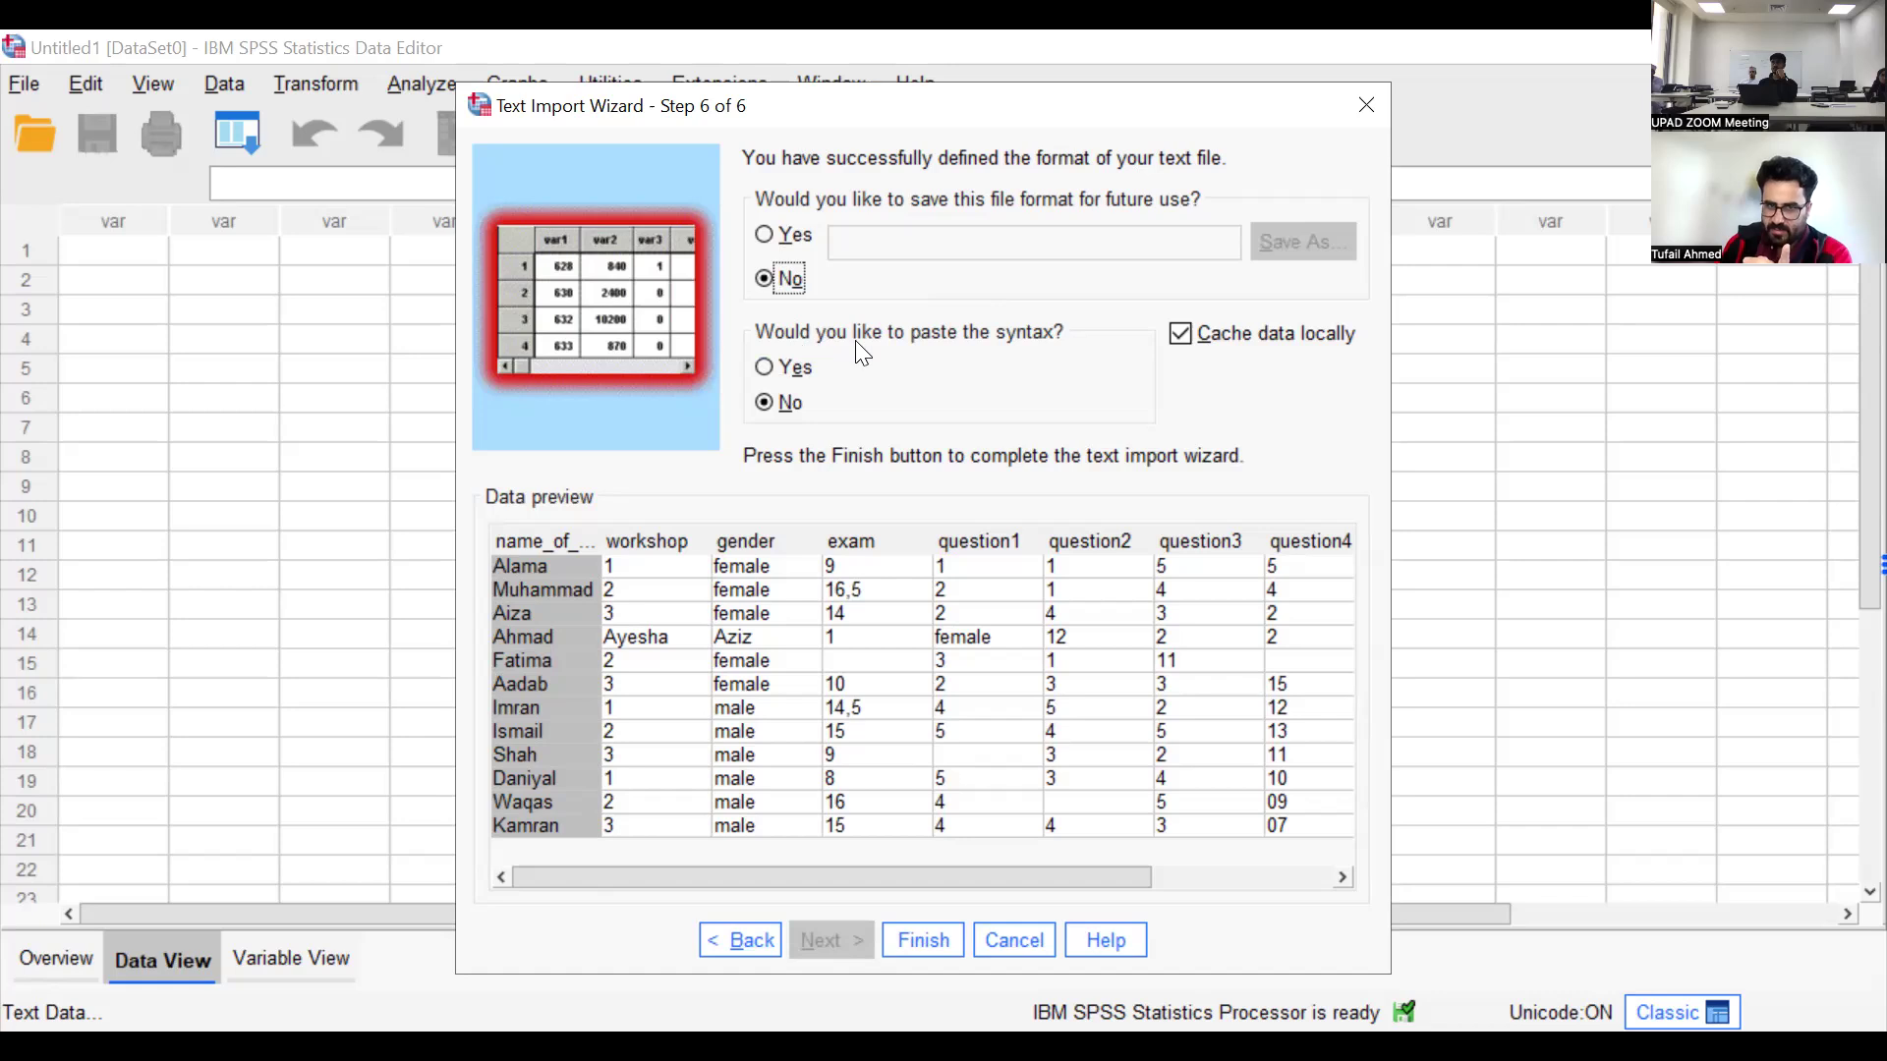
left_click(777, 369)
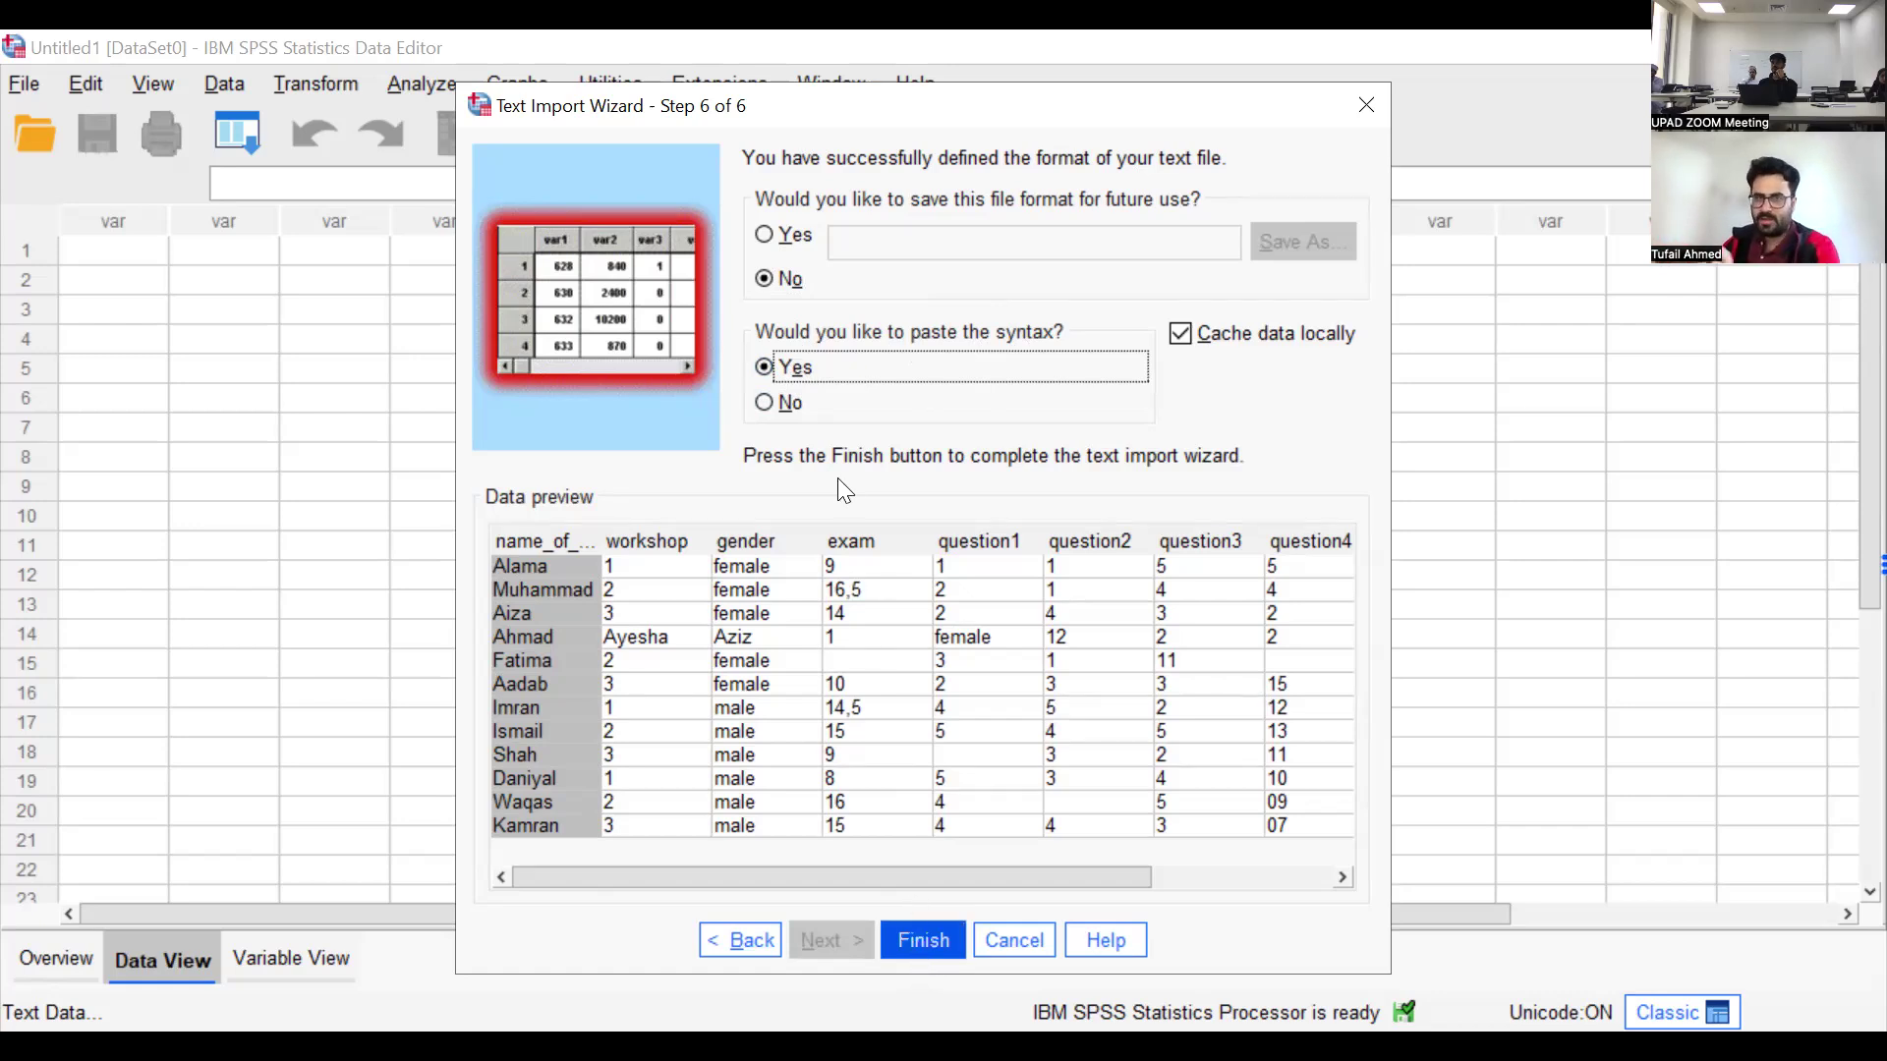
left_click(911, 942)
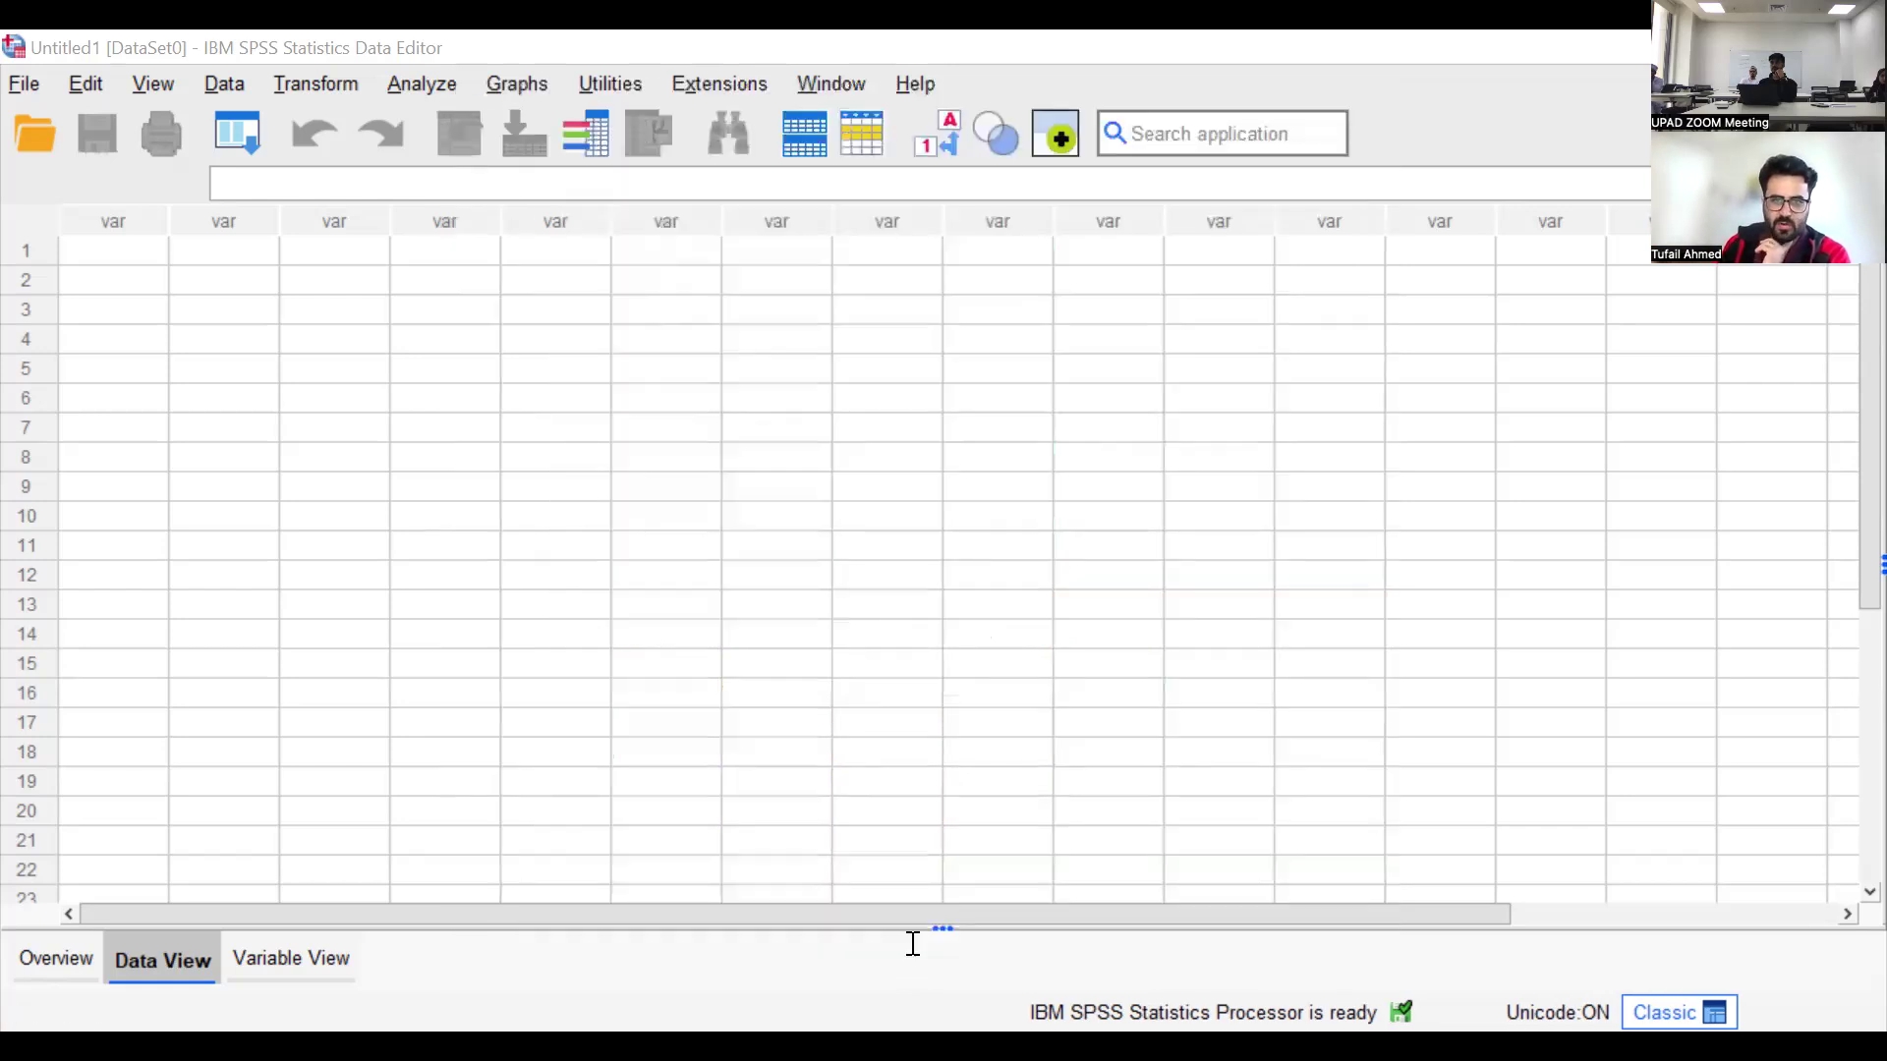
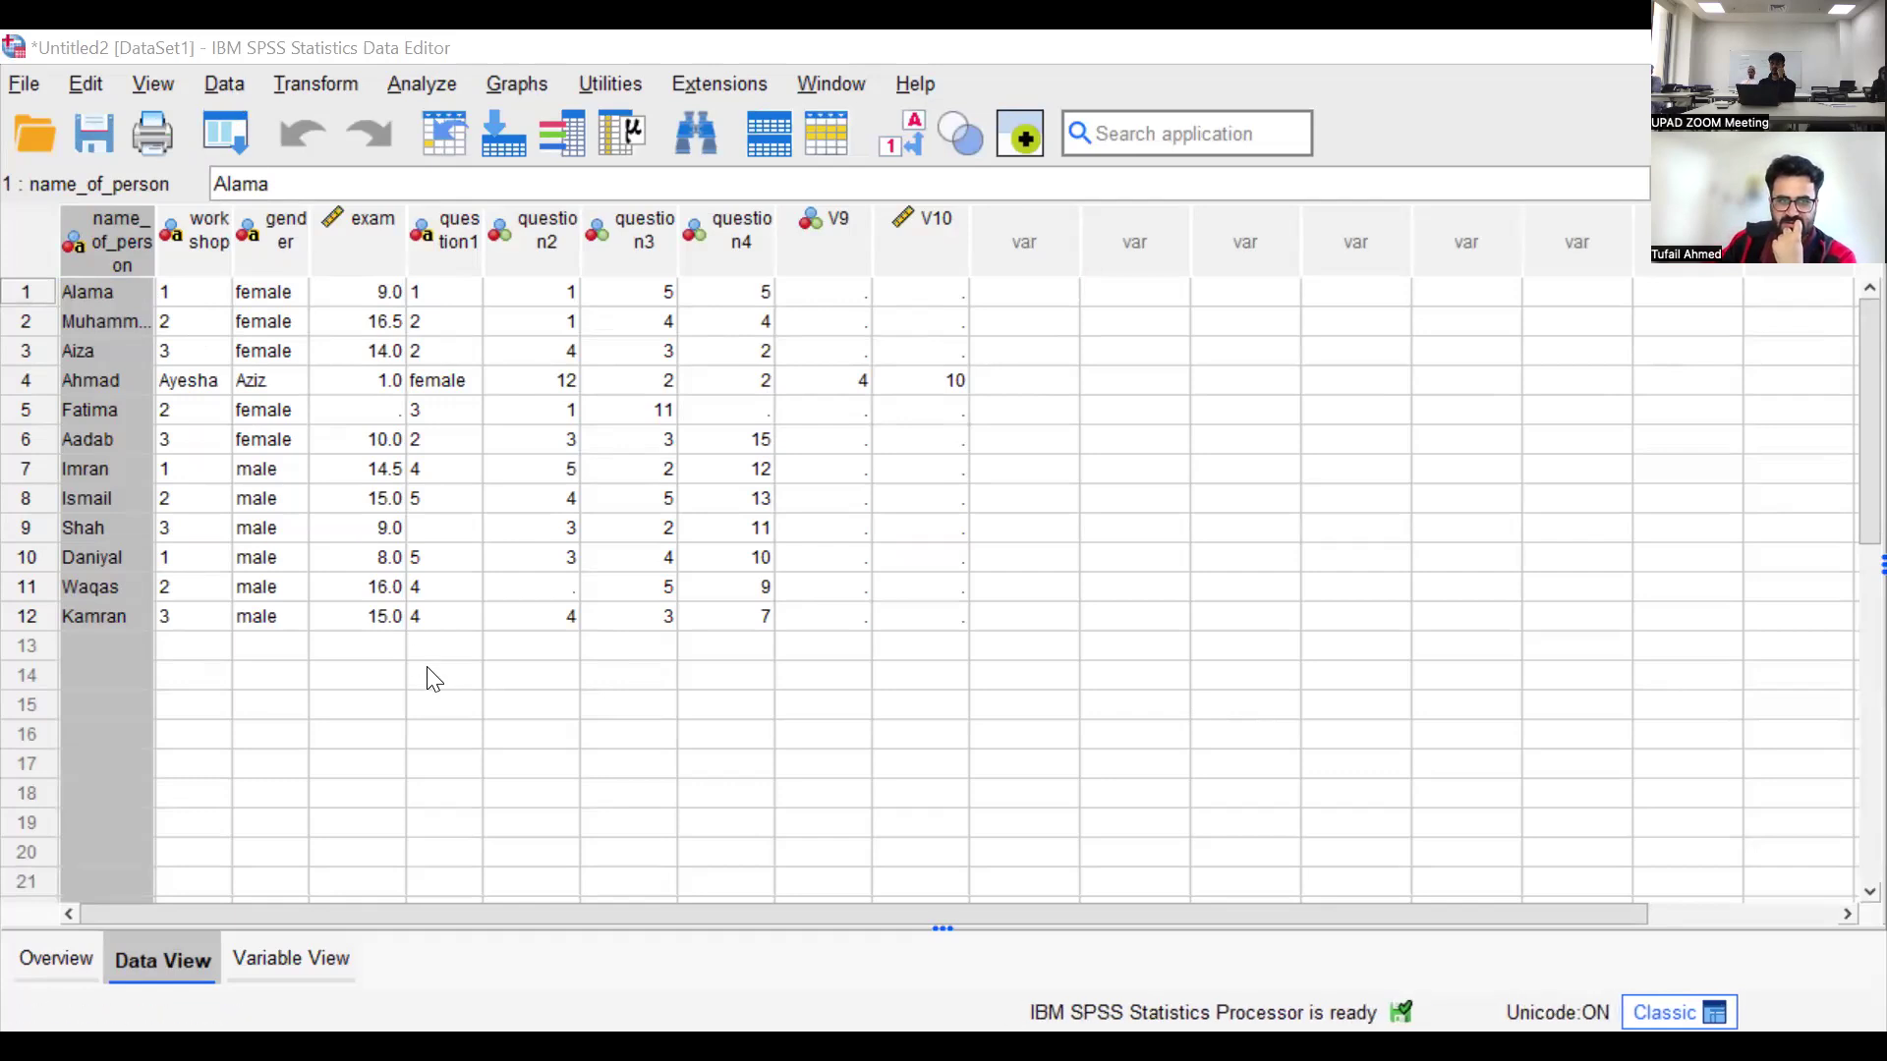
key("alt+d")
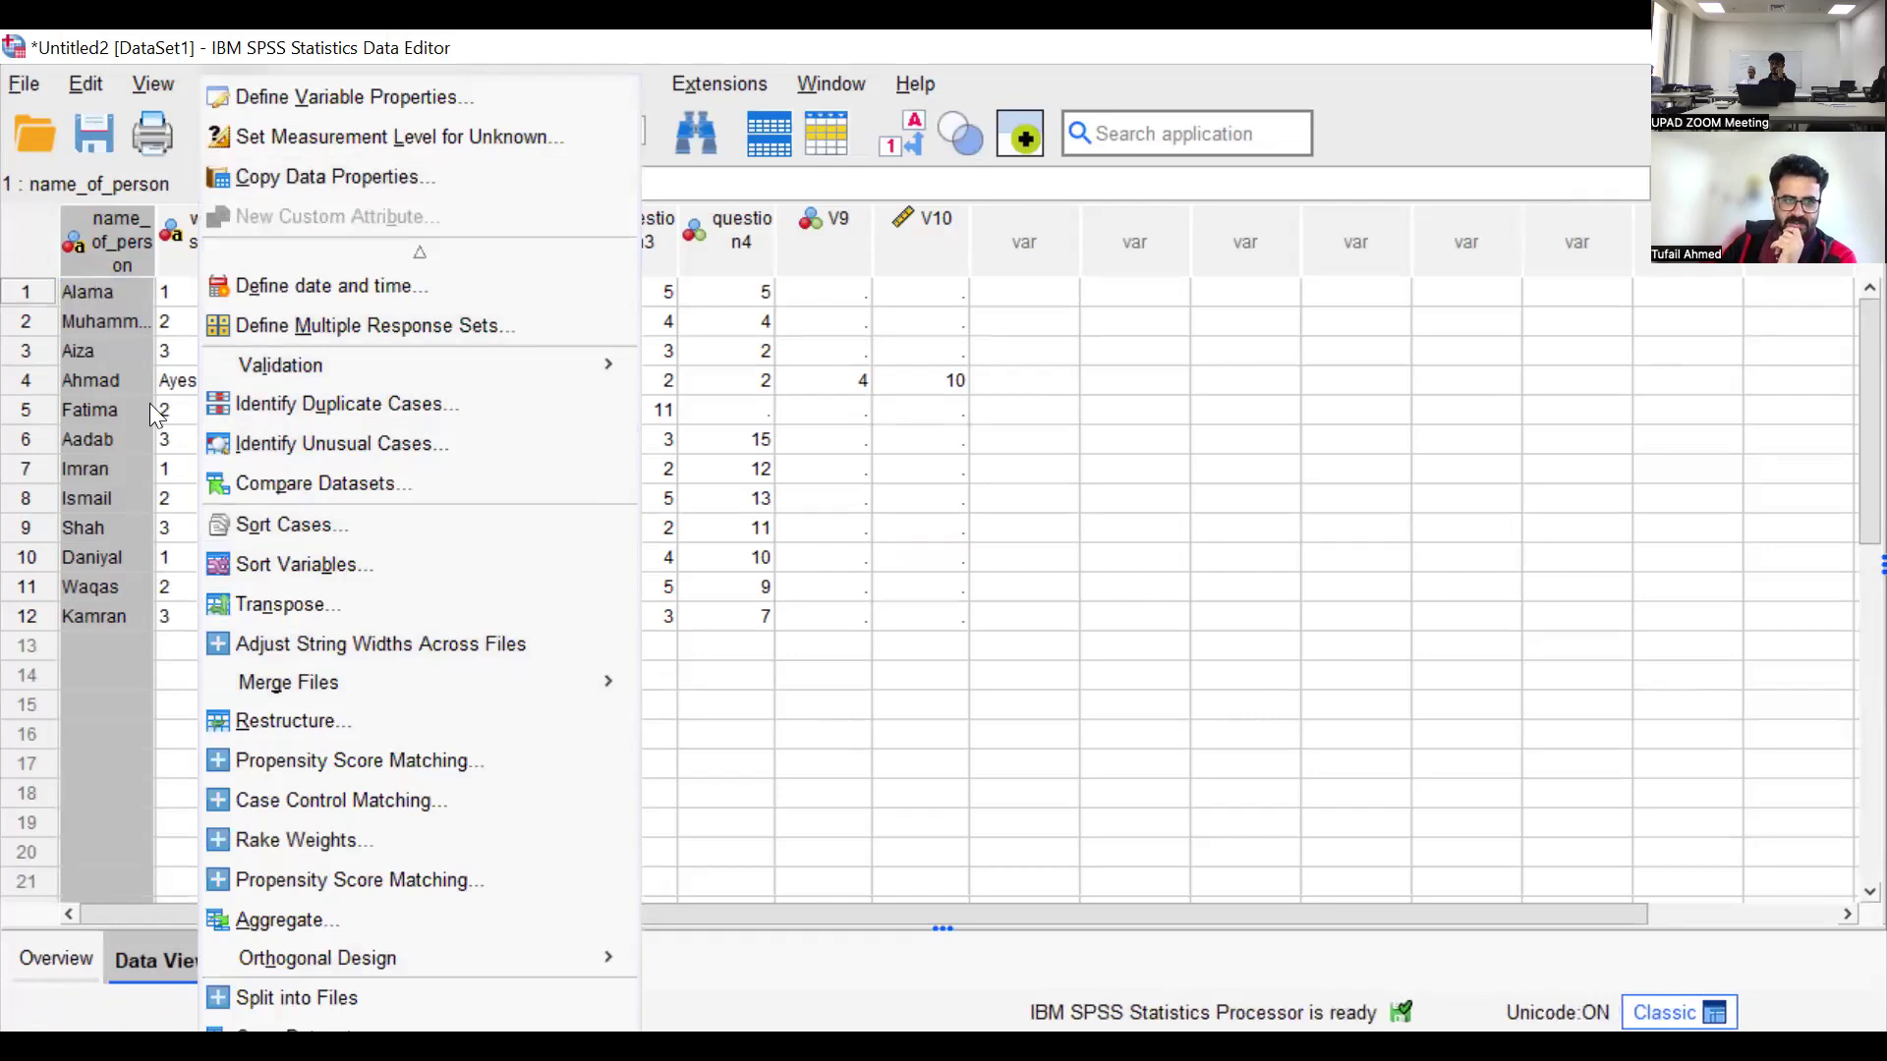
mouse_move(23, 85)
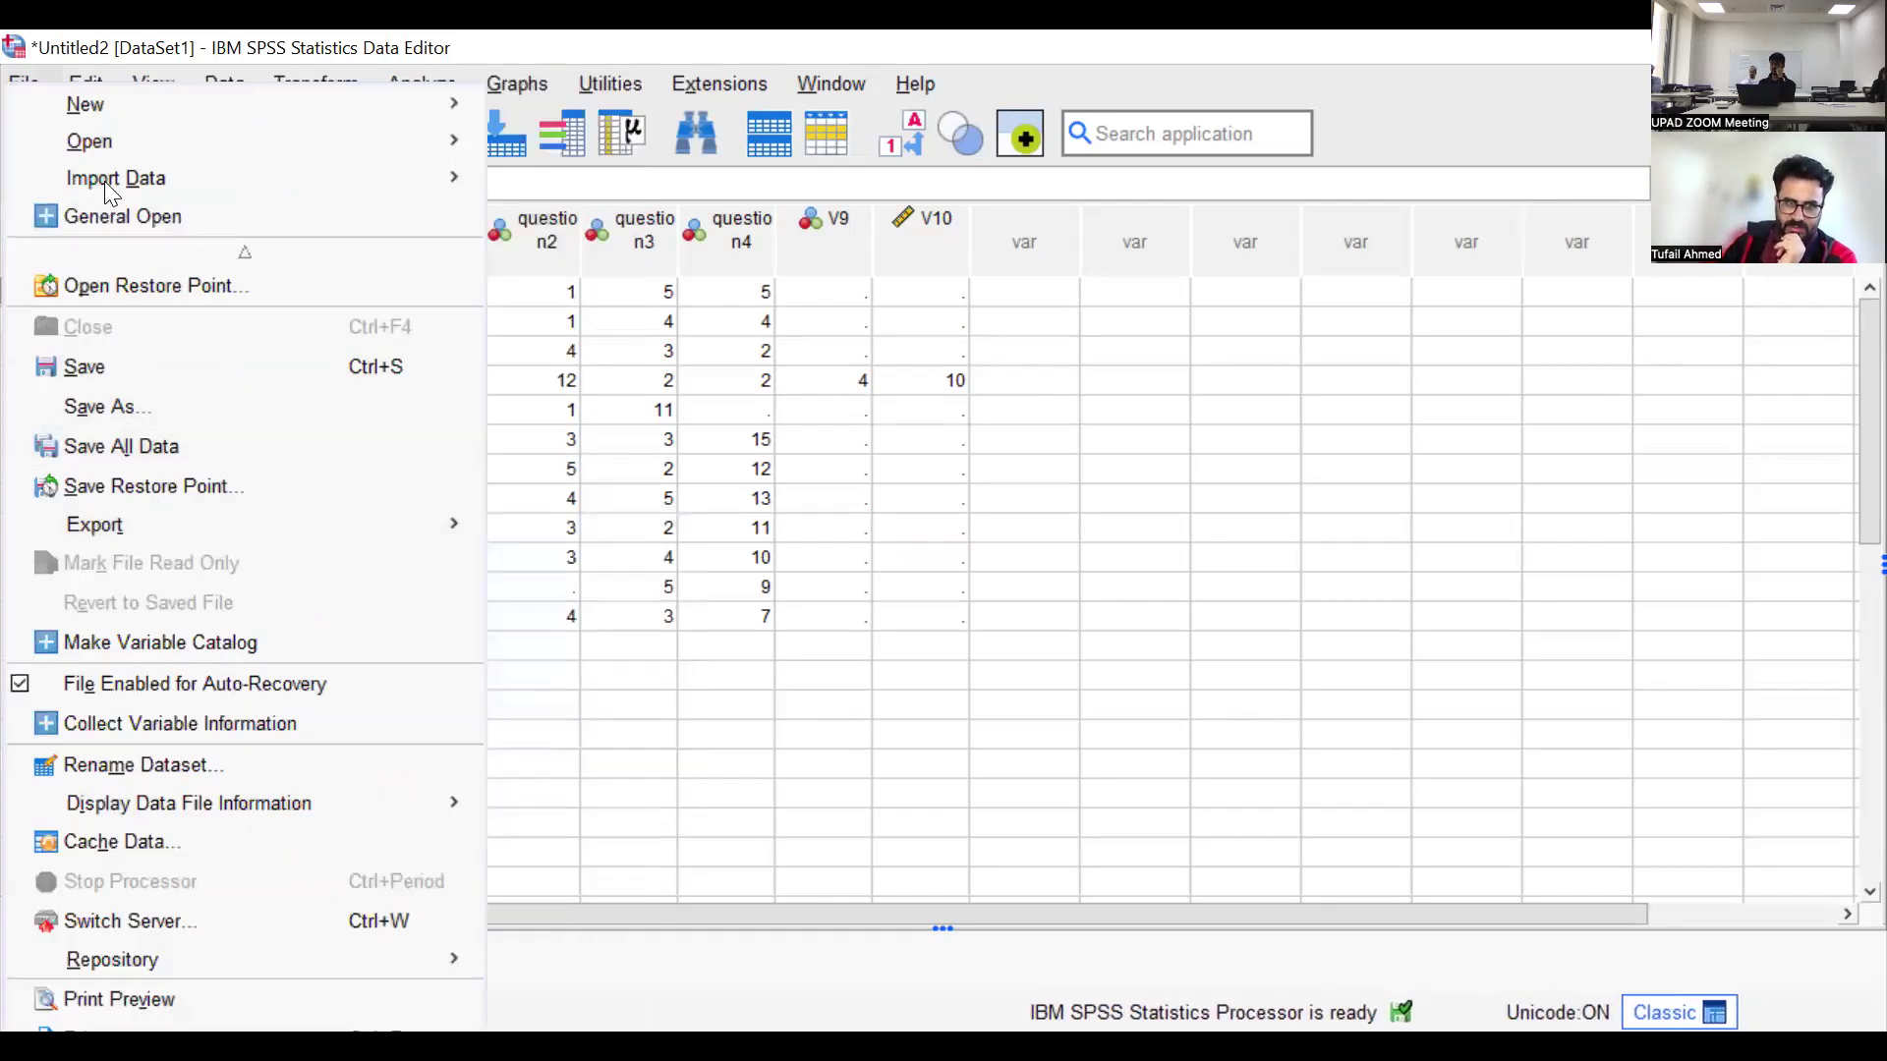
mouse_move(196, 185)
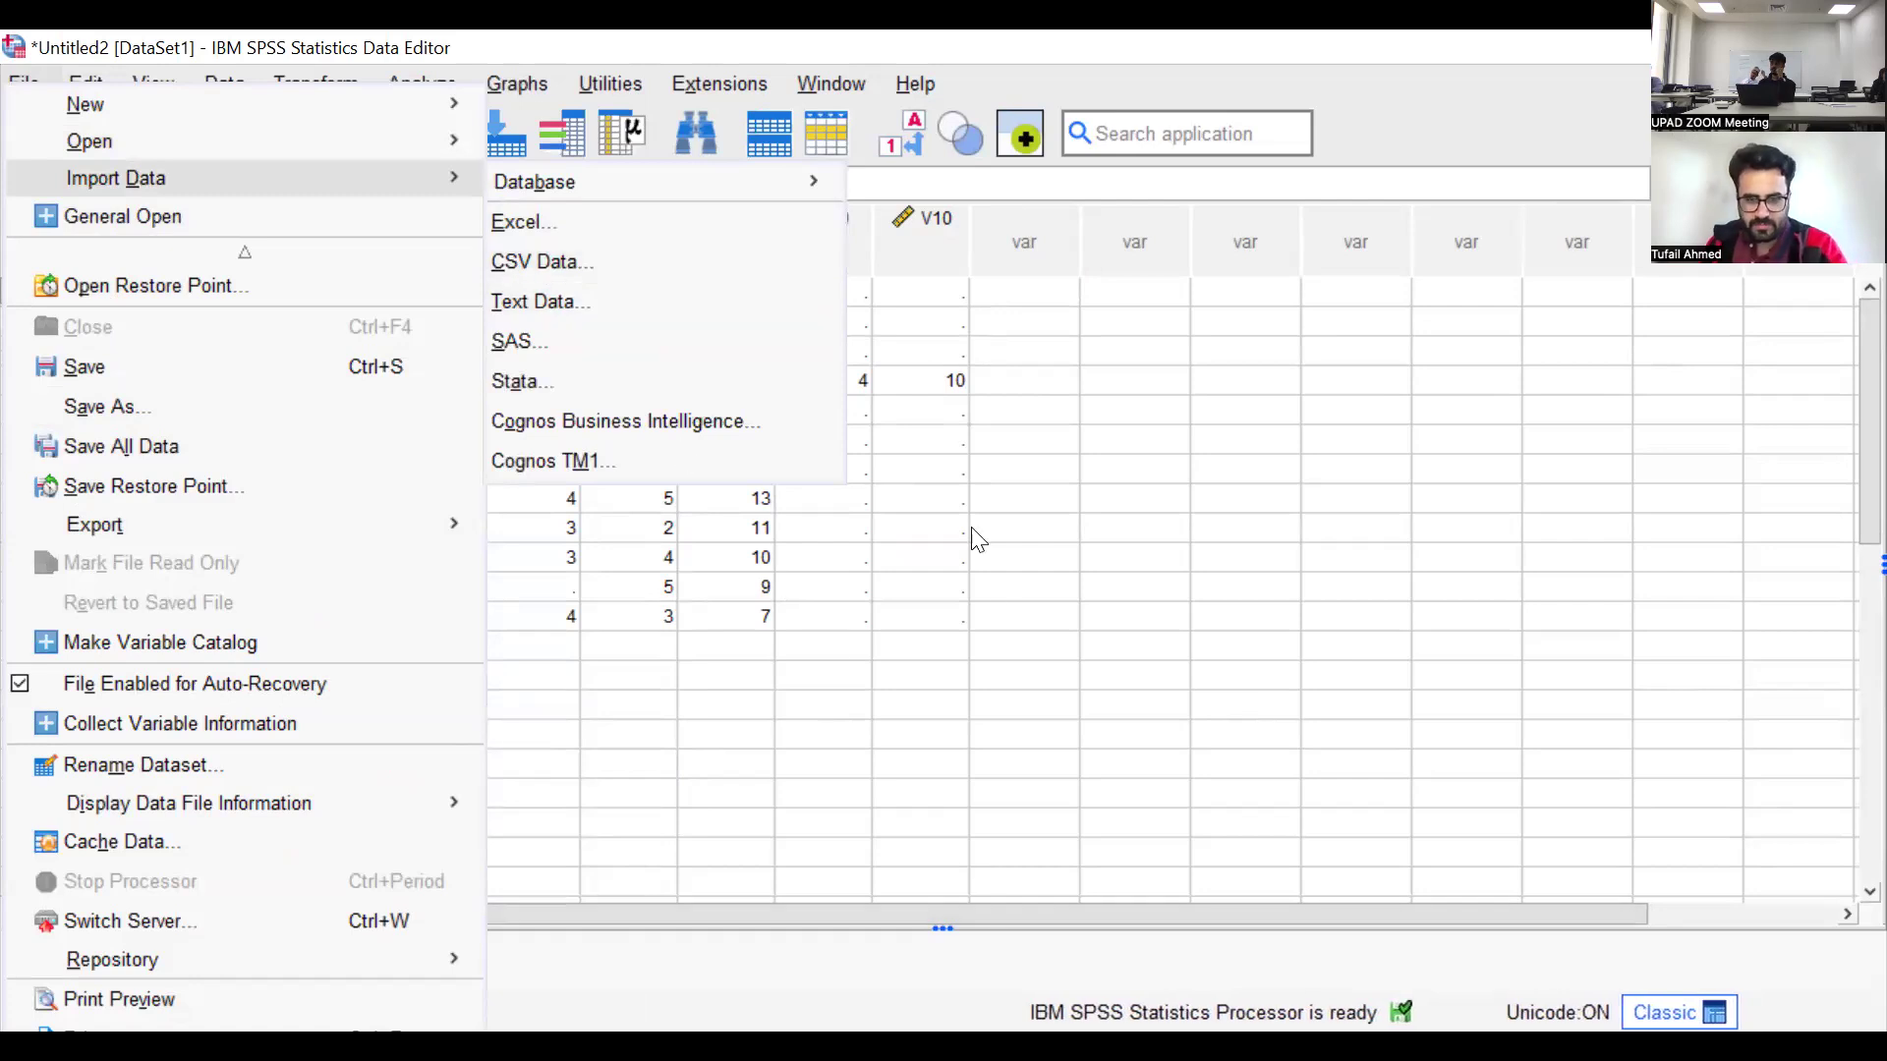
left_click(1012, 589)
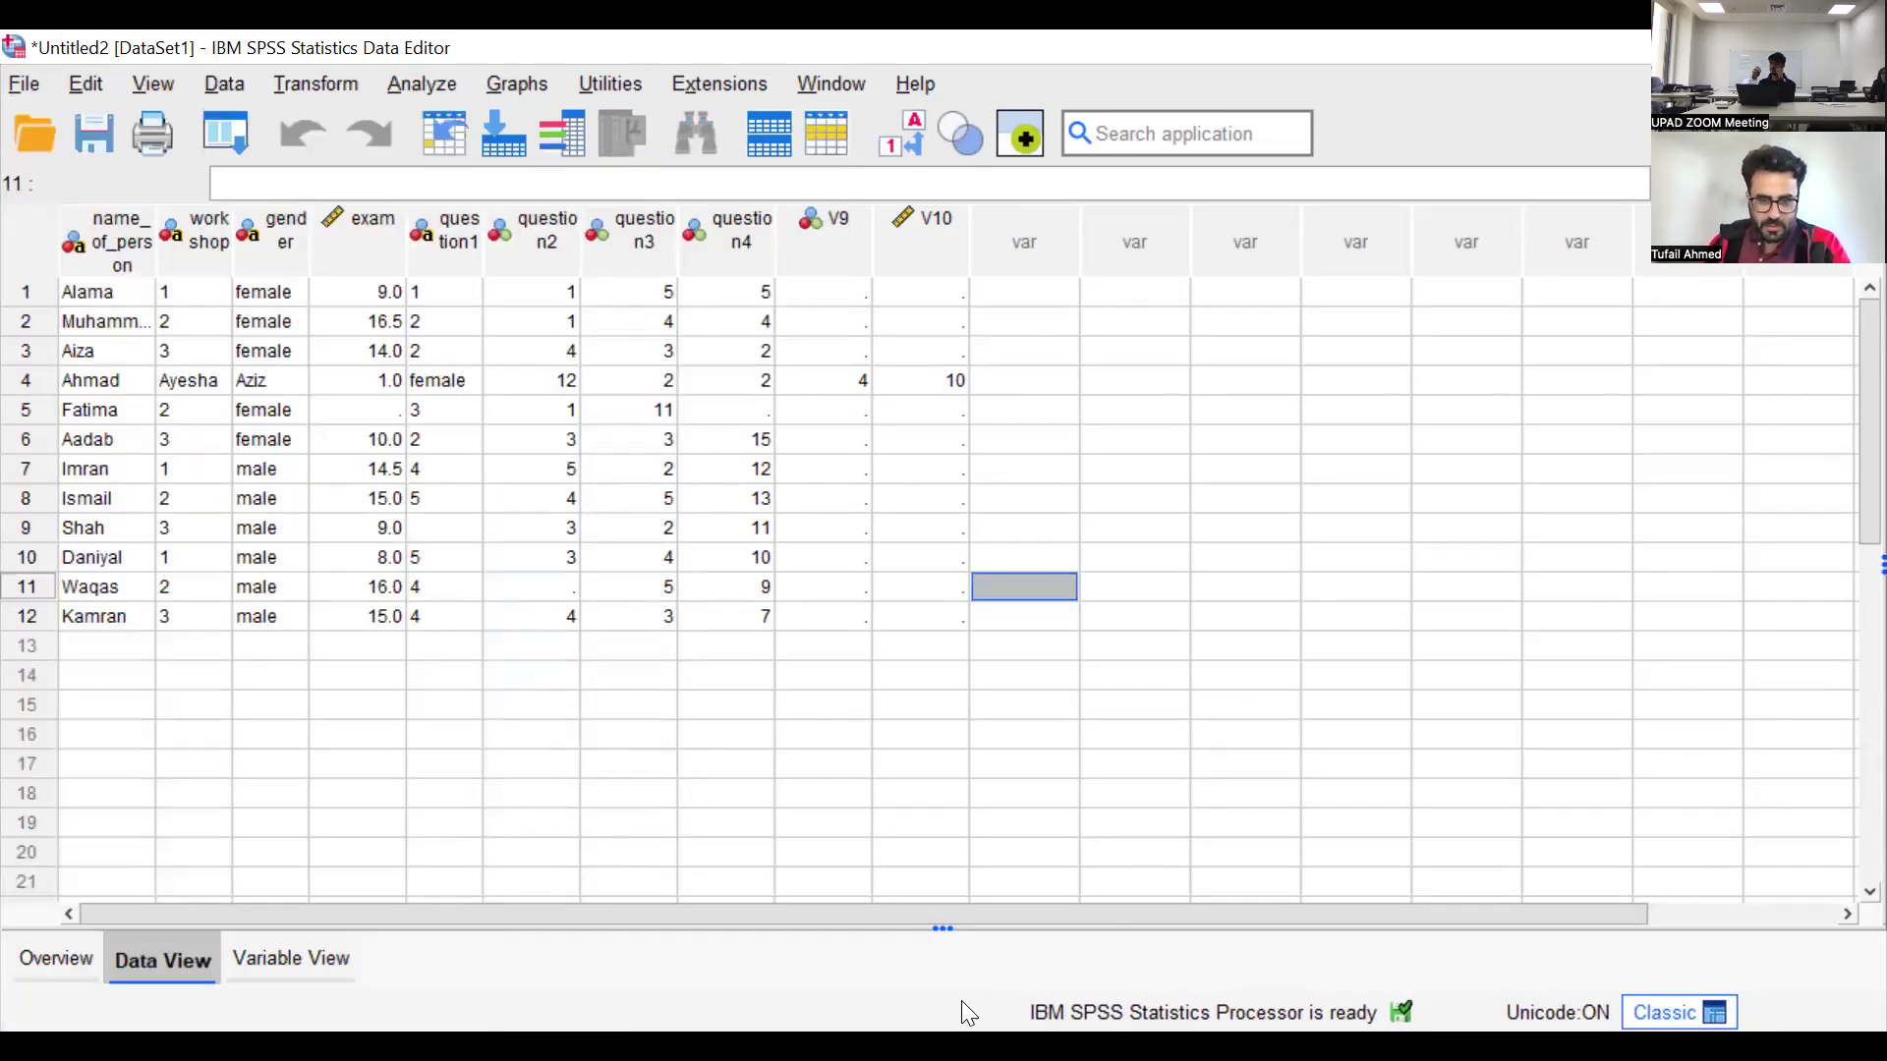
Switch to the empty Untitled3 dataset and start a text data import of Data.txt from the Data folder
left_click(965, 1046)
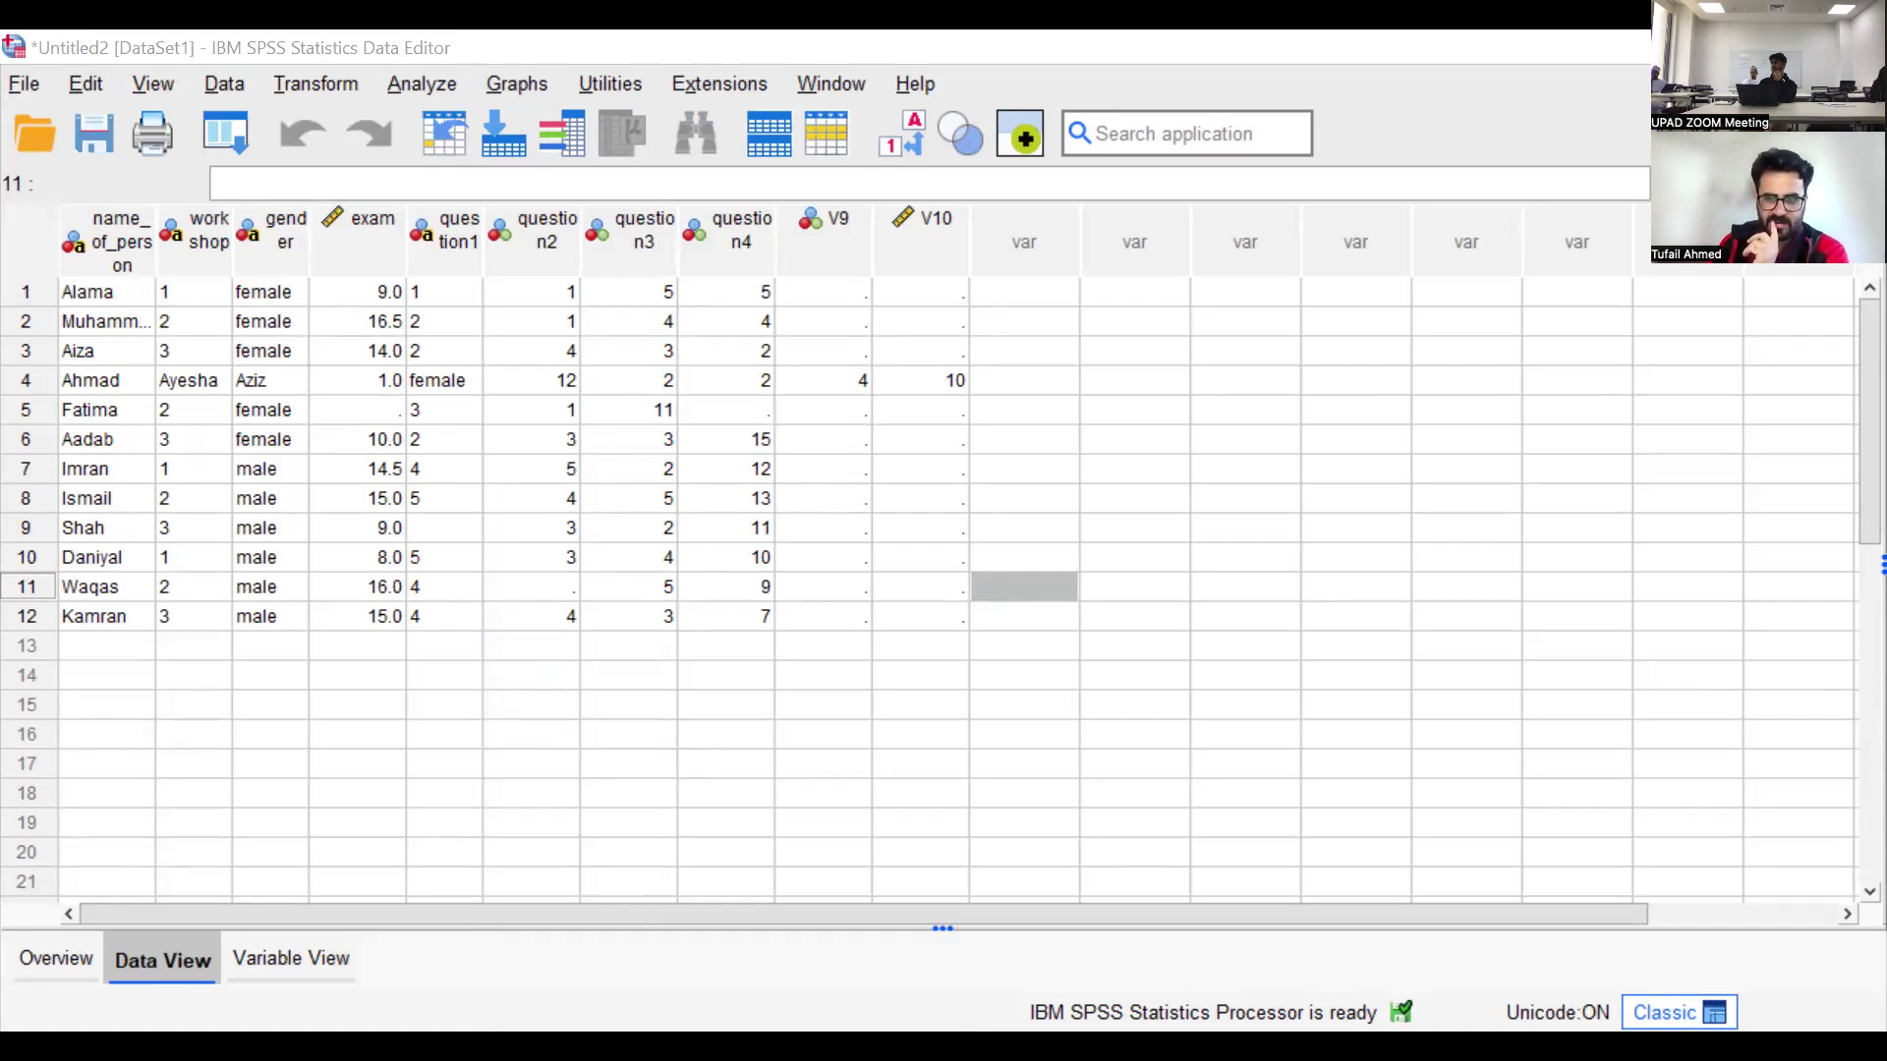
key("alt+F4")
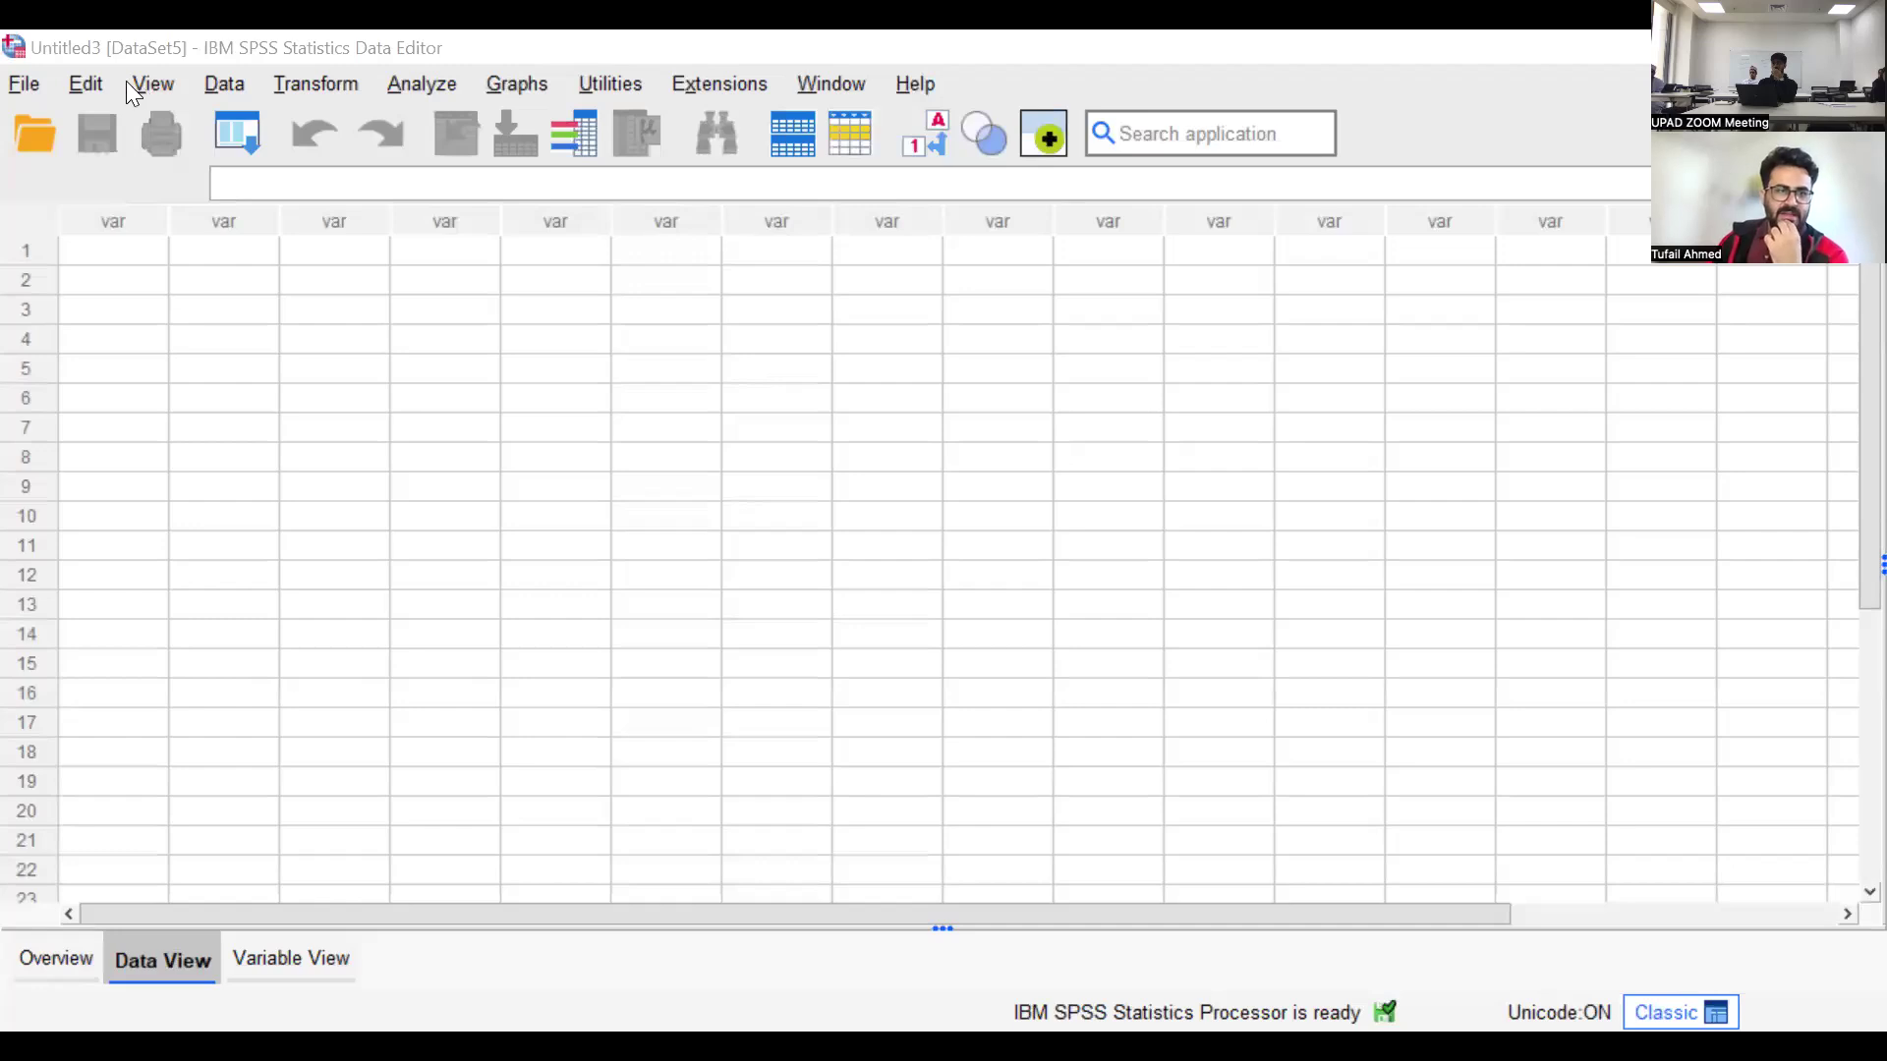
left_click(24, 85)
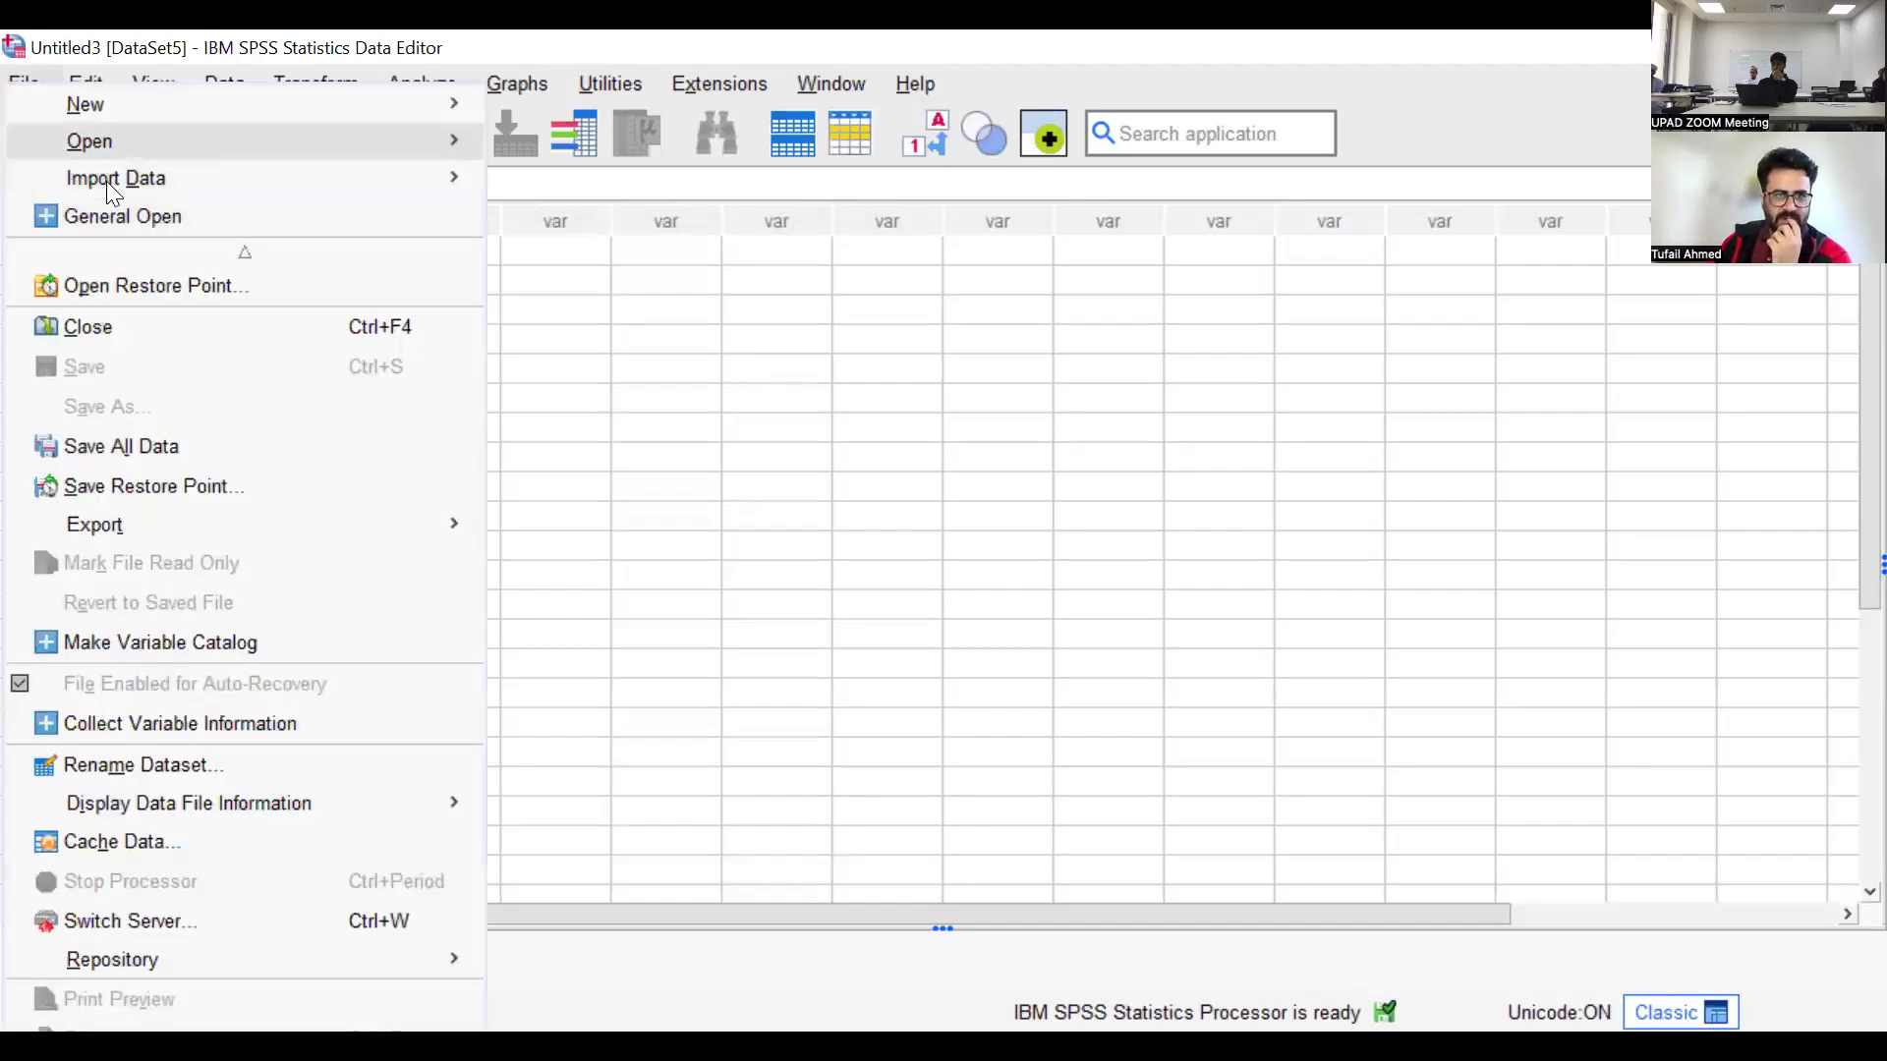
mouse_move(106, 181)
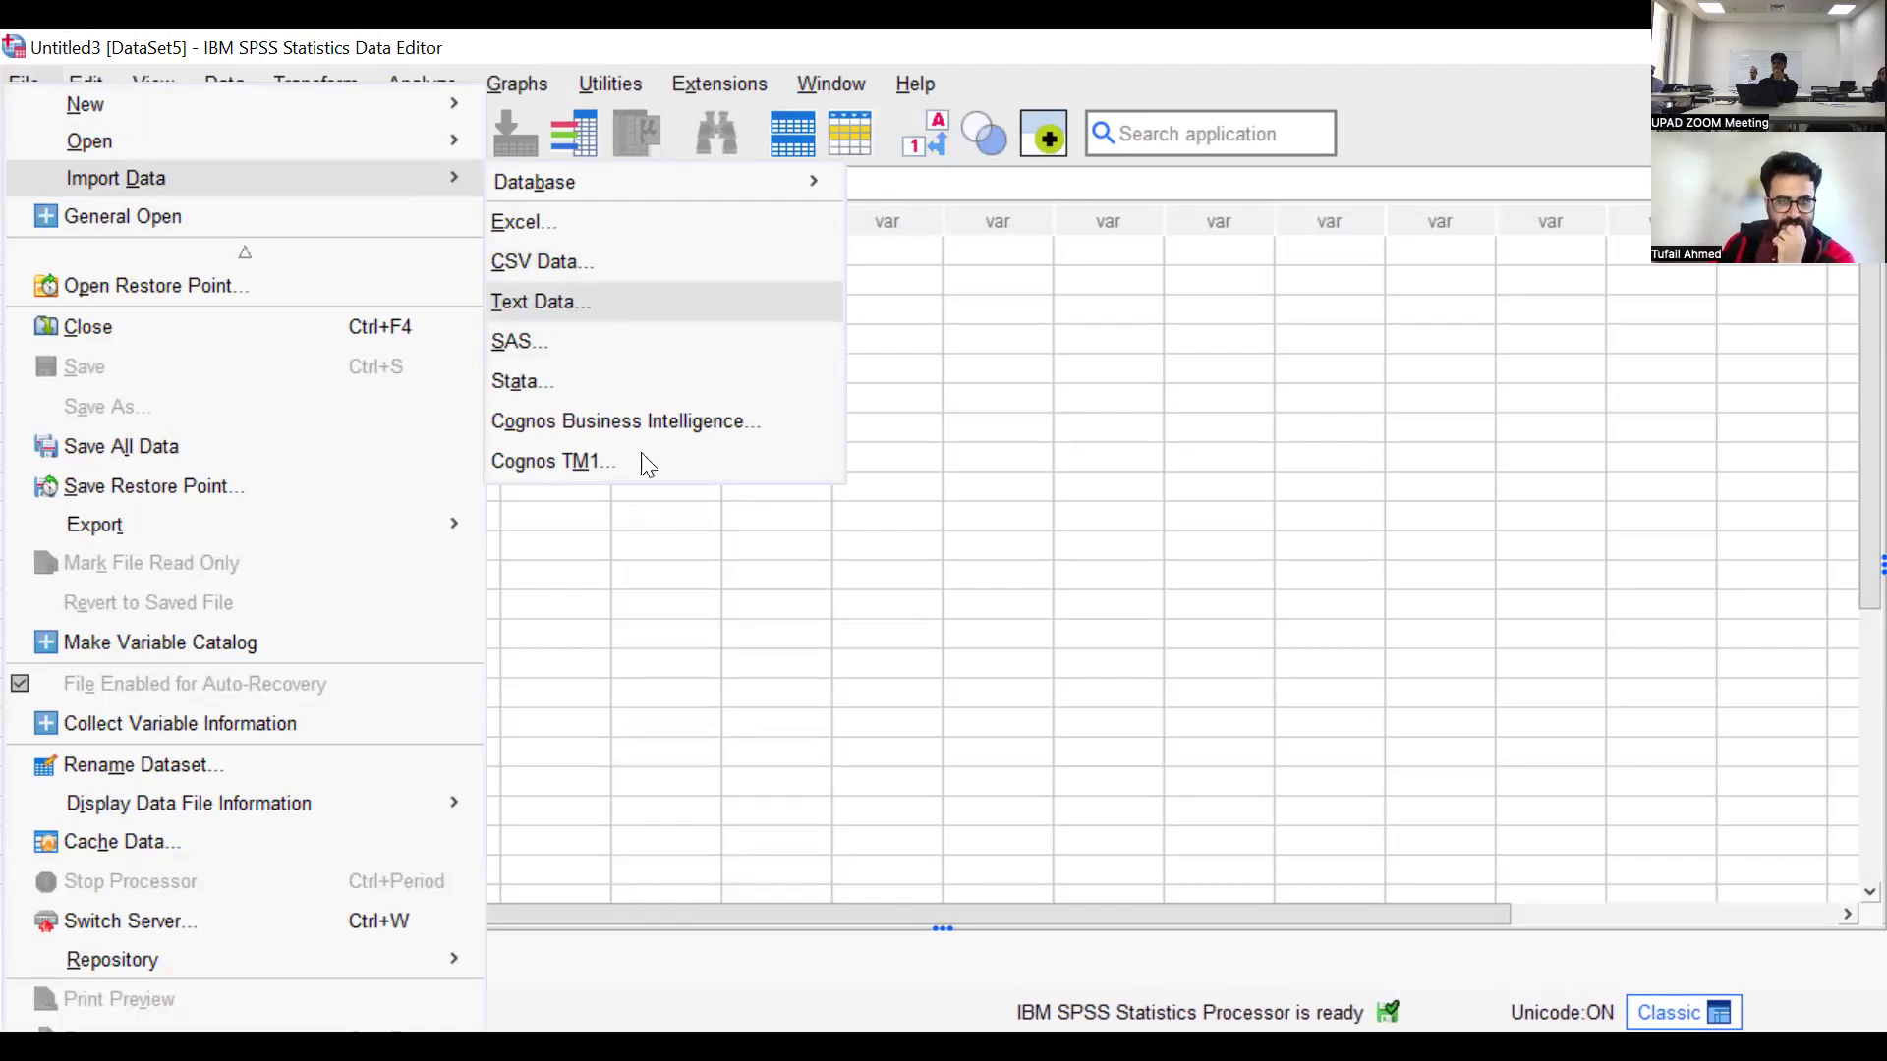
left_click(570, 306)
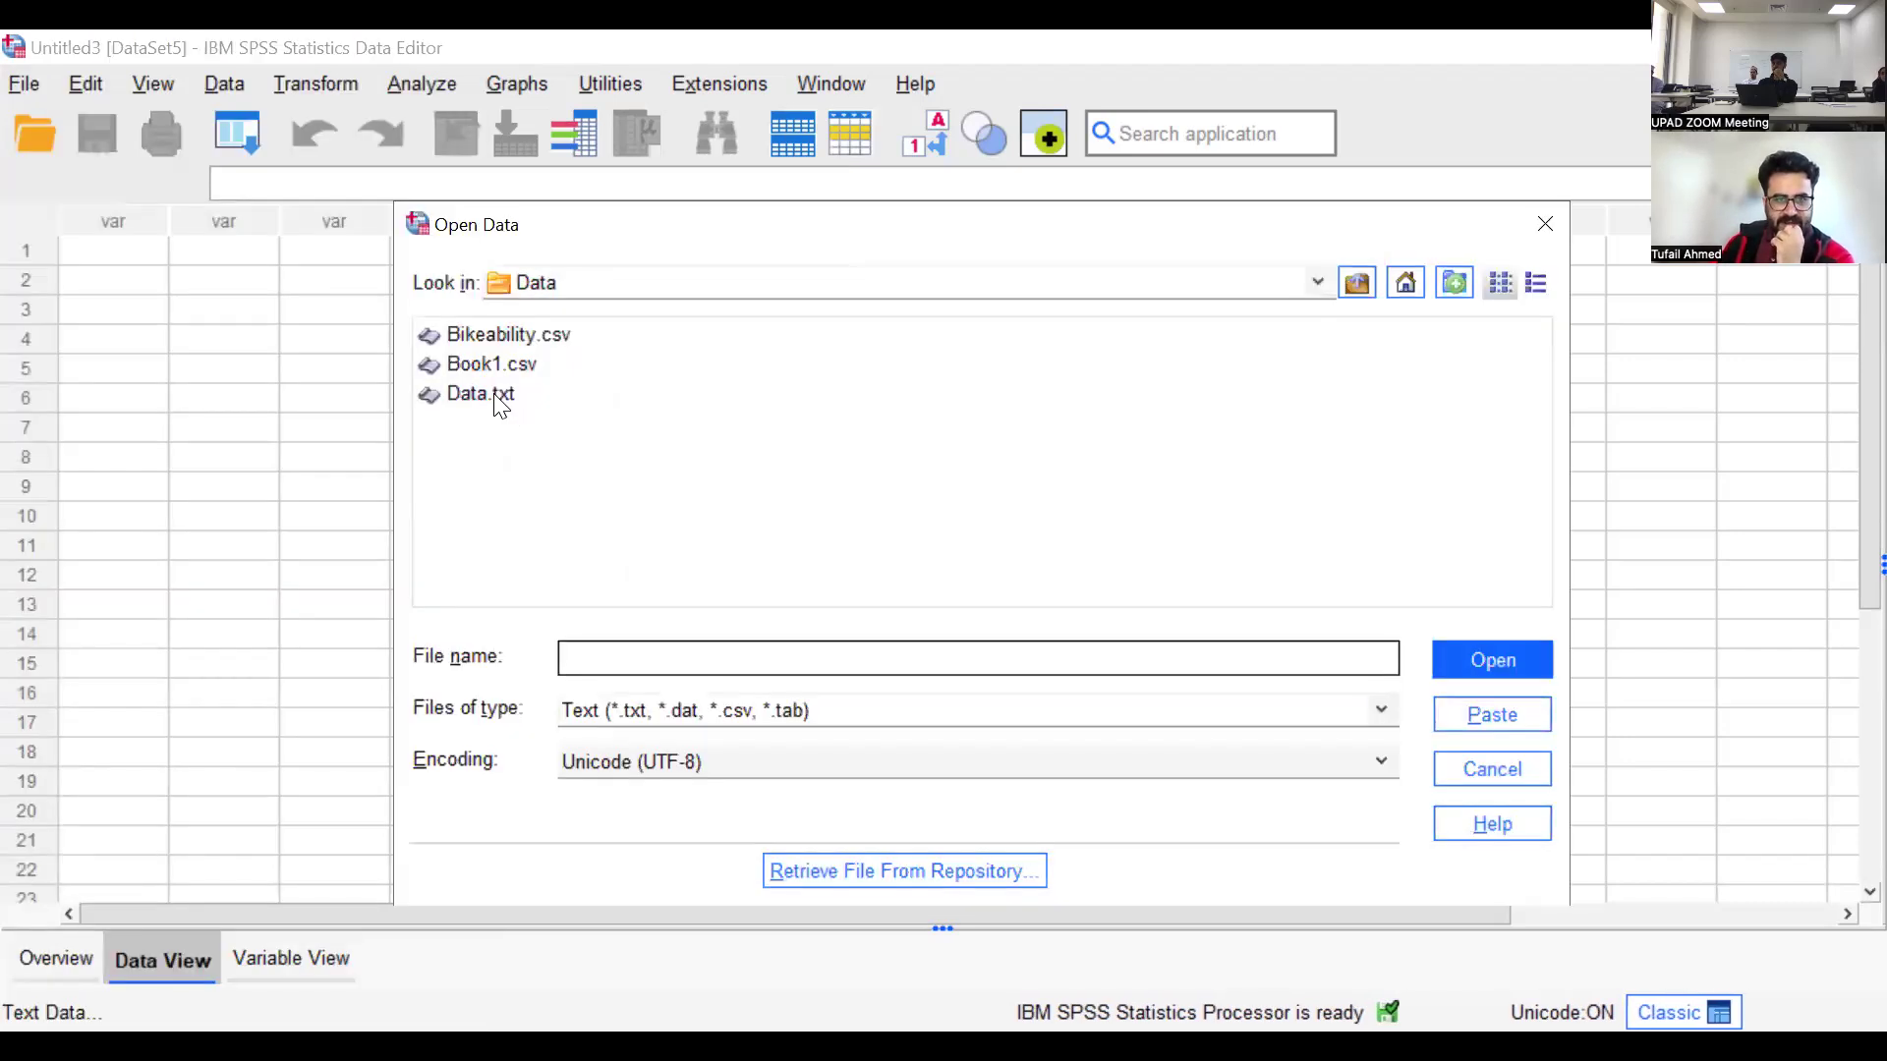
left_click(496, 395)
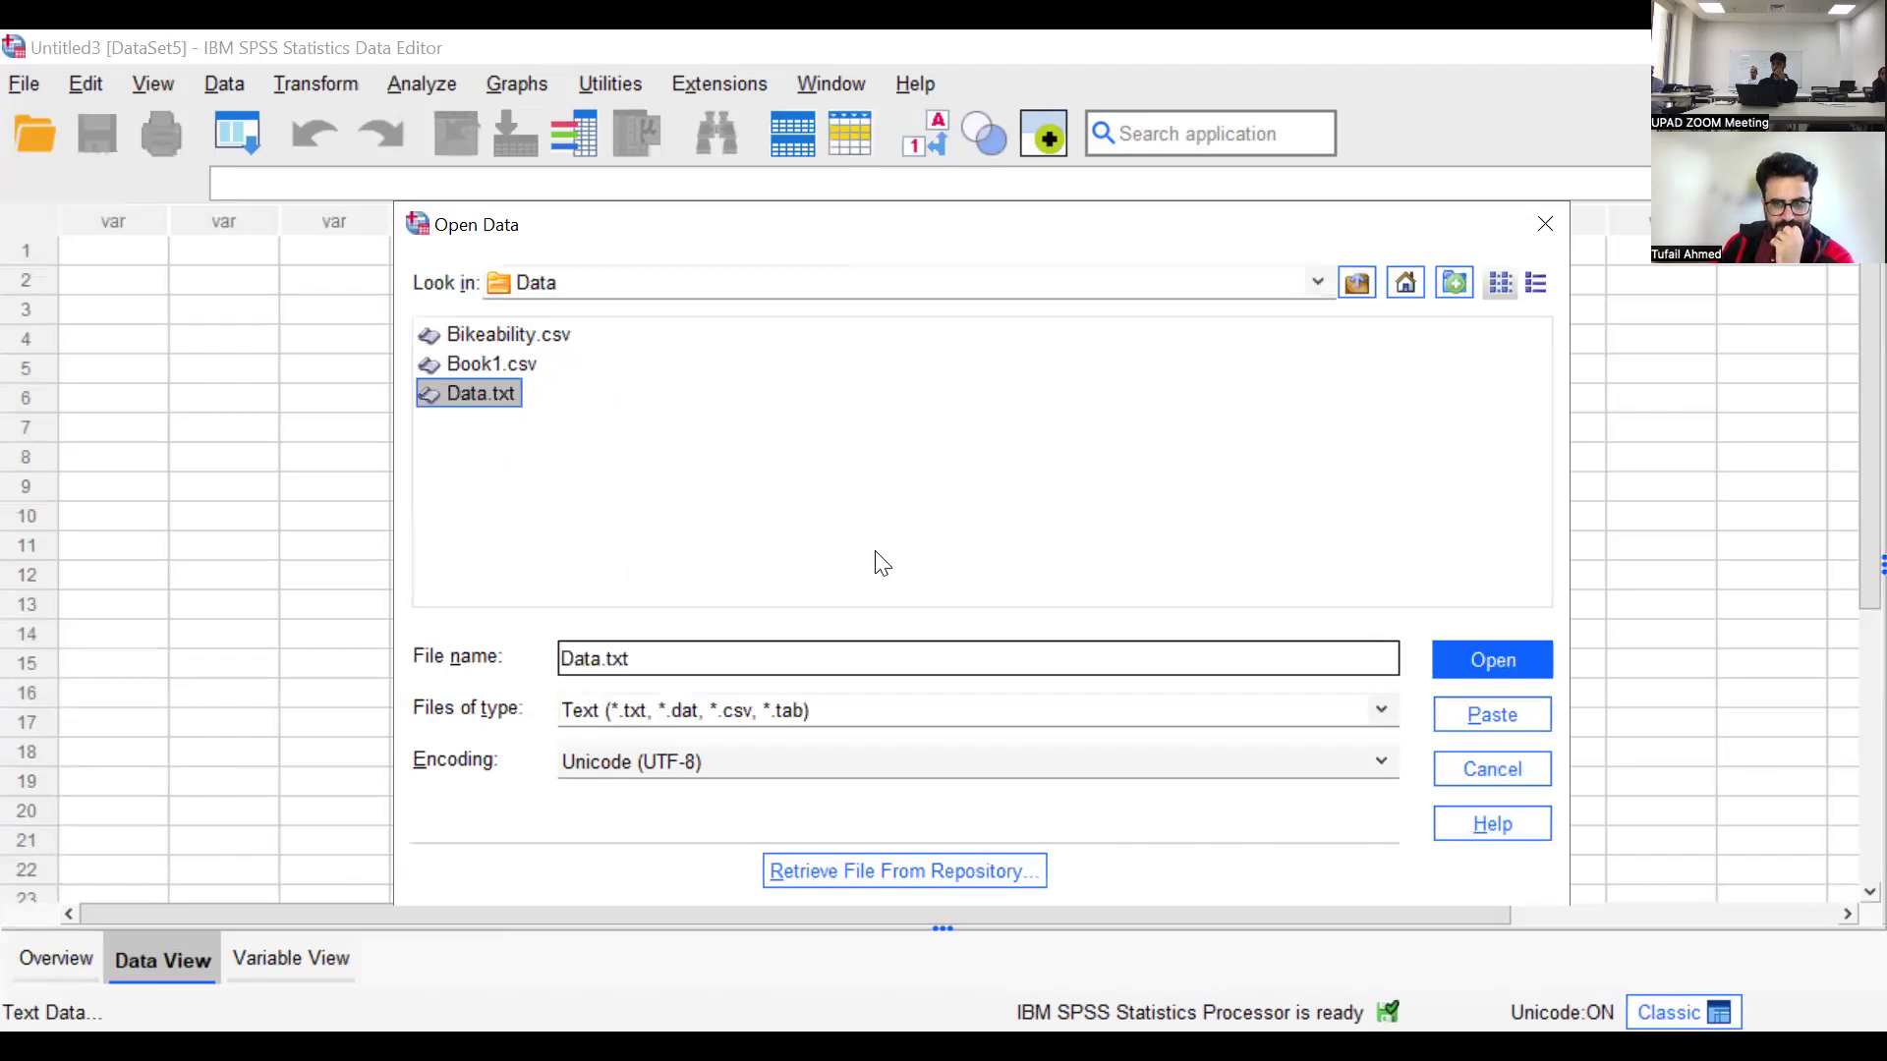
left_click(1476, 664)
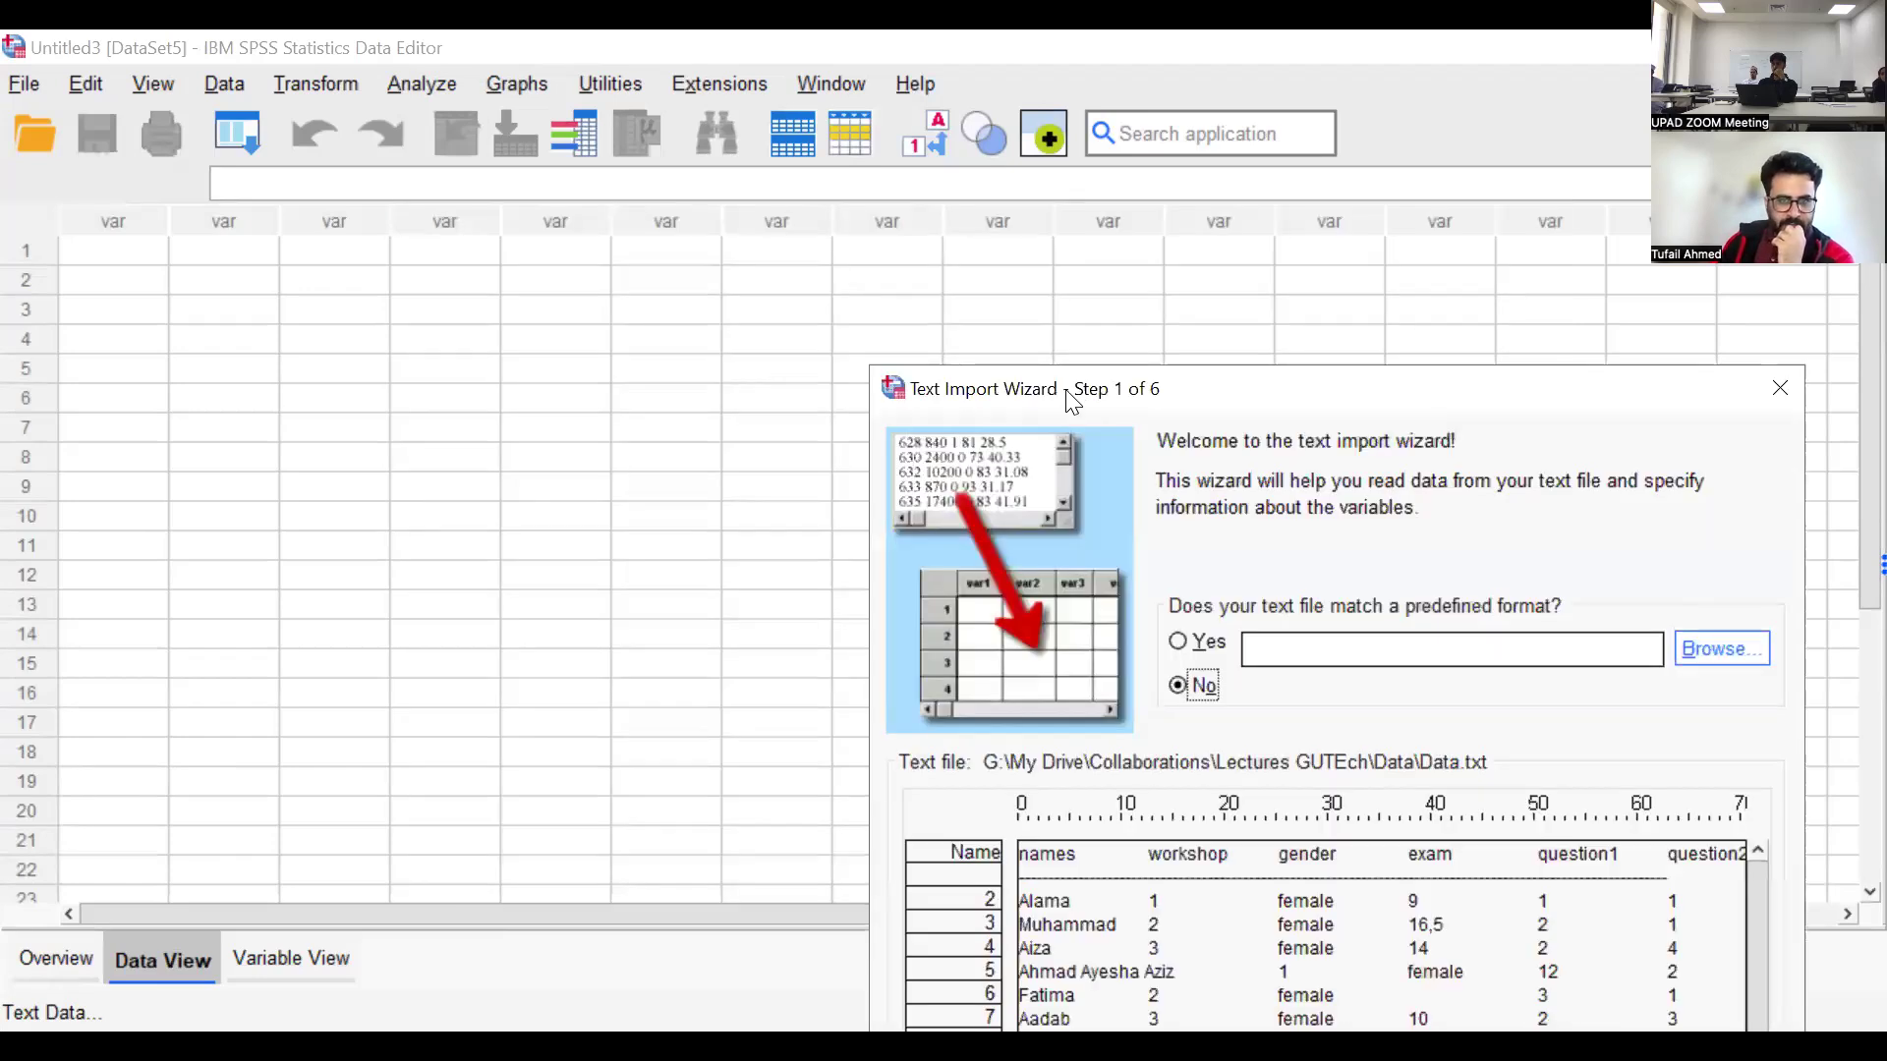
Set the decimal symbol to Comma, keep one case per line and all cases, and proceed to the delimiter settings
left_click_drag(1071, 398, 423, 133)
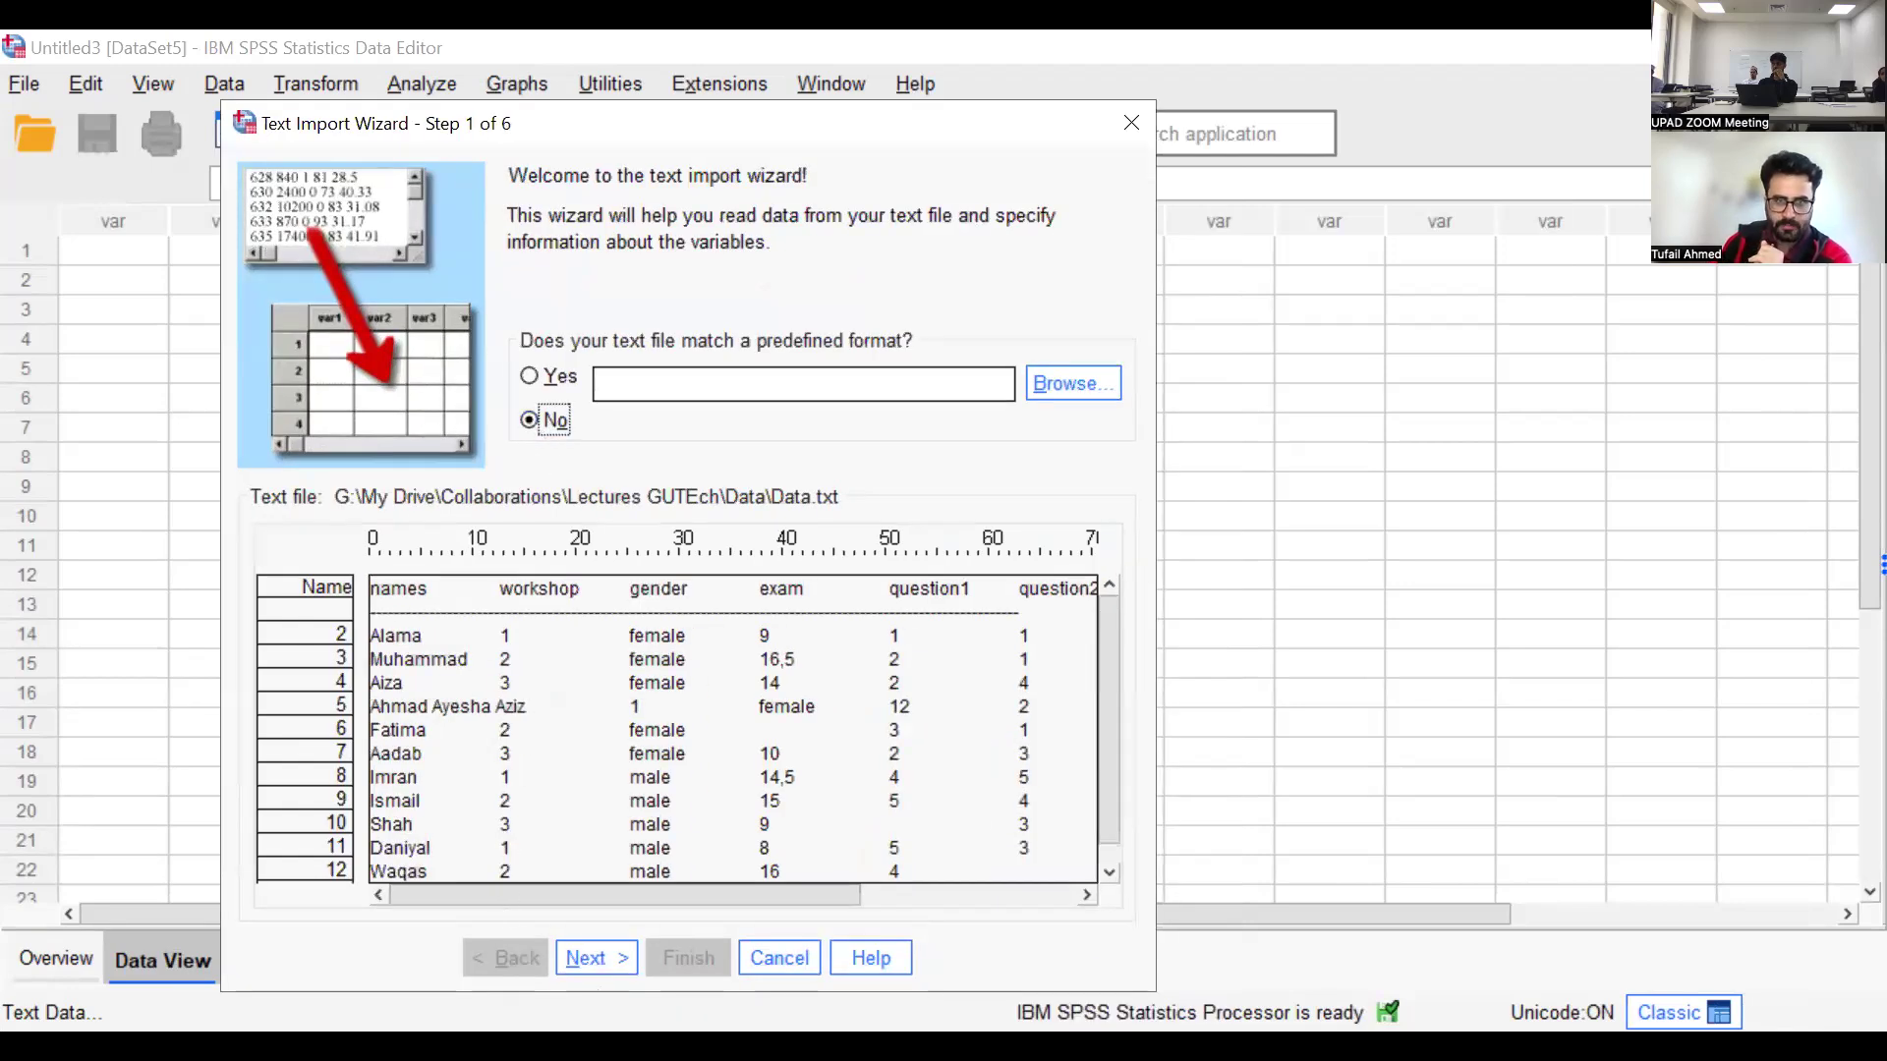
left_click(602, 960)
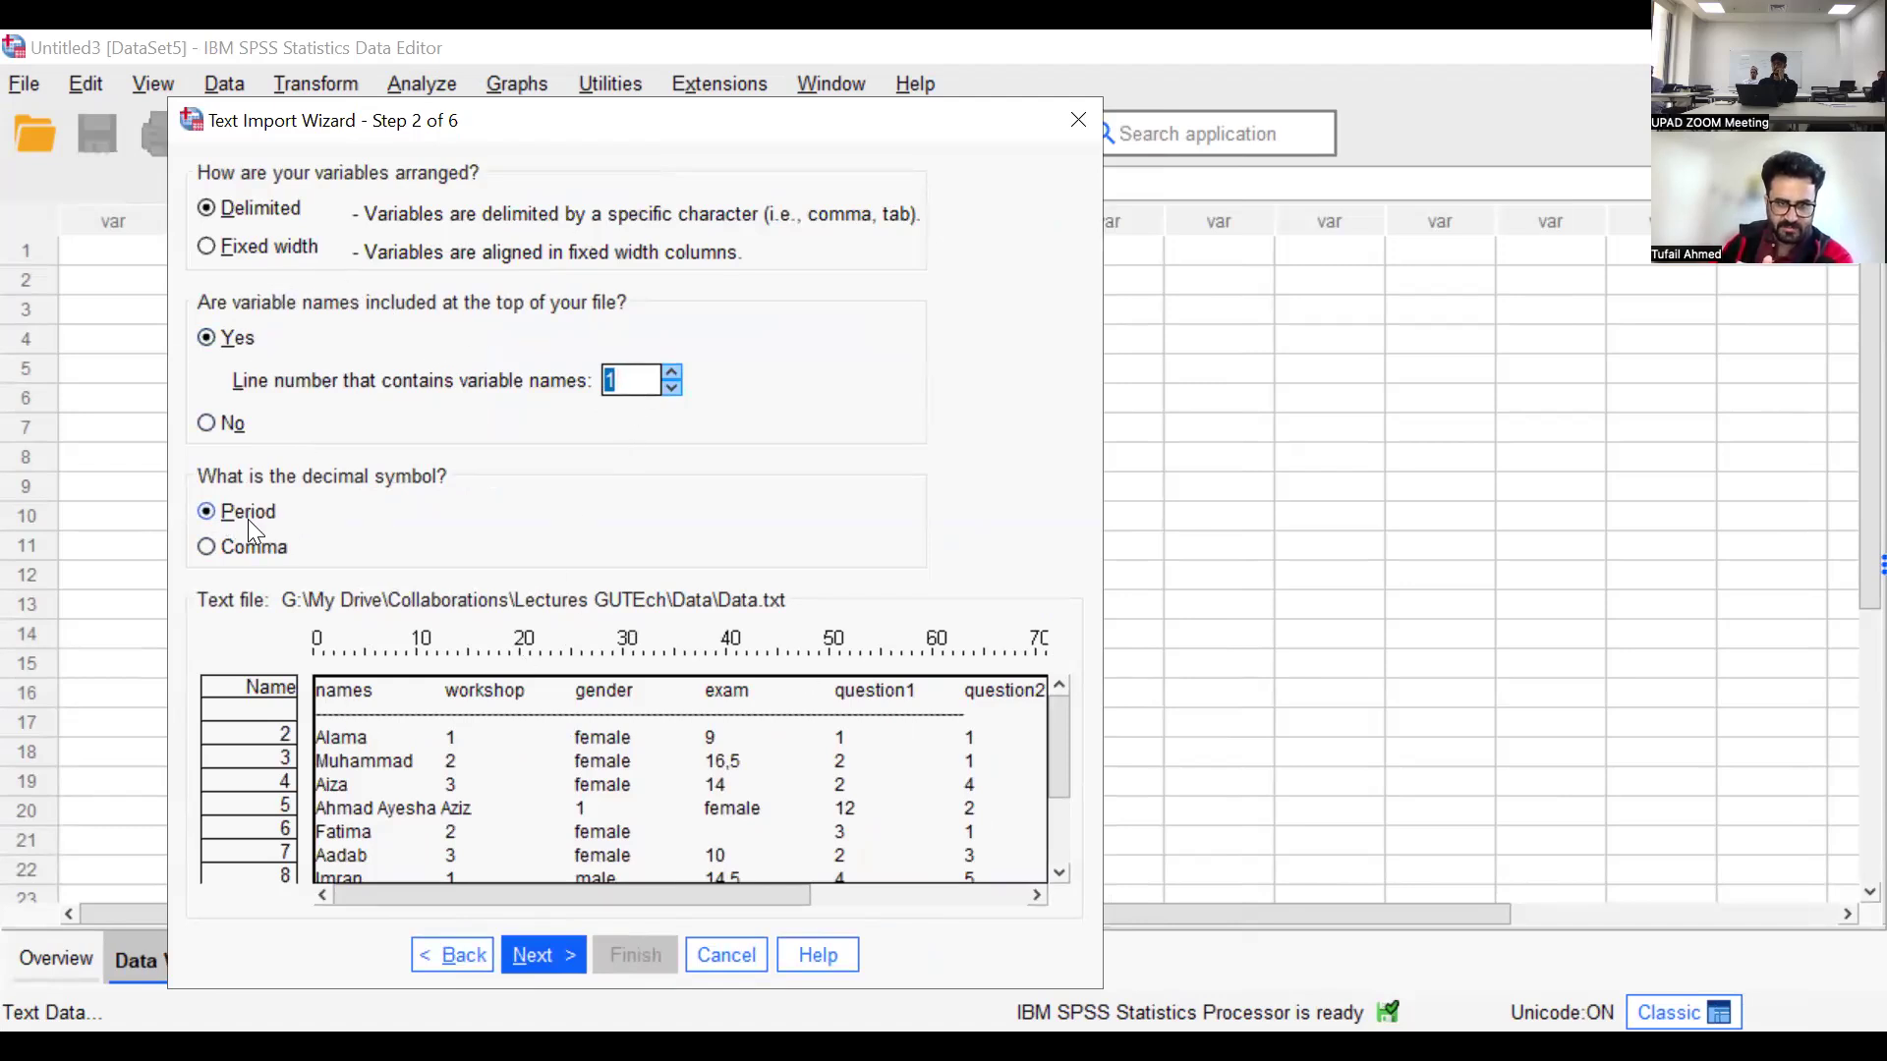
left_click(234, 548)
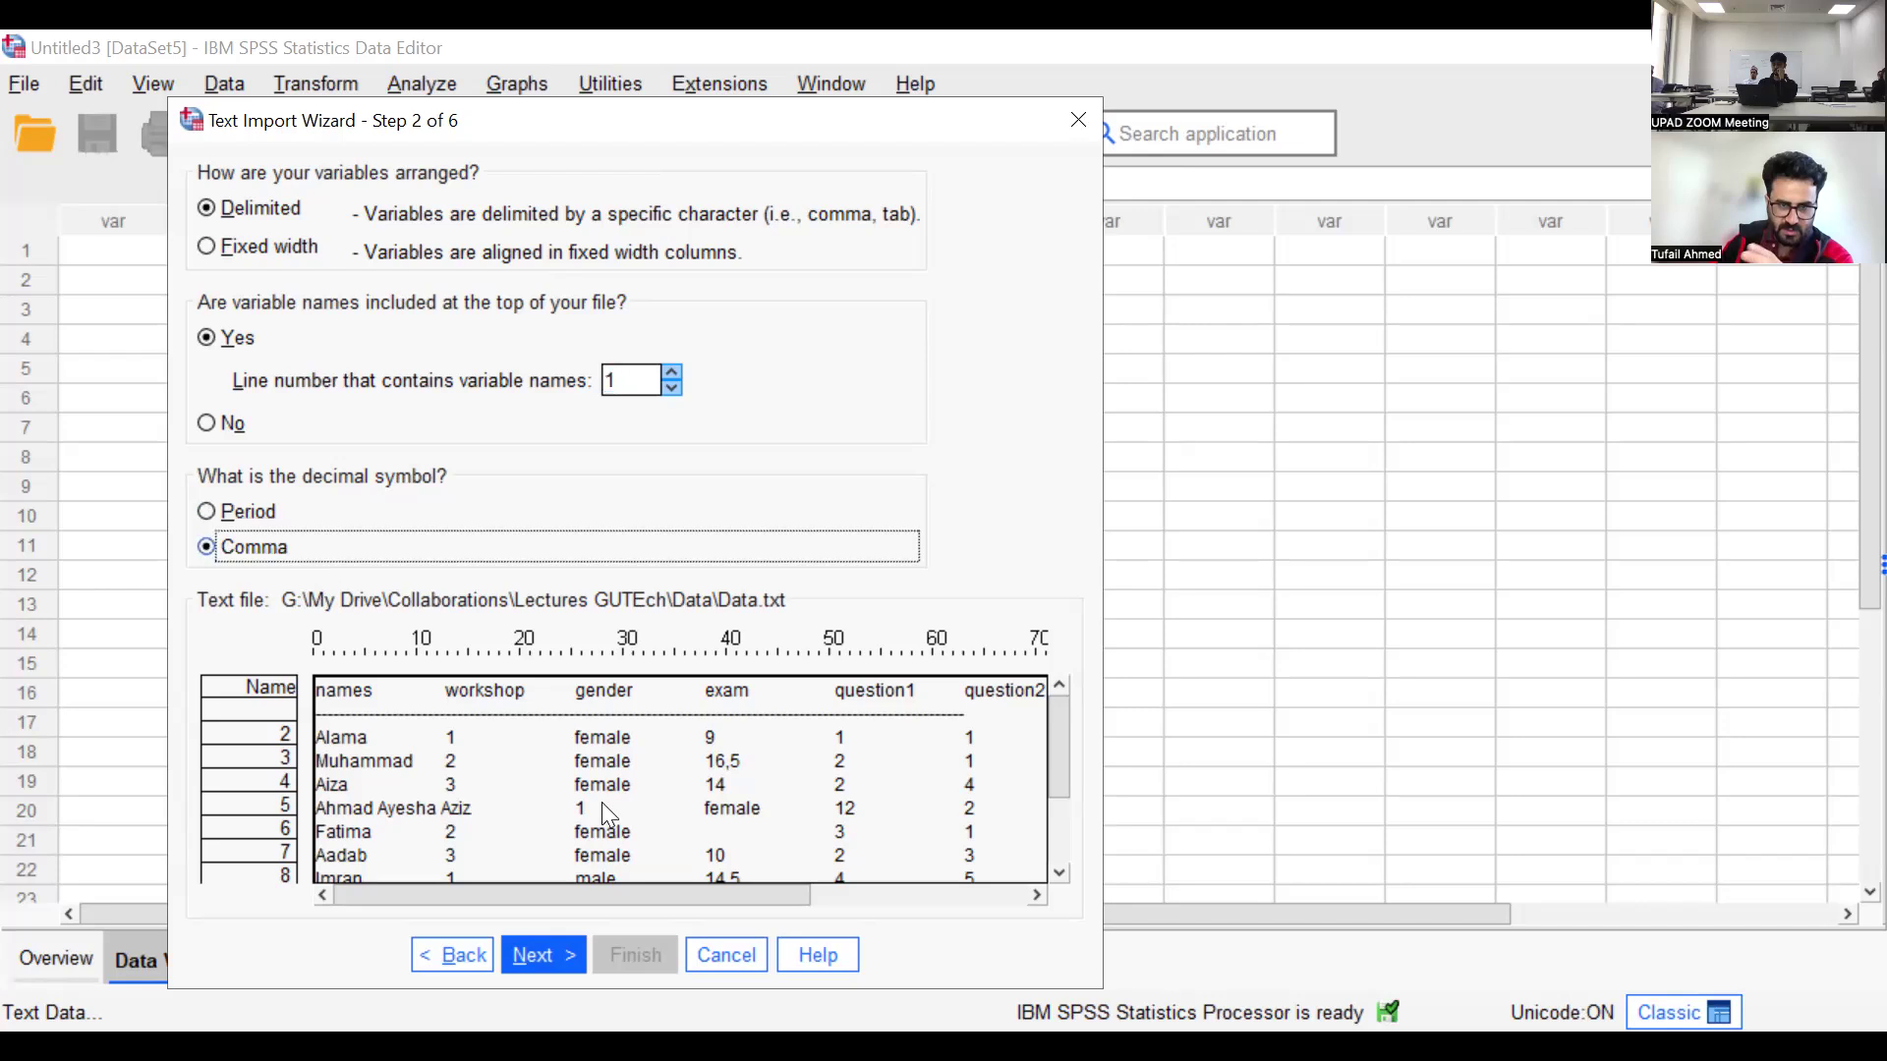
left_click(561, 948)
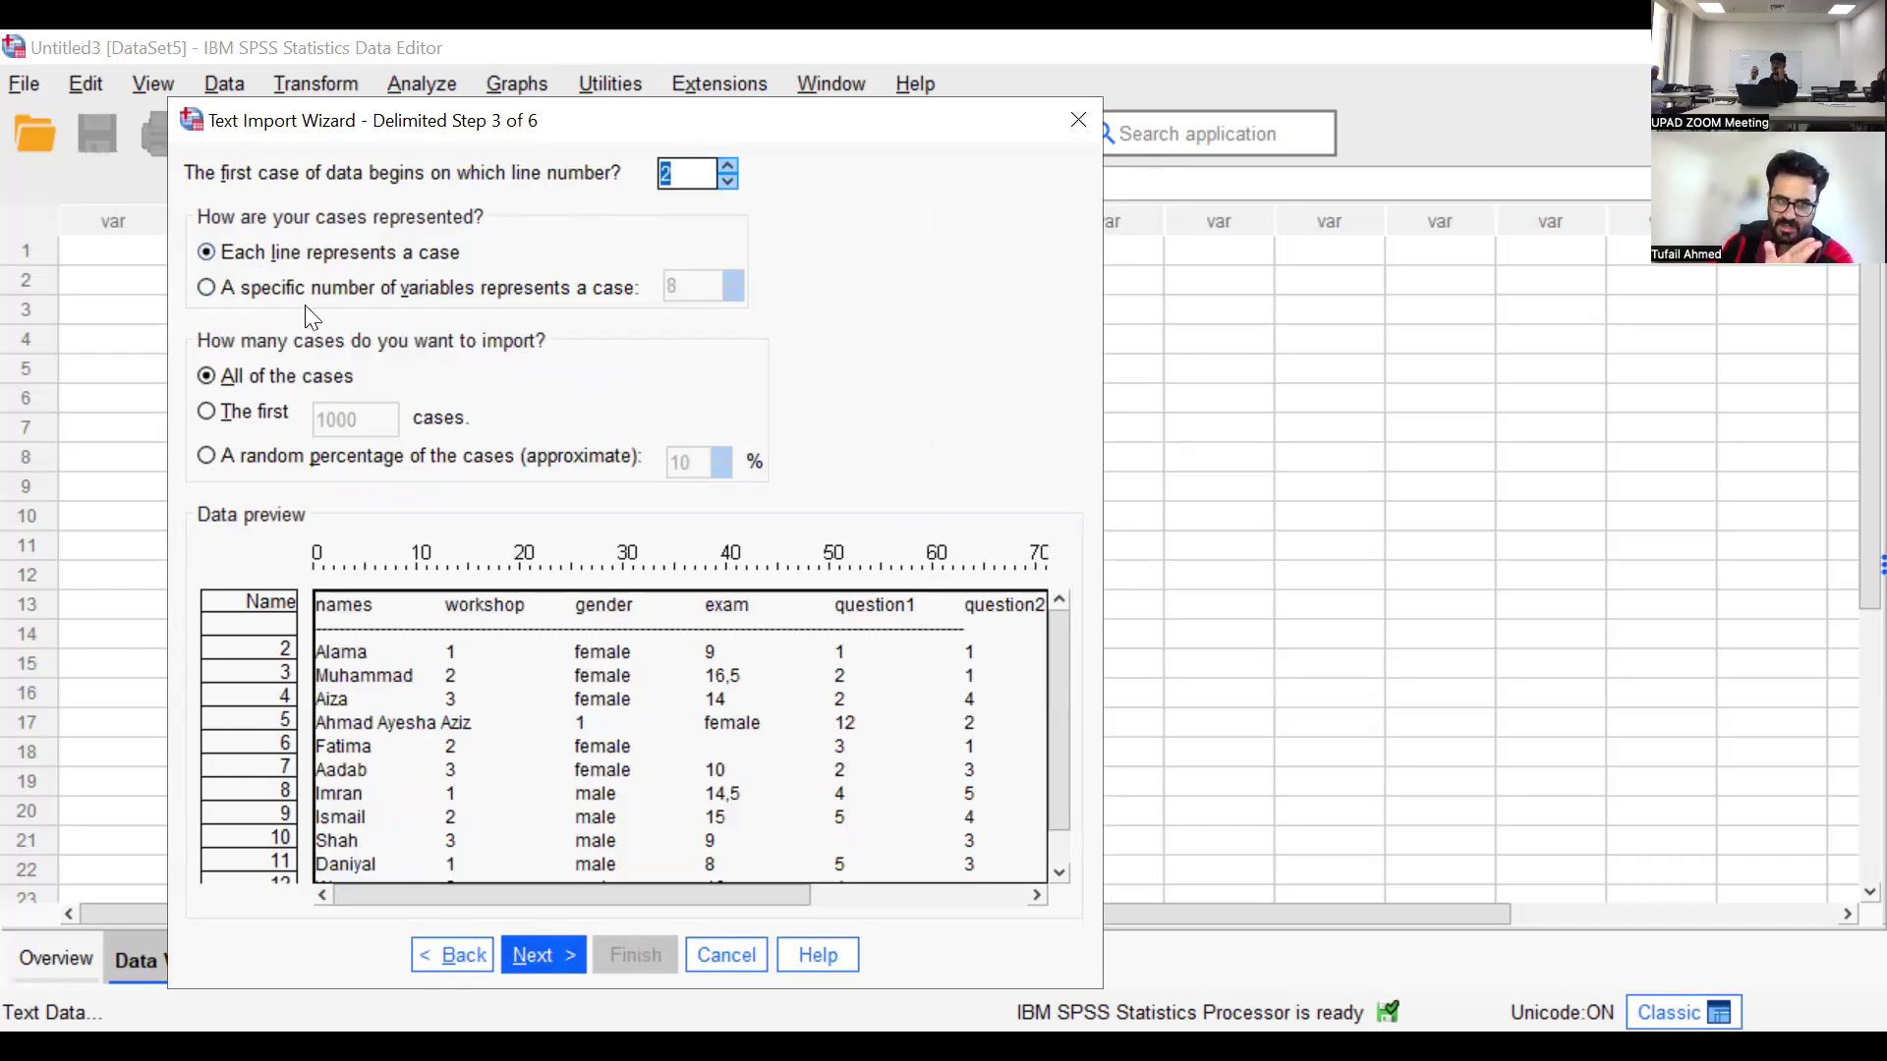
left_click(572, 948)
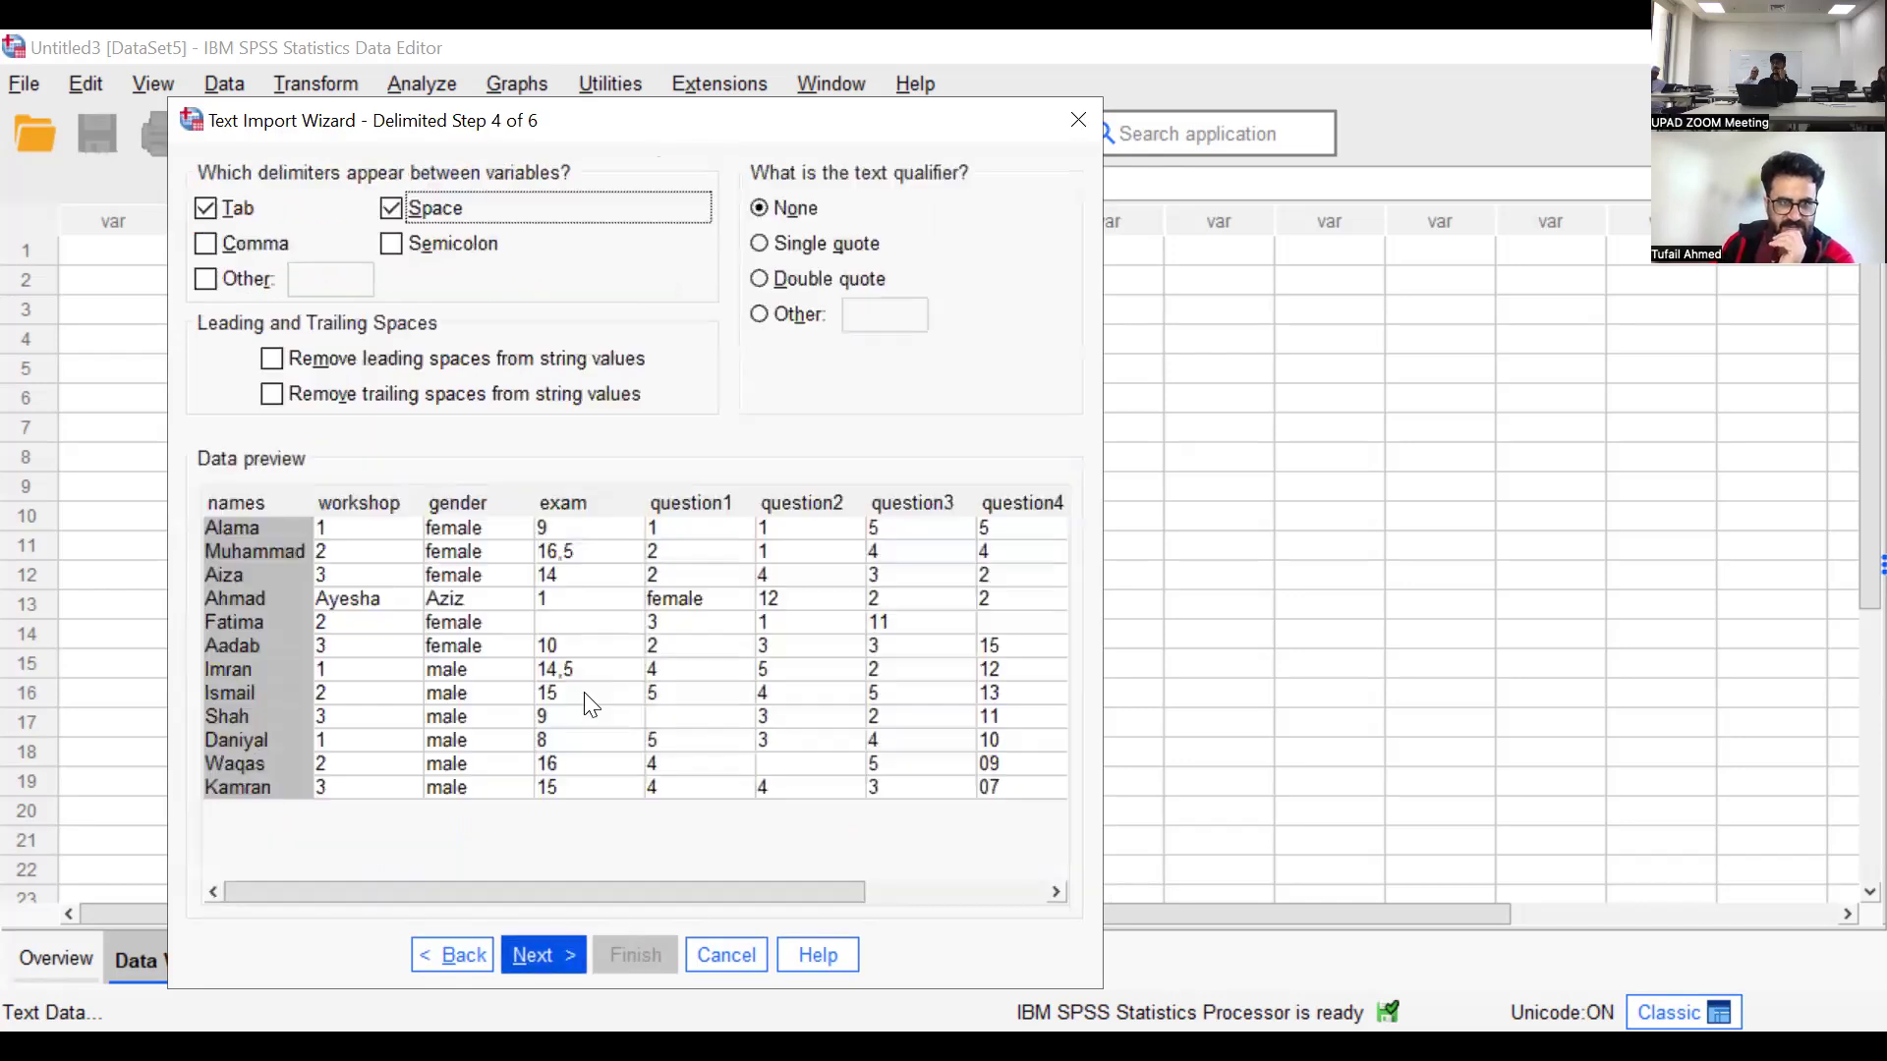
Remove Space as a delimiter, keeping only Tab, and widen the names column in the data preview
left_click(393, 209)
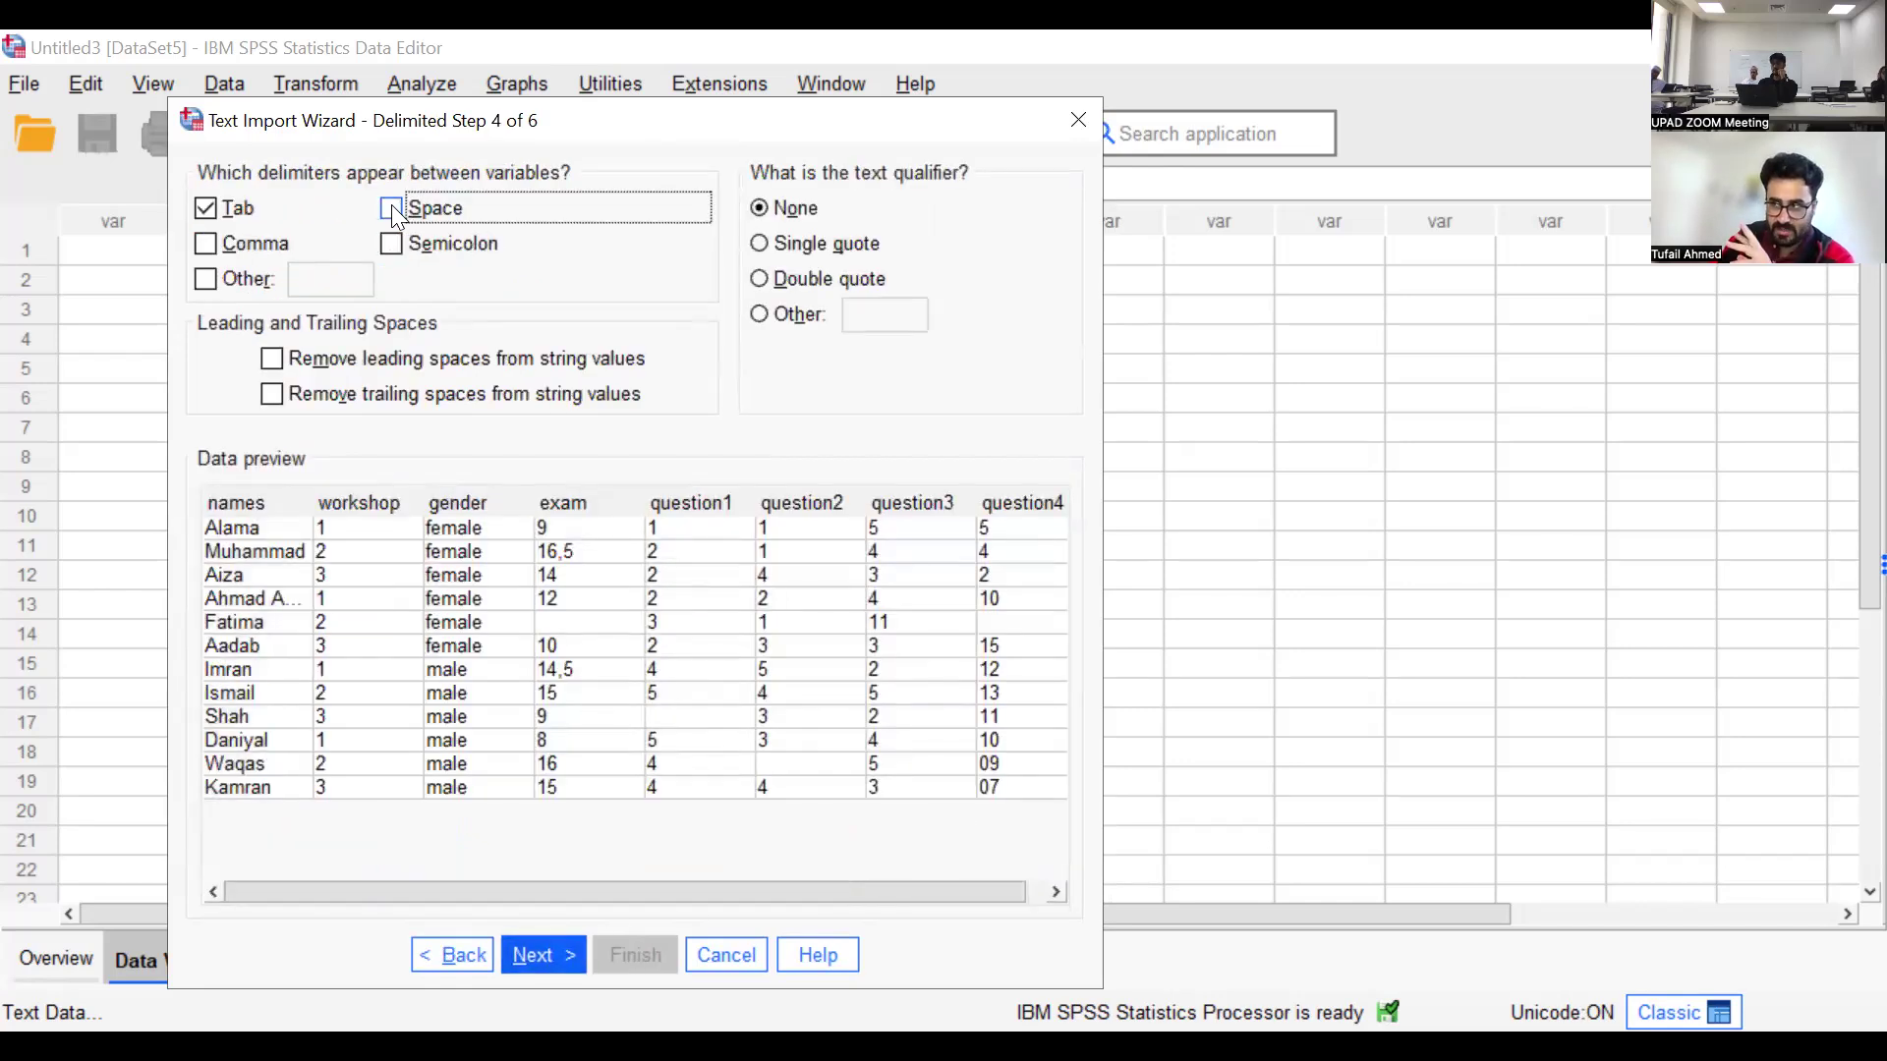
left_click(391, 209)
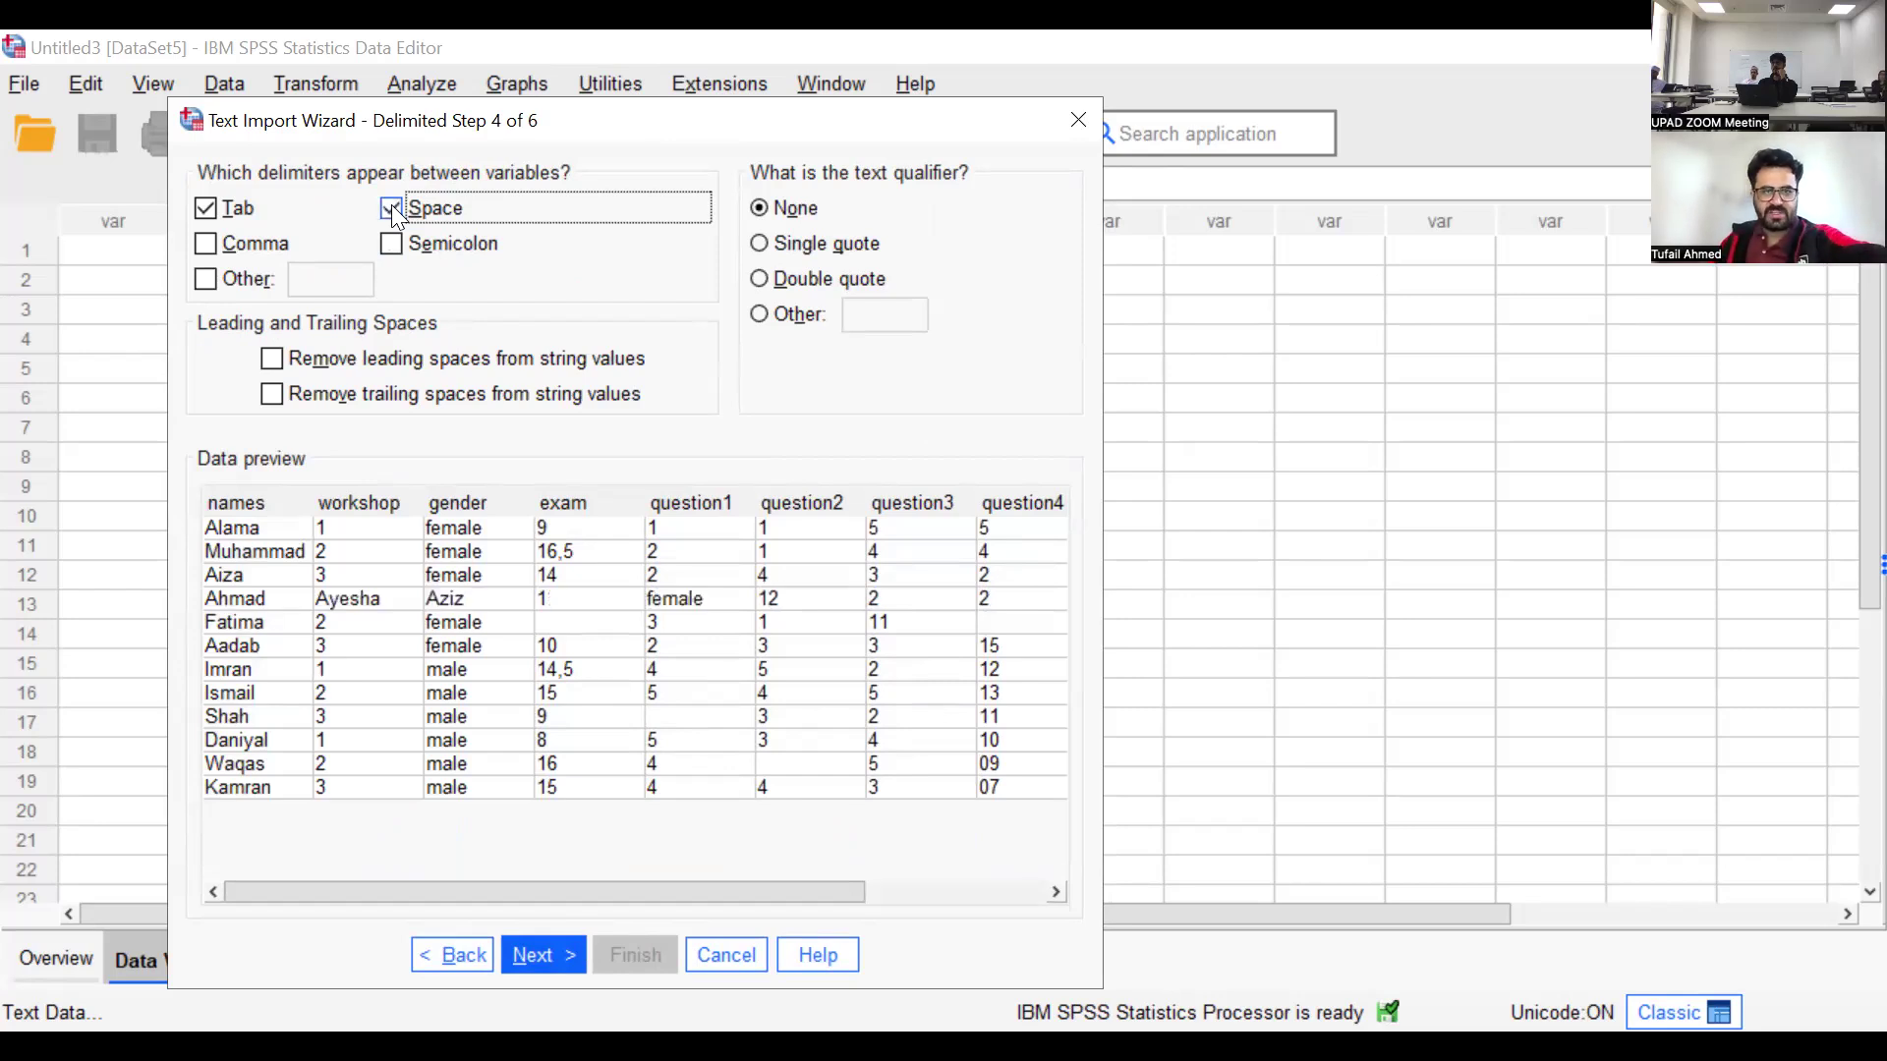
left_click(391, 206)
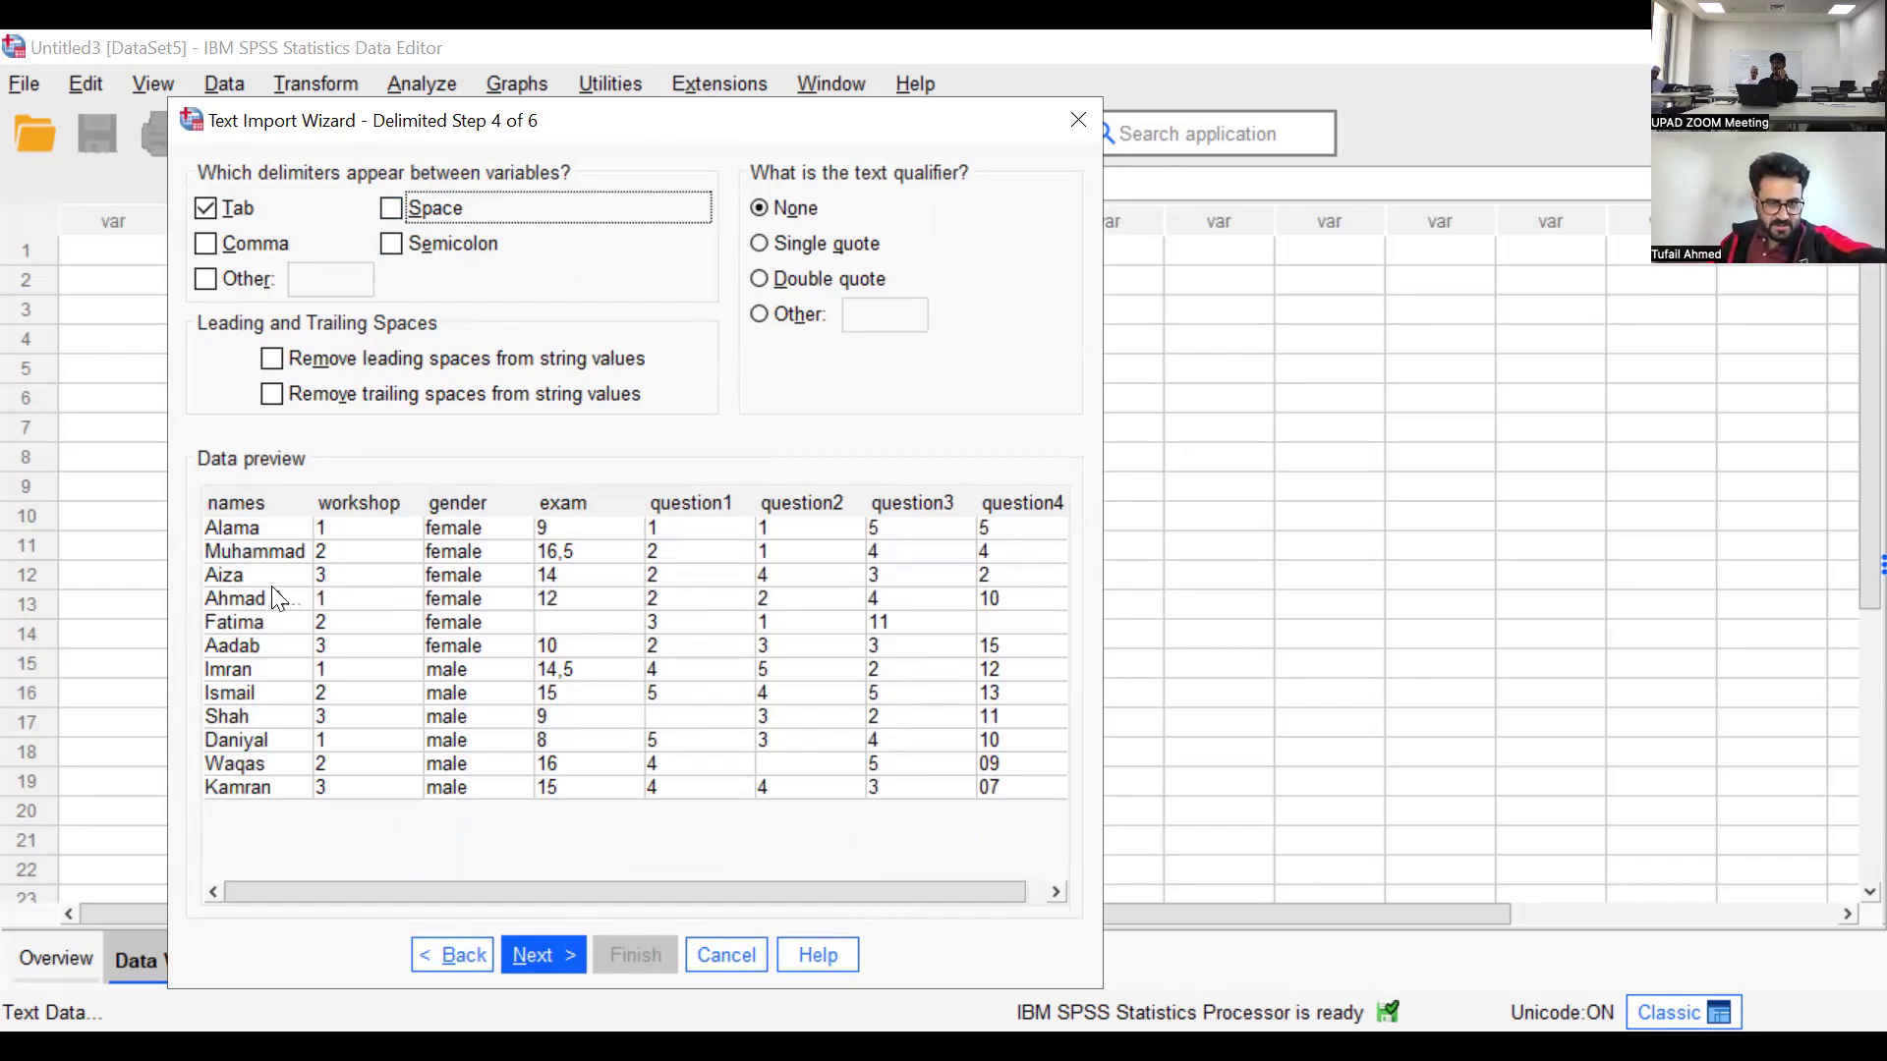
left_click_drag(310, 503, 492, 504)
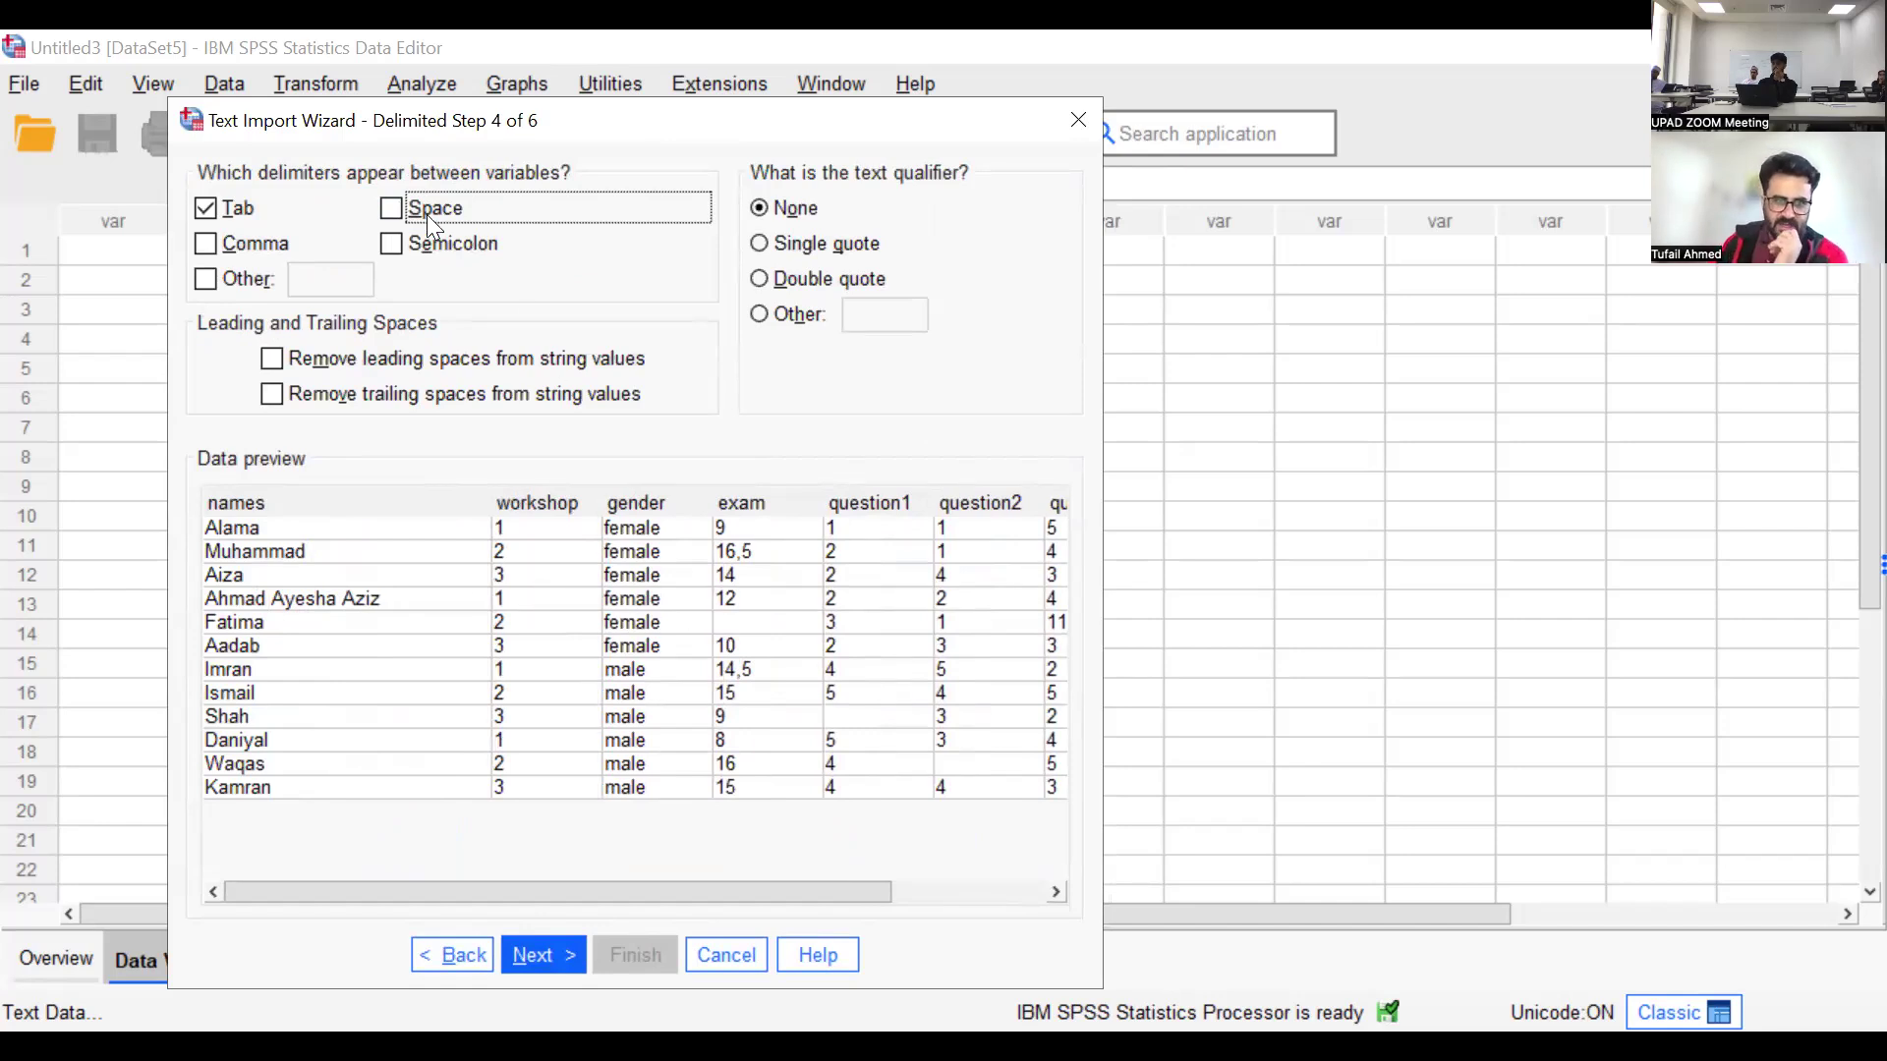
Compare the data preview with the Space and Tab delimiters switched on and off, restoring Tab as the only delimiter
left_click(391, 207)
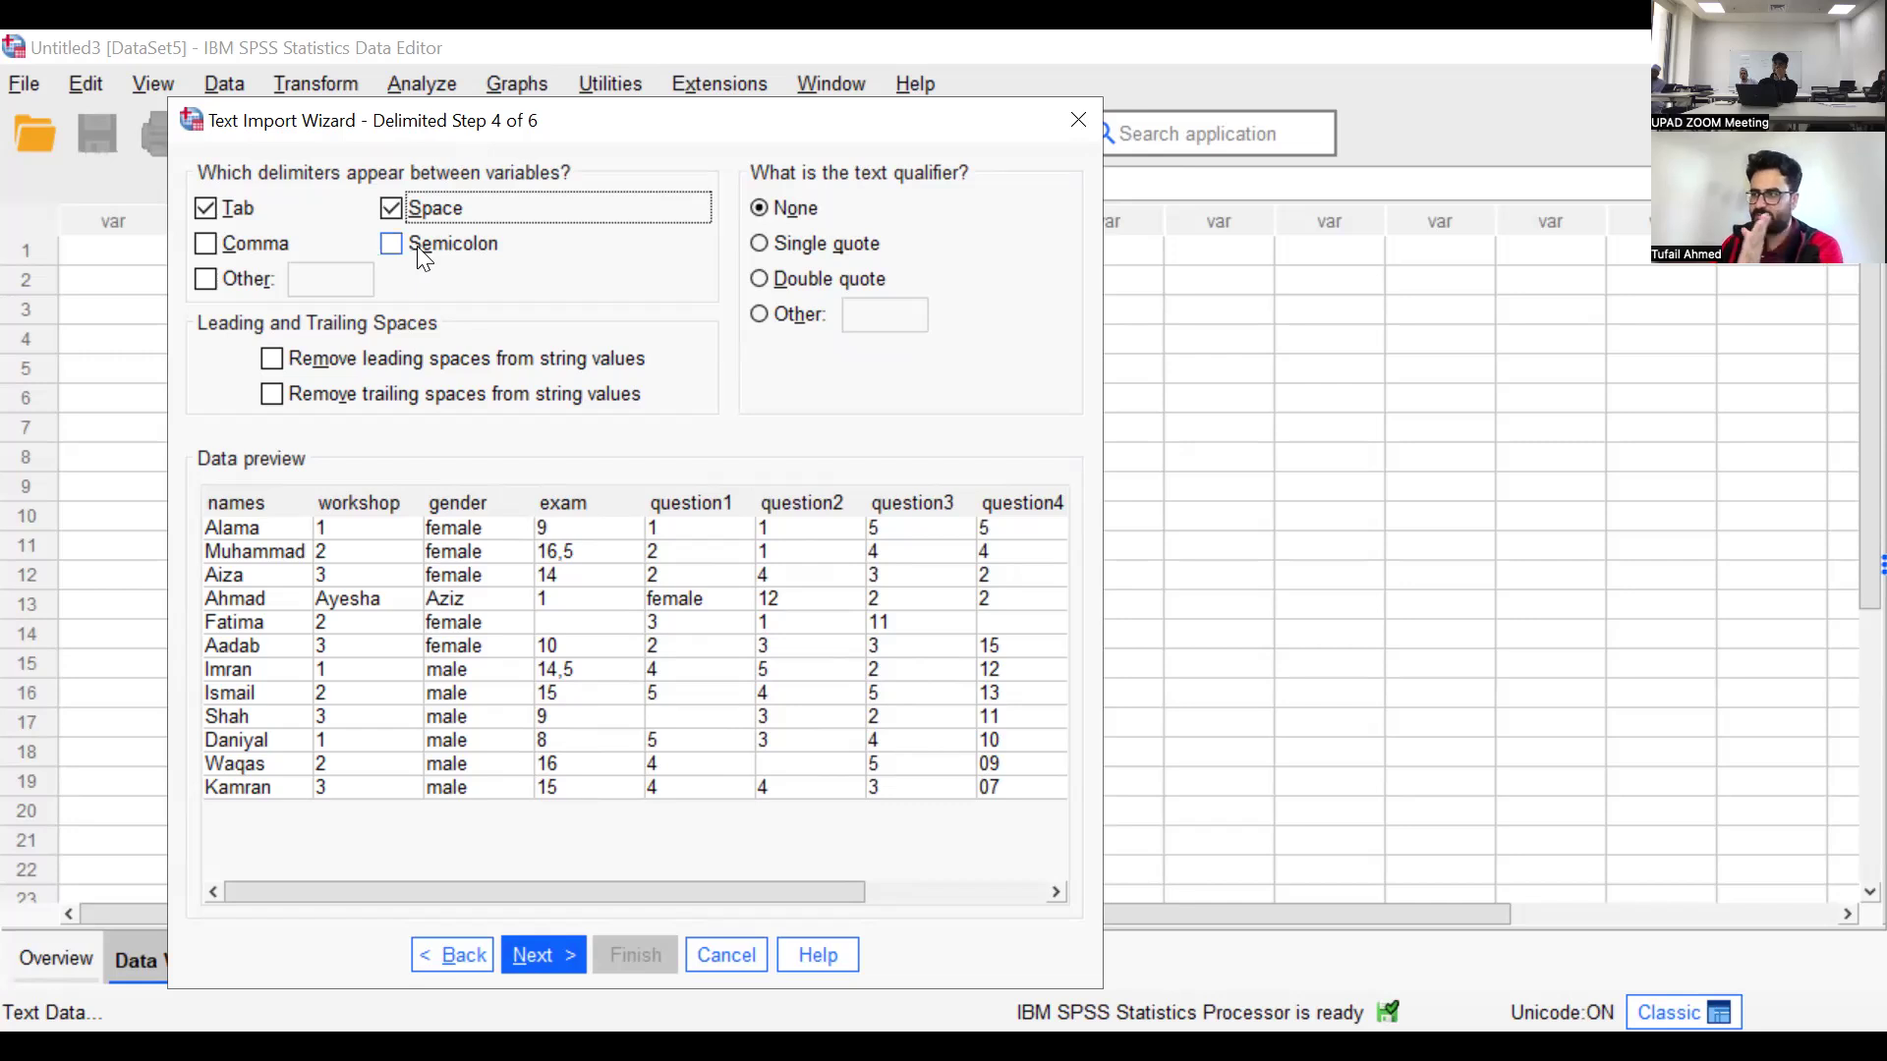
left_click(397, 210)
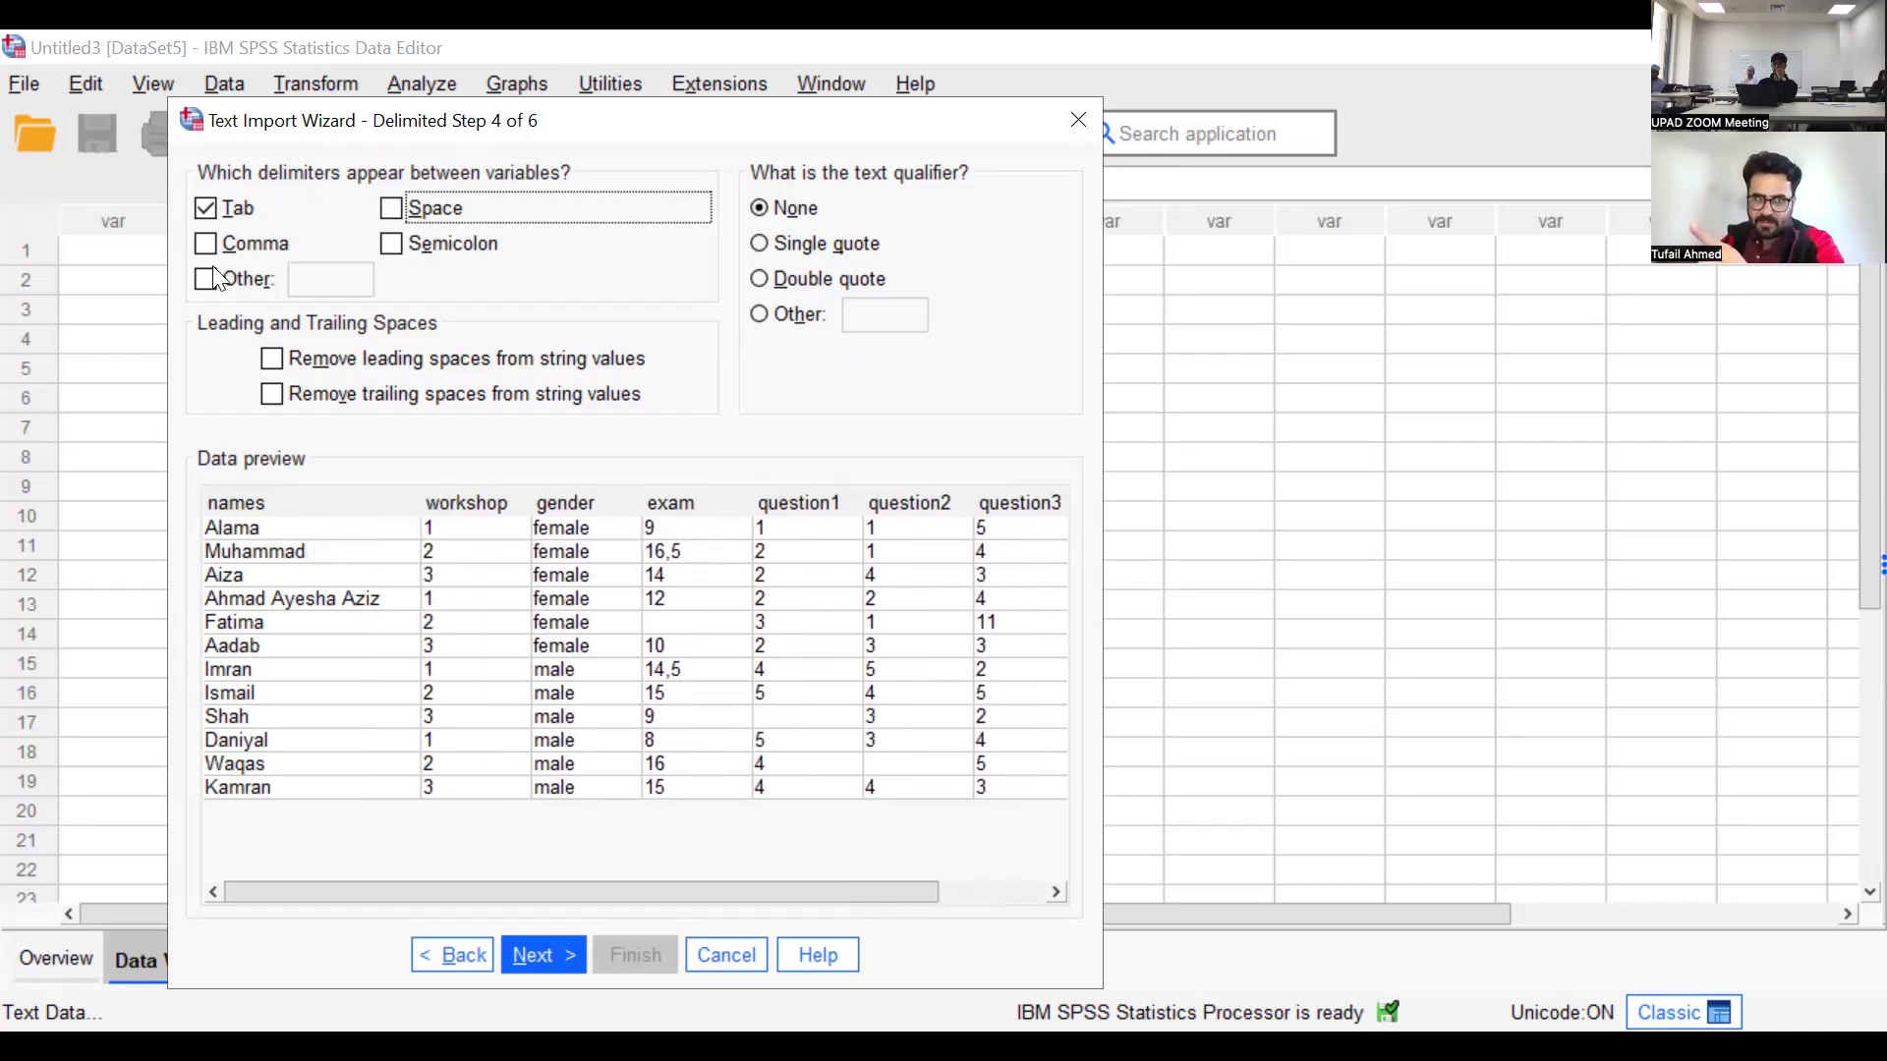
left_click(207, 208)
left_click(207, 207)
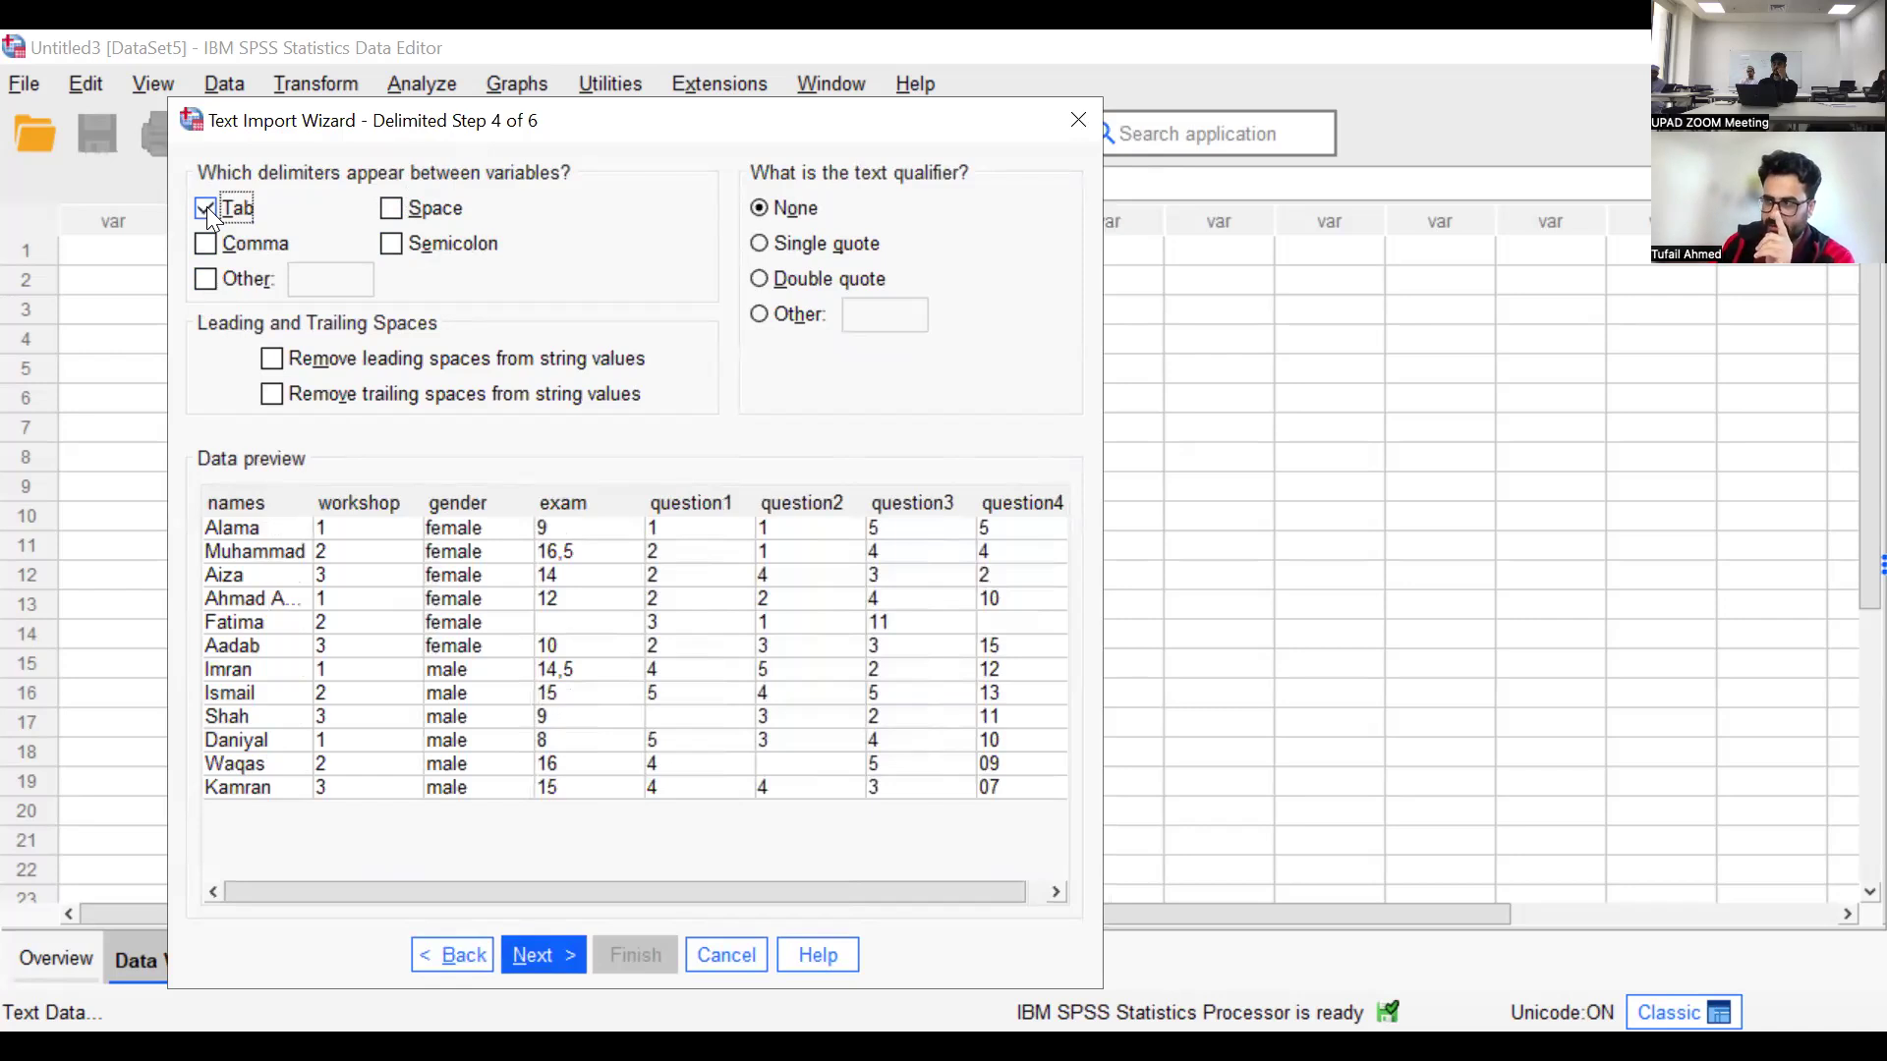
left_click(393, 209)
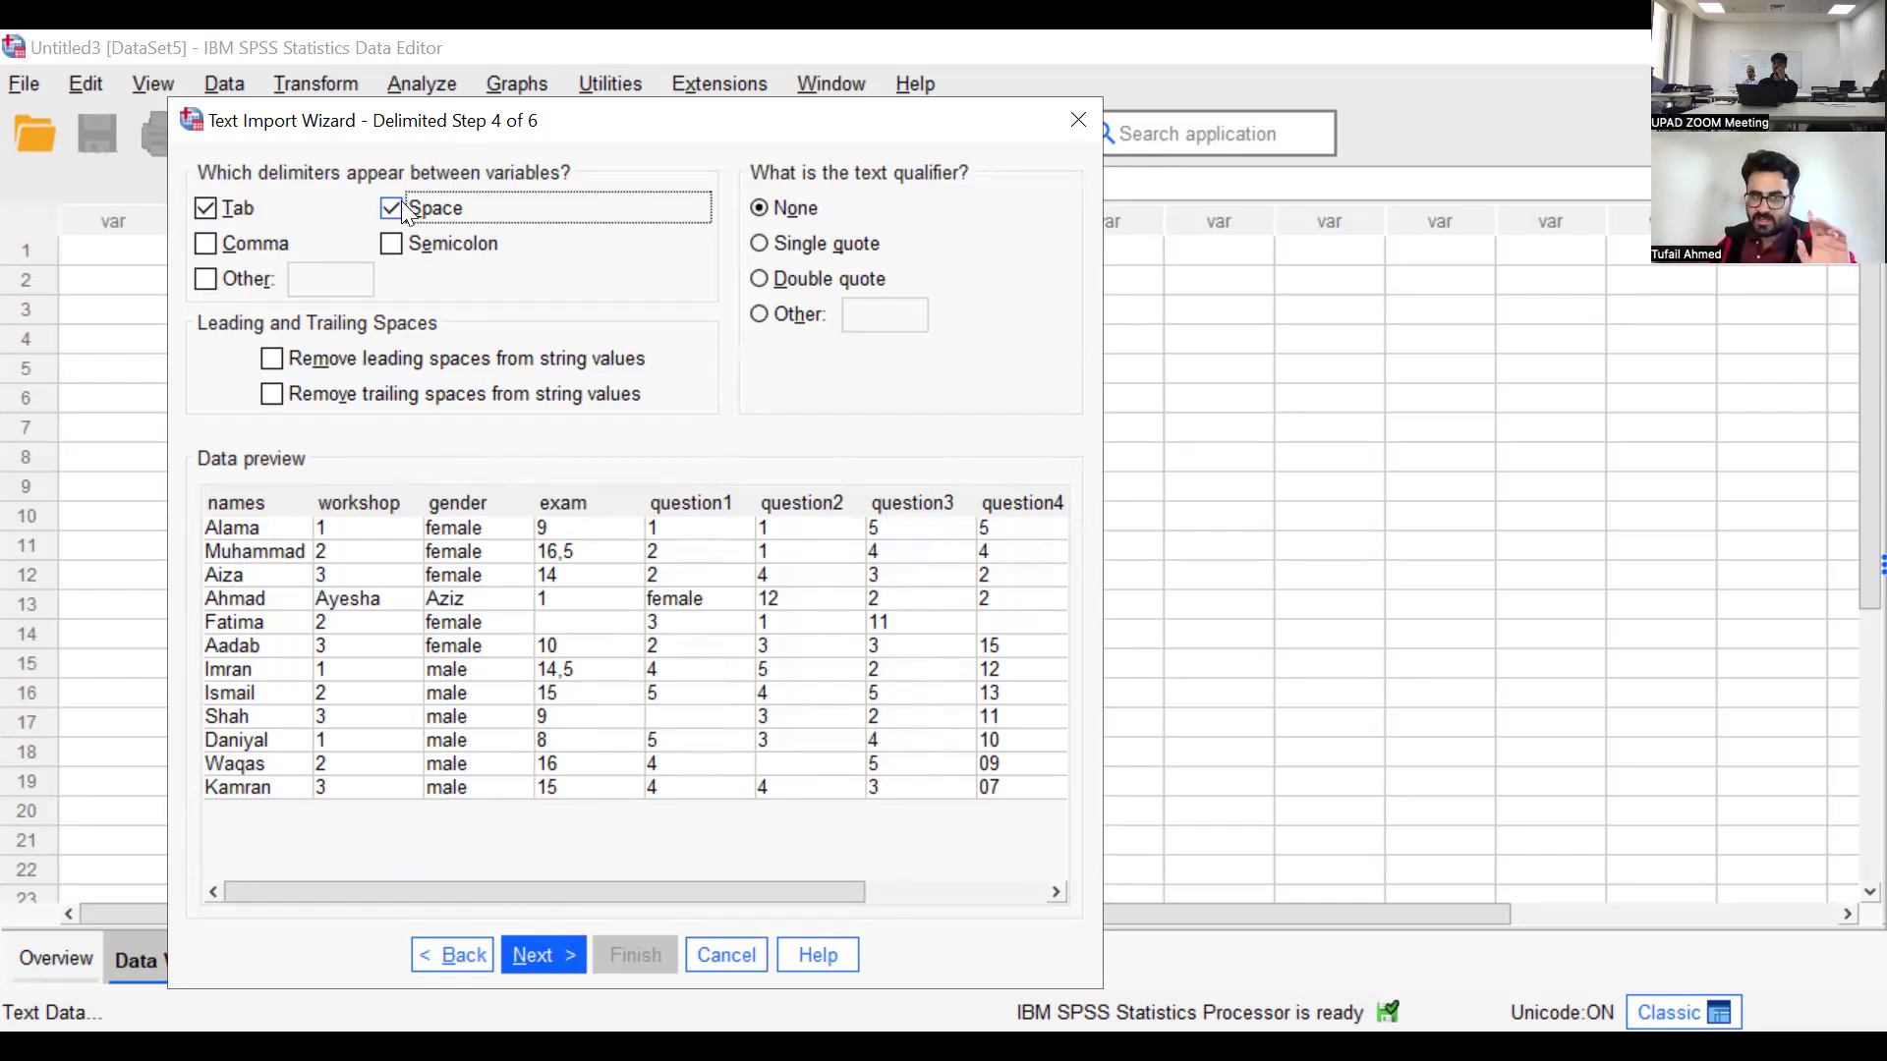
left_click(405, 212)
Accept the variable specifications and finish the text import without saving the file format or pasting the syntax
left_click(535, 955)
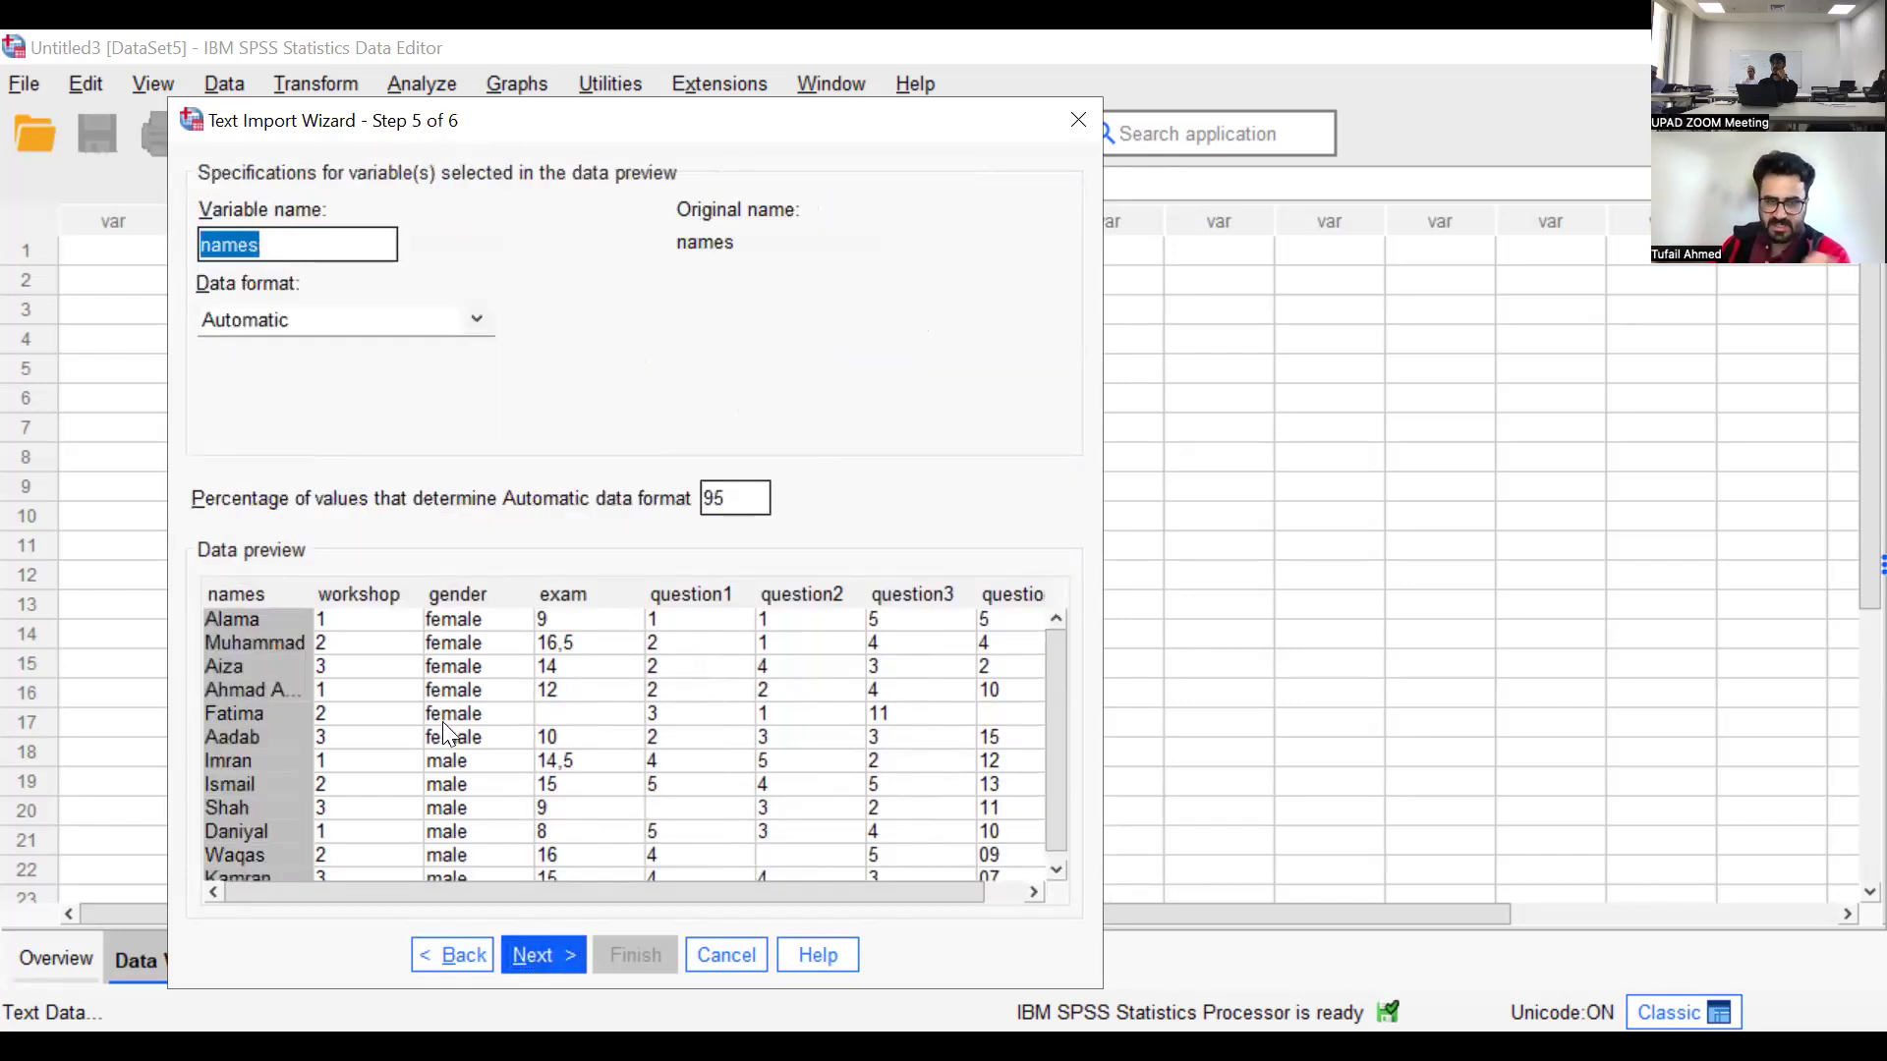
left_click(553, 955)
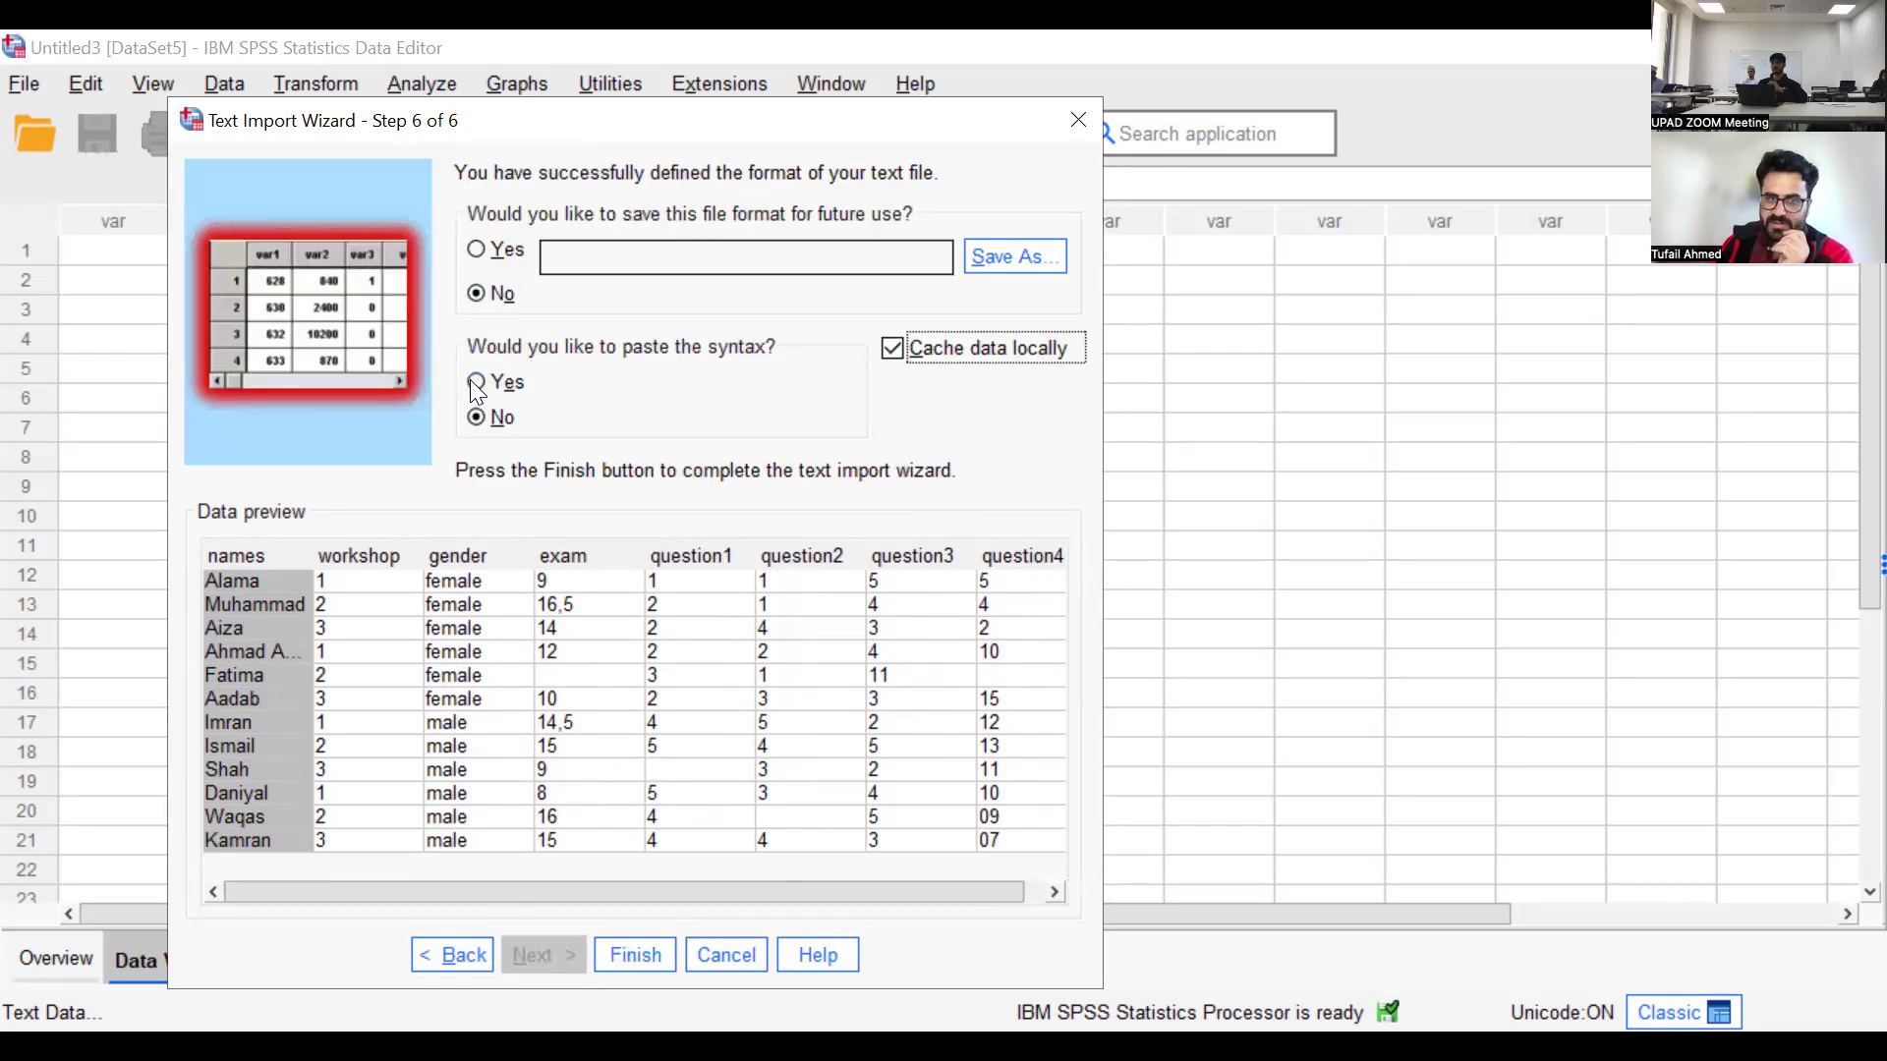
left_click(616, 962)
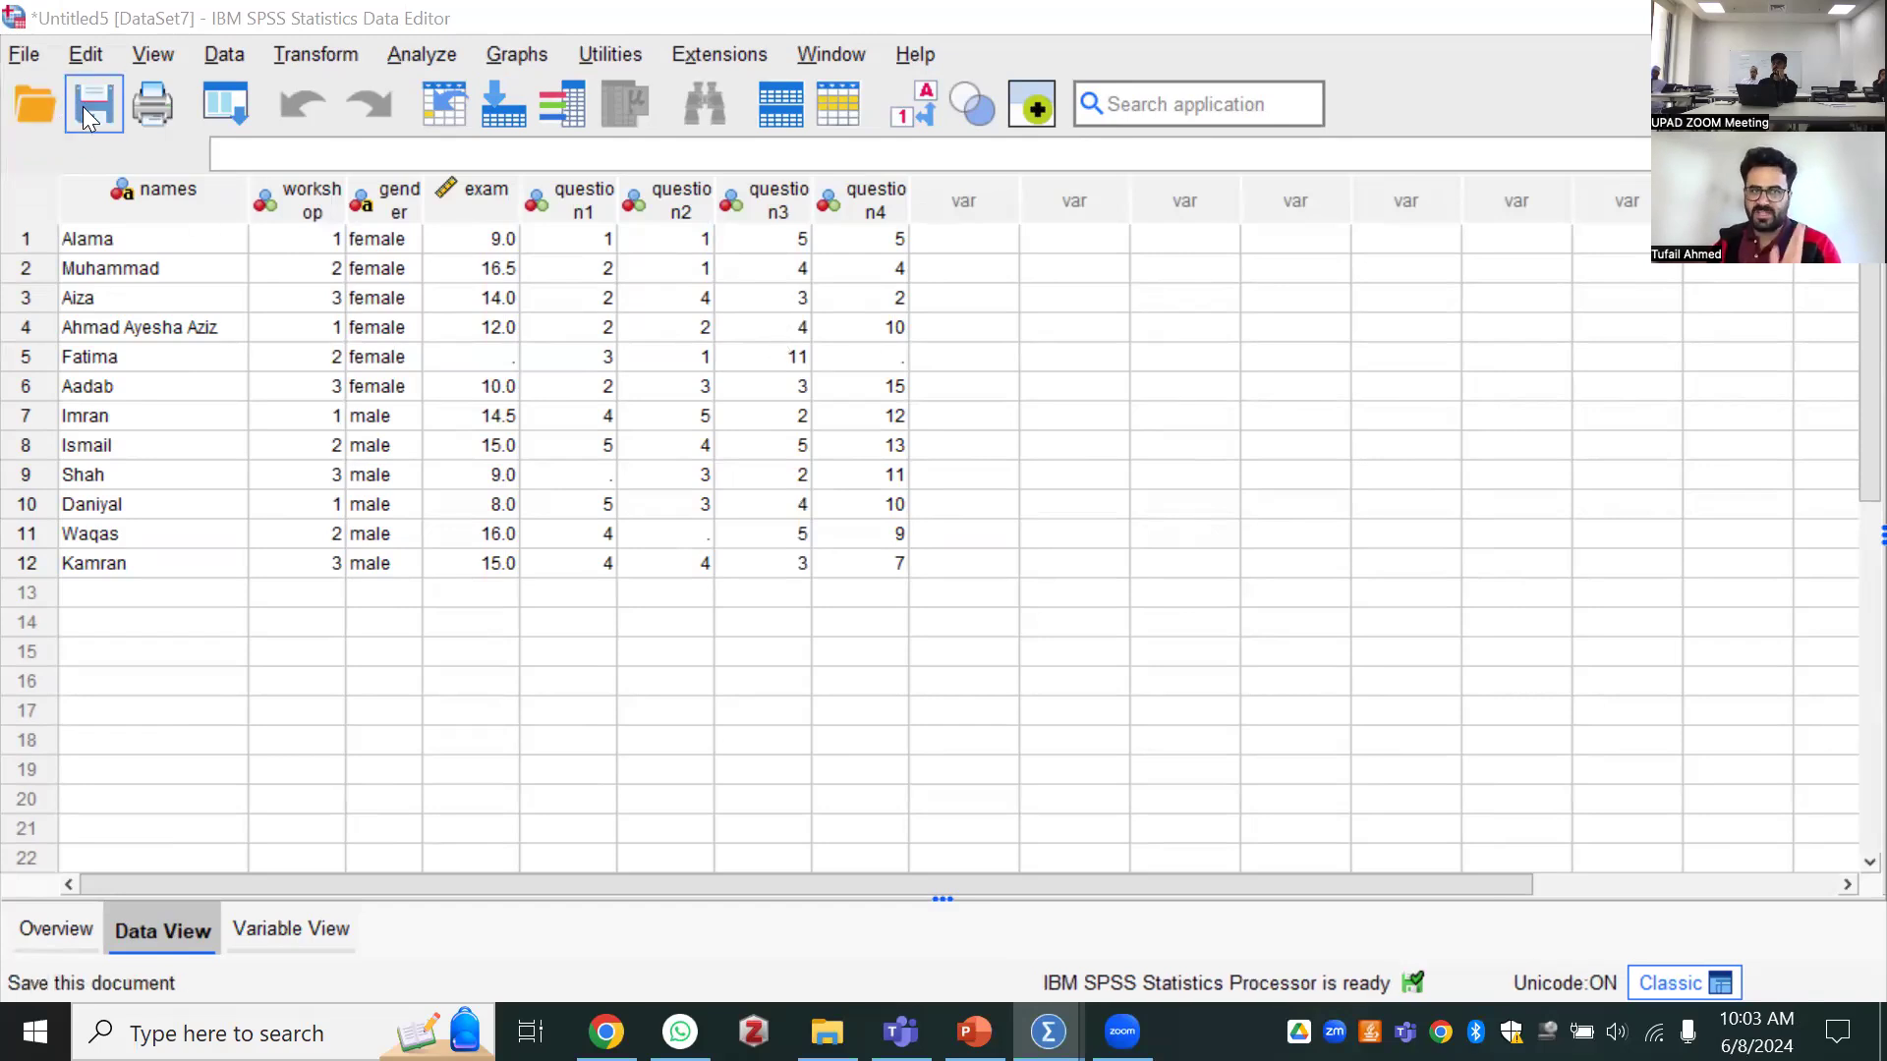
key("ctrl+s")
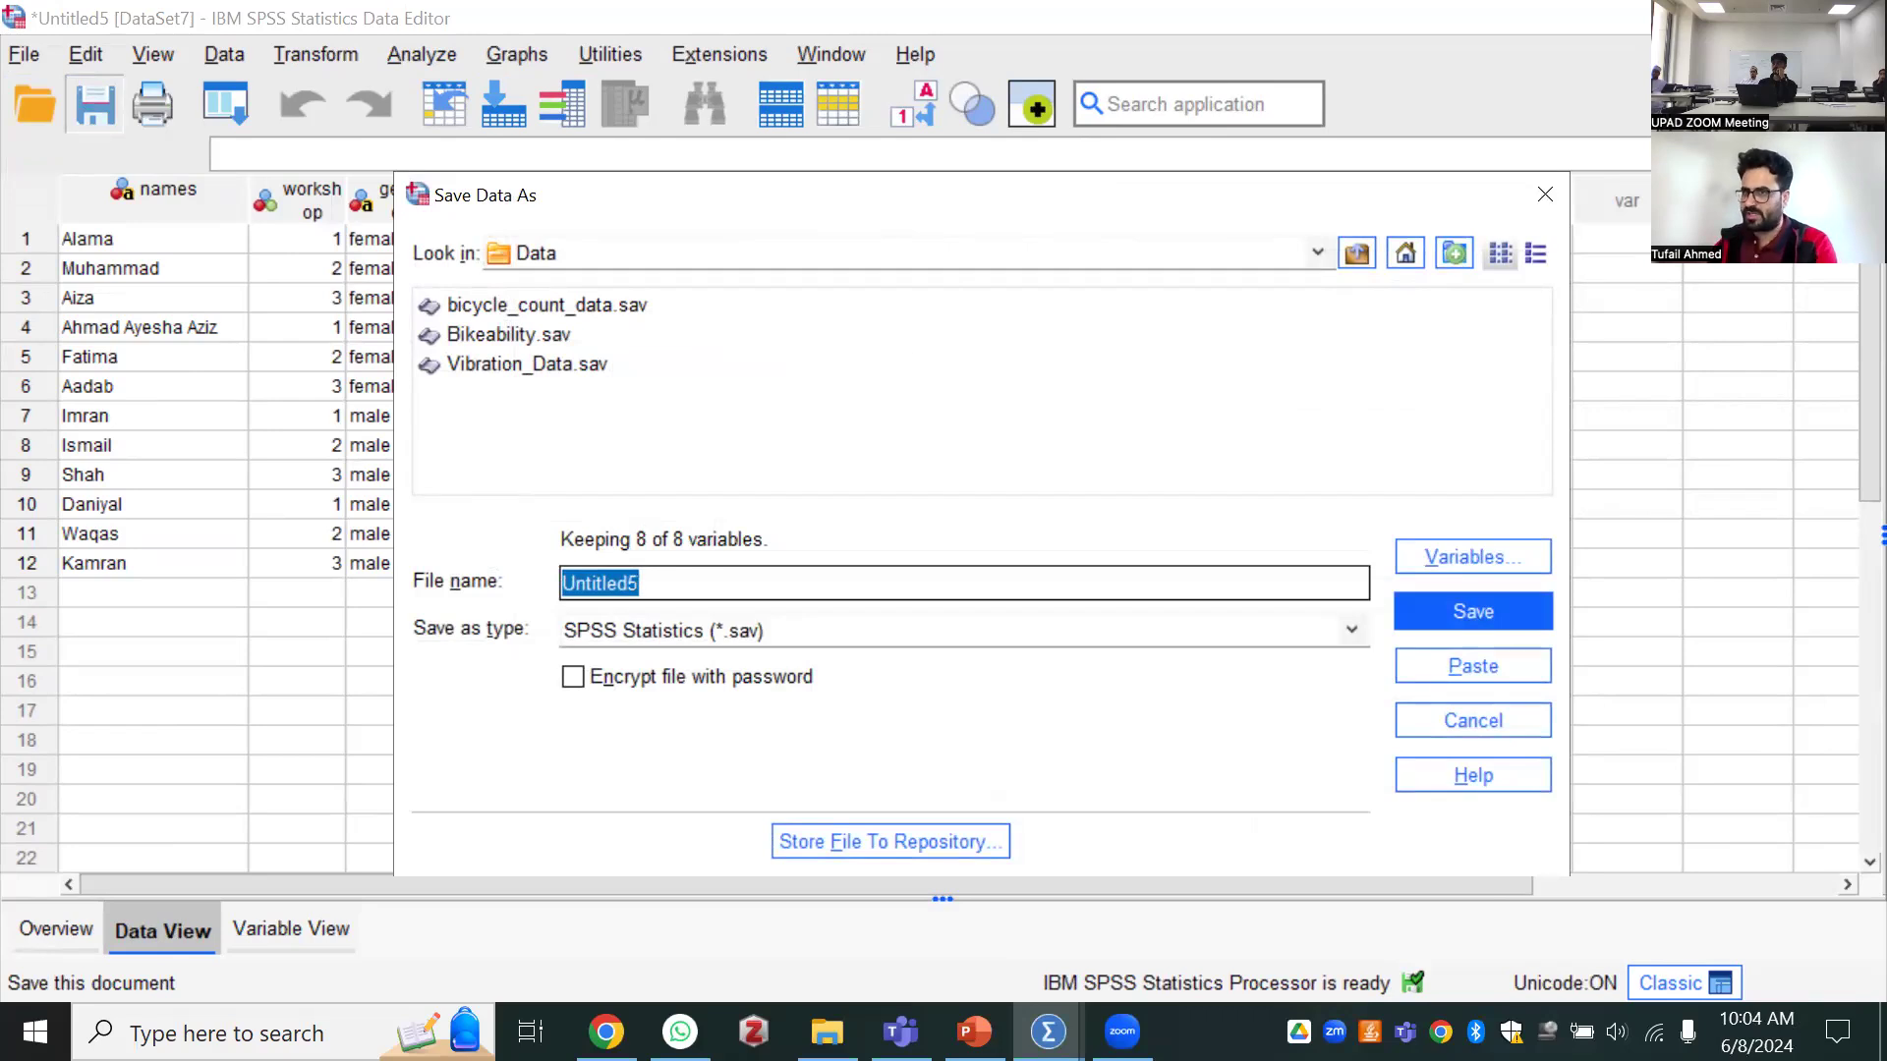
left_click(1543, 195)
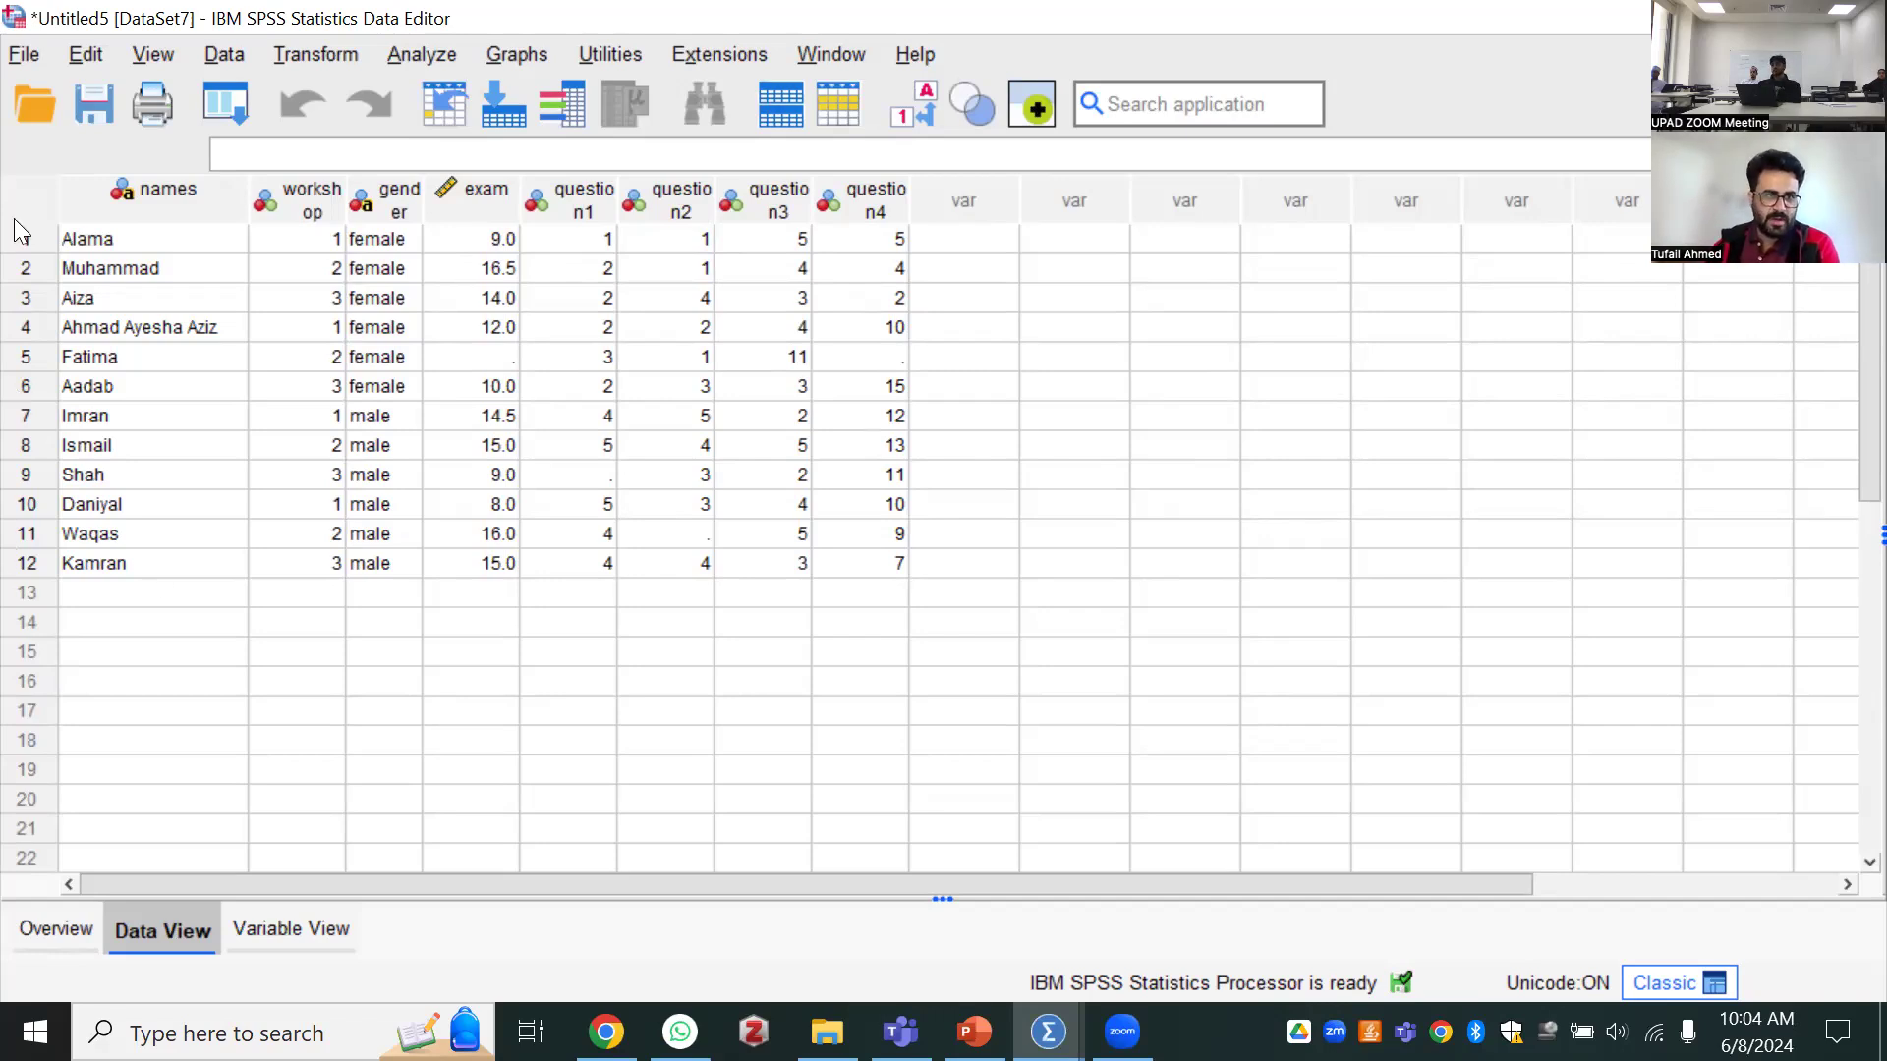
left_click(40, 59)
mouse_move(144, 147)
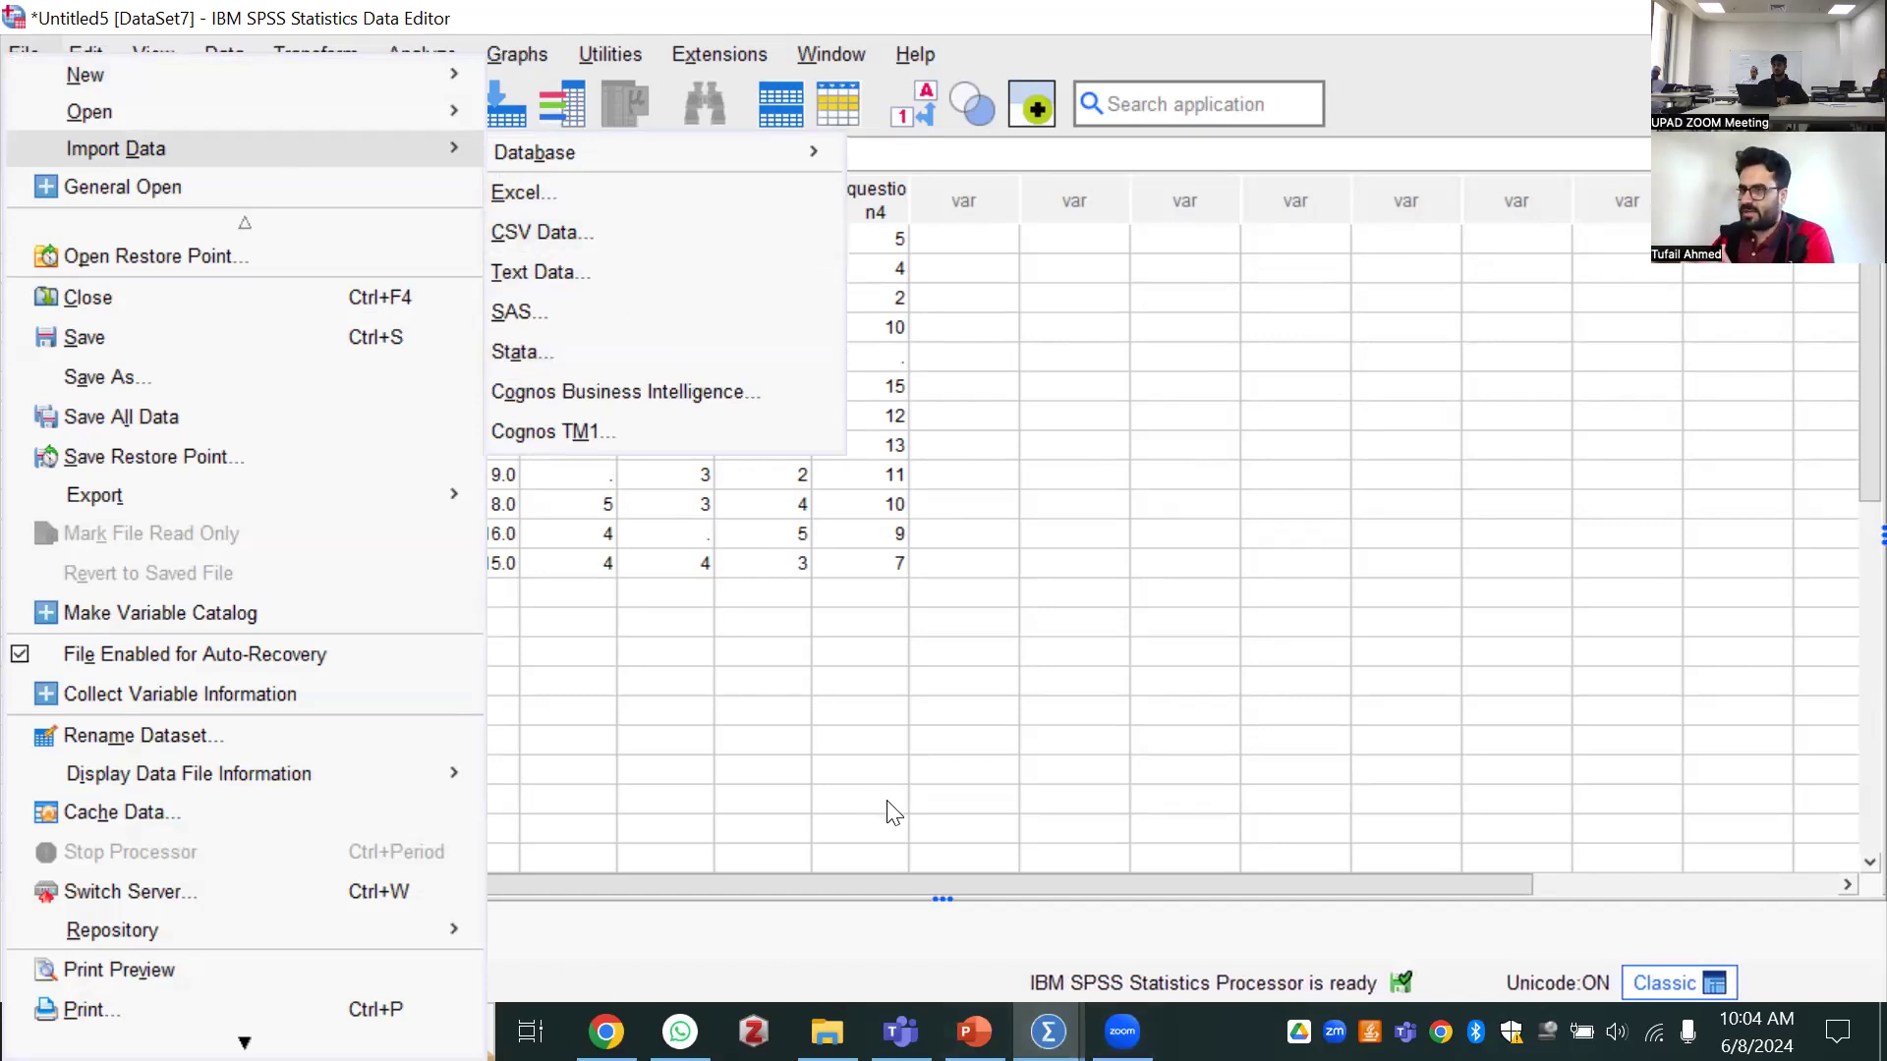
left_click(1043, 482)
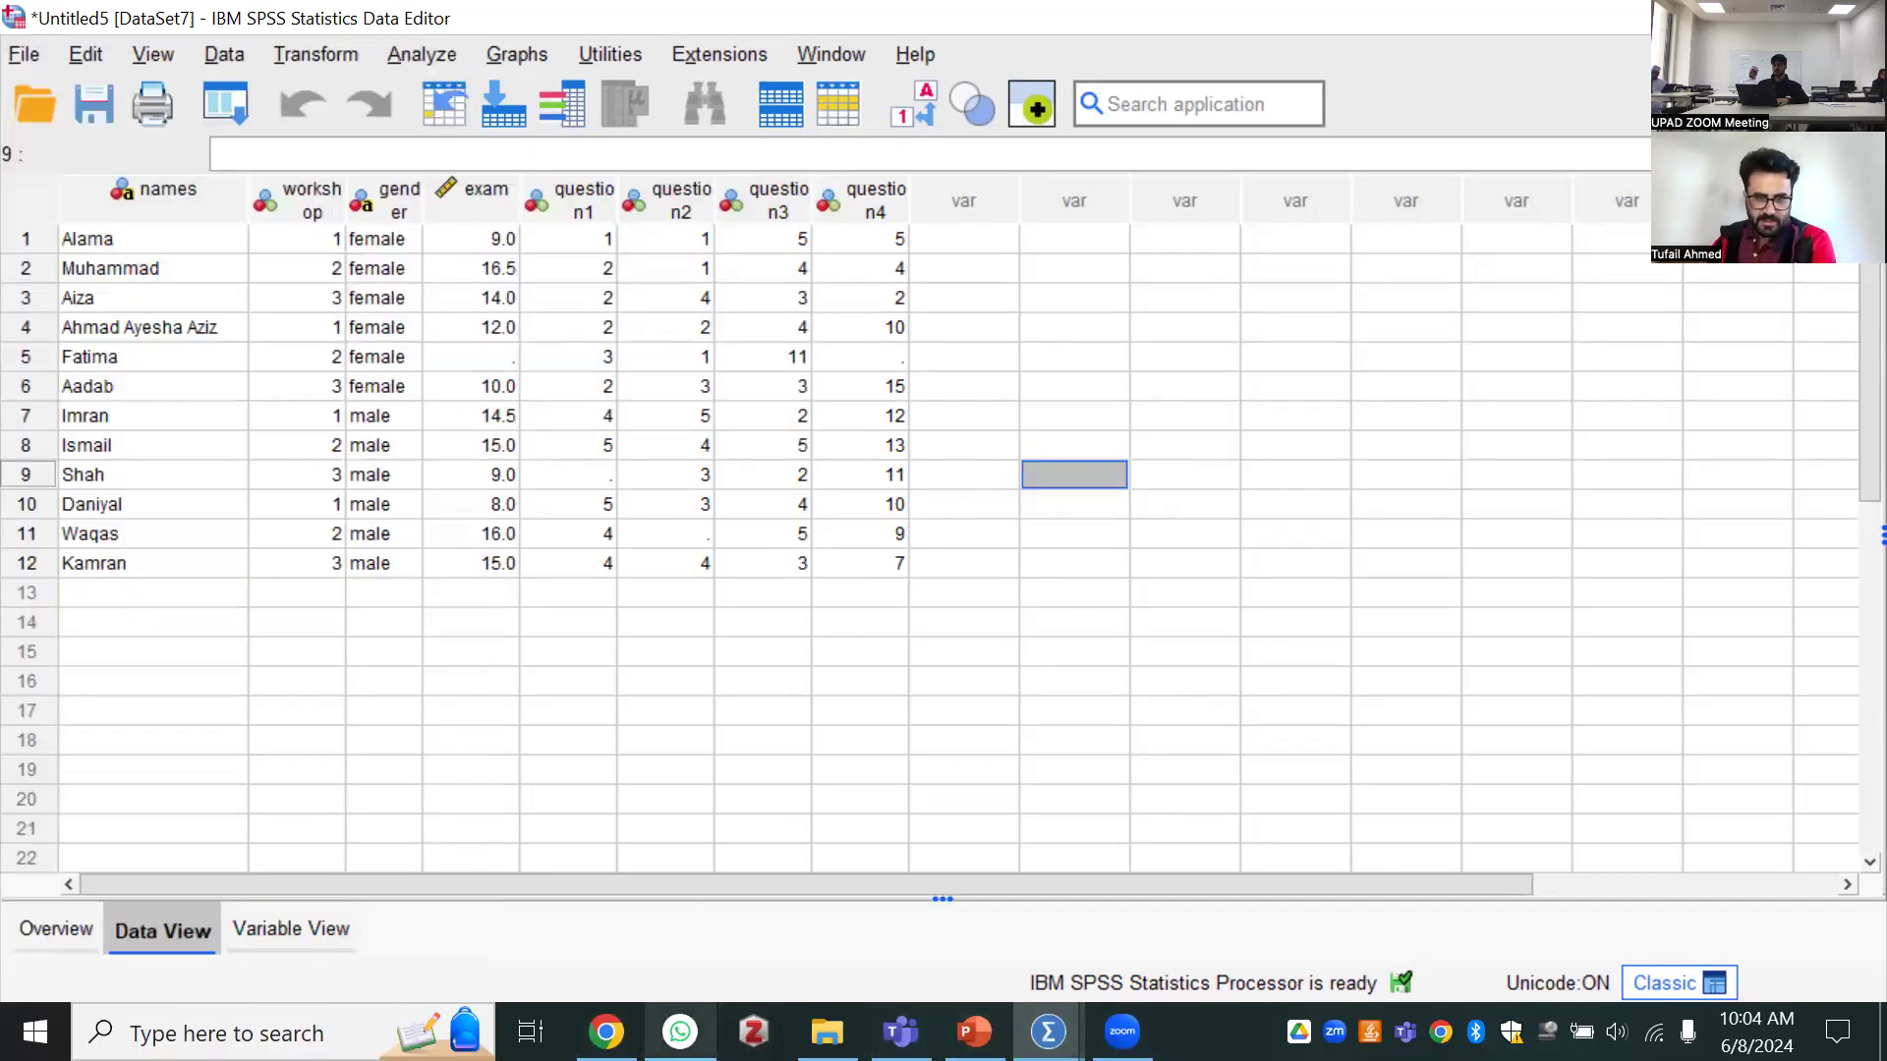
Get the Data folder's path from File Explorer and open that folder in WhatsApp's file attachment dialog
left_click(680, 1031)
left_click(827, 1032)
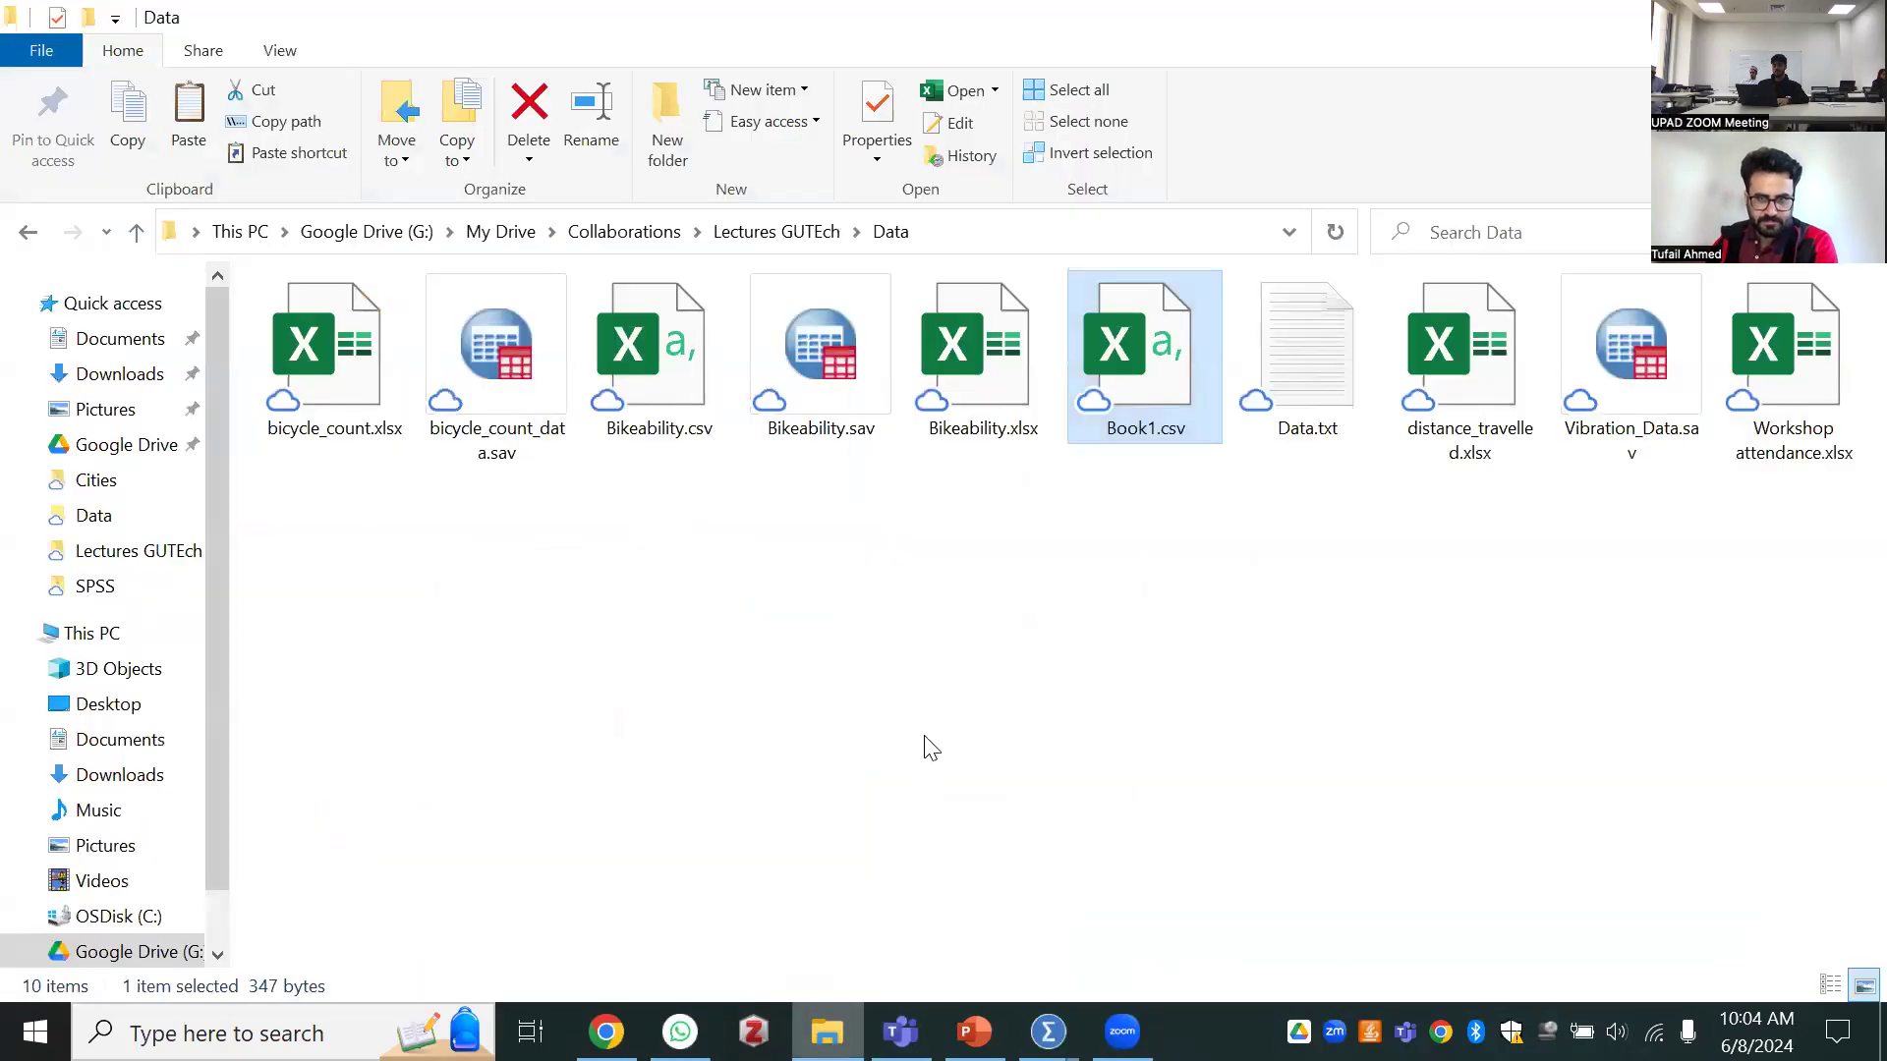
left_click(1133, 233)
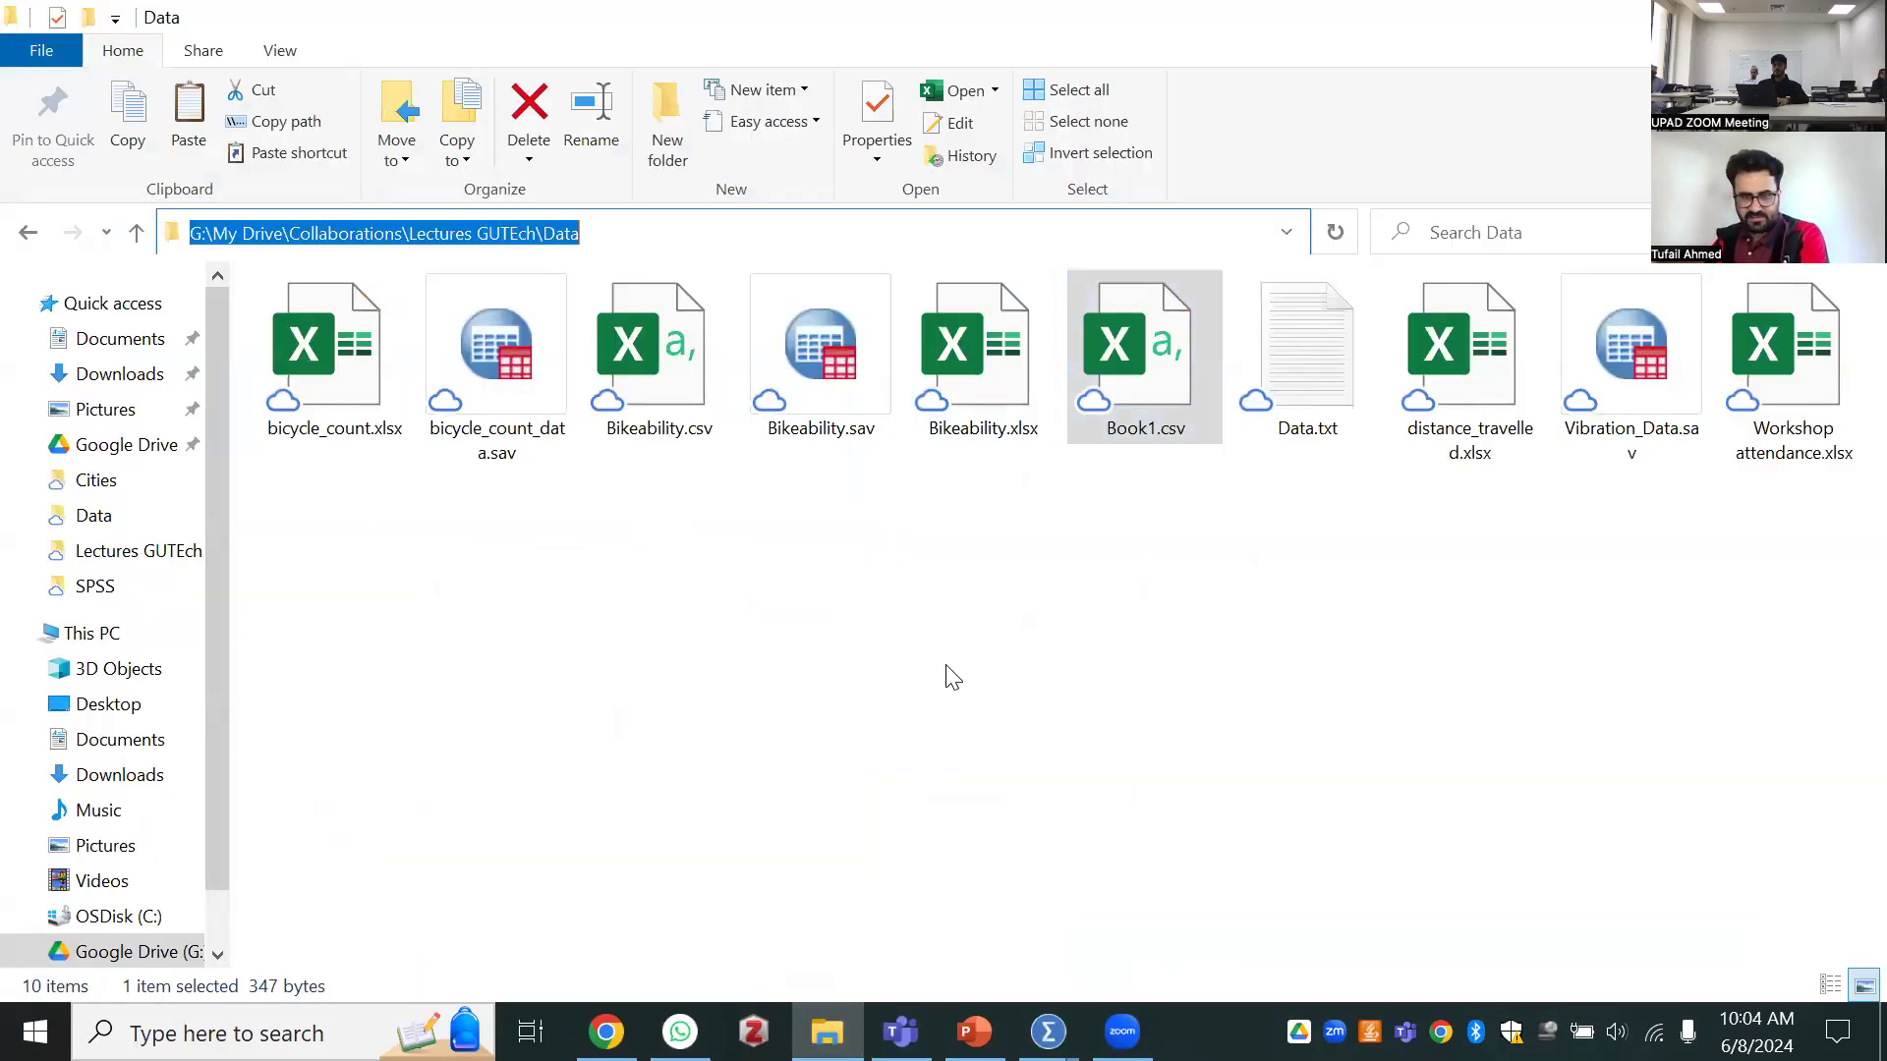
left_click(975, 1032)
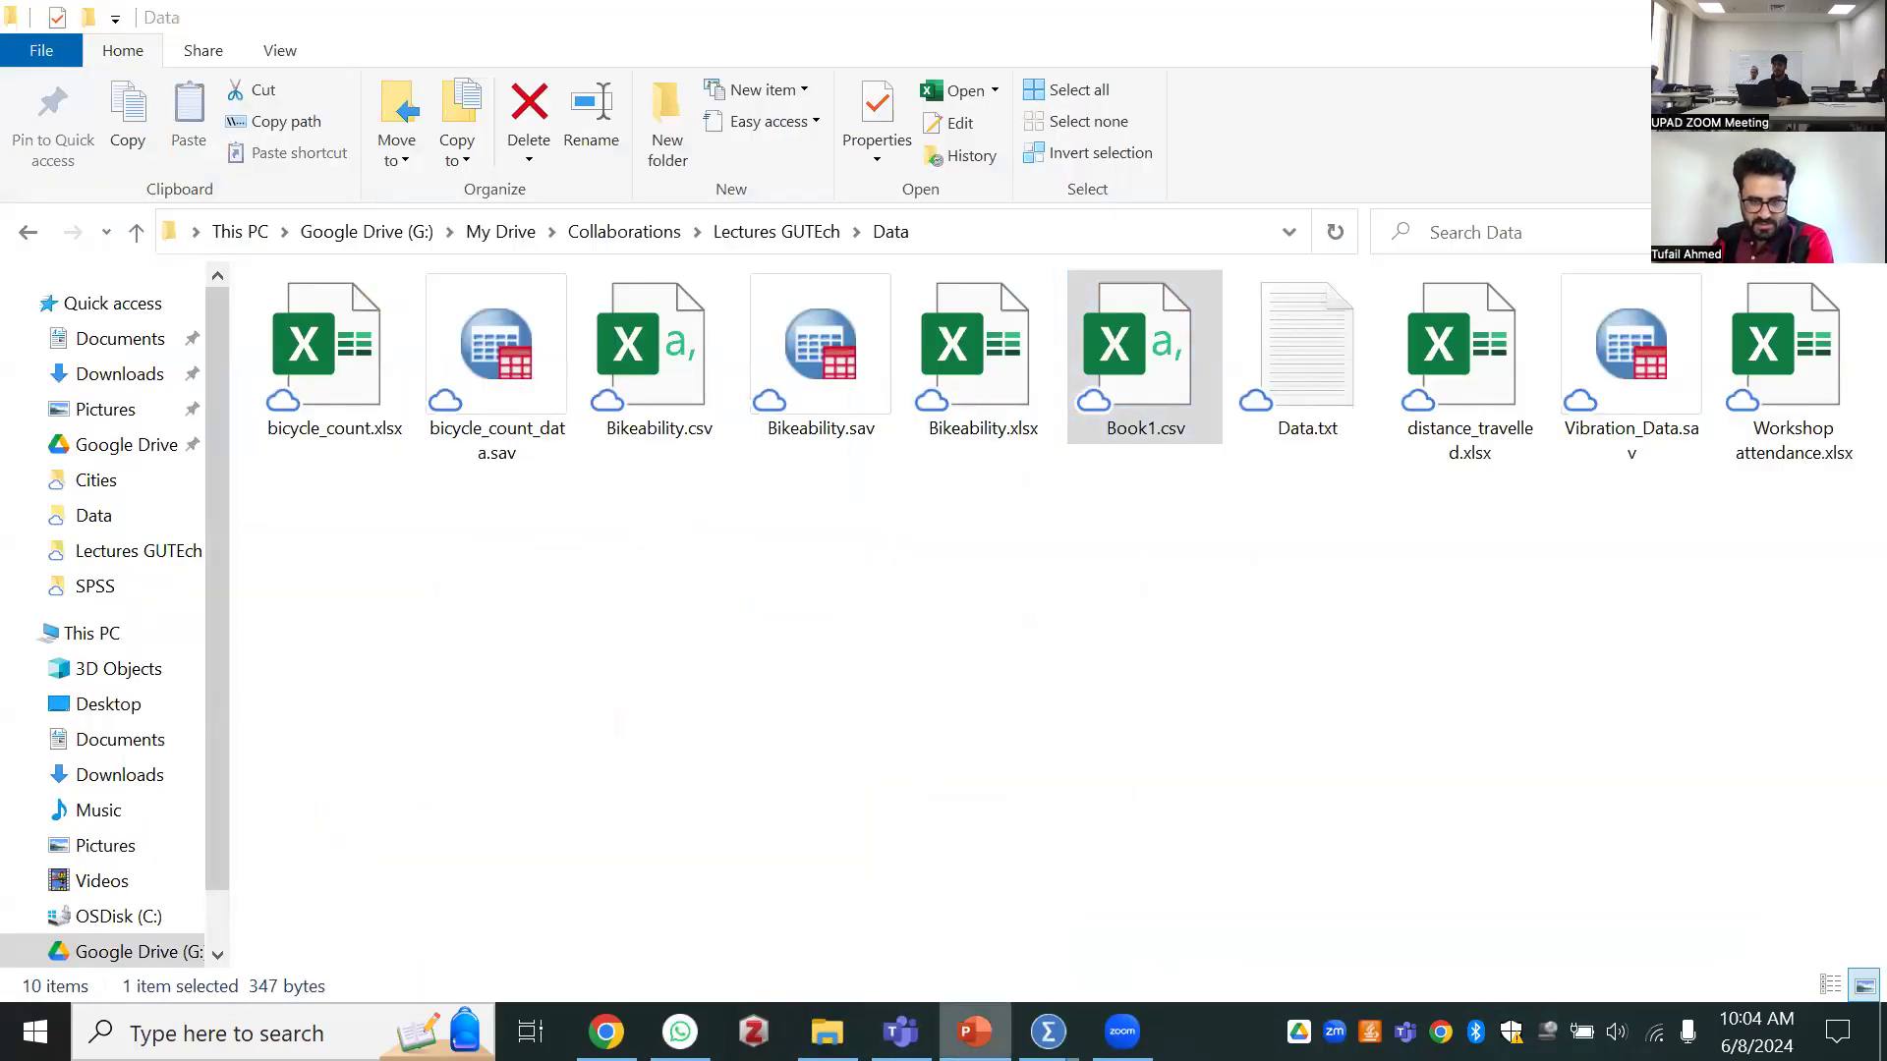
left_click(680, 1032)
left_click(1010, 945)
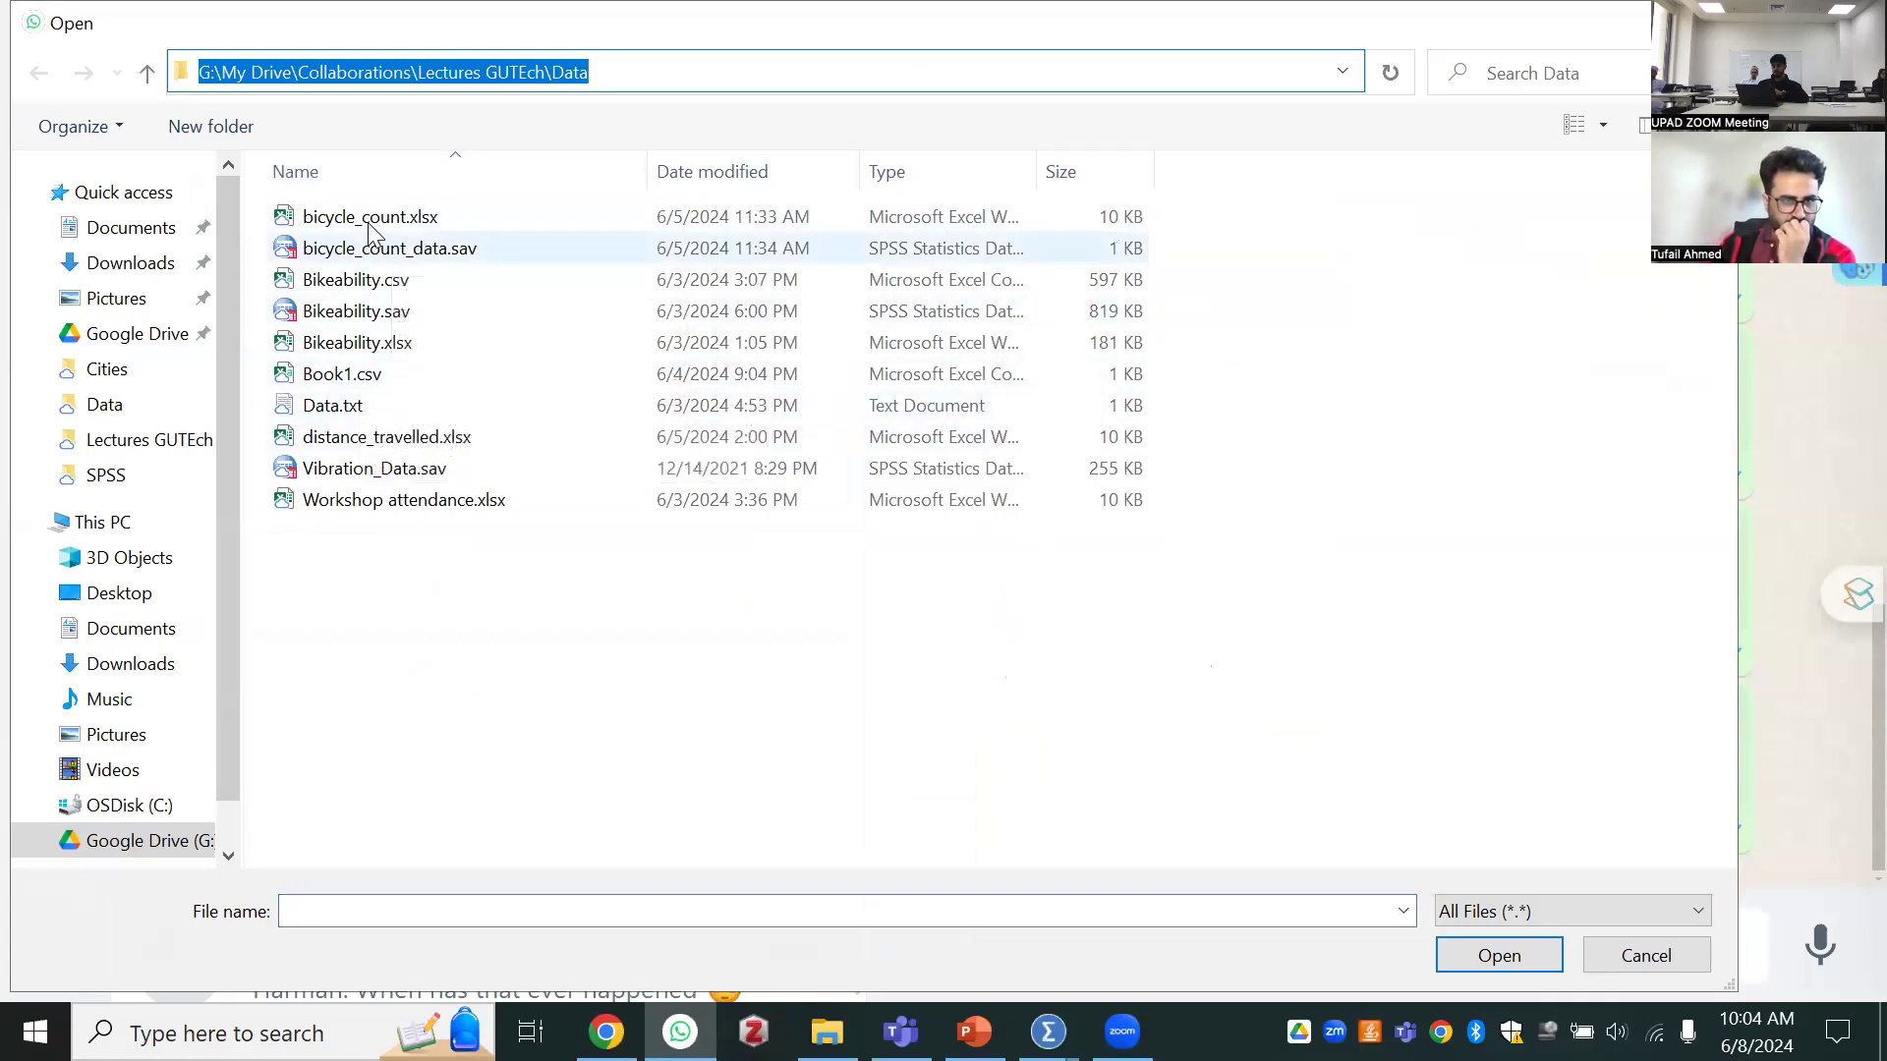
Attach Book1.csv from the Data folder and send it in the open WhatsApp chat
left_click(353, 375)
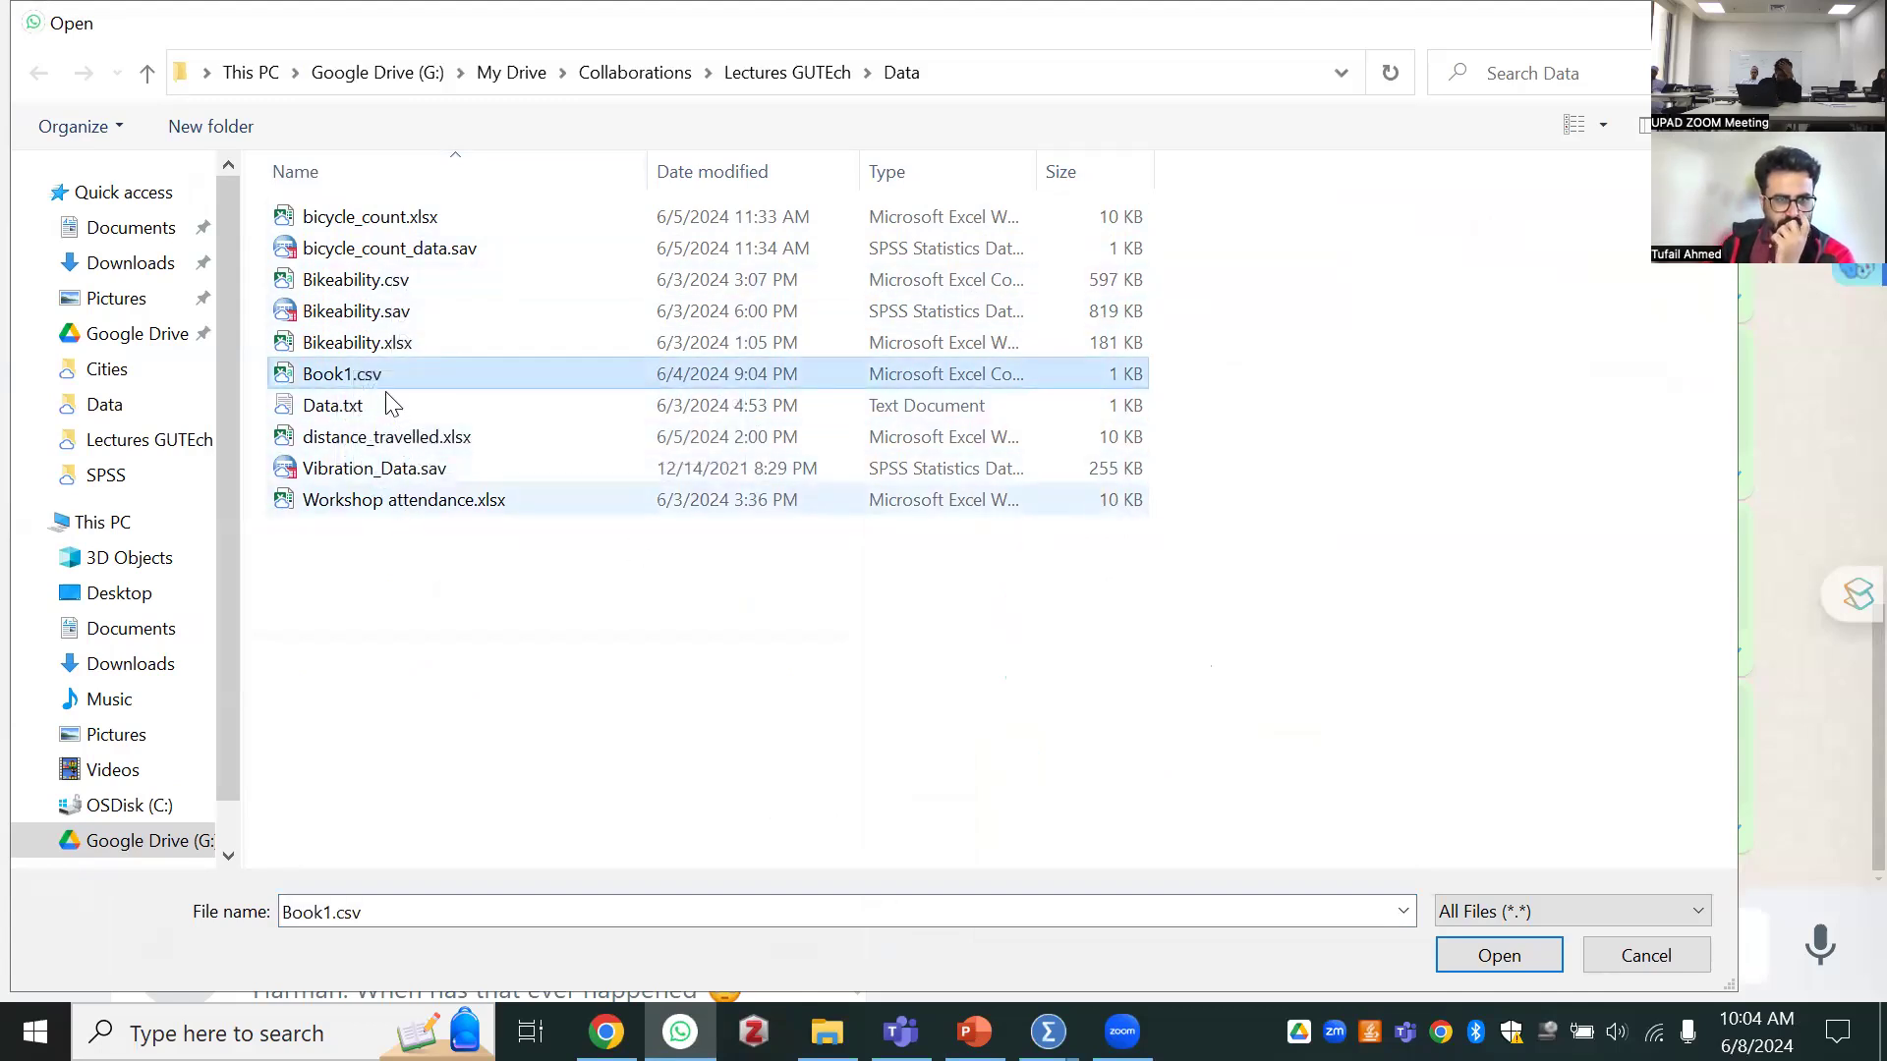
right_click(366, 374)
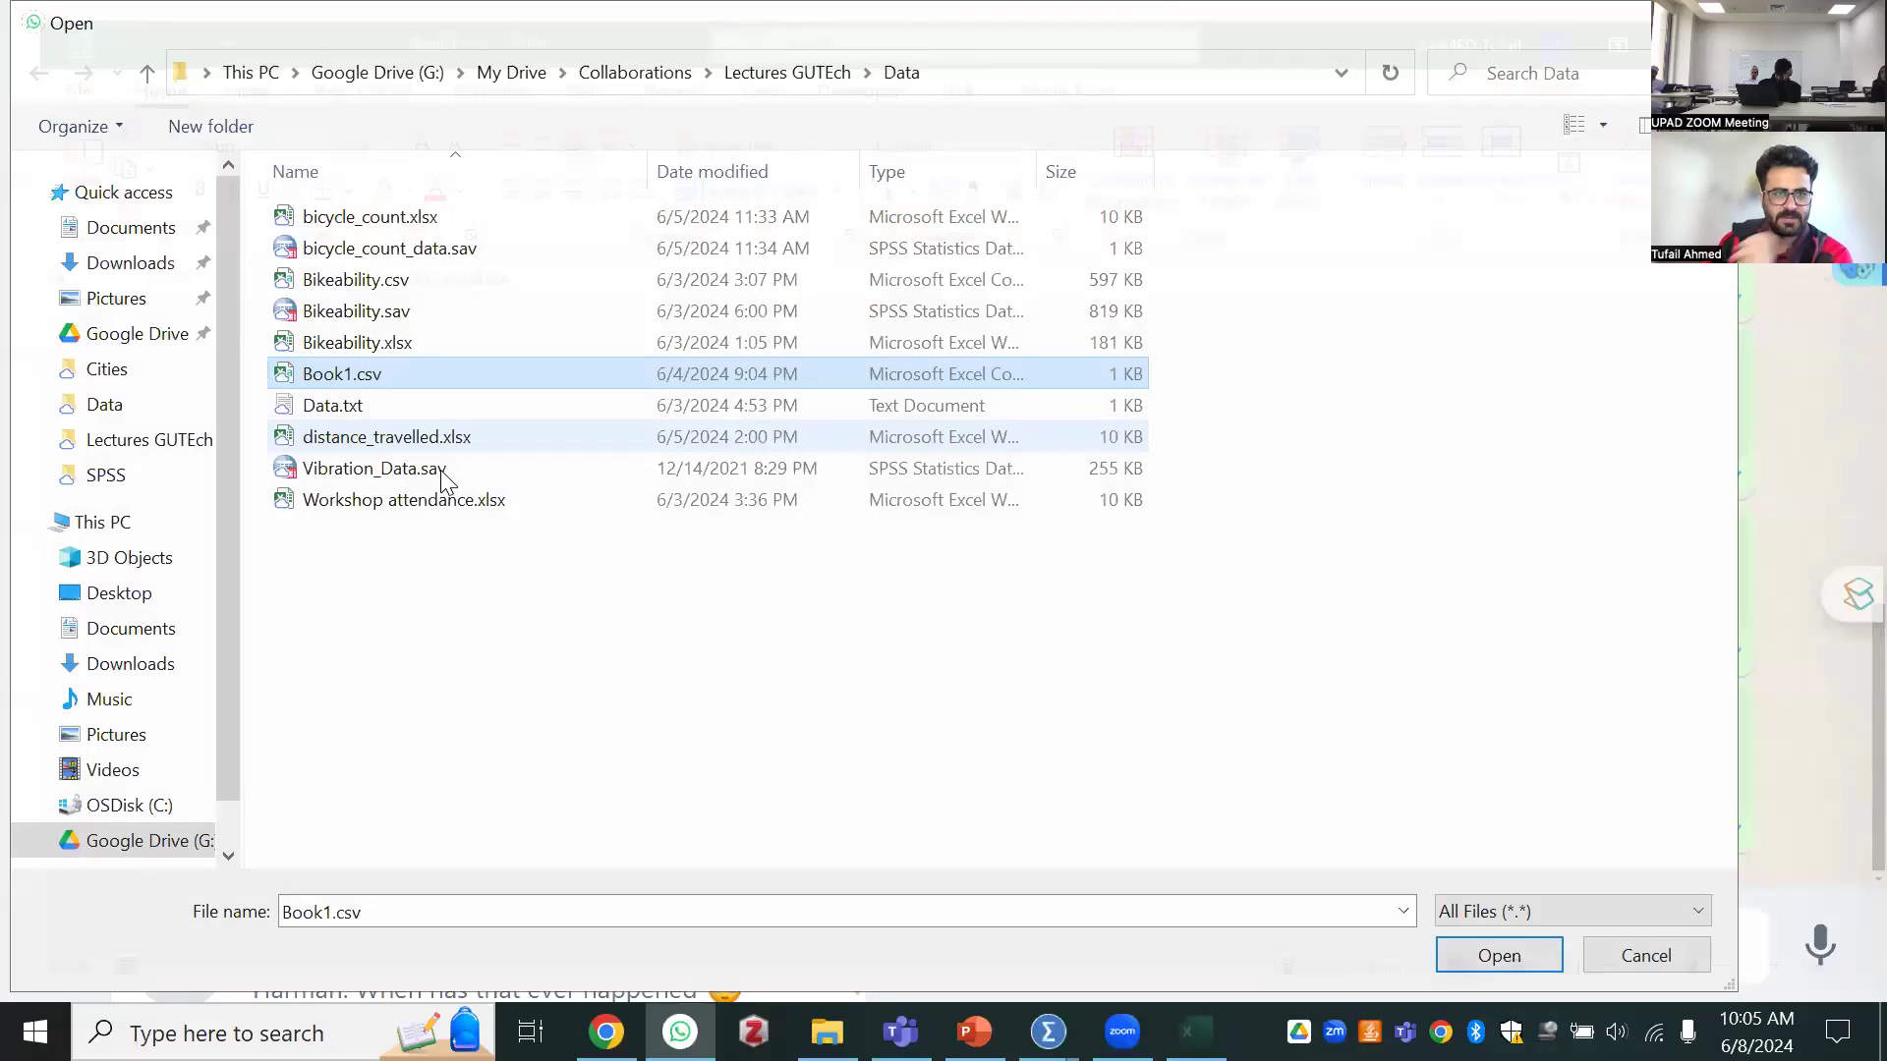
left_click(1523, 953)
left_click(1818, 901)
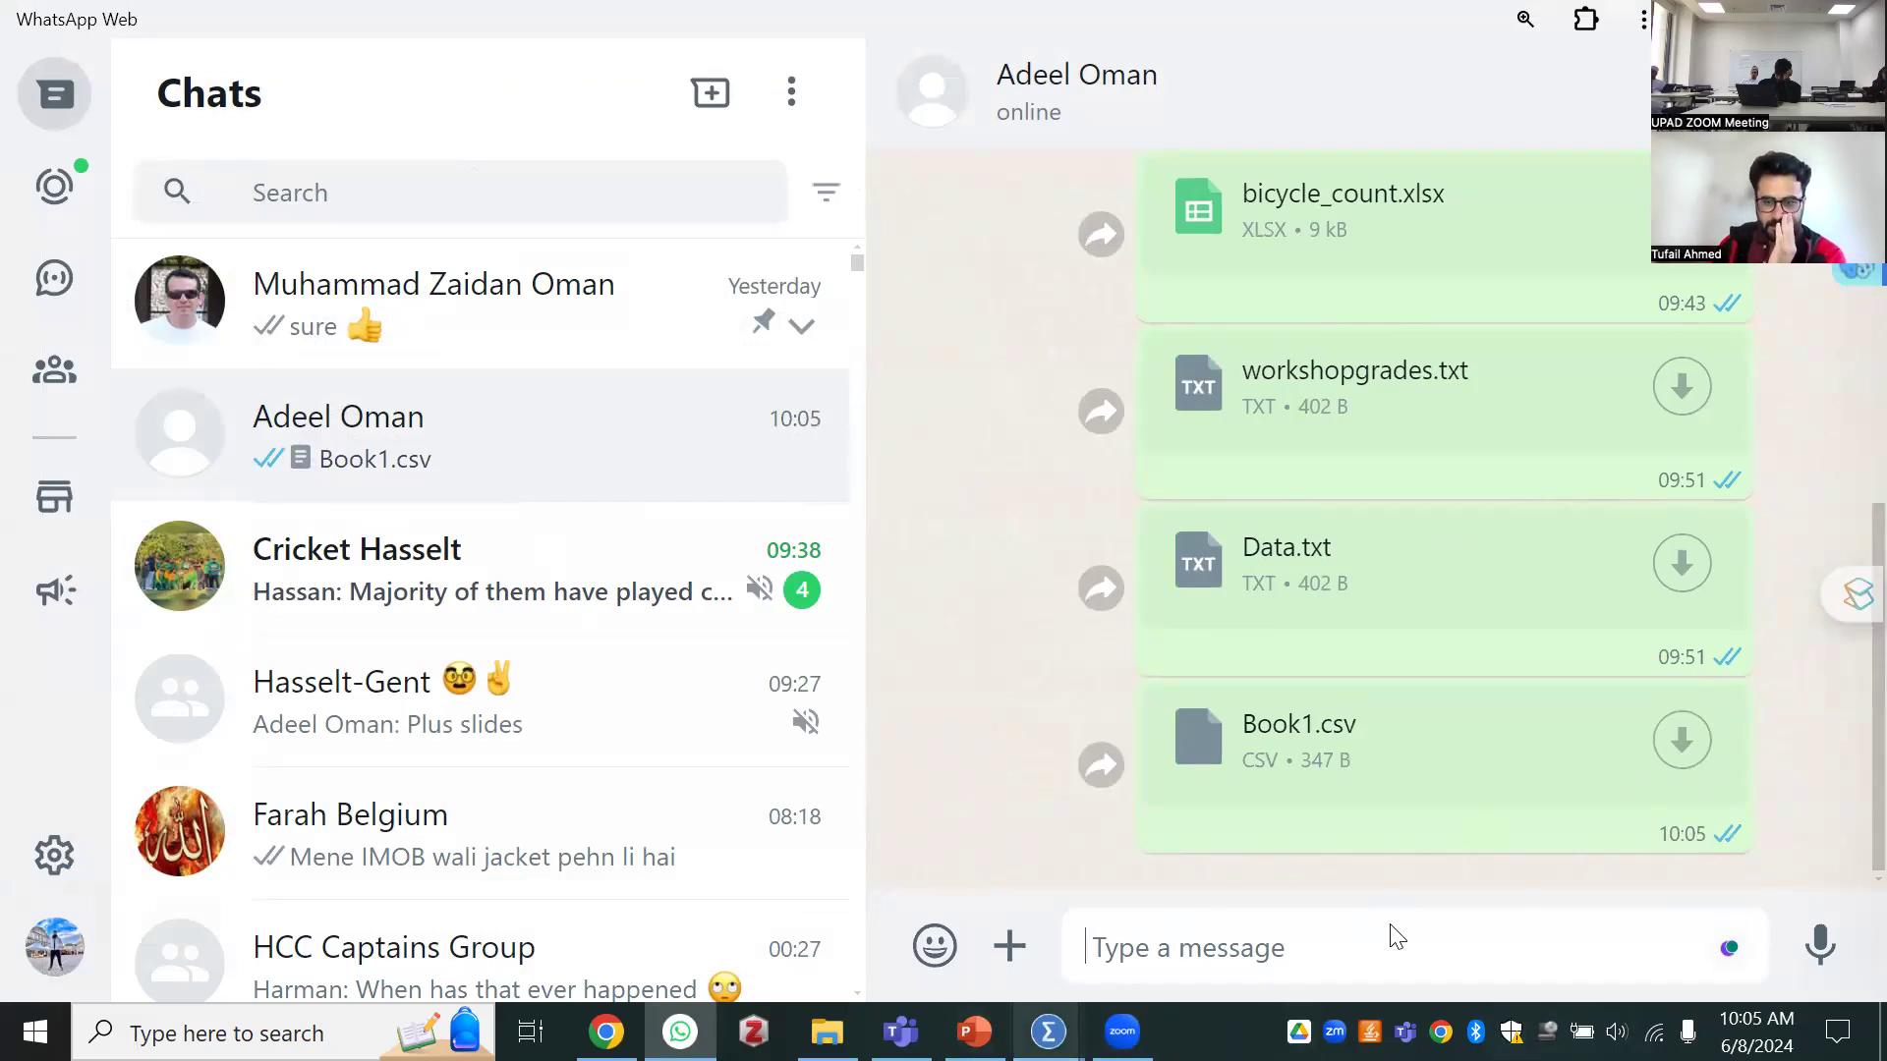
Switch to SPSS Statistics and open Book1.csv from the Data folder as a CSV data import
mouse_move(1047, 1032)
left_click(1513, 900)
left_click(36, 55)
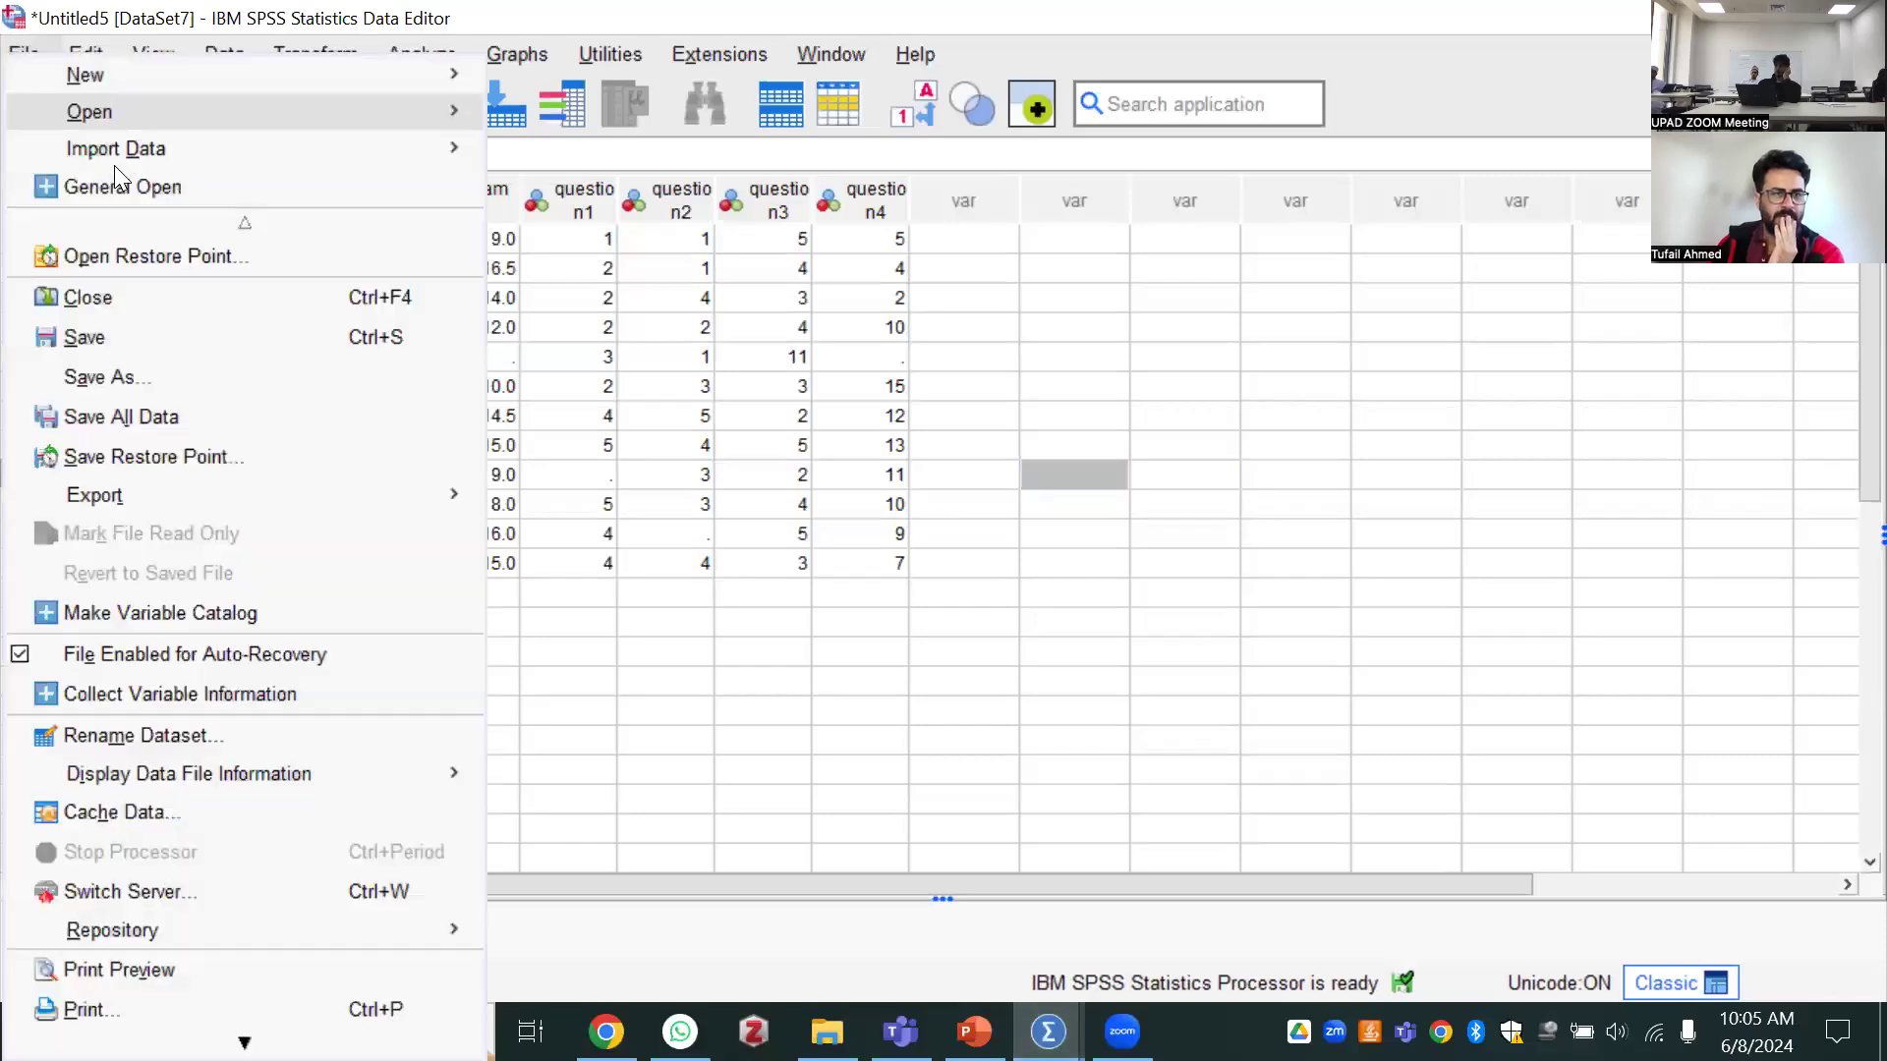
mouse_move(422, 124)
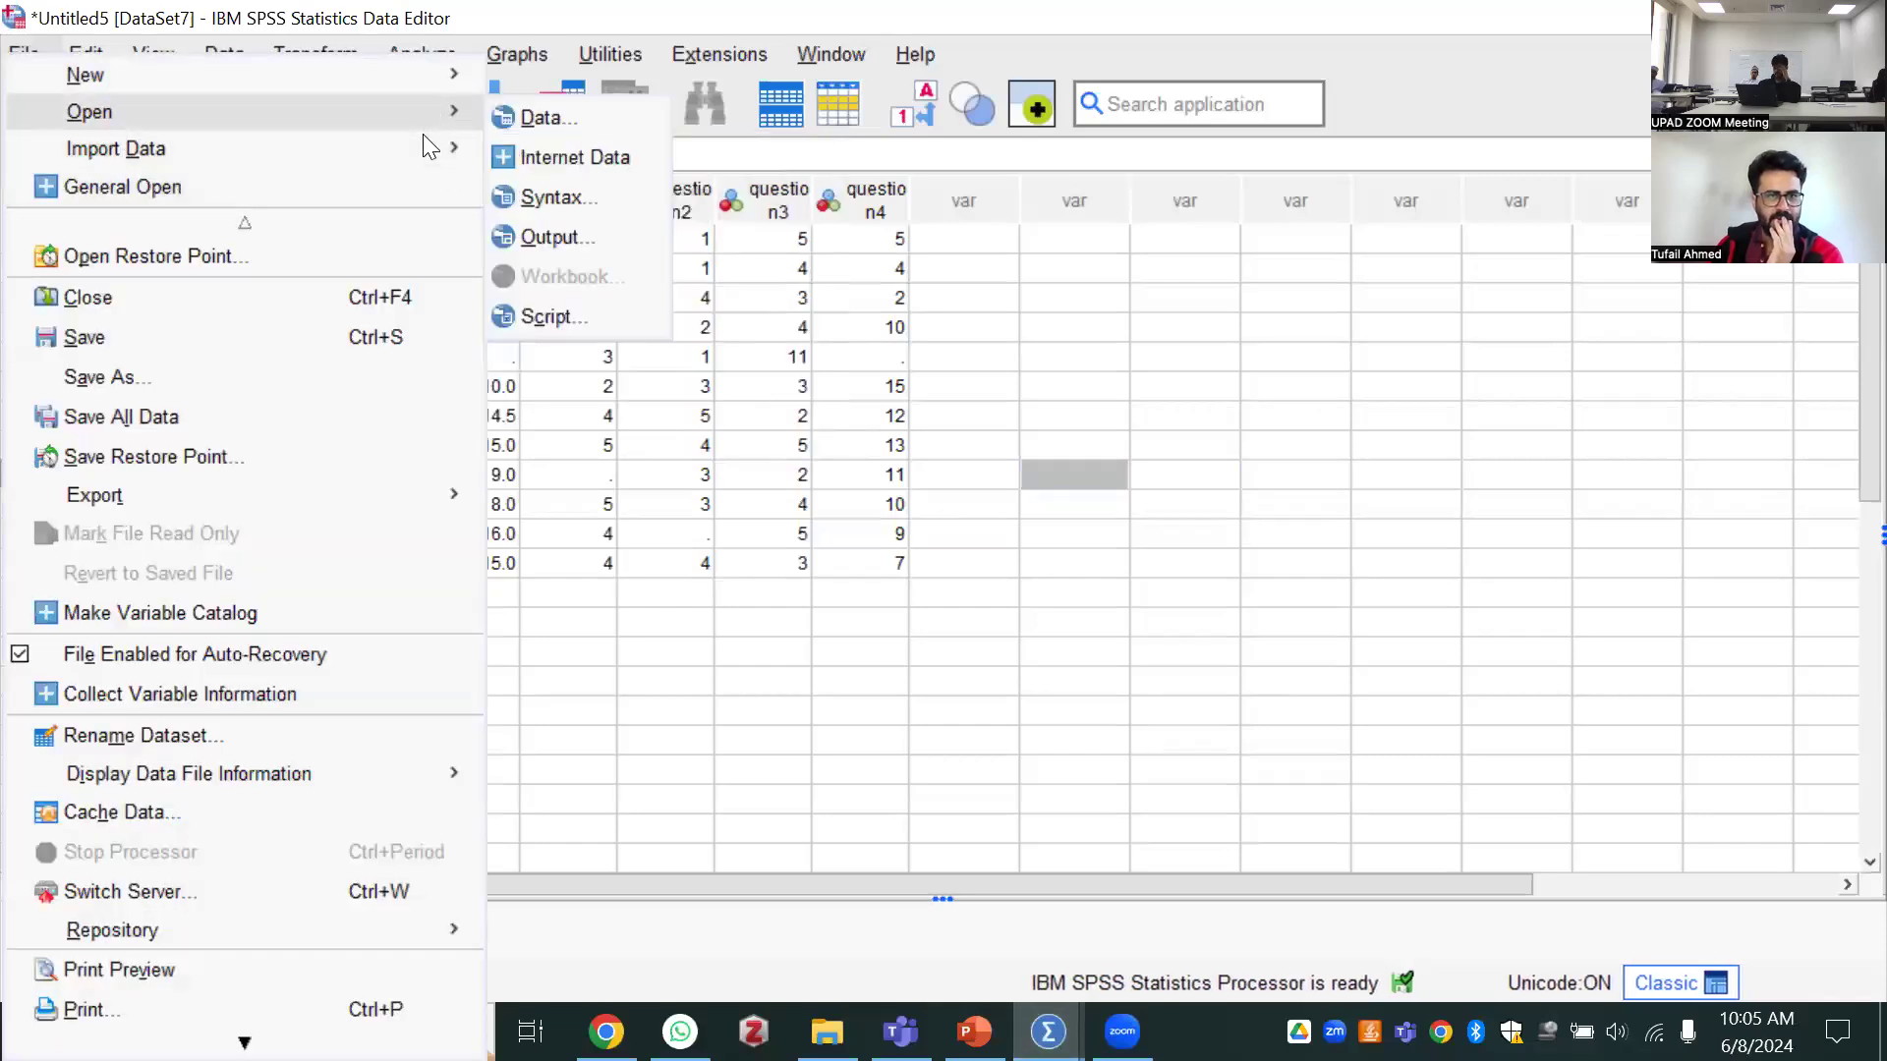
left_click(531, 224)
left_click(528, 339)
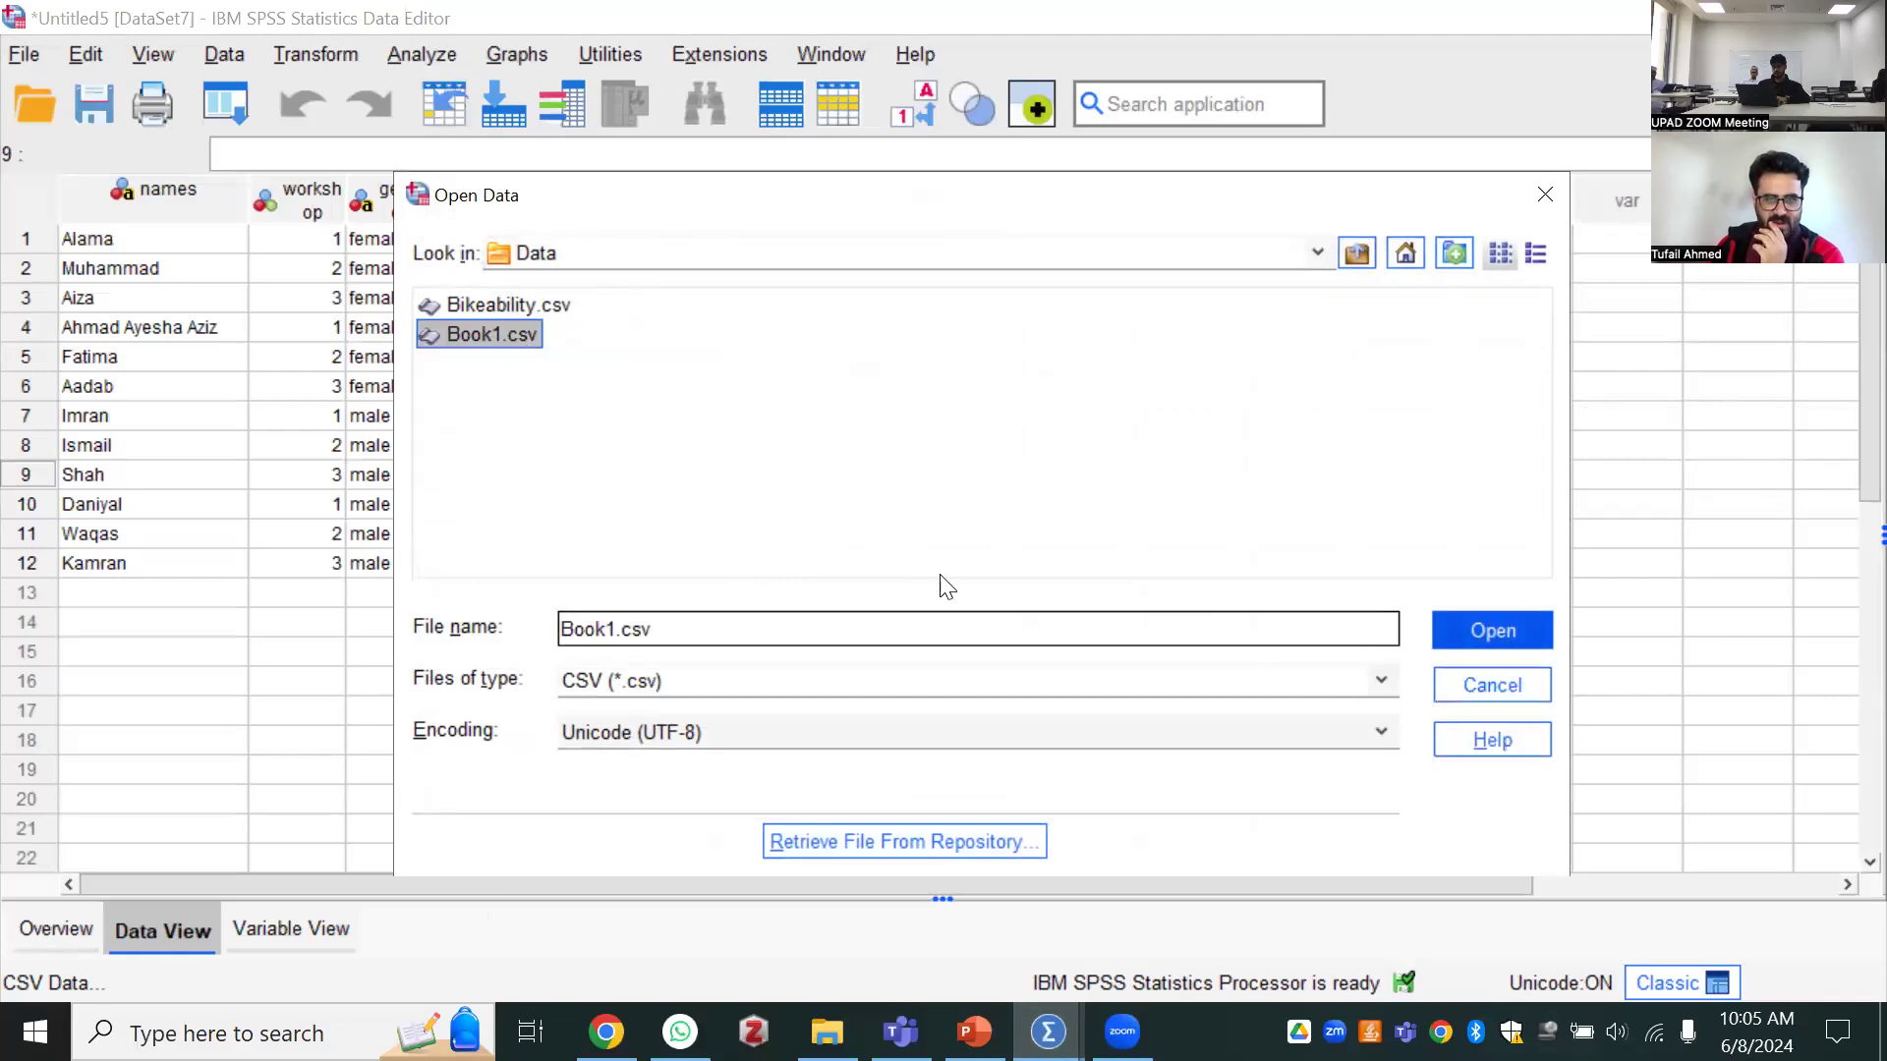
key("Return")
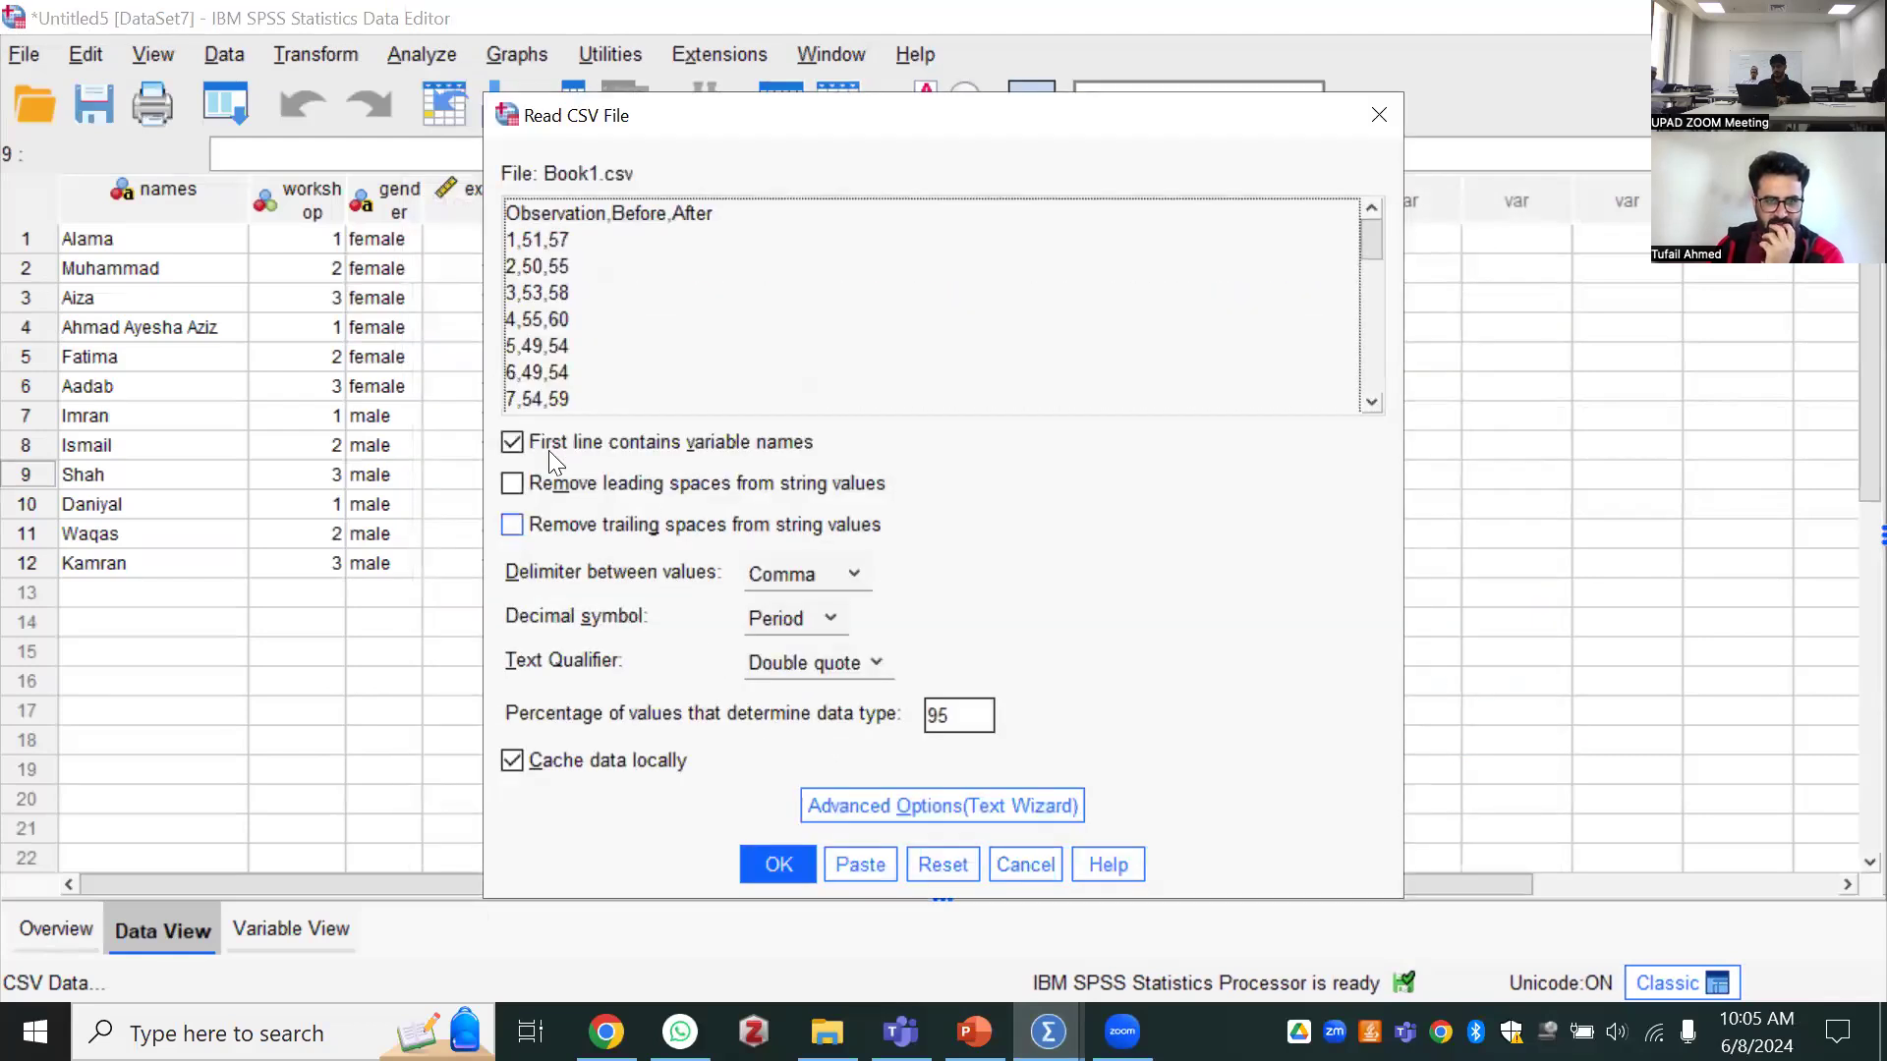
Import the CSV with its first line as variable names and comma as delimiter, and close the output log
left_click(515, 435)
left_click(515, 435)
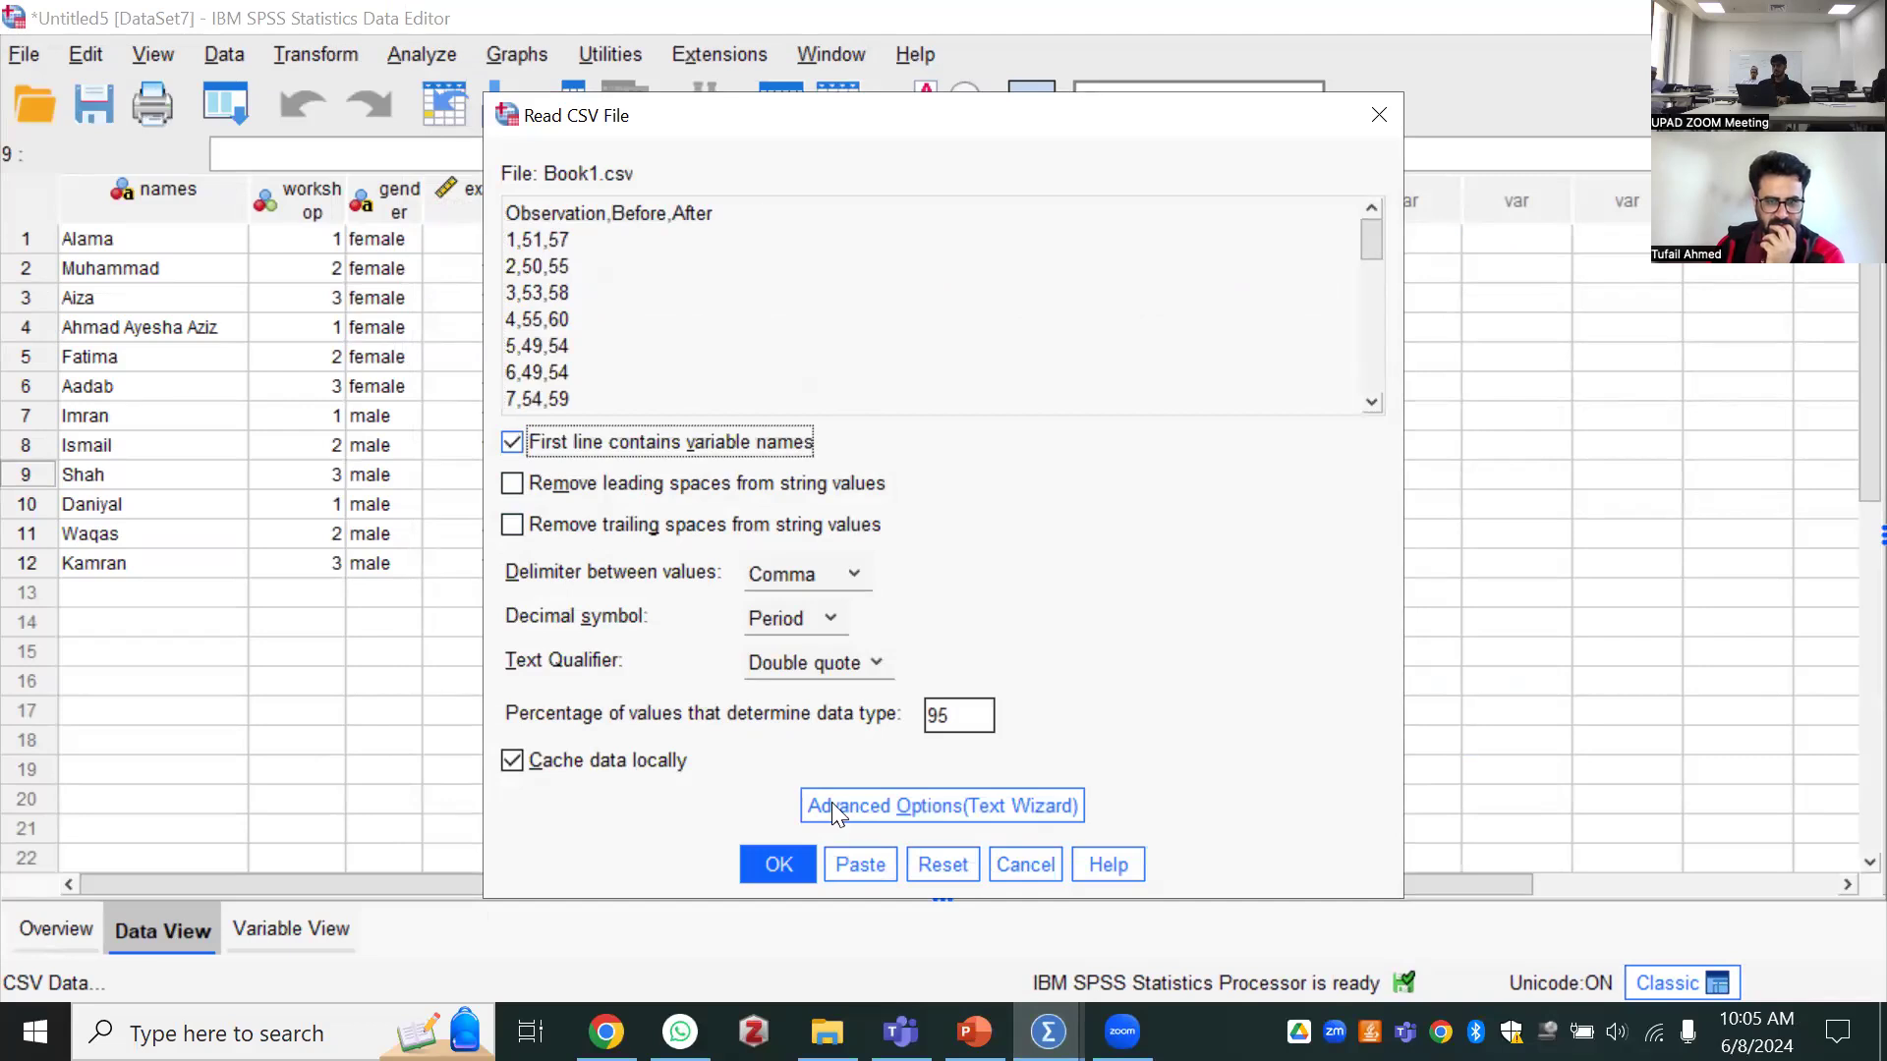
left_click(759, 865)
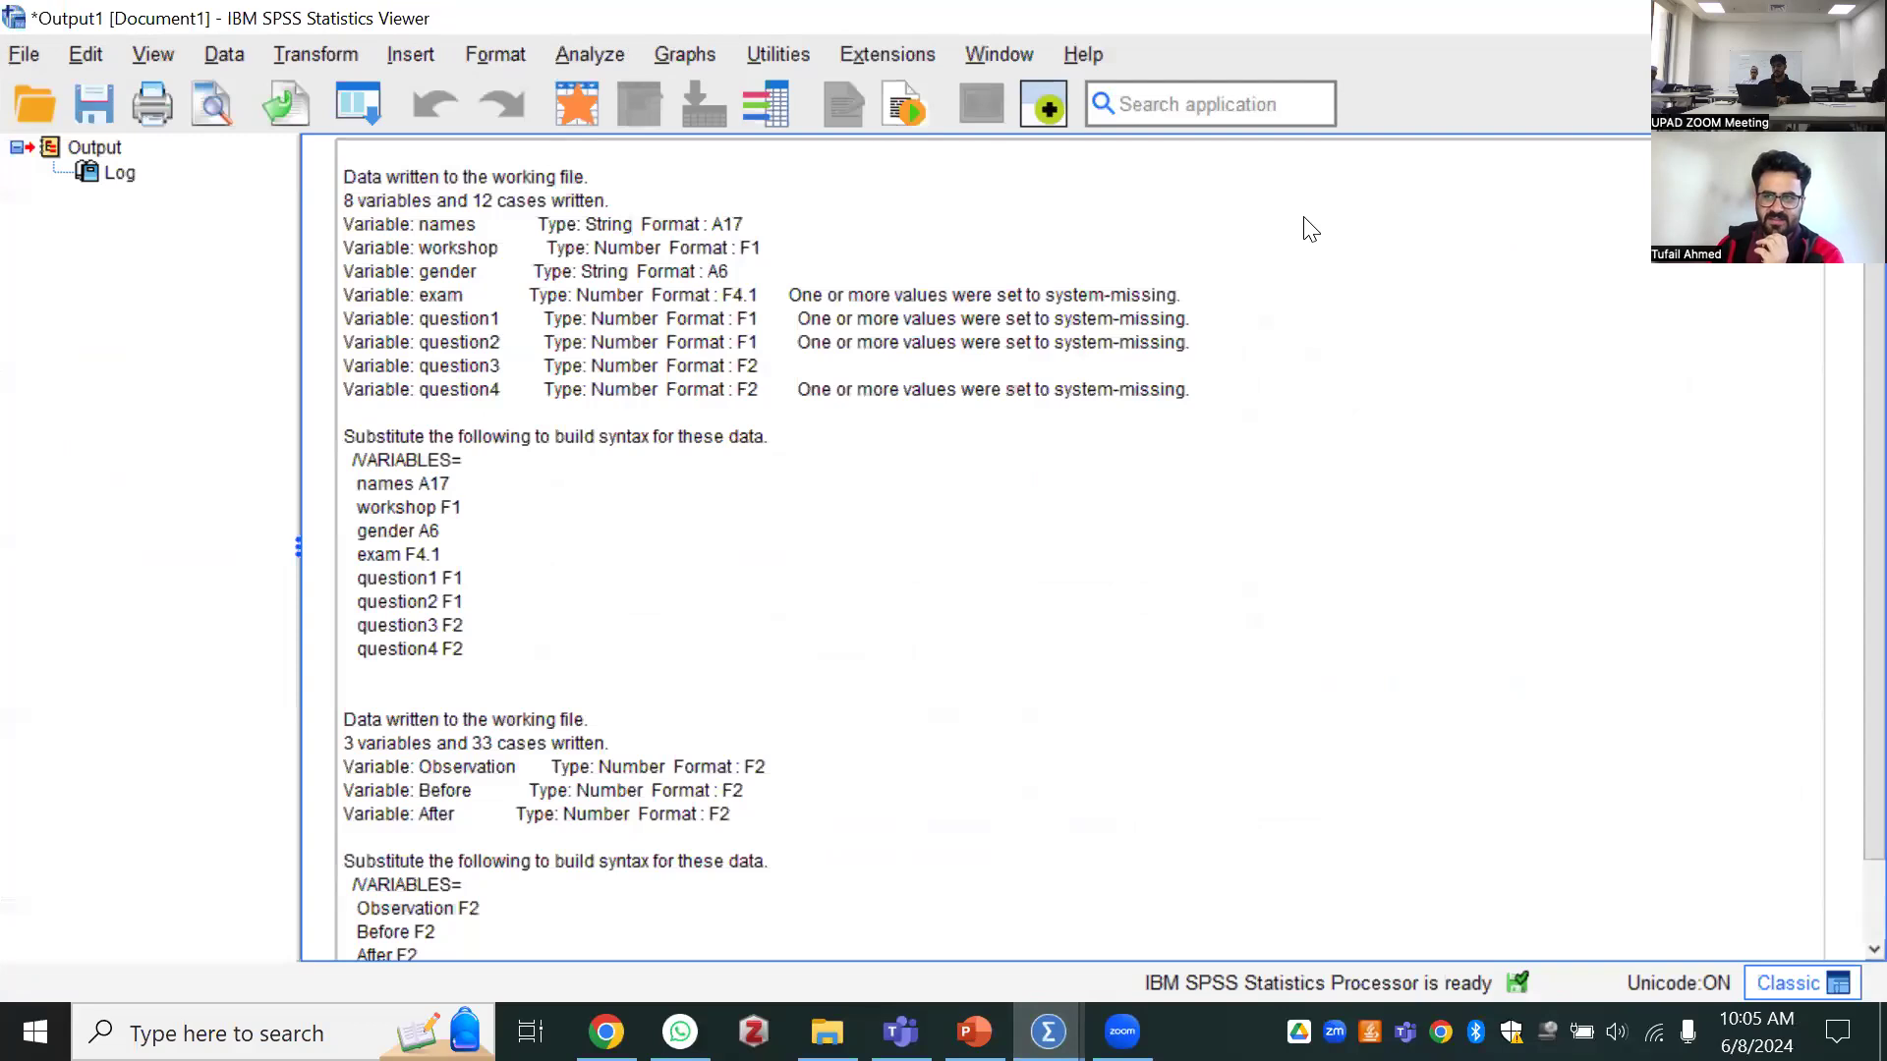
left_click(1863, 18)
left_click(928, 552)
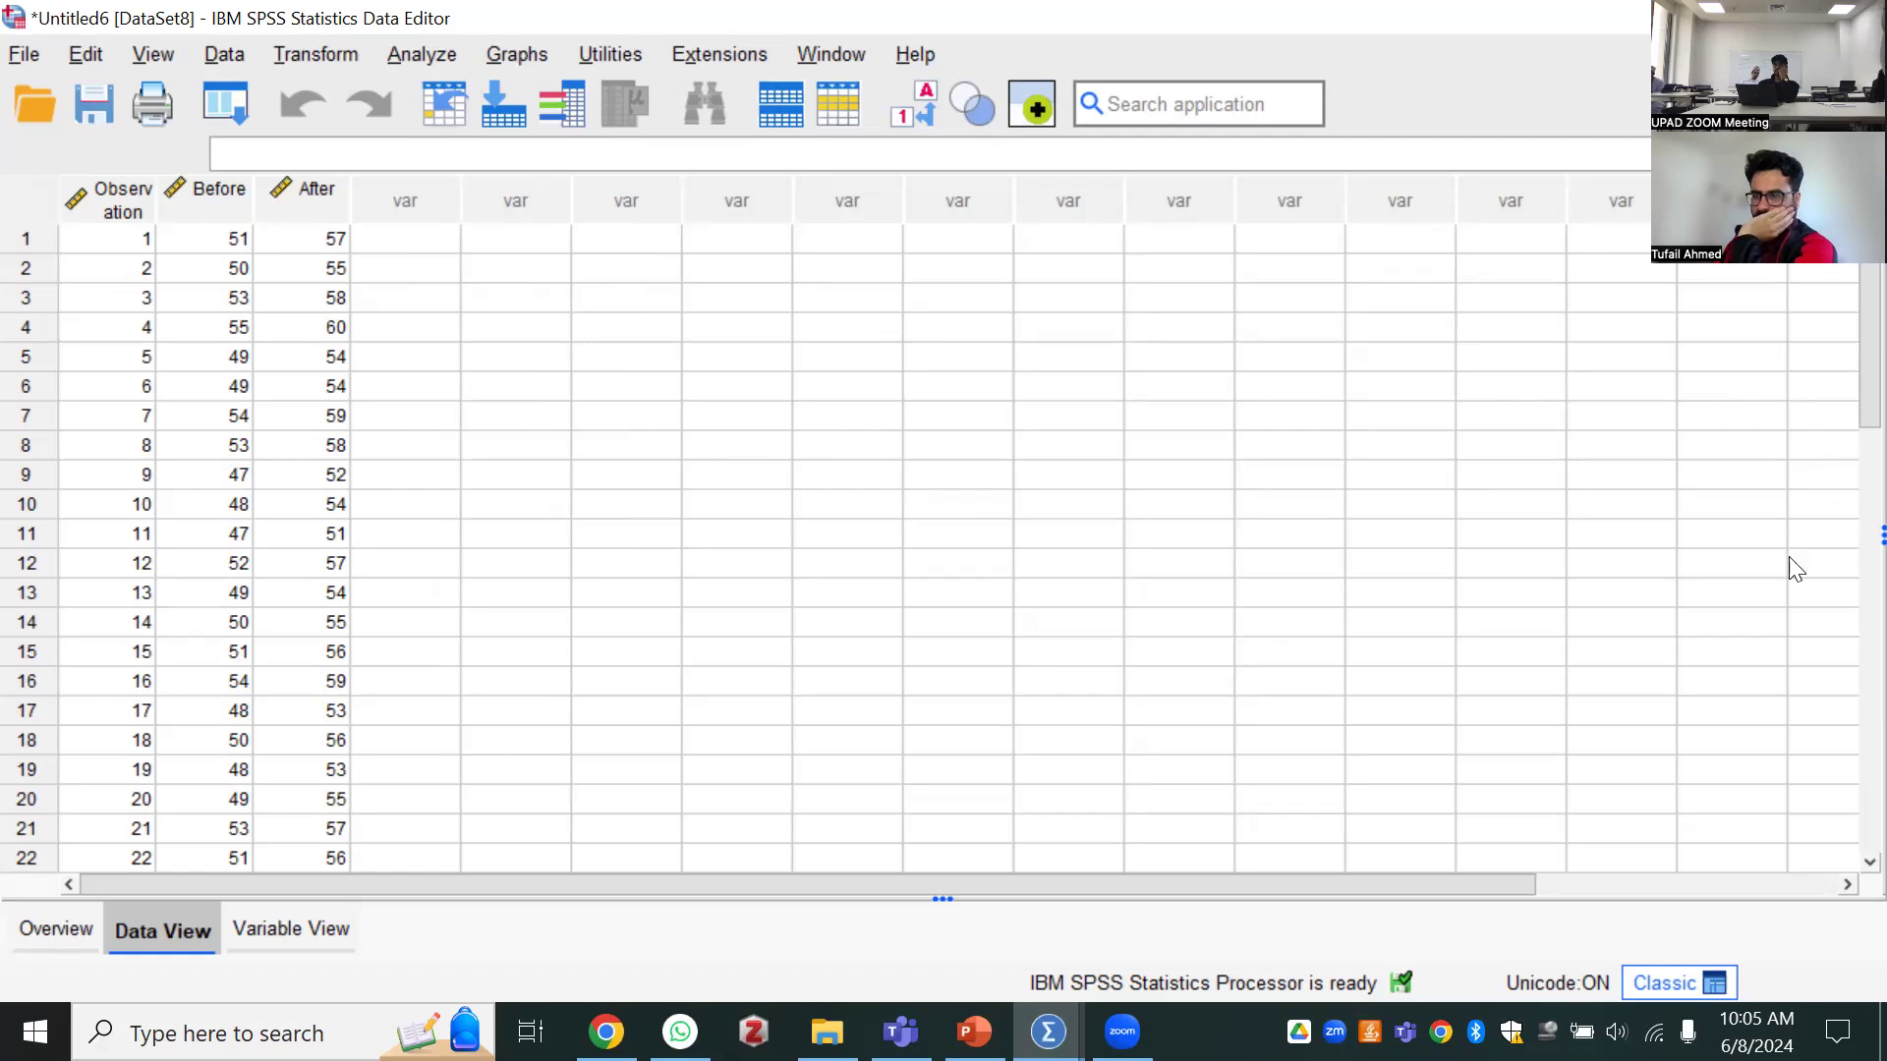
Widen the data columns so that the Observation variable name fits on one line
left_click(339, 193)
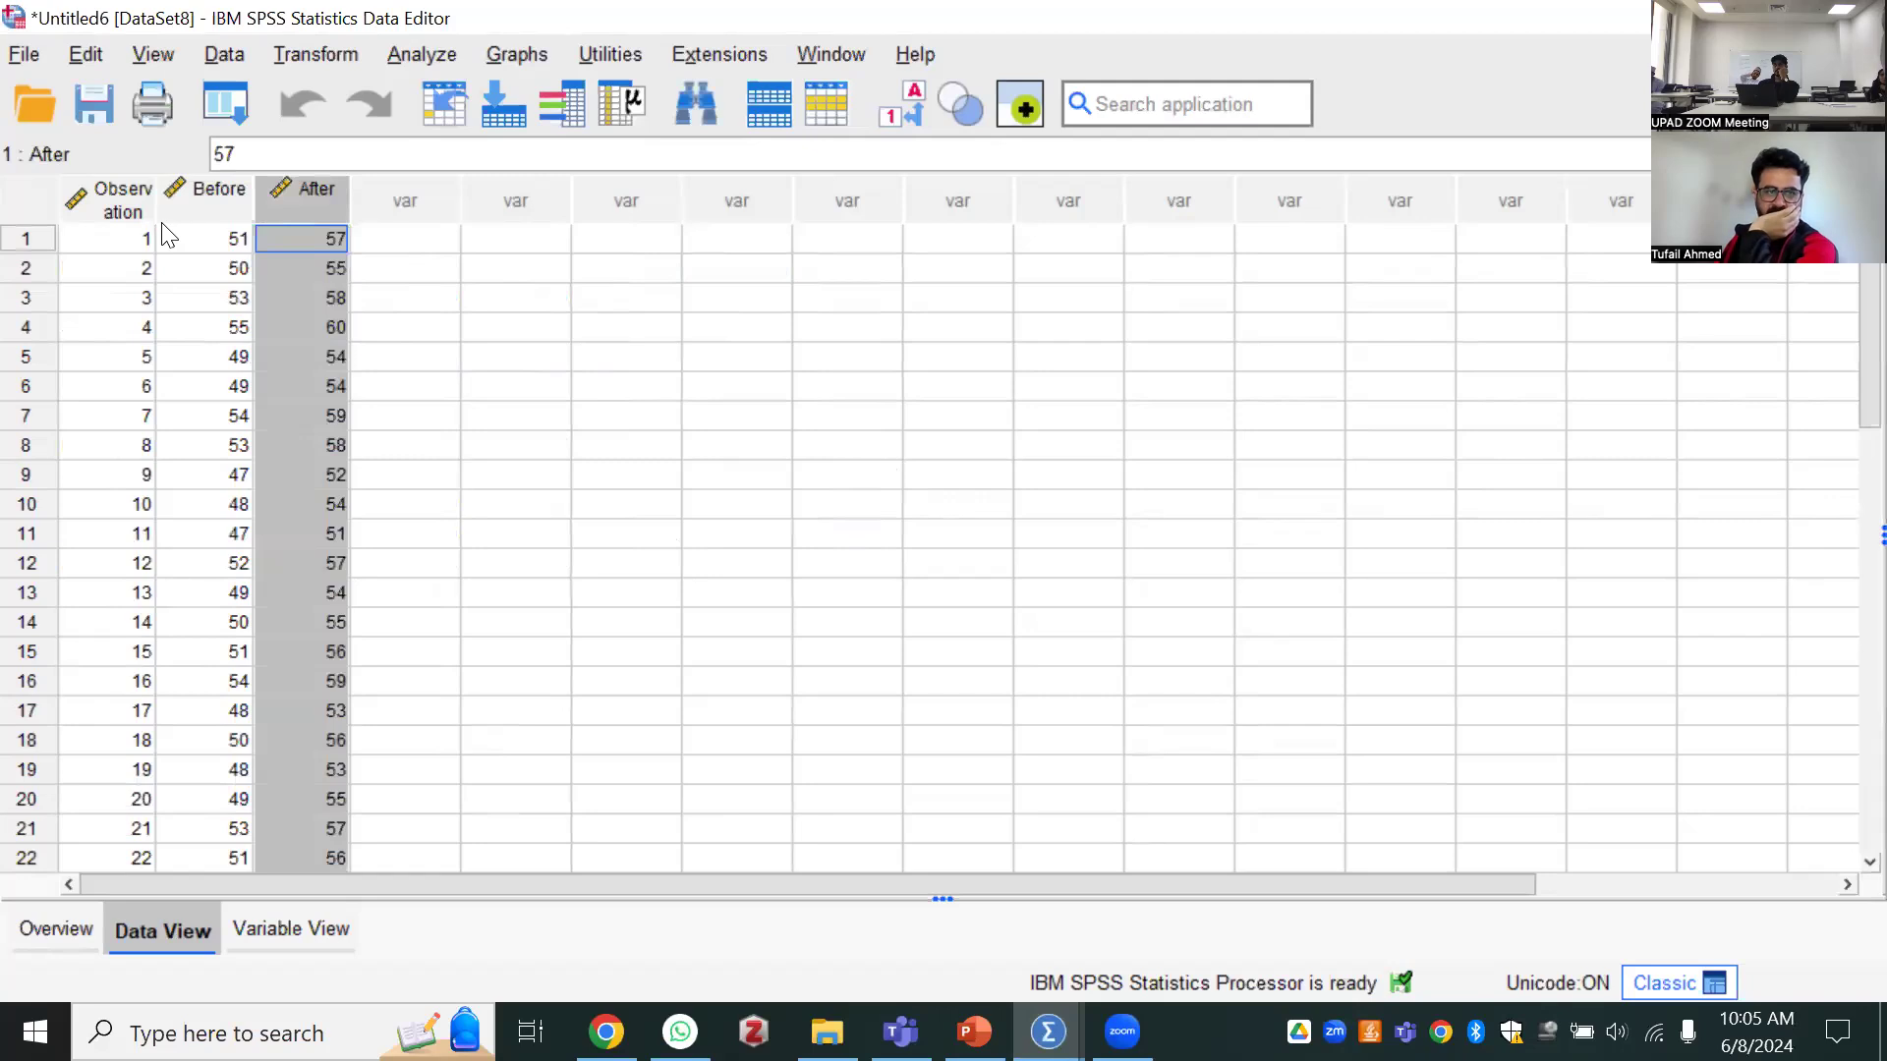
left_click_drag(187, 211, 437, 193)
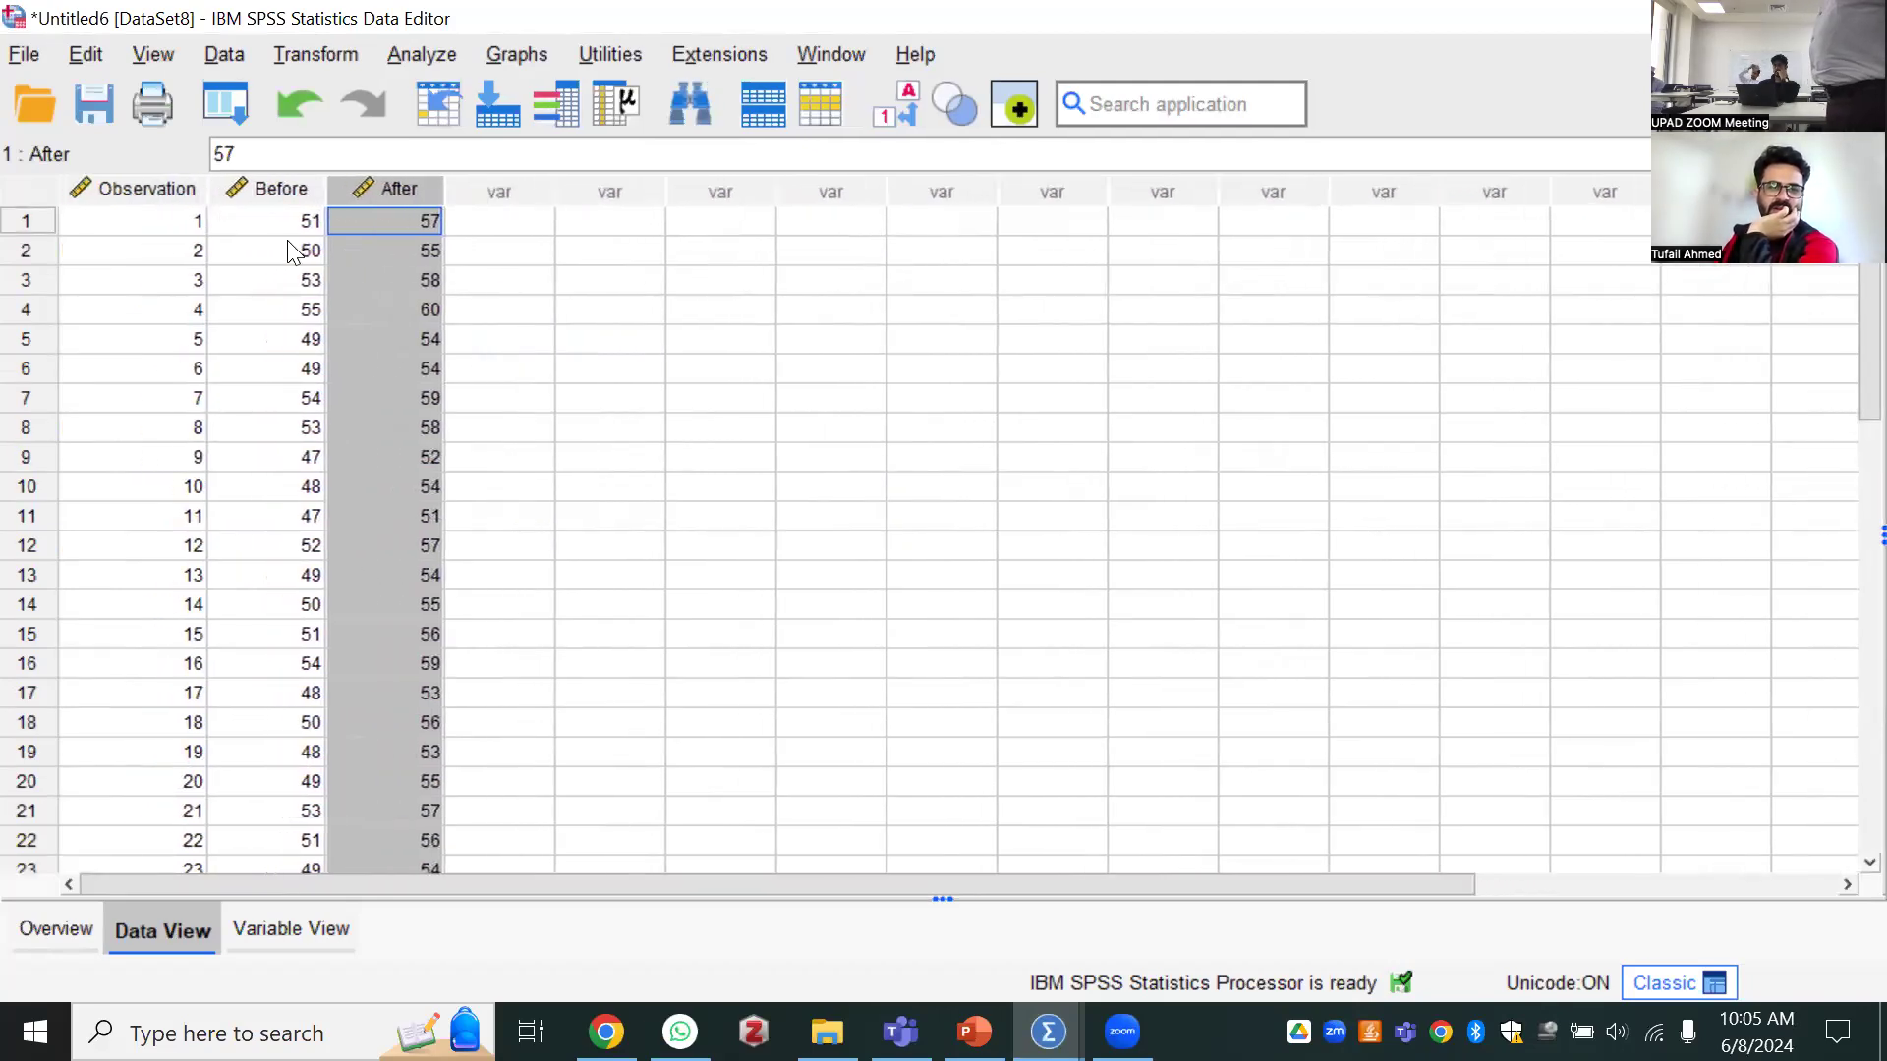
Examine the imported Observation, Before and After columns from the first case to the last
left_click(277, 220)
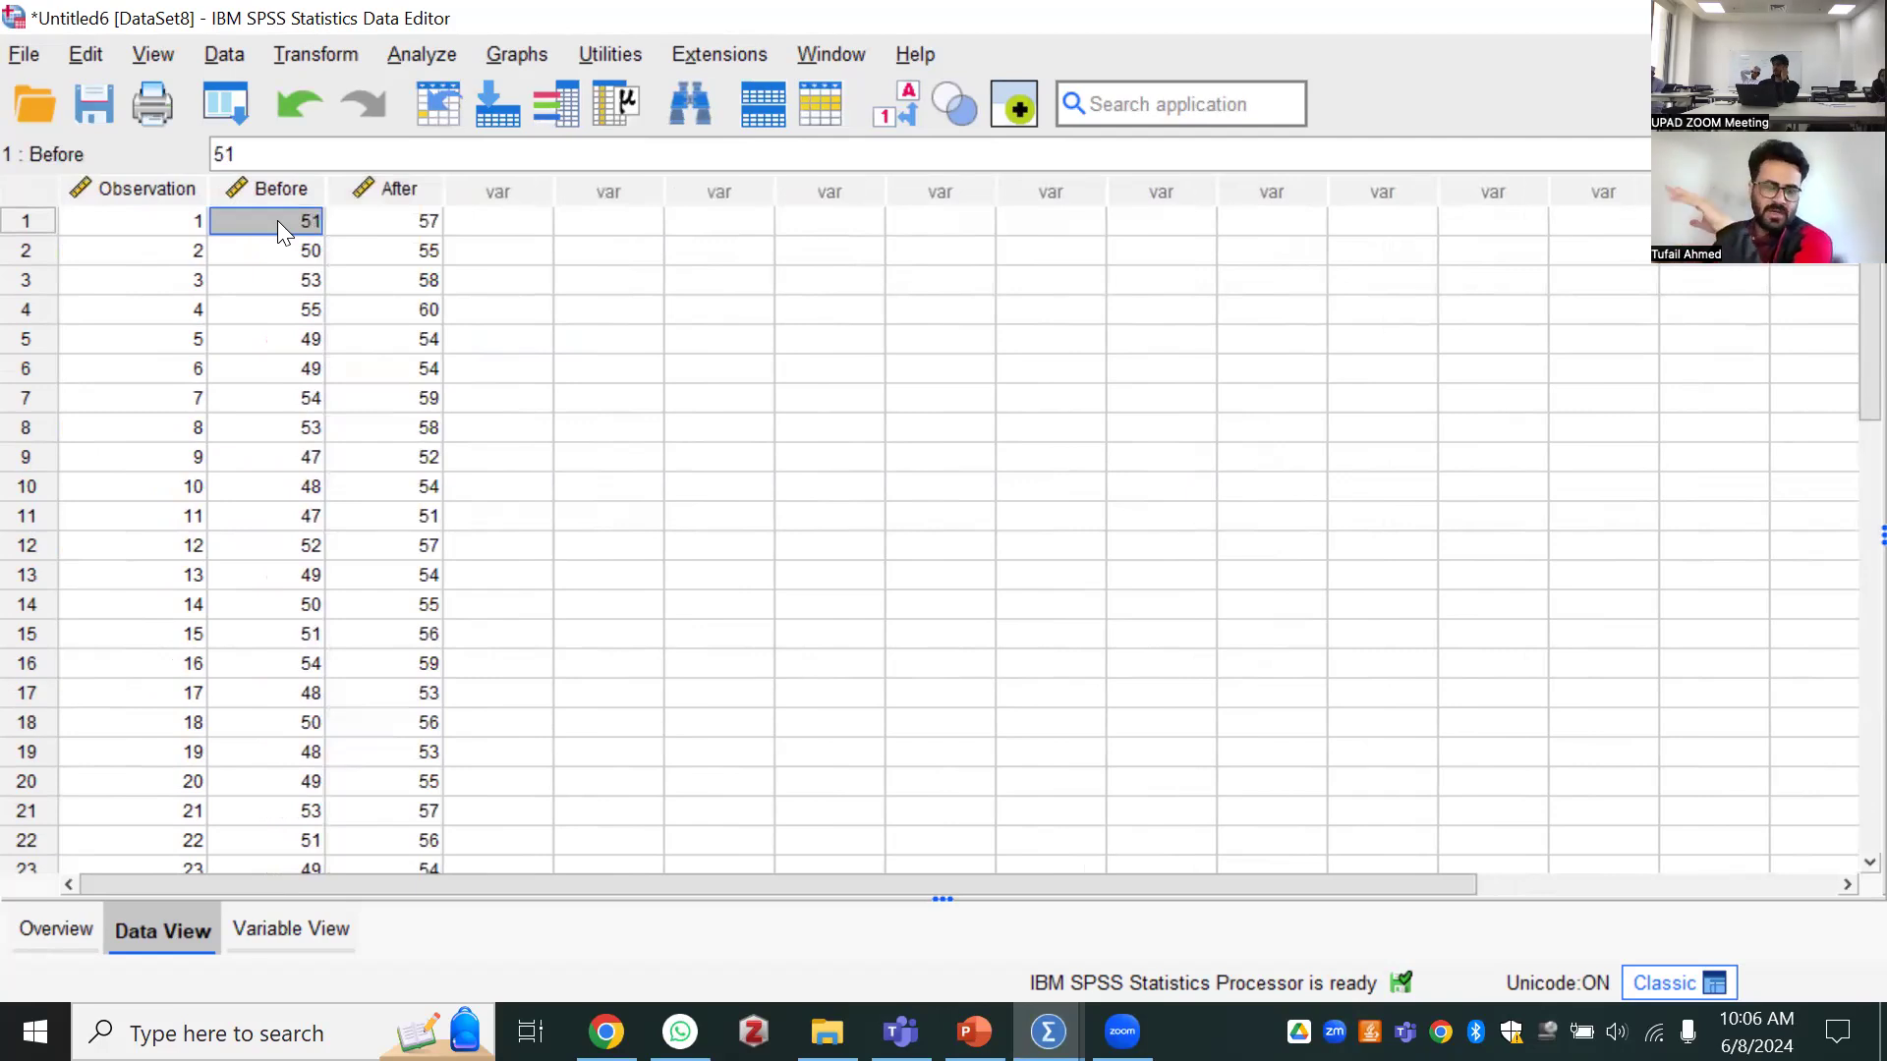
scroll(193, 279, "down", 7)
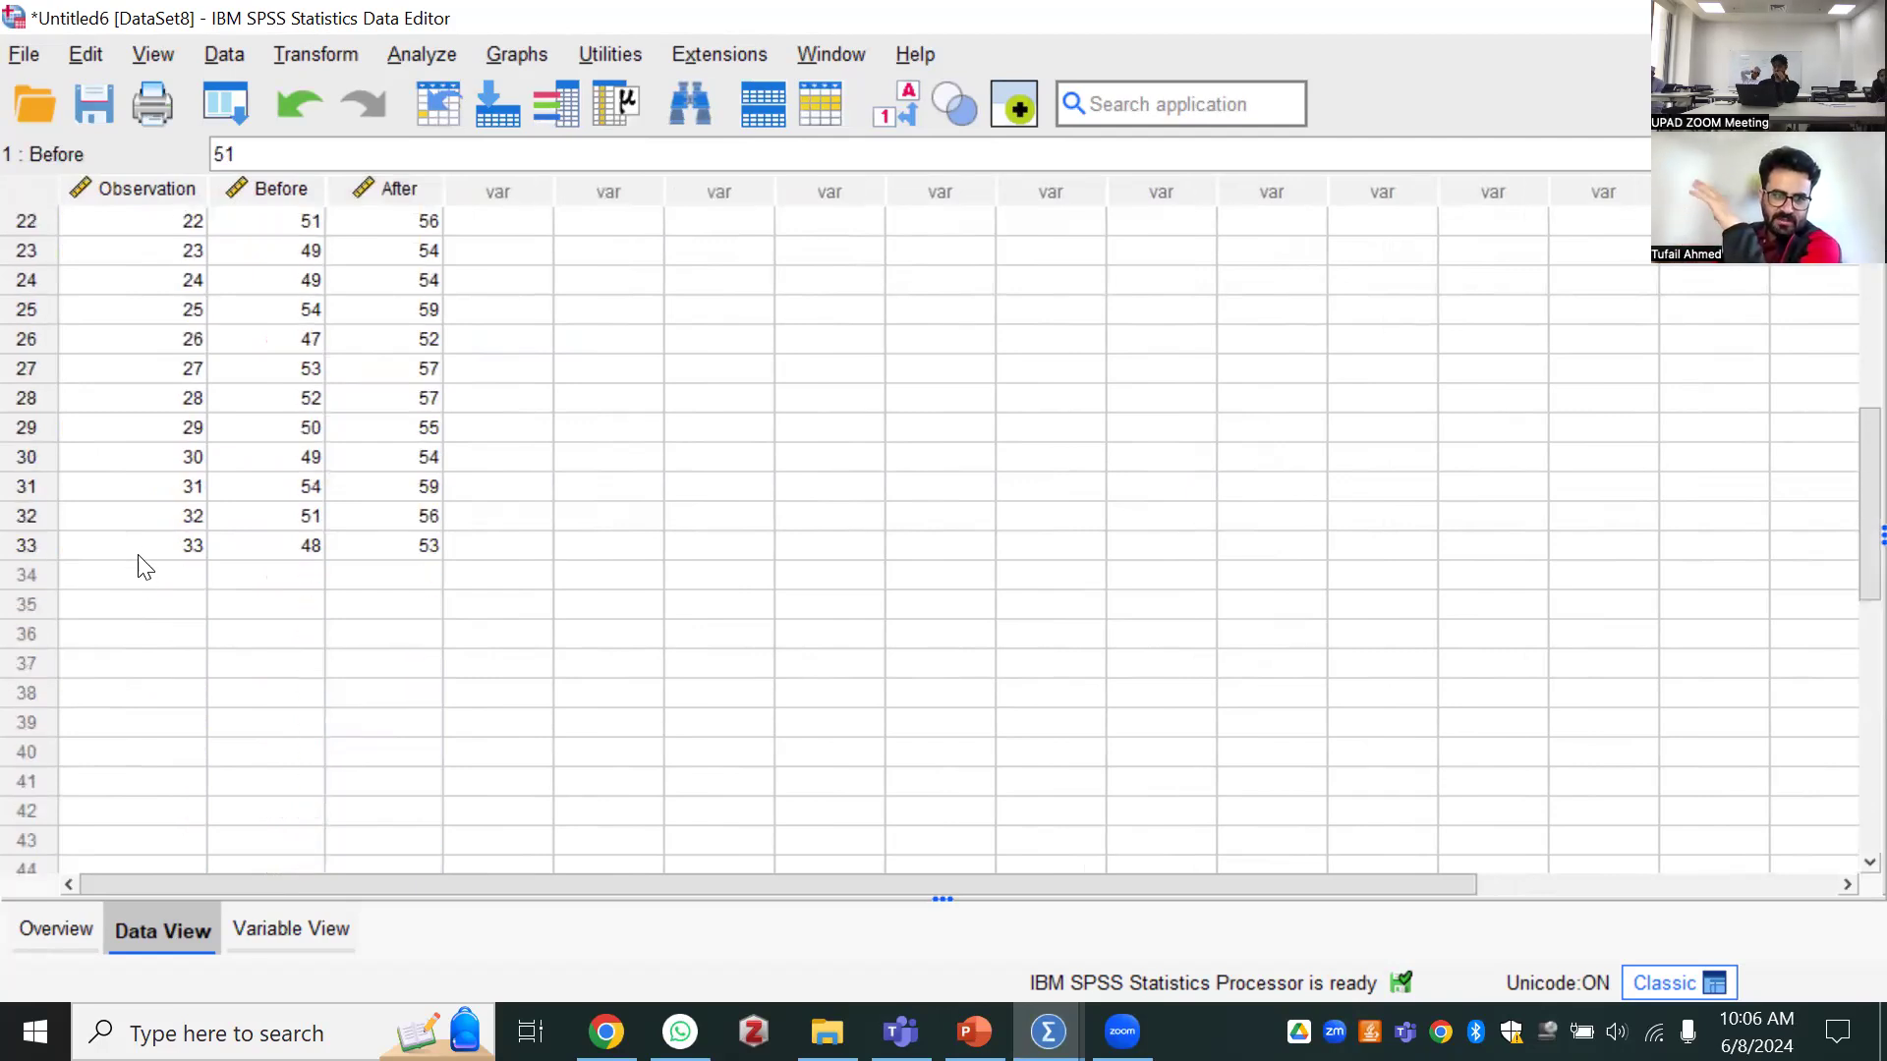
left_click(139, 548)
scroll(139, 551, "up", 7)
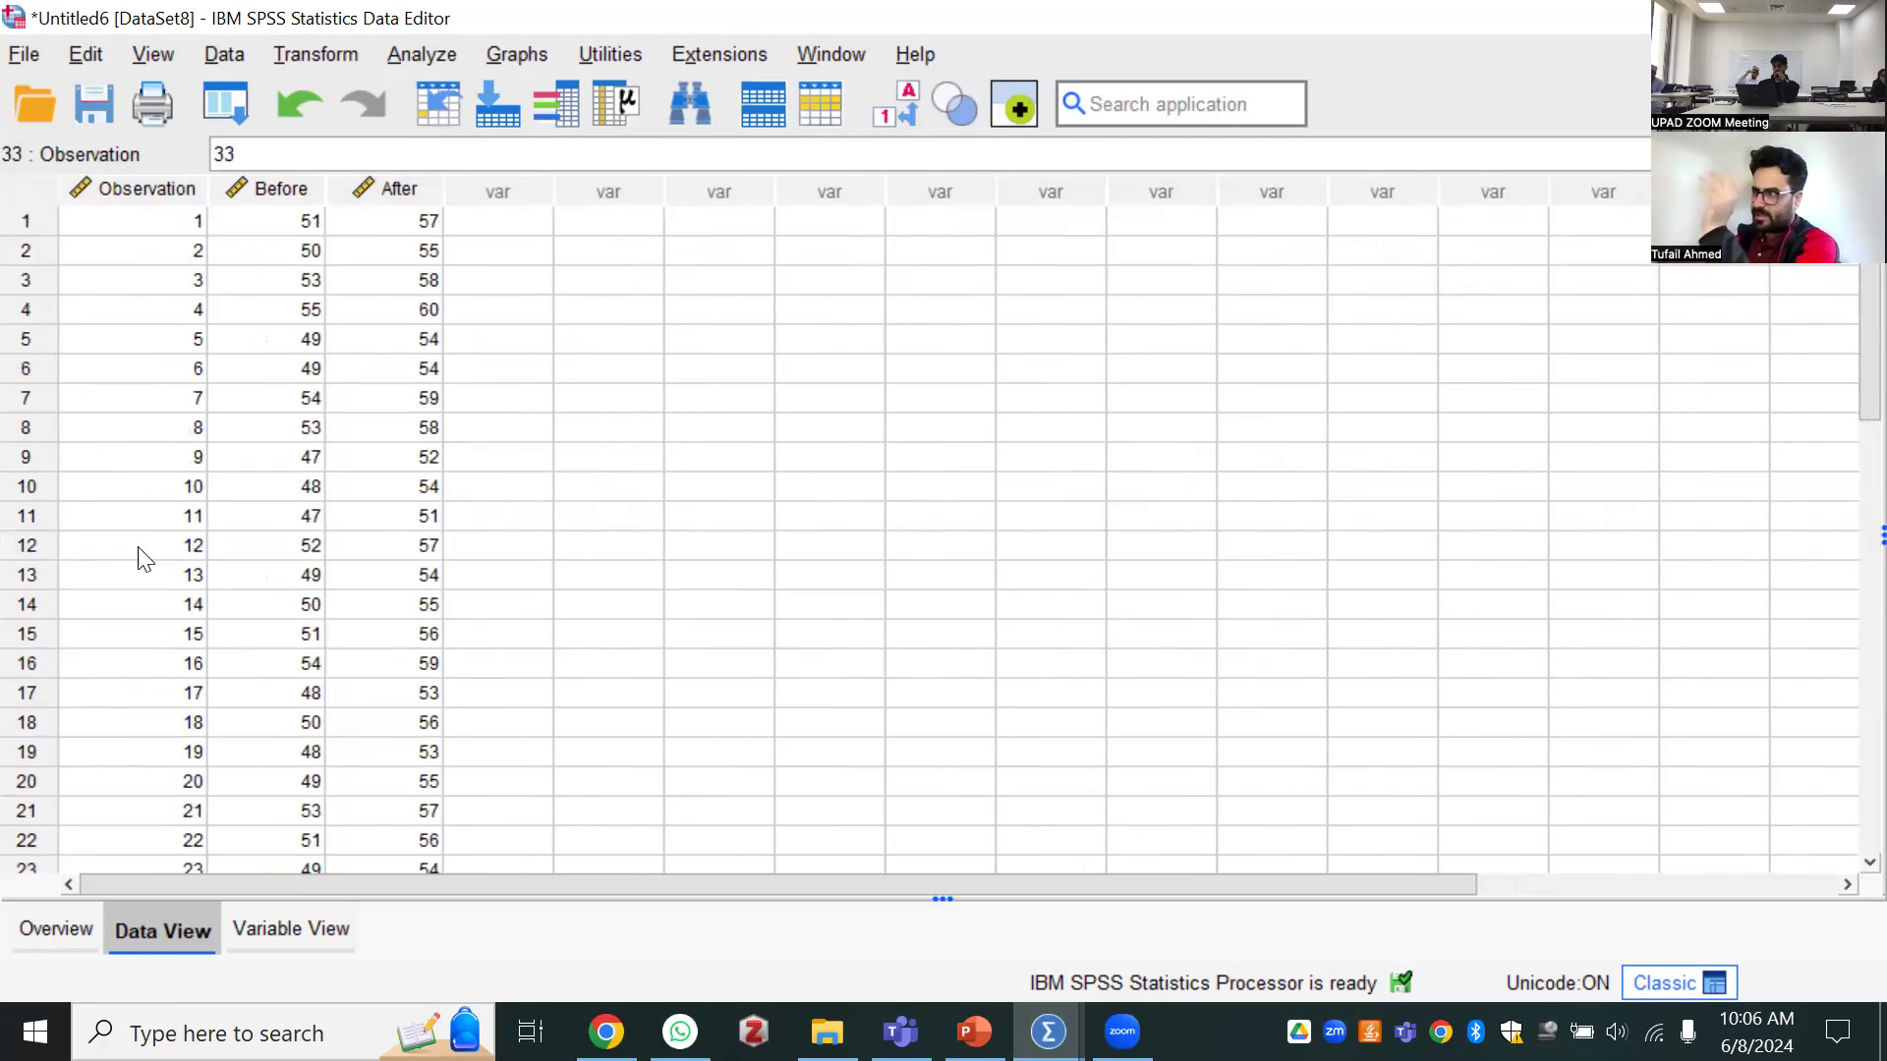
left_click(295, 192)
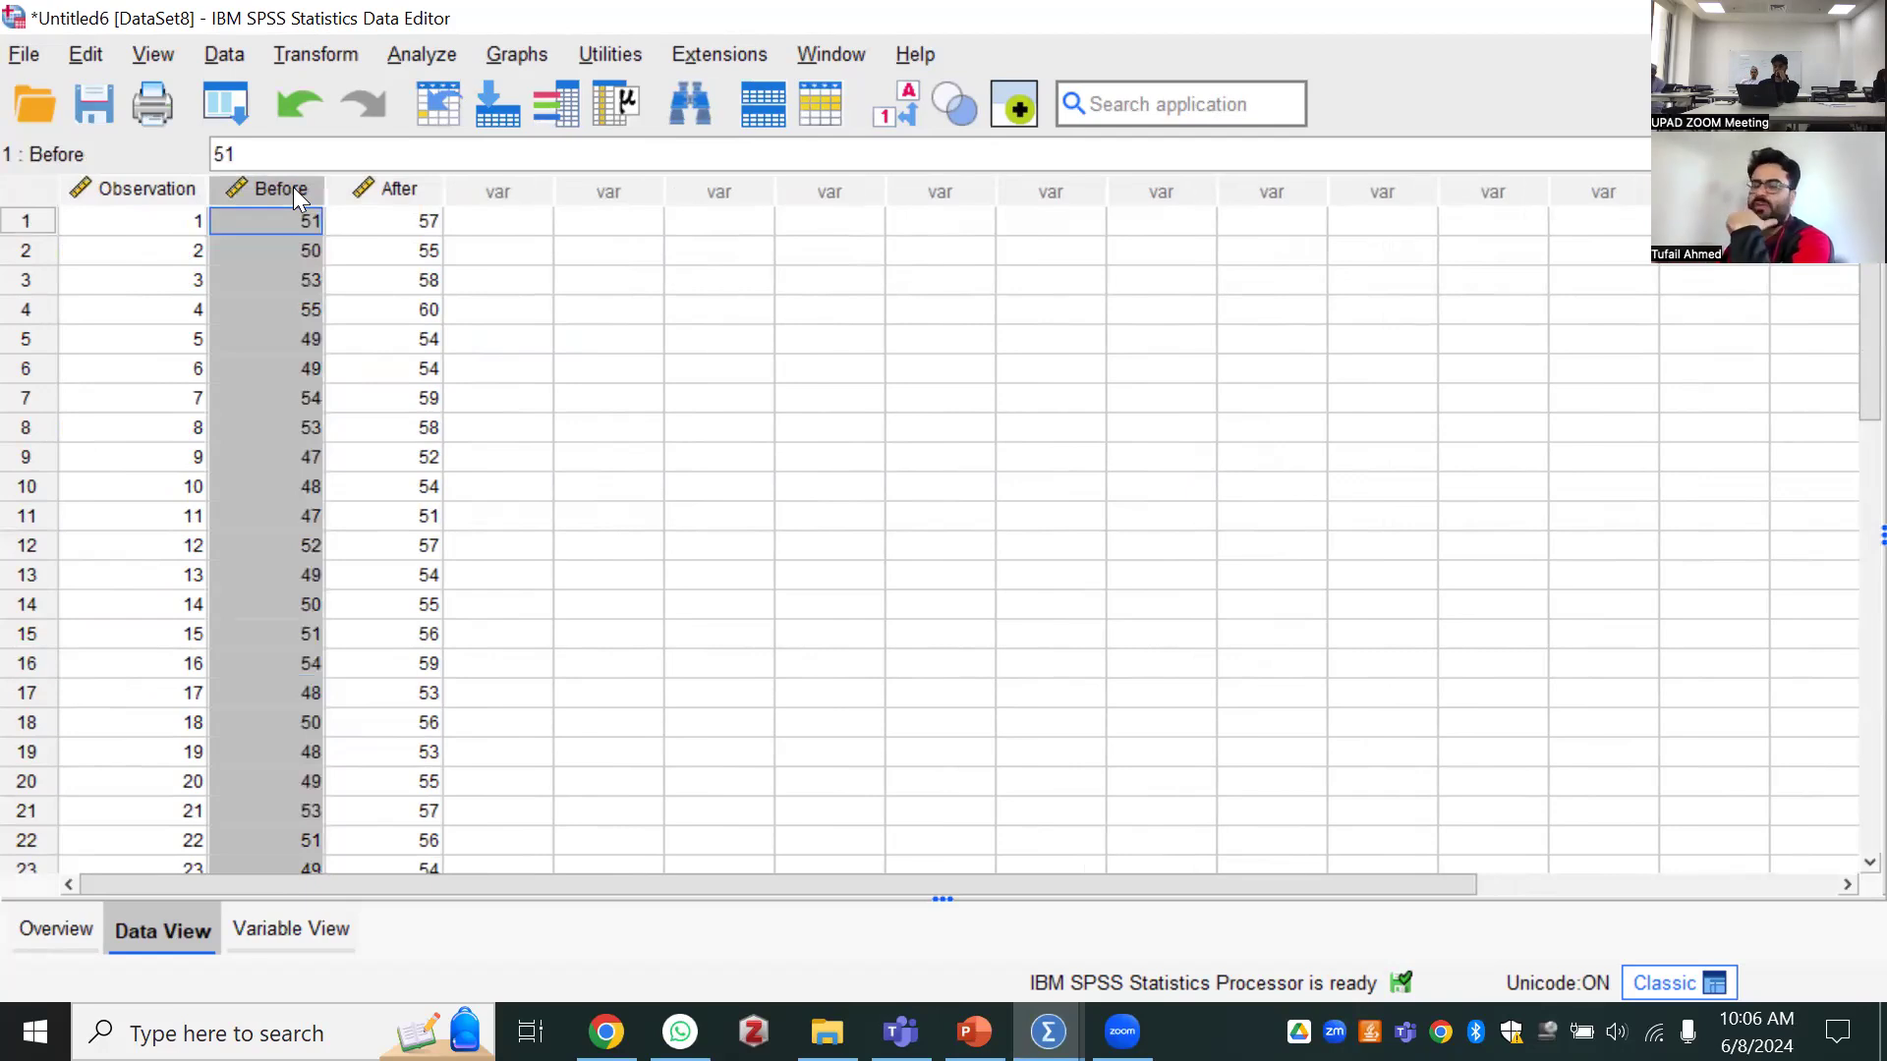
left_click(250, 218)
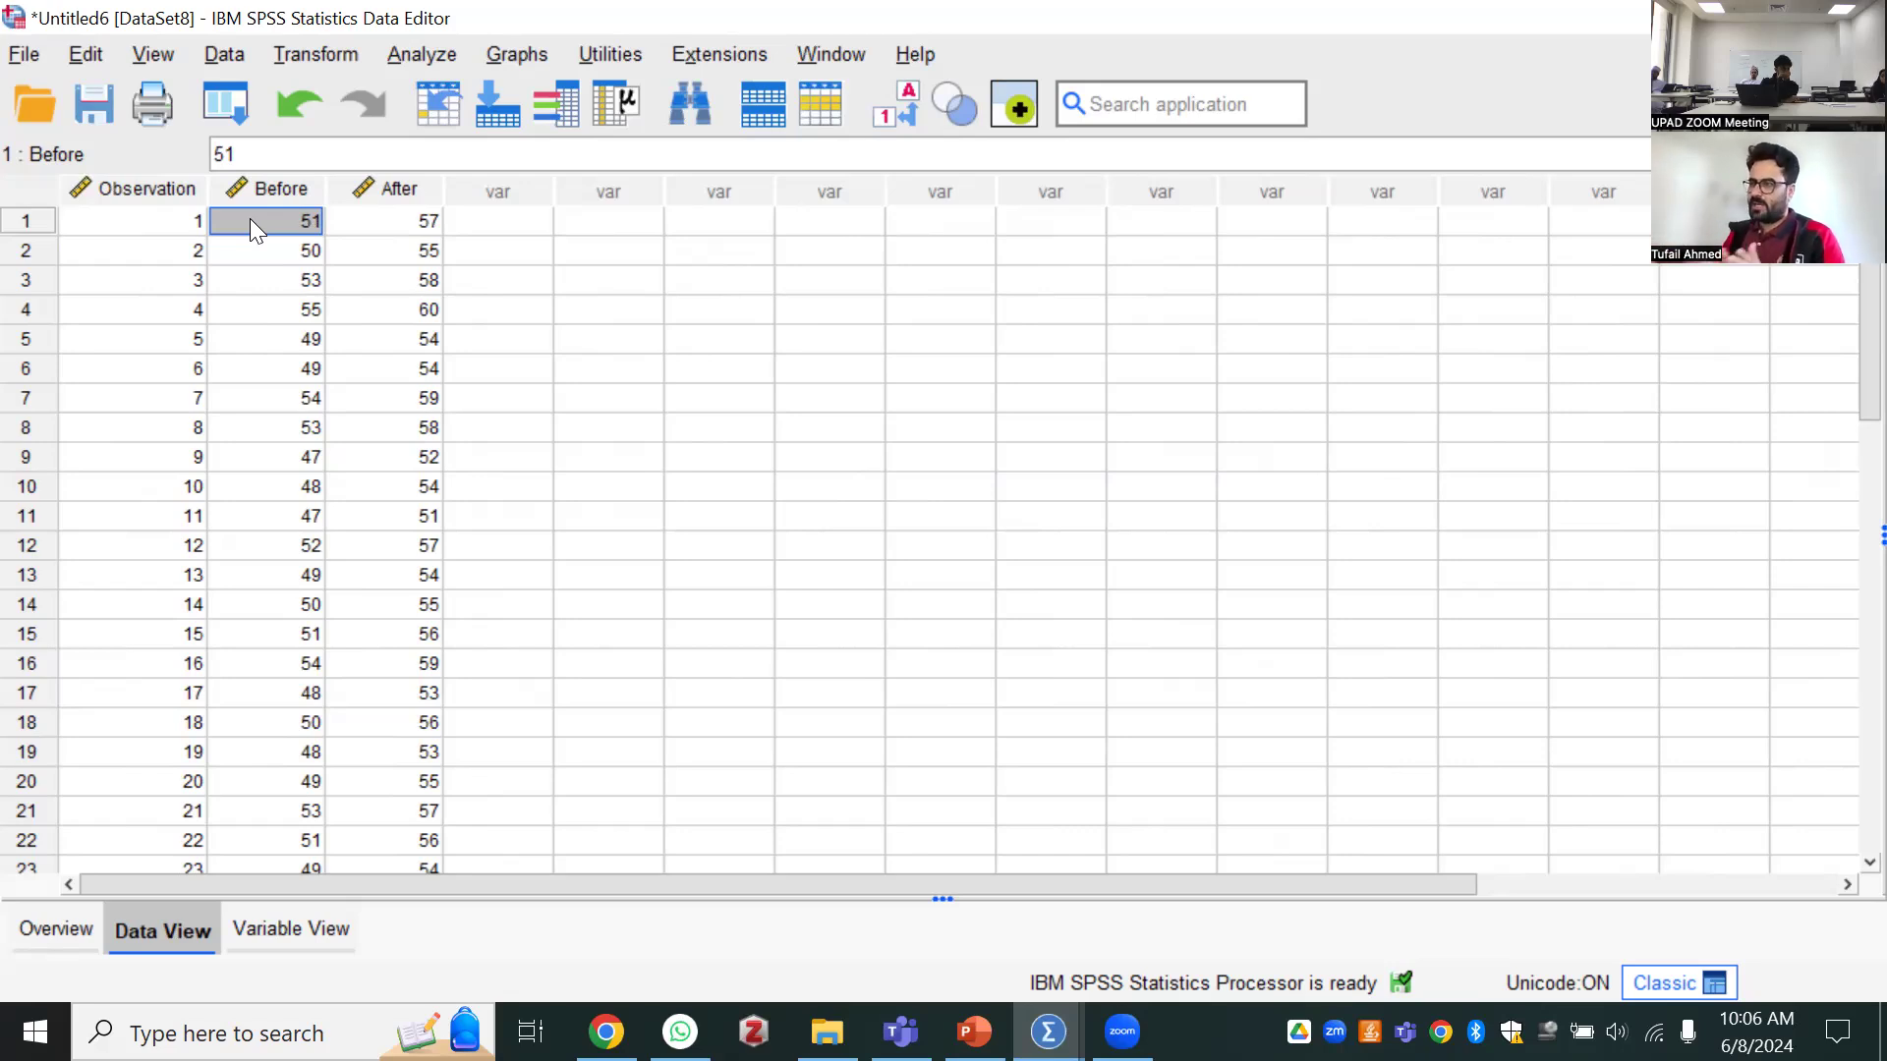
left_click(148, 243)
left_click(161, 224)
left_click(364, 224)
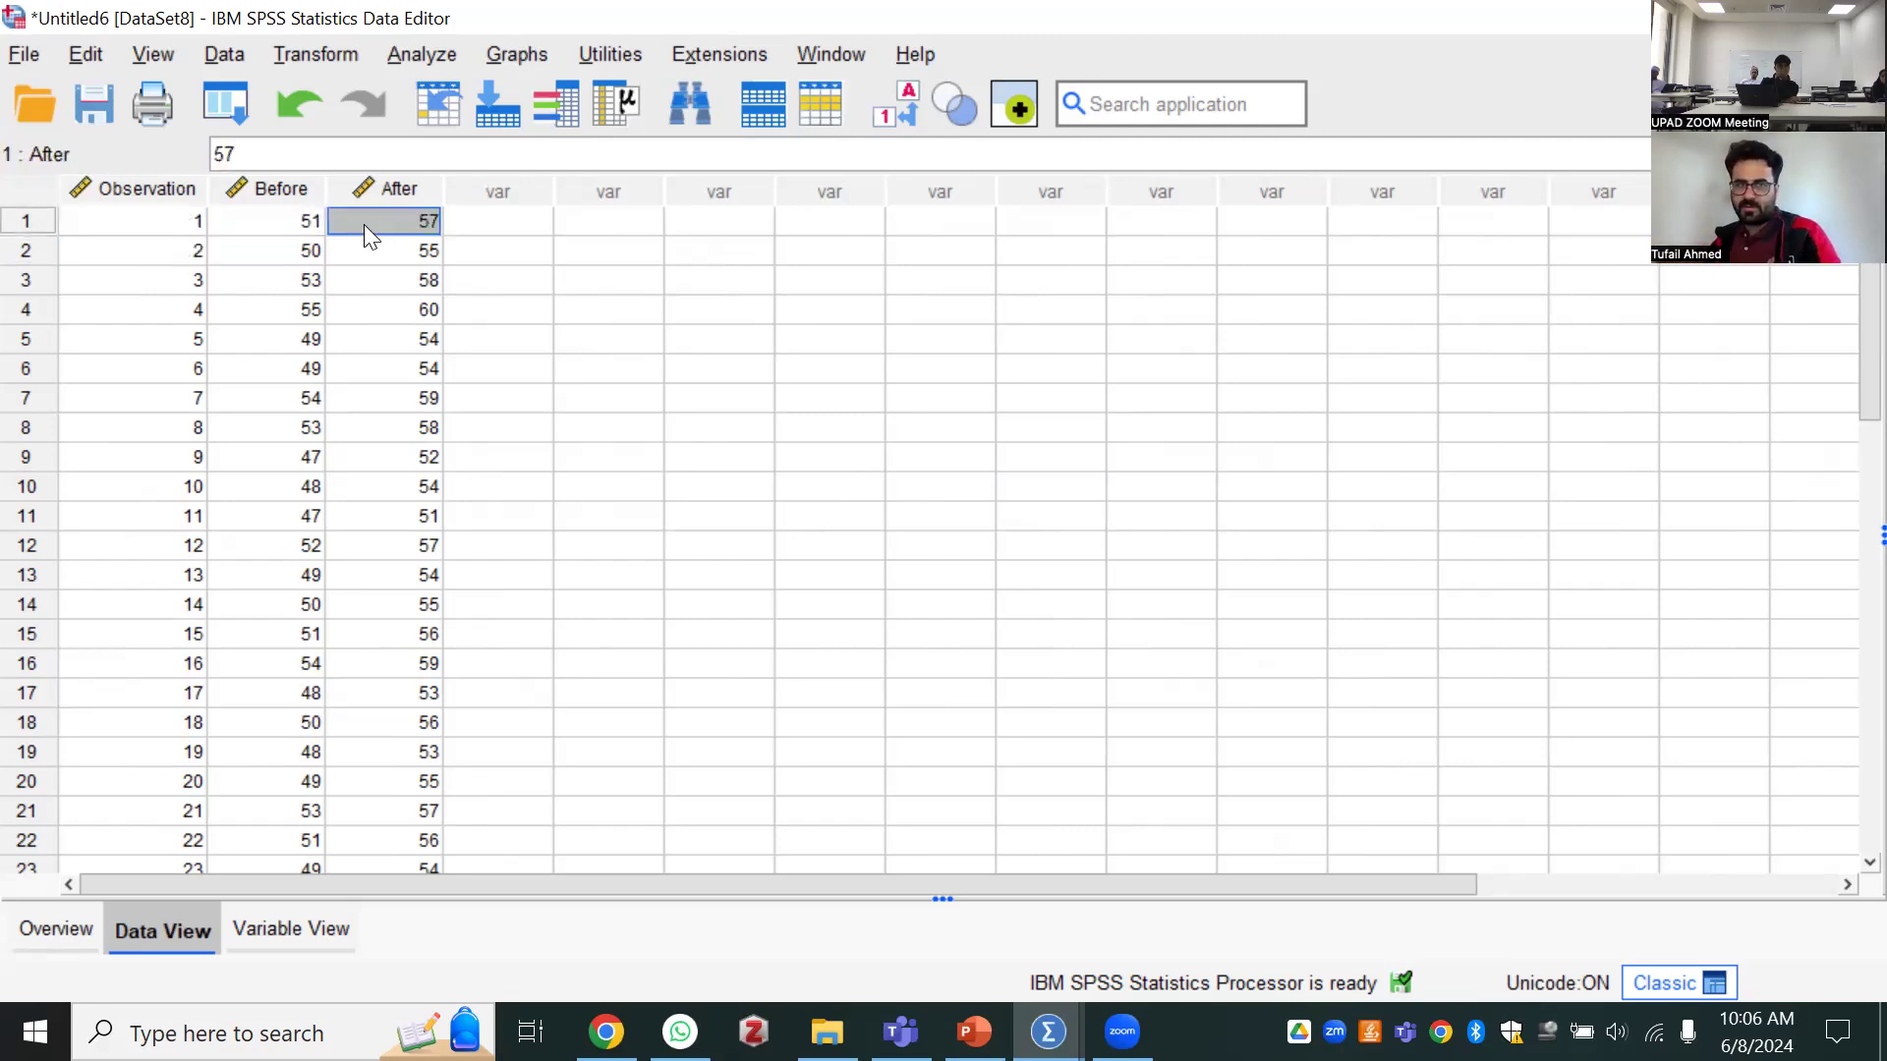
left_click(287, 190)
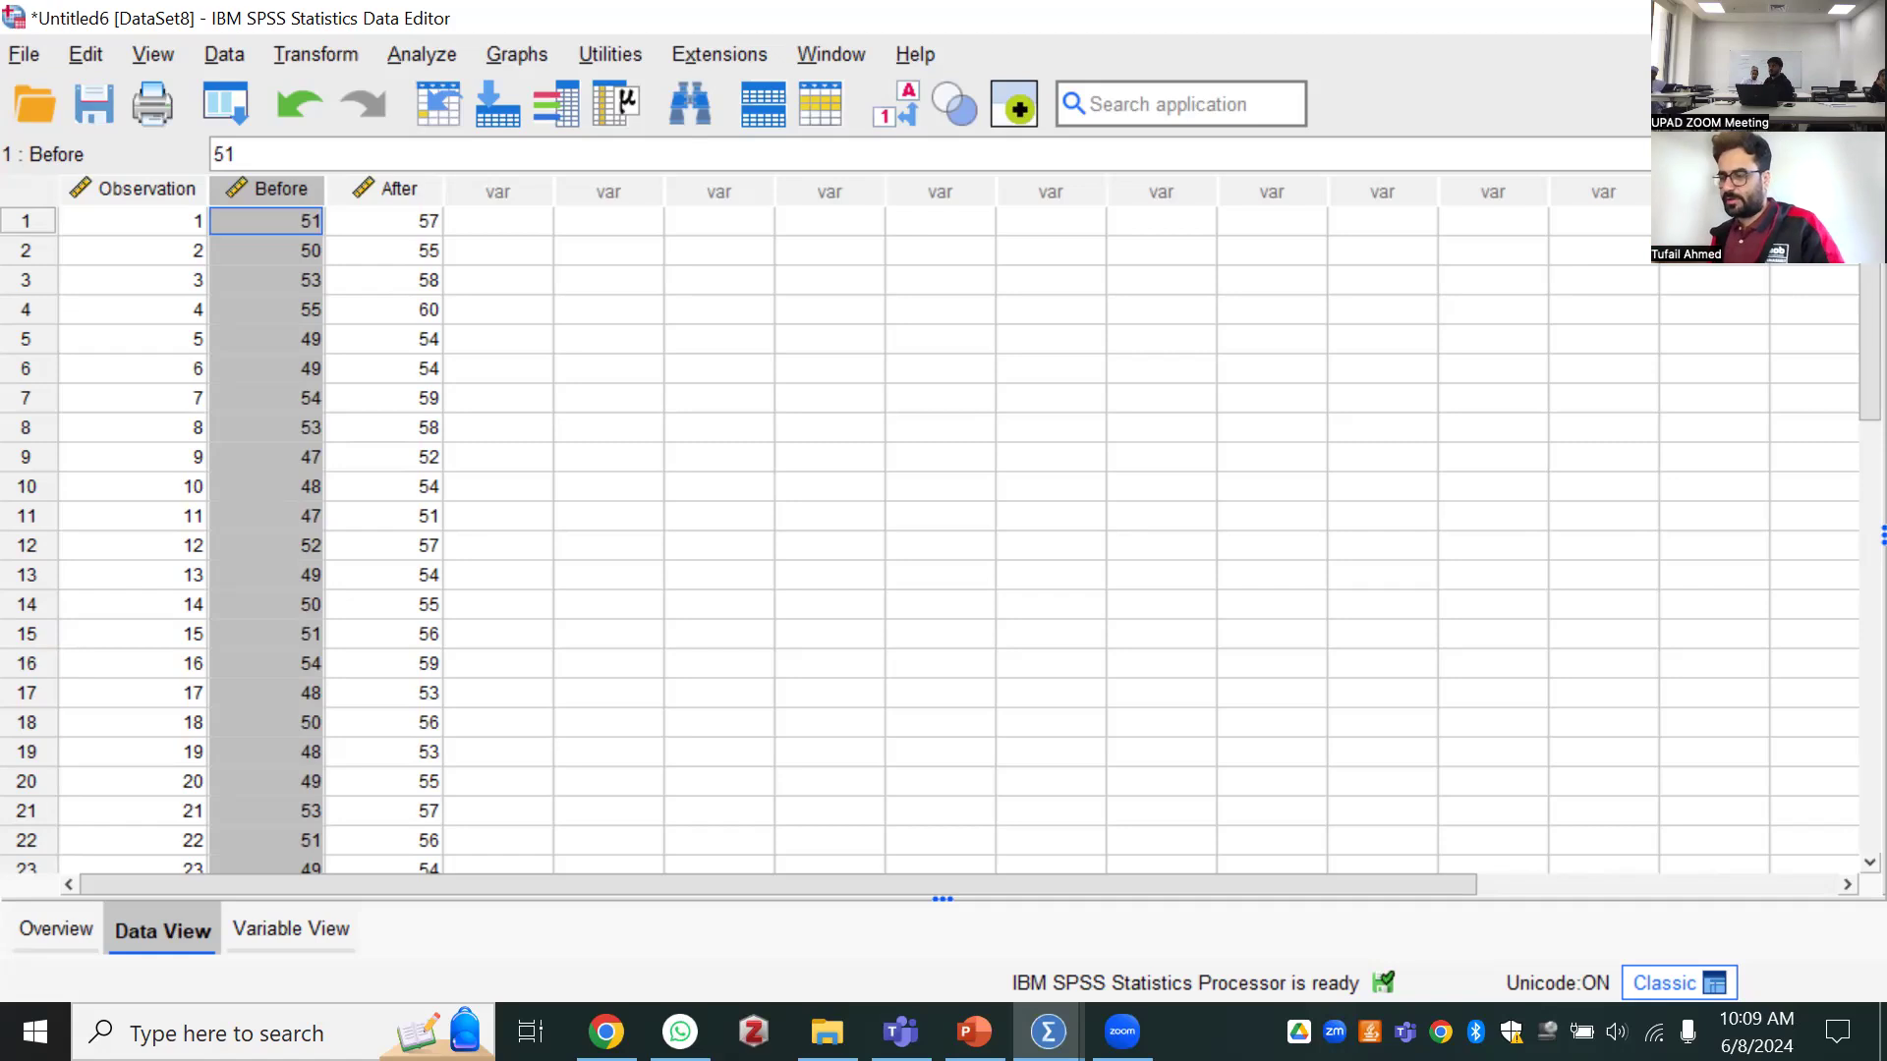
Switch to the Quantitative Analysis.pptx presentation in PowerPoint and start the slide show at the Data Management slide
key("alt+Tab")
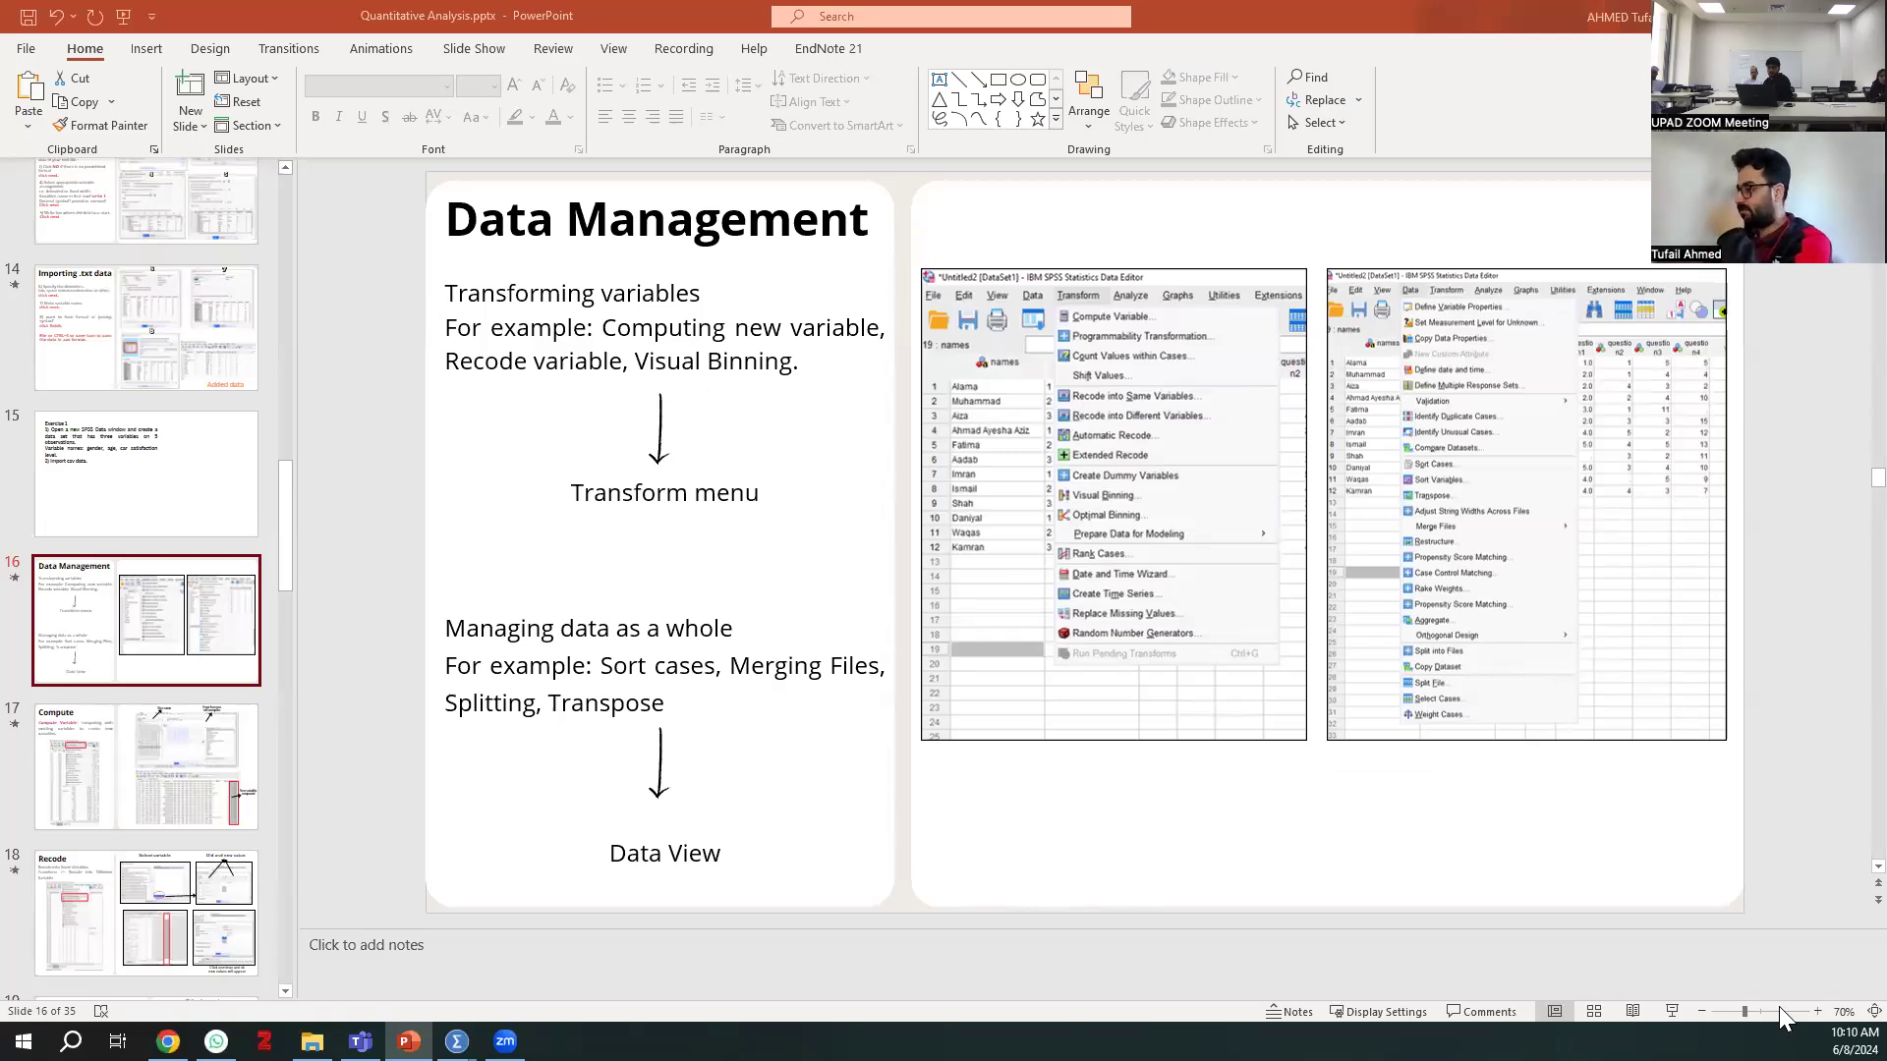
left_click(1674, 1009)
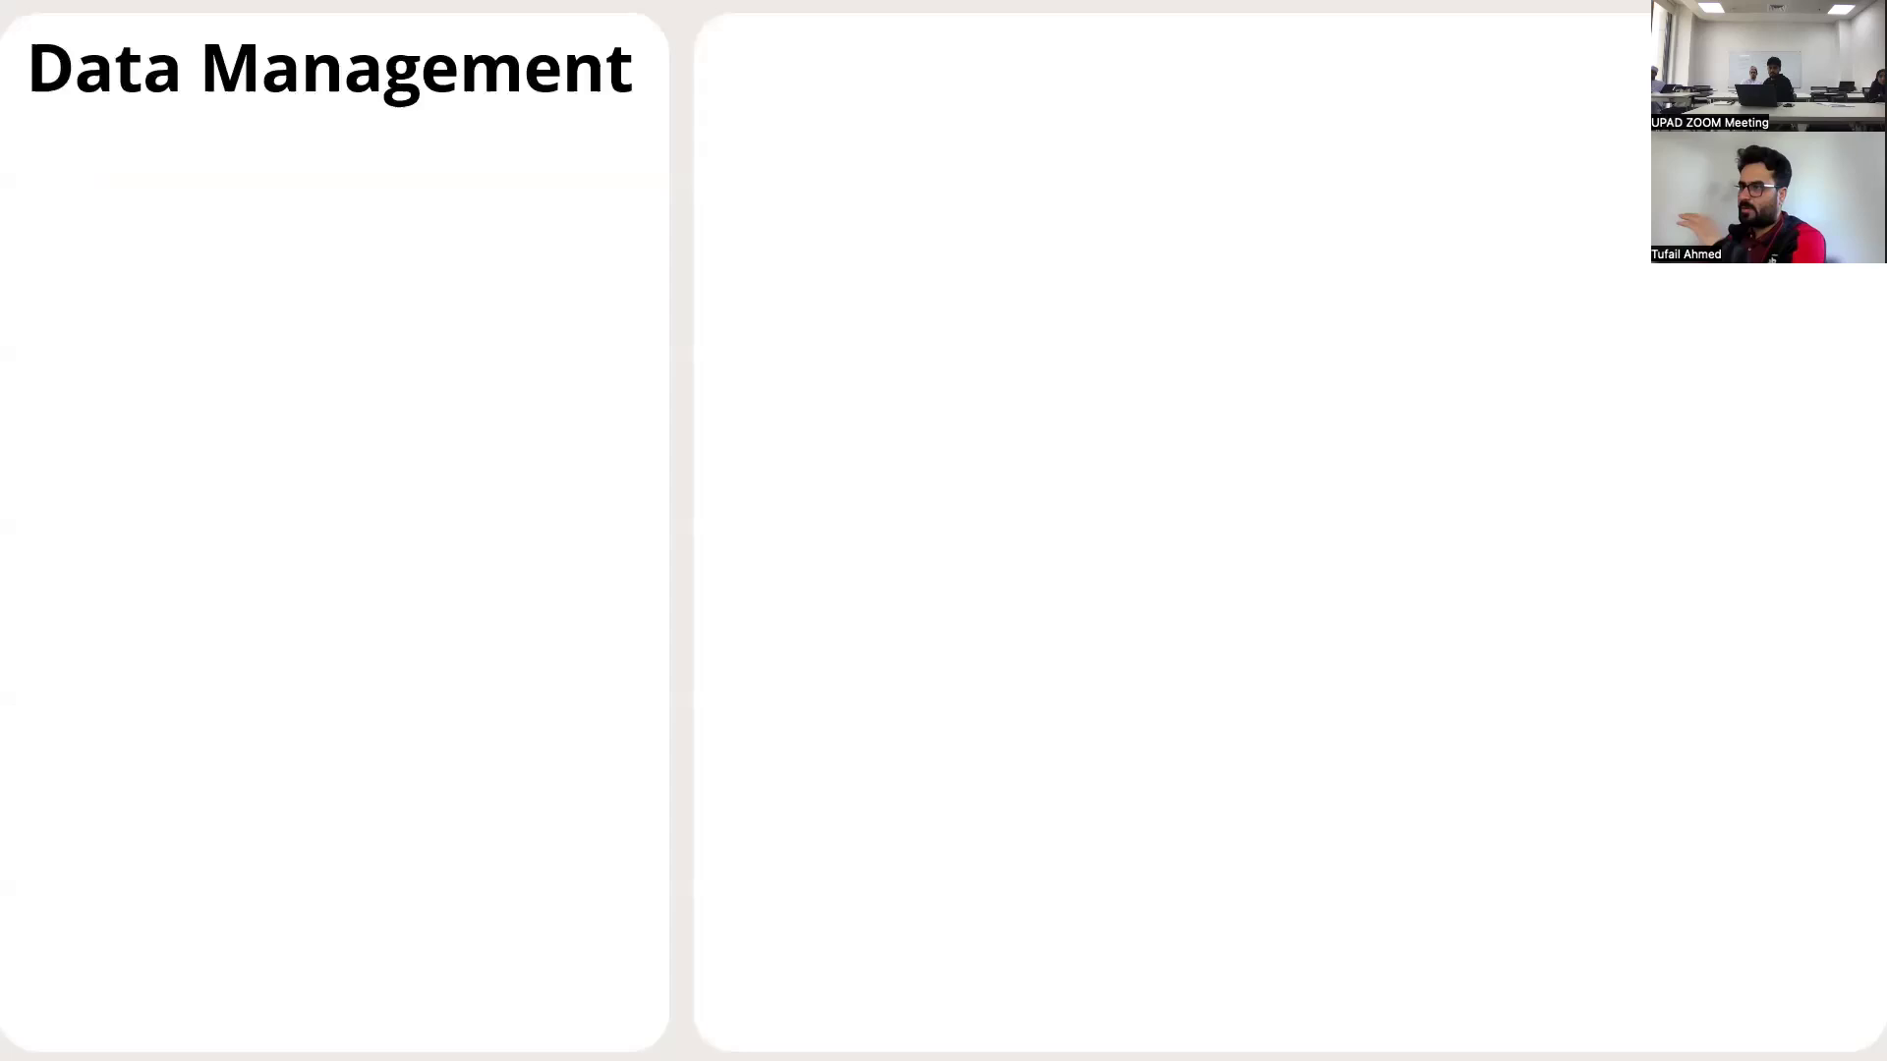
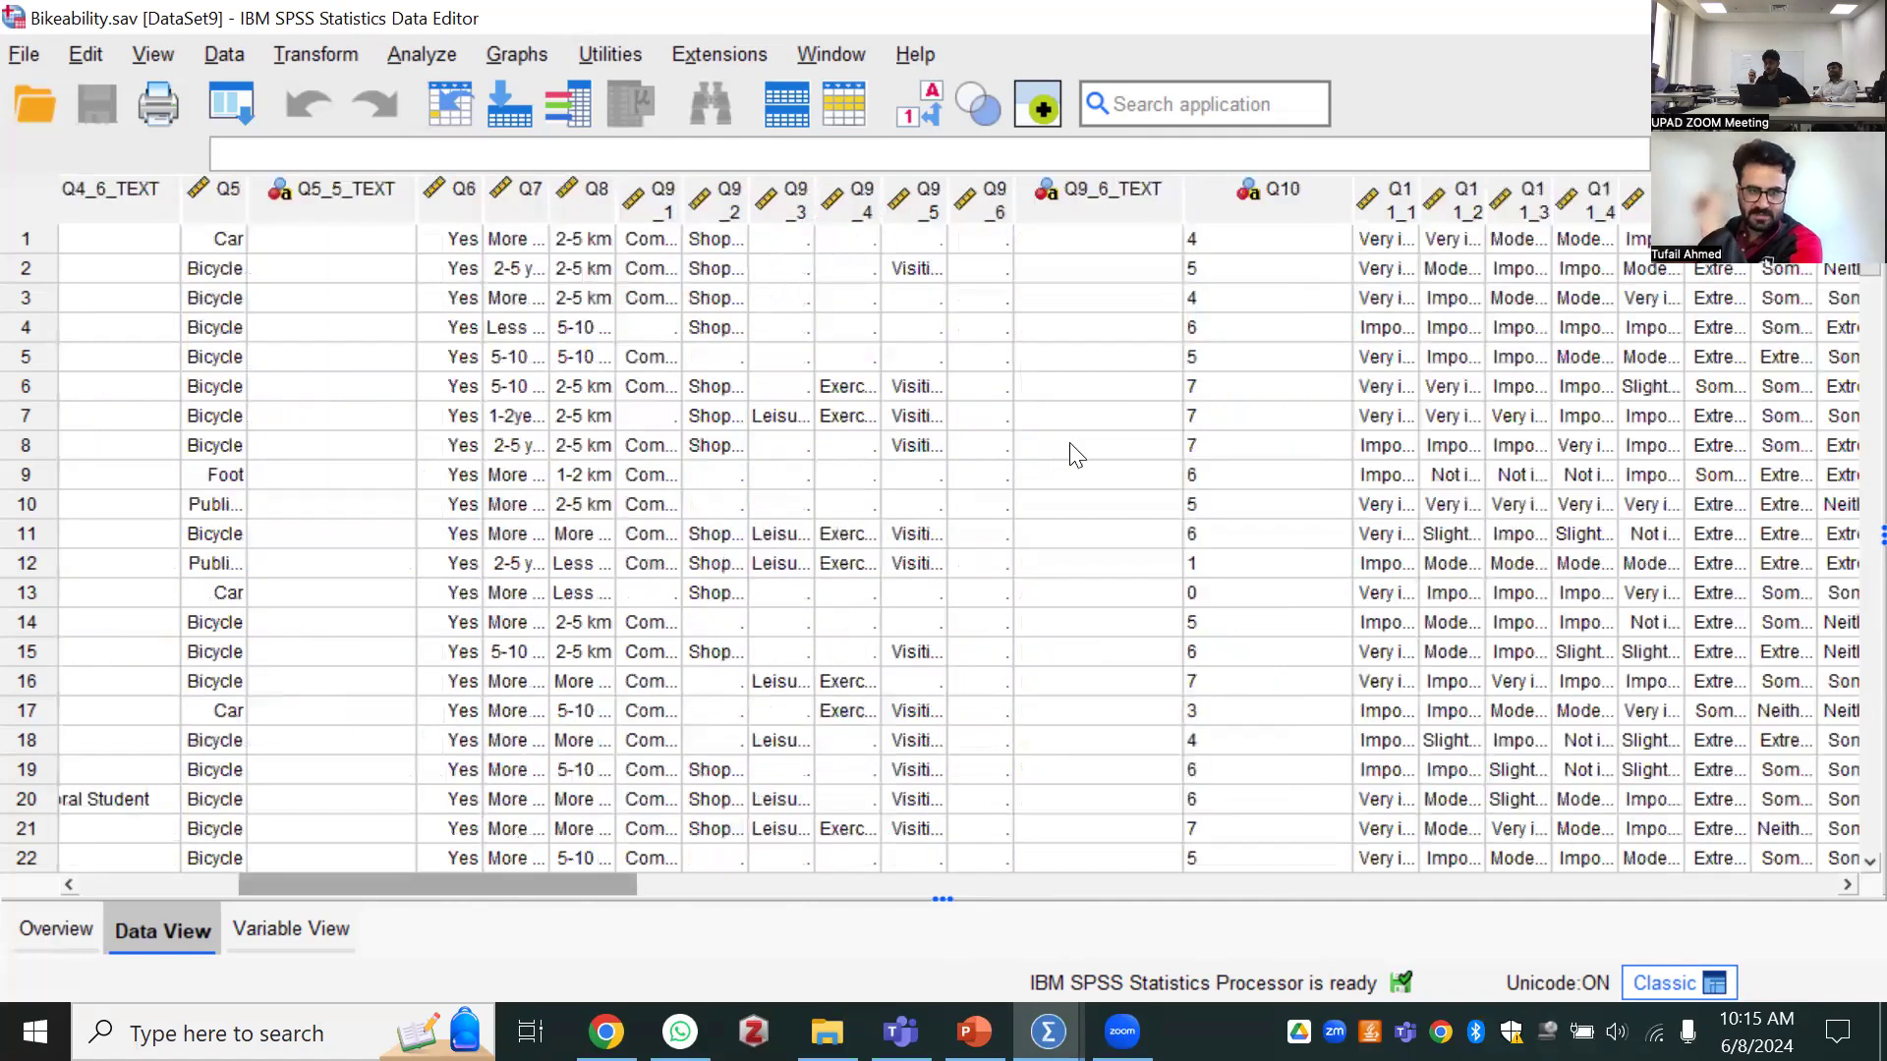
Examine the Bikeability survey data across its columns, comparing the value labels with the underlying numeric codes
left_click_drag(1869, 267, 1869, 845)
scroll(963, 732, "up", 20)
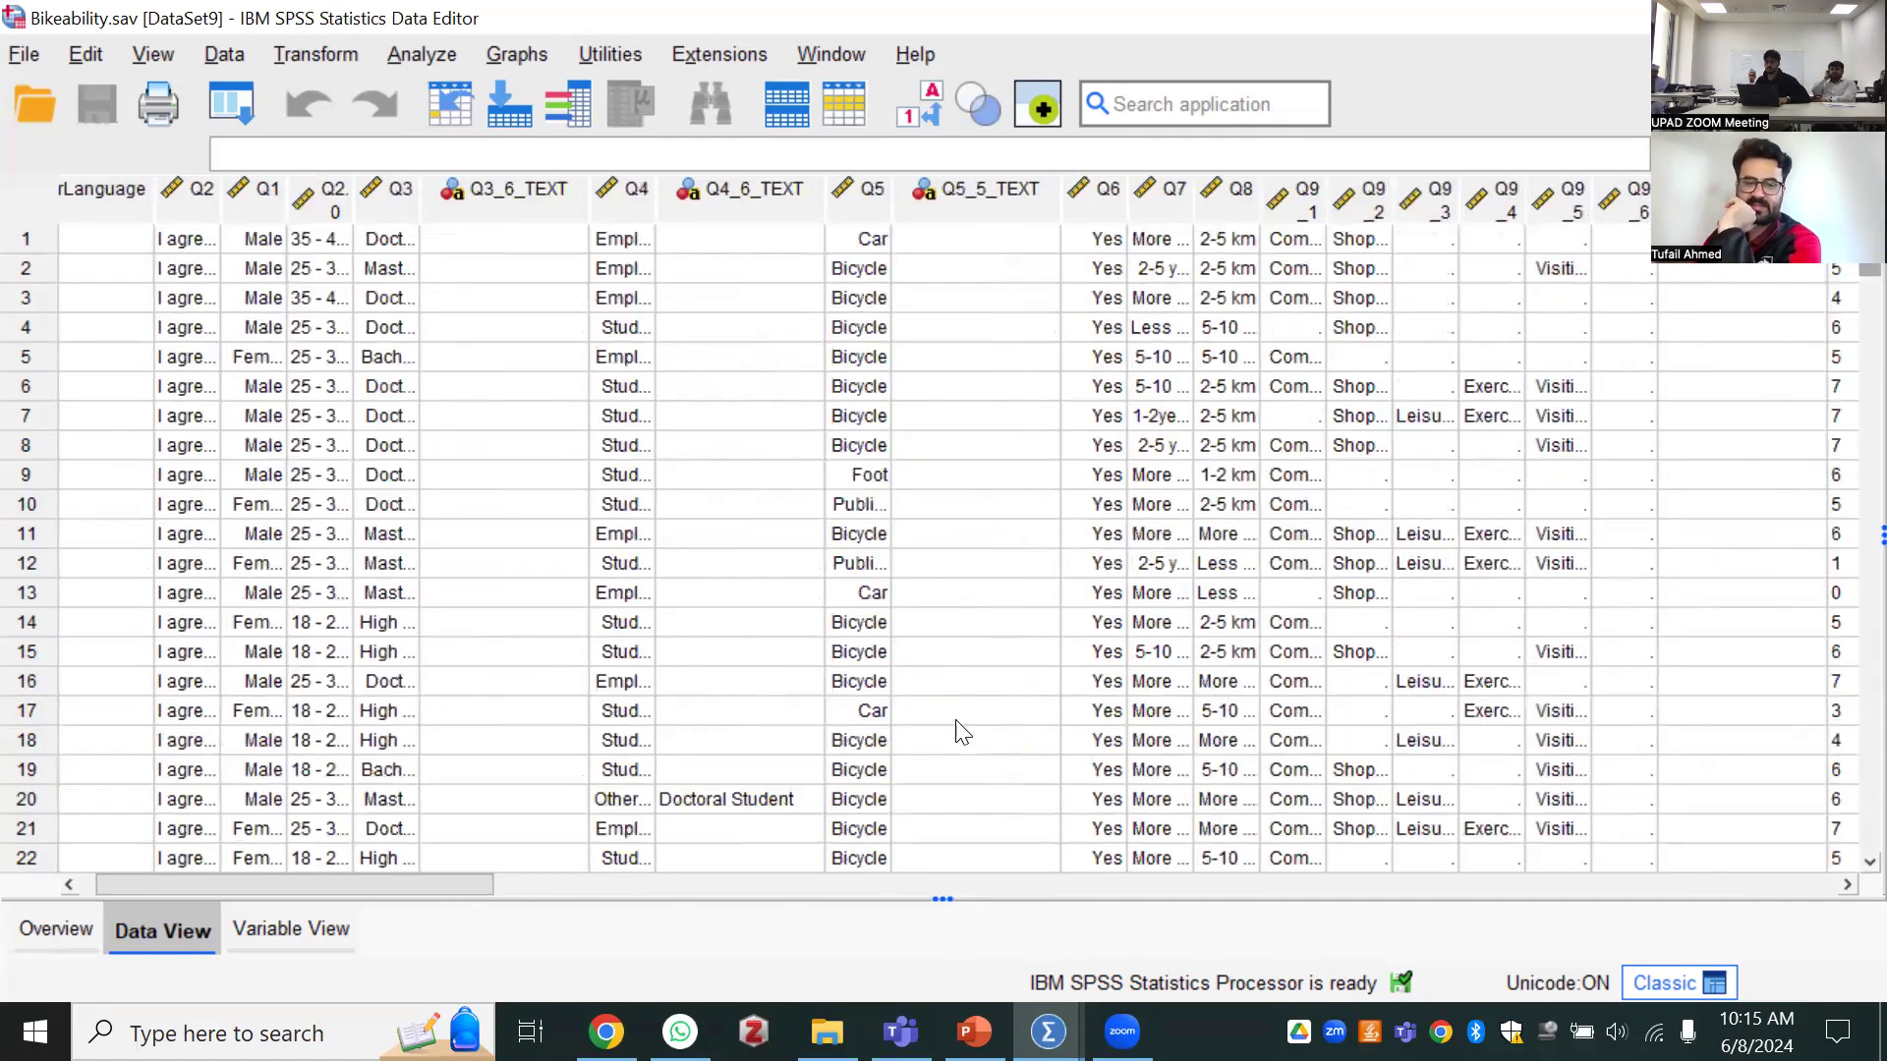
left_click_drag(429, 883, 1085, 888)
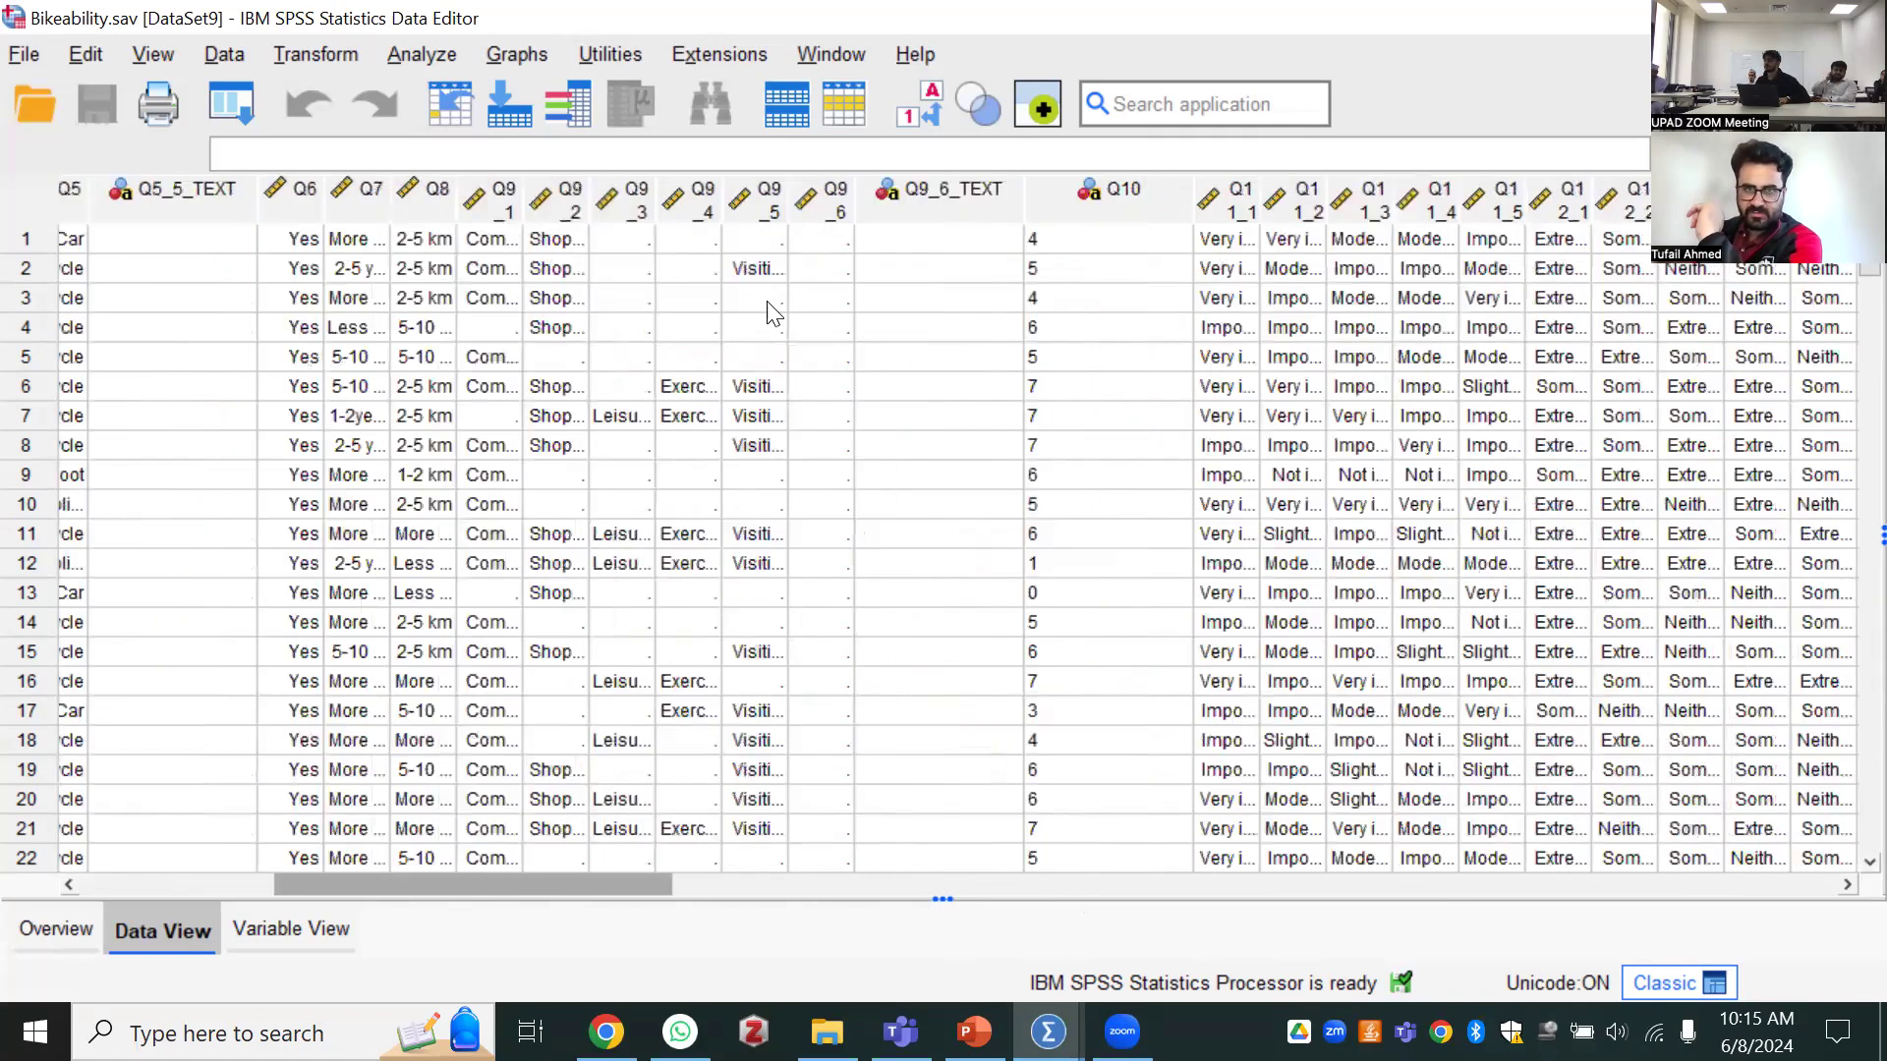
left_click(908, 98)
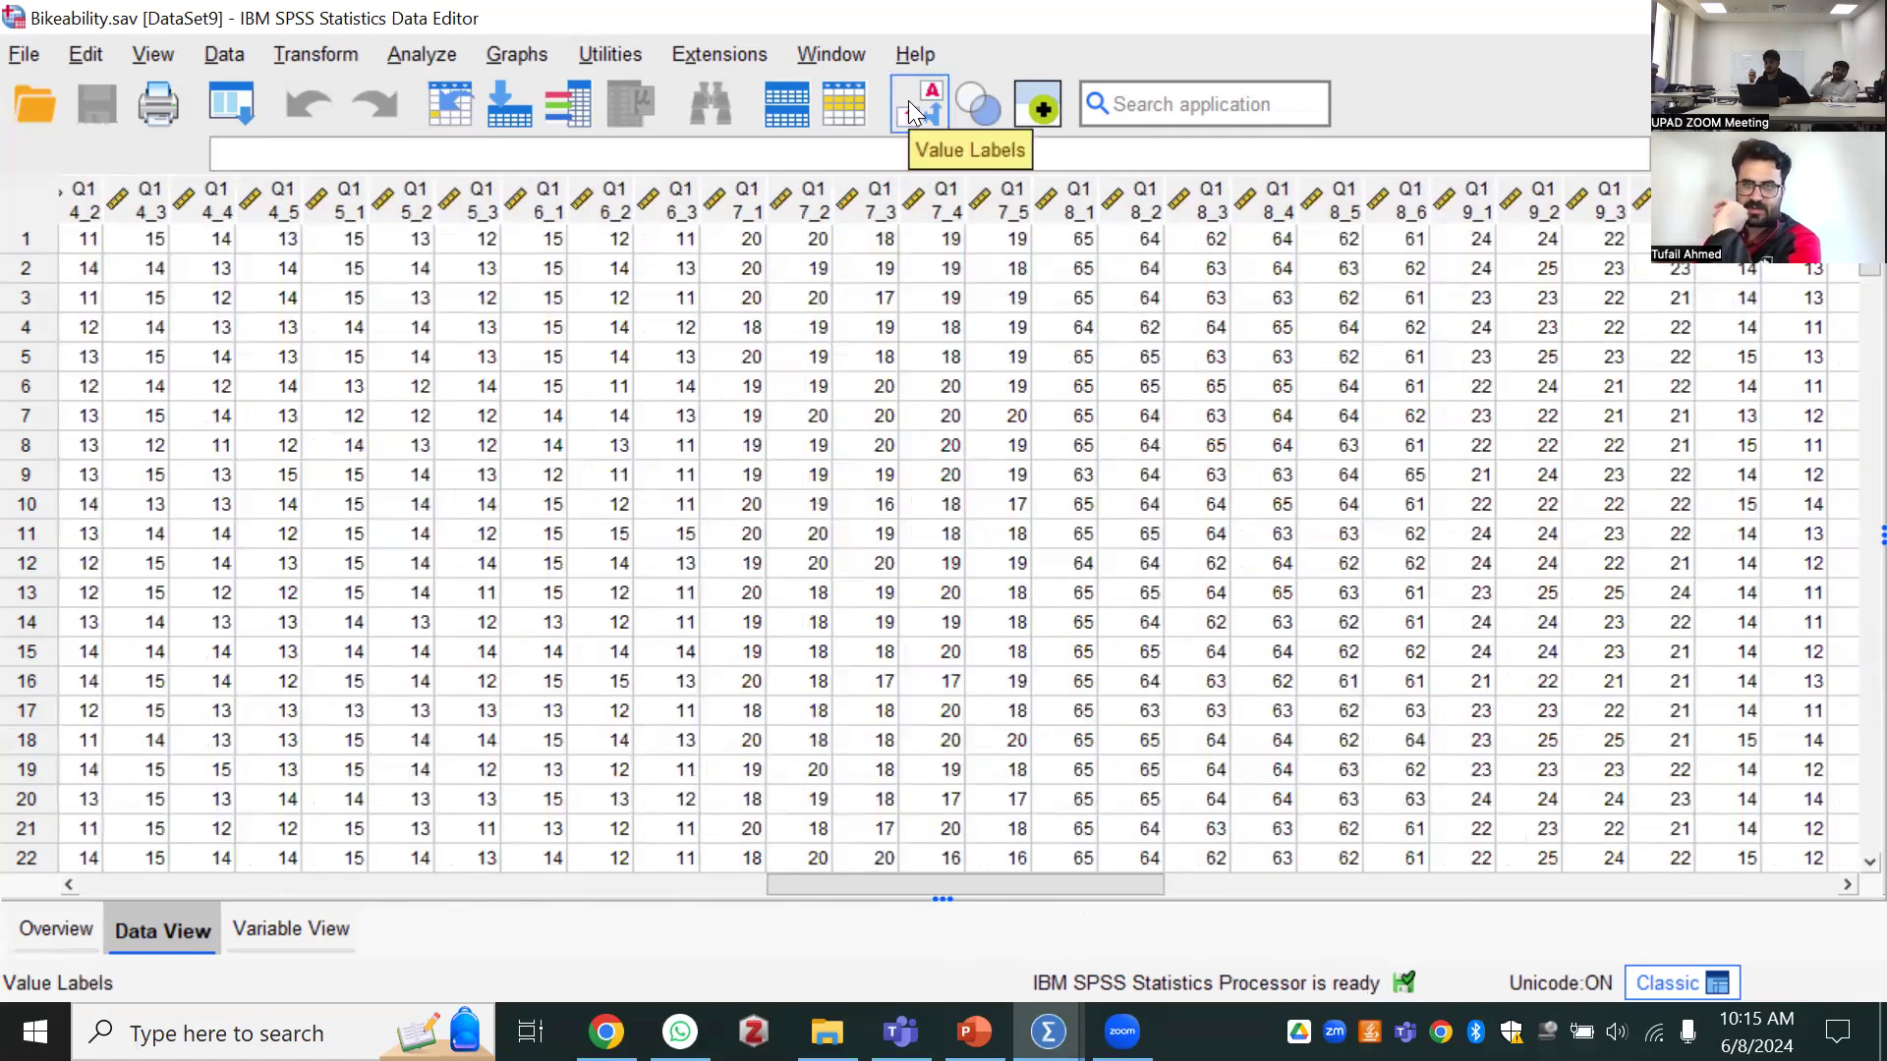
left_click(908, 101)
left_click(906, 106)
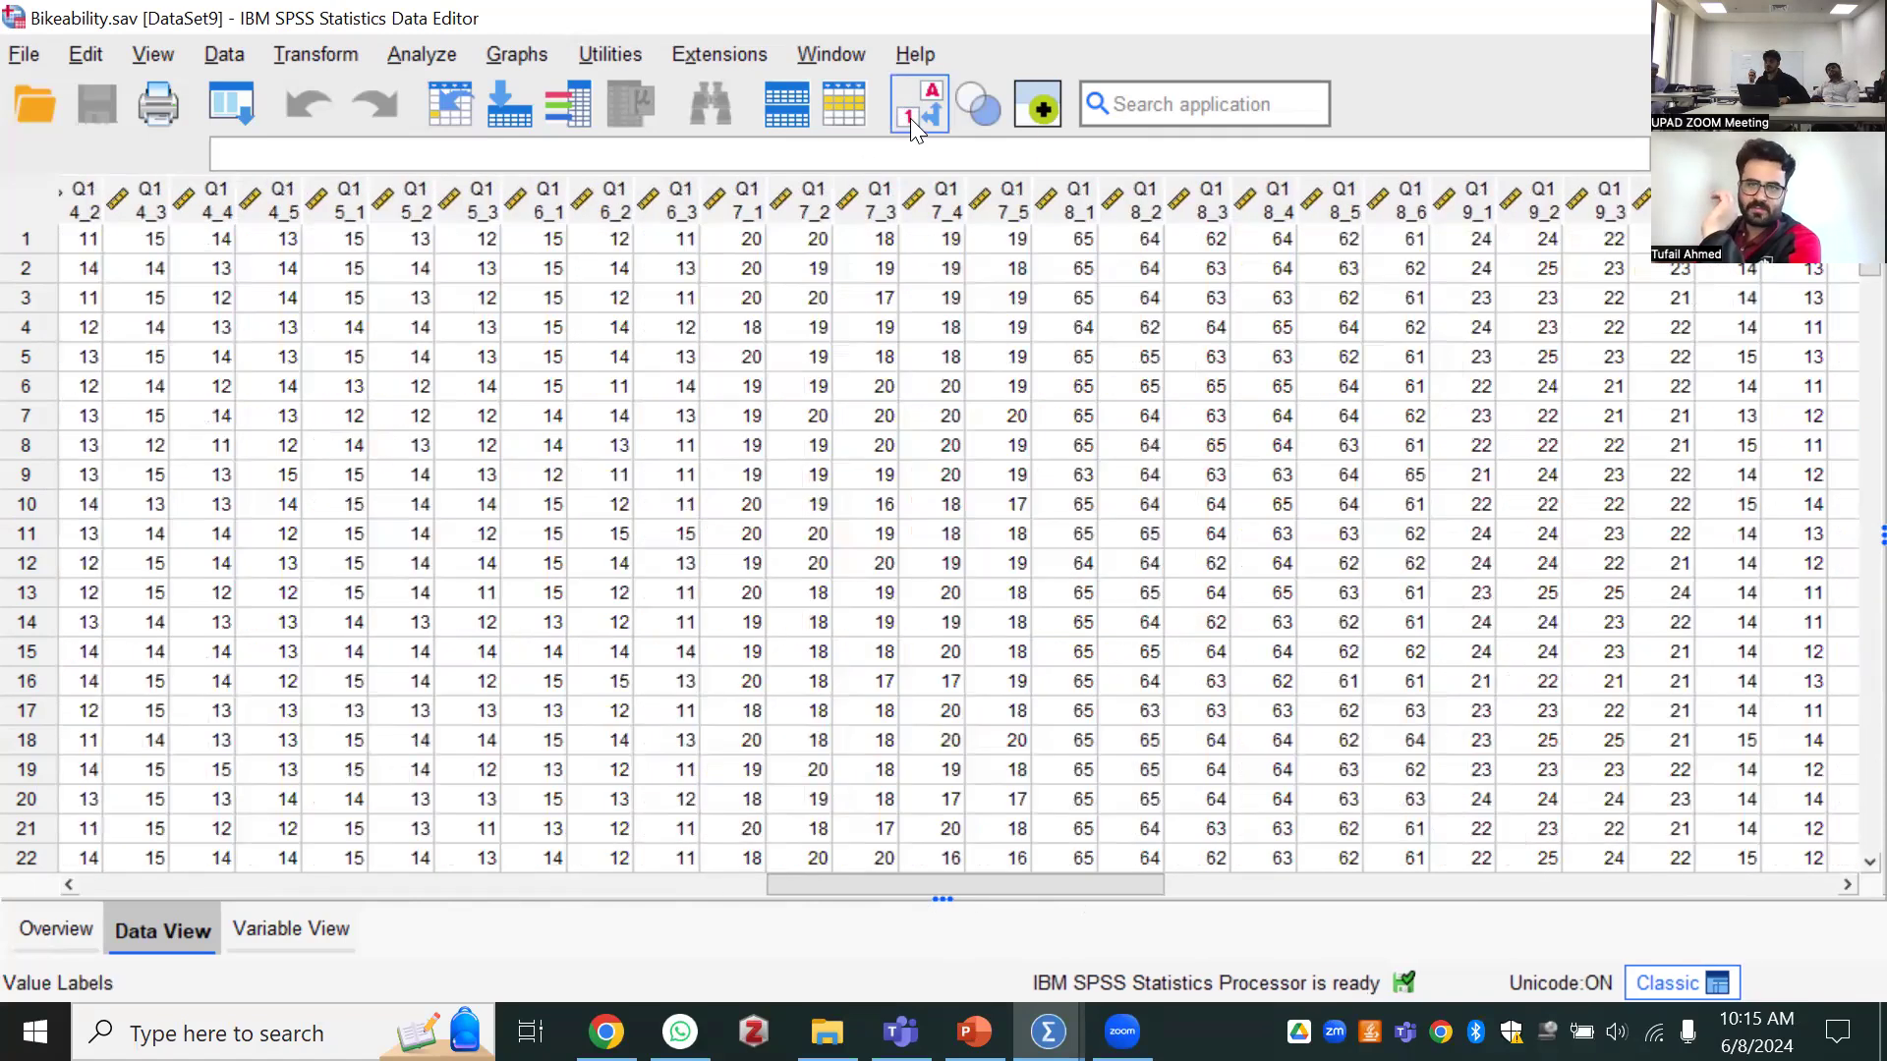
left_click(912, 114)
left_click(912, 114)
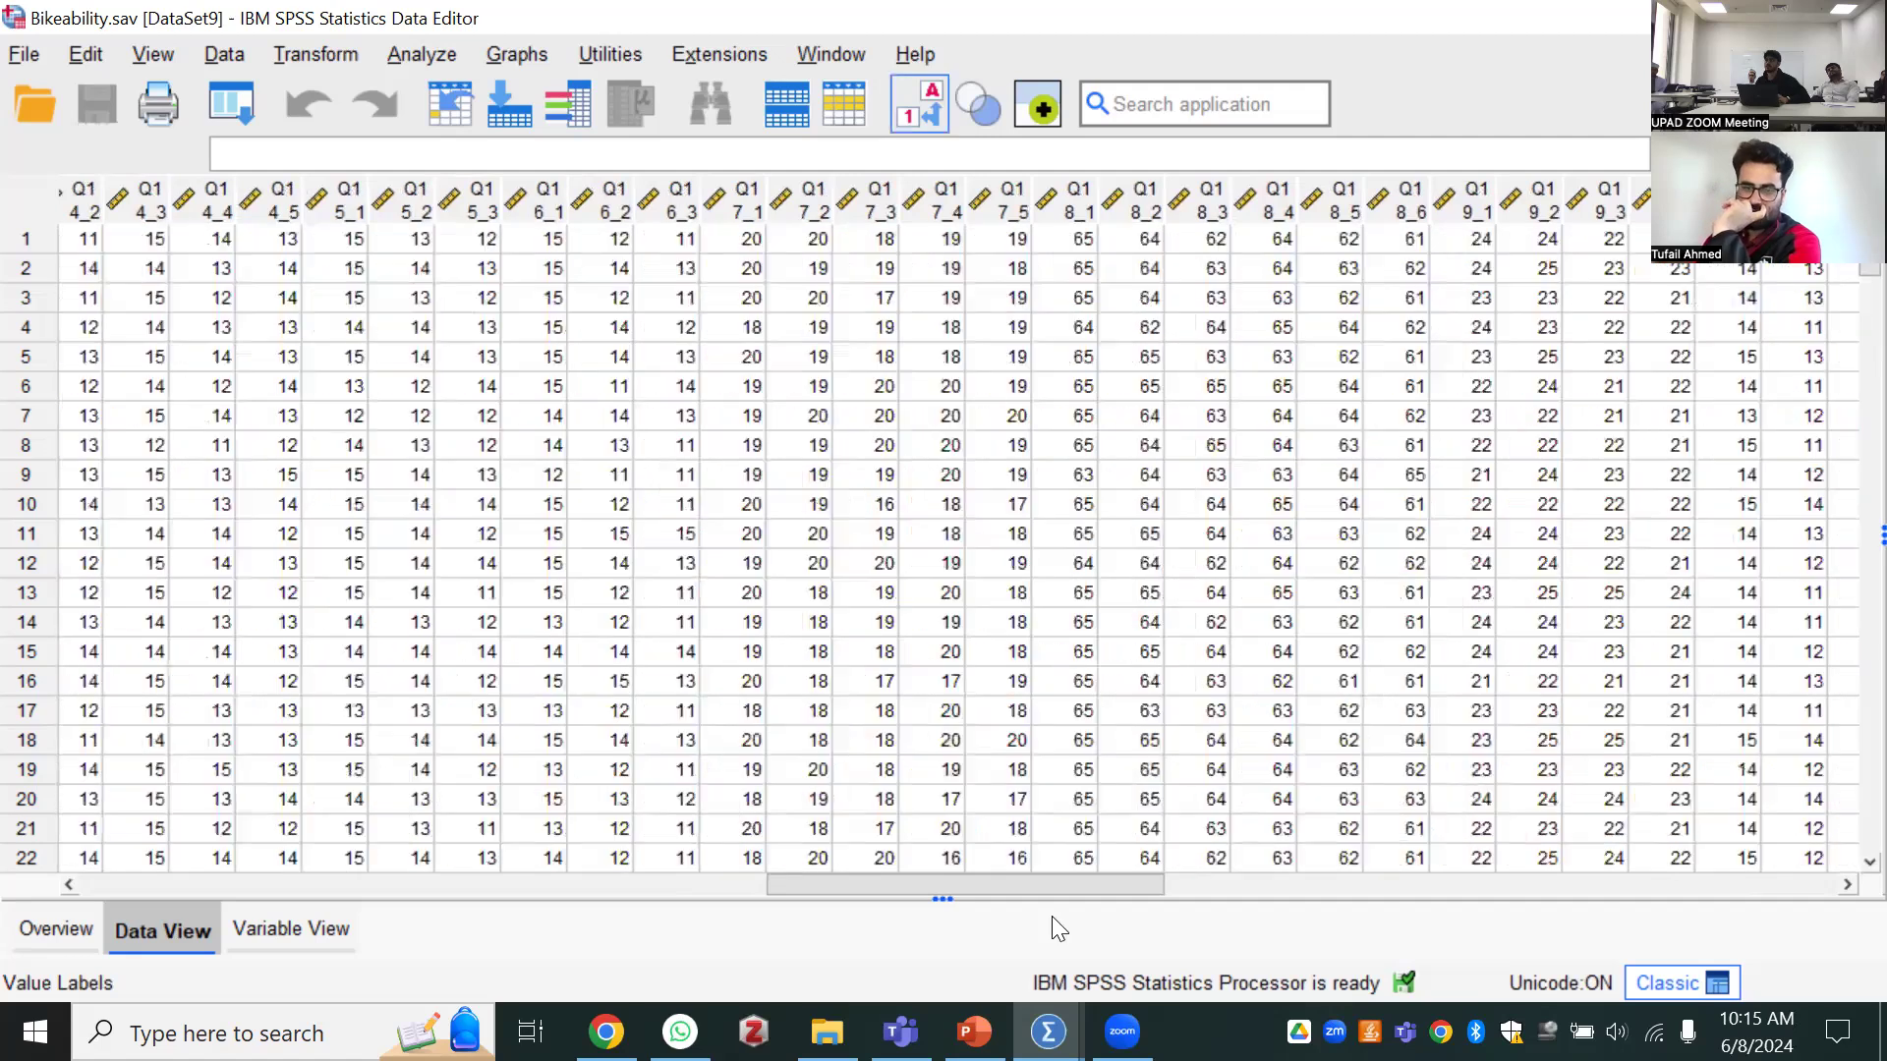
left_click(1166, 888)
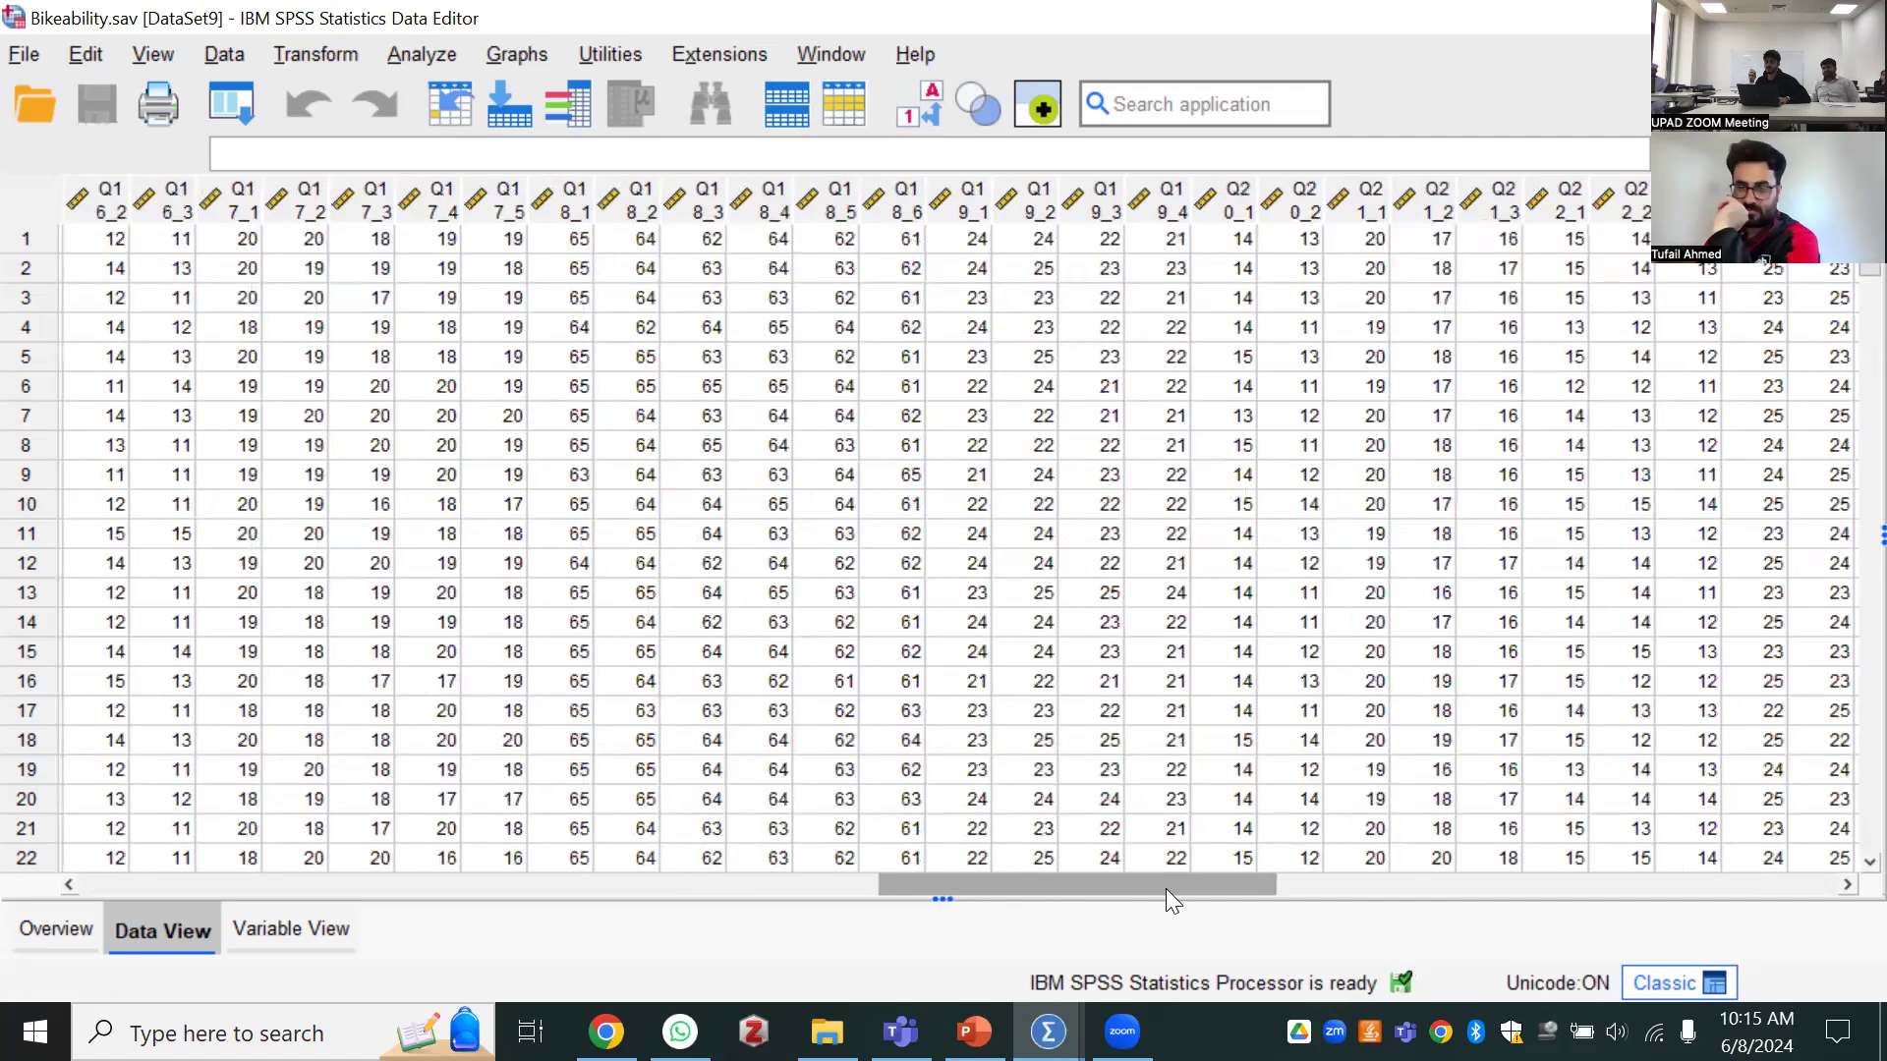
scroll(1637, 867, "right", 10)
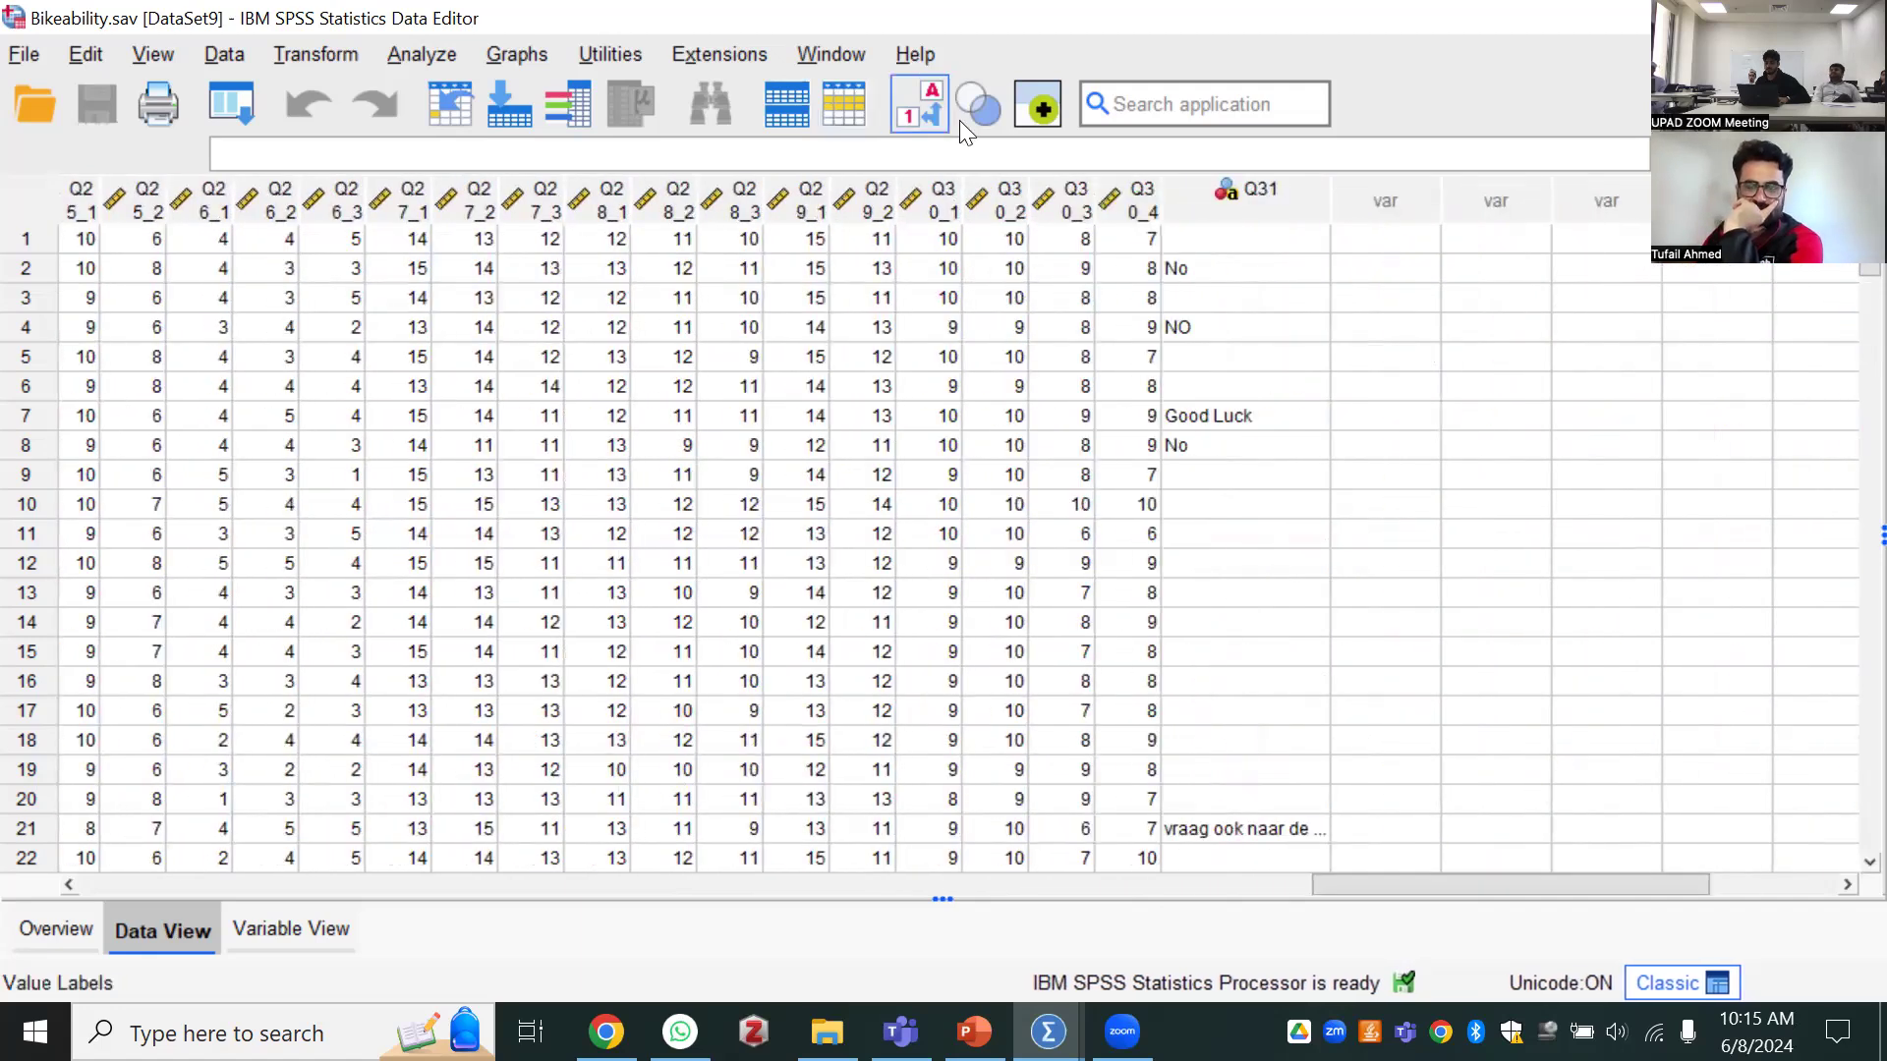
Display value labels instead of codes and widen the Q30_1 to Q30_4 columns so their names fit on one line
left_click(933, 101)
left_click_drag(1095, 202, 1146, 202)
left_click(1056, 208)
left_click_drag(1029, 202, 1307, 203)
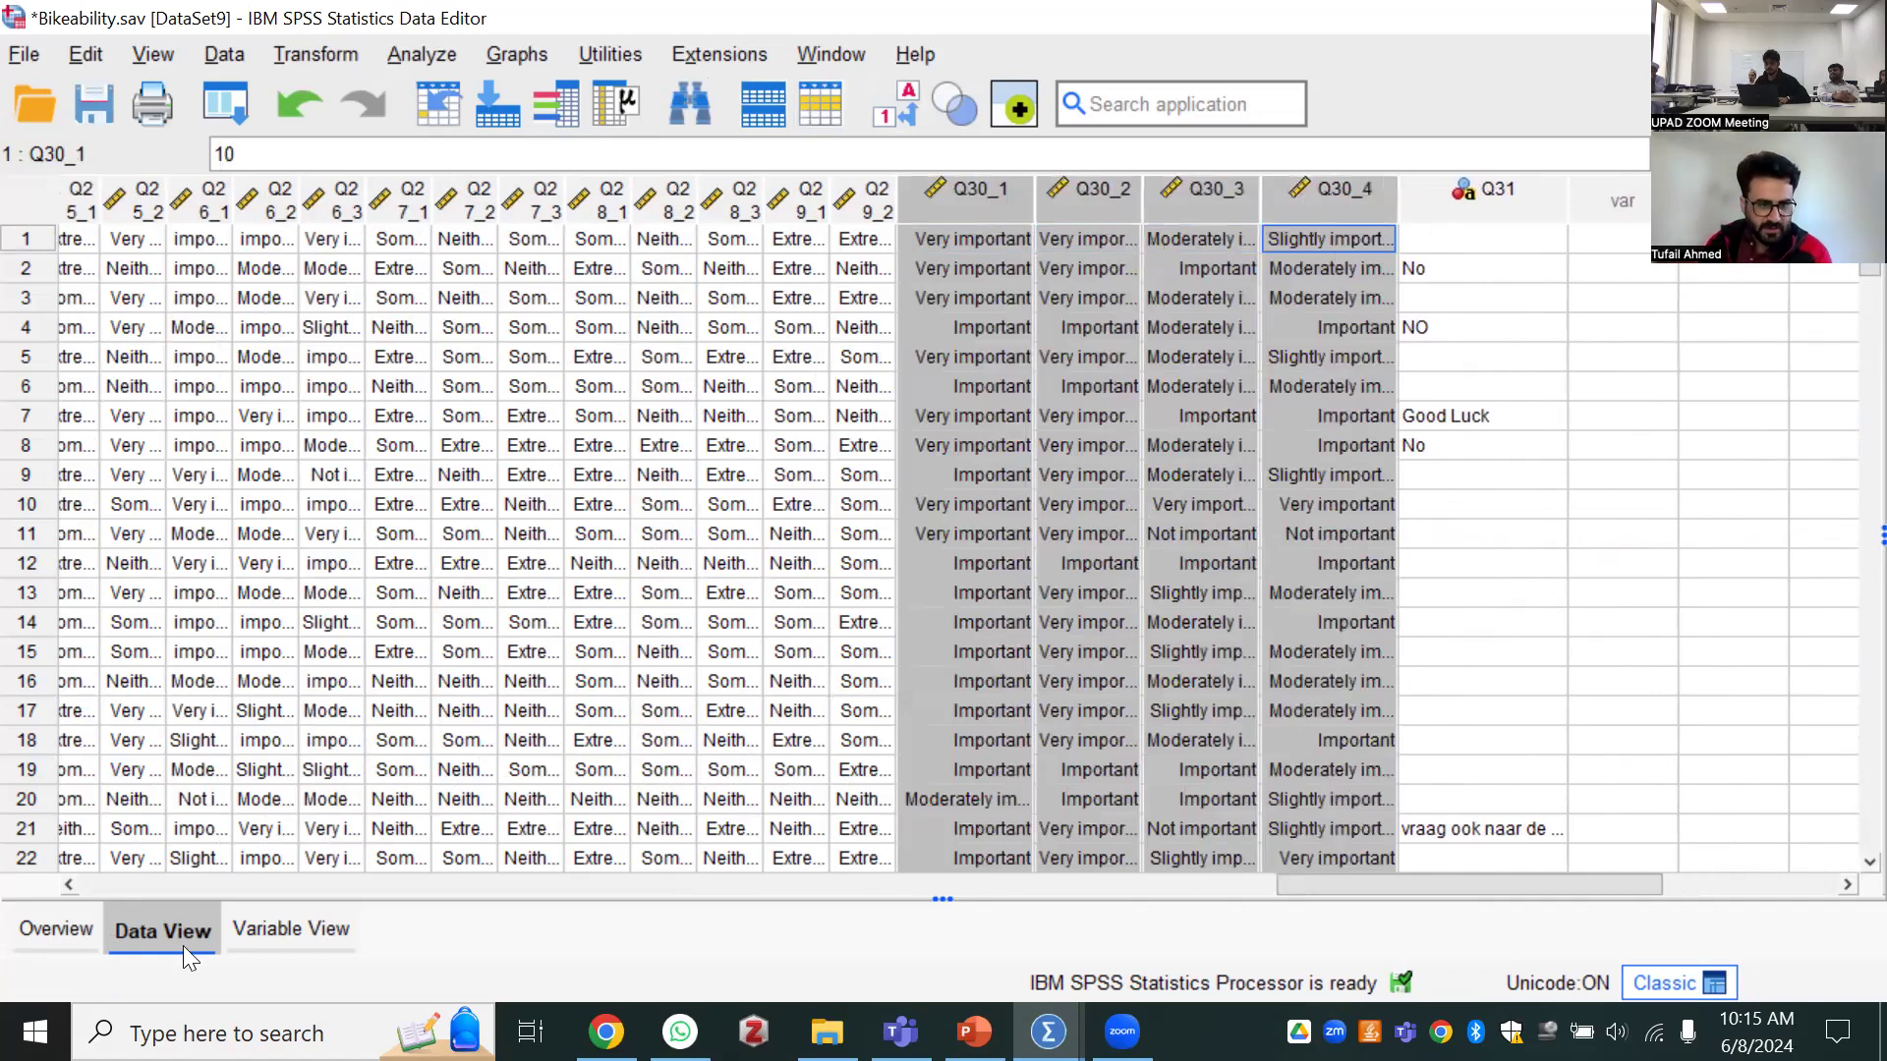
Select the definition rows of variables Q30_1 through Q30_4 in Variable View
left_click(267, 928)
scroll(185, 732, "down", 20)
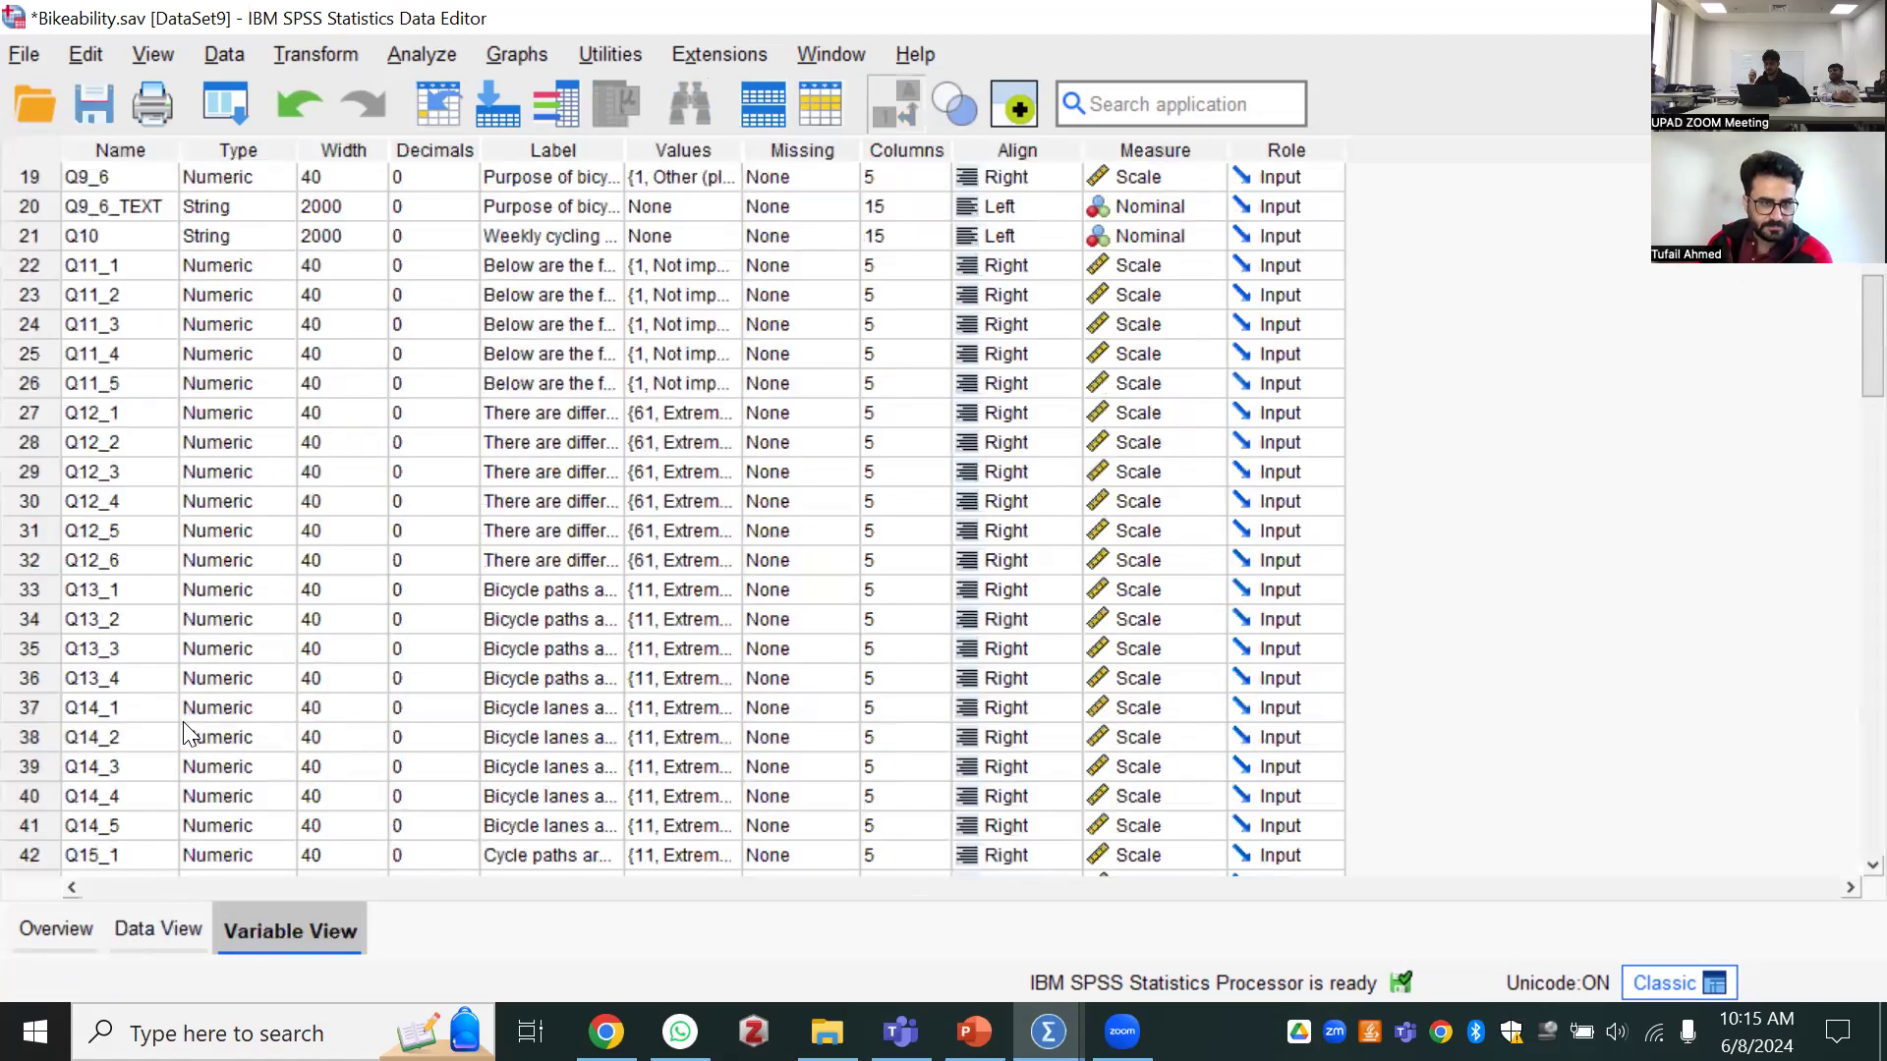
scroll(32, 602, "up", 3)
left_click_drag(31, 447, 44, 545)
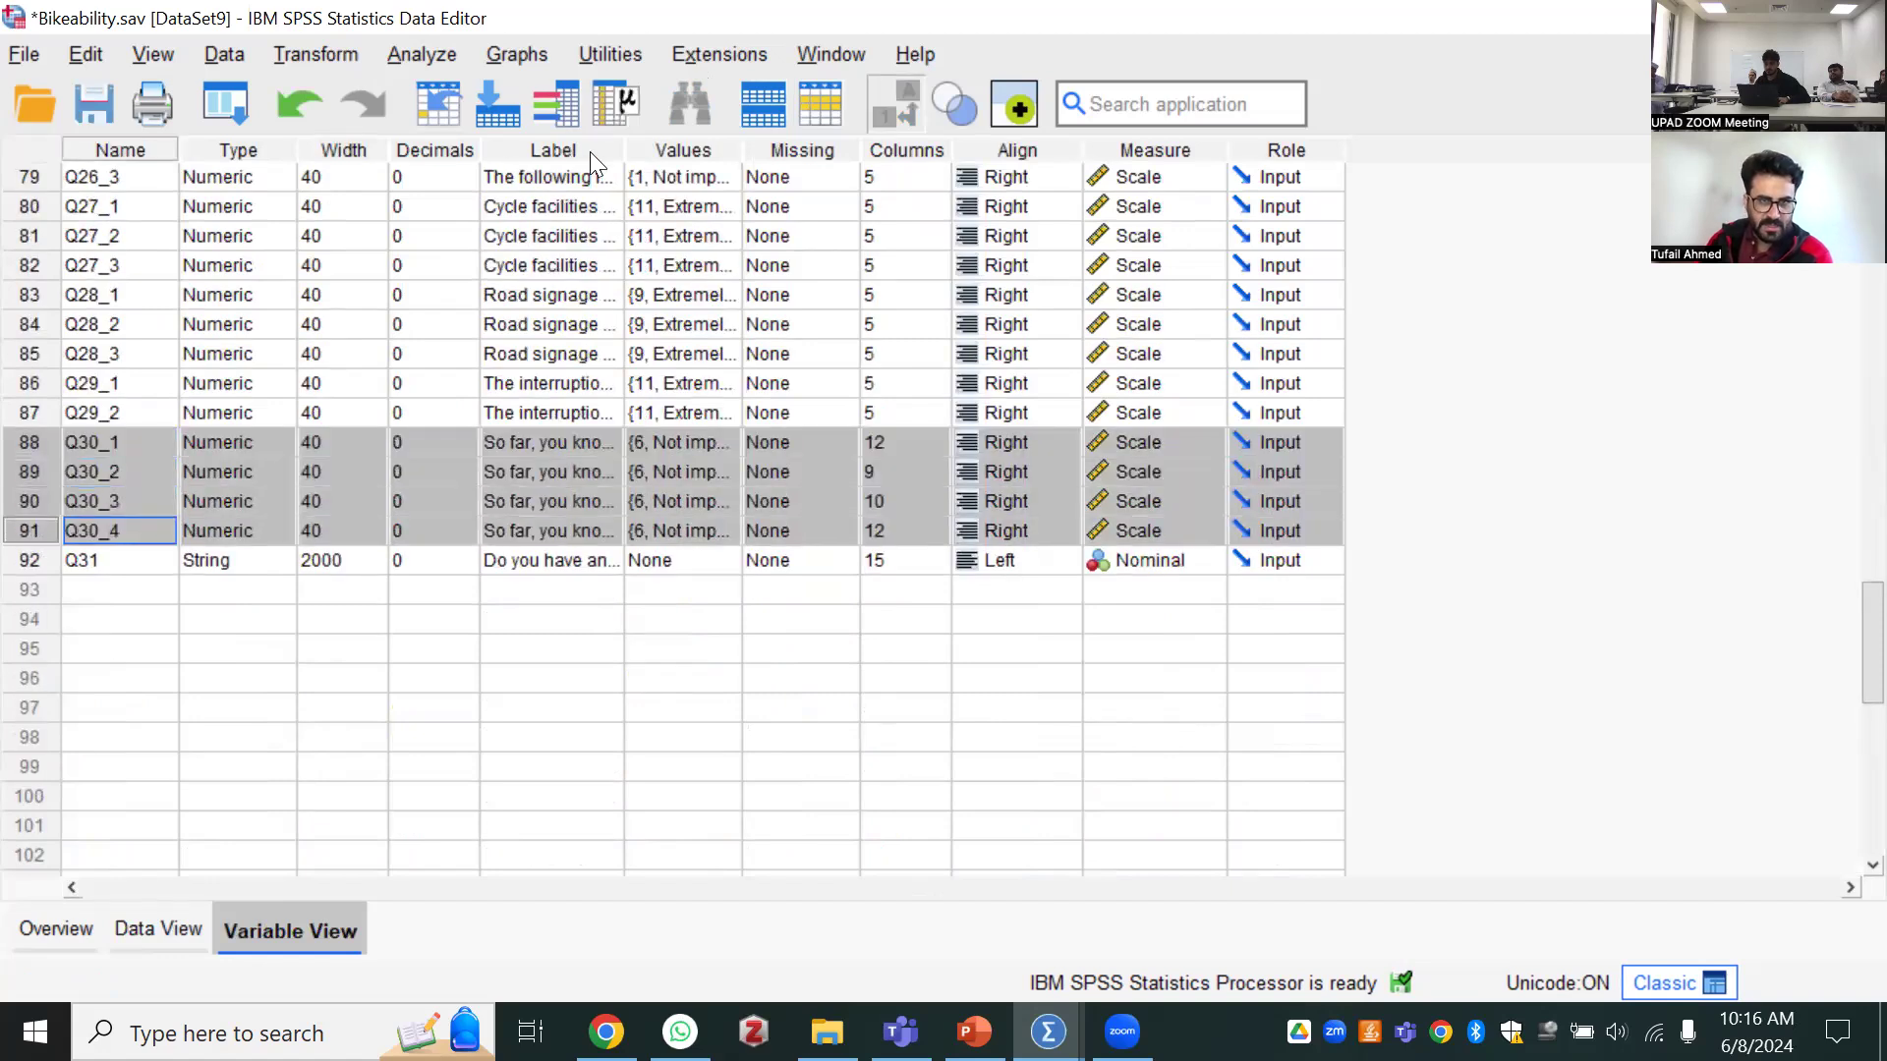
Widen the Variable View columns to read the full labels, keeping Q30_1 through Q30_4 selected
left_click_drag(641, 154, 1847, 250)
left_click_drag(1282, 254, 832, 312)
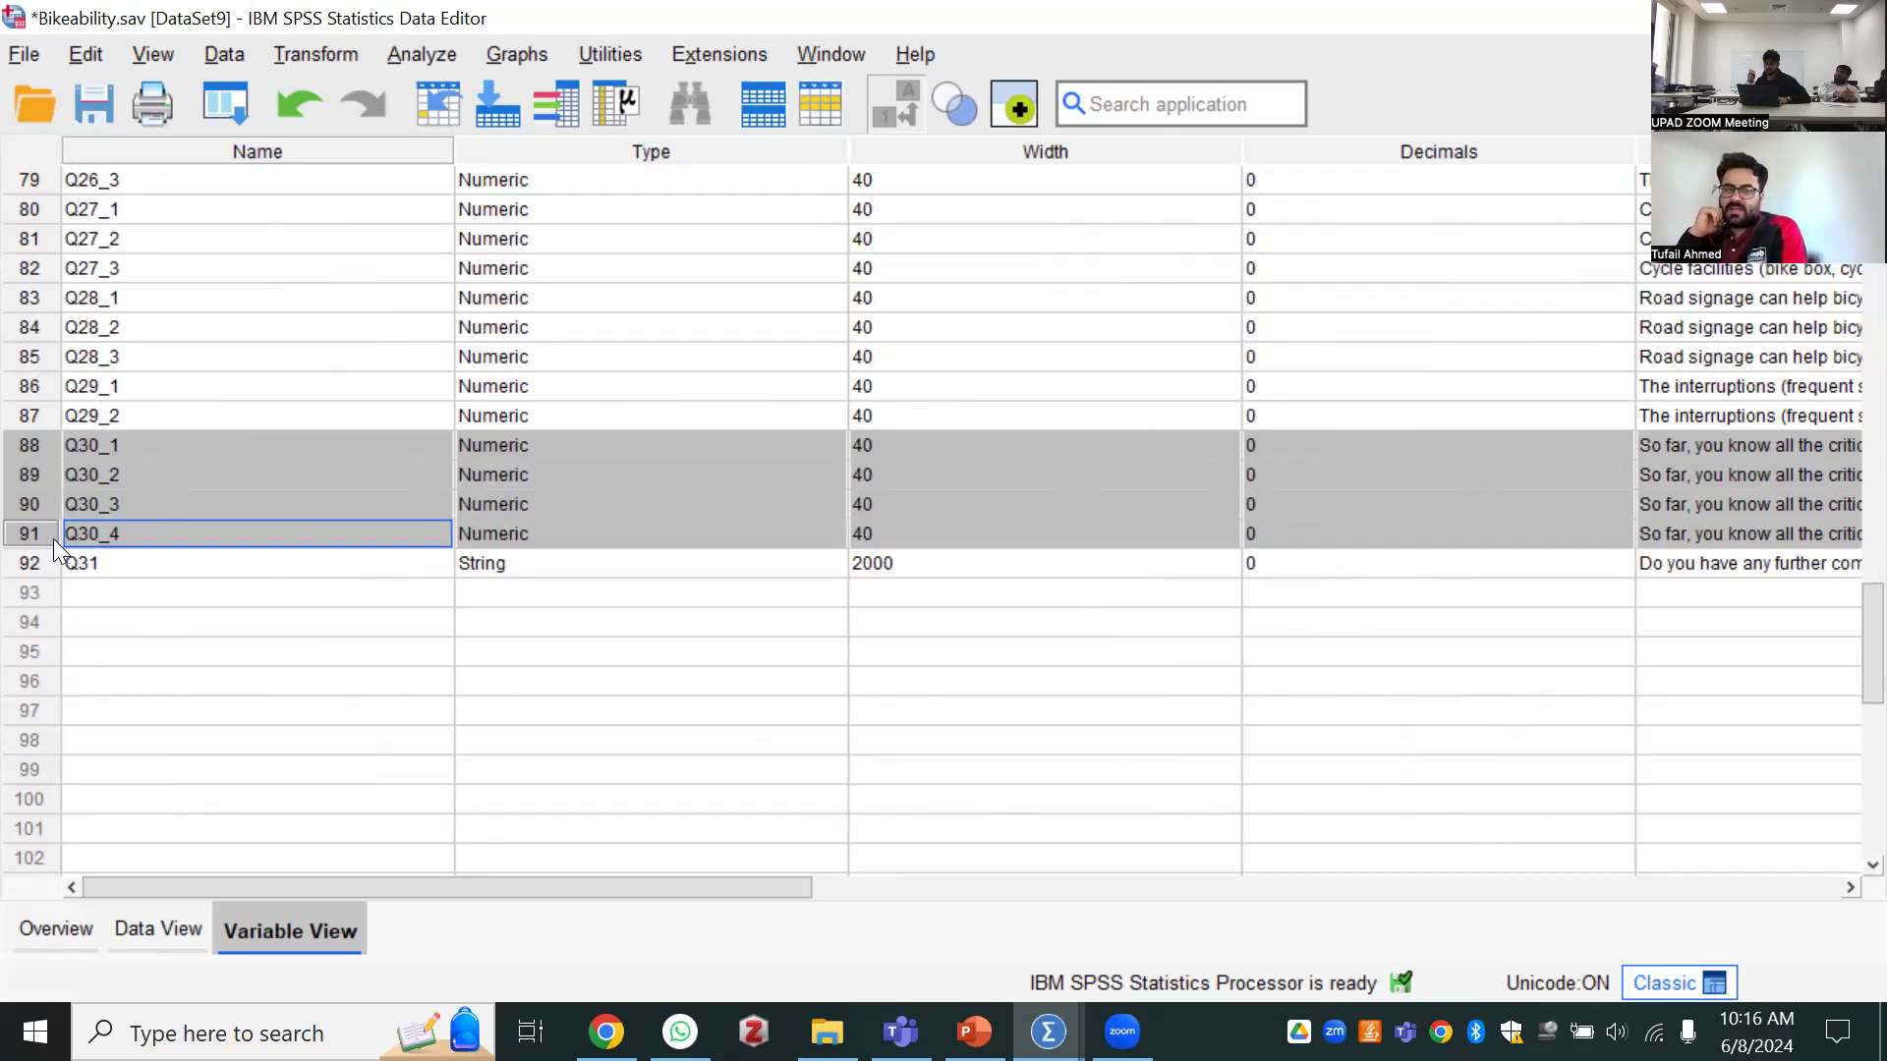
left_click_drag(37, 444, 51, 522)
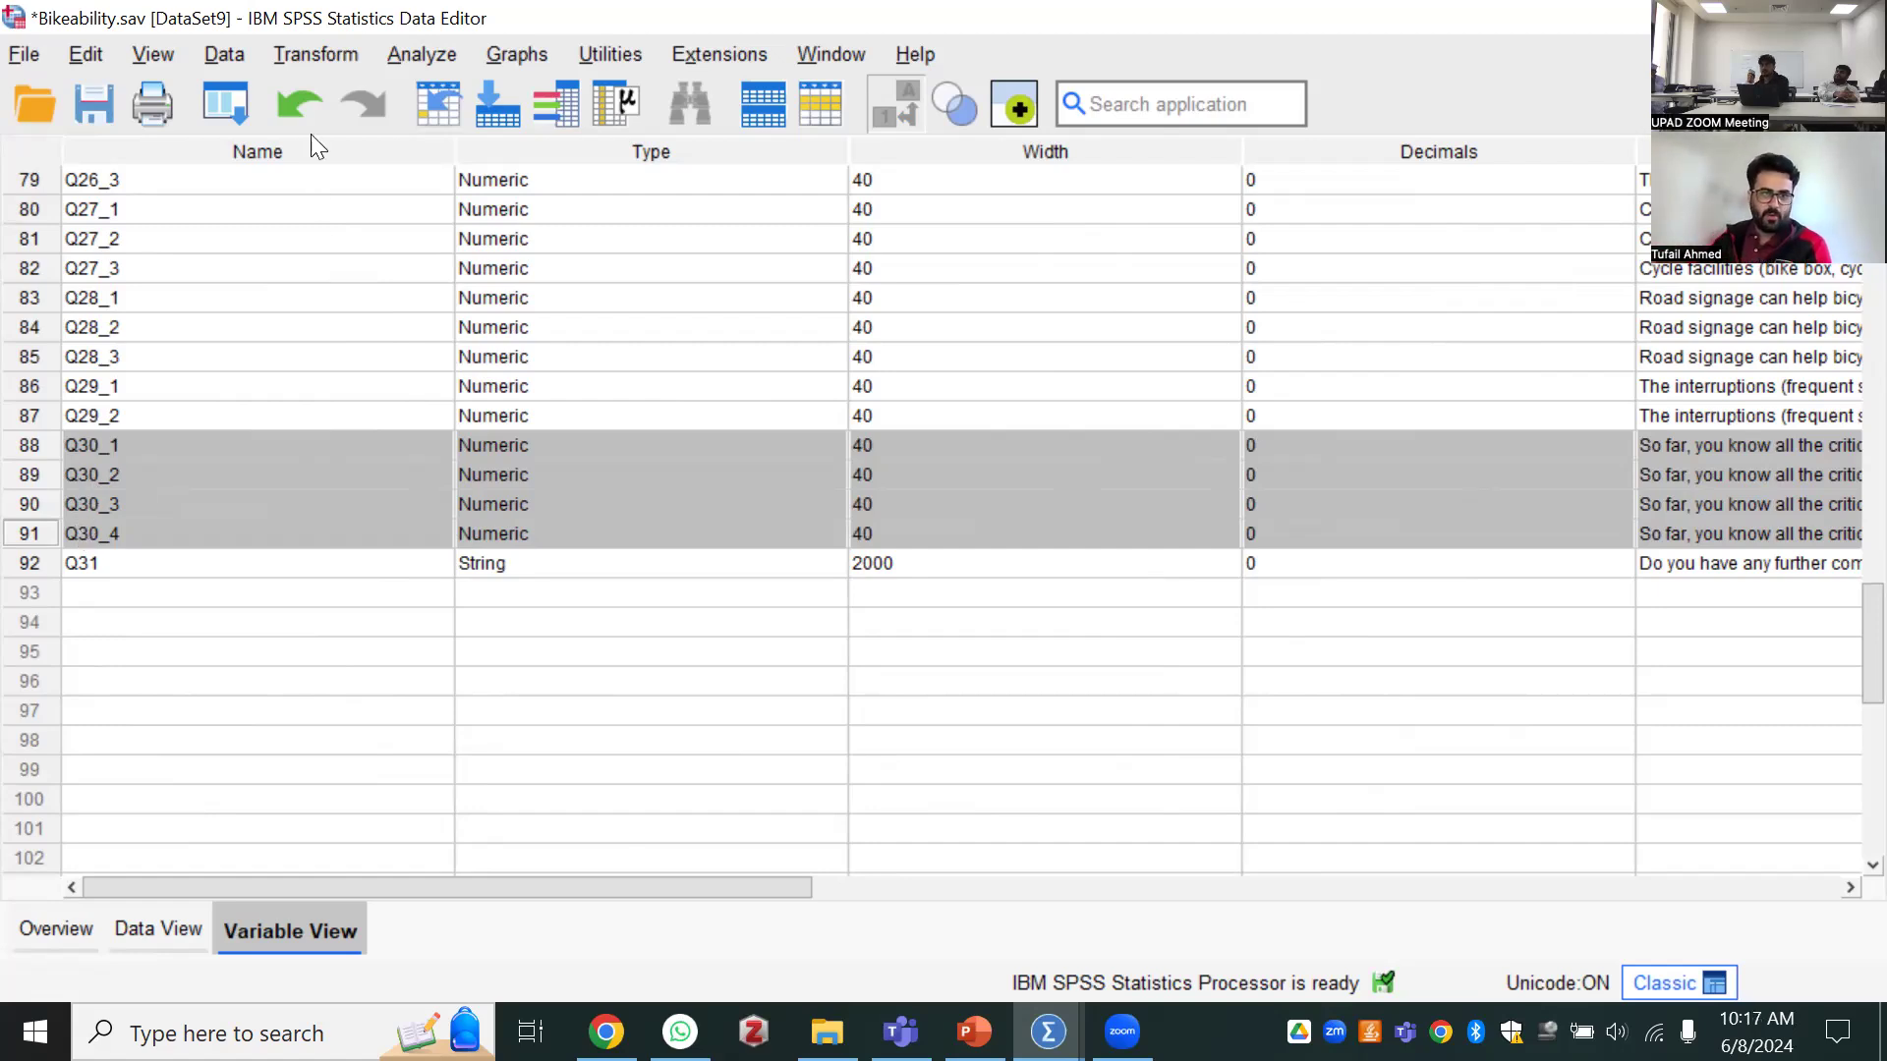
Open Compute Variable and locate the first of the four Q30 critical-factor items among the source variables
left_click(295, 55)
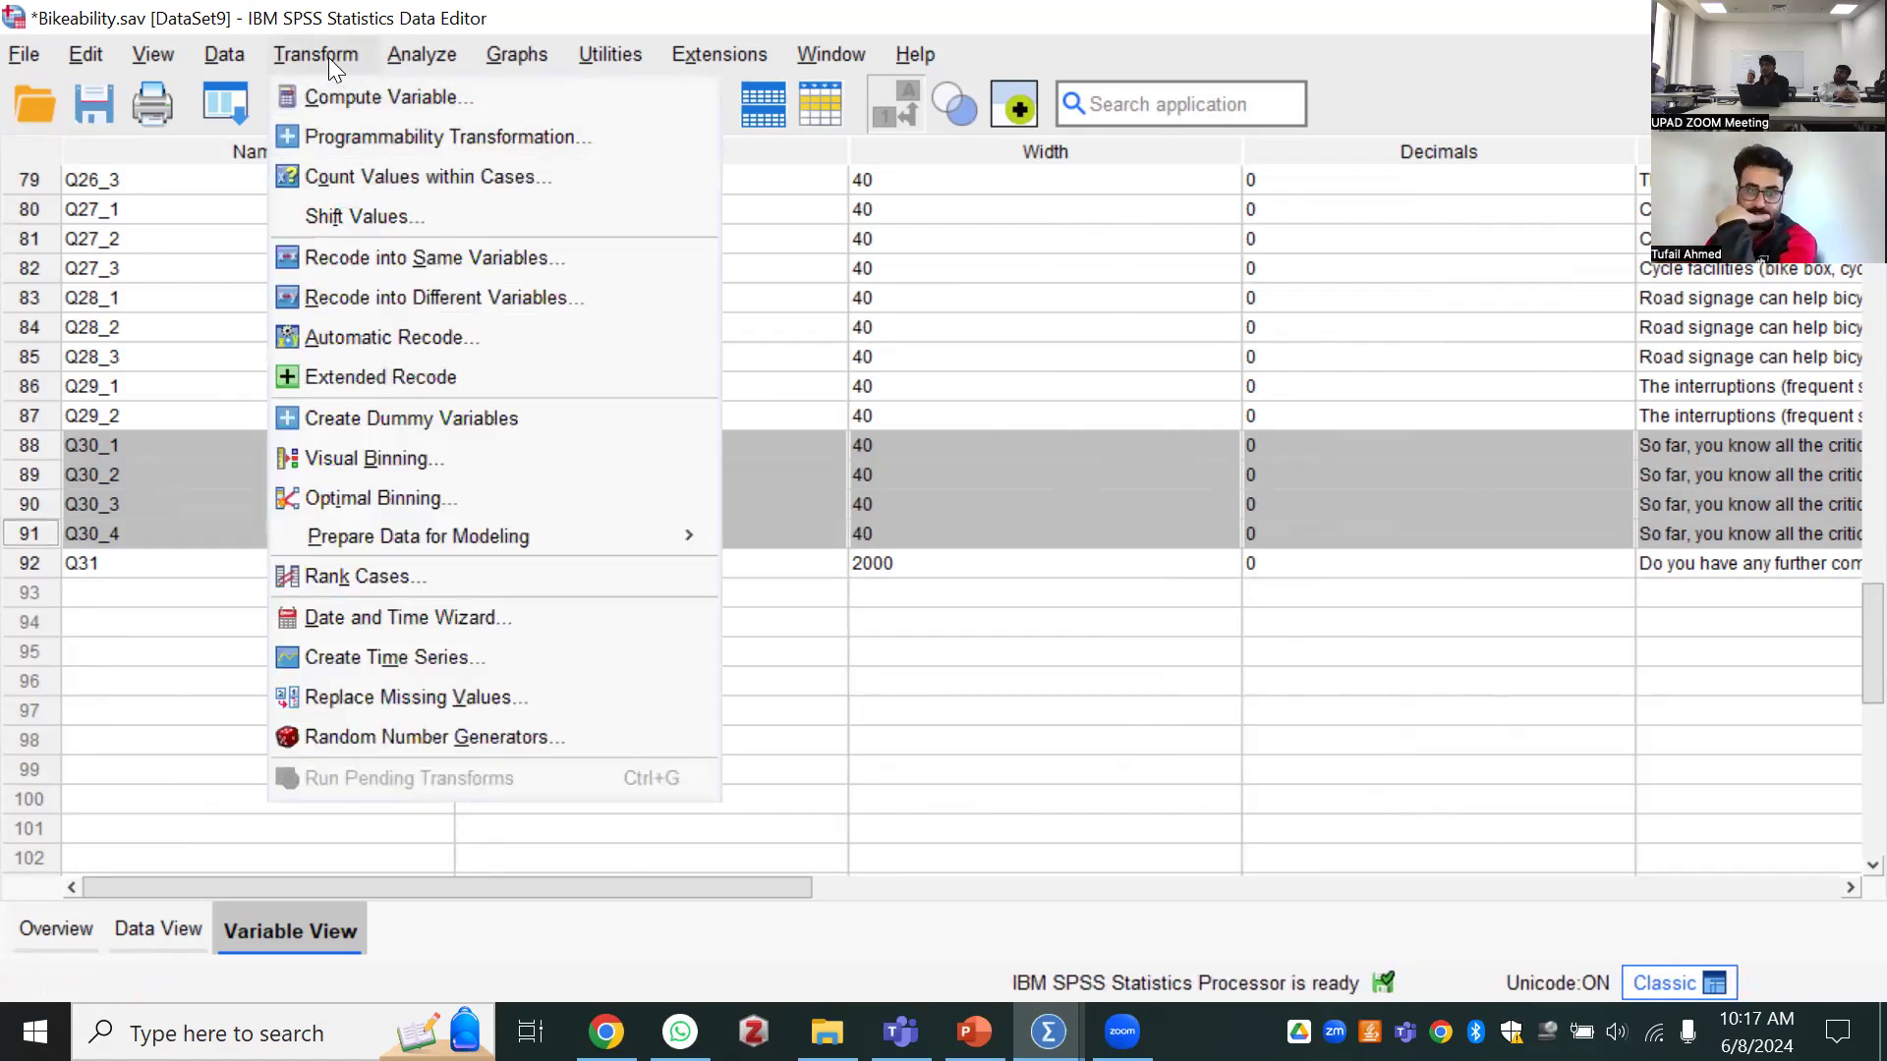
left_click(469, 108)
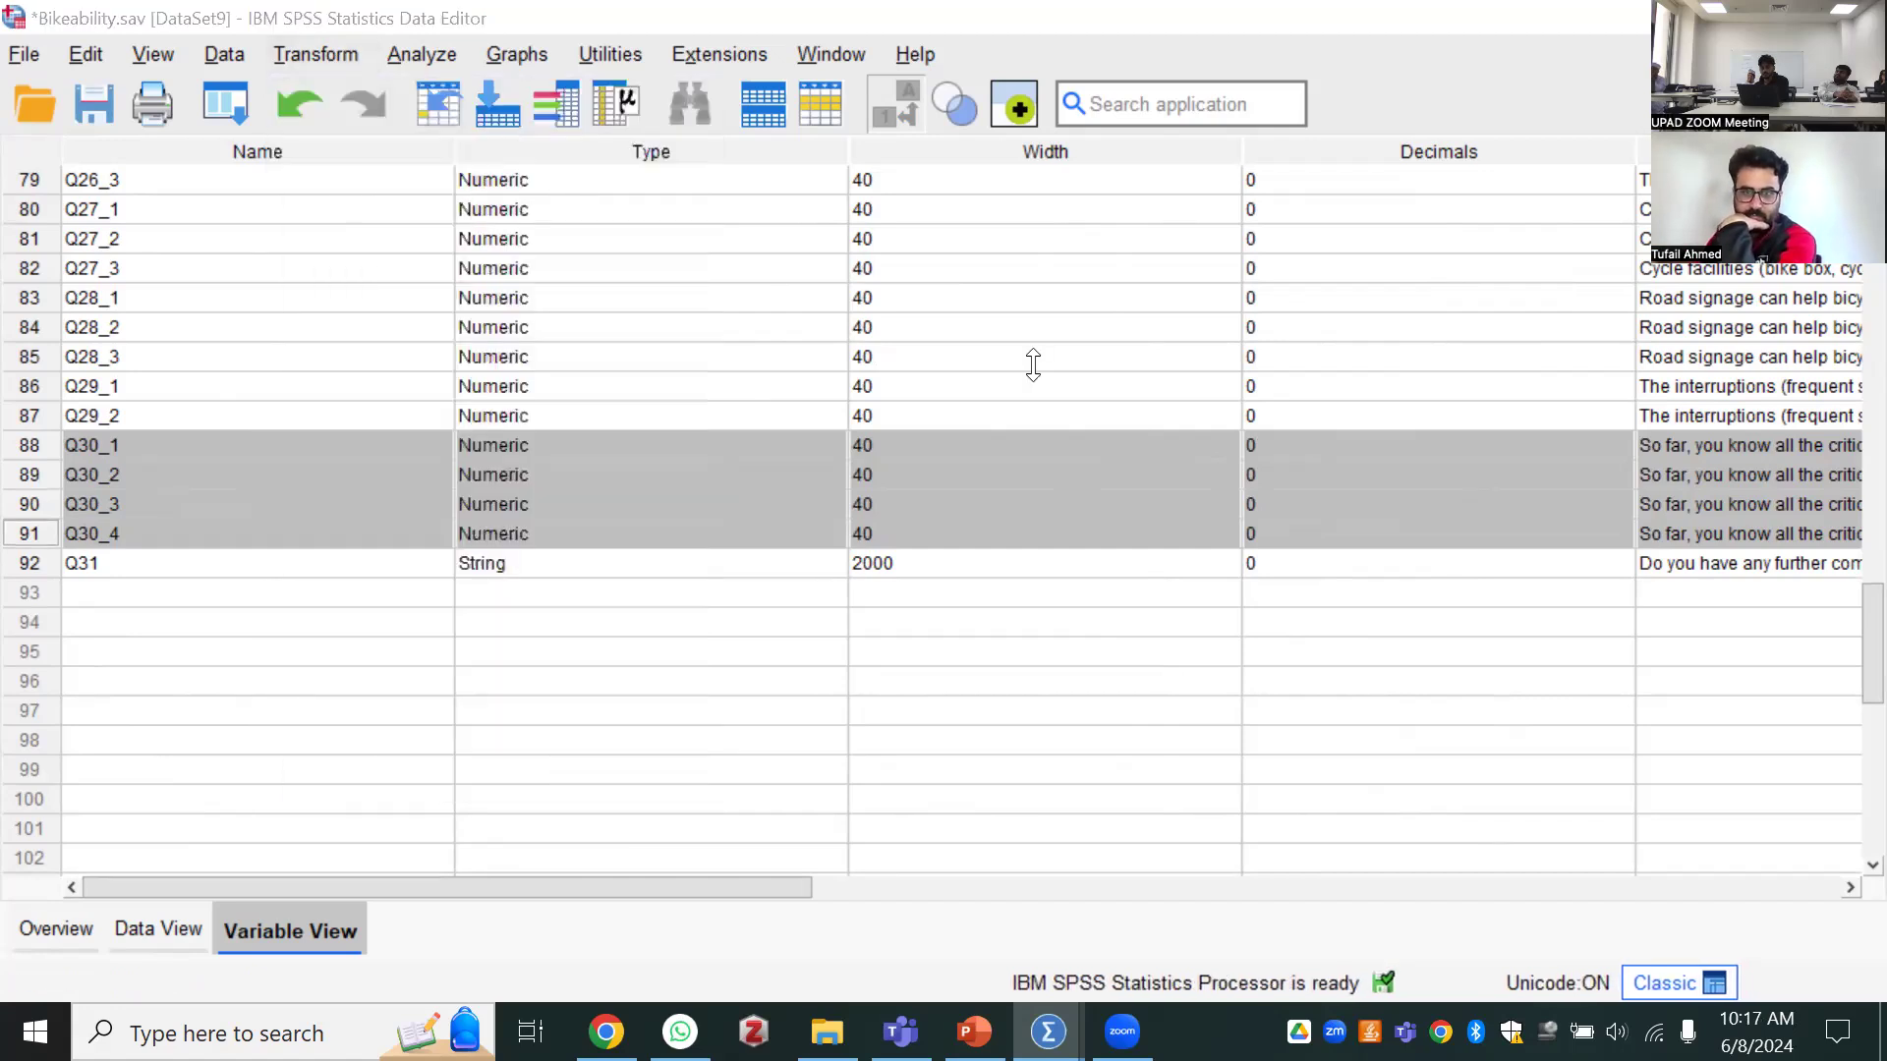
left_click_drag(1186, 428, 982, 220)
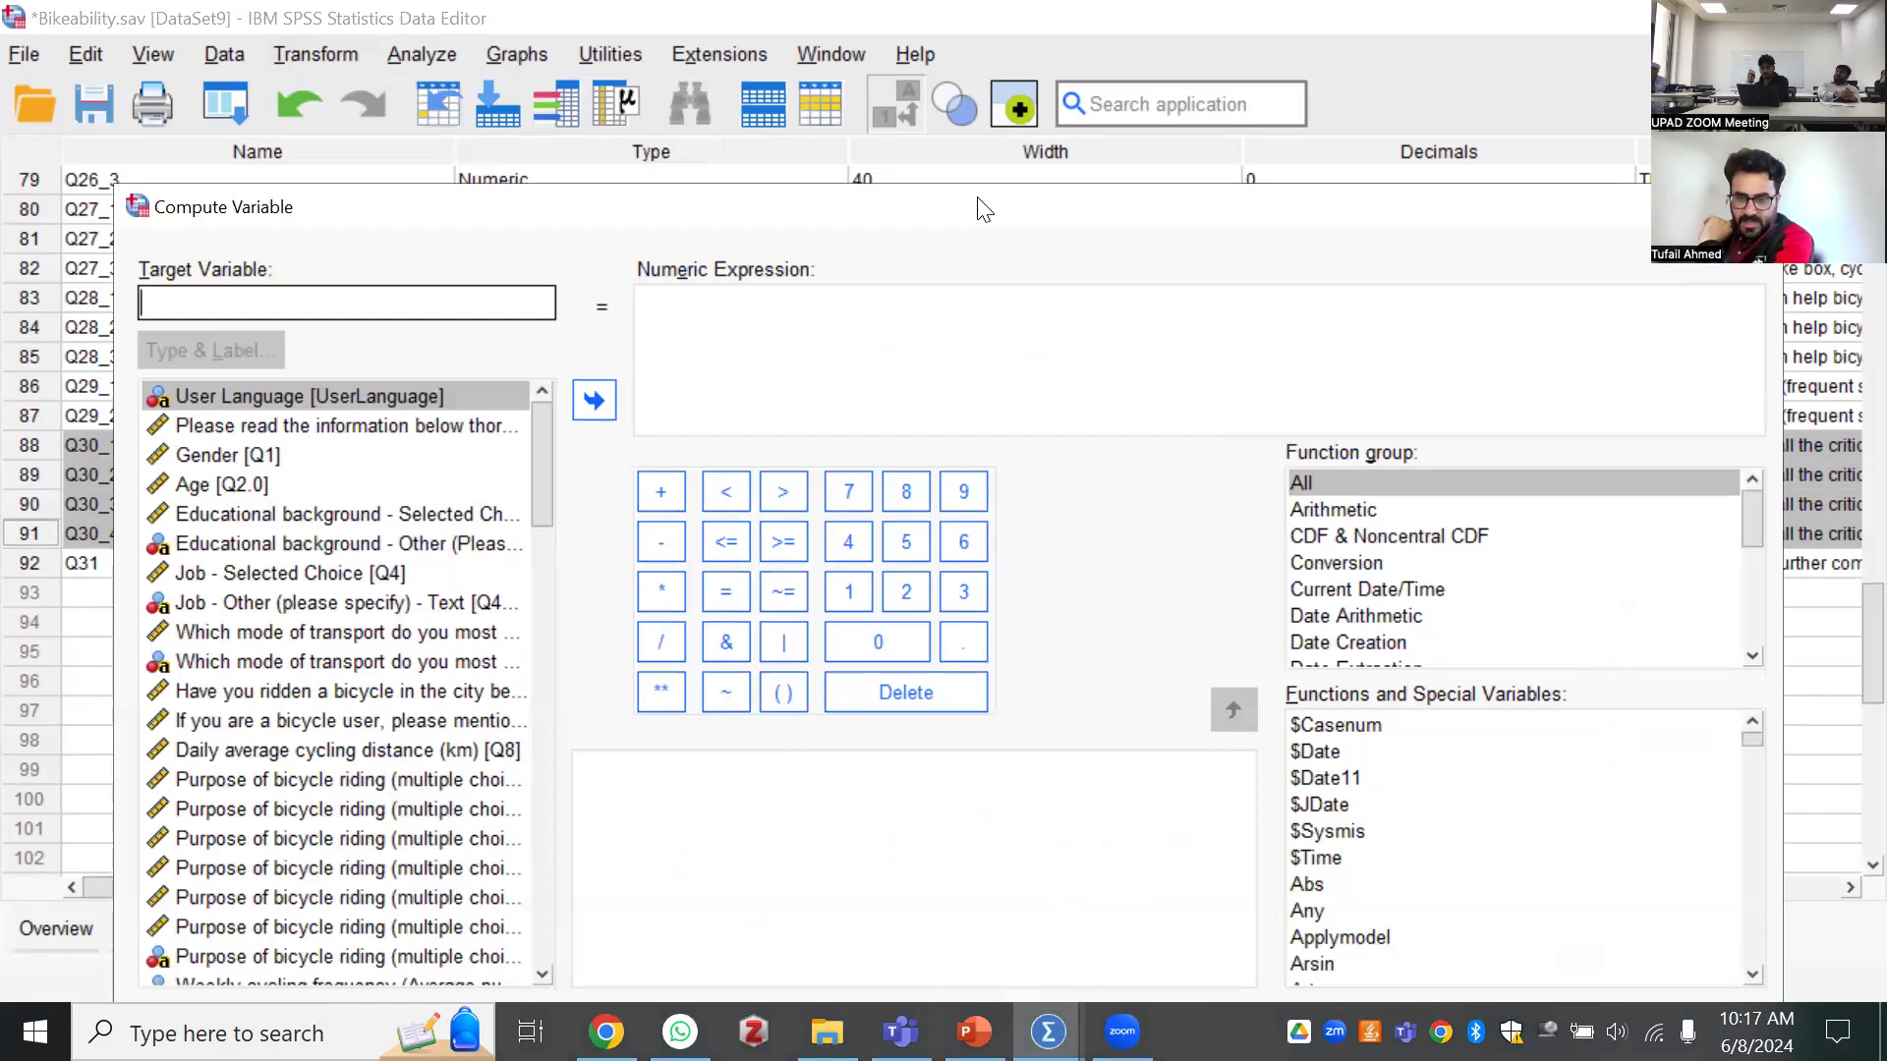
left_click_drag(976, 198, 998, 162)
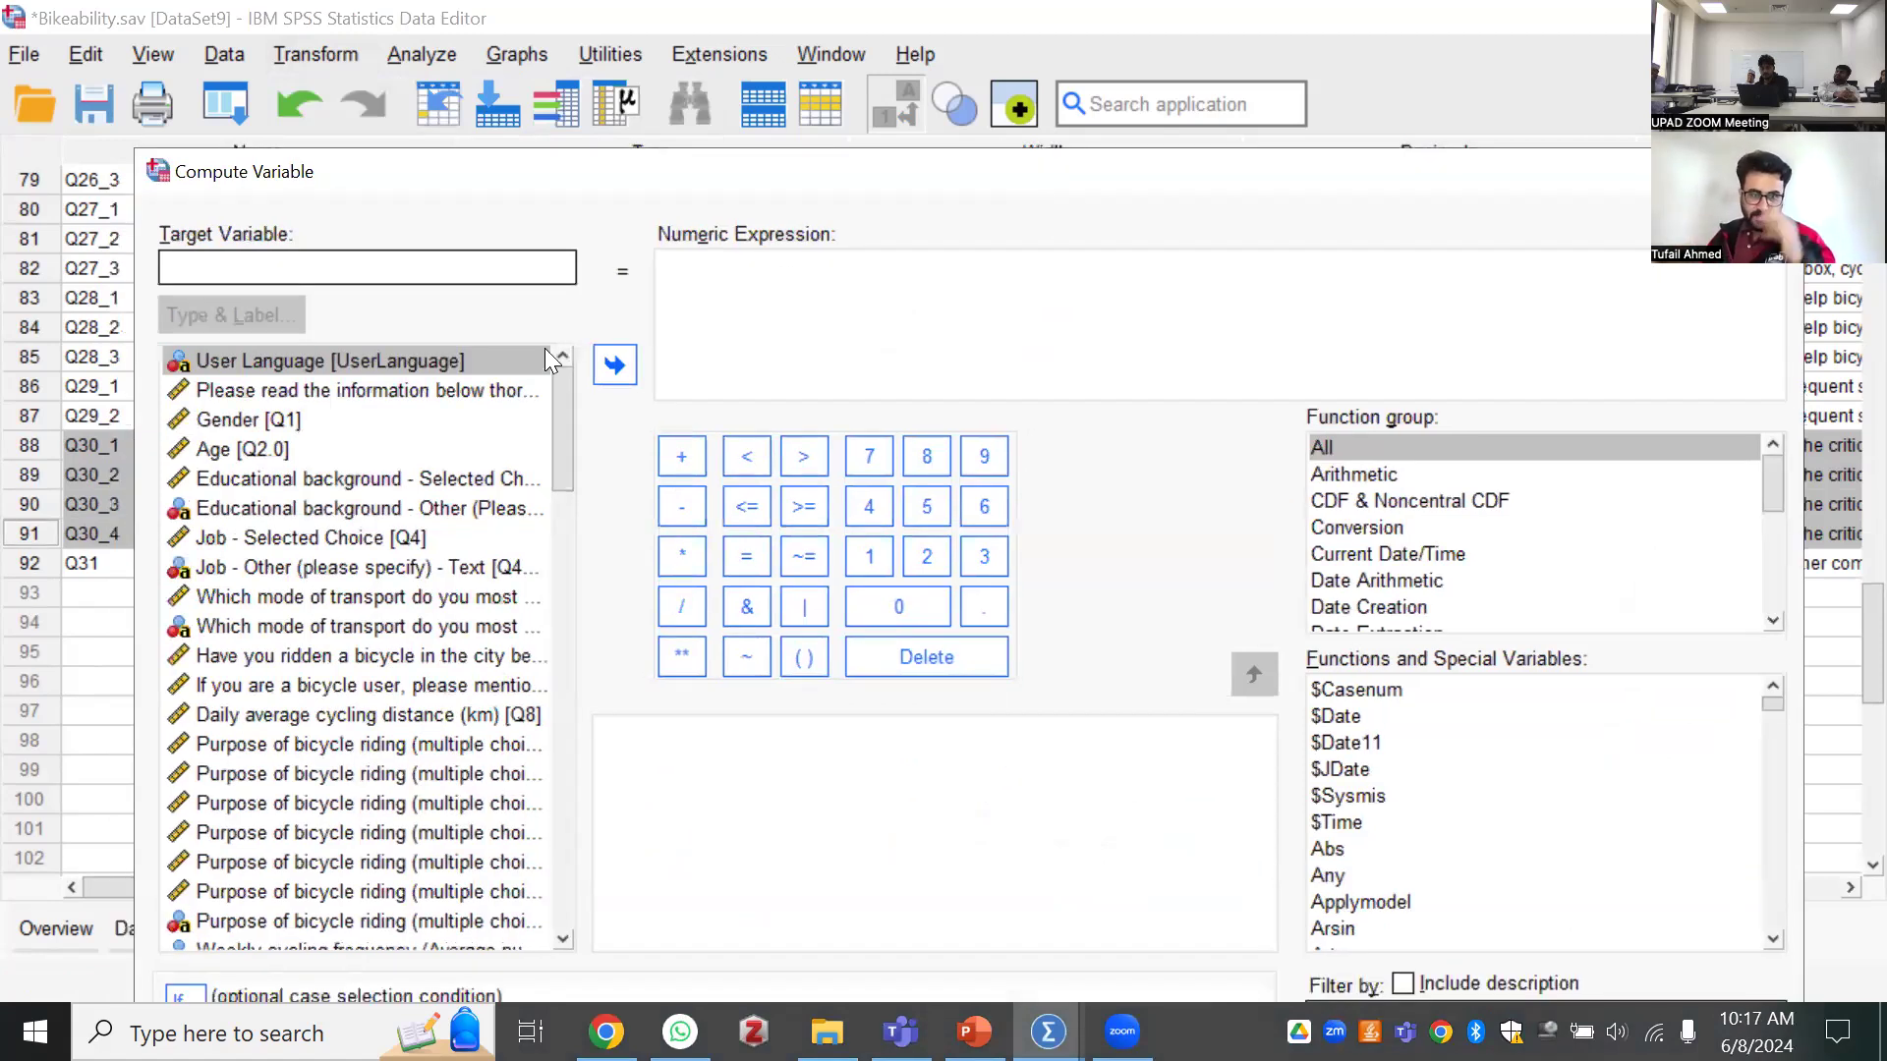
left_click_drag(562, 415, 552, 568)
scroll(522, 876, "up", 8)
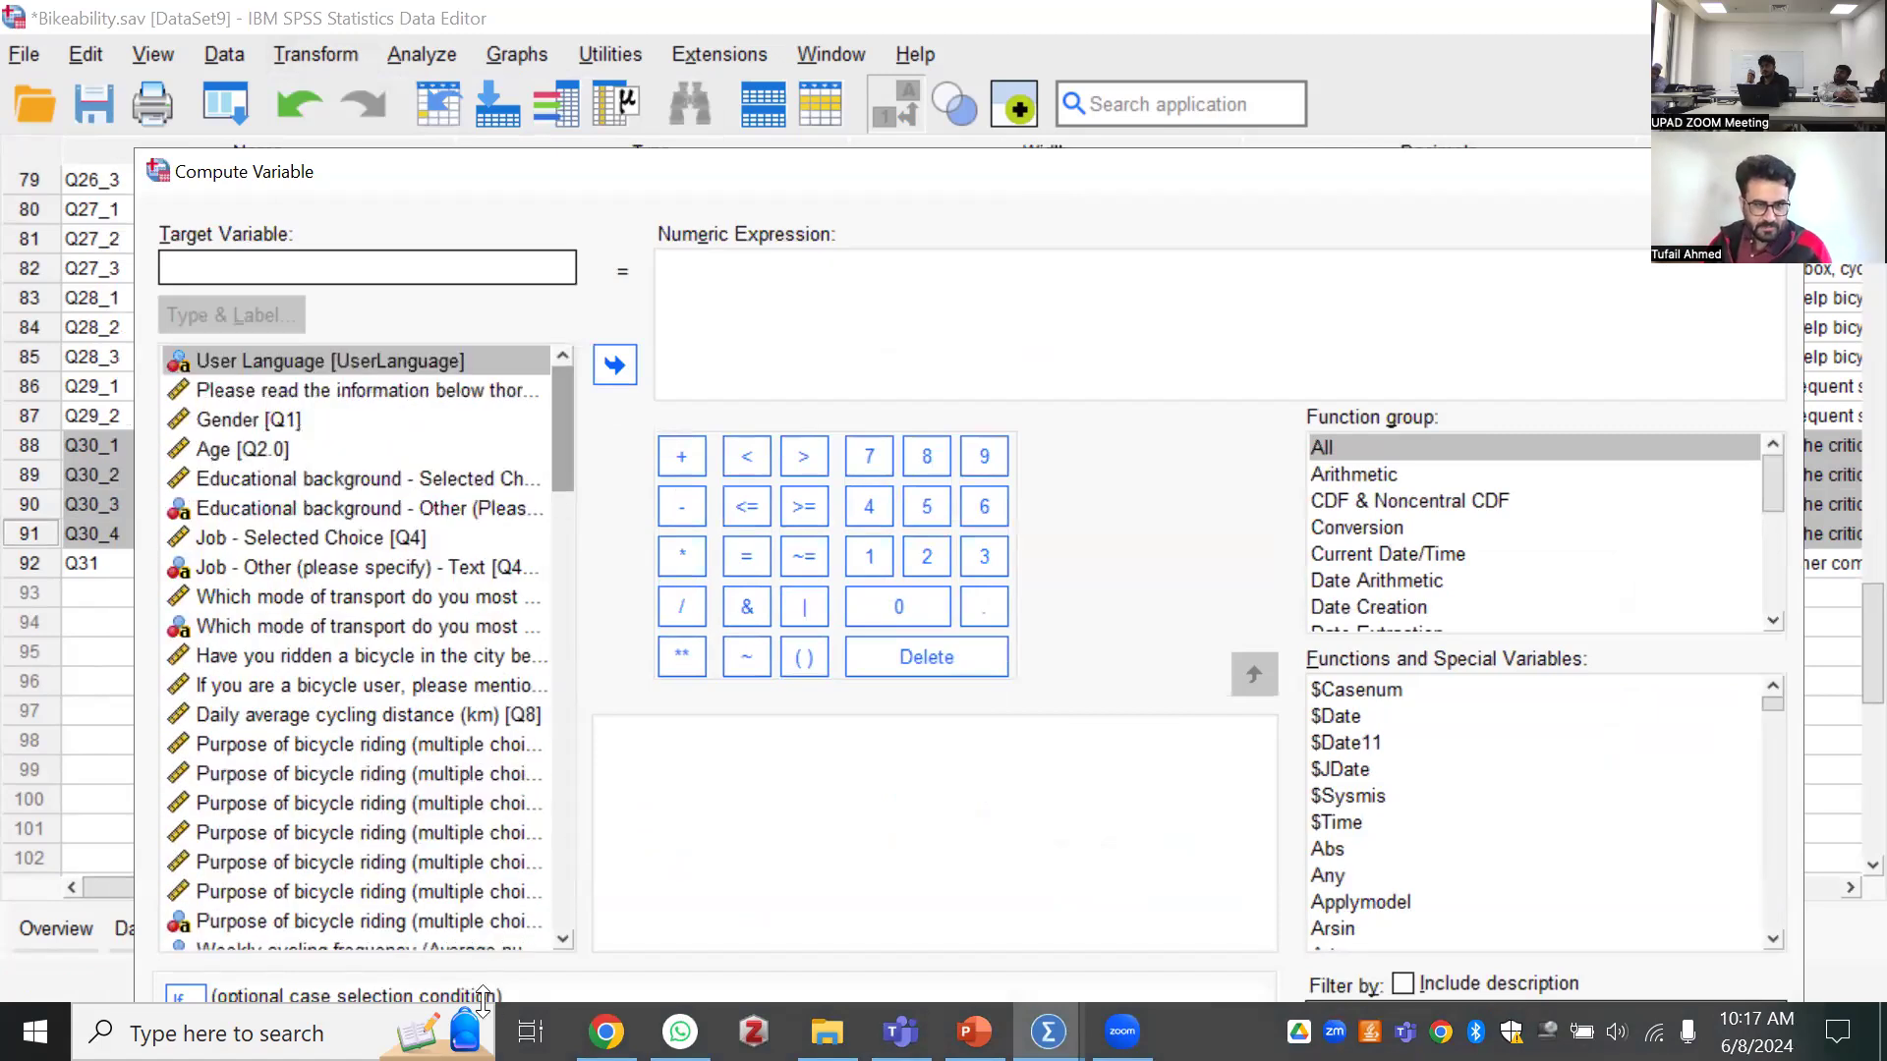
scroll(295, 855, "down", 15)
left_click(273, 819)
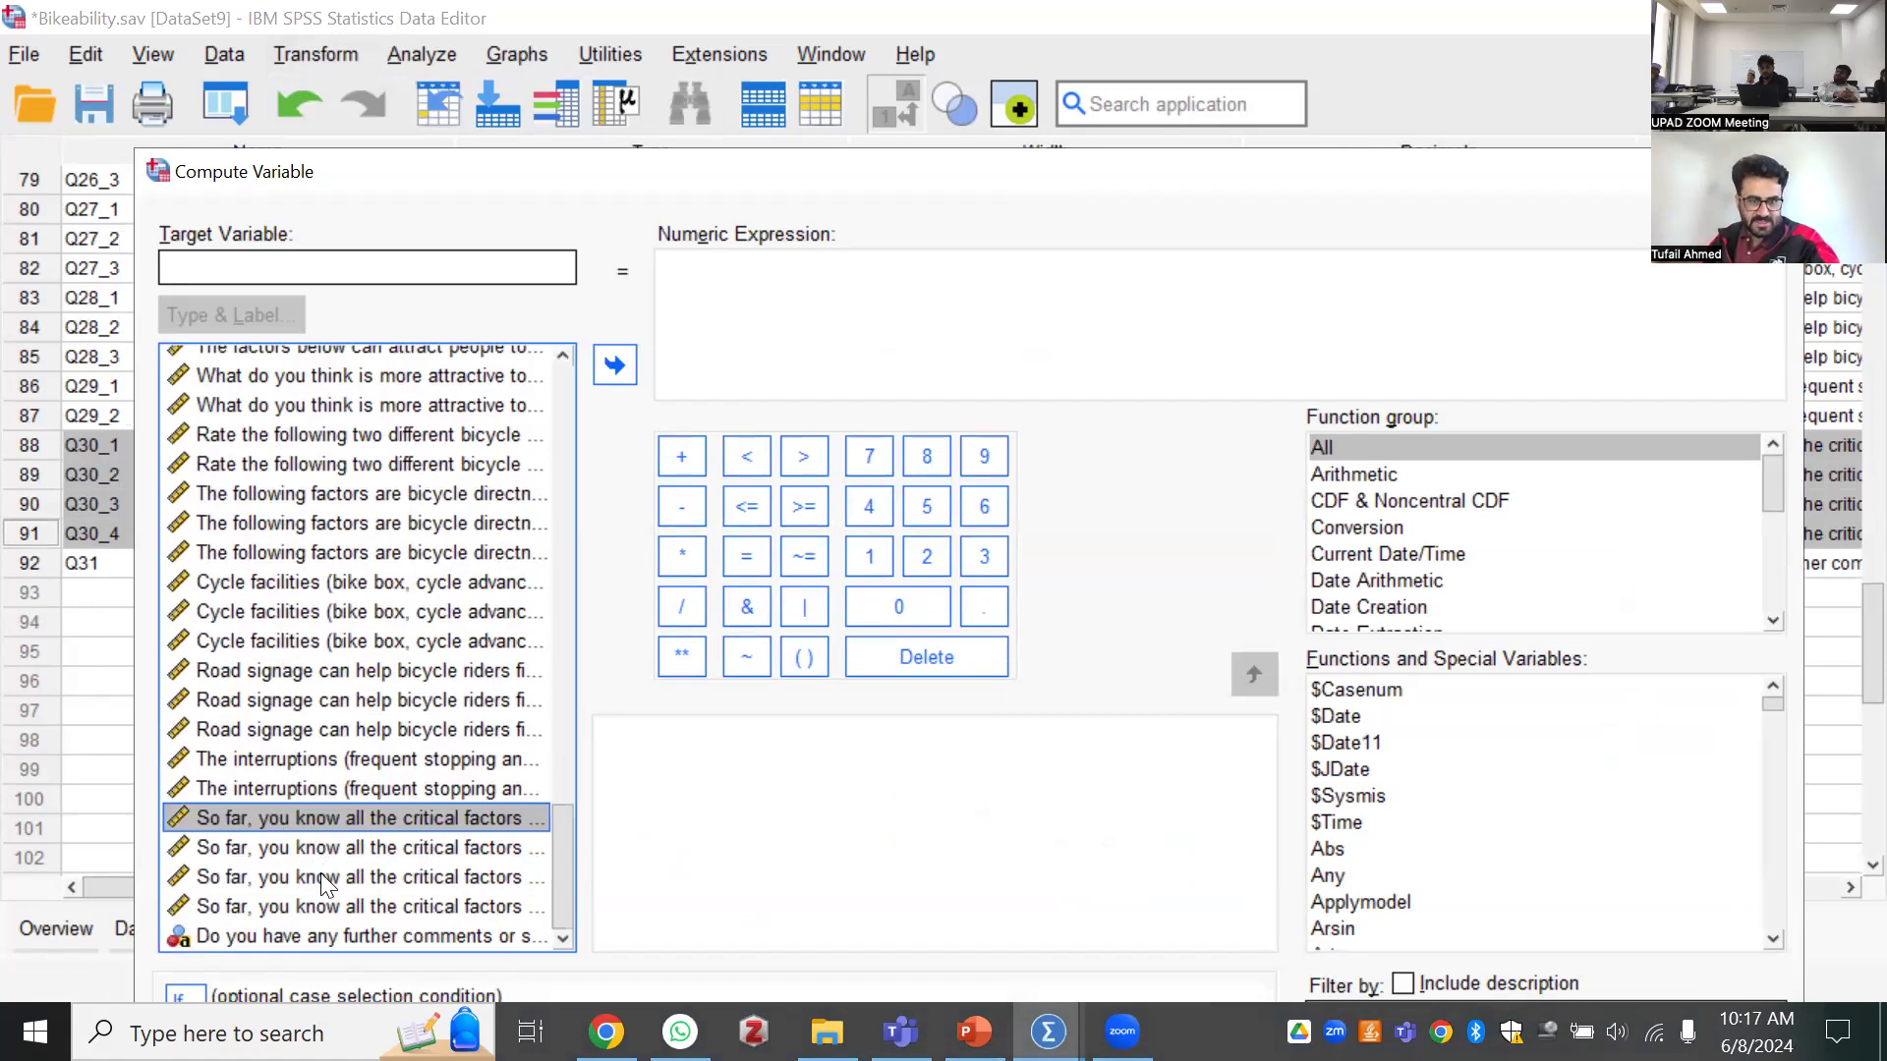
Name the target variable bikeable_paths
left_click(264, 272)
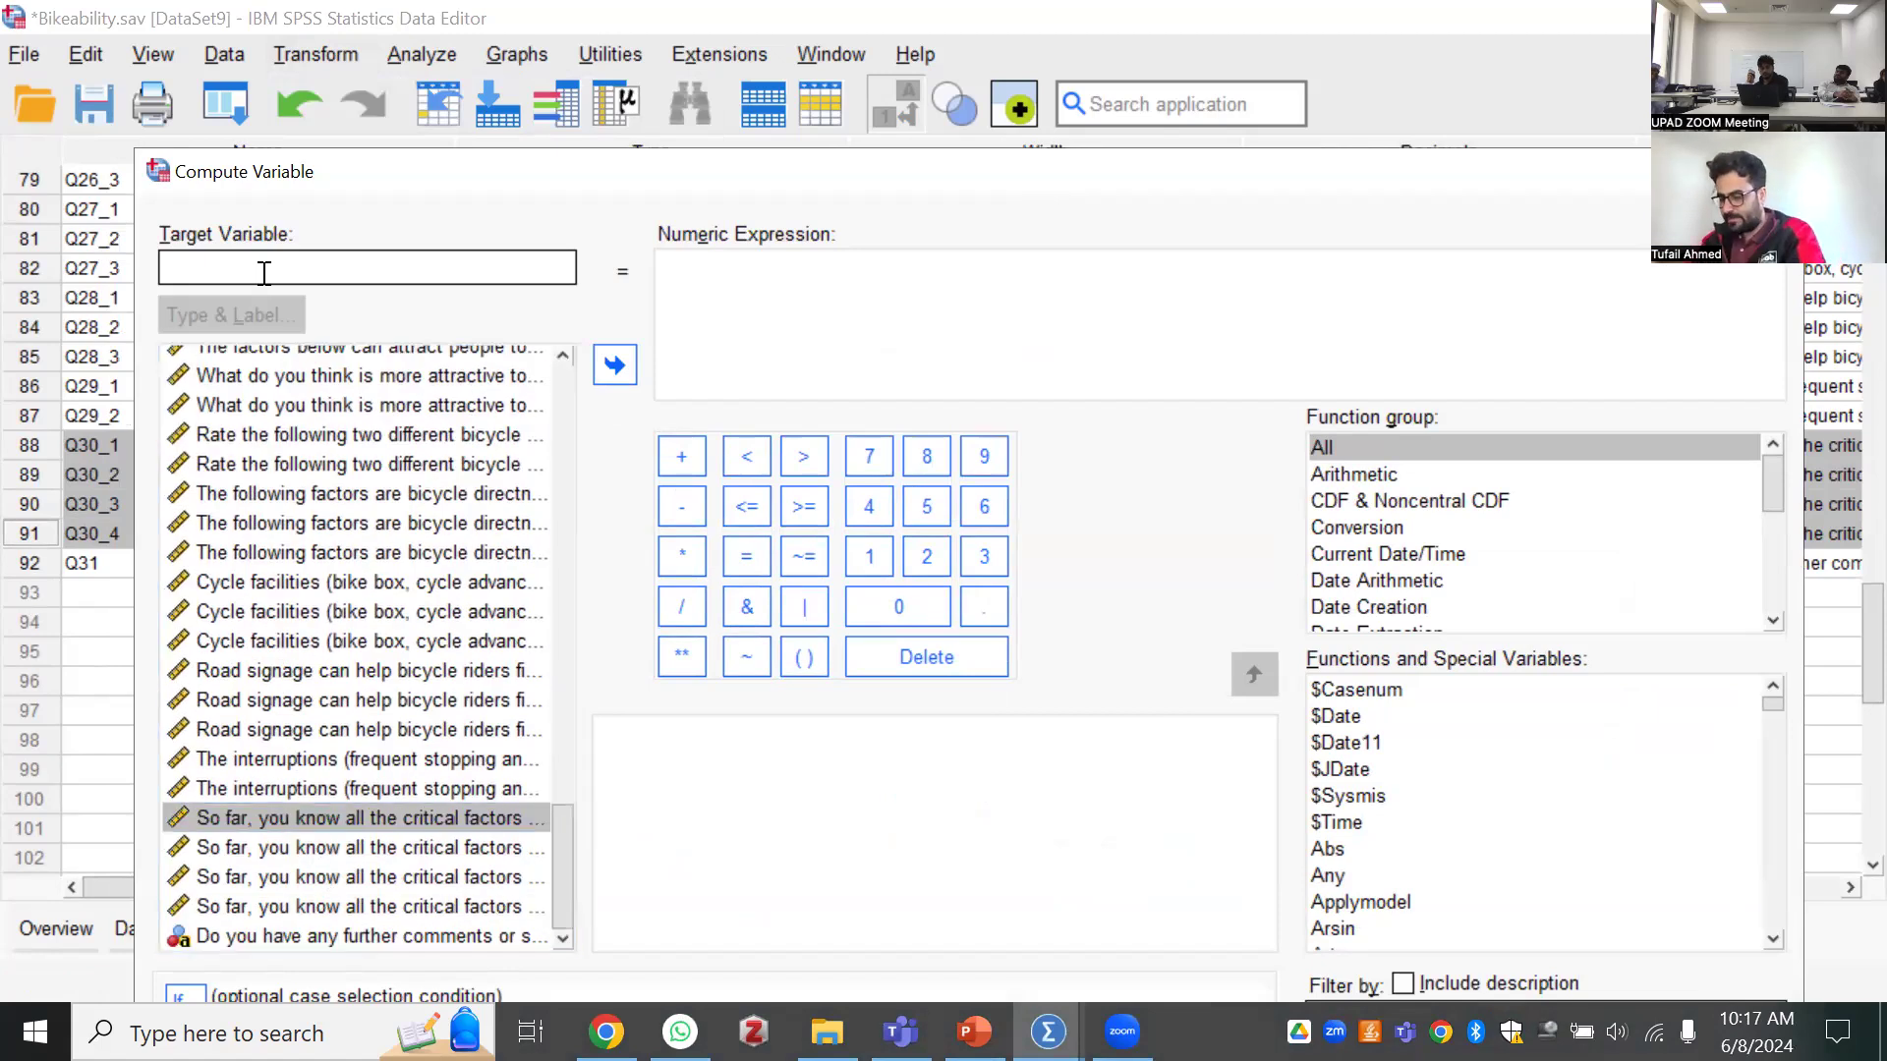
type("bikea")
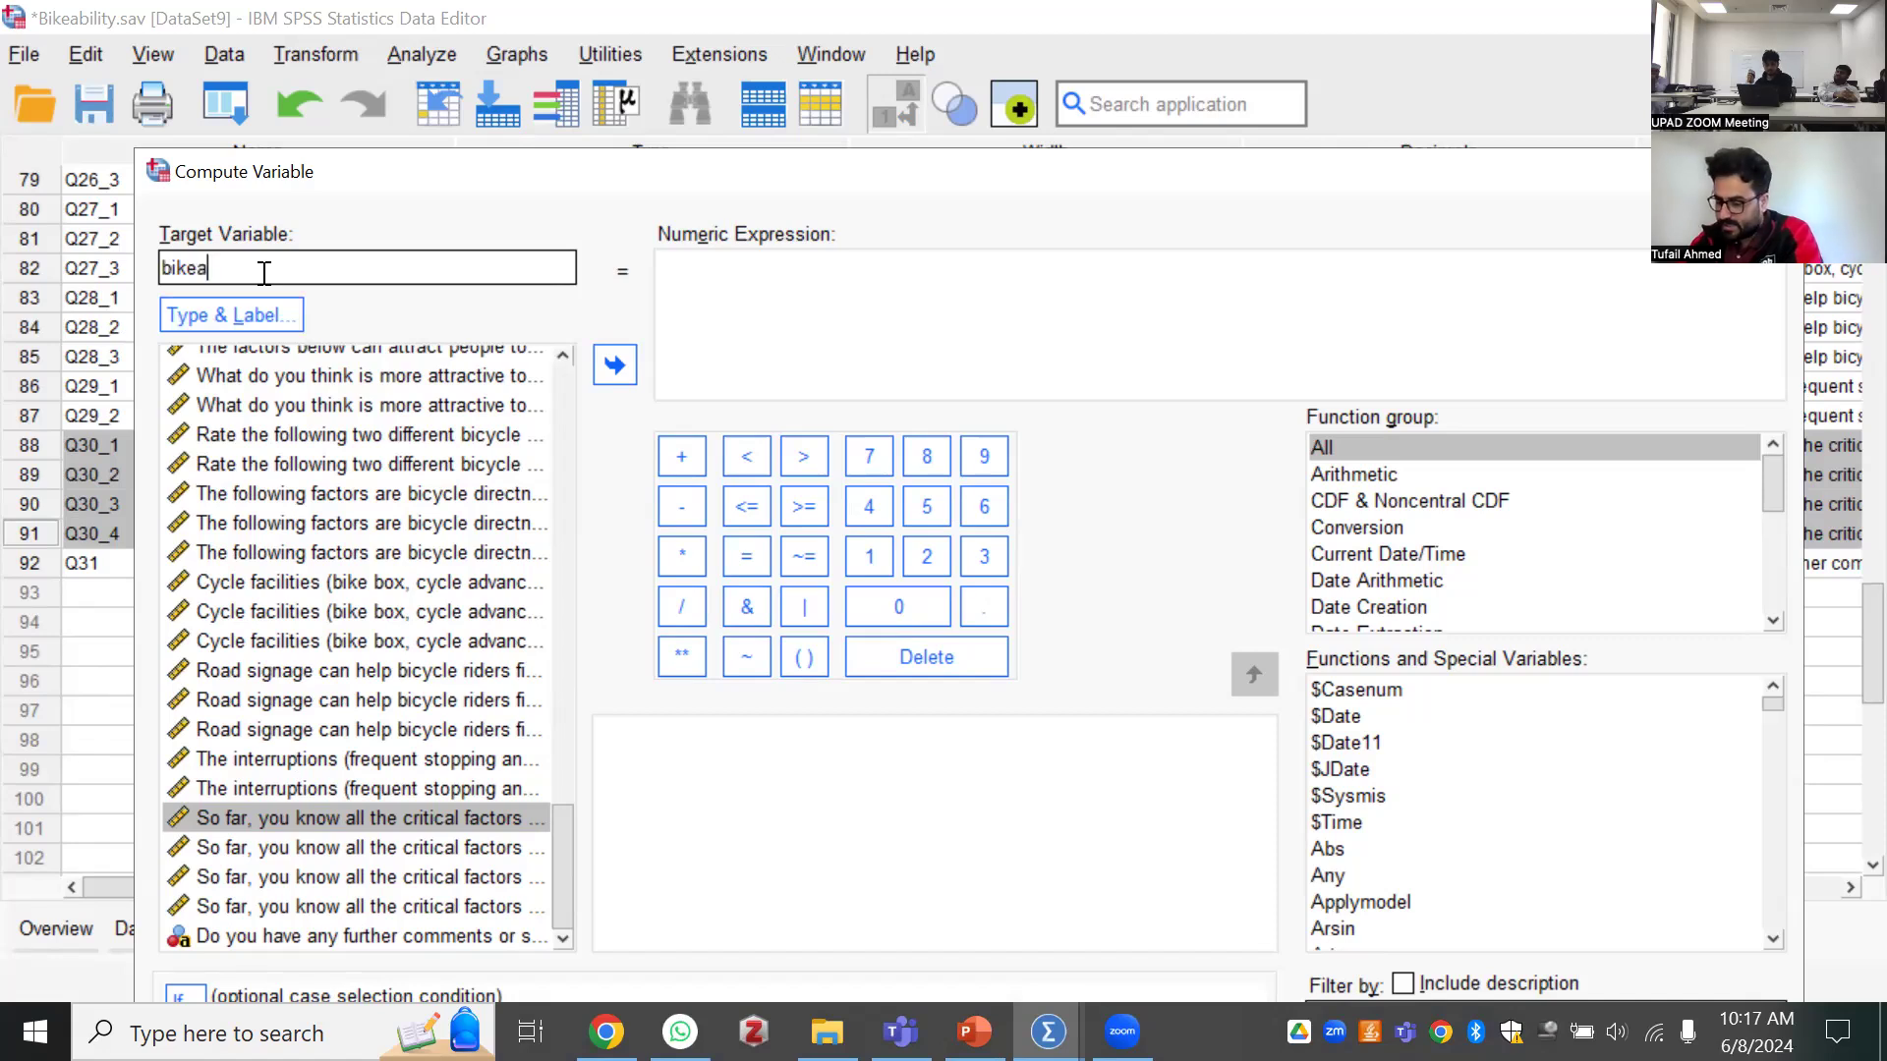
type("ble")
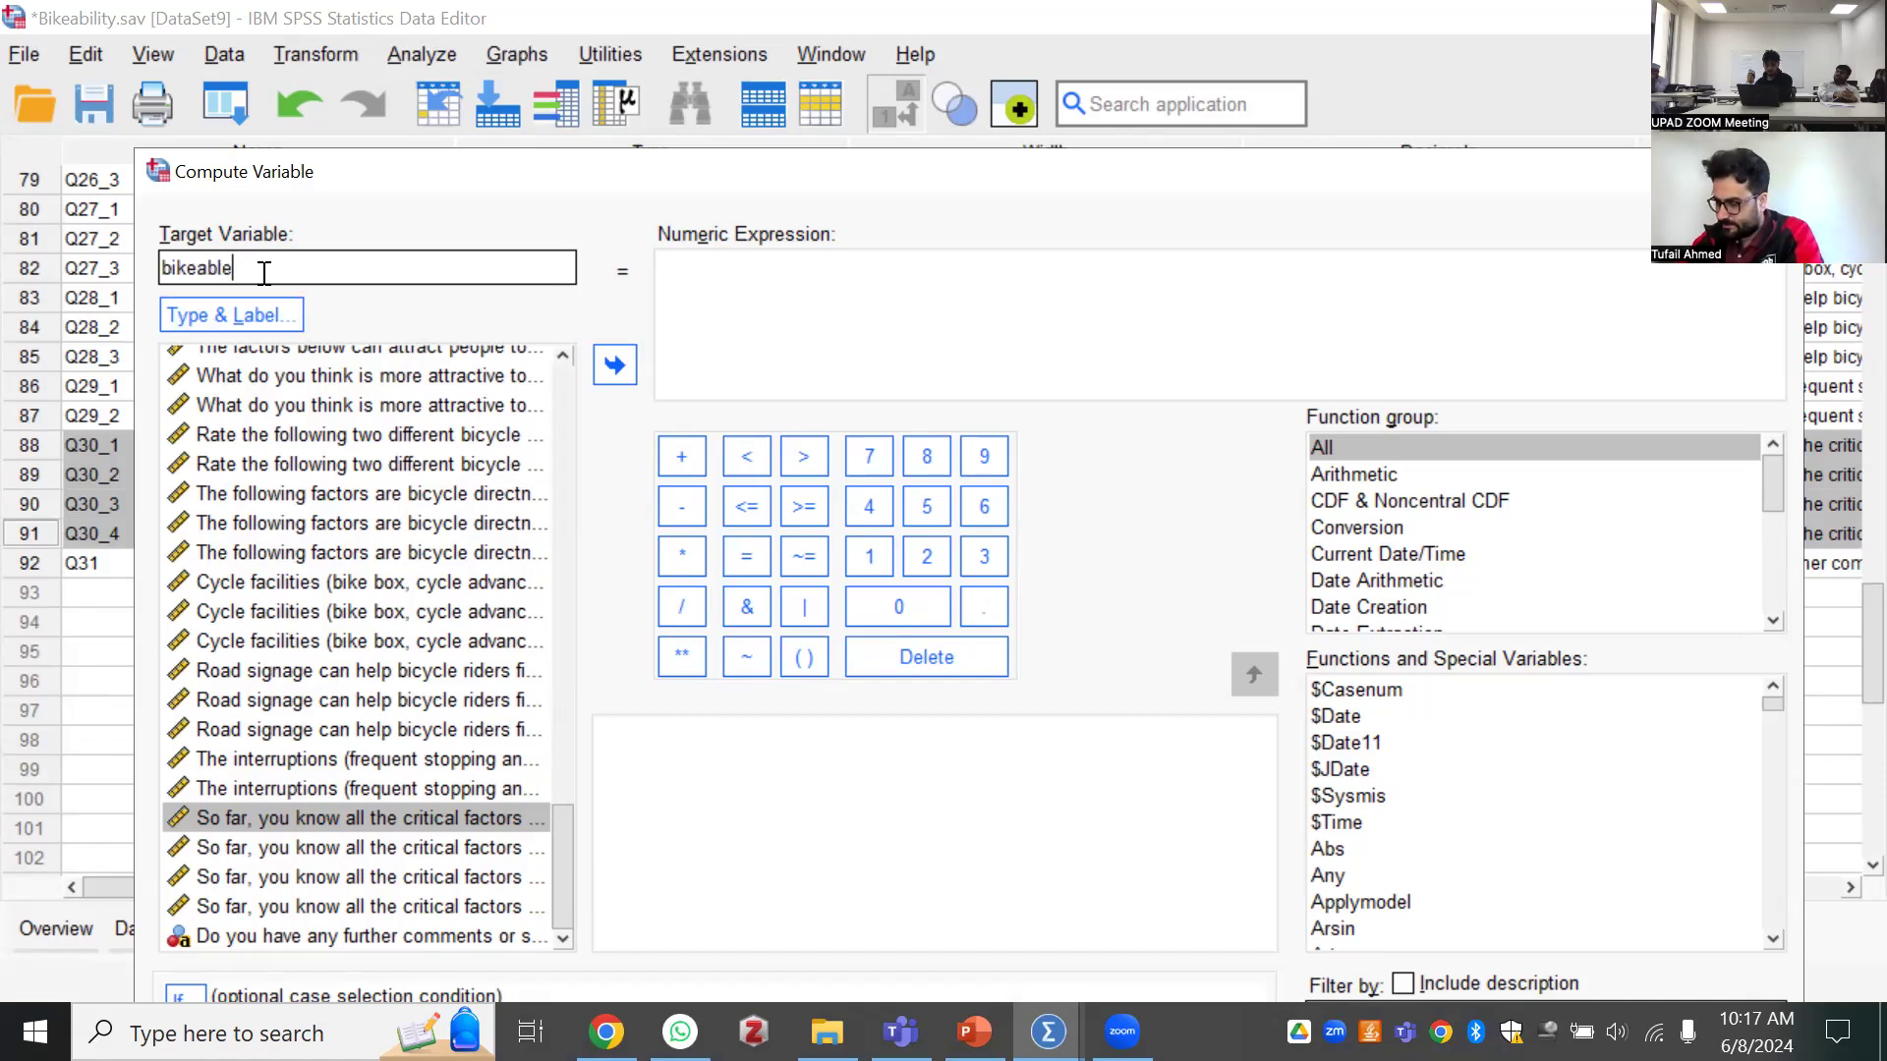
type("_paths")
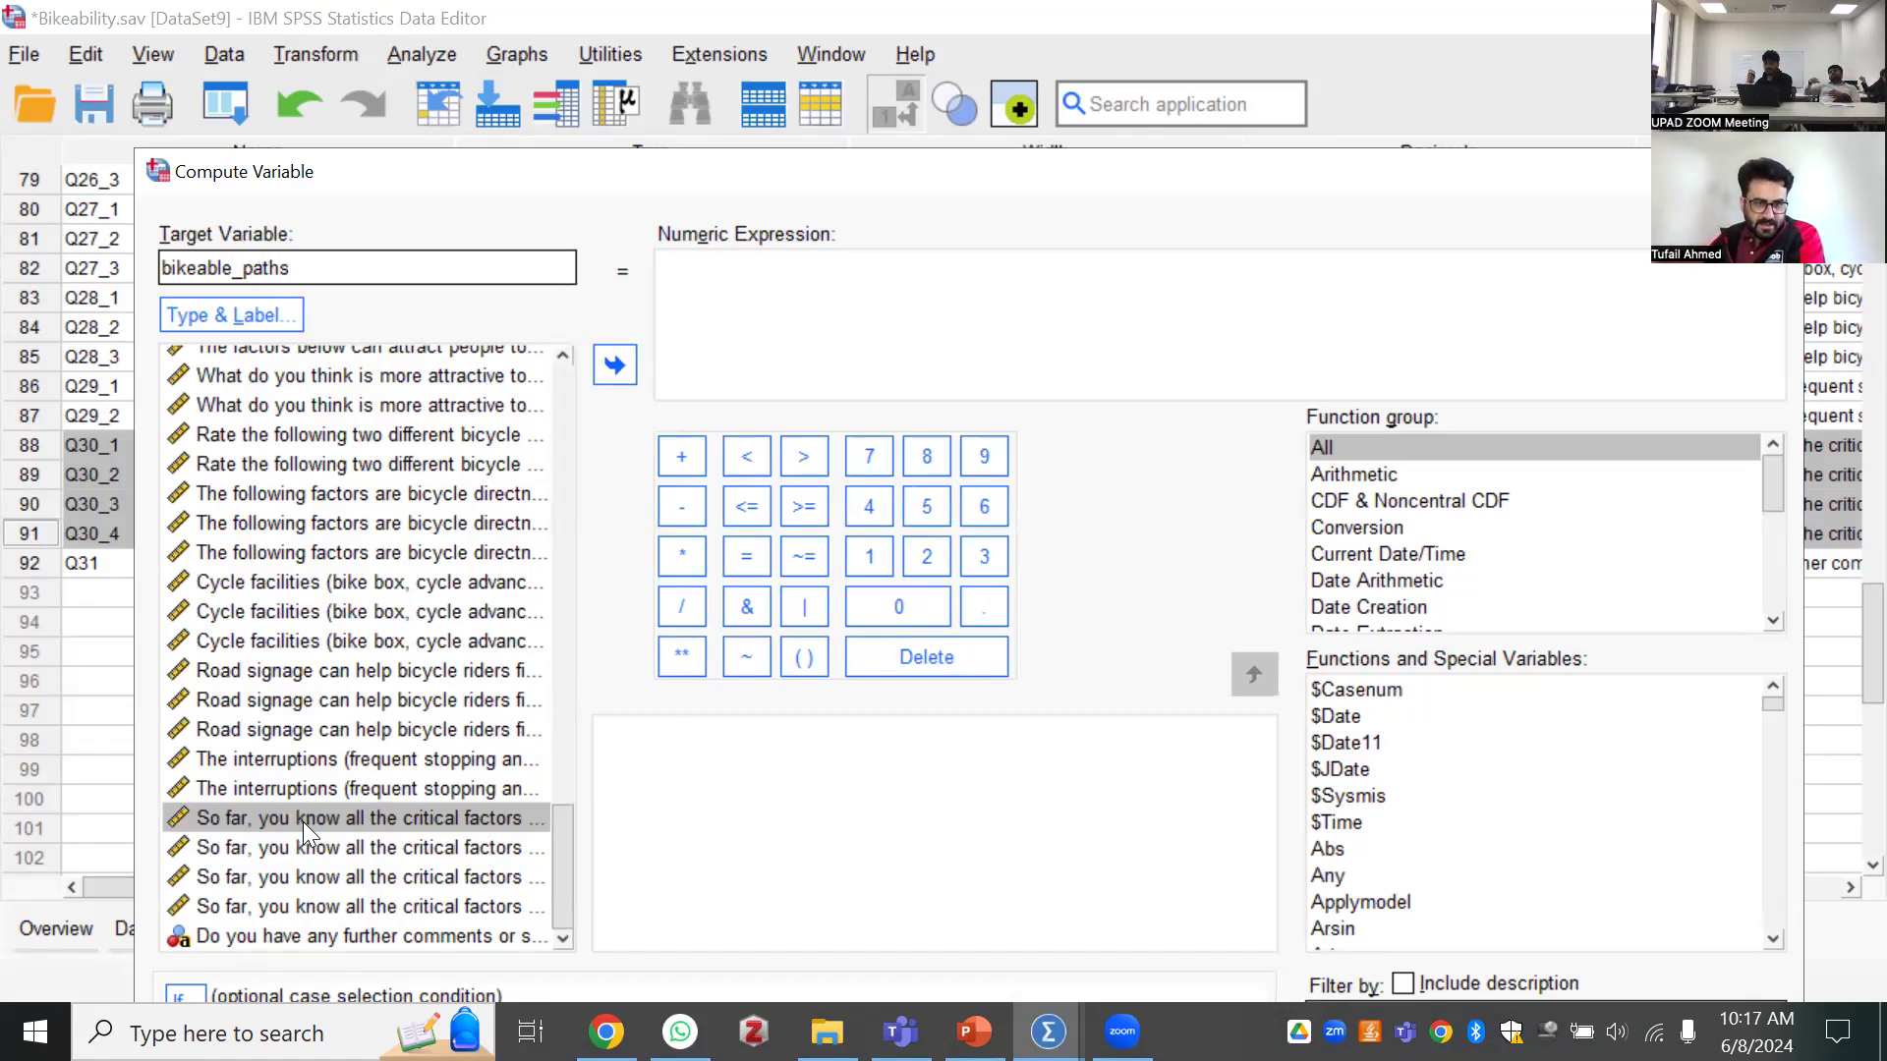
Start the numeric expression for bikeable_paths with the sum Q30_1+Q30_2
left_click(420, 819)
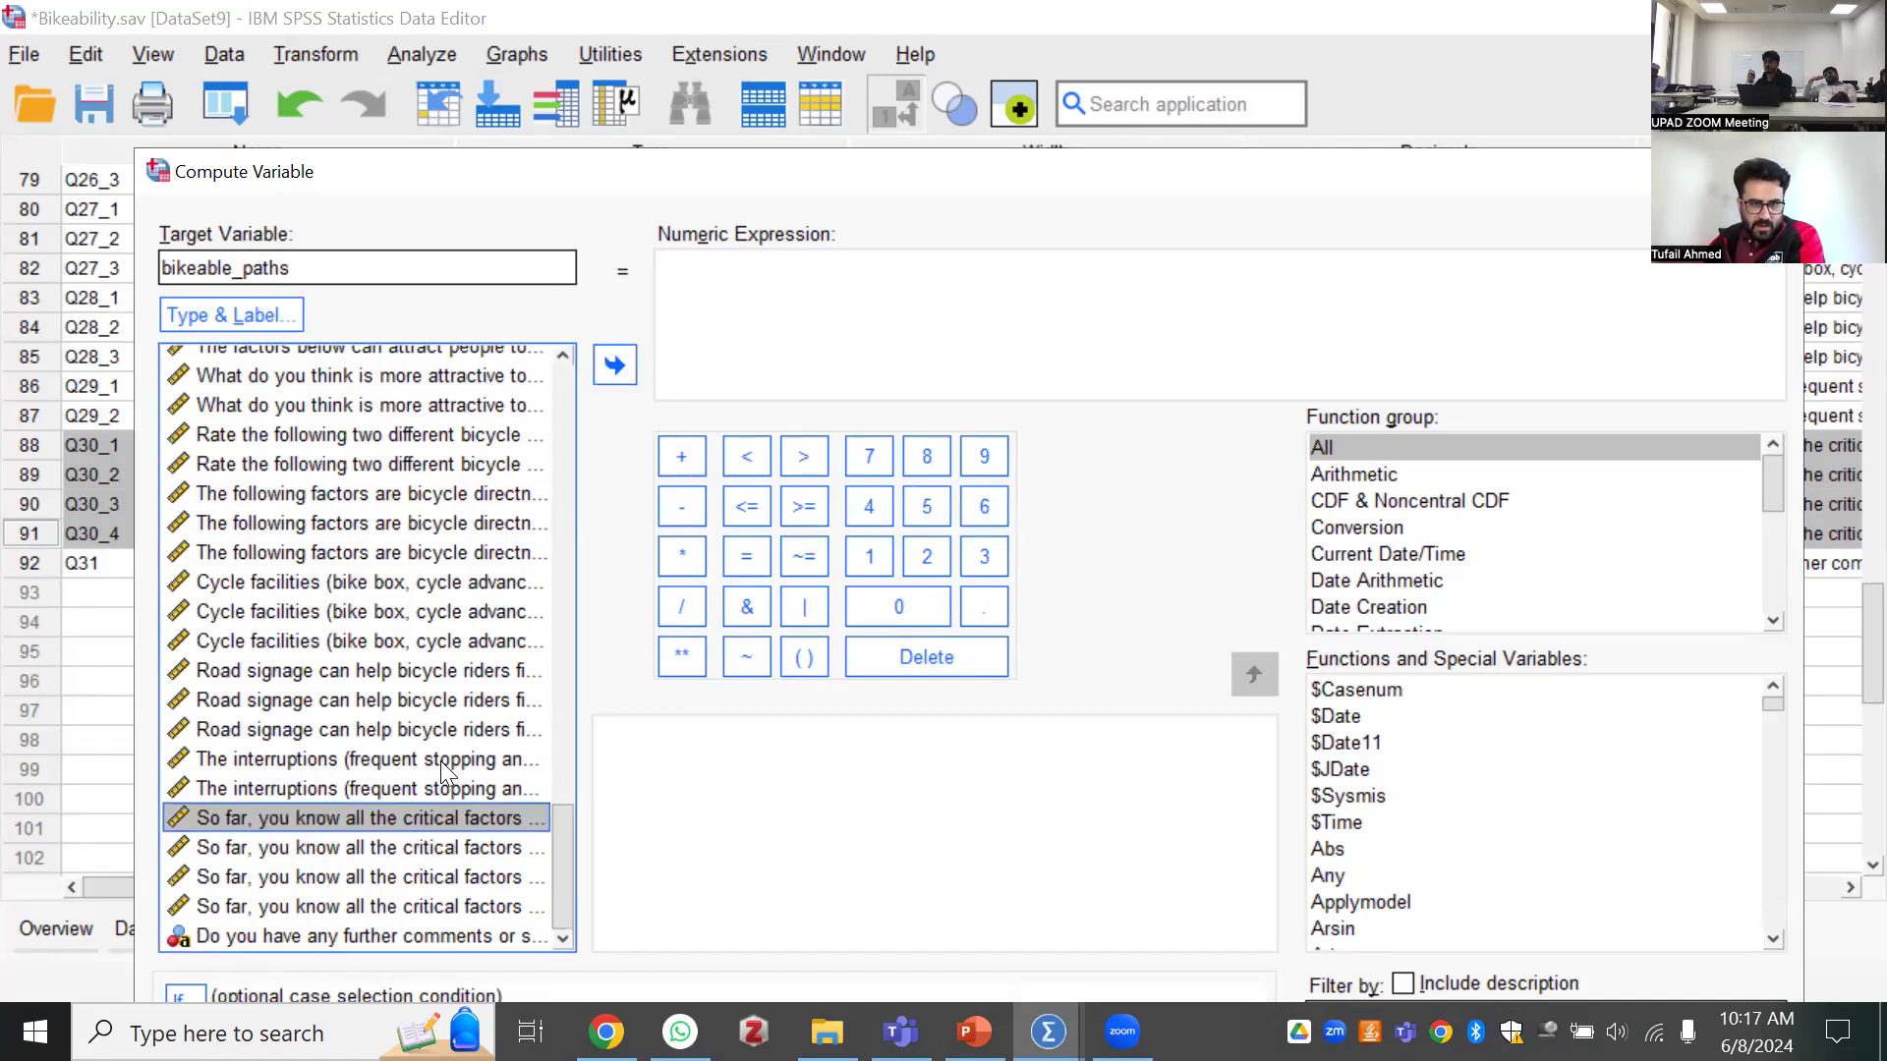
left_click(614, 364)
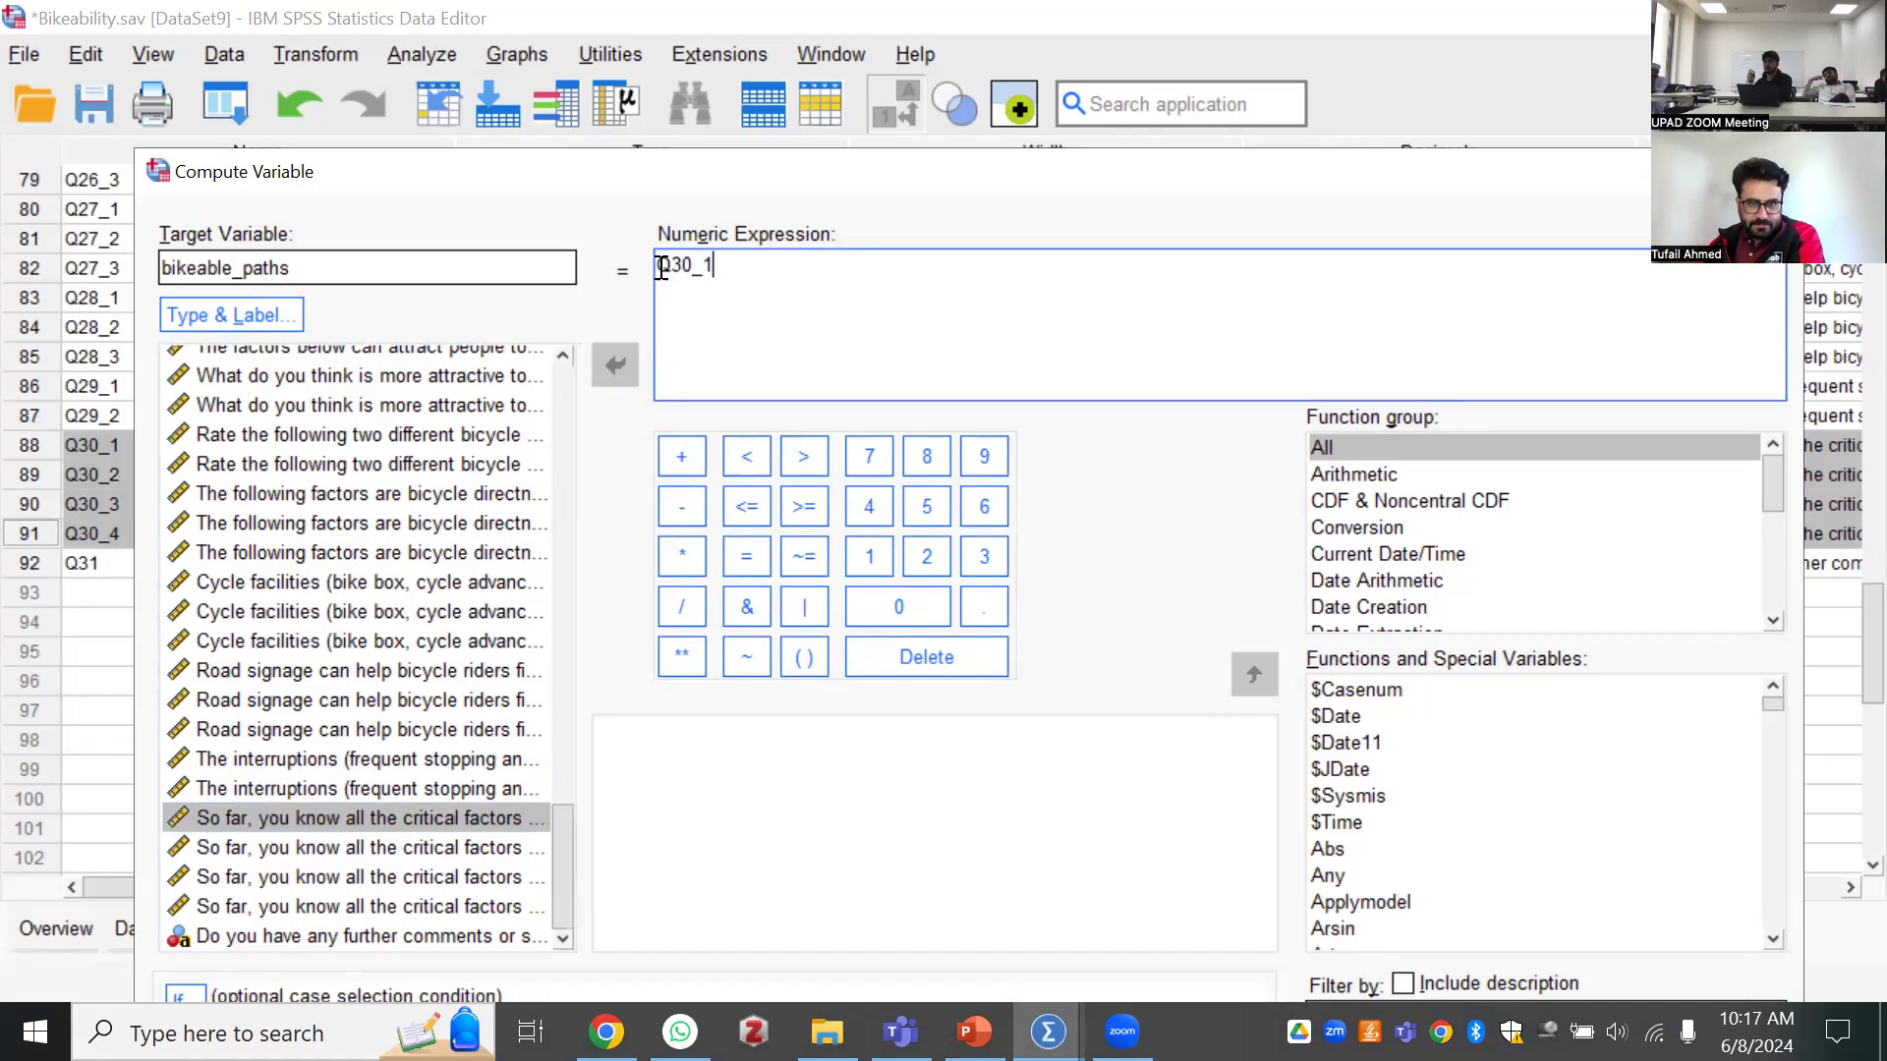
left_click(722, 266)
type("+")
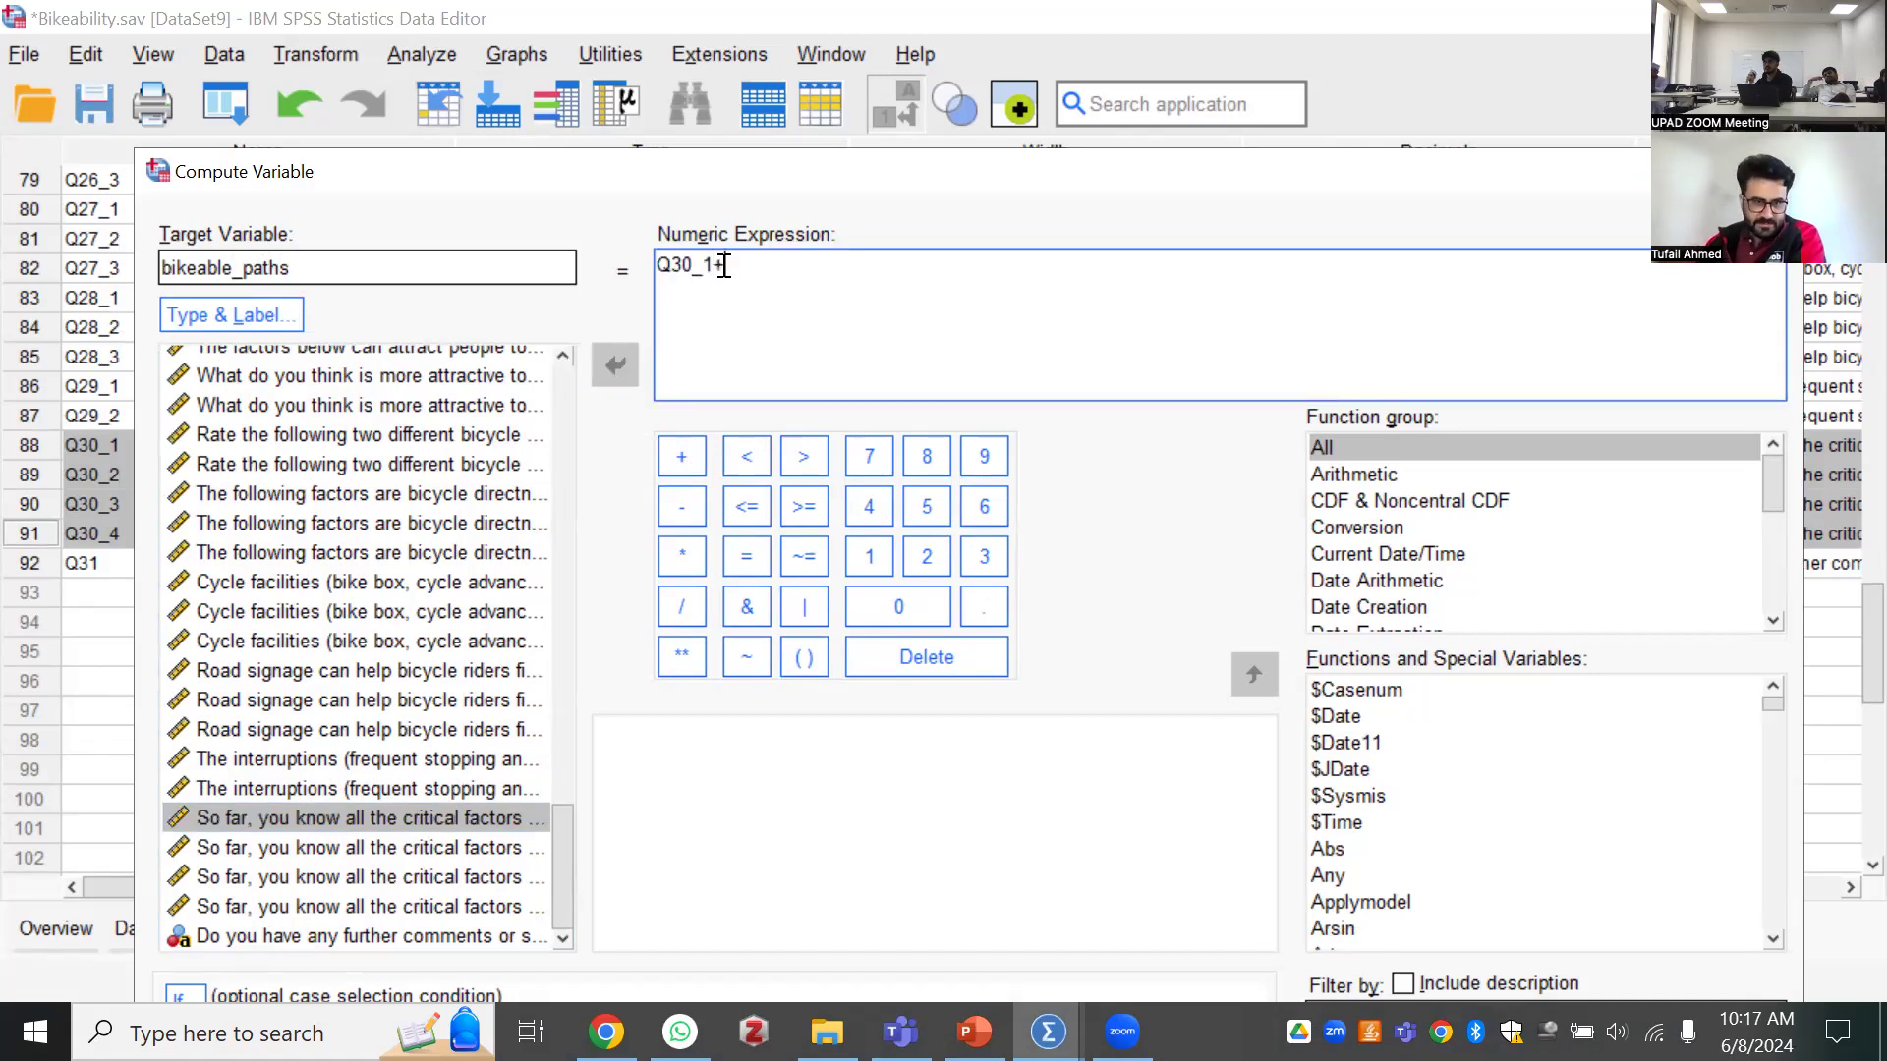
left_click(496, 823)
key("Down")
left_click(615, 372)
left_click(611, 366)
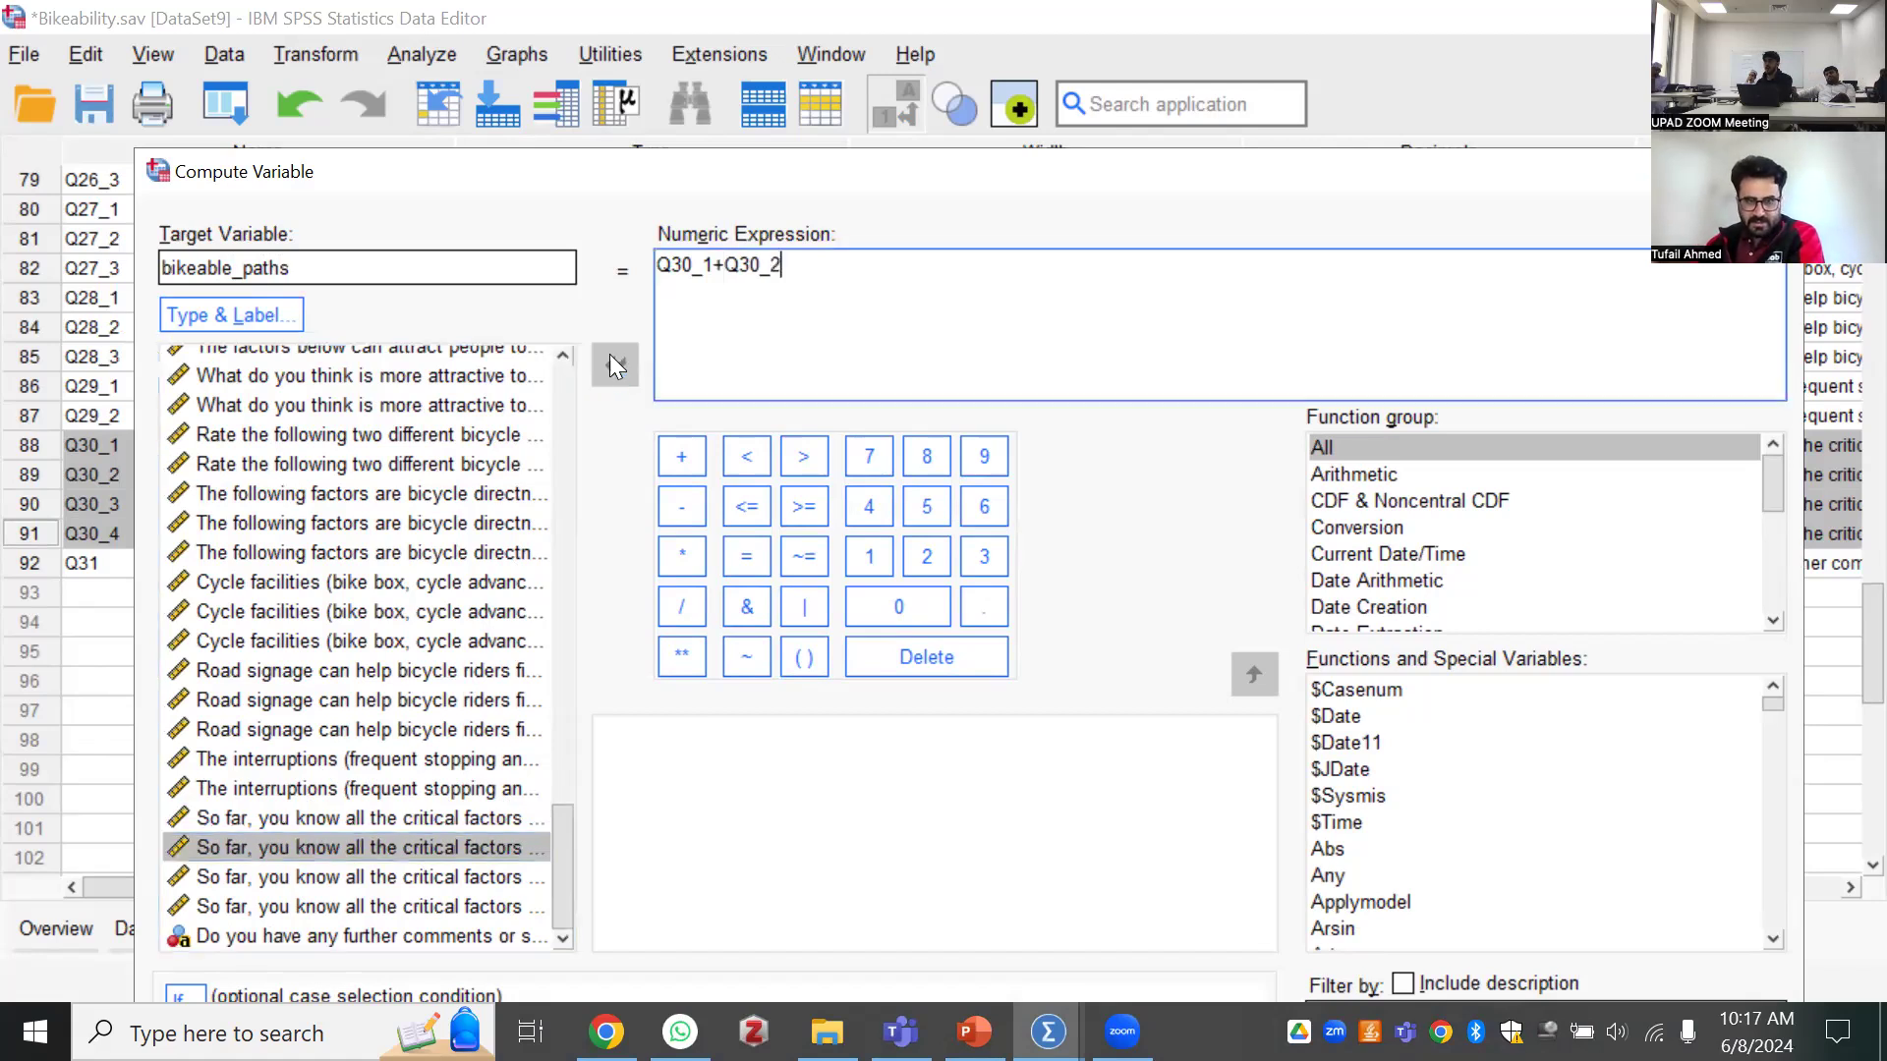
Extend the sum in the numeric expression with Q30_3 and Q30_4
type("+")
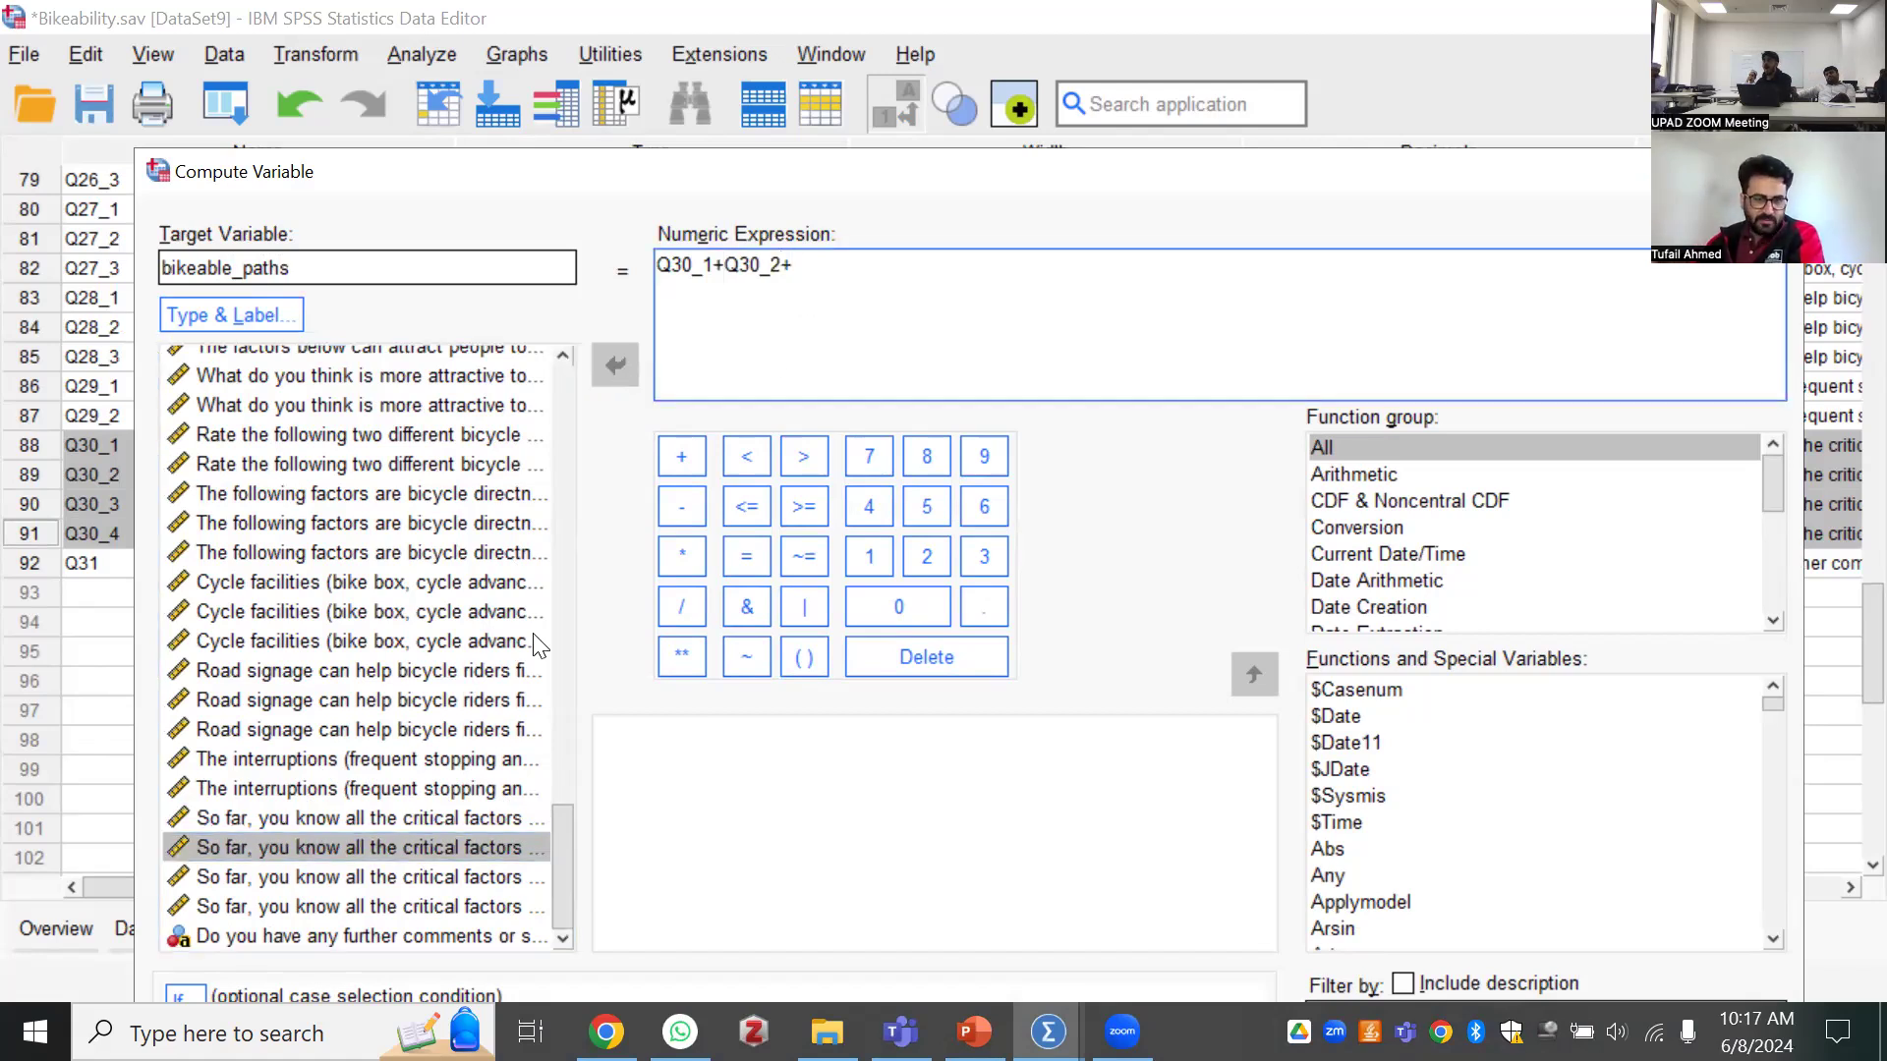
key("Down")
left_click(627, 366)
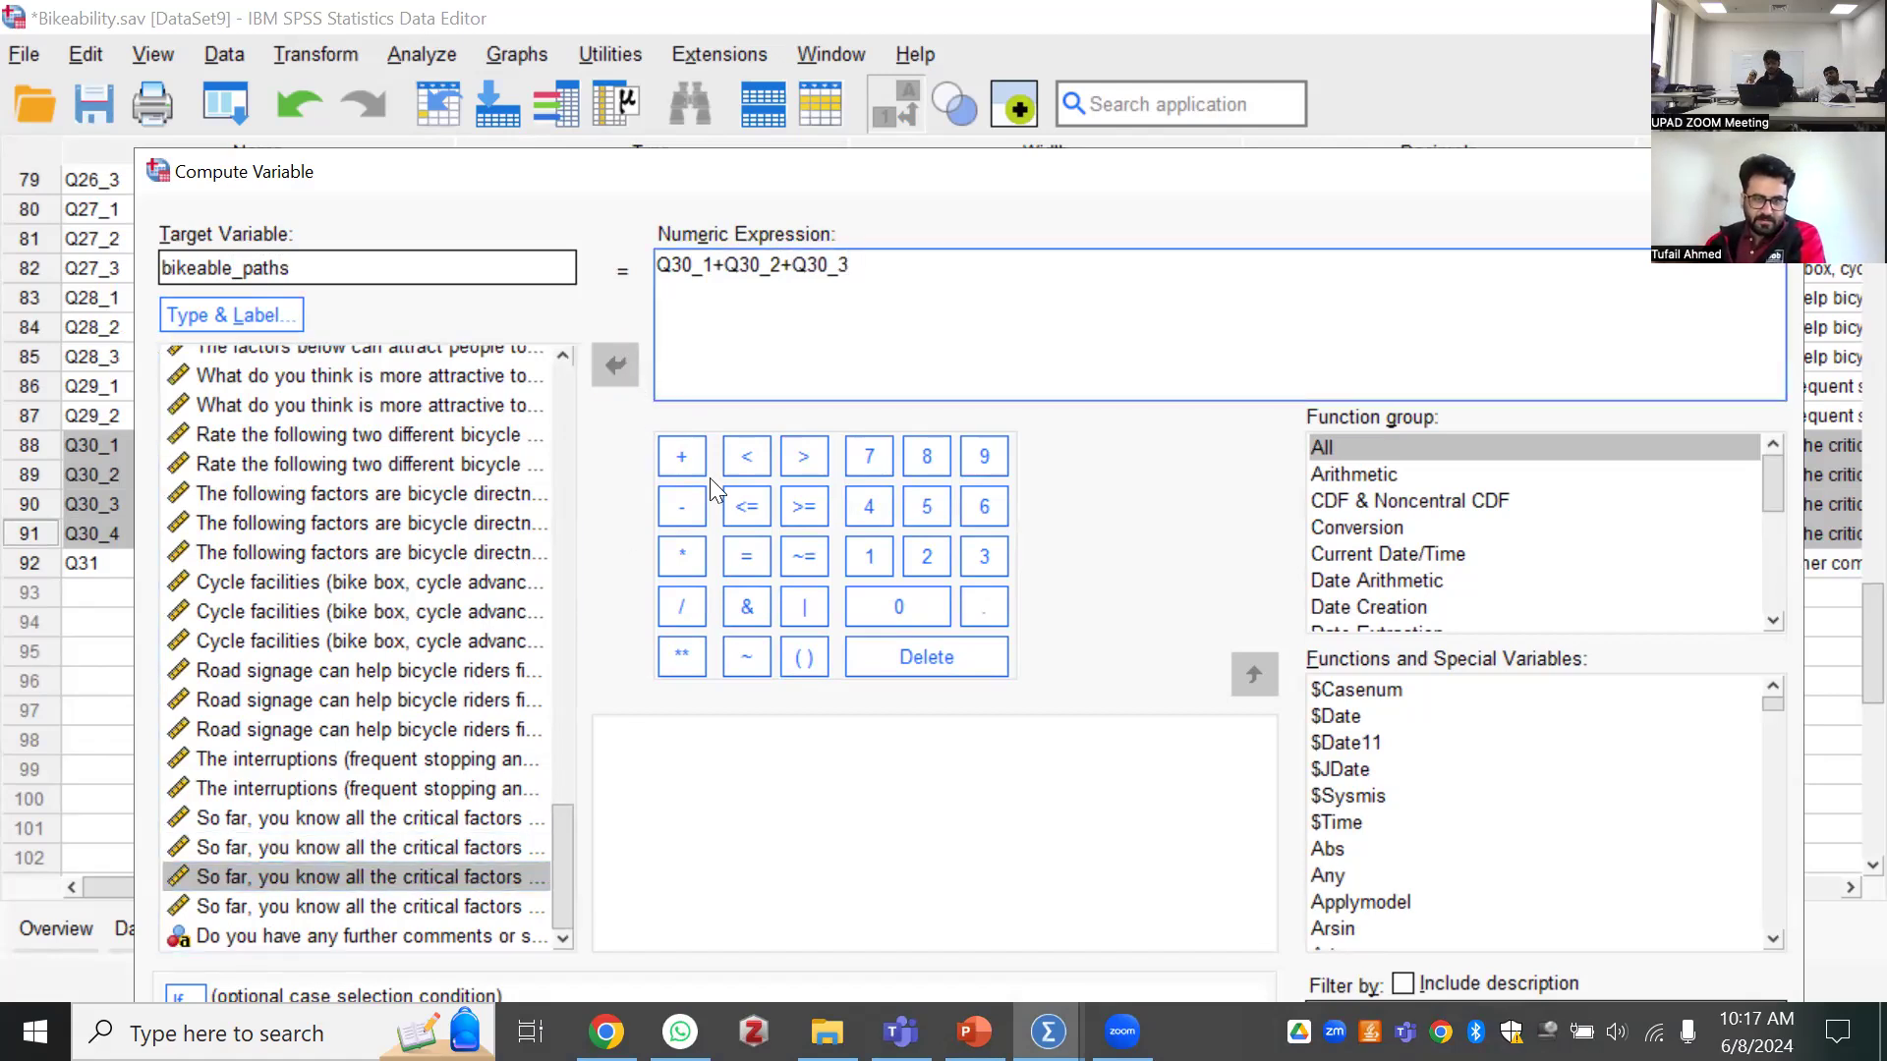
type("+")
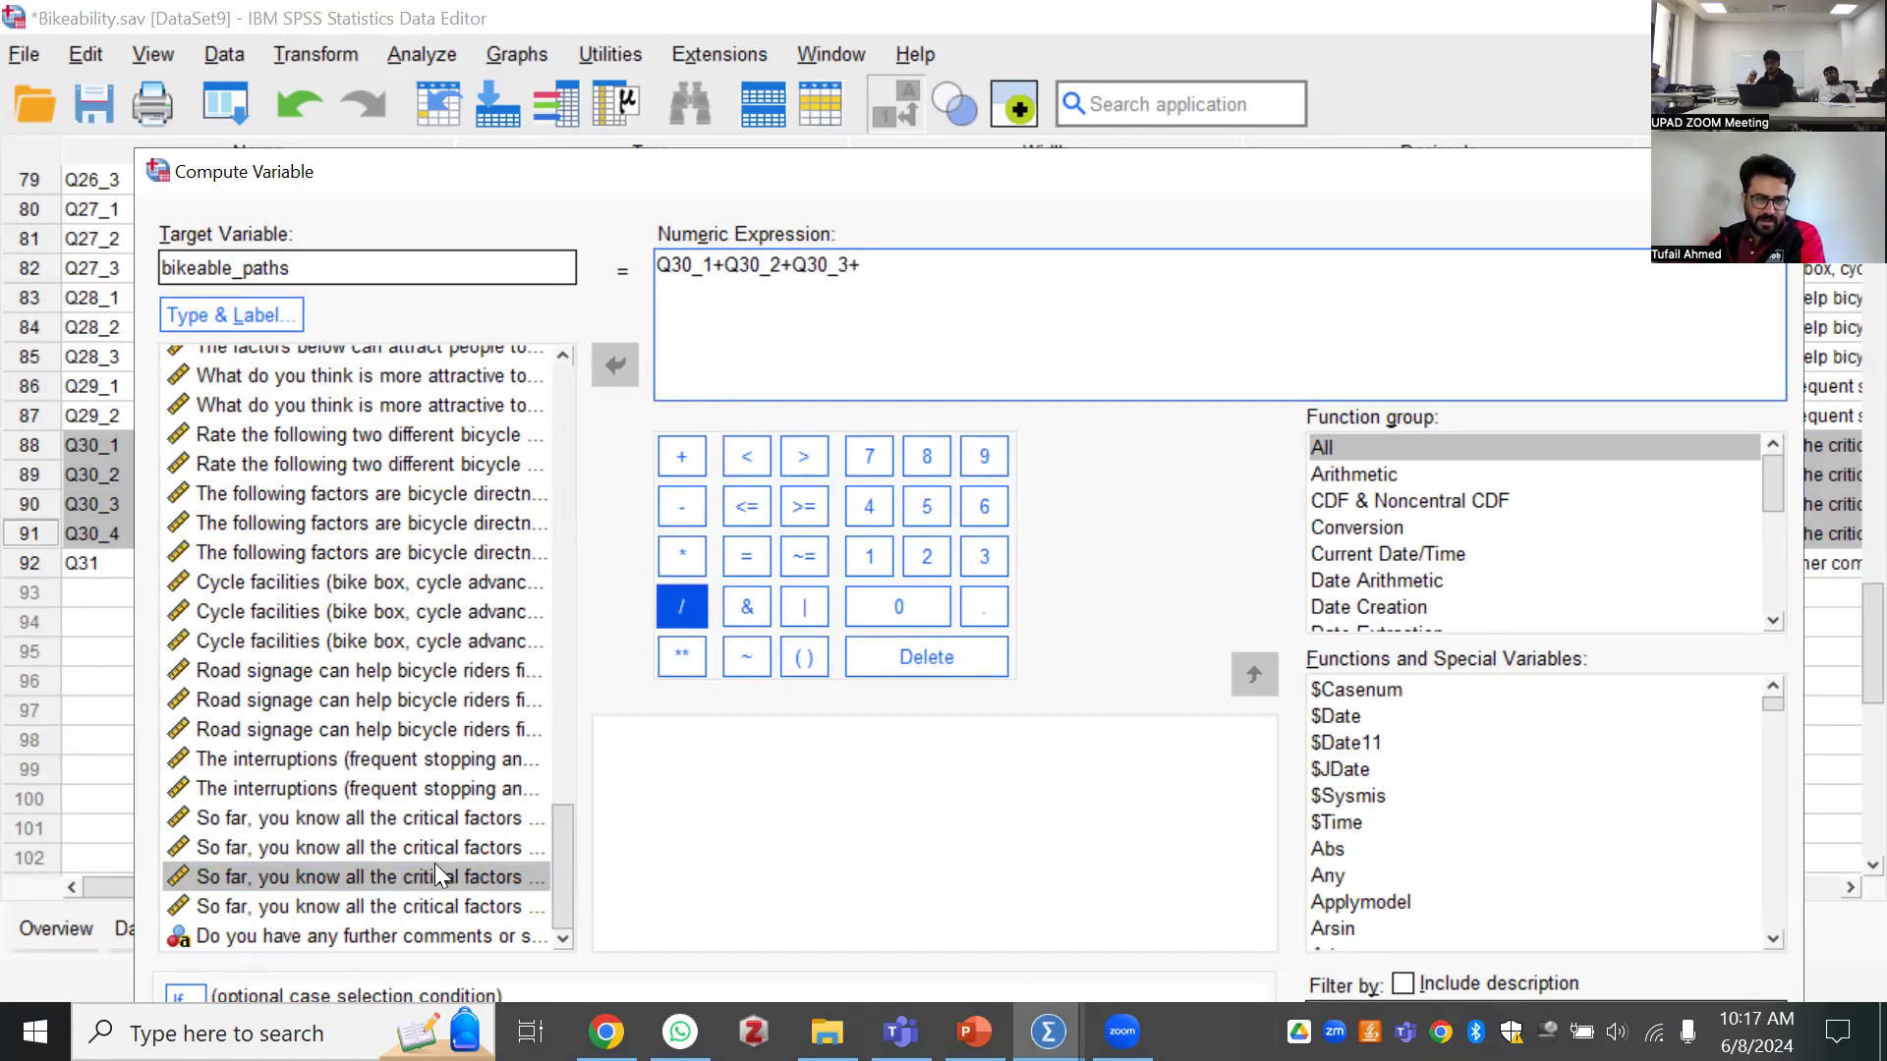
left_click(432, 905)
left_click(614, 365)
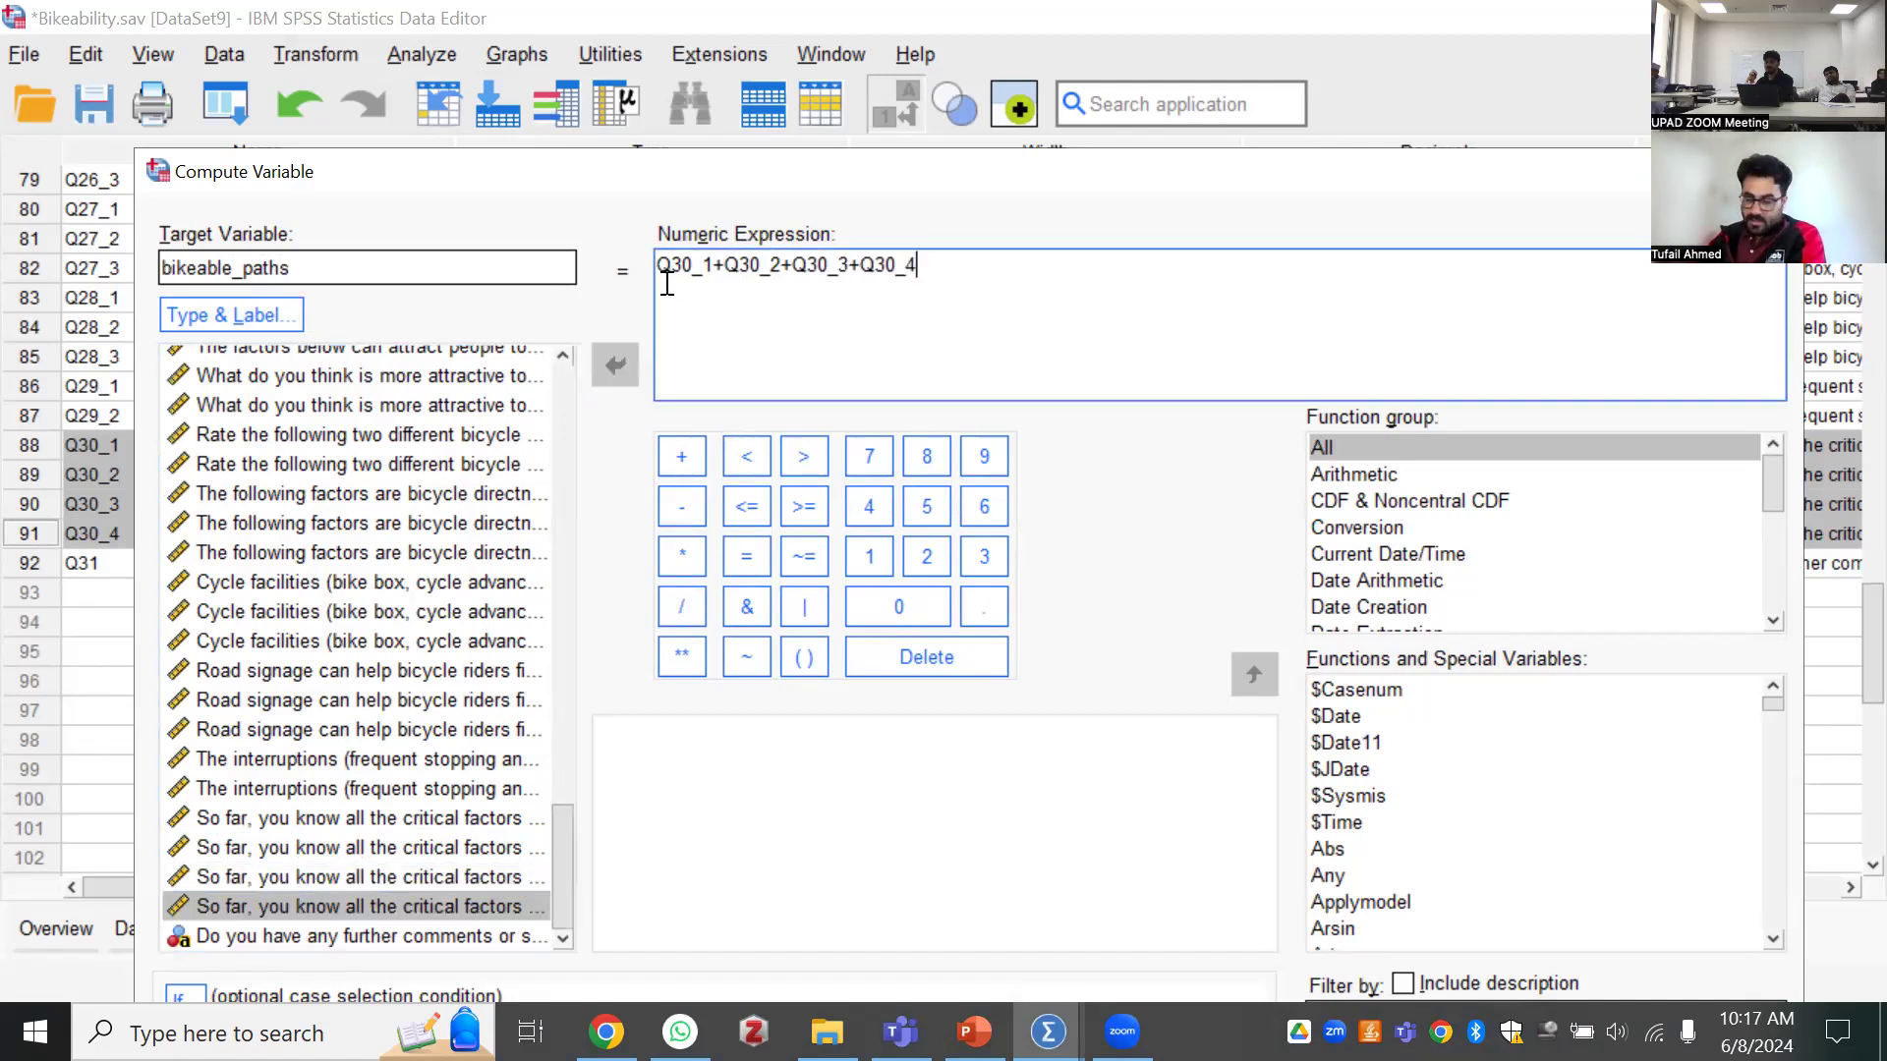
Enclose the sum of the four Q30 items in the numeric expression in parentheses
type("(")
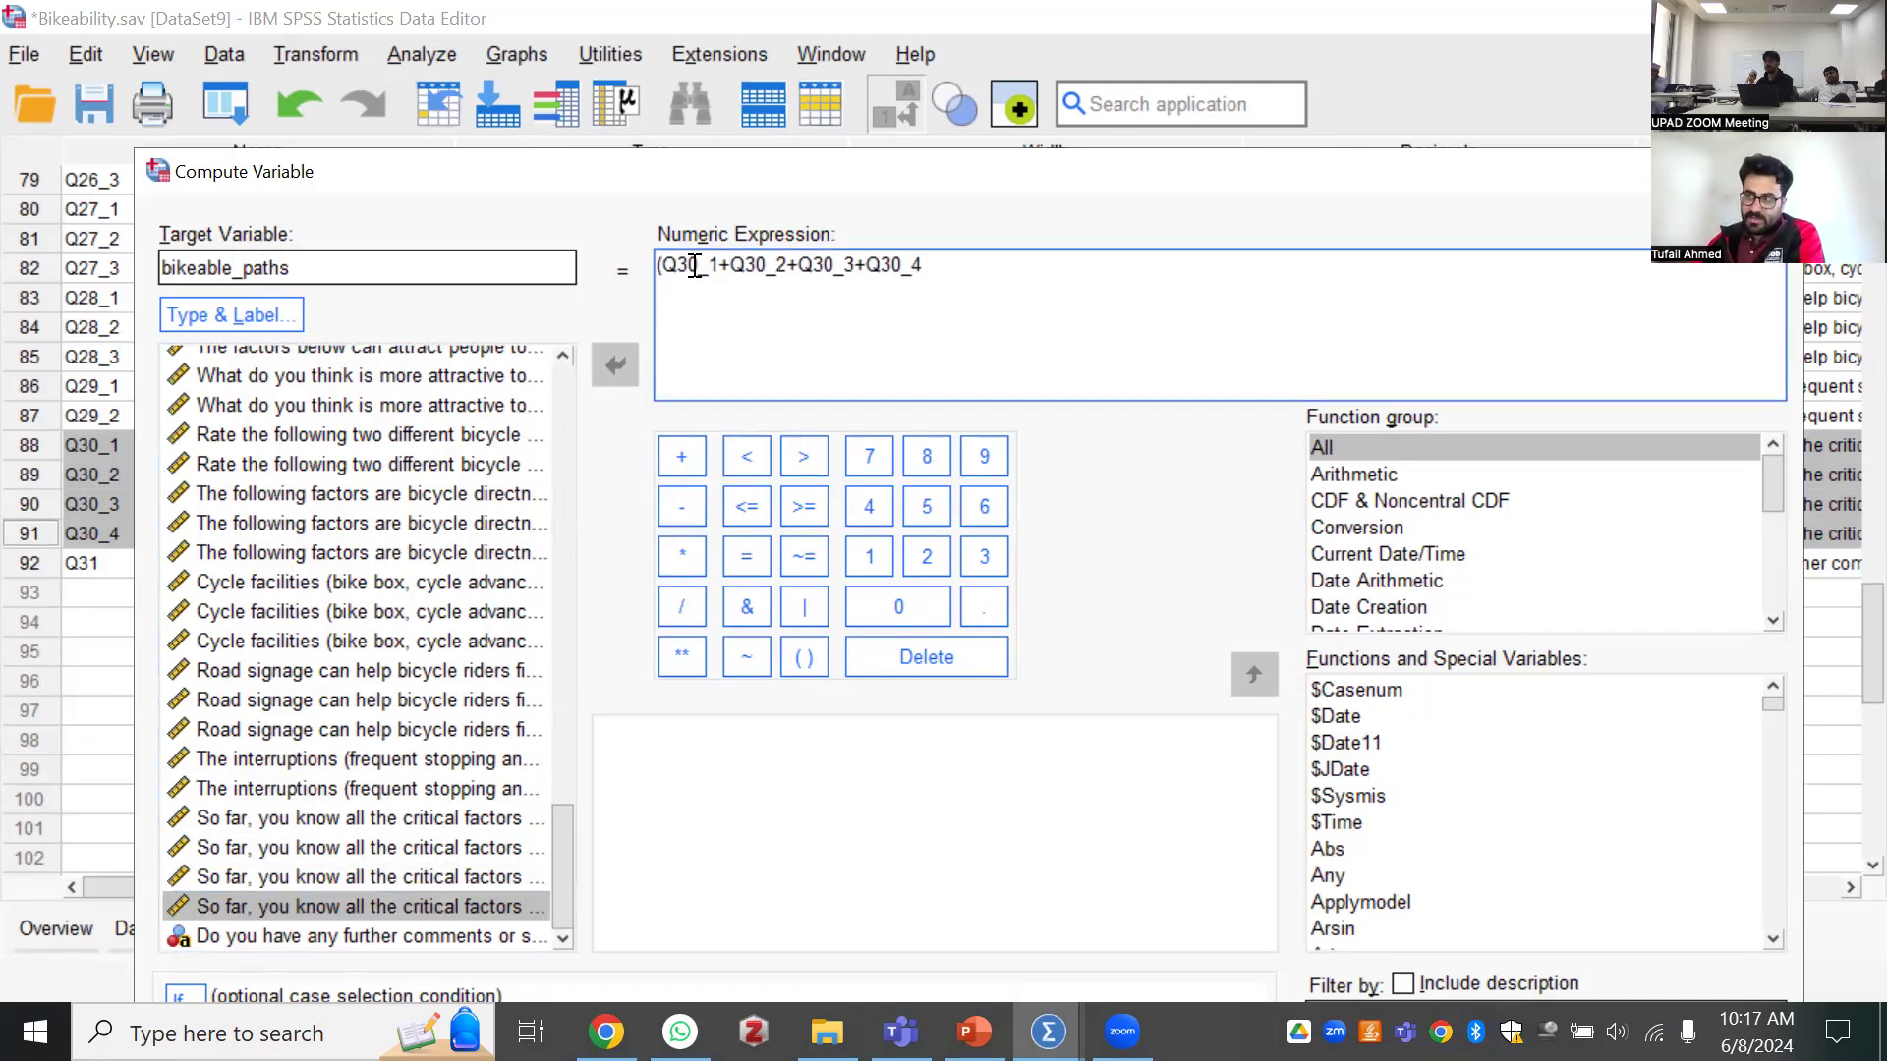
key("Right")
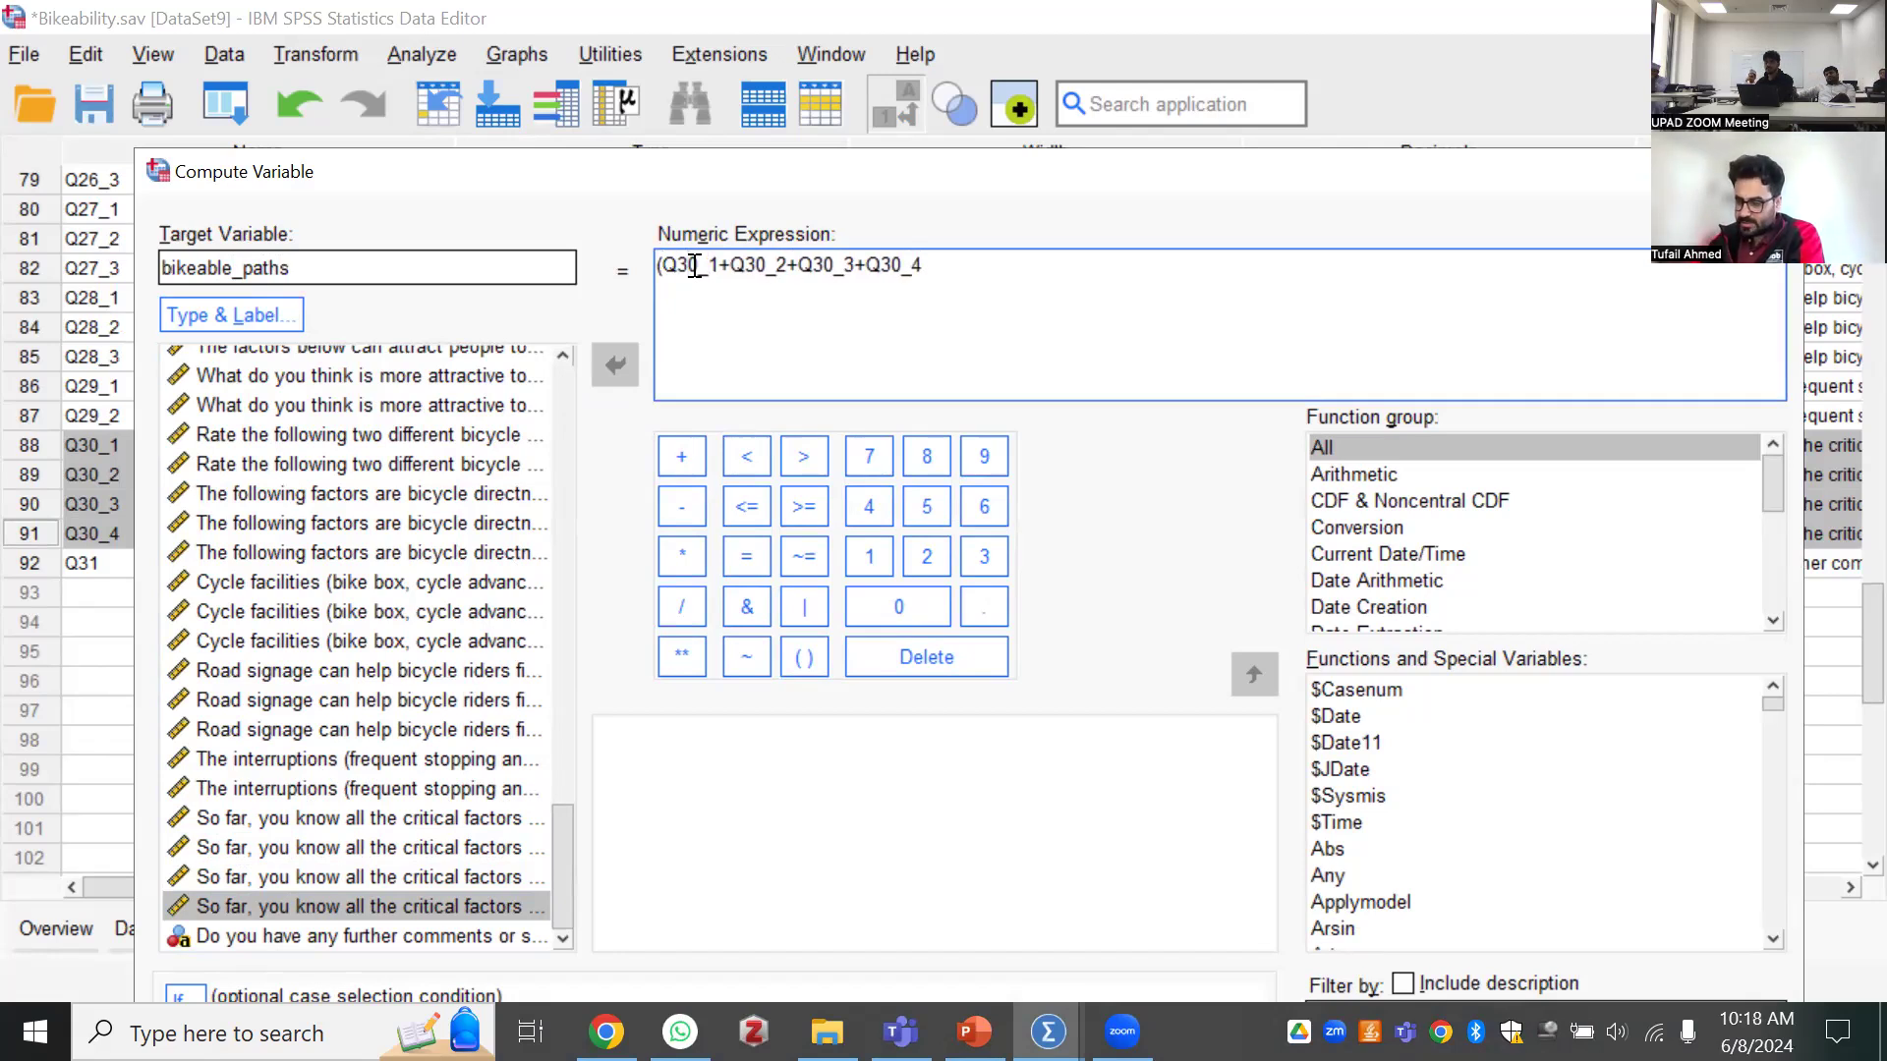
type(")")
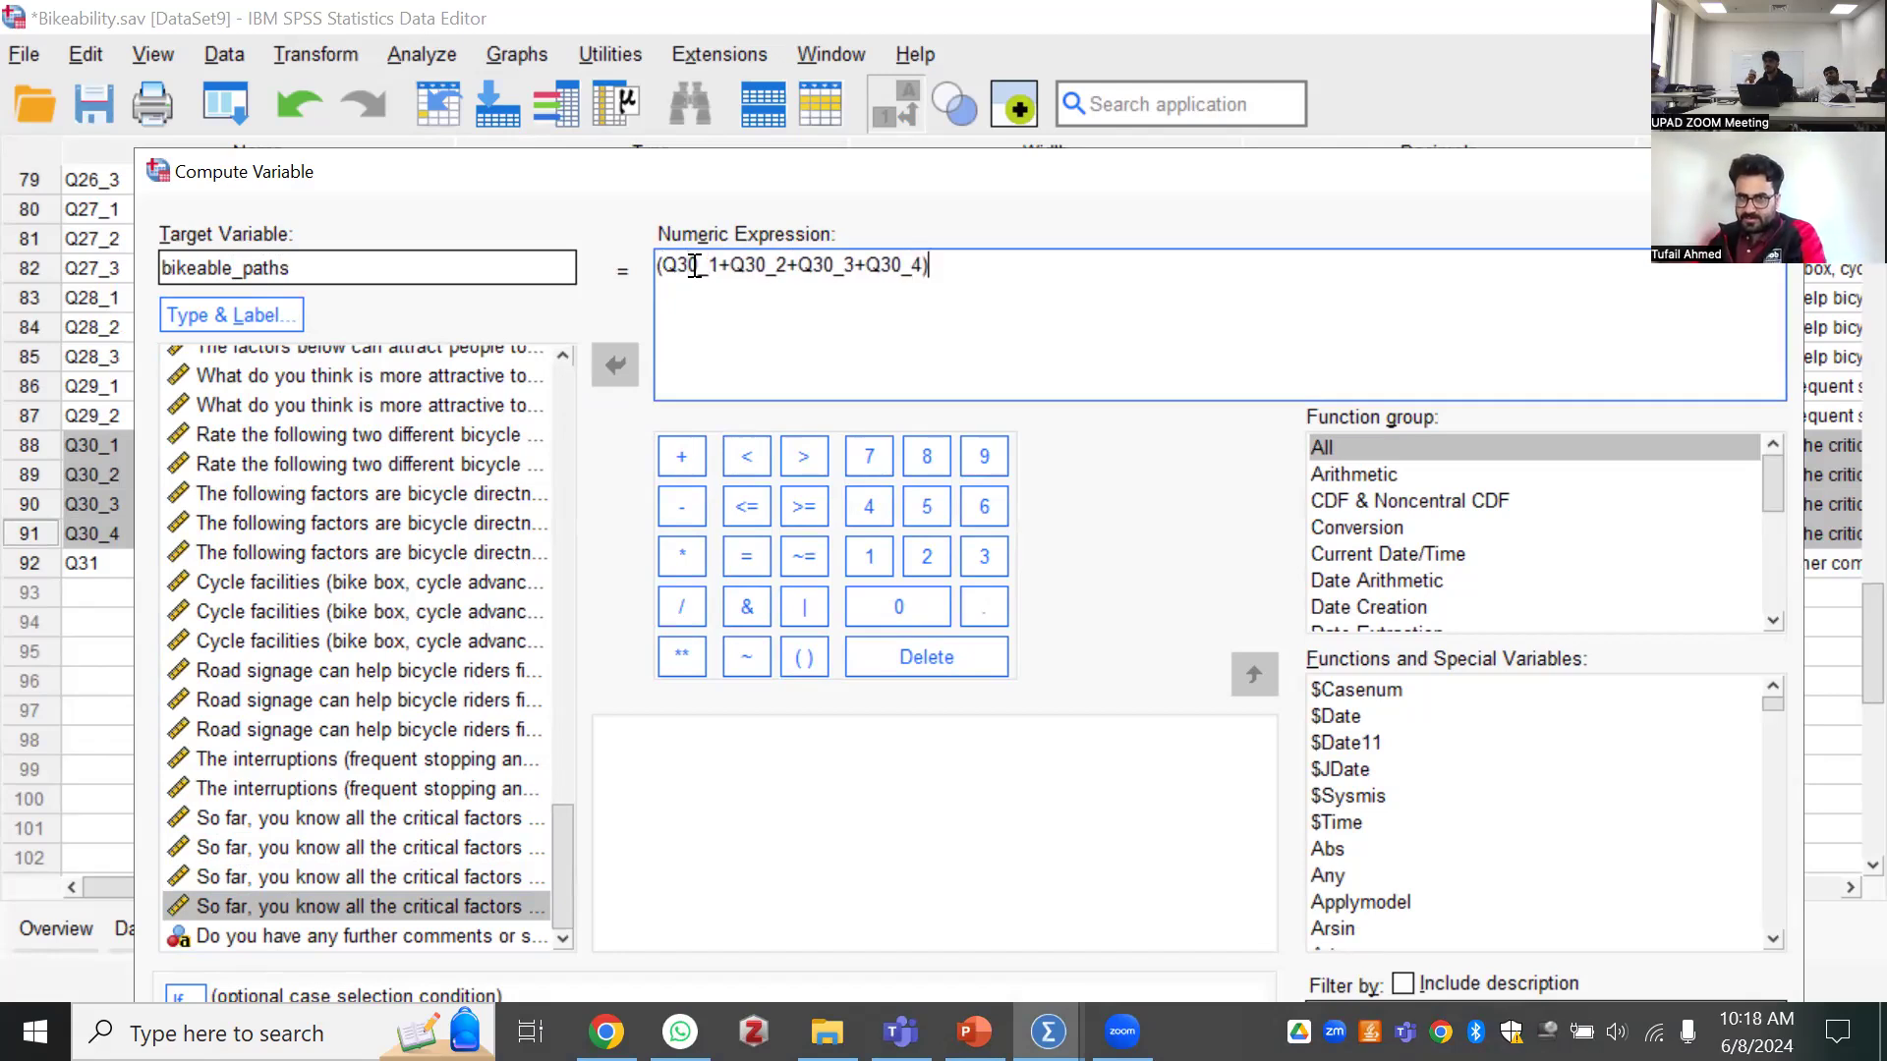
left_click_drag(924, 265, 657, 265)
left_click(1009, 285)
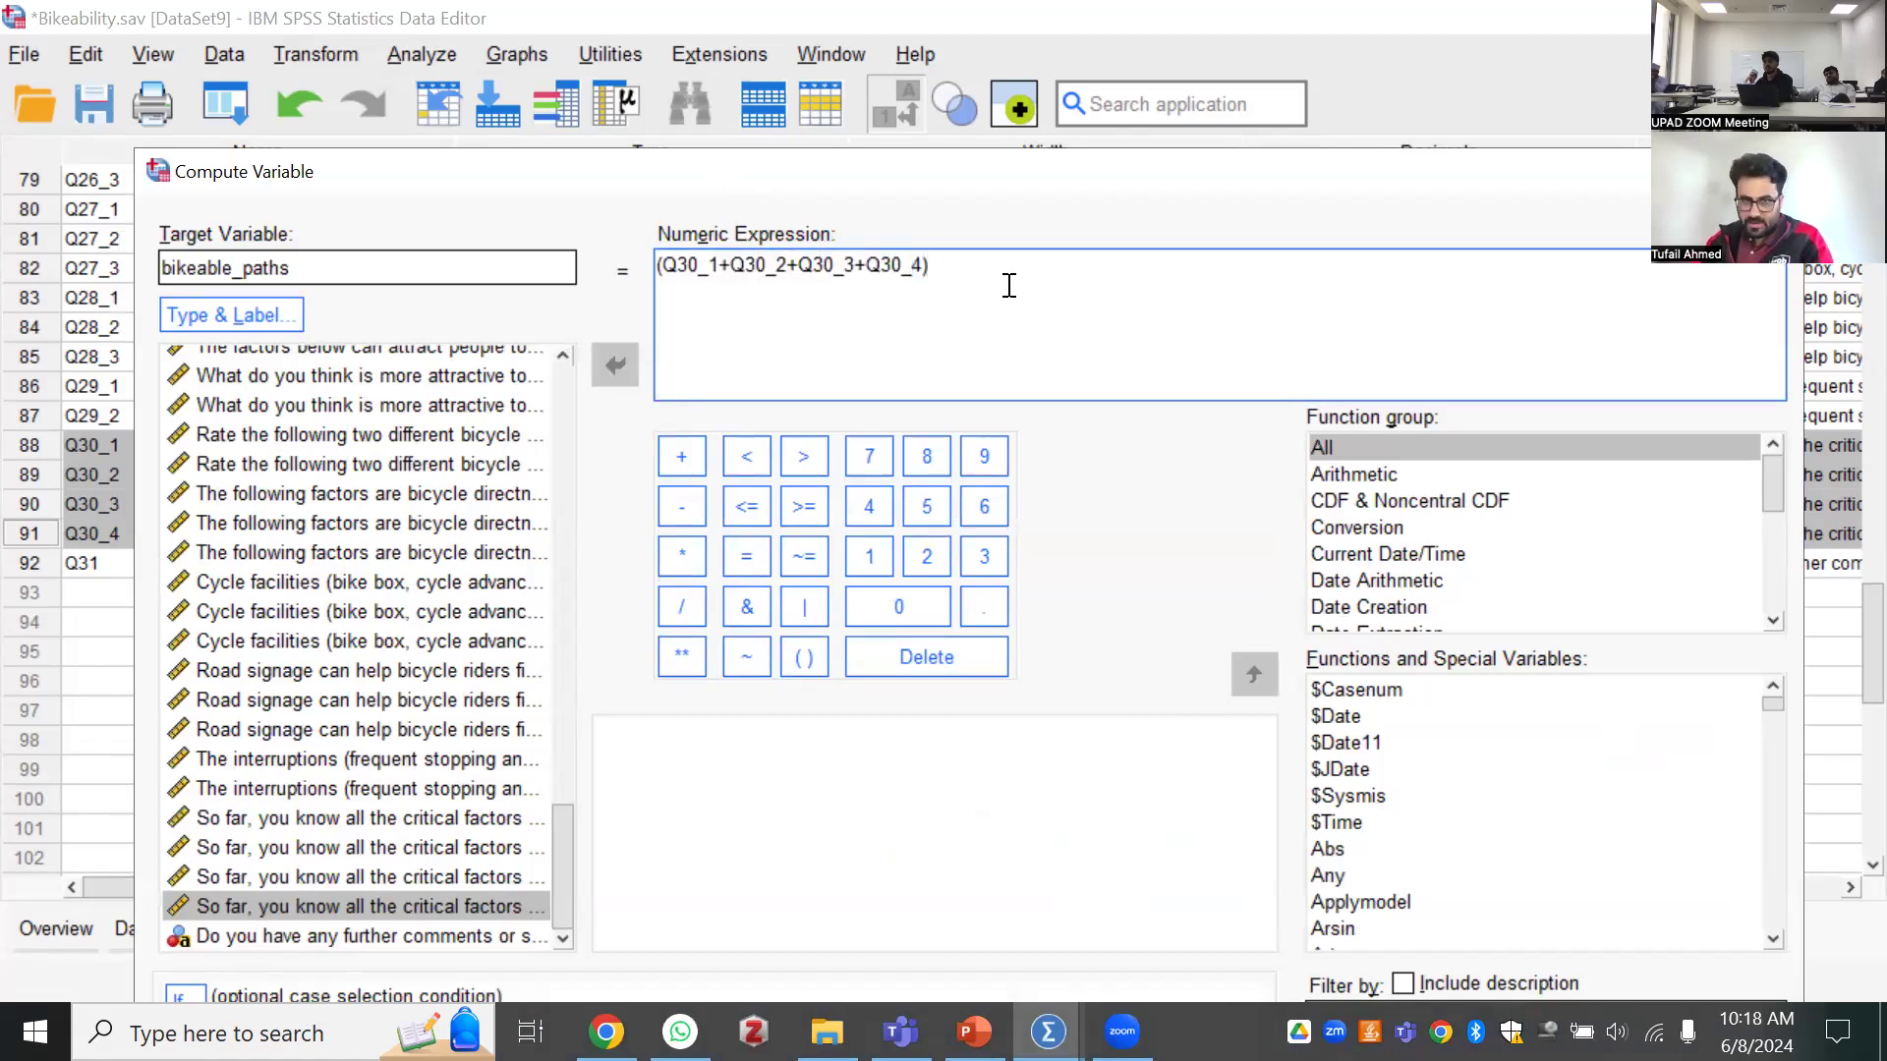
Divide the parenthesised Q30 sum by 4 in the numeric expression to average the four items
type("/")
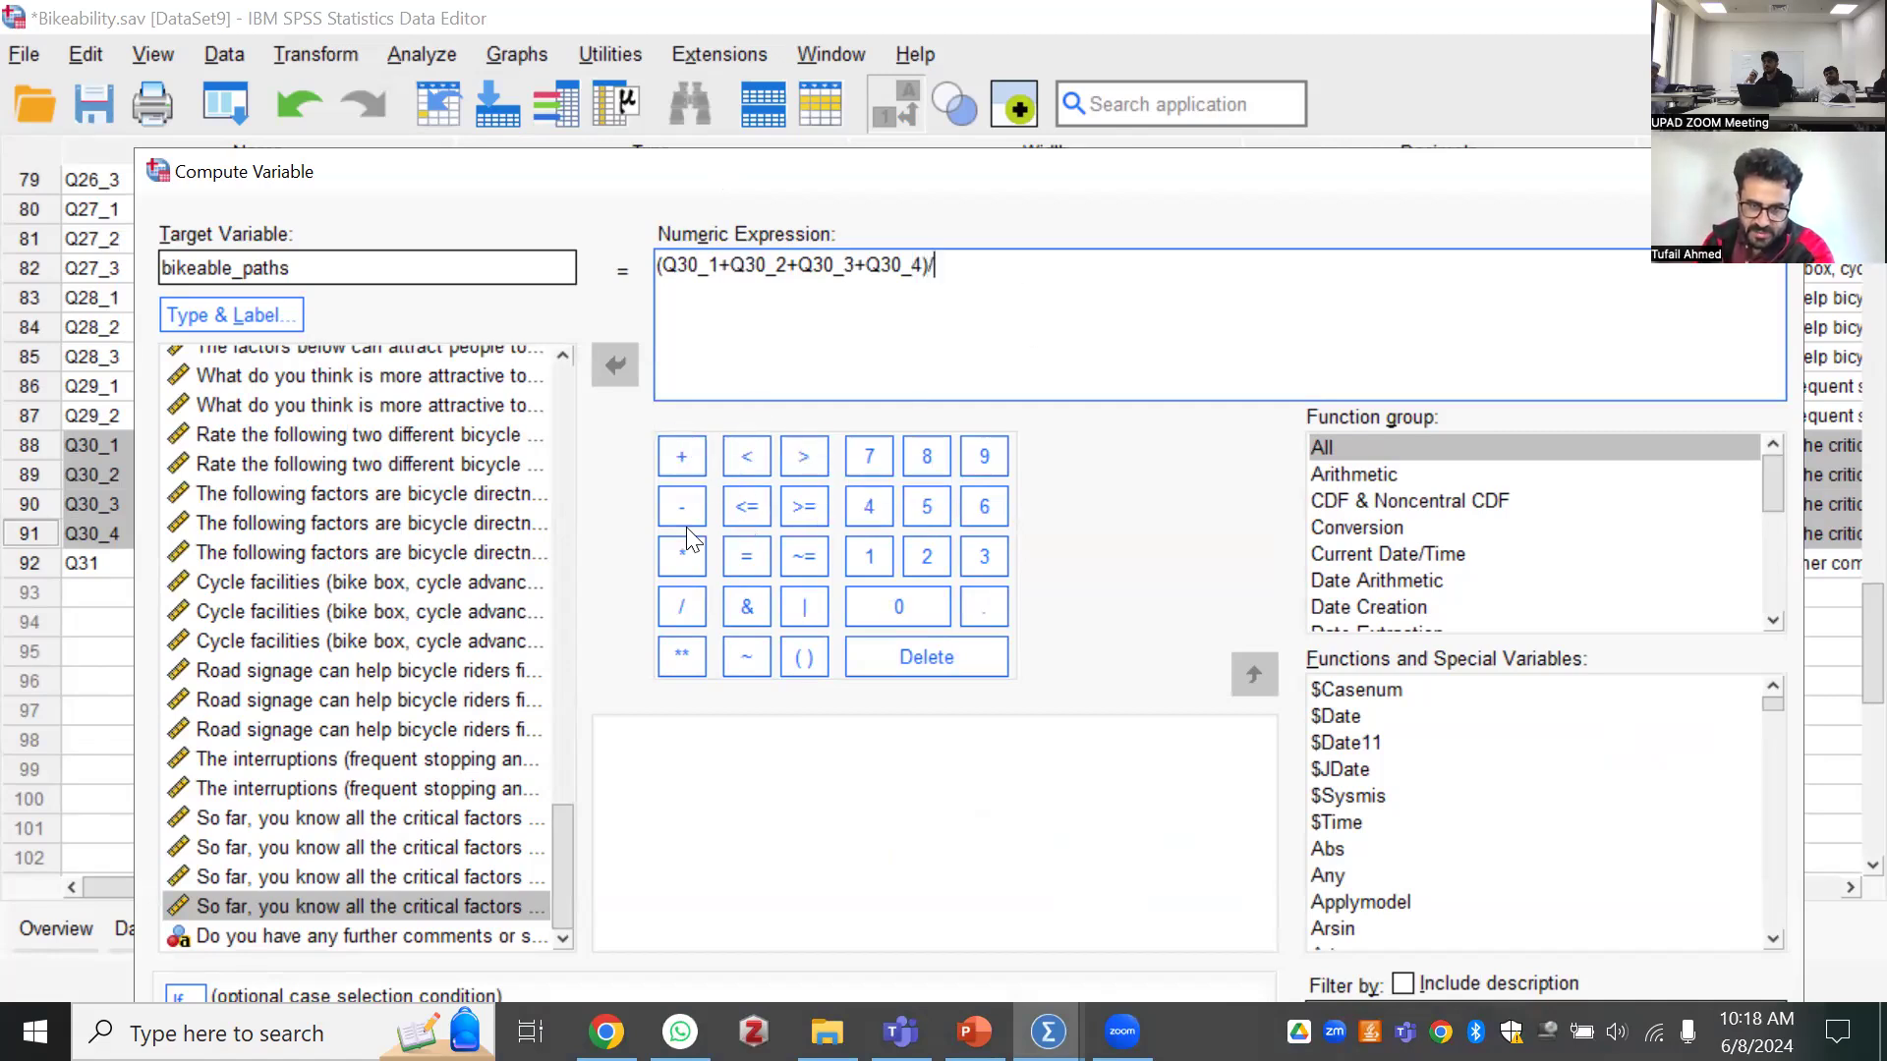
left_click(678, 606)
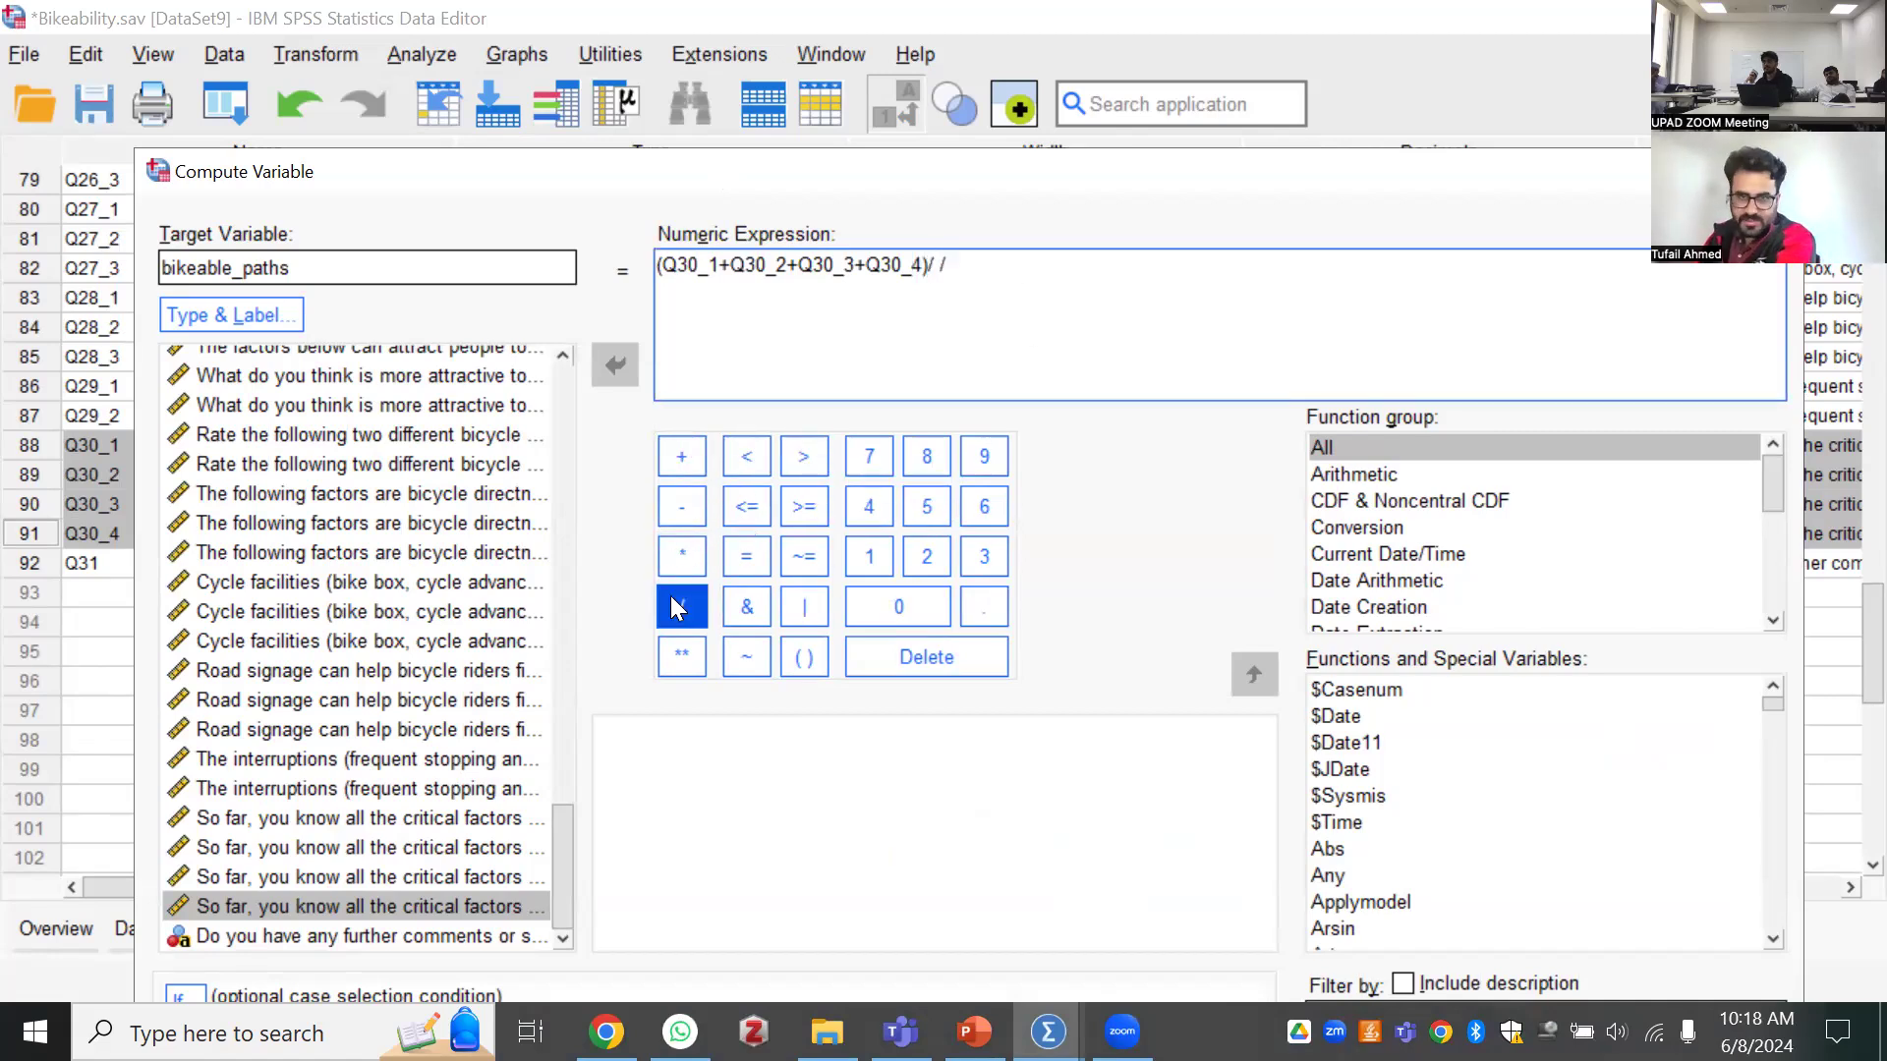
key("BackSpace")
key("BackSpace")
key("BackSpace")
left_click(670, 596)
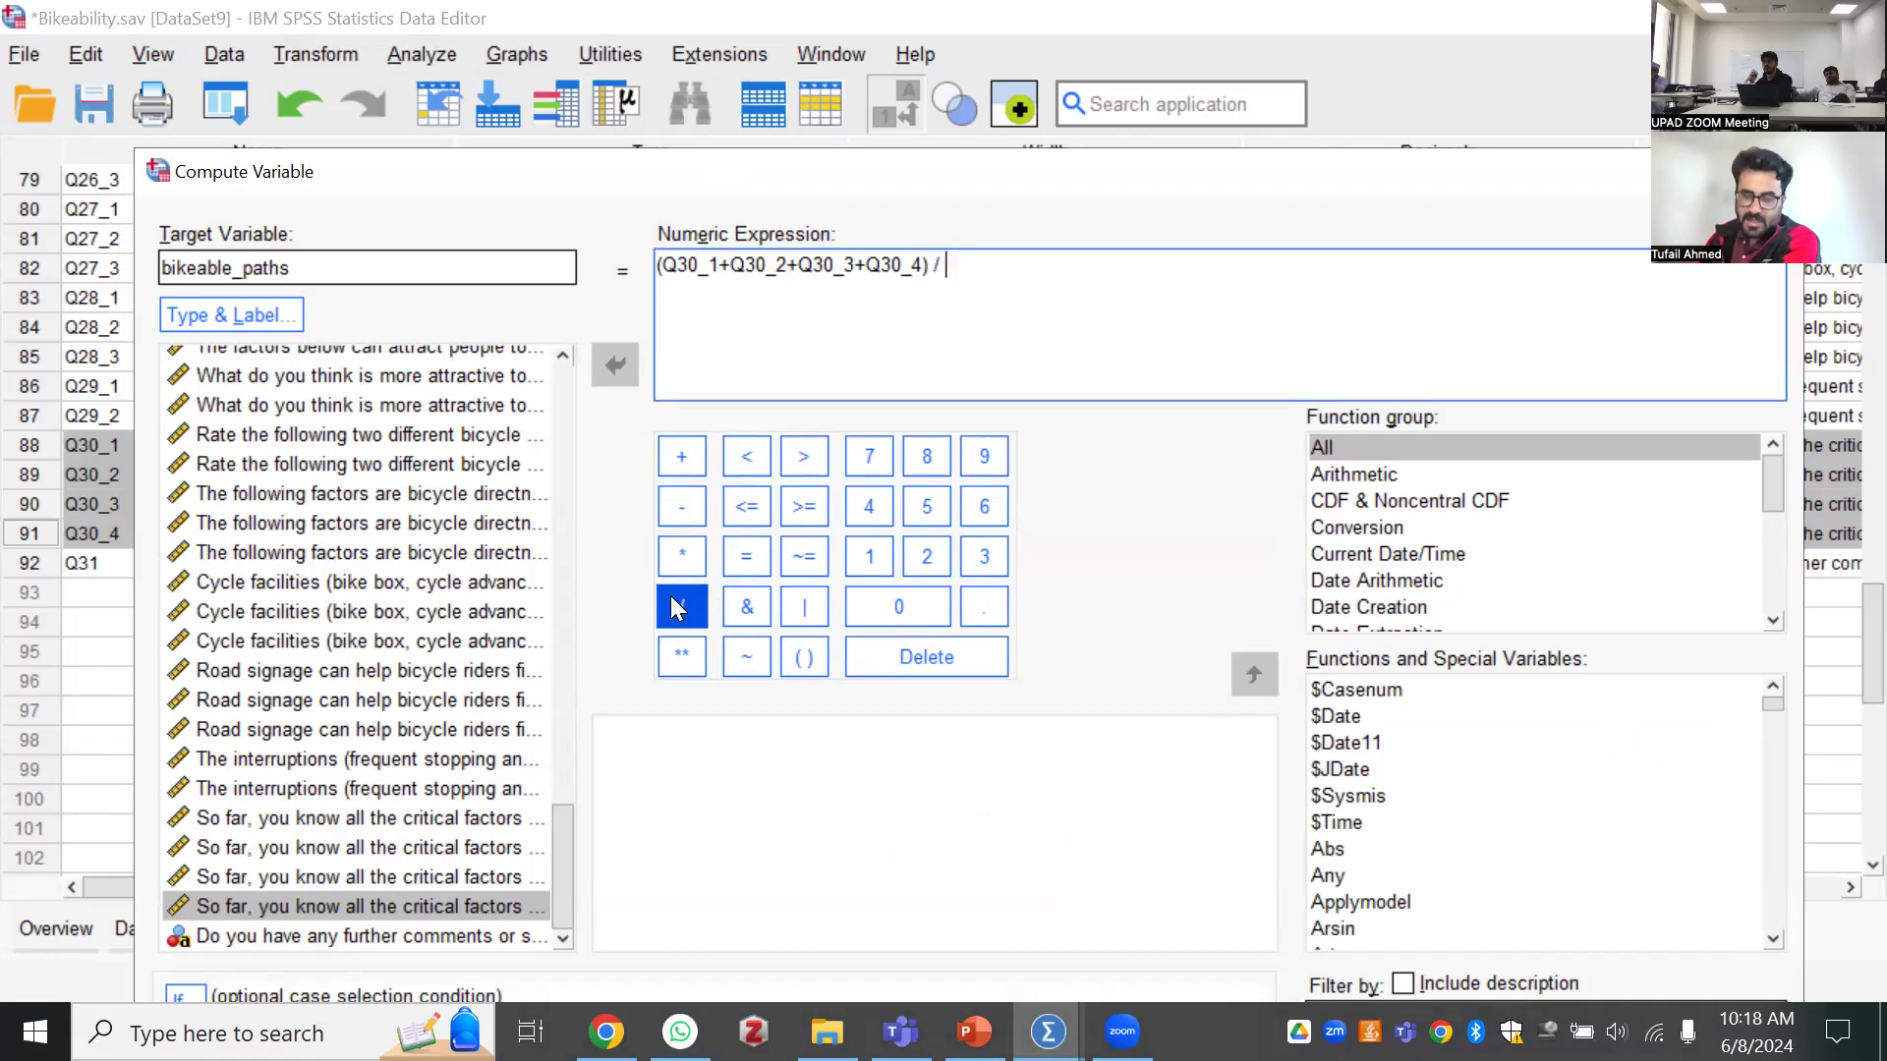
left_click(871, 511)
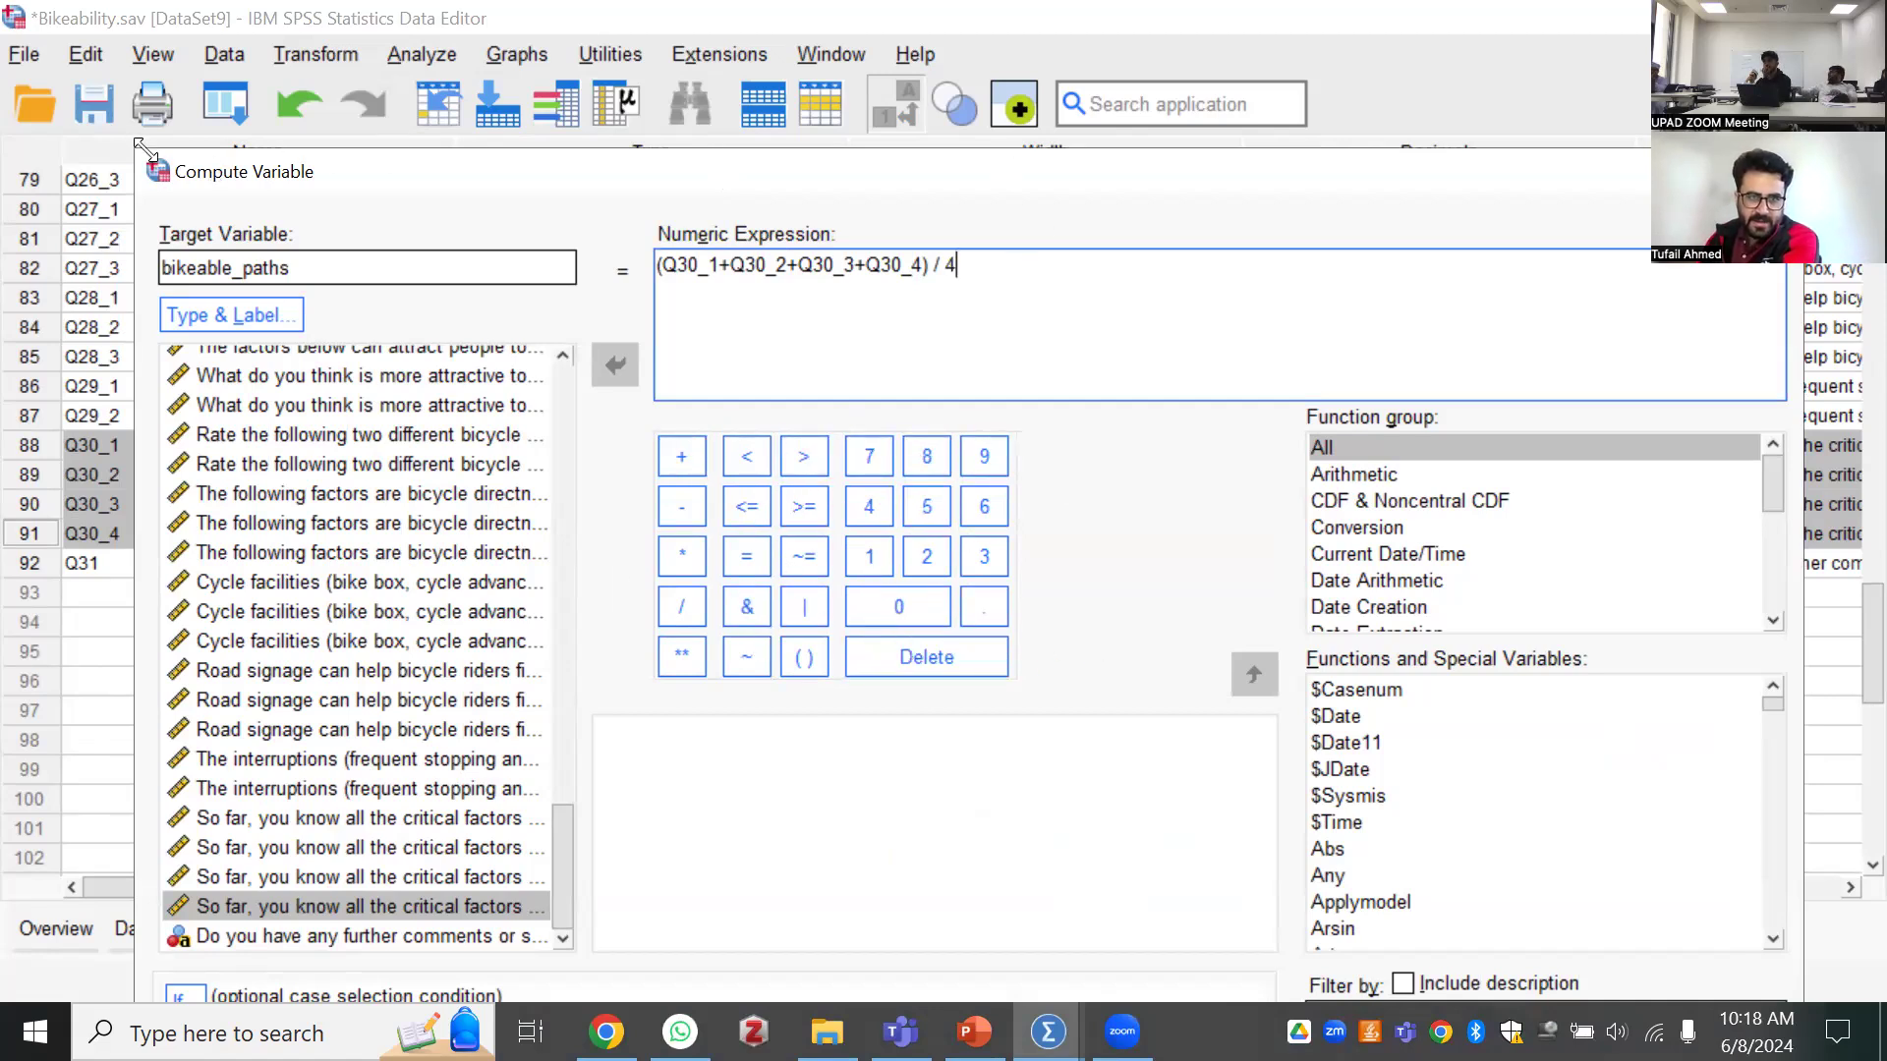
Move the Compute Variable dialog clear of the variable list, narrow the other columns and widen the Label column to read the Q30 question texts
left_click_drag(441, 267, 377, 134)
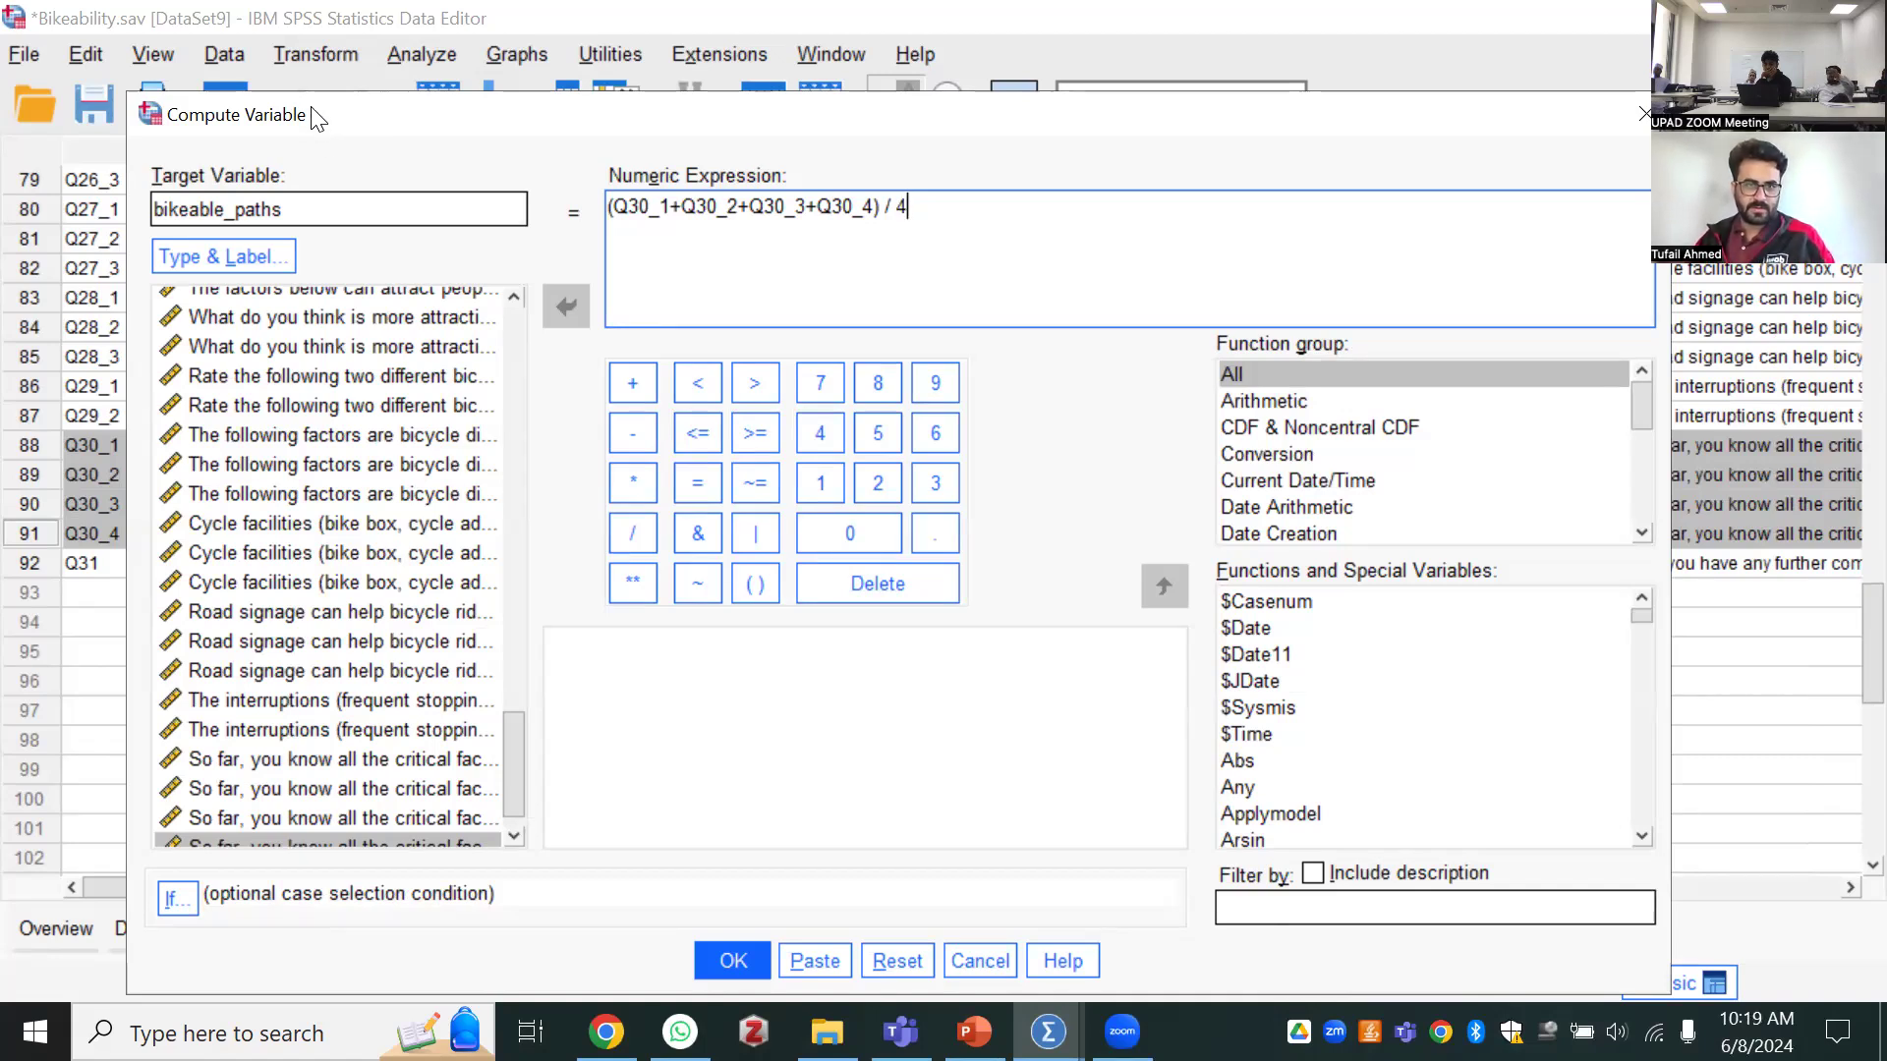
left_click_drag(312, 108, 1290, 518)
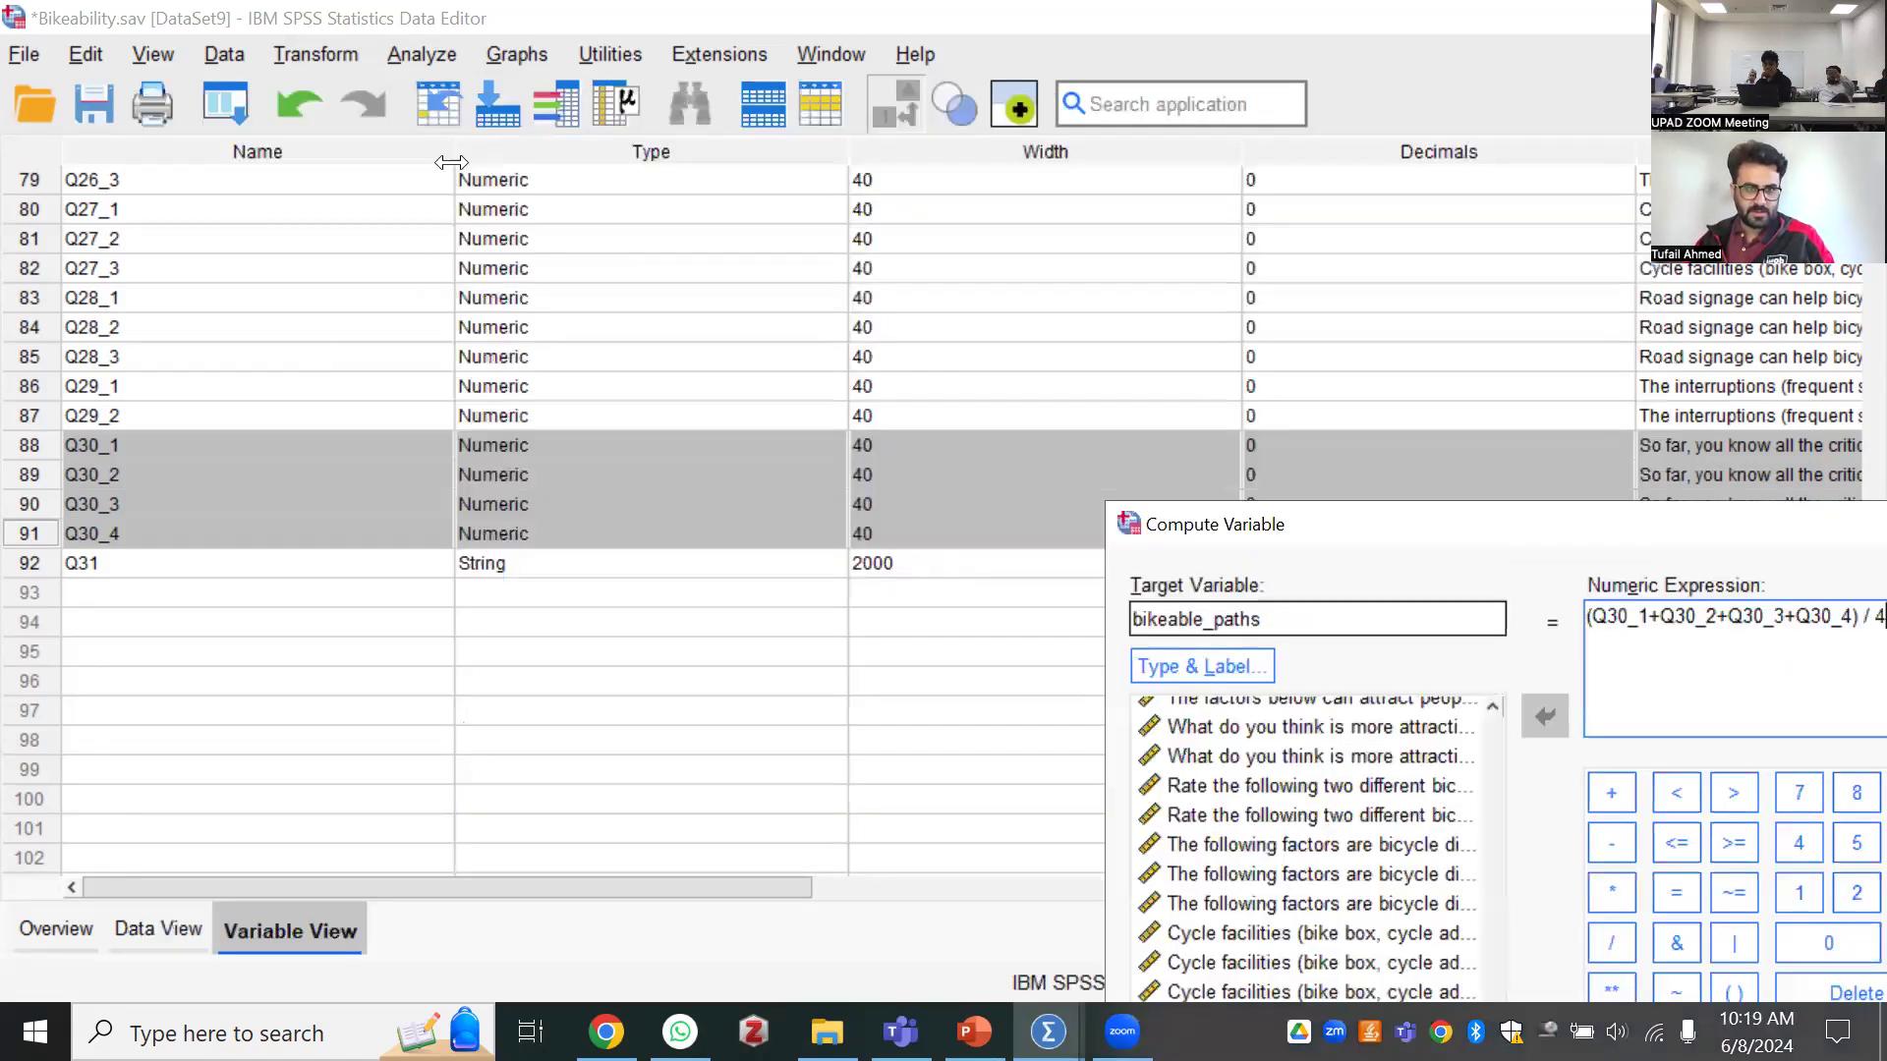
left_click_drag(453, 153, 215, 210)
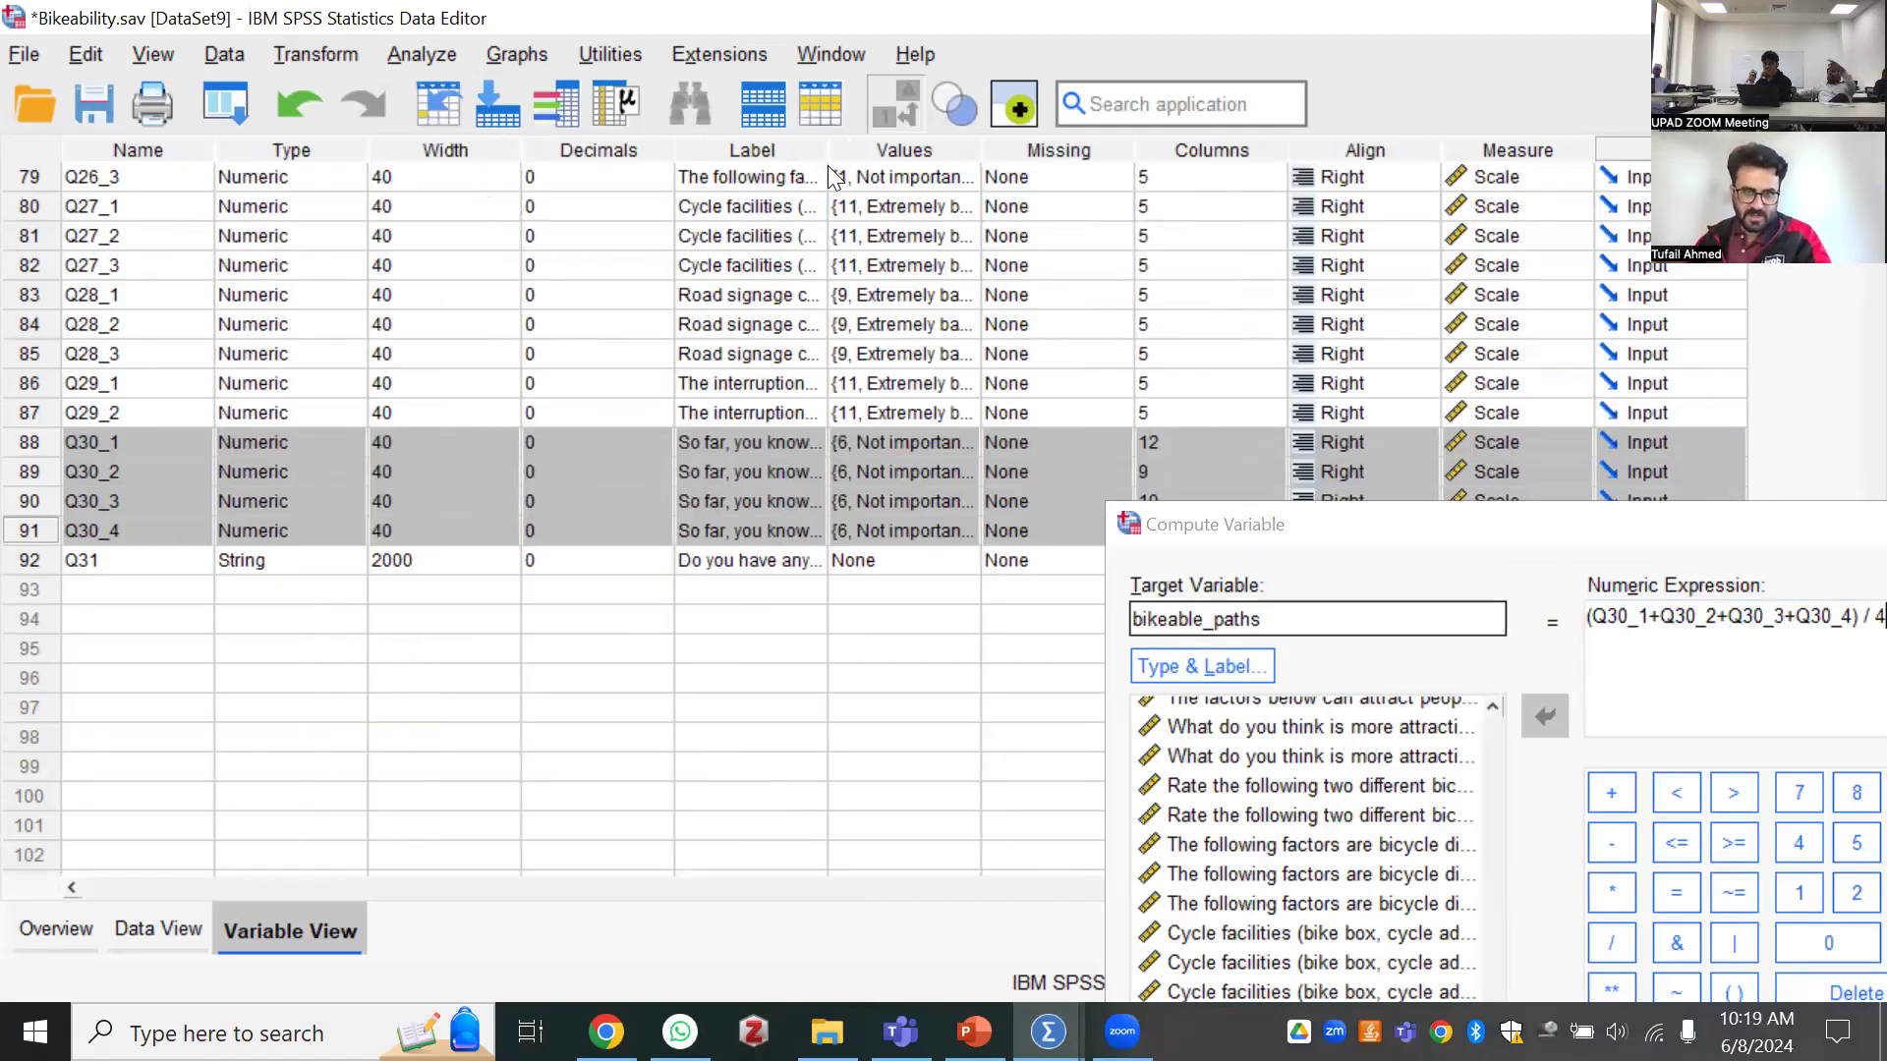
left_click(739, 531)
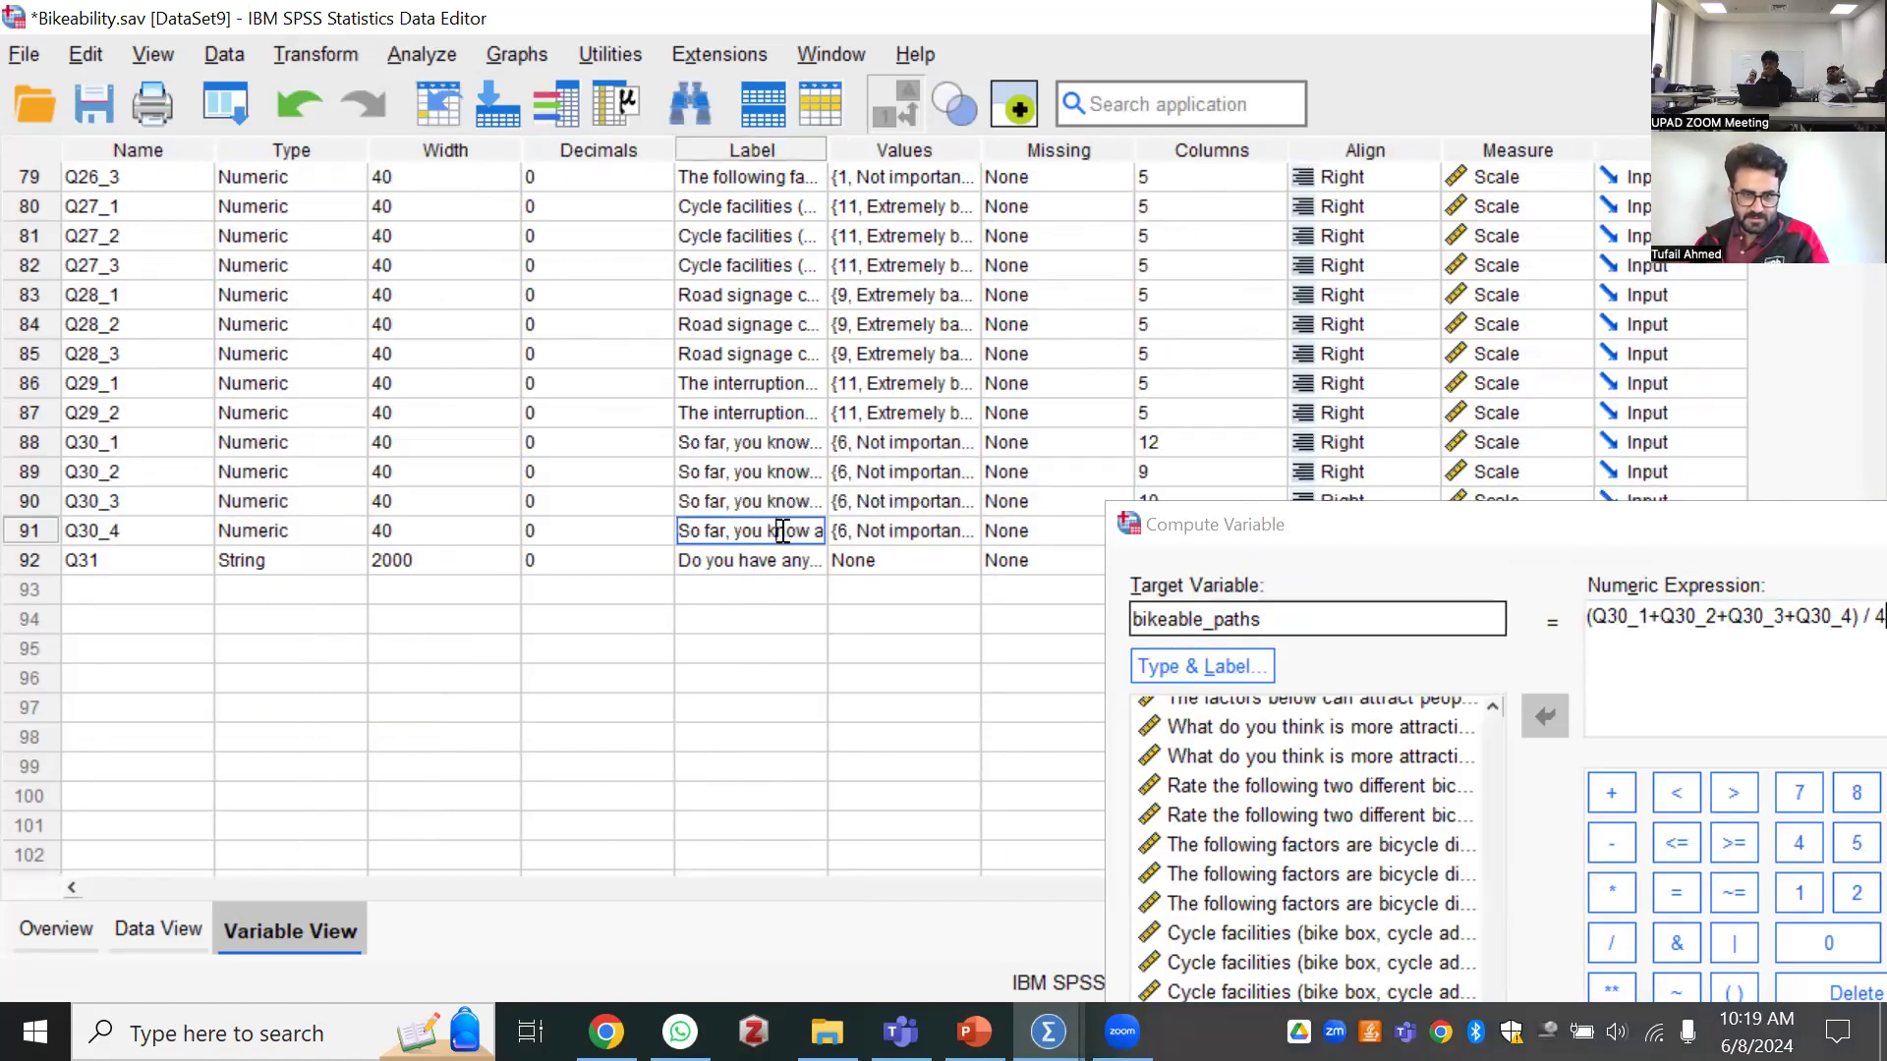
left_click(783, 530)
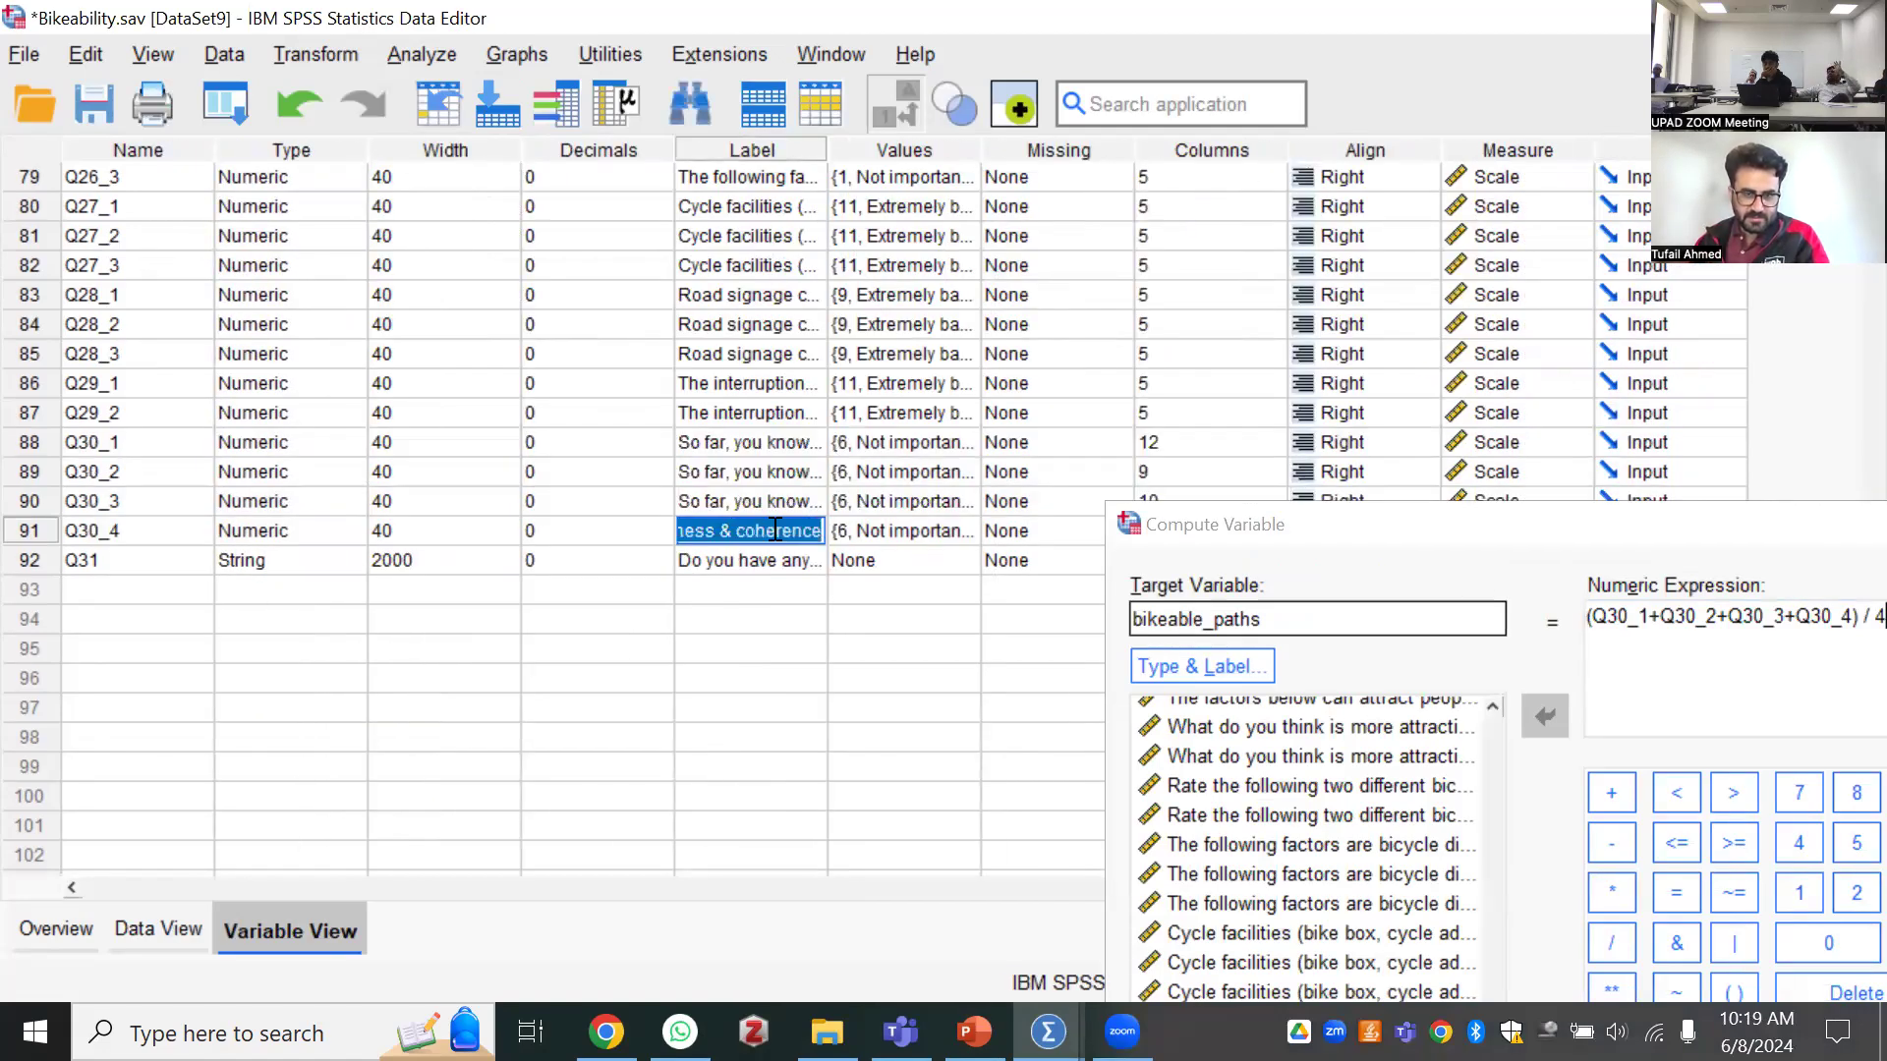
double_click(826, 139)
left_click_drag(1733, 528, 1538, 777)
left_click_drag(674, 149, 544, 149)
left_click_drag(1707, 149, 1886, 150)
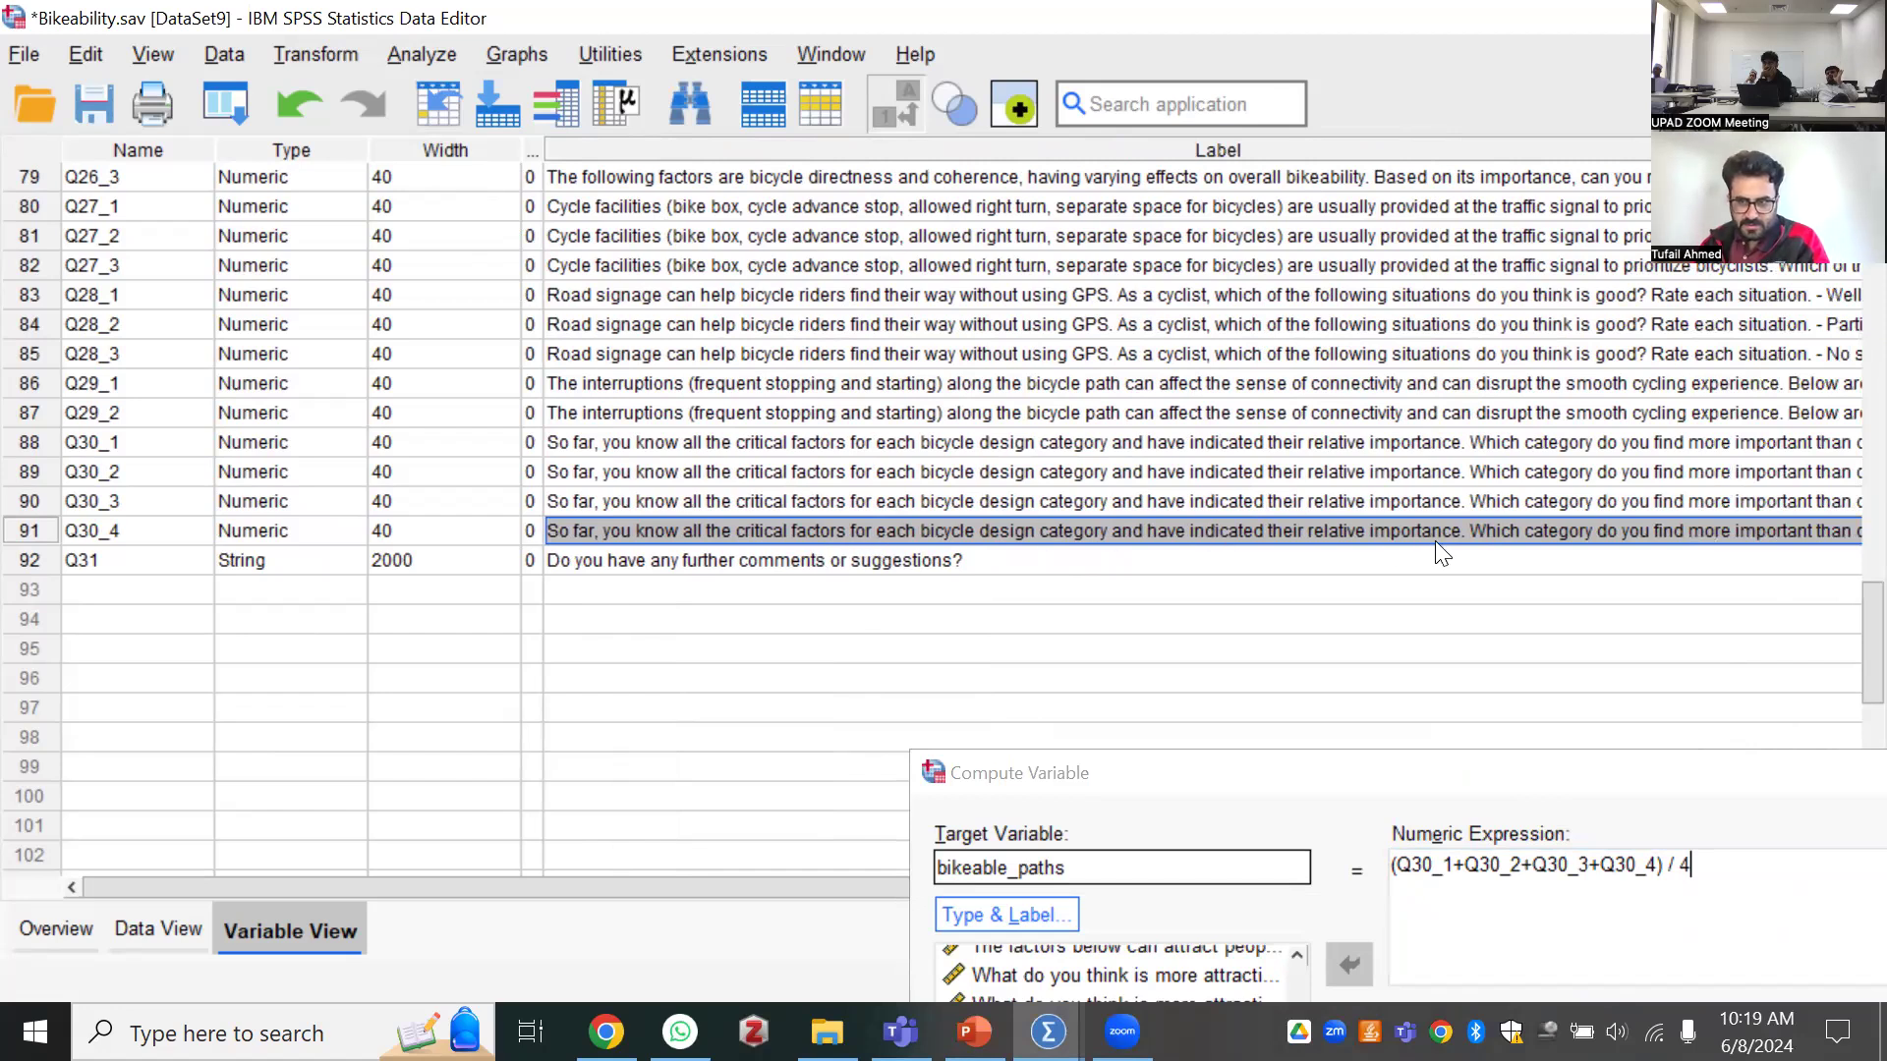
left_click(577, 530)
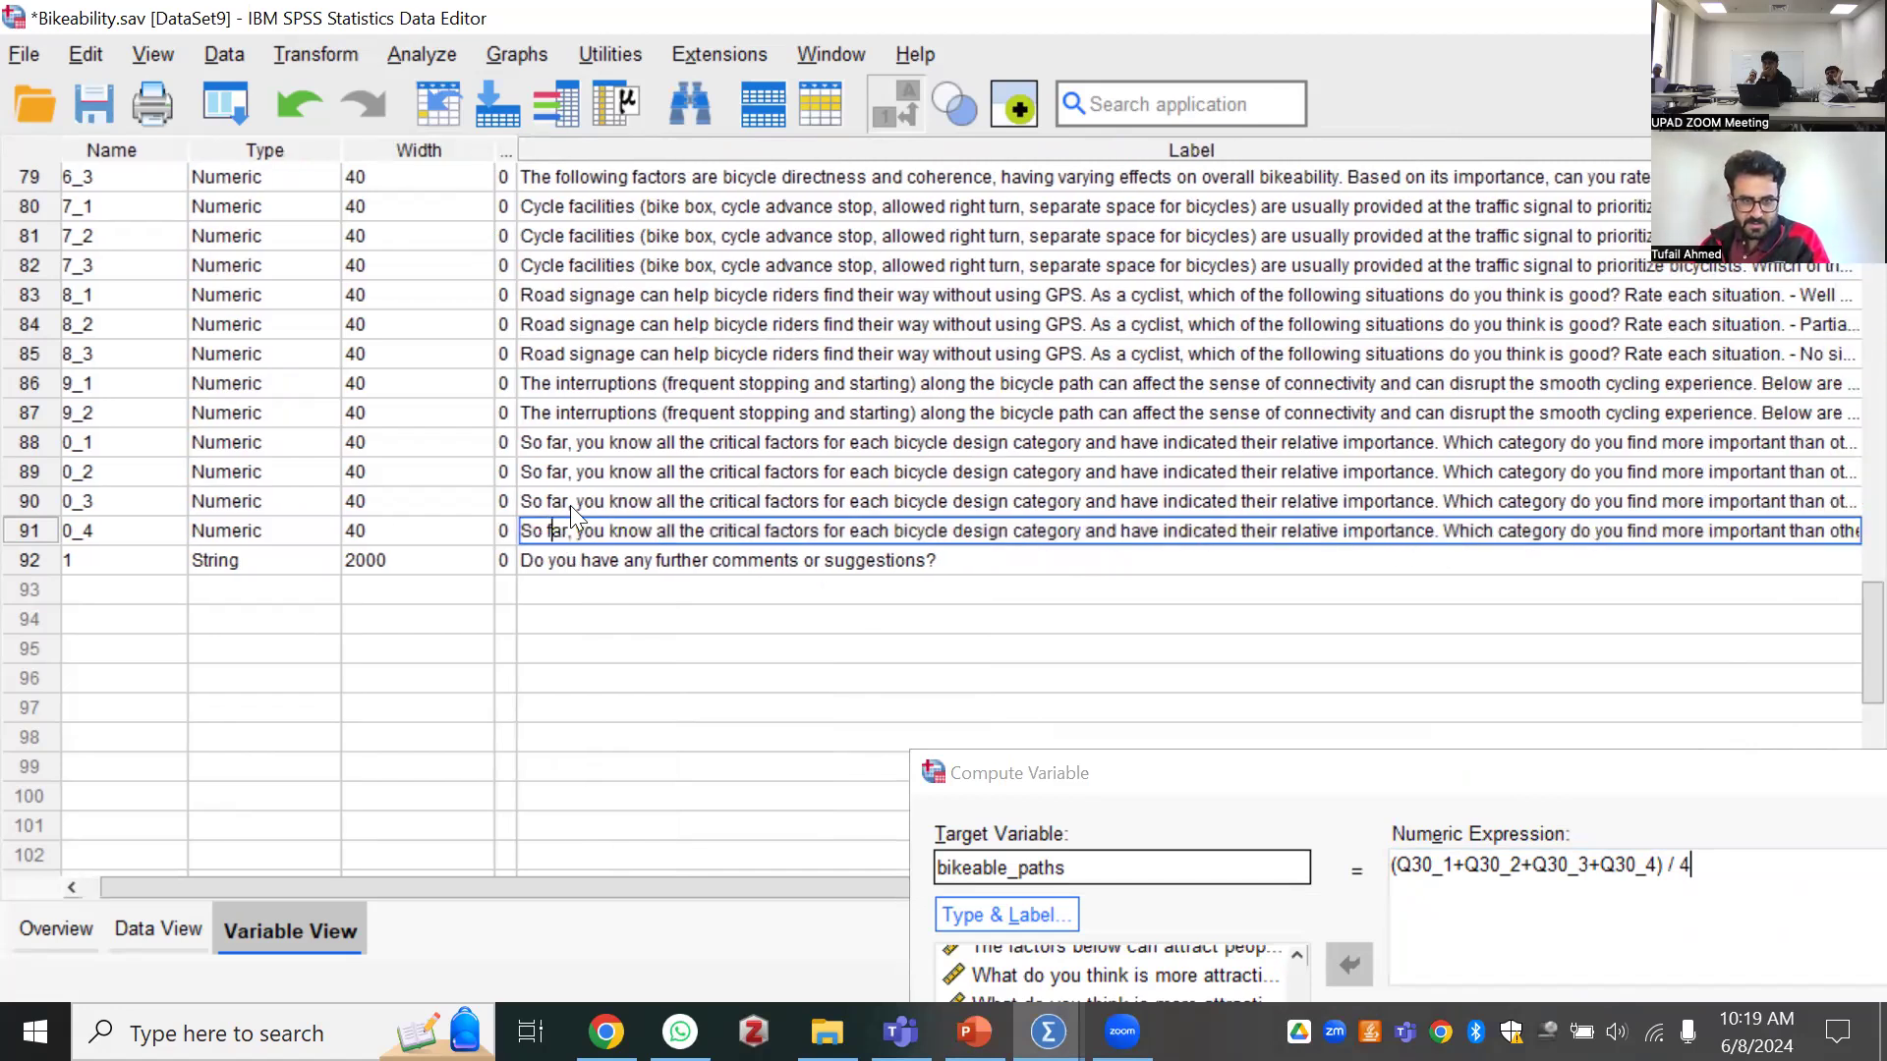
Delete the opening sentence starting "So far, you know all the critical factors" from the label of Q30_1
left_click(19, 446)
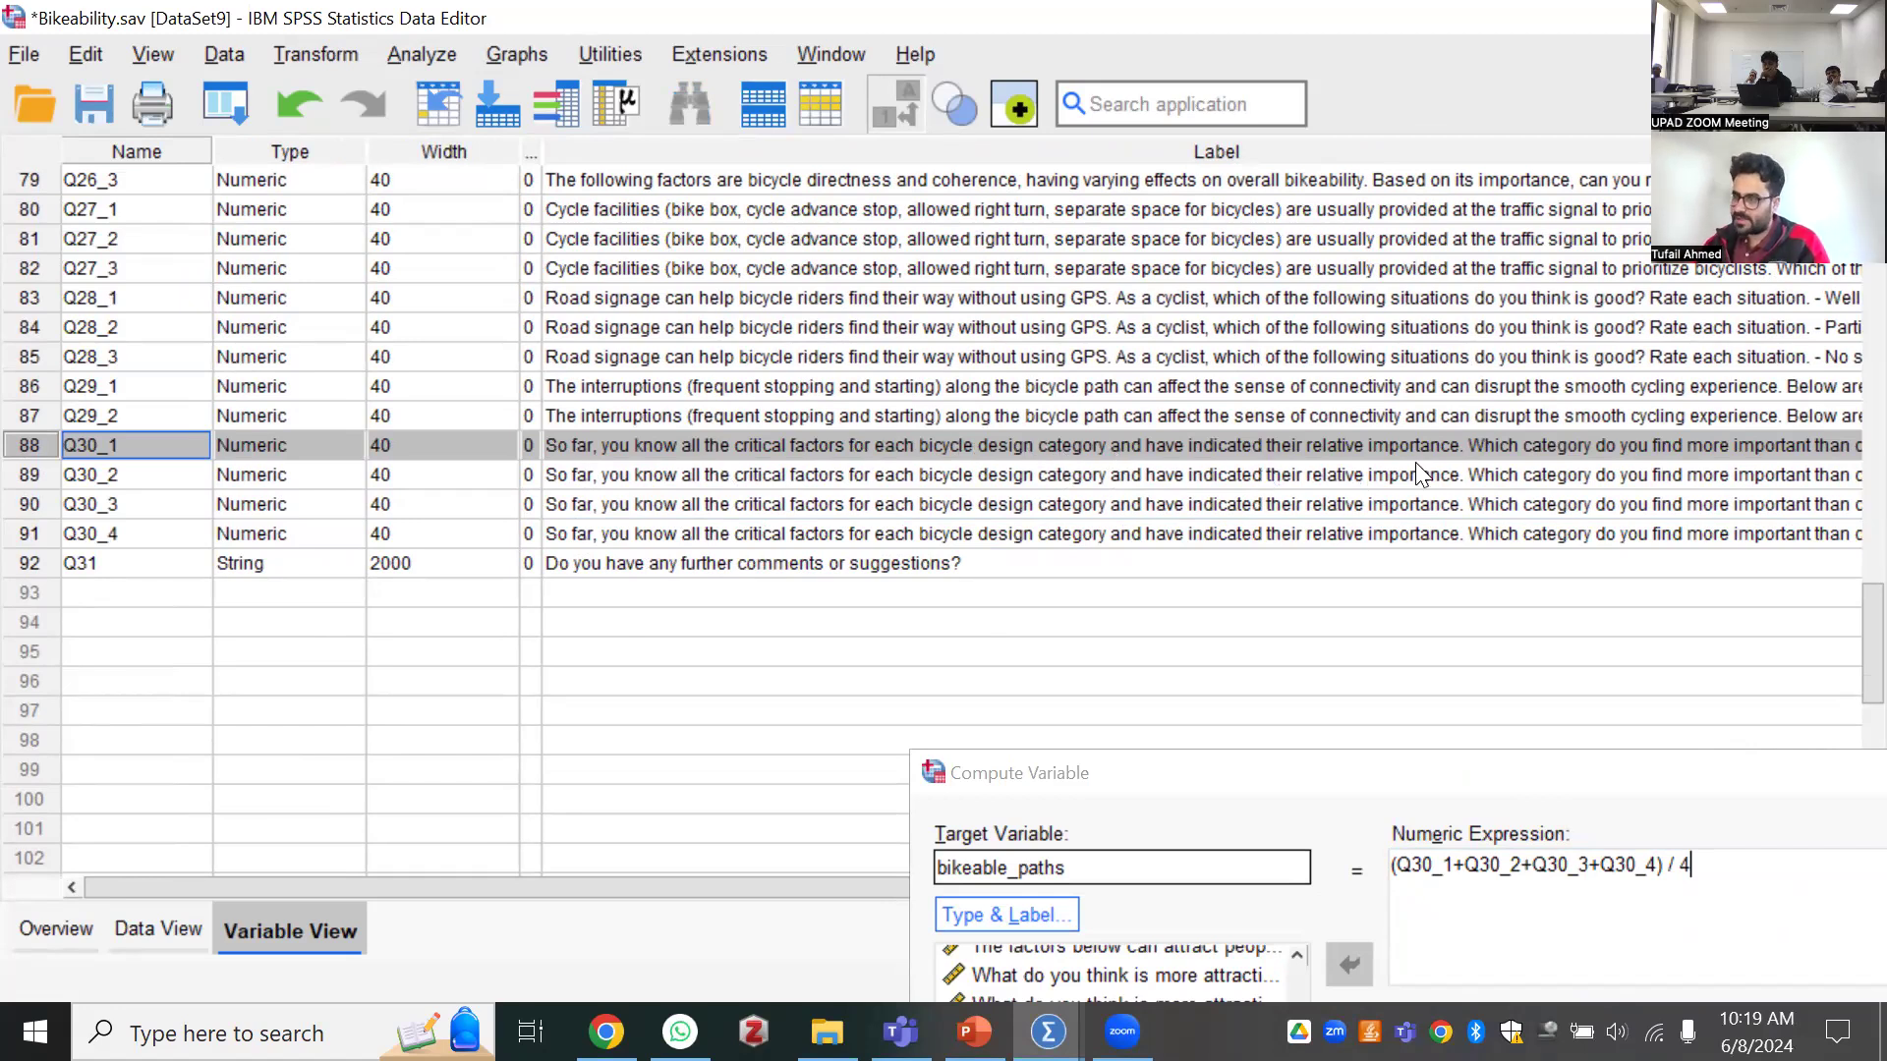
left_click(1456, 448)
left_click_drag(1439, 441, 393, 418)
key("Delete")
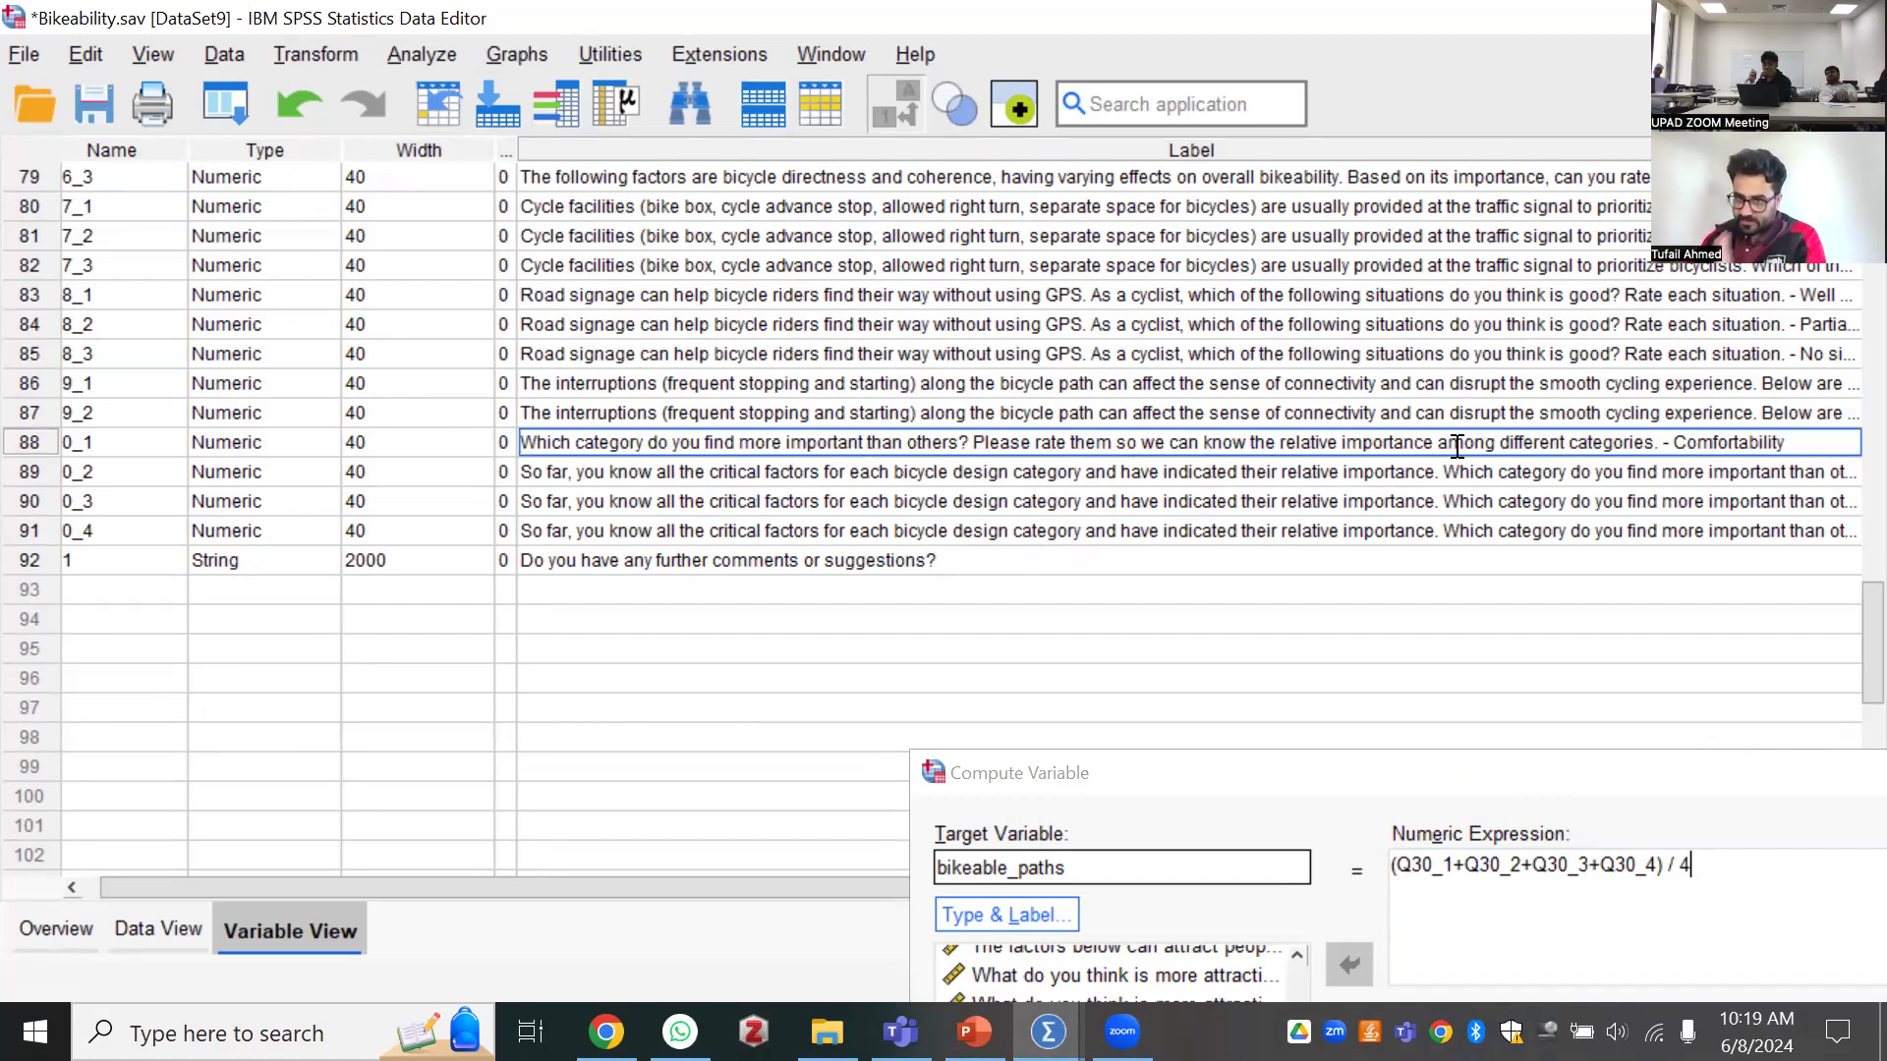
double_click(1765, 435)
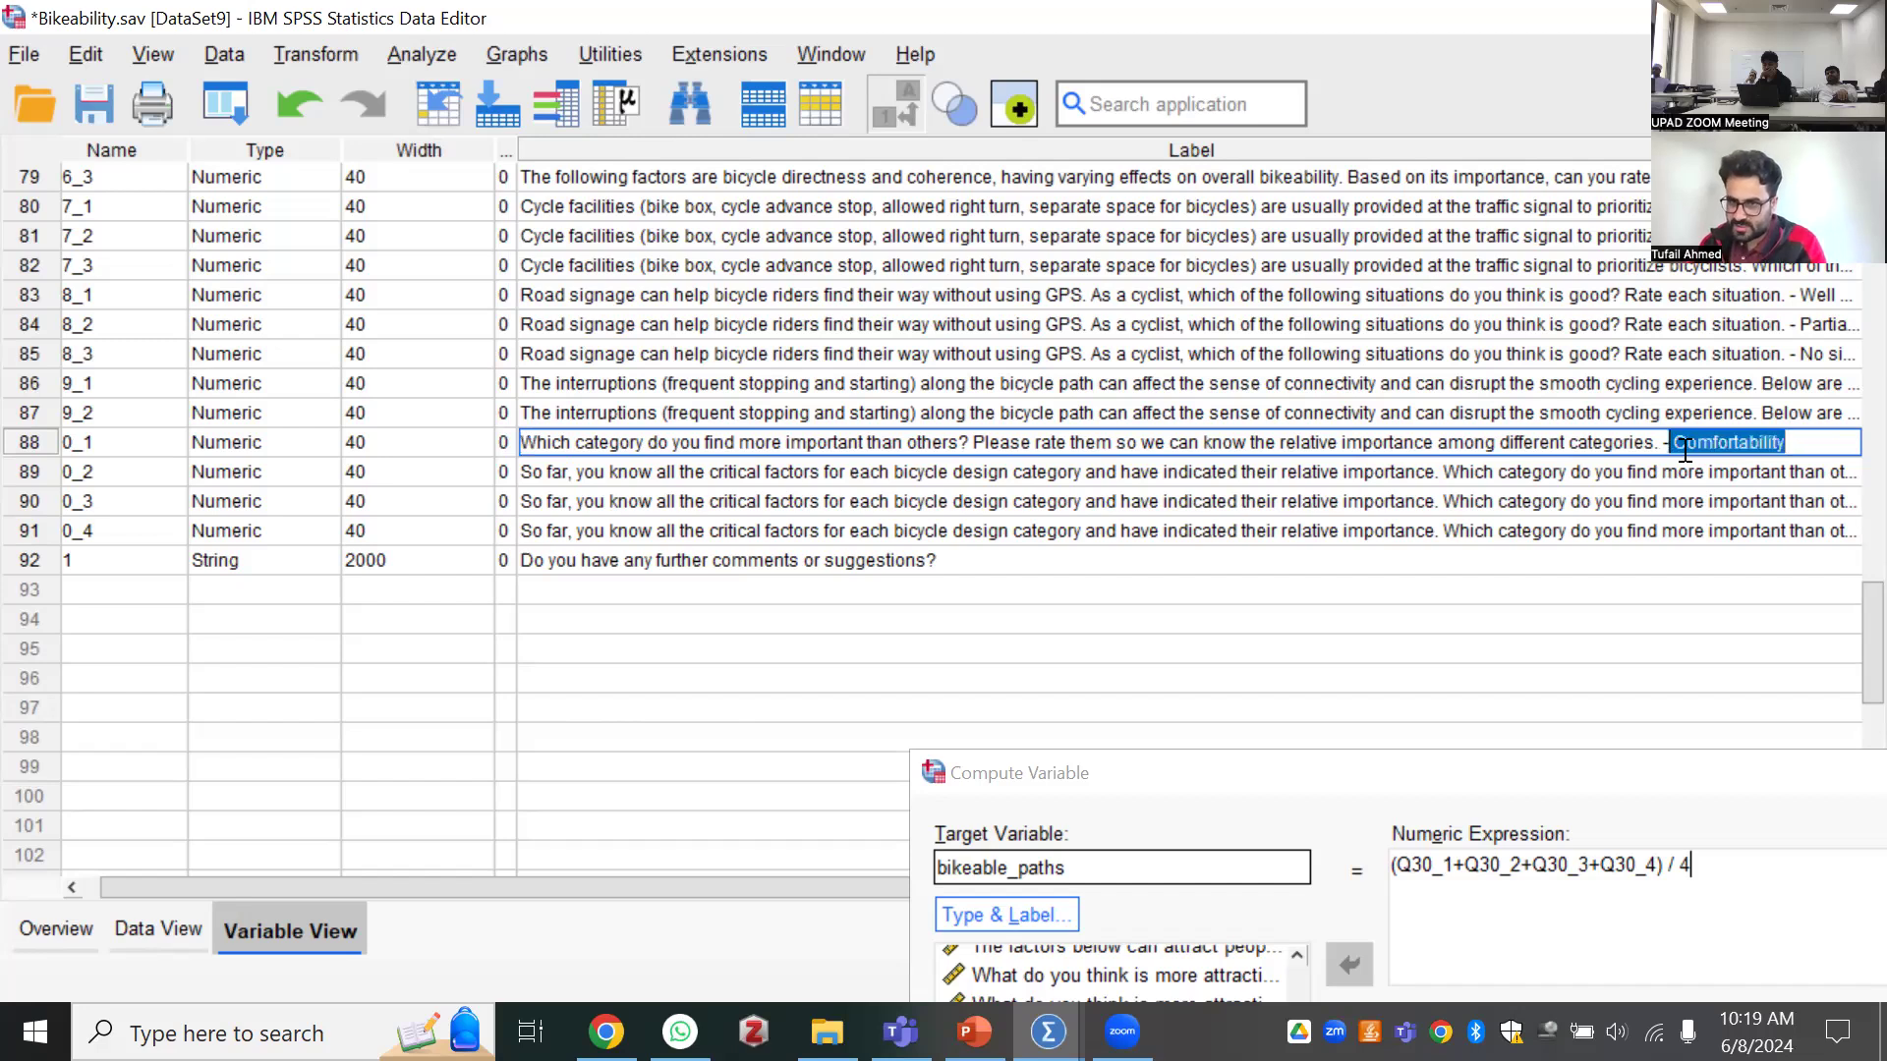
Delete the same "So far, you know all the critical factors" opening sentence from the labels of Q30_2, Q30_3 and Q30_4
left_click(1502, 473)
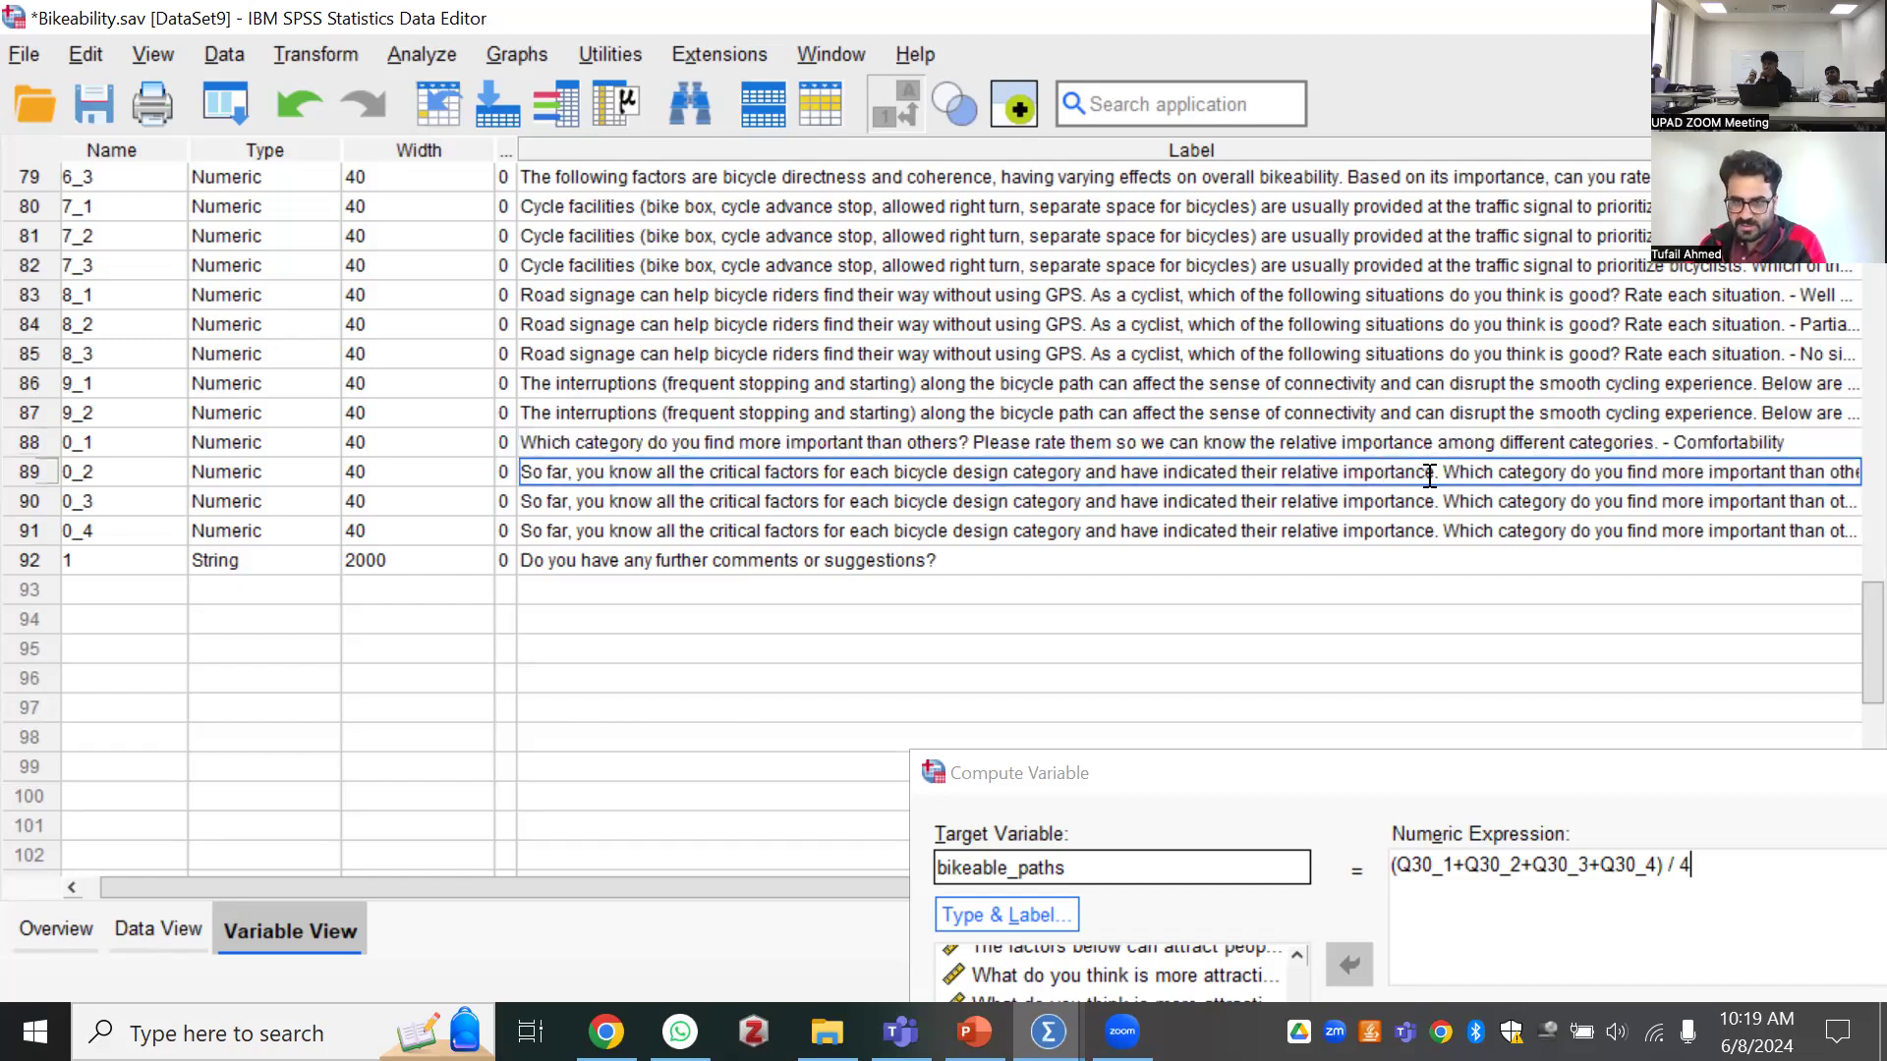
left_click_drag(1438, 473, 519, 445)
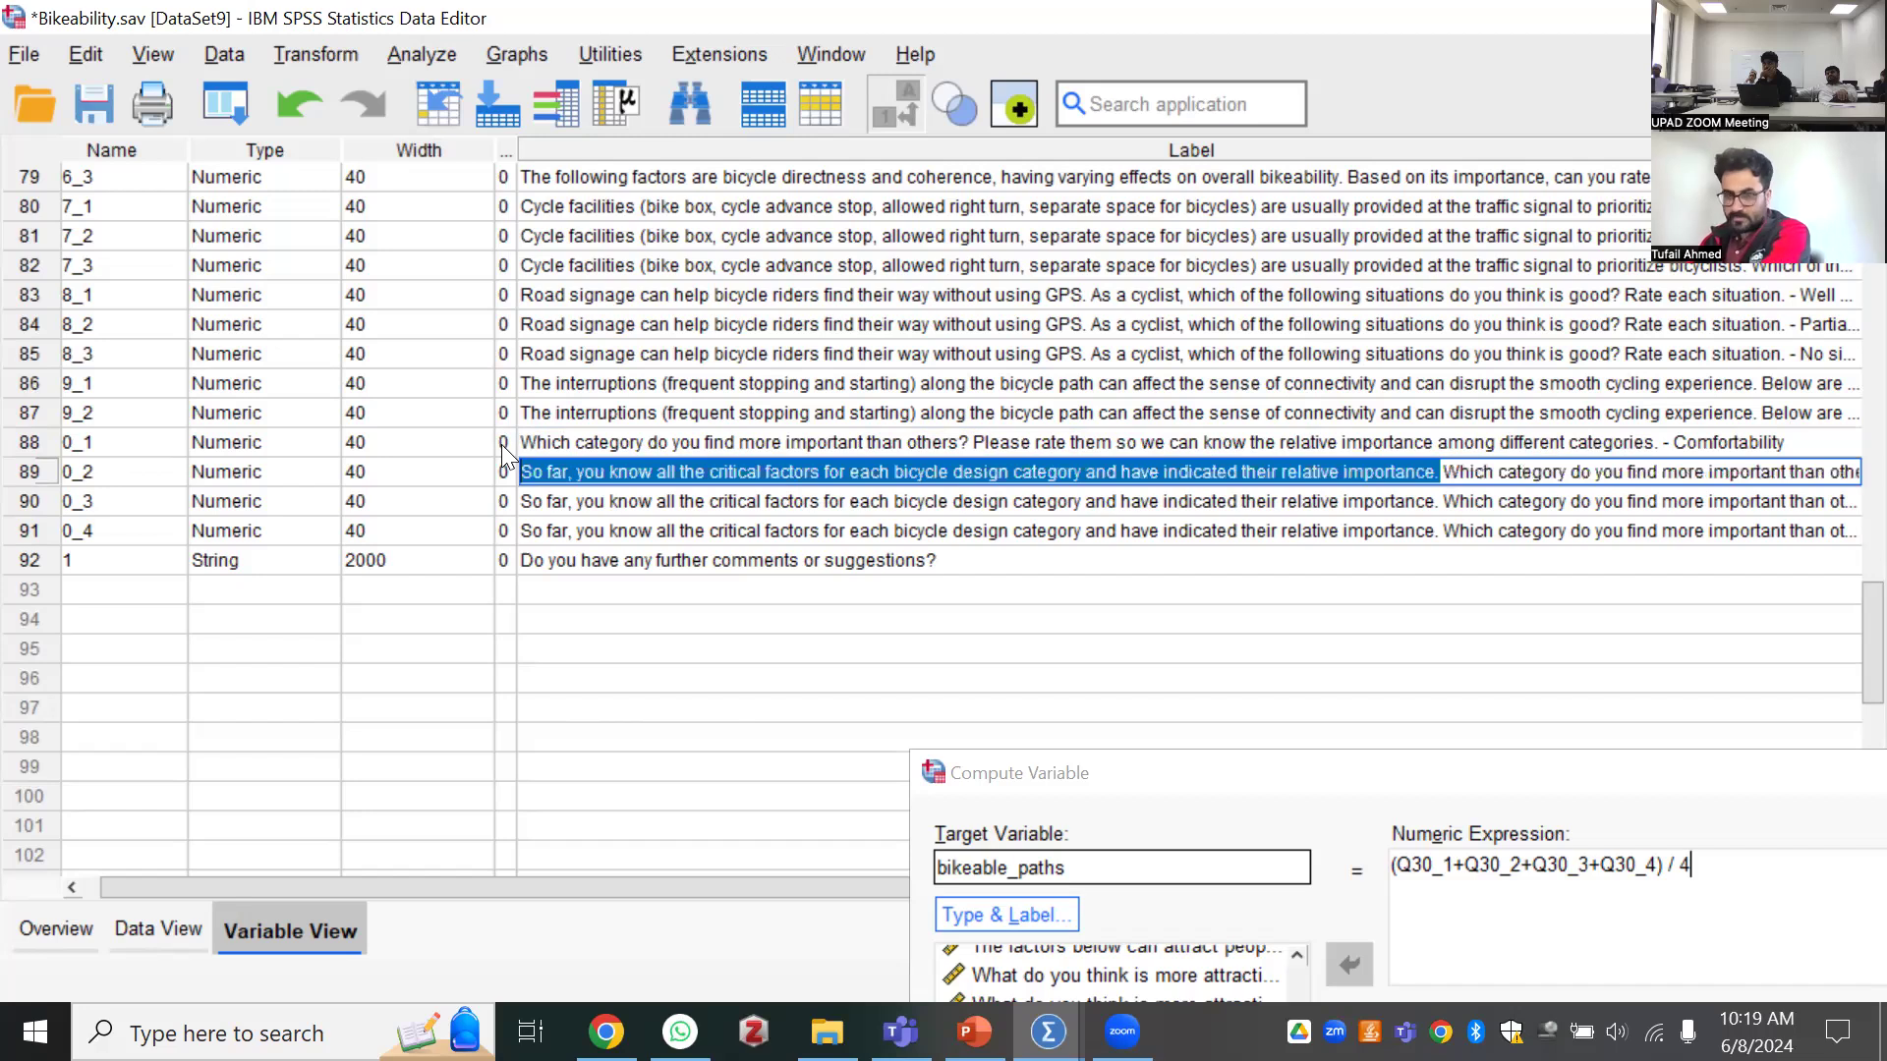
key("Delete")
left_click(1312, 501)
left_click_drag(1438, 501, 562, 474)
key("Delete")
left_click(1148, 538)
left_click_drag(1445, 531, 472, 535)
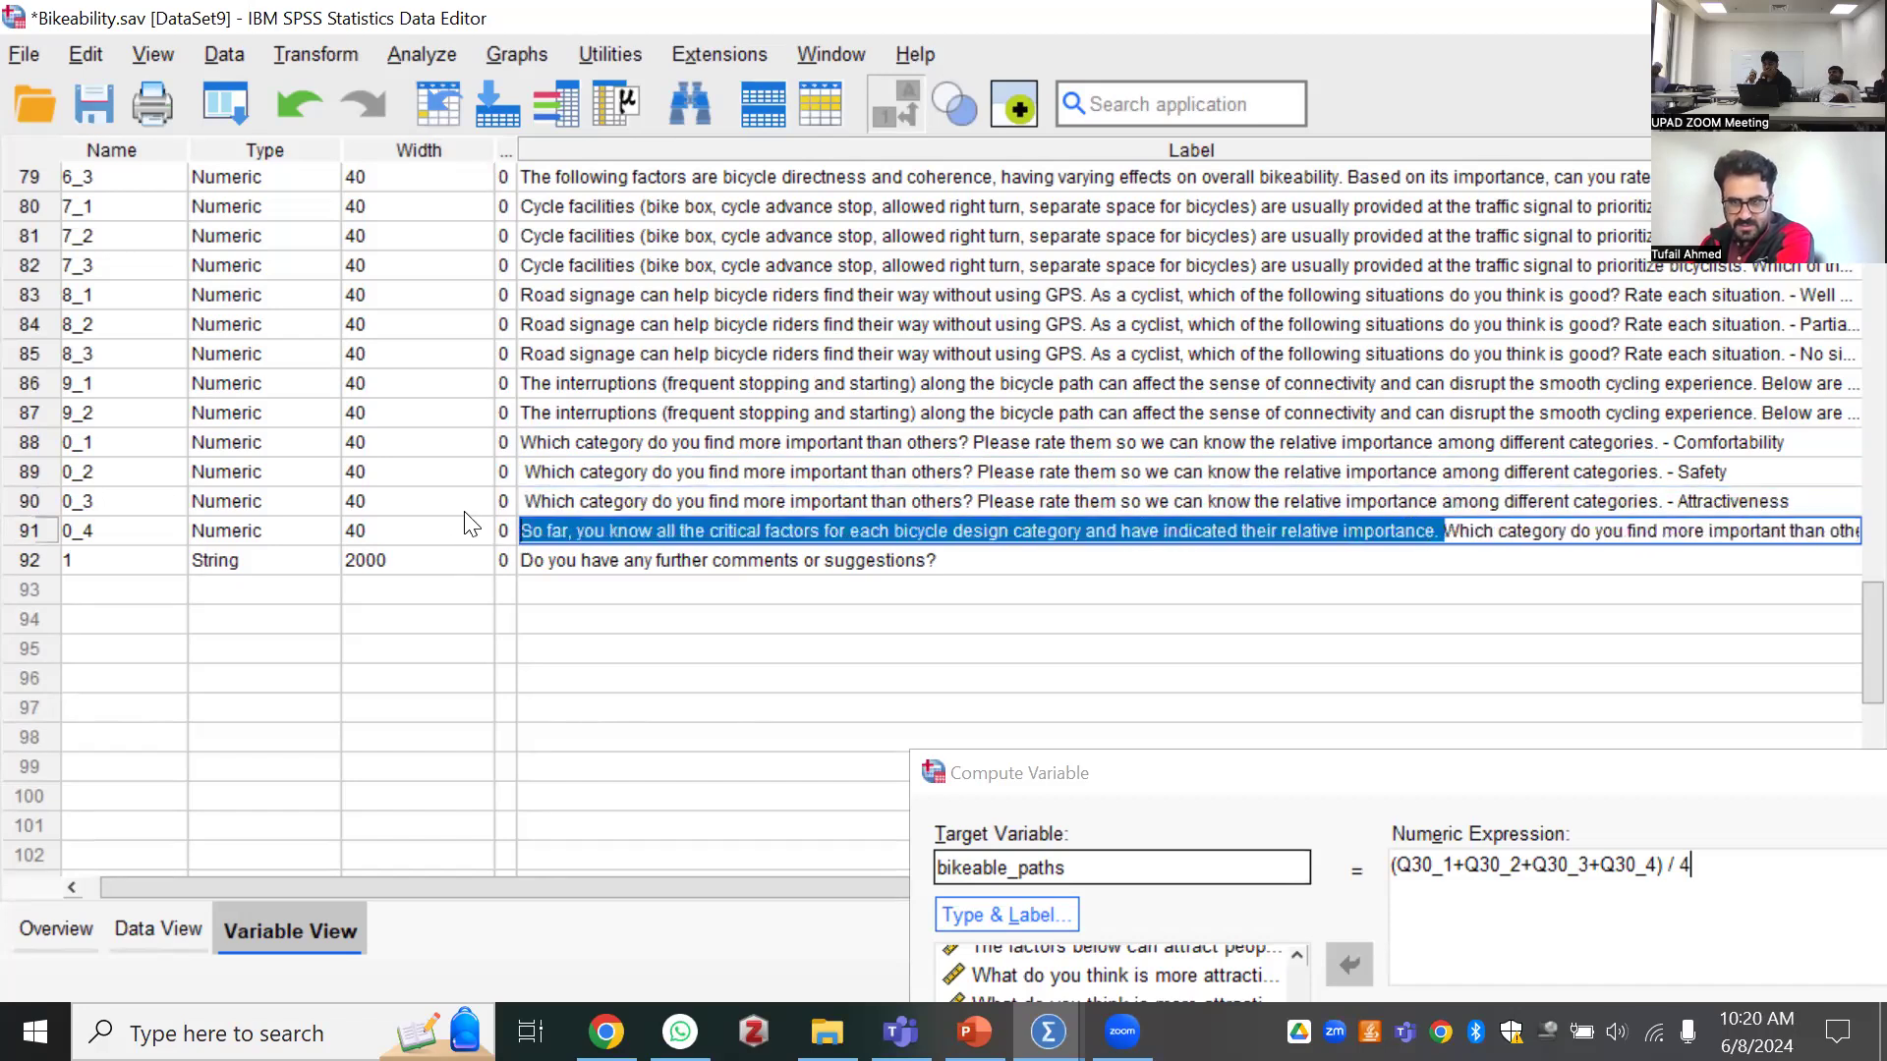
key("Delete")
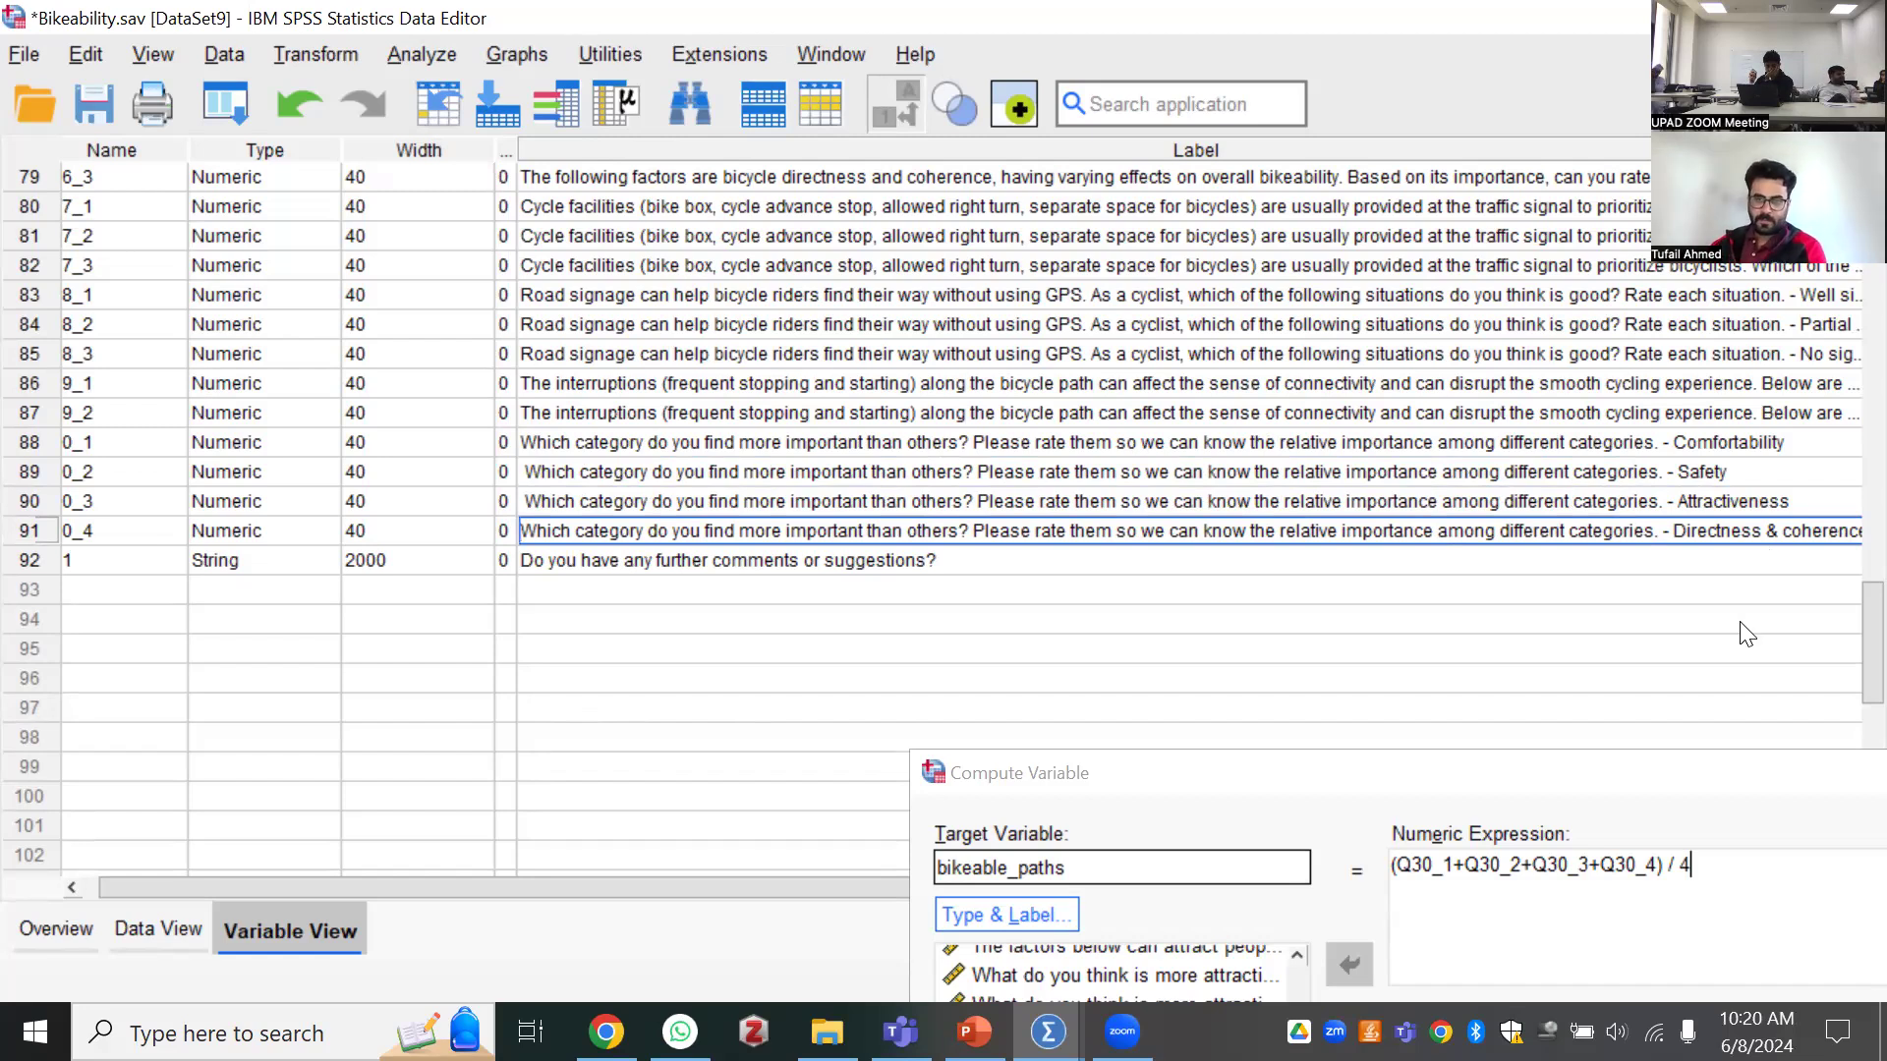
Bring the whole Compute Variable dialog back into view and run the computation of bikeable_paths
left_click(1113, 774)
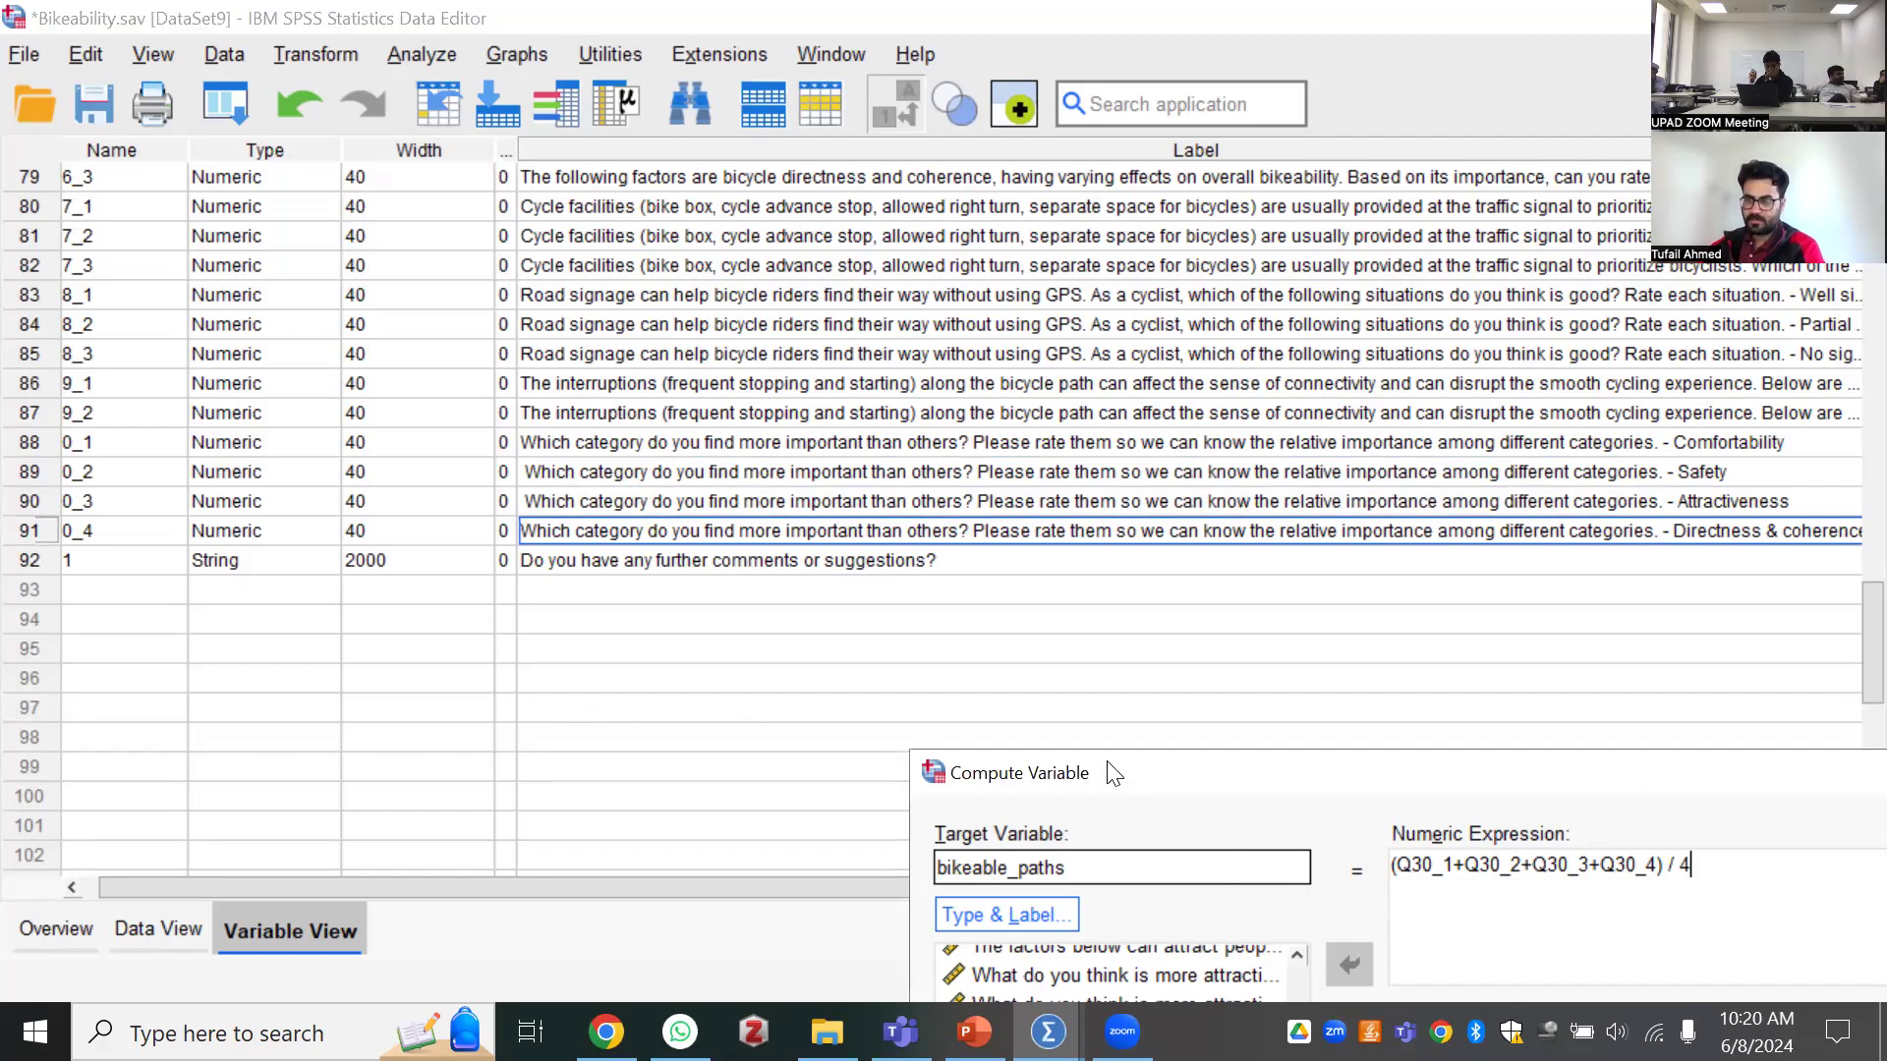
left_click_drag(1113, 773, 592, 650)
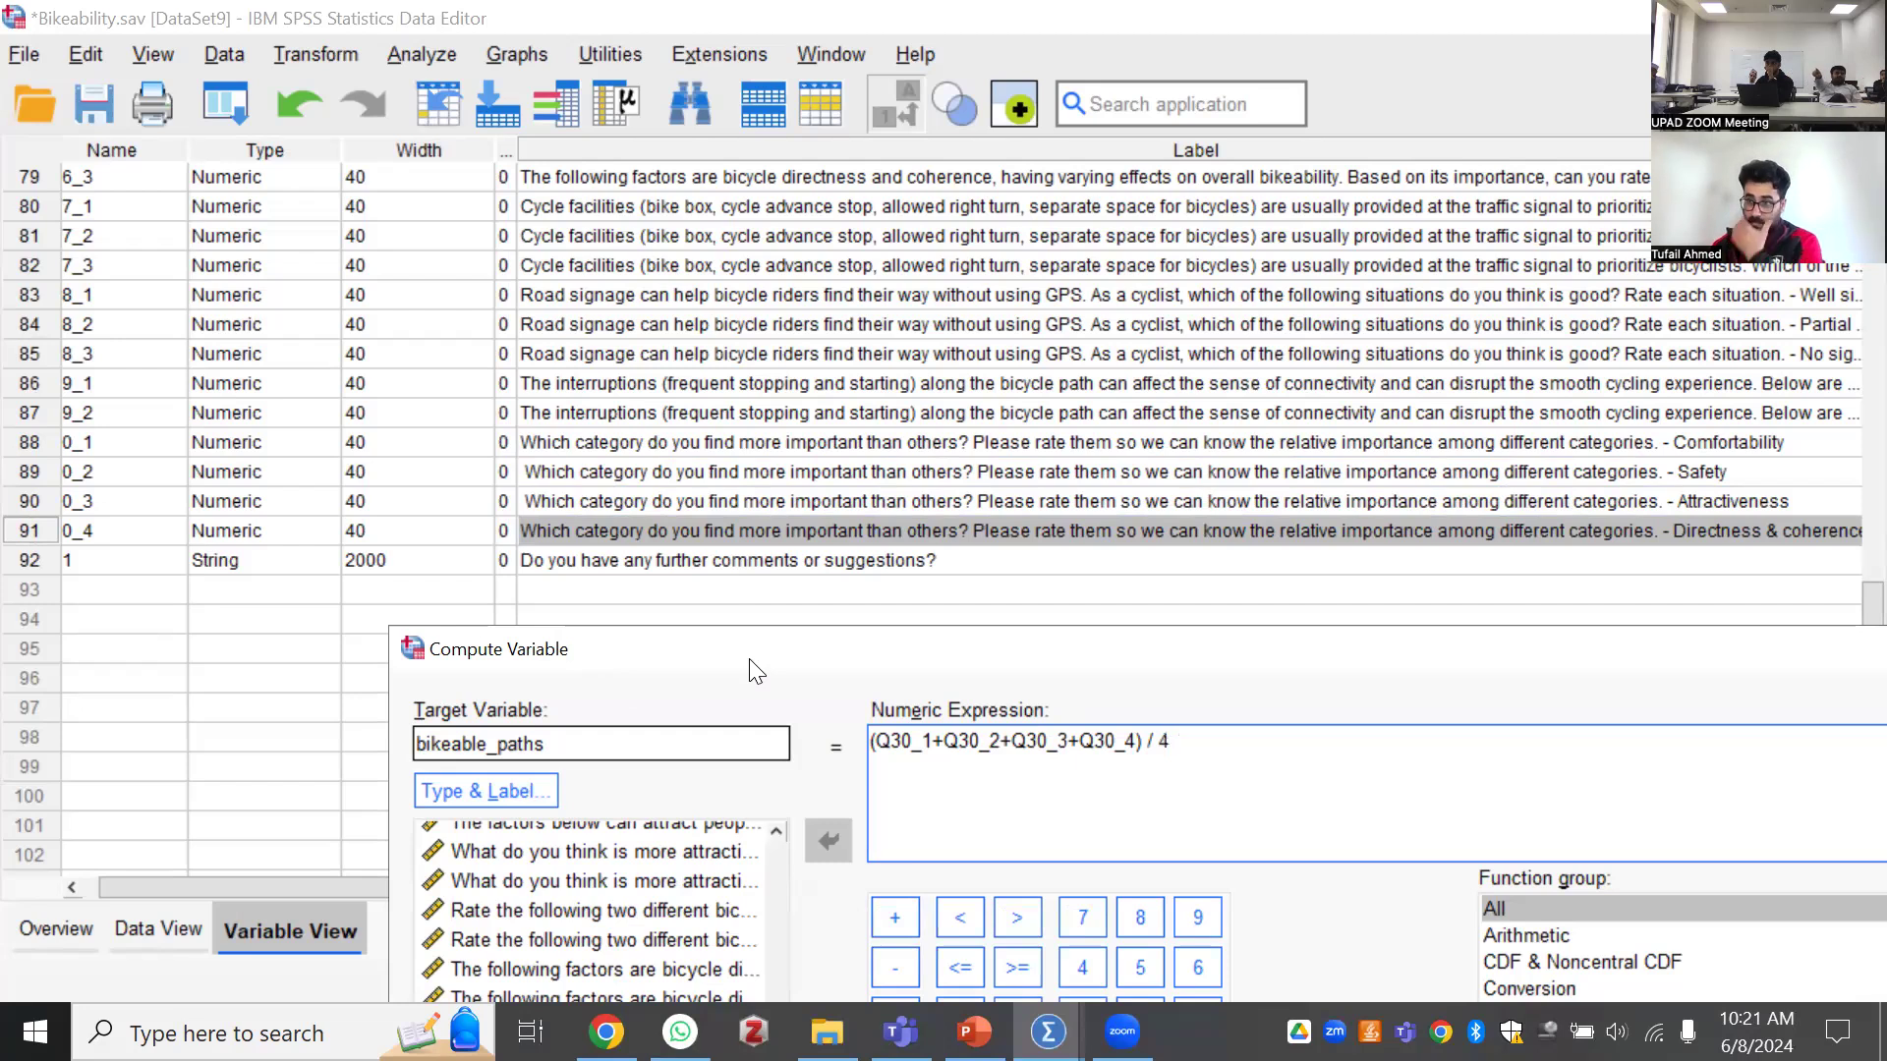
left_click_drag(724, 640, 714, 633)
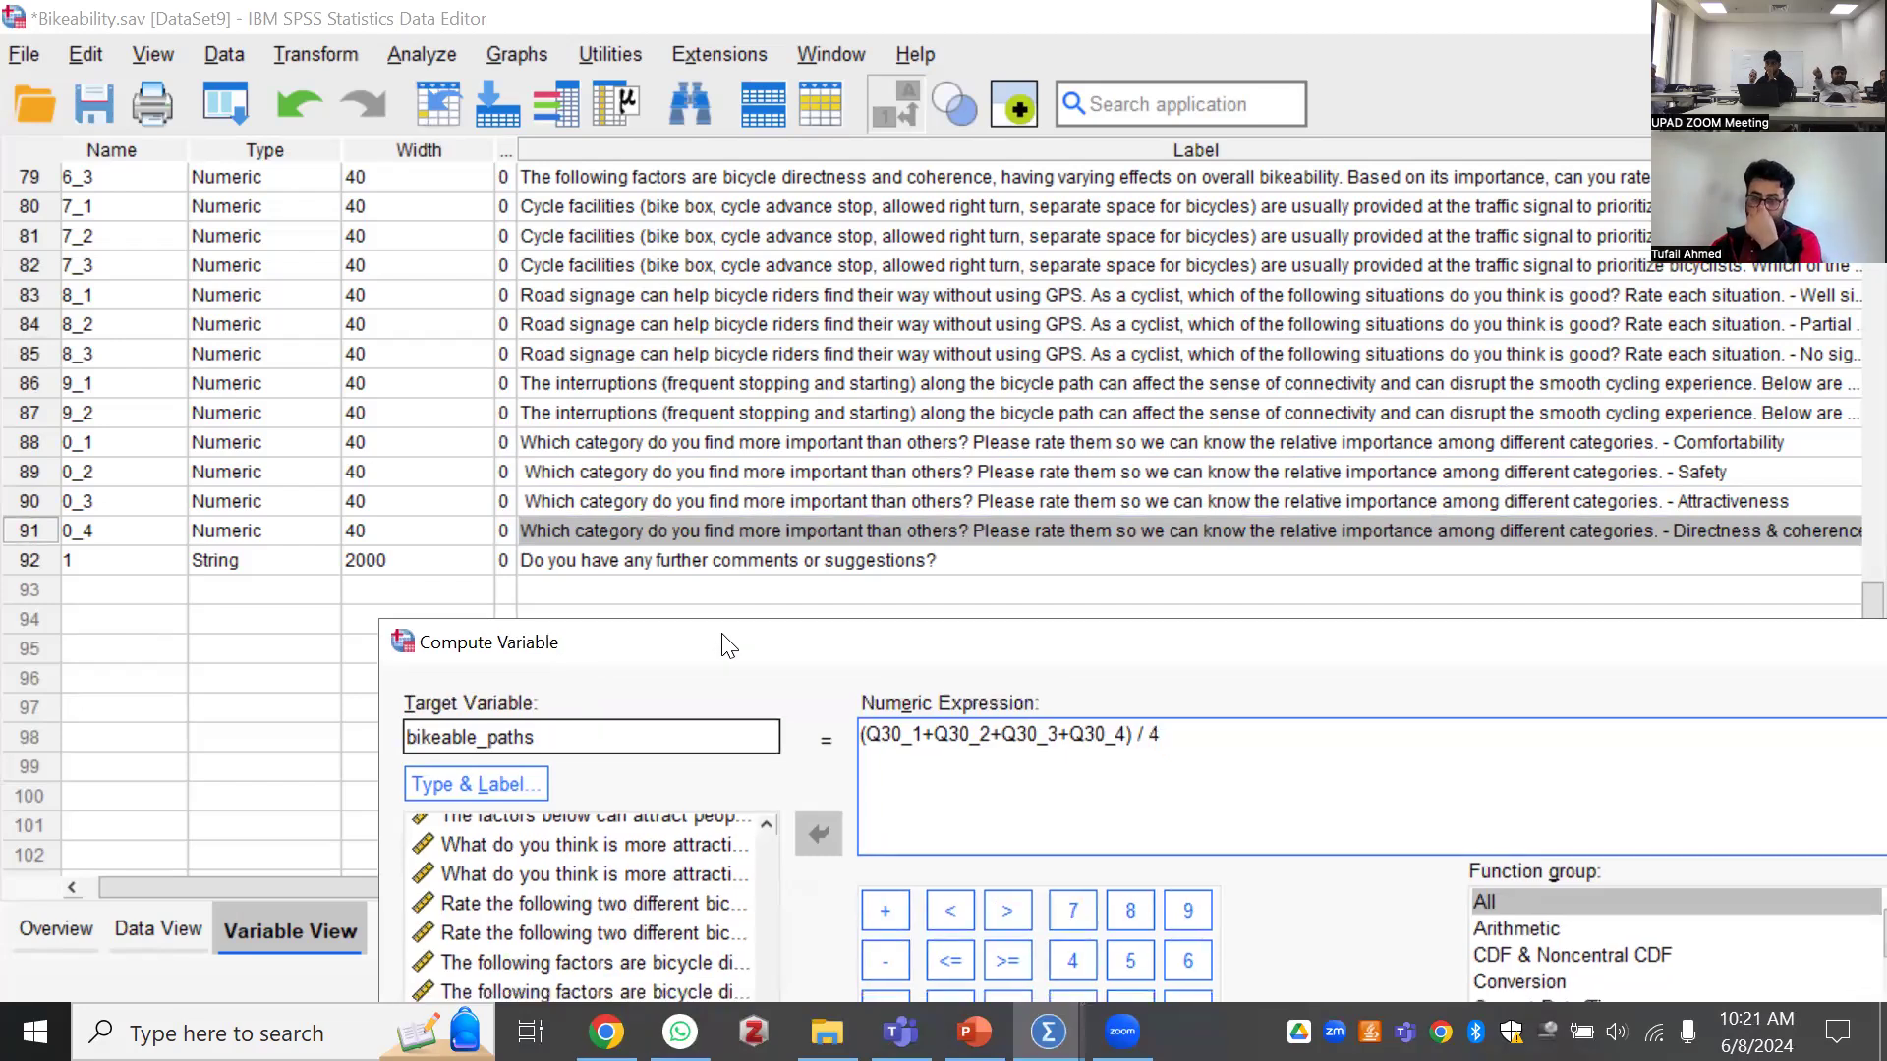
left_click_drag(802, 448, 691, 232)
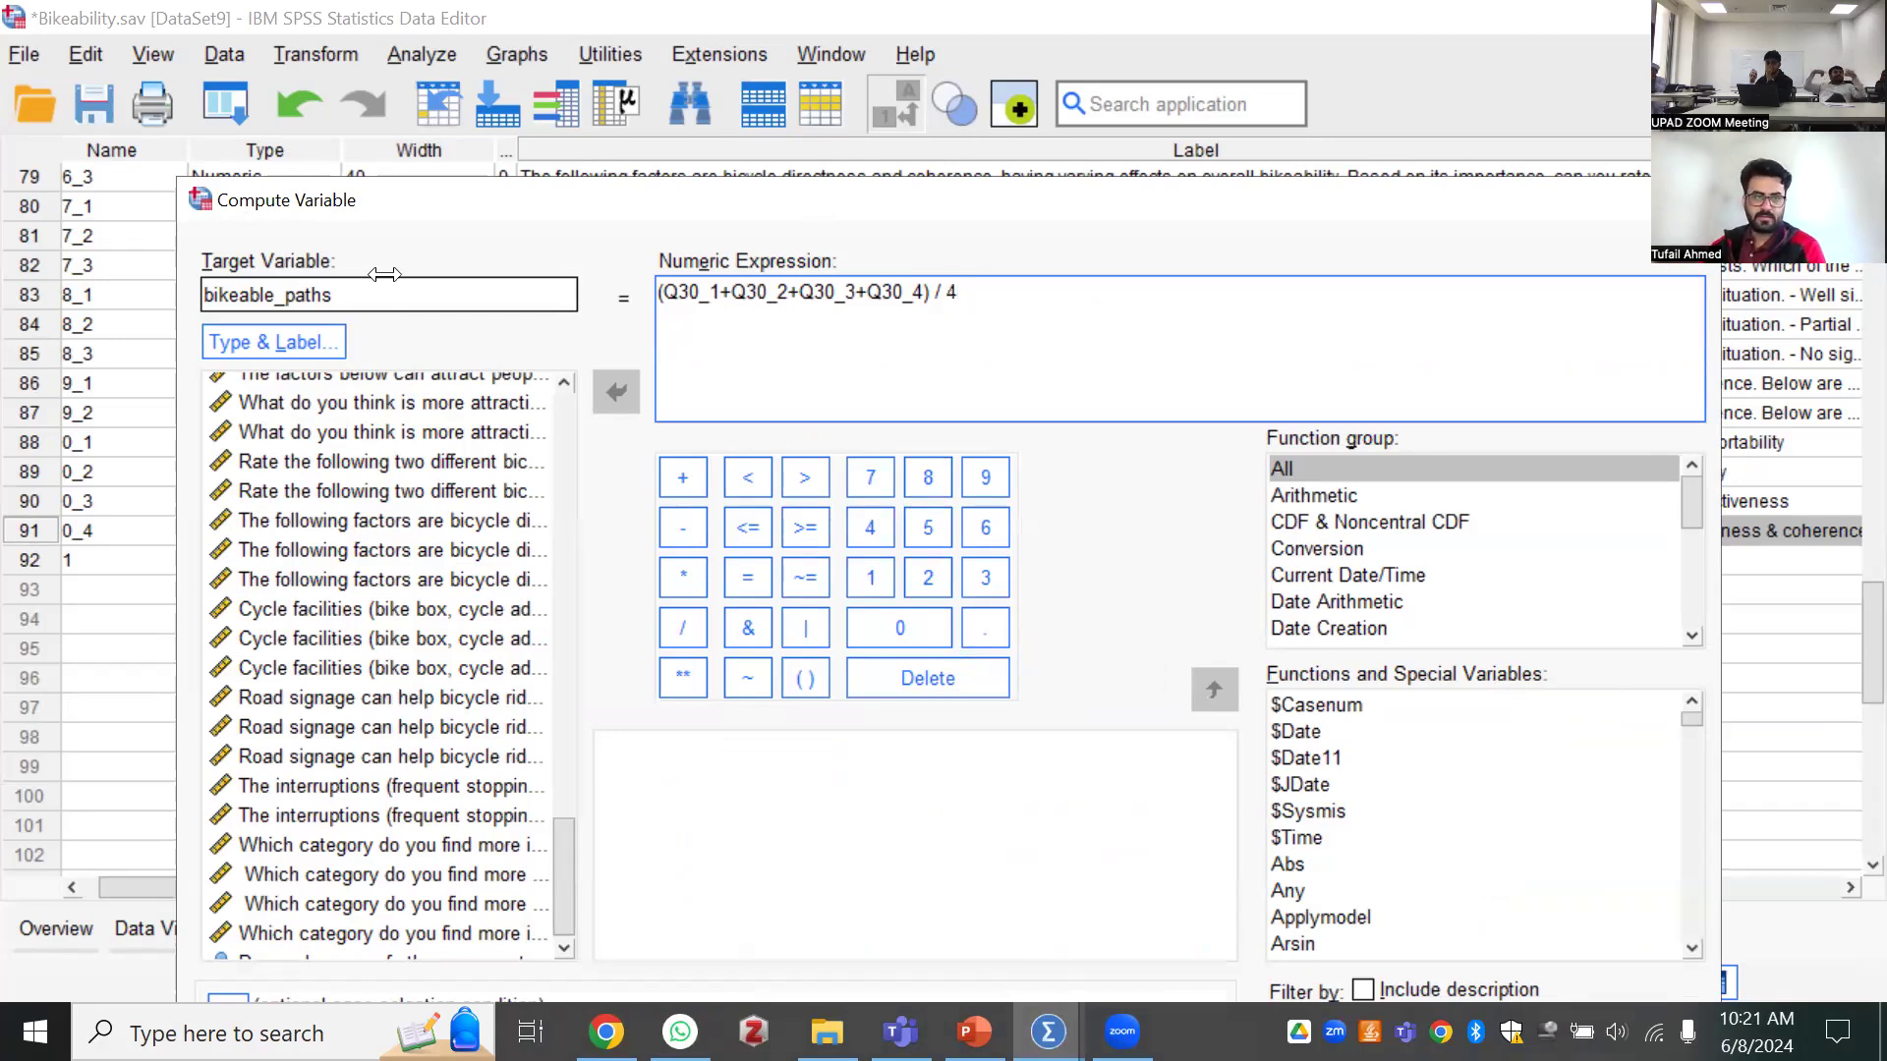
left_click_drag(329, 200, 332, 104)
left_click_drag(181, 82, 252, 171)
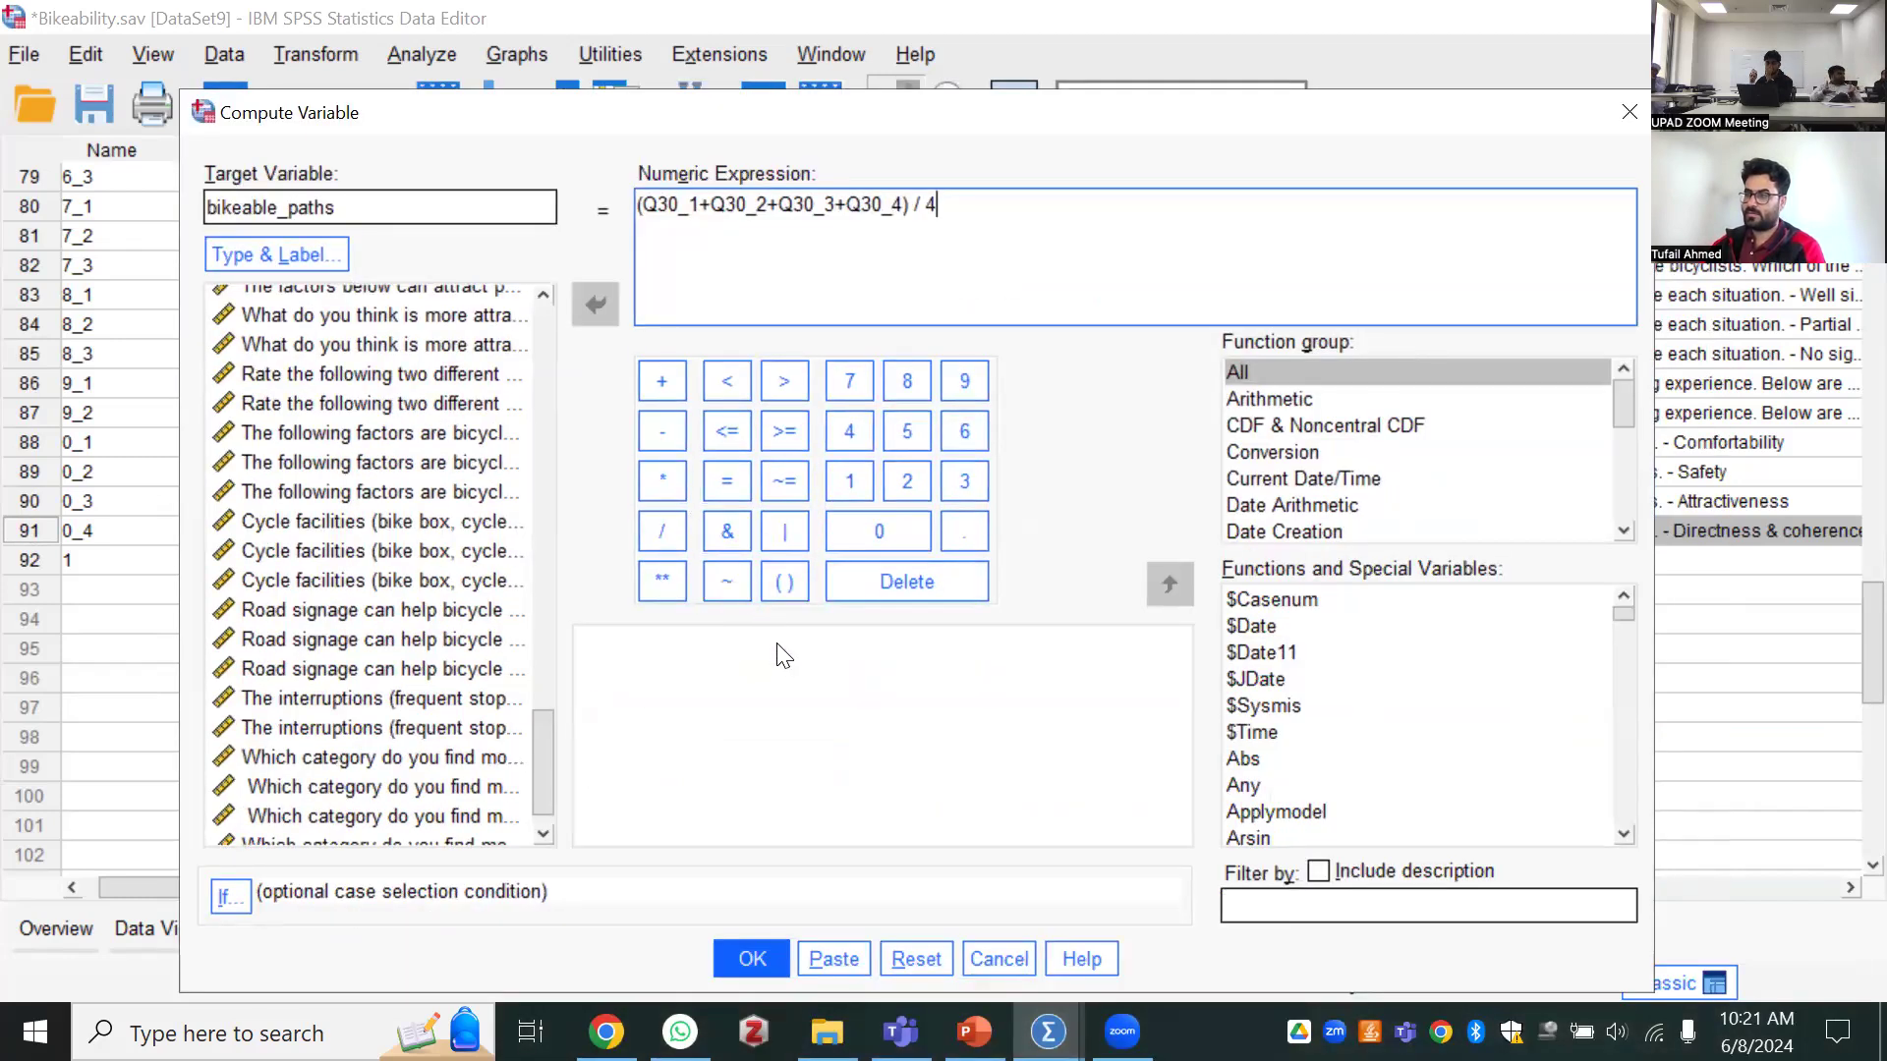
left_click(751, 961)
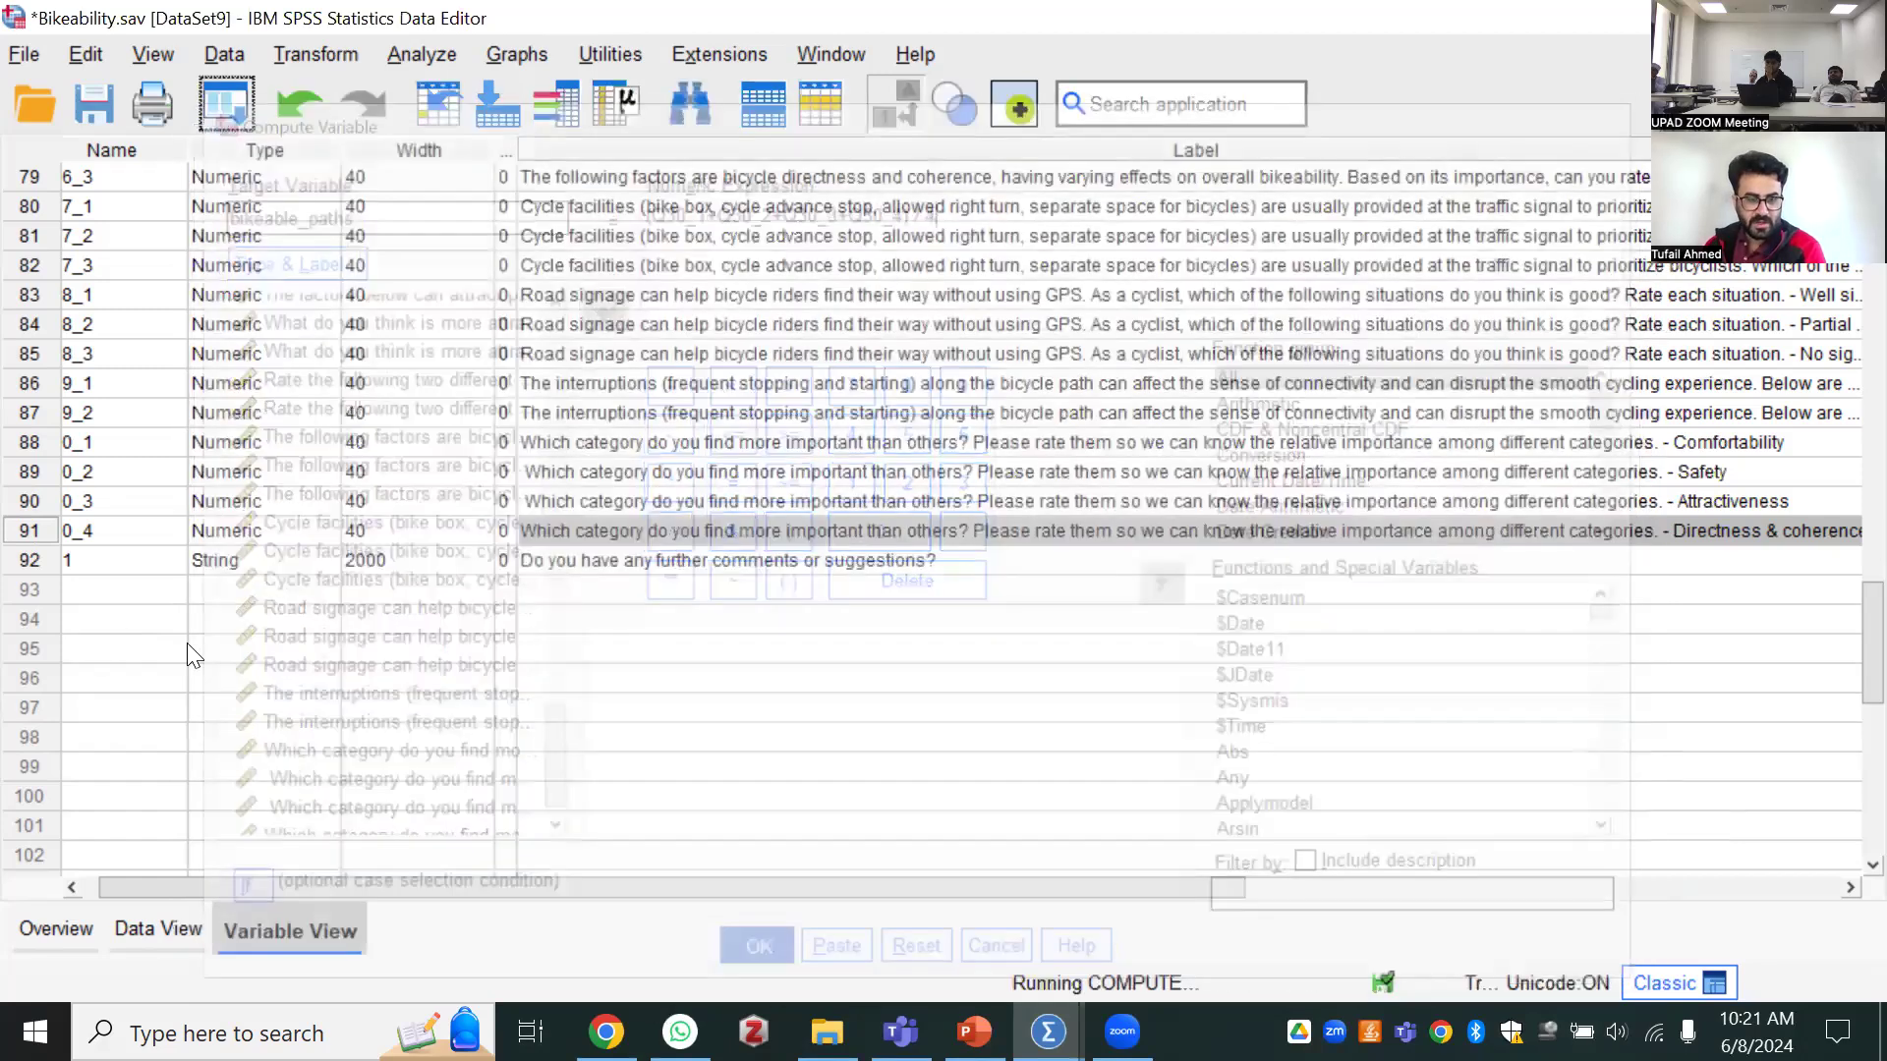
Examine the new bikeable_paths variable's definition and its computed case values beside the Q30 items
left_click(20, 593)
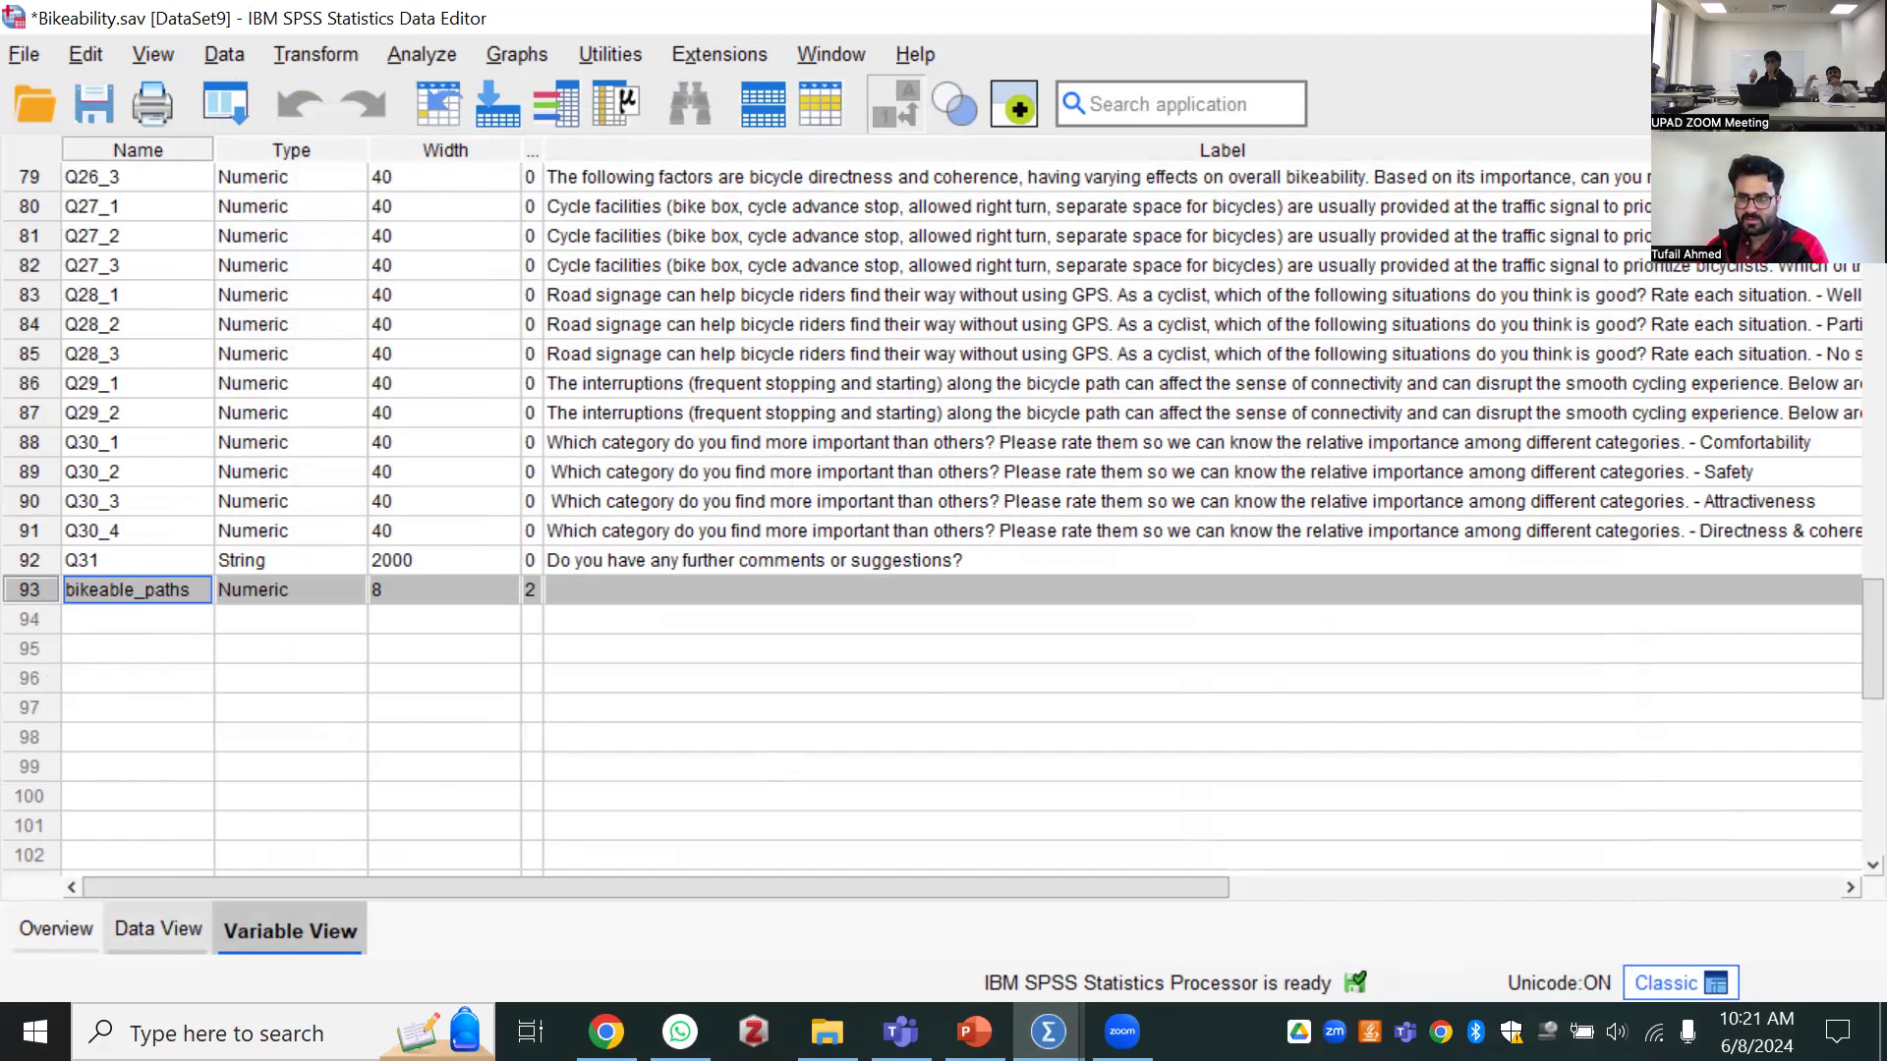
left_click(158, 929)
left_click(1637, 201)
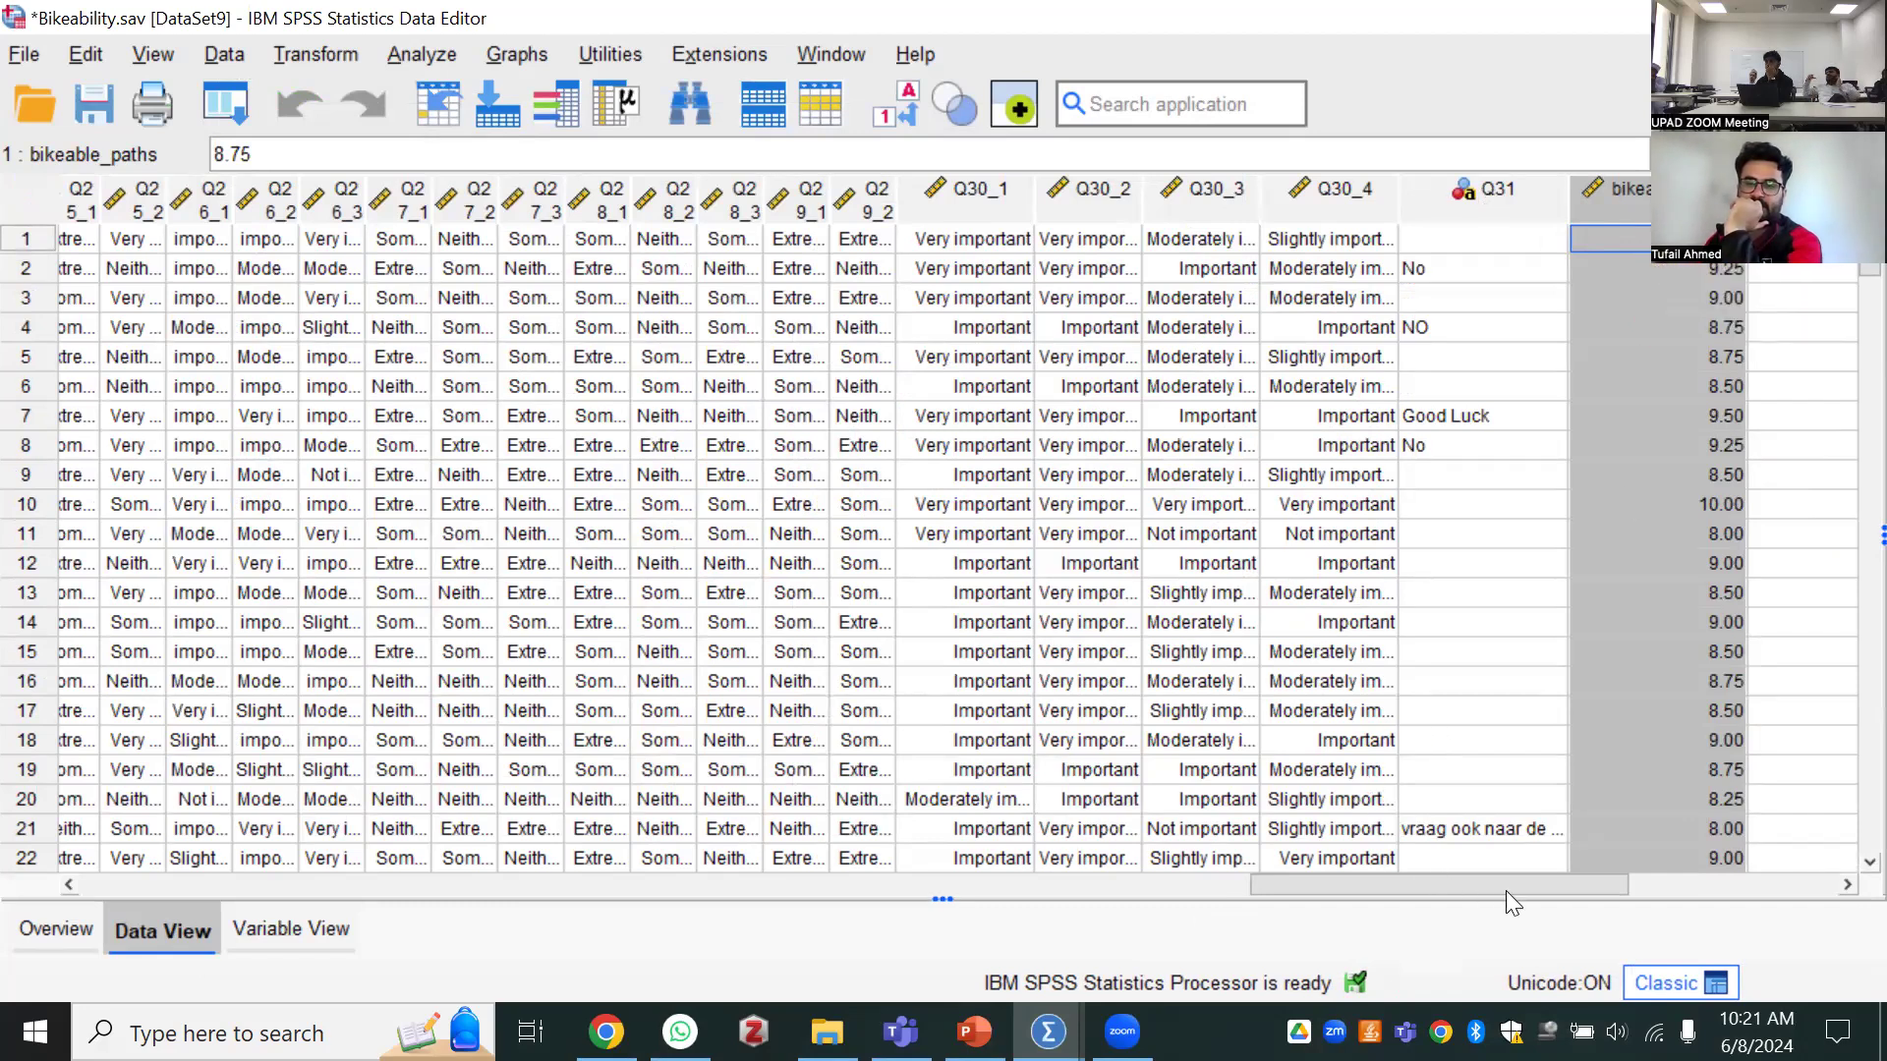
left_click_drag(1498, 891, 1621, 893)
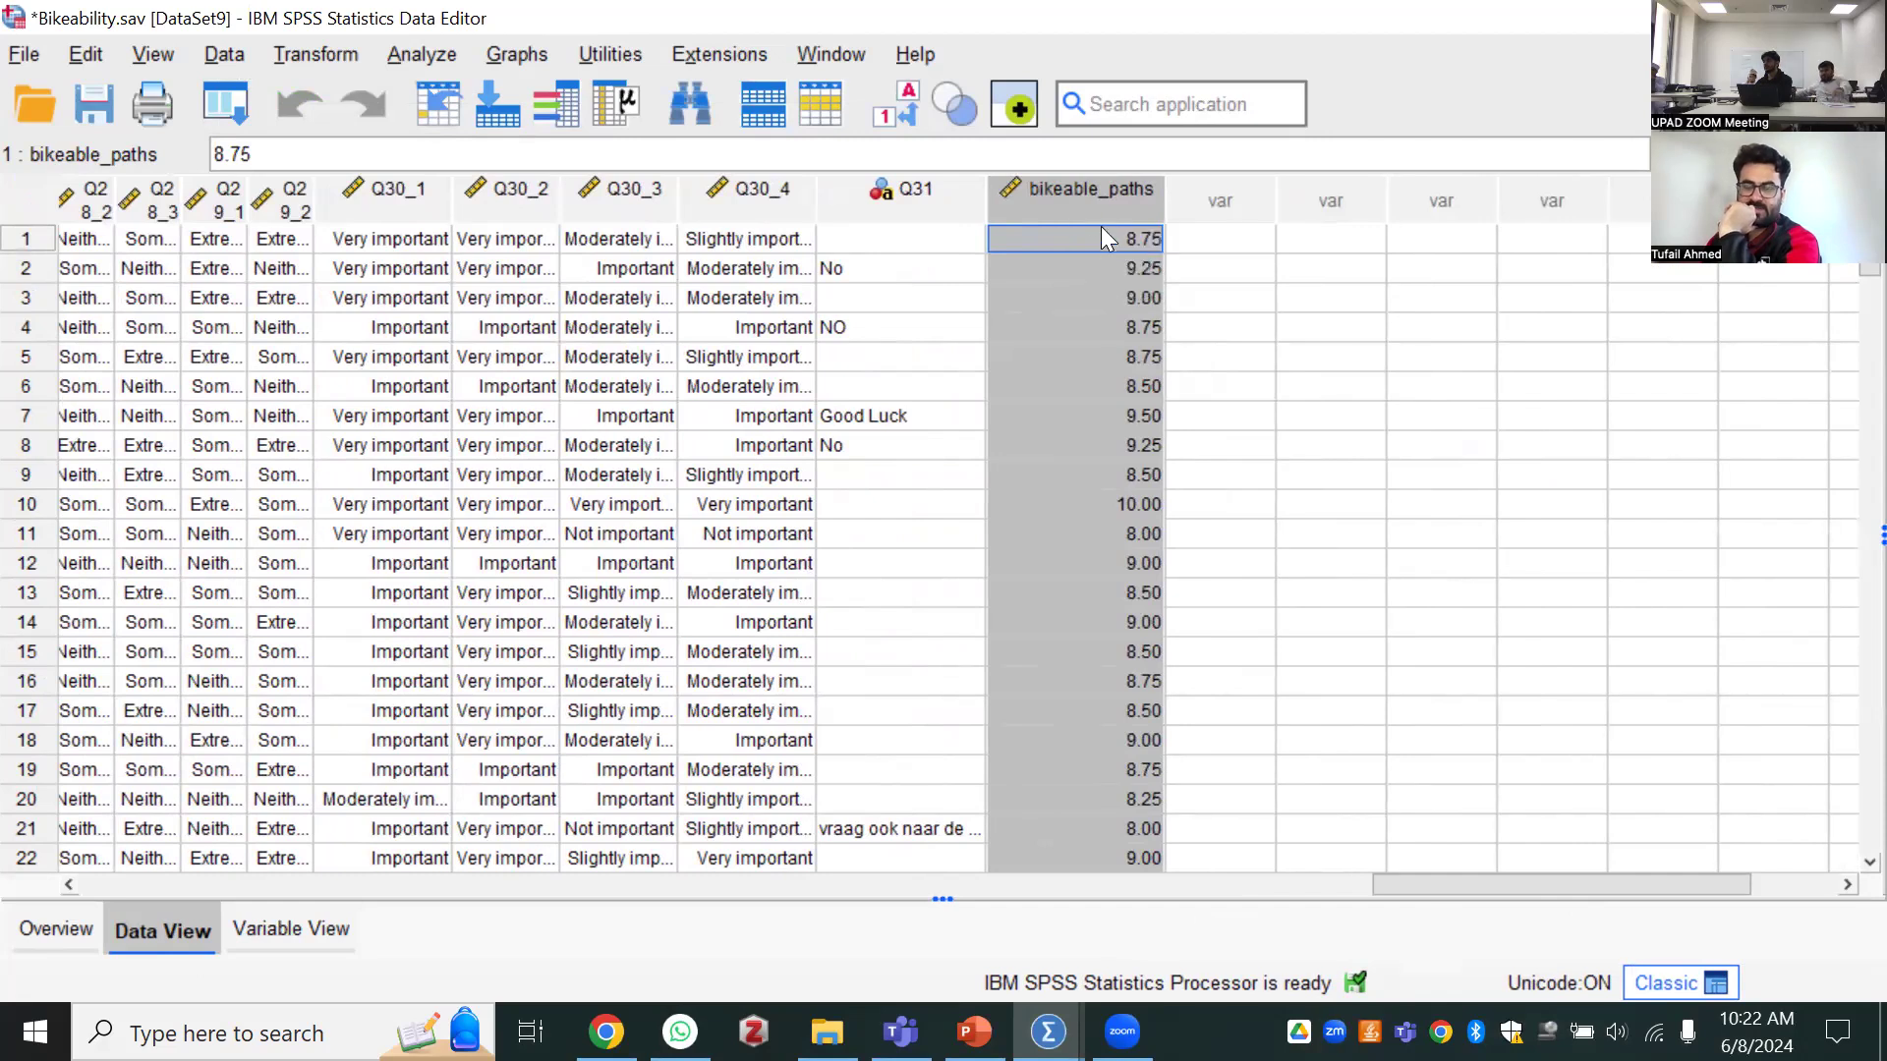
left_click(291, 928)
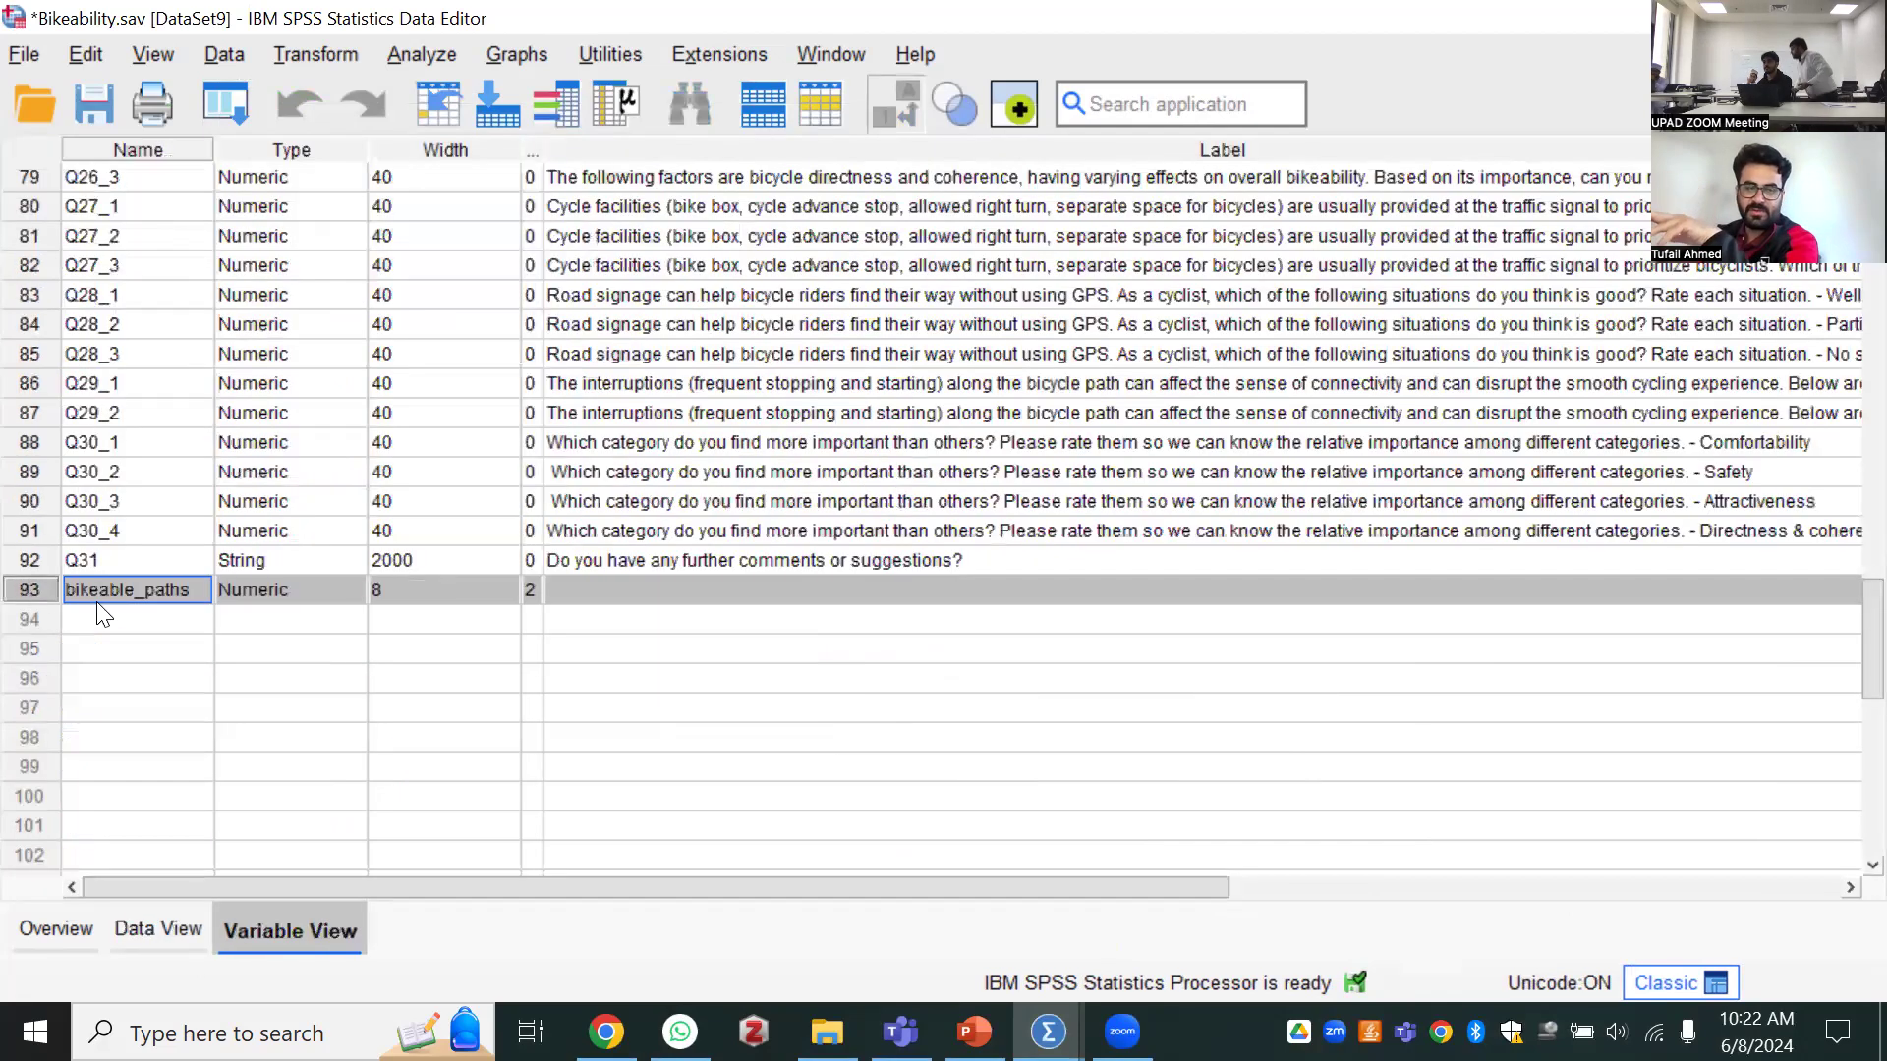
left_click(161, 932)
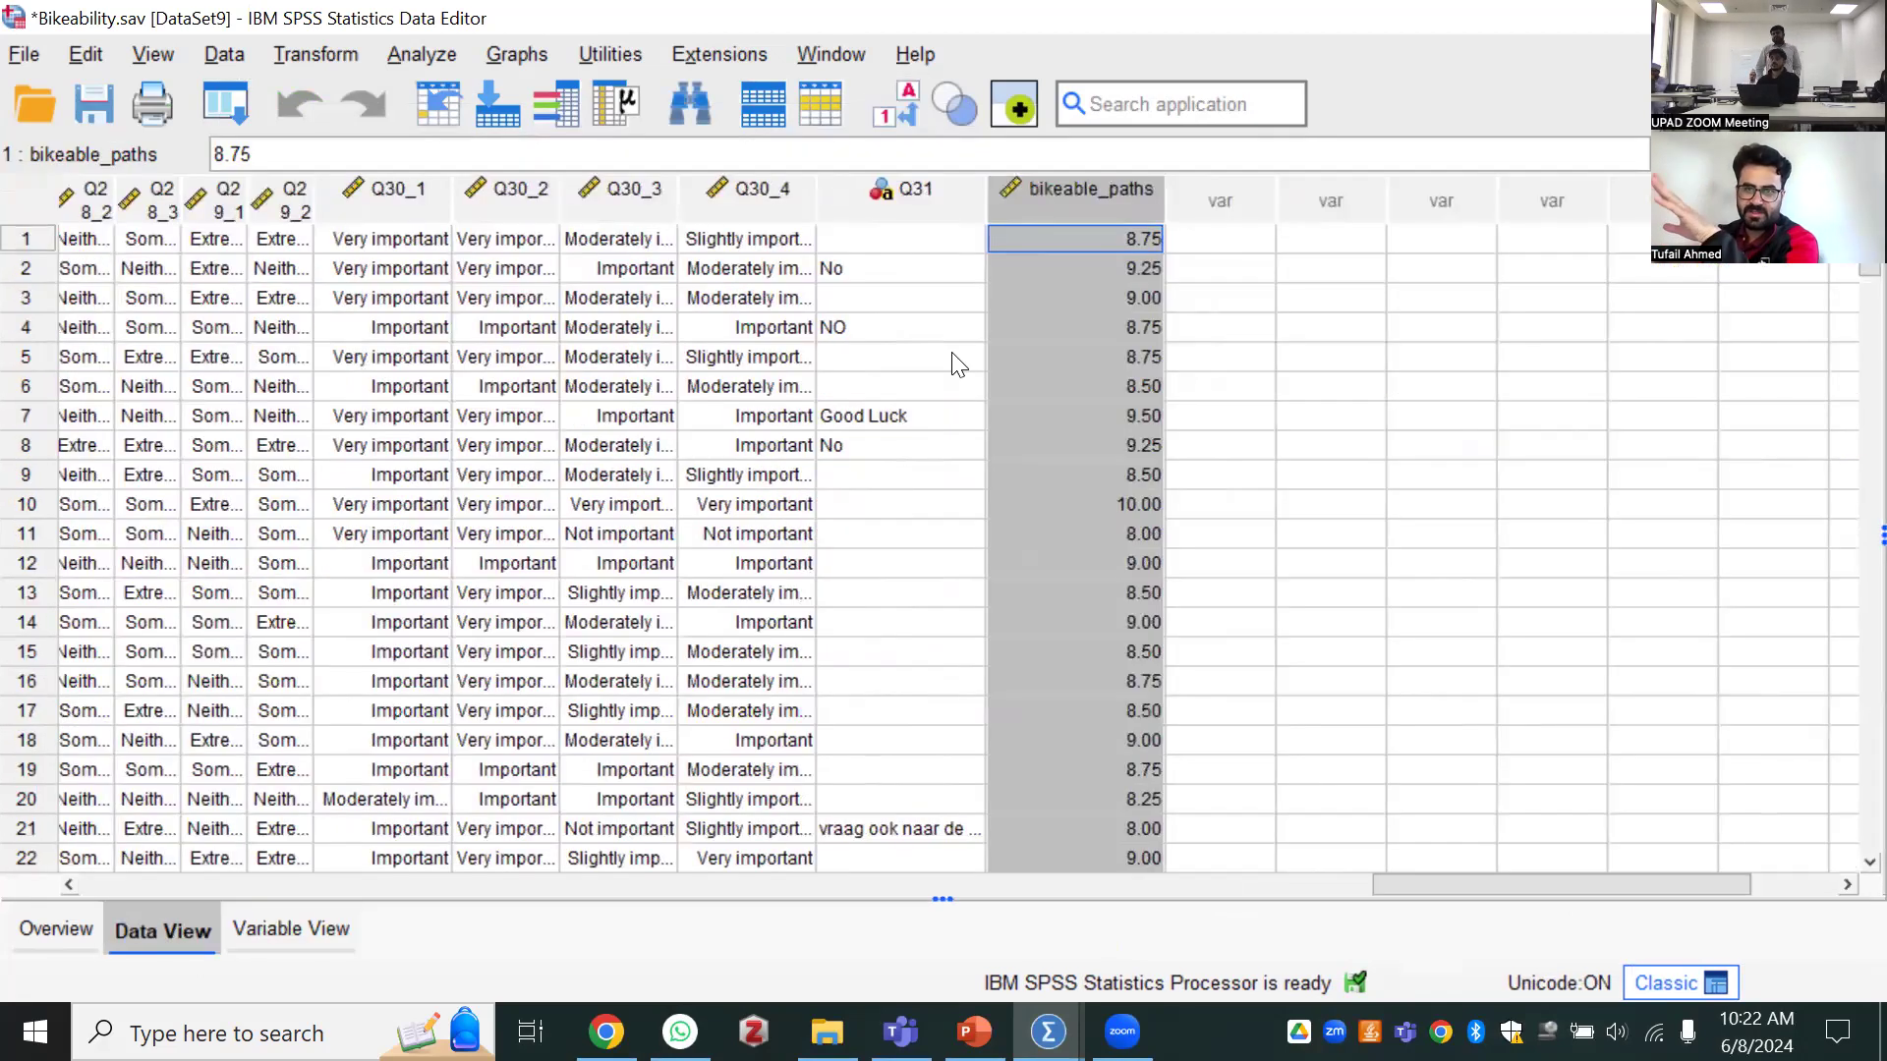
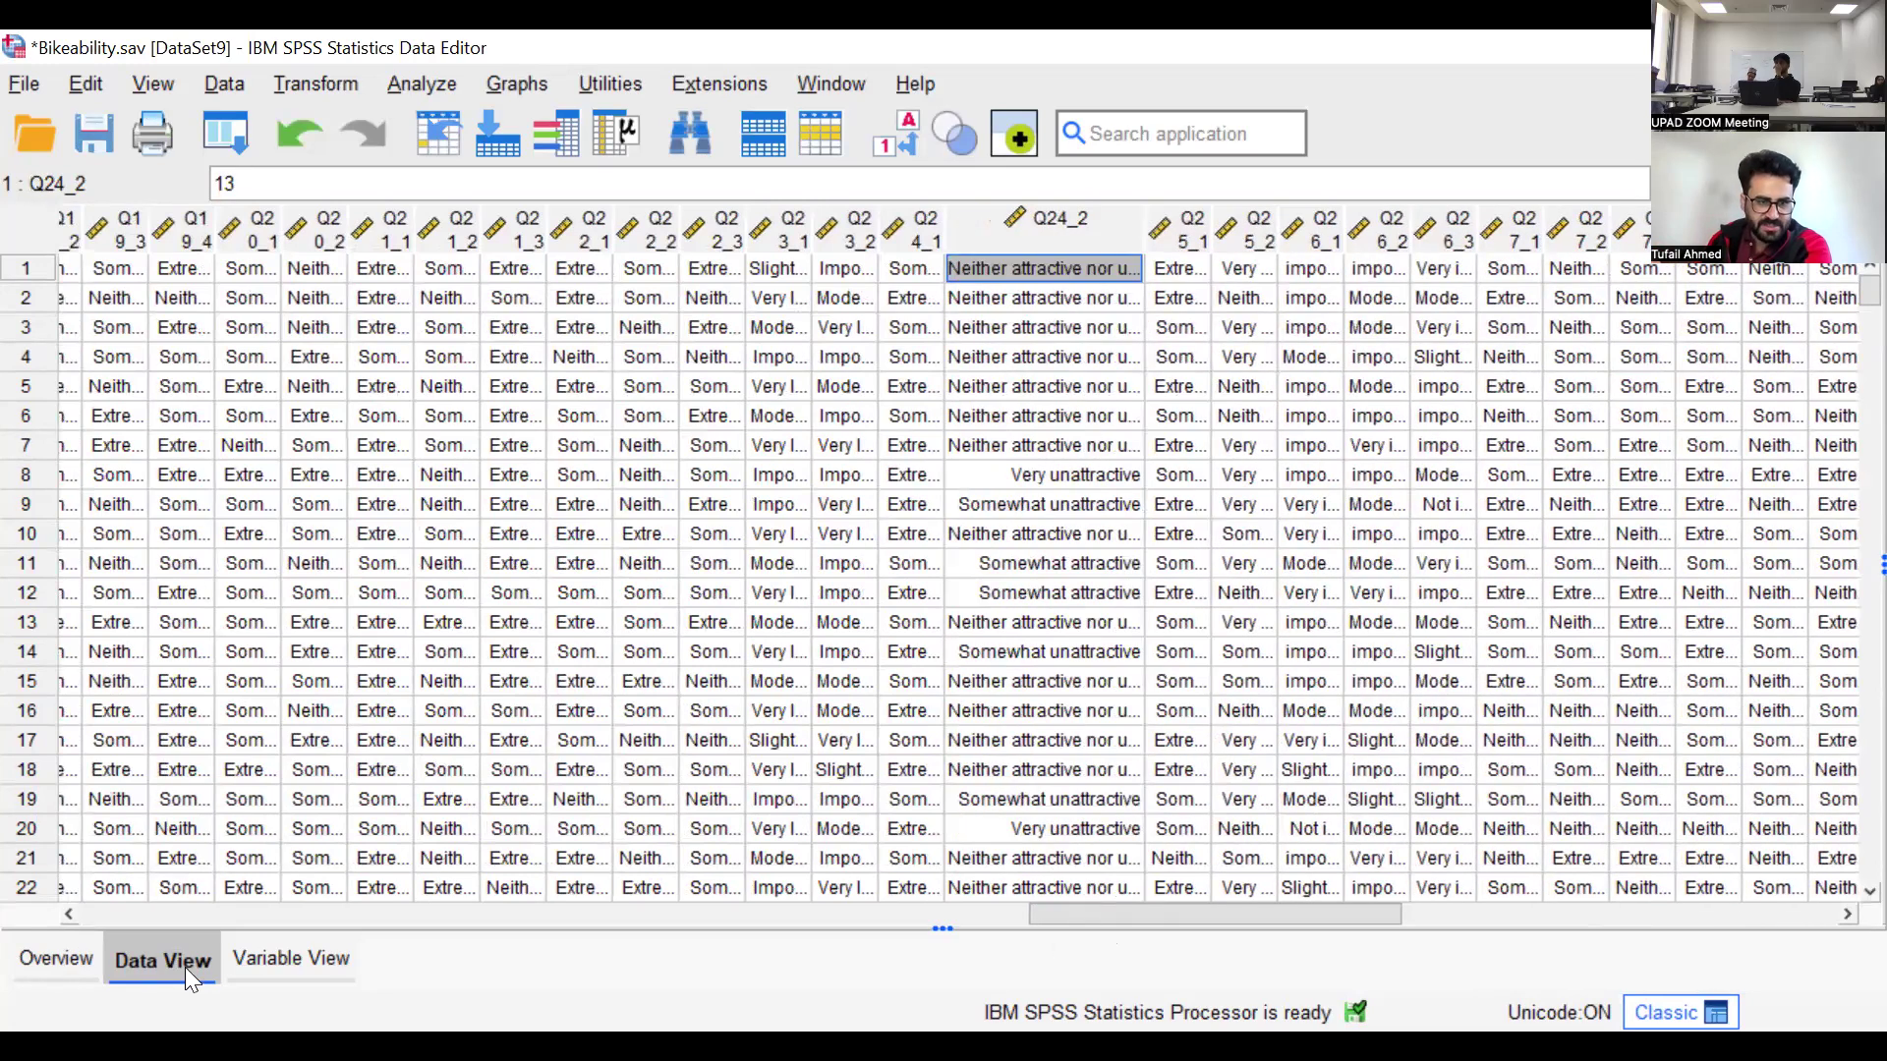
Show the variable definitions and narrow the Label column so the Values through Role columns fit in view
left_click(287, 961)
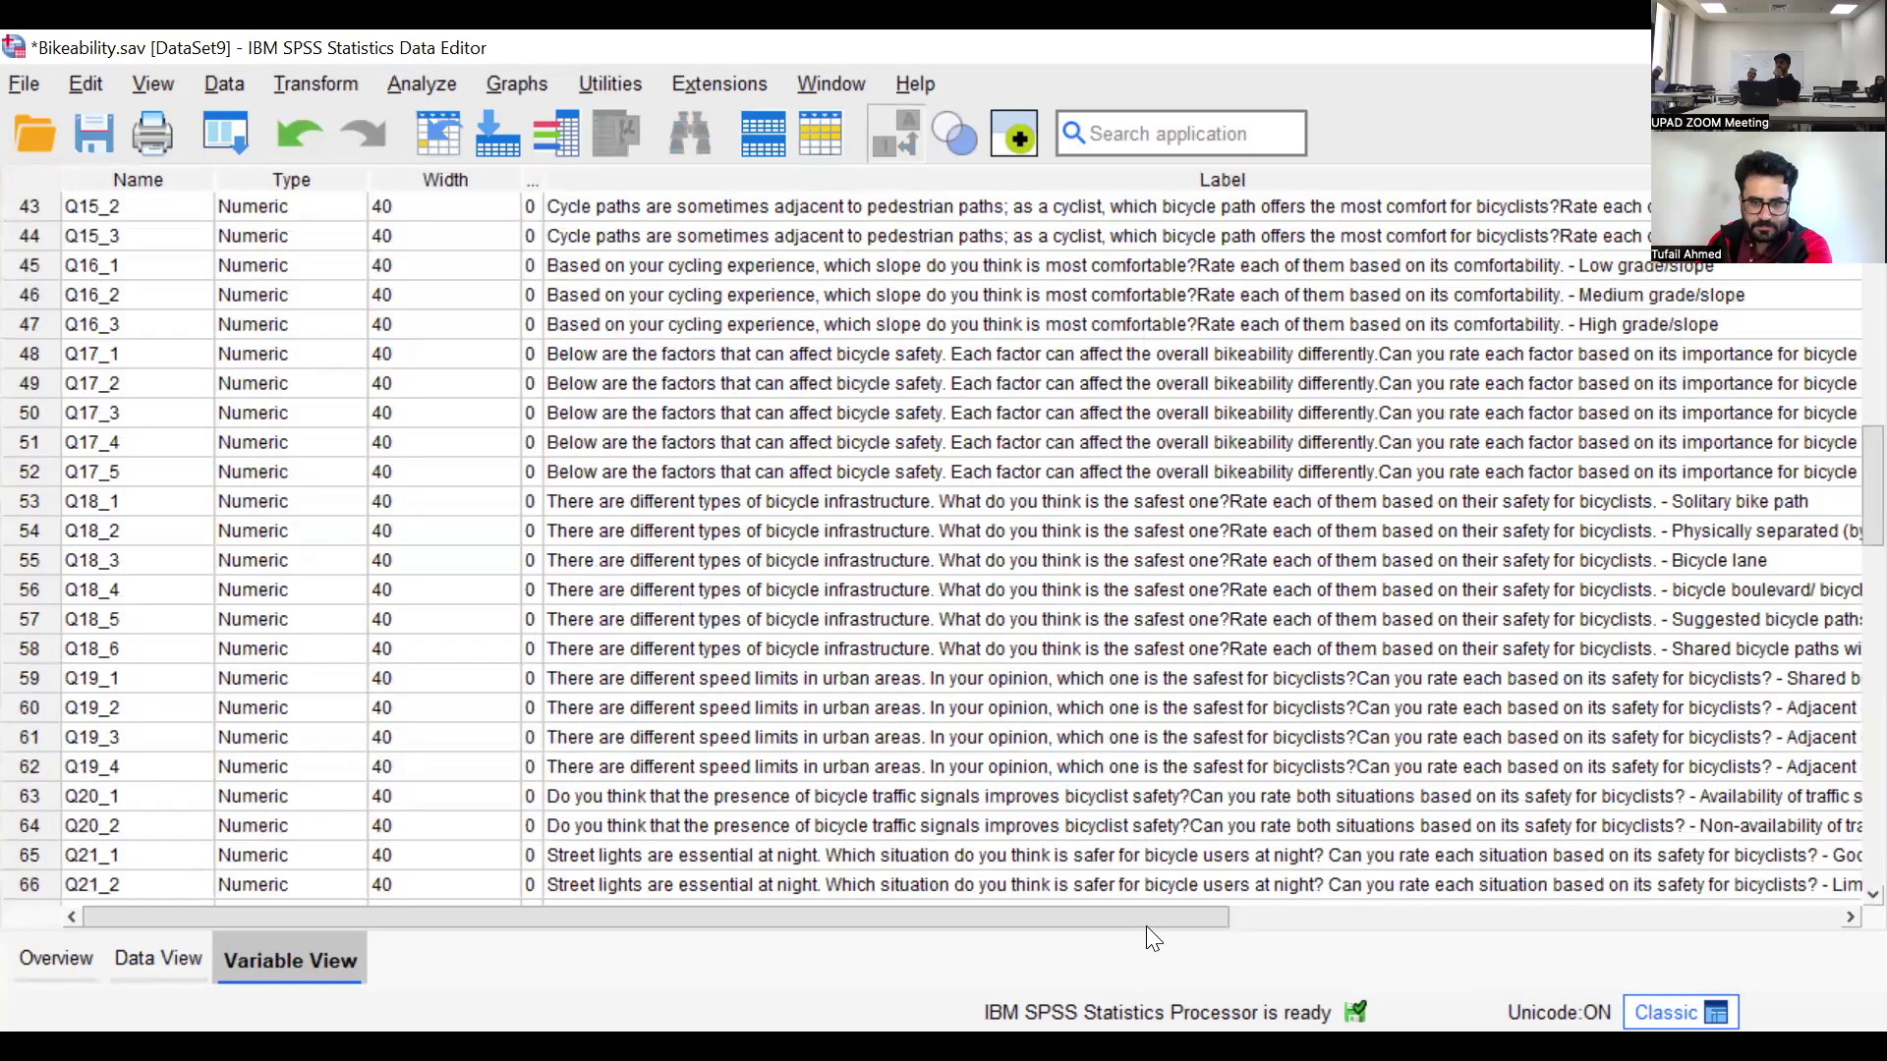
left_click(1299, 916)
left_click_drag(1602, 174, 1096, 177)
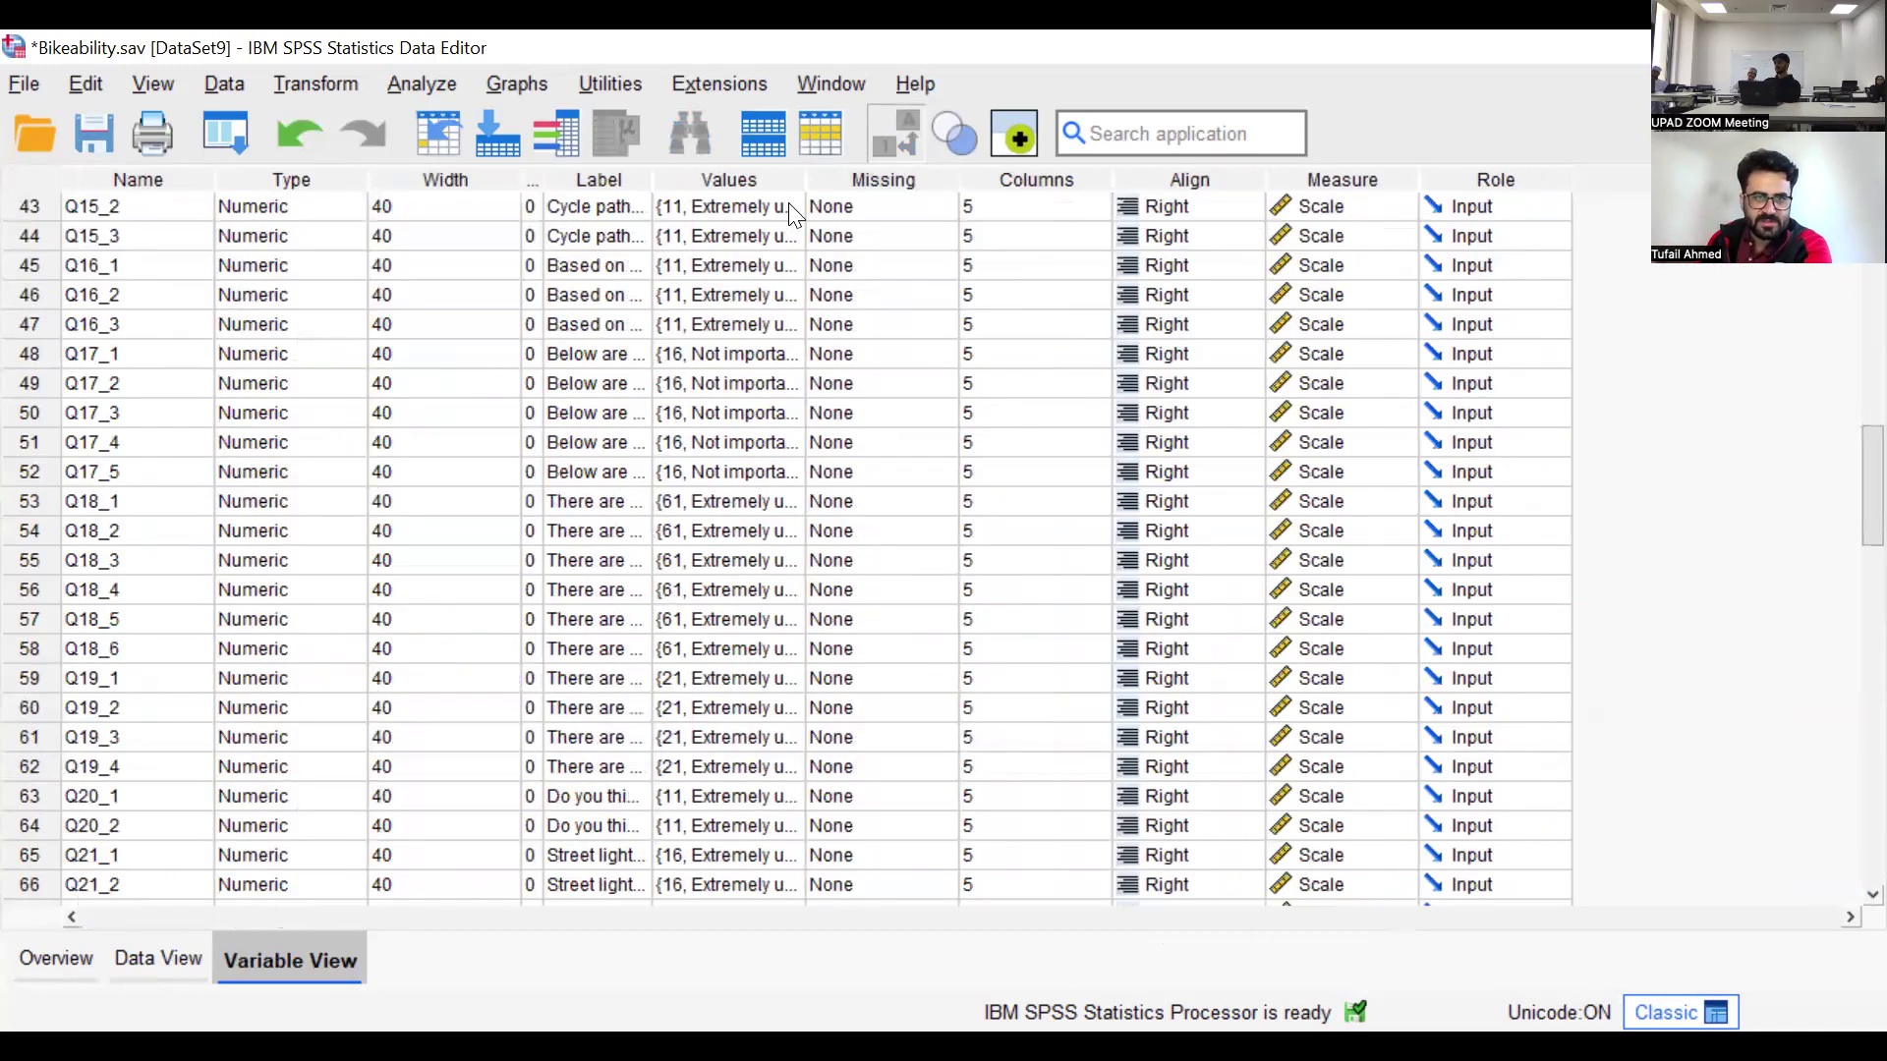
Examine the value labels of Q15_2, Q17_5 and Q18_2 to compare how their answer scales are coded
left_click(788, 202)
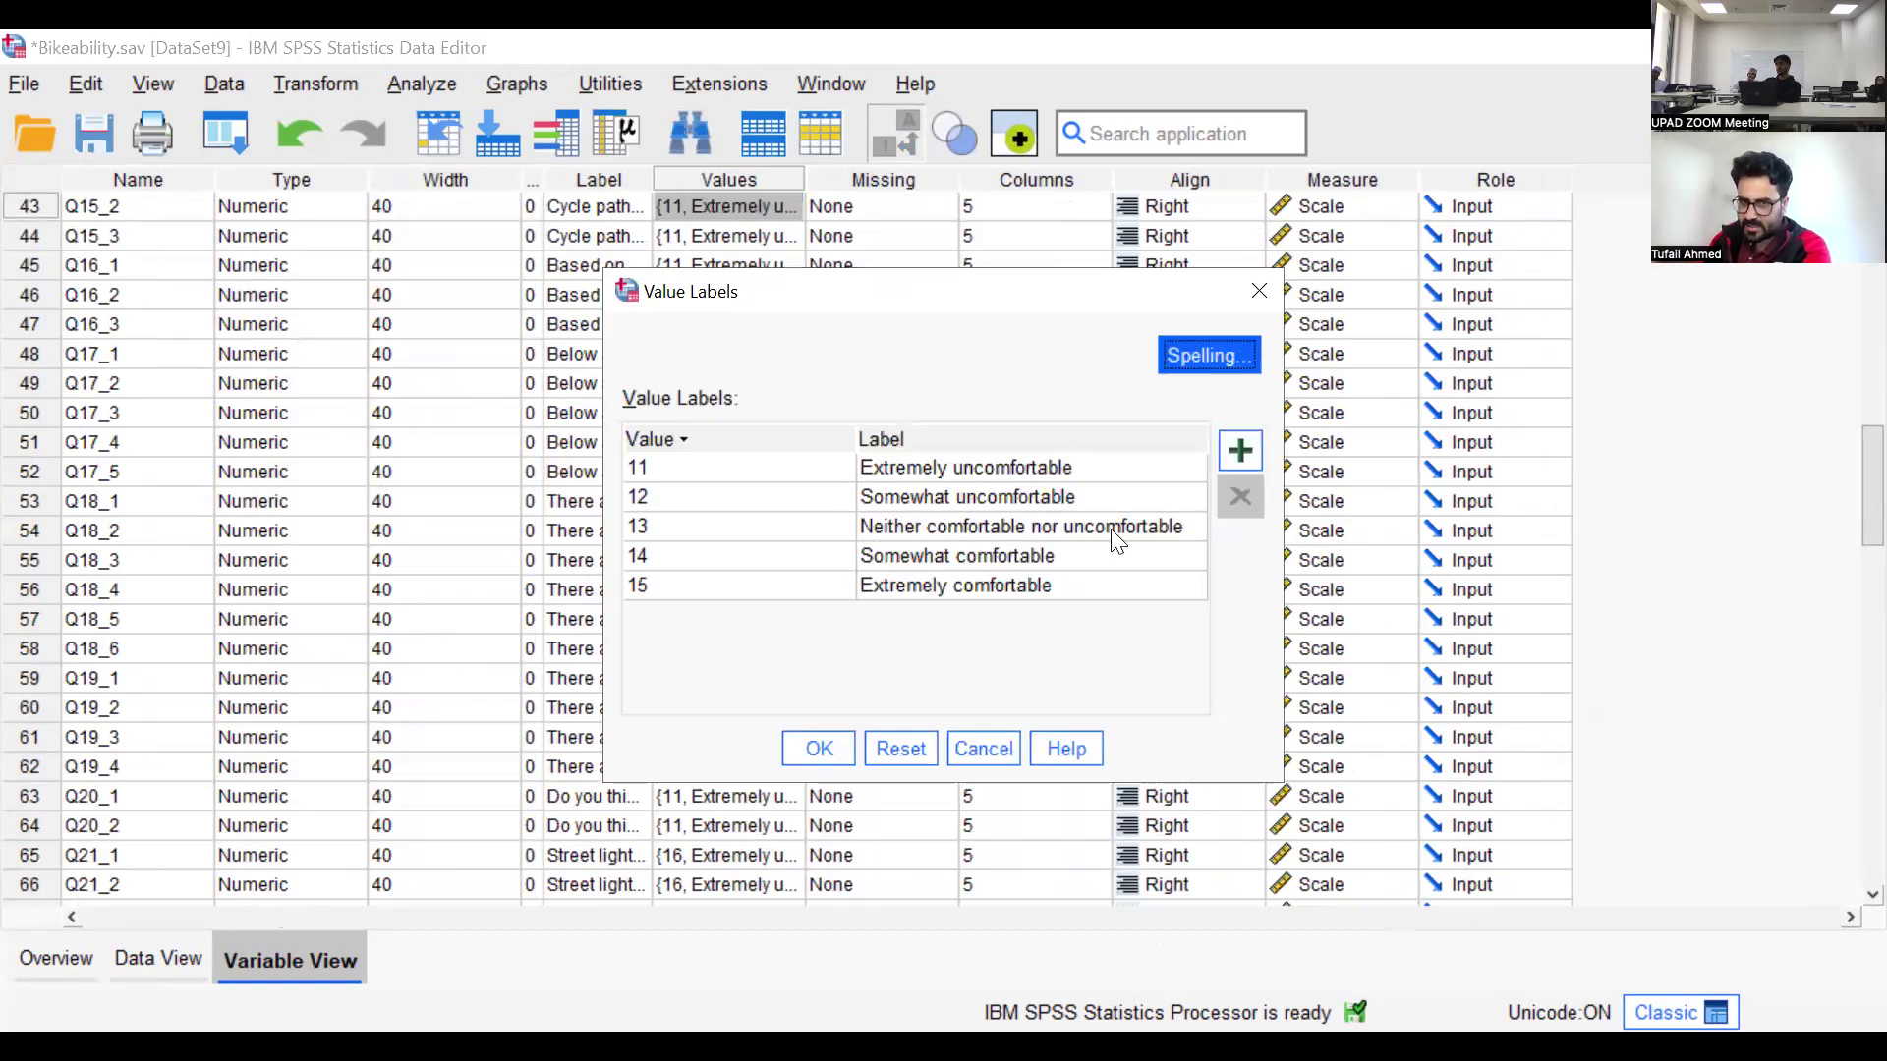
left_click(676, 468)
left_click(676, 468)
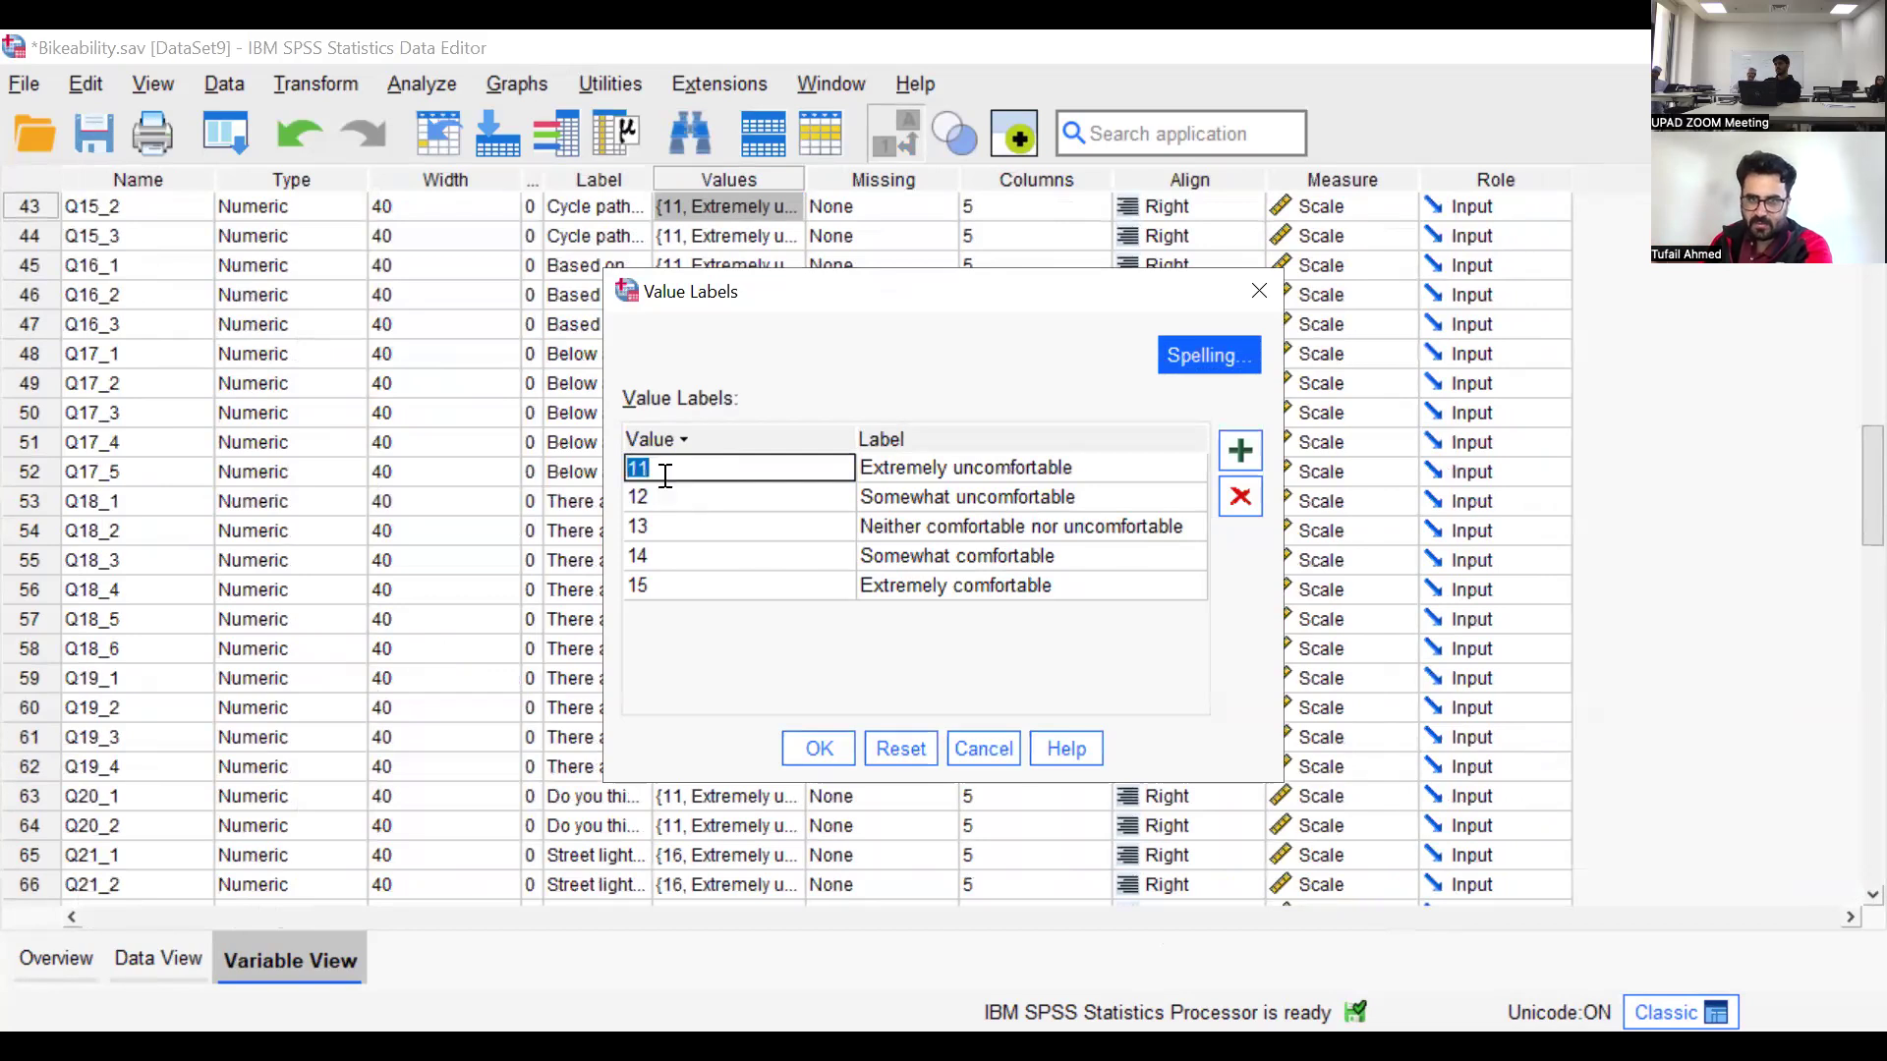
left_click(1255, 292)
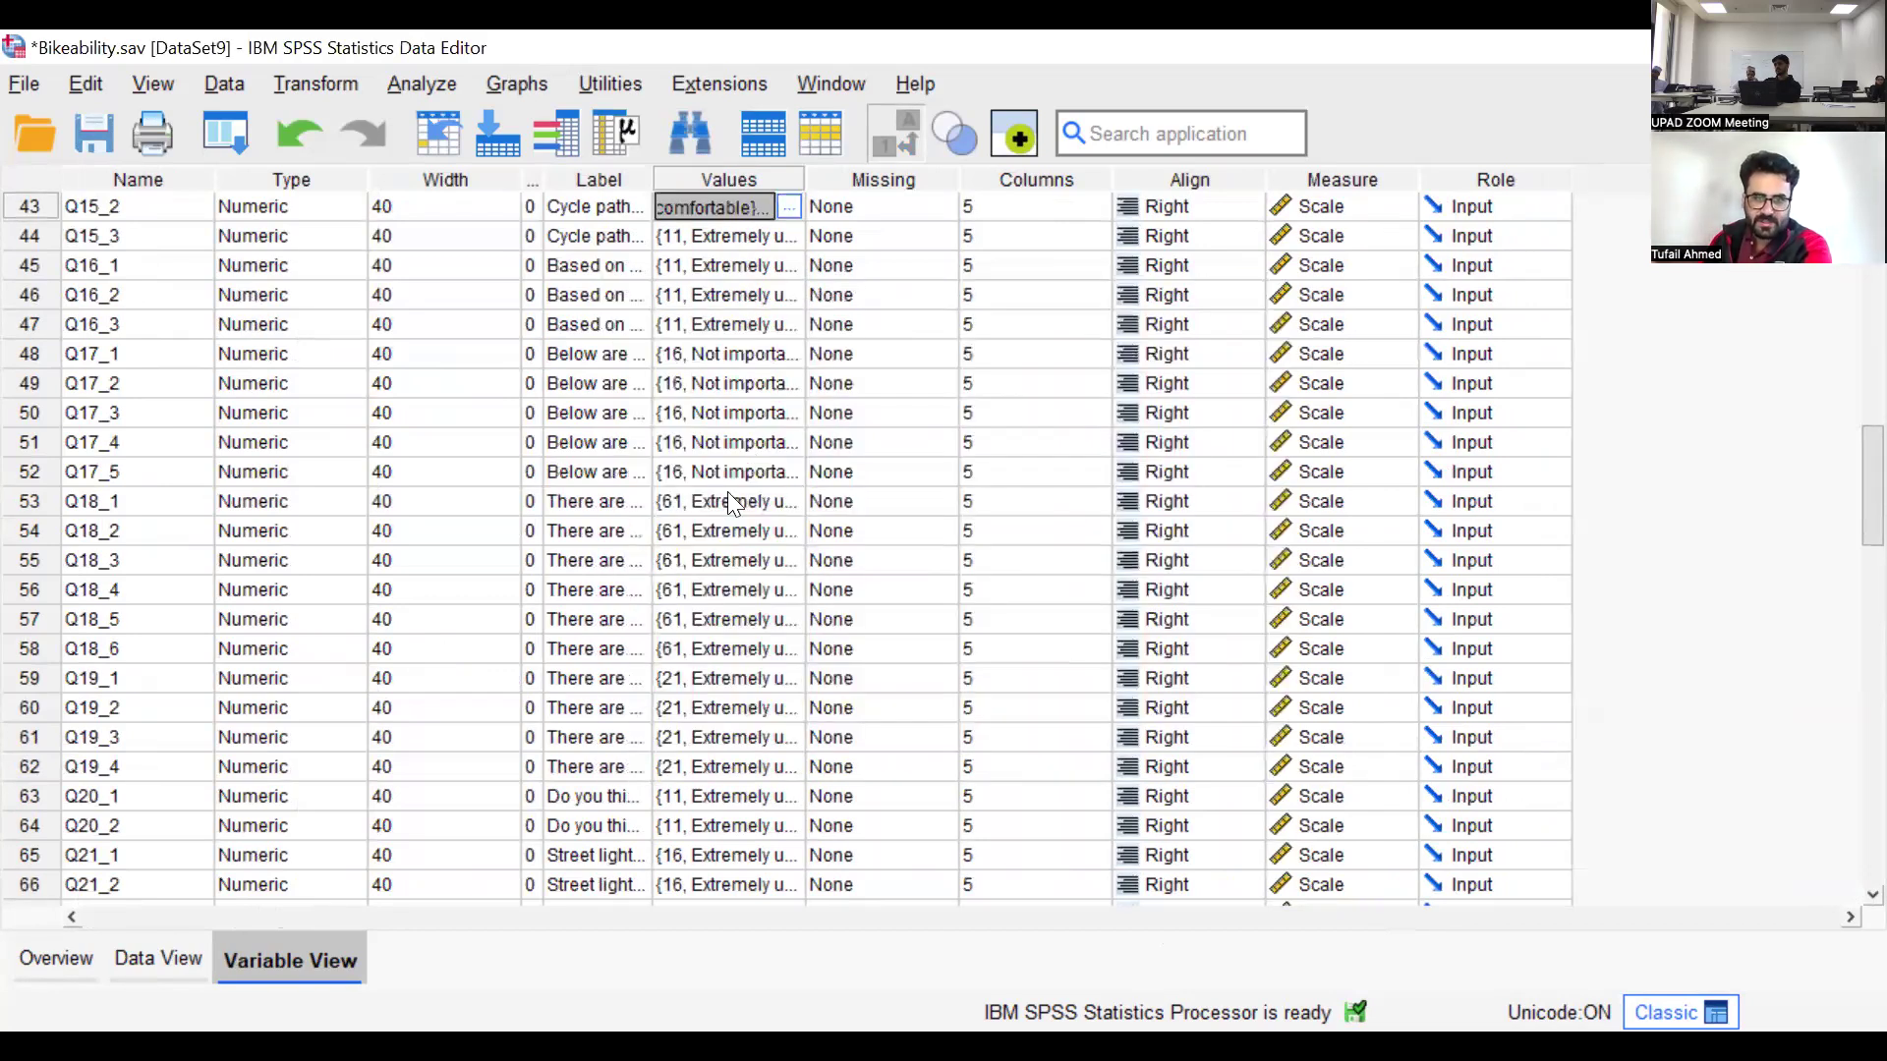
double_click(668, 472)
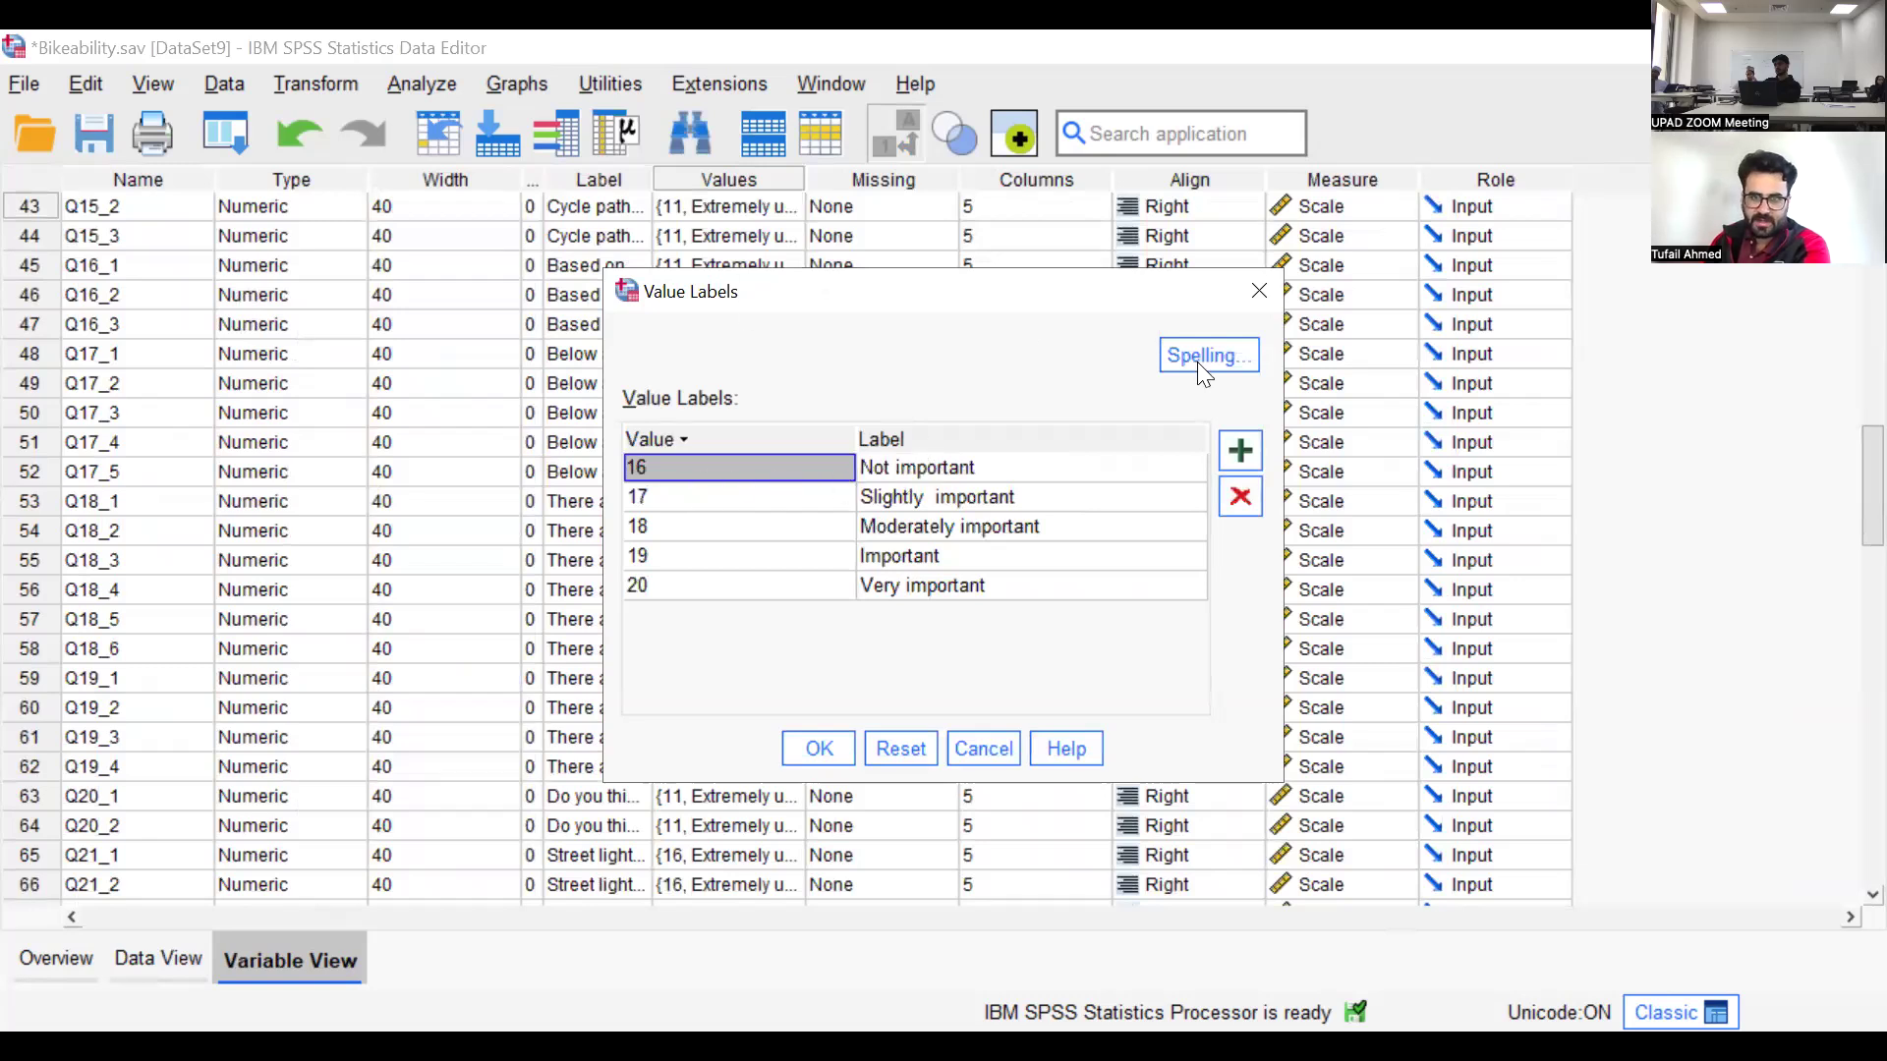
left_click(767, 199)
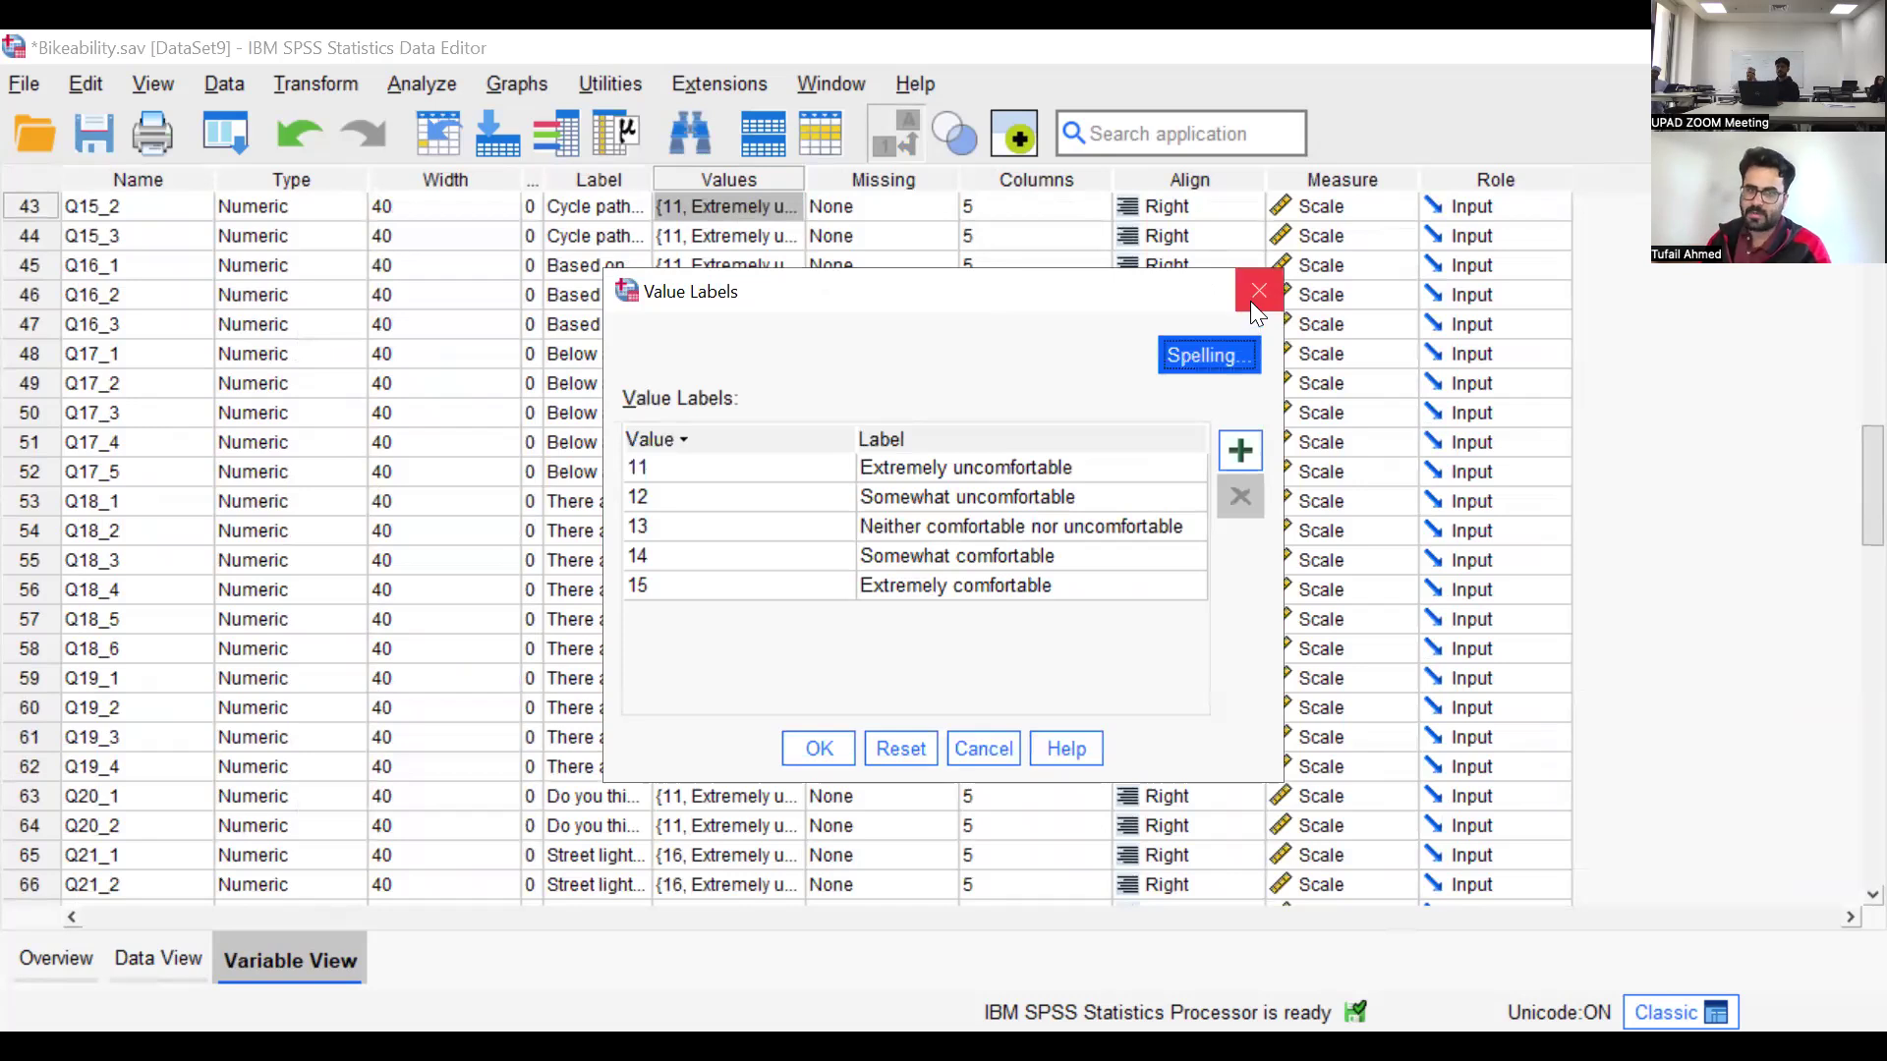
left_click(689, 523)
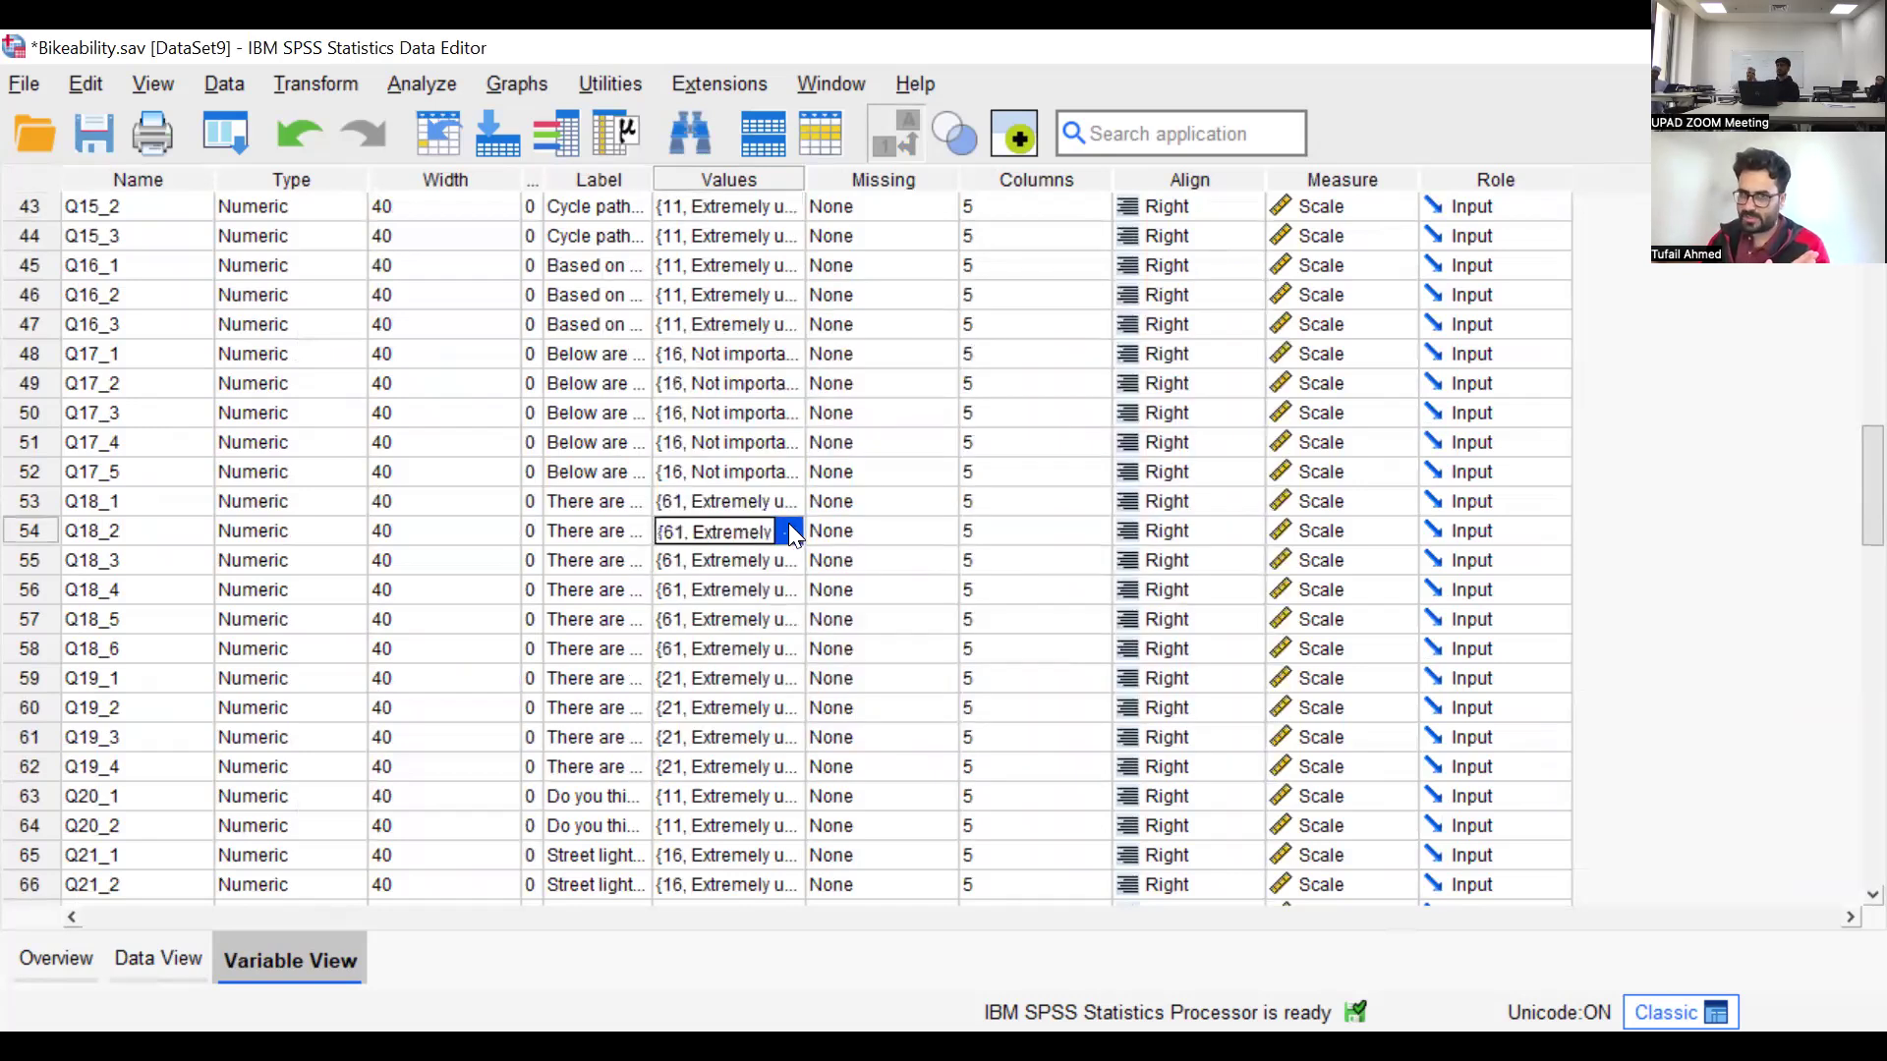
left_click(790, 531)
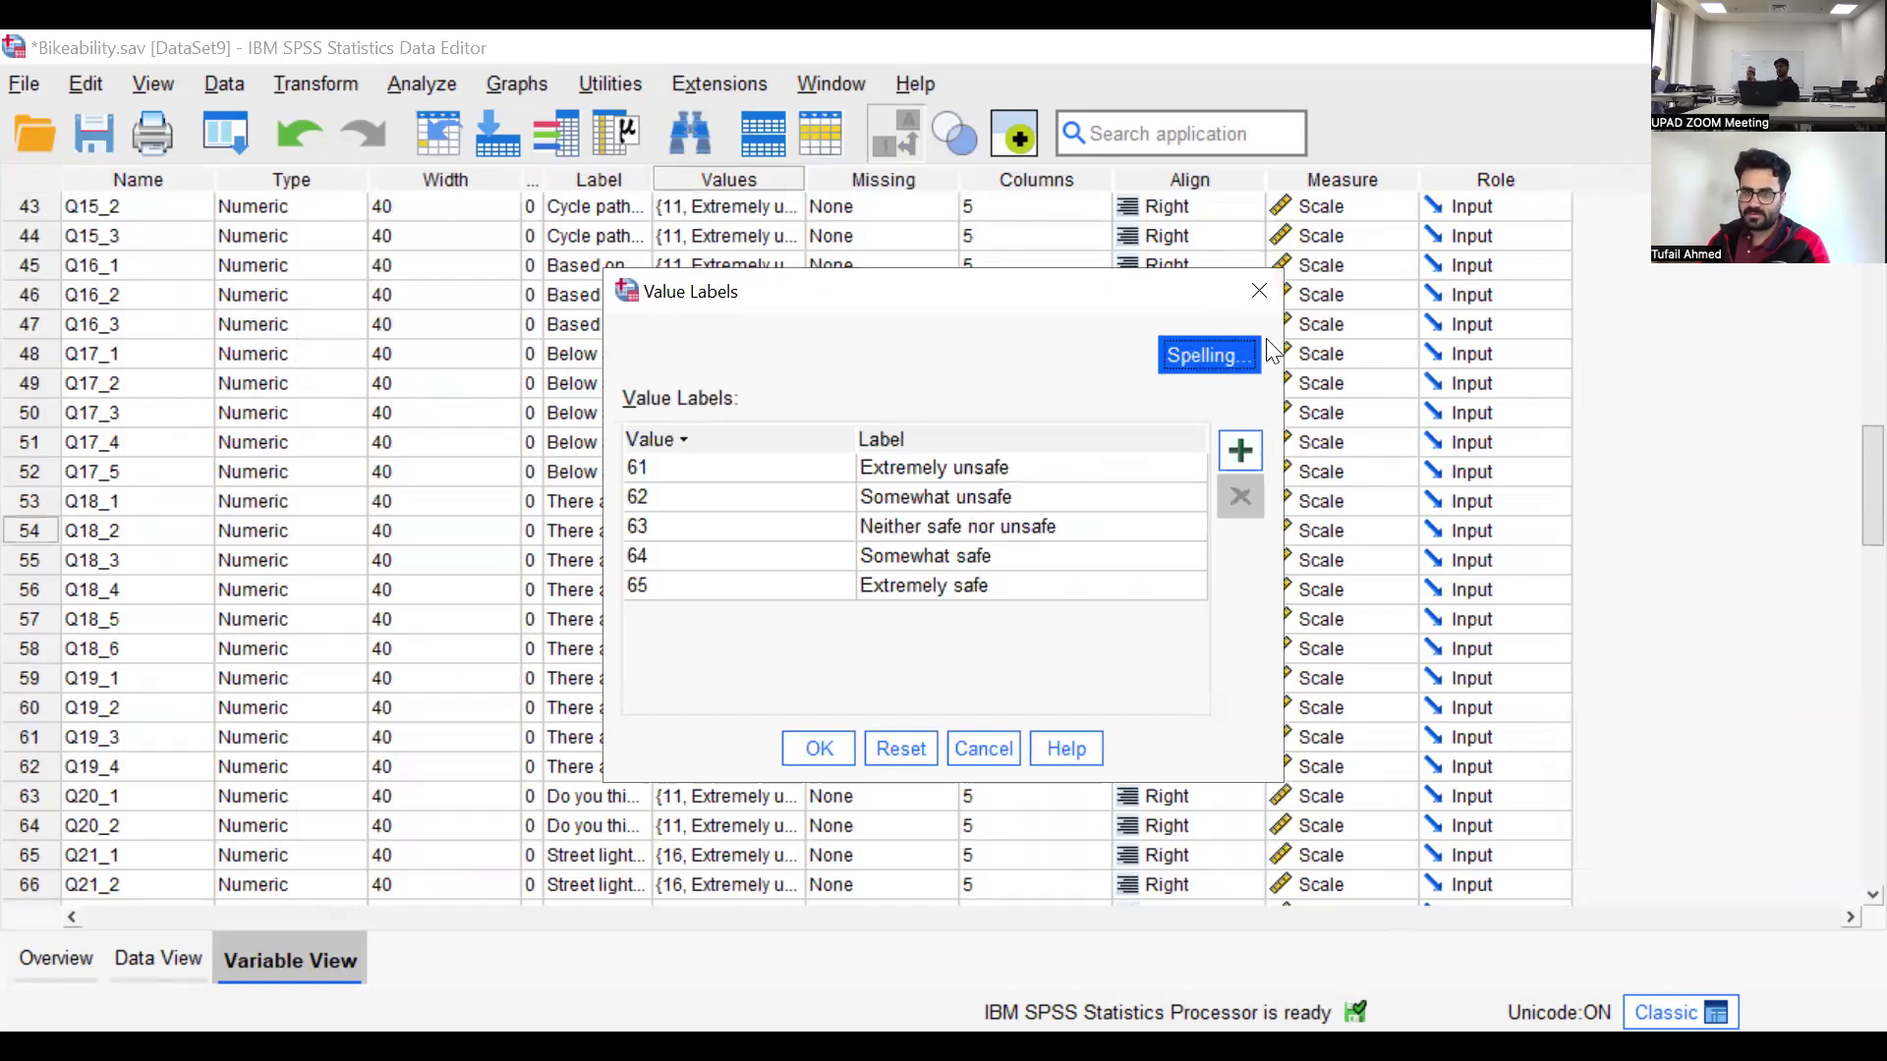
left_click(1259, 291)
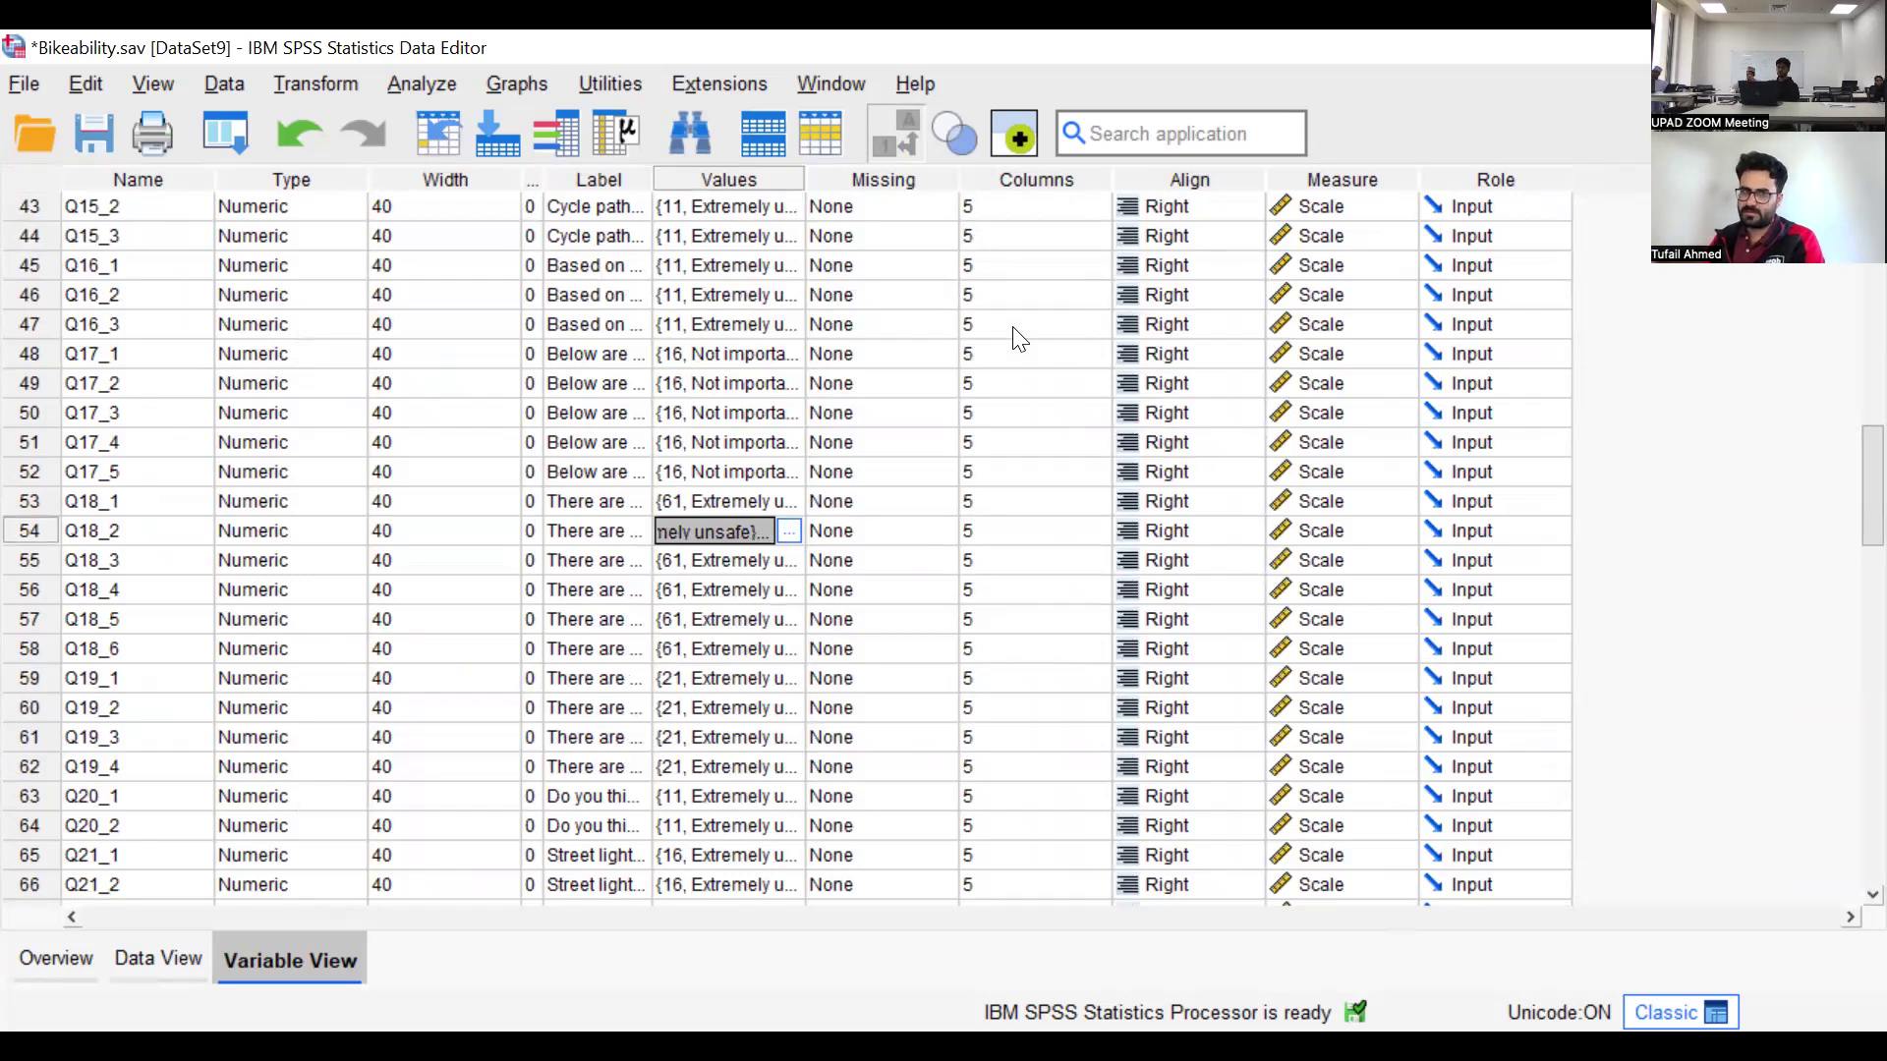
Examine the value labels of UserLanguage, Q13_1 and Q12_6 without changing any of them
left_click(776, 186)
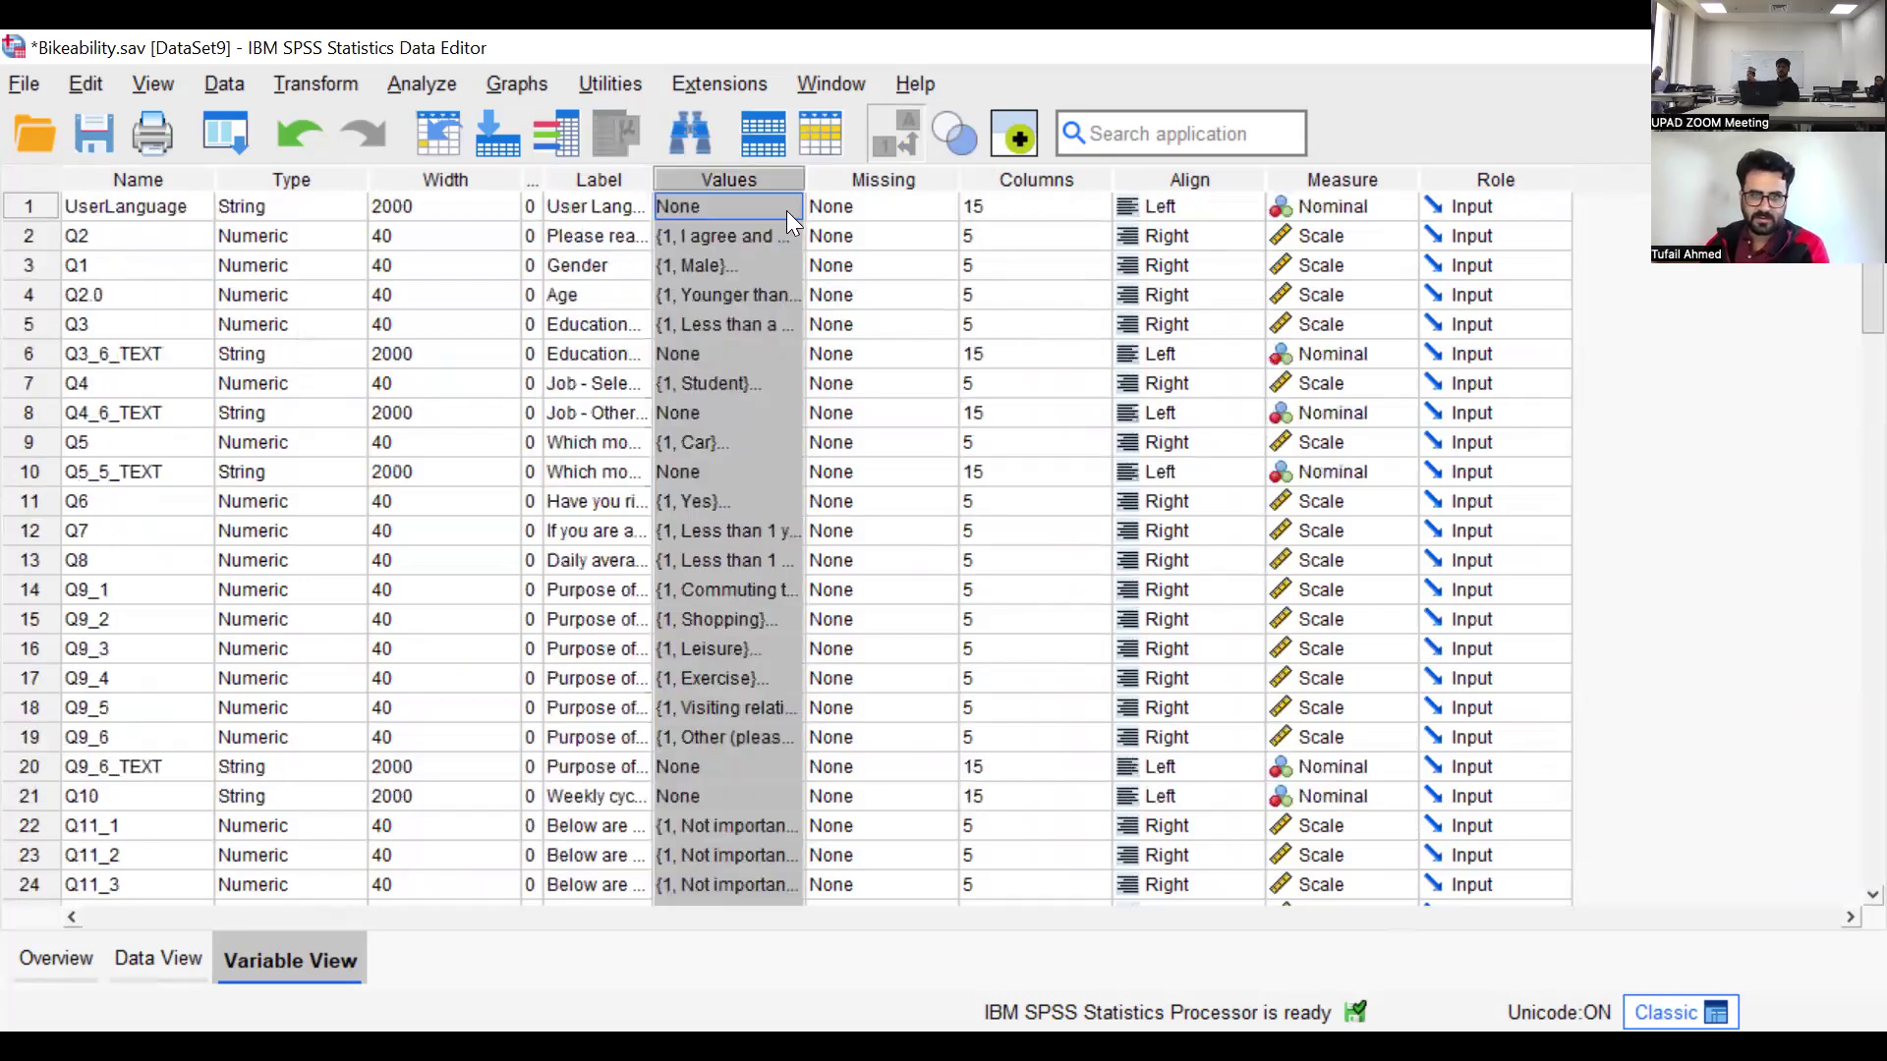
left_click(777, 204)
left_click(792, 207)
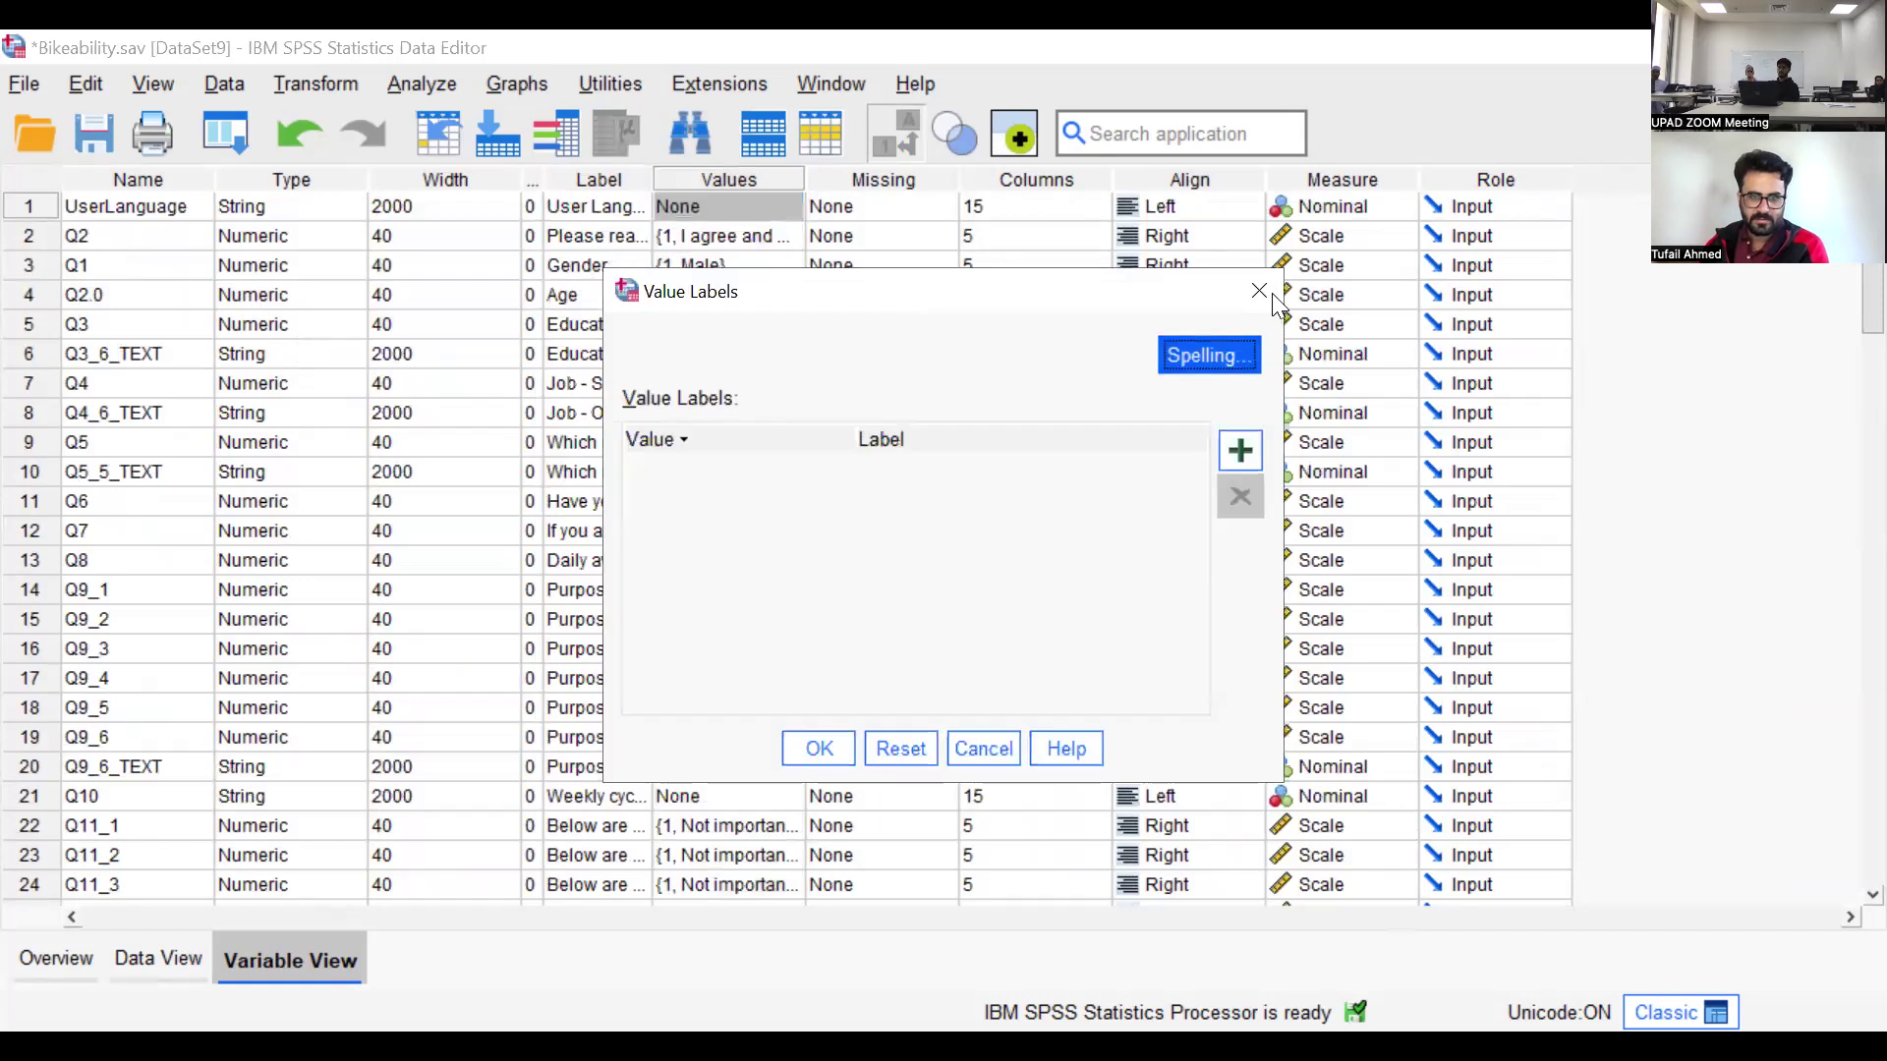
key("Escape")
scroll(719, 298, "down", 10)
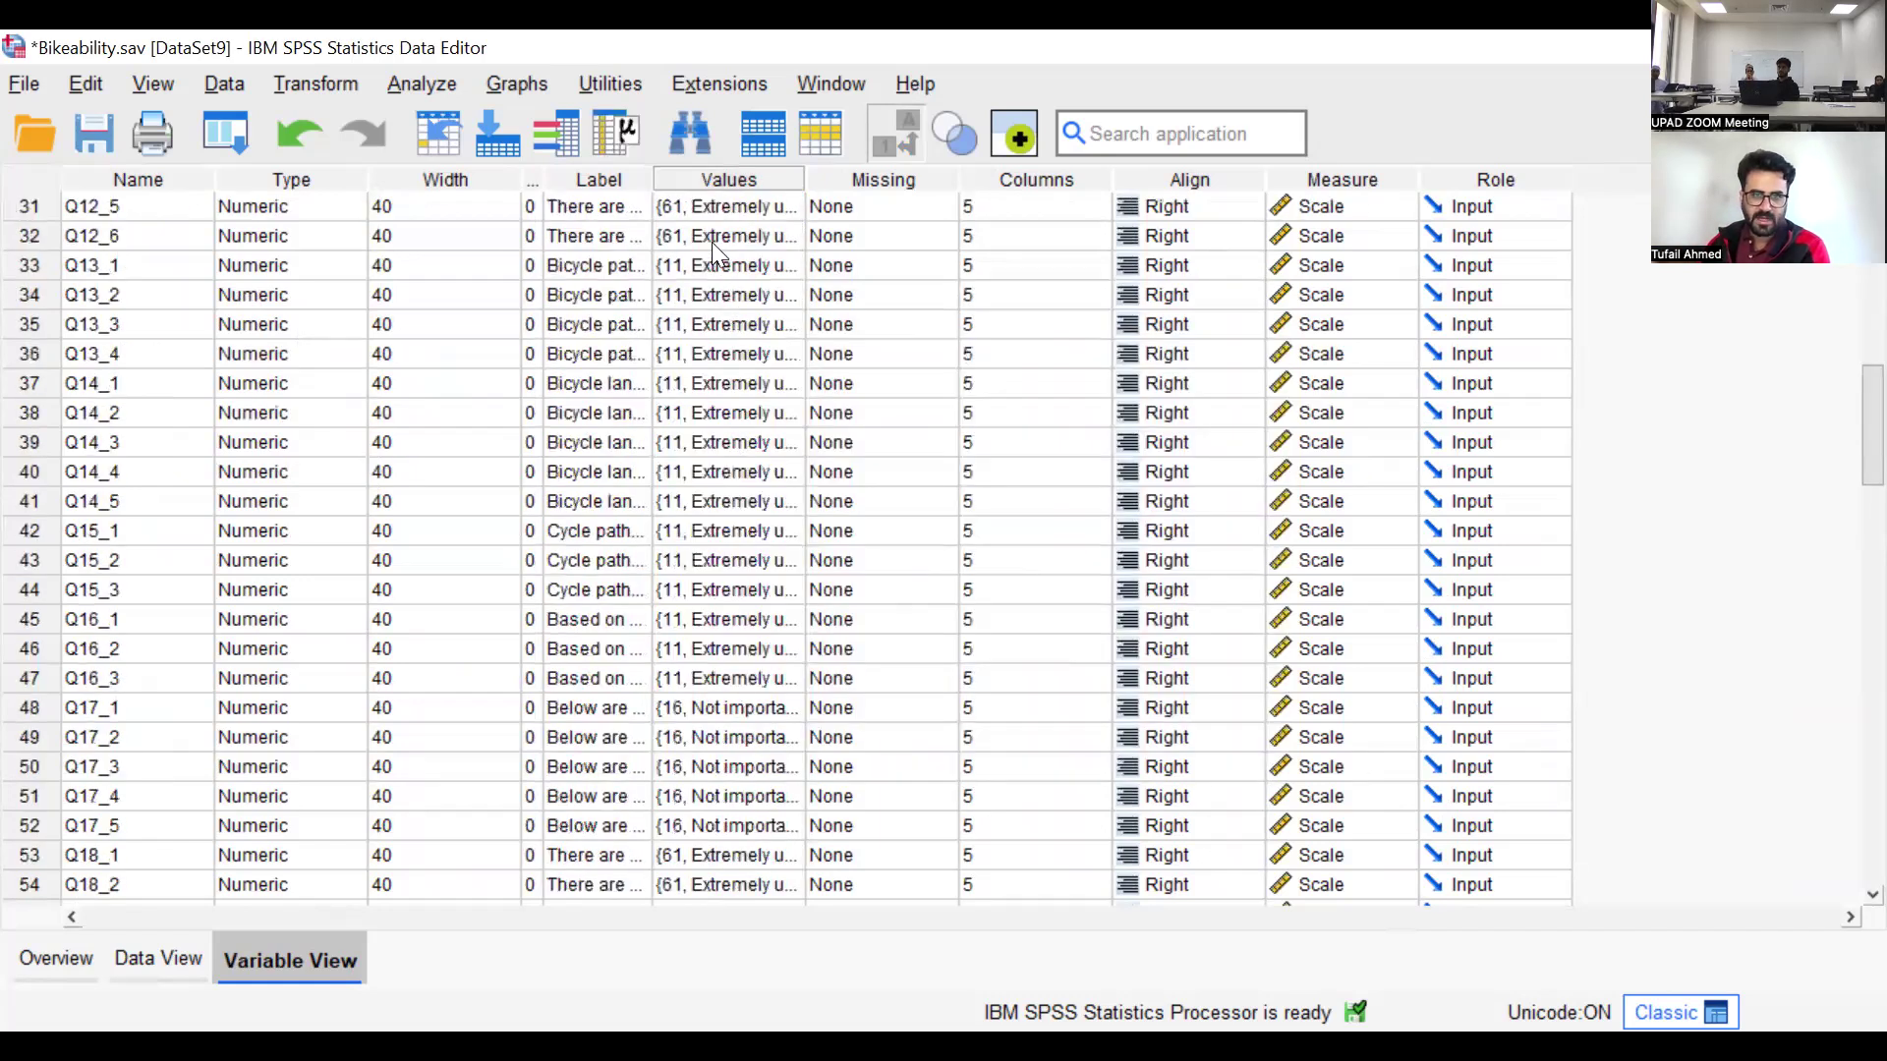
left_click(764, 275)
left_click(791, 267)
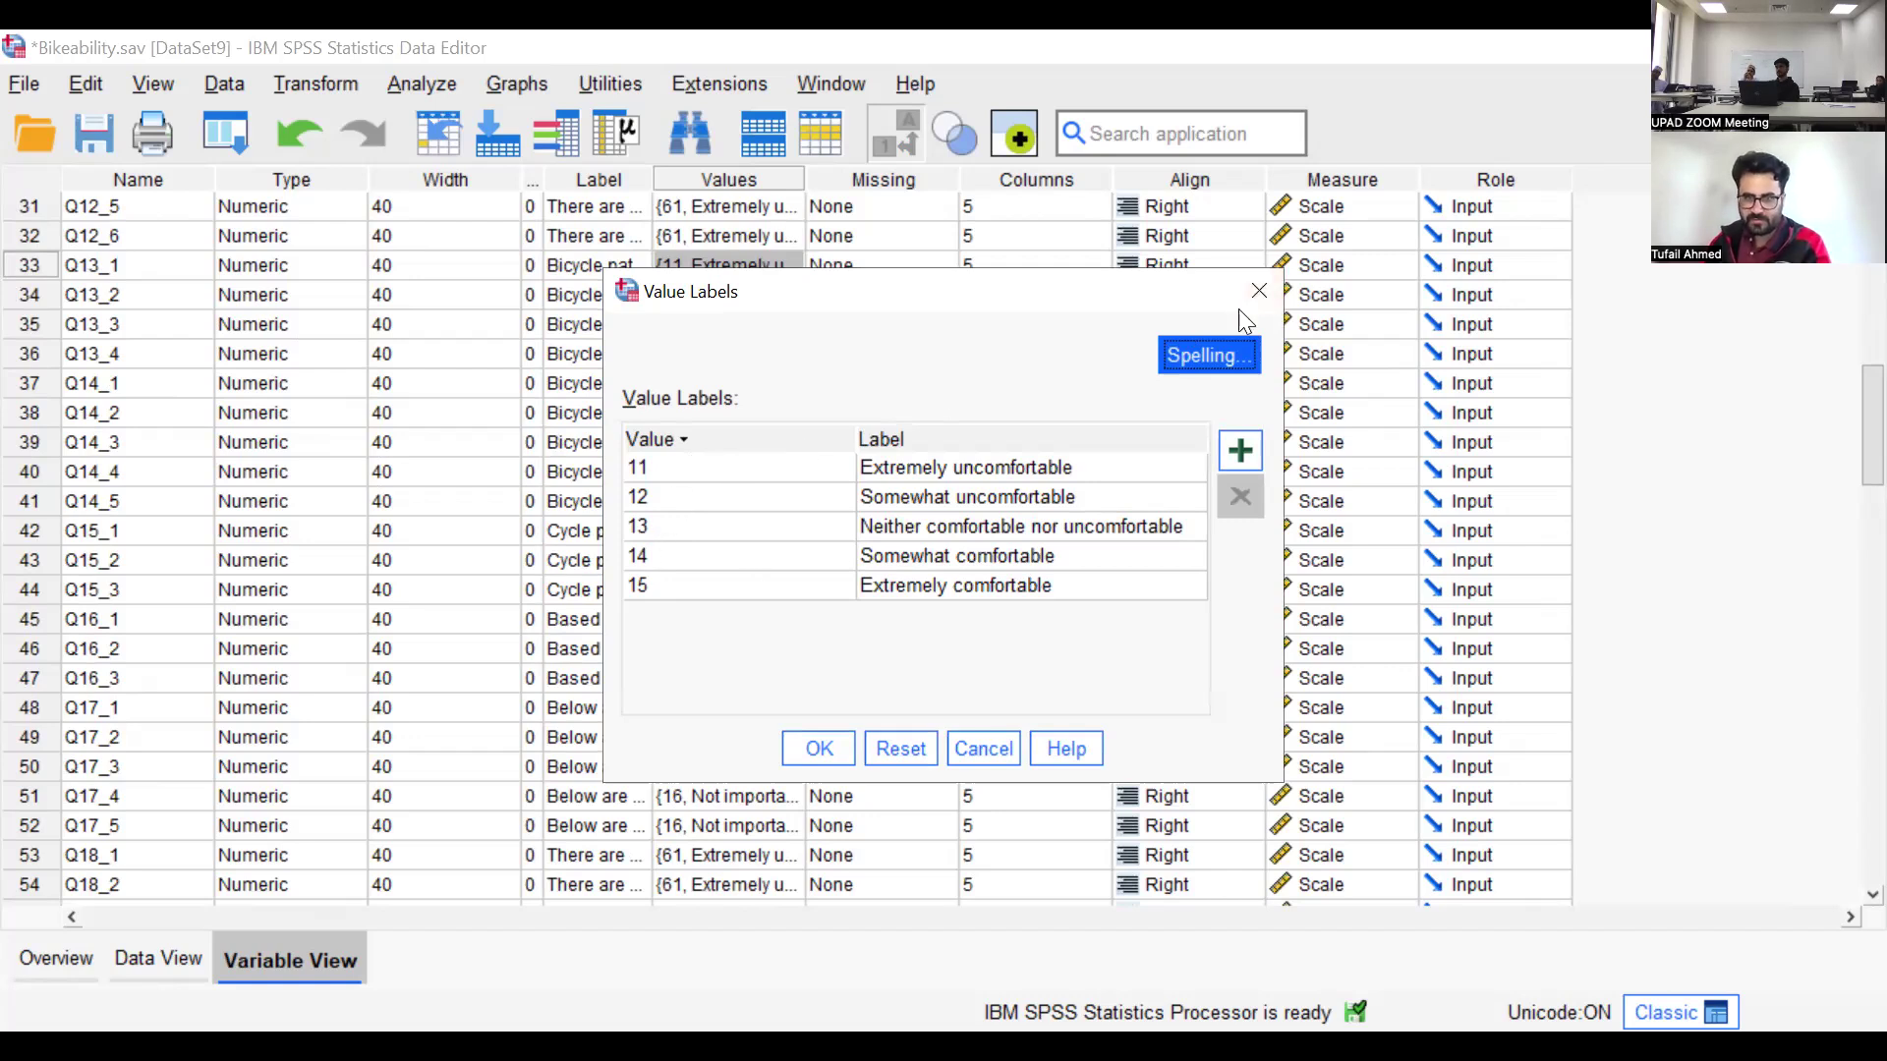
key("Escape")
left_click(741, 238)
left_click(790, 237)
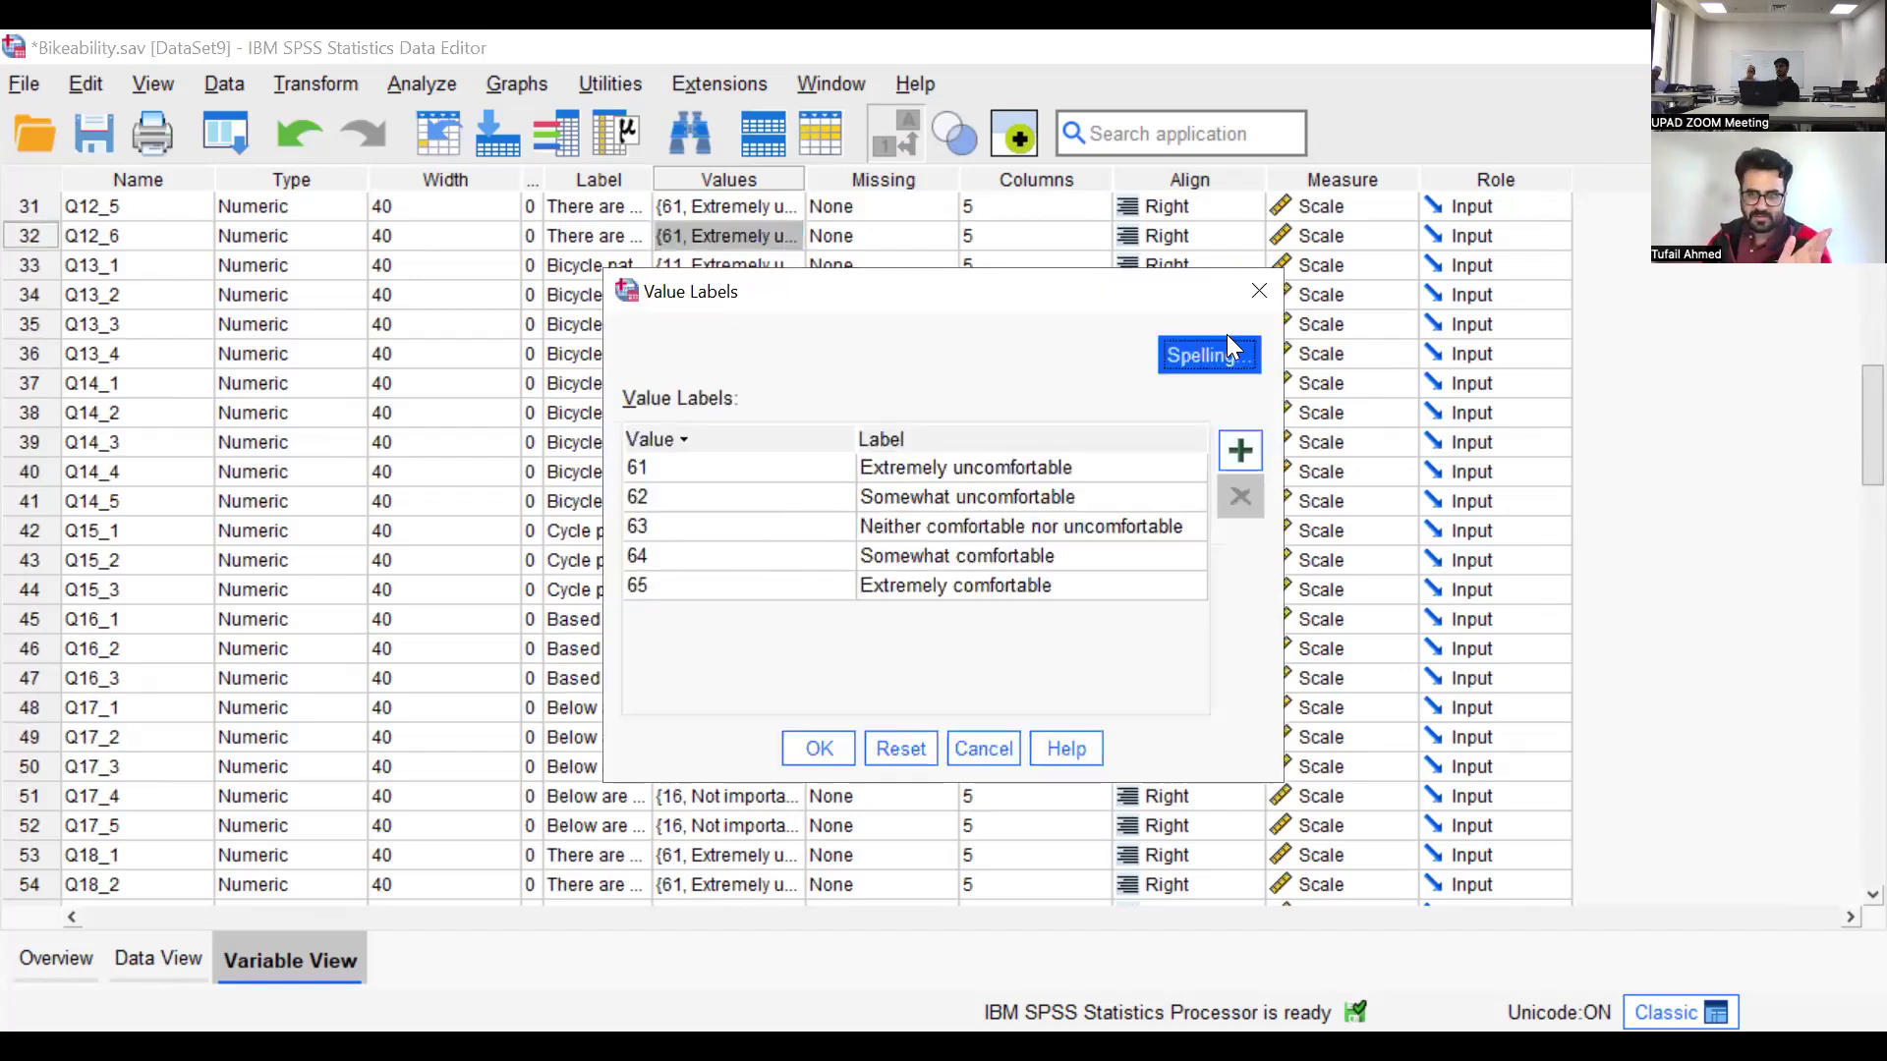
key("Escape")
Check the value labels of Q11_1 and compare them with the coding of Q12_1
scroll(744, 462, "up", 4)
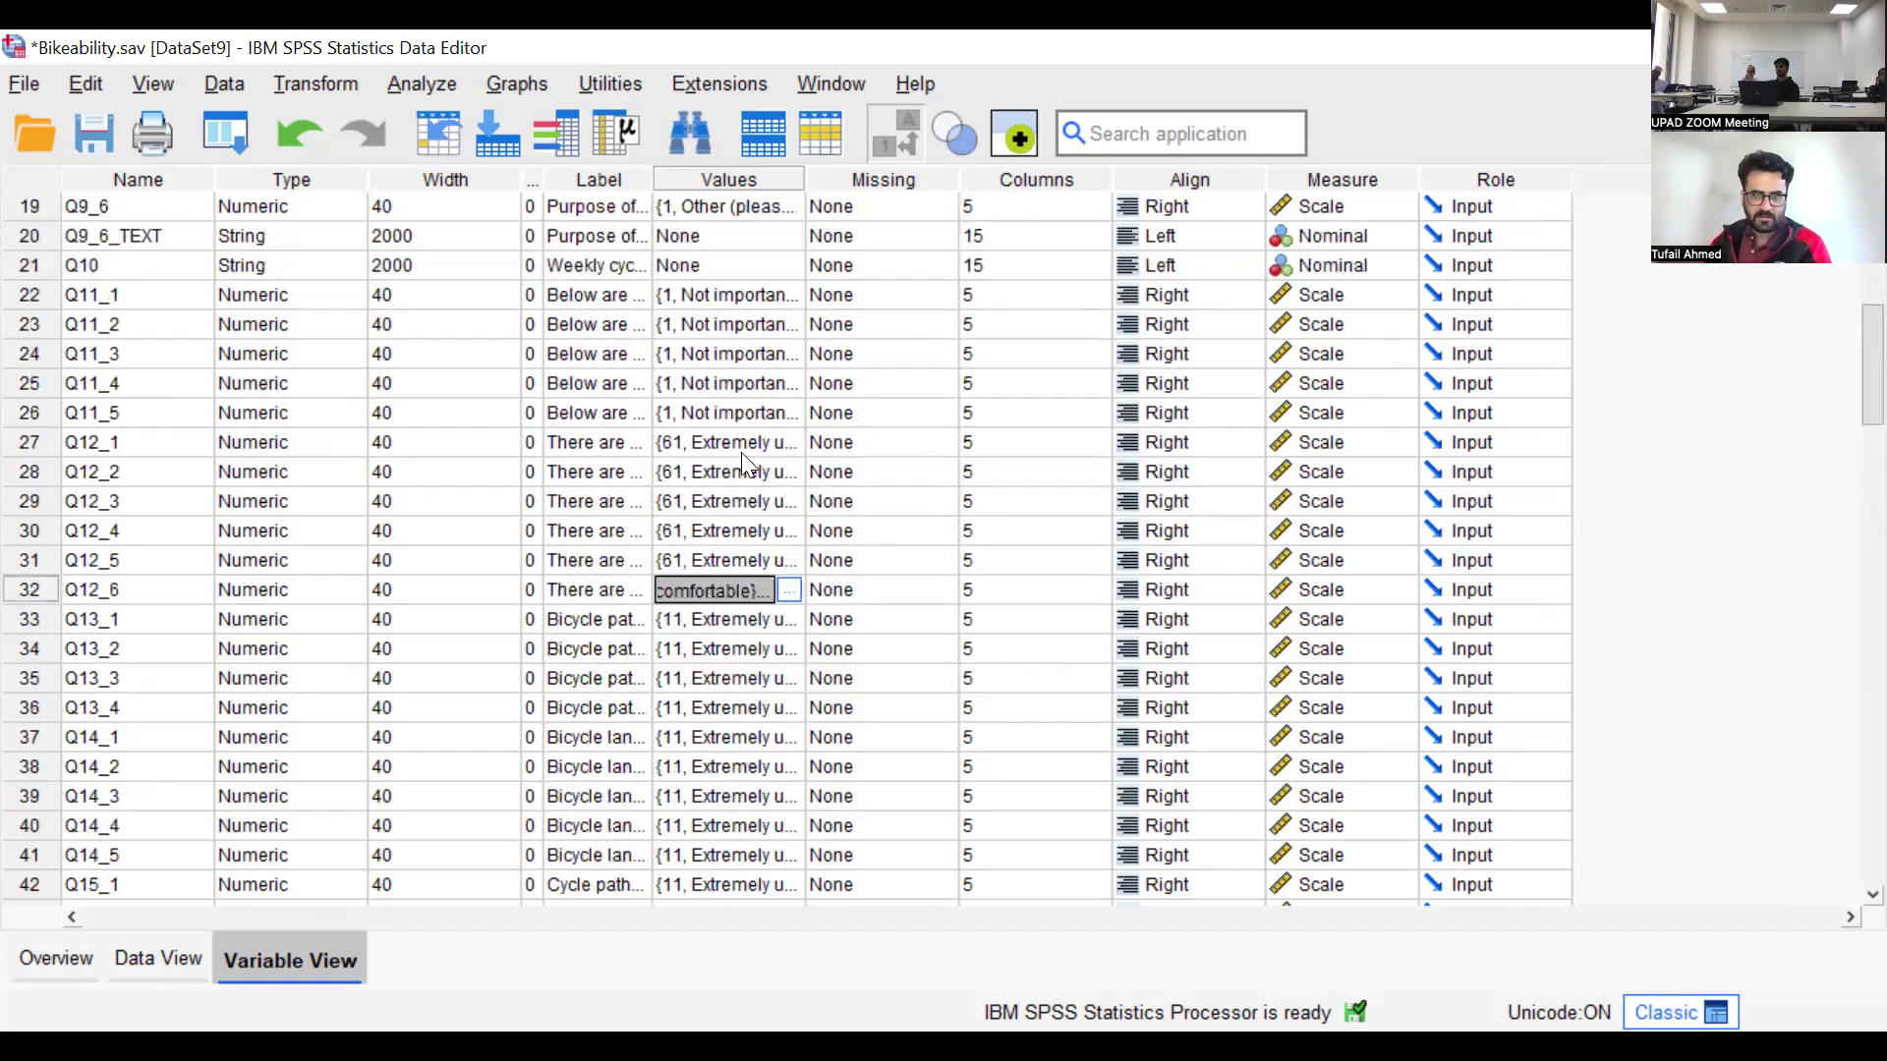
left_click(752, 295)
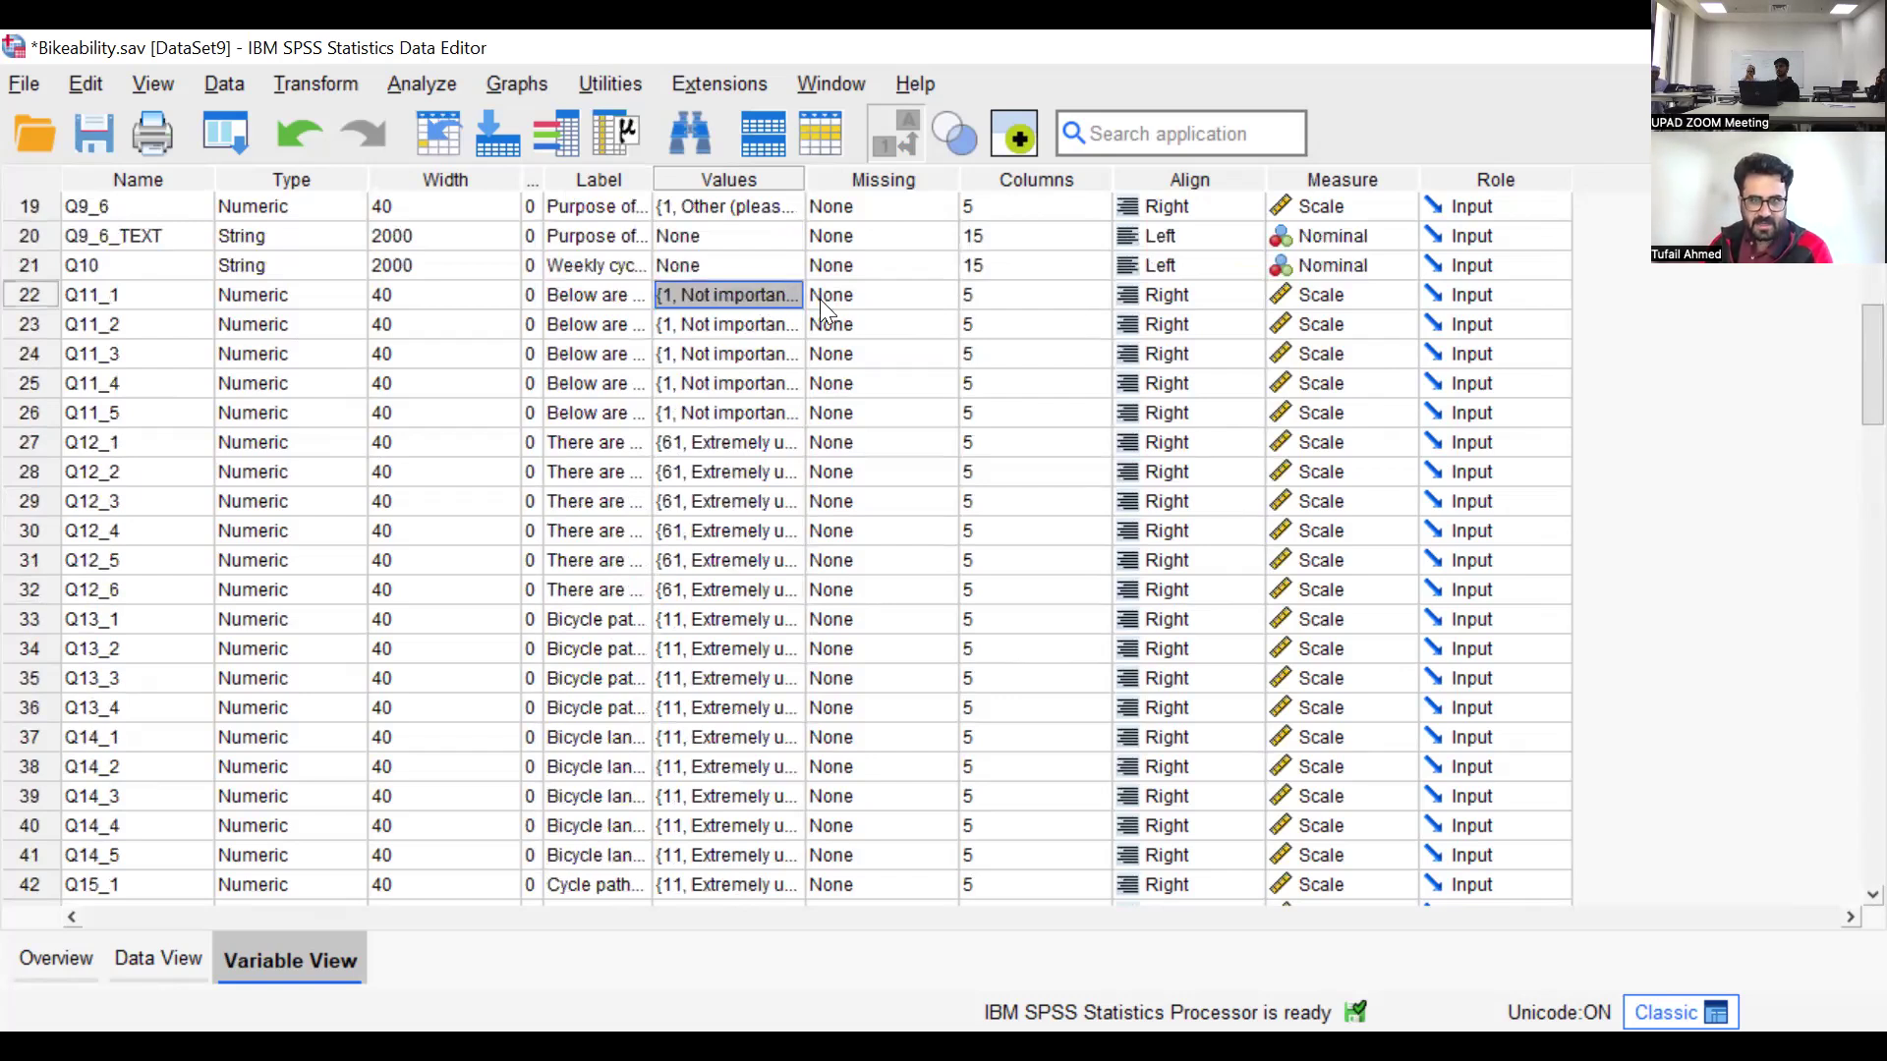
left_click(788, 295)
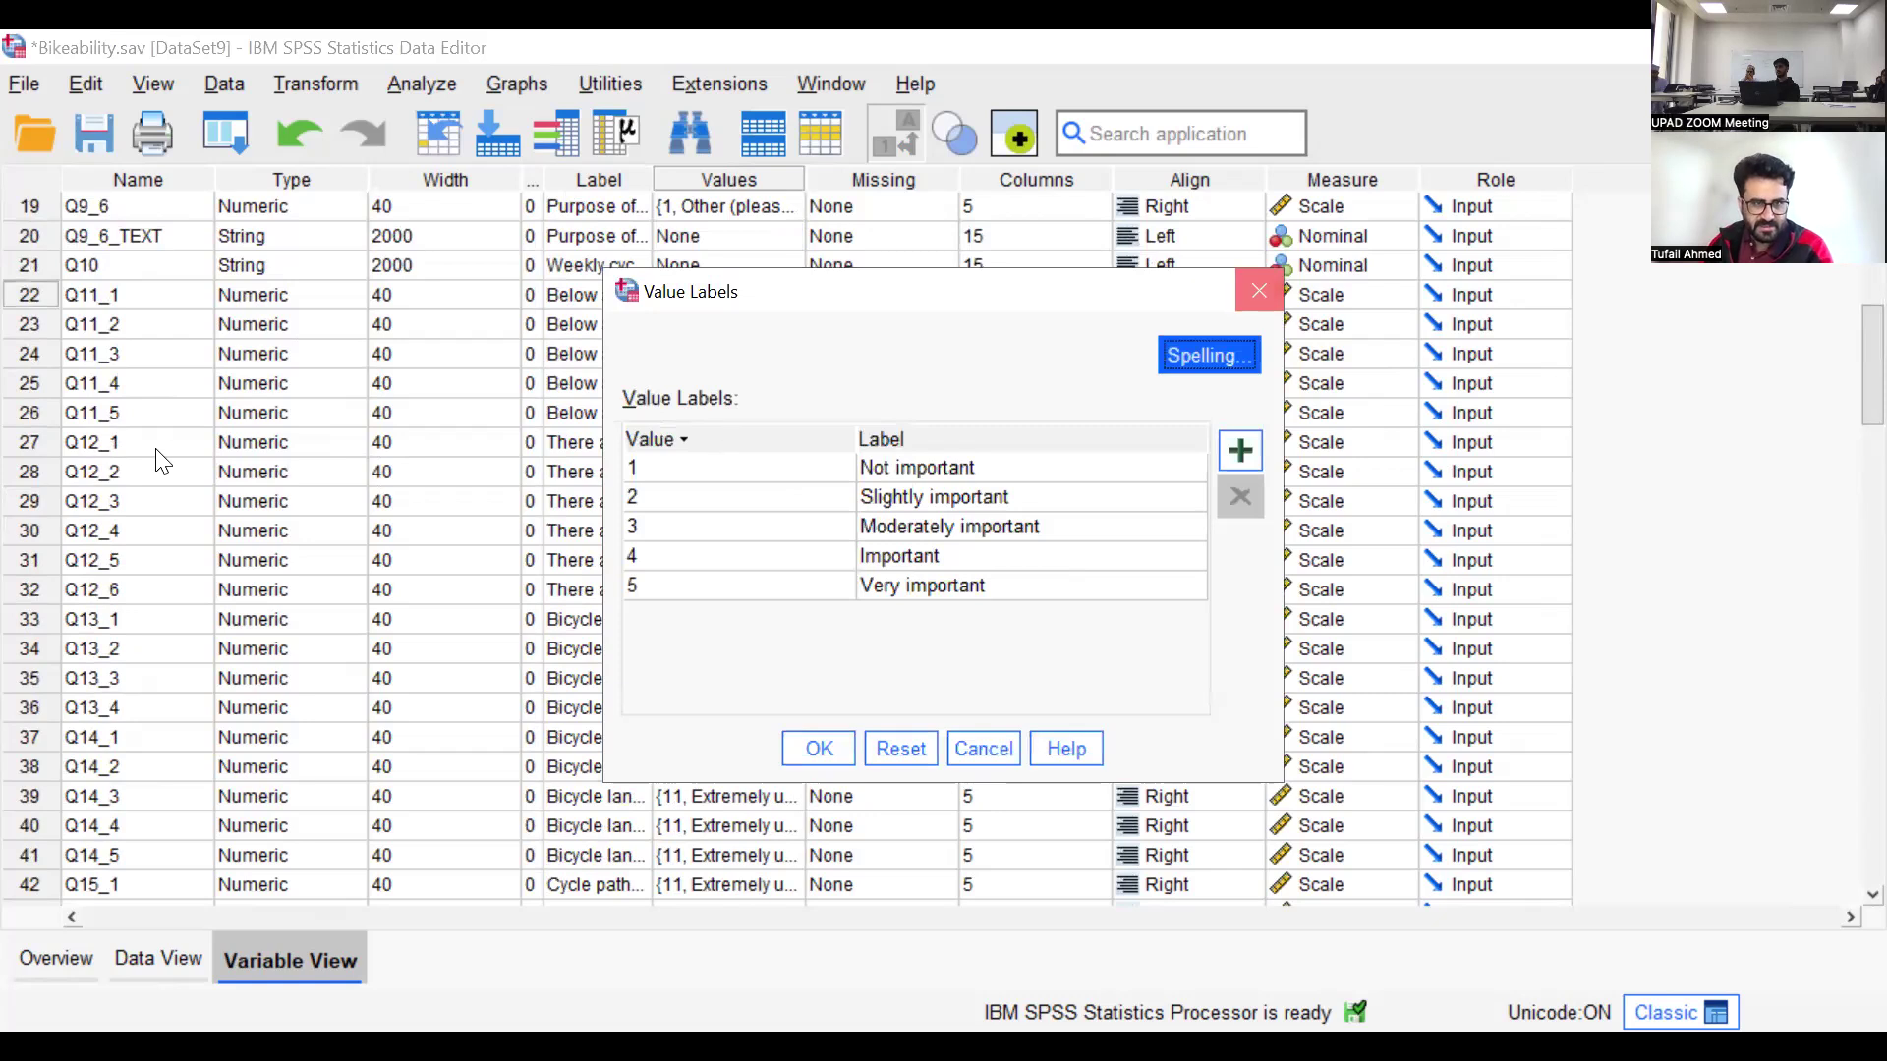
key("Escape")
left_click(46, 446)
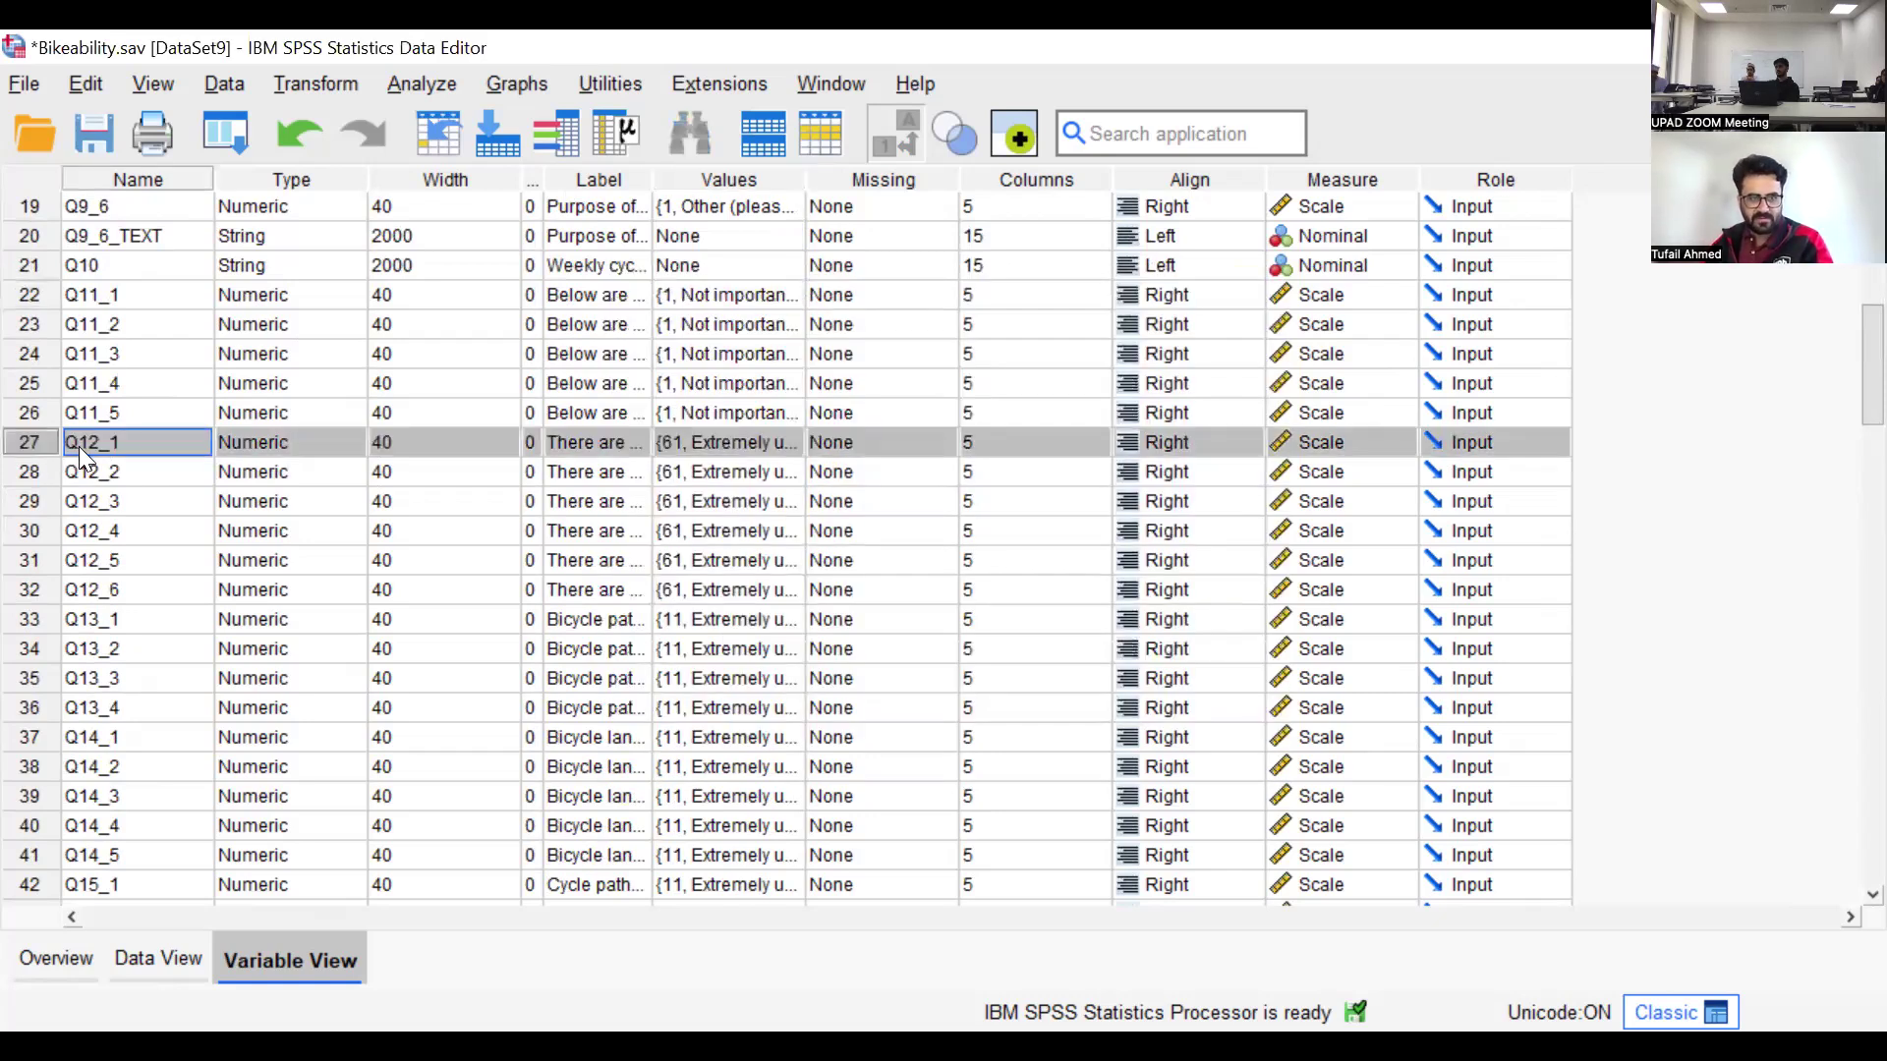
left_click(686, 440)
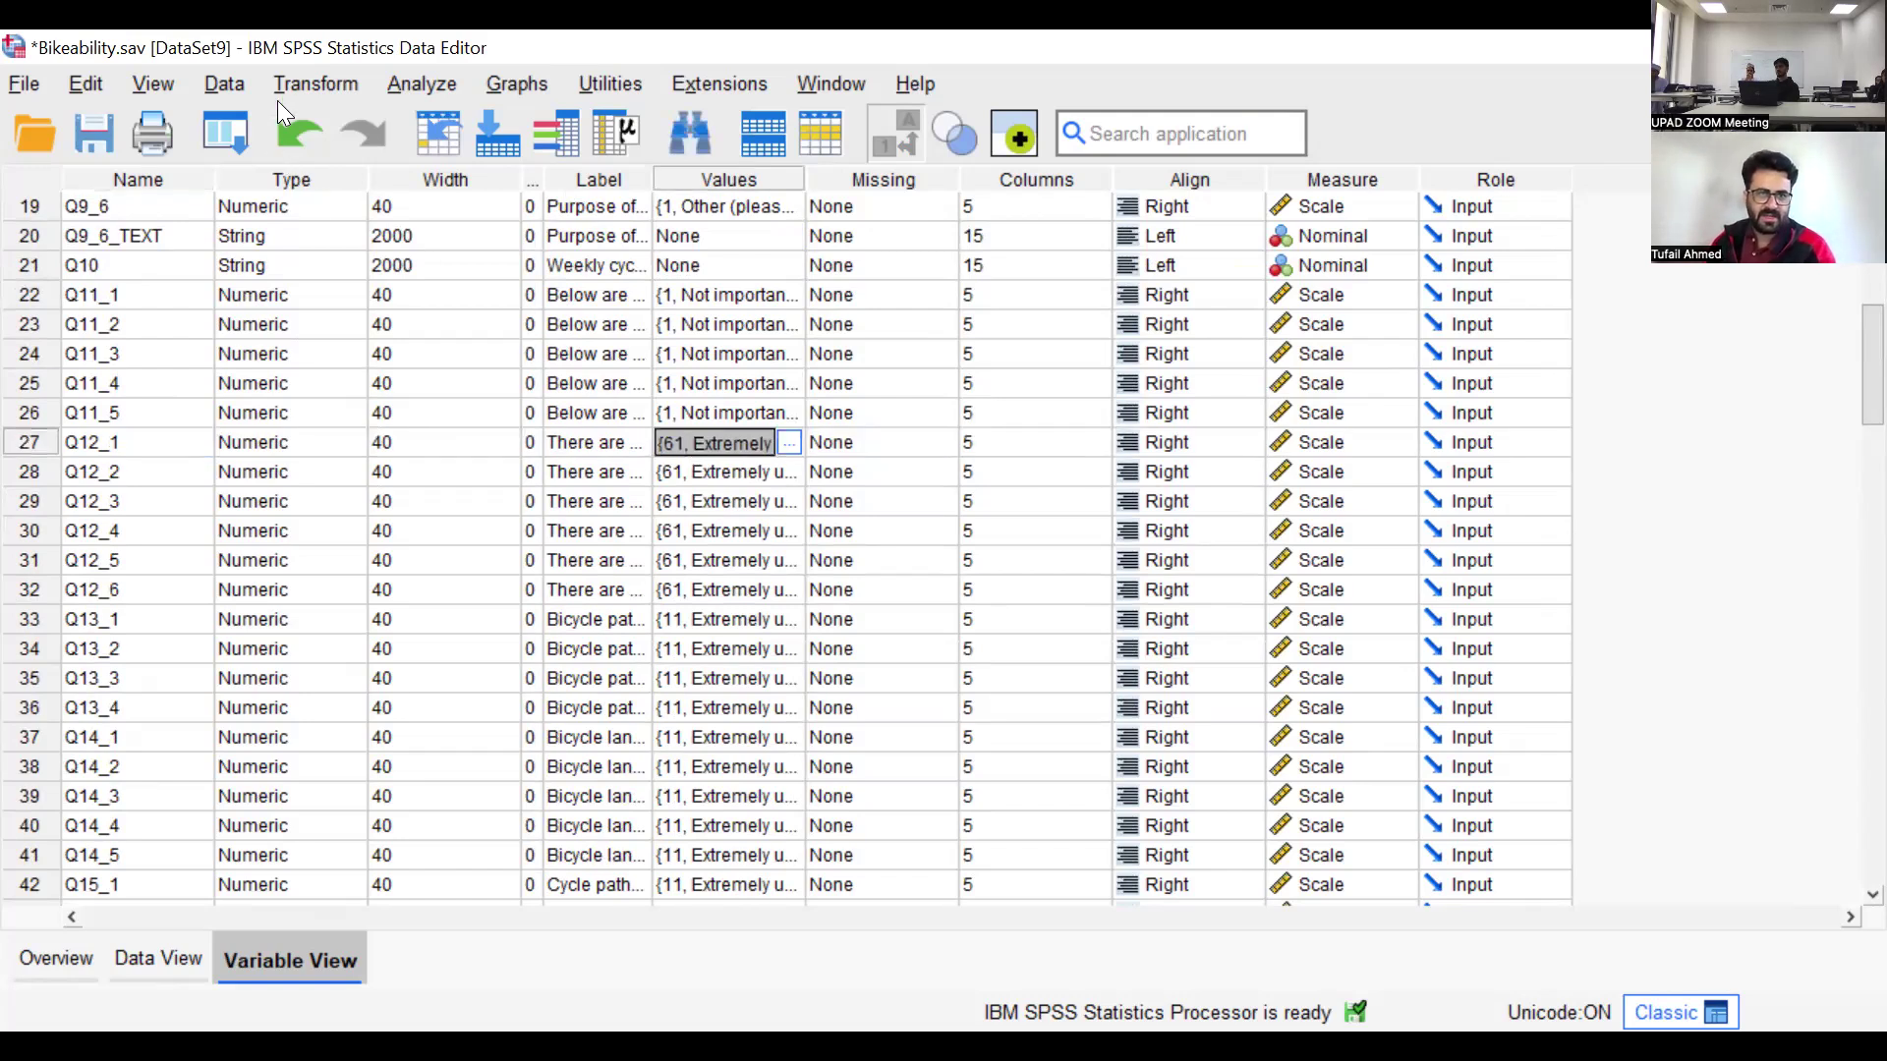
left_click(313, 86)
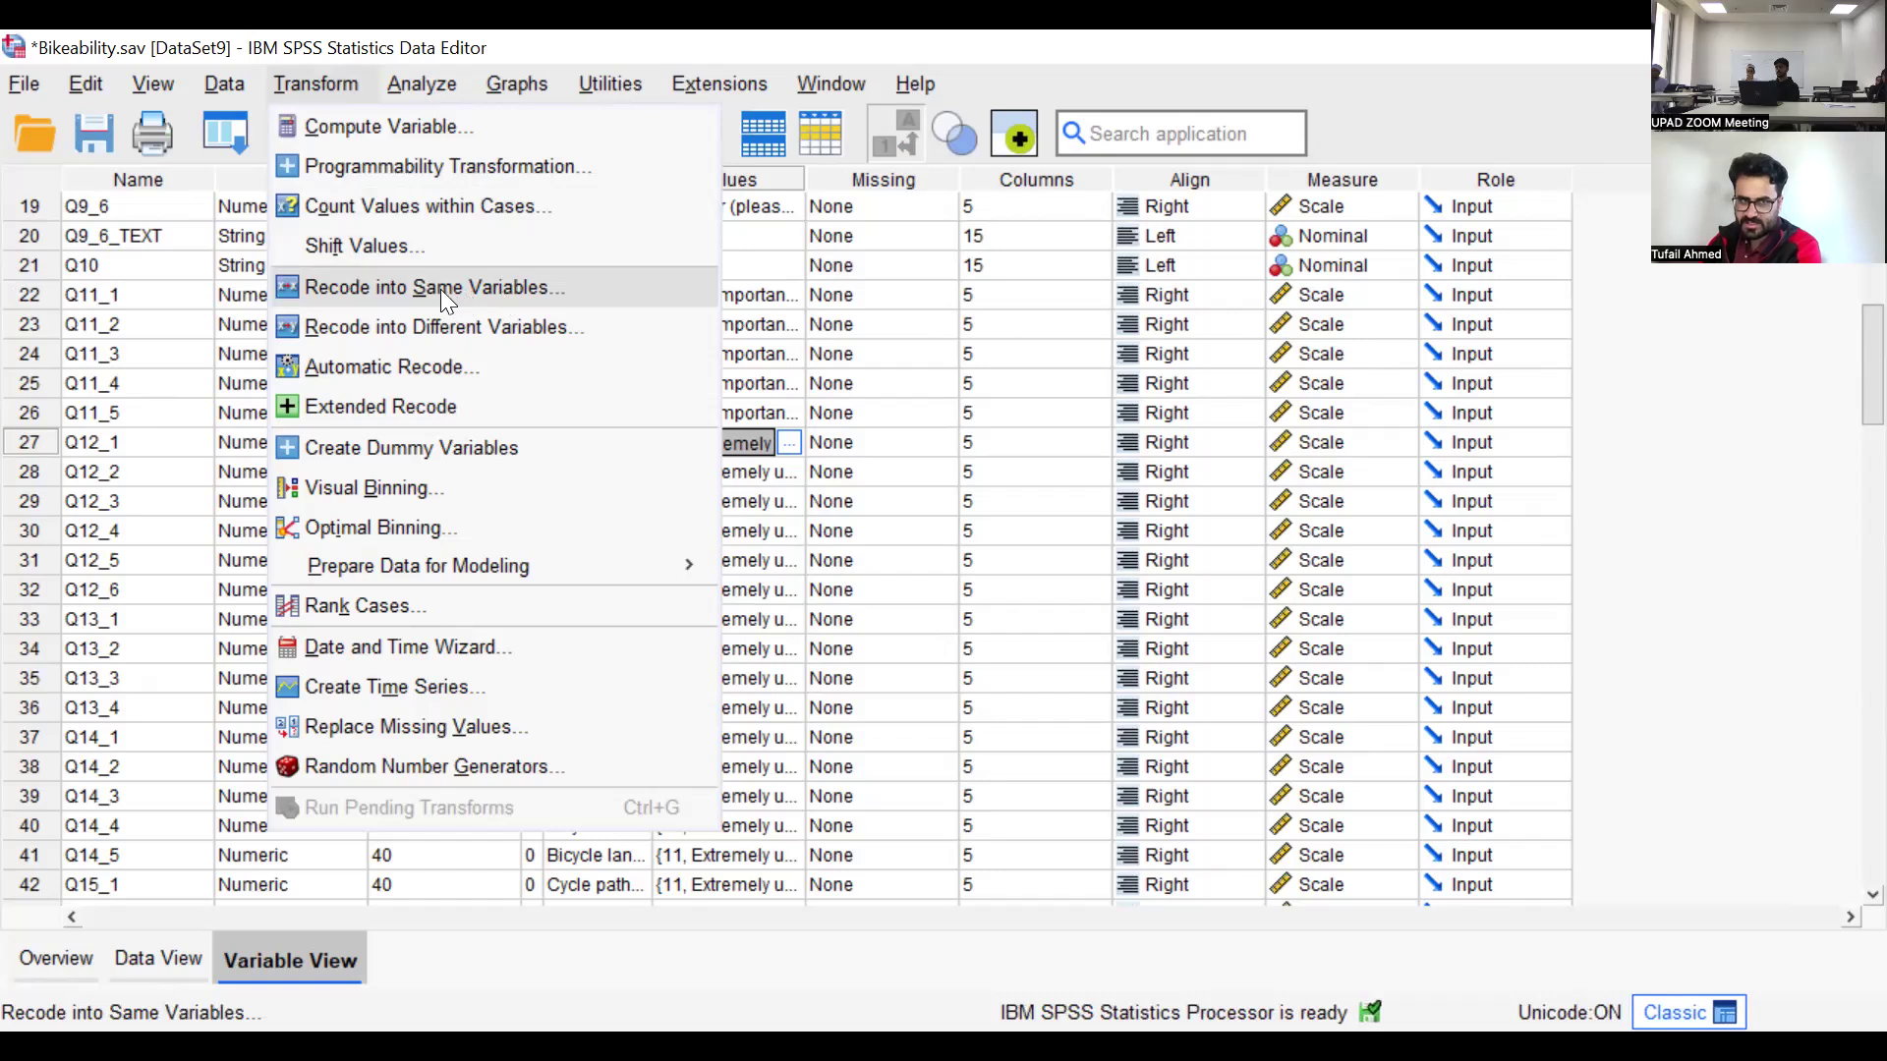
key("Return")
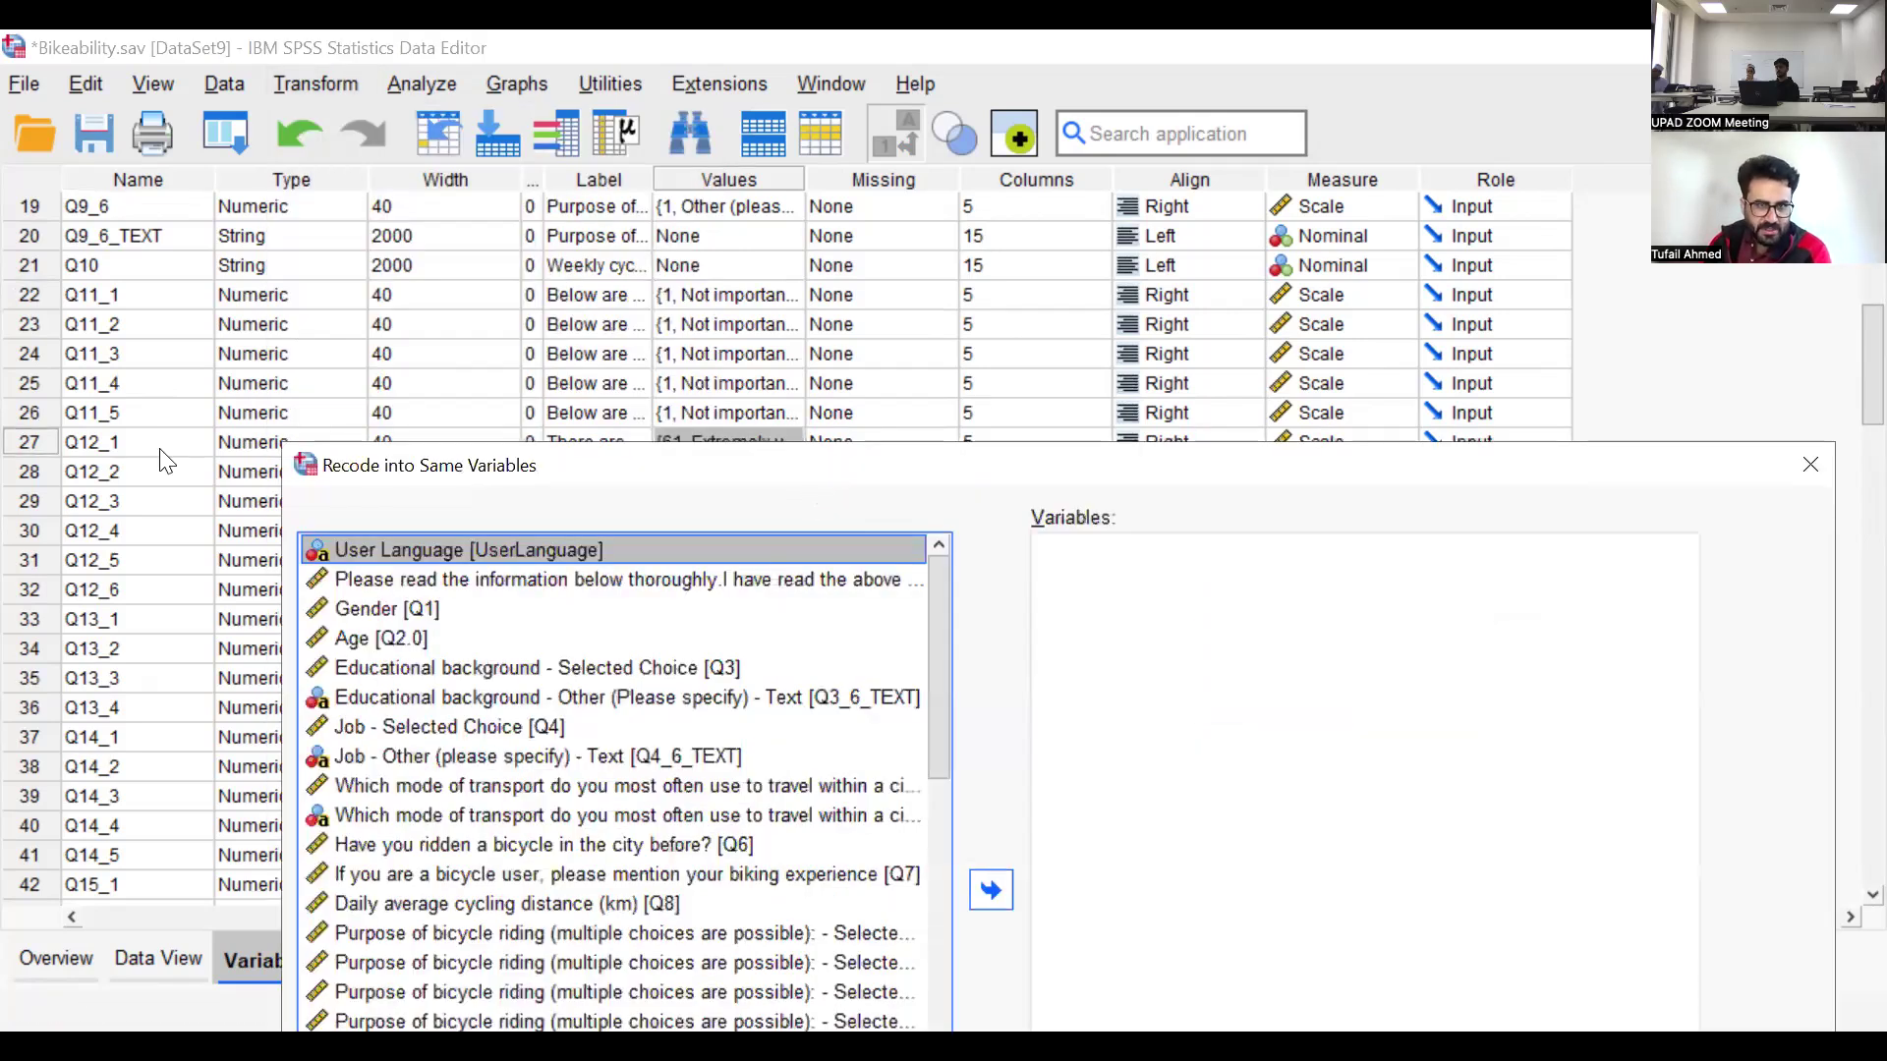
left_click_drag(307, 479, 397, 517)
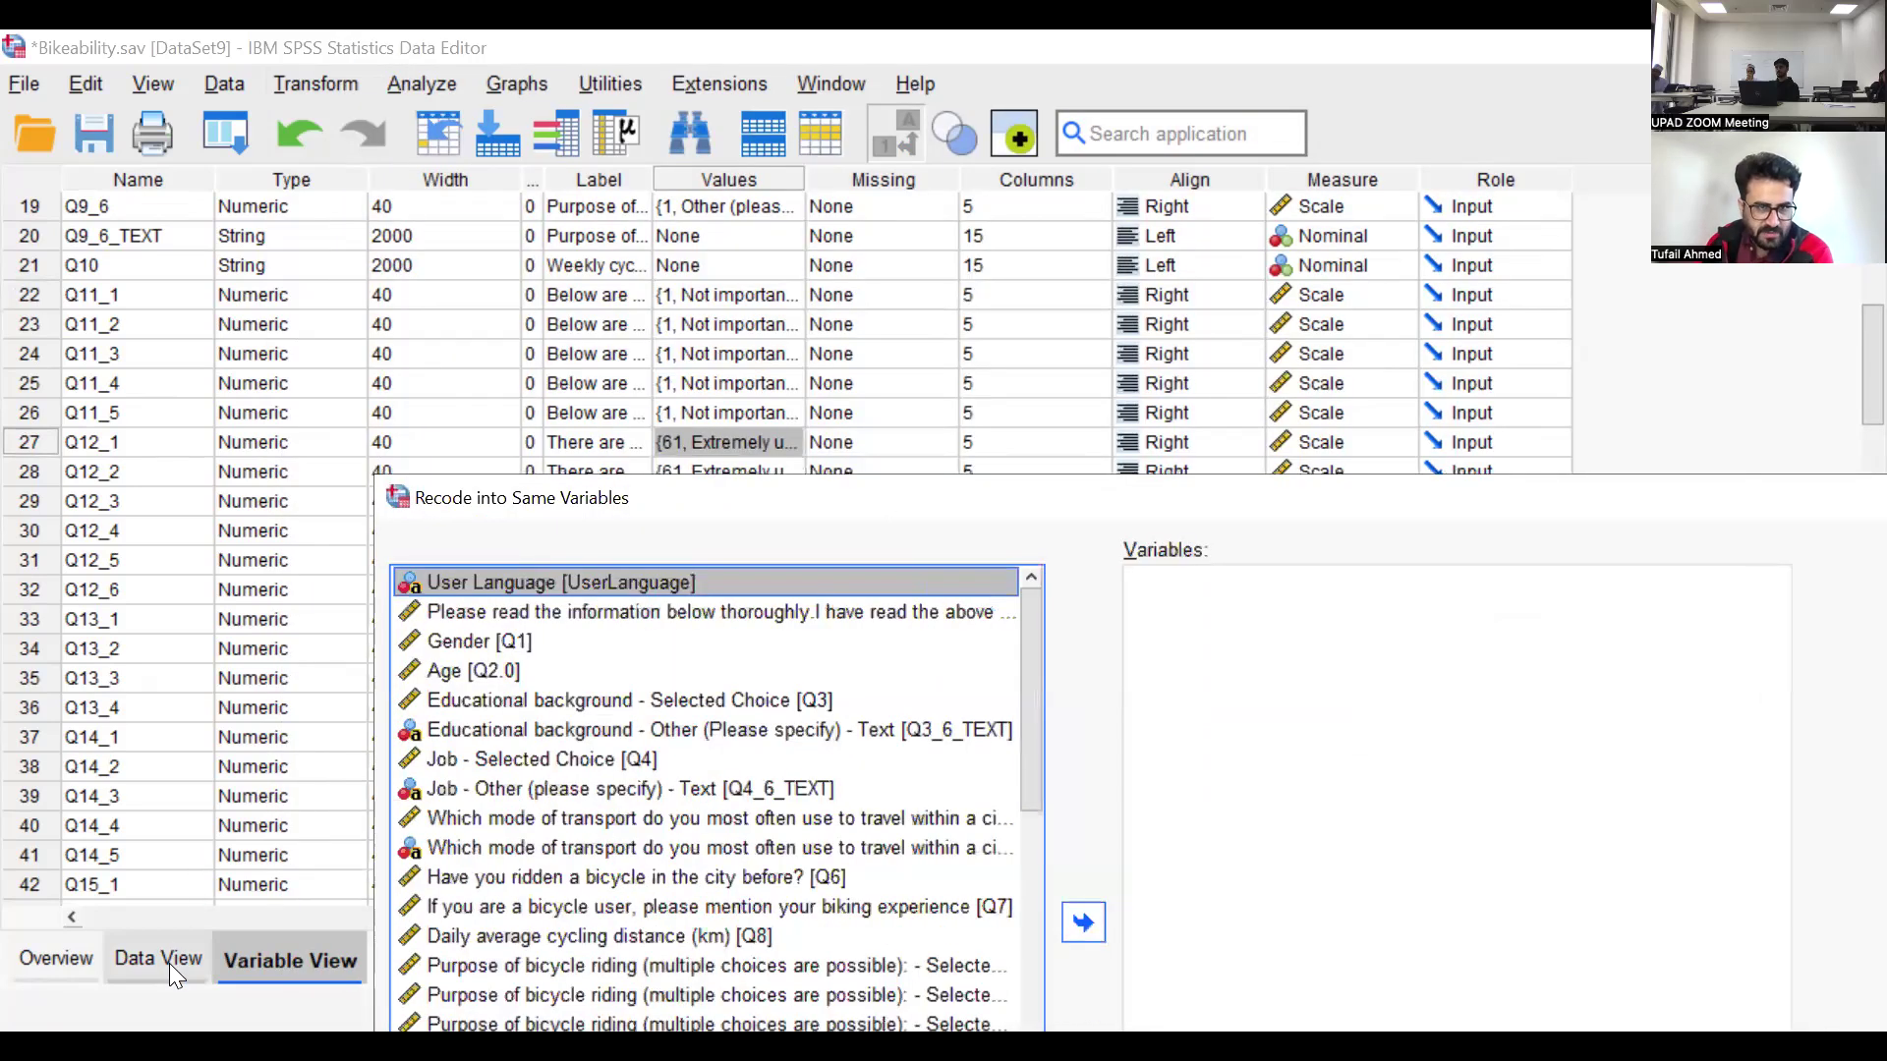
left_click(169, 963)
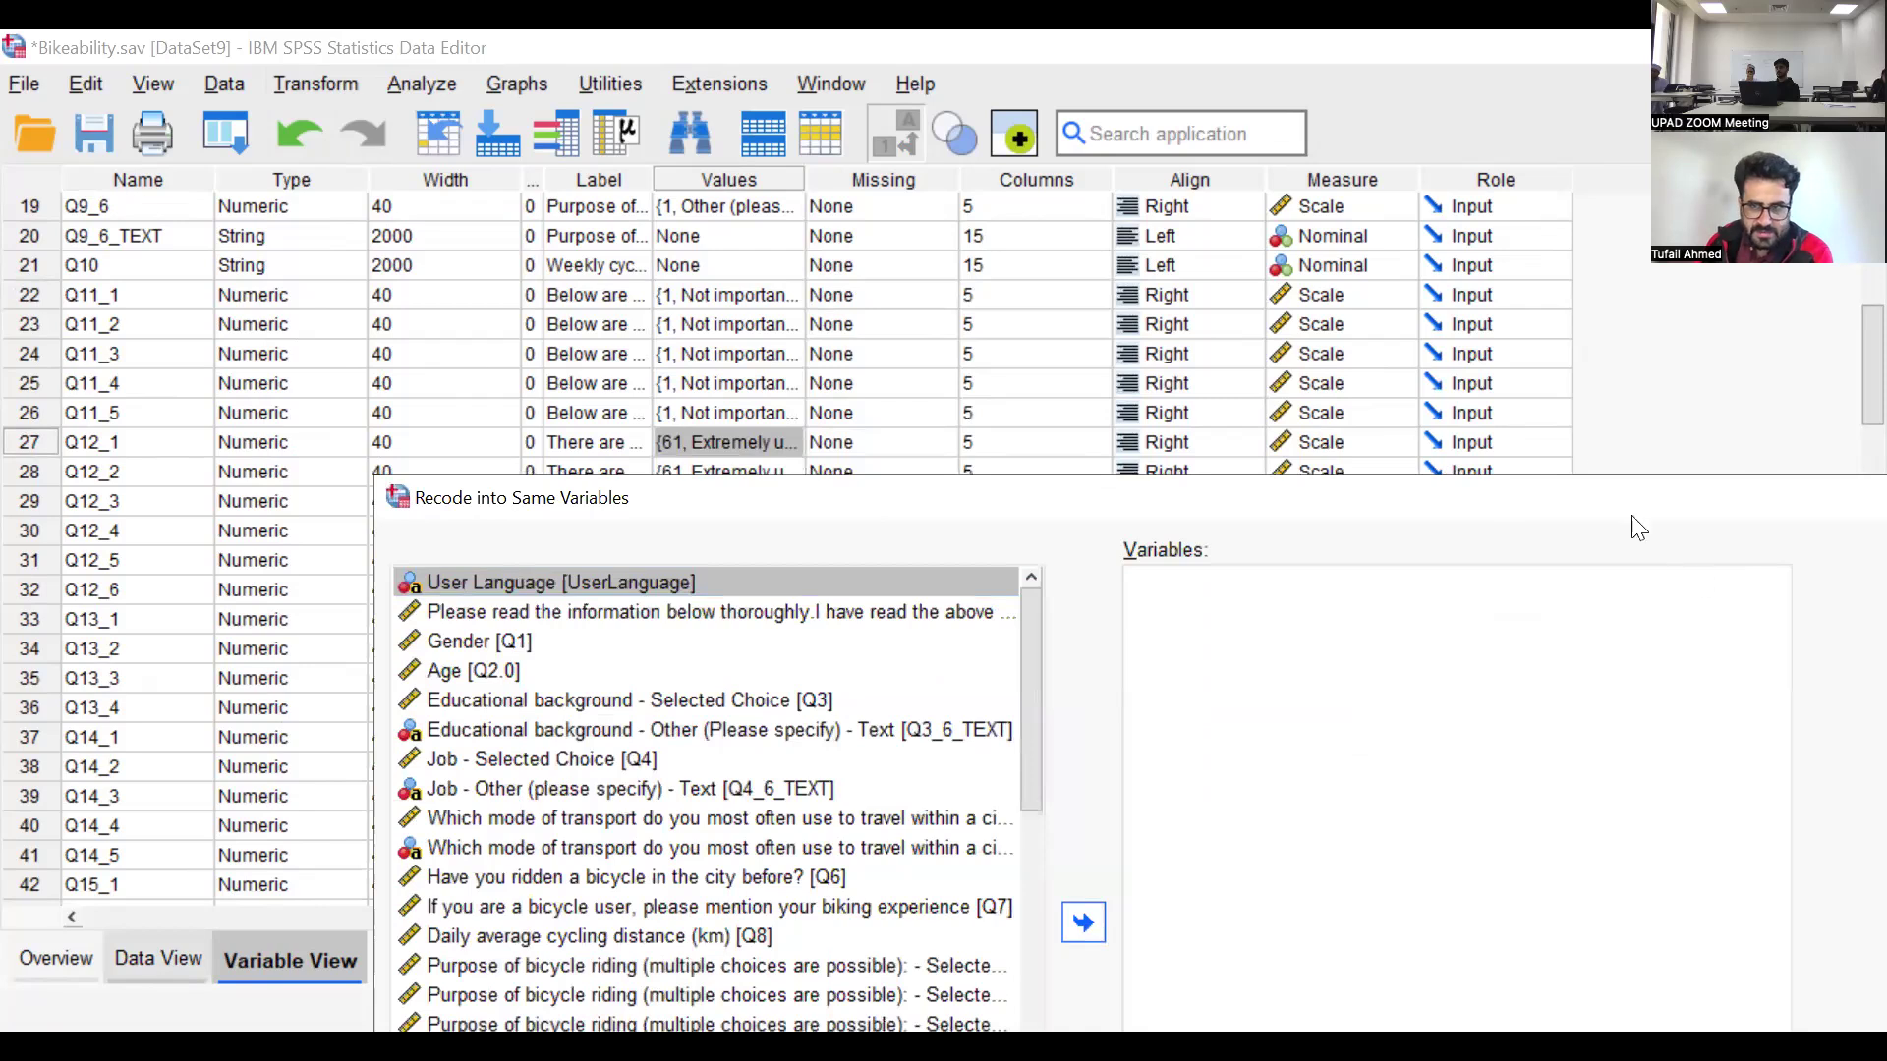
left_click_drag(1614, 520, 1342, 544)
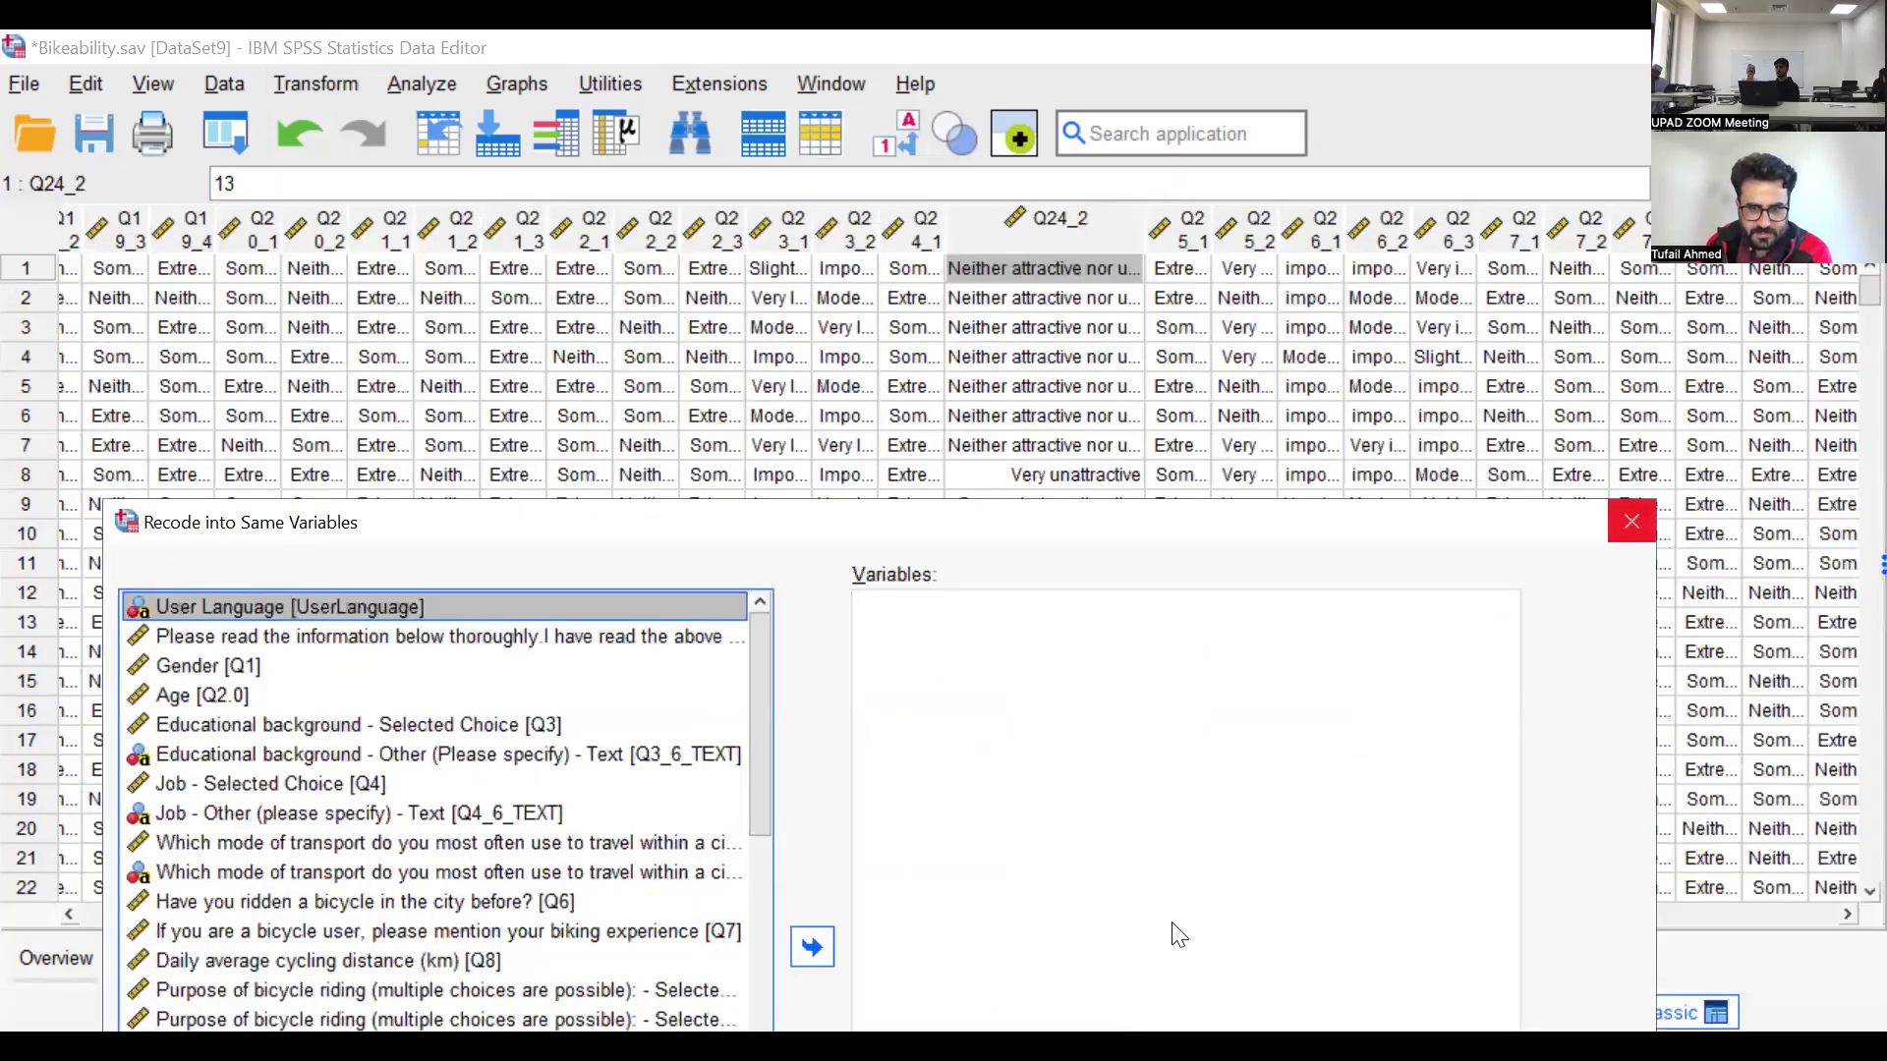
Find the Q12_1 column among the case data and examine the values recorded for it
left_click_drag(859, 903, 143, 935)
left_click_drag(648, 906, 105, 555)
scroll(54, 511, "left", 3)
scroll(98, 433, "right", 10)
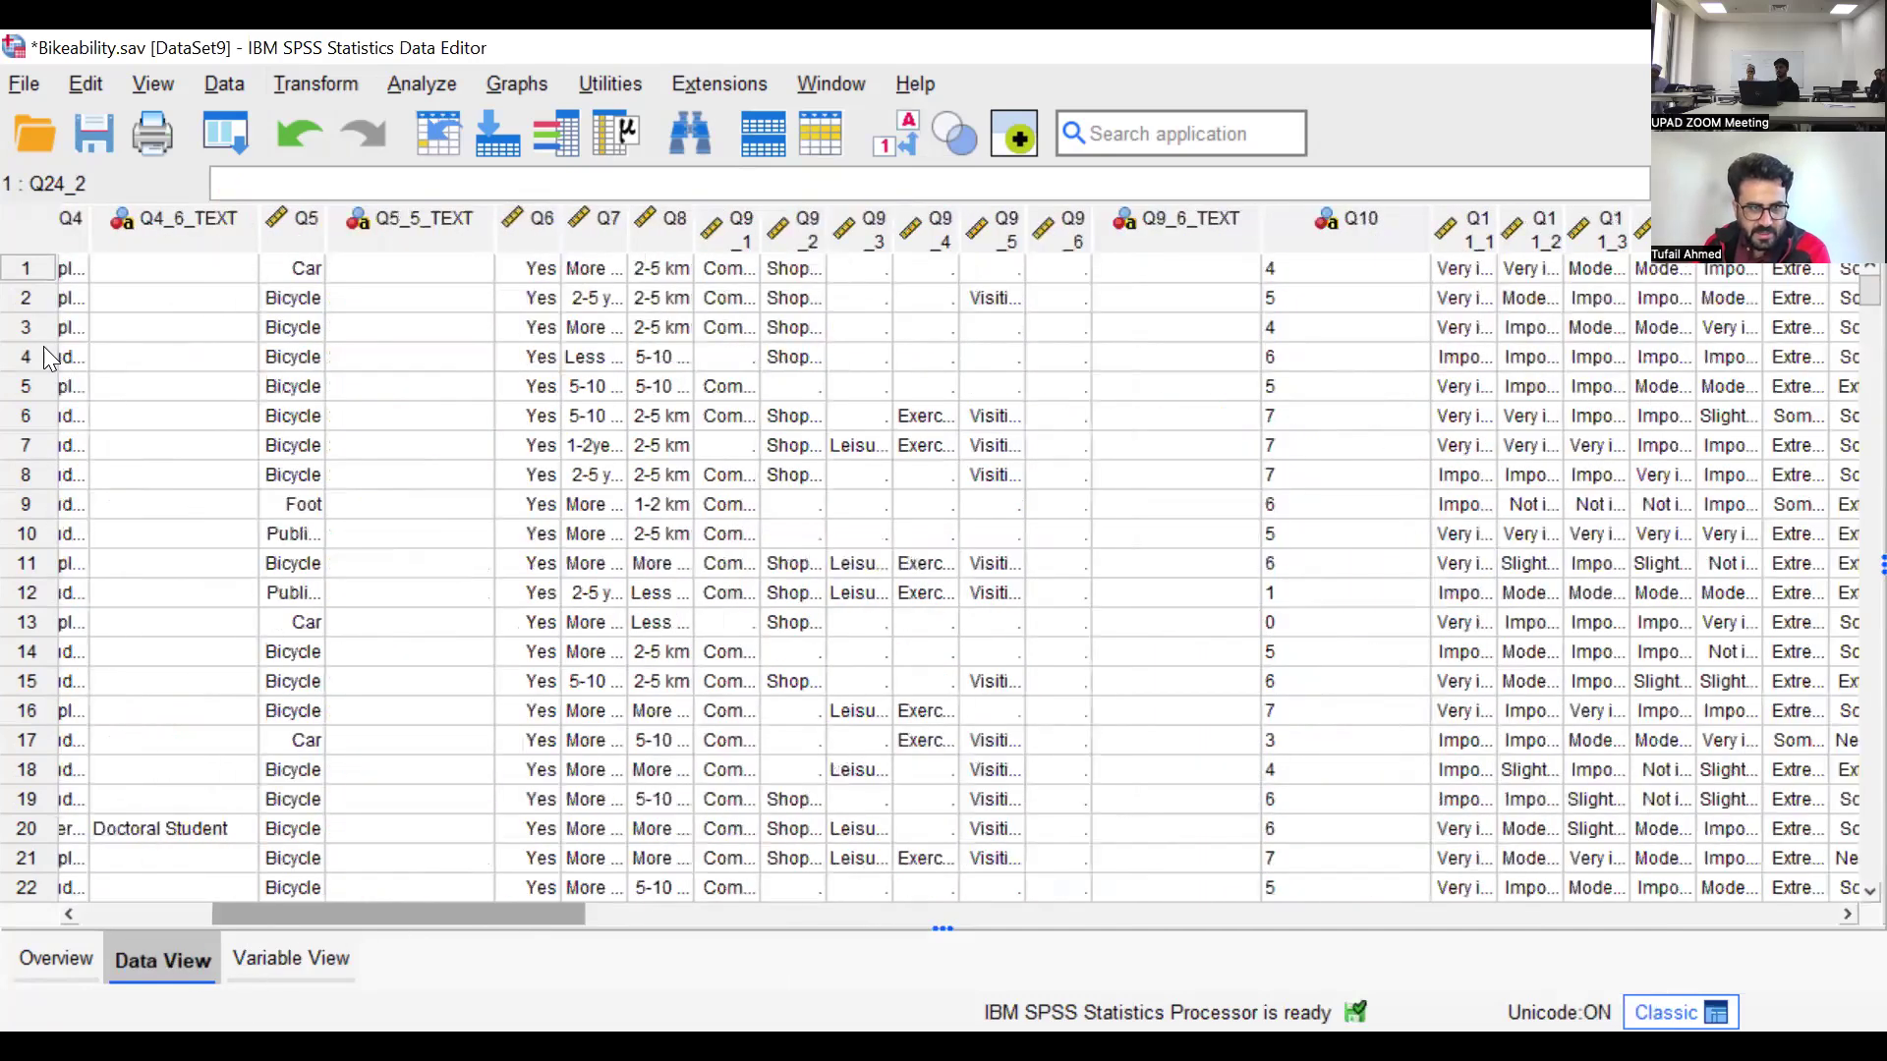
scroll(30, 267, "right", 10)
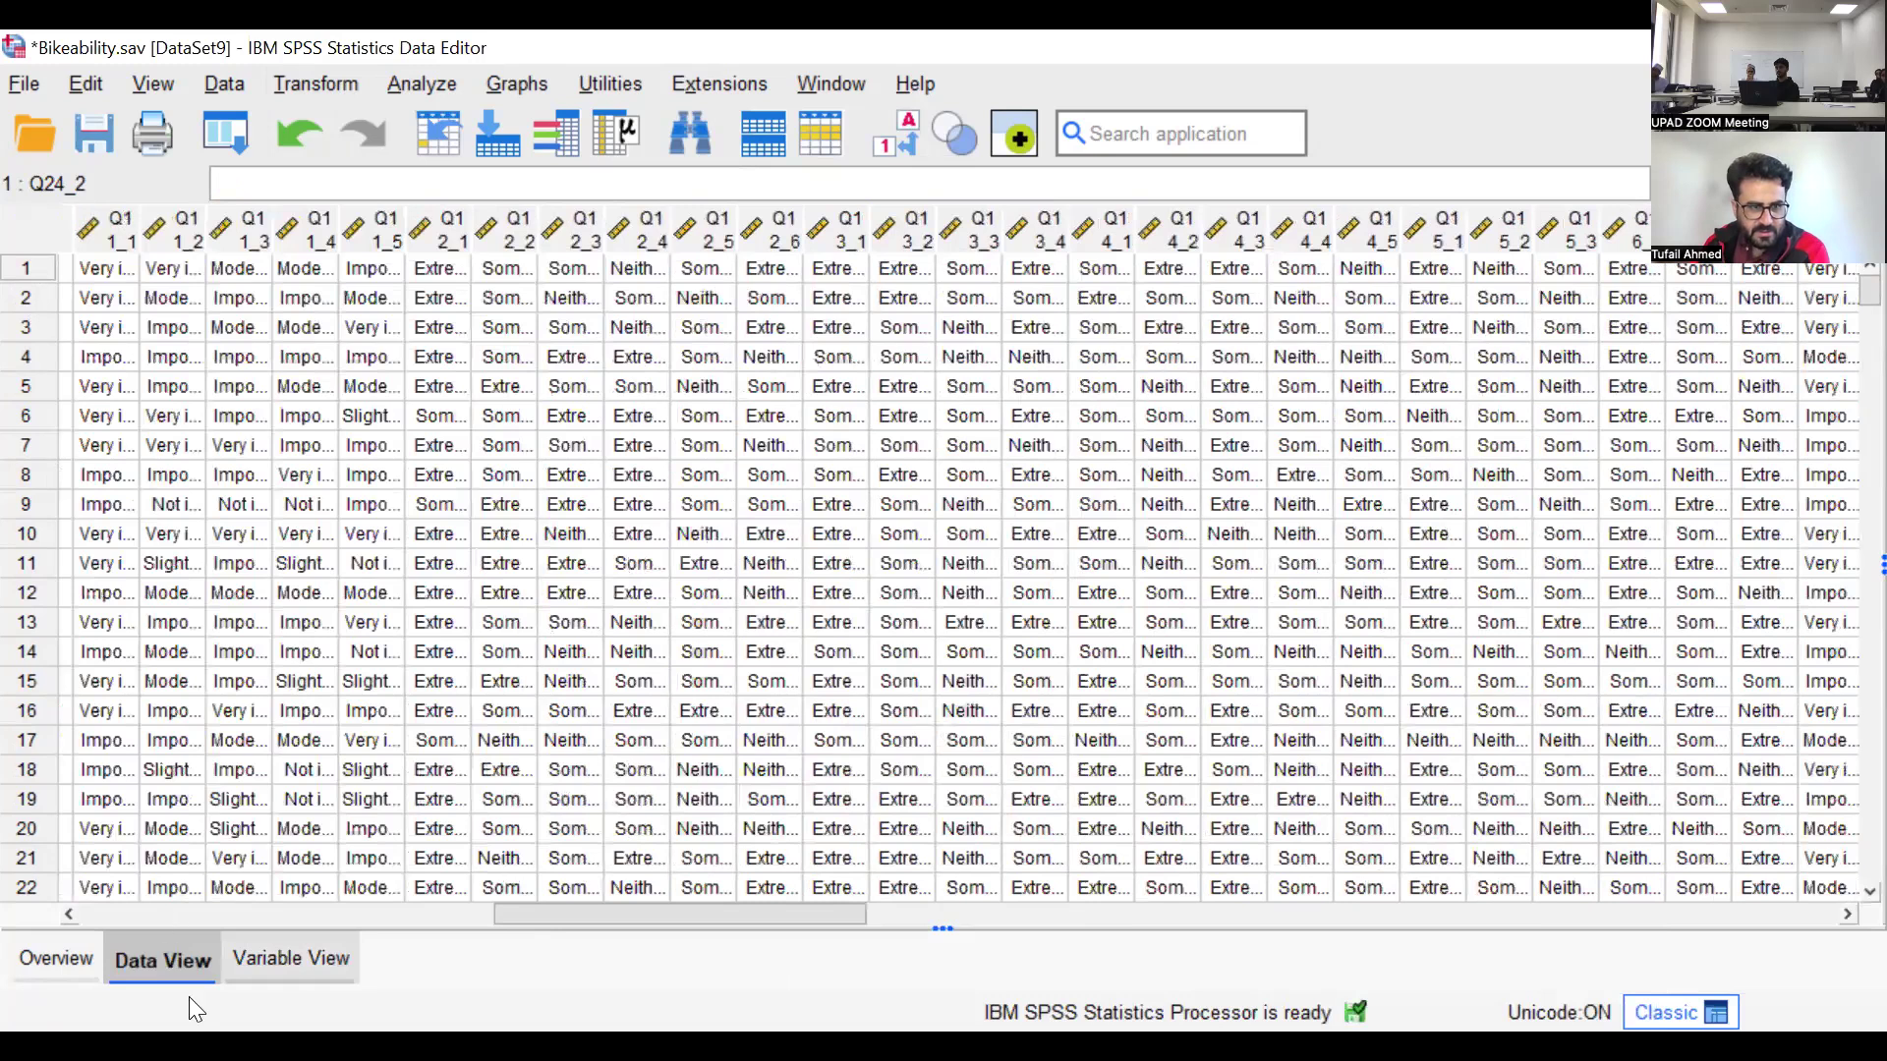
left_click(248, 949)
left_click(177, 957)
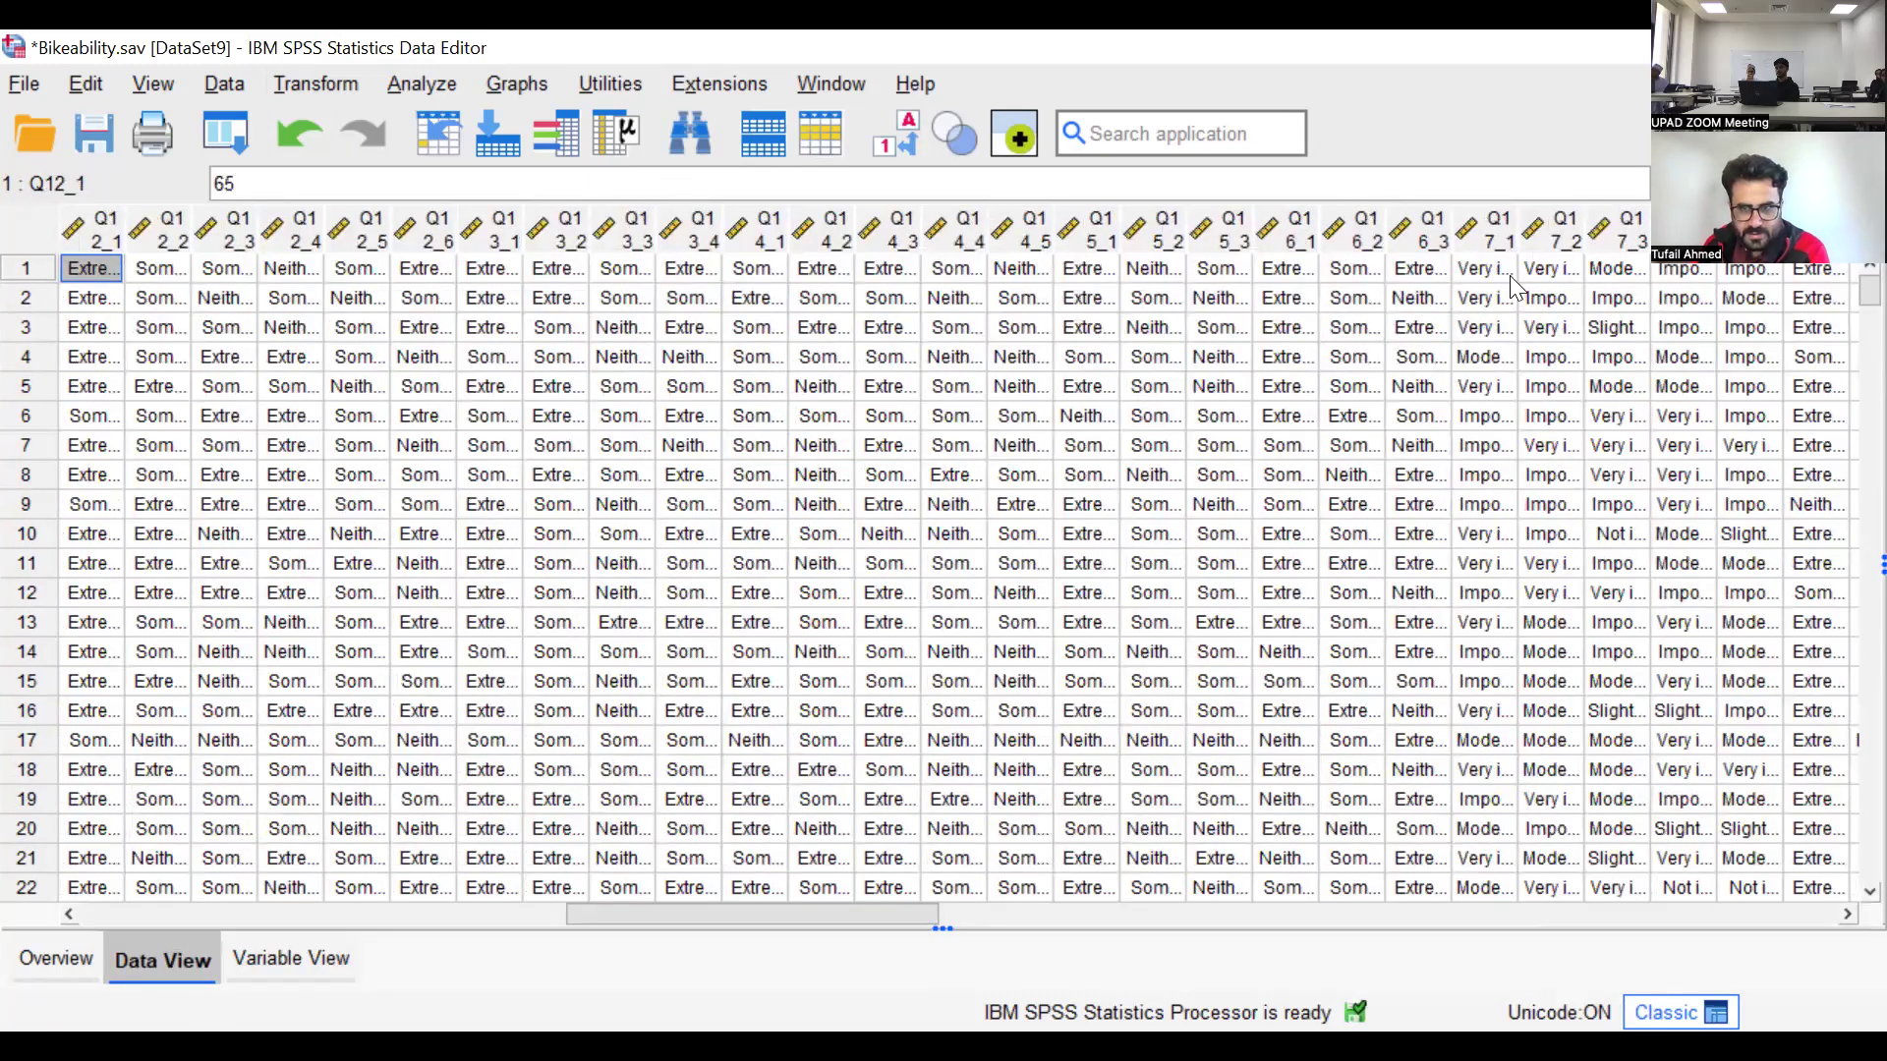
Return to the variable definitions and narrow the oversized columns so every attribute from Name to Role fits in view
left_click(290, 958)
left_click_drag(1473, 181, 1535, 181)
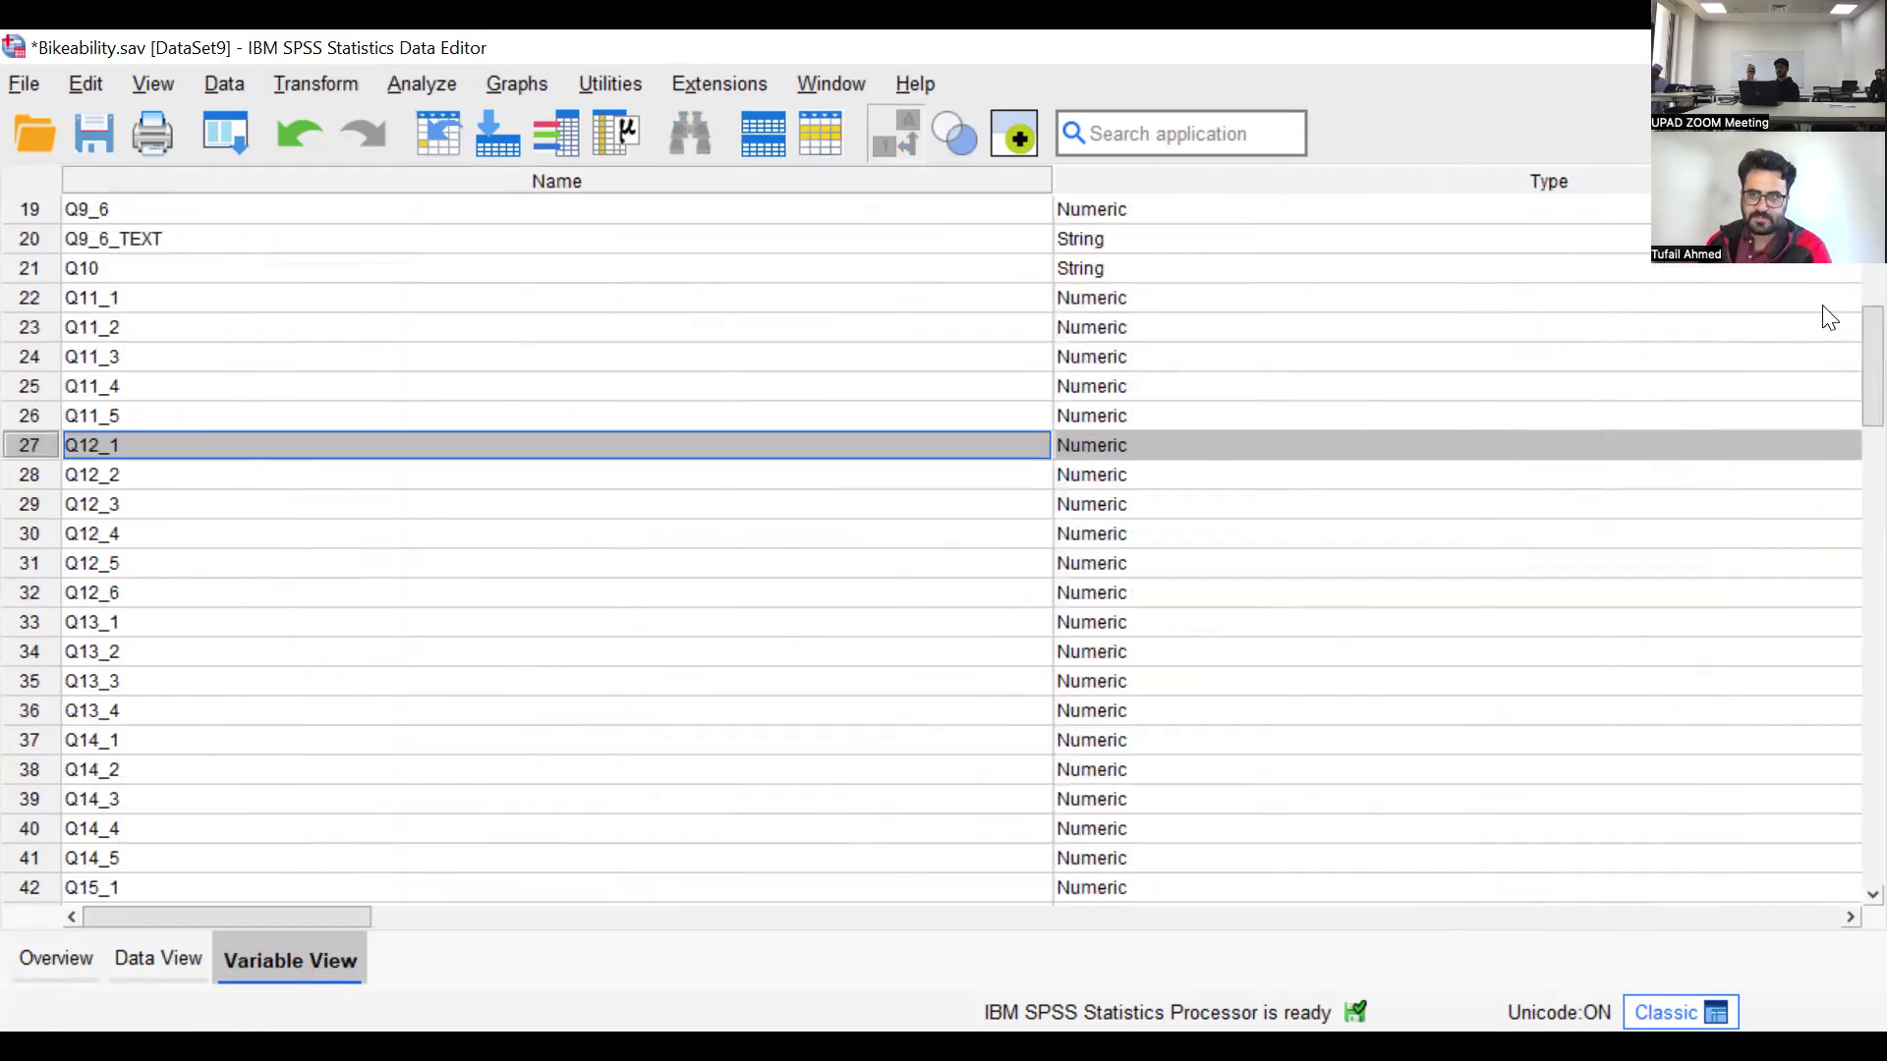
left_click_drag(1049, 176, 825, 211)
left_click_drag(490, 247, 391, 258)
left_click_drag(1379, 181, 1171, 443)
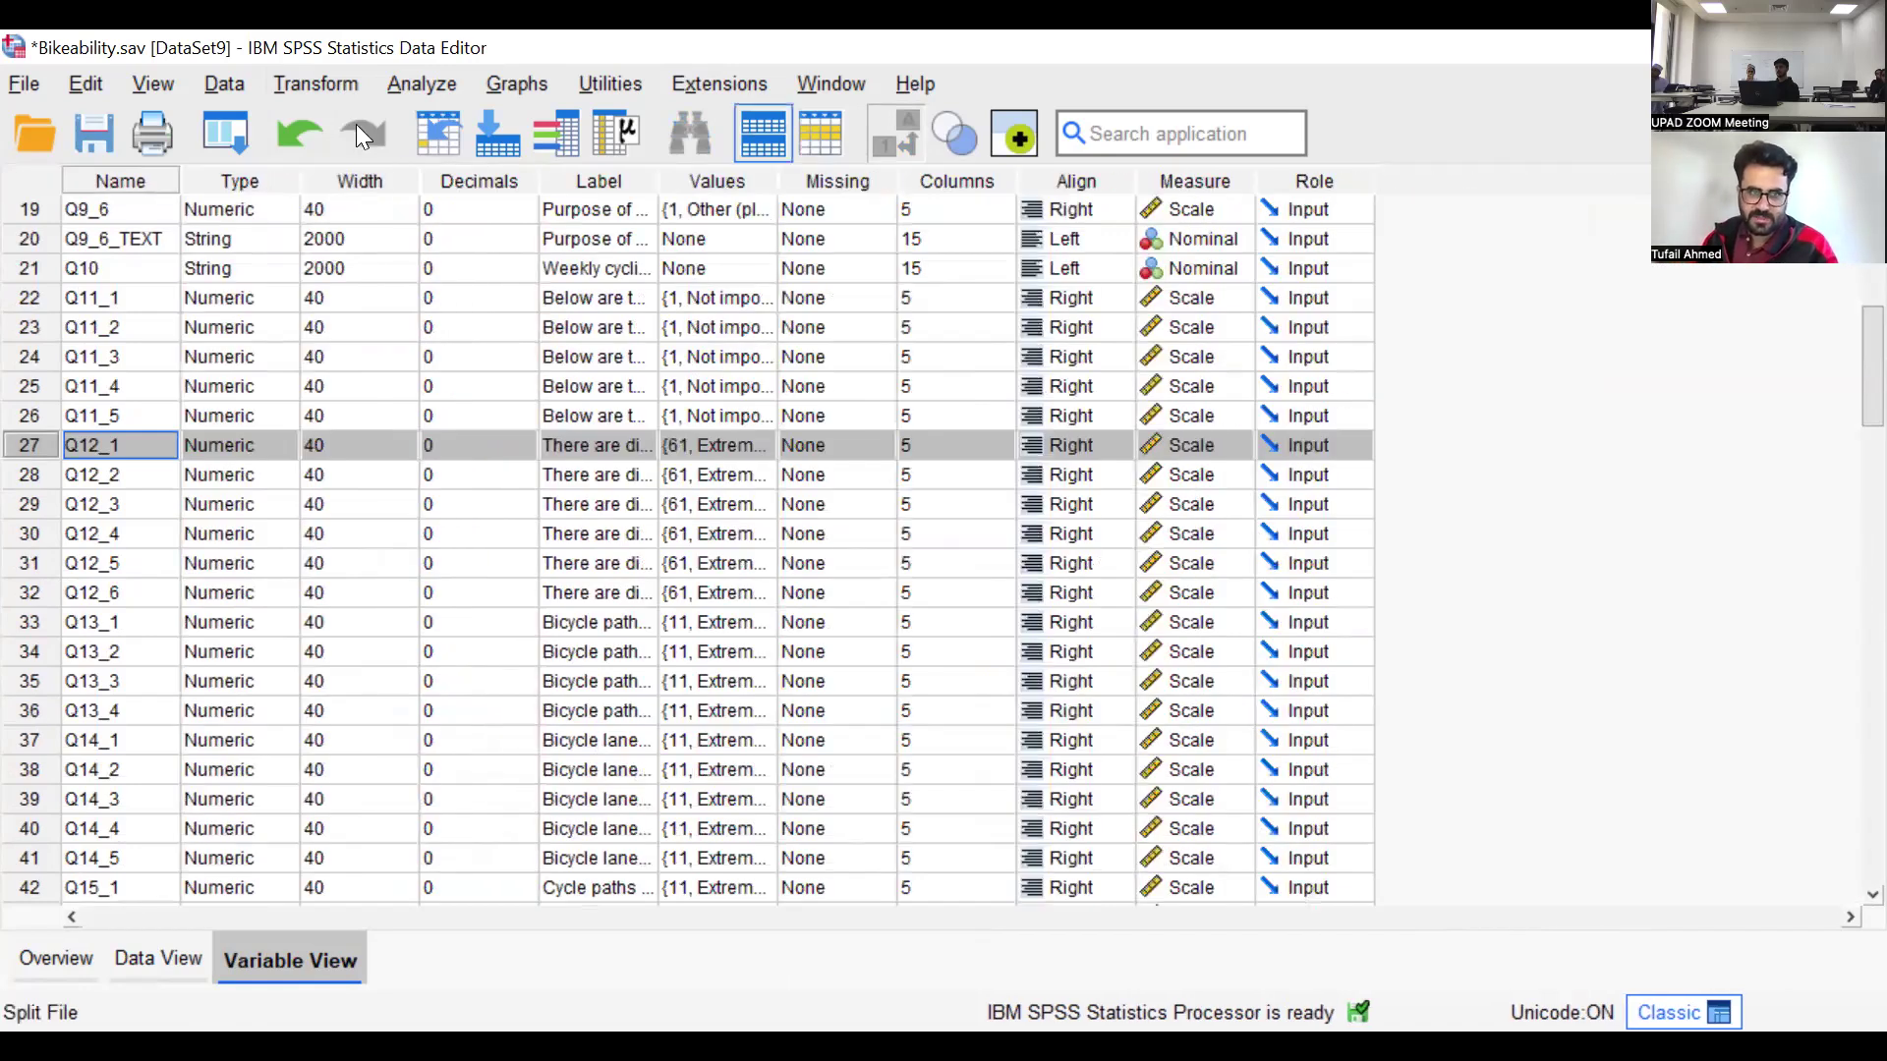
Start a Recode into Same Variables and add Q12_1, the first bicycle infrastructure item, as the variable to recode
left_click(319, 83)
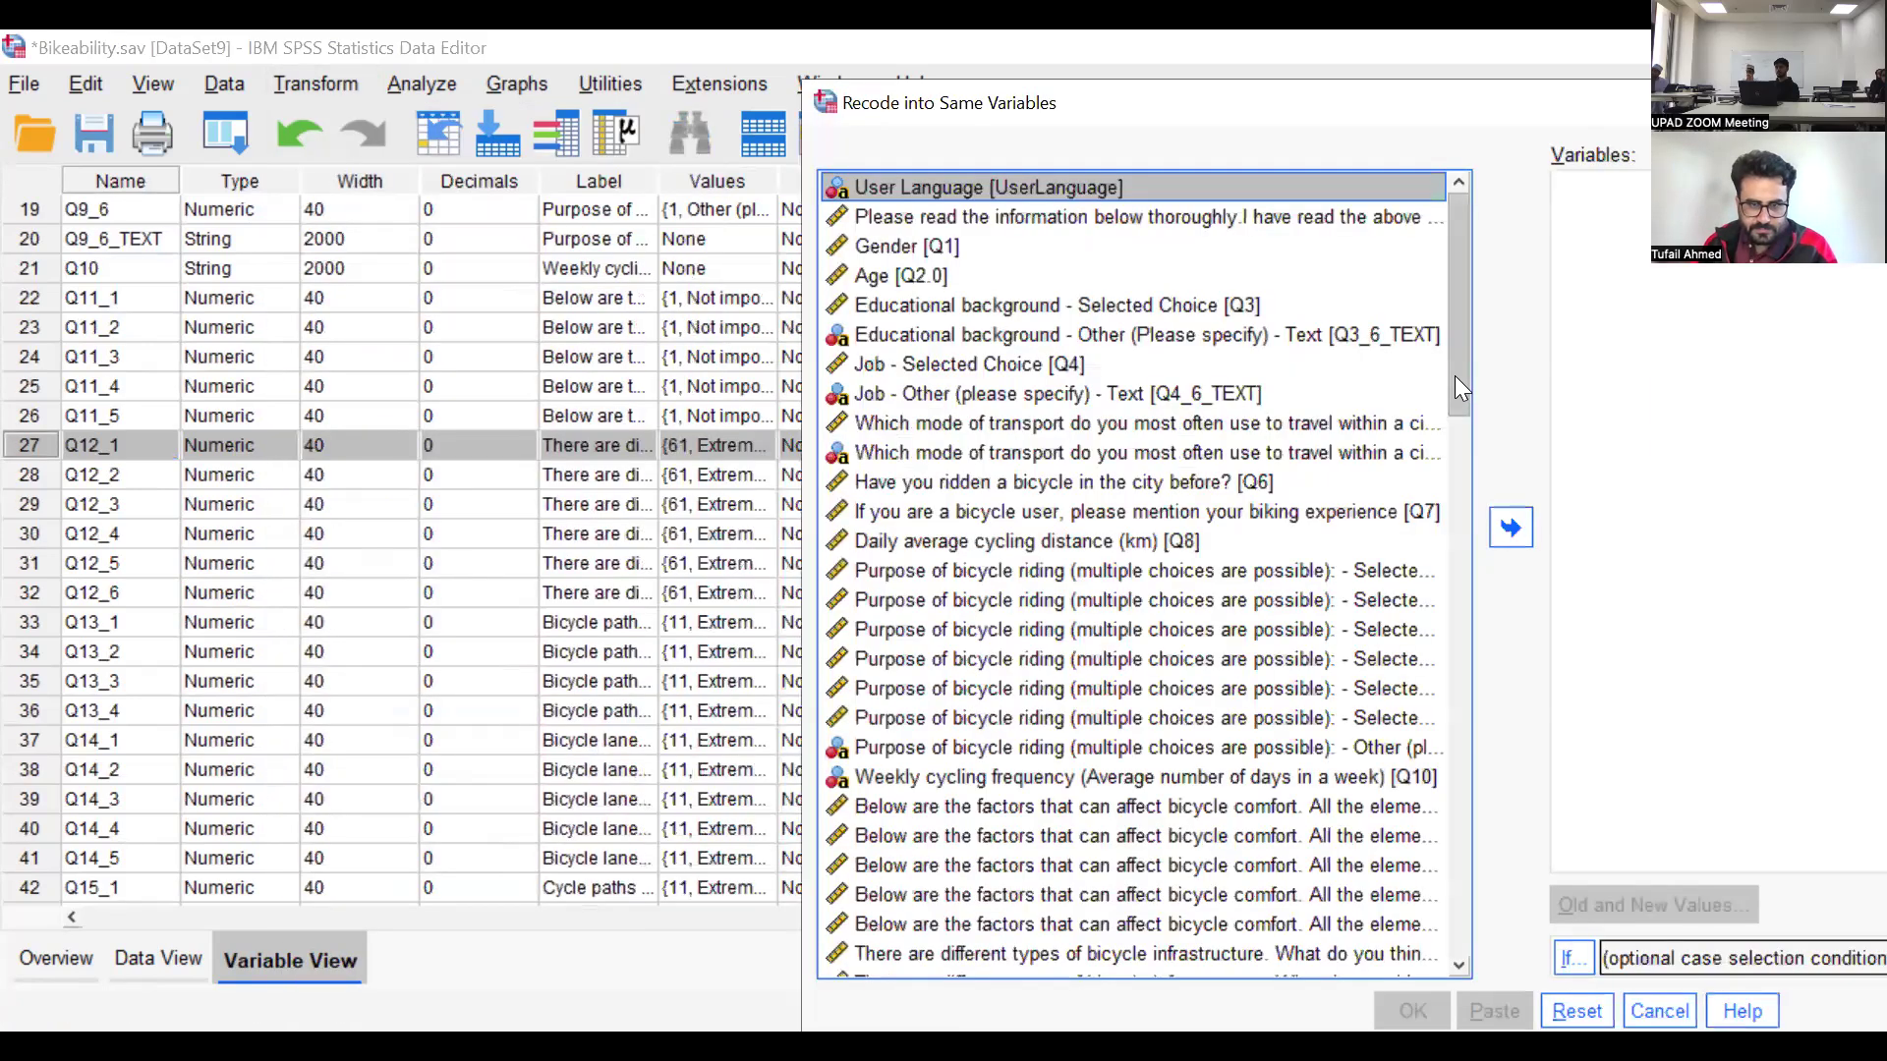
scroll(1456, 393, "down", 3)
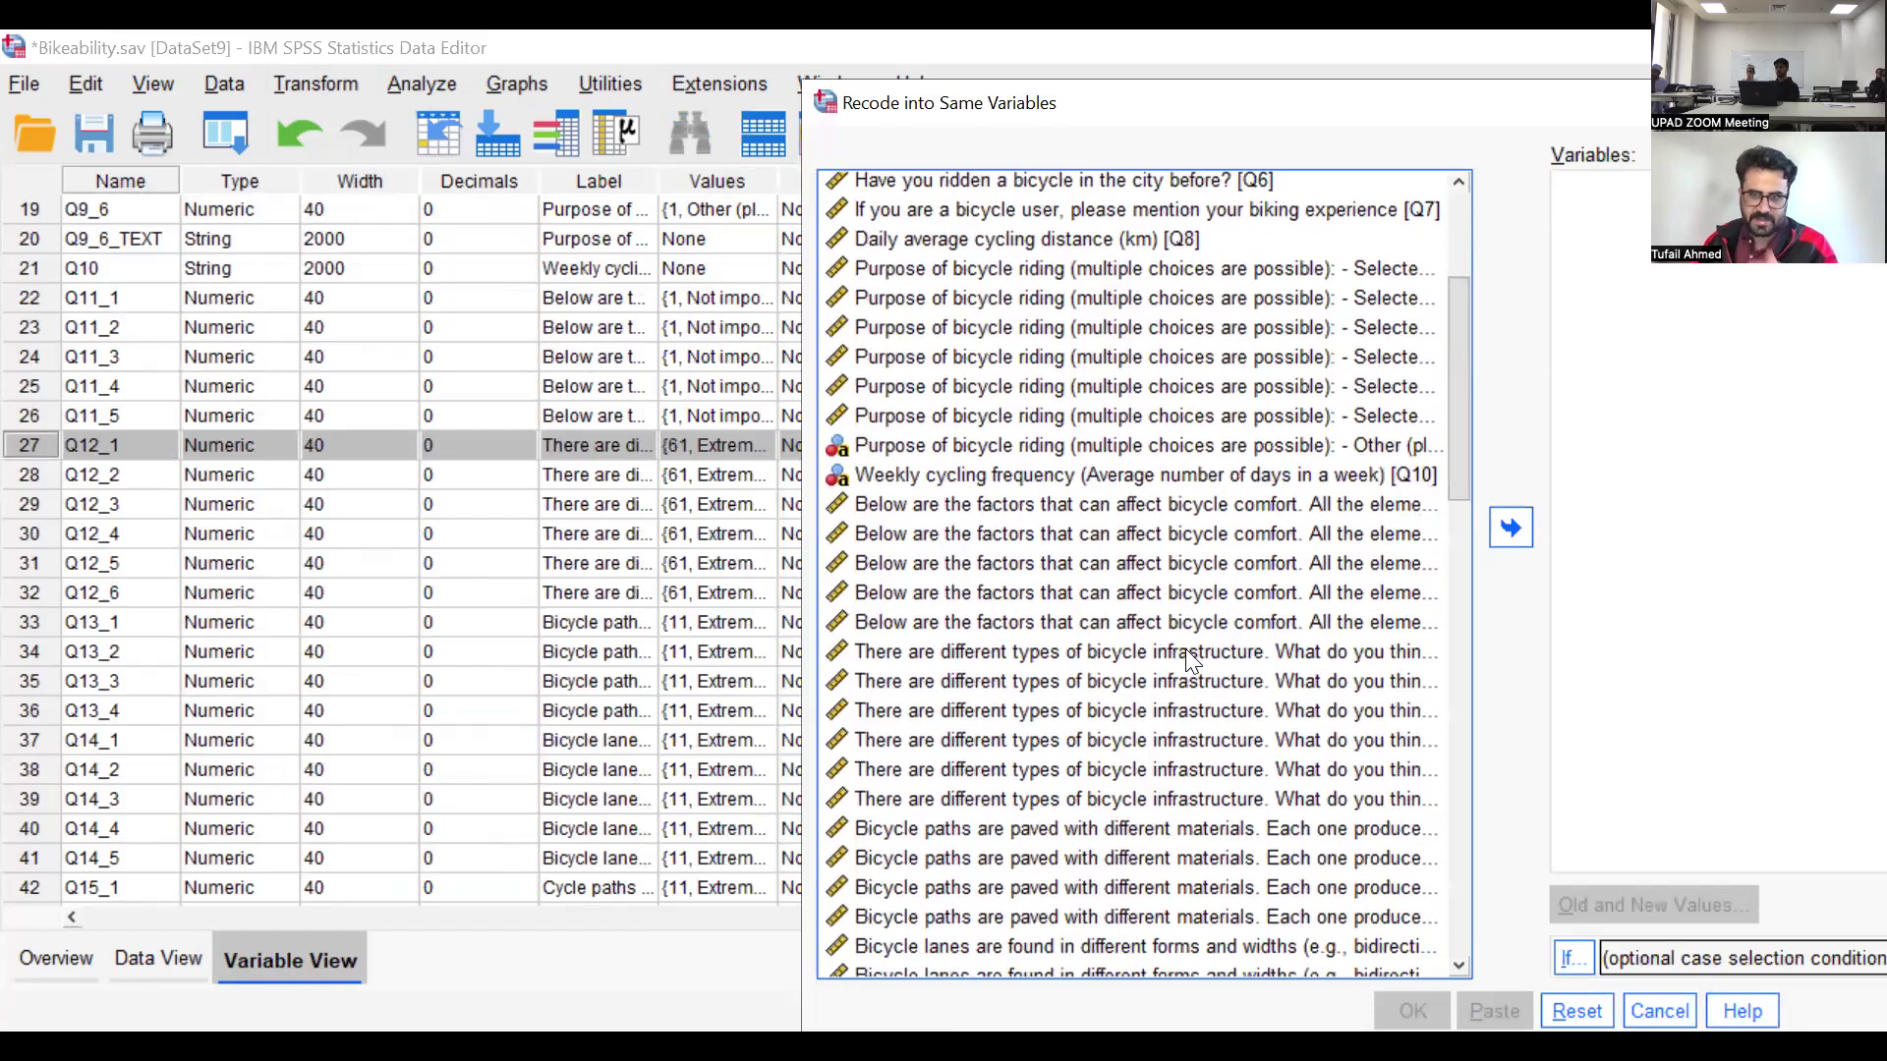
left_click(1186, 651)
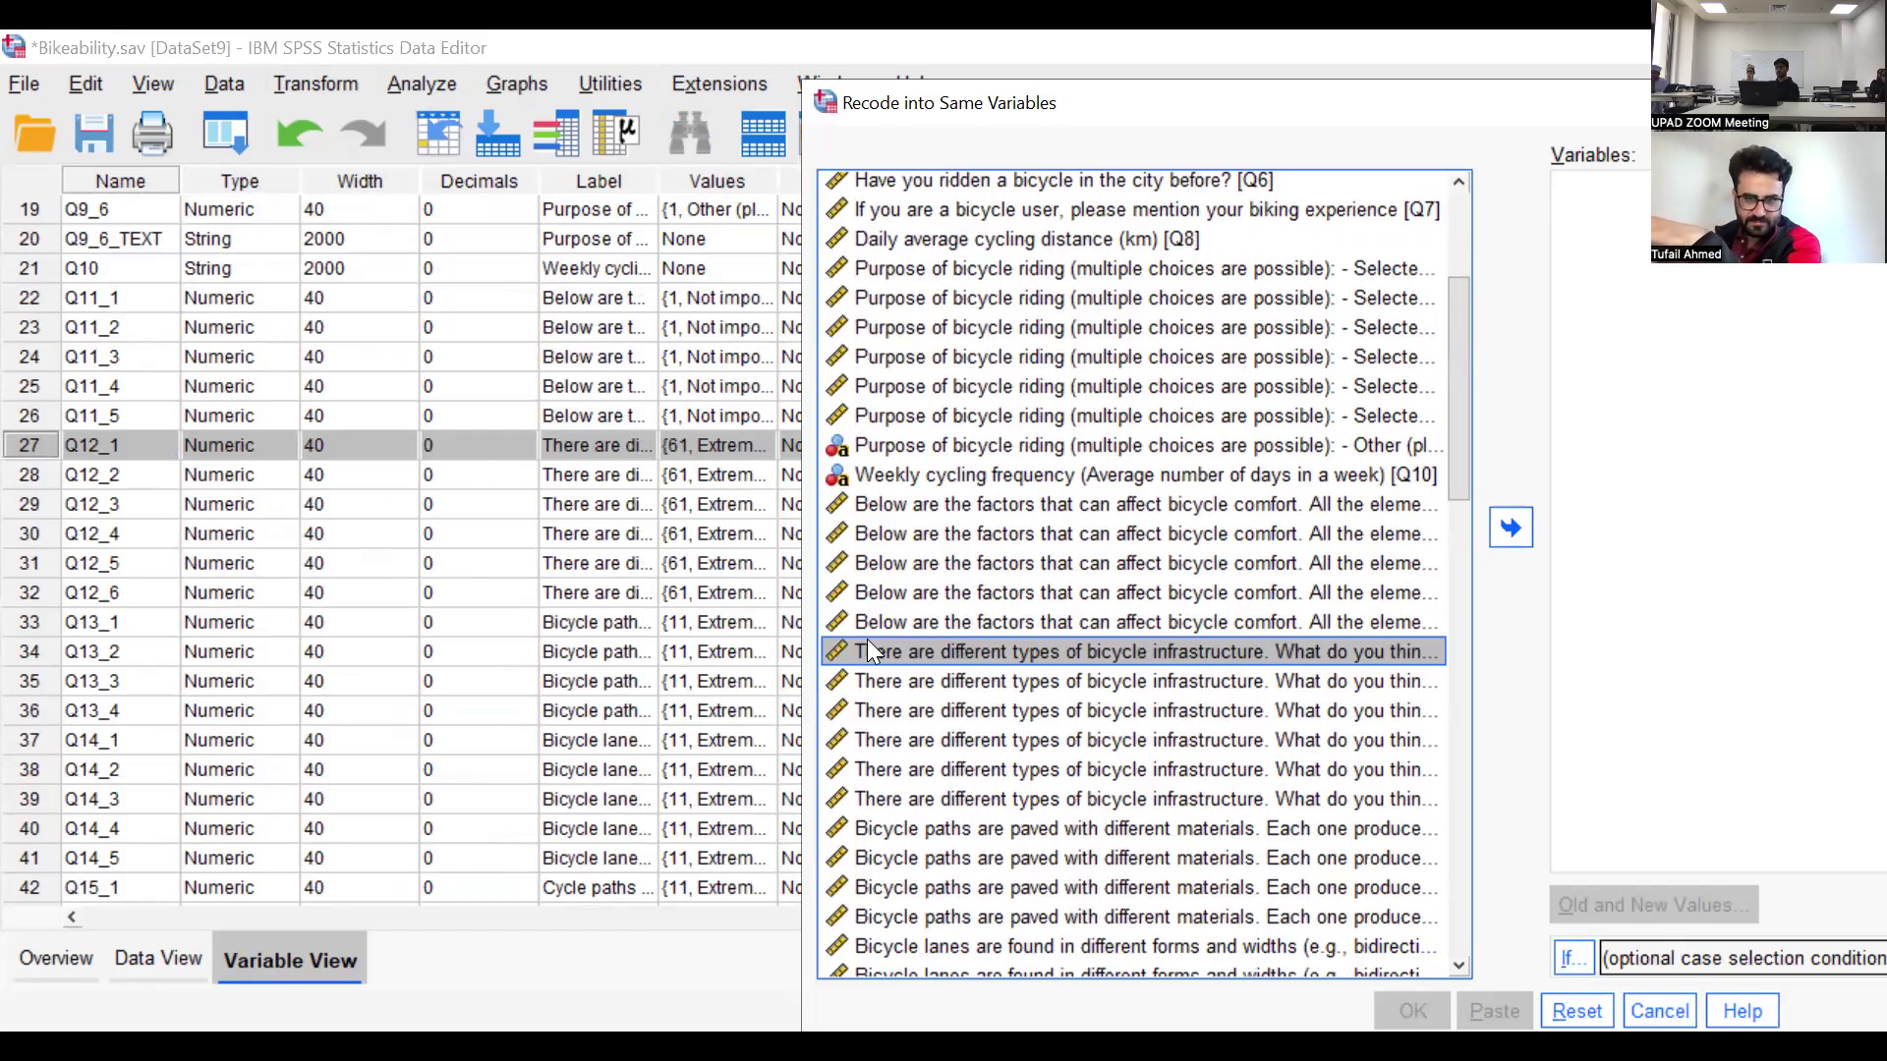
left_click(1509, 530)
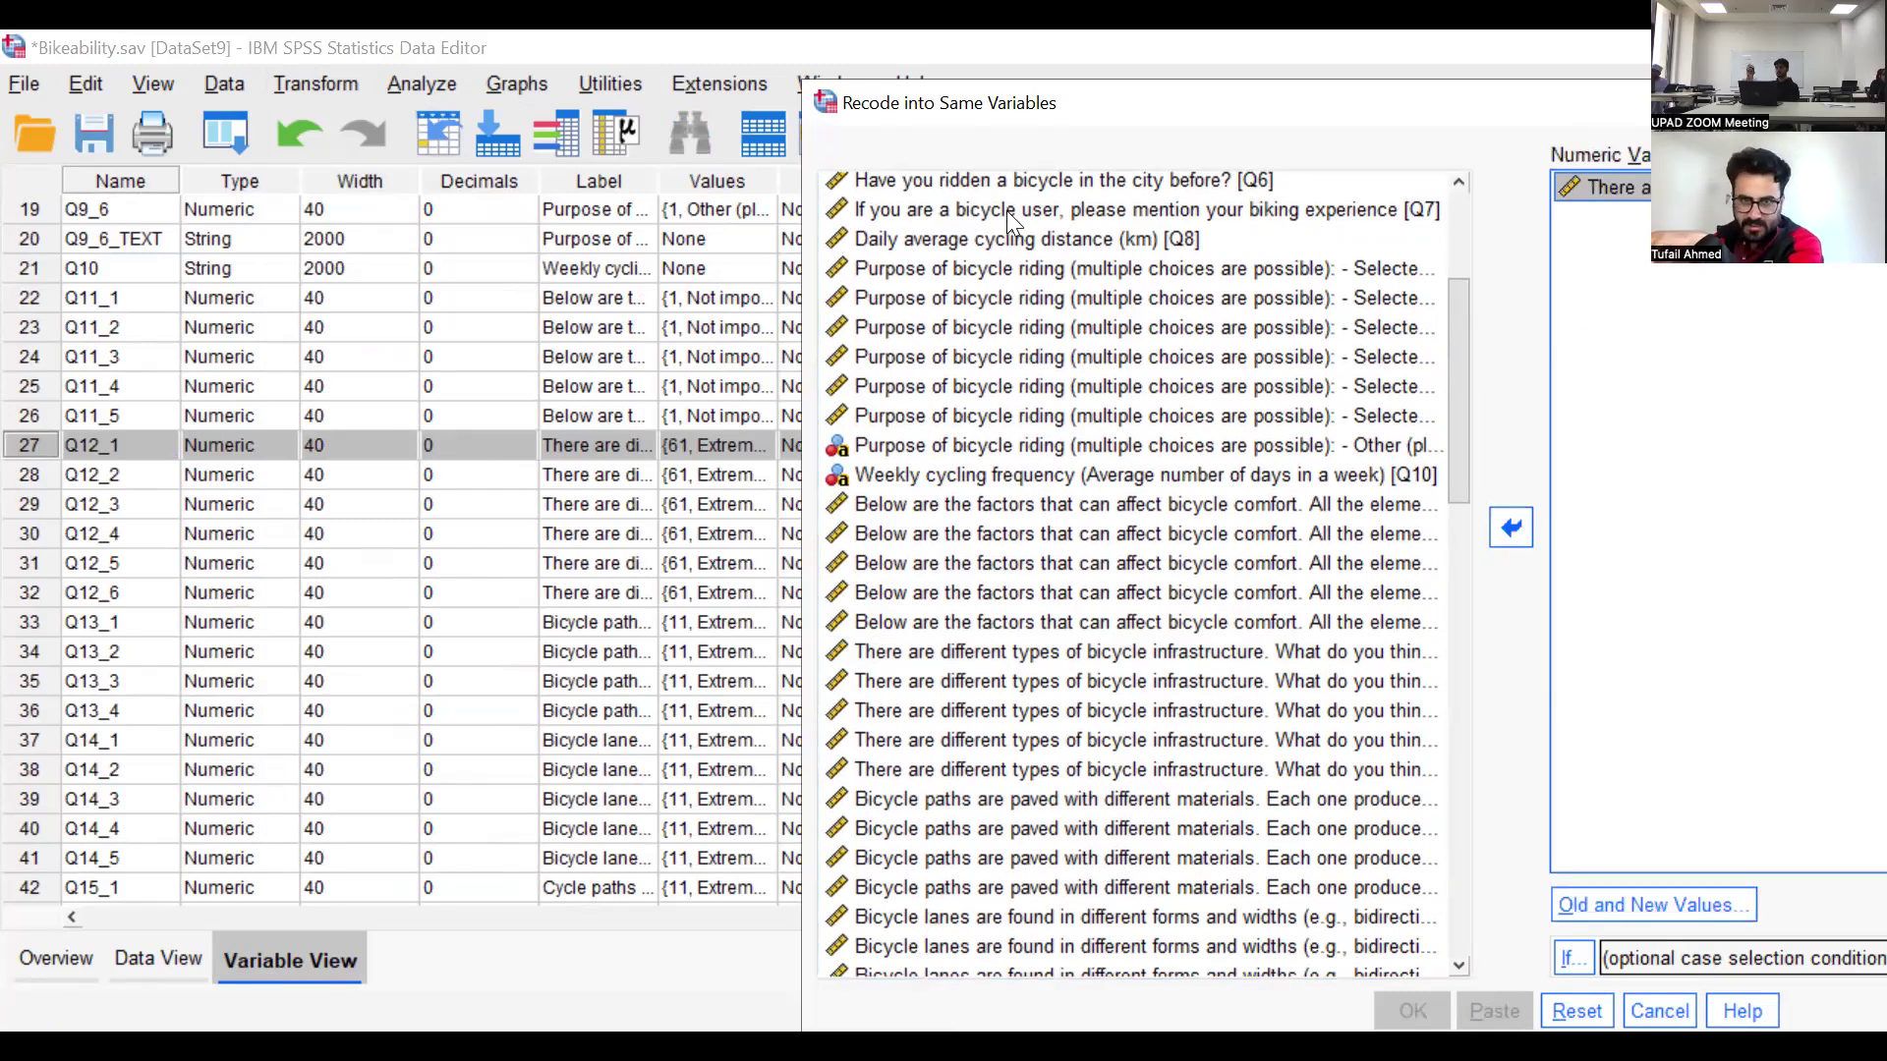
left_click_drag(1611, 103, 964, 145)
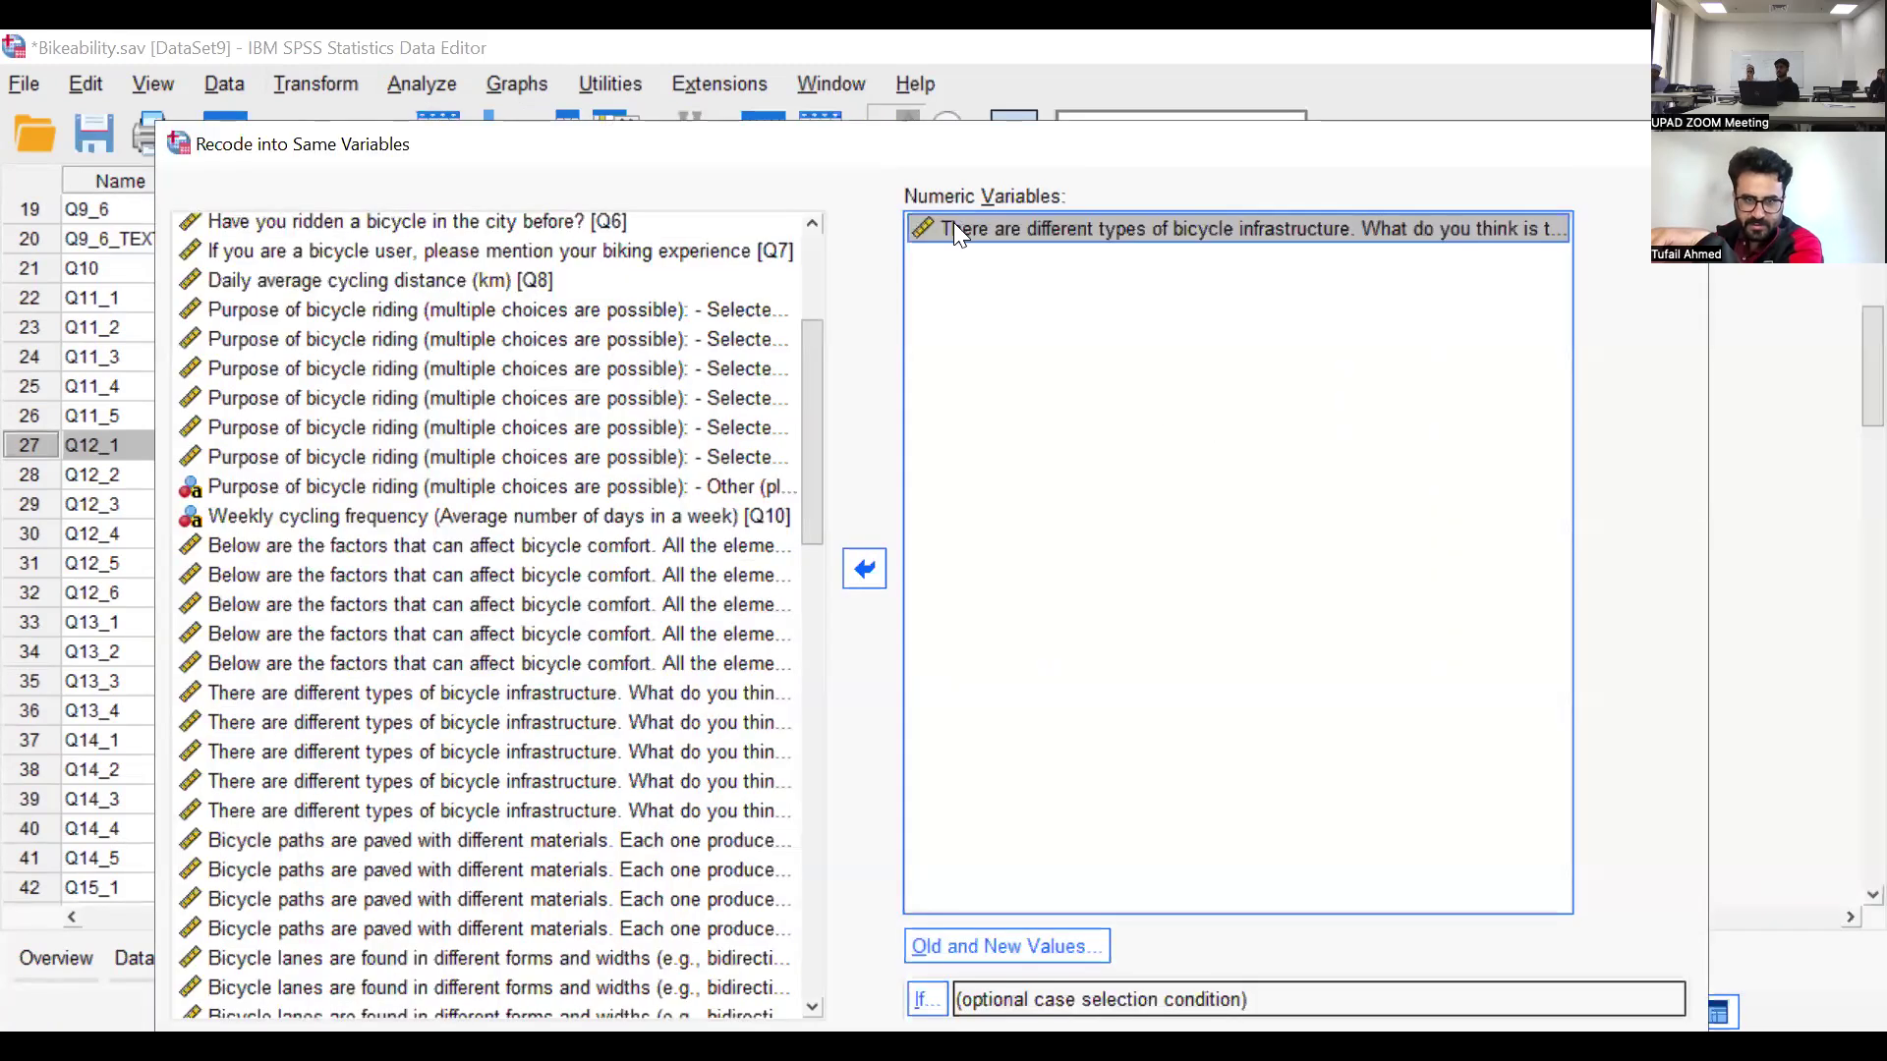
left_click(1004, 946)
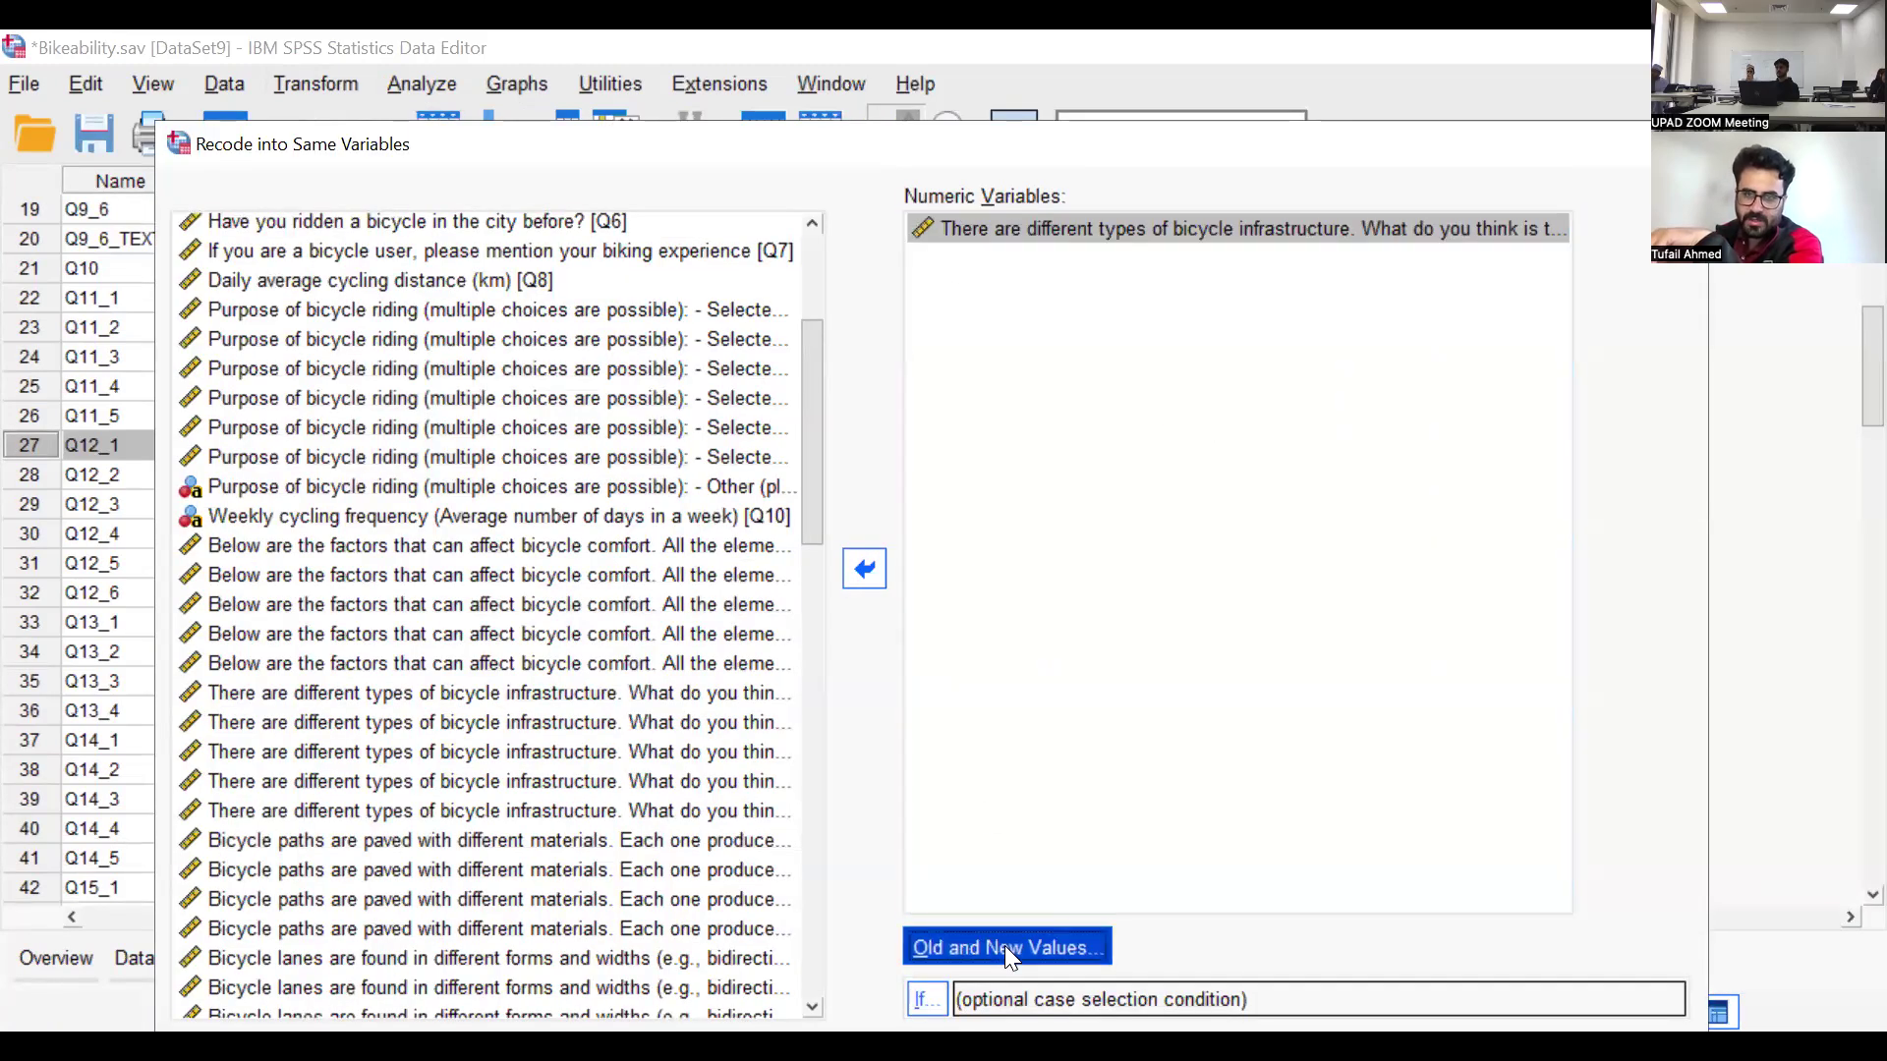
left_click(1032, 941)
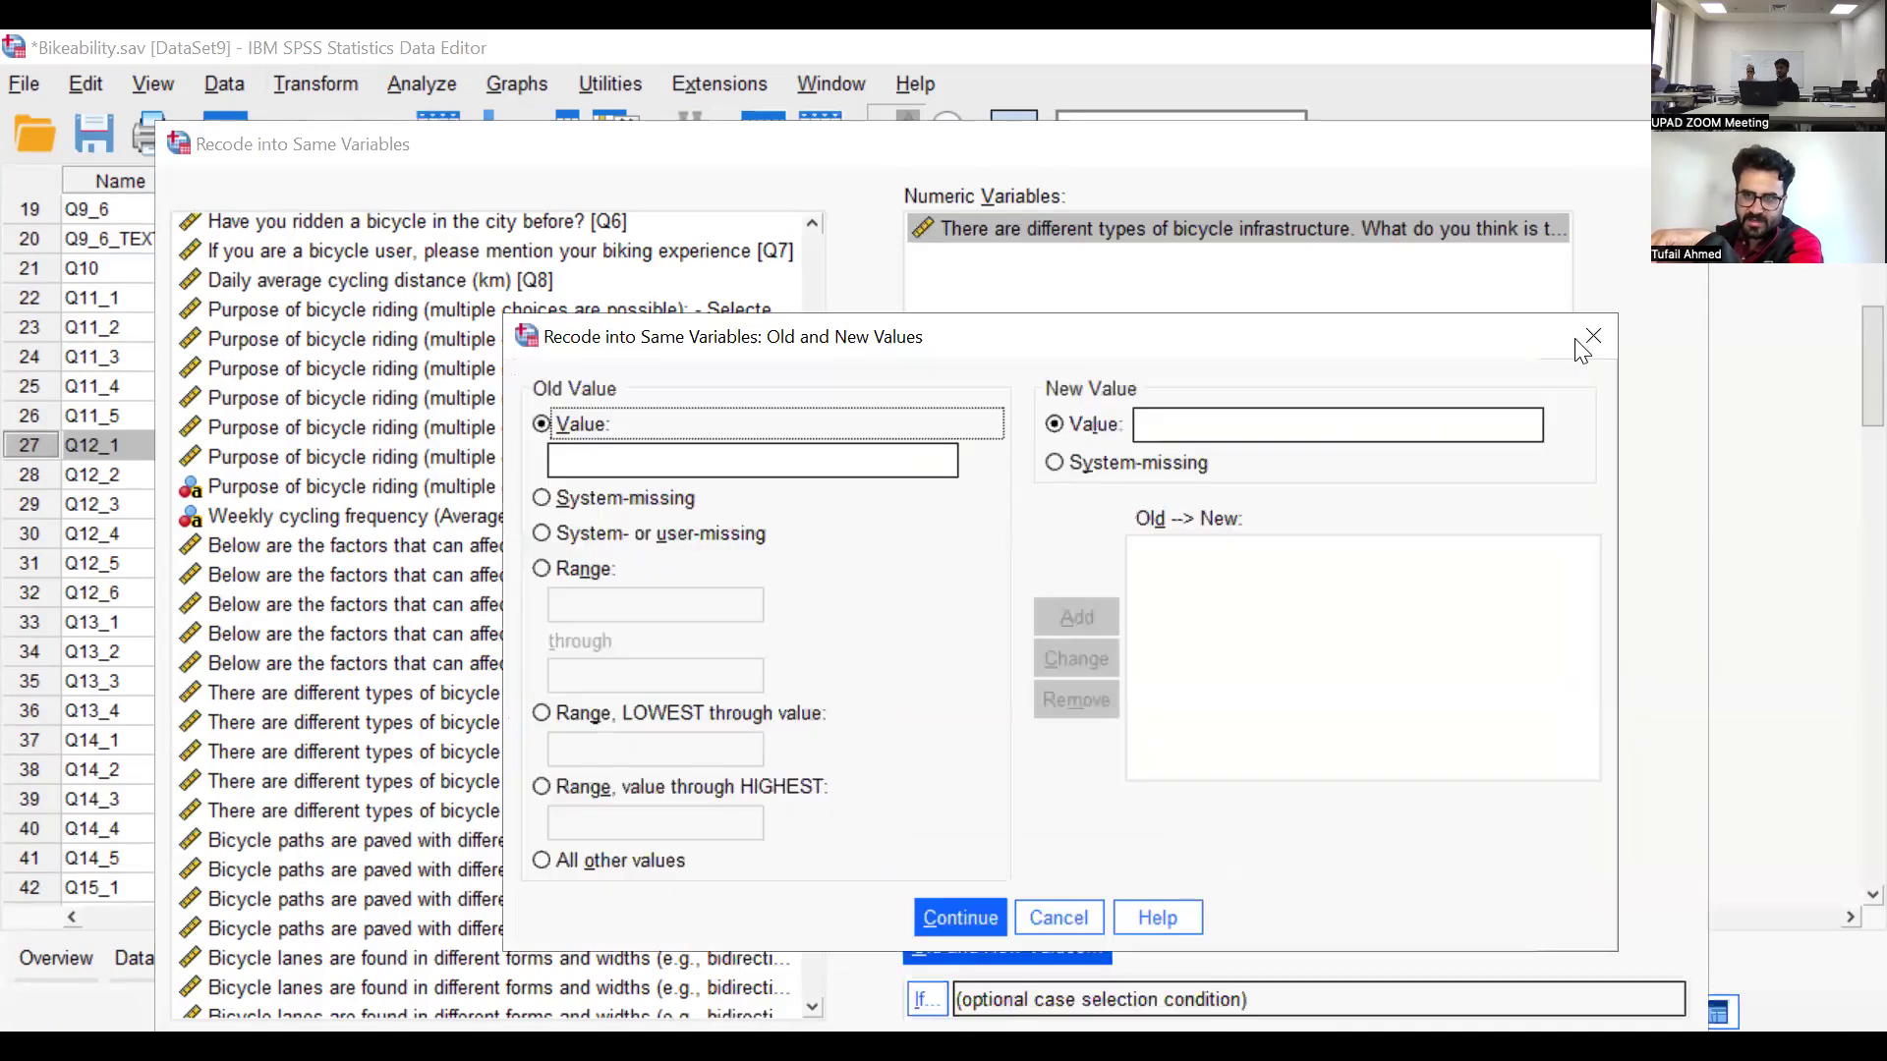
left_click_drag(908, 342, 1032, 335)
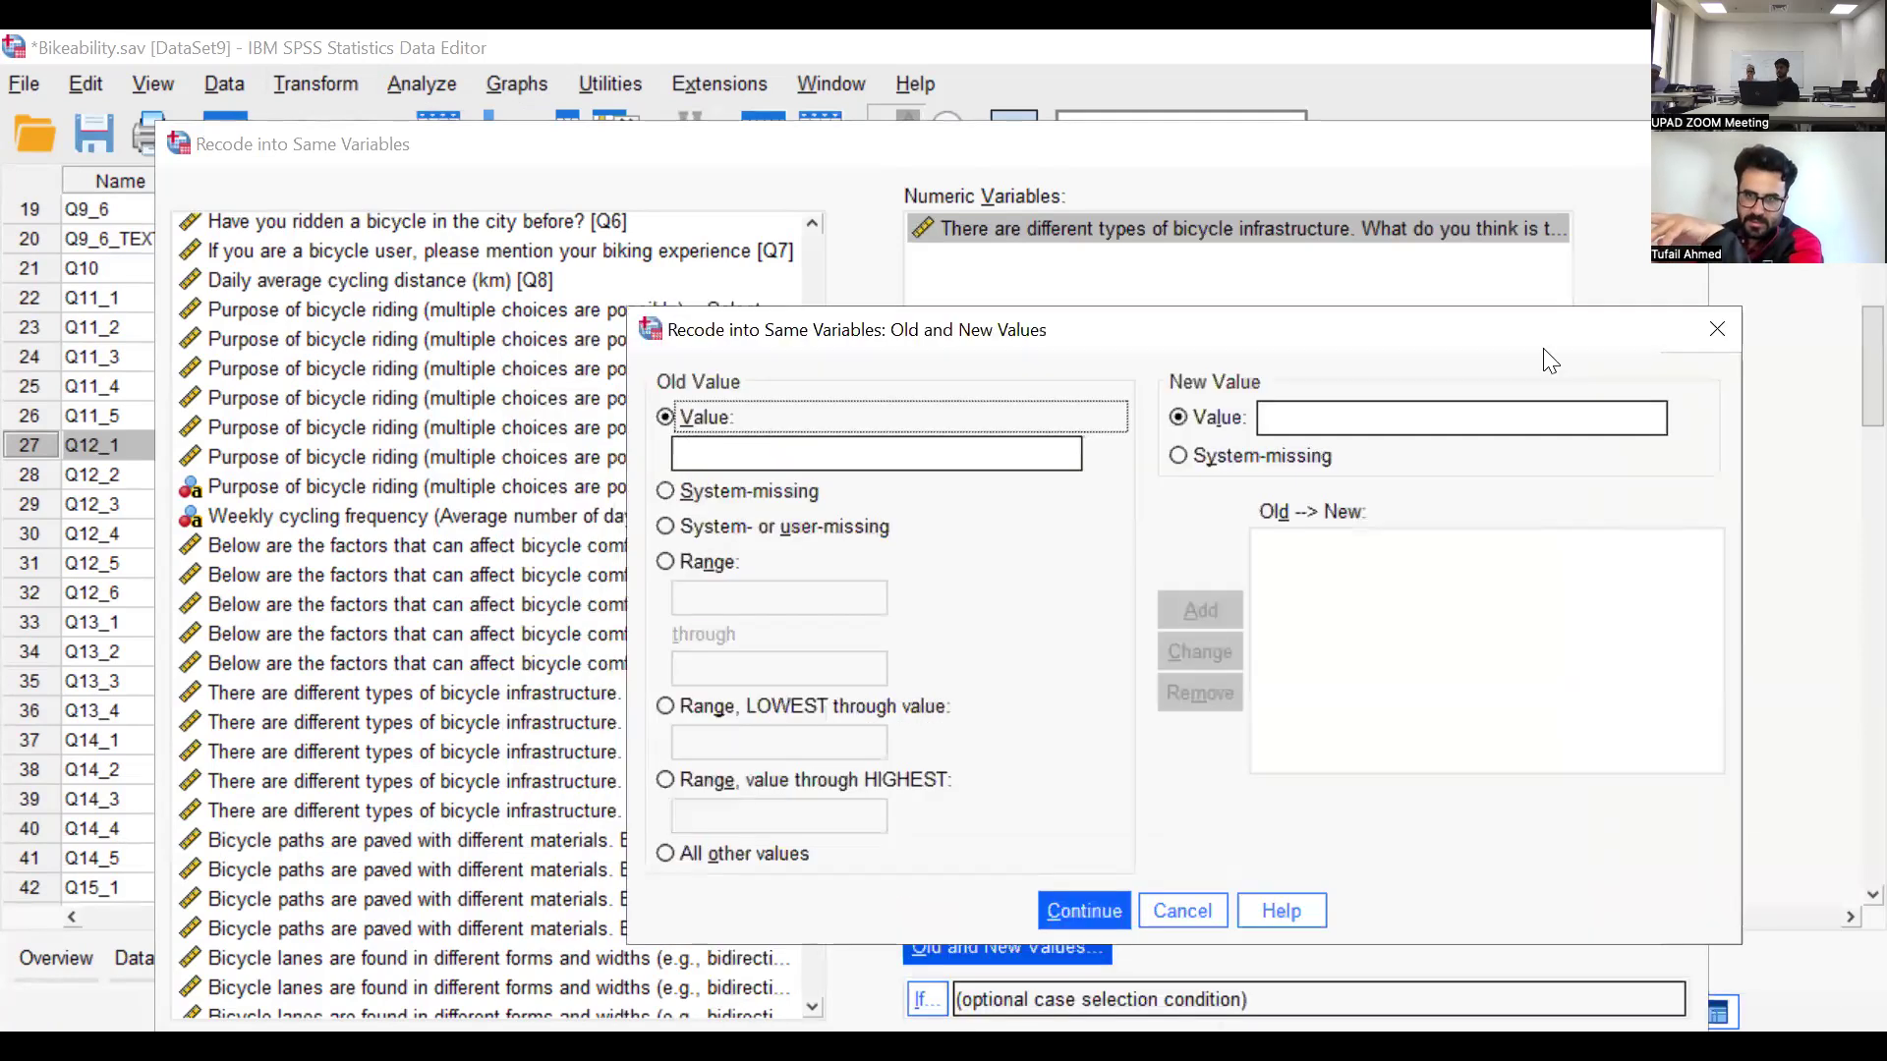
left_click(688, 452)
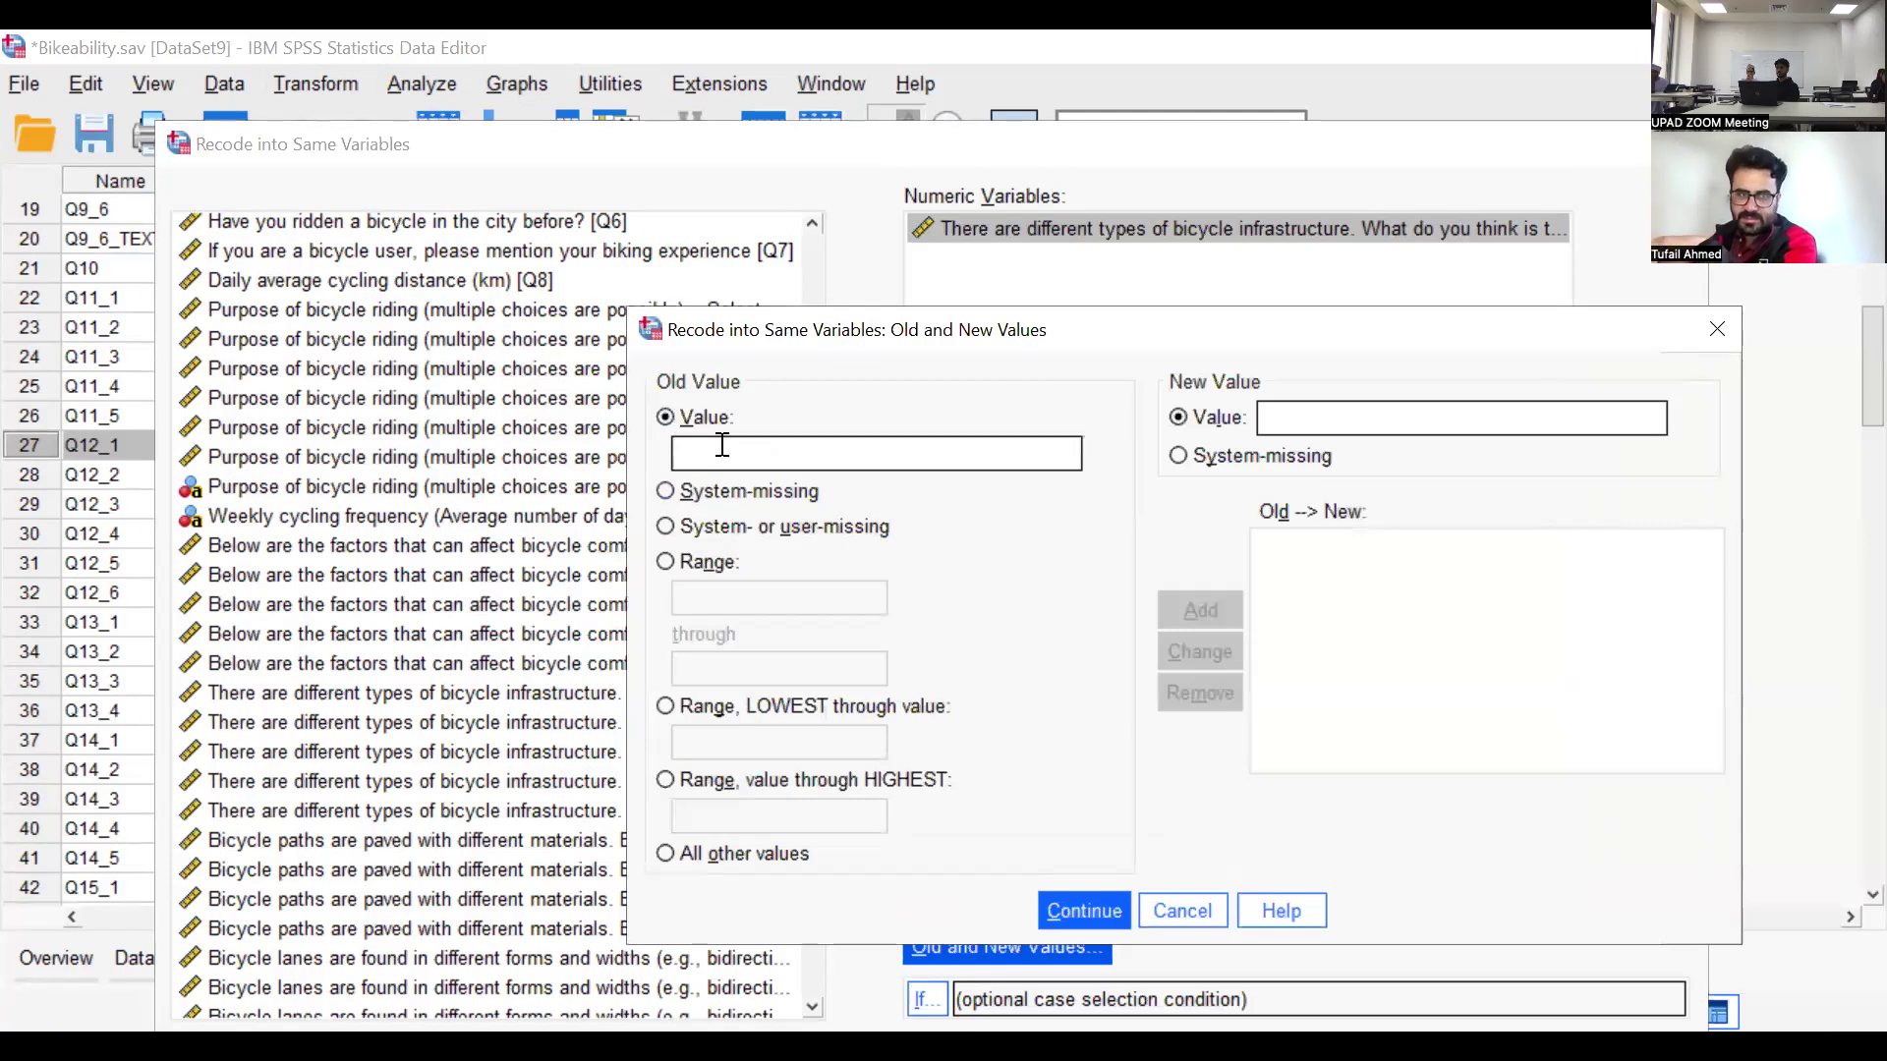
left_click(1326, 411)
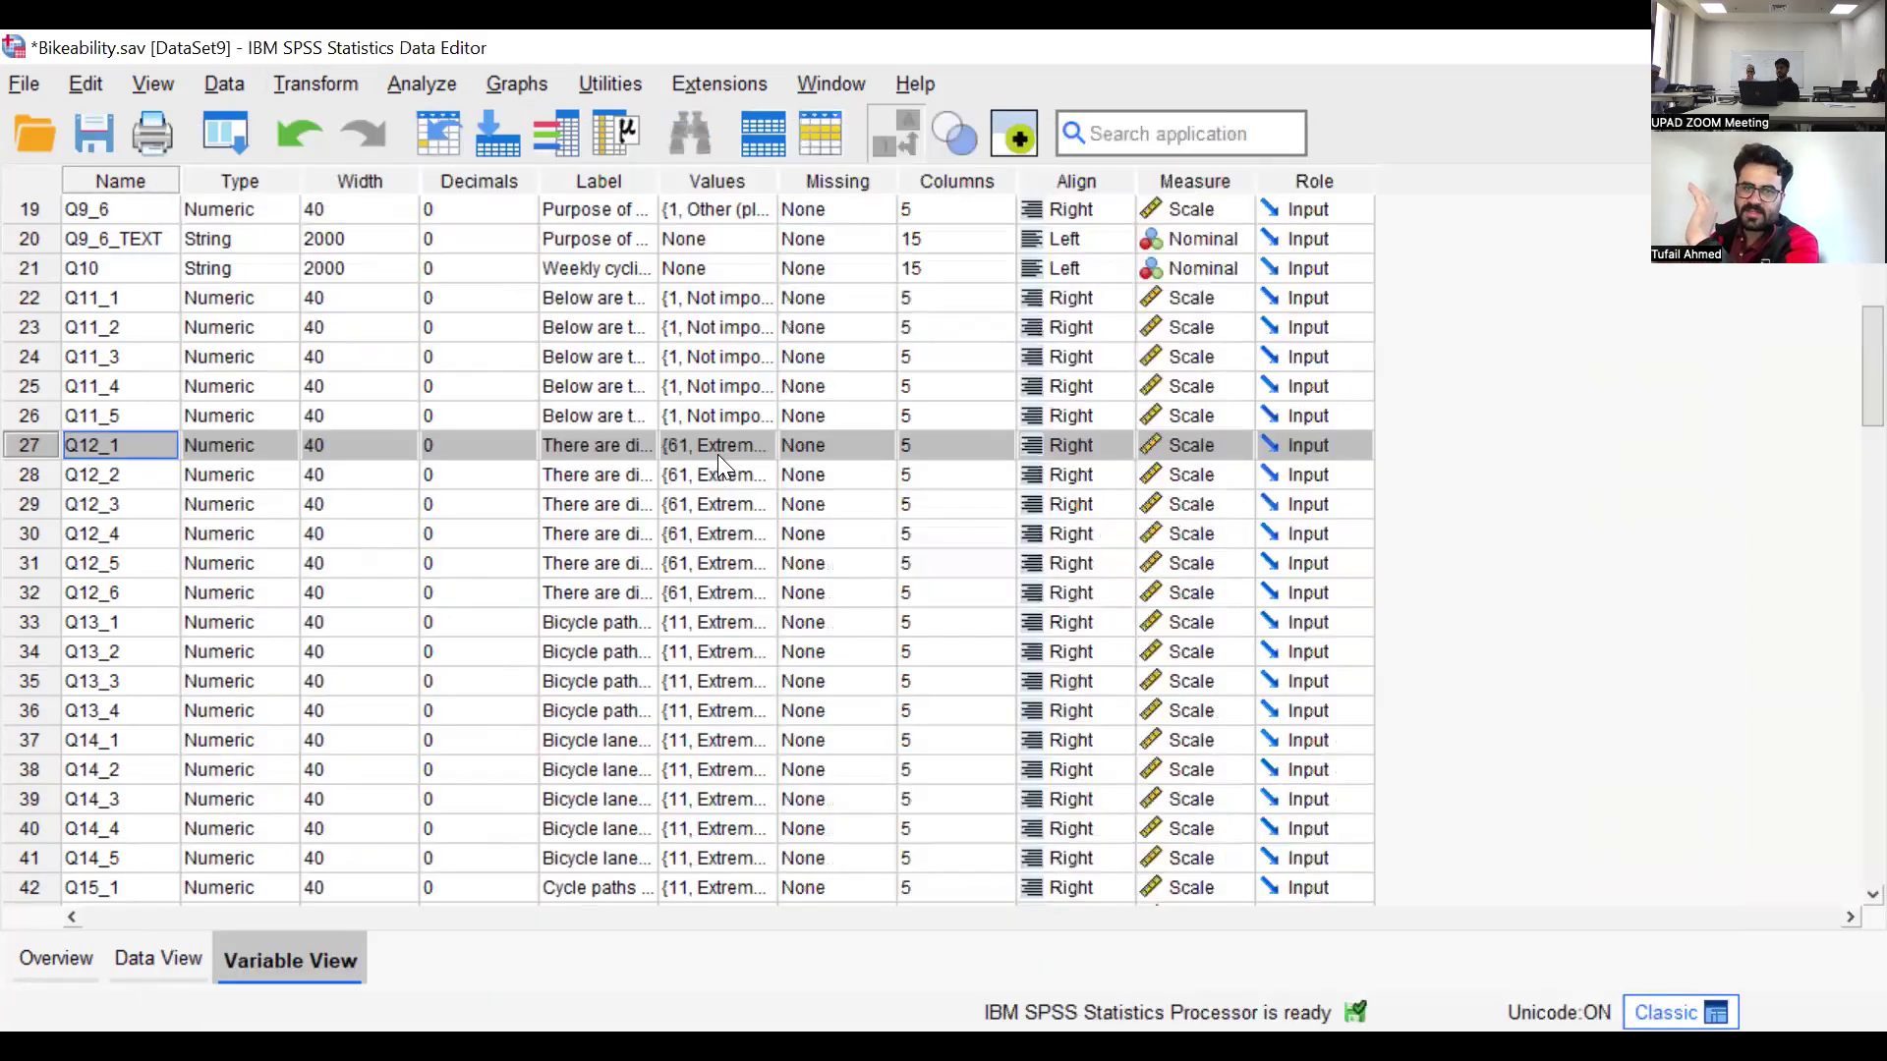
Check the codes and texts in the value labels of Q12_1, then close them without changes
left_click(718, 454)
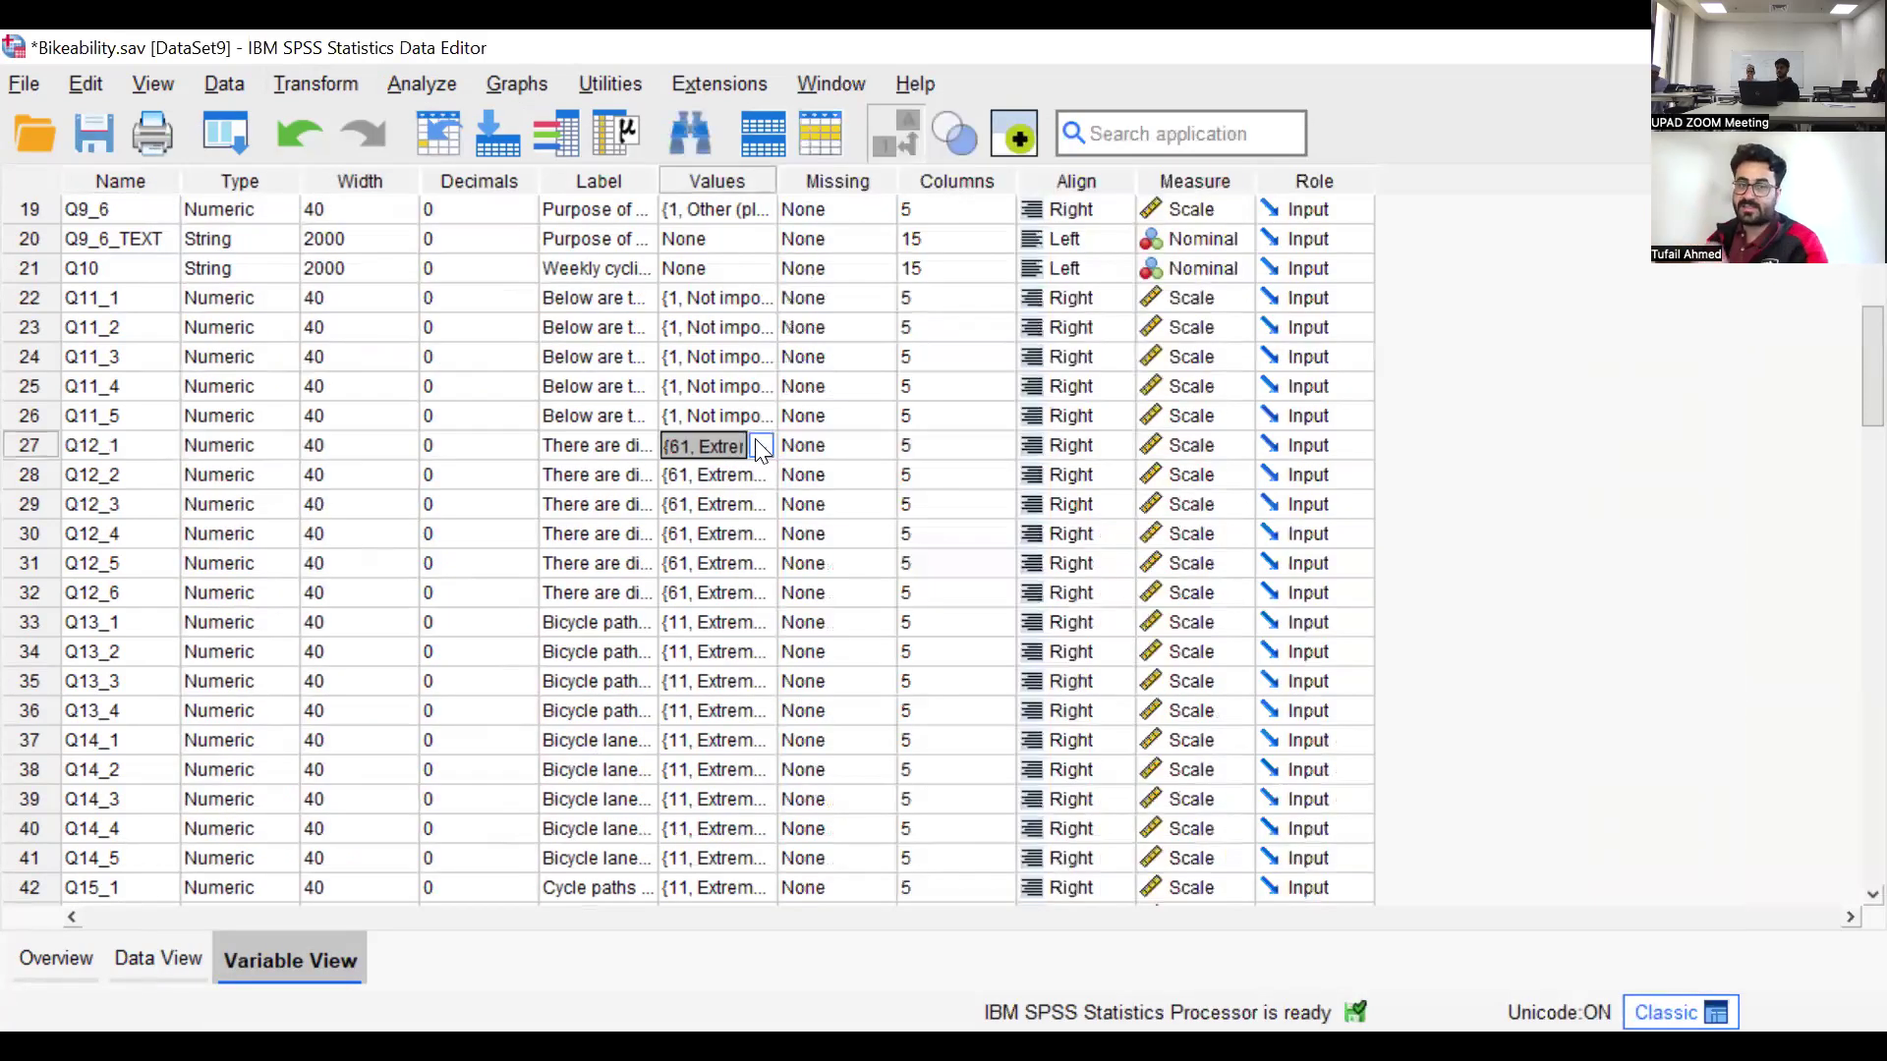
left_click(762, 446)
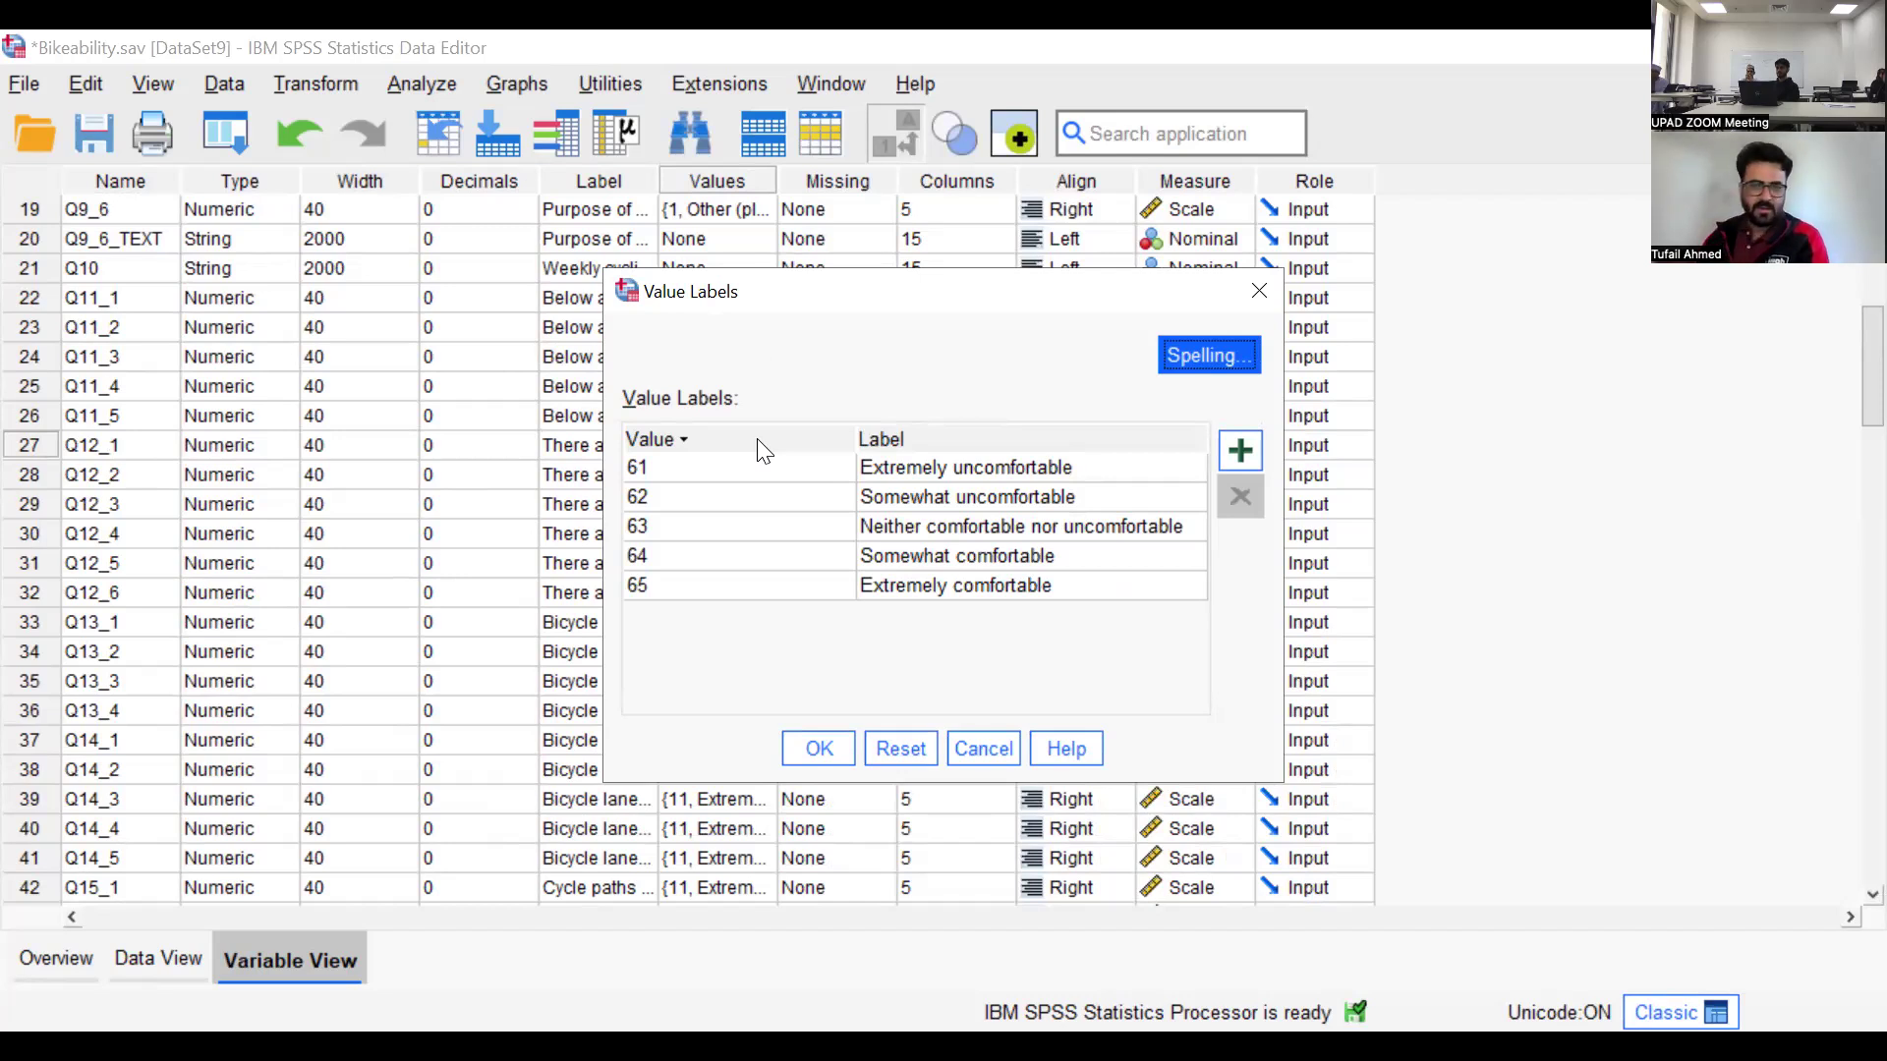
left_click(1259, 287)
Start Recode into Same Variables and add Q12_1, the first bicycle infrastructure item, as the variable to recode
left_click(356, 87)
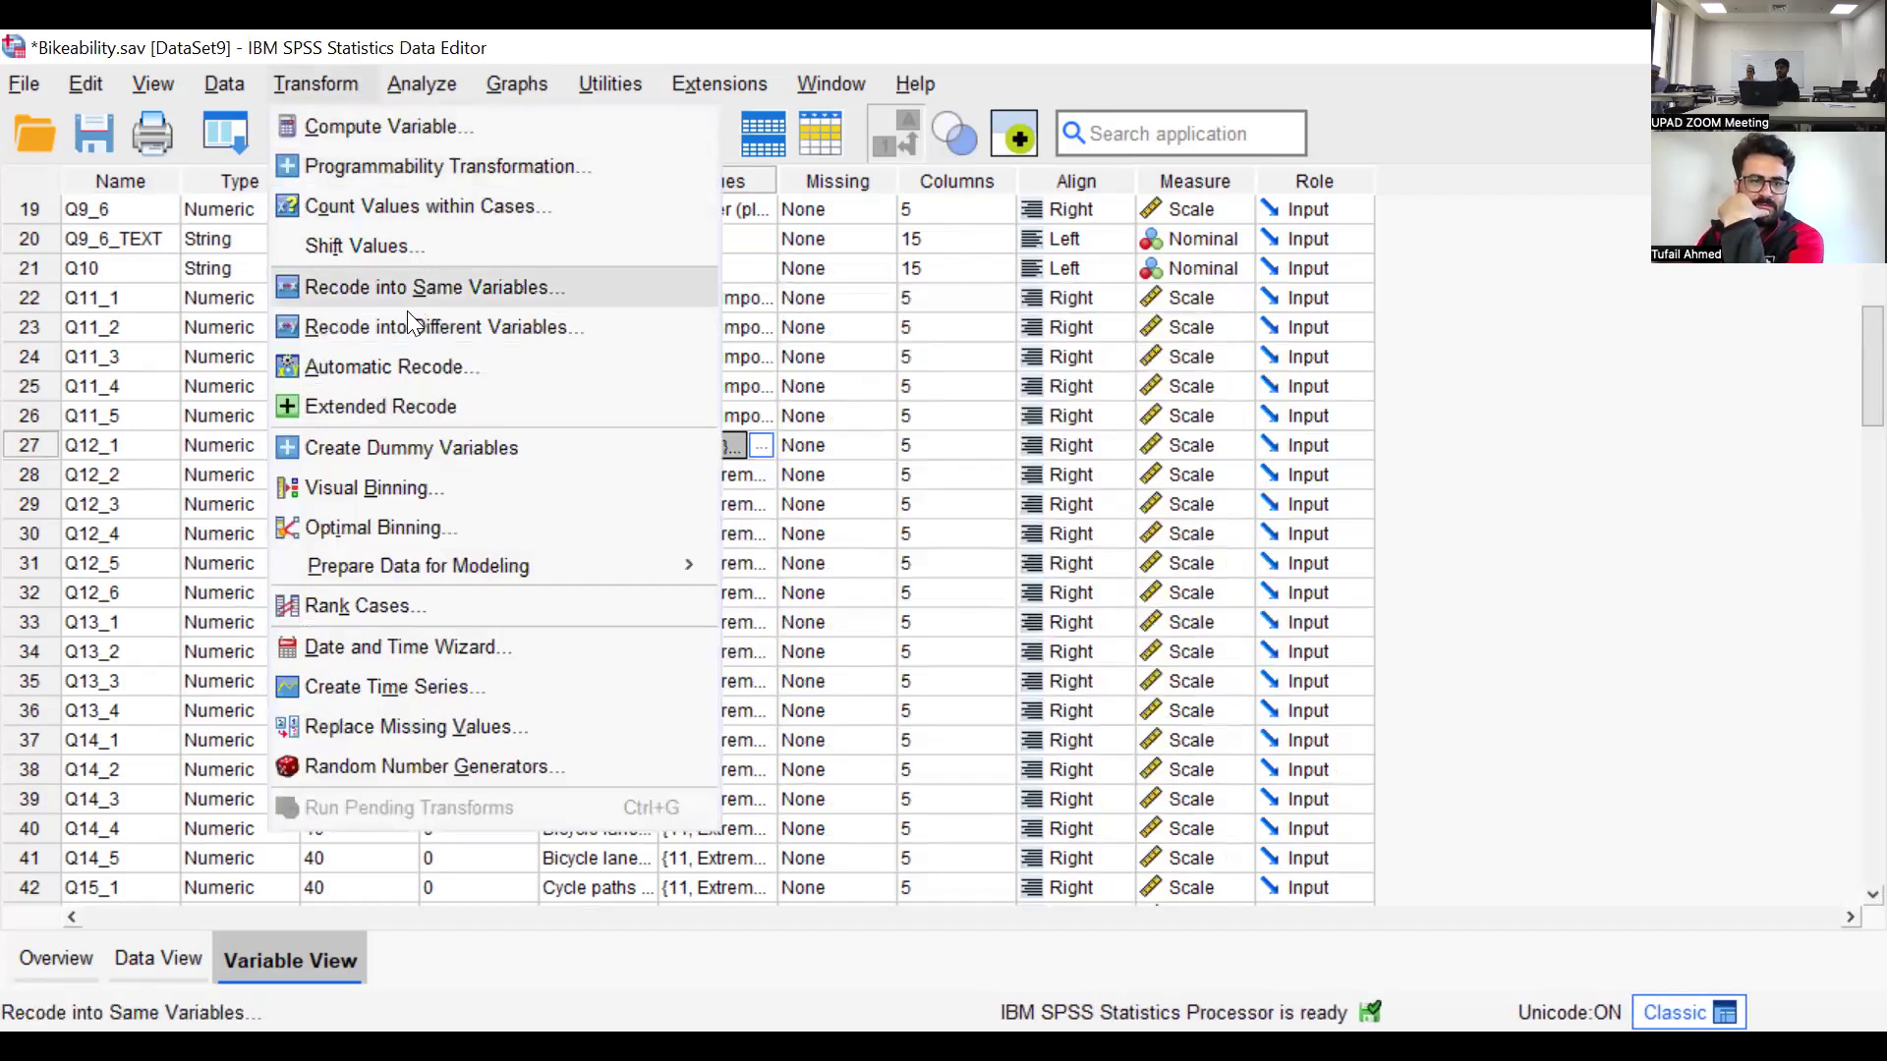
left_click(417, 288)
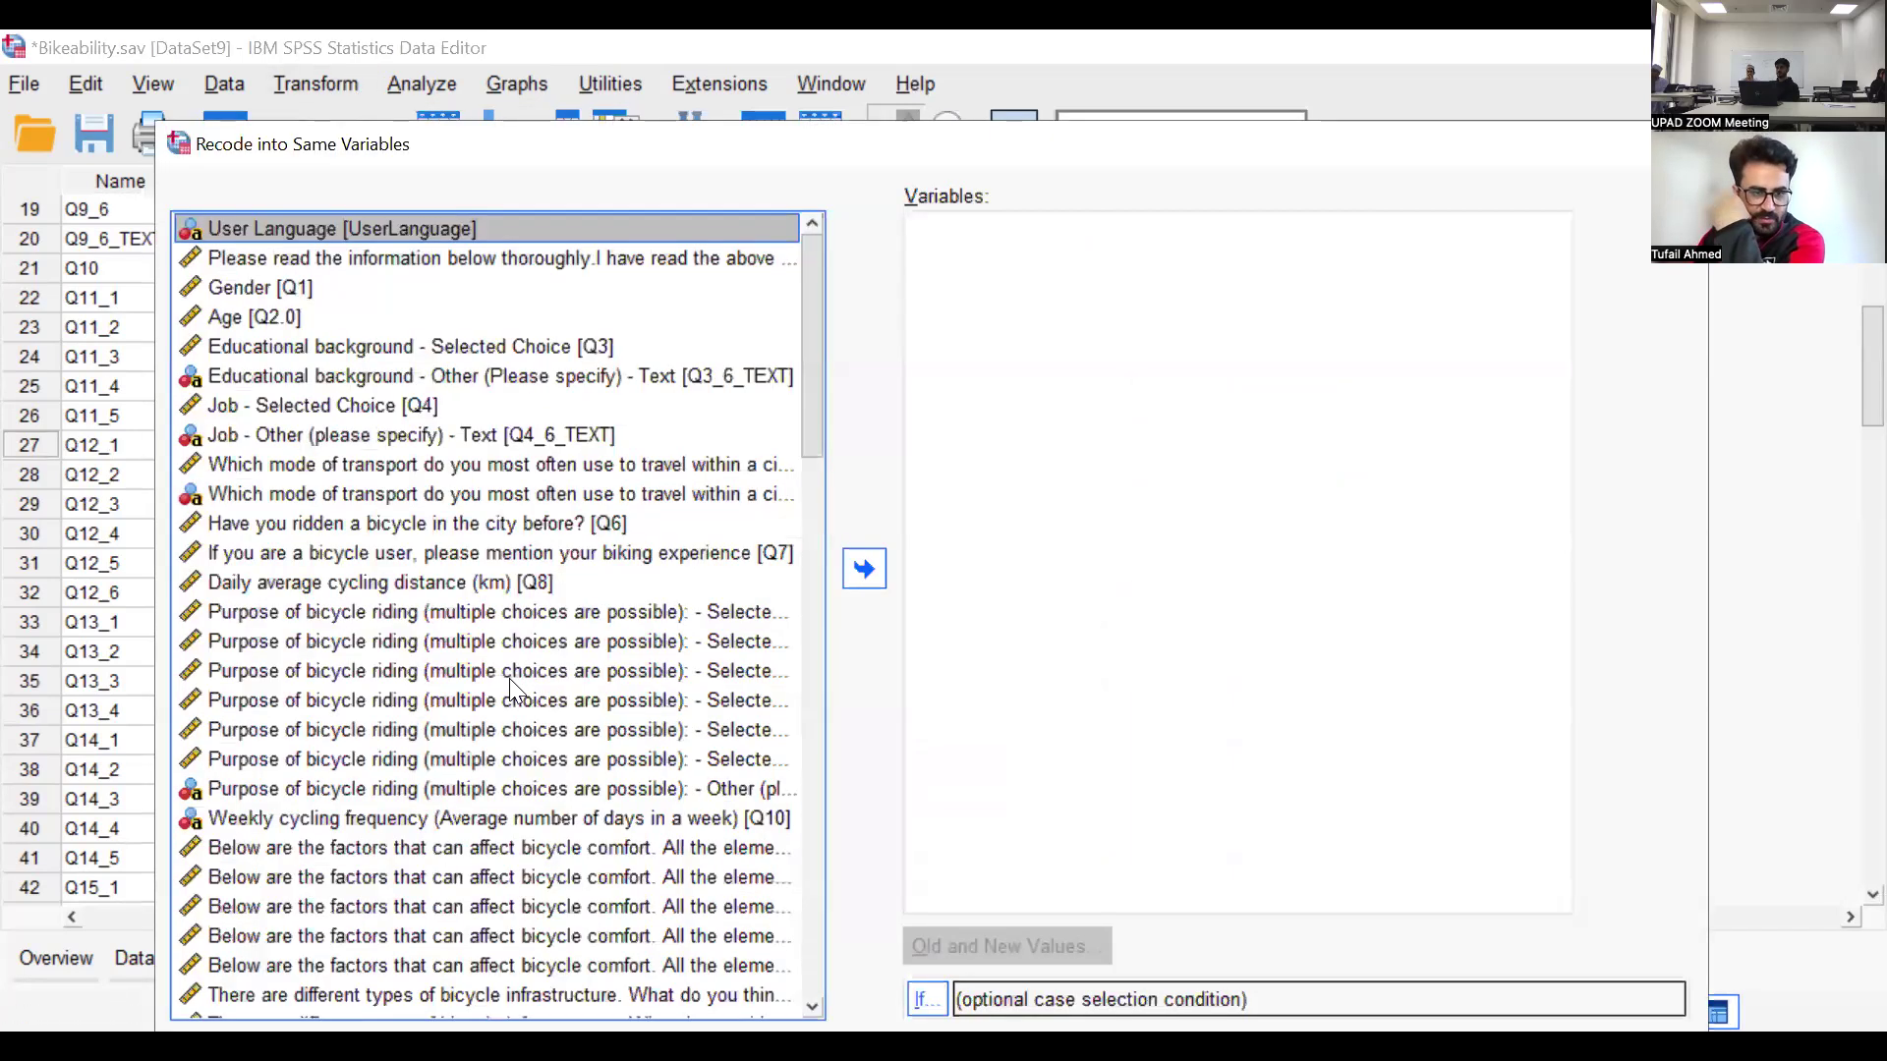
scroll(508, 738, "down", 1)
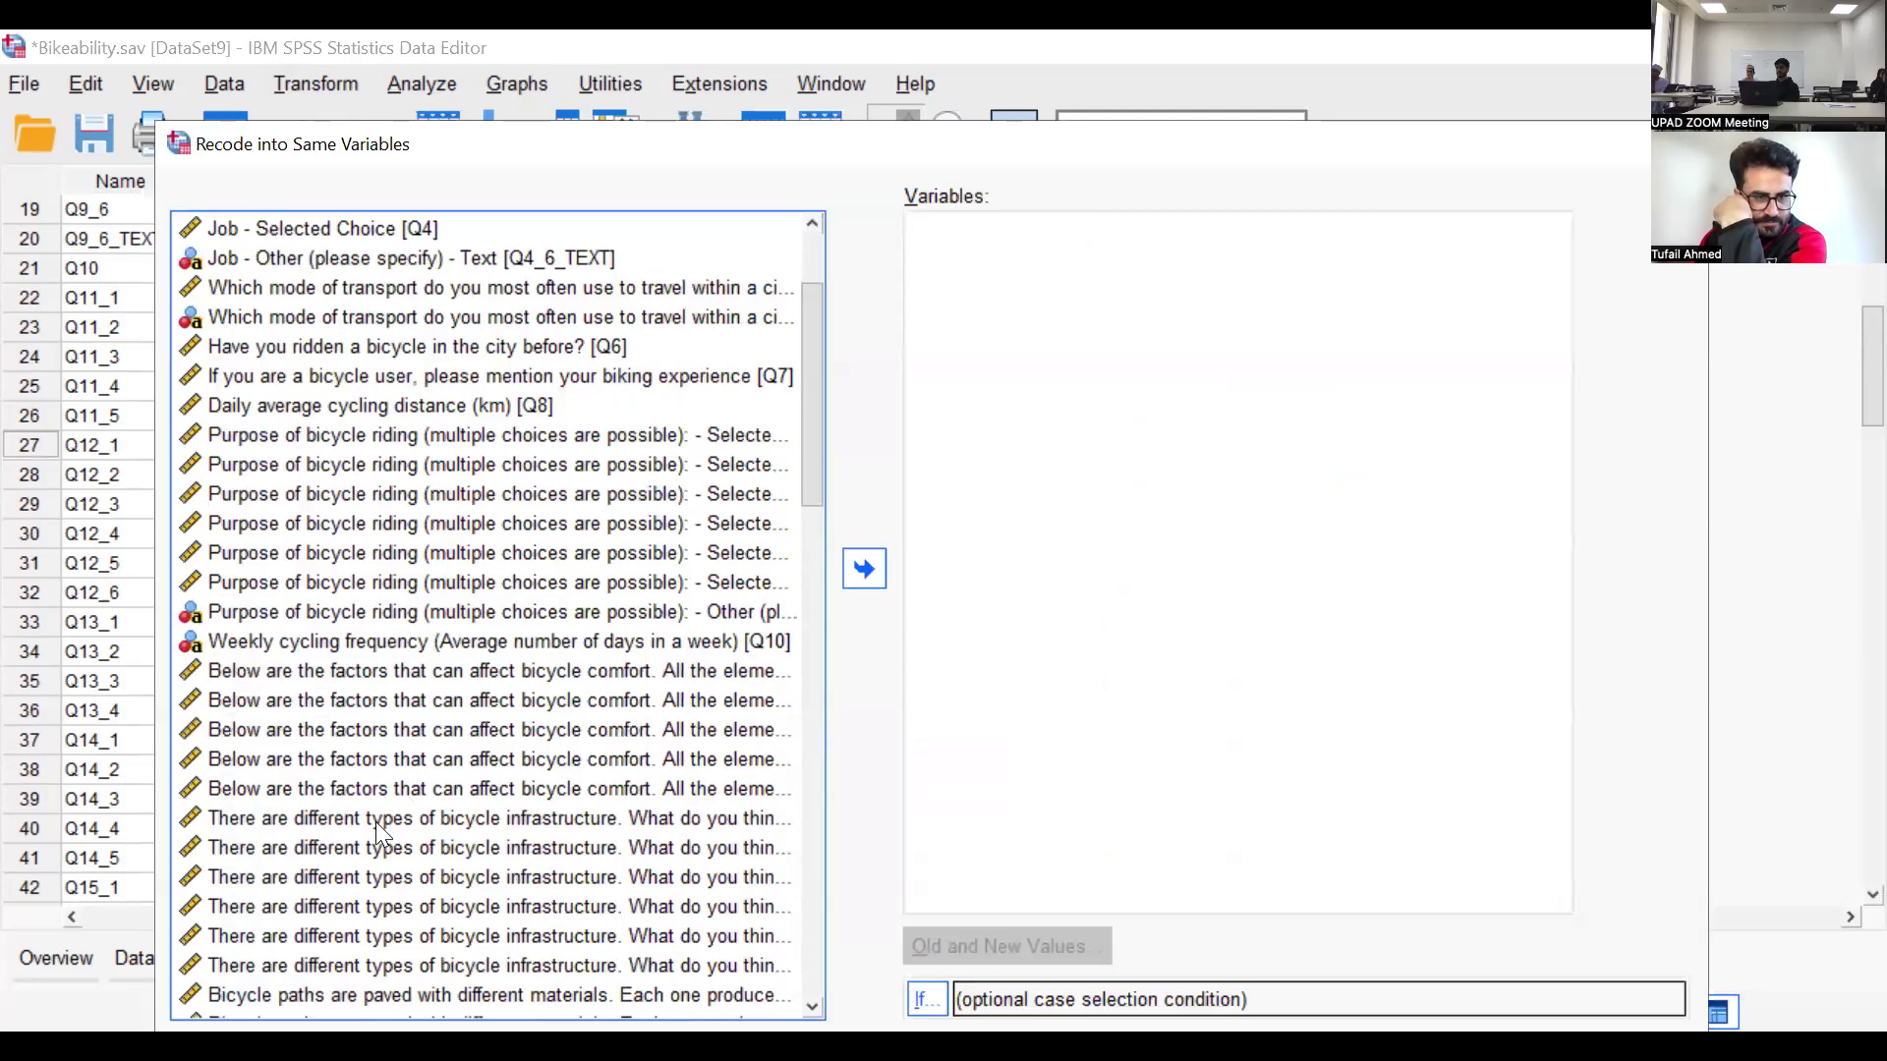
left_click(380, 822)
left_click(864, 568)
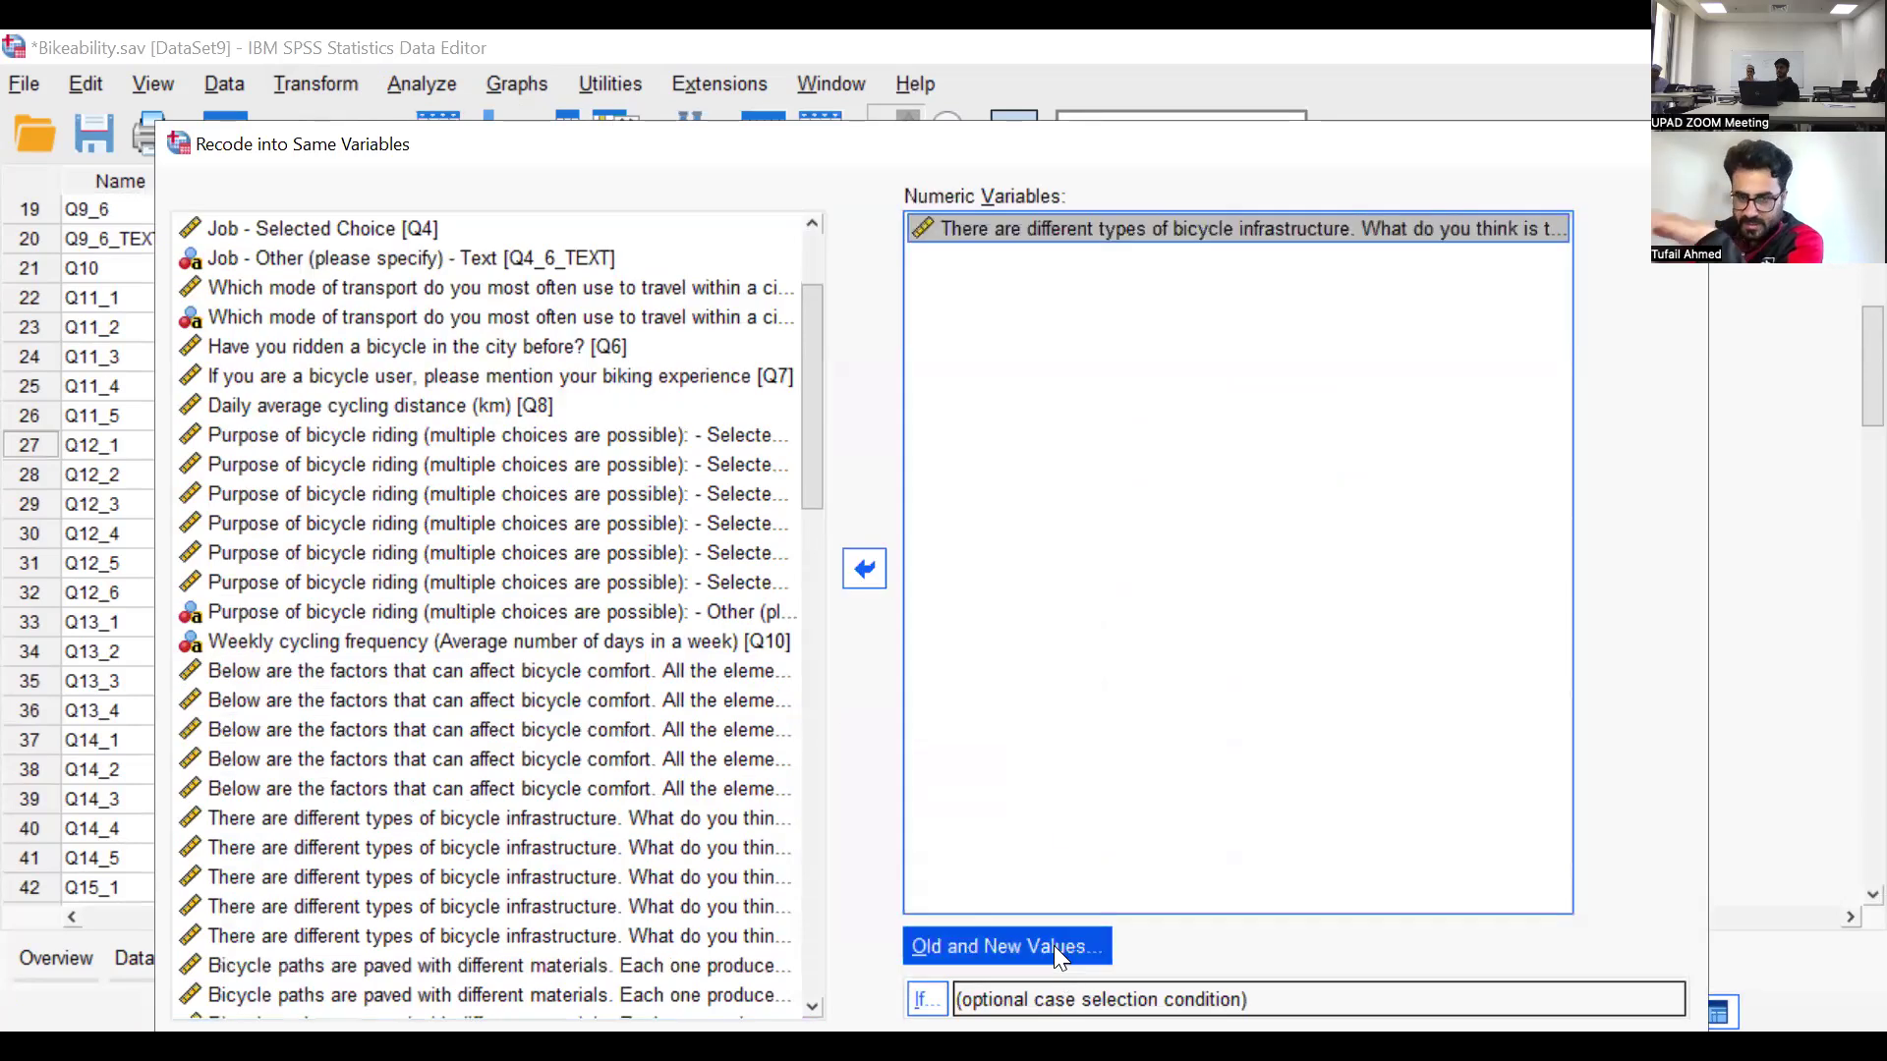
Define the old and new values for Q12_1 so that 61 becomes 1 and 62 becomes 2
left_click(1055, 948)
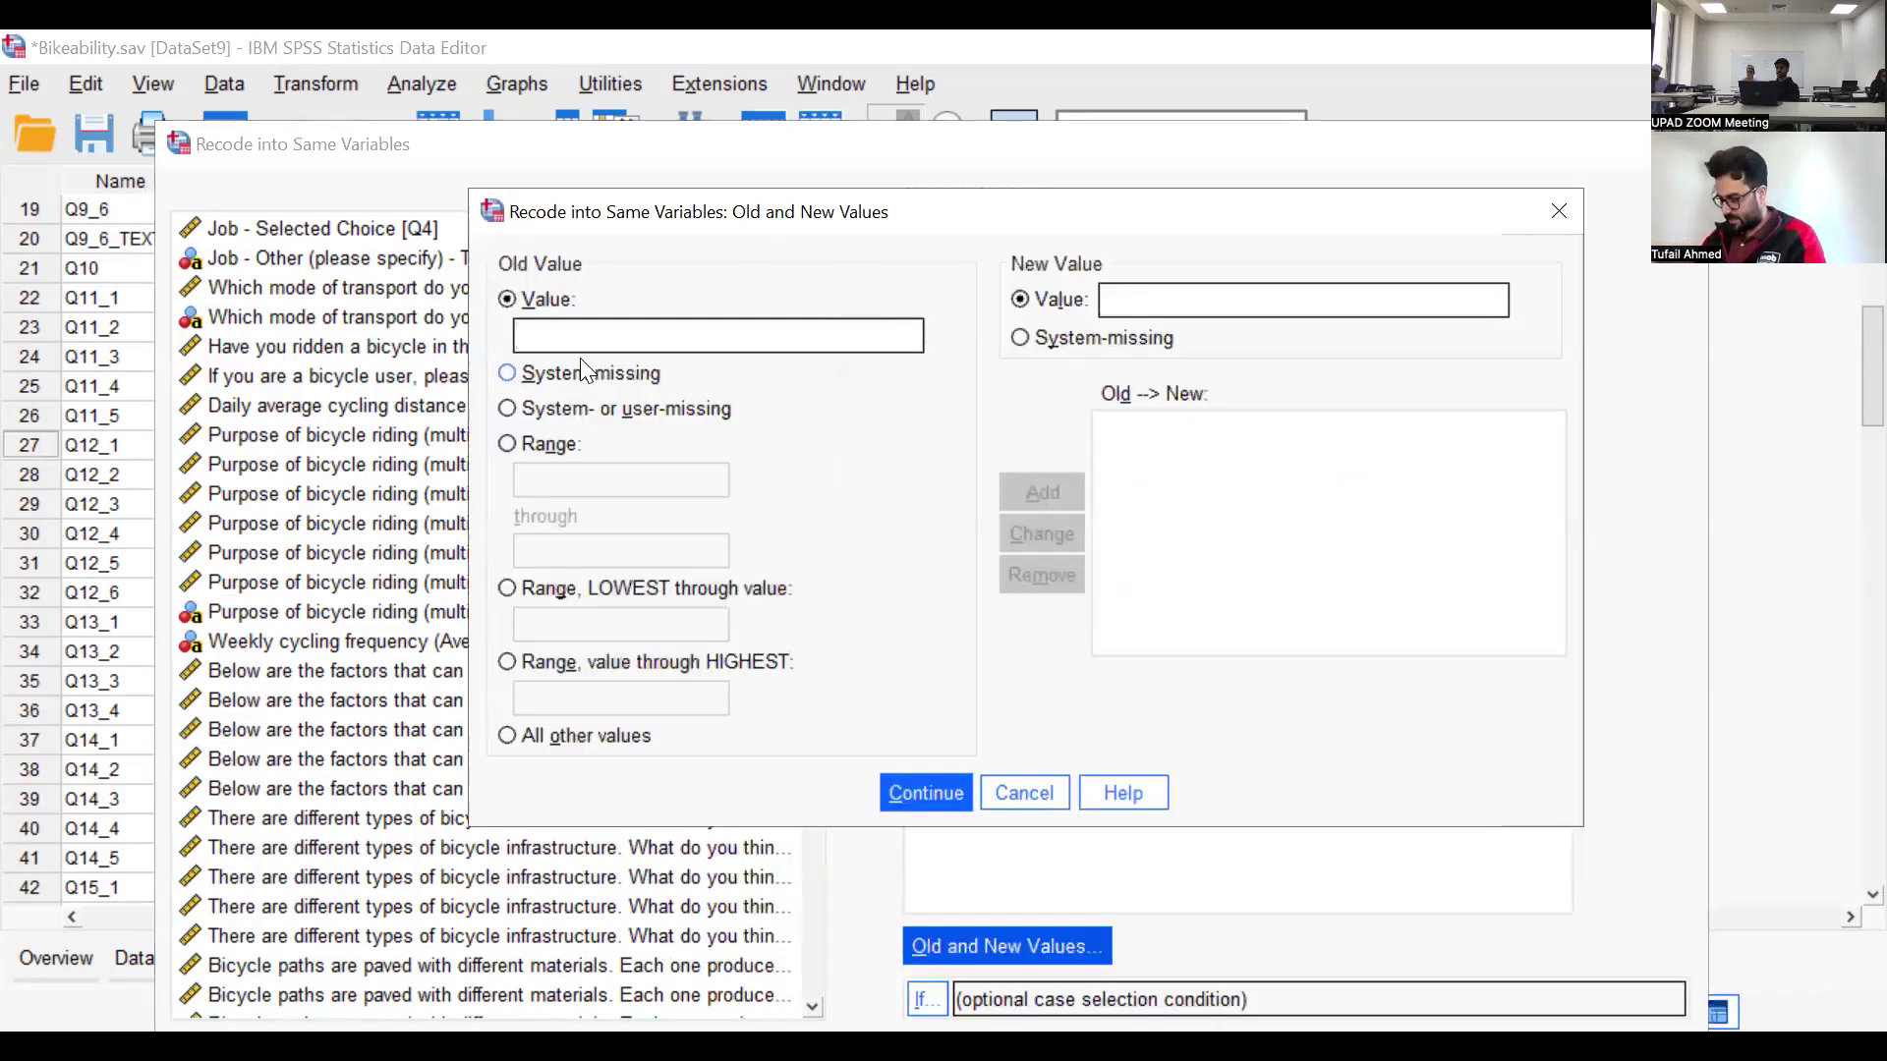
type("61")
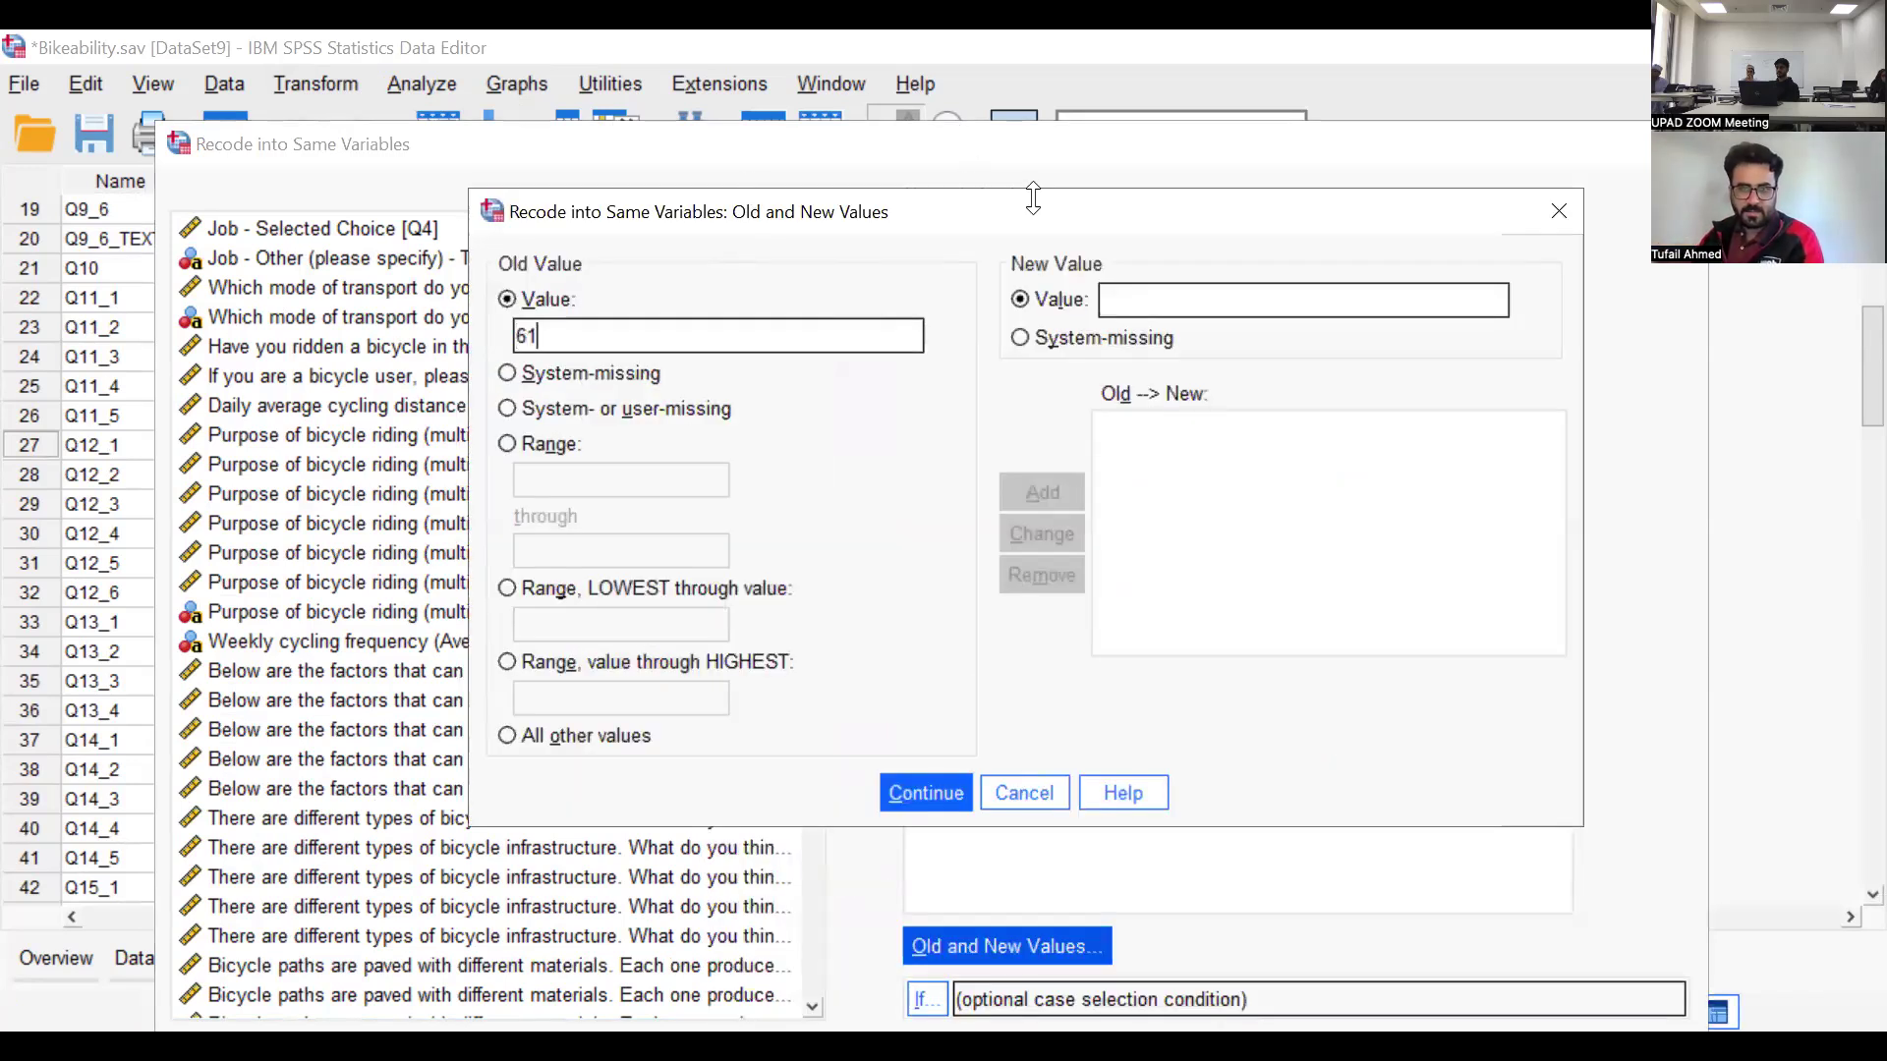
left_click(1130, 297)
type("1")
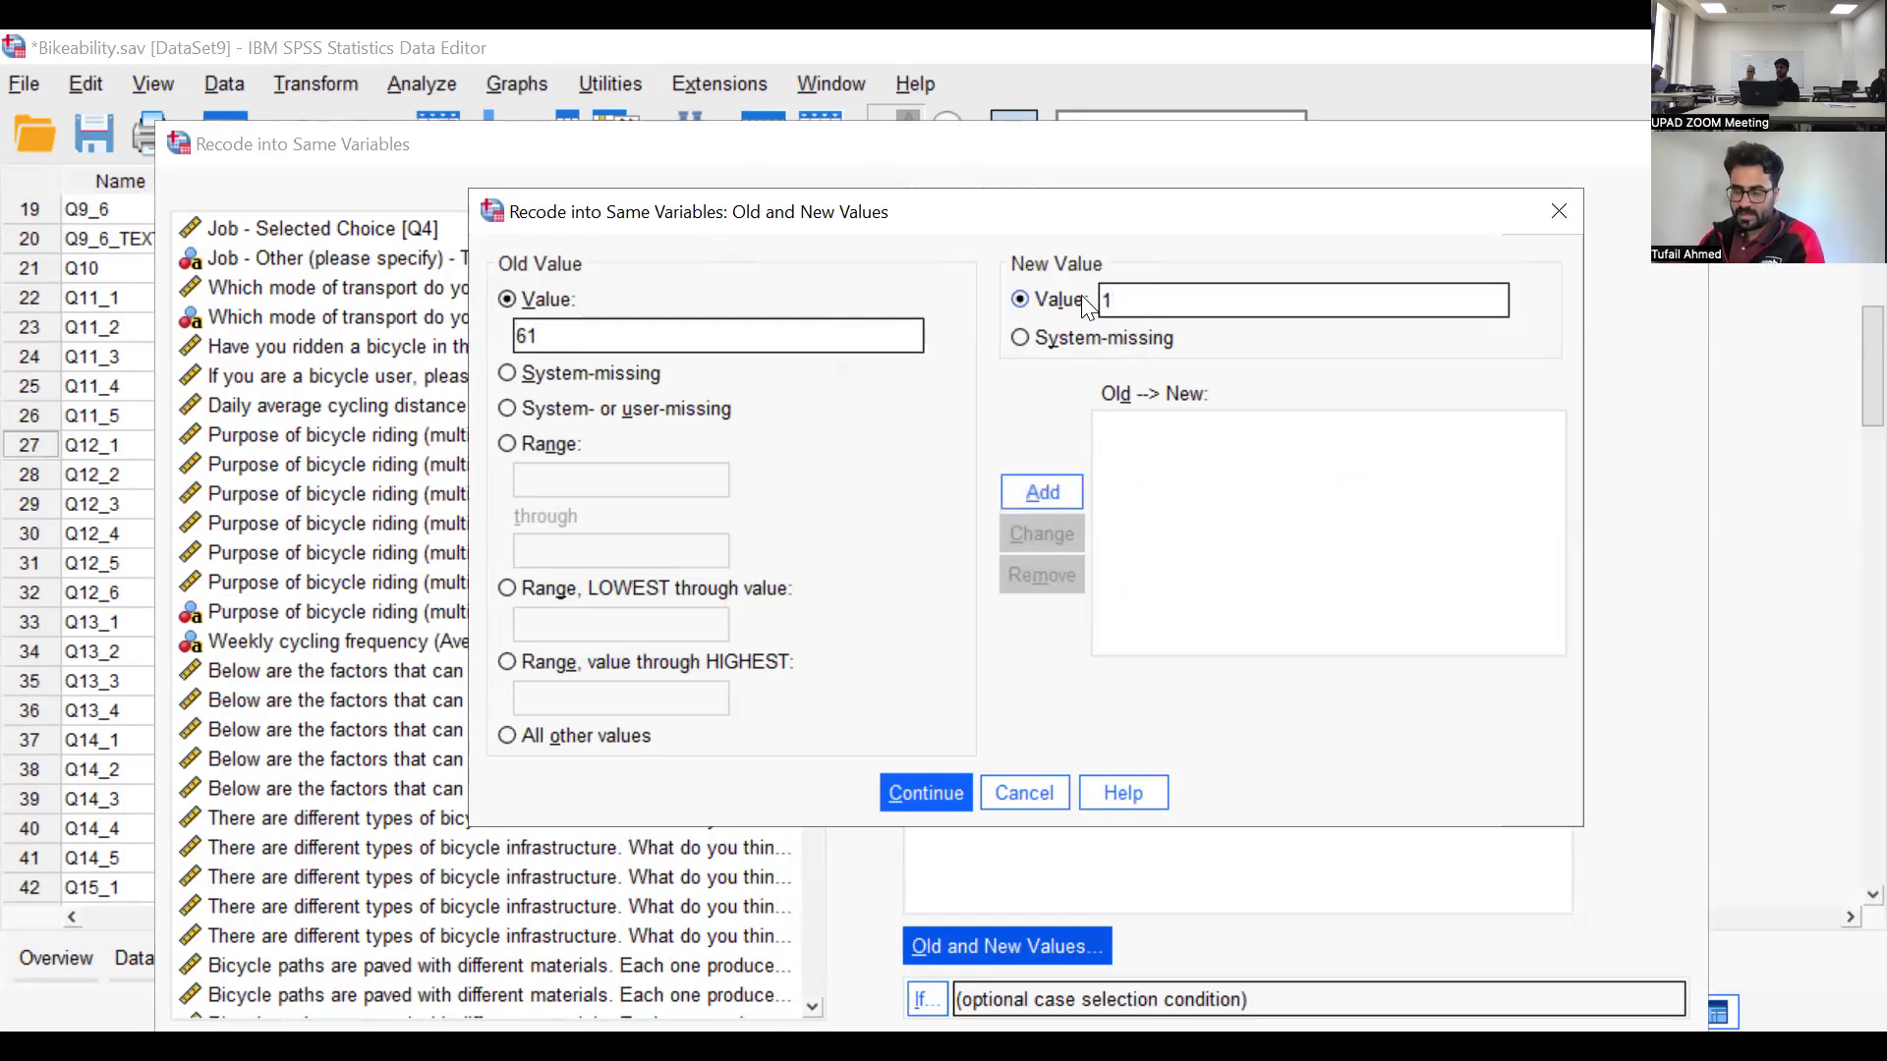
left_click(1036, 496)
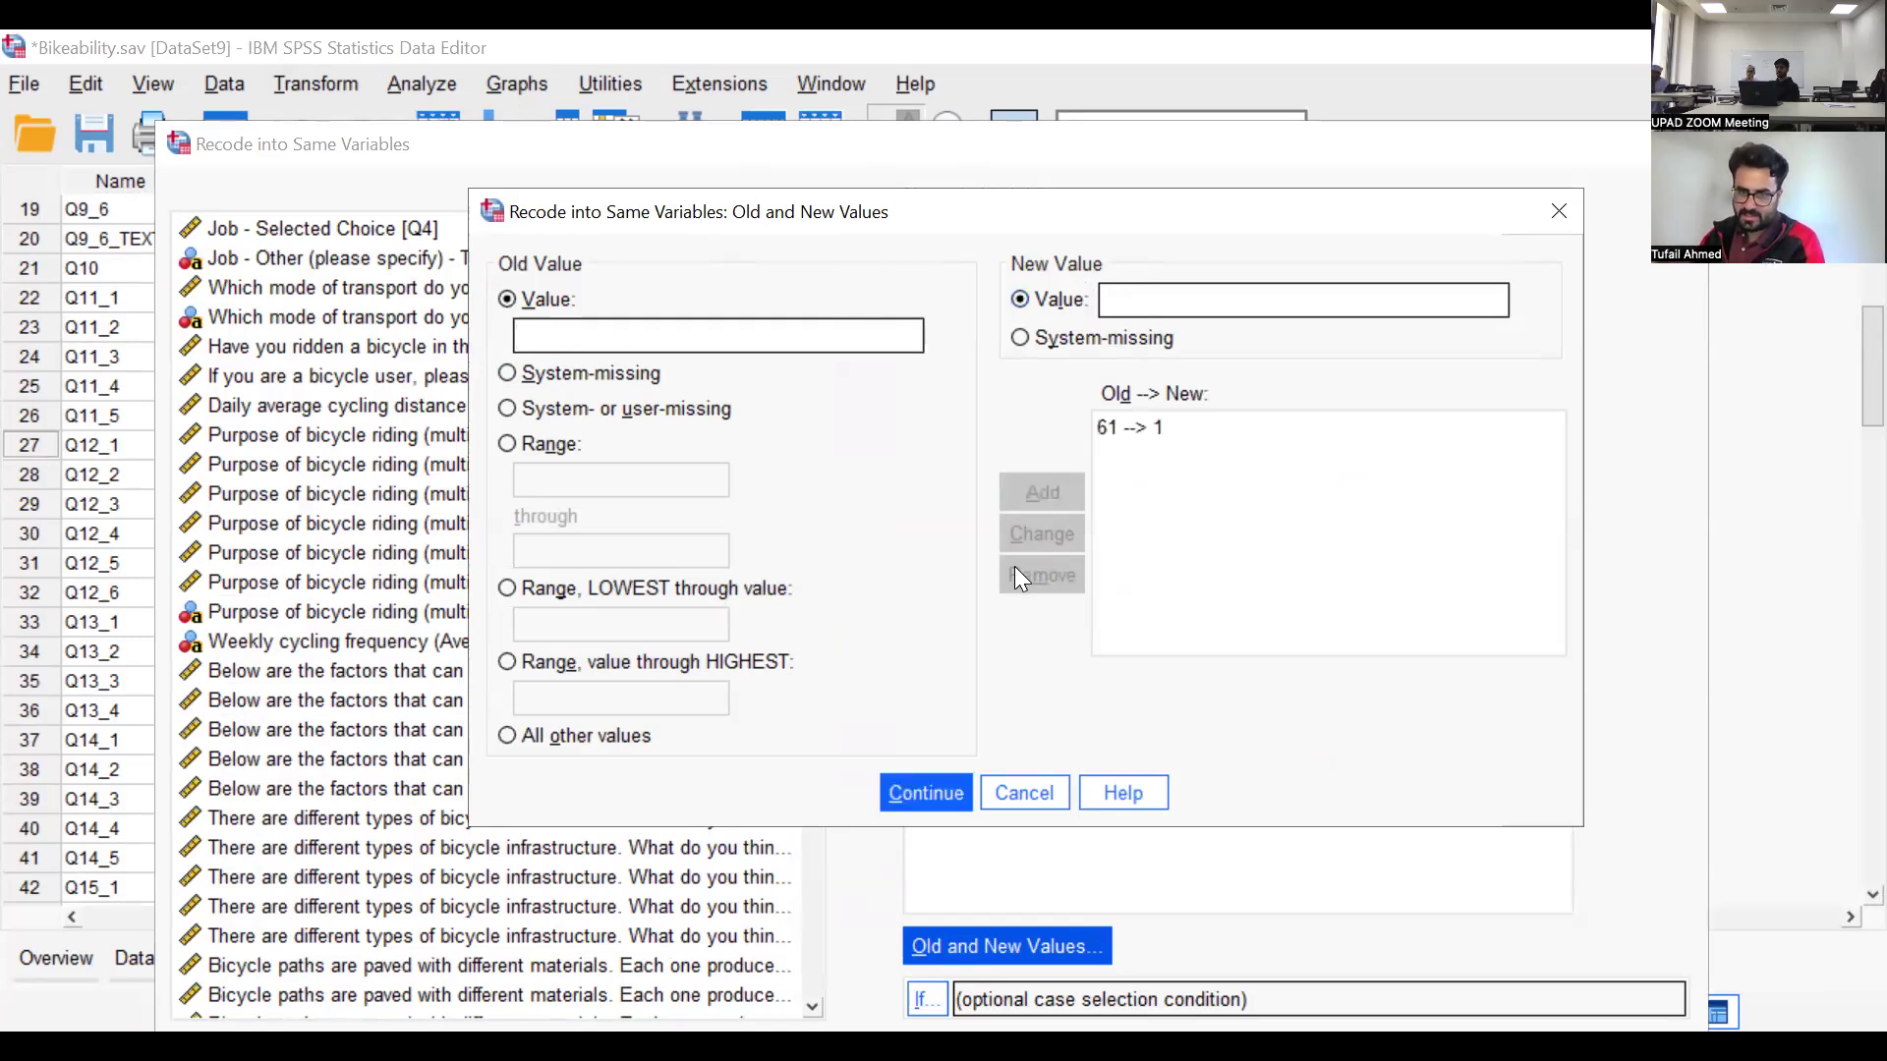
left_click(870, 344)
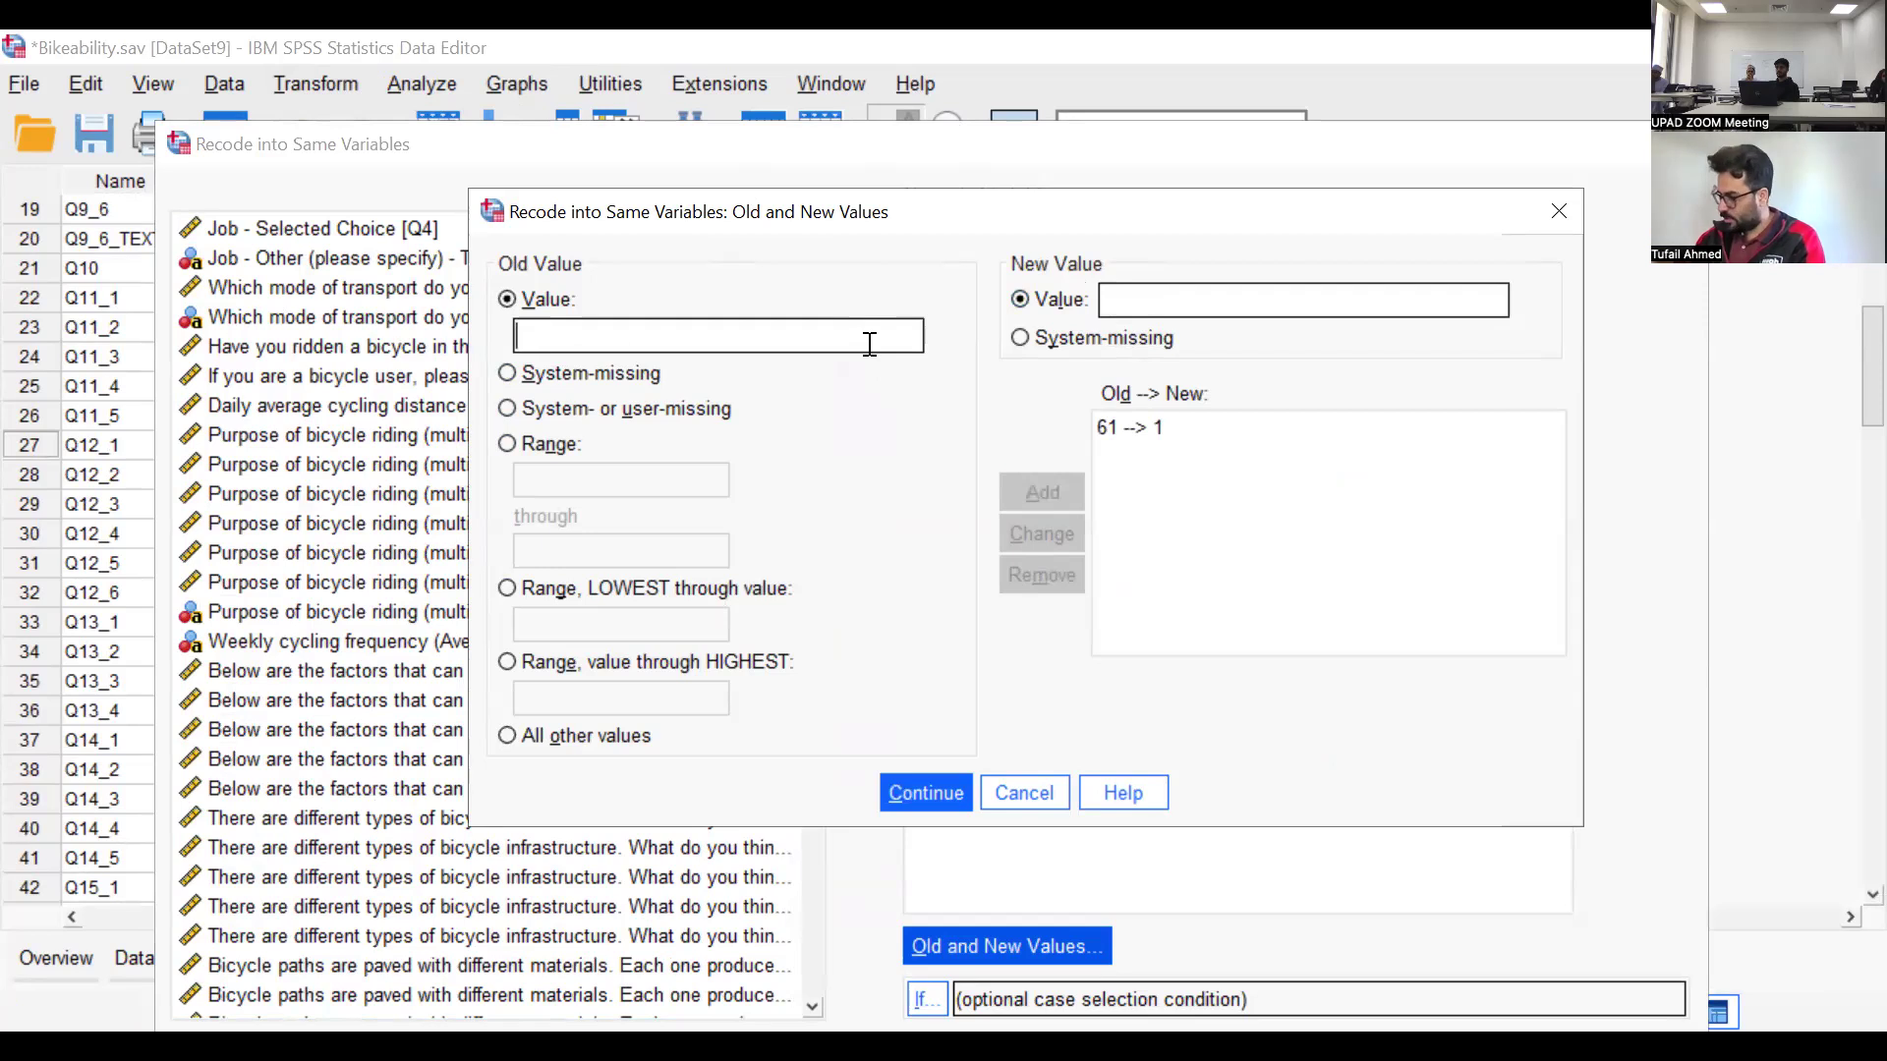
type("62")
left_click(1107, 302)
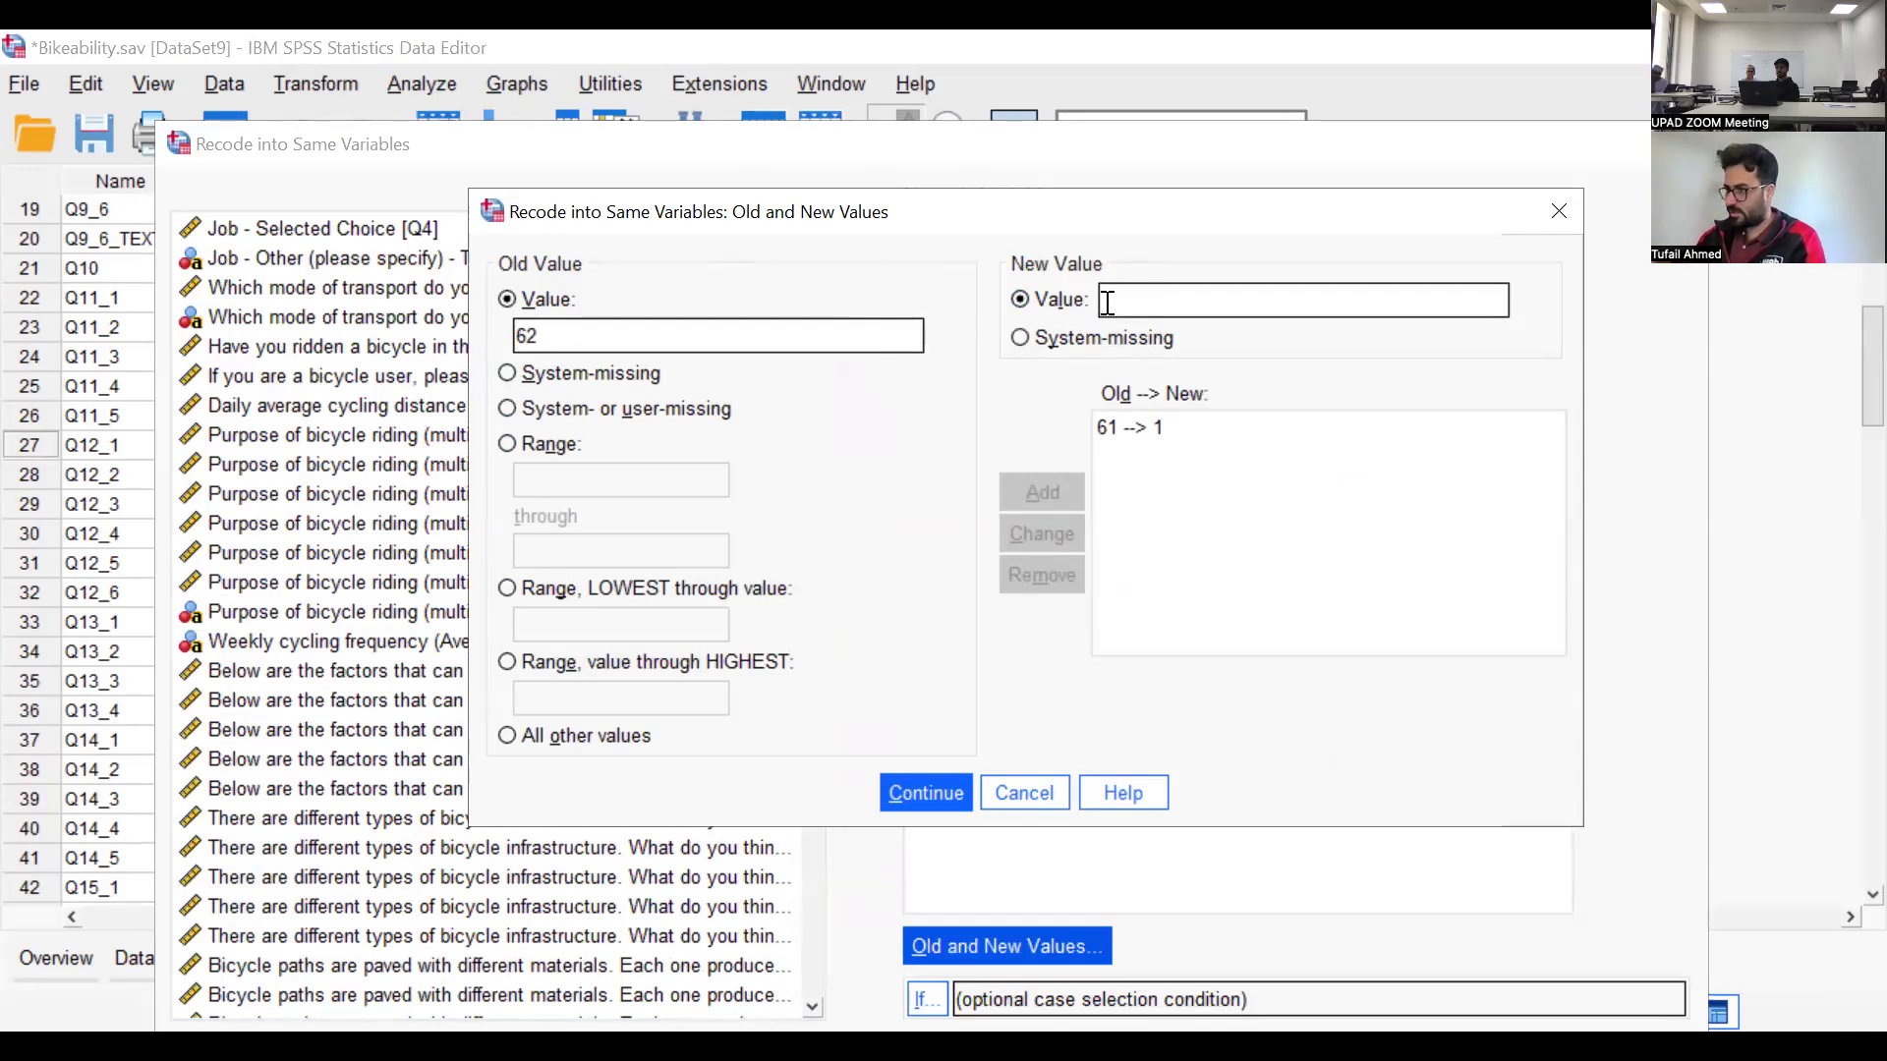
type("2")
left_click(1028, 506)
Add recode rules that turn 63 into 3 and 64 into 4
left_click(725, 348)
type("63")
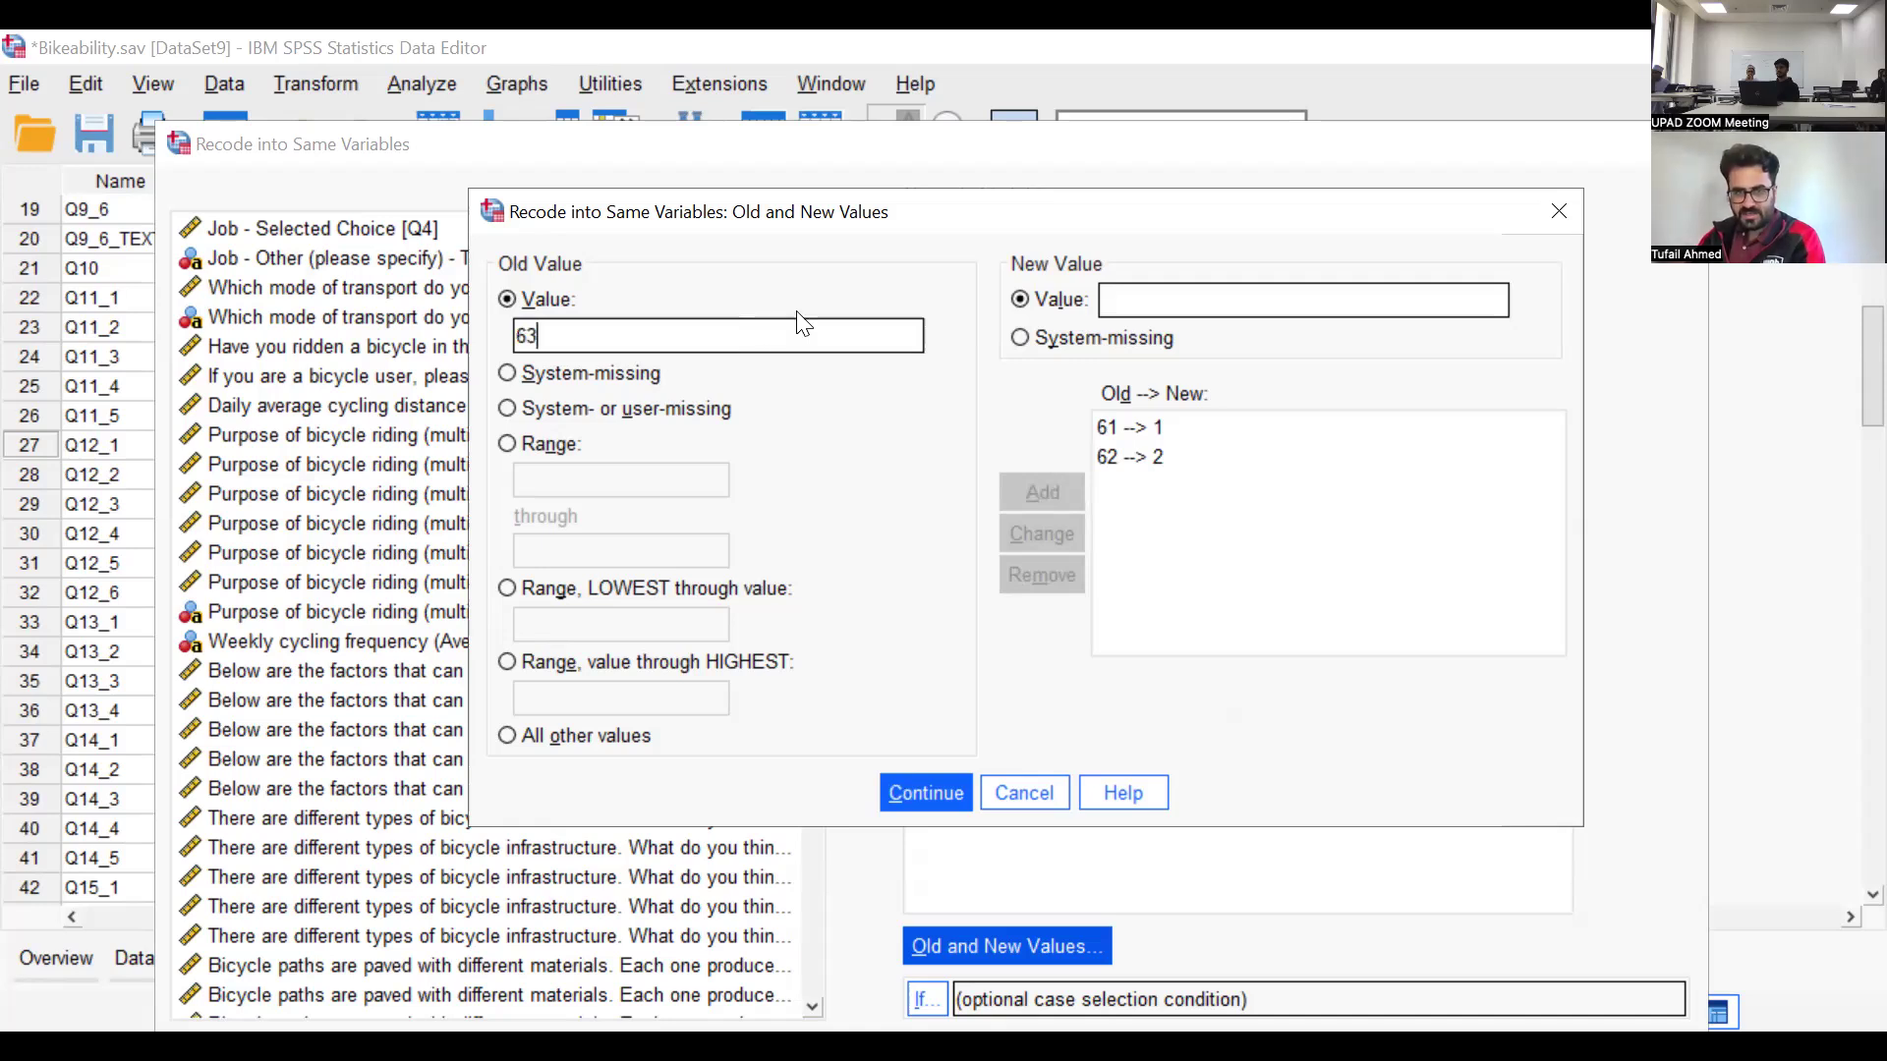
left_click(1214, 302)
type("3")
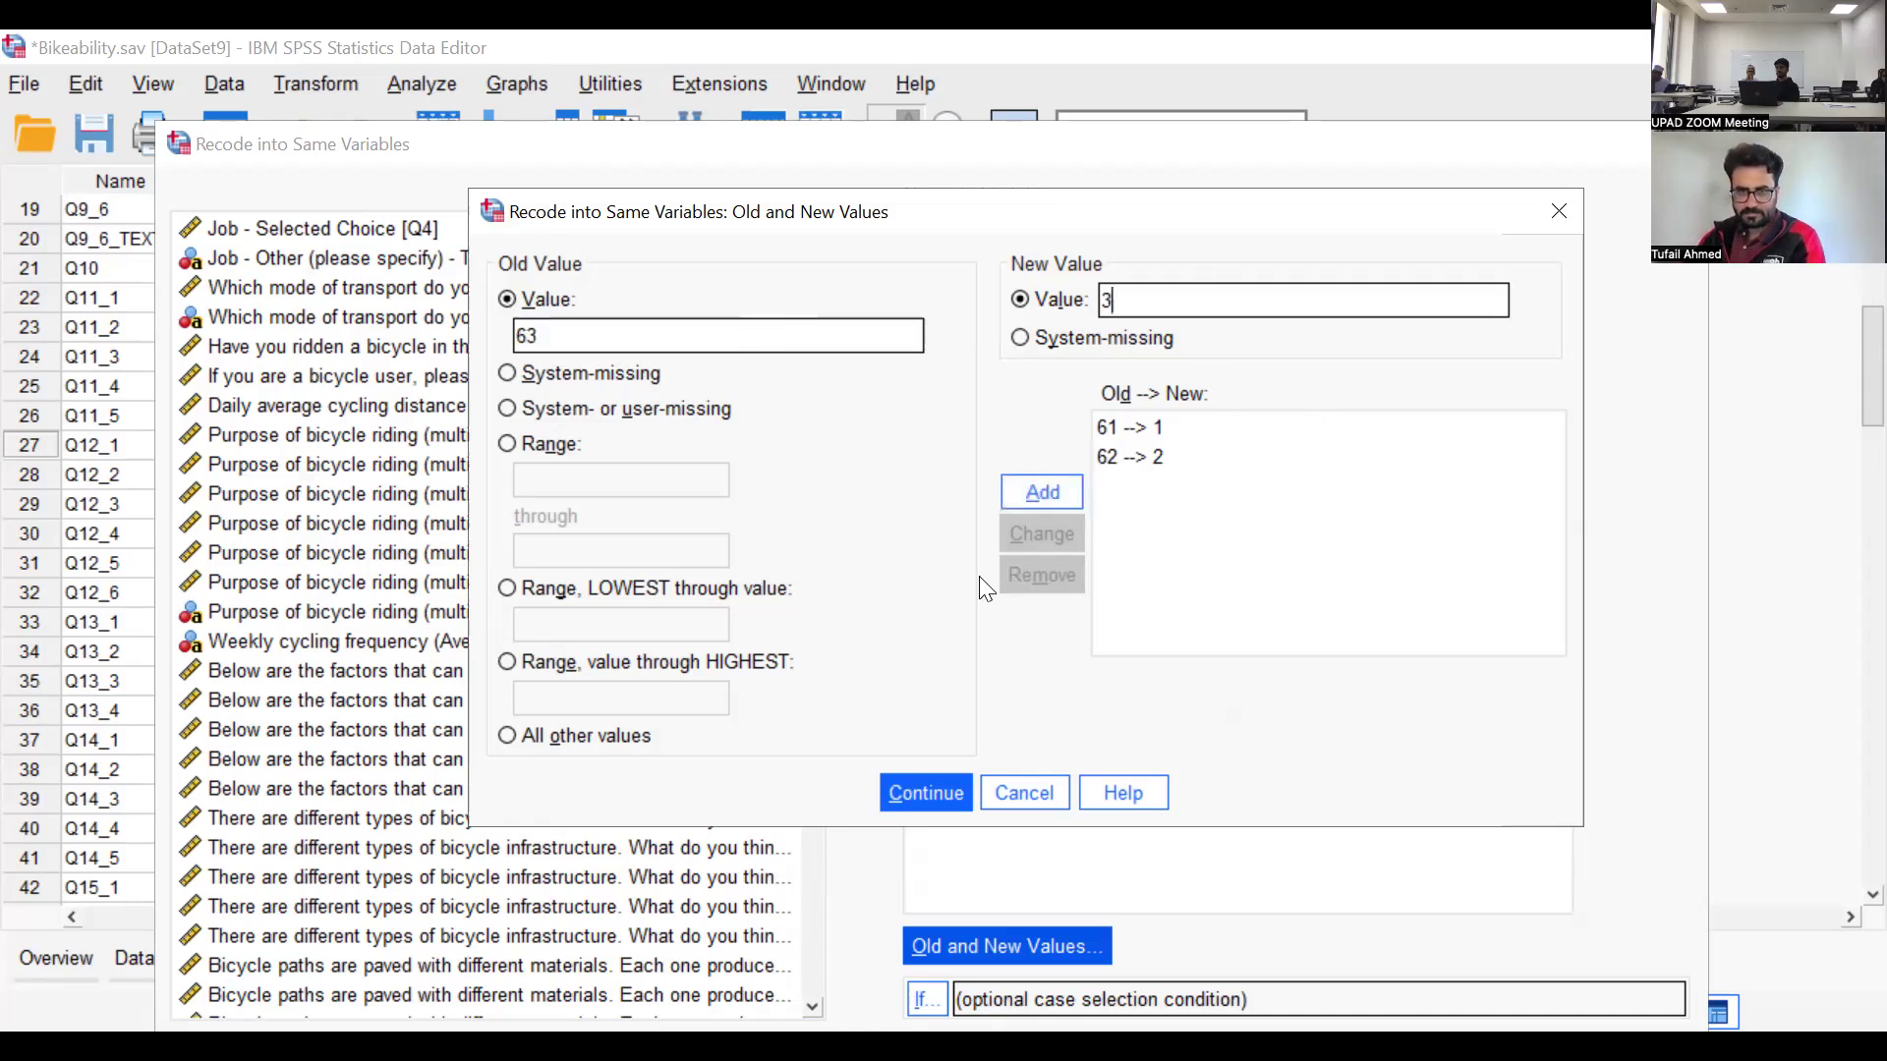
left_click(1032, 495)
left_click(742, 335)
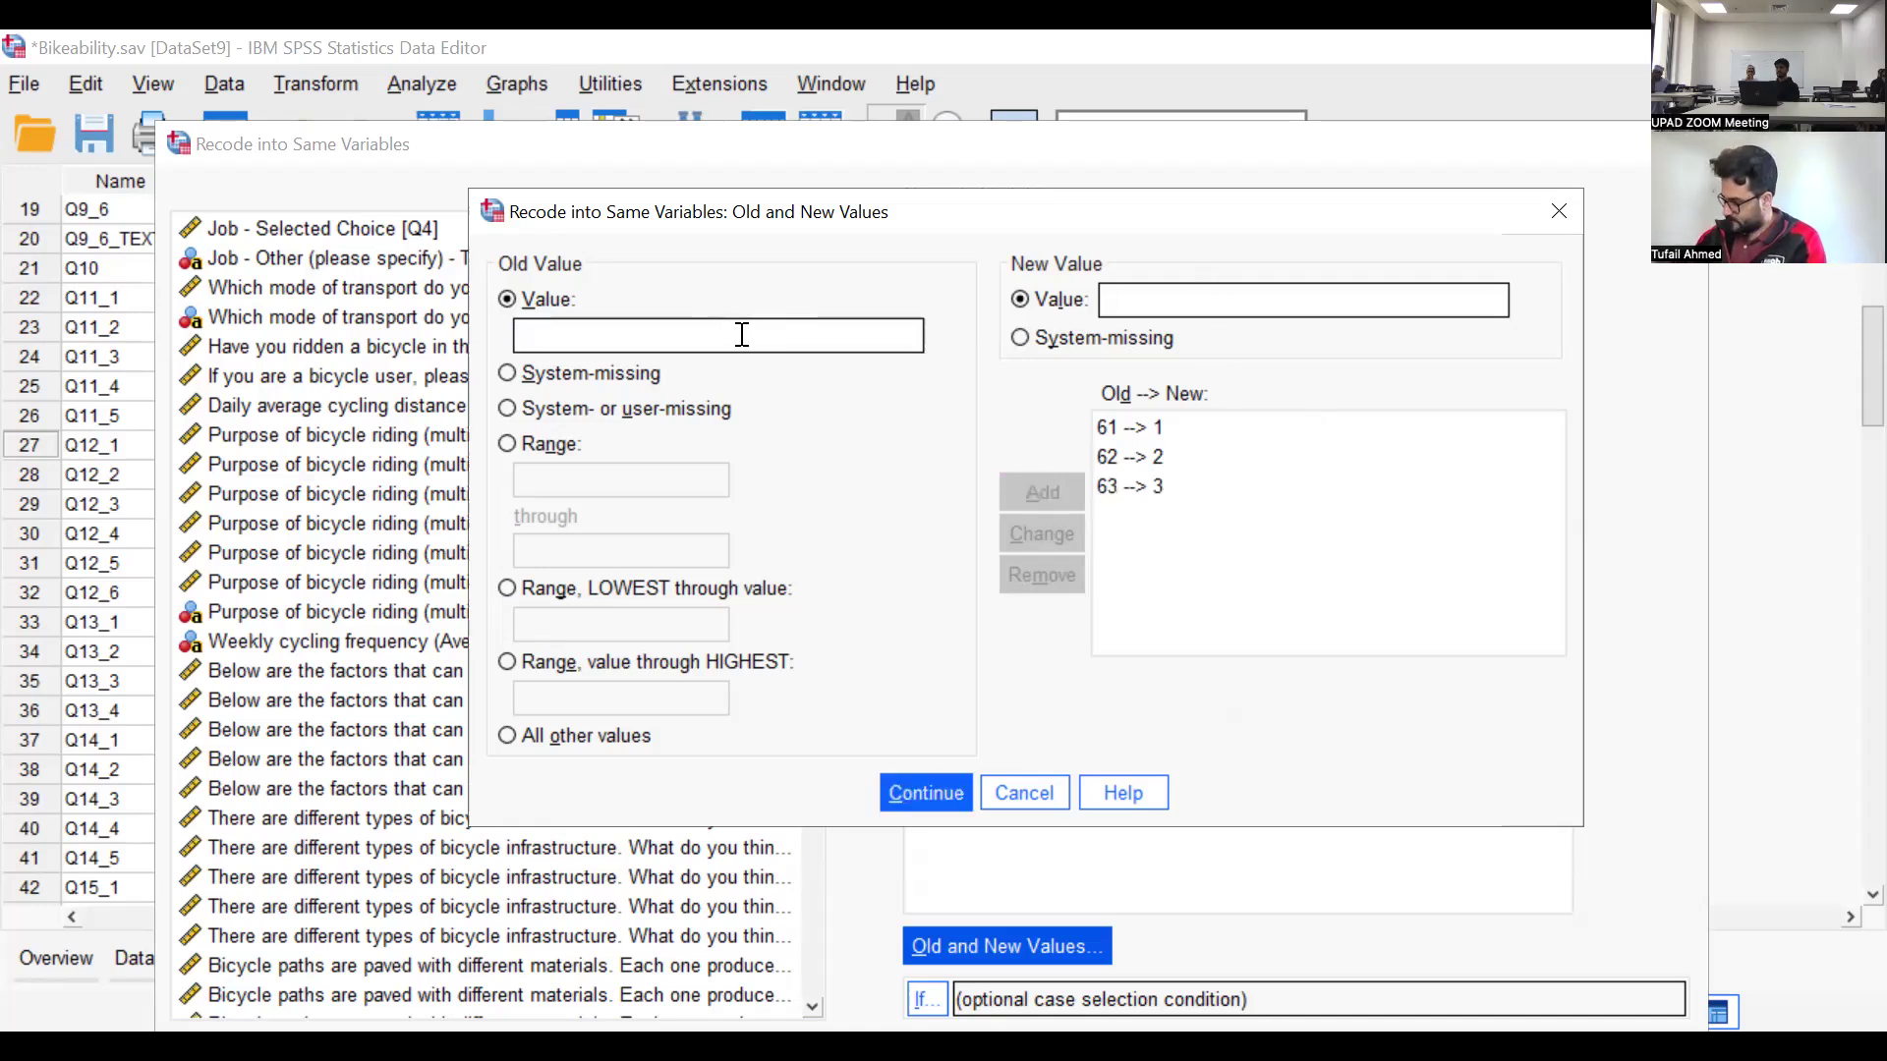
type("64")
left_click(1135, 305)
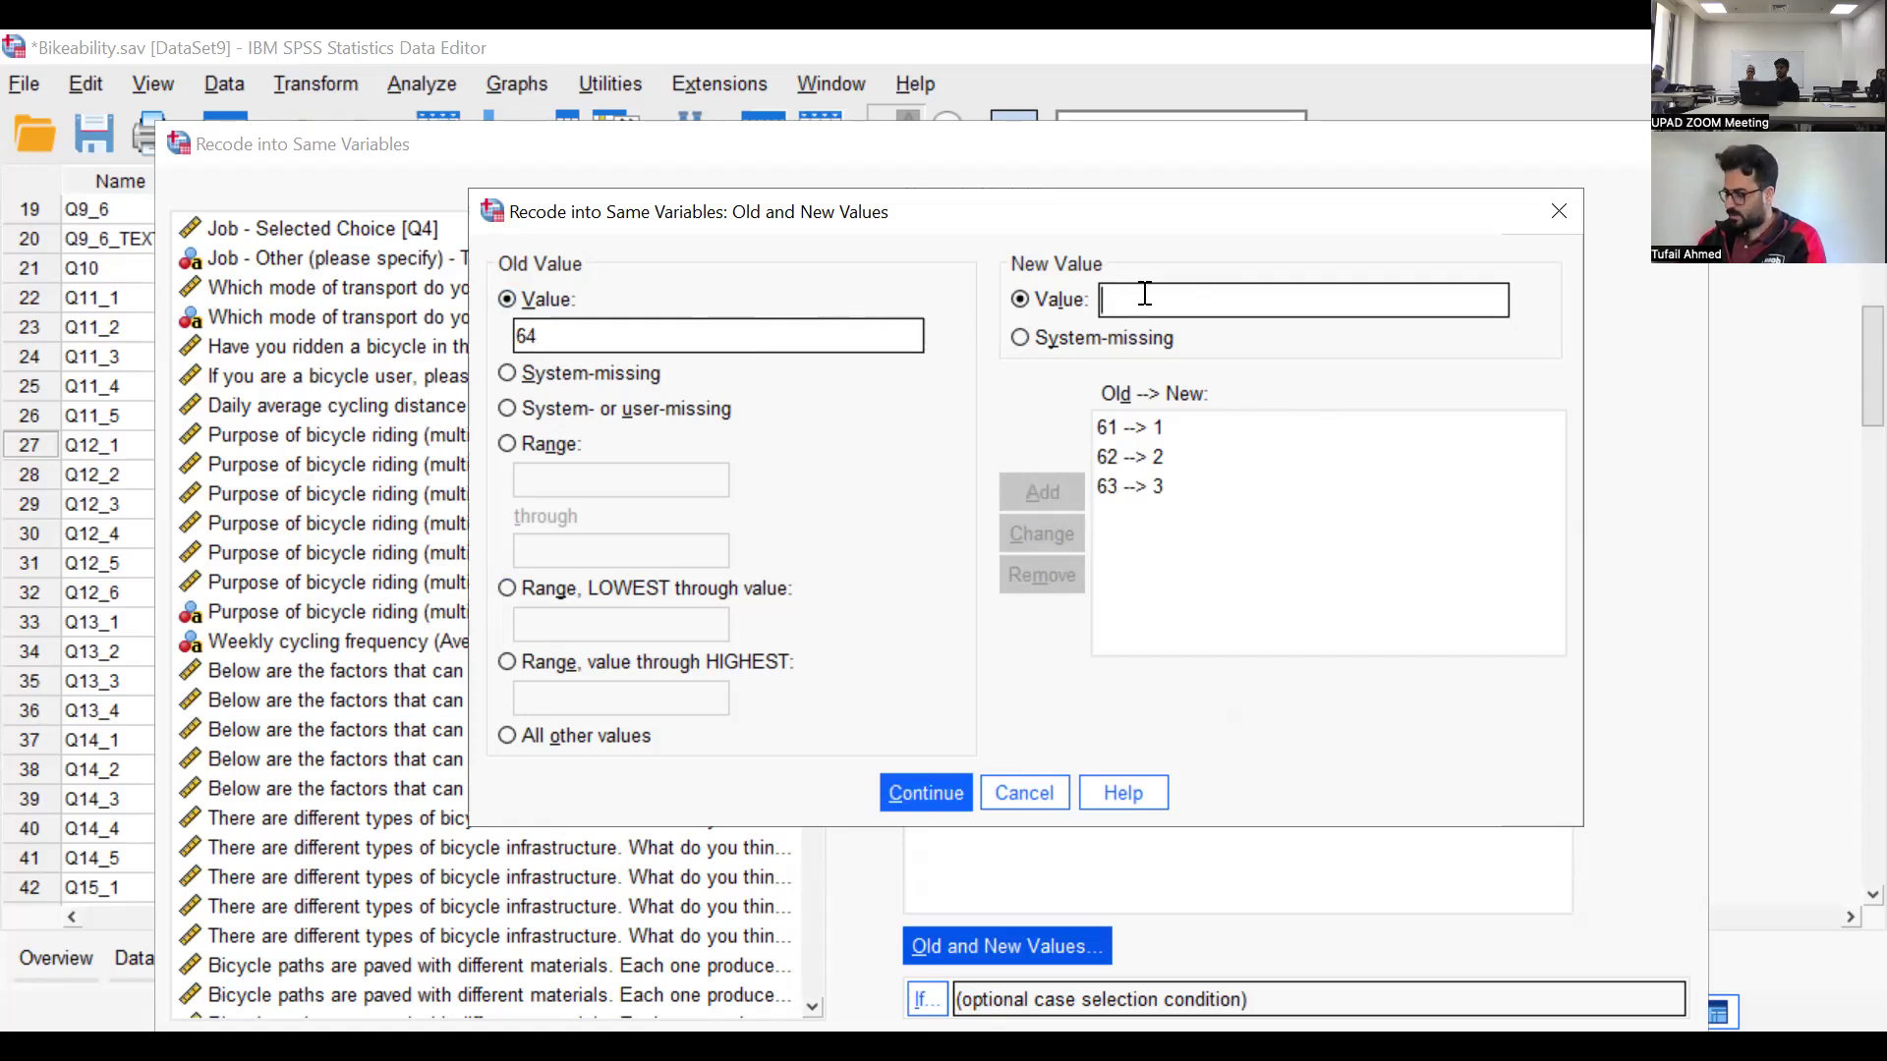
type("4")
left_click(1024, 506)
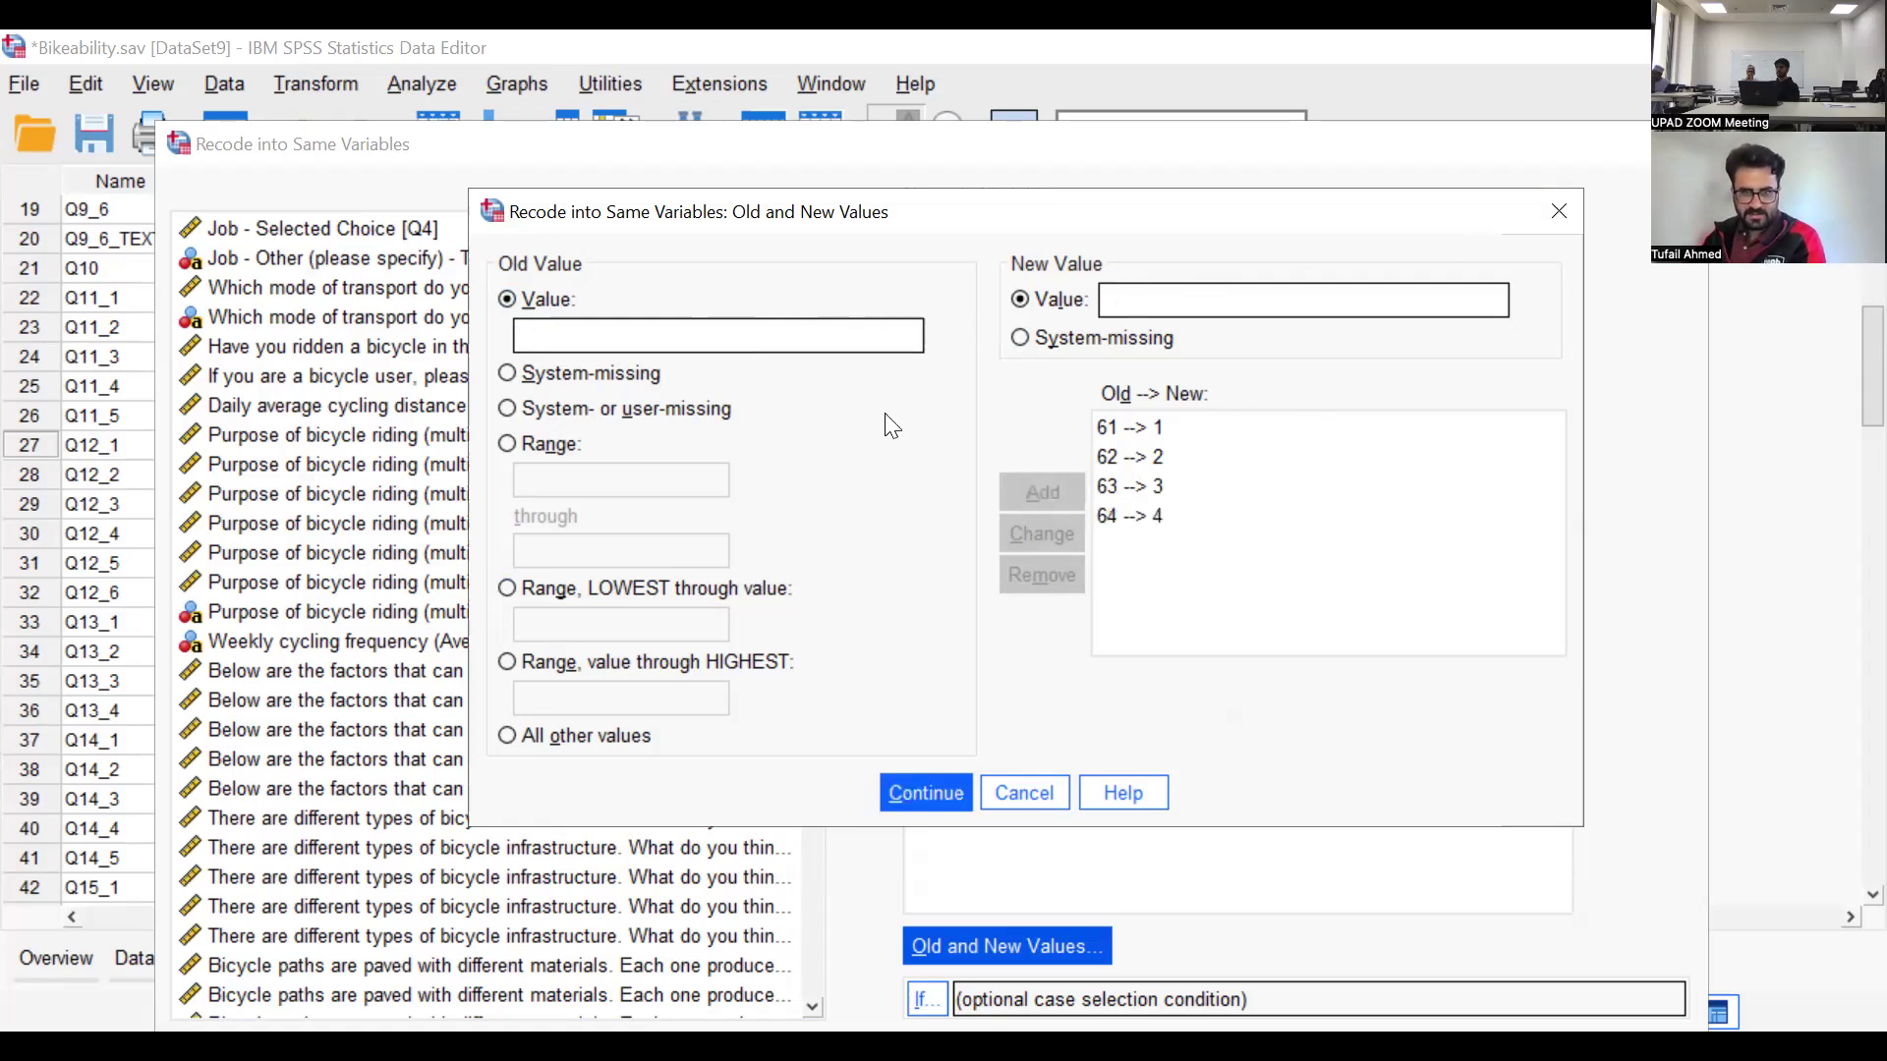
Add the last rule, recoding 65 into 5, accept the value mappings and run the recode
left_click(792, 337)
type("65")
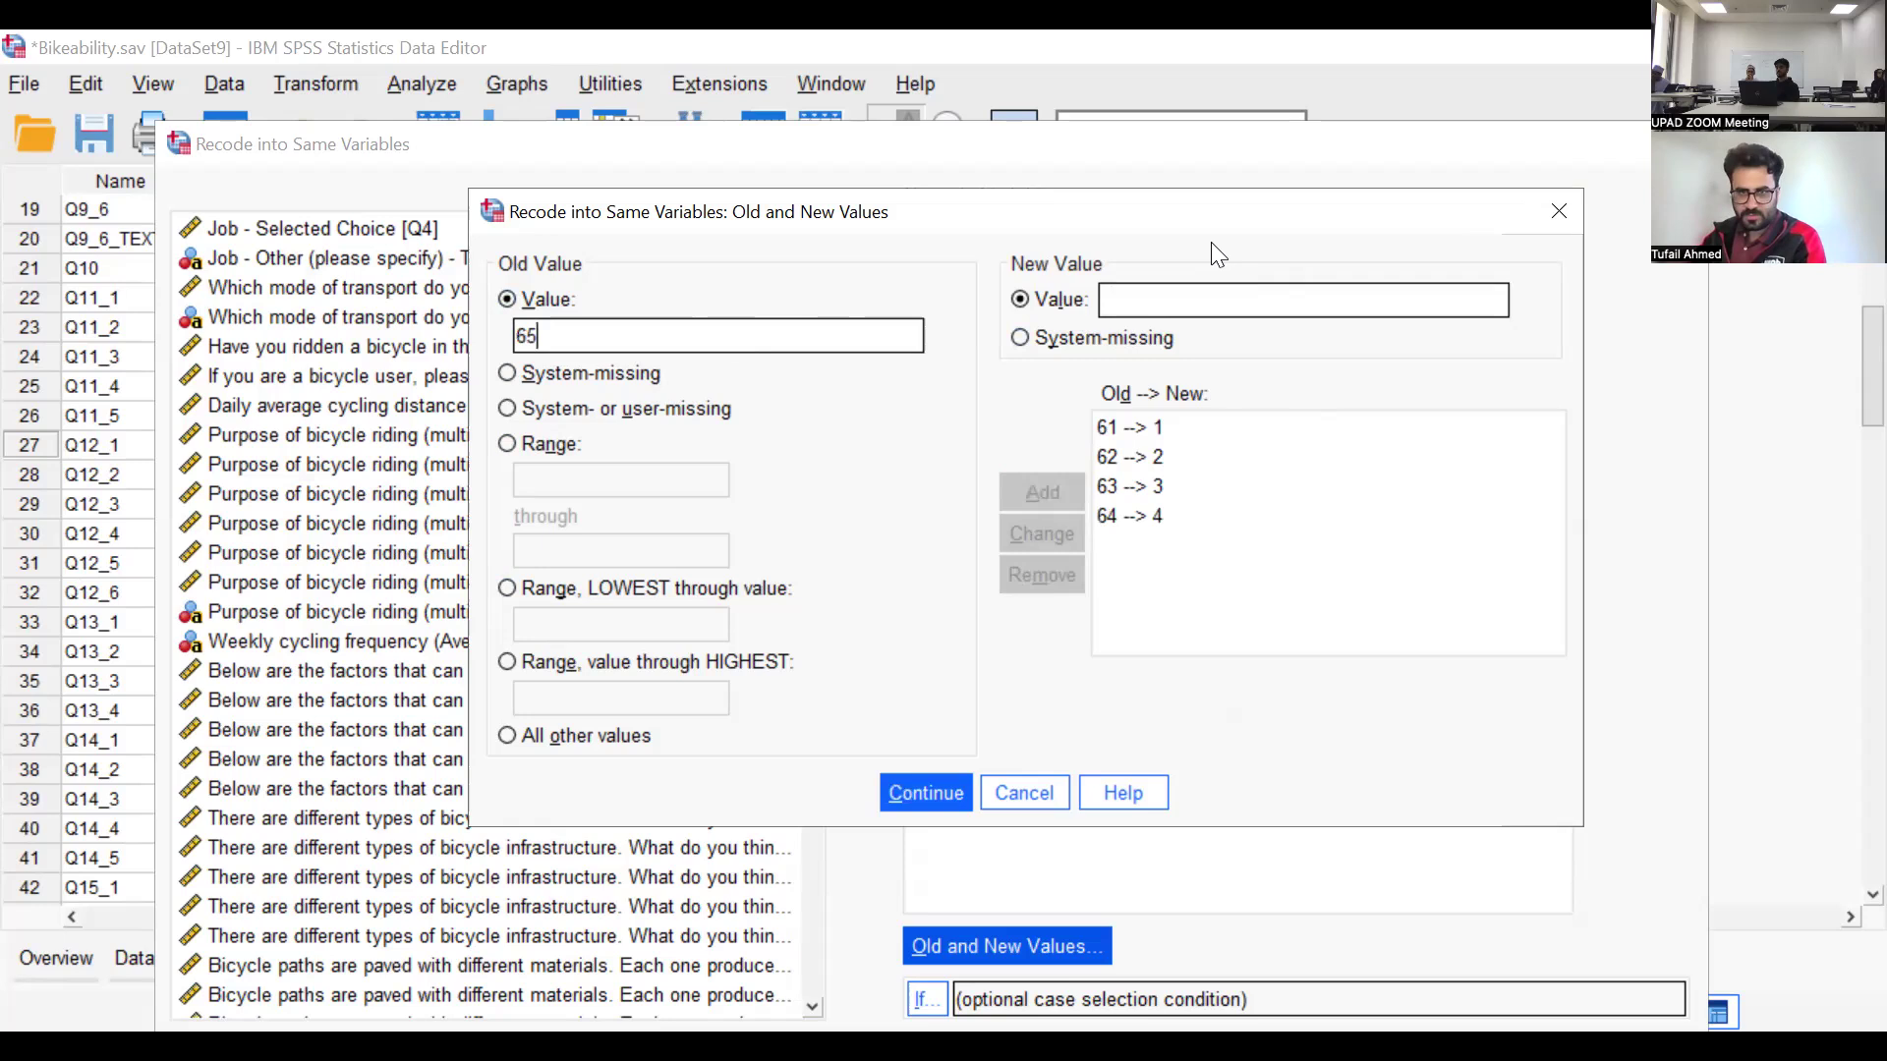
left_click(1247, 289)
type("5")
left_click(1043, 494)
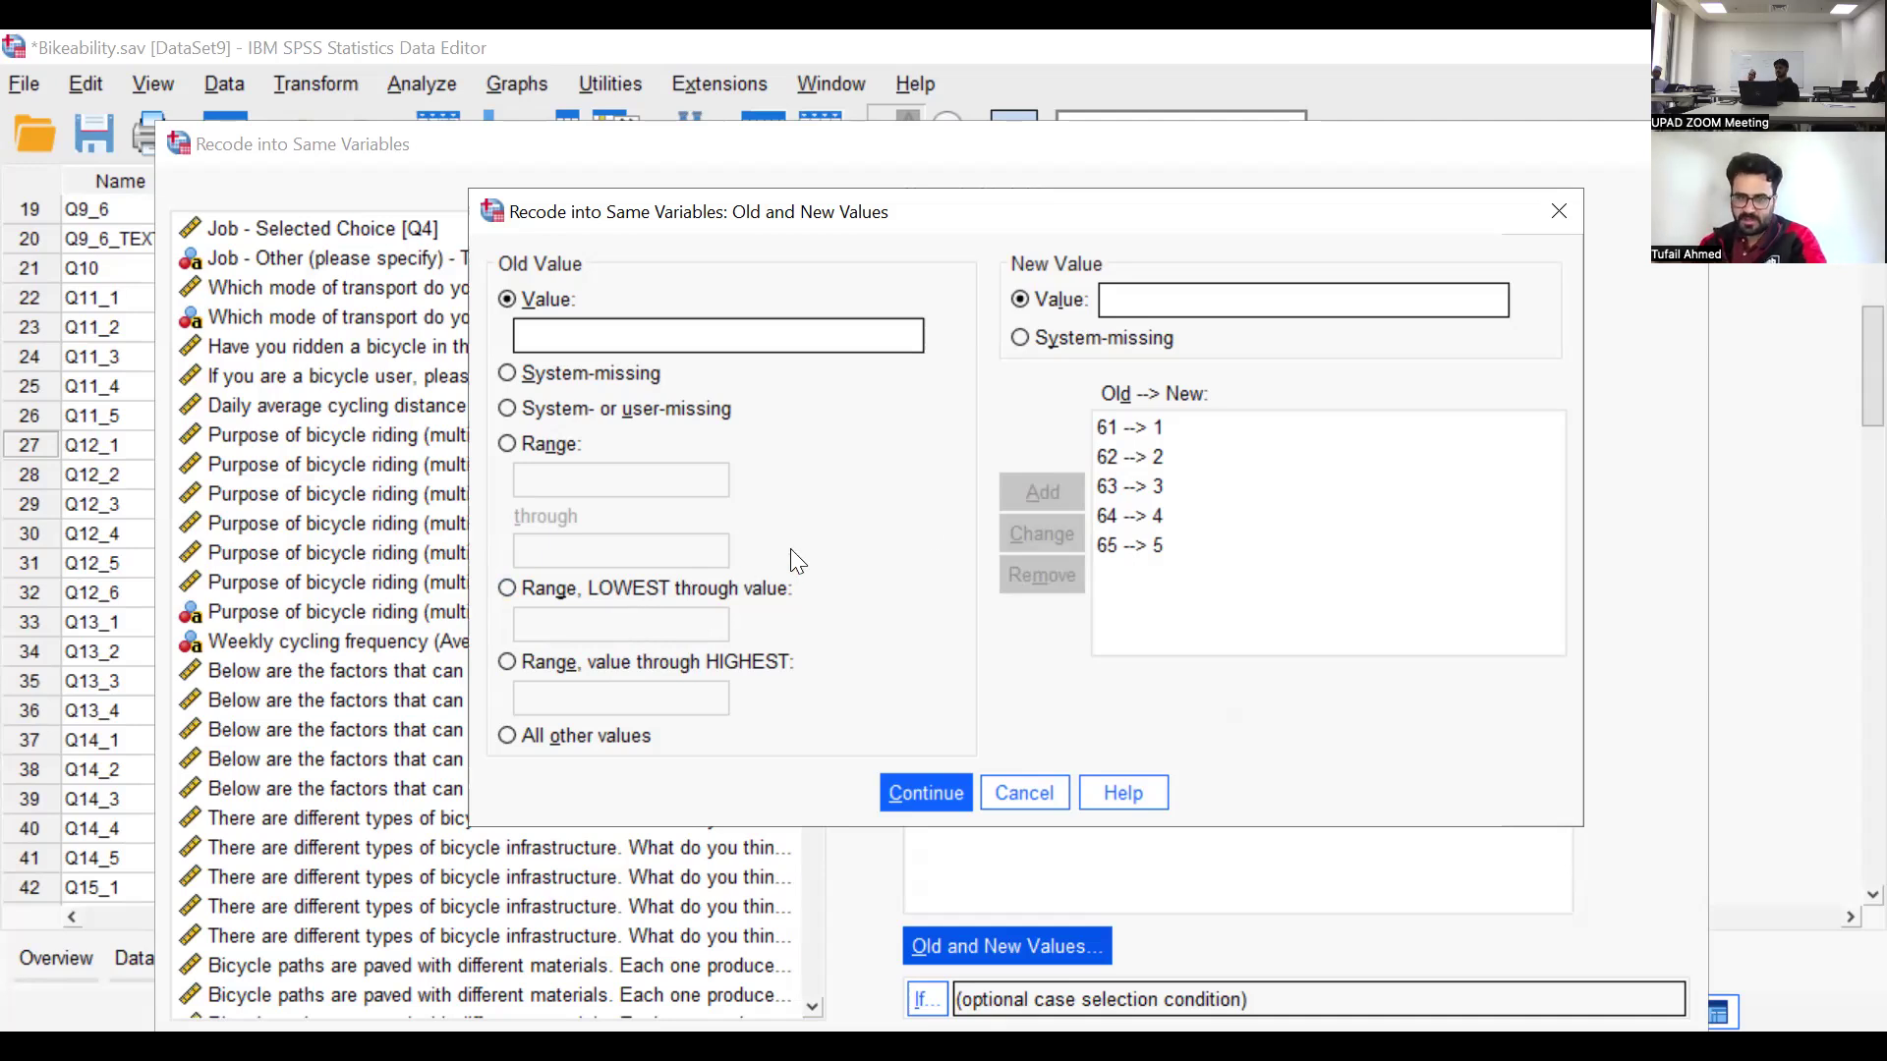
left_click(668, 592)
left_click(574, 294)
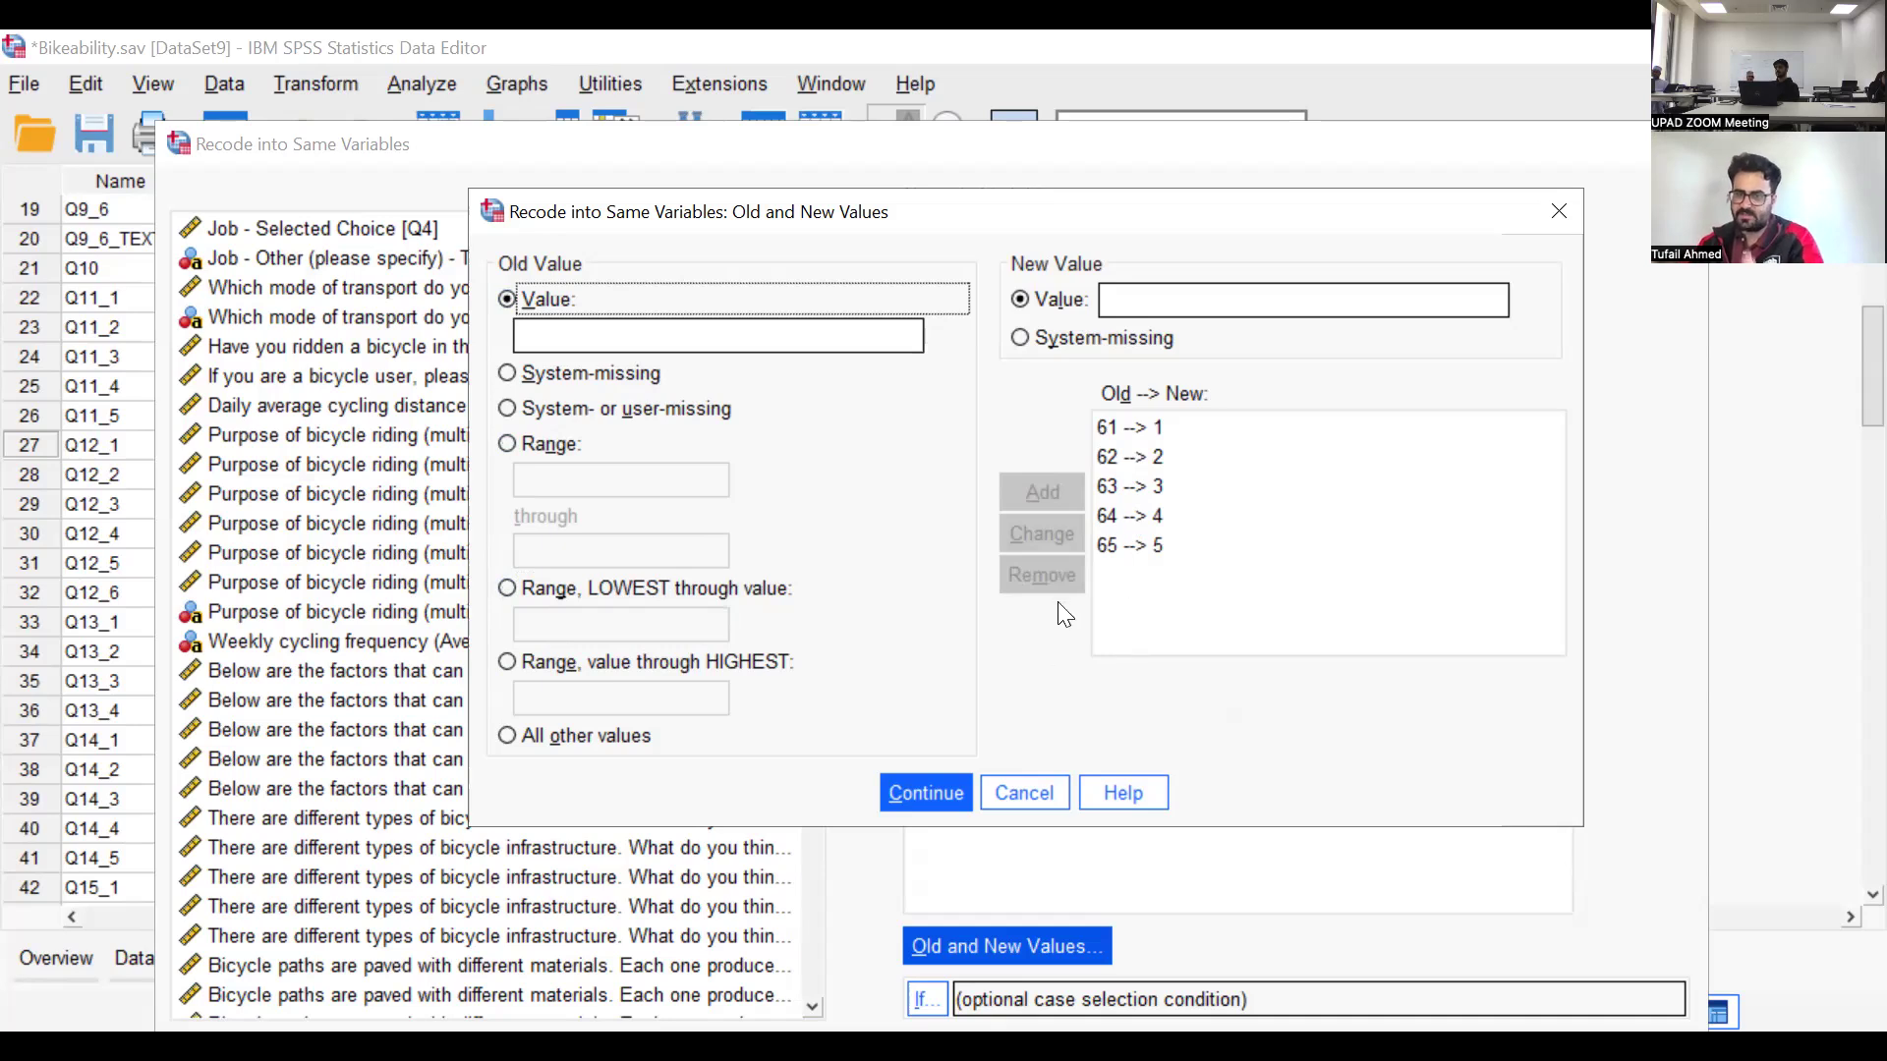
left_click(949, 798)
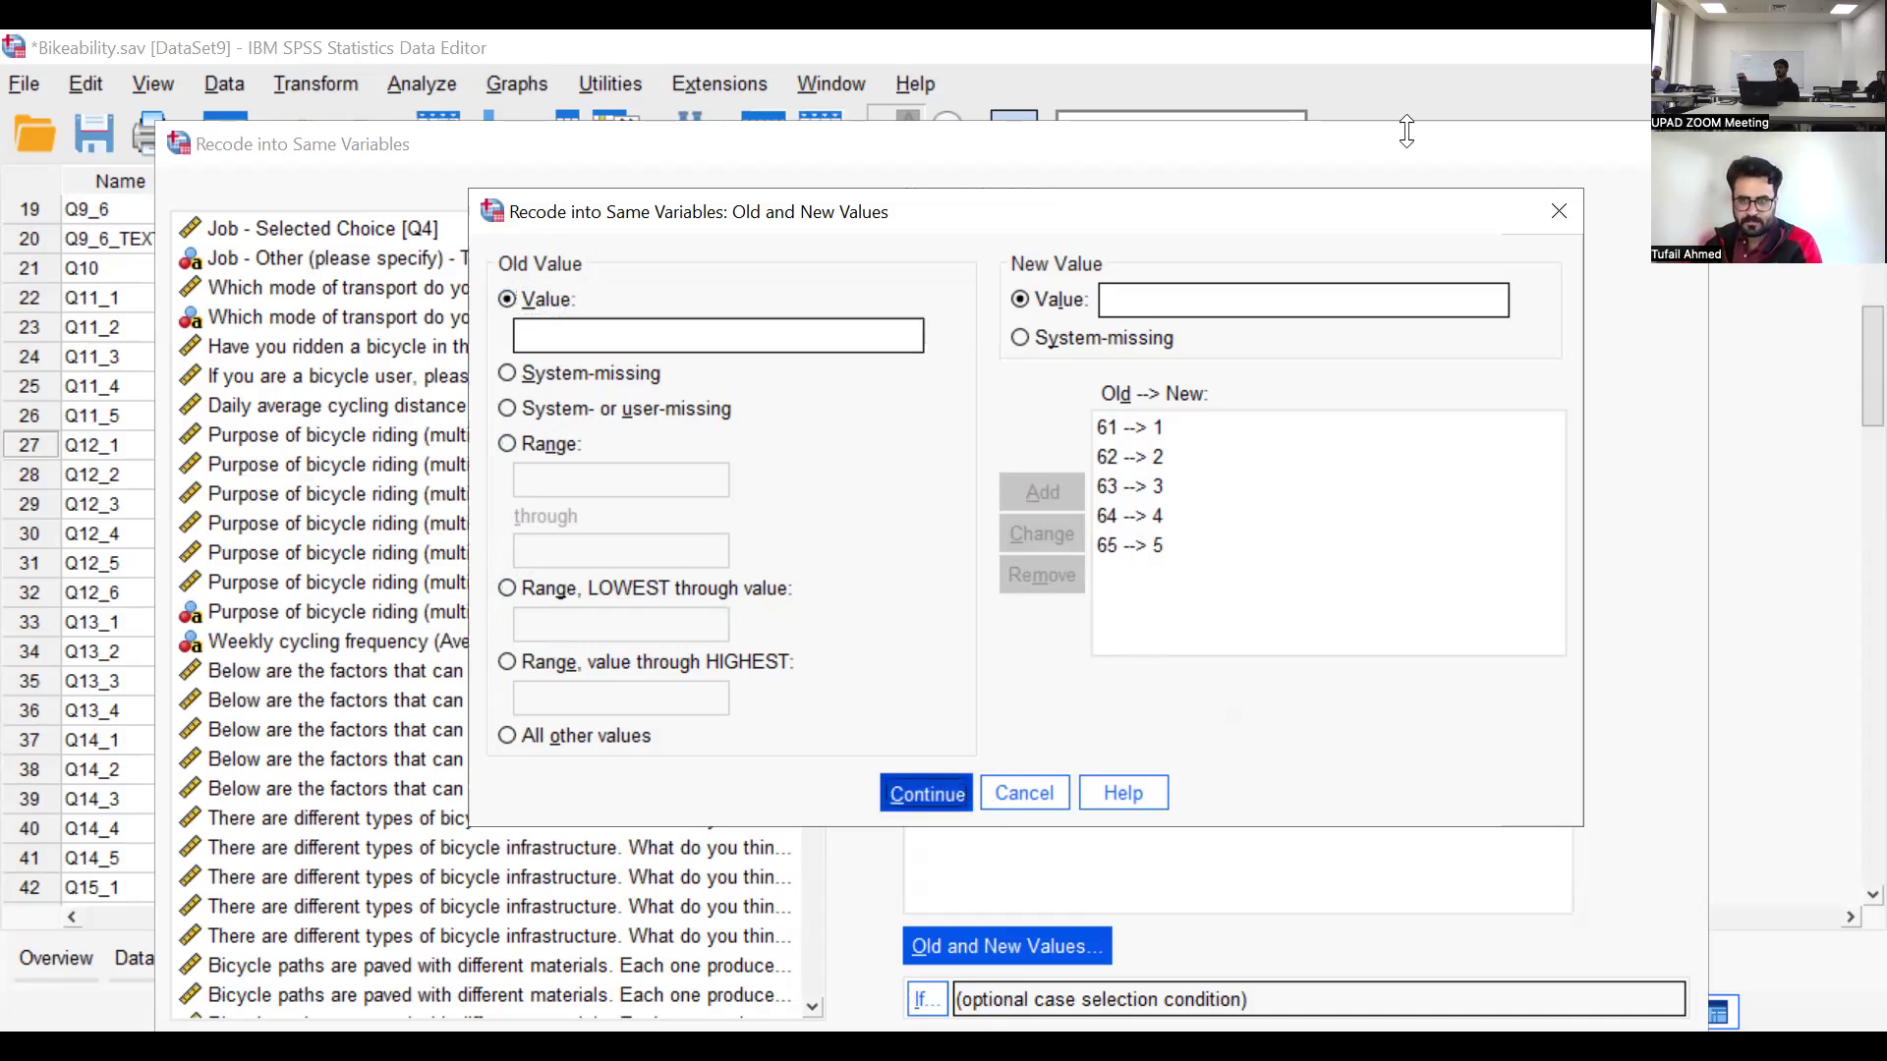
left_click_drag(1412, 147, 1398, 75)
left_click(769, 978)
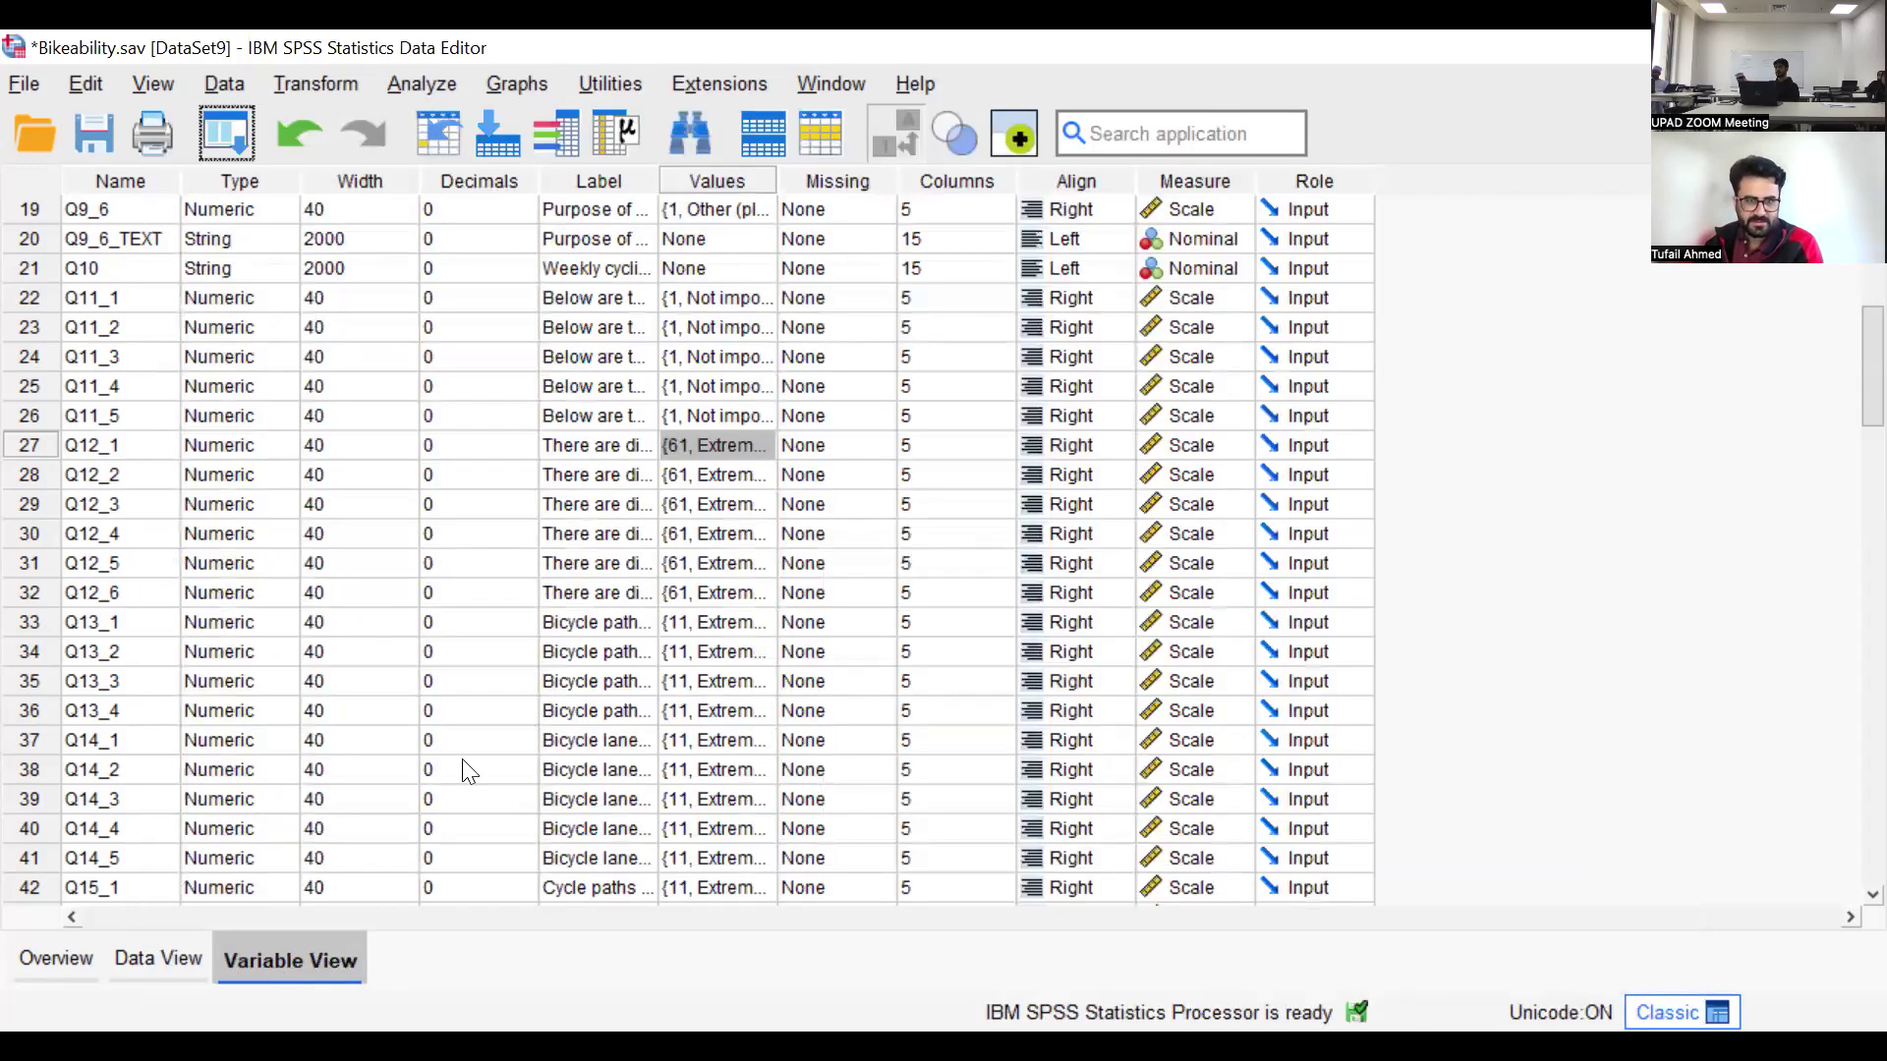
Locate the recoded Q12_1 in the case data and display numeric codes instead of value labels, selecting its column
left_click(23, 446)
left_click(157, 959)
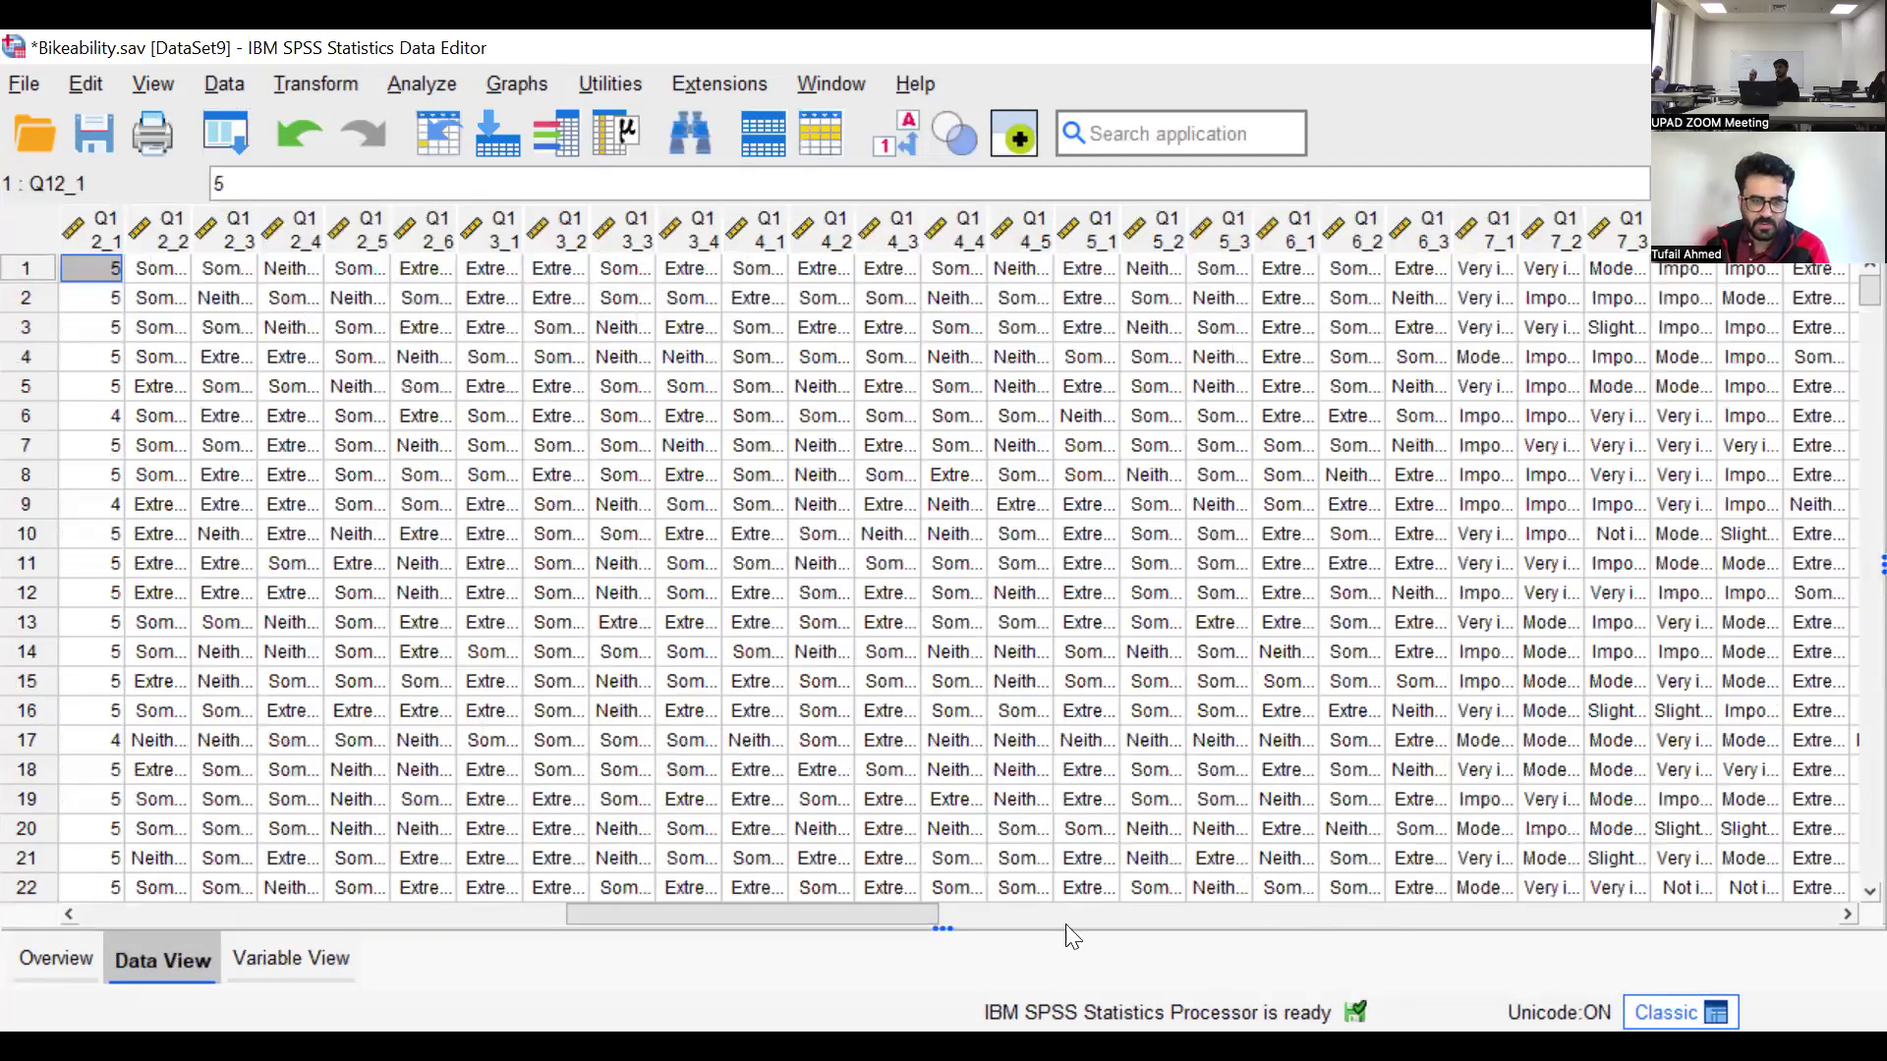
left_click(291, 959)
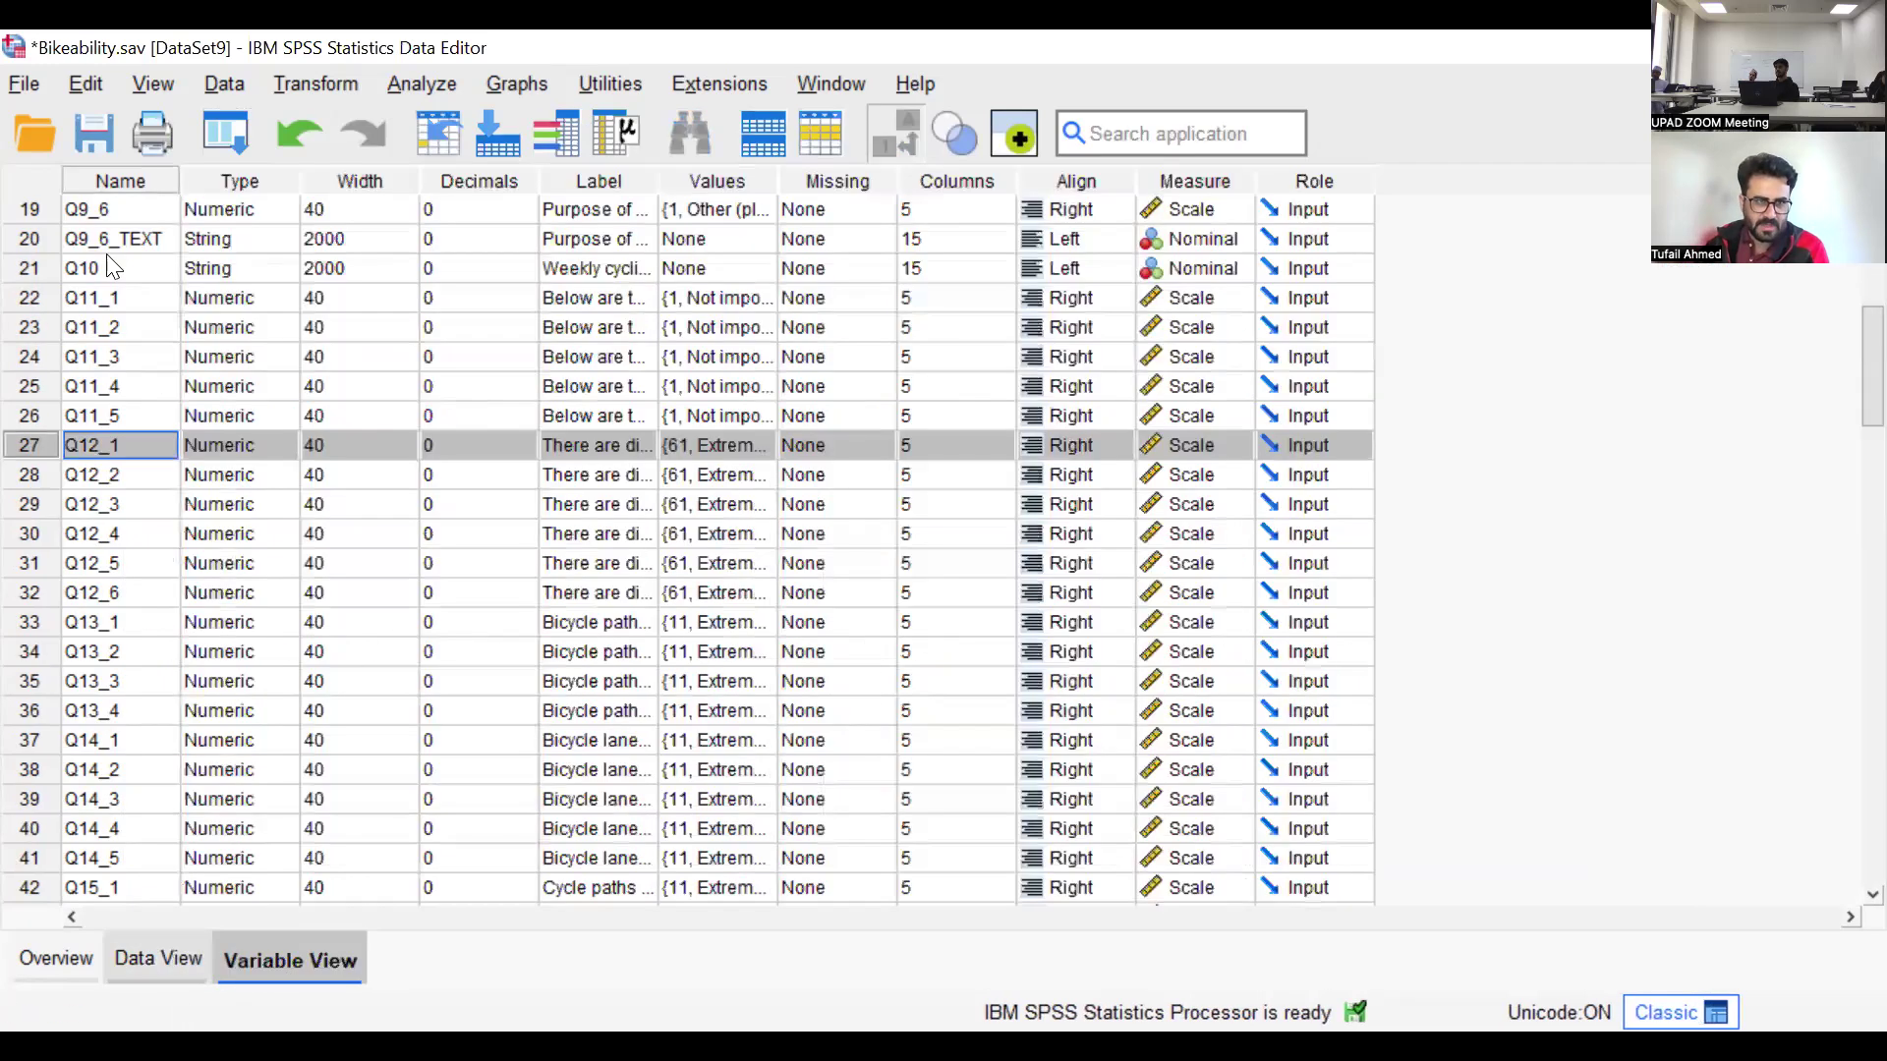
left_click(162, 960)
left_click_drag(753, 912, 657, 916)
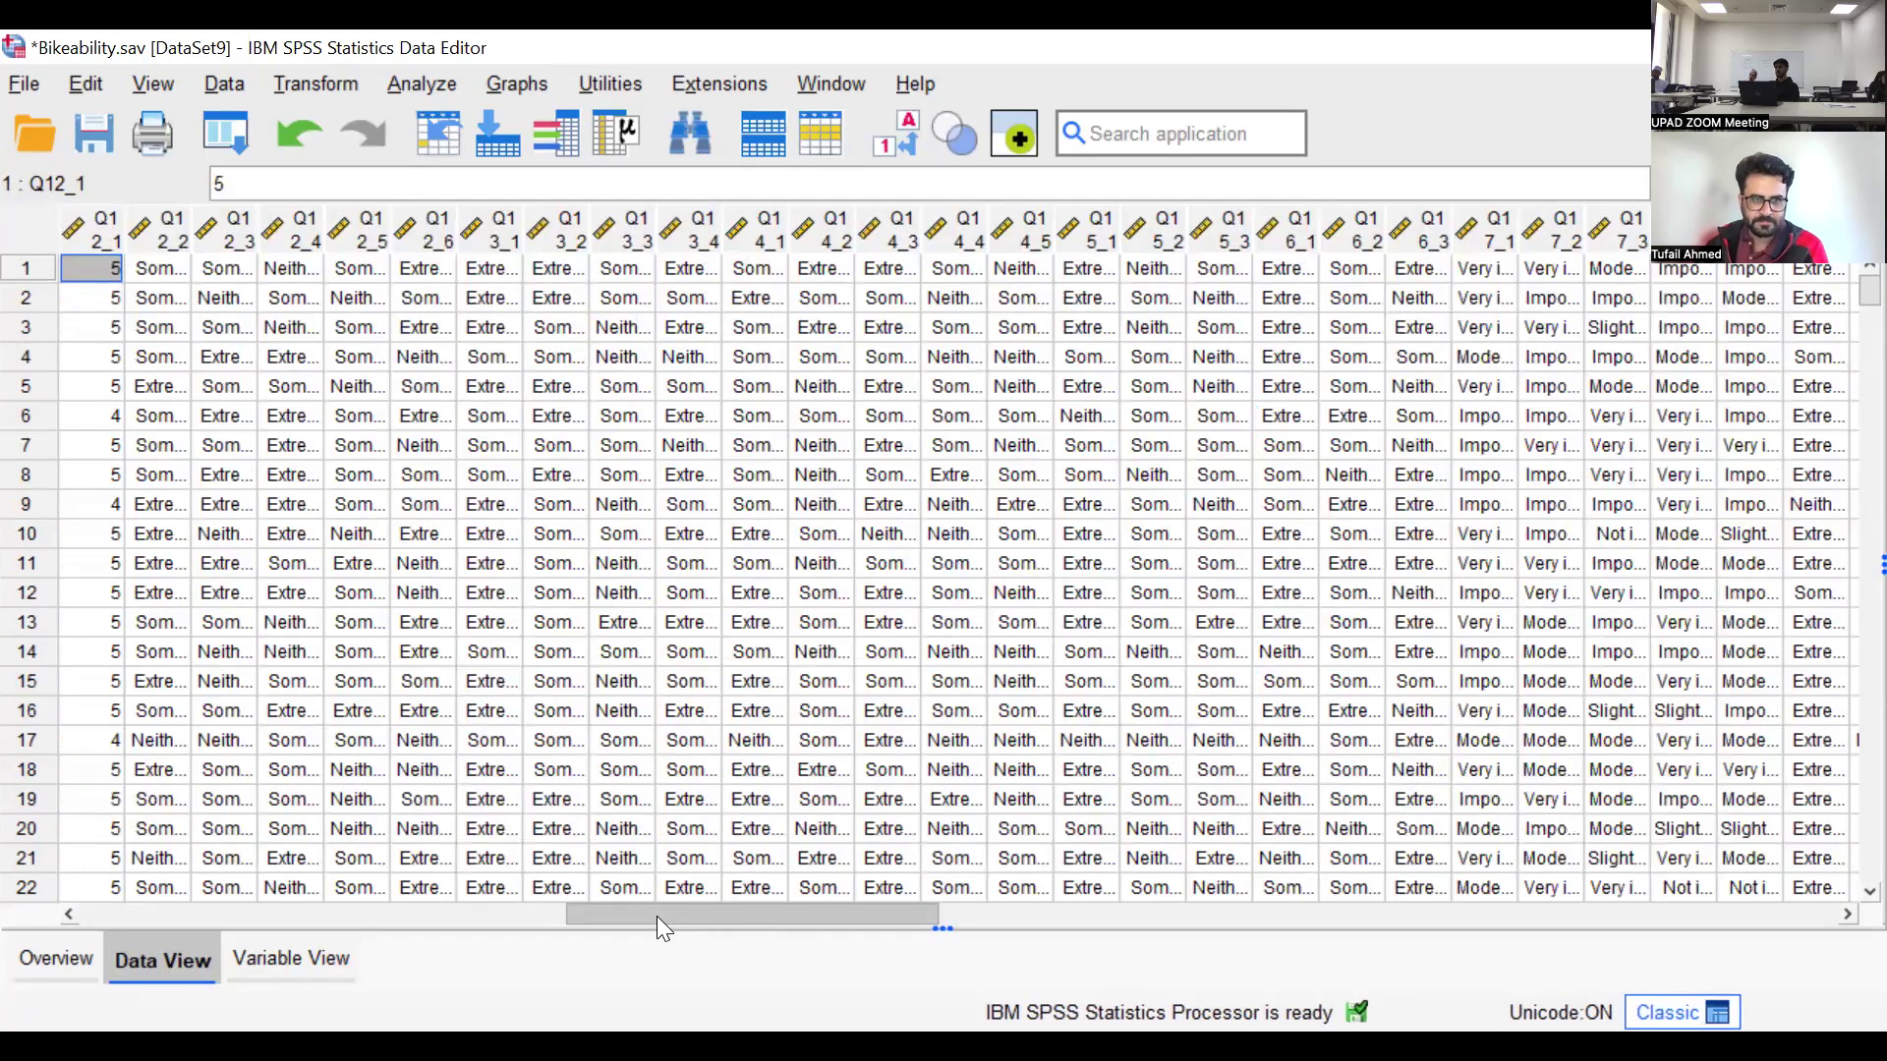
left_click(884, 140)
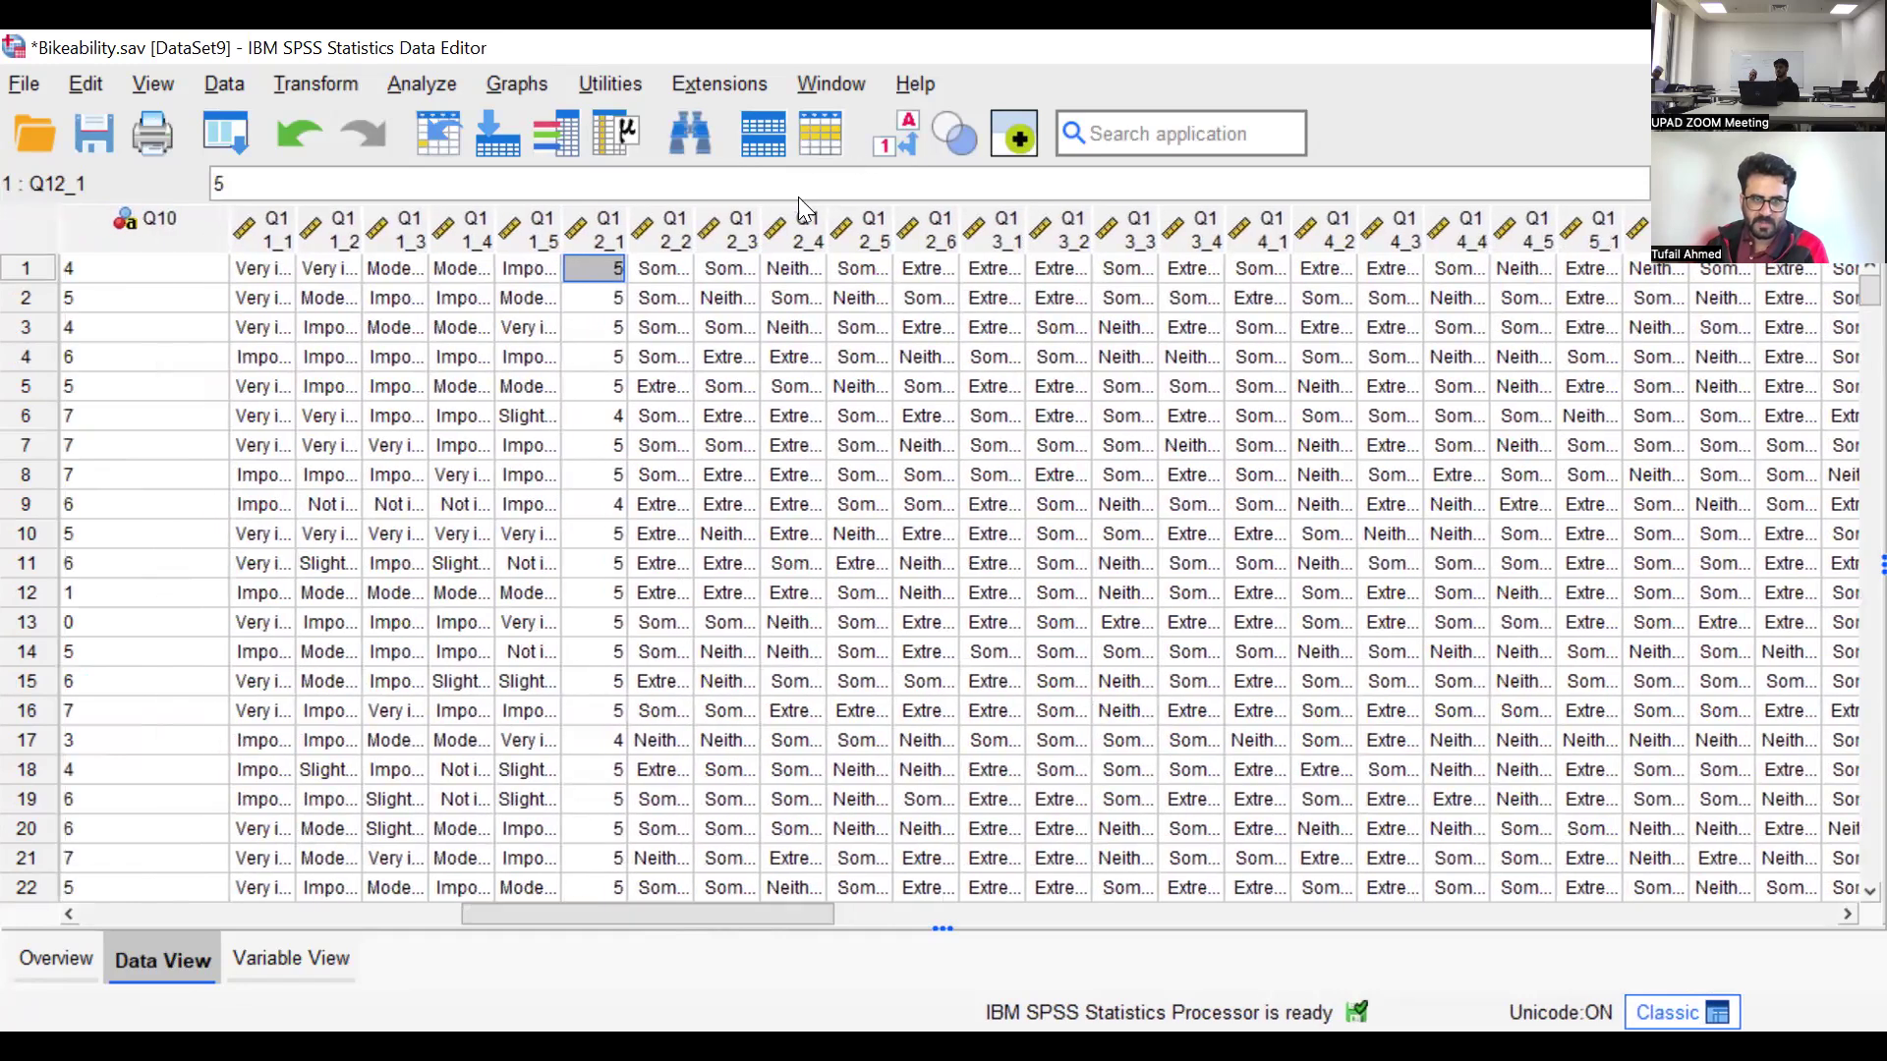
left_click(609, 232)
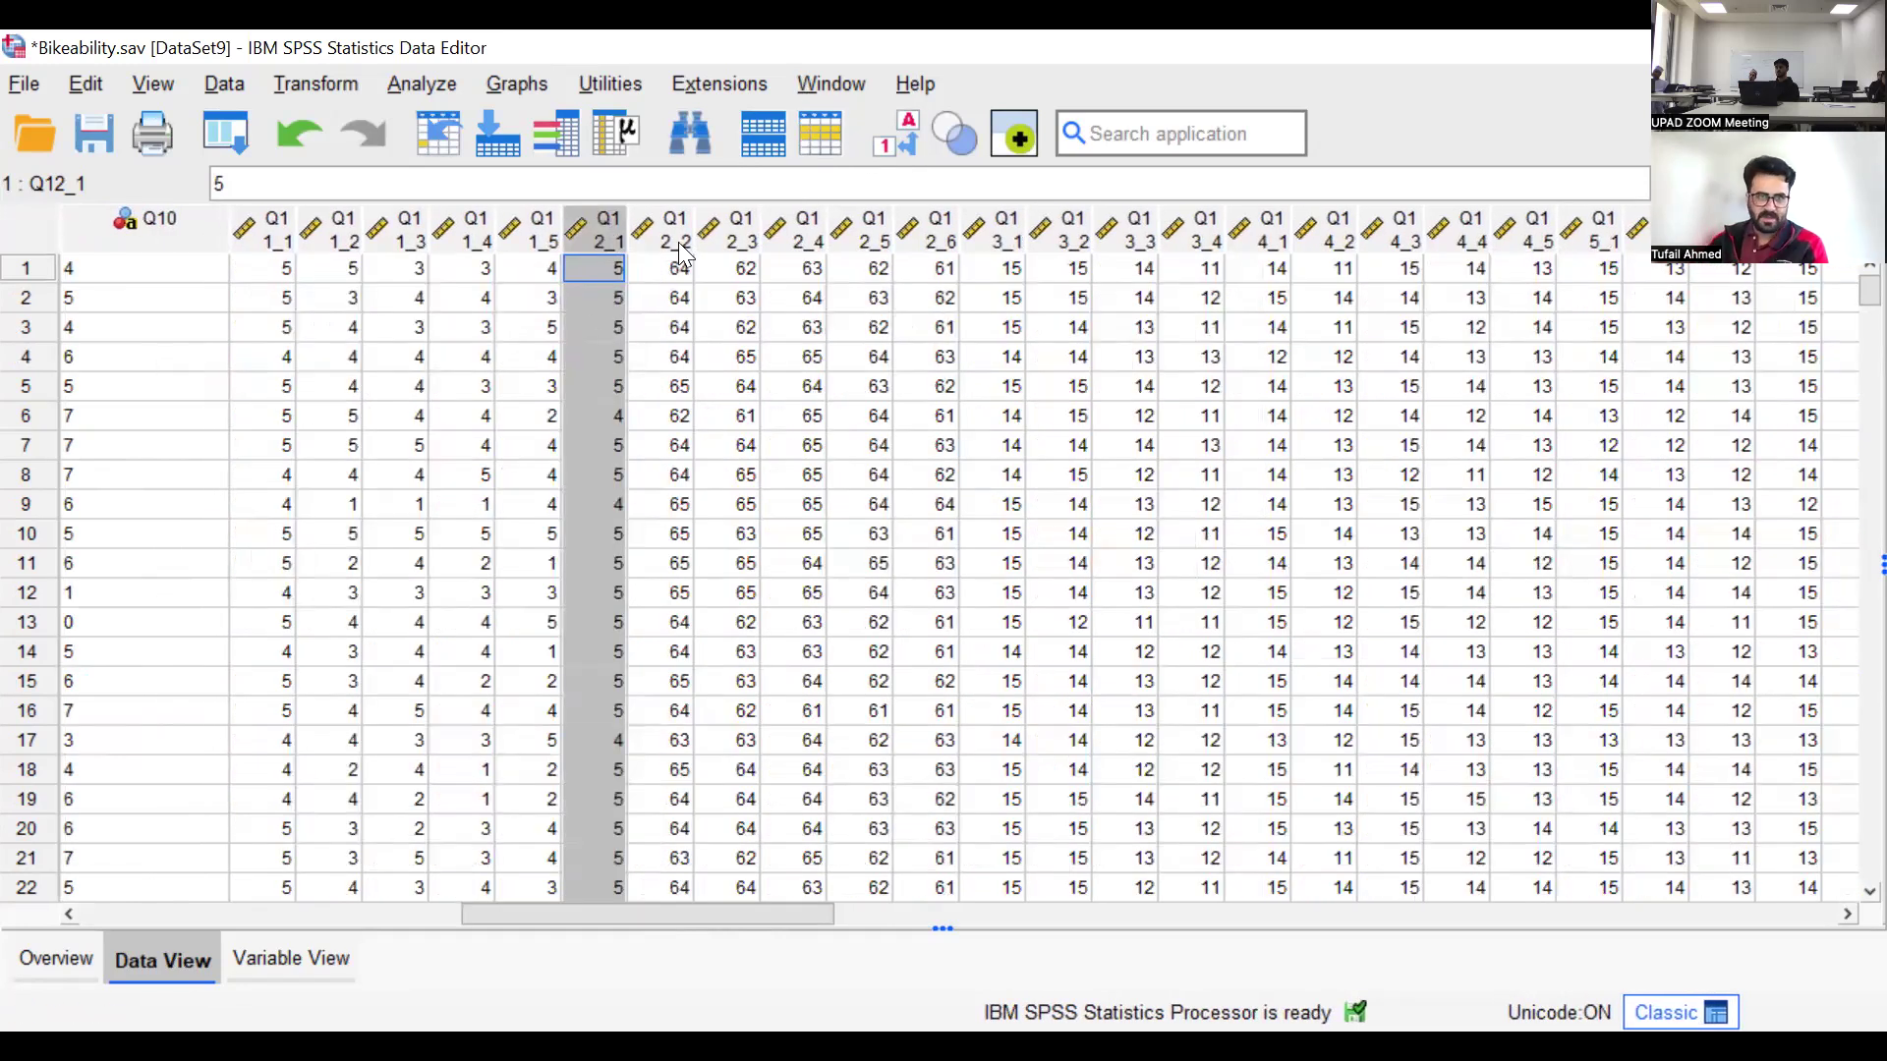
Widen the Q12_1 and Q12_2 columns so their full names fit on one line, and select the Q12_2 column
double_click(660, 219)
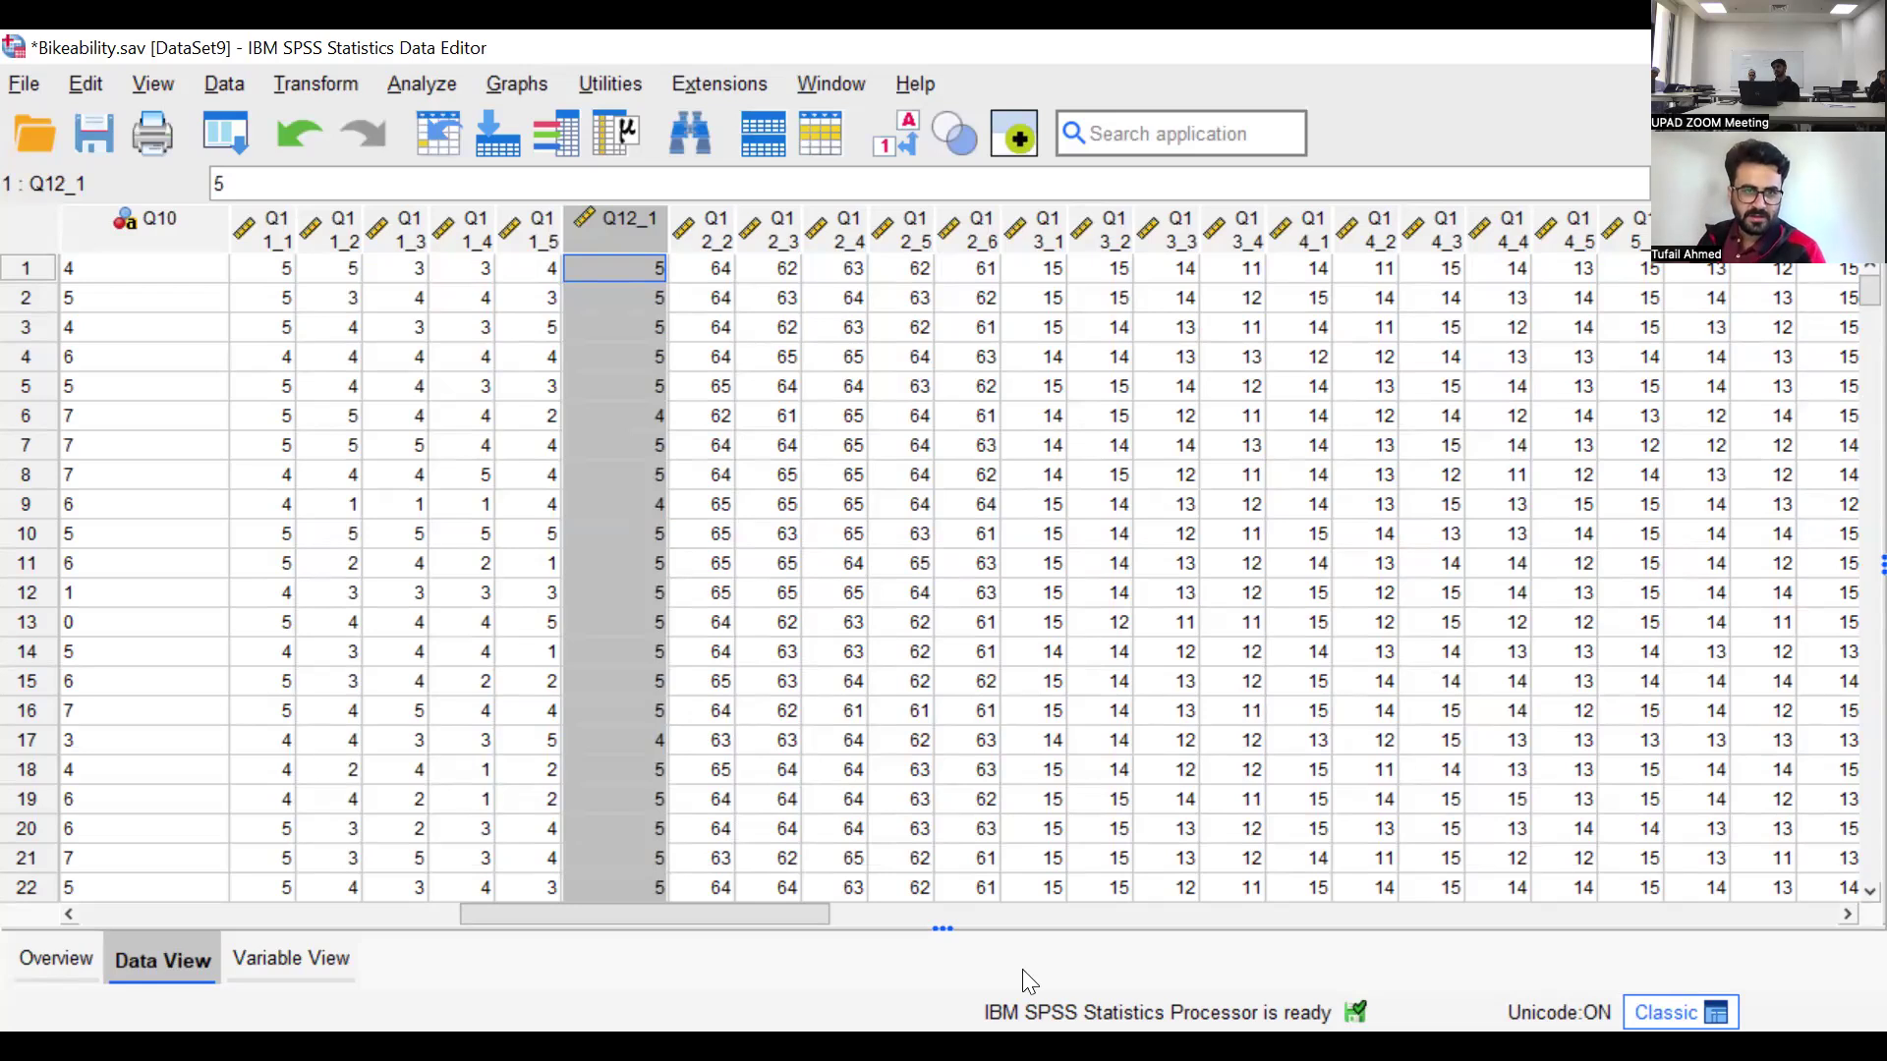
left_click_drag(736, 229, 784, 230)
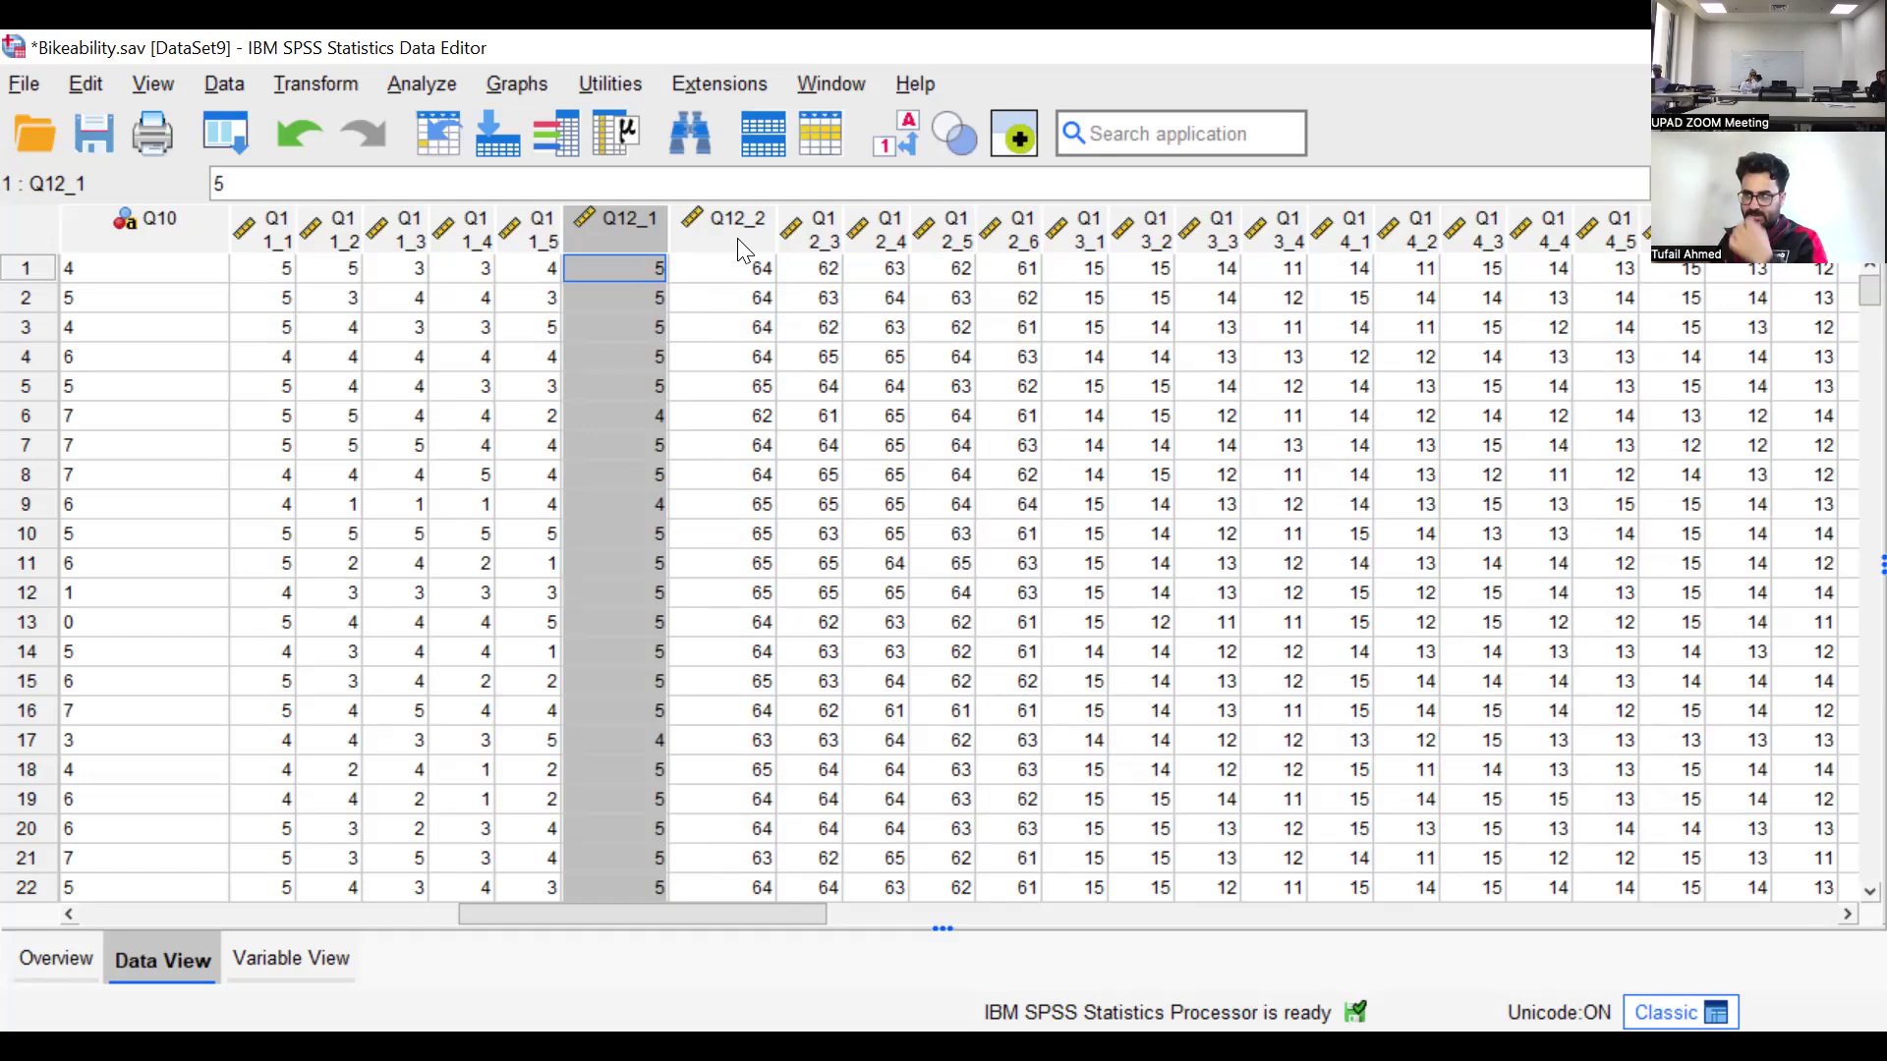
mouse_move(742, 252)
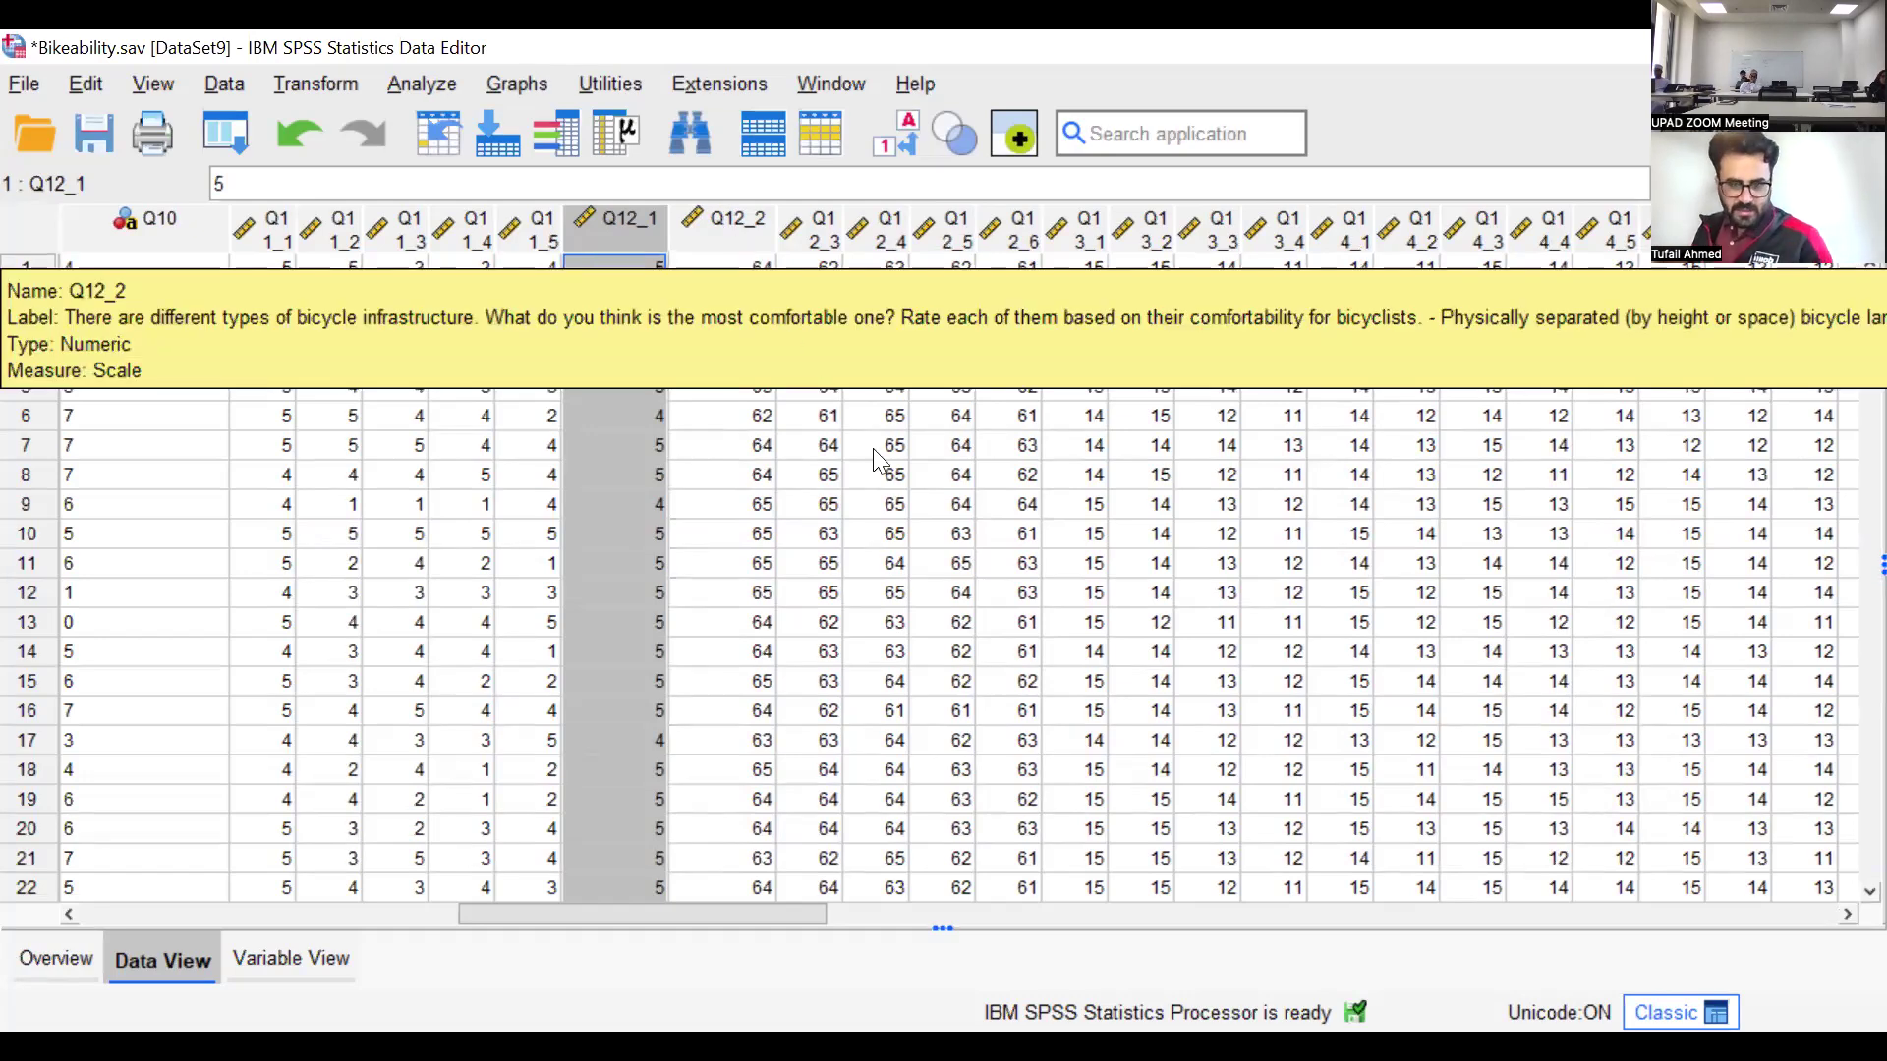
left_click(757, 232)
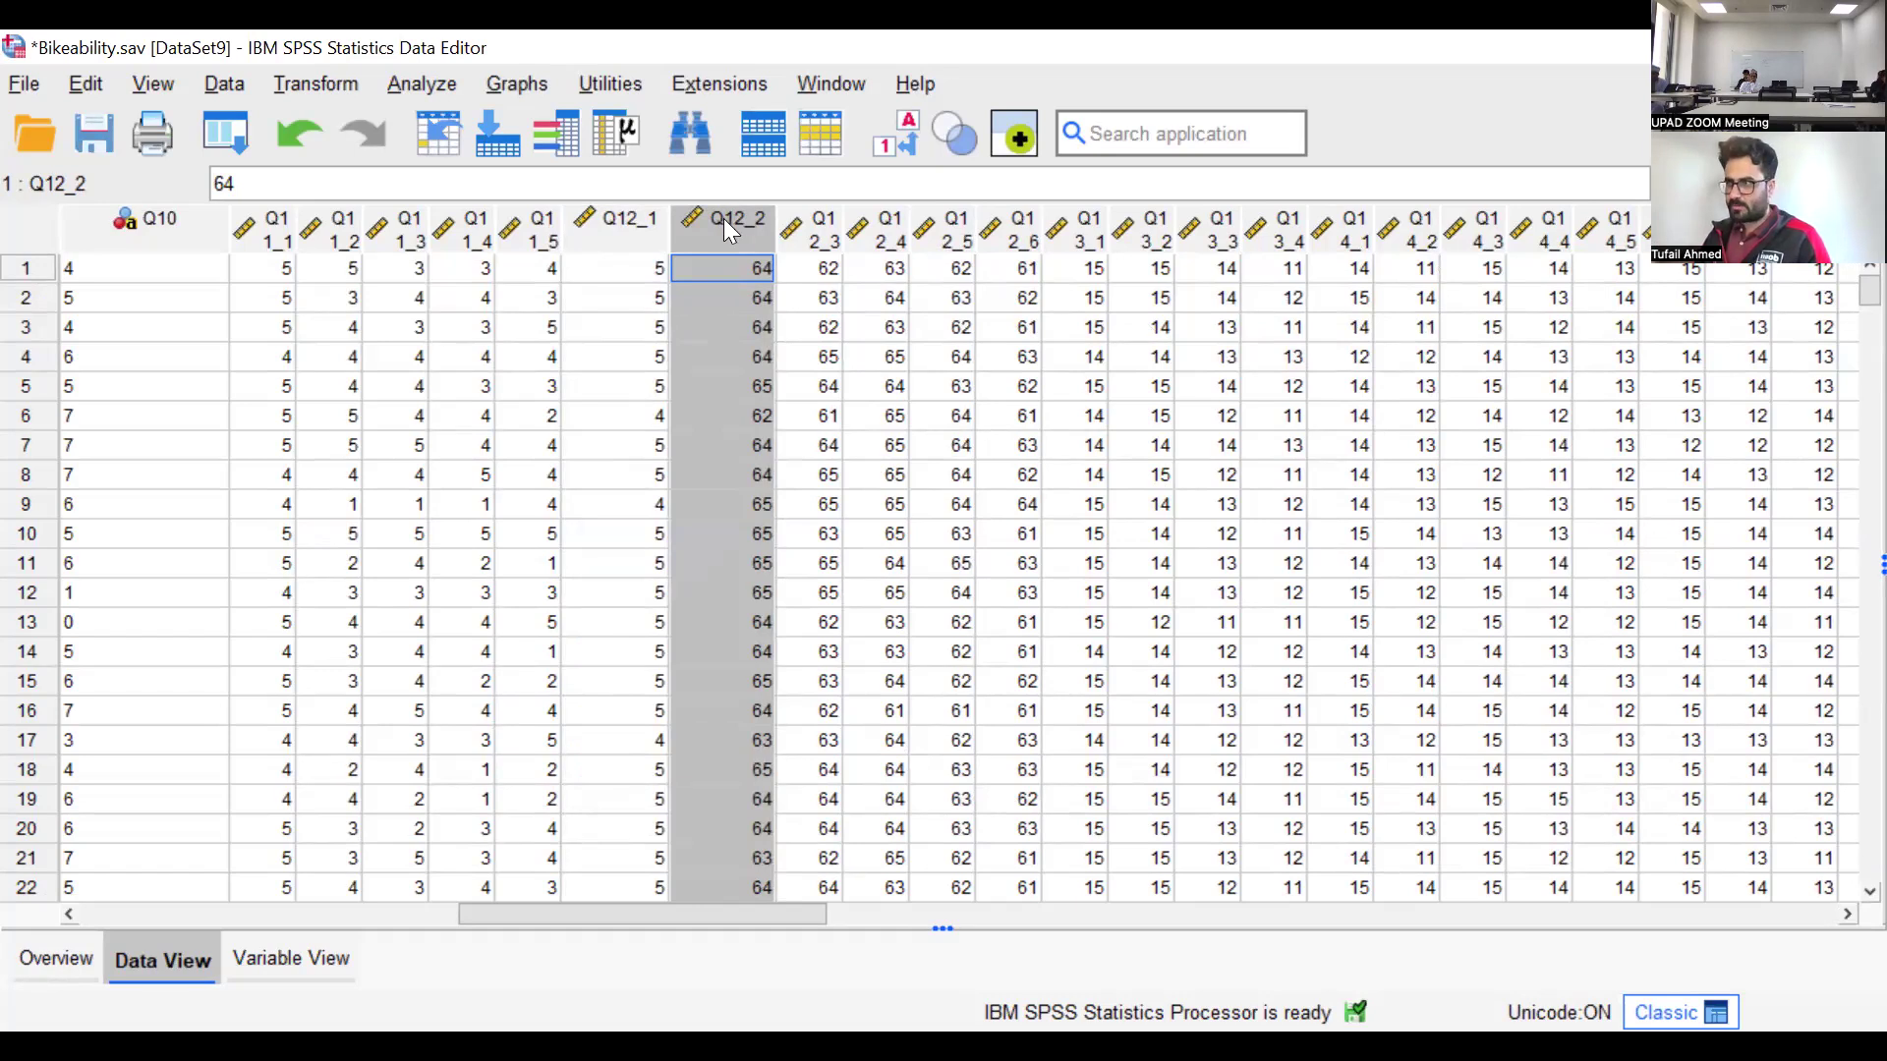
mouse_move(723, 224)
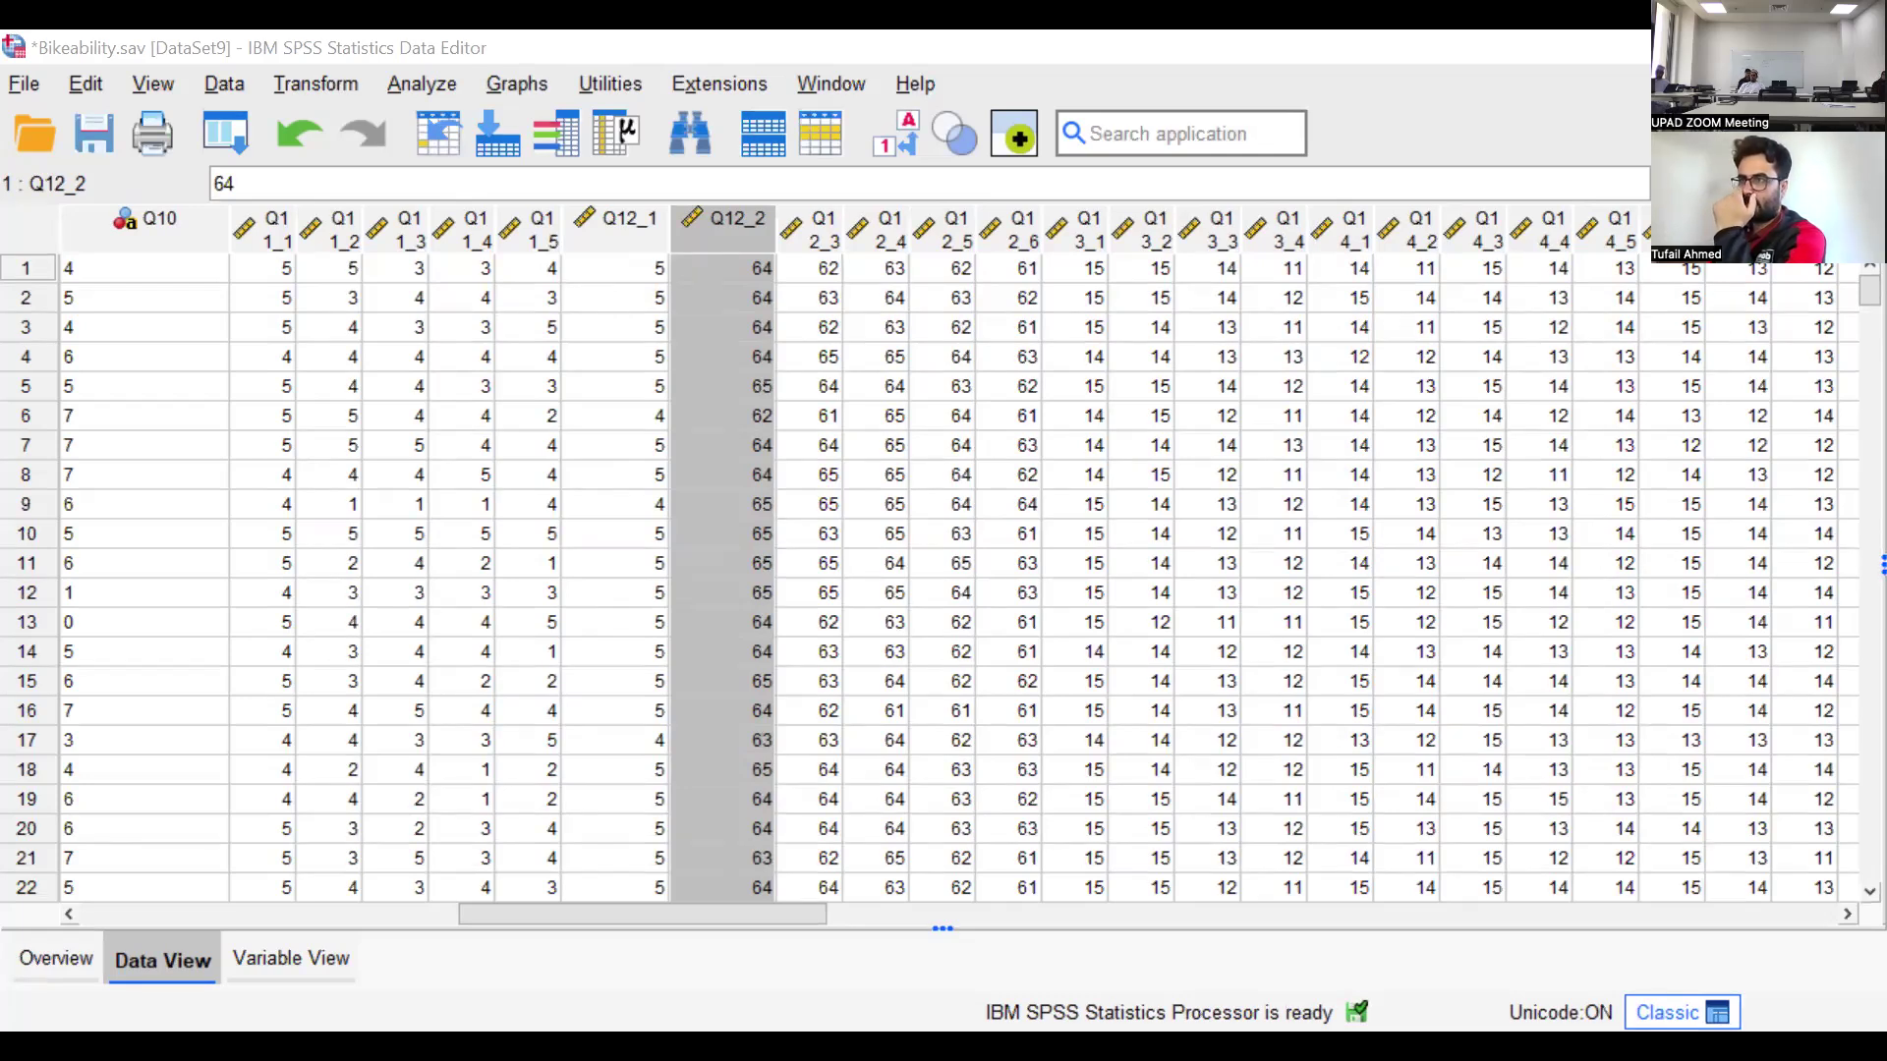
key("alt+Tab")
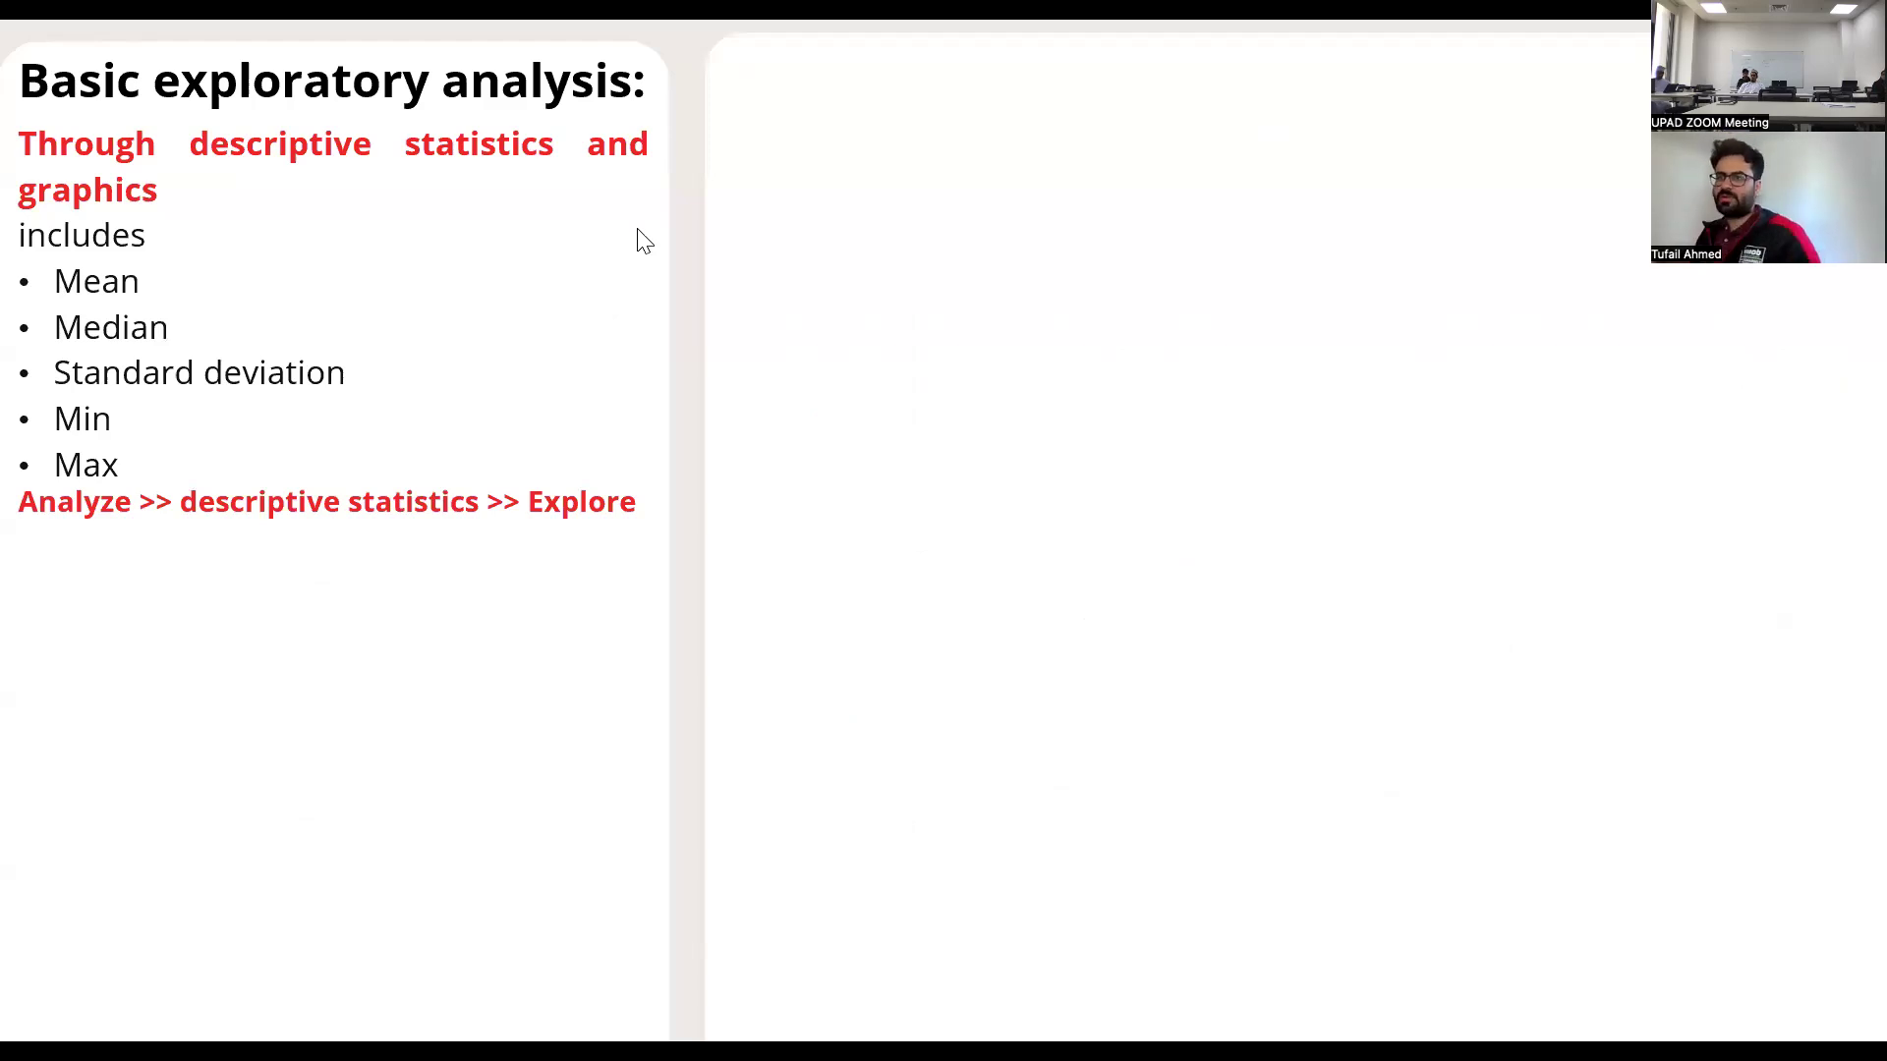
key("Right")
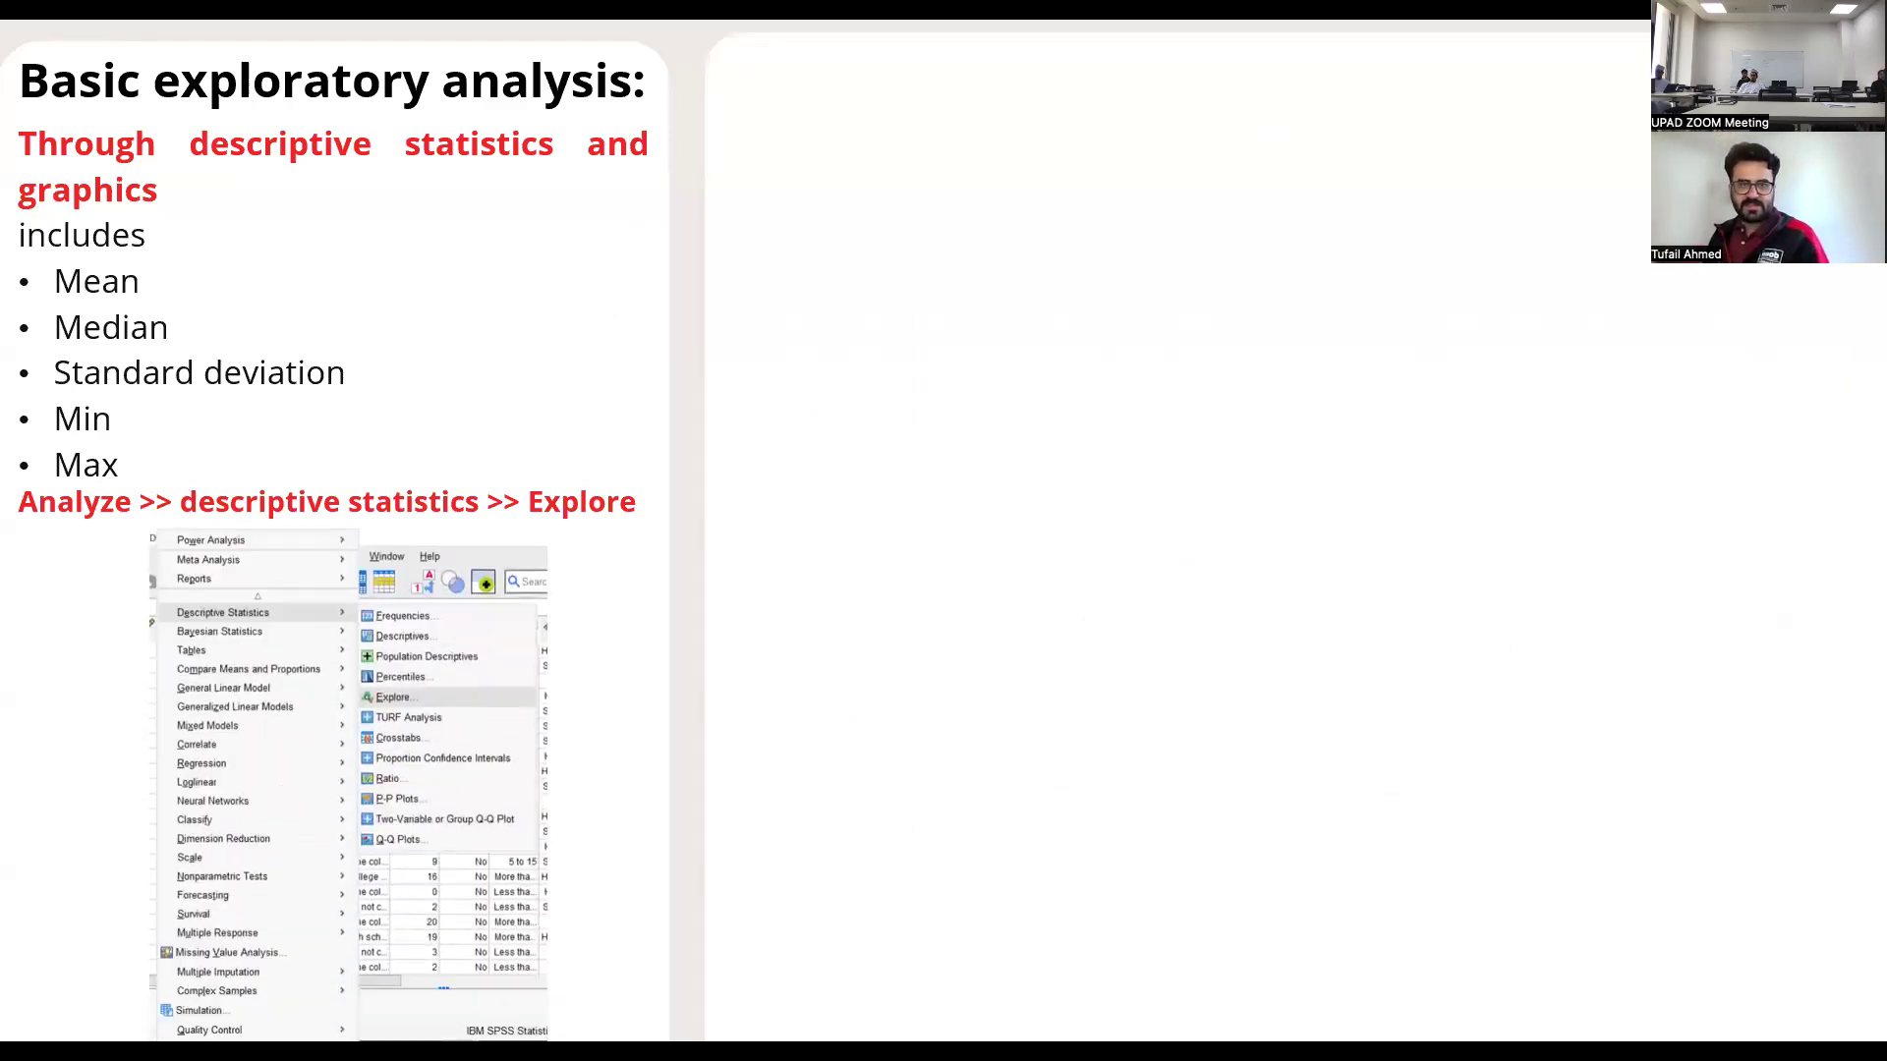
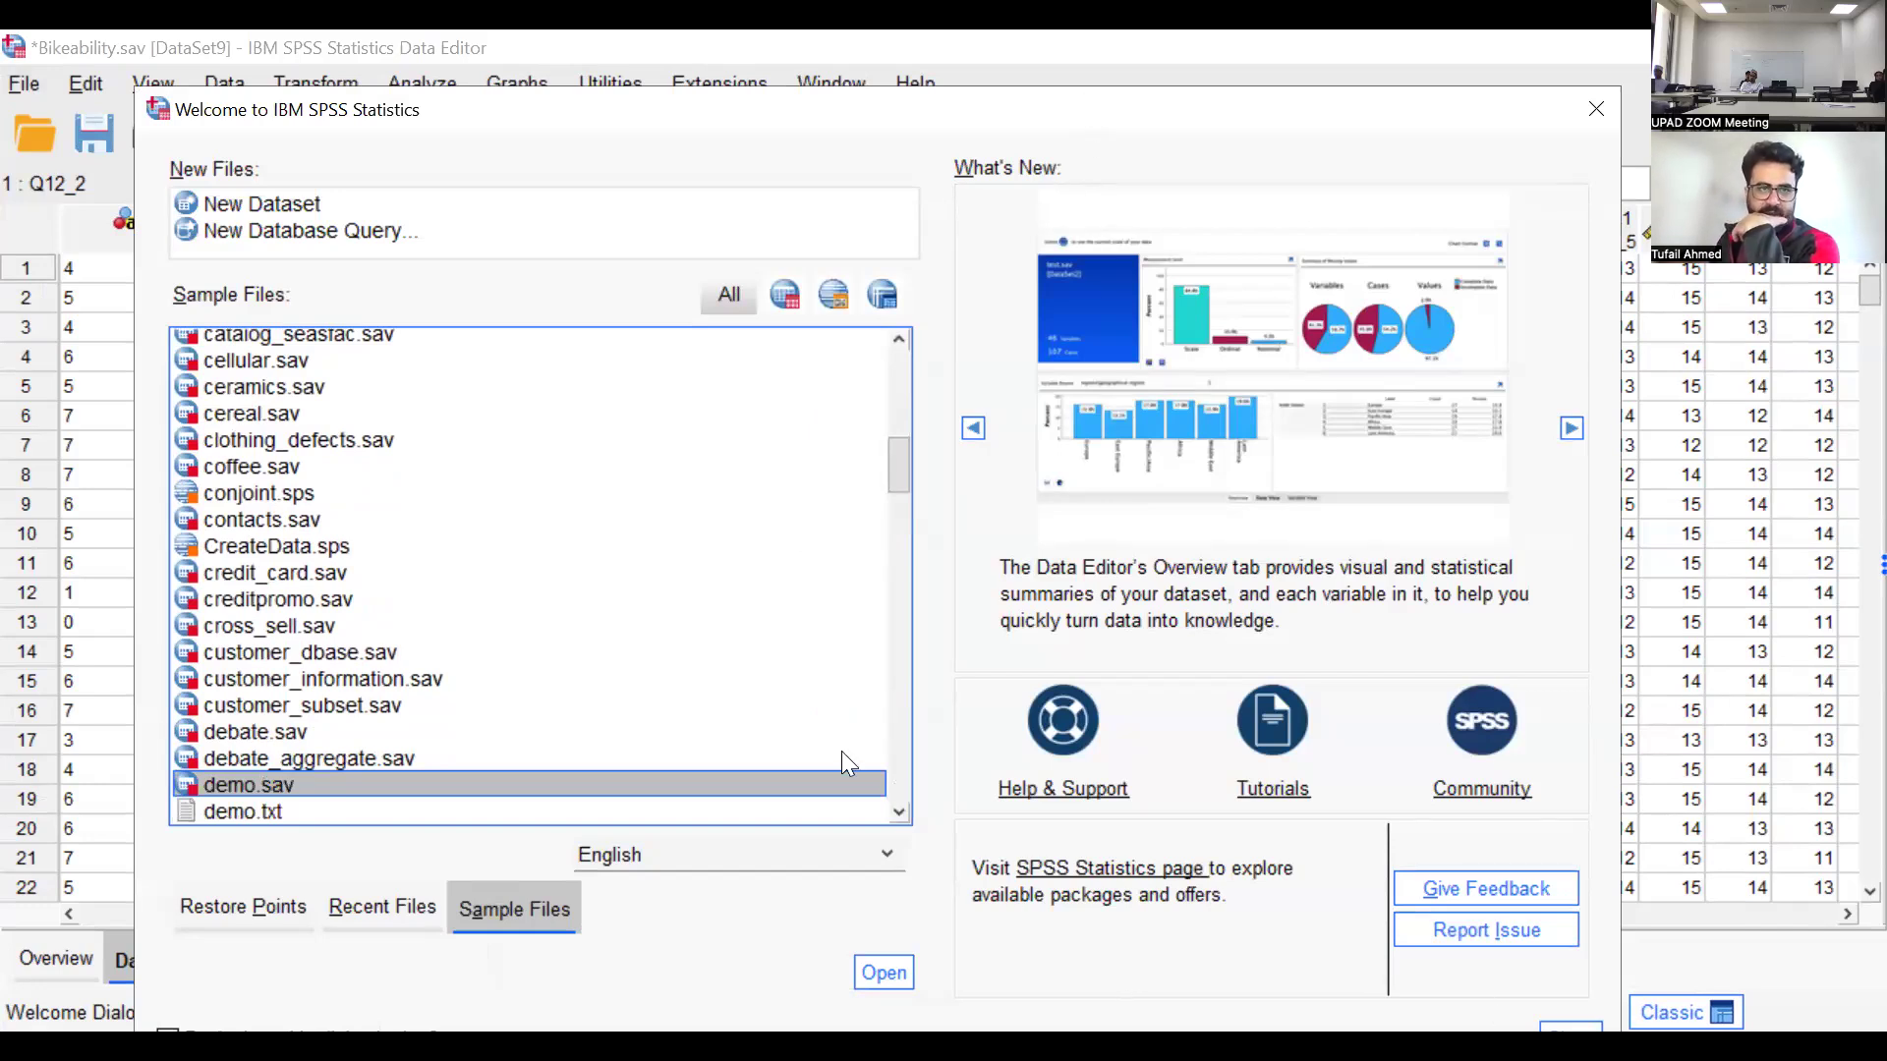
Open the sample dataset demo.sav and bring its data window to the front
key("Return")
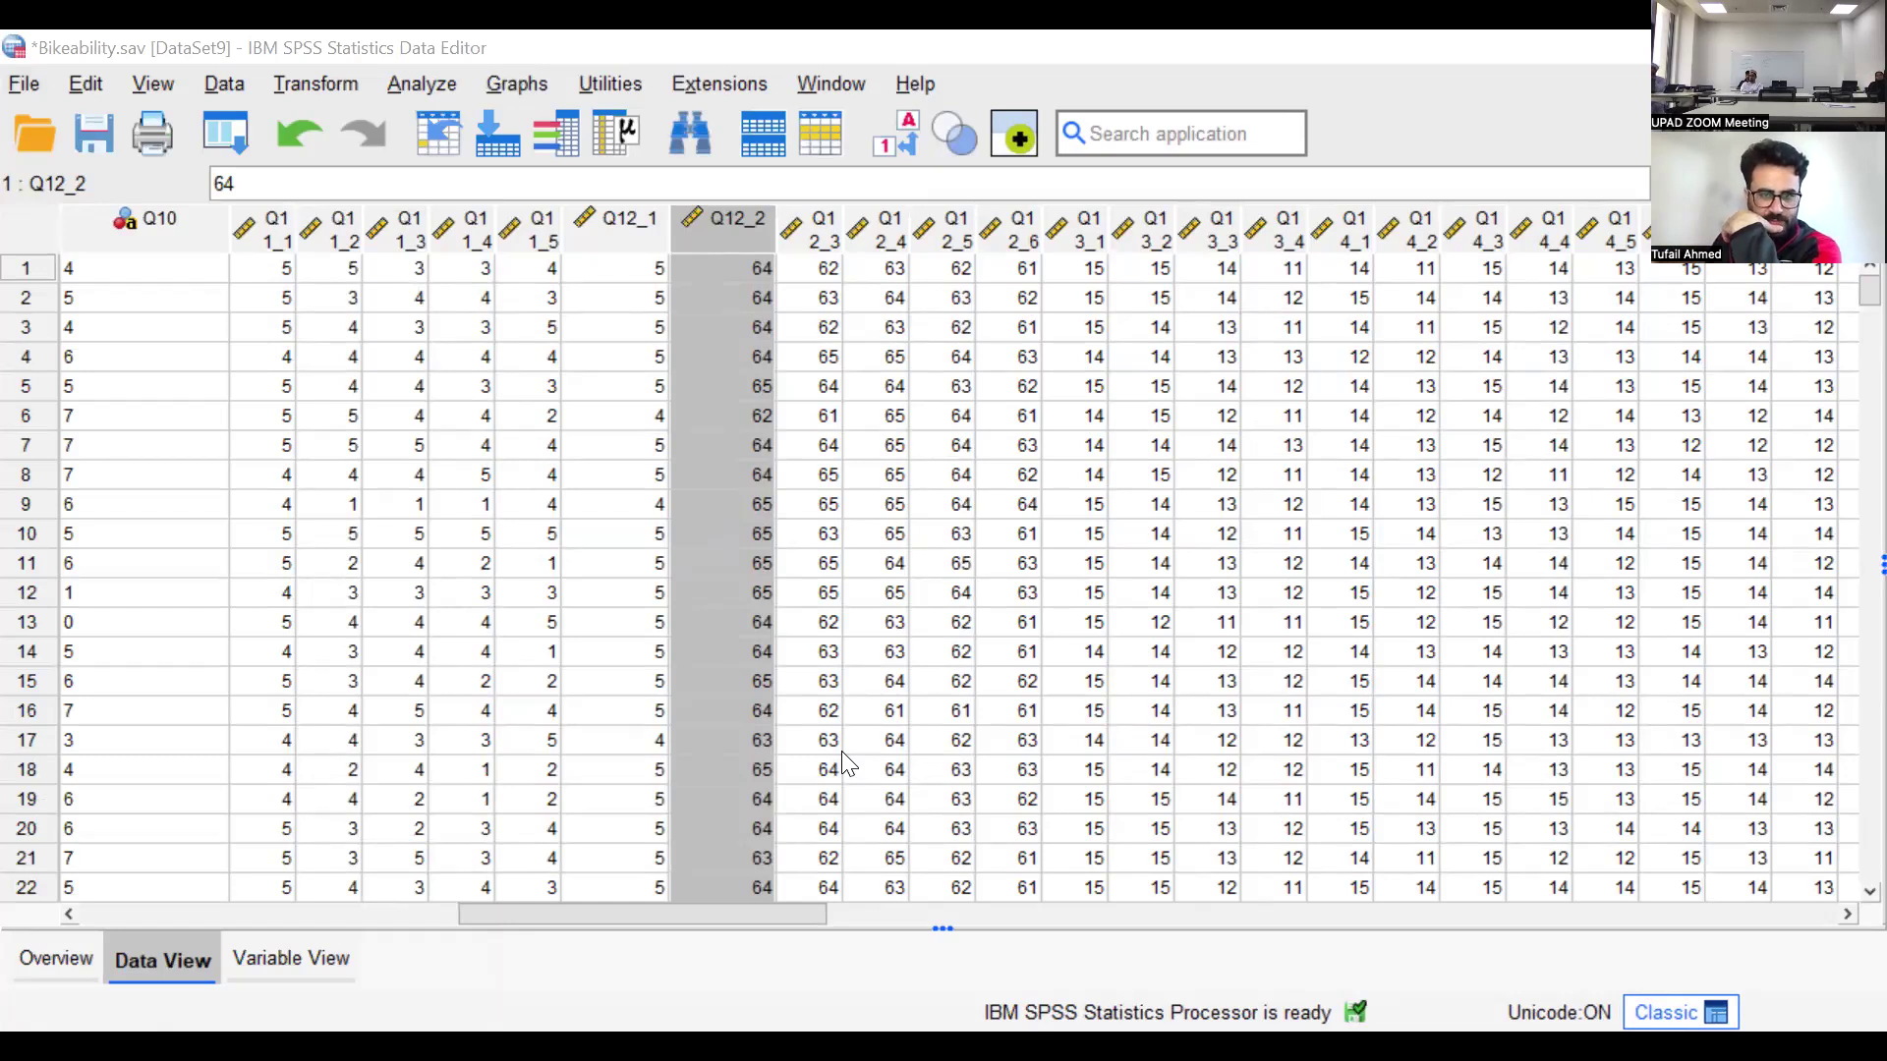
left_click(842, 752)
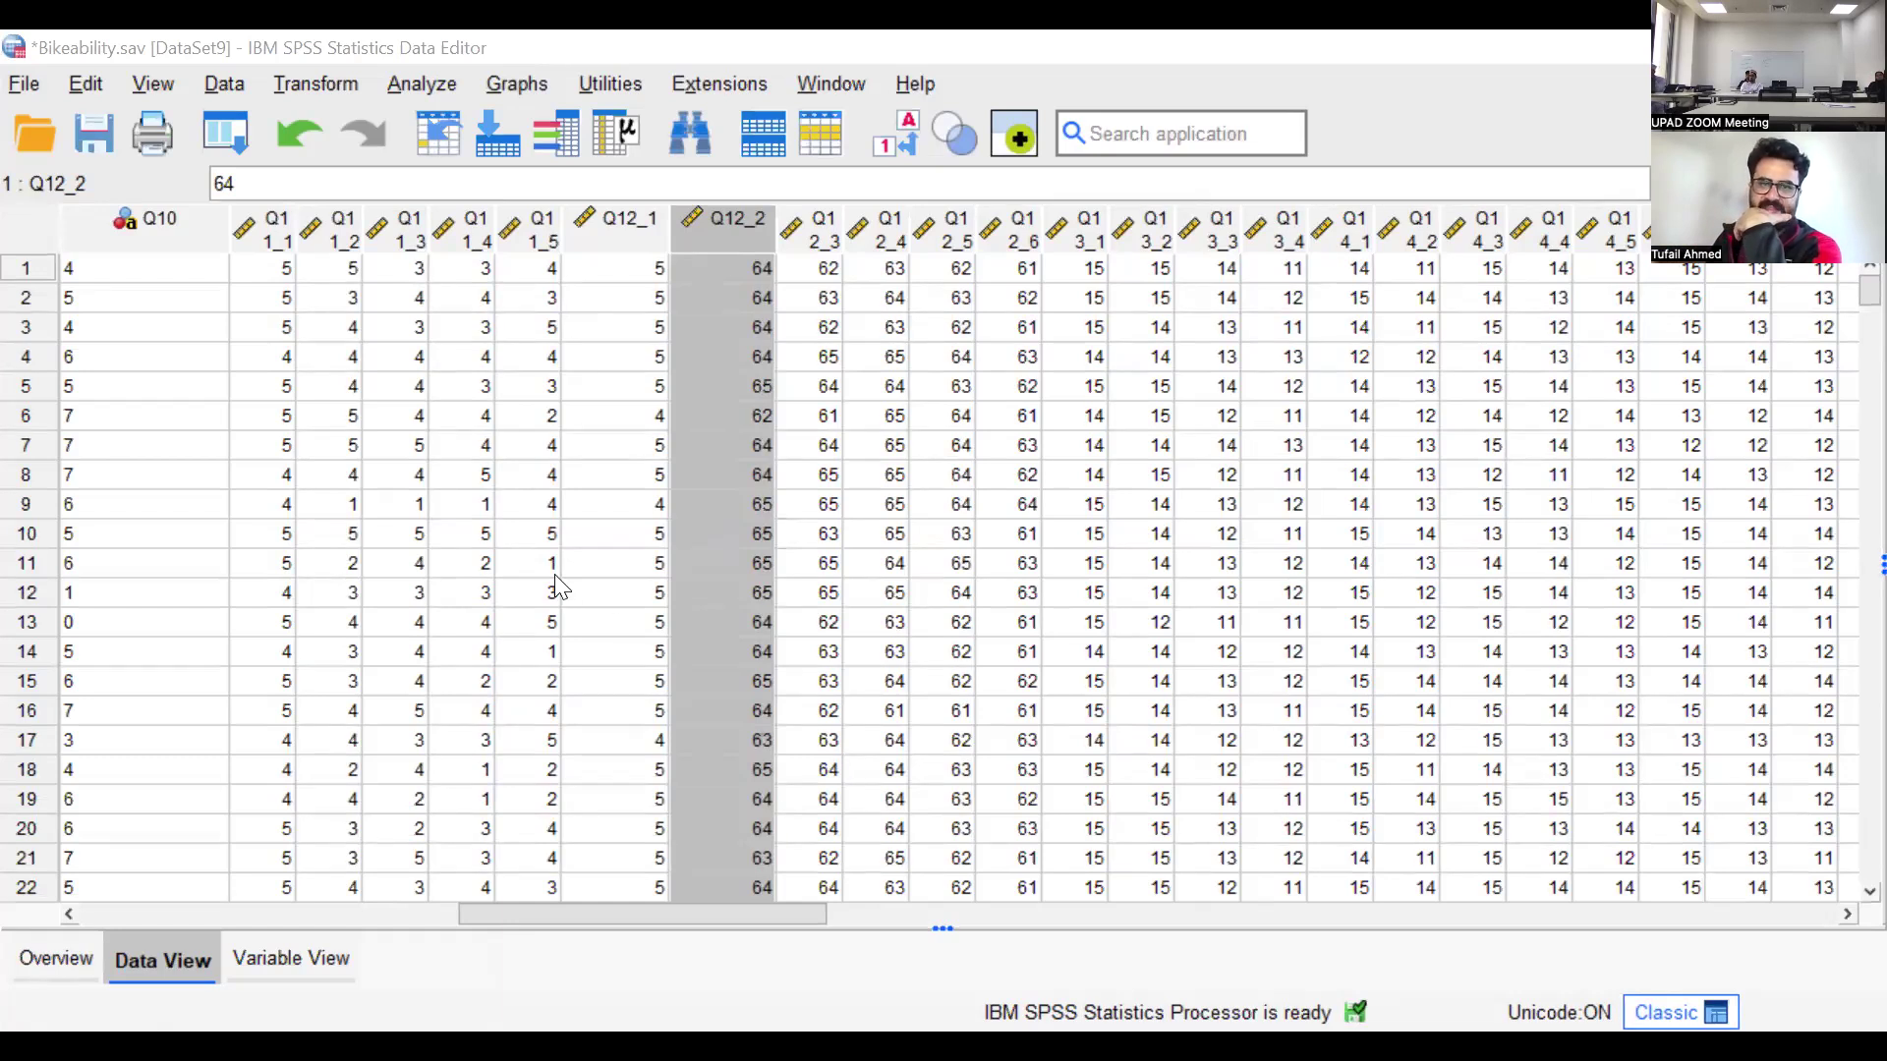
left_click(285, 74)
left_click(330, 48)
Start a Frequencies analysis with Household income in thousands [income] as the variable
left_click(420, 86)
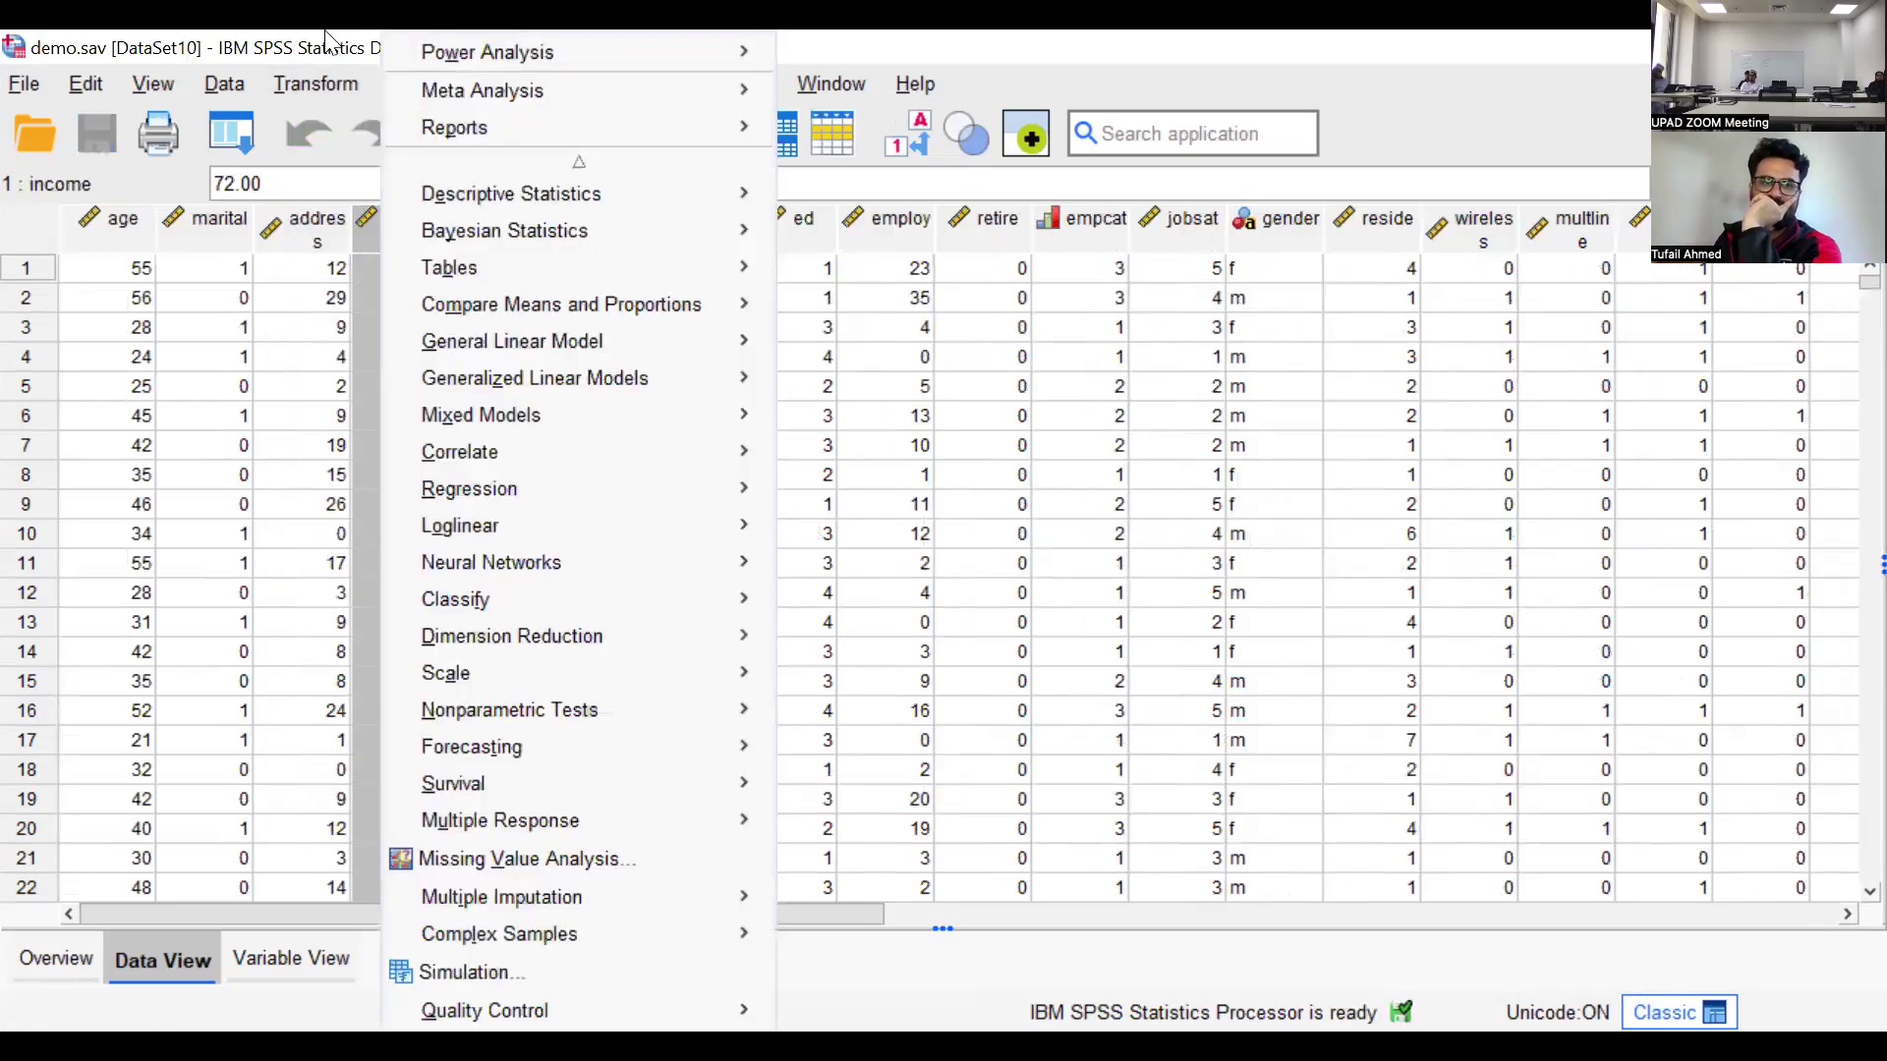
left_click(418, 75)
left_click(422, 83)
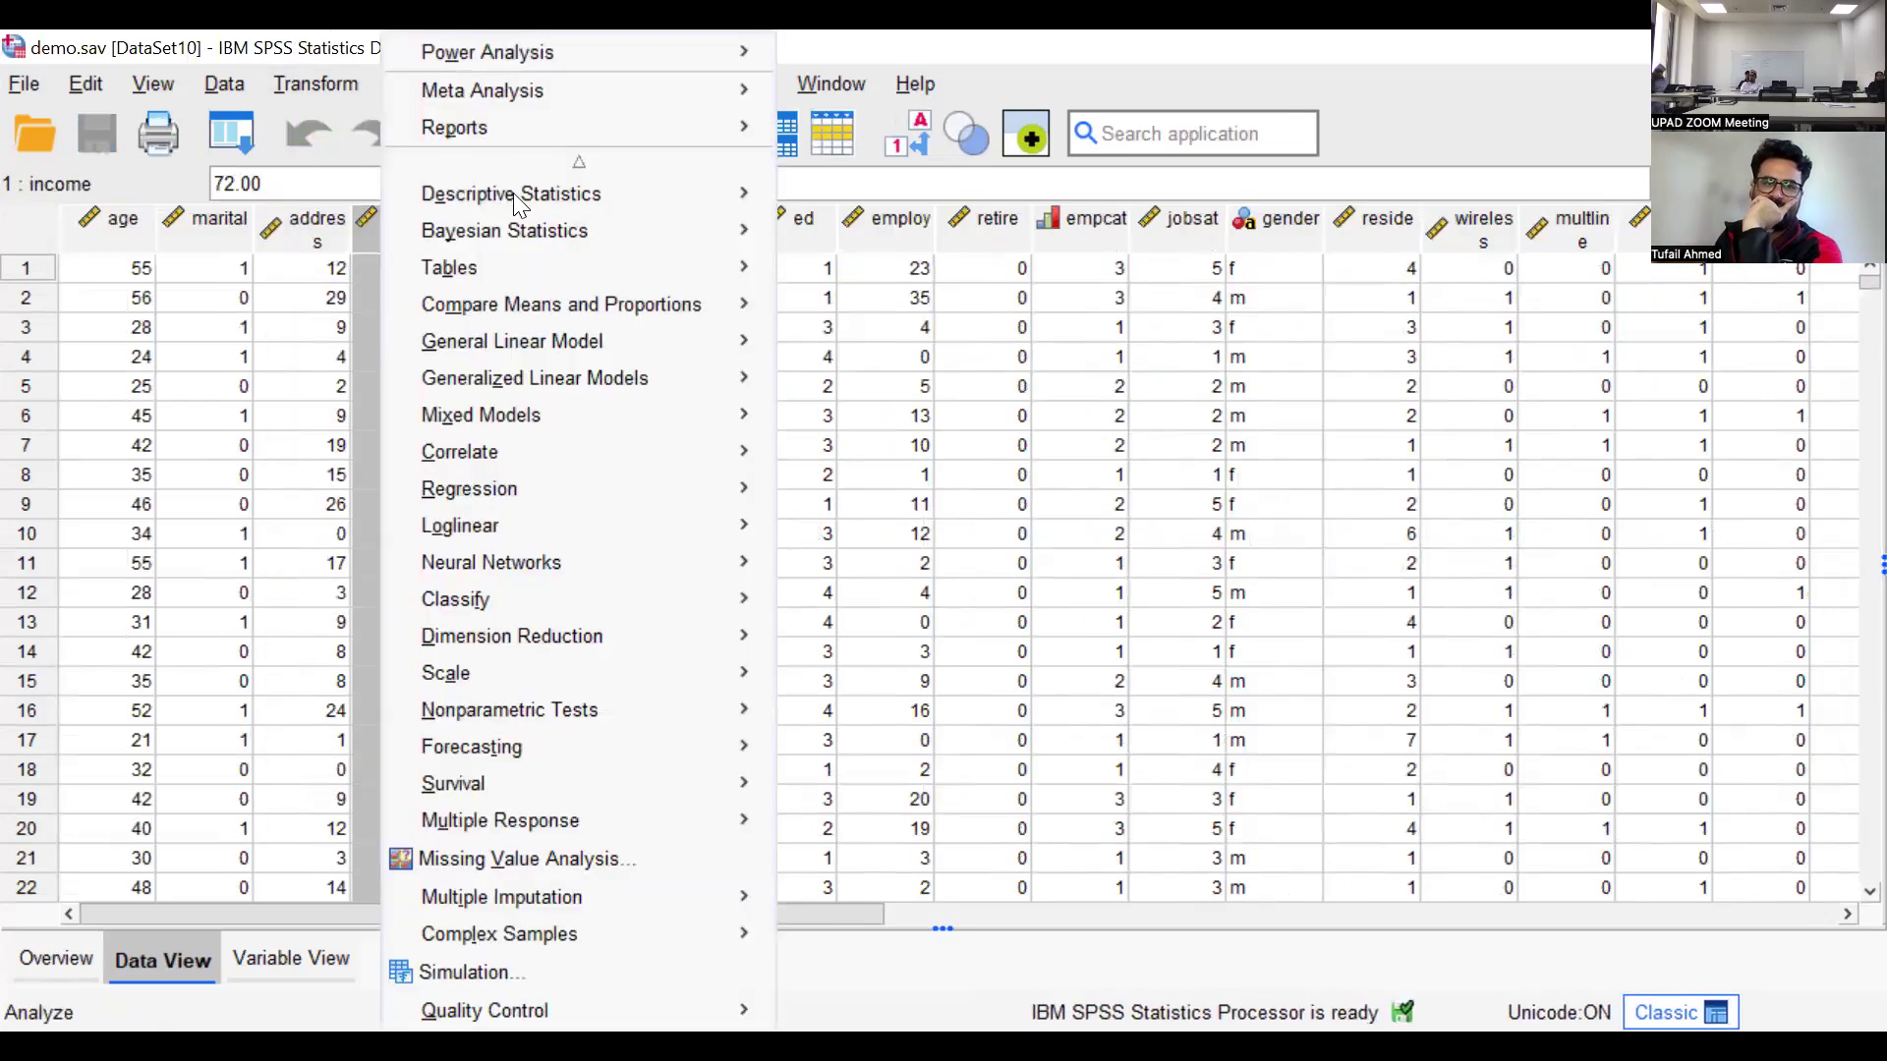
mouse_move(521, 194)
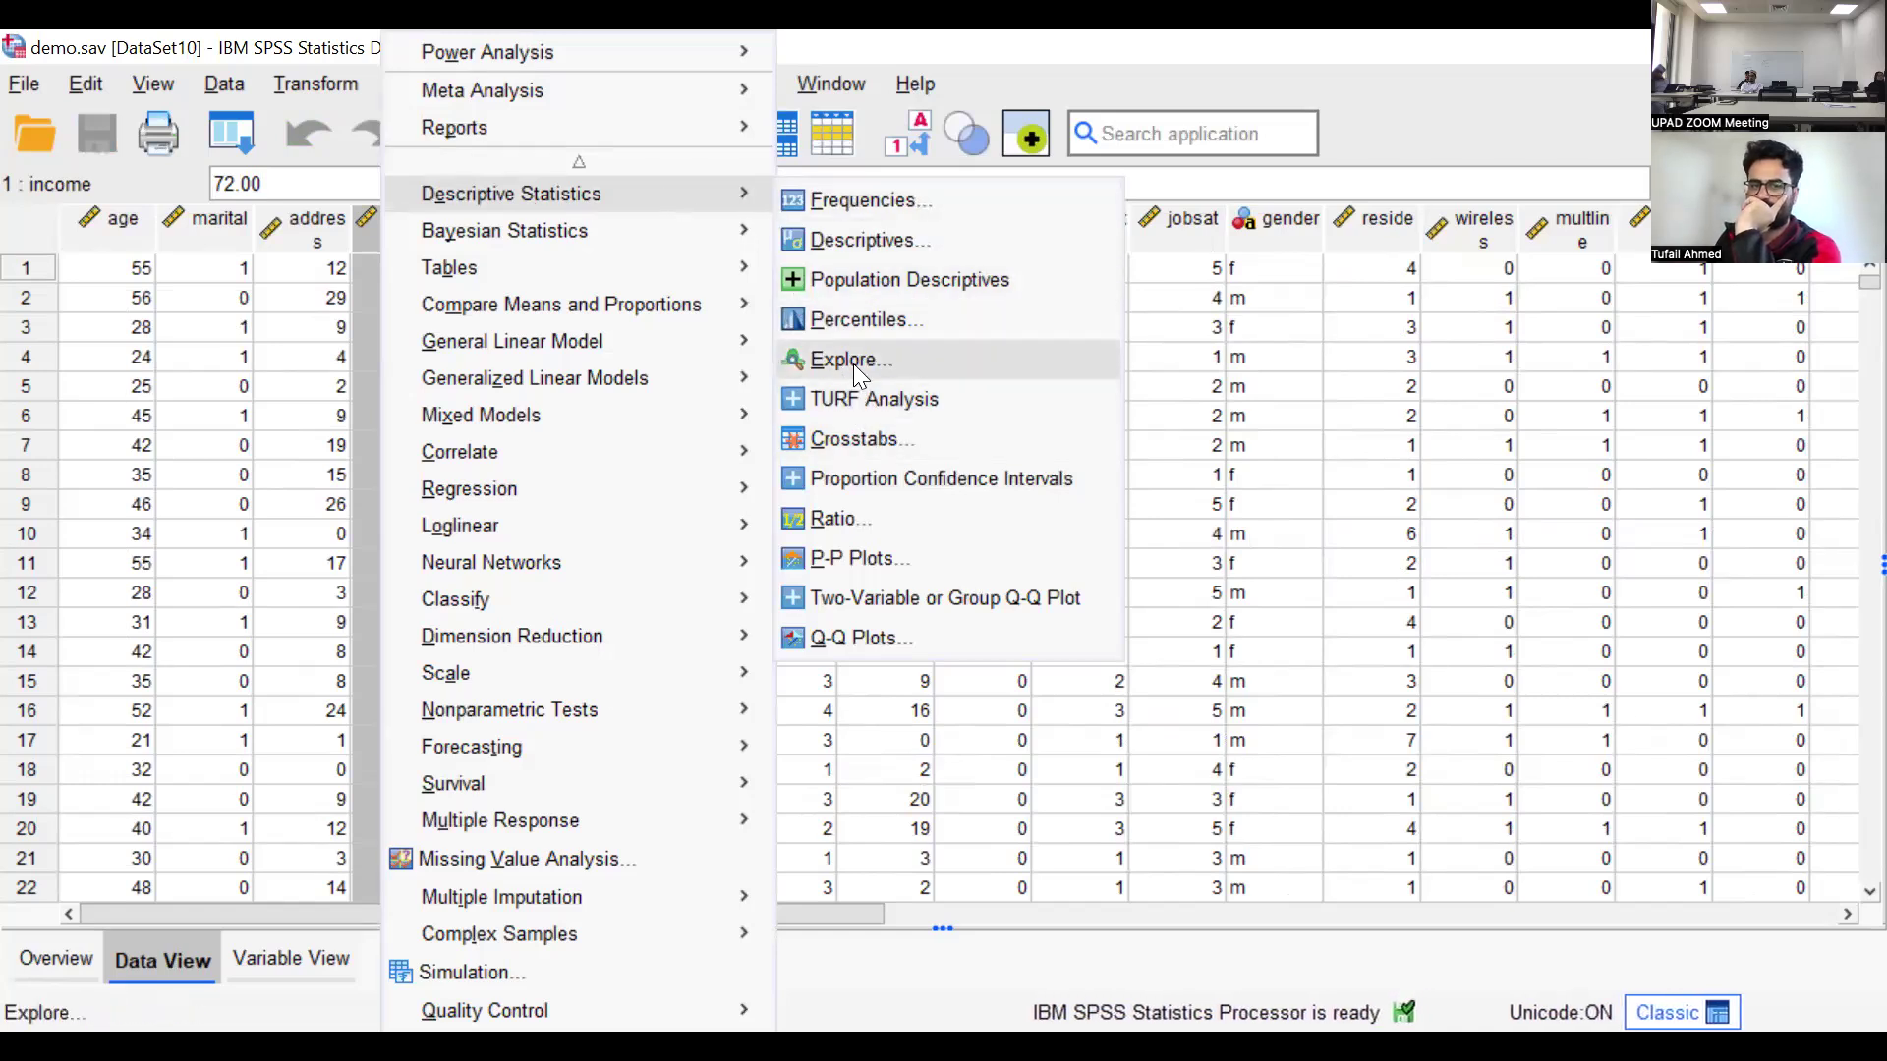
left_click(877, 206)
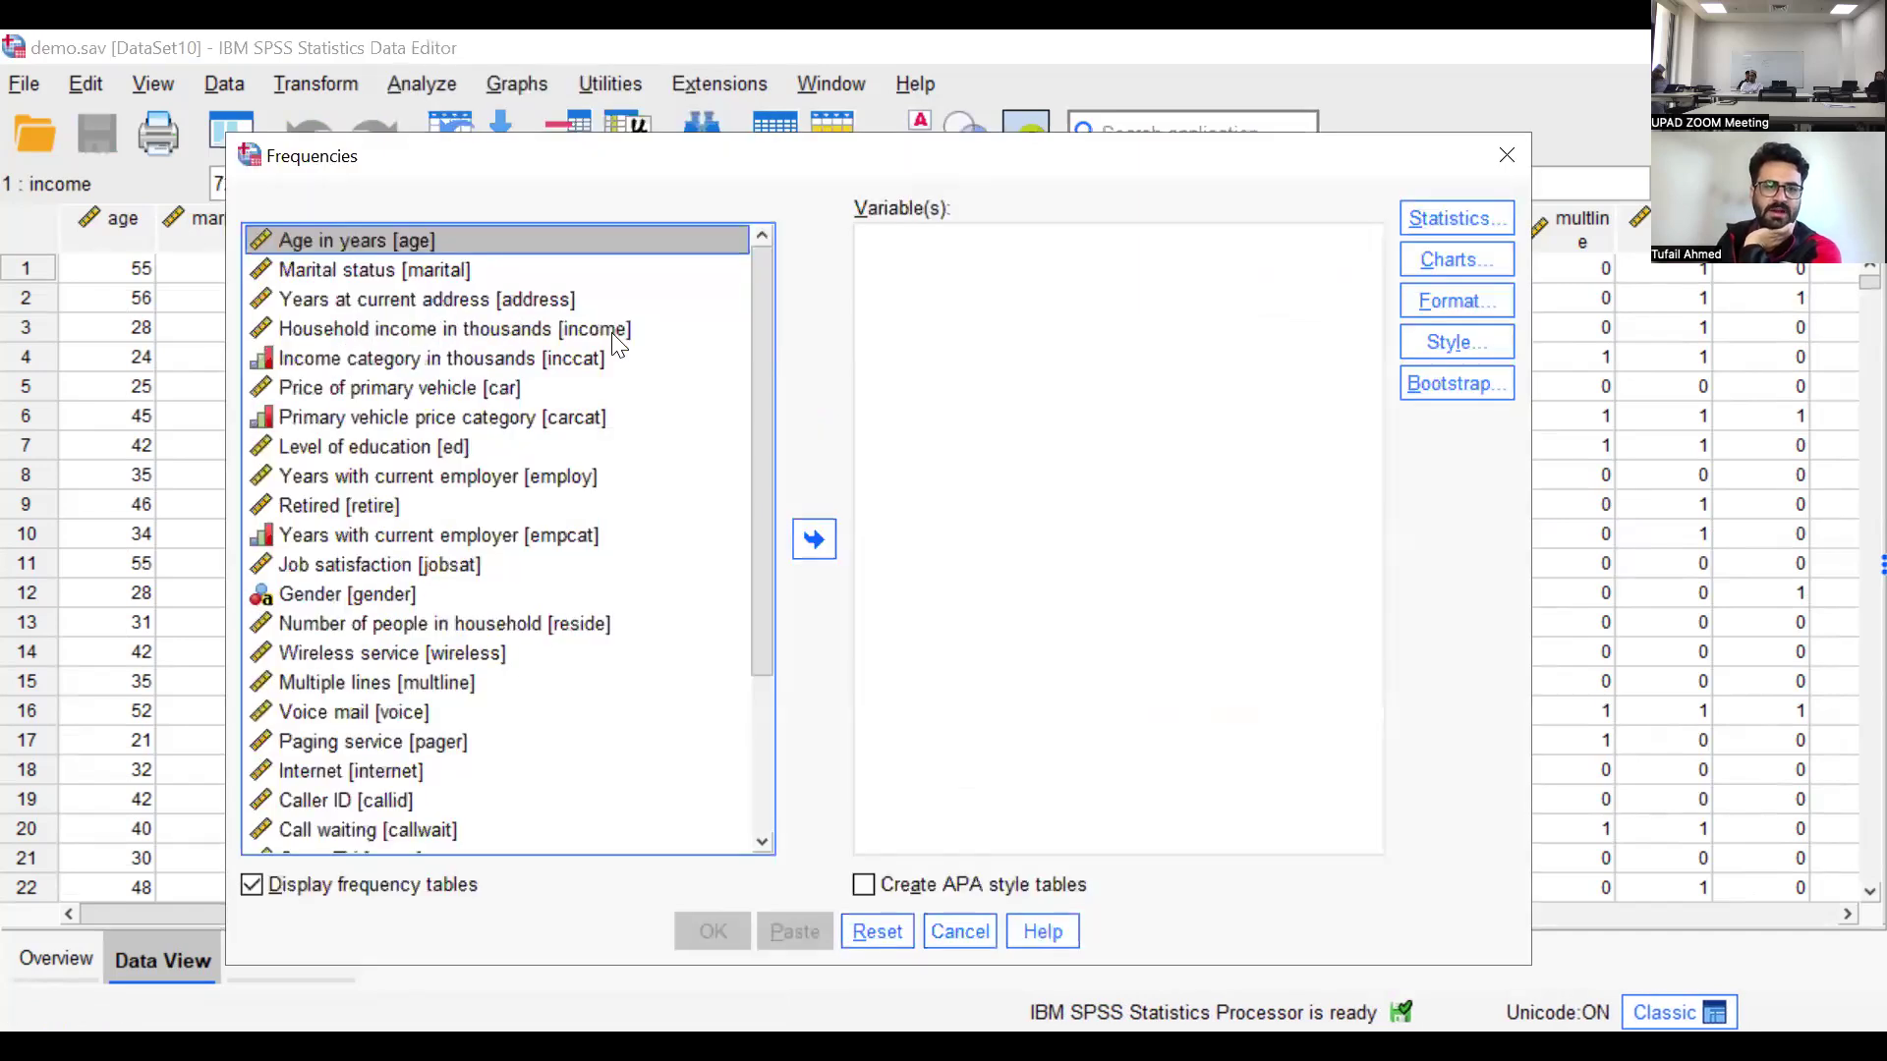
left_click(444, 331)
left_click(806, 523)
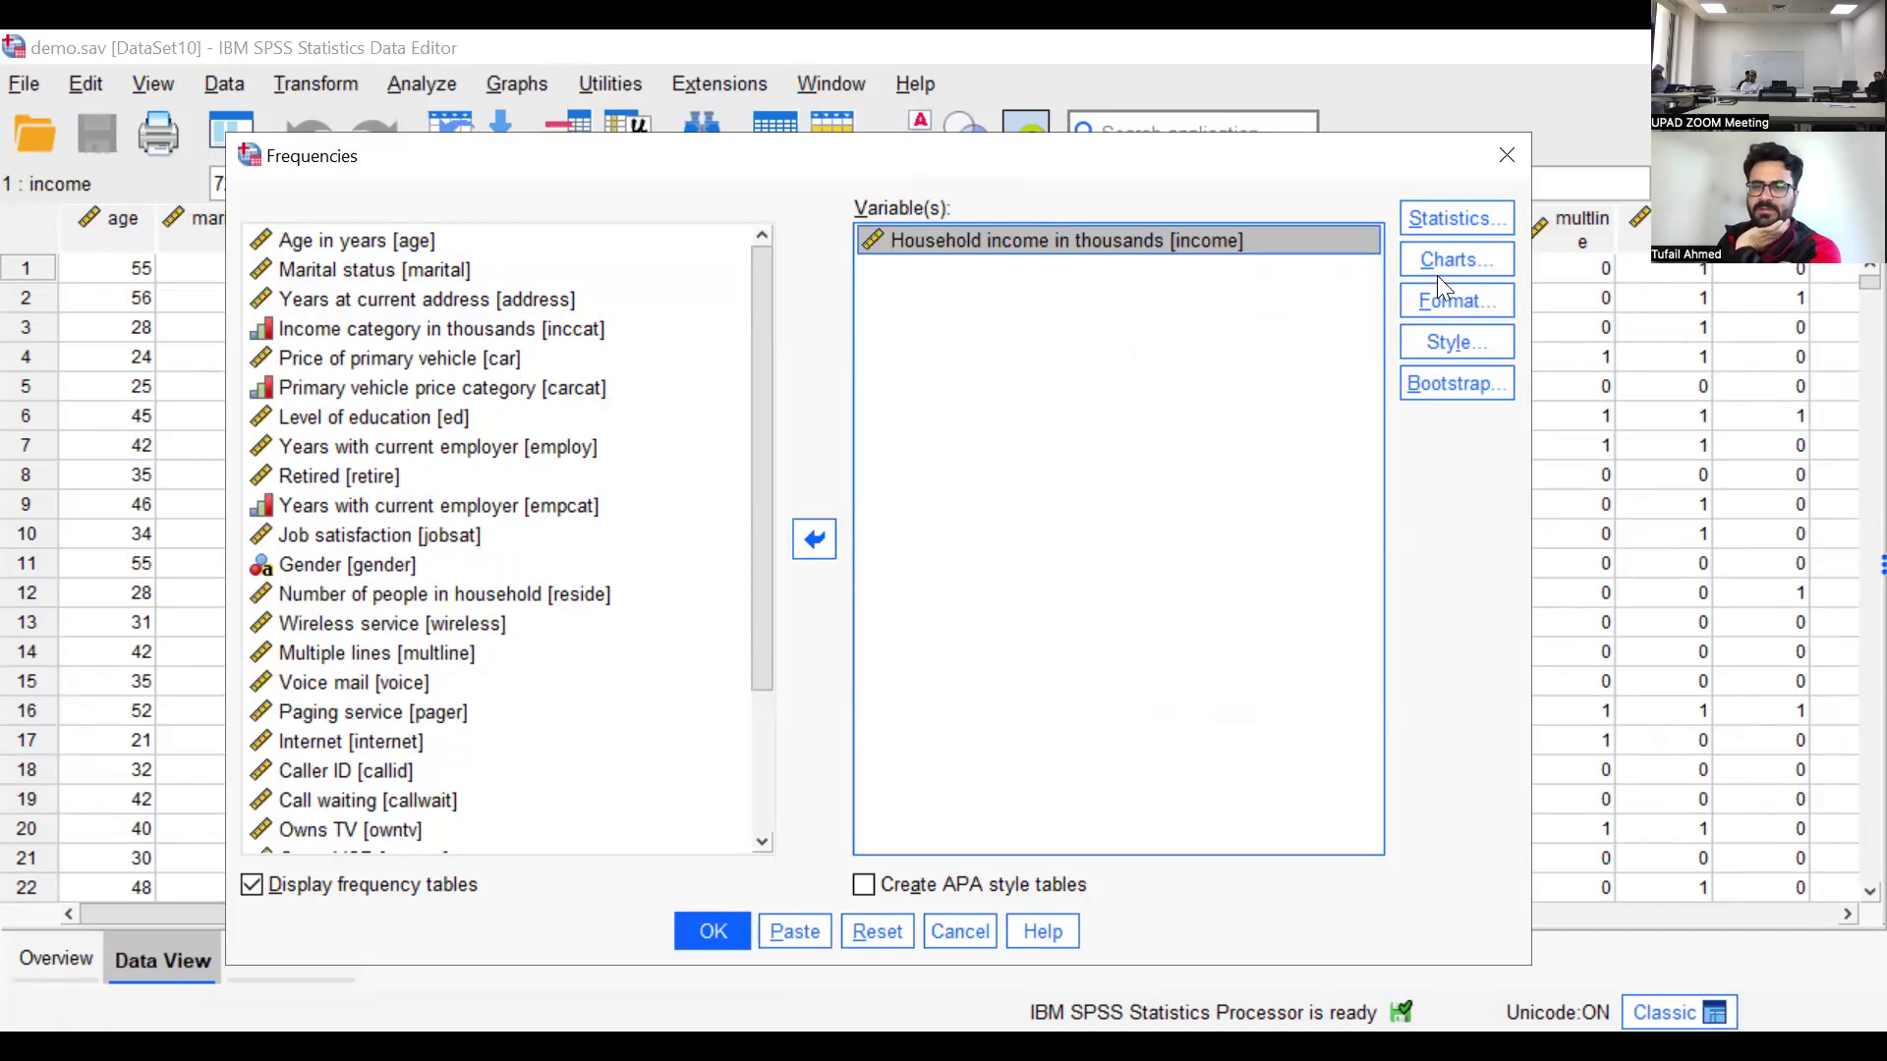
Include the mean, median, mode and sum as central tendency statistics for household income
left_click(1459, 223)
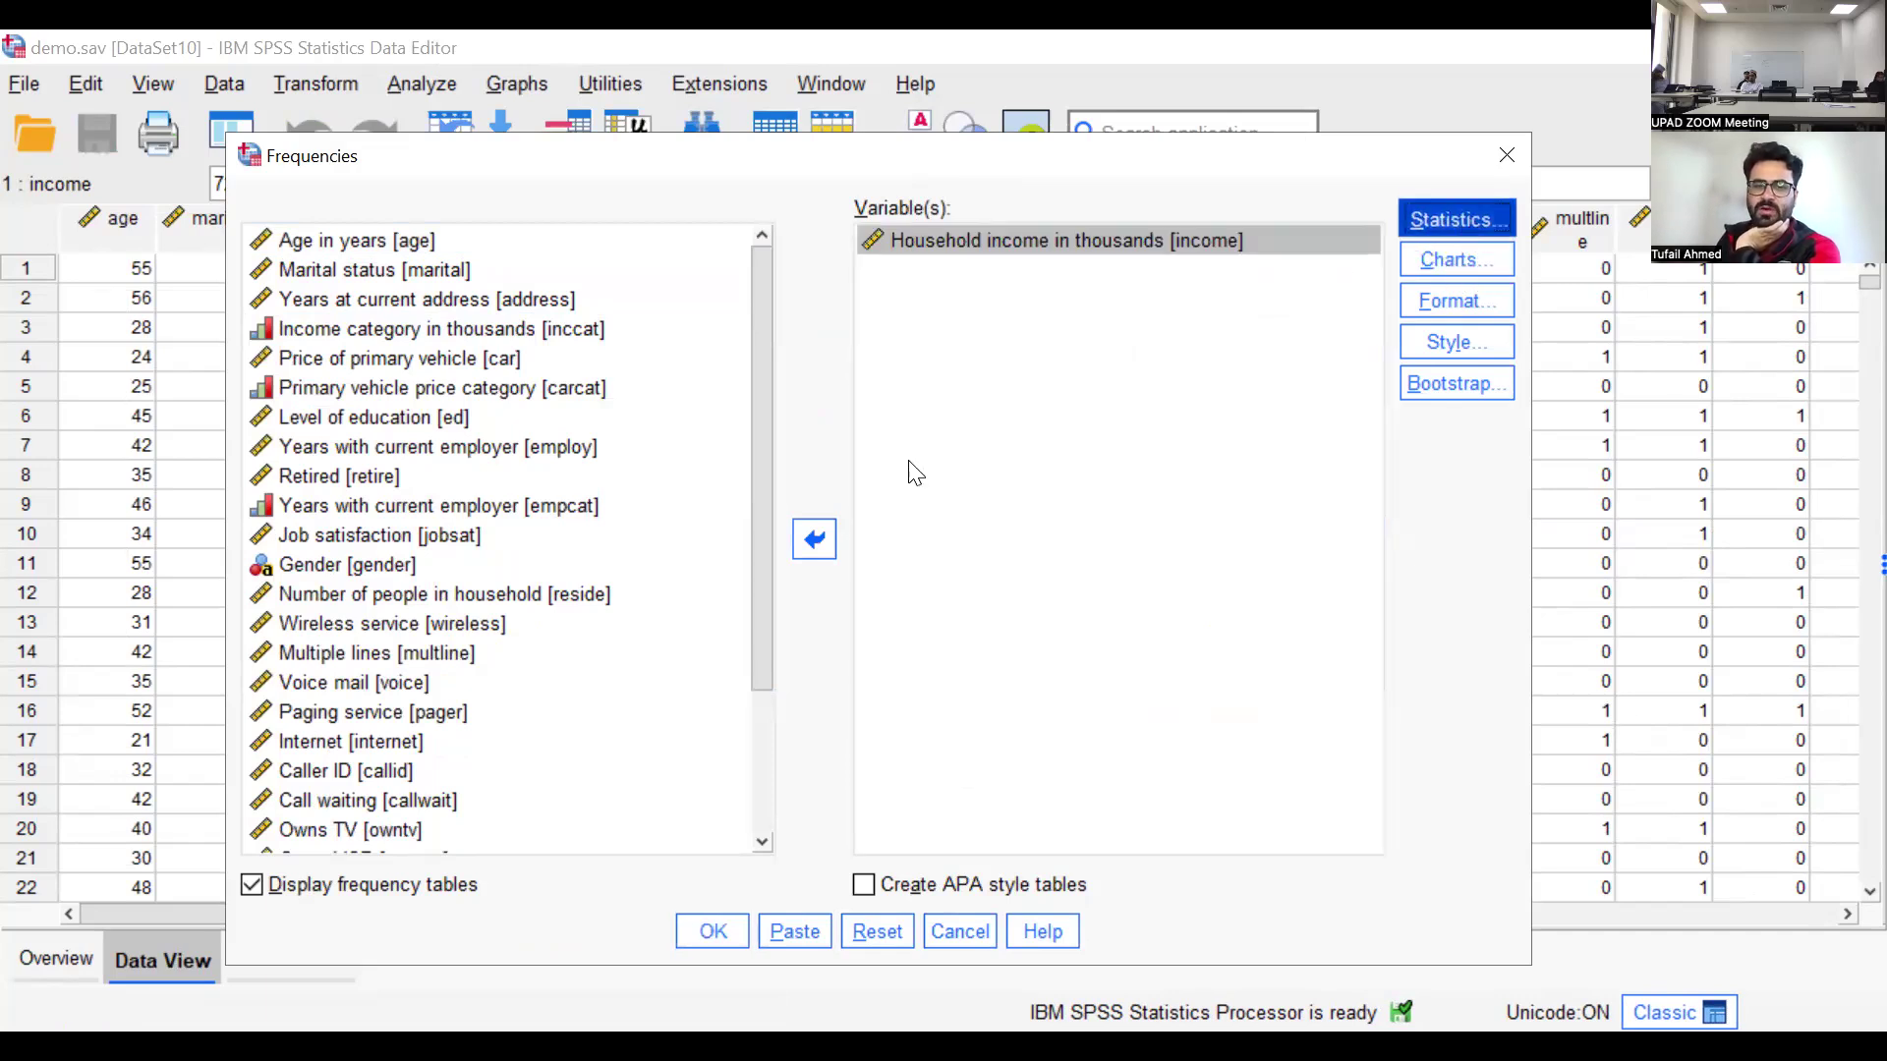
left_click(971, 219)
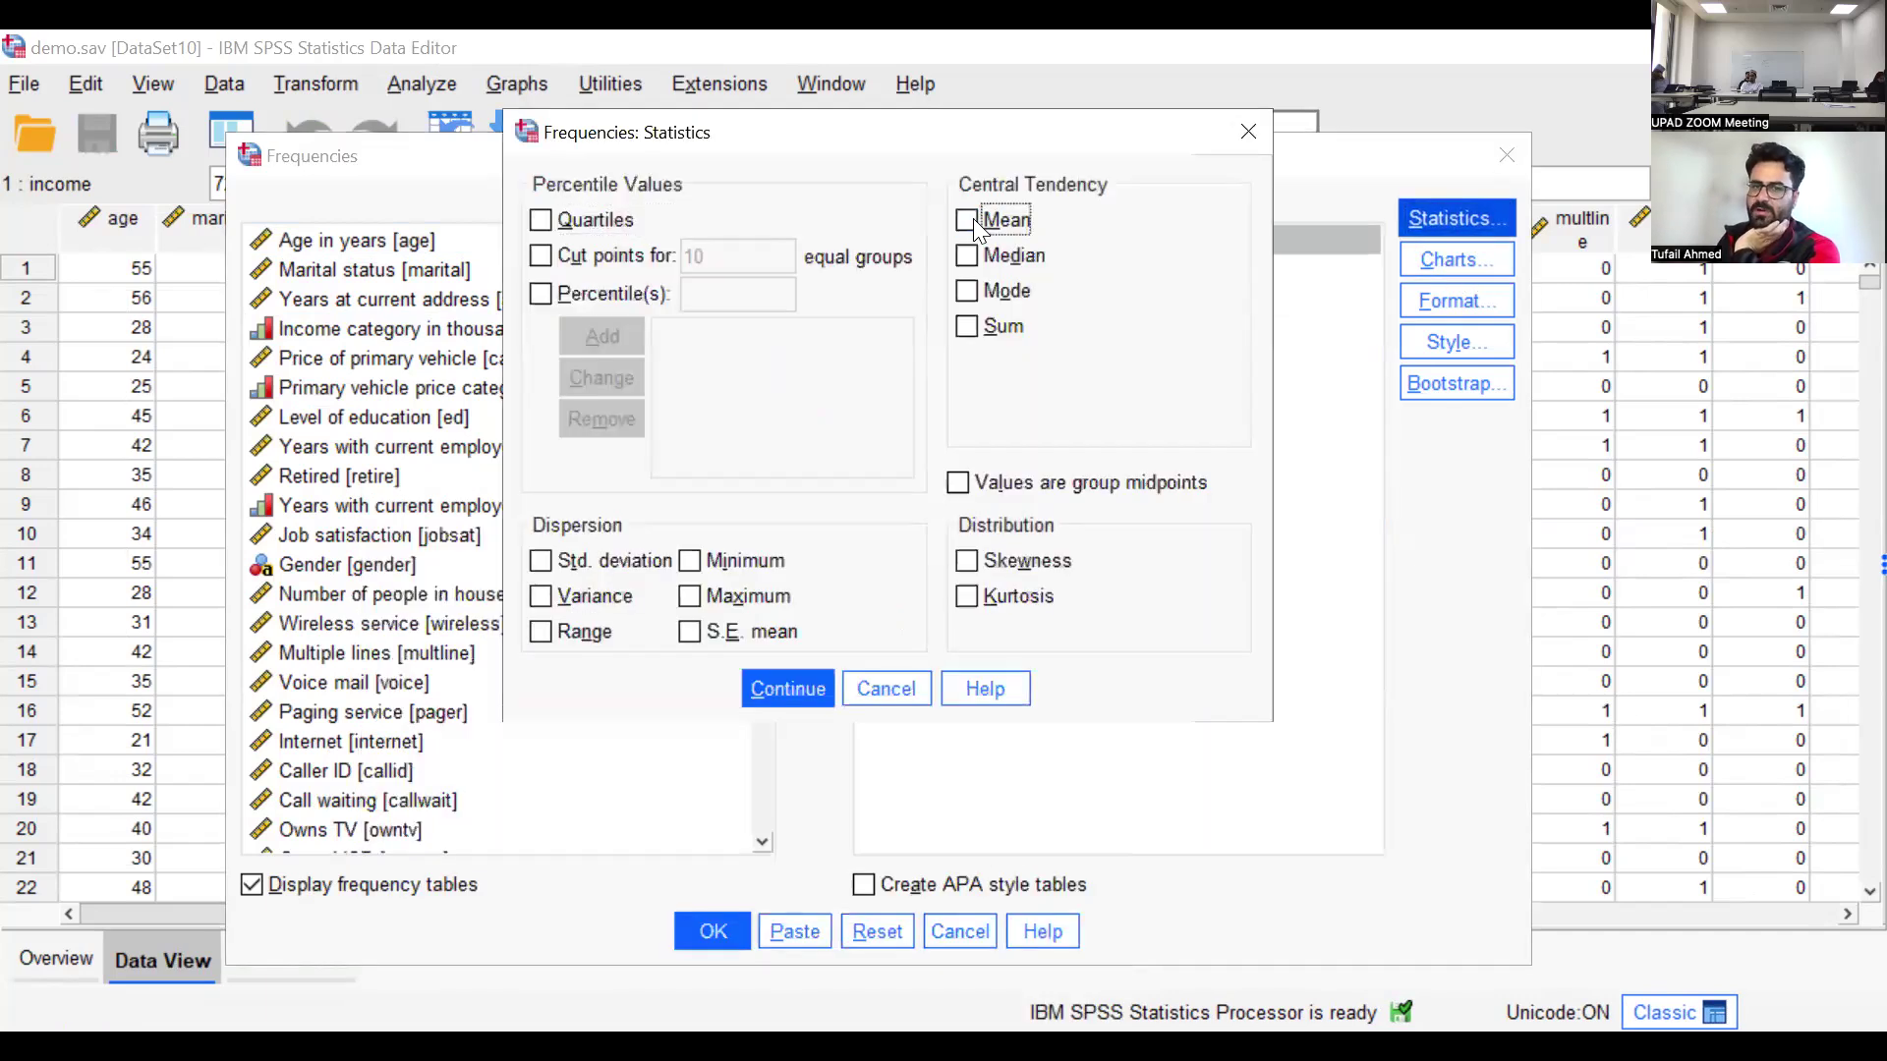
left_click(967, 255)
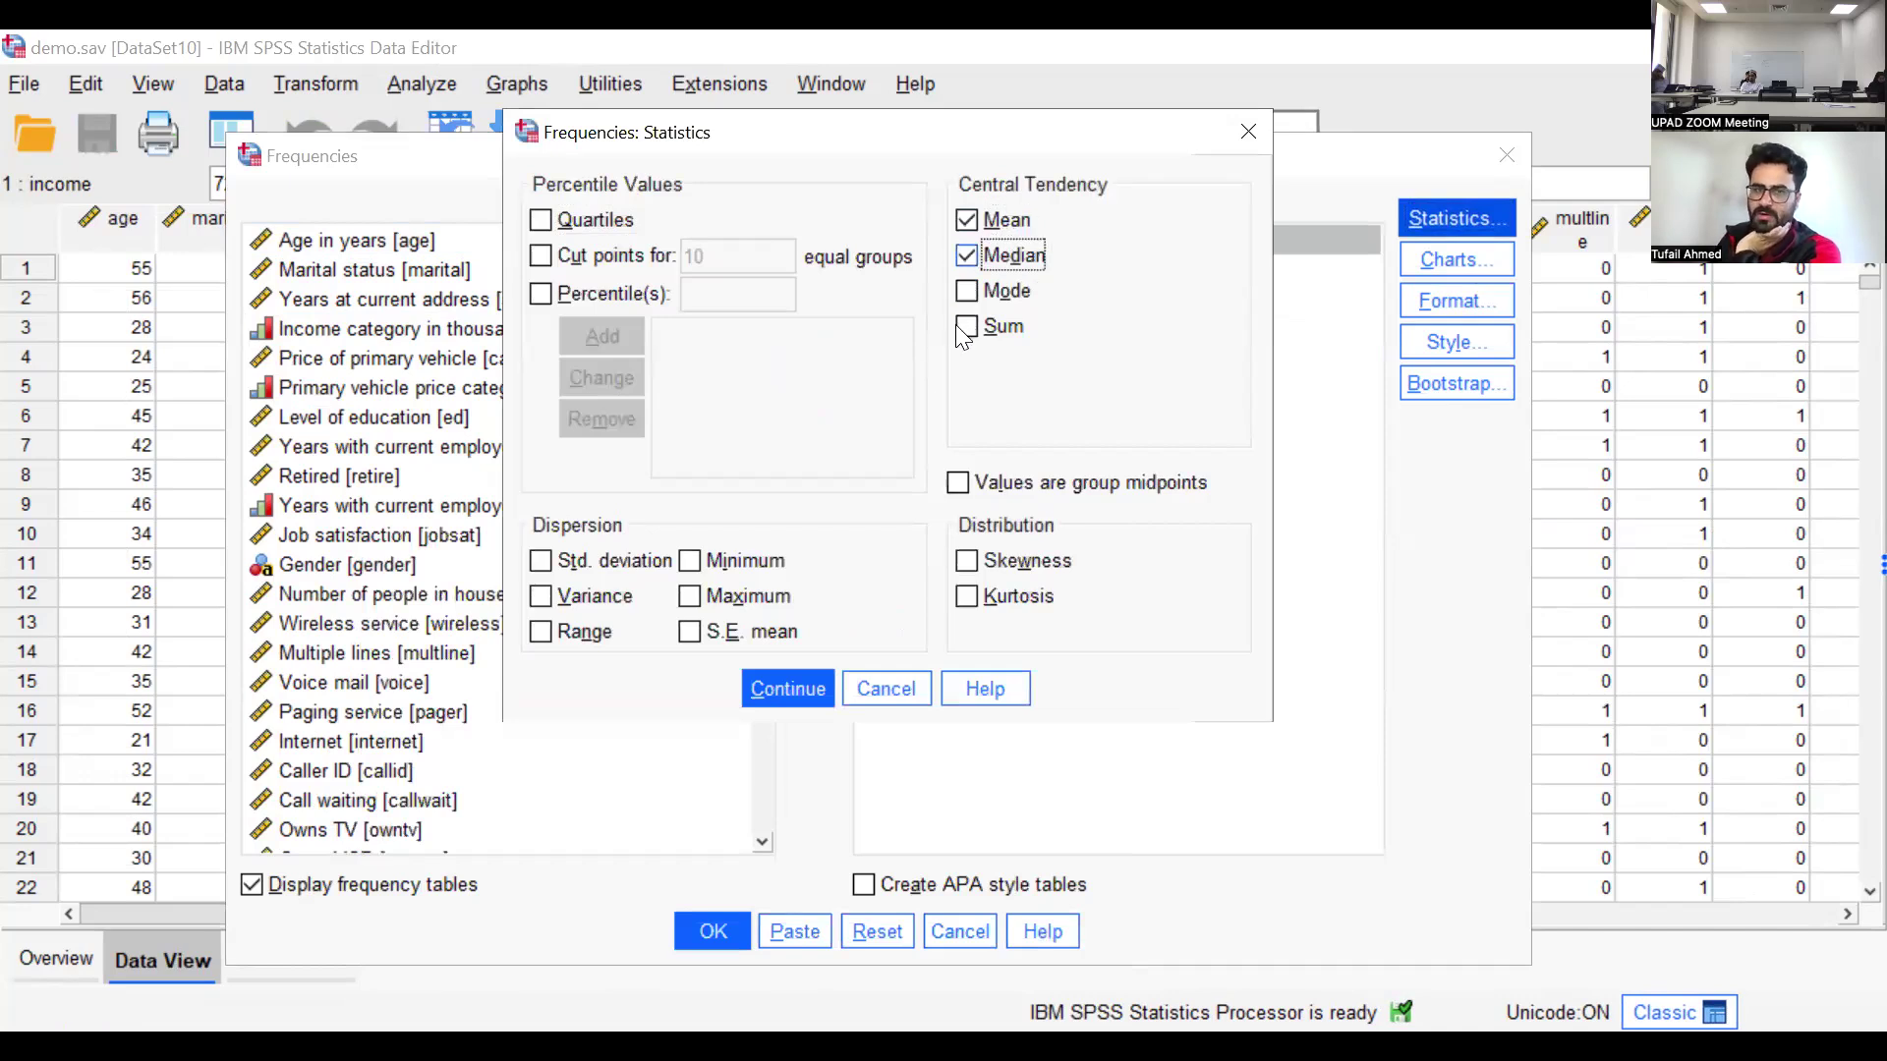
left_click(967, 291)
left_click(967, 326)
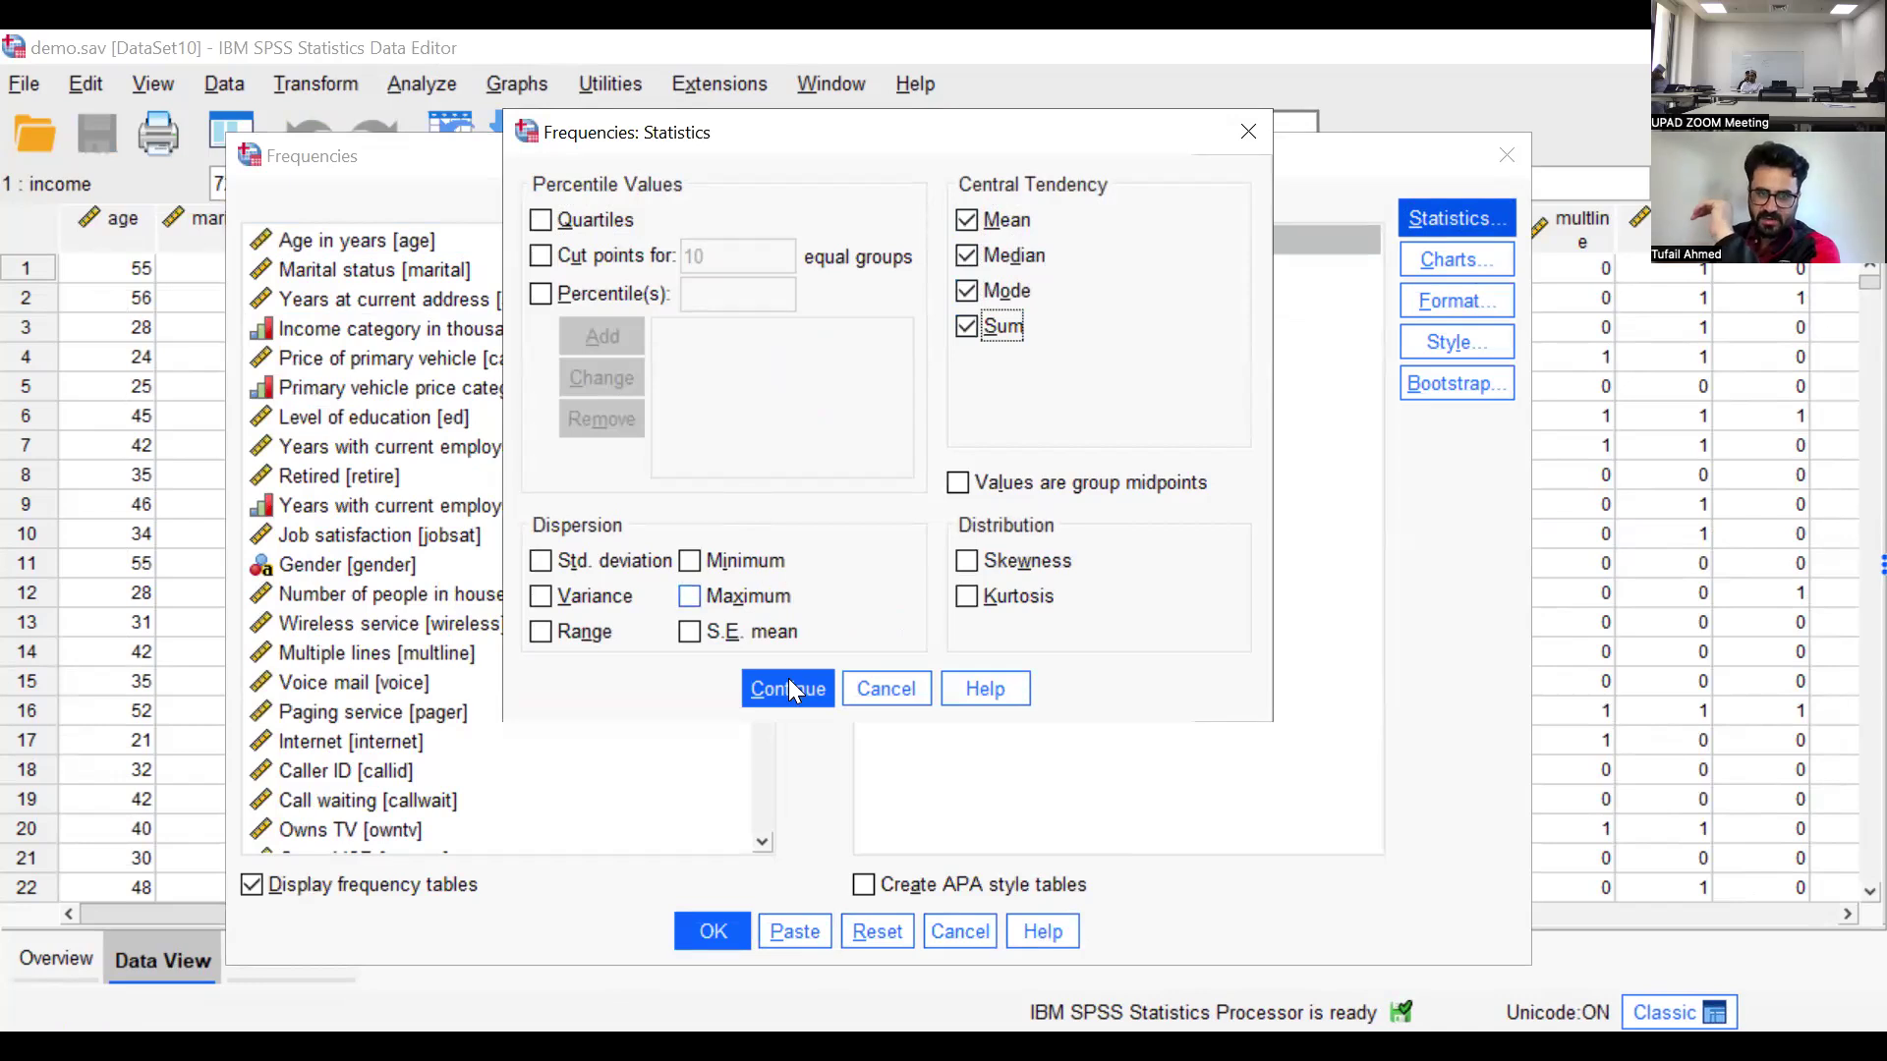
Add standard deviation, variance, minimum and maximum as dispersion statistics and accept the statistics settings
left_click(540, 558)
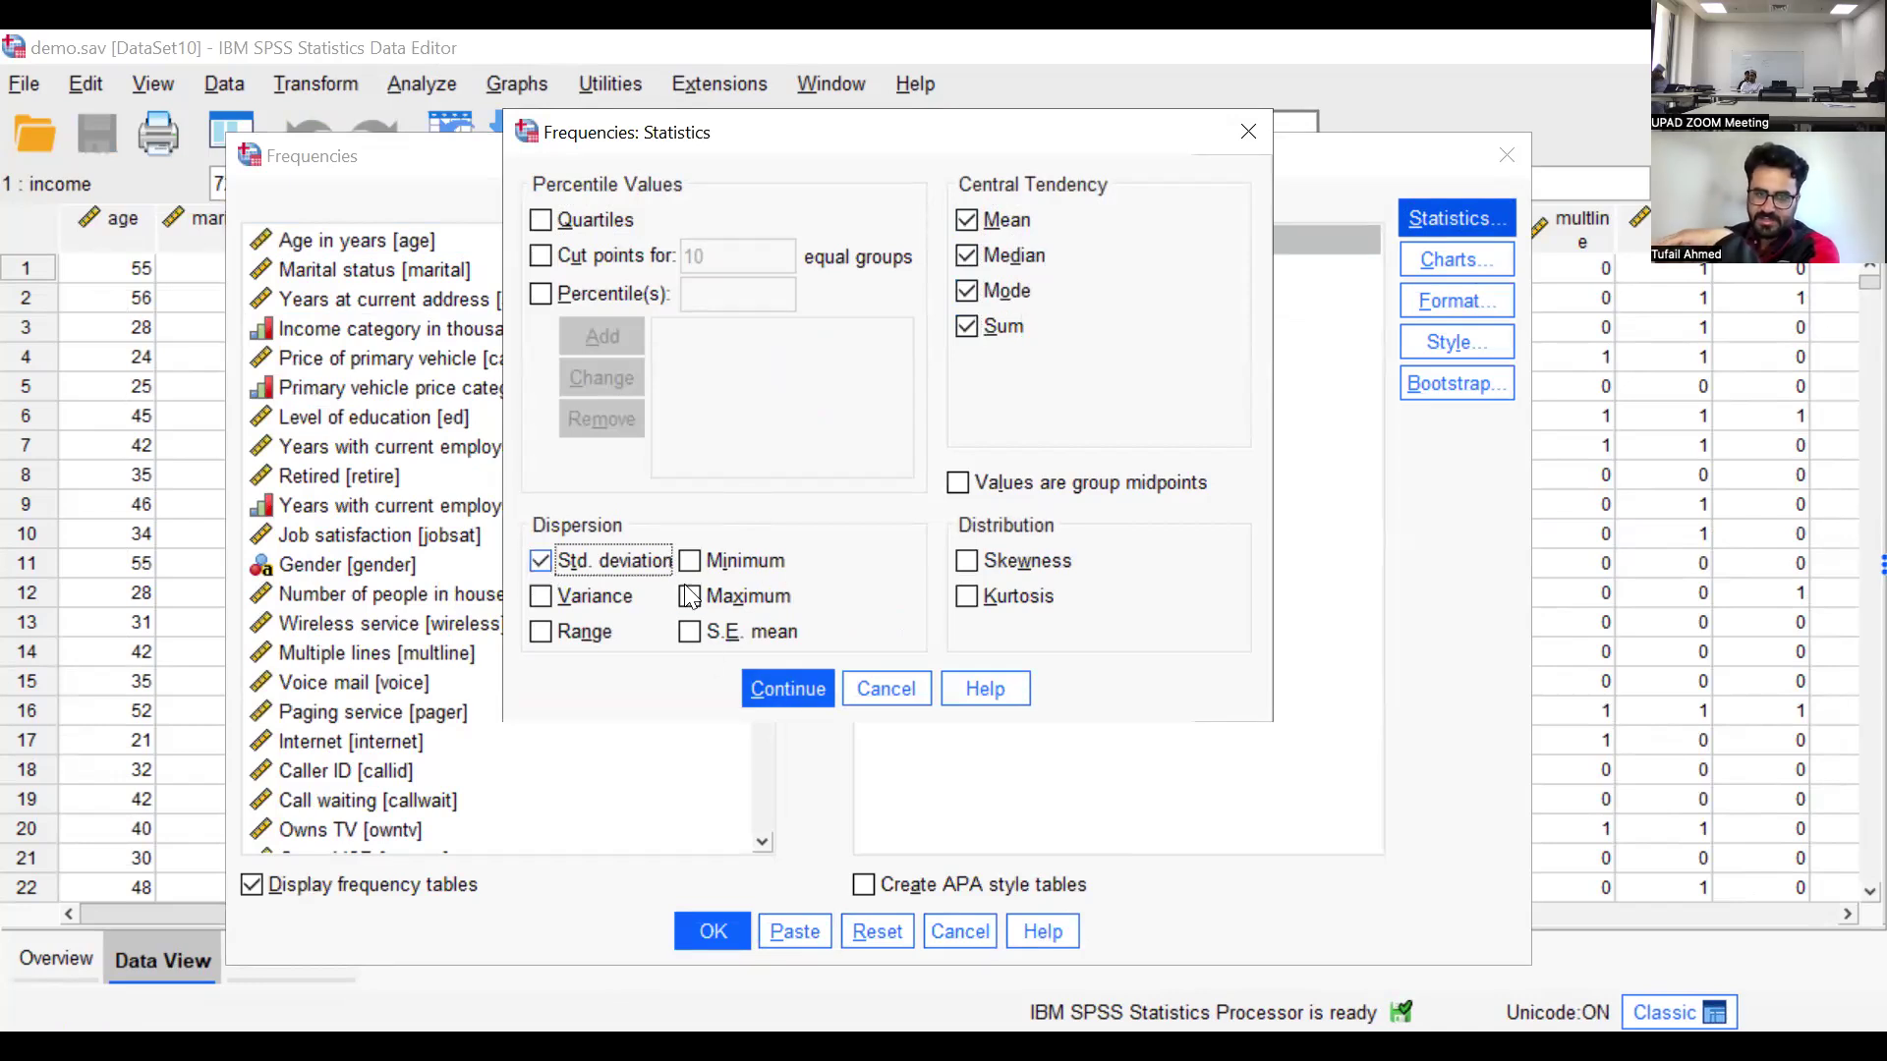
left_click(691, 596)
left_click(689, 560)
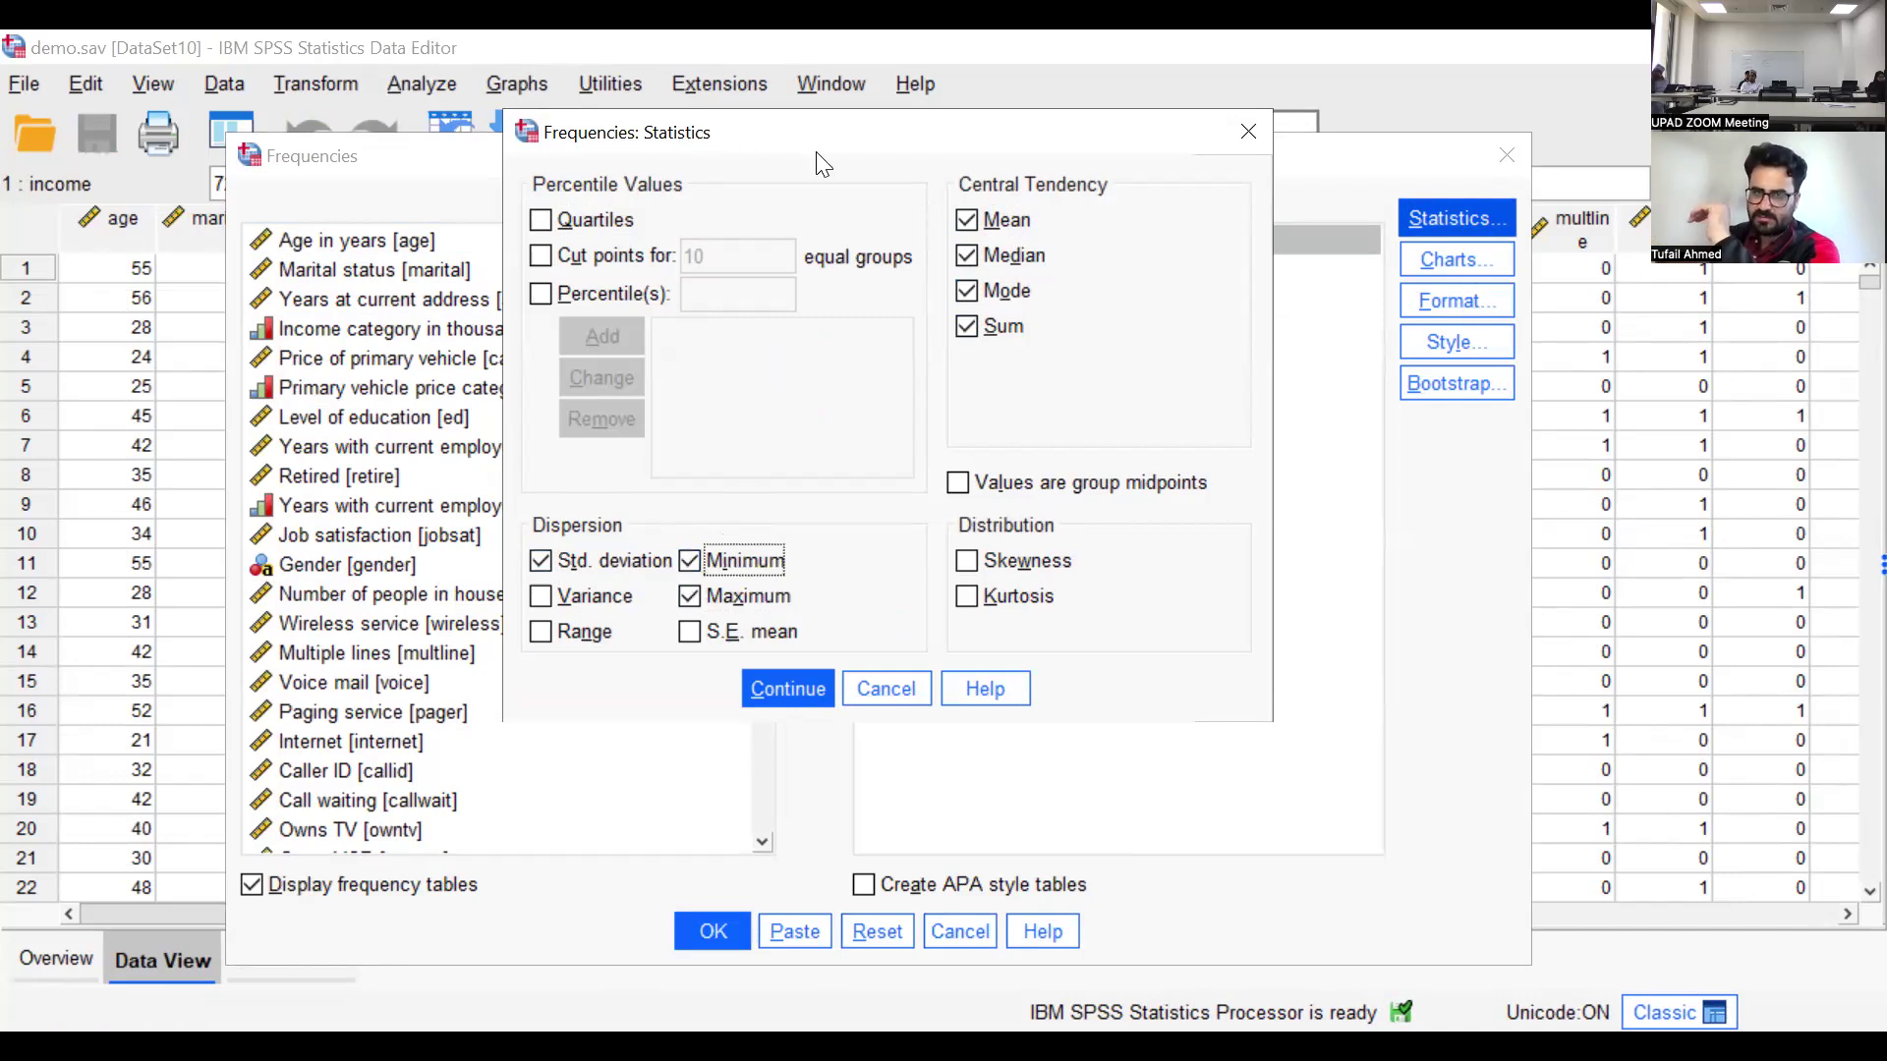
left_click_drag(815, 151, 834, 199)
left_click(577, 636)
left_click(810, 735)
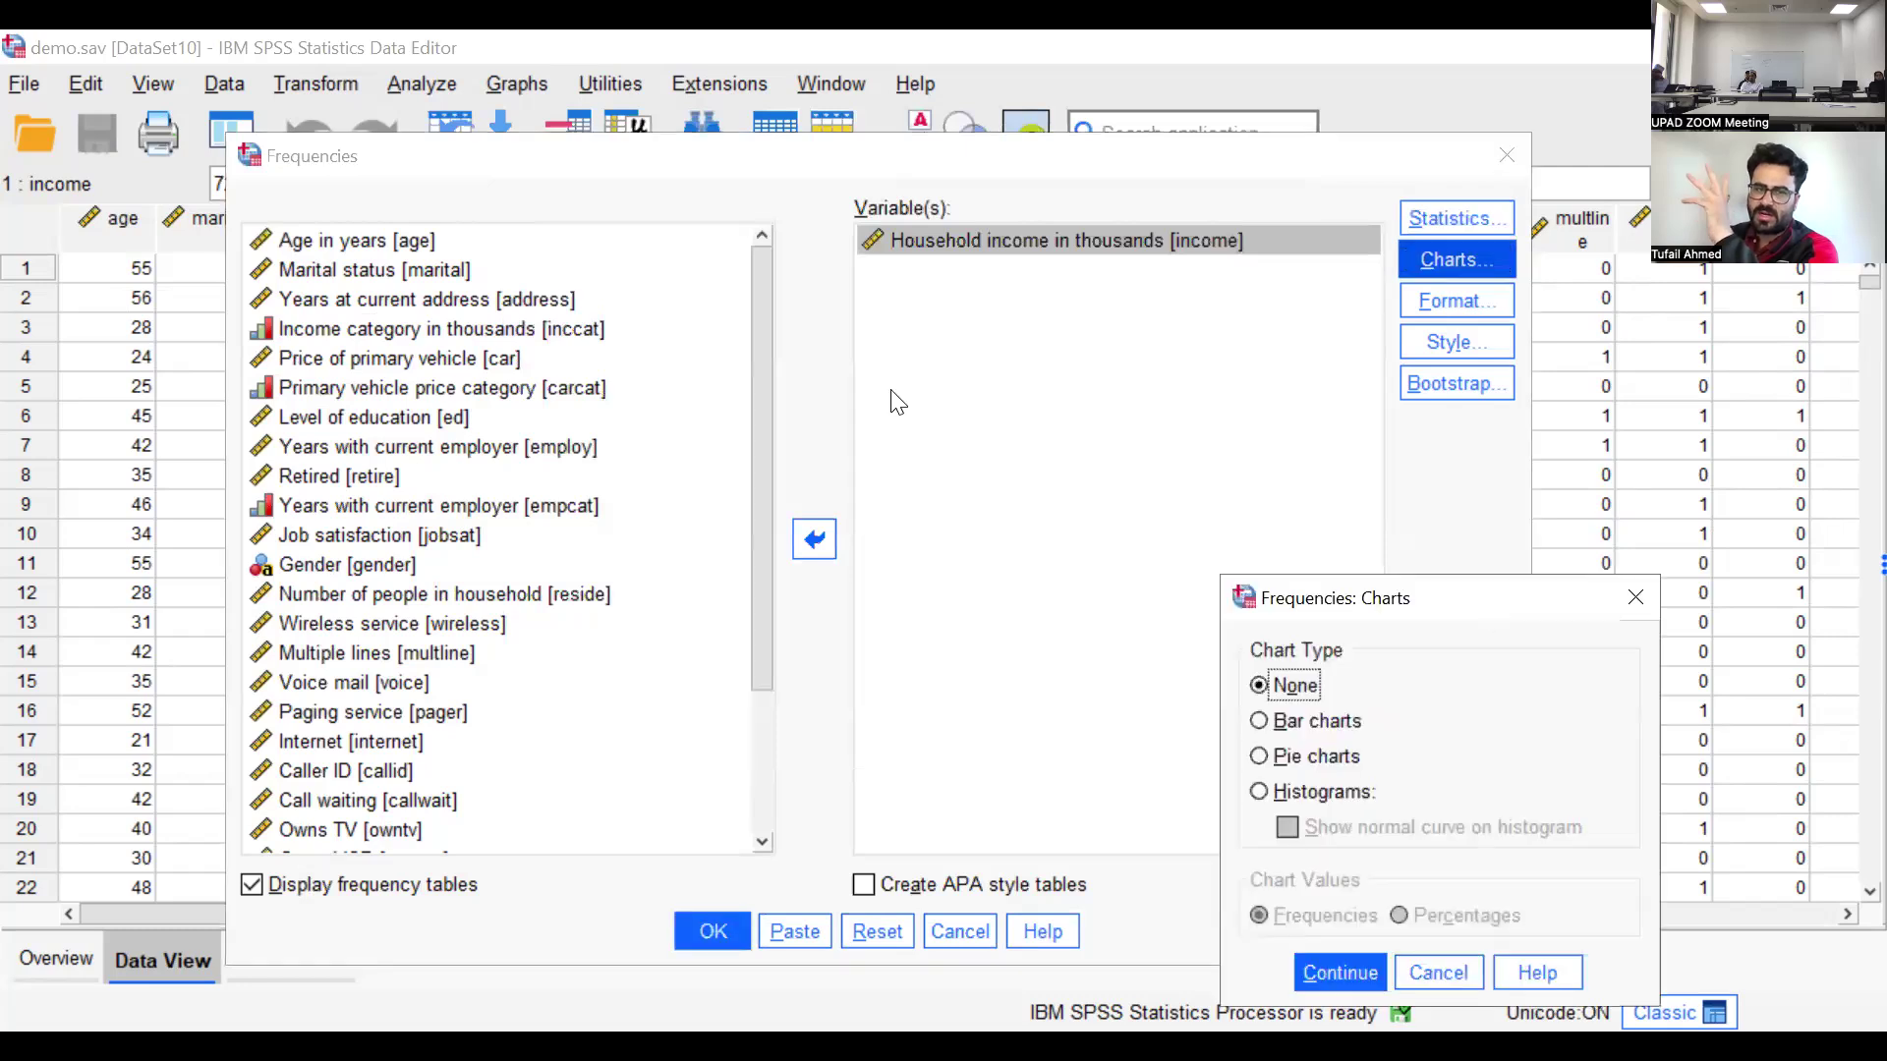
Request bar charts showing frequencies for household income and run the Frequencies analysis
left_click(886, 403)
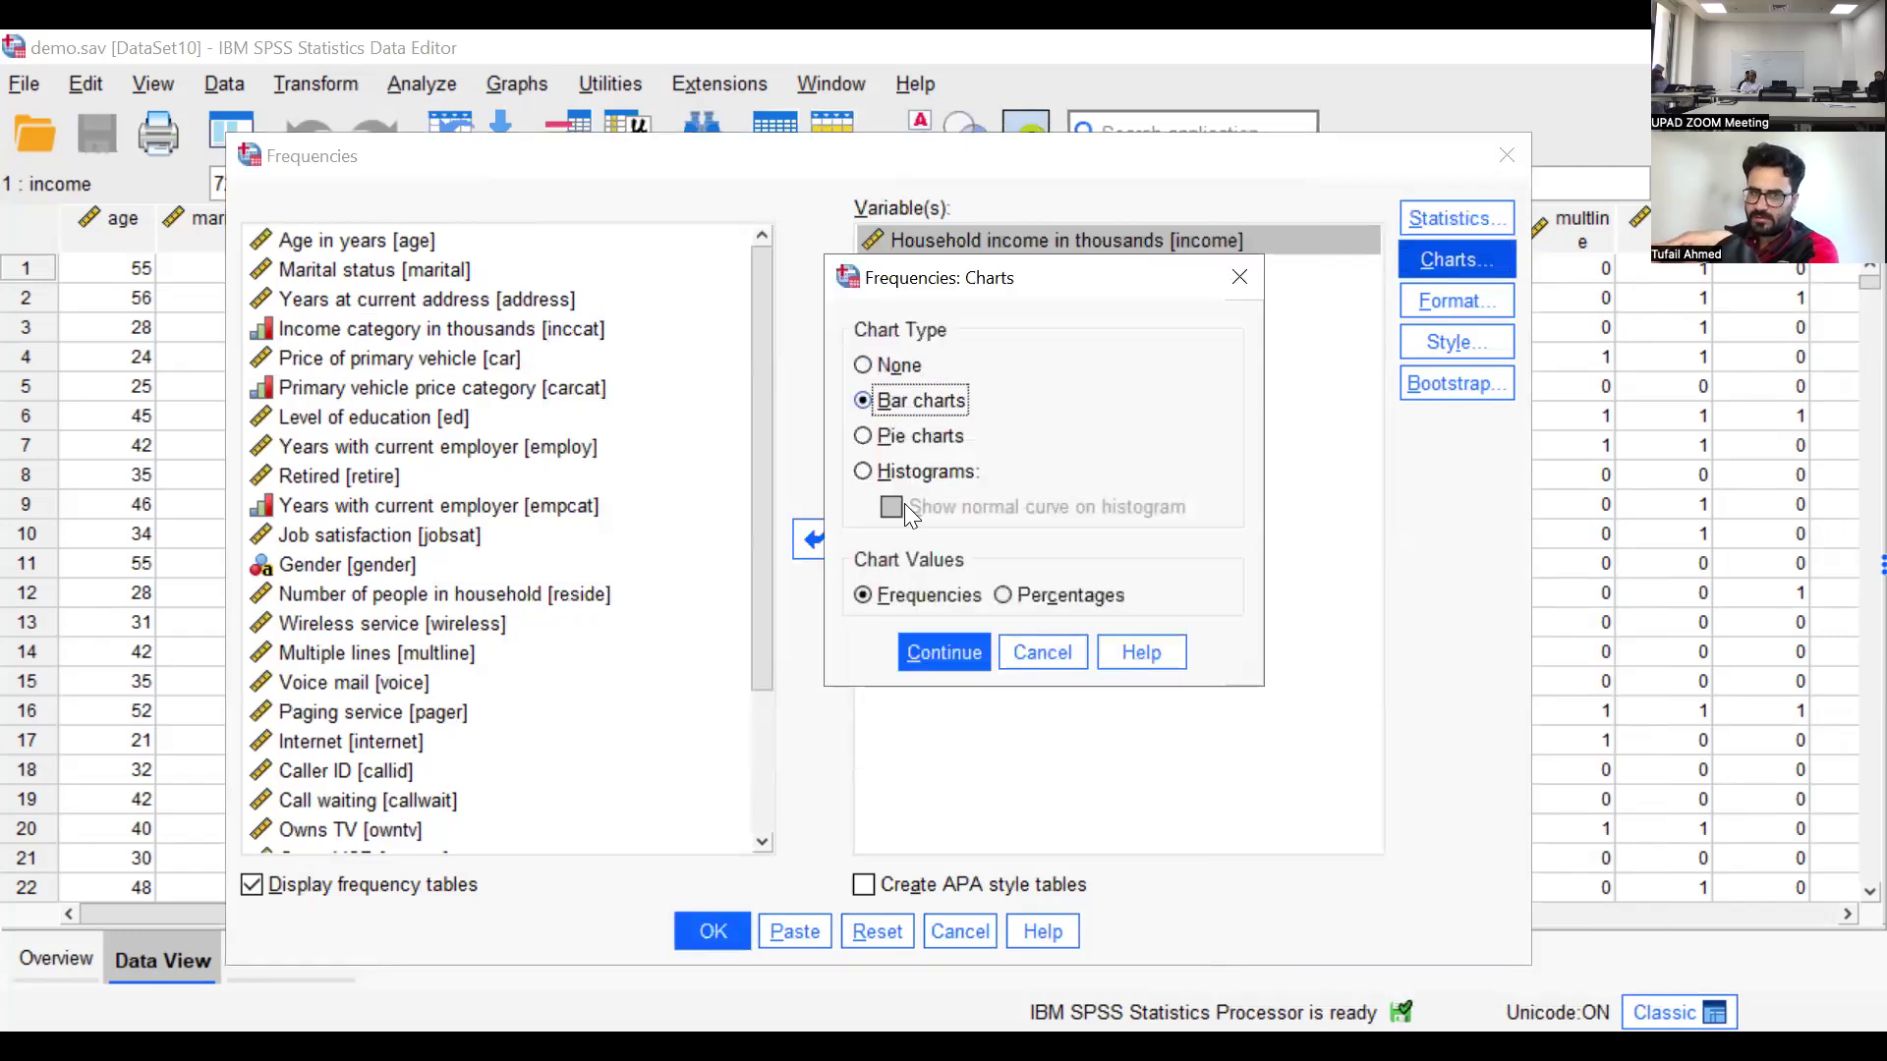
left_click(959, 644)
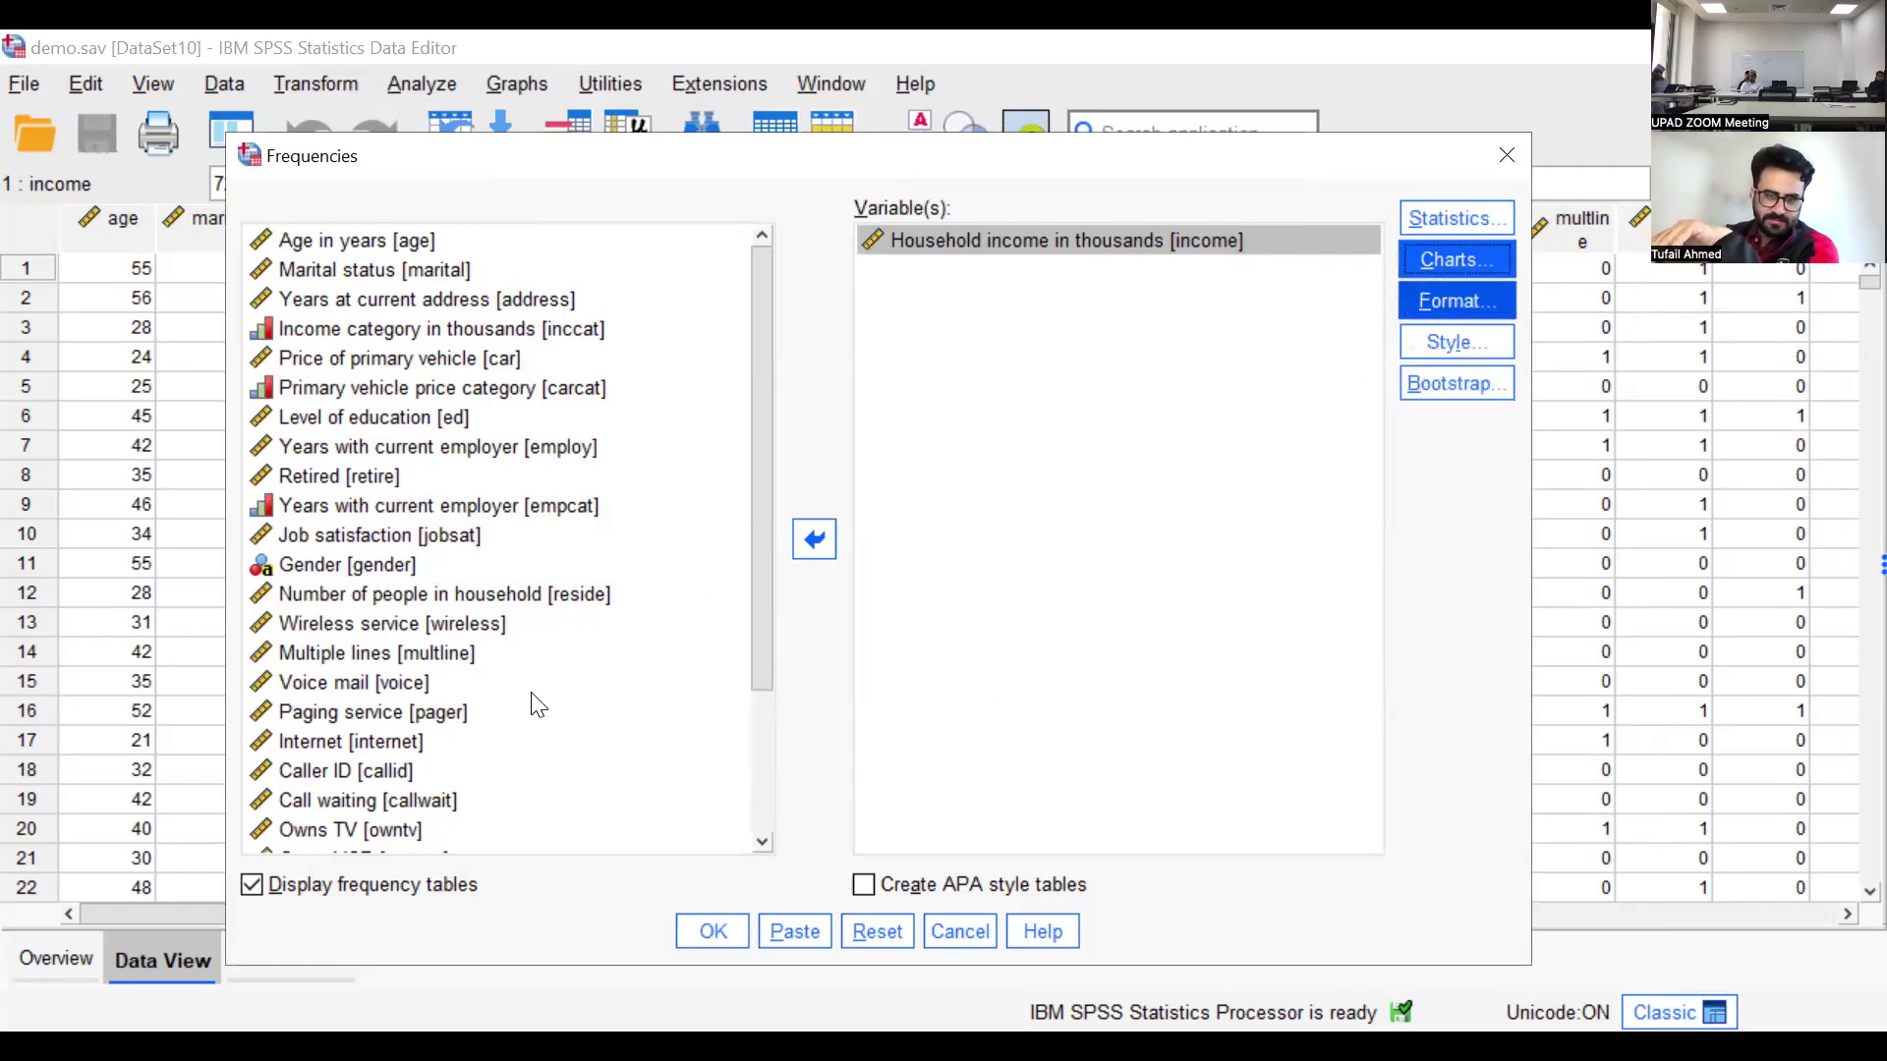
left_click(712, 930)
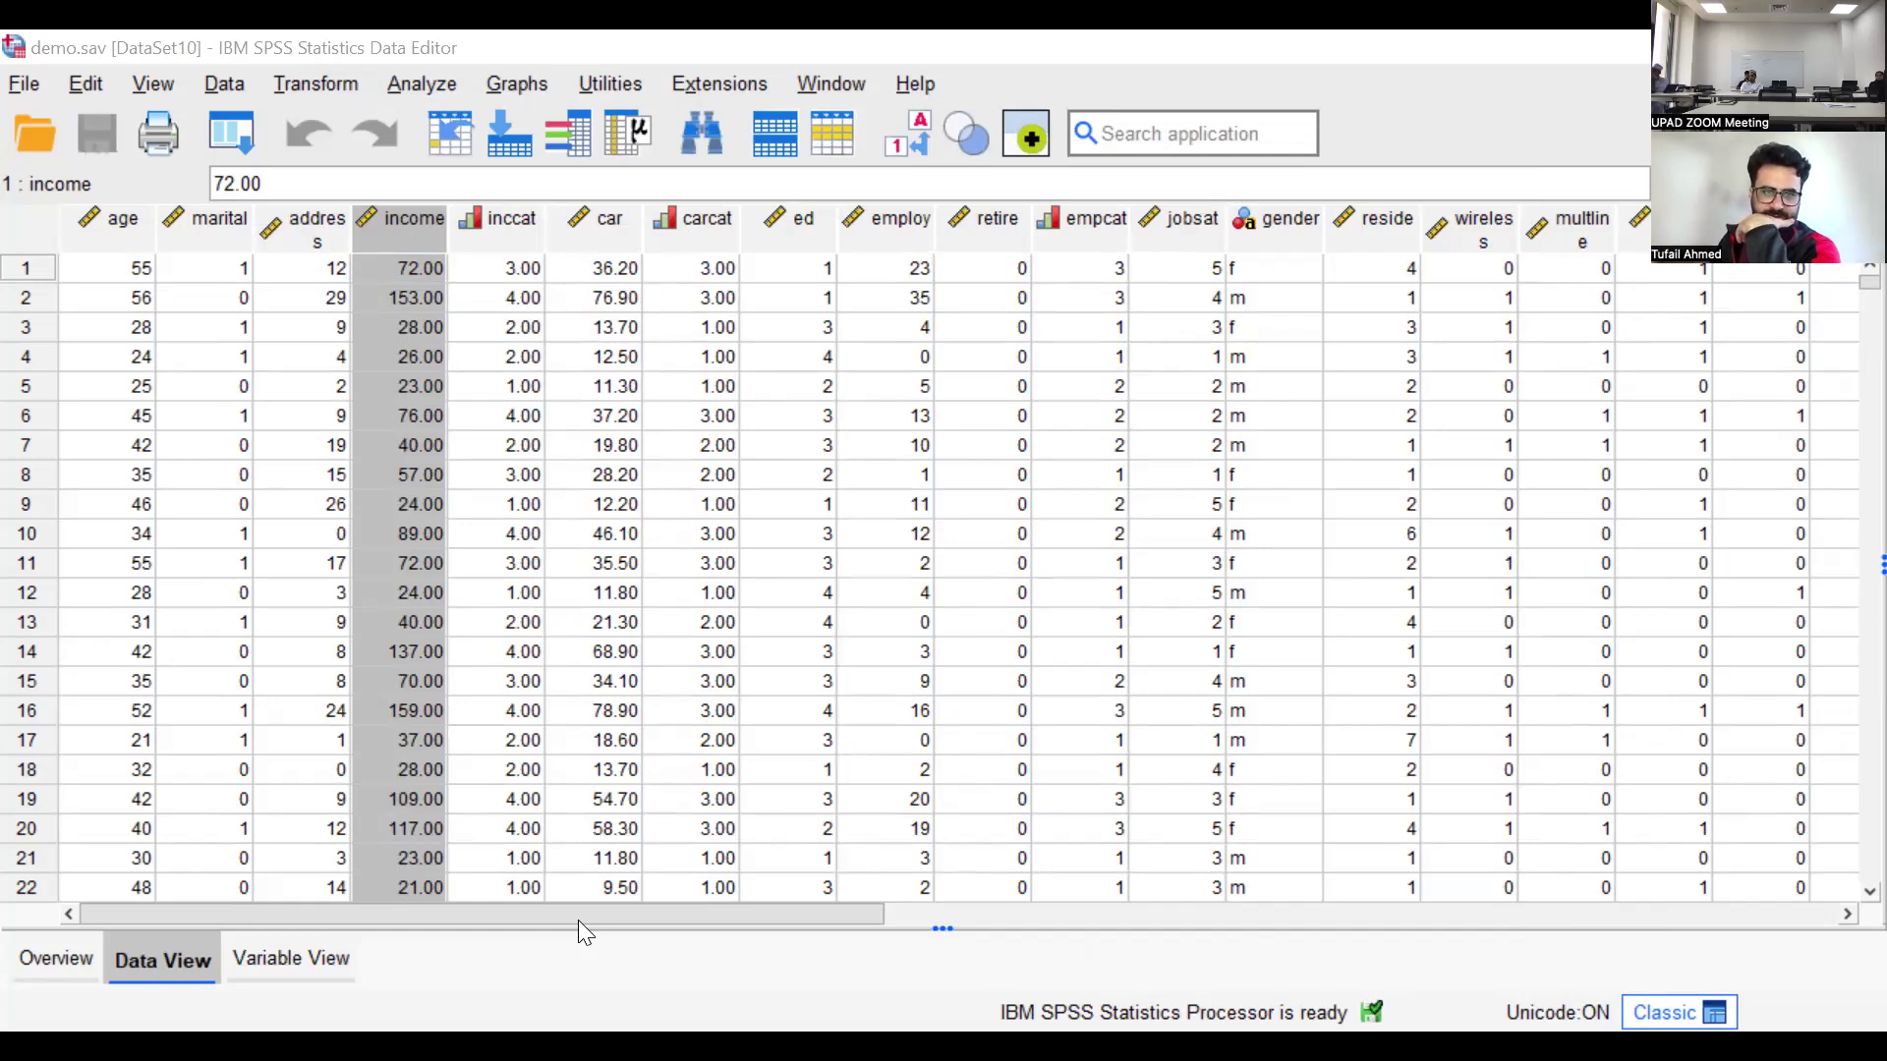
Examine the household income output, from the statistics table through the frequency table to the bar chart
key("alt+Tab")
scroll(395, 295, "up", 2)
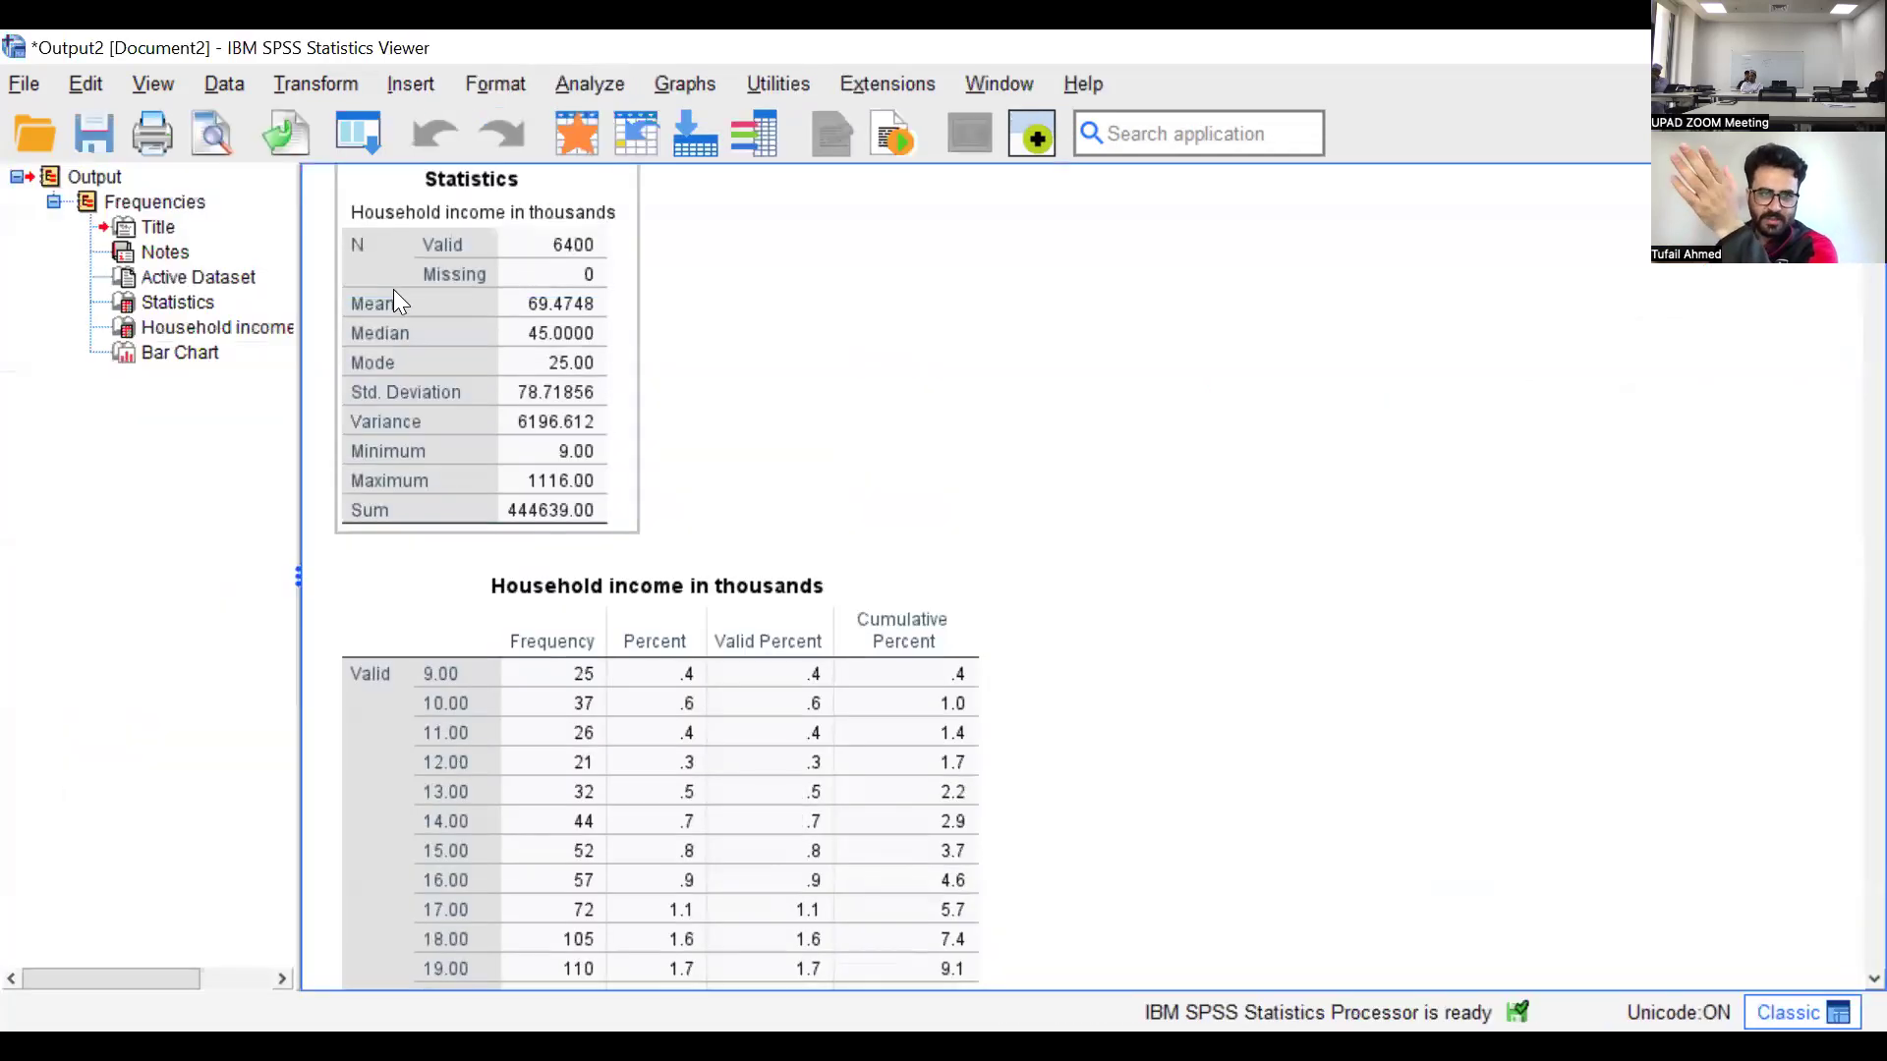
scroll(504, 371, "up", 2)
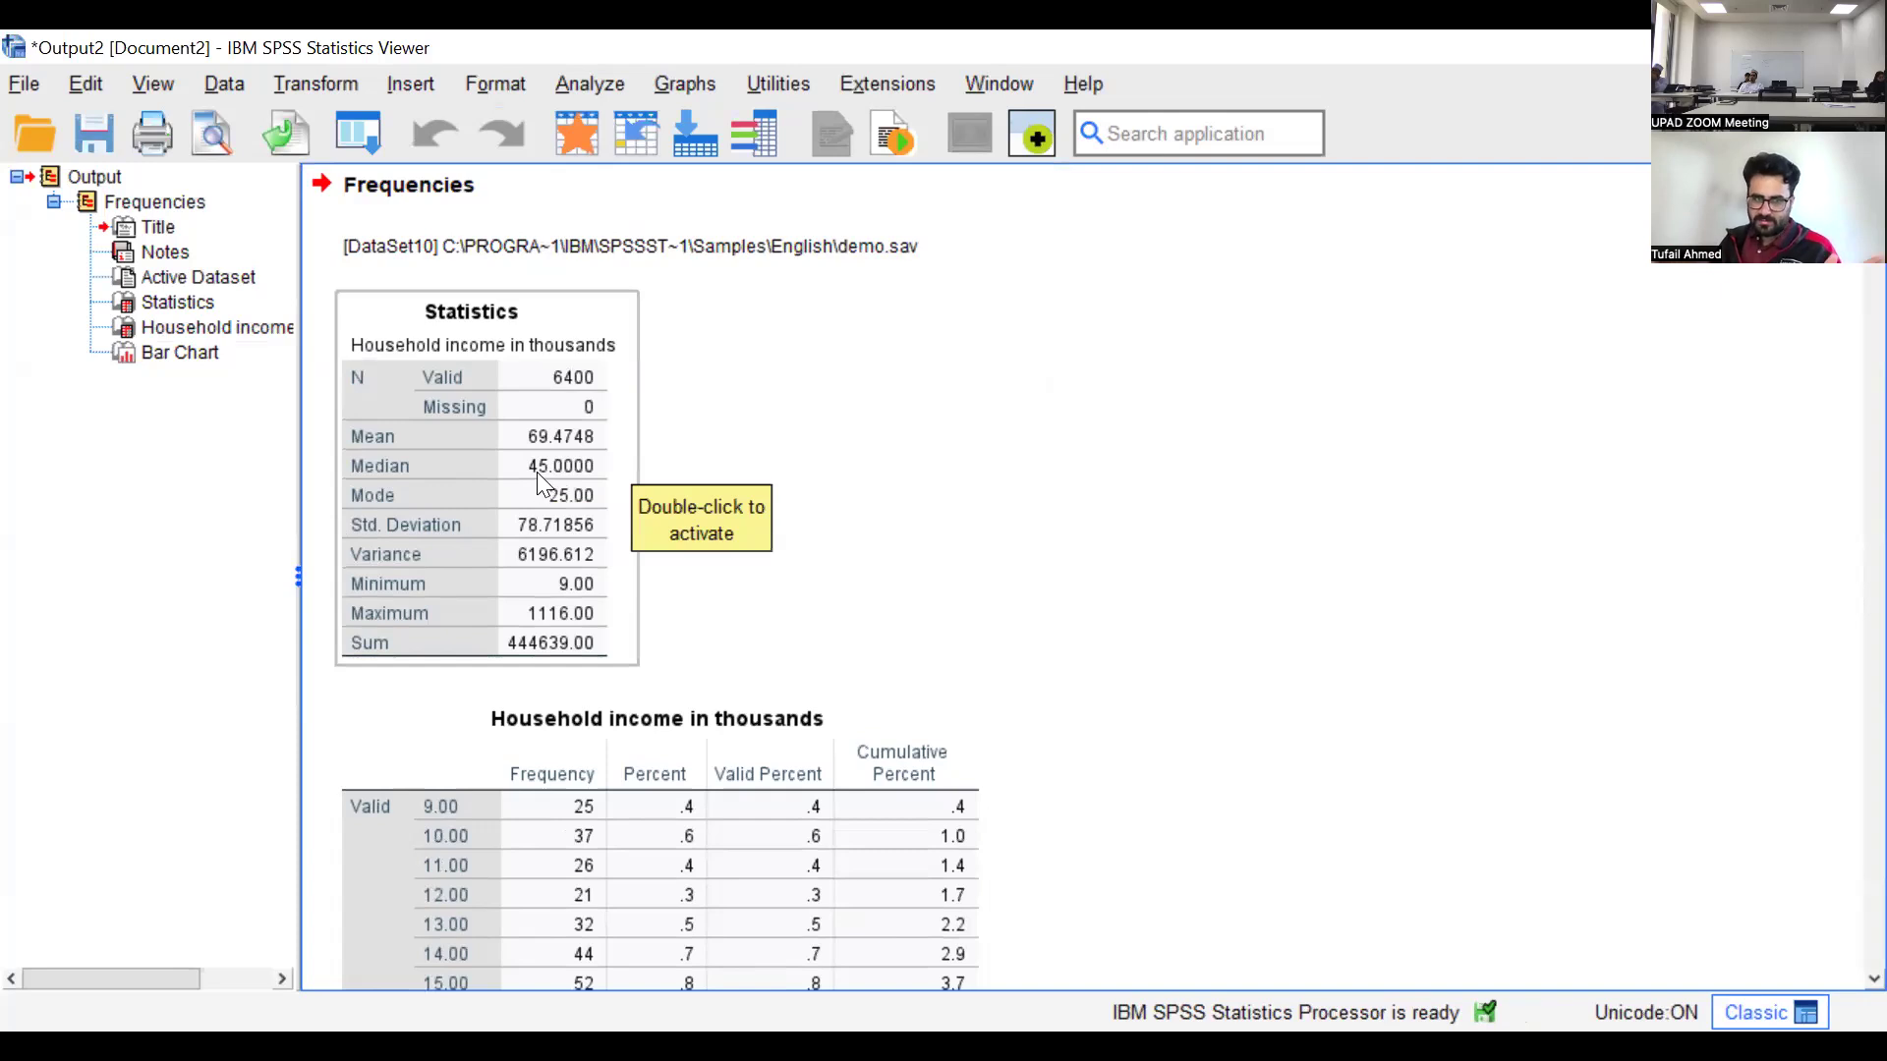
scroll(520, 423, "down", 3)
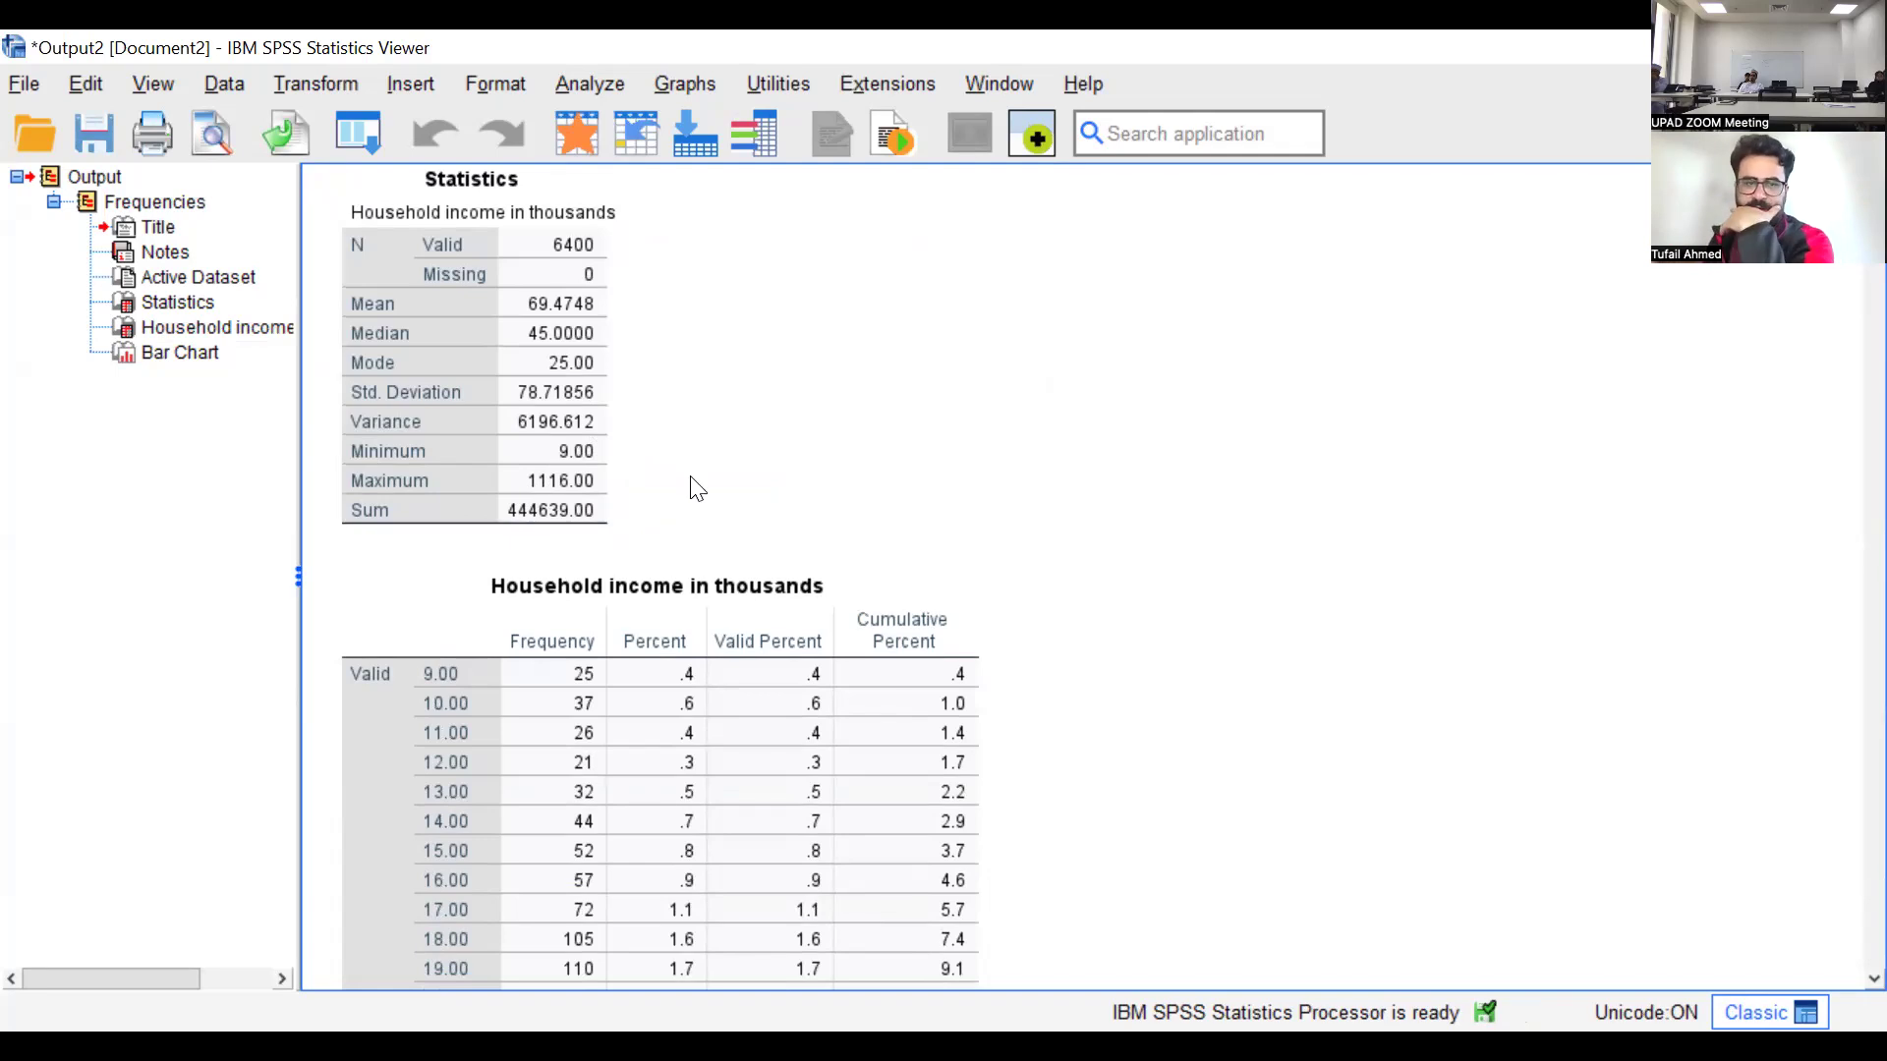
scroll(813, 463, "down", 3)
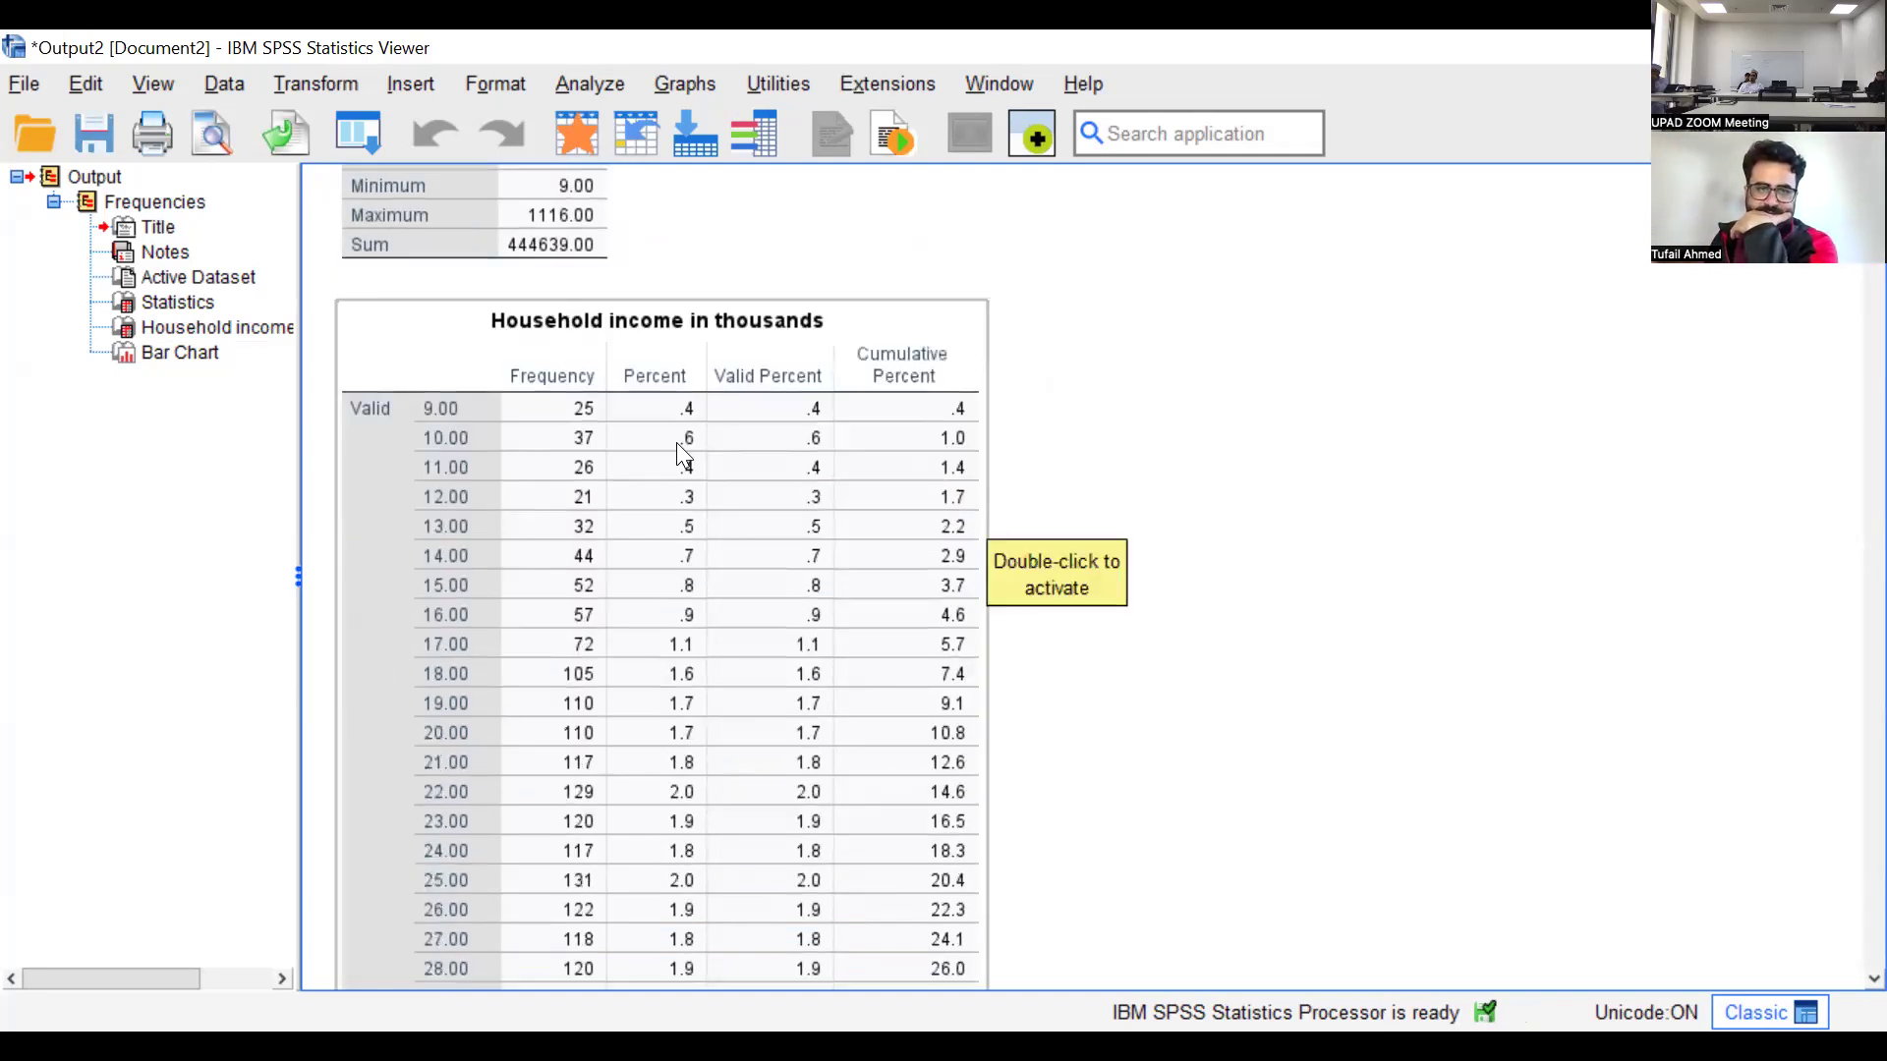
scroll(786, 457, "down", 20)
left_click(1874, 438)
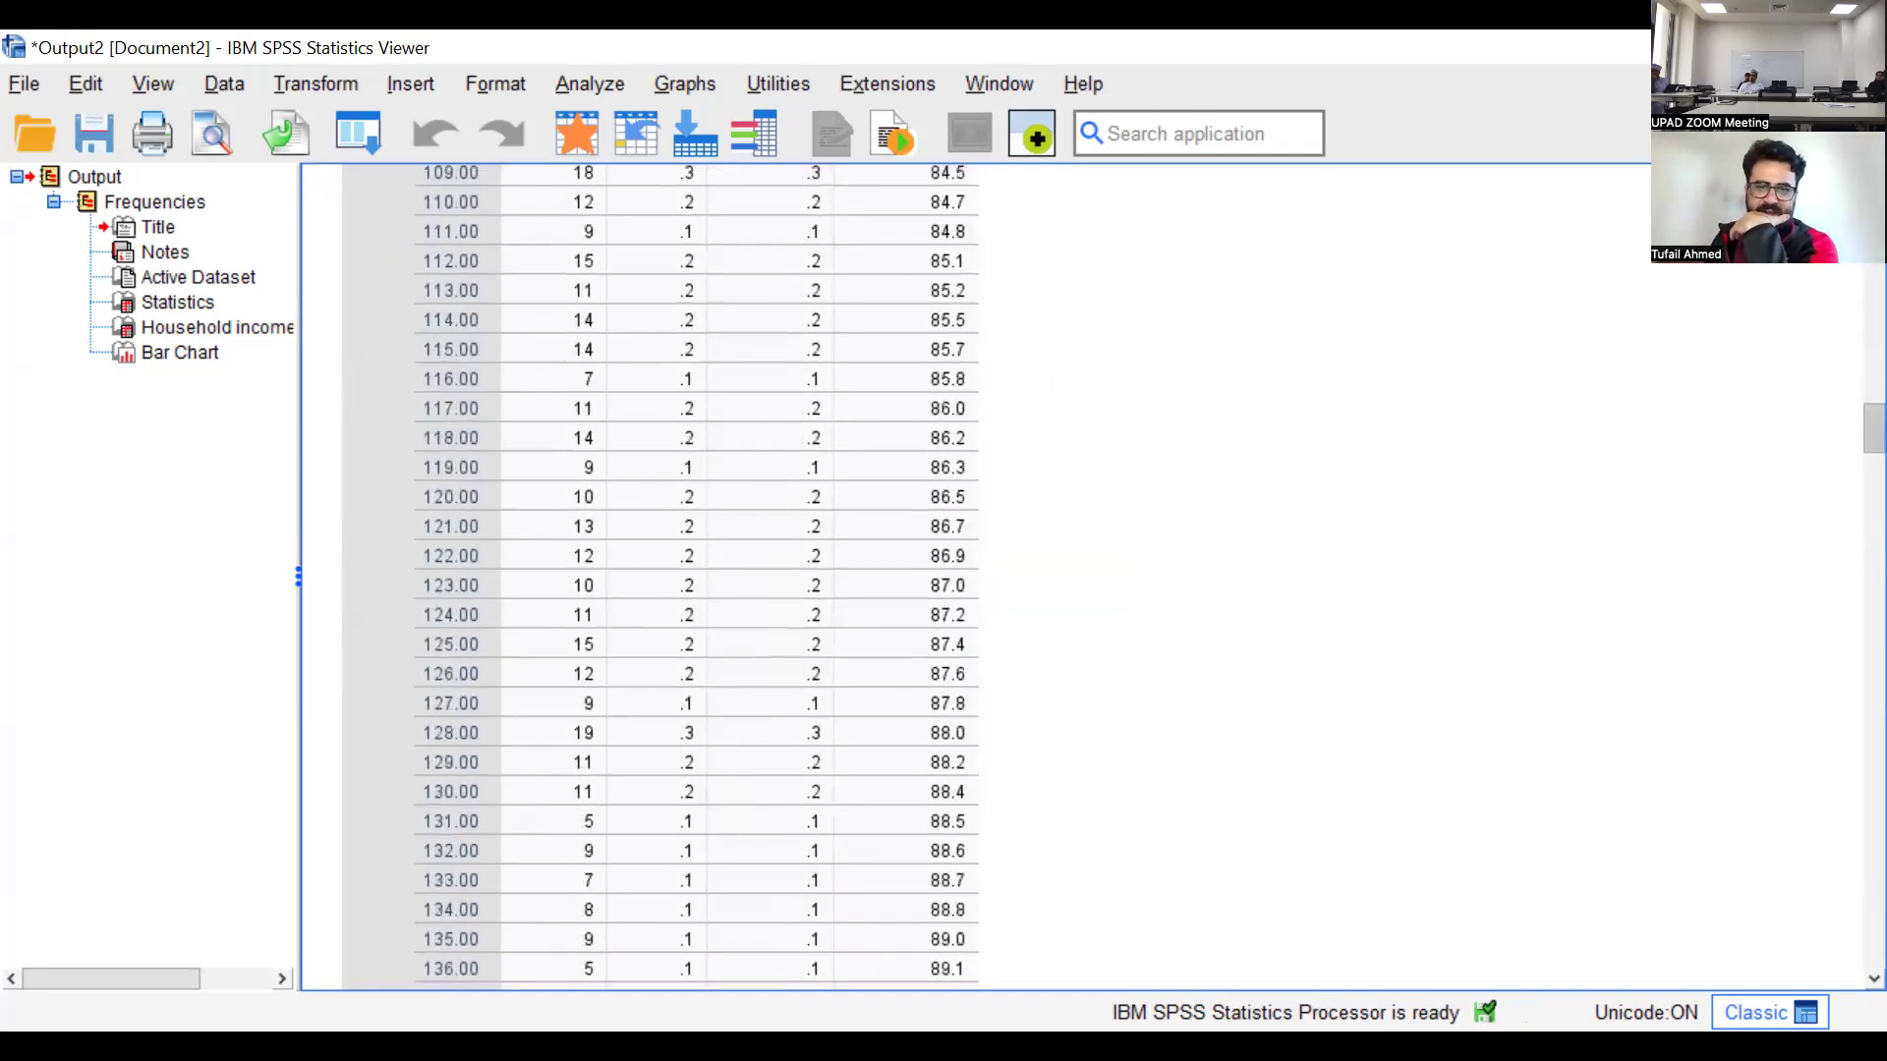
left_click_drag(1873, 436, 1874, 936)
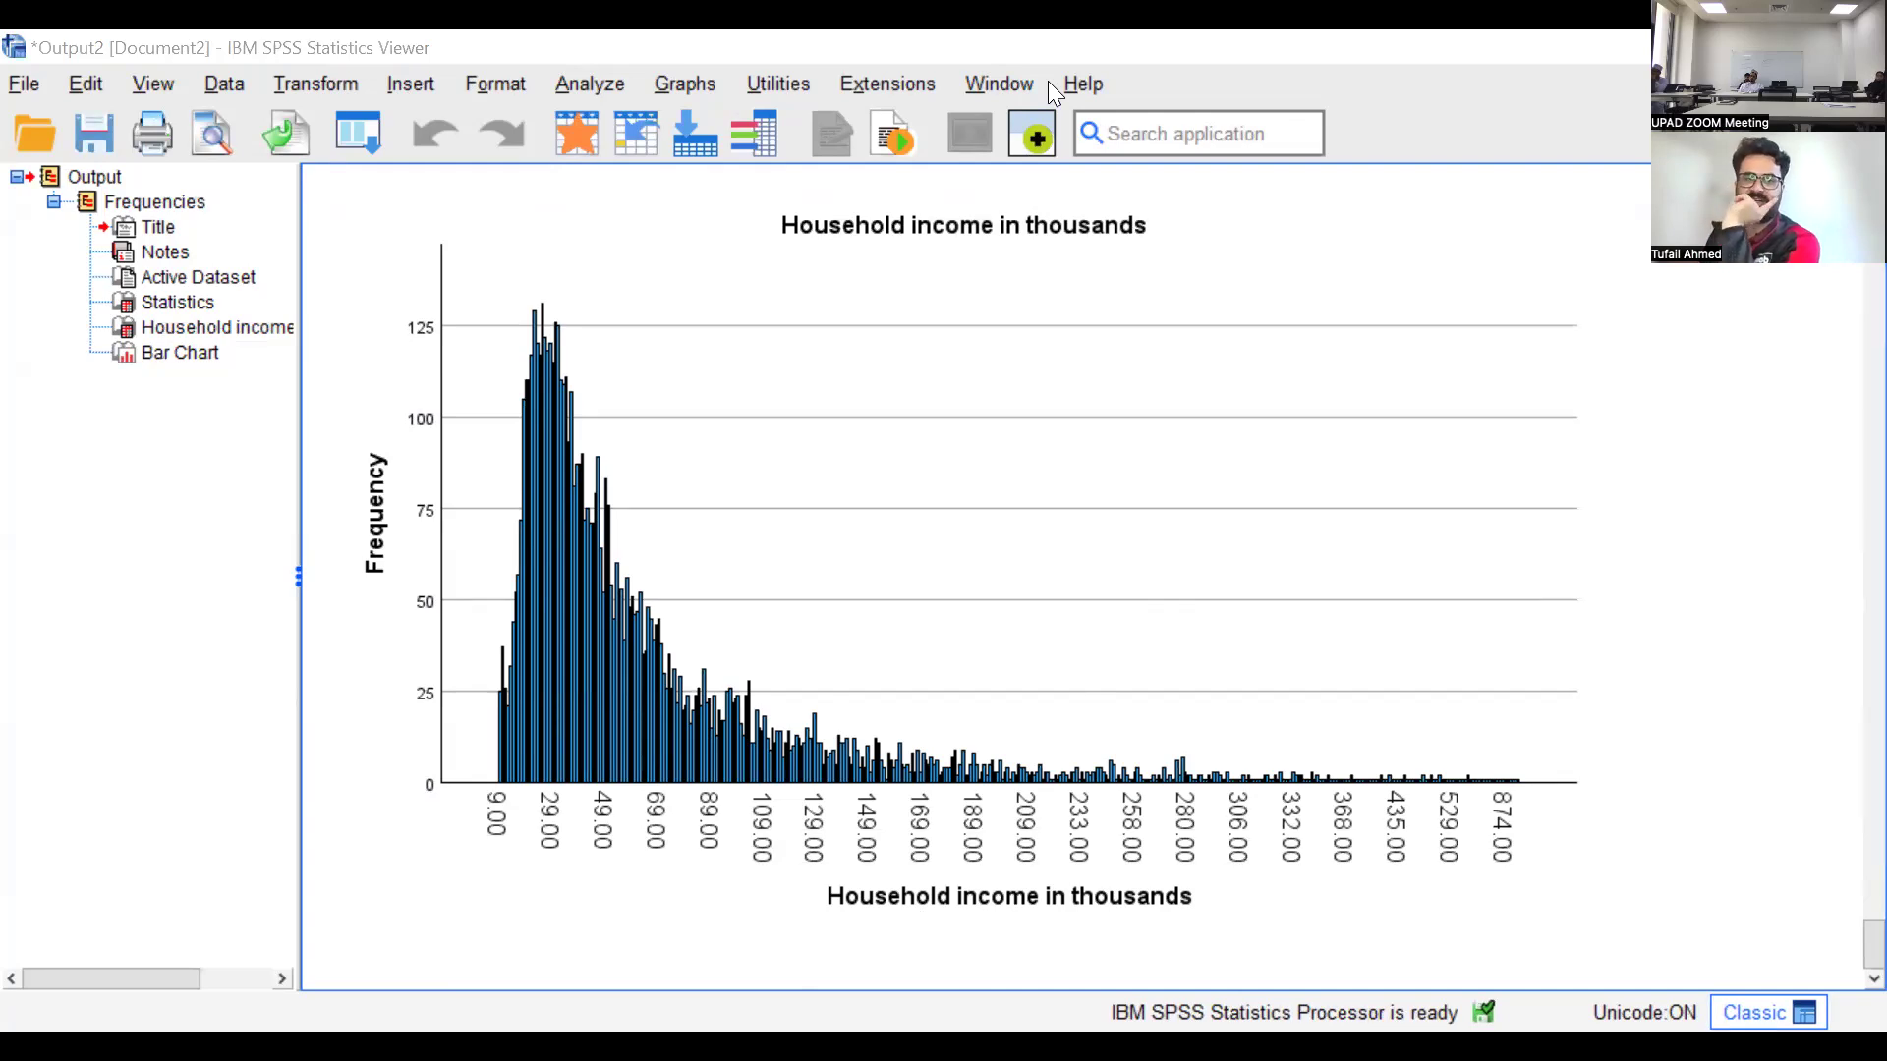
Start an Explore analysis on demo.sav with the scale variable Years with current employer in the dependent list
left_click(422, 85)
mouse_move(580, 193)
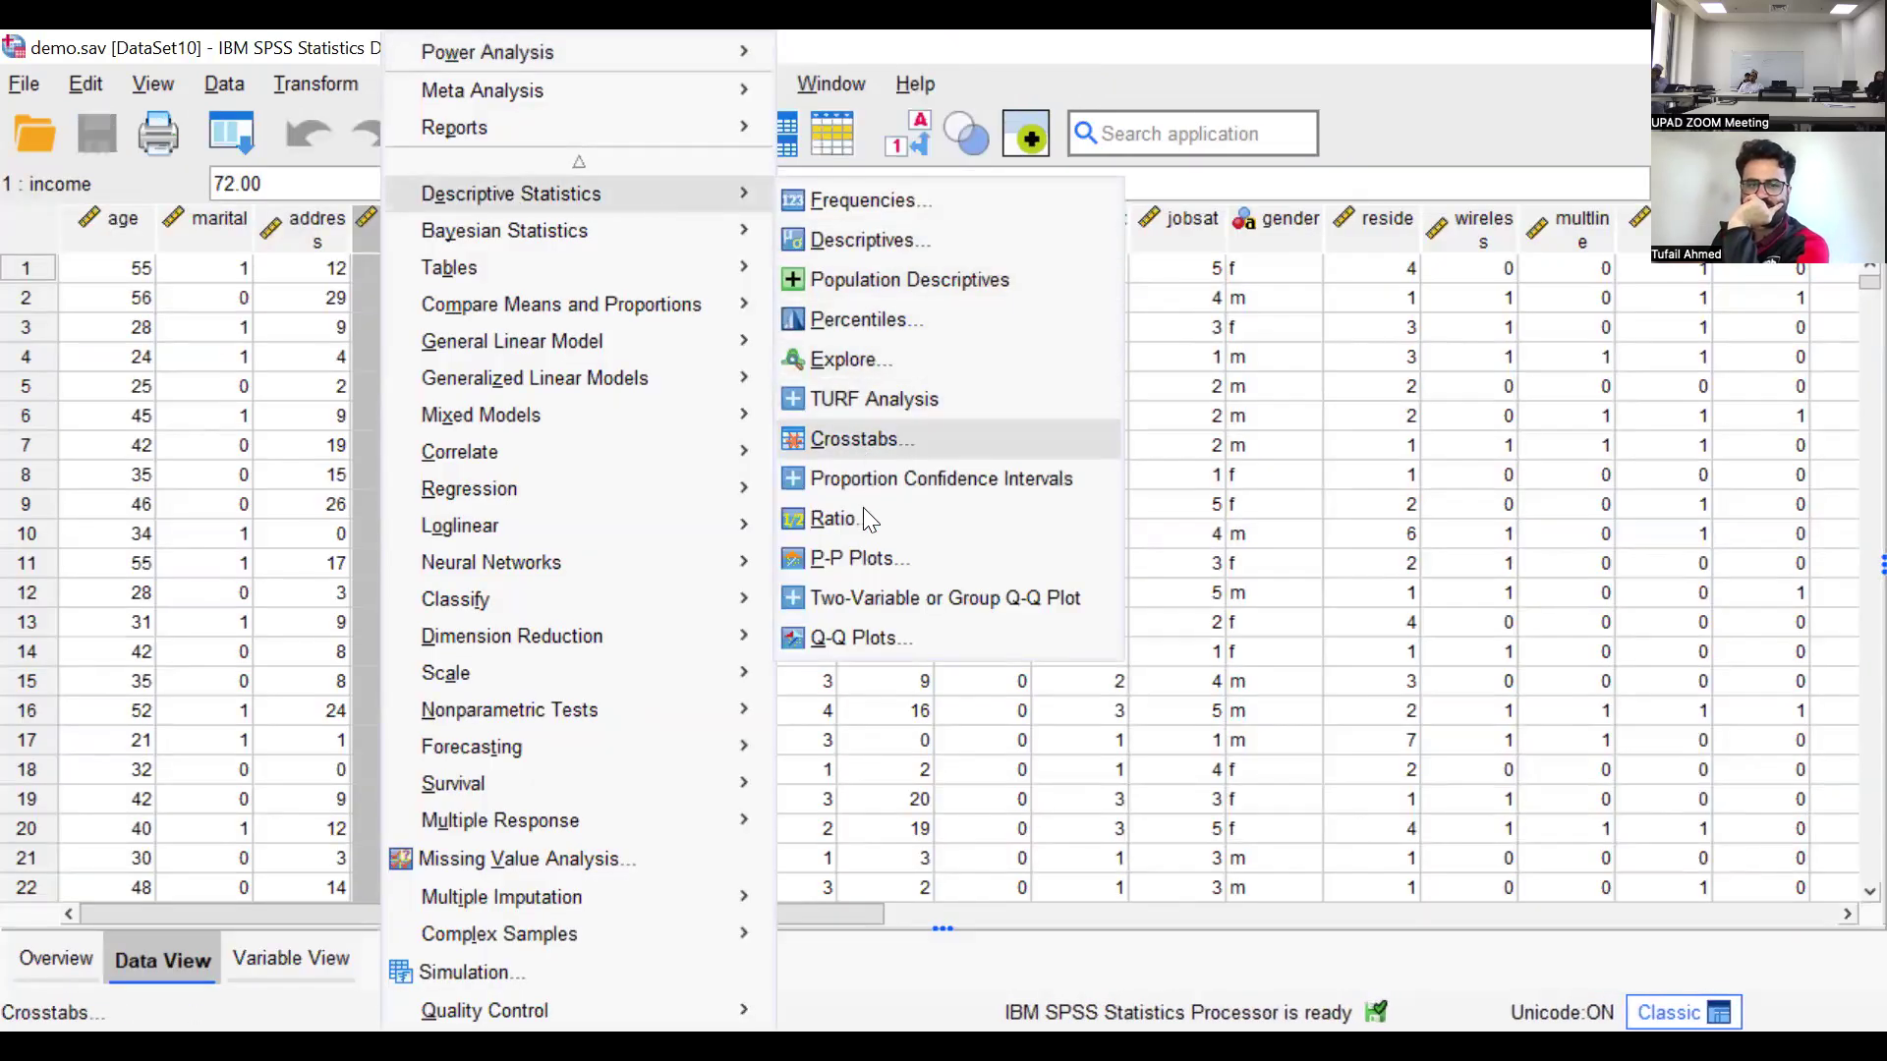
left_click(882, 361)
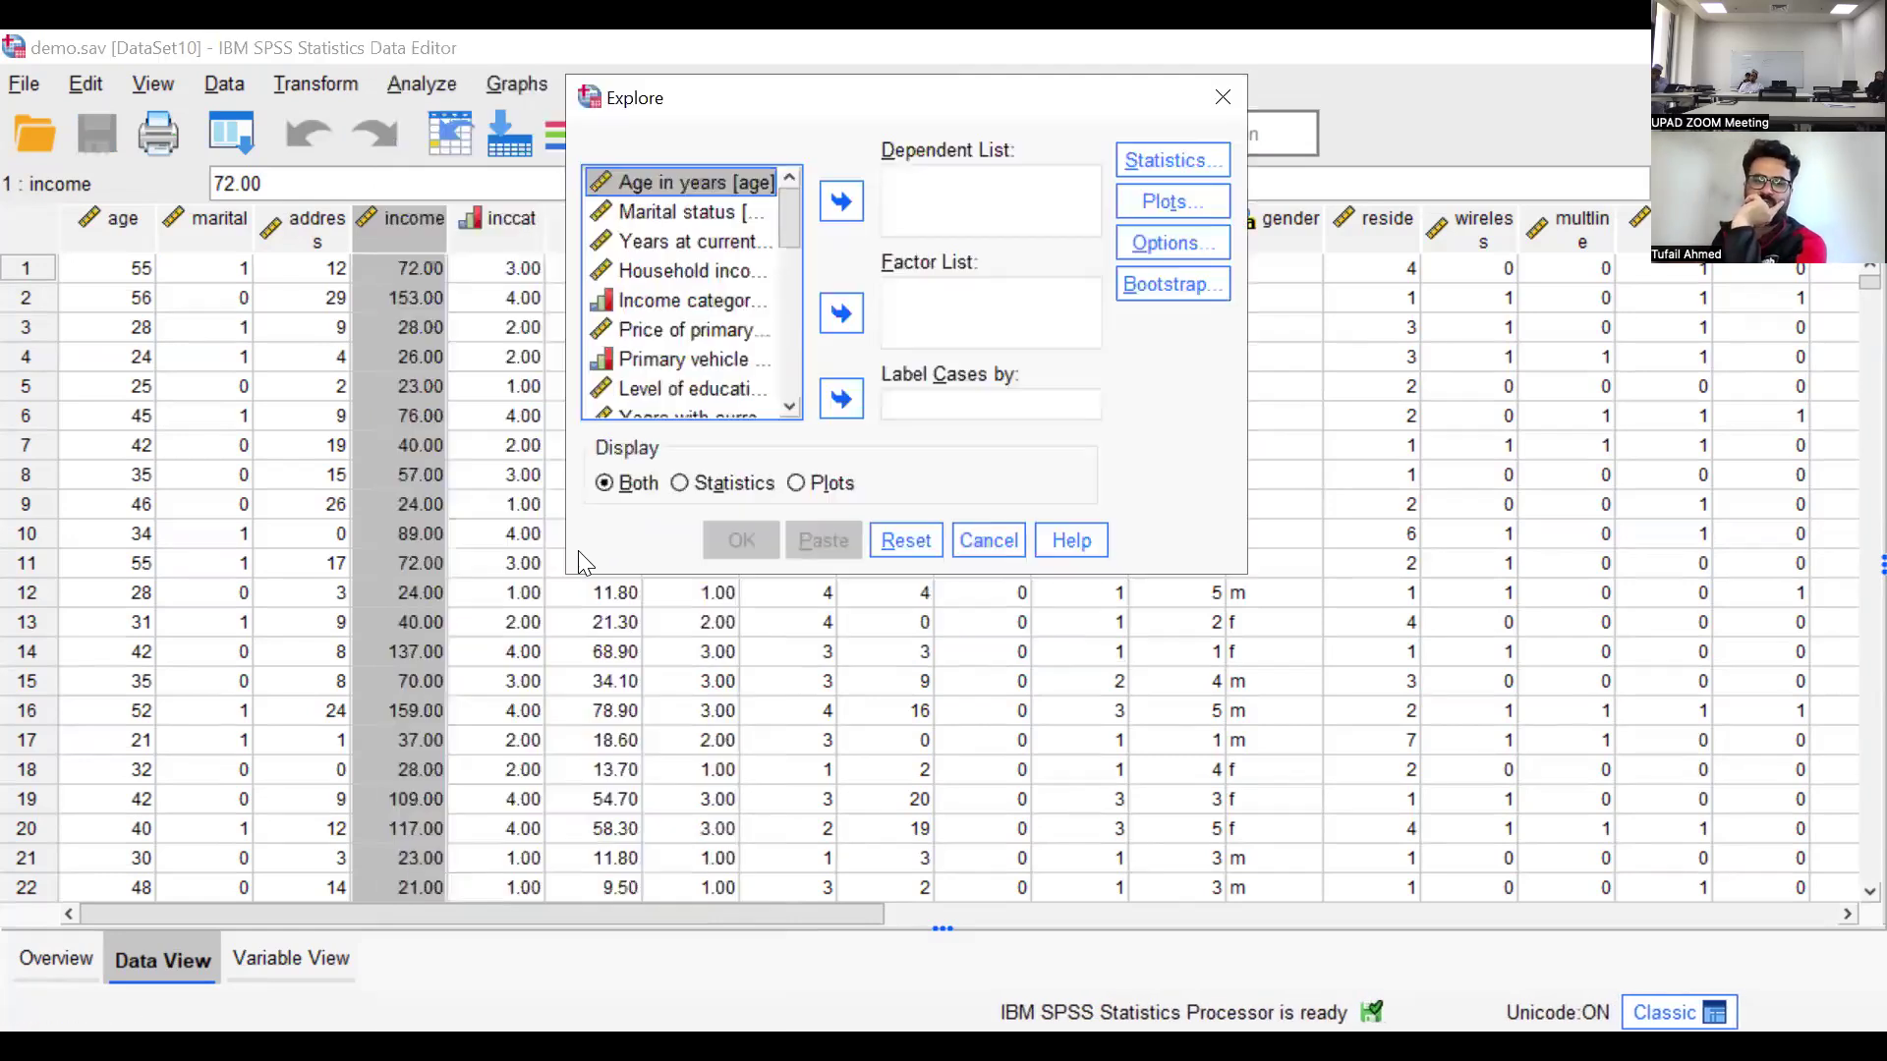
left_click_drag(563, 571, 308, 571)
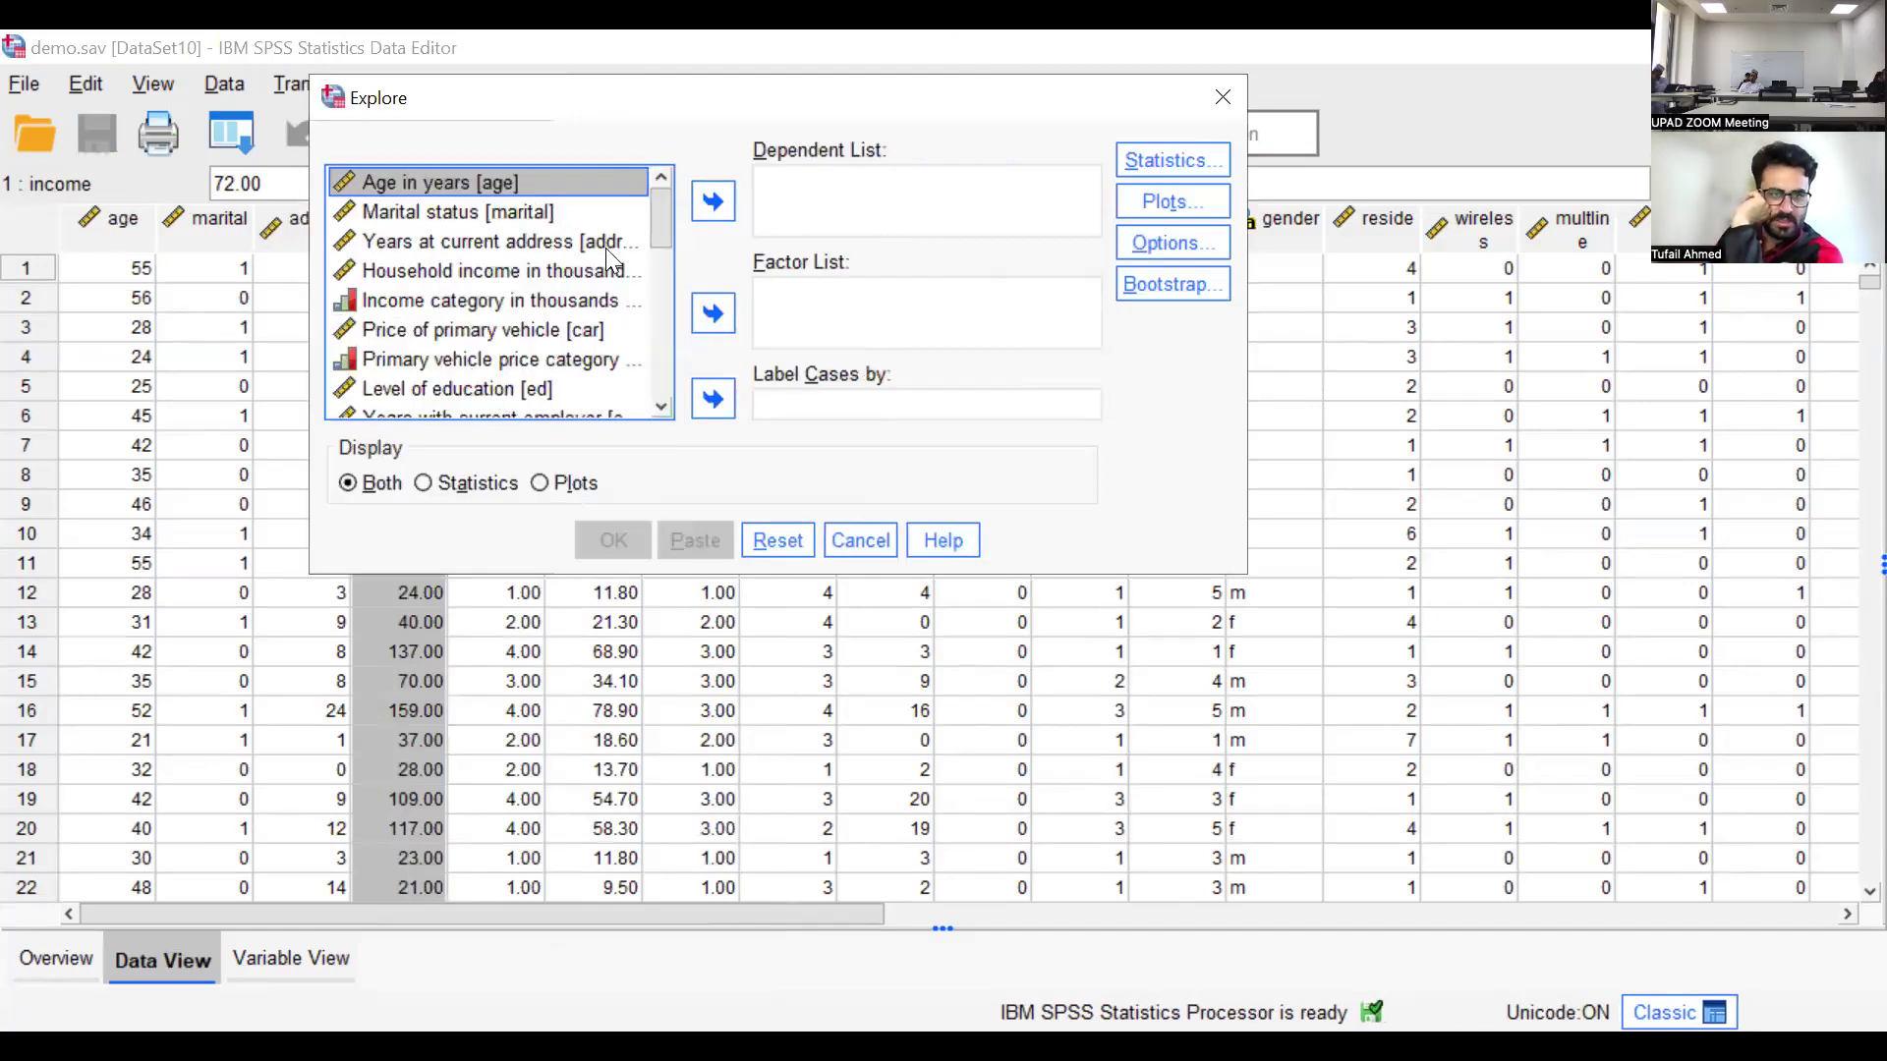
left_click_drag(660, 229, 666, 244)
scroll(666, 260, "down", 2)
left_click(575, 278)
left_click(713, 202)
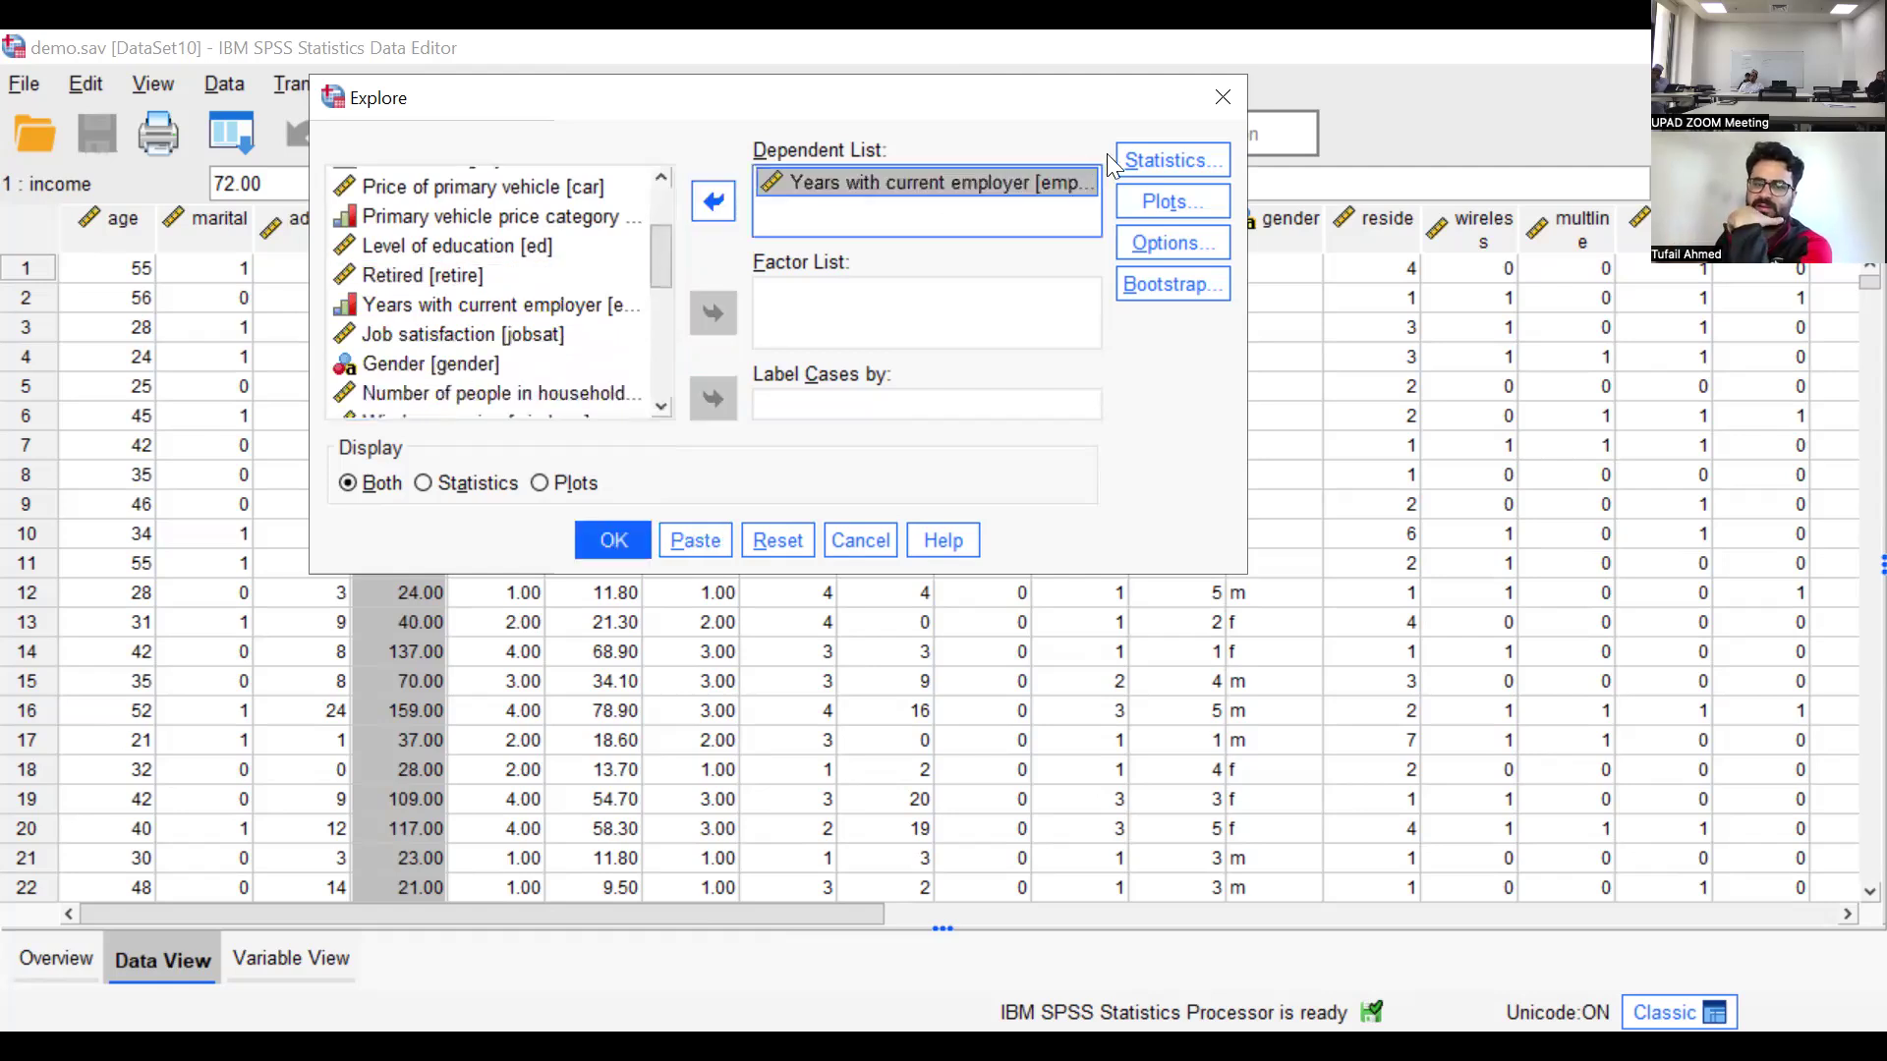
Keep Descriptives with a 95% confidence interval for the mean as the Explore statistics
left_click(1160, 163)
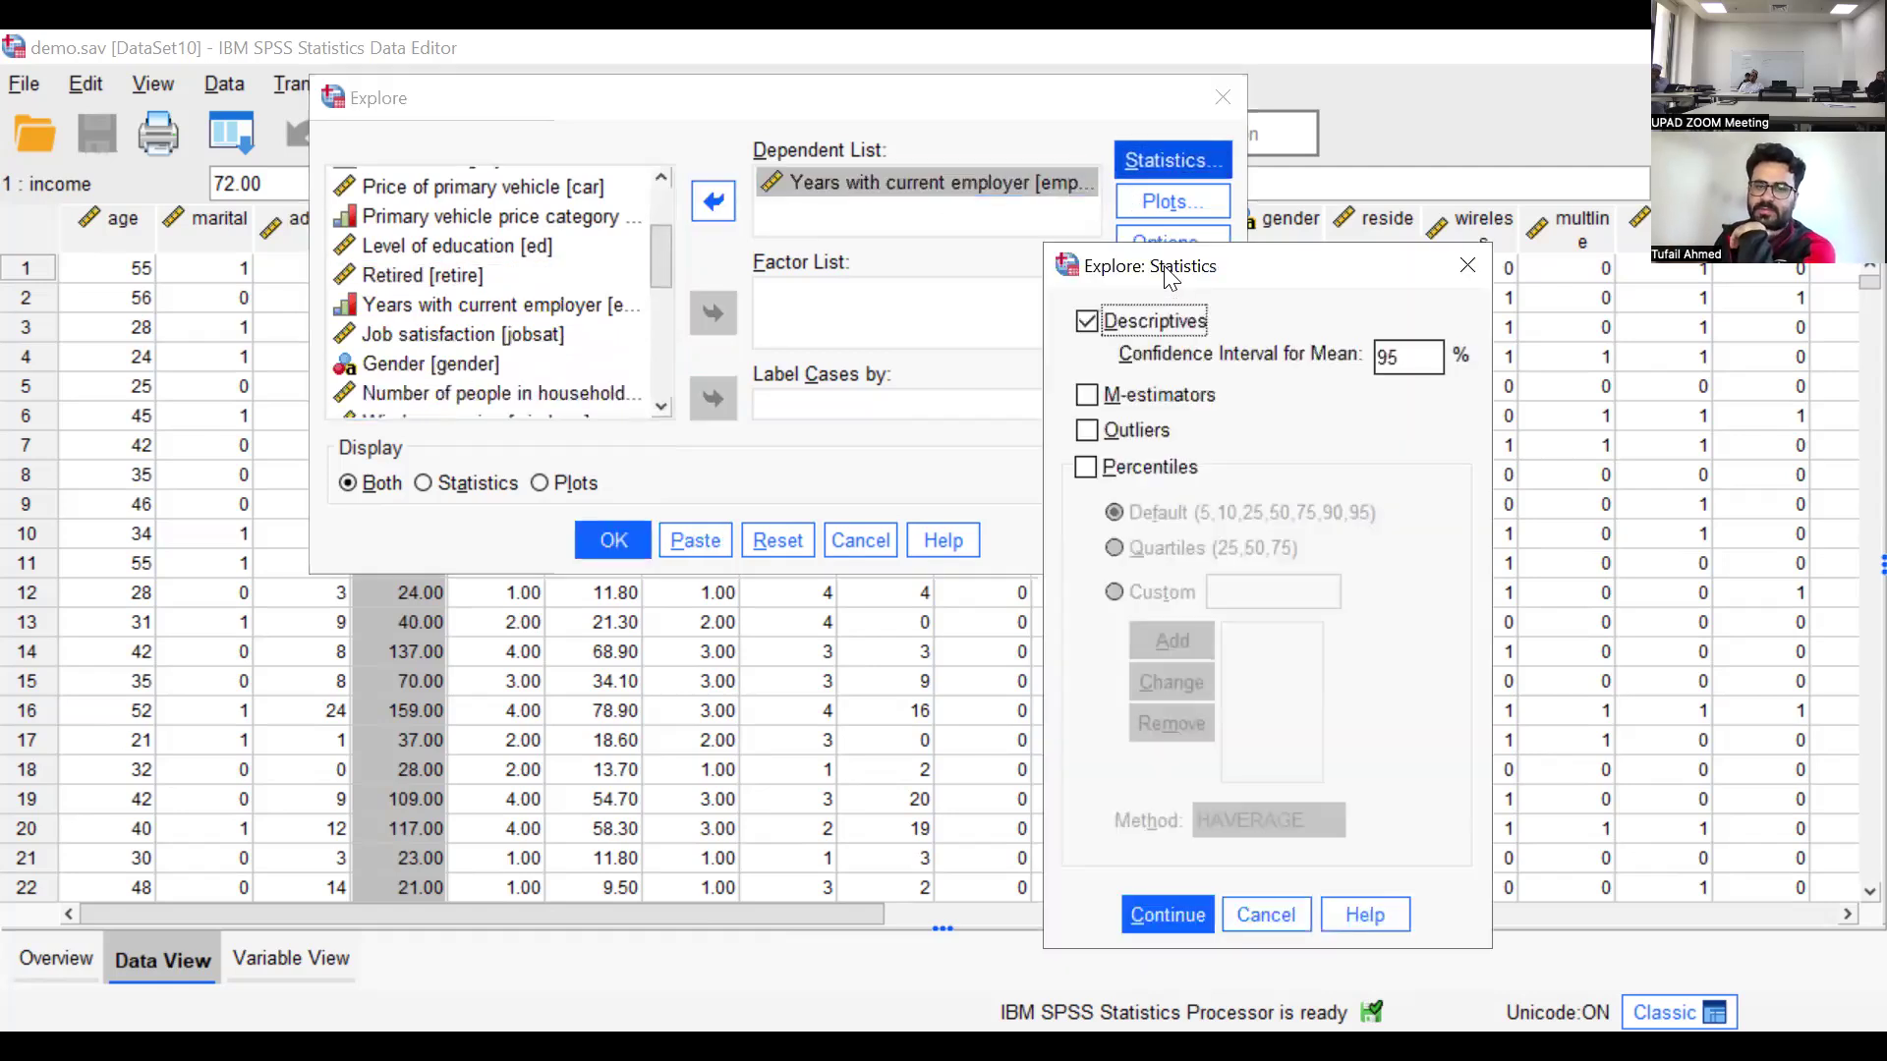
left_click_drag(1172, 283, 1148, 211)
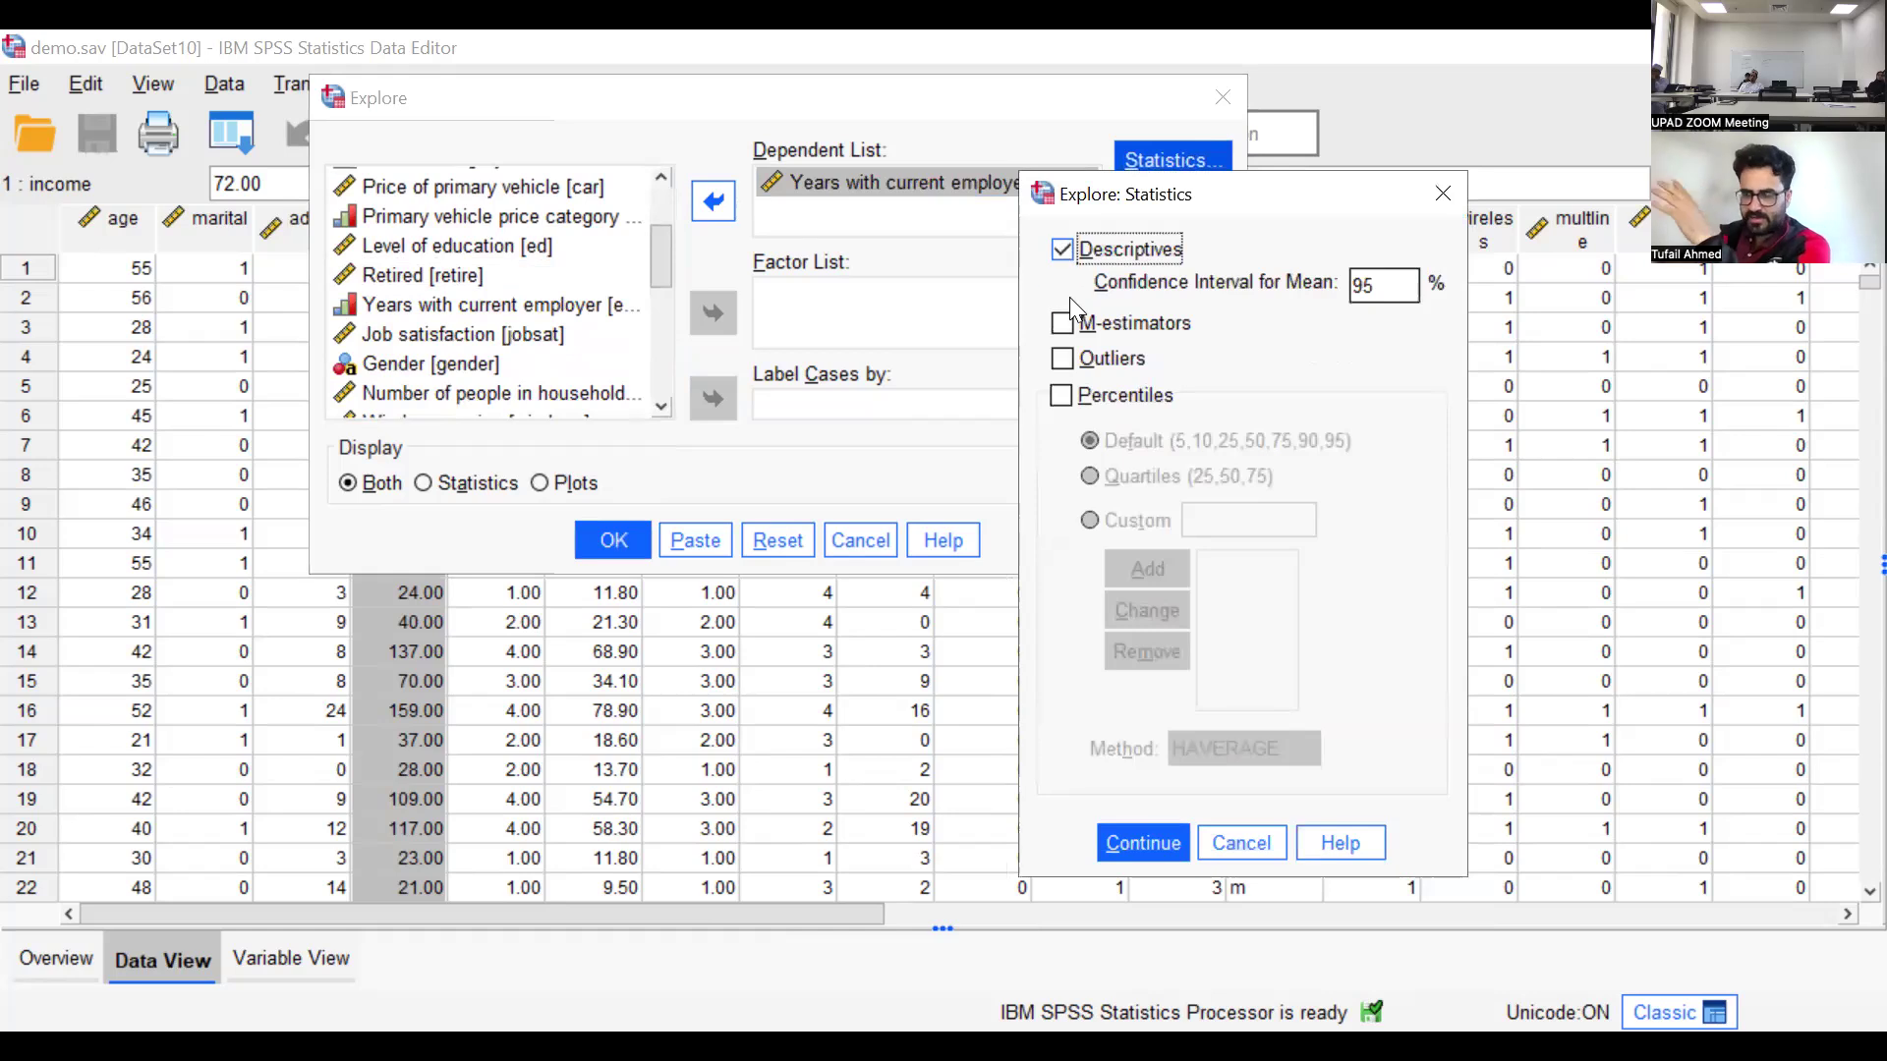
left_click(1129, 841)
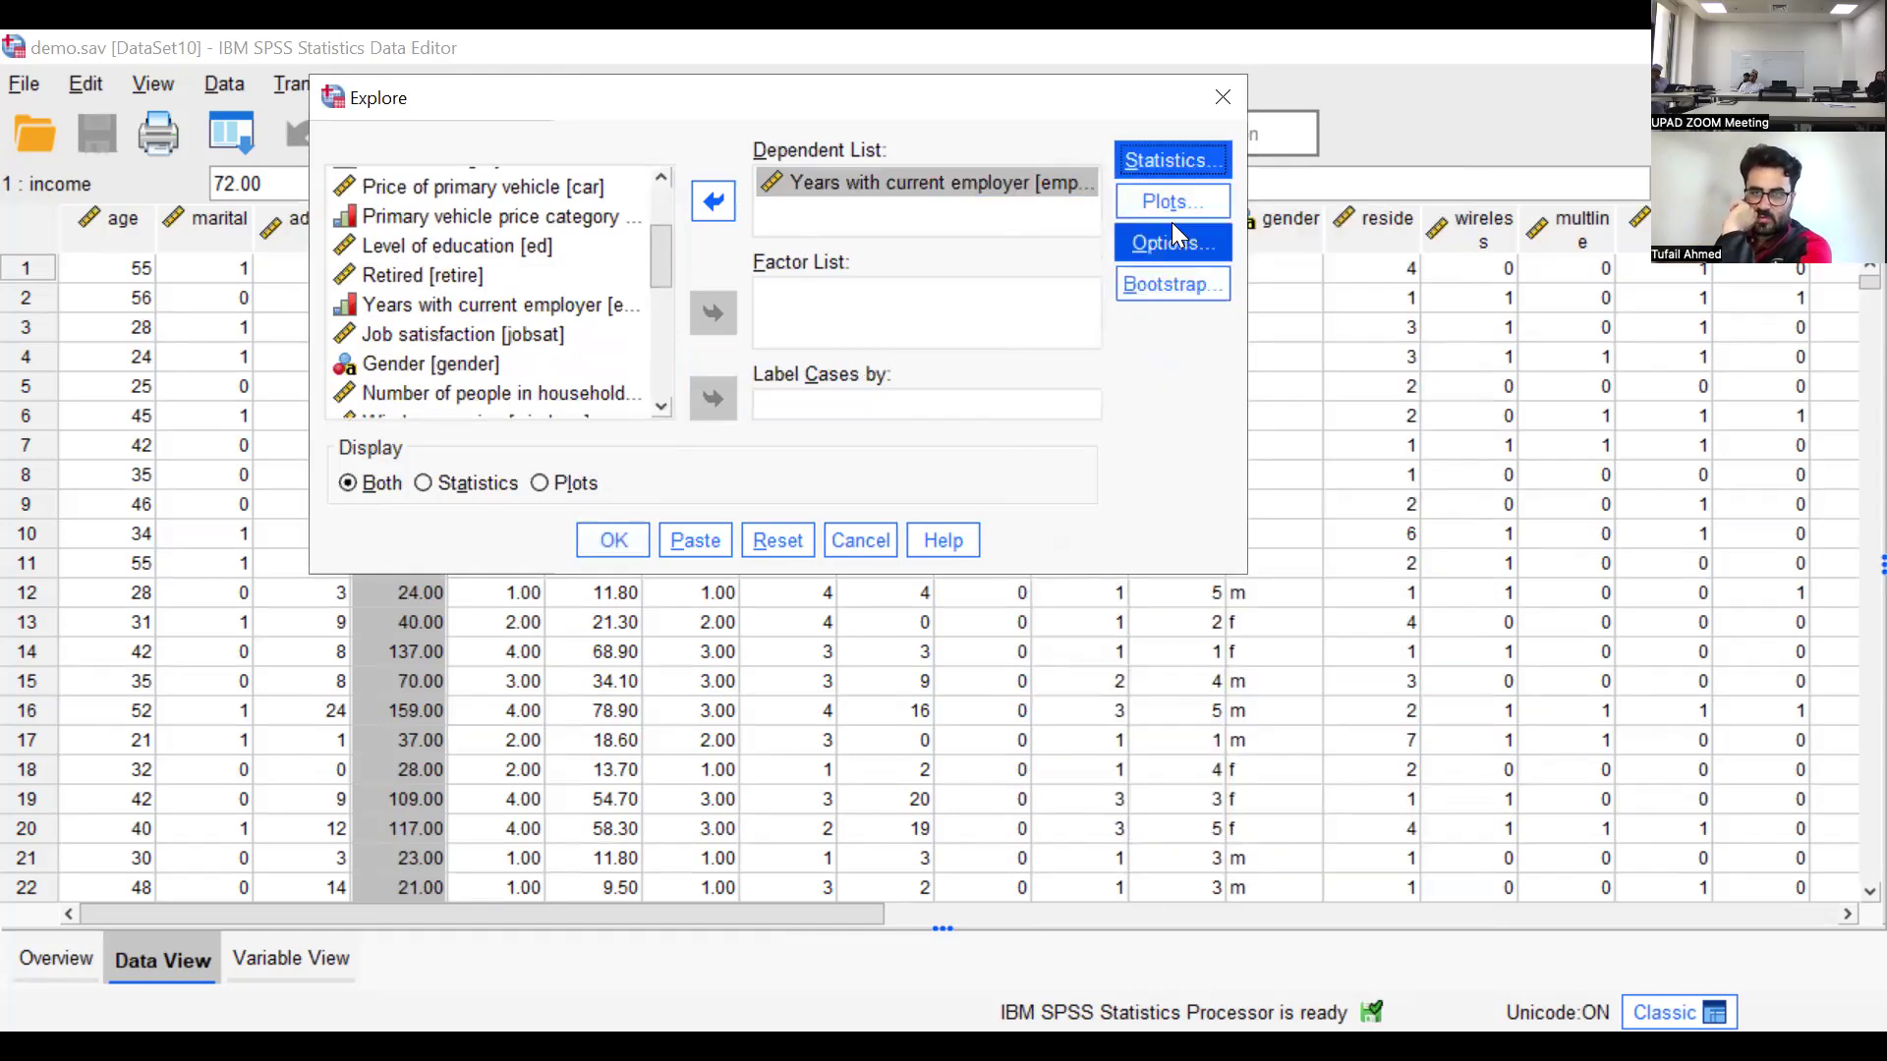
Add a histogram and normality plots with tests to the Explore plots and run the analysis
left_click(1172, 206)
left_click(1319, 380)
left_click(1114, 472)
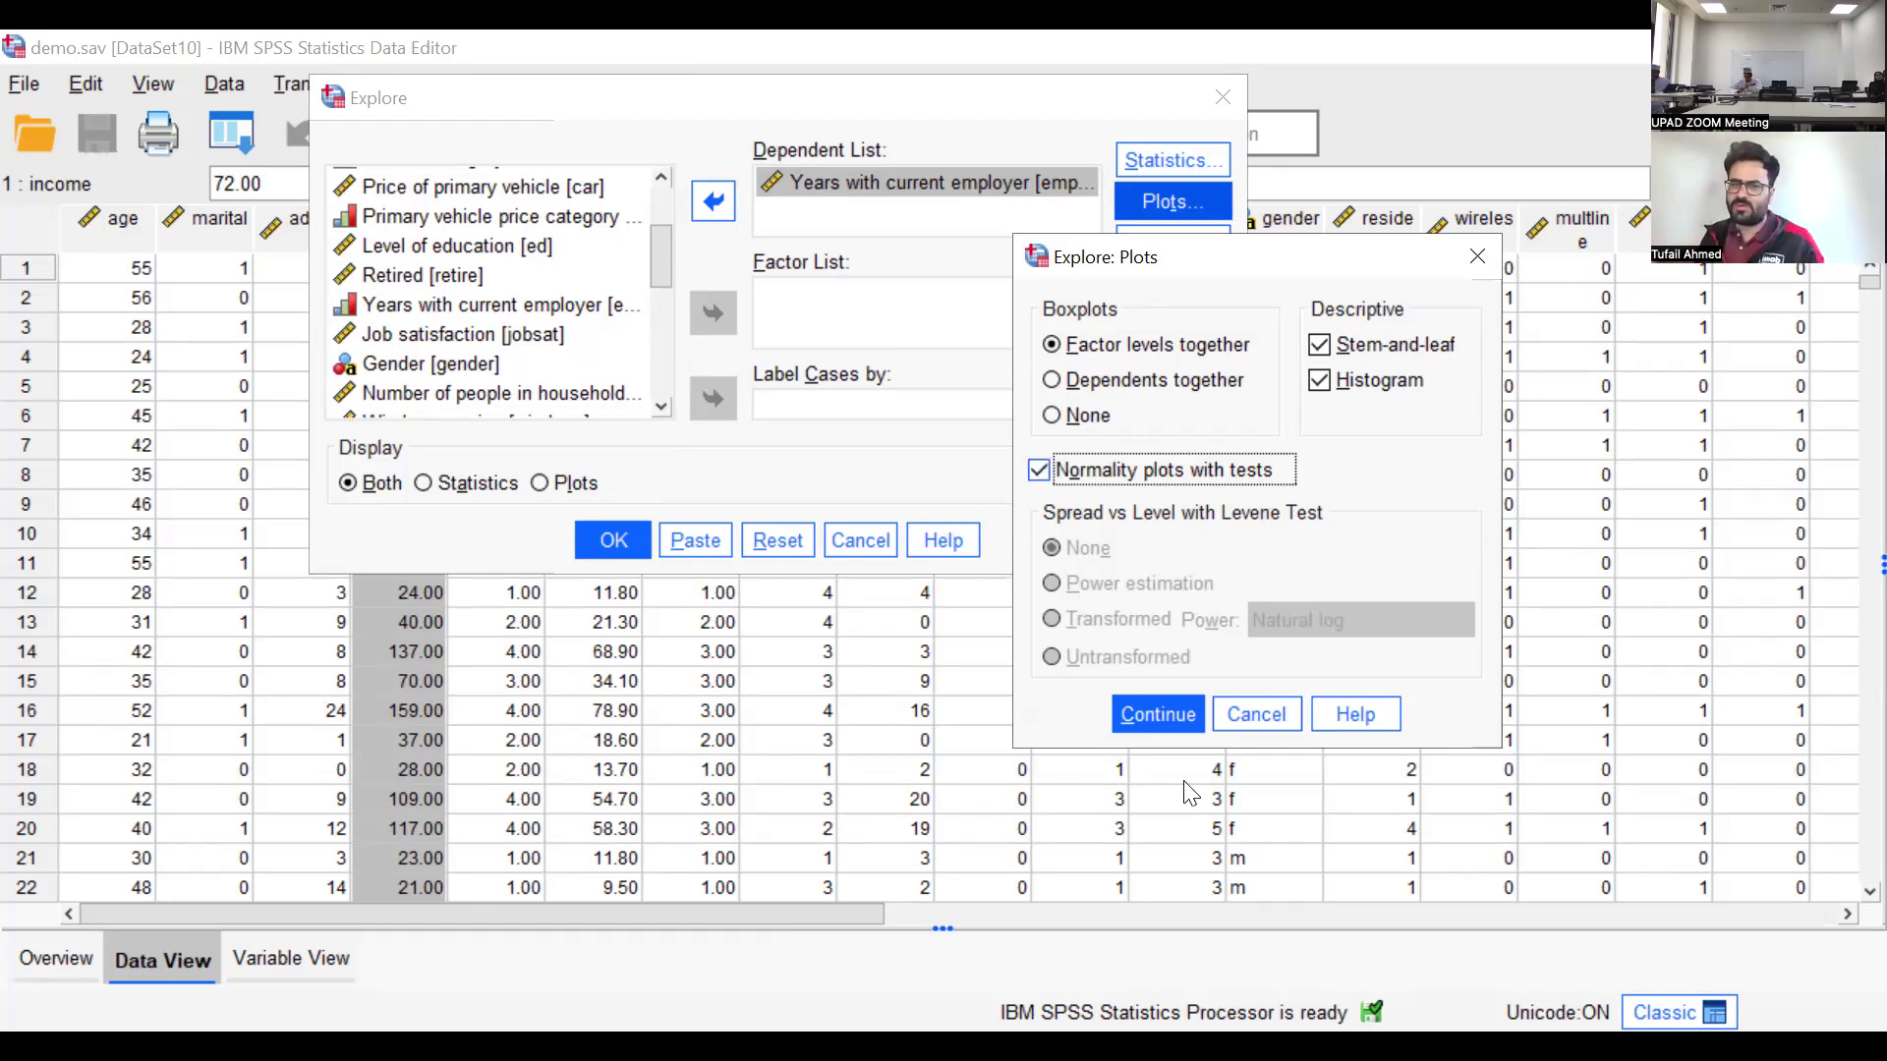
left_click(1147, 713)
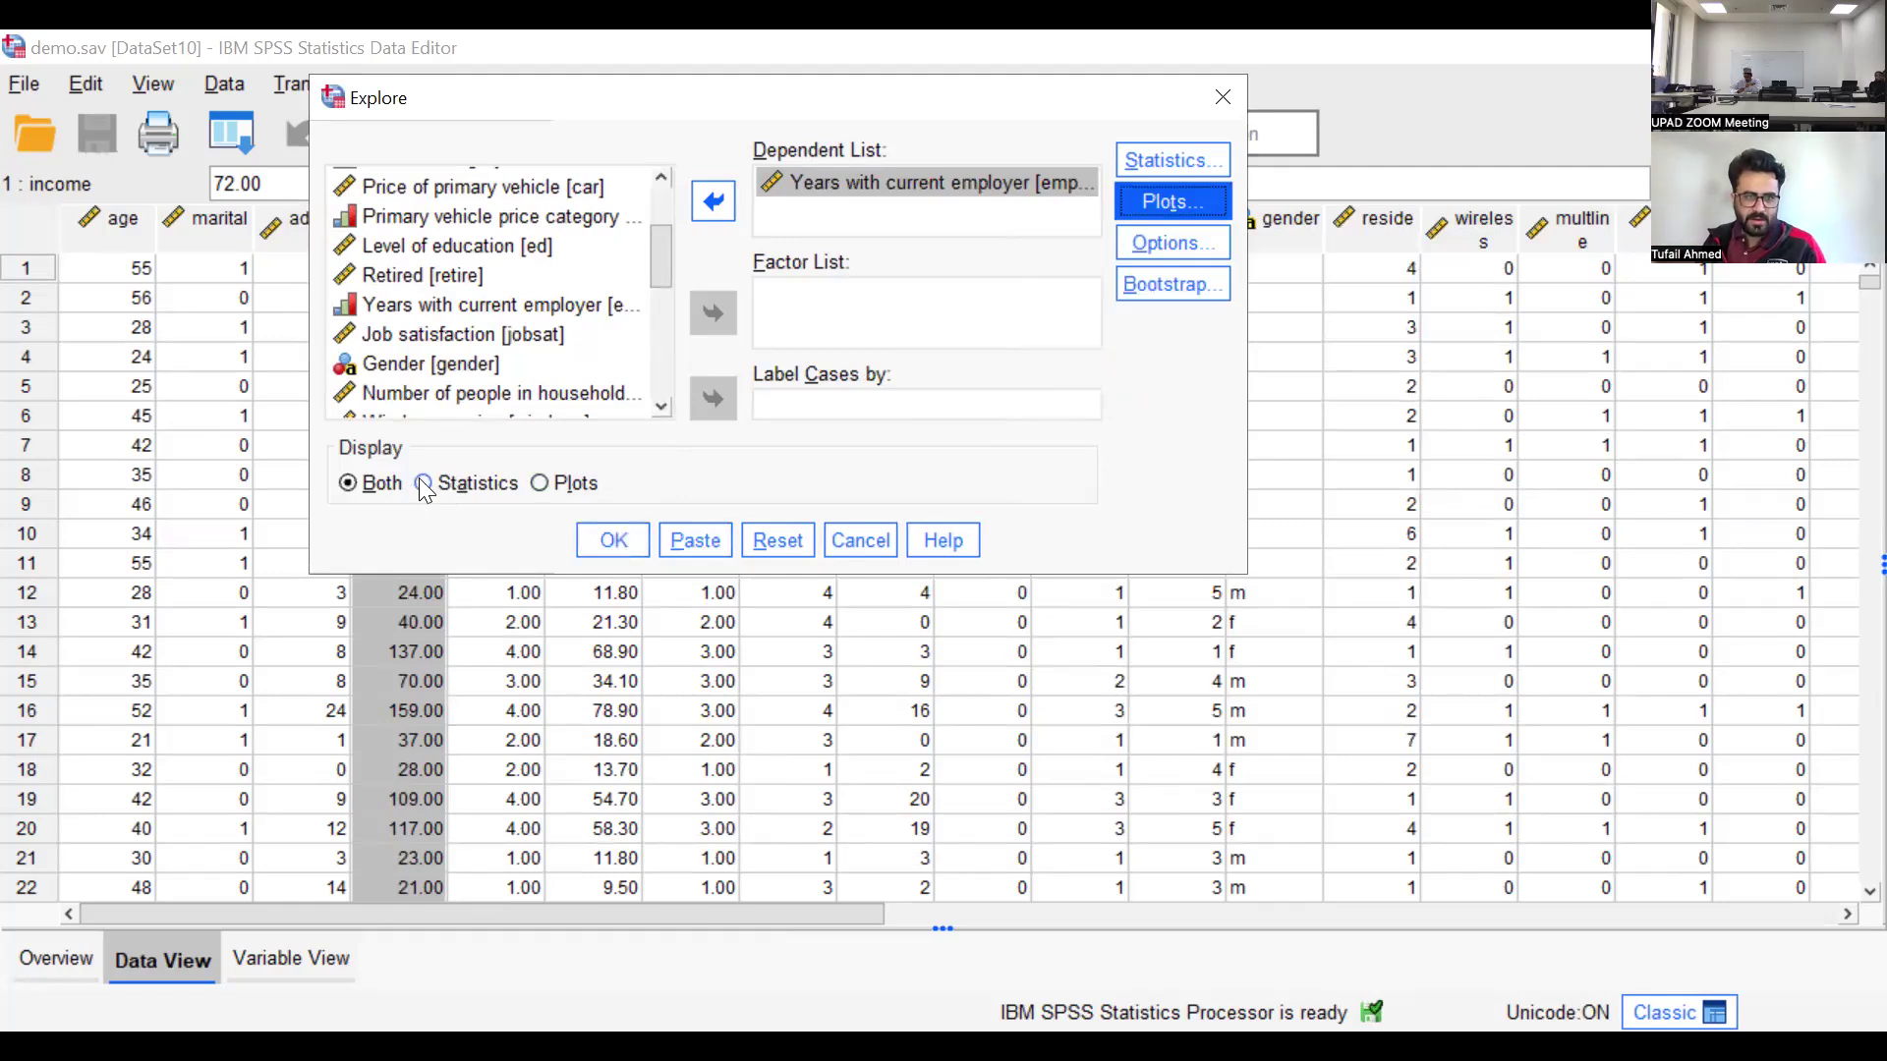
left_click(614, 540)
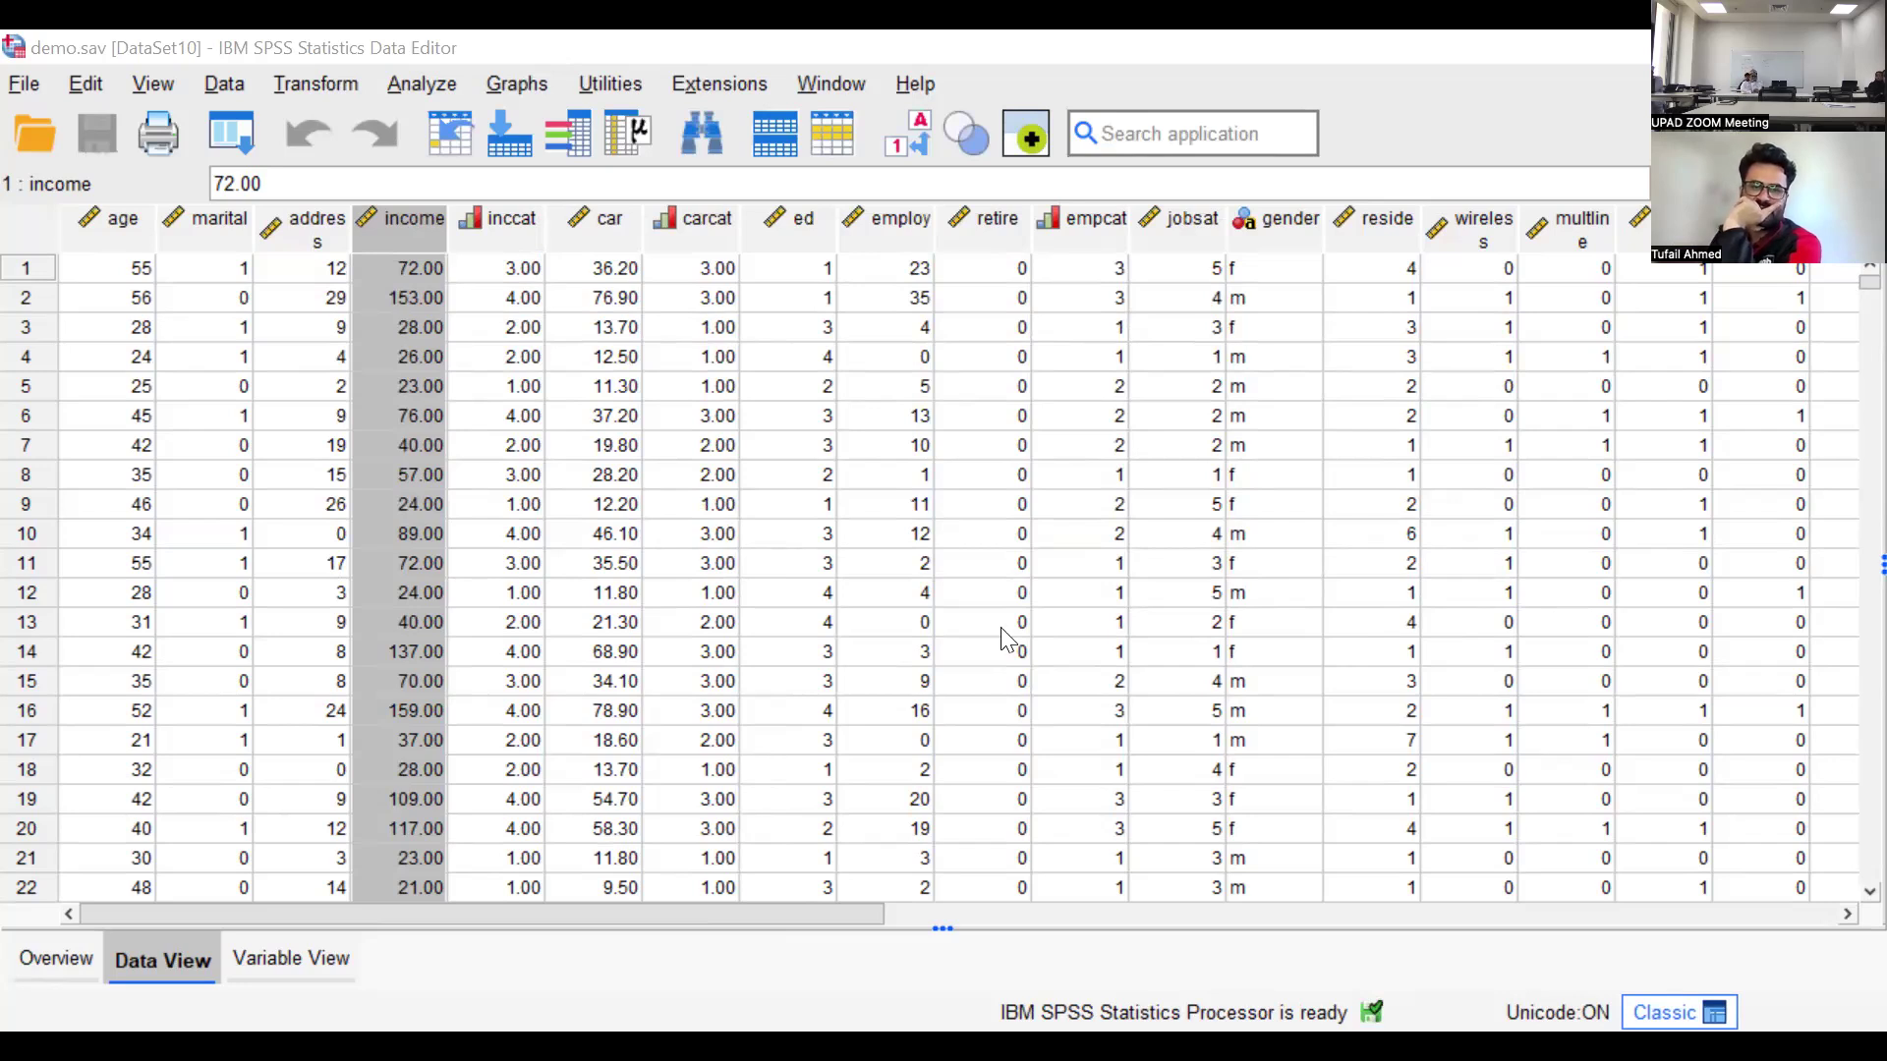
Examine the Explore output for Years with current employer, from the case summary, descriptives and normality test to the histogram, Q-Q plots and boxplot
key("alt+Tab")
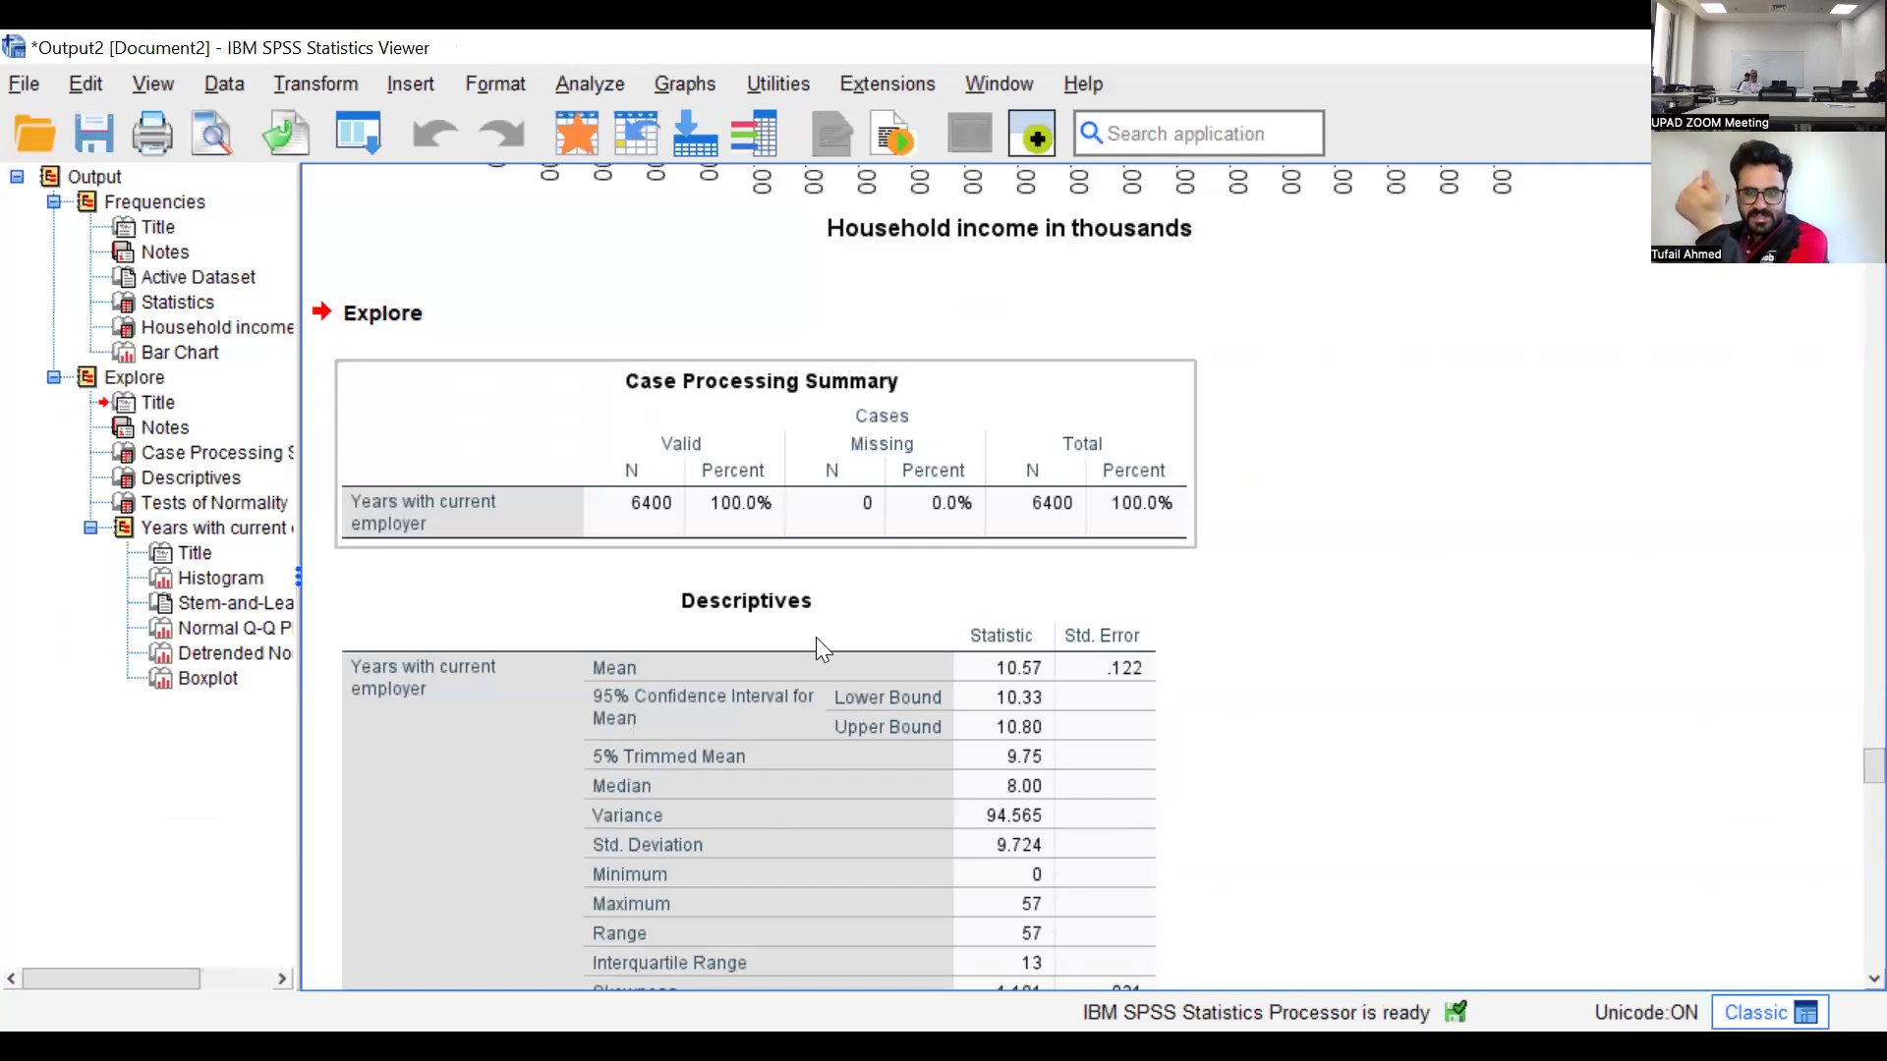
scroll(837, 721, "down", 3)
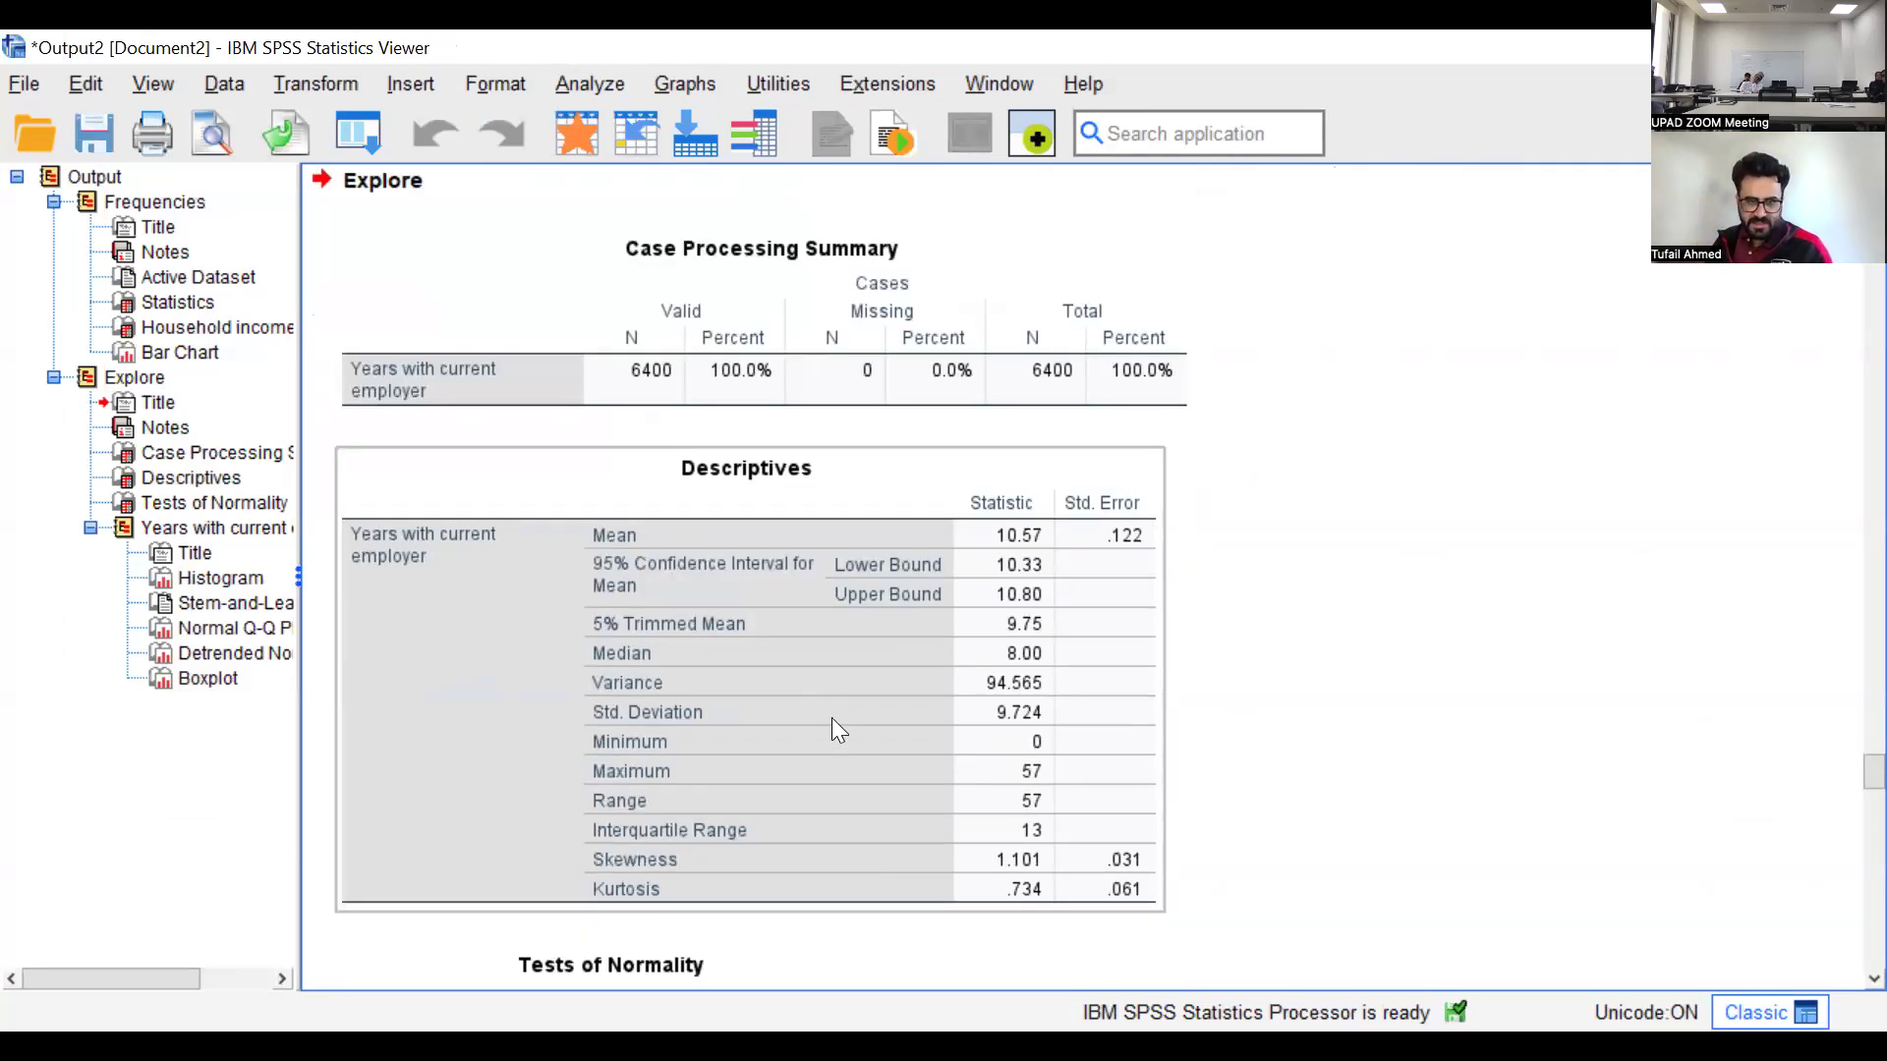
scroll(798, 602, "down", 15)
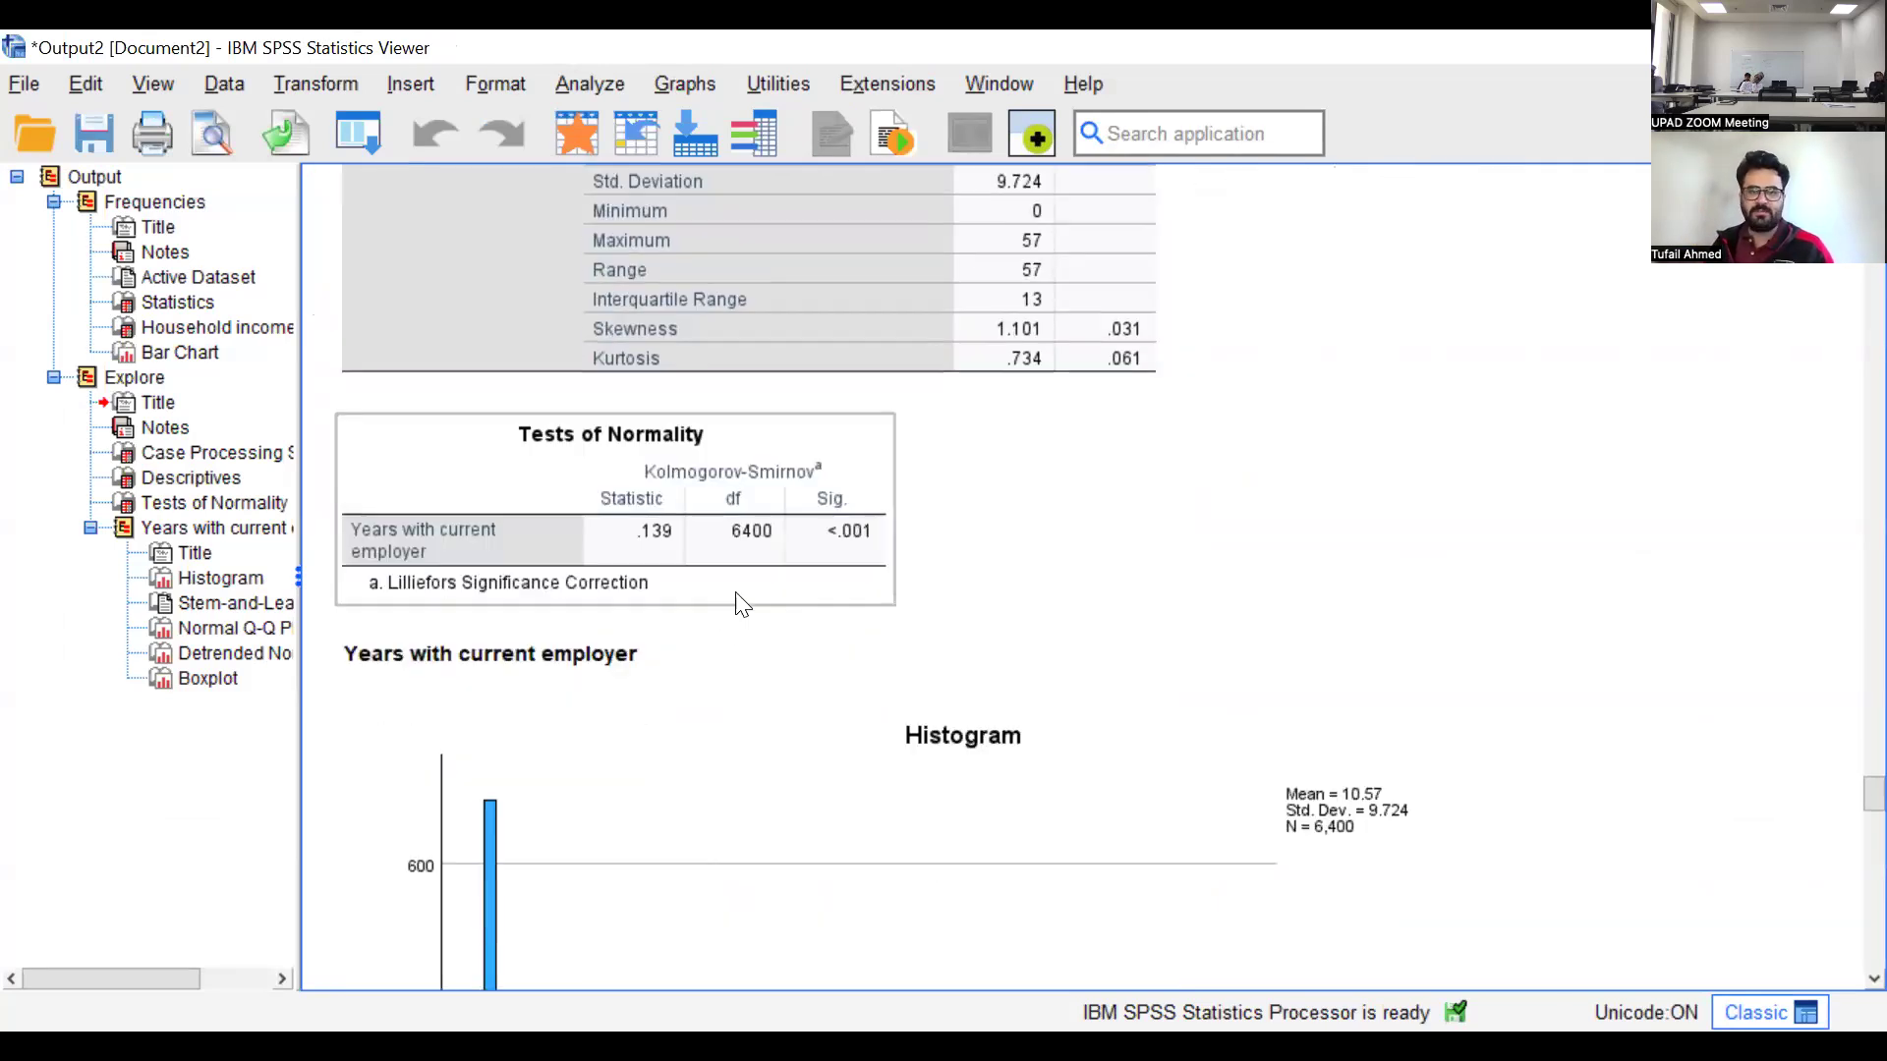
scroll(807, 602, "down", 6)
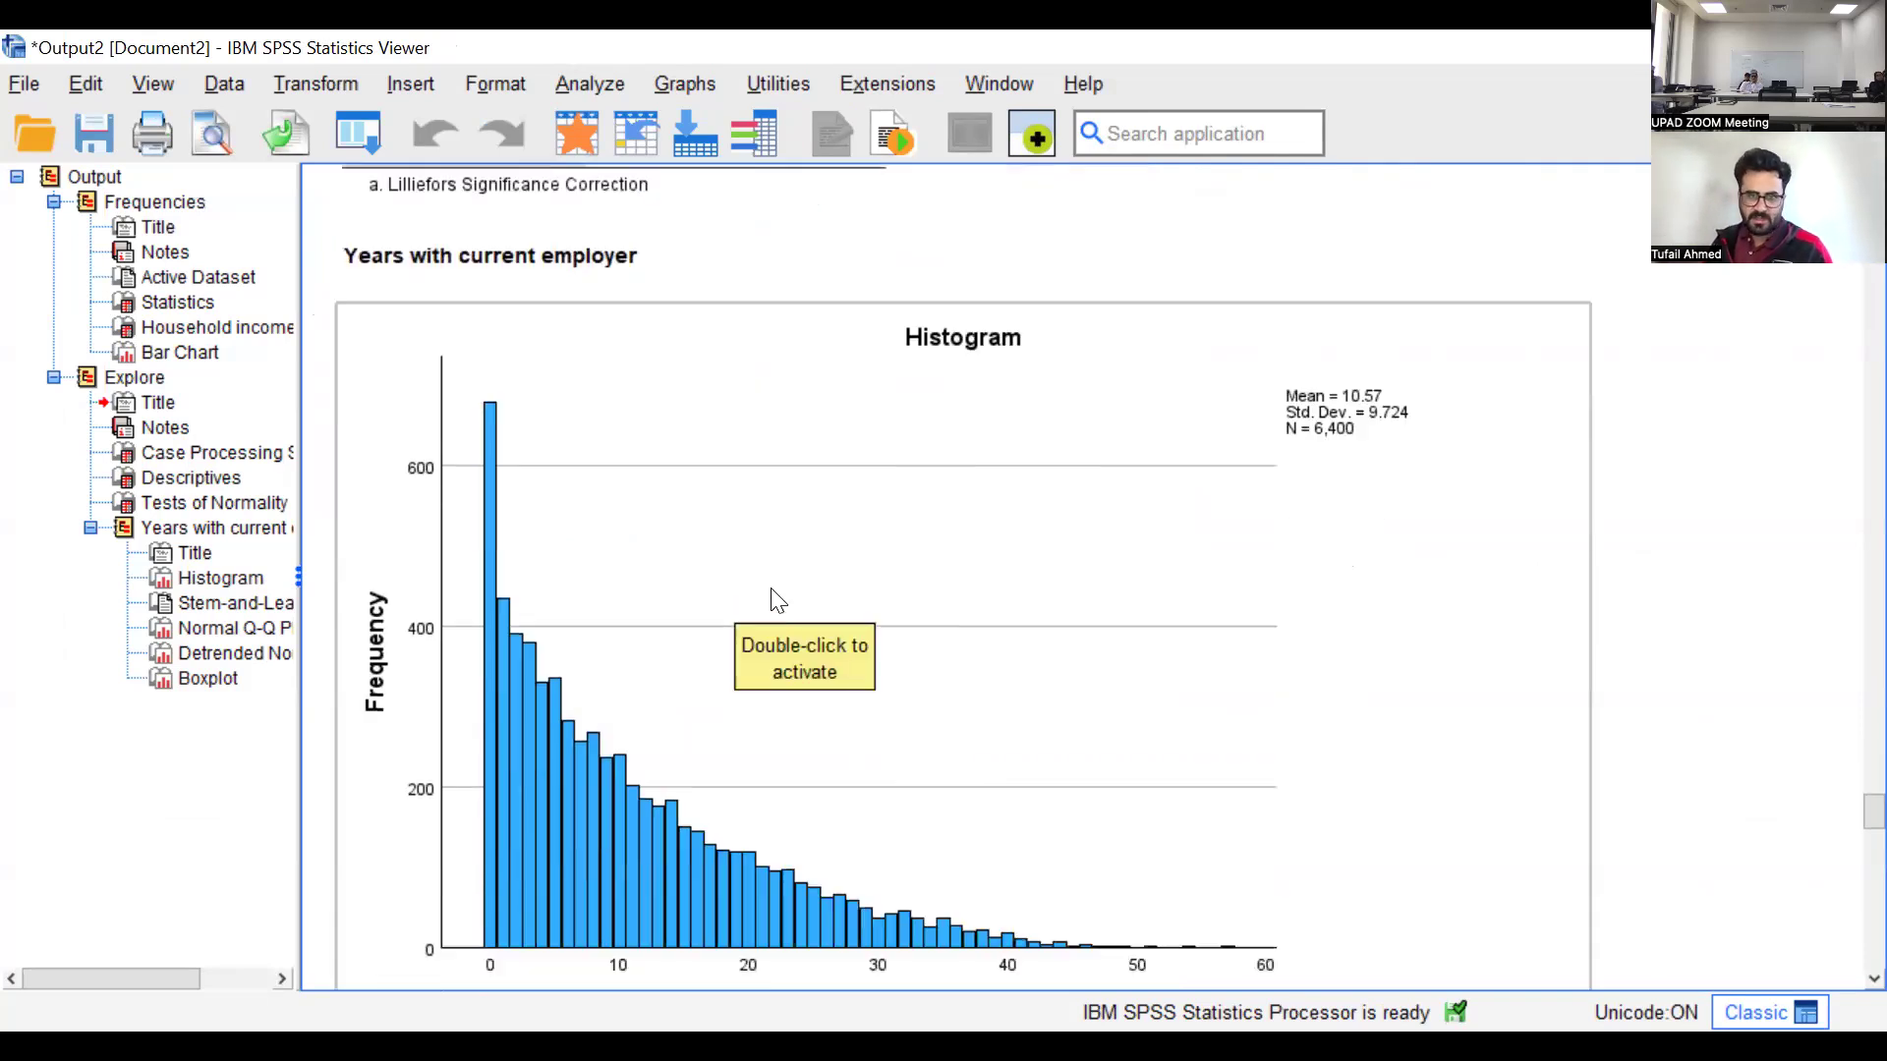
scroll(1131, 466, "down", 20)
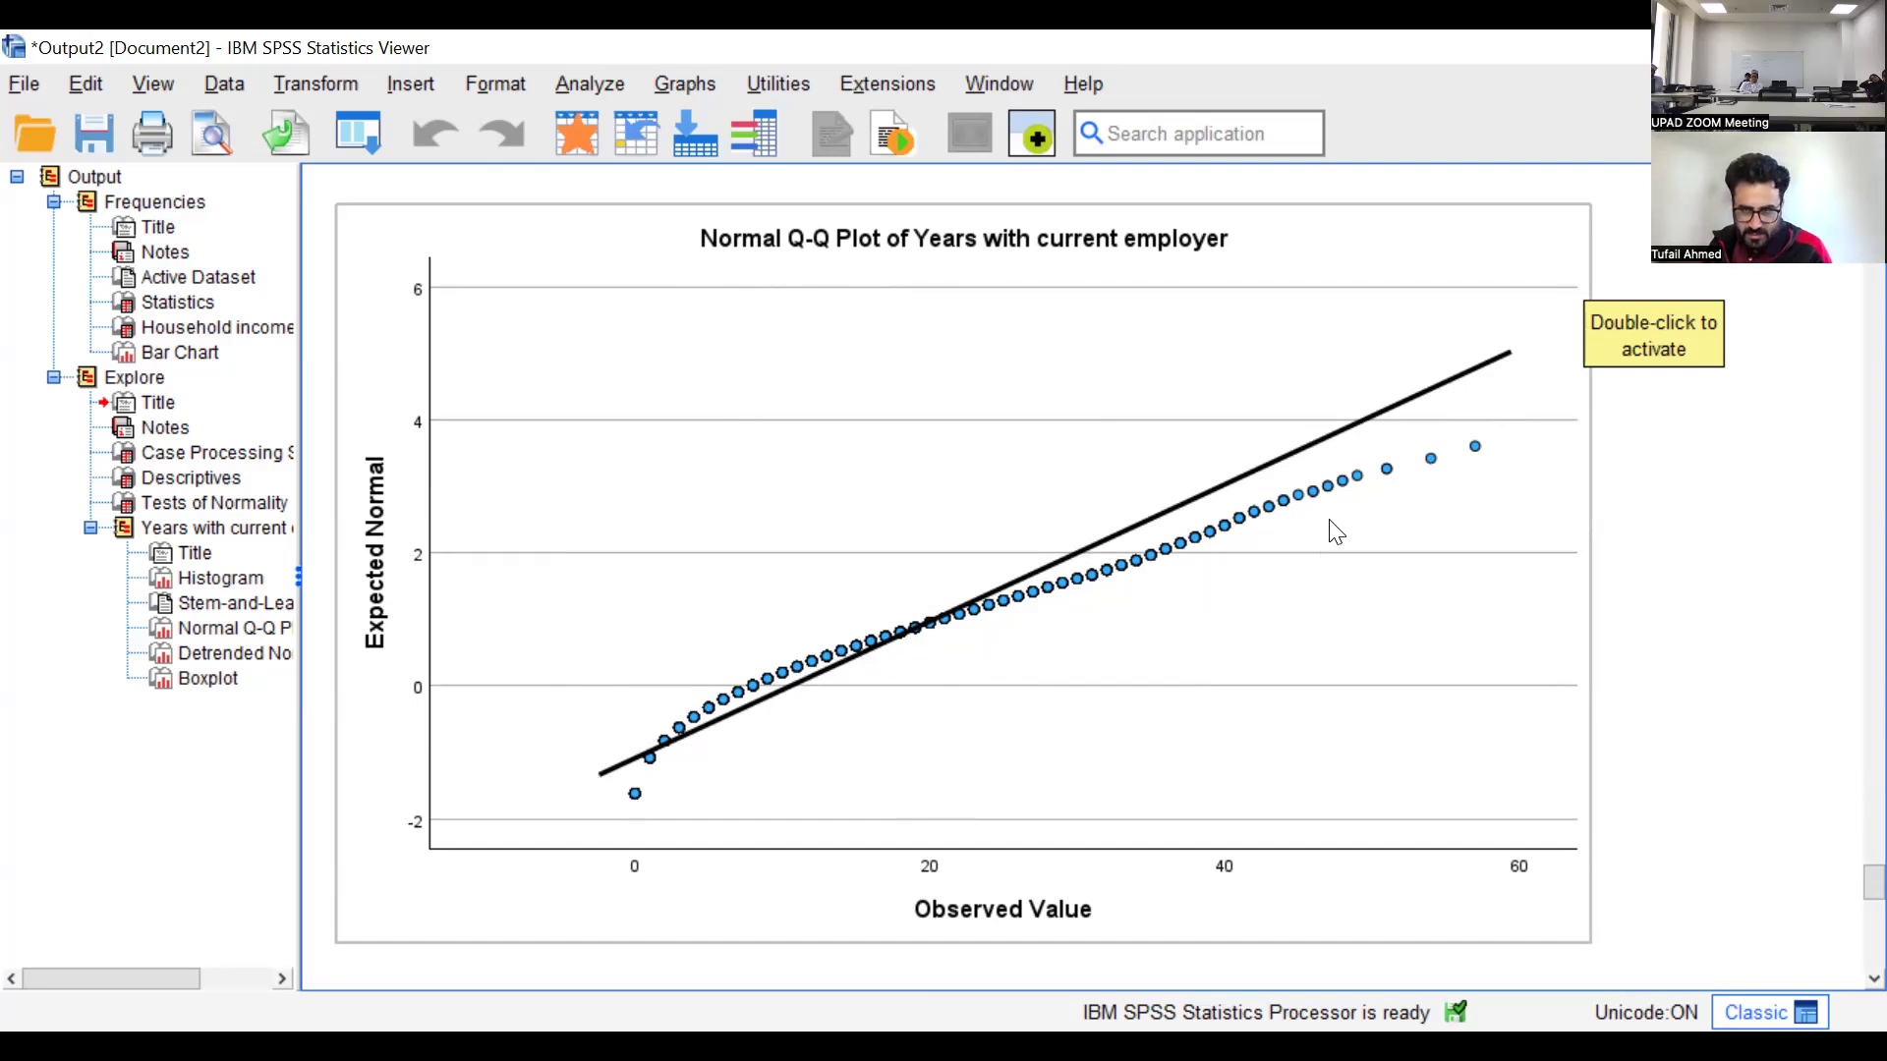
scroll(1657, 492, "down", 3)
scroll(1657, 492, "down", 10)
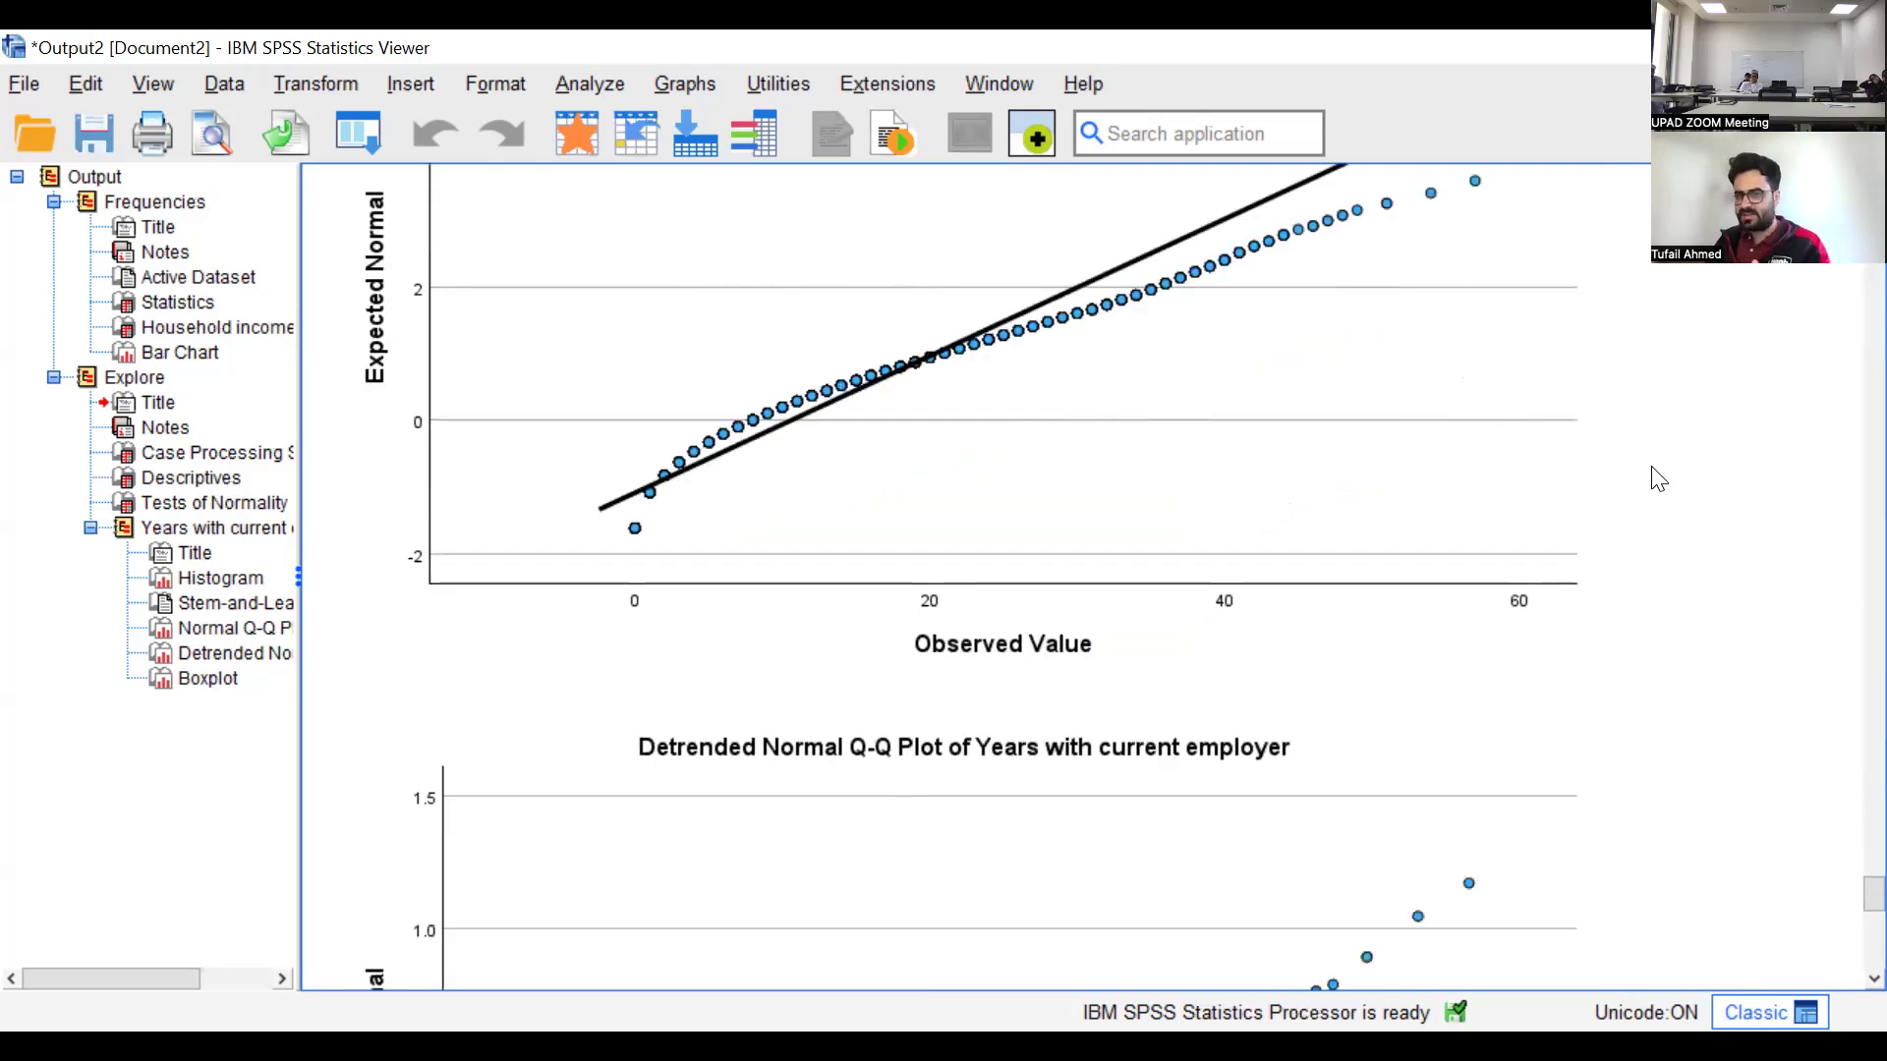
scroll(1658, 476, "down", 5)
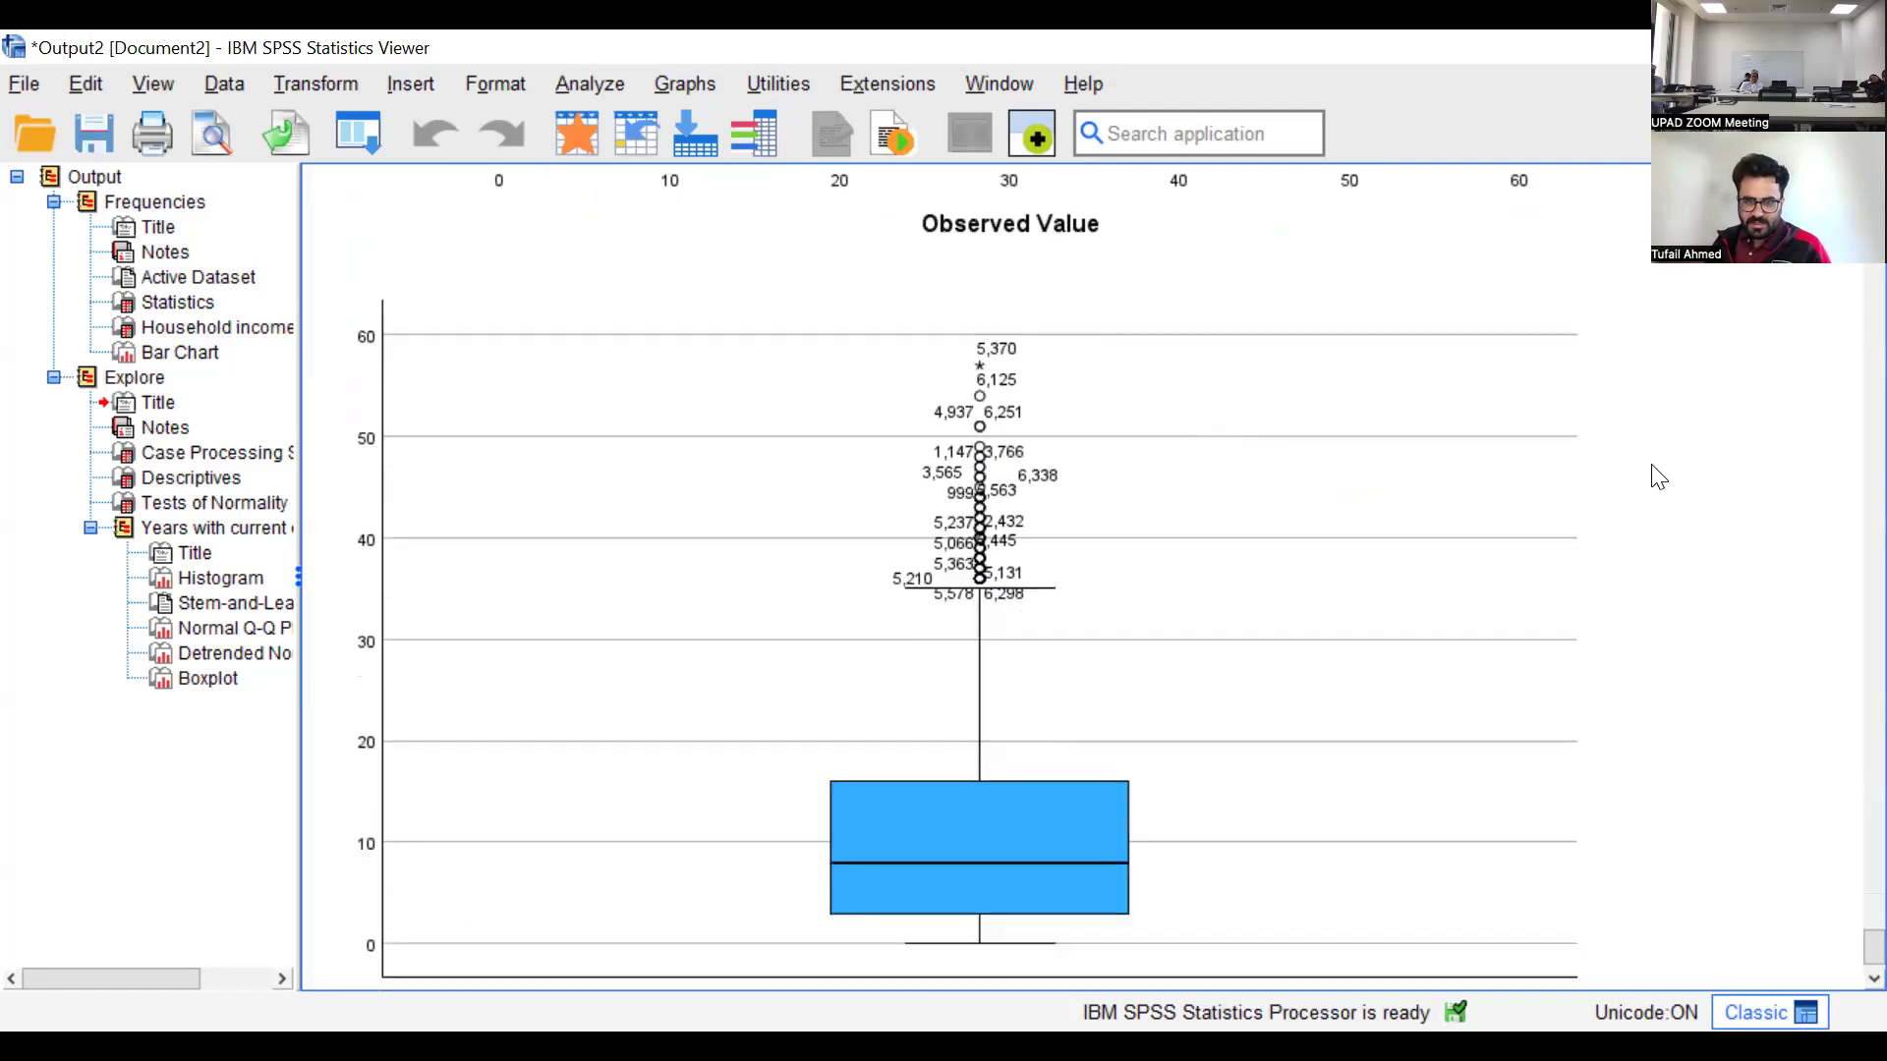
scroll(1661, 476, "up", 8)
scroll(1661, 476, "up", 10)
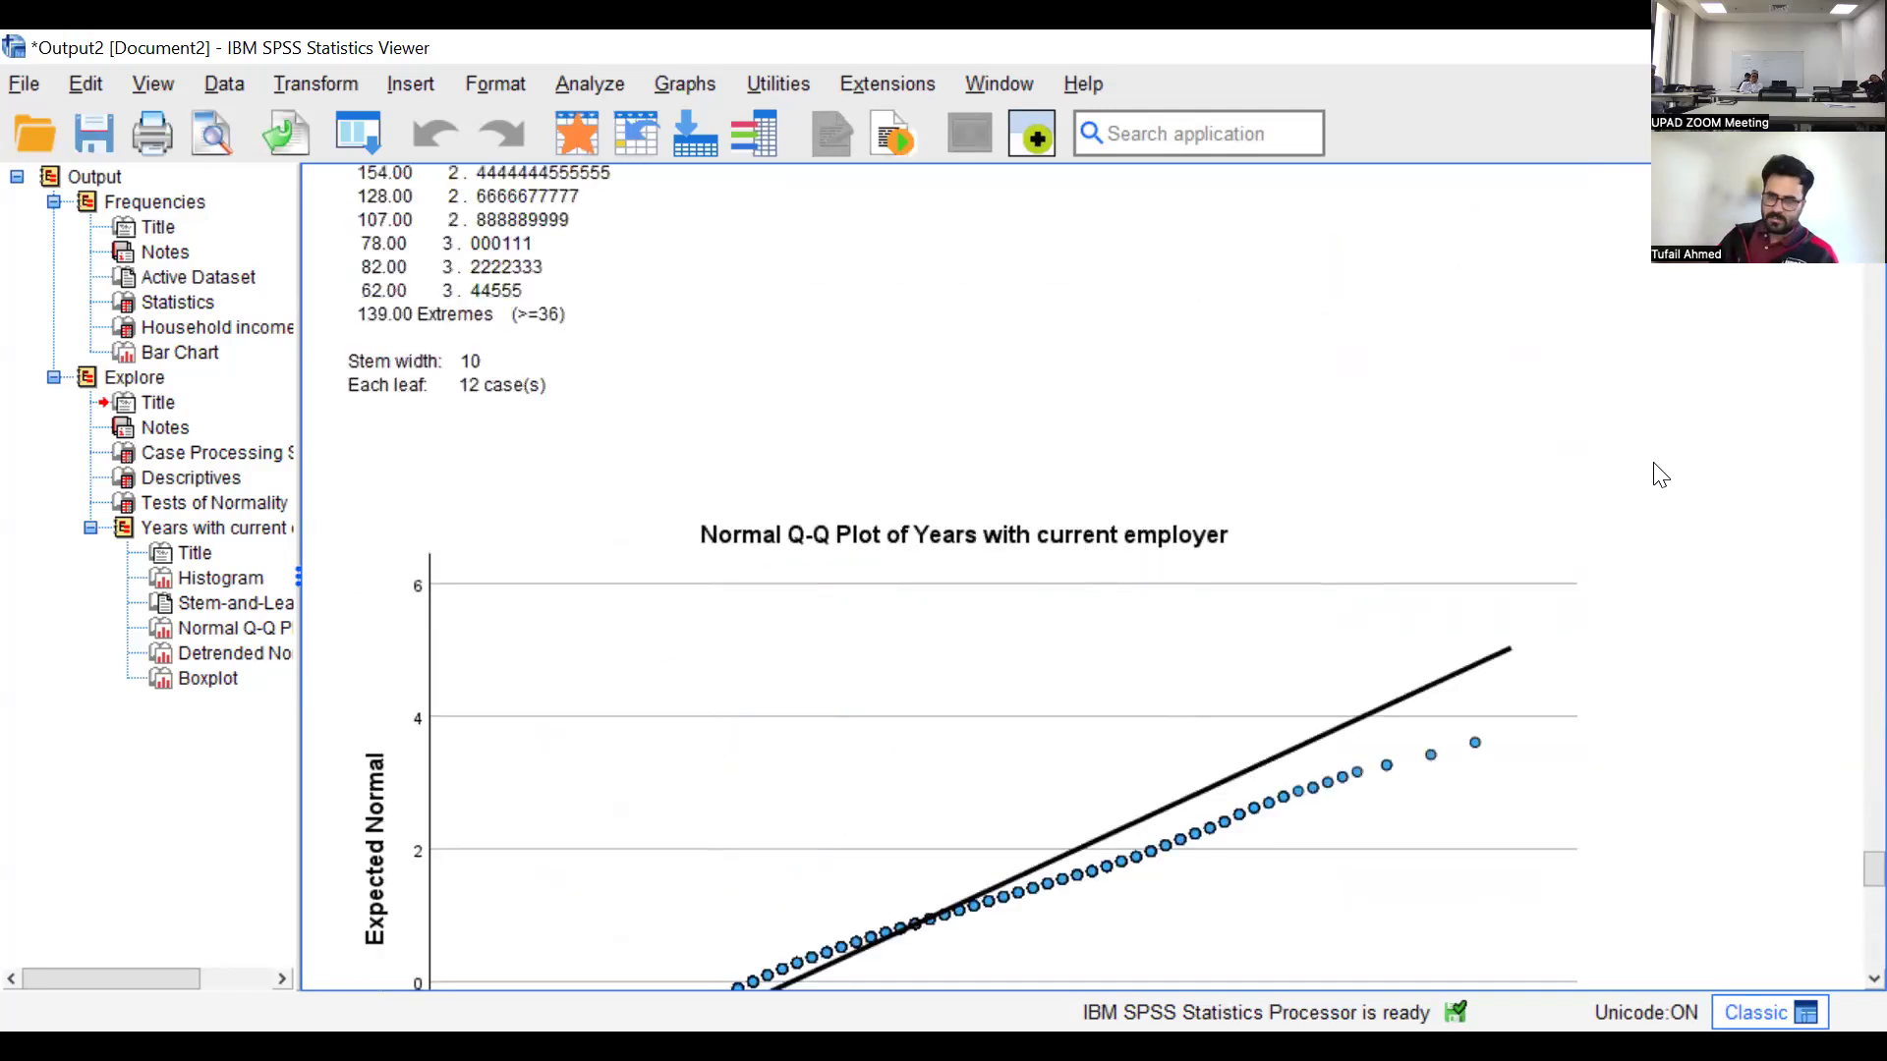
scroll(1661, 476, "down", 9)
scroll(1661, 476, "down", 1)
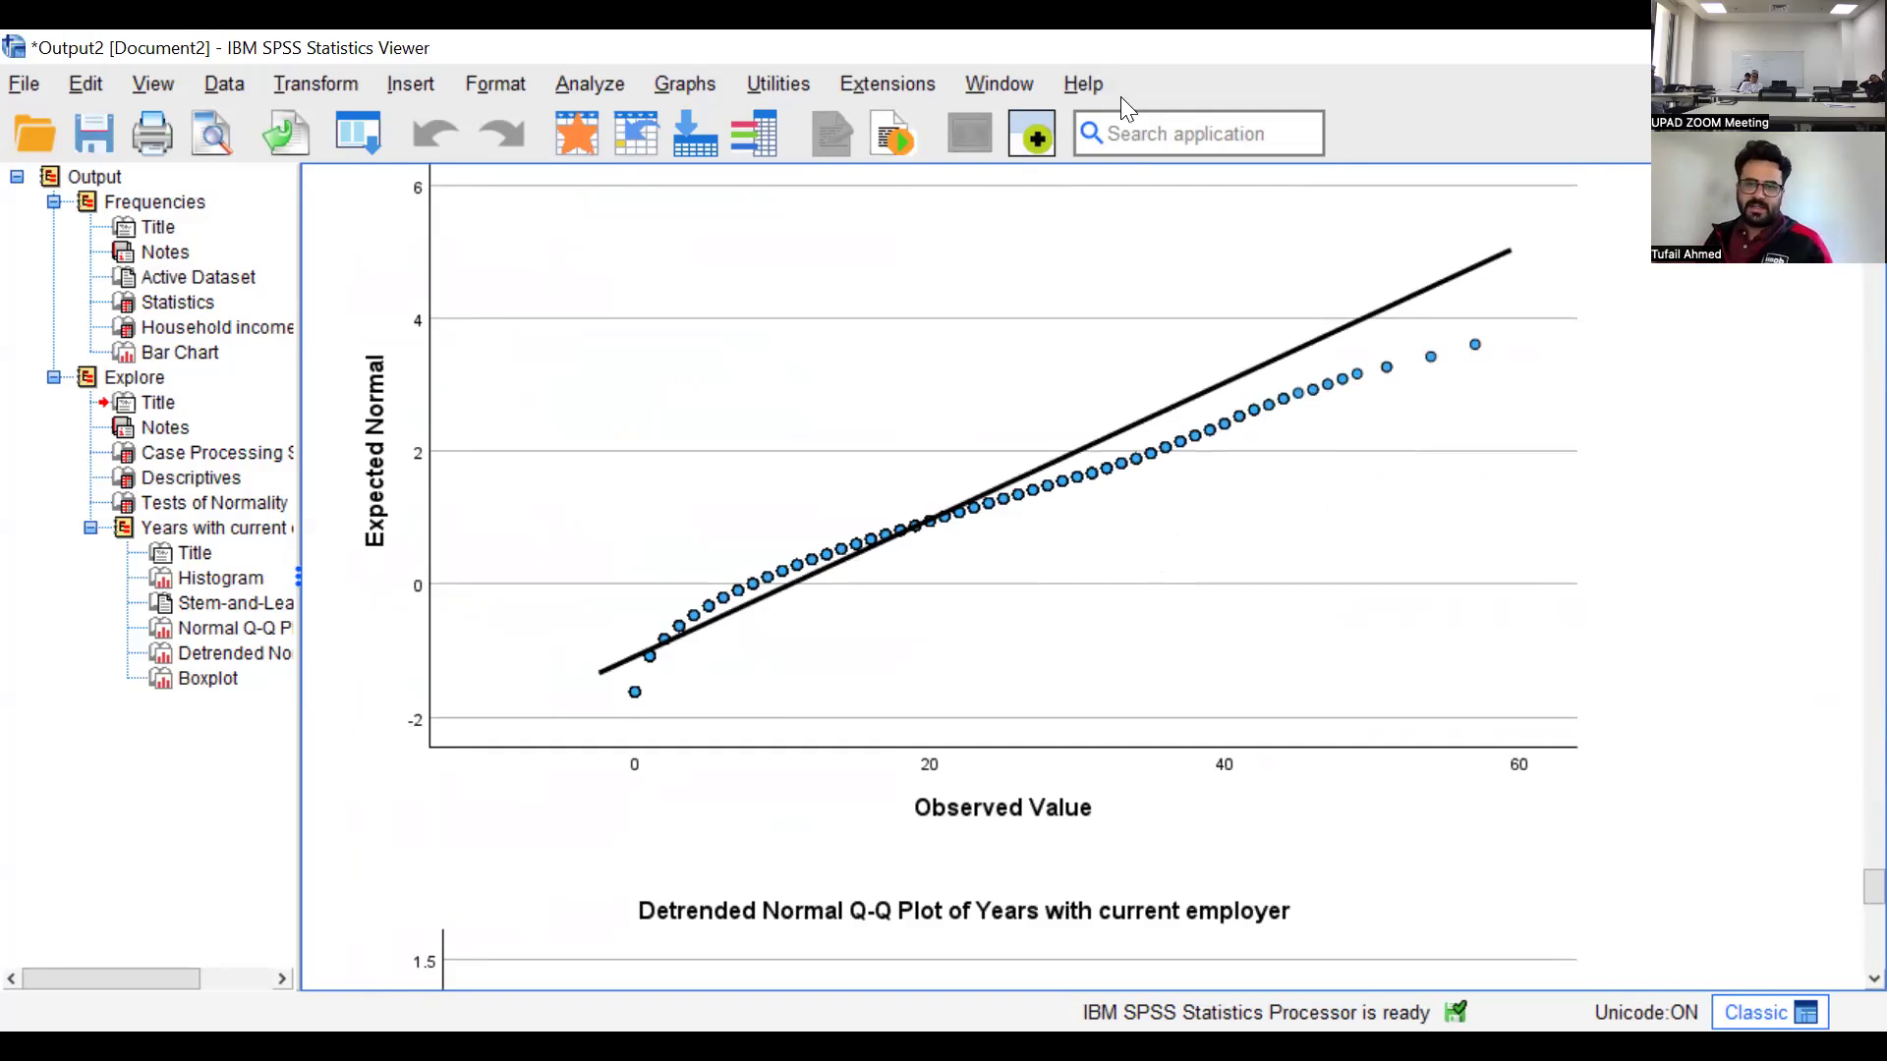
Copy the Descriptives table from the Explore output
left_click(191, 478)
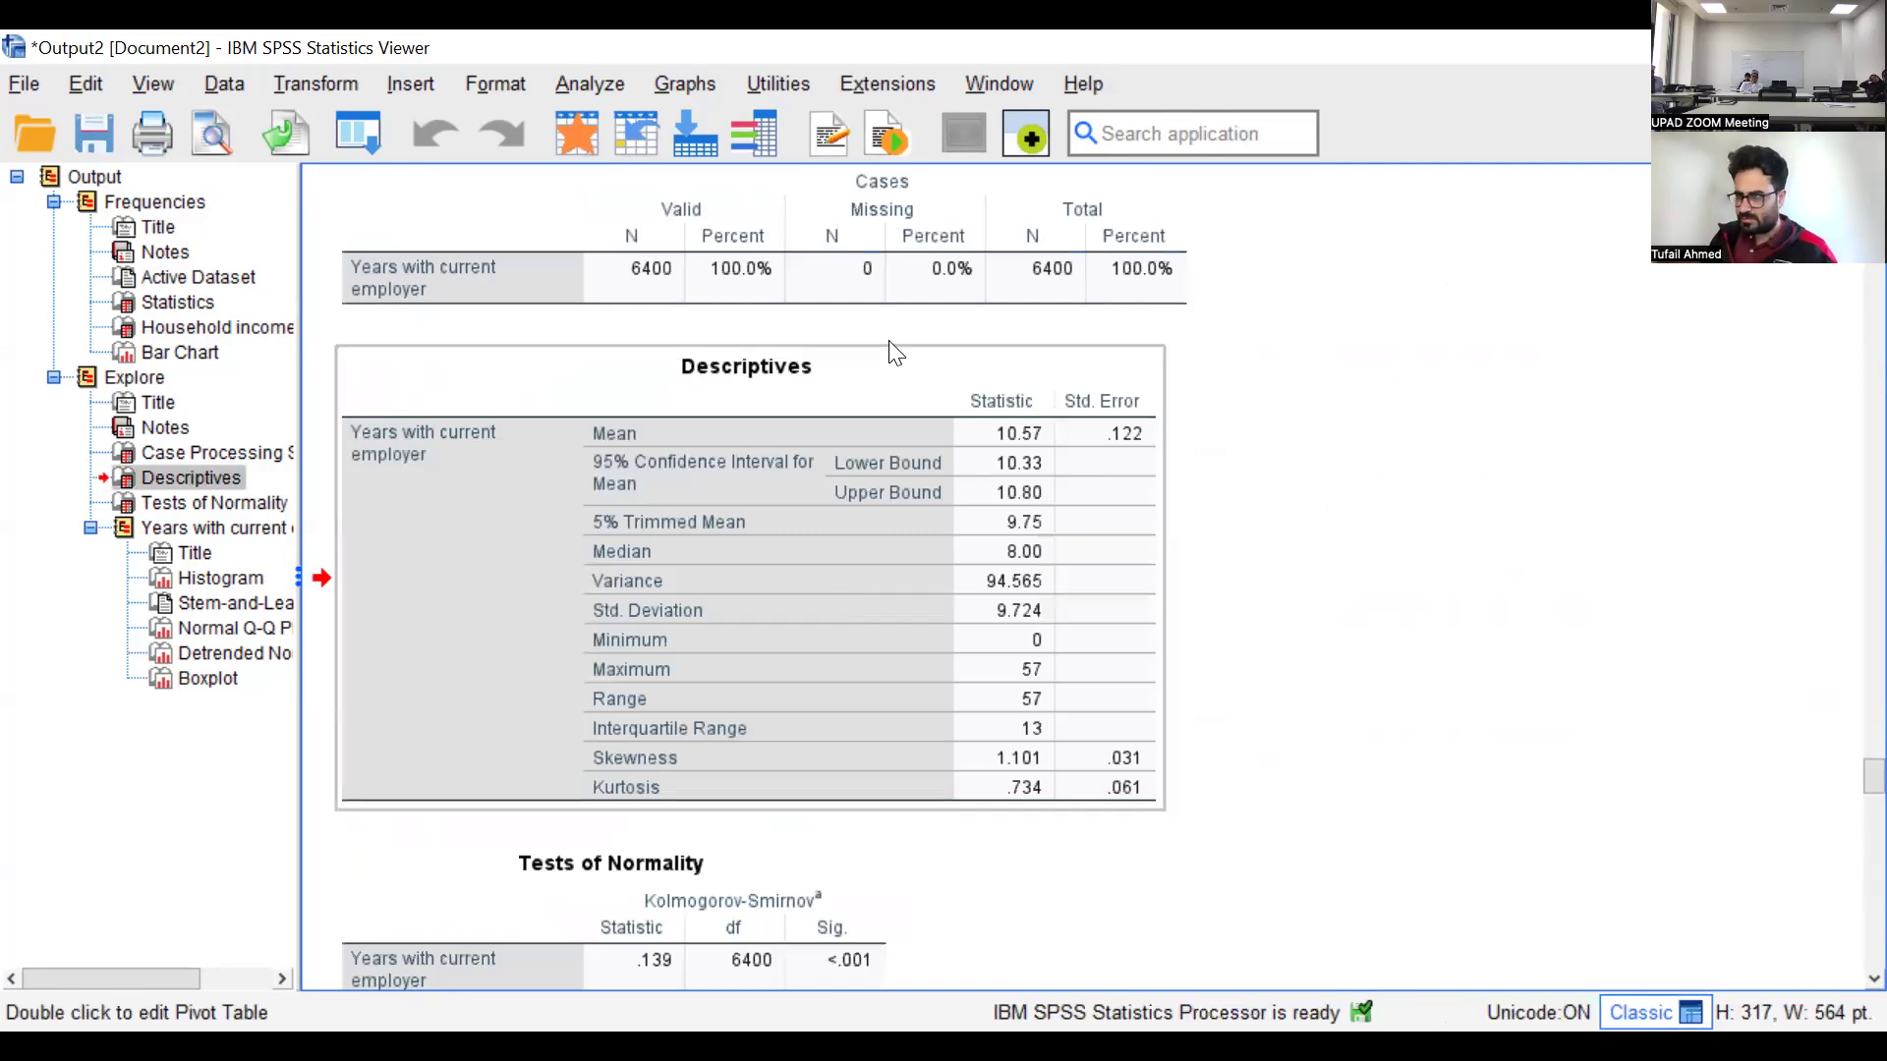
right_click(867, 389)
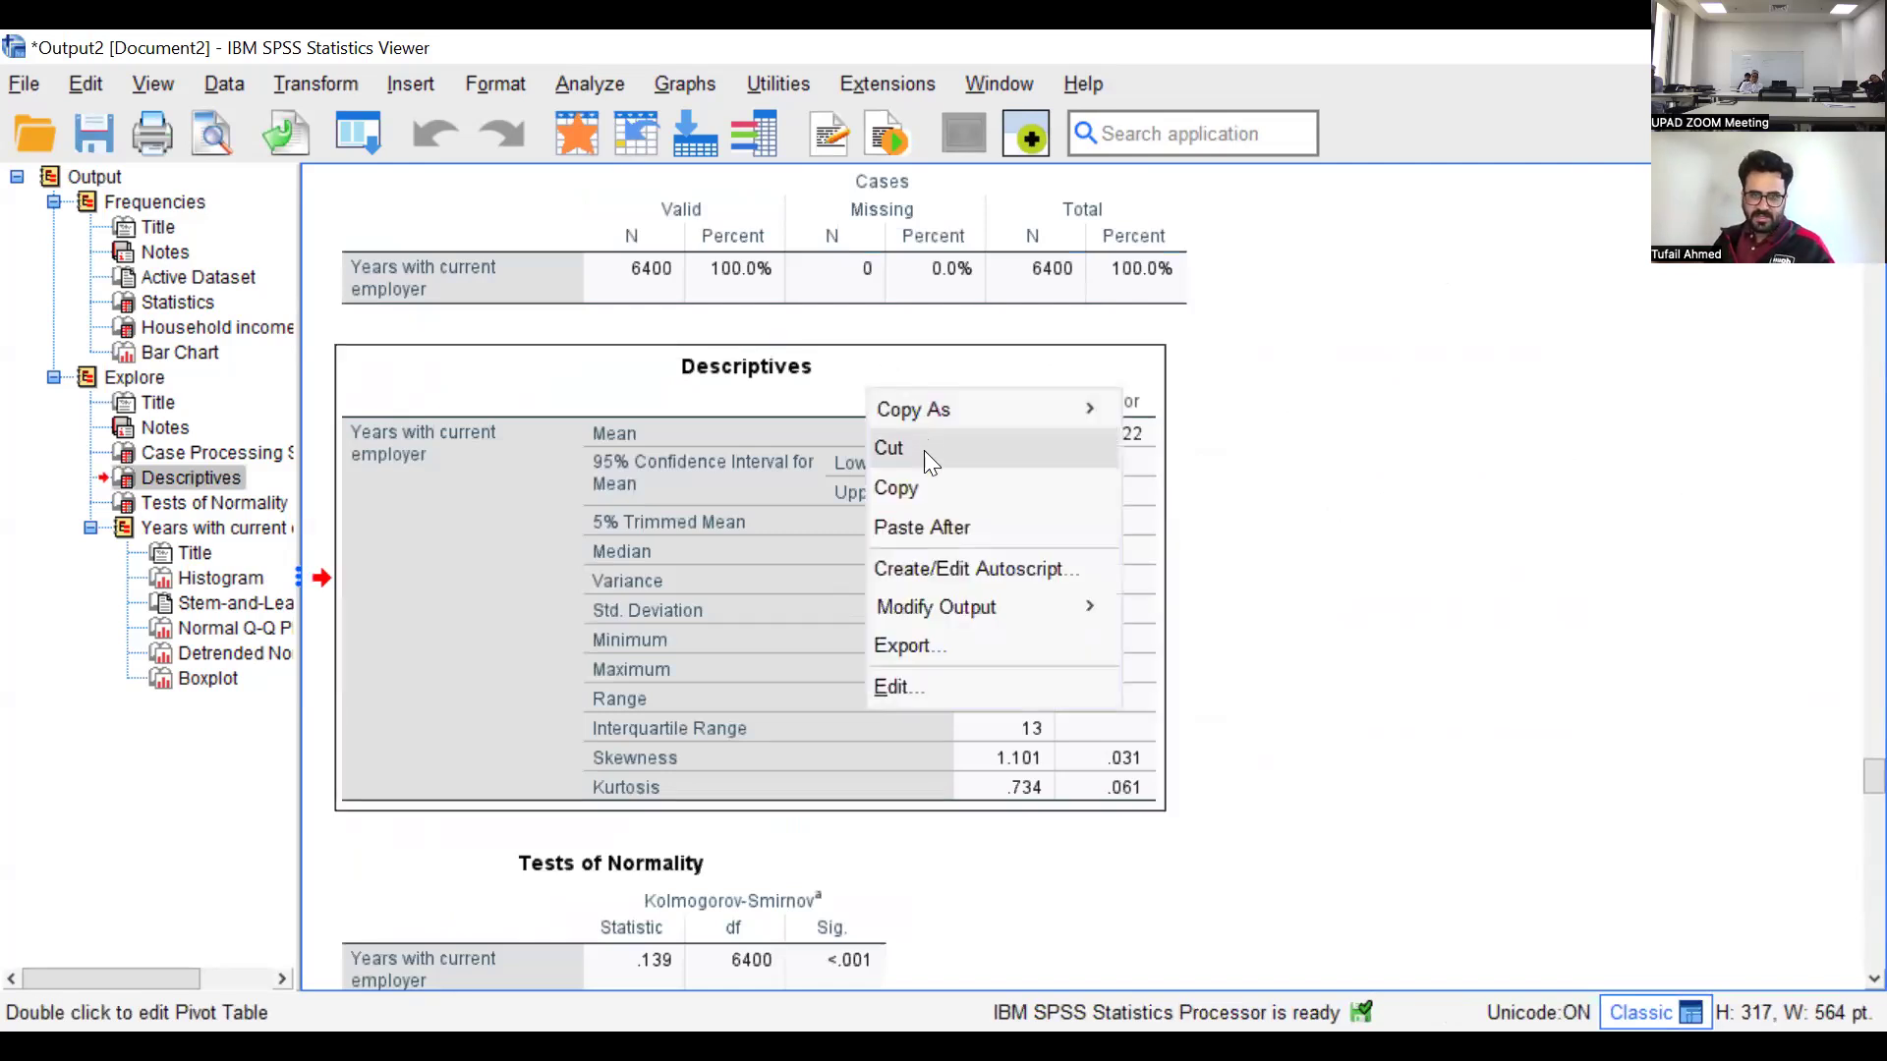
left_click(934, 486)
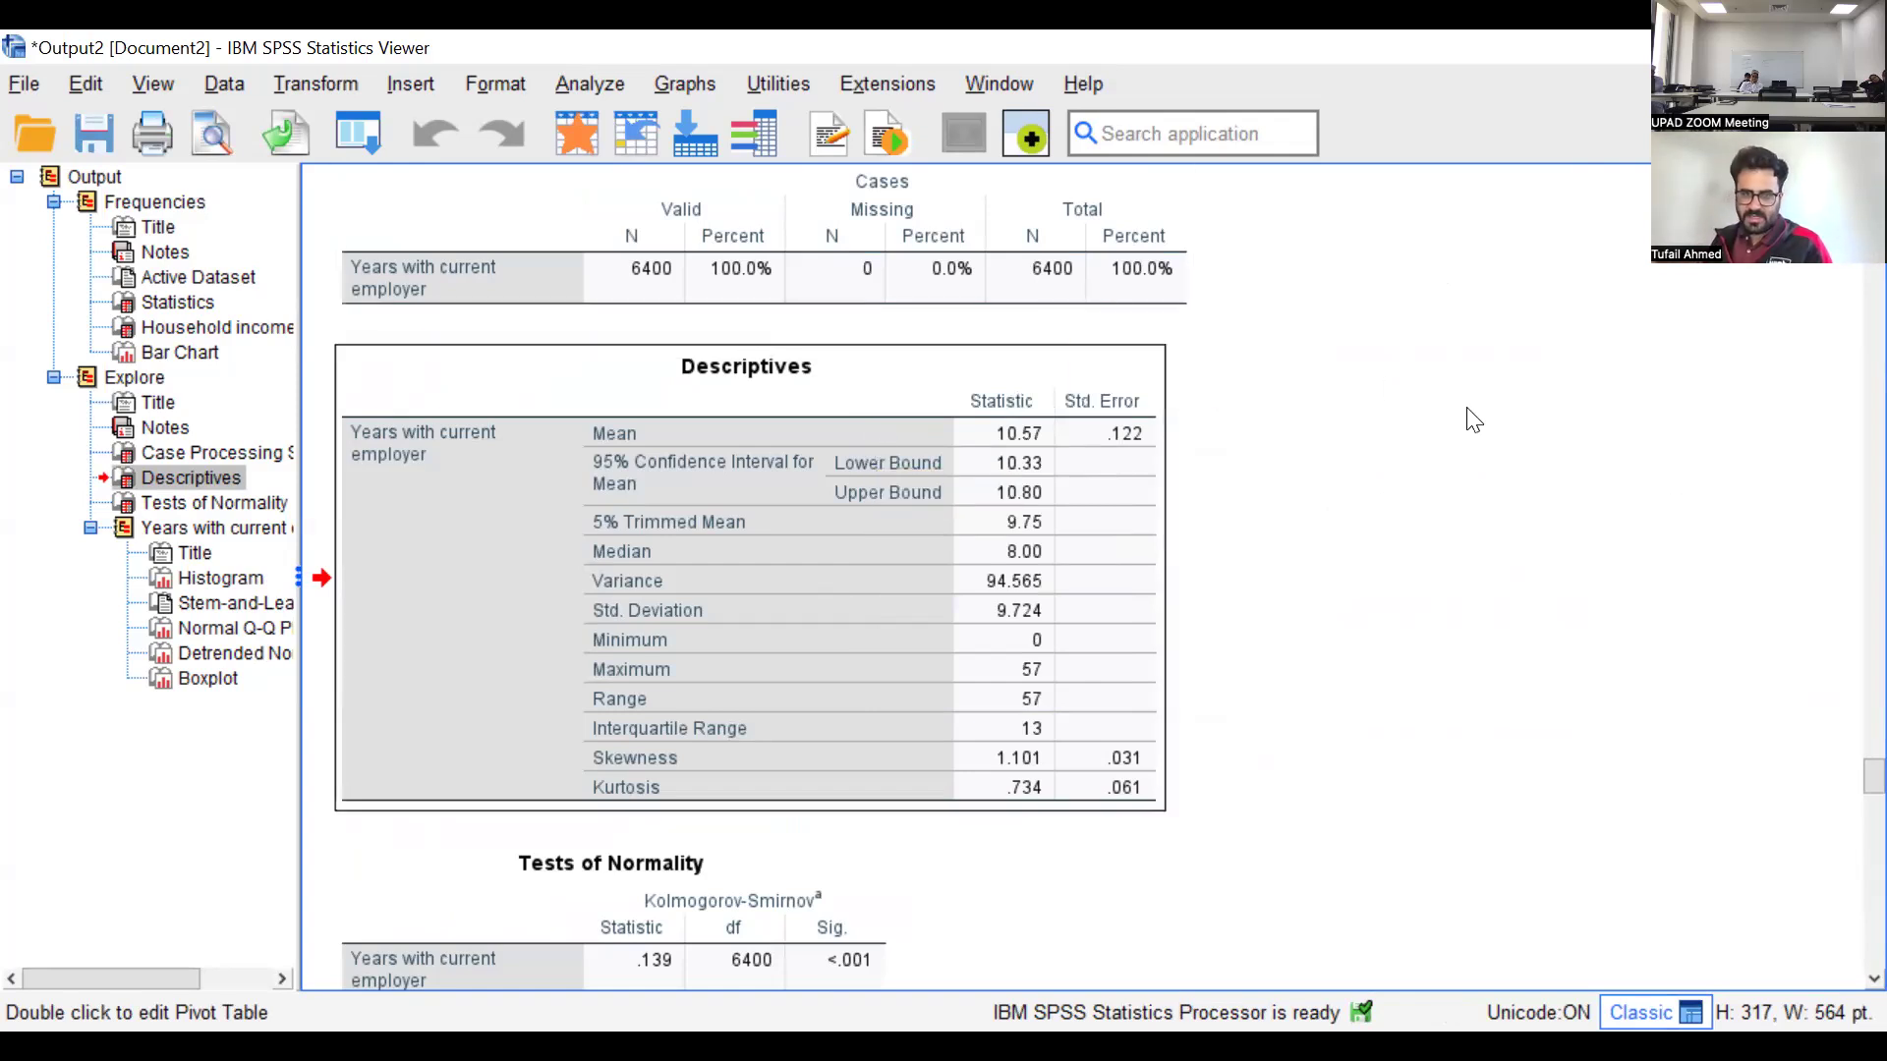
scroll(786, 381, "down", 3)
scroll(780, 370, "up", 10)
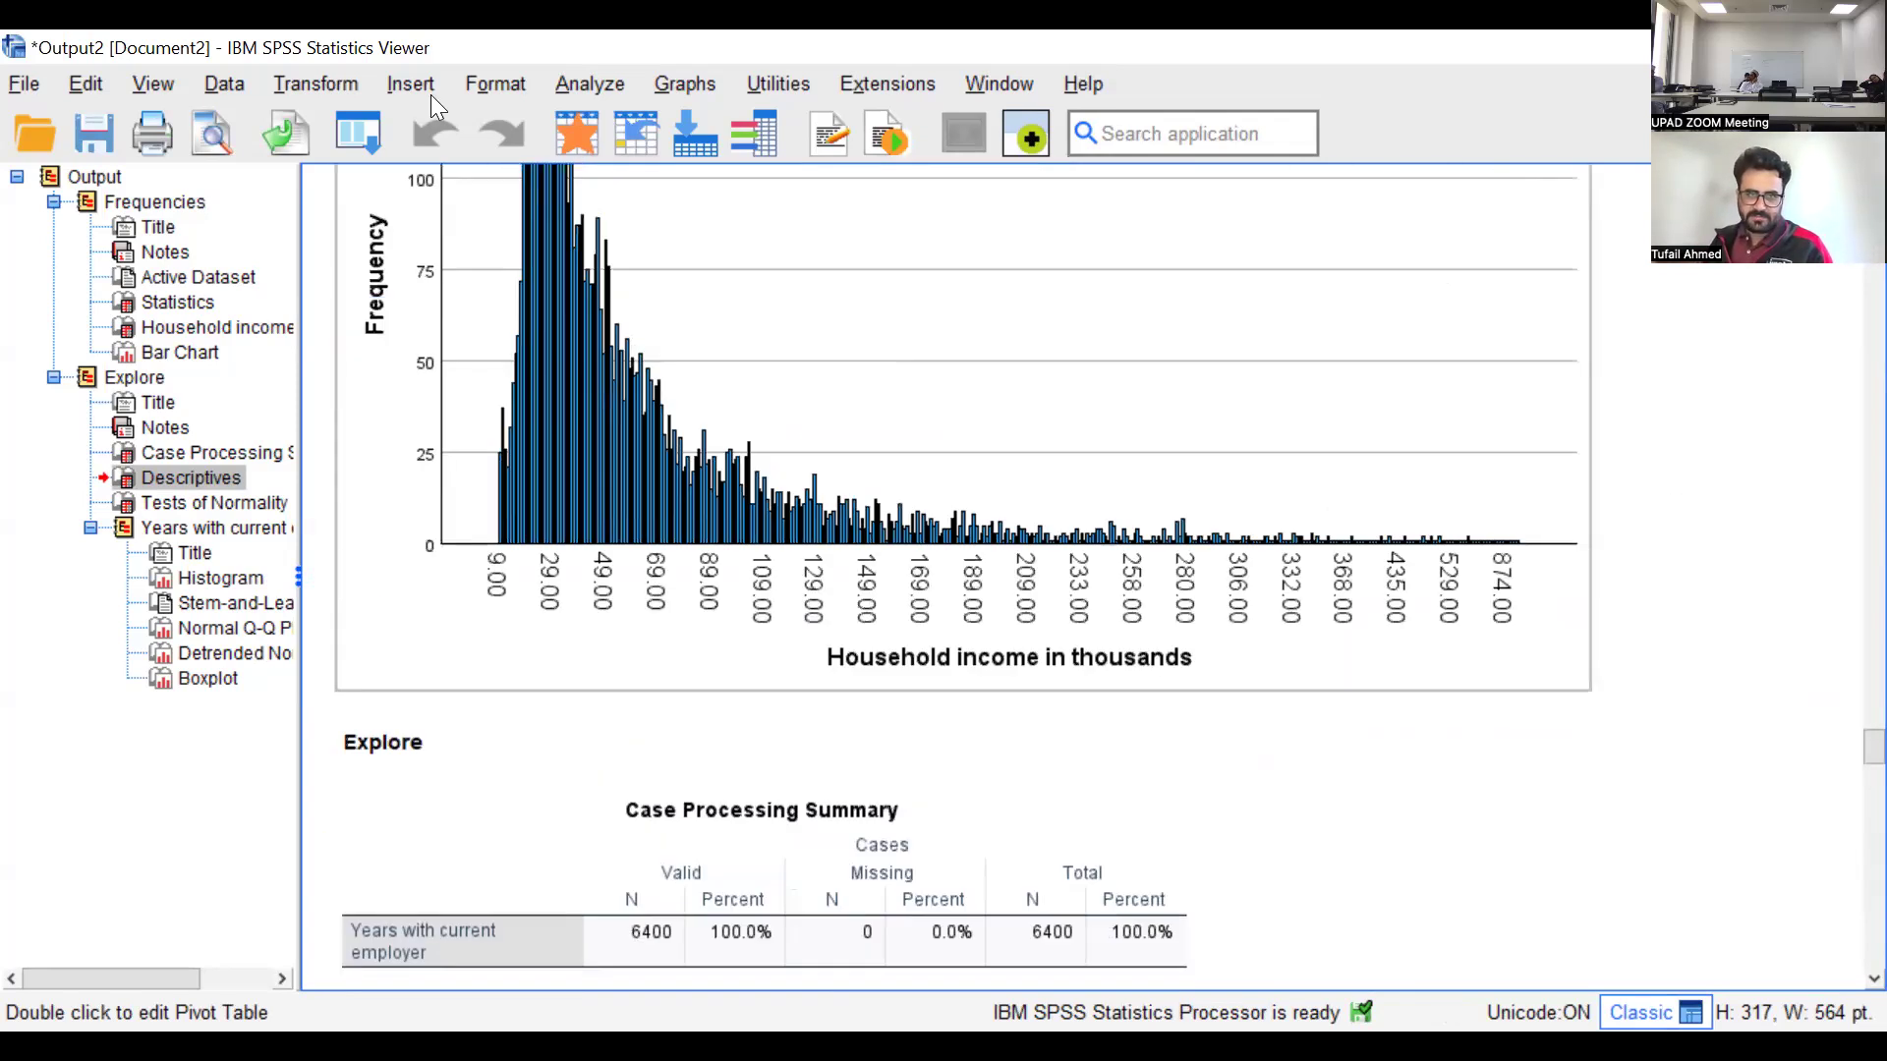
left_click(589, 87)
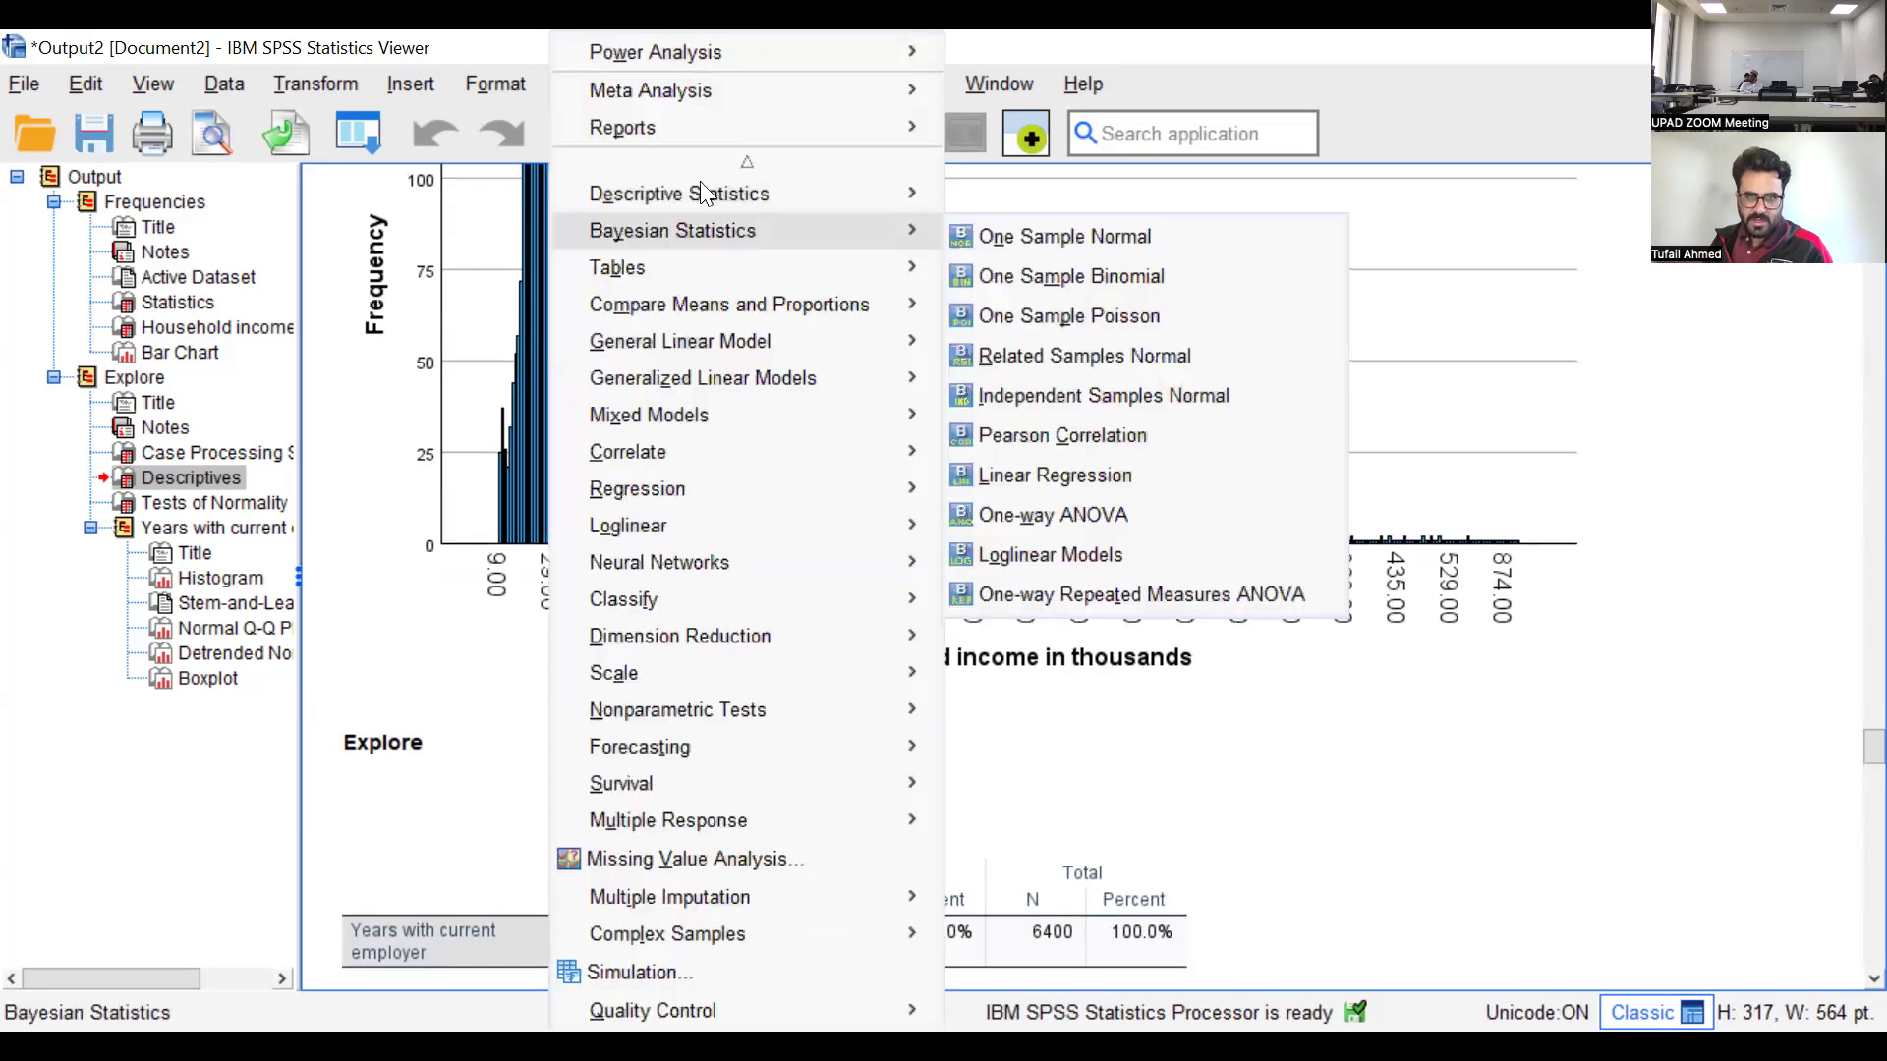
mouse_move(707, 196)
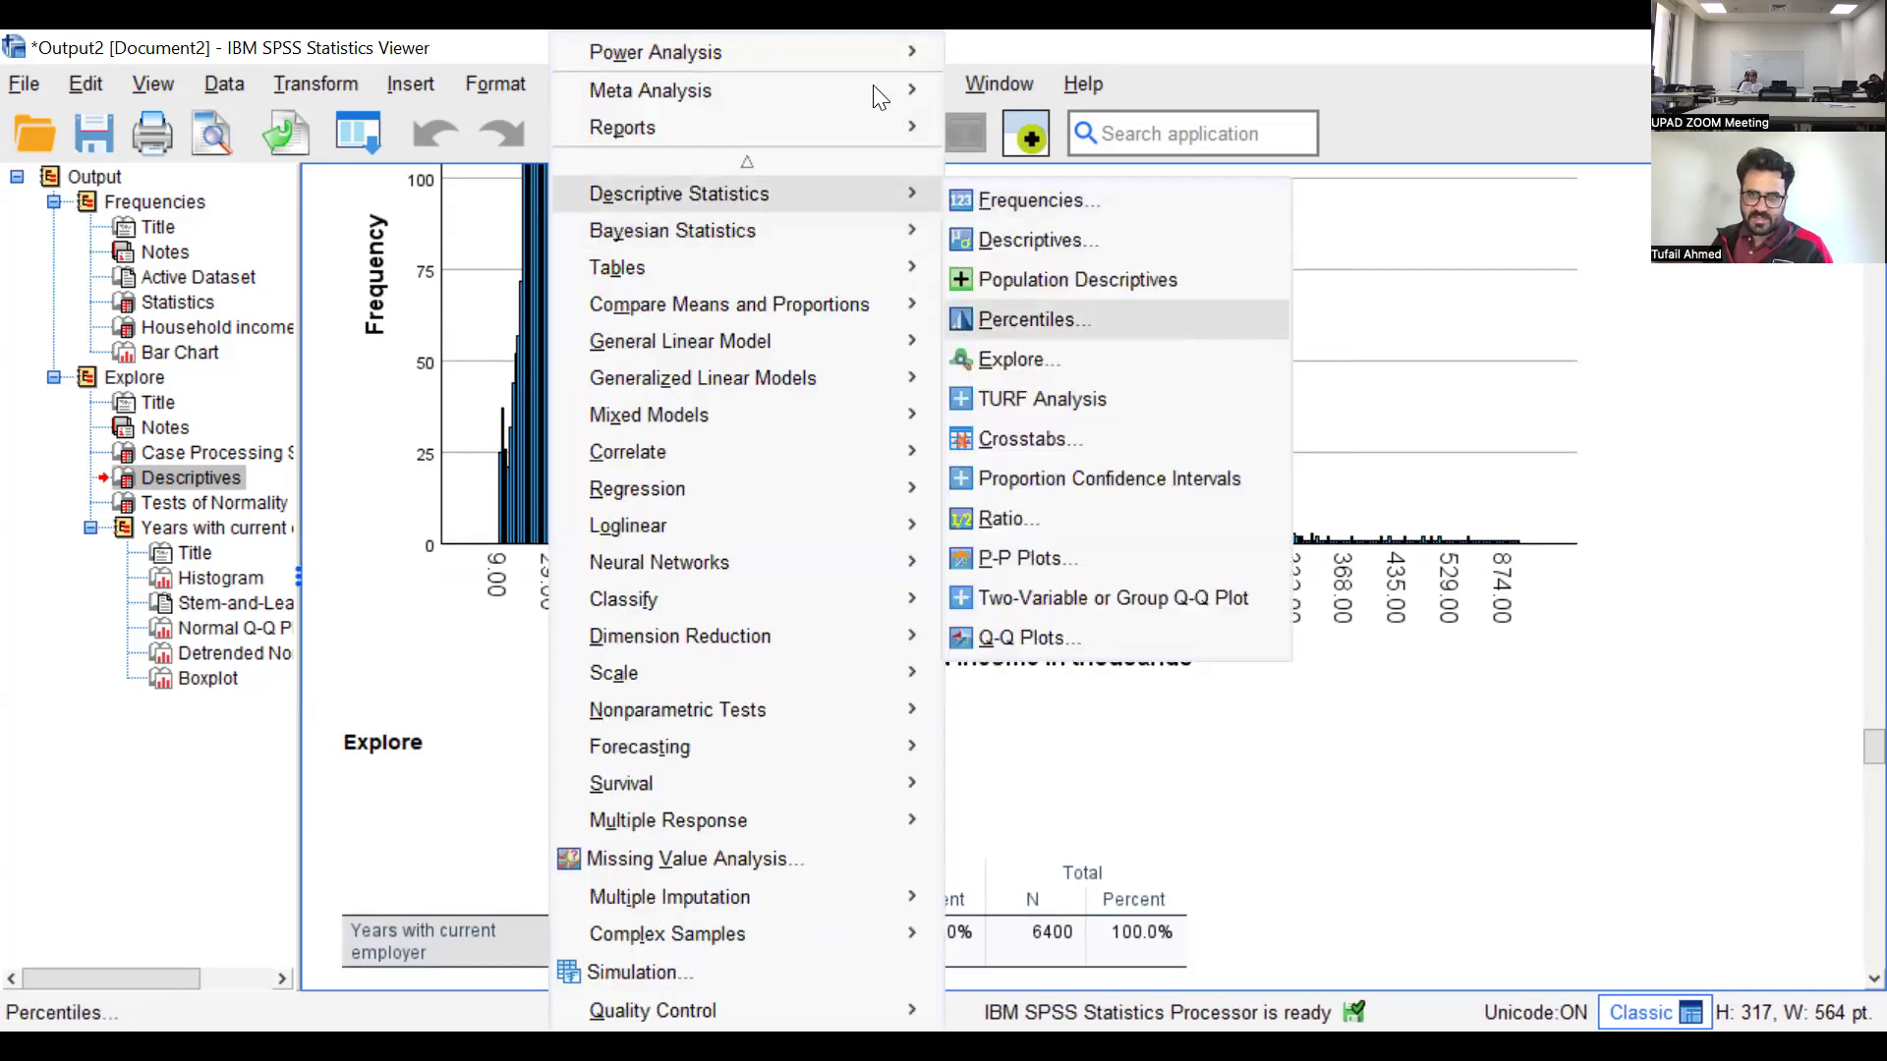
left_click(1008, 83)
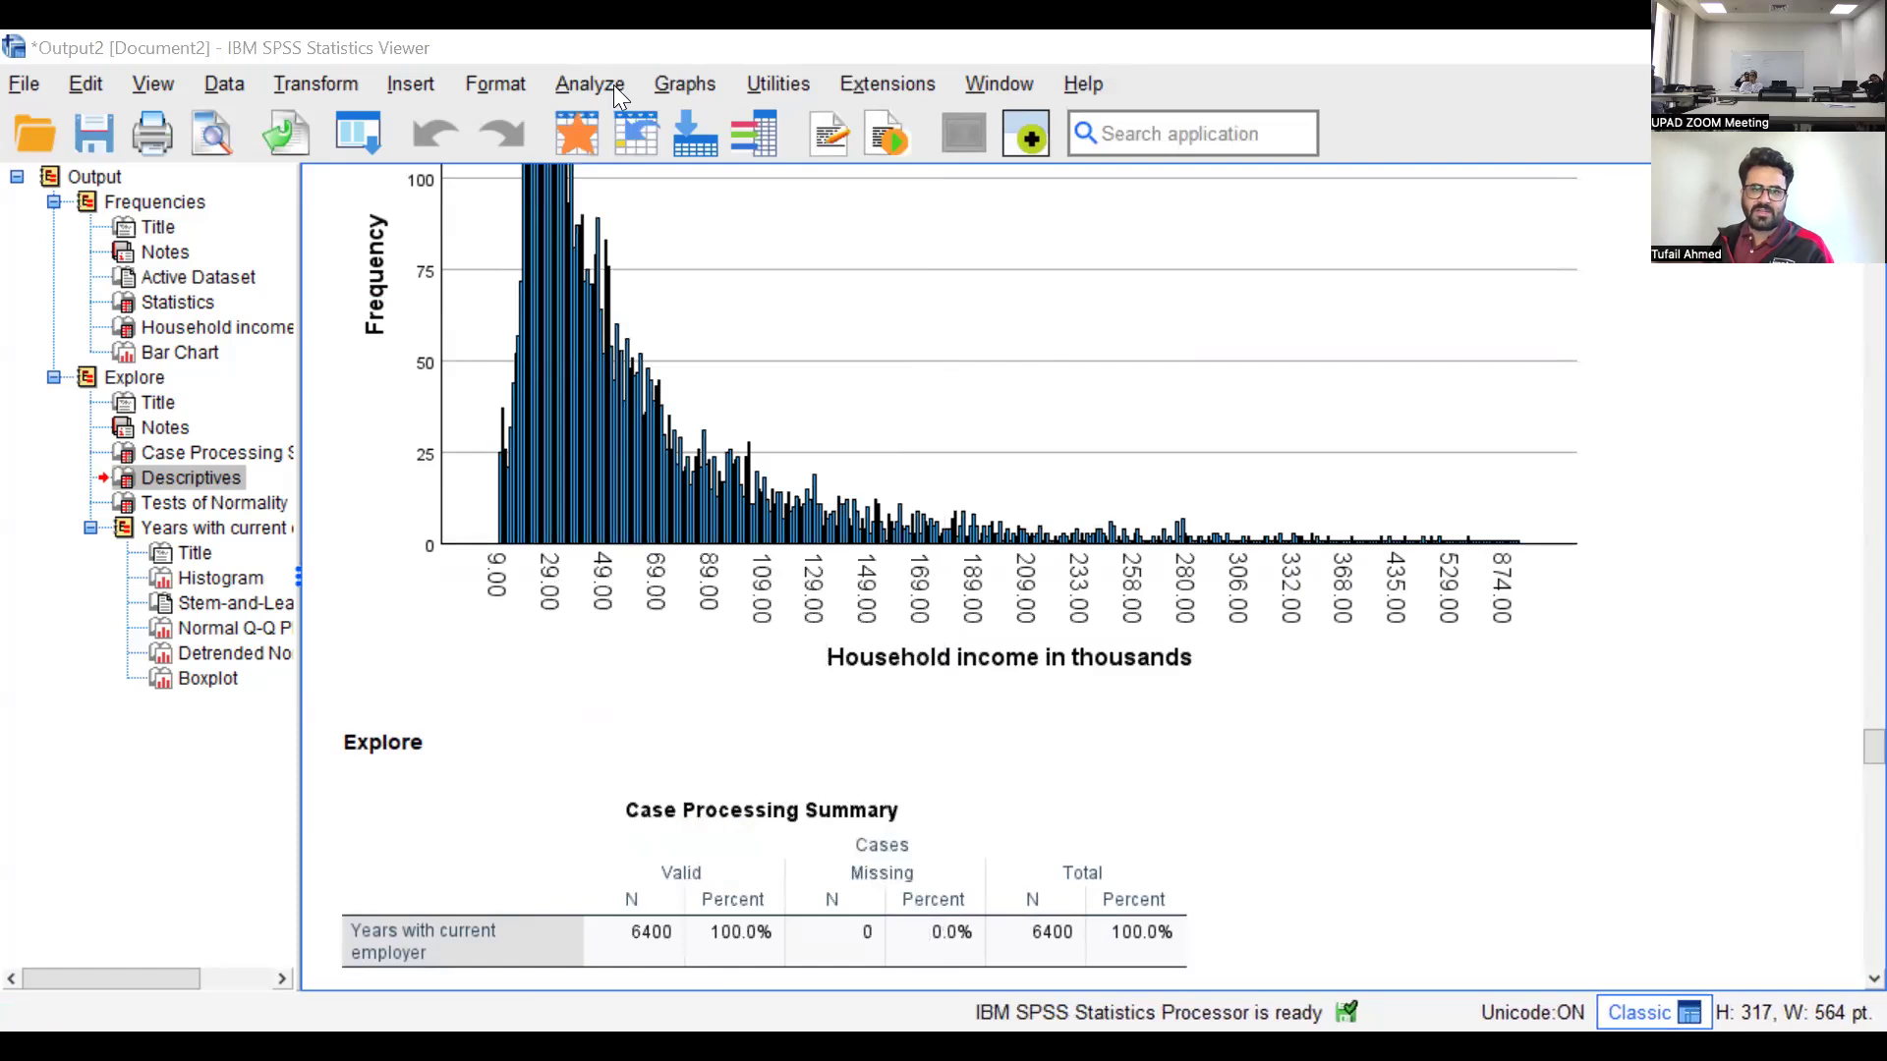
left_click(694, 82)
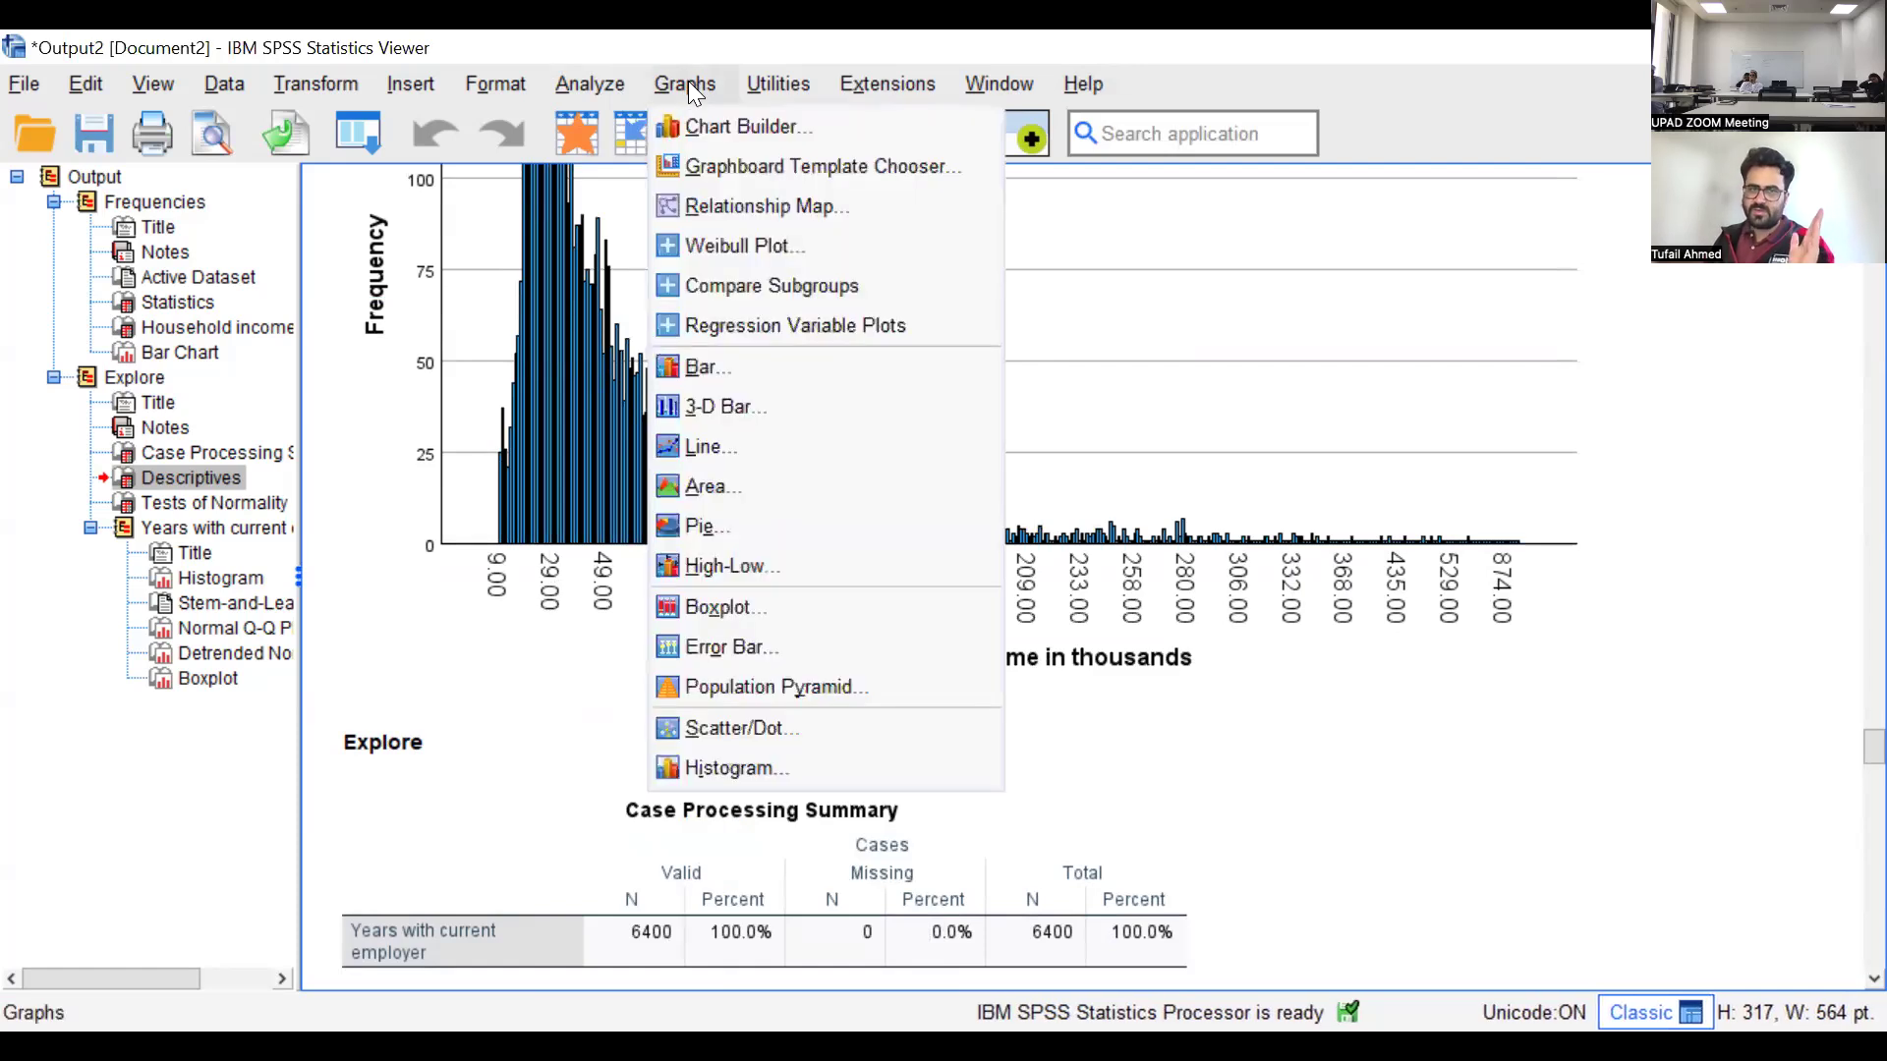
left_click(704, 130)
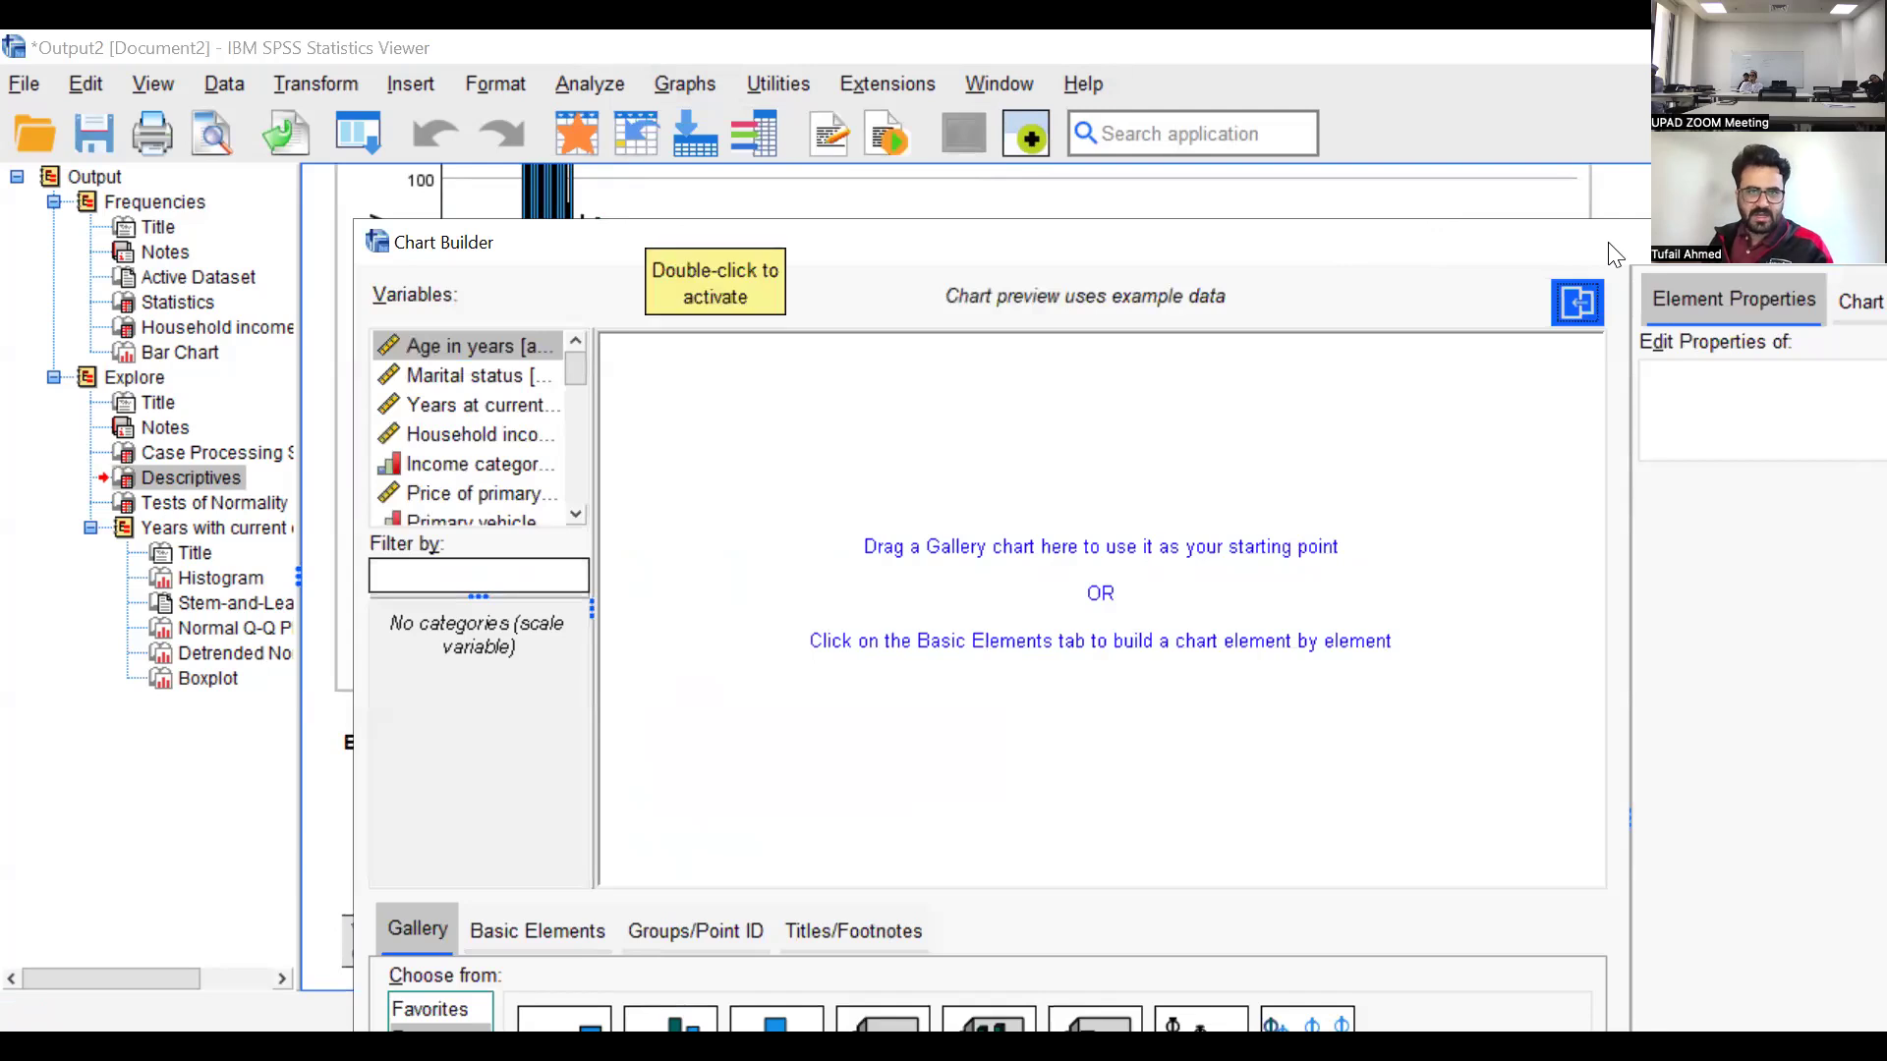
left_click_drag(1615, 254, 1090, 256)
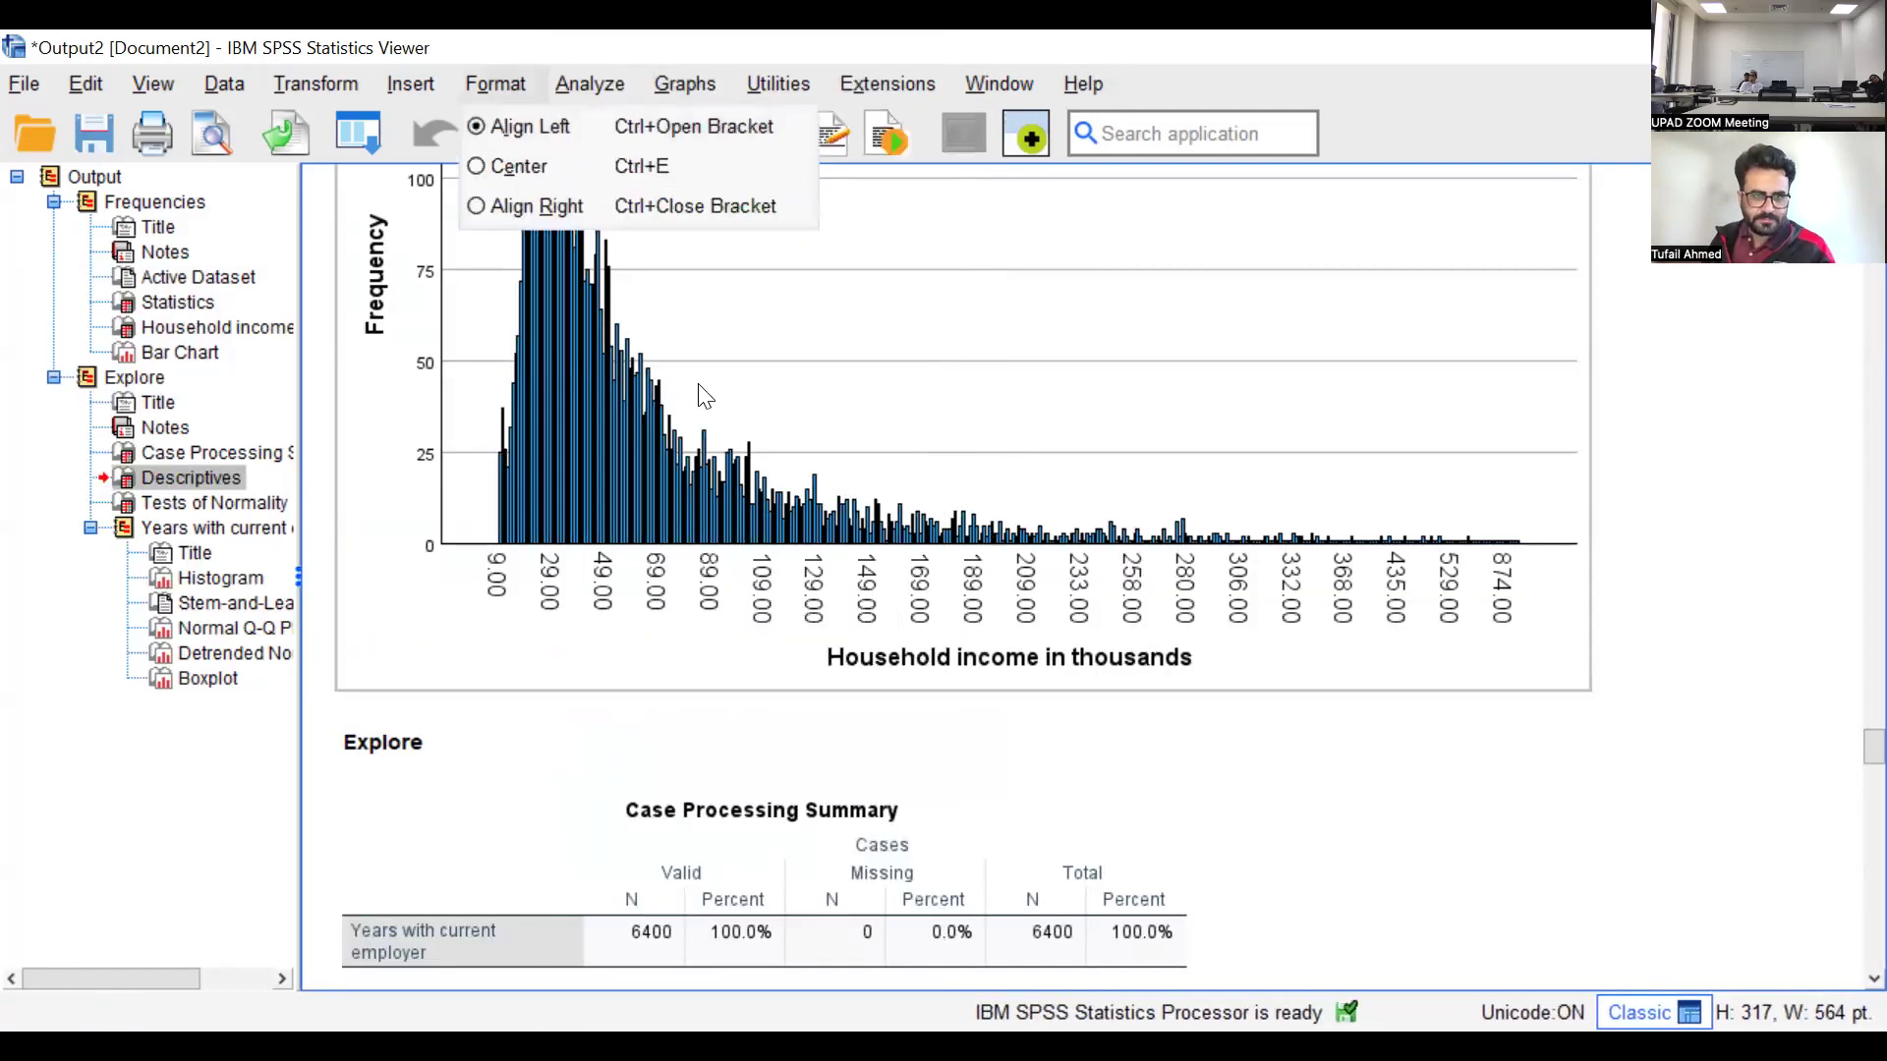
mouse_move(651, 90)
left_click(595, 80)
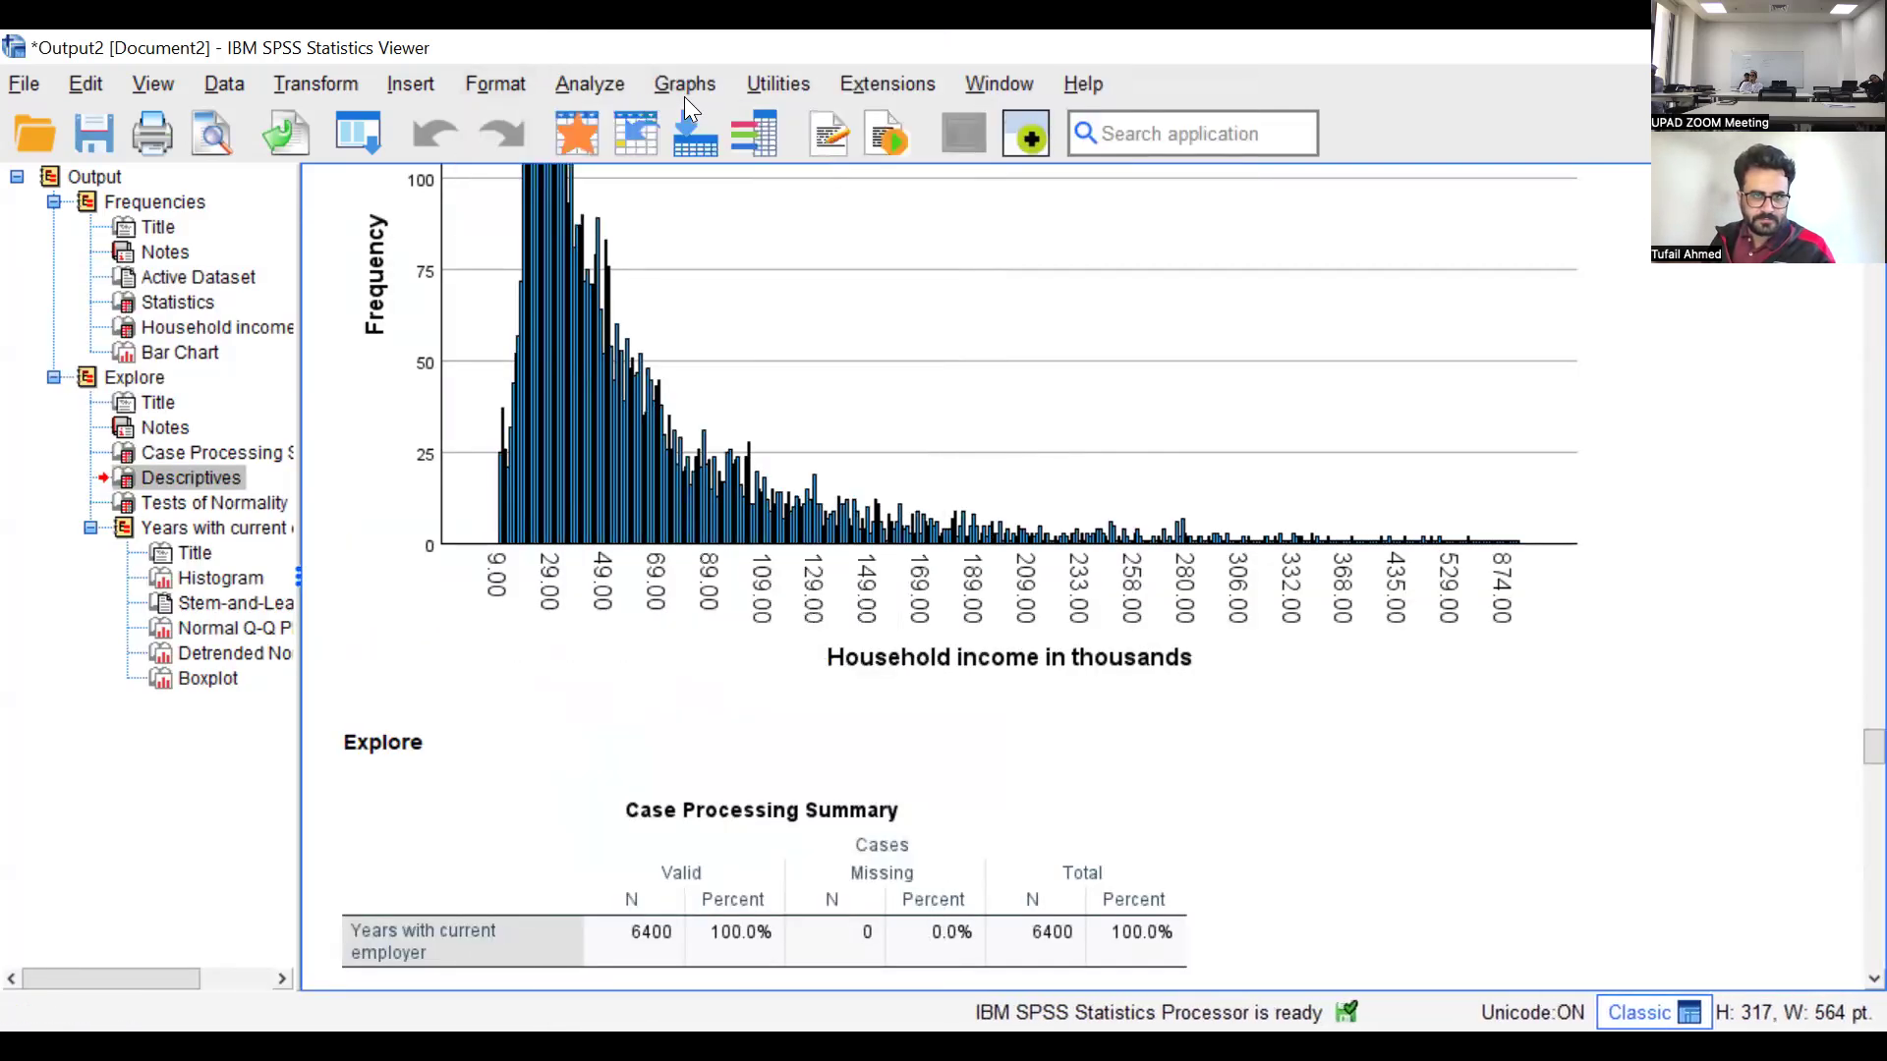
Create a simple bar chart of case counts, summarizing groups of cases, with Income category in thousands on the category axis
left_click(685, 86)
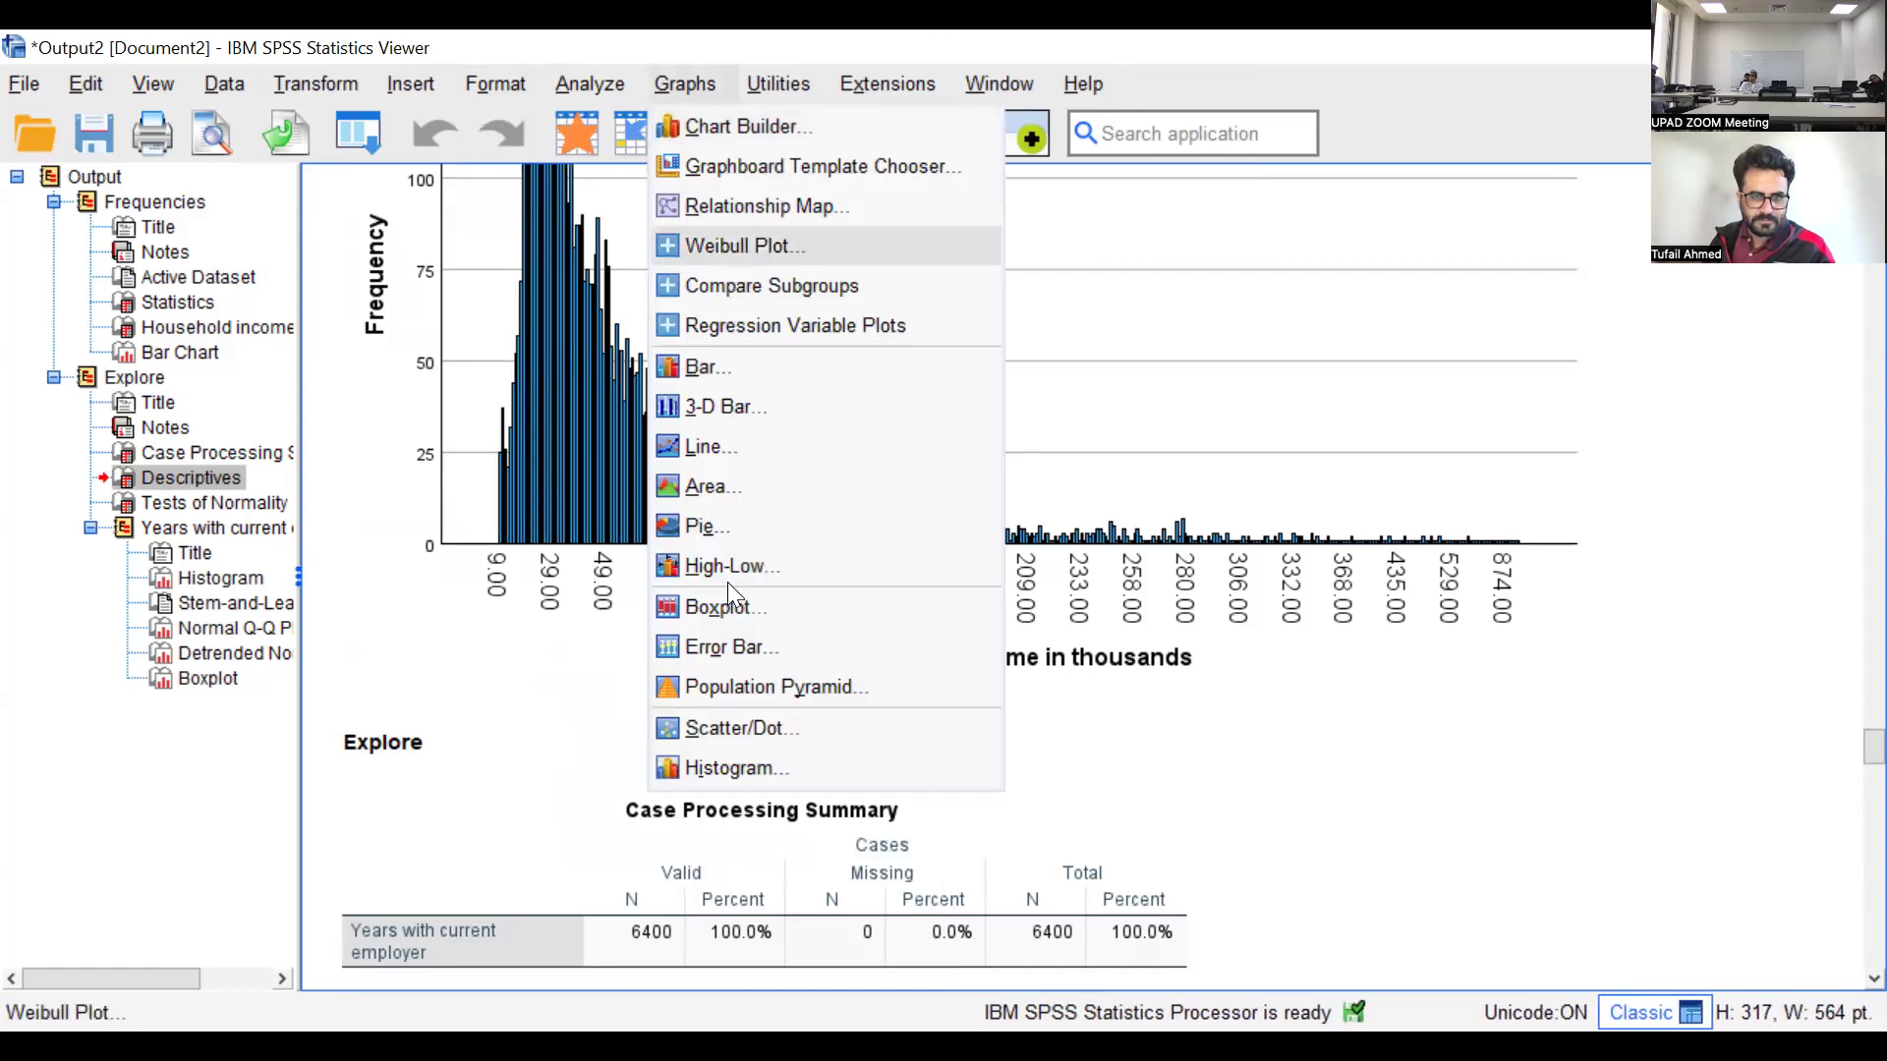
left_click(696, 366)
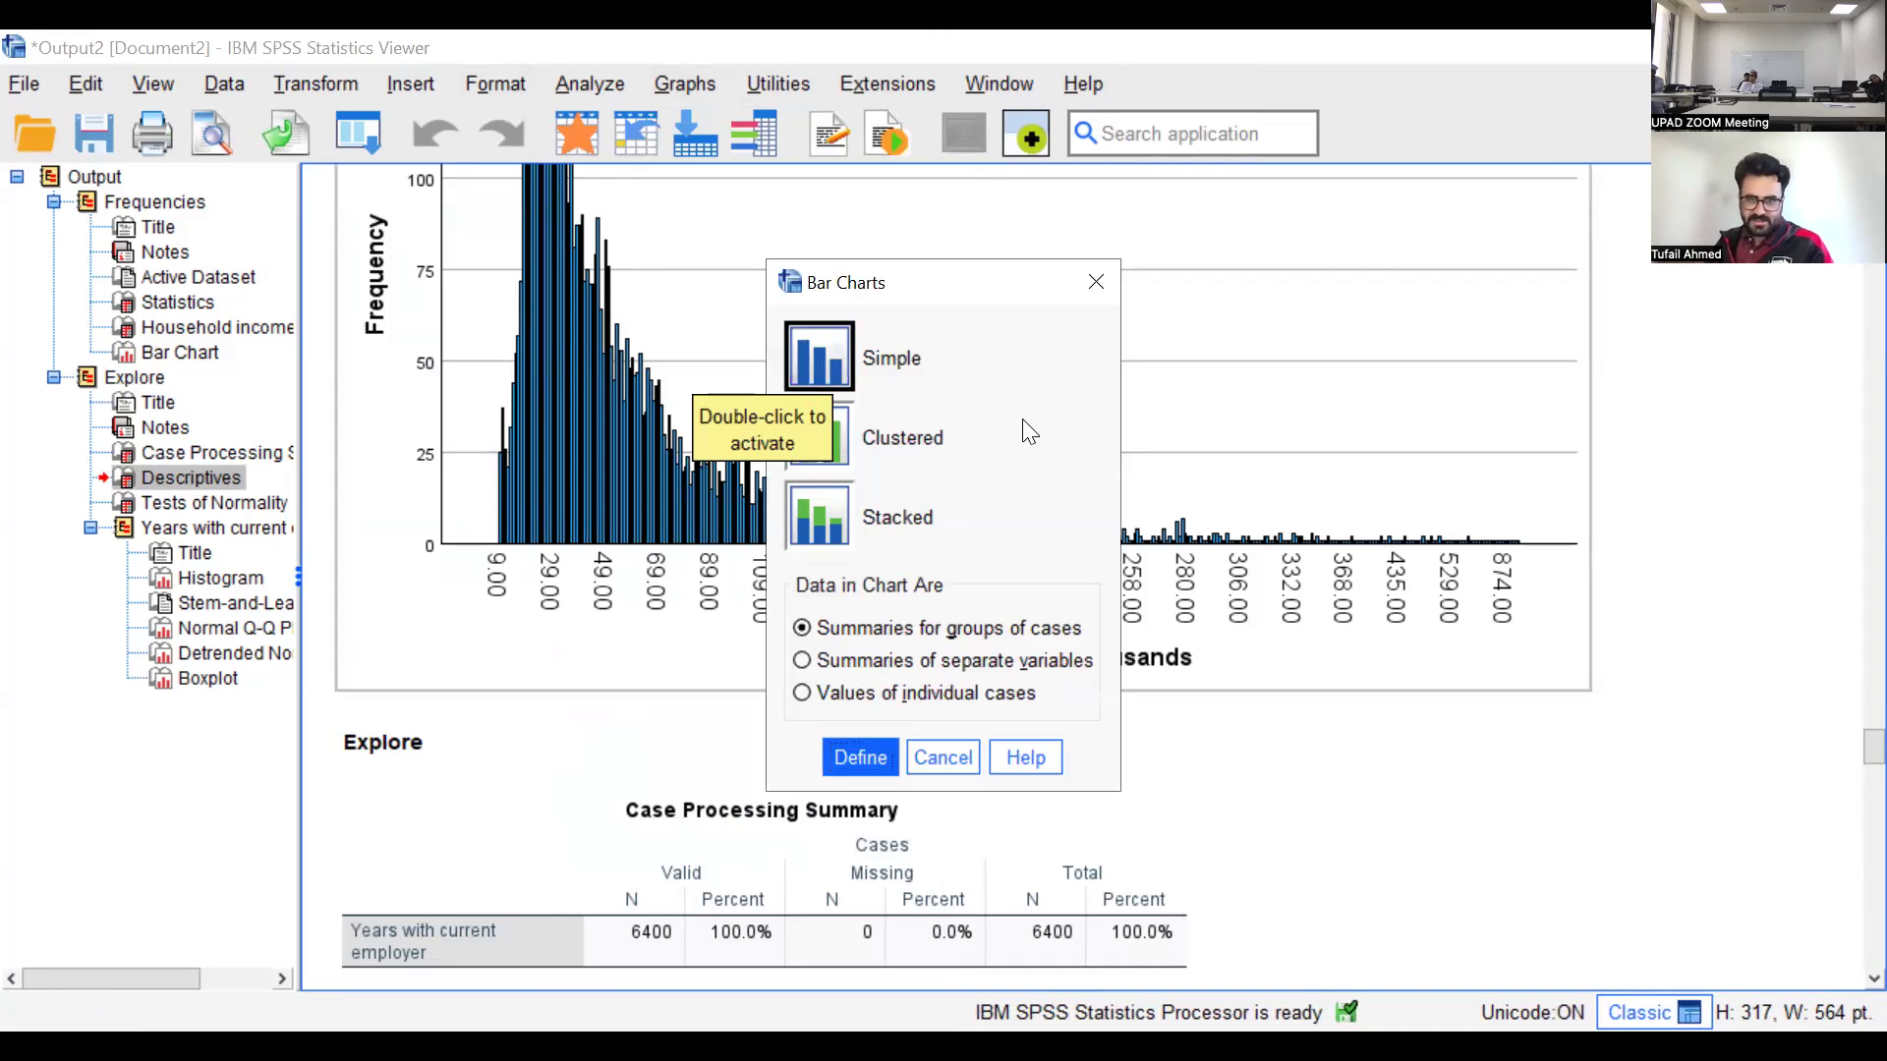
left_click(847, 756)
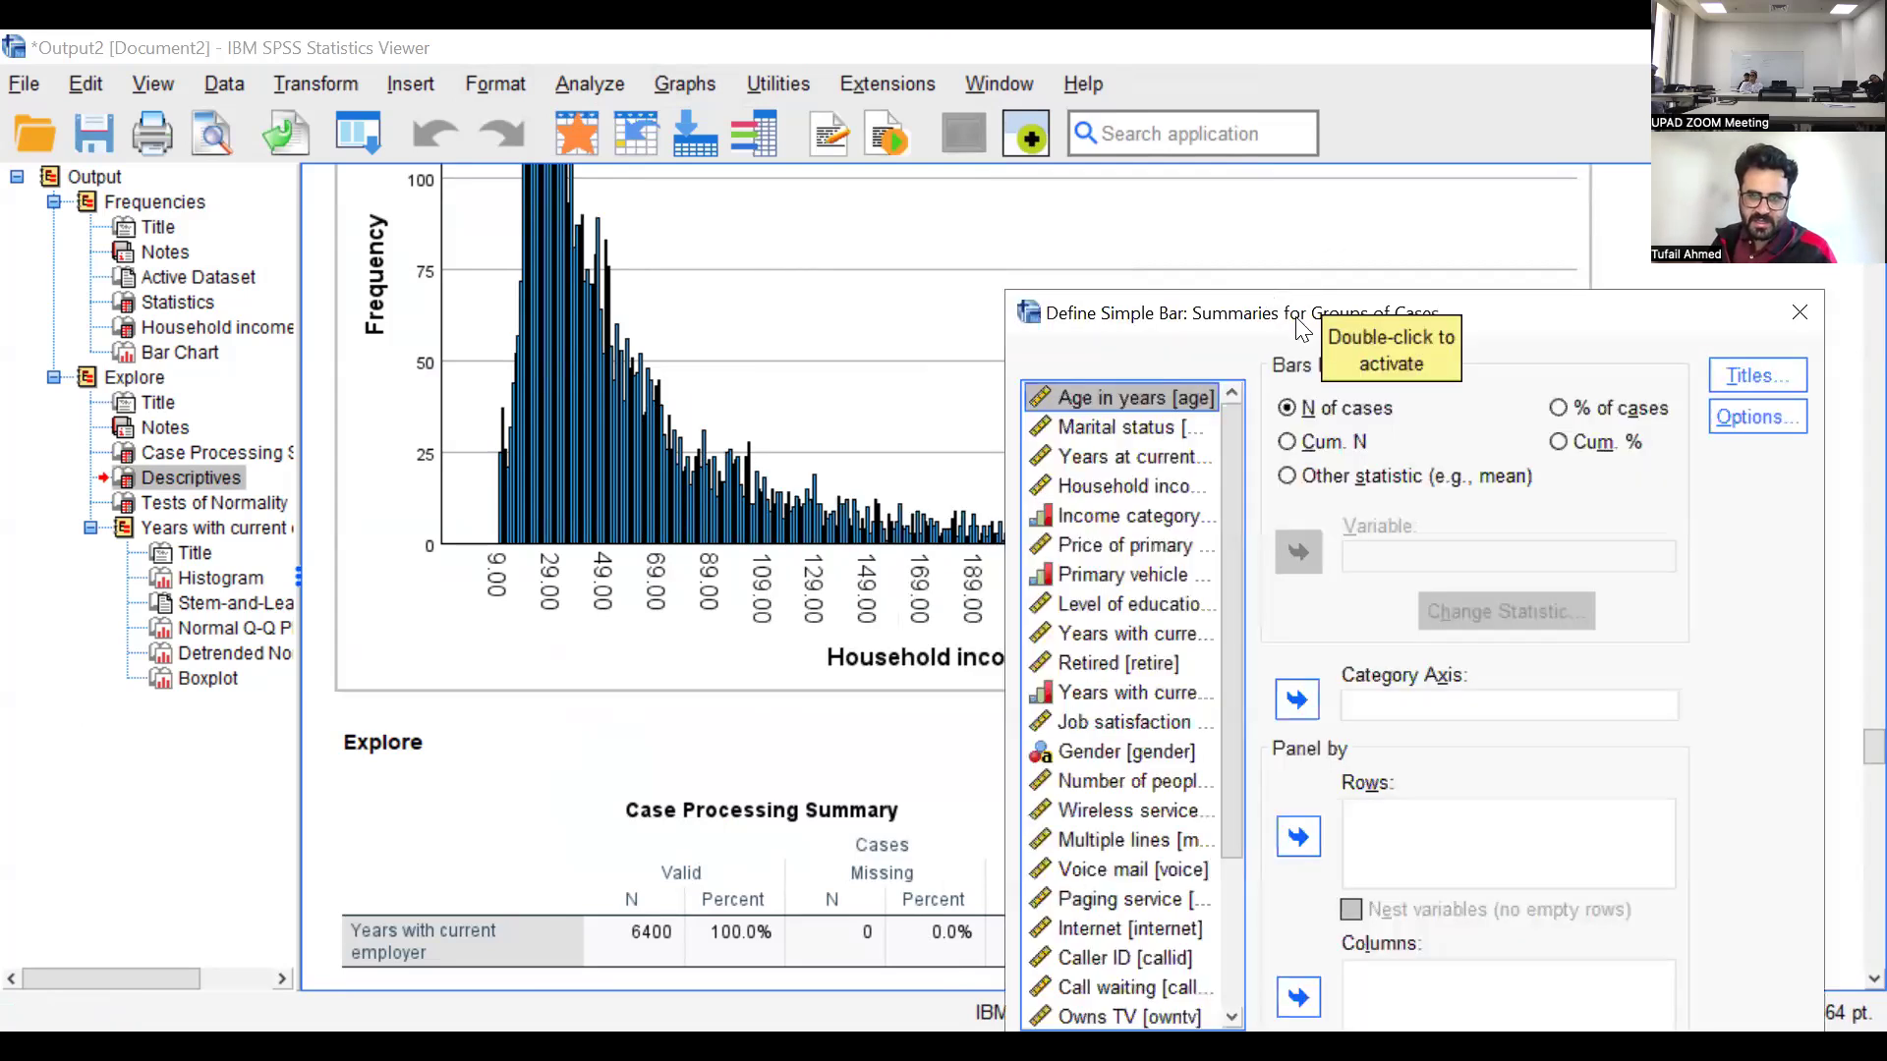
left_click(875, 337)
left_click(1042, 513)
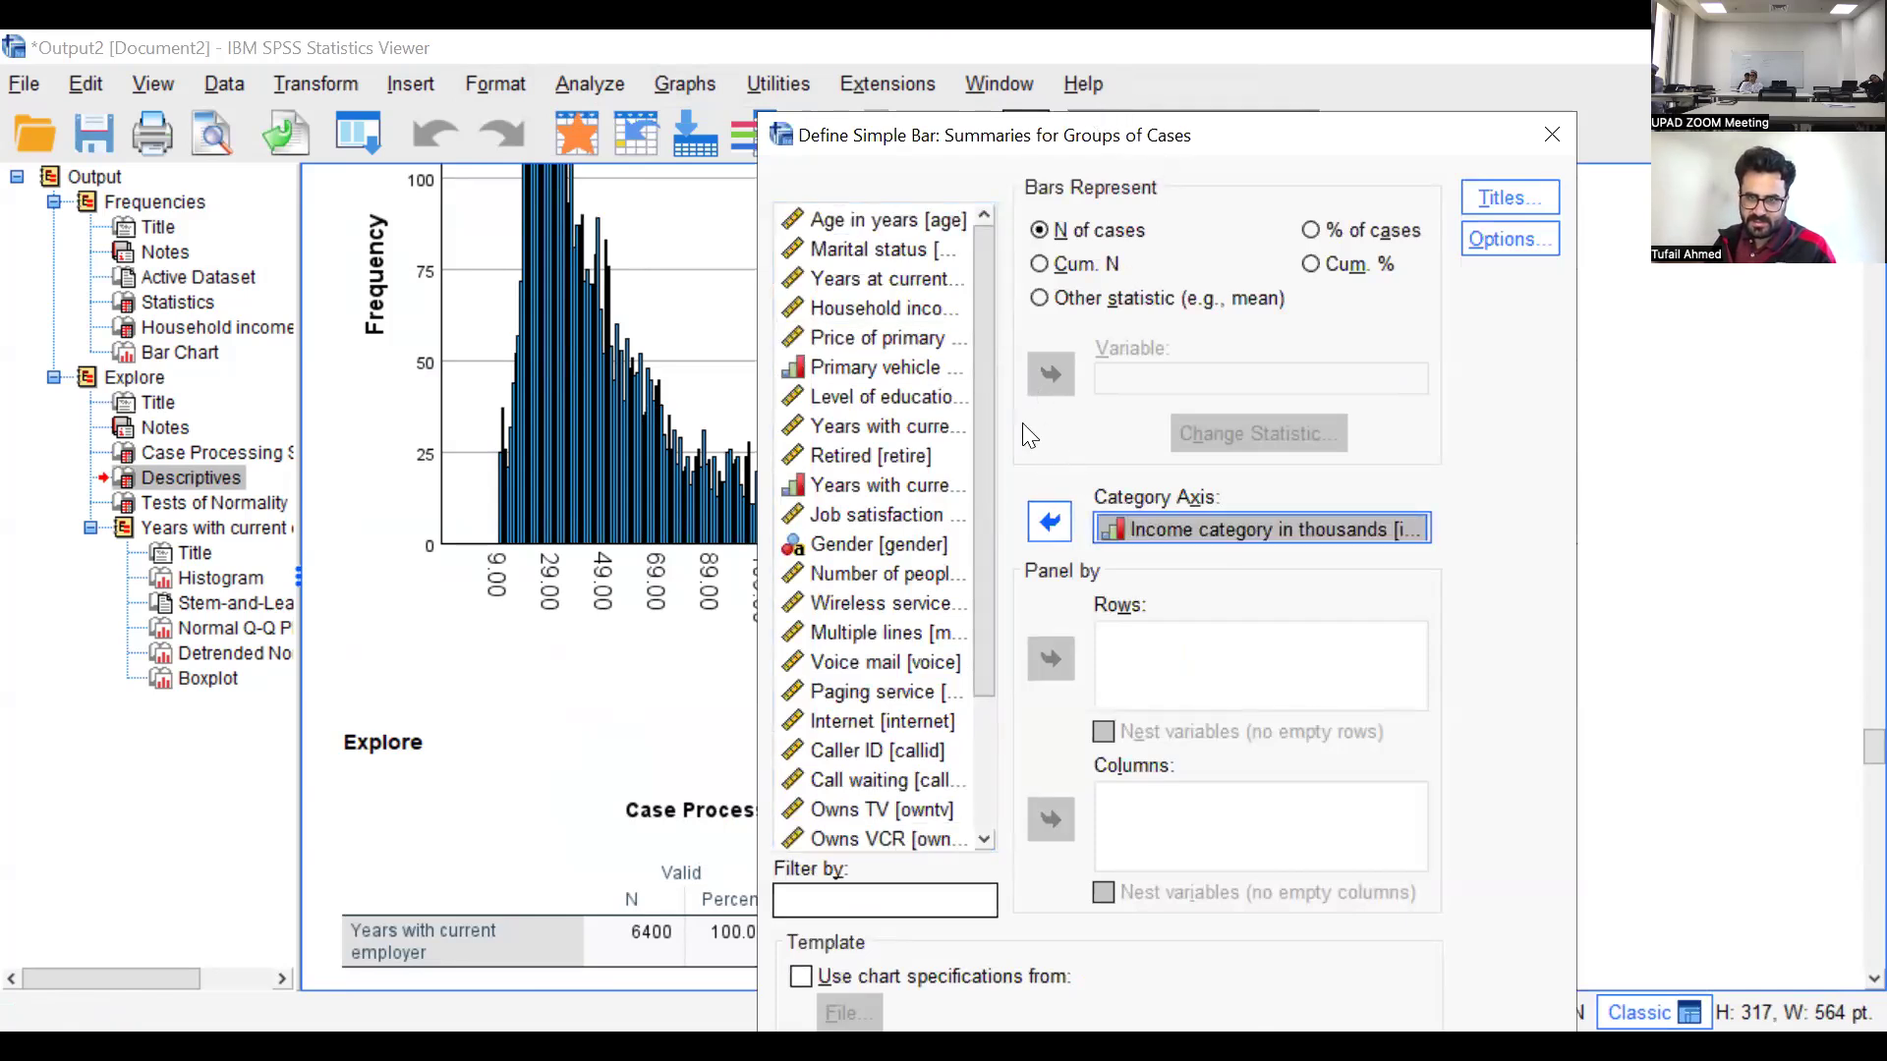
left_click_drag(1100, 134, 1015, 52)
left_click(915, 1009)
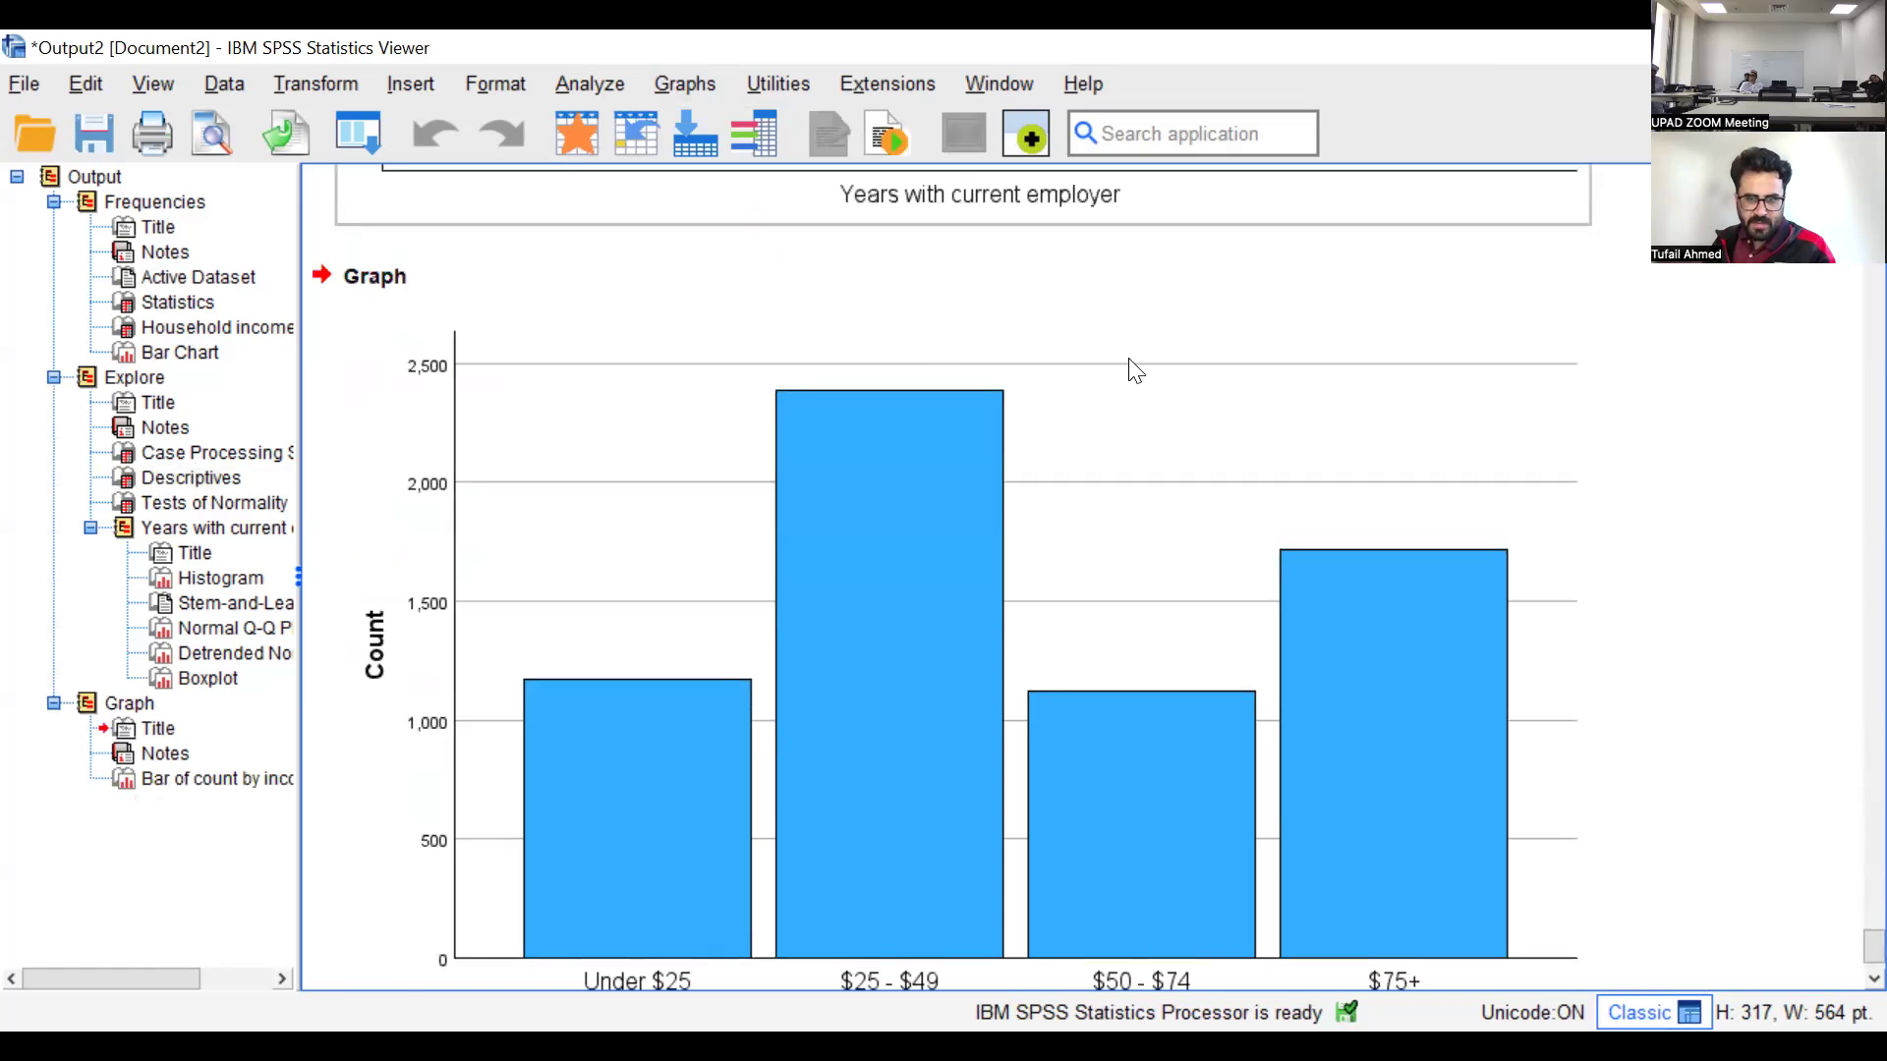
scroll(554, 589, "down", 3)
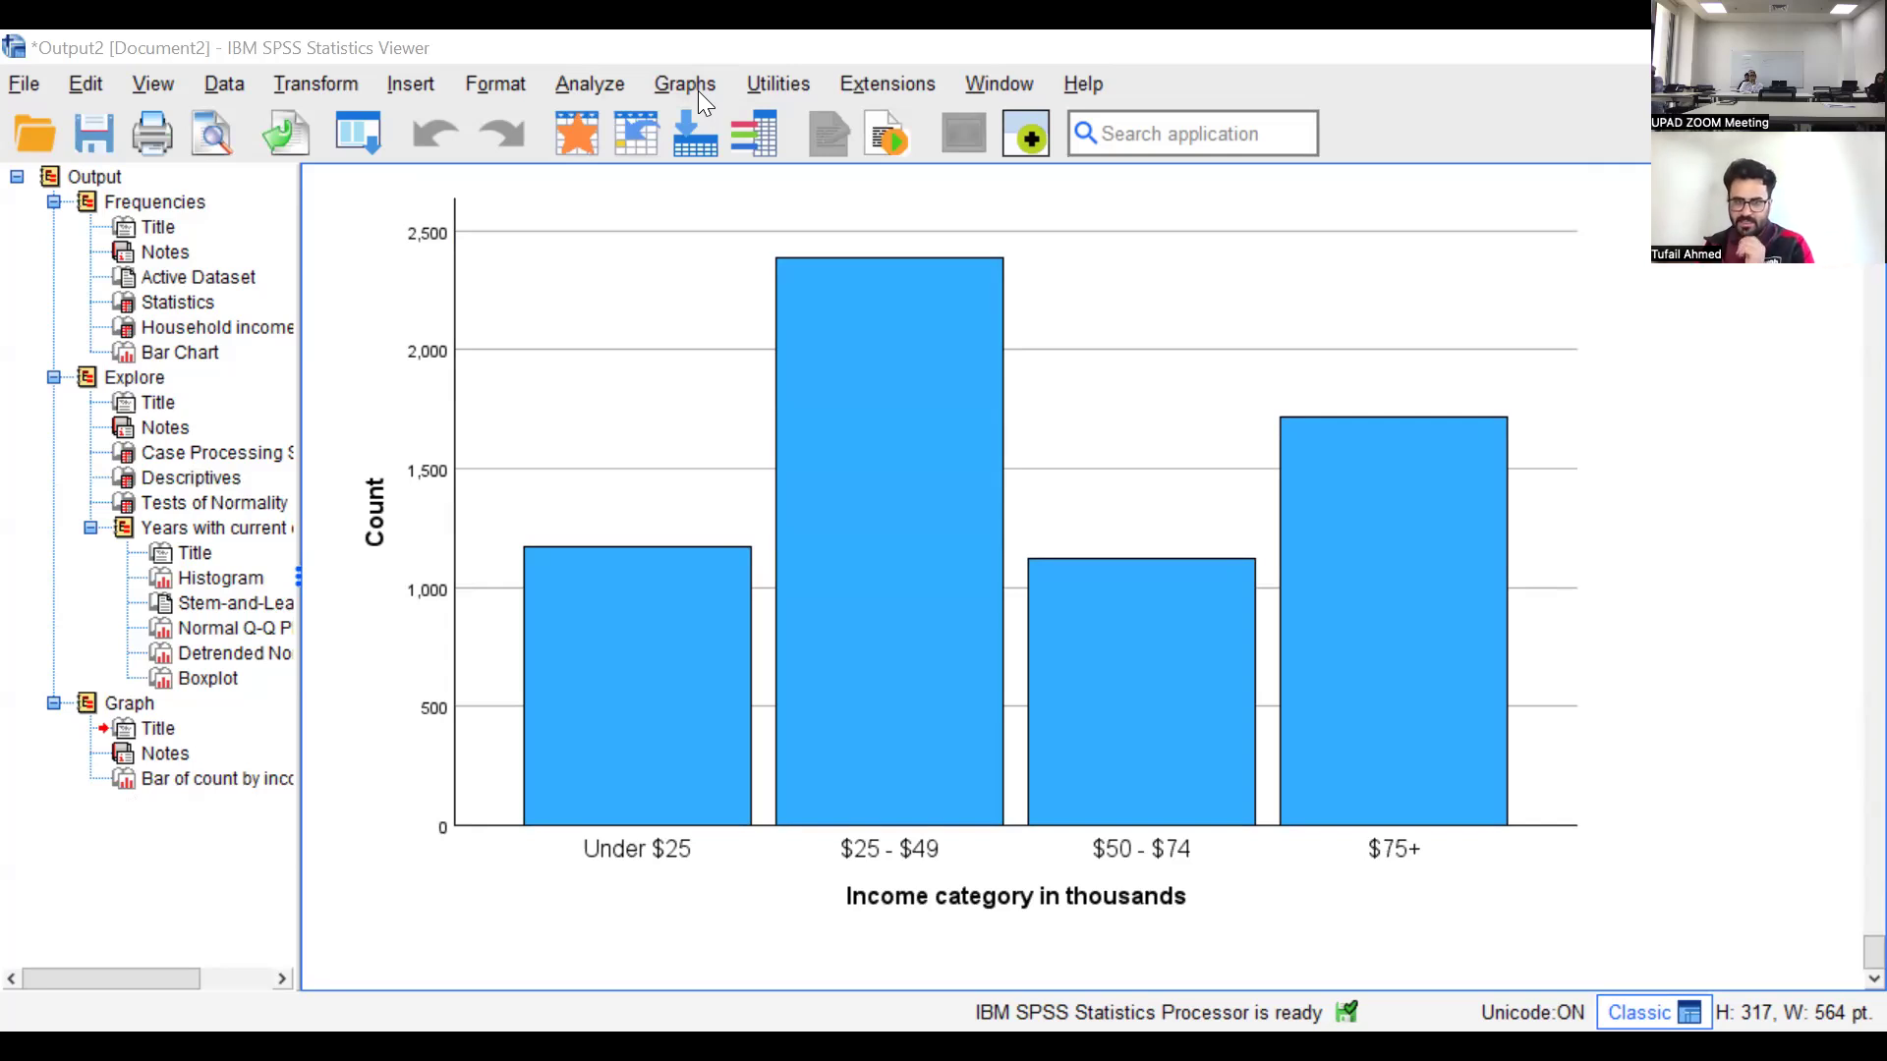
left_click(683, 754)
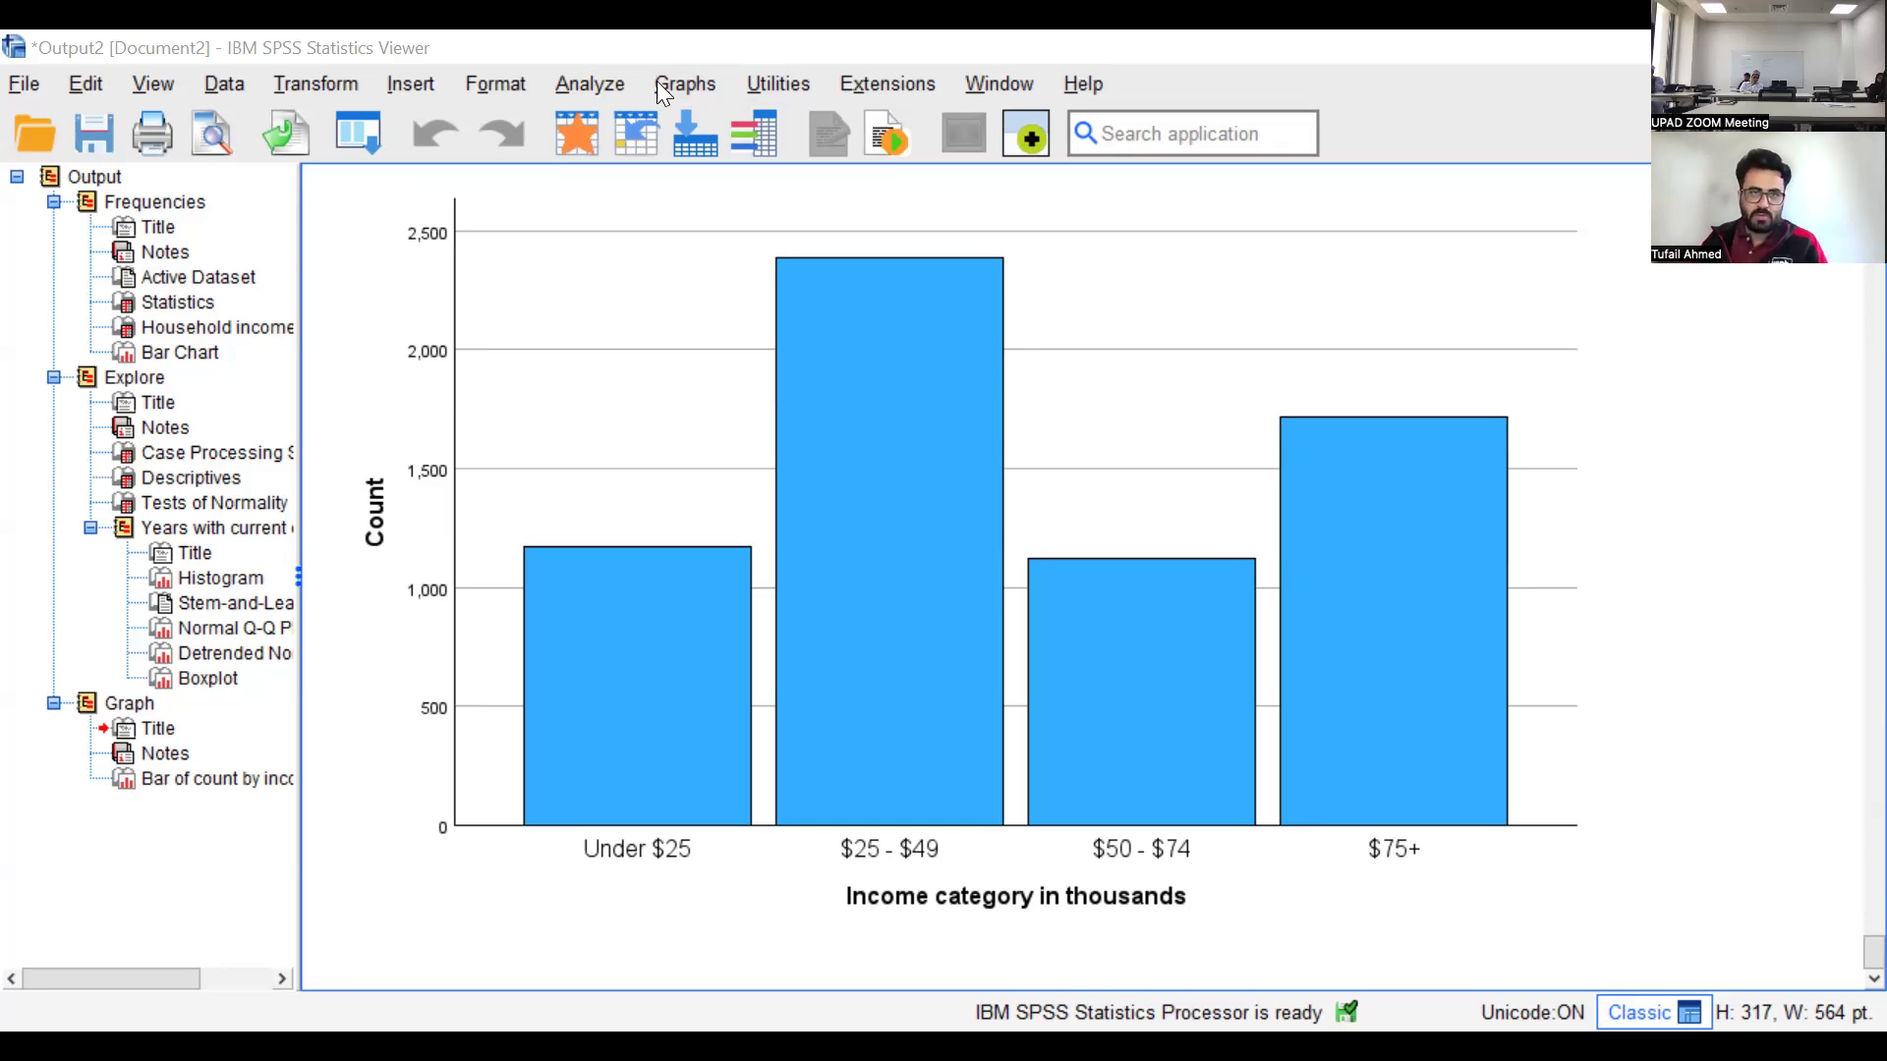
left_click(685, 85)
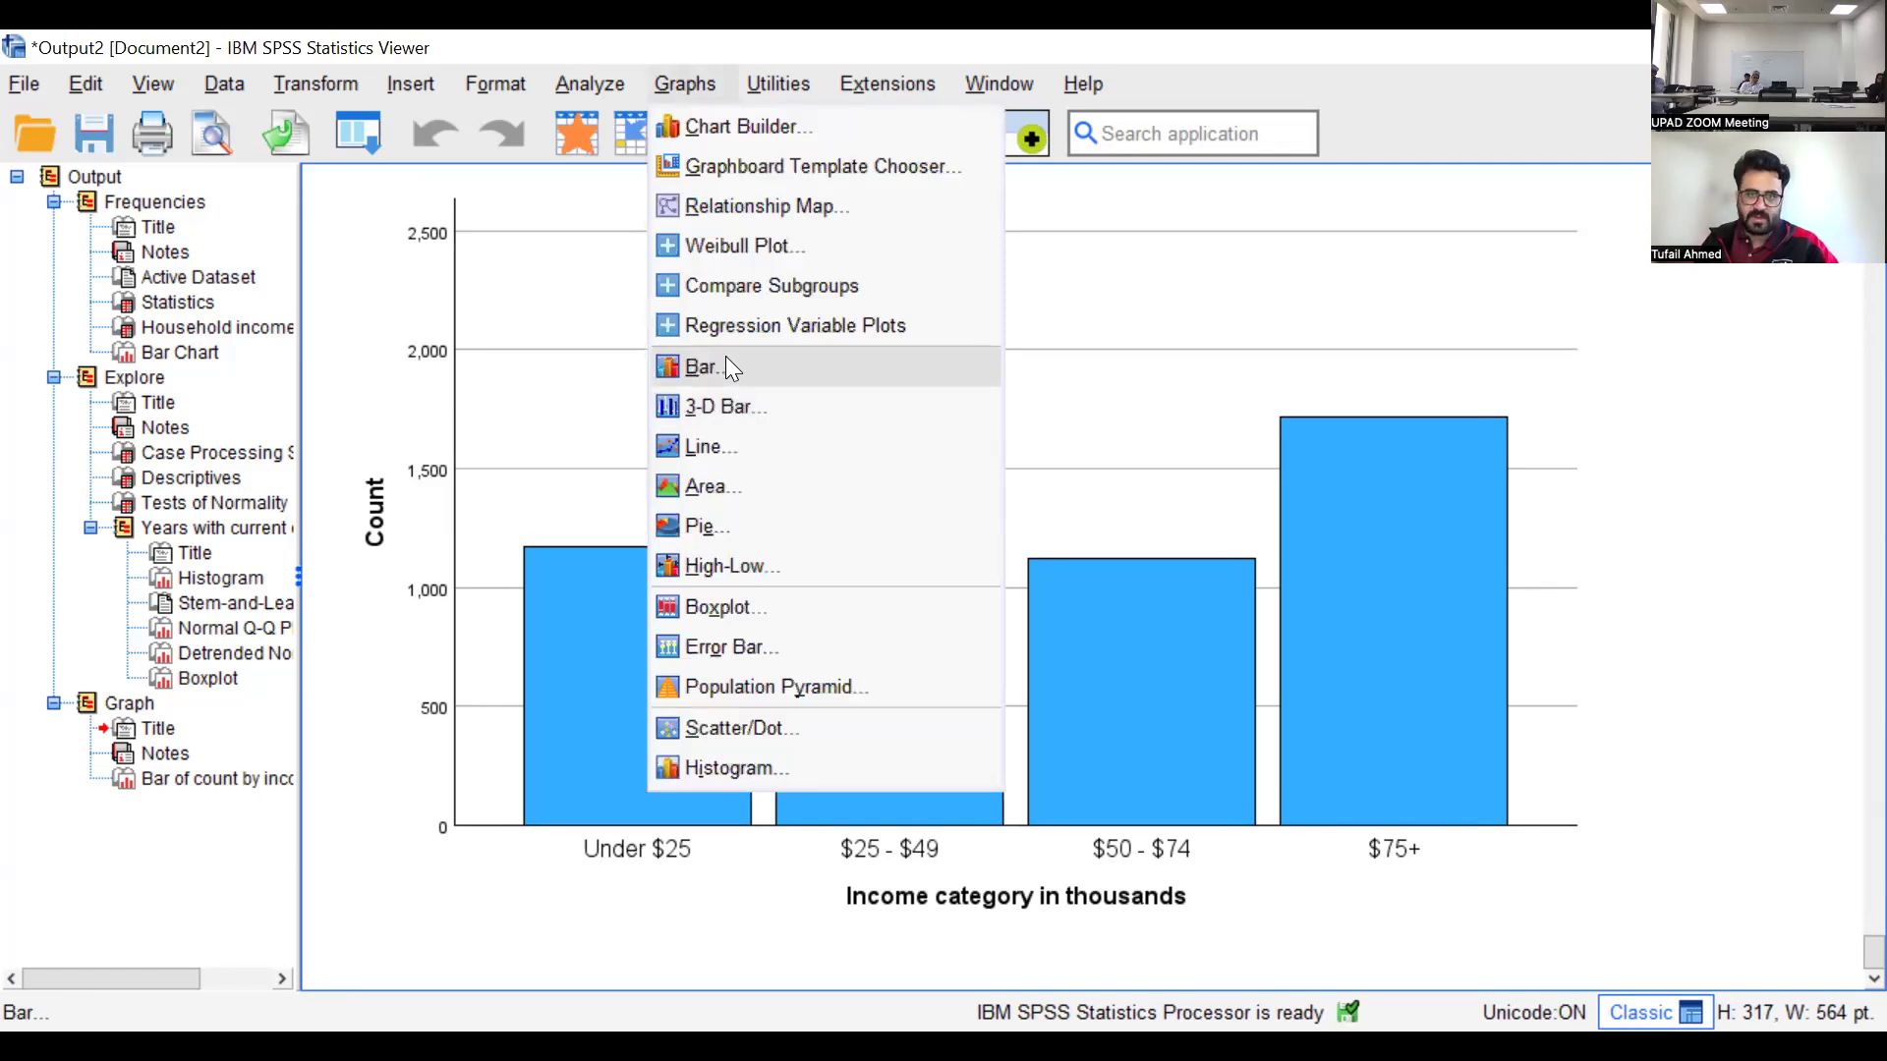
left_click(727, 360)
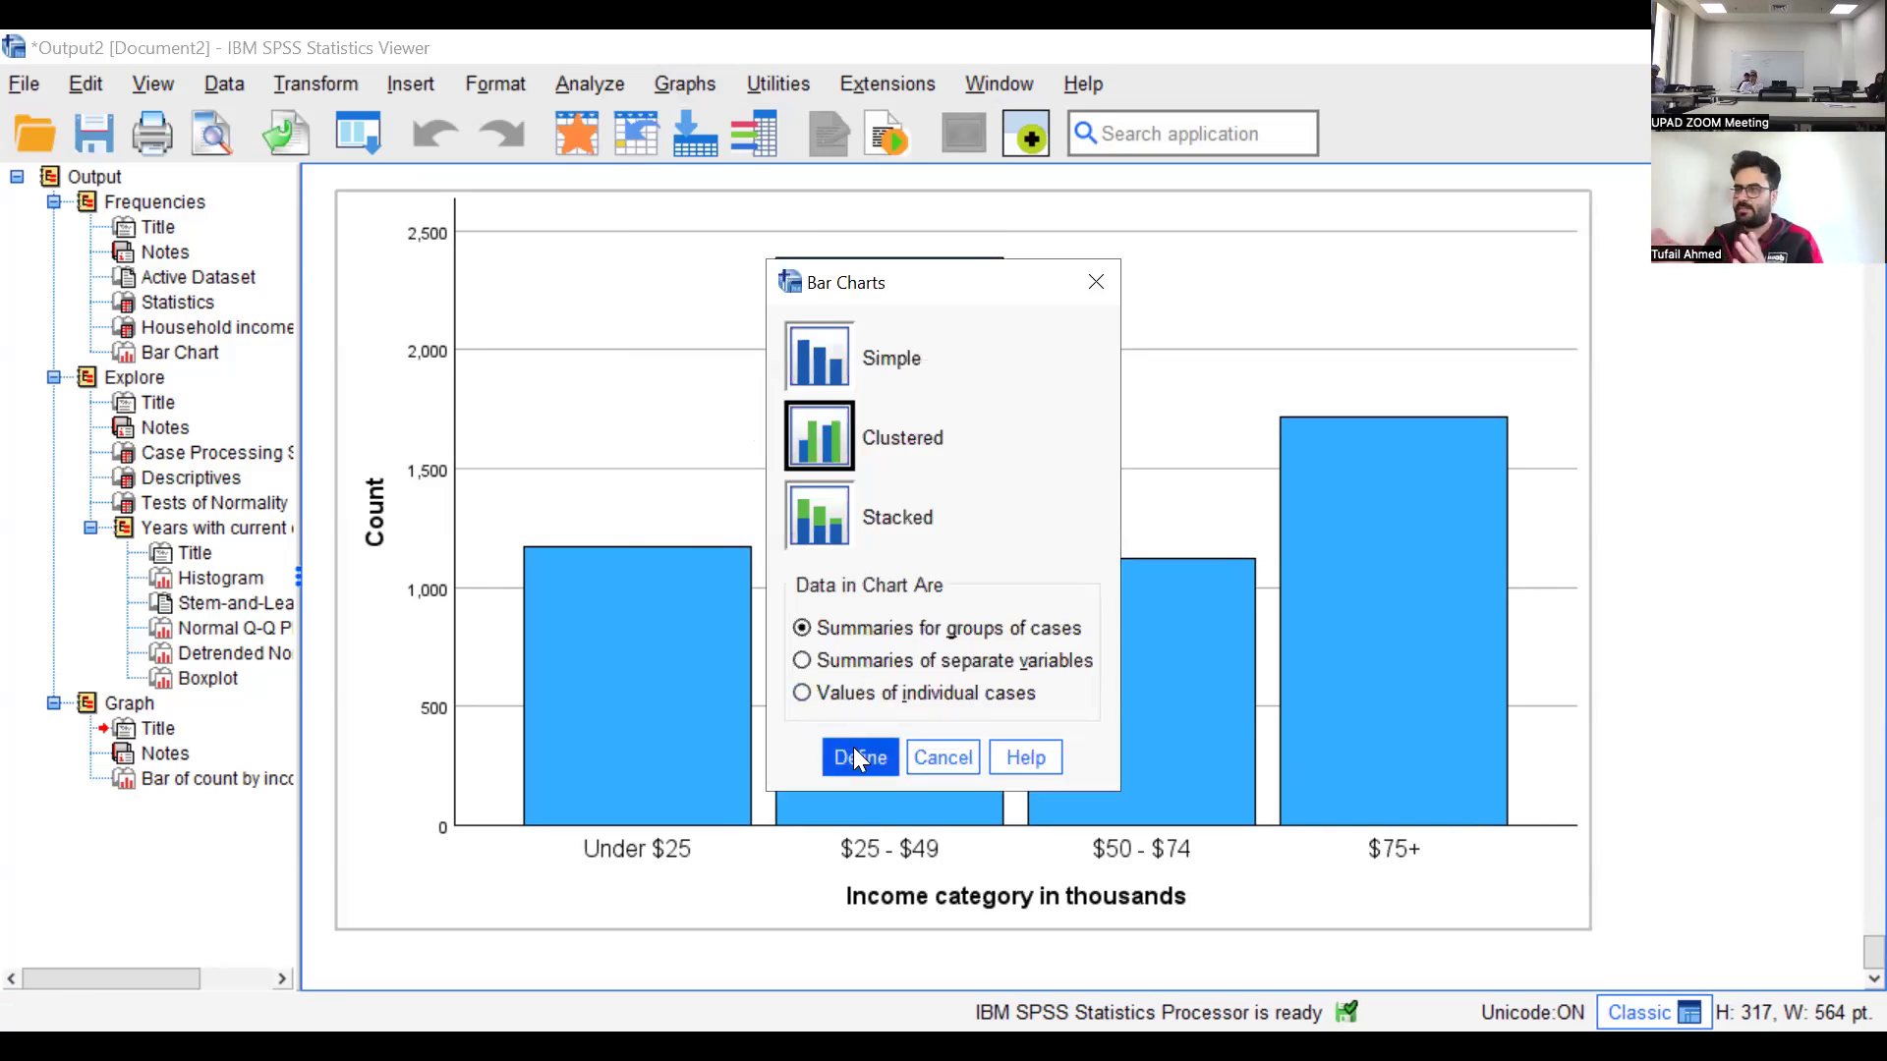
left_click(851, 755)
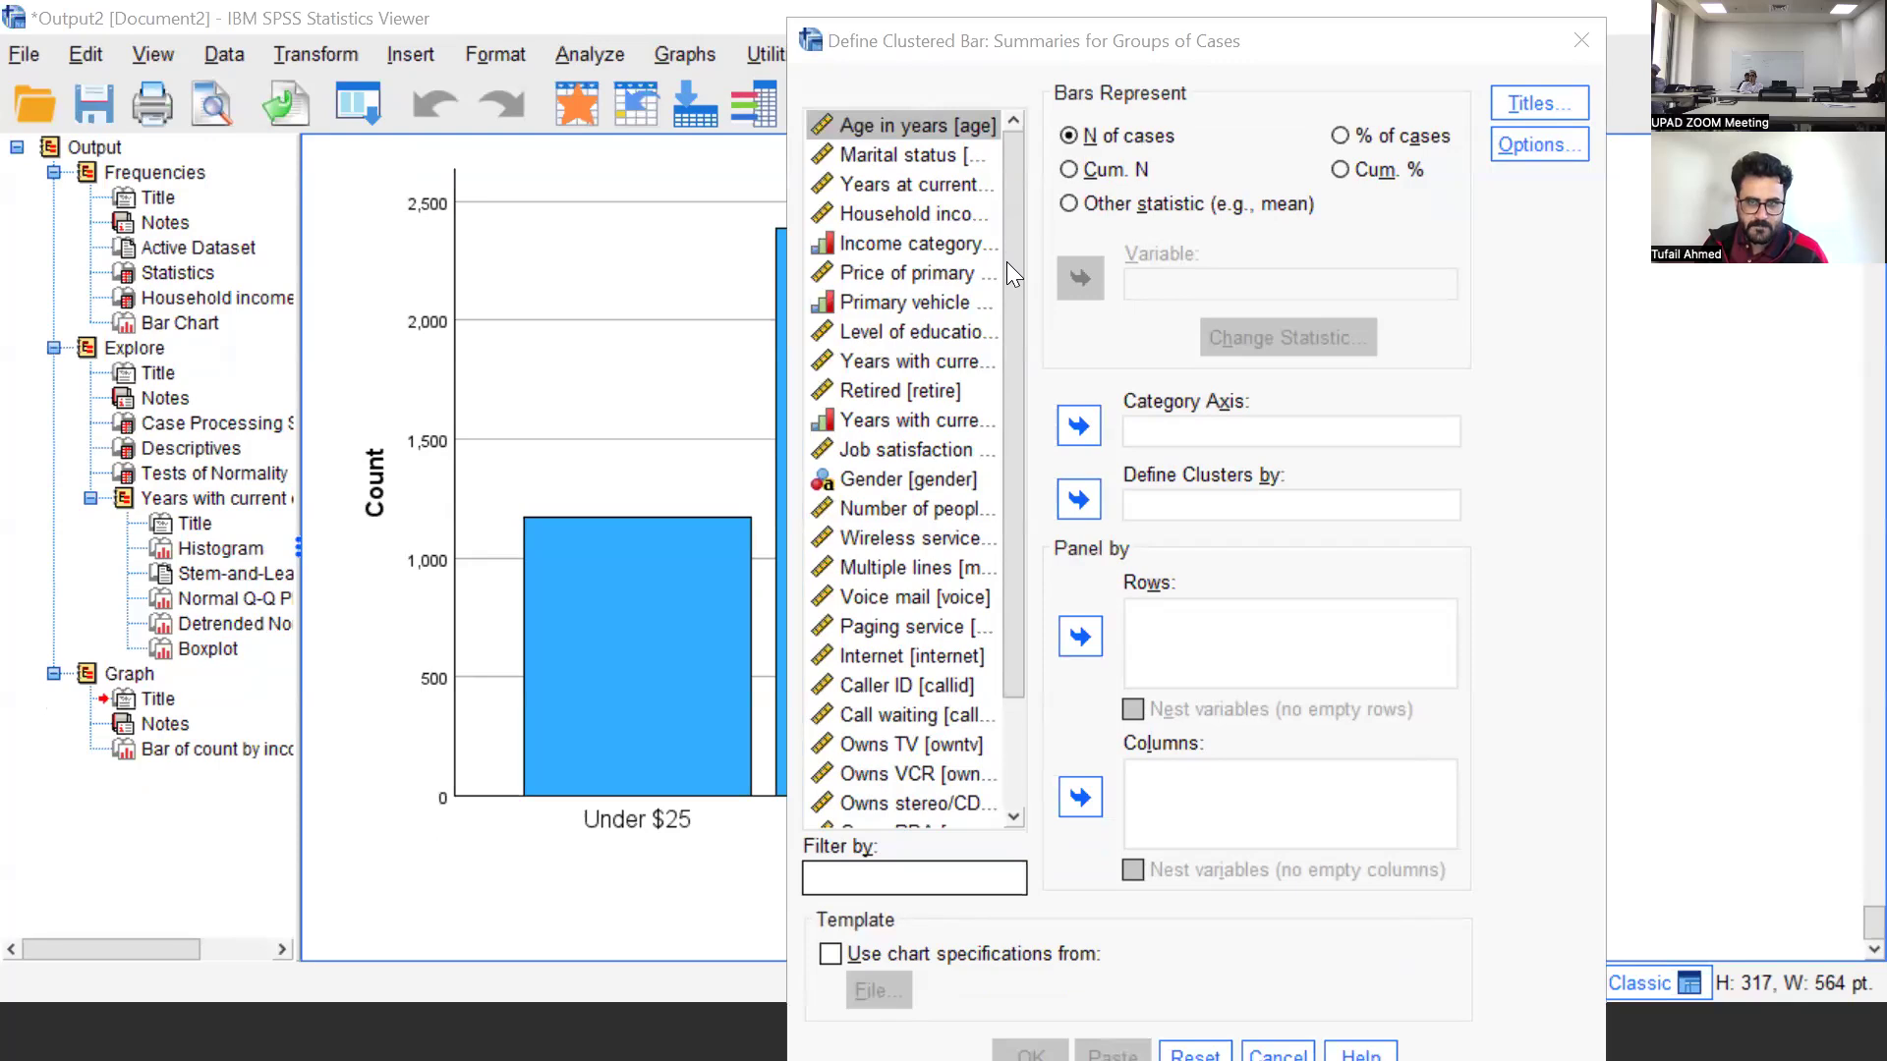
key("alt+Tab")
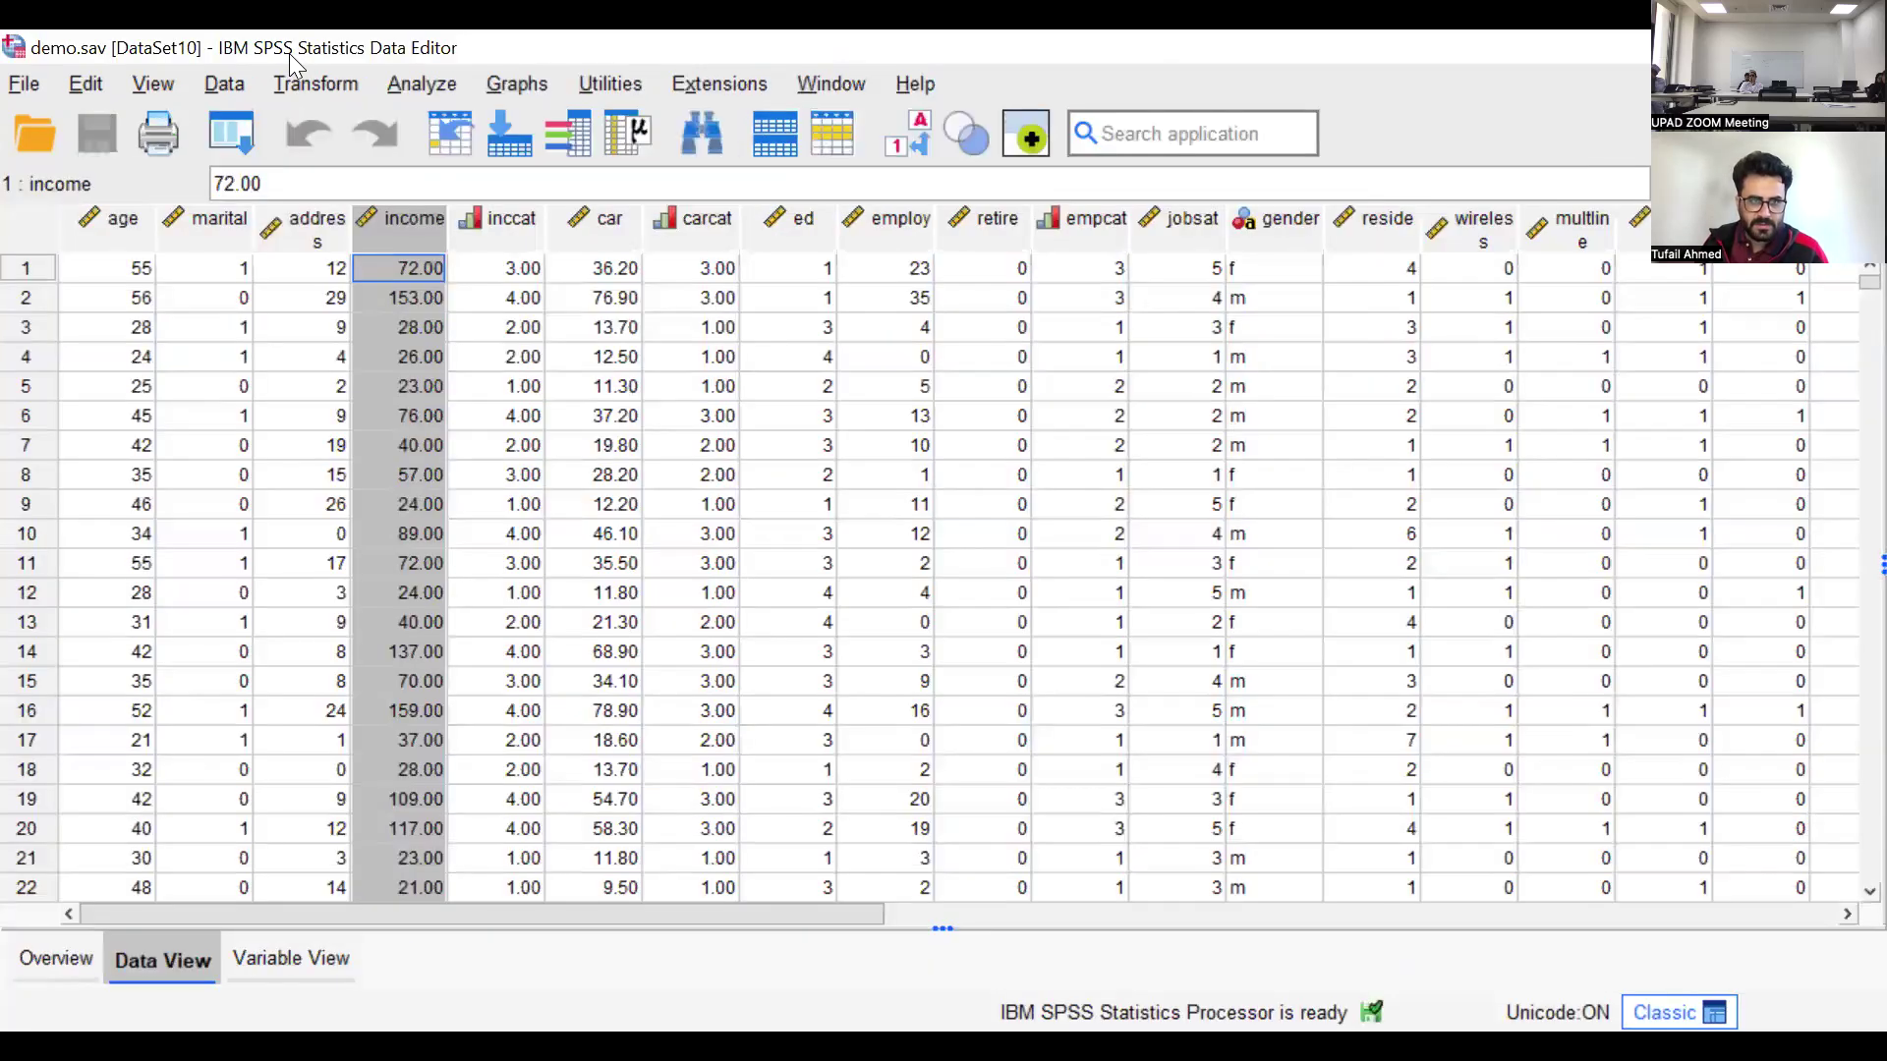
Try to set up a clustered bar chart from the demo.sav data using summaries for groups of cases
left_click(421, 84)
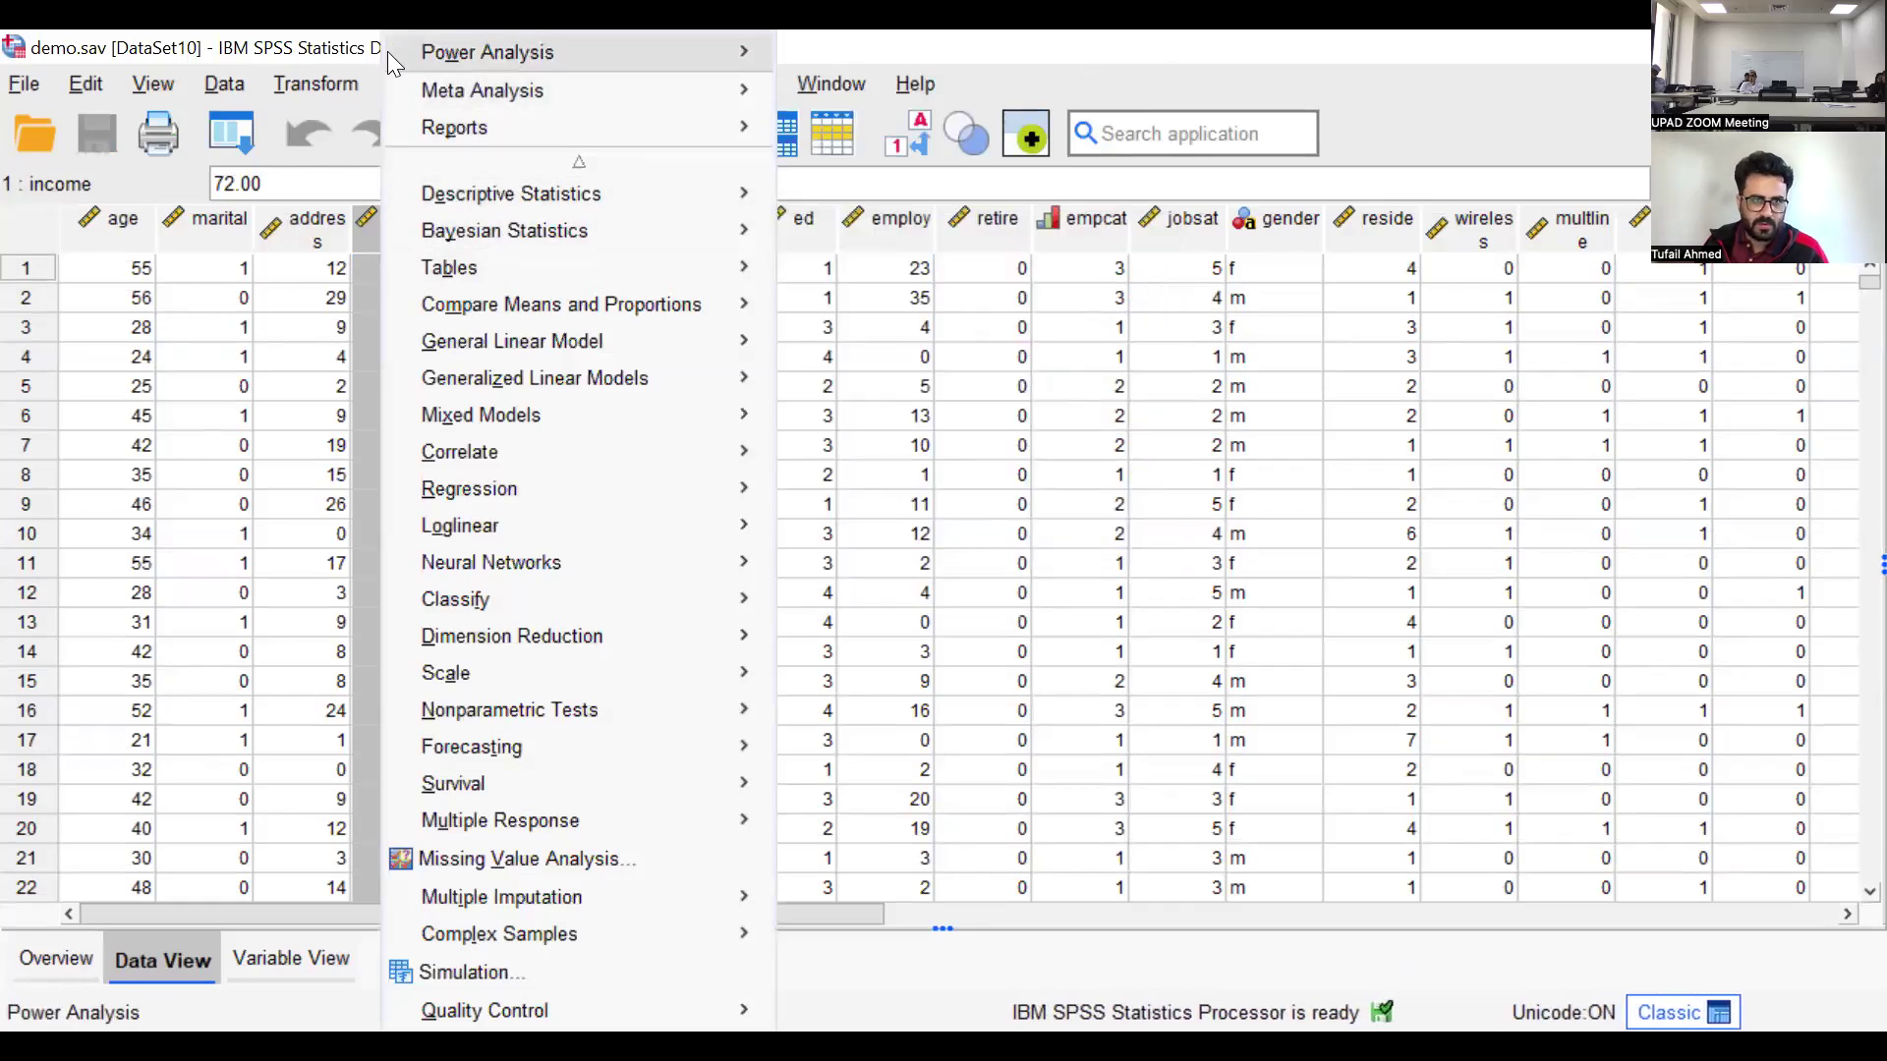
left_click(513, 89)
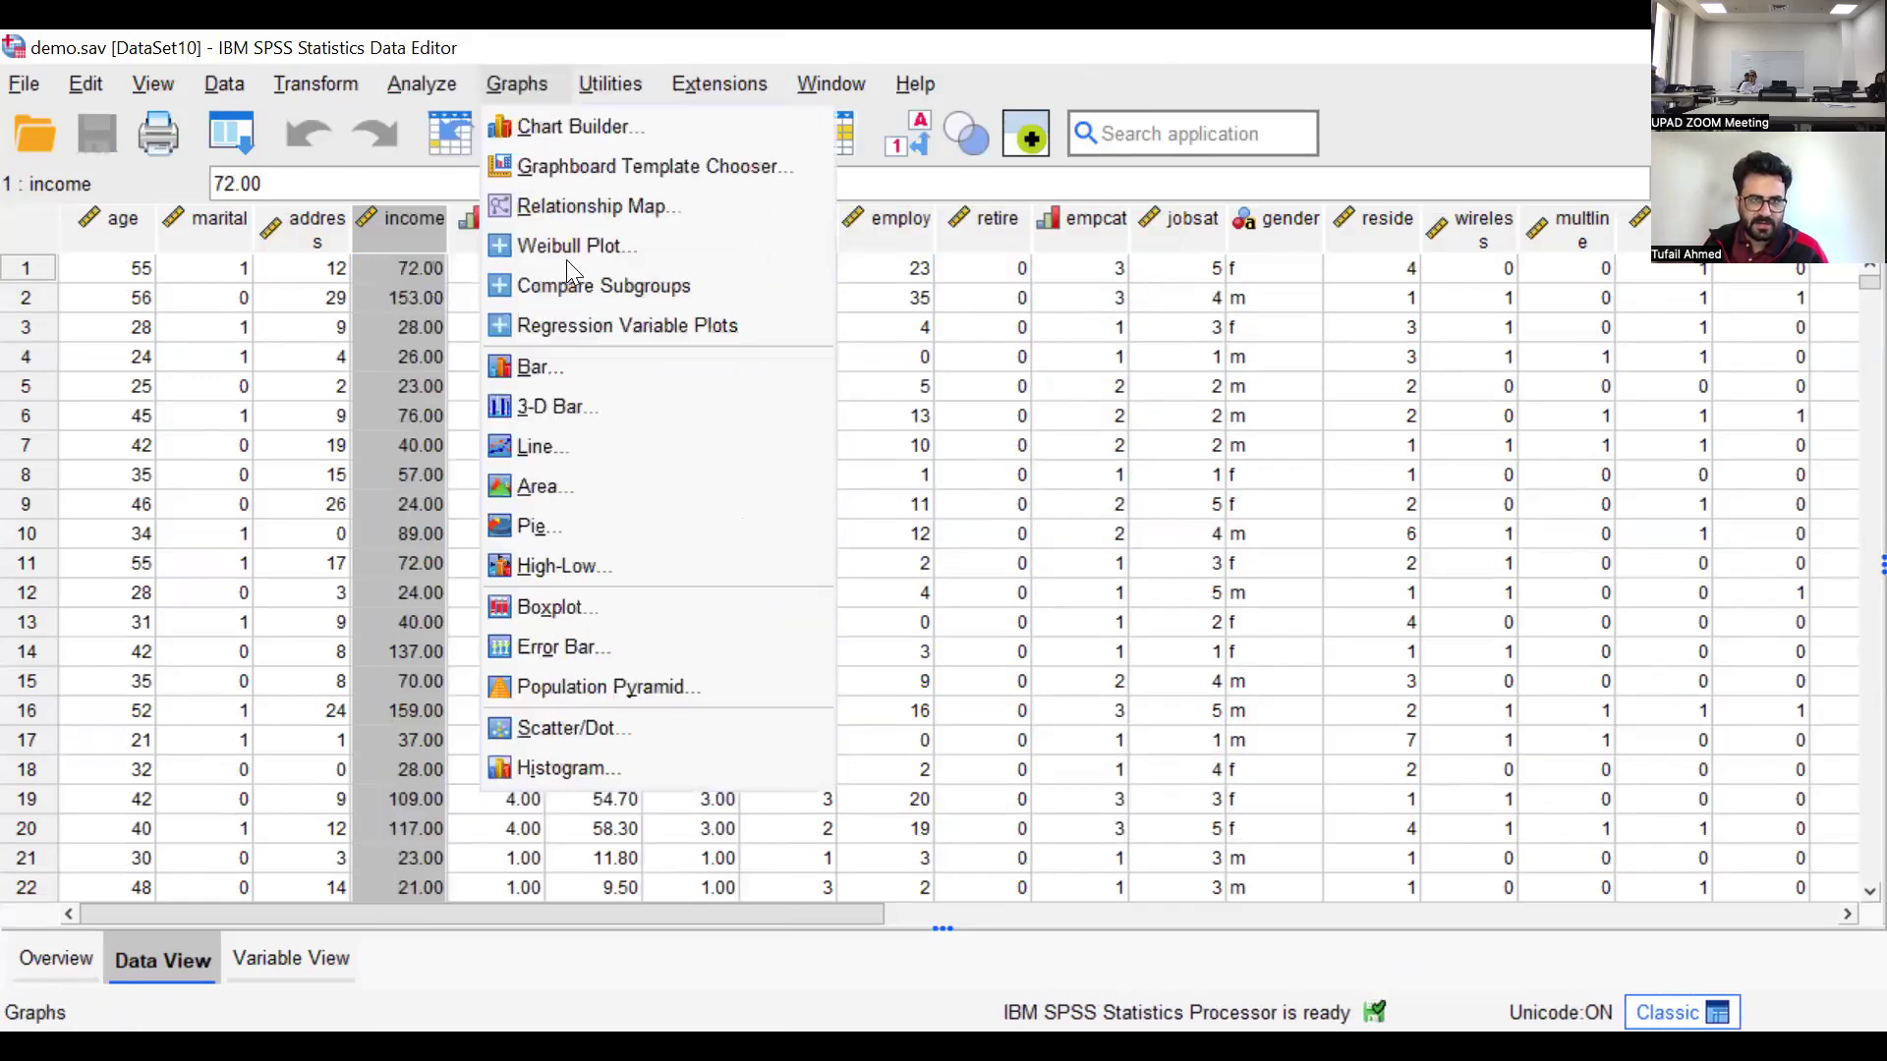
left_click(535, 367)
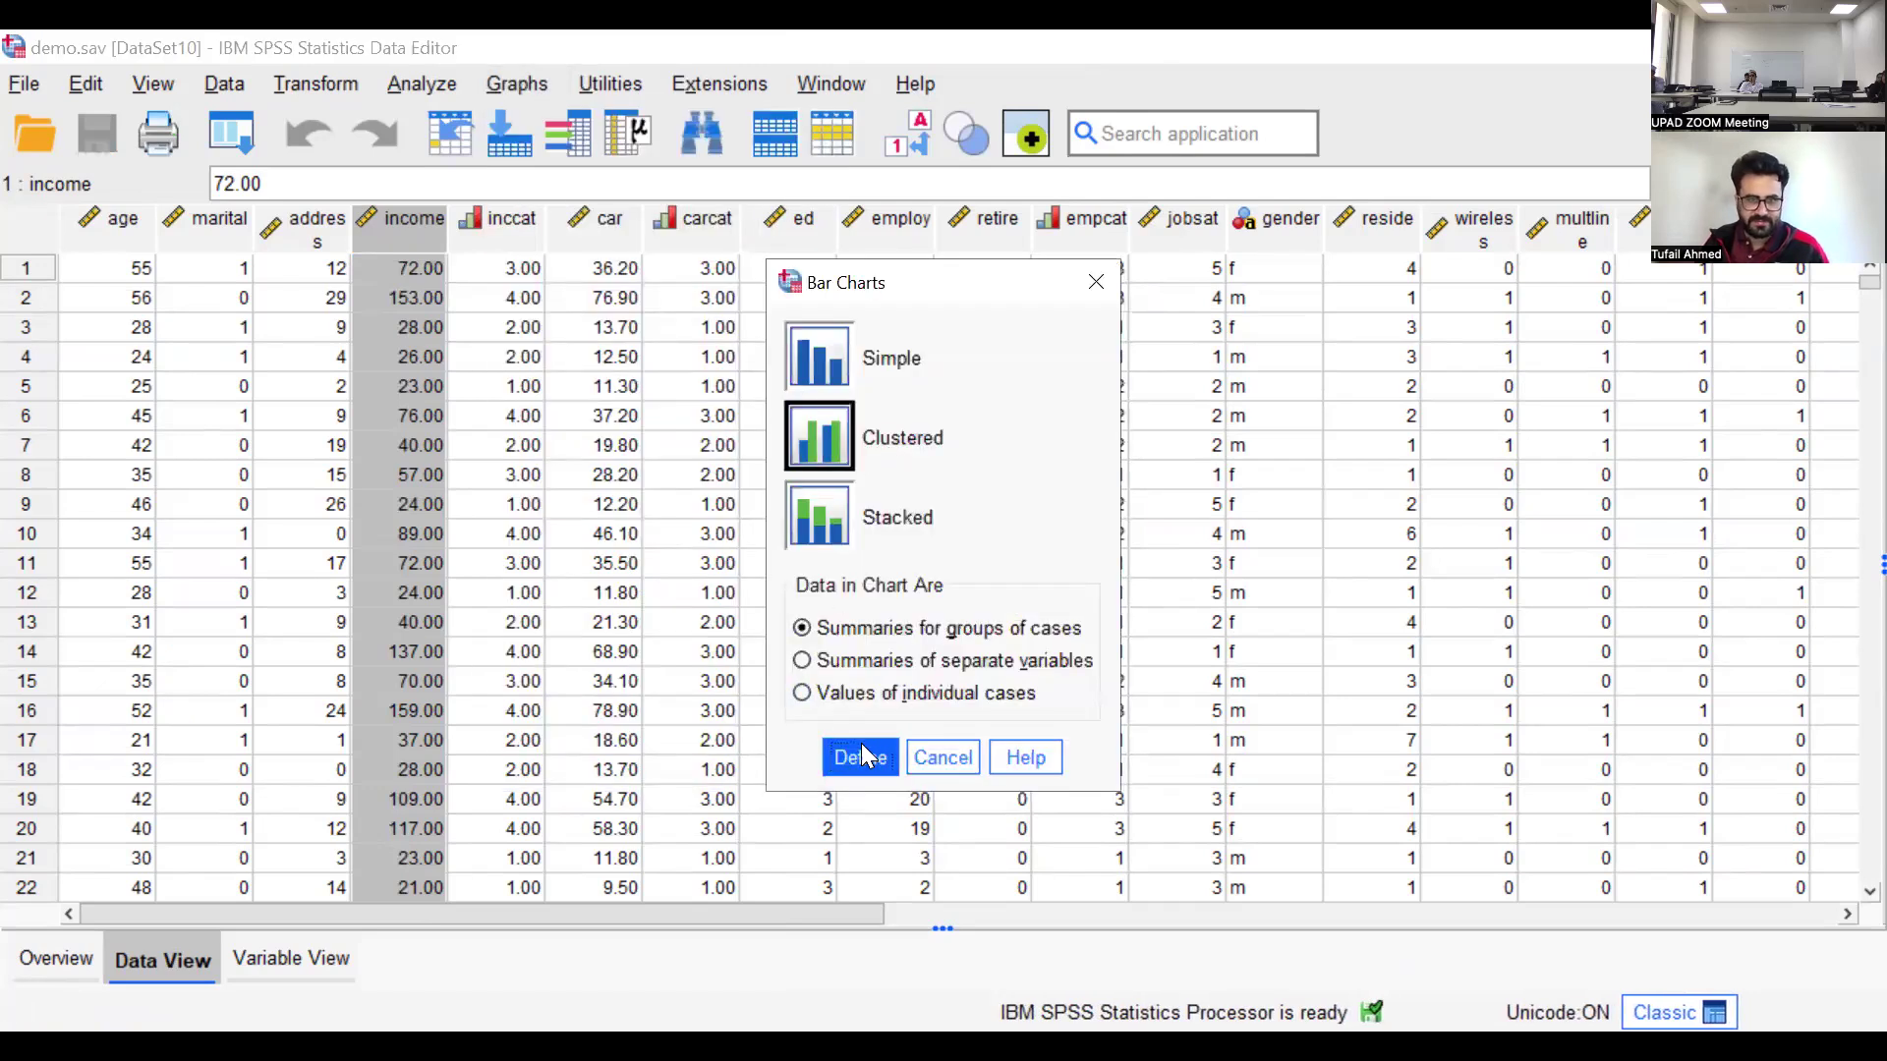
key("Escape")
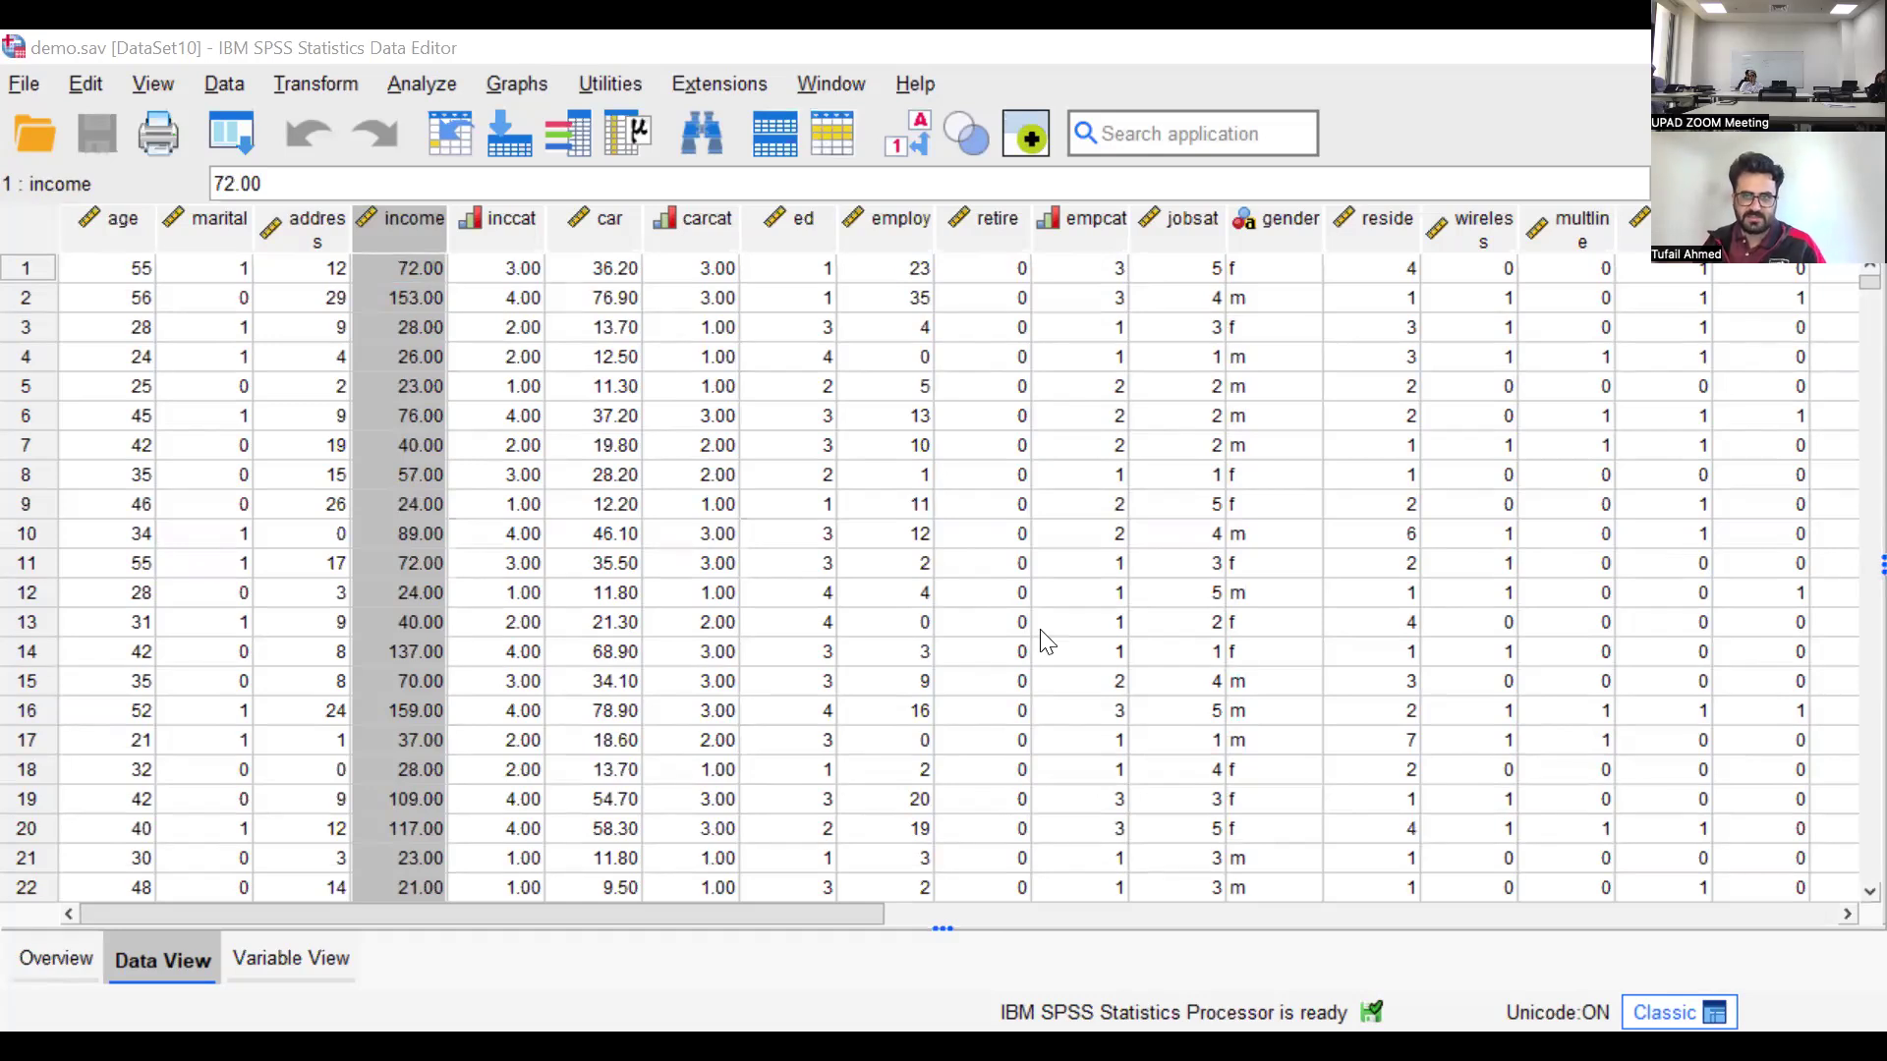
View the clustered bar chart in the output and look over the Chart Builder and the available graph types without creating a chart
key("alt+Tab")
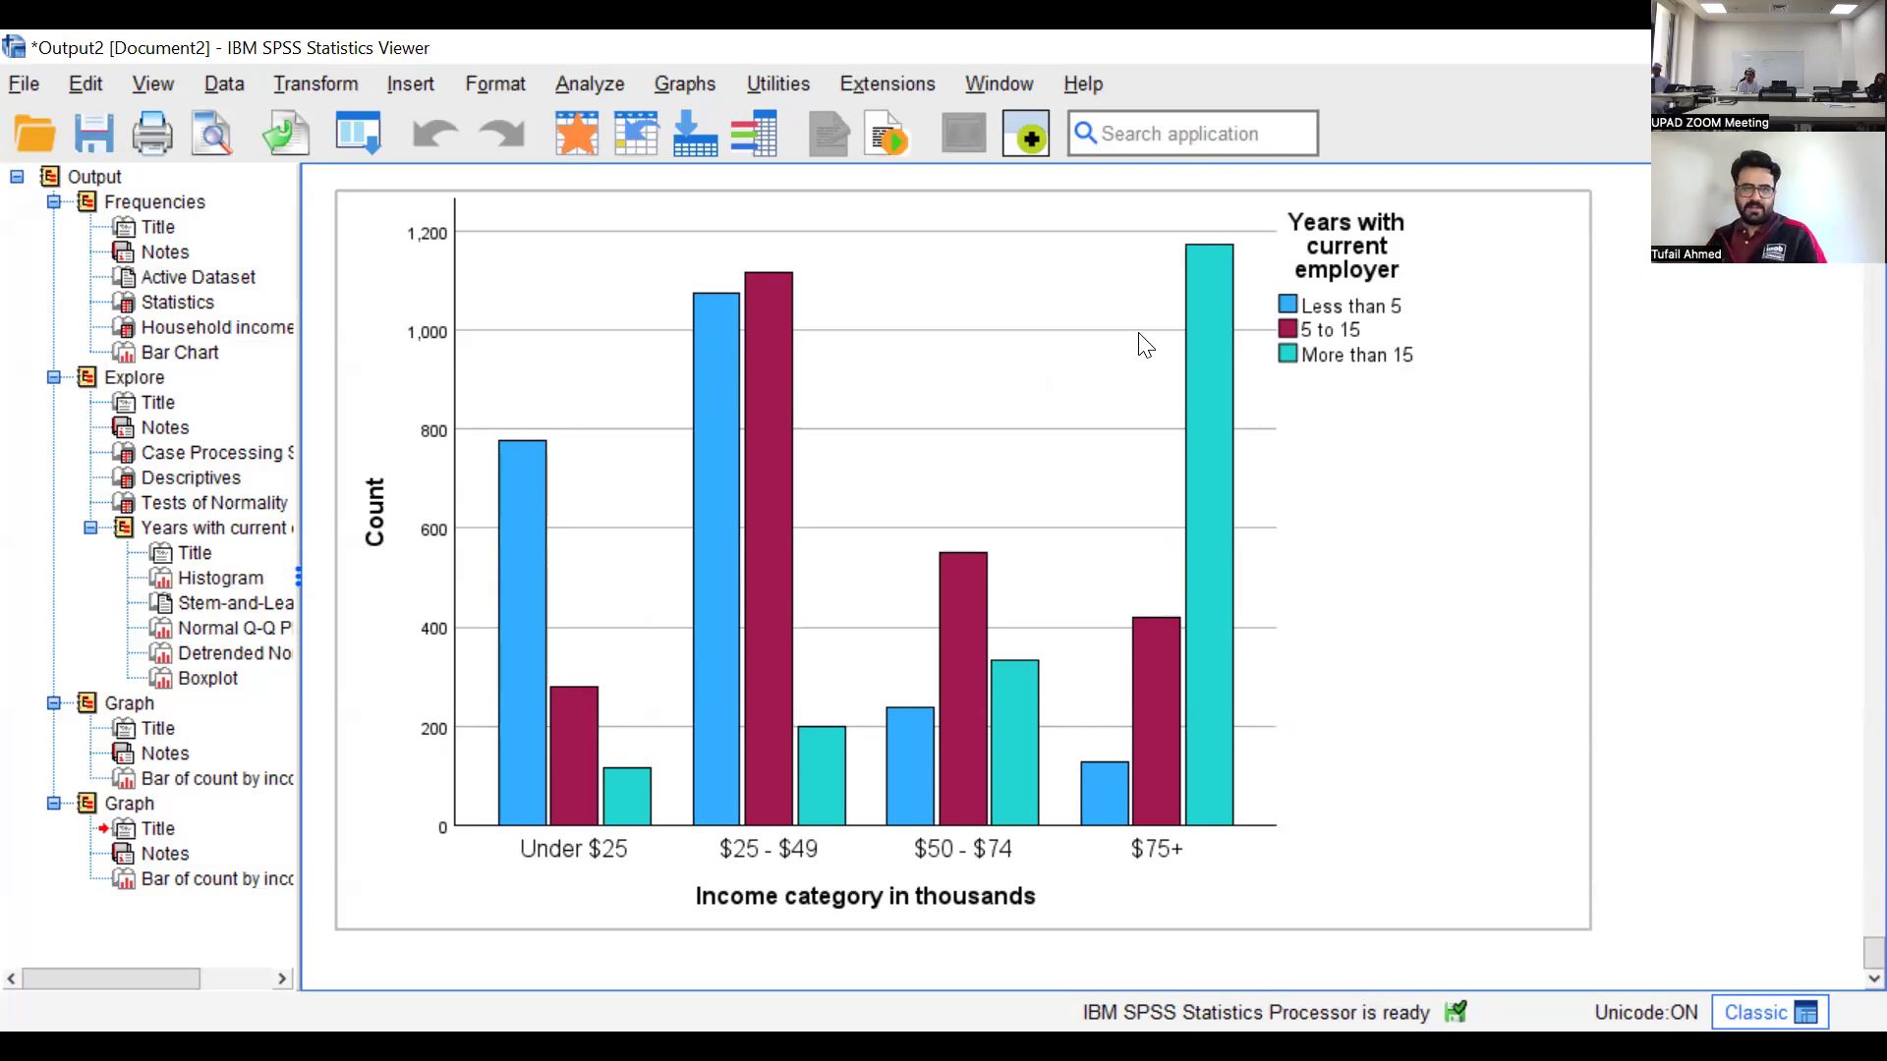
left_click(686, 82)
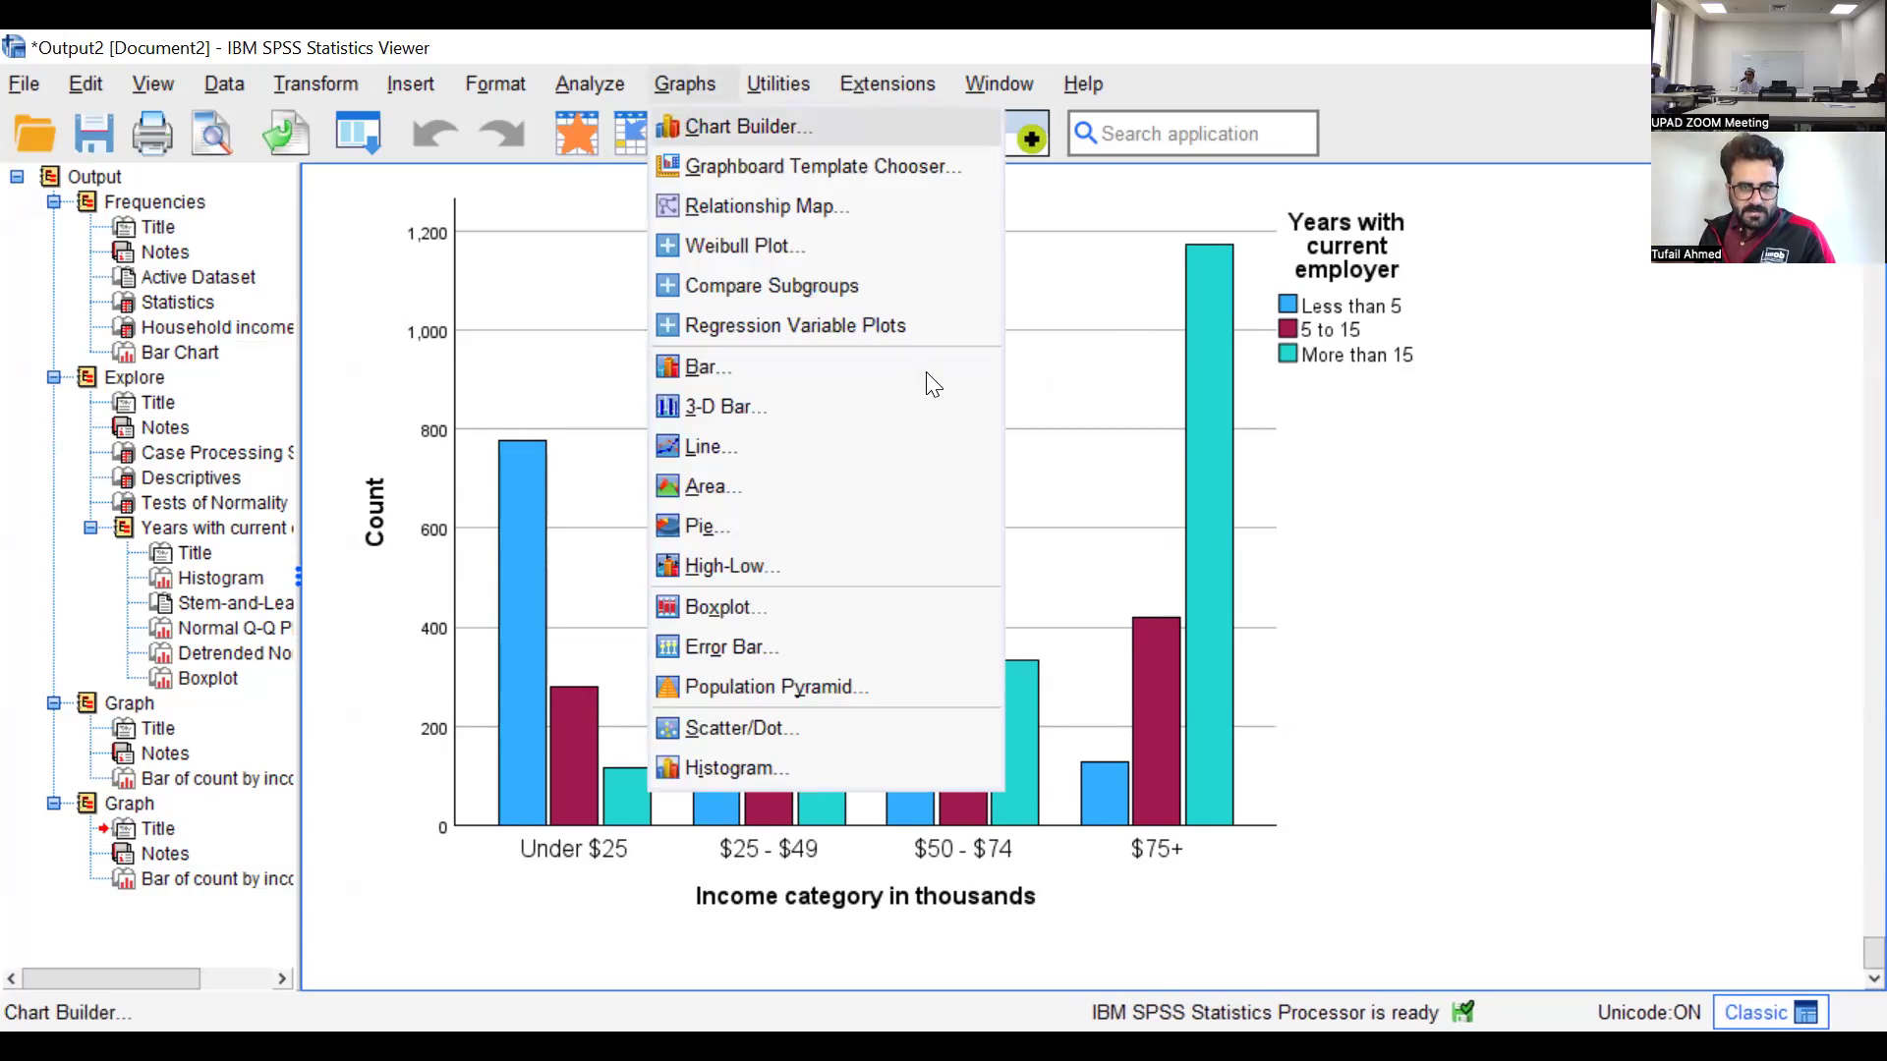
left_click(751, 127)
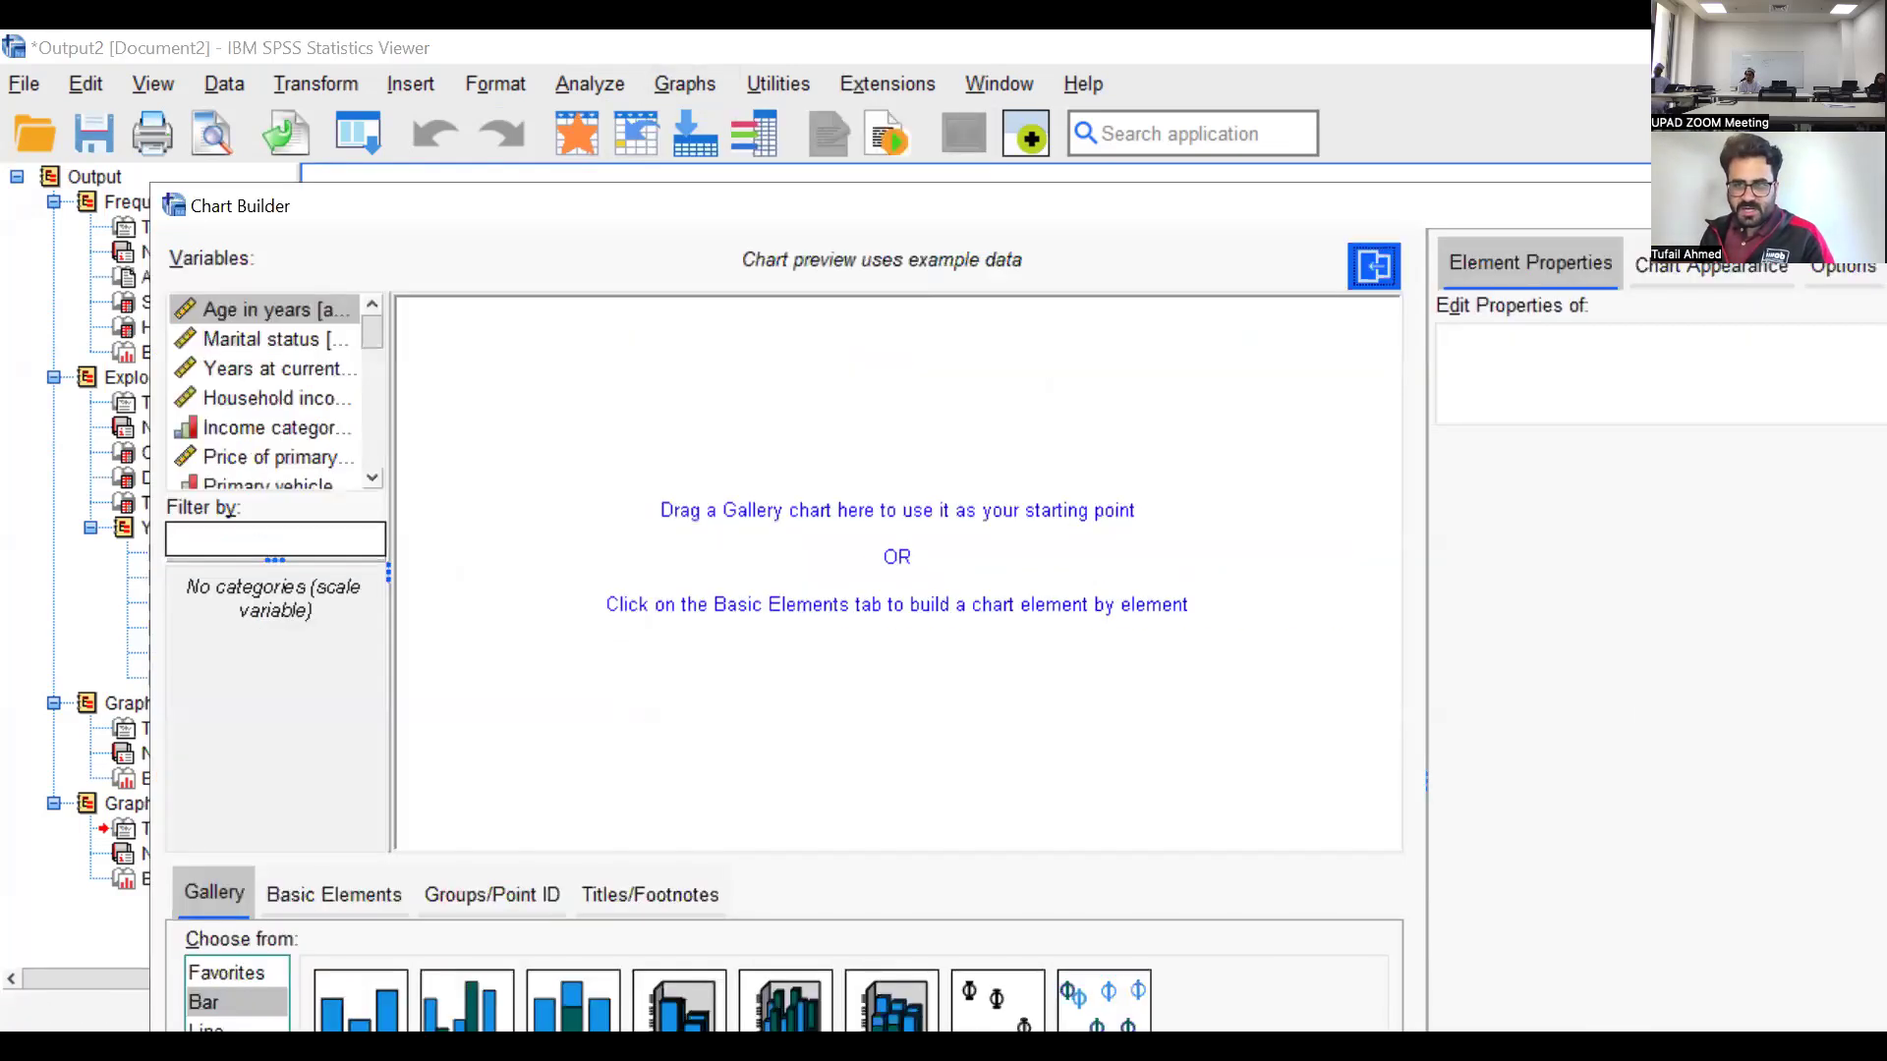
key("Escape")
left_click(668, 86)
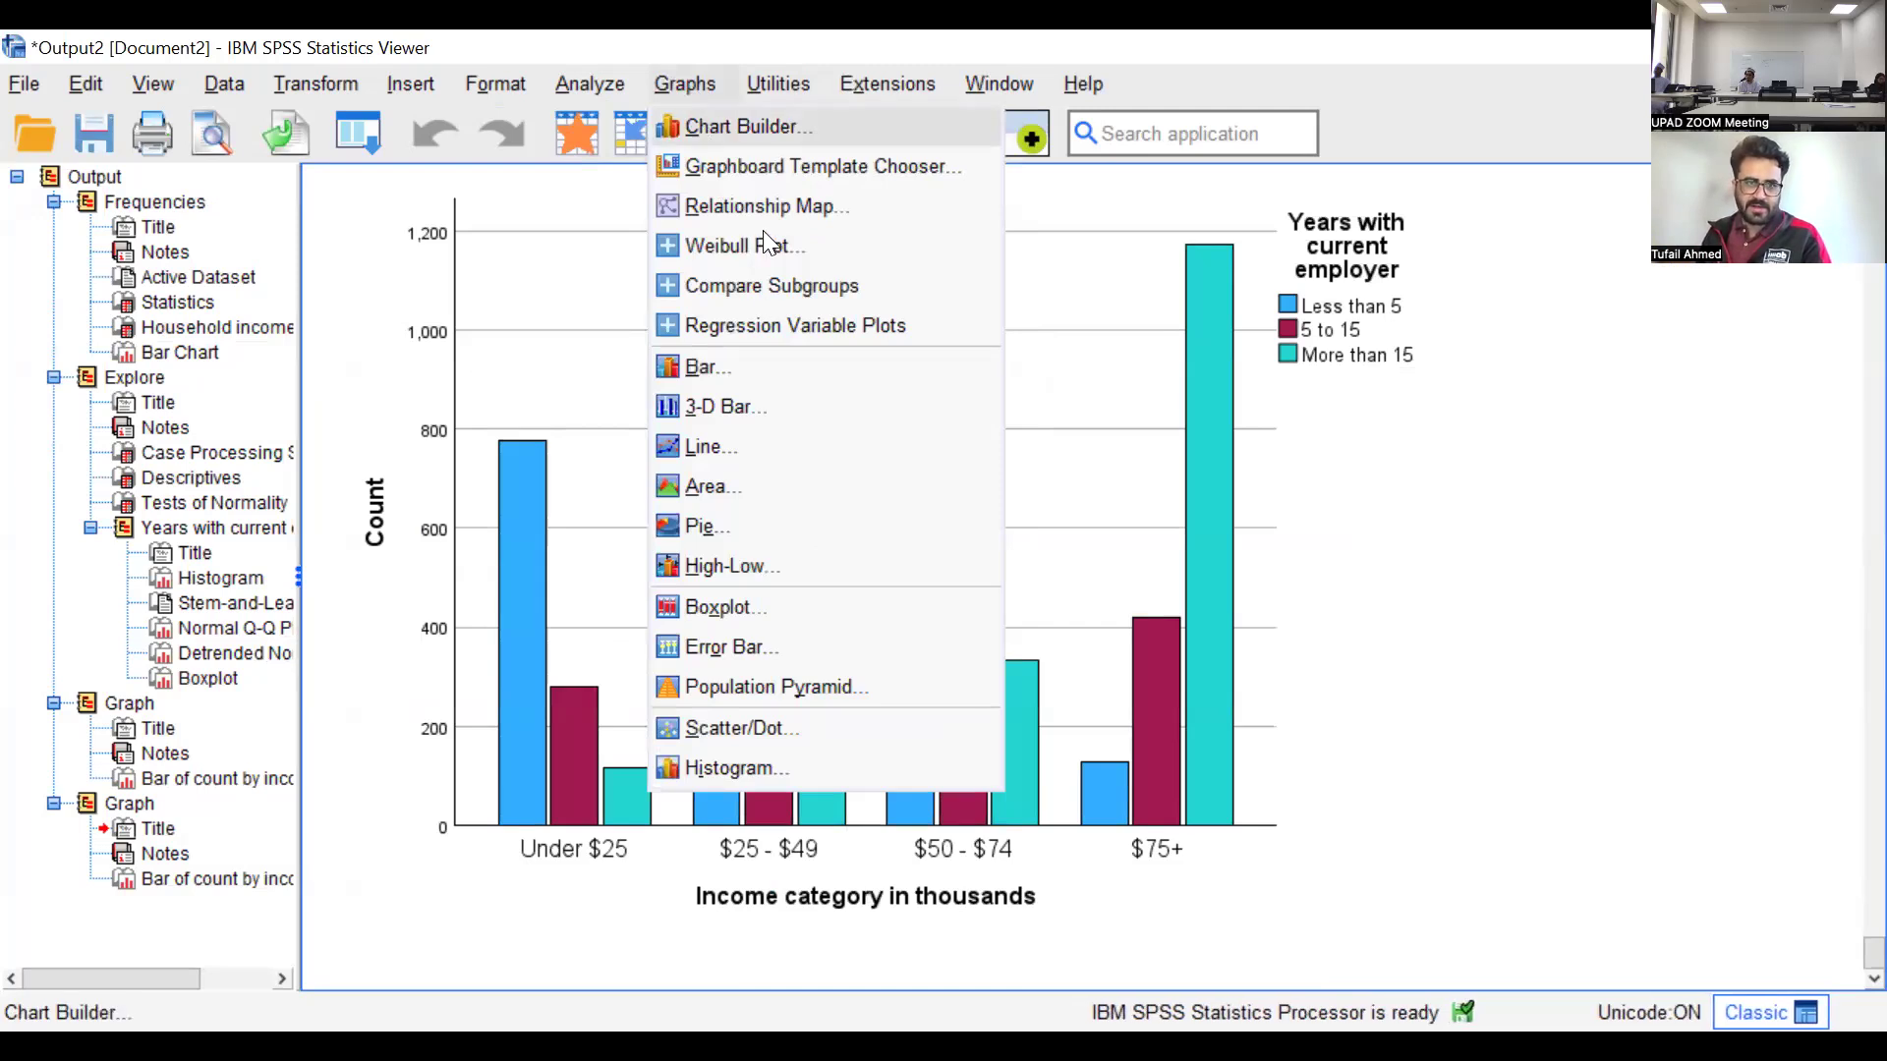
key("Return")
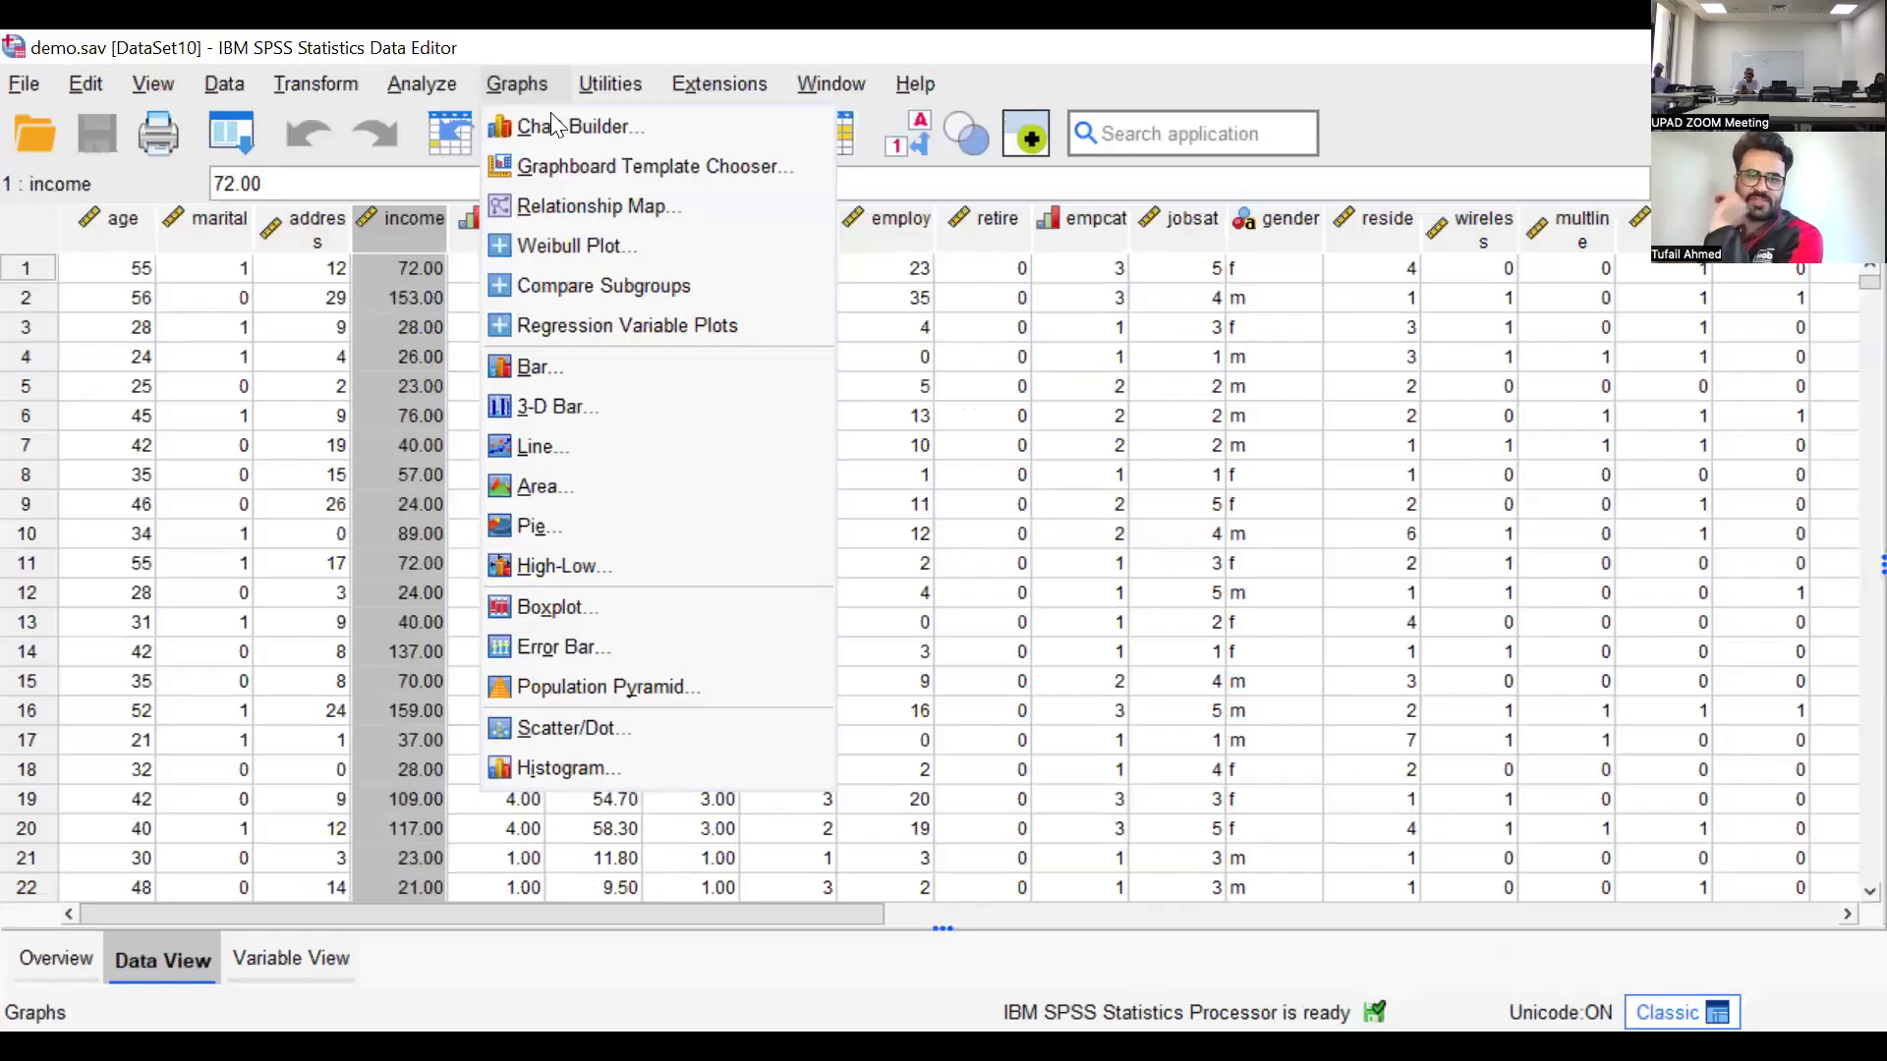
left_click(551, 120)
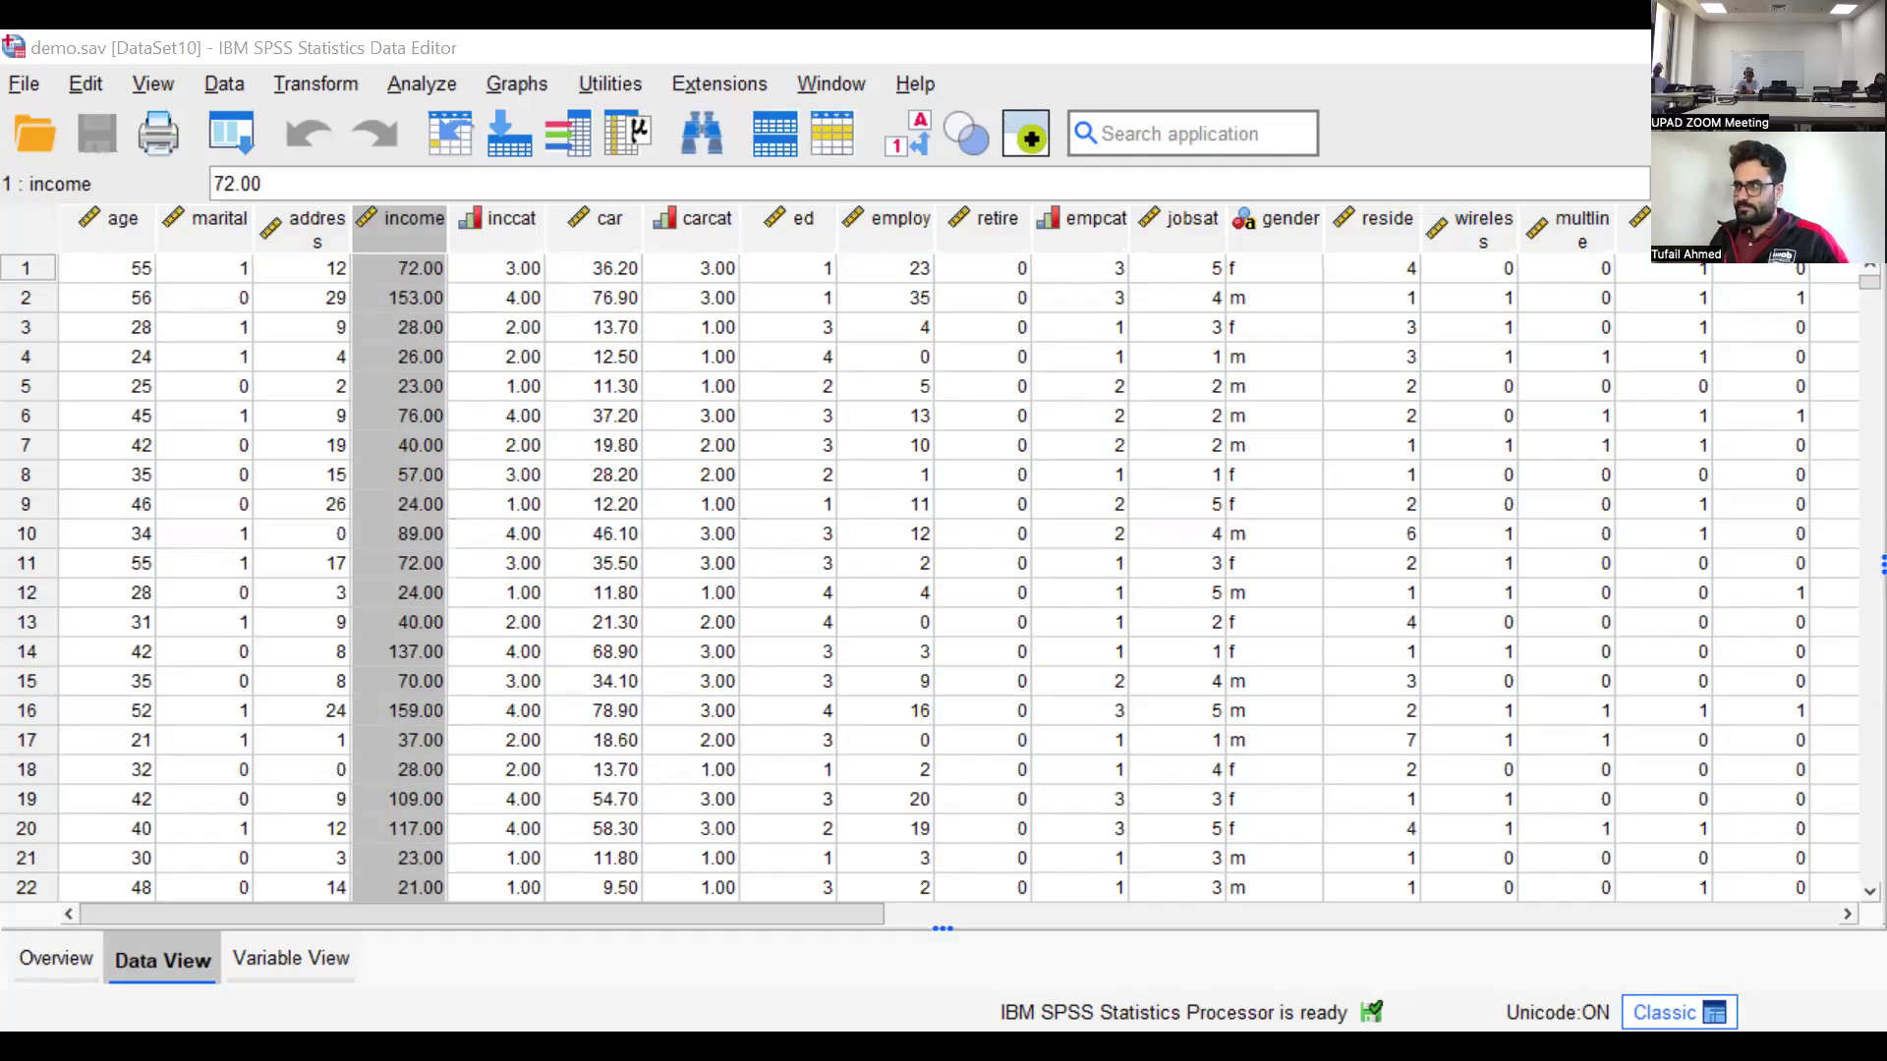
Switch to the Quantitative Analysis.pptx presentation in PowerPoint to view the Hypothesis Testing slide
key("alt+Tab")
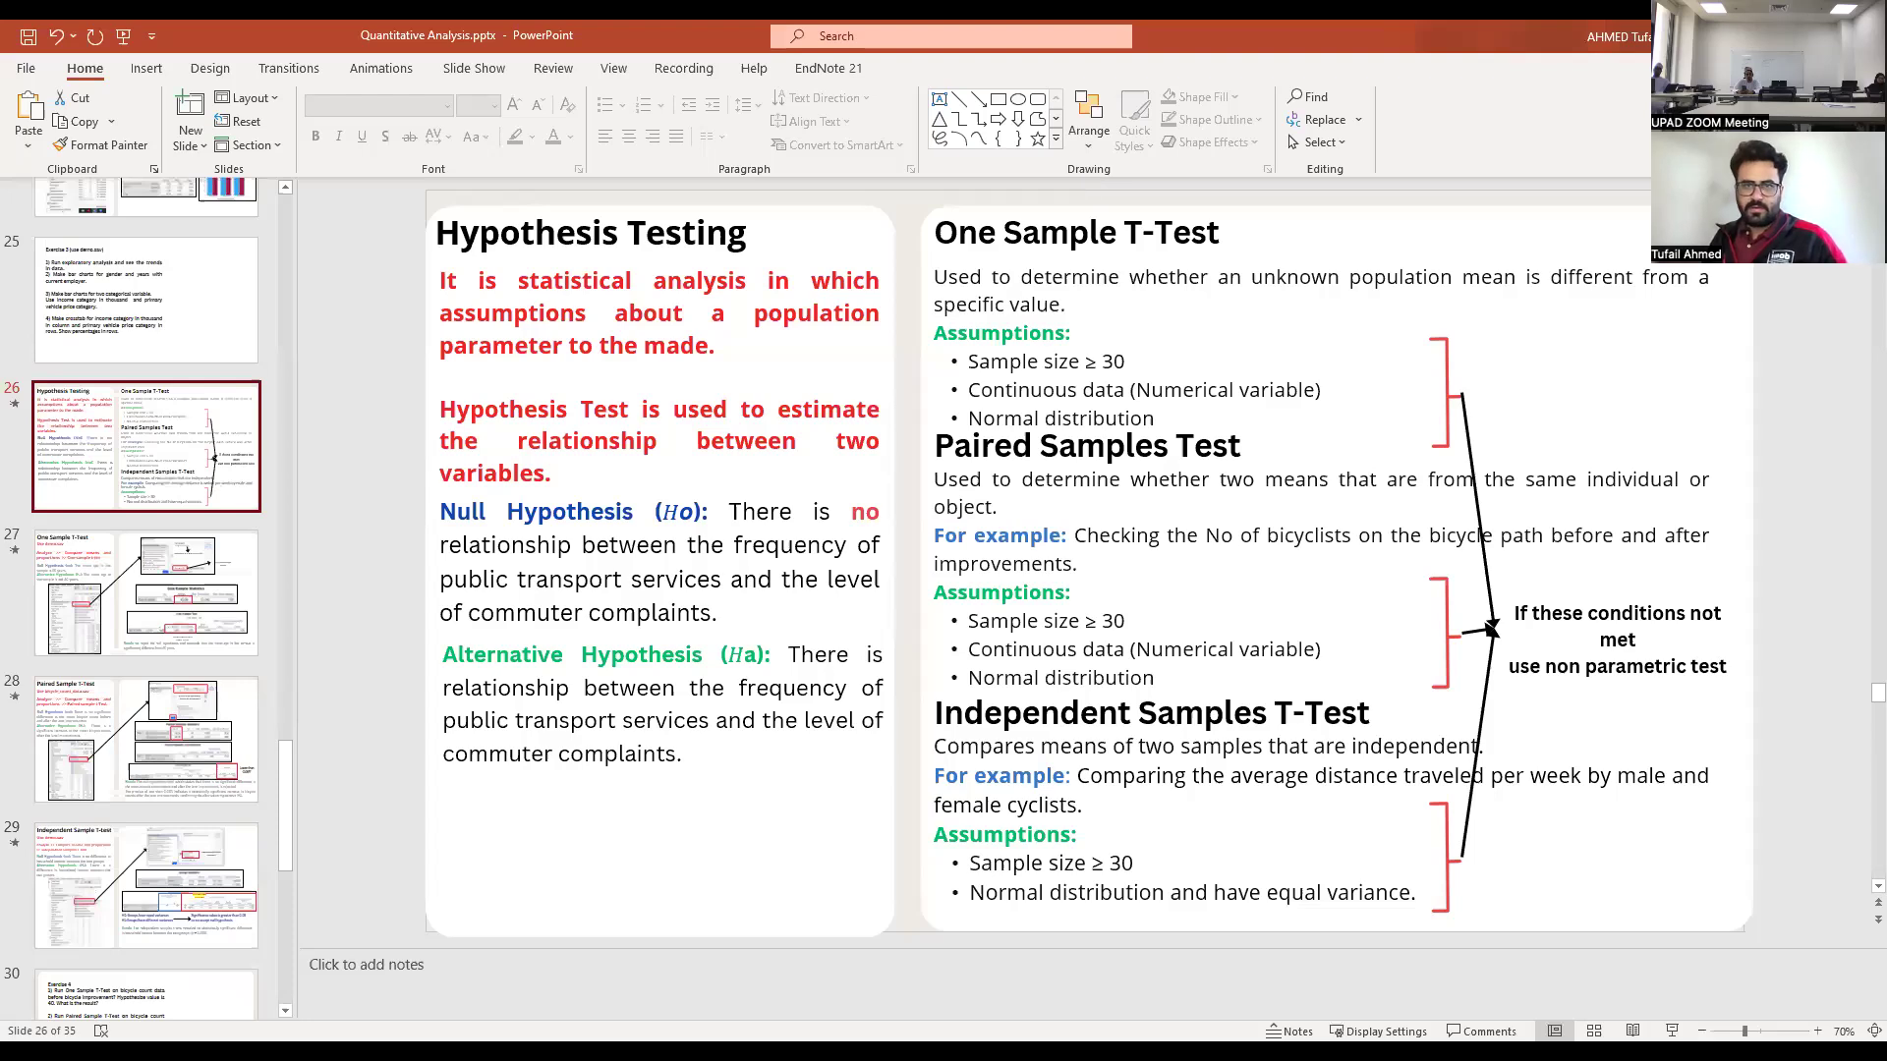
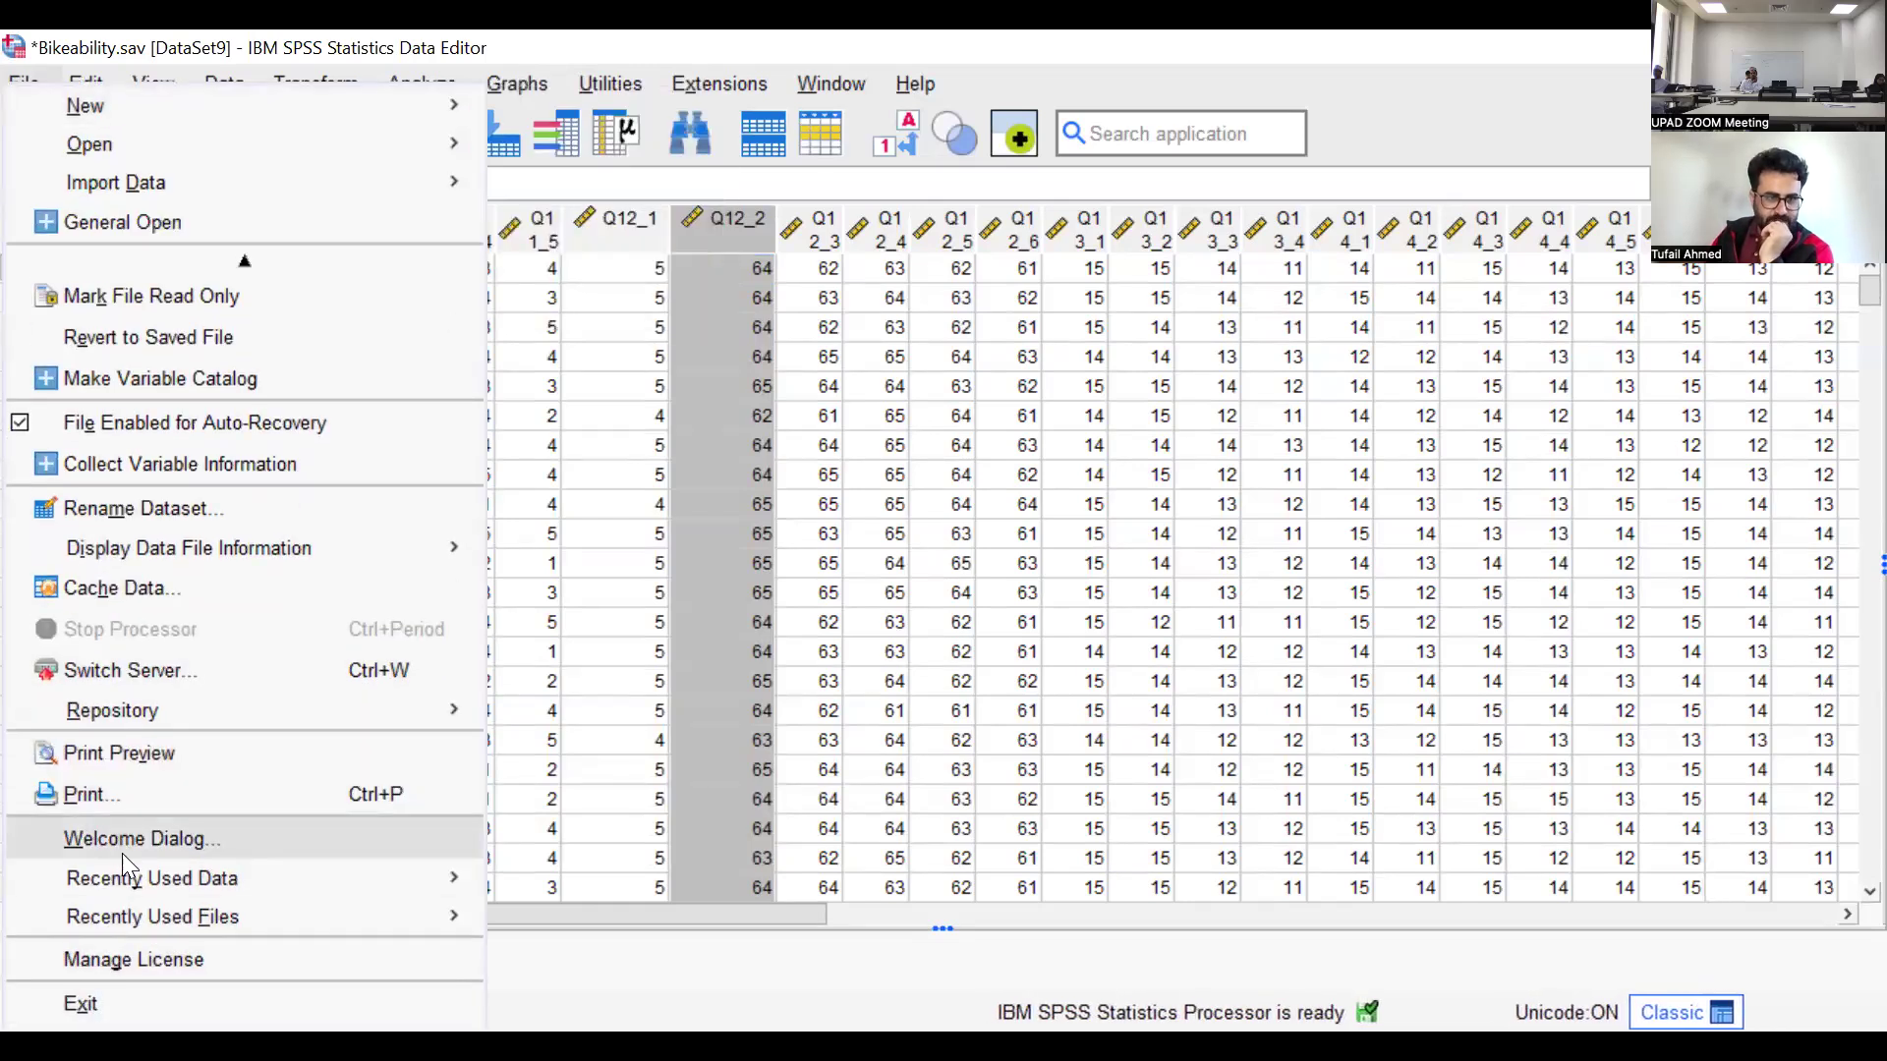
Reopen the sample data file demo.sav from the Welcome dialog, reverting to its saved version
left_click(462, 838)
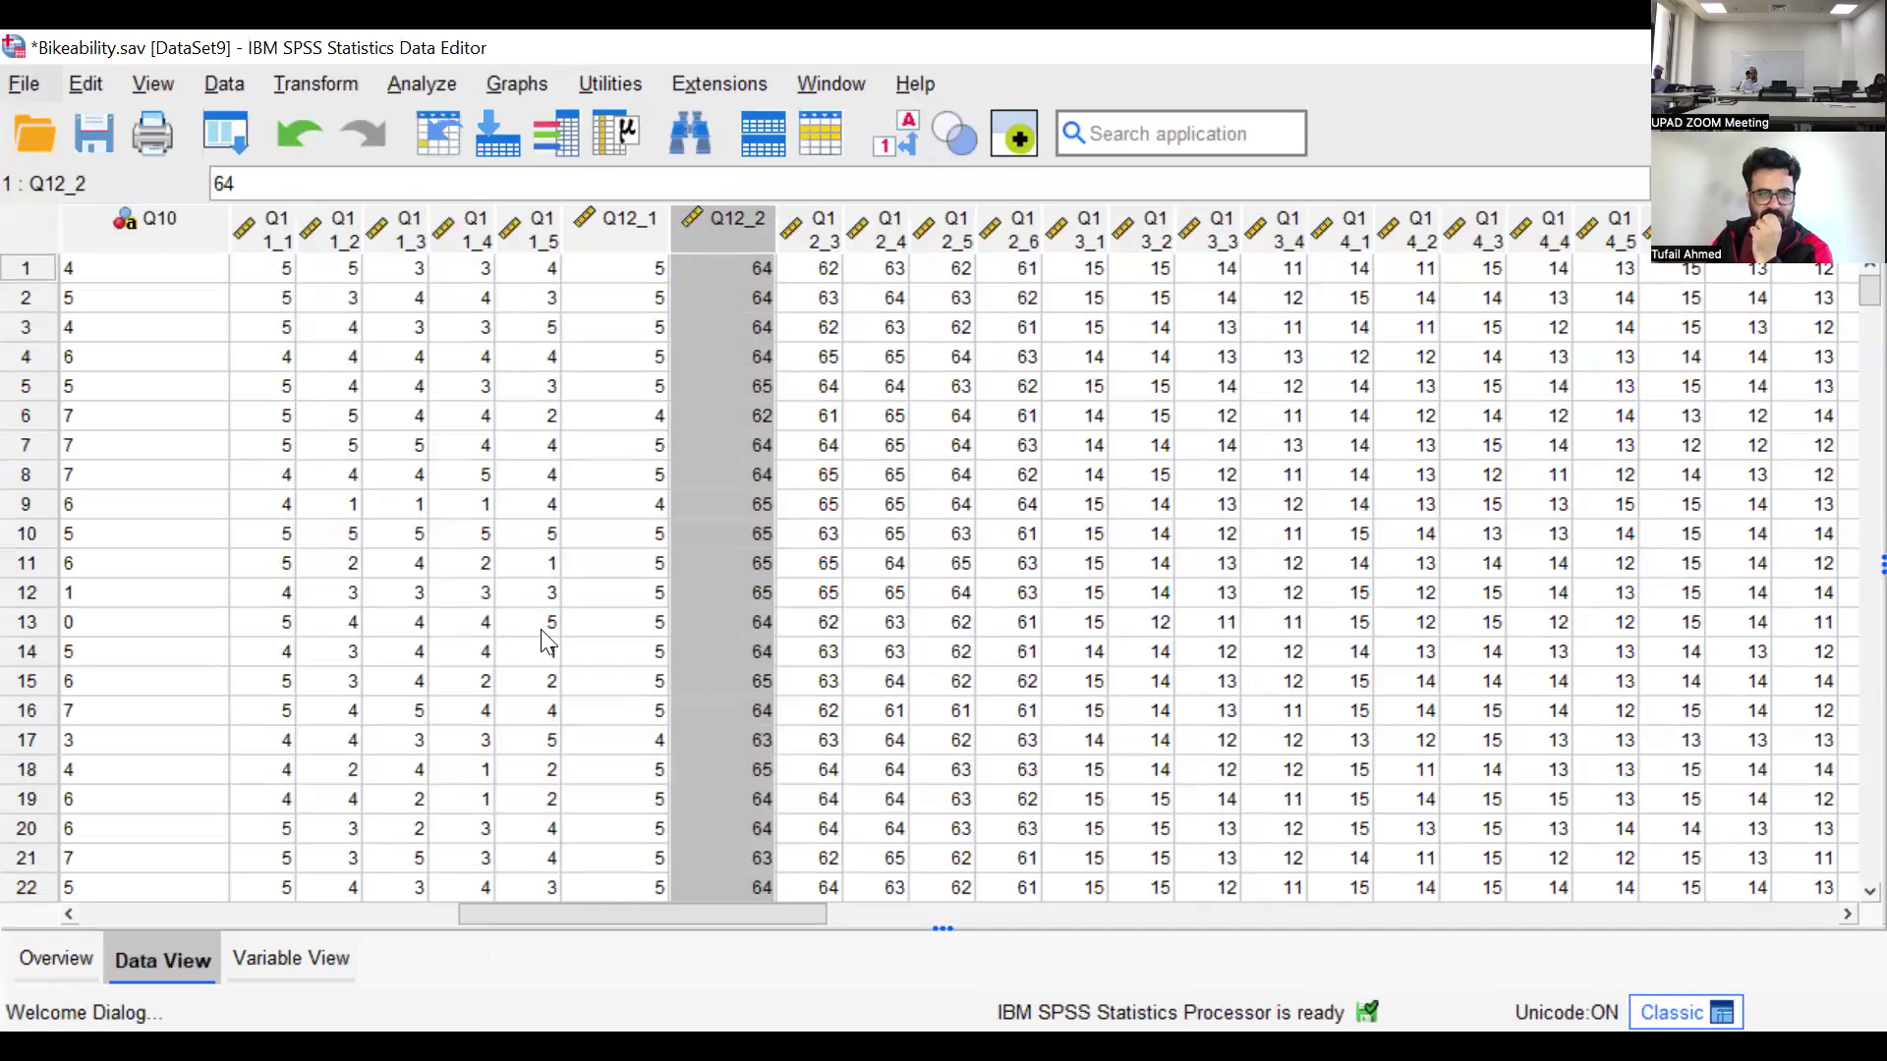
scroll(241, 545, "down", 3)
scroll(239, 546, "down", 12)
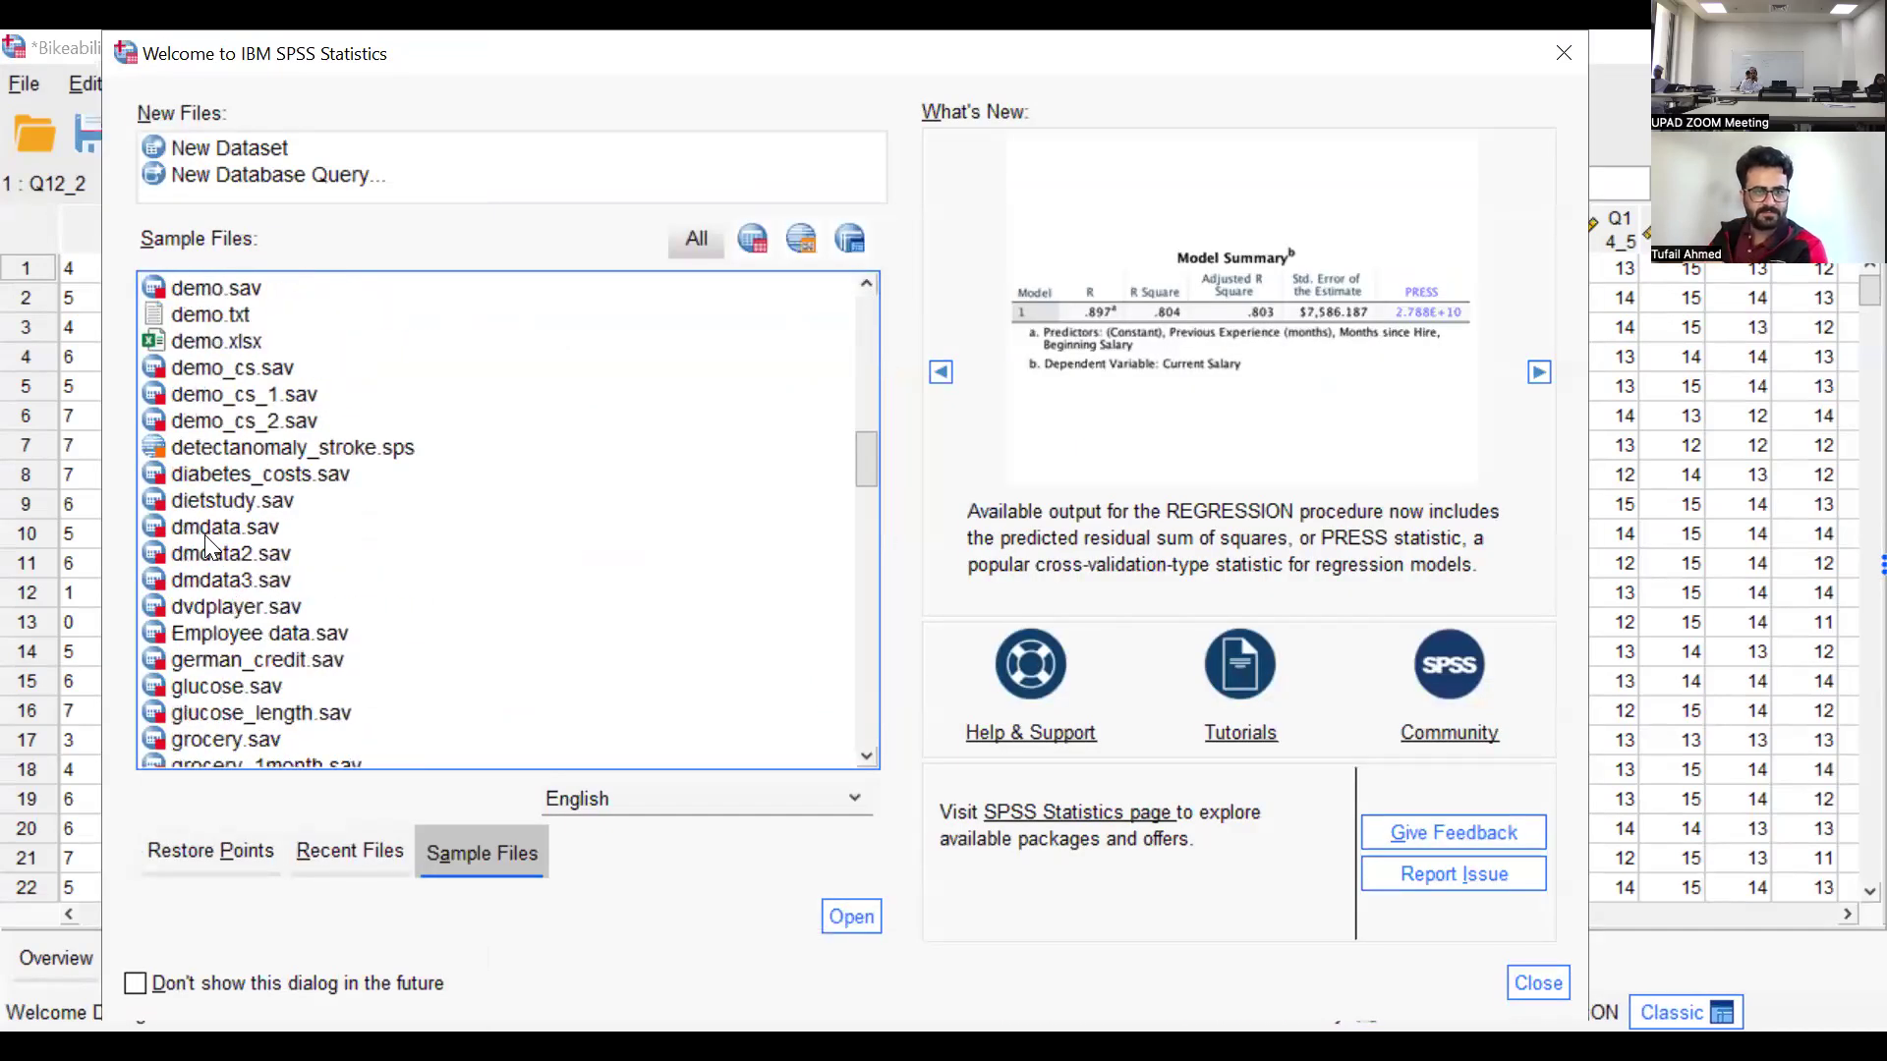
left_click(202, 374)
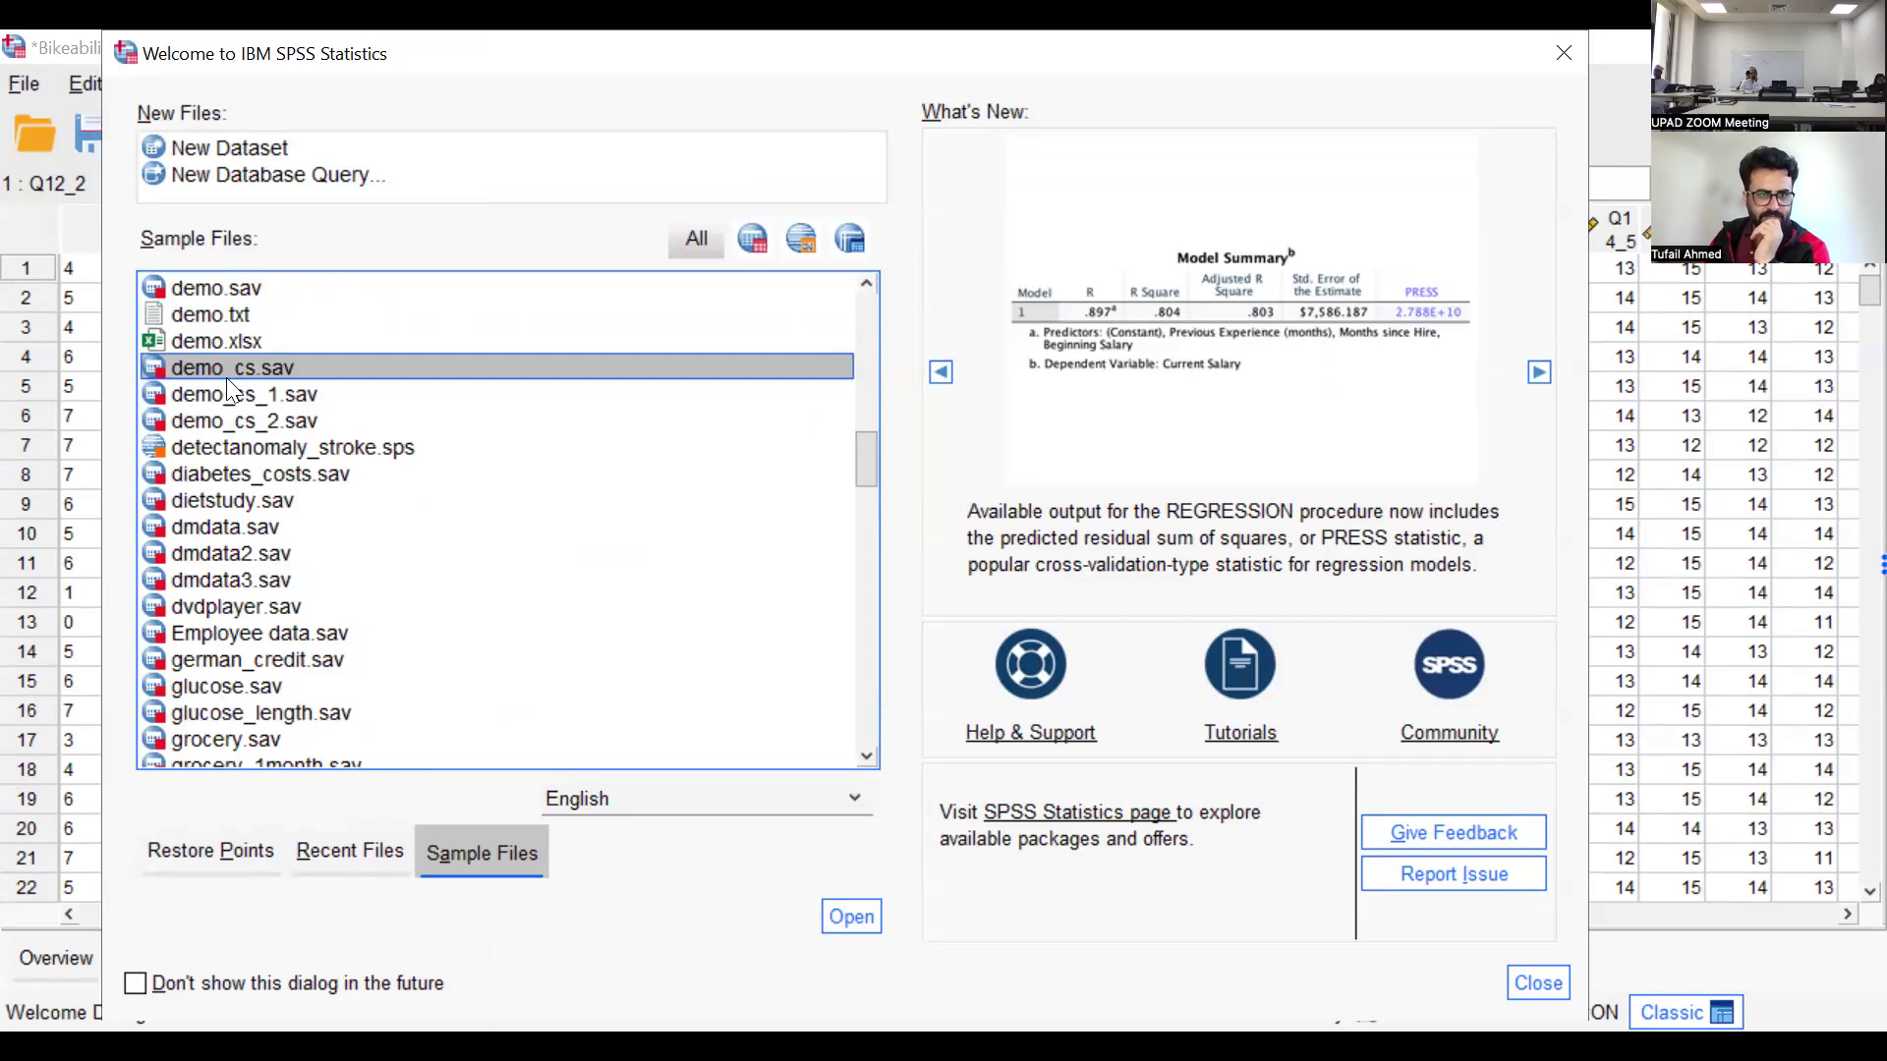
scroll(201, 408, "up", 1)
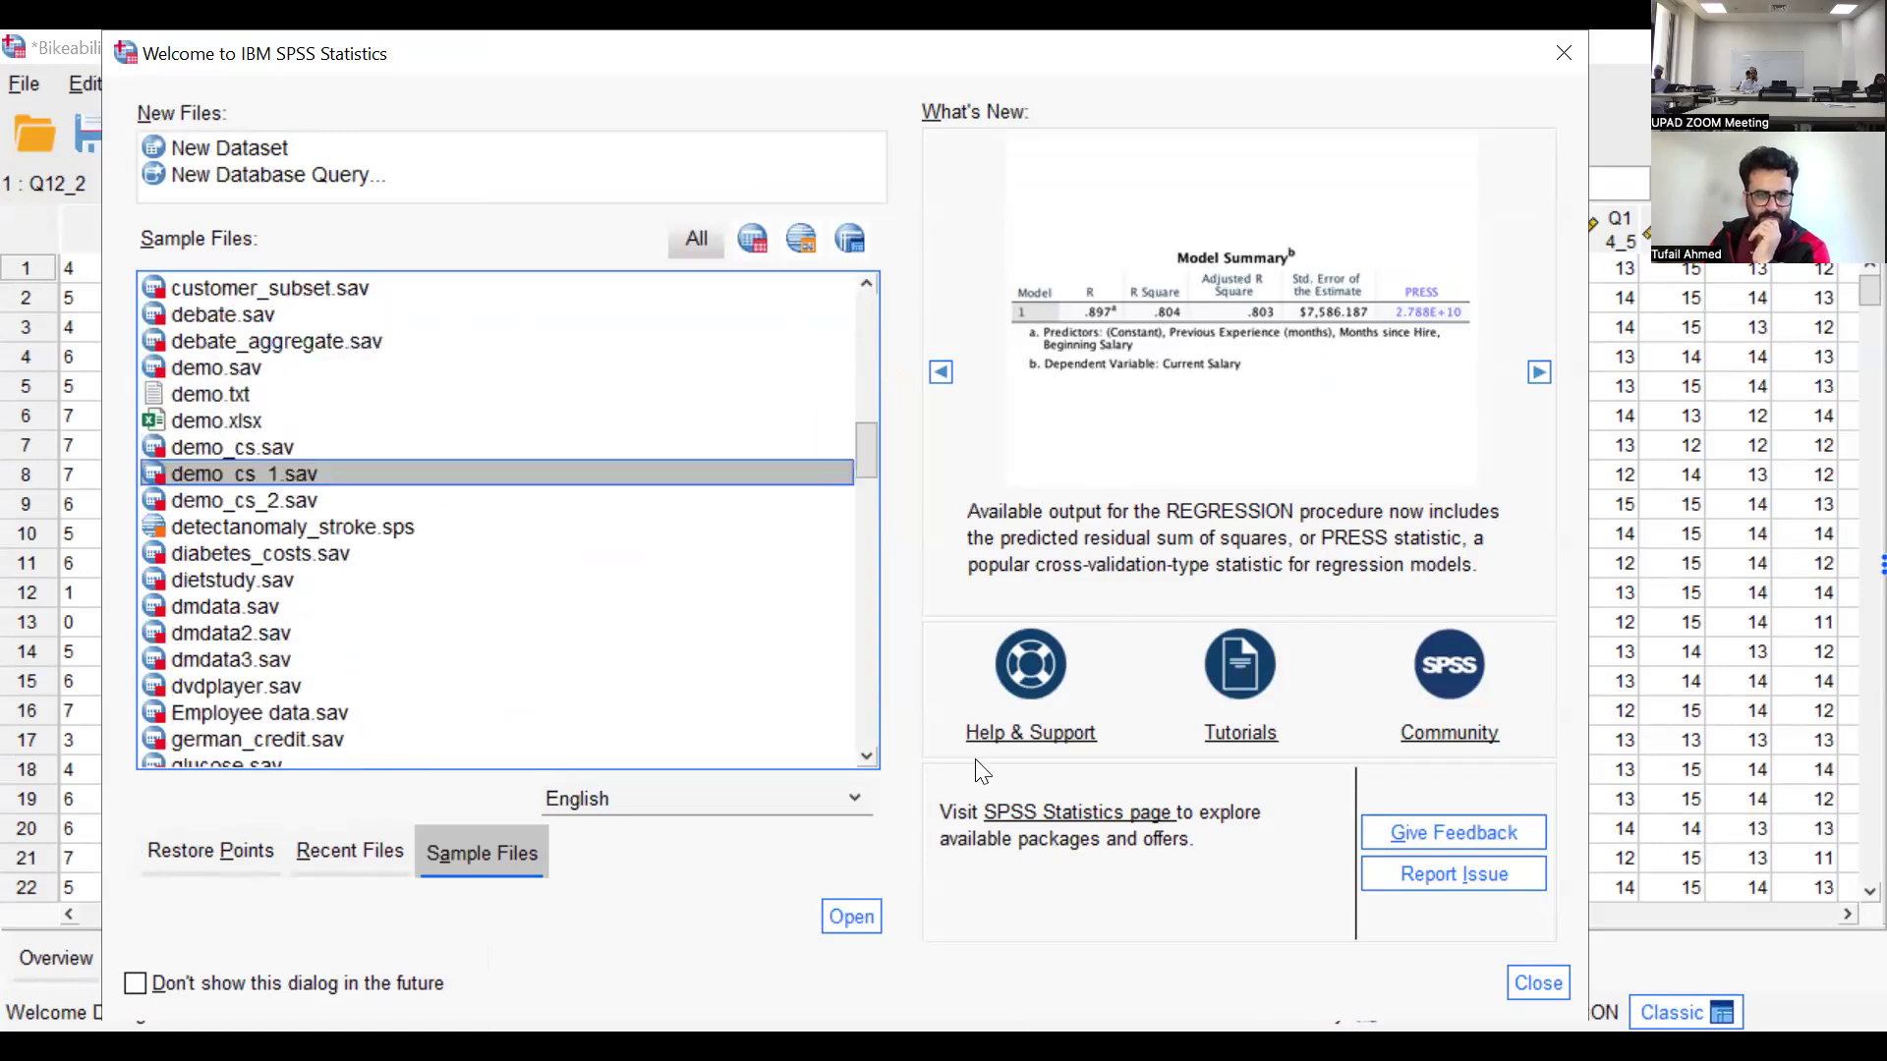
left_click(247, 393)
left_click(236, 368)
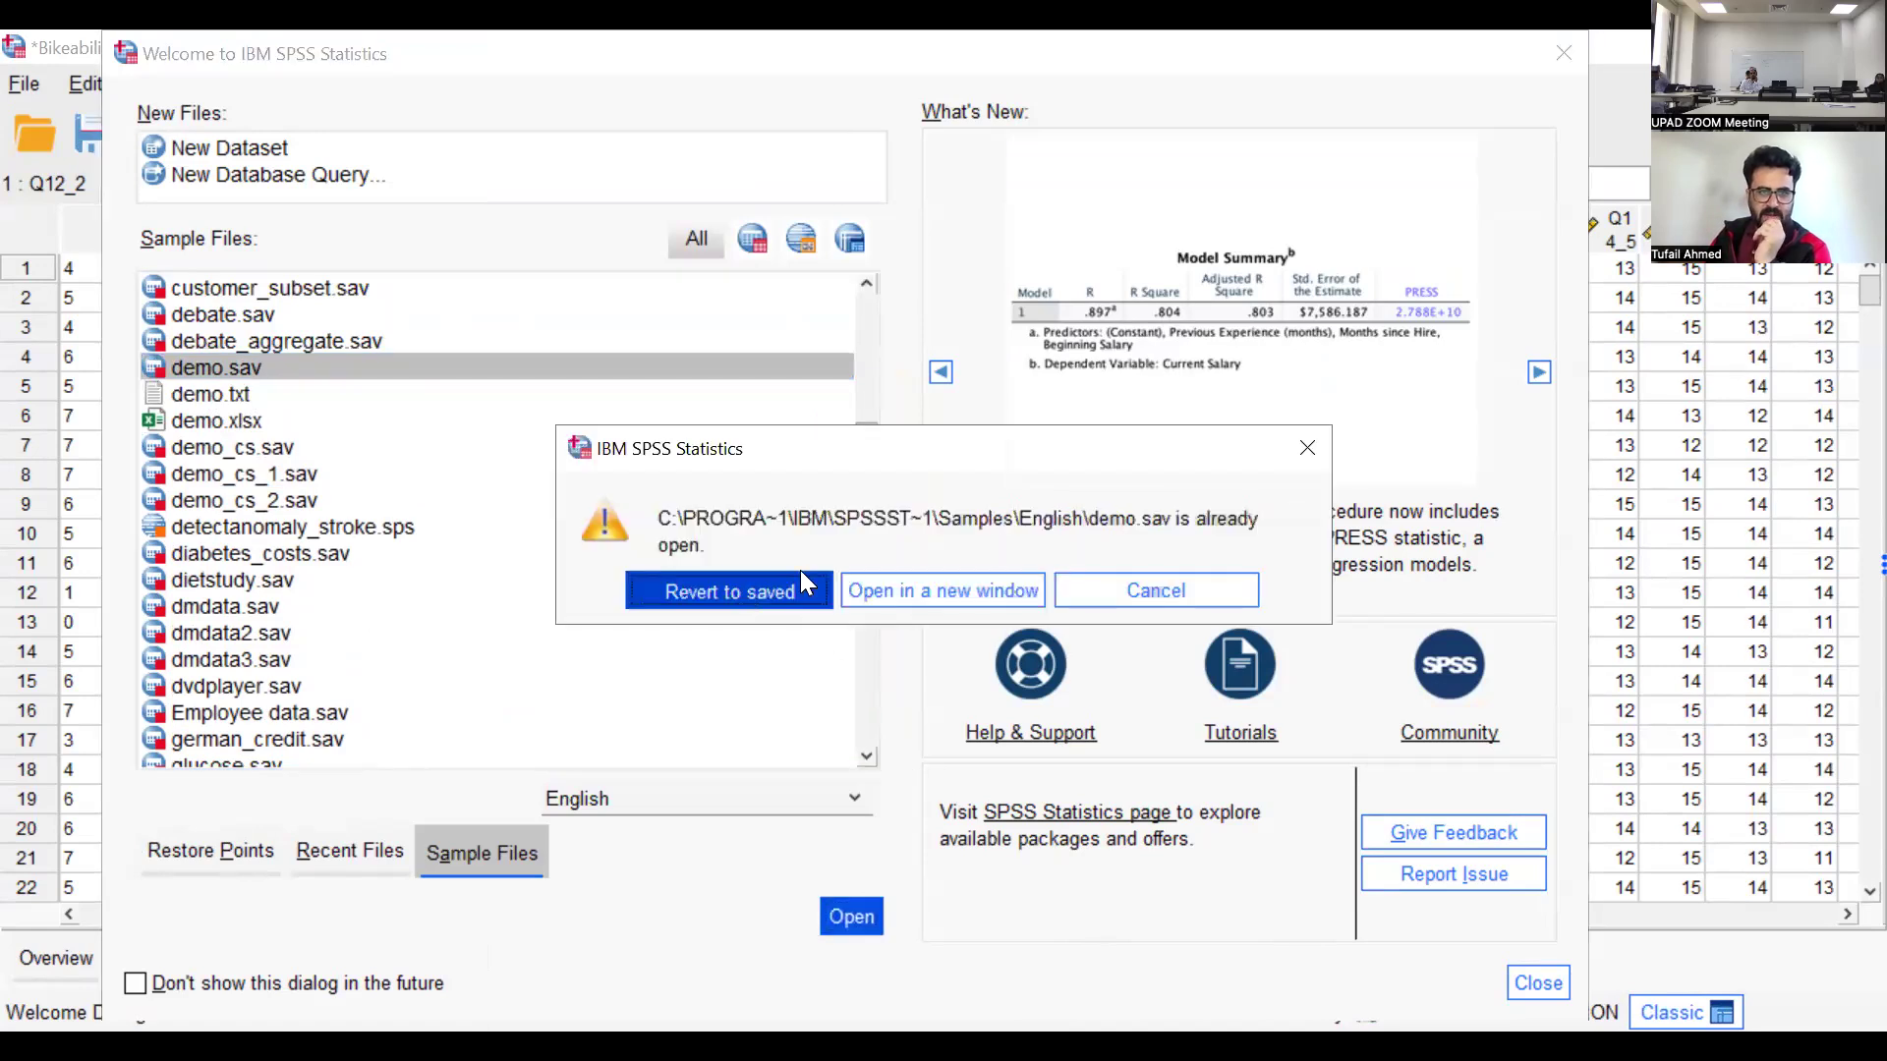
left_click(799, 571)
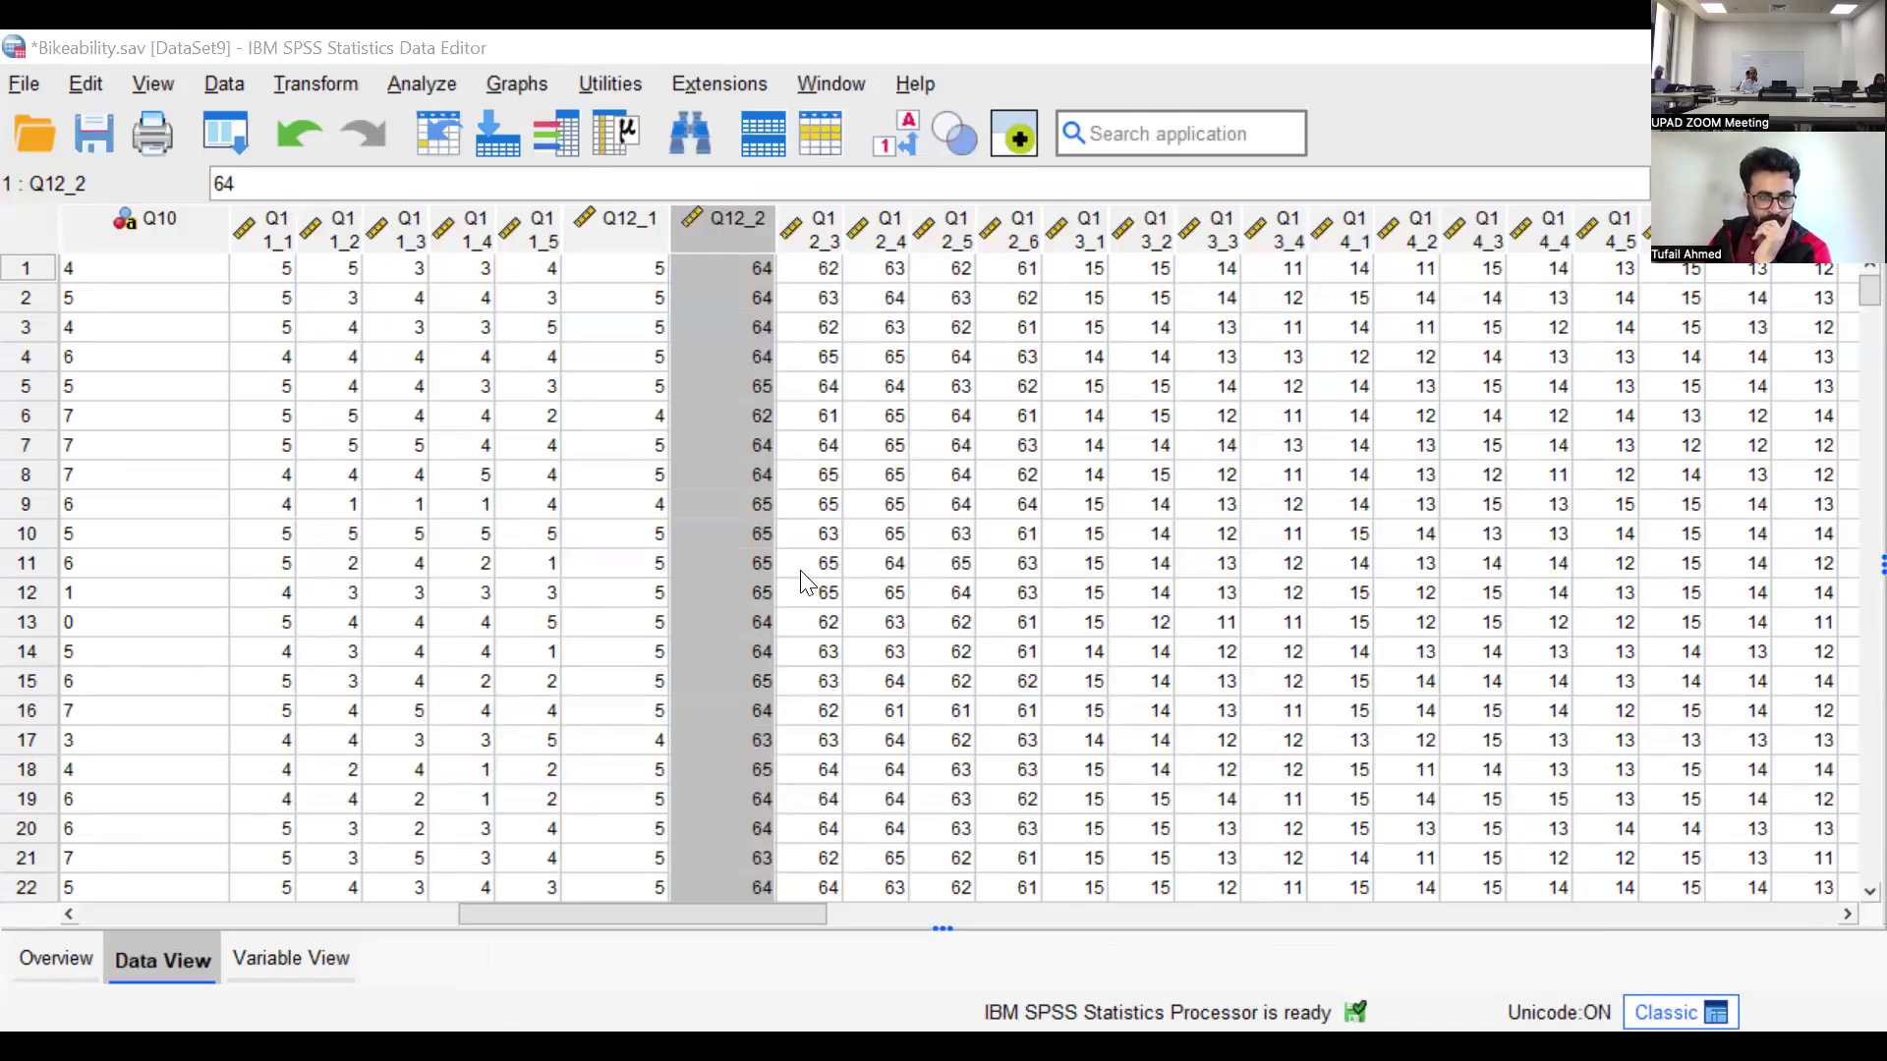
Set up a One-Sample T Test with Age in years as the test variable and a test value of 50
left_click(222, 80)
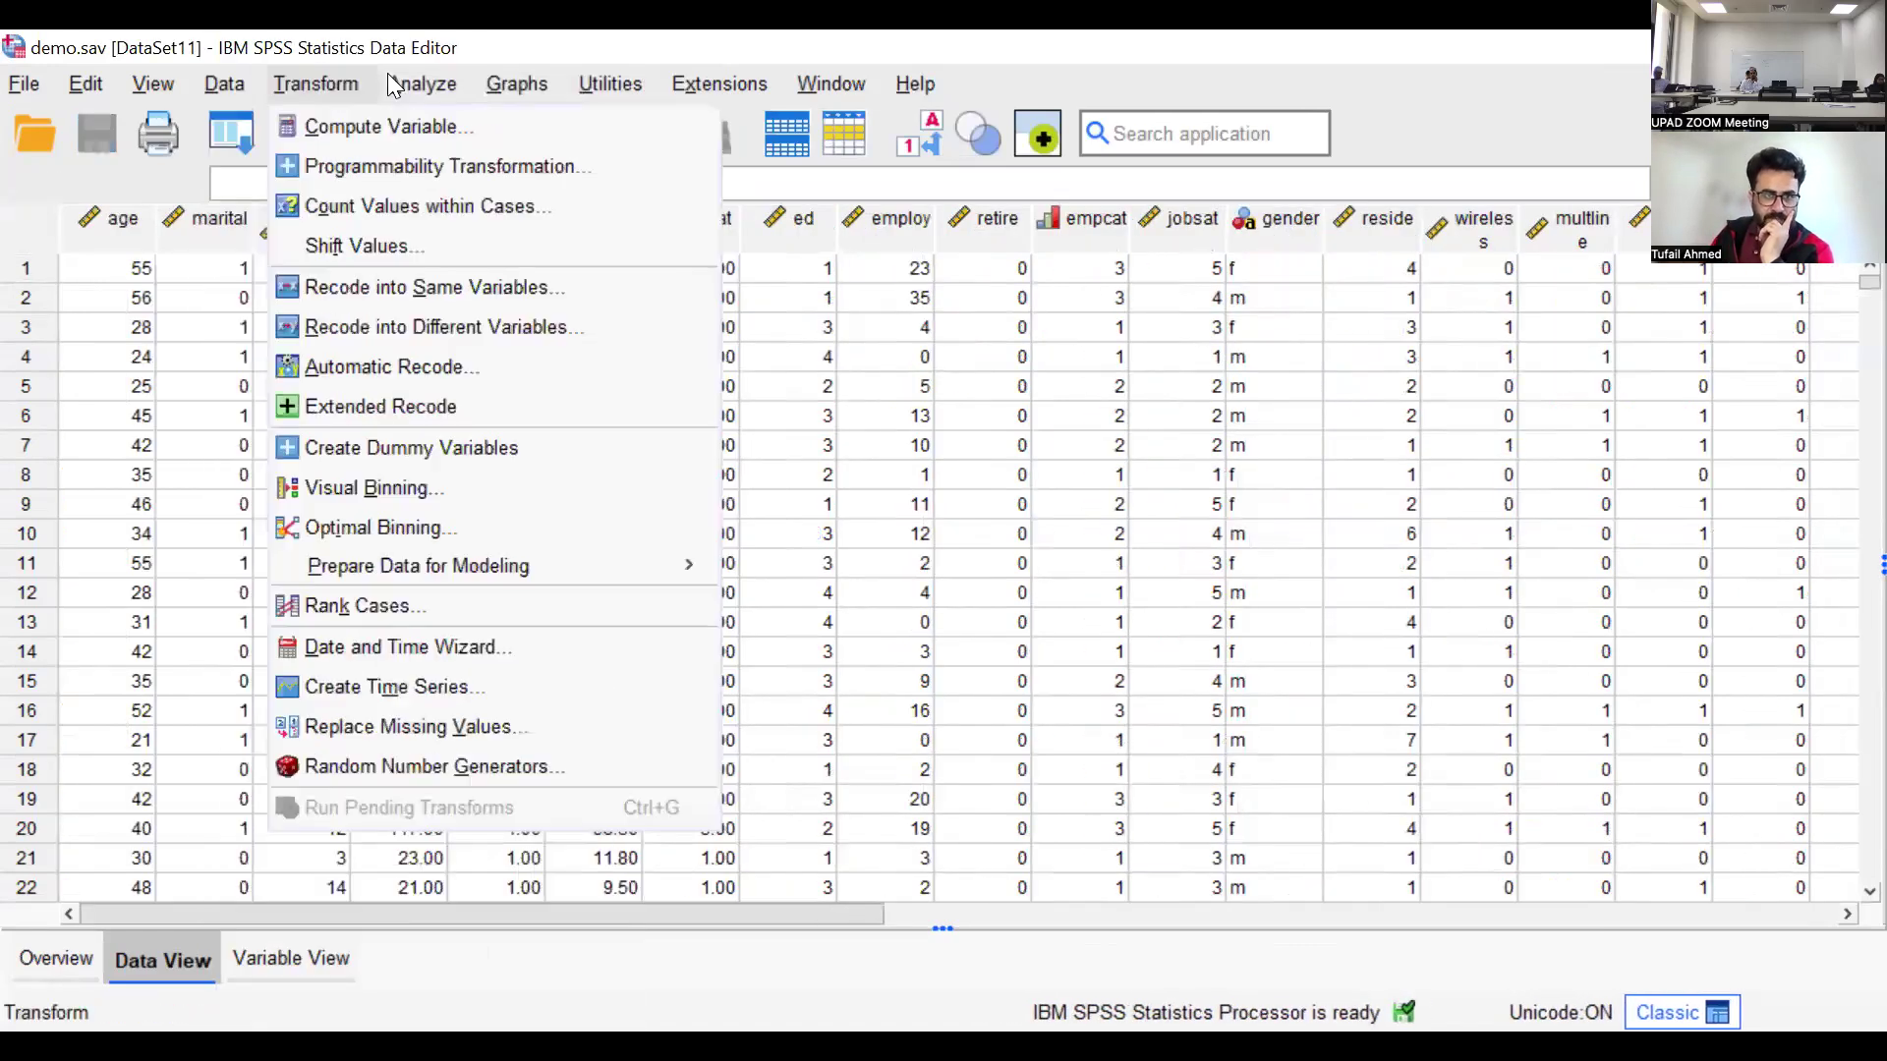
mouse_move(403, 84)
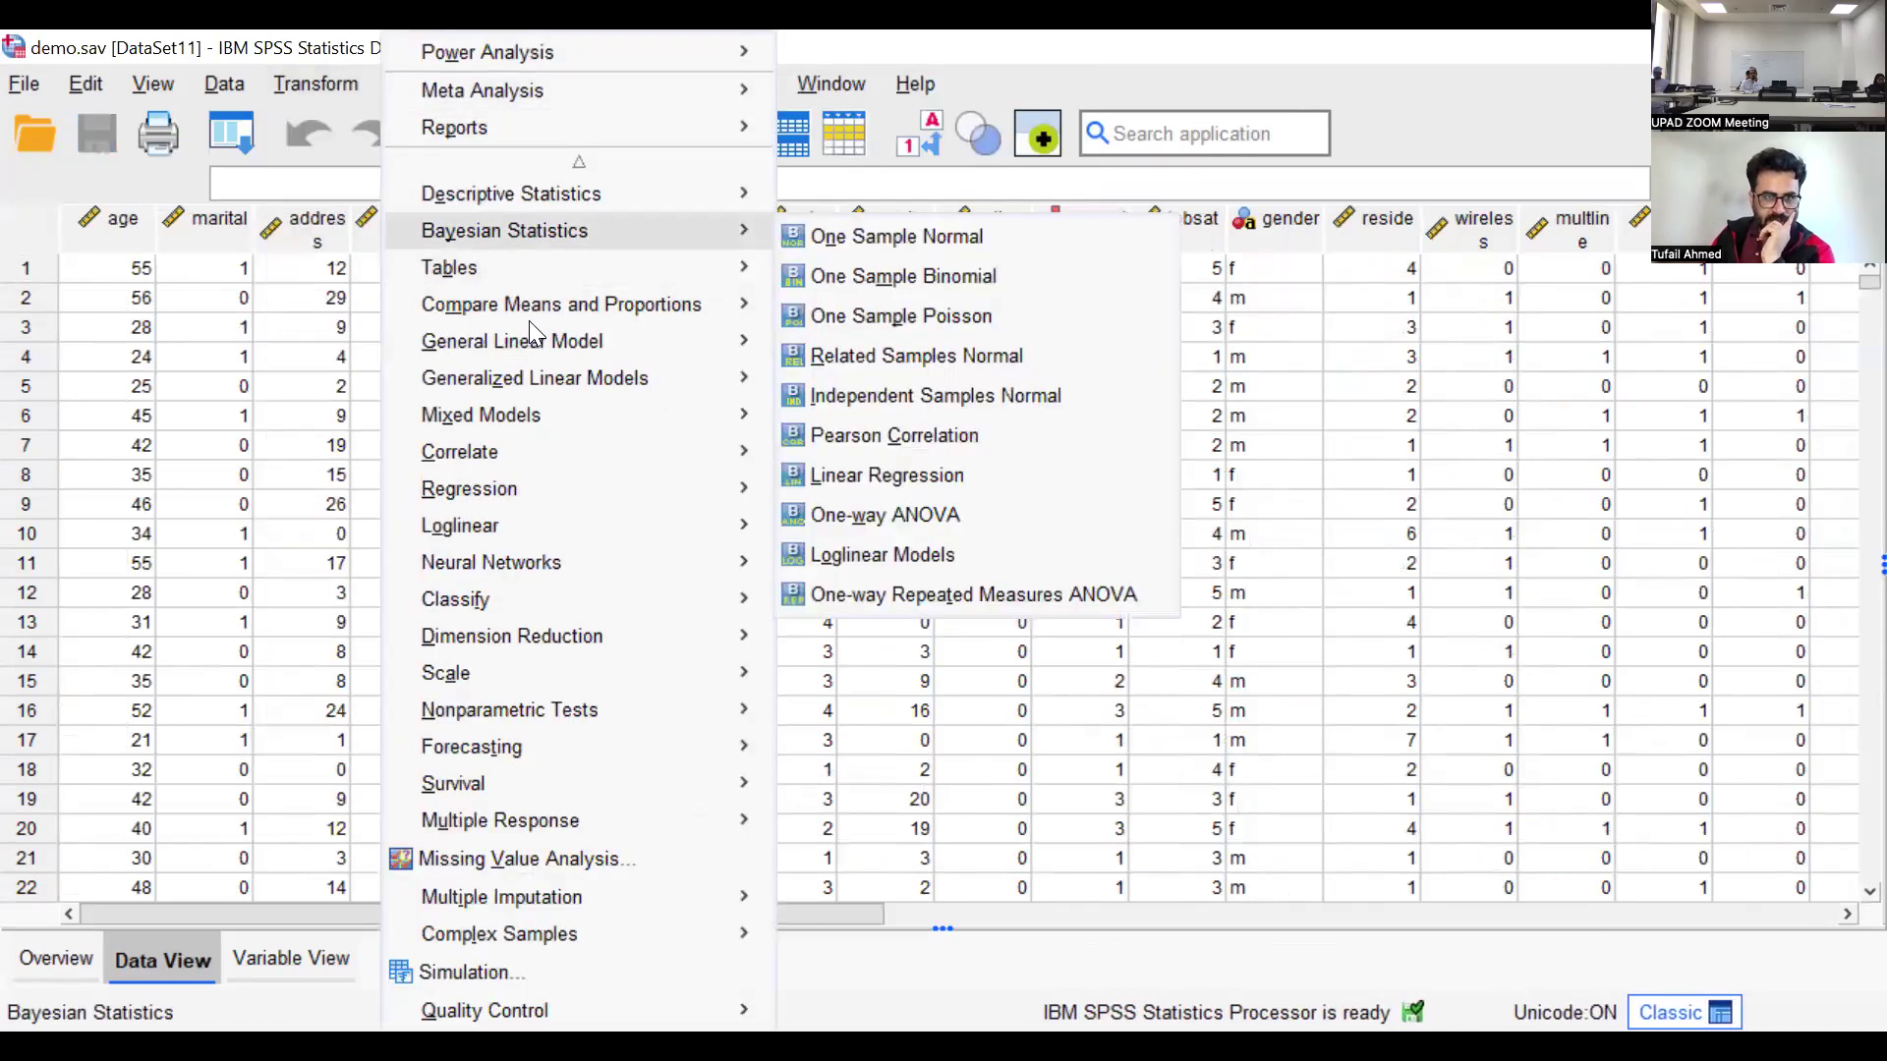
mouse_move(531, 310)
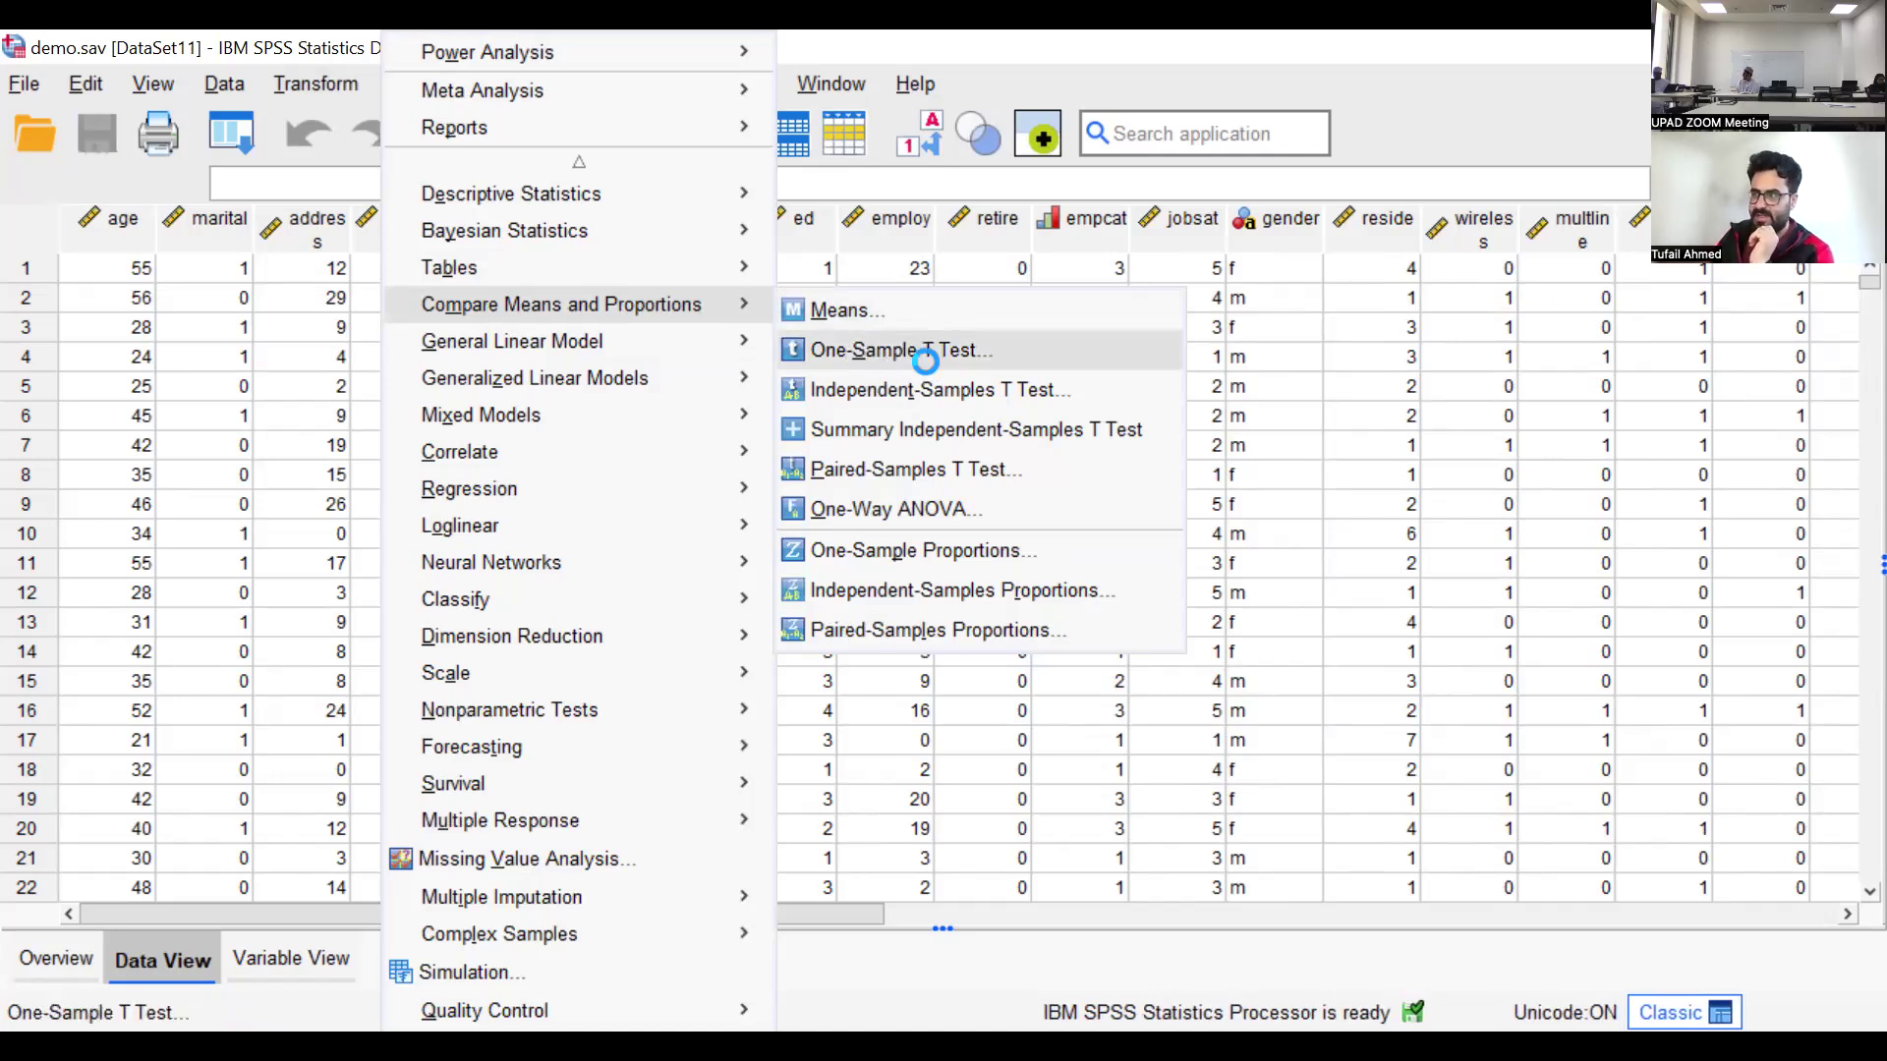
left_click(894, 350)
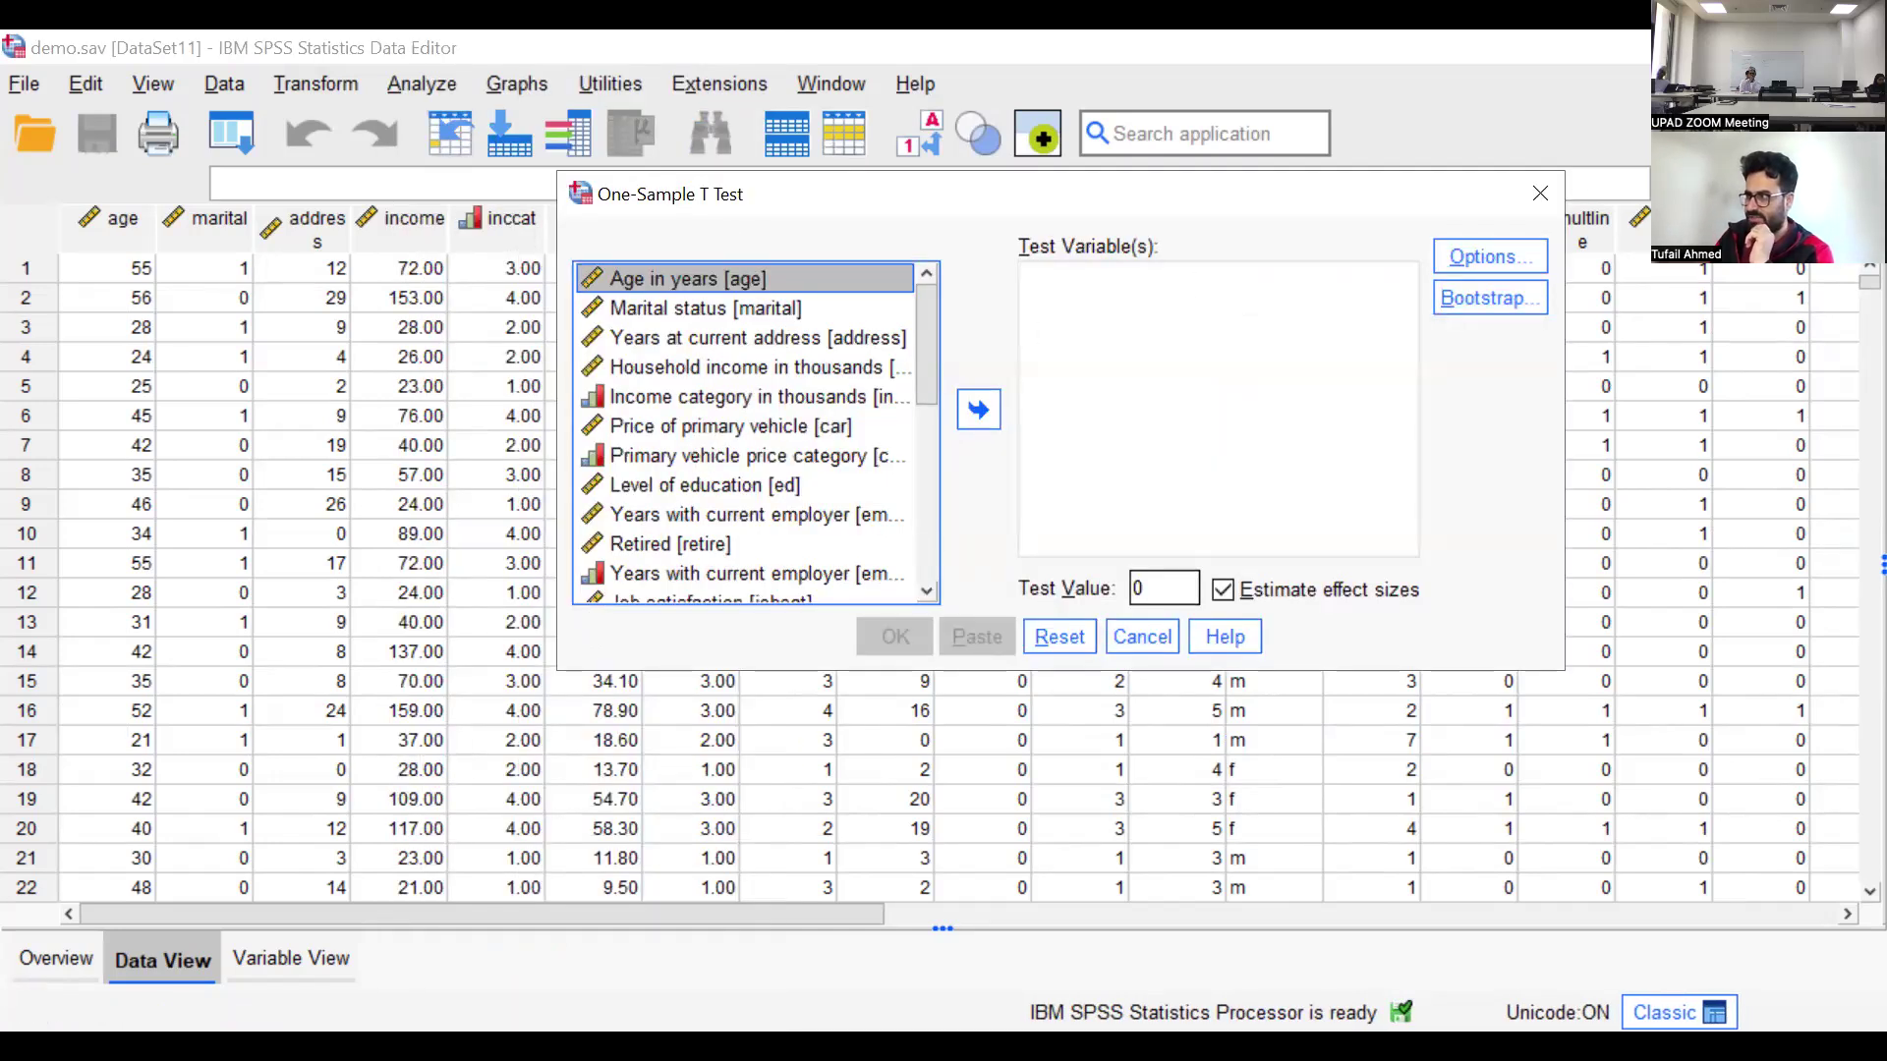
left_click(968, 412)
left_click(1137, 588)
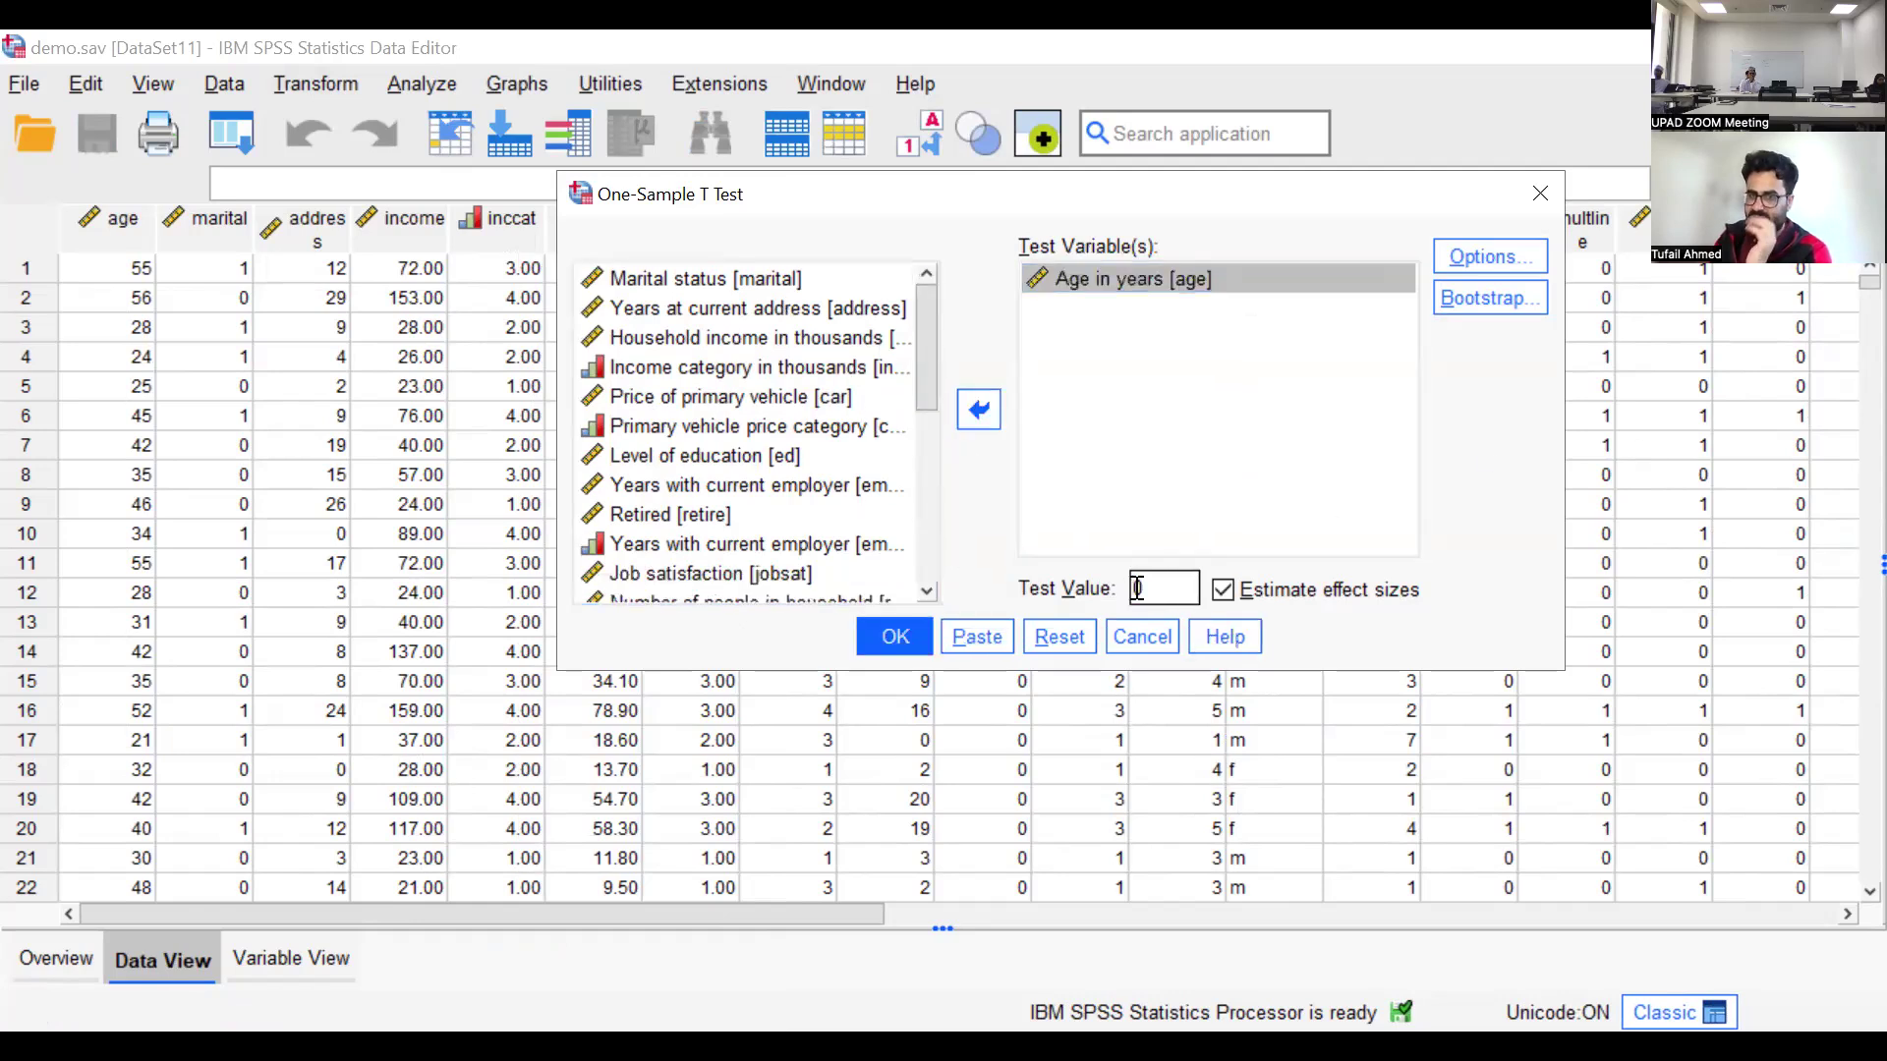
double_click(1137, 587)
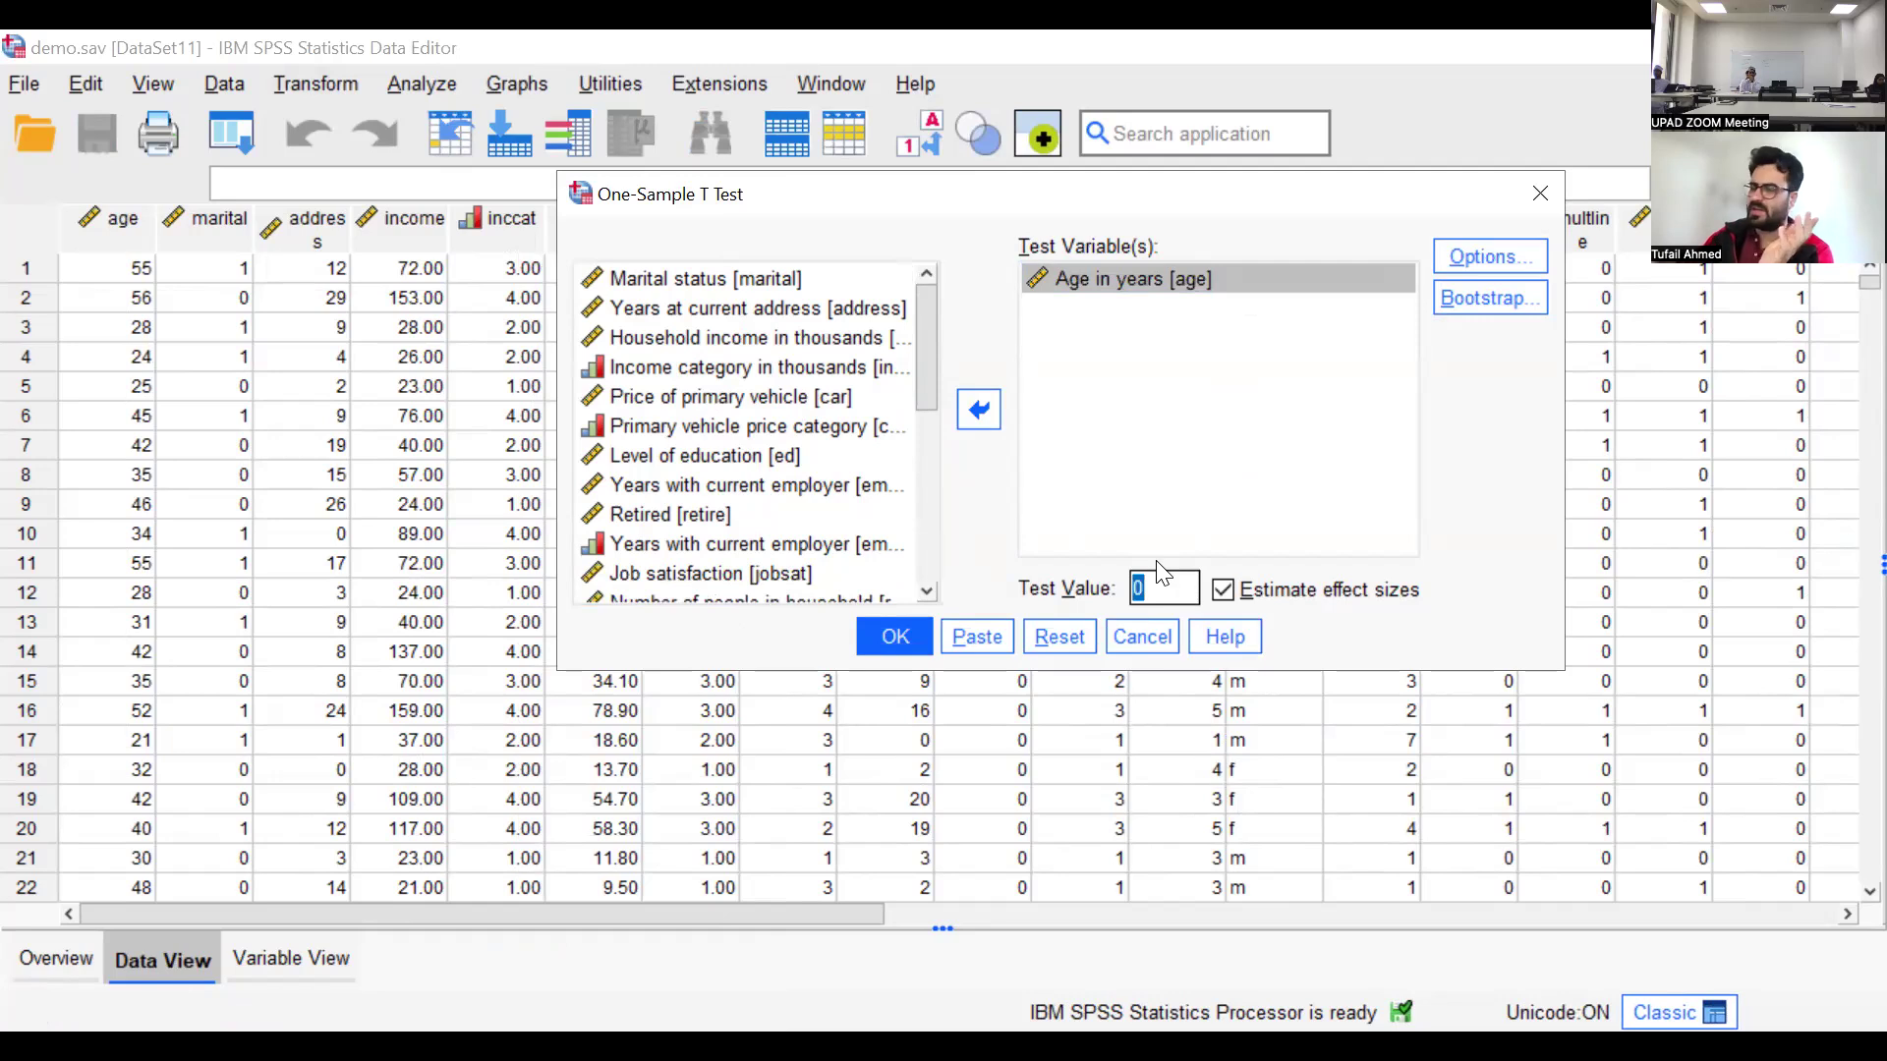
type("50")
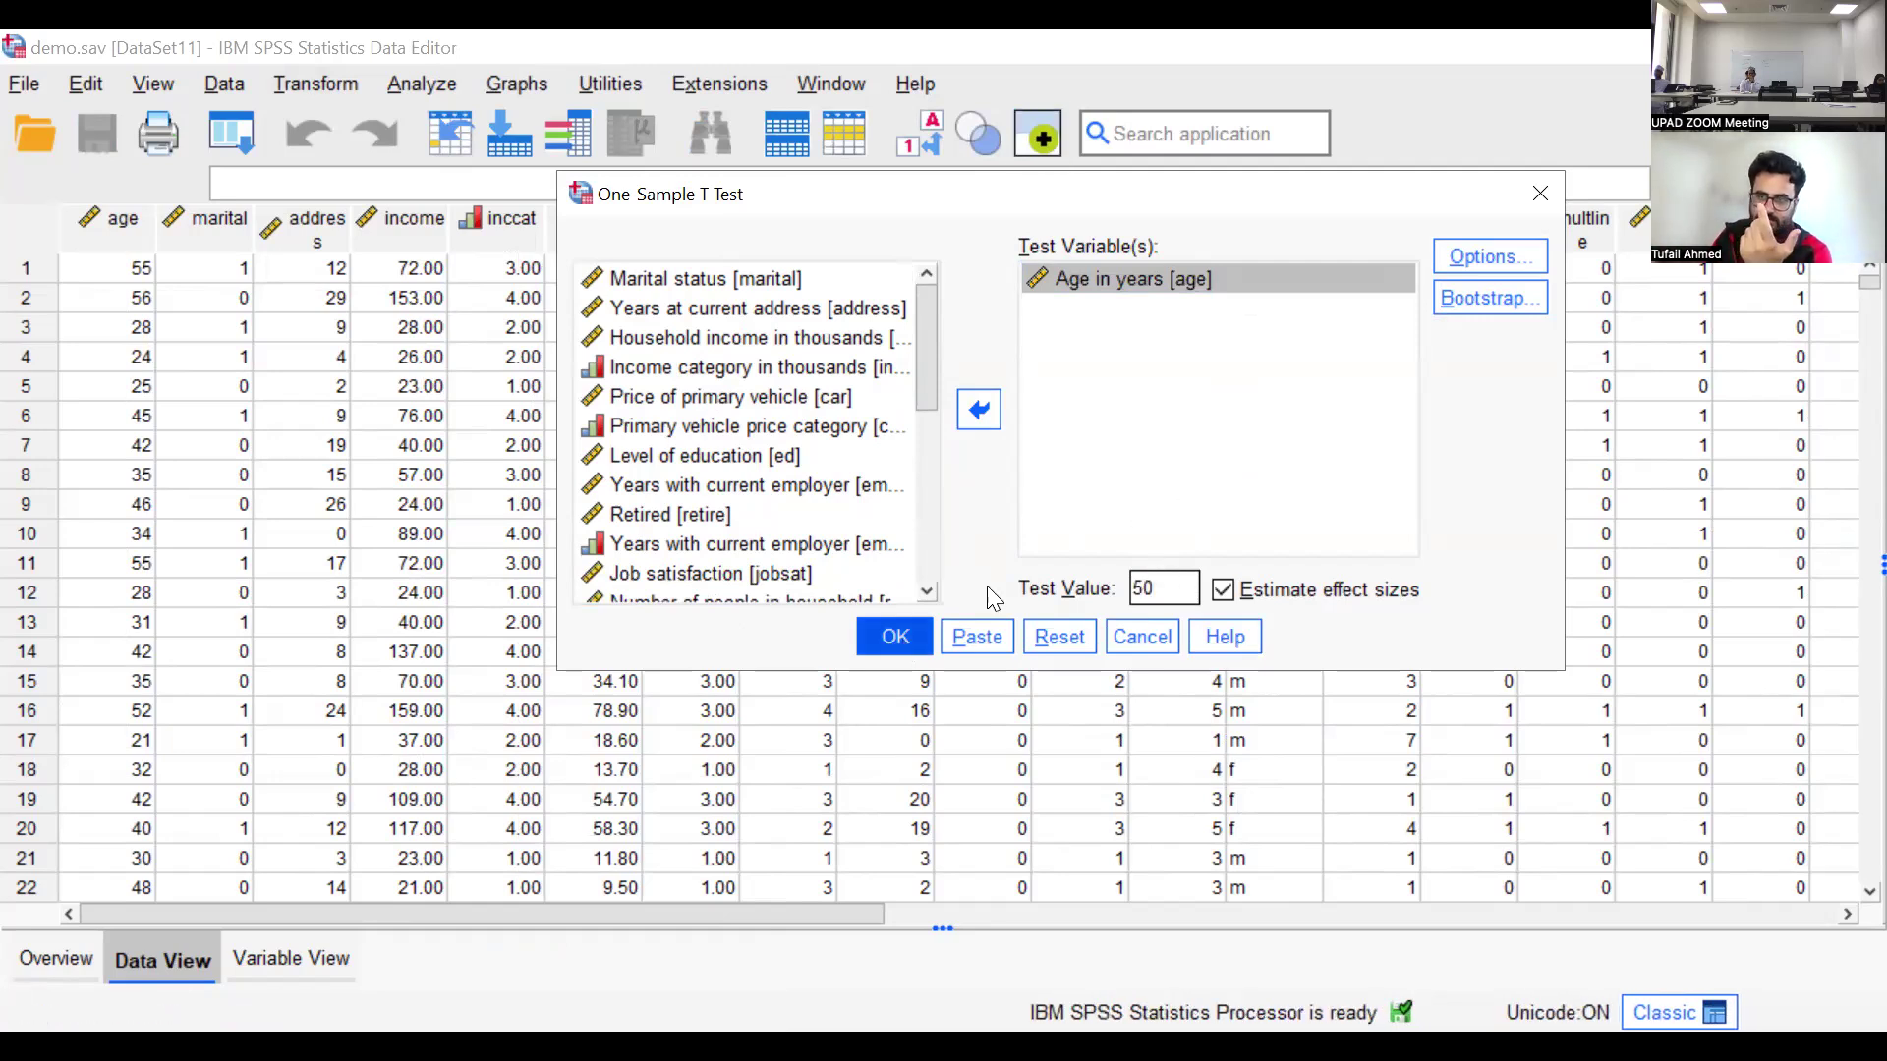
Set the confidence interval percentage to 95 and run the one-sample t-test
left_click(1492, 259)
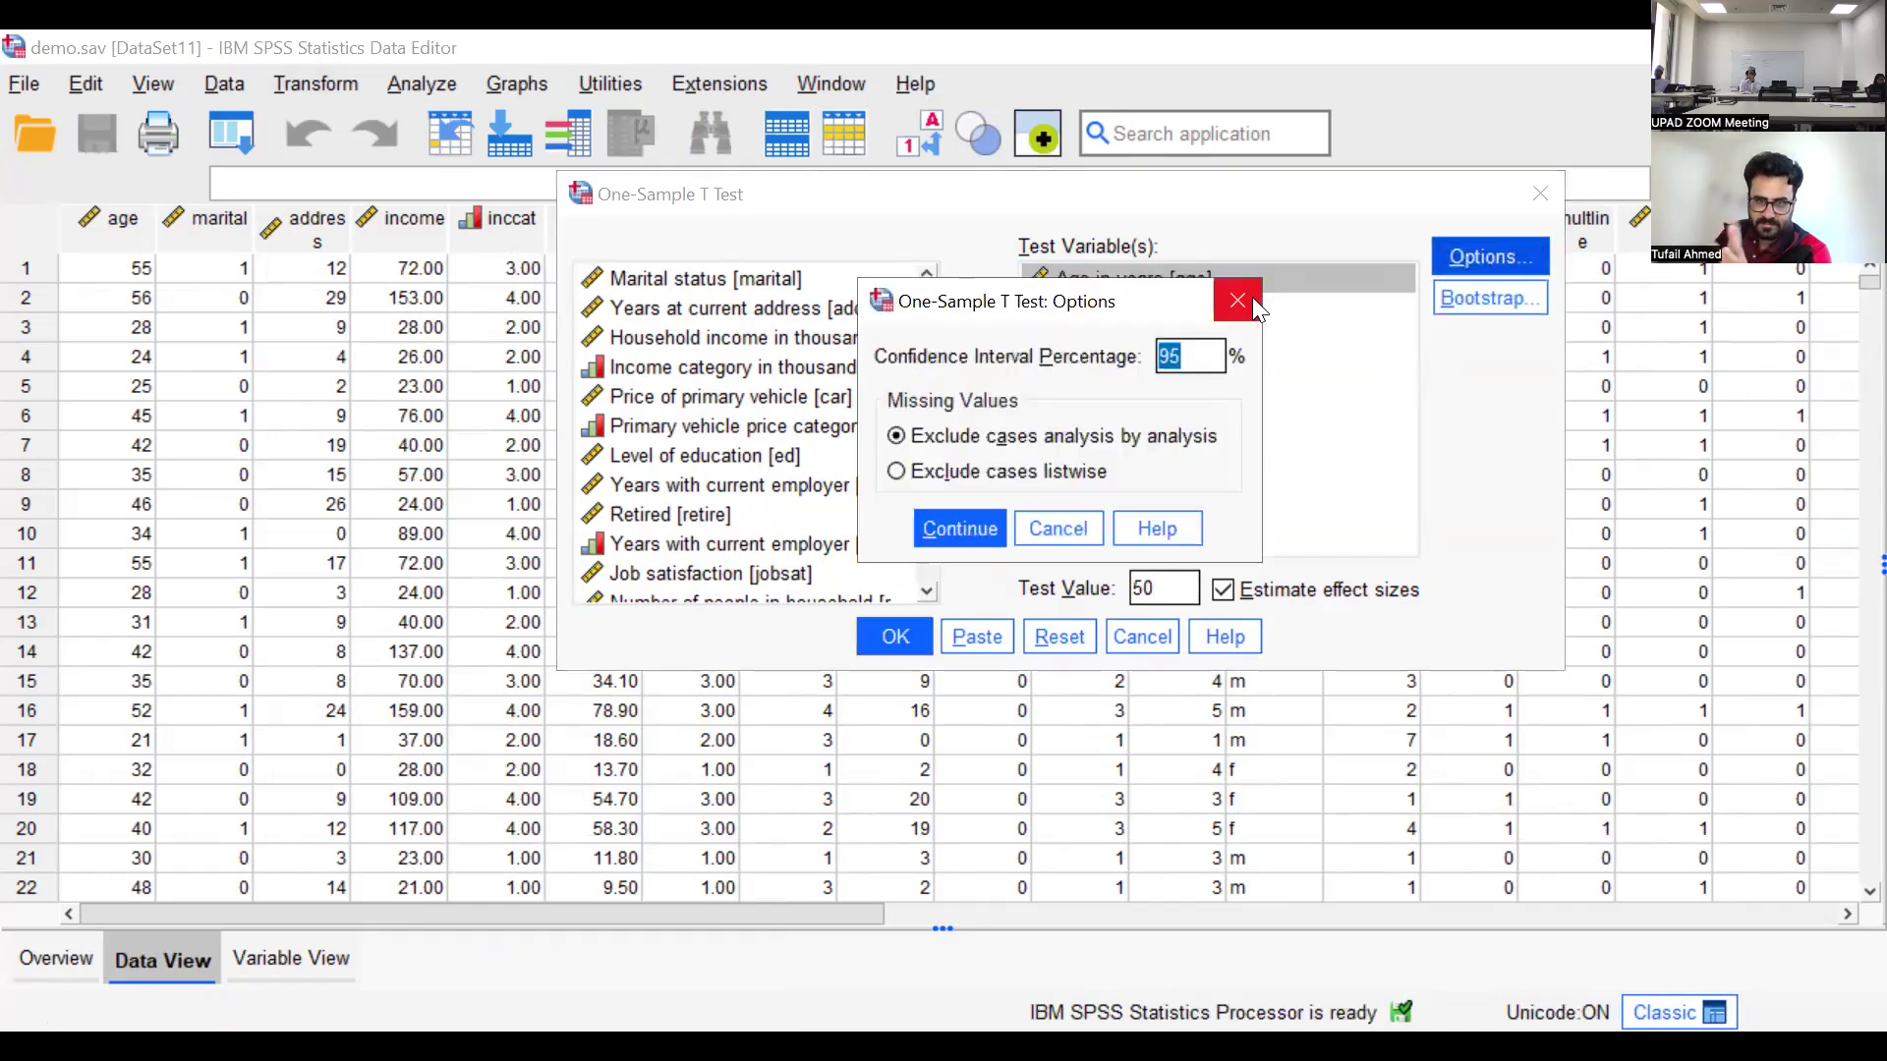
left_click(1169, 356)
left_click_drag(1169, 356, 1198, 362)
left_click(1198, 361)
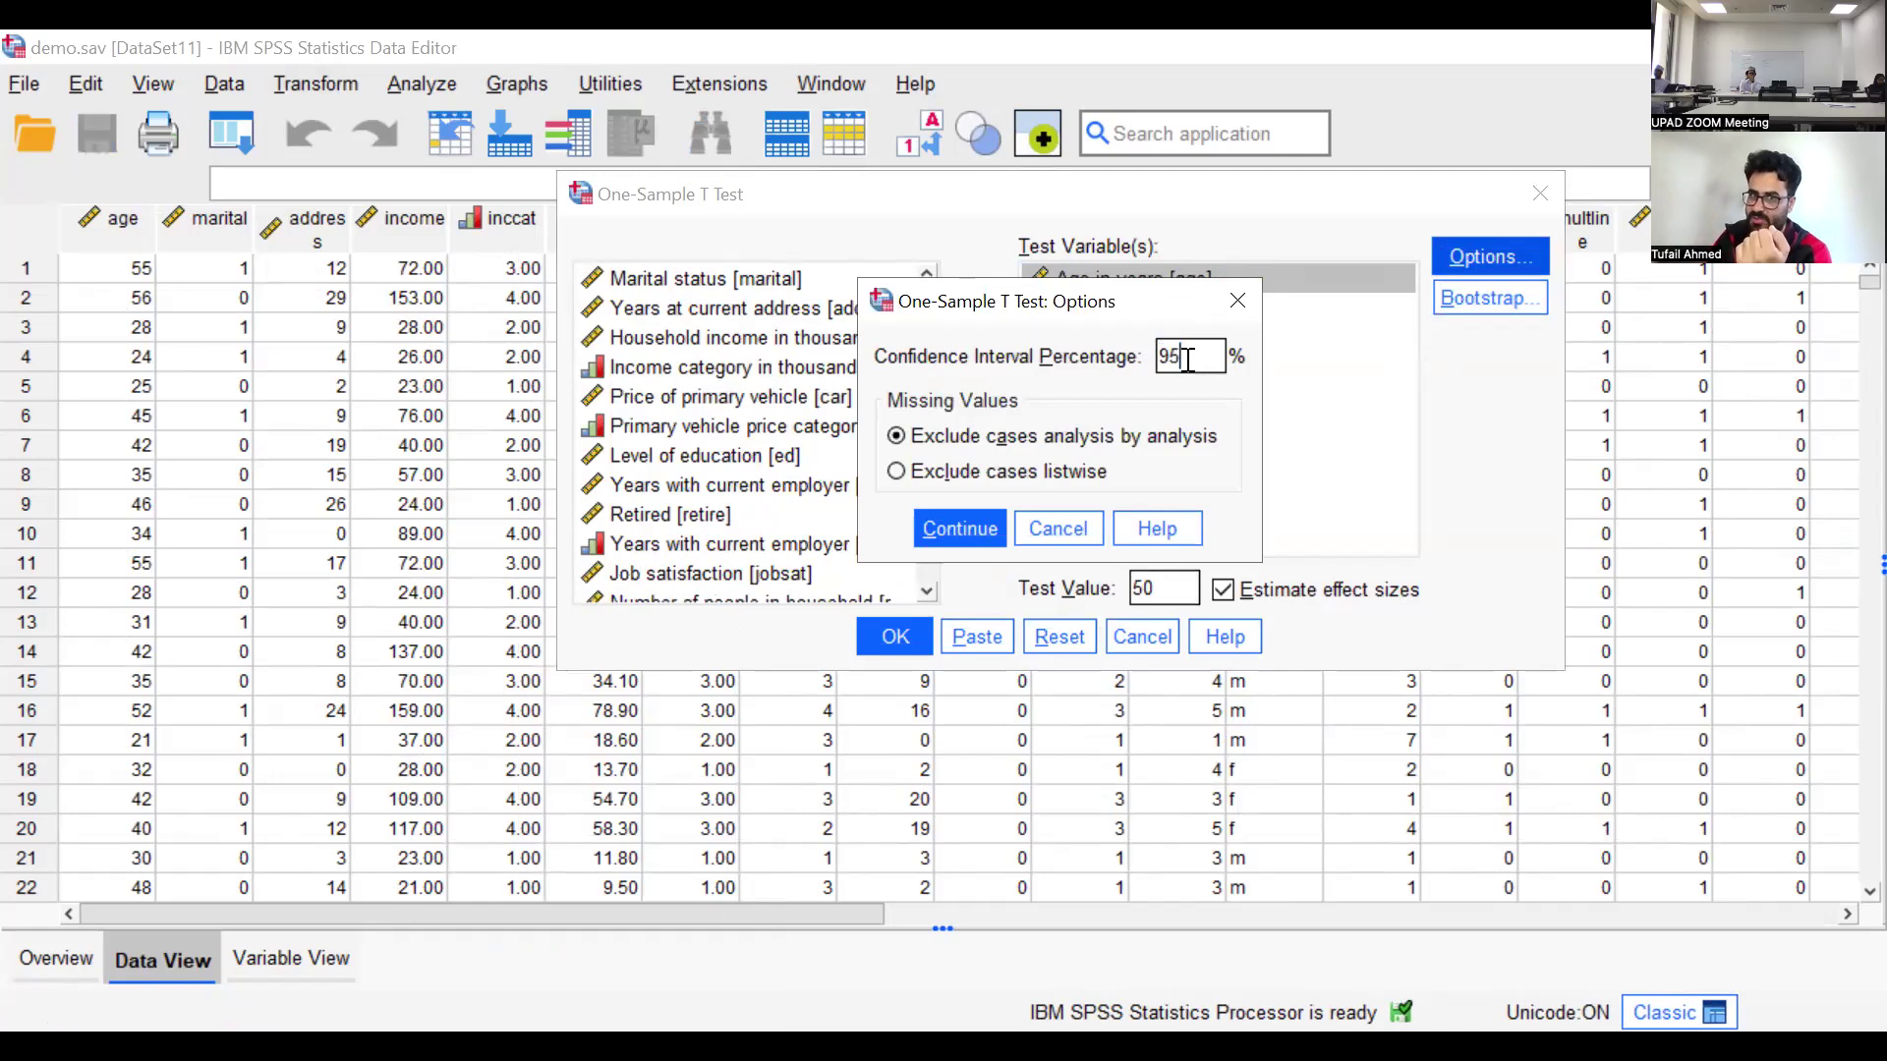
left_click_drag(1182, 351, 1150, 353)
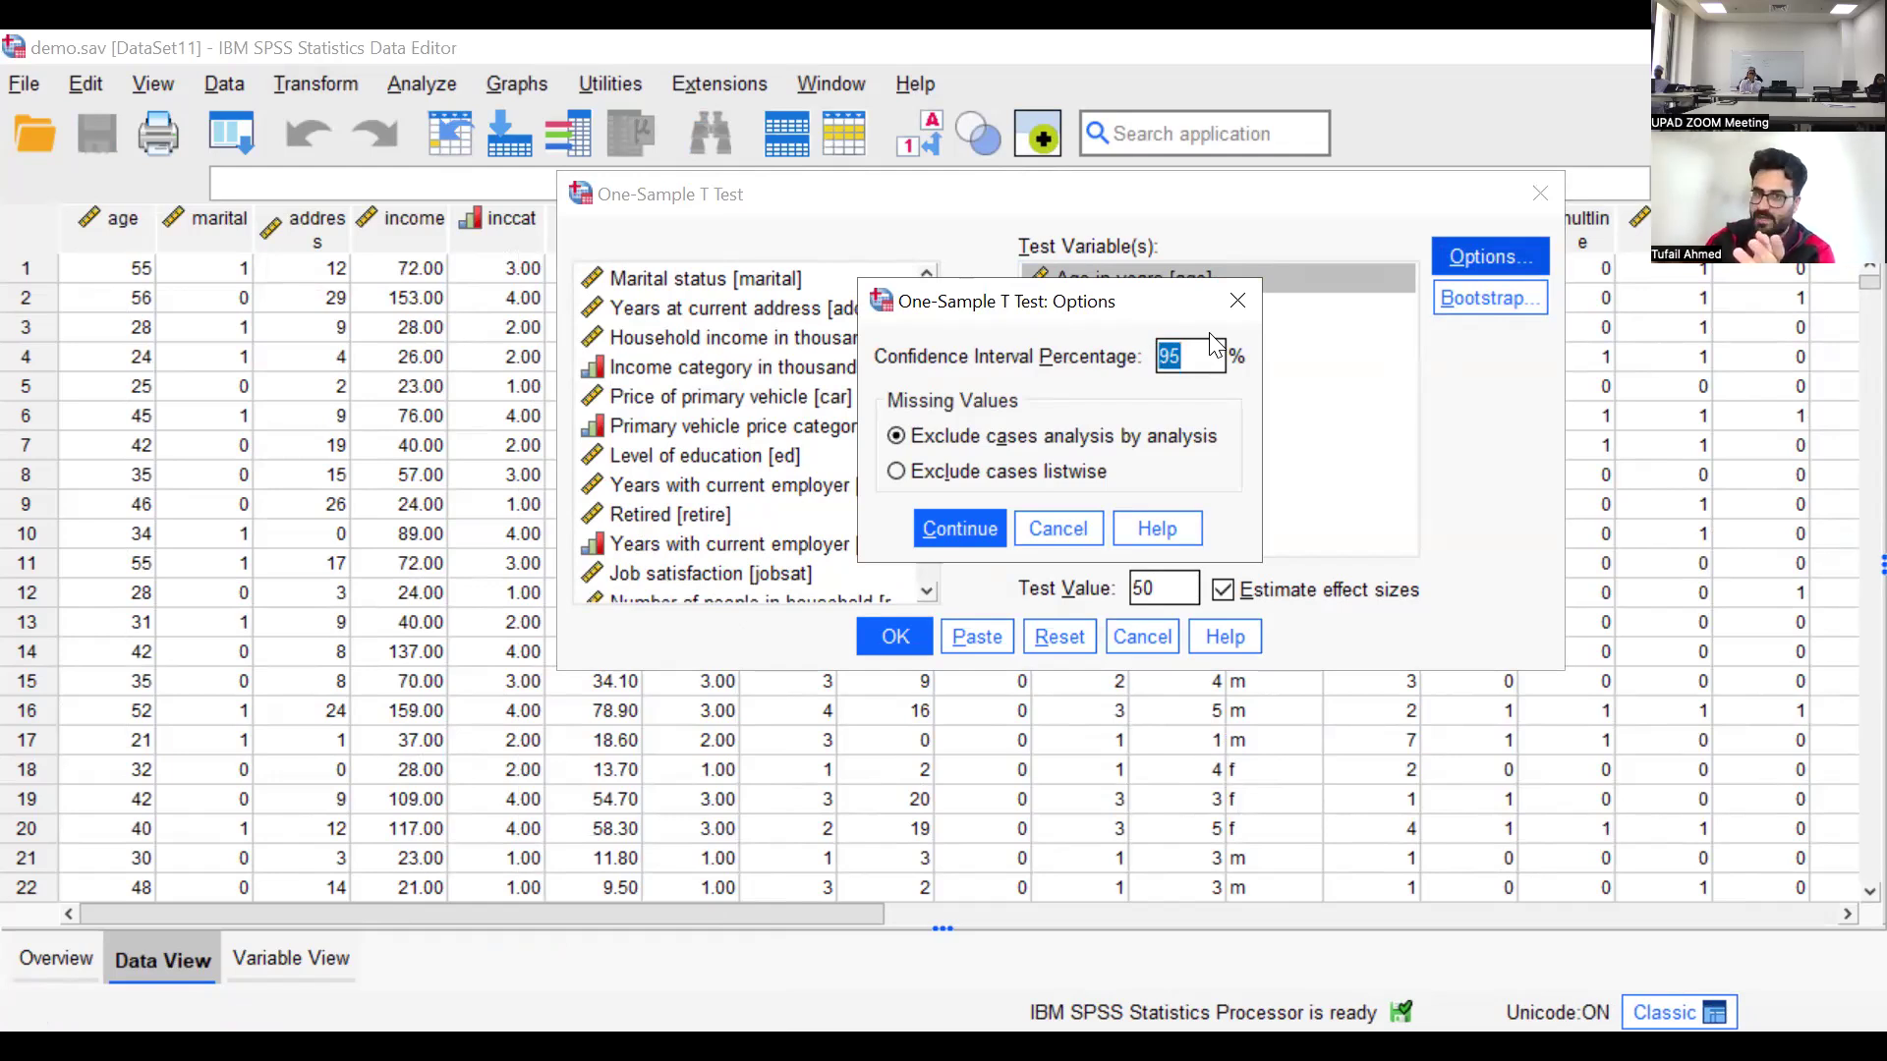
type("99")
key("BackSpace")
type("5")
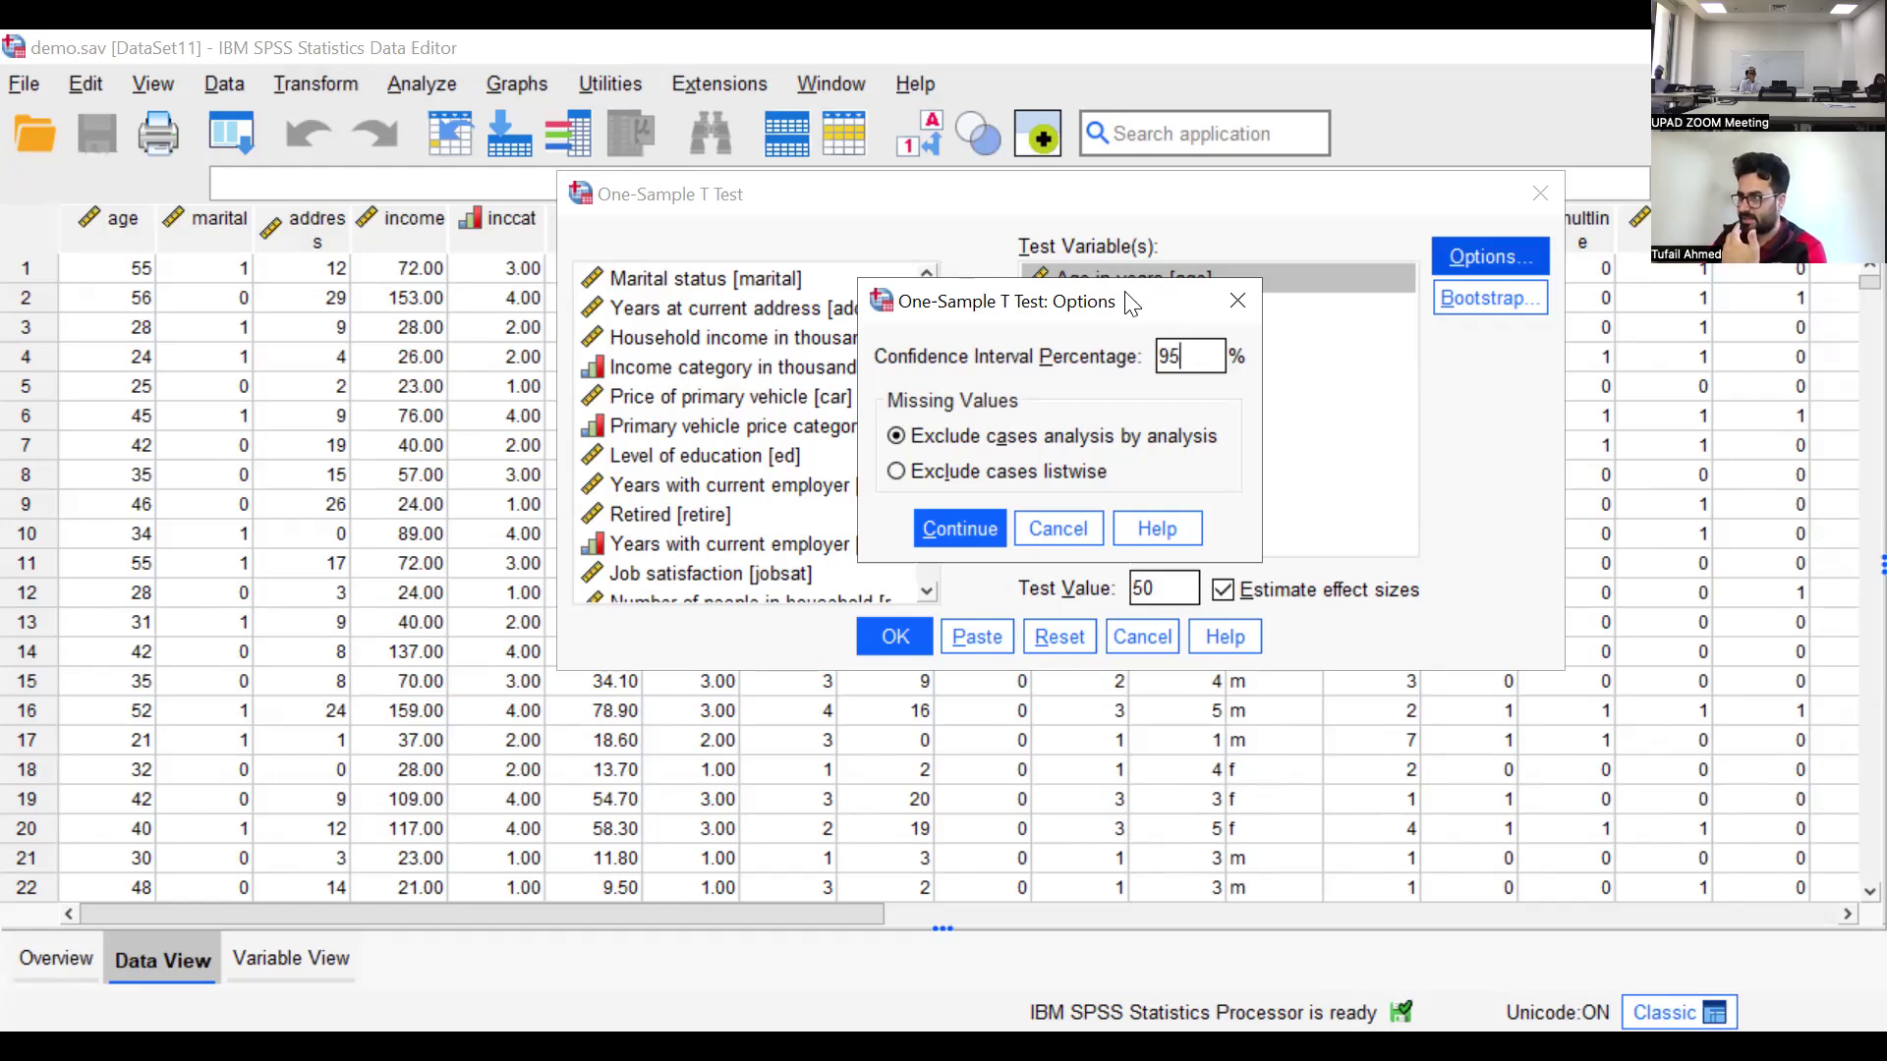
left_click_drag(1033, 302, 1180, 289)
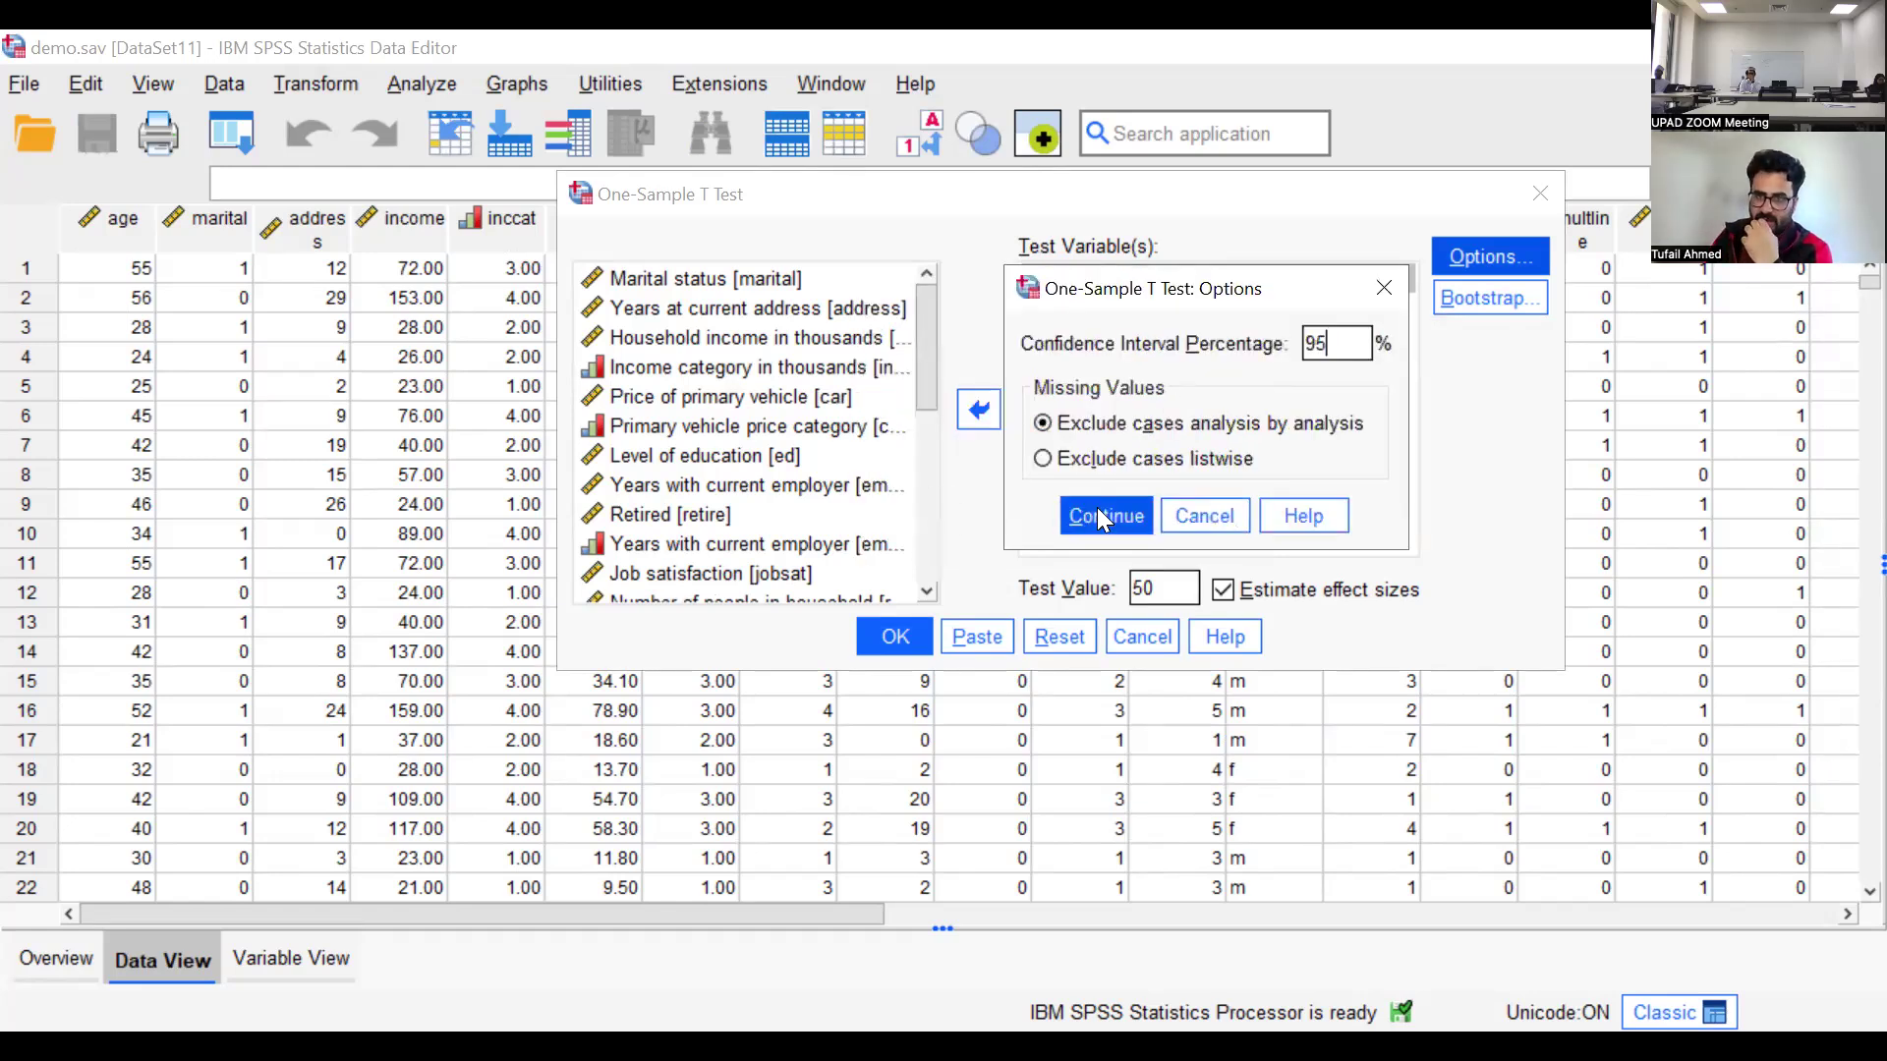
key("Return")
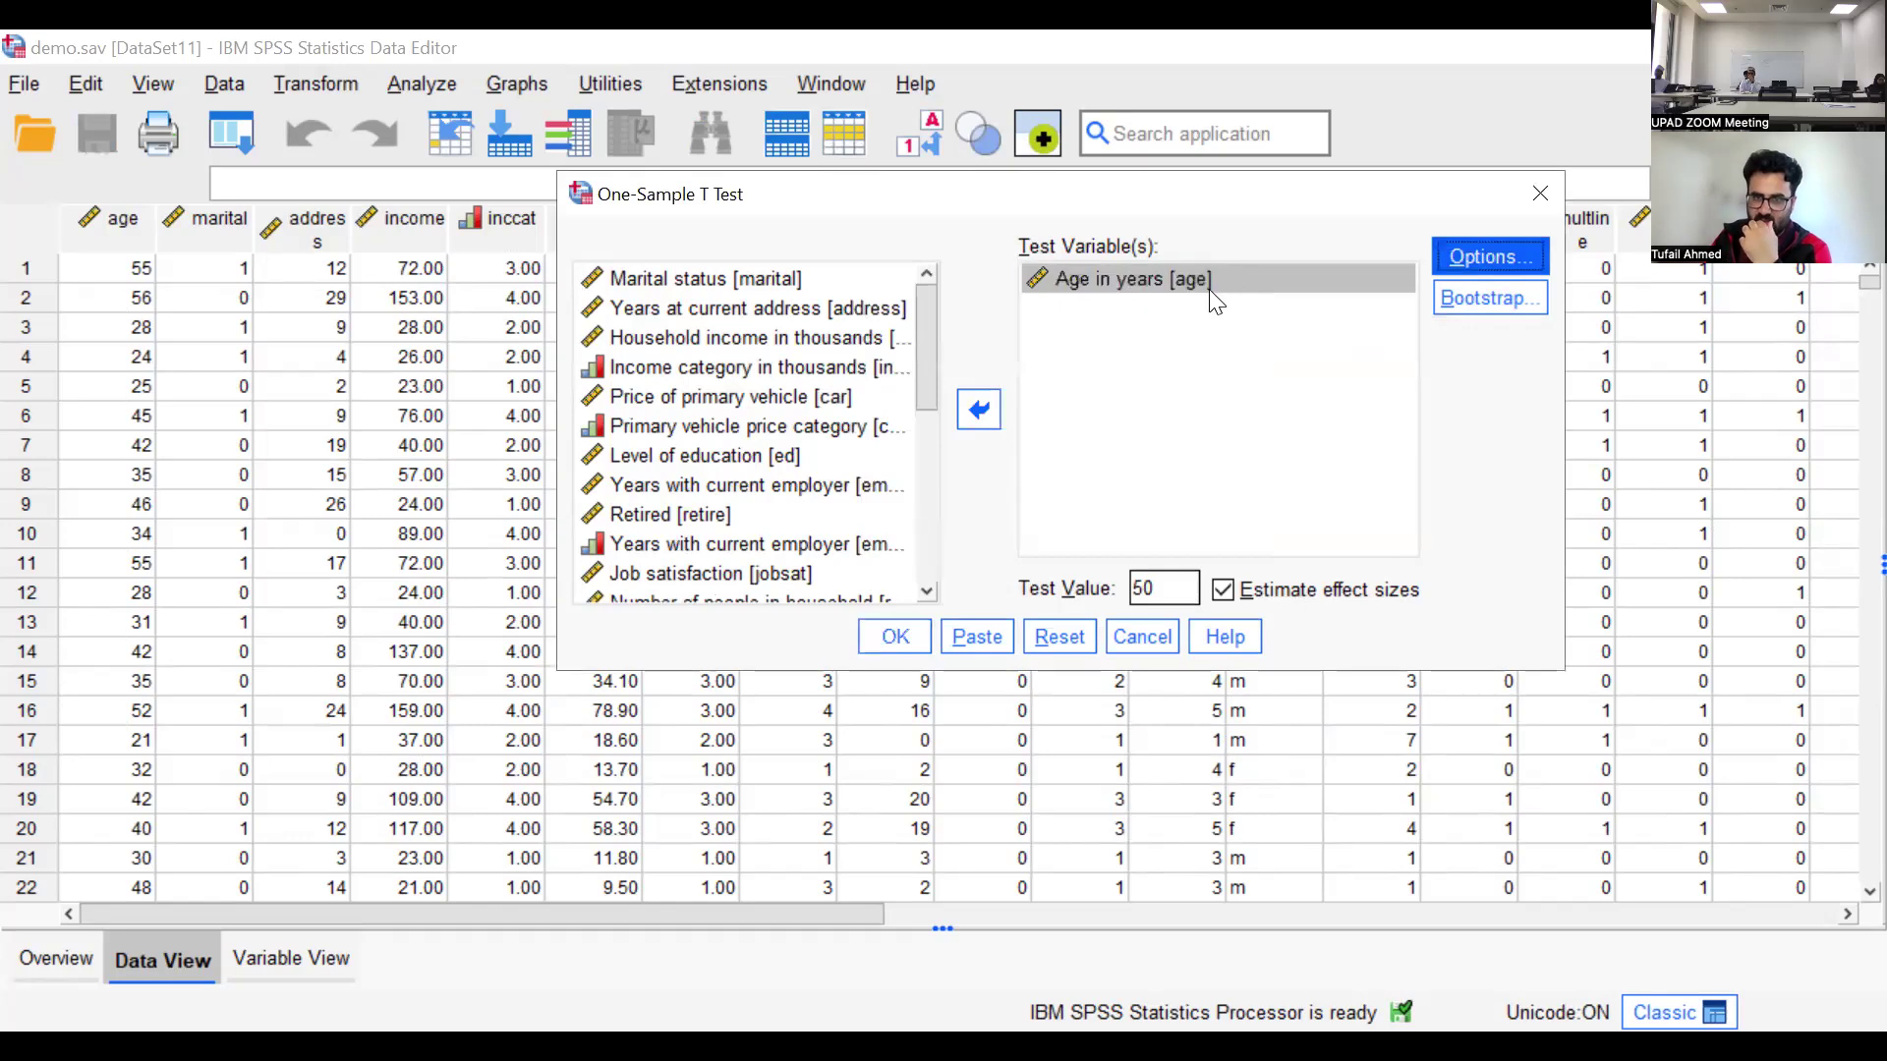
left_click(913, 629)
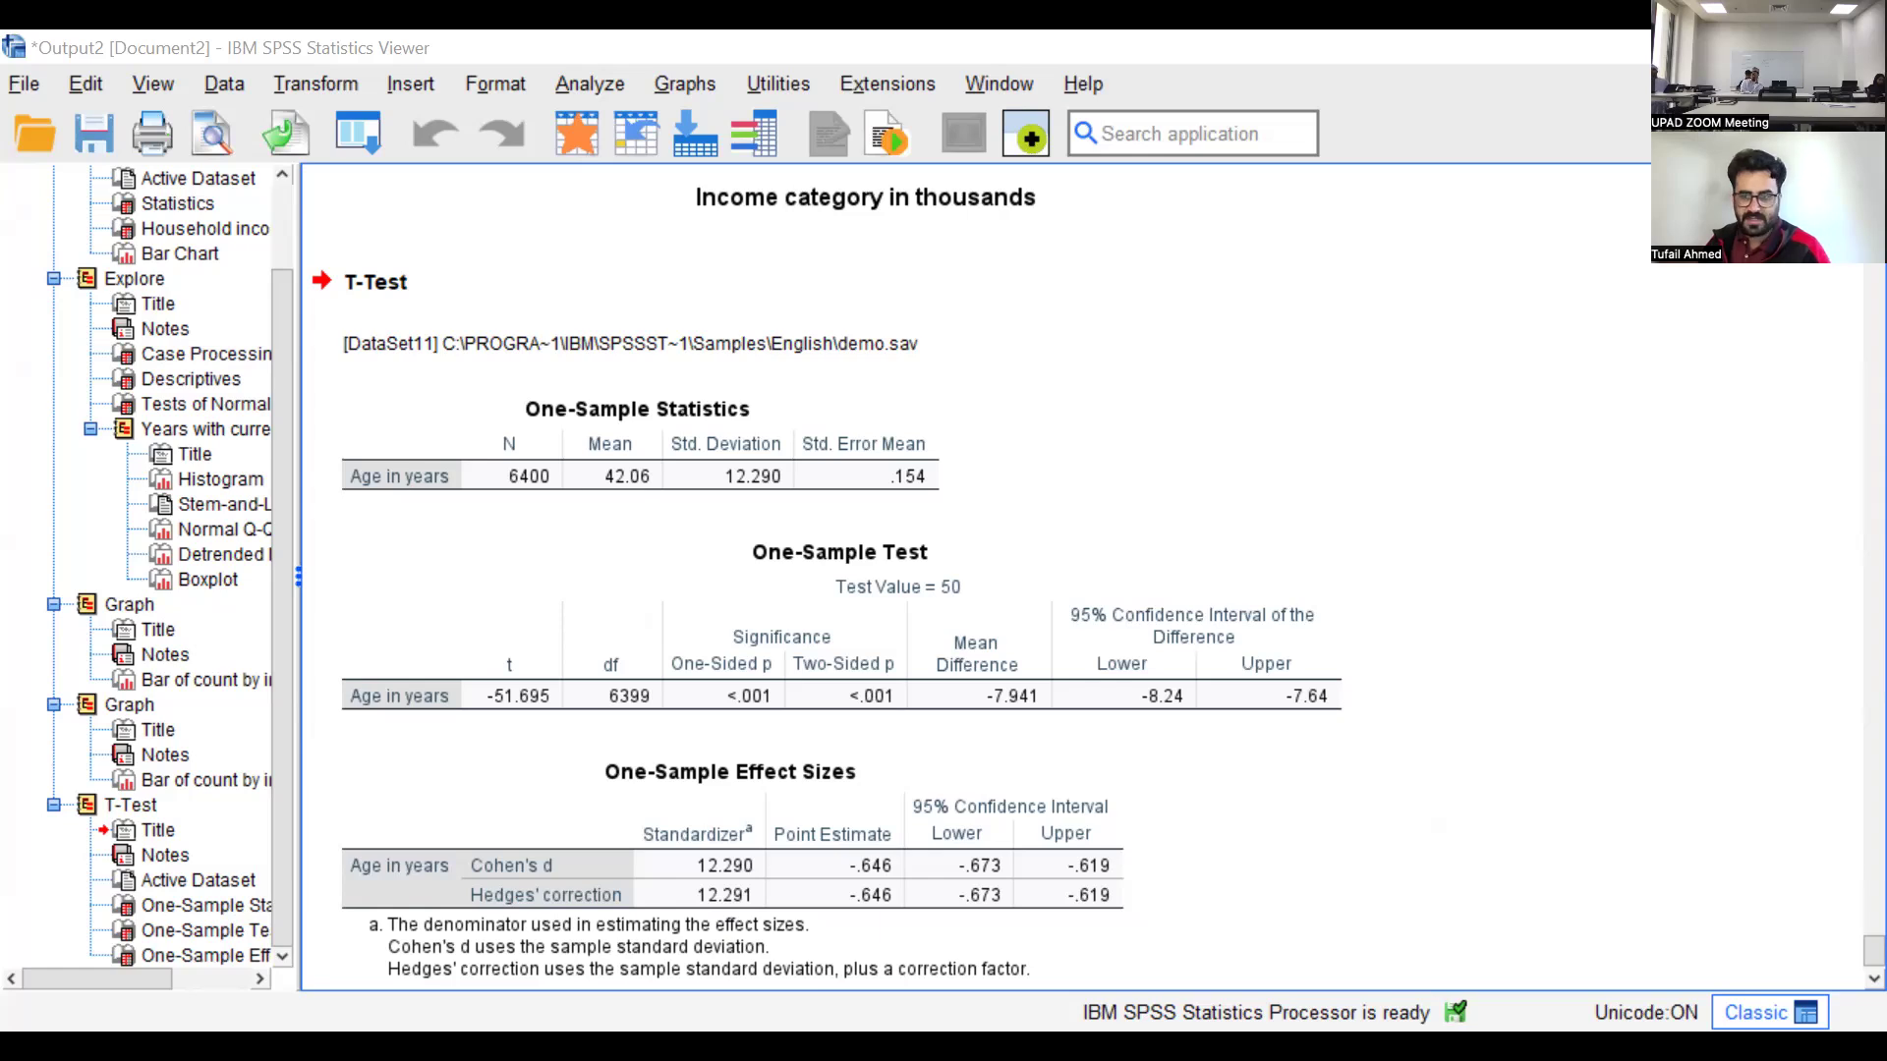
Open the data file bicycle_count_data.sav from the Data folder
left_click(28, 85)
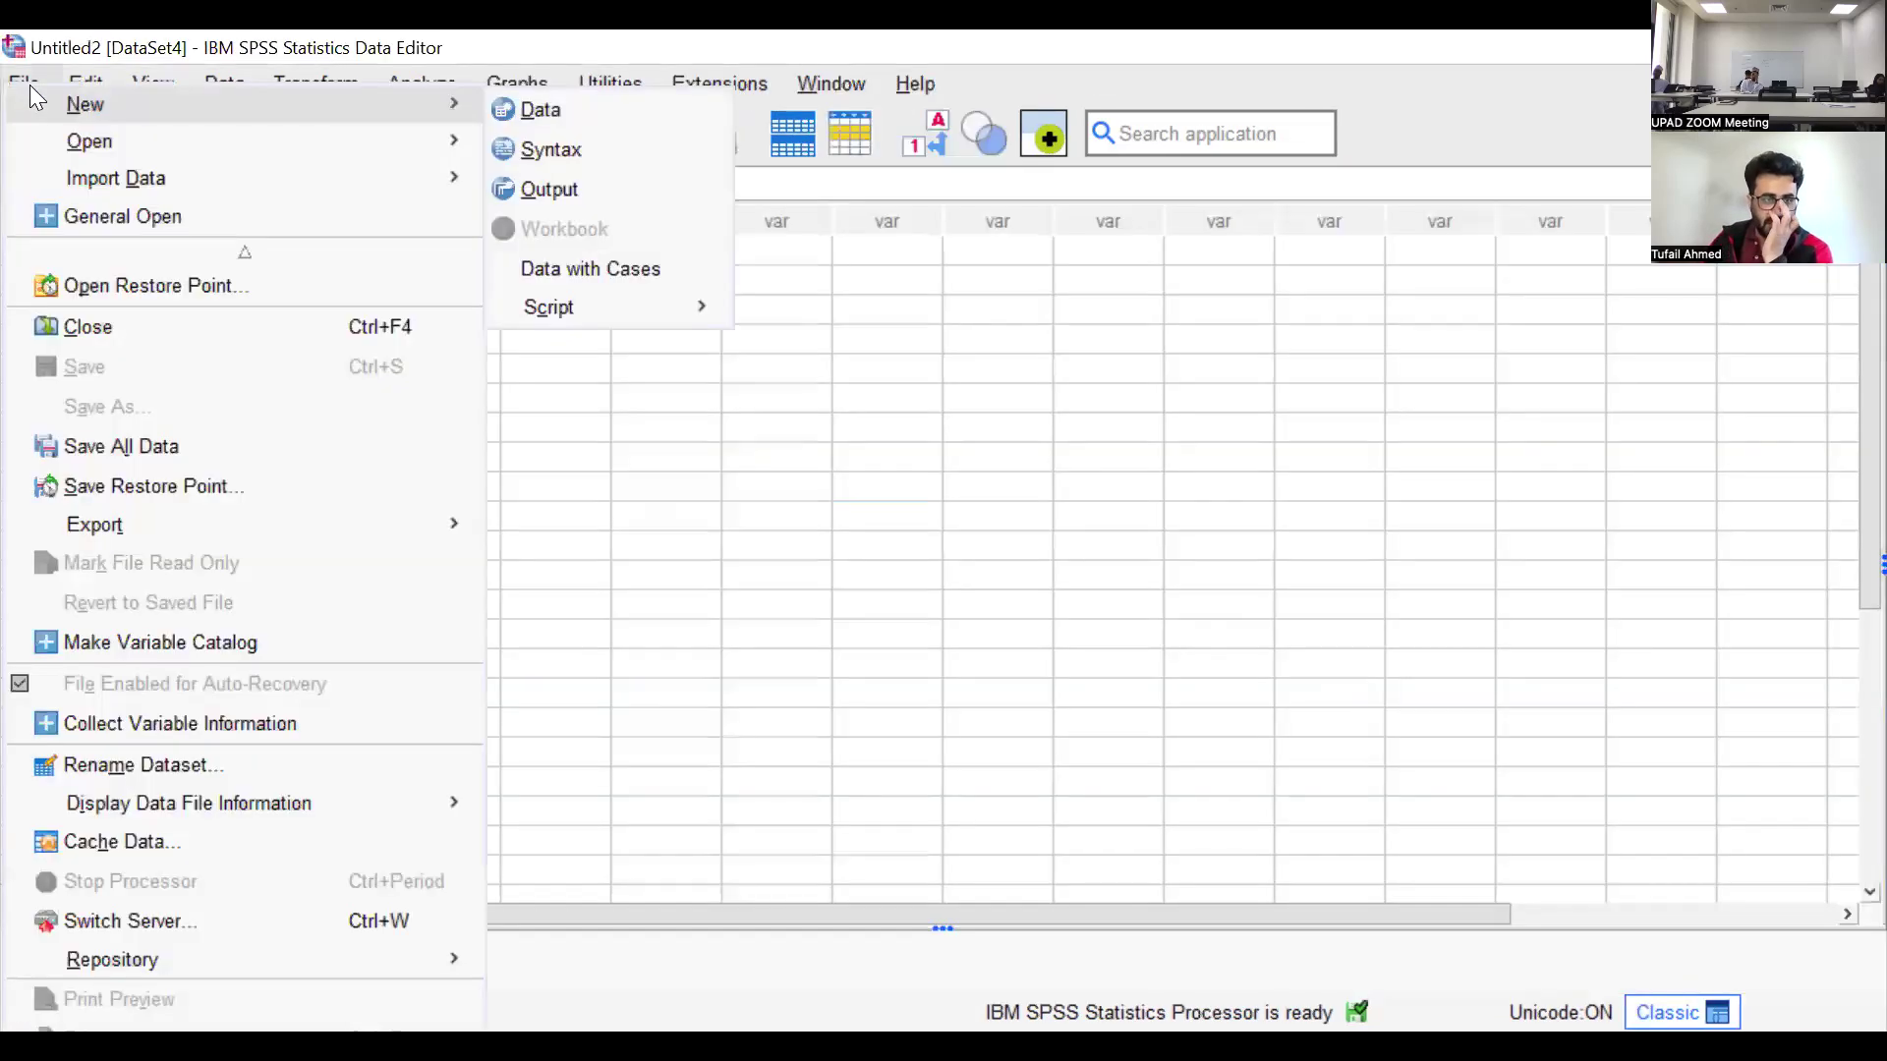
mouse_move(69, 134)
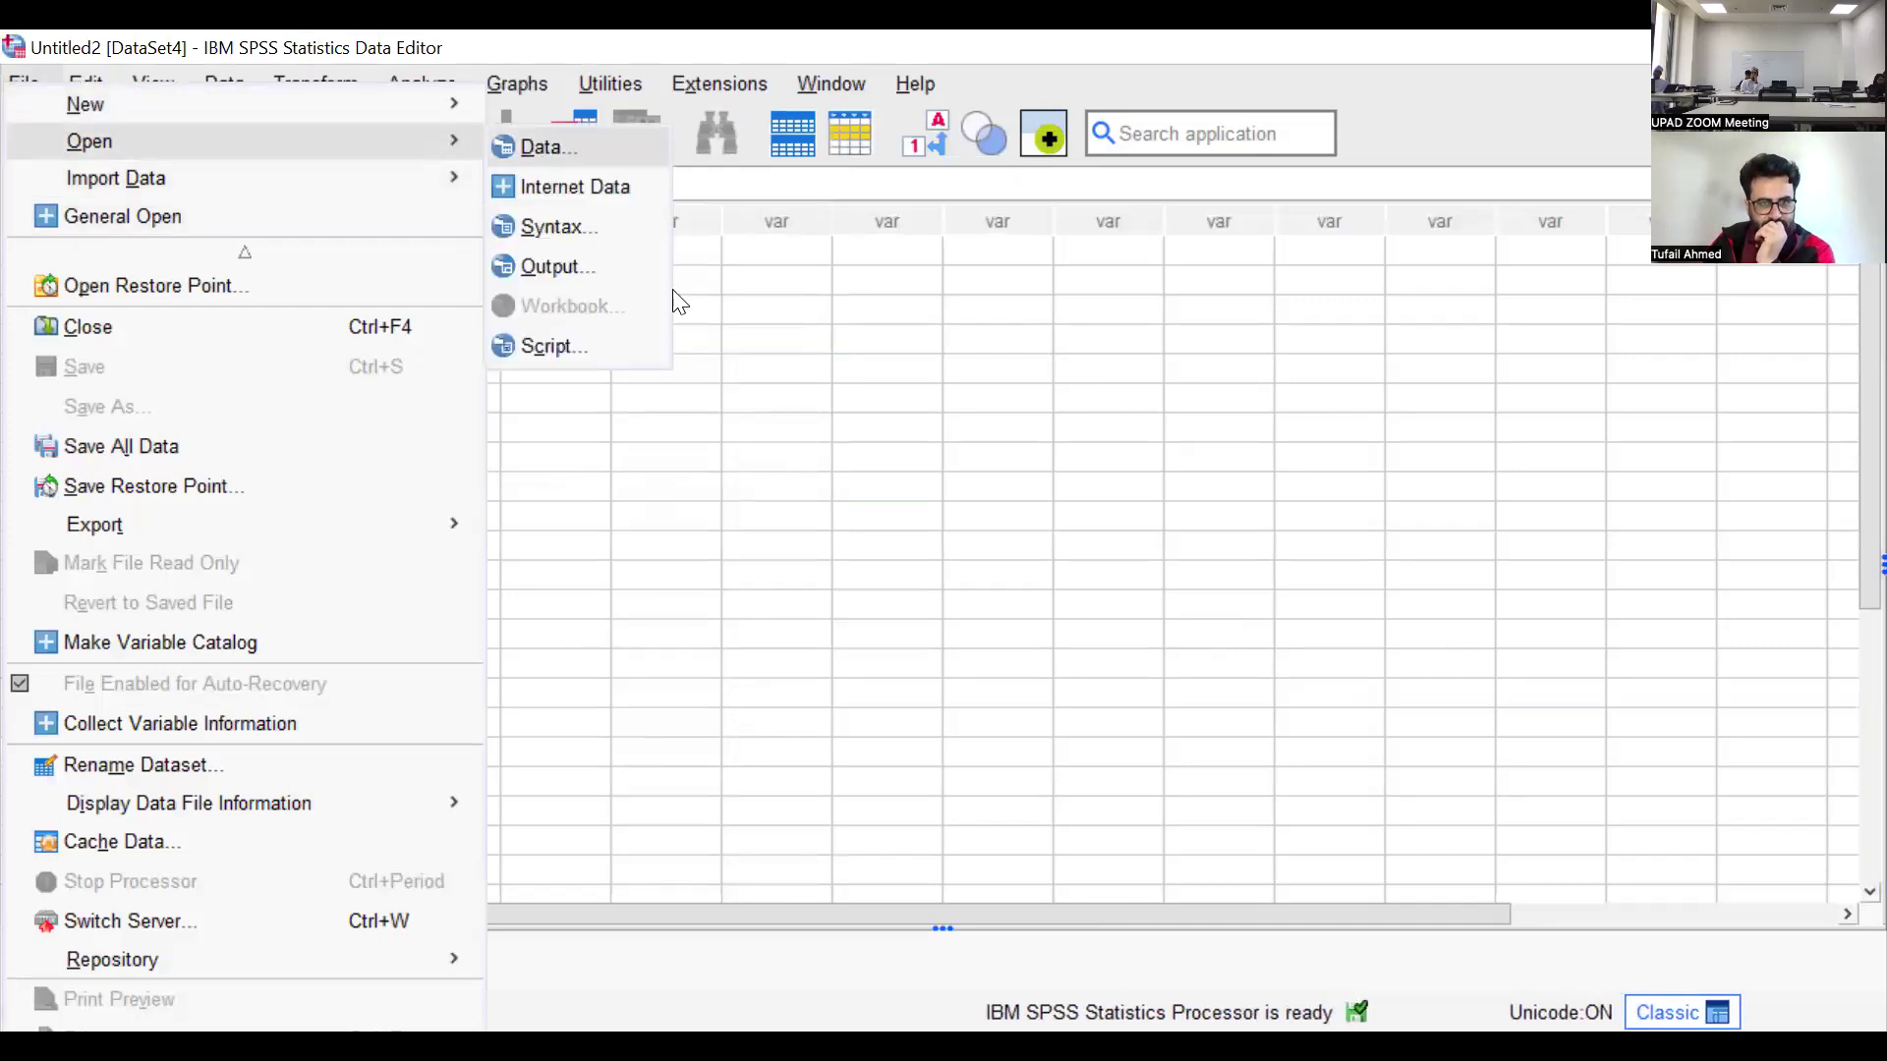
left_click(541, 150)
left_click(518, 339)
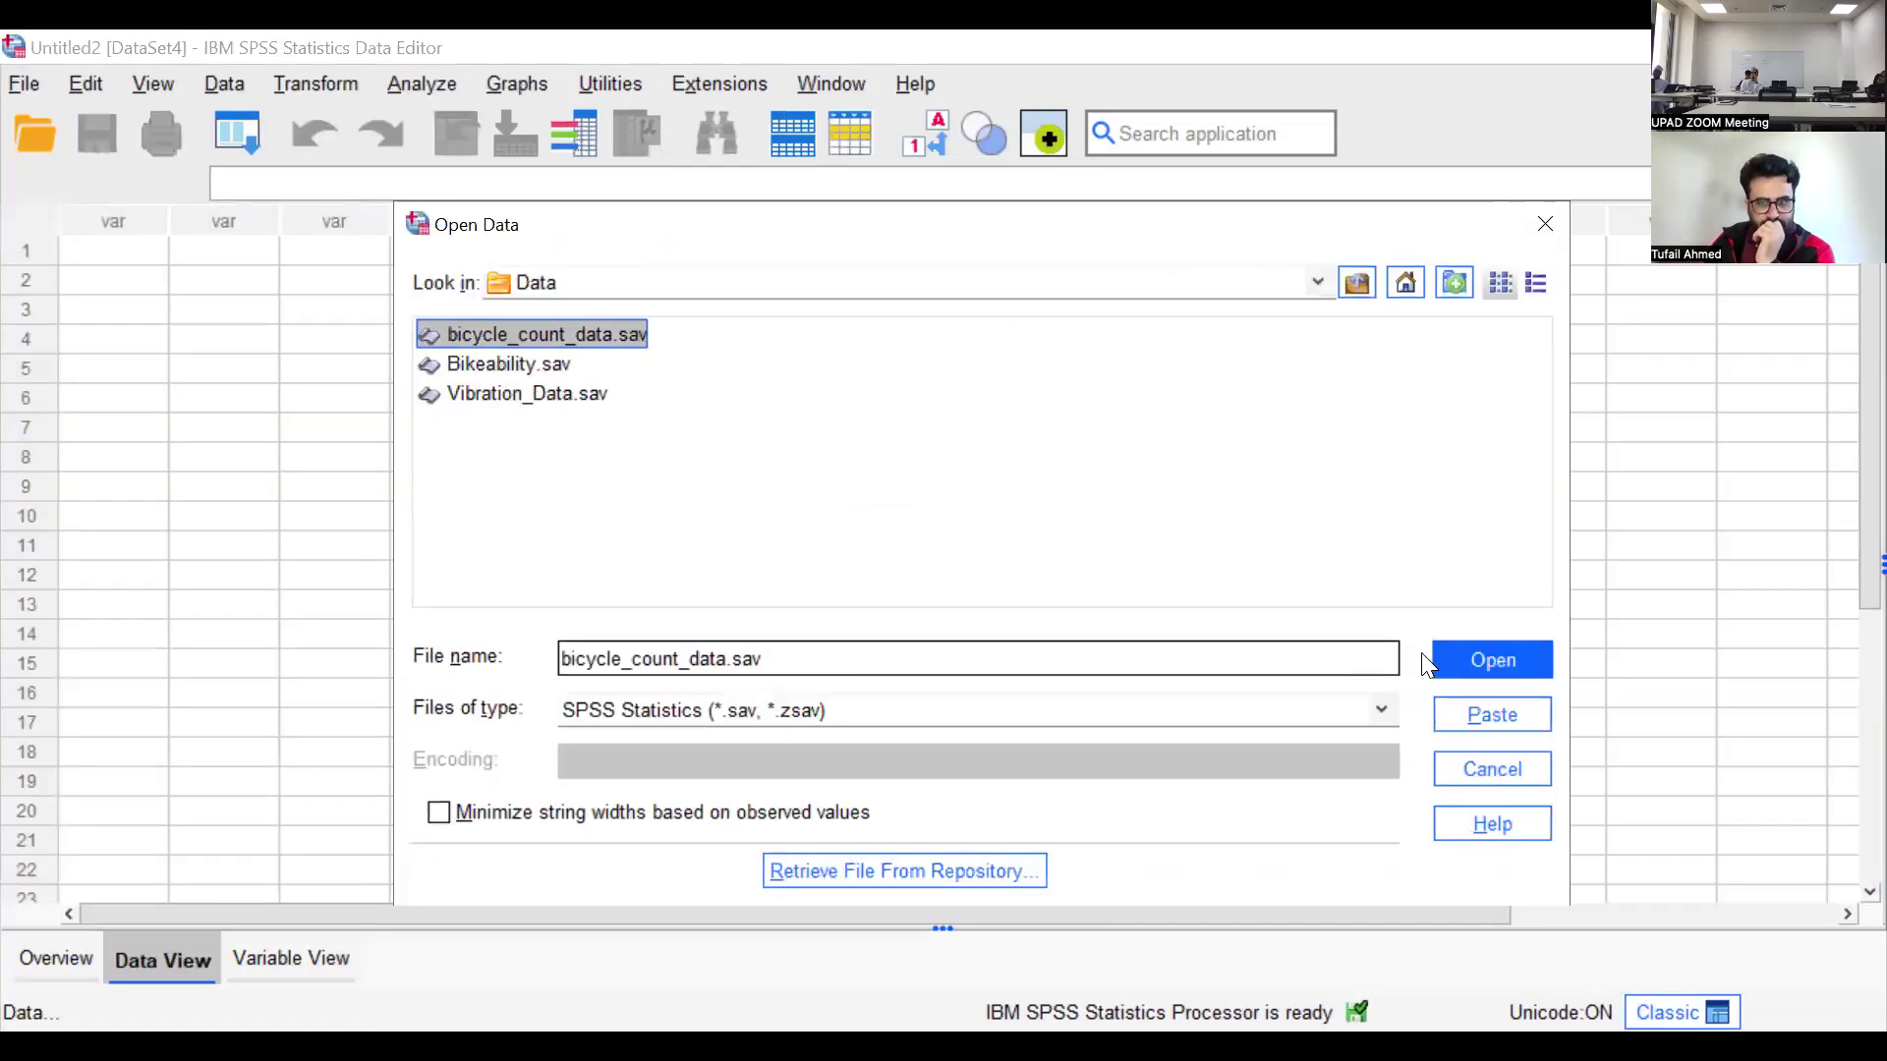
left_click(1454, 663)
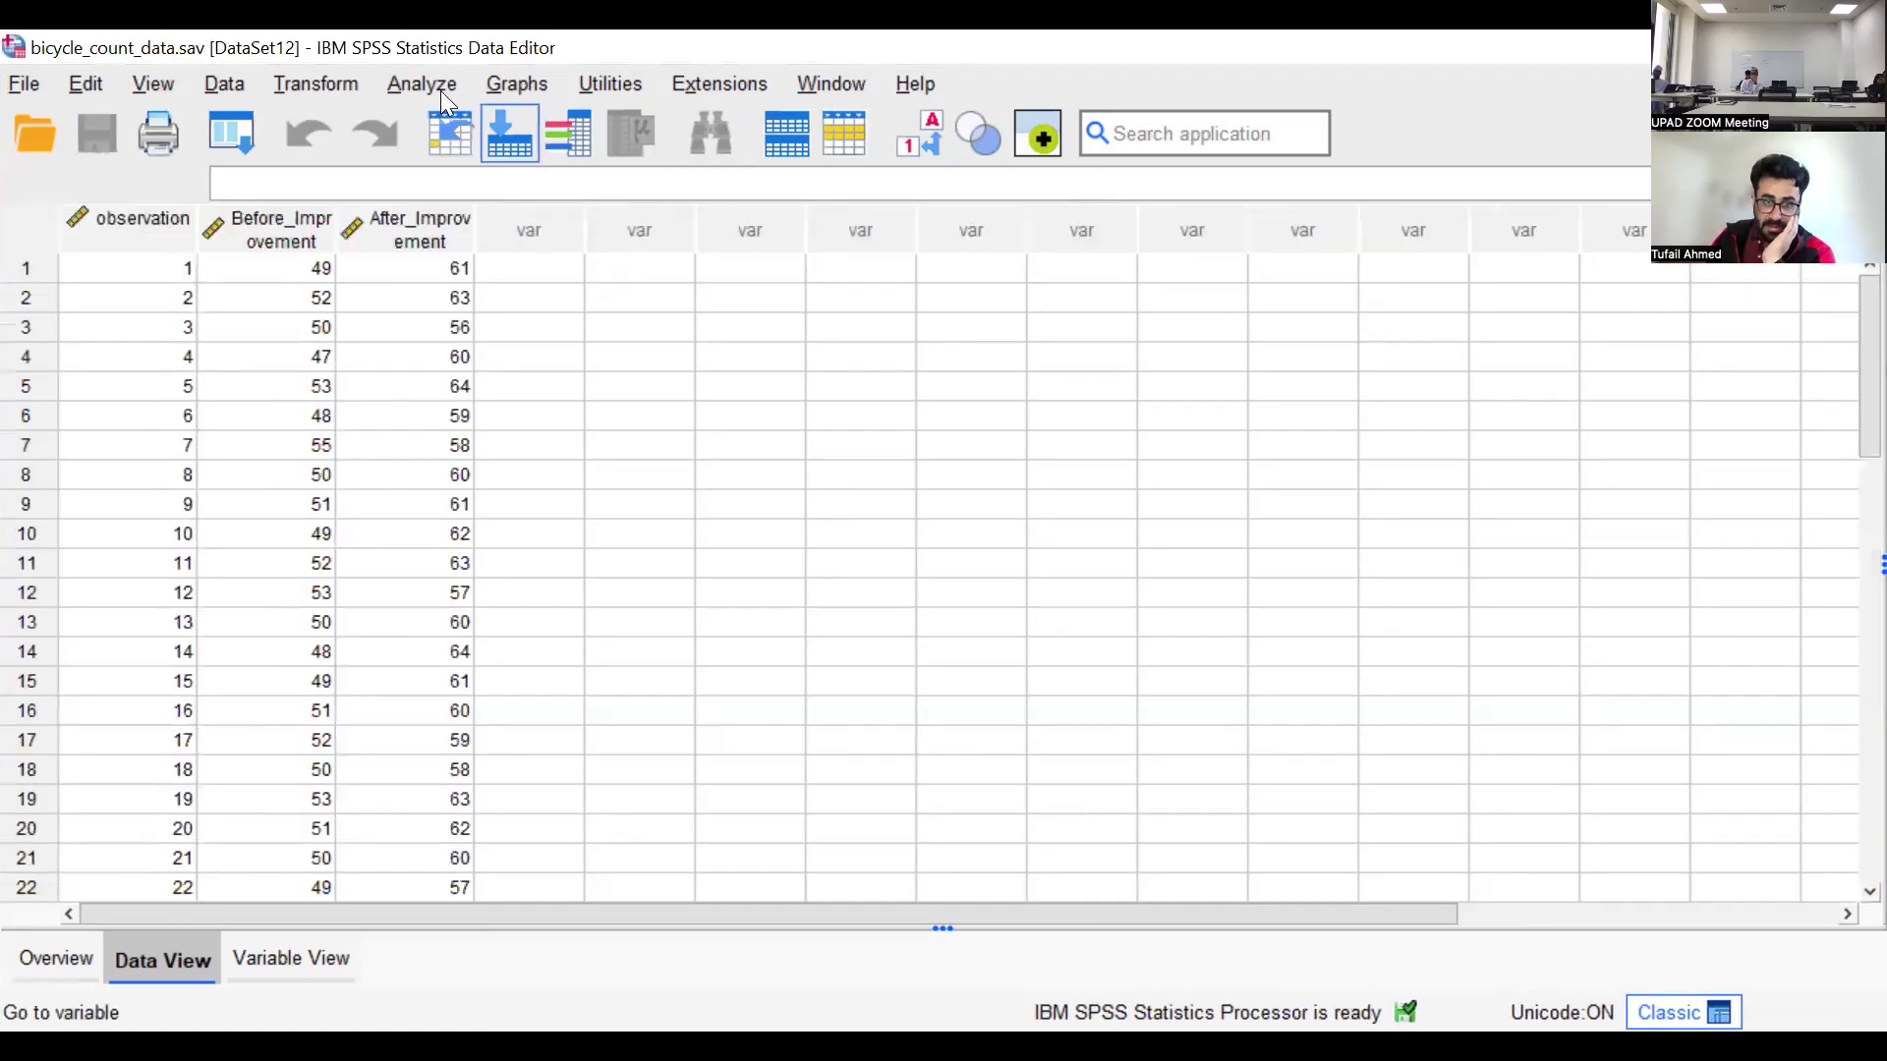
left_click(447, 86)
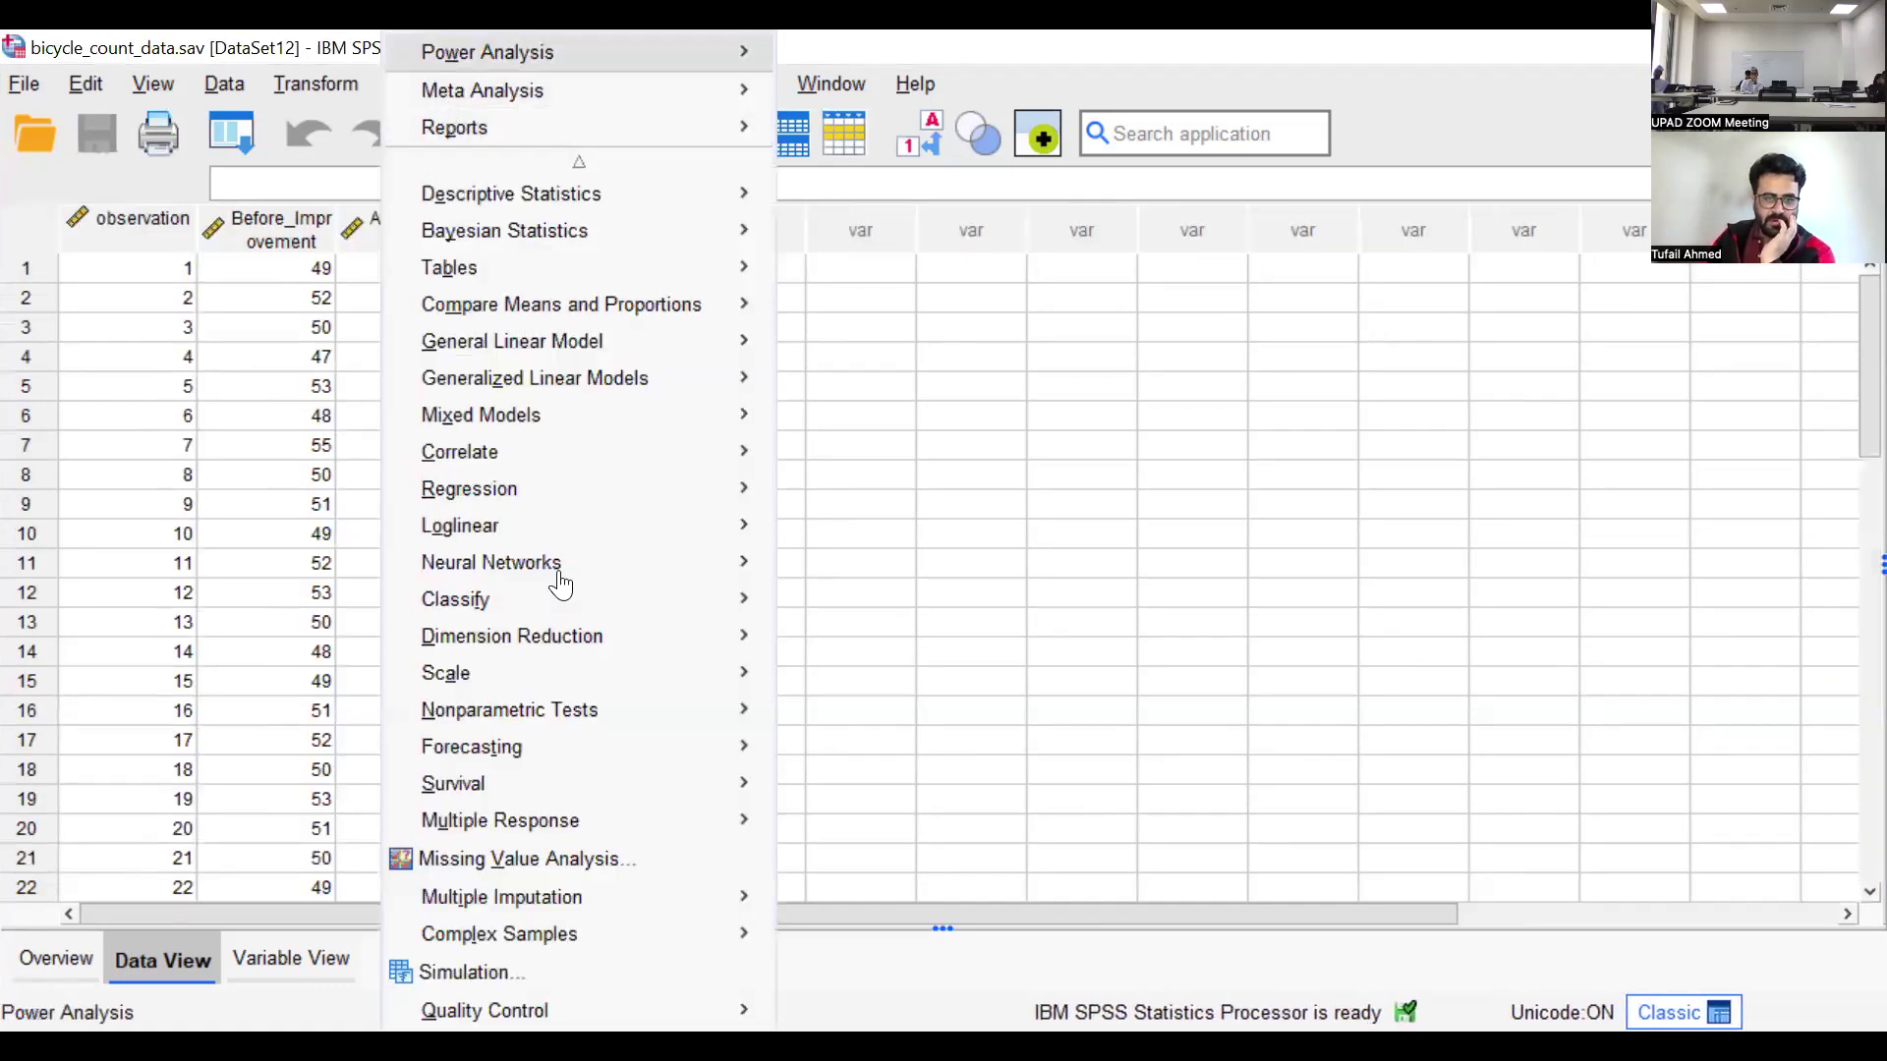
left_click(434, 91)
left_click(429, 87)
left_click(351, 47)
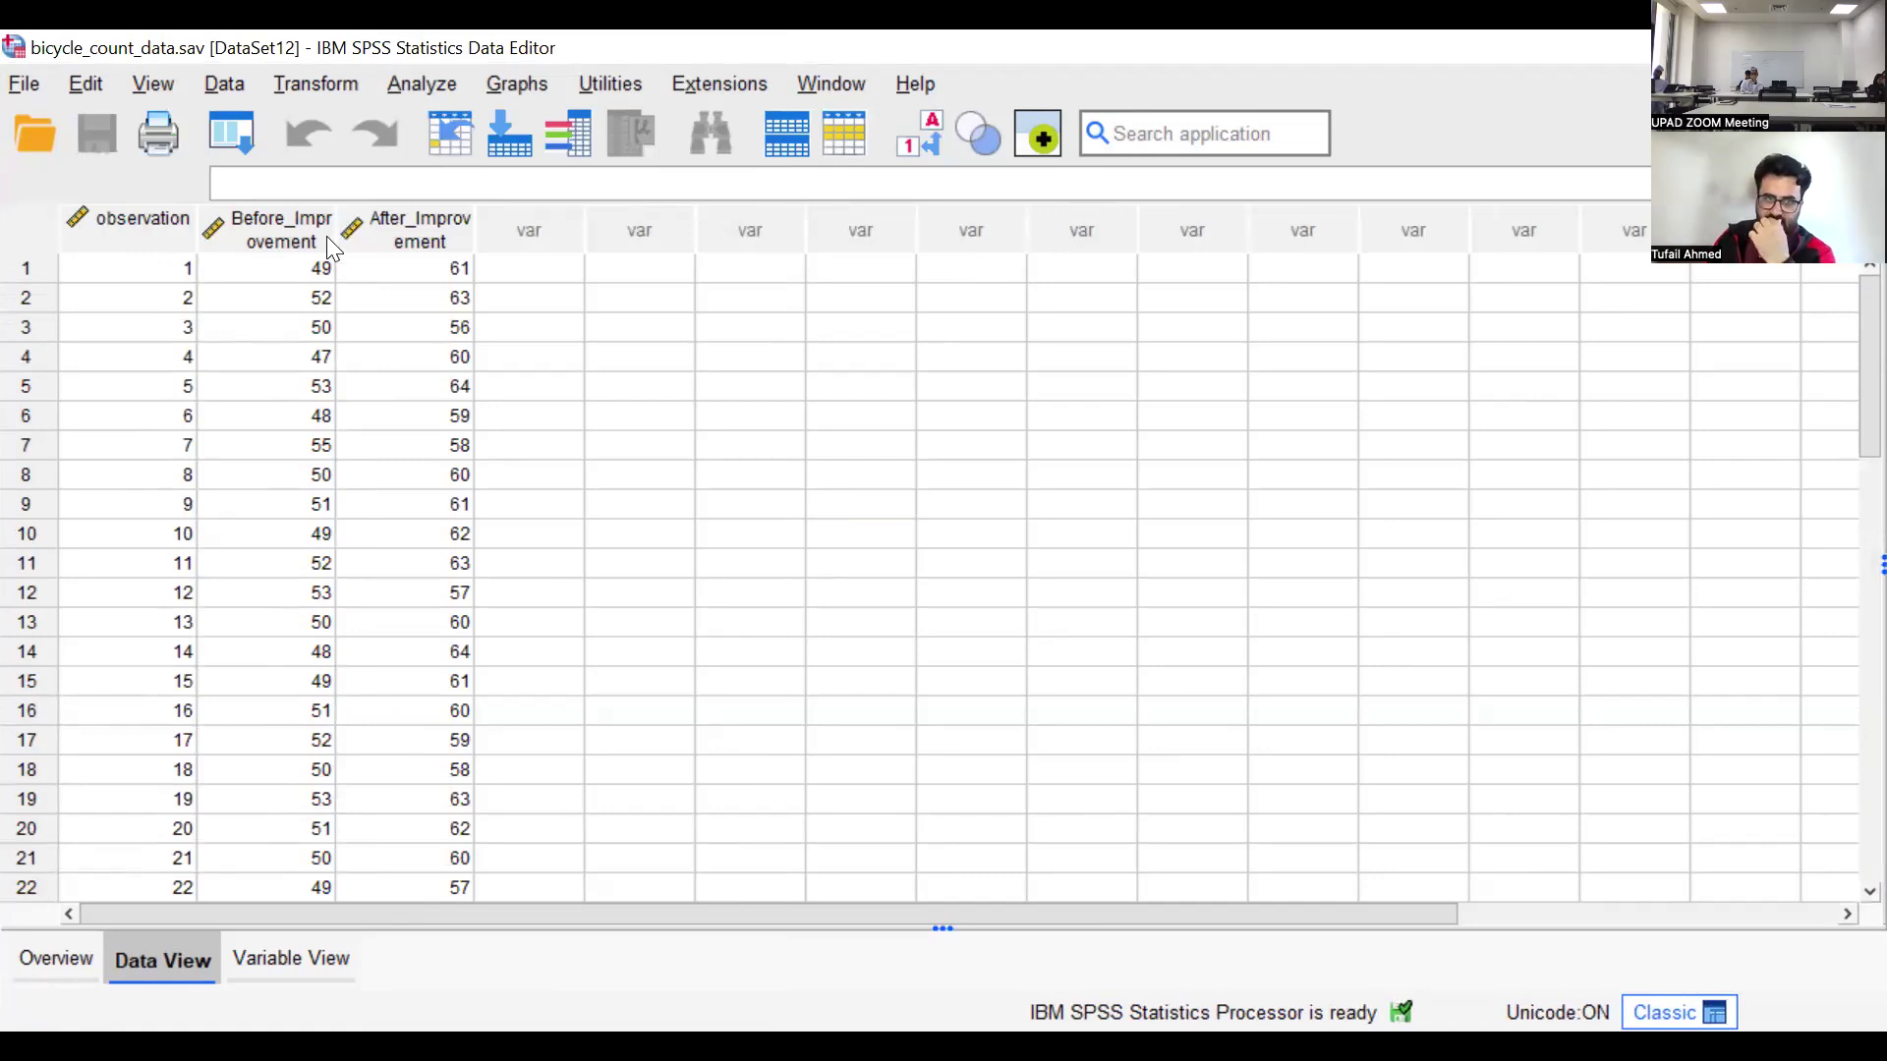
Widen the Before_Improvement and After_Improvement columns so that each variable name fits on one line
left_click_drag(376, 238, 469, 238)
left_click(599, 236)
left_click(560, 231, "shift")
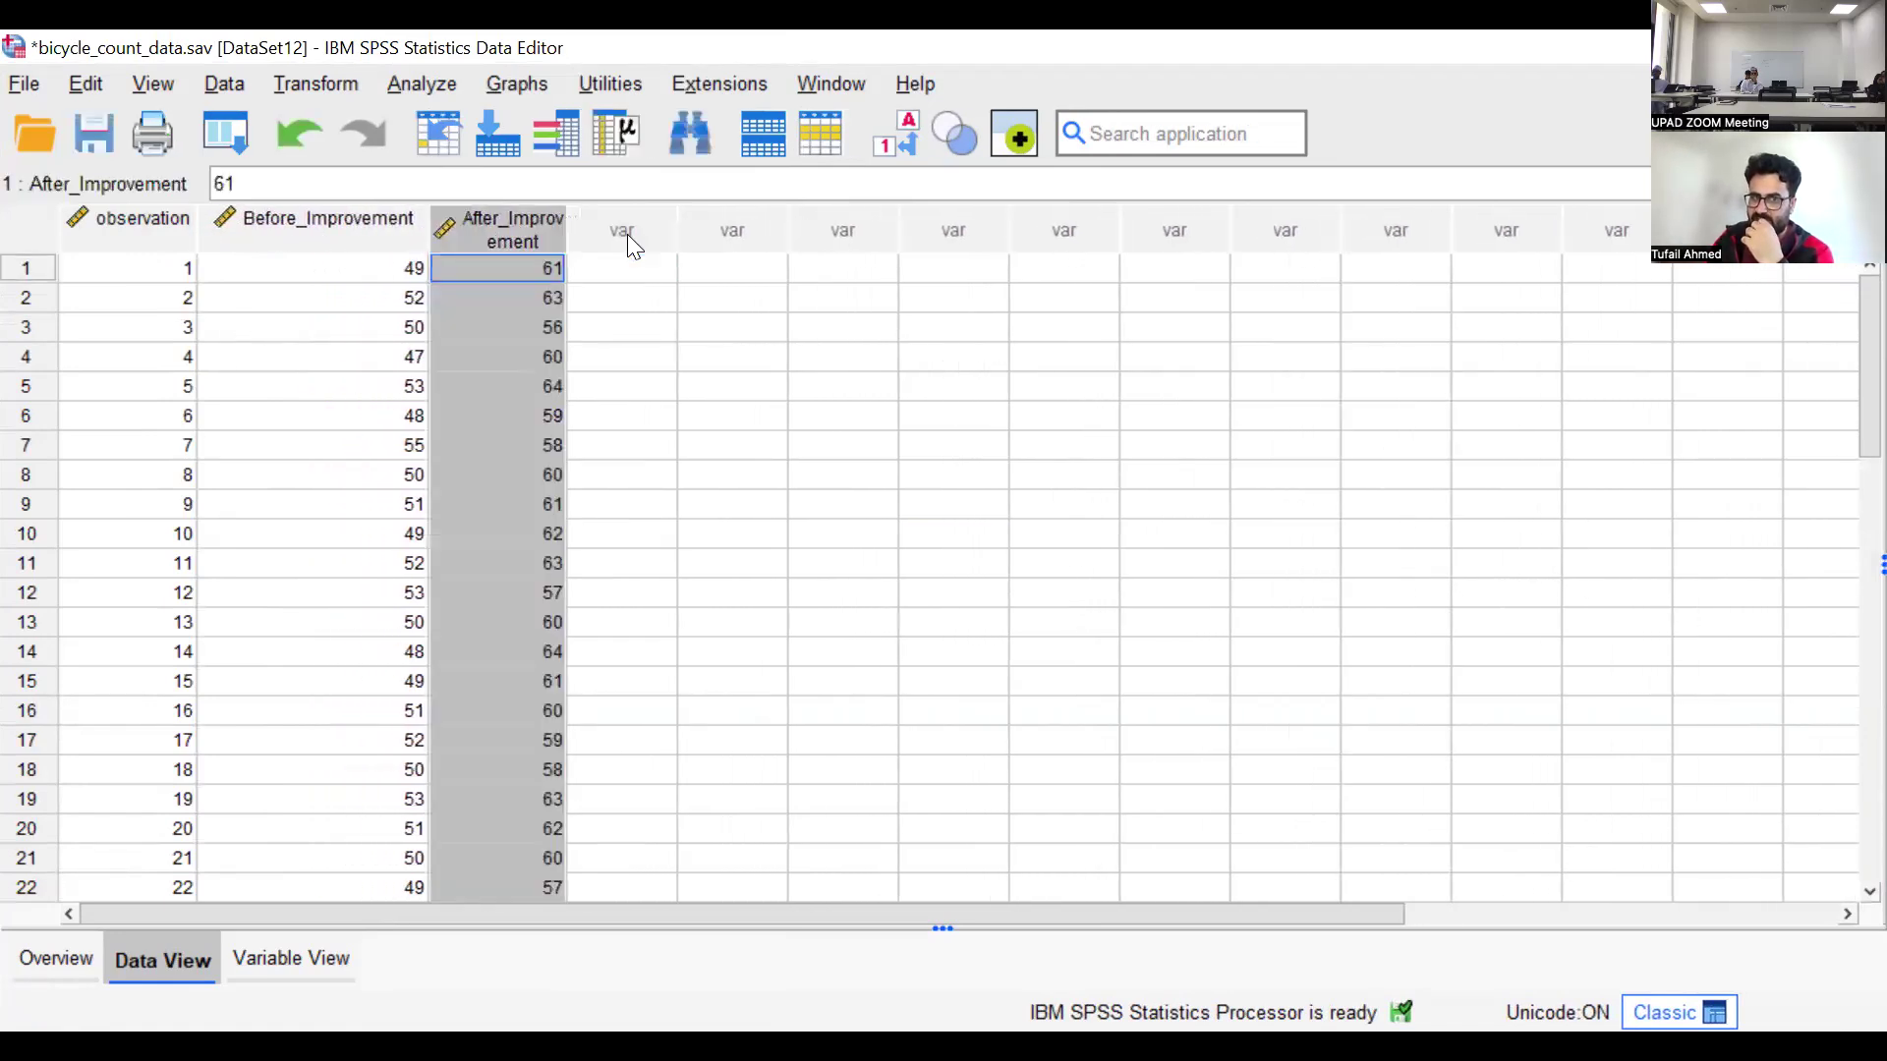
left_click_drag(572, 231, 633, 231)
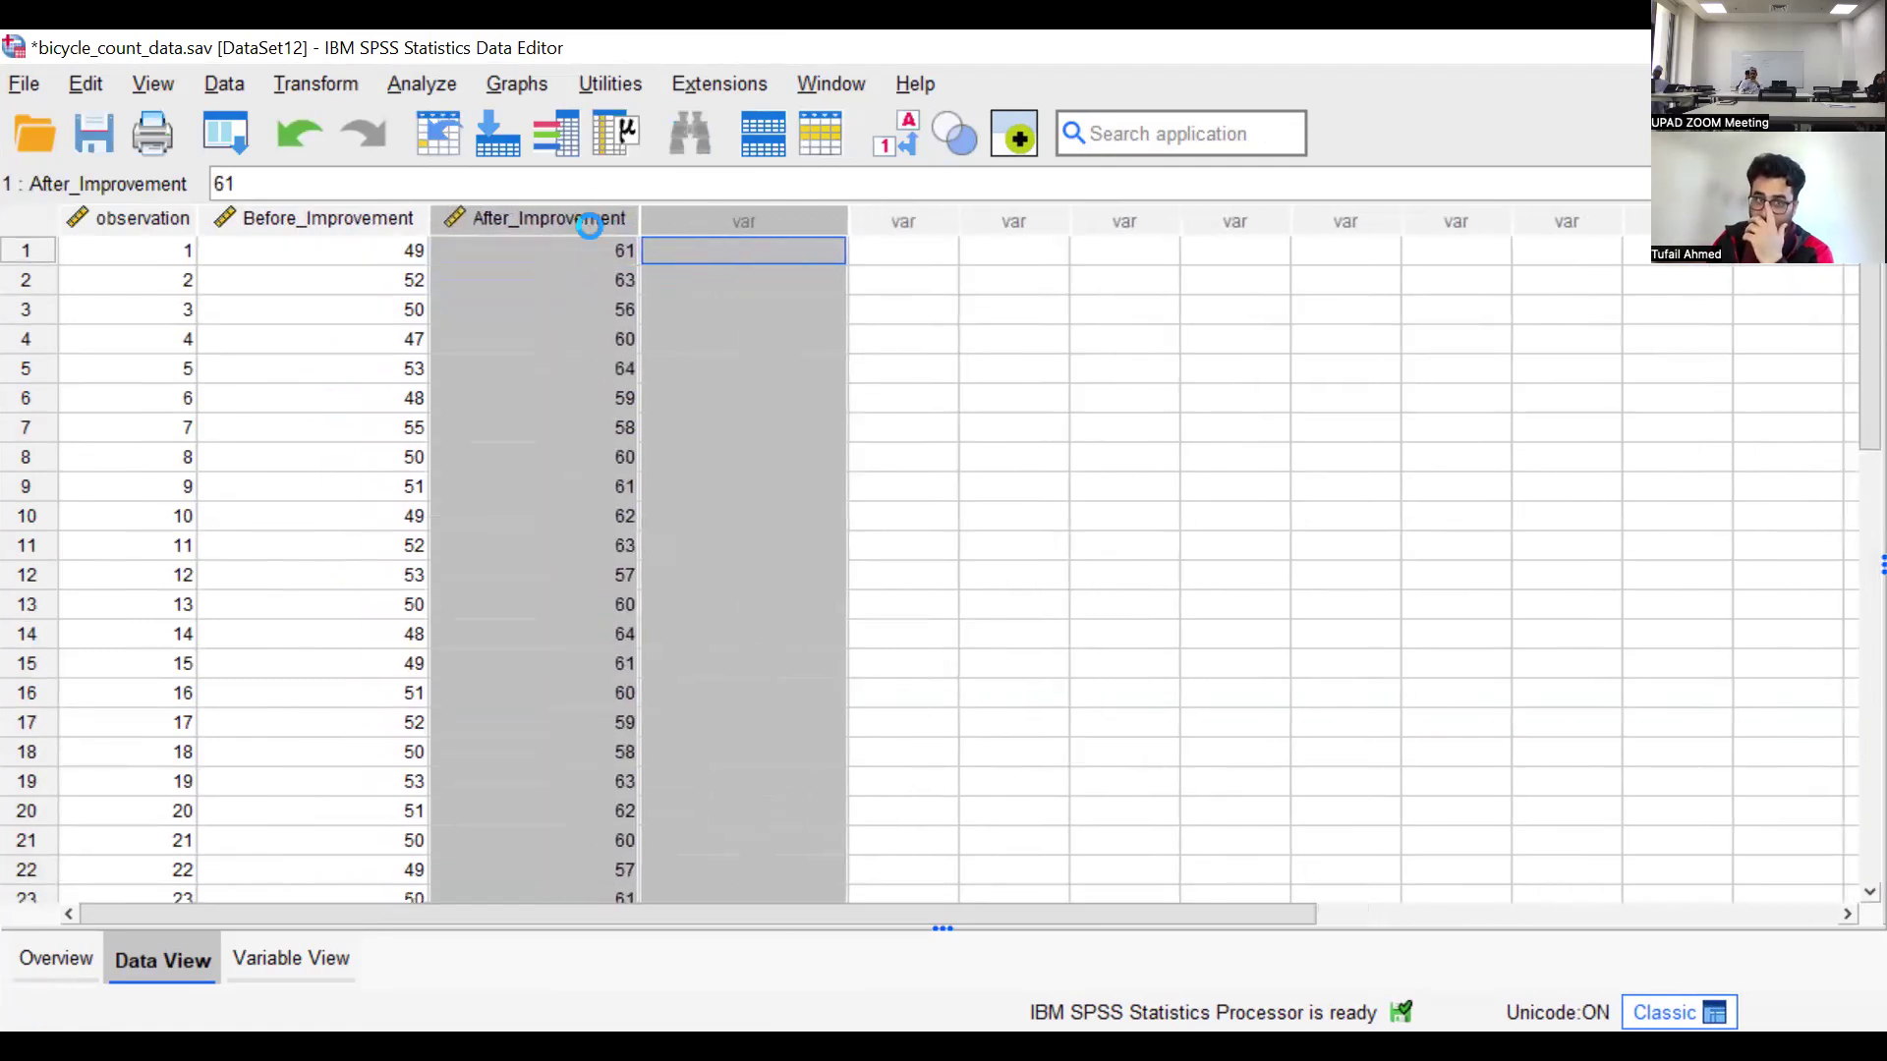
left_click(496, 366)
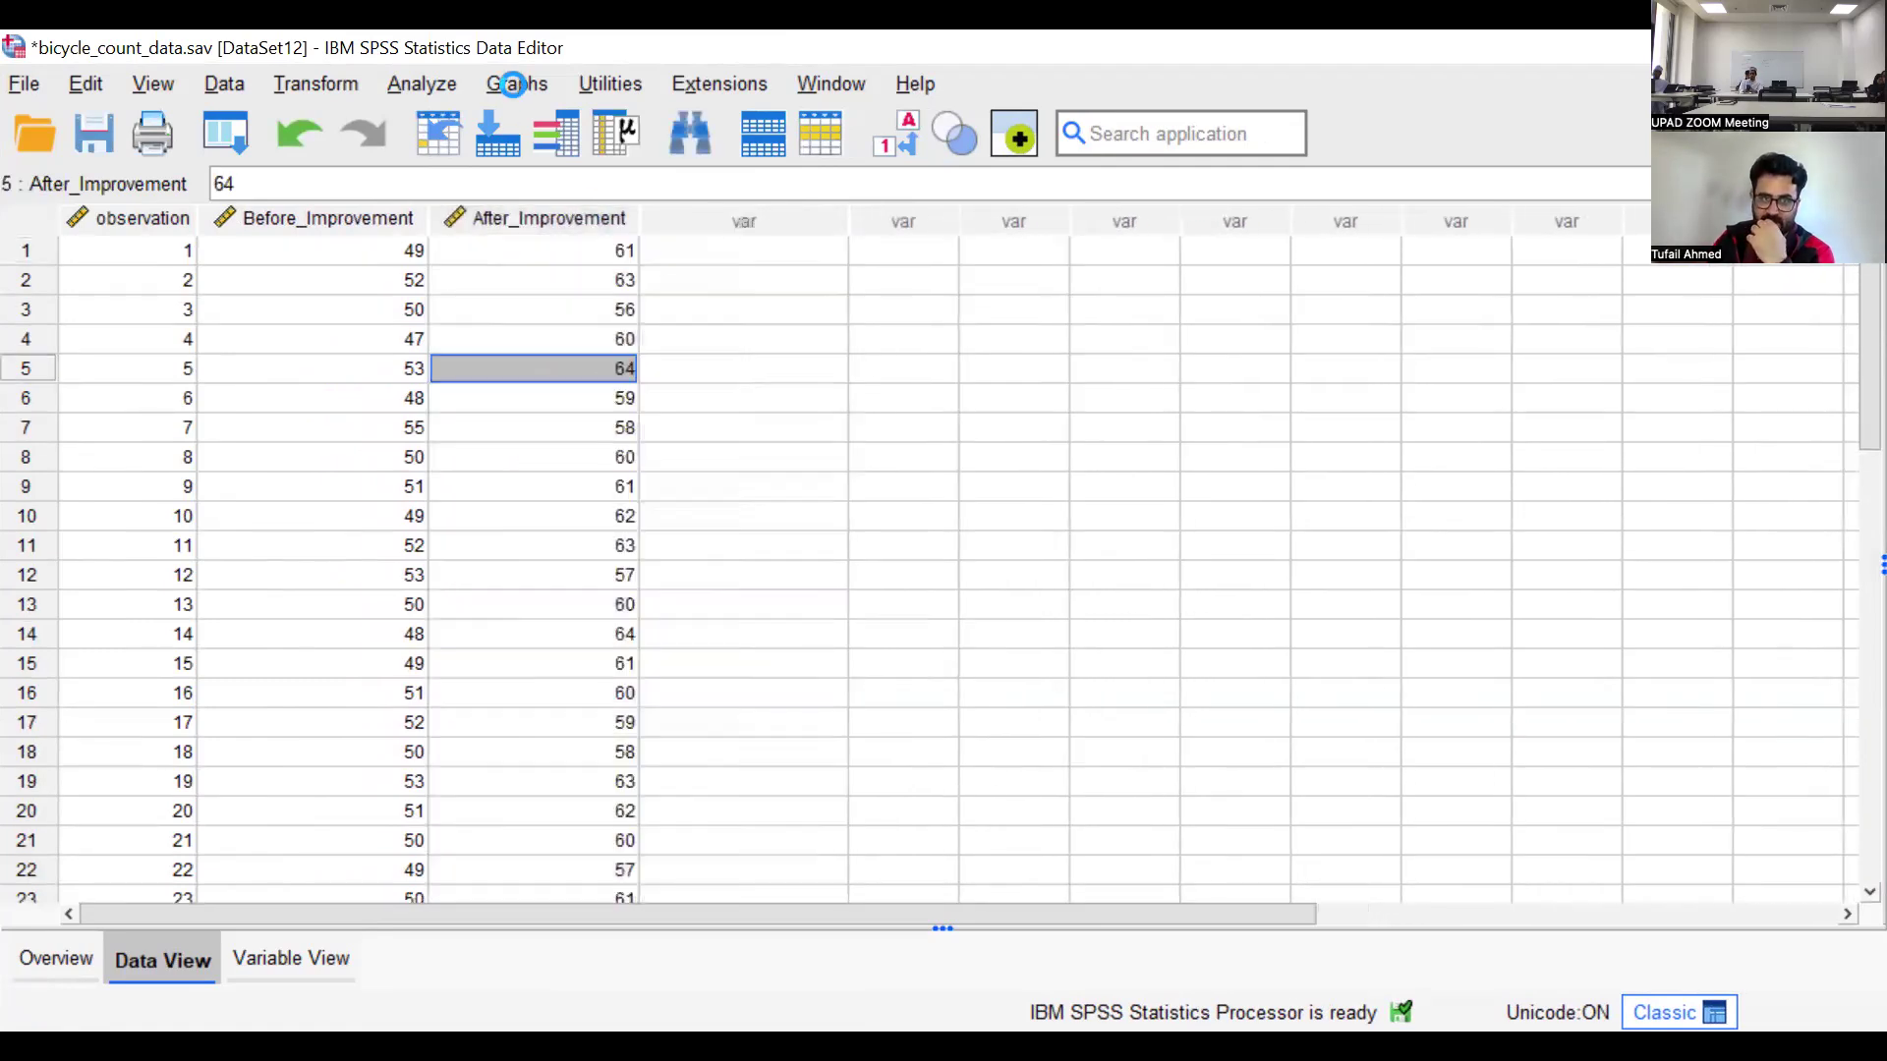
Set up a Paired-Samples T Test pairing Before_Improvement as Variable1 with After_Improvement as Variable2
left_click(421, 83)
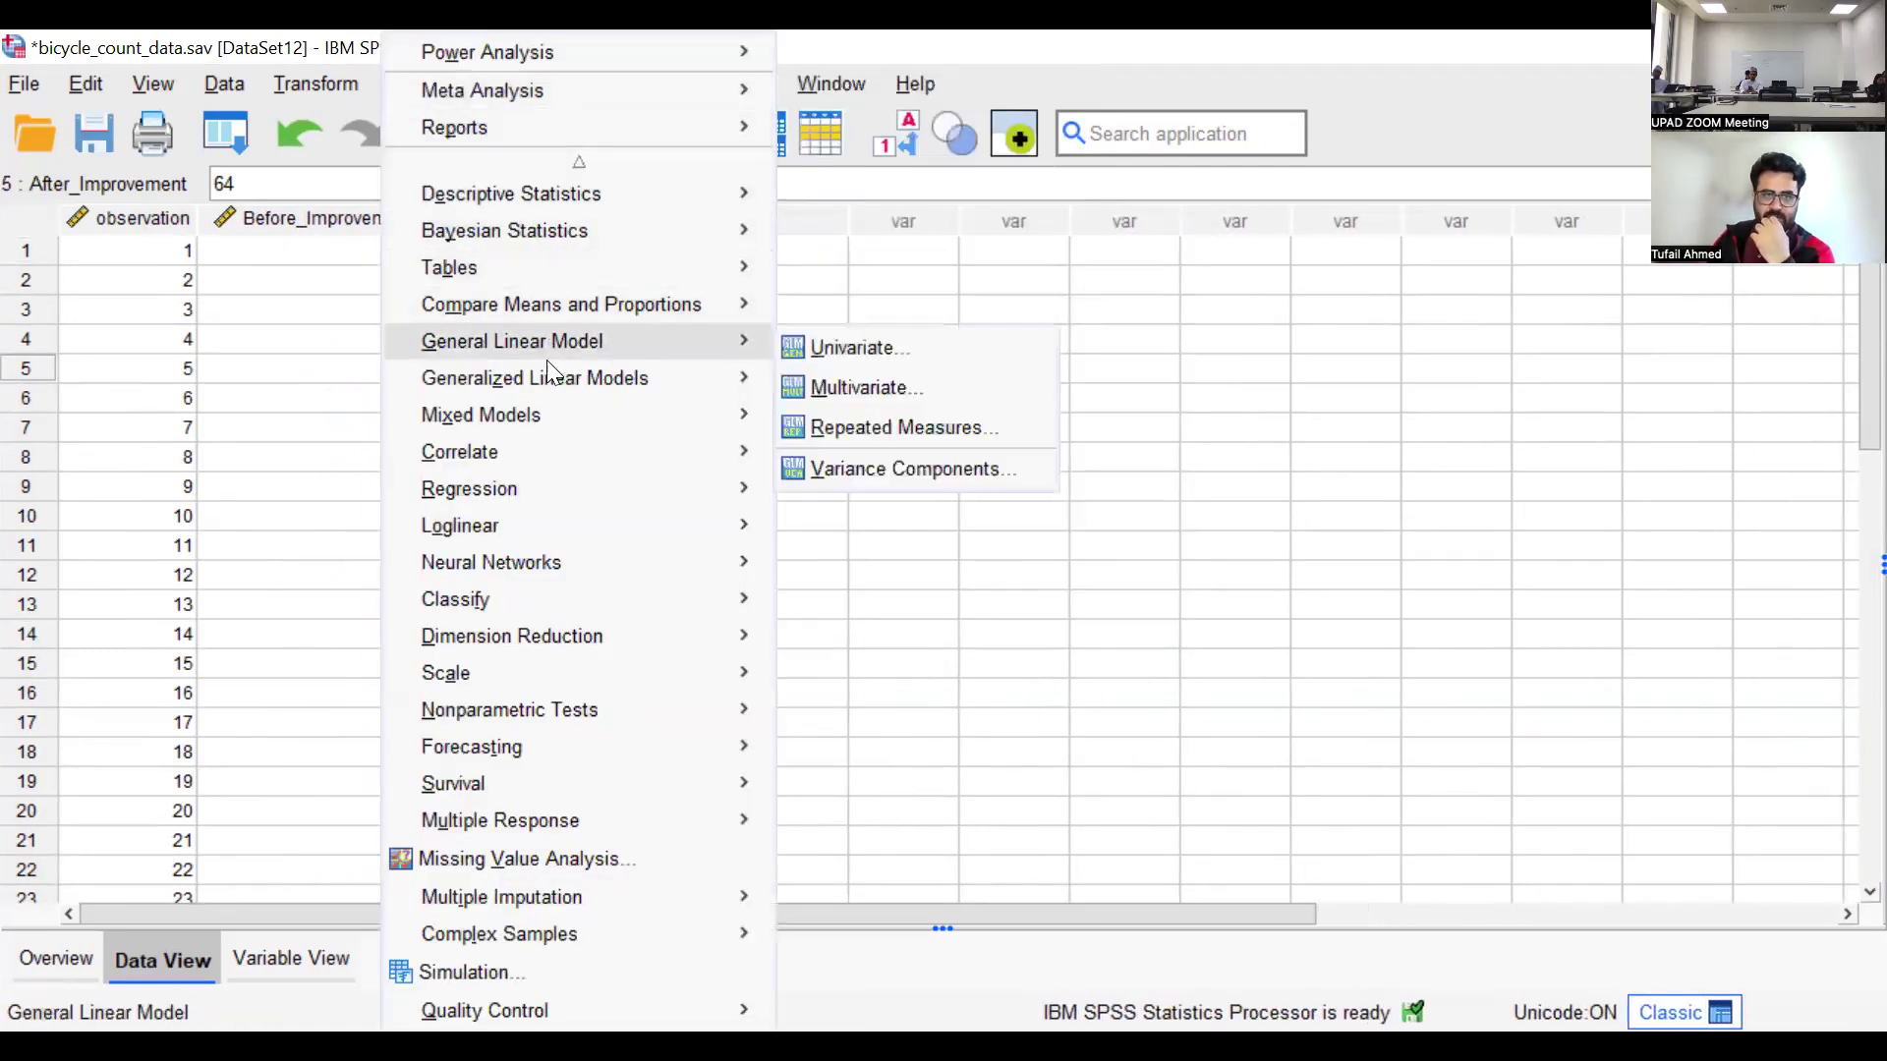
mouse_move(637, 310)
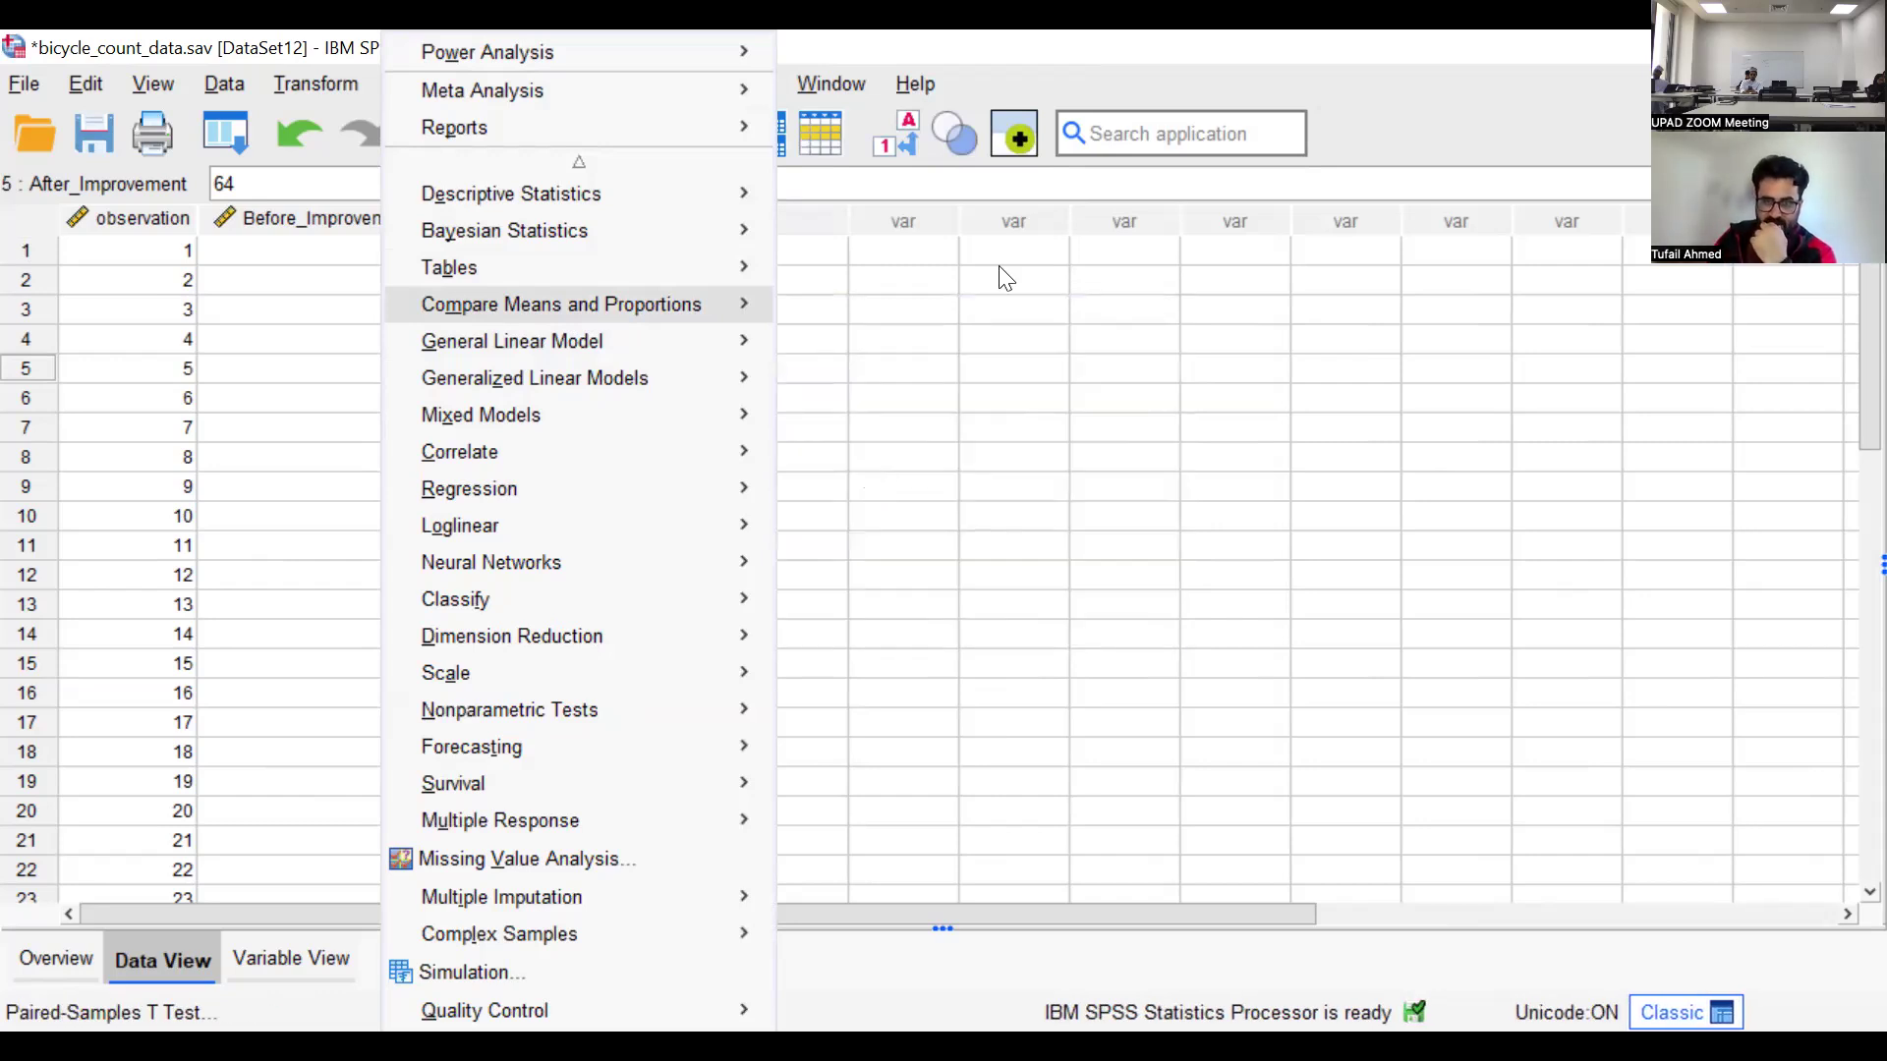
left_click(800, 342)
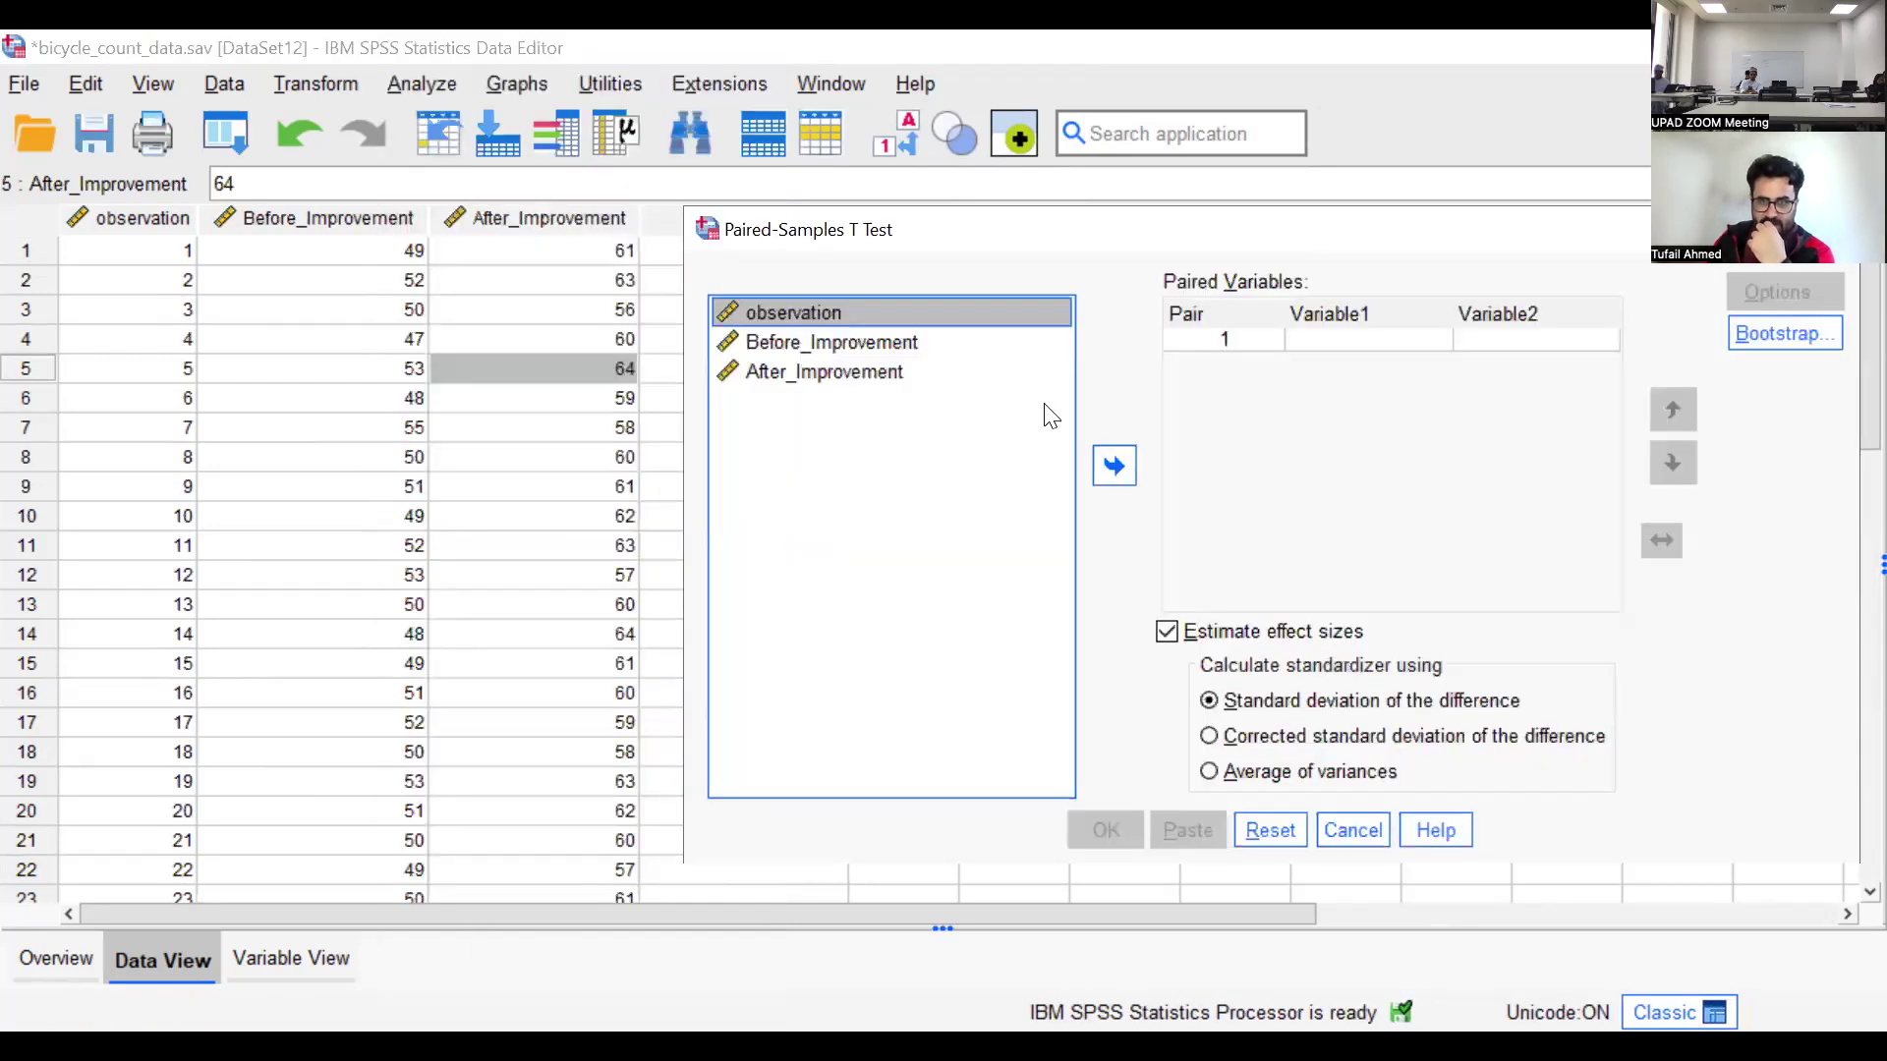
left_click(1115, 464)
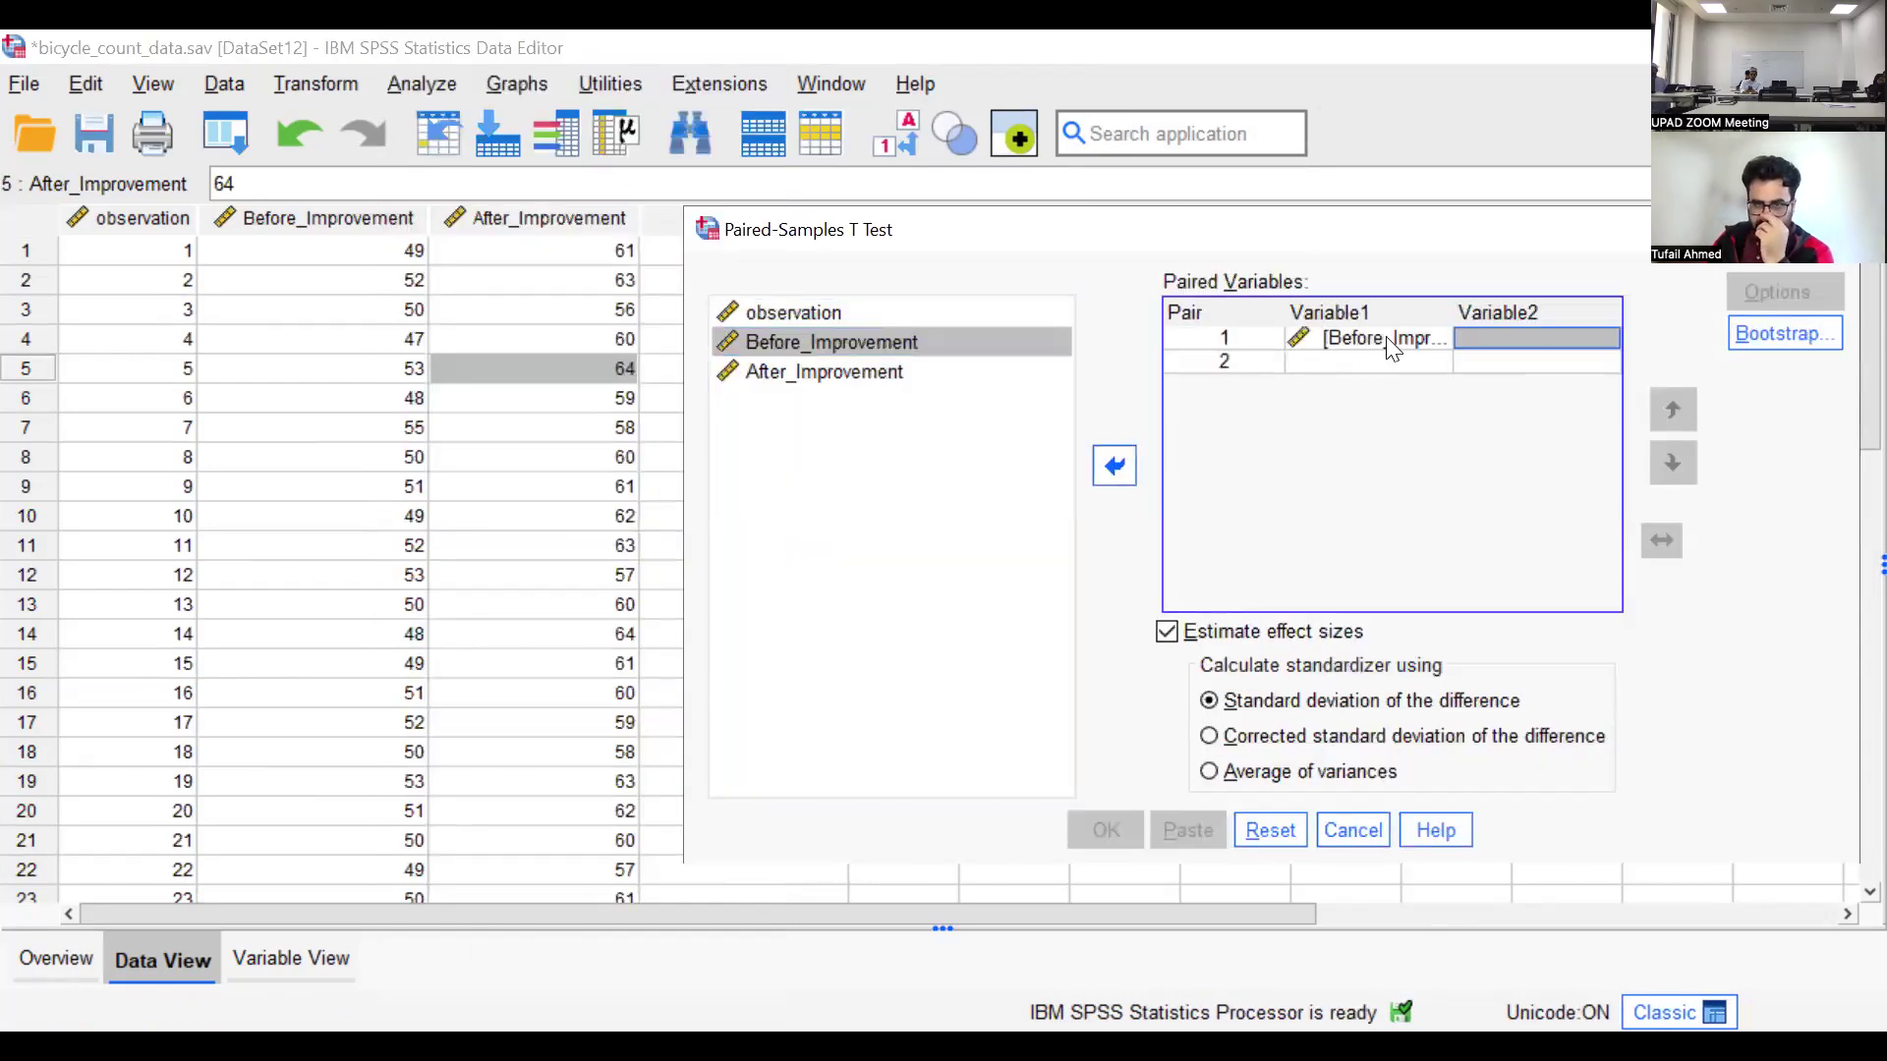
left_click(872, 373)
left_click(1114, 466)
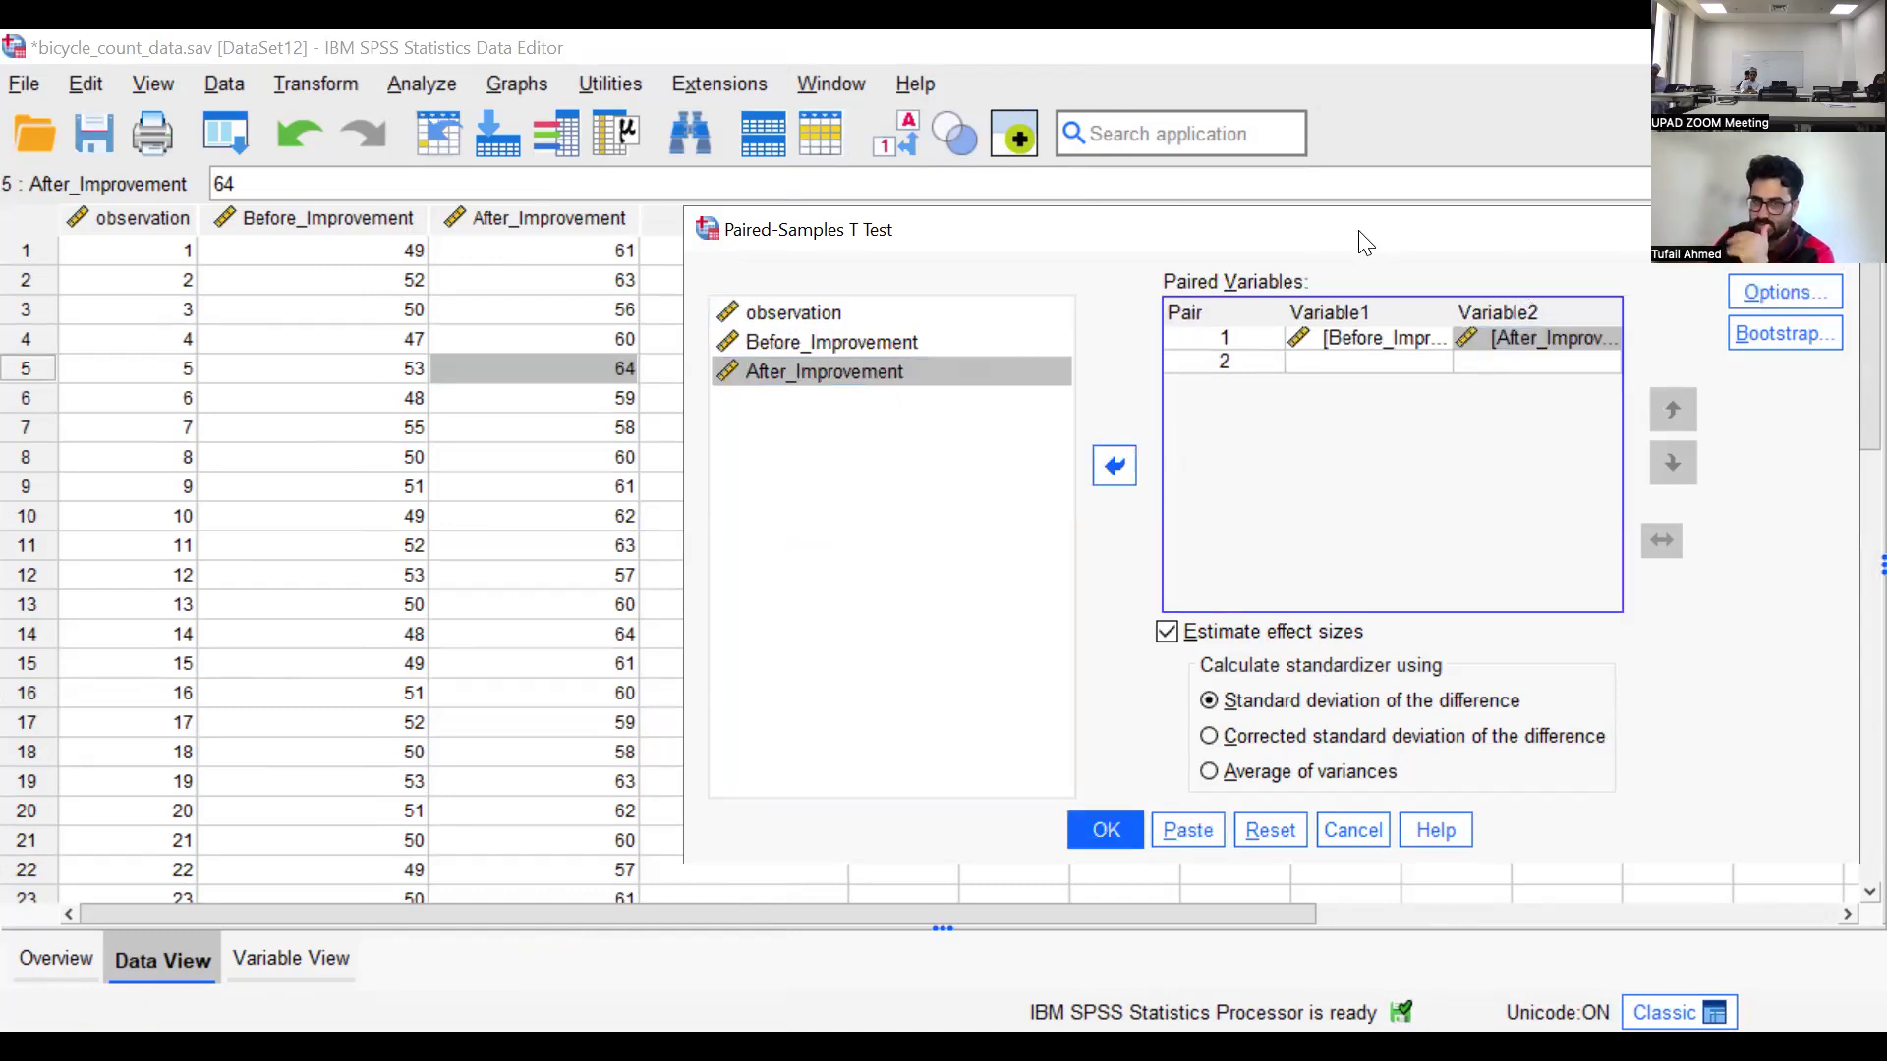
Run the paired-samples t-test with its options left at the defaults and select the Paired Samples Test table in the output
left_click_drag(1375, 230, 1190, 237)
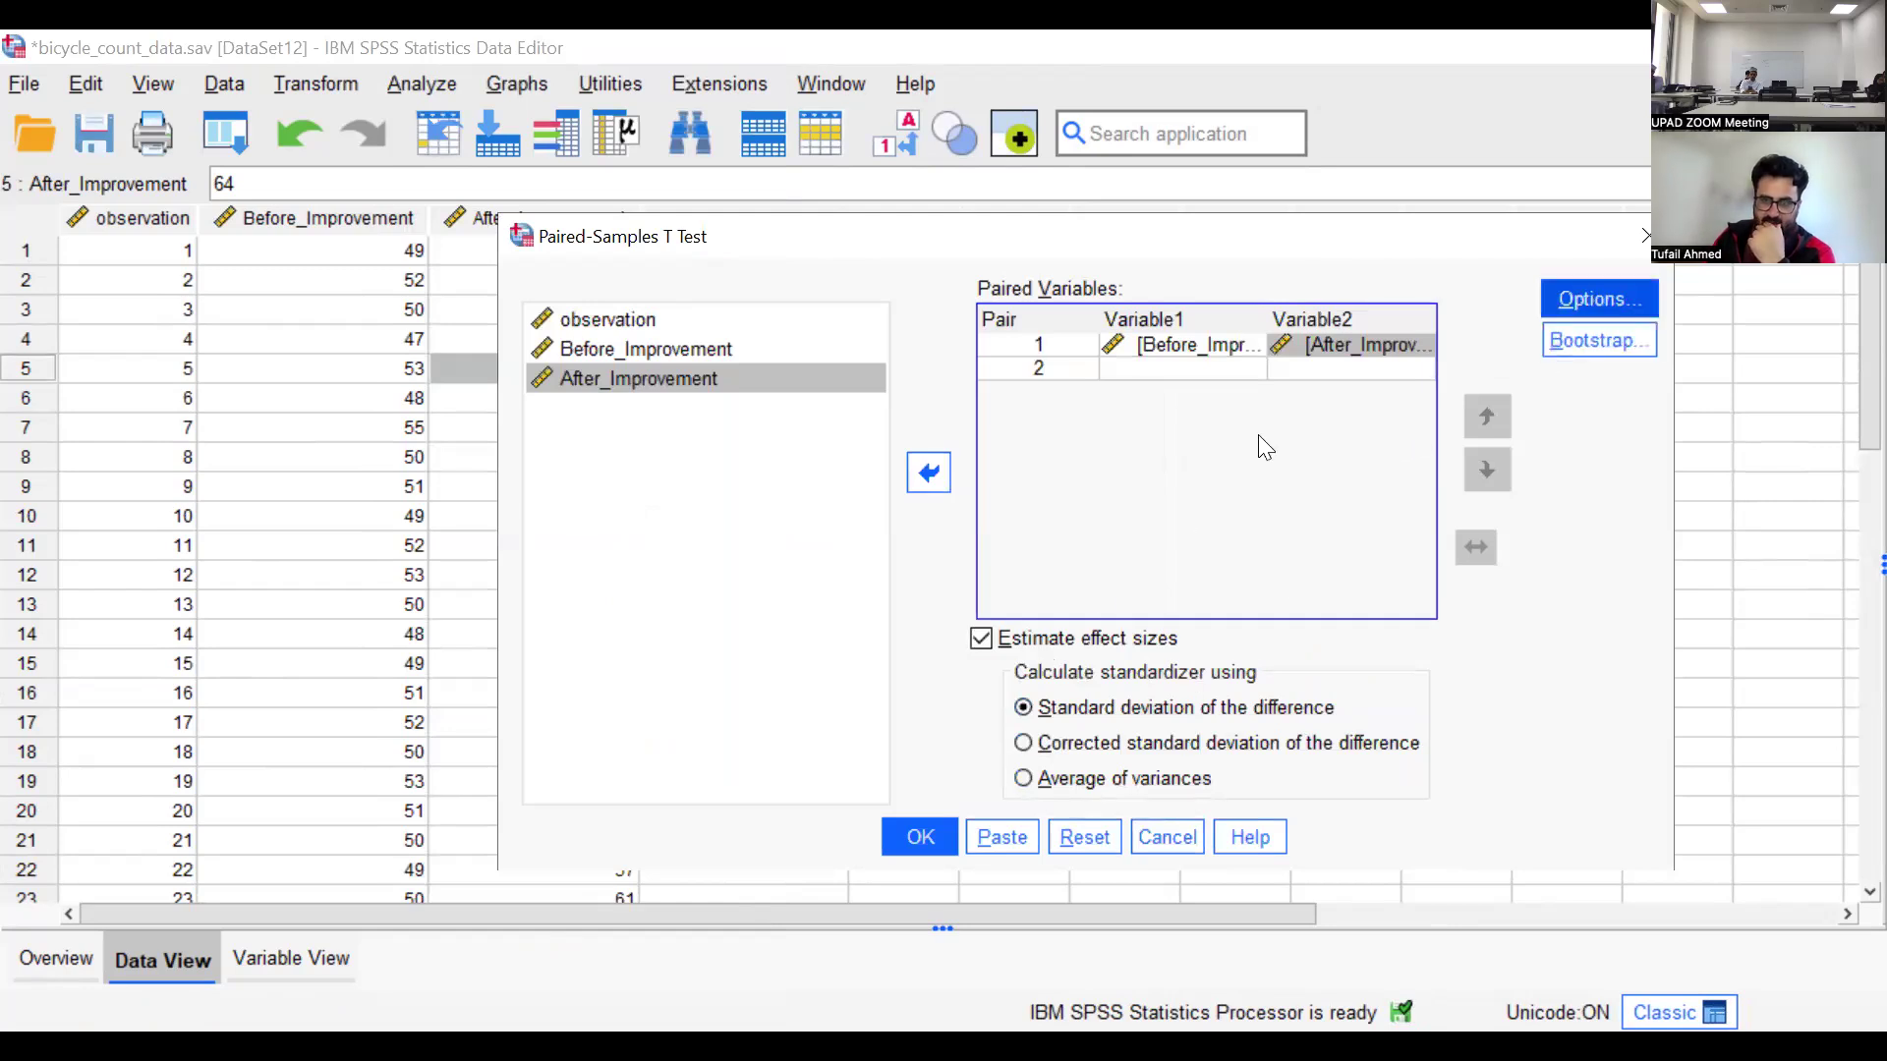
left_click(1572, 313)
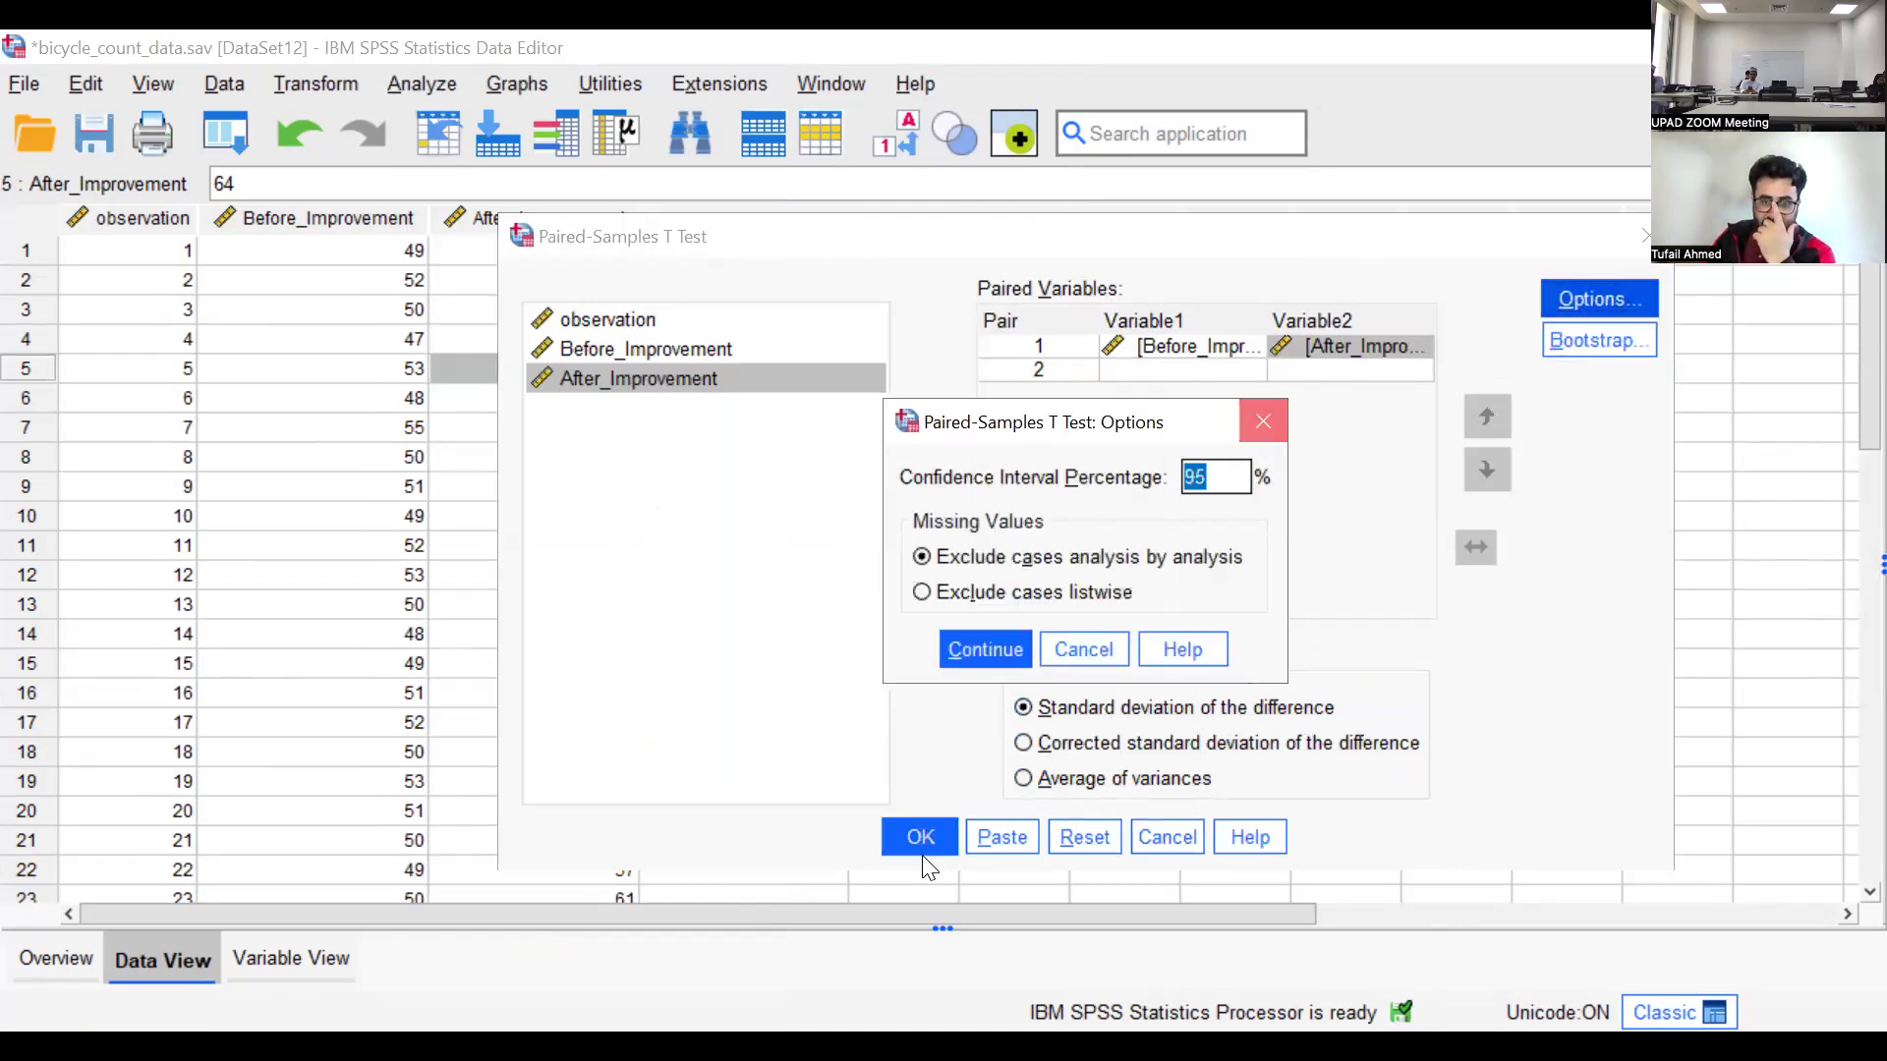
left_click(922, 852)
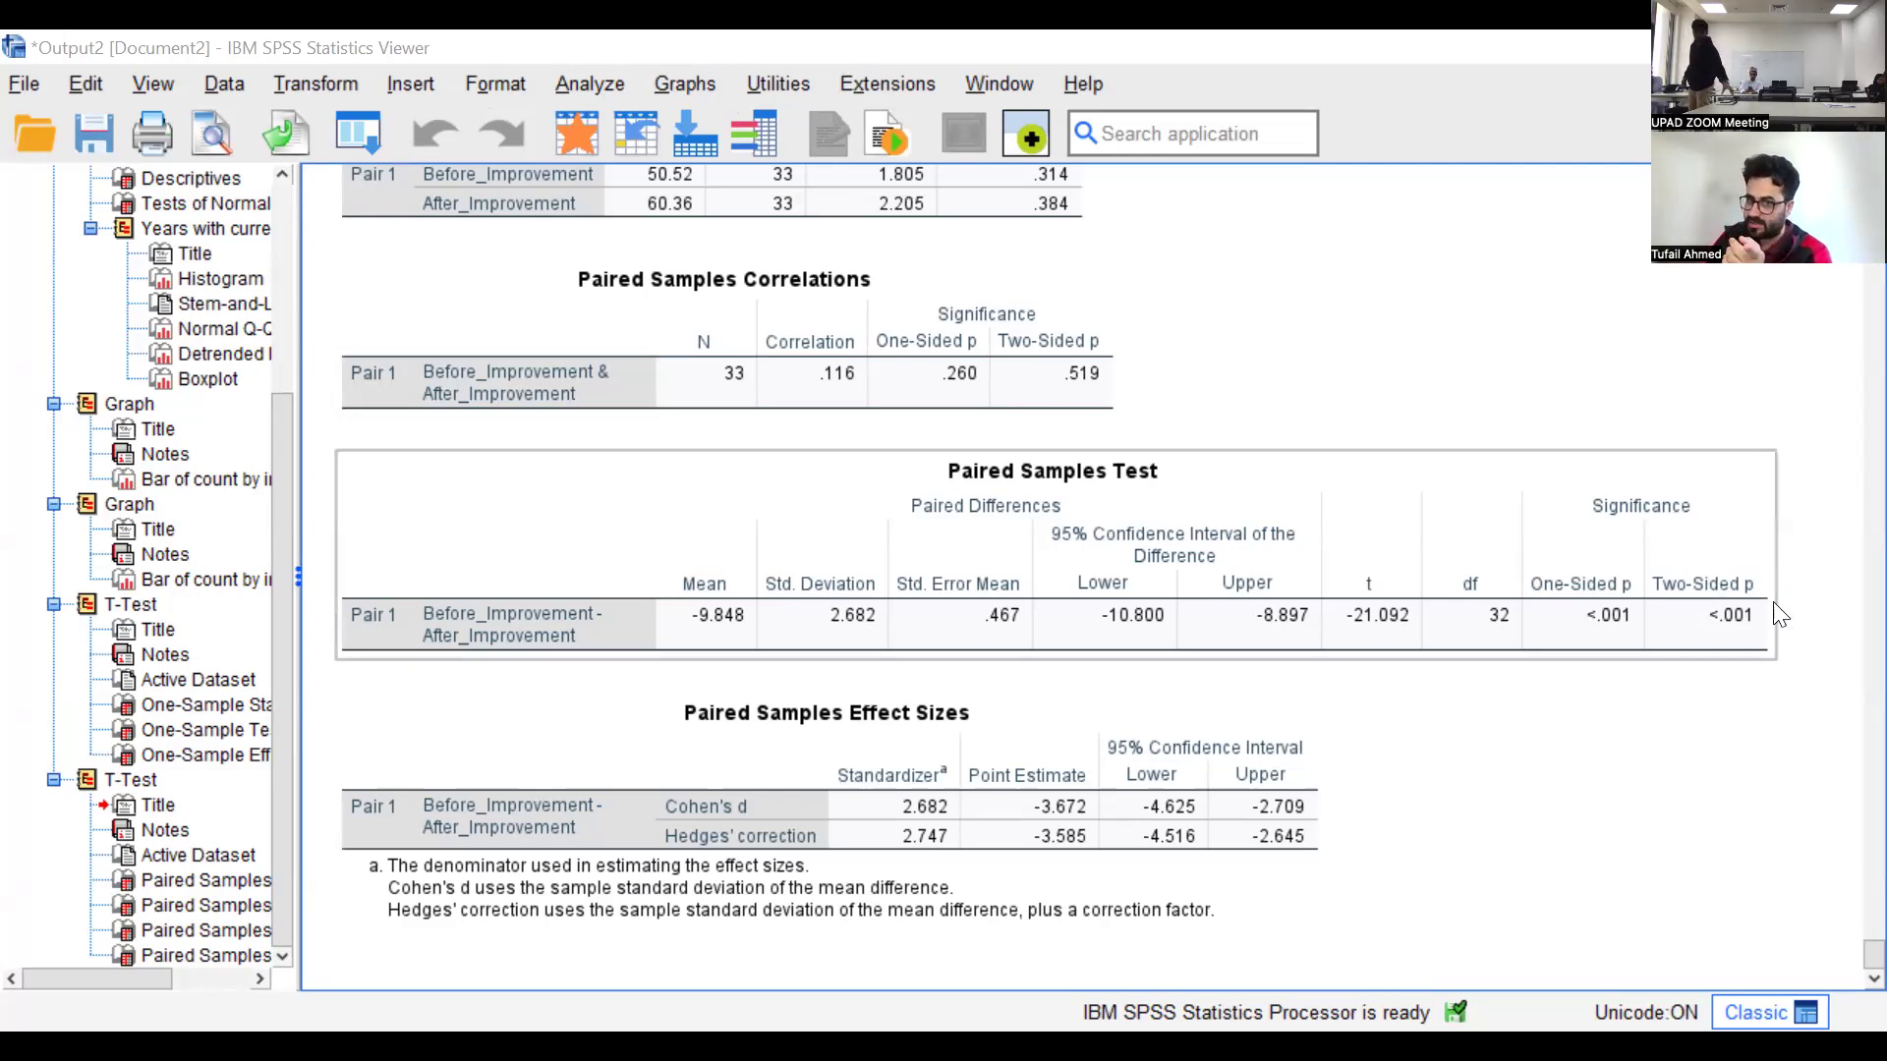
left_click(1584, 603)
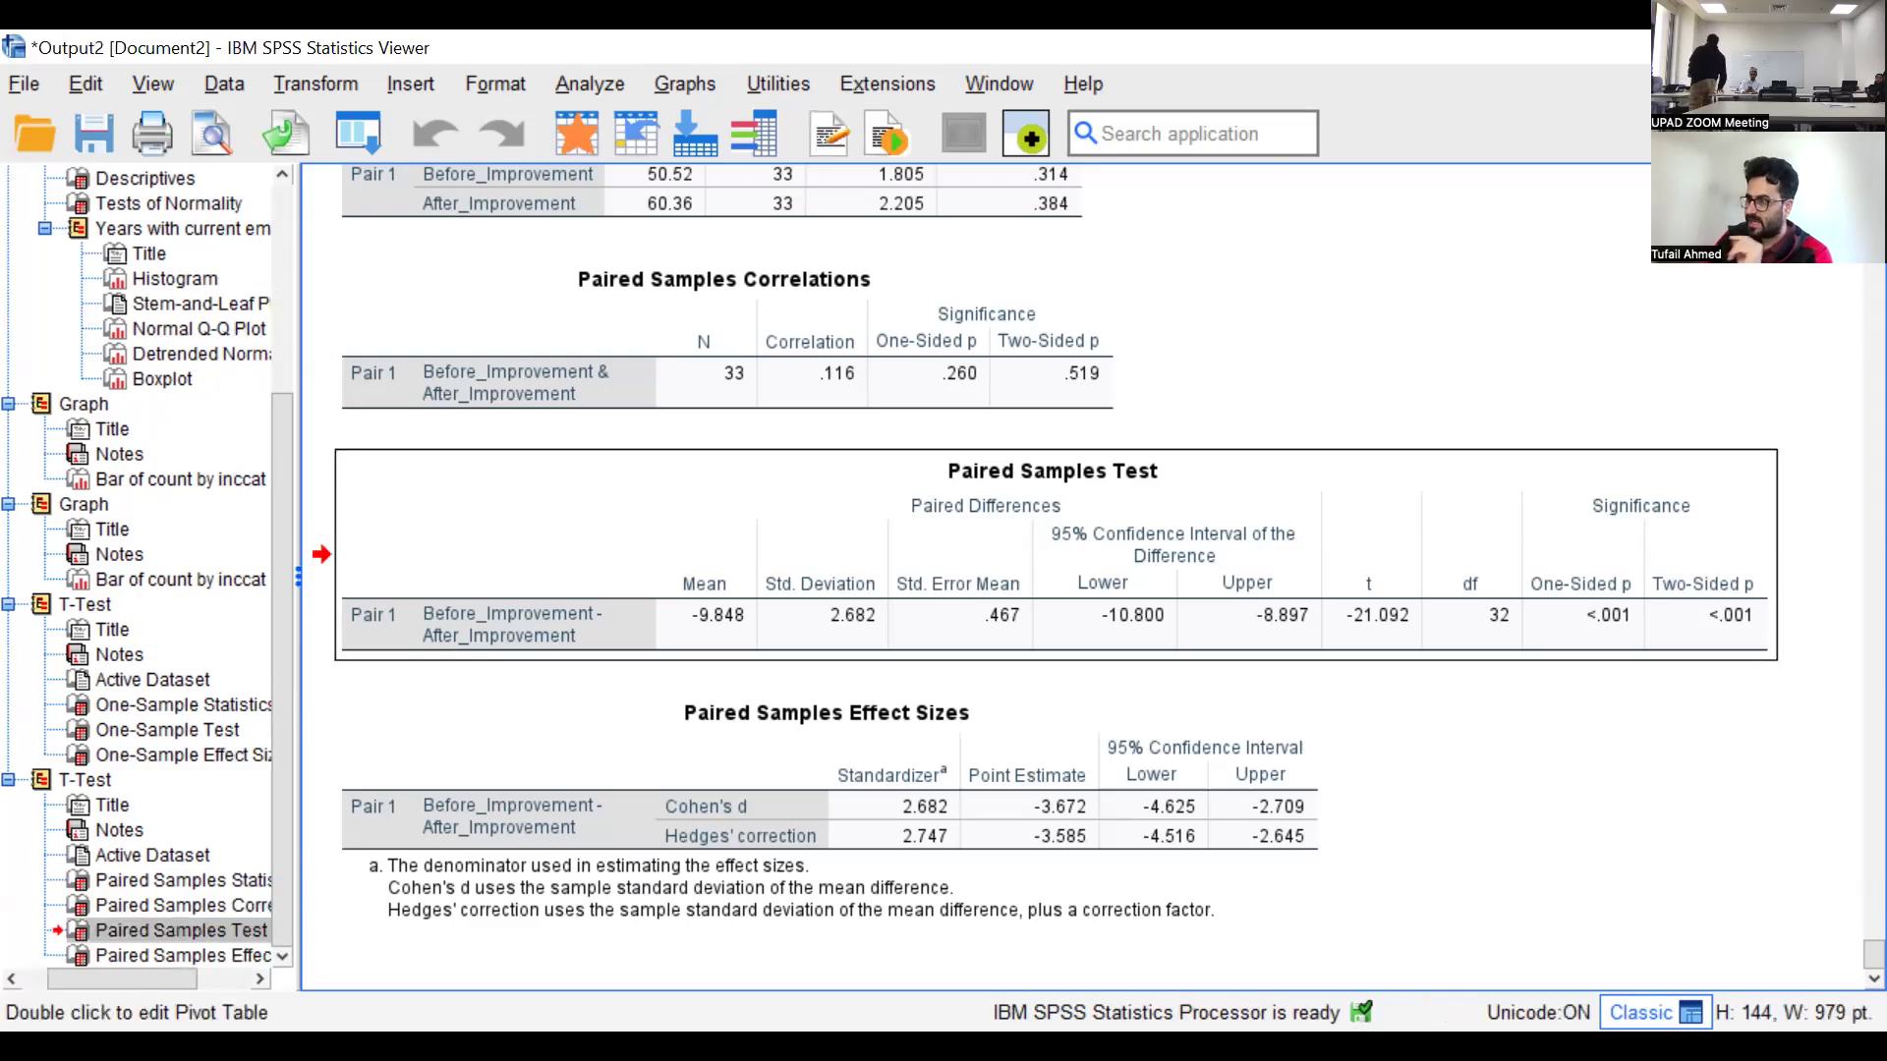
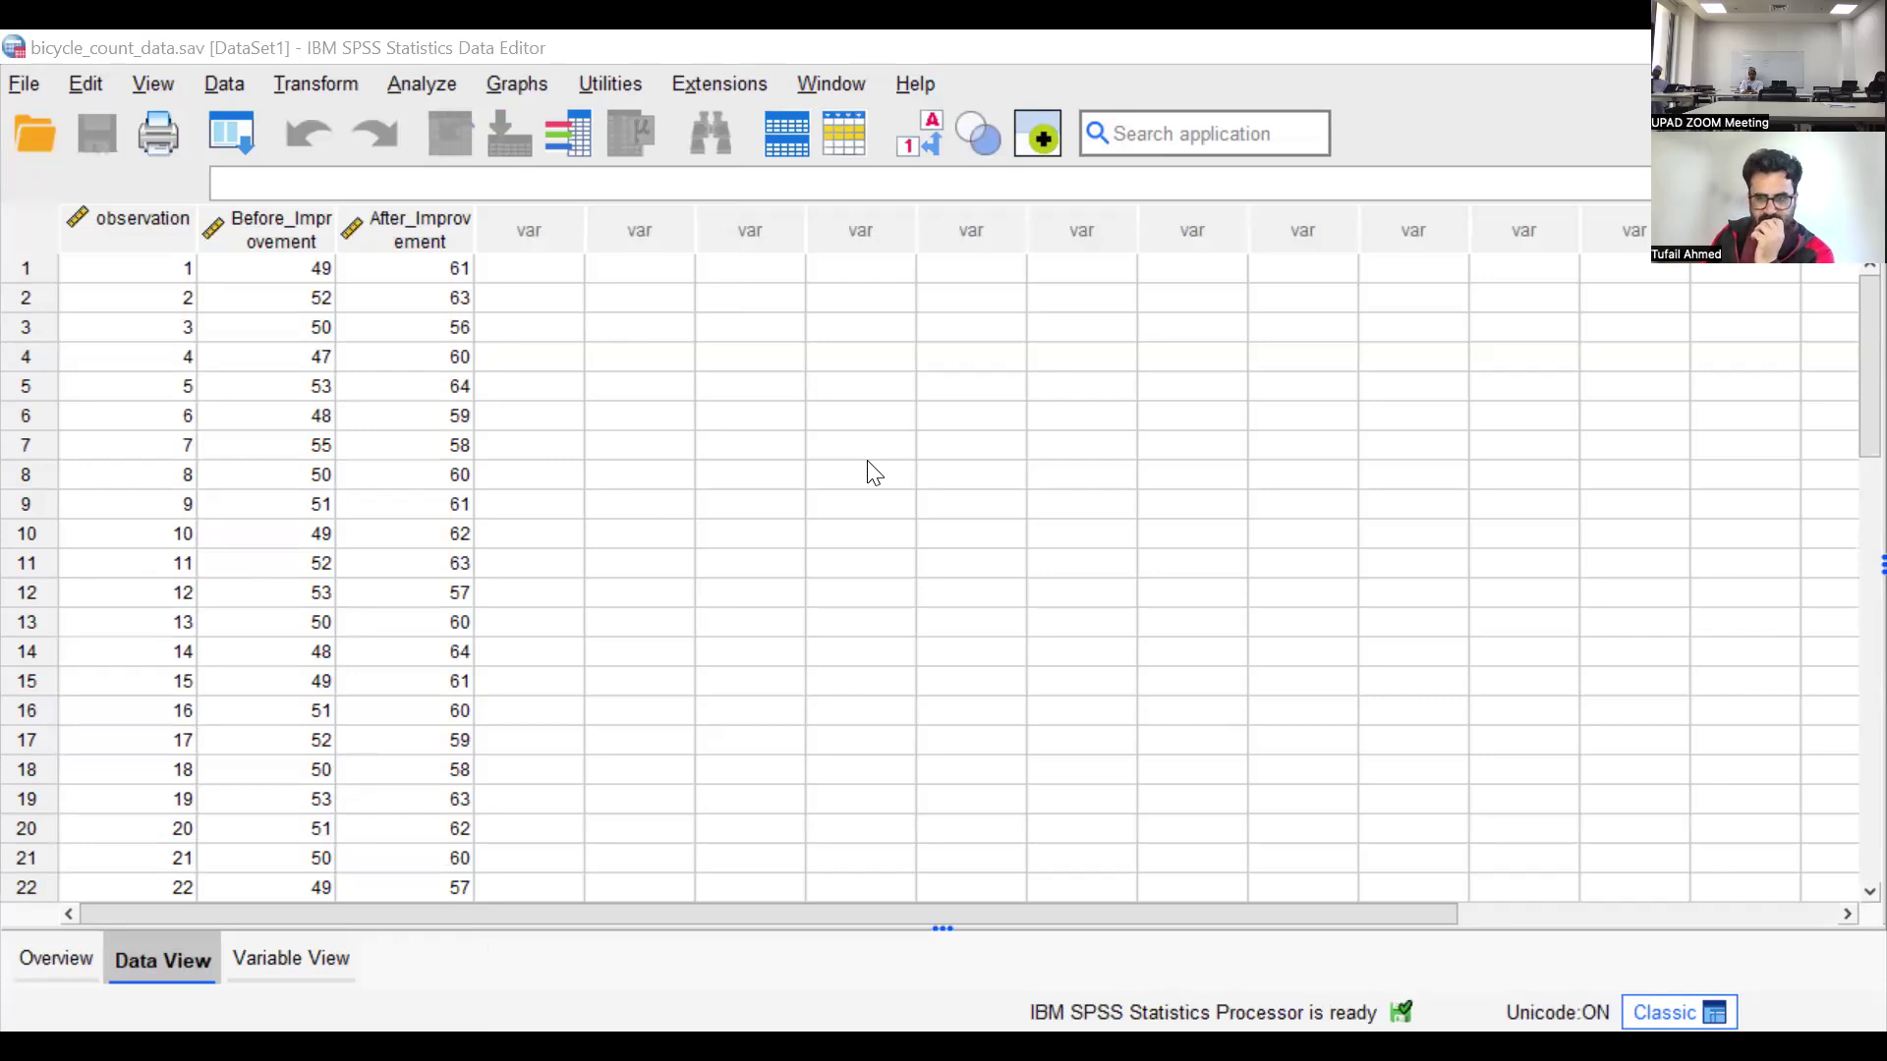
Switch to the Vibration_Data.sav dataset and look across its columns to bring the speed, x, y and z variables into view
left_click(628, 926)
scroll(782, 916, "right", 3)
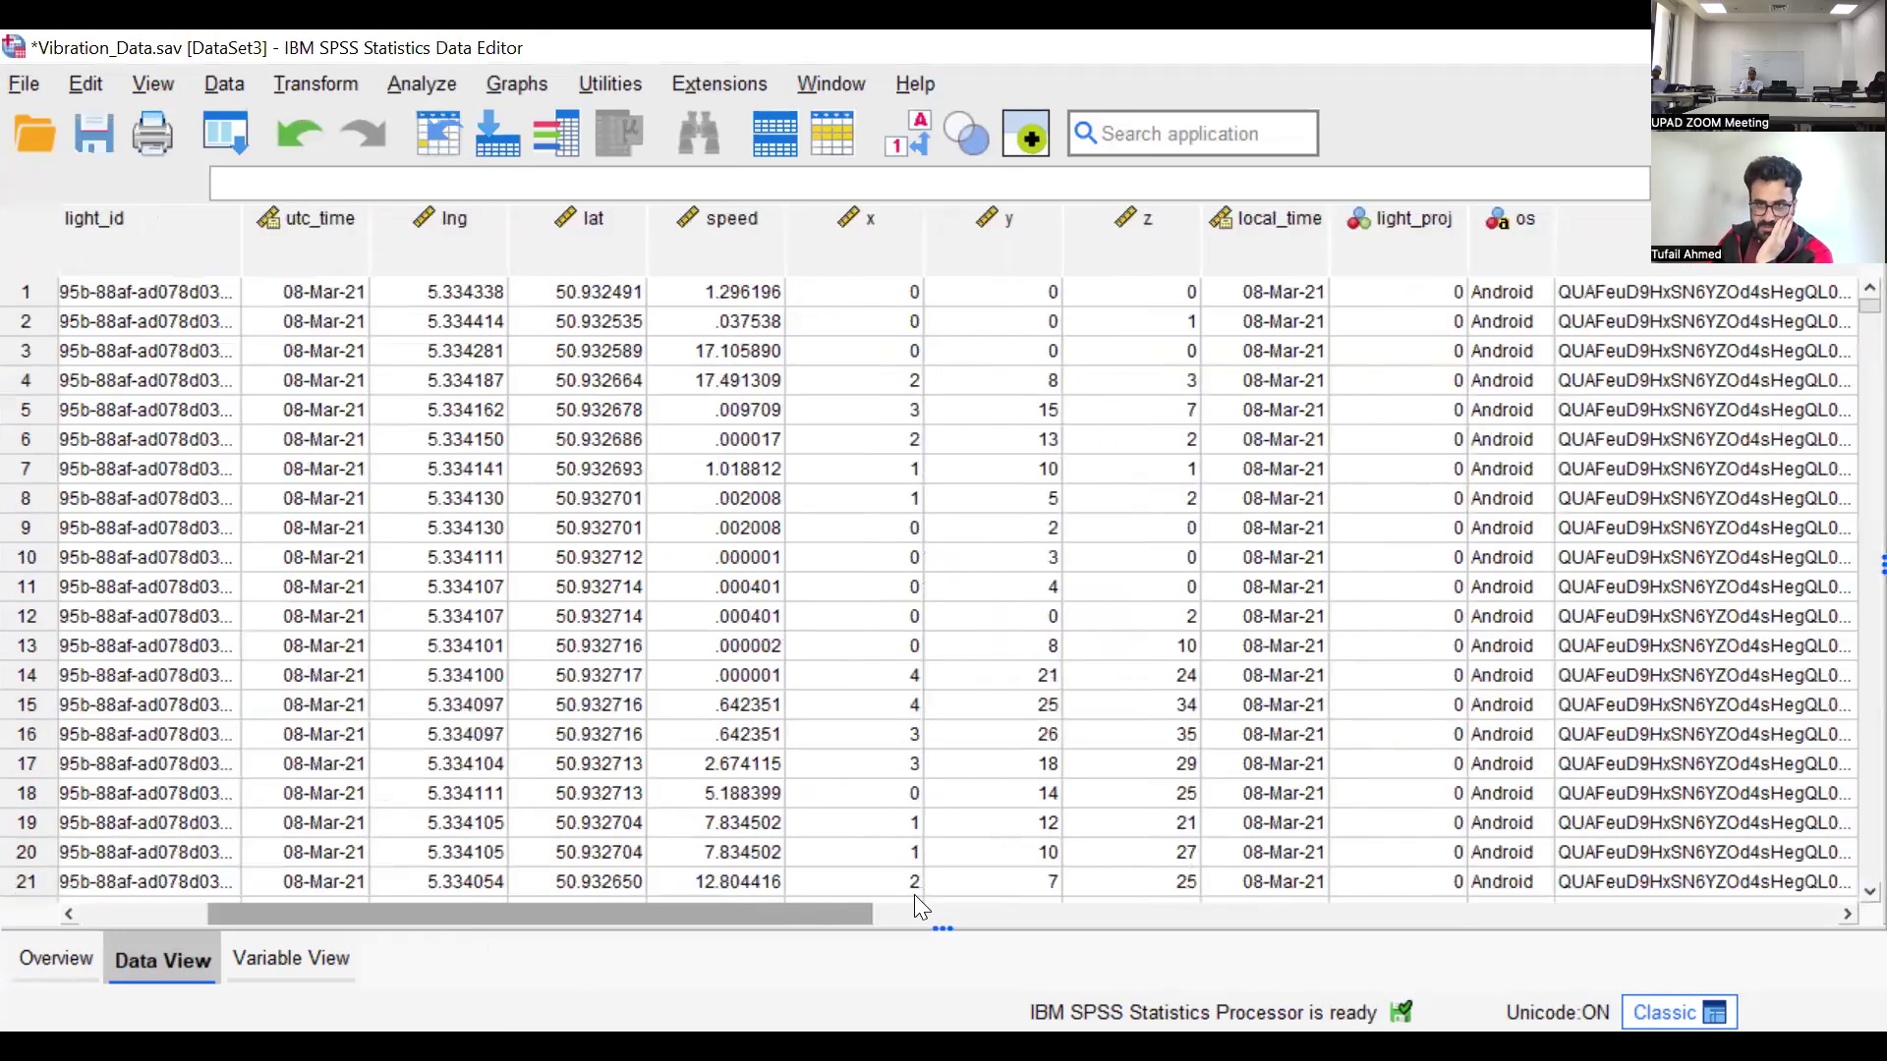
scroll(914, 896, "right", 3)
scroll(1071, 889, "right", 3)
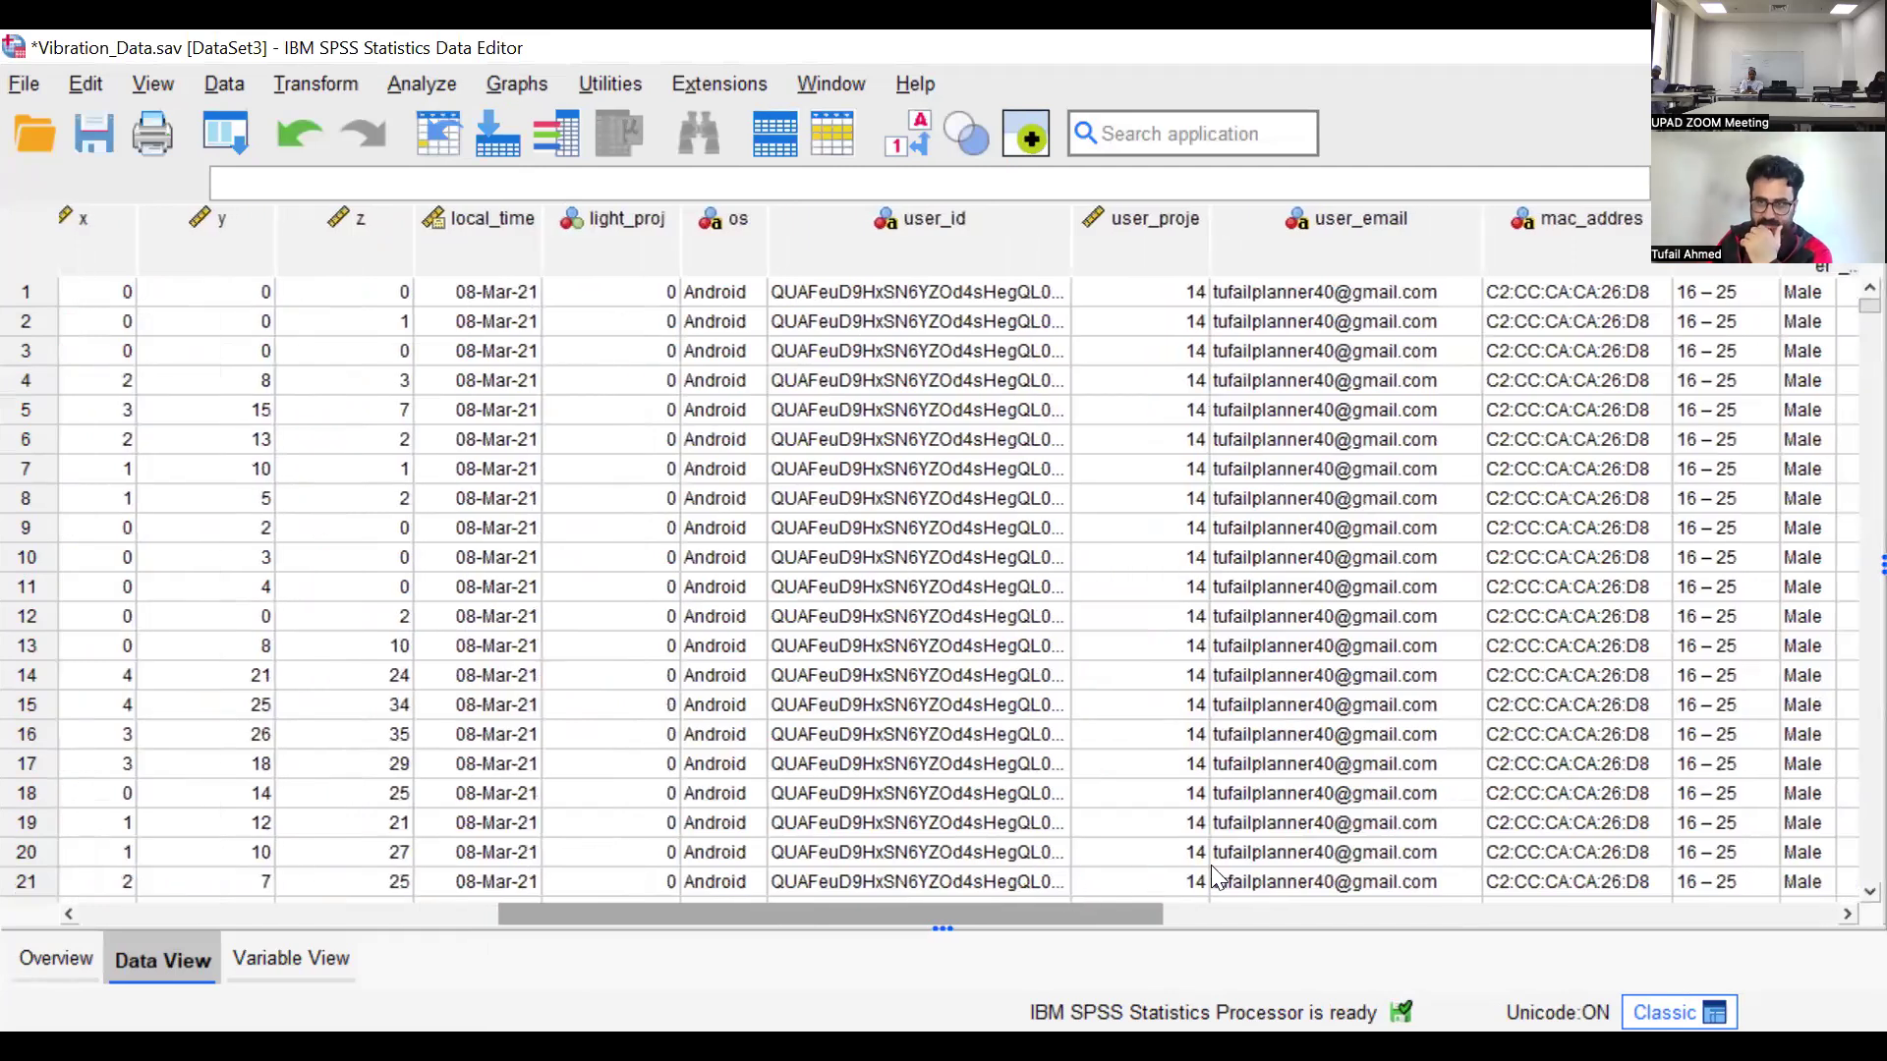
scroll(1268, 806, "right", 3)
scroll(1277, 786, "right", 1)
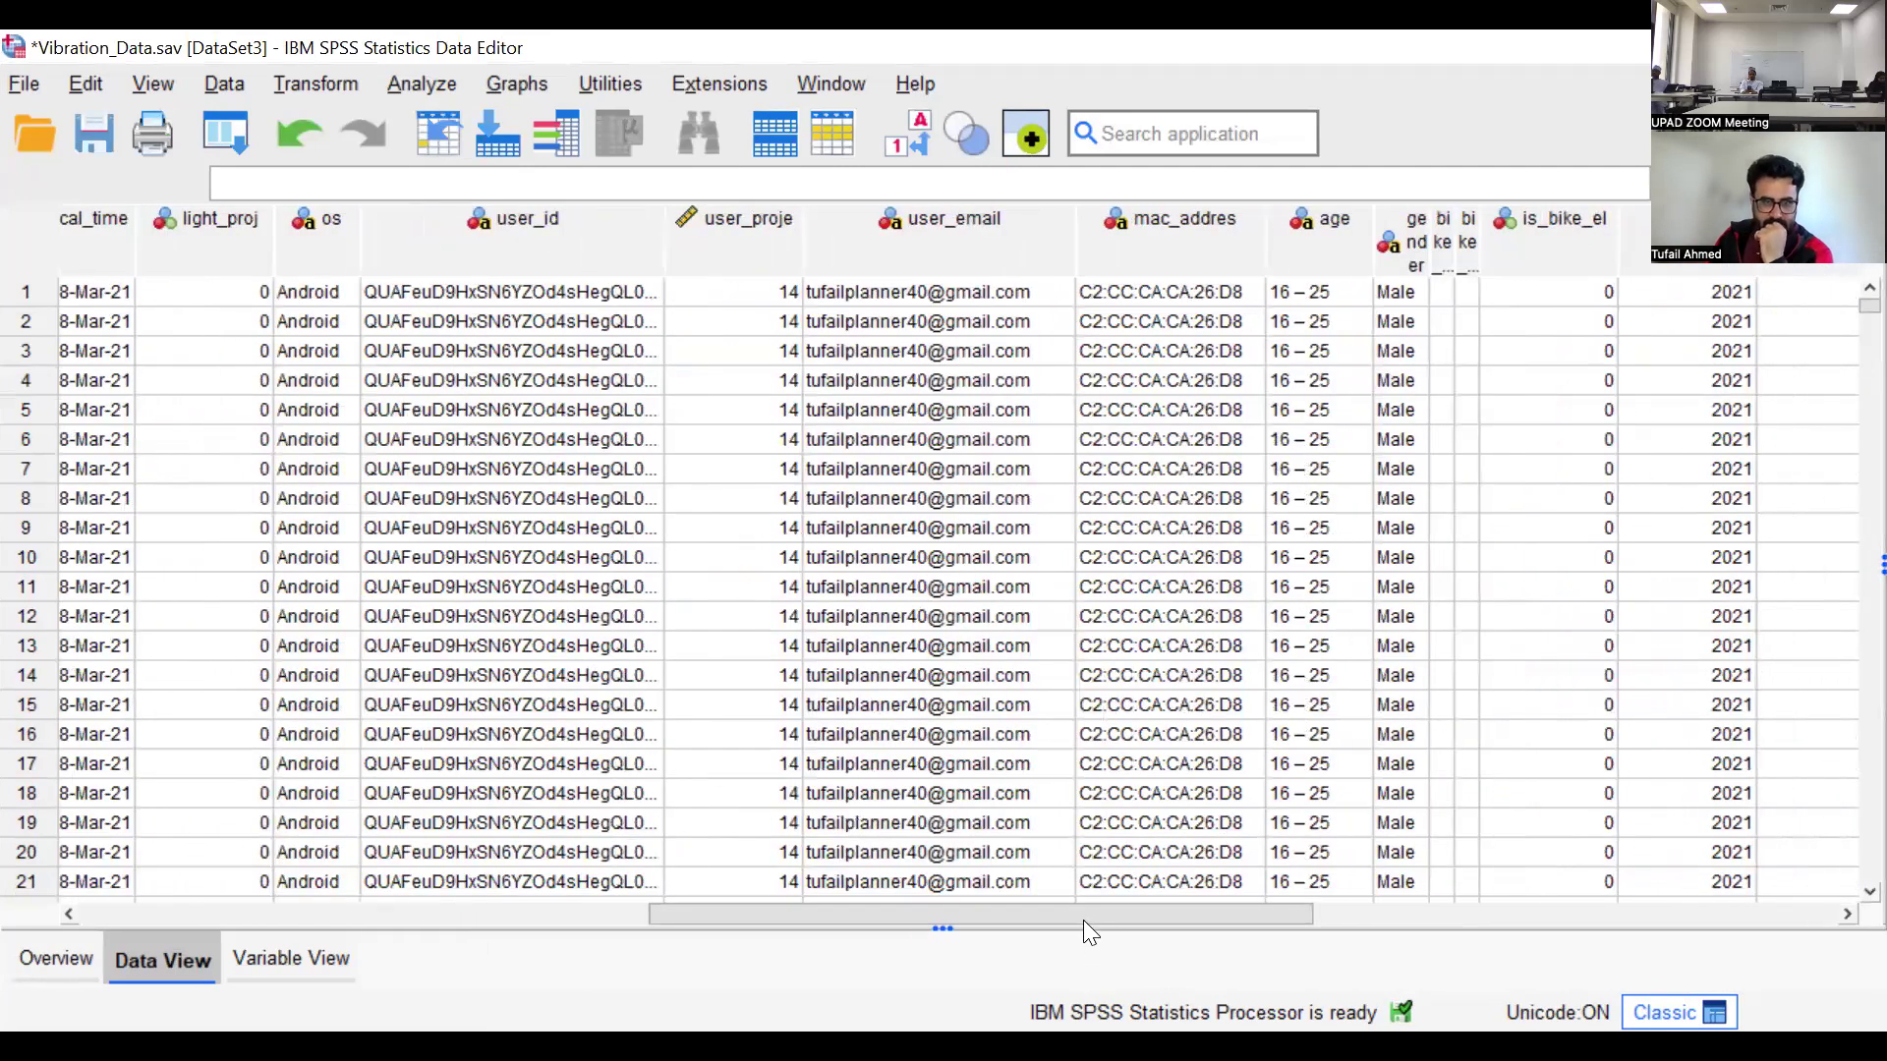
scroll(859, 235, "left", 10)
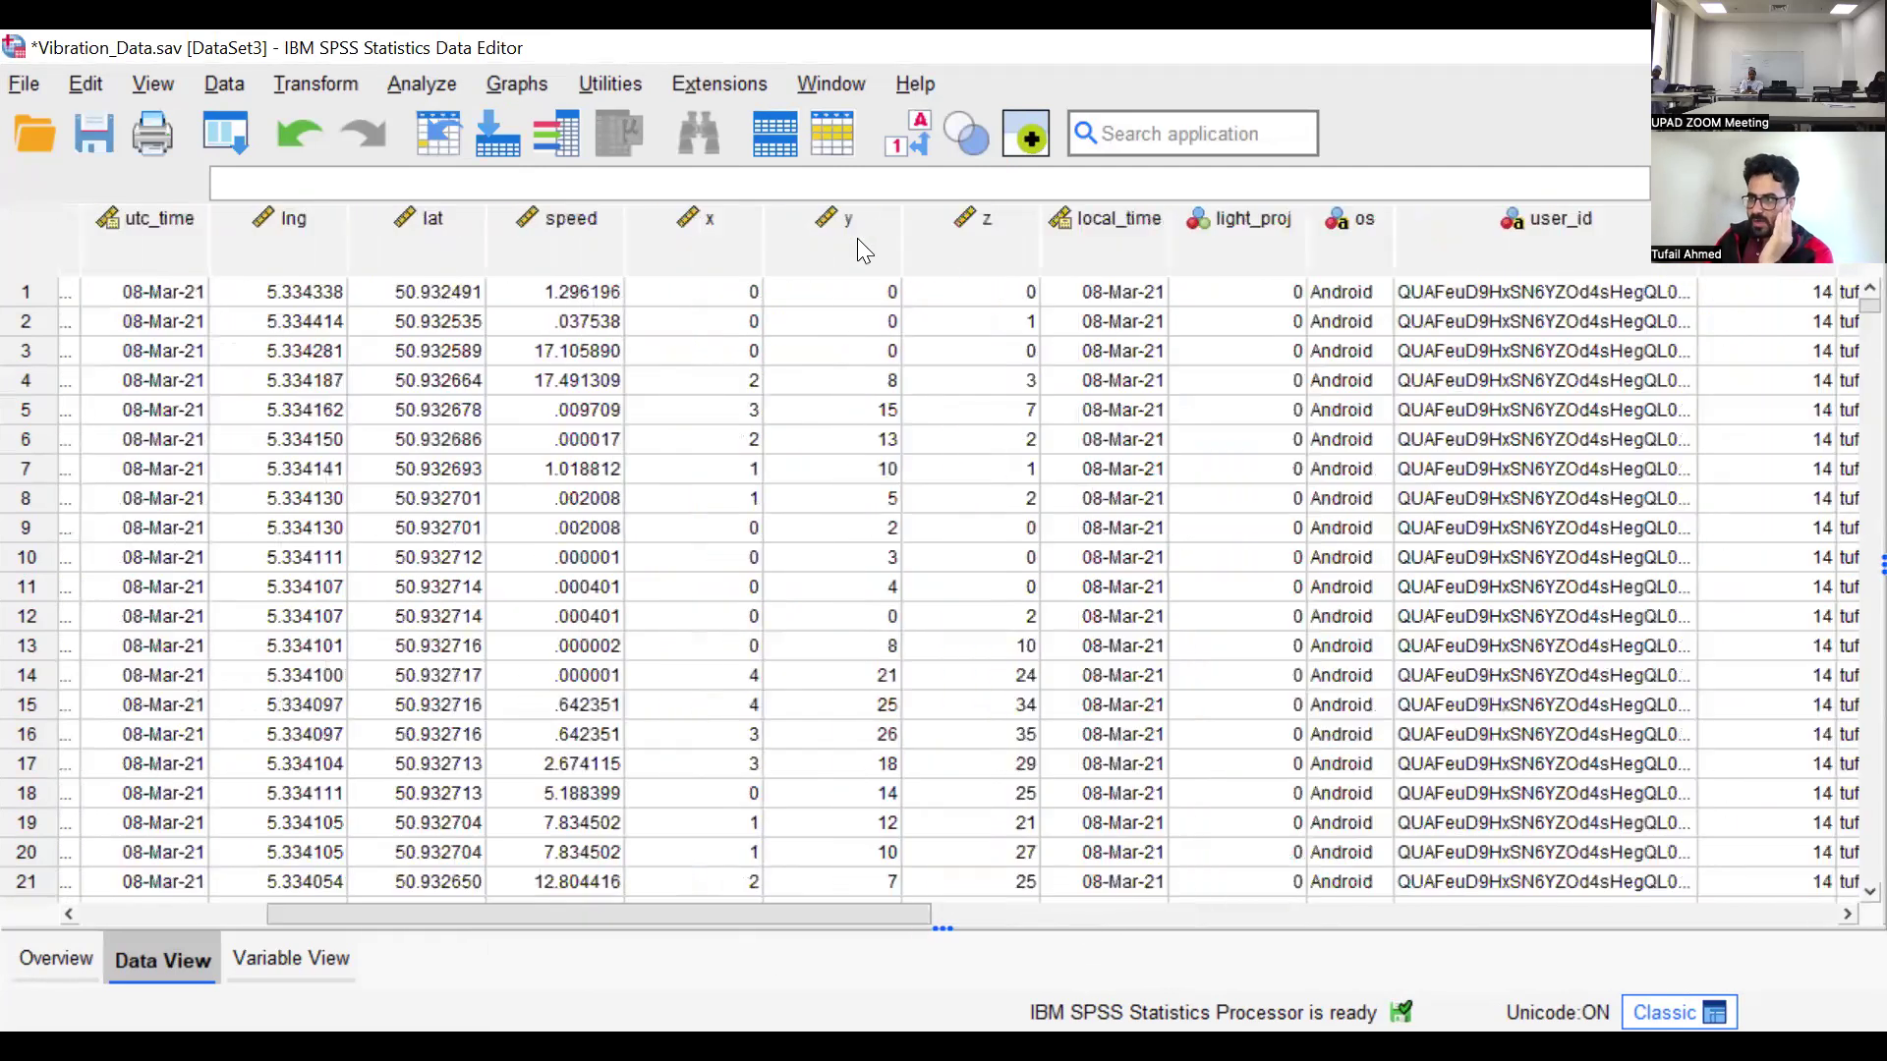
Examine the y and speed columns, checking how the speed values vary over the first several dozen rows
left_click(857, 243)
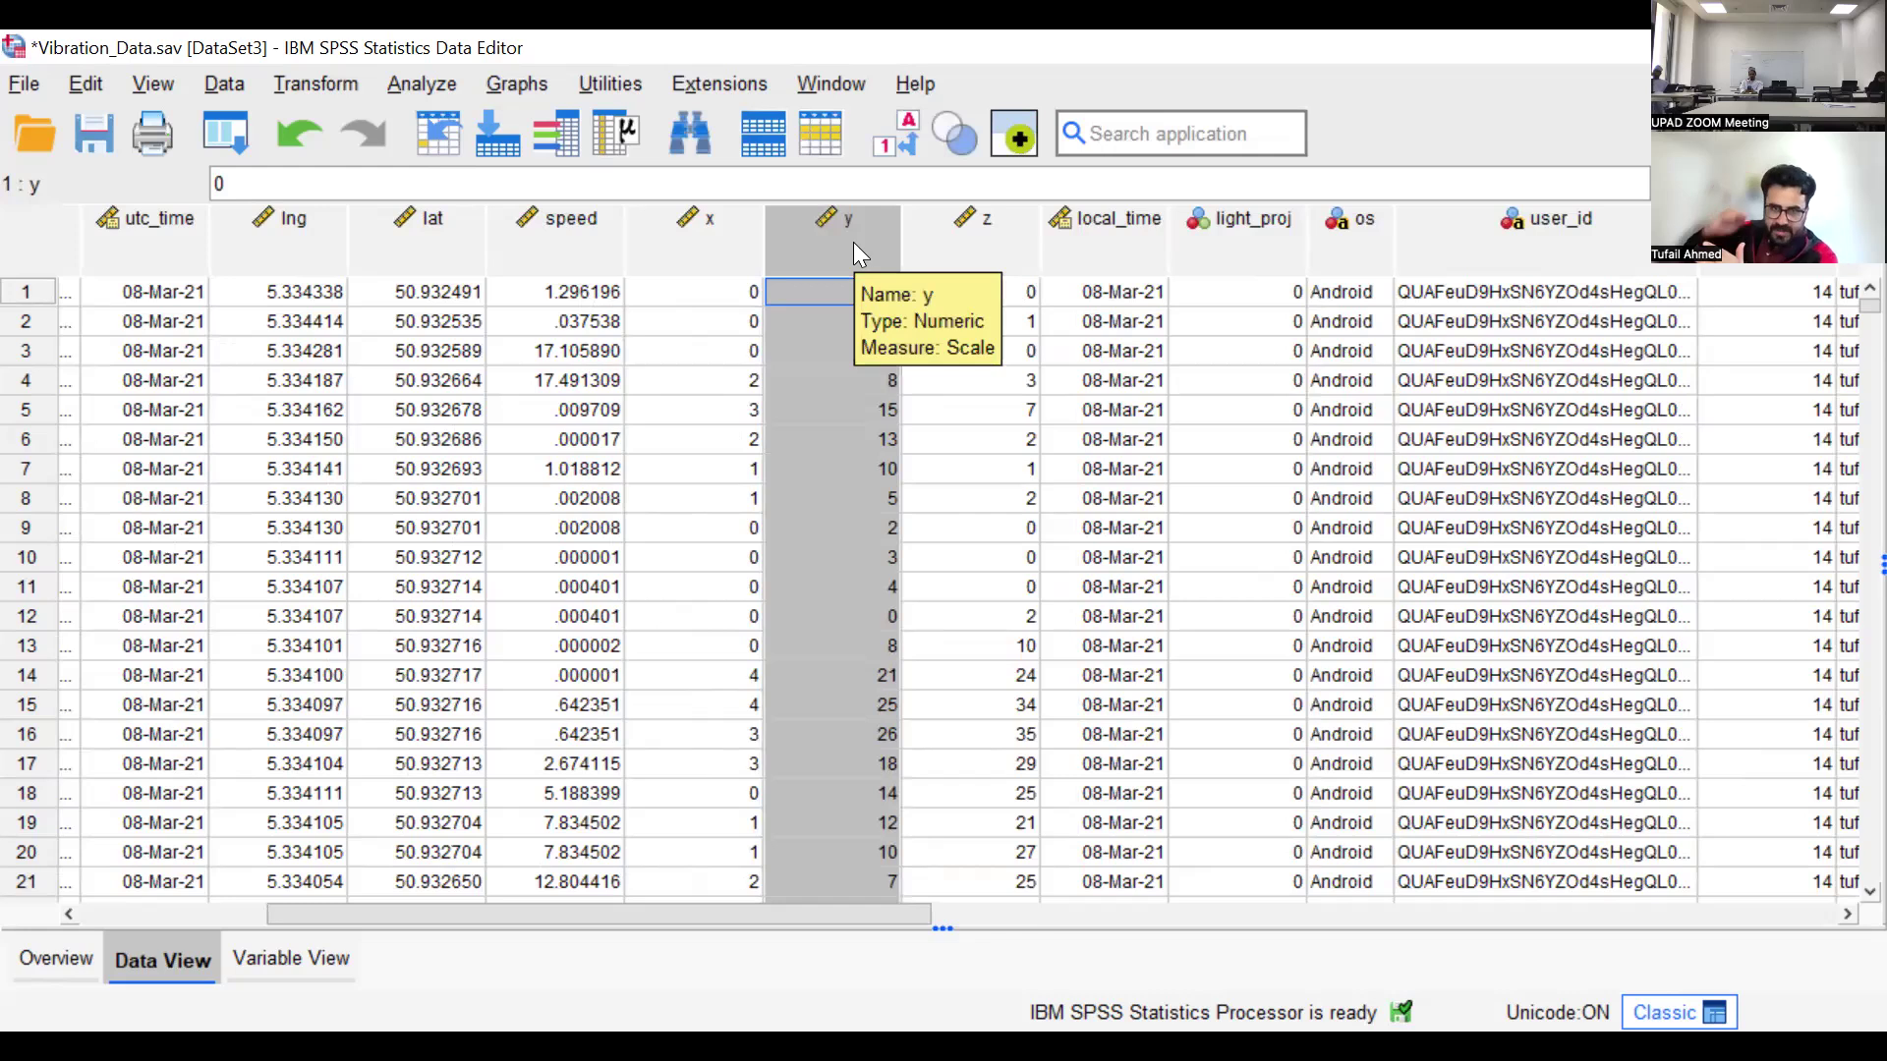
left_click(536, 220)
scroll(554, 634, "down", 12)
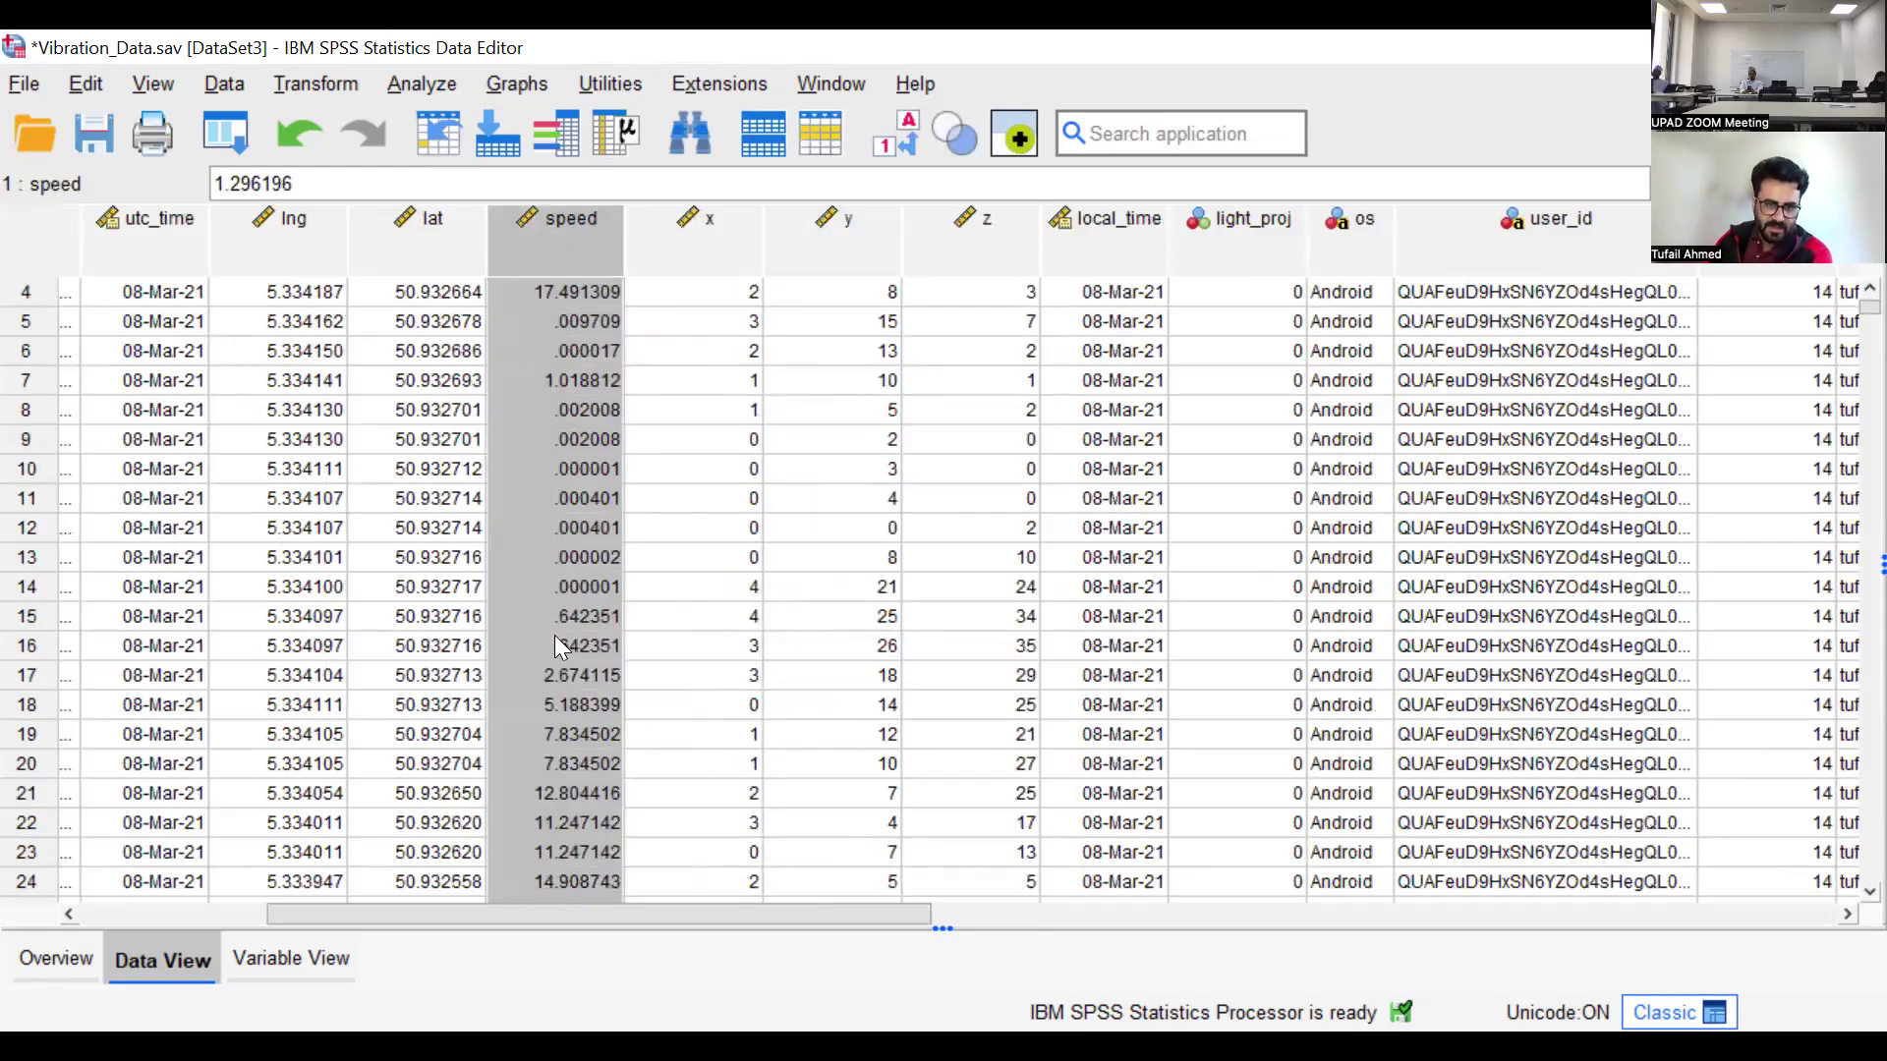
scroll(554, 589, "down", 12)
scroll(555, 562, "up", 19)
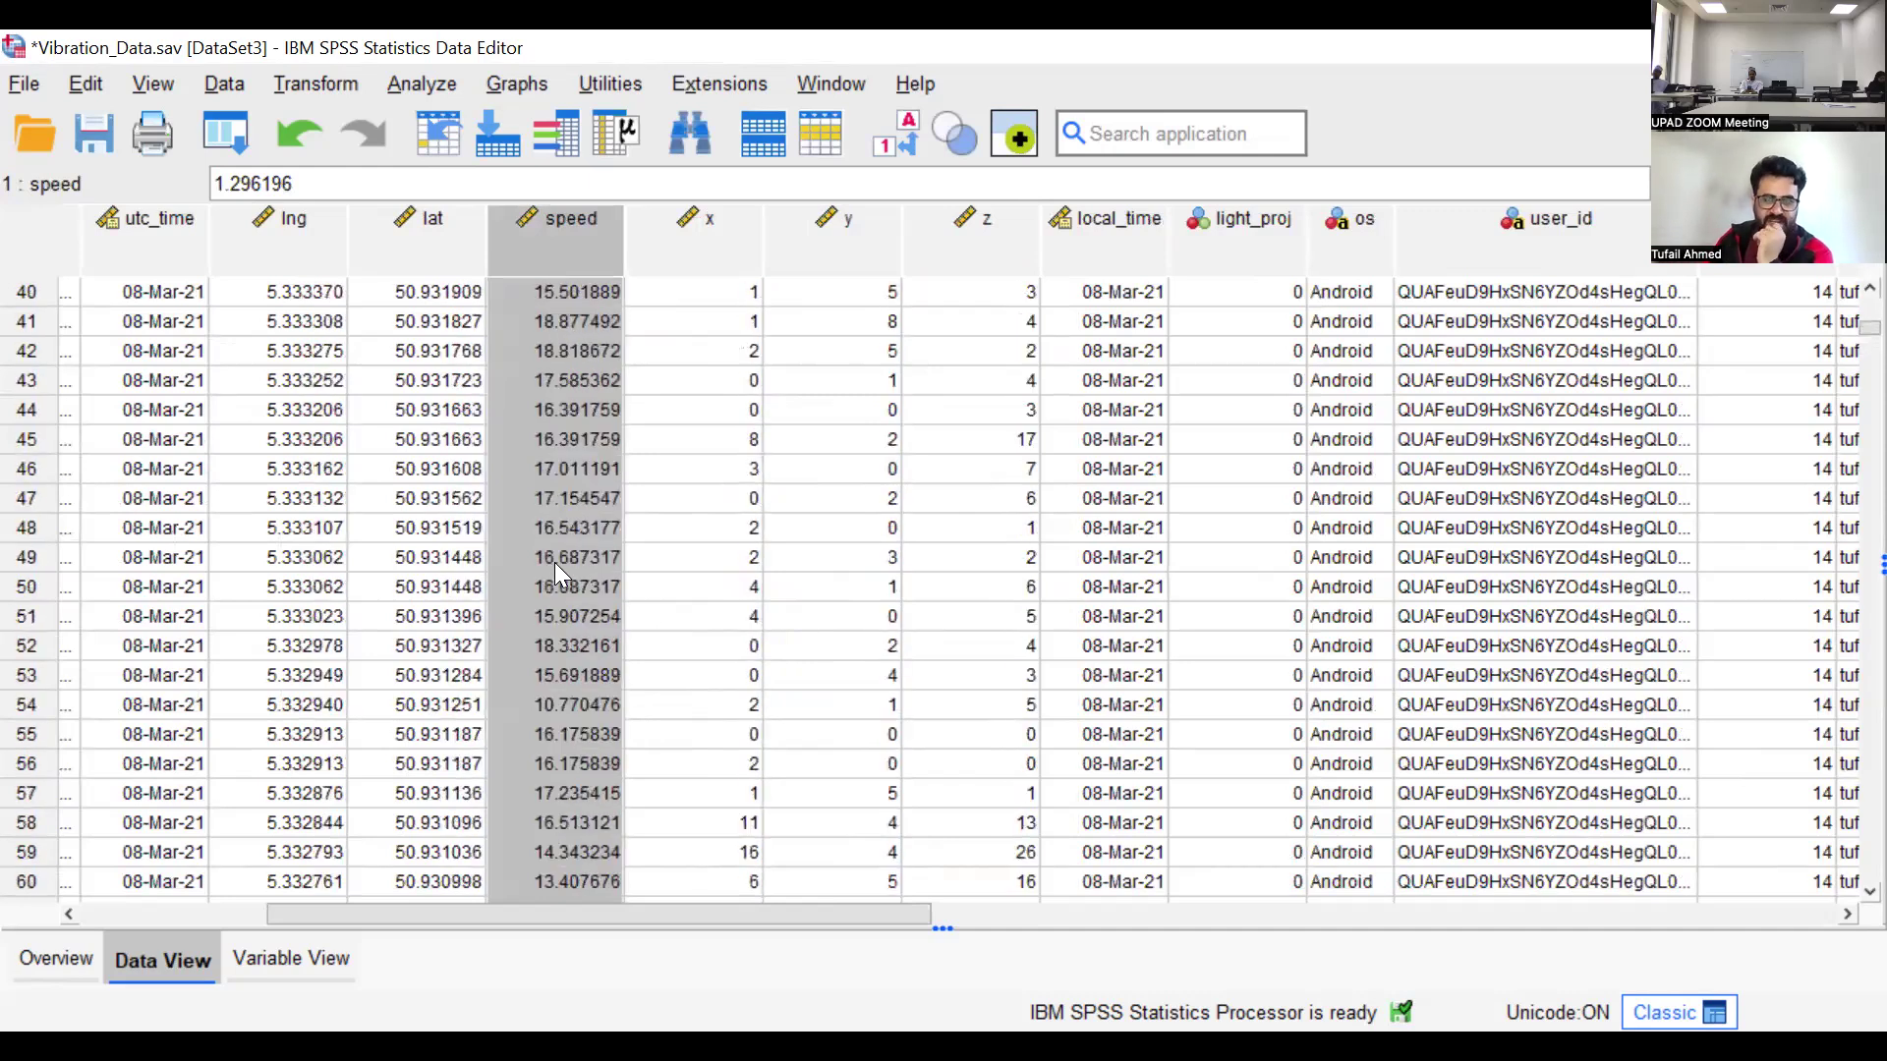
scroll(812, 174, "up", 1)
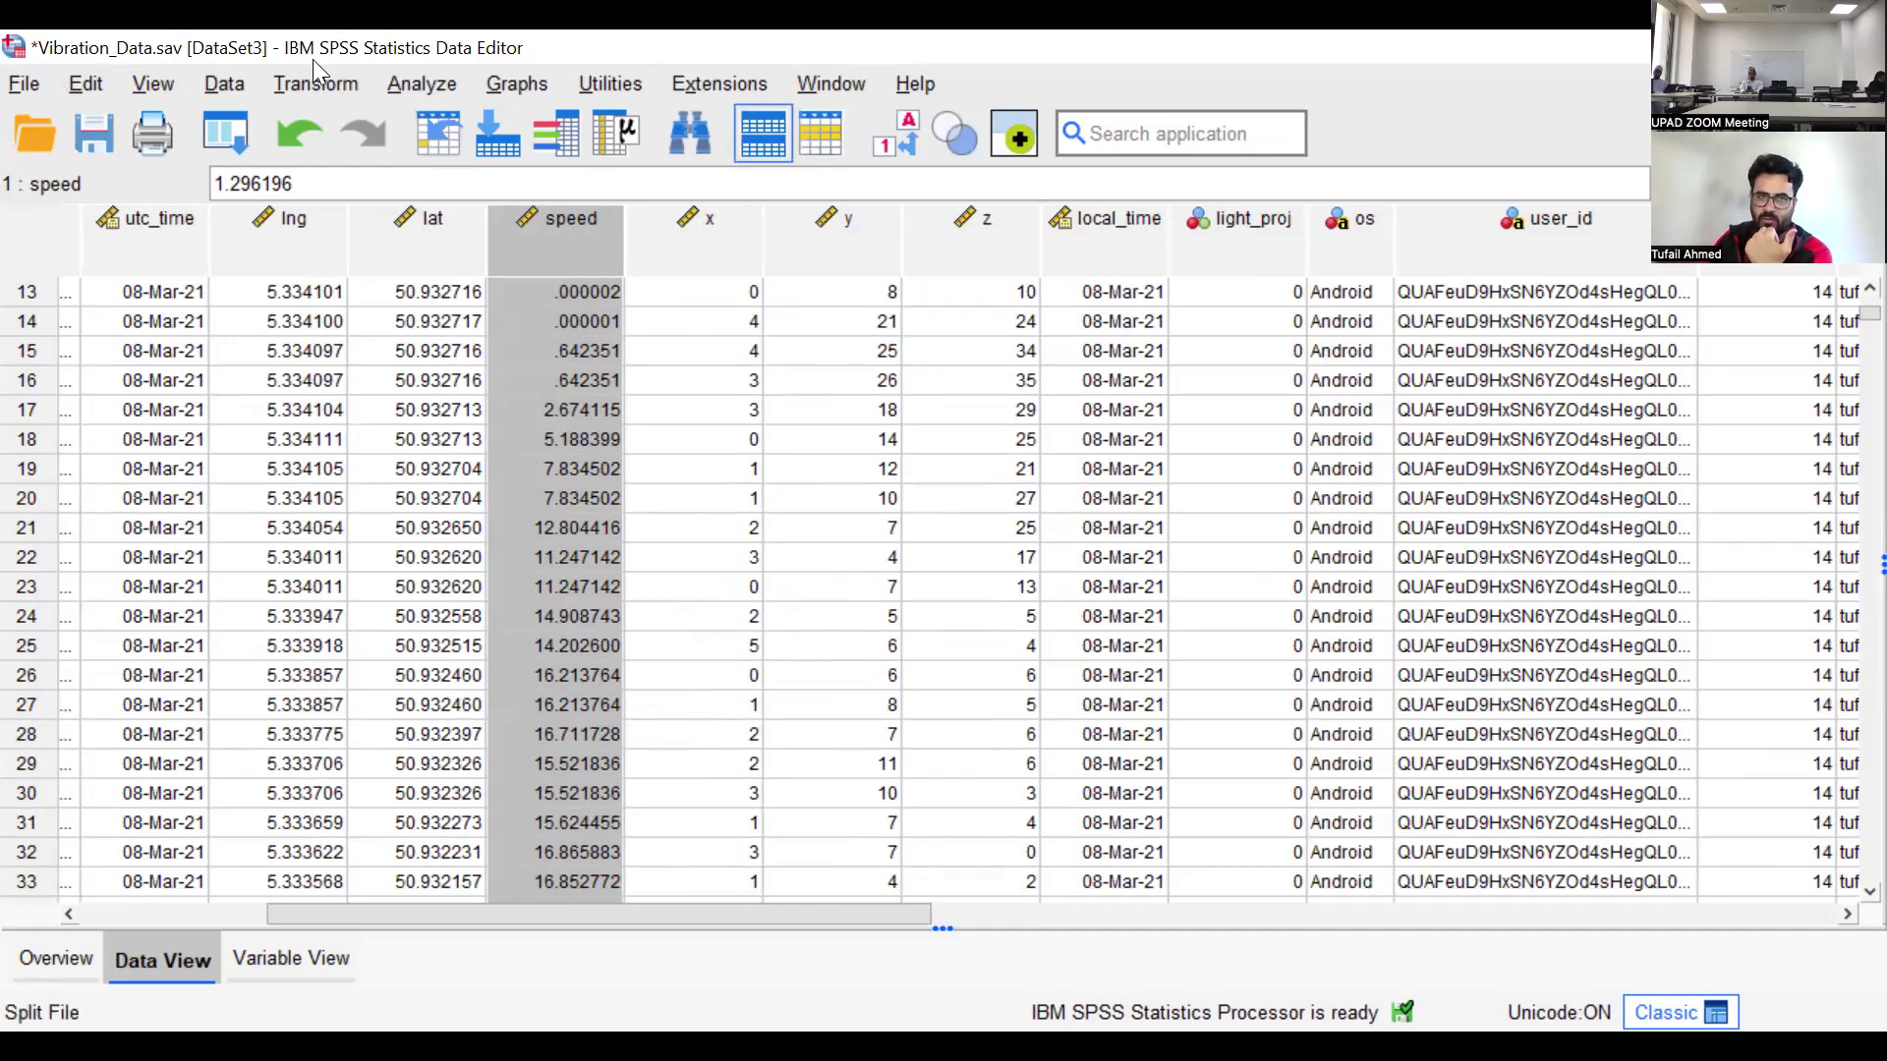
Set up a Bivariate Correlations analysis with speed and y as the variables
left_click(442, 81)
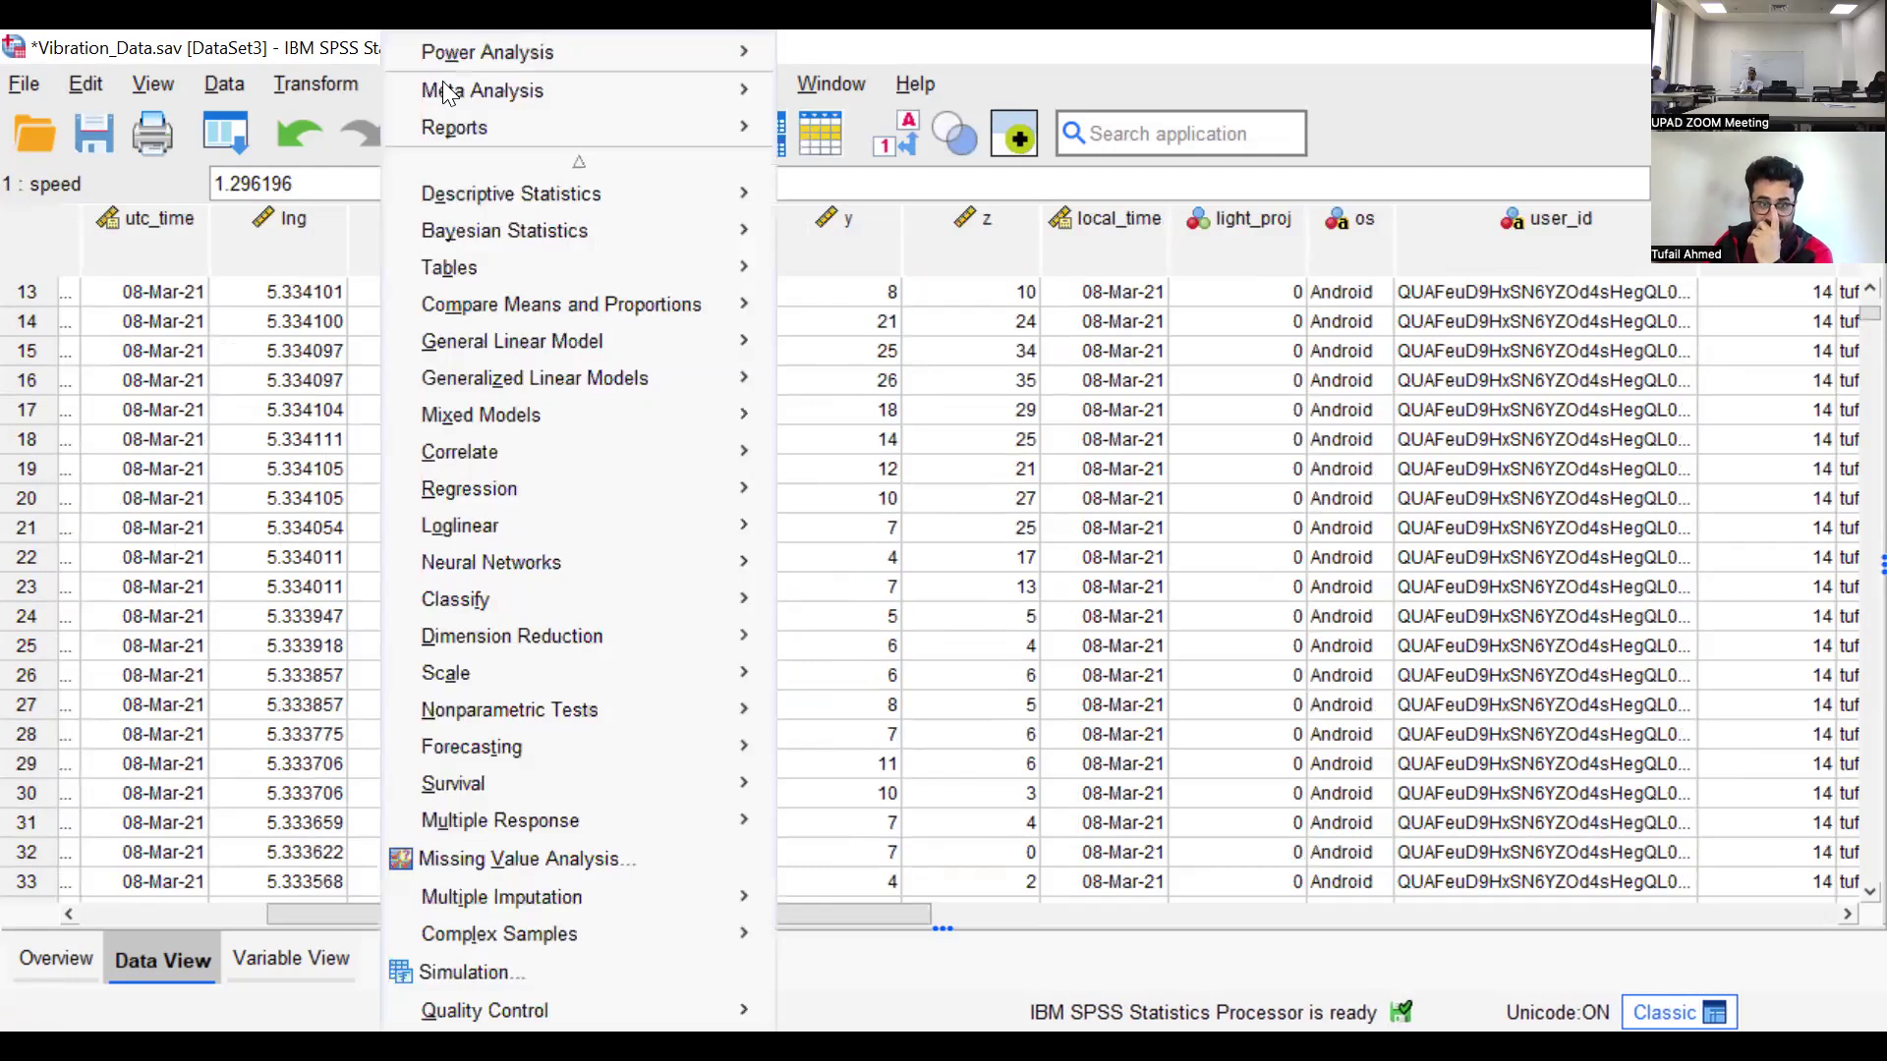
mouse_move(531, 448)
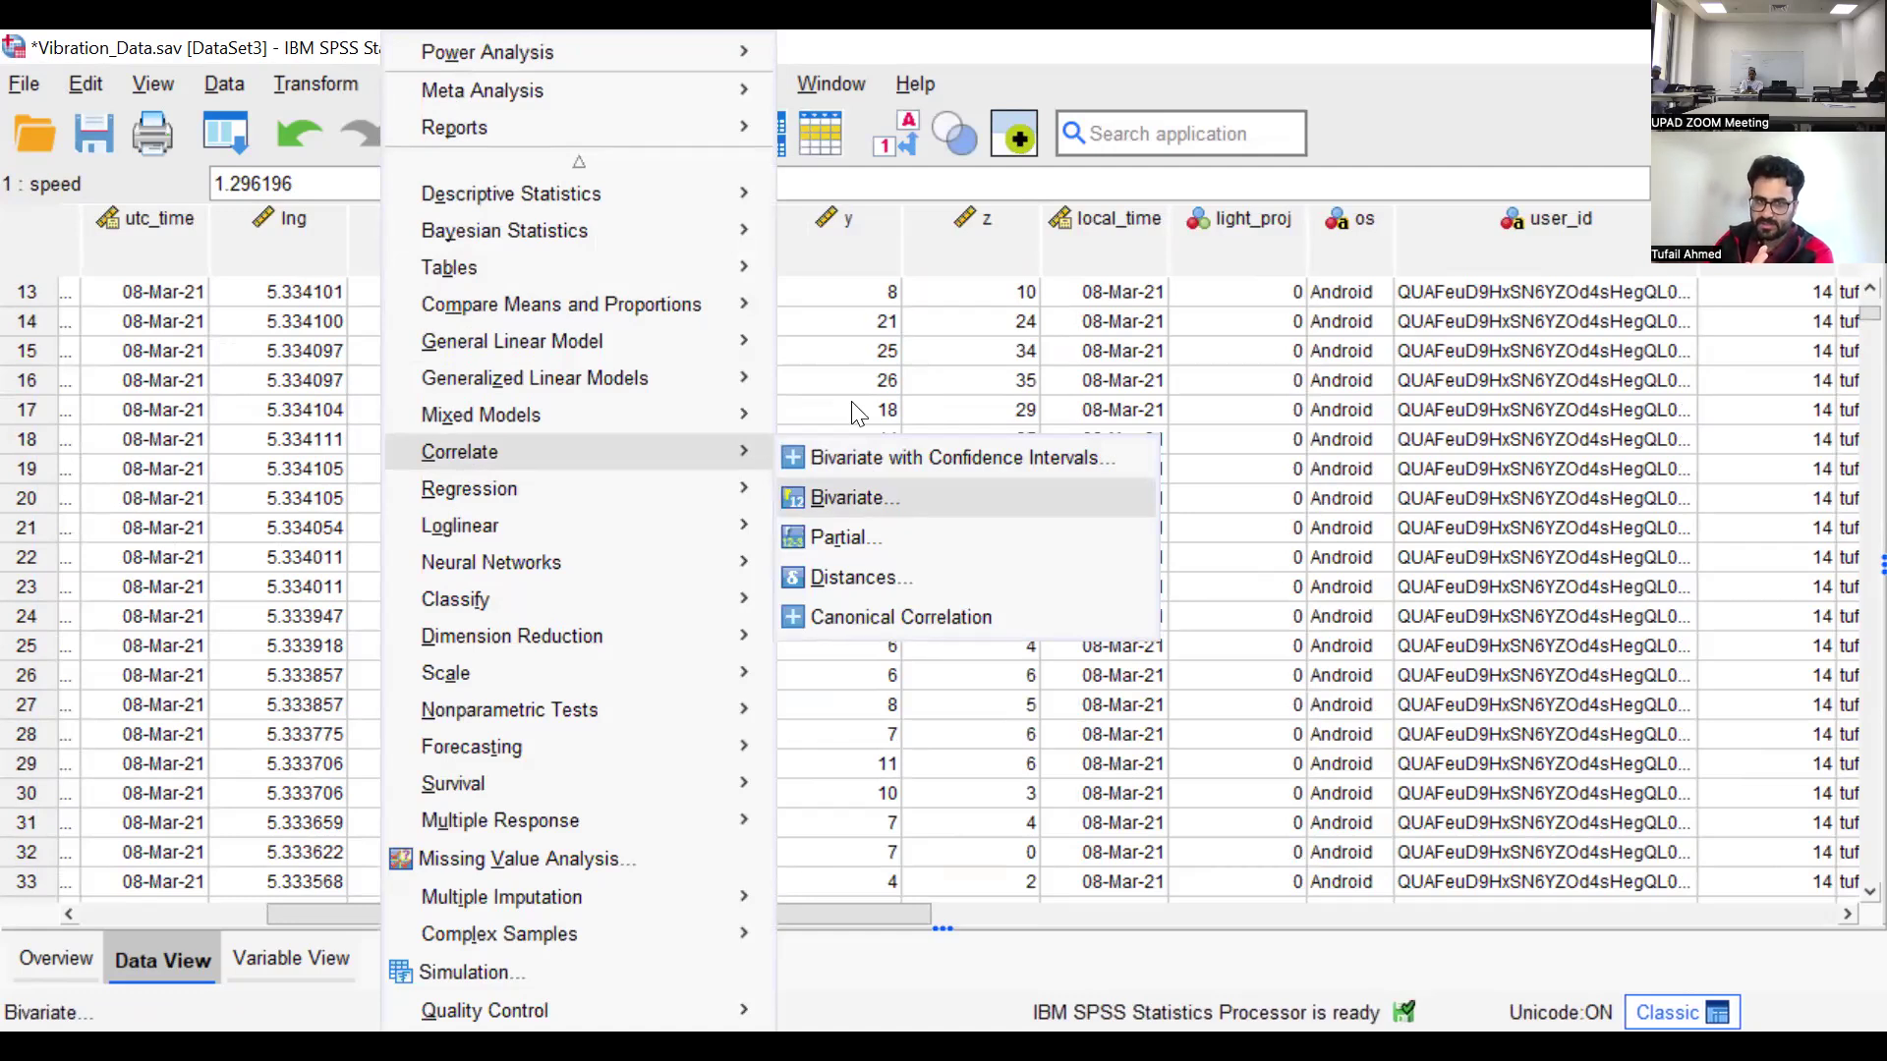
key("Return")
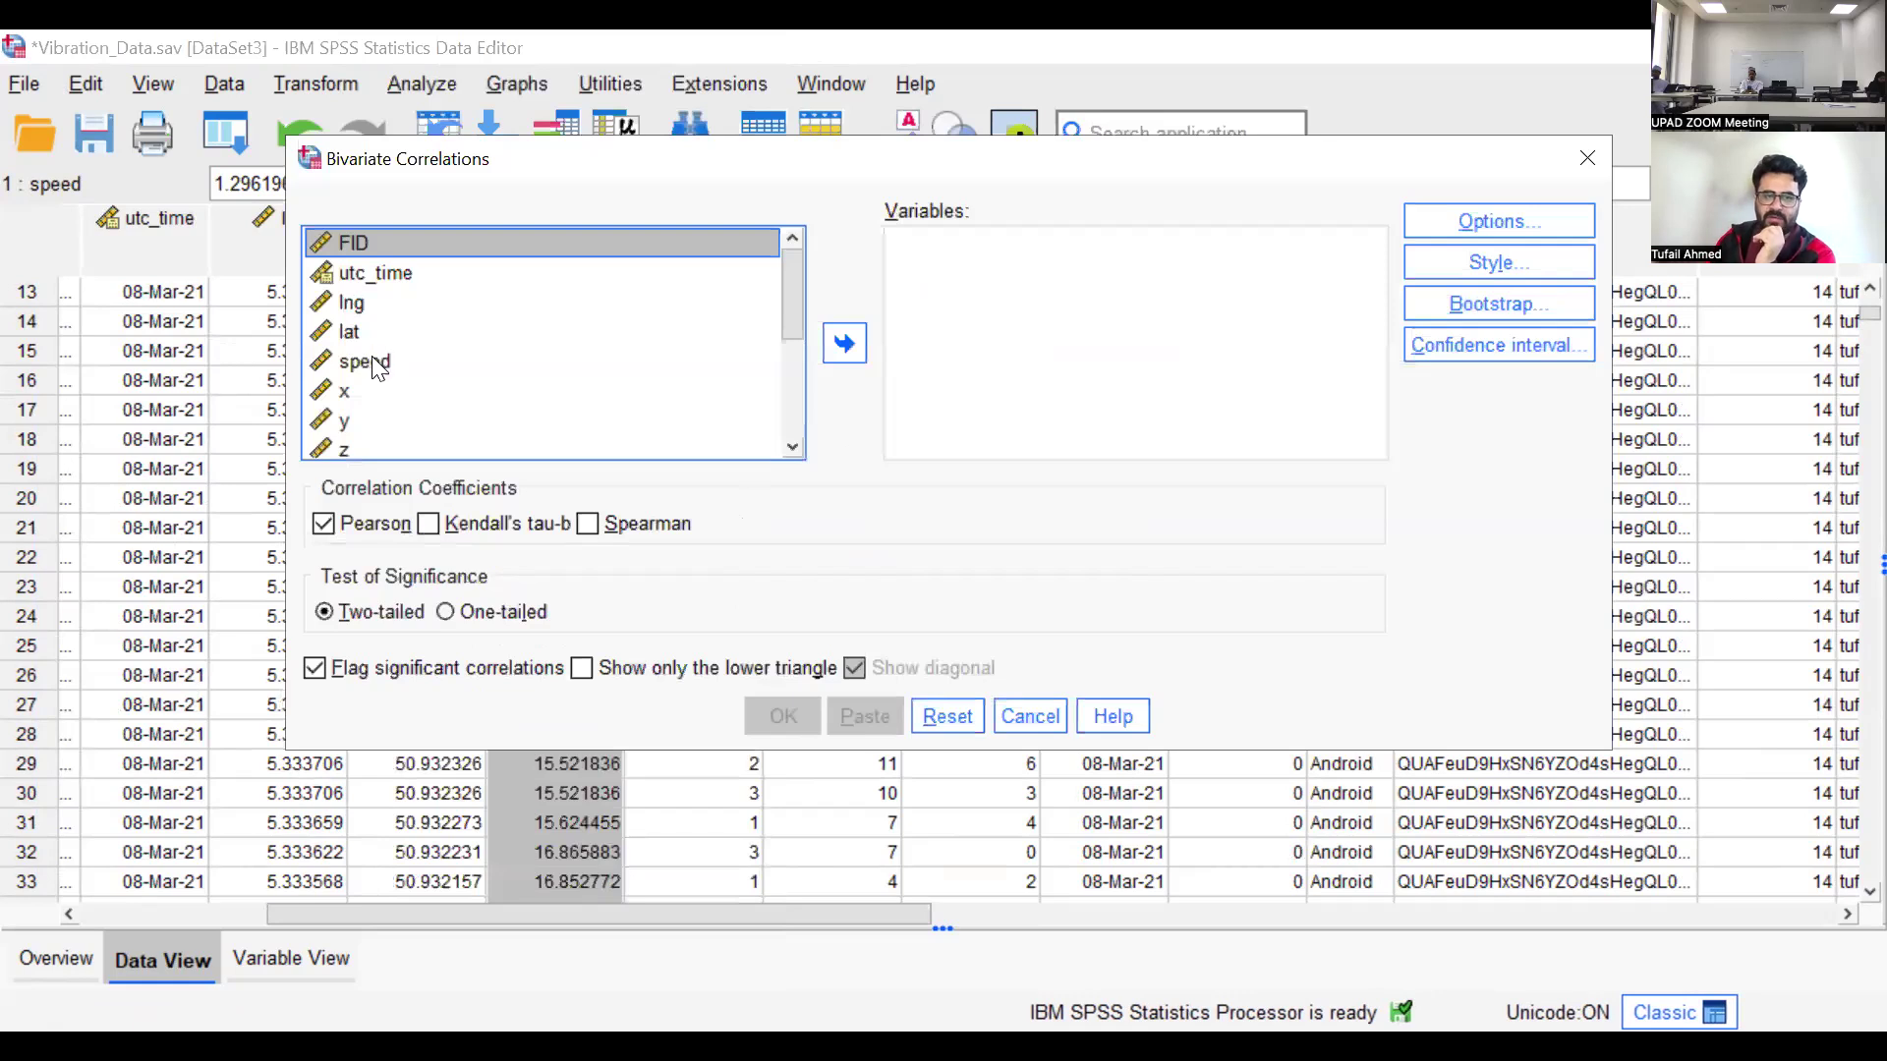
left_click(372, 361)
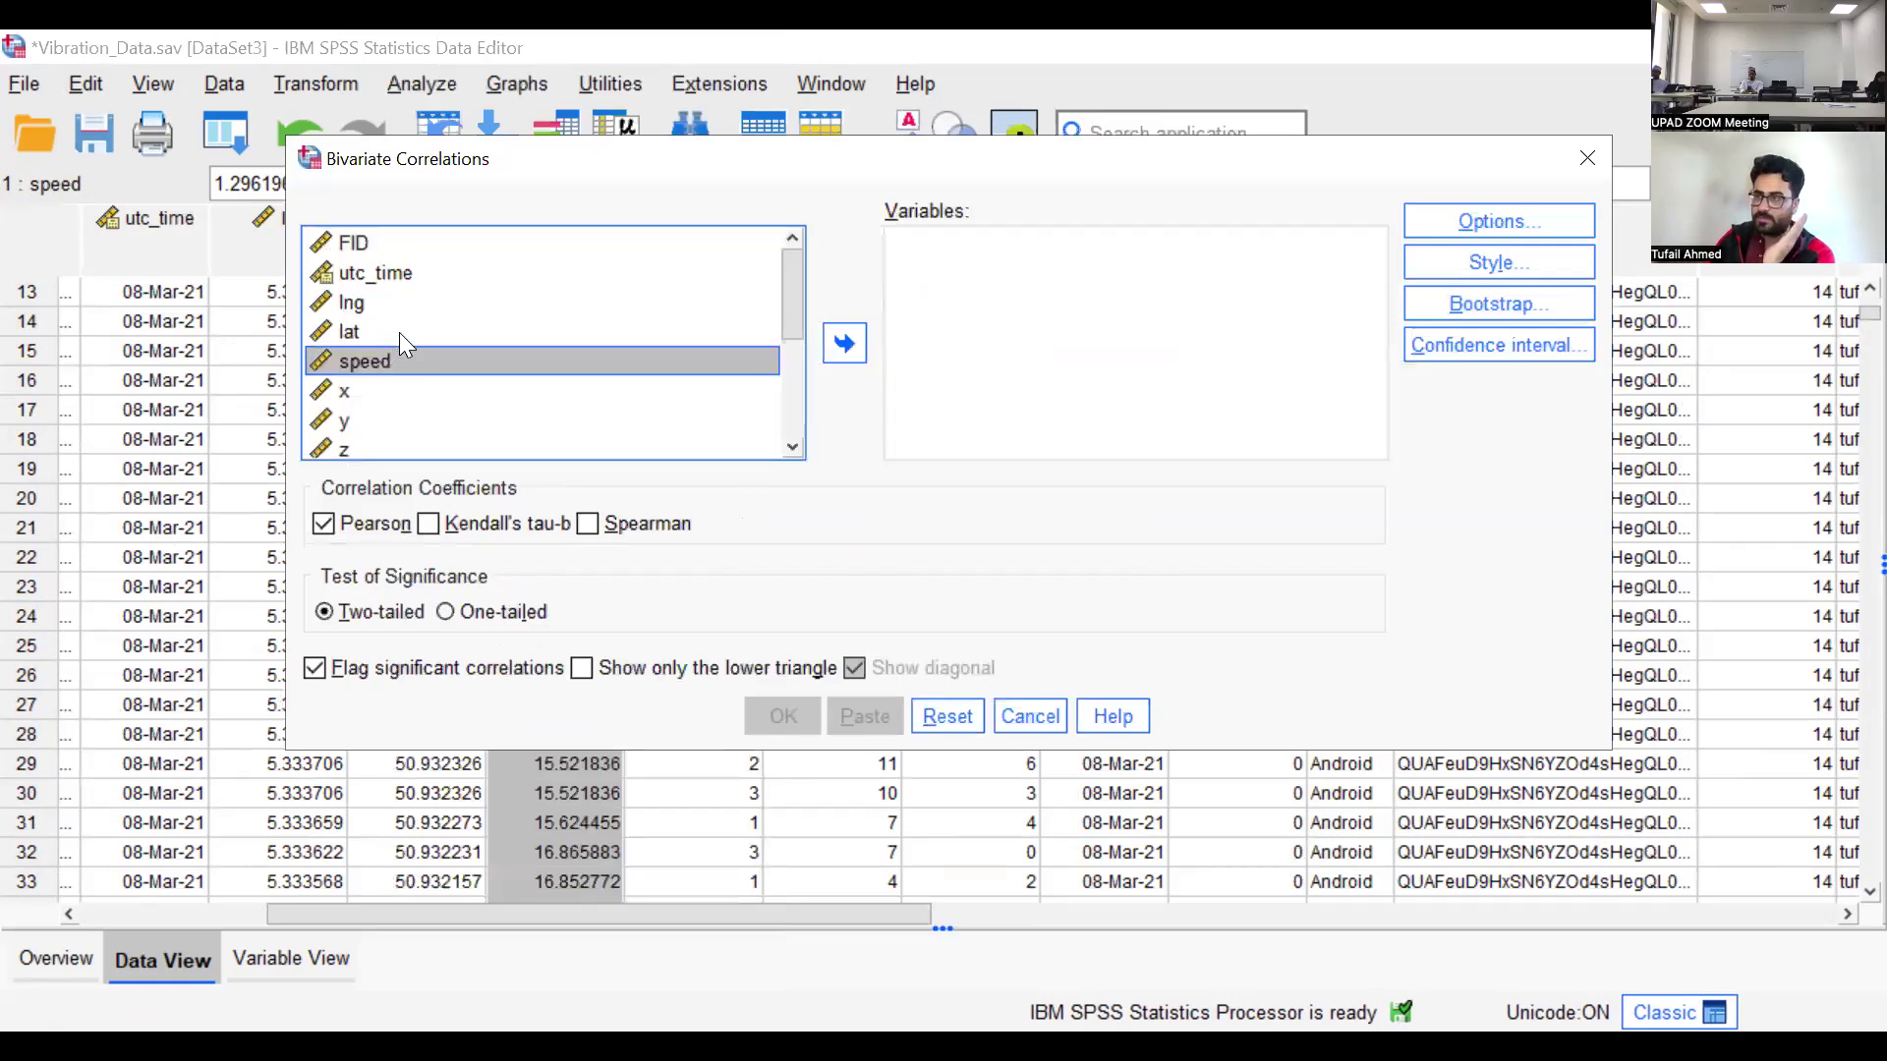
left_click(844, 349)
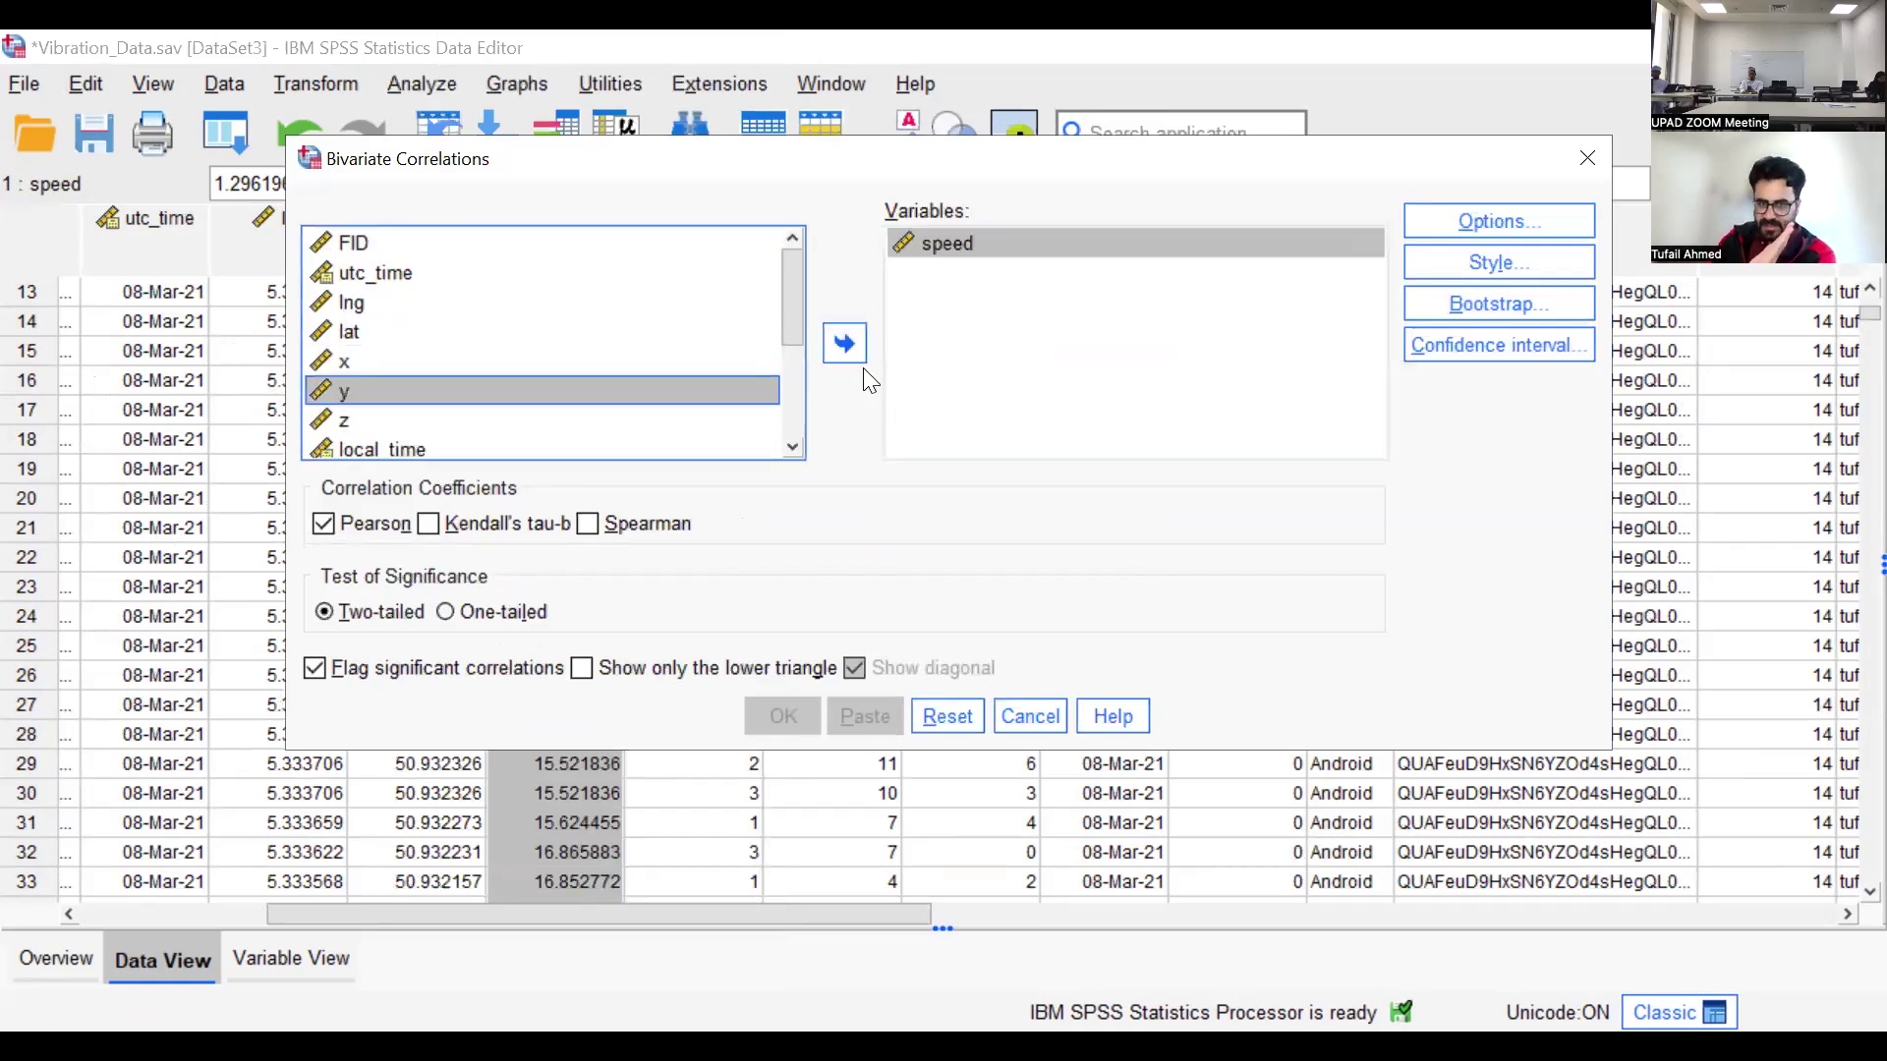
left_click(847, 346)
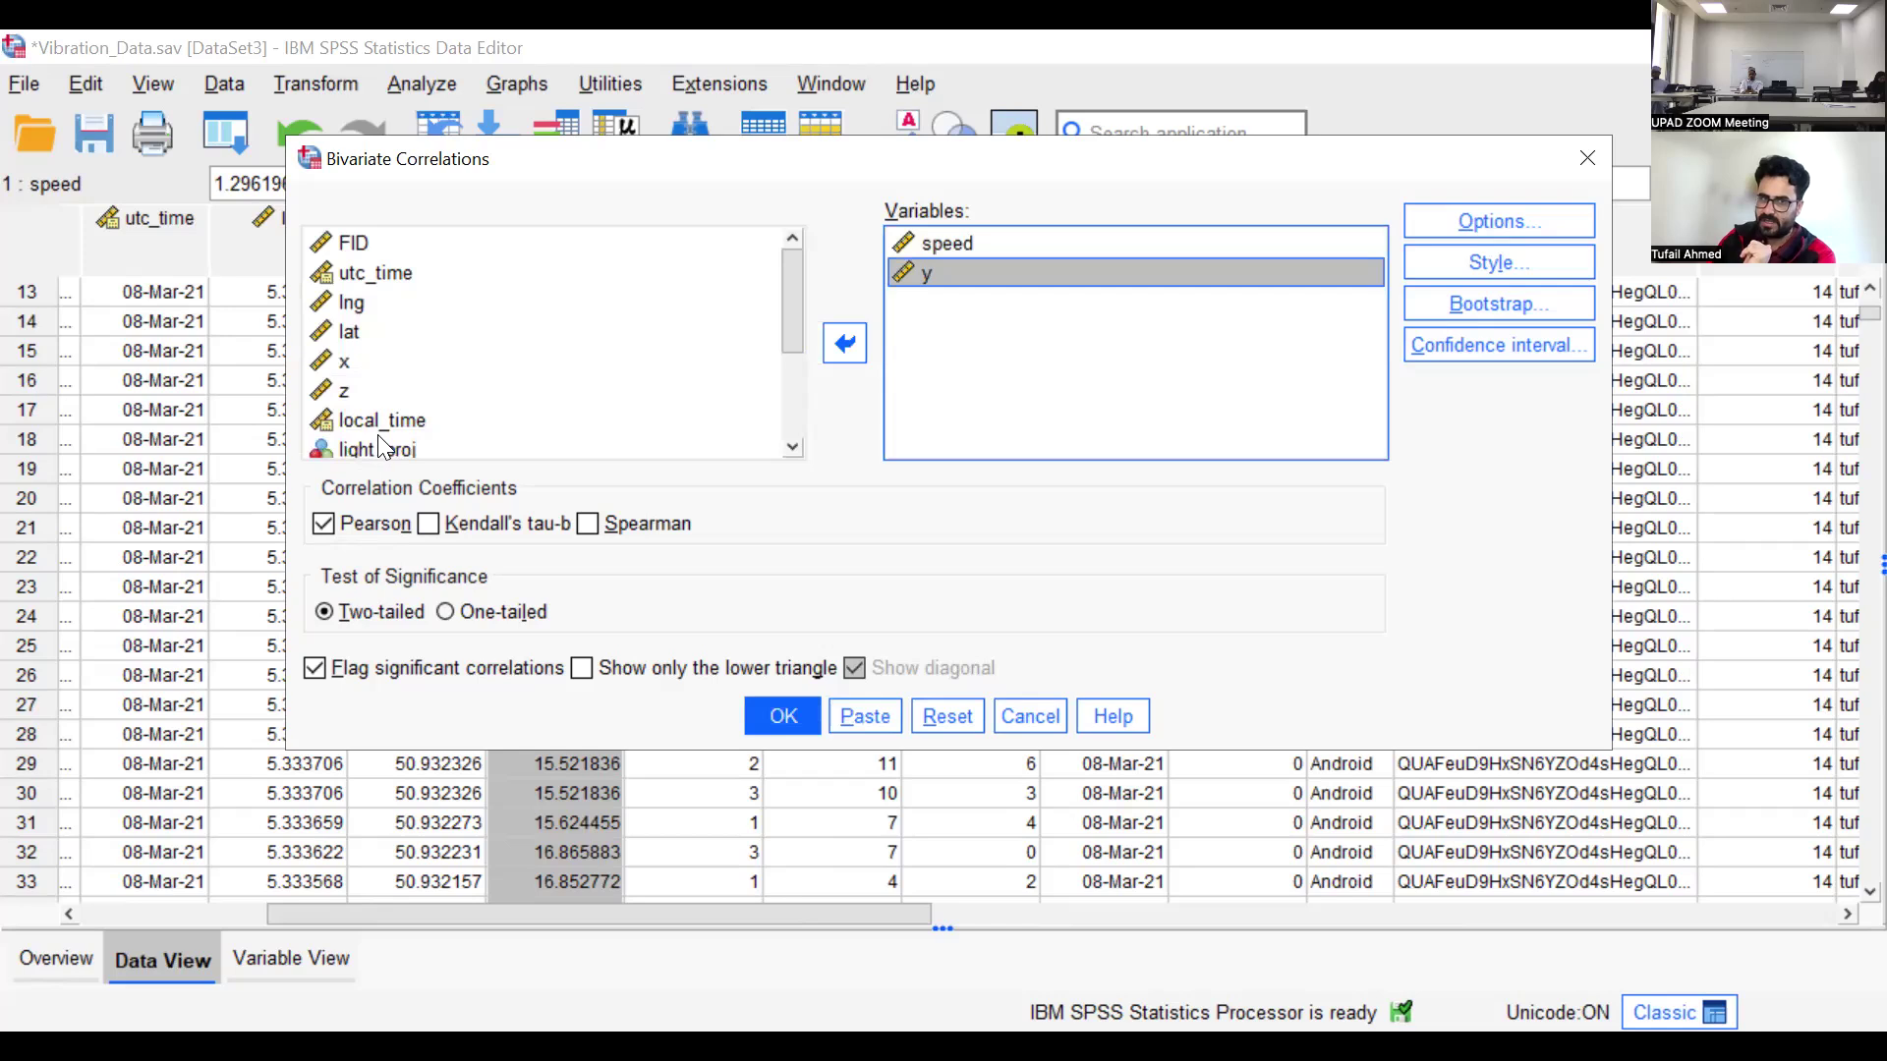
left_click(324, 526)
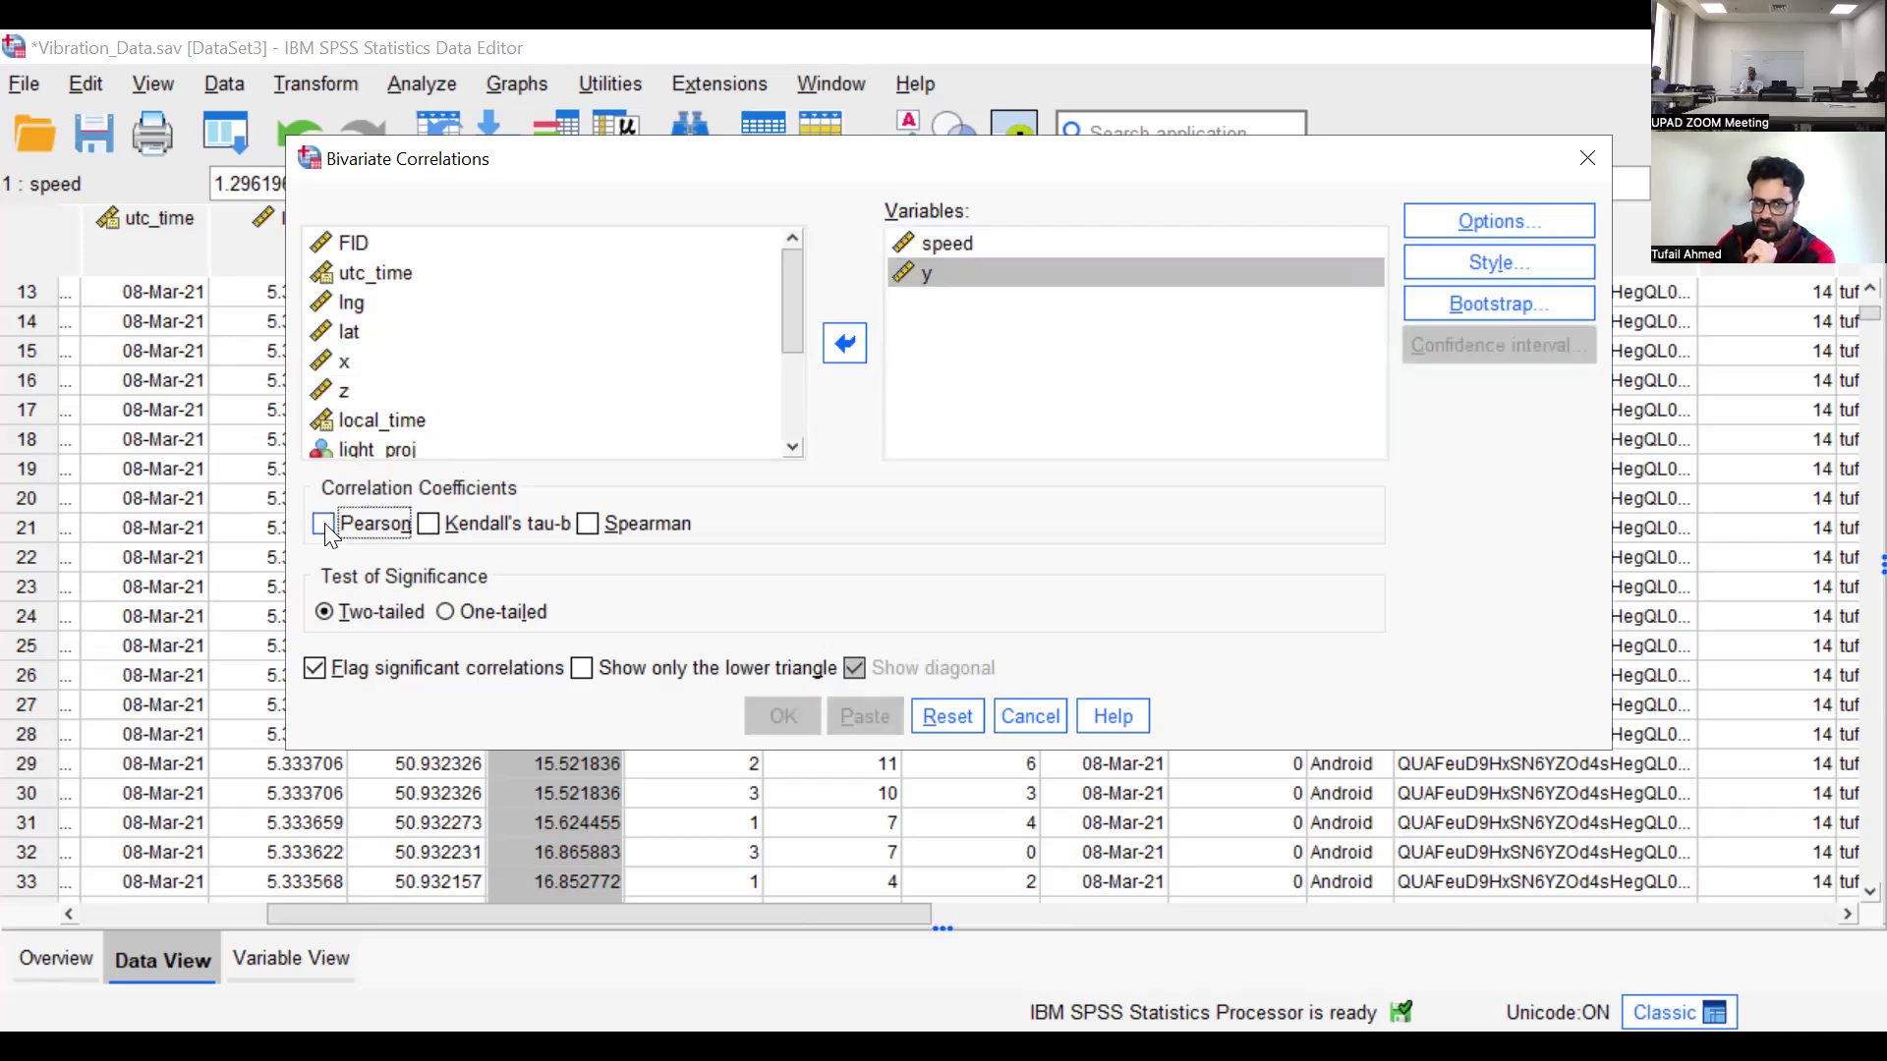
left_click(327, 527)
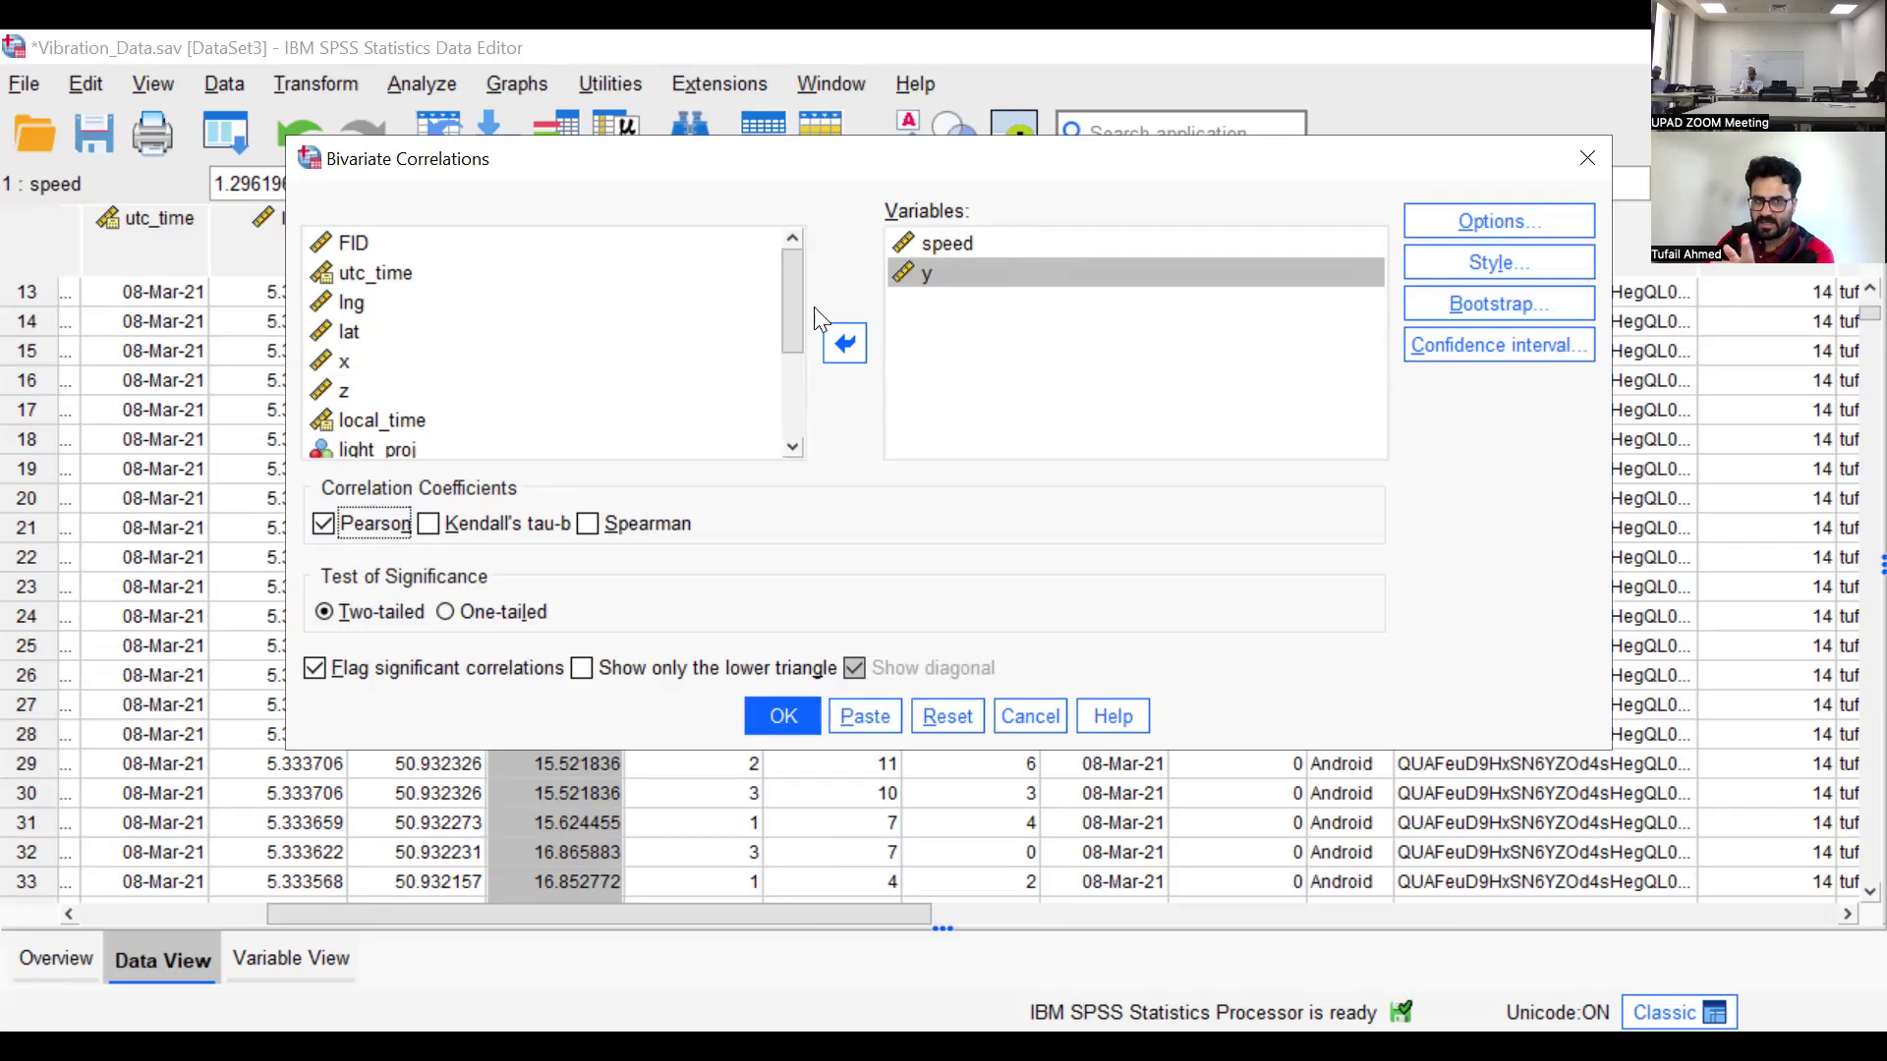
left_click(323, 522)
left_click(324, 523)
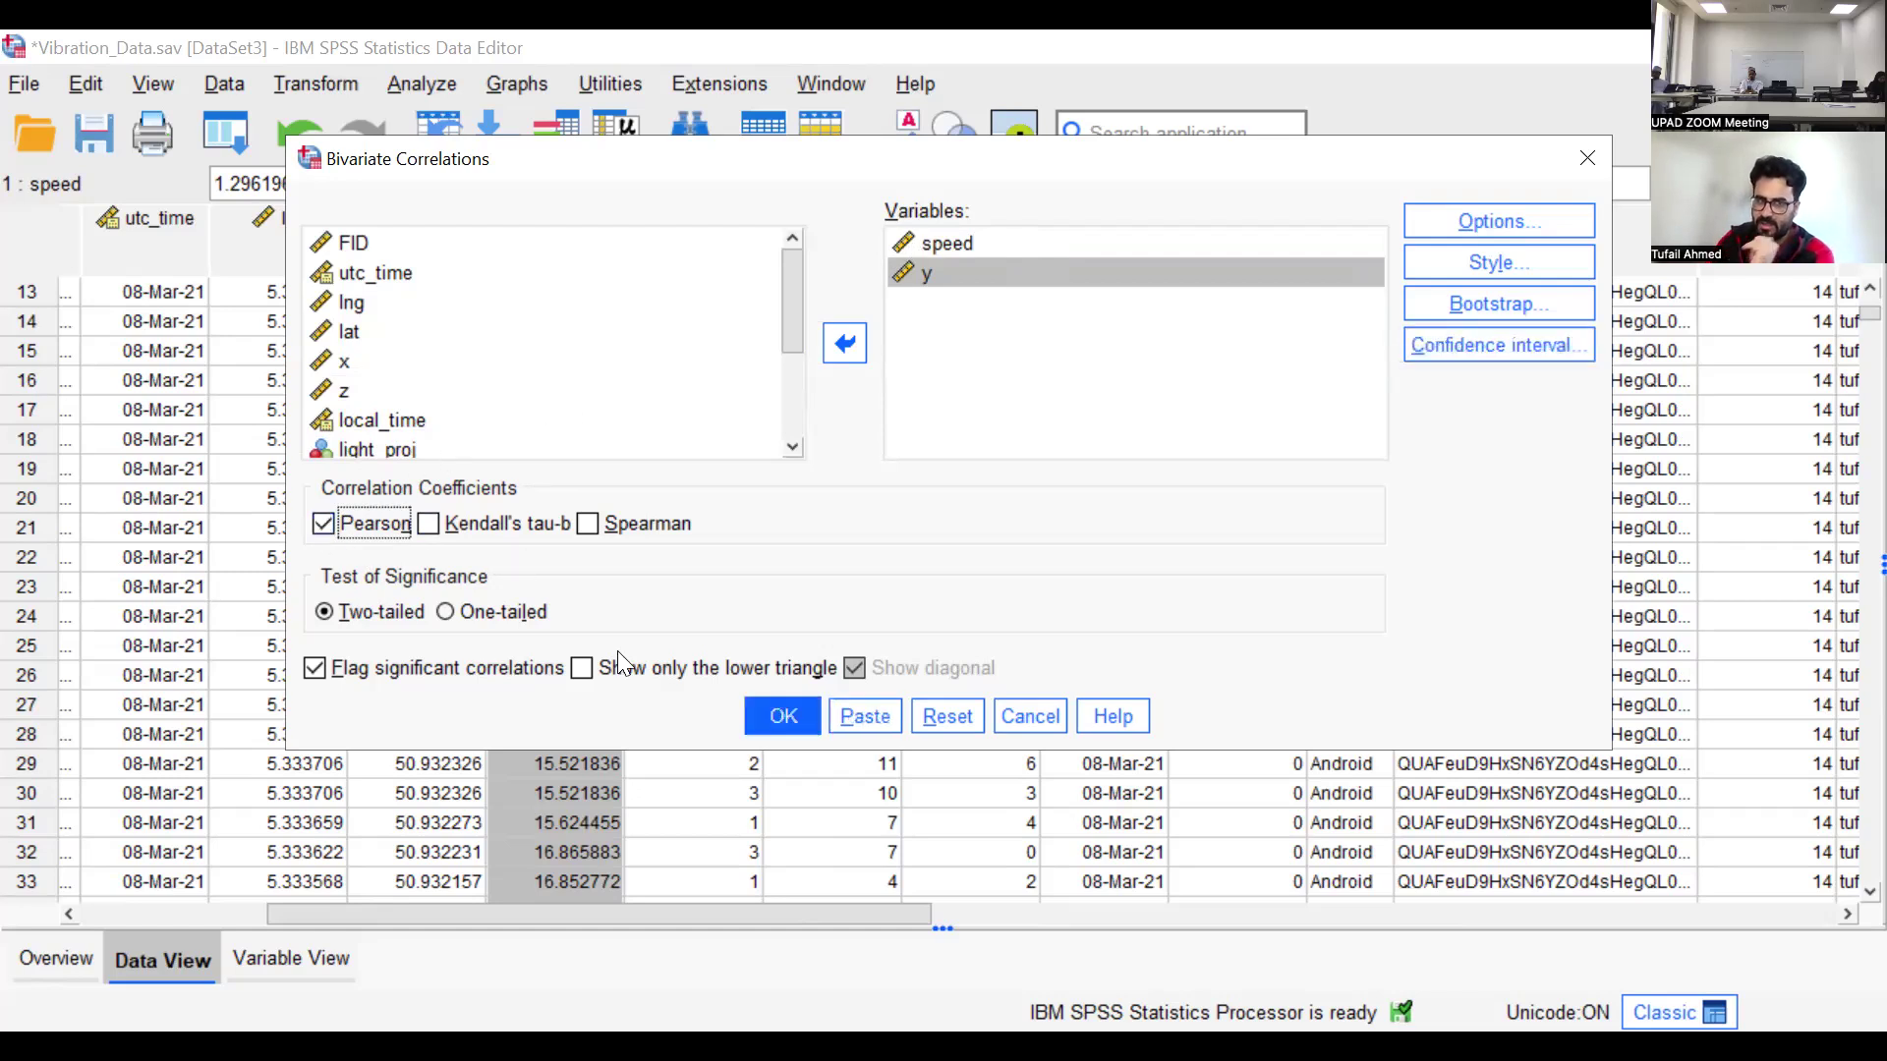
Run the two-tailed Pearson correlation with significant correlations flagged and select the Correlations table in the output
left_click(786, 710)
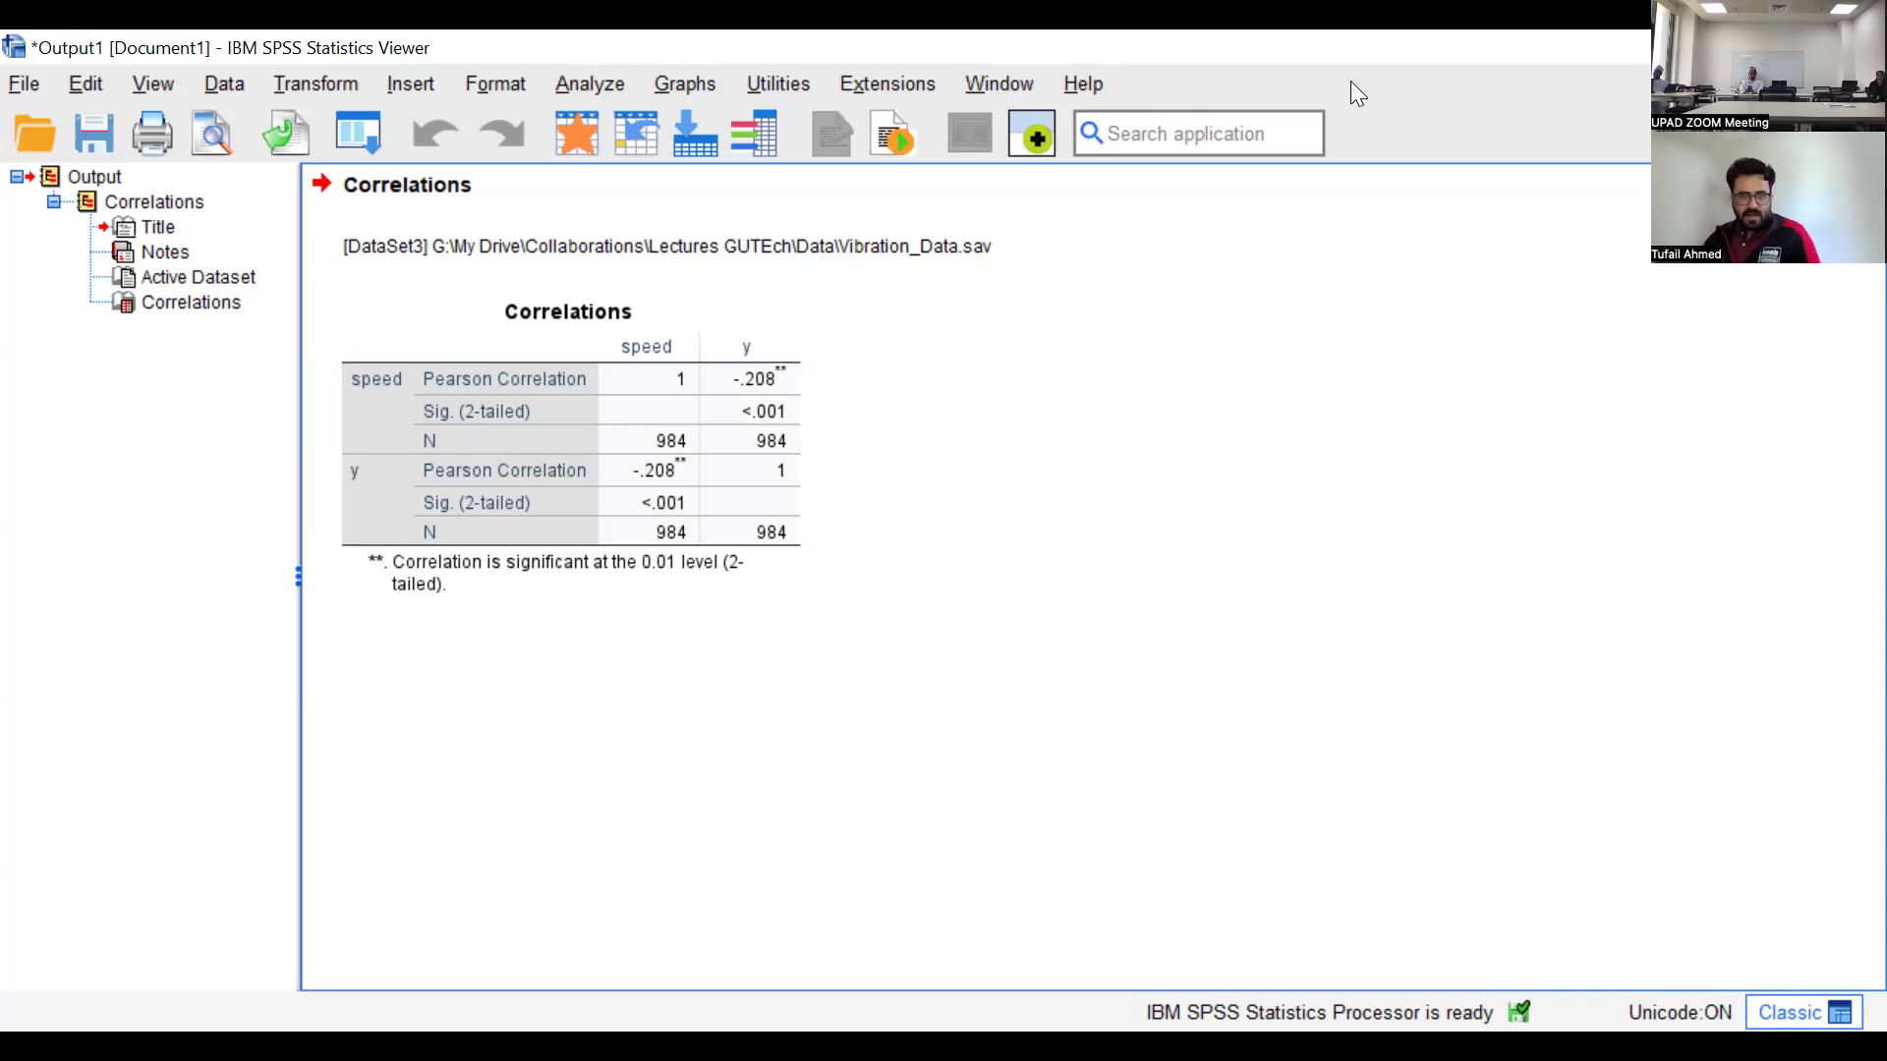
left_click(717, 383)
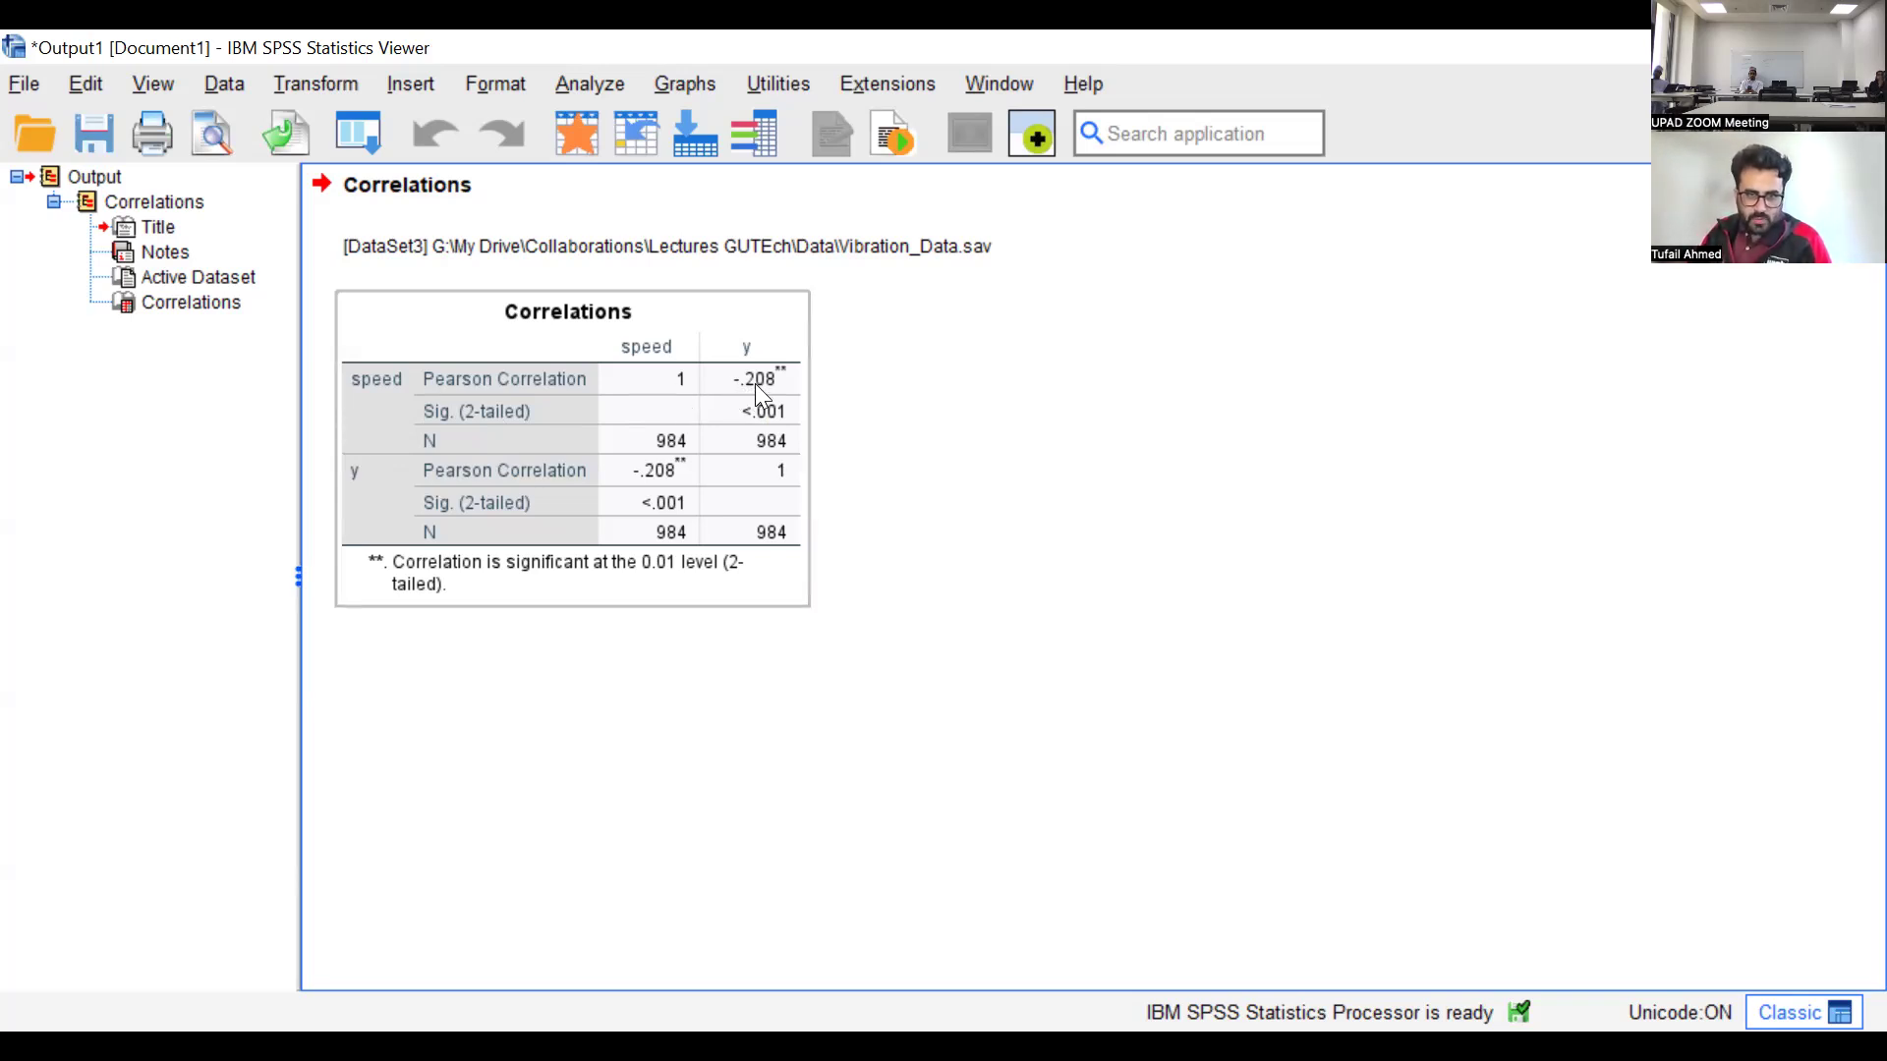
left_click(765, 572)
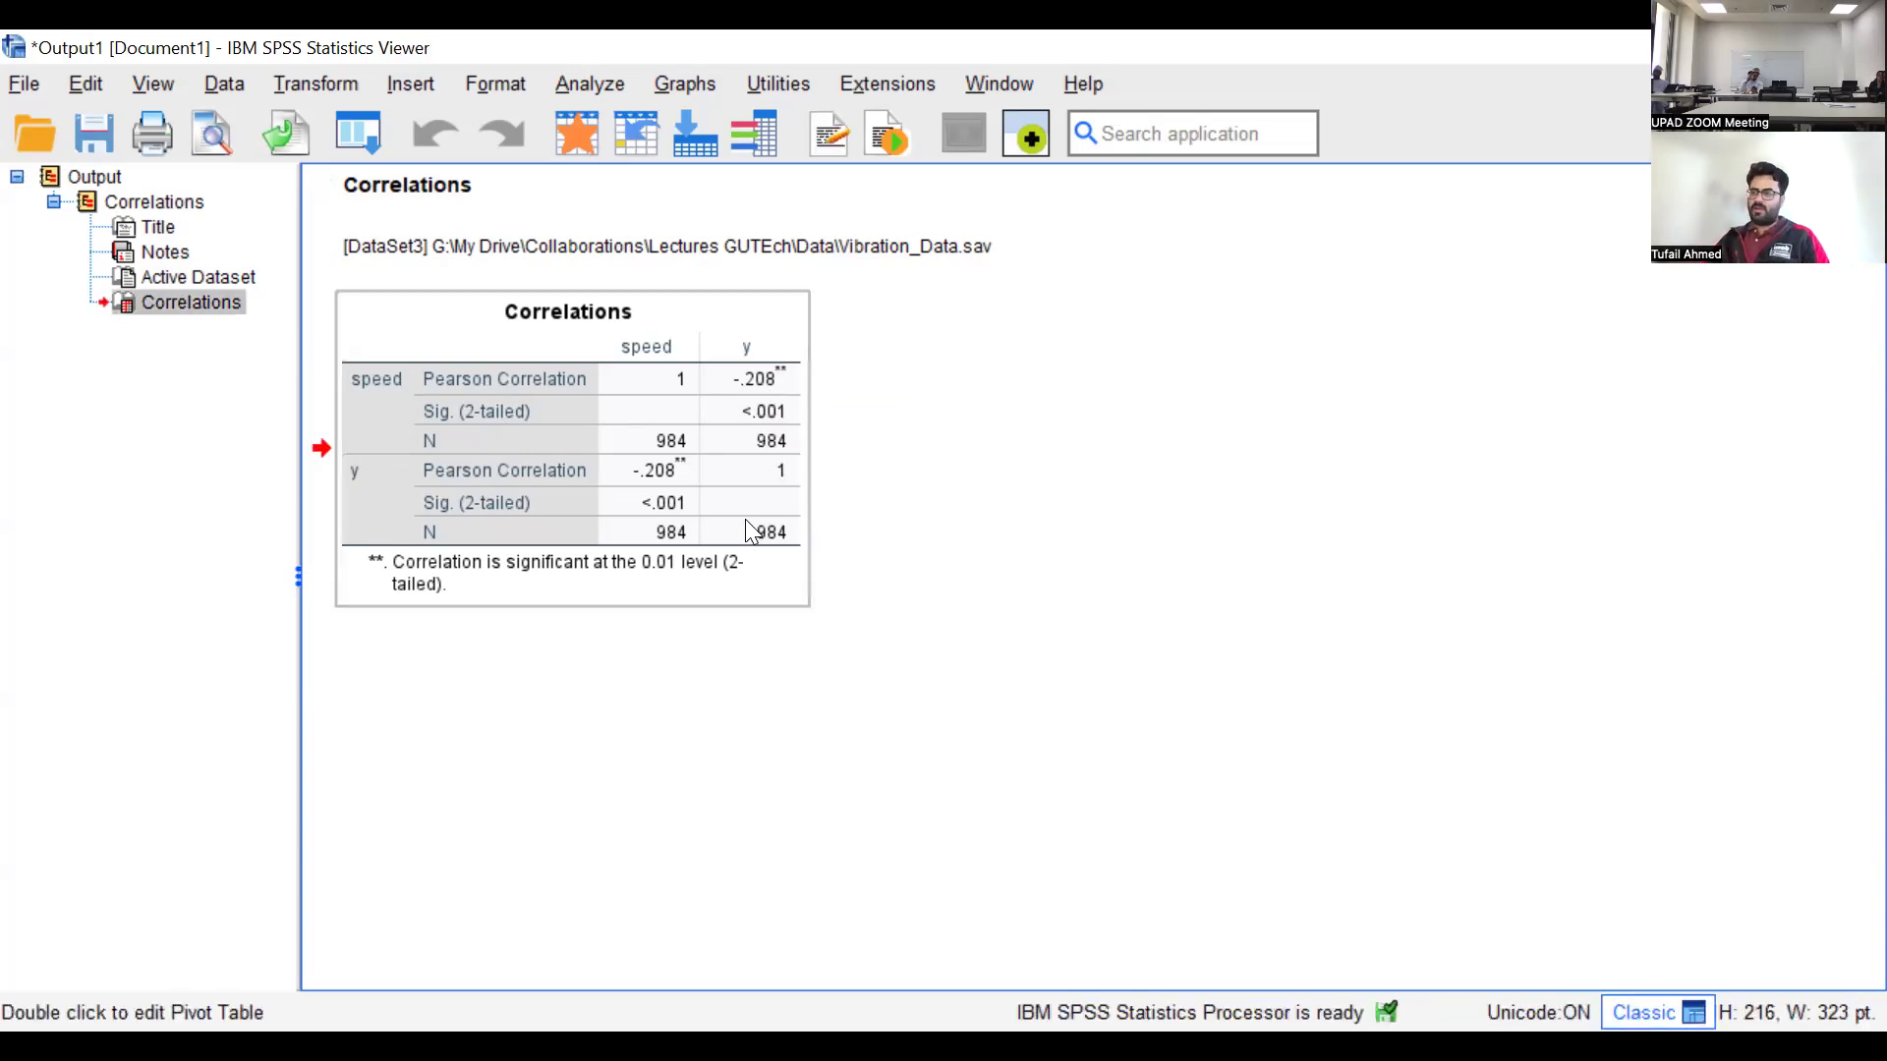